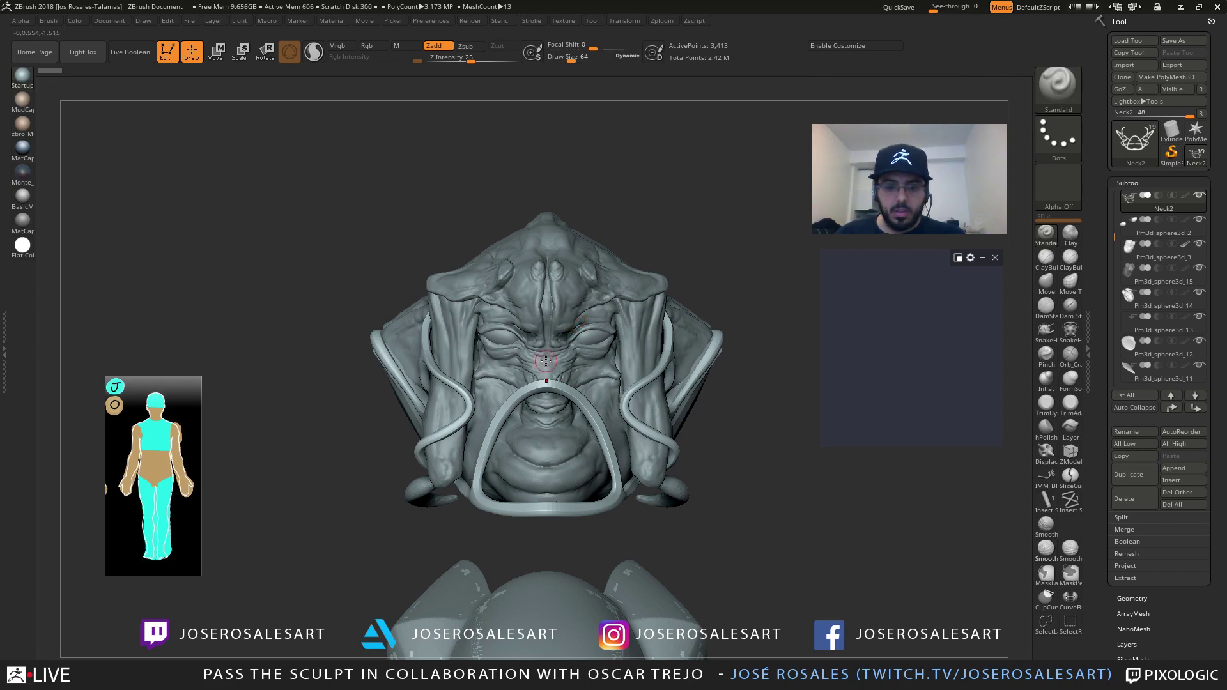
Turn off dynamic brush sizing and set the draw size to about 95
mouse_move(568, 367)
right_down()
mouse_move(665, 260)
mouse_move(597, 321)
right_up()
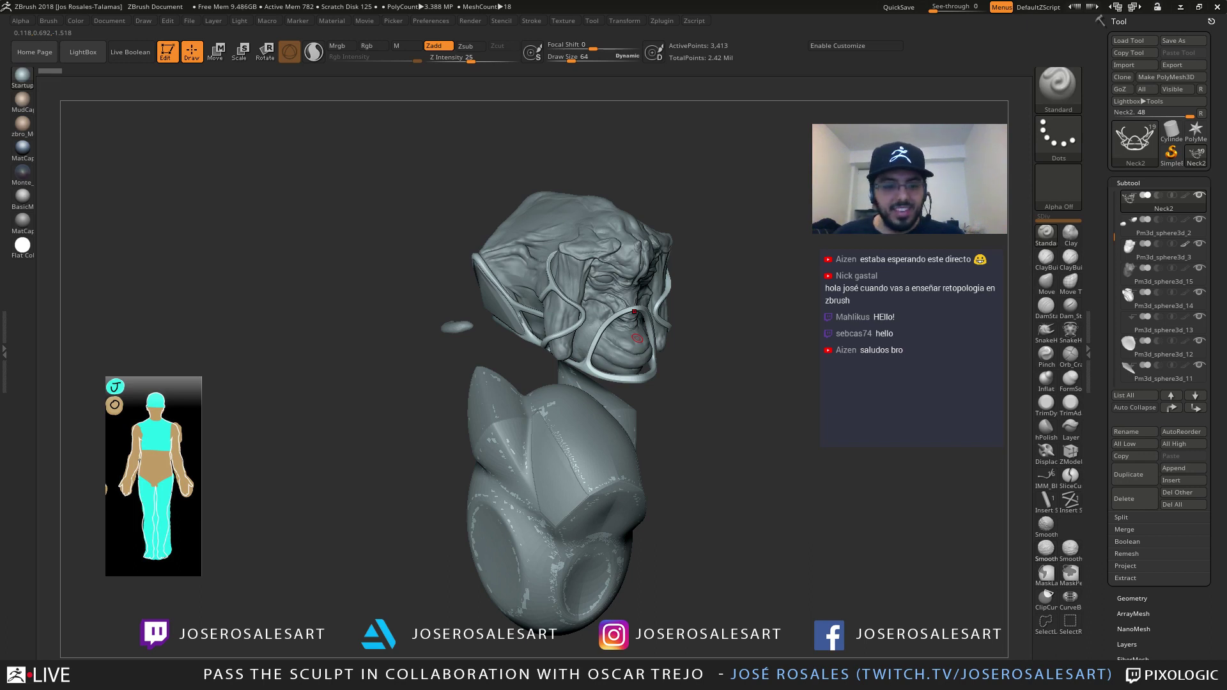
mouse_move(633, 339)
right_down()
mouse_move(543, 346)
mouse_move(556, 246)
right_up()
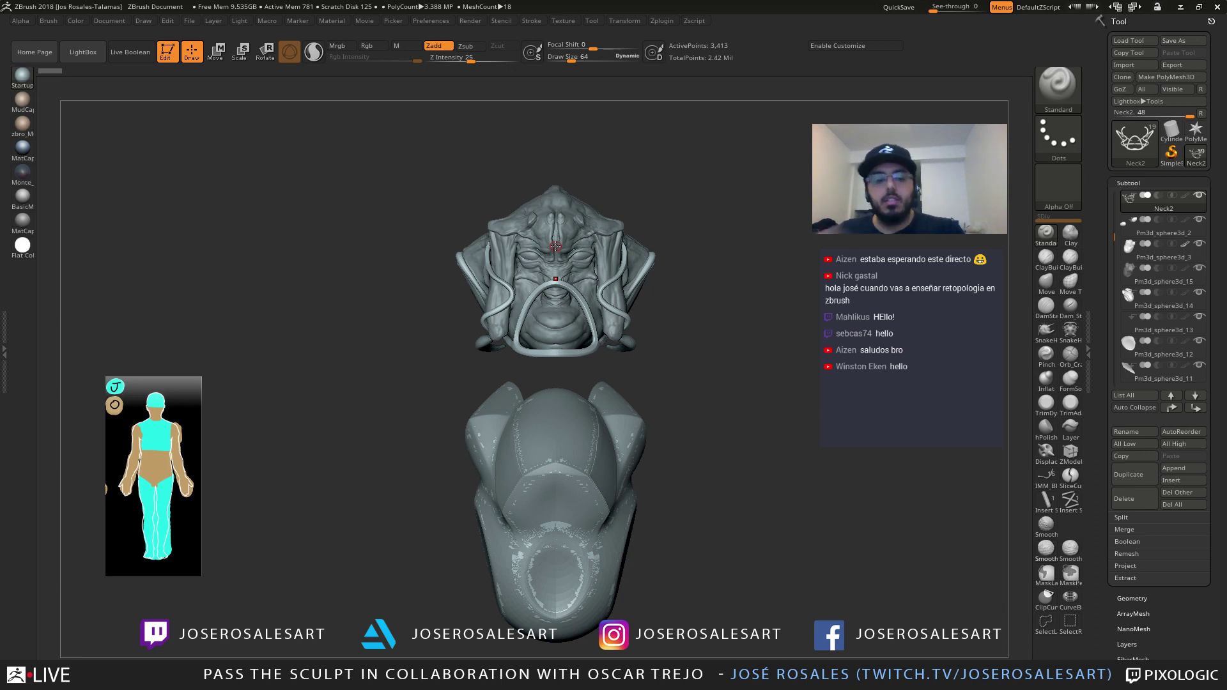
mouse_move(560, 335)
right_down()
mouse_move(527, 296)
mouse_move(622, 252)
mouse_move(607, 281)
mouse_move(556, 259)
mouse_move(563, 277)
right_up()
key(s)
click(636, 292)
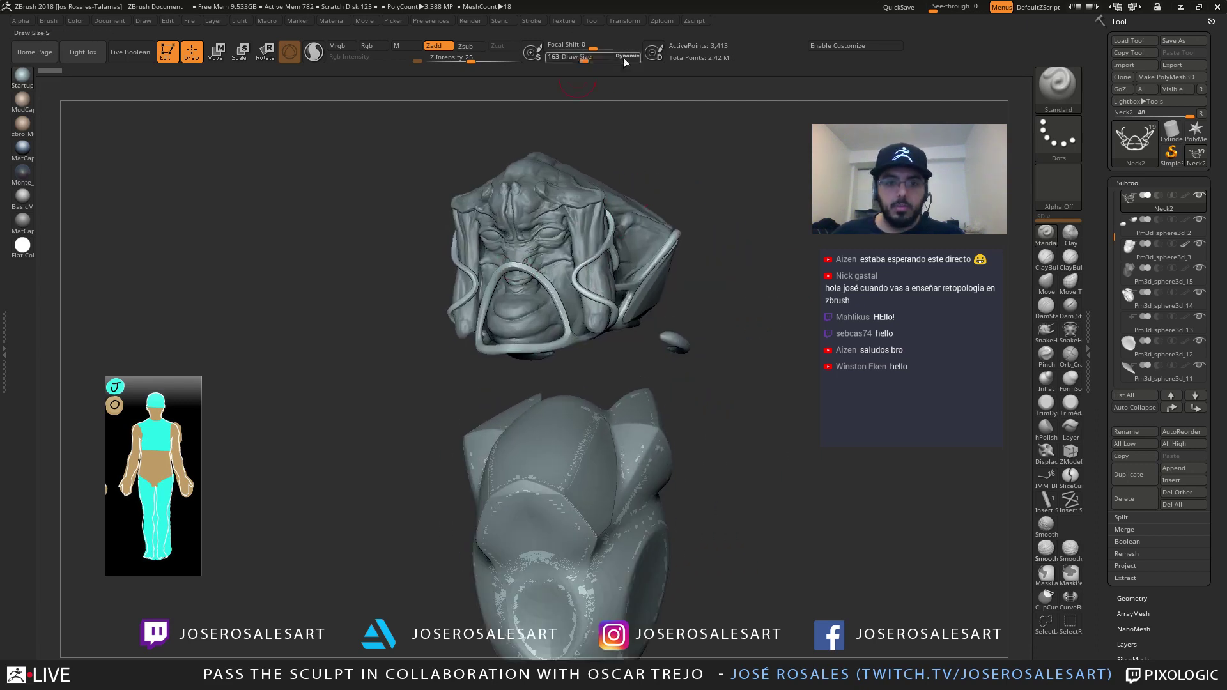
click(627, 58)
key(s)
click(681, 242)
drag(680, 243, 648, 246)
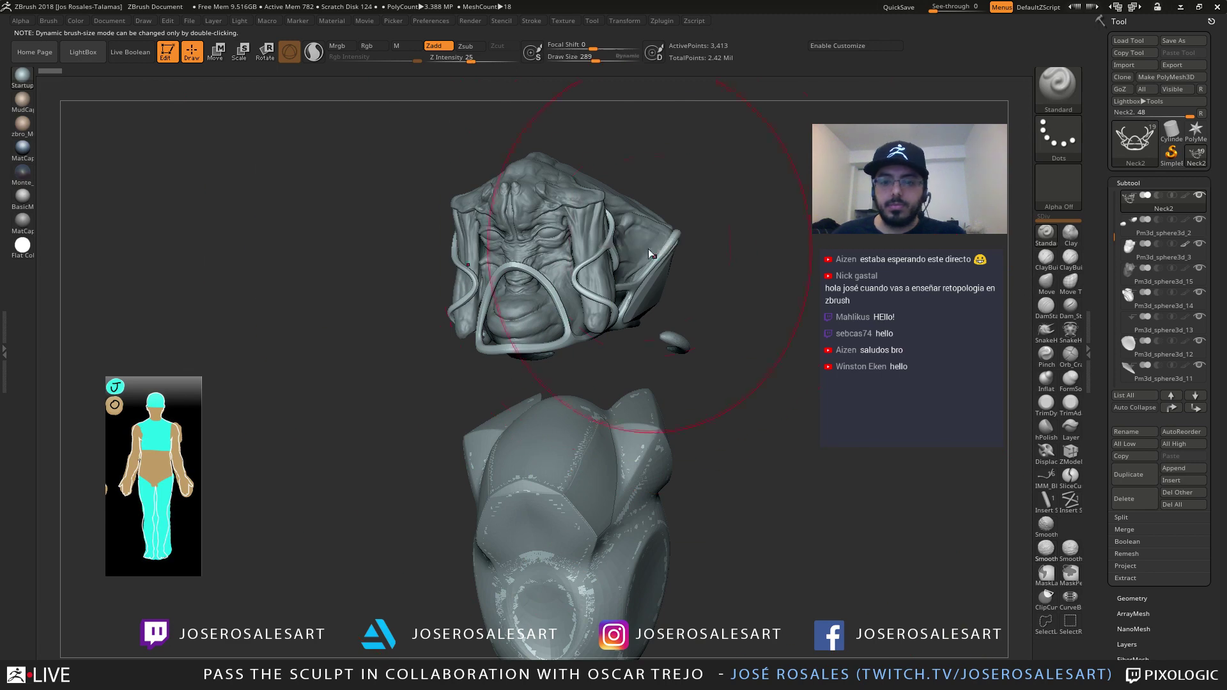
alt+right_drag(659, 225, 628, 152)
key(s)
click(659, 217)
mouse_move(628, 153)
right_down()
mouse_move(668, 214)
mouse_move(610, 258)
mouse_move(534, 252)
mouse_move(602, 236)
mouse_move(414, 292)
mouse_move(409, 253)
mouse_move(484, 237)
right_up()
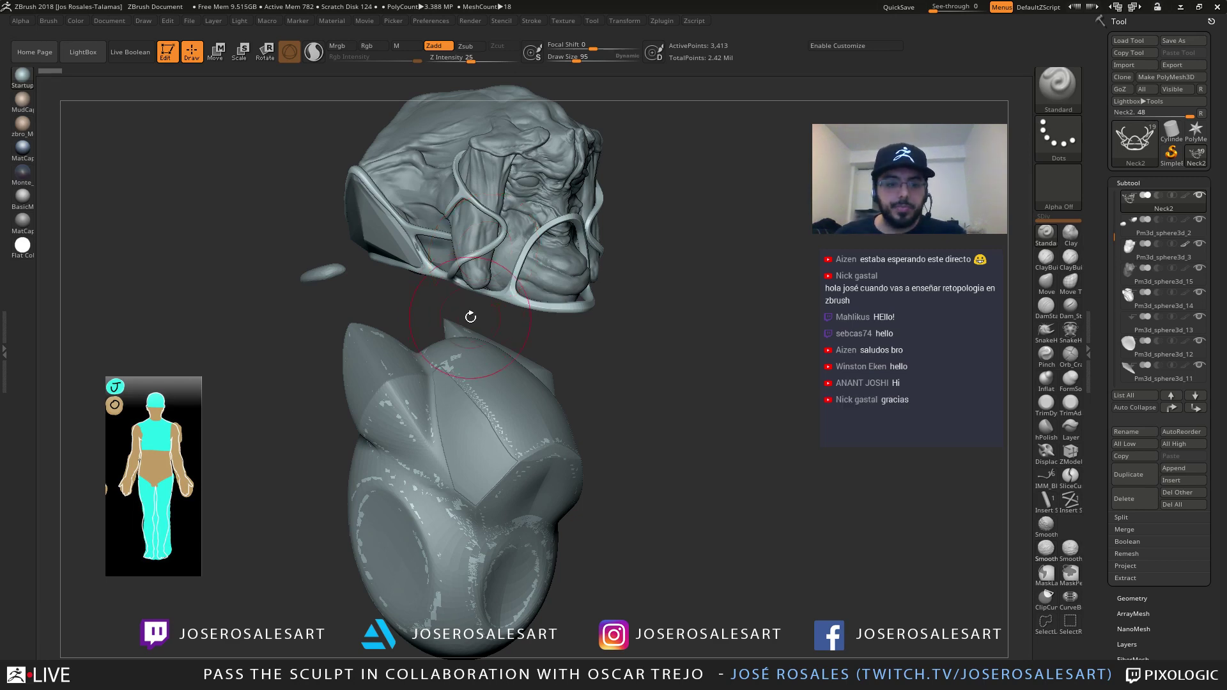
Examine the creature's head and torso armour from the front, the sides and close up
mouse_move(469, 315)
mouse_down()
mouse_move(352, 357)
mouse_move(472, 320)
mouse_up()
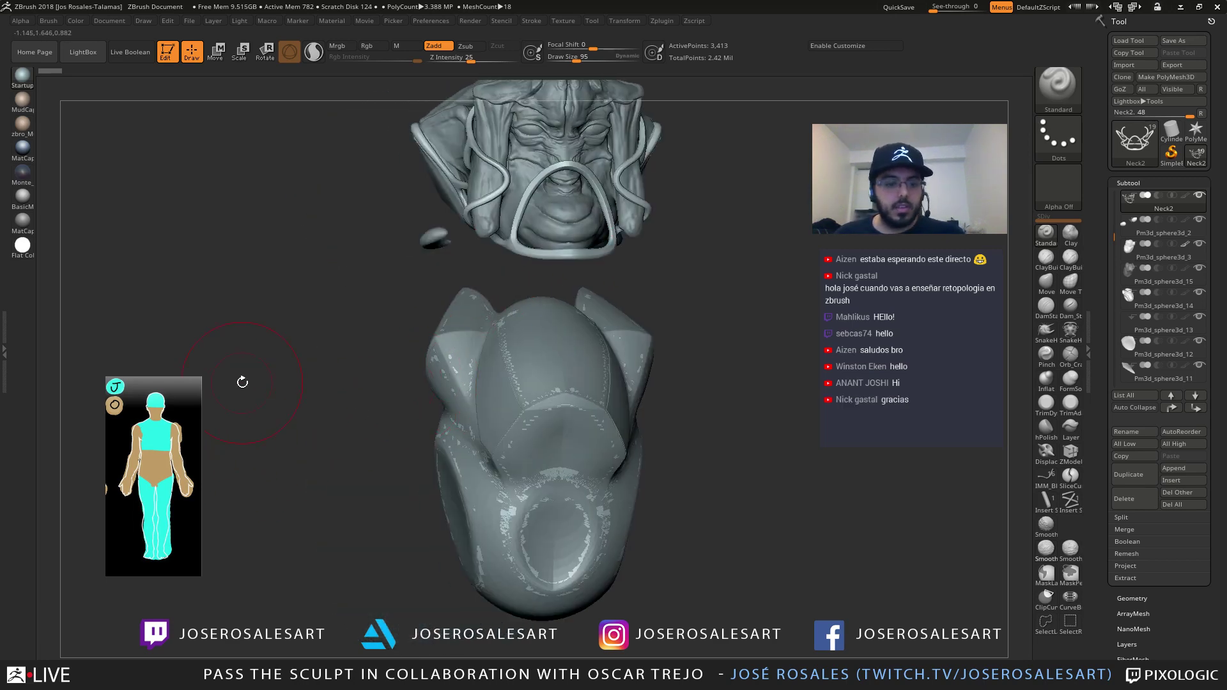
mouse_move(525, 280)
mouse_down()
mouse_move(585, 274)
mouse_move(575, 262)
mouse_move(565, 359)
mouse_up()
key(s)
click(571, 257)
alt+drag(558, 216, 562, 235)
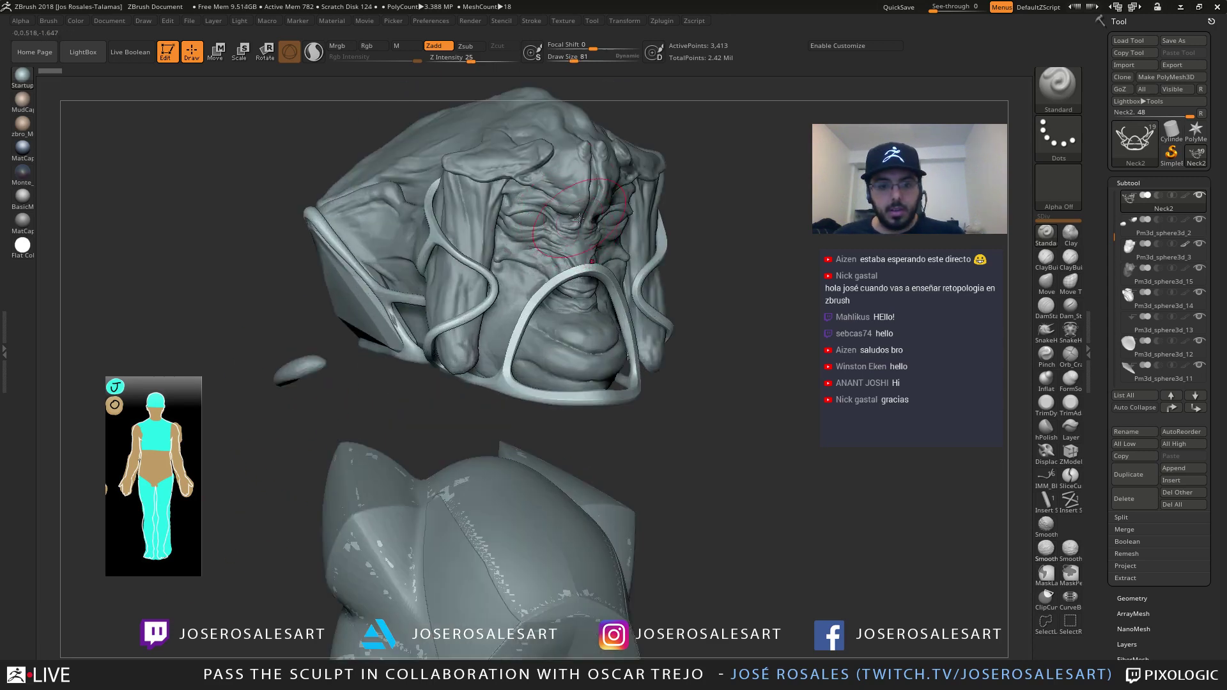
alt+drag(565, 470, 571, 411)
alt+drag(533, 489, 529, 384)
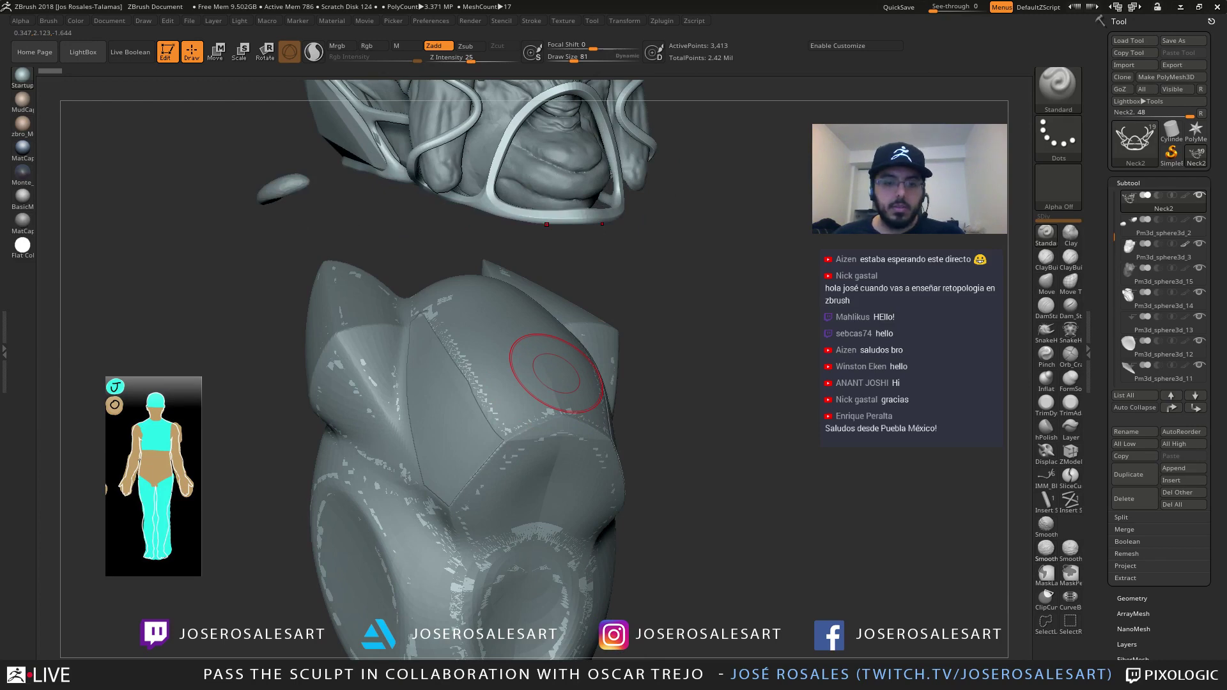
right_drag(521, 361, 486, 294)
right_drag(486, 294, 374, 288)
mouse_move(450, 240)
alt+right_down()
mouse_move(454, 330)
mouse_move(556, 323)
mouse_move(566, 374)
alt+right_up()
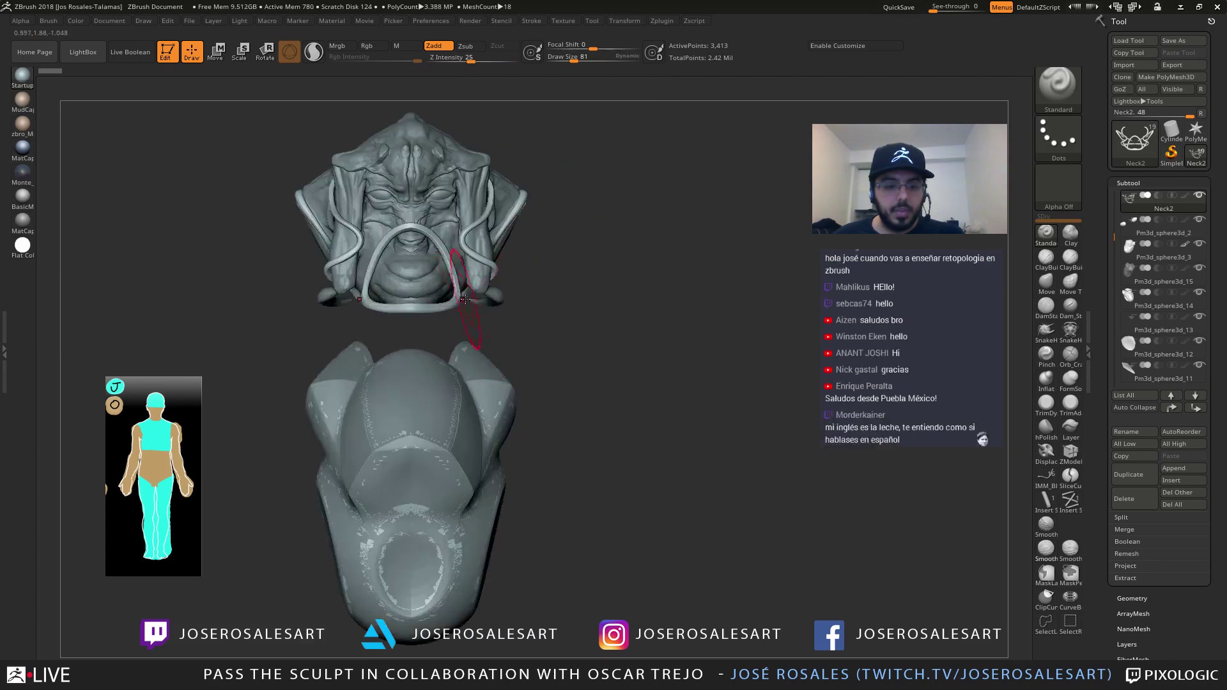
Reduce the brush draw size to 51
key(bracketleft)
key(bracketleft)
key(bracketleft)
alt+right_drag(512, 296, 549, 301)
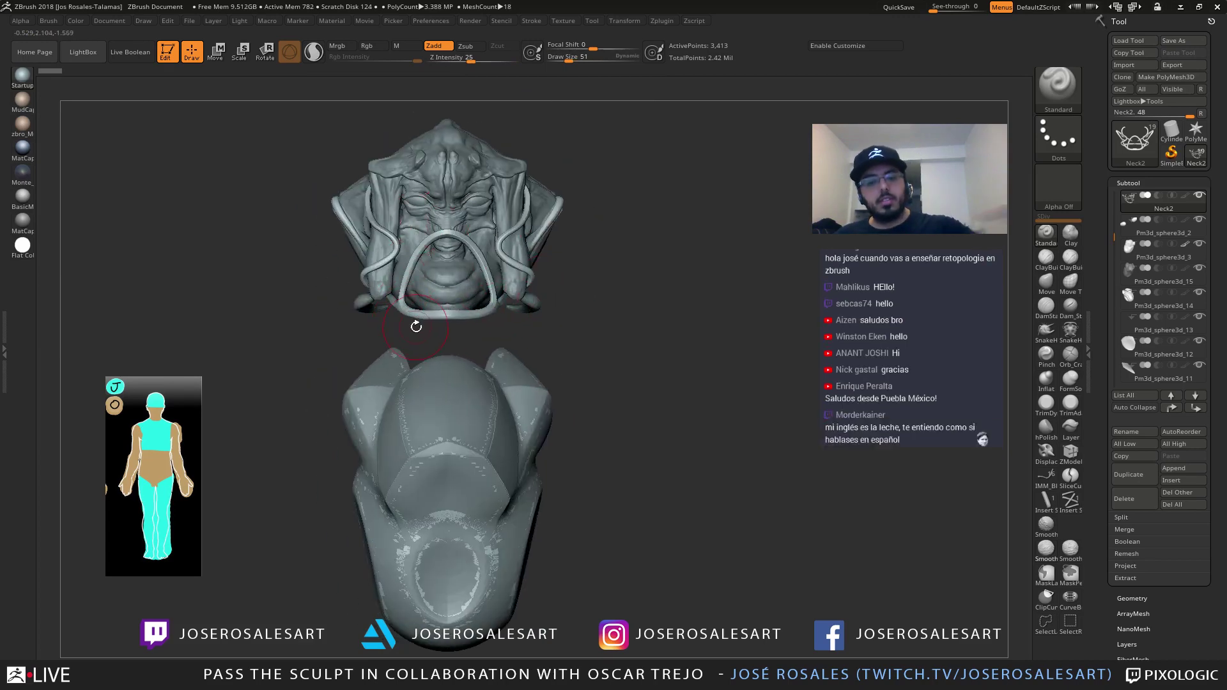
right_drag(416, 324, 454, 321)
ctrl+right_drag(454, 322, 470, 358)
alt+right_drag(584, 280, 581, 319)
mouse_move(527, 270)
right_down()
mouse_move(565, 268)
mouse_move(550, 220)
mouse_move(459, 312)
mouse_move(525, 310)
mouse_move(514, 255)
mouse_move(491, 358)
right_up()
mouse_move(491, 358)
right_down()
mouse_move(559, 376)
mouse_move(509, 428)
mouse_move(489, 423)
mouse_move(563, 400)
mouse_move(487, 421)
mouse_move(561, 425)
right_up()
Make the torso piece Pm3d_sphere3d_4 active and hide the subtools from Pm3d_sphere3d_4 up to Pm3d_sphere3d_11
alt+click(569, 418)
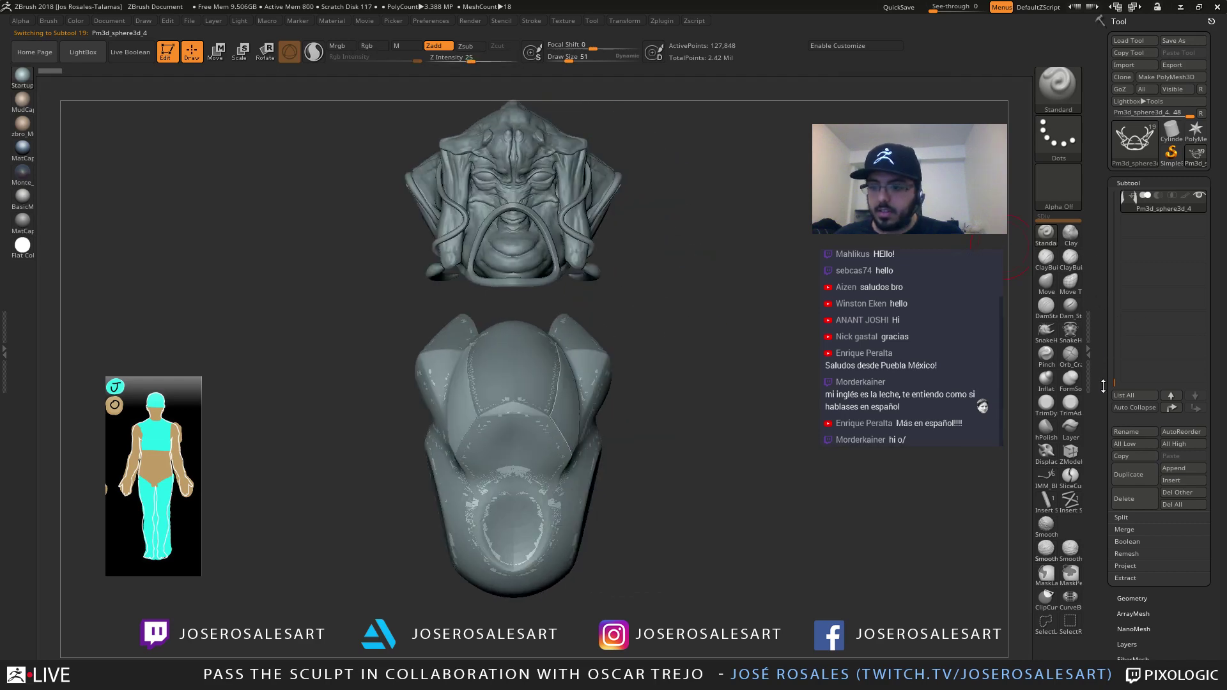
drag(1114, 383, 1115, 327)
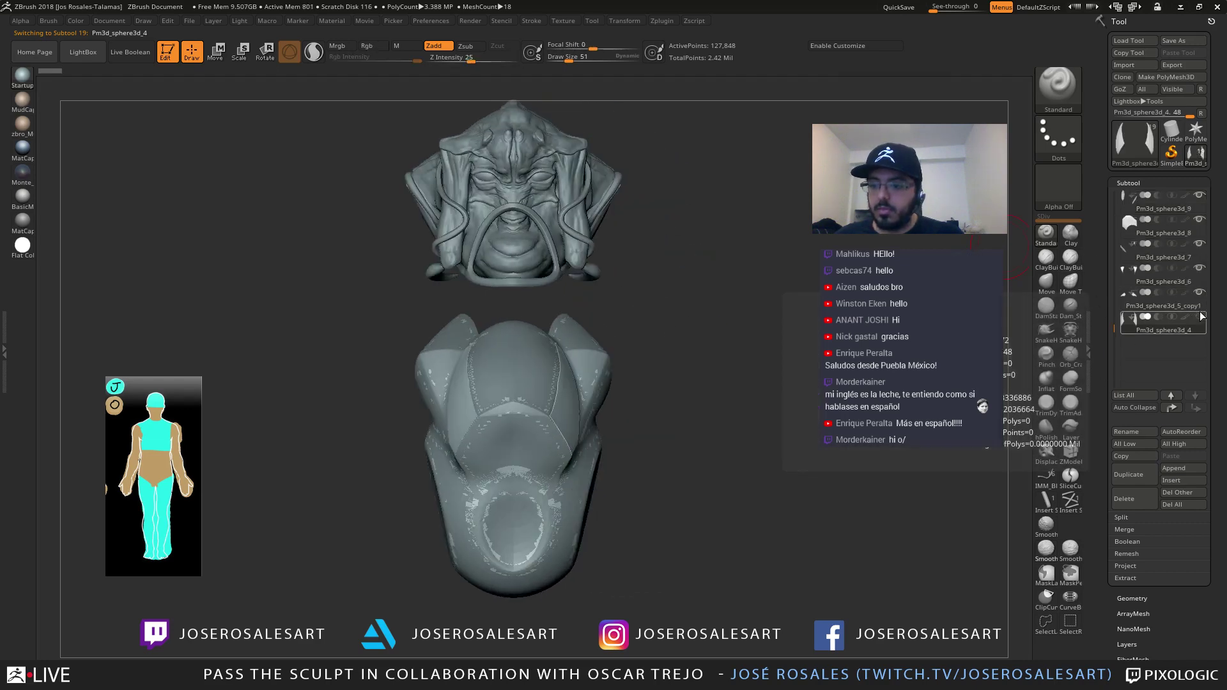
drag(1198, 317, 1200, 221)
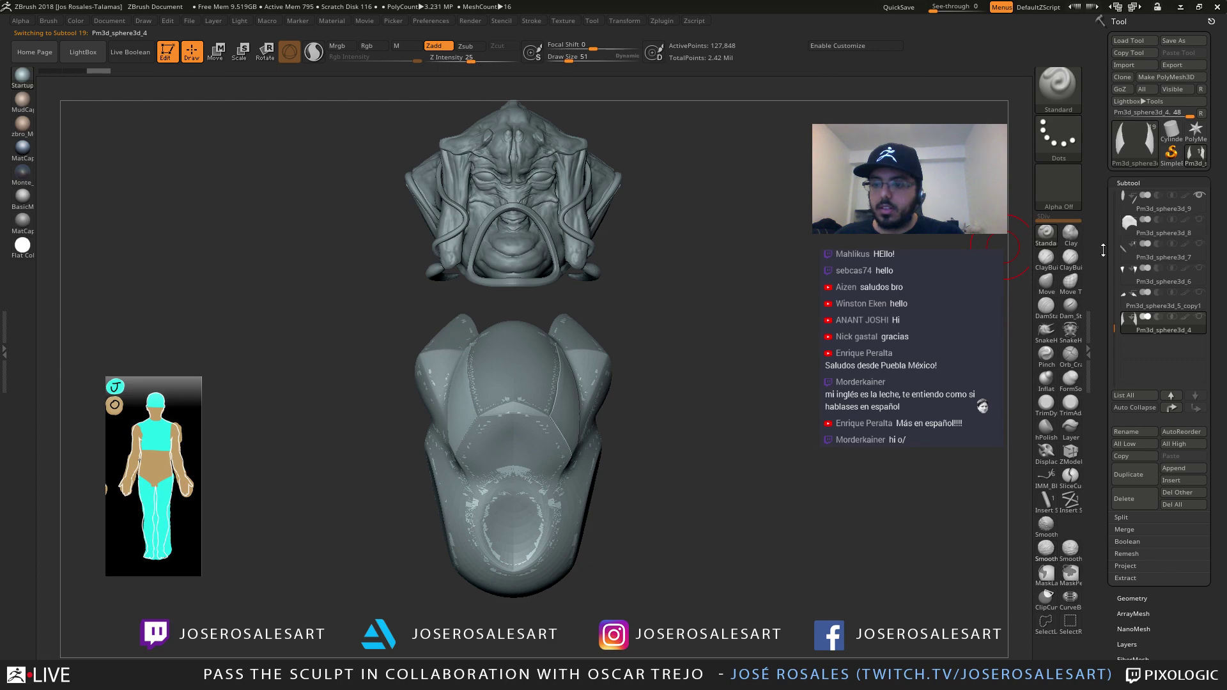
right_drag(554, 435, 633, 435)
scroll(1133, 297, up, 3)
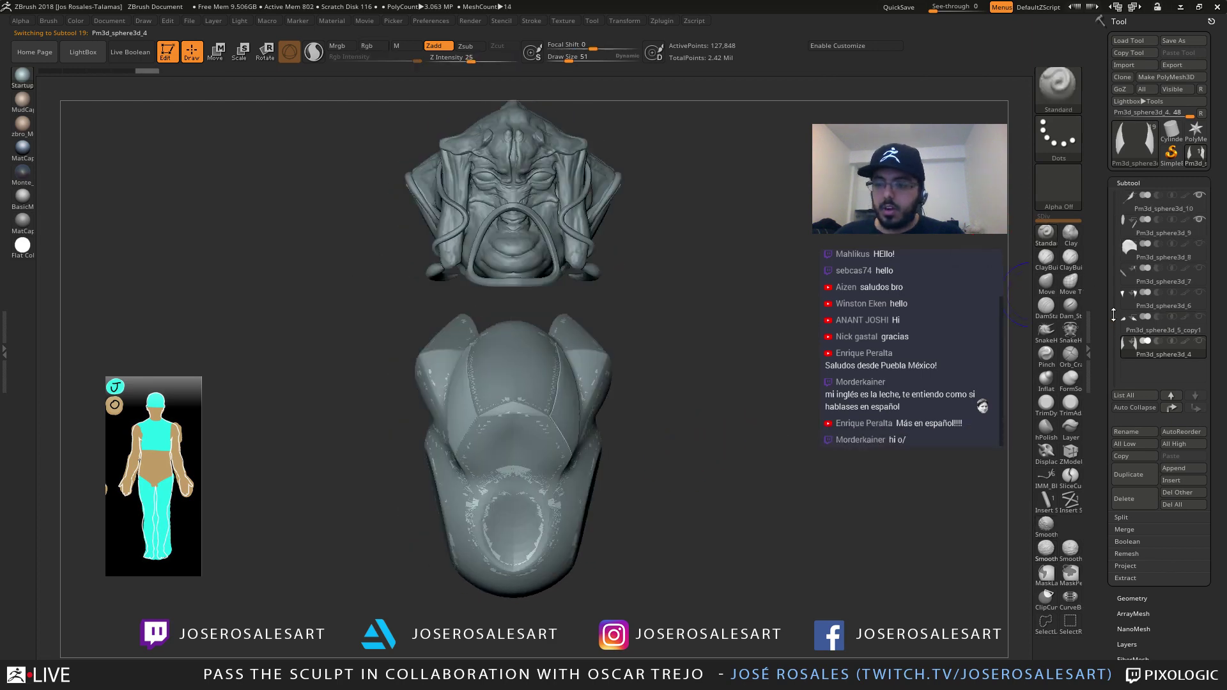
drag(1200, 269, 1200, 221)
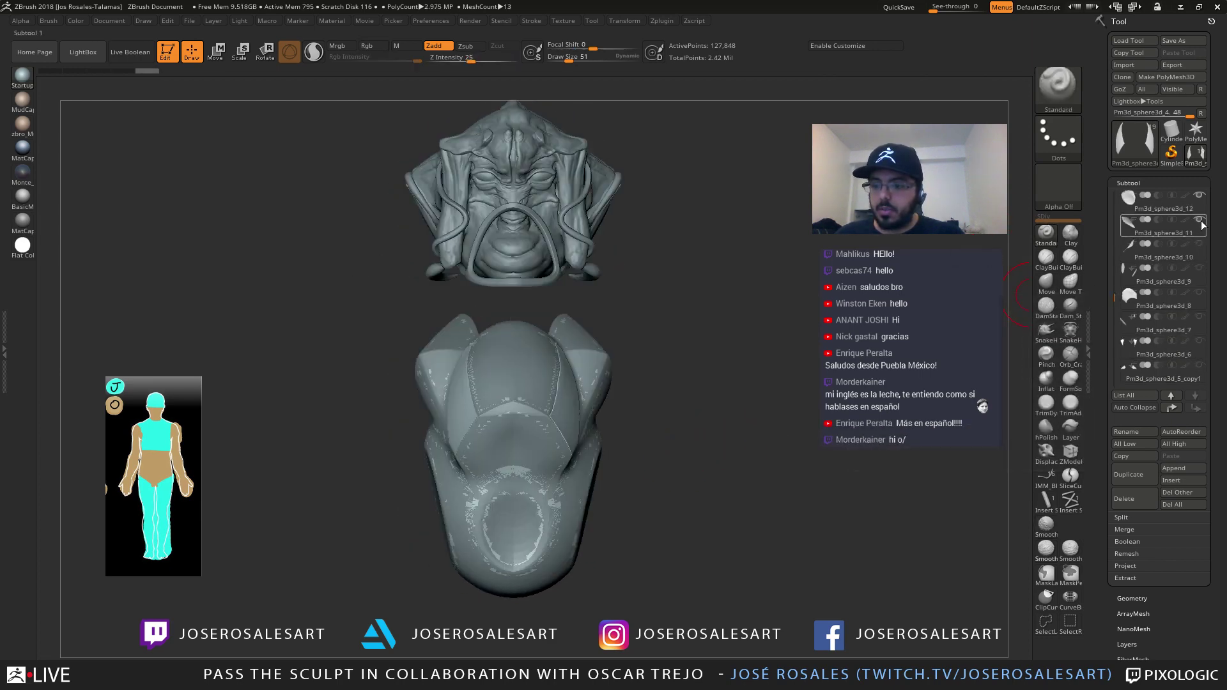
Hide the remaining torso subtools Pm3d_sphere3d_12, 13, 14, 15 and 3, leaving the head parts shown
right_drag(619, 358, 617, 390)
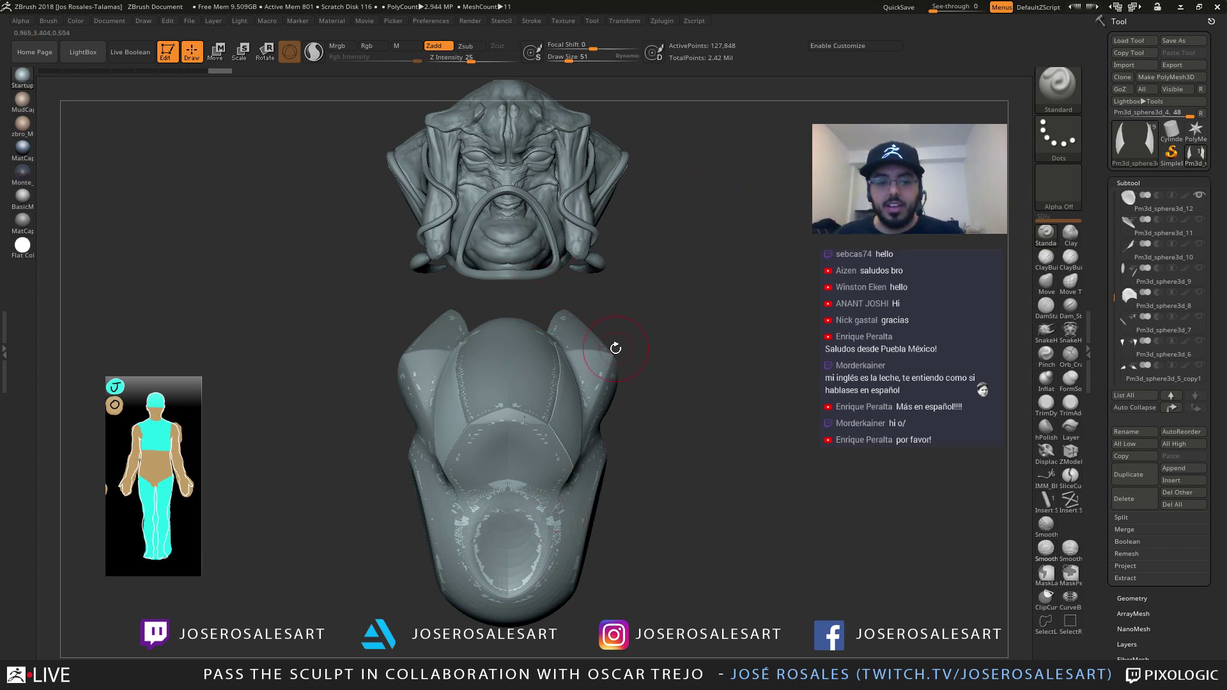
drag(614, 345, 627, 323)
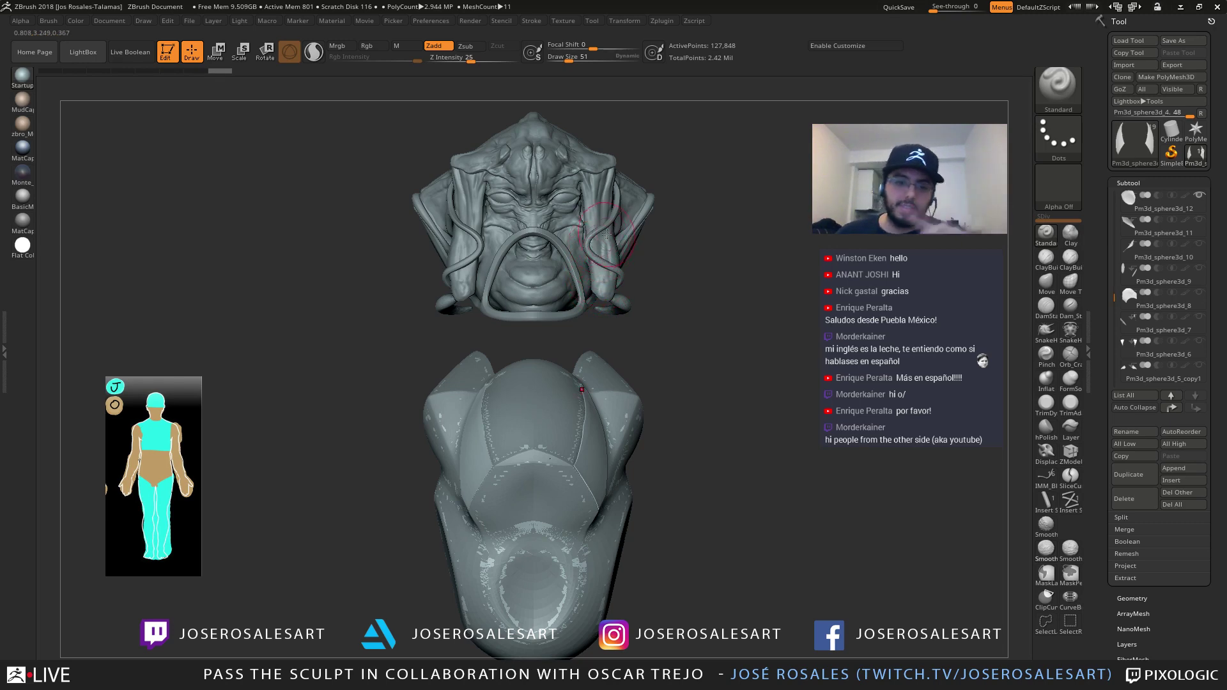
right_drag(610, 251, 568, 301)
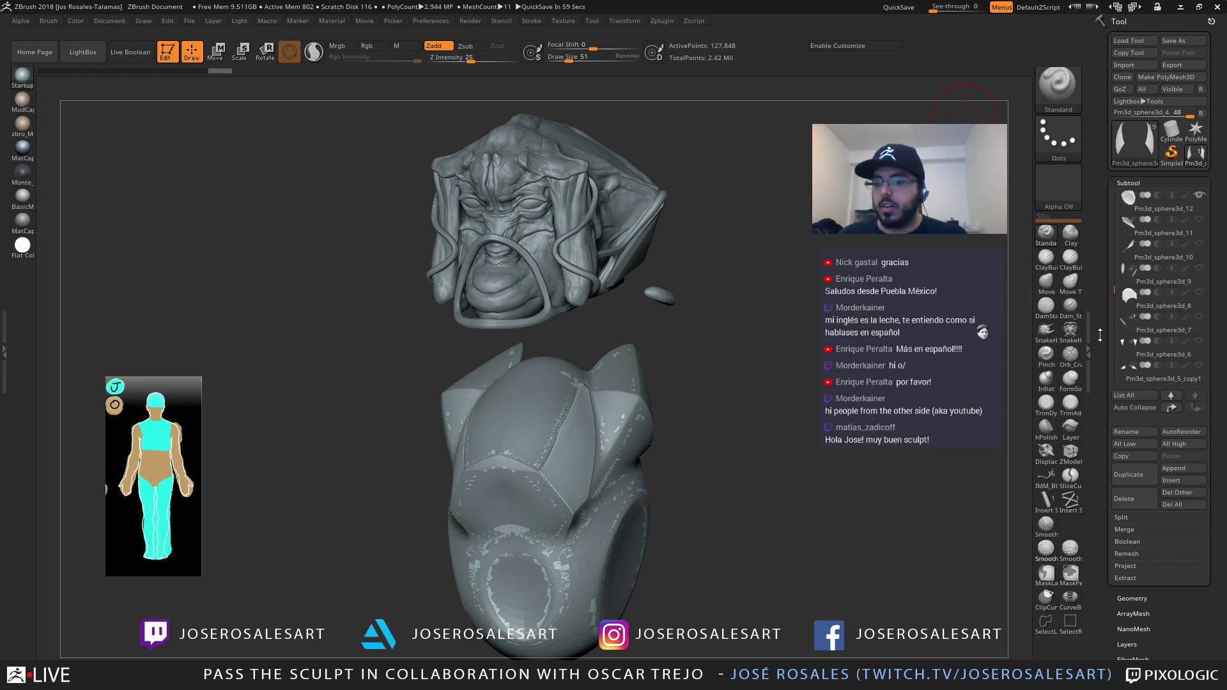
drag(1113, 290, 1112, 275)
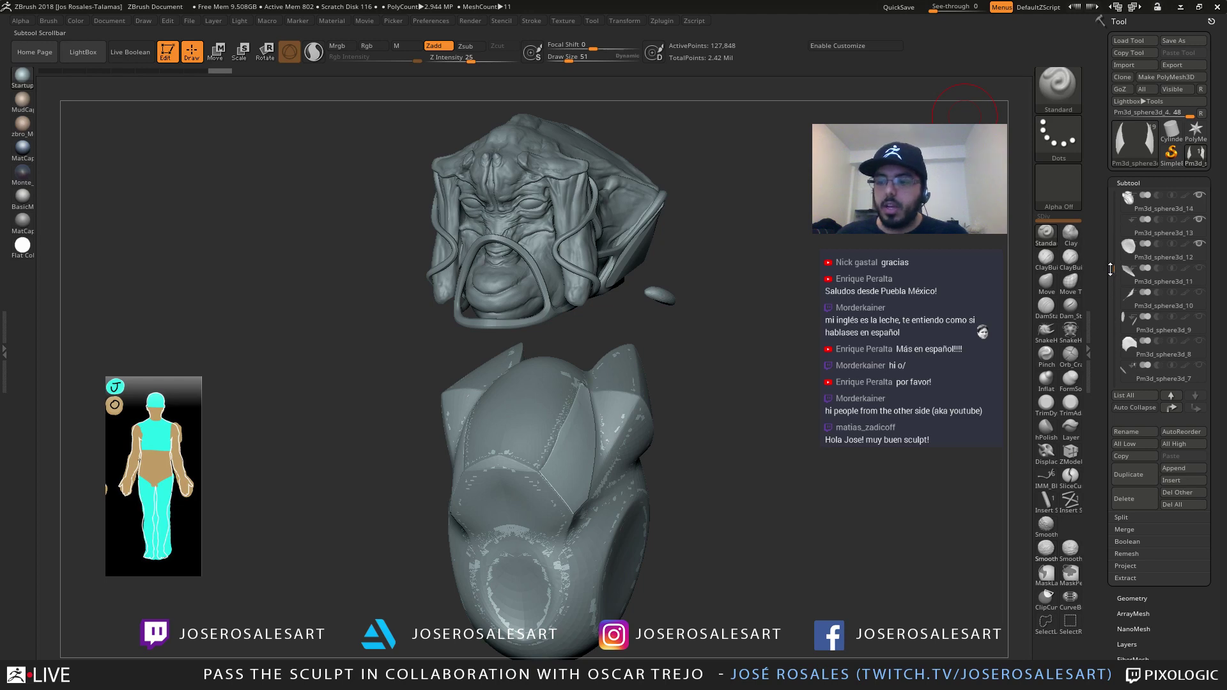
scroll(1112, 273, up, 2)
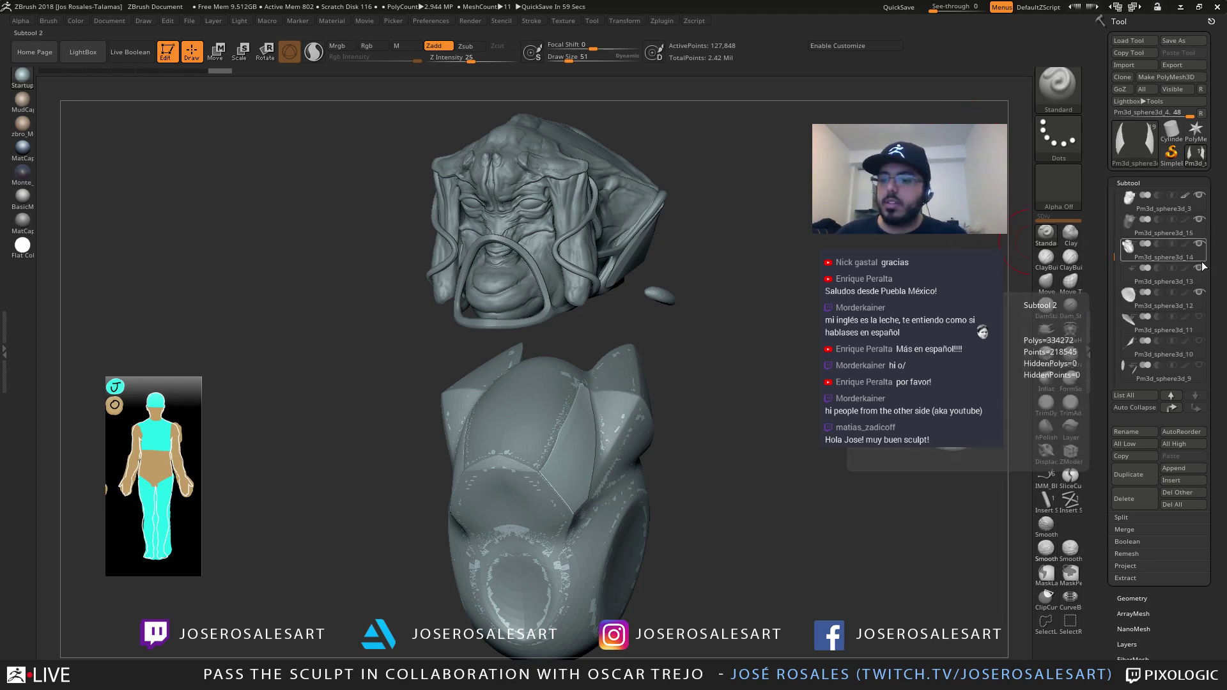
click(1200, 268)
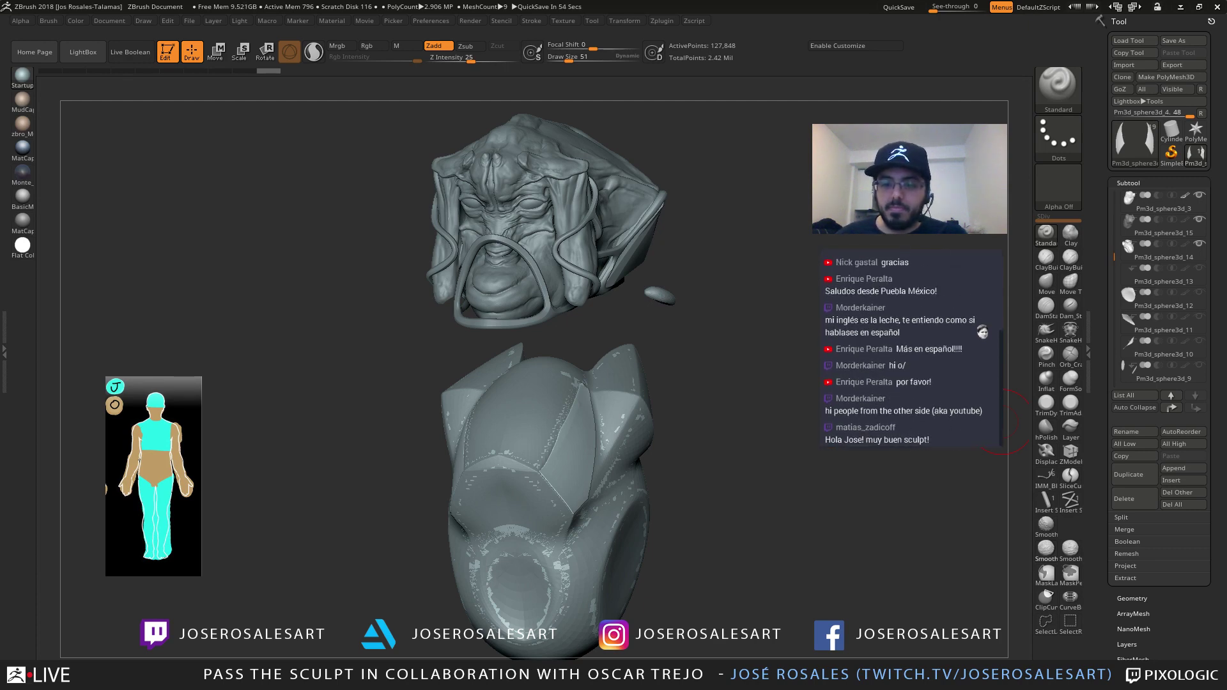
click(1199, 245)
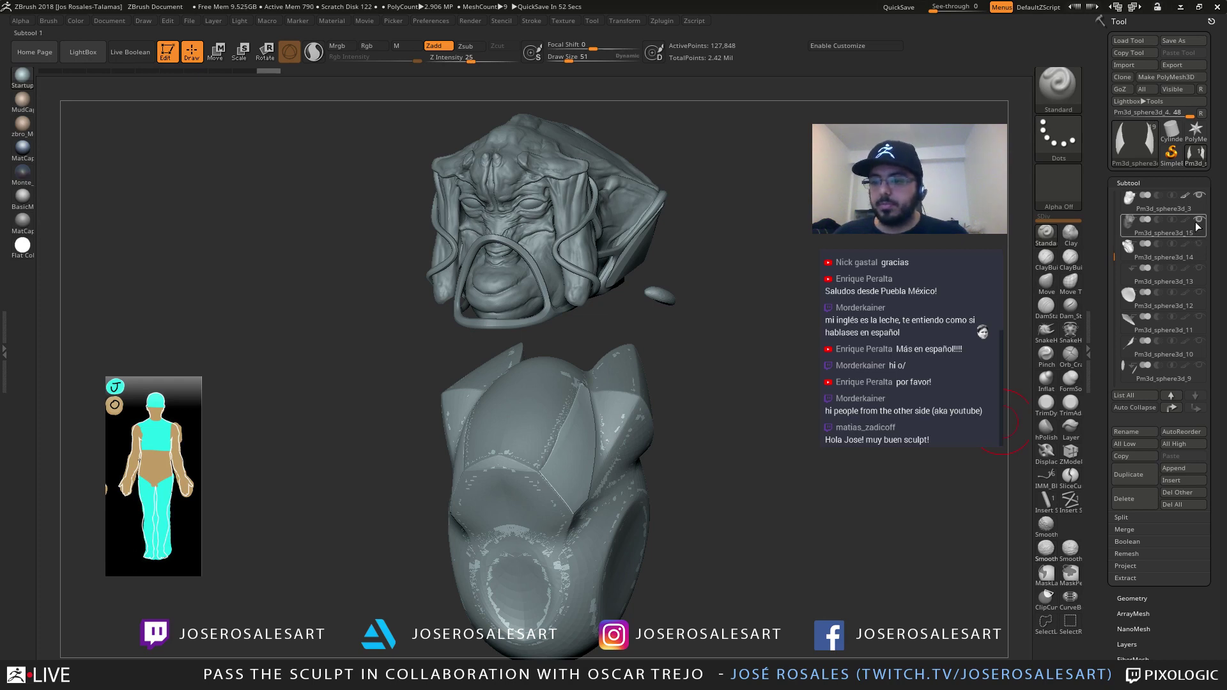
click(1199, 221)
click(1199, 196)
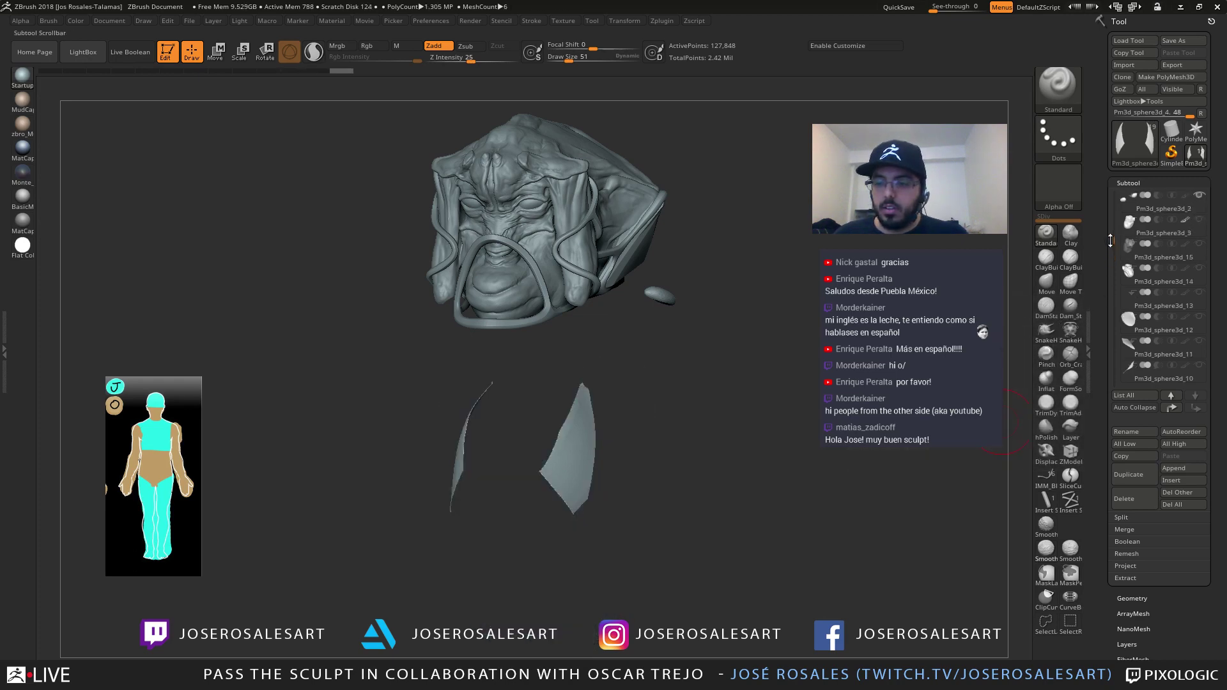
click(1199, 199)
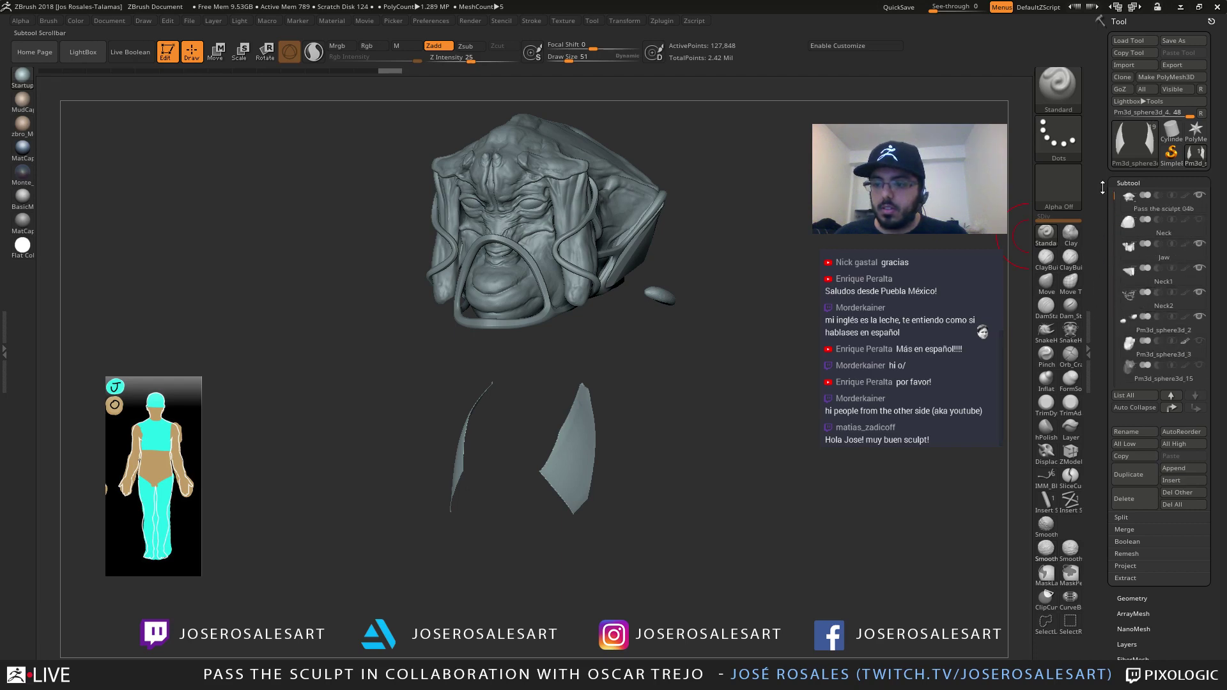
Check the faceted Neck subtool under the head and make the Jaw the active subtool
click(1128, 222)
drag(735, 358, 638, 350)
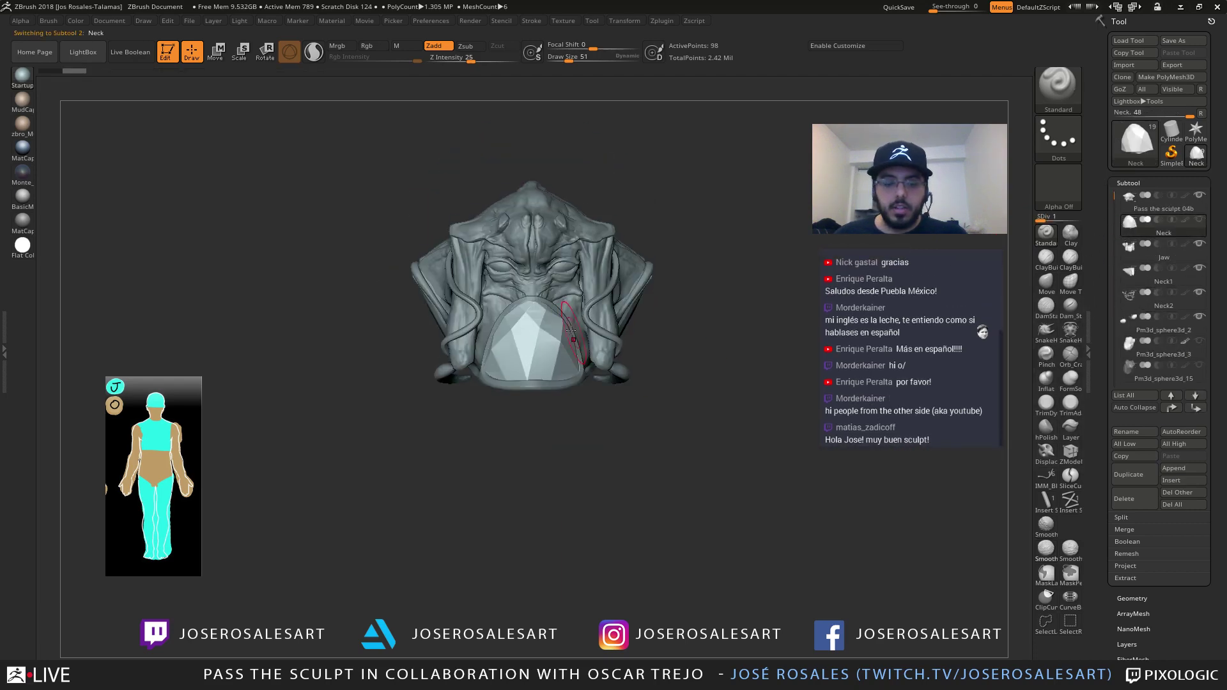
drag(710, 300, 556, 339)
alt+click(556, 339)
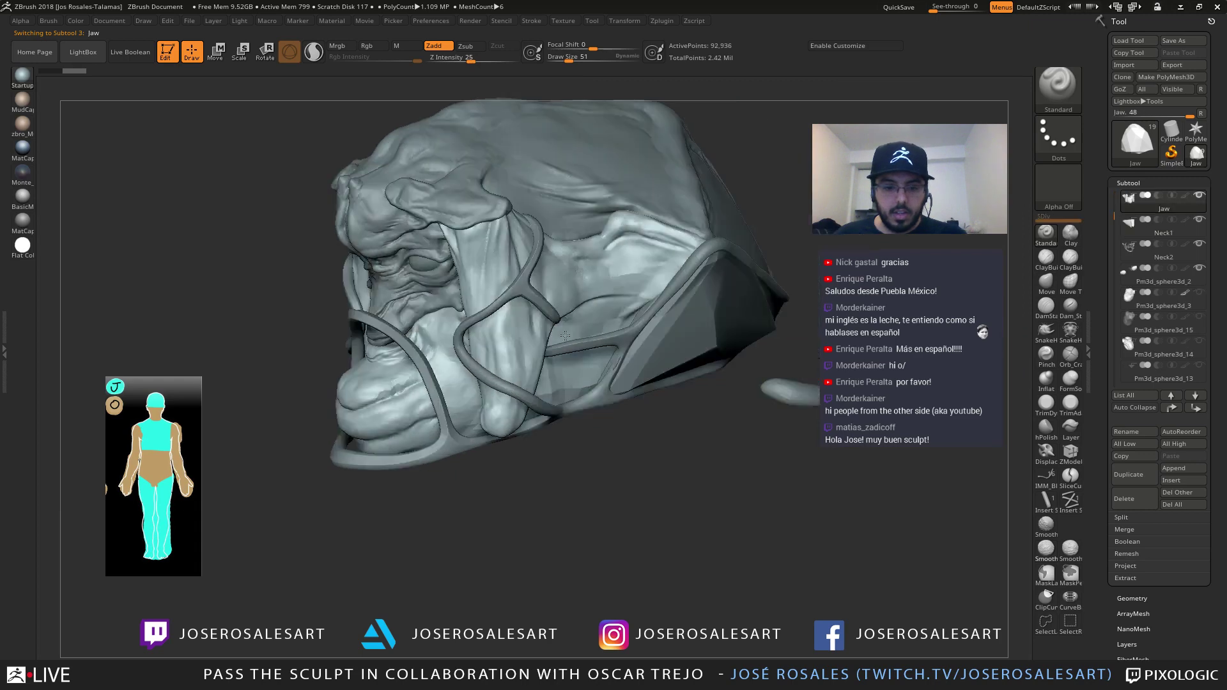
Examine the face, jaw and surrounding tubes of the head from the front, side, above and below
mouse_move(275, 256)
mouse_down()
mouse_move(384, 288)
mouse_move(403, 345)
mouse_move(562, 356)
mouse_move(551, 324)
mouse_move(442, 339)
mouse_move(541, 289)
mouse_move(511, 291)
mouse_up()
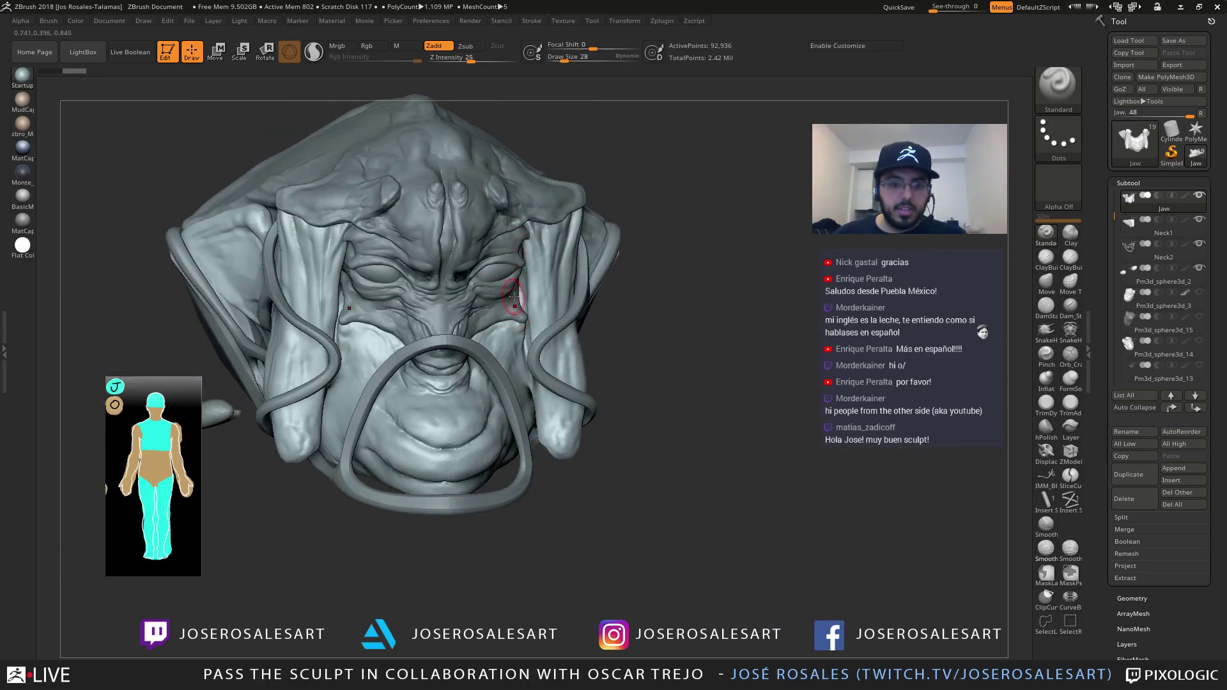
mouse_move(514, 296)
right_down()
mouse_move(457, 281)
mouse_move(497, 252)
mouse_move(521, 285)
mouse_move(499, 387)
right_up()
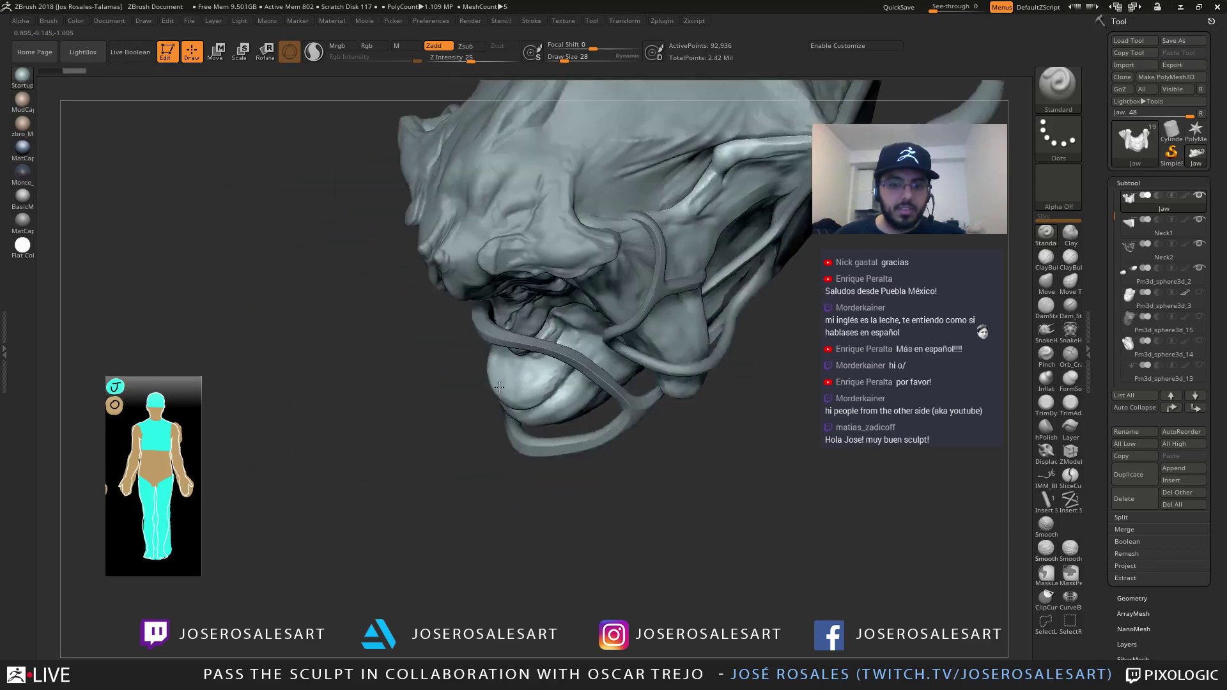
drag(499, 386, 559, 268)
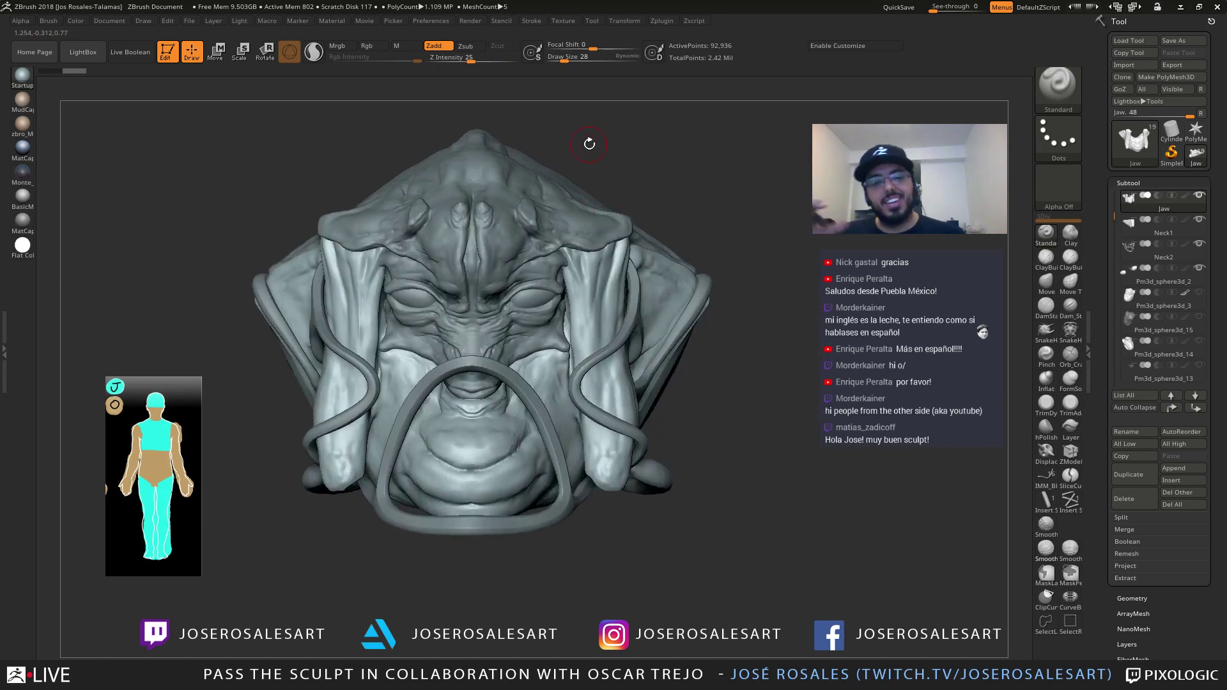
drag(591, 146, 688, 157)
mouse_move(441, 241)
ctrl+right_down()
mouse_move(492, 295)
mouse_move(406, 269)
ctrl+right_up()
mouse_move(521, 298)
mouse_down()
mouse_move(551, 314)
mouse_move(687, 326)
mouse_move(399, 398)
mouse_move(455, 355)
mouse_up()
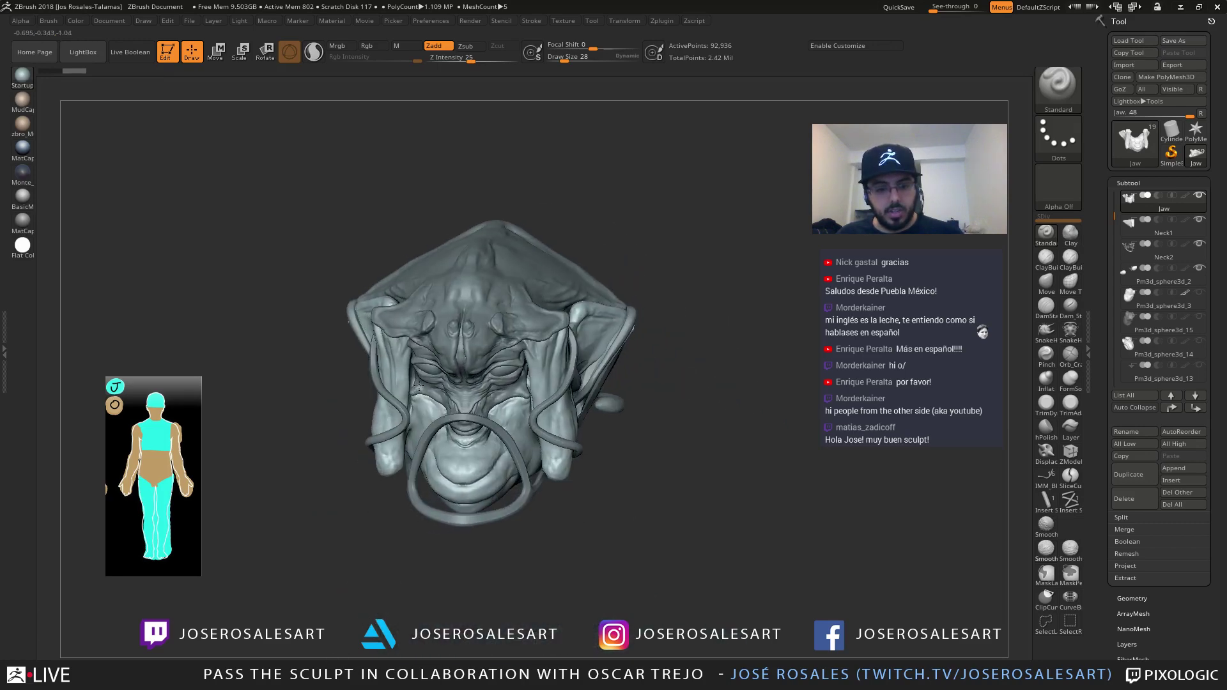
mouse_move(471, 385)
ctrl+right_down()
mouse_move(522, 399)
mouse_move(481, 442)
mouse_move(532, 462)
ctrl+right_up()
drag(533, 462, 594, 361)
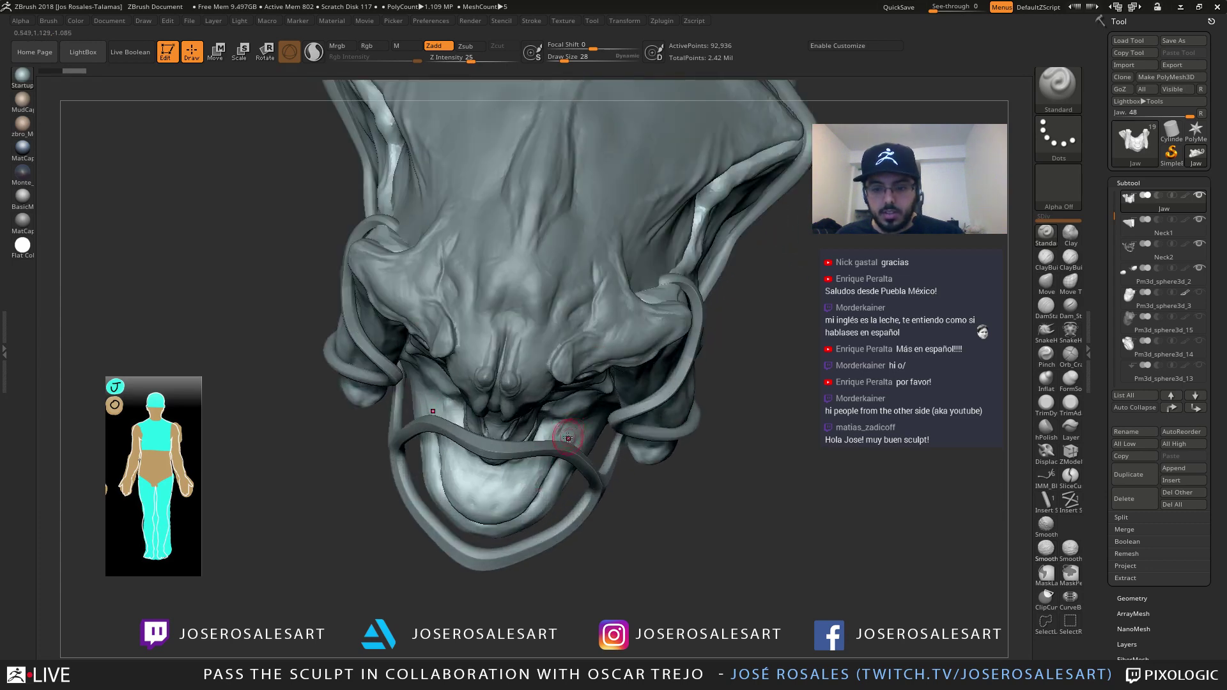
drag(568, 437, 569, 398)
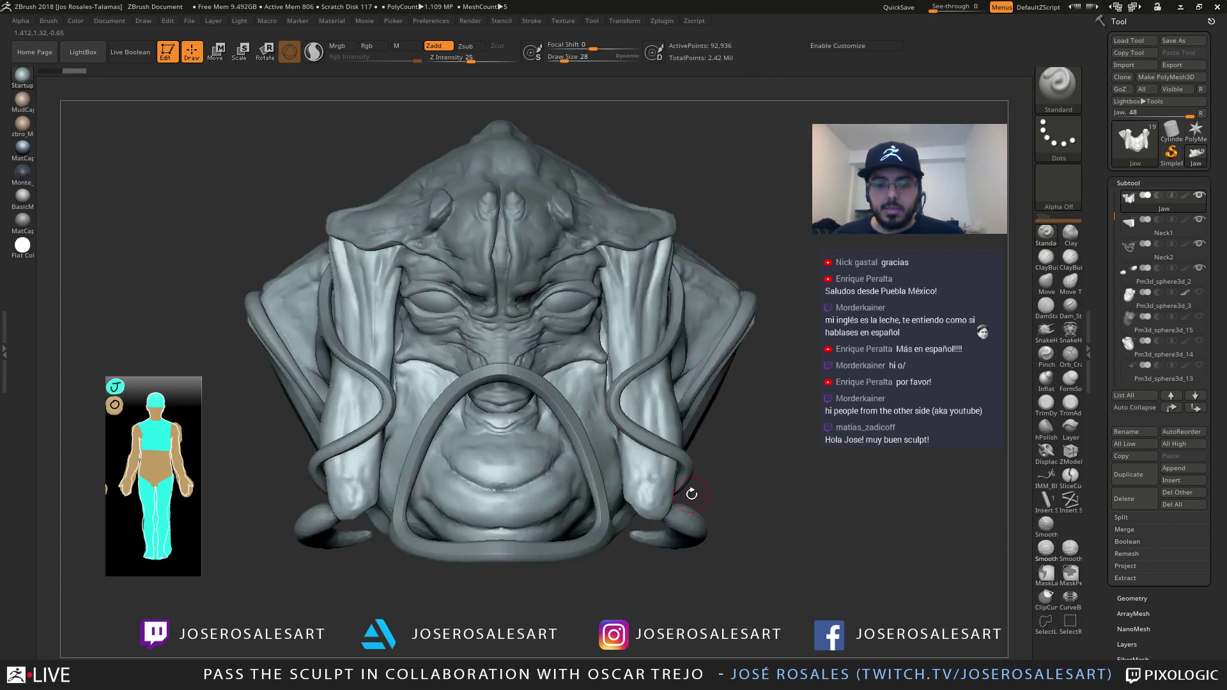
drag(692, 494, 427, 437)
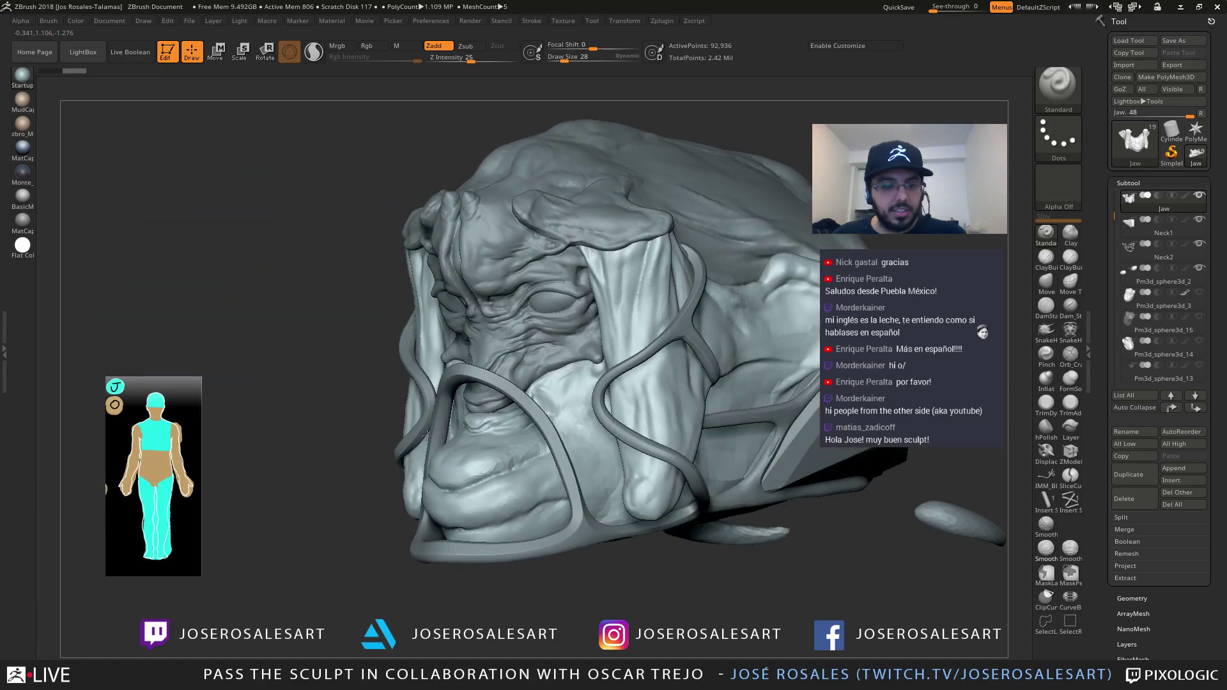
right_drag(427, 437, 521, 438)
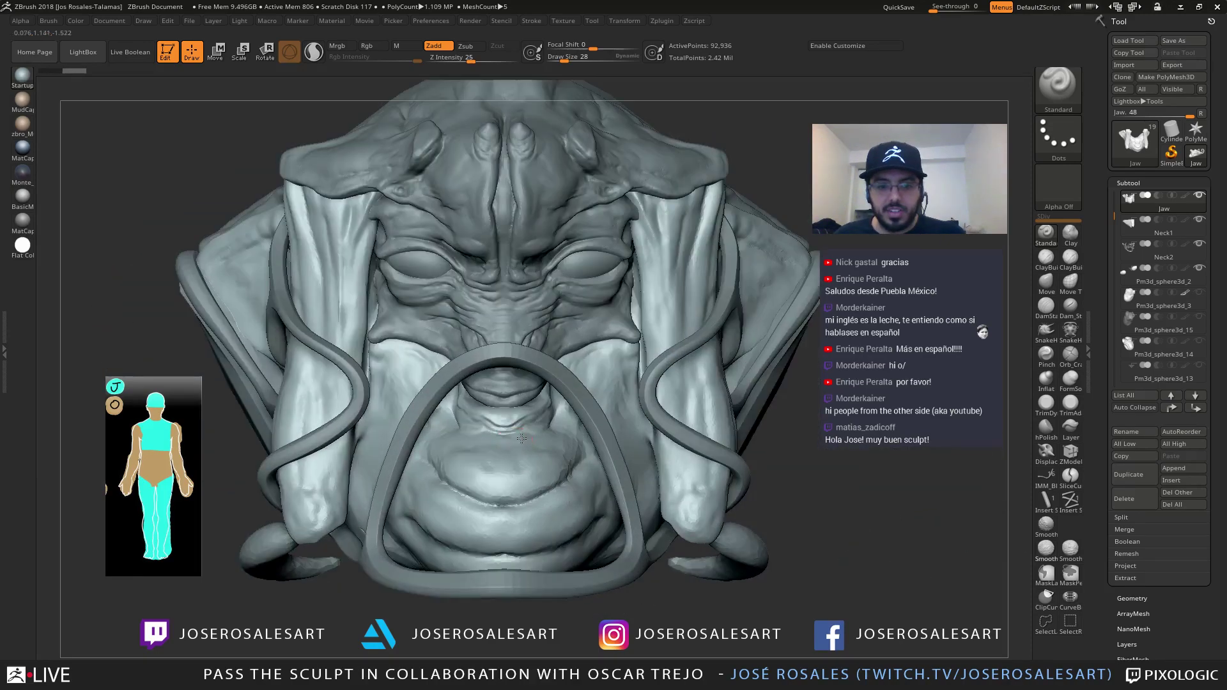
mouse_move(521, 439)
mouse_down()
mouse_move(471, 348)
mouse_move(569, 323)
mouse_up()
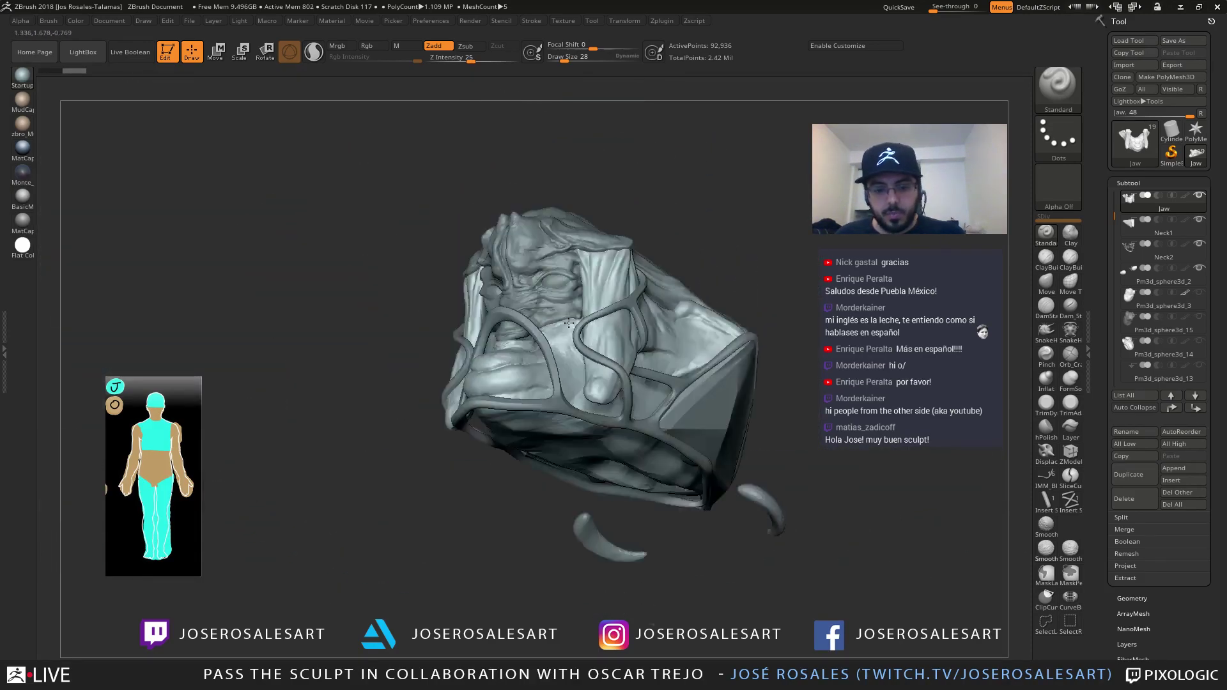
Append a PM3D_Sphere3D1 subtool to the creature and make it the active subtool
right_drag(569, 323, 579, 392)
key(F1)
click(427, 468)
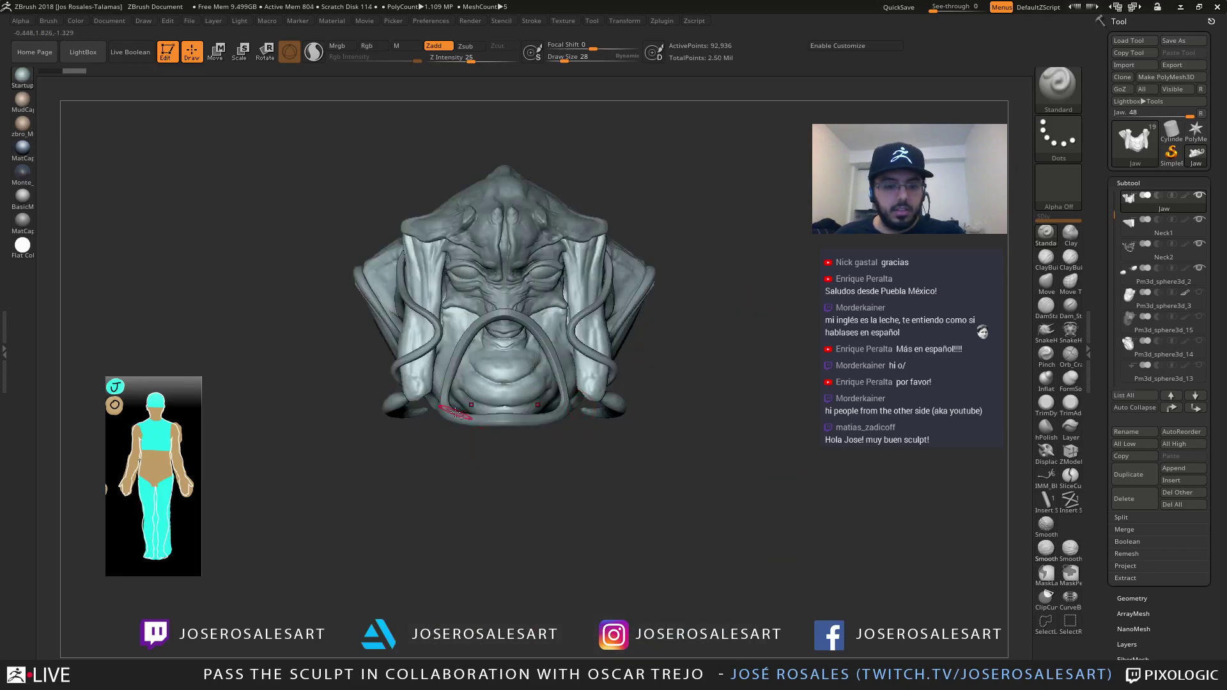
ctrl+right_drag(452, 407, 500, 341)
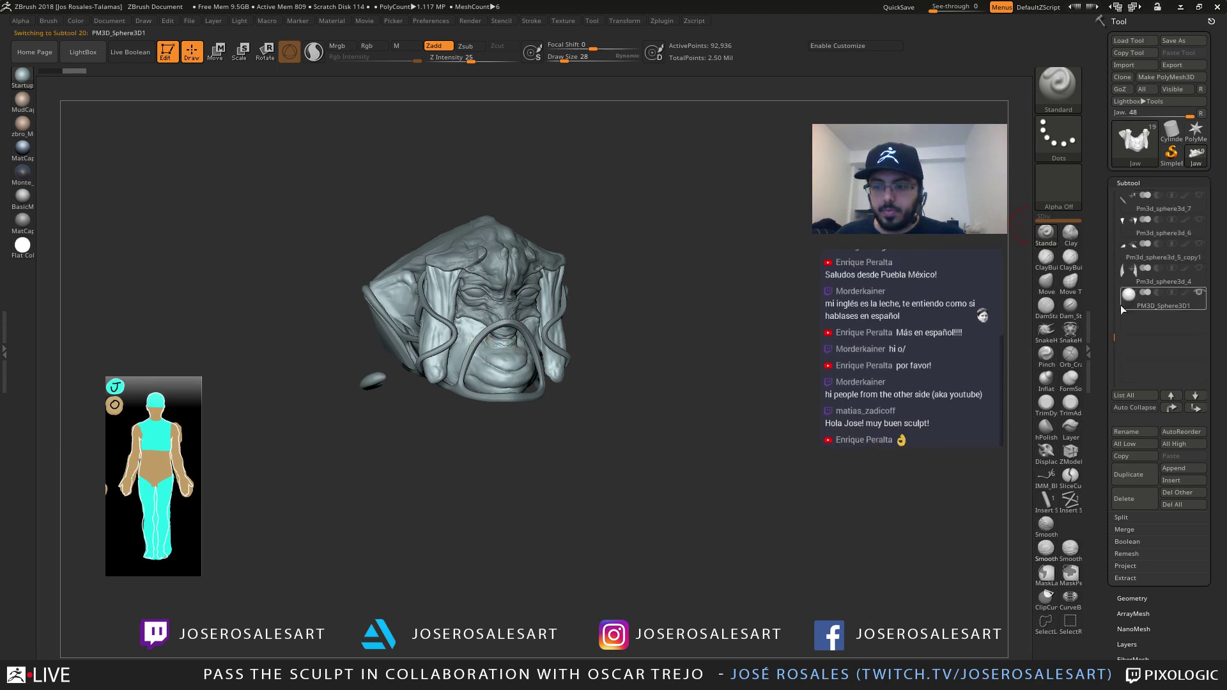
Move the new sphere straight down out of the head until it sits below the jaw
right_drag(447, 256, 501, 224)
key(w)
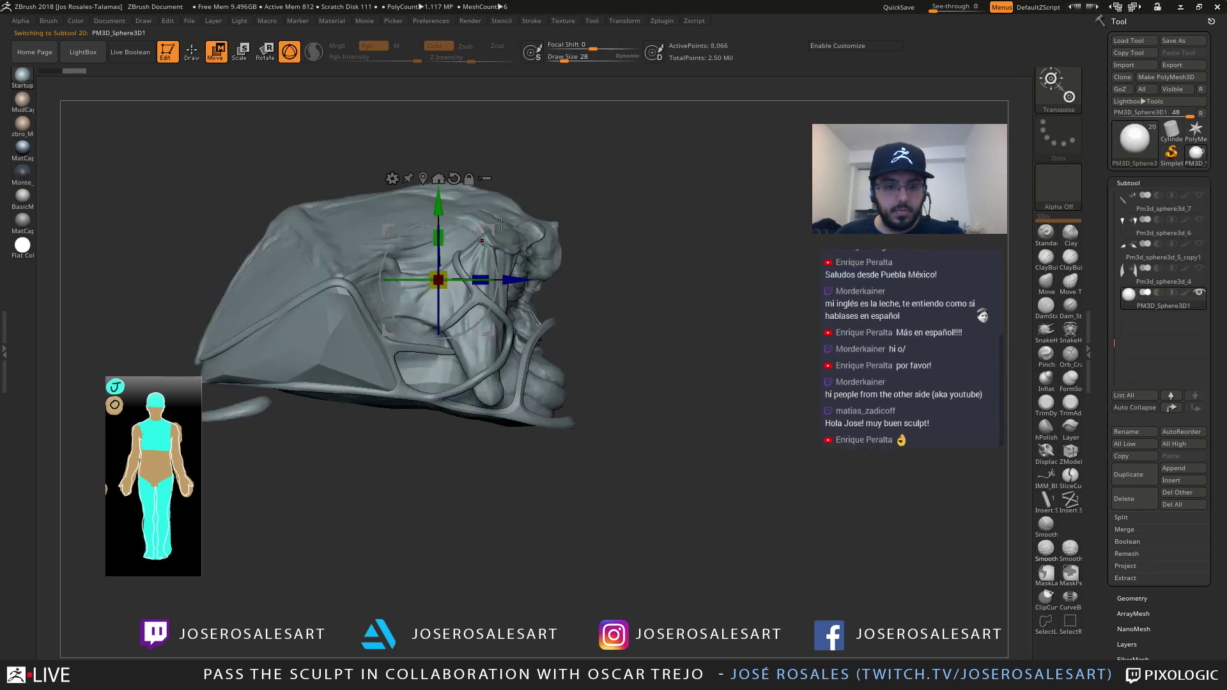
drag(492, 228, 506, 468)
ctrl+right_drag(506, 468, 448, 435)
alt+right_drag(485, 505, 503, 412)
drag(523, 400, 520, 398)
key(q)
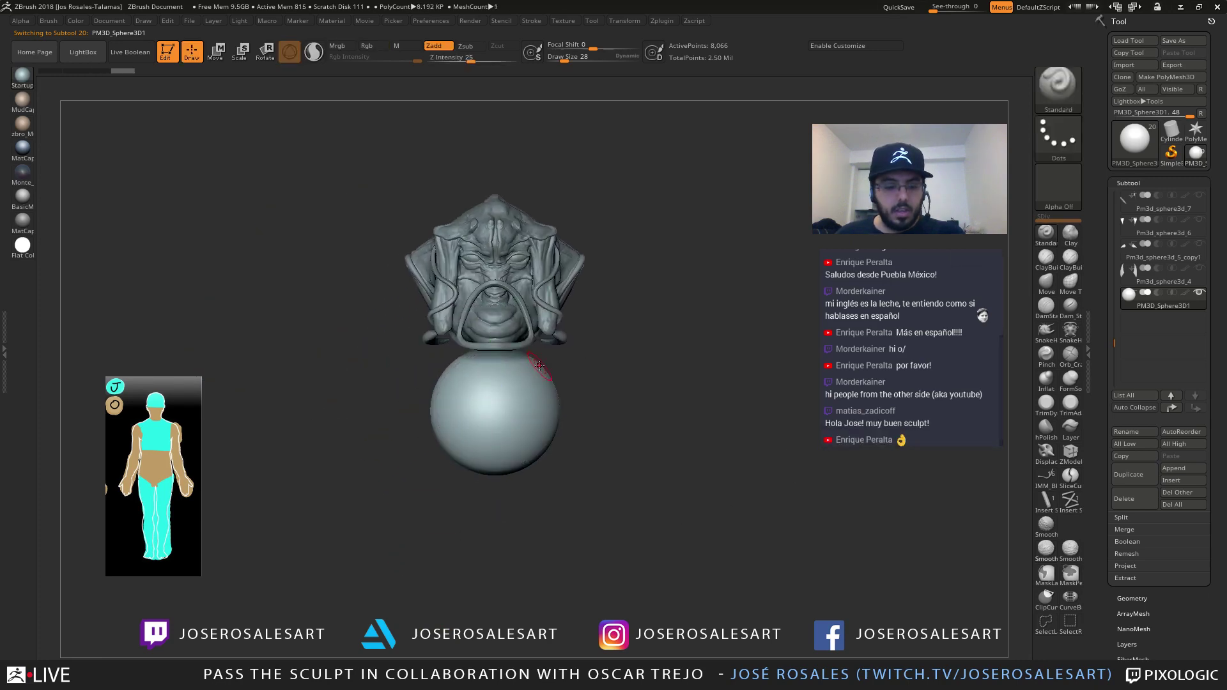
mouse_move(496, 363)
alt+right_down()
mouse_move(510, 359)
mouse_move(510, 393)
alt+right_up()
key(w)
drag(508, 344, 508, 402)
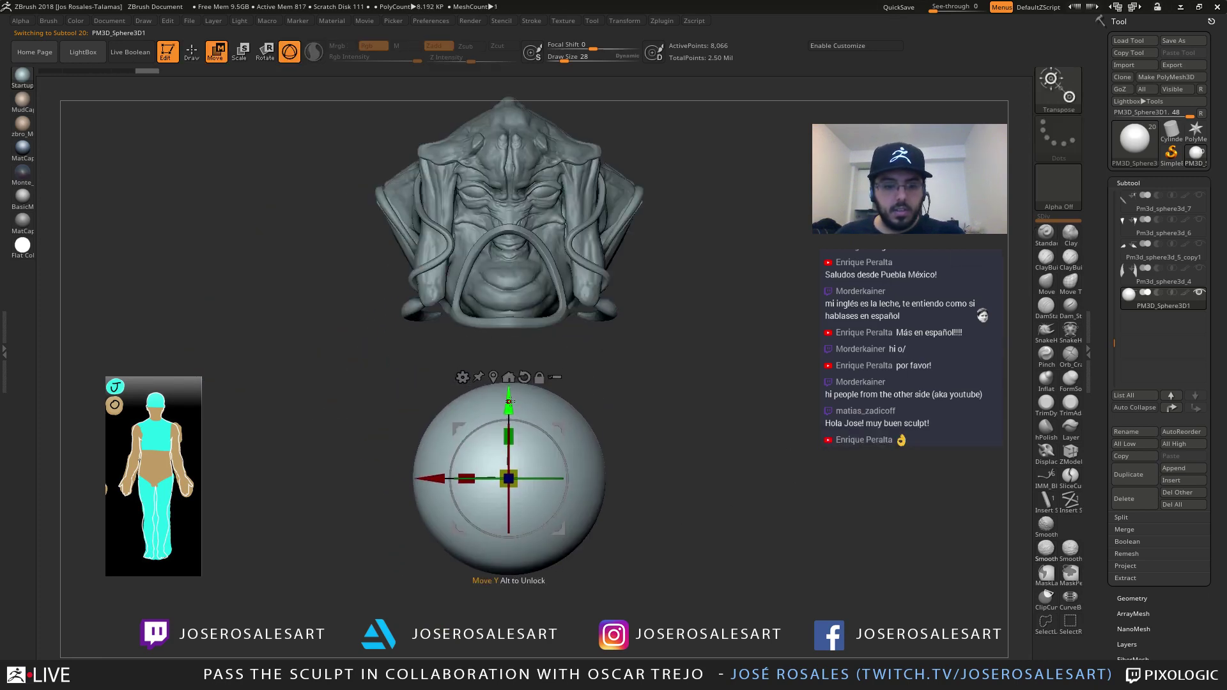
Examine the sphere's placement under the head from the front and both sides
ctrl+right_drag(508, 403, 509, 367)
right_drag(510, 368, 450, 332)
right_drag(450, 332, 577, 332)
right_drag(577, 332, 461, 359)
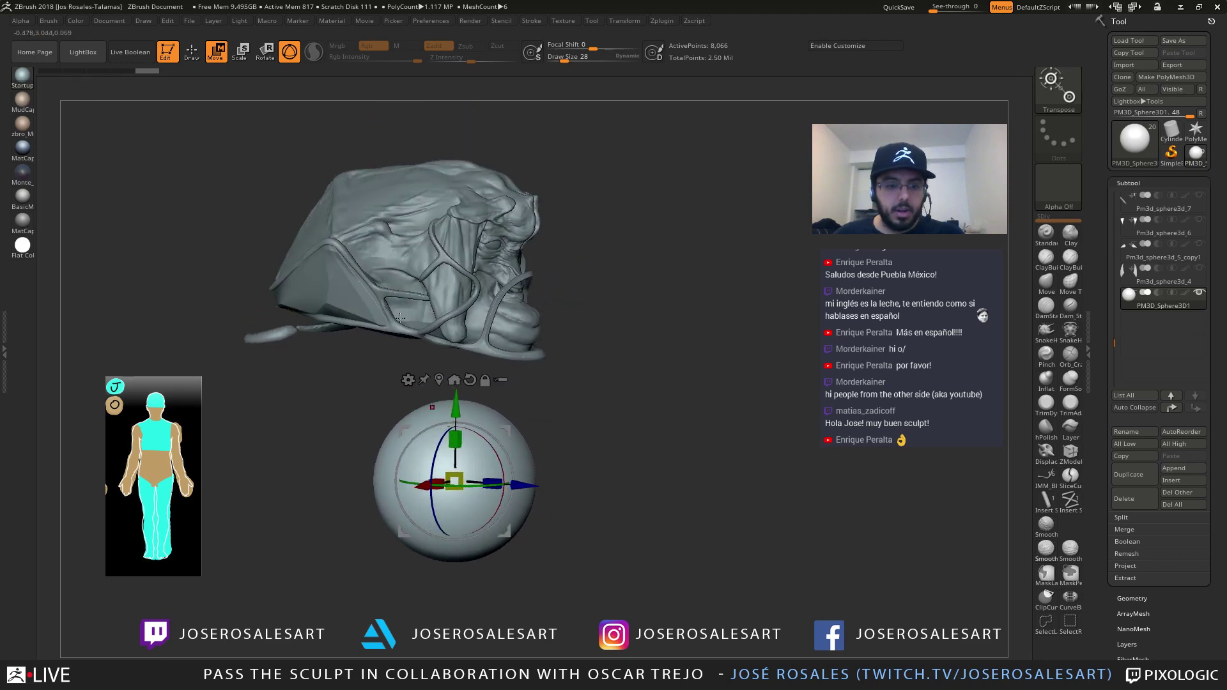
right_drag(417, 310, 458, 345)
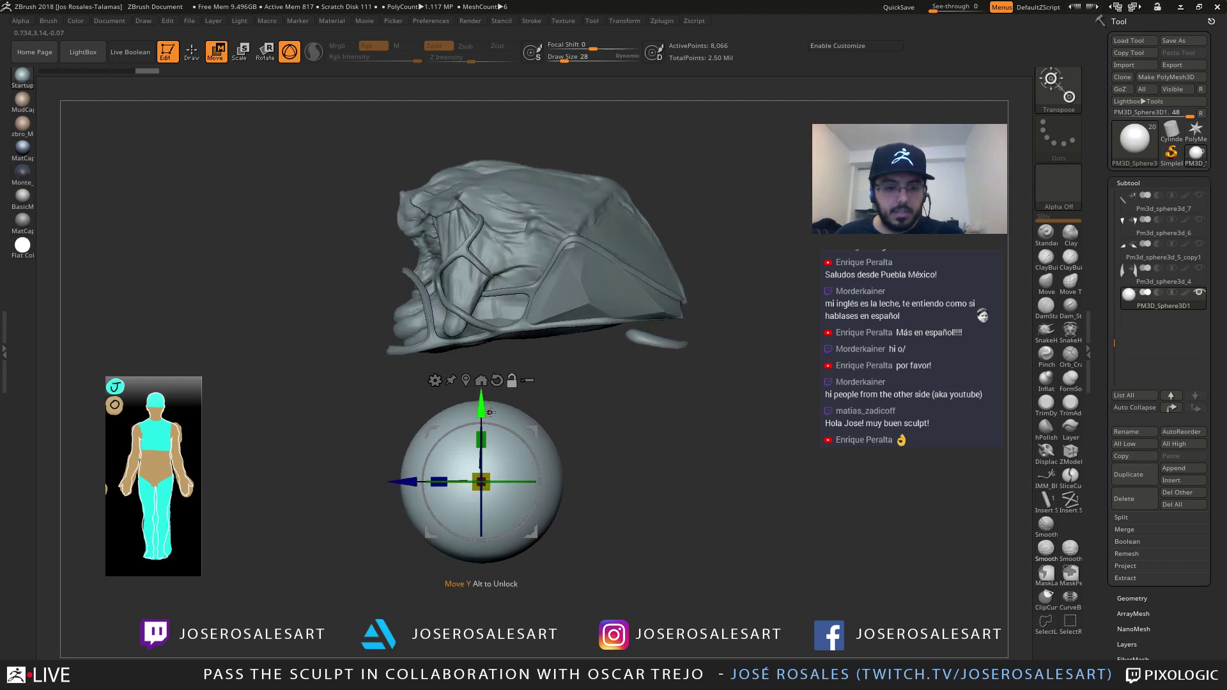
alt+right_drag(491, 412, 489, 335)
alt+right_drag(449, 437, 530, 270)
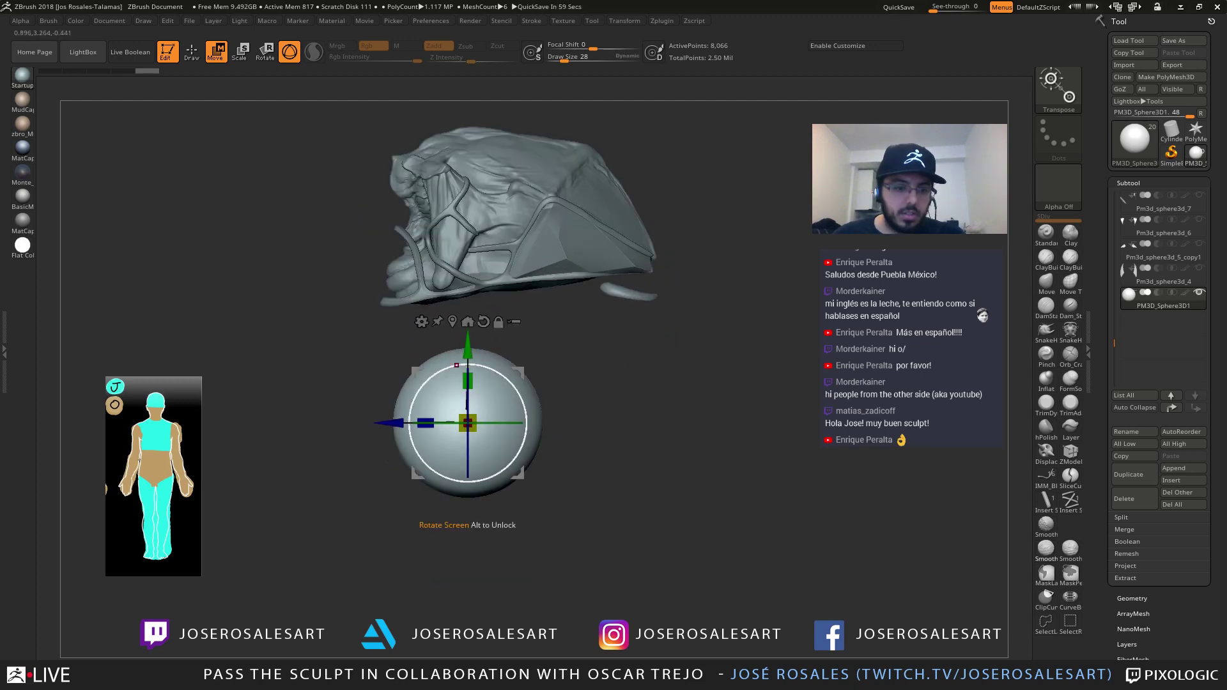
right_drag(484, 364, 458, 289)
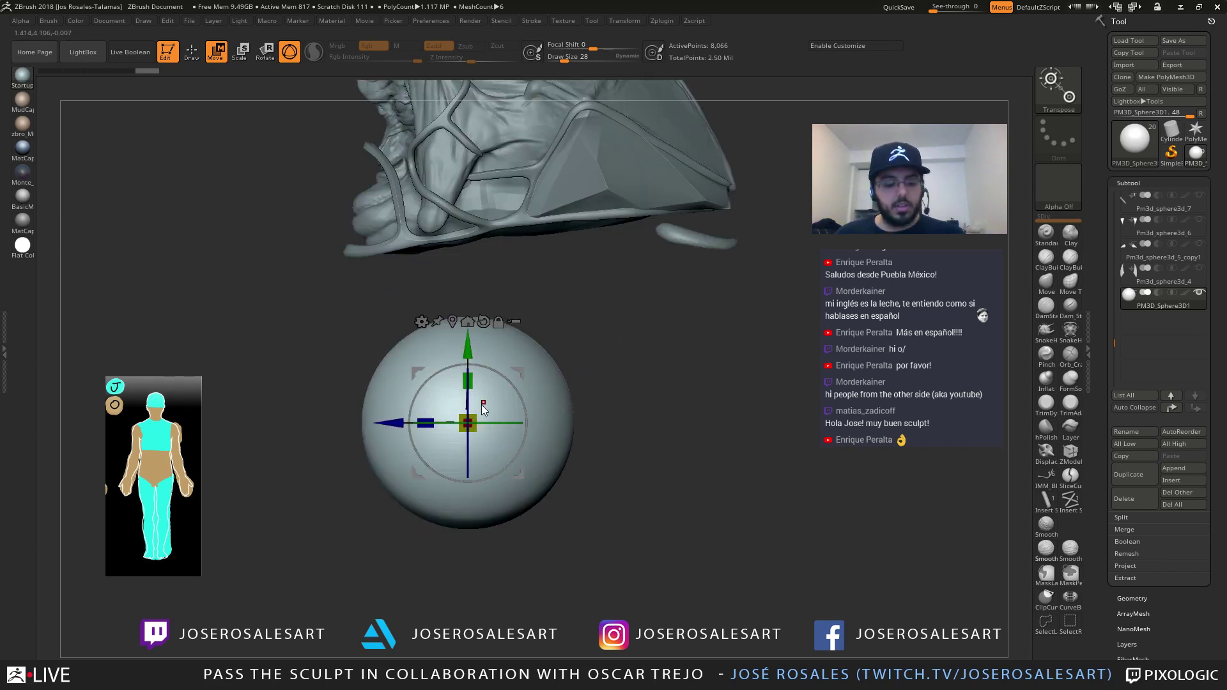
Raise the draw size to 182 and pull the sphere's upper front toward the jaw with the SnakeHook brush
key(q)
key(s)
drag(545, 378, 562, 376)
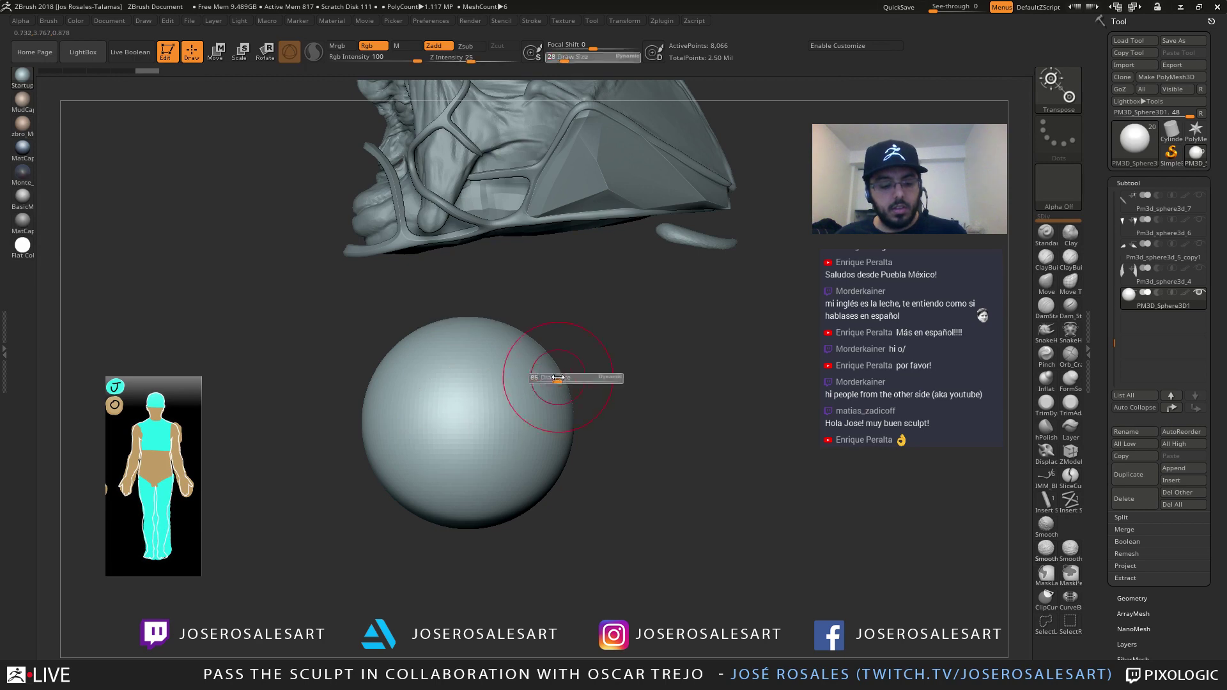
key(s)
drag(476, 382, 489, 383)
right_drag(476, 384, 521, 385)
key(w)
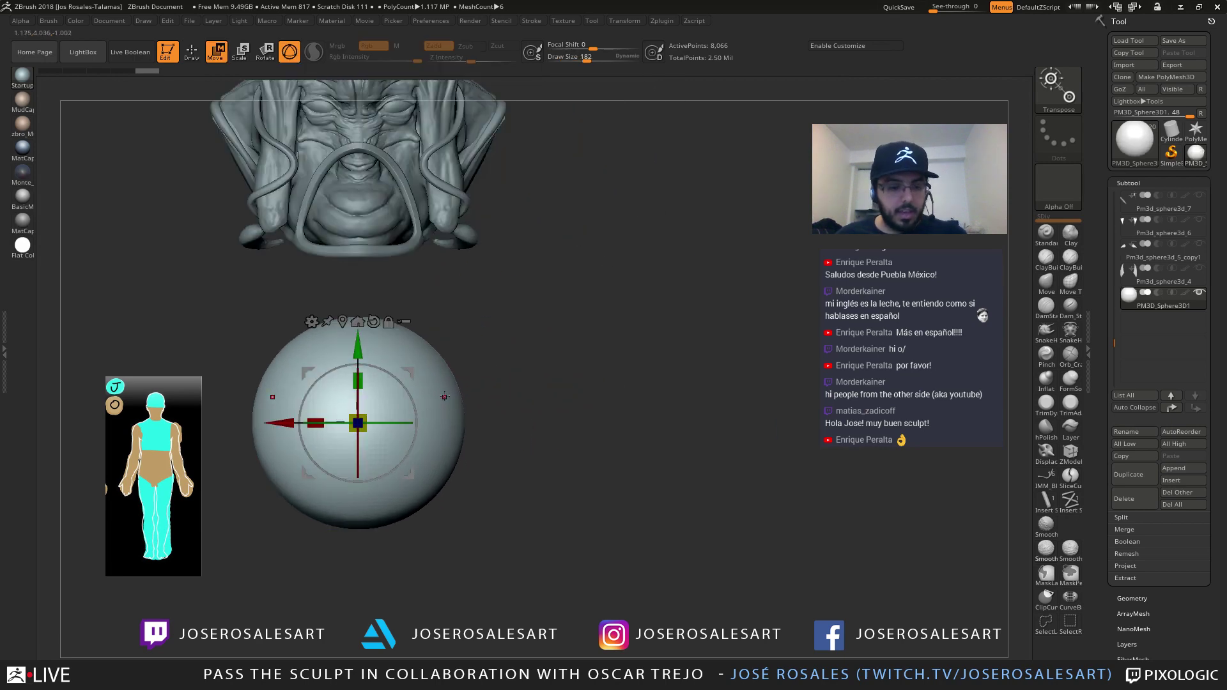
key(q)
mouse_move(441, 377)
right_down()
mouse_move(391, 357)
mouse_move(461, 345)
right_up()
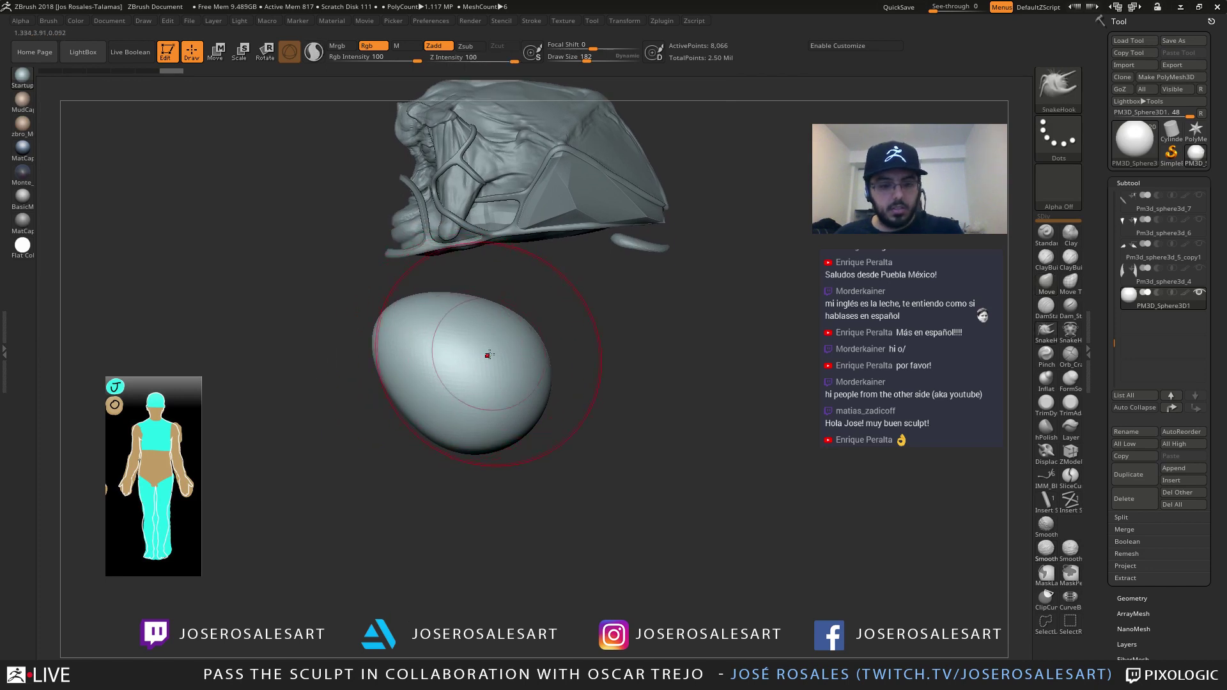
Stretch the sphere's lower end downward and pull its sides outward with SnakeHook to start a torso form
drag(482, 430, 479, 487)
ctrl+right_drag(472, 467, 435, 399)
drag(494, 385, 532, 369)
drag(425, 378, 471, 385)
right_drag(476, 388, 543, 390)
drag(466, 394, 478, 398)
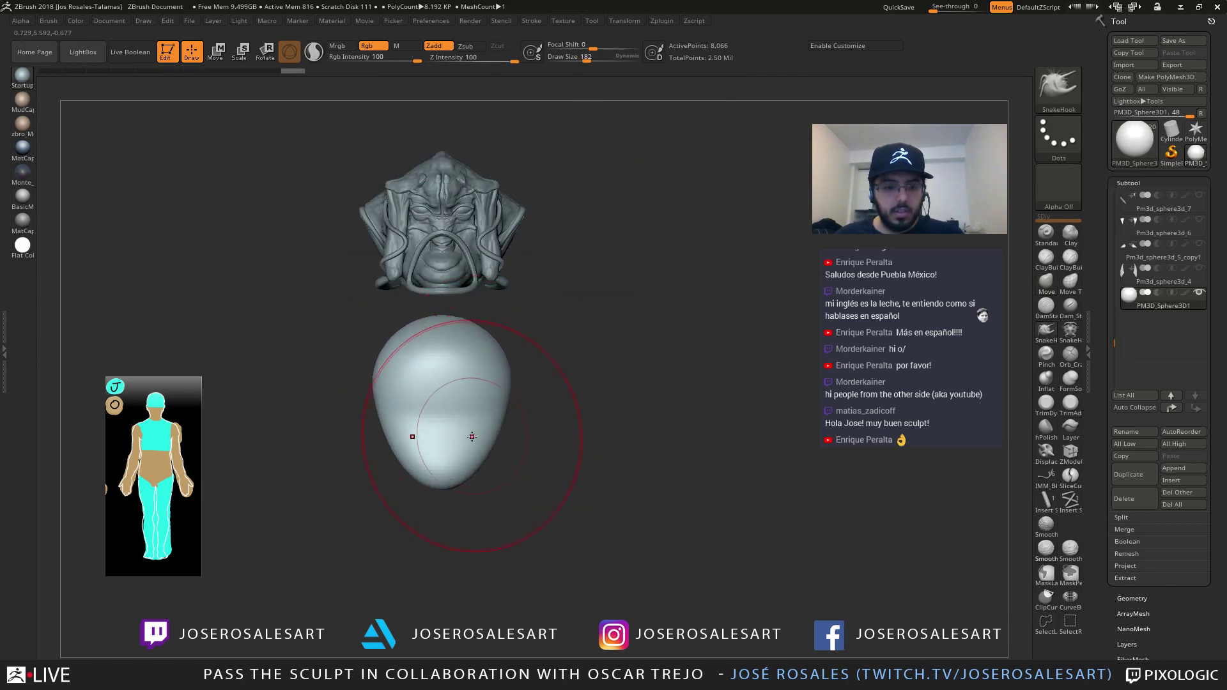
right_drag(472, 436, 544, 428)
drag(450, 399, 481, 390)
Pull the top of the form up toward the head and push its back outward with SnakeHook
ctrl+right_drag(481, 390, 486, 435)
drag(447, 338, 453, 303)
ctrl+right_drag(447, 358, 419, 313)
drag(408, 324, 387, 335)
drag(397, 390, 368, 409)
ctrl+right_drag(409, 397, 403, 355)
drag(404, 346, 401, 338)
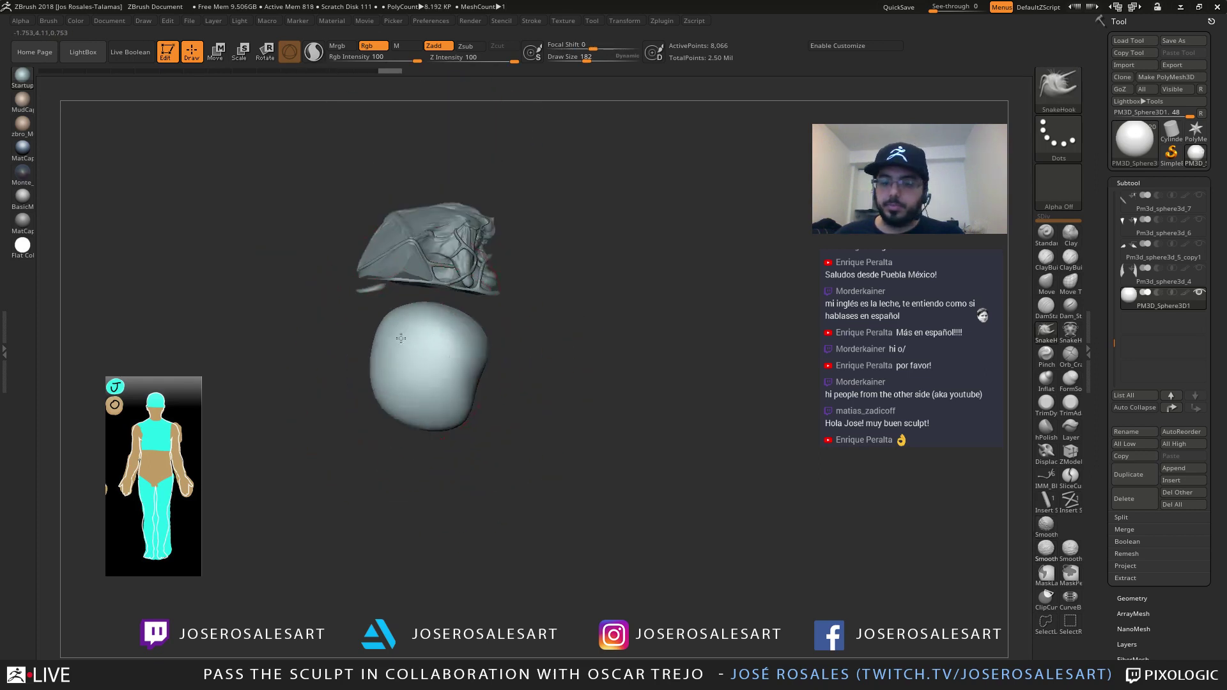
shift+right_drag(401, 338, 358, 342)
Lengthen the bottom of the torso and pull the upper back out and up behind the head
ctrl+right_drag(433, 345, 437, 397)
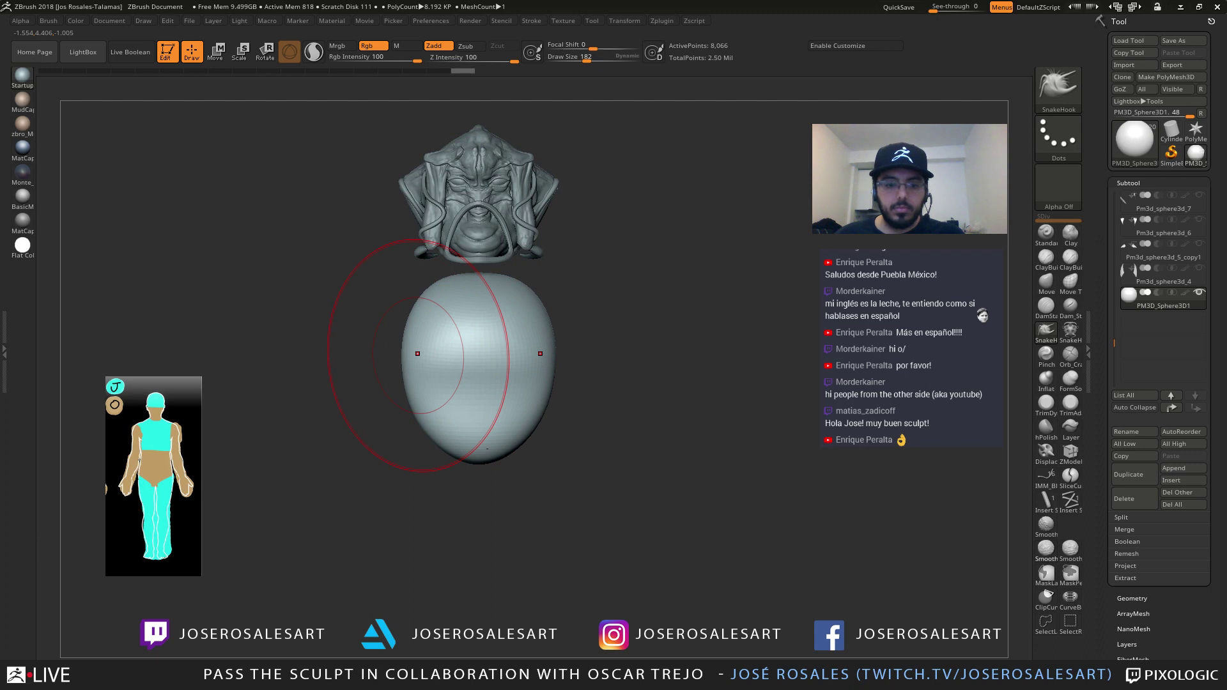
ctrl+right_drag(497, 330, 505, 383)
mouse_move(521, 438)
mouse_down()
mouse_move(548, 460)
mouse_move(537, 489)
mouse_up()
ctrl+right_drag(511, 434, 508, 383)
mouse_move(508, 383)
right_down()
mouse_move(491, 383)
mouse_move(572, 320)
right_up()
drag(627, 348, 647, 327)
mouse_move(594, 323)
right_down()
mouse_move(639, 318)
mouse_move(641, 299)
mouse_move(604, 311)
right_up()
drag(600, 310, 598, 293)
mouse_move(588, 290)
right_down()
mouse_move(612, 290)
mouse_move(629, 340)
mouse_move(518, 324)
mouse_move(501, 337)
right_up()
Reduce the draw size to 135 and pull the upper chest forward under the jaw
key(s)
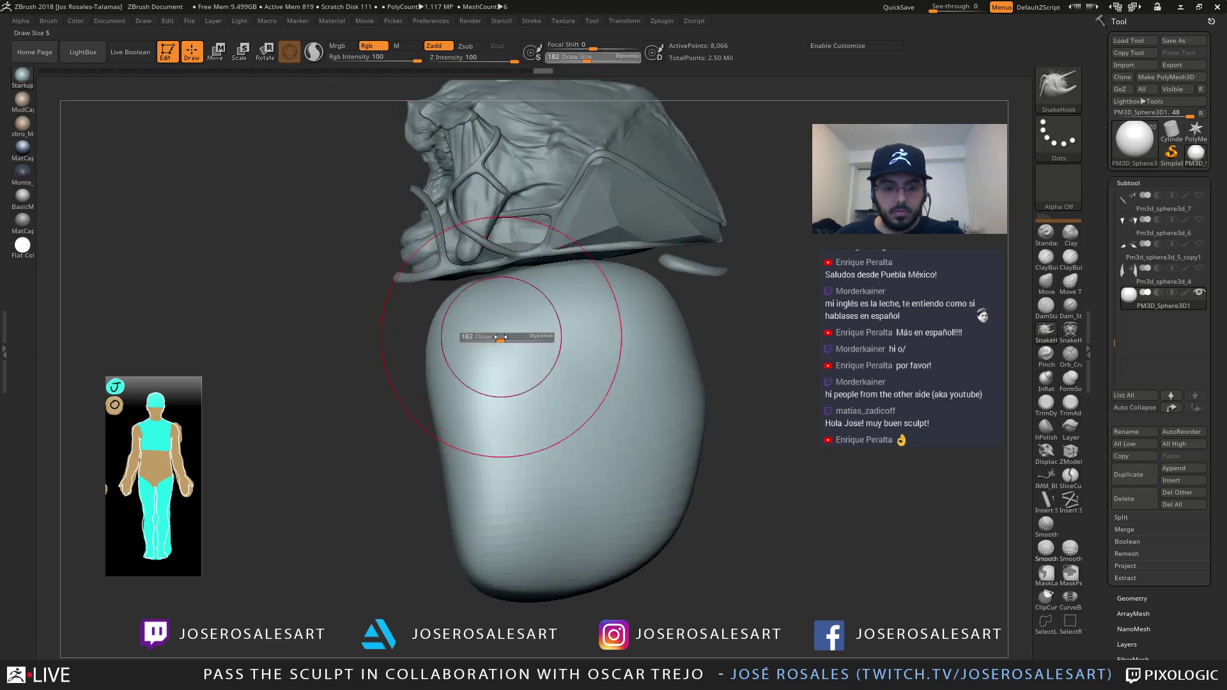
drag(445, 324, 399, 306)
right_drag(445, 287, 530, 291)
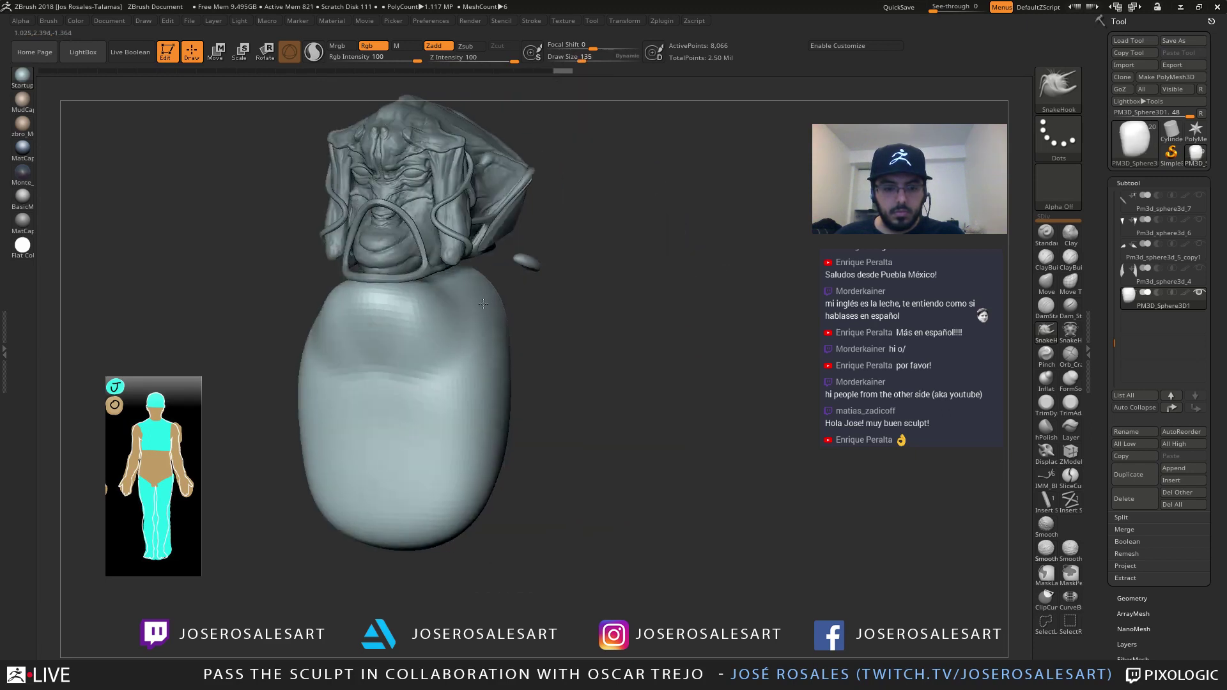
Carve the neck base into the top of the torso below the jaw using the ClayBuildup brush
key(1)
key(s)
drag(455, 322, 444, 322)
mouse_move(444, 322)
right_down()
mouse_move(473, 295)
mouse_move(466, 321)
mouse_move(402, 319)
mouse_move(383, 339)
mouse_move(387, 357)
mouse_move(457, 321)
right_up()
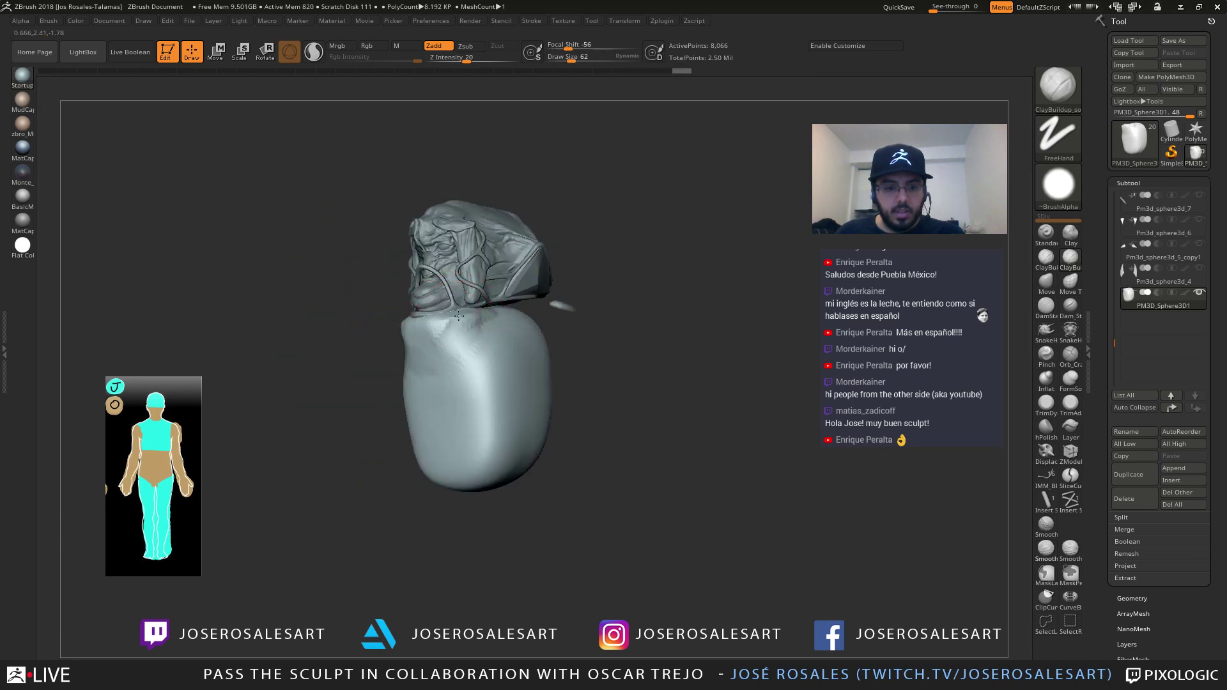
alt+drag(445, 335, 476, 334)
right_drag(441, 326, 470, 311)
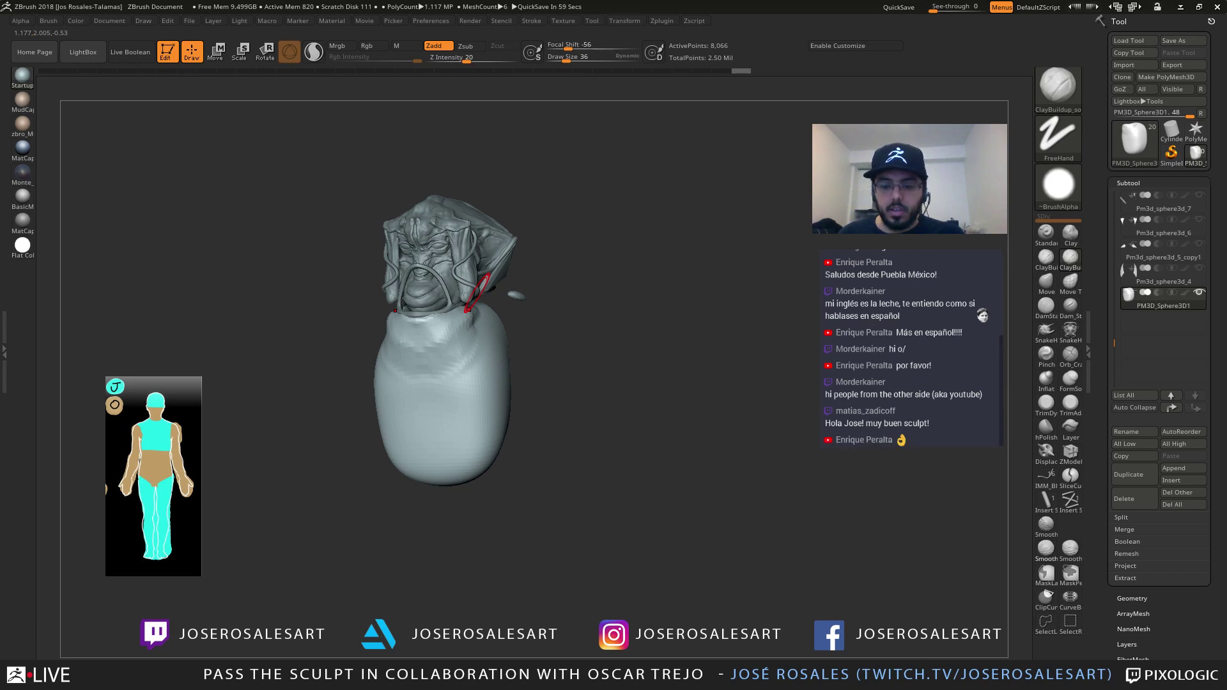
Build up the chest and shoulder masses with ClayBuildup and smooth the surface below the neck
right_drag(543, 409, 527, 485)
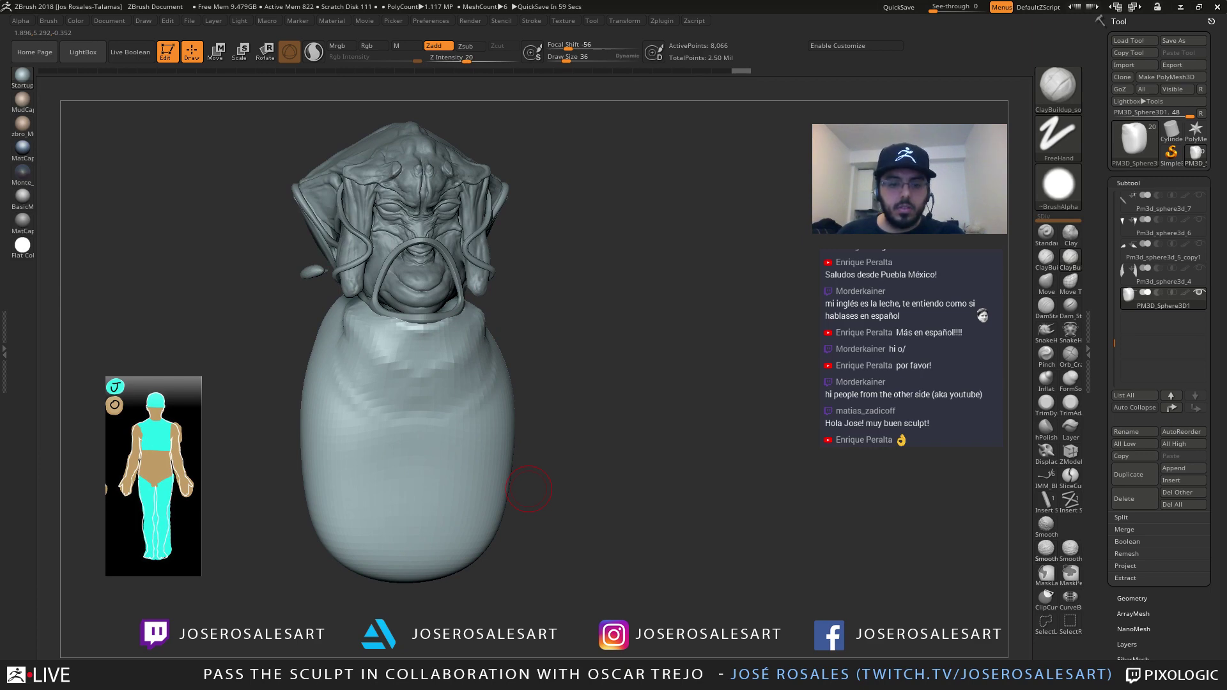
mouse_move(529, 489)
right_down()
mouse_move(456, 470)
mouse_move(470, 524)
right_up()
mouse_move(488, 348)
ctrl+right_down()
mouse_move(486, 294)
mouse_move(537, 307)
ctrl+right_up()
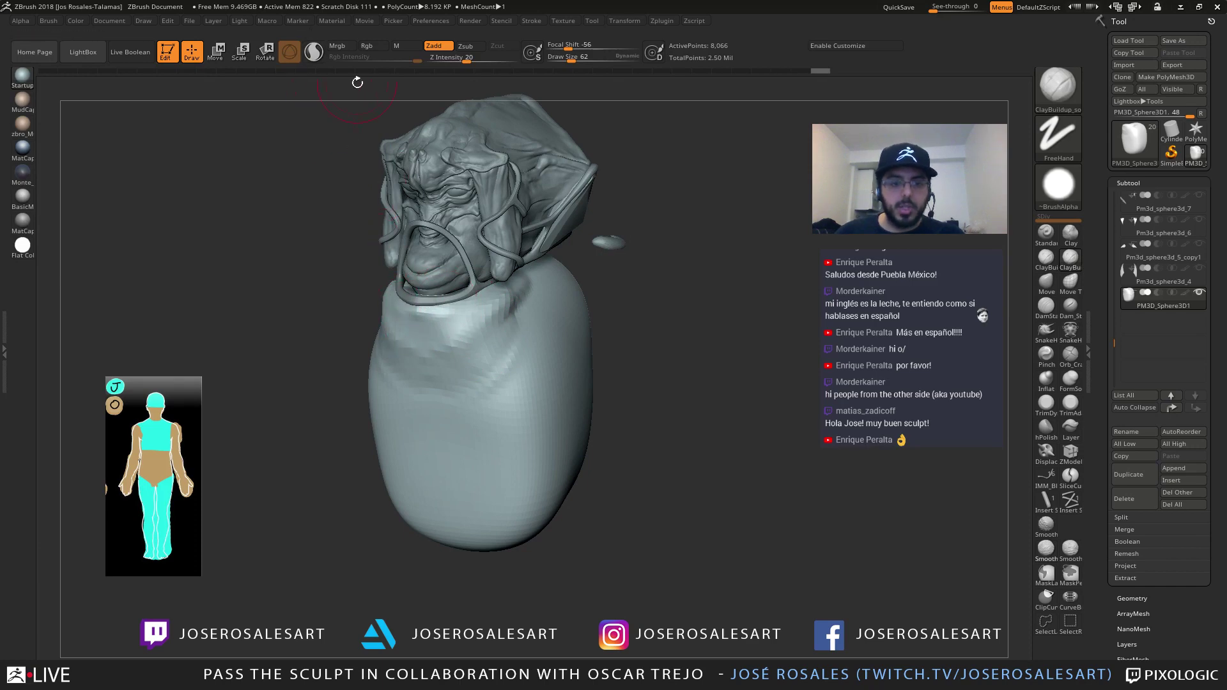
mouse_move(357, 82)
right_down()
mouse_move(515, 308)
mouse_move(486, 275)
mouse_move(452, 306)
mouse_move(523, 315)
mouse_move(530, 199)
right_up()
right_drag(491, 333, 494, 330)
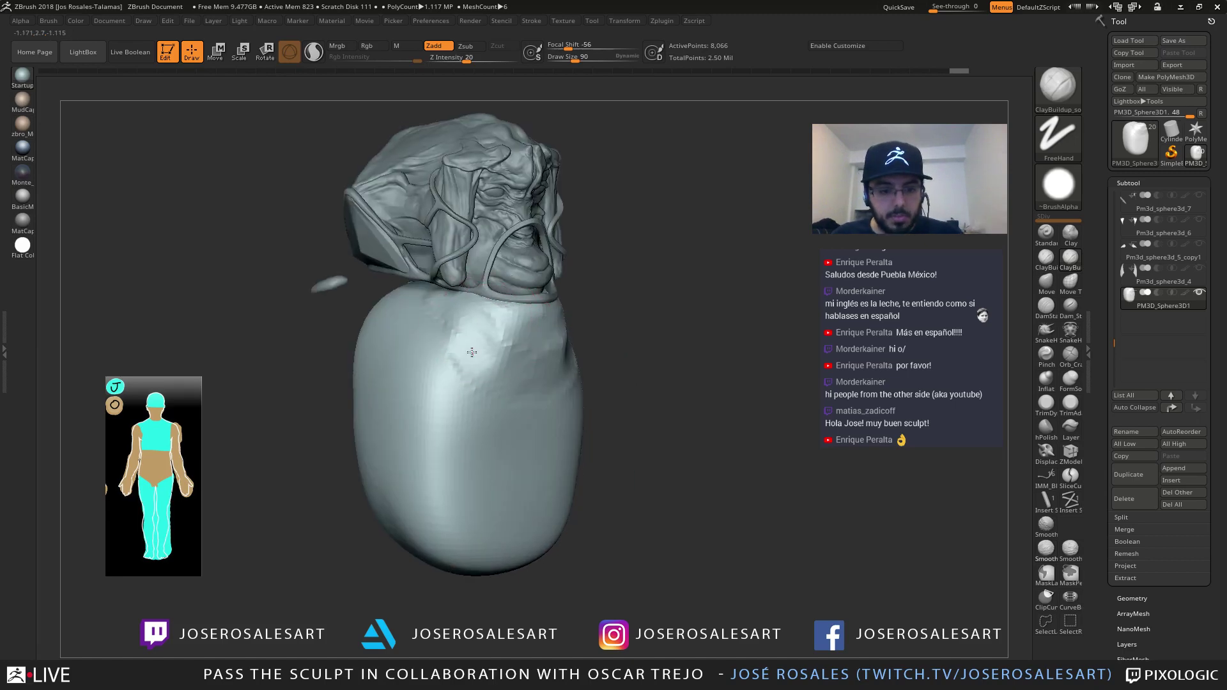
mouse_move(462, 371)
right_down()
mouse_move(425, 369)
mouse_move(482, 395)
mouse_move(585, 369)
right_up()
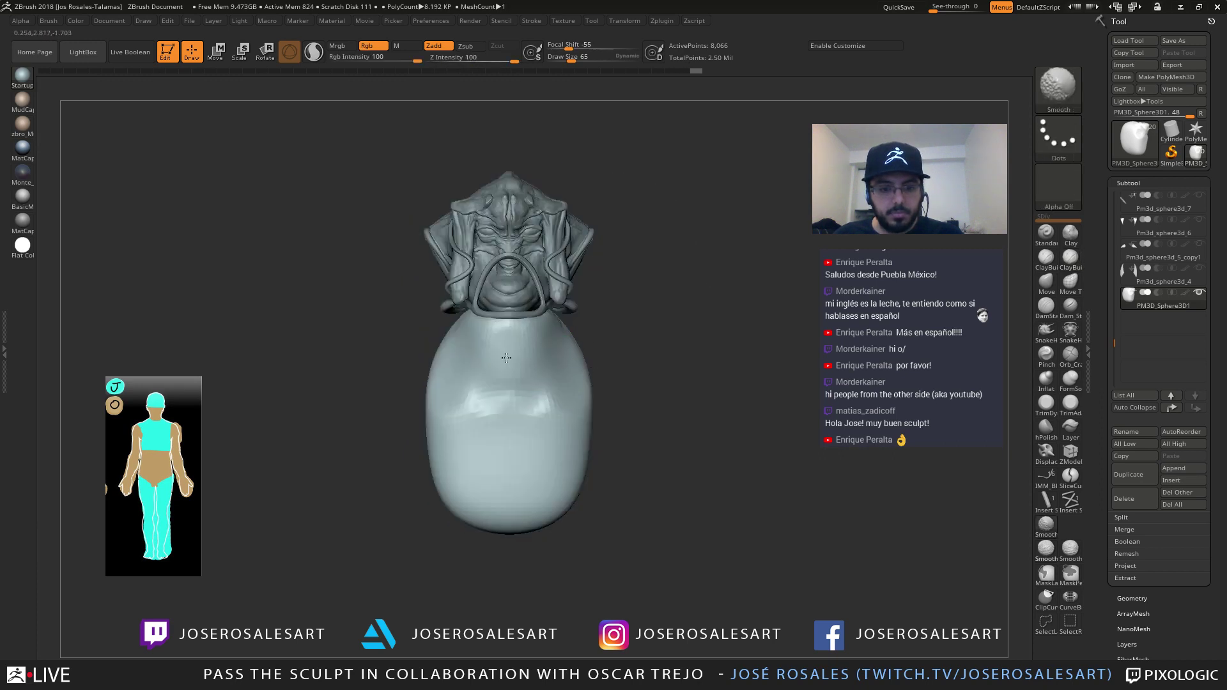
mouse_move(506, 358)
right_down()
mouse_move(567, 370)
mouse_move(481, 403)
mouse_move(633, 232)
mouse_move(567, 358)
mouse_move(534, 345)
mouse_move(550, 340)
mouse_move(506, 343)
mouse_move(628, 182)
right_up()
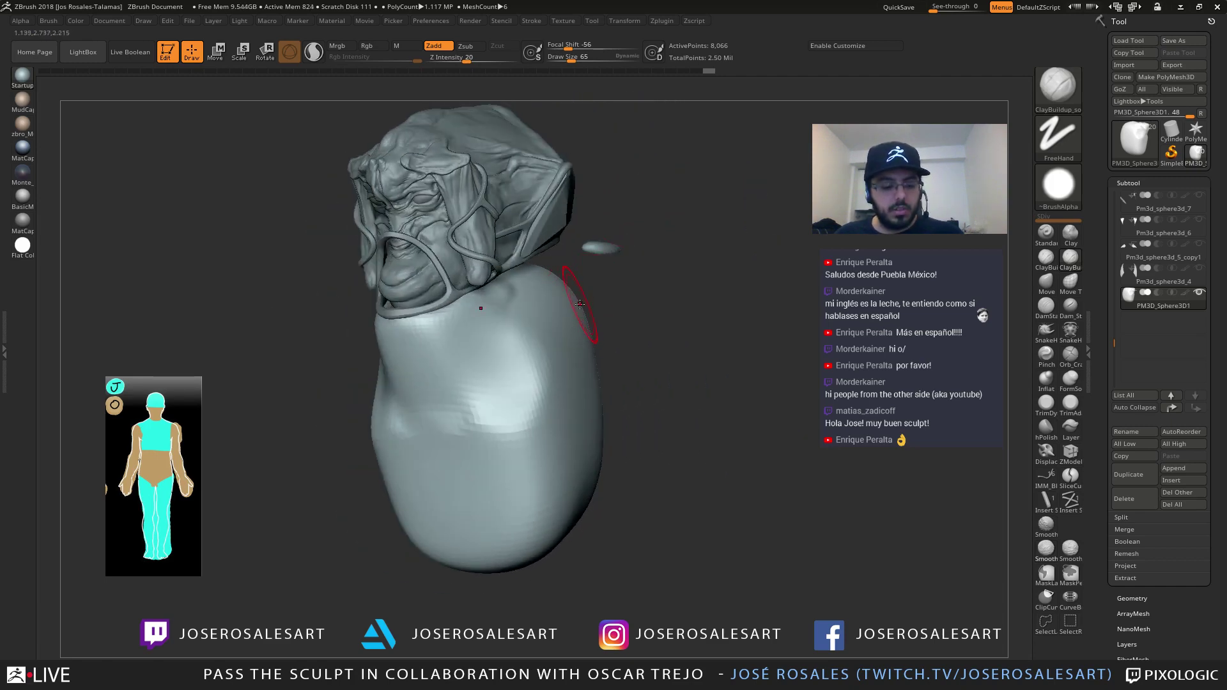
Apply the Project Primitive deformer to the torso and position its primitive on the upper chest
key(w)
click(427, 326)
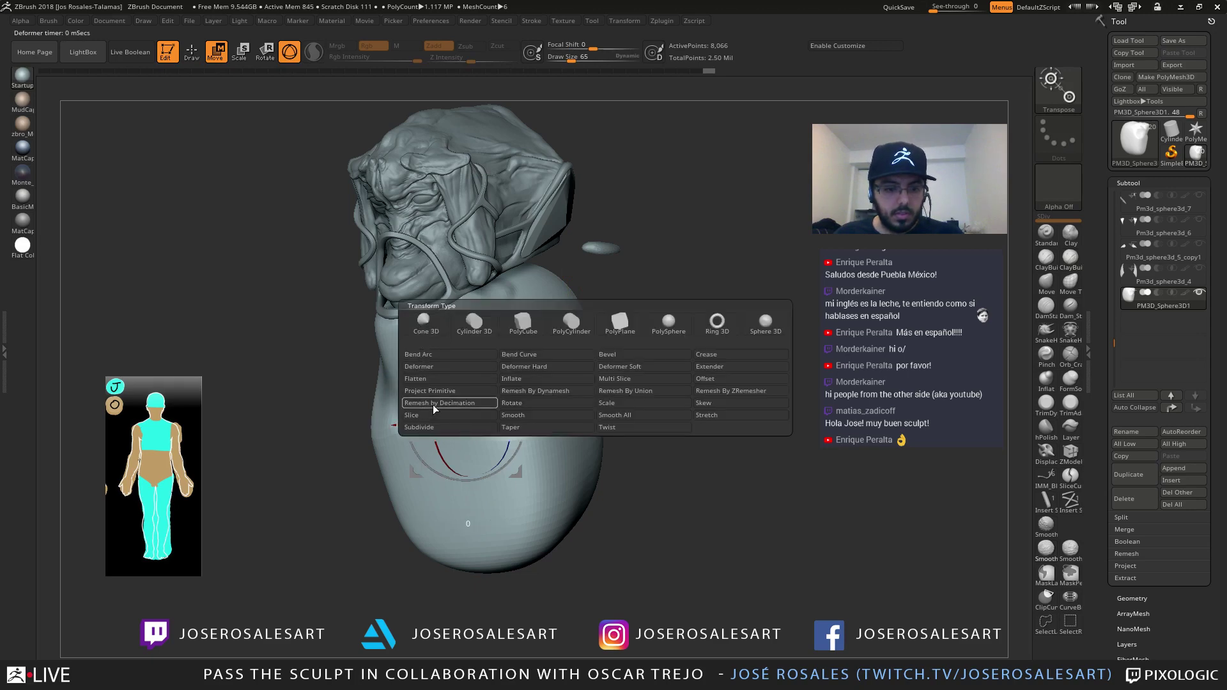
click(435, 391)
right_drag(539, 321, 418, 373)
drag(435, 384, 523, 306)
right_drag(523, 306, 765, 163)
key(shift+f)
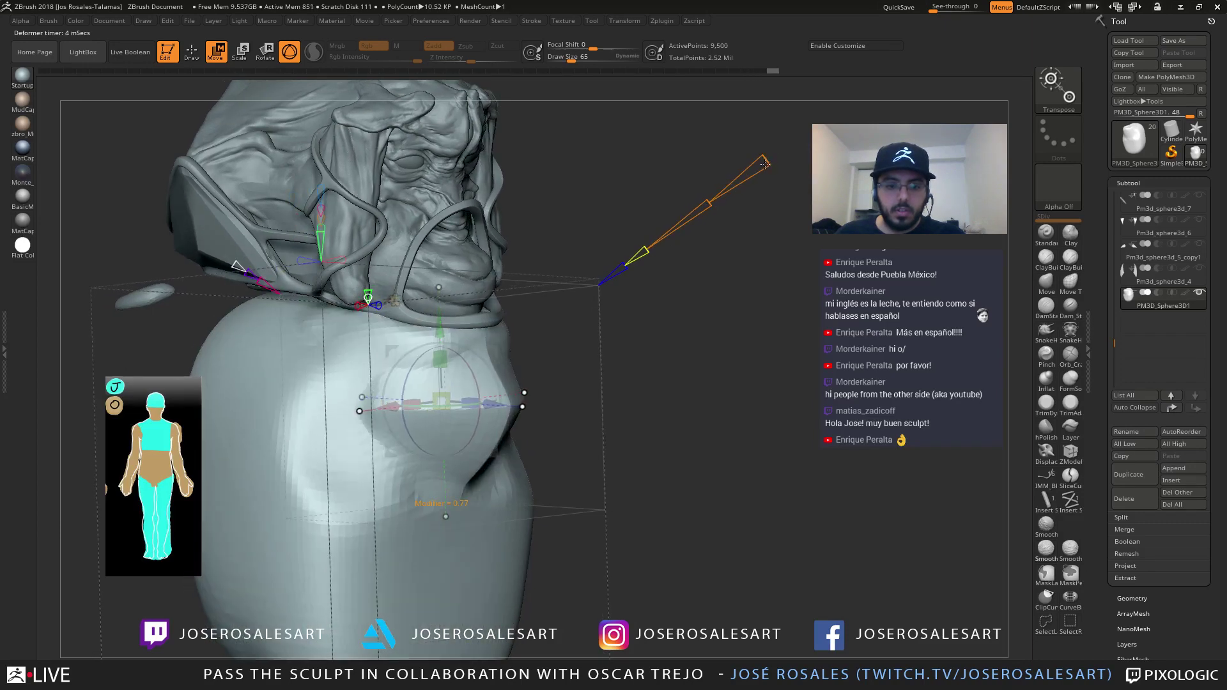
Adjust the primitive's shape handles to turn the projection into a boxy chest block under the jaw
drag(765, 163, 726, 189)
mouse_move(665, 272)
shift+mouse_down()
mouse_move(693, 276)
mouse_move(659, 279)
shift+mouse_up()
drag(446, 382, 395, 317)
drag(614, 301, 489, 309)
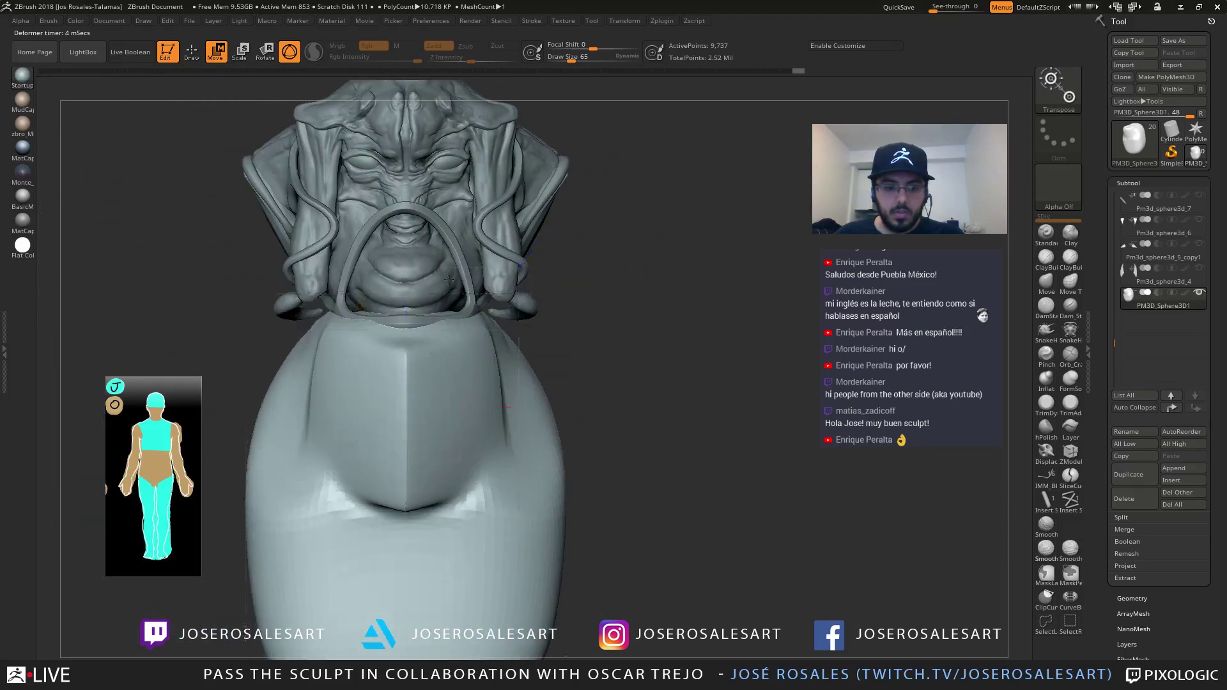
alt+drag(601, 332, 462, 323)
mouse_move(462, 324)
right_down()
mouse_move(524, 327)
mouse_move(562, 208)
right_up()
drag(604, 167, 565, 197)
mouse_move(550, 185)
right_down()
mouse_move(592, 171)
mouse_move(529, 185)
mouse_move(552, 174)
right_up()
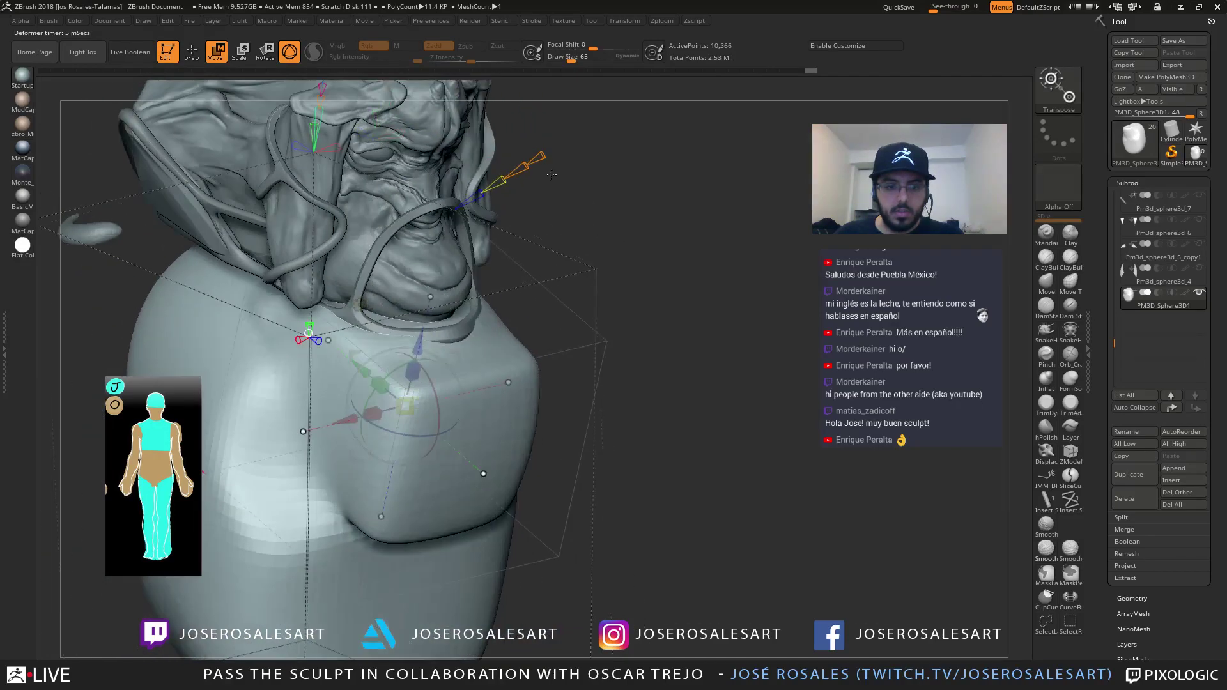
Round off the projected chest block and shift it along the slope of the upper torso
drag(537, 160, 532, 167)
mouse_move(598, 234)
ctrl+right_down()
mouse_move(617, 217)
mouse_move(593, 219)
mouse_move(651, 210)
mouse_move(626, 147)
mouse_move(644, 192)
mouse_move(614, 205)
ctrl+right_up()
mouse_move(271, 429)
mouse_down()
mouse_move(263, 414)
mouse_move(275, 430)
mouse_up()
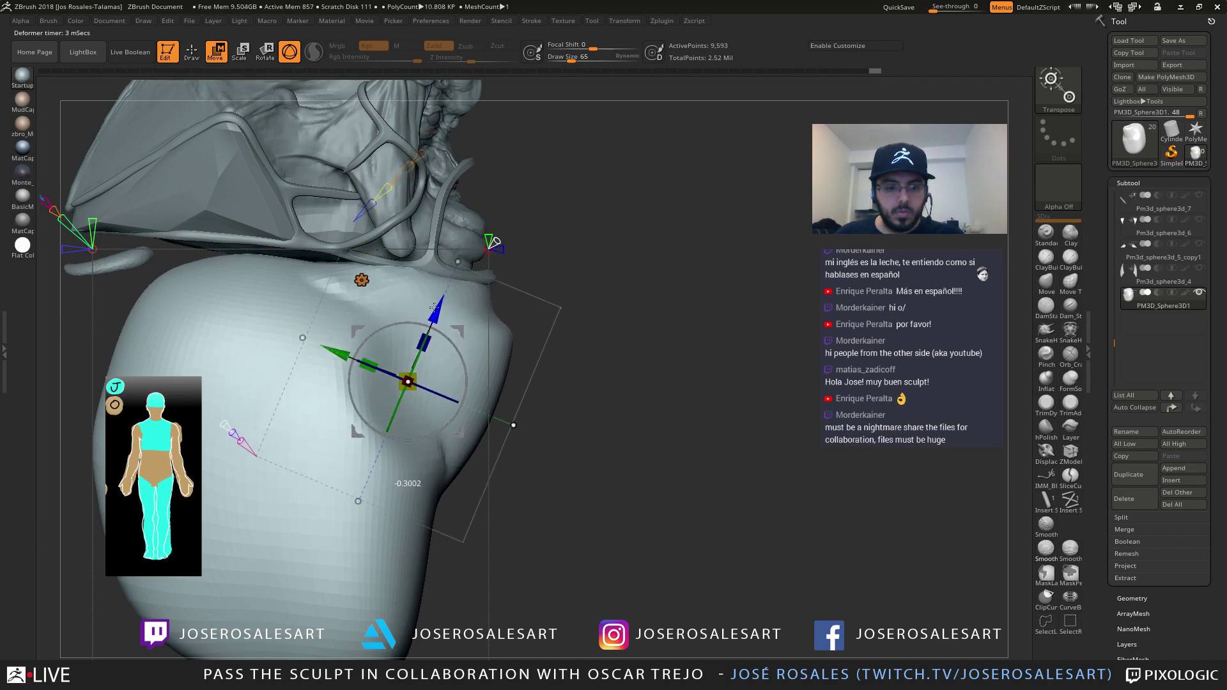
mouse_move(446, 295)
right_down()
mouse_move(319, 296)
mouse_move(448, 297)
right_up()
mouse_move(447, 298)
ctrl+right_down()
mouse_move(544, 275)
mouse_move(450, 276)
ctrl+right_up()
mouse_move(532, 158)
ctrl+right_down()
mouse_move(536, 217)
mouse_move(486, 223)
mouse_move(557, 237)
mouse_move(565, 304)
mouse_move(477, 306)
mouse_move(550, 313)
mouse_move(537, 322)
mouse_move(428, 325)
mouse_move(434, 278)
mouse_move(573, 280)
mouse_move(544, 326)
mouse_move(543, 371)
mouse_move(536, 252)
mouse_move(600, 252)
mouse_move(543, 302)
mouse_move(506, 147)
ctrl+right_up()
Select the ClayBuildup brush at draw size 58 and check the chest block from both sides
key(q)
key(s)
click(511, 326)
key(w)
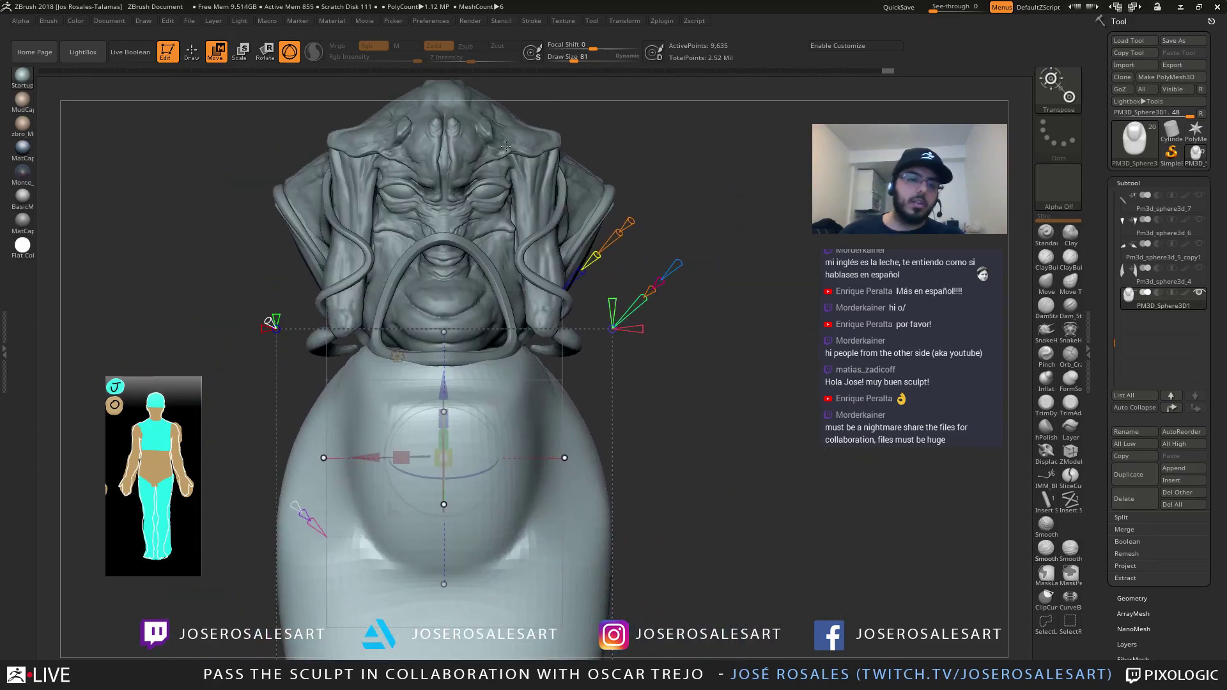
mouse_move(589, 140)
right_down()
mouse_move(652, 166)
mouse_move(594, 191)
mouse_move(550, 288)
mouse_move(559, 367)
mouse_move(504, 381)
right_up()
key(q)
key(1)
key(s)
drag(512, 388, 509, 386)
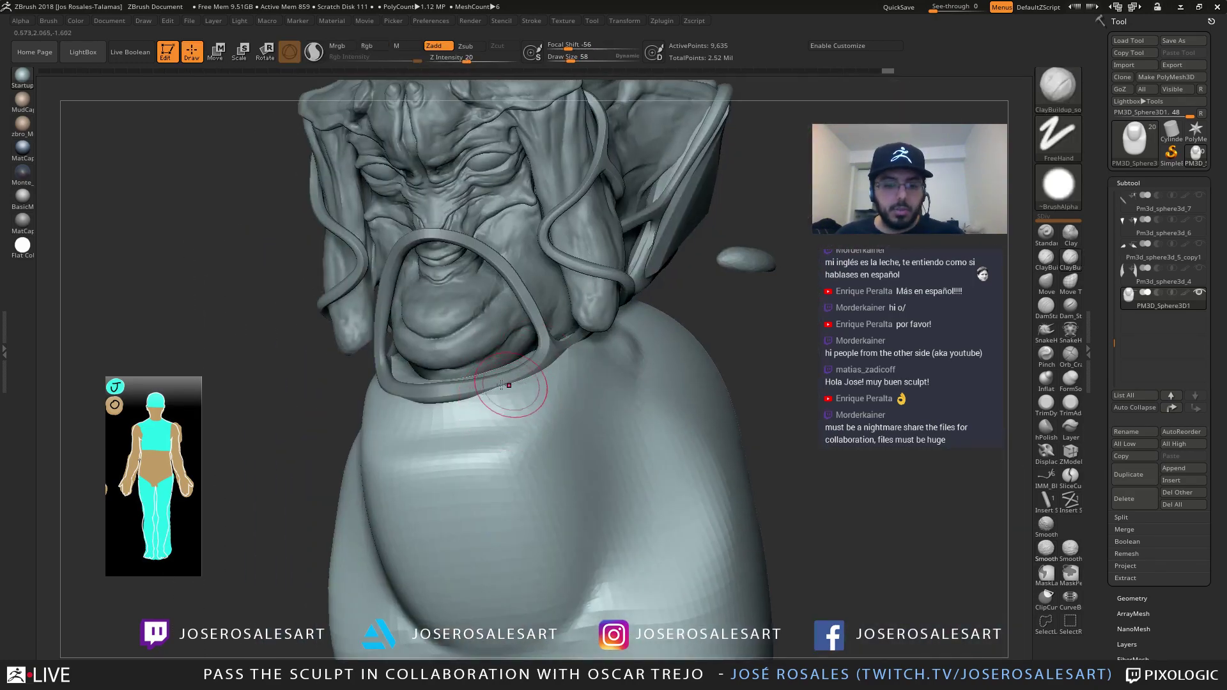
mouse_move(510, 386)
right_down()
mouse_move(526, 396)
mouse_move(535, 285)
right_up()
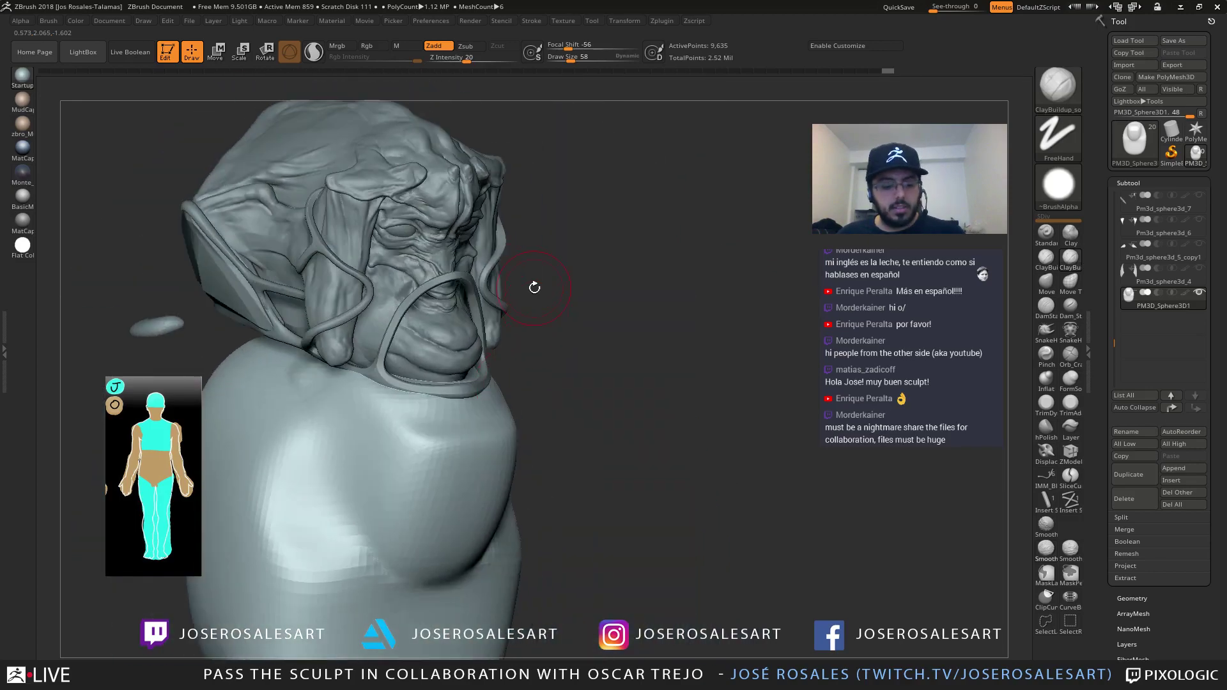
Readjust the size of the projected chest block with its front handle
key(w)
right_drag(524, 366, 377, 387)
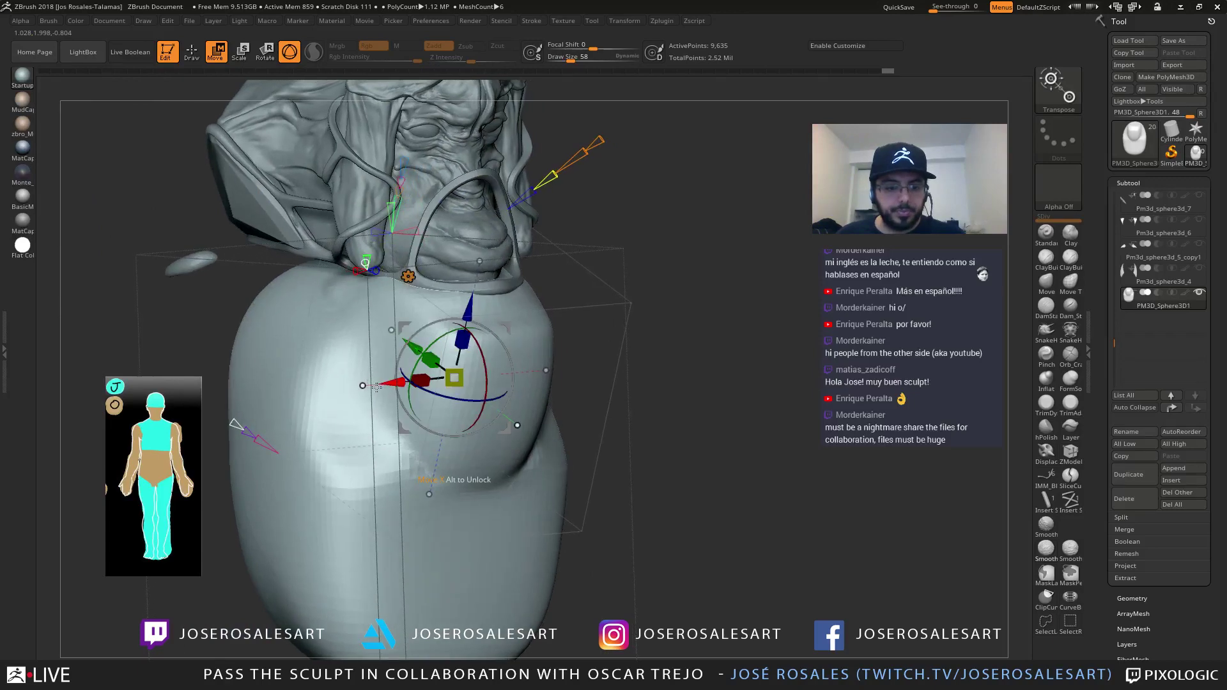
right_drag(523, 426, 548, 430)
drag(542, 426, 536, 427)
right_drag(536, 427, 516, 282)
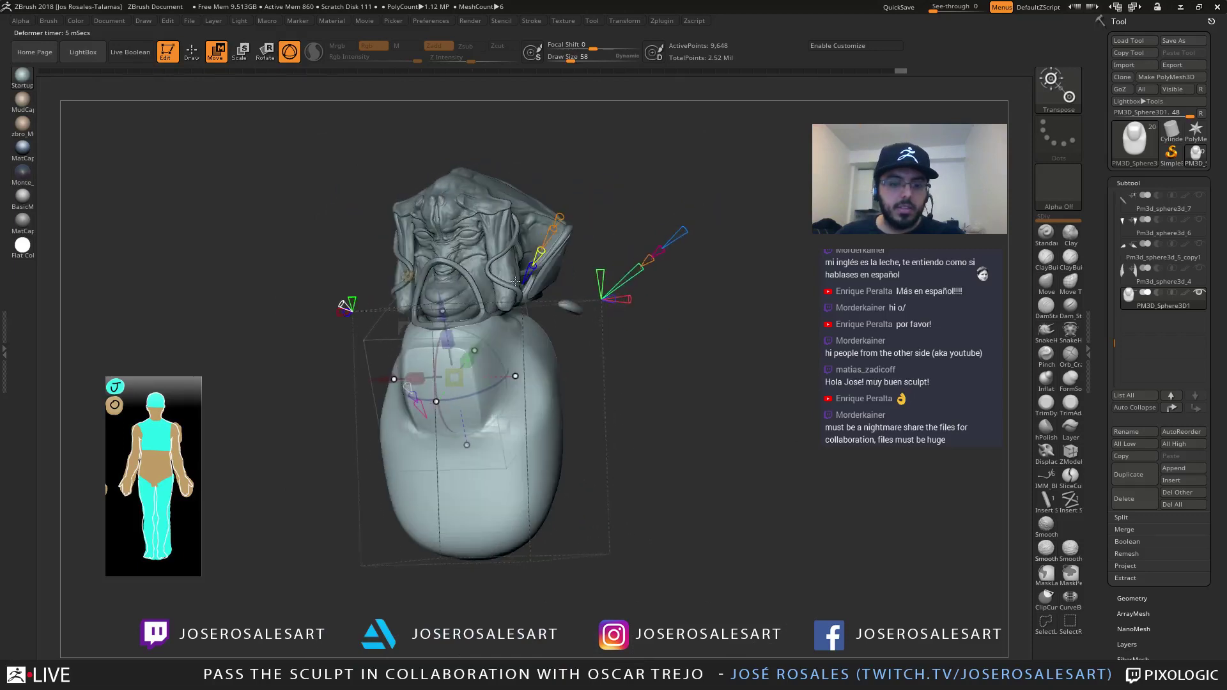
Turn on the polyframe display for the torso to inspect its wireframe and polygroups from the front
mouse_move(536, 323)
right_down()
mouse_move(608, 300)
mouse_move(534, 319)
mouse_move(495, 390)
right_up()
key(q)
mouse_move(397, 367)
right_down()
mouse_move(418, 362)
mouse_move(412, 391)
mouse_move(320, 355)
right_up()
key(w)
key(shift+f)
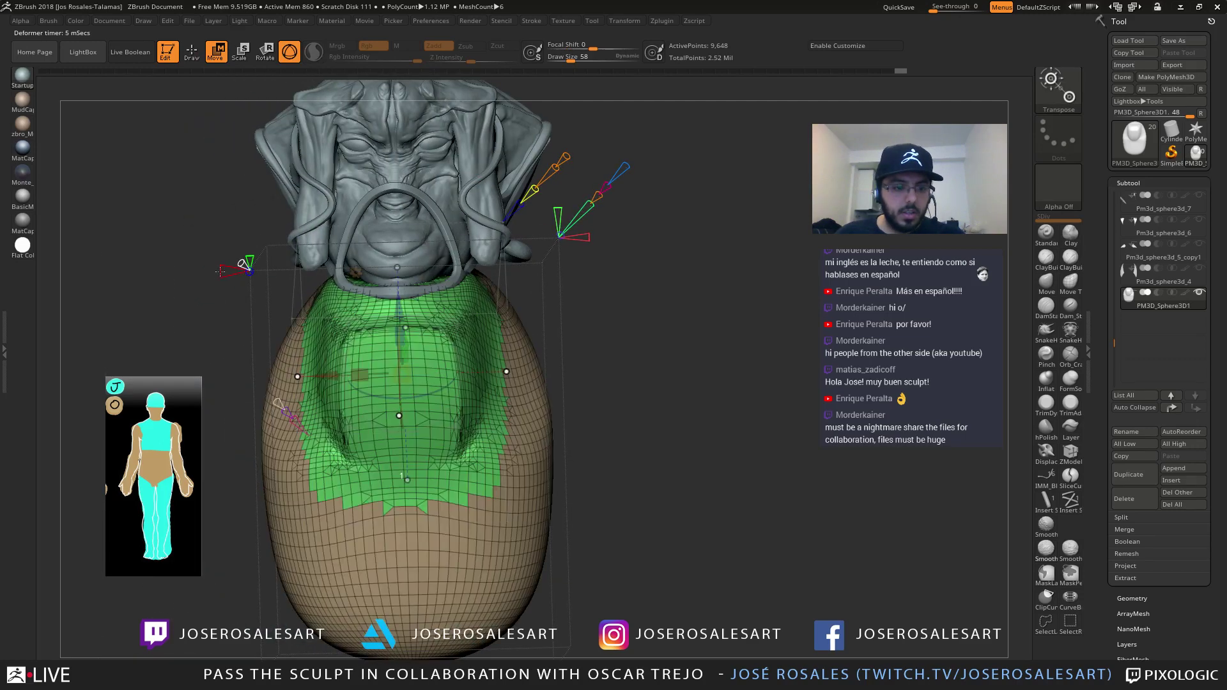
Turn off the polyframe display and set a second projected primitive against the upper torso's side as a mirrored shoulder form
key(shift+f)
right_drag(251, 279, 495, 328)
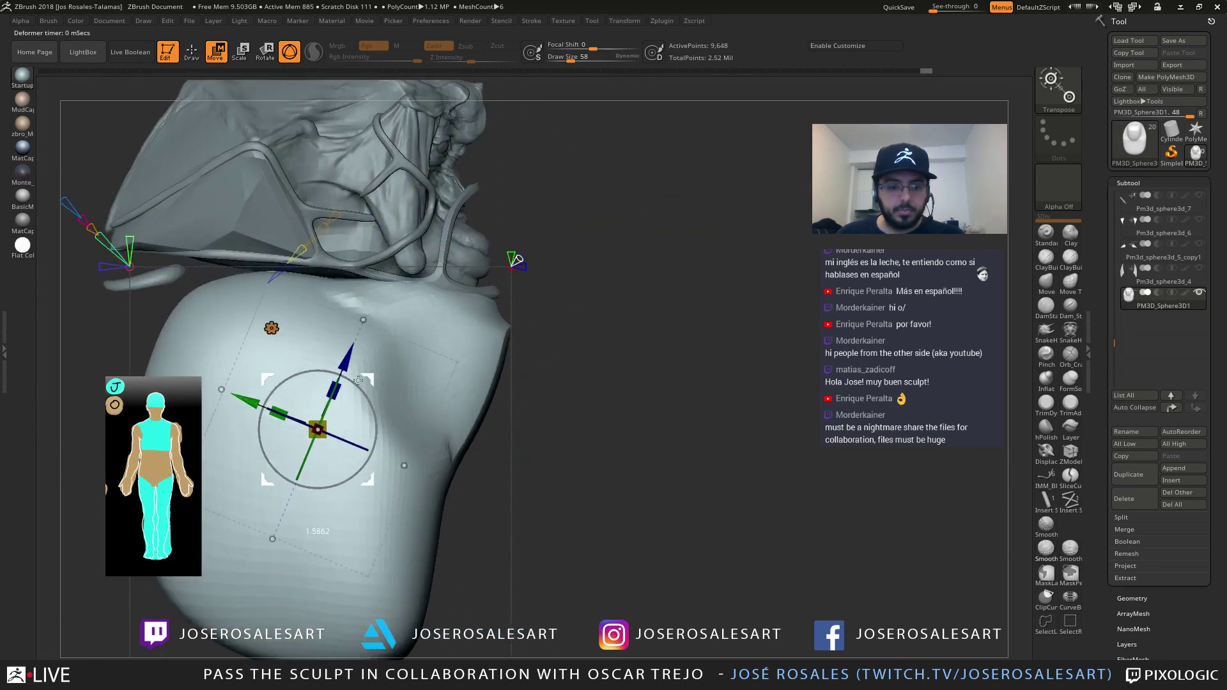
right_drag(359, 380, 299, 255)
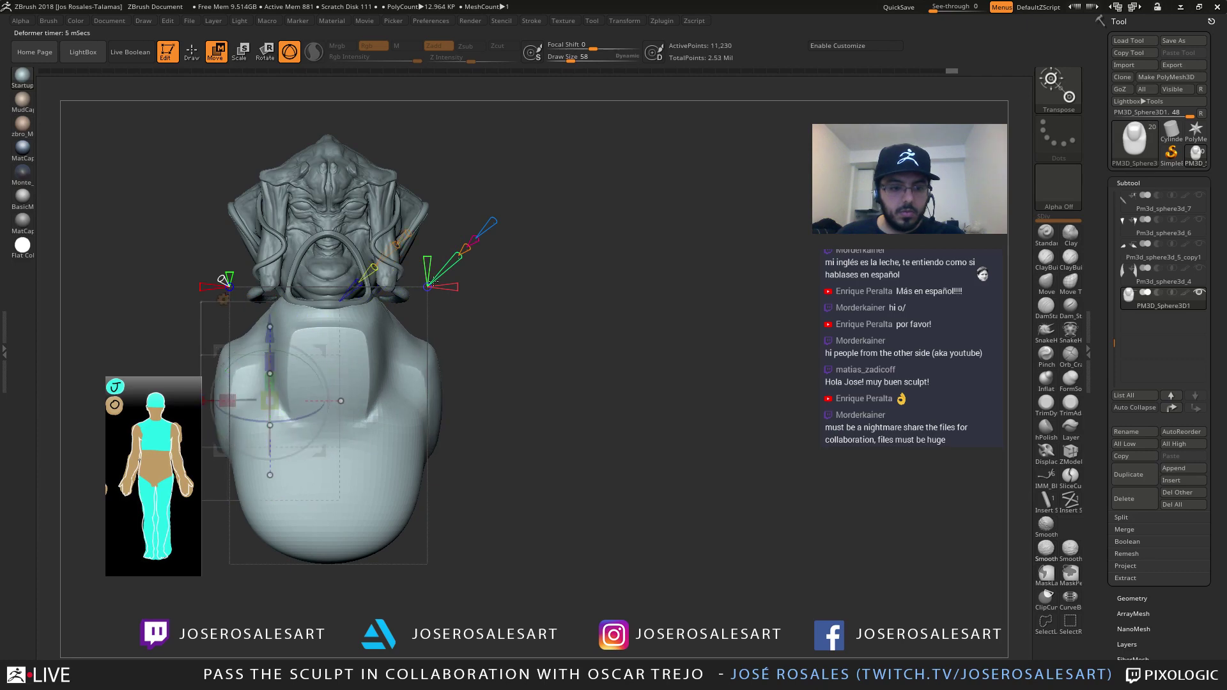
Try adjusting the projected shoulder form from the front
right_drag(433, 282, 345, 339)
drag(326, 378, 346, 399)
right_drag(358, 398, 400, 398)
mouse_move(128, 410)
right_down()
mouse_move(150, 407)
mouse_move(131, 404)
right_up()
key(shift+f)
drag(105, 403, 211, 351)
Undo the latest run of adjustments to the projected shoulder form
key(ctrl+z)
key(ctrl+z)
key(ctrl+z)
key(ctrl+z)
key(ctrl+z)
key(ctrl+z)
key(ctrl+z)
key(ctrl+z)
key(ctrl+z)
key(ctrl+z)
key(ctrl+z)
key(ctrl+z)
key(ctrl+z)
key(ctrl+z)
key(ctrl+z)
key(ctrl+z)
key(ctrl+z)
key(ctrl+z)
key(ctrl+z)
Move the projected shoulder block up and outward, and scale it along its Y axis from the side
alt+right_drag(505, 265, 532, 312)
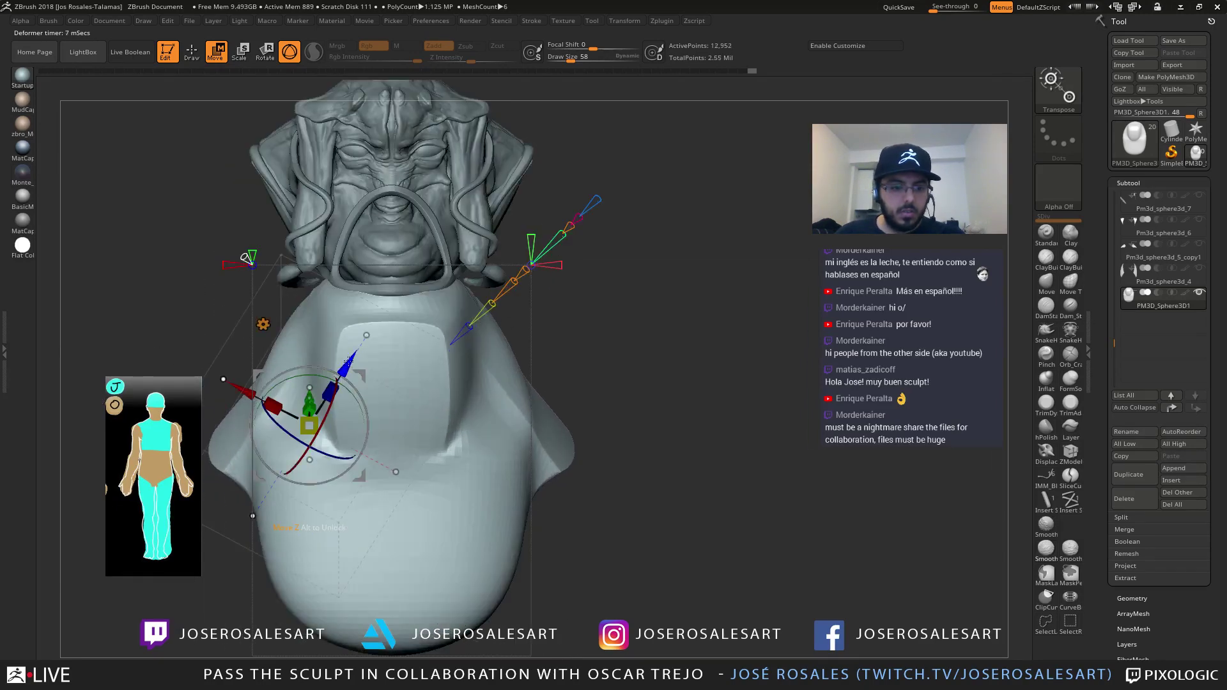
ctrl+drag(255, 384, 226, 367)
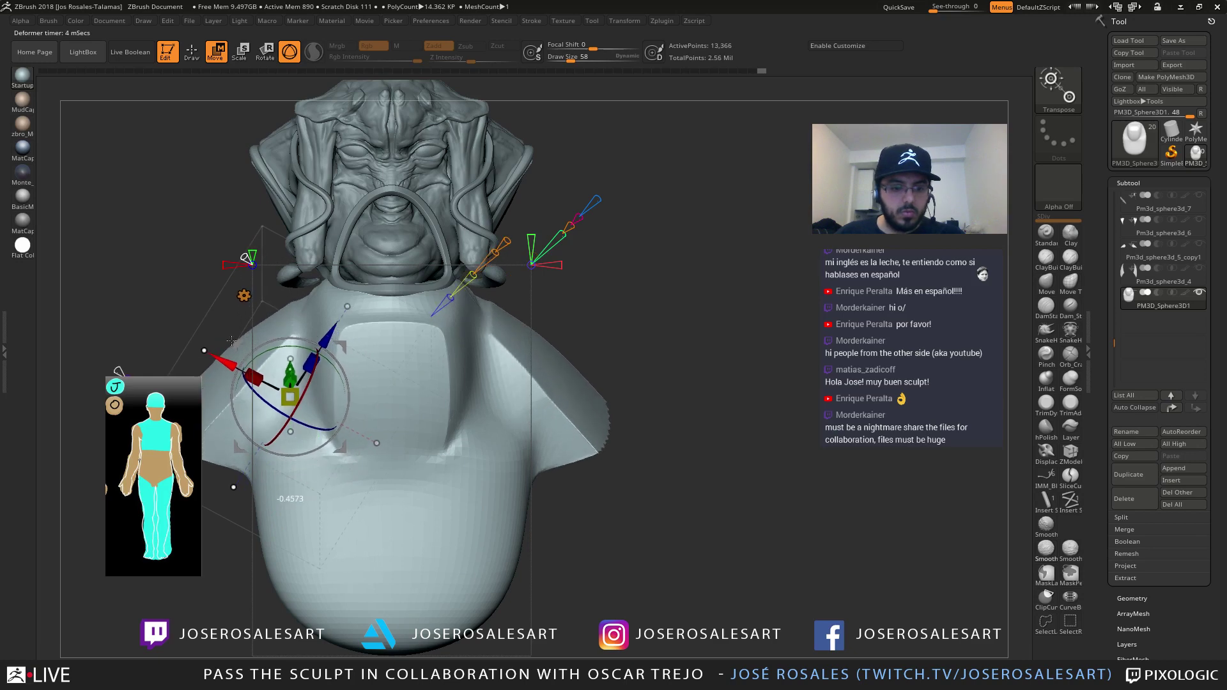
alt+right_drag(258, 329, 191, 307)
alt+right_drag(334, 323, 337, 357)
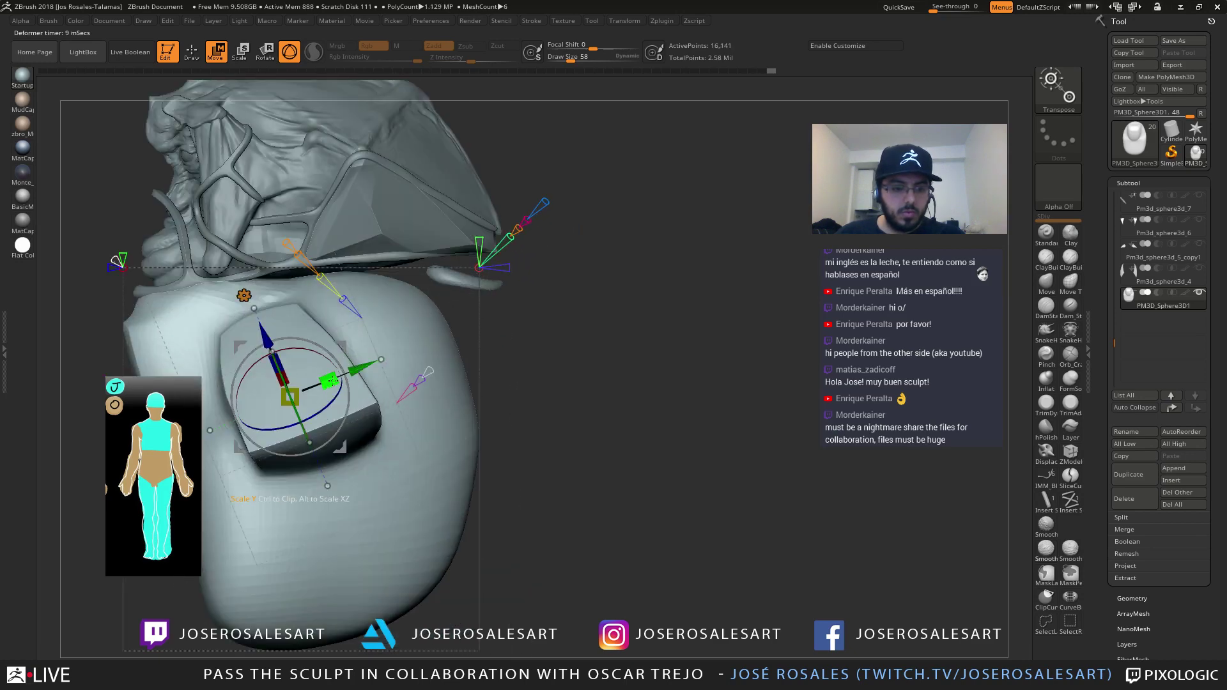
ctrl+drag(393, 342, 382, 347)
right_drag(339, 348, 371, 352)
alt+right_drag(371, 352, 372, 313)
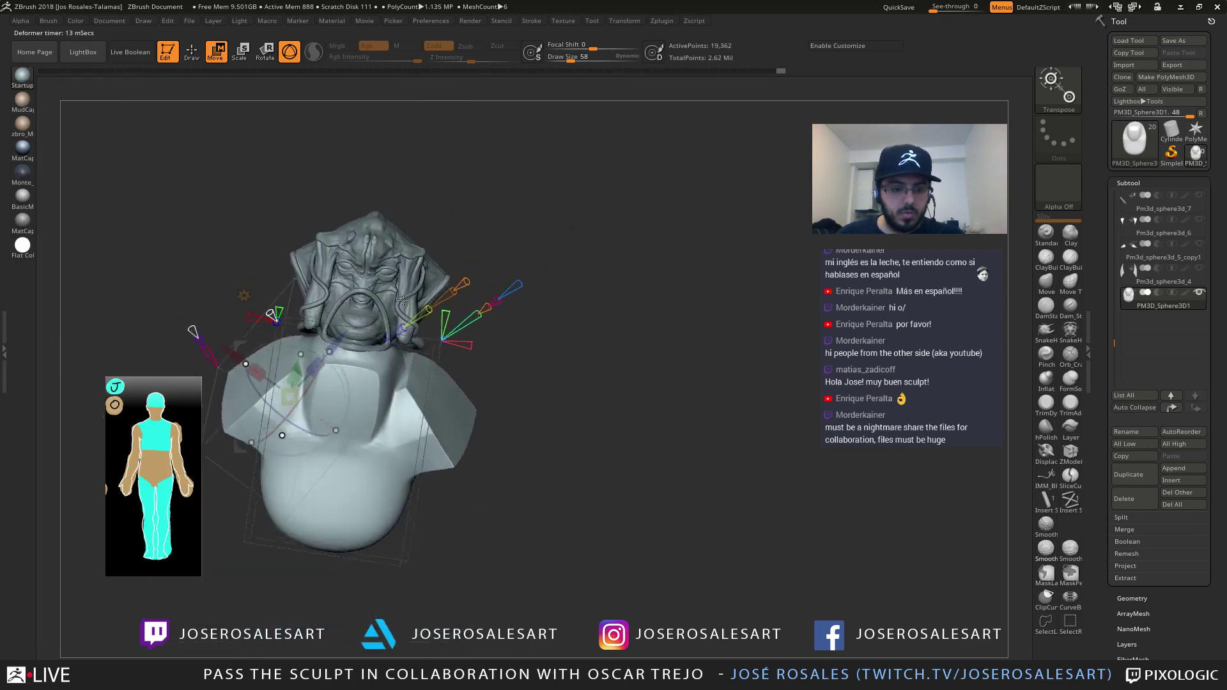
right_drag(391, 380, 265, 337)
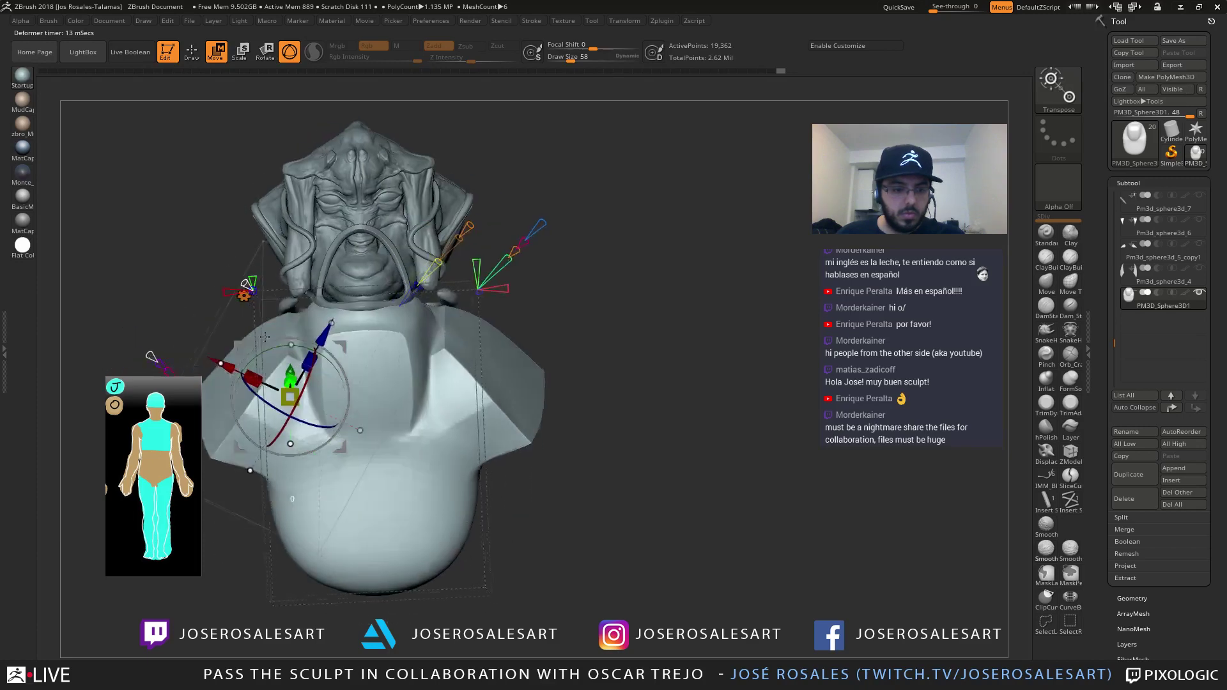
Slim the shoulder blocks into rounded pads and check them against the torso from the side and front
right_drag(200, 363, 310, 357)
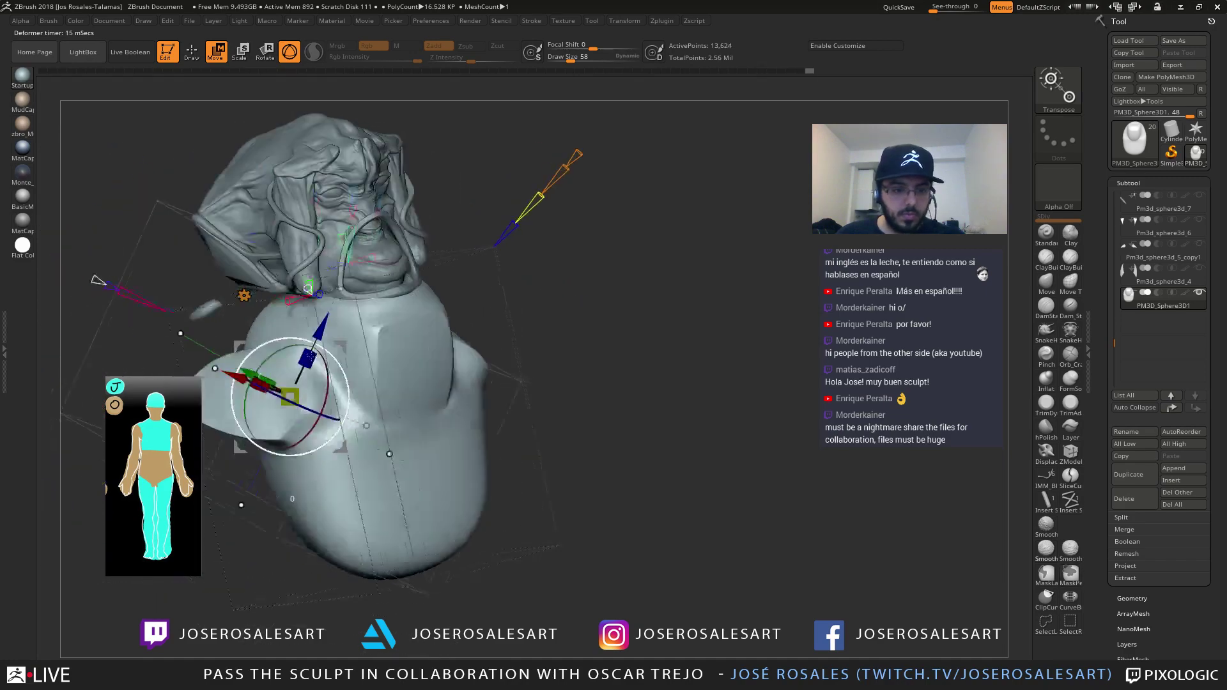
right_drag(396, 391, 301, 331)
right_drag(394, 317, 471, 218)
right_drag(377, 282, 404, 303)
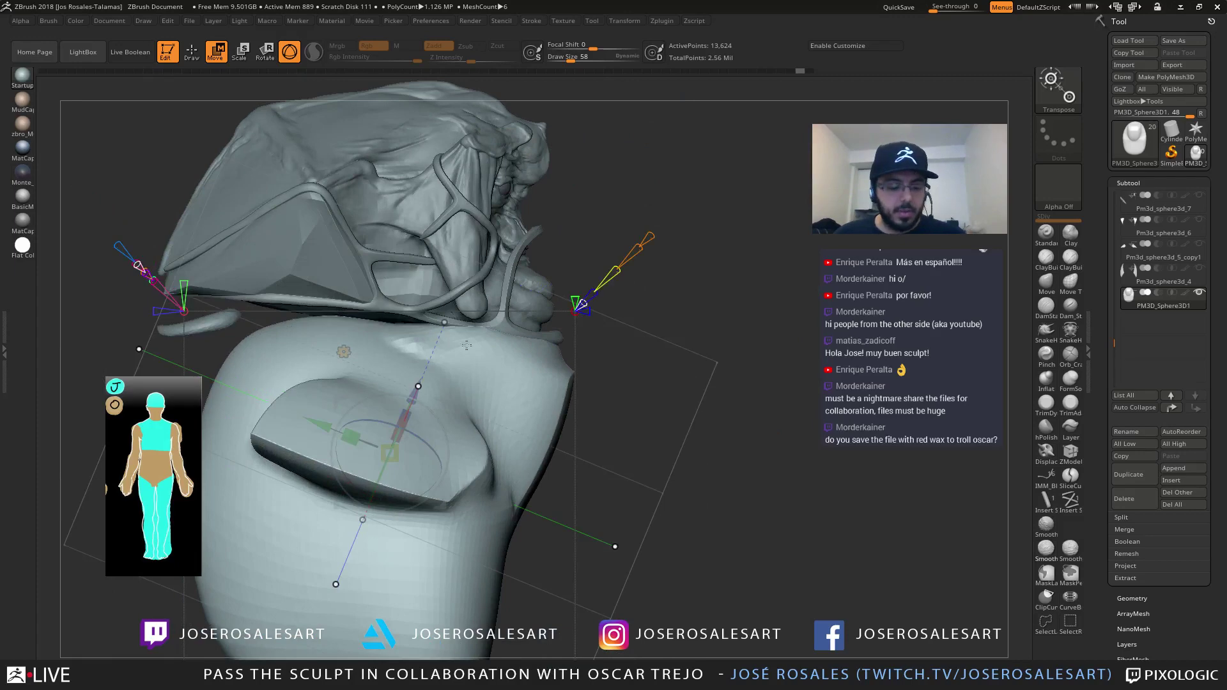
right_drag(467, 345, 551, 346)
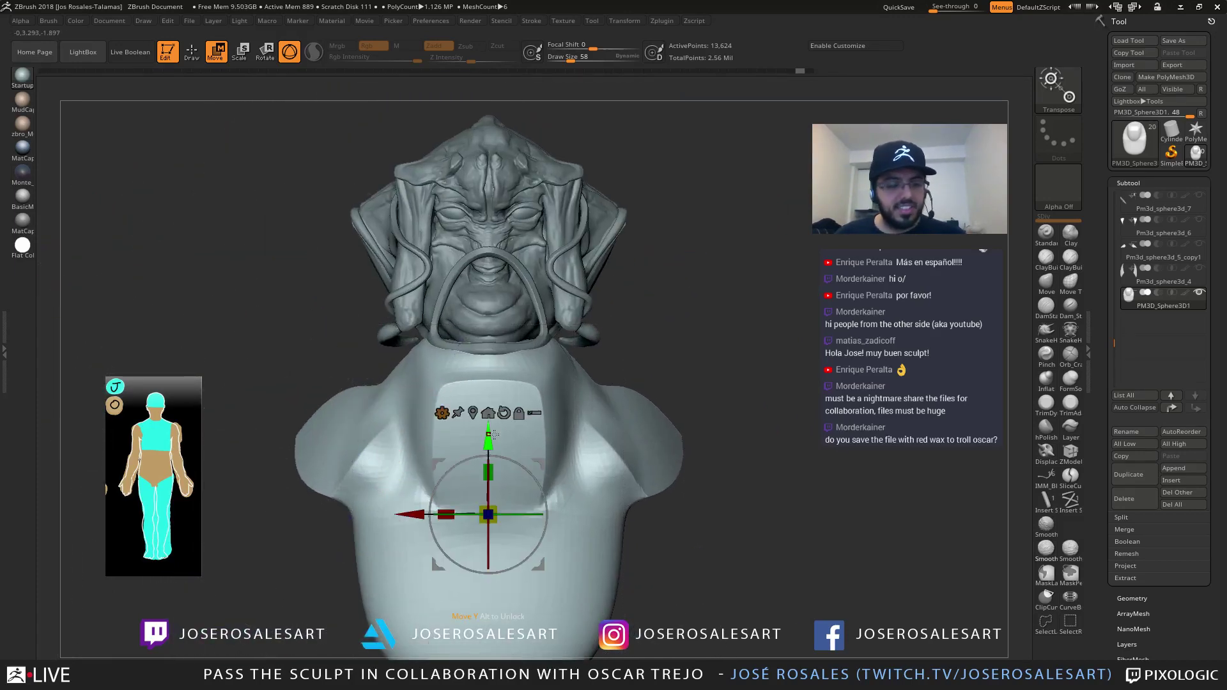
Rotate the projected shoulder pad by about 36 degrees so it runs down the torso's side, and narrow its outline
ctrl+right_drag(379, 386, 374, 425)
right_drag(288, 410, 403, 447)
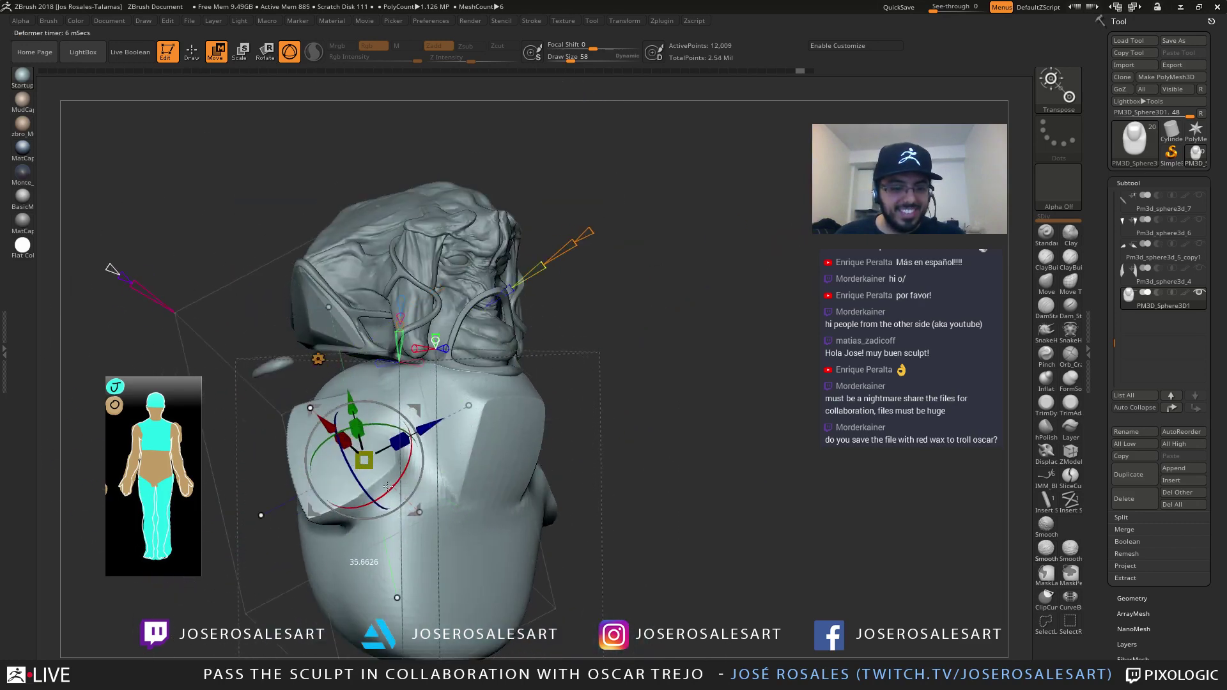
right_drag(382, 493, 341, 364)
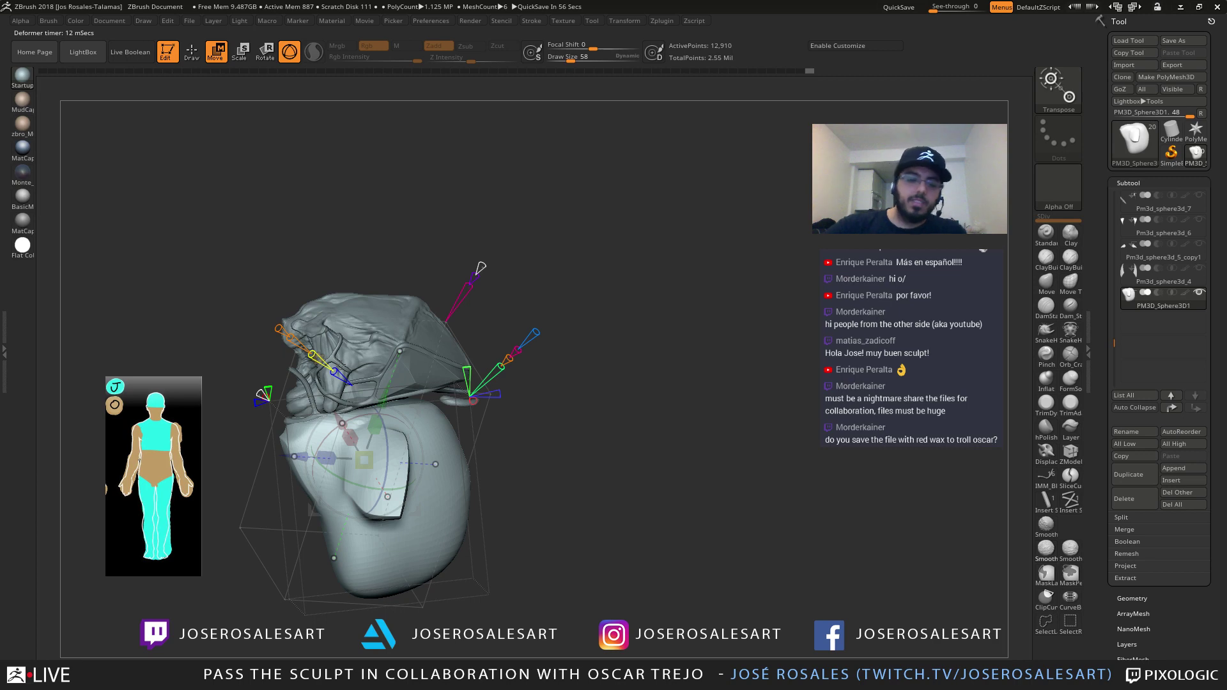
right_drag(301, 339, 521, 368)
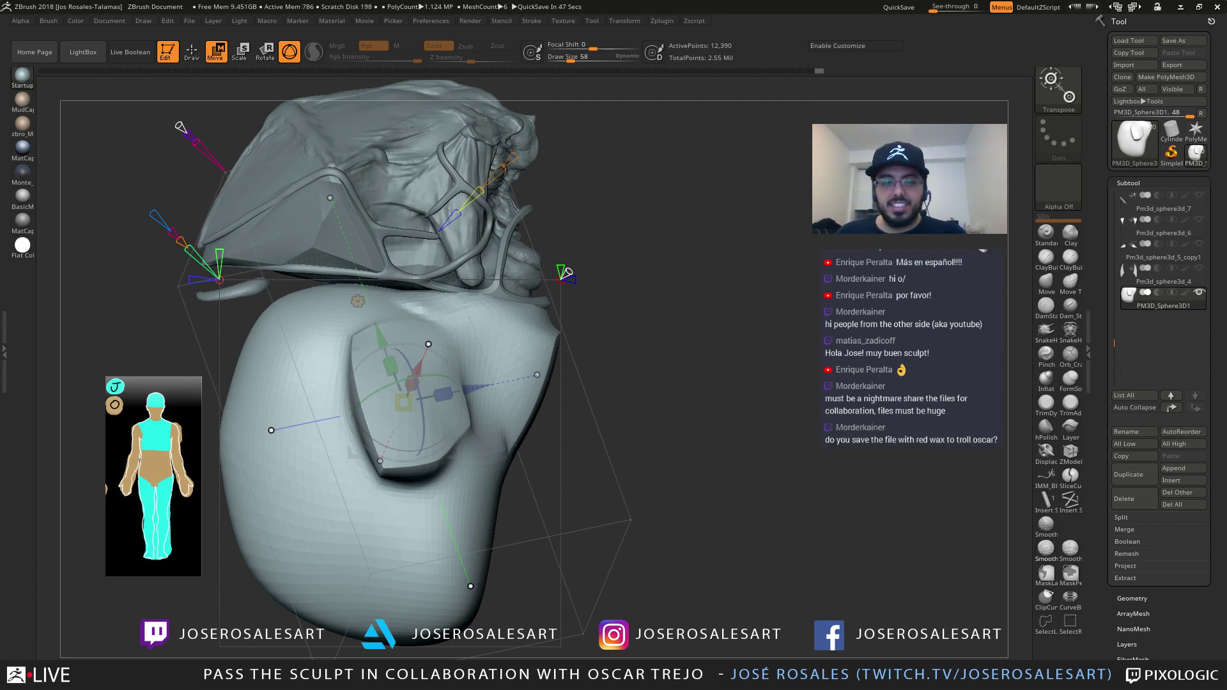
right_drag(627, 358, 481, 364)
Soften the hard edges of the projected shoulder form with its front cone handle
right_drag(365, 374, 626, 215)
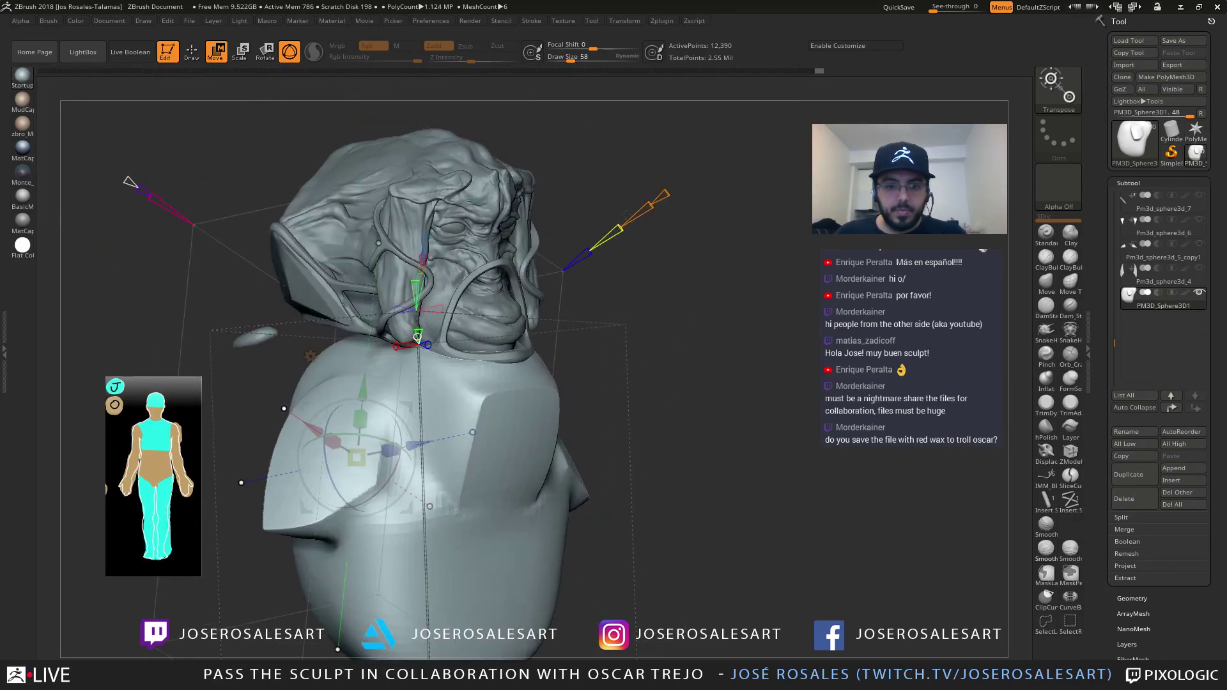
mouse_move(616, 232)
mouse_down()
mouse_move(613, 256)
mouse_move(648, 215)
mouse_move(636, 222)
mouse_up()
mouse_move(457, 268)
right_down()
mouse_move(565, 284)
mouse_move(461, 271)
right_up()
drag(614, 238, 606, 241)
right_drag(505, 275, 615, 291)
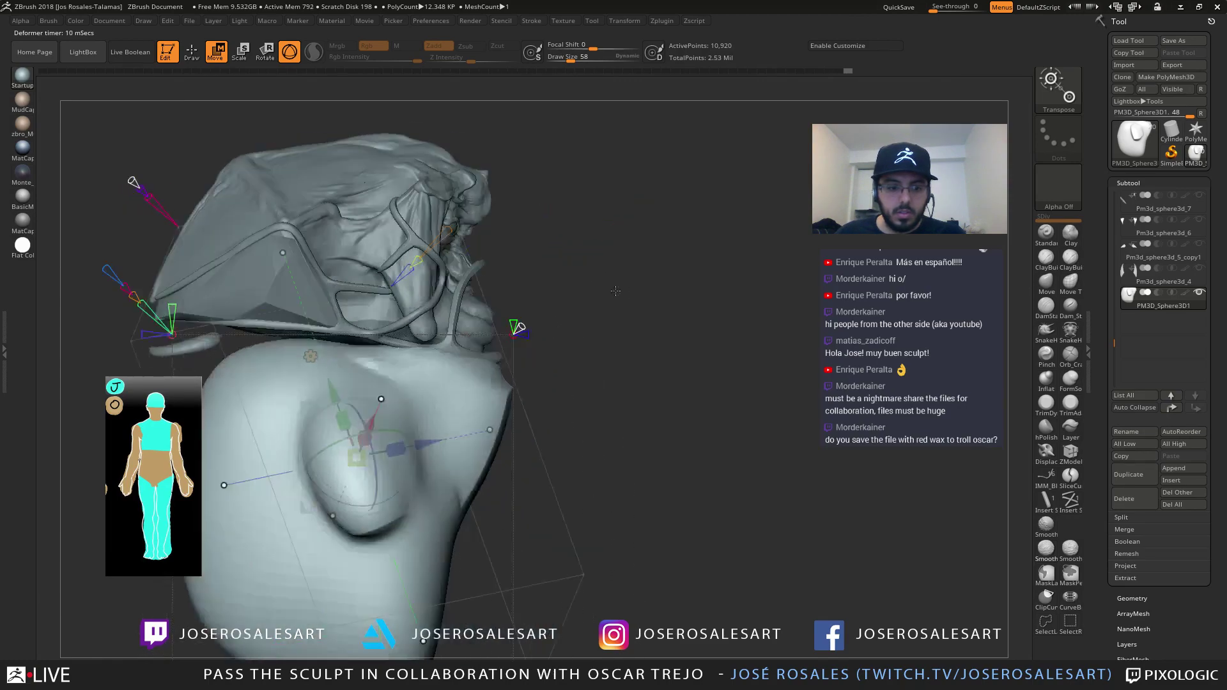
Scale the projected shoulder form up into a large rounded mass and stretch it downward along the torso's side
right_drag(421, 456, 315, 438)
mouse_move(294, 418)
mouse_down()
mouse_move(268, 401)
mouse_move(295, 417)
mouse_up()
right_drag(295, 417, 357, 418)
drag(352, 447, 347, 435)
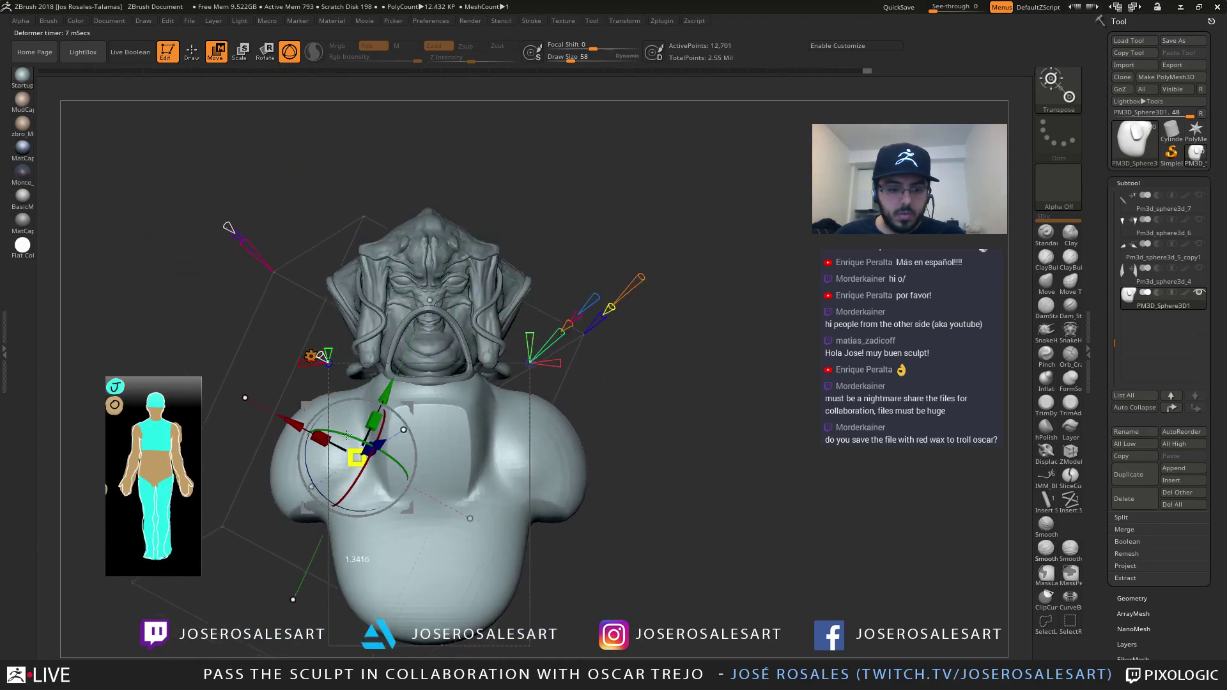
right_drag(351, 421, 286, 393)
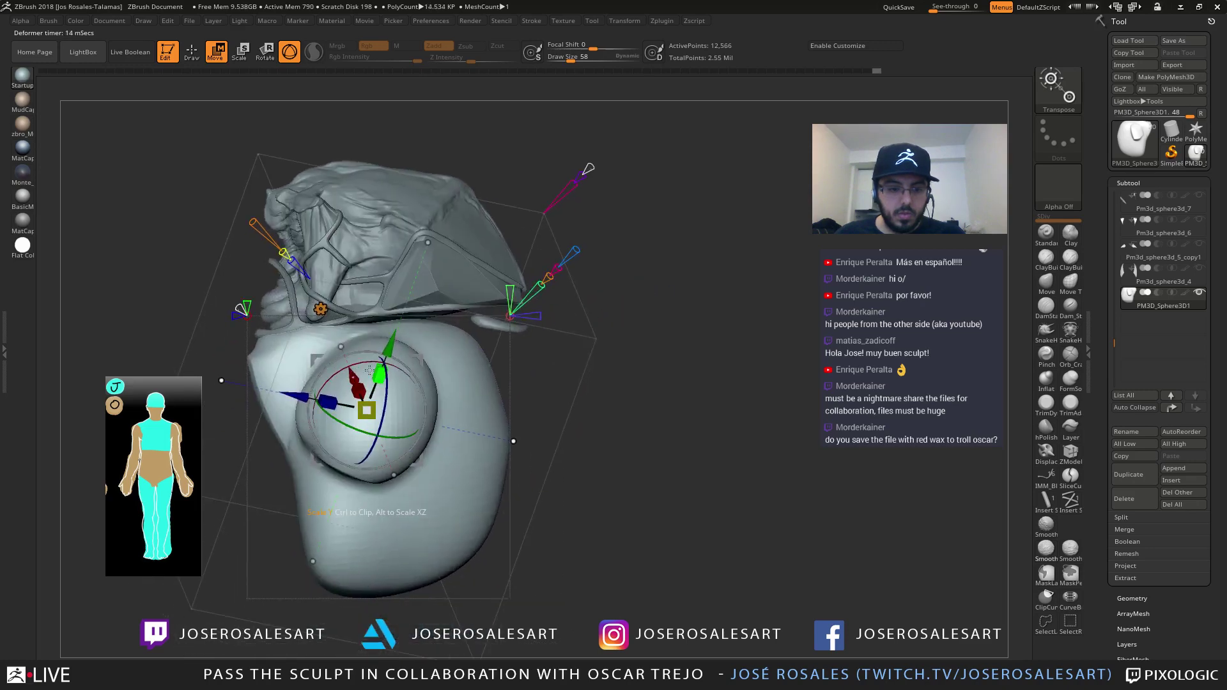
drag(428, 374, 446, 388)
right_drag(493, 369, 585, 365)
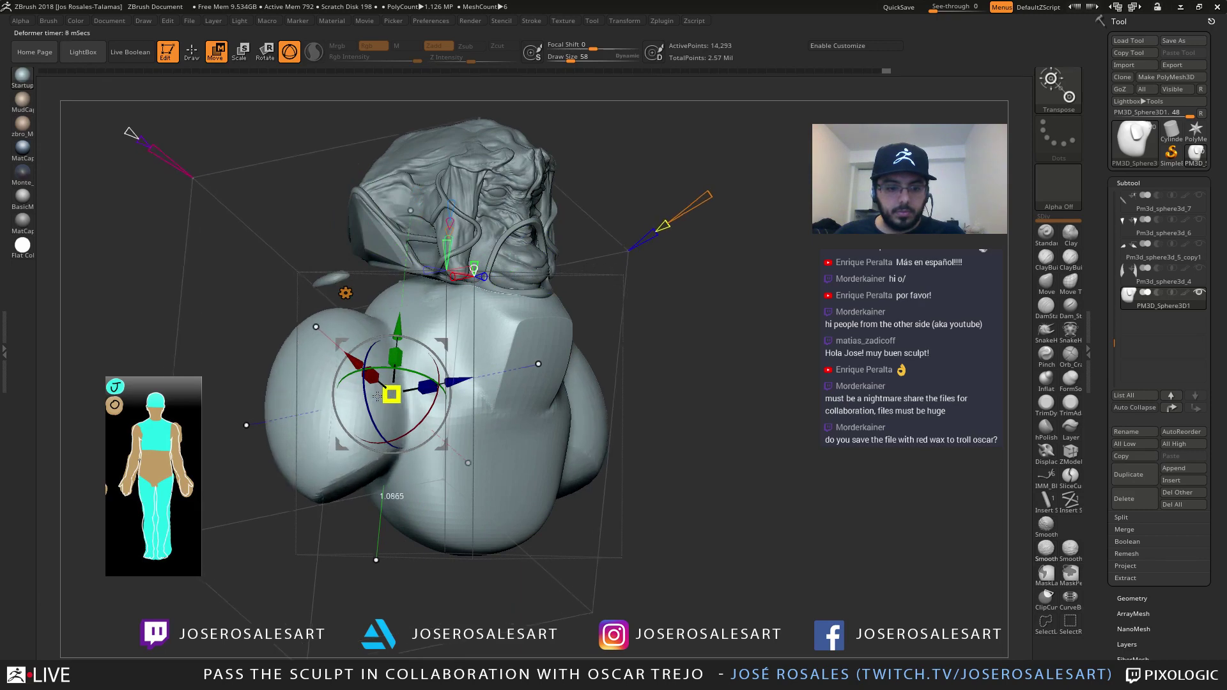
Check the side masses in Draw mode, return to the projection gizmo and enlarge them on the torso's flanks
key(q)
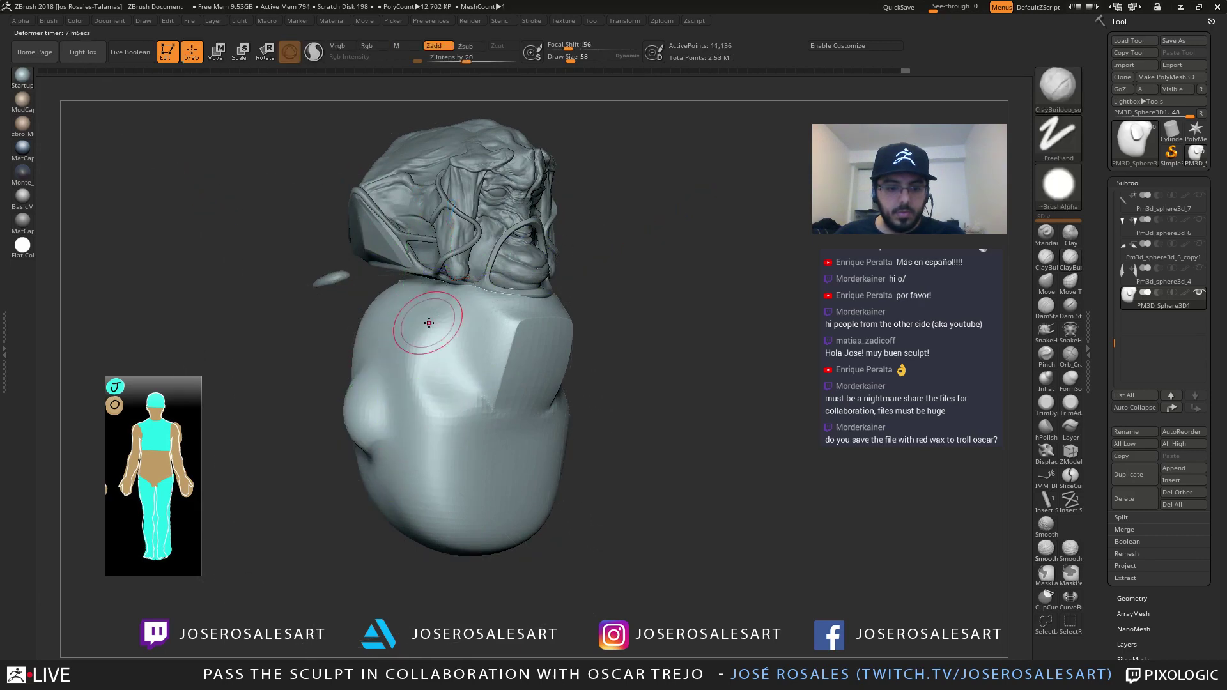
mouse_move(430, 324)
right_down()
mouse_move(378, 312)
mouse_move(383, 291)
mouse_move(359, 336)
mouse_move(384, 358)
mouse_move(442, 367)
mouse_move(495, 351)
right_up()
key(w)
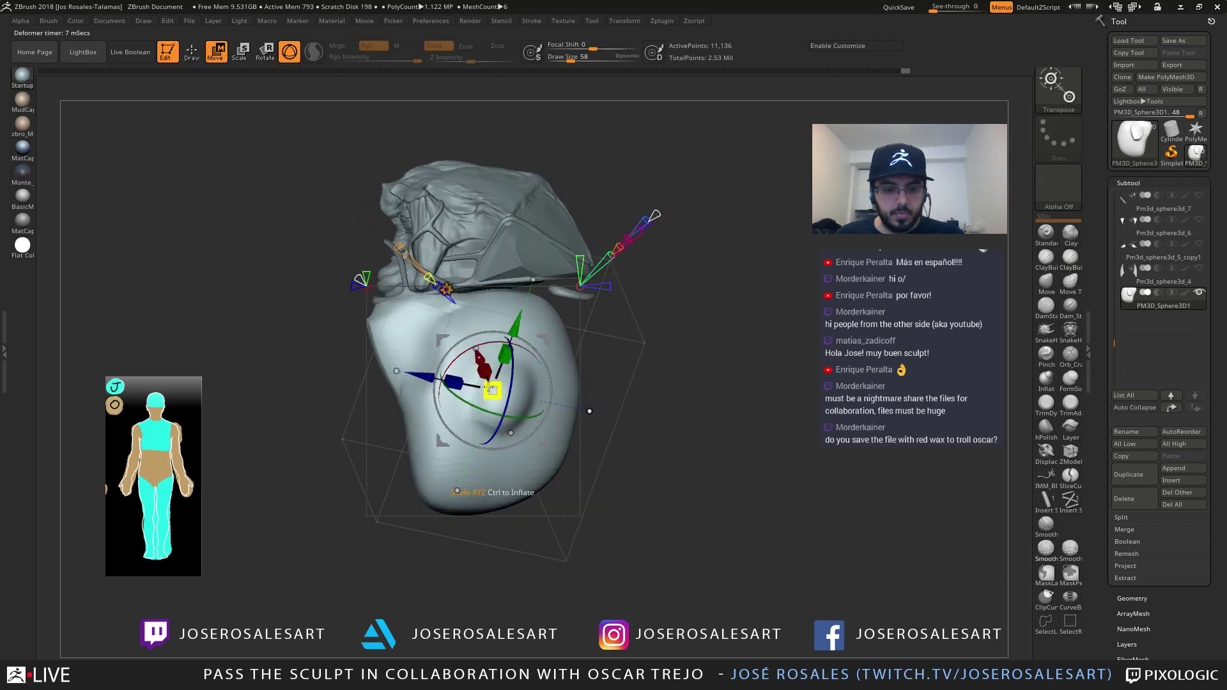
drag(560, 380, 612, 382)
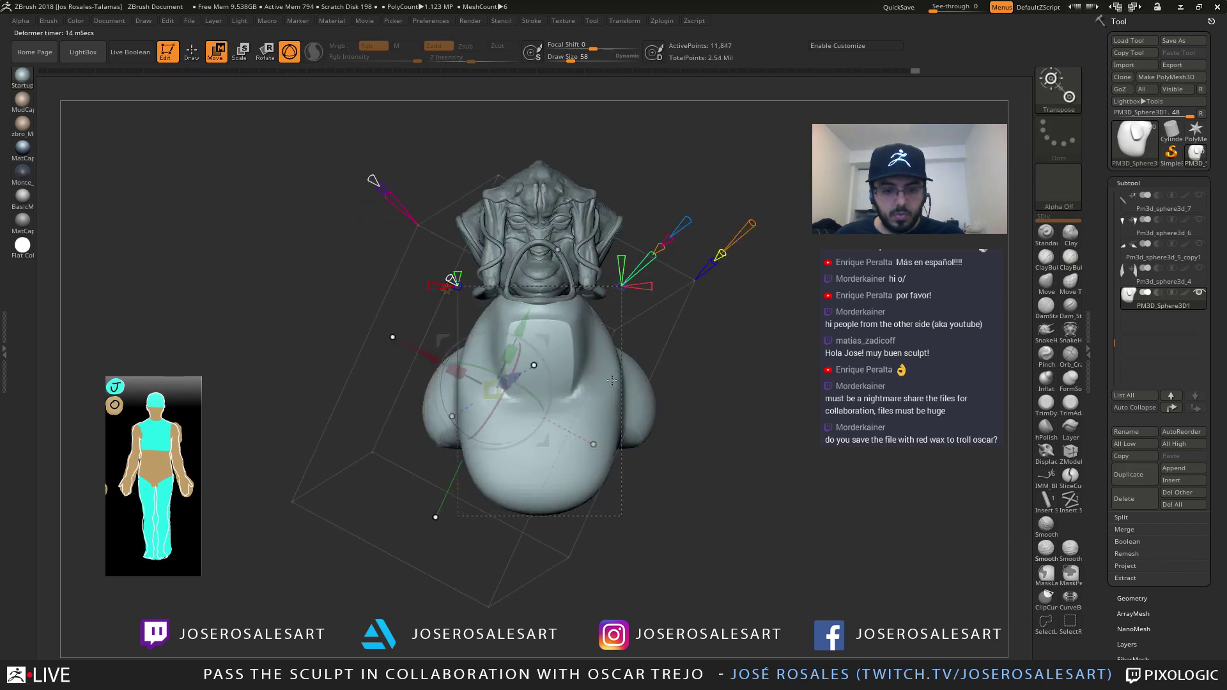
ctrl+right_drag(471, 371, 438, 324)
Move the projected side masses down to the torso's base as hips and scale them into large rounded forms
drag(493, 438, 547, 370)
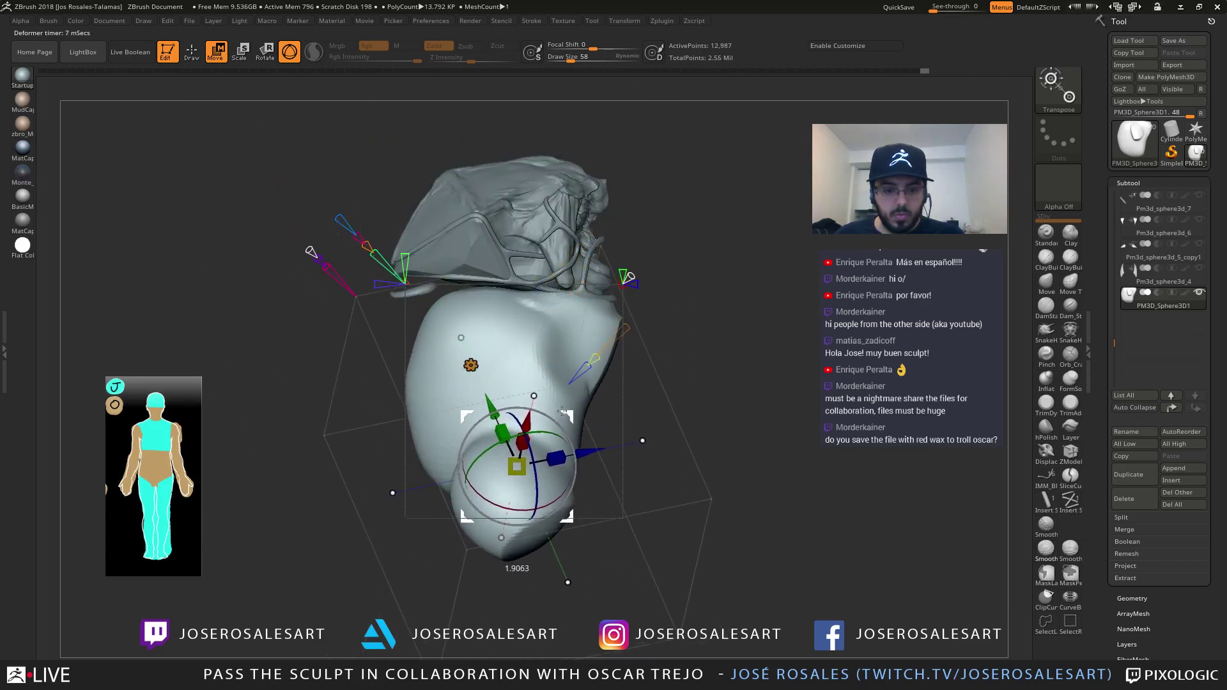
drag(541, 404, 536, 388)
shift+right_drag(550, 396, 525, 425)
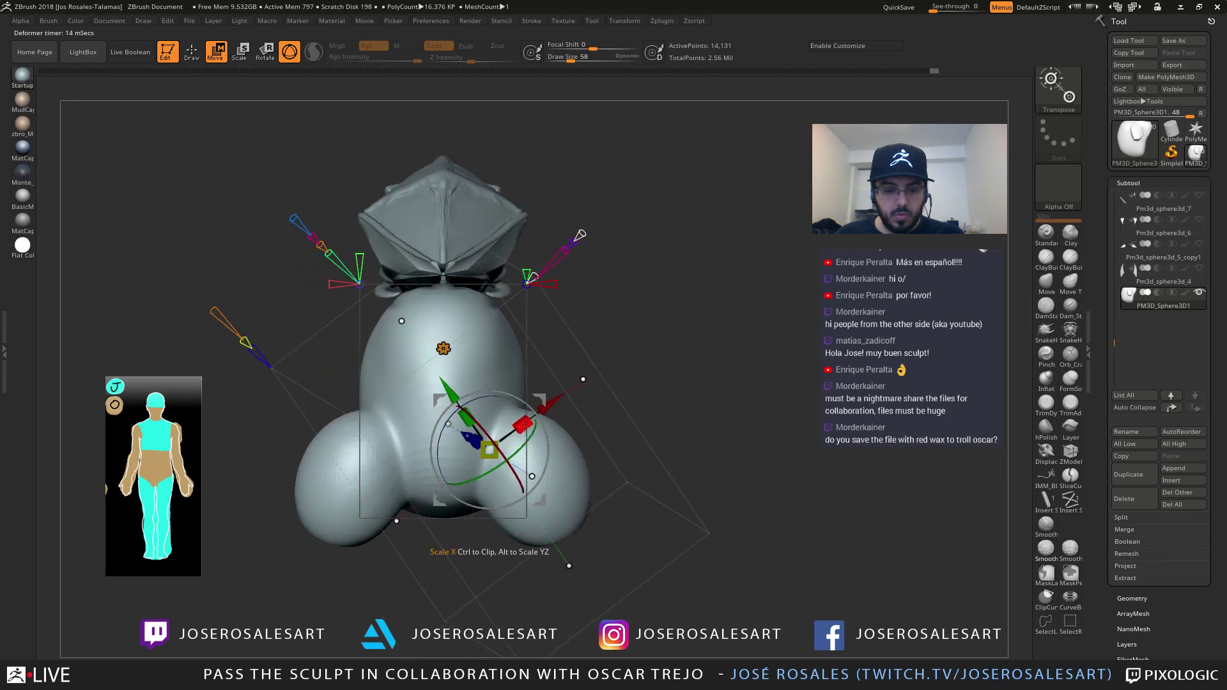
drag(455, 407, 462, 414)
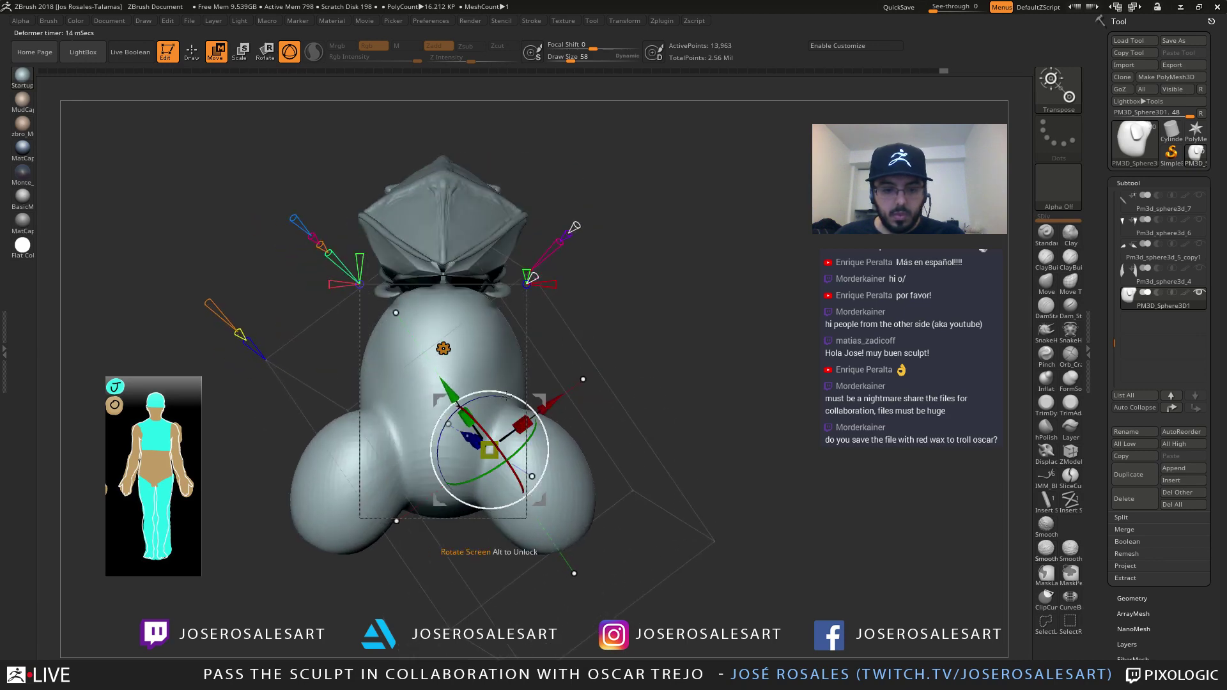
mouse_move(541, 398)
mouse_down()
mouse_move(495, 397)
mouse_move(536, 398)
mouse_up()
drag(696, 383, 576, 365)
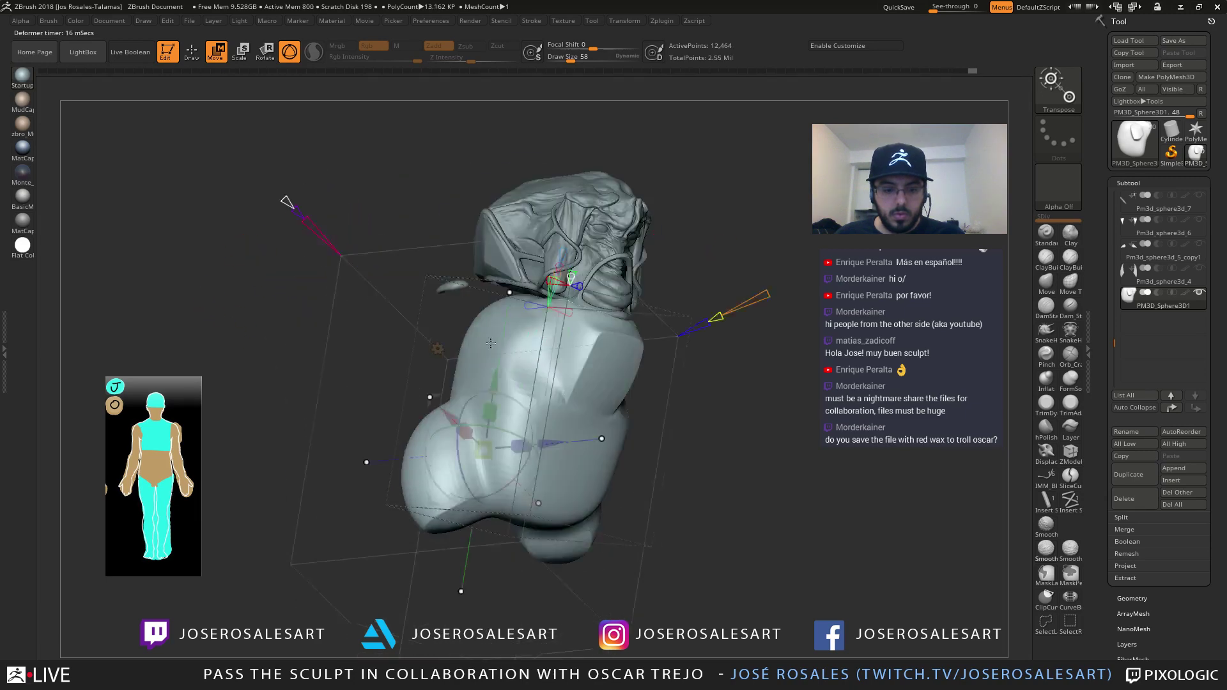
Rotate the projected hip form by about 13 degrees from the side and rescale it to blend into the lower torso
key(q)
shift+drag(646, 346, 537, 337)
key(w)
mouse_move(441, 384)
mouse_down()
mouse_move(578, 419)
mouse_move(508, 519)
mouse_up()
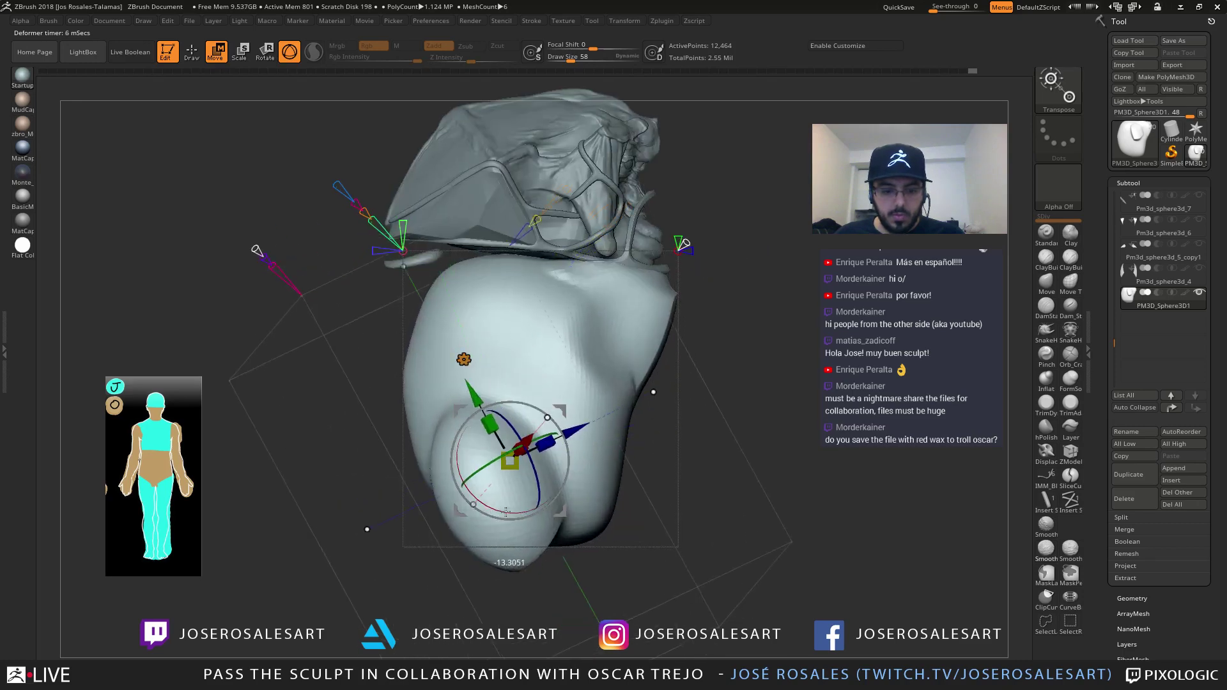
drag(559, 411, 548, 424)
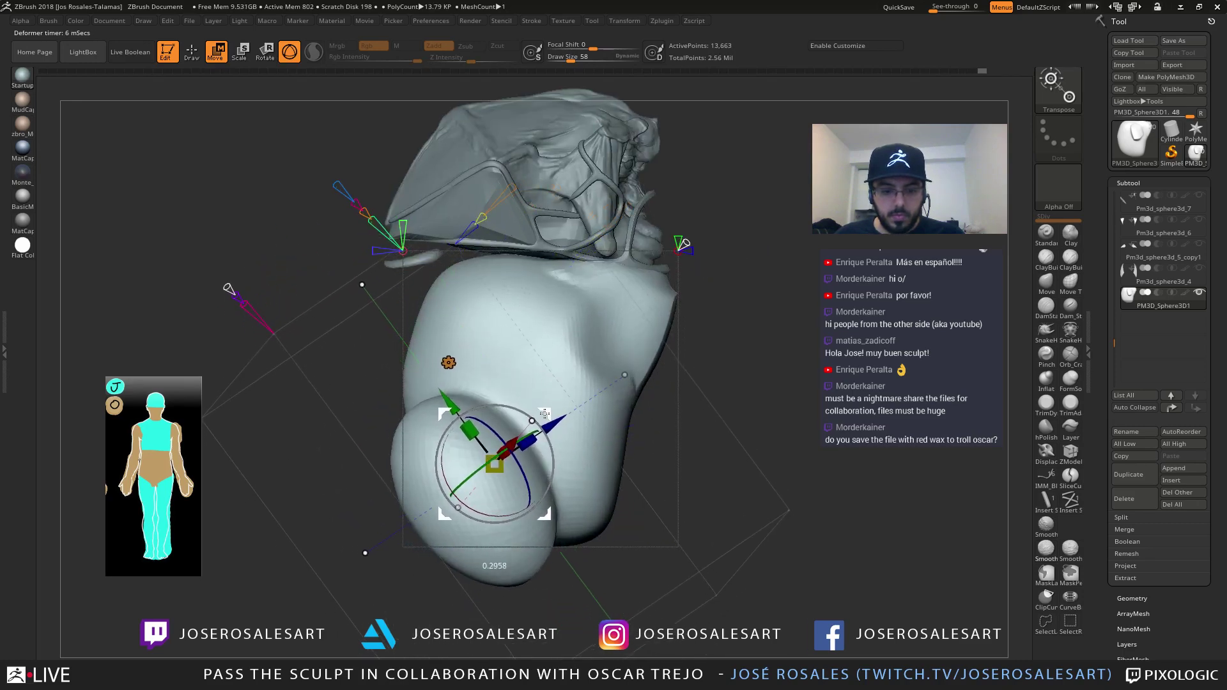
drag(646, 416, 748, 416)
mouse_move(547, 415)
mouse_down()
mouse_move(514, 421)
mouse_move(549, 440)
mouse_up()
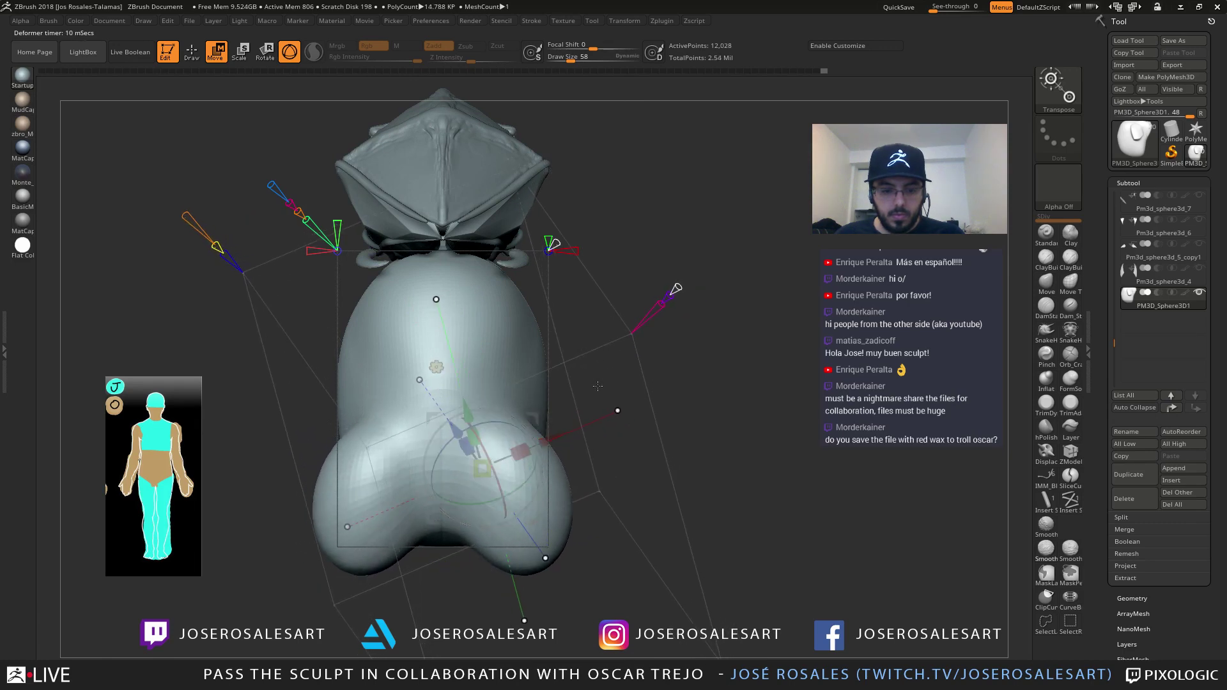
Examine the hips and overall torso proportions from the front and side in both Draw and gizmo modes
key(q)
drag(643, 342, 479, 346)
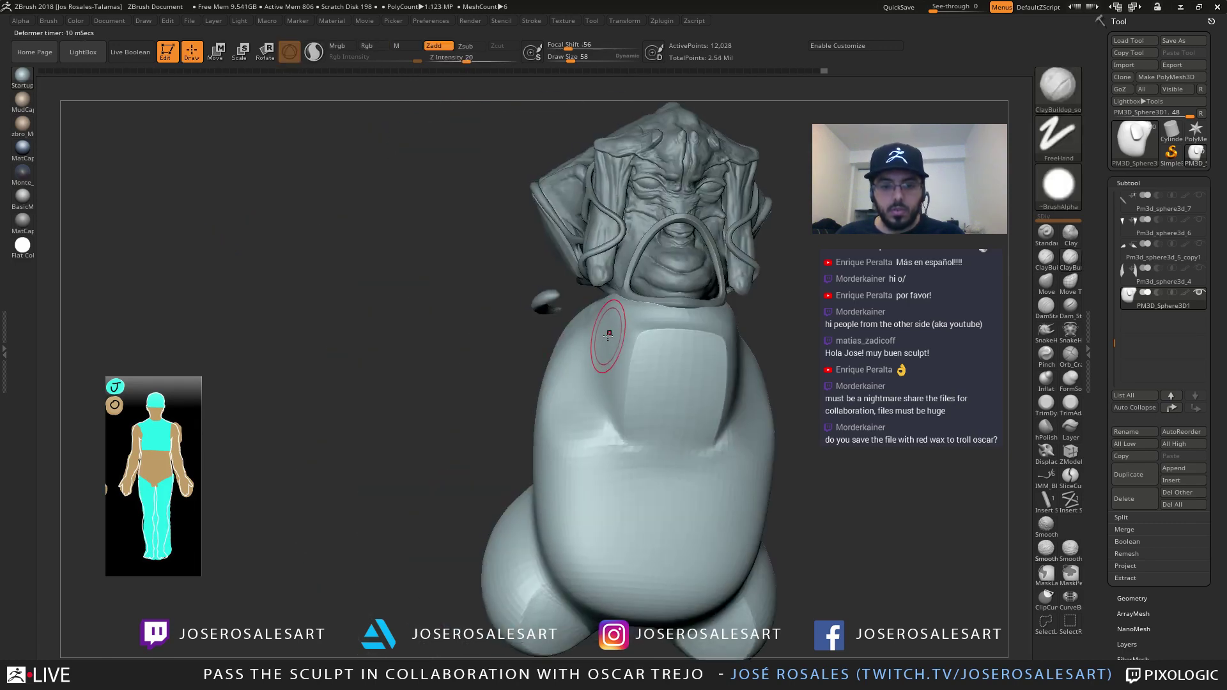
ctrl+right_drag(608, 335, 603, 376)
key(w)
mouse_move(588, 381)
mouse_down()
mouse_move(493, 393)
mouse_move(422, 448)
mouse_up()
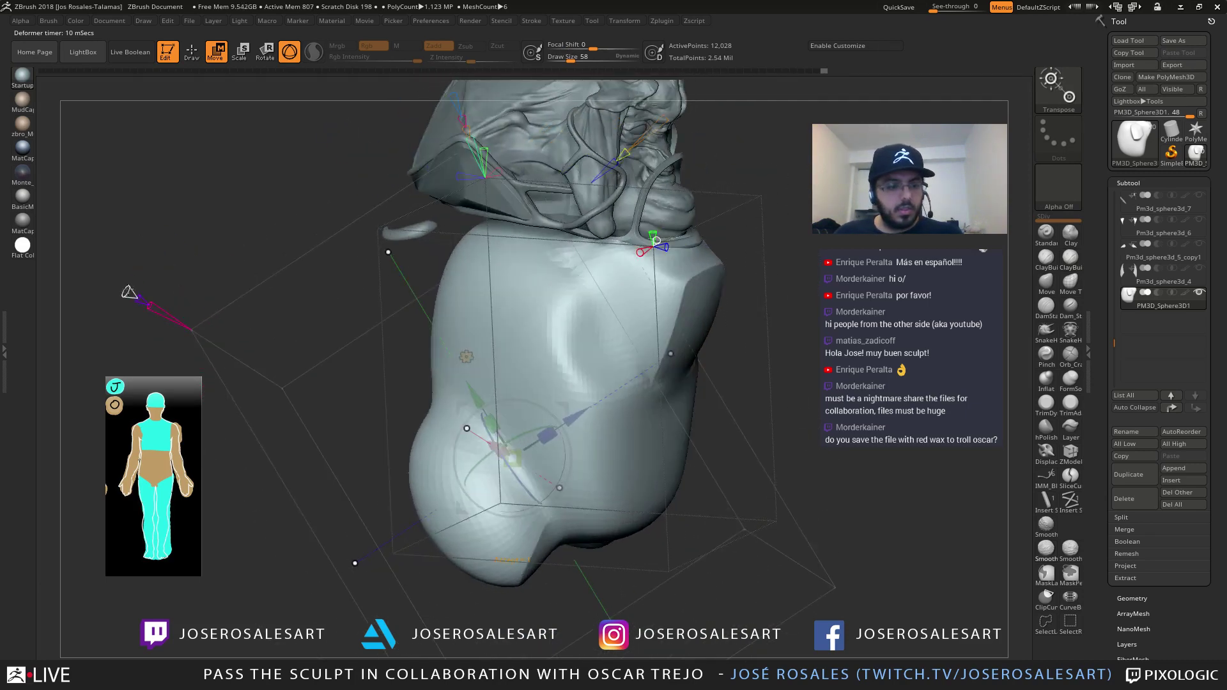
drag(174, 294, 95, 271)
key(q)
drag(447, 272, 432, 297)
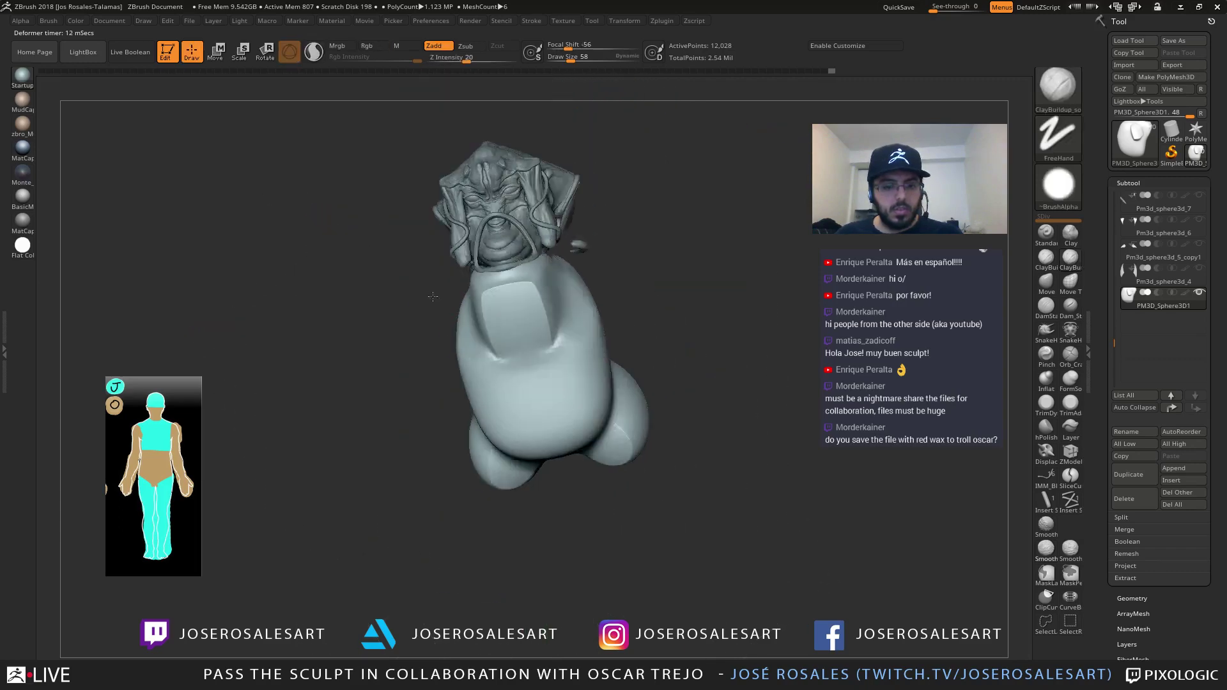
Change the ClayBuildup brush's draw size to 54 and look over the torso and hips from several angles
mouse_move(522, 348)
right_down()
mouse_move(447, 351)
mouse_move(652, 269)
right_up()
key(s)
ctrl+right_drag(546, 355, 568, 341)
key(s)
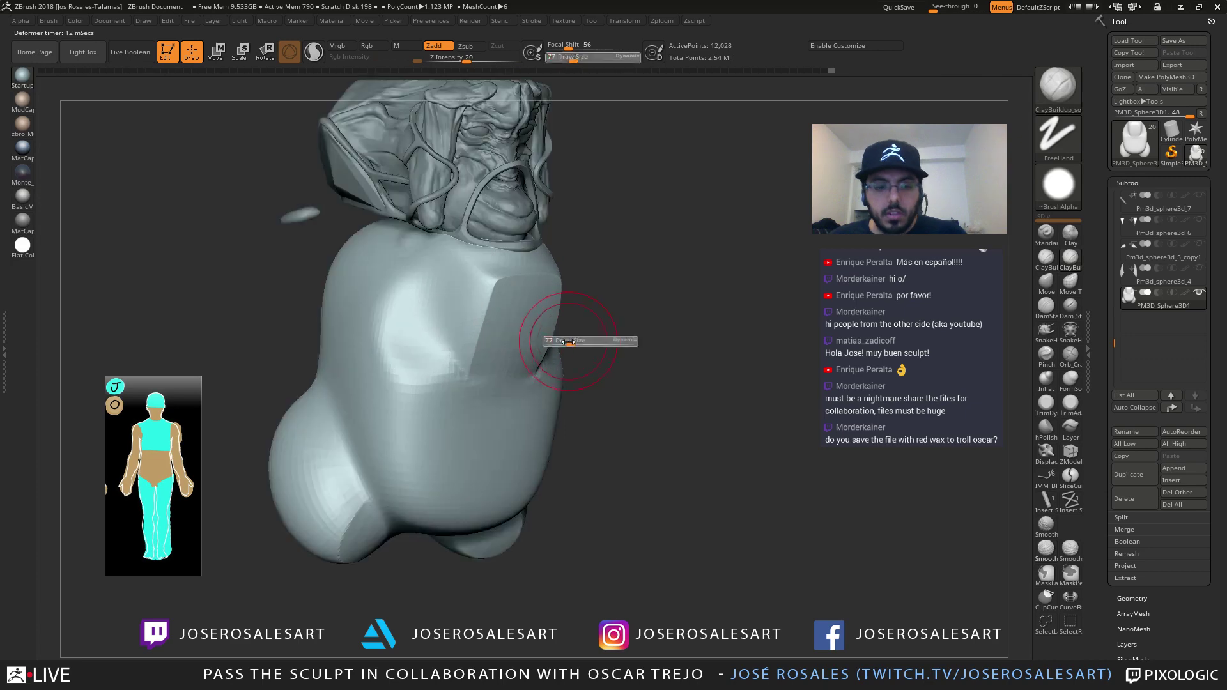
drag(568, 341, 565, 341)
mouse_move(564, 341)
right_down()
mouse_move(441, 326)
mouse_move(517, 308)
right_up()
mouse_move(489, 260)
alt+right_down()
mouse_move(532, 331)
mouse_move(431, 335)
alt+right_up()
right_drag(558, 350, 615, 335)
drag(615, 336, 532, 433)
mouse_move(532, 434)
right_down()
mouse_move(563, 419)
mouse_move(470, 396)
mouse_move(396, 300)
mouse_move(419, 321)
right_up()
Accept the Project Primitive deformation that forms the hips on the torso
key(r)
key(q)
key(w)
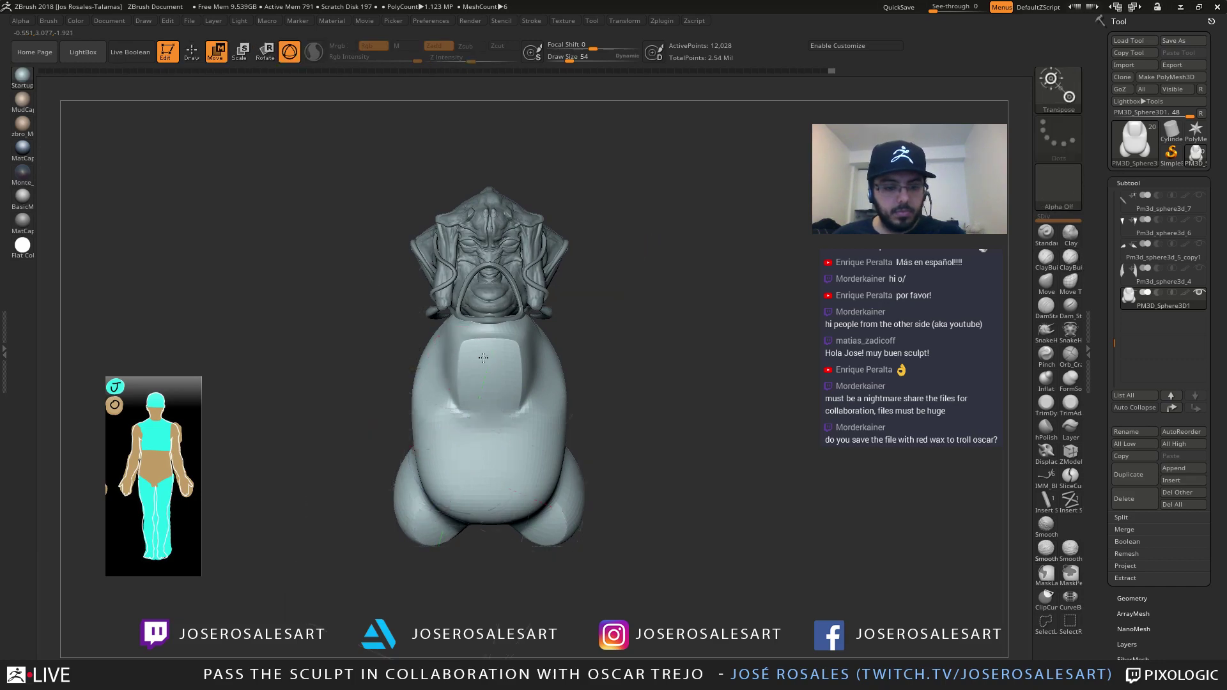
mouse_move(469, 359)
right_down()
mouse_move(536, 363)
mouse_move(514, 363)
right_up()
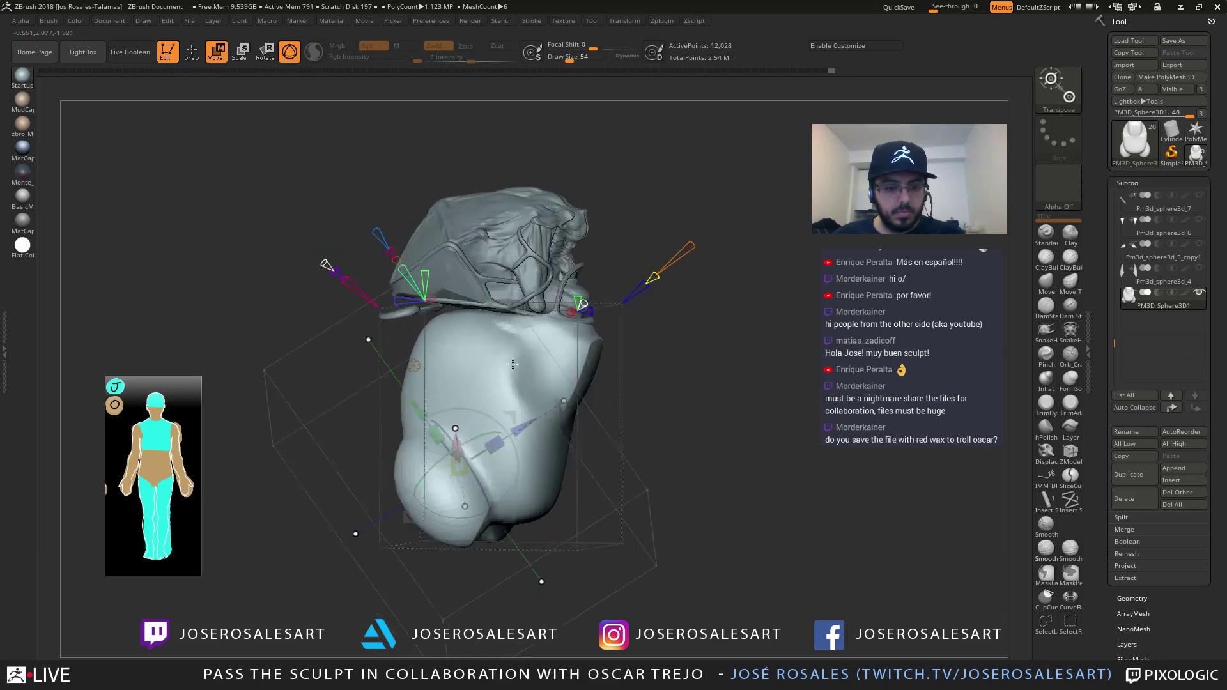
click(413, 366)
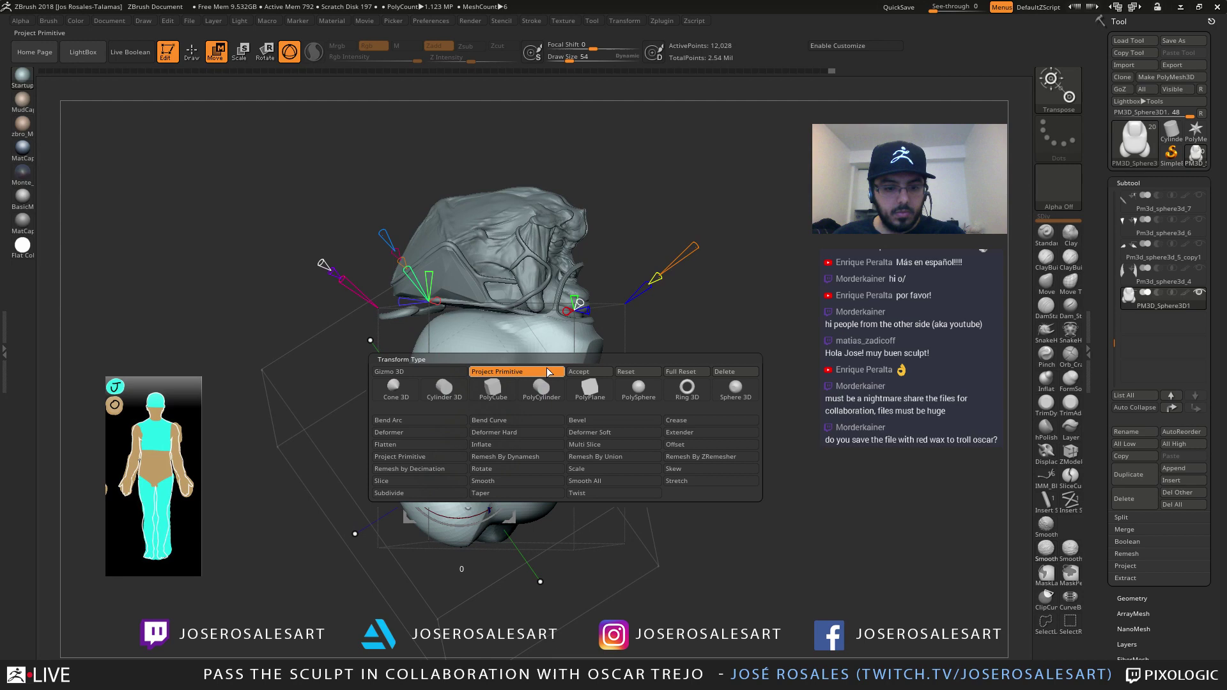
click(605, 372)
Scale the whole torso slightly along its vertical axis from the front and check its side profile
shift+right_drag(530, 344, 554, 345)
ctrl+right_drag(555, 345, 569, 364)
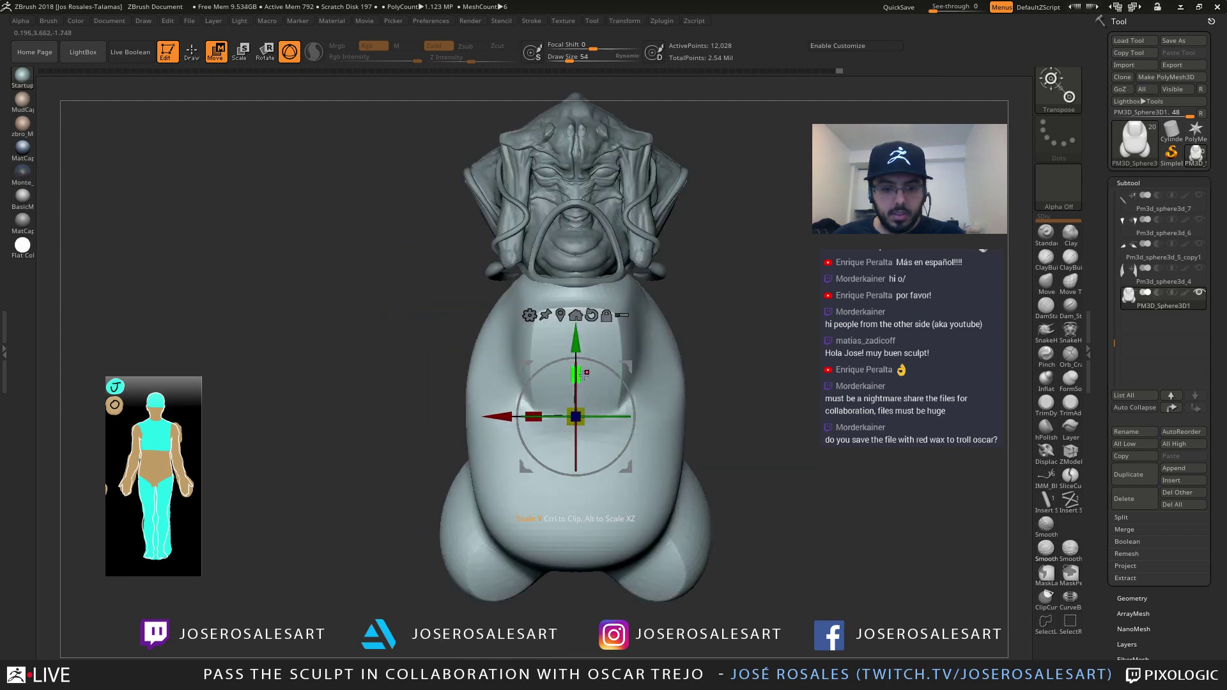
drag(584, 376, 582, 391)
right_drag(582, 391, 643, 381)
drag(477, 366, 539, 257)
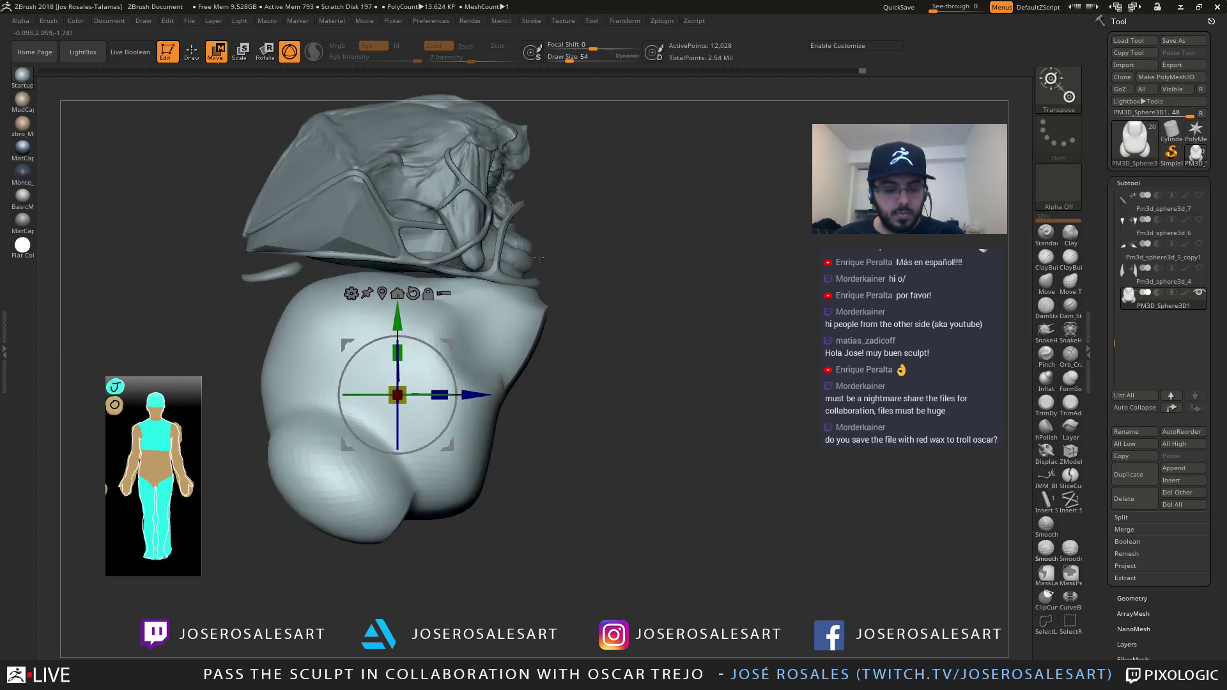
Switch to the SnakeHook brush and pull the torso's upper back corner outward and up at draw size 251
key(q)
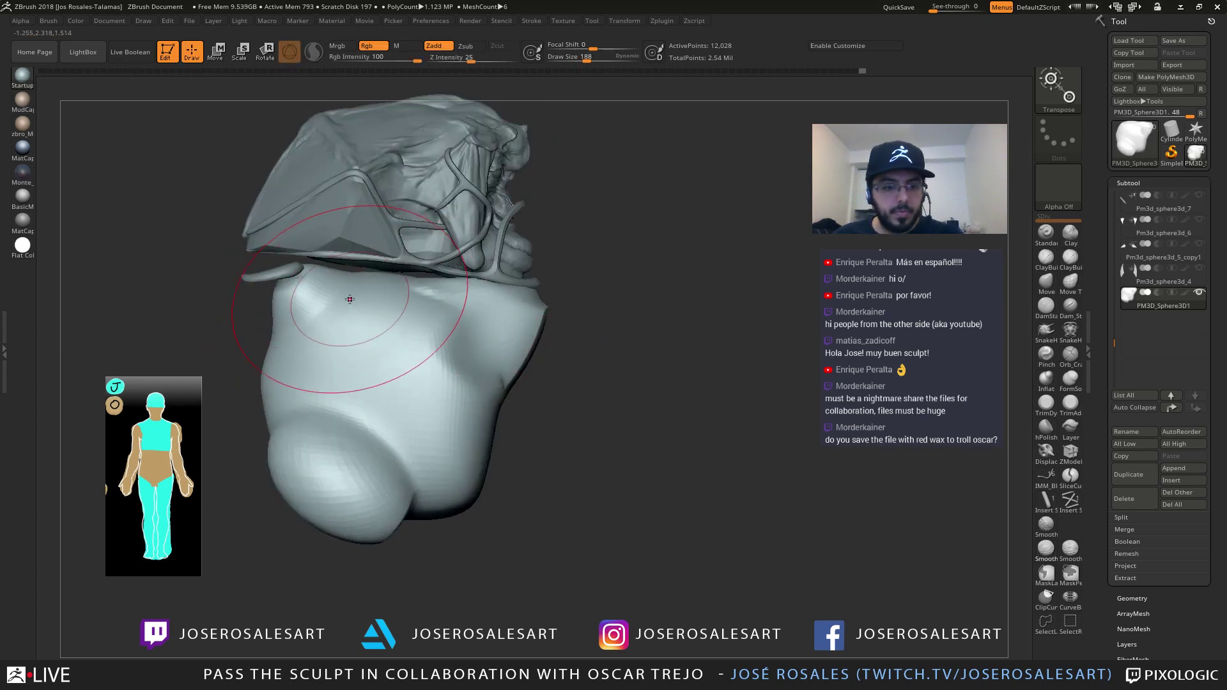
key(w)
key(s)
key(q)
key(b)
key(s)
key(h)
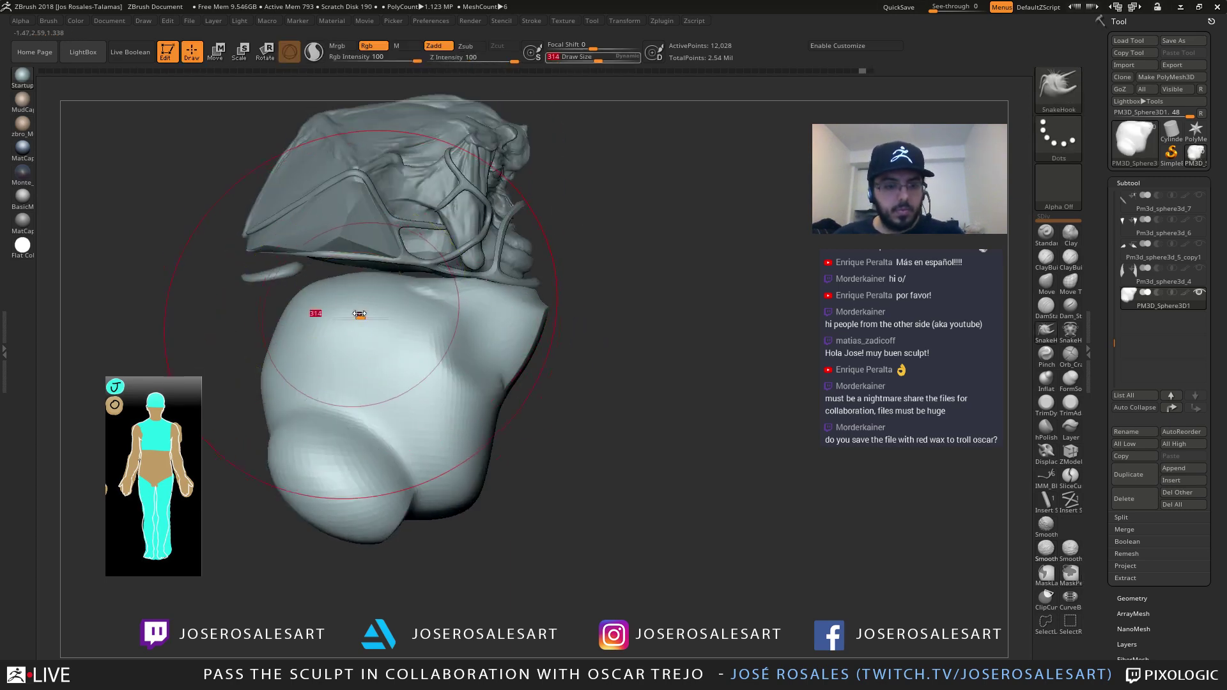
drag(303, 276, 296, 263)
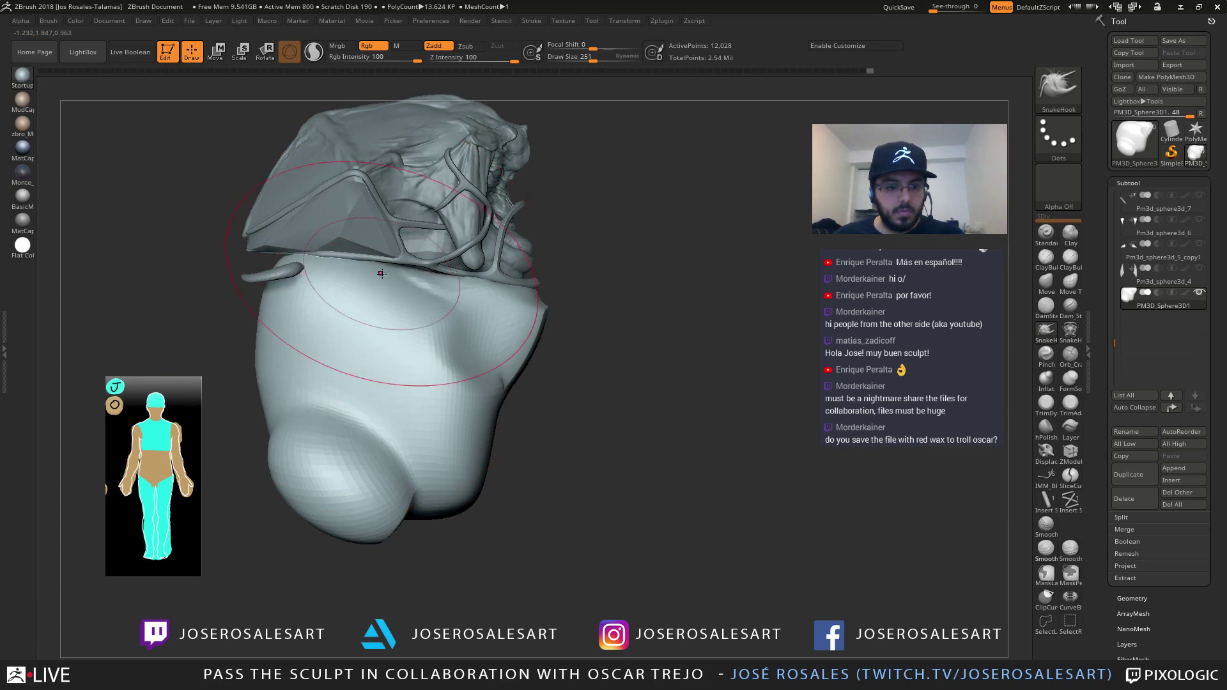
Raise the top of the back toward the head from the opposite side with the SnakeHook brush
mouse_move(381, 271)
right_down()
mouse_move(262, 278)
mouse_move(371, 292)
right_up()
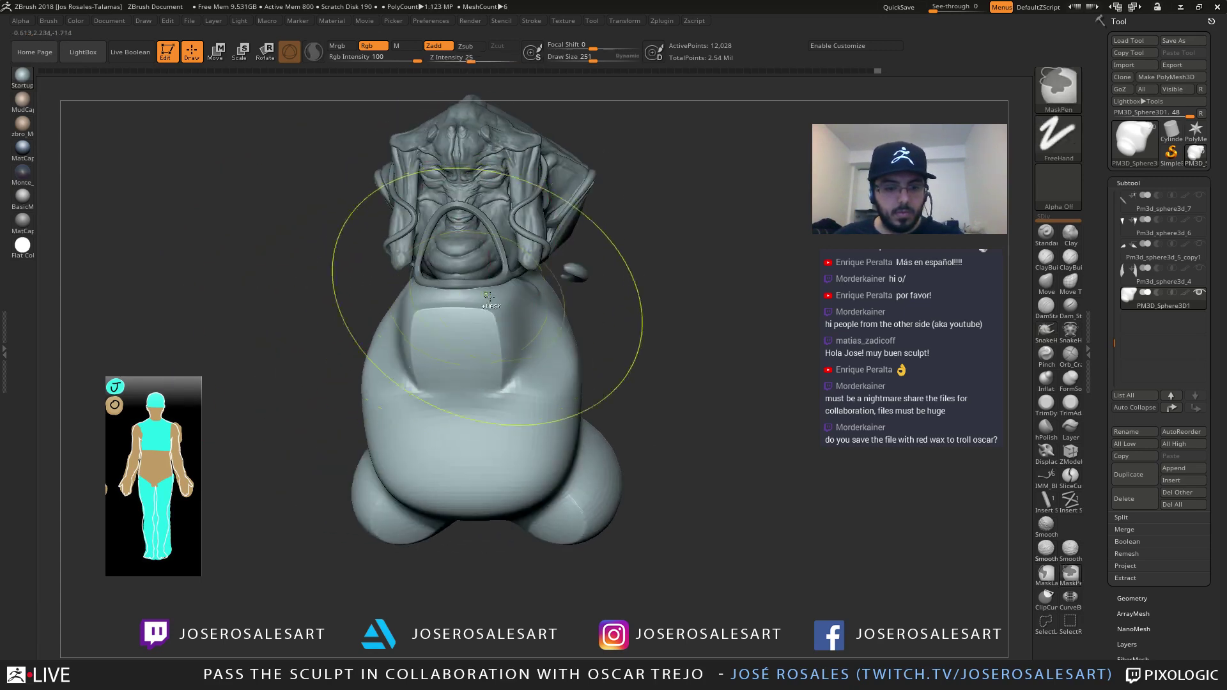
drag(559, 286, 556, 307)
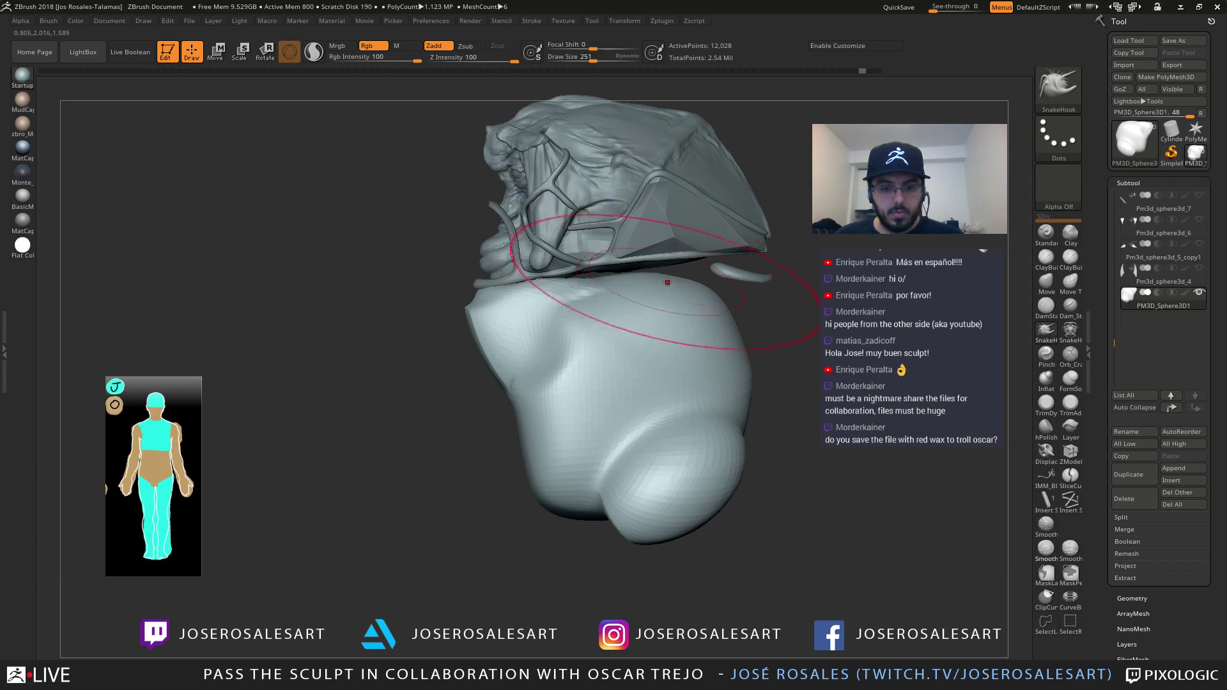
mouse_move(658, 280)
mouse_down()
mouse_move(619, 248)
mouse_move(643, 277)
mouse_move(629, 252)
mouse_up()
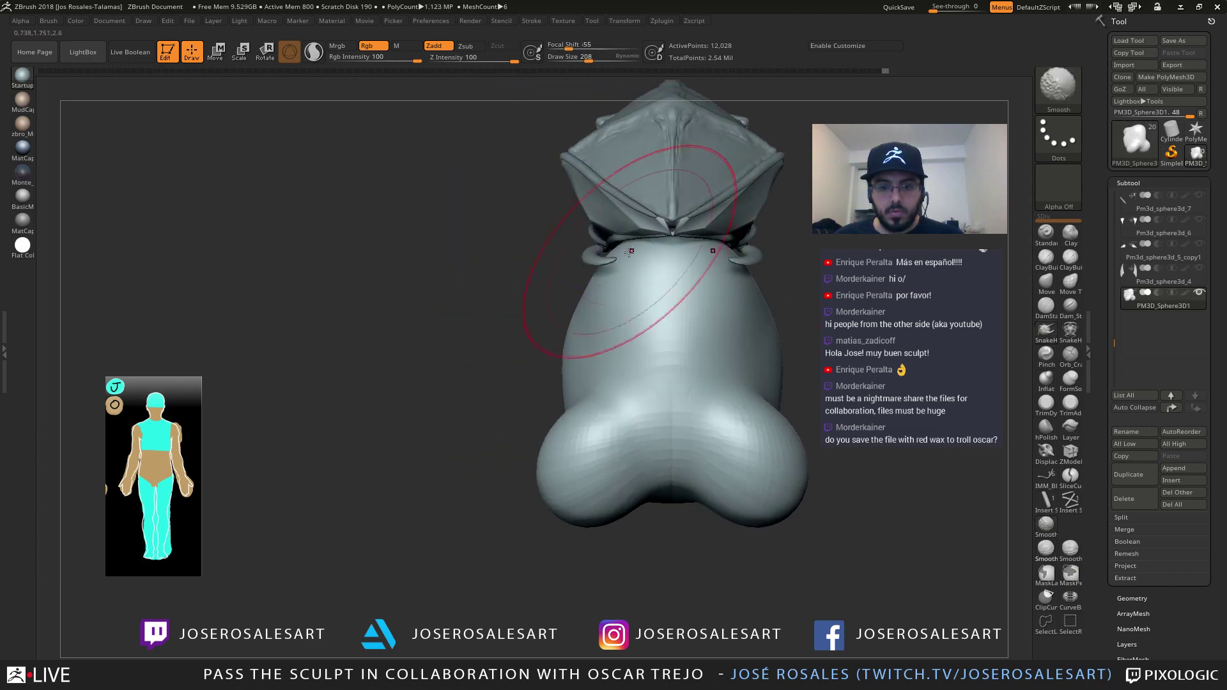
Refine the neck base behind the head with SnakeHook, using draw sizes 157 and 104
mouse_move(620, 241)
right_down()
mouse_move(672, 214)
mouse_move(676, 224)
right_up()
key(bracketleft)
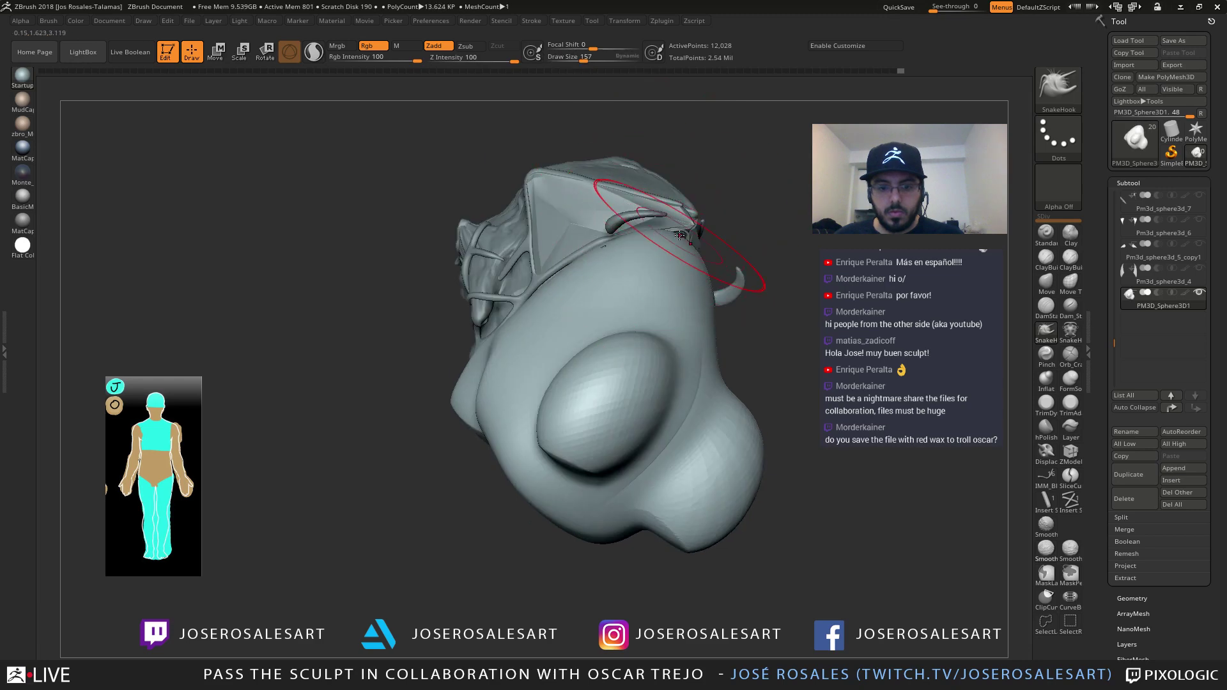
drag(685, 244, 679, 237)
right_drag(678, 236, 669, 225)
key(bracketleft)
drag(668, 230, 672, 228)
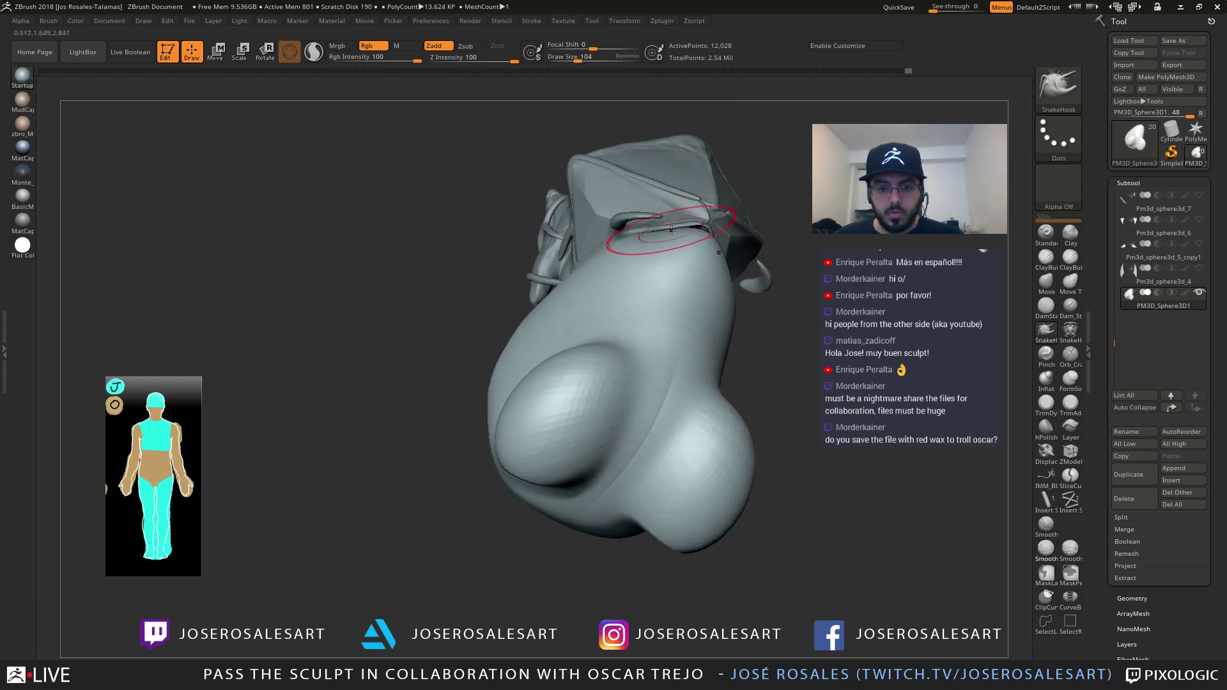
Switch to the ClayBuildup brush and carve a broad hollow into the front of the belly at draw size 119
mouse_move(702, 242)
right_down()
mouse_move(722, 286)
mouse_move(645, 275)
right_up()
mouse_move(539, 241)
right_down()
mouse_move(583, 248)
mouse_move(441, 315)
right_up()
key(1)
right_drag(441, 315, 497, 334)
key(s)
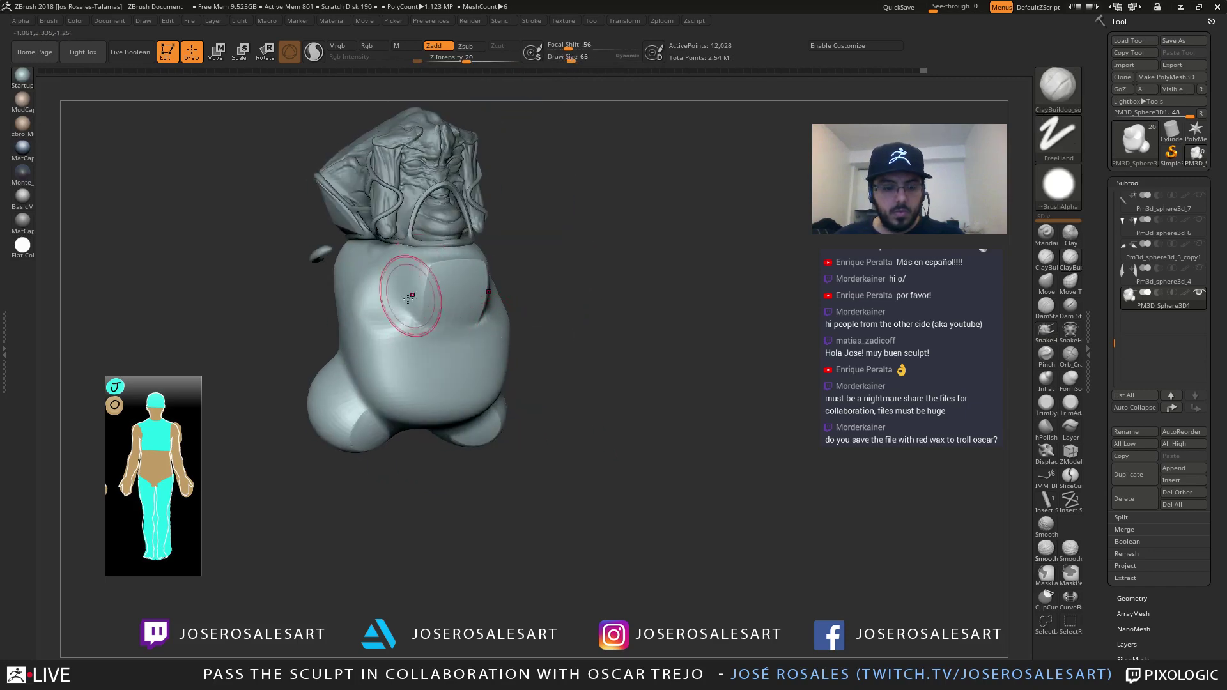
drag(409, 298, 402, 293)
mouse_move(310, 339)
right_down()
mouse_move(255, 315)
mouse_move(309, 319)
right_up()
ctrl+right_drag(308, 319, 370, 390)
ctrl+right_drag(449, 379, 440, 359)
right_drag(441, 359, 478, 399)
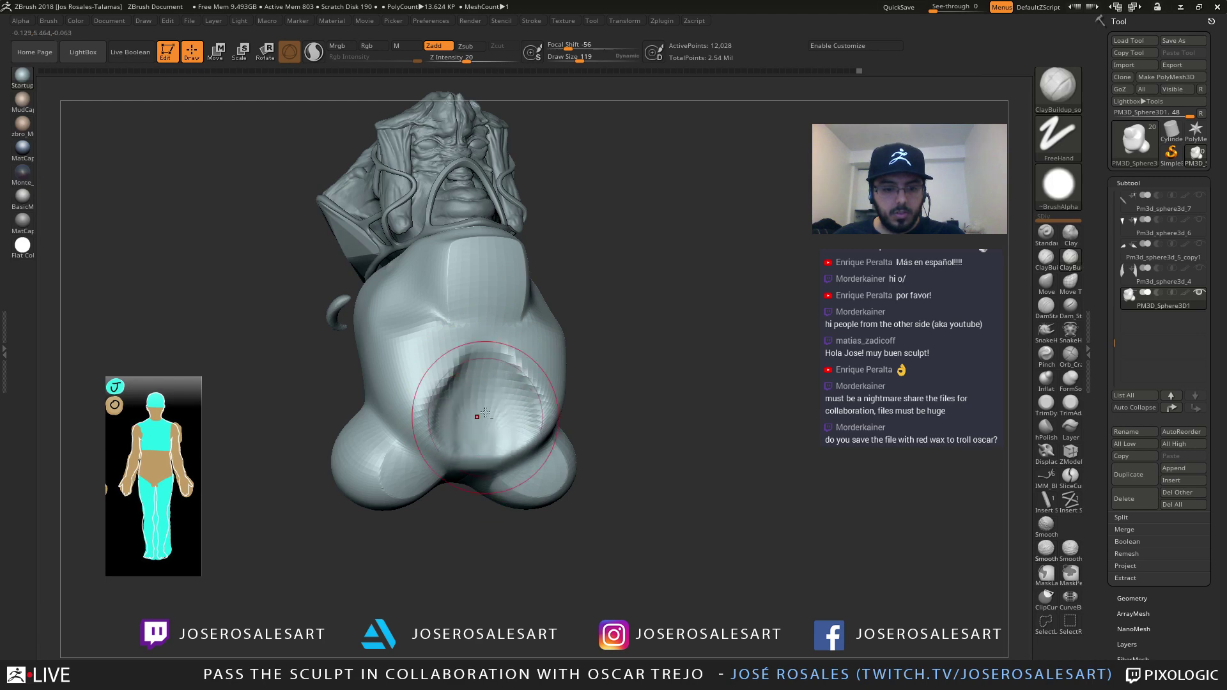
right_drag(486, 414, 454, 416)
Smooth the carved belly surface and its transition into the sides of the torso
shift+drag(483, 384, 496, 373)
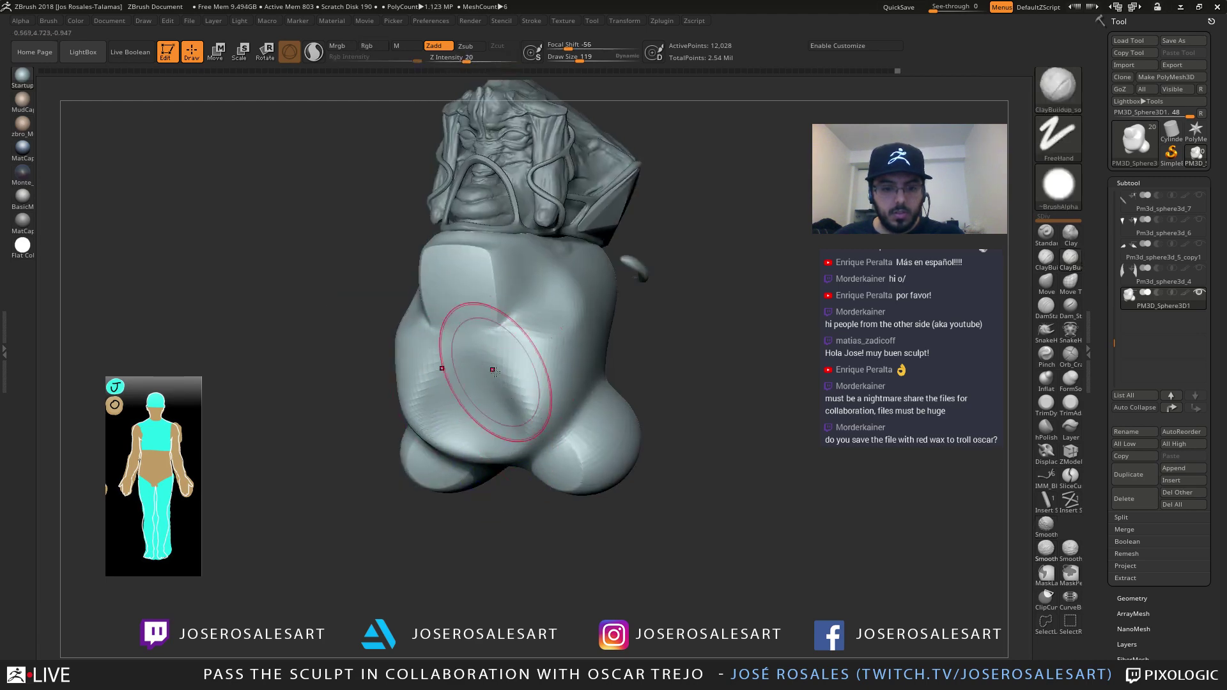
right_drag(496, 373, 457, 371)
shift+drag(543, 327, 544, 372)
right_drag(544, 372, 492, 368)
ctrl+right_drag(492, 368, 490, 323)
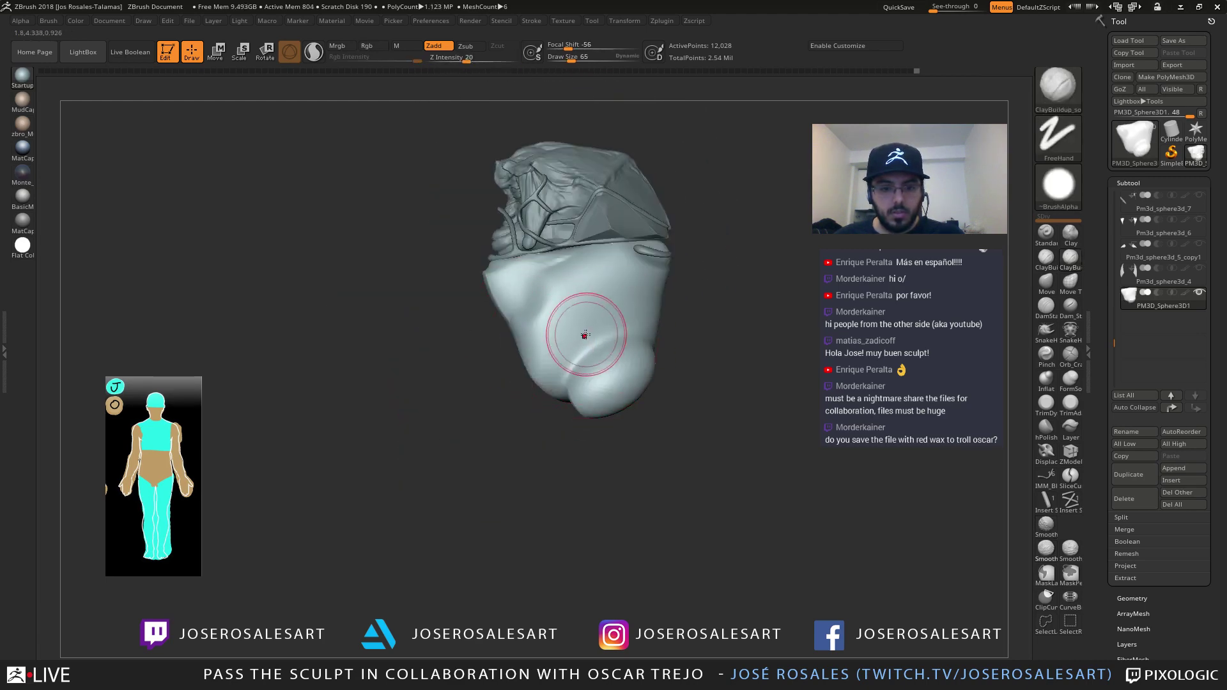
mouse_move(584, 335)
right_down()
mouse_move(655, 327)
mouse_move(675, 342)
mouse_move(672, 377)
mouse_move(542, 329)
right_up()
drag(542, 328, 379, 420)
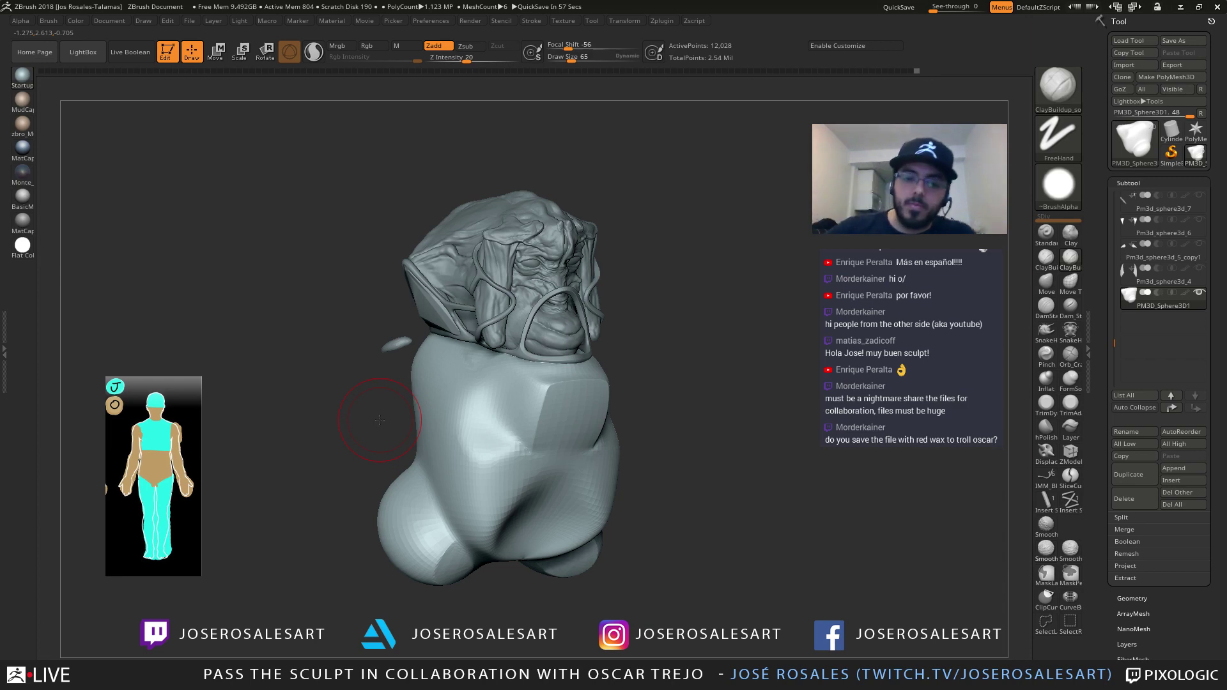
mouse_move(380, 420)
mouse_down()
mouse_move(361, 365)
mouse_move(318, 383)
mouse_move(378, 334)
mouse_move(336, 384)
mouse_up()
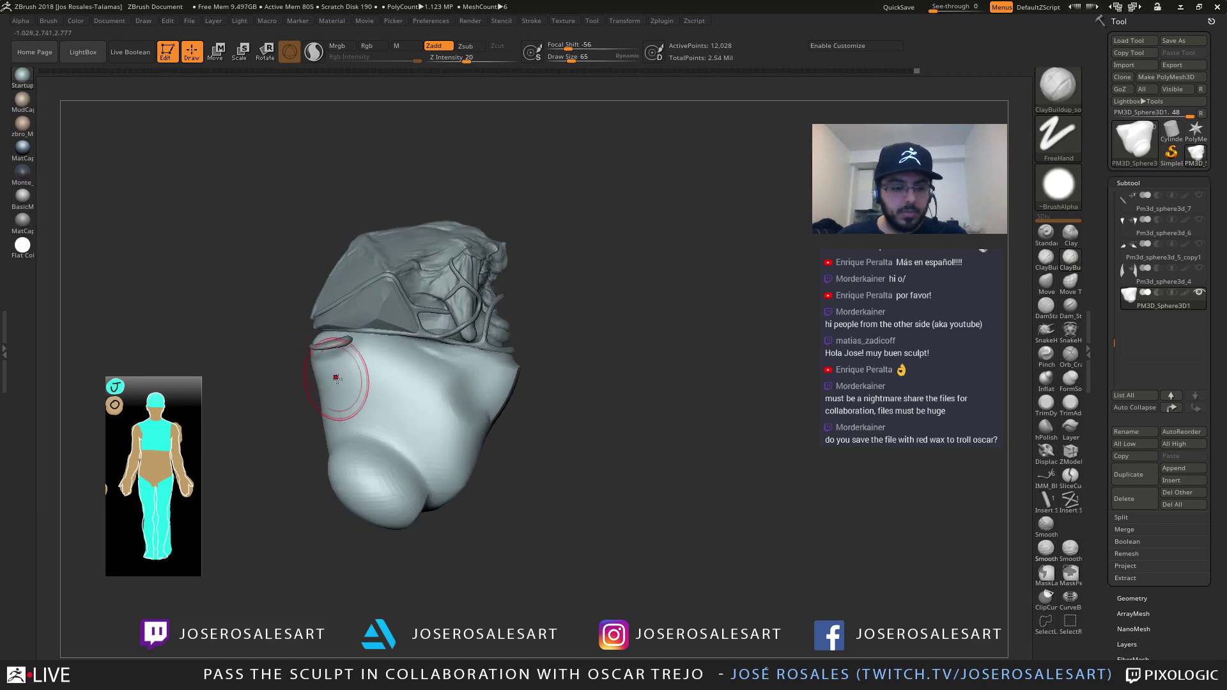
Start a Project Primitive deformer on the torso, adjust its cone handle and place the primitive at the upper back
key(w)
click(369, 325)
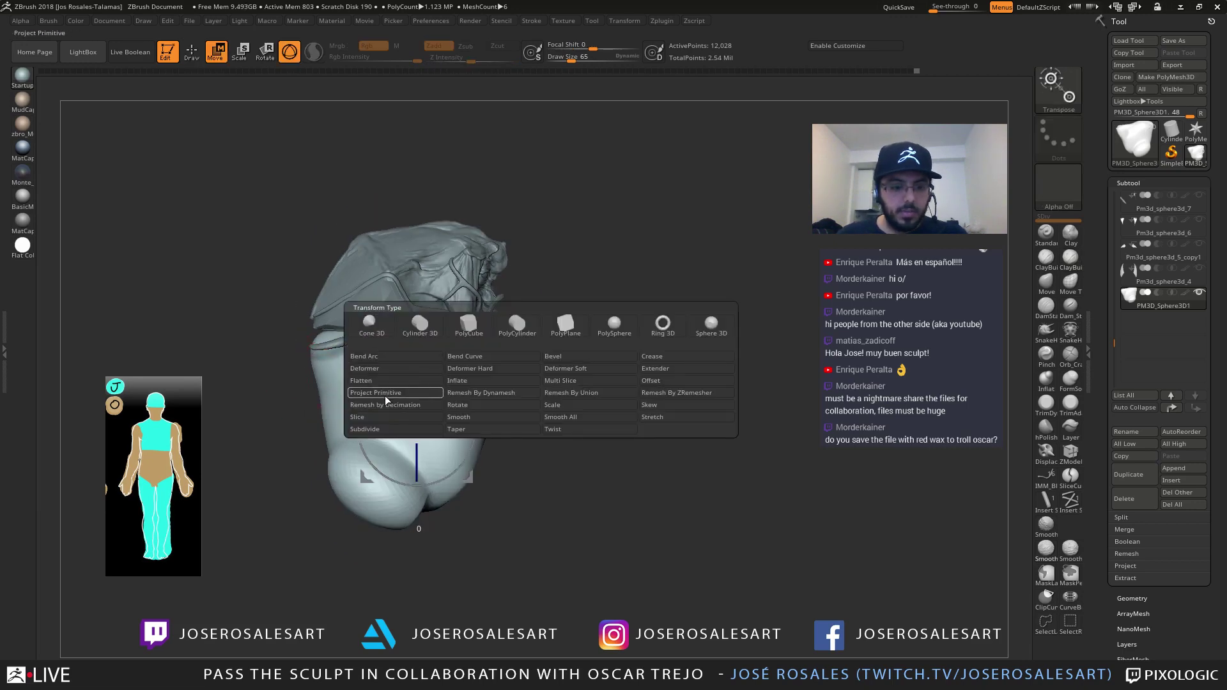
click(363, 392)
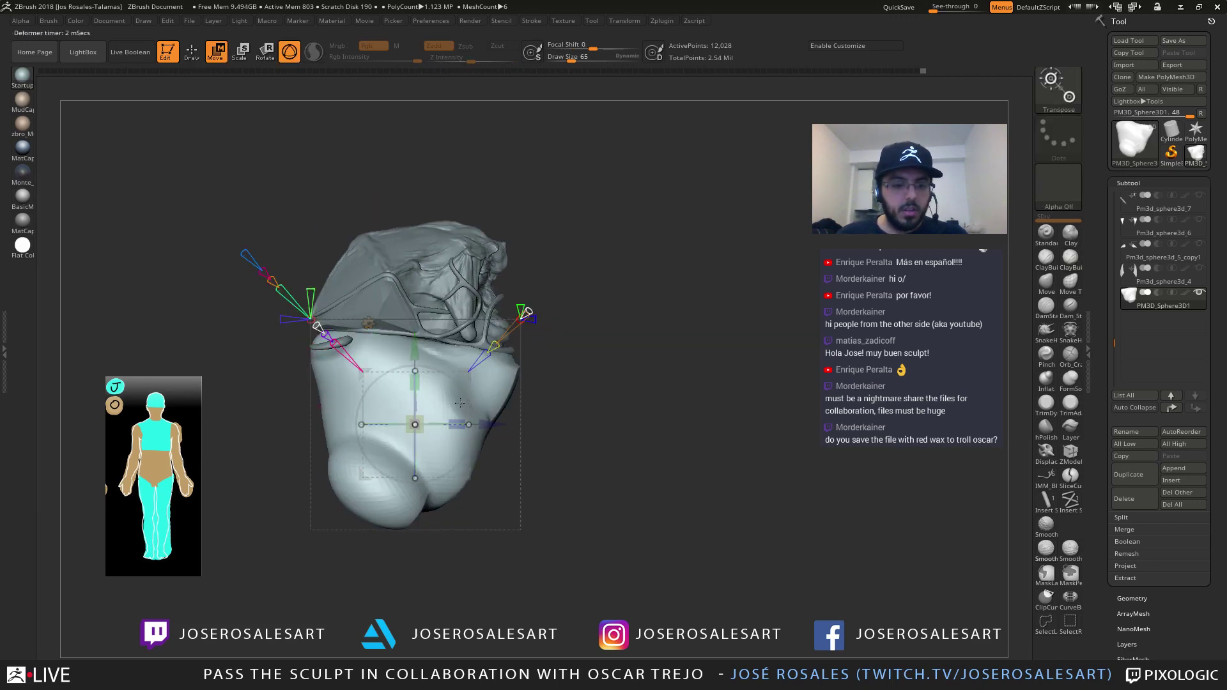
key(f)
mouse_move(543, 317)
right_down()
mouse_move(502, 314)
mouse_move(542, 317)
right_up()
mouse_move(542, 317)
ctrl+right_down()
mouse_move(542, 292)
mouse_move(542, 318)
ctrl+right_up()
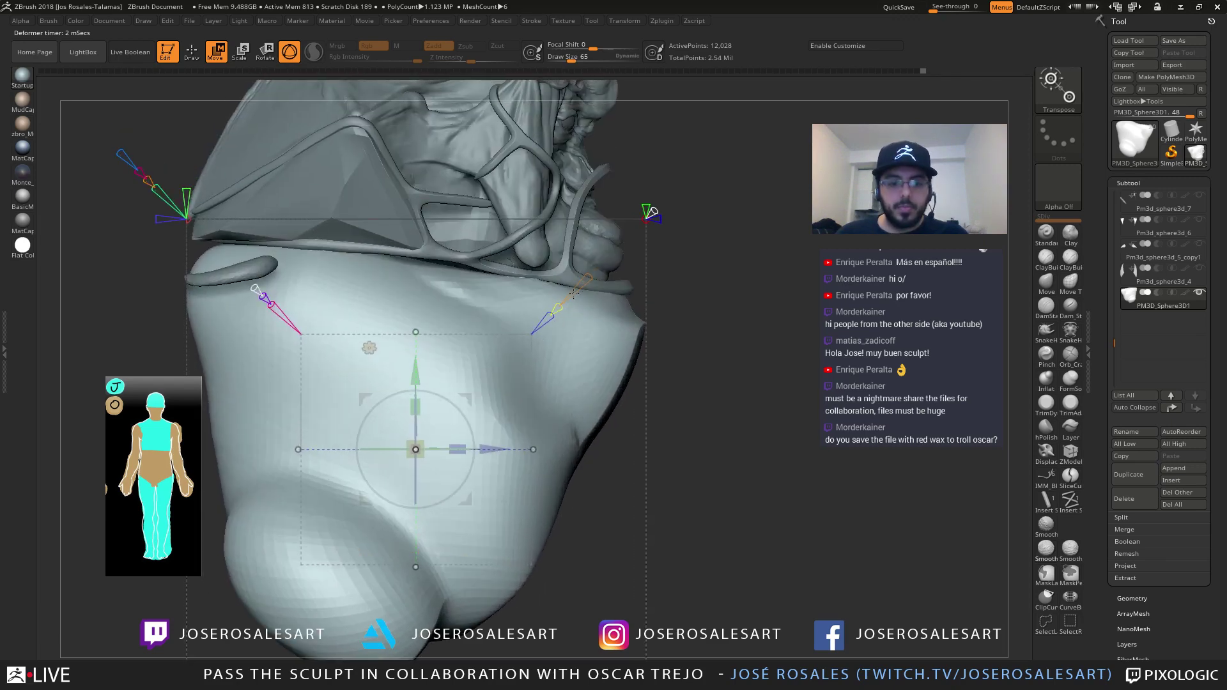
drag(559, 309, 567, 300)
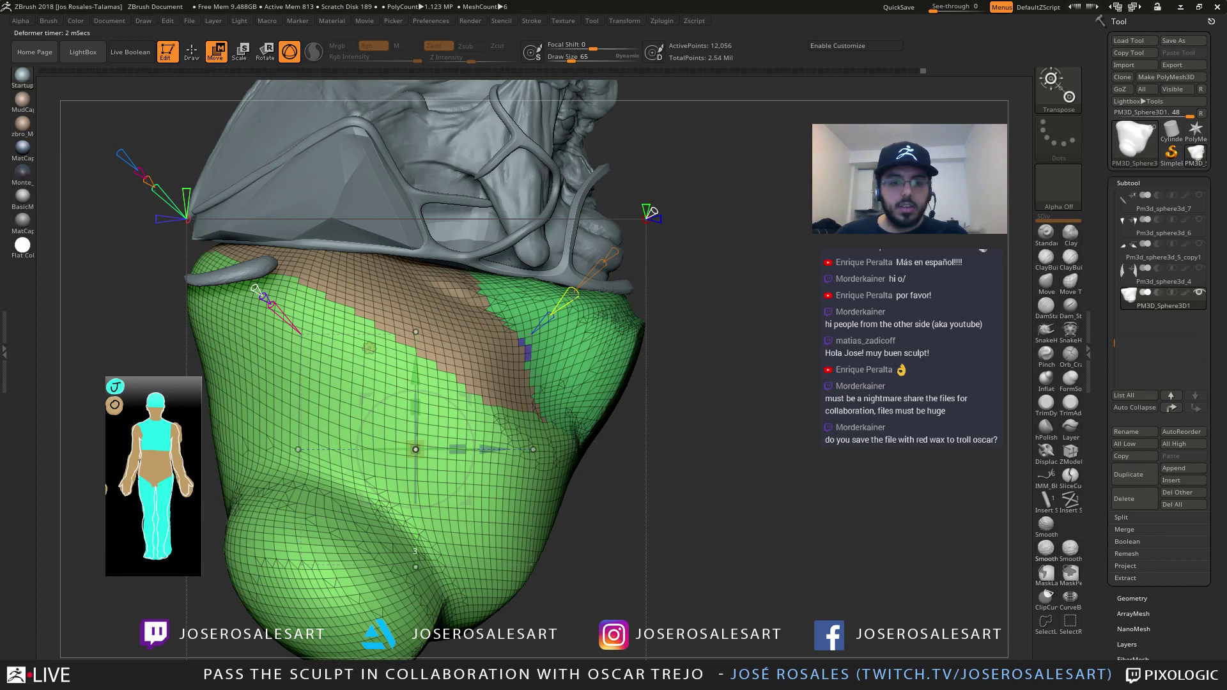
drag(465, 396, 277, 330)
ctrl+right_drag(277, 330, 315, 323)
right_drag(315, 323, 235, 357)
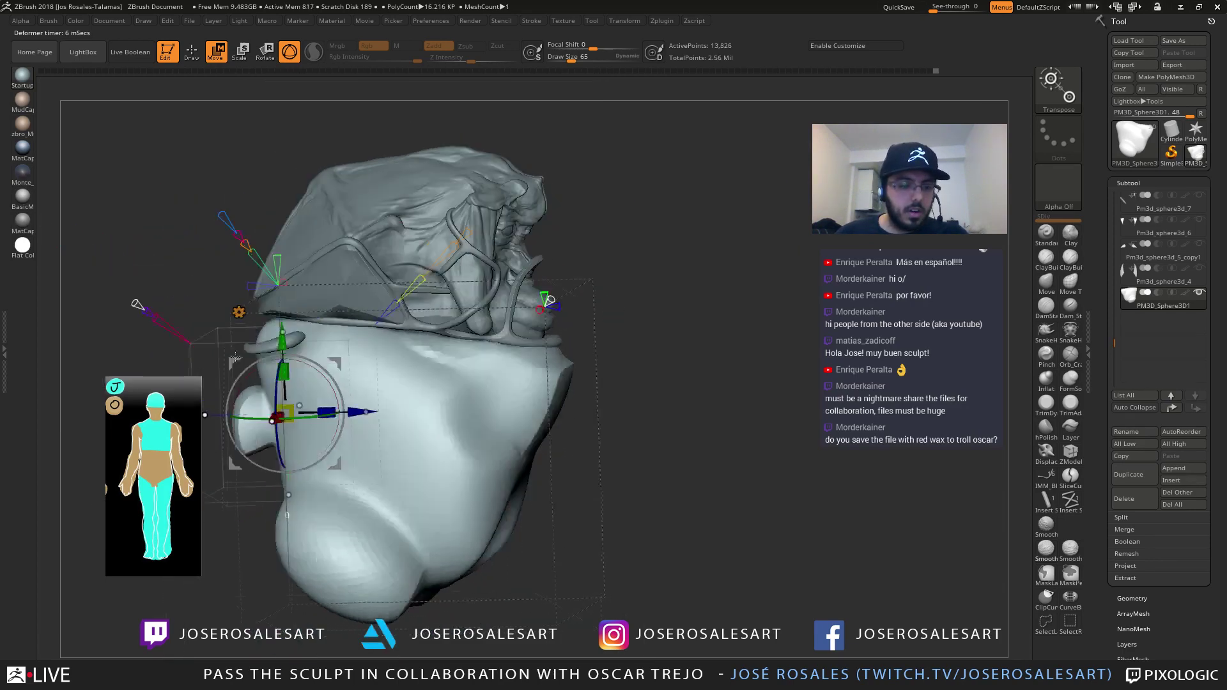
Enlarge the projected sphere behind the upper back and check how its polygroup blends into the torso
drag(235, 356, 421, 278)
key(shift+f)
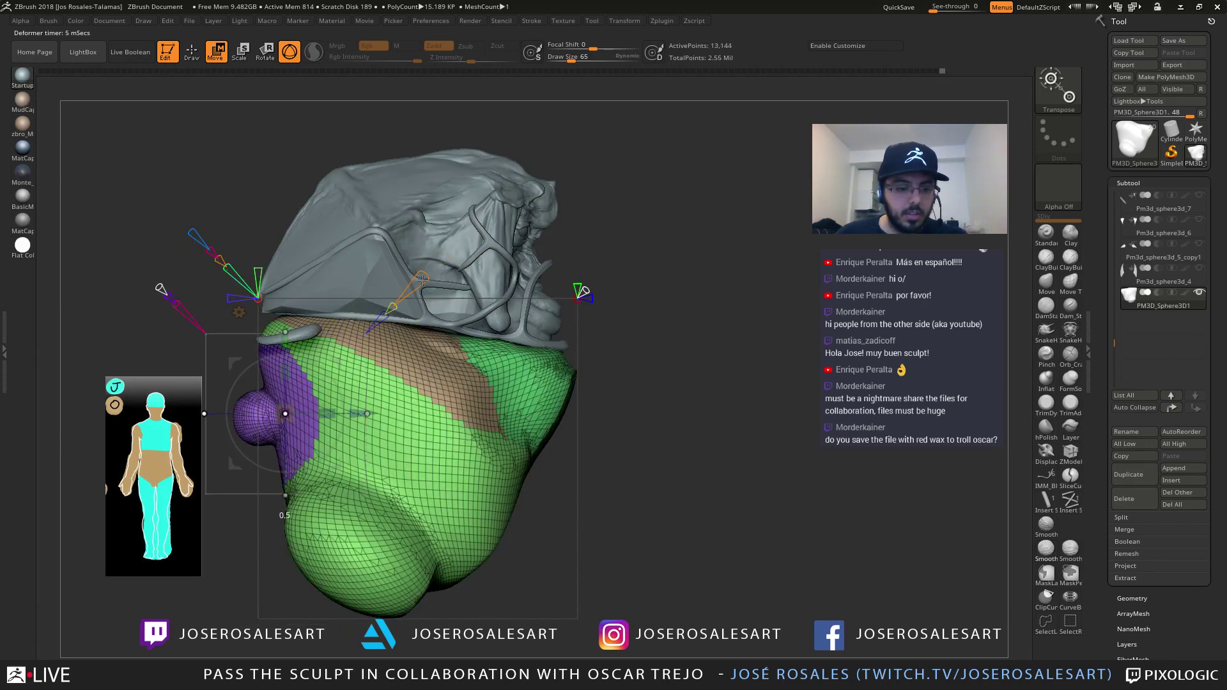
key(shift+f)
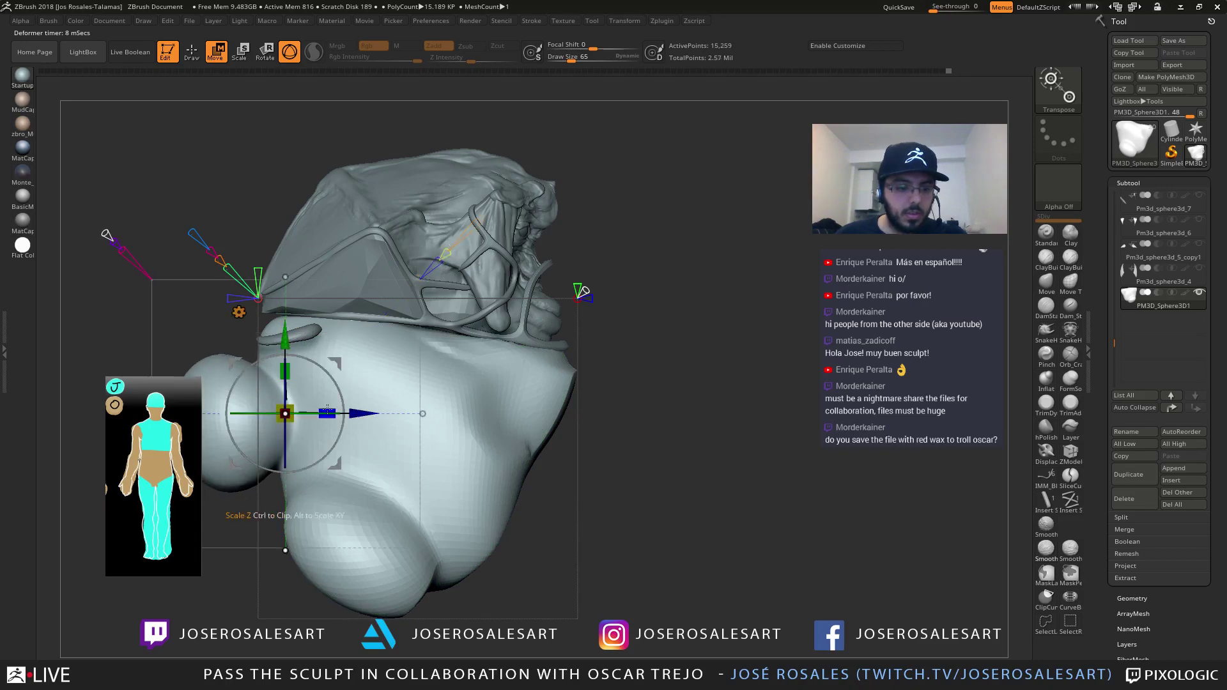
right_drag(378, 422, 301, 377)
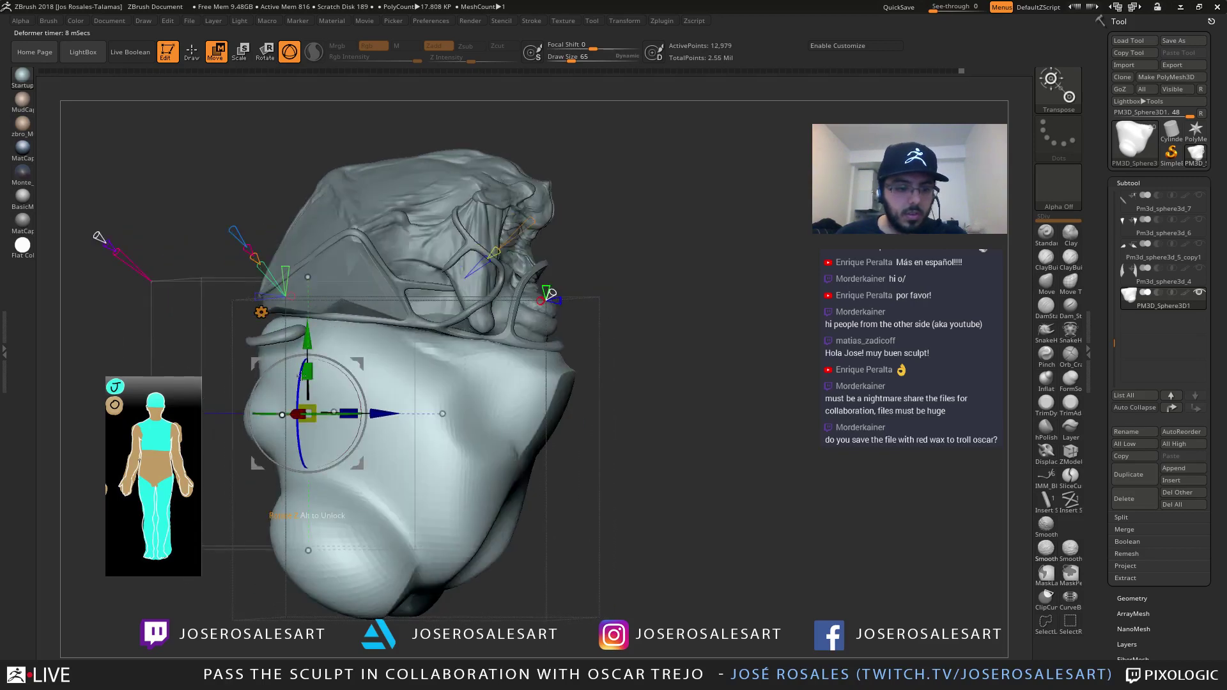
Stretch the projected back form into a tall ridge and widen it across the back
drag(324, 307, 377, 241)
right_drag(345, 325, 359, 361)
right_drag(340, 412, 470, 441)
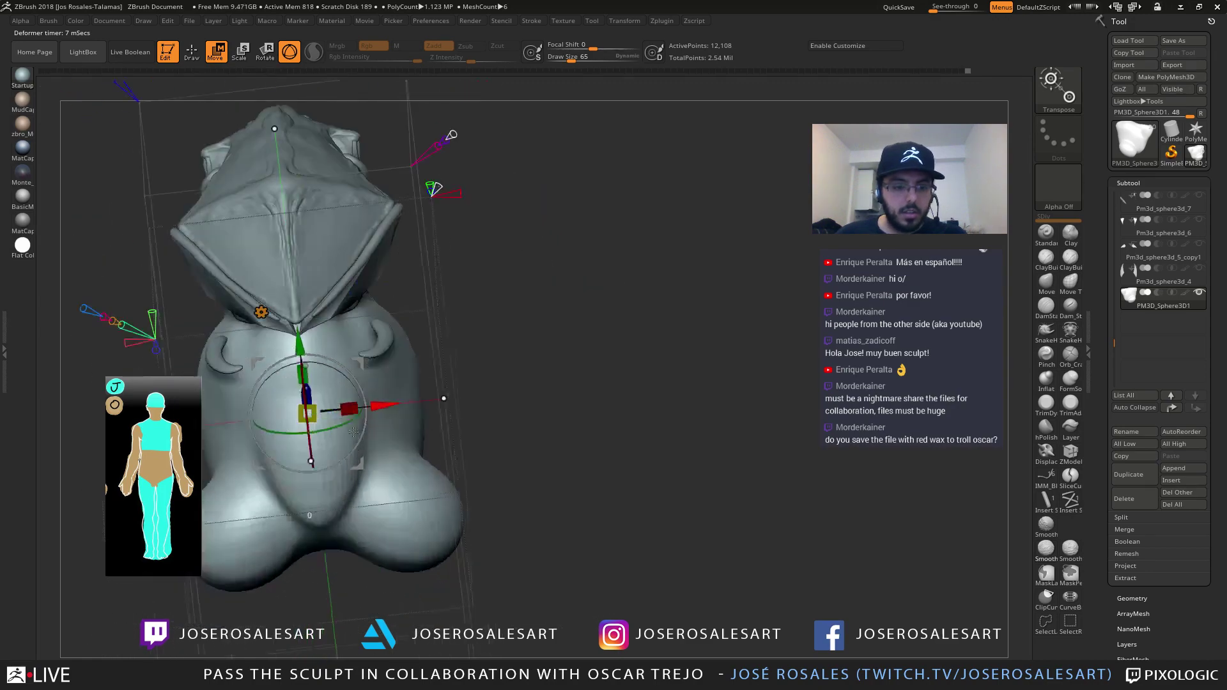
drag(350, 409, 384, 410)
Tilt the projected back form and shift it in depth to make a large hump rising behind the head
mouse_move(385, 409)
right_down()
mouse_move(313, 390)
mouse_move(378, 416)
mouse_move(416, 319)
right_up()
mouse_move(289, 262)
right_down()
mouse_move(233, 272)
mouse_move(179, 189)
mouse_move(191, 214)
mouse_move(461, 421)
right_up()
drag(450, 433, 428, 433)
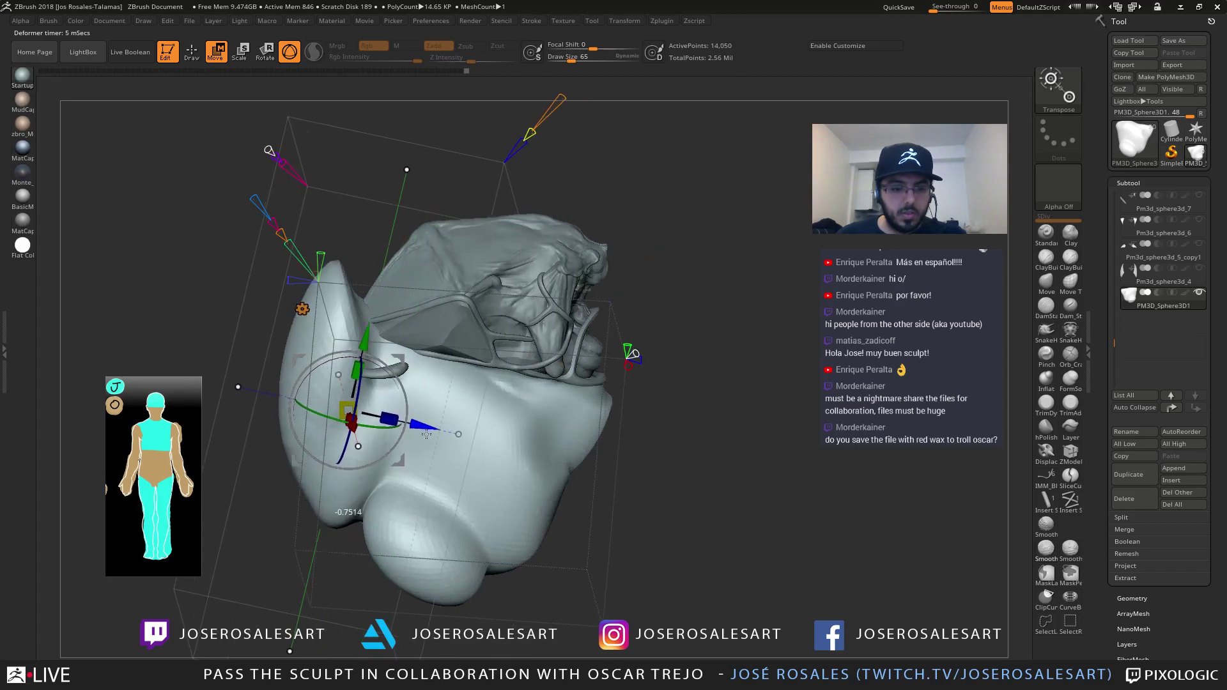
mouse_move(424, 435)
right_down()
mouse_move(489, 441)
mouse_move(436, 408)
mouse_move(337, 434)
mouse_move(411, 416)
mouse_move(435, 437)
mouse_move(428, 377)
mouse_move(409, 406)
mouse_move(397, 392)
mouse_move(371, 409)
mouse_move(343, 390)
right_up()
drag(303, 447, 297, 445)
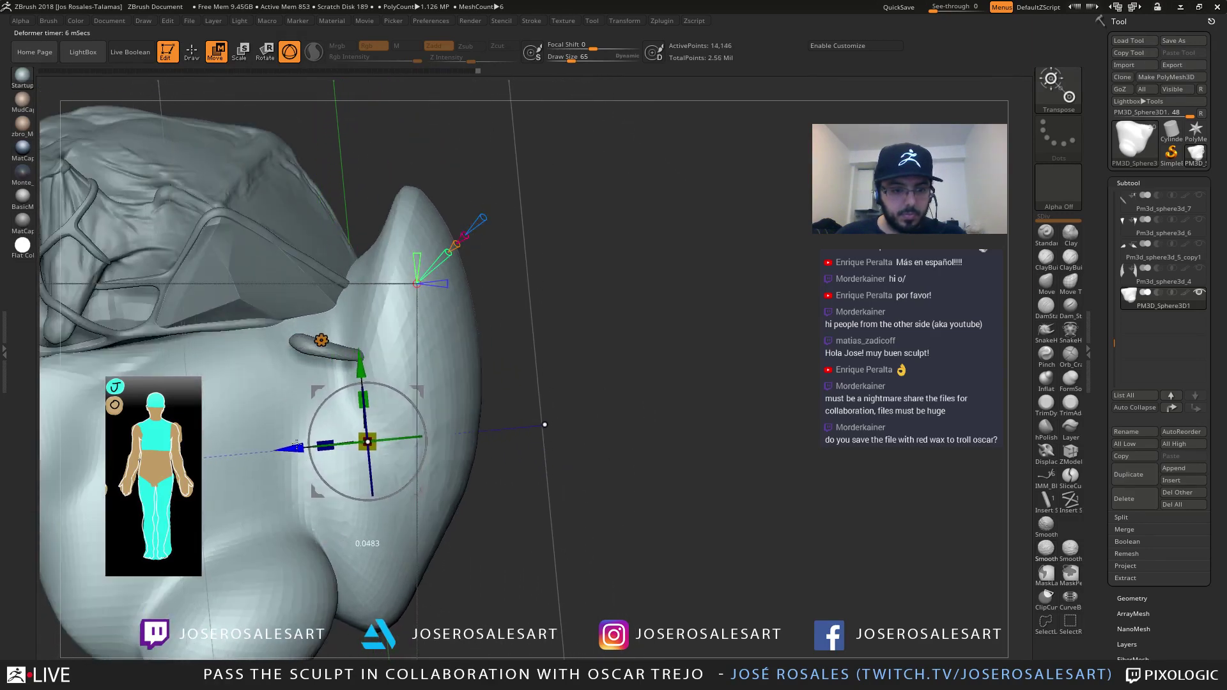
mouse_move(299, 445)
right_down()
mouse_move(407, 349)
mouse_move(407, 412)
mouse_move(396, 318)
right_up()
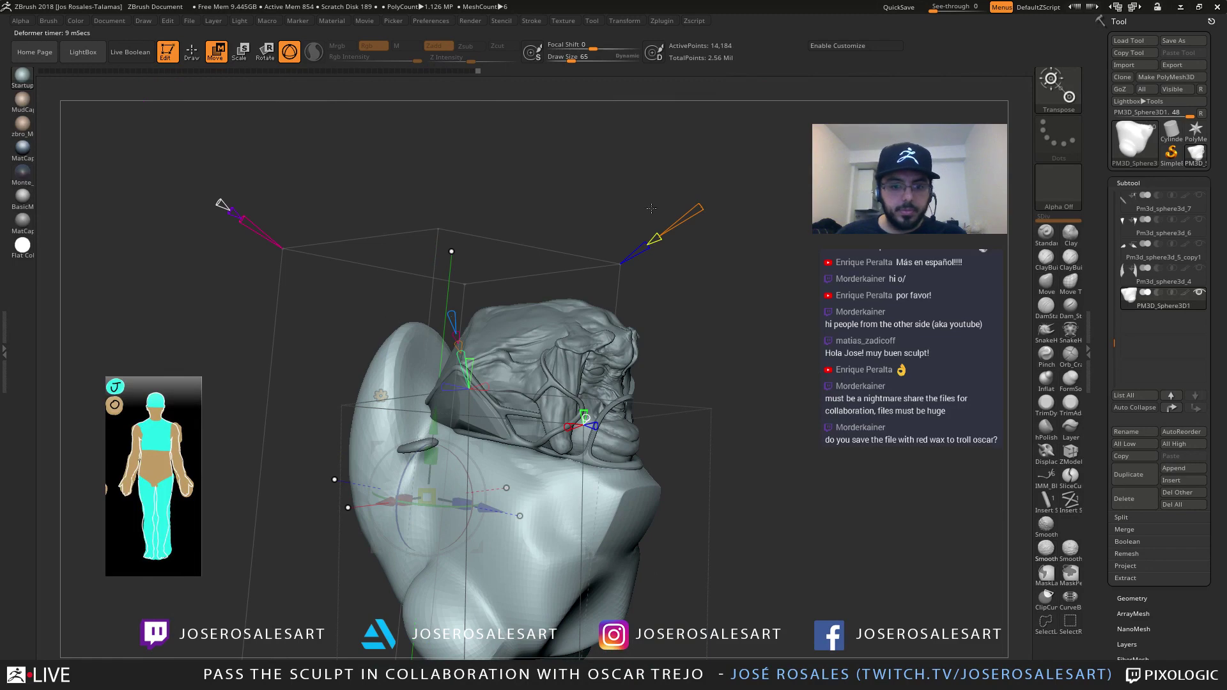
Adjust the back hump's shape with the primitive's orange cone handle while checking its polygroups in PolyFrame
key(shift+f)
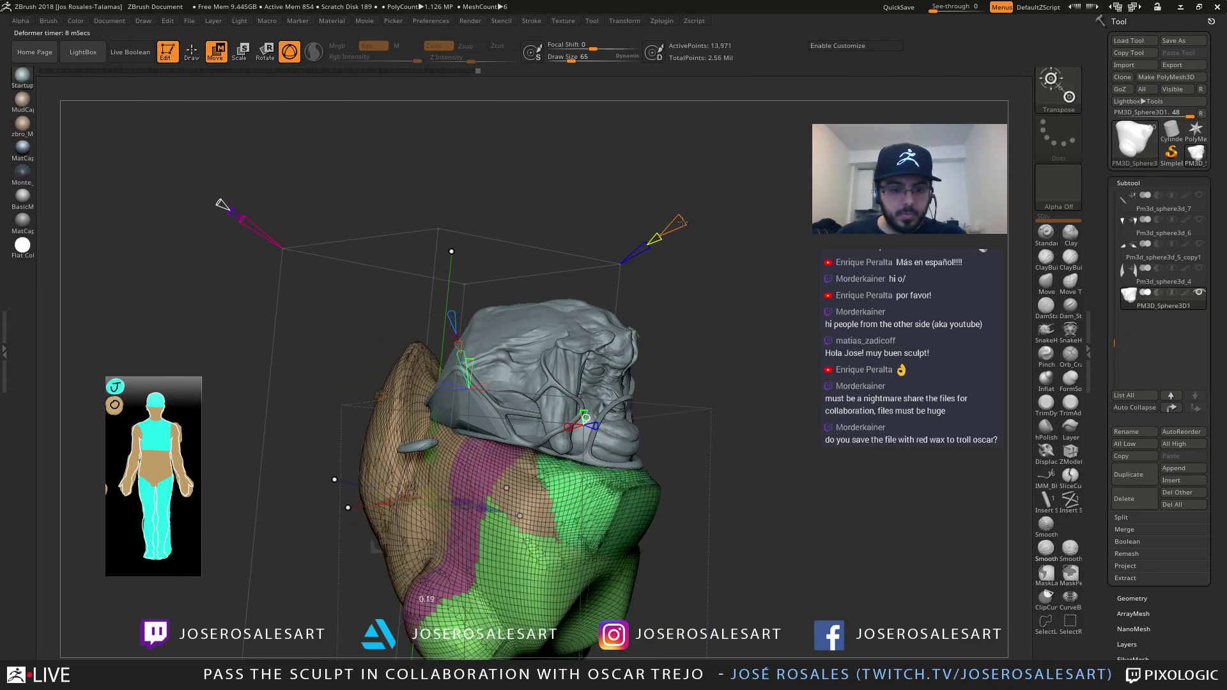
key(shift+f)
mouse_move(680, 223)
right_down()
mouse_move(734, 242)
mouse_move(685, 275)
mouse_move(585, 293)
mouse_move(646, 179)
mouse_move(643, 149)
mouse_move(613, 168)
mouse_move(662, 205)
mouse_move(602, 244)
mouse_move(538, 214)
right_up()
key(shift+f)
key(shift+f)
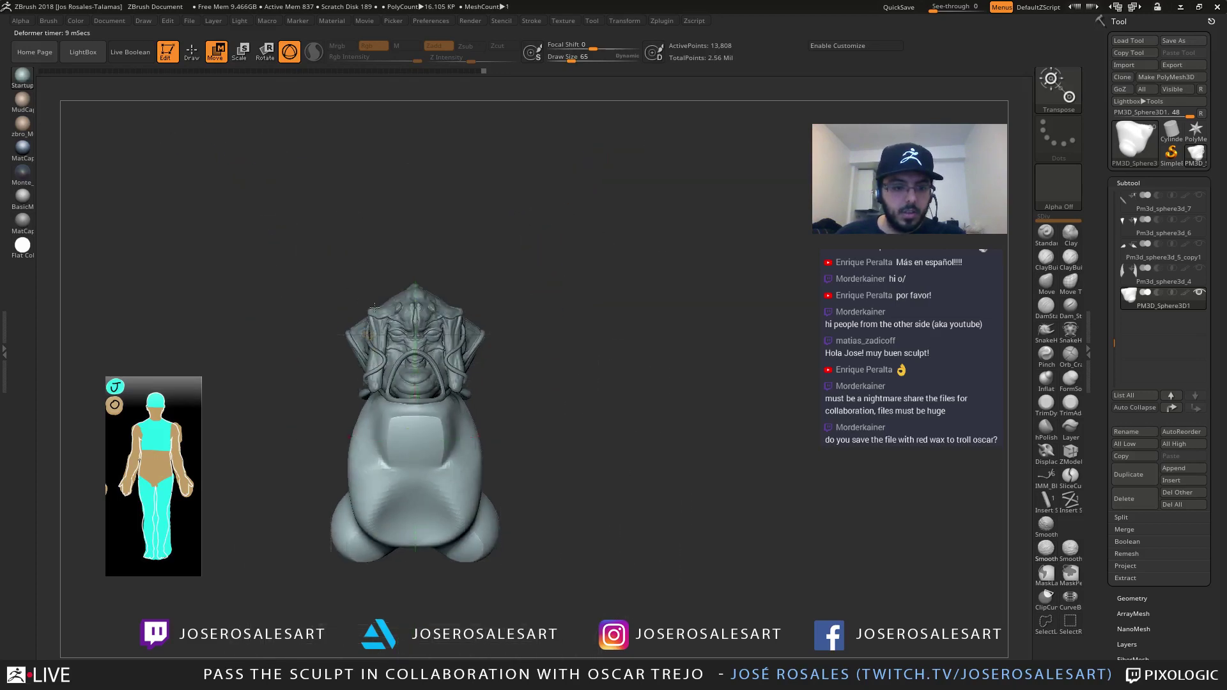
Add a new projected primitive to the torso and move it to the lower front of the belly
right_drag(375, 308, 427, 358)
drag(424, 366, 556, 353)
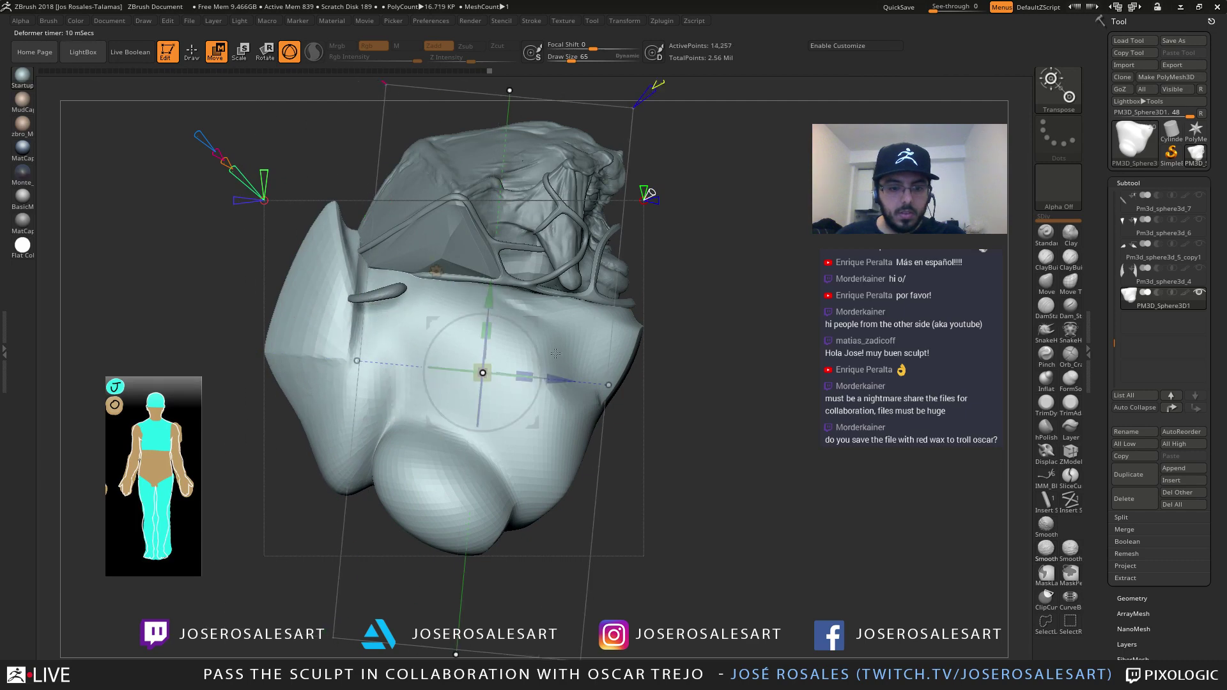
click(437, 276)
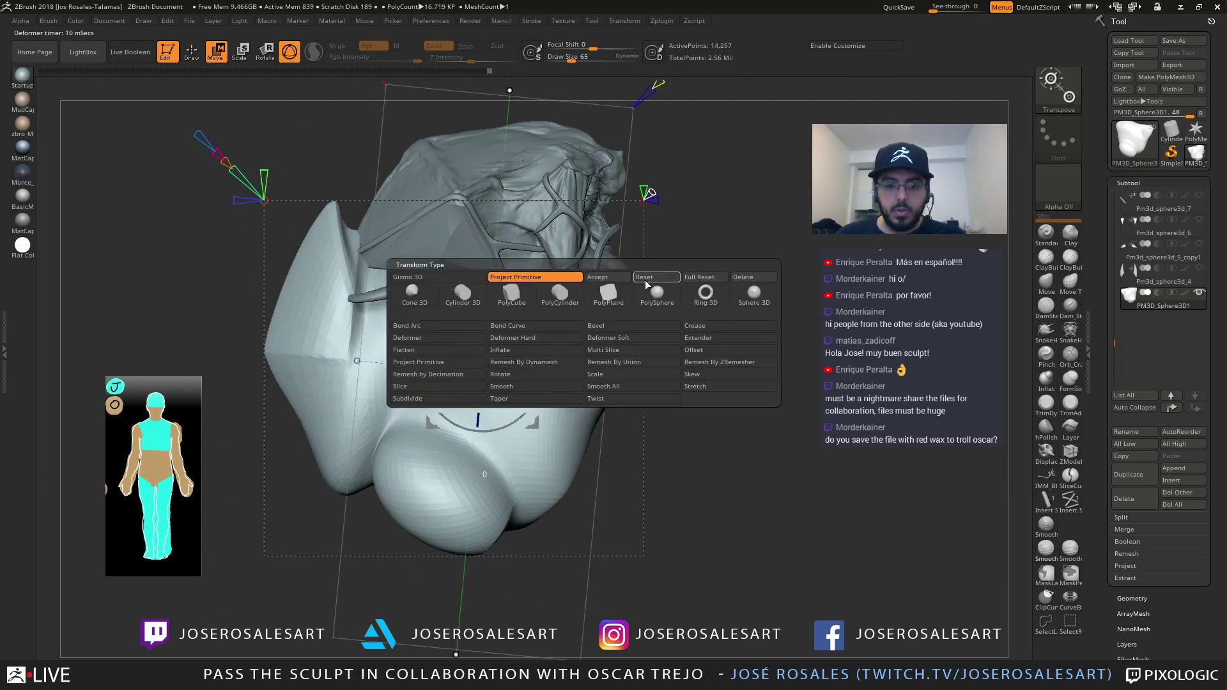
click(651, 303)
right_drag(608, 313, 466, 301)
drag(526, 366, 556, 380)
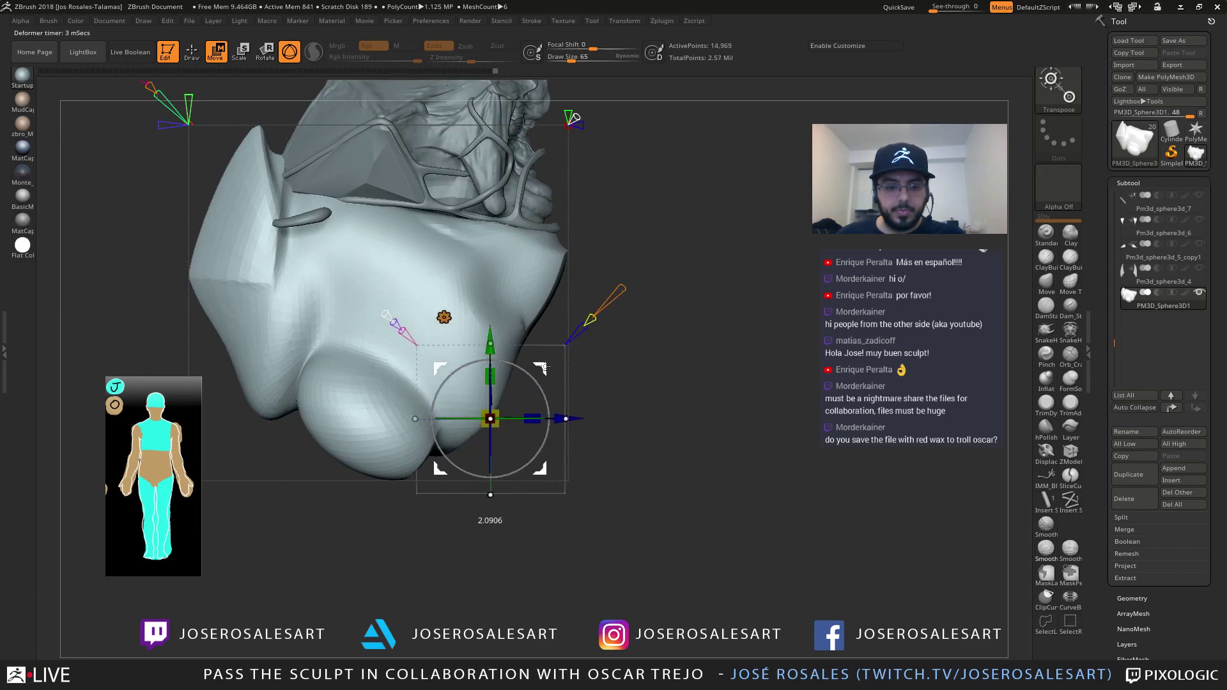
Reshape the lower belly's projected primitive with its orange cone handle, forming an arched hollow above a protruding lower rim
mouse_move(604, 332)
right_down()
mouse_move(499, 318)
mouse_move(515, 316)
mouse_move(487, 346)
right_up()
right_drag(555, 394, 530, 323)
drag(615, 220, 602, 232)
right_drag(617, 252, 678, 256)
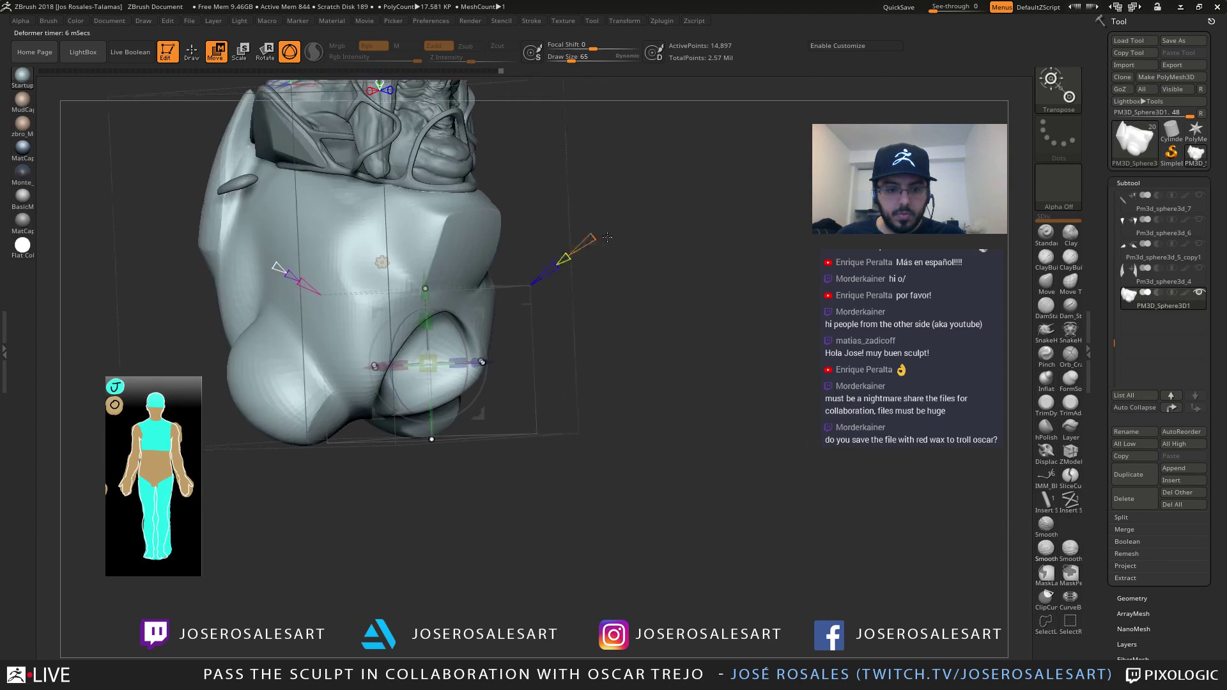
mouse_move(383, 333)
ctrl+right_down()
mouse_move(359, 285)
mouse_move(339, 332)
mouse_move(436, 303)
mouse_move(455, 368)
ctrl+right_up()
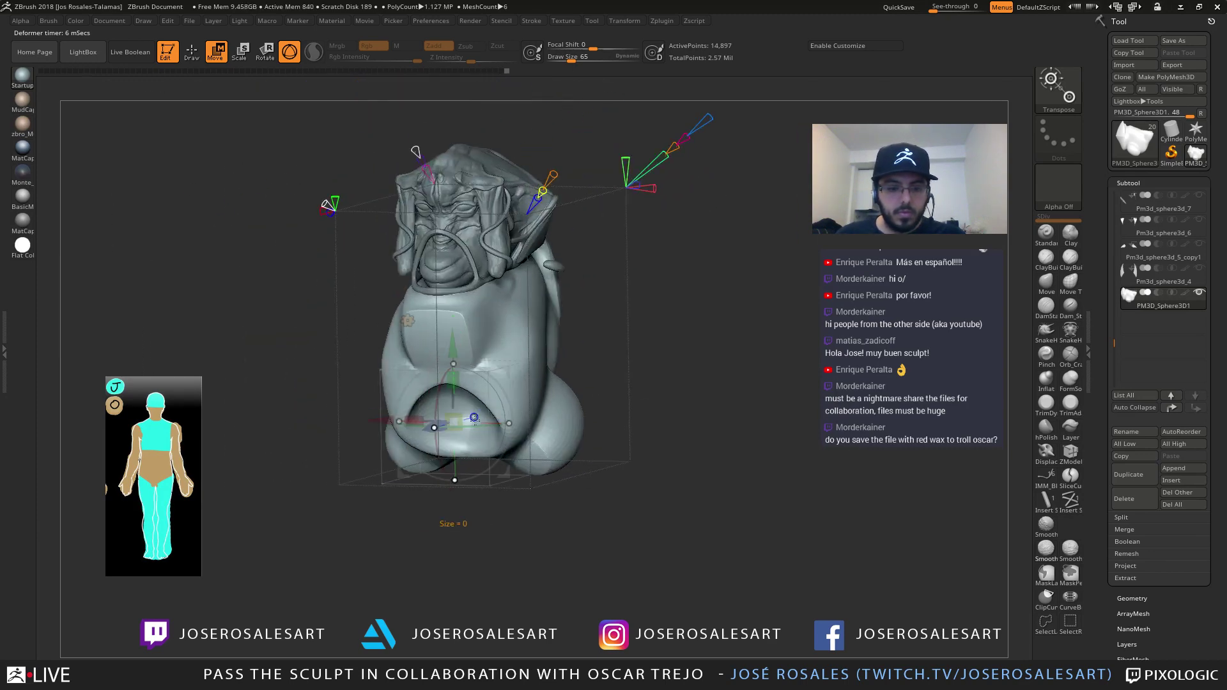
Try another projected primitive, offsetting it symmetrically to the torso's sides and enlarging it into big rounded flanks
click(407, 320)
click(676, 320)
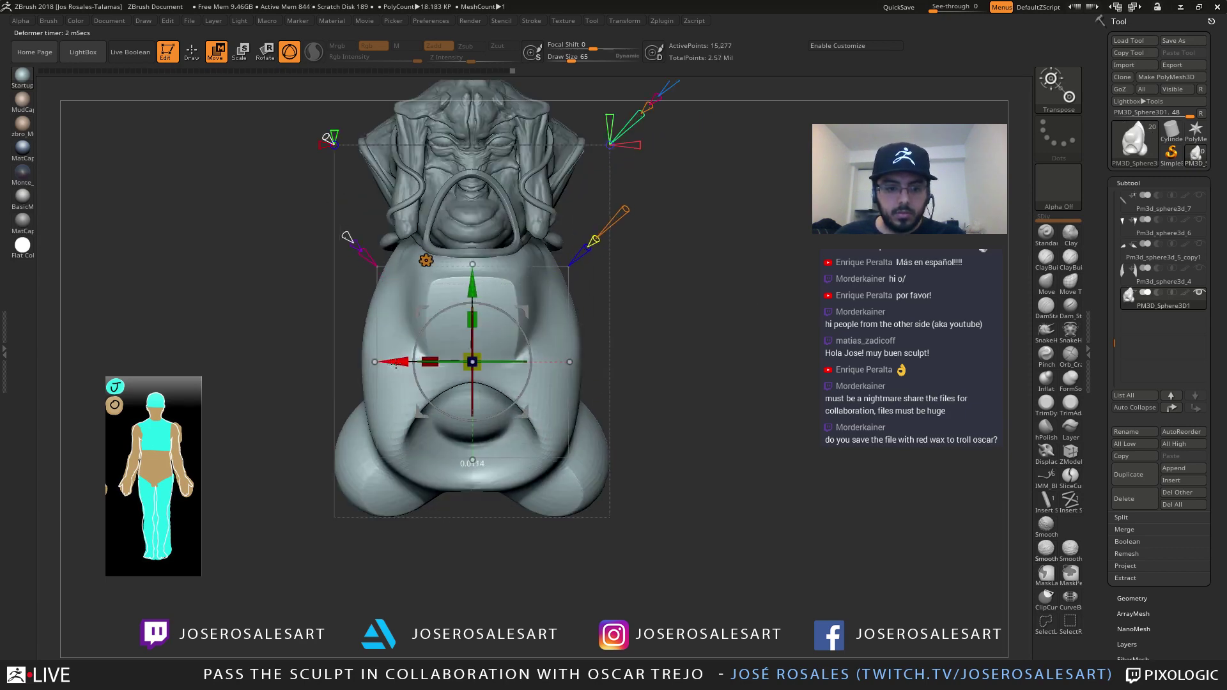
drag(397, 362, 454, 363)
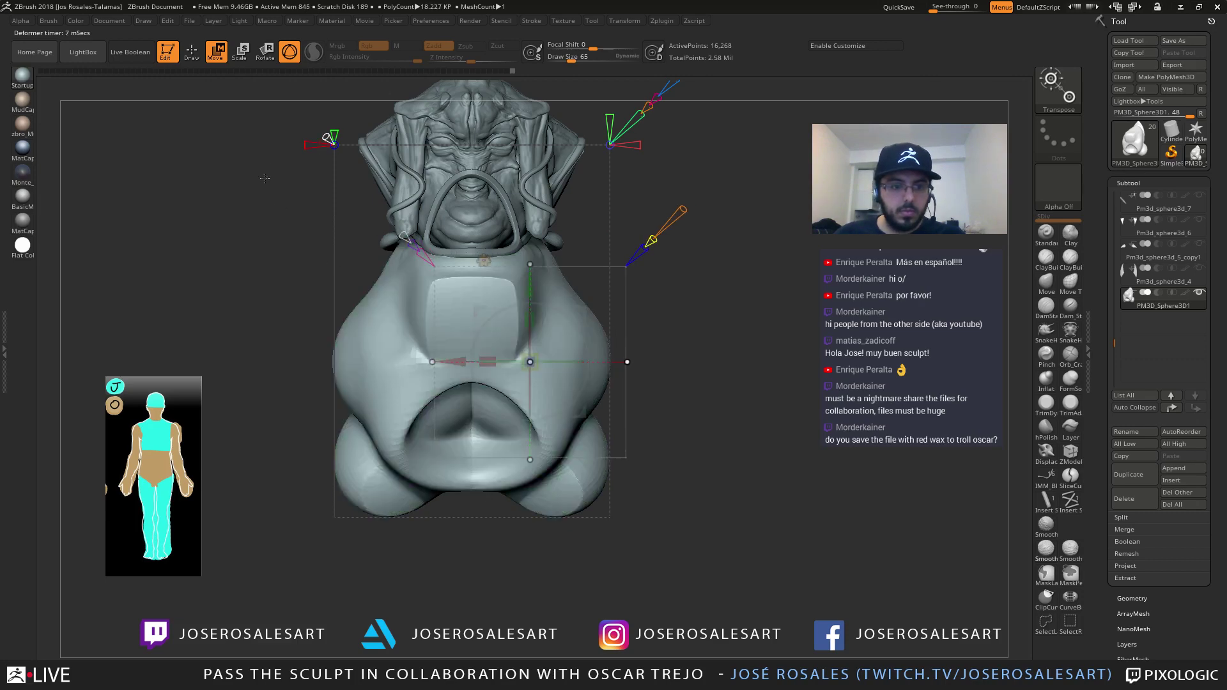
drag(697, 306, 523, 335)
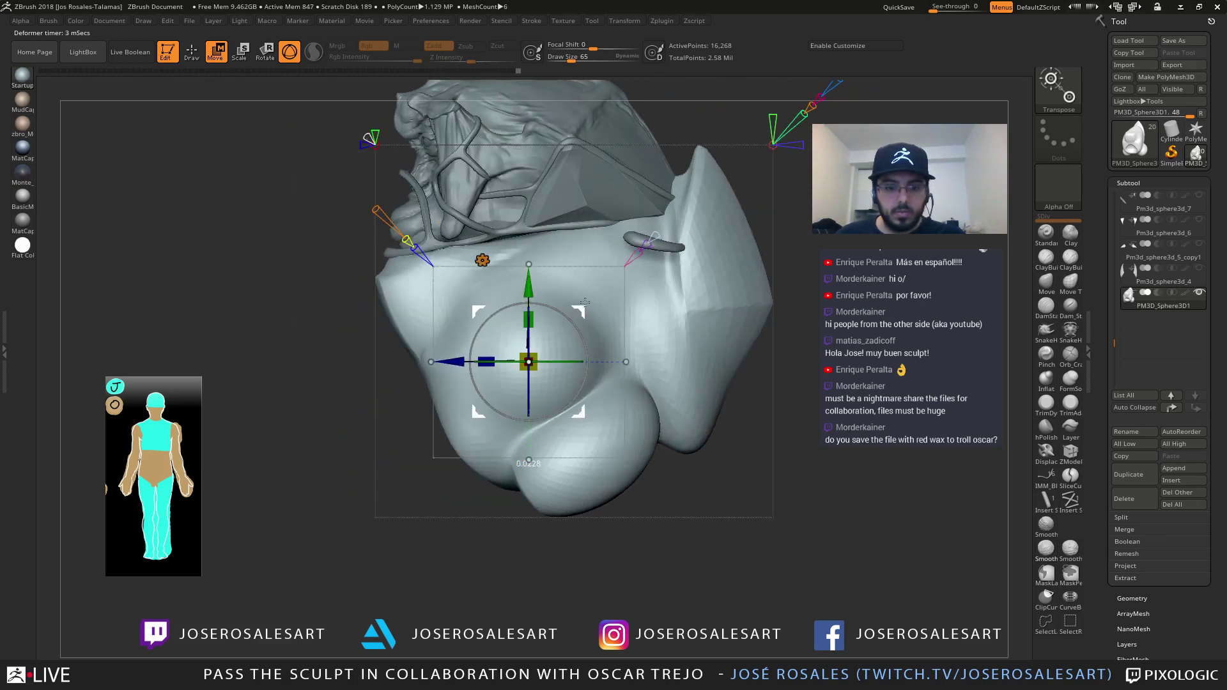
drag(585, 303, 625, 271)
right_drag(625, 271, 653, 279)
drag(569, 330, 601, 292)
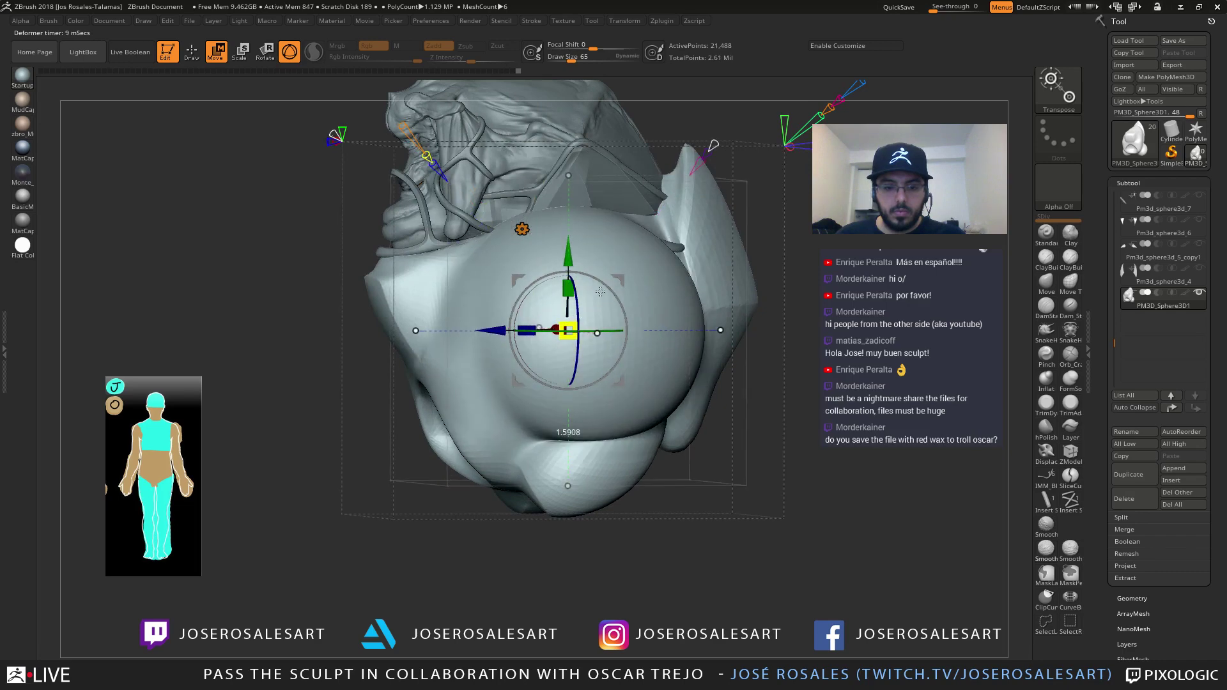
Try narrowing and resizing the projected flank forms, then undo the whole flank projection
right_drag(600, 292, 648, 326)
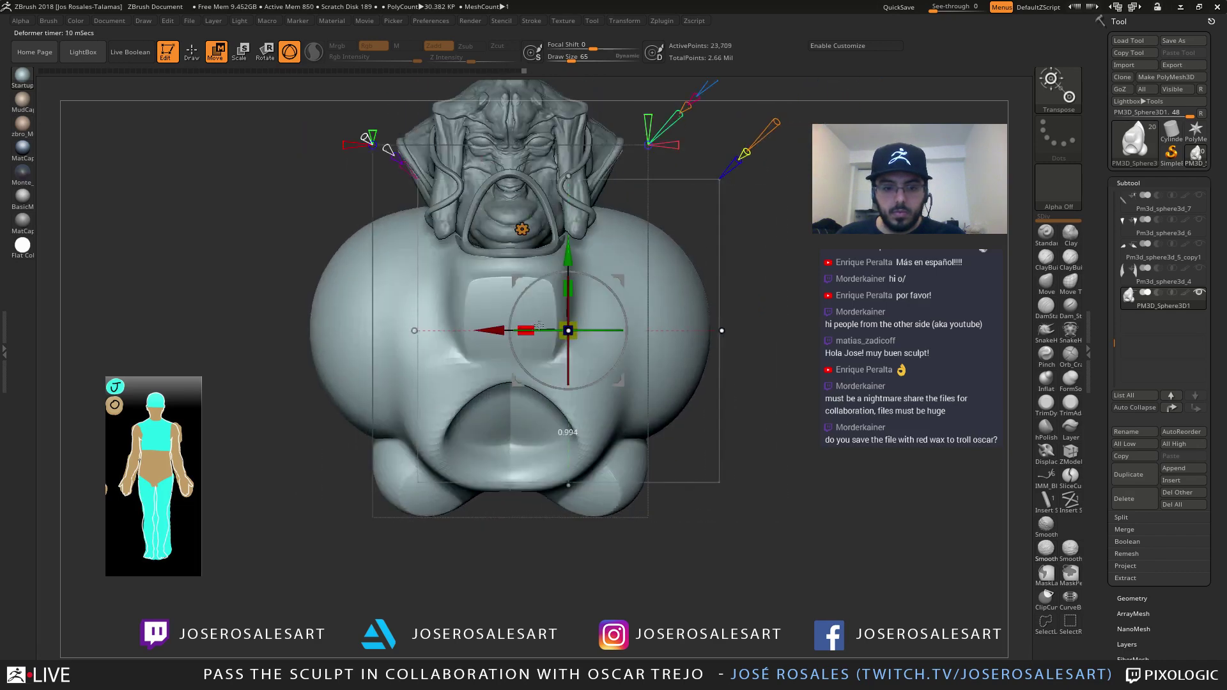
drag(539, 326, 597, 308)
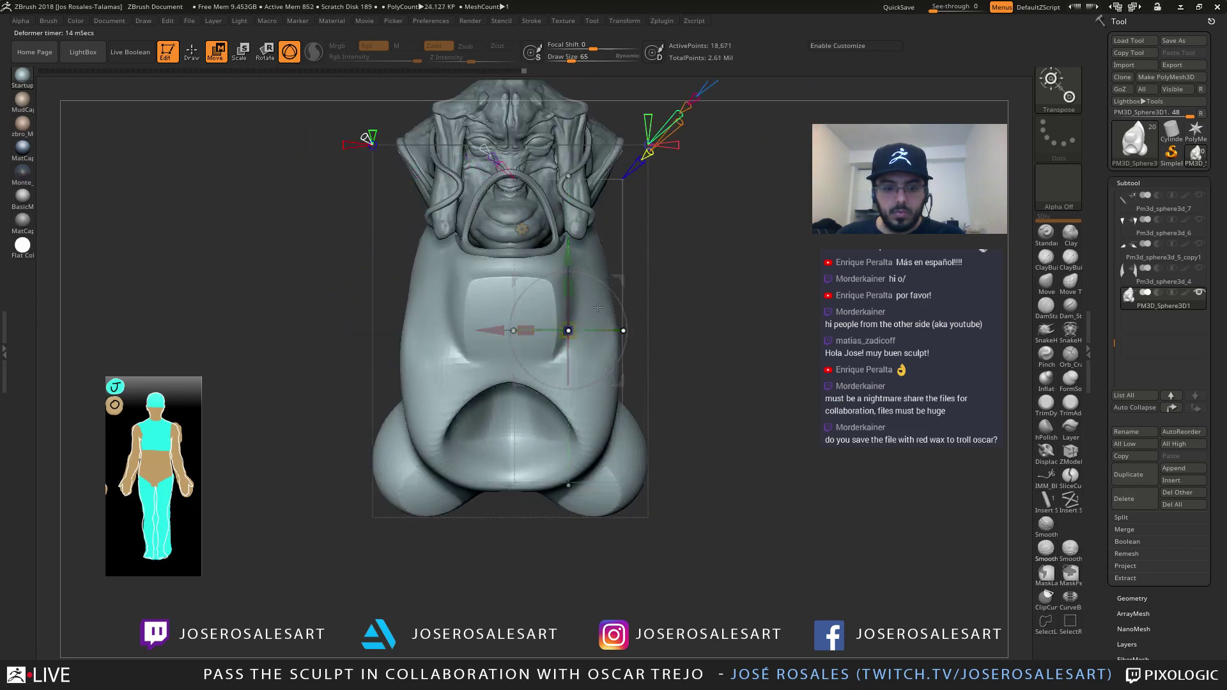
shift+right_drag(597, 308, 647, 311)
drag(611, 331, 621, 325)
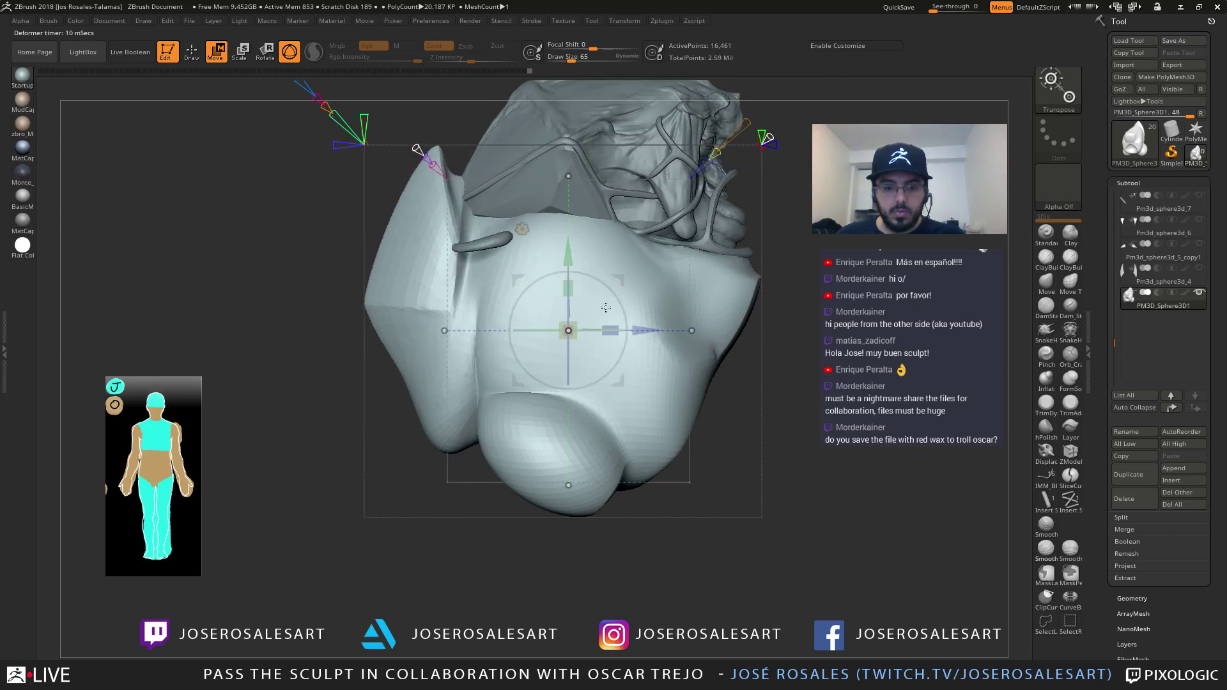
shift+right_drag(606, 308, 555, 306)
alt+right_drag(625, 161, 607, 236)
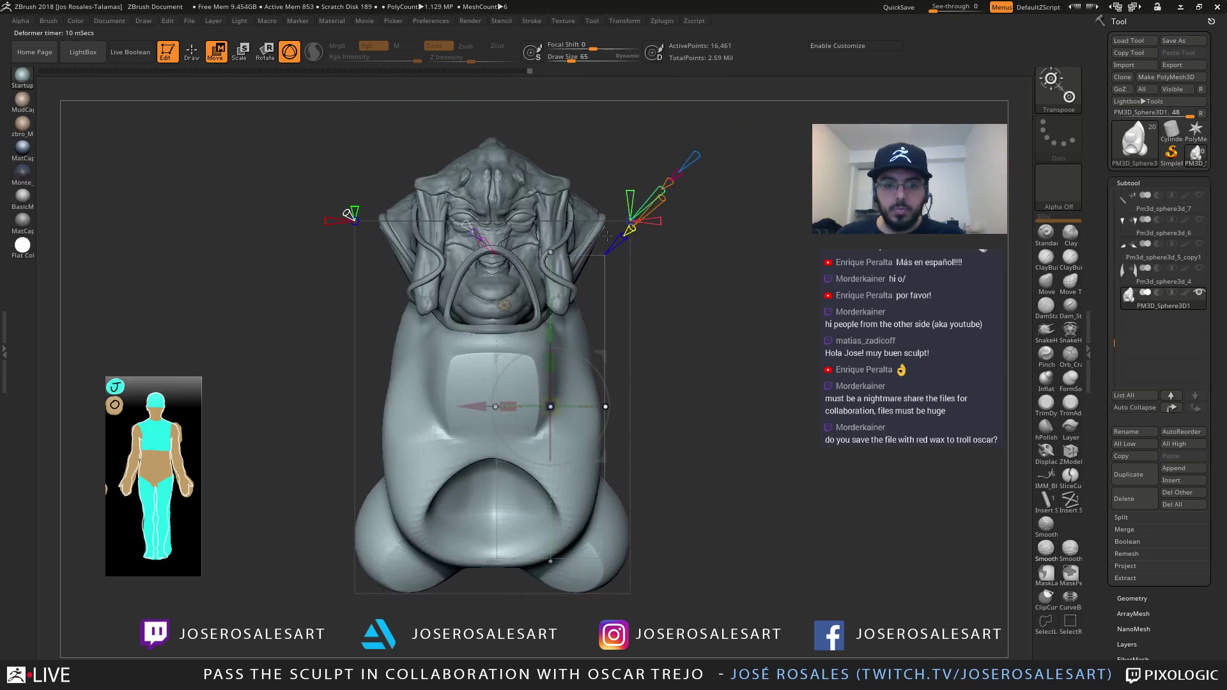
mouse_move(593, 369)
mouse_down()
mouse_move(573, 354)
mouse_move(548, 366)
mouse_up()
key(ctrl+z)
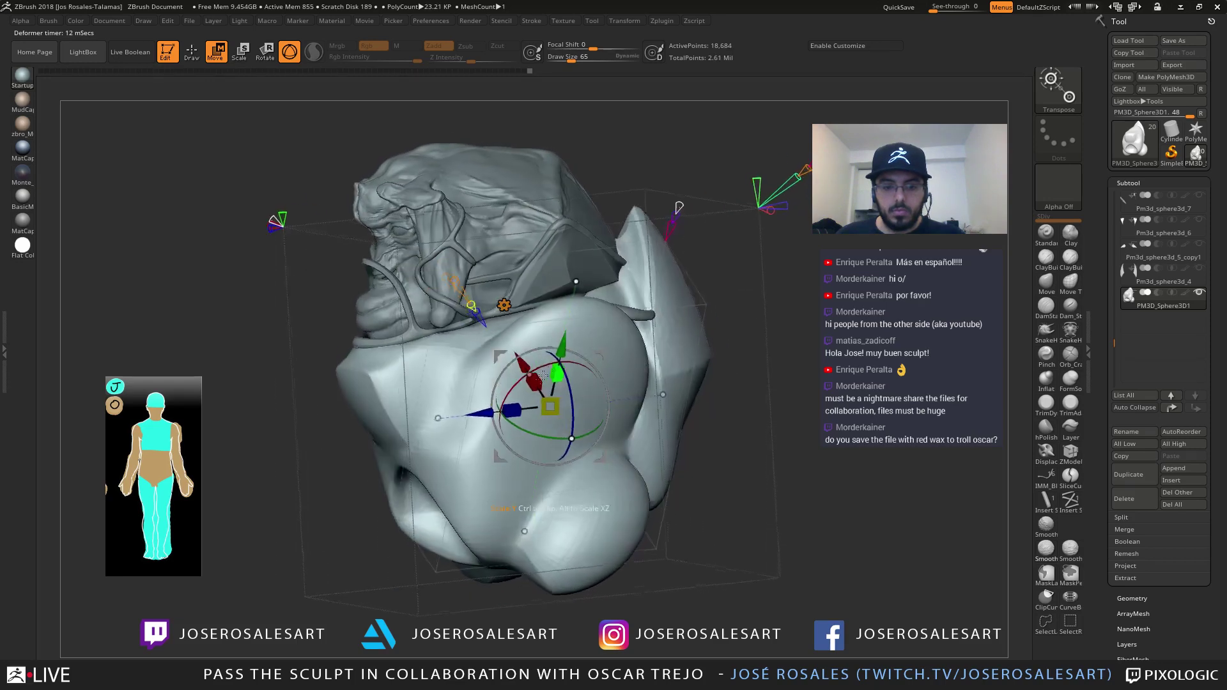
mouse_move(551, 354)
alt+right_down()
mouse_move(517, 343)
mouse_move(560, 352)
alt+right_up()
ctrl+right_drag(560, 351, 567, 320)
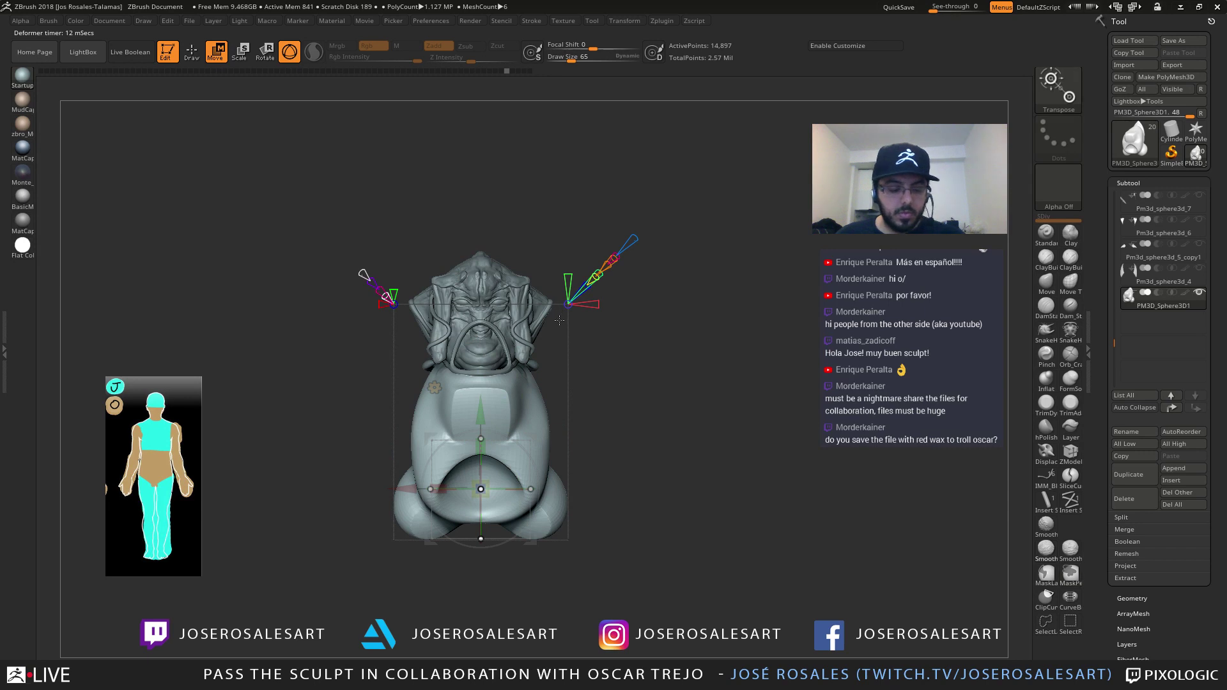
Switch to the SnakeHook brush and push the torso's sides inward symmetrically
key(q)
mouse_move(576, 337)
alt+mouse_down()
mouse_move(584, 354)
mouse_move(535, 324)
mouse_move(551, 373)
mouse_move(532, 375)
alt+mouse_up()
key(b)
key(s)
key(h)
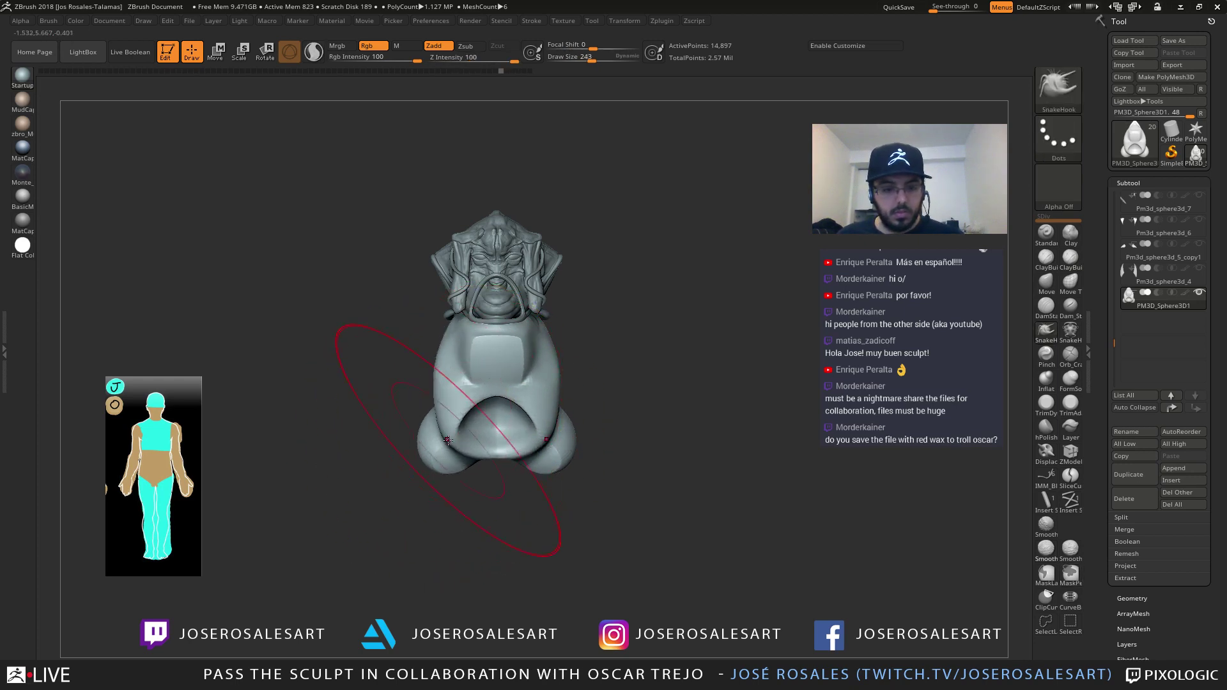
ctrl+right_drag(438, 375, 429, 387)
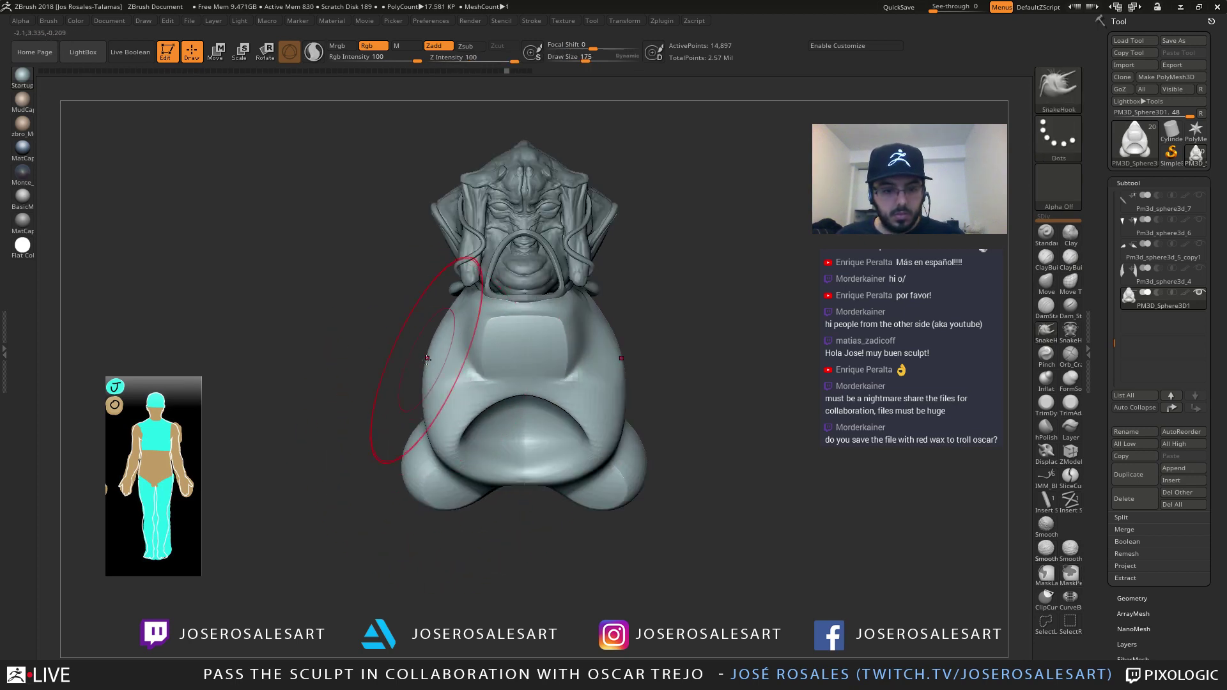
drag(425, 363, 445, 360)
mouse_move(443, 415)
right_down()
mouse_move(478, 393)
mouse_move(392, 378)
mouse_move(529, 375)
mouse_move(498, 368)
right_up()
mouse_move(458, 452)
right_down()
mouse_move(507, 362)
mouse_move(498, 402)
mouse_move(489, 320)
mouse_move(509, 322)
mouse_move(484, 361)
mouse_move(520, 351)
mouse_move(512, 364)
mouse_move(547, 293)
mouse_move(551, 336)
mouse_move(551, 289)
mouse_move(499, 291)
right_up()
Refine the shoulders and neckline with SnakeHook at draw size 86 and smooth the surface beneath the jaw
key(s)
drag(544, 339, 530, 339)
mouse_move(529, 339)
right_down()
mouse_move(447, 332)
mouse_move(529, 322)
mouse_move(486, 319)
right_up()
ctrl+right_drag(486, 320, 505, 384)
mouse_move(665, 377)
alt+right_down()
mouse_move(521, 348)
mouse_move(584, 384)
mouse_move(588, 365)
alt+right_up()
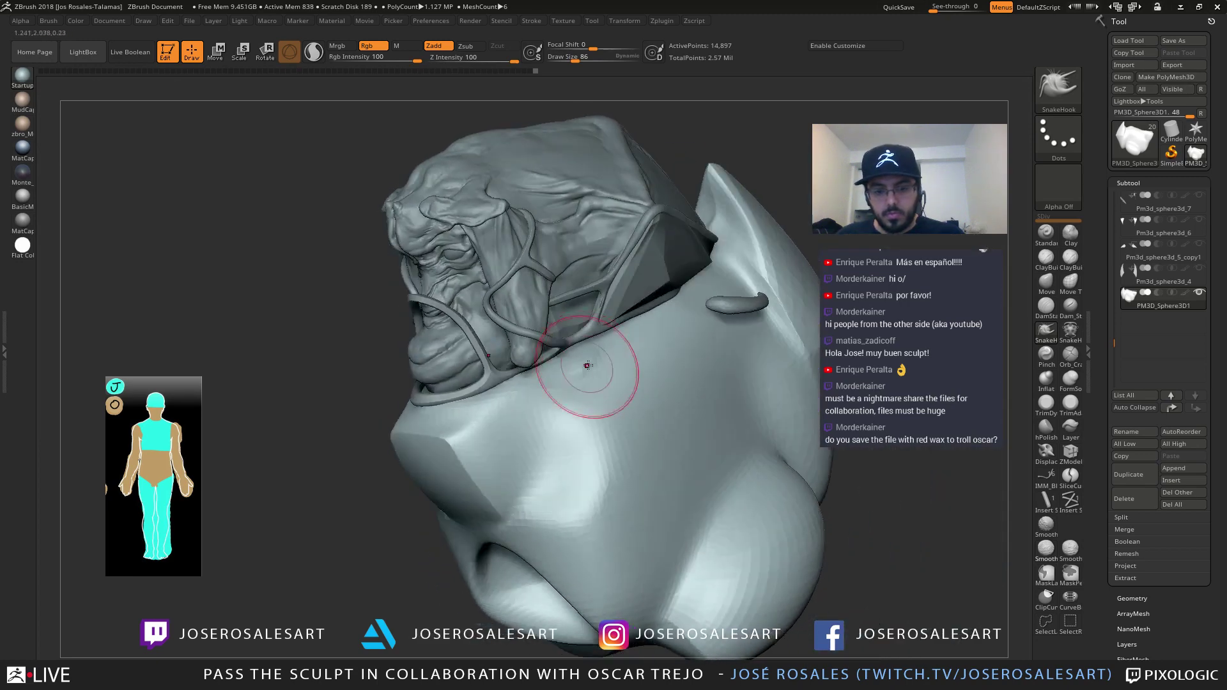
shift+drag(575, 392, 589, 375)
Switch to DamStandard, enlarge it to draw size 54, and sharpen the upper edges of the chest block
right_drag(550, 383, 578, 389)
key(b)
key(d)
key(s)
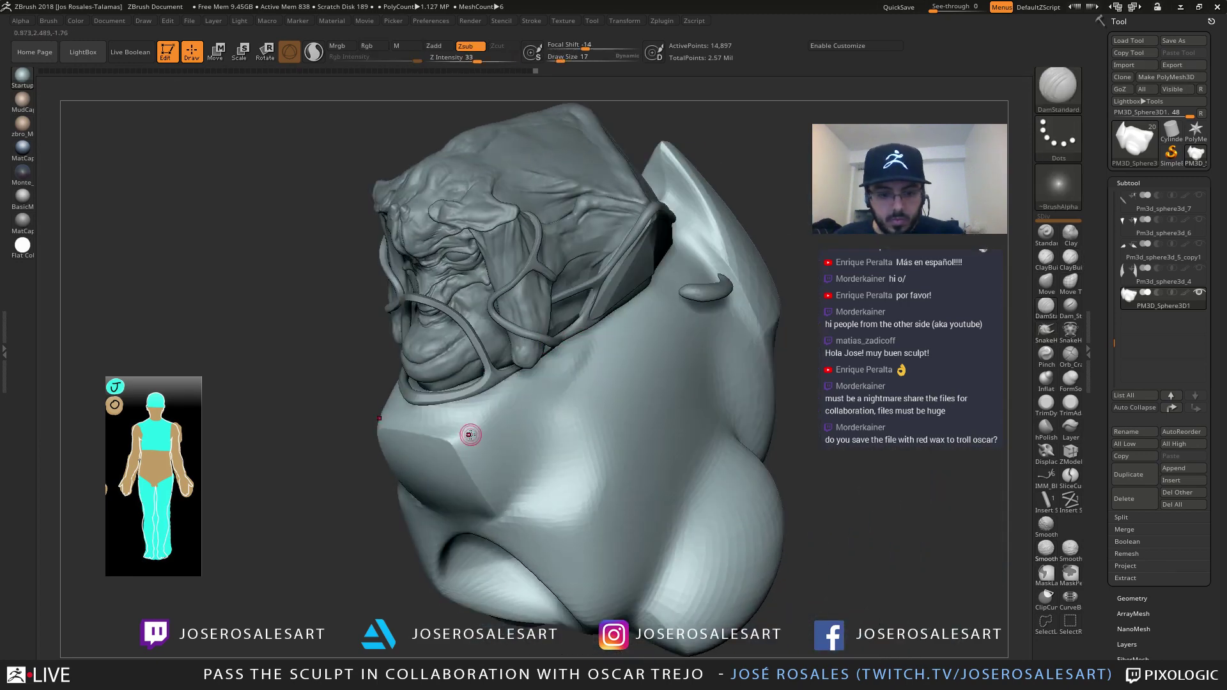
mouse_move(570, 343)
right_down()
mouse_move(457, 411)
mouse_move(580, 378)
mouse_move(594, 400)
right_up()
key(s)
drag(594, 400, 600, 400)
right_drag(582, 396, 510, 392)
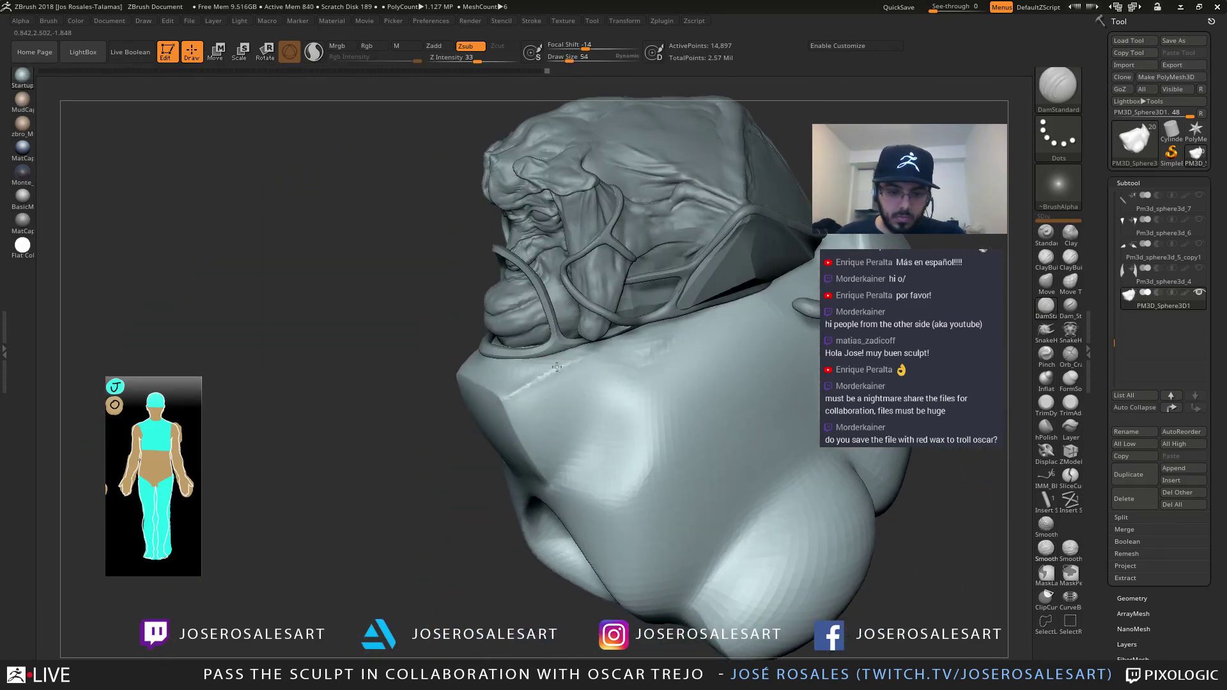
Carve light plane marks across the lower front of the chest block with DamStandard at draw size 39
right_drag(574, 358, 479, 396)
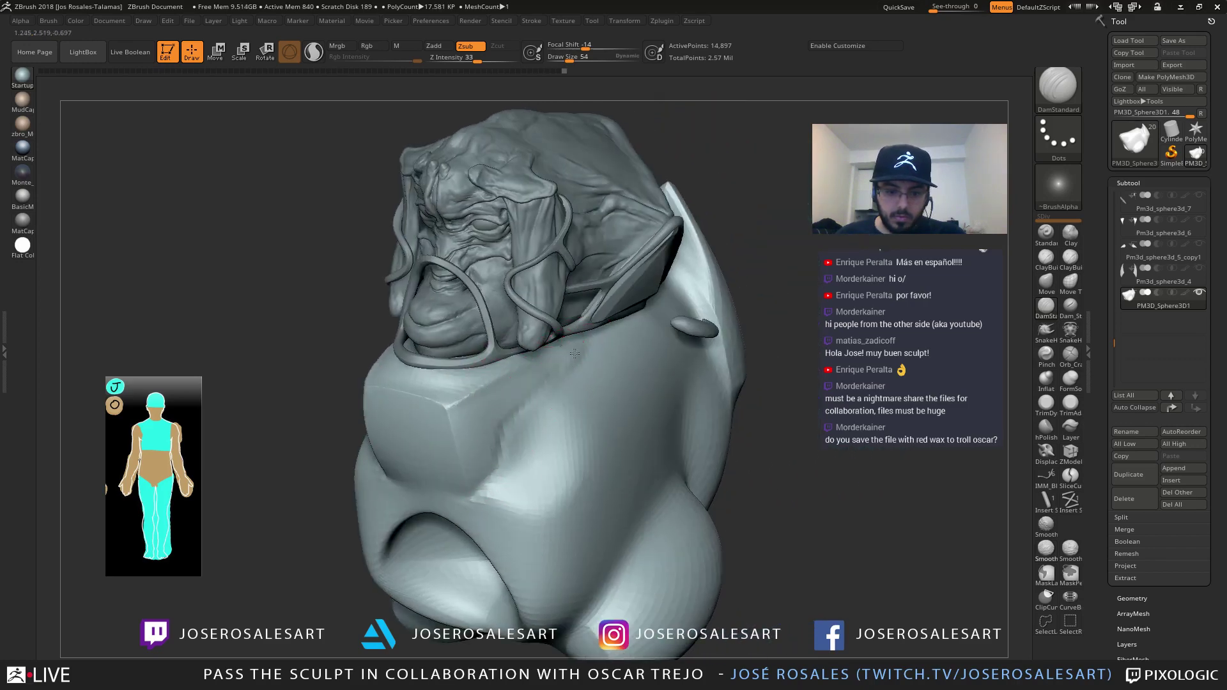
mouse_move(575, 353)
right_down()
mouse_move(492, 409)
mouse_move(466, 445)
mouse_move(465, 372)
mouse_move(371, 383)
right_up()
right_drag(371, 384, 397, 397)
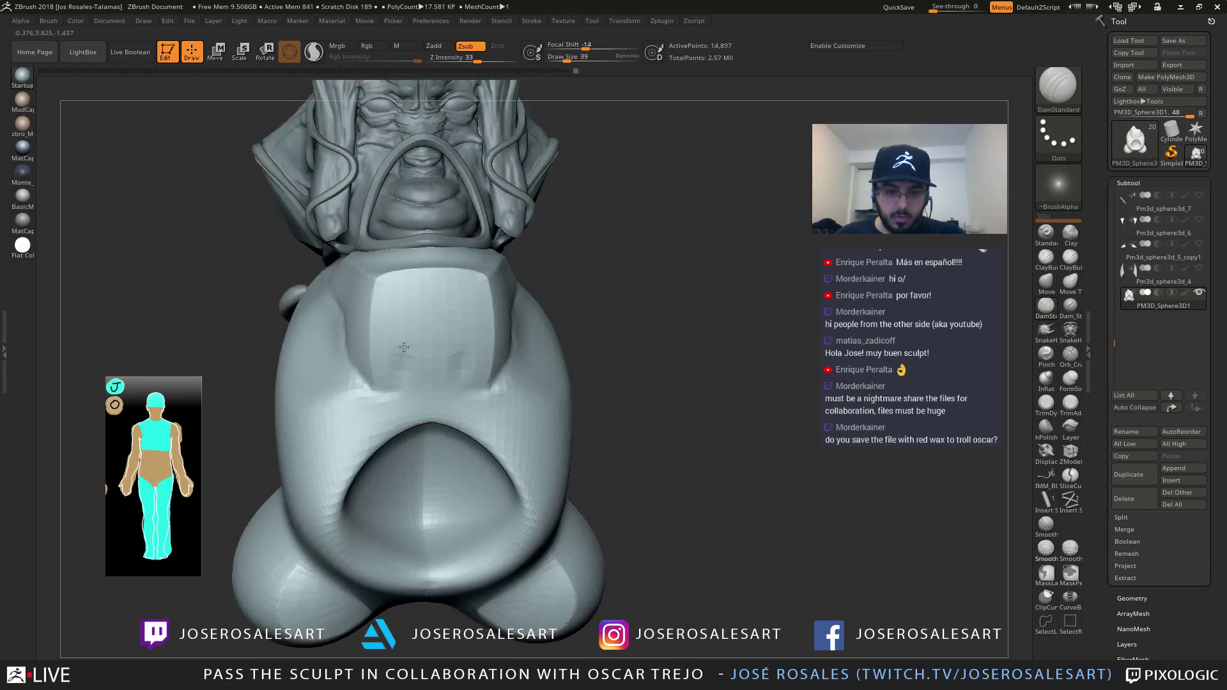
right_drag(424, 356, 323, 365)
right_drag(429, 345, 492, 361)
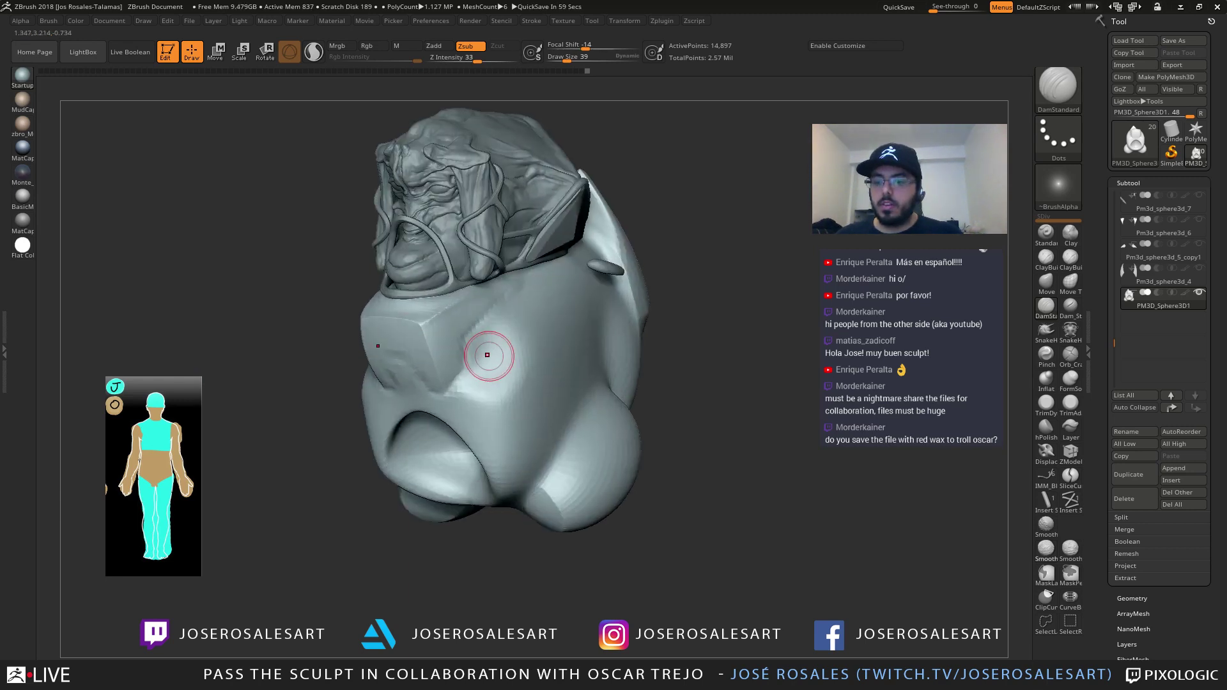
Examine the torso's polygroups and topology from the underside, side and front in PolyFrame
mouse_move(538, 312)
right_down()
mouse_move(489, 329)
mouse_move(511, 358)
mouse_move(557, 321)
mouse_move(525, 255)
right_up()
key(])
mouse_move(525, 256)
shift+right_down()
mouse_move(557, 250)
mouse_move(493, 274)
mouse_move(439, 317)
mouse_move(495, 291)
mouse_move(427, 185)
mouse_move(470, 369)
shift+right_up()
key(shift+f)
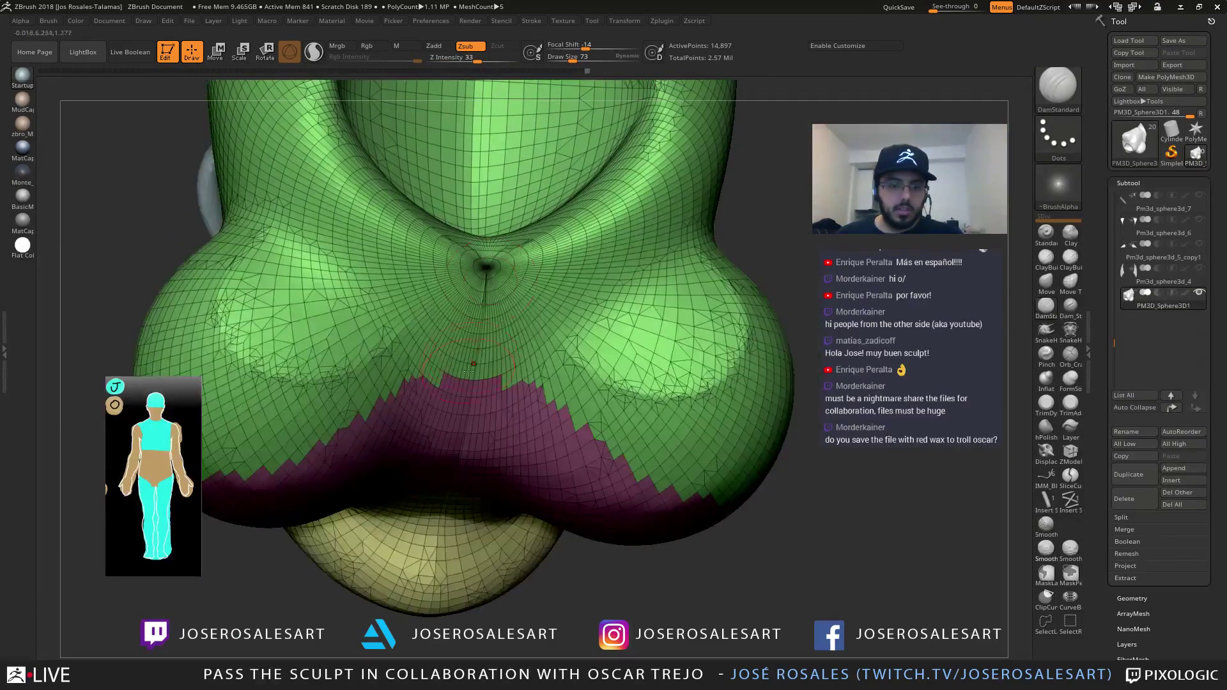
mouse_move(480, 281)
right_down()
mouse_move(519, 496)
mouse_move(339, 288)
mouse_move(295, 268)
mouse_move(350, 300)
right_up()
key(s)
drag(350, 301, 345, 301)
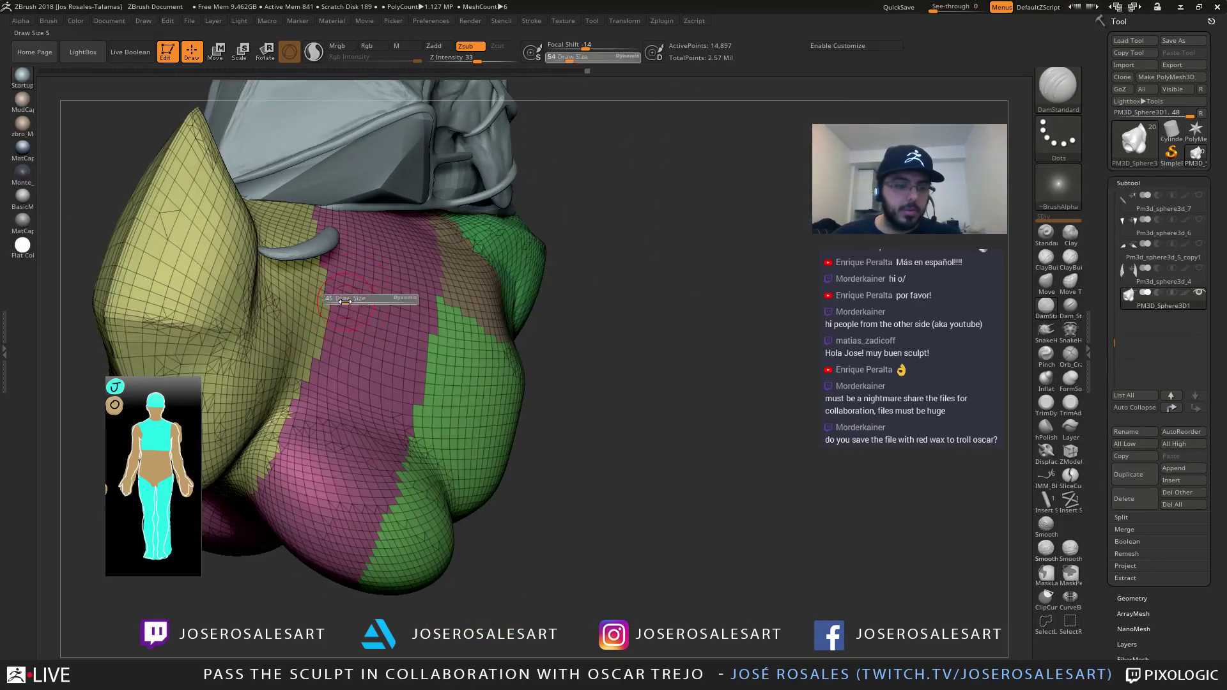
mouse_move(232, 200)
right_down()
mouse_move(334, 323)
mouse_move(408, 361)
right_up()
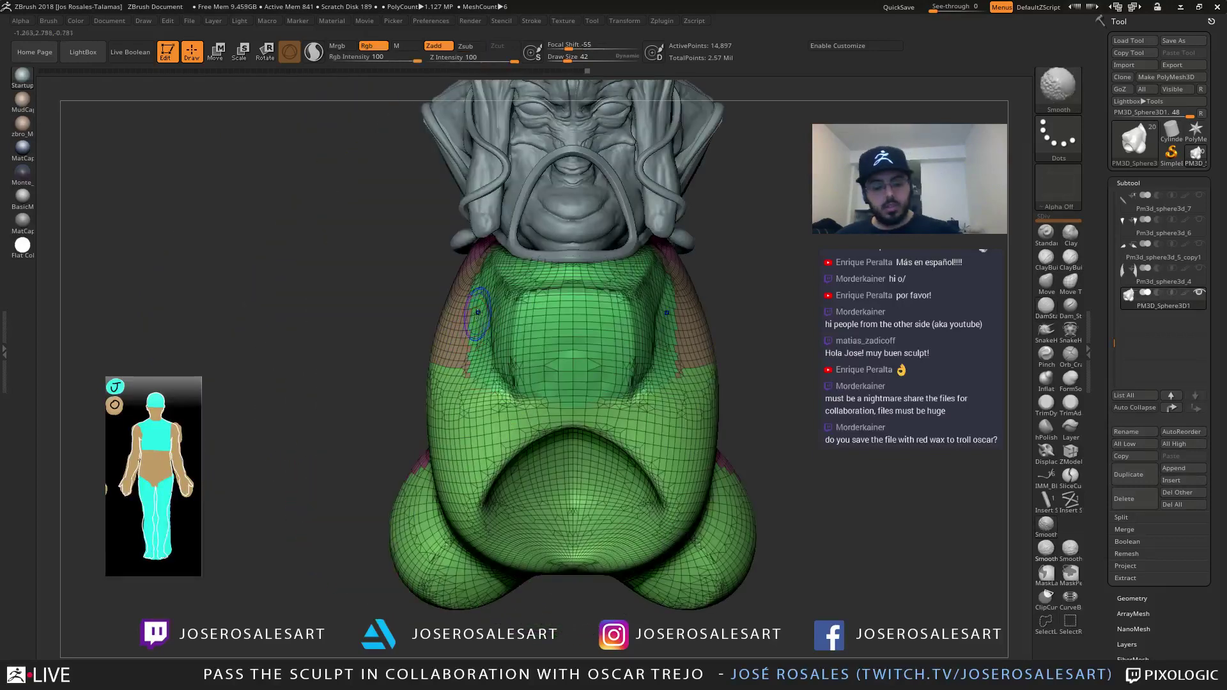
key(shift+f)
Set DamStandard to draw size 58 and carve the crease where the back hump meets the torso's side
mouse_move(478, 313)
right_down()
mouse_move(405, 370)
mouse_move(448, 306)
mouse_move(268, 313)
mouse_move(419, 435)
mouse_move(441, 424)
right_up()
key(s)
drag(442, 423, 445, 424)
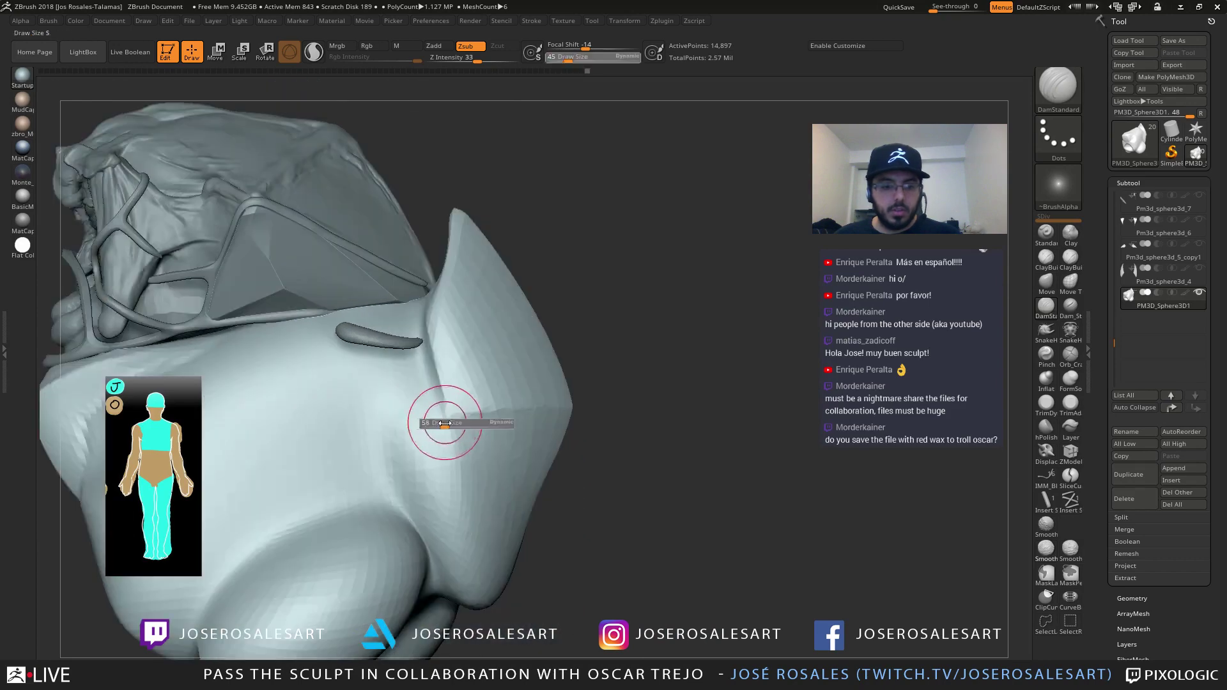
mouse_move(444, 424)
ctrl+right_down()
mouse_move(392, 307)
mouse_move(411, 438)
mouse_move(427, 402)
ctrl+right_up()
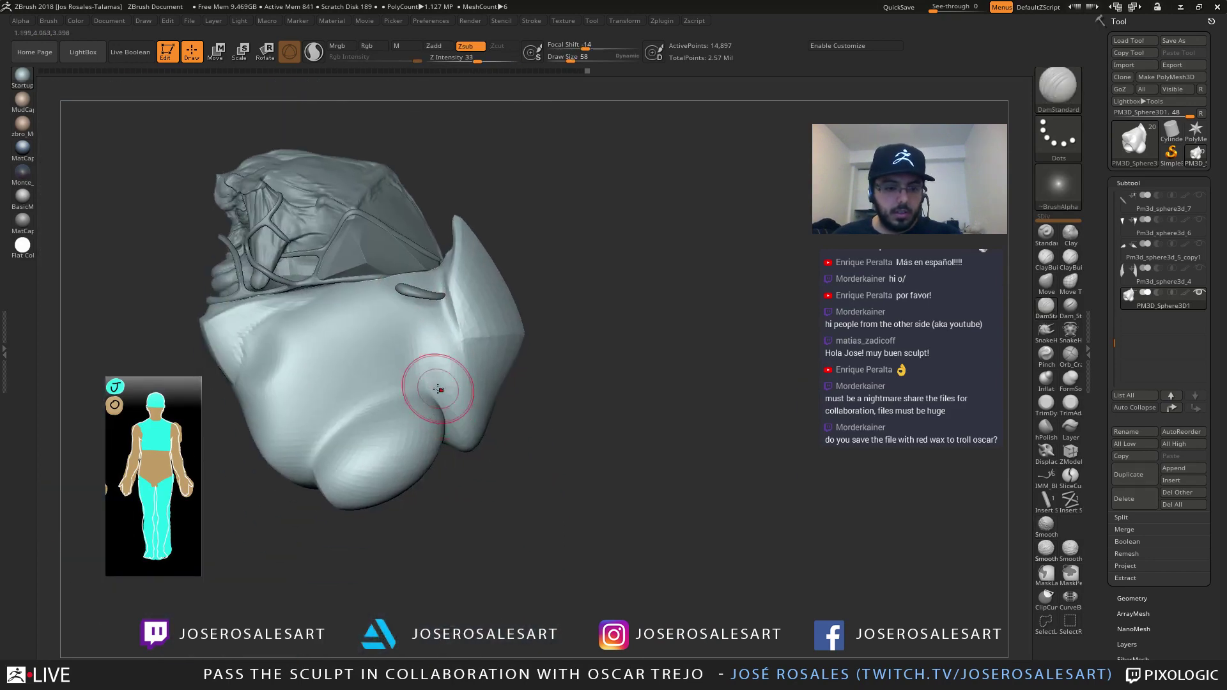
right_drag(418, 360, 445, 339)
drag(437, 288, 425, 339)
mouse_move(426, 339)
right_down()
mouse_move(416, 311)
mouse_move(426, 274)
mouse_move(419, 300)
mouse_move(351, 323)
mouse_move(343, 356)
mouse_move(265, 246)
right_up()
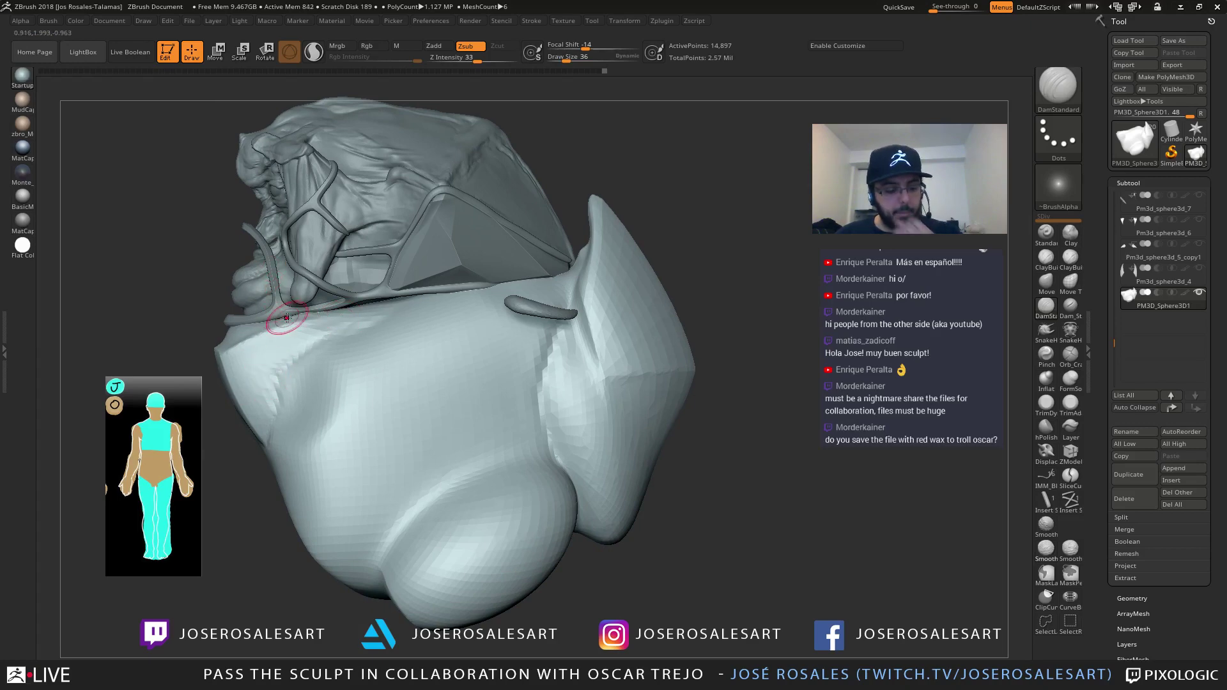
mouse_move(290, 382)
right_down()
mouse_move(306, 378)
mouse_move(216, 384)
mouse_move(293, 367)
mouse_move(389, 368)
right_up()
key(b)
key(c)
key(b)
key(b)
key(m)
key(v)
Apply a new Project Primitive deformer to the torso and move the primitive to the front of the chest
key(w)
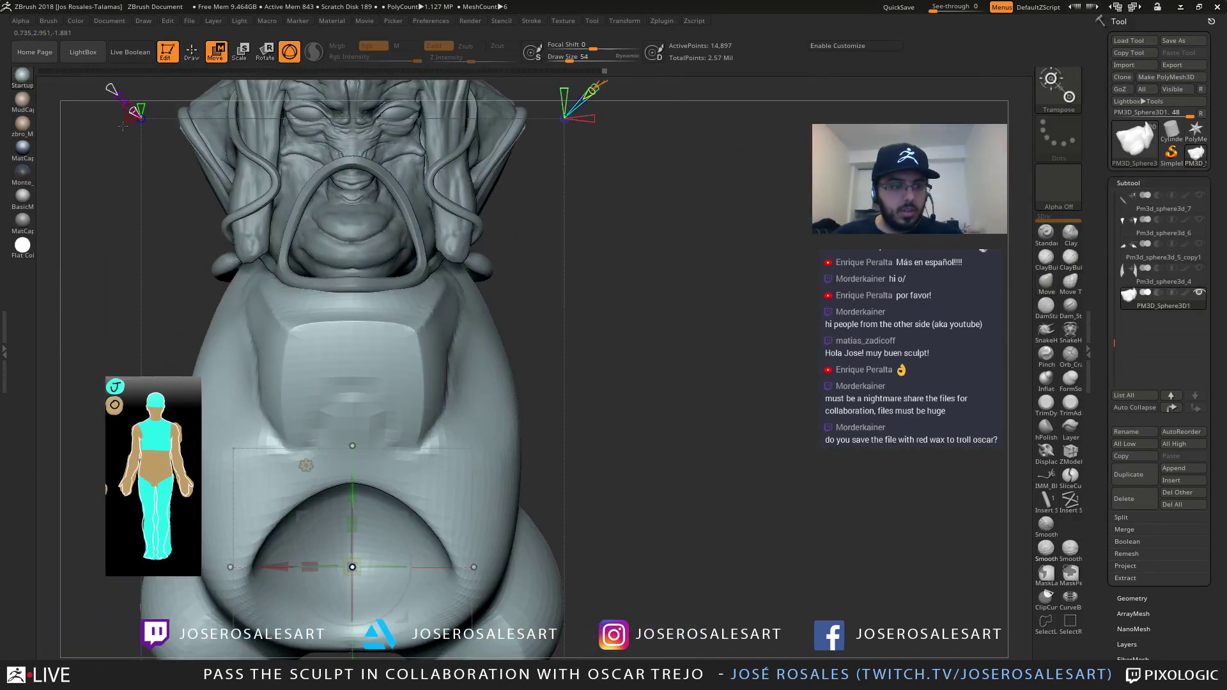
alt+right_drag(311, 455, 399, 420)
click(393, 432)
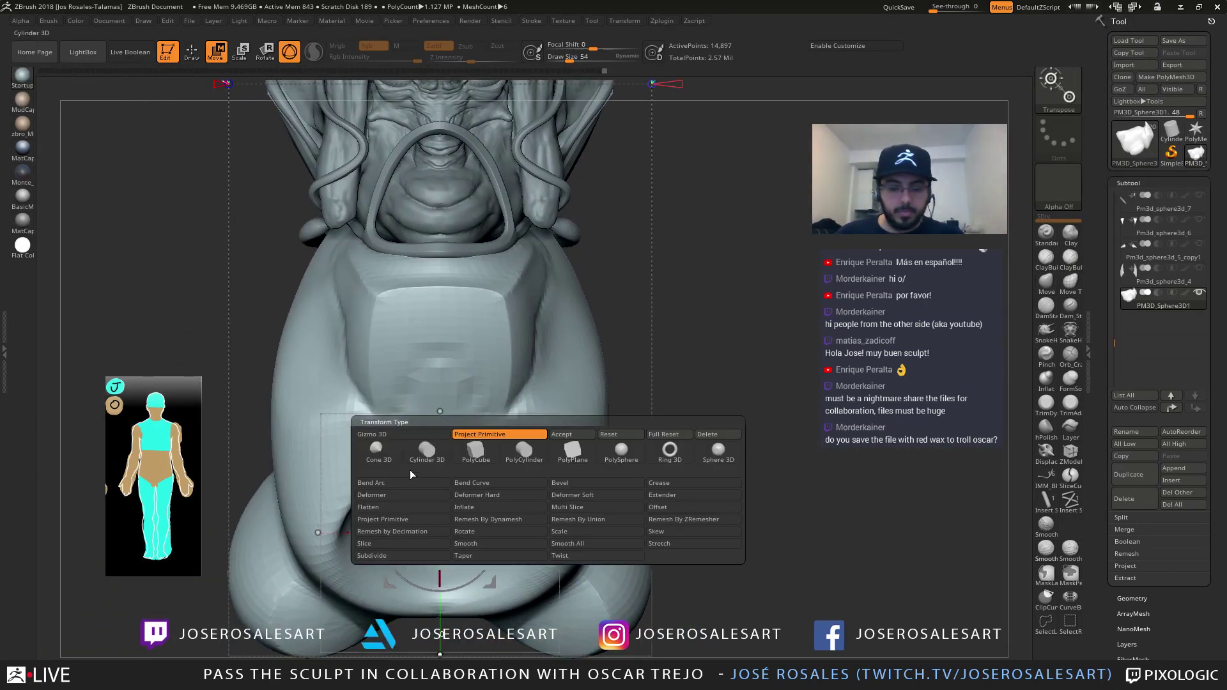
click(392, 519)
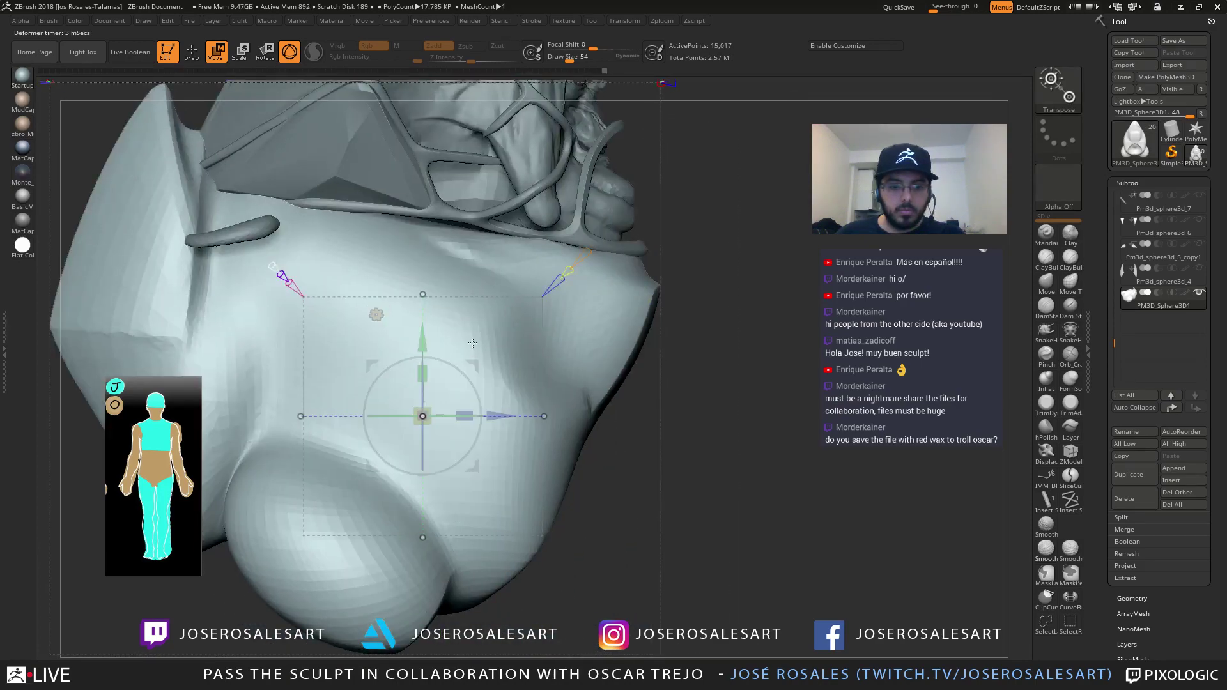
alt+right_drag(473, 343, 418, 365)
drag(419, 387, 580, 314)
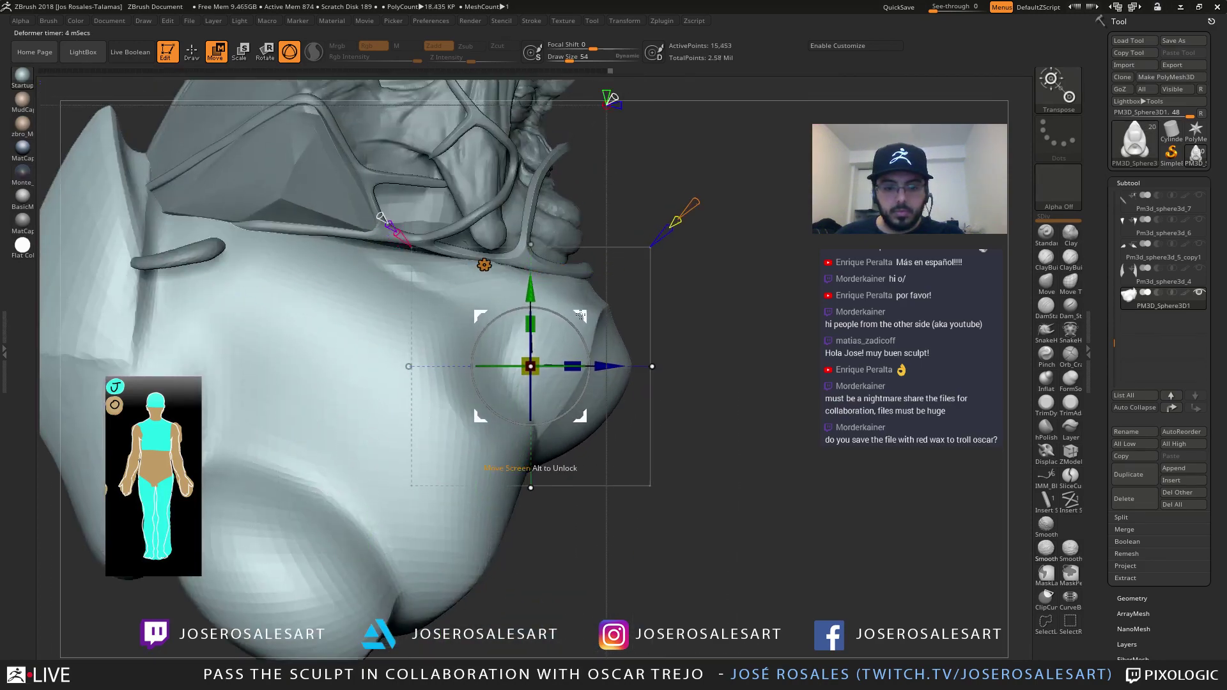
Move the primitive forward out of the chest along Z and adjust its blend so it forms a separate bulge
right_drag(580, 315, 576, 266)
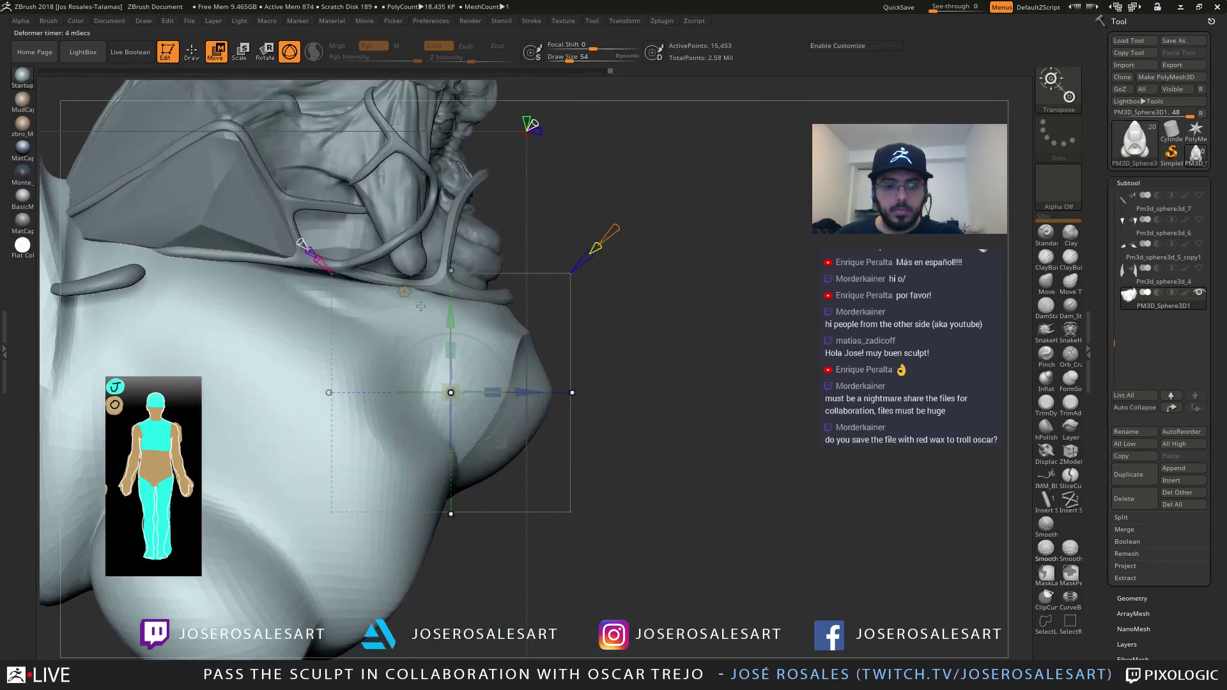
drag(528, 387, 613, 407)
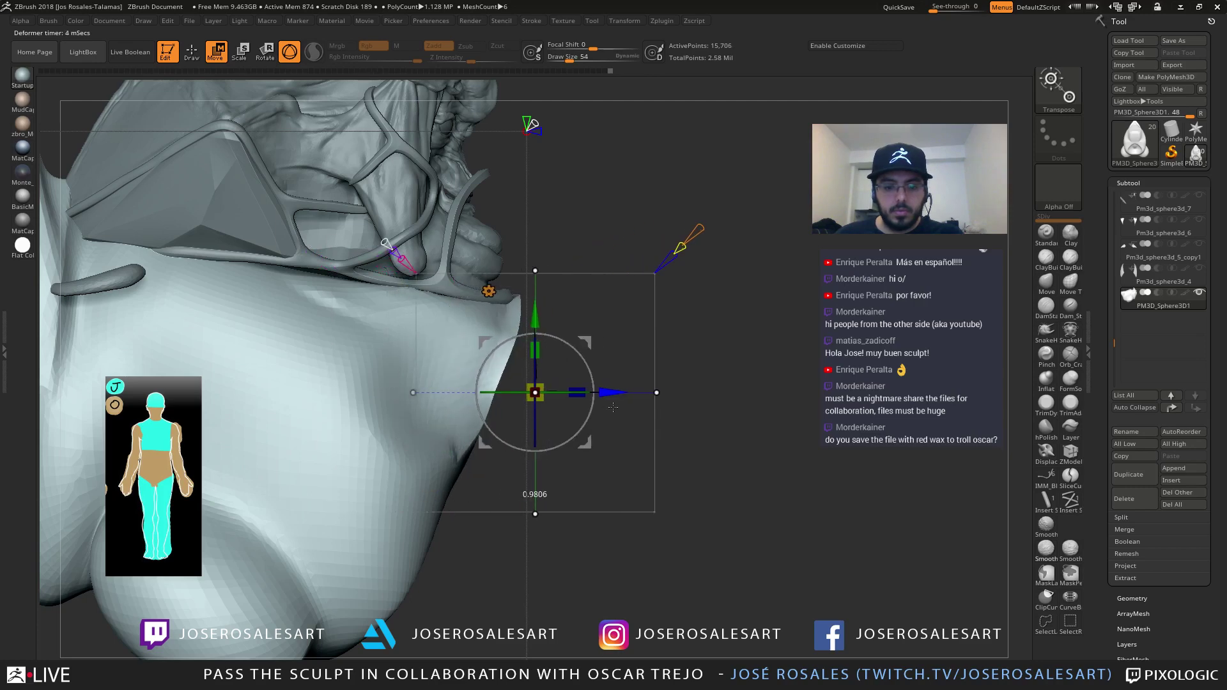
drag(408, 269, 475, 262)
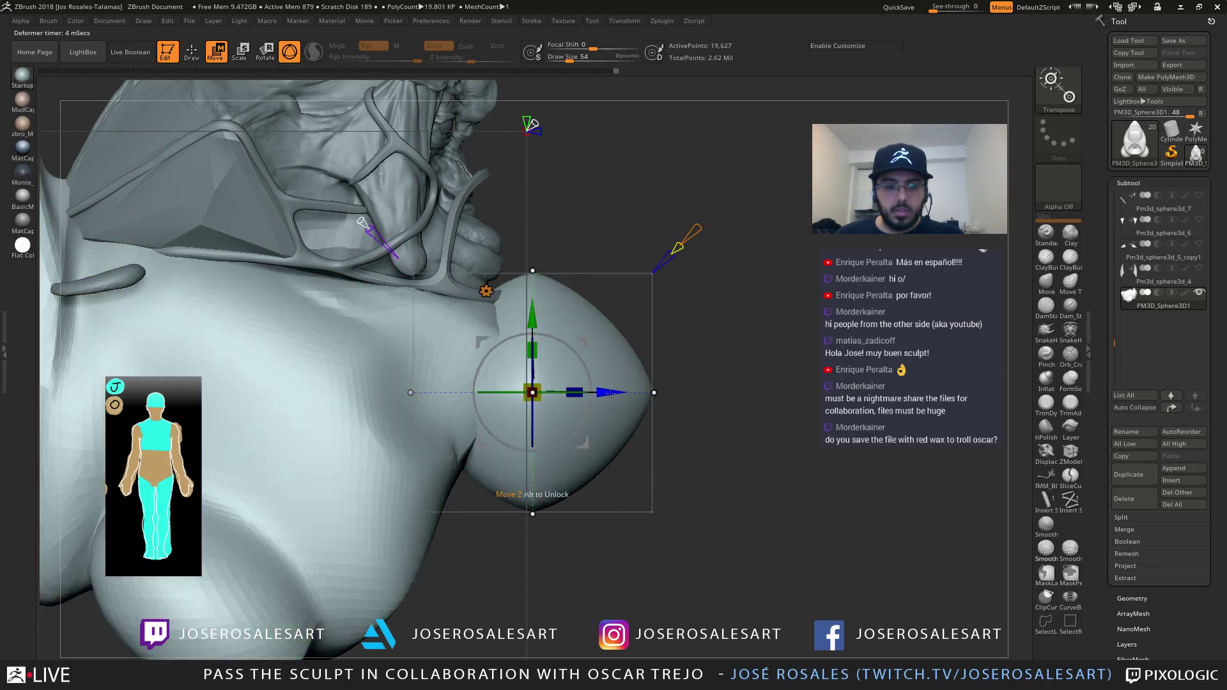
drag(611, 394, 653, 394)
Check the protruding primitive's polygroup in PolyFrame and fine-tune its shape against the chest
alt+right_drag(746, 223, 643, 276)
key(shift+f)
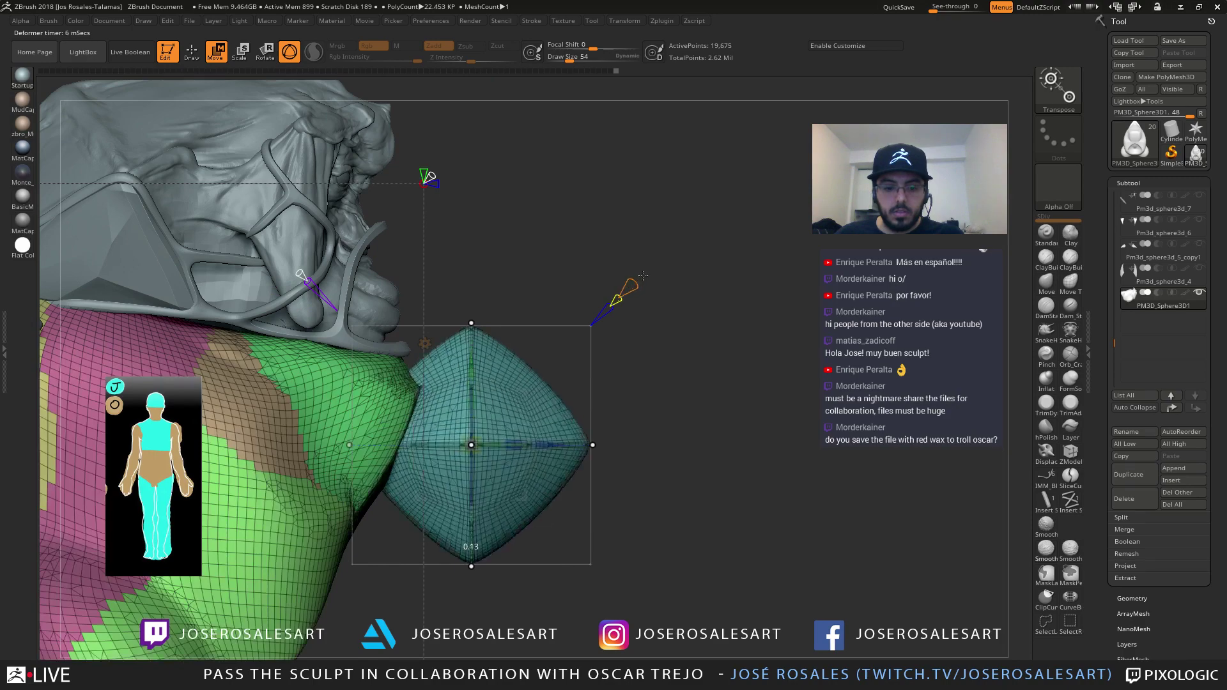
drag(643, 276, 651, 267)
key(shift+f)
right_drag(650, 266, 486, 434)
key(shift+f)
key(shift+f)
right_drag(723, 569, 553, 390)
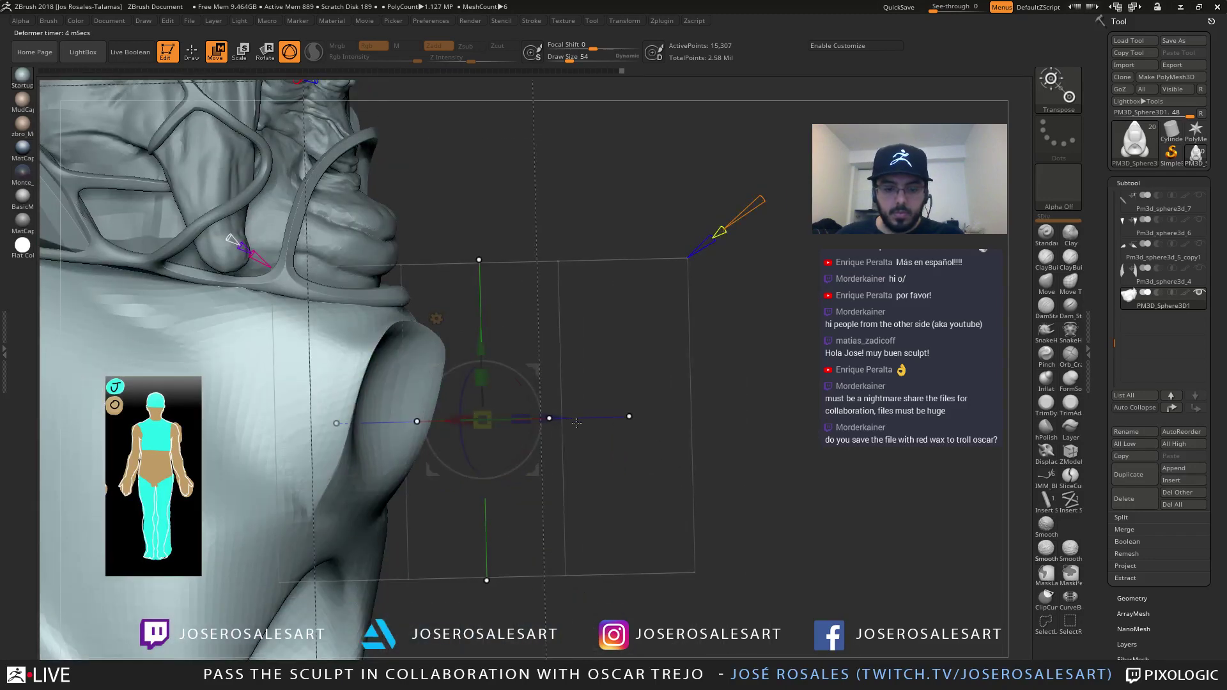
Push the primitive back into the front of the chest and adjust how its bulge merges with the torso
drag(561, 417, 391, 419)
right_drag(585, 176, 555, 149)
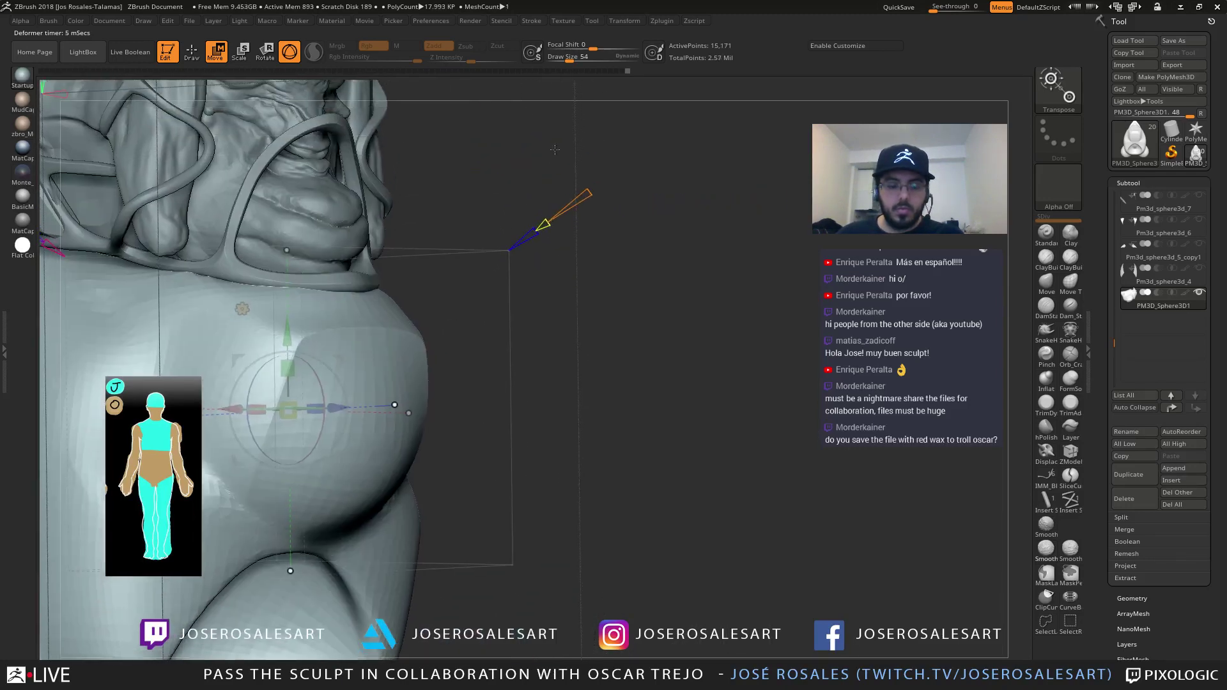
key(shift+f)
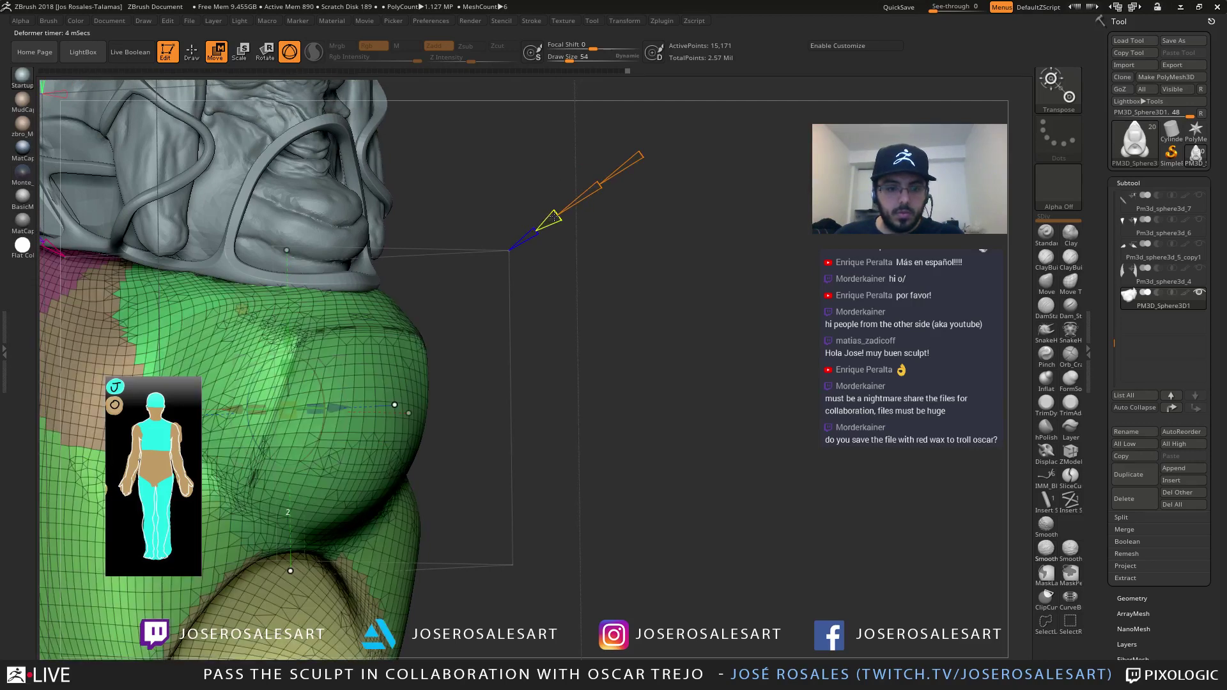
mouse_move(598, 187)
mouse_down()
mouse_move(615, 174)
mouse_move(566, 211)
mouse_move(575, 256)
mouse_move(476, 435)
mouse_up()
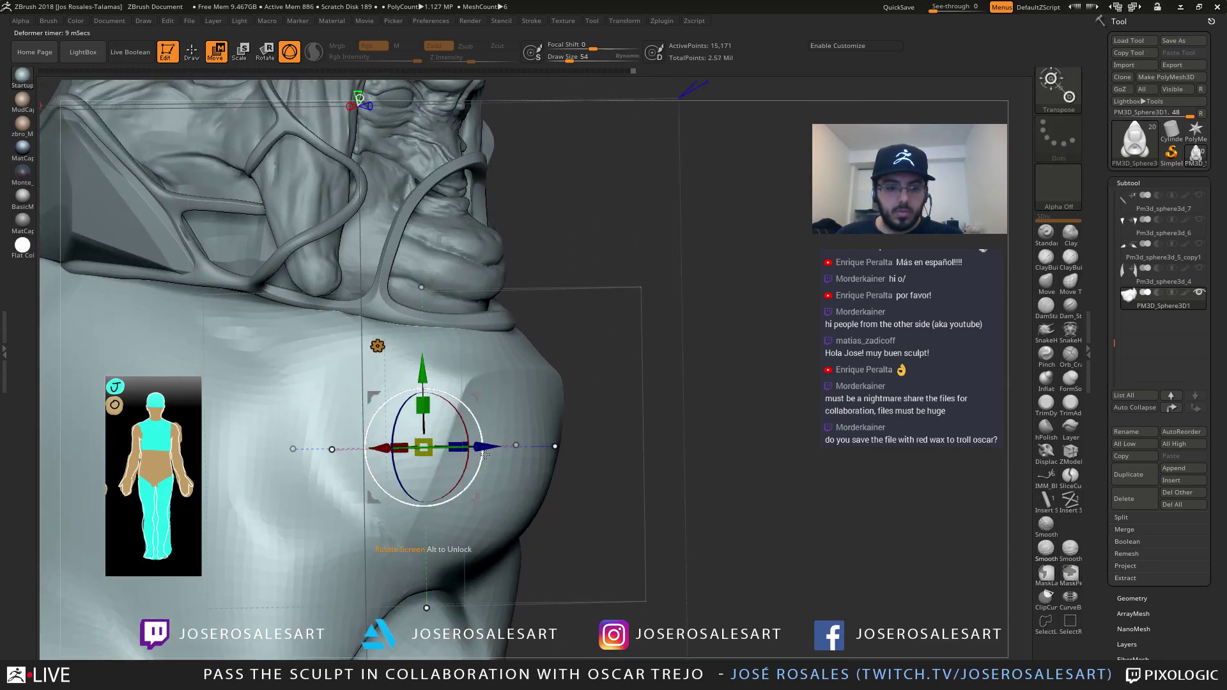
Undo the last primitive adjustment and reshape the chest bulge into a rounded block, checking it in PolyFrame
drag(680, 262, 690, 255)
key(ctrl+z)
mouse_move(602, 204)
mouse_down()
mouse_move(599, 225)
mouse_move(651, 221)
mouse_move(631, 283)
mouse_move(544, 294)
mouse_move(481, 403)
mouse_up()
key(shift+f)
key(shift+f)
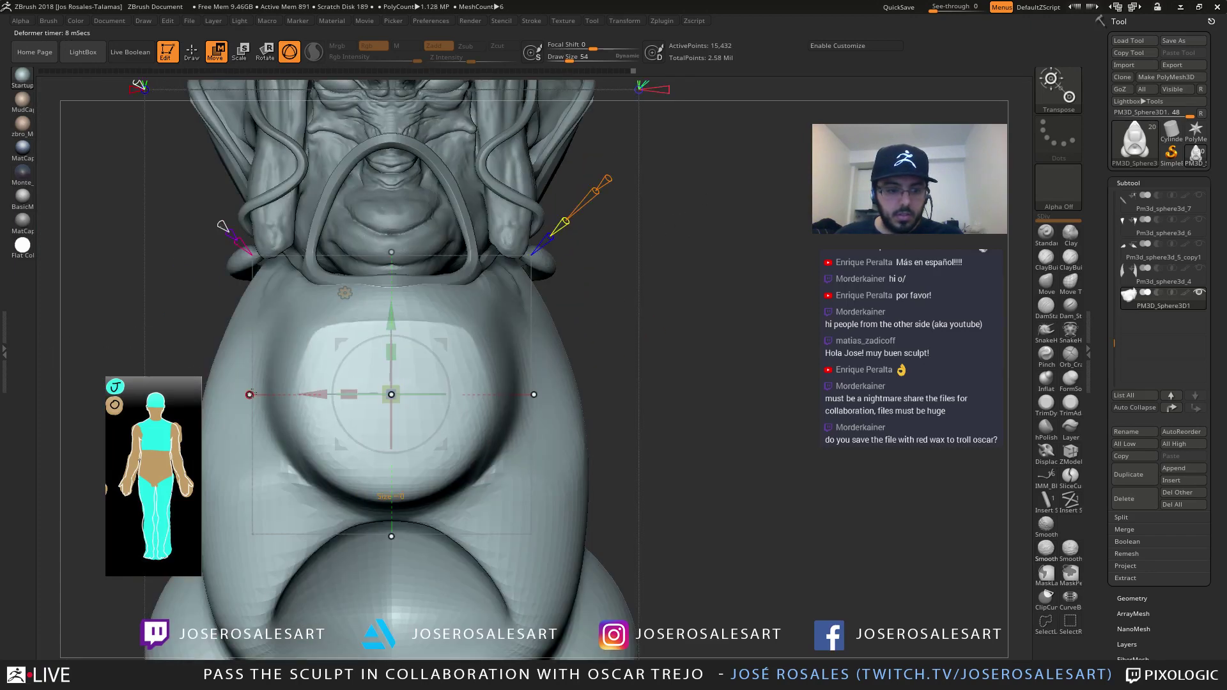
Try to narrow one side of the chest primitive and undo the change
key(shift+f)
key(shift+f)
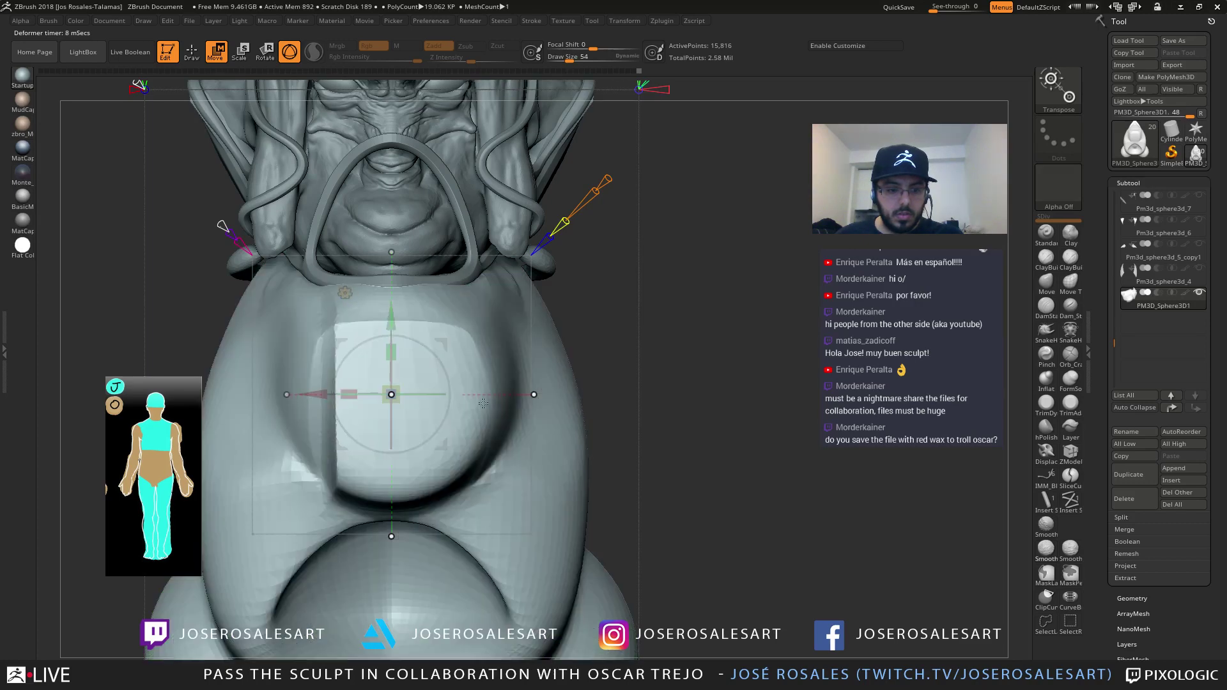
key(ctrl+z)
key(shift+f)
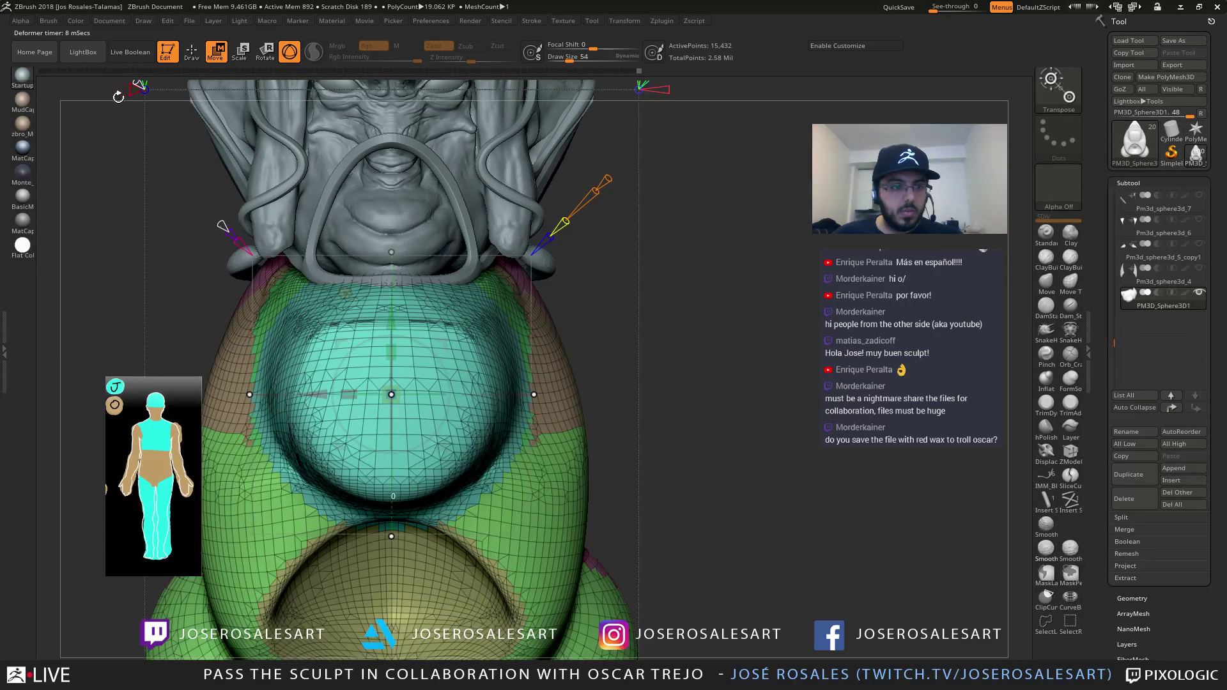
Narrow the chest primitive from both sides into a slimmer central block
key(shift+f)
key(shift+f)
drag(250, 395, 283, 395)
key(shift+f)
alt+right_drag(453, 380, 446, 411)
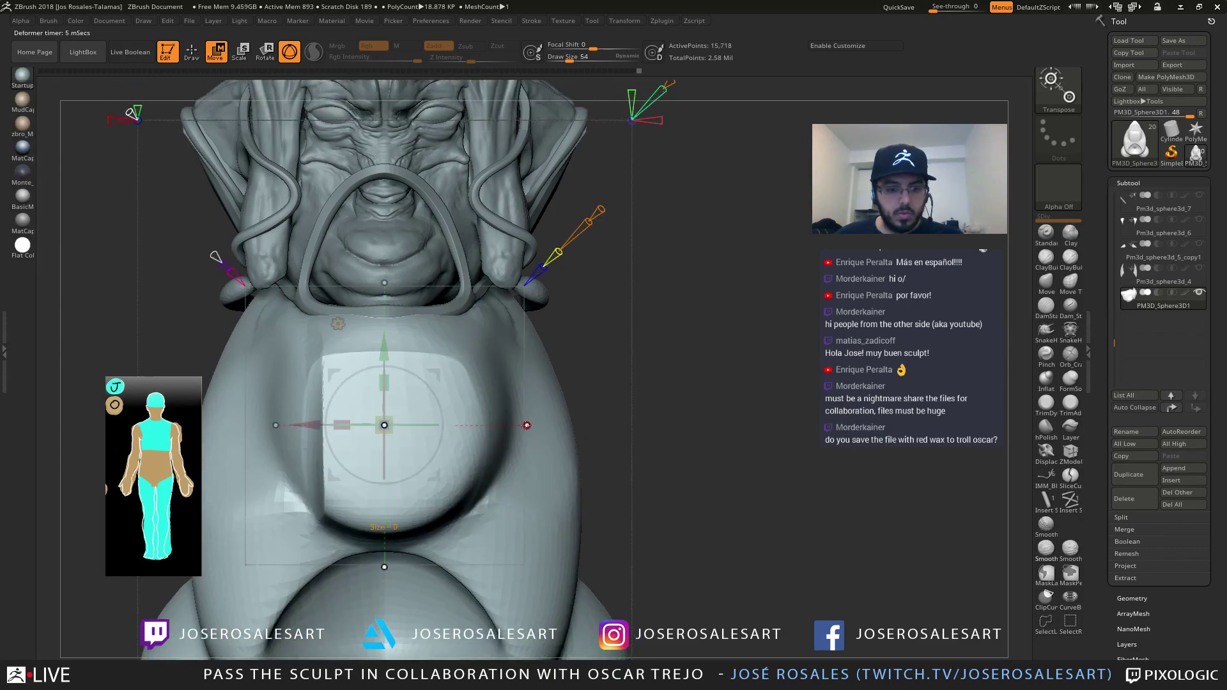
key(shift+f)
drag(527, 425, 493, 426)
Tilt the chest primitive along the chest's slope and narrow it into a slim central strip
right_drag(493, 426, 398, 372)
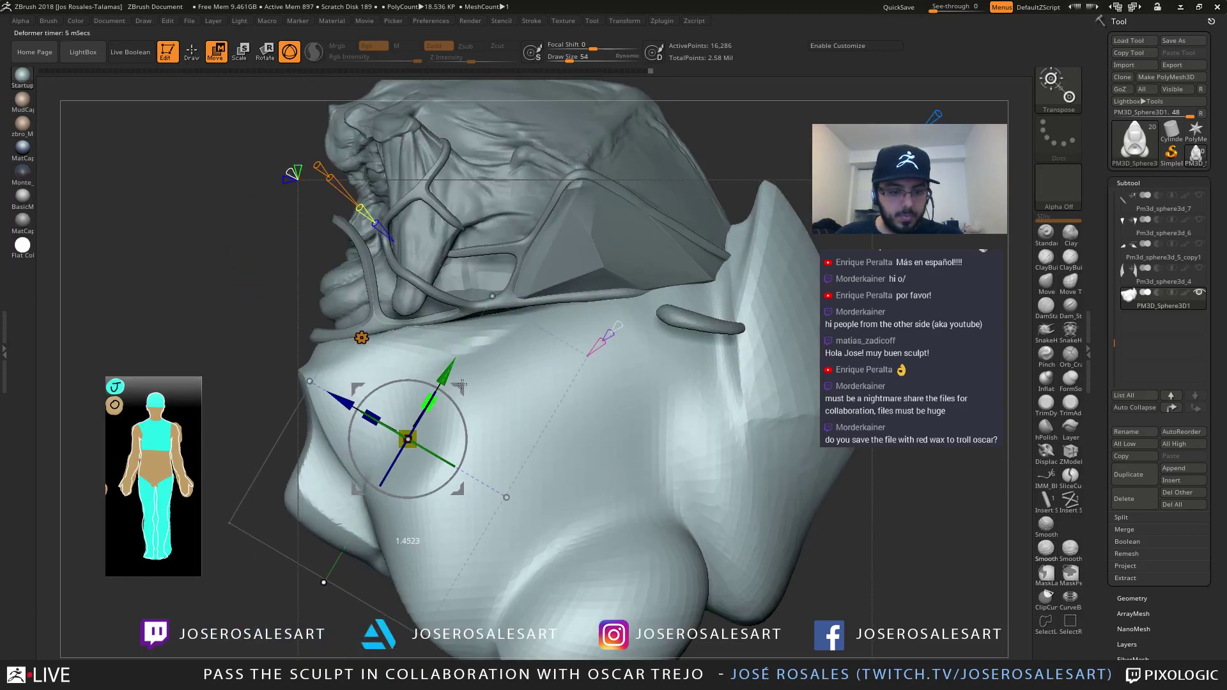
mouse_move(462, 384)
right_down()
mouse_move(557, 391)
mouse_move(500, 404)
mouse_move(542, 409)
mouse_move(511, 448)
mouse_move(457, 449)
right_up()
key(q)
key(w)
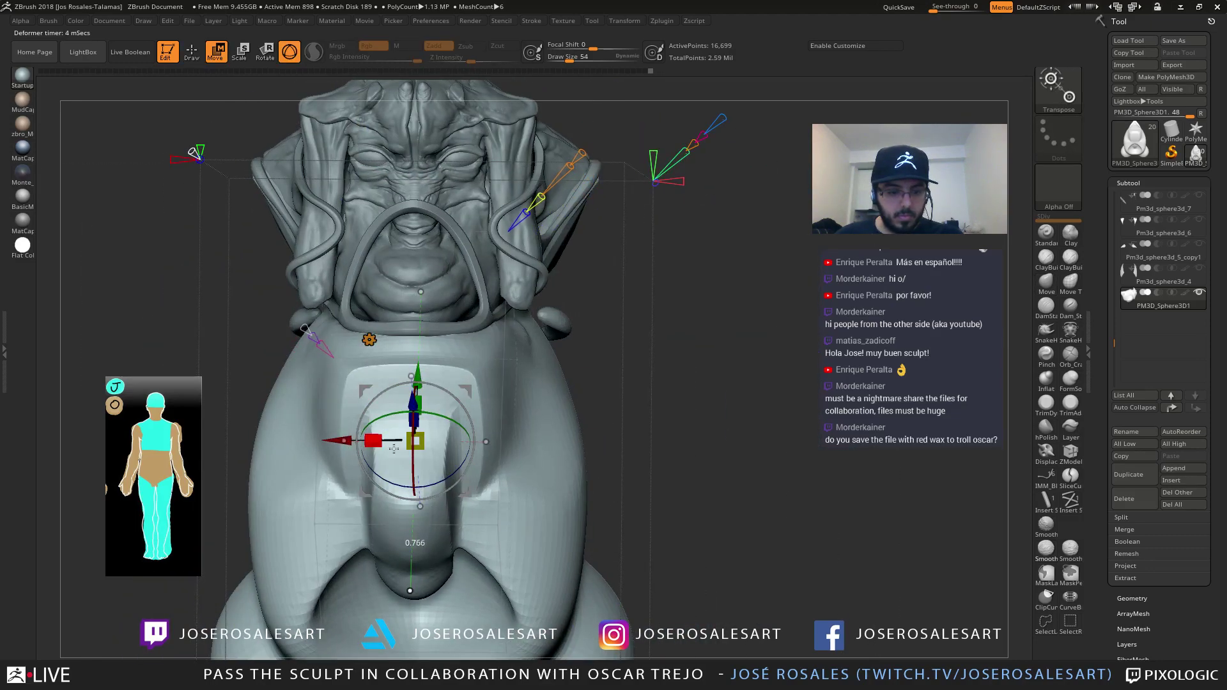
mouse_move(408, 454)
mouse_down()
mouse_move(493, 412)
mouse_move(398, 470)
mouse_move(388, 390)
mouse_move(409, 377)
mouse_move(419, 476)
mouse_move(380, 494)
mouse_move(428, 486)
mouse_move(384, 461)
mouse_up()
Examine the central strip's polygroup in PolyFrame from underneath and return to Draw mode
key(shift+f)
key(shift+f)
key(shift+f)
key(shift+f)
key(shift+f)
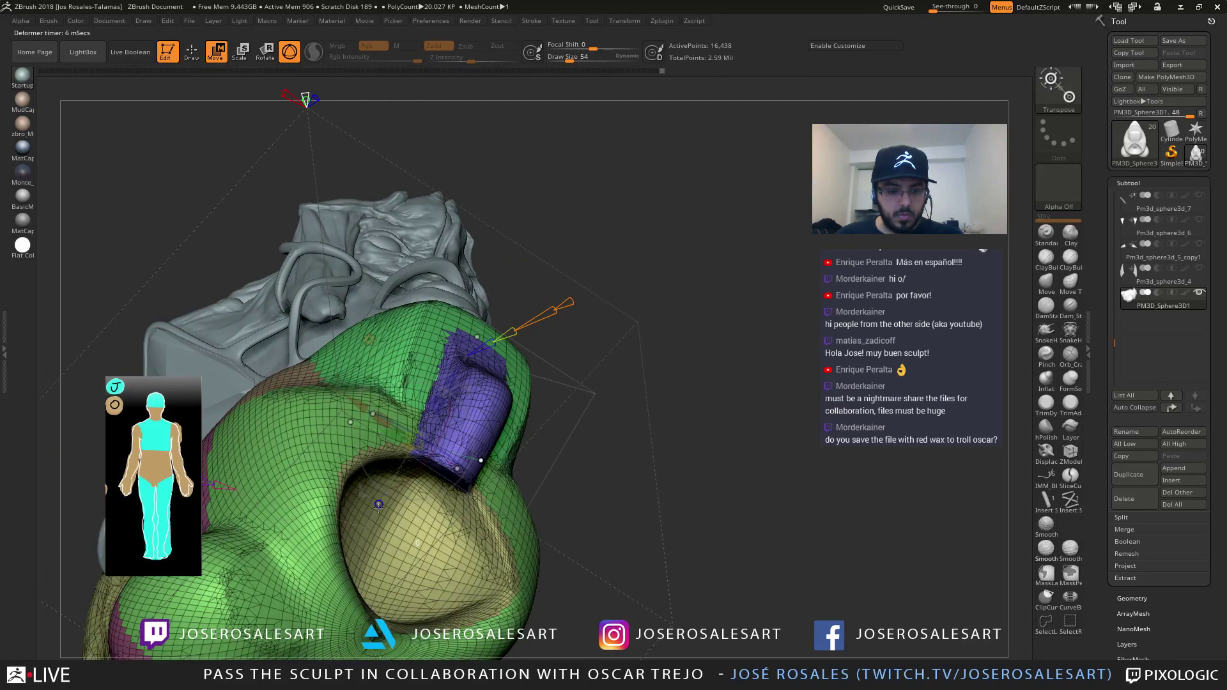
key(shift+f)
mouse_move(379, 506)
right_down()
mouse_move(473, 562)
mouse_move(514, 328)
mouse_move(581, 251)
mouse_move(452, 297)
mouse_move(504, 291)
mouse_move(486, 269)
mouse_move(436, 366)
right_up()
key(q)
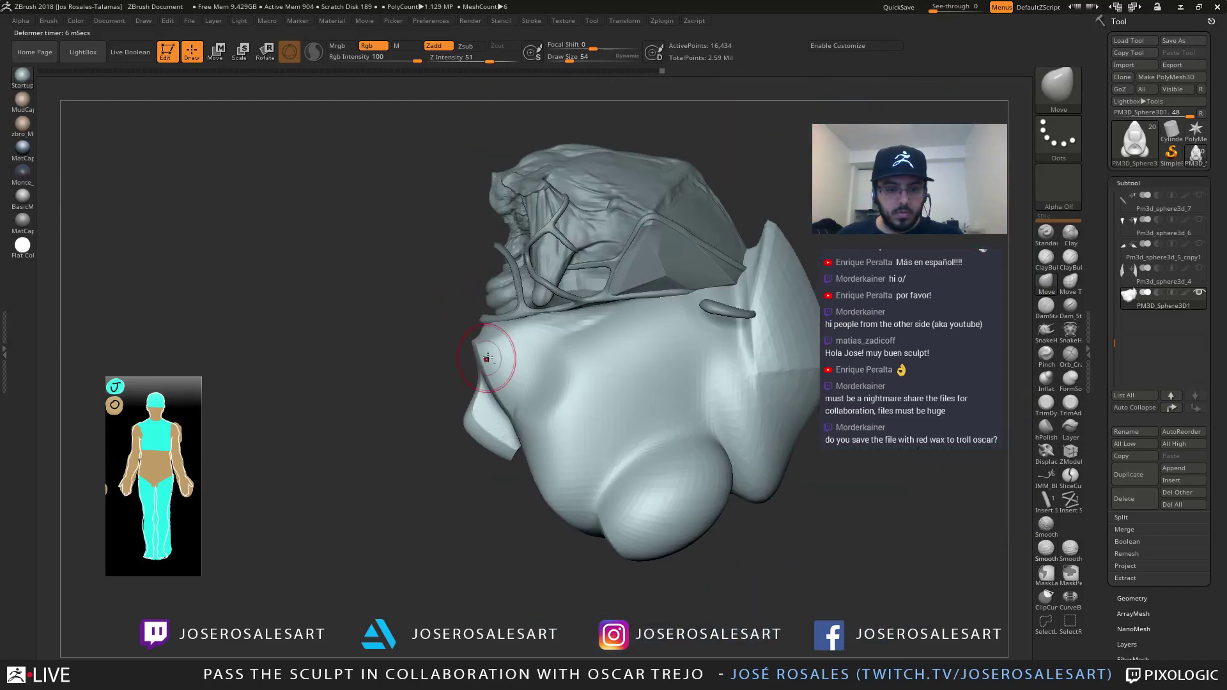
Examine the torso with its central chest strip from the front, side and three-quarter views
drag(488, 358, 533, 332)
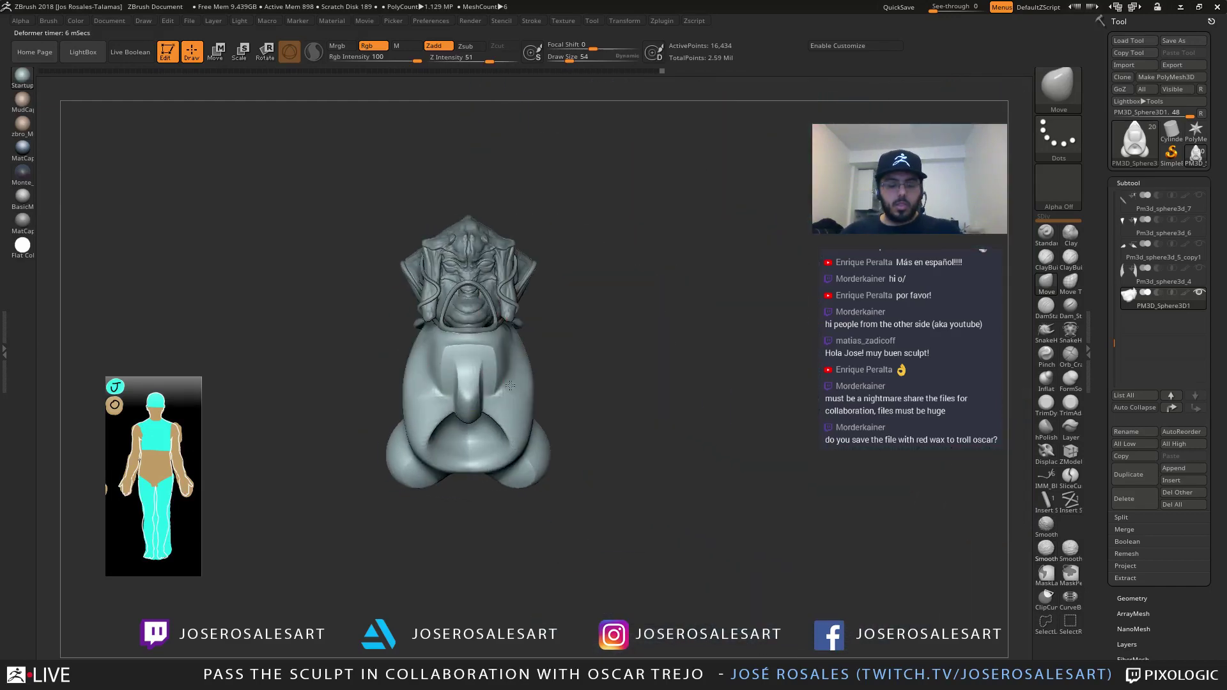
ctrl+right_drag(510, 386, 496, 414)
right_drag(496, 414, 527, 422)
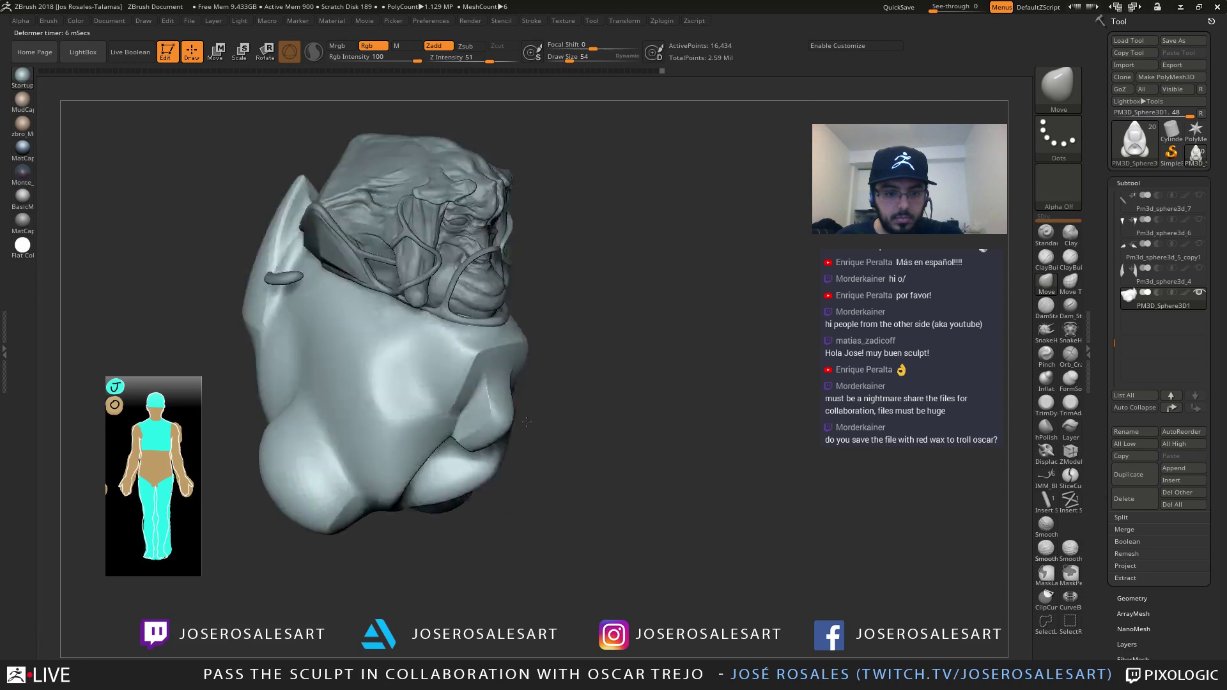
drag(527, 422, 507, 410)
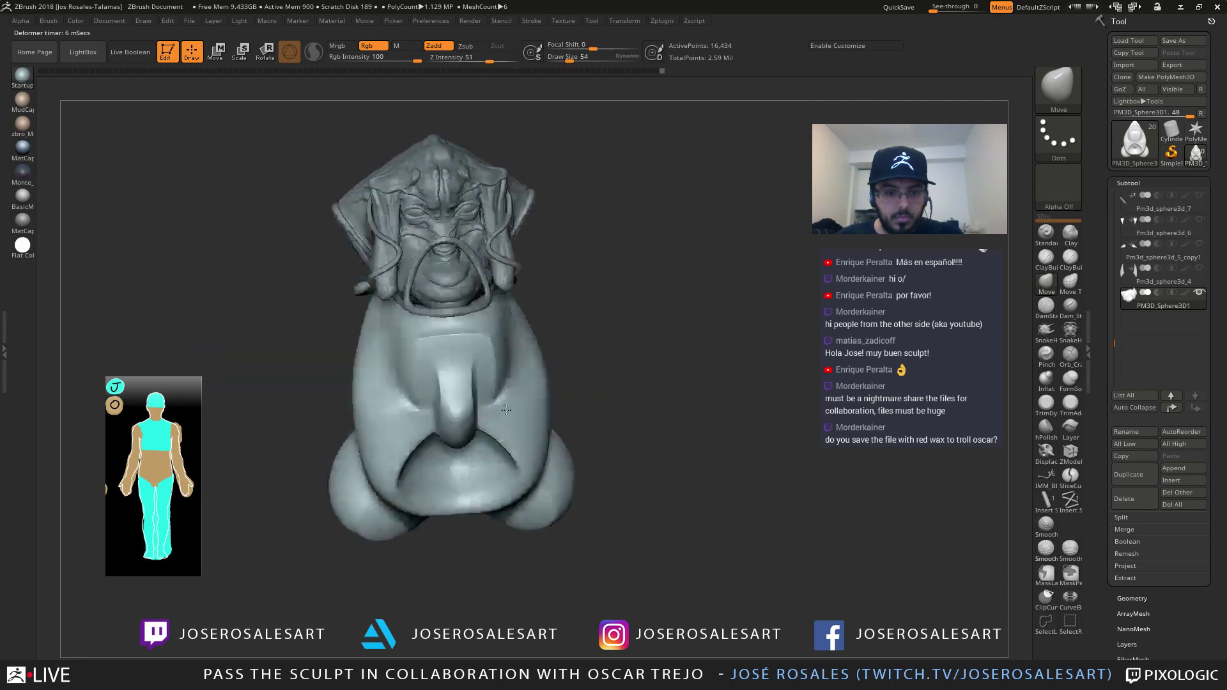
mouse_move(506, 410)
right_down()
mouse_move(470, 404)
mouse_move(506, 384)
right_up()
right_drag(504, 339, 504, 391)
mouse_move(503, 391)
right_down()
mouse_move(461, 377)
mouse_move(462, 426)
mouse_move(462, 345)
right_up()
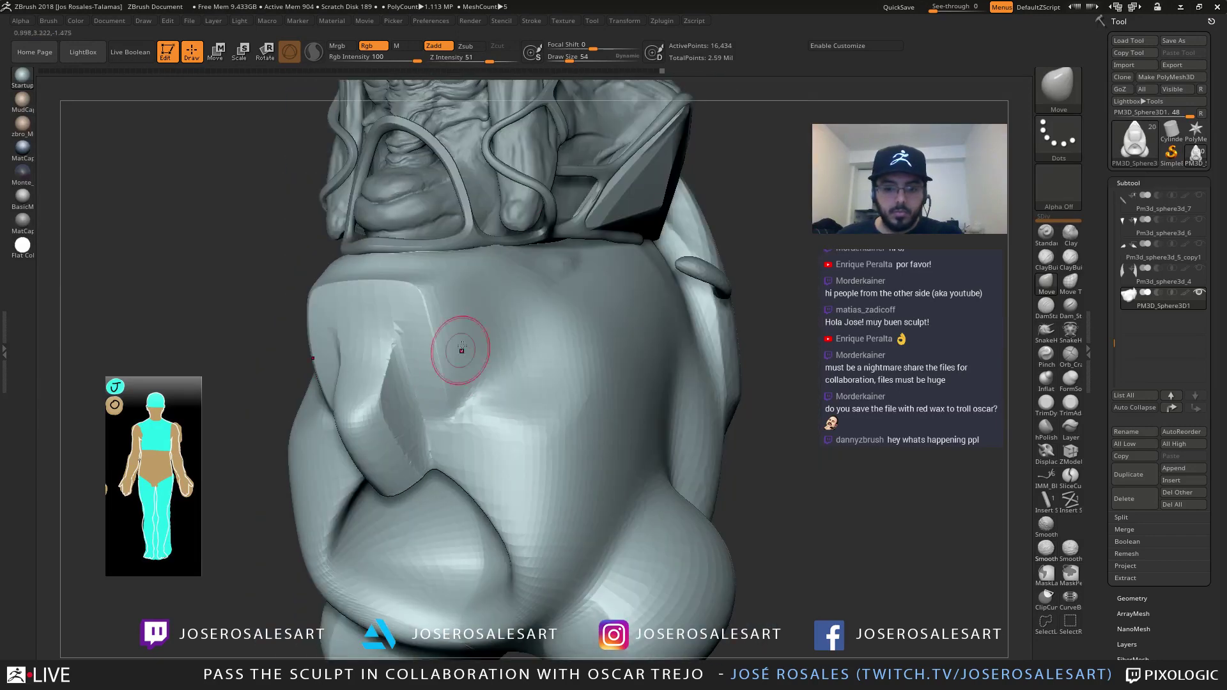
mouse_move(343, 375)
right_down()
mouse_move(314, 368)
mouse_move(359, 343)
mouse_move(414, 238)
right_up()
mouse_move(414, 238)
mouse_down()
mouse_move(405, 326)
mouse_move(472, 231)
mouse_up()
mouse_move(393, 326)
mouse_down()
mouse_move(443, 342)
mouse_move(370, 339)
mouse_move(405, 330)
mouse_move(597, 392)
mouse_move(483, 315)
mouse_up()
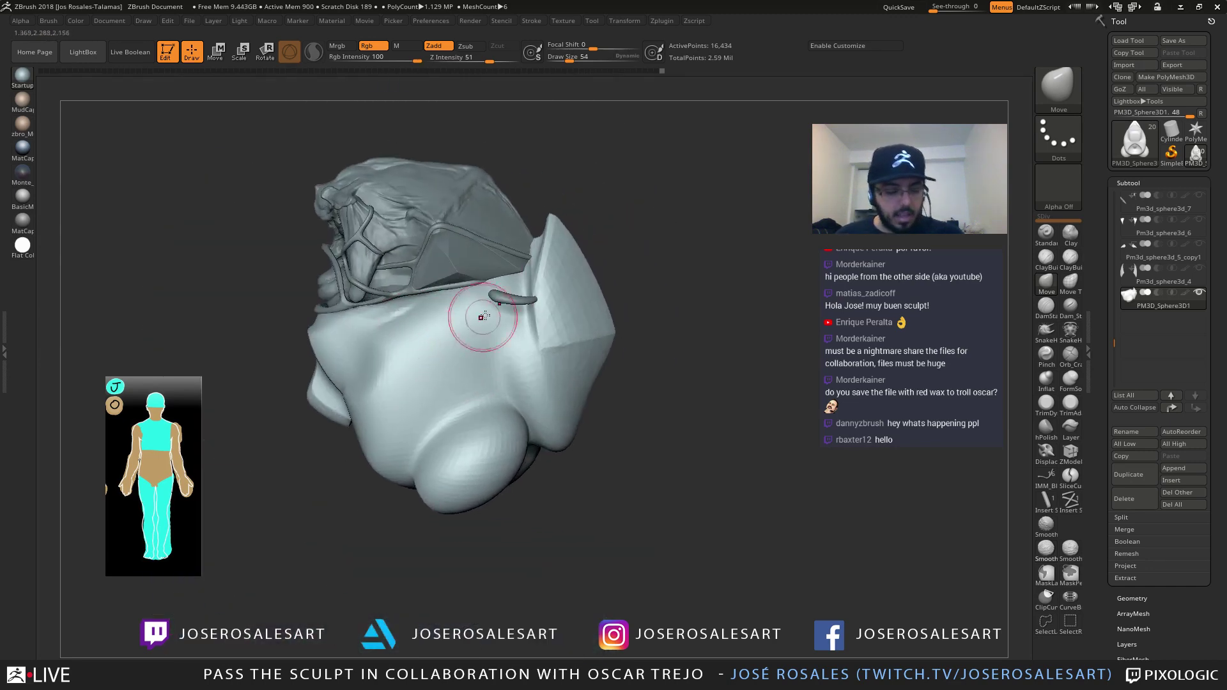
right_drag(517, 401, 630, 364)
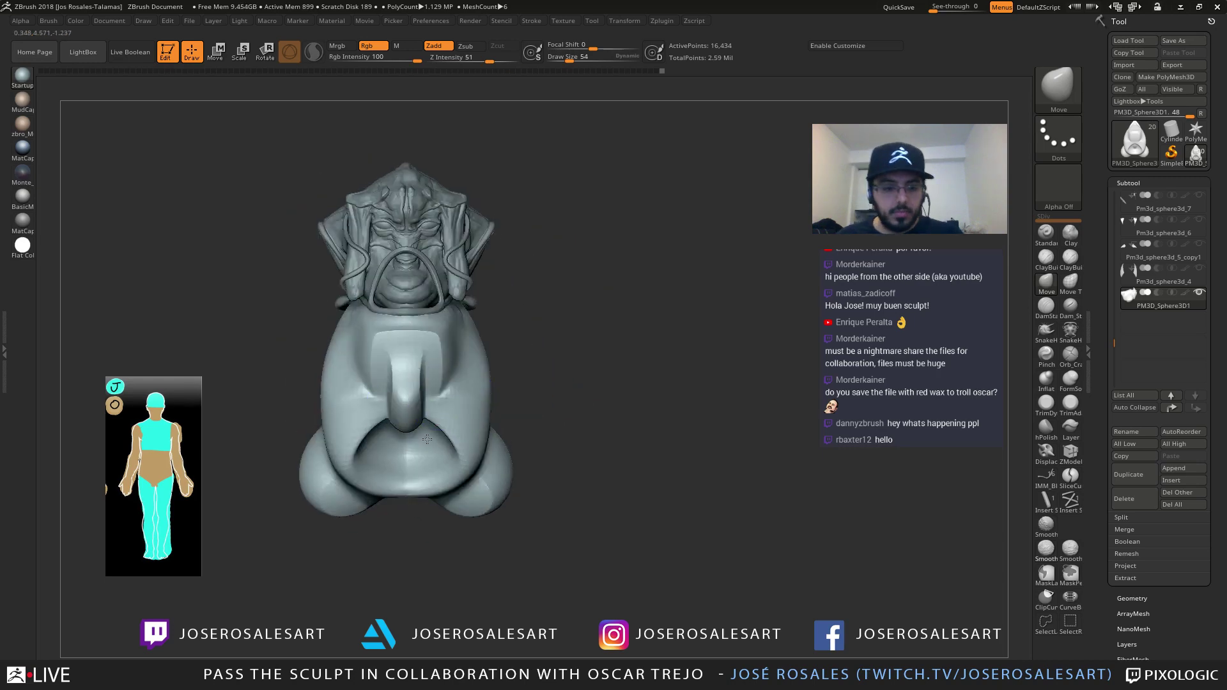
Try to offset the projected chest primitive toward the side of the torso
ctrl+right_drag(409, 358, 367, 412)
key(w)
right_drag(379, 351, 438, 351)
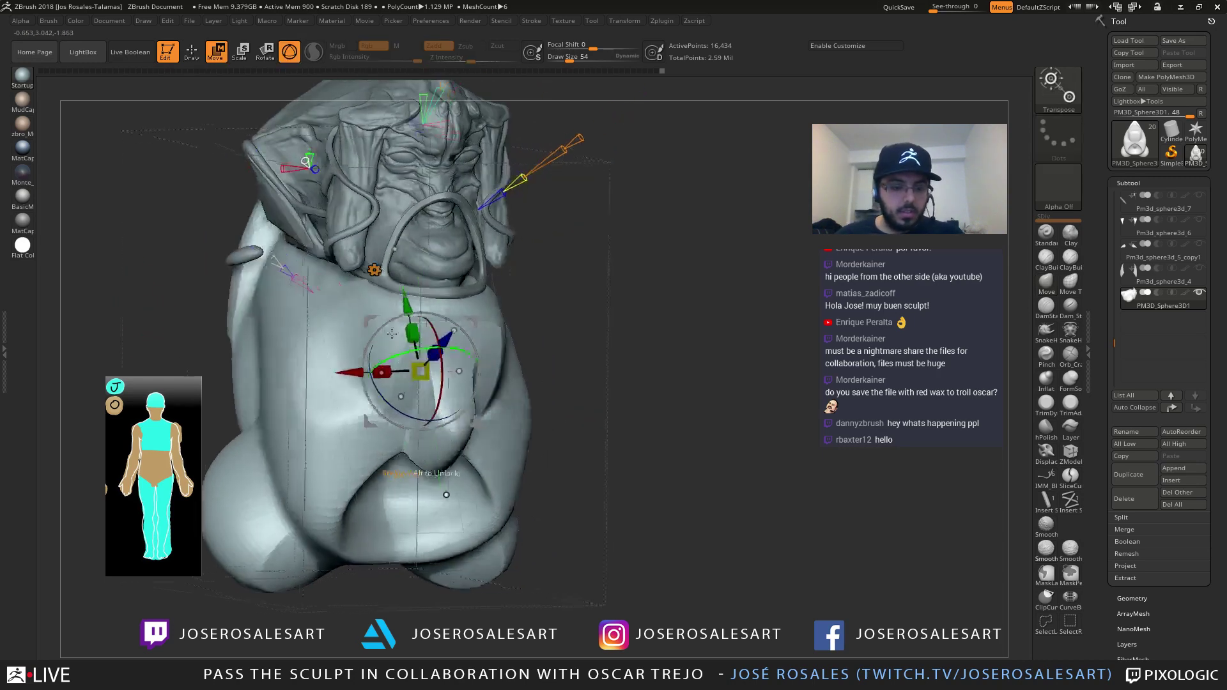
right_drag(281, 269, 326, 377)
right_drag(326, 377, 248, 293)
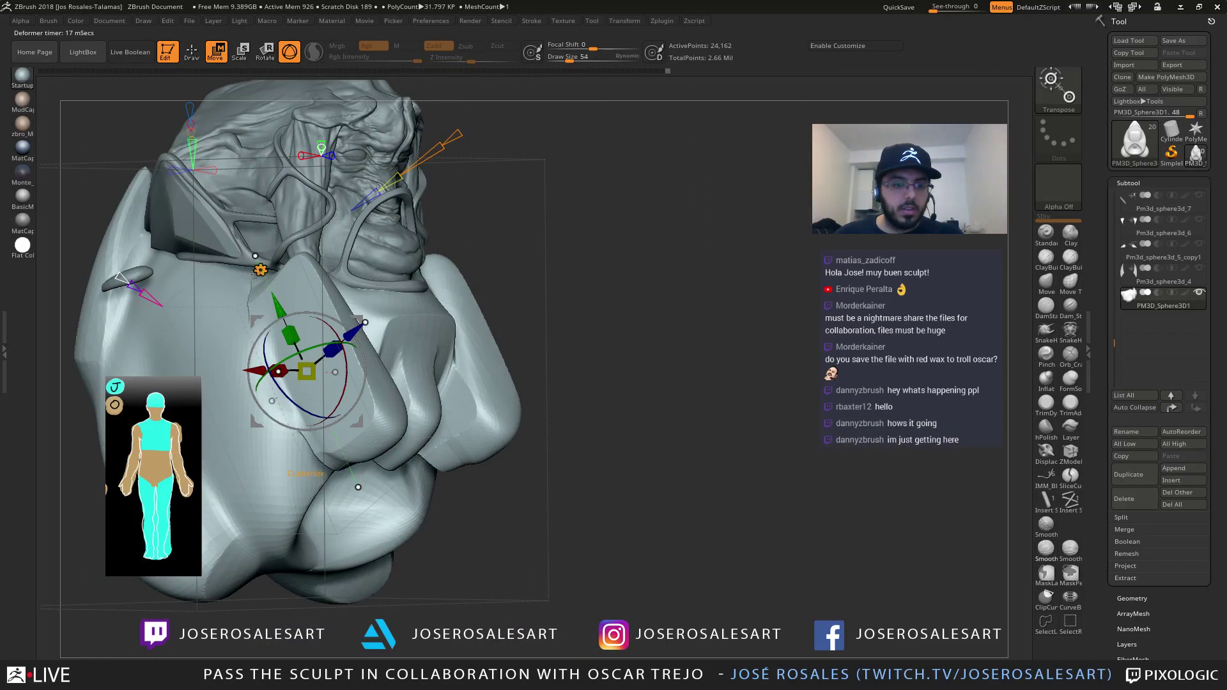
Start a fresh Project Primitive on the torso and move it about 1.05 along X toward the belly's side
click(261, 271)
click(479, 291)
right_drag(441, 313, 249, 338)
alt+right_drag(265, 280, 279, 366)
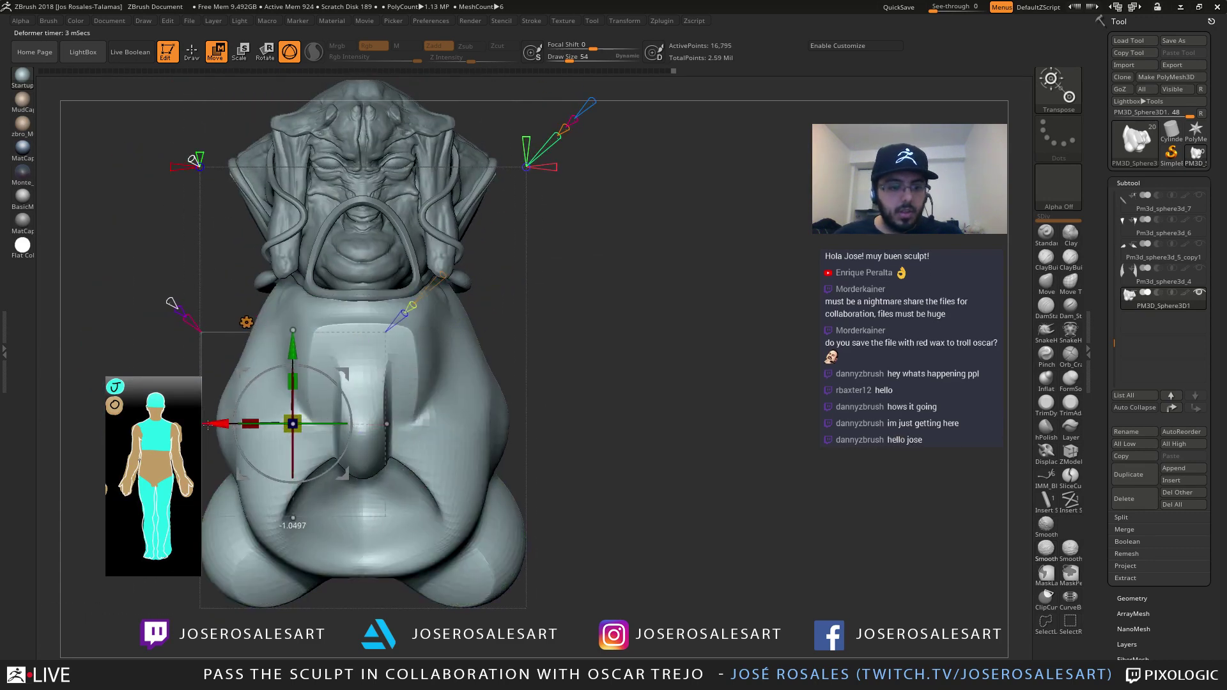
alt+right_drag(208, 425, 230, 351)
Push the mirrored primitives into the lower sides of the belly to form round sockets beside the central strip
right_drag(230, 351, 442, 346)
drag(391, 353, 455, 352)
right_drag(498, 351, 287, 369)
ctrl+drag(322, 405, 279, 467)
right_drag(279, 466, 295, 327)
drag(202, 283, 188, 269)
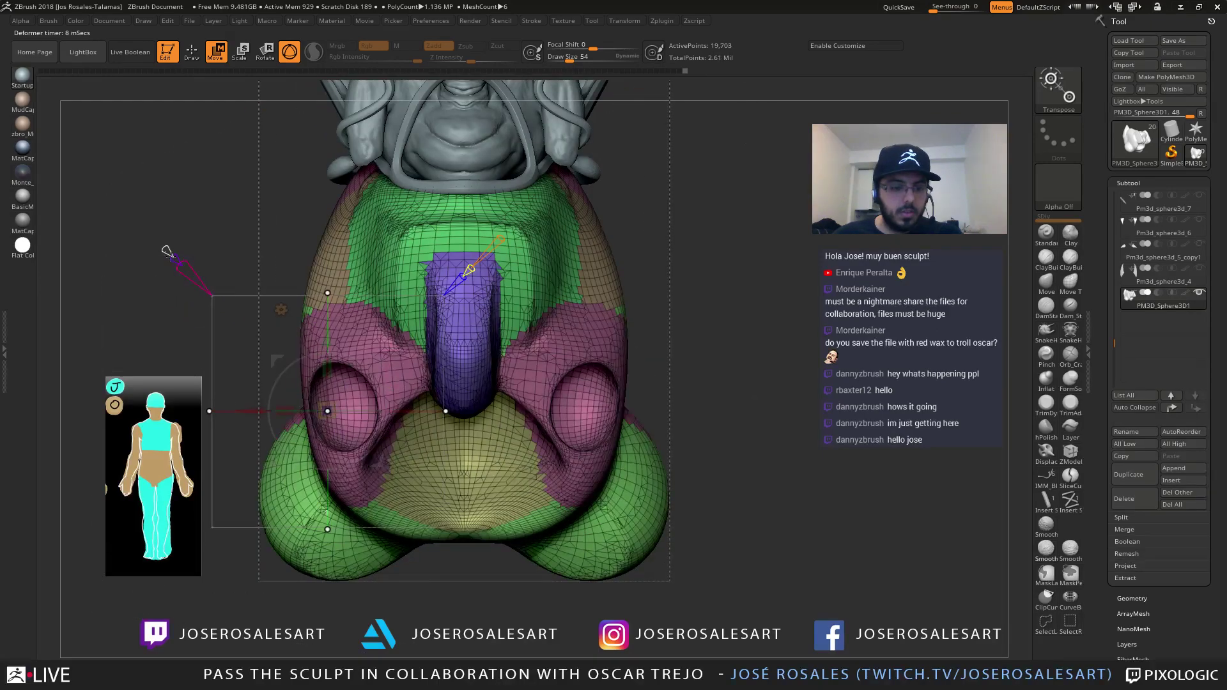
Tilt the belly-side primitive to follow the torso's slope and reshape its oval recess
right_drag(187, 269, 265, 275)
mouse_move(376, 391)
right_down()
mouse_move(355, 346)
mouse_move(367, 315)
mouse_move(429, 353)
mouse_move(412, 313)
mouse_move(412, 358)
mouse_move(466, 366)
mouse_move(451, 461)
mouse_move(395, 393)
right_up()
right_drag(386, 346, 389, 429)
mouse_move(389, 432)
mouse_down()
mouse_move(361, 418)
mouse_move(386, 431)
mouse_up()
right_drag(386, 431, 446, 367)
mouse_move(403, 477)
right_down()
mouse_move(428, 386)
mouse_move(405, 392)
mouse_move(413, 341)
right_up()
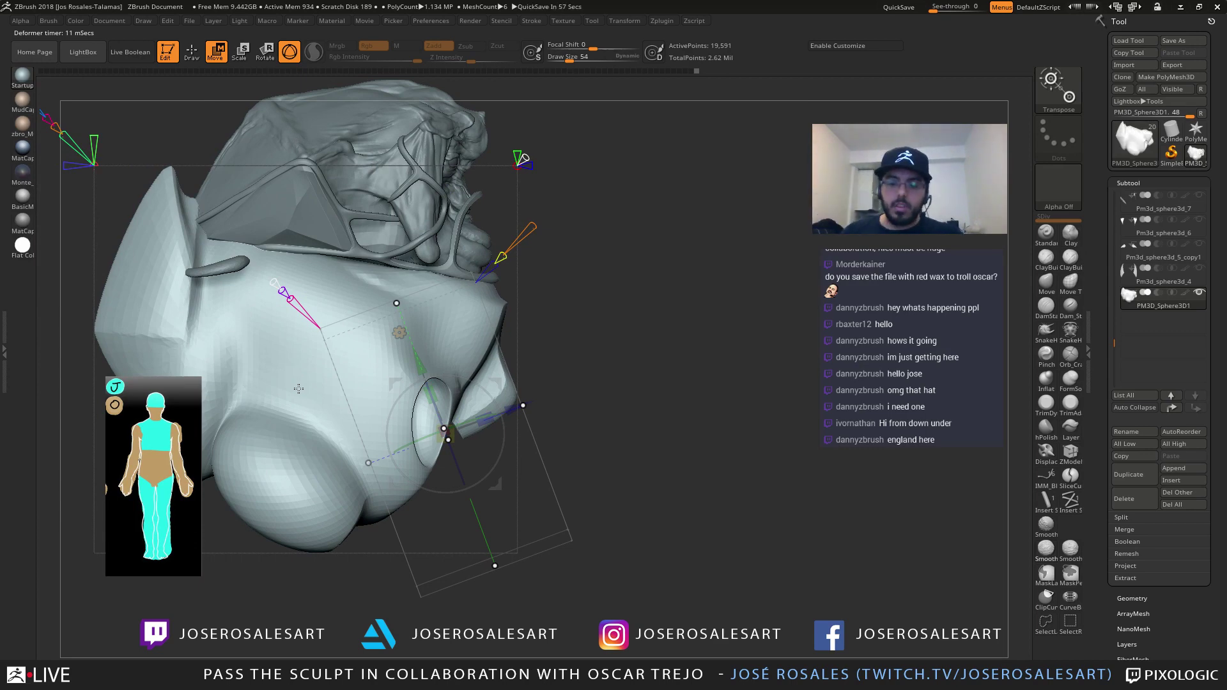
Try reshaping the belly-side primitive from the front and undo its last adjustments
right_drag(323, 360, 203, 372)
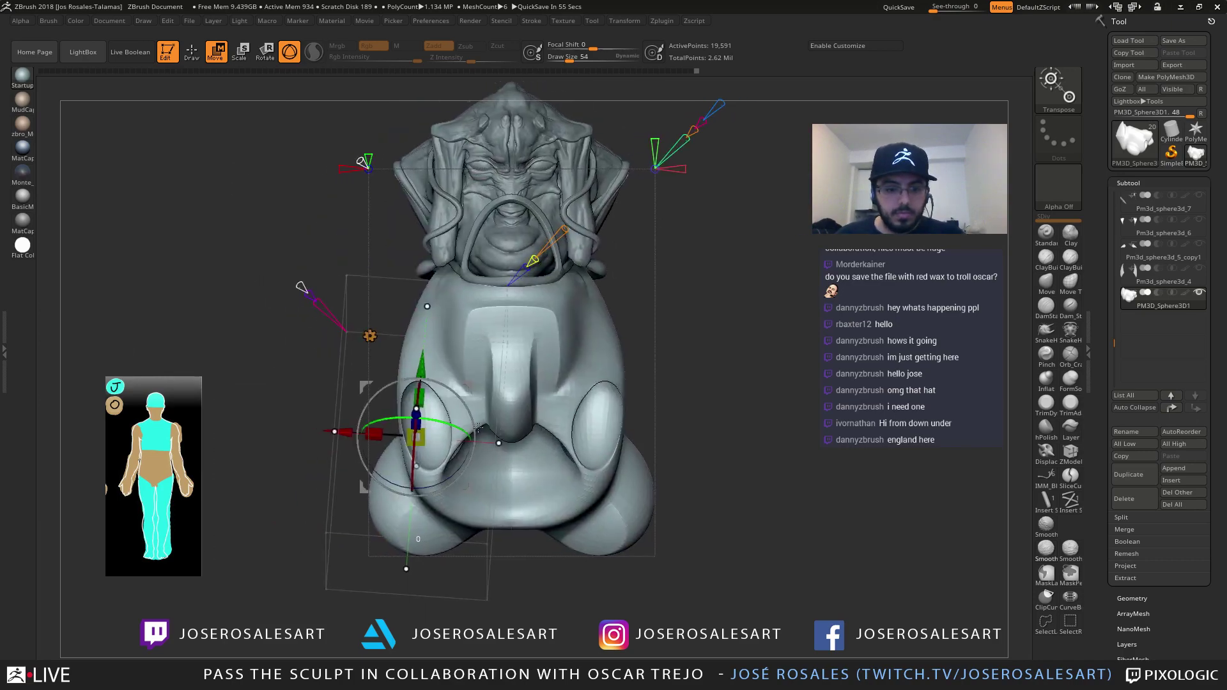
ctrl+right_drag(370, 422, 377, 486)
drag(378, 485, 361, 472)
mouse_move(395, 396)
right_down()
mouse_move(421, 295)
mouse_move(519, 386)
mouse_move(463, 381)
mouse_move(502, 419)
mouse_move(409, 441)
mouse_move(456, 431)
mouse_move(415, 250)
right_up()
key(ctrl+z)
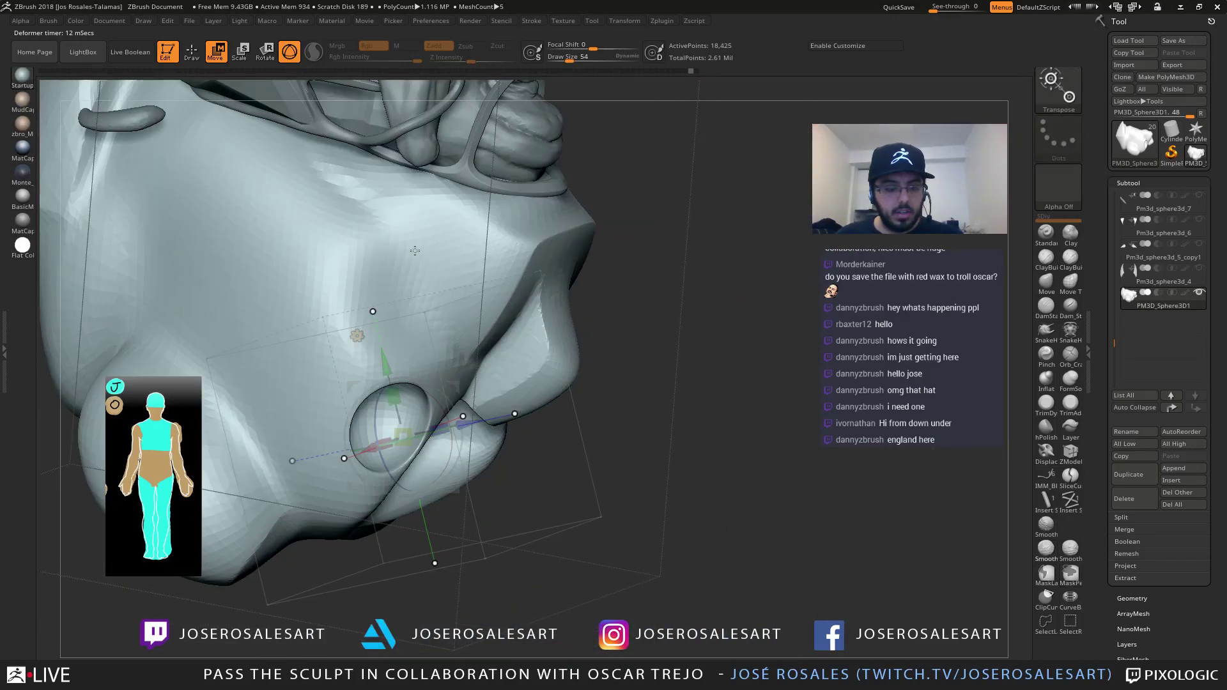
Set the belly-side primitive's blend to 0.63
mouse_move(359, 331)
alt+right_down()
mouse_move(390, 409)
mouse_move(264, 251)
alt+right_up()
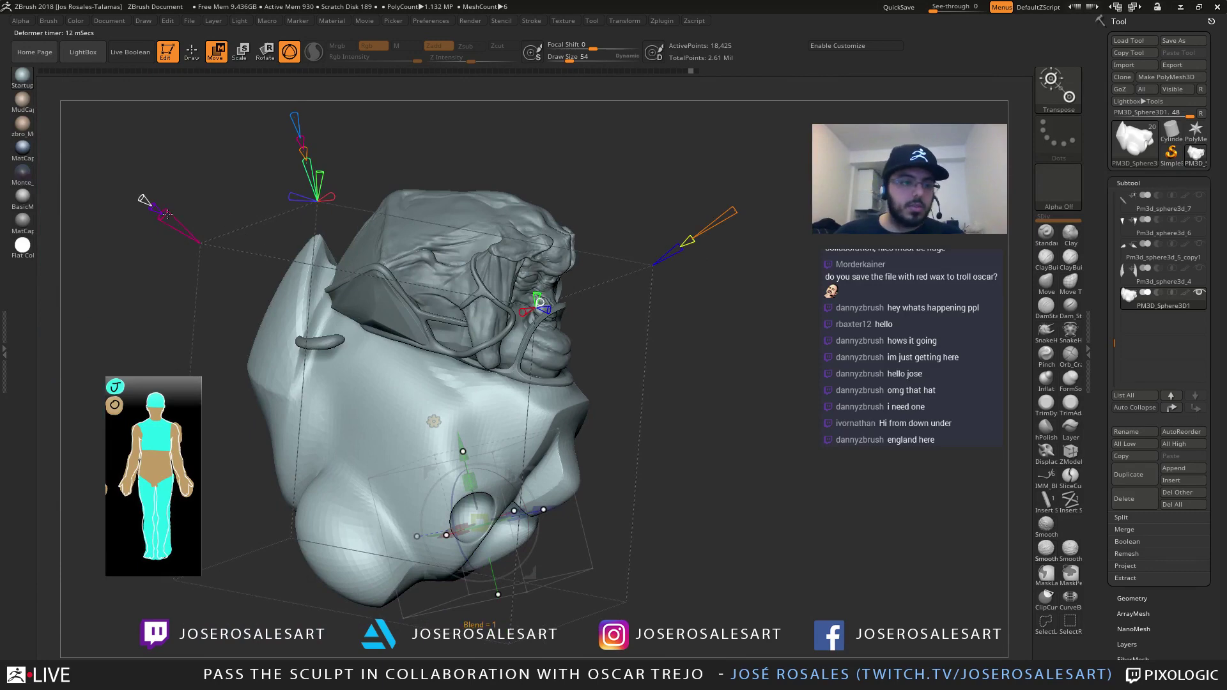
mouse_move(167, 216)
right_down()
mouse_move(199, 225)
mouse_move(167, 217)
right_up()
drag(168, 216, 178, 222)
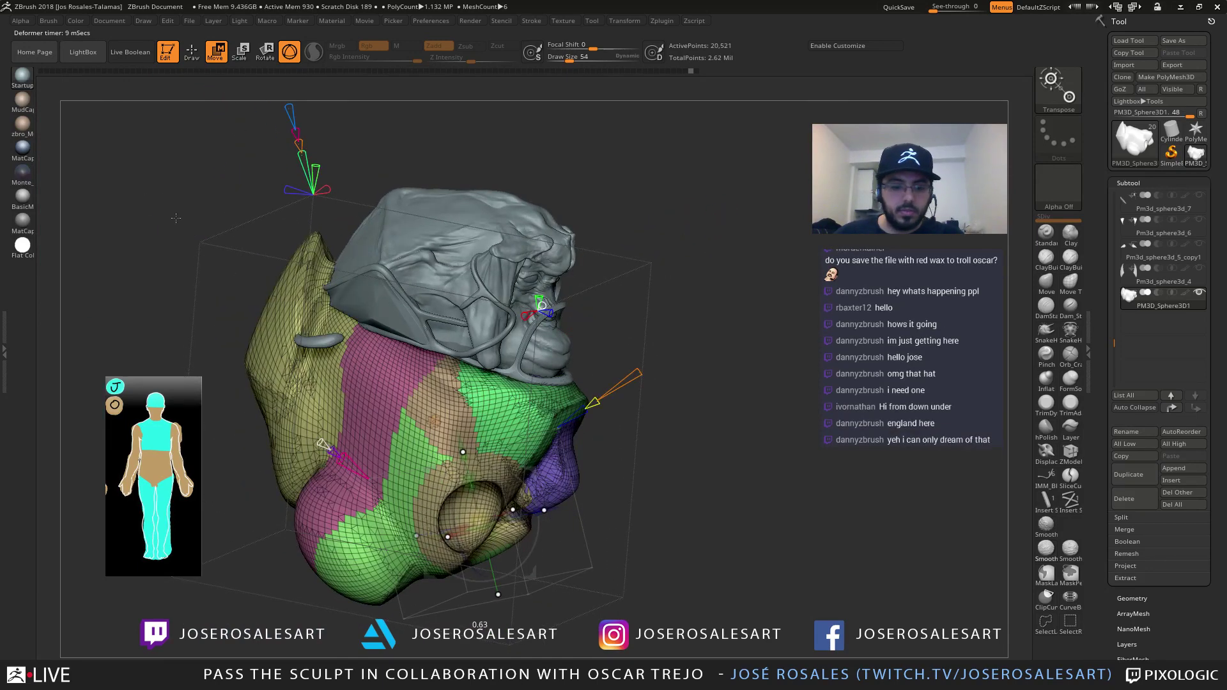
Try resizing and repositioning the belly-side primitive to turn its deep recess into a small rounded bulge within the socket
drag(181, 231, 184, 228)
right_drag(203, 209, 313, 302)
drag(306, 386, 294, 373)
right_drag(562, 365, 428, 352)
alt+right_drag(429, 352, 441, 291)
ctrl+right_drag(441, 291, 511, 338)
ctrl+right_drag(512, 339, 550, 349)
drag(358, 459, 375, 467)
ctrl+right_drag(390, 441, 374, 333)
mouse_move(374, 332)
right_down()
mouse_move(409, 339)
mouse_move(463, 304)
mouse_move(564, 272)
right_up()
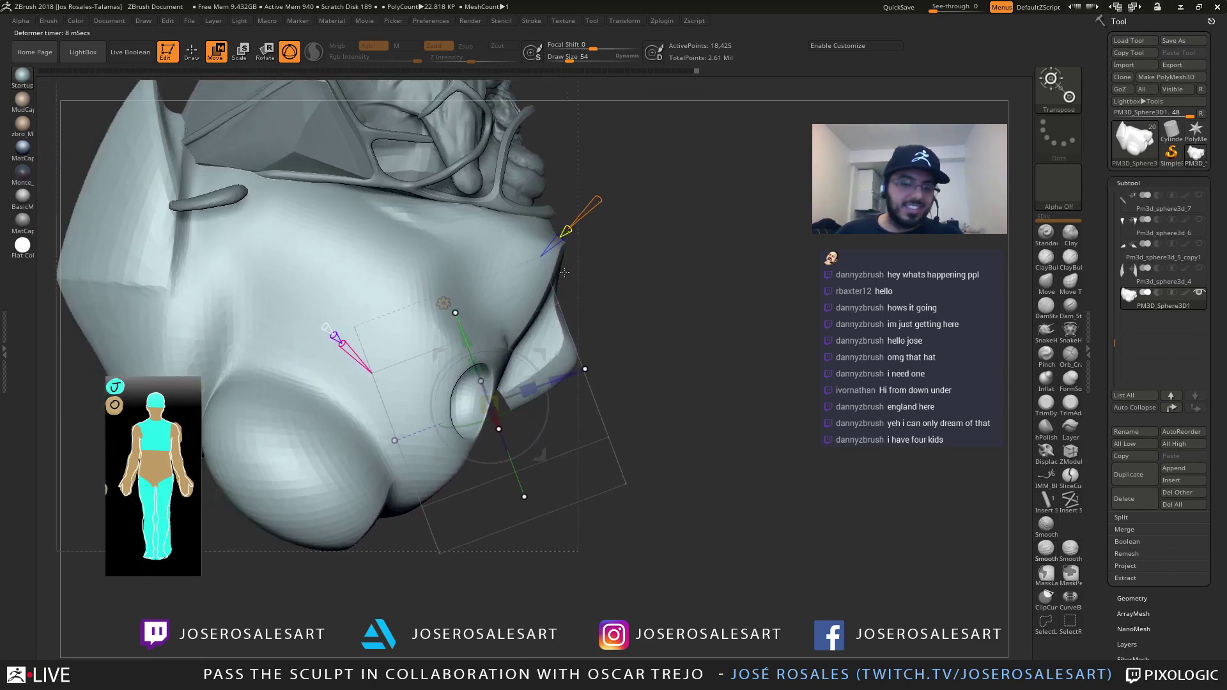
mouse_move(509, 384)
alt+right_down()
mouse_move(523, 386)
mouse_move(457, 377)
alt+right_up()
ctrl+right_drag(457, 377, 470, 409)
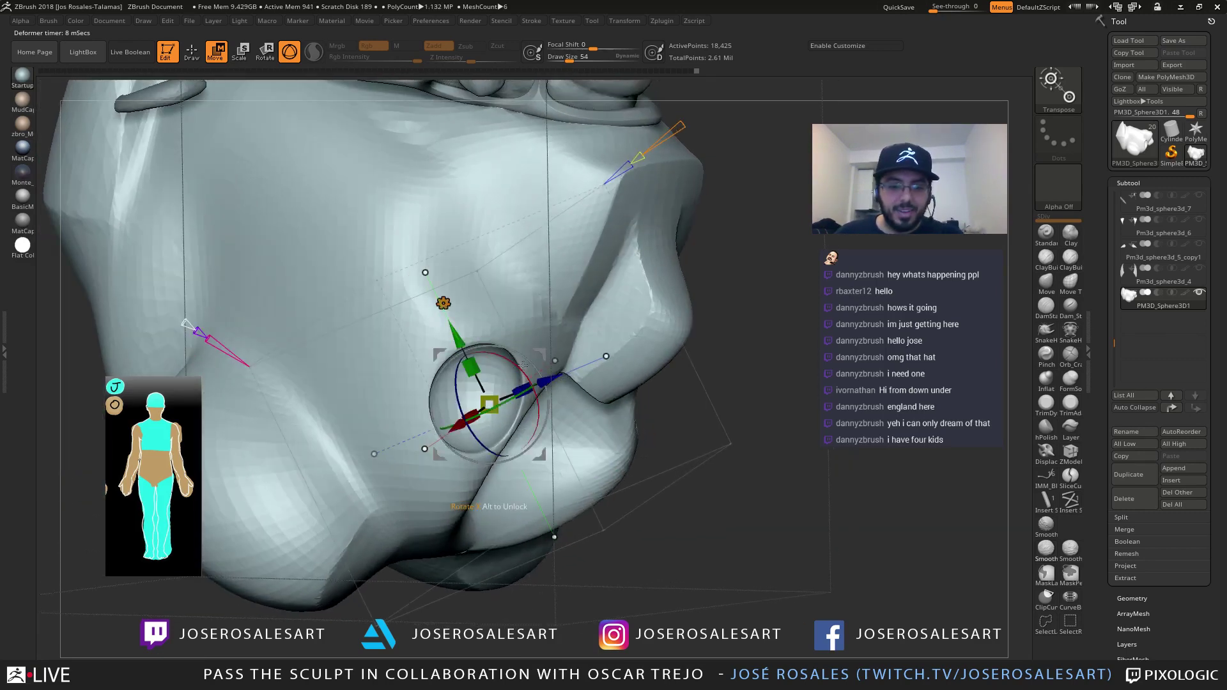
right_drag(518, 366, 525, 438)
alt+drag(525, 437, 510, 449)
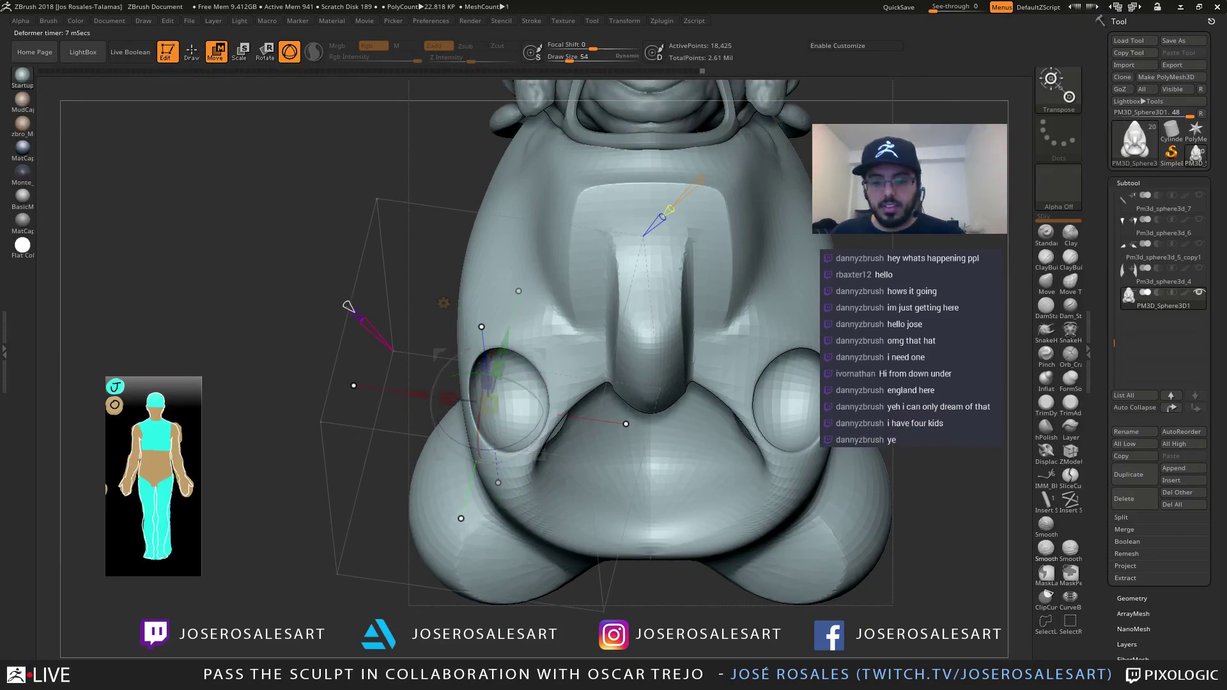
Examine the torso's polygroups and topology around the sockets and central strip from the front and sides
right_drag(498, 371, 396, 286)
key(shift+f)
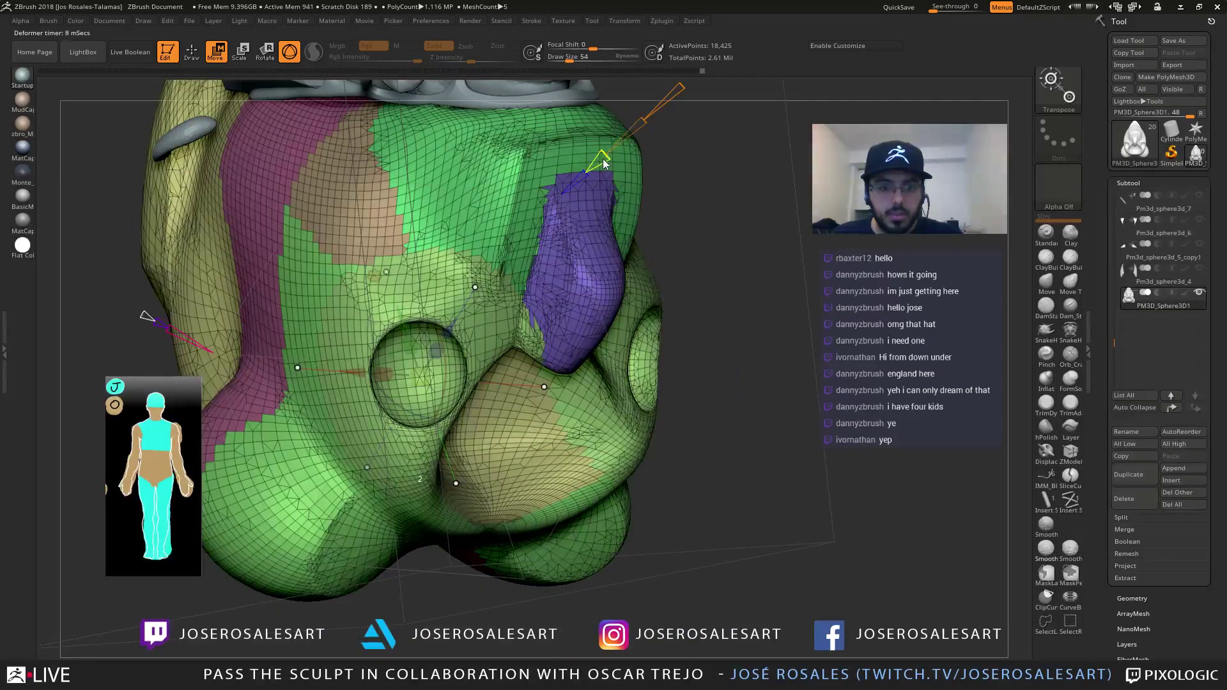
key(shift+f)
right_drag(669, 121, 608, 216)
key(shift+f)
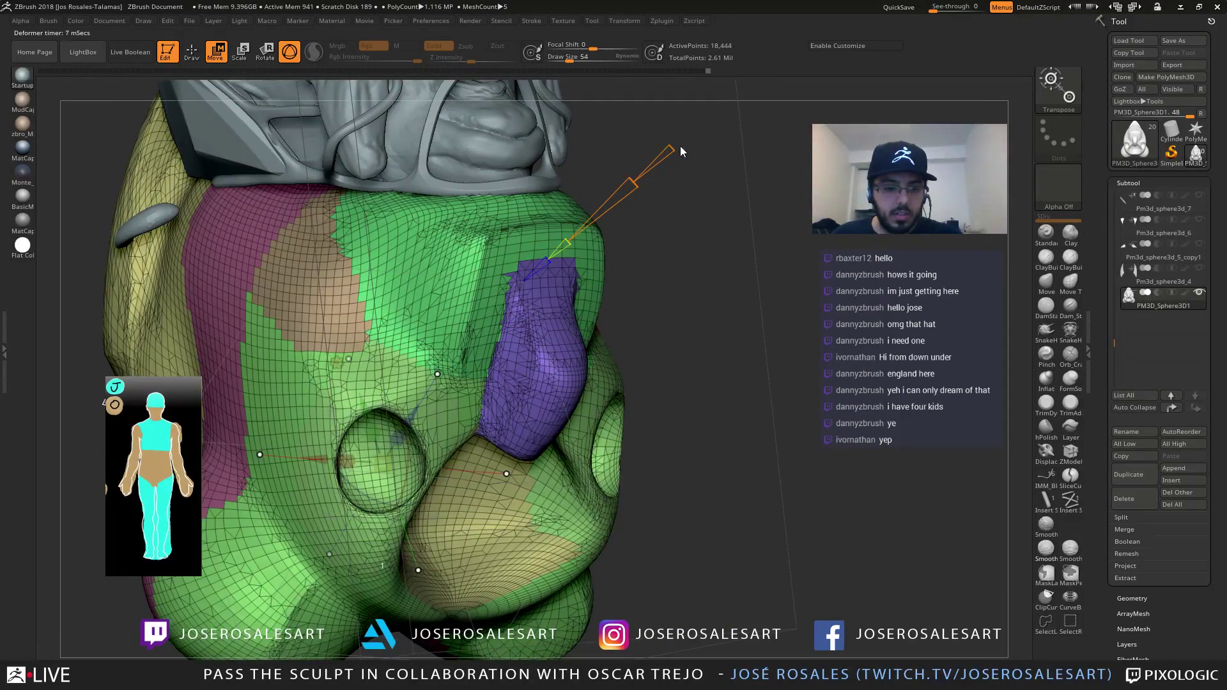
right_drag(680, 146, 396, 413)
key(shift+f)
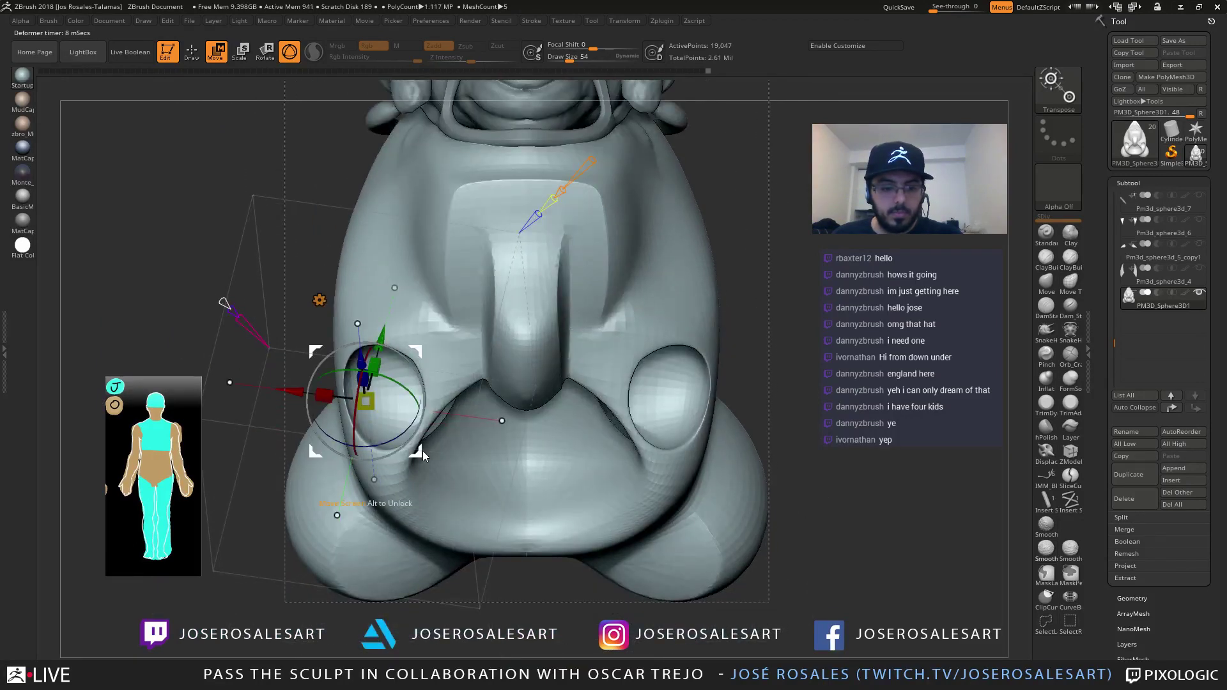
Try moving the belly-side primitive inward and down toward the central strip and adjusting its width
drag(424, 450, 492, 482)
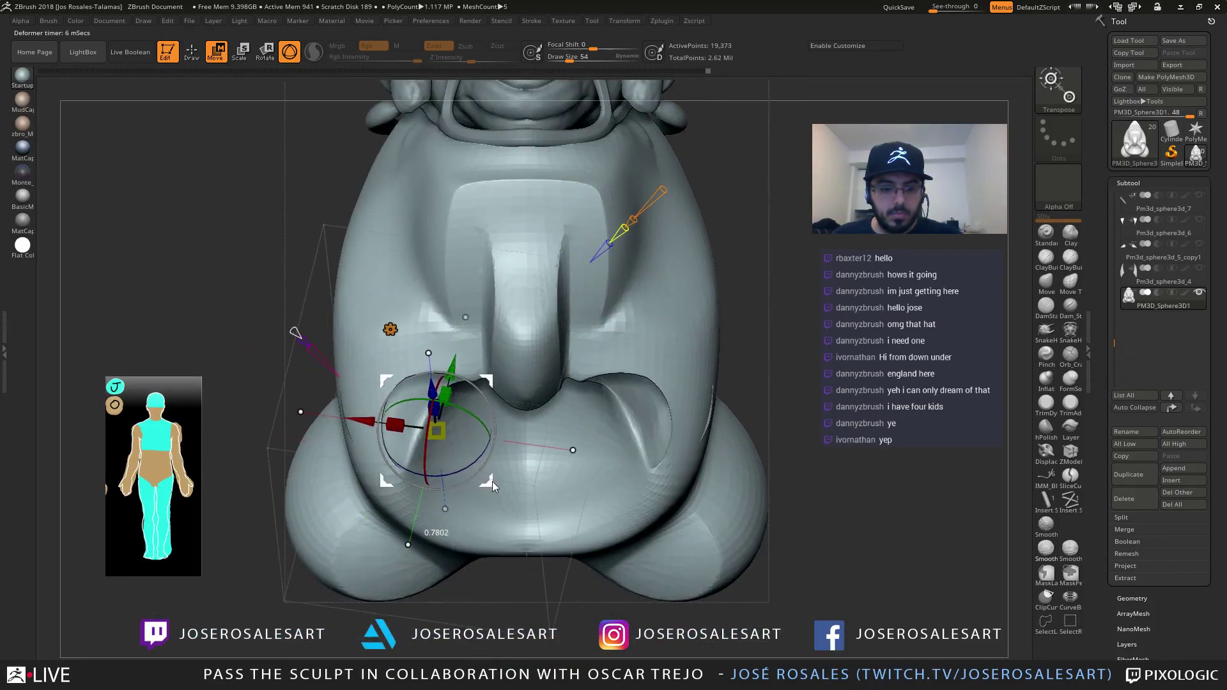
right_drag(527, 389, 500, 409)
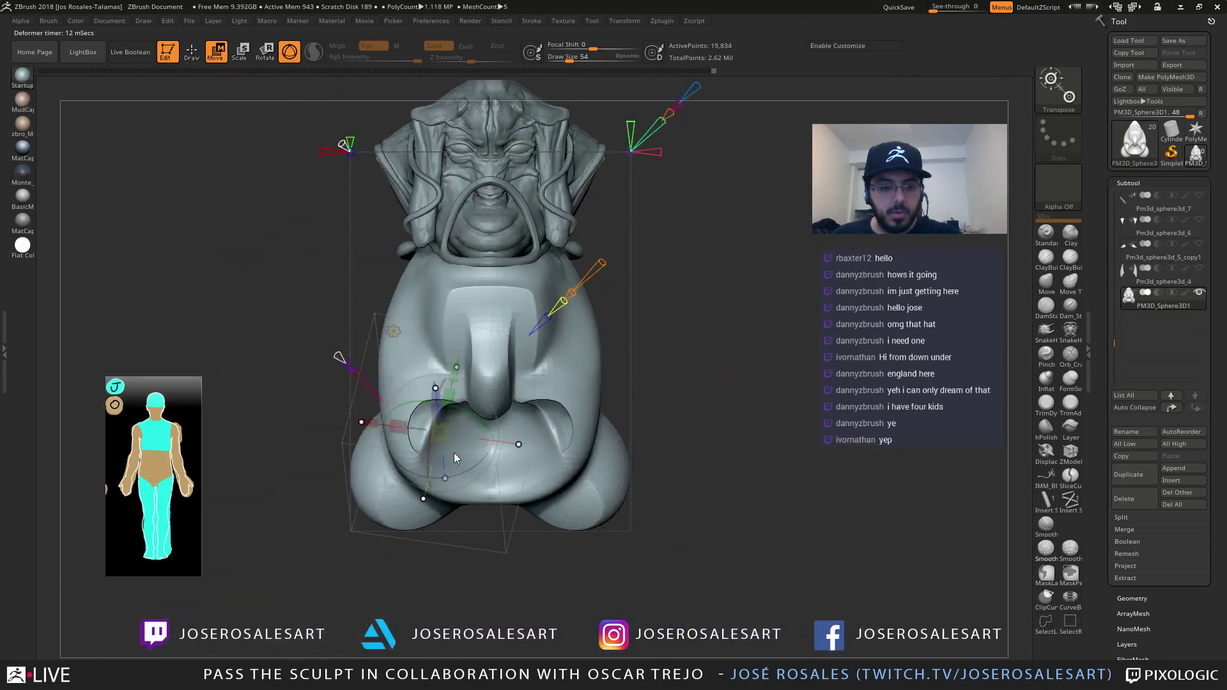
mouse_move(372, 426)
mouse_down()
mouse_move(401, 432)
mouse_move(389, 429)
mouse_up()
mouse_move(422, 374)
right_down()
mouse_move(411, 308)
mouse_move(408, 363)
right_up()
Undo the belly-side primitive edits back to the torso without mirrored sockets and return to Draw mode
key(ctrl+z)
key(ctrl+z)
key(ctrl+z)
key(ctrl+z)
key(ctrl+z)
key(ctrl+z)
key(ctrl+z)
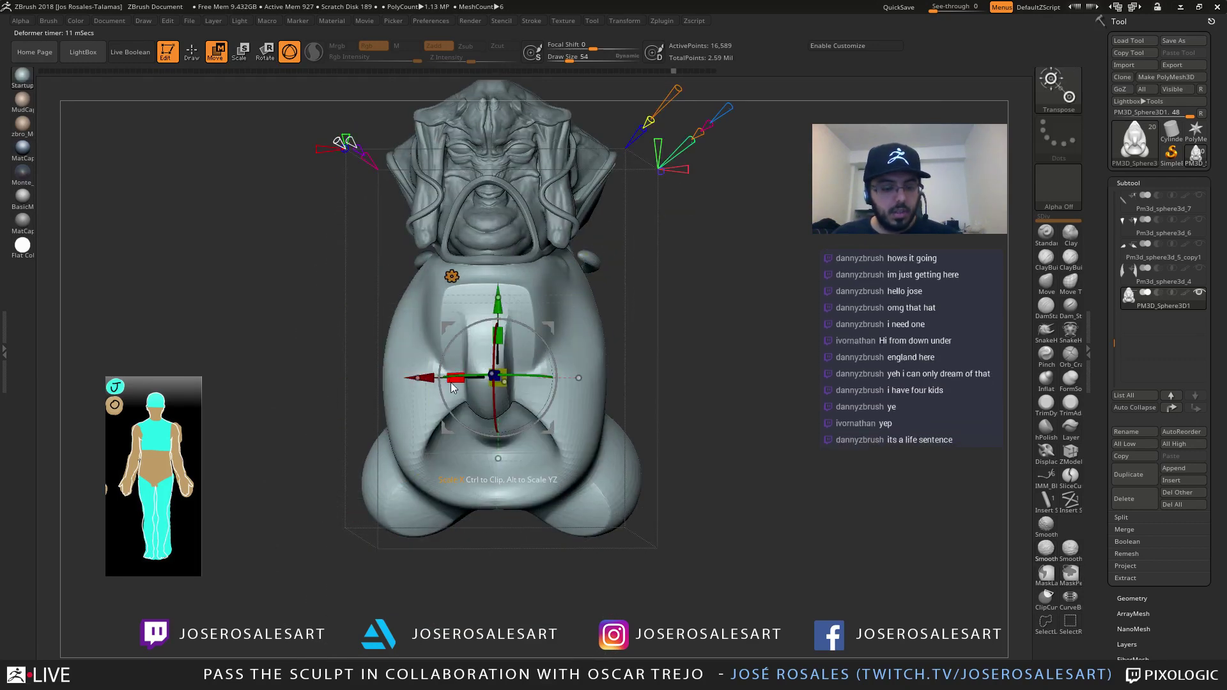
key(q)
mouse_move(480, 275)
right_down()
mouse_move(491, 296)
mouse_move(480, 374)
right_up()
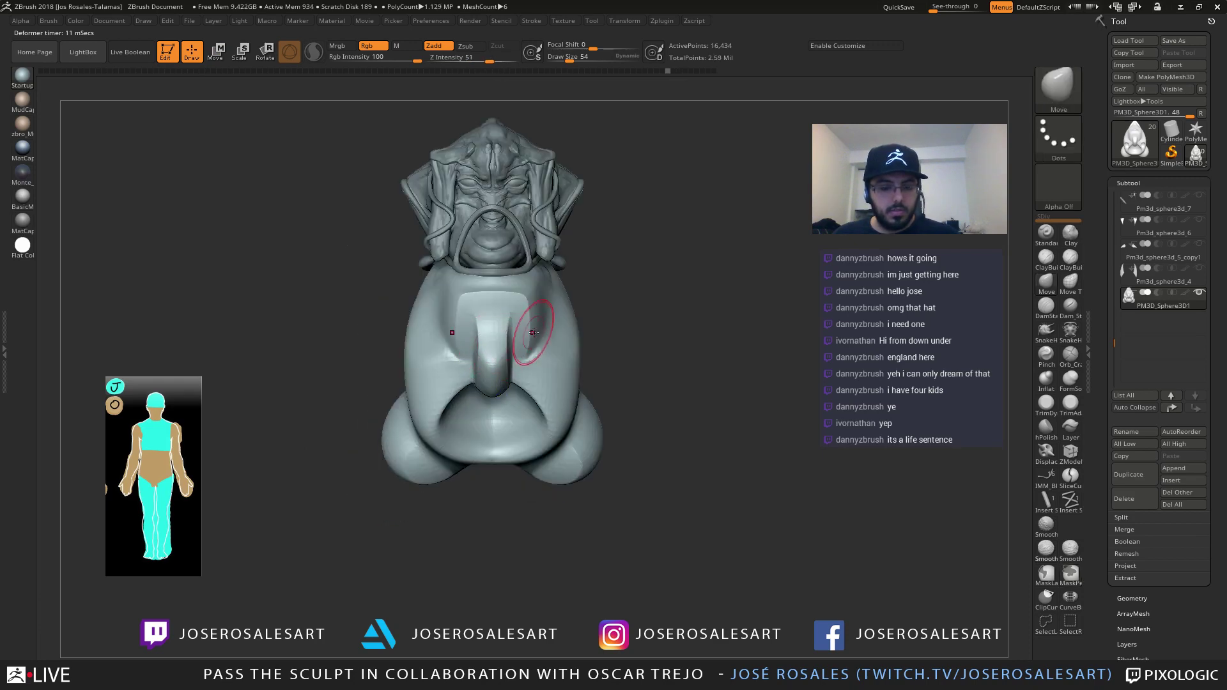
Append a sphere to the creature as a new subtool and select it
mouse_move(534, 333)
right_down()
mouse_move(560, 325)
mouse_move(538, 350)
mouse_move(571, 343)
mouse_move(526, 398)
mouse_move(551, 388)
mouse_move(472, 387)
mouse_move(478, 402)
right_up()
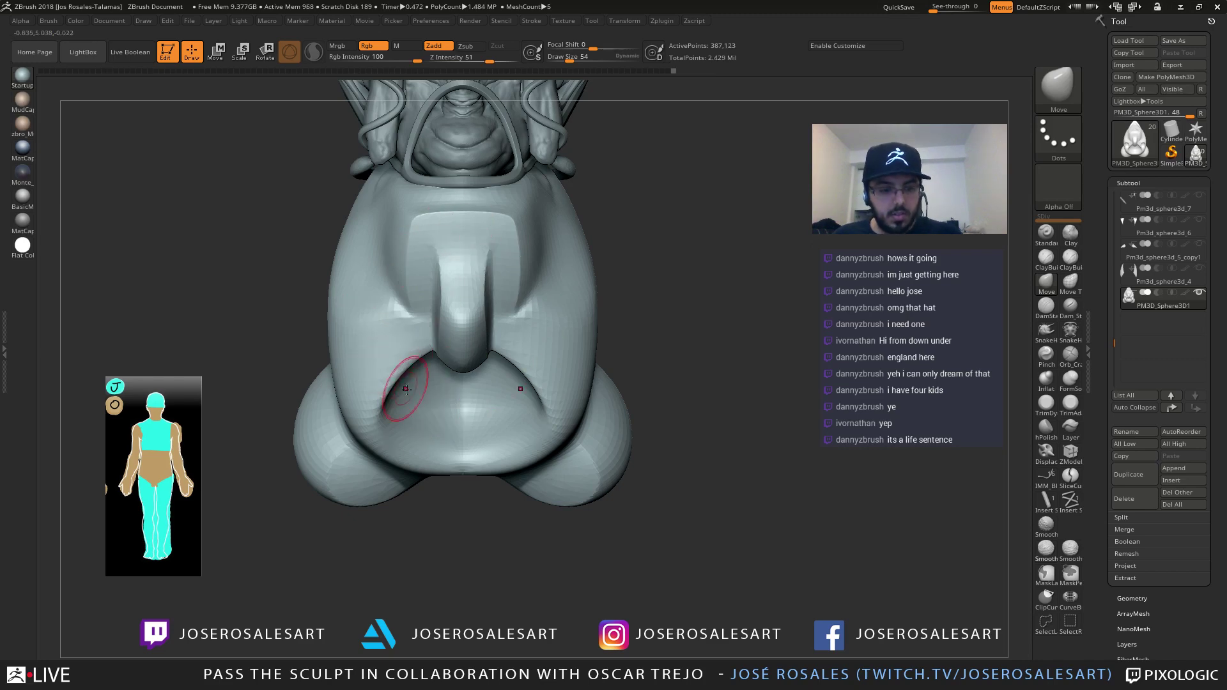
right_drag(432, 386, 480, 333)
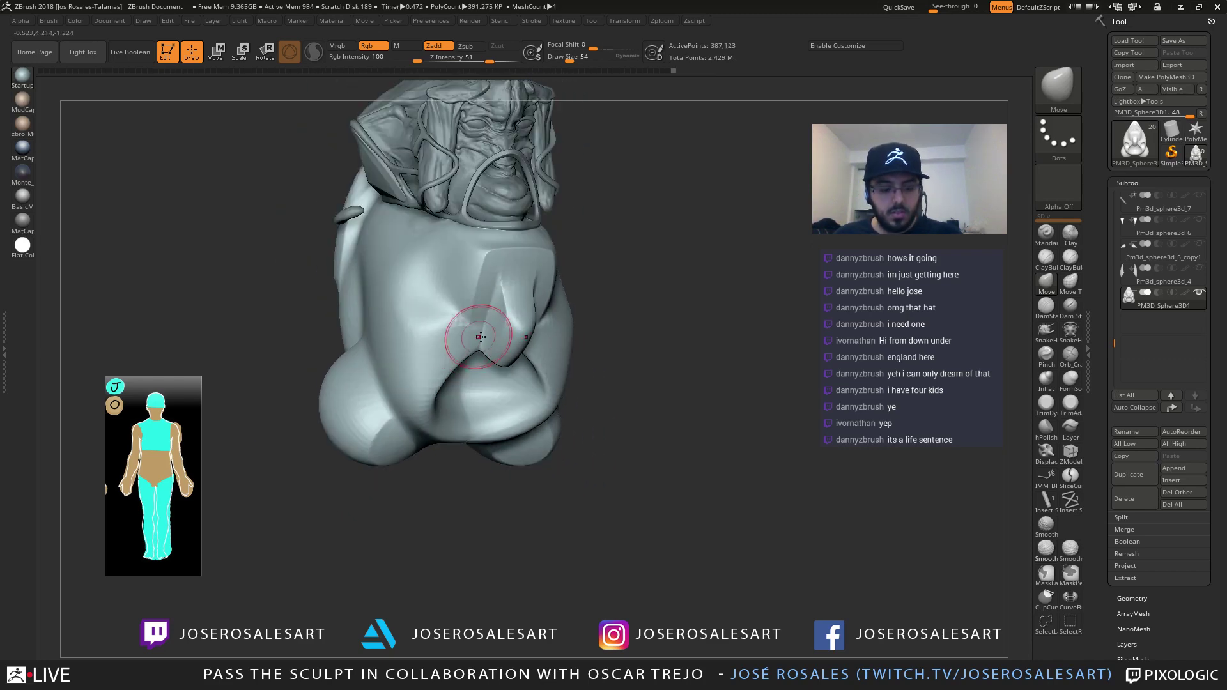
key(F1)
click(380, 411)
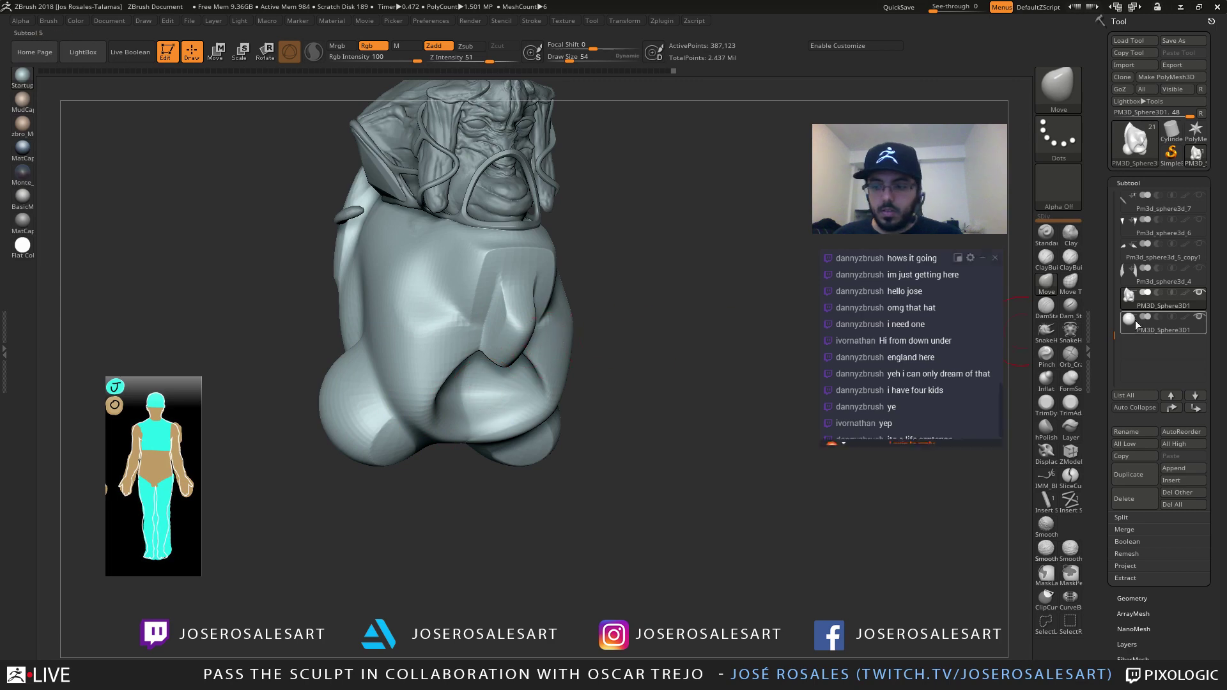
click(1137, 325)
Move the new sphere down into the lower belly opening, directly beneath the central chest strip
right_drag(511, 400, 591, 352)
key(w)
right_drag(463, 151, 446, 252)
drag(458, 275, 498, 558)
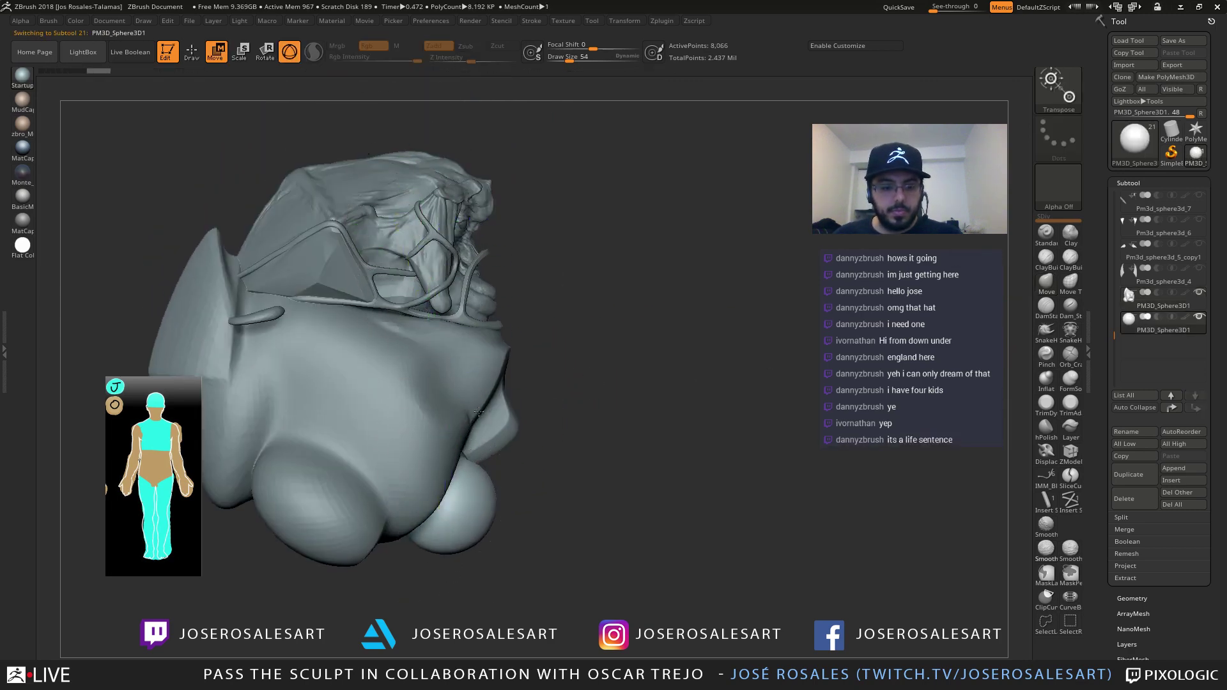
Build up clay on the sphere's upper sides beside the central strip with the symmetrical ClayBuildup brush
mouse_move(478, 412)
right_down()
mouse_move(409, 410)
mouse_move(460, 356)
right_up()
key(q)
key(1)
ctrl+right_drag(255, 160, 225, 87)
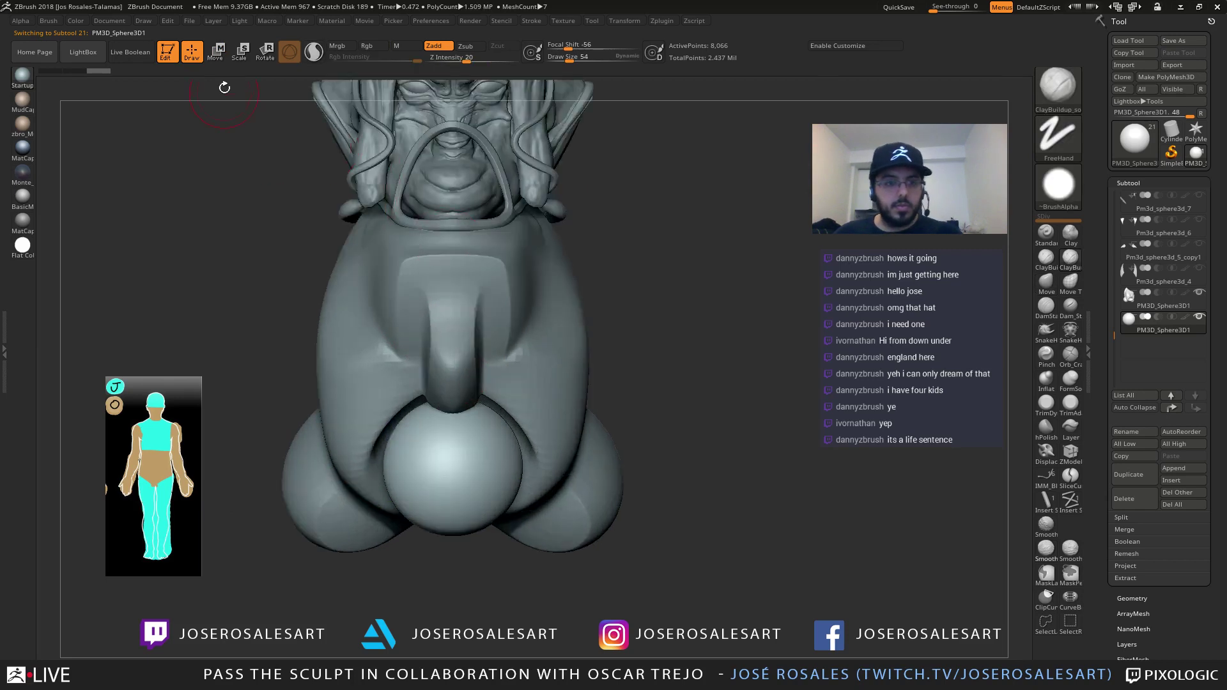
alt+right_drag(463, 392, 439, 317)
right_drag(529, 243, 488, 423)
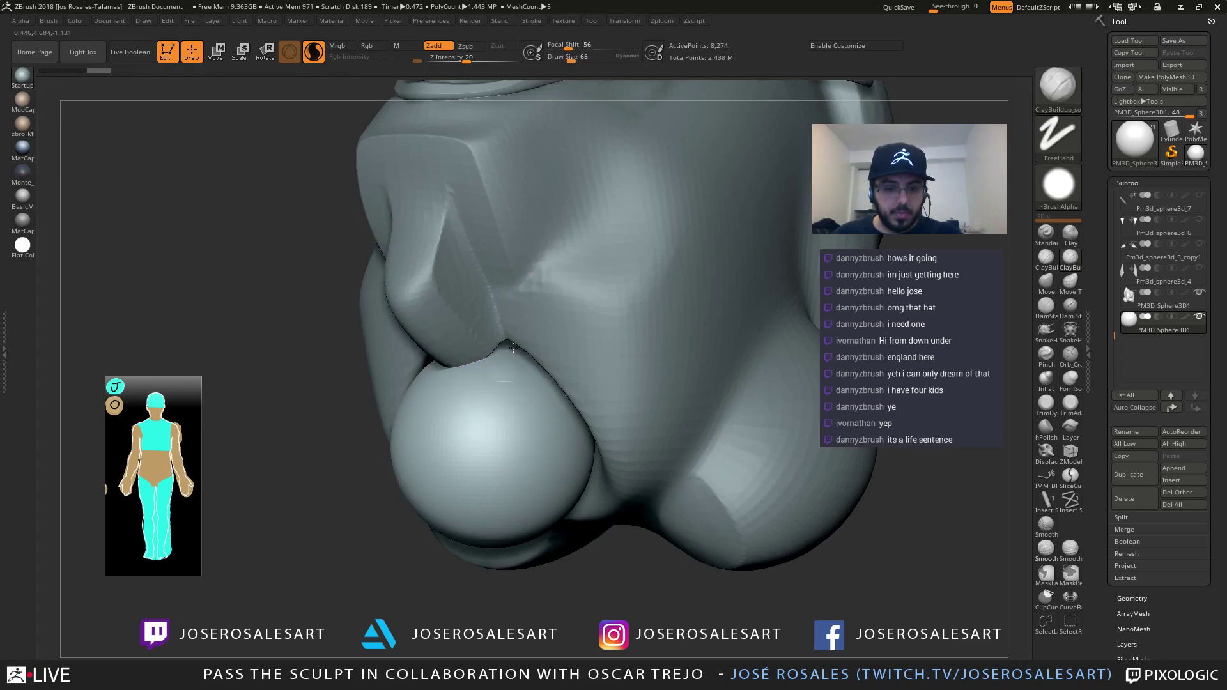
mouse_move(518, 335)
right_down()
mouse_move(510, 356)
mouse_move(436, 356)
mouse_move(435, 338)
mouse_move(447, 340)
mouse_move(427, 341)
right_up()
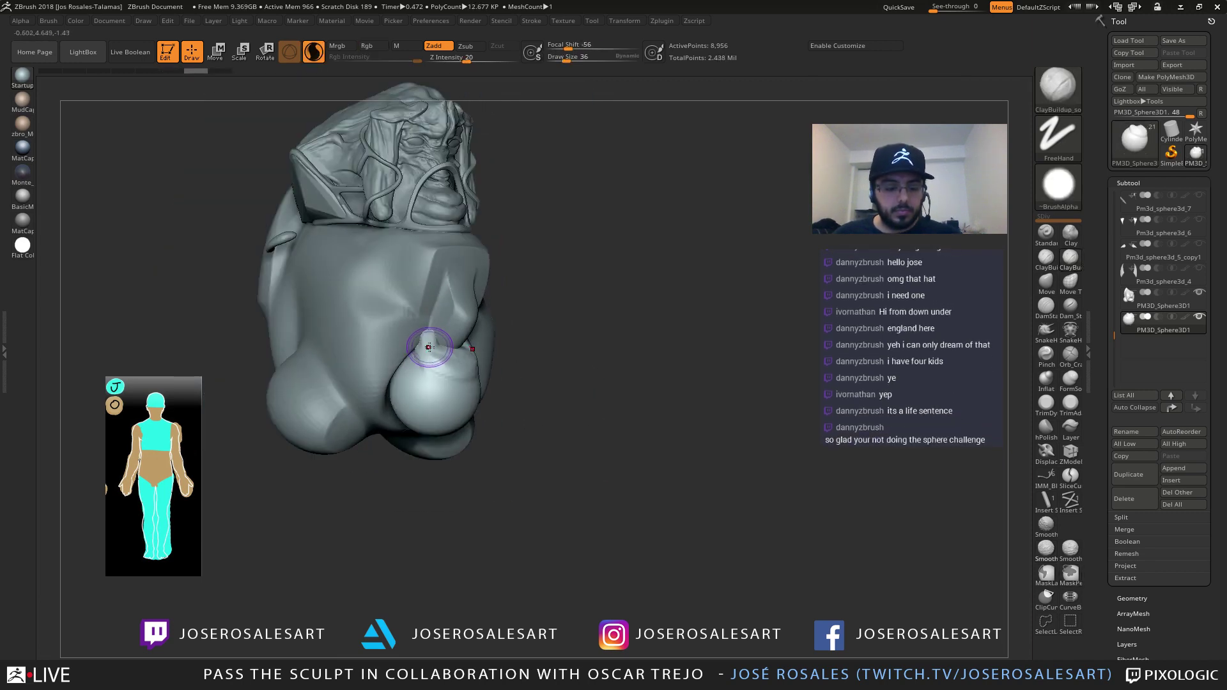
Pull the sphere's upper sides into two horns around the central strip with the Move brush at draw size 45
key(b)
key(m)
key(v)
key(s)
drag(429, 308, 429, 306)
right_drag(431, 308, 478, 327)
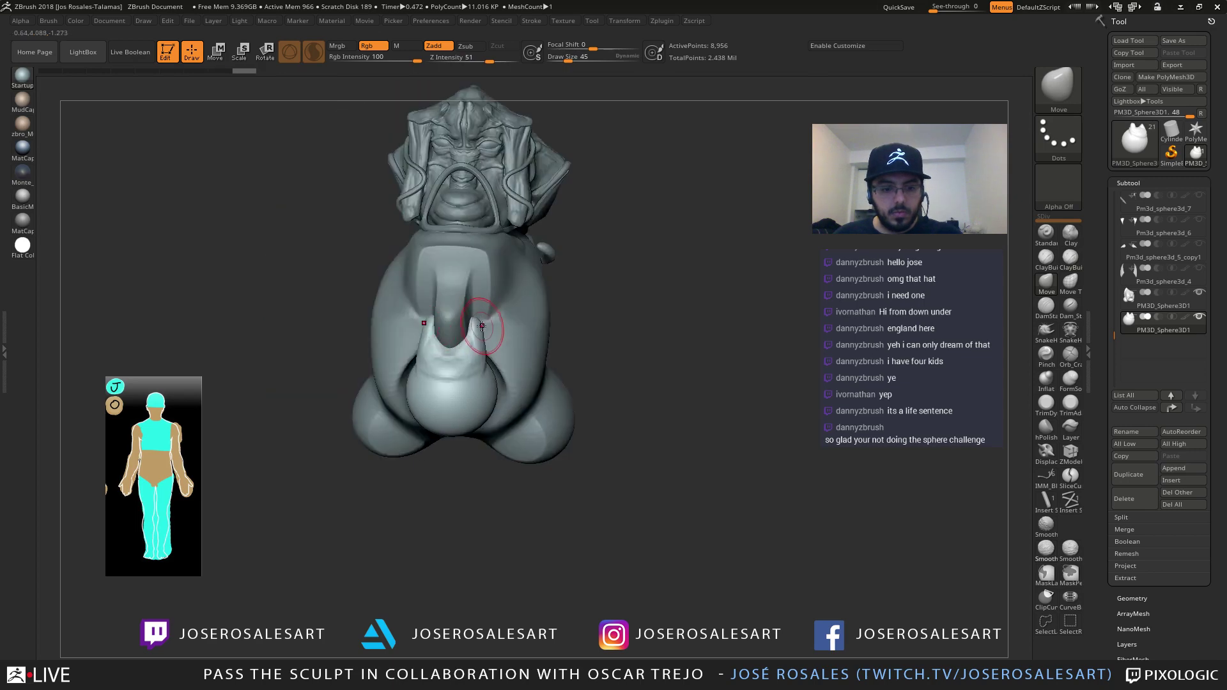
Smooth the sphere's surface between the two horns and check its wireframe
shift+drag(451, 367, 447, 378)
ctrl+right_drag(446, 362, 474, 358)
shift+drag(474, 358, 508, 354)
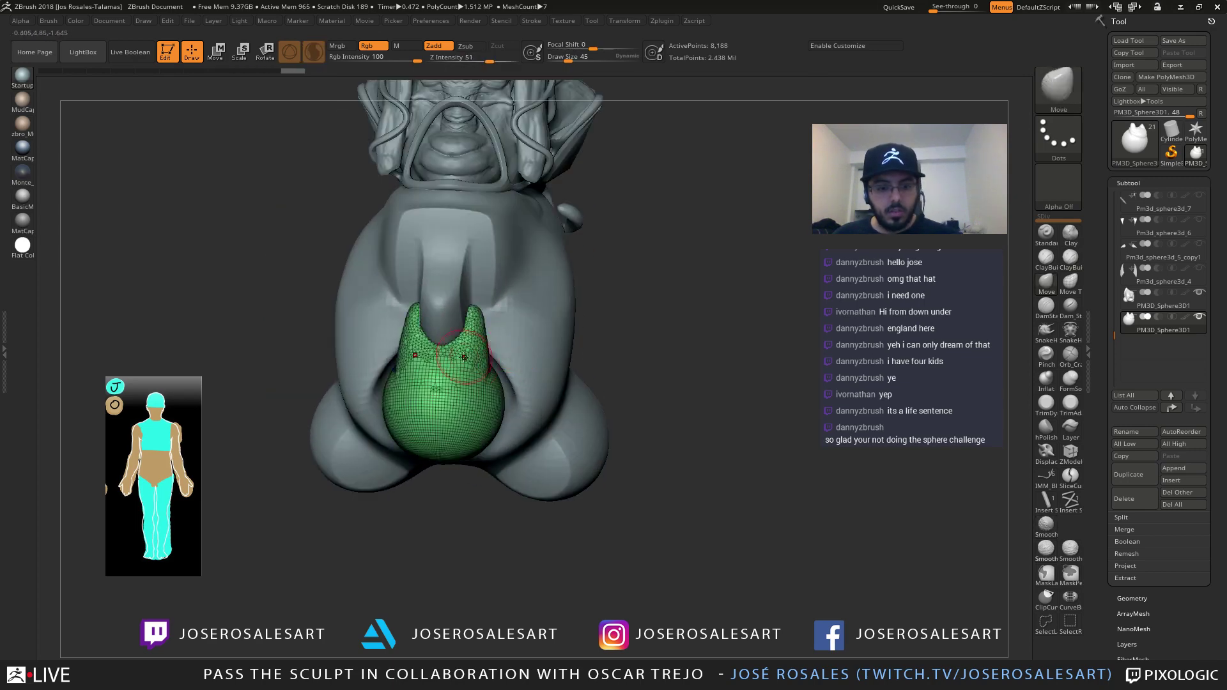
mouse_move(464, 356)
ctrl+right_down()
mouse_move(505, 365)
mouse_move(434, 340)
mouse_move(486, 345)
mouse_move(448, 358)
mouse_move(491, 413)
mouse_move(474, 466)
mouse_move(518, 384)
mouse_move(413, 410)
mouse_move(395, 391)
mouse_move(396, 345)
mouse_move(520, 268)
ctrl+right_up()
key(shift+s)
key(shift+s)
Build up the horns and brow forms on the sphere with the ClayBuildup brush at draw size 39
key(1)
key(shift+f)
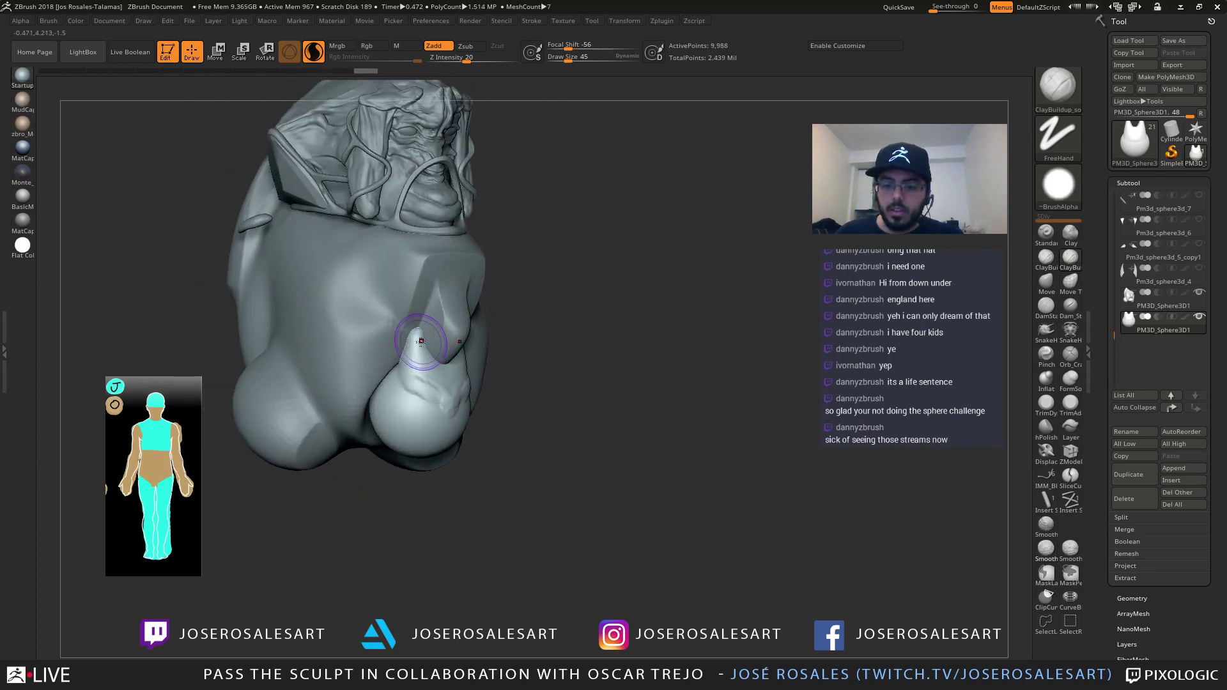
mouse_move(413, 351)
right_down()
mouse_move(467, 274)
mouse_move(422, 400)
right_up()
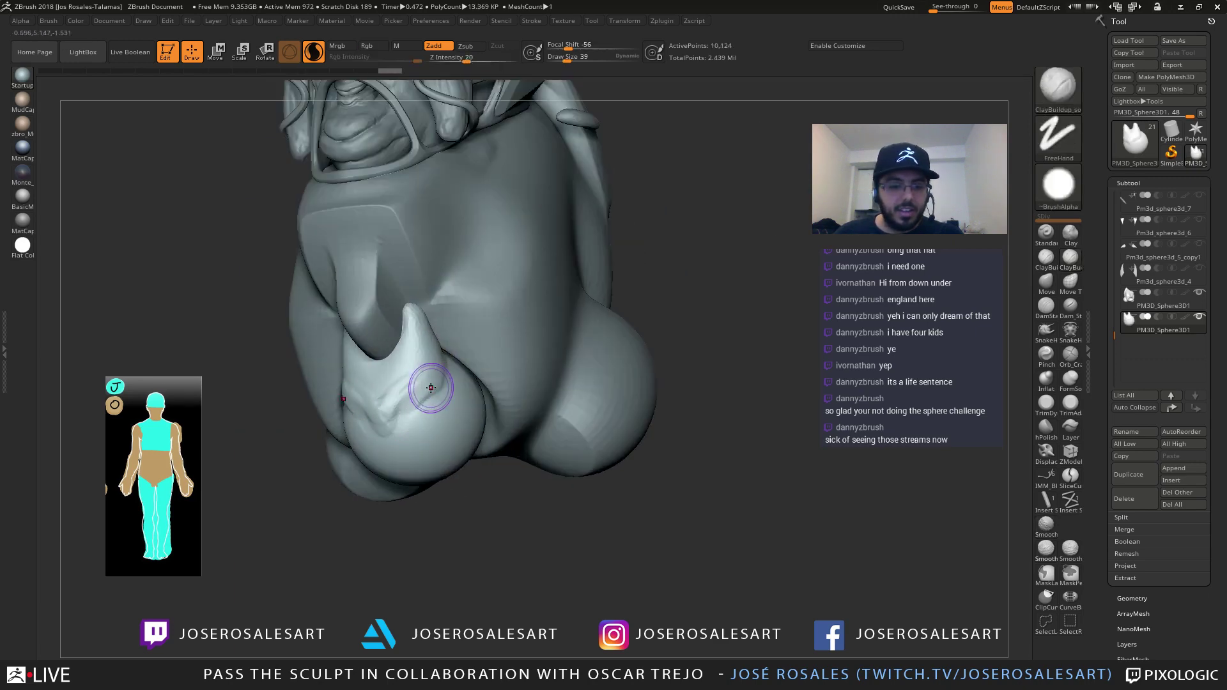
mouse_move(430, 353)
right_down()
mouse_move(405, 333)
mouse_move(333, 414)
mouse_move(375, 318)
mouse_move(368, 328)
mouse_move(421, 358)
mouse_move(393, 340)
right_up()
key([)
key(s)
drag(439, 329, 445, 354)
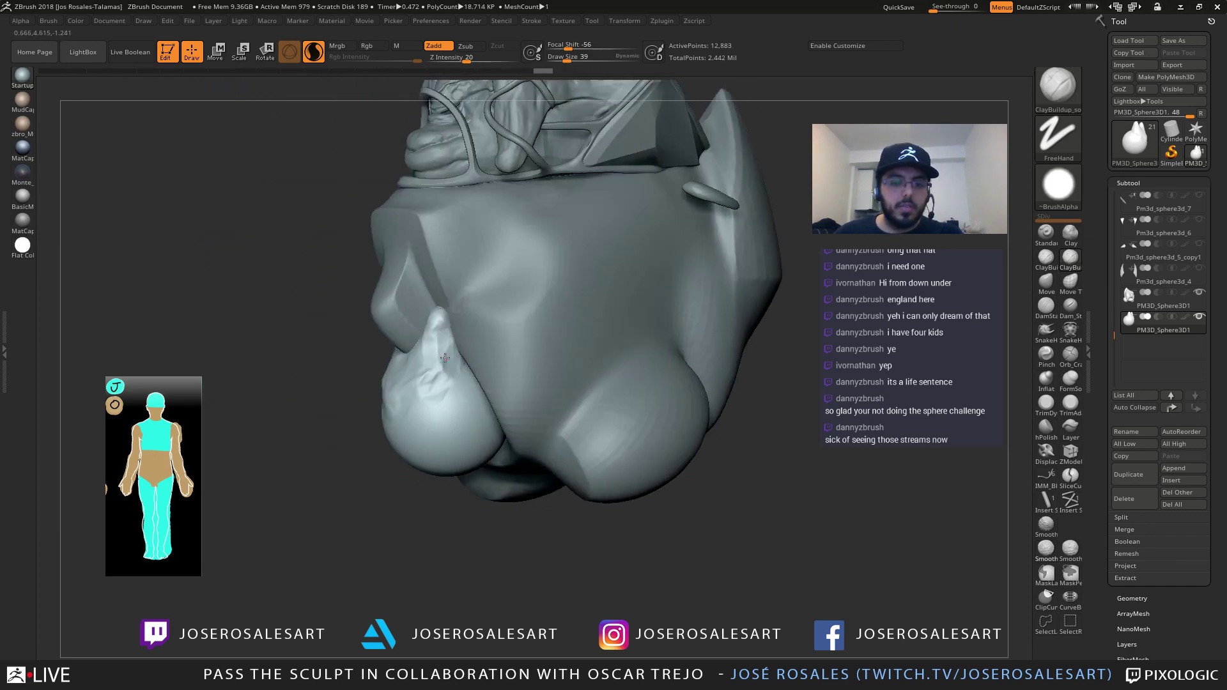
Refine the brows and central ridge of the horned face with the ClayBuildup brush at draw size 30
right_drag(441, 396, 423, 371)
click(426, 412)
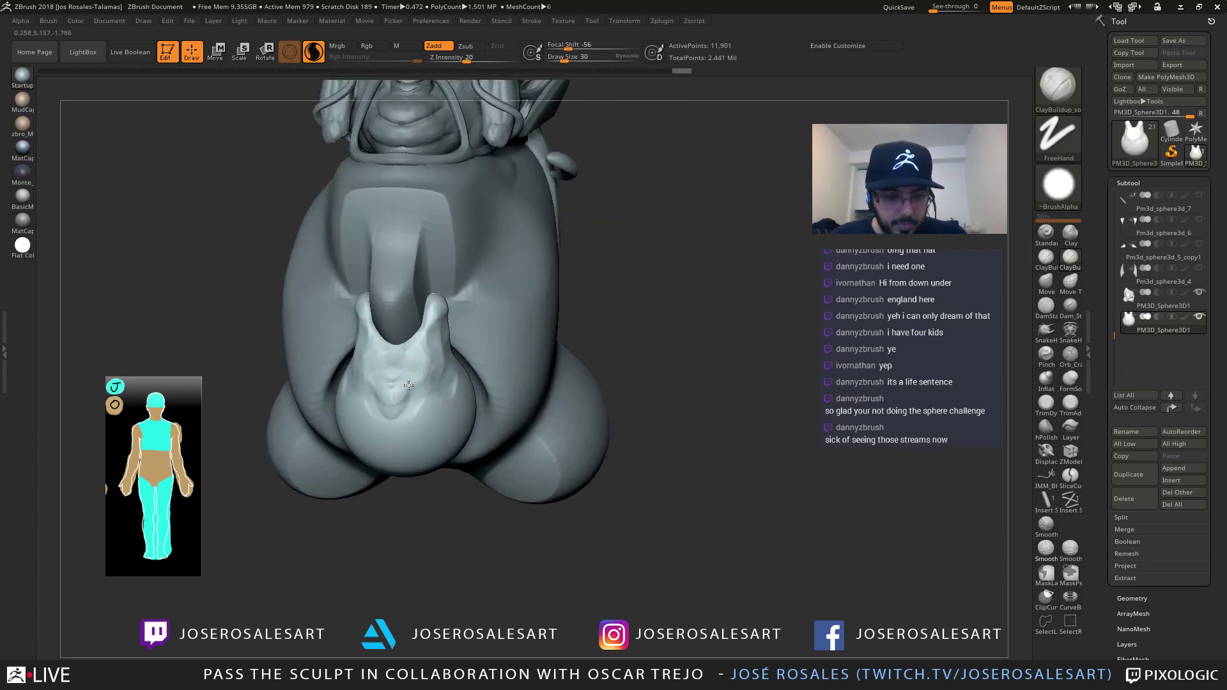
right_drag(401, 416, 366, 379)
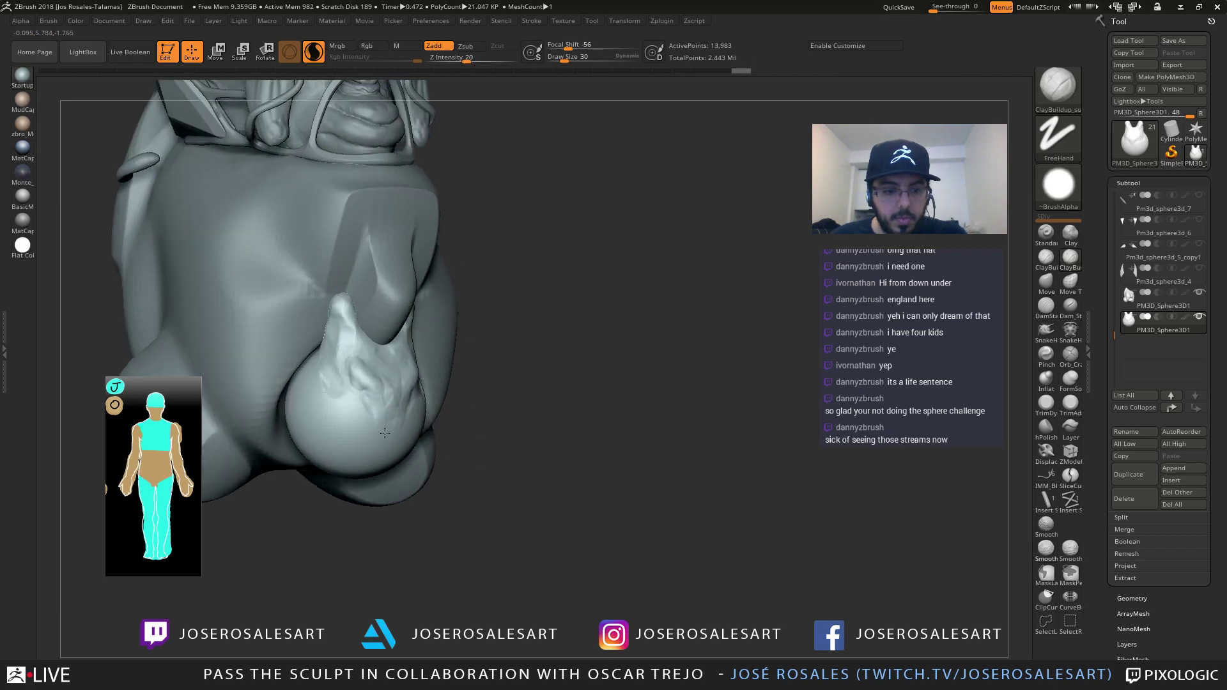
mouse_move(384, 433)
right_down()
mouse_move(359, 367)
mouse_move(400, 411)
mouse_move(416, 362)
mouse_move(420, 403)
right_up()
Carve creases under the brows and around the eye areas of the horned face with the DamStandard brush
key(b)
key(d)
key(s)
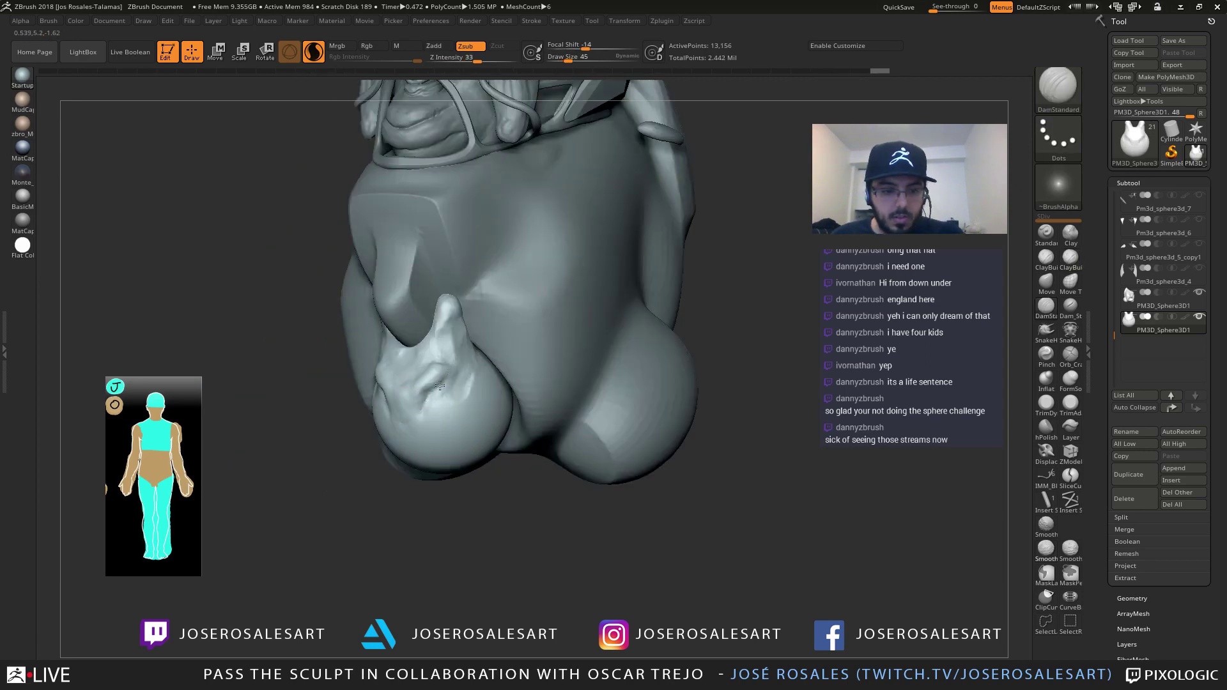
drag(438, 378, 420, 399)
right_drag(409, 377, 480, 364)
ctrl+right_drag(384, 345, 378, 390)
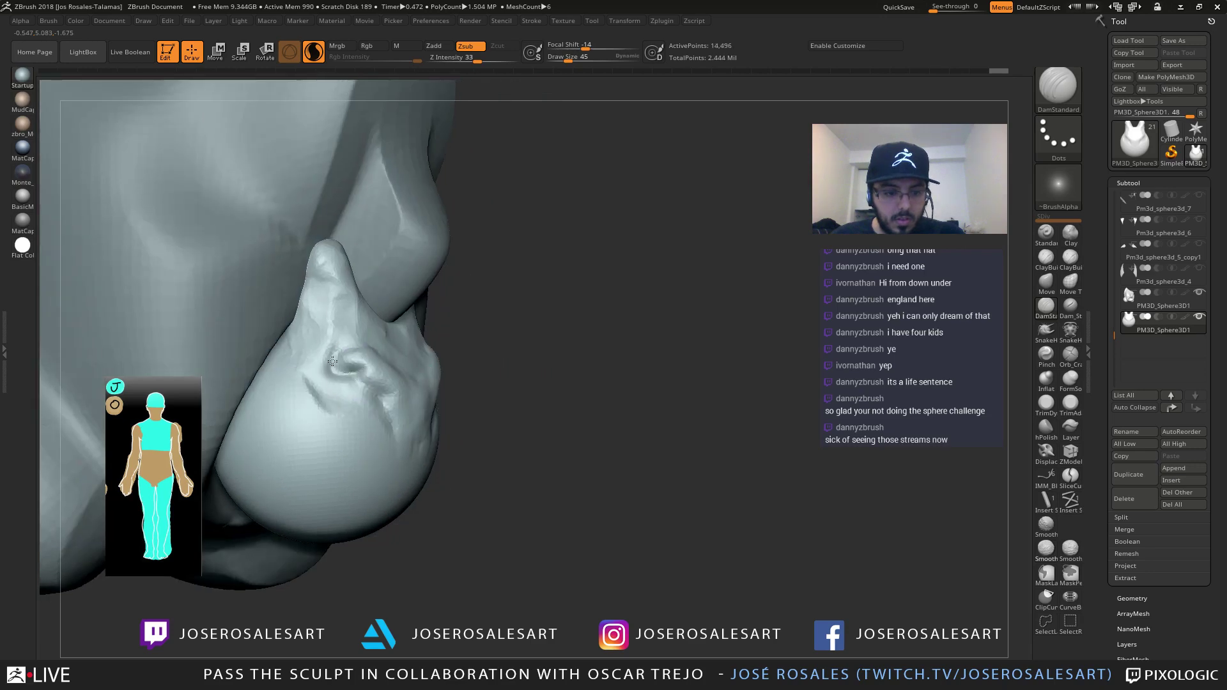
Thicken the brows and fill the area between the eyes with the ClayBuildup brush at draw size 45
key(b)
key(c)
key(b)
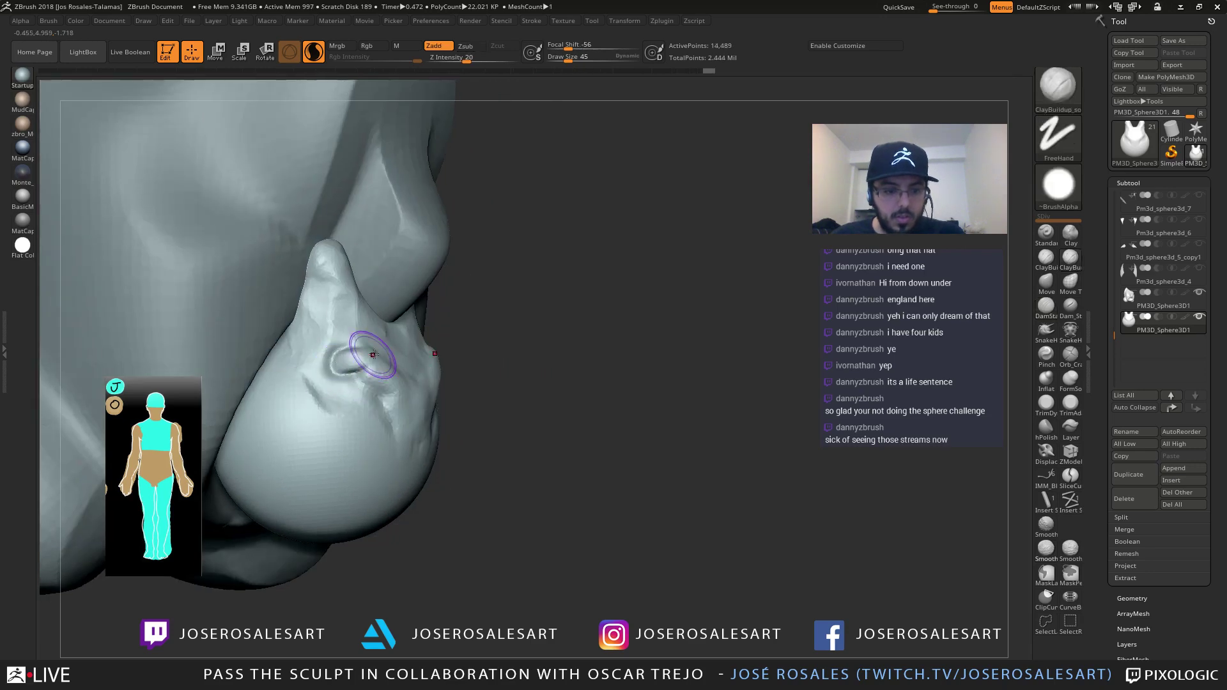
ctrl+right_drag(390, 344, 406, 391)
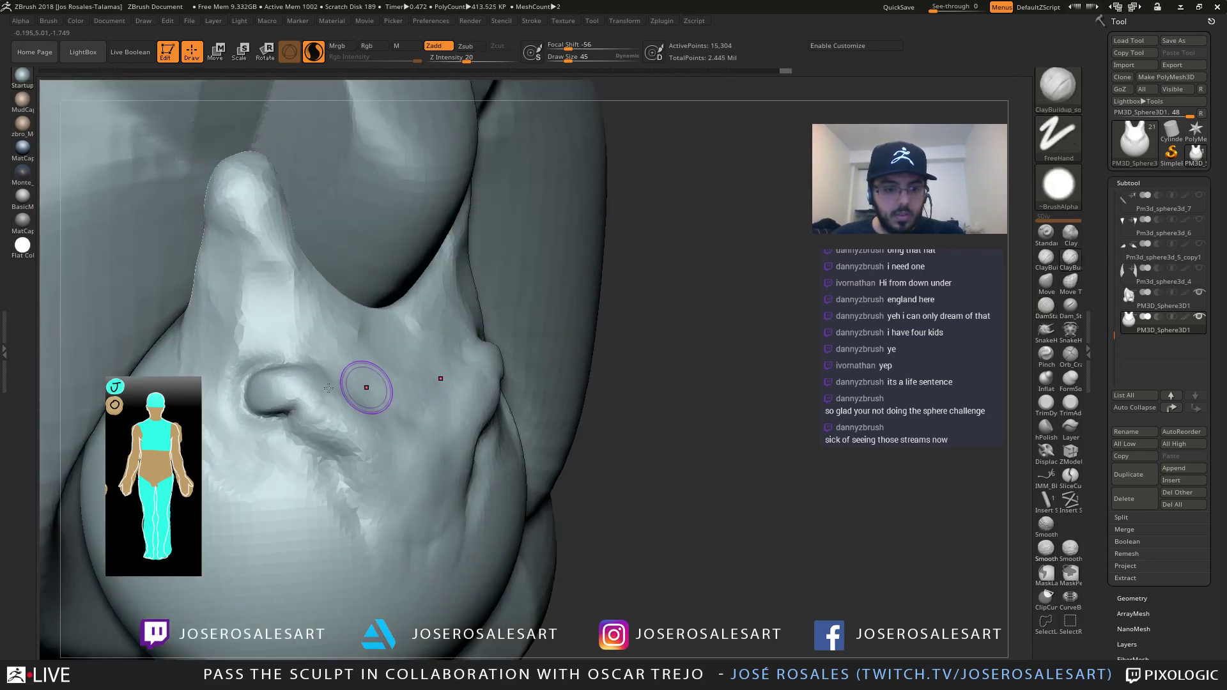
Preview the whole creature with a darker MatCap material and return to the startup material
ctrl+right_drag(329, 389, 282, 307)
click(23, 149)
mouse_move(218, 237)
ctrl+right_down()
mouse_move(243, 171)
mouse_move(259, 255)
mouse_move(205, 262)
mouse_move(153, 243)
mouse_move(72, 274)
ctrl+right_up()
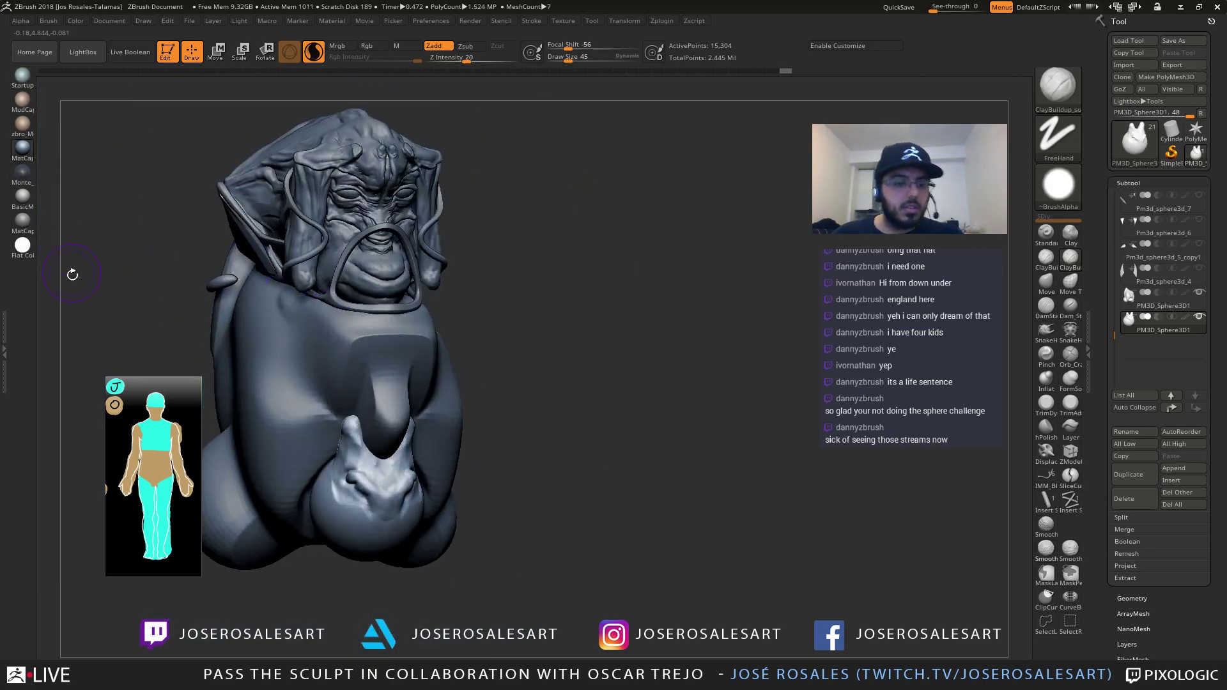
click(29, 185)
click(24, 79)
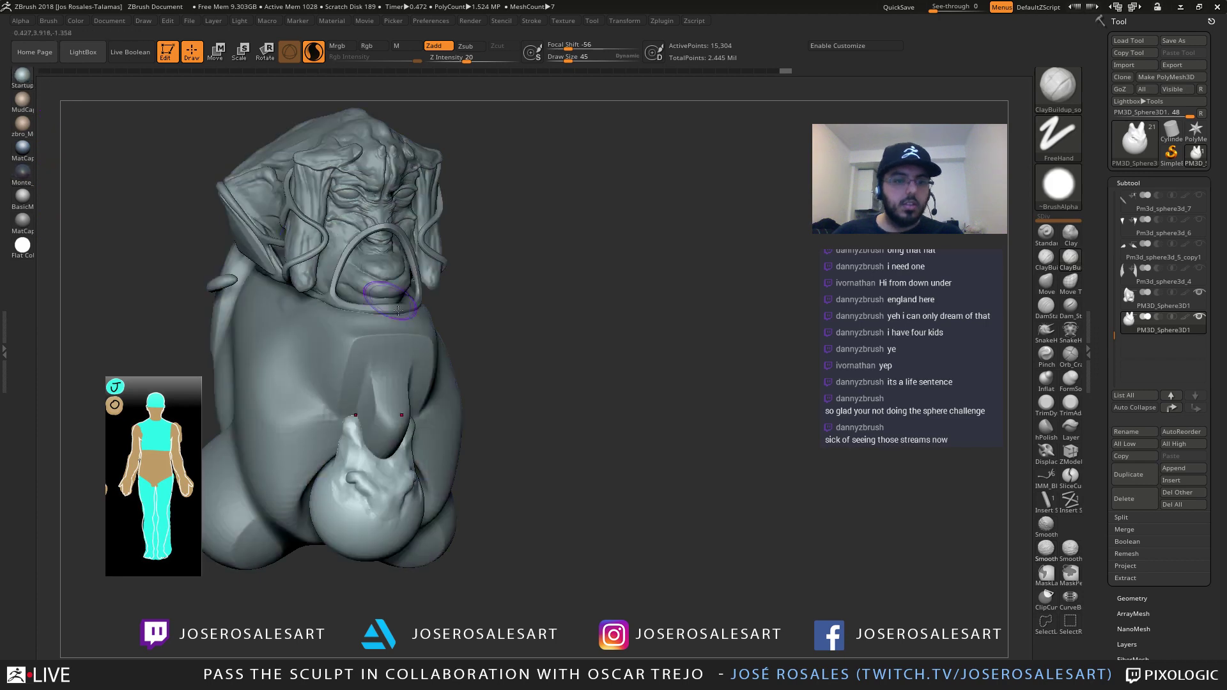
Build up the bases of the horns with the ClayBuildup brush at draw size 42
mouse_move(397, 301)
right_down()
mouse_move(412, 362)
mouse_move(491, 511)
mouse_move(509, 522)
mouse_move(516, 420)
right_up()
key(s)
key(s)
drag(516, 420, 512, 419)
ctrl+right_drag(512, 419, 500, 407)
right_drag(480, 335, 489, 362)
key(s)
drag(489, 362, 493, 361)
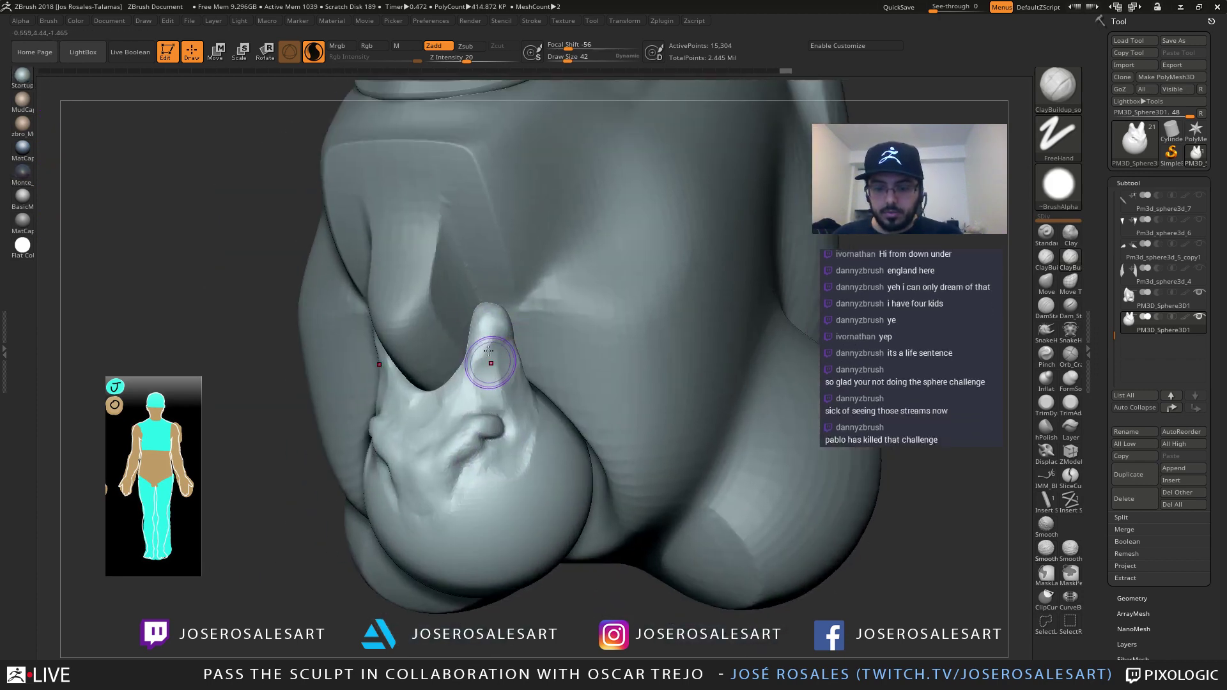
right_drag(493, 362, 484, 326)
Smooth the lower front of the horned face and add a narrow vertical snout ridge
mouse_move(498, 441)
right_down()
mouse_move(434, 412)
mouse_move(417, 427)
right_up()
ctrl+right_drag(416, 427, 409, 422)
shift+drag(409, 424, 404, 454)
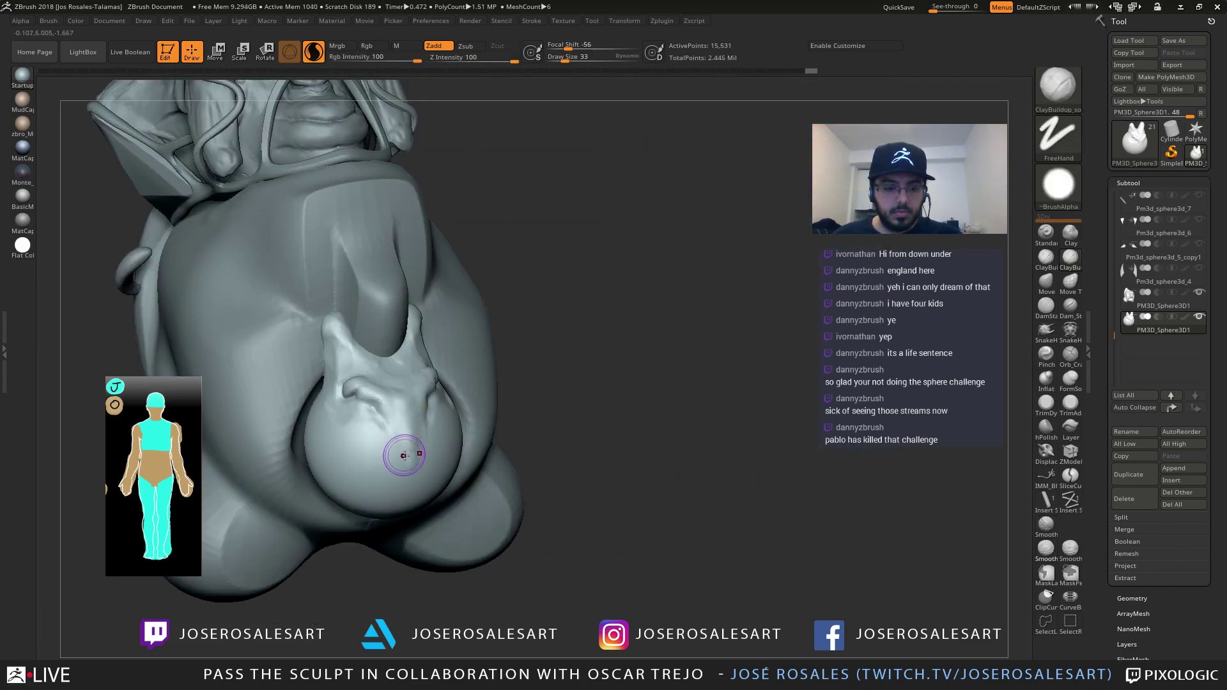
mouse_move(402, 455)
right_down()
mouse_move(416, 455)
mouse_move(406, 401)
mouse_move(435, 405)
right_up()
drag(441, 389, 435, 405)
Sculpt finer nose and snout detail along the face's midline with the Standard brush at draw size 23
key(b)
key(s)
key(t)
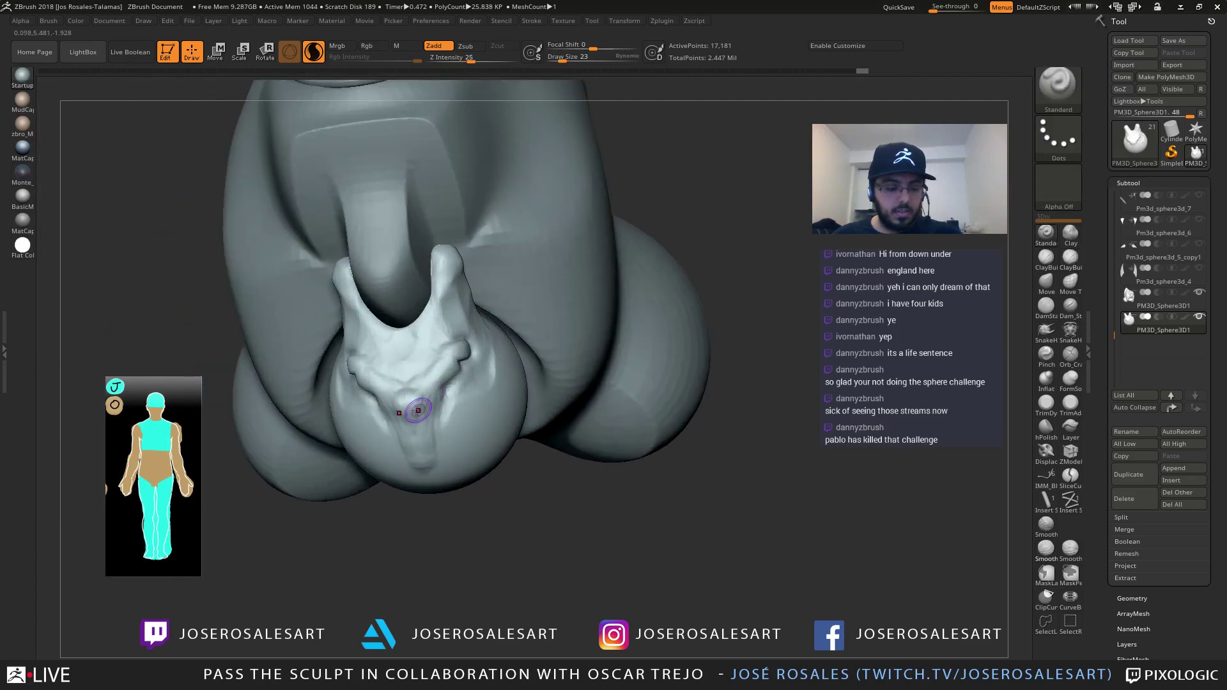
mouse_move(416, 409)
ctrl+right_down()
mouse_move(407, 401)
mouse_move(429, 386)
ctrl+right_up()
drag(422, 410, 424, 427)
right_drag(442, 409, 393, 394)
drag(436, 376, 442, 411)
Adjust the horned face's silhouette from the side with the Move and SnakeHook brushes
mouse_move(443, 410)
right_down()
mouse_move(415, 416)
mouse_move(452, 437)
mouse_move(490, 416)
mouse_move(445, 433)
mouse_move(401, 332)
right_up()
key(b)
key(m)
key(v)
mouse_move(396, 414)
right_down()
mouse_move(371, 390)
mouse_move(361, 409)
right_up()
key(b)
key(s)
key(h)
key(s)
Build up the side of the horned sphere behind the eye with ClayBuildup at draw size 58 and smooth it
key(b)
key(c)
key(b)
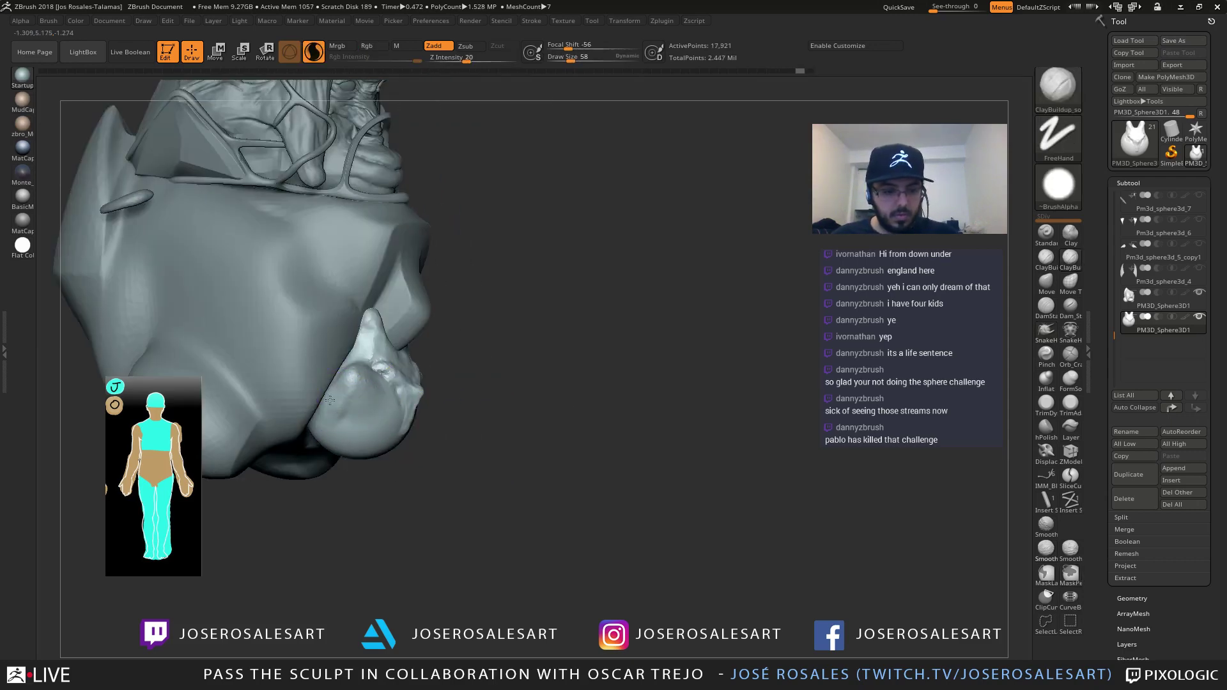
shift+right_drag(353, 361, 356, 368)
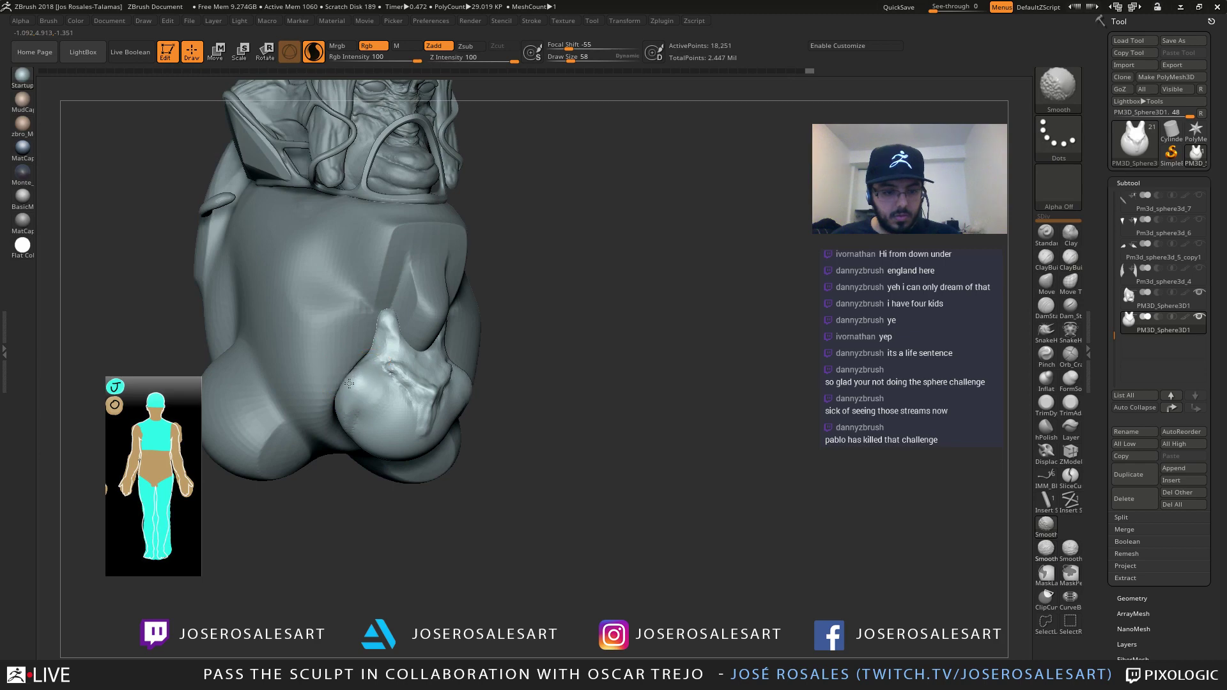
Pull a pair of limbs from the horned sphere's lower sides back beneath the torso with the SnakeHook brush at draw size 42
shift+drag(349, 383, 353, 409)
mouse_move(434, 396)
right_down()
mouse_move(358, 388)
mouse_move(371, 358)
mouse_move(482, 380)
mouse_move(409, 323)
mouse_move(415, 422)
mouse_move(424, 266)
mouse_move(473, 295)
mouse_move(407, 409)
mouse_move(432, 358)
mouse_move(452, 383)
mouse_move(458, 355)
right_up()
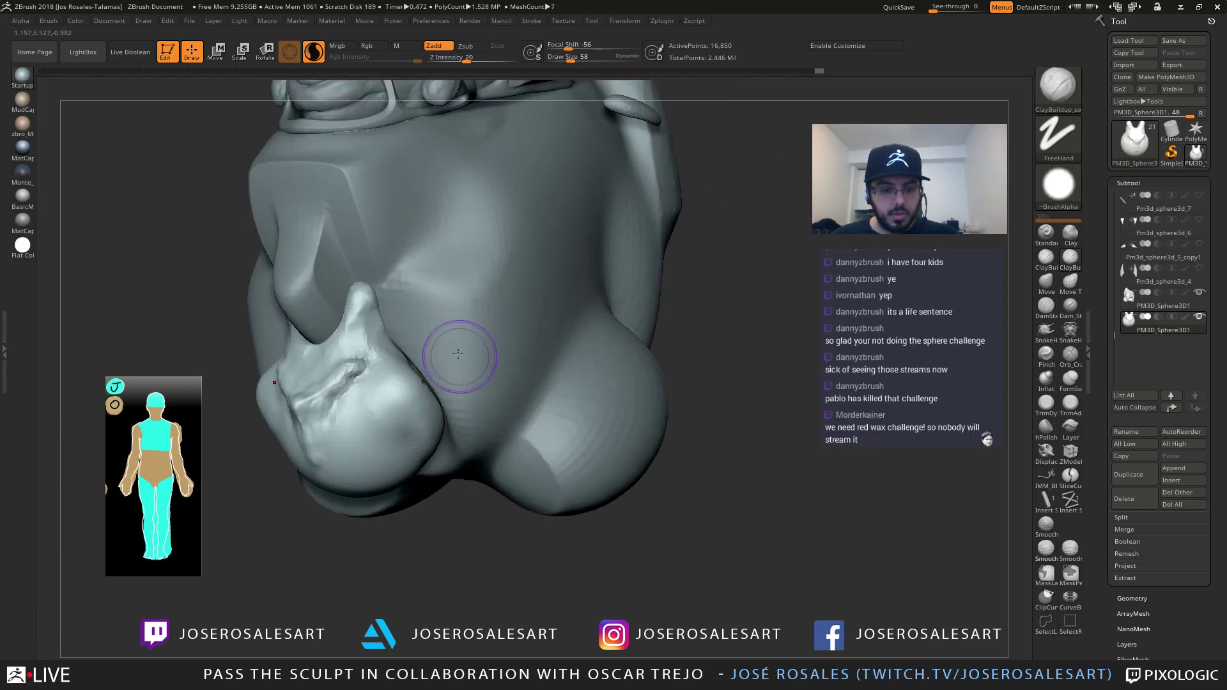
key(b)
key(s)
key(h)
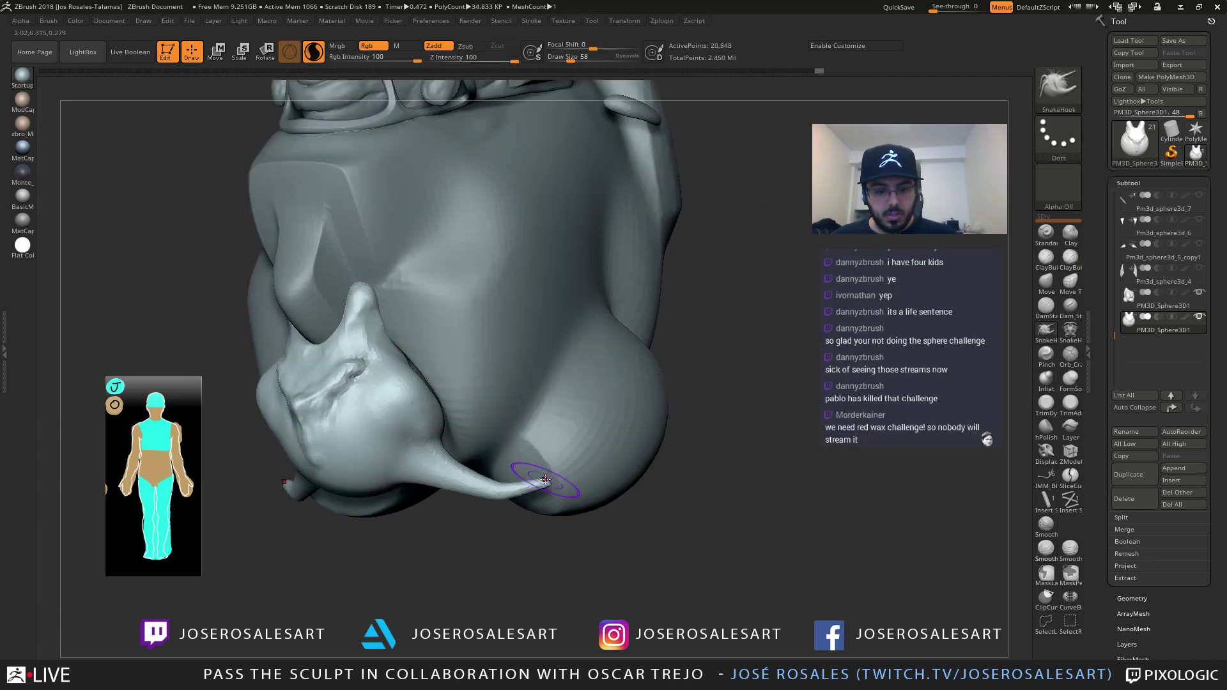
key(ctrl+z)
right_drag(559, 375, 498, 387)
mouse_move(499, 387)
ctrl+right_down()
mouse_move(474, 419)
mouse_move(434, 432)
ctrl+right_up()
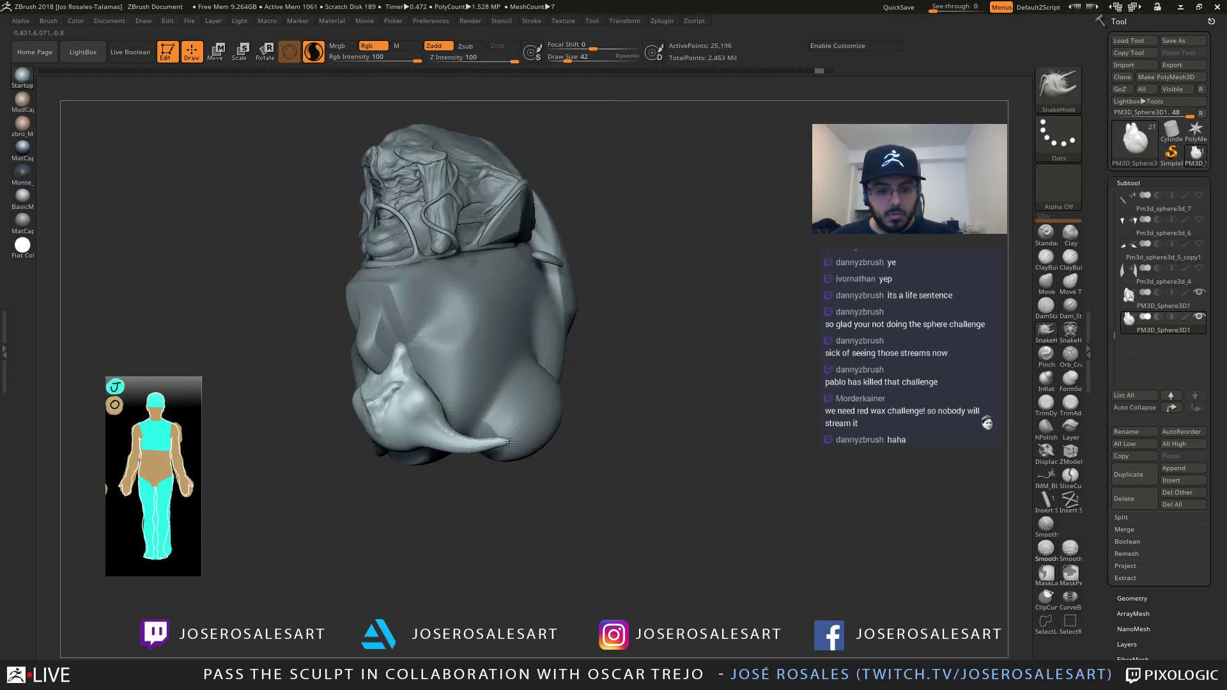
key(ctrl+z)
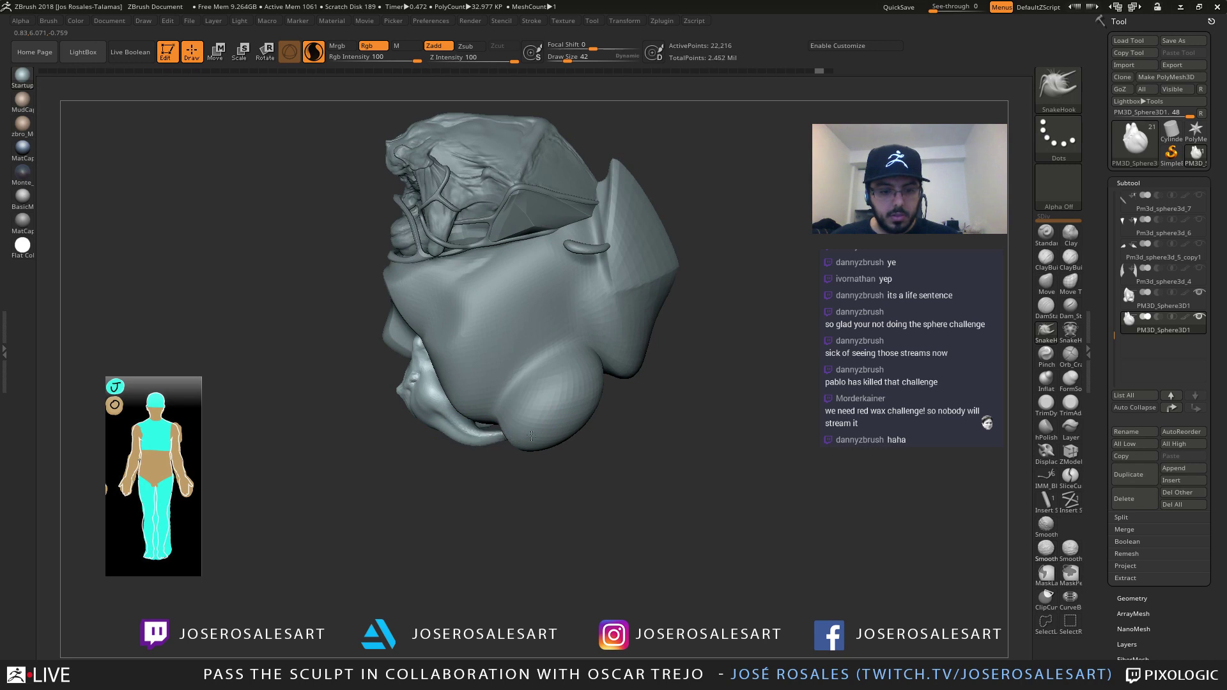
drag(531, 436, 535, 436)
mouse_move(535, 435)
right_down()
mouse_move(584, 353)
mouse_move(601, 351)
mouse_move(585, 287)
right_up()
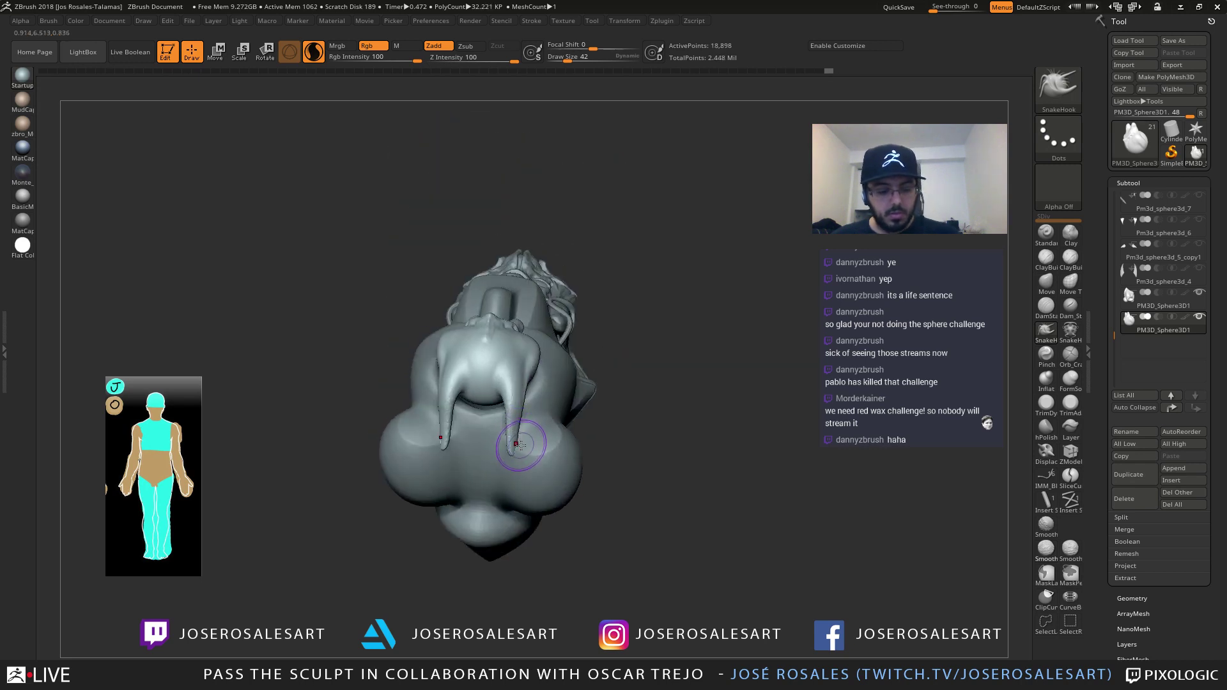
Spread the limb tips outward over the torso's lower lobes with the Move brush and thicken the limbs with the Inflat brush
key(b)
key(m)
key(v)
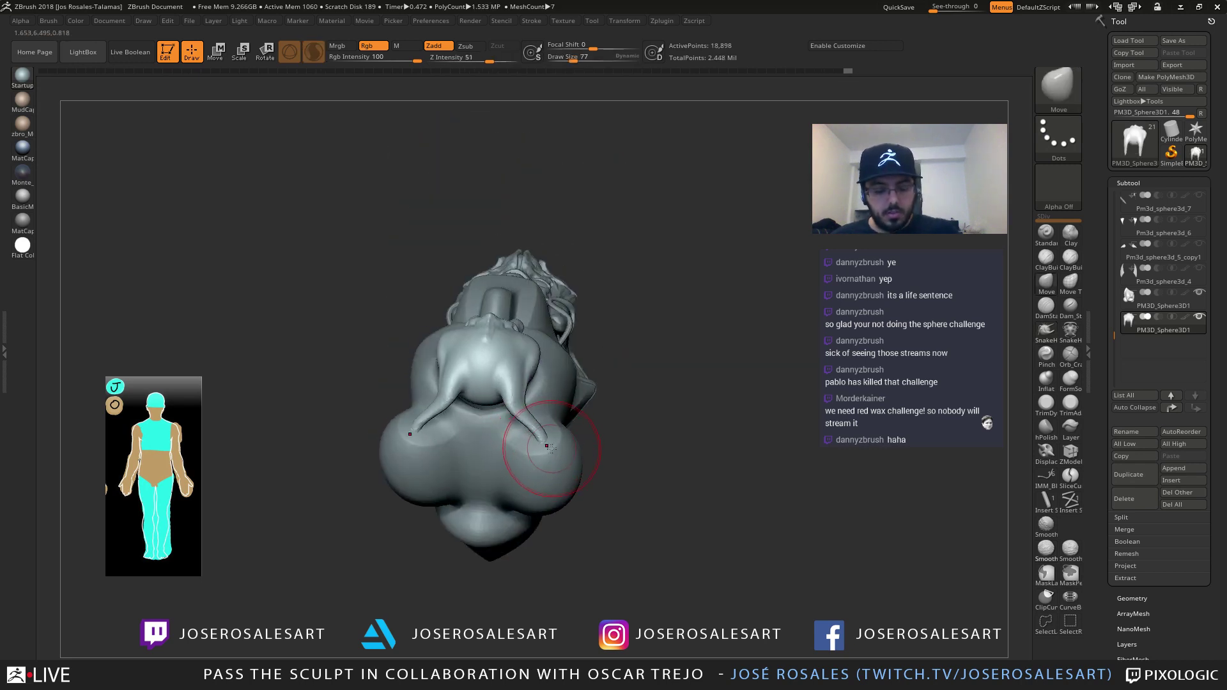
key(b)
key(i)
key(n)
mouse_move(518, 410)
right_down()
mouse_move(506, 427)
mouse_move(409, 441)
mouse_move(419, 431)
mouse_move(441, 467)
mouse_move(504, 398)
mouse_move(525, 397)
mouse_move(491, 395)
right_up()
mouse_move(491, 395)
ctrl+right_down()
mouse_move(494, 421)
mouse_move(486, 405)
mouse_move(482, 424)
mouse_move(286, 311)
ctrl+right_up()
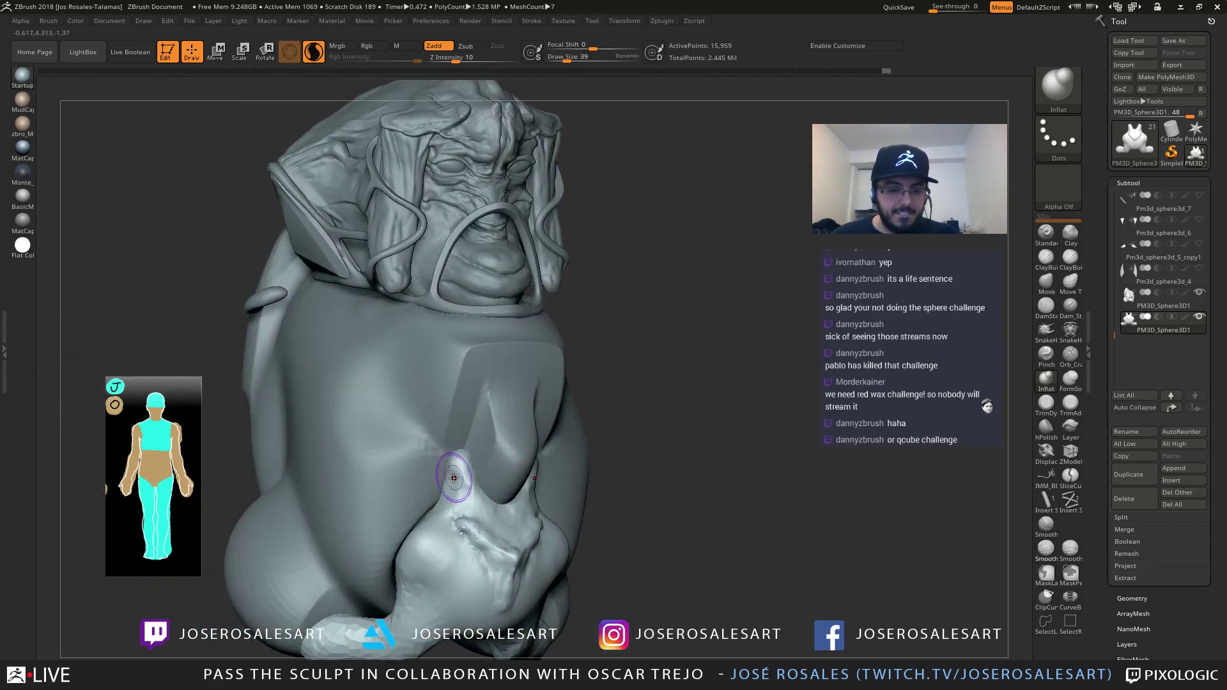
Stretch both horns of the belly face upward toward the creature's head with the SnakeHook brush at draw size 28
right_drag(454, 478, 449, 487)
key(b)
key(s)
key(h)
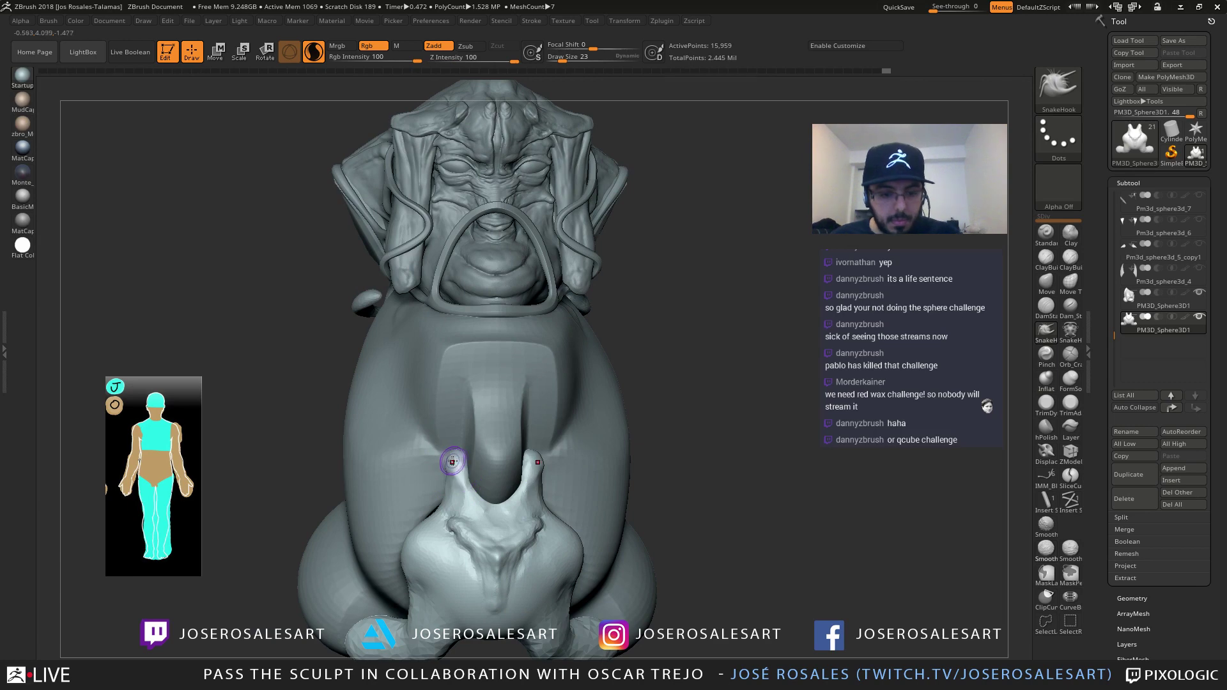
key(bracketright)
mouse_move(450, 443)
right_down()
mouse_move(465, 414)
mouse_move(452, 461)
right_up()
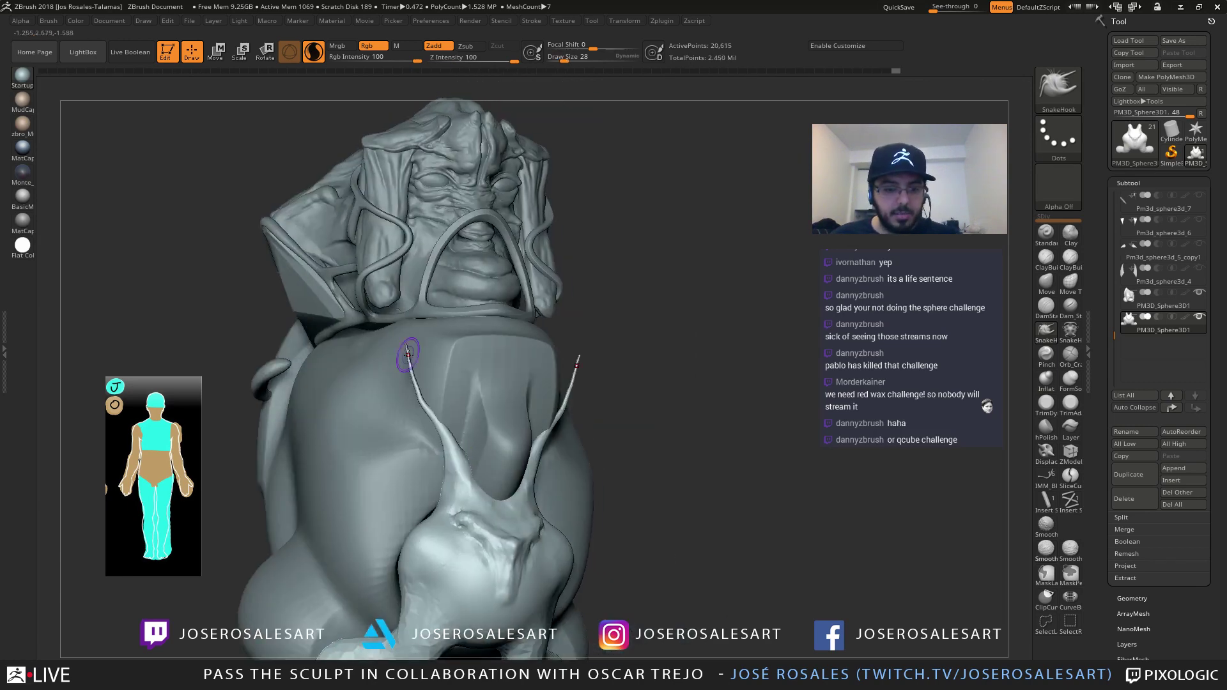
mouse_move(455, 461)
mouse_down()
mouse_move(414, 355)
mouse_move(413, 307)
mouse_up()
mouse_move(467, 331)
right_down()
mouse_move(473, 365)
mouse_move(425, 328)
right_up()
Bow the long horns outward and bring their tips up to the head's hanging tusks with the Move brush at draw size 151
key(b)
key(m)
key(v)
drag(416, 325, 341, 299)
shift+right_drag(367, 308, 341, 336)
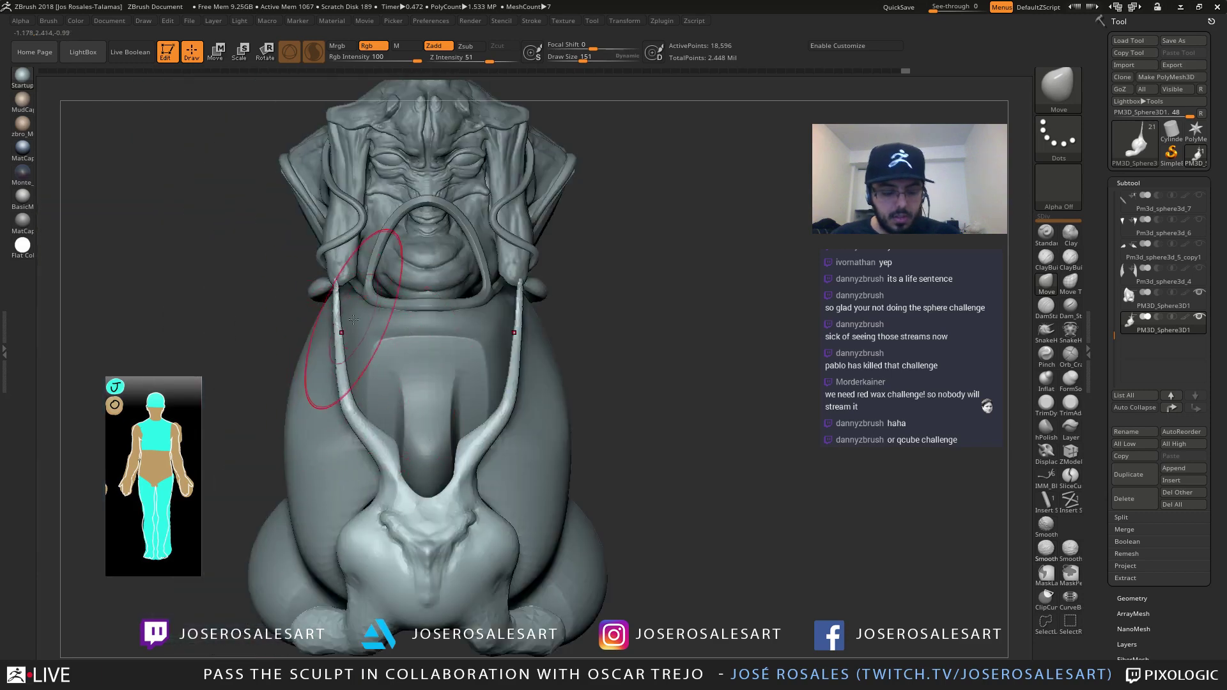
right_drag(413, 369, 544, 307)
drag(535, 330, 548, 281)
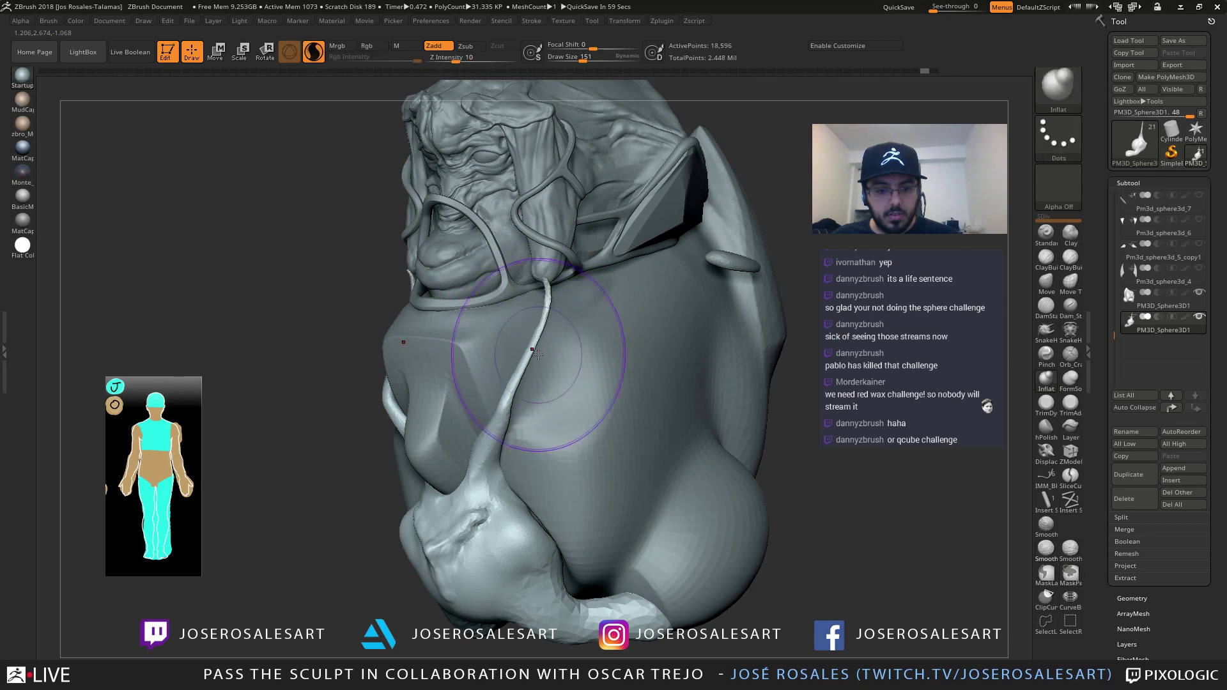
Thicken the long horns along their length with the Inflat brush at draw size 62 and smooth near their bases
key(b)
key(i)
key(n)
mouse_move(495, 437)
mouse_down()
mouse_move(539, 329)
mouse_move(496, 358)
mouse_move(487, 443)
mouse_up()
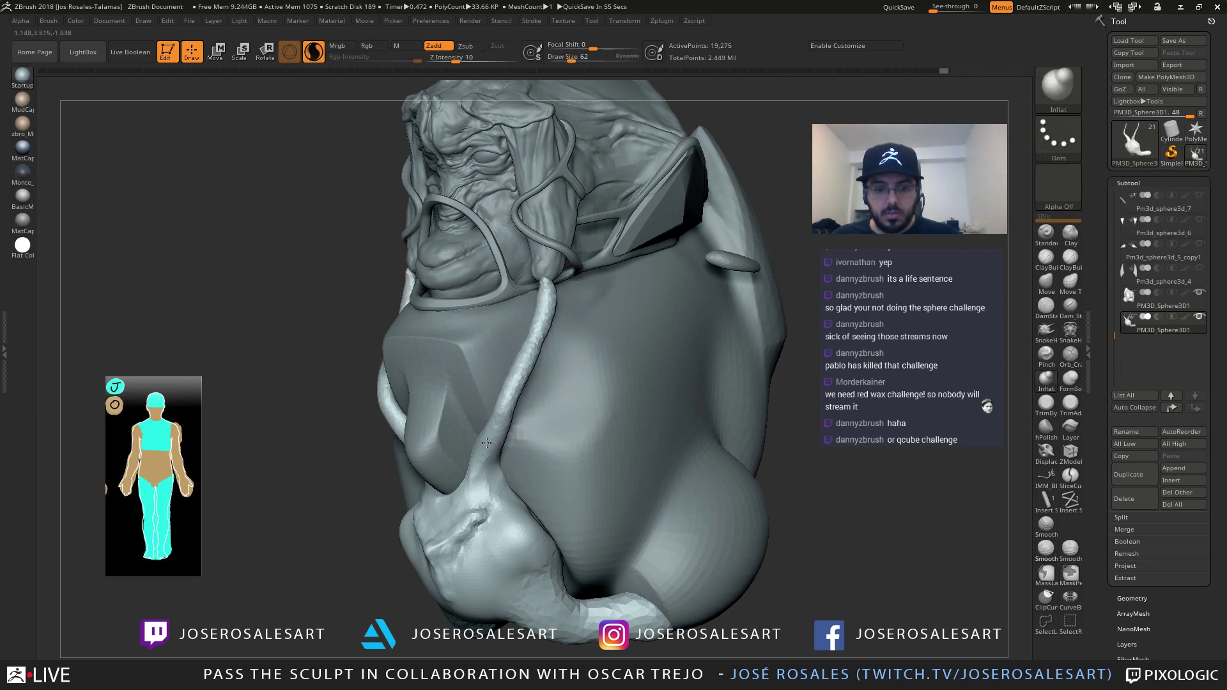
right_drag(479, 399, 511, 395)
ctrl+right_drag(511, 396, 519, 349)
shift+drag(502, 419, 494, 440)
mouse_move(493, 440)
right_down()
mouse_move(478, 409)
mouse_move(510, 408)
mouse_move(477, 367)
mouse_move(467, 326)
right_up()
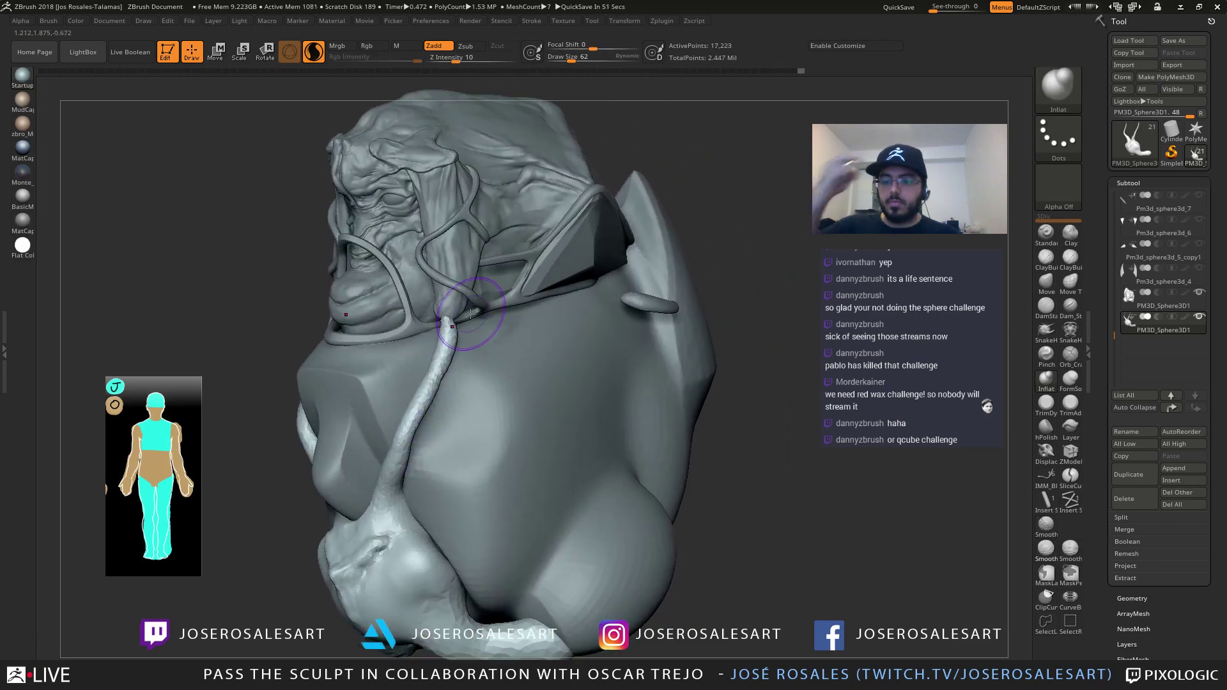
drag(213, 351, 385, 489)
Smooth the thickened horn shafts, working from both sides of the torso
mouse_move(419, 395)
shift+mouse_down()
mouse_move(427, 381)
mouse_move(409, 441)
shift+mouse_up()
mouse_move(409, 441)
right_down()
mouse_move(457, 435)
mouse_move(428, 384)
right_up()
right_drag(320, 384, 409, 377)
mouse_move(384, 332)
ctrl+right_down()
mouse_move(357, 384)
mouse_move(337, 353)
ctrl+right_up()
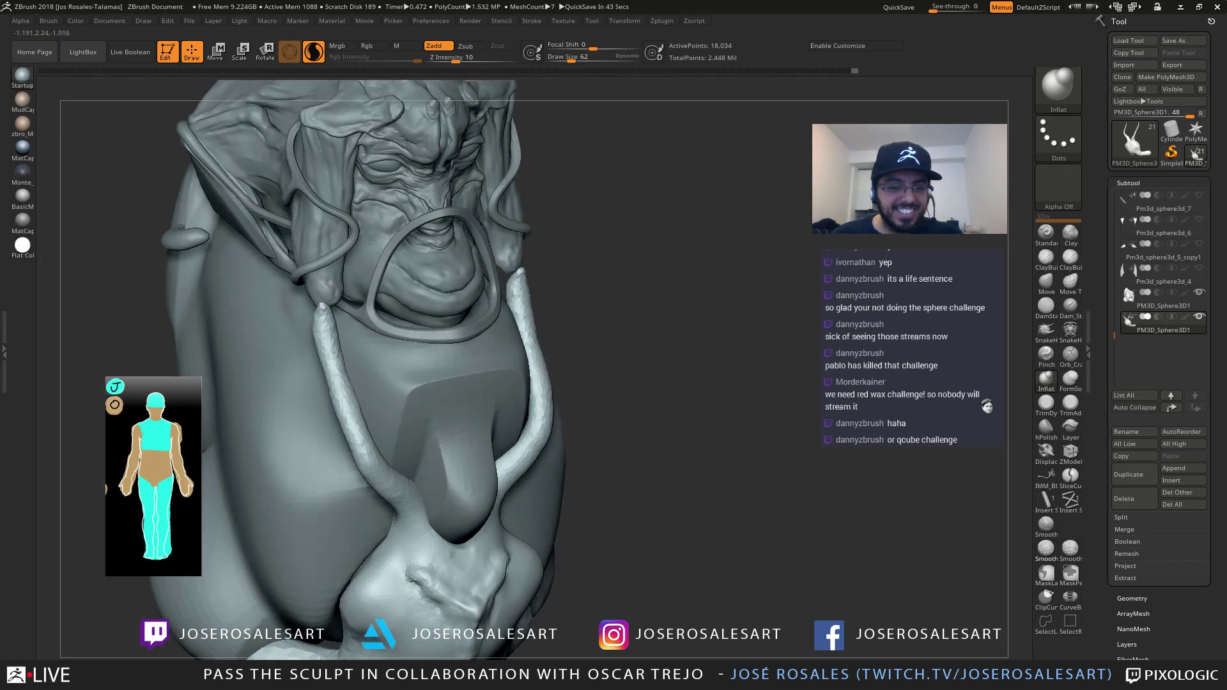
mouse_move(377, 400)
right_down()
mouse_move(320, 356)
mouse_move(342, 386)
mouse_move(384, 403)
right_up()
shift+drag(330, 355, 337, 397)
mouse_move(337, 397)
right_down()
mouse_move(359, 282)
mouse_move(385, 374)
mouse_move(439, 384)
right_up()
Adjust the curve of the horns from the side with the Move brush
key(b)
key(m)
key(v)
mouse_move(404, 396)
mouse_down()
mouse_move(370, 382)
mouse_move(403, 379)
mouse_up()
key(s)
right_drag(505, 376, 525, 378)
mouse_move(535, 325)
right_down()
mouse_move(428, 360)
mouse_move(348, 351)
mouse_move(384, 332)
mouse_move(441, 331)
right_up()
Build up the horn tips where they meet the head's tusks with ClayBuildup and smooth them
key(b)
key(c)
key(b)
drag(382, 327, 394, 335)
key(s)
right_drag(397, 335, 414, 334)
shift+drag(400, 350, 395, 348)
key(s)
right_drag(412, 337, 390, 333)
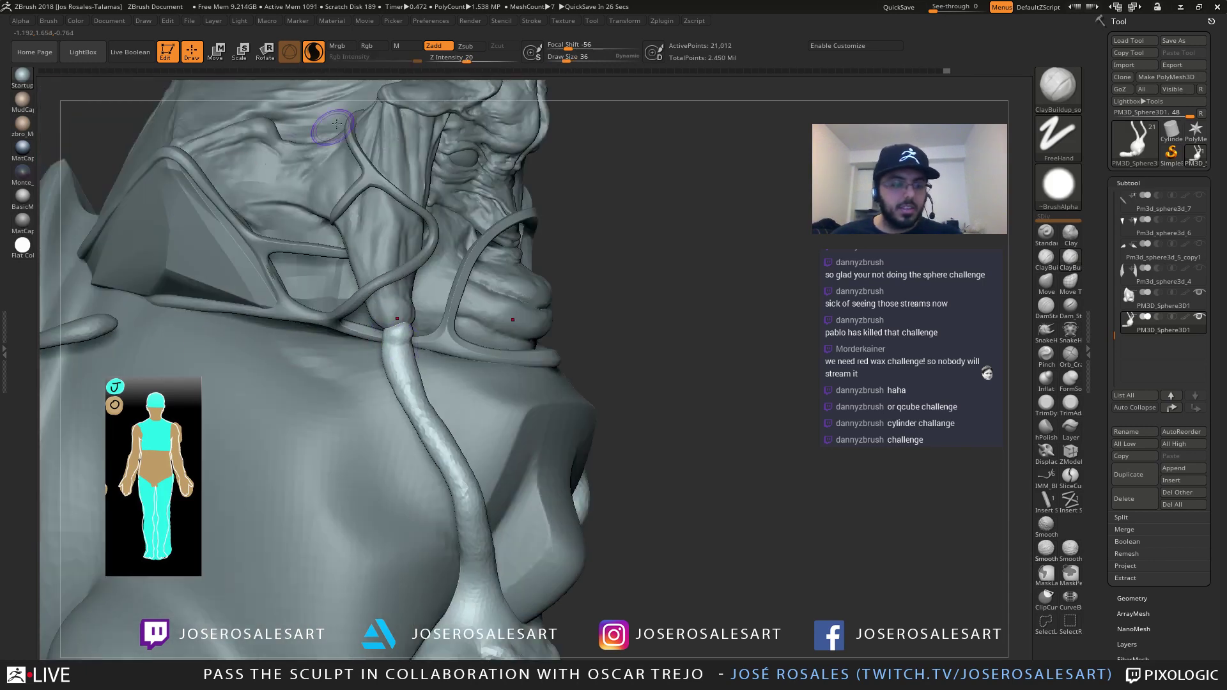
Switch the display material to MatCap Pearl Cavity and frame the model
click(332, 21)
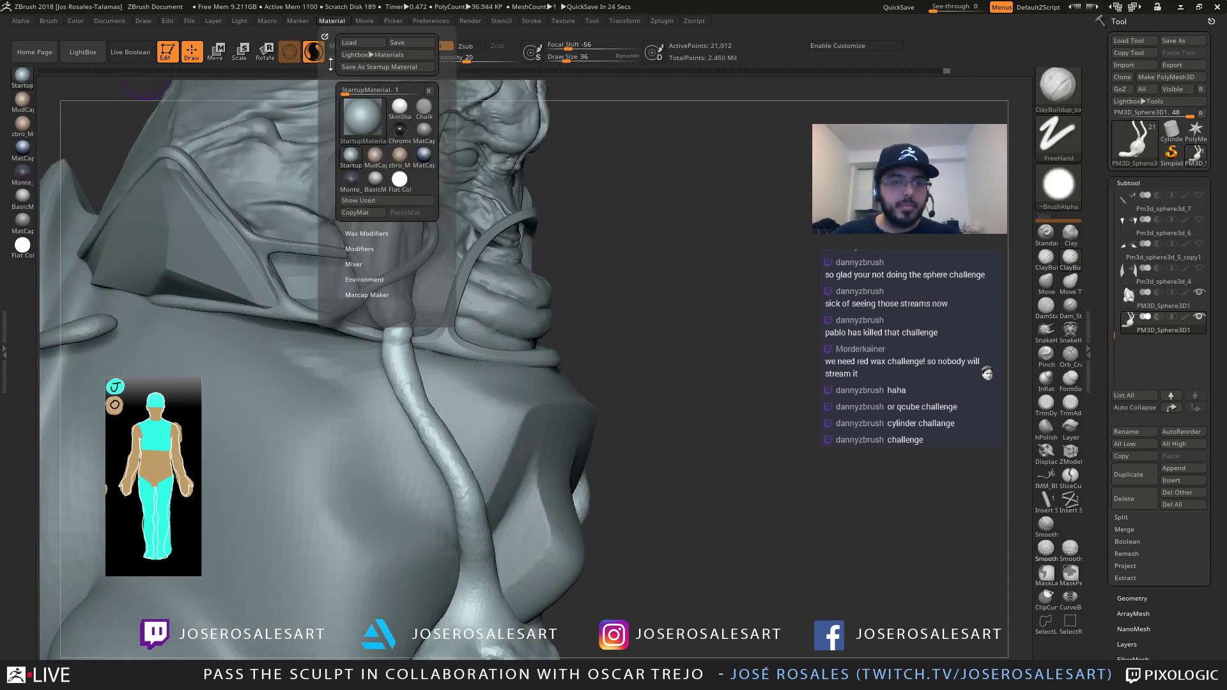
click(362, 121)
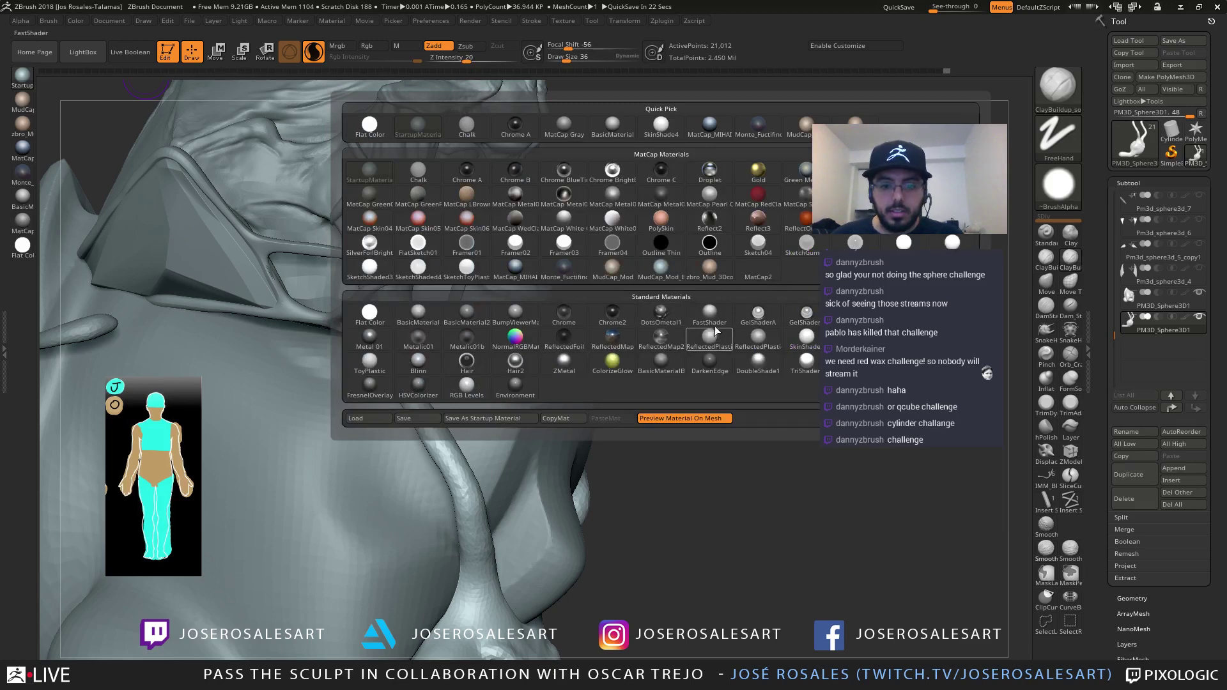
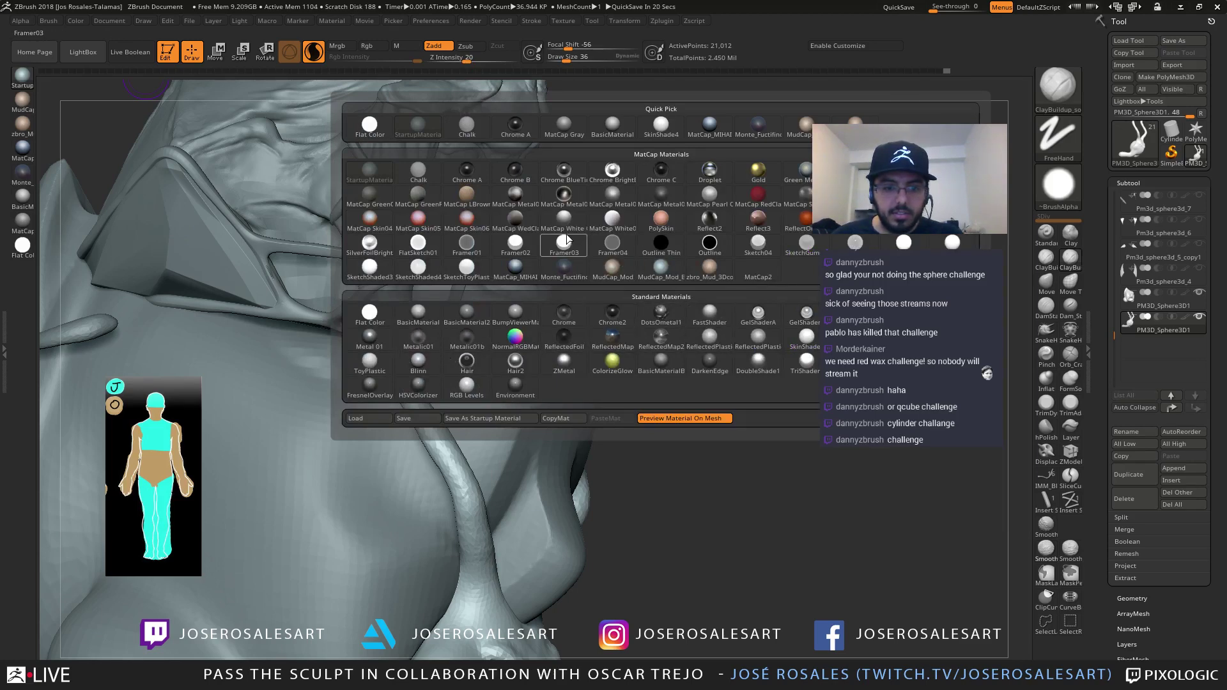
click(716, 199)
key(f)
Examine the creature's face, tusks and horn joints under the pearl cavity material
shift+drag(650, 282, 493, 247)
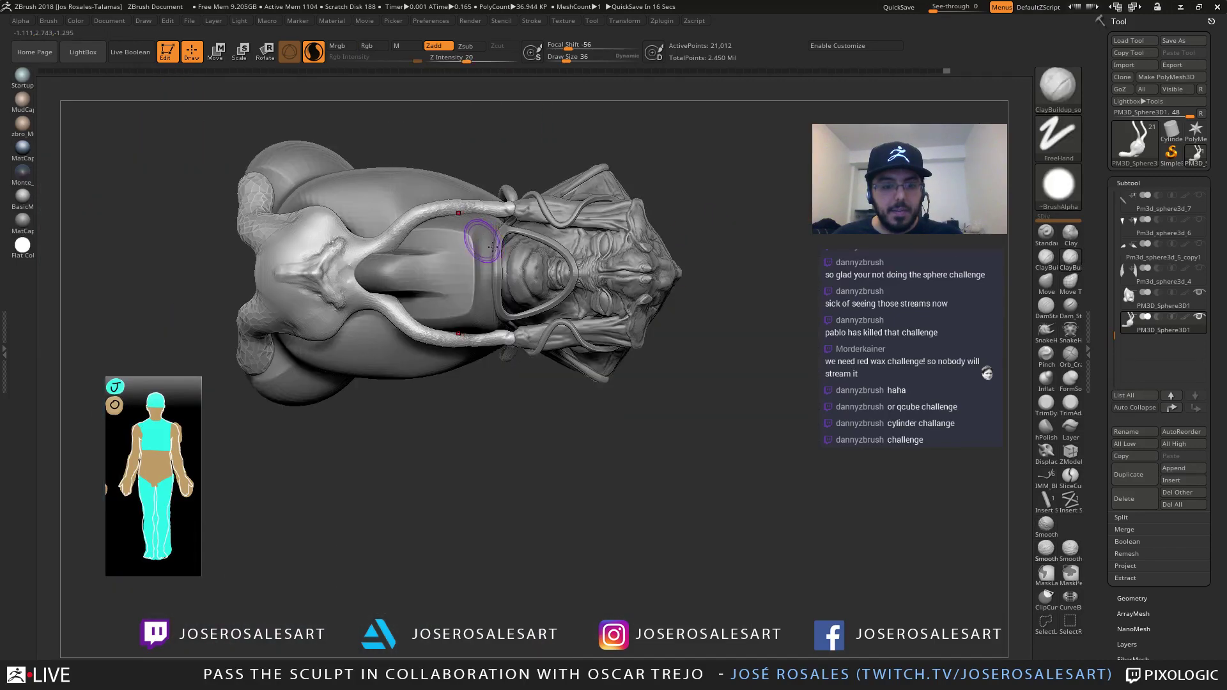
ctrl+right_drag(493, 247, 521, 161)
alt+right_drag(466, 190, 498, 224)
right_drag(381, 240, 441, 247)
ctrl+right_drag(442, 246, 460, 307)
right_drag(269, 205, 378, 337)
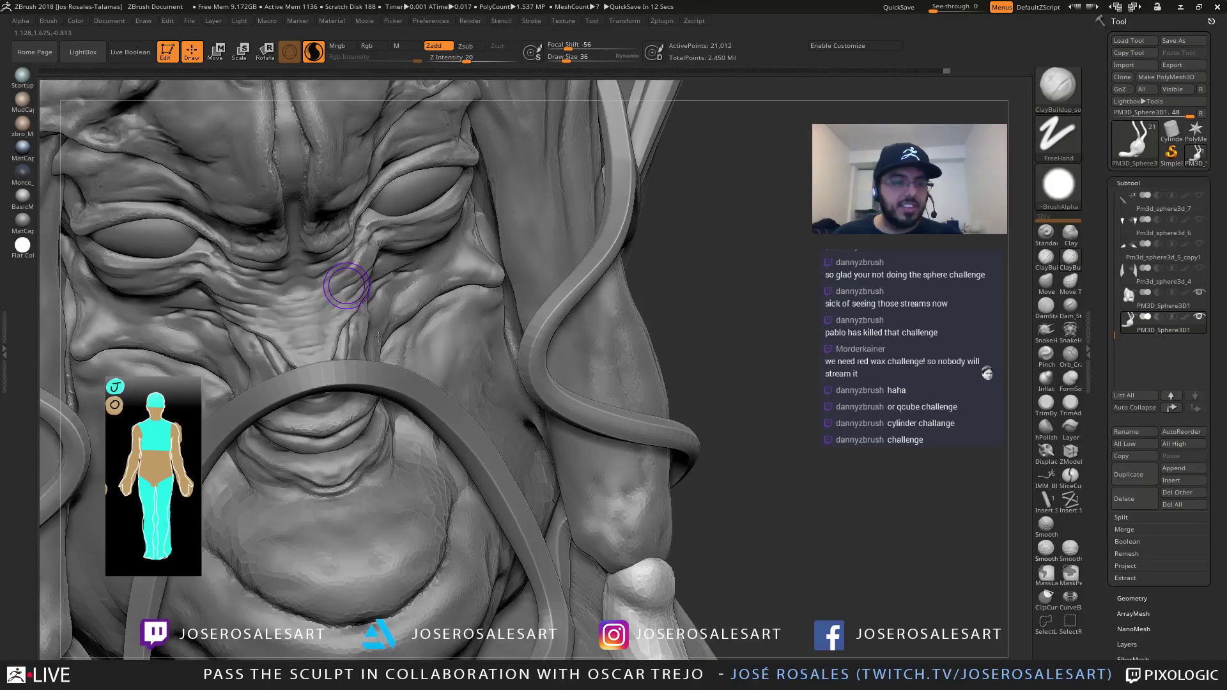
mouse_move(379, 337)
mouse_down()
mouse_move(422, 273)
mouse_move(396, 306)
mouse_up()
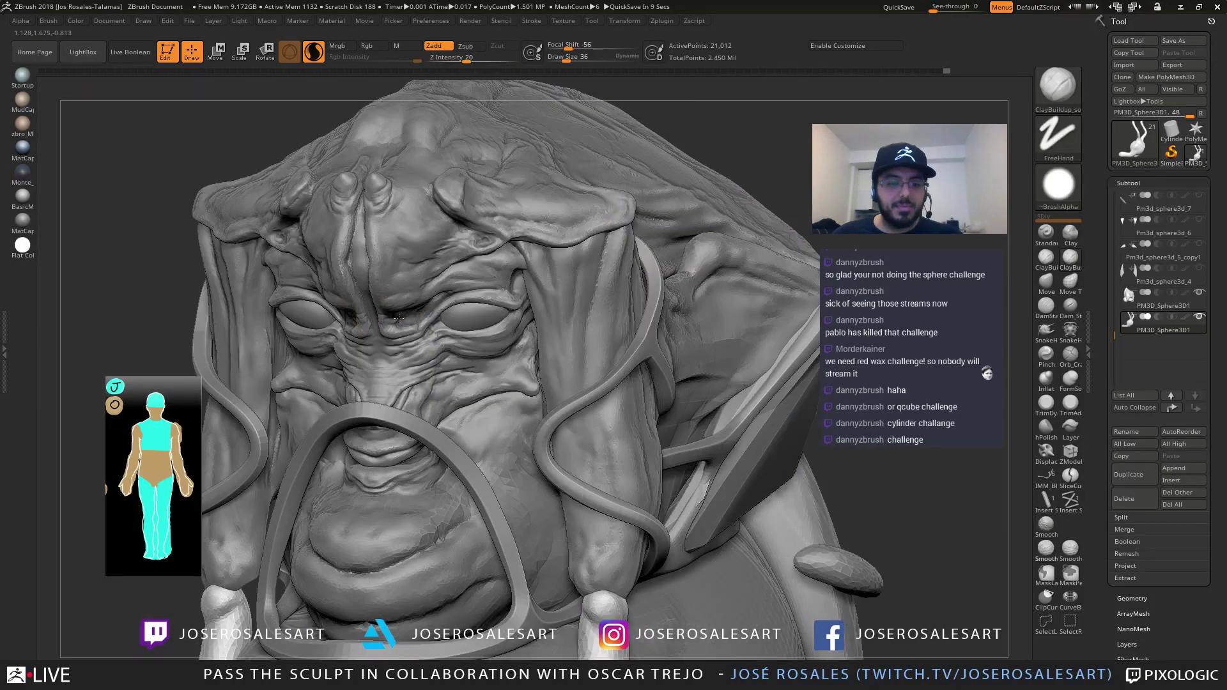
right_drag(399, 318, 463, 301)
ctrl+right_drag(464, 301, 458, 128)
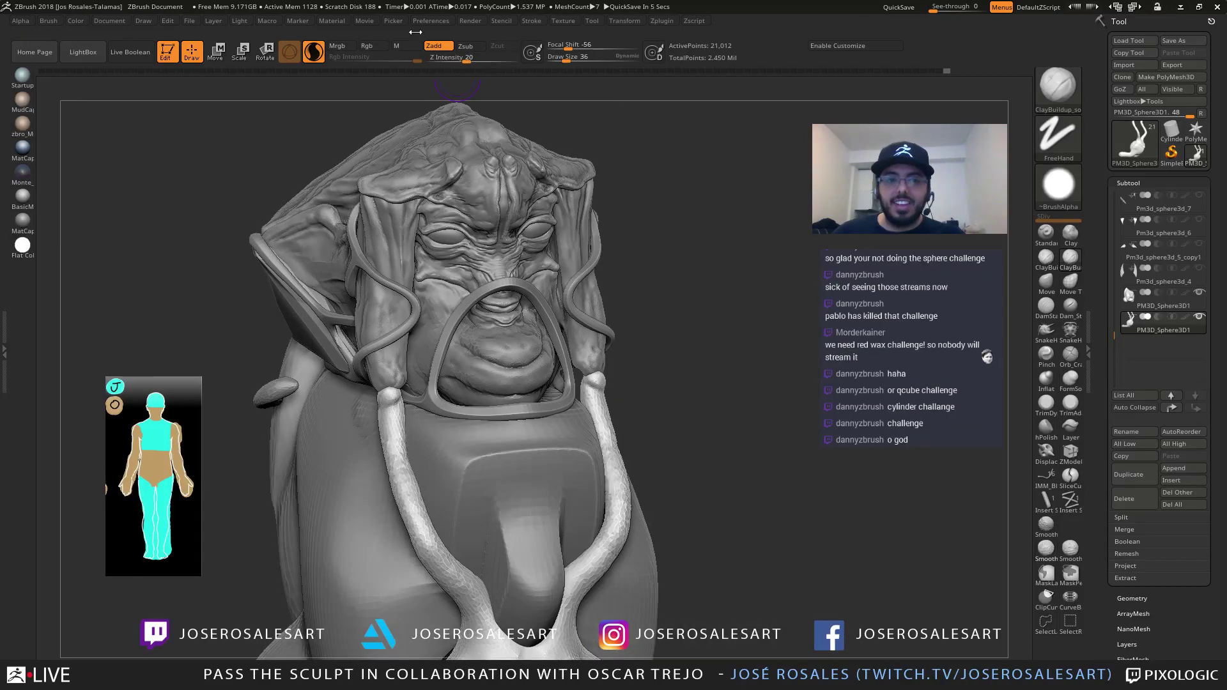
alt+right_drag(389, 293, 515, 374)
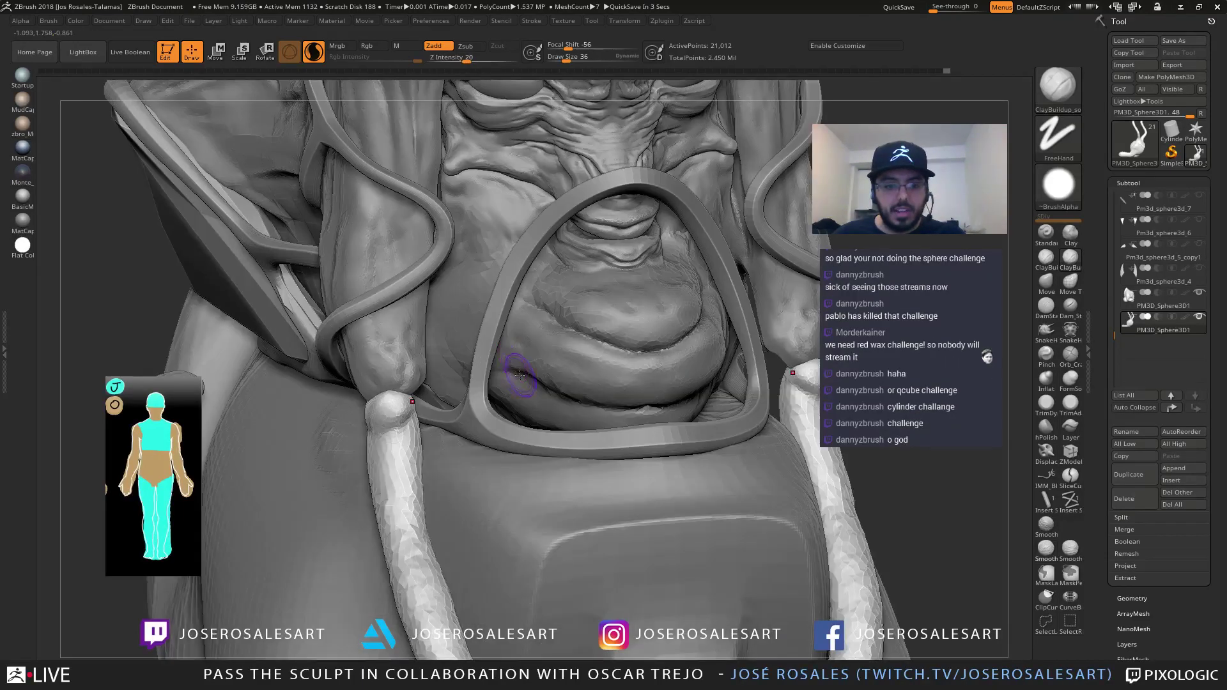
right_drag(505, 236, 393, 94)
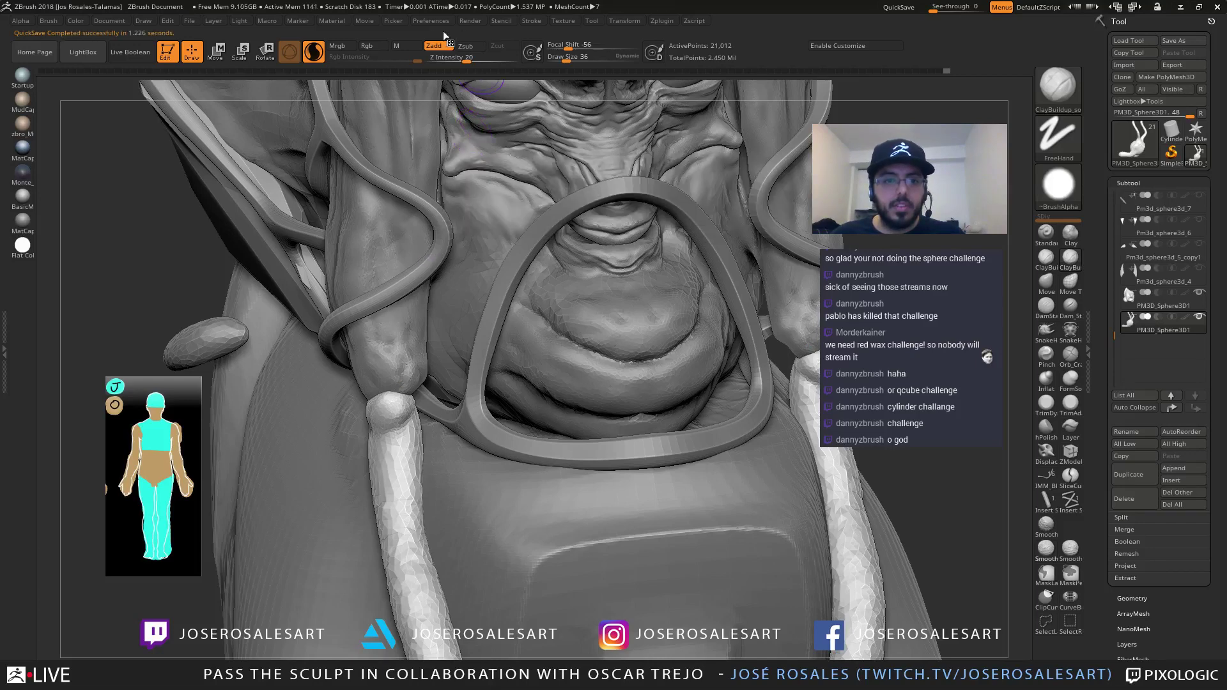
Try a darker grey material on the sculpt and return to the startup material
click(488, 19)
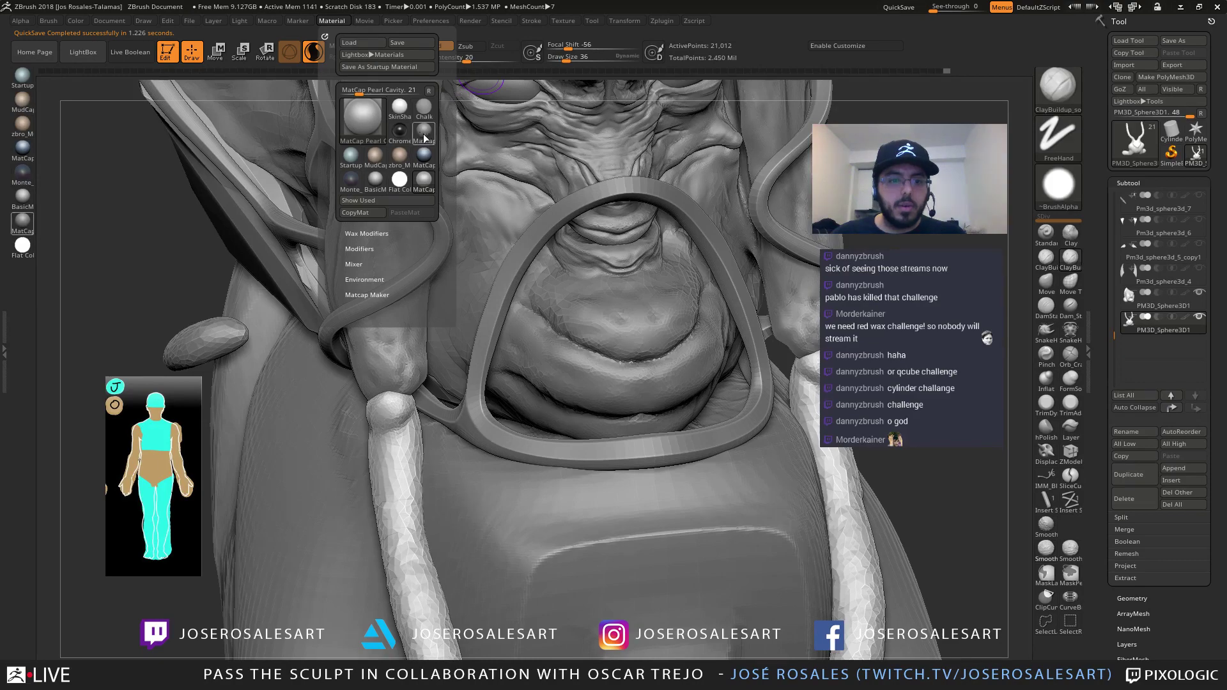
click(424, 137)
mouse_move(512, 121)
alt+right_down()
mouse_move(540, 252)
mouse_move(473, 256)
mouse_move(383, 90)
mouse_move(317, 228)
alt+right_up()
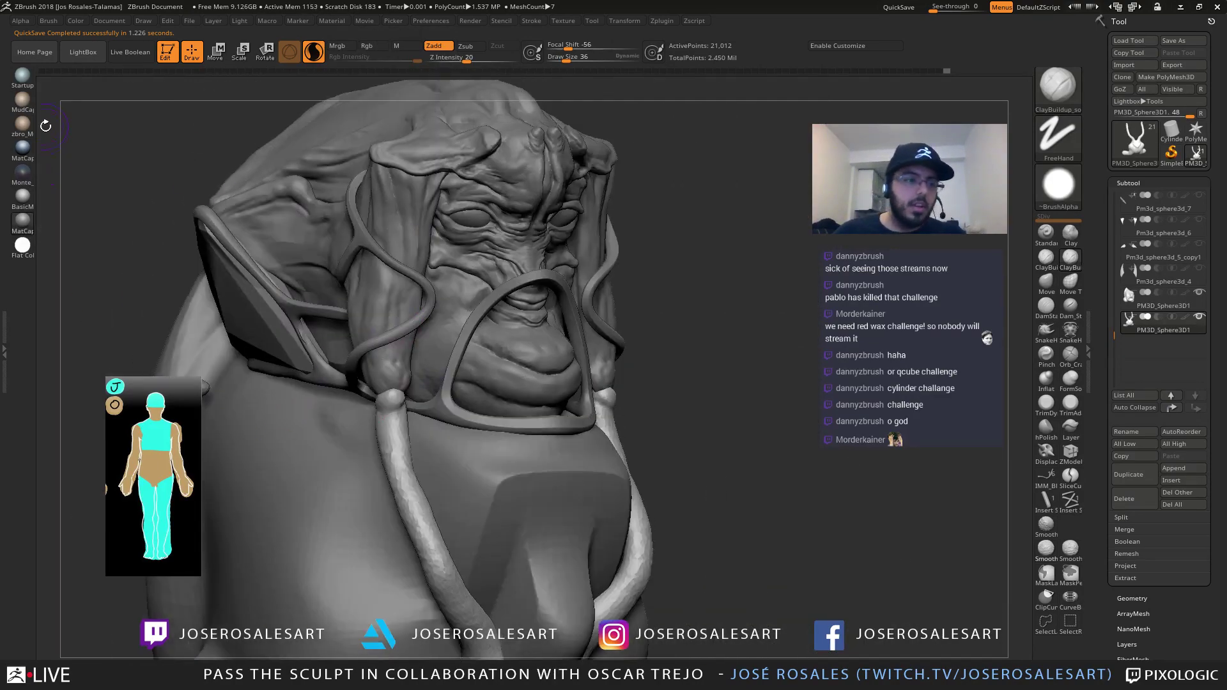
click(22, 76)
Pull the horn tips out around the ends of the head's tusks with the SnakeHook brush at draw size 42
mouse_move(384, 435)
right_down()
mouse_move(315, 430)
mouse_move(269, 409)
right_up()
mouse_move(443, 323)
alt+right_down()
mouse_move(415, 287)
mouse_move(412, 237)
alt+right_up()
mouse_move(412, 237)
right_down()
mouse_move(550, 277)
mouse_move(457, 287)
mouse_move(450, 250)
right_up()
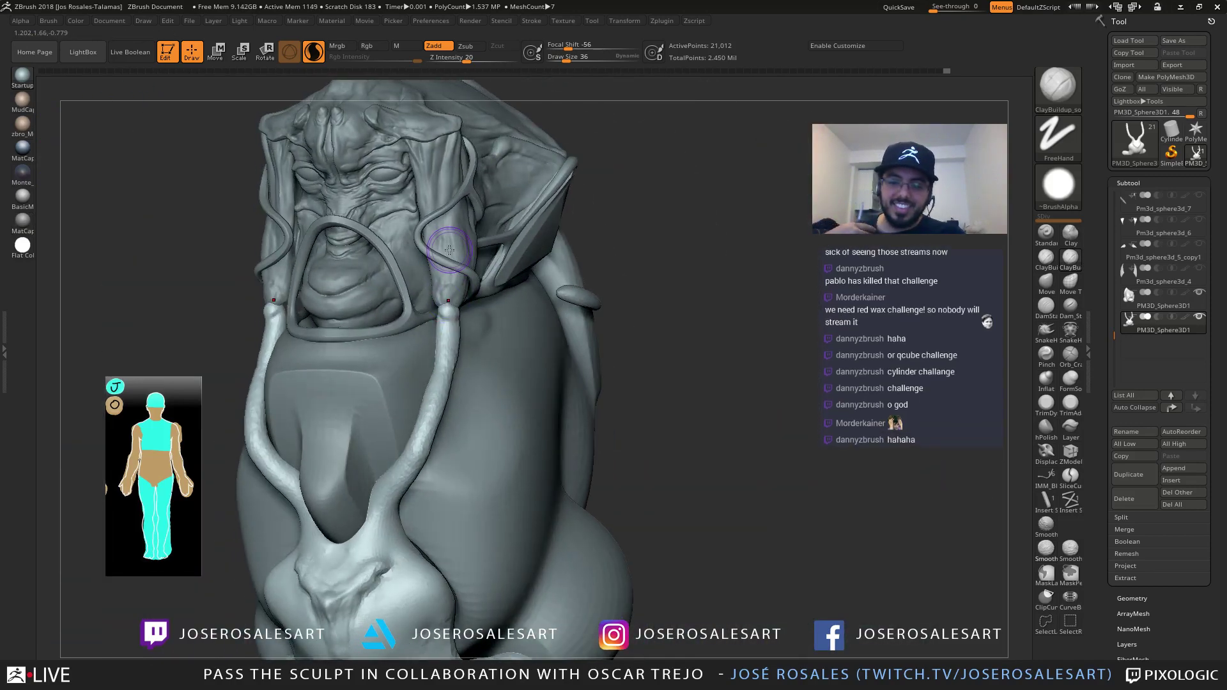
drag(518, 300, 440, 326)
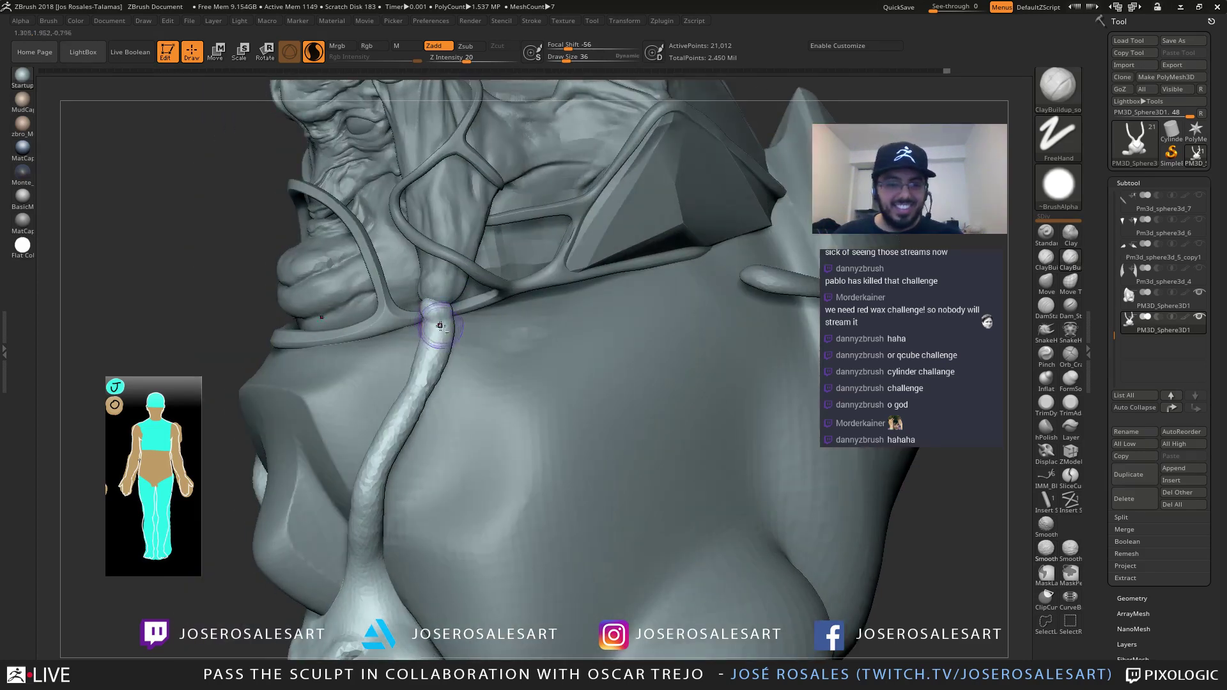
key(b)
key(s)
key(h)
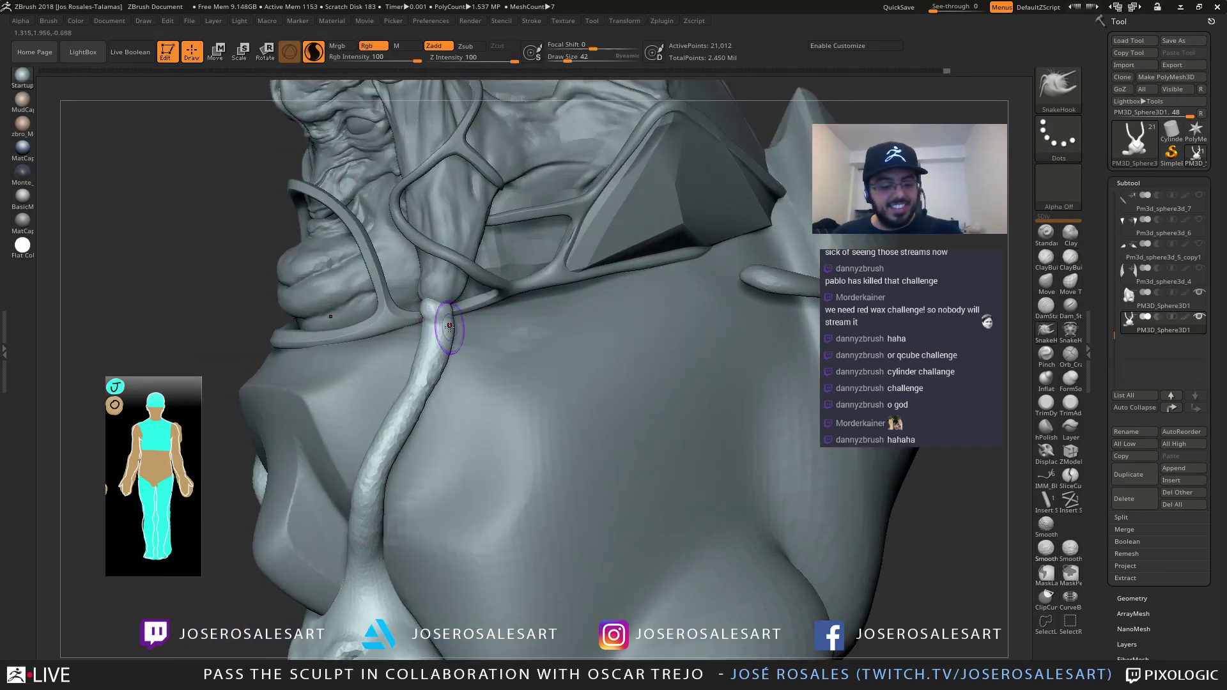
right_drag(452, 328, 443, 319)
mouse_move(458, 320)
mouse_down()
mouse_move(448, 309)
mouse_move(470, 297)
mouse_move(426, 313)
mouse_up()
Isolate the horned figure, build up its flared horn ends with ClayBuildup at draw size 36, and show the whole creature again
ctrl+shift+click(416, 311)
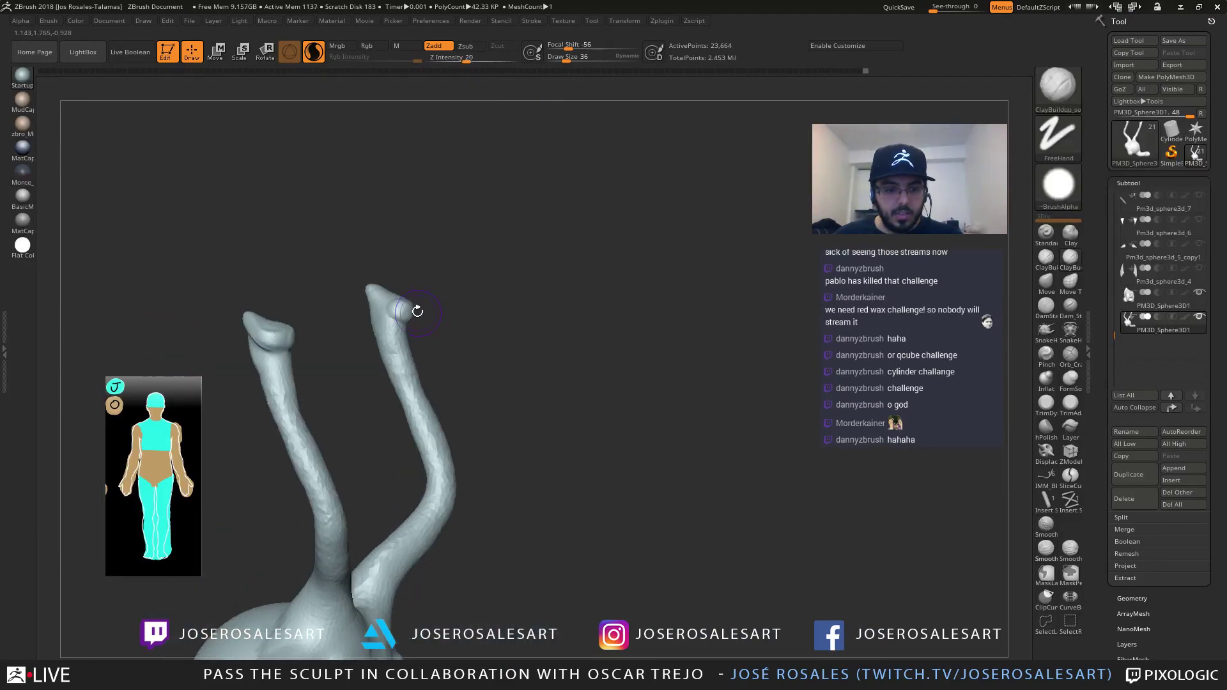
mouse_move(385, 310)
mouse_down()
mouse_move(391, 337)
mouse_move(469, 282)
mouse_move(400, 258)
mouse_up()
ctrl+shift+click(469, 282)
mouse_move(401, 268)
ctrl+right_down()
mouse_move(409, 306)
mouse_move(358, 310)
mouse_move(397, 289)
ctrl+right_up()
Reposition the horn shafts against the torso with the Move brush at draw size 81 and undo the last adjustment
key(b)
key(m)
key(v)
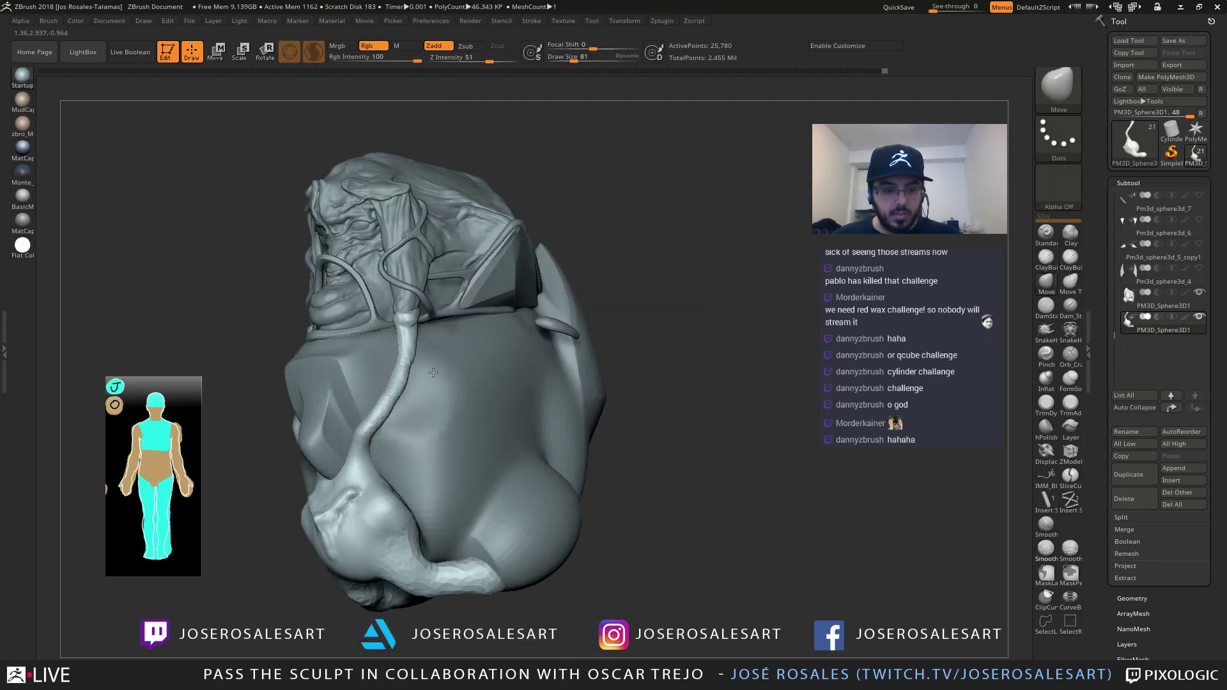
right_drag(434, 373, 470, 372)
drag(395, 367, 386, 395)
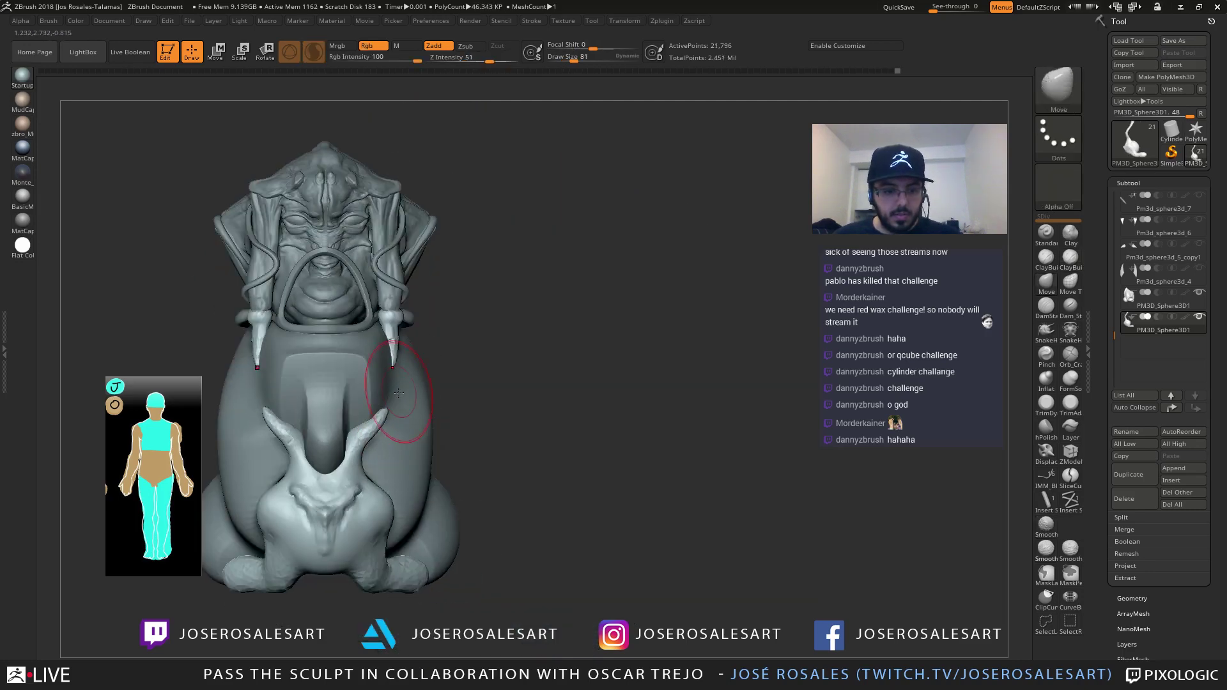
key(ctrl+z)
right_drag(411, 393, 377, 383)
Extend the horns up to the head's tusks, smooth them, and adjust their bases with the Move brush at draw size 54
key(shift)
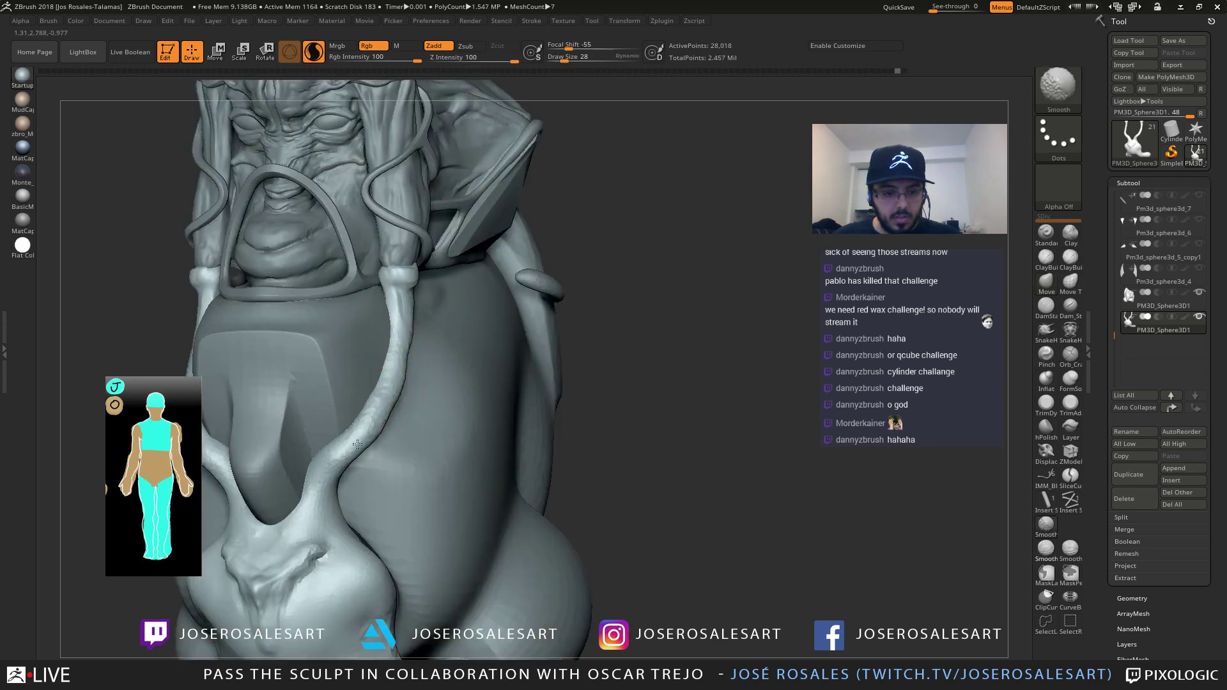
key(ctrl)
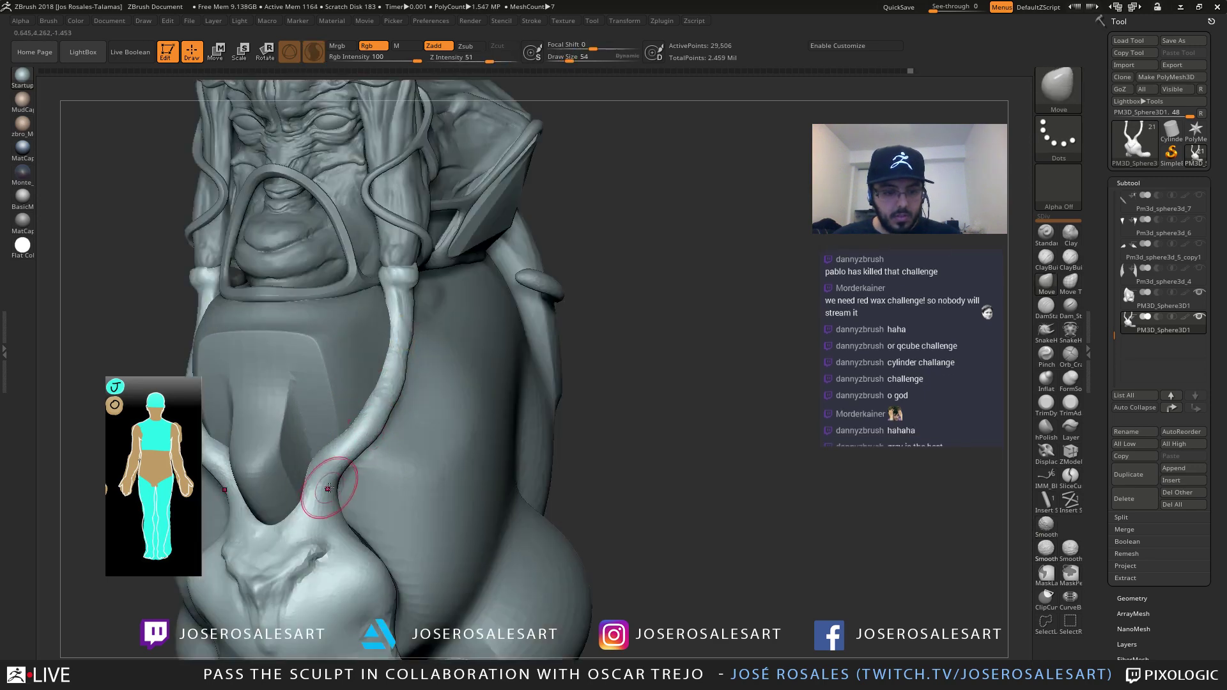
key(1)
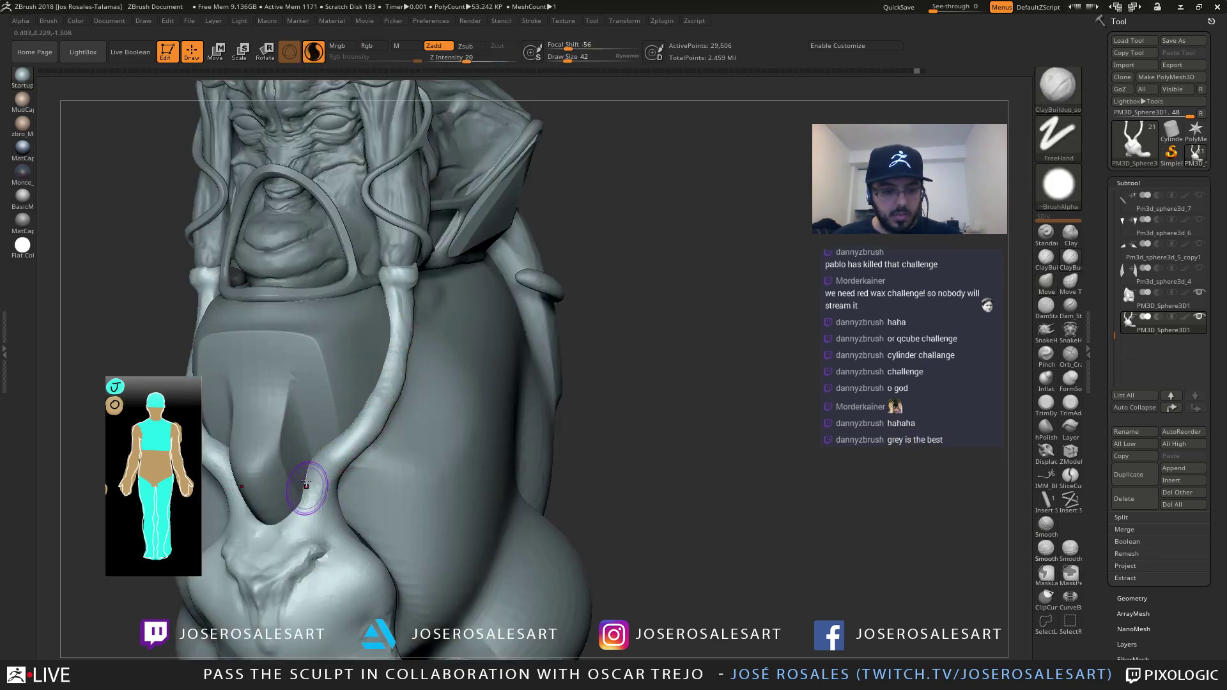
Build up the lower bends of the horns with the ClayBuildup brush at draw sizes 42 and 39
right_drag(310, 484, 348, 464)
mouse_move(272, 469)
right_down()
mouse_move(257, 394)
mouse_move(318, 364)
mouse_move(314, 385)
mouse_move(319, 375)
right_up()
drag(310, 388, 315, 377)
mouse_move(315, 377)
ctrl+right_down()
mouse_move(326, 321)
mouse_move(299, 296)
mouse_move(246, 321)
mouse_move(317, 328)
mouse_move(301, 341)
ctrl+right_up()
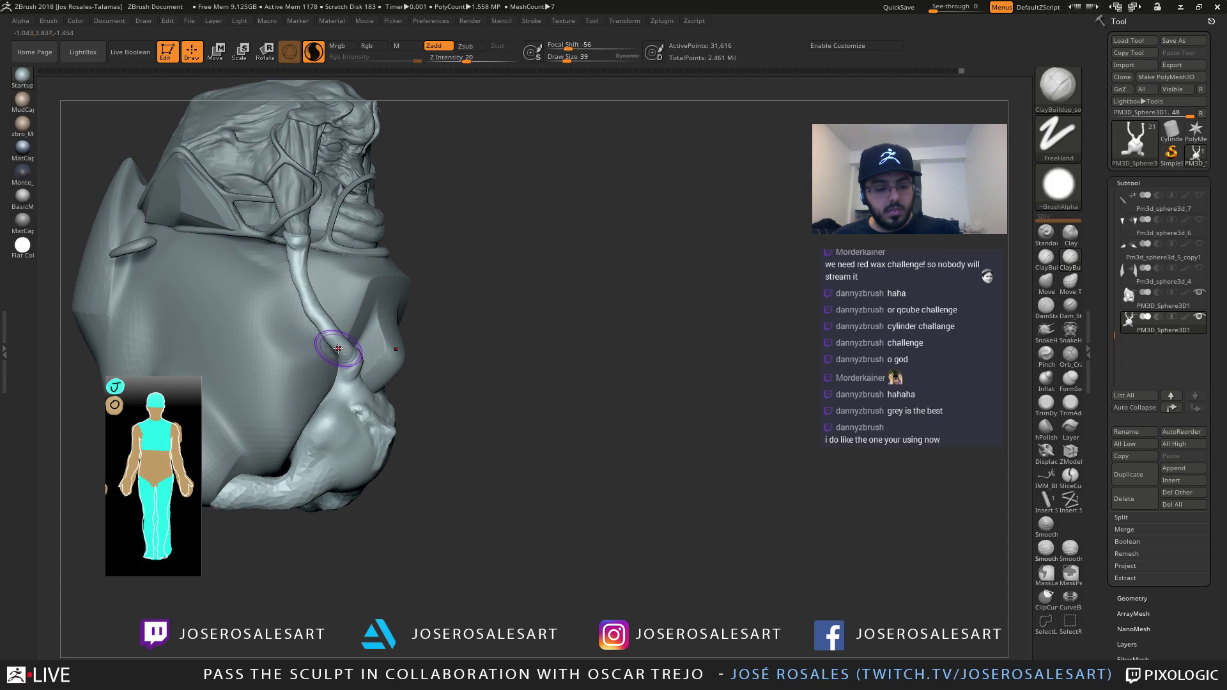
Isolate the horned figure and thicken its horn shafts and their bony lower joints with ClayBuildup at draw size 39
key(shift+s)
mouse_move(328, 326)
ctrl+right_down()
mouse_move(337, 368)
mouse_move(324, 351)
mouse_move(365, 339)
mouse_move(335, 337)
mouse_move(312, 301)
mouse_move(281, 303)
ctrl+right_up()
drag(294, 292, 296, 307)
right_drag(297, 307, 384, 300)
drag(291, 282, 292, 312)
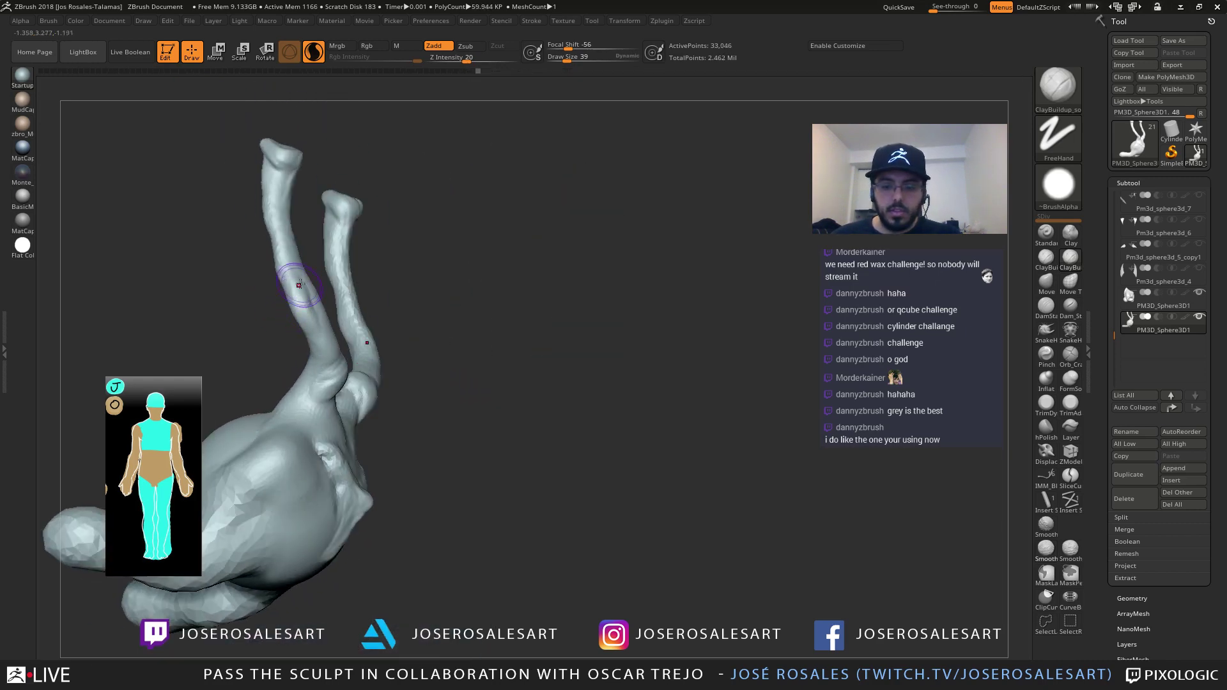
key(ctrl+shift+z)
key(ctrl+shift+z)
key(ctrl+shift+z)
key(ctrl+shift+z)
key(ctrl+shift+z)
key(ctrl+shift+z)
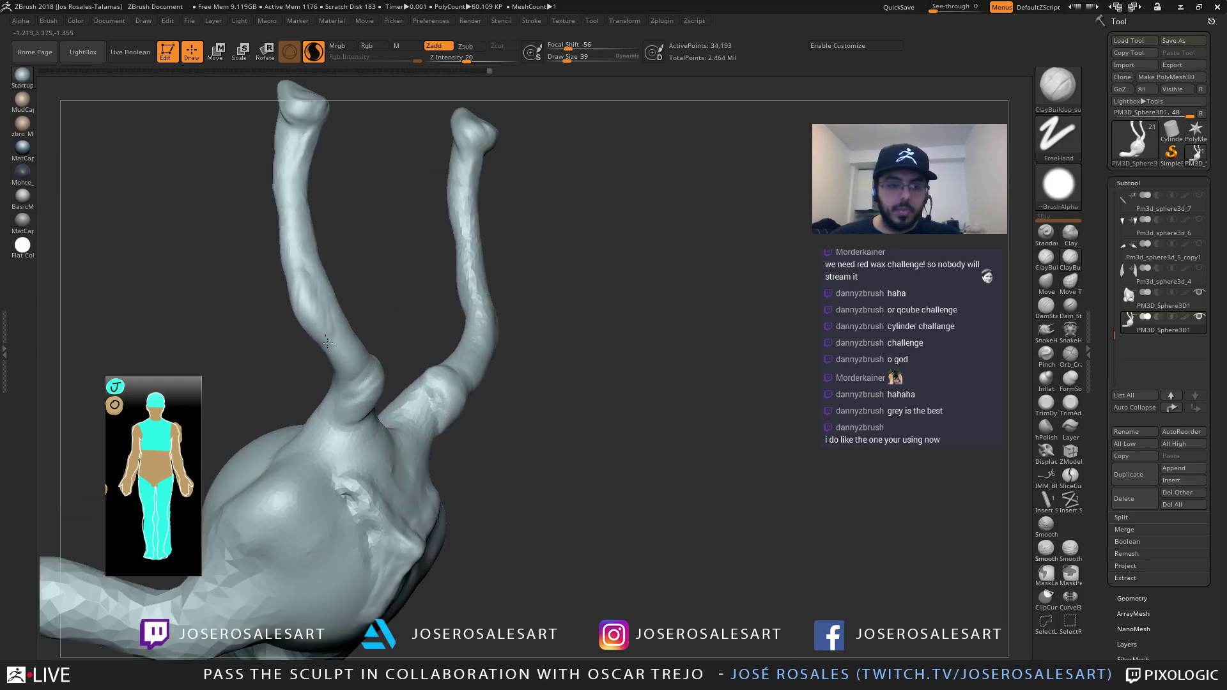
Show the whole creature again and refine the horn shafts beside the torso with ClayBuildup at draw sizes 12 and 33
key(ctrl+shift+z)
key(ctrl+shift+z)
key(ctrl+shift+z)
key(ctrl+shift+z)
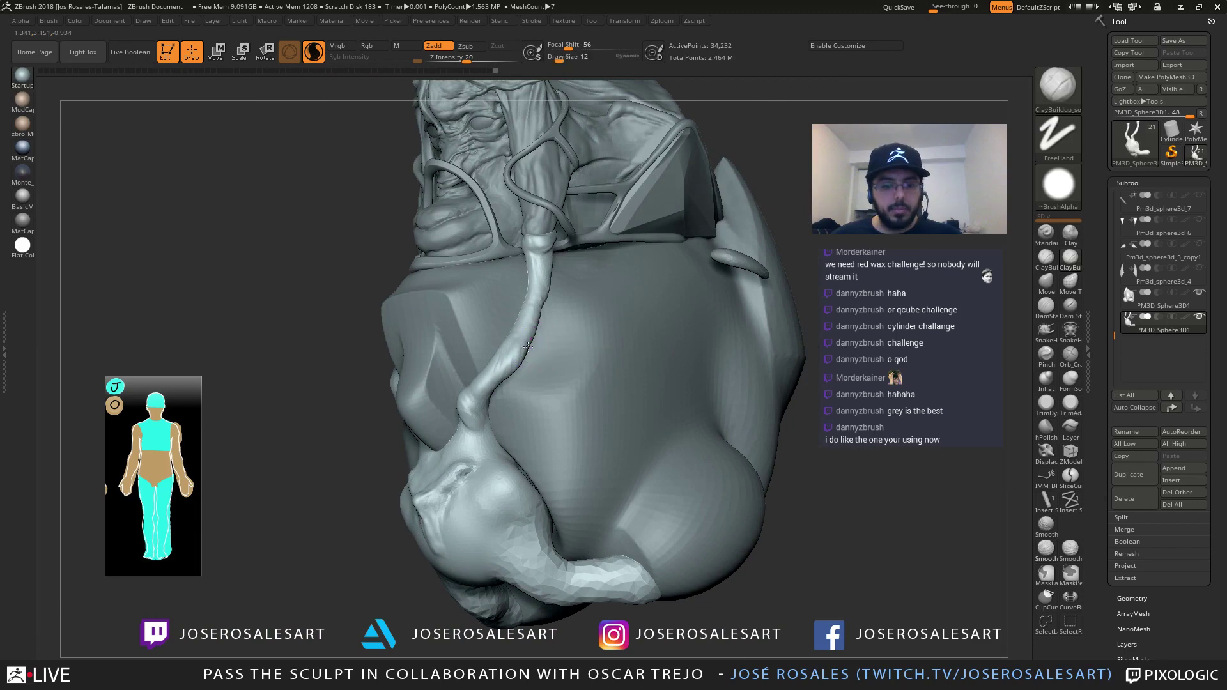
key(ctrl+shift+z)
key(ctrl+shift+z)
key(ctrl+shift+z)
key(ctrl+shift+z)
key(ctrl+shift+z)
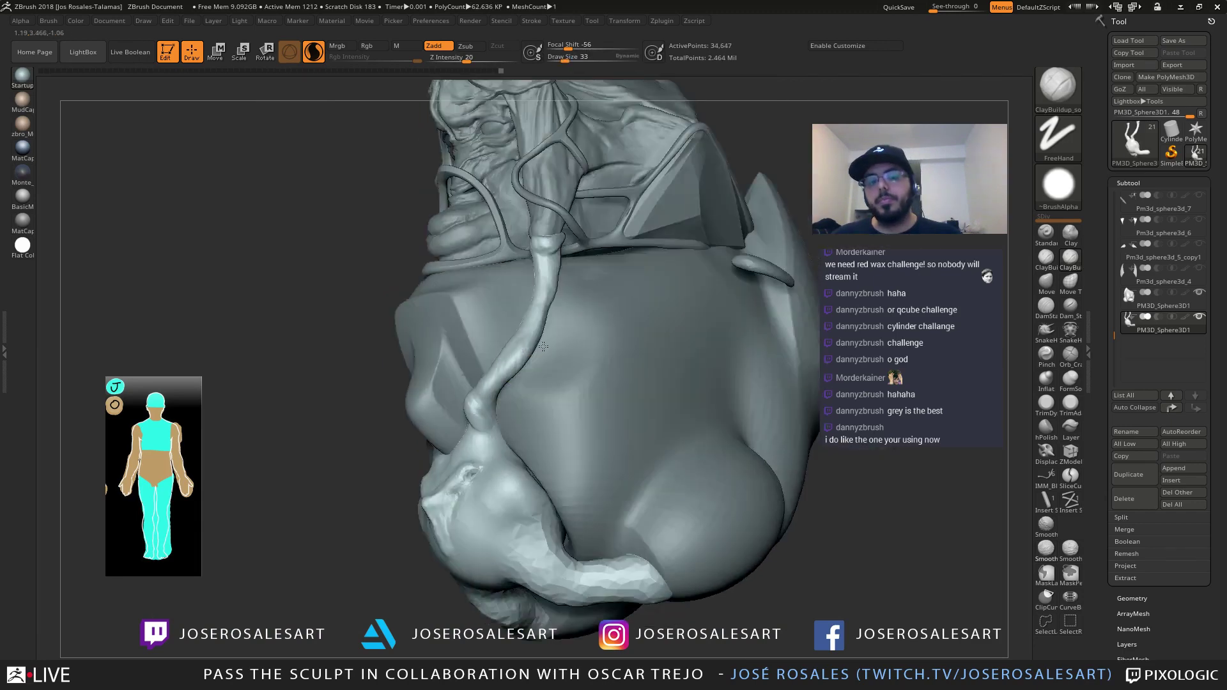
Build up the knobby joints where the horns meet the figure's head with ClayBuildup at draw size 33
key(ctrl+shift+z)
key(ctrl+shift+z)
key(ctrl+shift+z)
key(ctrl+shift+z)
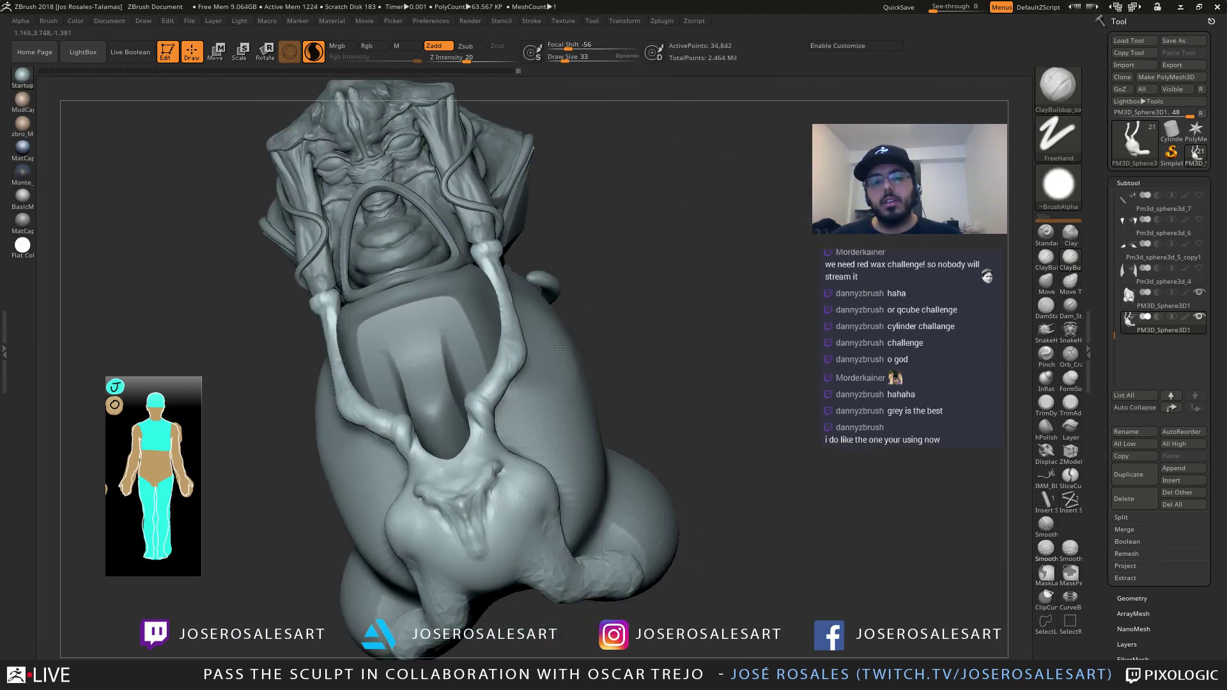
key(ctrl+shift+z)
key(ctrl+shift+z)
key(ctrl+shift+z)
key(ctrl+shift+z)
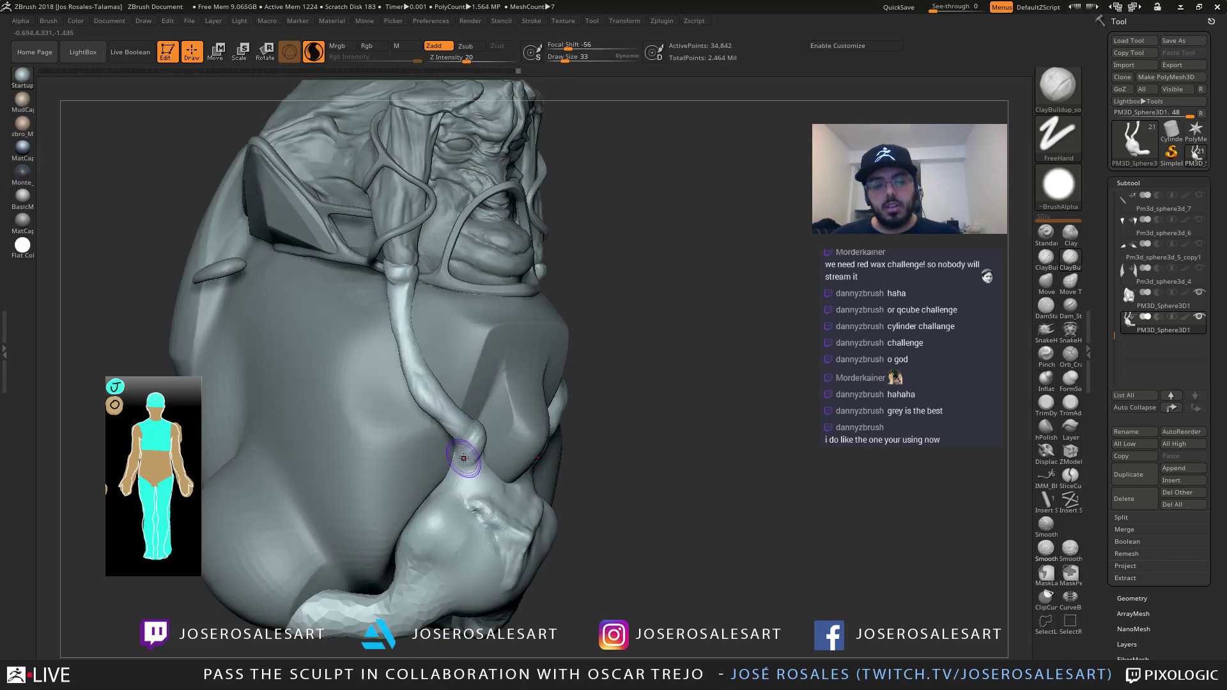
key(ctrl+shift+z)
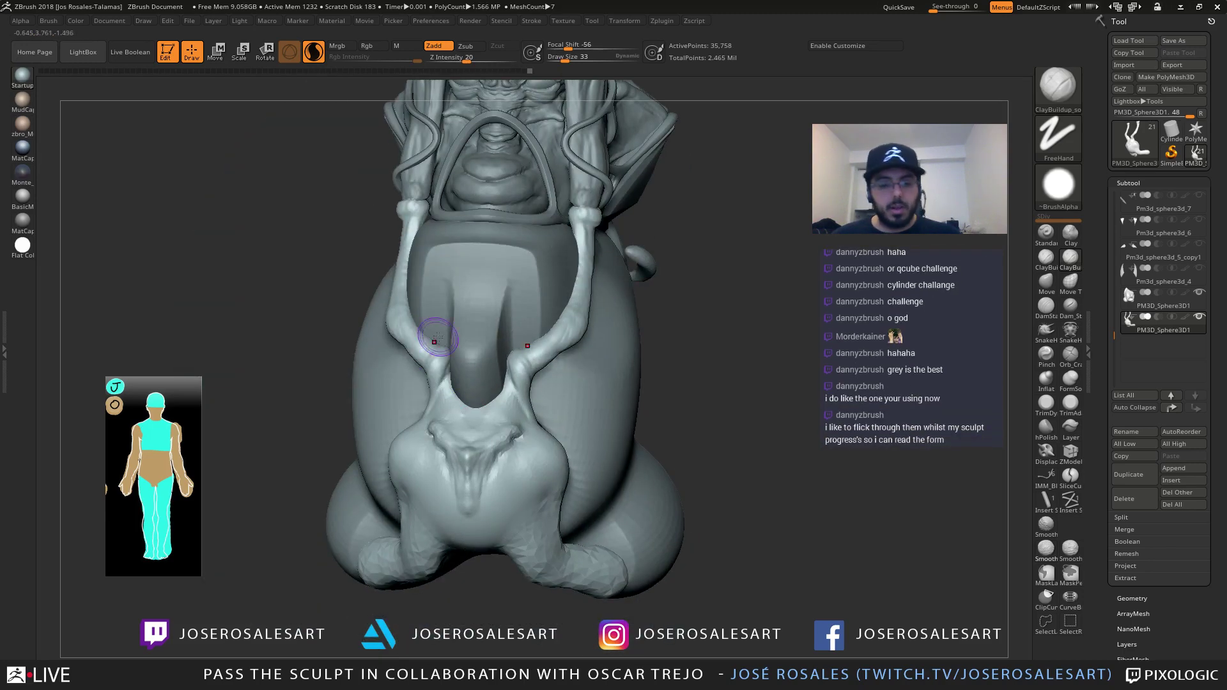
Add volume to the brow ridge between the horn bases with ClayBuildup at draw sizes 33, 19 and 30
key(ctrl+shift+z)
right_drag(440, 405, 439, 407)
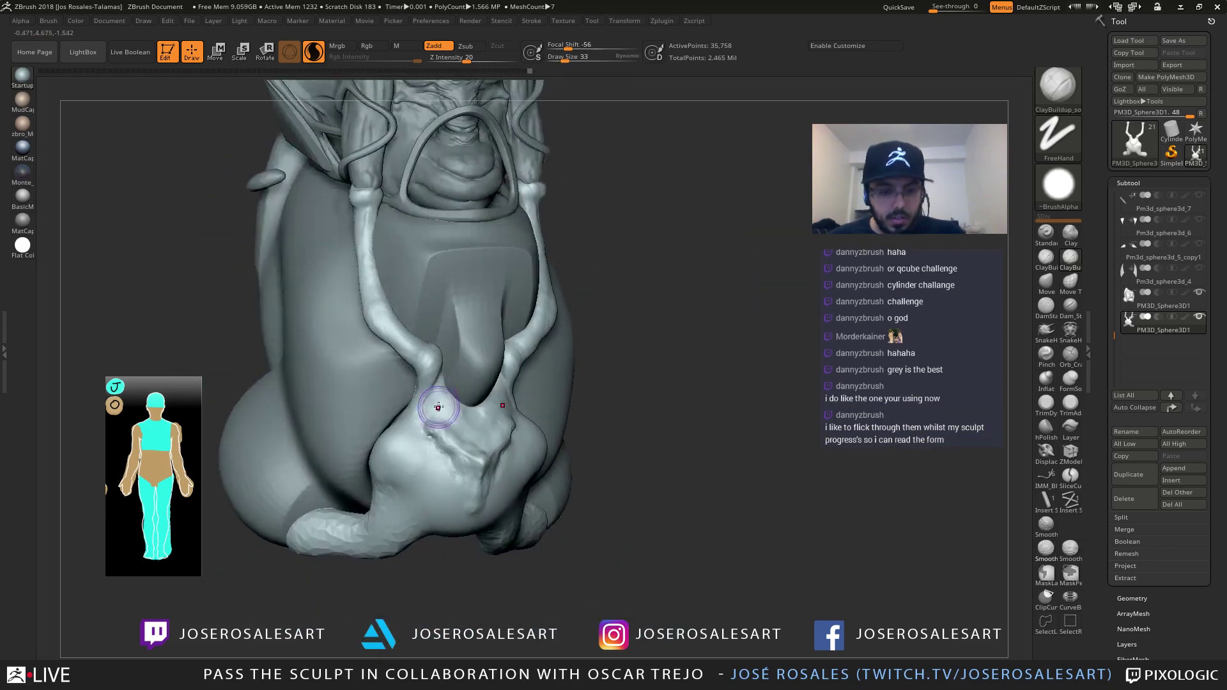
key(ctrl+shift+z)
key(ctrl+shift+z)
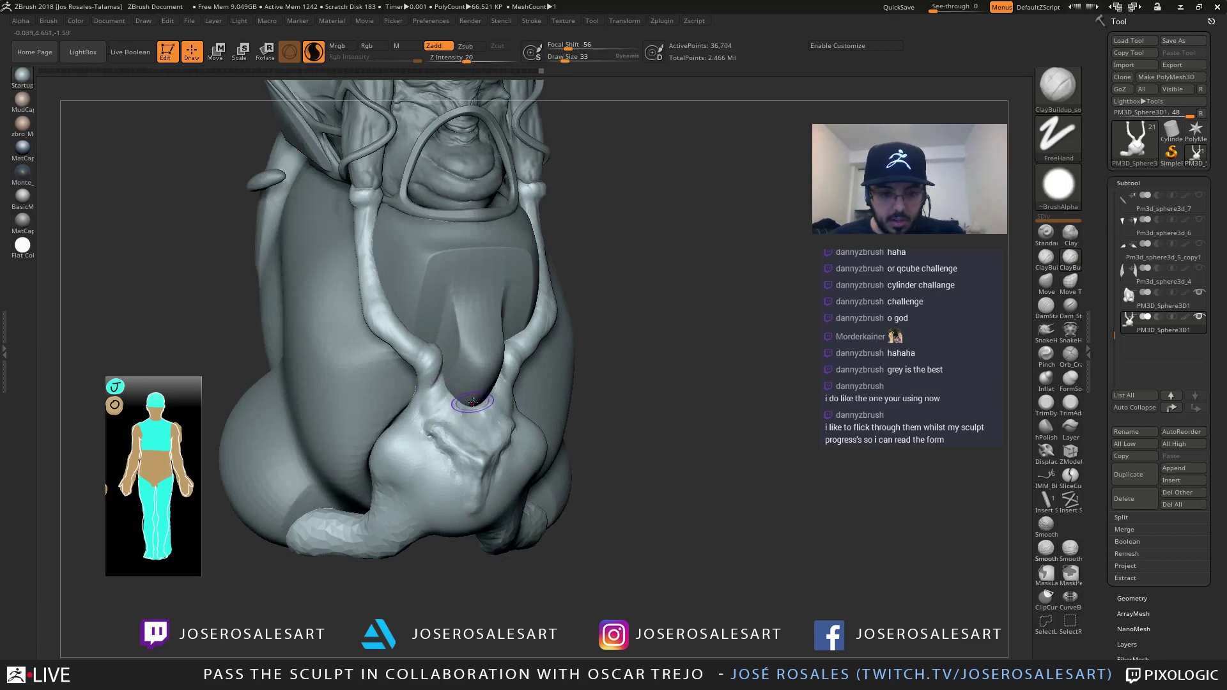
key(ctrl+shift+z)
key(ctrl+shift+z)
key(ctrl+shift+z)
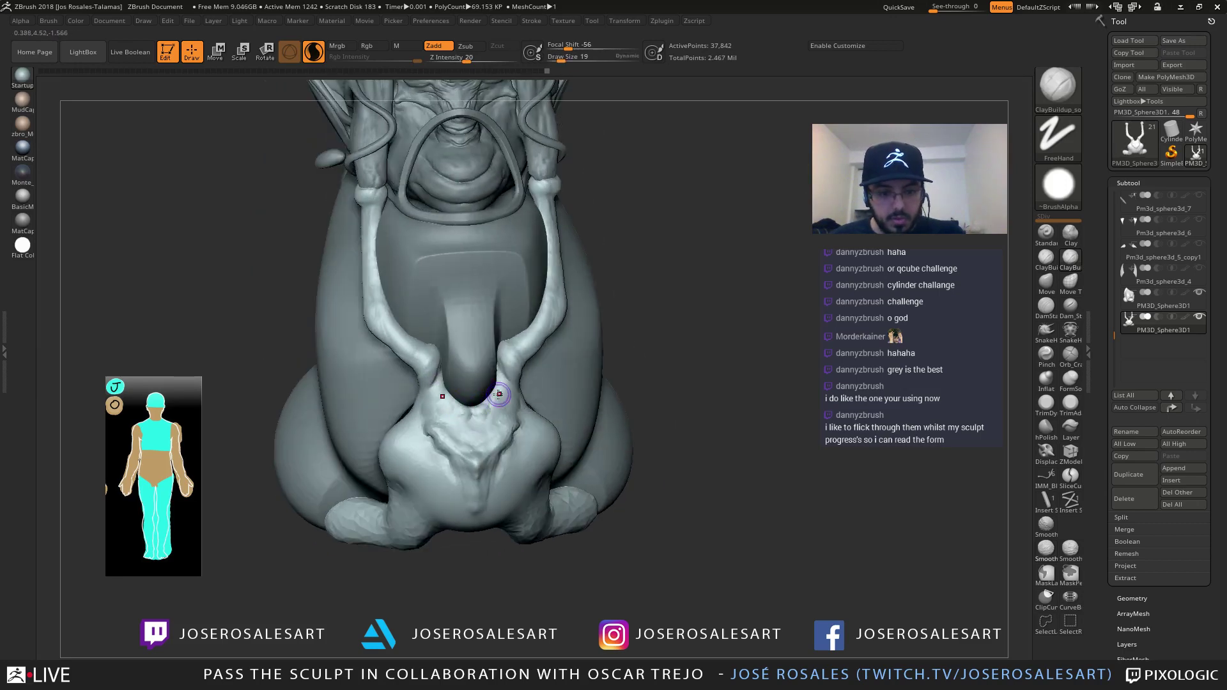
key(ctrl+shift+z)
key(ctrl+shift+z)
key(ctrl+shift+z)
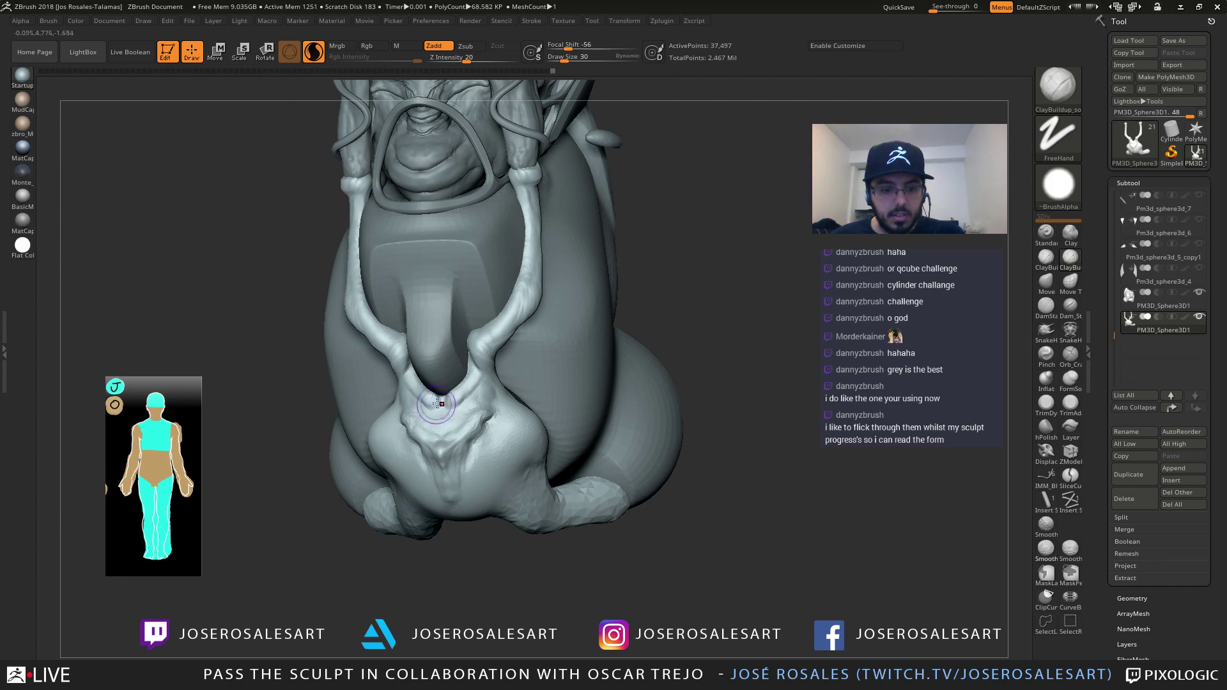
Carve creases into the brow and around the horn bases with the DamStandard brush at draw size 30
key(ctrl+shift+z)
key(ctrl+shift+z)
key(ctrl+shift+z)
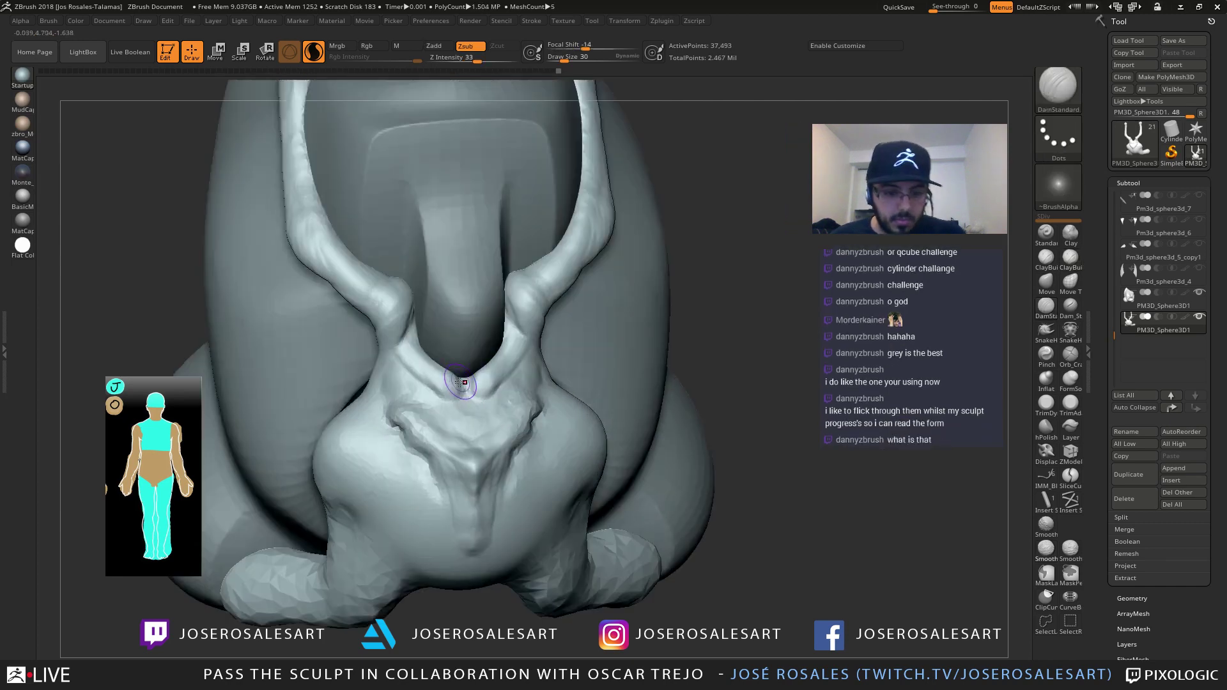
key(ctrl+shift+z)
key(ctrl+shift+z)
key(ctrl+shift+z)
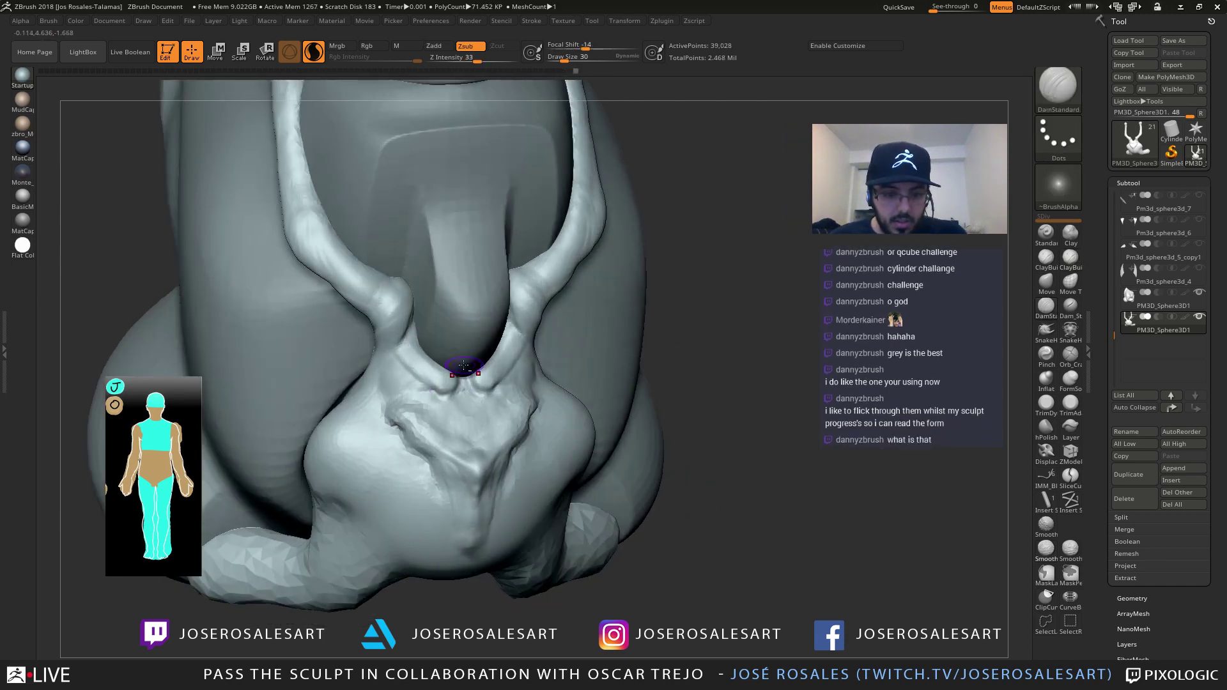
key(ctrl+shift+z)
key(ctrl+shift+z)
key(ctrl+shift+z)
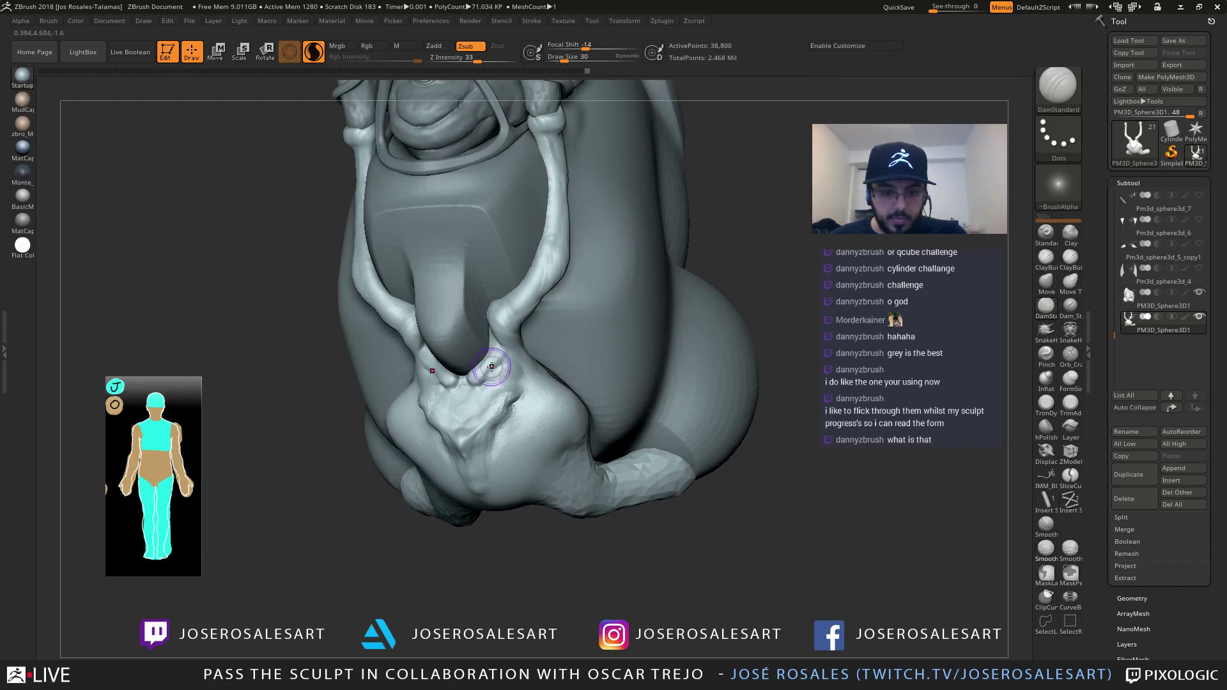
key(ctrl+shift+z)
key(ctrl+shift+z)
key(ctrl+shift+z)
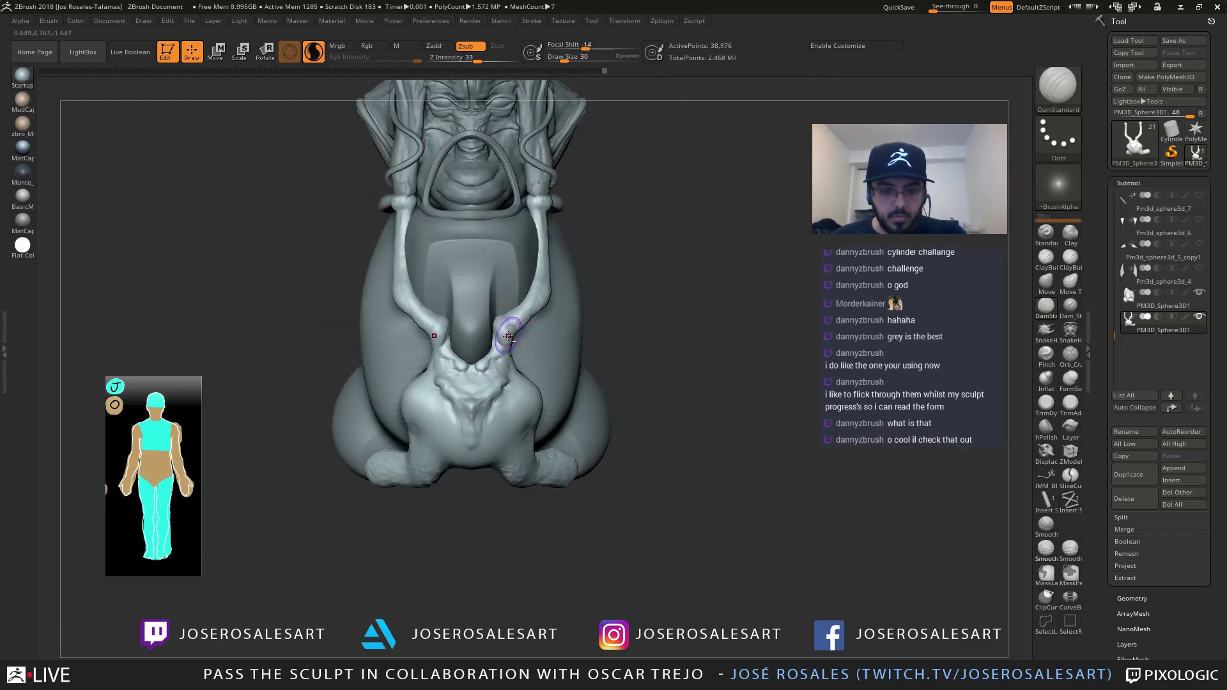
Add clay to the outer sides of the horn bases with ClayBuildup at draw size 30
right_drag(475, 357, 472, 390)
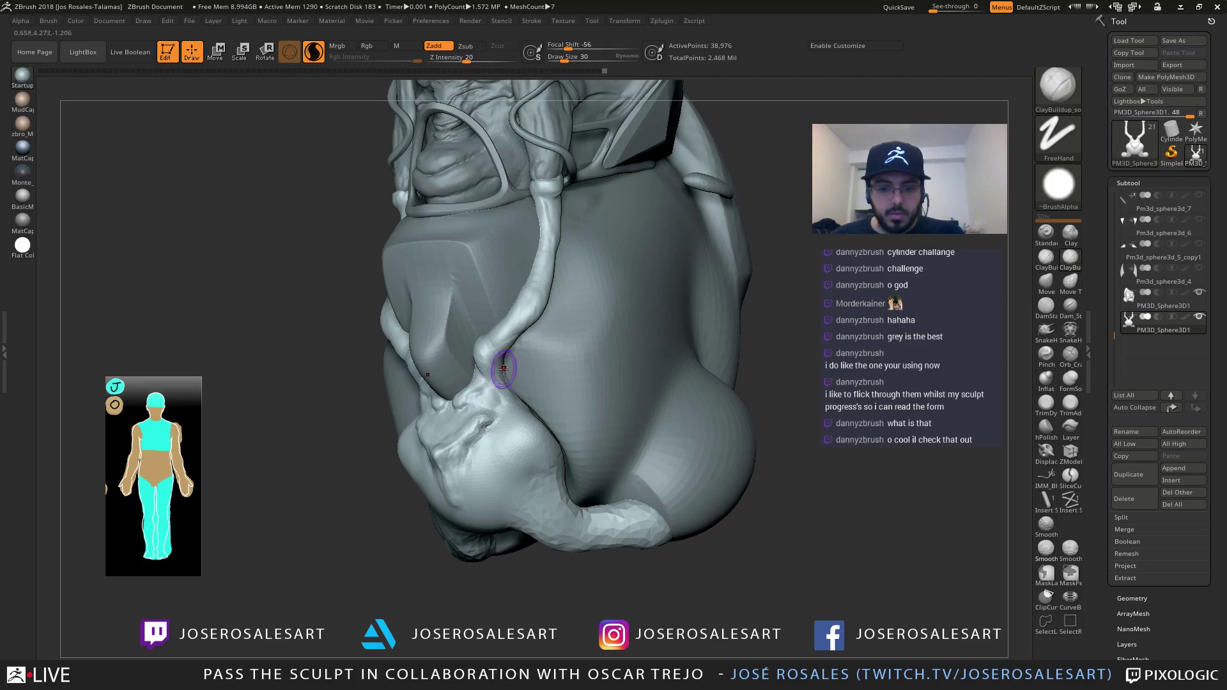
key(ctrl+shift+z)
key(ctrl+shift+z)
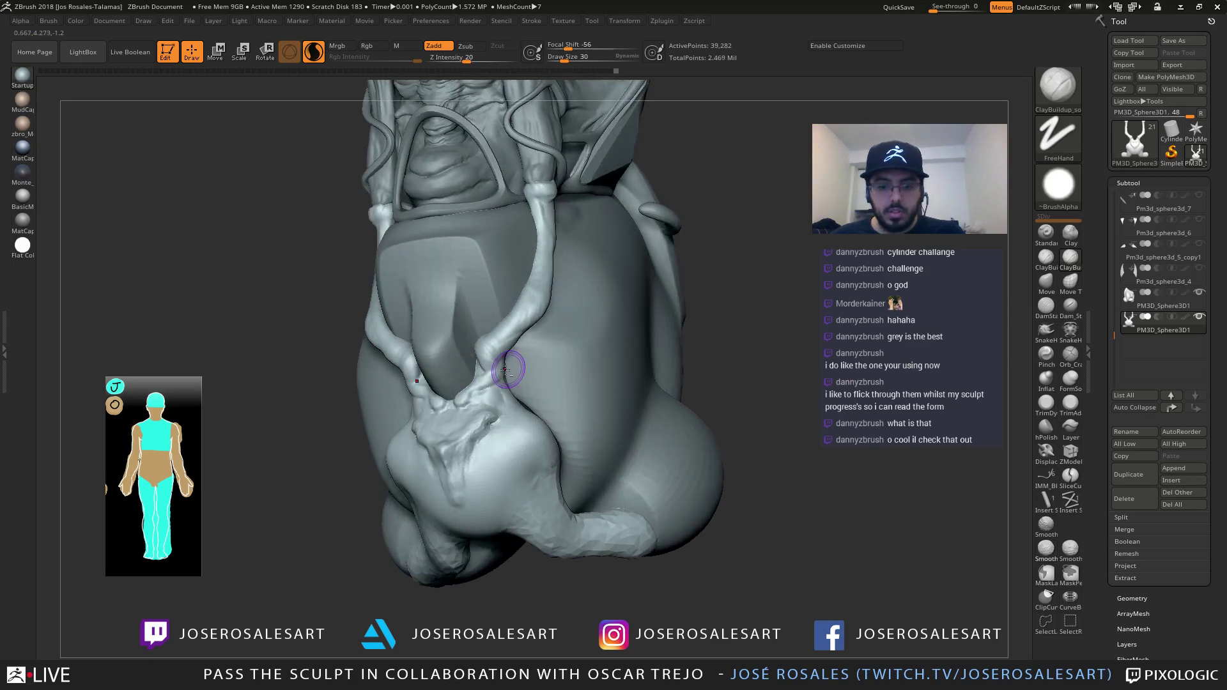
key(ctrl+shift+z)
key(ctrl+shift+z)
key(ctrl+shift+z)
Apply the Flat Color material and examine the creature's silhouette from the front and the side
mouse_move(539, 361)
right_down()
mouse_move(472, 300)
mouse_move(591, 329)
right_up()
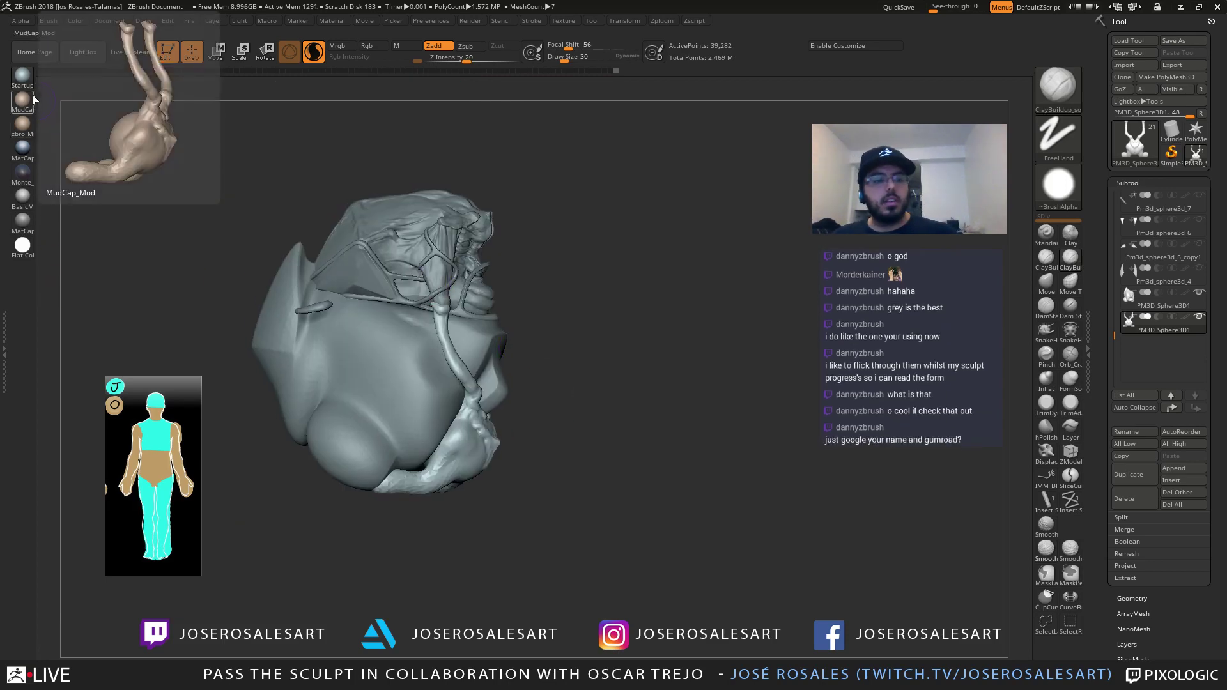
mouse_move(21, 174)
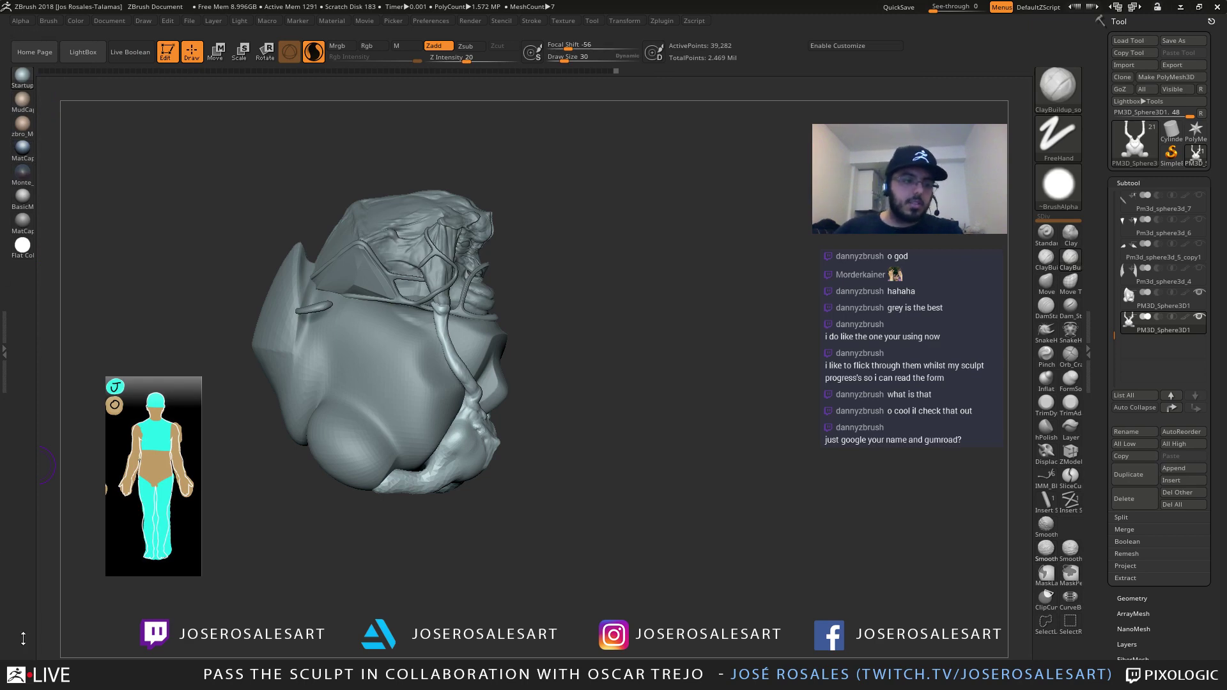
right_drag(349, 312, 296, 301)
key(f)
right_drag(509, 322, 462, 318)
key(ctrl+shift+z)
key(ctrl+shift+z)
key(ctrl+shift+z)
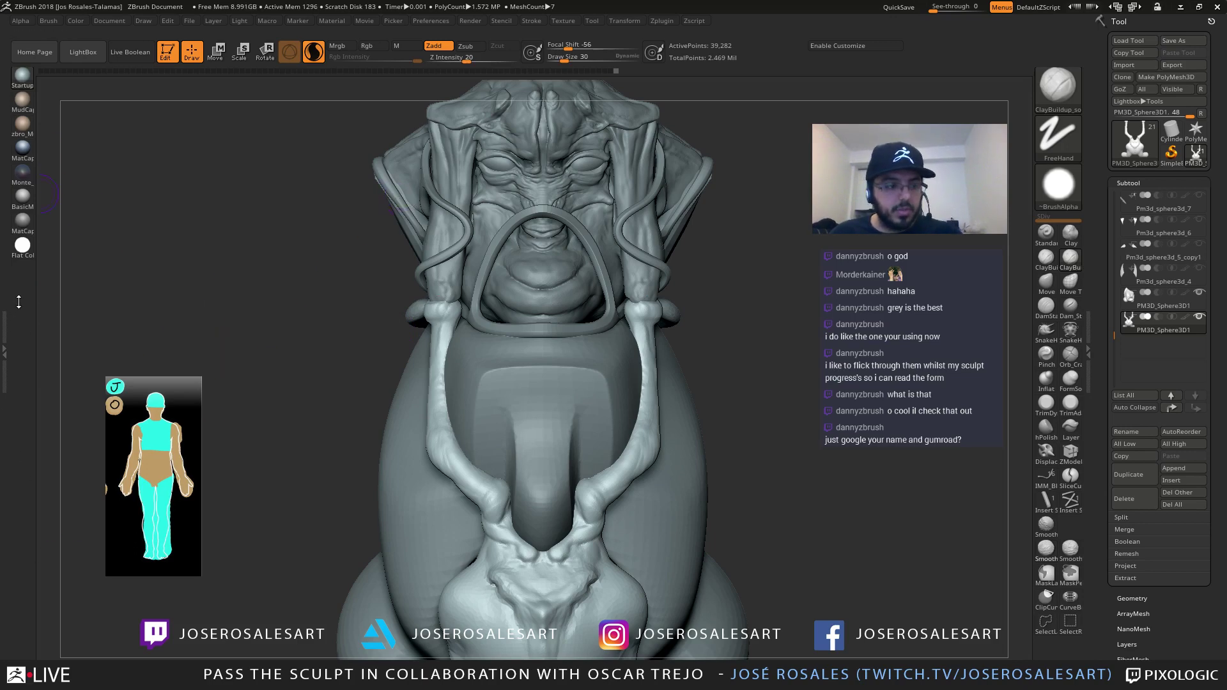
mouse_move(372, 249)
alt+right_down()
mouse_move(195, 274)
mouse_move(238, 285)
alt+right_up()
key(v)
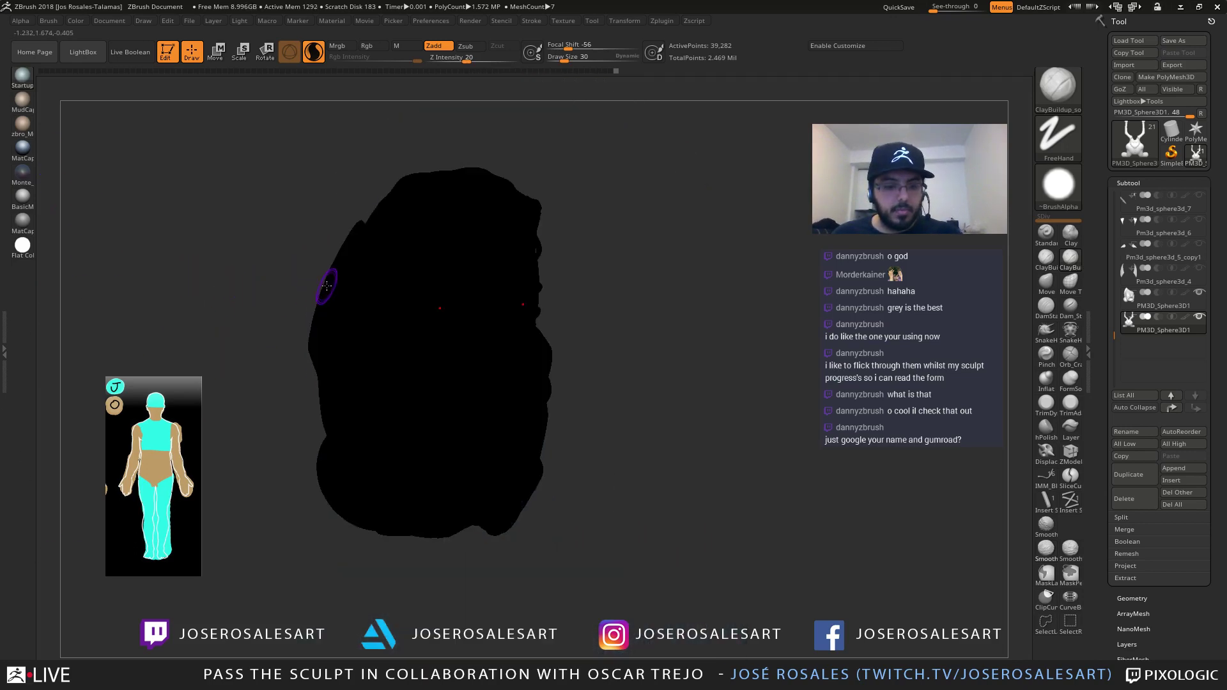
key(v)
click(23, 246)
right_drag(459, 273, 247, 249)
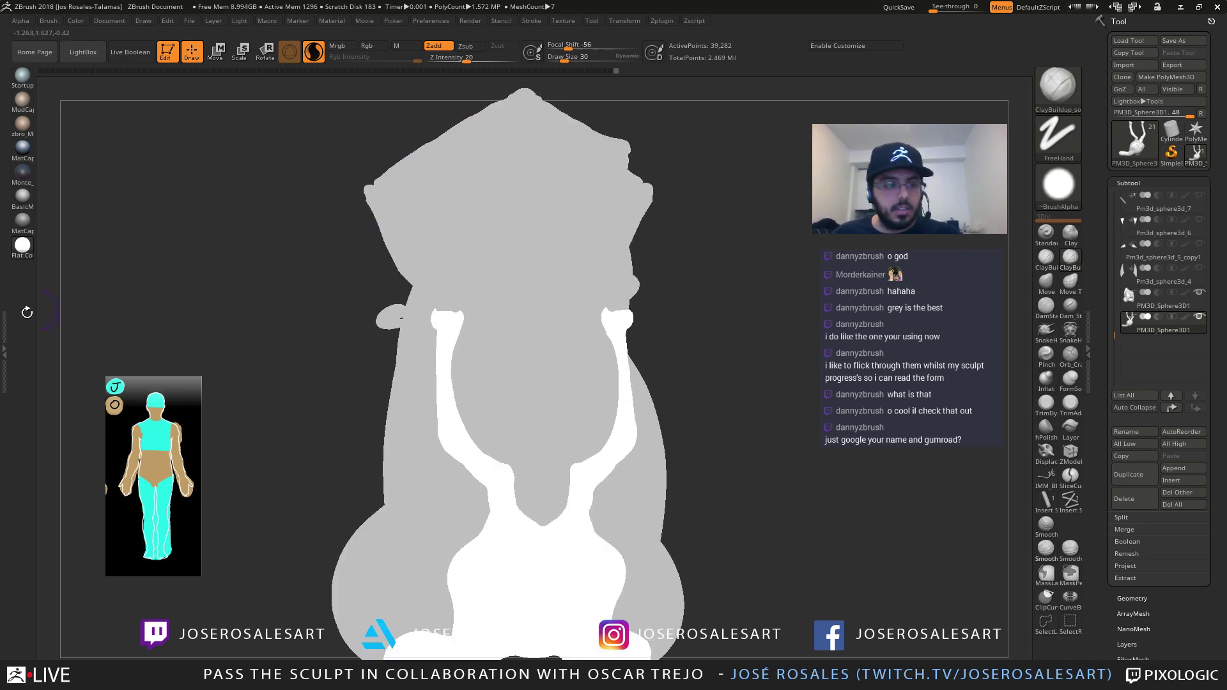
key(ctrl+z)
key(ctrl+shift+z)
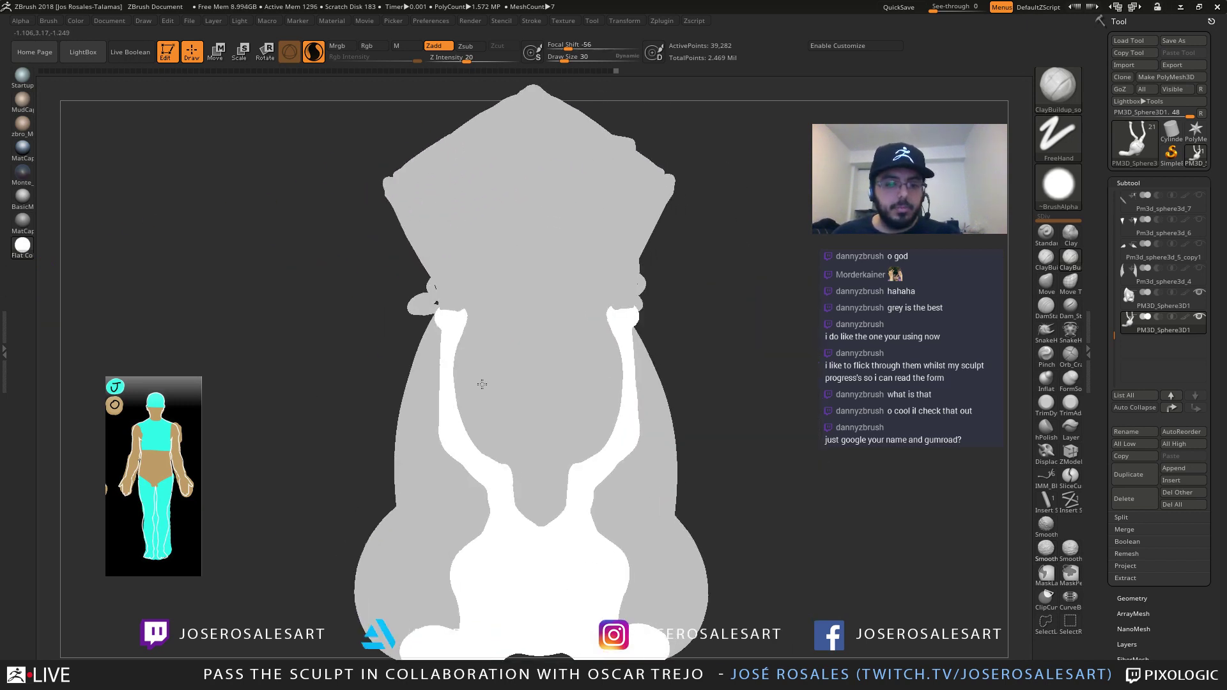
key(ctrl+z)
right_drag(505, 392, 519, 379)
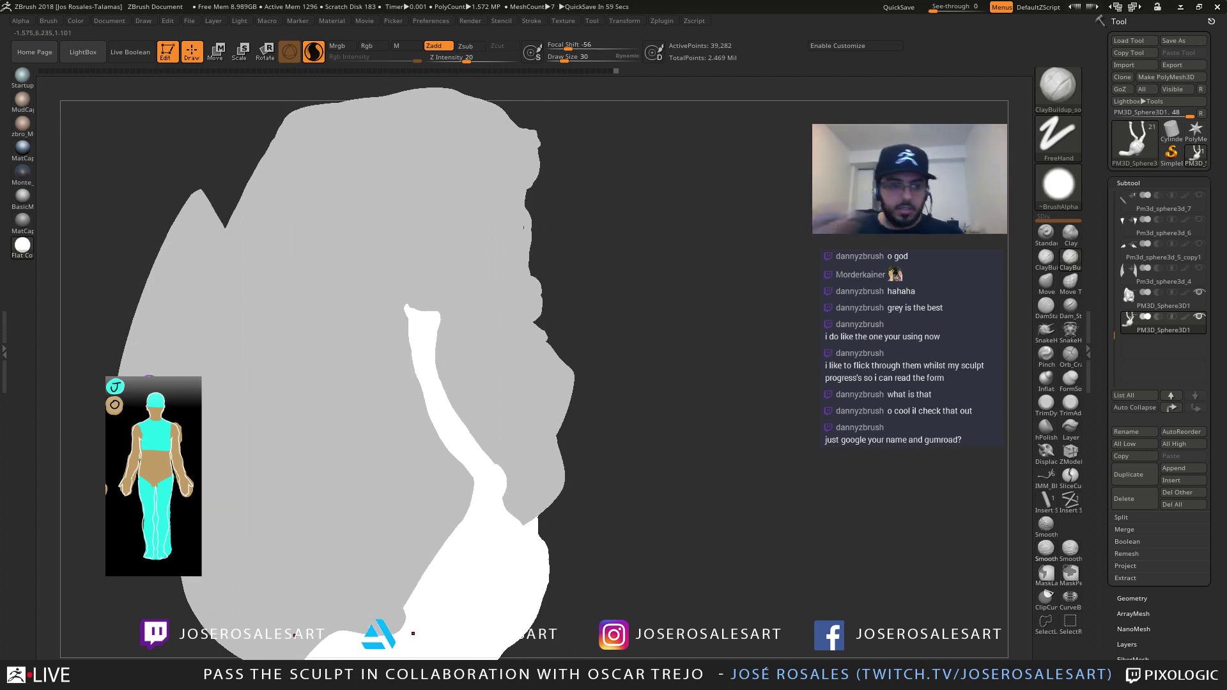
Try a grey MatCap and the basic material on the creature and examine its forms from several angles
click(23, 223)
mouse_move(378, 294)
right_down()
mouse_move(409, 301)
mouse_move(420, 287)
mouse_move(390, 289)
right_up()
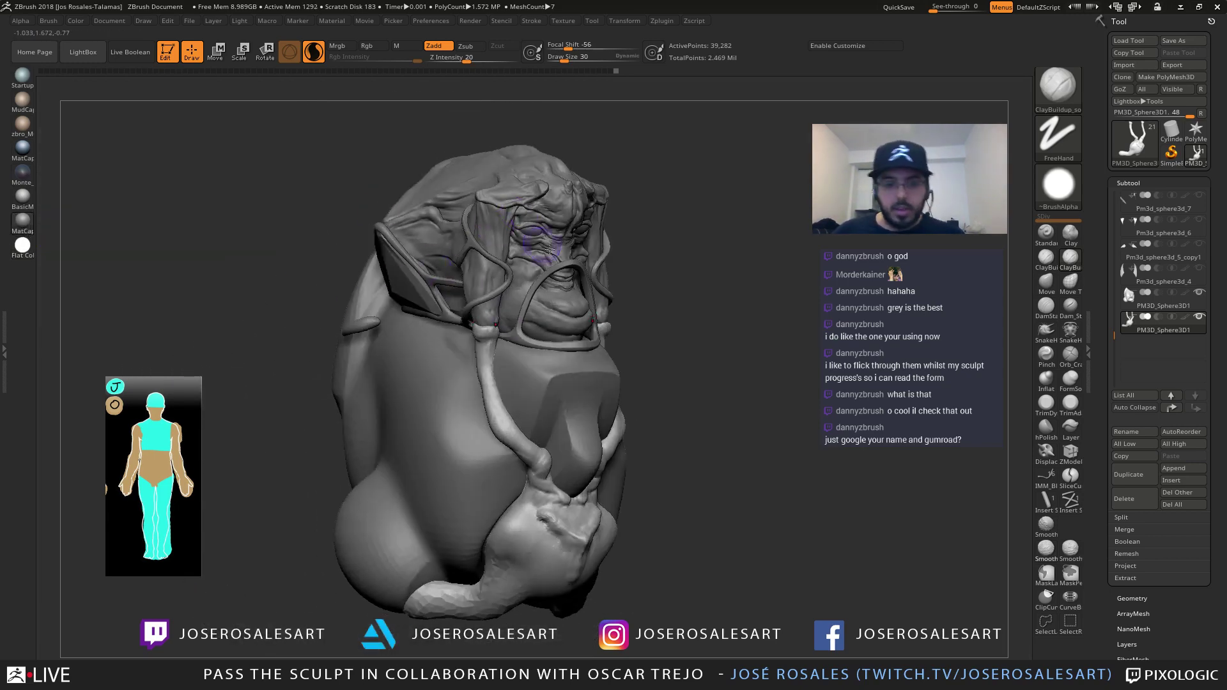
mouse_move(546, 250)
shift+right_down()
mouse_move(527, 303)
mouse_move(444, 319)
shift+right_up()
mouse_move(562, 285)
right_down()
mouse_move(428, 272)
mouse_move(493, 279)
right_up()
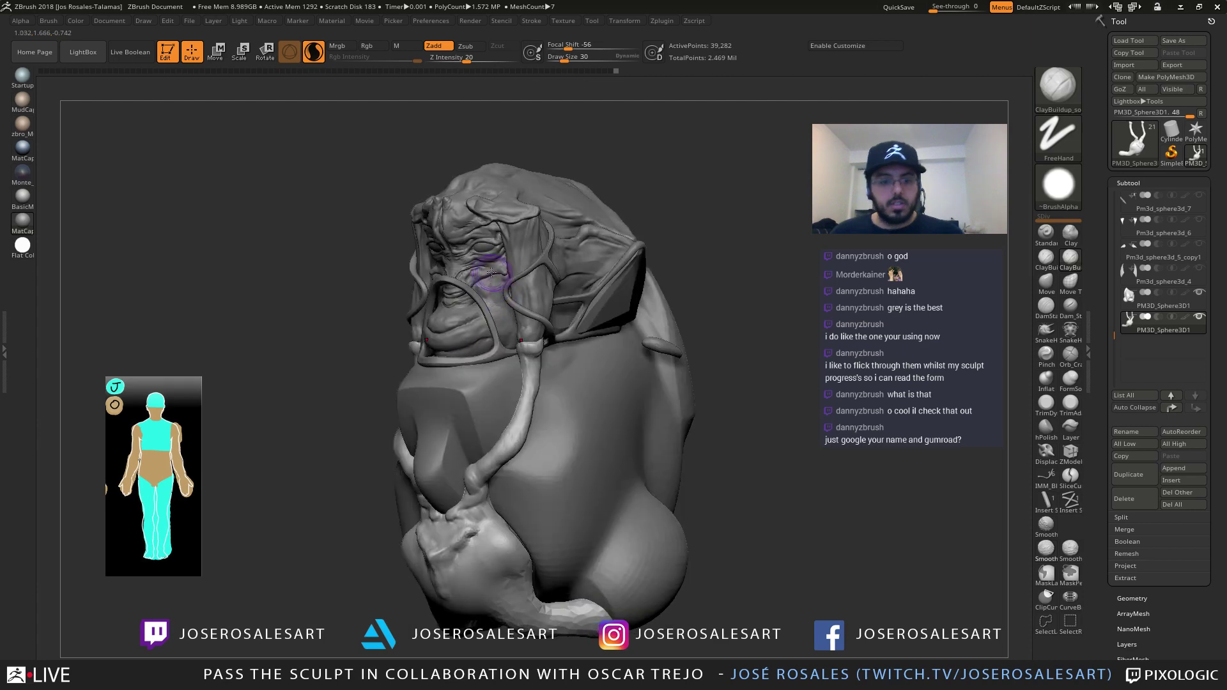
click(23, 200)
mouse_move(383, 297)
right_down()
mouse_move(435, 264)
mouse_move(488, 268)
mouse_move(473, 306)
mouse_move(456, 243)
right_up()
alt+right_drag(456, 243, 404, 274)
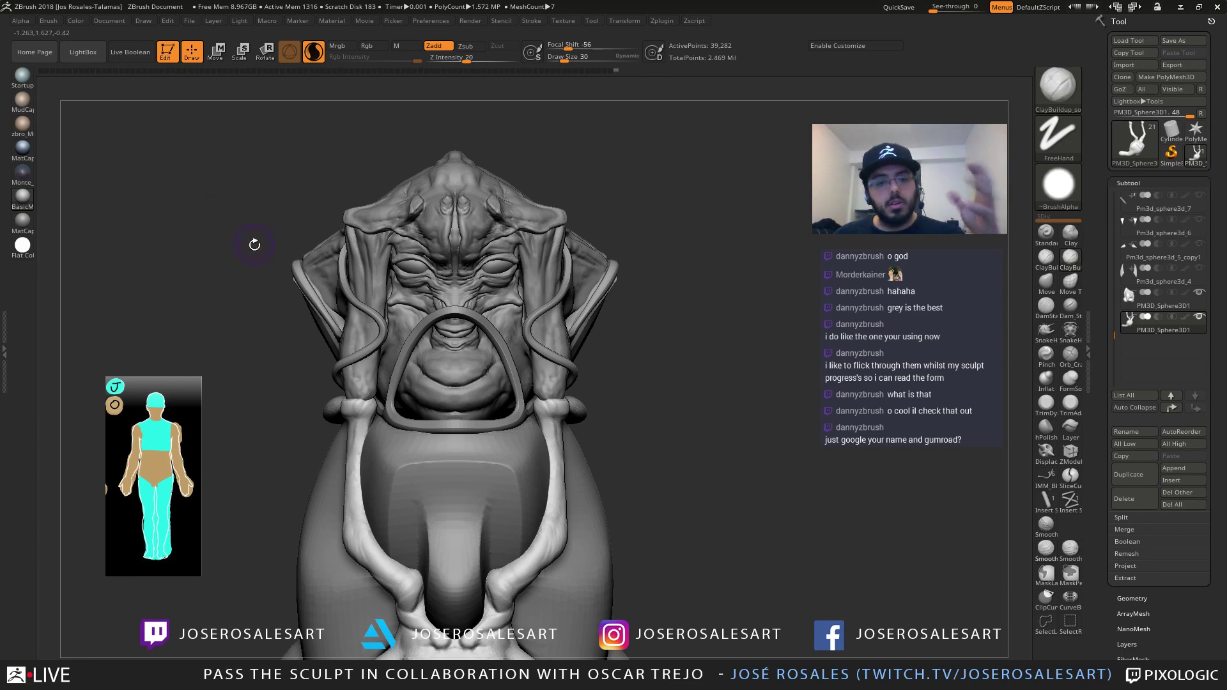
right_drag(118, 269, 58, 255)
Try the dark Monte material on the creature, examine its forms, and return to the startup material
click(24, 174)
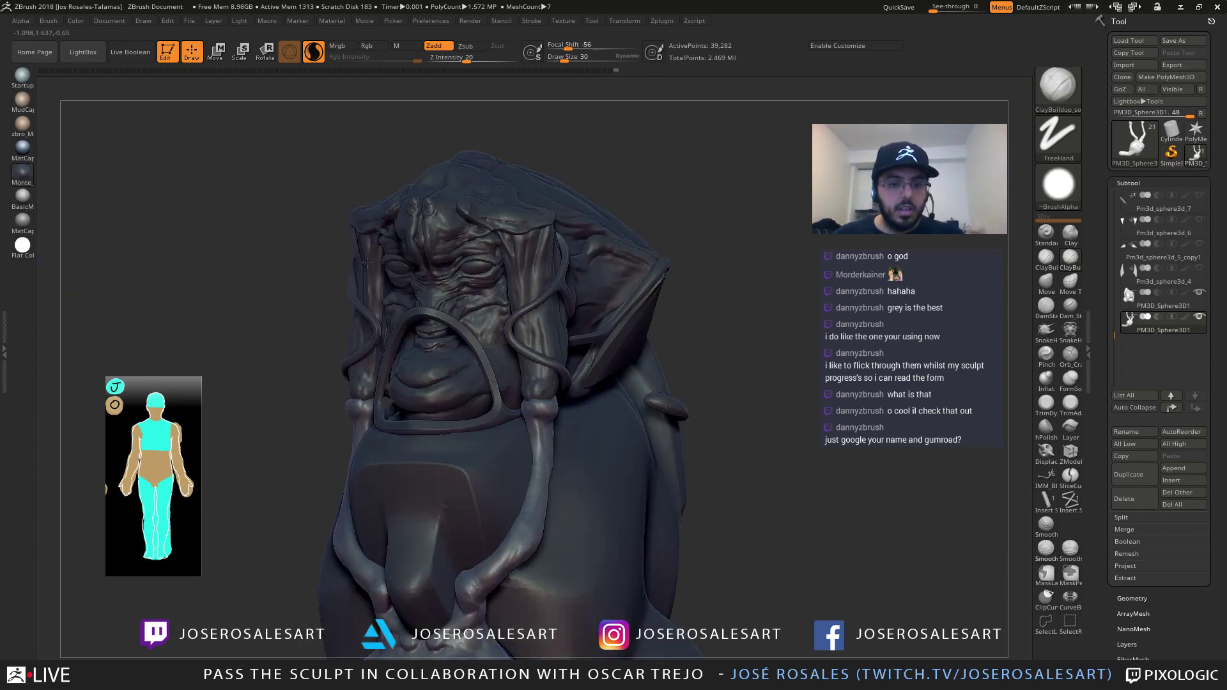
right_drag(435, 275, 340, 286)
mouse_move(340, 286)
mouse_down()
mouse_move(371, 217)
mouse_move(411, 173)
mouse_up()
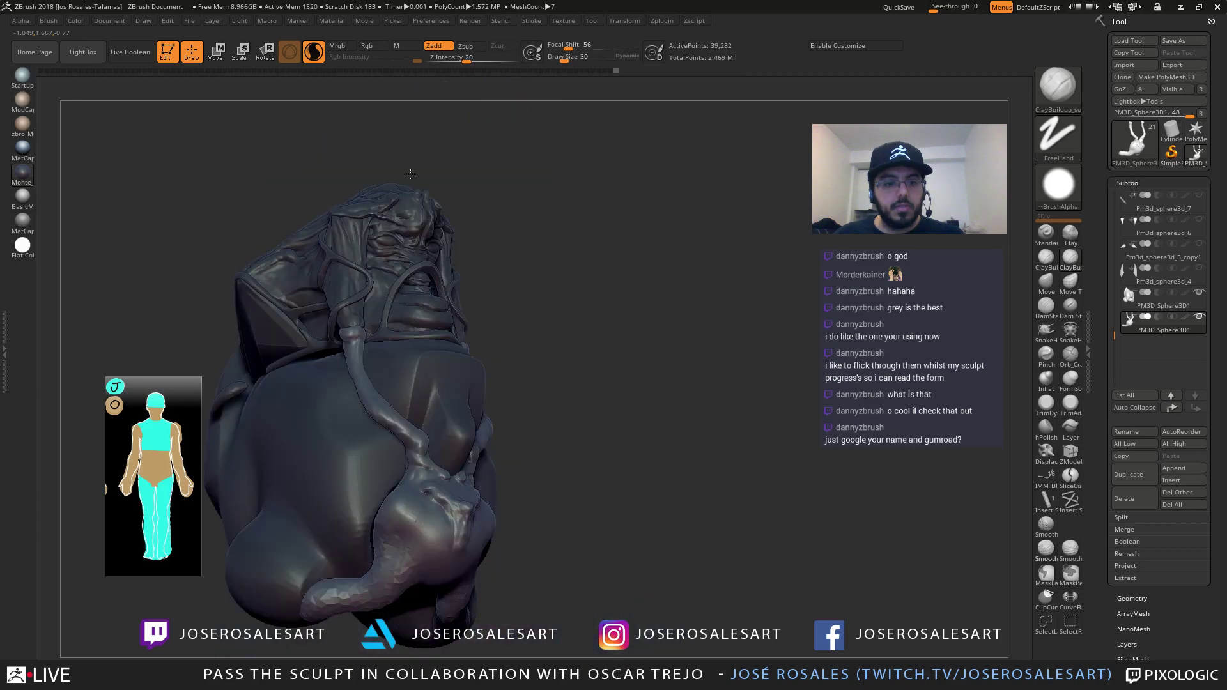
mouse_move(410, 173)
right_down()
mouse_move(389, 281)
mouse_move(392, 252)
mouse_move(358, 300)
mouse_move(351, 246)
mouse_move(441, 255)
mouse_move(377, 259)
right_up()
click(26, 157)
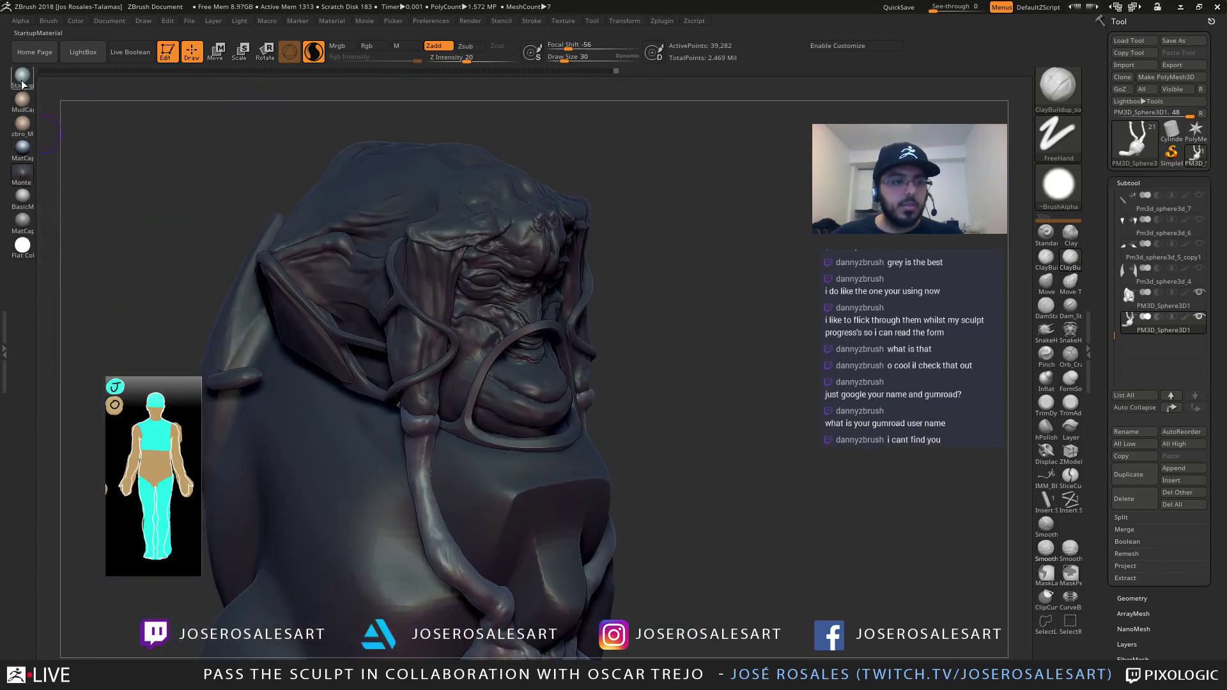
mouse_move(393, 201)
right_down()
mouse_move(247, 227)
mouse_move(316, 269)
mouse_move(354, 353)
right_up()
mouse_move(543, 363)
ctrl+right_down()
mouse_move(483, 214)
mouse_move(543, 221)
mouse_move(573, 391)
mouse_move(563, 306)
mouse_move(542, 328)
ctrl+right_up()
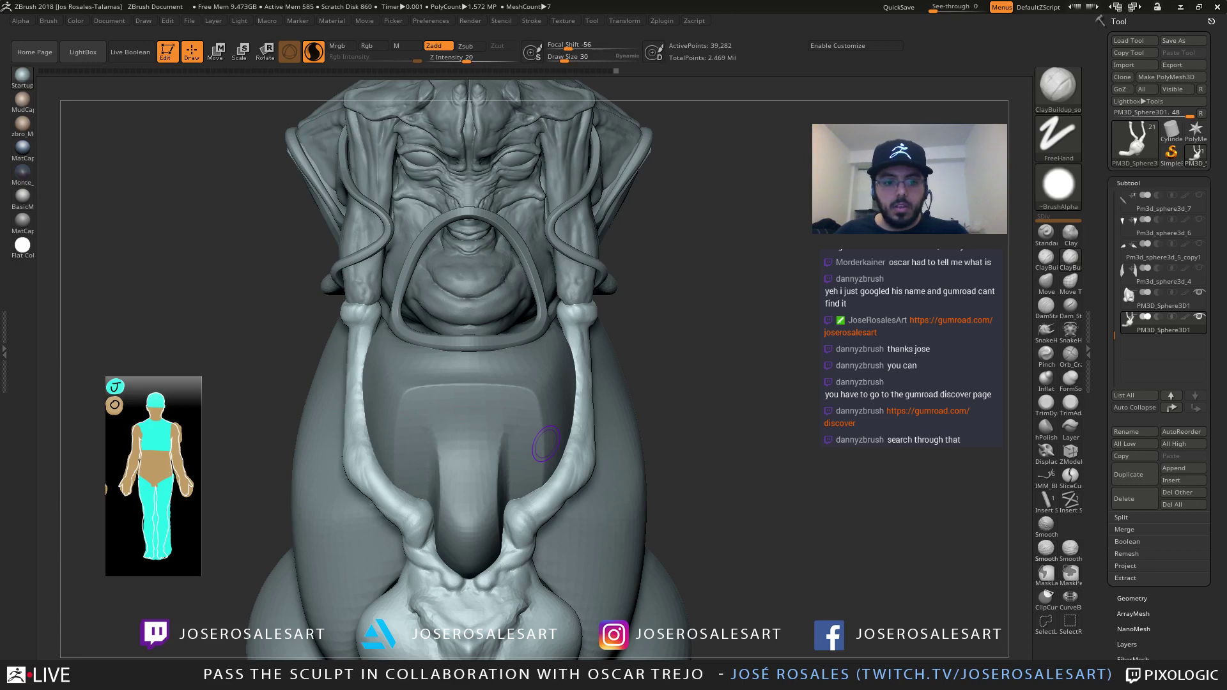
Build up the horns' top knobs where they meet the hanging tusks, using ClayBuildup at draw size 30
drag(640, 289, 534, 319)
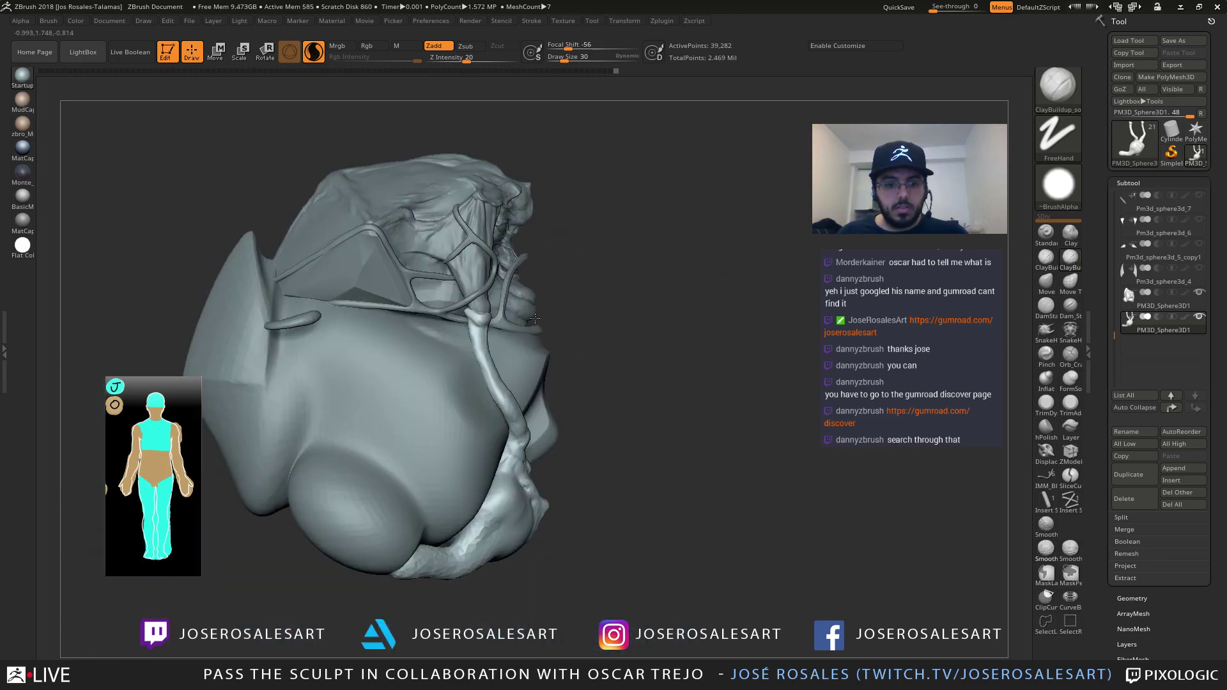
ctrl+right_drag(535, 318, 484, 350)
right_drag(484, 299, 446, 318)
ctrl+right_drag(501, 320, 483, 320)
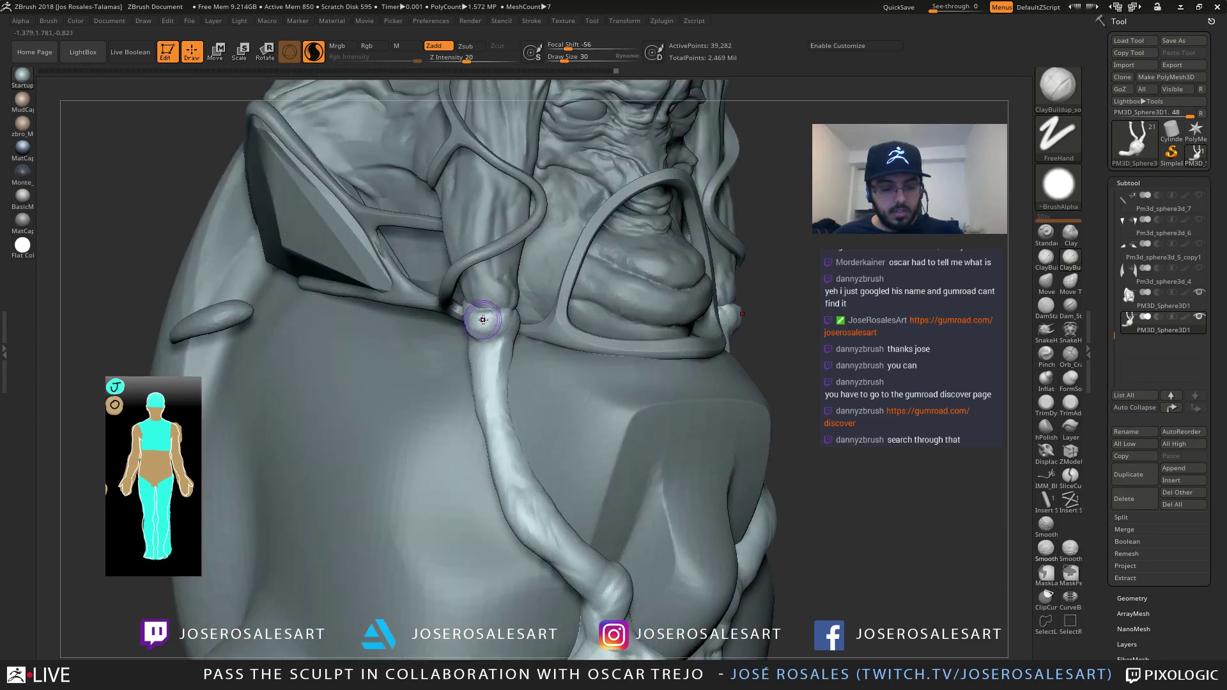
drag(493, 312, 502, 315)
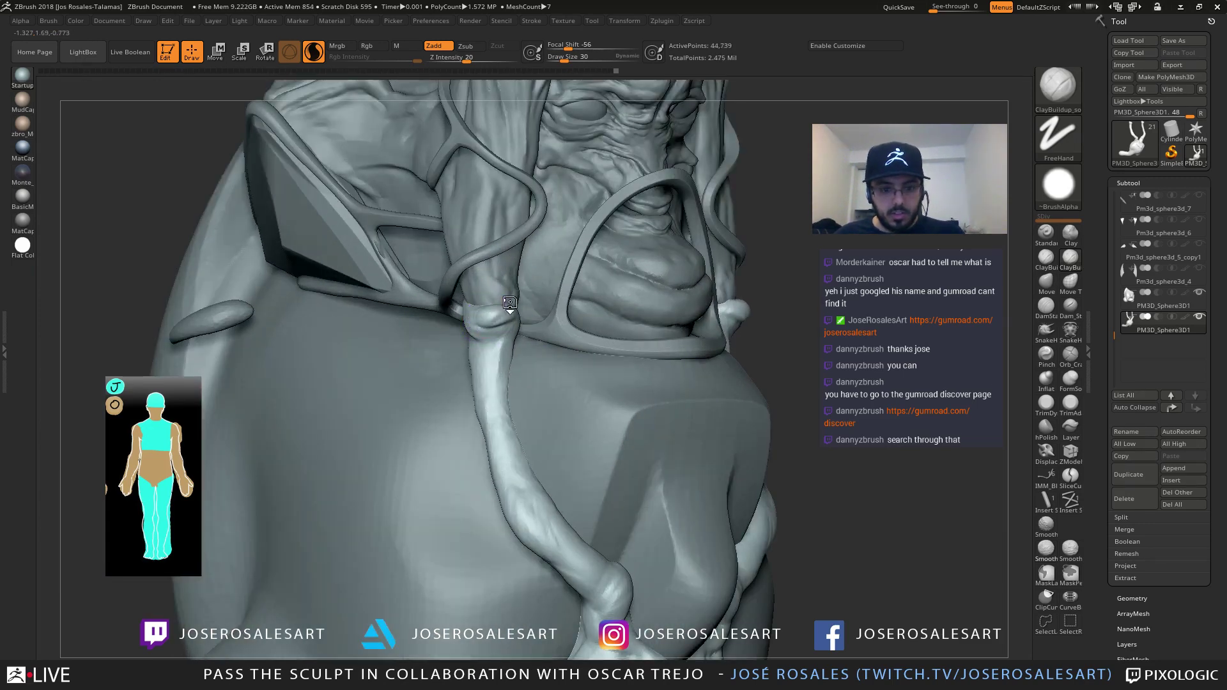
mouse_move(501, 314)
ctrl+right_down()
mouse_move(515, 284)
mouse_move(510, 311)
ctrl+right_up()
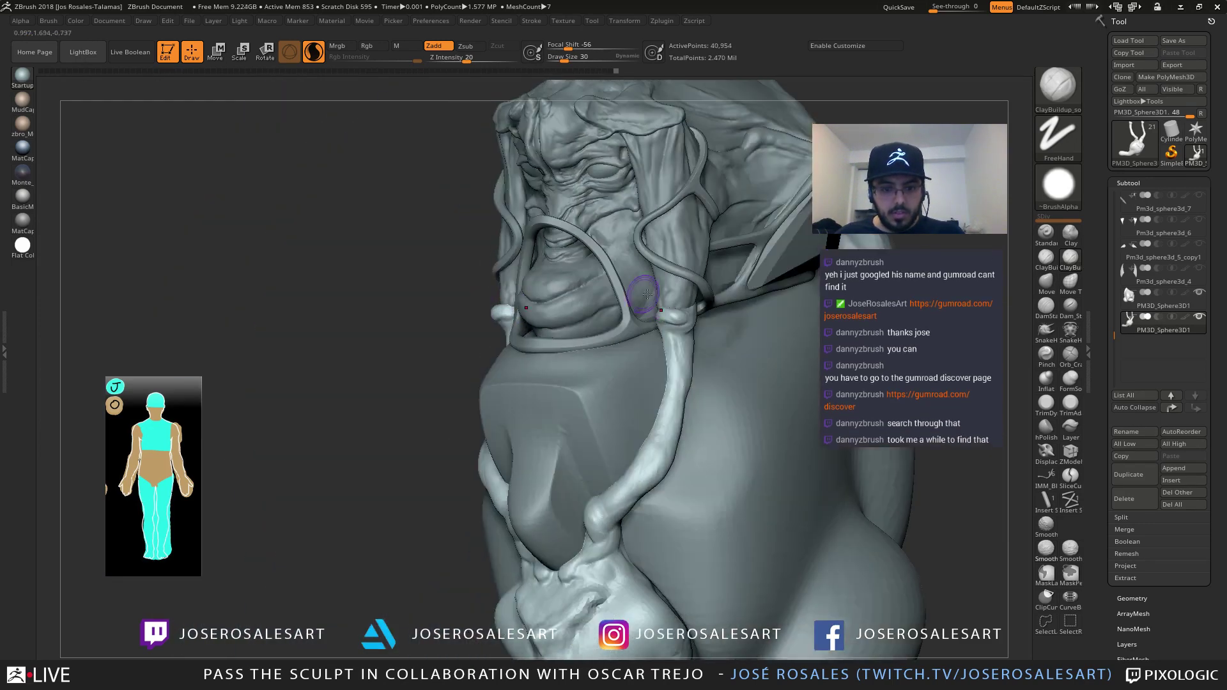
Pull the horns' top ends upward over the tusks with SnakeHook at draw size 42 and smooth the knobs
mouse_move(648, 293)
right_down()
mouse_move(608, 282)
mouse_move(616, 274)
mouse_move(561, 315)
mouse_move(563, 294)
mouse_move(614, 344)
right_up()
key(b)
key(s)
key(h)
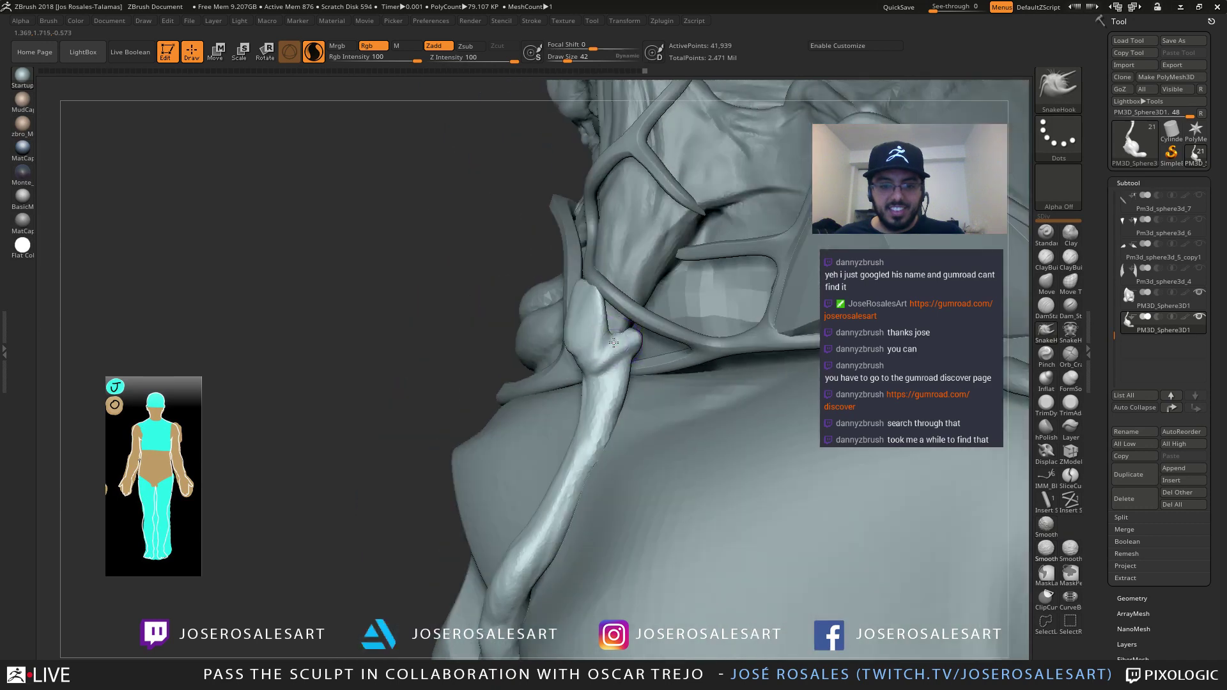
shift+drag(611, 308, 613, 328)
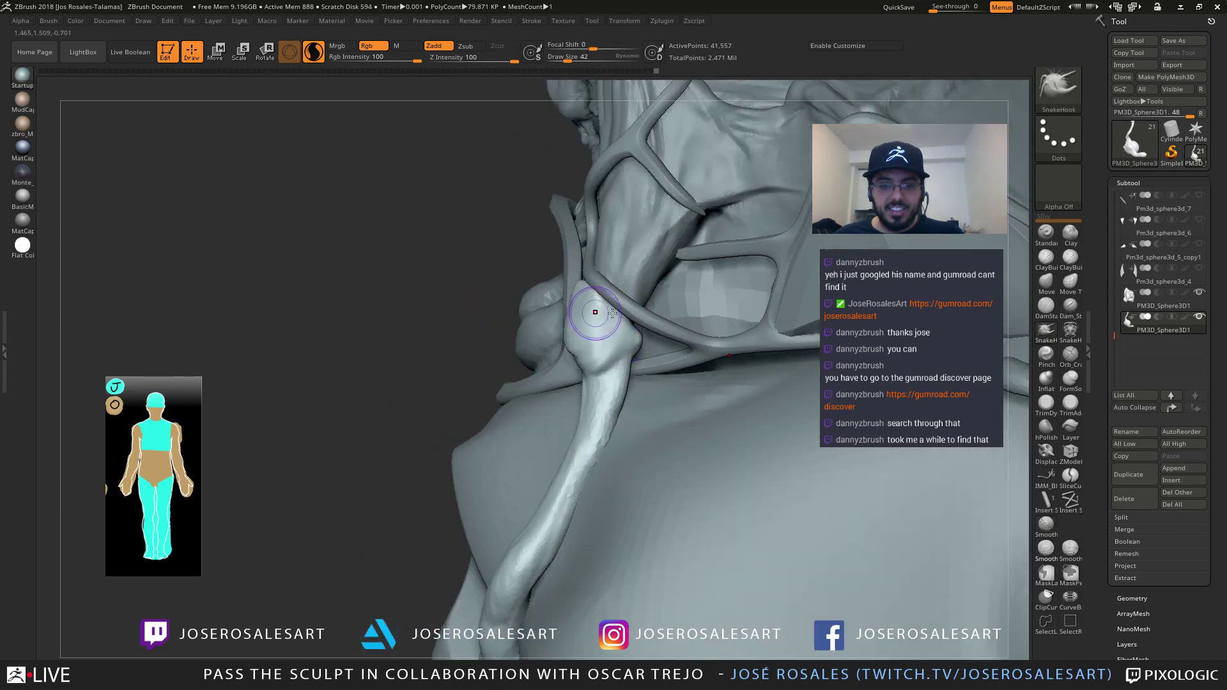
Carve a crease into the horns' upper knobs with DamStandard at draw size 48
mouse_move(592, 279)
right_down()
mouse_move(531, 340)
mouse_move(586, 288)
mouse_move(611, 339)
mouse_move(598, 358)
right_up()
key(b)
key(d)
key(s)
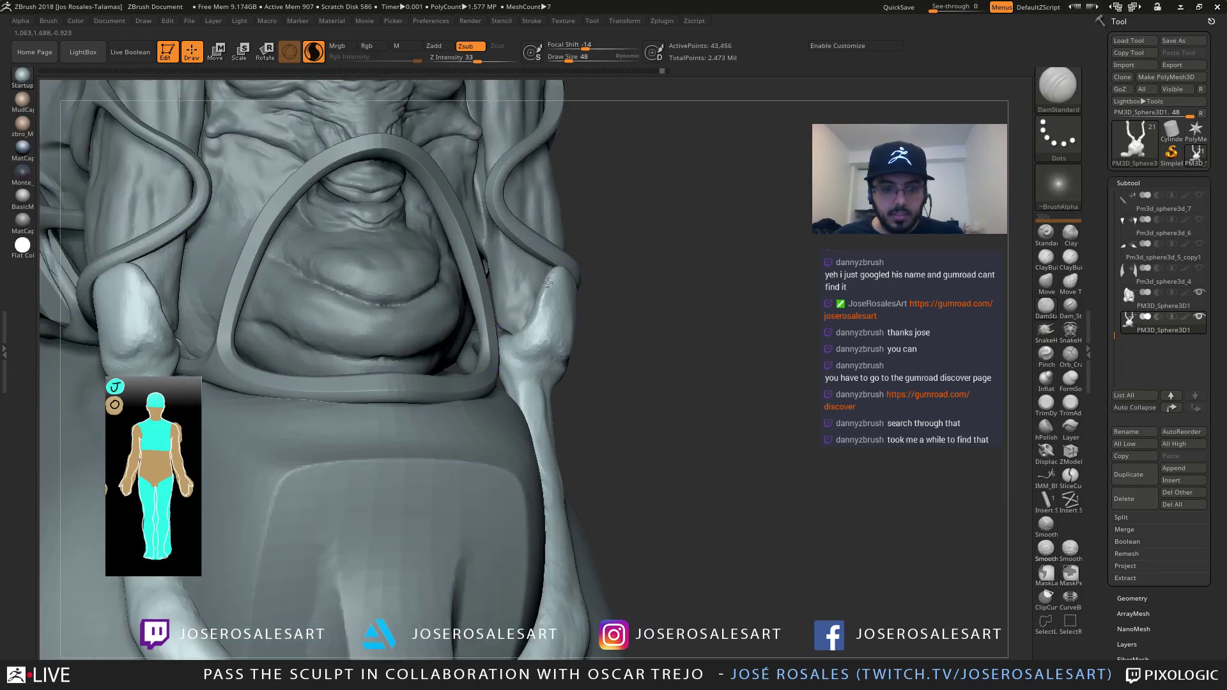
right_drag(534, 310, 477, 307)
drag(573, 271, 545, 320)
mouse_move(566, 281)
right_down()
mouse_move(490, 223)
mouse_move(487, 185)
right_up()
right_drag(502, 291, 447, 304)
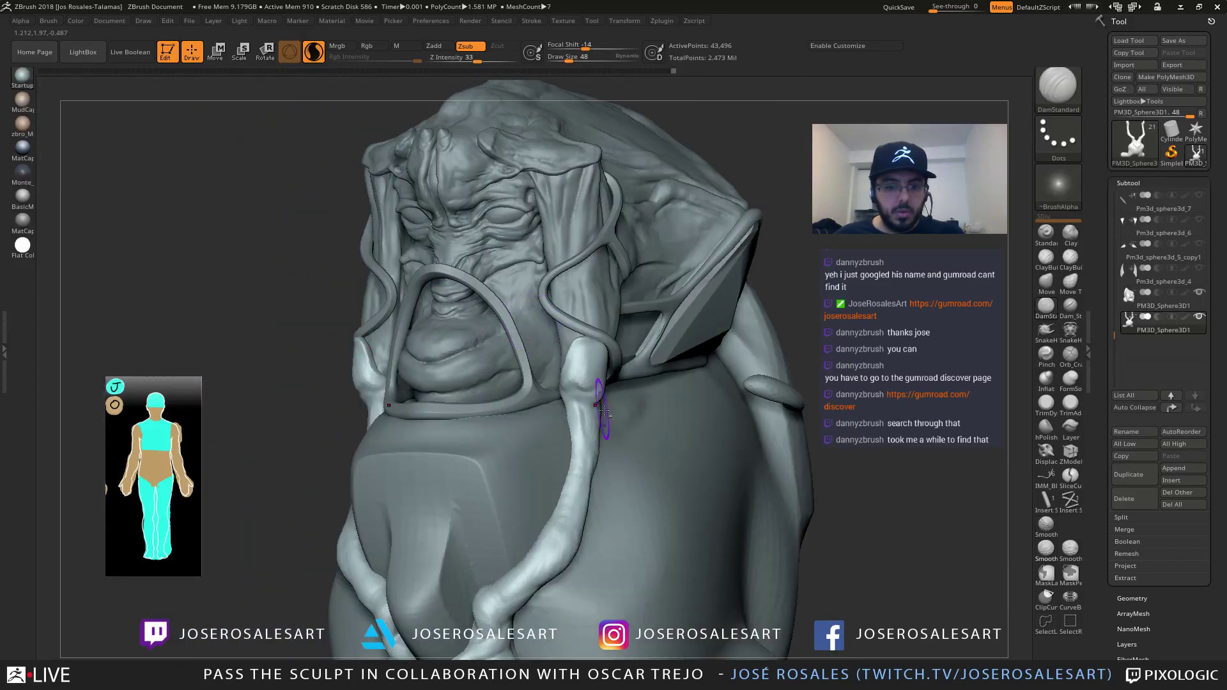
Add clay to the horns just below their upper knobs with ClayBuildup at draw size 30
key(b)
key(c)
key(b)
key(bracketleft)
mouse_move(581, 397)
right_down()
mouse_move(578, 365)
mouse_move(554, 339)
right_up()
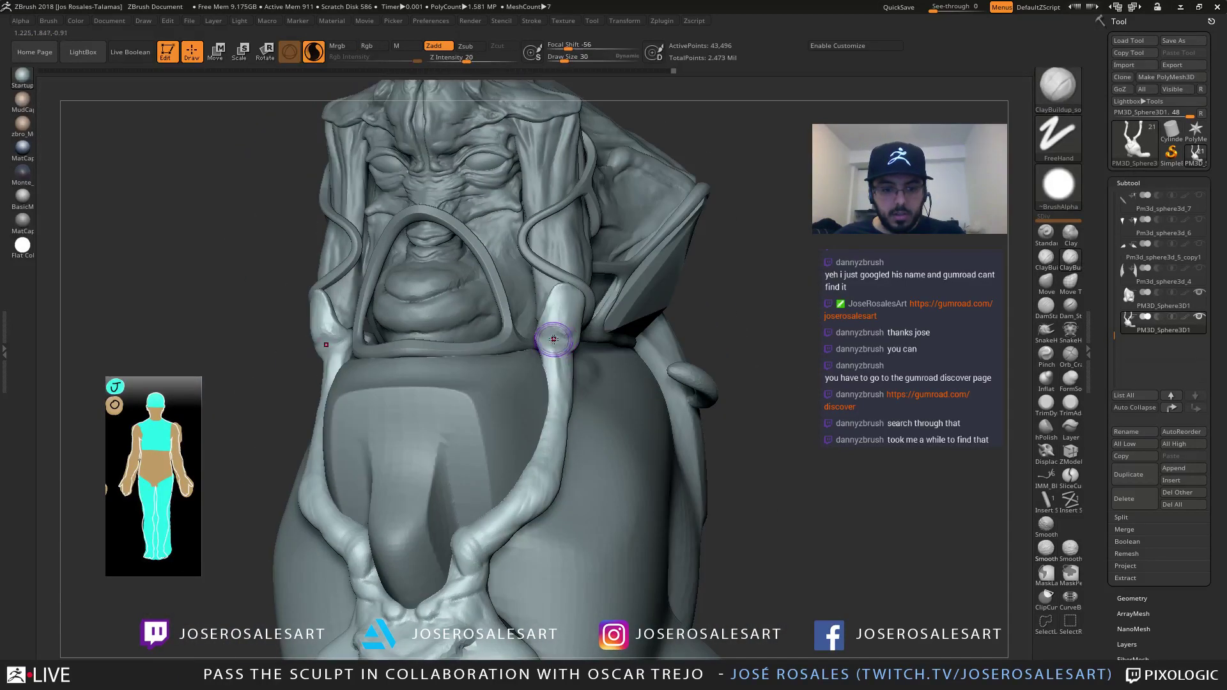
drag(569, 350, 559, 386)
shift+right_drag(562, 357, 519, 269)
ctrl+right_drag(519, 268, 507, 194)
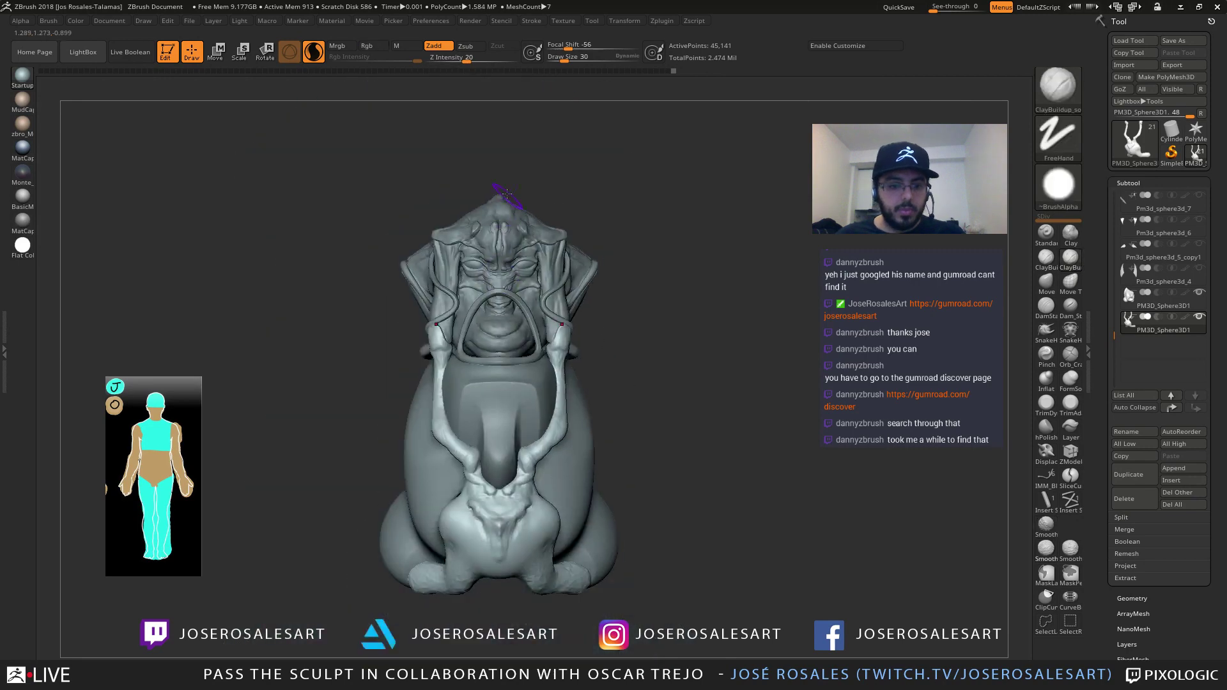
Pull the horns' lower bends outward into pointed elbows with the Move brush at draw size 51
key(b)
key(m)
key(v)
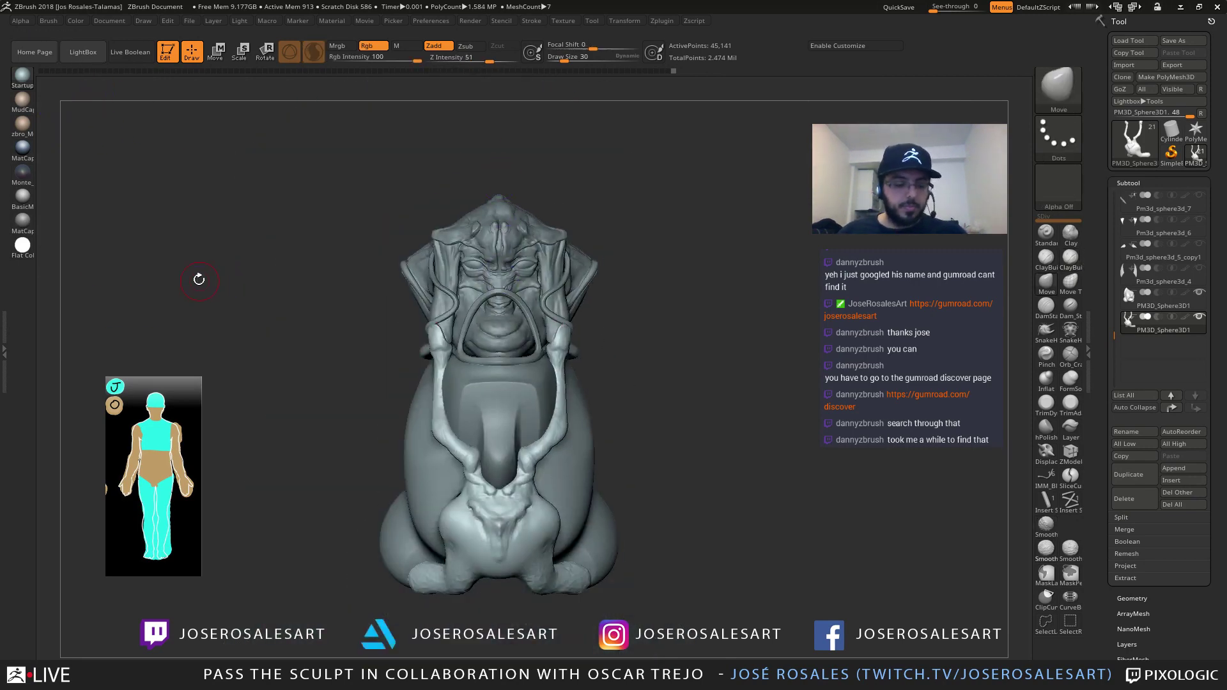
click(57, 21)
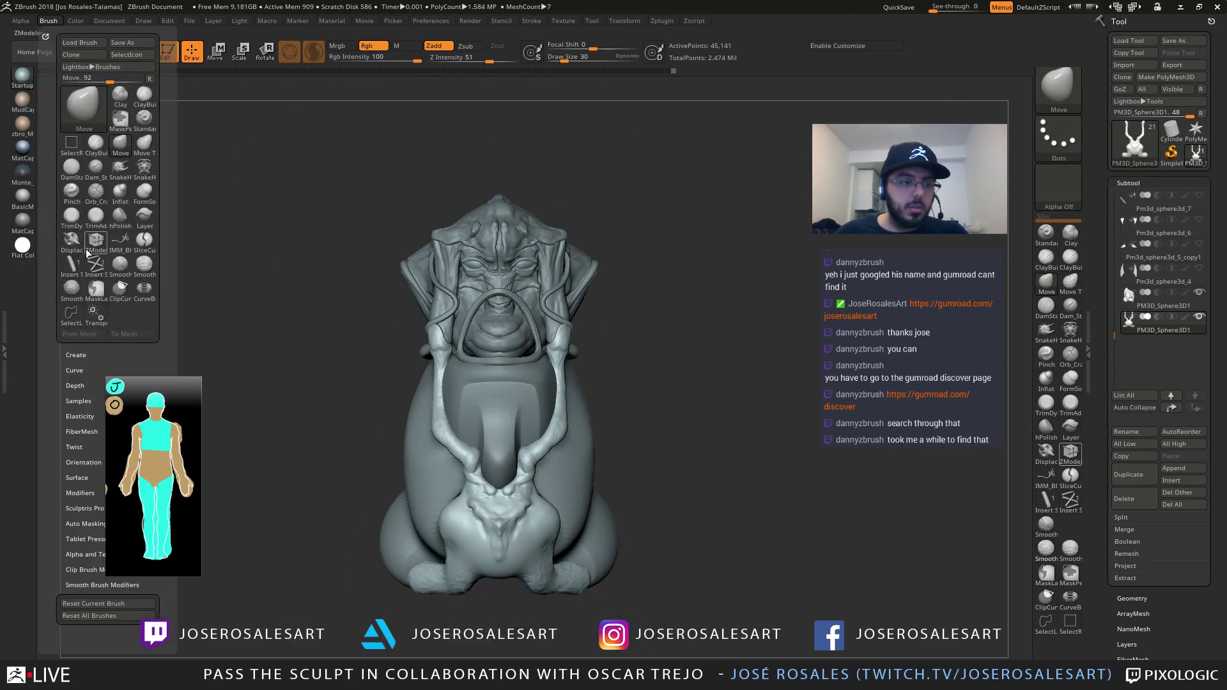
click(94, 370)
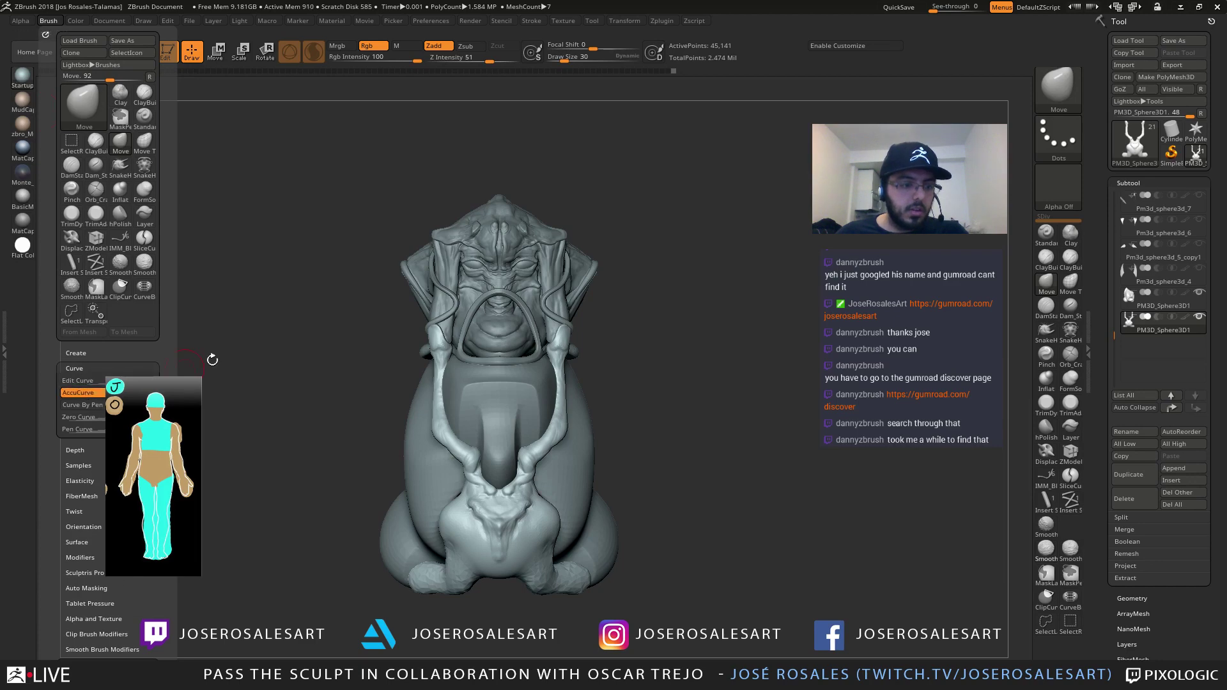
mouse_move(486, 281)
alt+right_down()
mouse_move(625, 356)
mouse_move(575, 320)
alt+right_up()
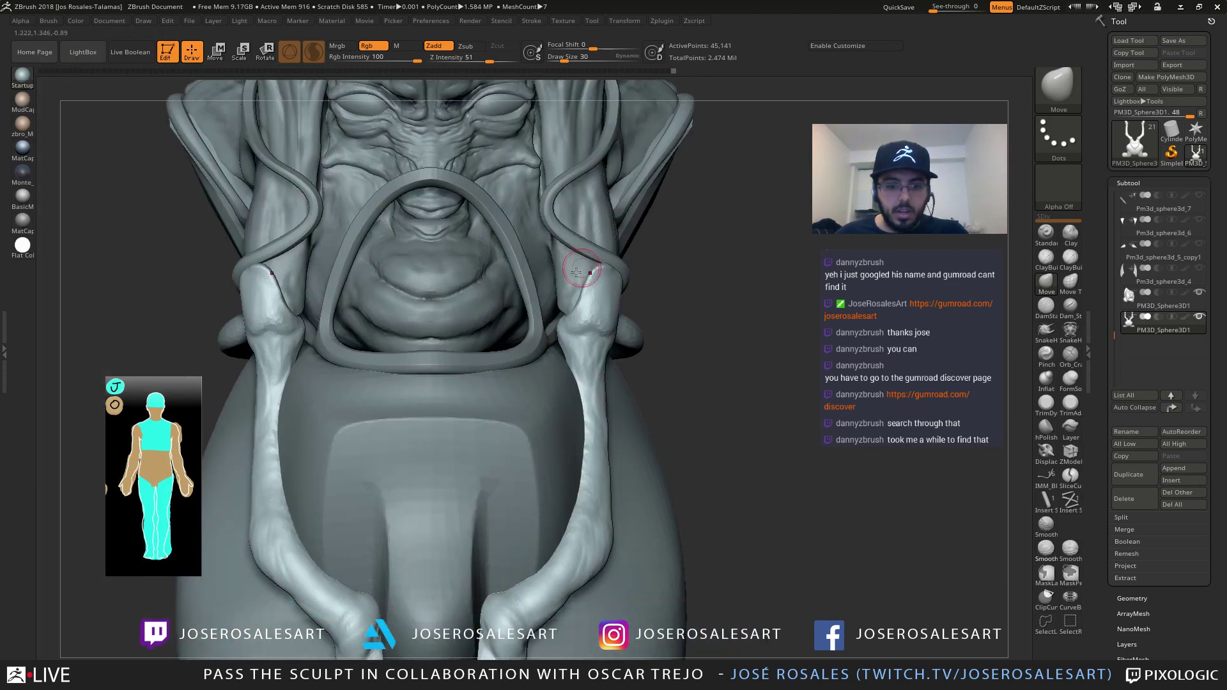
alt+right_drag(576, 273, 541, 249)
mouse_move(544, 512)
alt+right_down()
mouse_move(515, 373)
mouse_move(491, 416)
mouse_move(424, 433)
alt+right_up()
key(bracketleft)
drag(442, 433, 399, 425)
mouse_move(394, 406)
alt+right_down()
mouse_move(398, 441)
mouse_move(418, 440)
mouse_move(410, 403)
alt+right_up()
right_drag(409, 403, 457, 415)
Smooth the surface around the horns' elbow bends
shift+drag(437, 418, 533, 379)
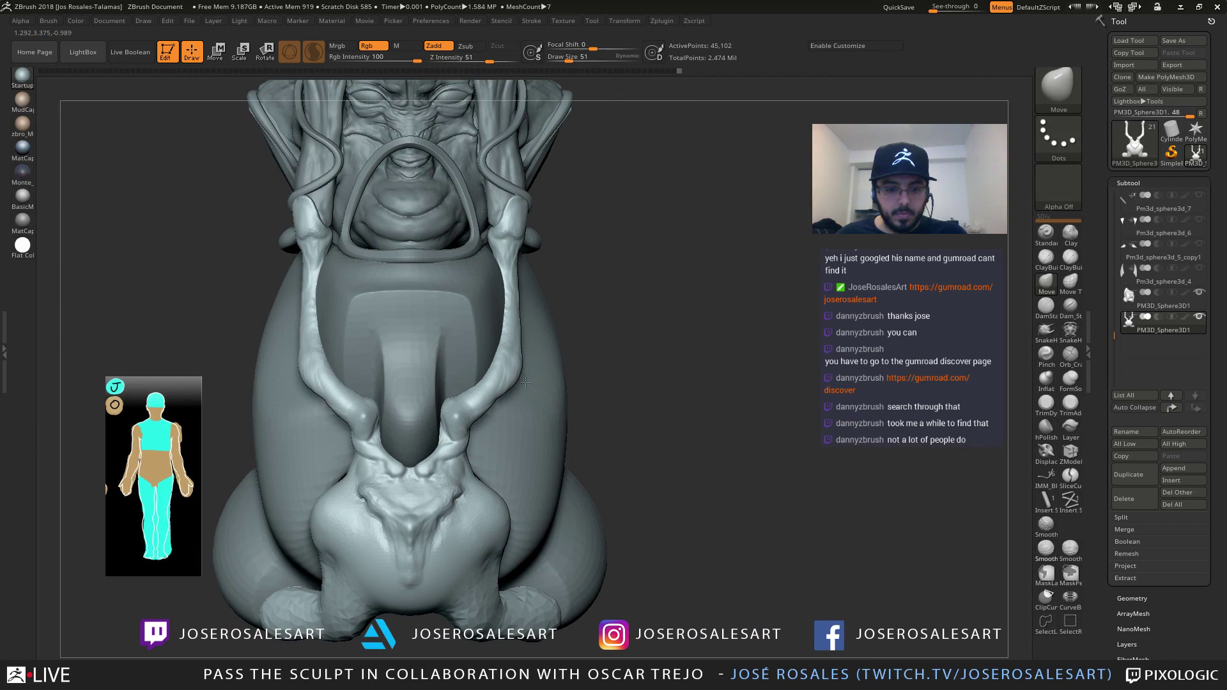
mouse_move(528, 376)
right_down()
mouse_move(521, 368)
mouse_move(537, 379)
right_up()
shift+drag(536, 378, 531, 381)
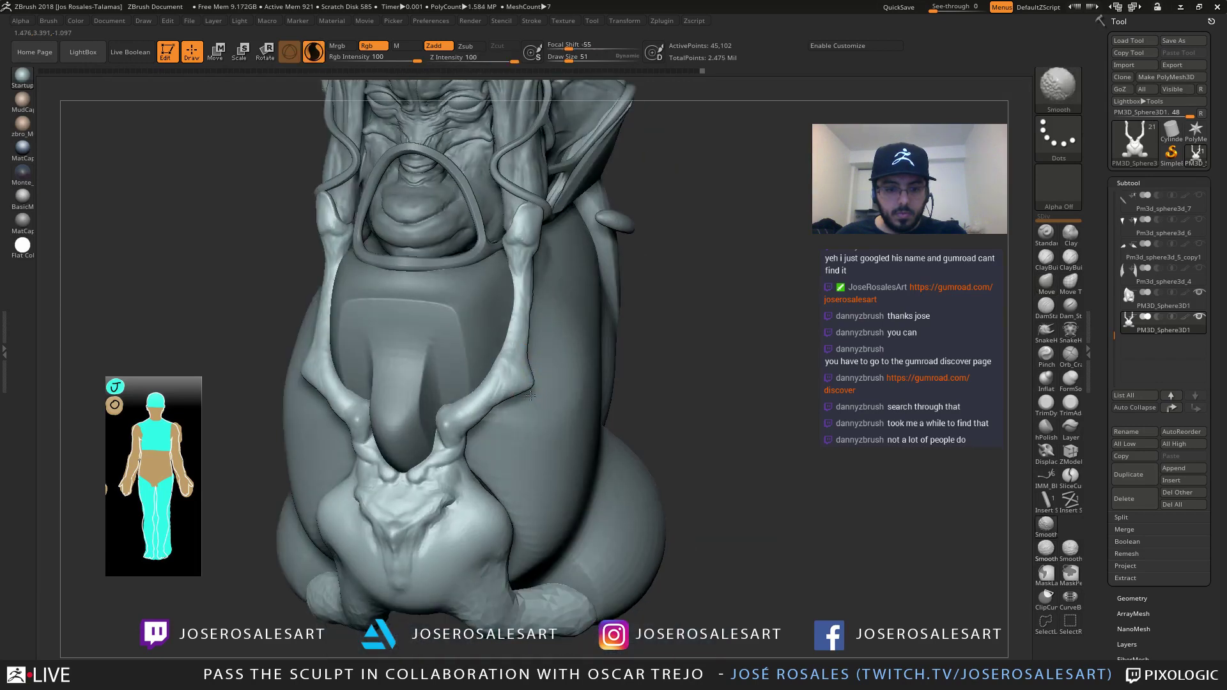
Adjust the horns' upper knobs against the tusks with the Move brush at draw size 54
mouse_move(537, 379)
shift+right_down()
mouse_move(564, 334)
mouse_move(479, 377)
mouse_move(411, 281)
mouse_move(430, 253)
mouse_move(402, 232)
shift+right_up()
drag(426, 261, 439, 266)
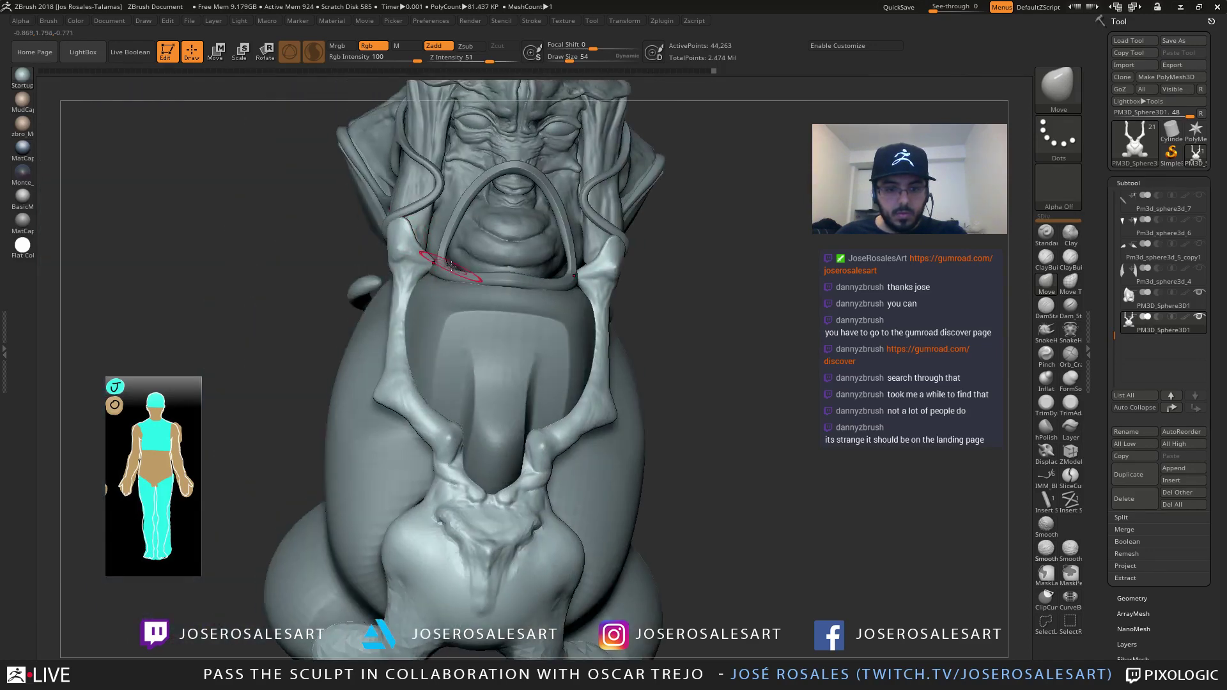
right_drag(451, 266, 441, 239)
ctrl+right_drag(441, 240, 407, 221)
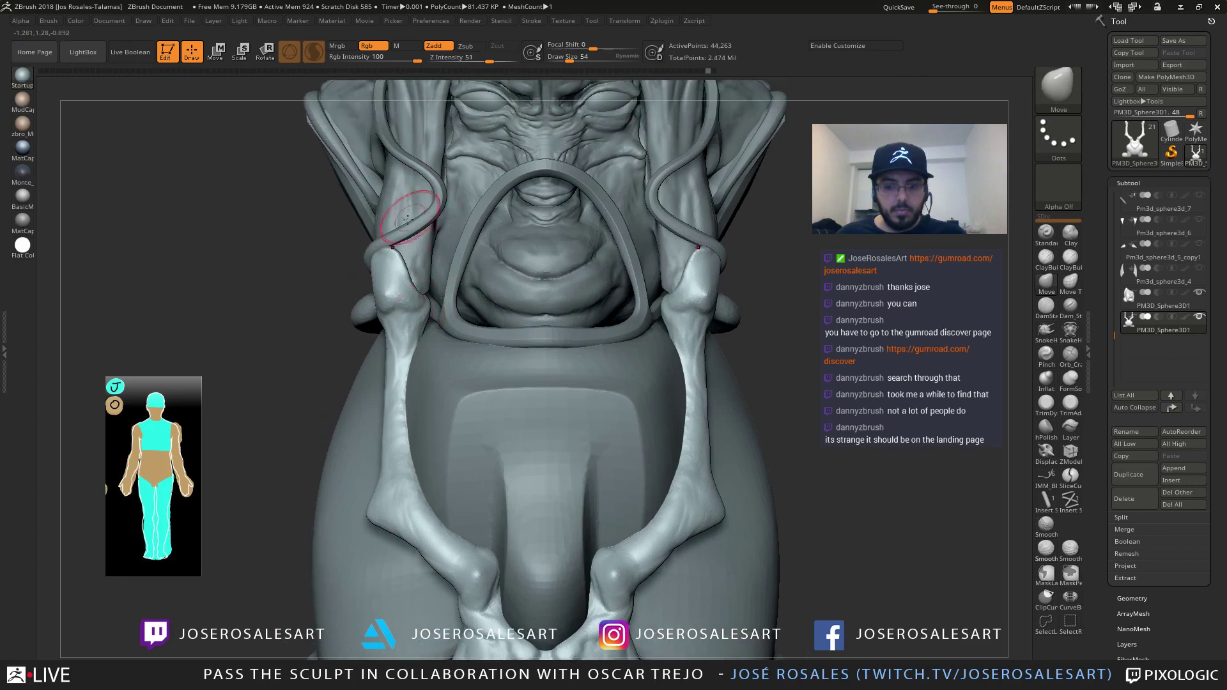
right_drag(435, 296, 431, 320)
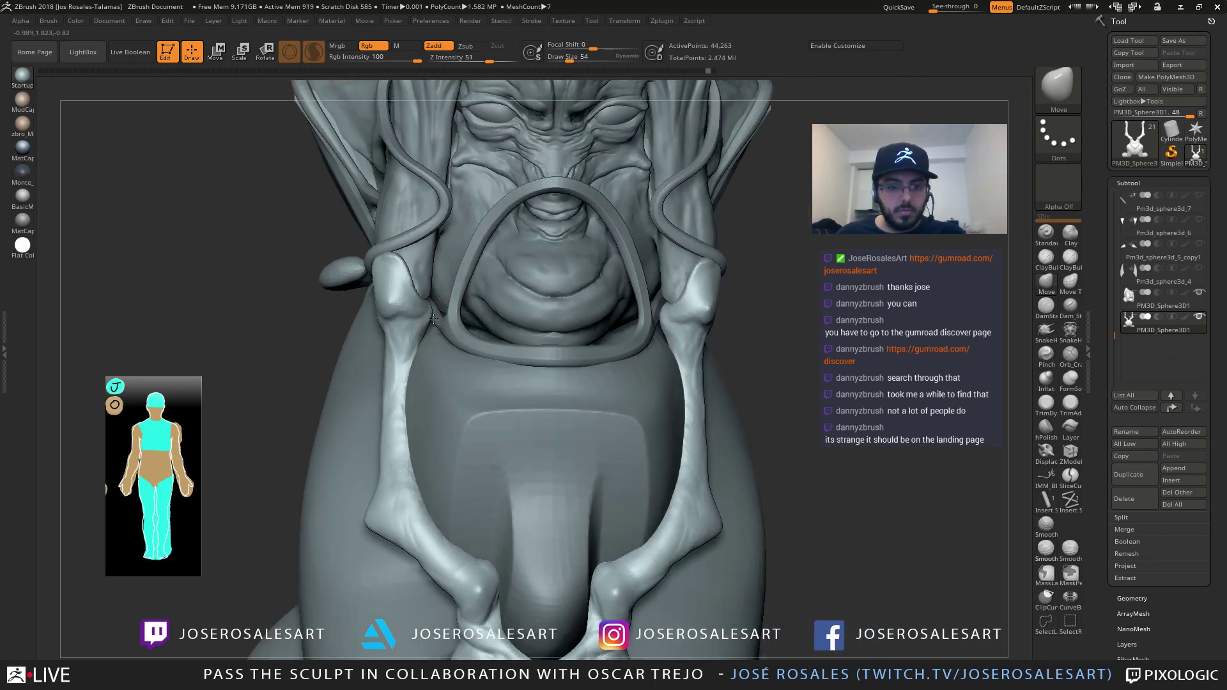
Shift the middle of the horn shafts outward with the Move brush at an enlarged draw size
key(b)
key(s)
key(h)
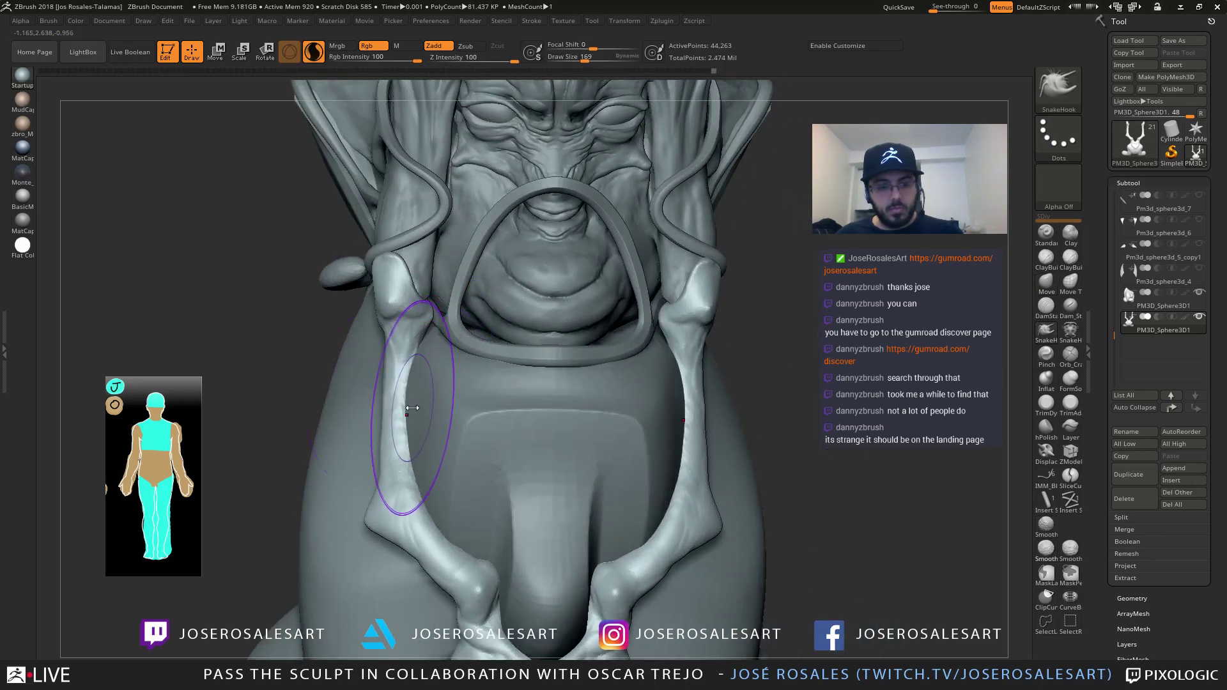
key(b)
key(m)
key(v)
key(s)
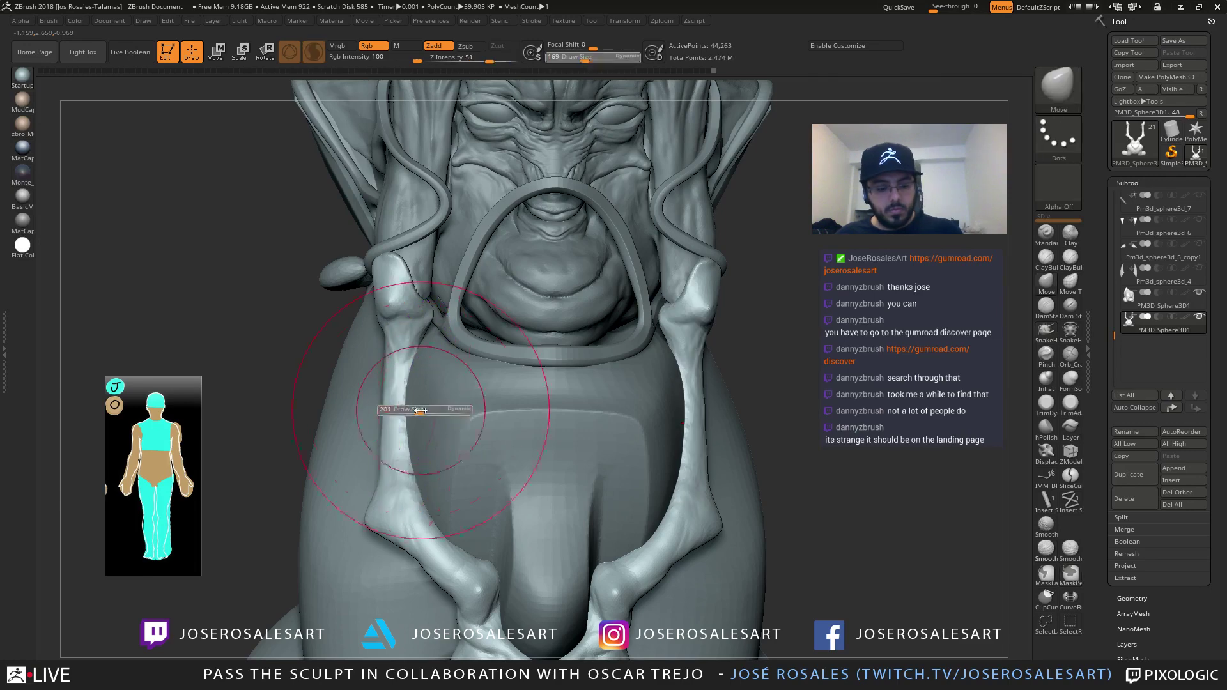
drag(420, 410, 420, 410)
drag(399, 411, 384, 410)
mouse_move(358, 410)
right_down()
mouse_move(424, 412)
mouse_move(372, 393)
right_up()
Build up the sides of the horn shafts with ClayBuildup at draw size 36
key(b)
key(c)
key(b)
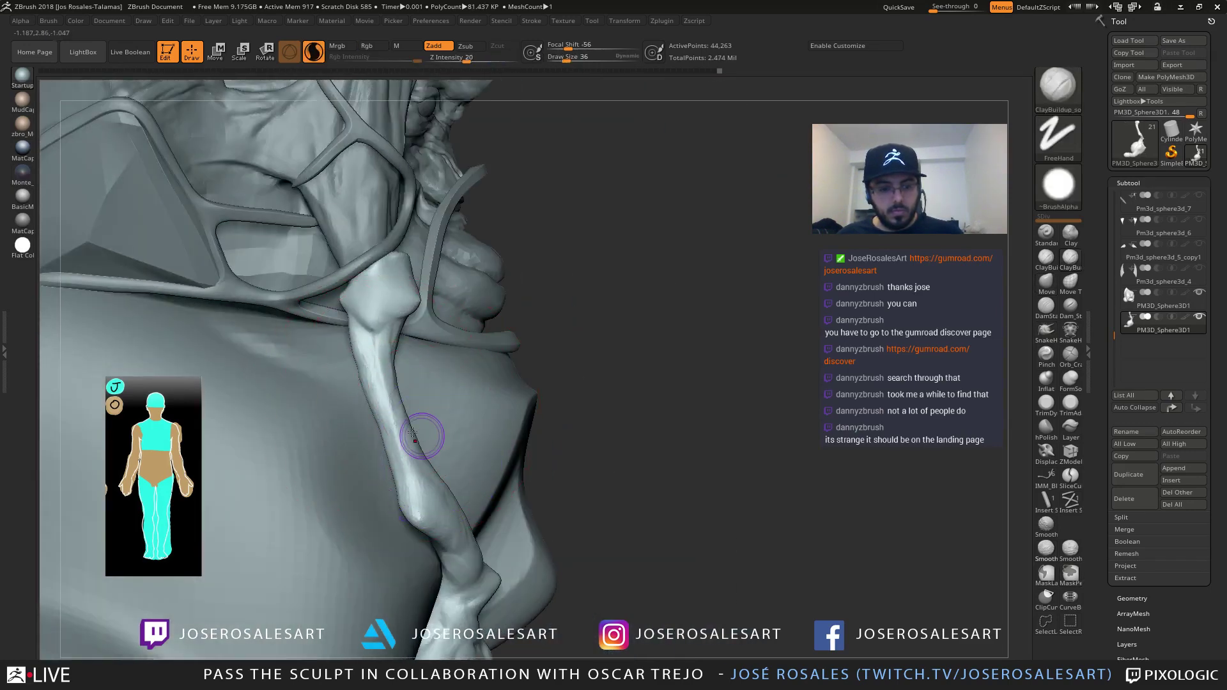
mouse_move(424, 430)
right_down()
mouse_move(455, 404)
mouse_move(409, 301)
right_up()
mouse_move(471, 334)
right_down()
mouse_move(396, 339)
mouse_move(435, 323)
mouse_move(432, 364)
mouse_move(448, 362)
mouse_move(455, 409)
mouse_move(442, 351)
mouse_move(418, 353)
mouse_move(388, 463)
mouse_move(398, 357)
mouse_move(409, 360)
mouse_move(411, 422)
mouse_move(403, 381)
mouse_move(422, 379)
mouse_move(416, 391)
mouse_move(470, 402)
mouse_move(505, 382)
mouse_move(504, 410)
right_up()
Reshape the ends of the limbs wrapping beneath the torso with the Move brush at draw size 45
key(bracketleft)
key(bracketleft)
key(bracketleft)
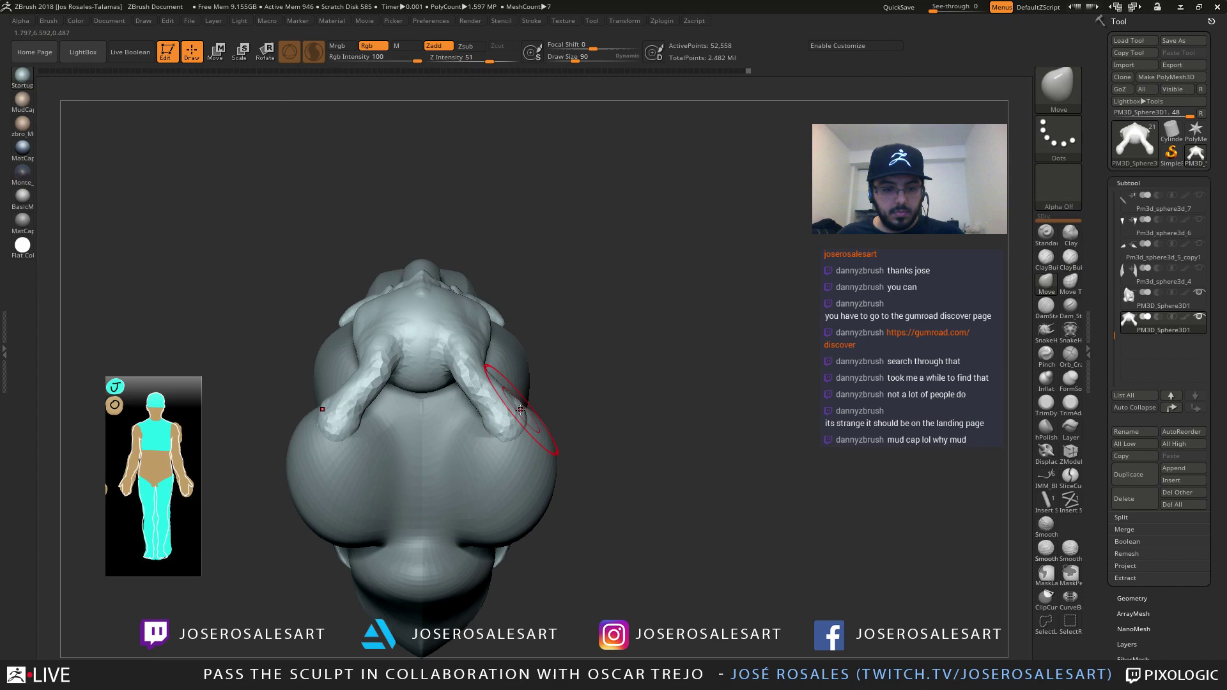
right_drag(499, 441, 498, 449)
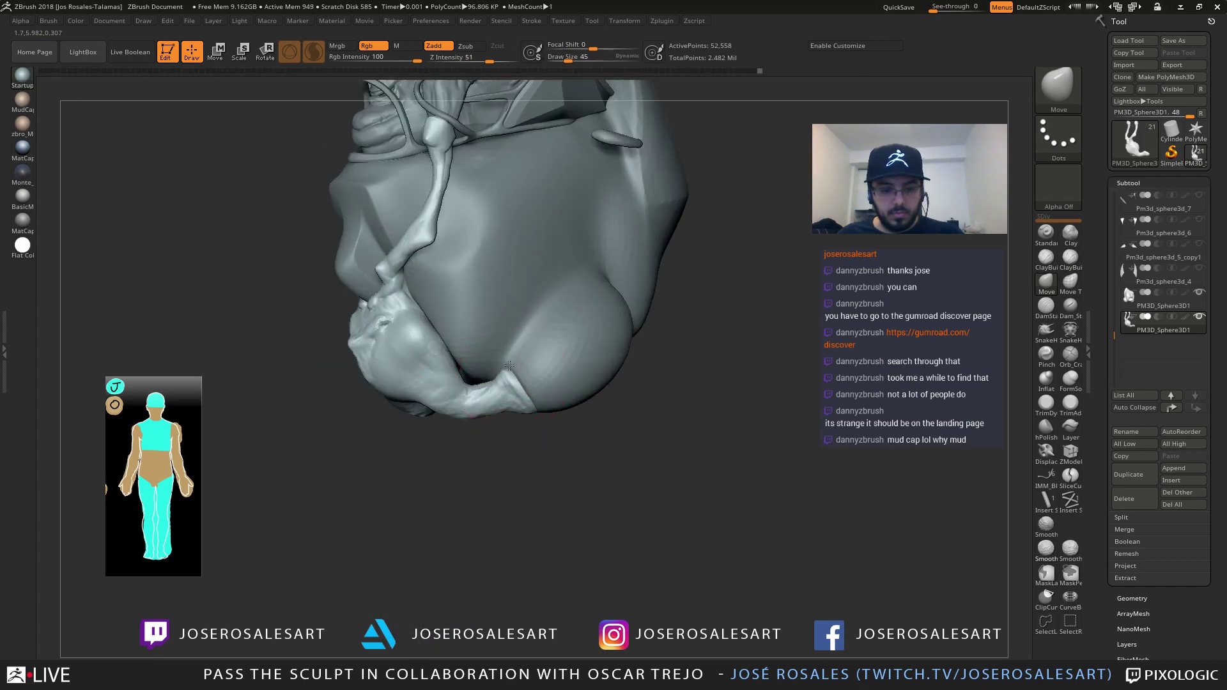
mouse_move(510, 366)
right_down()
mouse_move(524, 387)
mouse_move(366, 457)
right_up()
drag(375, 459, 400, 460)
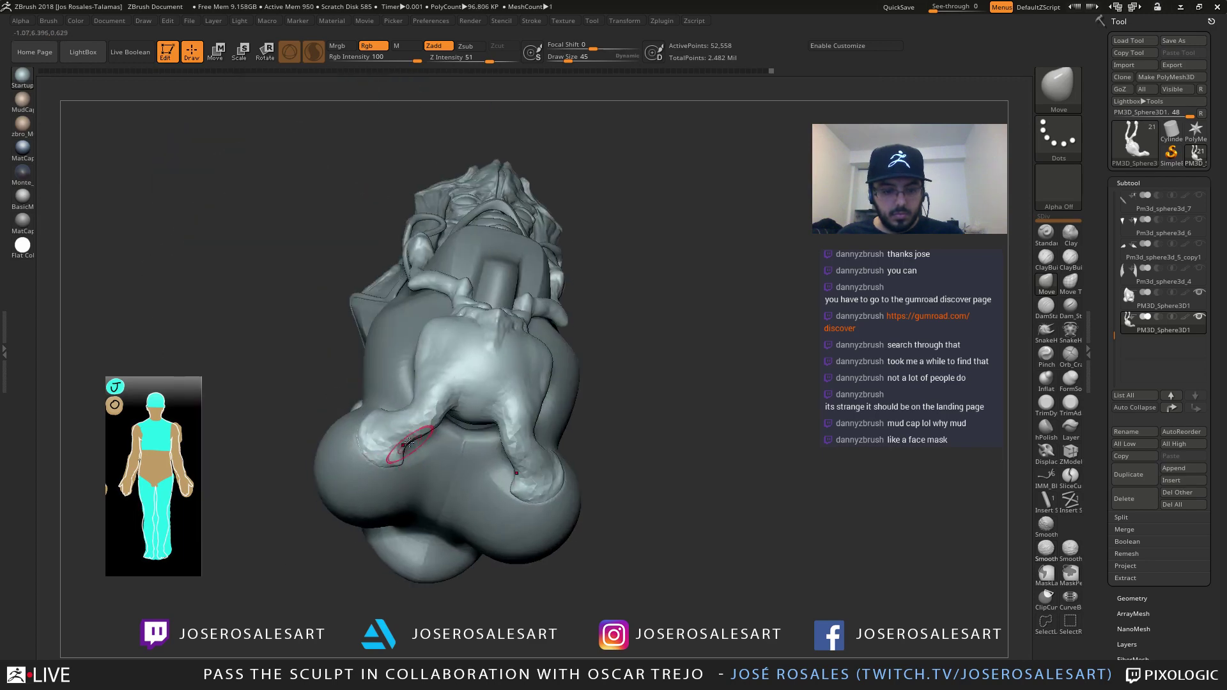
mouse_move(407, 442)
right_down()
mouse_move(448, 476)
mouse_move(451, 549)
right_up()
right_drag(486, 450, 543, 390)
key(space)
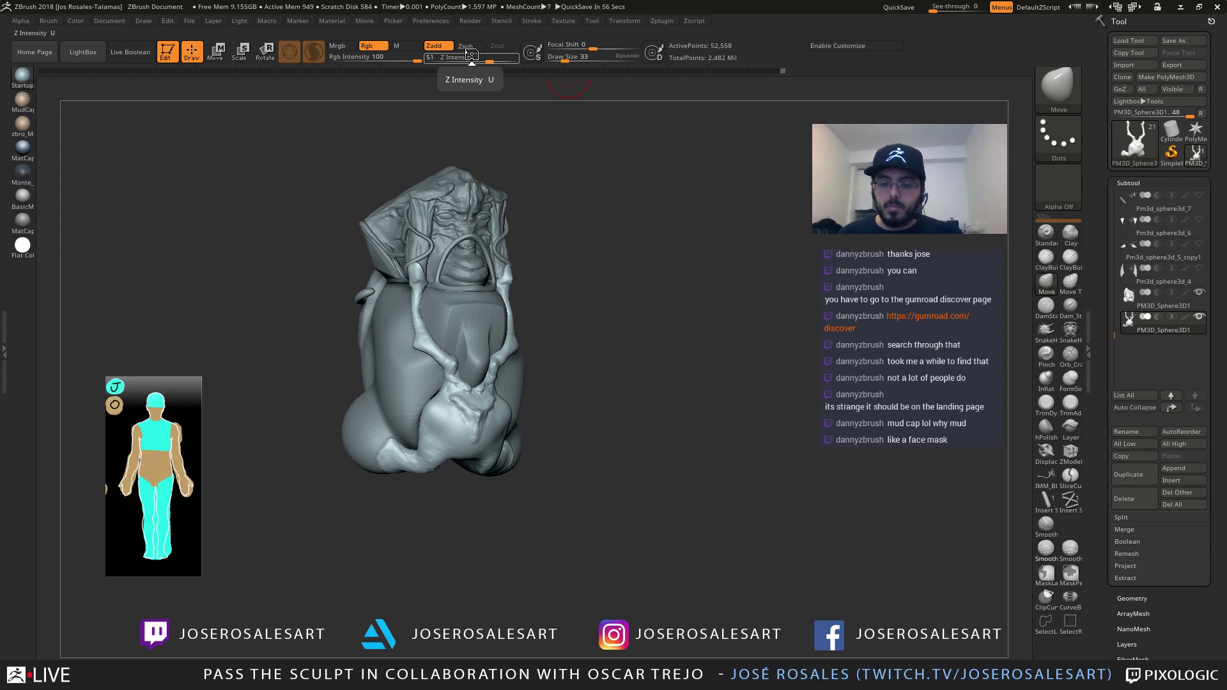
Add clay to the horns' elbow bends and shafts with ClayBuildup at draw size 26
mouse_move(476, 320)
ctrl+right_down()
mouse_move(471, 383)
mouse_move(496, 381)
mouse_move(495, 325)
ctrl+right_up()
key([)
mouse_move(495, 325)
right_down()
mouse_move(538, 358)
mouse_move(491, 333)
mouse_move(479, 387)
mouse_move(448, 356)
mouse_move(444, 370)
right_up()
key(1)
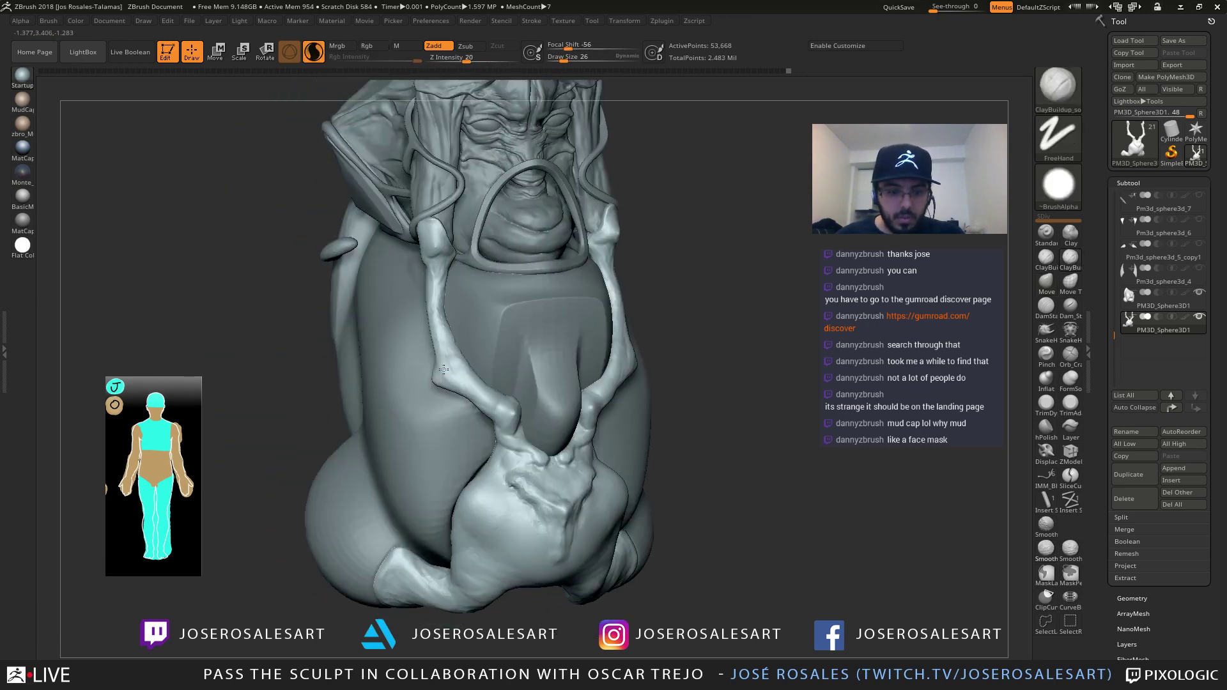
mouse_move(481, 422)
right_down()
mouse_move(437, 282)
mouse_move(482, 329)
mouse_move(543, 349)
right_up()
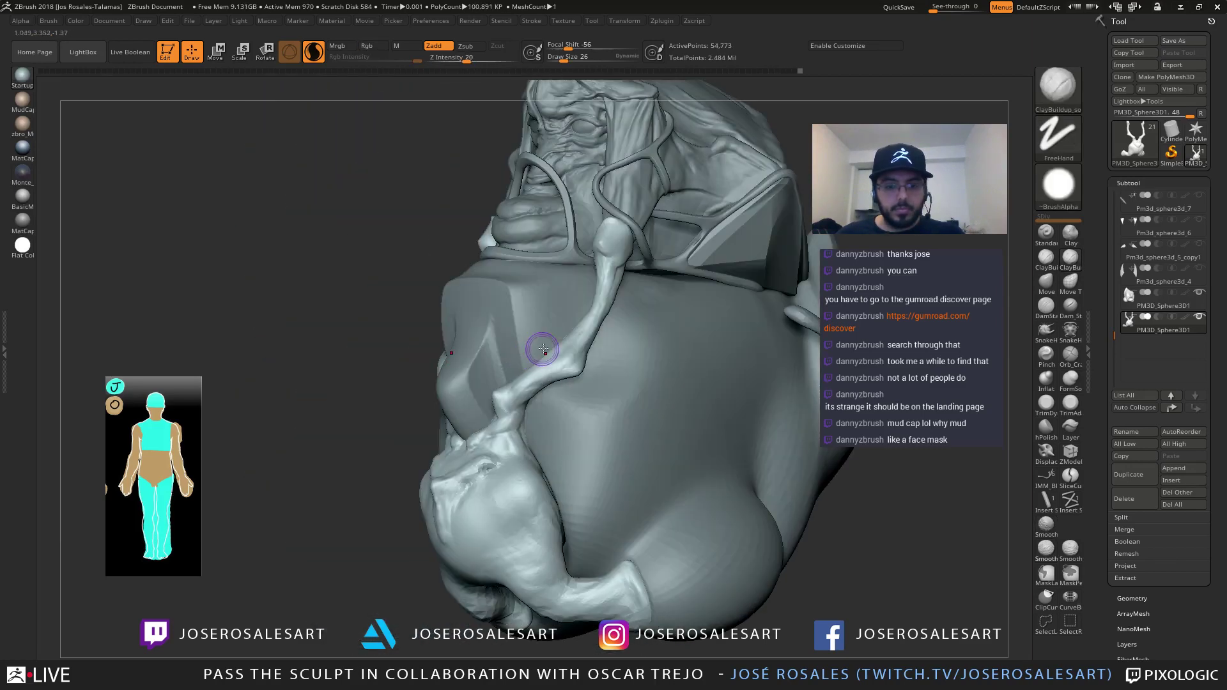
mouse_move(504, 390)
right_down()
mouse_move(505, 413)
mouse_move(523, 400)
mouse_move(487, 404)
mouse_move(450, 366)
mouse_move(502, 402)
mouse_move(483, 441)
right_up()
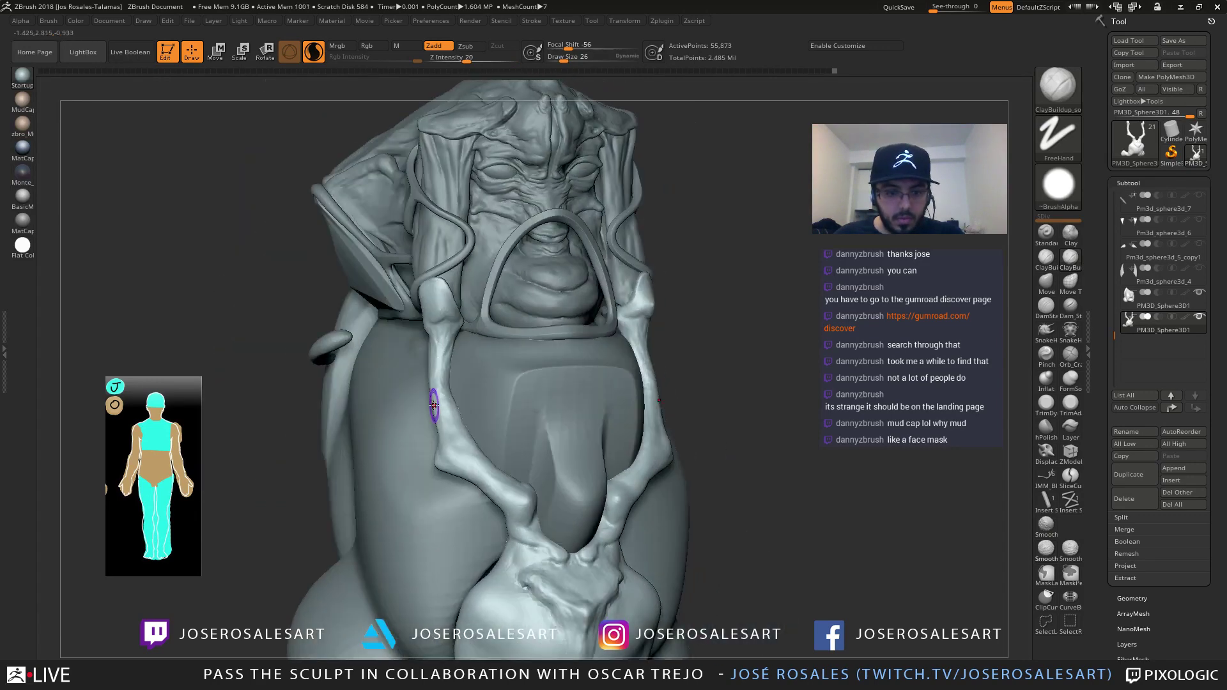
mouse_move(434, 406)
right_down()
mouse_move(411, 335)
mouse_move(444, 287)
right_up()
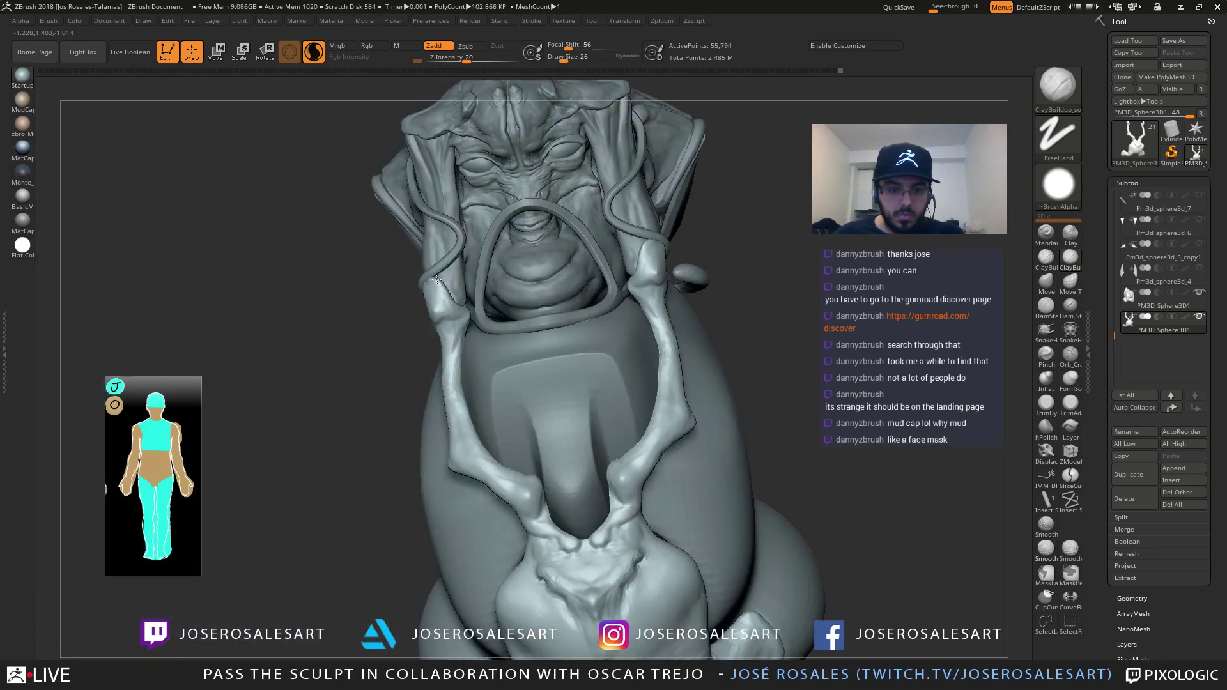
mouse_move(528, 267)
ctrl+right_down()
mouse_move(562, 272)
mouse_move(474, 277)
mouse_move(496, 255)
mouse_move(516, 259)
mouse_move(583, 330)
mouse_move(558, 361)
mouse_move(537, 342)
ctrl+right_up()
Build up muscle forms on the lower figure's outer sides with ClayBuildup at draw size 45
mouse_move(444, 362)
right_down()
mouse_move(493, 425)
mouse_move(548, 384)
mouse_move(566, 344)
right_up()
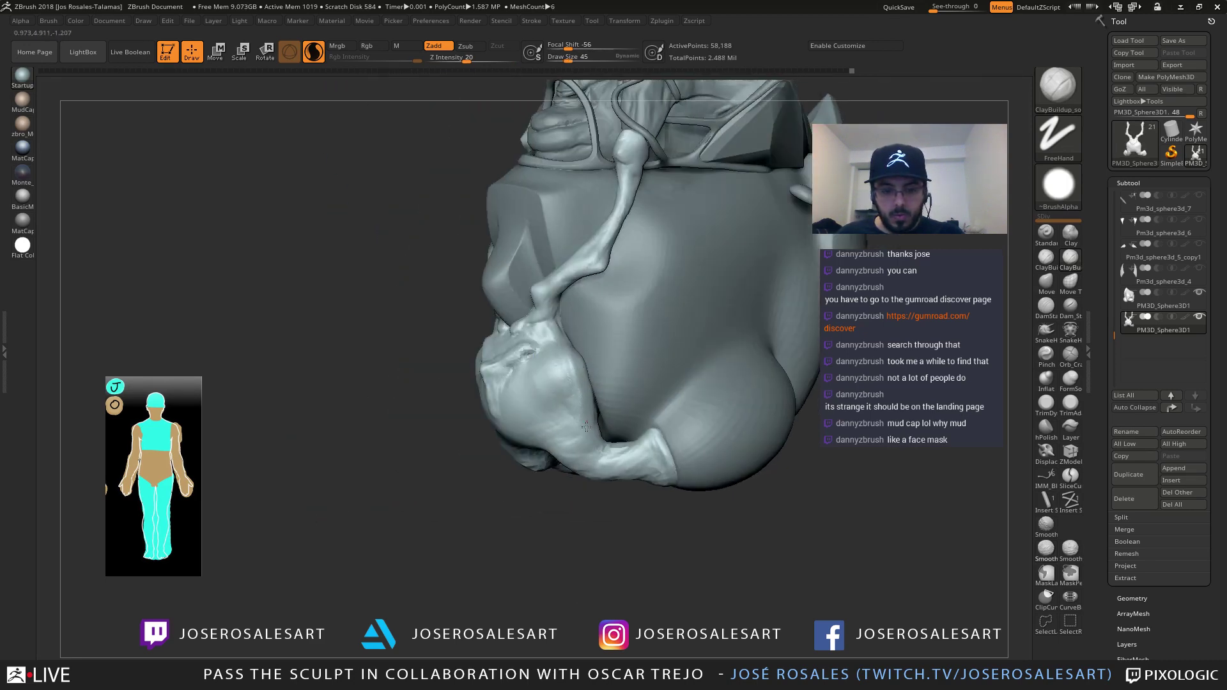
mouse_move(586, 427)
right_down()
mouse_move(604, 436)
mouse_move(607, 394)
right_up()
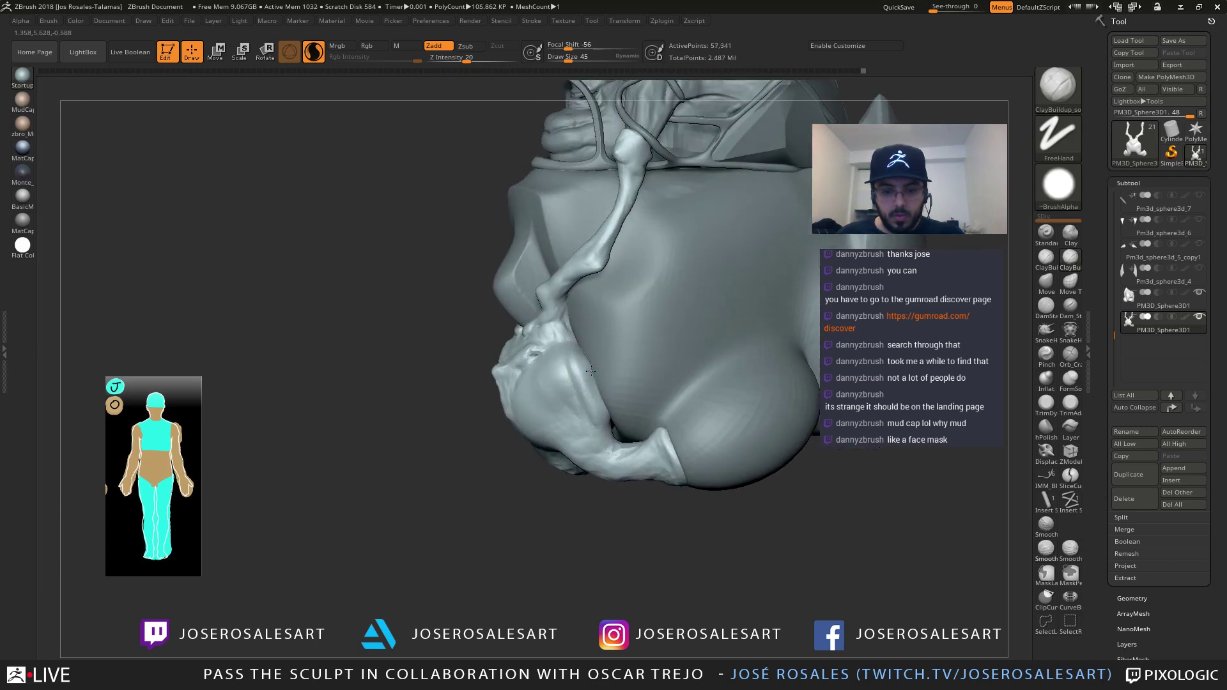
key(s)
drag(592, 398, 590, 386)
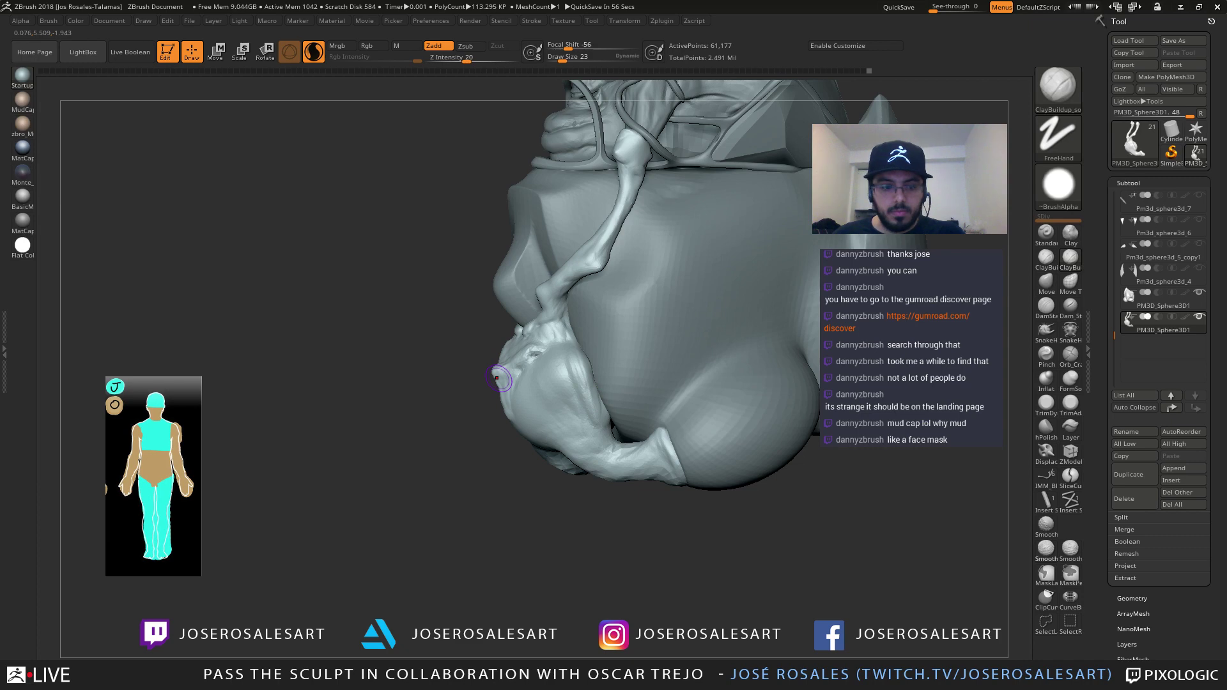
Refine the forms on the lower figure's front below the horn bases with ClayBuildup strokes
mouse_move(457, 371)
right_down()
mouse_move(543, 339)
mouse_move(645, 355)
mouse_move(447, 335)
right_up()
key(])
drag(478, 331, 492, 335)
mouse_move(480, 342)
right_down()
mouse_move(467, 316)
mouse_move(498, 320)
mouse_move(468, 261)
right_up()
mouse_move(526, 350)
mouse_down()
mouse_move(519, 335)
mouse_move(529, 342)
mouse_up()
right_drag(534, 342, 508, 333)
Build up two rounded vertical masses on the lower figure's front with ClayBuildup at draw size 54
key(])
key(])
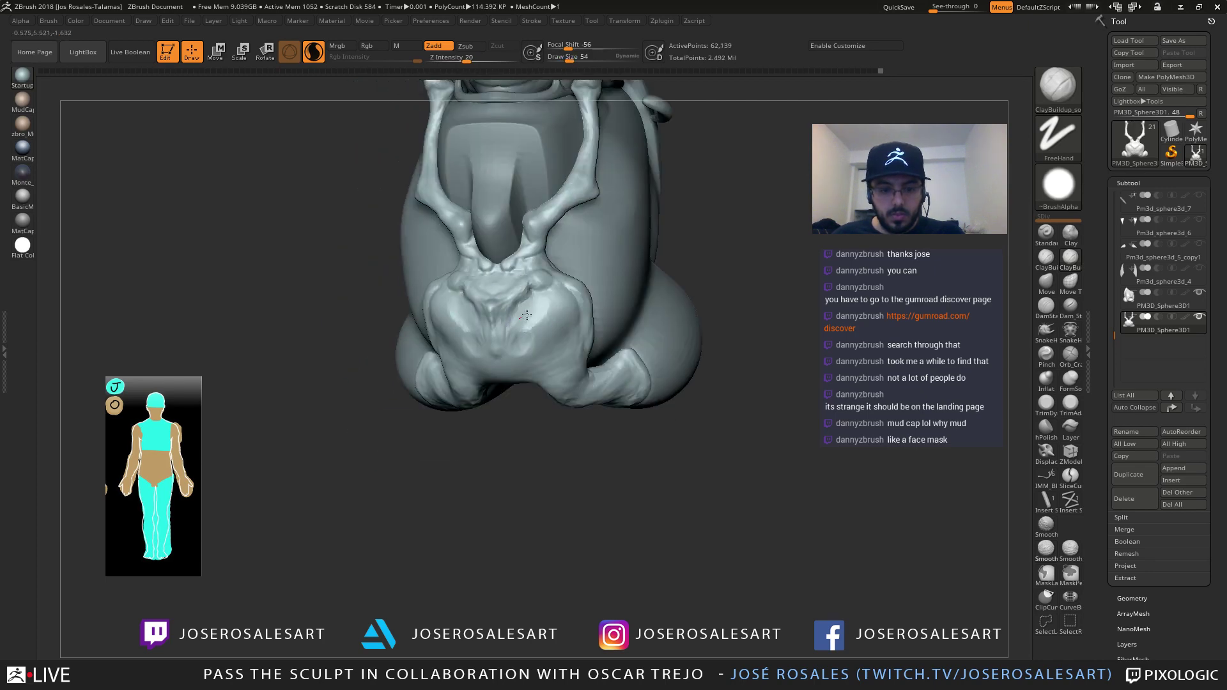
mouse_move(518, 325)
mouse_down()
mouse_move(537, 334)
mouse_move(525, 365)
mouse_up()
right_drag(526, 365, 519, 339)
drag(519, 358, 522, 379)
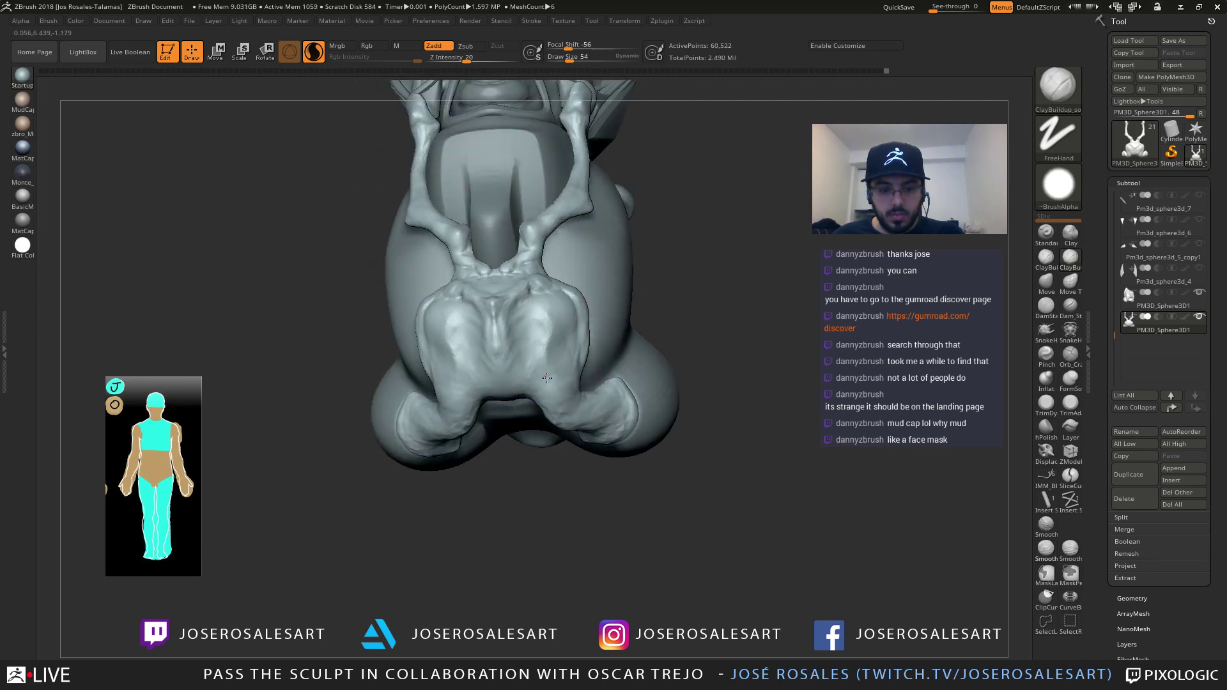
Reshape the lower figure's front and bottom edge with the Move brush at draw size 54
right_drag(525, 318, 496, 348)
mouse_move(496, 347)
mouse_down()
mouse_move(540, 342)
mouse_move(517, 345)
mouse_up()
mouse_move(506, 358)
ctrl+mouse_down()
mouse_move(521, 375)
mouse_move(512, 348)
mouse_move(525, 343)
mouse_move(583, 363)
ctrl+mouse_up()
key(b)
key(m)
key(v)
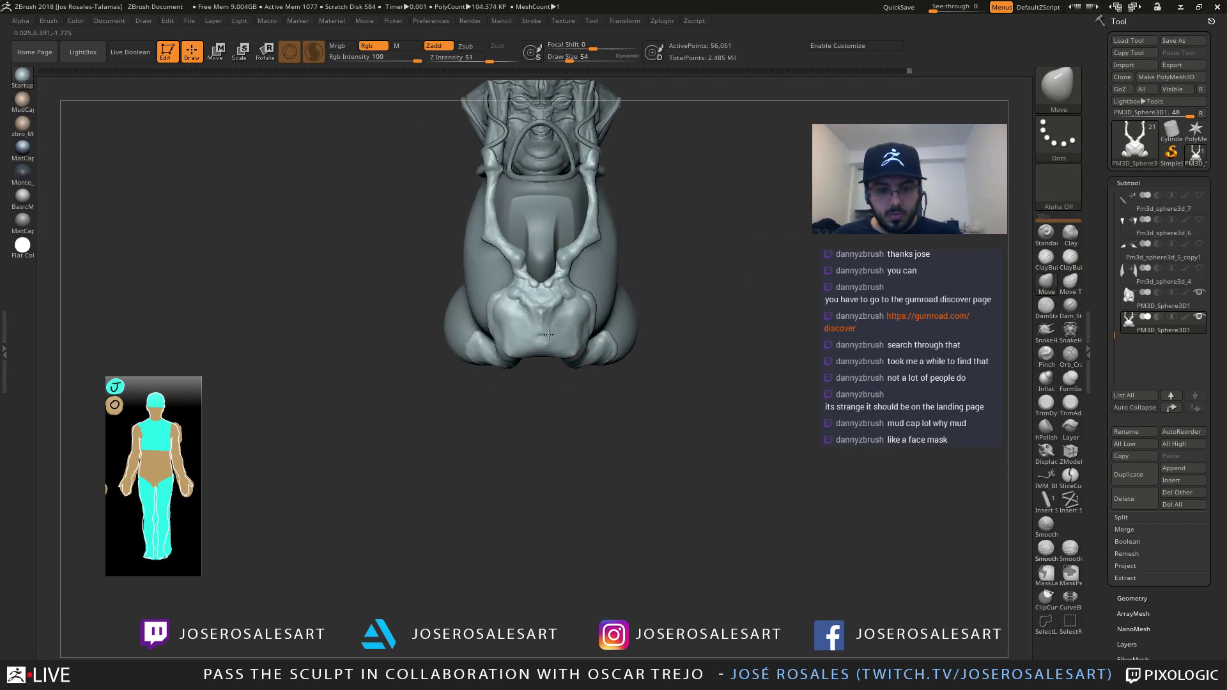
mouse_move(548, 335)
right_down()
mouse_move(556, 346)
mouse_move(534, 343)
mouse_move(578, 353)
mouse_move(563, 365)
right_up()
shift+right_drag(562, 365, 515, 358)
drag(505, 353, 514, 352)
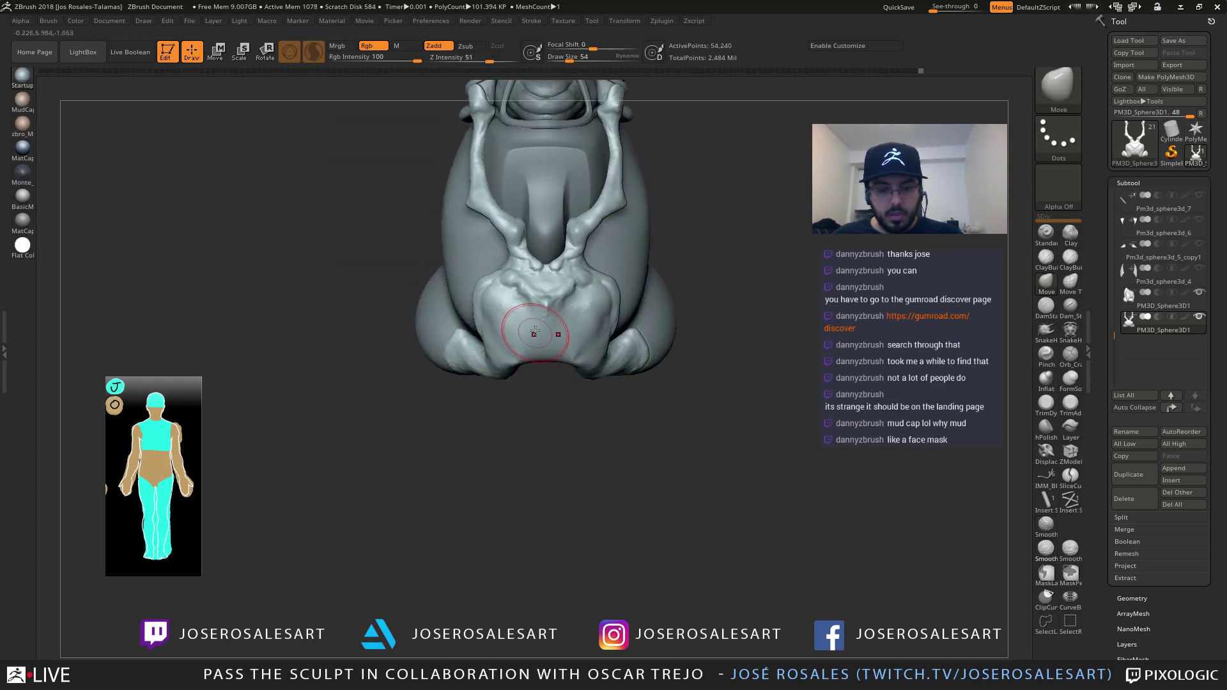
mouse_move(534, 332)
right_down()
mouse_move(547, 363)
mouse_move(576, 366)
mouse_move(565, 376)
right_up()
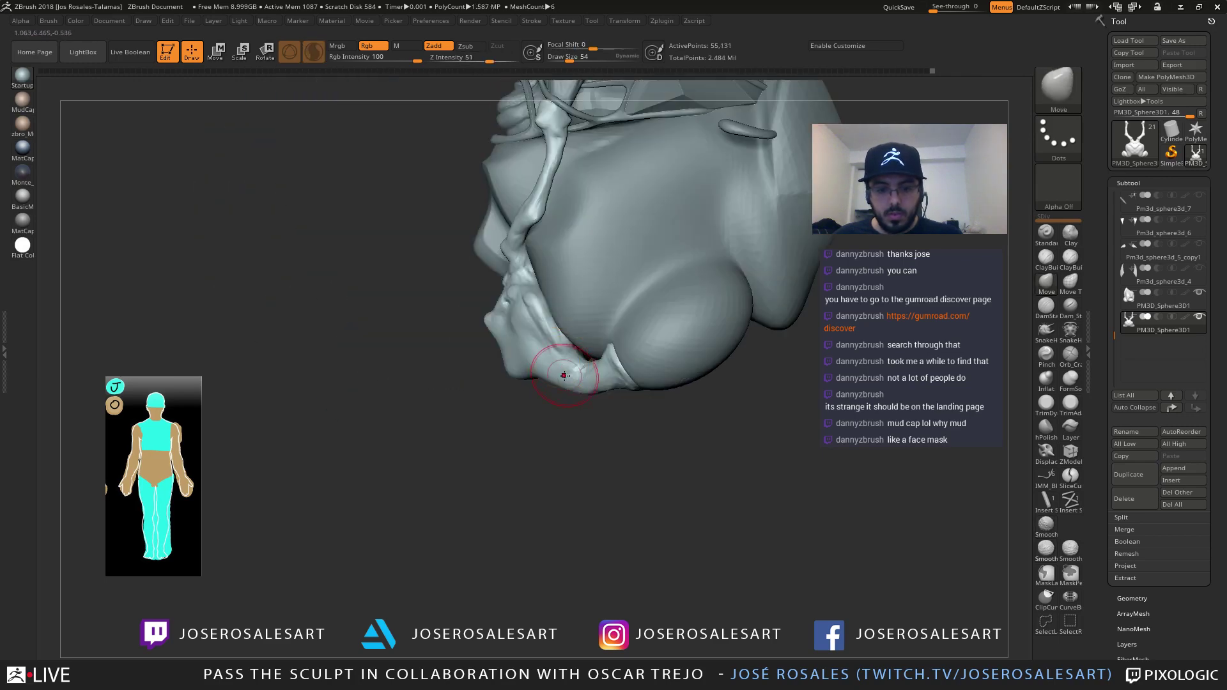
mouse_move(491, 350)
right_down()
mouse_move(513, 377)
mouse_move(489, 397)
mouse_move(491, 350)
mouse_move(528, 394)
right_up()
alt+right_drag(522, 438, 505, 353)
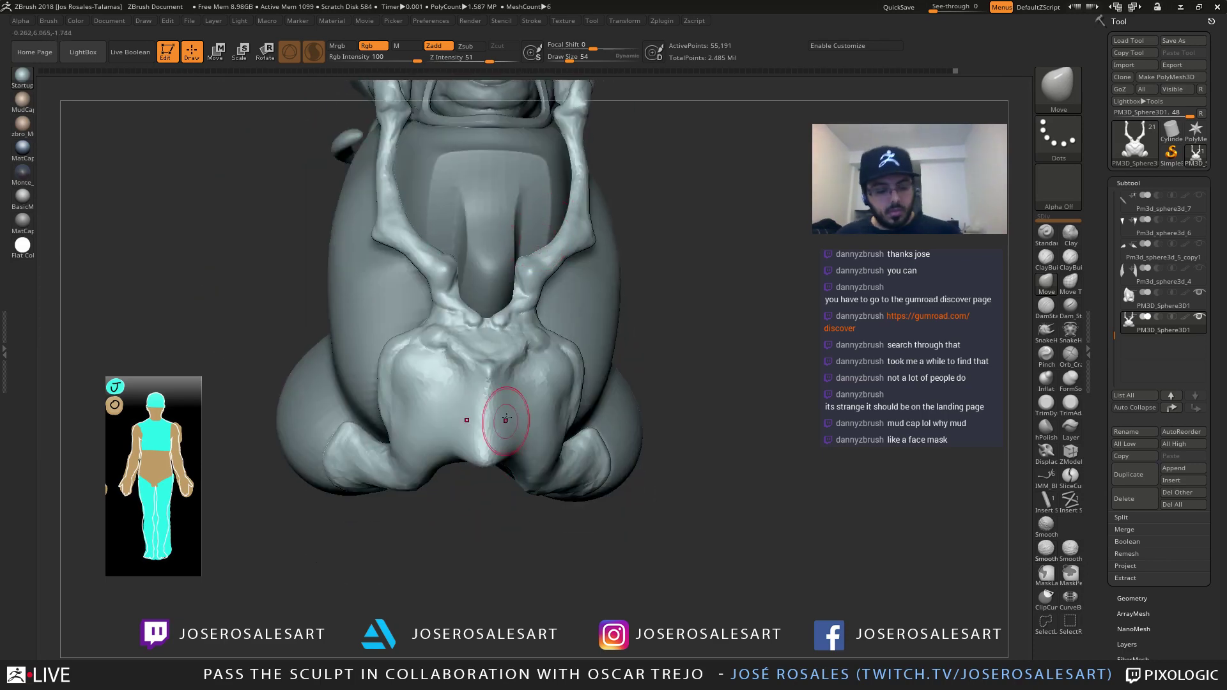
Carve a central line and side creases into the lower figure's front with DamStandard, reducing the draw size to 26
key(b)
key(d)
key(s)
drag(485, 450, 488, 422)
mouse_move(488, 422)
right_down()
mouse_move(530, 384)
mouse_move(528, 446)
right_up()
key(bracketleft)
key(bracketleft)
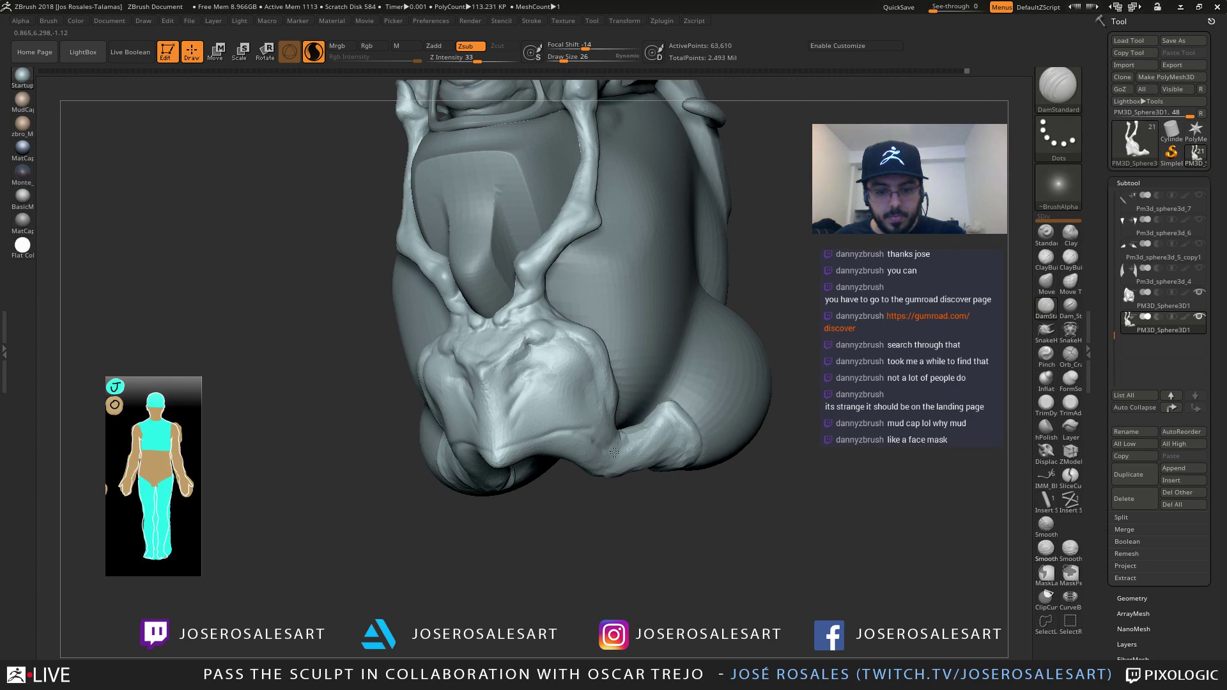
Build up a central vertical ridge ending in a rounded tip on the figure's front with ClayBuildup at draw sizes 42 and 21
key(b)
key(c)
key(b)
drag(504, 452, 492, 441)
right_drag(493, 441, 514, 437)
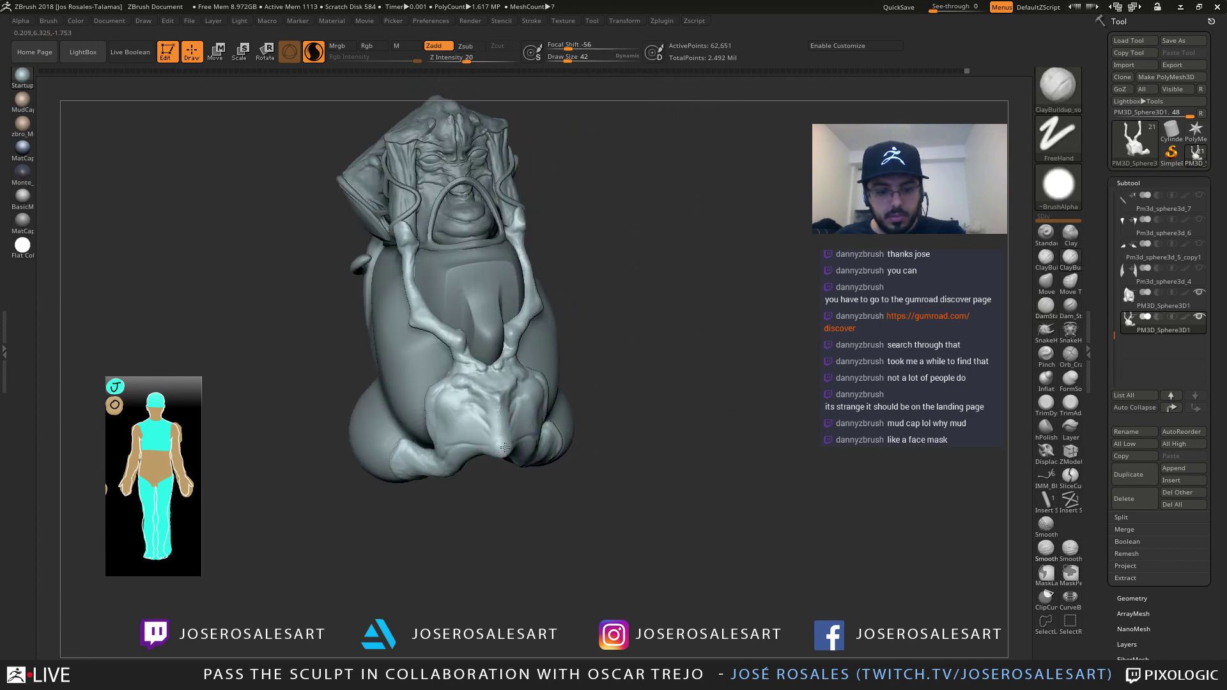
drag(491, 425, 489, 445)
mouse_move(489, 445)
right_down()
mouse_move(461, 435)
mouse_move(521, 429)
right_up()
key(bracketleft)
key(bracketleft)
drag(532, 384, 526, 435)
mouse_move(528, 409)
shift+mouse_down()
mouse_move(529, 383)
mouse_move(522, 409)
shift+mouse_up()
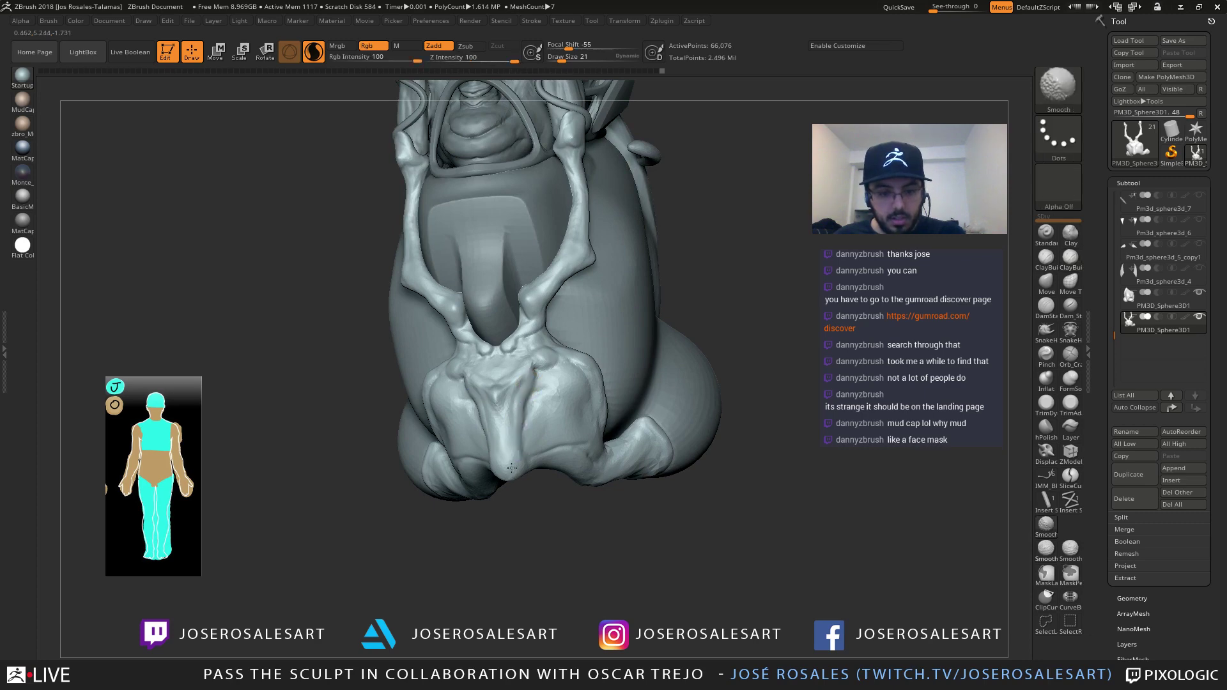
Add clay around the horn bases, front and side, with ClayBuildup at draw size 21
mouse_move(537, 395)
right_down()
mouse_move(509, 400)
mouse_move(481, 371)
mouse_move(441, 377)
right_up()
mouse_move(441, 377)
ctrl+right_down()
mouse_move(460, 409)
mouse_move(527, 377)
ctrl+right_up()
drag(547, 351, 529, 349)
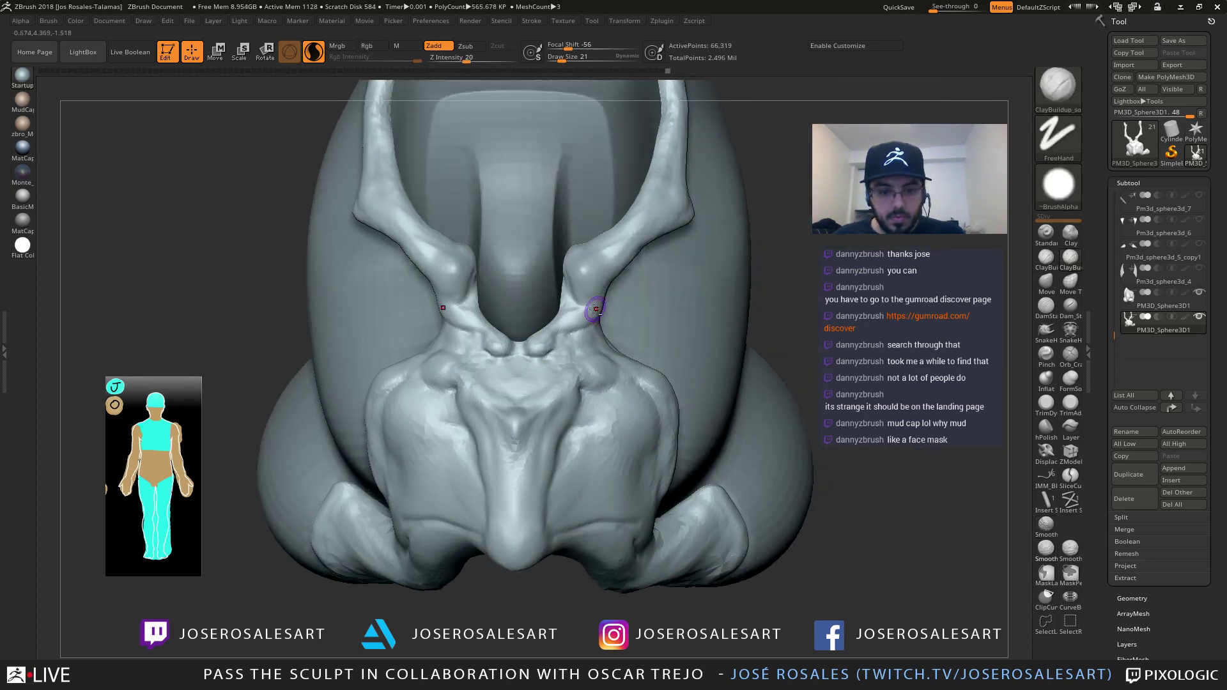
right_drag(594, 309, 551, 328)
right_drag(607, 295, 570, 293)
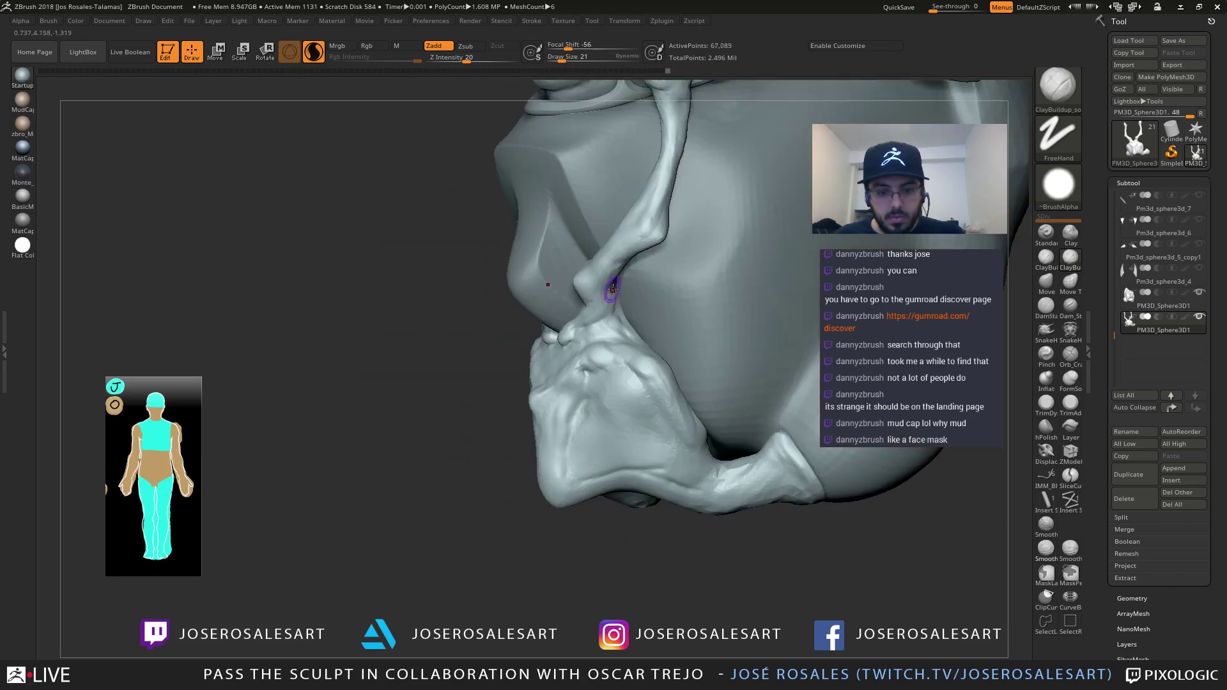
drag(613, 288, 582, 298)
mouse_move(583, 297)
right_down()
mouse_move(610, 288)
mouse_move(607, 307)
right_up()
mouse_move(607, 307)
right_down()
mouse_move(622, 300)
mouse_move(578, 342)
right_up()
Crease folds below the horns' lowest joints with DamStandard at draw size 33 and refine them with Standard at draw size 21
key(b)
key(d)
key(s)
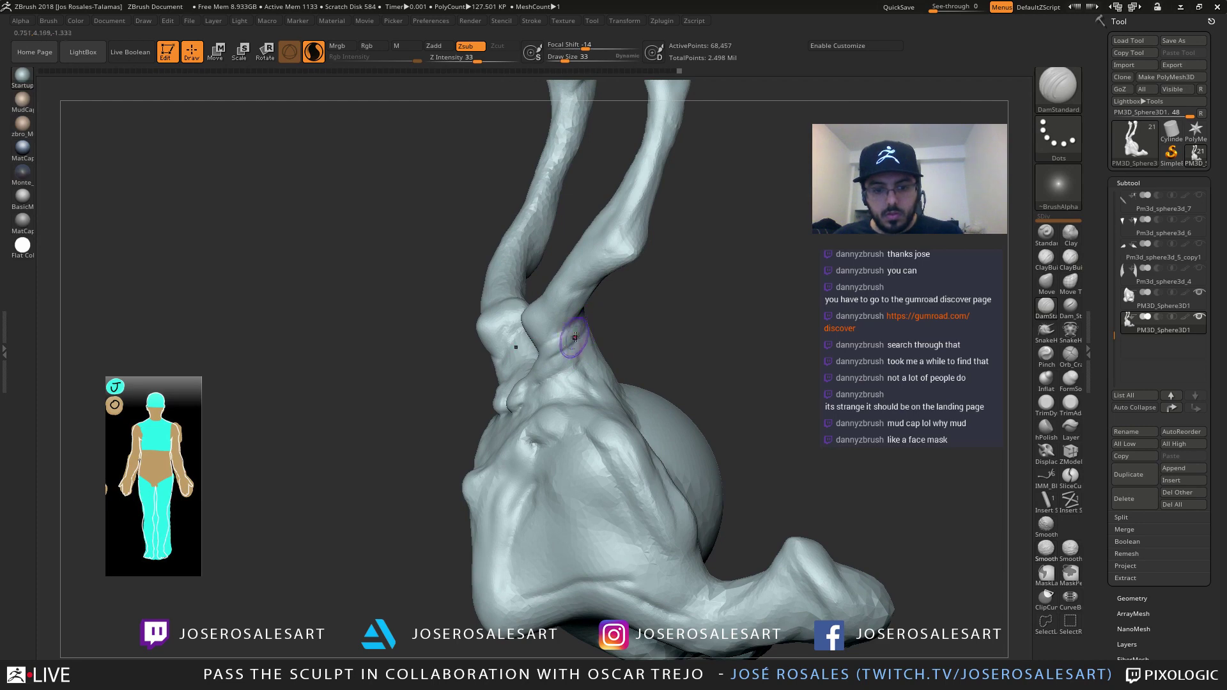
mouse_move(559, 367)
right_down()
mouse_move(538, 378)
mouse_move(595, 329)
right_up()
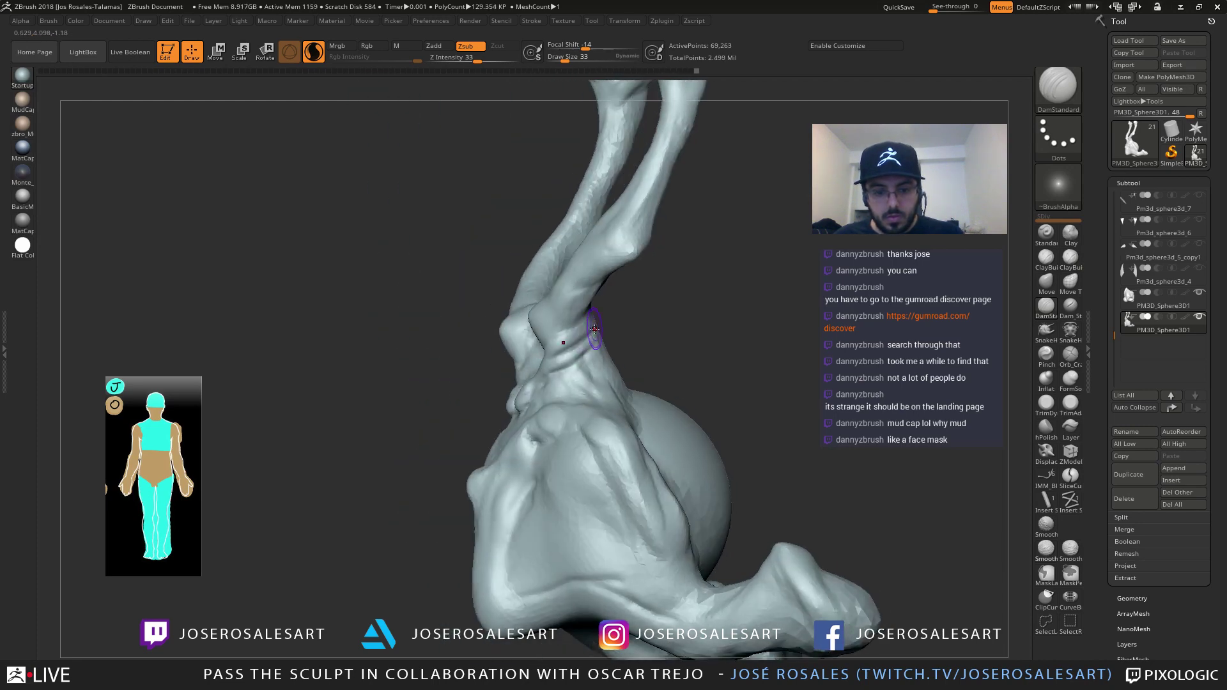
key(b)
key(s)
key(t)
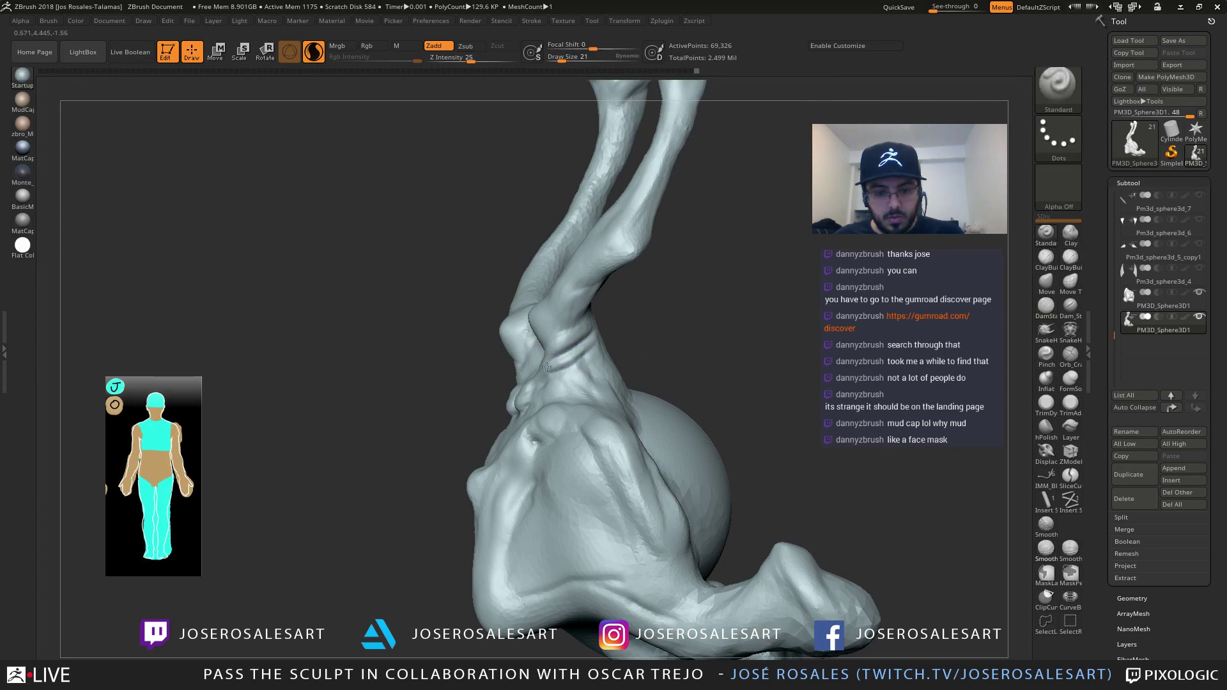
drag(542, 370, 540, 371)
right_drag(543, 368, 512, 378)
Swell the folds wrapping around the horn bases with the Inflat brush, starting at draw size 21
key(b)
key(i)
key(n)
key(s)
drag(549, 348, 553, 348)
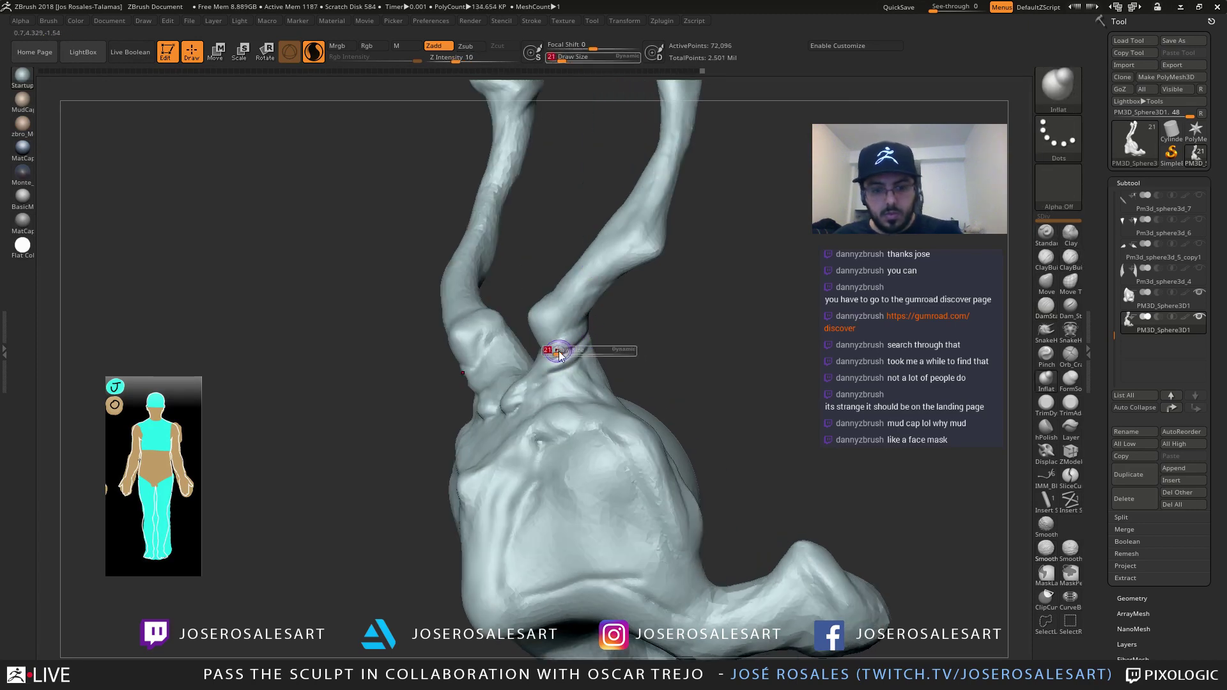
right_drag(524, 351, 569, 342)
drag(569, 345, 562, 365)
right_drag(563, 366, 624, 324)
key(s)
drag(623, 325, 629, 325)
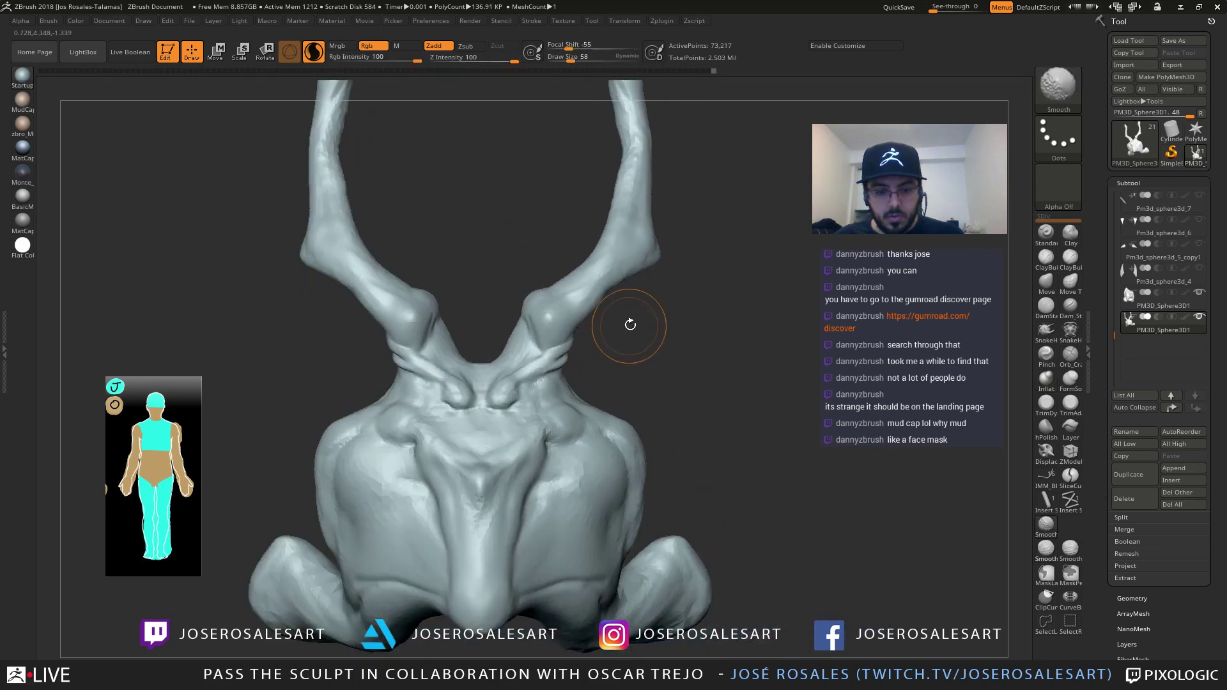
Add clay to the twisted horn necks with ClayBuildup at draw size 23 and smooth them toward the center
mouse_move(629, 324)
right_down()
mouse_move(532, 374)
mouse_move(548, 365)
mouse_move(482, 337)
mouse_move(507, 335)
mouse_move(480, 368)
right_up()
key(2)
mouse_move(480, 368)
ctrl+right_down()
mouse_move(493, 386)
mouse_move(532, 371)
mouse_move(517, 320)
ctrl+right_up()
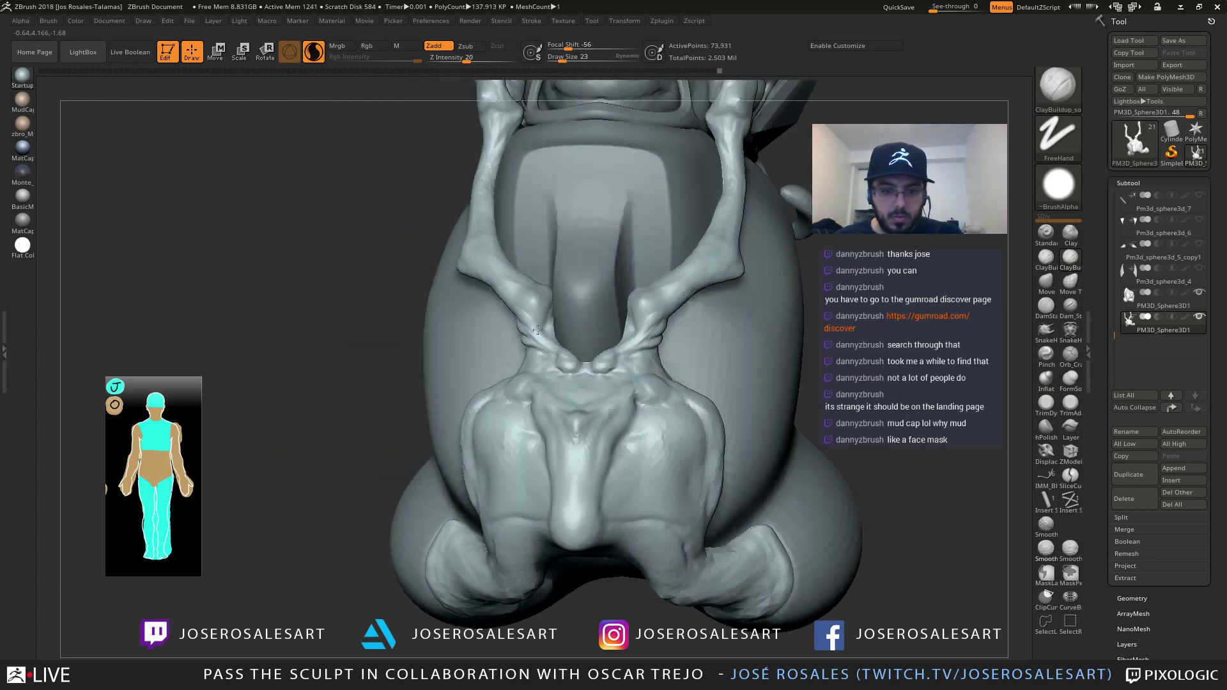
drag(521, 323, 536, 344)
right_drag(535, 344, 554, 334)
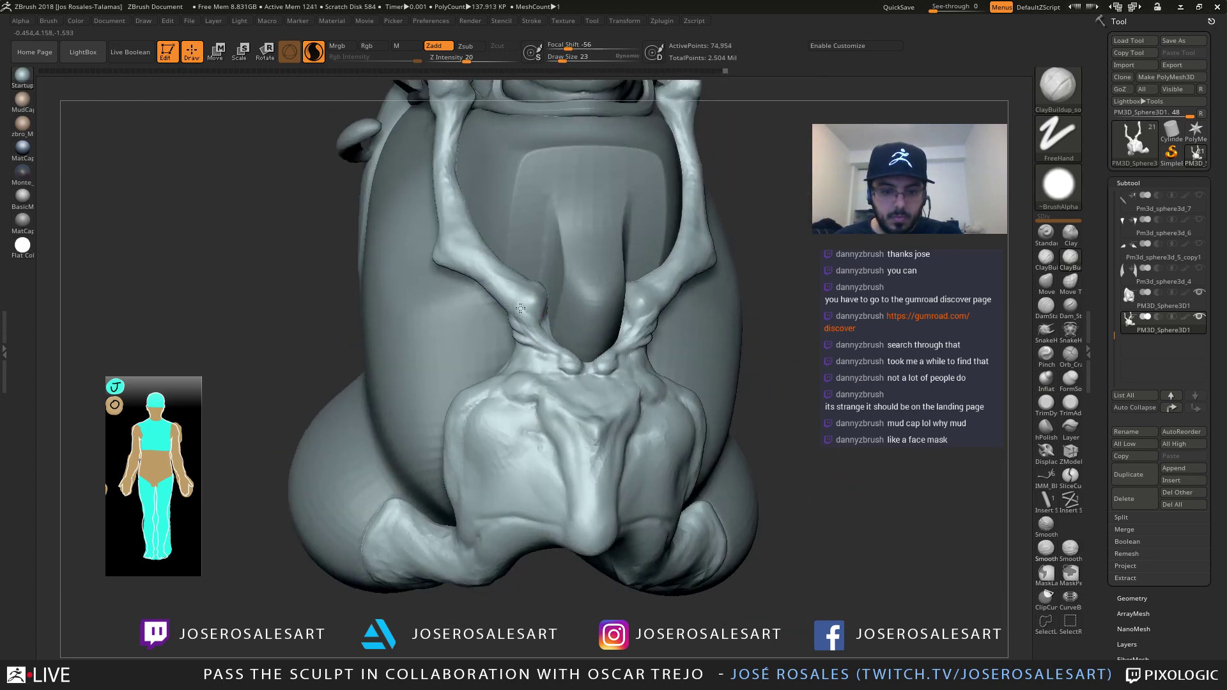
shift+drag(531, 323, 558, 353)
mouse_move(557, 353)
right_down()
mouse_move(540, 311)
mouse_move(558, 342)
right_up()
shift+drag(562, 351, 603, 373)
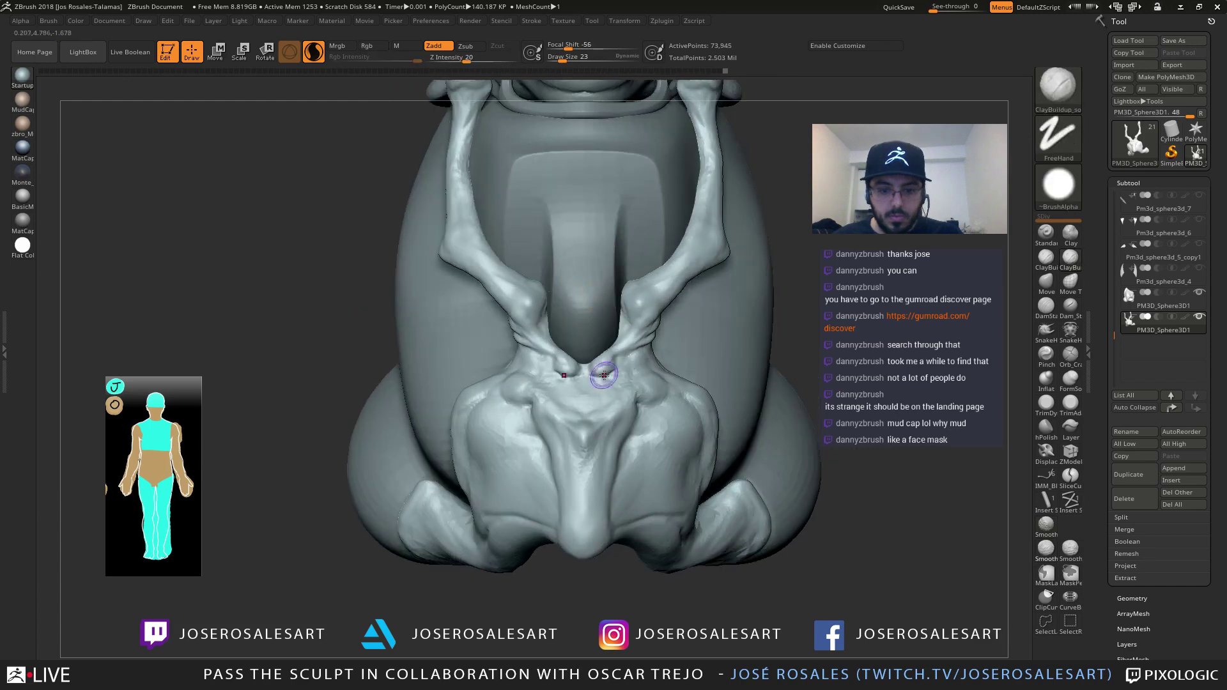
Carve creases around the small knobs between the horn bases with DamStandard at draw size 23
mouse_move(603, 372)
right_down()
mouse_move(580, 390)
mouse_move(617, 370)
mouse_move(604, 350)
mouse_move(611, 371)
right_up()
key(3)
mouse_move(594, 375)
mouse_down()
mouse_move(615, 364)
mouse_move(600, 373)
mouse_up()
mouse_move(594, 378)
right_down()
mouse_move(644, 381)
mouse_move(629, 382)
right_up()
drag(574, 401, 590, 399)
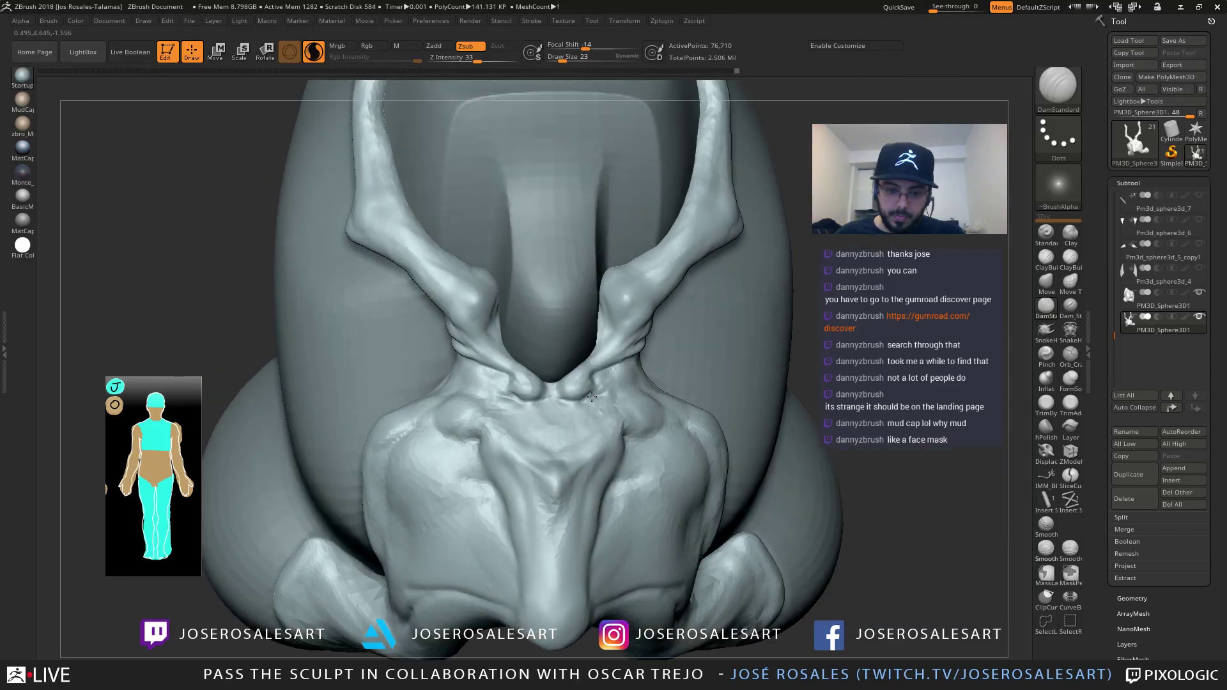
mouse_move(601, 405)
right_down()
mouse_move(561, 362)
mouse_move(571, 329)
mouse_move(528, 491)
right_up()
Inspect the lower figure from the side with the polygon wireframe toggled, and reselect its subtool
mouse_move(540, 437)
right_down()
mouse_move(536, 422)
mouse_move(575, 429)
mouse_move(529, 441)
mouse_move(588, 351)
mouse_move(531, 387)
mouse_move(567, 378)
mouse_move(477, 371)
mouse_move(526, 376)
mouse_move(543, 452)
mouse_move(547, 404)
mouse_move(543, 428)
mouse_move(527, 399)
mouse_move(441, 405)
right_up()
alt+click(529, 441)
key(shift+f)
key(shift+f)
alt+click(519, 502)
mouse_move(521, 505)
alt+right_down()
mouse_move(528, 356)
mouse_move(549, 417)
alt+right_up()
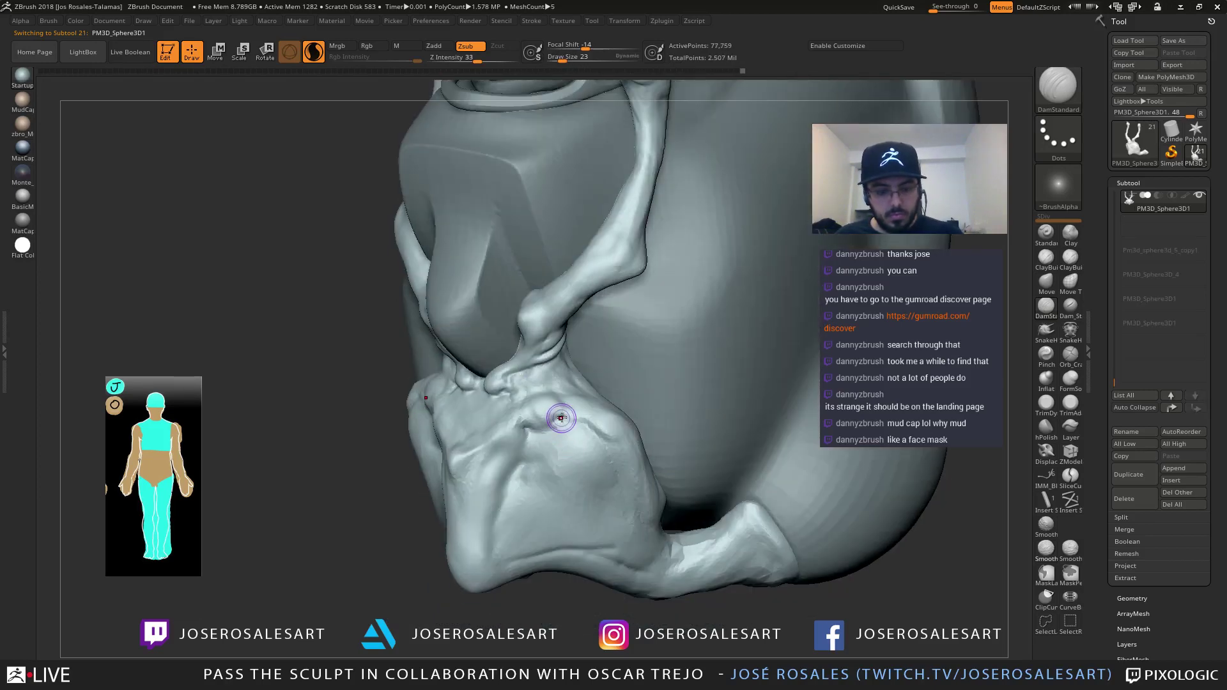
Add clay to the bumps below the horn bases with ClayBuildup, reducing the draw size to 21
key(b)
key(c)
key(b)
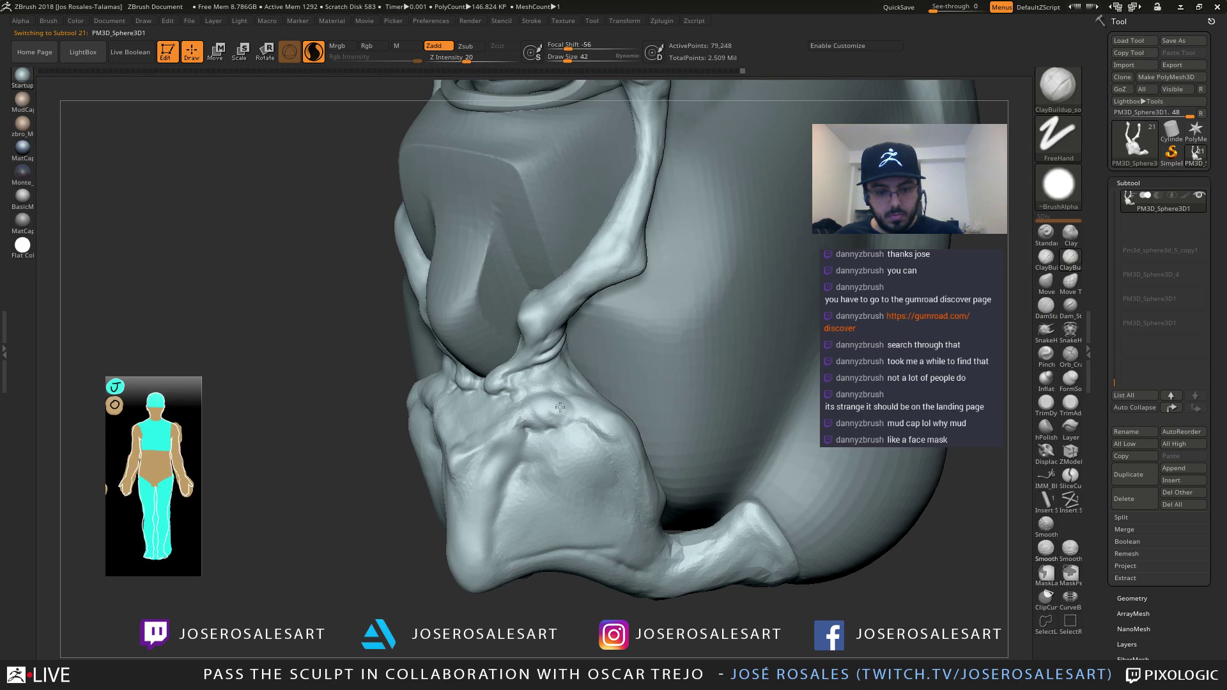
drag(556, 415, 560, 412)
right_drag(541, 415, 558, 420)
key([)
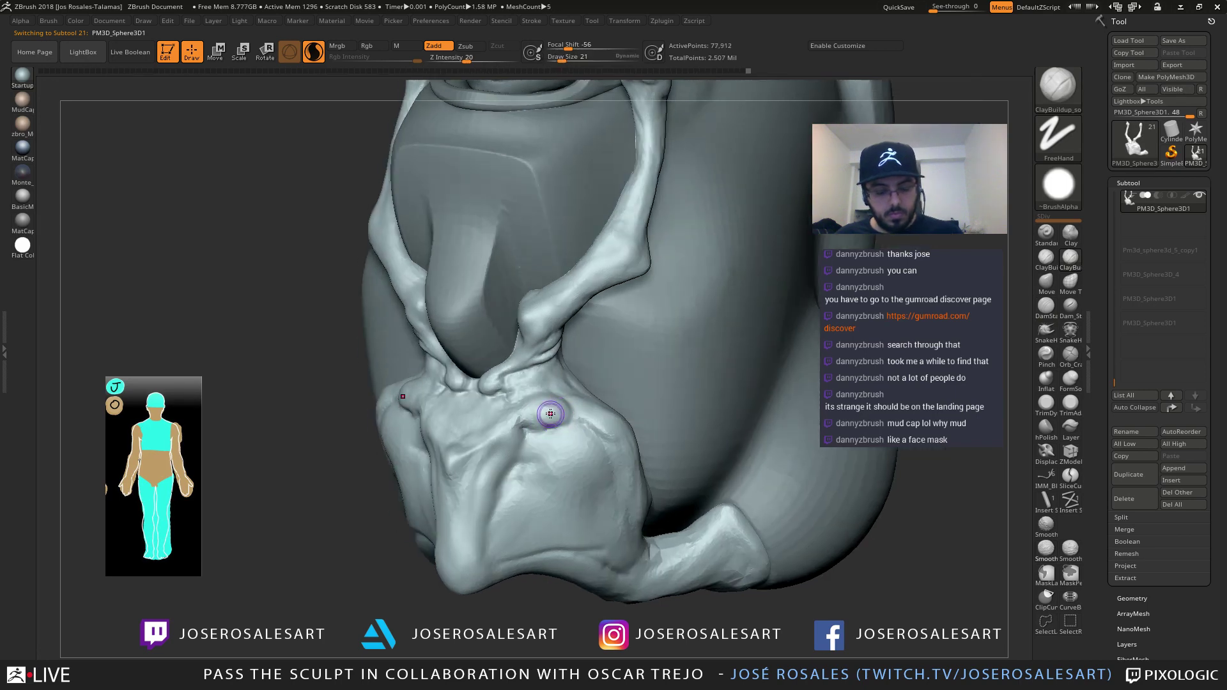
Carve around the bumps below the horn bases with DamStandard and extend them outward with ClayBuildup at draw size 21
key(b)
key(d)
key(s)
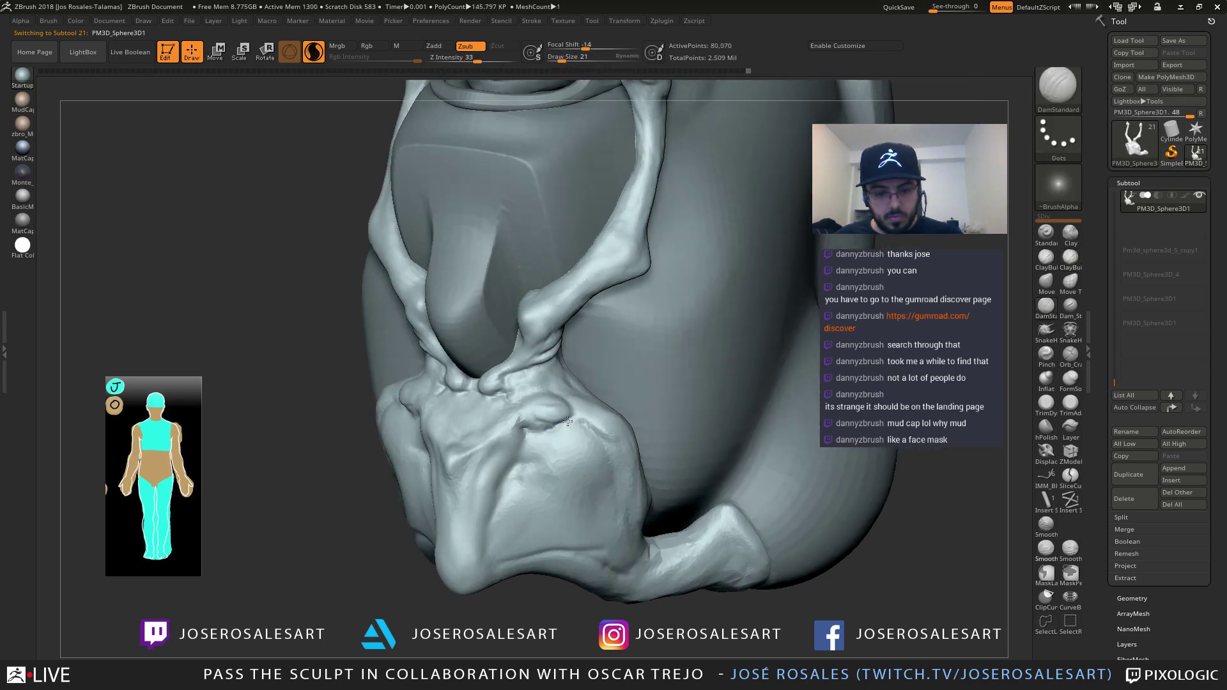
key(b)
key(c)
key(b)
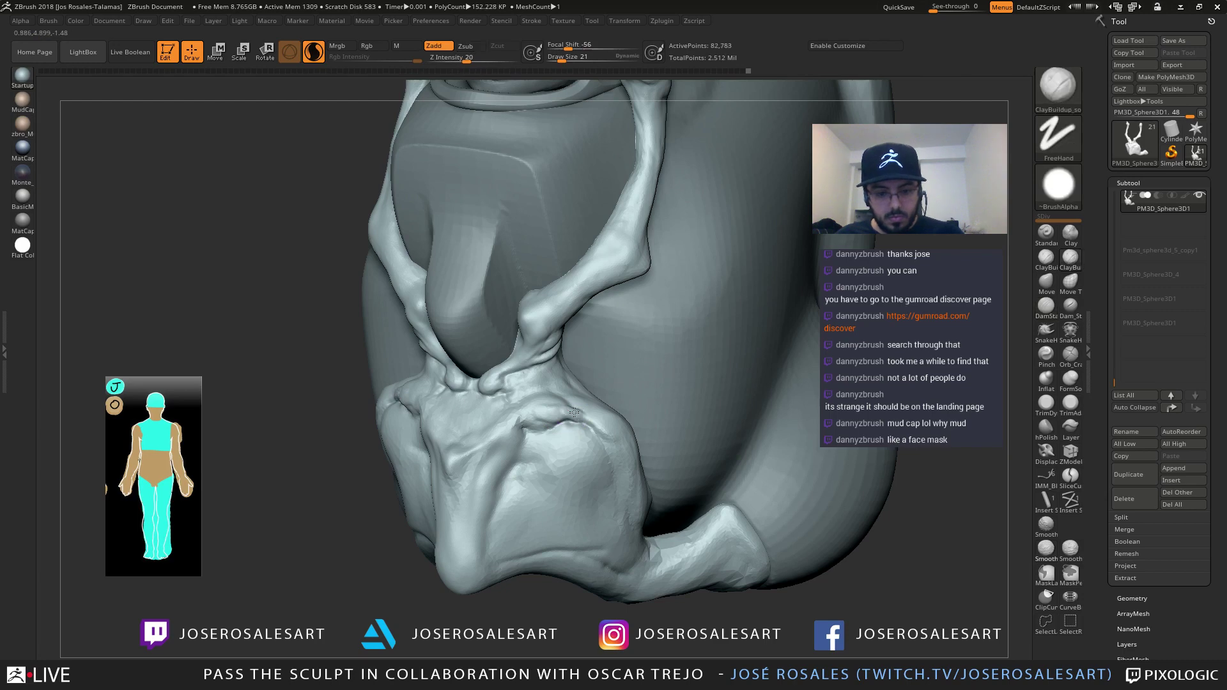
shift+right_drag(571, 415, 595, 413)
mouse_move(416, 395)
shift+right_down()
mouse_move(462, 389)
mouse_move(423, 408)
shift+right_up()
mouse_move(425, 405)
mouse_down()
mouse_move(395, 427)
mouse_move(440, 406)
mouse_move(392, 423)
mouse_move(438, 400)
mouse_up()
Refine the folds at the figure's upper corners with the Standard brush at draw size 21
key(b)
key(s)
key(t)
shift+right_drag(393, 432, 332, 427)
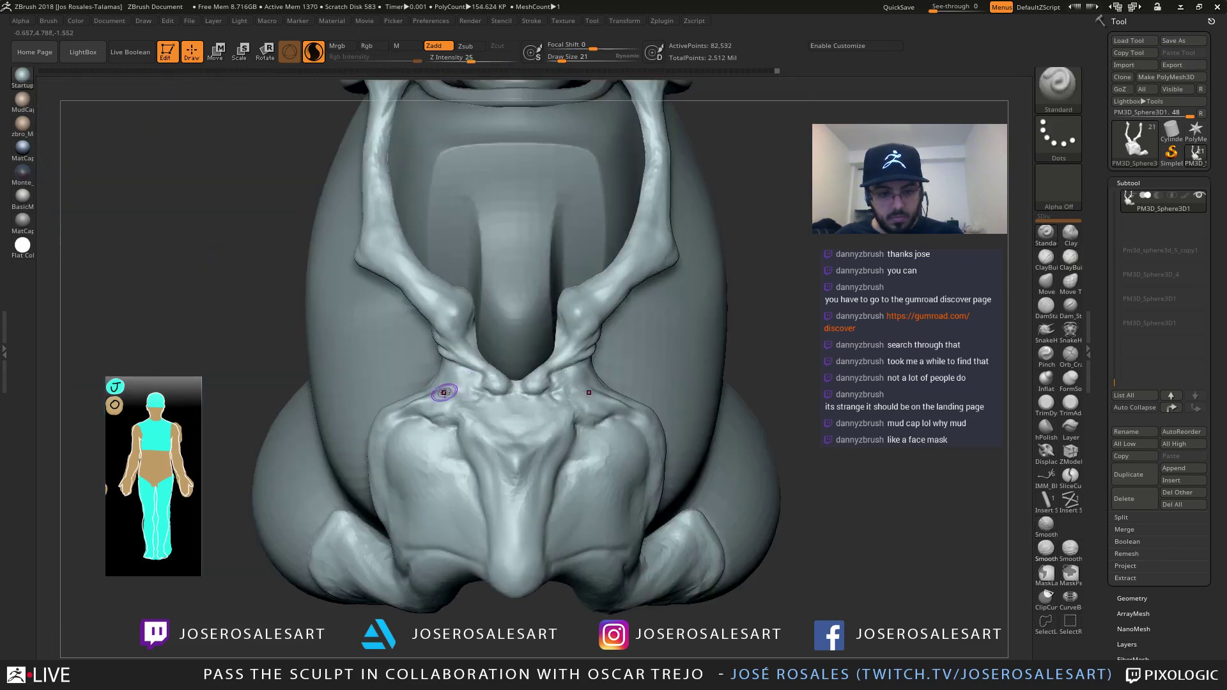
Build up the shoulder-like forms beside the horn bases with ClayBuildup at draw size 28
key(b)
key(c)
key(b)
right_drag(528, 405, 441, 403)
mouse_move(605, 401)
mouse_down()
mouse_move(591, 405)
mouse_move(611, 405)
mouse_up()
mouse_move(623, 402)
shift+right_down()
mouse_move(645, 410)
mouse_move(627, 380)
mouse_move(581, 385)
mouse_move(614, 382)
mouse_move(589, 384)
mouse_move(604, 377)
shift+right_up()
mouse_move(605, 377)
ctrl+right_down()
mouse_move(556, 341)
mouse_move(554, 295)
ctrl+right_up()
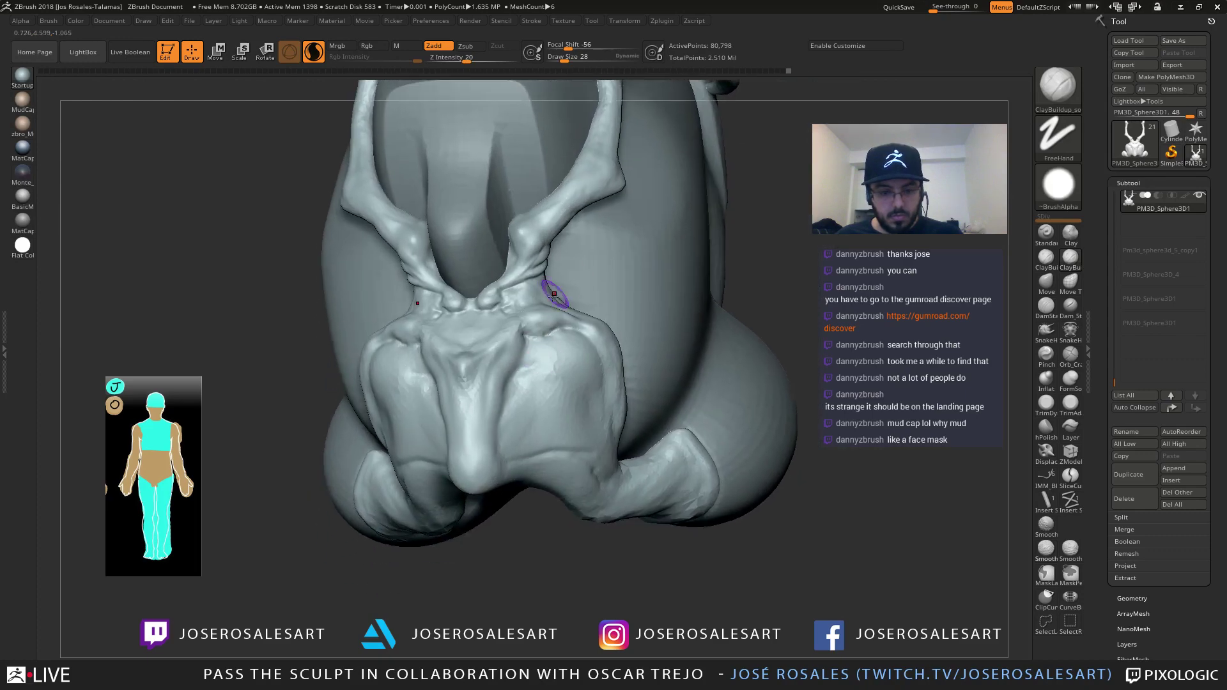
mouse_move(514, 365)
ctrl+right_down()
mouse_move(526, 339)
mouse_move(550, 384)
ctrl+right_up()
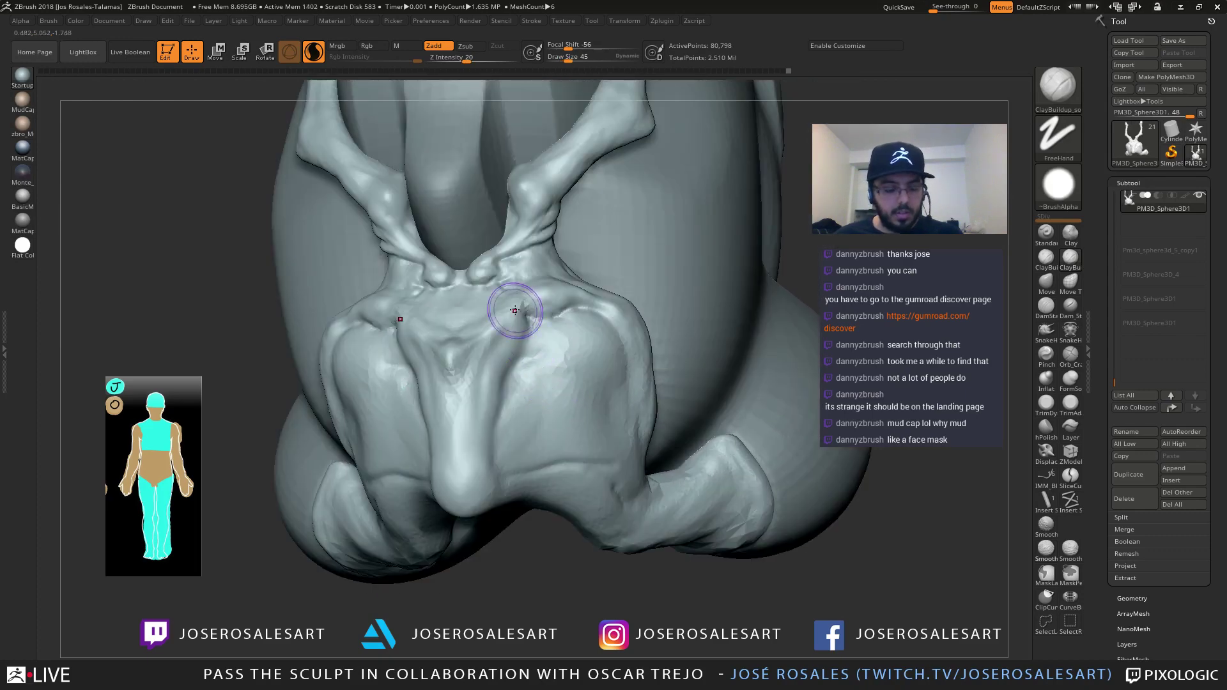
Carve the grooves flanking the central ridge on the figure's front with DamStandard at draw size 39
key(b)
key(d)
key(s)
mouse_move(548, 339)
right_down()
mouse_move(534, 329)
mouse_move(527, 399)
mouse_move(507, 406)
right_up()
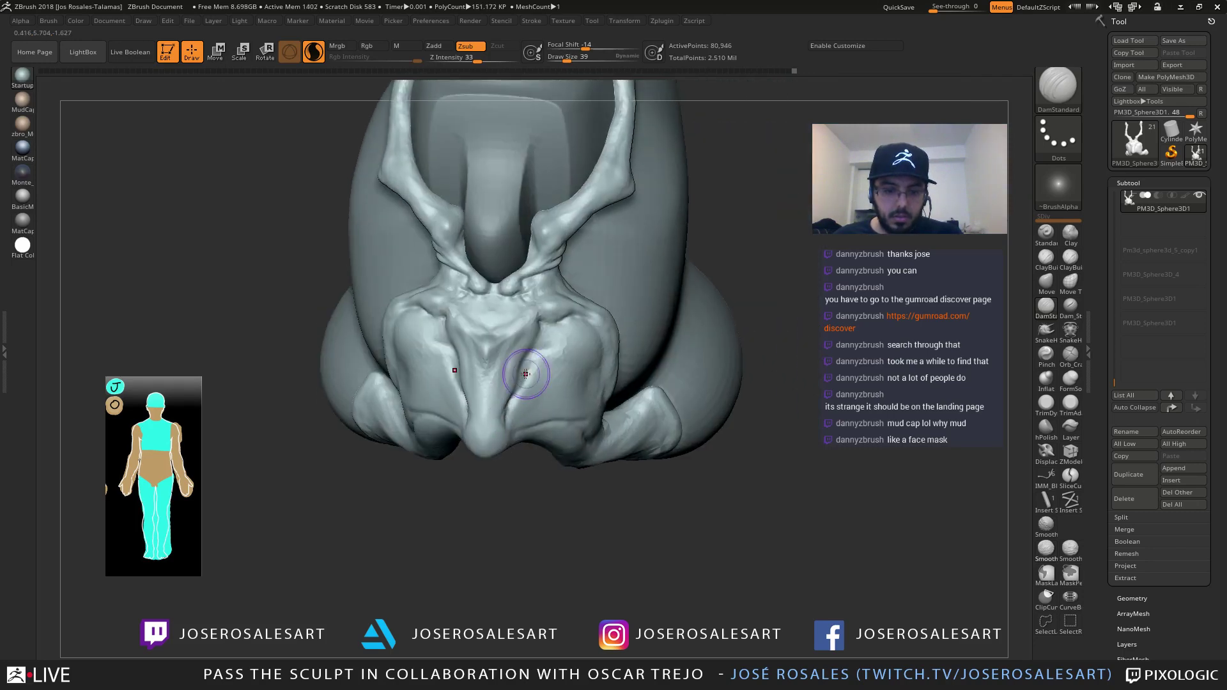
Build up narrow forms along both sides of the central ridge with ClayBuildup at draw size 28
right_drag(526, 373, 531, 406)
key(b)
key(c)
key(b)
drag(512, 428, 512, 432)
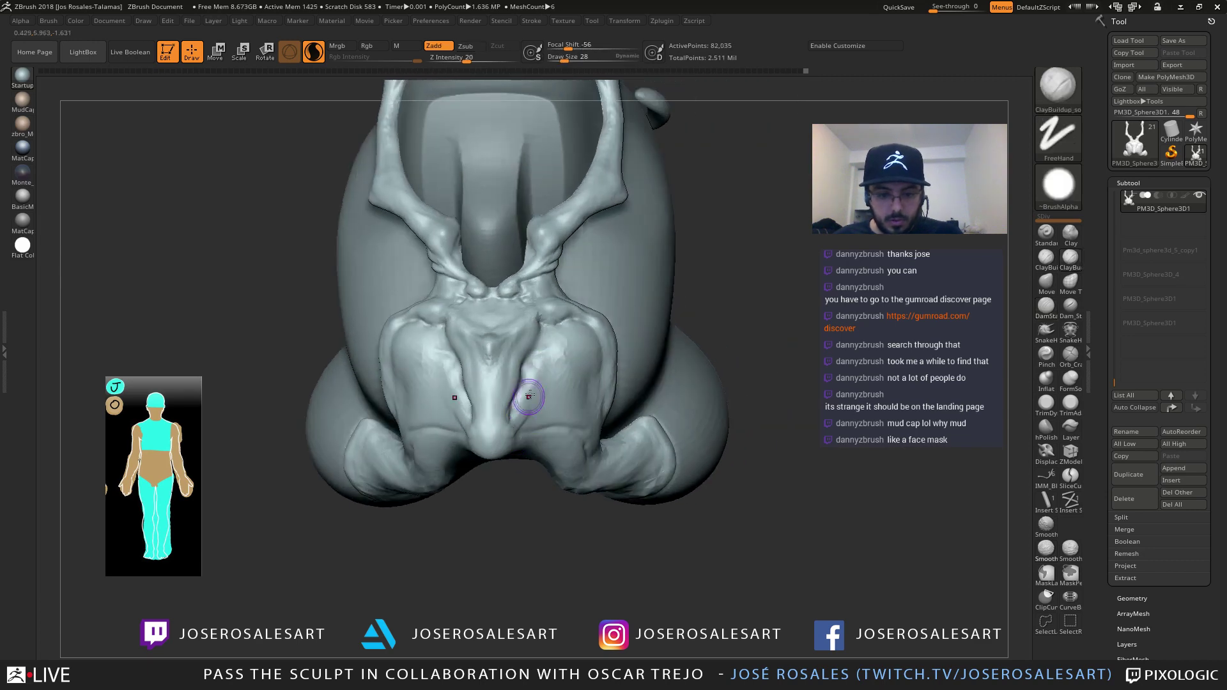
right_drag(537, 383, 542, 383)
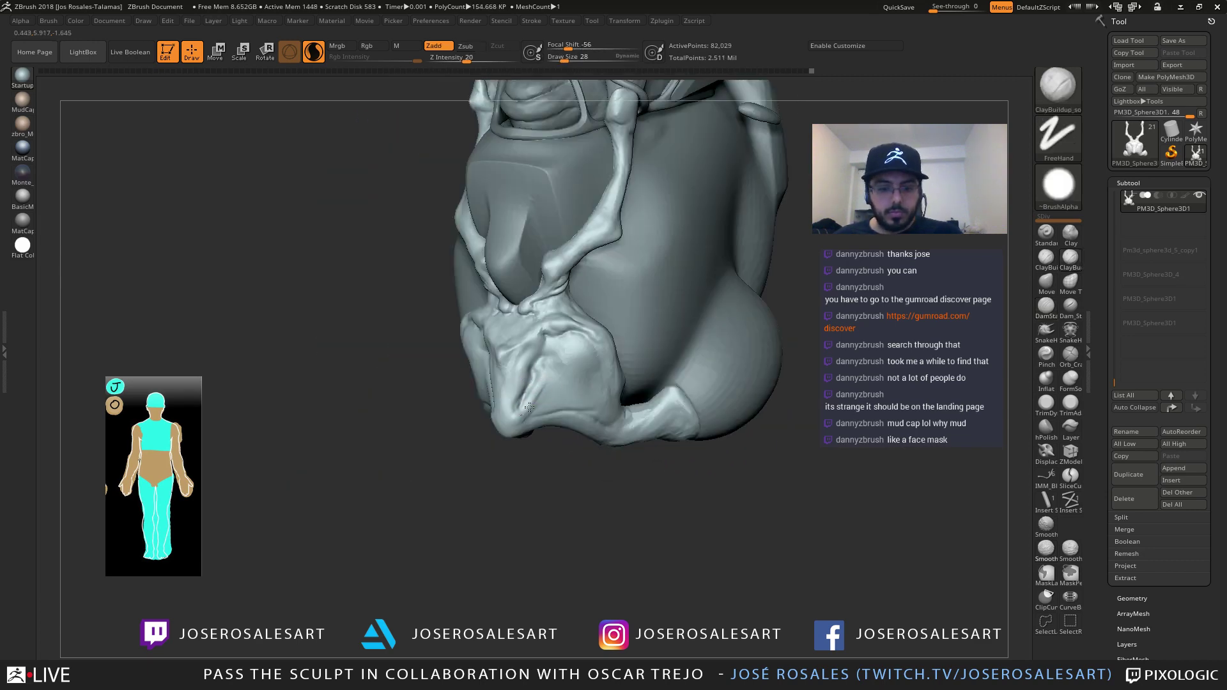
mouse_move(529, 430)
right_down()
mouse_move(573, 419)
mouse_move(477, 386)
mouse_move(495, 409)
mouse_move(489, 430)
right_up()
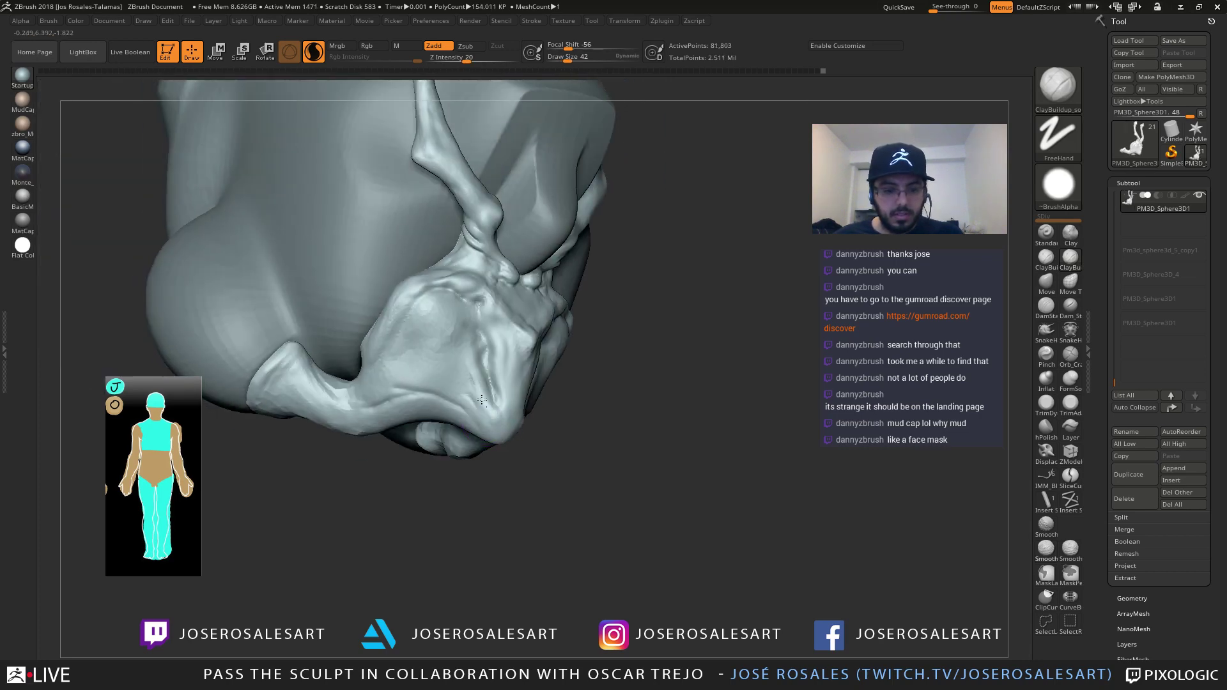
Add diagonal strands running down to the central tip with ClayBuildup at draw size 42, and switch to Standard at draw size 26
drag(482, 399, 490, 412)
drag(462, 371, 492, 424)
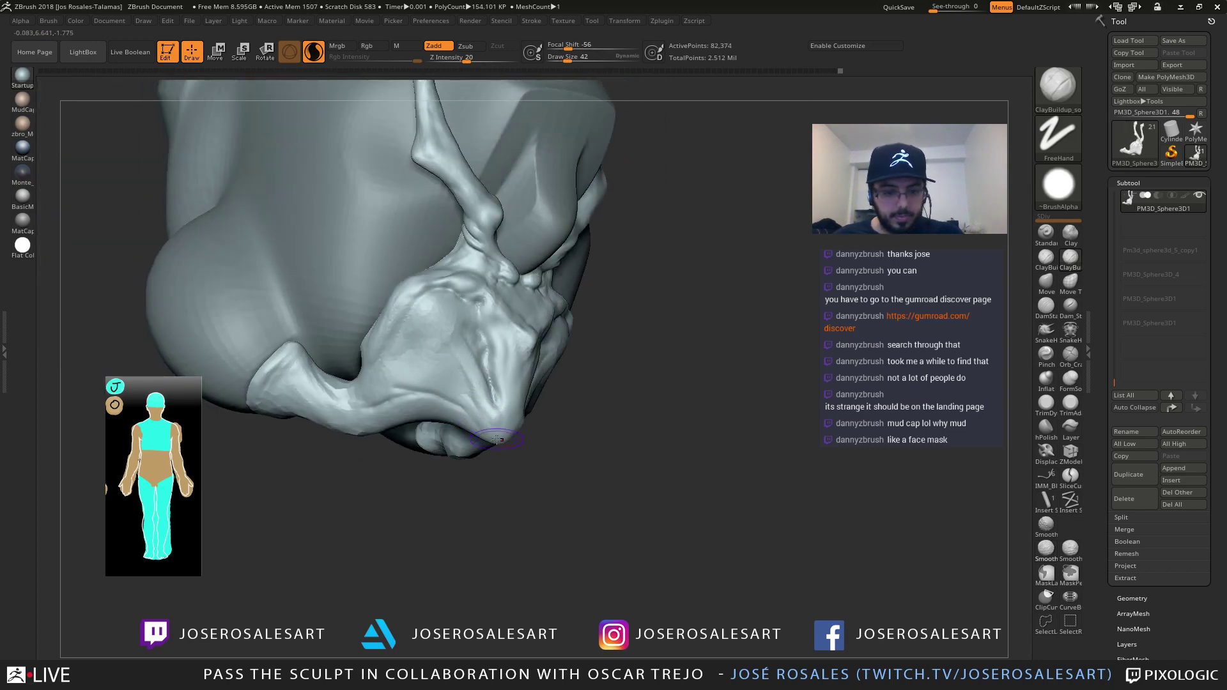
key(b)
key(s)
key(t)
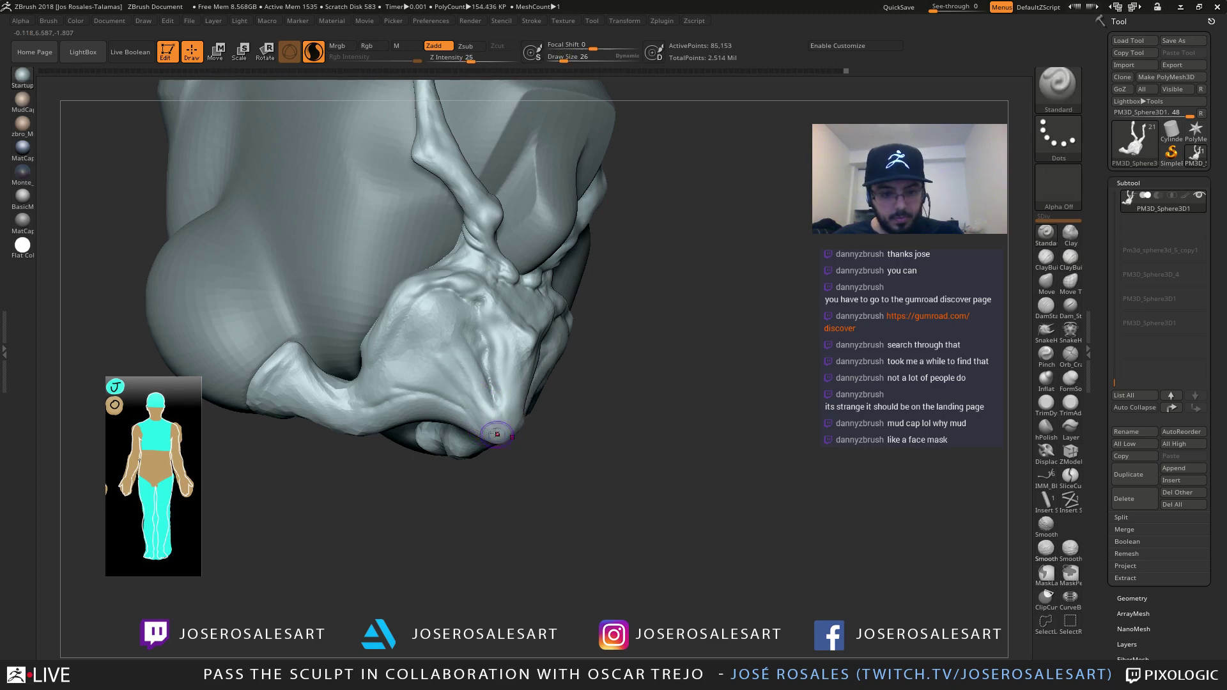
Raise fanned ridges from the central tip toward the figure's outer sides with Standard at draw size 26, smoothing between strokes
mouse_move(497, 434)
right_down()
mouse_move(457, 434)
mouse_move(476, 429)
right_up()
mouse_move(545, 395)
mouse_down()
mouse_move(588, 370)
mouse_move(582, 386)
mouse_up()
mouse_move(579, 386)
shift+right_down()
mouse_move(583, 371)
mouse_move(489, 409)
mouse_move(511, 413)
shift+right_up()
drag(553, 417, 606, 387)
shift+right_drag(616, 392, 579, 384)
shift+drag(579, 383, 573, 367)
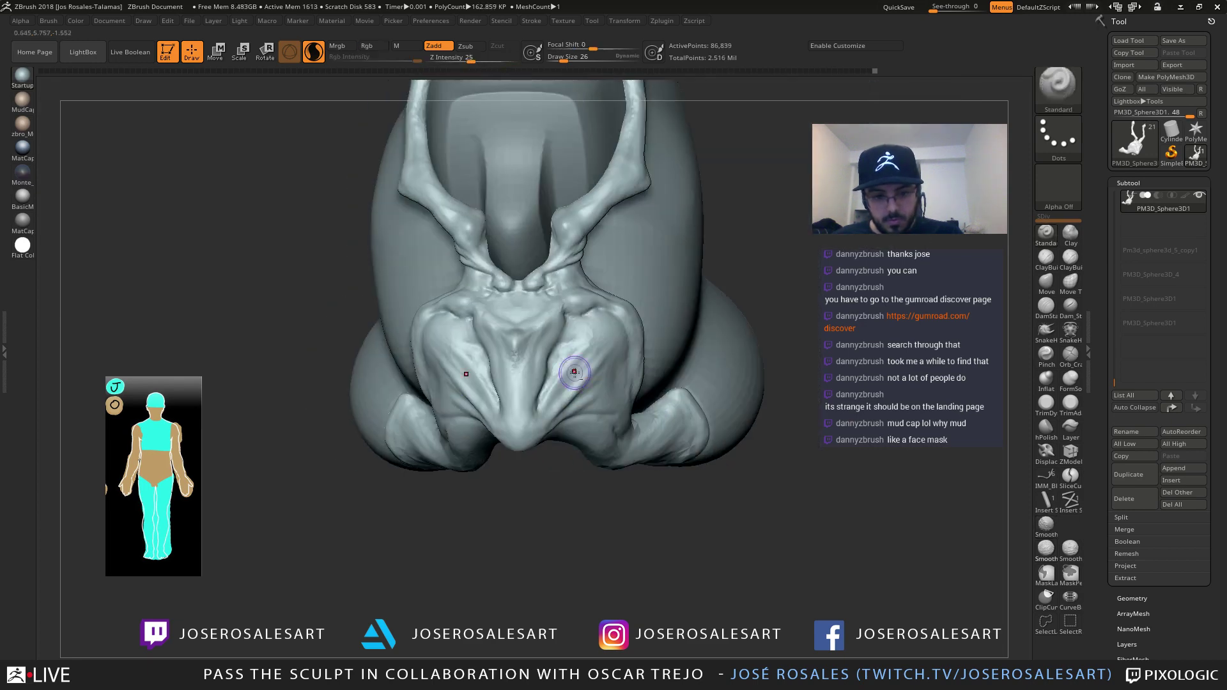
Build up the upper outer sides of the figure's fanned front with ClayBuildup, and switch to Standard
right_drag(573, 367, 611, 377)
mouse_move(610, 377)
ctrl+right_down()
mouse_move(595, 396)
mouse_move(609, 399)
mouse_move(569, 362)
ctrl+right_up()
key(b)
key(c)
key(b)
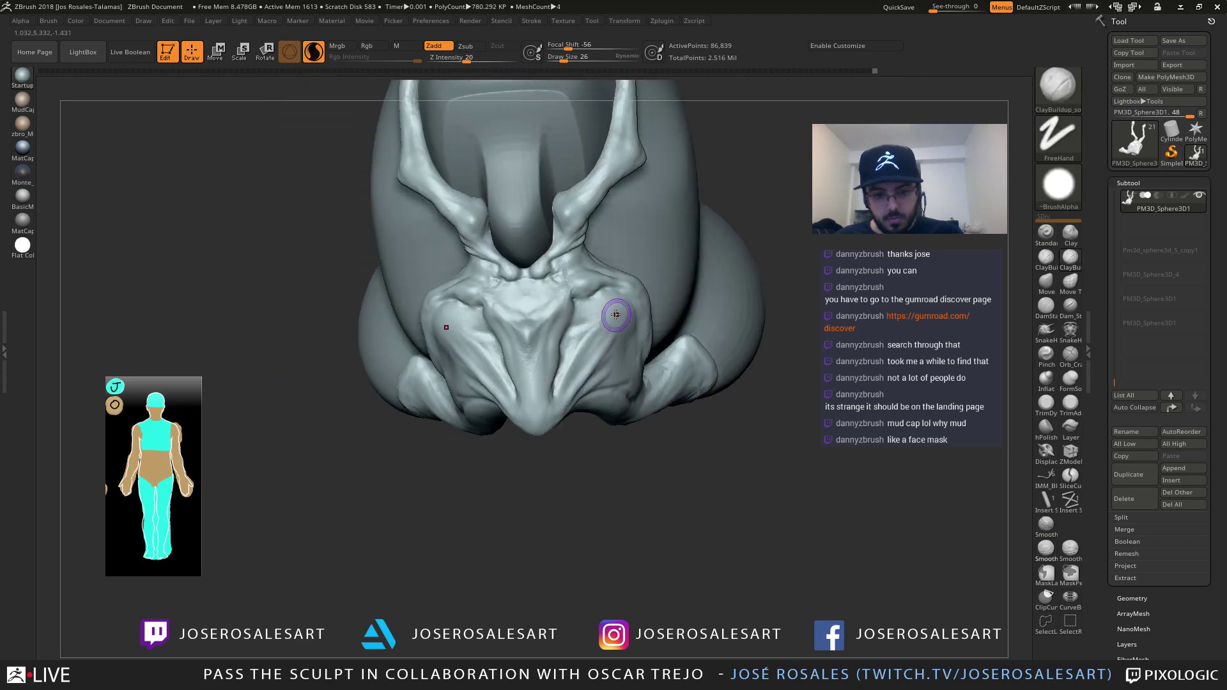
drag(623, 312, 626, 313)
key(])
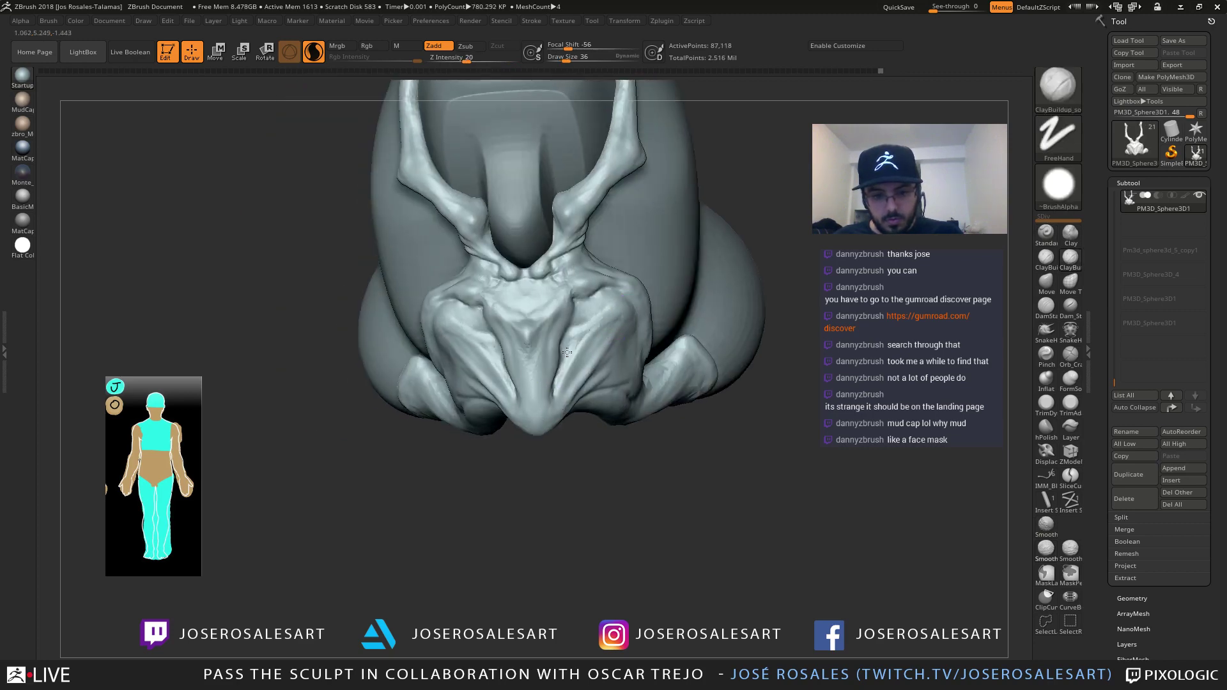
mouse_move(608, 315)
right_down()
mouse_move(595, 339)
mouse_move(603, 333)
right_up()
key(b)
key(s)
key(t)
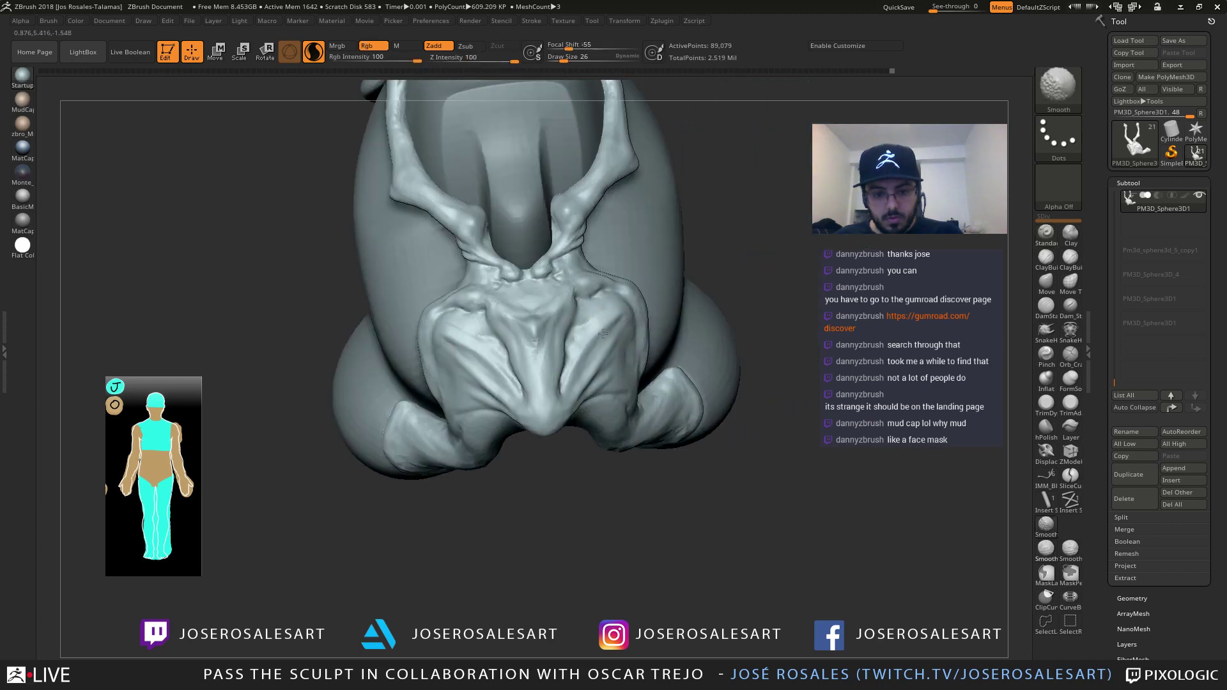
Add volume to the diagonal strands beside the central ridge with ClayBuildup at draw size 30, smoothing the transitions
key(b)
key(c)
key(b)
right_drag(584, 252, 587, 369)
key(s)
key(s)
key(s)
click(592, 382)
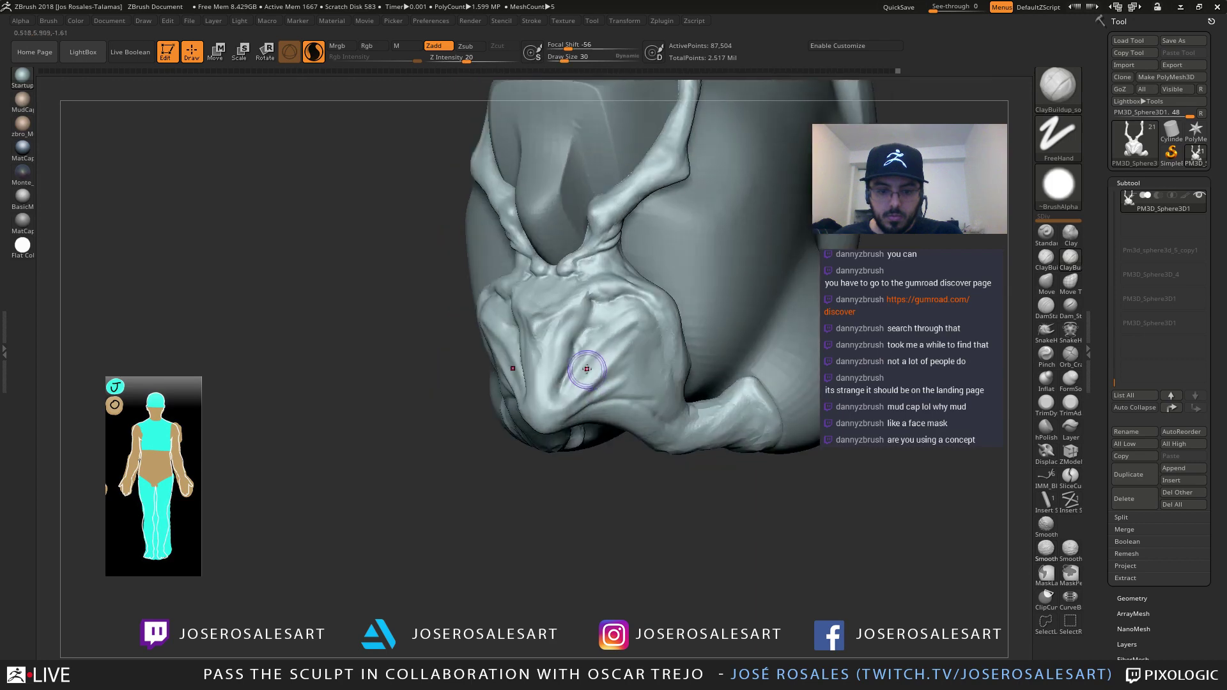
drag(593, 355, 582, 381)
mouse_move(585, 372)
right_down()
mouse_move(614, 371)
mouse_move(633, 340)
right_up()
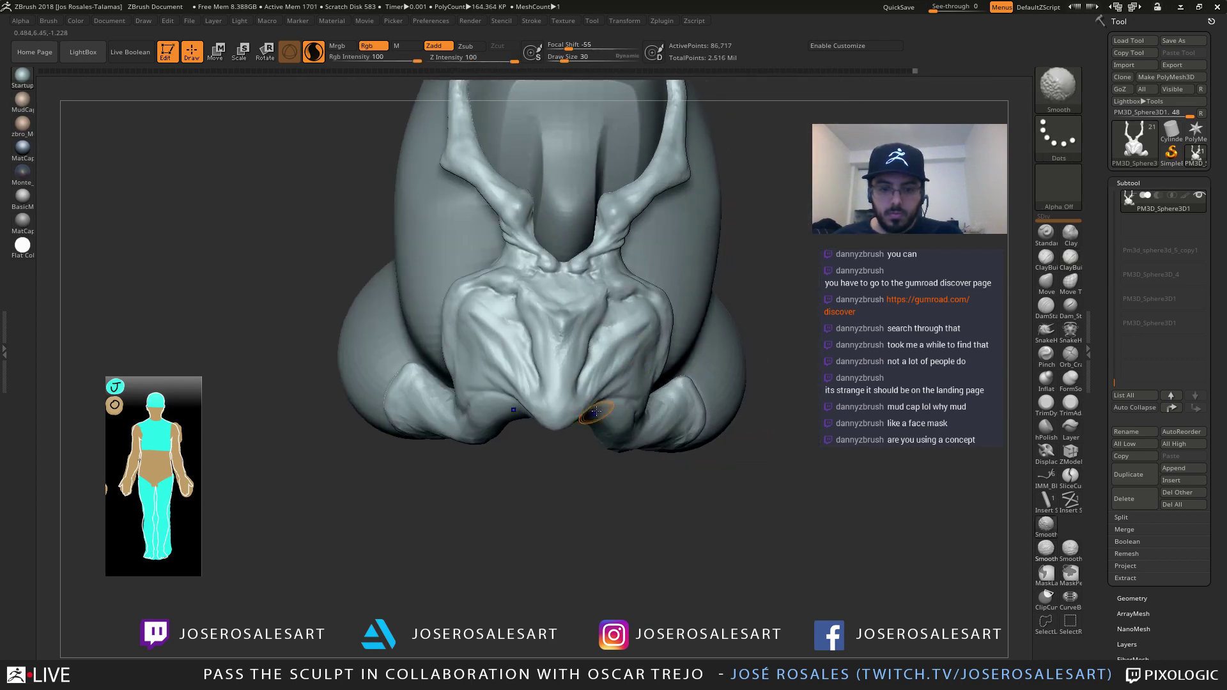
mouse_move(596, 413)
right_down()
mouse_move(596, 380)
mouse_move(596, 396)
right_up()
mouse_move(555, 329)
right_down()
mouse_move(521, 332)
mouse_move(534, 409)
mouse_move(565, 321)
right_up()
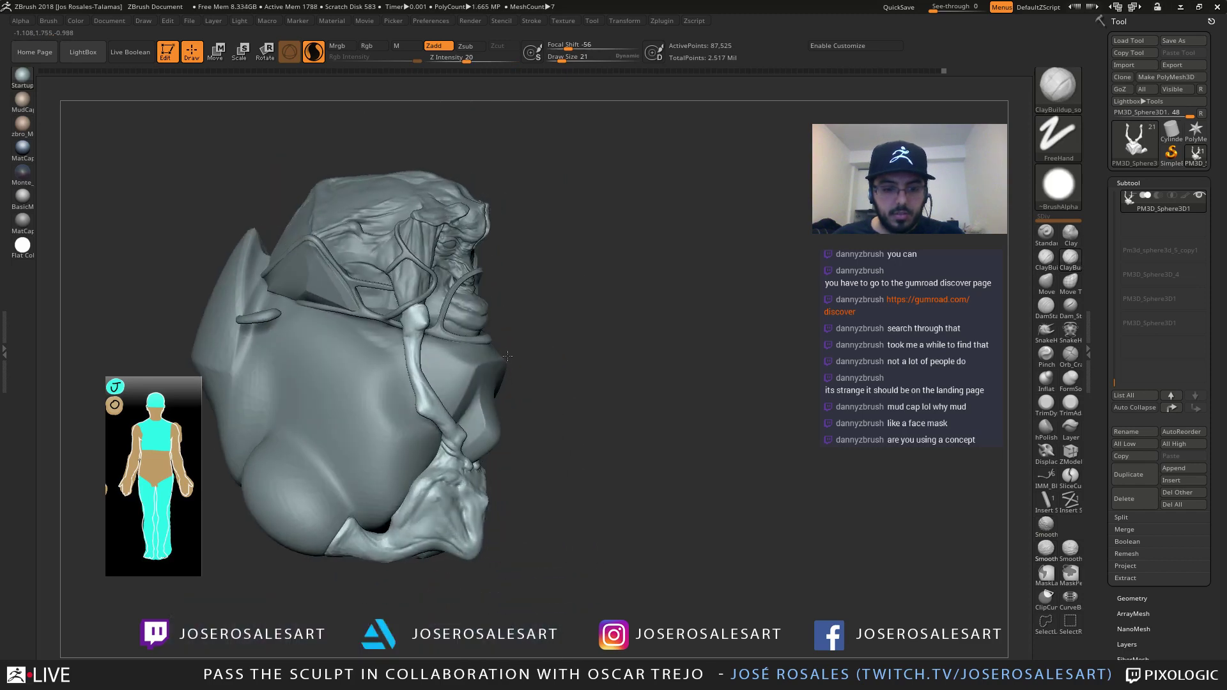
Reset all brushes to their default settings
mouse_move(507, 356)
mouse_down()
mouse_move(395, 350)
mouse_move(530, 356)
mouse_move(372, 358)
mouse_move(503, 455)
mouse_move(540, 194)
mouse_move(609, 351)
mouse_move(630, 356)
mouse_move(652, 307)
mouse_move(617, 266)
mouse_up()
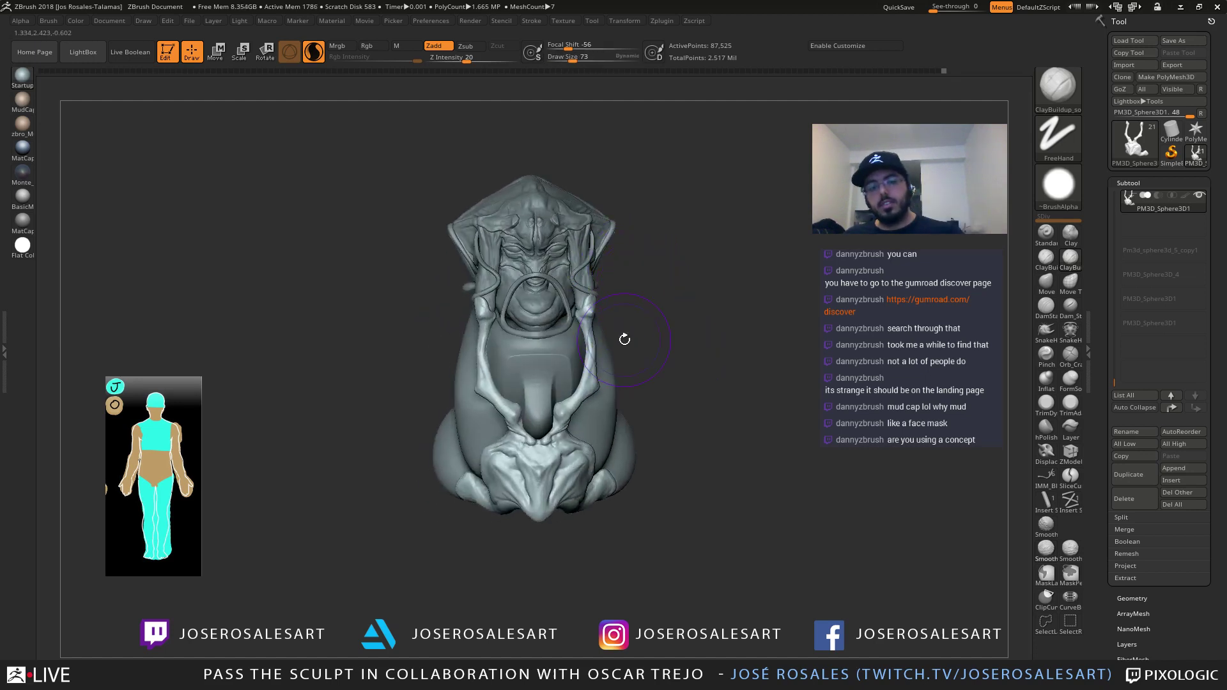
mouse_move(625, 339)
mouse_down()
mouse_move(668, 309)
mouse_move(594, 103)
mouse_up()
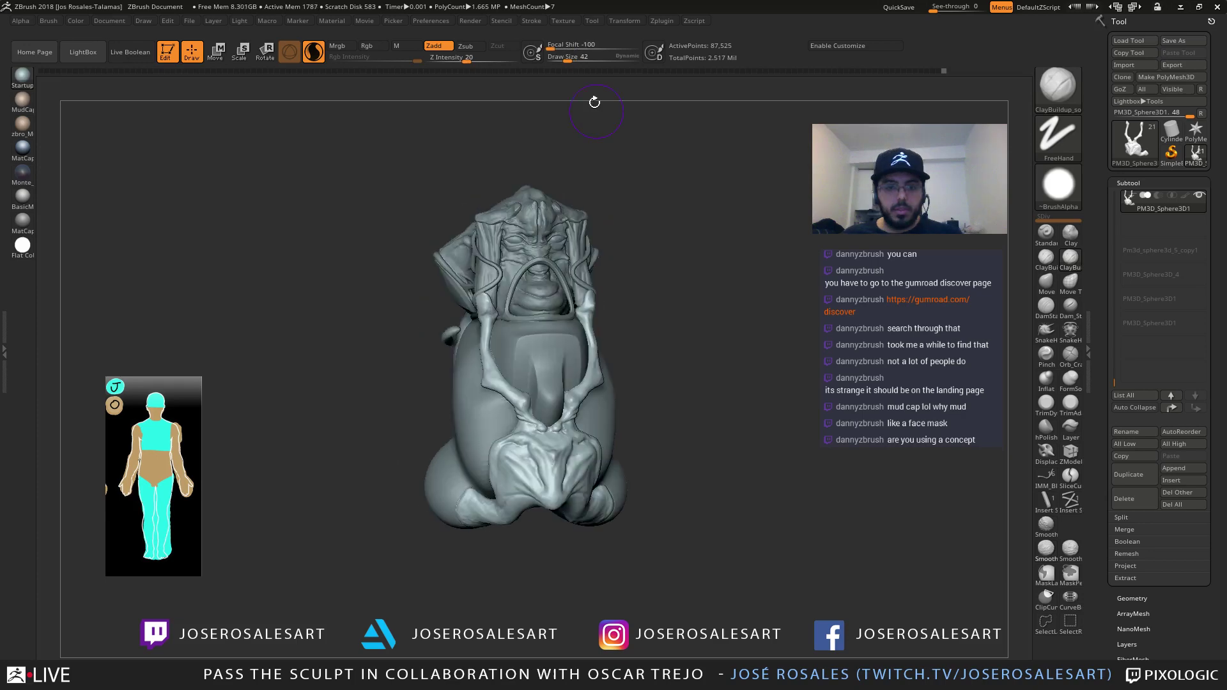
mouse_move(49, 21)
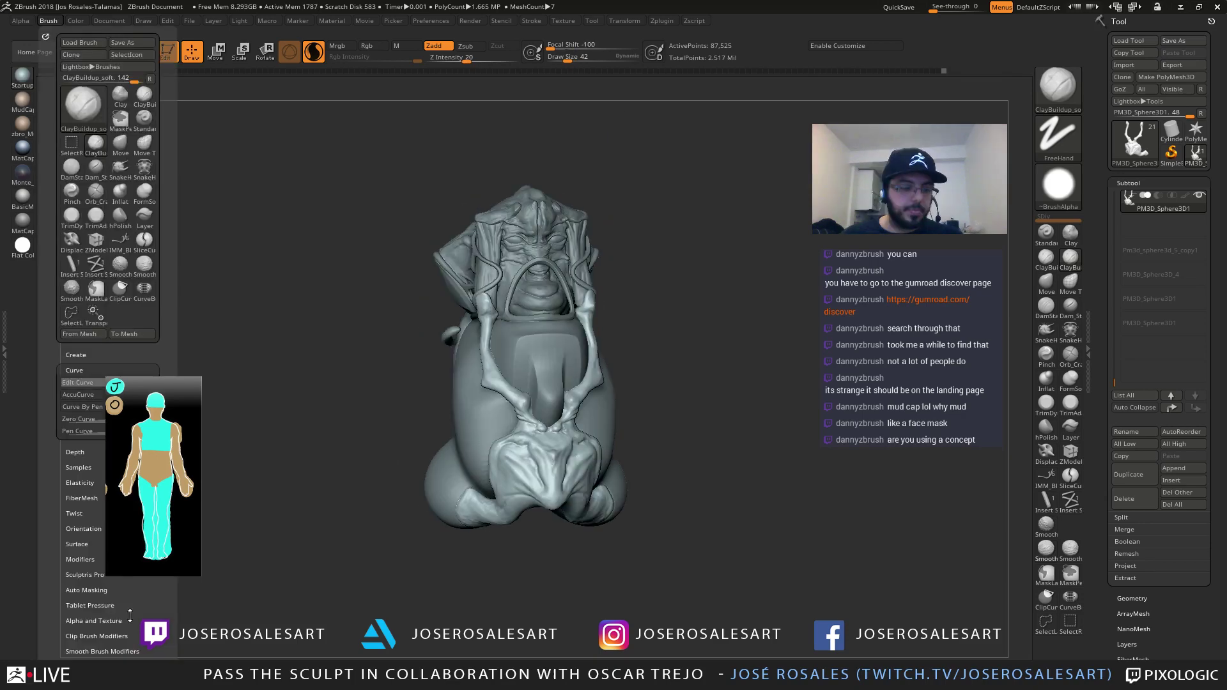
scroll(130, 615, down, 3)
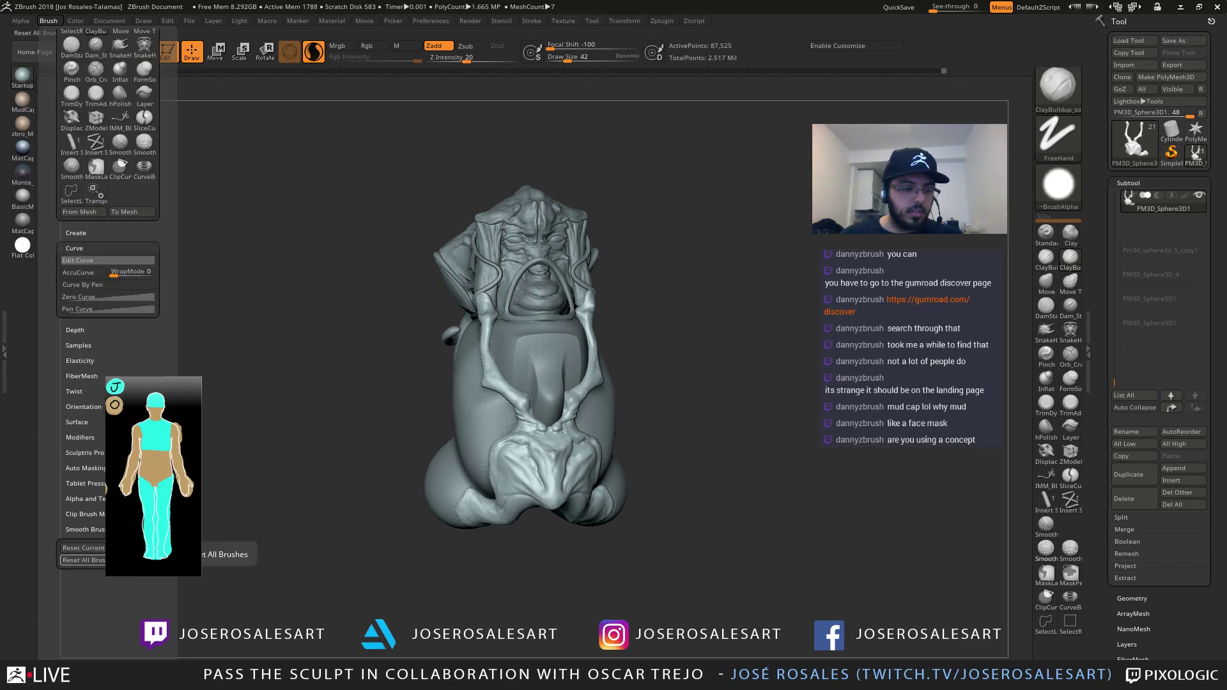
click(83, 560)
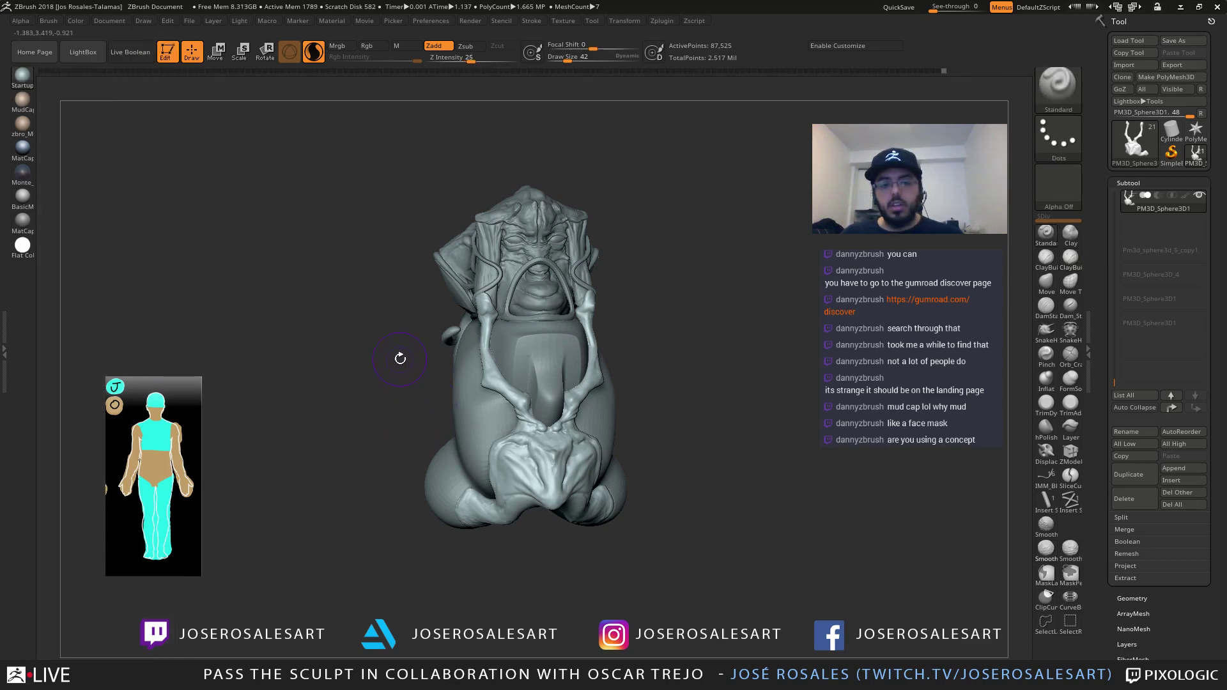
Examine the whole creature's silhouette from the front and both sides
drag(400, 356, 630, 51)
drag(608, 208, 645, 434)
right_drag(645, 434, 682, 386)
key(bracketright)
key(bracketright)
mouse_move(512, 392)
right_down()
mouse_move(645, 409)
mouse_move(443, 383)
right_up()
drag(443, 382, 325, 365)
drag(297, 371, 262, 367)
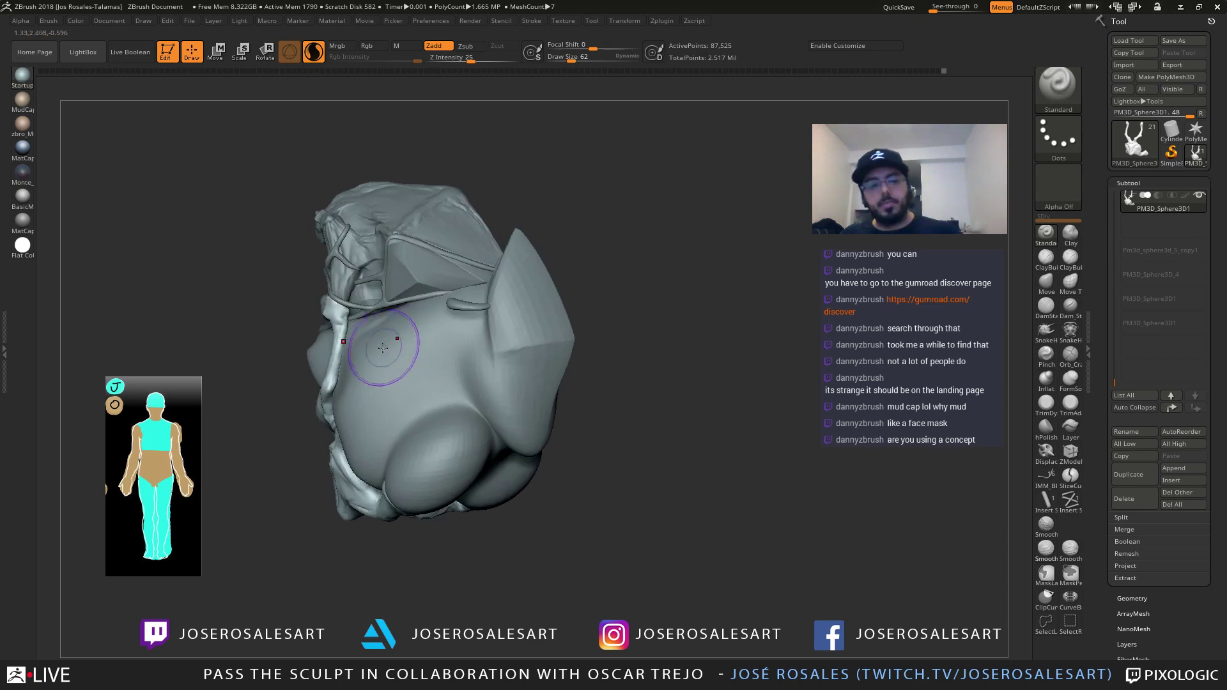
Carve creases around the nose-like form atop the central ridge with DamStandard at draw size 30
mouse_move(563, 448)
mouse_down()
mouse_move(359, 407)
mouse_move(508, 336)
mouse_move(379, 455)
mouse_move(377, 418)
mouse_up()
ctrl+right_drag(383, 420, 476, 488)
mouse_move(461, 436)
alt+right_down()
mouse_move(429, 385)
mouse_move(494, 326)
alt+right_up()
alt+right_drag(494, 326, 472, 607)
alt+right_drag(472, 607, 473, 446)
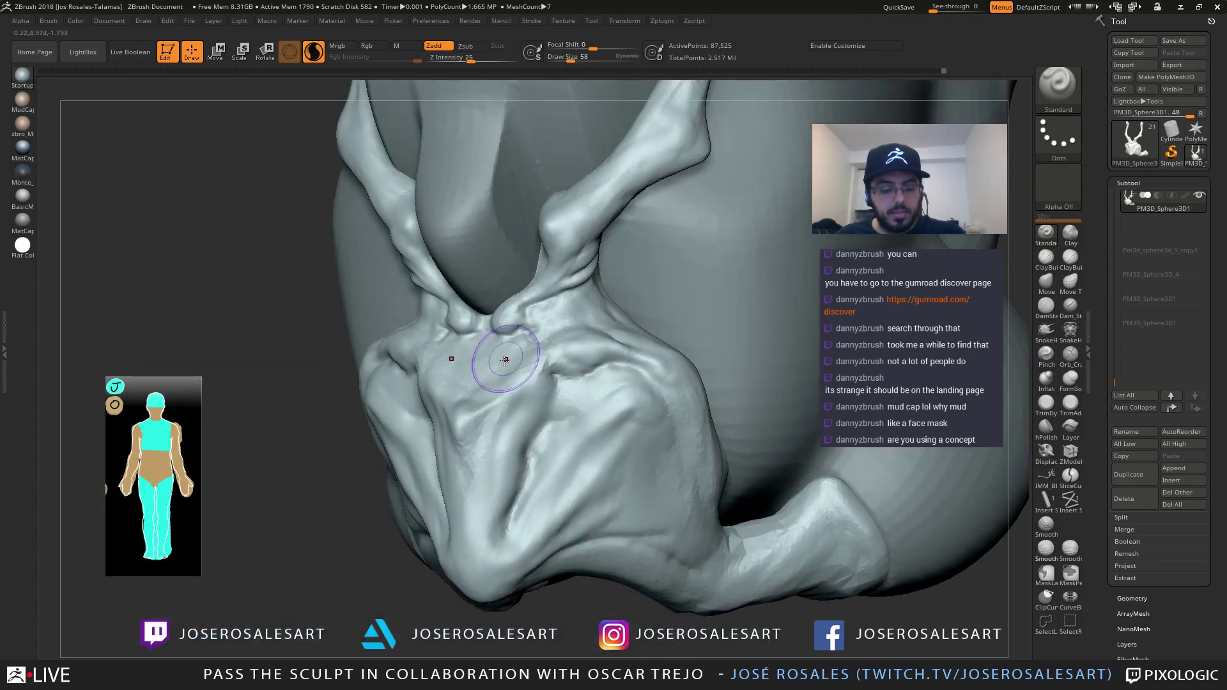
drag(542, 372, 481, 415)
key(b)
key(d)
key(s)
key(s)
drag(512, 461, 507, 461)
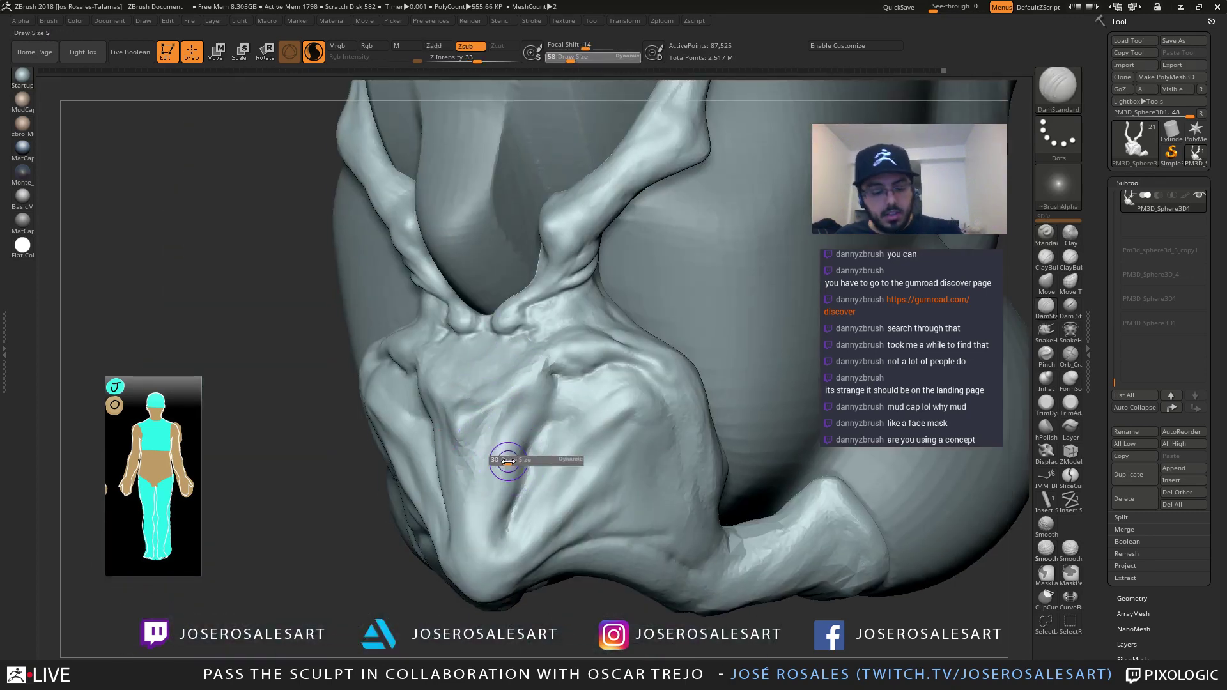
mouse_move(507, 460)
right_down()
mouse_move(521, 455)
mouse_move(486, 415)
right_up()
mouse_move(486, 409)
mouse_down()
mouse_move(474, 425)
mouse_move(505, 402)
mouse_up()
right_drag(503, 404, 487, 441)
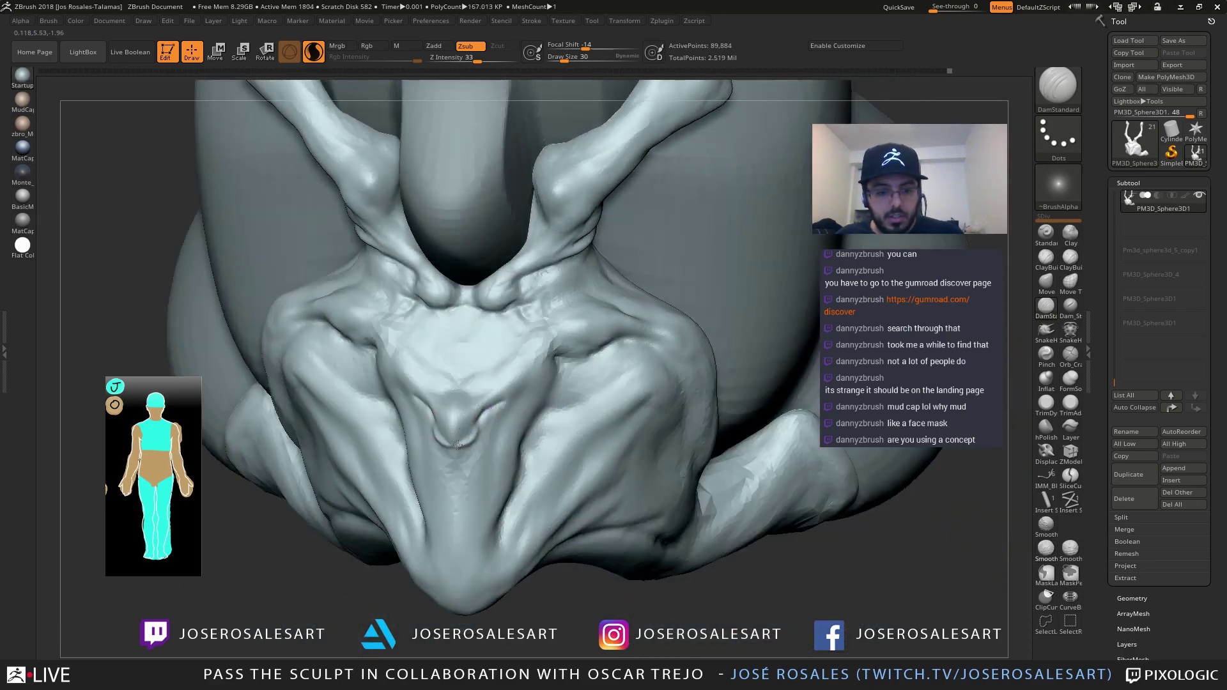
drag(458, 445, 456, 446)
Cut deep, narrow grooves along both sides of the central ridge with DamStandard at draw size 30
mouse_move(457, 446)
right_down()
mouse_move(482, 446)
mouse_move(454, 452)
mouse_move(490, 383)
mouse_move(507, 417)
mouse_move(483, 311)
mouse_move(489, 253)
mouse_move(521, 256)
mouse_move(515, 326)
right_up()
key(shift)
mouse_move(515, 326)
right_down()
mouse_move(559, 339)
mouse_move(478, 355)
mouse_move(537, 359)
right_up()
ctrl+right_drag(537, 359, 521, 473)
mouse_move(521, 473)
right_down()
mouse_move(474, 439)
mouse_move(519, 420)
mouse_move(425, 441)
mouse_move(410, 468)
right_up()
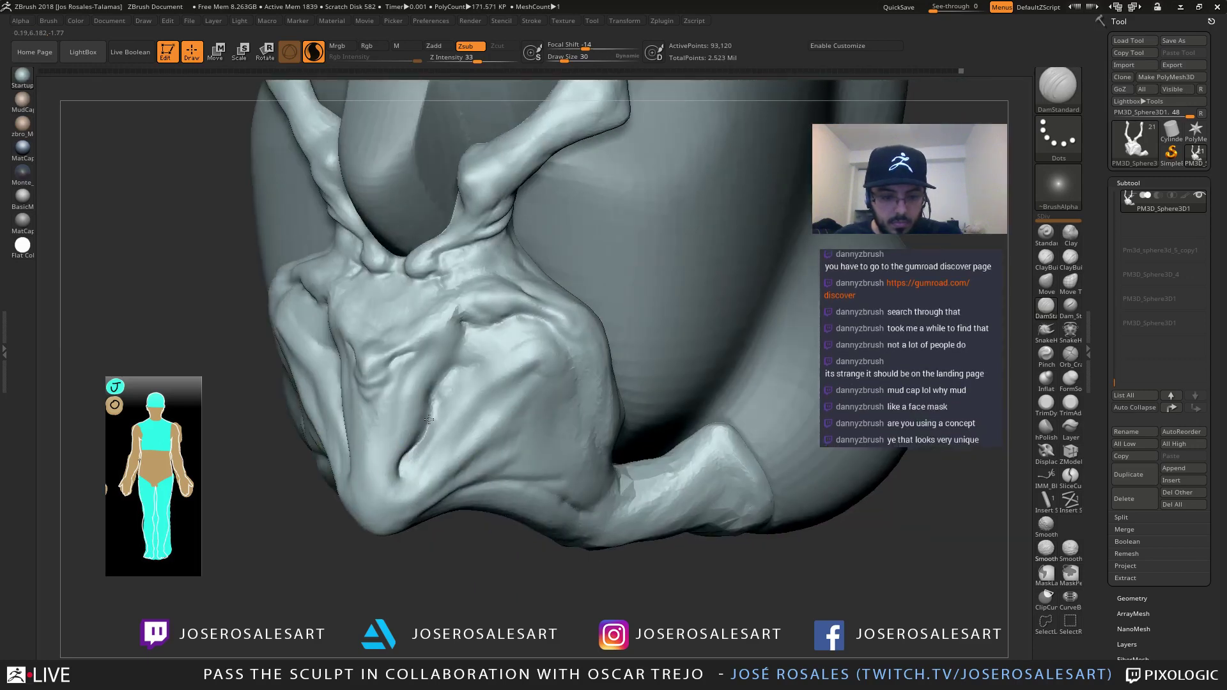
mouse_move(467, 362)
mouse_down()
mouse_move(485, 357)
mouse_move(423, 399)
mouse_up()
right_drag(424, 404, 390, 384)
drag(446, 384, 423, 402)
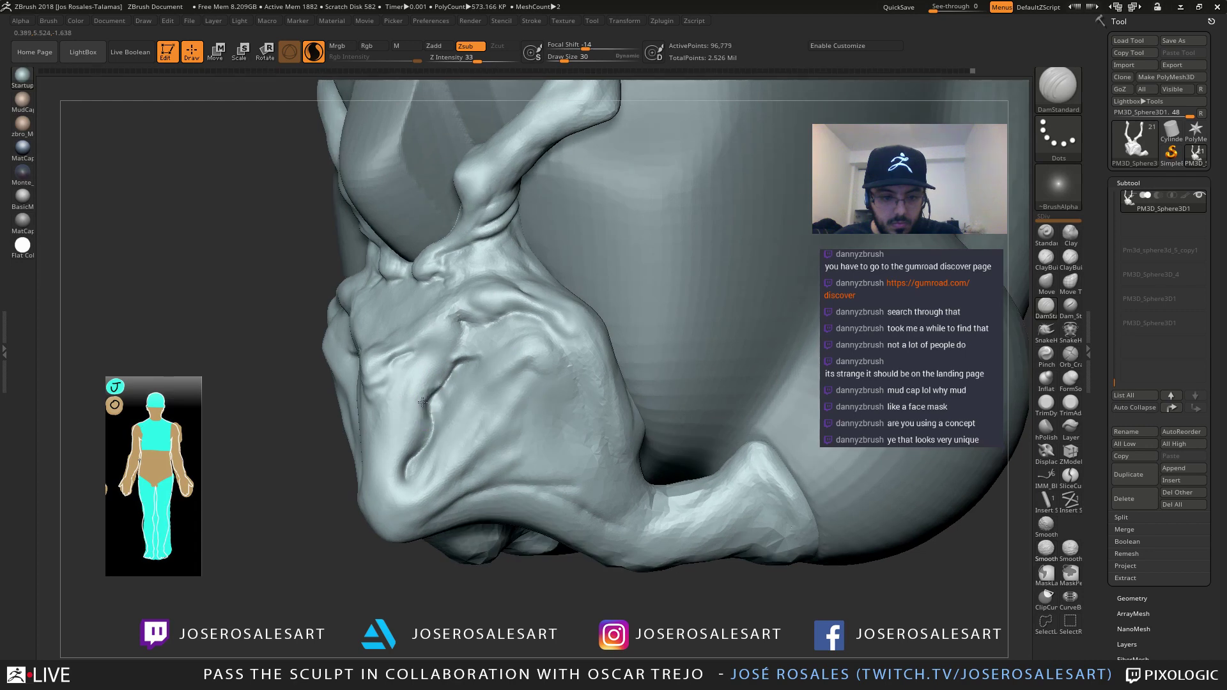
Refine the lower ends of the grooves near the central tip with DamStandard, and smooth the ridge
mouse_move(417, 435)
right_down()
mouse_move(398, 462)
mouse_move(437, 458)
mouse_move(346, 476)
right_up()
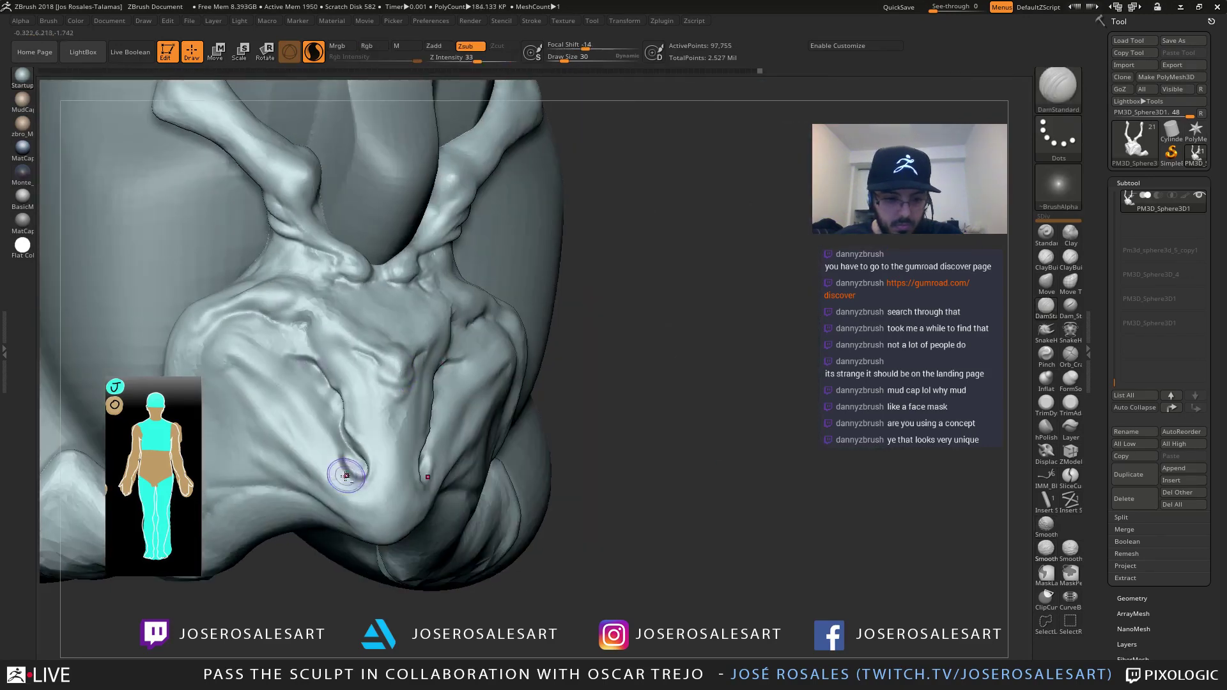
right_drag(312, 402, 388, 411)
shift+drag(445, 428, 441, 415)
mouse_move(444, 419)
ctrl+right_down()
mouse_move(449, 342)
mouse_move(438, 382)
mouse_move(476, 367)
ctrl+right_up()
mouse_move(470, 368)
ctrl+right_down()
mouse_move(449, 400)
mouse_move(411, 382)
mouse_move(435, 392)
ctrl+right_up()
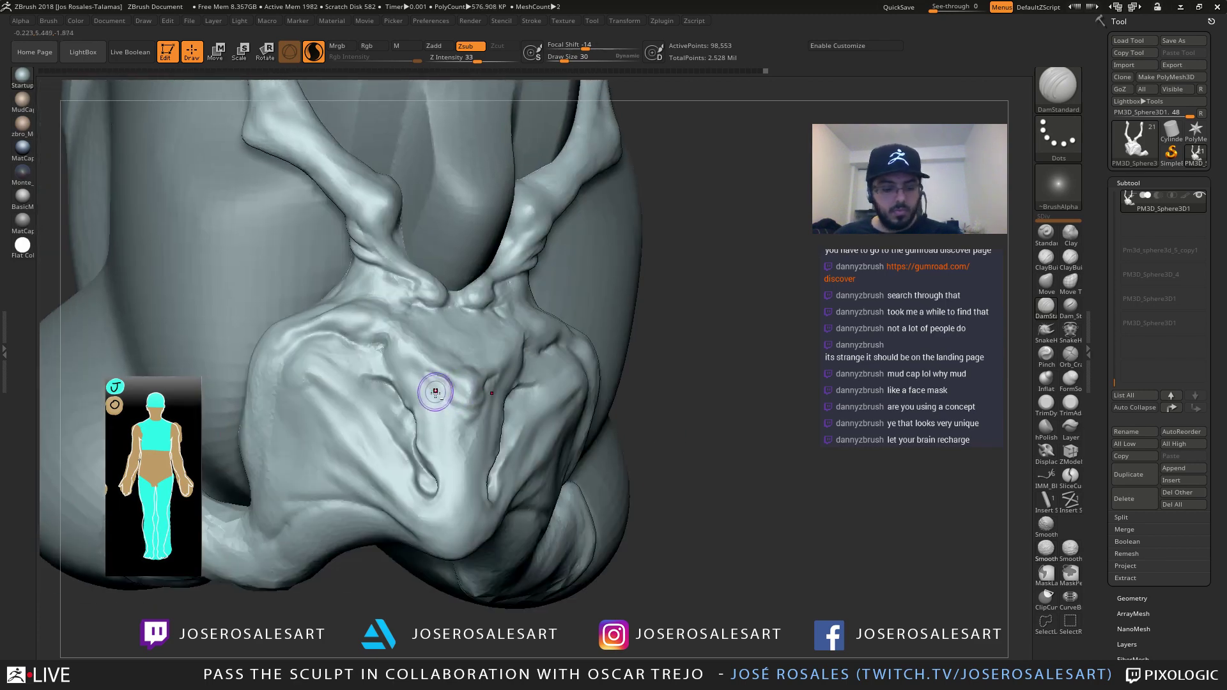
Build up the edges of the grooves flanking the central ridge with ClayBuildup at draw size 26
key(b)
key(s)
key(t)
key(b)
key(c)
key(b)
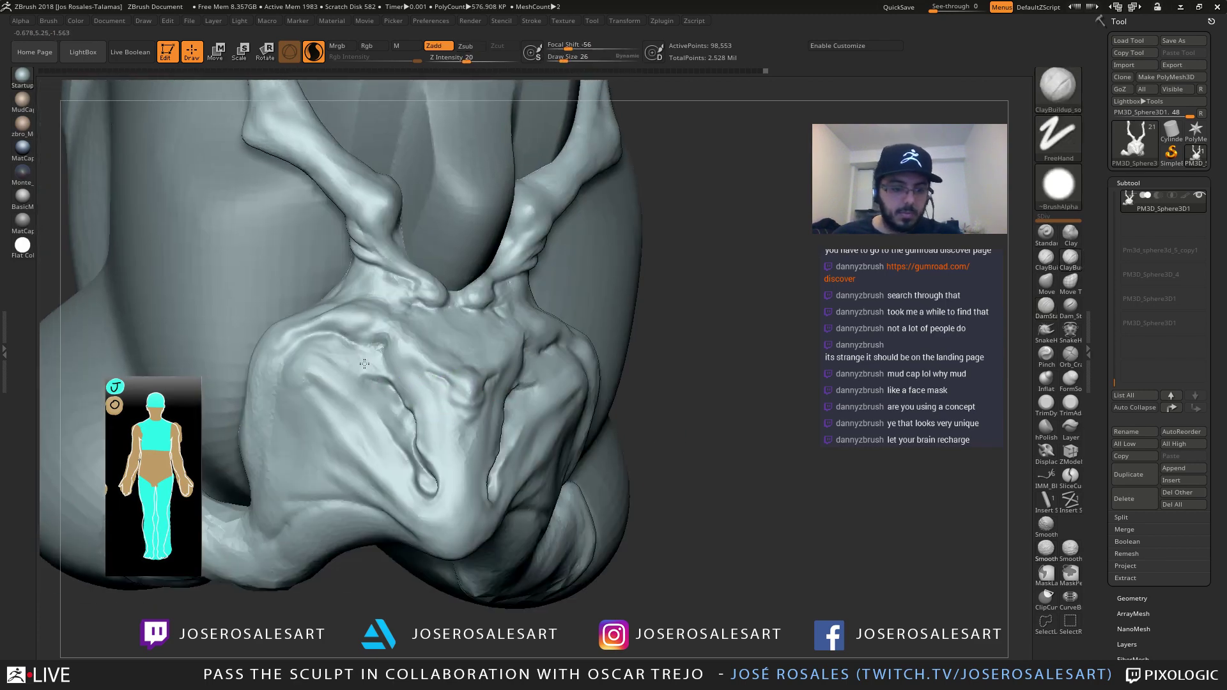
shift+right_drag(397, 385, 313, 381)
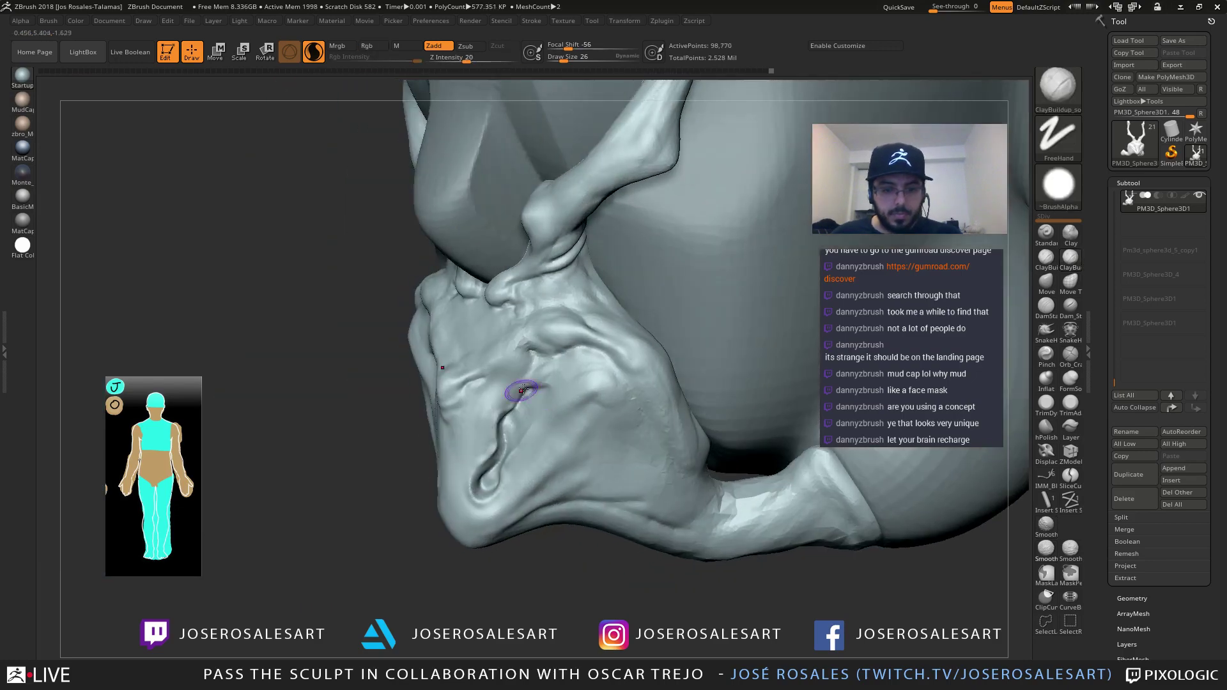
drag(528, 386, 499, 404)
right_drag(480, 396, 524, 388)
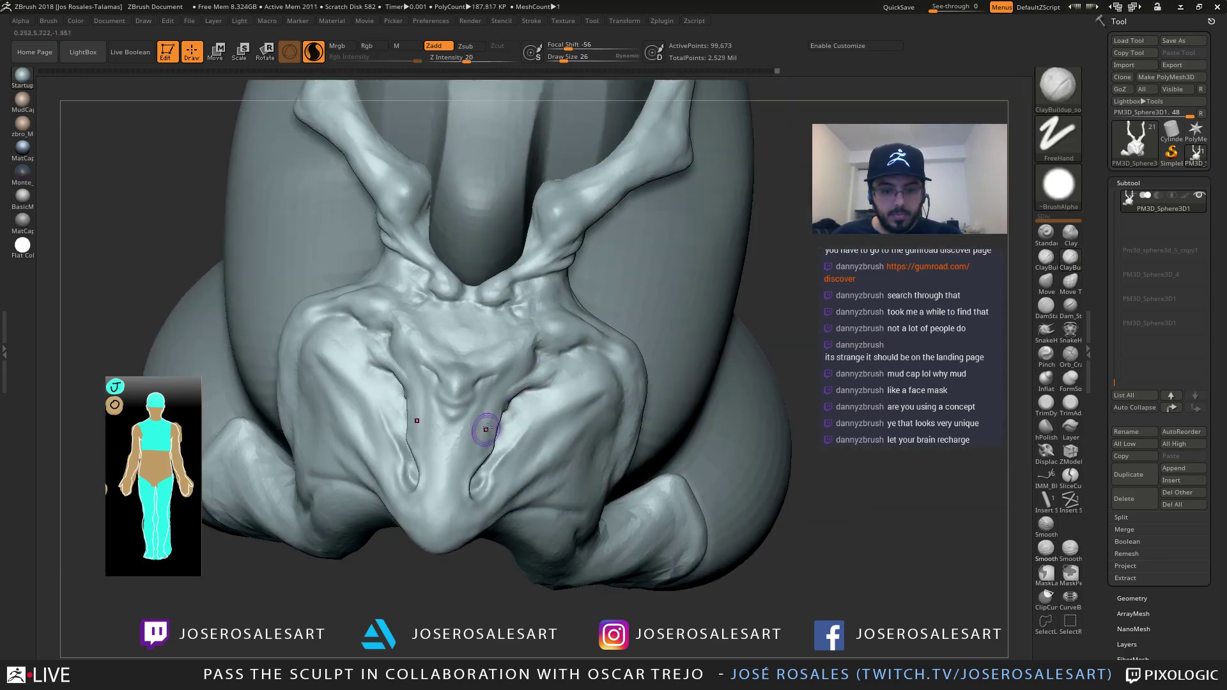
Build up and smooth the folds of the pelvis-shaped form, using a draw size of 28 for the smoothing
right_drag(487, 430, 557, 362)
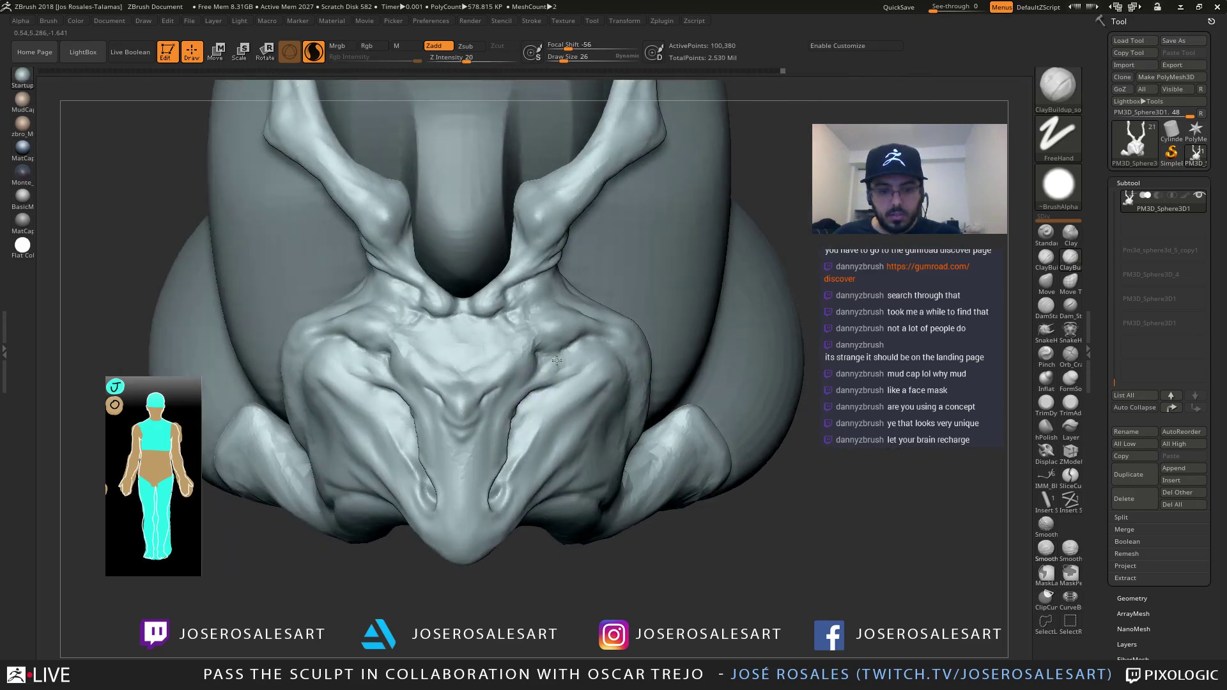
right_drag(484, 415, 531, 382)
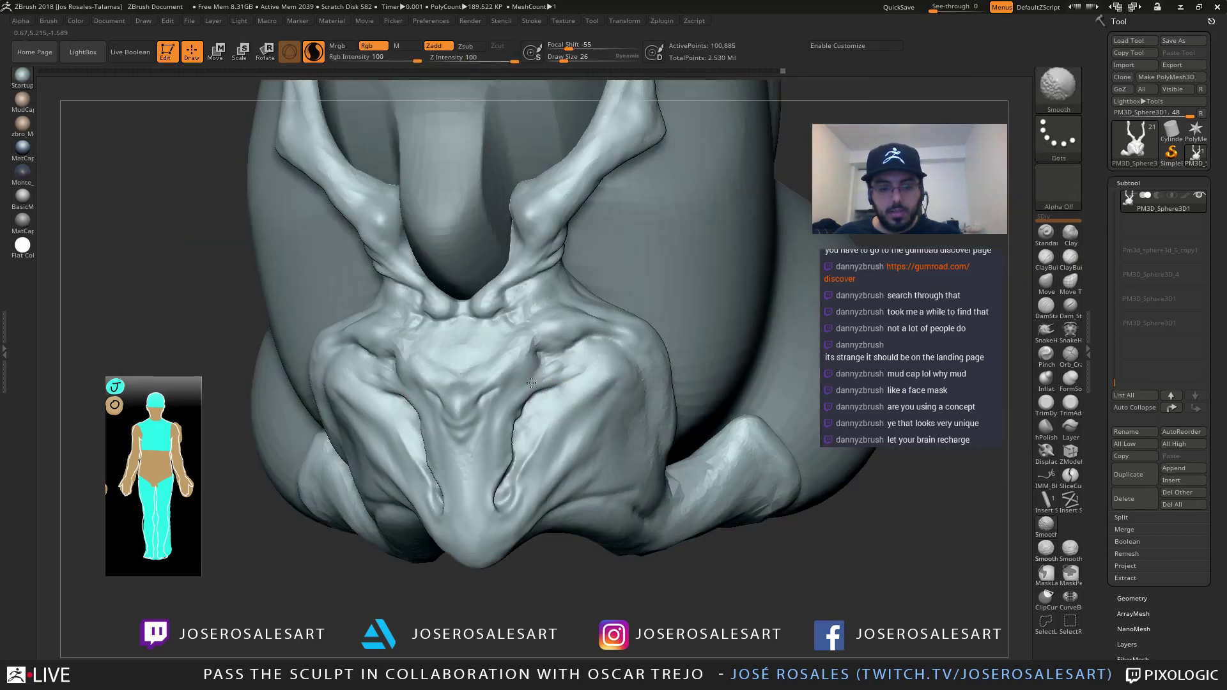
mouse_move(481, 416)
right_down()
mouse_move(624, 385)
mouse_move(570, 374)
mouse_move(409, 409)
right_up()
key(s)
click(616, 386)
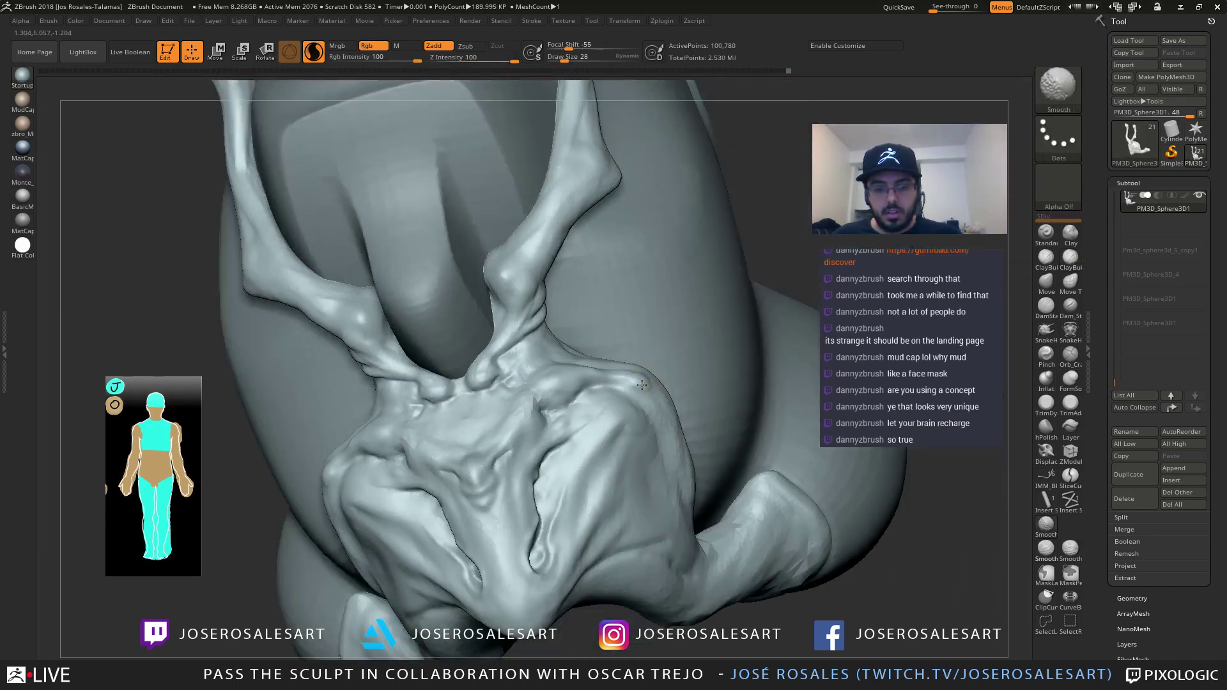
mouse_move(329, 464)
right_down()
mouse_move(398, 444)
mouse_move(411, 351)
right_up()
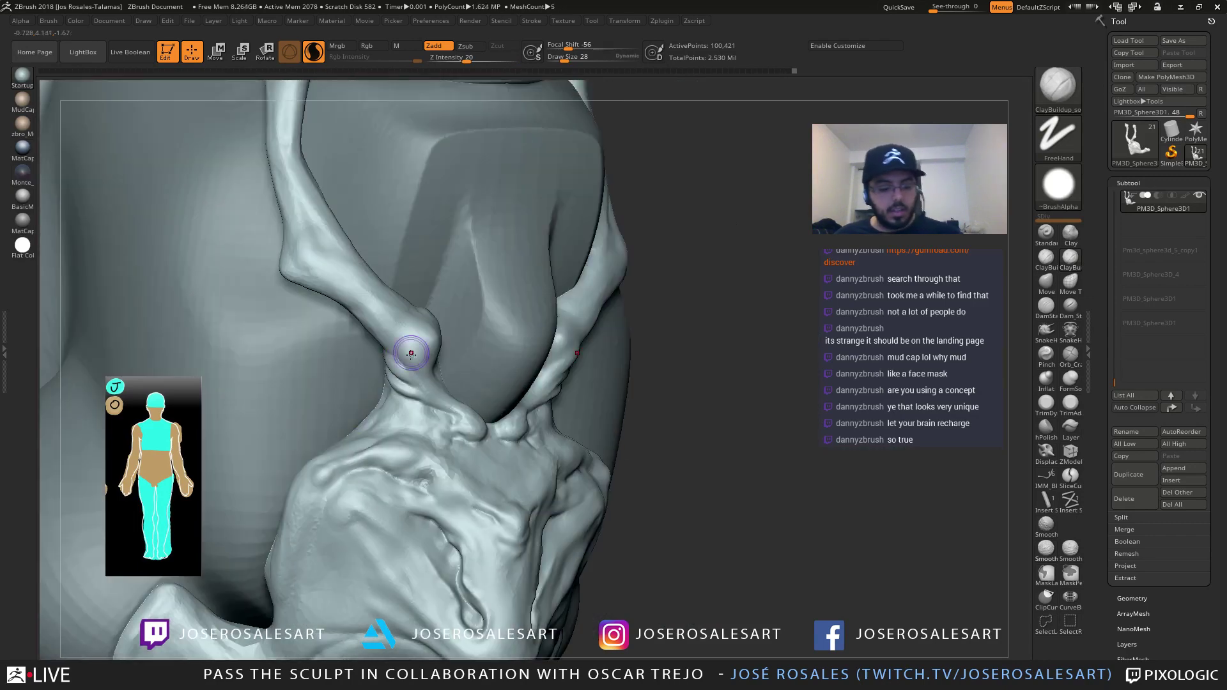
Reshape the outer side of the pelvis form with the Move brush at draw size 54
key(b)
key(m)
key(v)
key(s)
click(454, 475)
mouse_move(453, 475)
right_down()
mouse_move(390, 416)
mouse_move(358, 448)
right_up()
key(s)
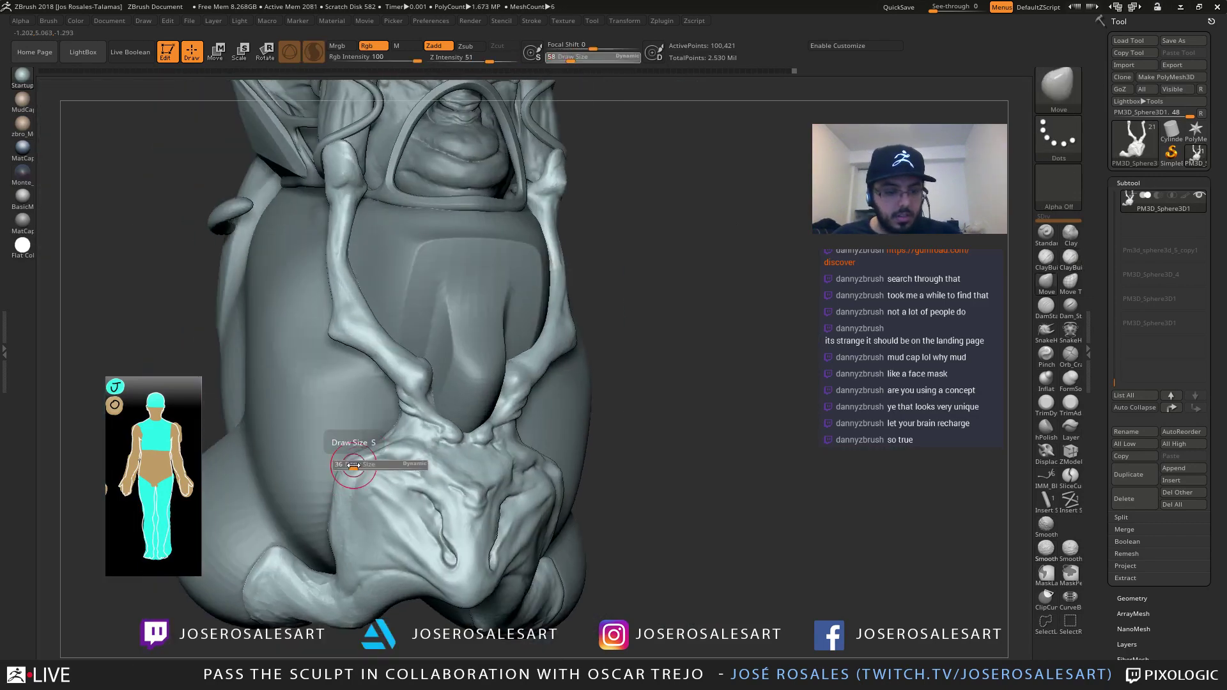
click(351, 471)
drag(351, 471, 354, 470)
drag(354, 469, 346, 469)
mouse_move(339, 462)
right_down()
mouse_move(406, 501)
mouse_move(423, 378)
mouse_move(375, 310)
right_up()
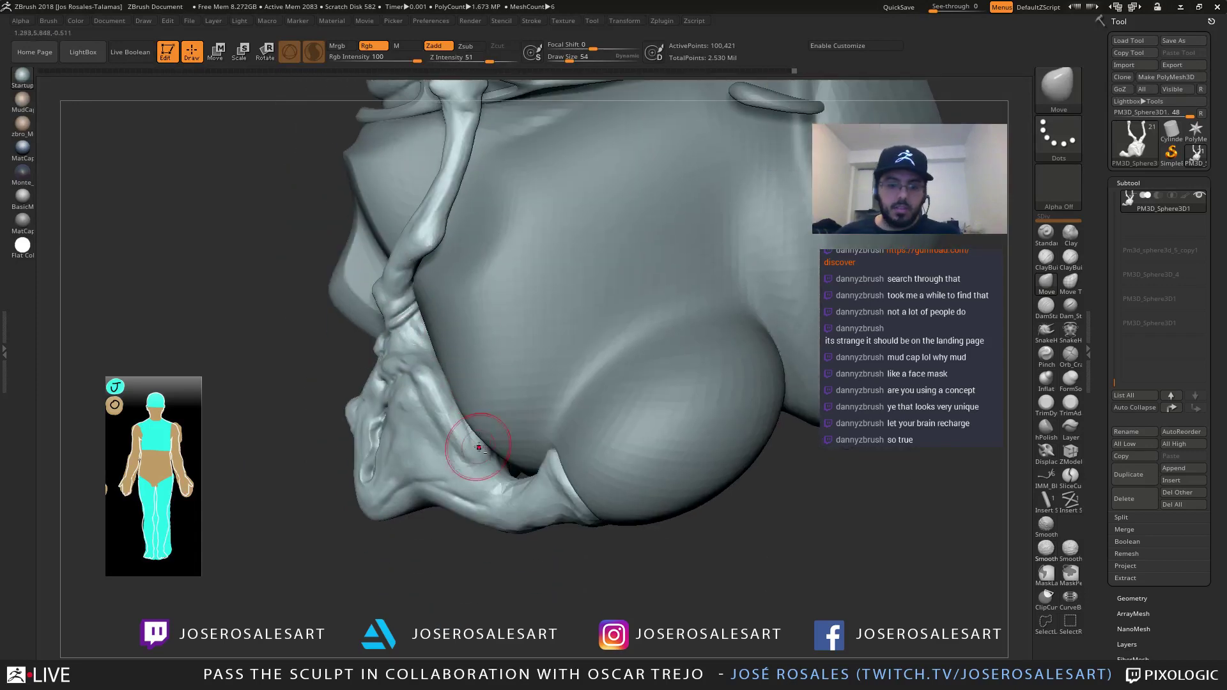
mouse_move(480, 441)
right_down()
mouse_move(458, 378)
mouse_move(430, 384)
right_up()
Adjust and smooth the rounded leg ends where they meet the lower spheres, using draw size 48
key(1)
key(s)
drag(430, 384, 438, 383)
mouse_move(411, 397)
alt+right_down()
mouse_move(472, 339)
mouse_move(372, 391)
mouse_move(381, 399)
mouse_move(455, 348)
mouse_move(457, 364)
alt+right_up()
drag(446, 423, 442, 439)
mouse_move(442, 439)
right_down()
mouse_move(409, 448)
mouse_move(419, 463)
right_up()
shift+drag(419, 464, 442, 473)
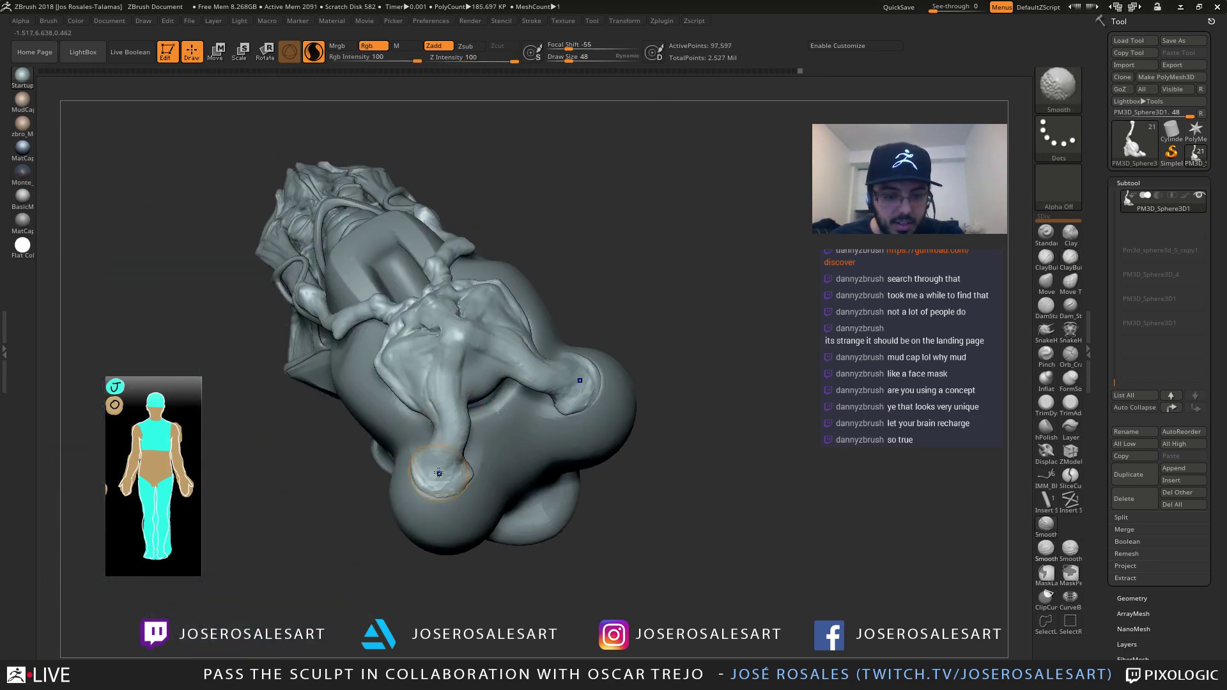
mouse_move(441, 473)
right_down()
mouse_move(579, 439)
mouse_move(534, 392)
mouse_move(482, 400)
mouse_move(536, 377)
right_up()
Carve a crease where the leg joins the pelvis with the DamStandard brush at draw size 19
key(b)
key(d)
key(s)
drag(535, 370, 498, 397)
ctrl+right_drag(454, 410, 473, 407)
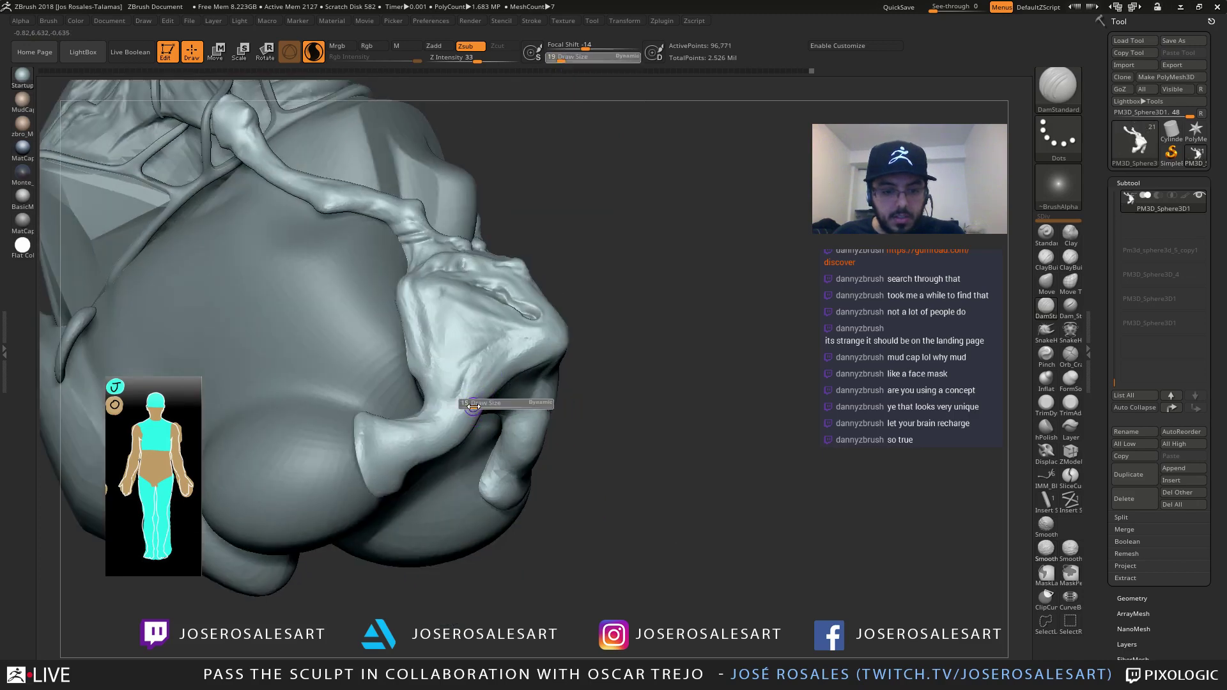
drag(436, 410, 428, 413)
Refine and smooth the underside of the leg-to-pelvis transition at draw size 36
mouse_move(535, 401)
right_down()
mouse_move(479, 400)
mouse_move(492, 396)
mouse_move(476, 423)
mouse_move(488, 417)
right_up()
key(s)
drag(489, 423, 491, 440)
mouse_move(491, 440)
right_down()
mouse_move(515, 447)
mouse_move(513, 425)
mouse_move(510, 459)
mouse_move(479, 385)
right_up()
shift+drag(478, 385, 484, 390)
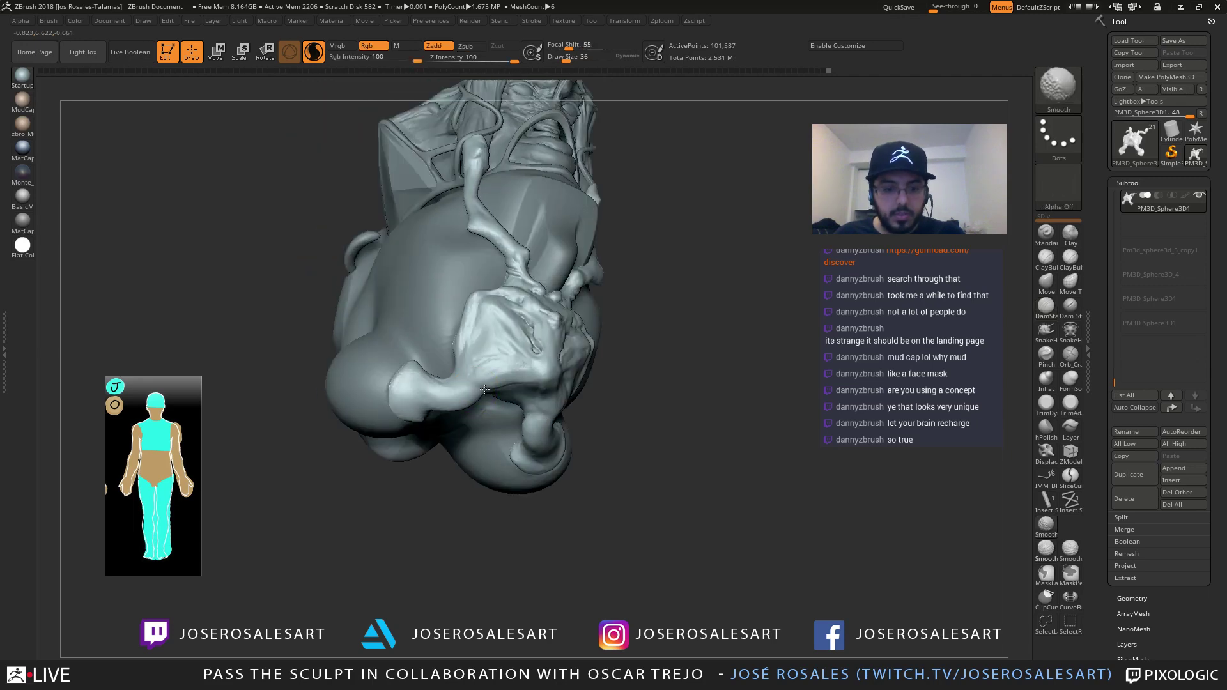
mouse_move(483, 390)
right_down()
mouse_move(496, 406)
mouse_move(507, 378)
mouse_move(486, 394)
right_up()
Reshape the legs from the underside with the Move brush at draw size 81
key(1)
key(b)
key(m)
key(v)
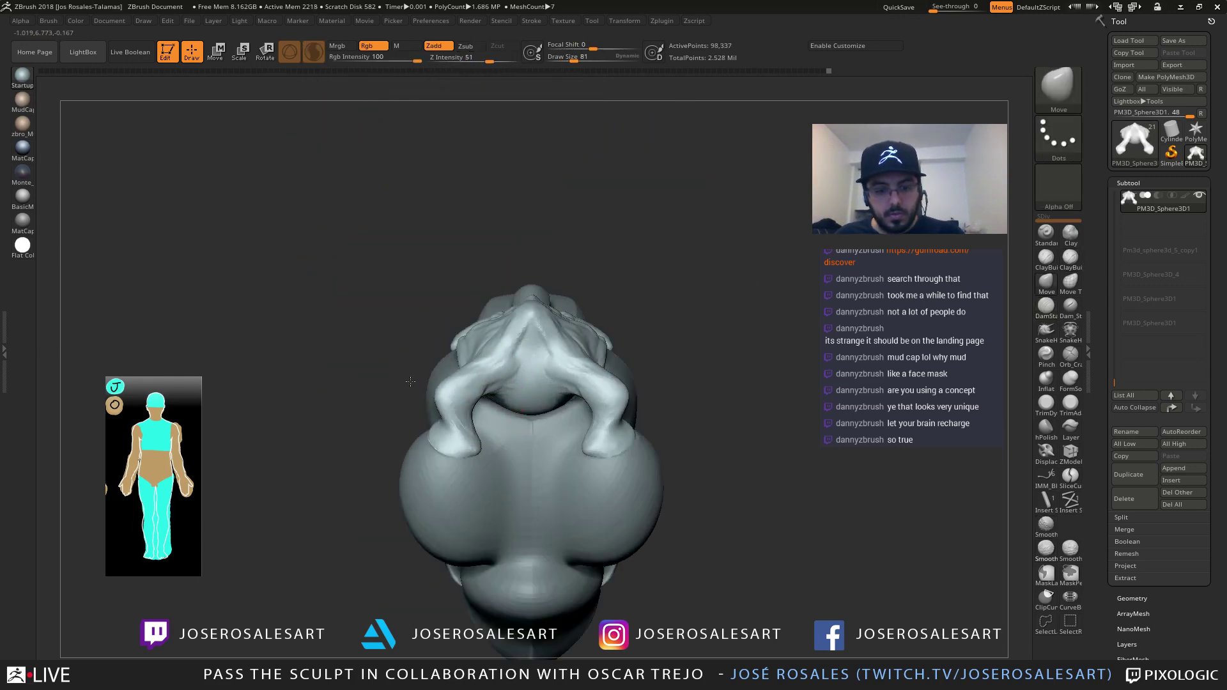
mouse_move(411, 381)
right_down()
mouse_move(514, 455)
mouse_move(480, 462)
mouse_move(454, 444)
mouse_move(491, 409)
mouse_move(466, 400)
mouse_move(496, 425)
mouse_move(493, 413)
mouse_move(489, 457)
right_up()
mouse_move(489, 458)
right_down()
mouse_move(435, 451)
mouse_move(499, 445)
right_up()
Make the main body the active subtool and display its polyframe to examine the mesh density and polygroups
alt+click(647, 429)
right_drag(647, 430, 671, 425)
key(bracketleft)
key(bracketleft)
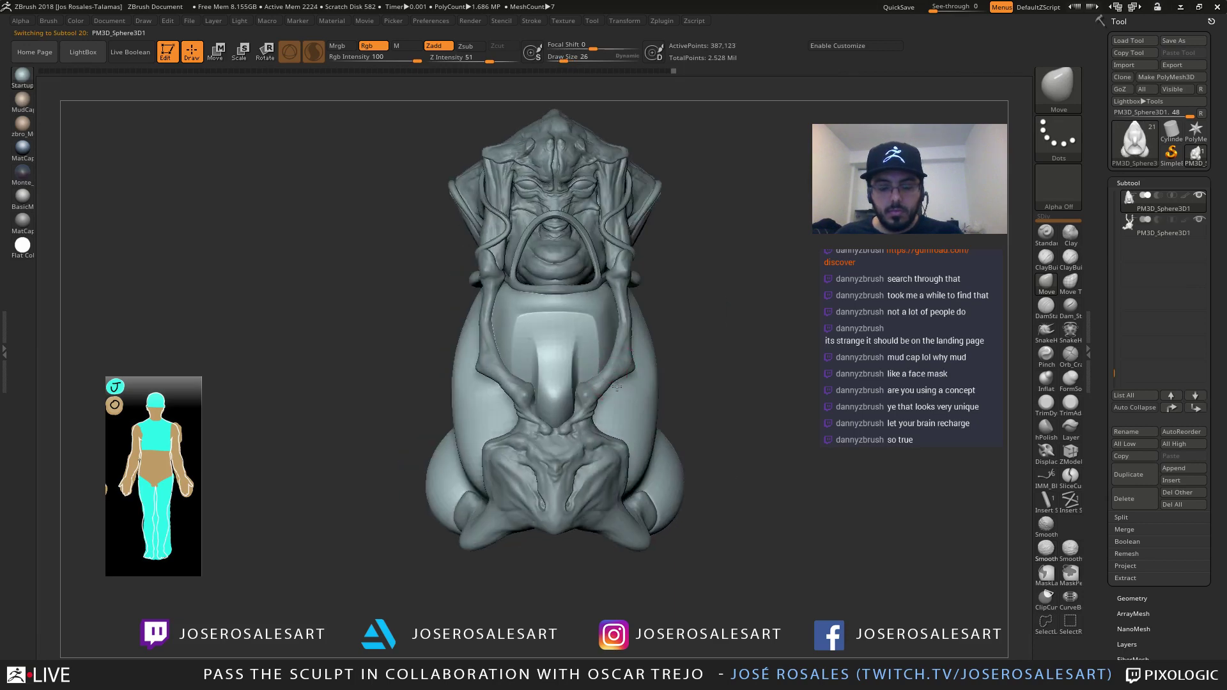
mouse_move(508, 272)
ctrl+right_down()
mouse_move(514, 303)
mouse_move(558, 324)
ctrl+right_up()
key(shift+f)
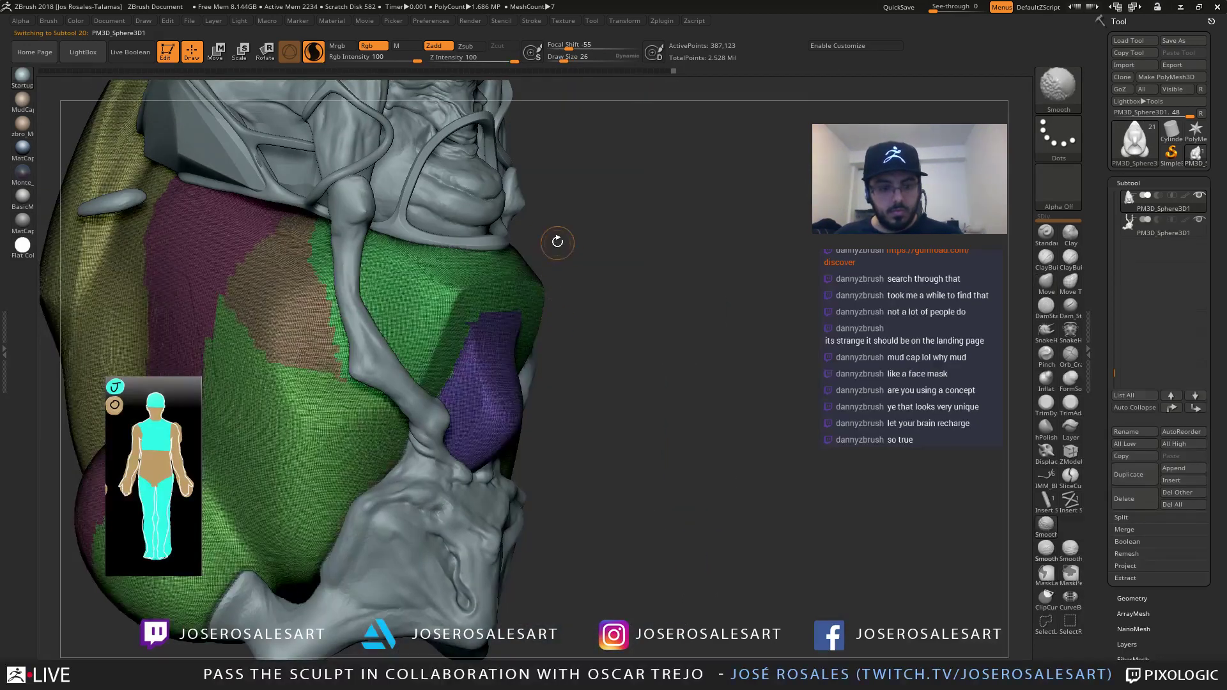
right_drag(490, 346, 439, 333)
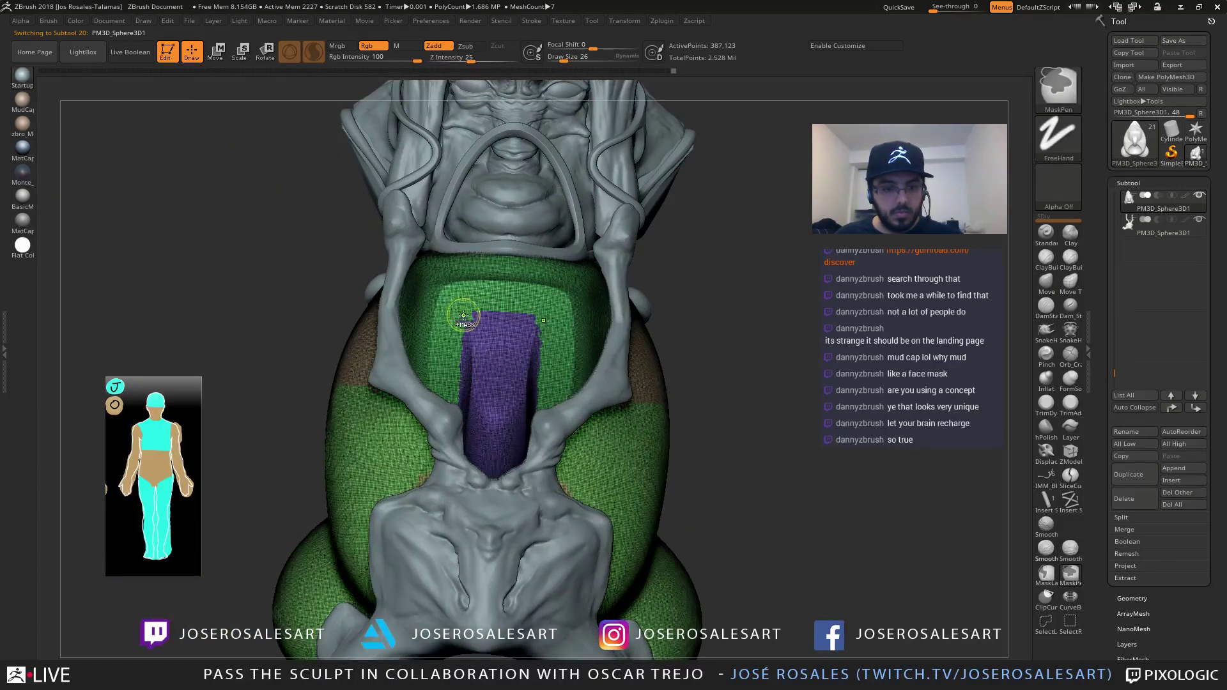
mouse_move(600, 268)
right_down()
mouse_move(537, 267)
mouse_move(627, 326)
mouse_move(335, 292)
right_up()
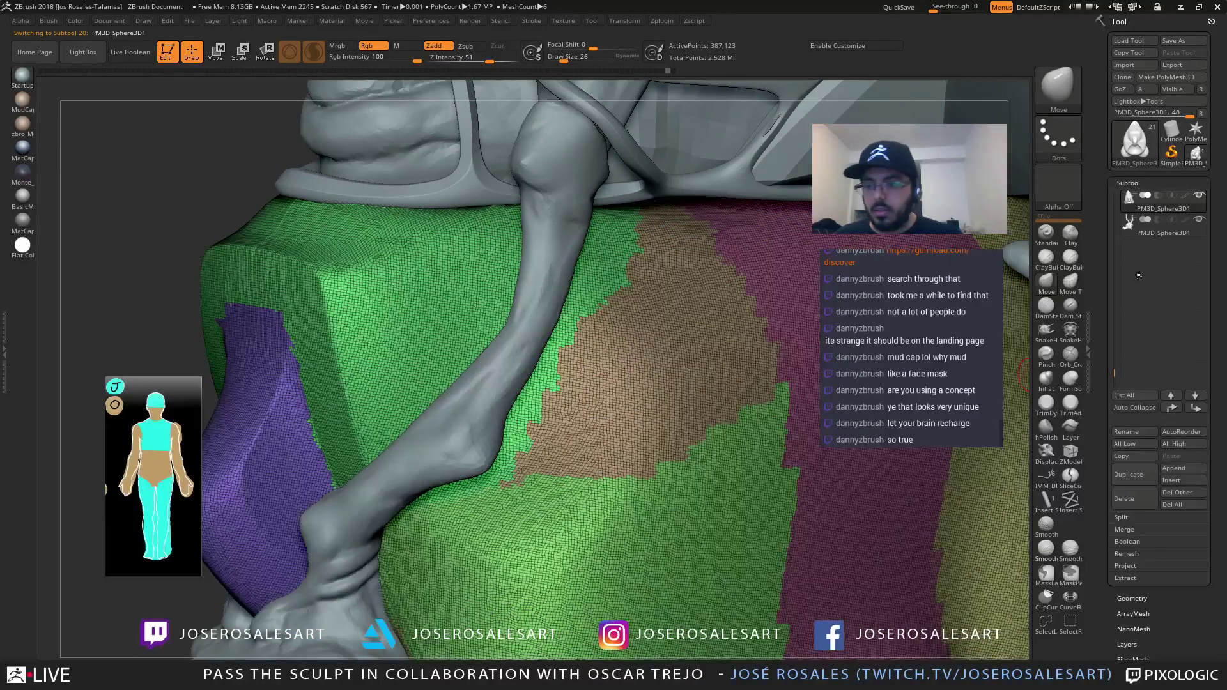
Open the body's DynaMesh settings, undo its mesh back to the lower-resolution version and hide the polyframe
click(1129, 183)
click(1132, 198)
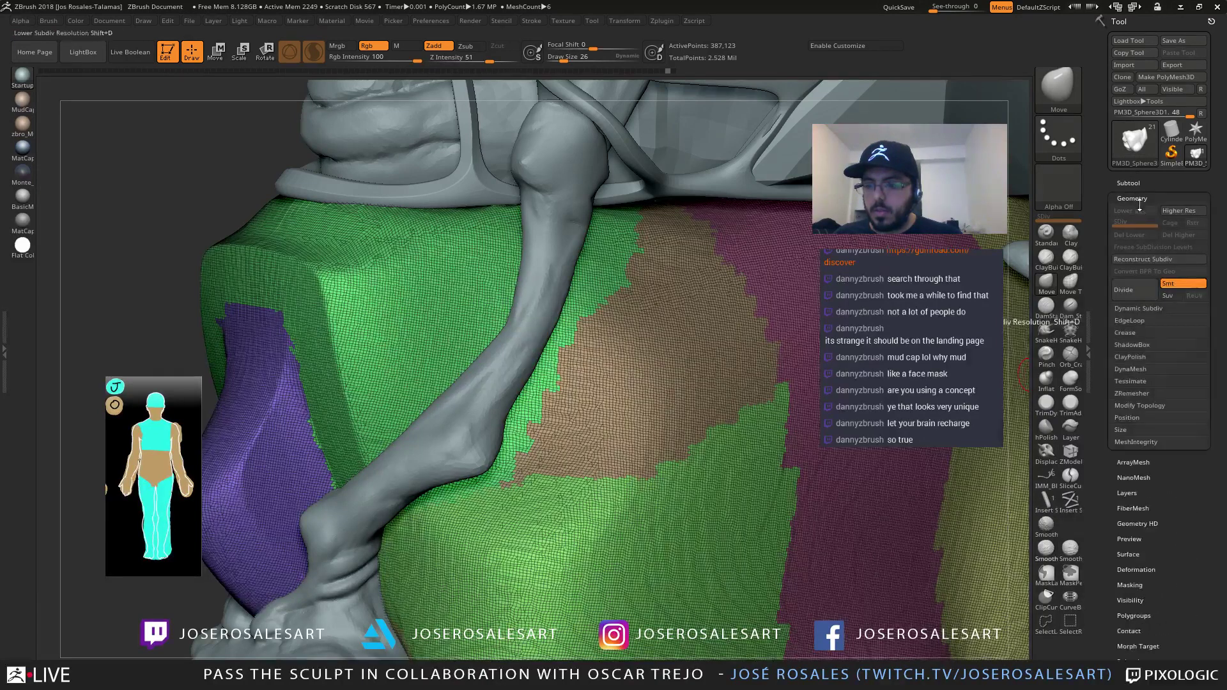
click(1124, 407)
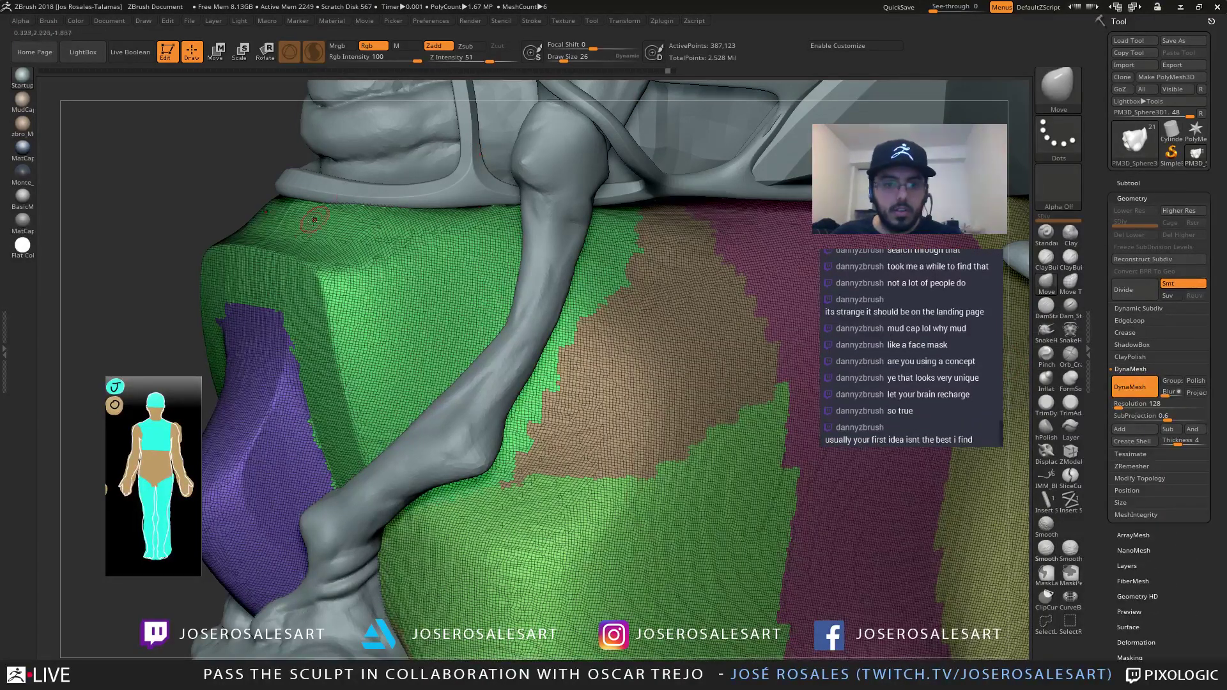
key(ctrl+z)
mouse_move(463, 238)
right_down()
mouse_move(409, 233)
mouse_move(454, 214)
mouse_move(448, 252)
mouse_move(543, 259)
mouse_move(563, 290)
right_up()
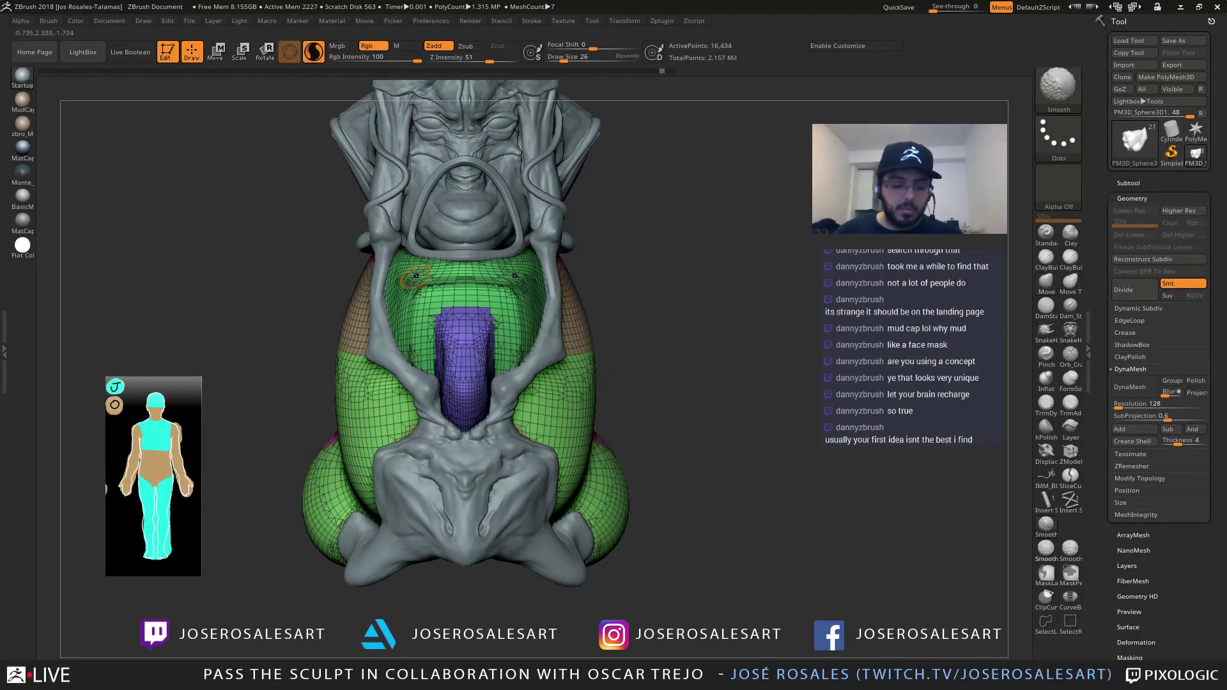
key(shift+f)
key(shift+f)
mouse_move(468, 323)
right_down()
mouse_move(481, 333)
mouse_move(429, 316)
mouse_move(445, 350)
right_up()
key(shift+f)
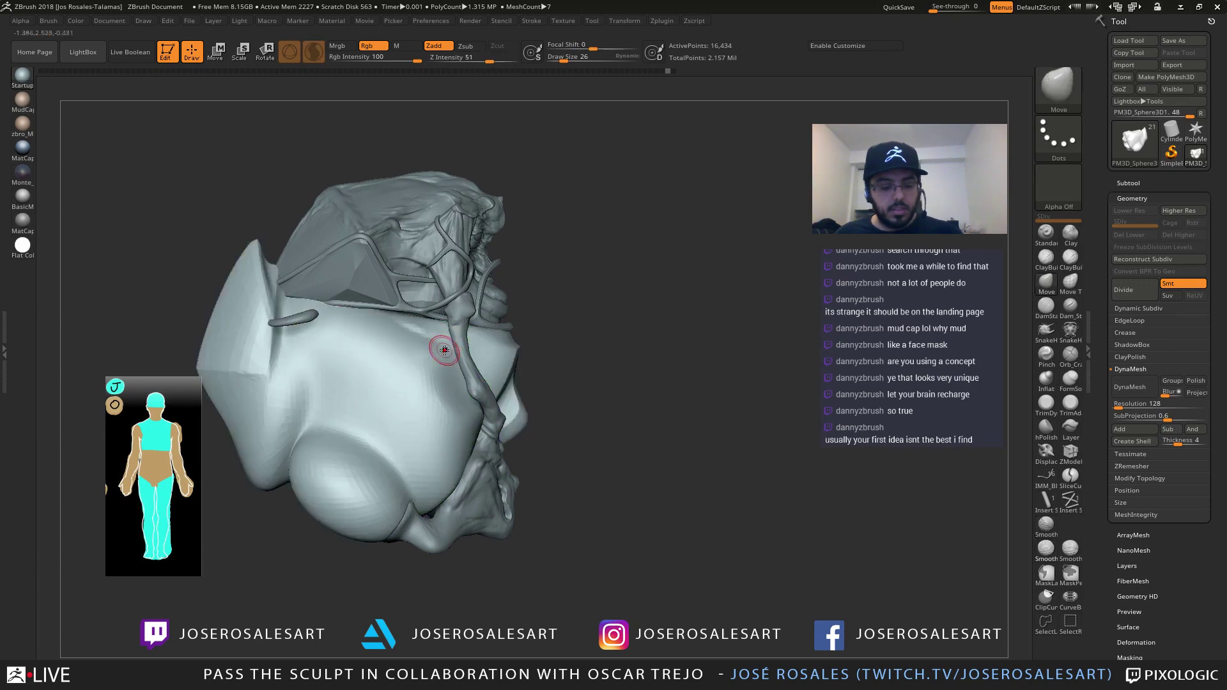
Reshape the body's upper back edge beneath the head with the Move brush at draw size 146
key(s)
drag(441, 358, 449, 357)
key(s)
mouse_move(459, 356)
right_down()
mouse_move(409, 322)
mouse_move(398, 351)
right_up()
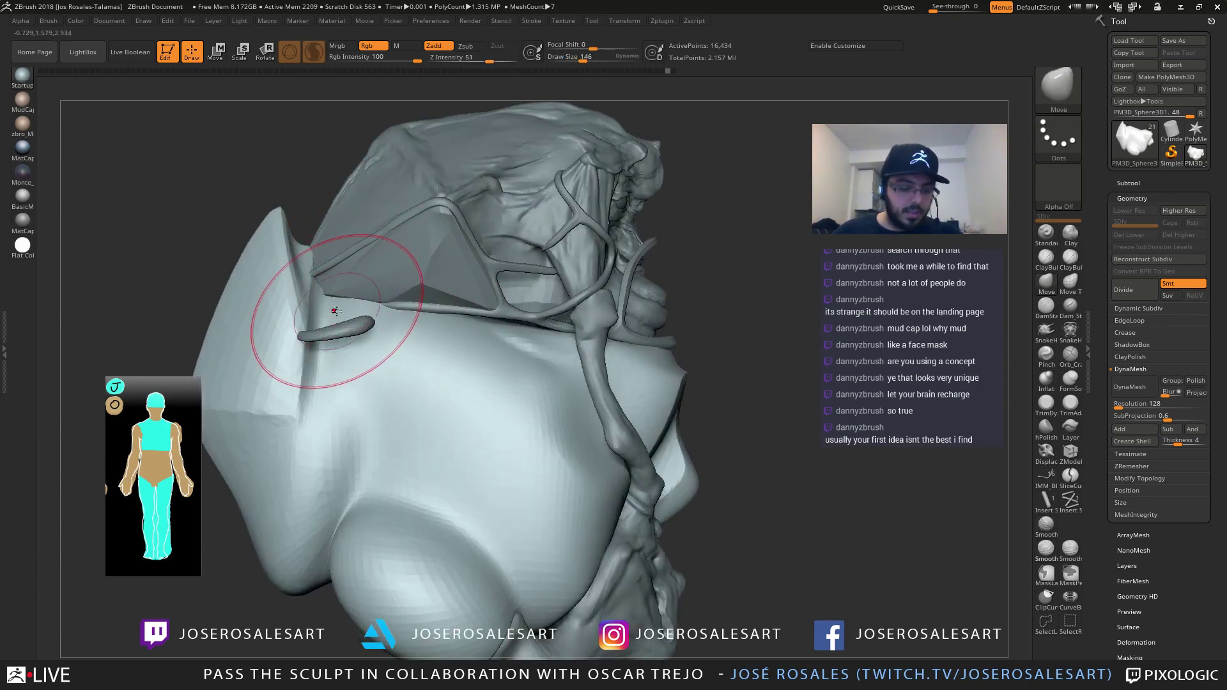
mouse_move(334, 273)
mouse_down()
mouse_move(307, 287)
mouse_move(301, 329)
mouse_up()
right_drag(413, 316, 371, 319)
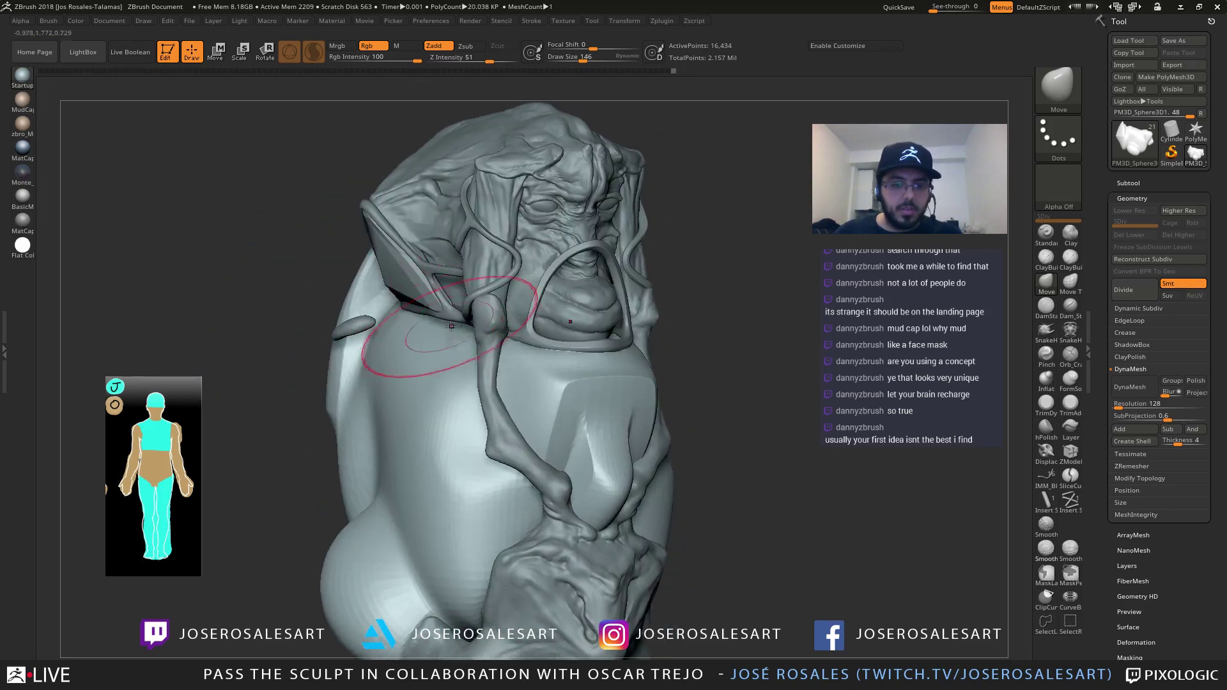
Build up the body's upper flank below the head with ClayBuildup at draw size 51 and smooth it
key(2)
key(s)
drag(498, 356, 487, 356)
mouse_move(505, 272)
right_down()
mouse_move(540, 266)
mouse_move(567, 282)
mouse_move(390, 298)
right_up()
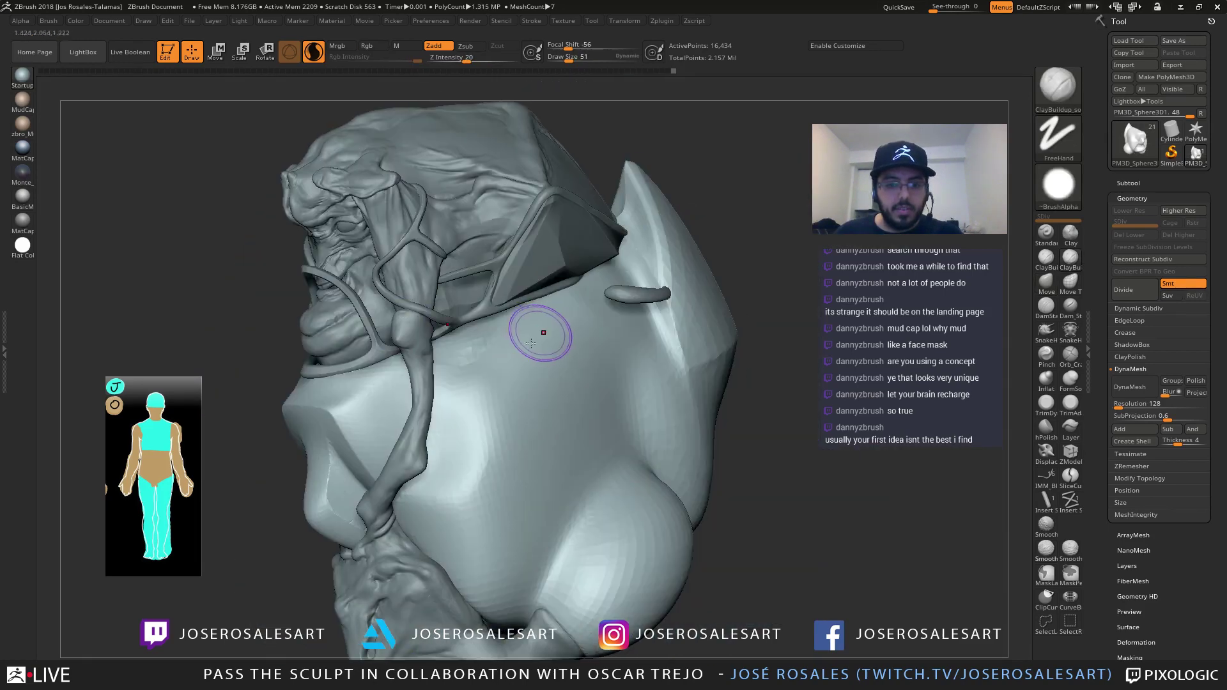
right_drag(530, 343, 494, 324)
mouse_move(574, 285)
right_down()
mouse_move(542, 305)
mouse_move(548, 331)
mouse_move(499, 348)
right_up()
key(shift)
shift+drag(553, 320, 570, 334)
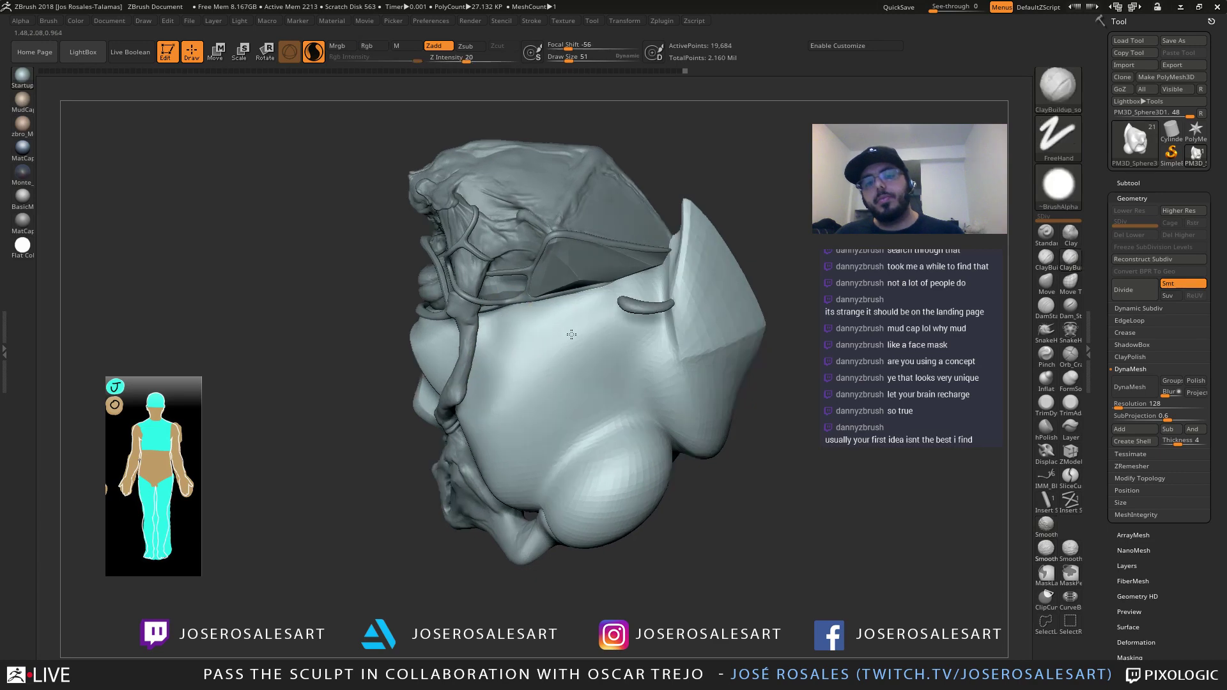
Smooth the body's upper rim along the gap under the head with draw size 28
mouse_move(569, 335)
right_down()
mouse_move(585, 298)
mouse_move(556, 320)
right_up()
key(shift)
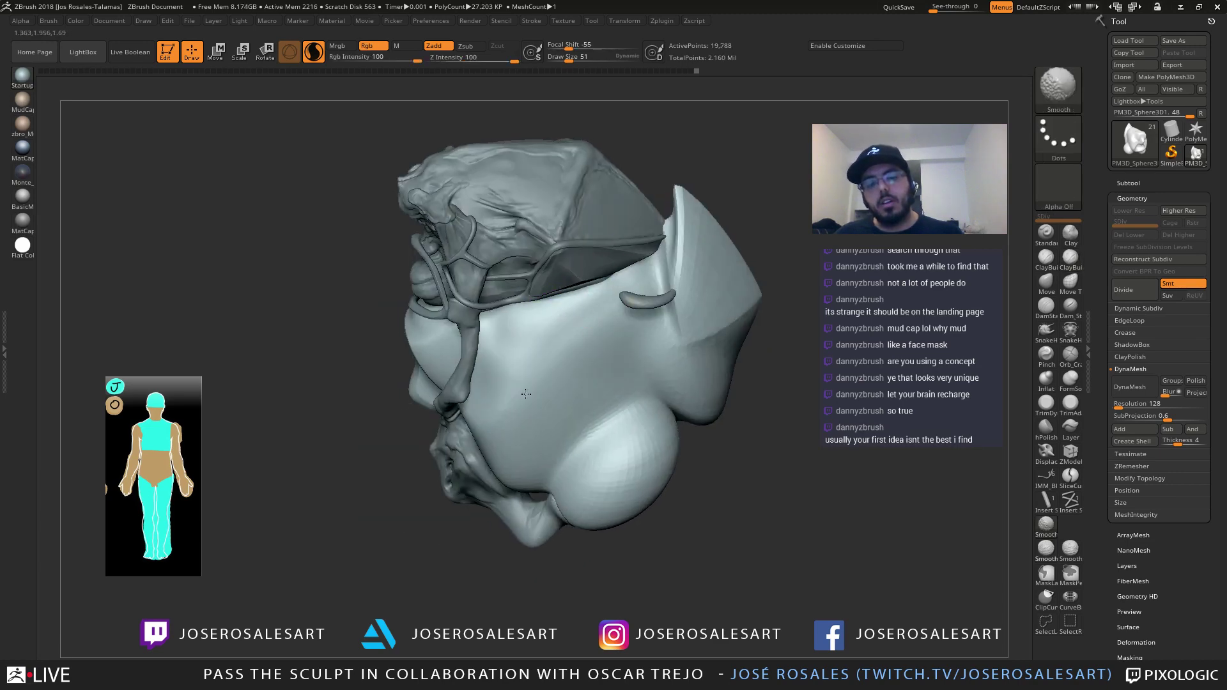
shift+drag(613, 275, 609, 285)
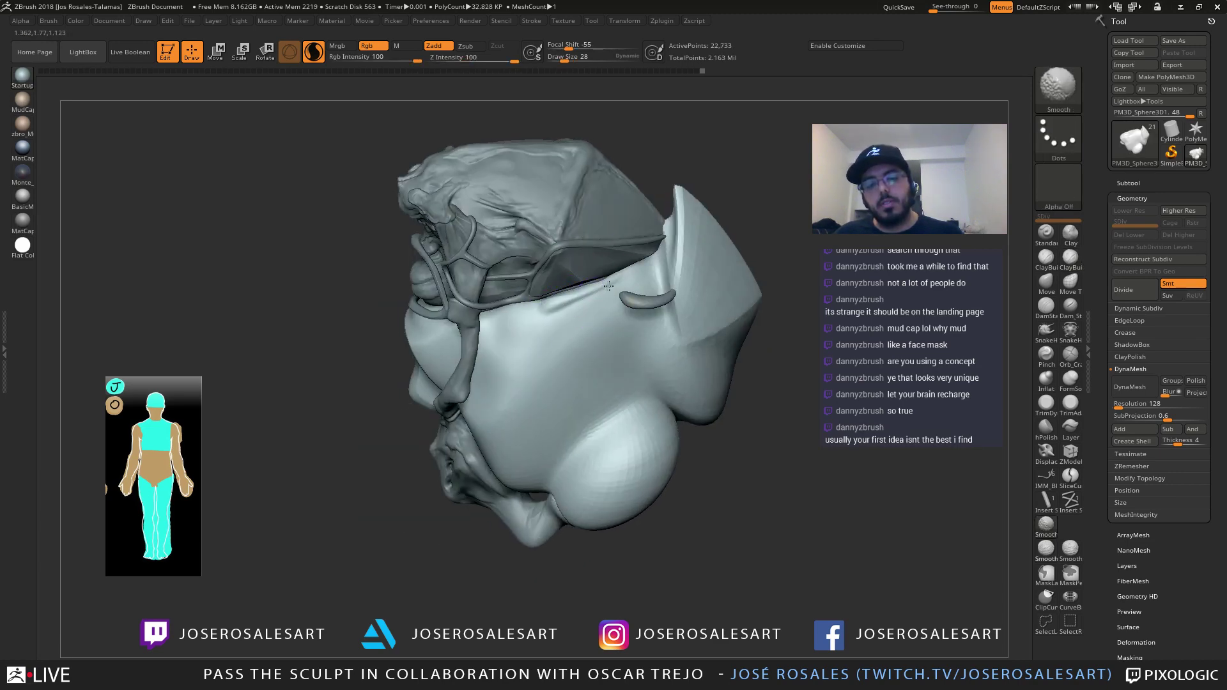
mouse_move(535, 303)
right_down()
mouse_move(562, 299)
mouse_move(523, 314)
mouse_move(555, 320)
mouse_move(521, 331)
right_up()
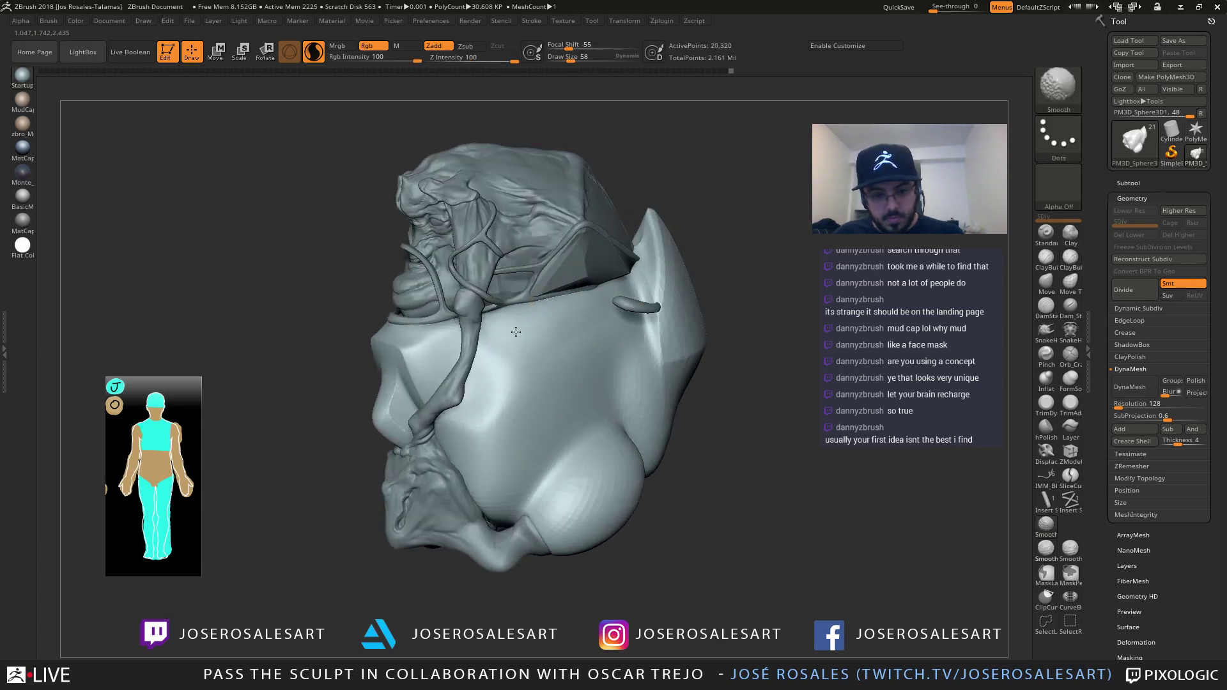
alt+click(619, 288)
right_drag(623, 286, 571, 275)
right_drag(648, 253, 614, 256)
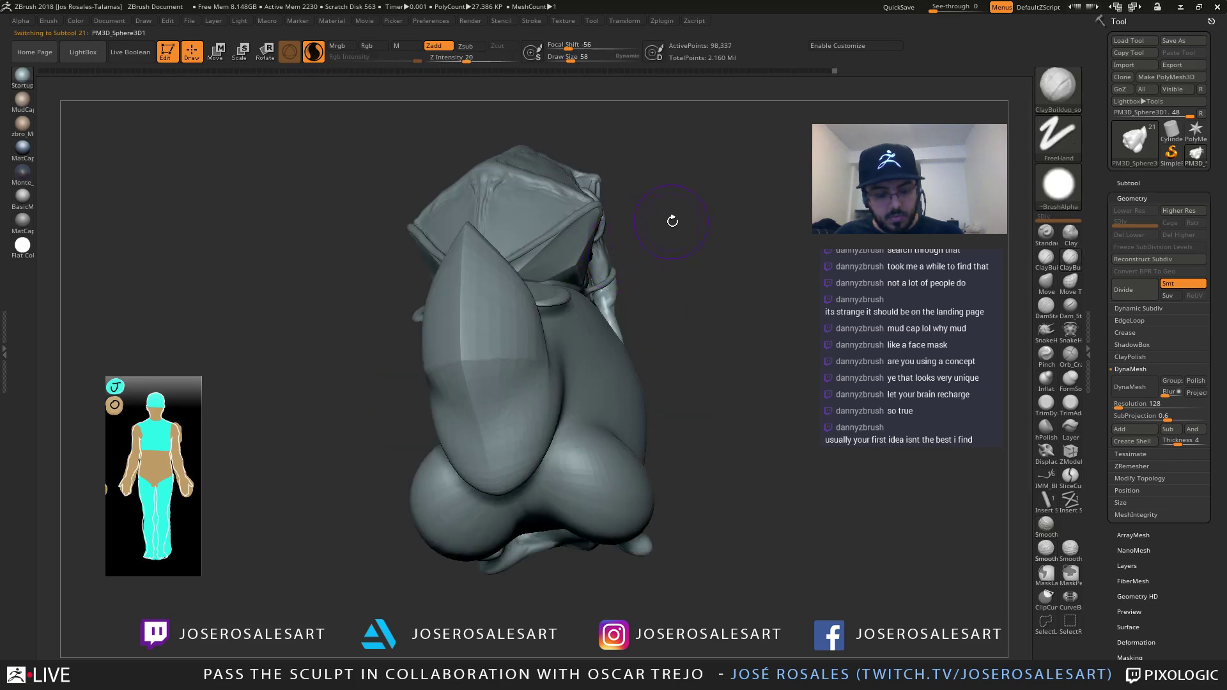
mouse_move(672, 221)
right_down()
mouse_move(604, 278)
mouse_move(582, 261)
mouse_move(551, 265)
mouse_move(488, 390)
right_up()
alt+click(488, 402)
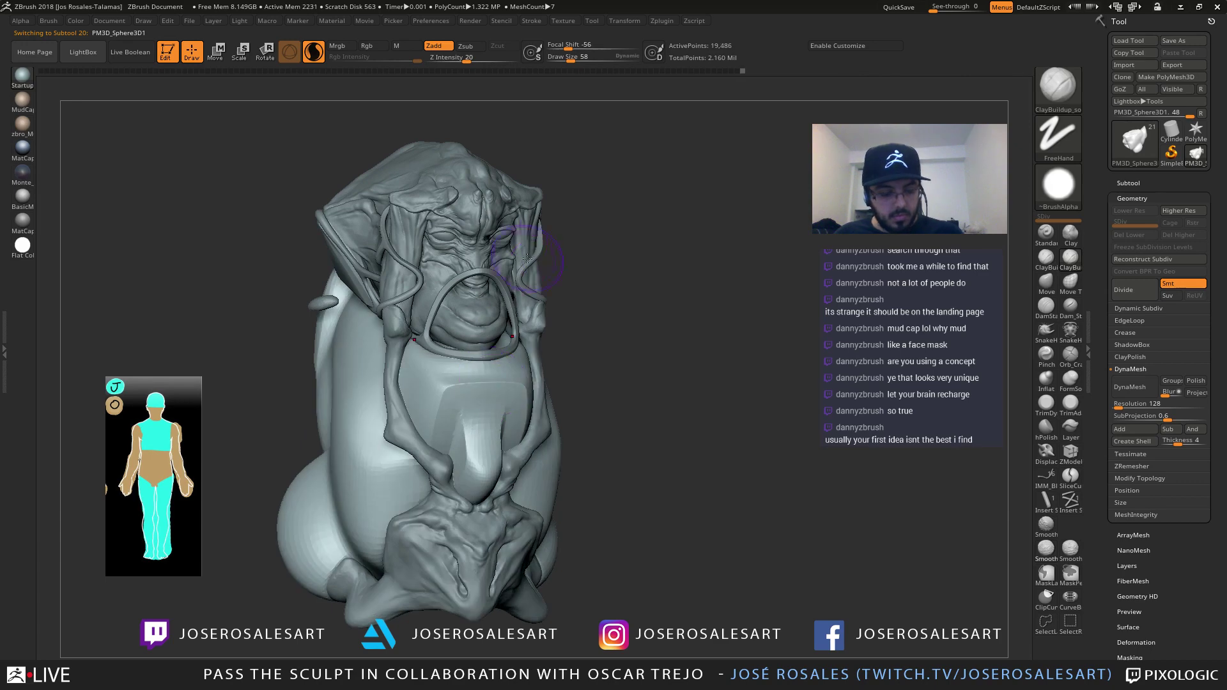
Apply the Project Primitive deformer to the main body through the gizmo and fully reset the deformer
key(w)
click(389, 342)
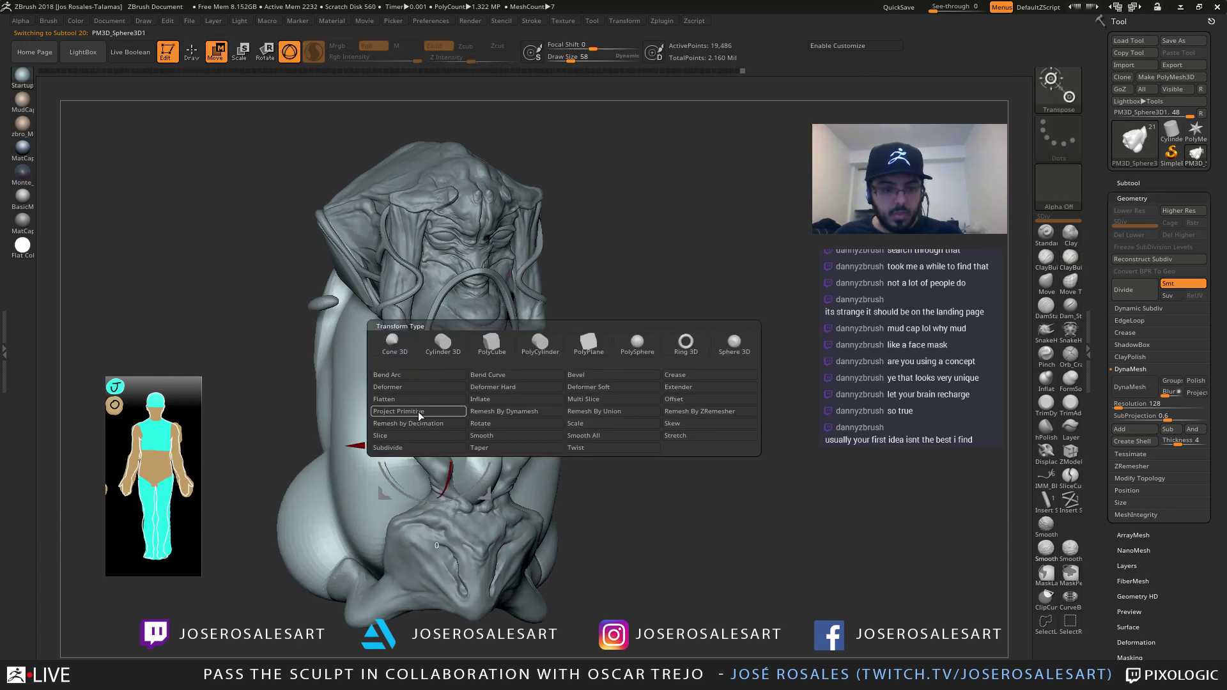
click(419, 412)
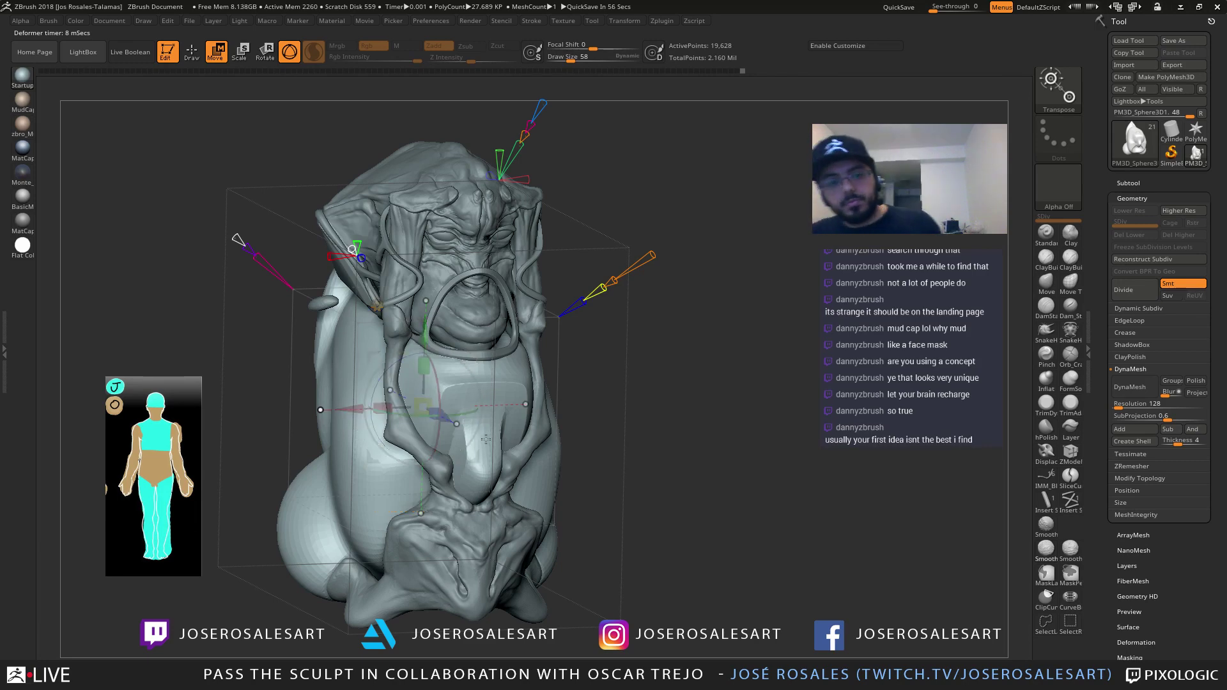
shift+right_drag(405, 293, 360, 212)
alt+right_drag(265, 145, 415, 246)
click(419, 357)
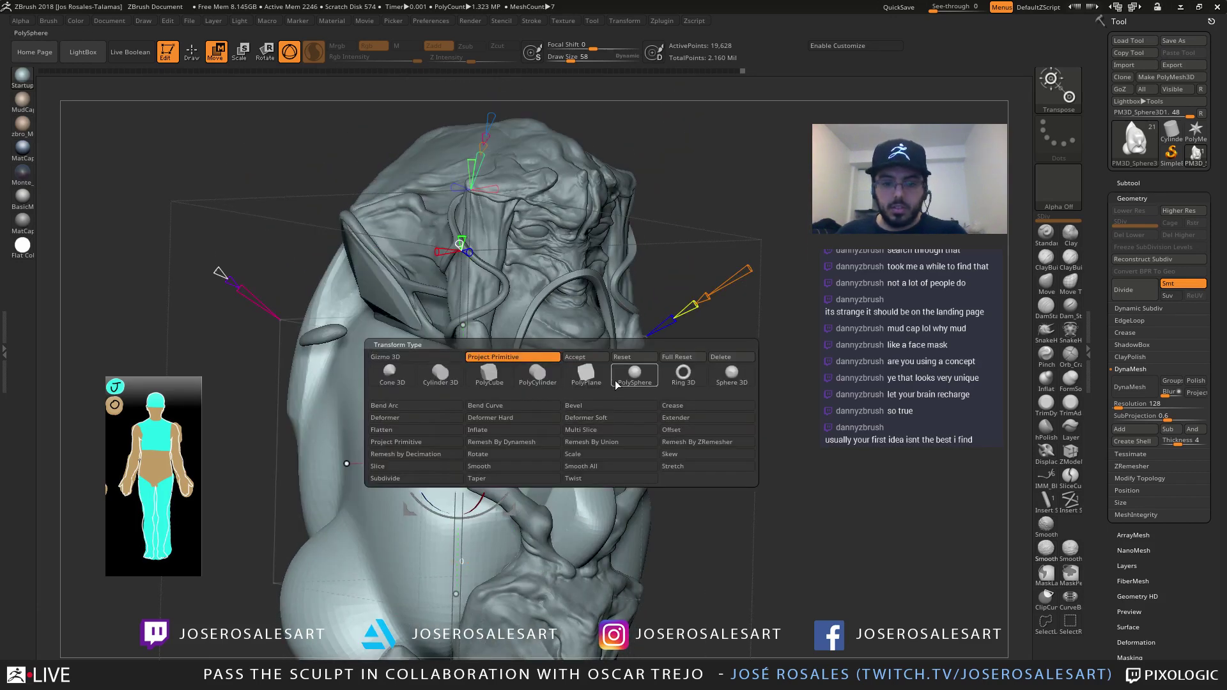
click(676, 354)
Try scaling the projected primitive uniformly from the front view, and undo the change
right_drag(614, 358, 495, 374)
alt+right_drag(496, 374, 482, 335)
drag(449, 416, 504, 373)
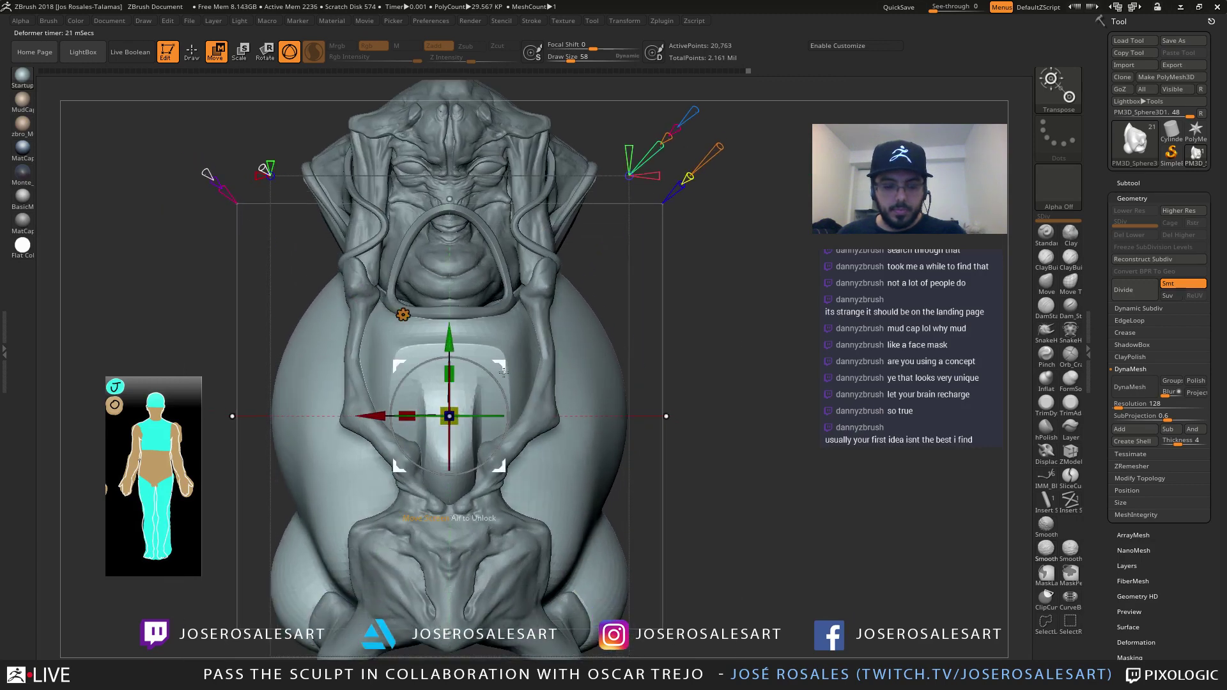
key(ctrl+z)
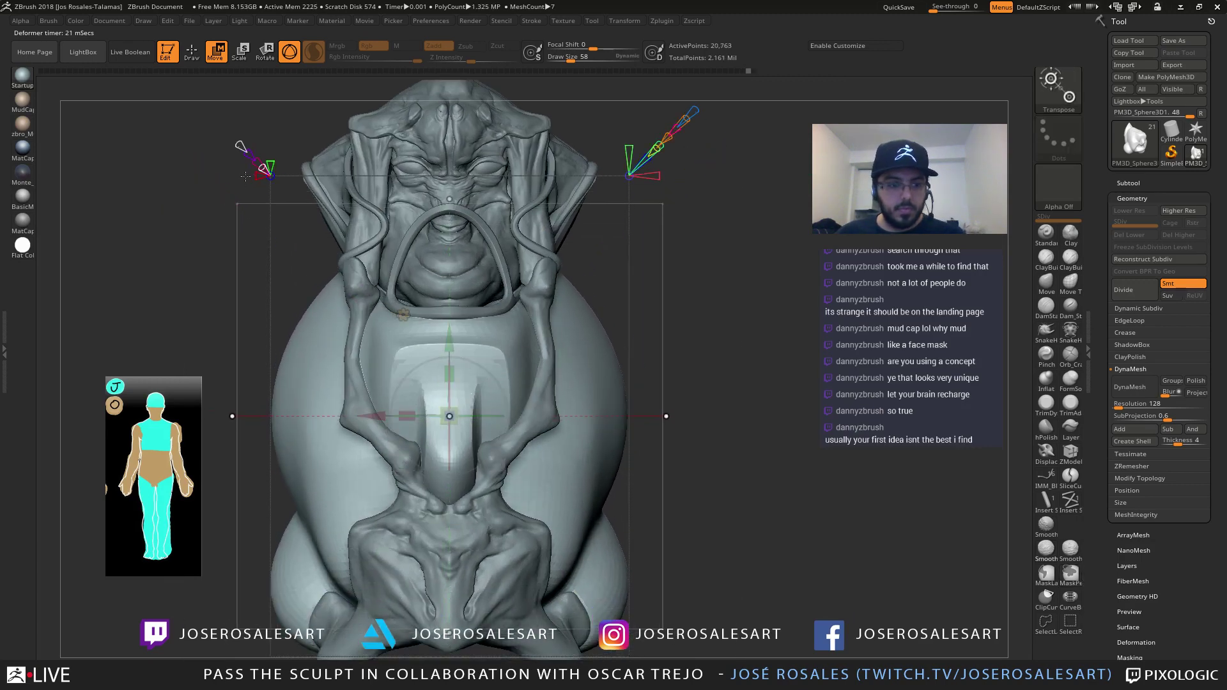
Move the projected primitive outward to the body's side and enlarge it with its scale and cone handles from the front view
mouse_move(368, 417)
mouse_down()
mouse_move(281, 416)
mouse_move(362, 411)
mouse_up()
drag(324, 408, 326, 408)
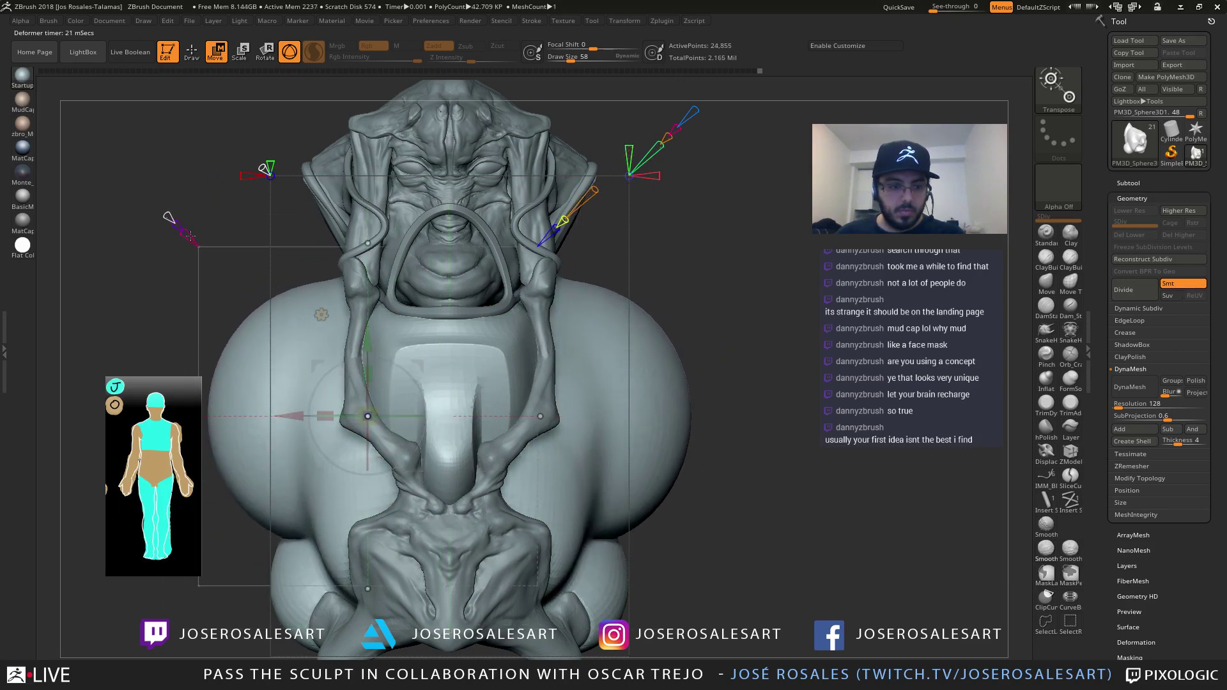
drag(185, 235, 168, 218)
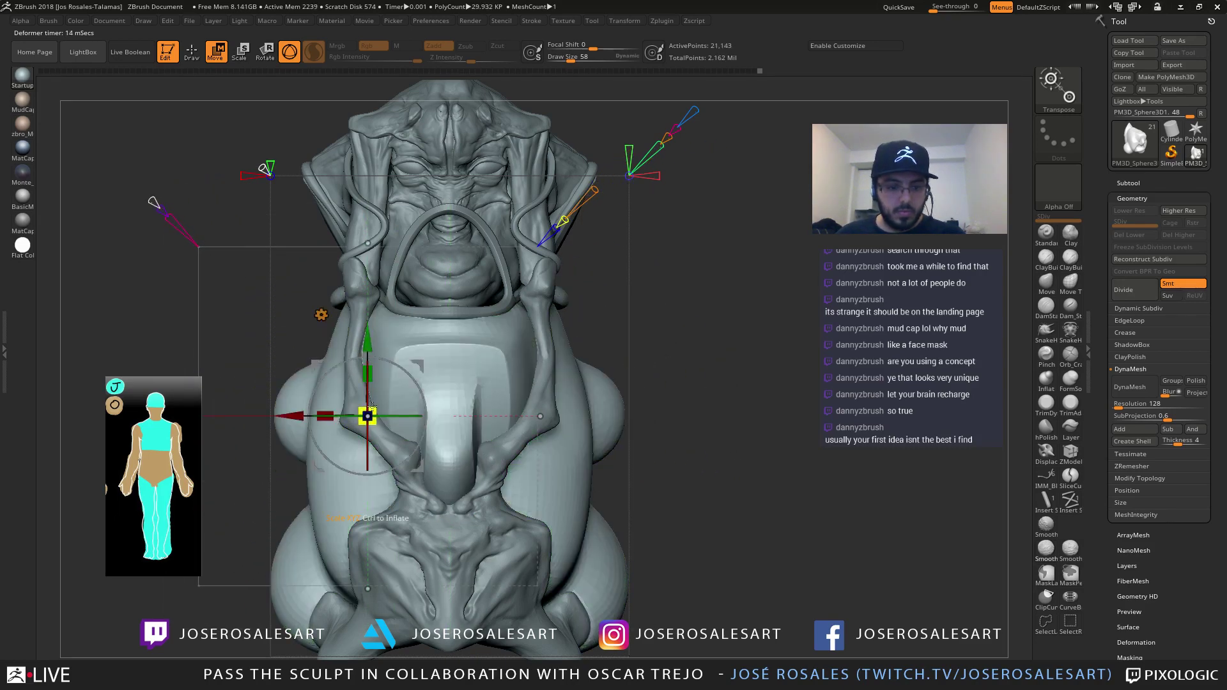
drag(374, 404, 390, 387)
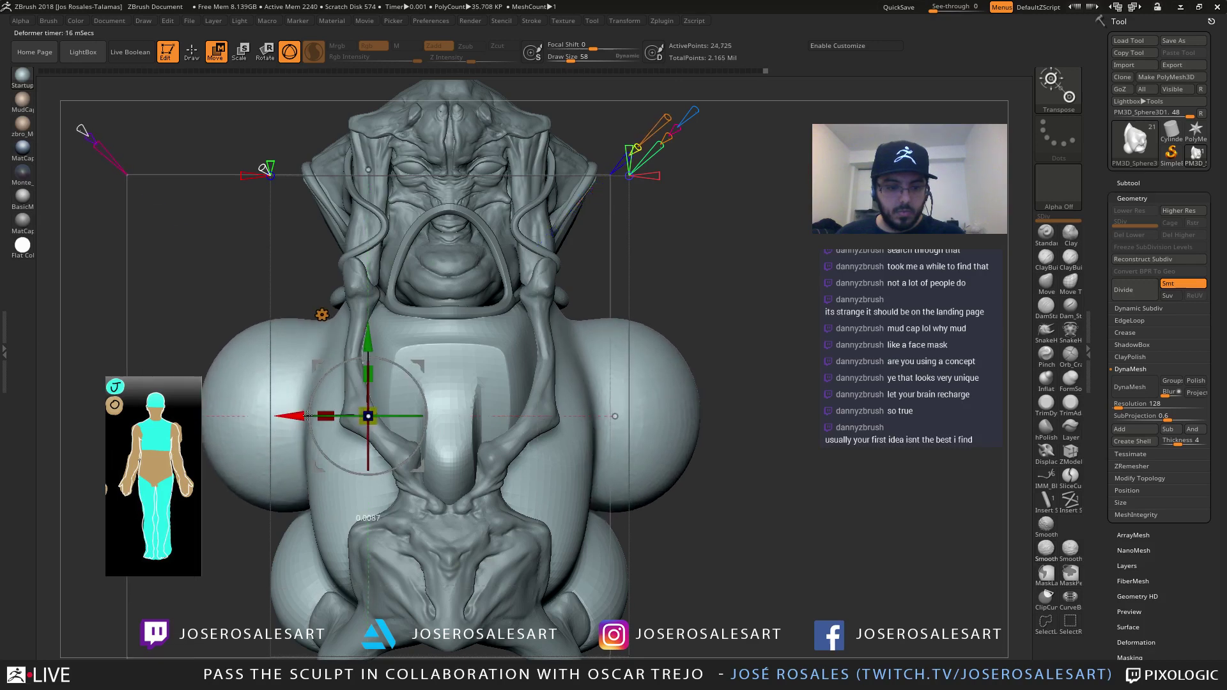
Bring the projected primitive back toward the body, stretch it vertically, and undo the last adjustment from the side view
drag(298, 411, 325, 411)
drag(400, 372, 402, 344)
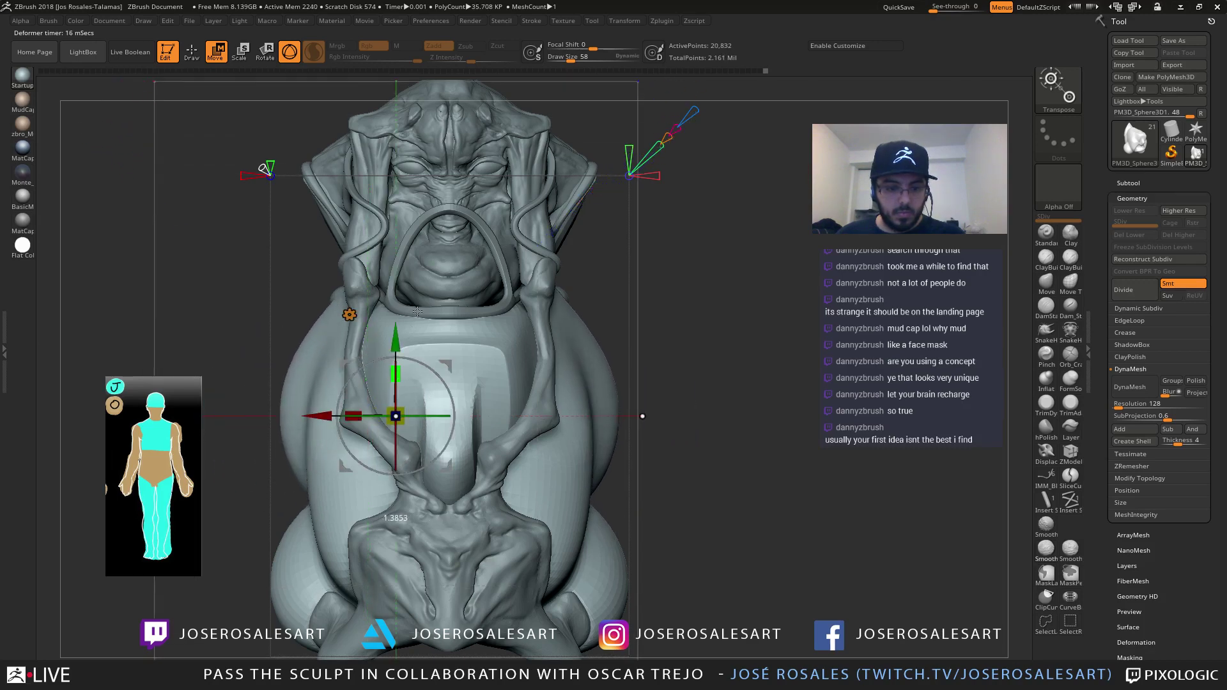
drag(624, 313, 409, 267)
mouse_move(276, 178)
mouse_down()
mouse_move(267, 167)
mouse_move(356, 269)
mouse_move(362, 304)
mouse_move(233, 272)
mouse_up()
key(ctrl+z)
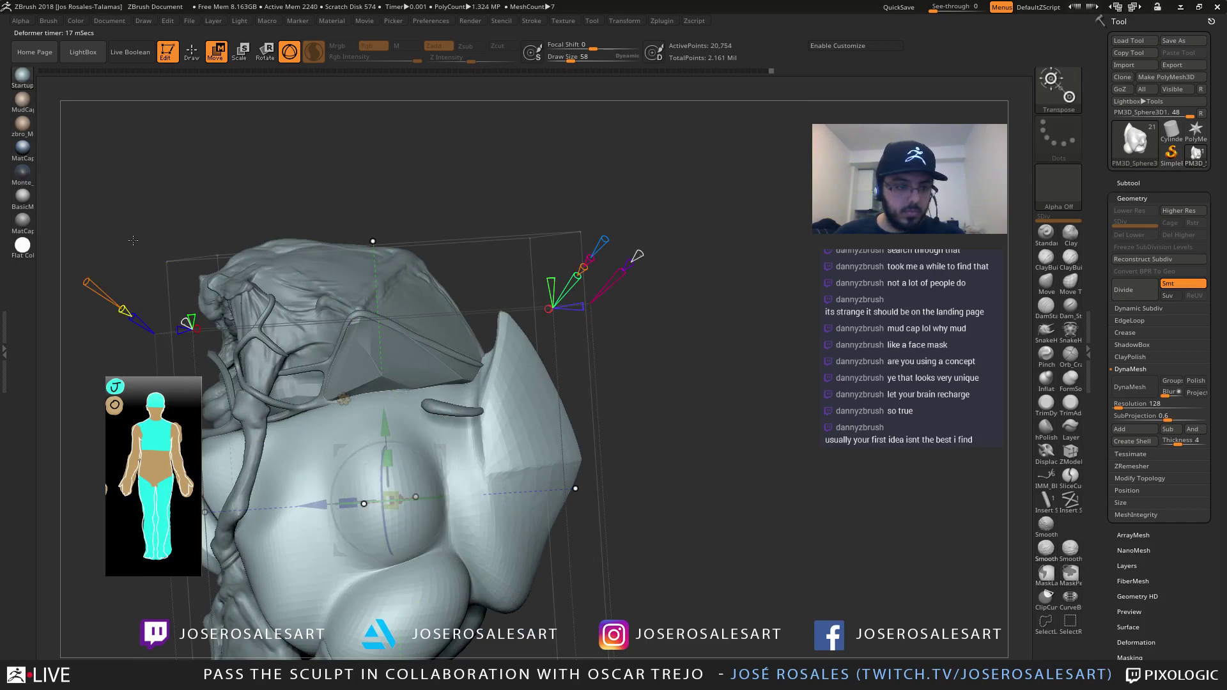
Reshape the projected primitive on the flank with its corner cones from the side view and undo the last change
drag(121, 309, 100, 280)
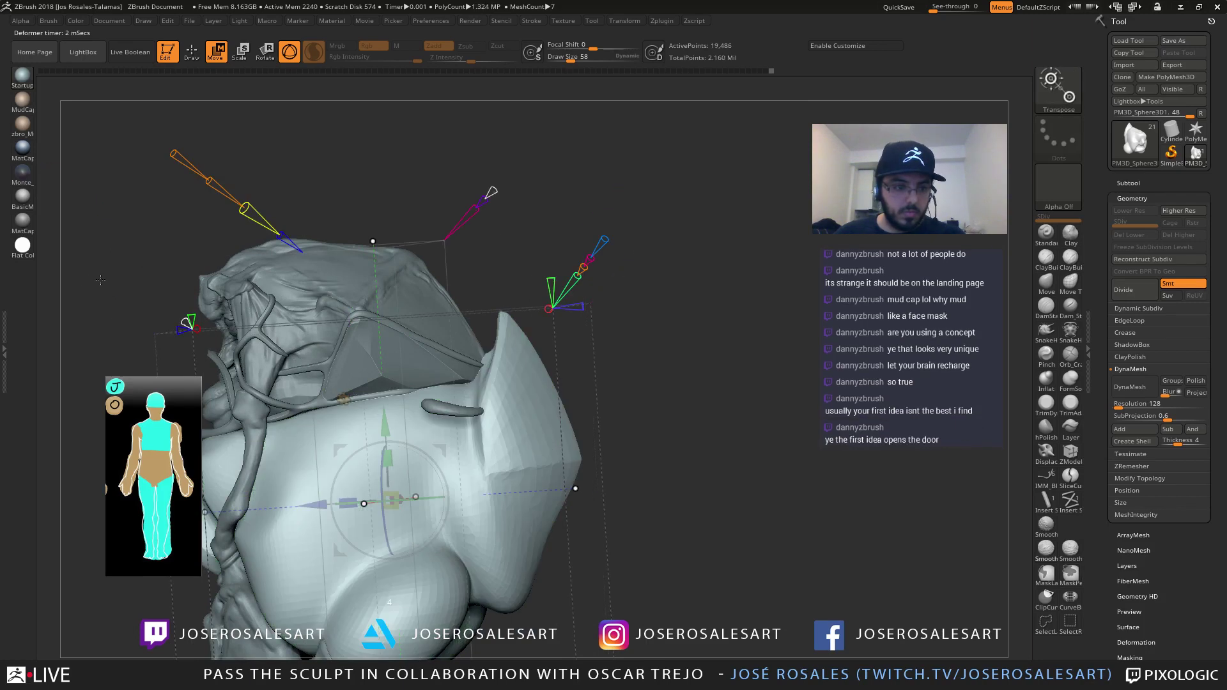
mouse_move(204, 181)
mouse_down()
mouse_move(168, 149)
mouse_move(183, 170)
mouse_up()
drag(305, 239, 502, 236)
drag(331, 474, 449, 473)
key(ctrl+z)
Adjust the primitive's size and corner cones to swell the upper side of the body
drag(629, 256, 668, 264)
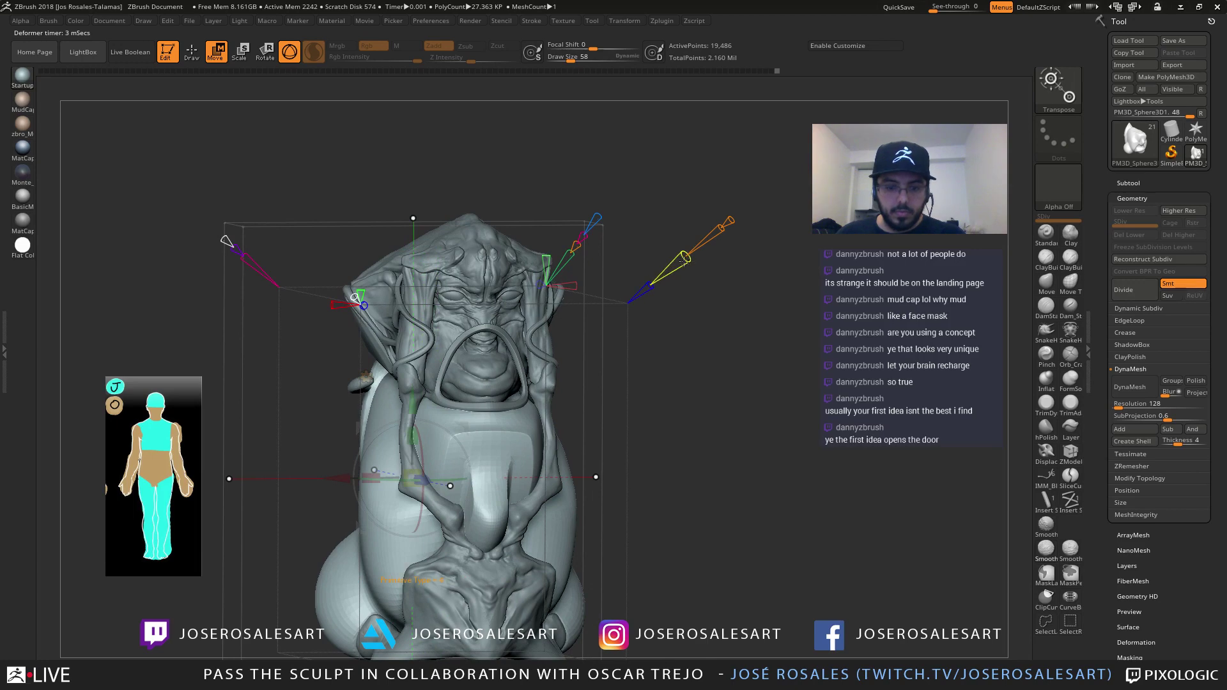
drag(651, 185, 682, 194)
drag(334, 415, 432, 428)
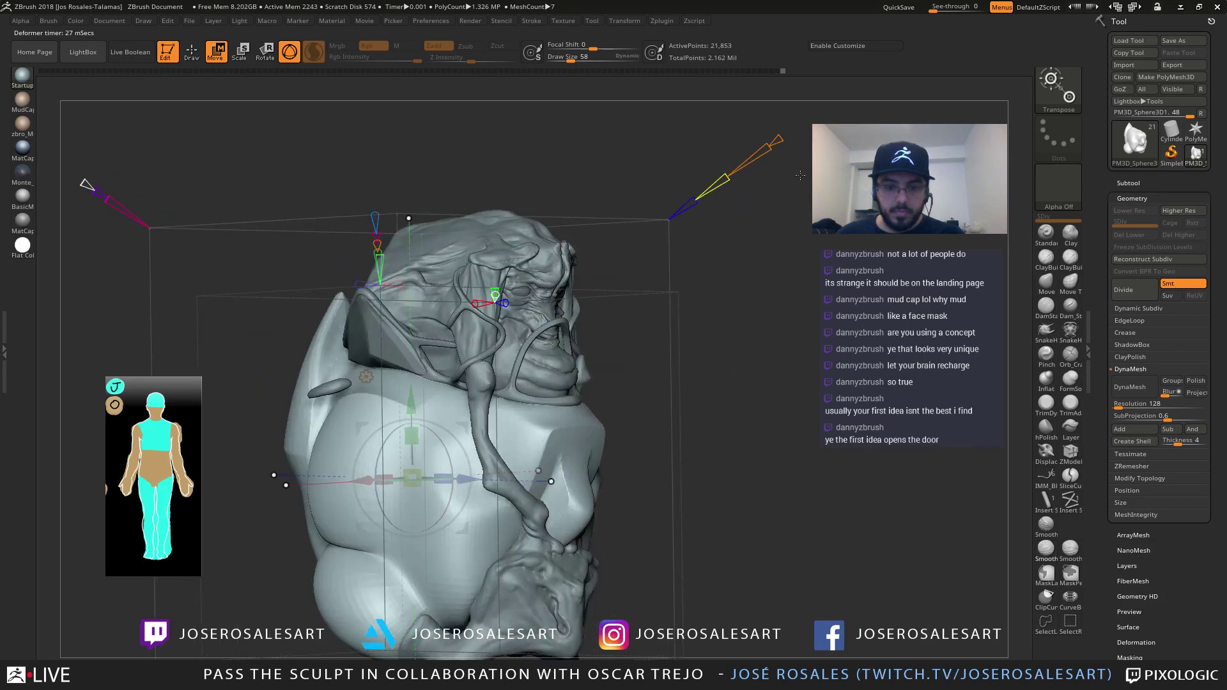
drag(779, 139, 776, 165)
Try rotating the projected primitive on the body's side from the front view
shift+drag(639, 282, 447, 390)
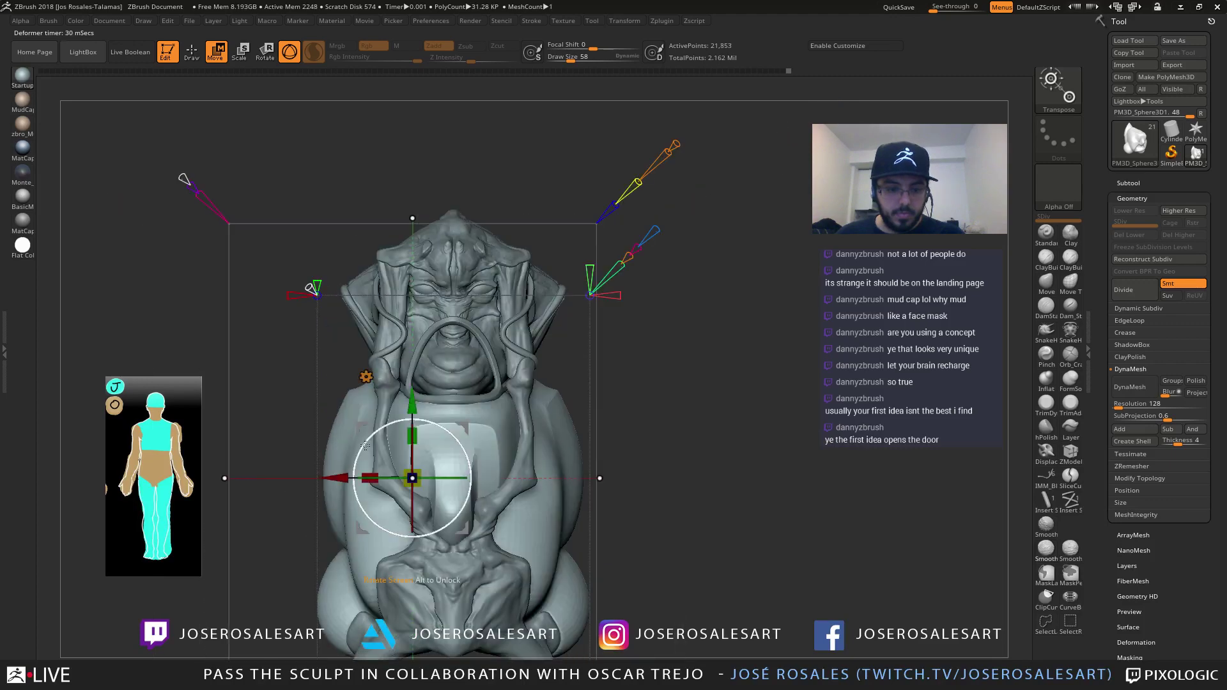
drag(354, 462, 308, 362)
ctrl+right_drag(308, 363, 307, 326)
drag(382, 437, 366, 480)
mouse_move(368, 489)
right_down()
mouse_move(321, 516)
mouse_move(526, 425)
mouse_move(378, 537)
right_up()
key(q)
Undo the recent primitive adjustments and try a small screen rotation of it, undoing that as well
ctrl+drag(512, 281, 537, 320)
ctrl+right_drag(461, 370, 458, 325)
drag(458, 324, 615, 333)
mouse_move(615, 333)
mouse_down()
mouse_move(549, 377)
mouse_move(518, 364)
mouse_up()
key(ctrl+z)
shift+right_drag(466, 345, 488, 350)
key(w)
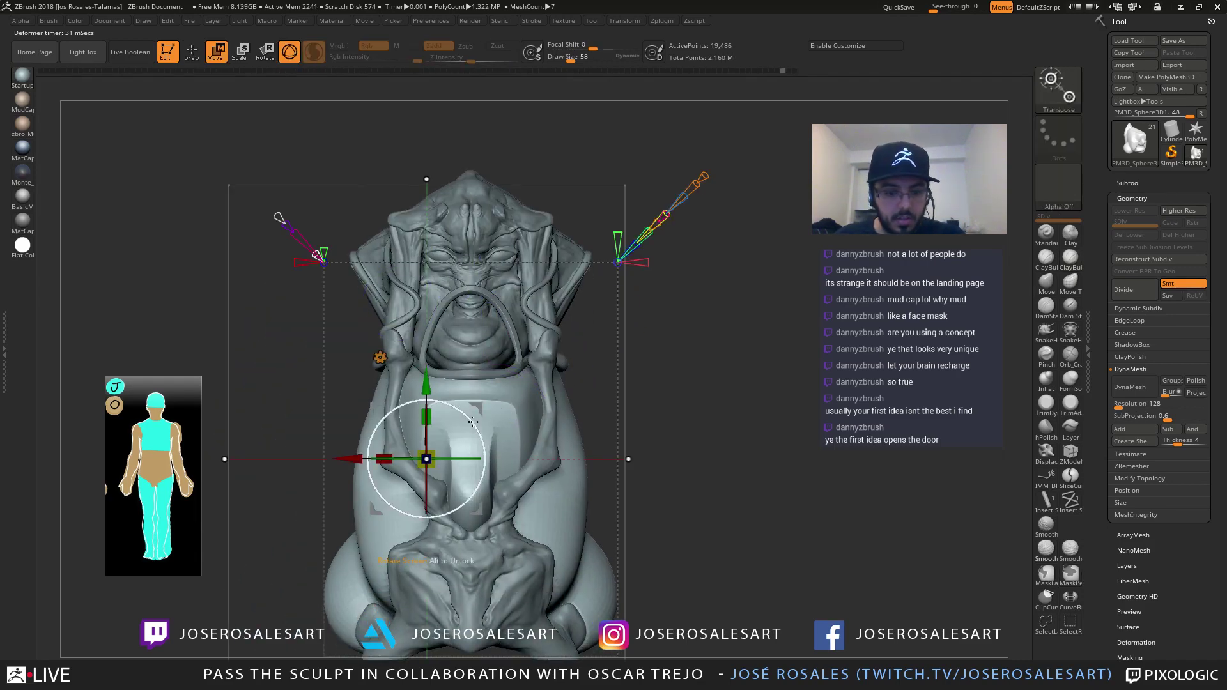
drag(473, 422, 462, 412)
key(ctrl+z)
Enlarge the projected primitive into a big rounded mass on each flank and tilt it from the front view
mouse_move(352, 459)
mouse_down()
mouse_move(333, 454)
mouse_move(446, 404)
mouse_up()
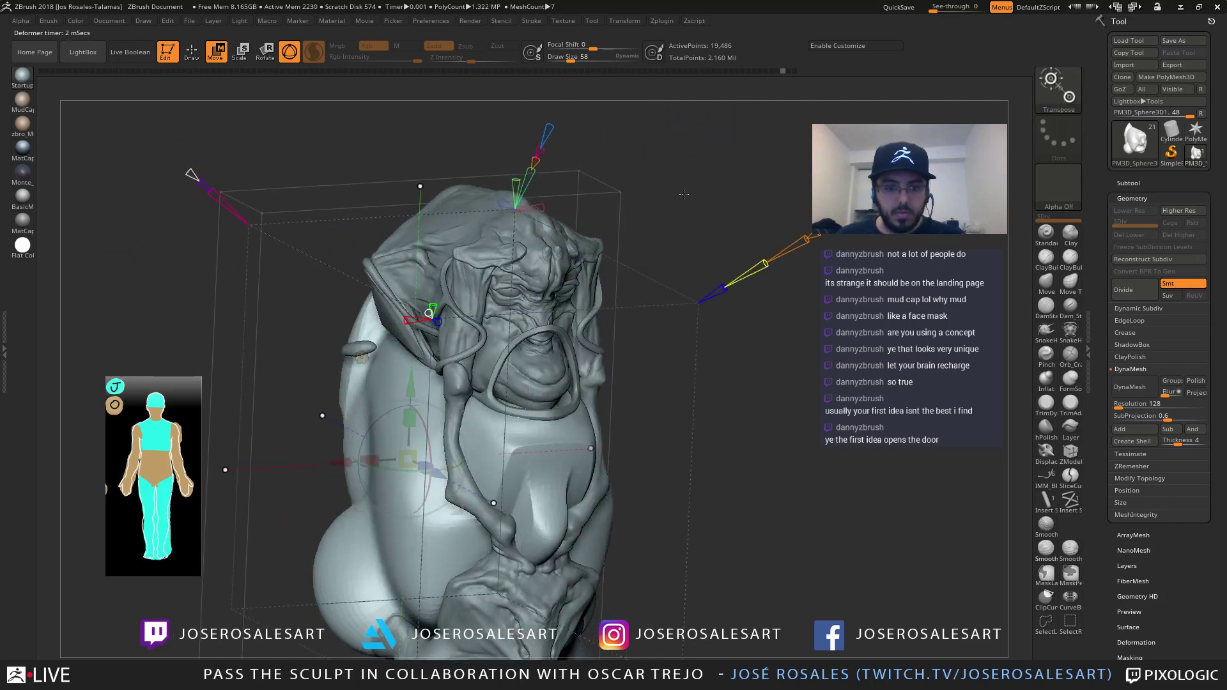
alt+right_drag(760, 267, 679, 267)
drag(679, 267, 490, 340)
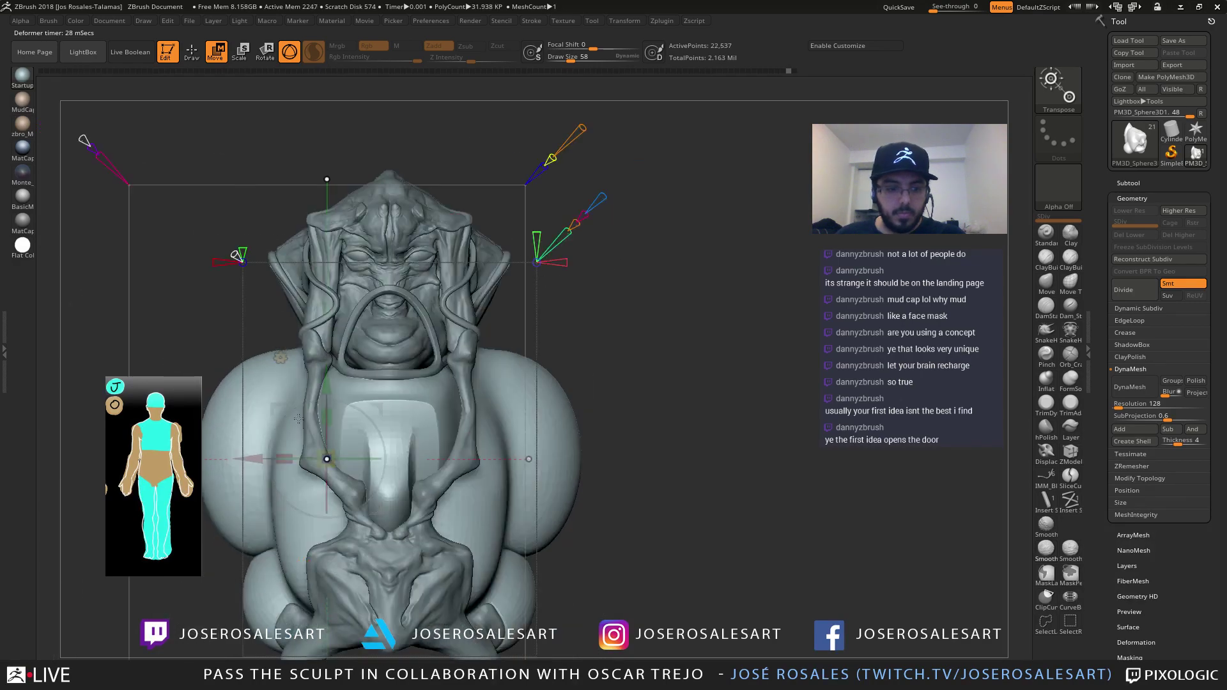
drag(292, 413, 276, 431)
right_drag(279, 422, 410, 417)
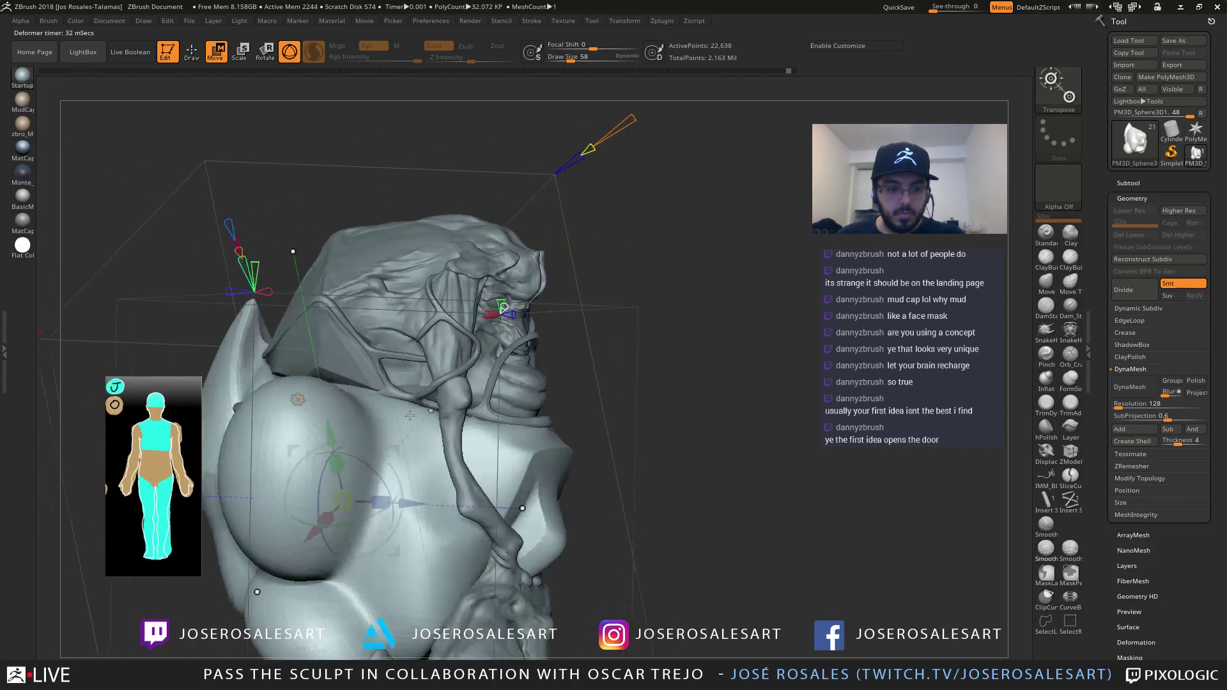
mouse_move(409, 415)
mouse_down()
mouse_move(421, 472)
mouse_move(471, 502)
mouse_move(449, 502)
mouse_up()
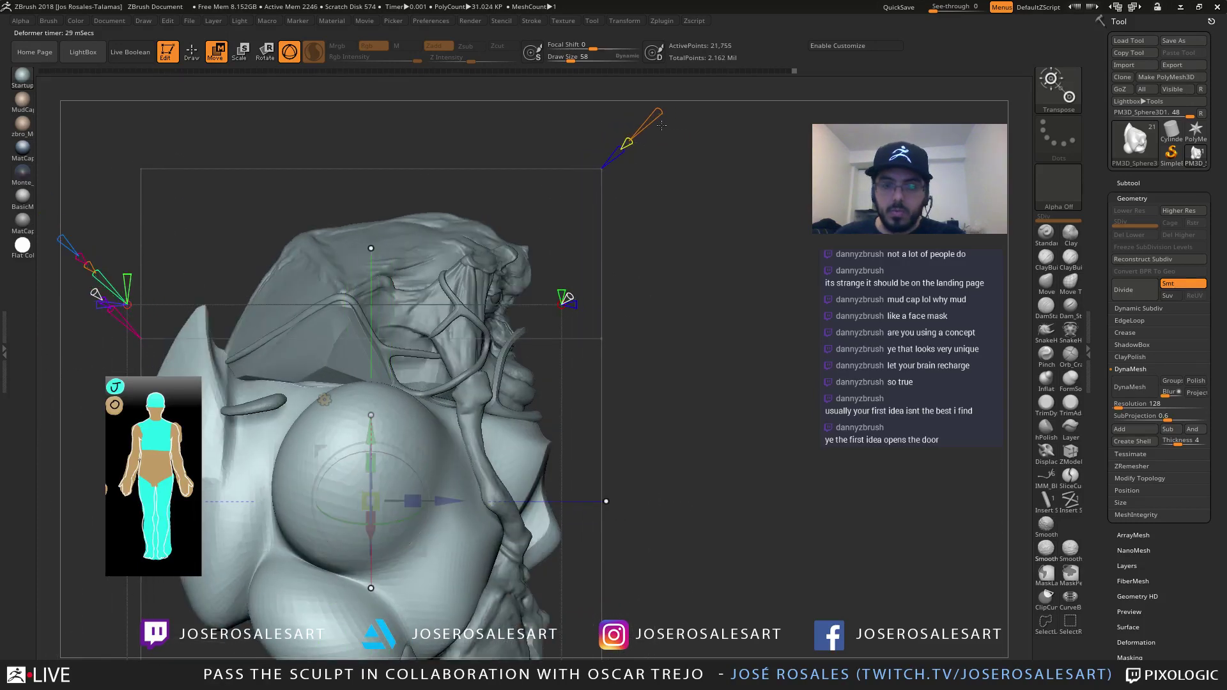
Refine the flank primitive's profile with its corner cone, reposition it, and rotate it about 17 degrees in the side view
drag(651, 123, 674, 111)
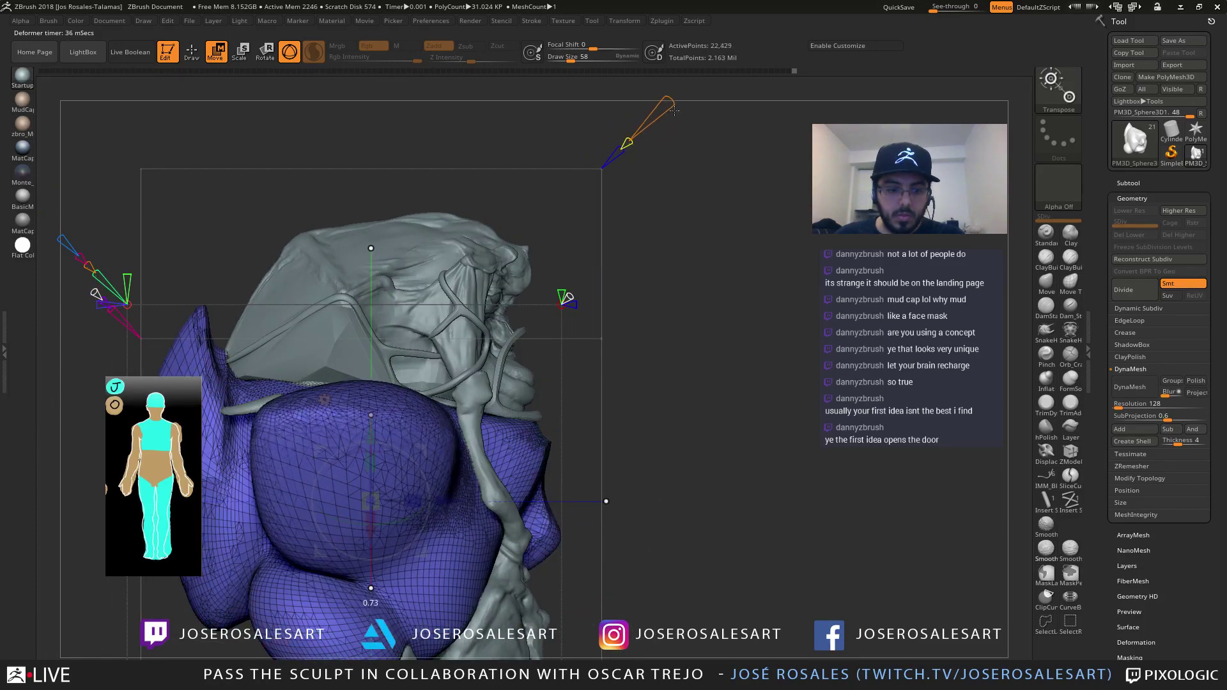
drag(684, 269, 534, 373)
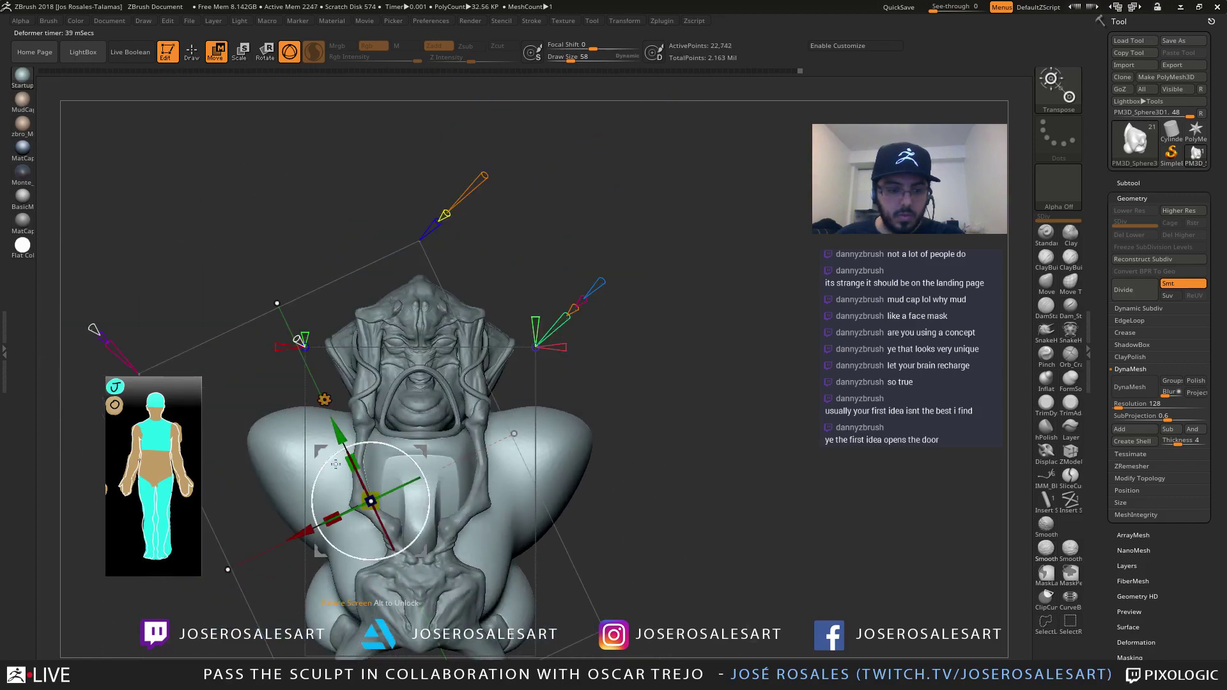
drag(416, 454, 375, 502)
right_drag(424, 476, 358, 495)
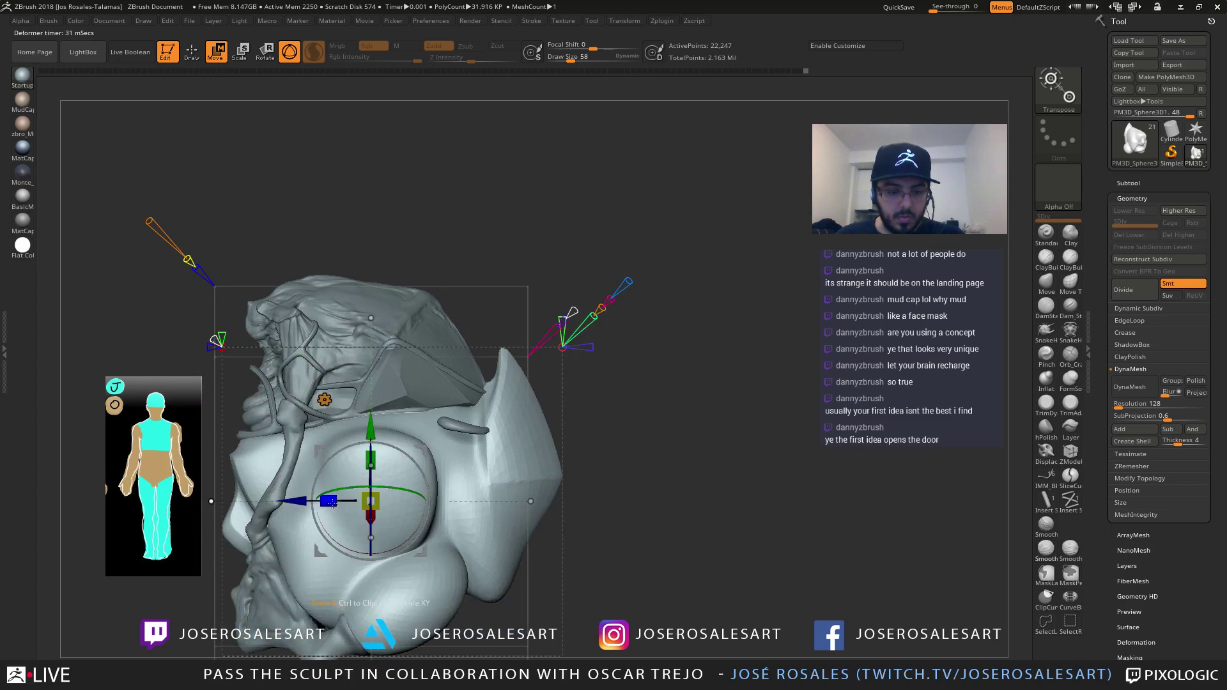
drag(331, 503, 411, 531)
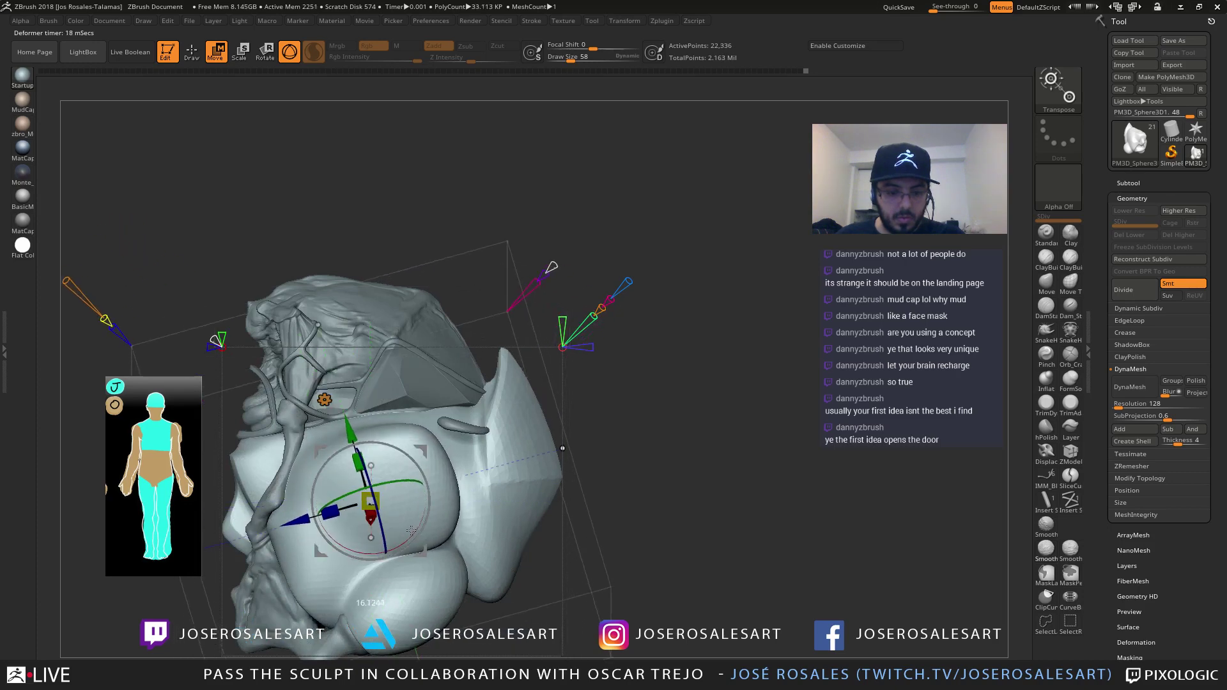
drag(353, 421, 354, 419)
Examine the body's polygroup wireframe and the new flank masses from the back, front and side
mouse_move(425, 652)
right_down()
mouse_move(391, 655)
mouse_move(406, 659)
right_up()
key(shift+f)
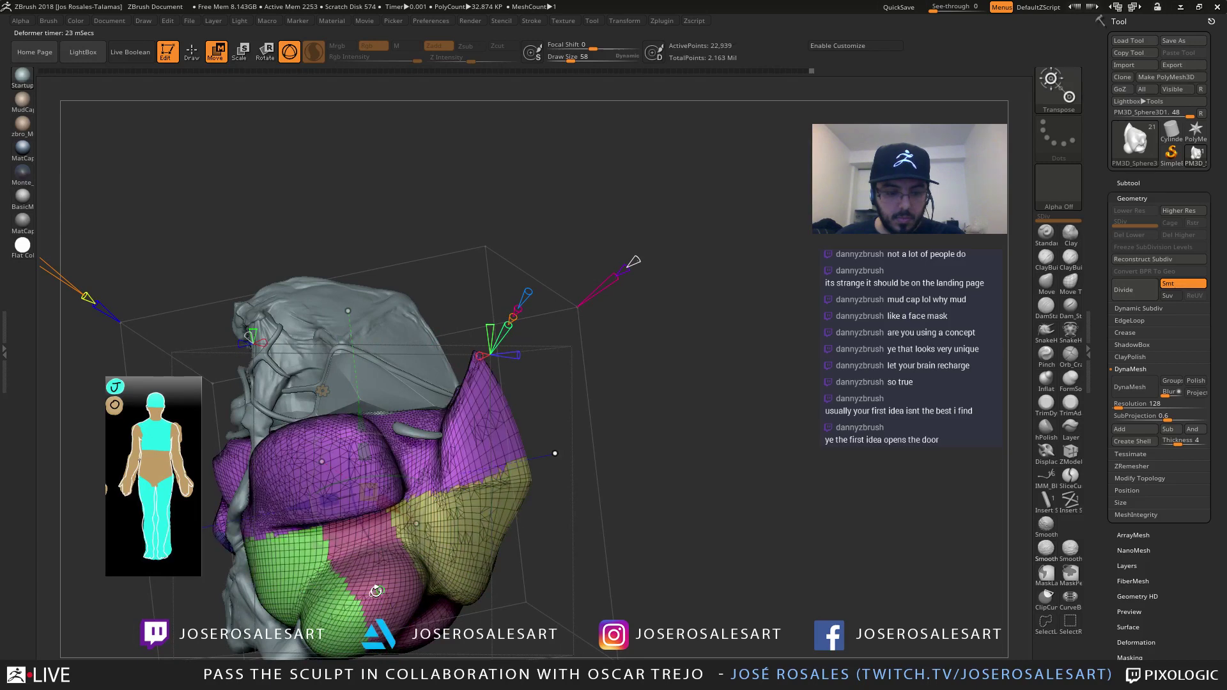
key(shift+f)
right_drag(376, 592, 339, 576)
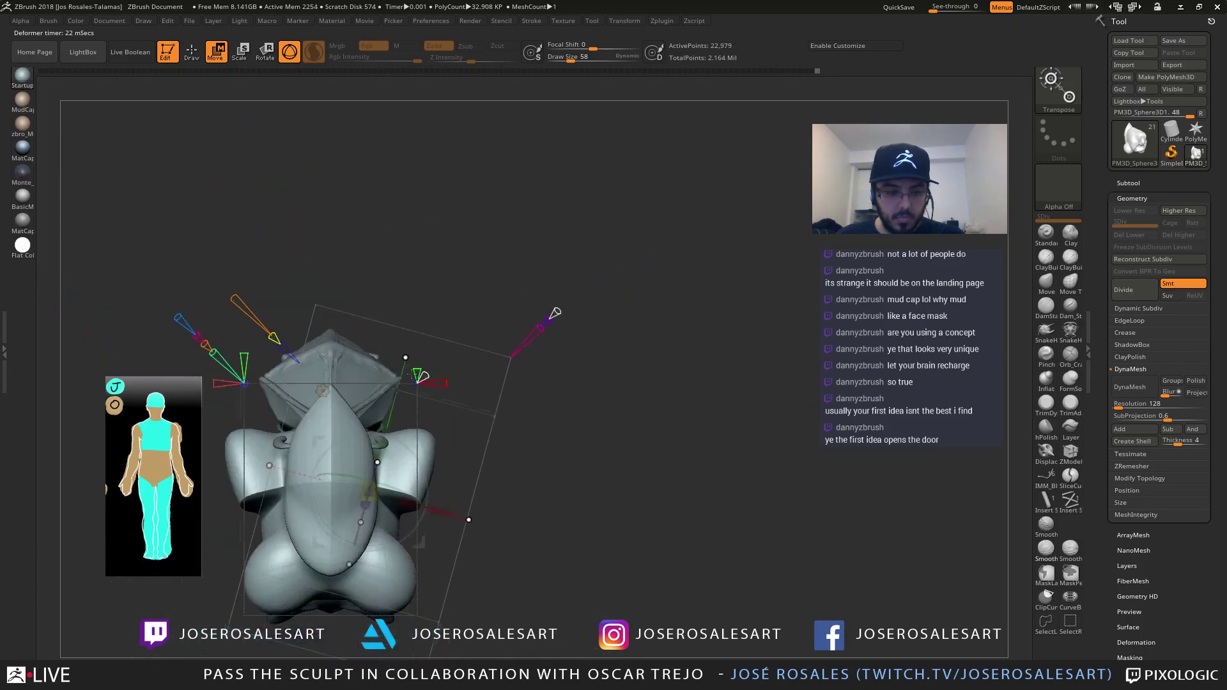
key(q)
mouse_move(417, 374)
right_down()
mouse_move(537, 371)
mouse_move(494, 396)
right_up()
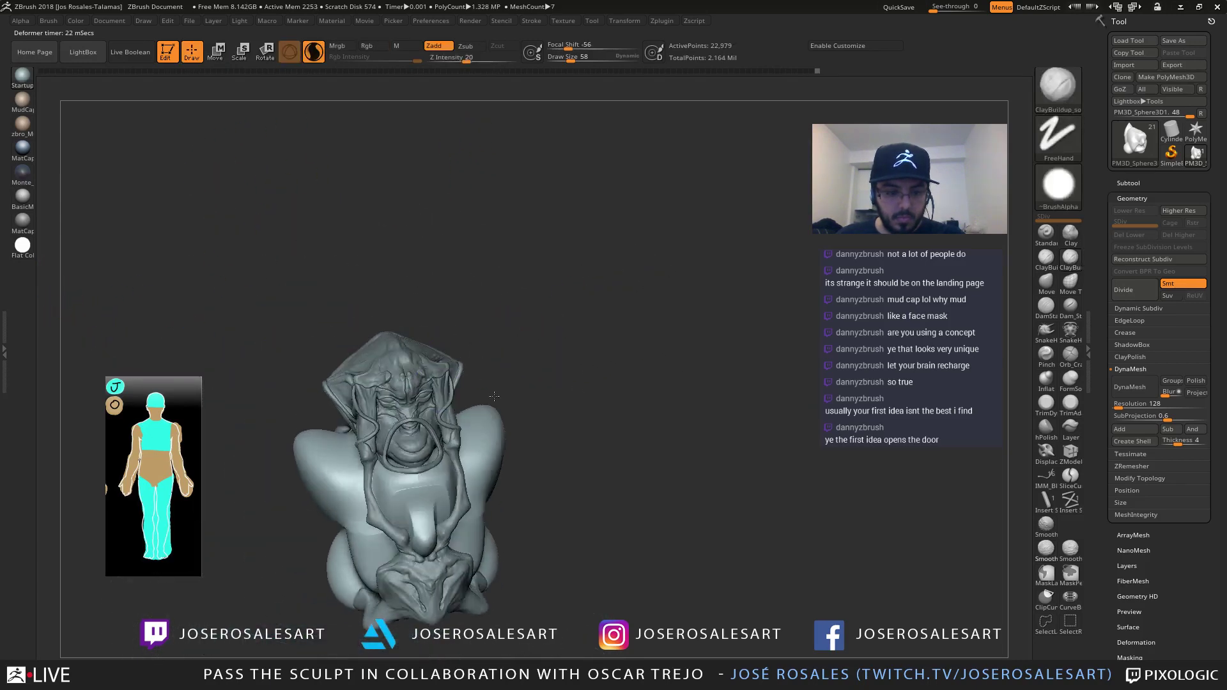
mouse_move(495, 397)
mouse_down()
mouse_move(508, 425)
mouse_move(523, 361)
mouse_up()
alt+right_drag(502, 328, 522, 337)
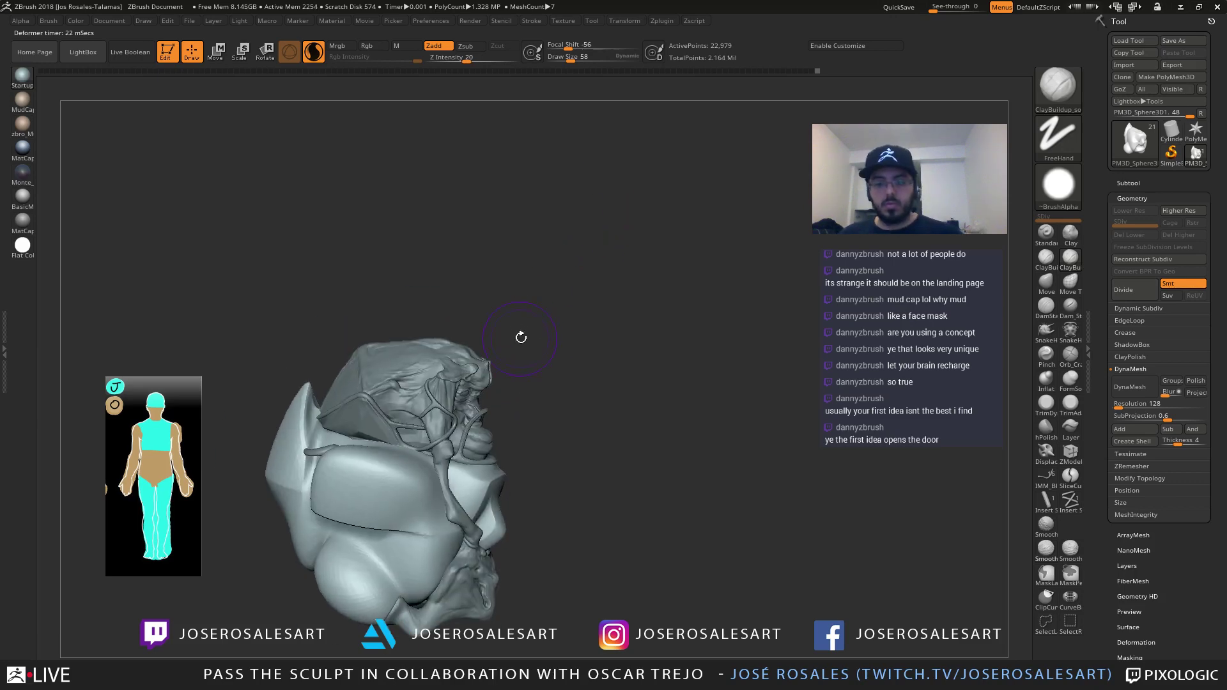
Adjust the flank primitive's placement and rotate it slightly, working from the front and three-quarter views
ctrl+drag(553, 314, 550, 326)
ctrl+right_drag(551, 323, 527, 400)
key(w)
drag(513, 432, 403, 427)
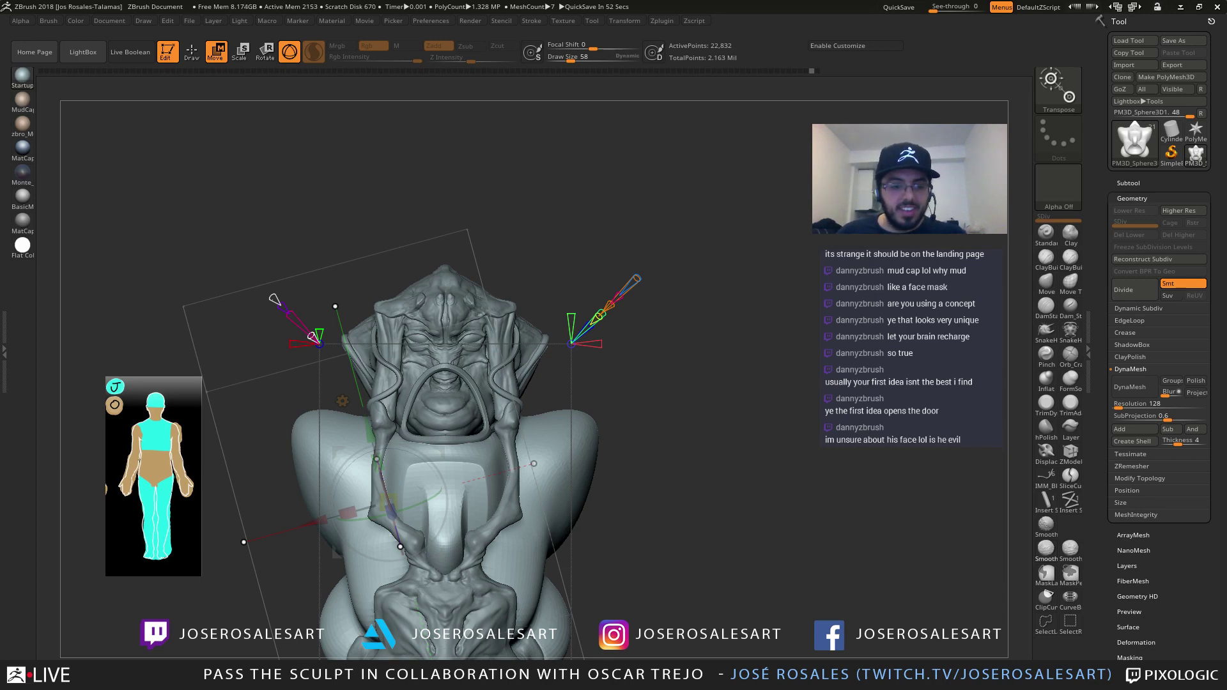
alt+right_drag(430, 446, 544, 461)
key(ctrl+shift+z)
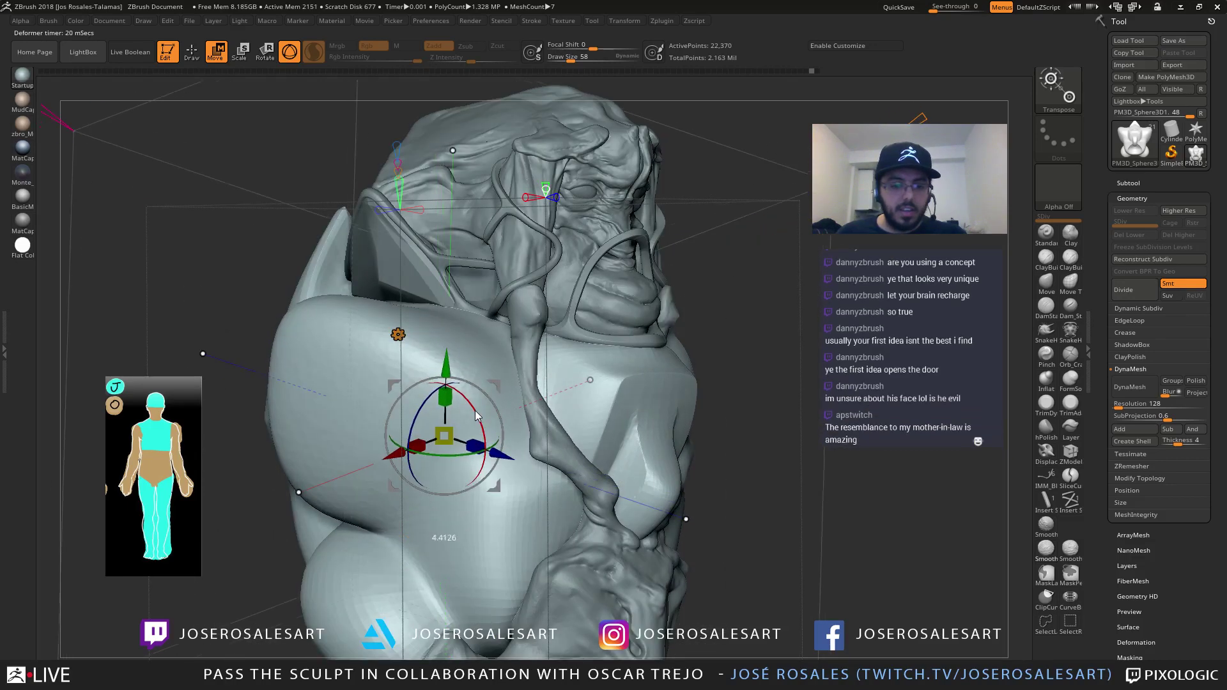
mouse_move(477, 411)
ctrl+right_down()
mouse_move(551, 318)
mouse_move(531, 431)
mouse_move(489, 433)
ctrl+right_up()
mouse_move(489, 432)
mouse_down()
mouse_move(463, 404)
mouse_move(509, 360)
mouse_move(523, 362)
mouse_move(476, 369)
mouse_move(393, 306)
mouse_move(542, 397)
mouse_move(558, 335)
mouse_move(620, 336)
mouse_move(480, 381)
mouse_move(521, 351)
mouse_move(473, 356)
mouse_up()
Examine the whole creature as a flat black silhouette from the side and front, comparing it with the shaded view
key(q)
shift+right_drag(620, 323, 647, 307)
key(v)
mouse_move(587, 334)
alt+right_down()
mouse_move(496, 347)
mouse_move(568, 349)
alt+right_up()
drag(568, 349, 595, 335)
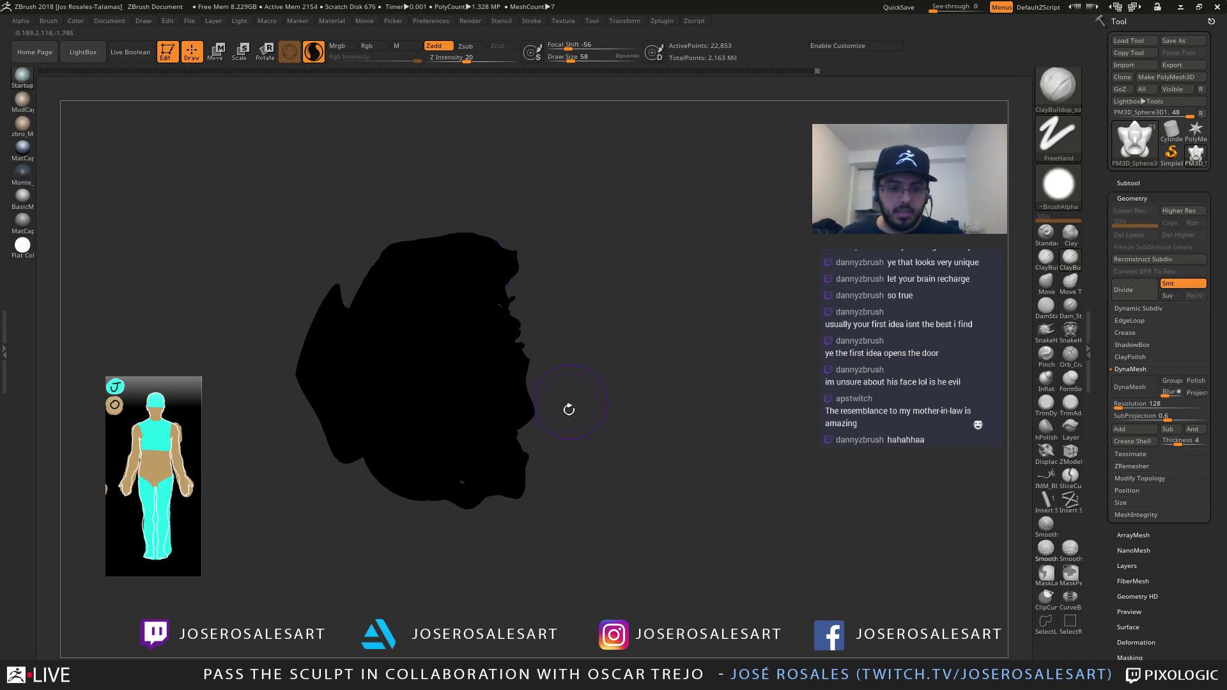
mouse_move(474, 535)
mouse_down()
mouse_move(579, 365)
mouse_move(399, 361)
mouse_move(494, 384)
mouse_move(452, 334)
mouse_move(424, 336)
mouse_move(529, 163)
mouse_up()
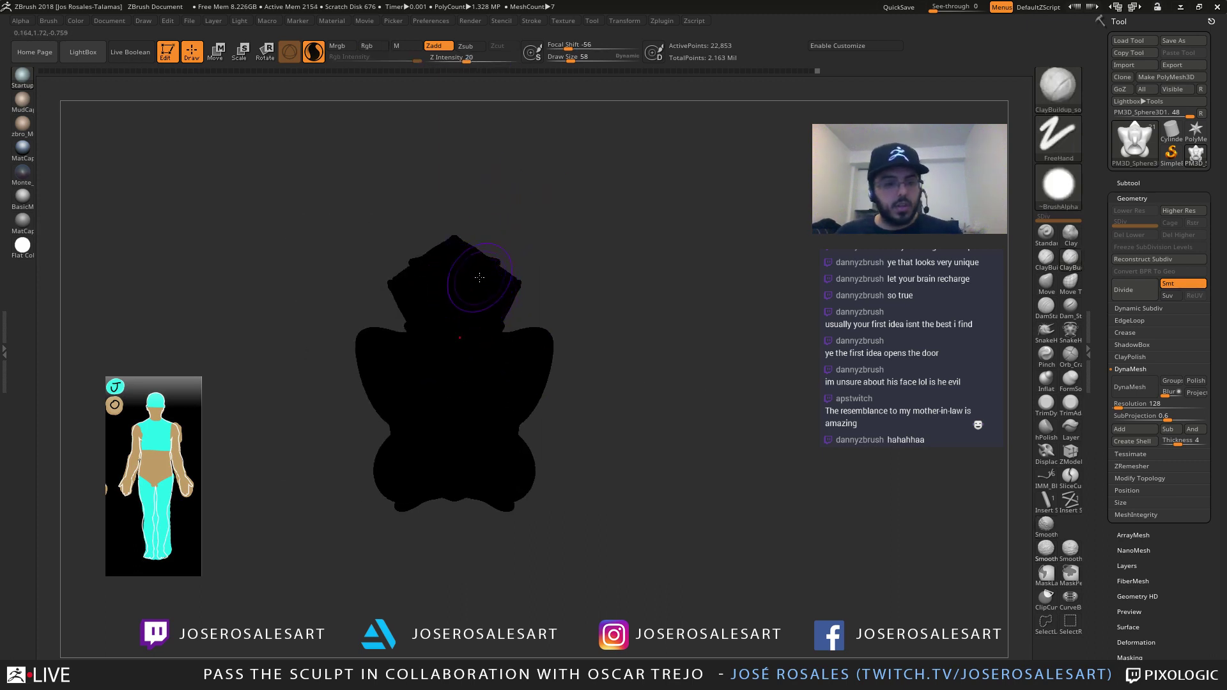
key(v)
key(v)
key(v)
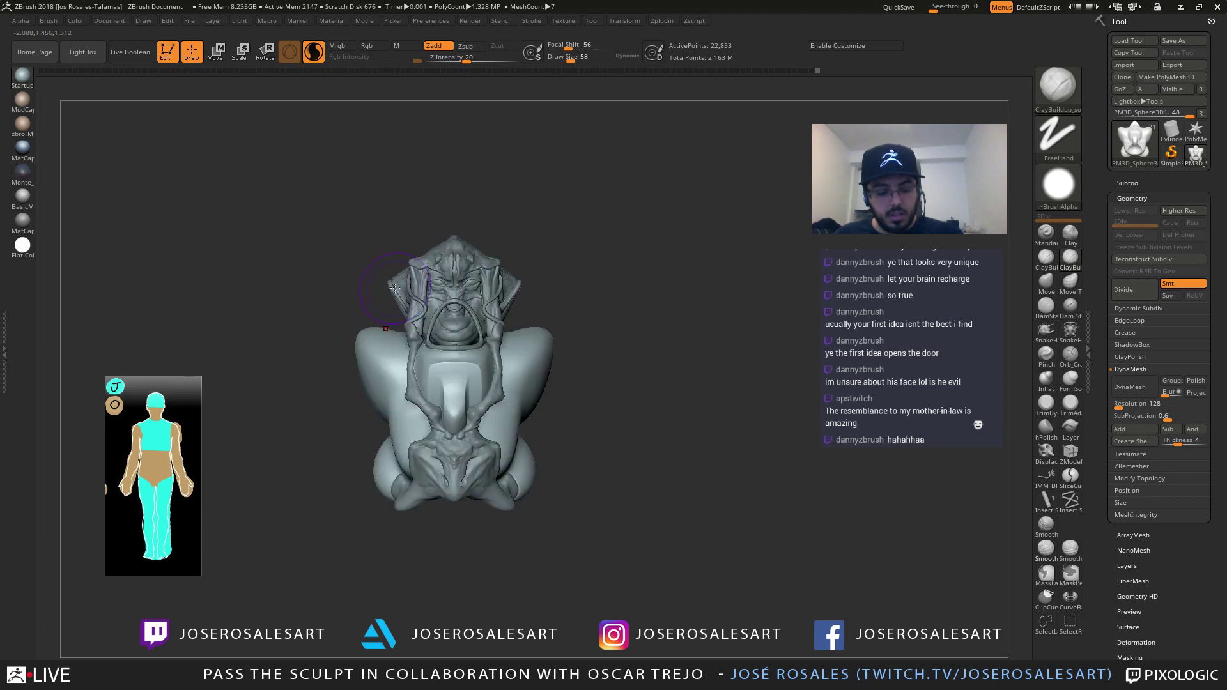
right_drag(438, 295, 508, 329)
key(v)
key(v)
mouse_move(474, 325)
mouse_down()
mouse_move(537, 344)
mouse_move(592, 294)
mouse_move(538, 322)
mouse_move(555, 324)
mouse_up()
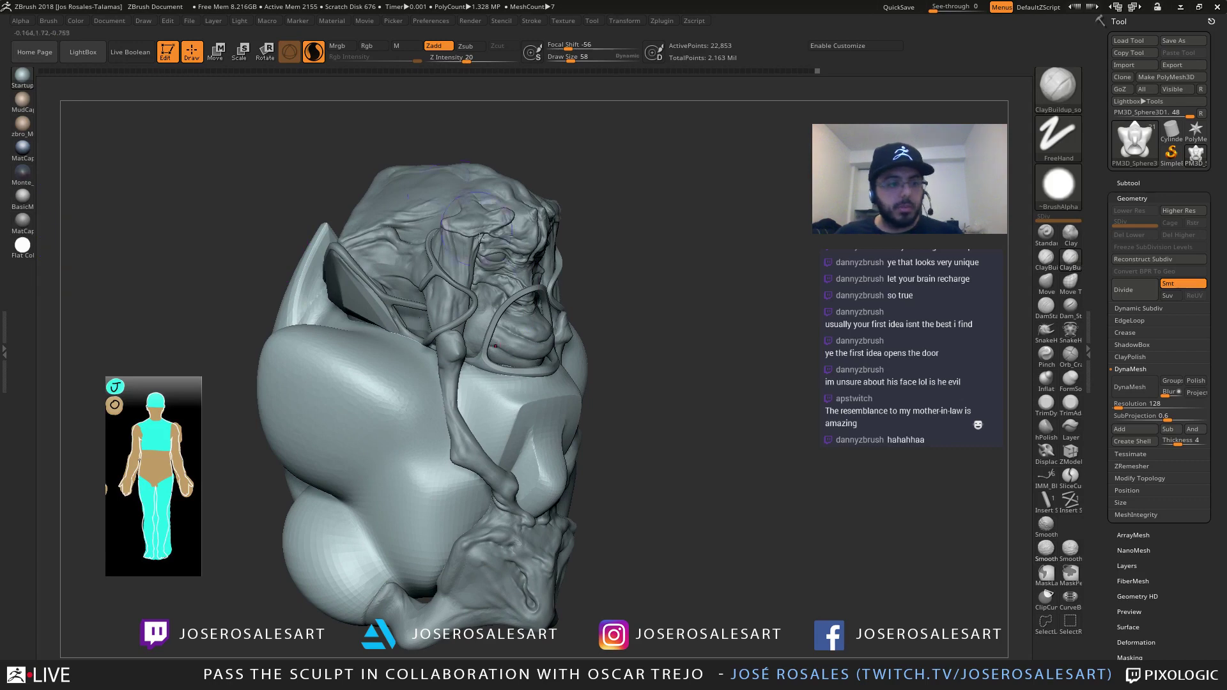
Undo the last change and rotate the flank primitive by about 12 degrees toward upright from the front view
mouse_move(408, 331)
right_down()
mouse_move(442, 339)
mouse_move(457, 392)
mouse_move(398, 301)
mouse_move(289, 376)
mouse_move(326, 344)
mouse_move(350, 280)
mouse_move(409, 320)
mouse_move(429, 382)
right_up()
key(ctrl+z)
key(w)
mouse_move(429, 382)
mouse_down()
mouse_move(411, 418)
mouse_move(424, 371)
mouse_up()
mouse_move(424, 371)
right_down()
mouse_move(396, 428)
mouse_move(401, 475)
mouse_move(354, 255)
right_up()
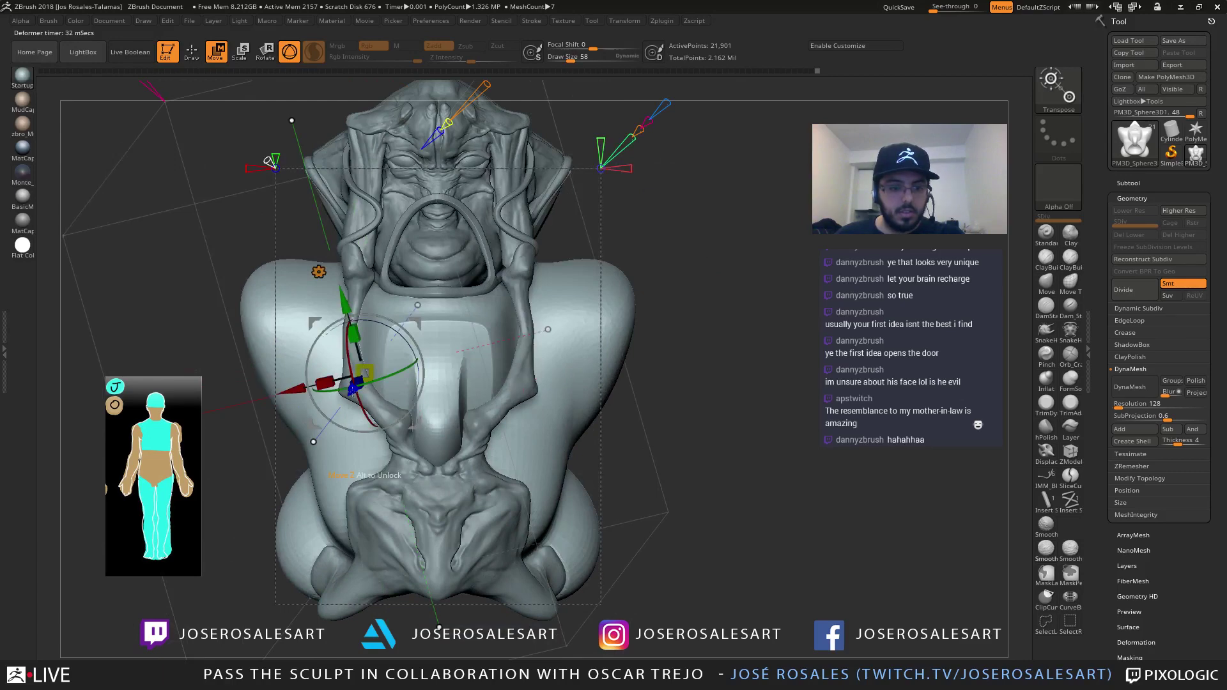
drag(413, 342, 420, 358)
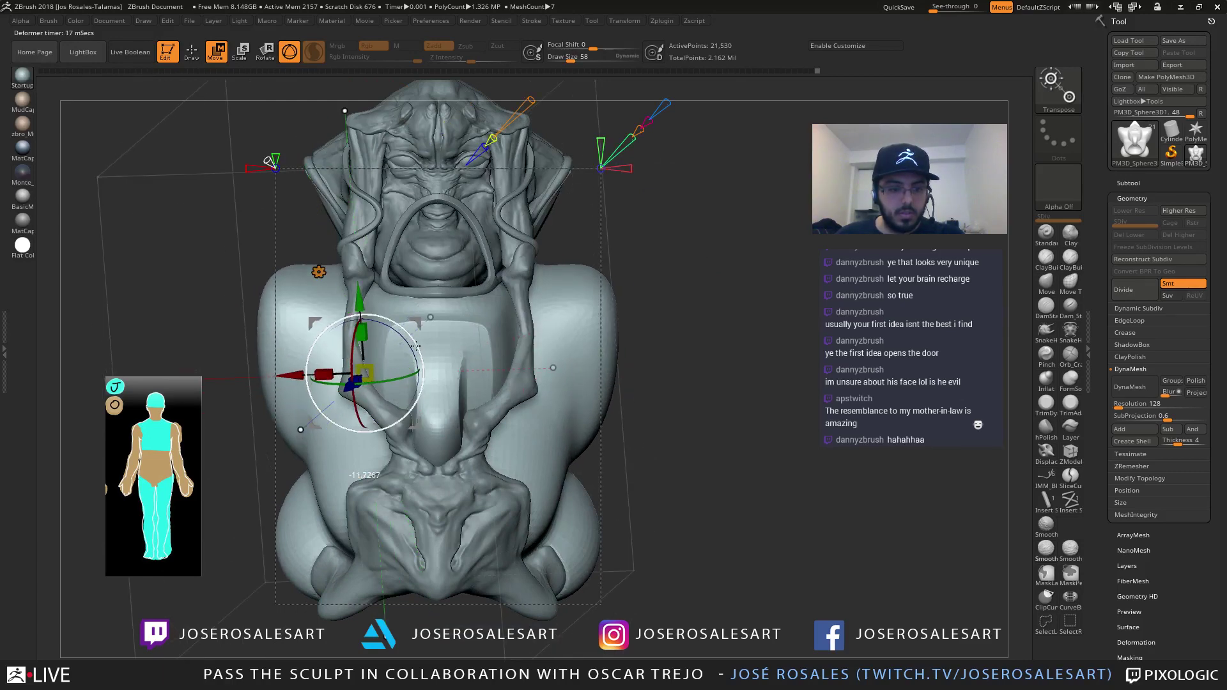
Shift the flank primitive toward the body's front along its depth axis in the side view and check the form from above
key(q)
ctrl+right_drag(545, 263, 512, 255)
mouse_move(512, 255)
right_down()
mouse_move(489, 256)
mouse_move(560, 265)
mouse_move(496, 271)
mouse_move(455, 307)
right_up()
key(e)
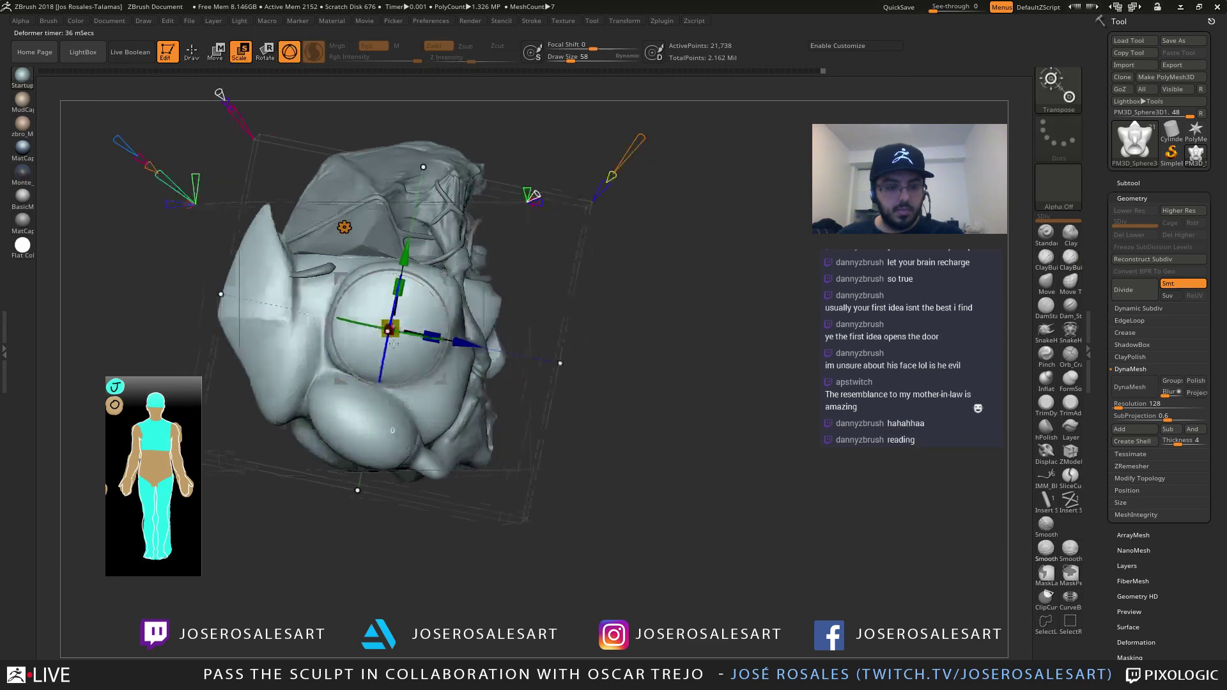
shift+right_drag(358, 348, 457, 329)
mouse_move(466, 332)
mouse_down()
mouse_move(440, 324)
mouse_move(502, 336)
mouse_up()
key(q)
mouse_move(479, 323)
right_down()
mouse_move(368, 301)
mouse_move(326, 246)
mouse_move(296, 306)
right_up()
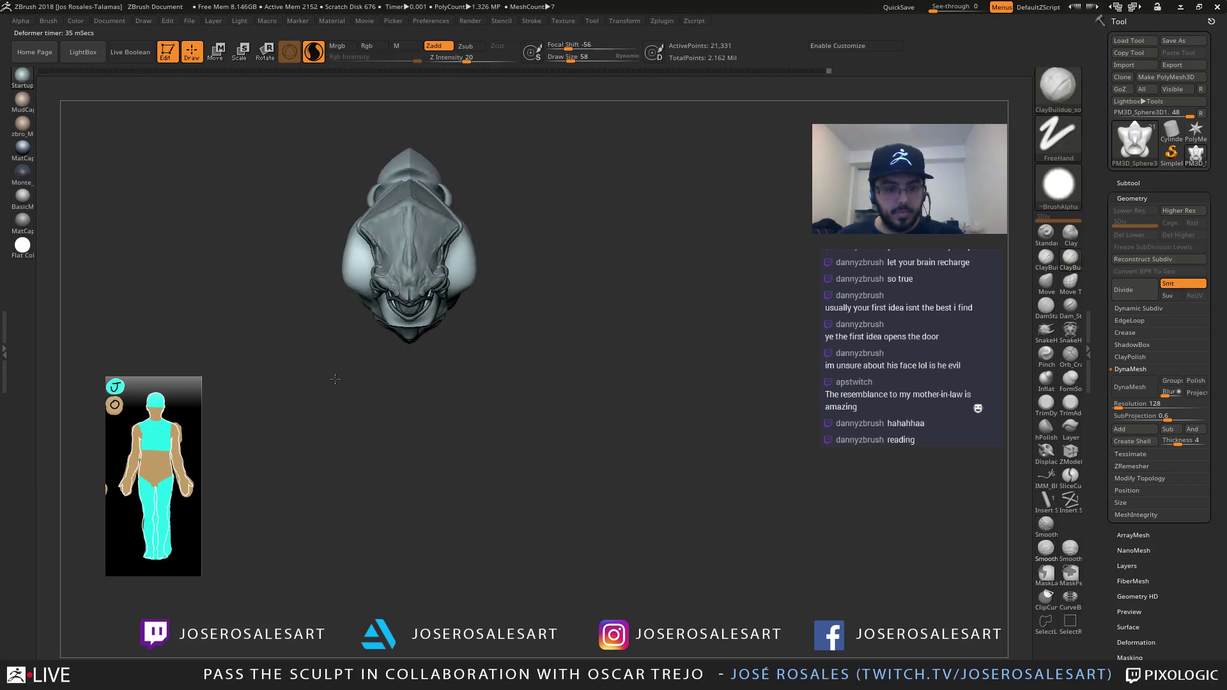
Push the body's shoulder mass back from the limb's upper joint with the Move brush
mouse_move(383, 283)
right_down()
mouse_move(473, 310)
mouse_move(524, 263)
mouse_move(528, 228)
mouse_move(465, 283)
mouse_move(496, 337)
mouse_move(435, 391)
mouse_move(403, 319)
mouse_move(384, 356)
mouse_move(348, 356)
mouse_move(428, 314)
mouse_move(450, 351)
right_up()
key(b)
key(m)
key(v)
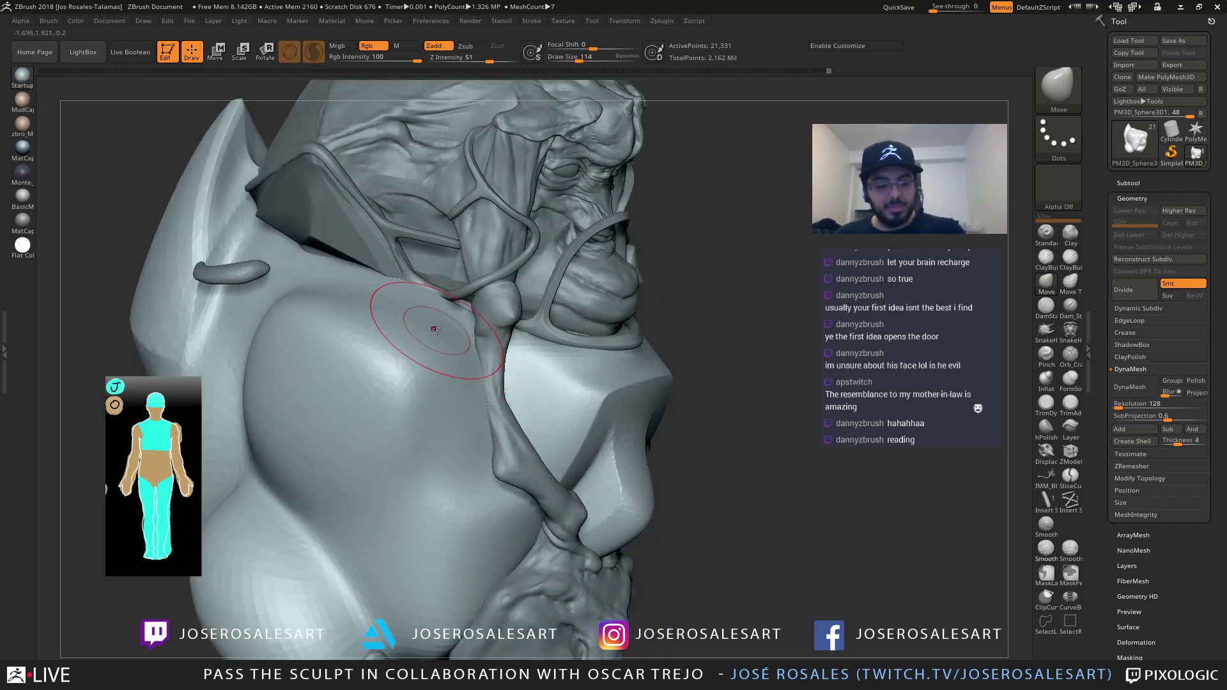
Reshape the tops of the body's shoulders with the SnakeHook brush, using a larger brush from the front view
key(d)
click(583, 228)
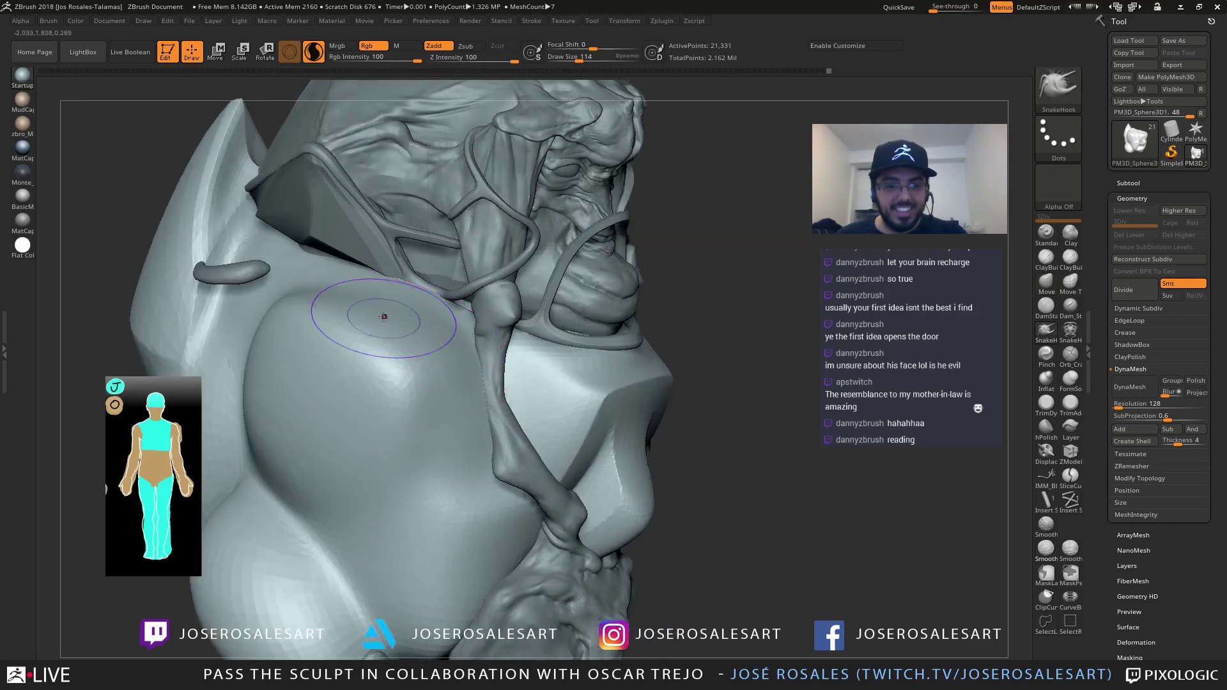
mouse_move(456, 292)
right_down()
mouse_move(411, 323)
mouse_move(451, 301)
right_up()
drag(441, 285, 463, 275)
ctrl+right_drag(464, 275, 442, 297)
key(s)
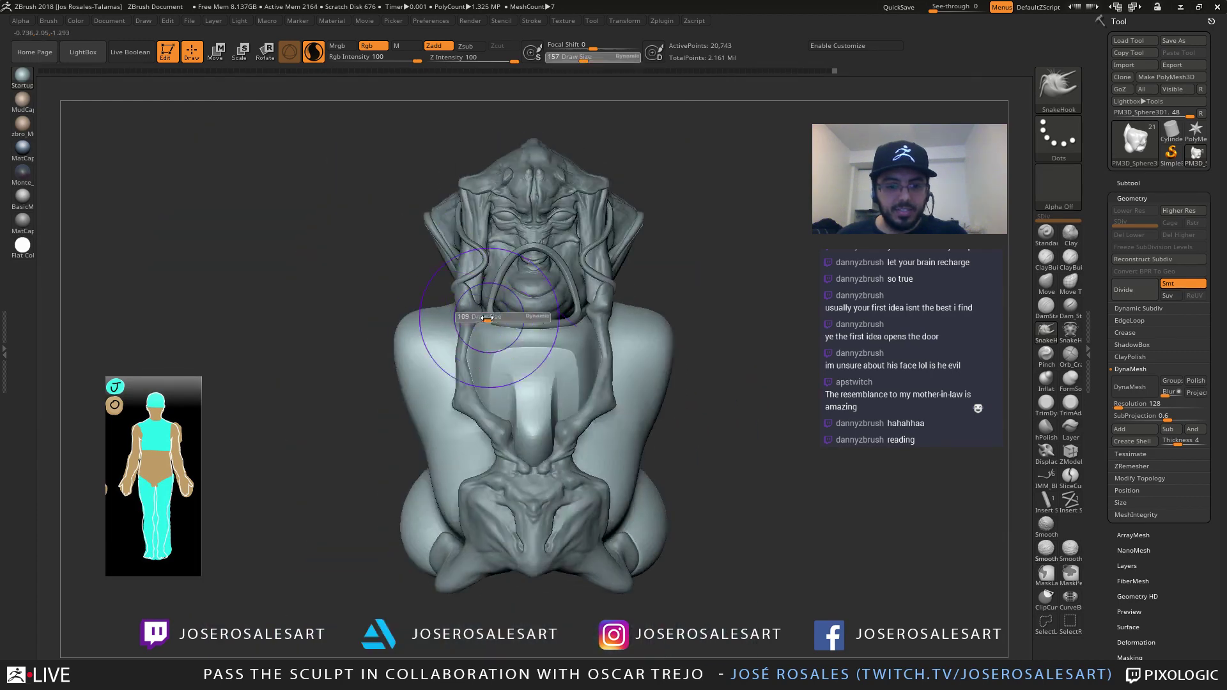
drag(502, 323, 492, 324)
mouse_move(490, 320)
ctrl+right_down()
mouse_move(462, 340)
mouse_move(483, 374)
mouse_move(456, 351)
mouse_move(486, 338)
ctrl+right_up()
Select the thin limb subtool PM3D_Sphere3D1 and adjust the limbs' shape around the shoulders with the Move brush
key(1)
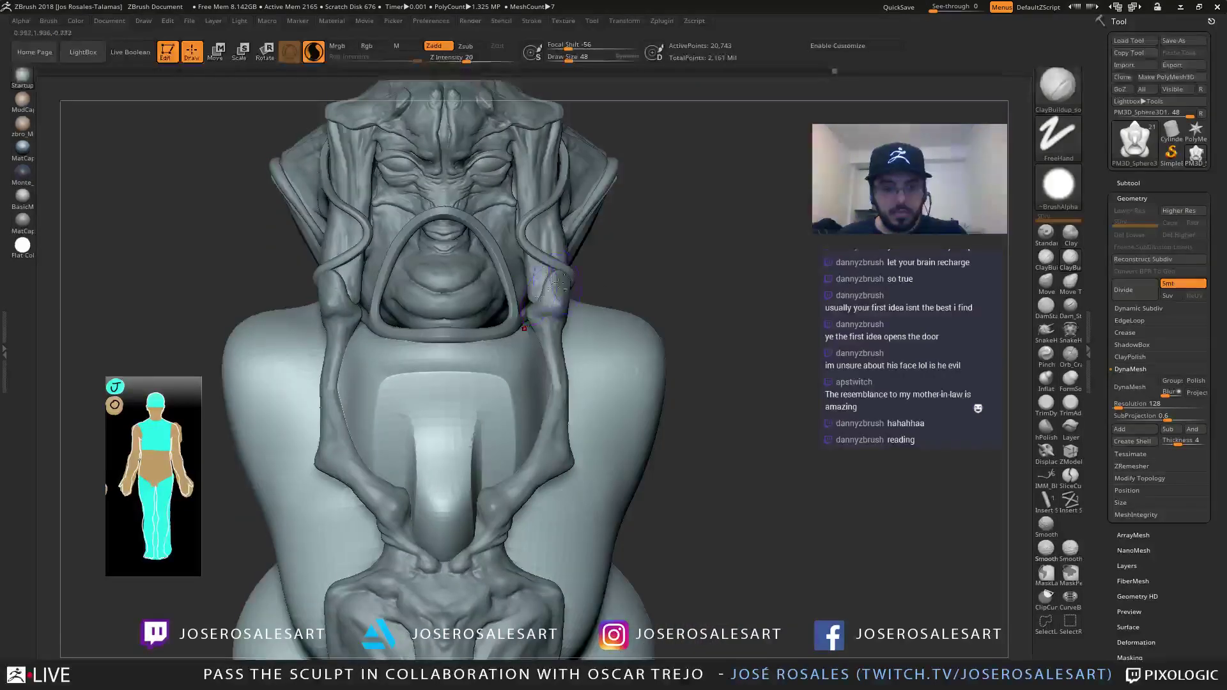
ctrl+right_drag(575, 289, 582, 276)
alt+click(574, 261)
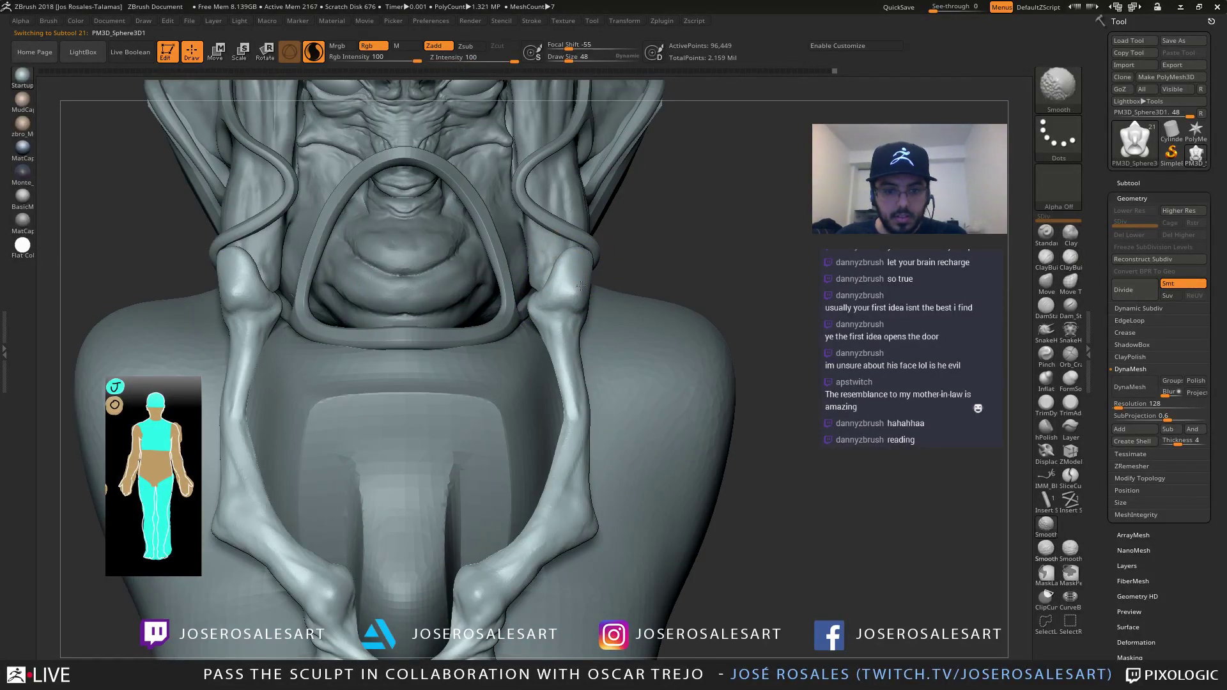
mouse_move(576, 359)
right_down()
mouse_move(470, 368)
mouse_move(460, 384)
mouse_move(477, 333)
right_up()
key(b)
key(m)
key(v)
mouse_move(619, 401)
right_down()
mouse_move(515, 404)
mouse_move(553, 385)
mouse_move(561, 395)
right_up()
key(shift+s)
drag(561, 395, 543, 391)
shift+right_drag(529, 388, 540, 384)
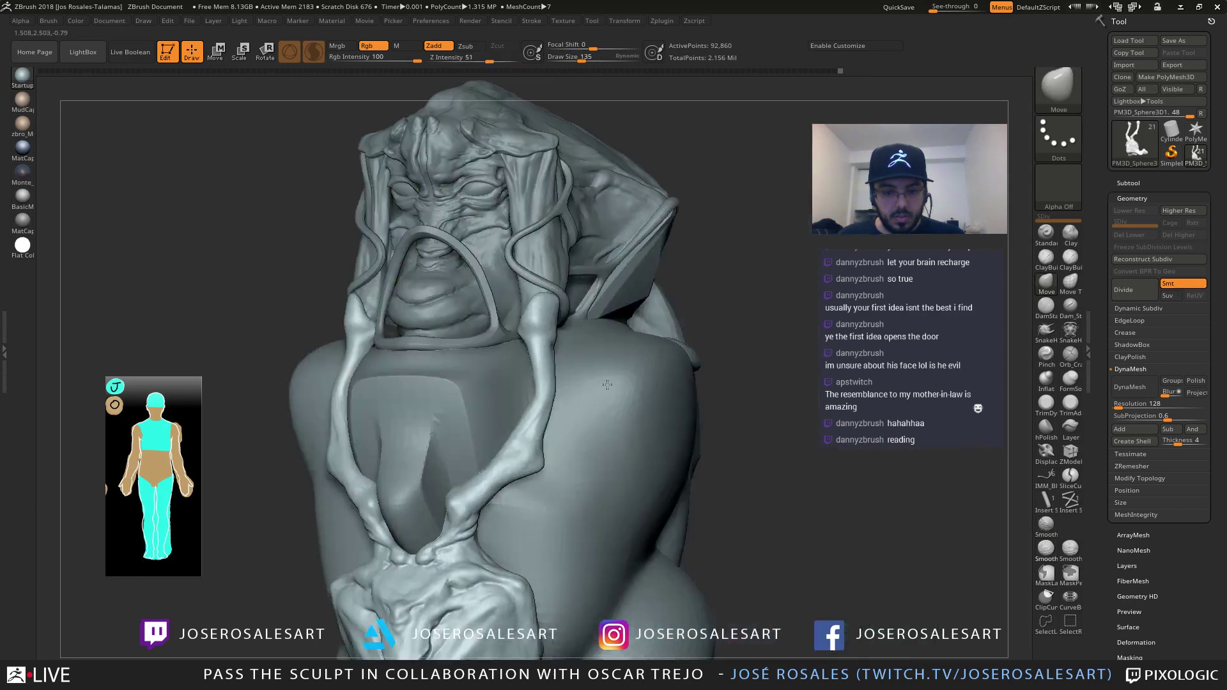
Smooth the limbs' upper shafts and rebuild their volume with the ClayBuildup brush at size 36
right_drag(362, 412, 329, 406)
key(shift)
shift+drag(329, 386, 331, 405)
key(1)
key(s)
mouse_move(339, 385)
right_down()
mouse_move(335, 395)
mouse_move(333, 365)
right_up()
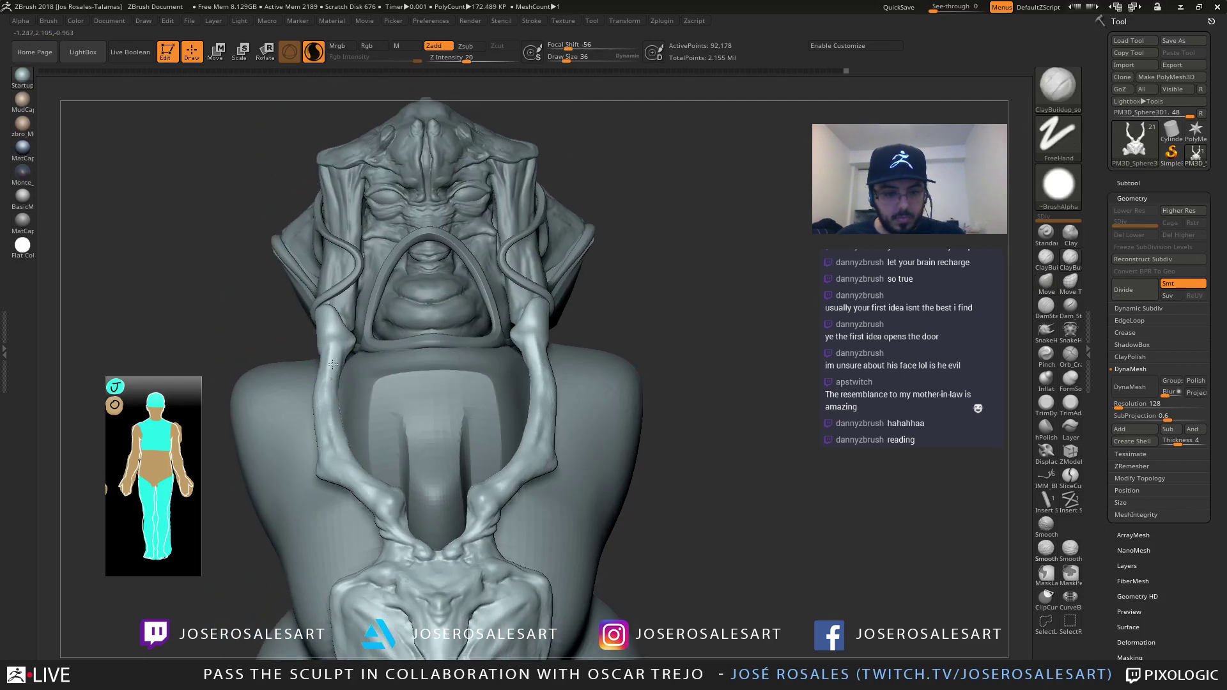
right_drag(332, 420, 336, 386)
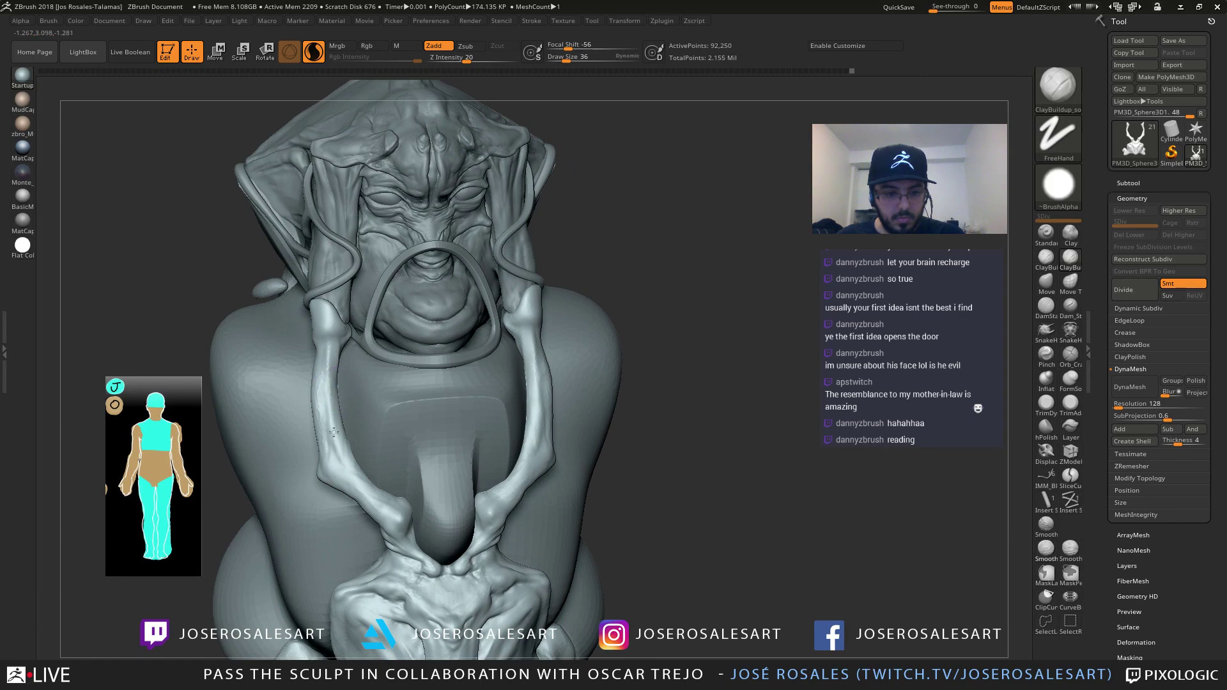
Pull a thin prong out of each limb's upper joint toward the mouth with the SnakeHook brush
mouse_move(333, 433)
right_down()
mouse_move(335, 351)
mouse_move(347, 381)
mouse_move(378, 310)
right_up()
key(b)
key(s)
key(h)
right_drag(345, 351, 364, 340)
key(s)
drag(364, 340, 418, 391)
key(s)
click(1071, 329)
mouse_move(458, 399)
right_down()
mouse_move(472, 363)
mouse_move(416, 368)
mouse_move(460, 368)
right_up()
mouse_move(460, 368)
ctrl+right_down()
mouse_move(543, 352)
mouse_move(487, 385)
mouse_move(555, 368)
mouse_move(558, 387)
mouse_move(532, 388)
mouse_move(548, 389)
ctrl+right_up()
Position the prongs beneath the mouth tube with the Move brush and thicken them with the Inflat brush
key(b)
key(m)
key(v)
shift+drag(548, 389, 556, 390)
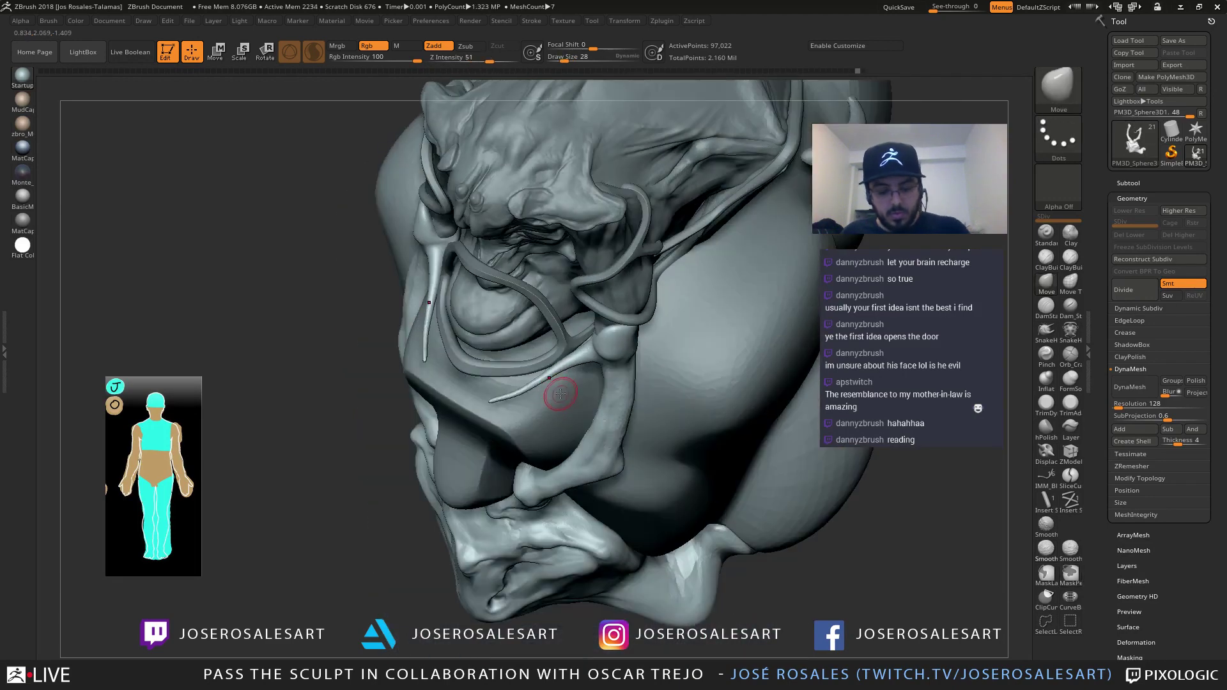
key(b)
key(i)
key(n)
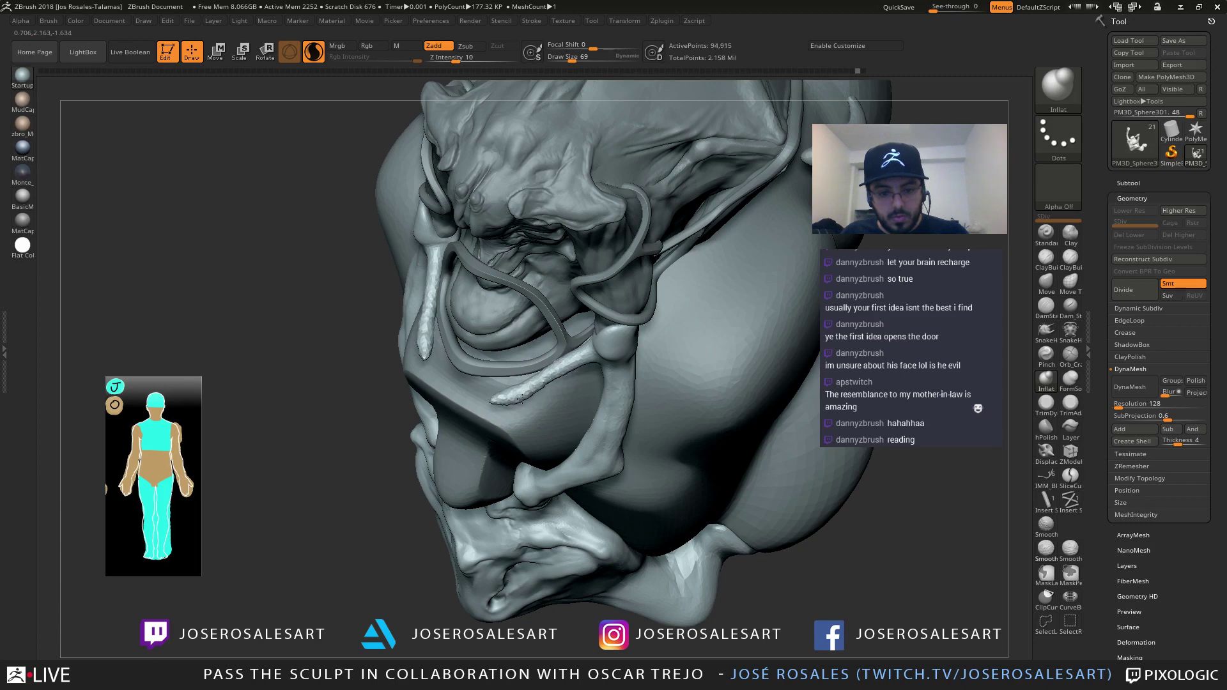
shift+drag(566, 369, 511, 398)
Shape the prongs' tips into knobbed bone ends with the ClayBuildup and Move brushes
right_drag(520, 403, 535, 386)
key(b)
key(m)
key(v)
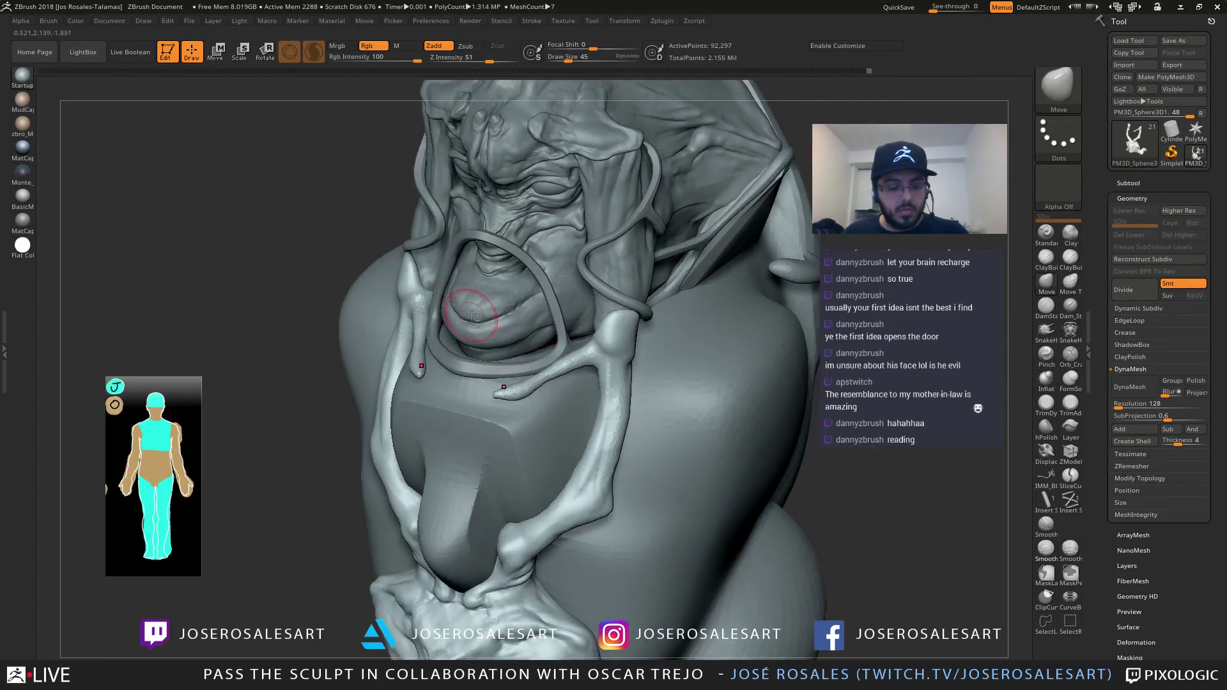
key(b)
key(c)
key(b)
mouse_move(476, 318)
right_down()
mouse_move(512, 329)
mouse_move(499, 346)
mouse_move(514, 416)
mouse_move(486, 427)
right_up()
key(b)
key(m)
key(v)
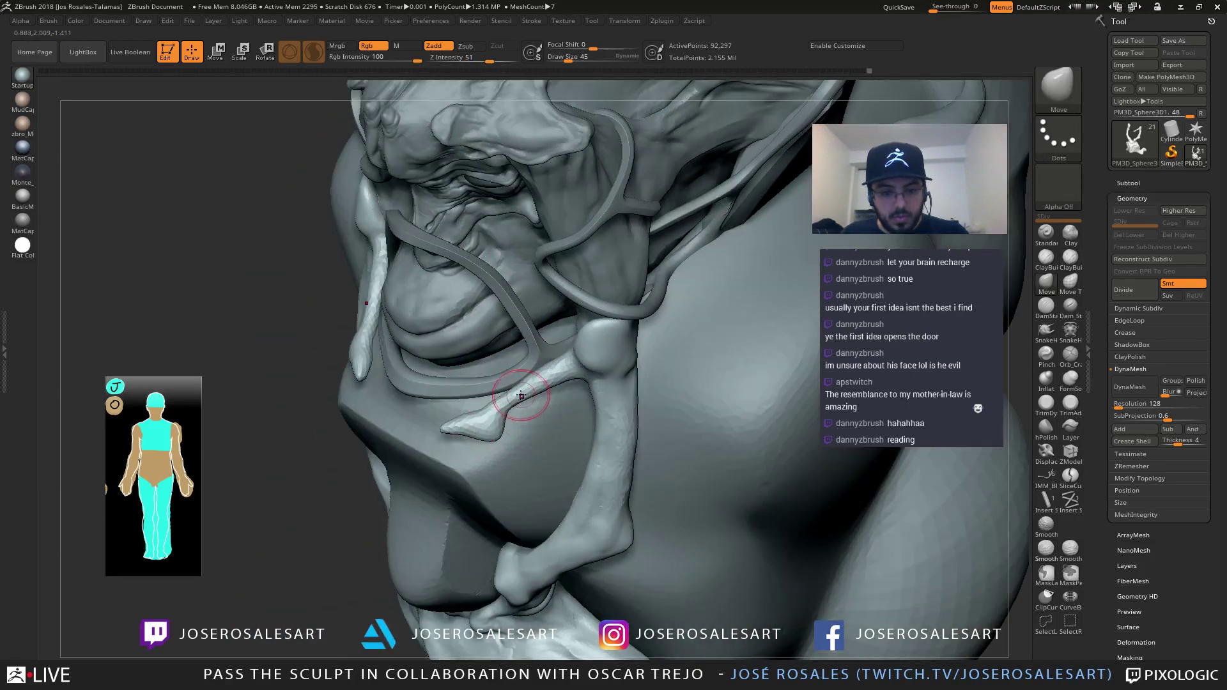
Smooth the prongs and build up their connection to the limbs with the ClayBuildup brush
mouse_move(506, 368)
right_down()
mouse_move(466, 407)
mouse_move(339, 409)
right_up()
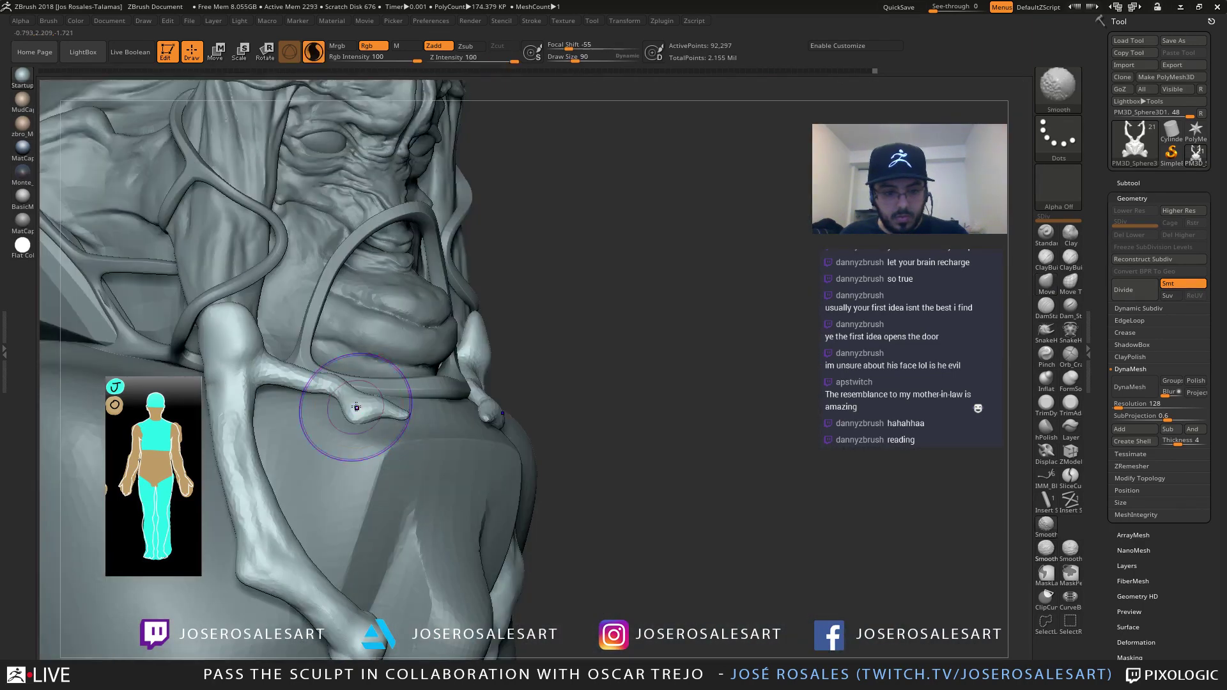
mouse_move(339, 409)
shift+mouse_down()
mouse_move(312, 370)
mouse_move(288, 369)
shift+mouse_up()
key(b)
key(c)
key(b)
mouse_move(344, 384)
right_down()
mouse_move(409, 402)
mouse_move(560, 378)
mouse_move(517, 378)
mouse_move(568, 357)
mouse_move(349, 358)
mouse_move(320, 377)
mouse_move(509, 404)
mouse_move(409, 396)
mouse_move(547, 384)
mouse_move(468, 355)
mouse_move(526, 274)
mouse_move(409, 294)
mouse_move(488, 328)
mouse_move(521, 274)
mouse_move(493, 261)
mouse_move(426, 283)
mouse_move(414, 258)
mouse_move(605, 216)
mouse_move(461, 246)
mouse_move(472, 286)
mouse_move(498, 303)
mouse_move(403, 289)
mouse_move(618, 192)
right_up()
Examine the head and jaw subtools up close, including the snout behind the tube around the mouth
alt+click(472, 269)
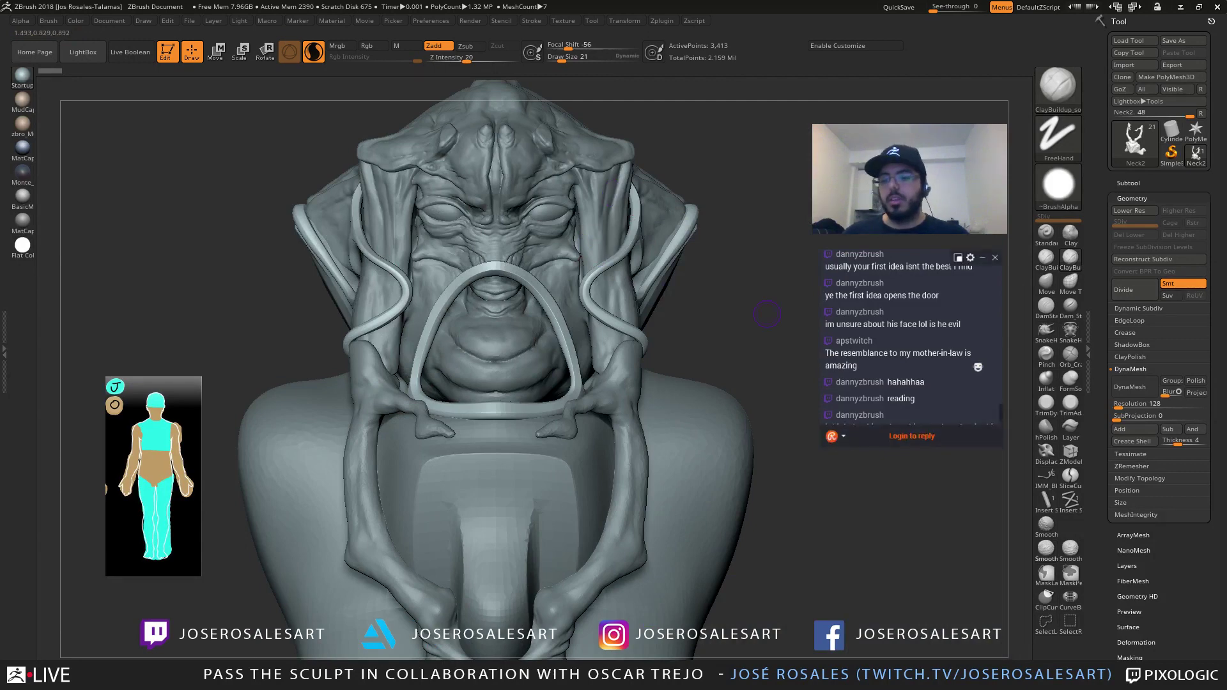
click(1128, 184)
mouse_move(392, 318)
right_down()
mouse_move(474, 291)
mouse_move(493, 319)
right_up()
alt+click(519, 253)
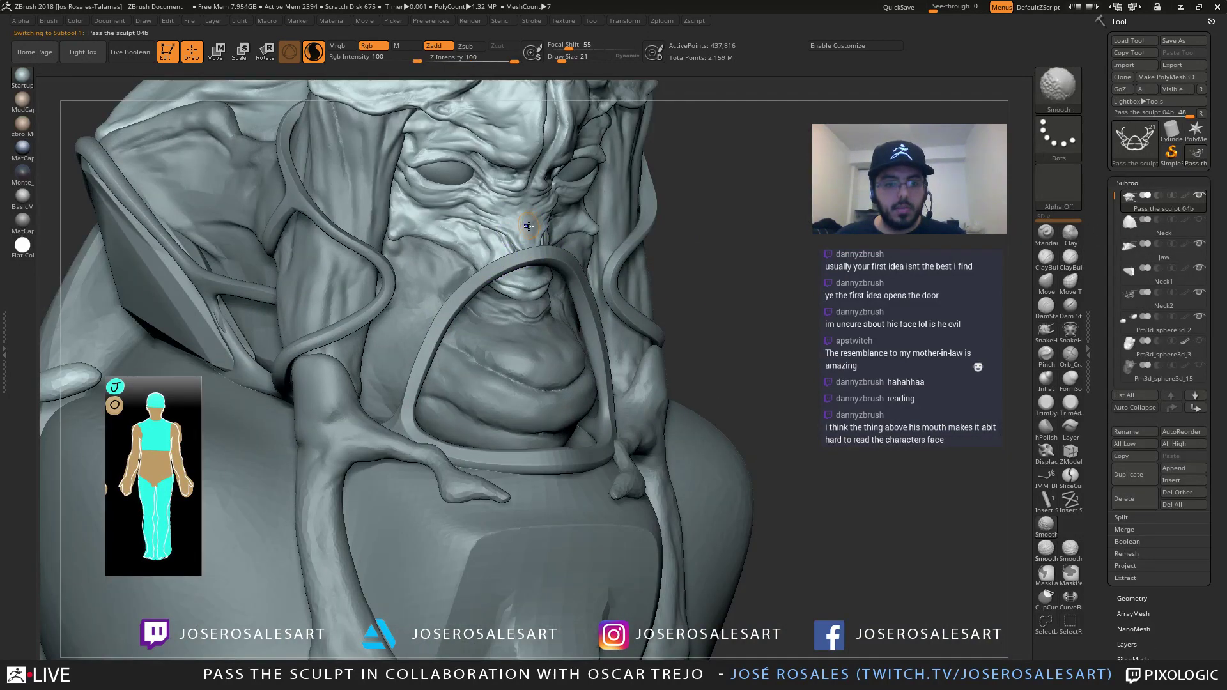
key(ctrl+shift+s)
right_drag(548, 240, 473, 329)
ctrl+right_drag(473, 329, 501, 371)
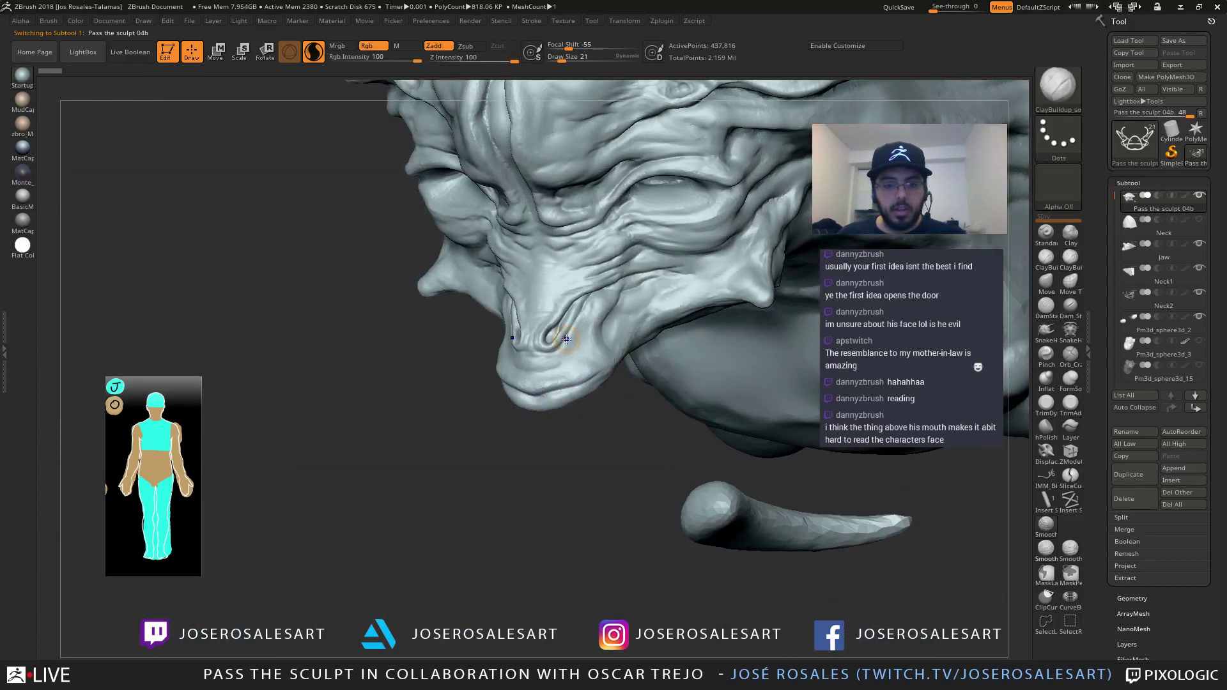
mouse_move(601, 384)
right_down()
mouse_move(567, 321)
mouse_move(511, 319)
mouse_move(498, 384)
mouse_move(516, 390)
right_up()
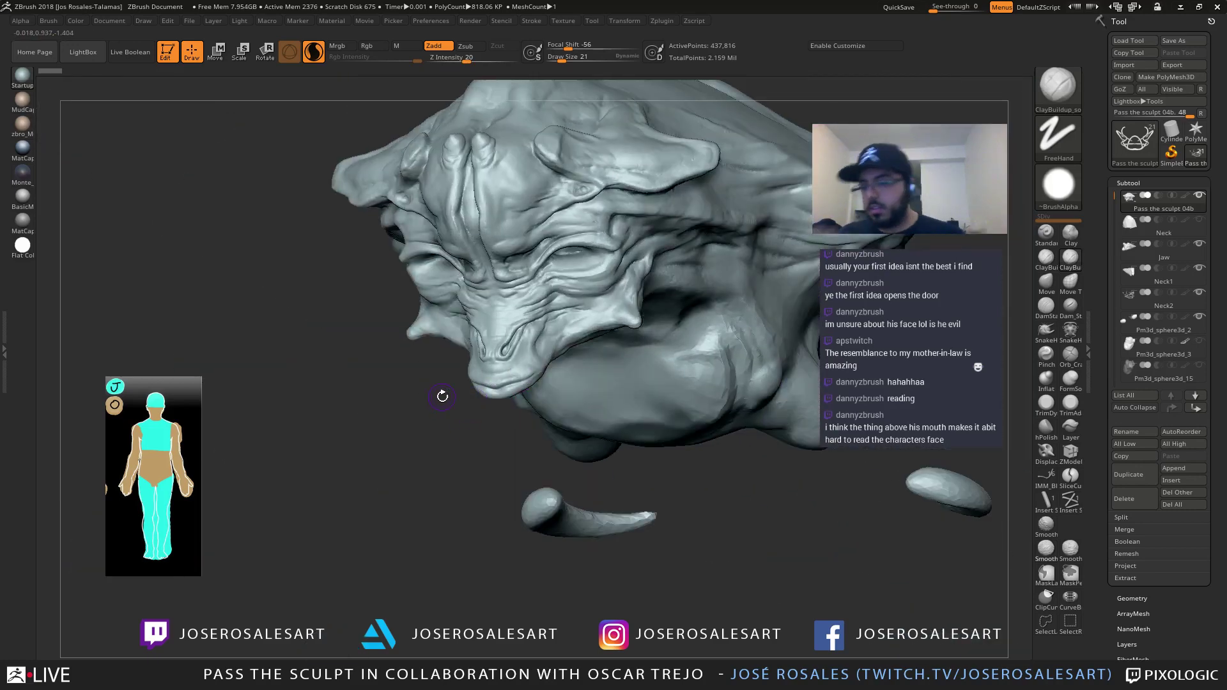
mouse_move(746, 301)
right_down()
mouse_move(480, 430)
mouse_move(507, 405)
mouse_move(499, 440)
mouse_move(447, 433)
mouse_move(534, 388)
mouse_move(557, 359)
mouse_move(606, 364)
right_up()
alt+click(521, 443)
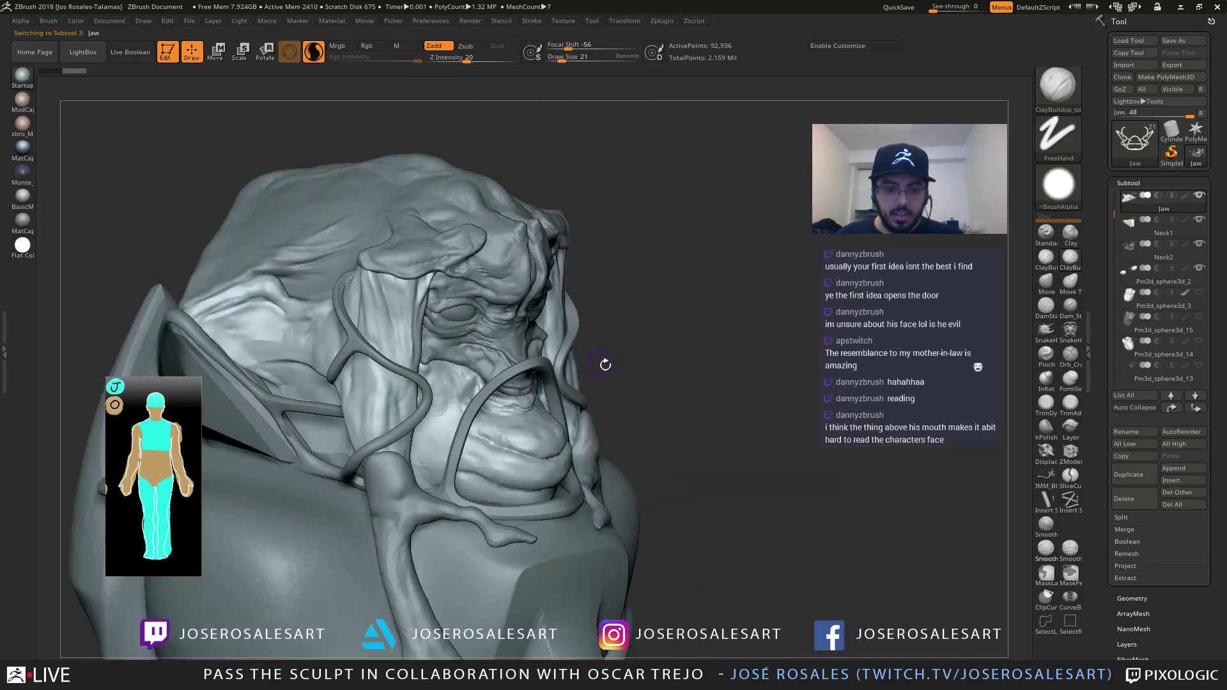
mouse_move(1111, 212)
mouse_down()
mouse_move(1113, 193)
mouse_move(1115, 232)
mouse_up()
right_drag(544, 409, 447, 416)
mouse_move(447, 415)
ctrl+right_down()
mouse_move(430, 447)
mouse_move(434, 383)
mouse_move(495, 342)
mouse_move(440, 299)
mouse_move(432, 263)
mouse_move(539, 247)
mouse_move(415, 281)
ctrl+right_up()
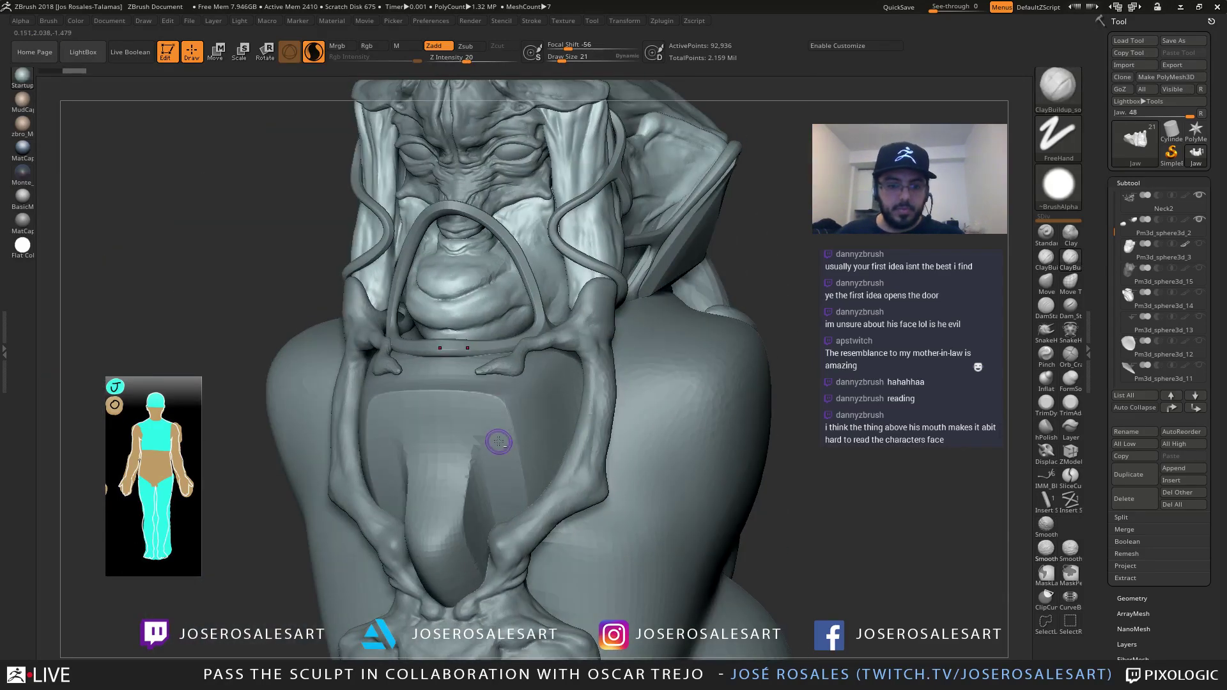
Reselect the limb subtool and build up small knobs at the limbs' lower joints with ClayBuildup at size 19
alt+click(534, 361)
ctrl+right_drag(515, 342, 505, 288)
alt+click(521, 457)
mouse_move(521, 457)
alt+right_down()
mouse_move(554, 349)
mouse_move(476, 374)
mouse_move(536, 401)
alt+right_up()
key(bracketleft)
mouse_move(536, 400)
ctrl+right_down()
mouse_move(530, 341)
mouse_move(536, 373)
mouse_move(540, 361)
ctrl+right_up()
right_drag(540, 361, 572, 357)
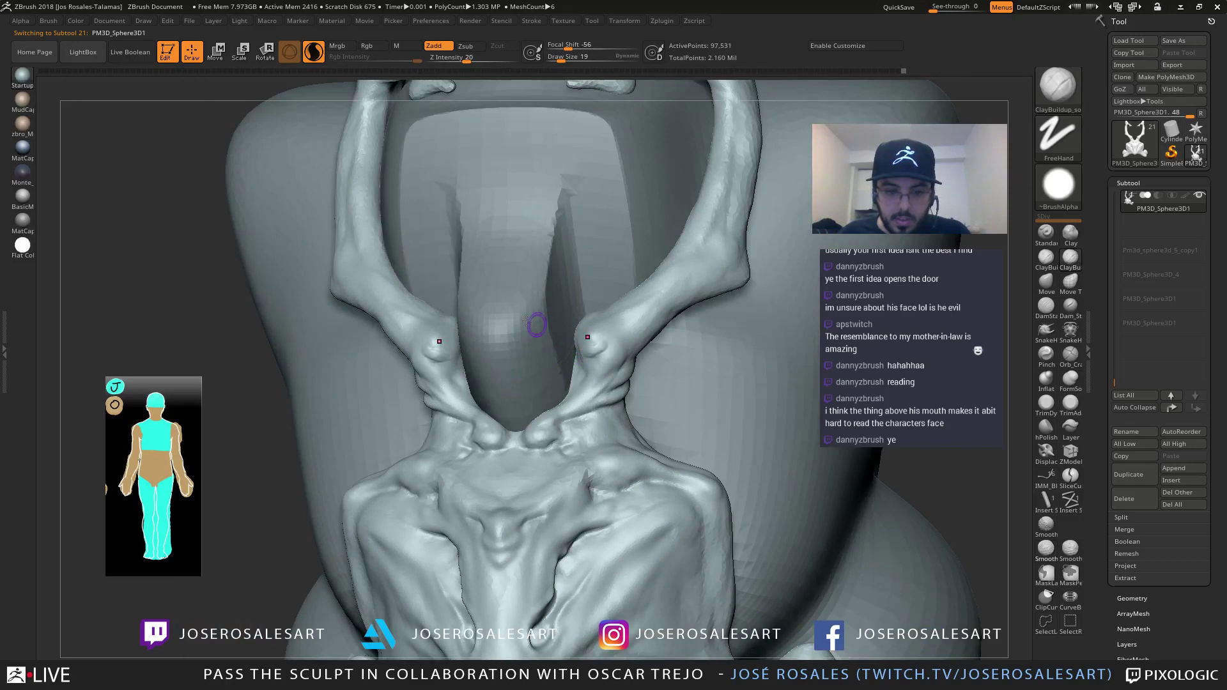
ctrl+right_drag(527, 321, 527, 278)
right_drag(536, 349, 499, 349)
Refine and smooth the outer sides of the limbs' lower joints where they meet the base piece
mouse_move(550, 342)
ctrl+right_down()
mouse_move(561, 372)
mouse_move(607, 370)
ctrl+right_up()
drag(594, 393, 597, 394)
right_drag(597, 394, 622, 395)
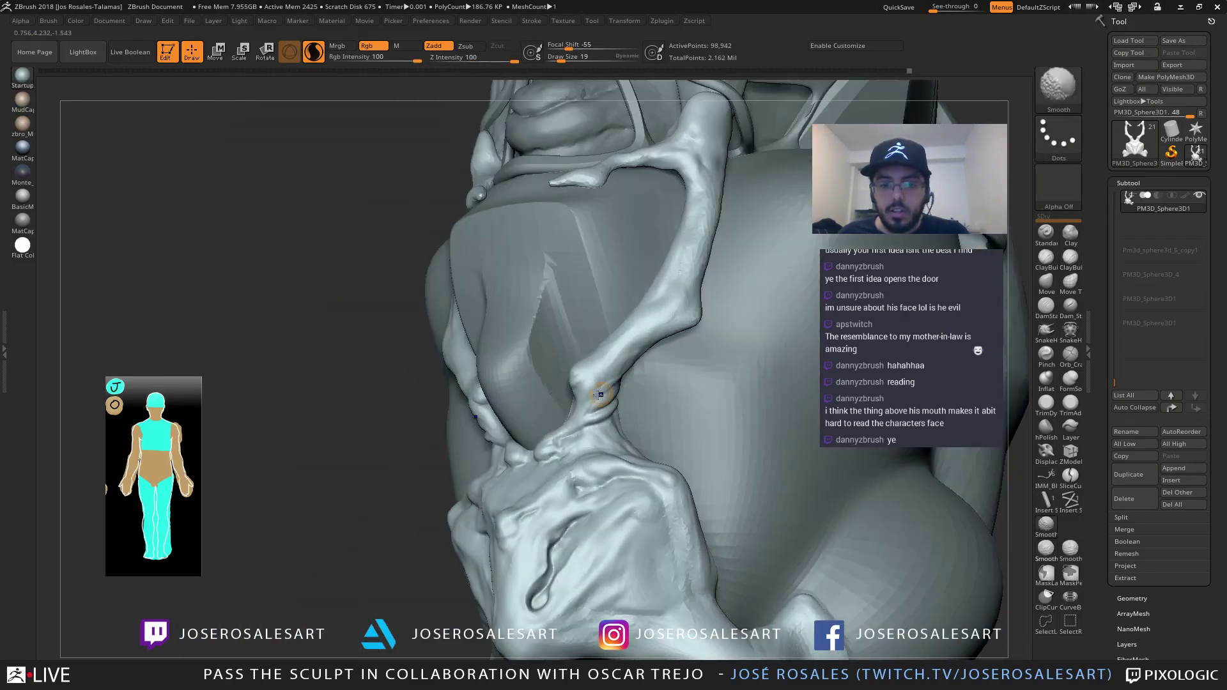
shift+drag(595, 388, 590, 392)
right_drag(591, 392, 633, 398)
mouse_move(633, 398)
ctrl+right_down()
mouse_move(623, 371)
mouse_move(581, 365)
mouse_move(524, 408)
mouse_move(476, 395)
ctrl+right_up()
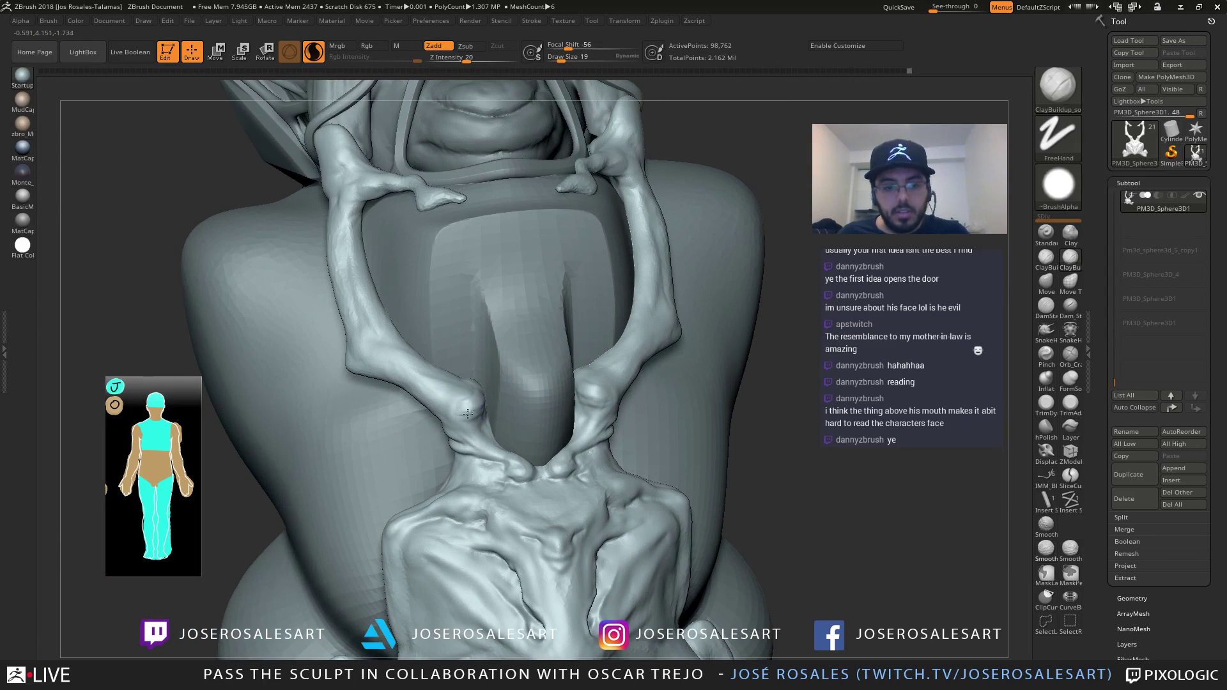
Add volume to the lower joints and adjoining limb segments with ClayBuildup at brush sizes 39 and 26
drag(472, 395, 466, 386)
right_drag(595, 390, 536, 402)
key(s)
drag(537, 402, 544, 402)
right_drag(543, 402, 504, 372)
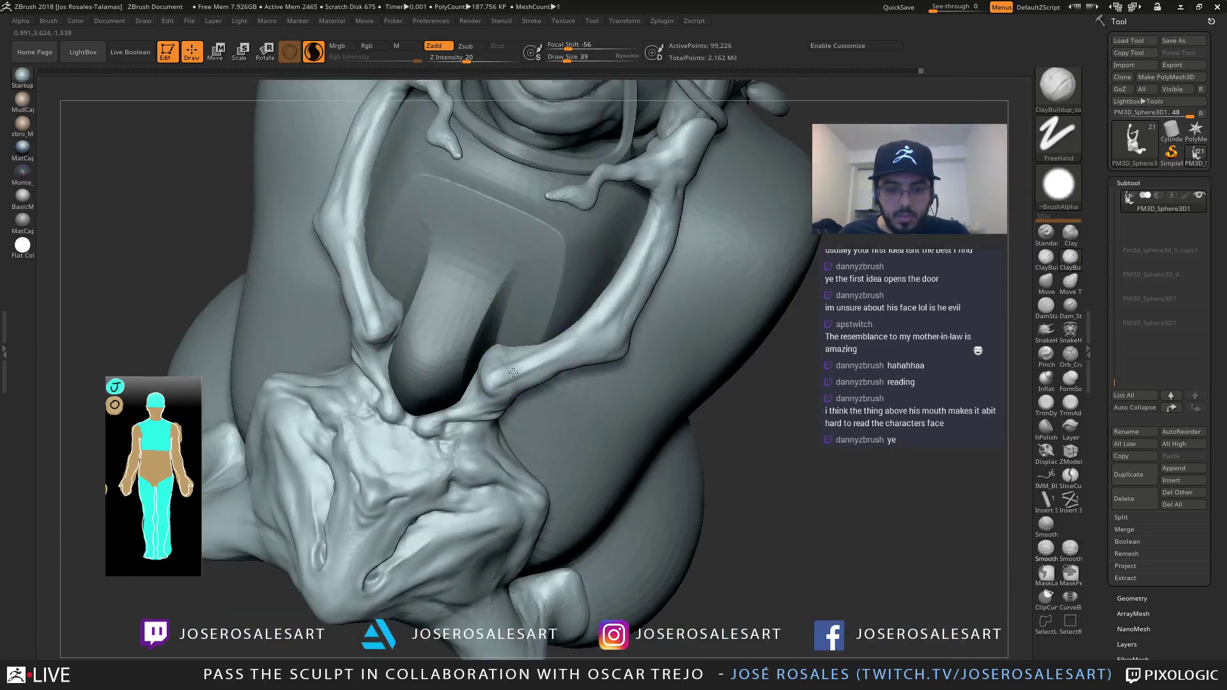
drag(495, 383, 517, 379)
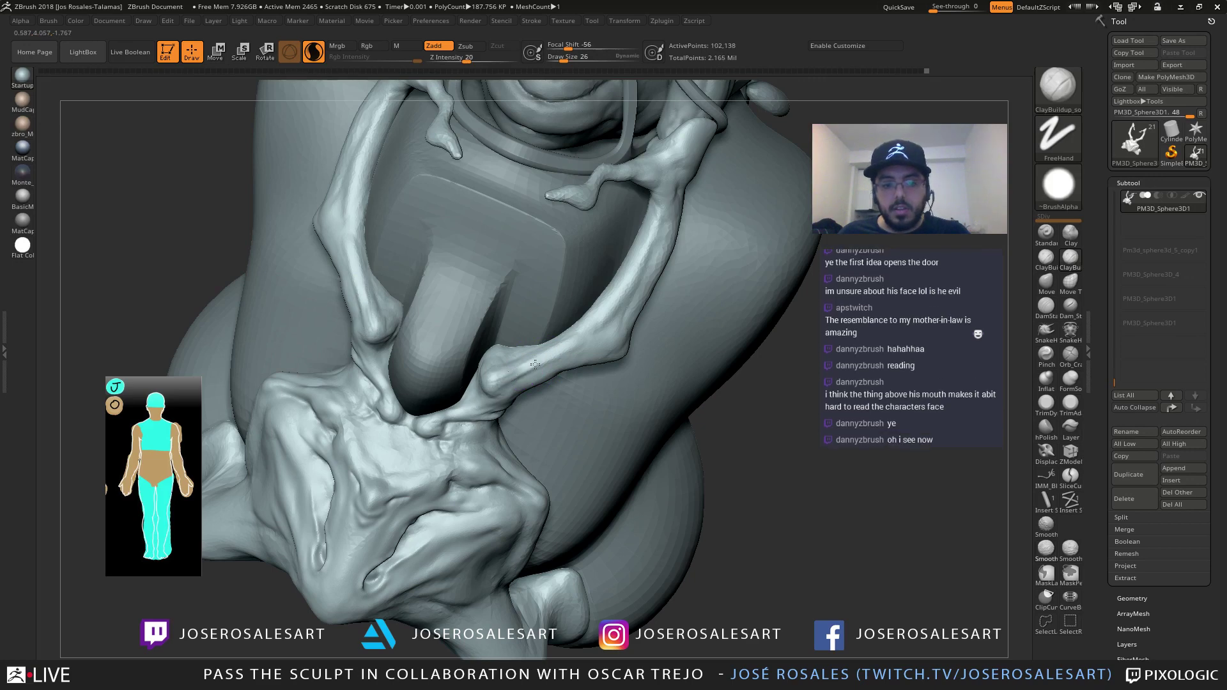
right_drag(535, 364, 496, 392)
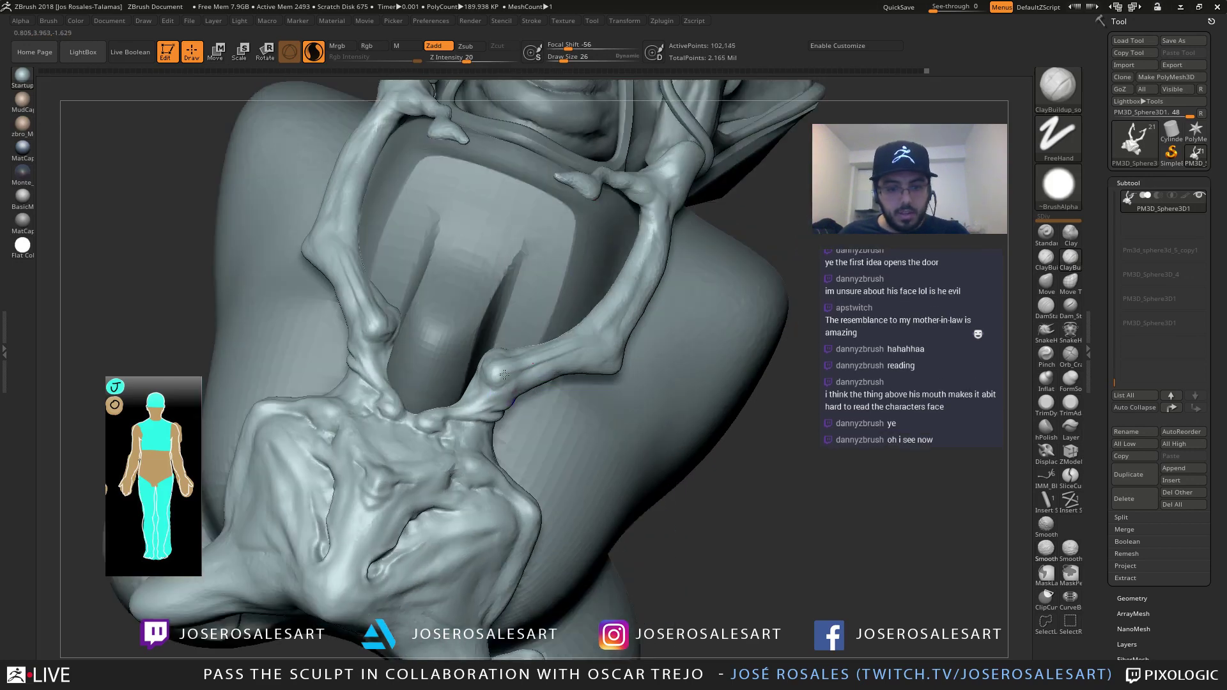
drag(504, 374, 519, 377)
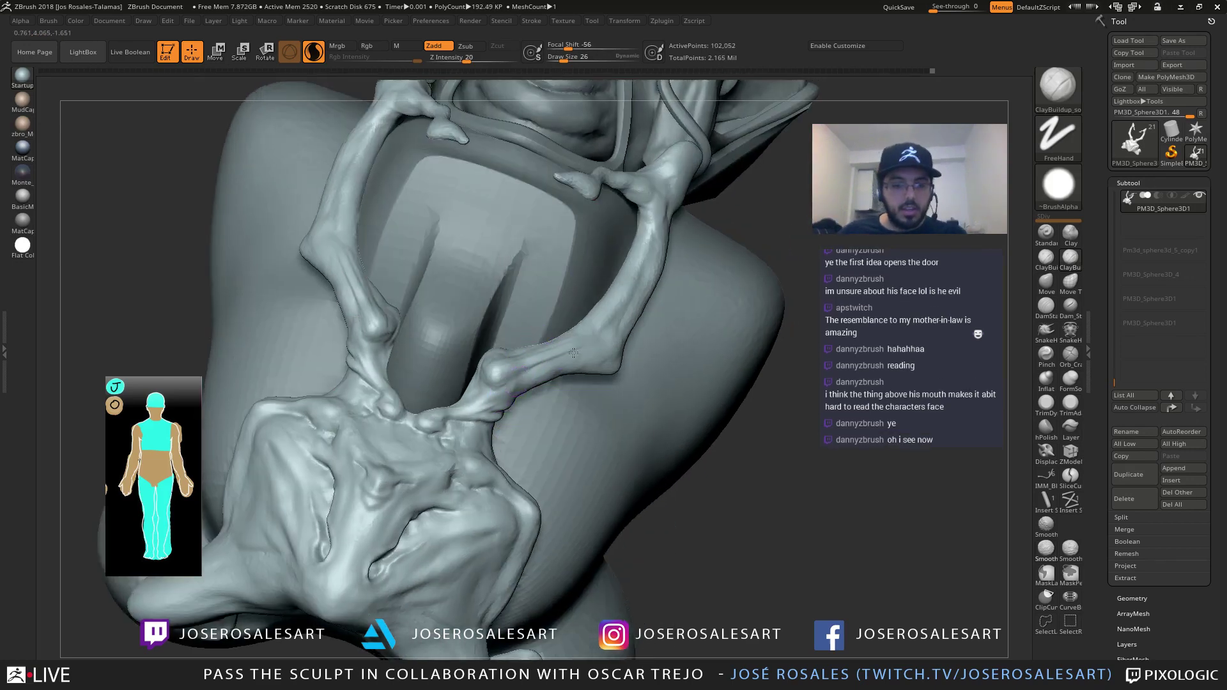
Carve lengthwise grooves along the limbs' lower segments with the DamStandard brush at size 26
shift+right_drag(506, 387, 523, 348)
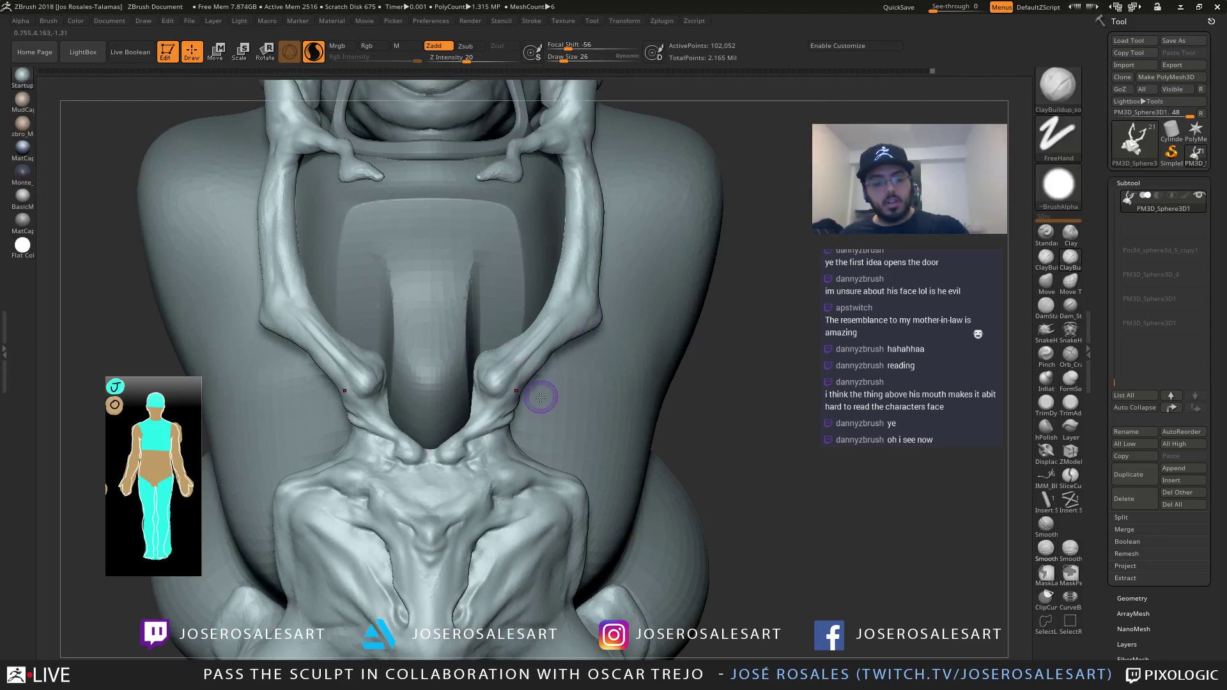
key(b)
key(d)
key(s)
mouse_move(498, 401)
right_down()
mouse_move(525, 371)
mouse_move(513, 355)
right_up()
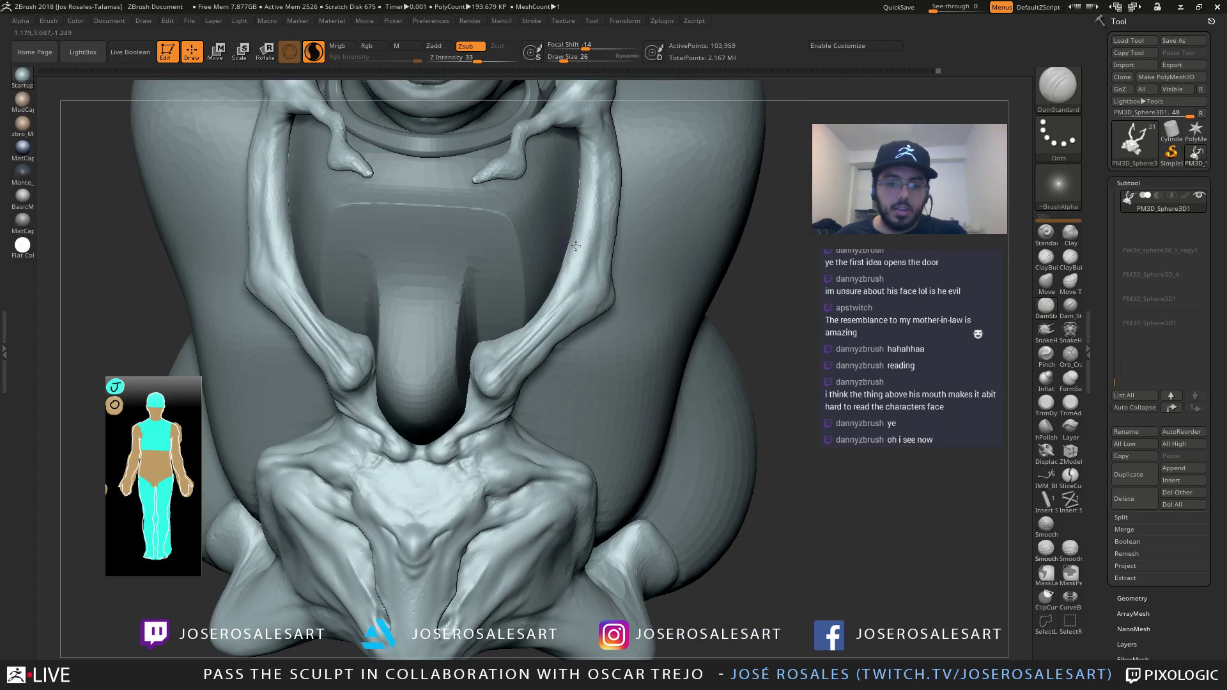
drag(576, 246, 547, 315)
drag(573, 271, 552, 307)
mouse_move(543, 319)
right_down()
mouse_move(563, 333)
mouse_move(462, 345)
right_up()
drag(543, 340, 515, 356)
right_drag(515, 357, 554, 376)
Sharpen the knobs and folds at the limbs' lower joints with the ClayBuildup brush at size 19
key(b)
key(c)
key(b)
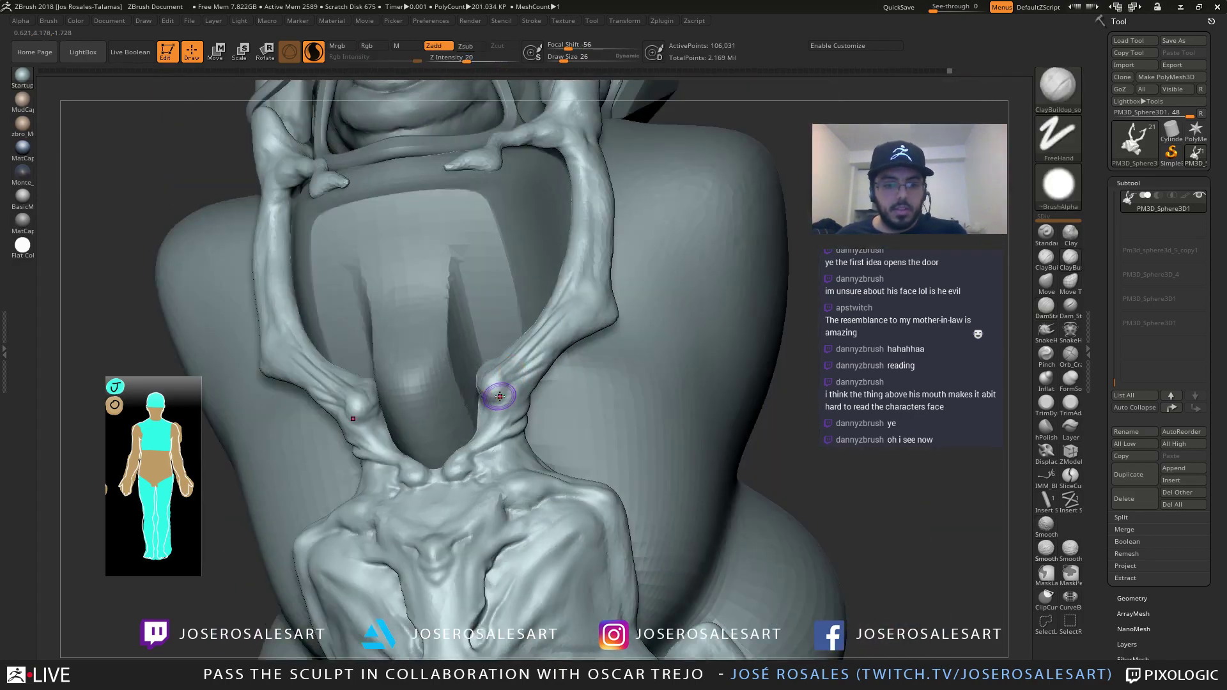
key([)
mouse_move(500, 397)
mouse_down()
mouse_move(506, 378)
mouse_move(491, 401)
mouse_up()
right_drag(512, 387, 472, 383)
drag(516, 378, 497, 392)
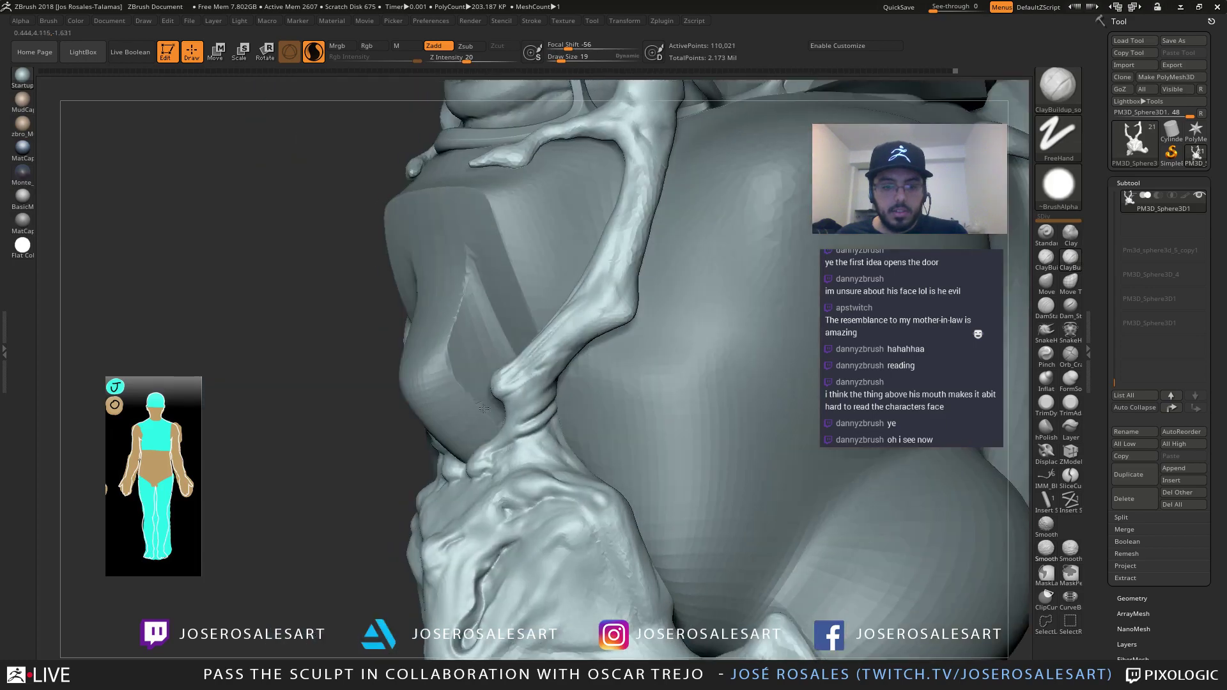
mouse_move(483, 377)
right_down()
mouse_move(519, 379)
mouse_move(500, 391)
right_up()
drag(502, 392, 491, 400)
mouse_move(497, 403)
right_down()
mouse_move(487, 402)
mouse_move(532, 360)
mouse_move(583, 377)
right_up()
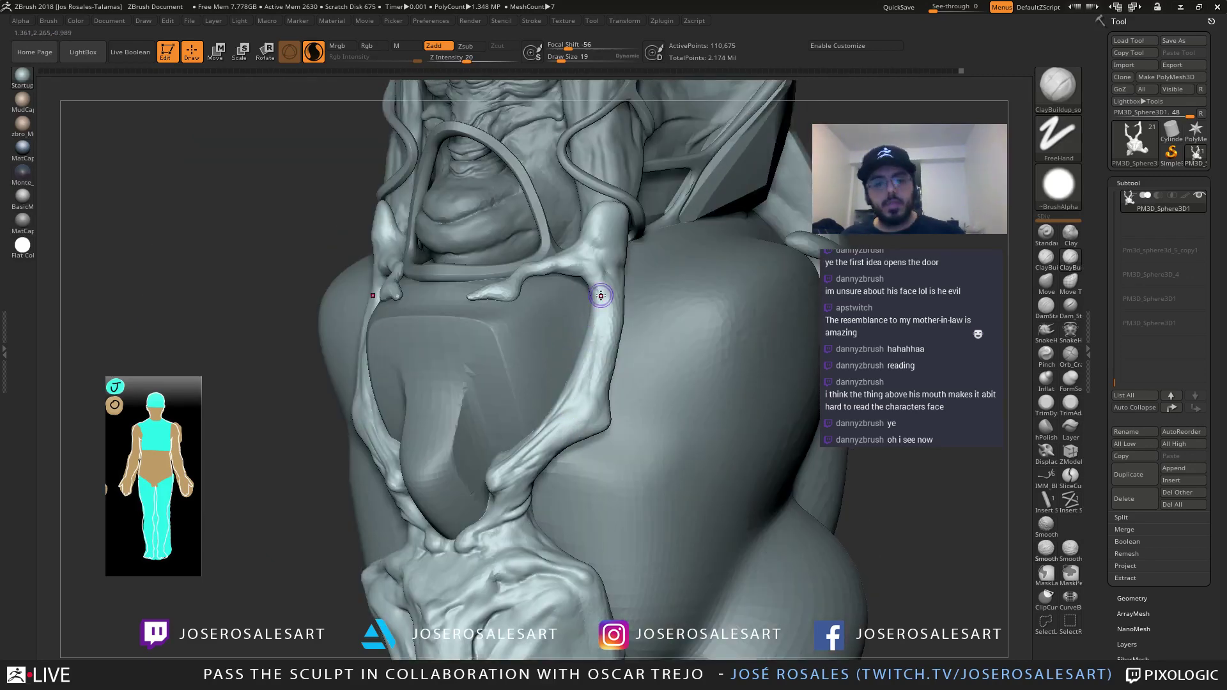
Build up the limbs' upper shafts and shoulder joints with ClayBuildup, using brush sizes 33 and 17
mouse_move(601, 296)
right_down()
mouse_move(548, 359)
mouse_move(583, 395)
right_up()
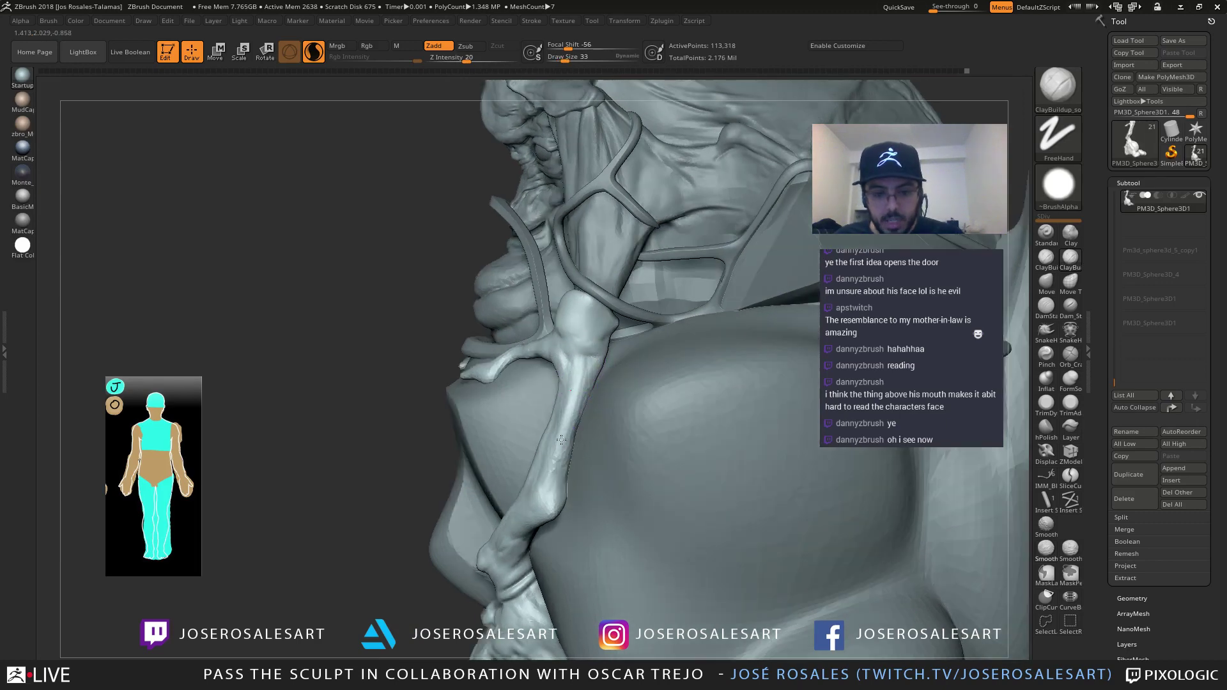
mouse_move(560, 439)
right_down()
mouse_move(556, 356)
mouse_move(460, 374)
mouse_move(276, 350)
mouse_move(313, 374)
mouse_move(358, 370)
right_up()
right_drag(369, 416, 364, 390)
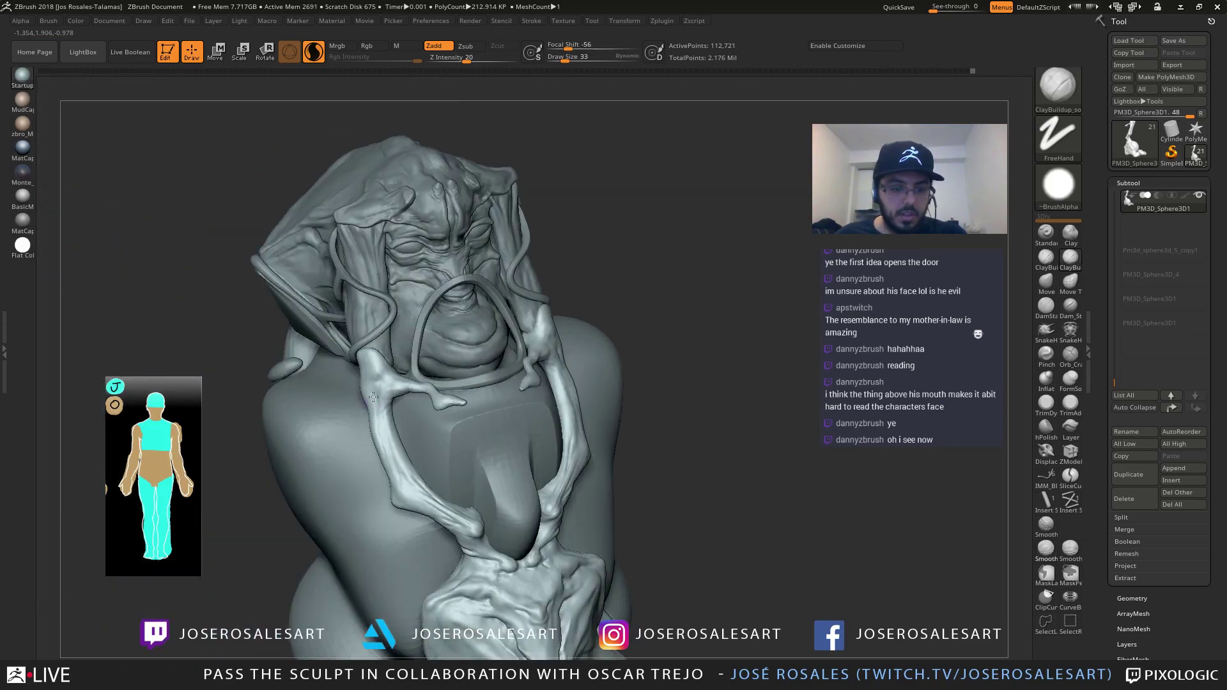
mouse_move(384, 472)
right_down()
mouse_move(359, 420)
mouse_move(406, 418)
mouse_move(481, 325)
mouse_move(563, 352)
mouse_move(467, 375)
mouse_move(501, 277)
mouse_move(481, 319)
mouse_move(489, 333)
right_up()
right_drag(407, 306, 481, 180)
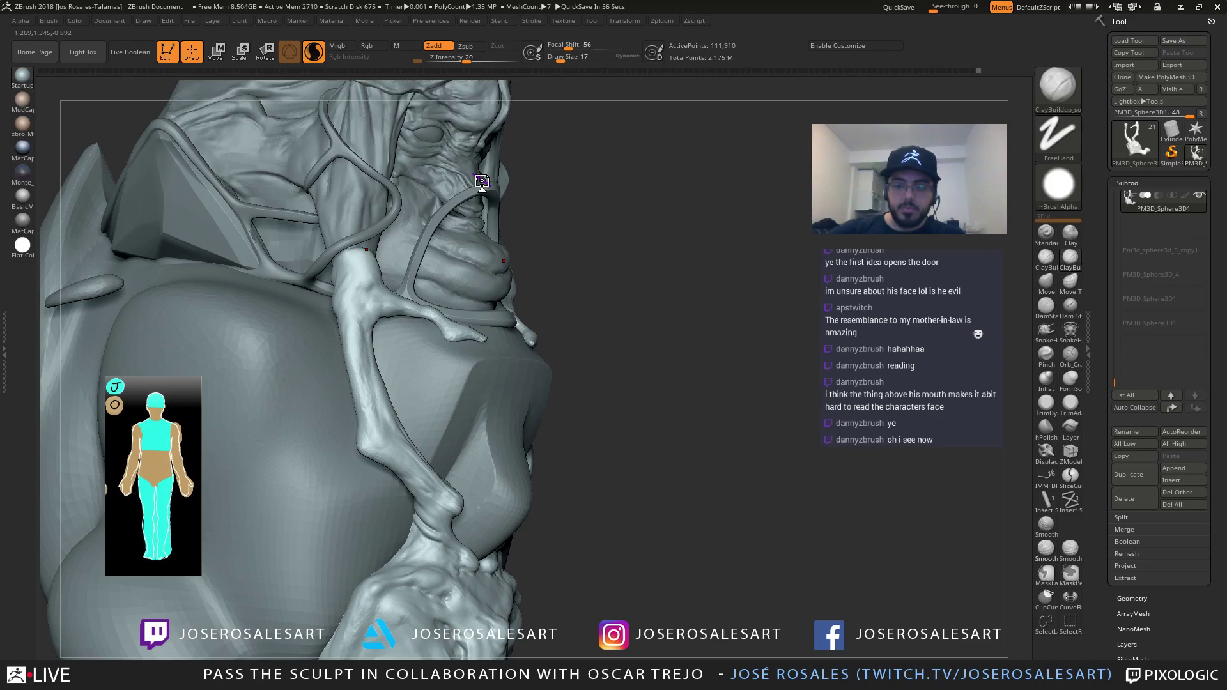
right_drag(482, 181, 434, 268)
Build up the forms on the limbs' upper joints with the ClayBuildup brush at size 28
alt+click(507, 400)
mouse_move(507, 400)
right_down()
mouse_move(468, 373)
mouse_move(412, 374)
mouse_move(587, 375)
mouse_move(499, 368)
mouse_move(524, 356)
mouse_move(508, 289)
right_up()
alt+right_drag(504, 349, 485, 352)
mouse_move(484, 375)
right_down()
mouse_move(581, 337)
mouse_move(540, 304)
mouse_move(573, 288)
mouse_move(274, 282)
mouse_move(347, 346)
right_up()
alt+click(550, 325)
key(])
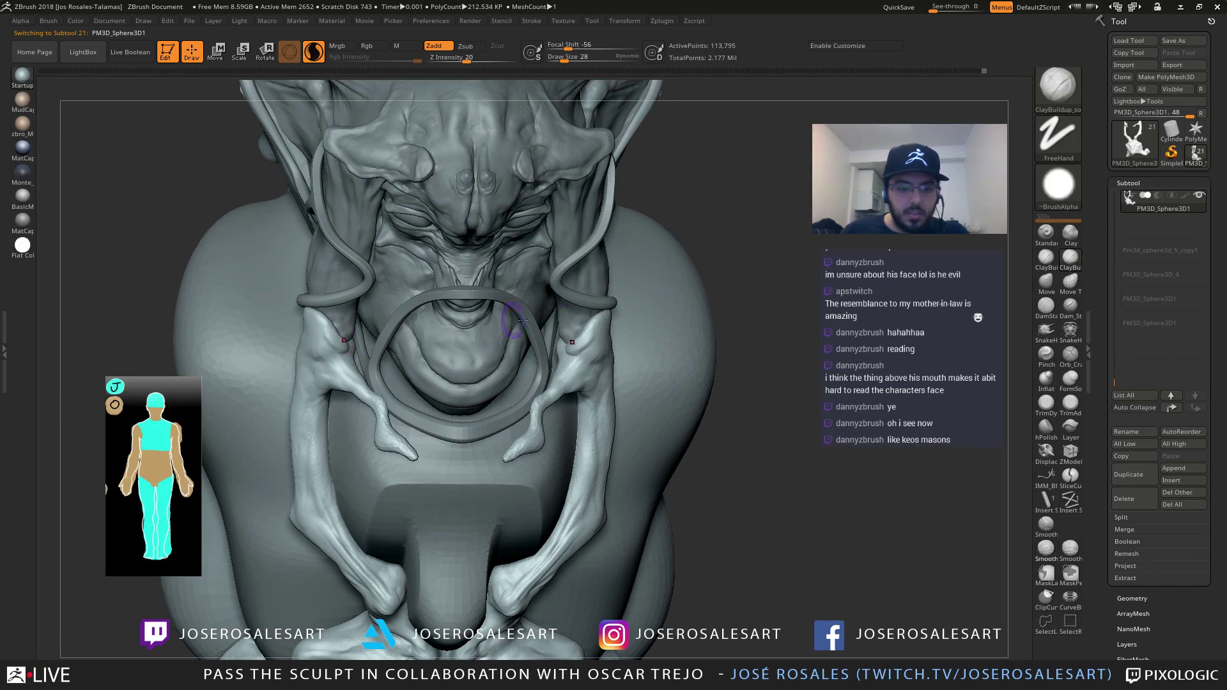
mouse_move(522, 320)
ctrl+right_down()
mouse_move(554, 383)
mouse_move(516, 369)
mouse_move(539, 342)
mouse_move(554, 346)
ctrl+right_up()
drag(579, 365, 581, 385)
mouse_move(492, 377)
right_down()
mouse_move(540, 366)
mouse_move(521, 374)
right_up()
Reshape the limbs' upper ends beneath the curling tendrils with the Move brush, reducing its size from 62 to 36
key(b)
key(m)
key(v)
key(s)
drag(293, 372, 297, 372)
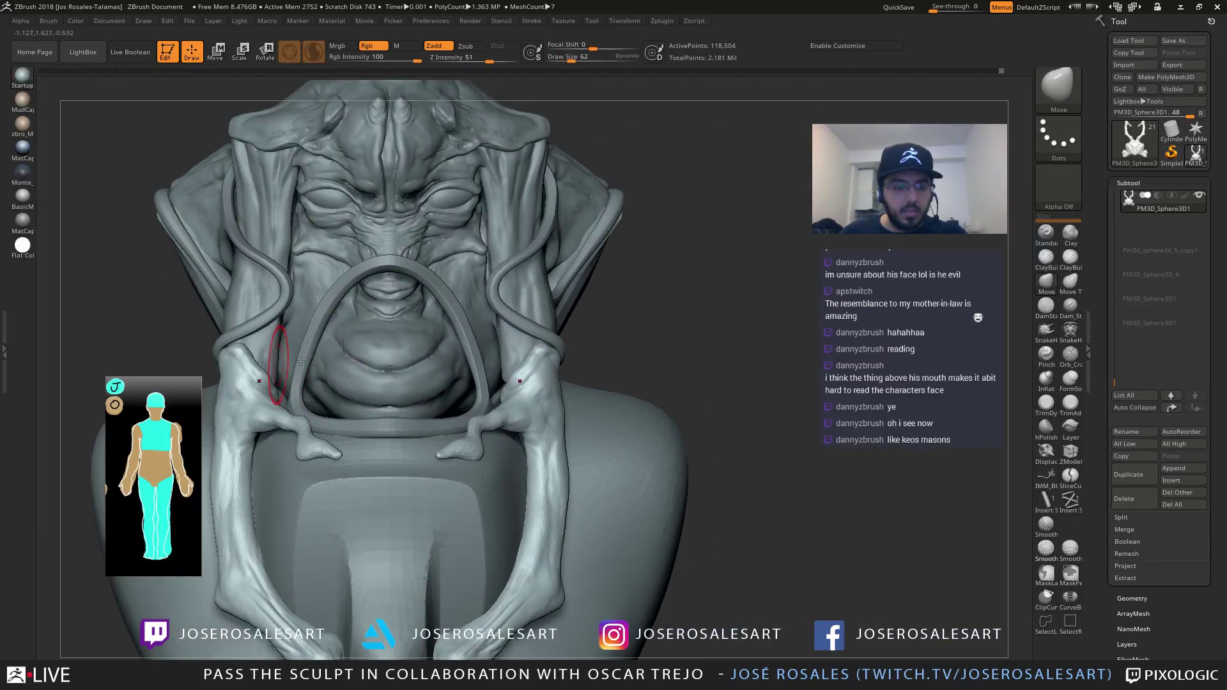
ctrl+right_drag(273, 386, 254, 344)
drag(245, 333, 254, 313)
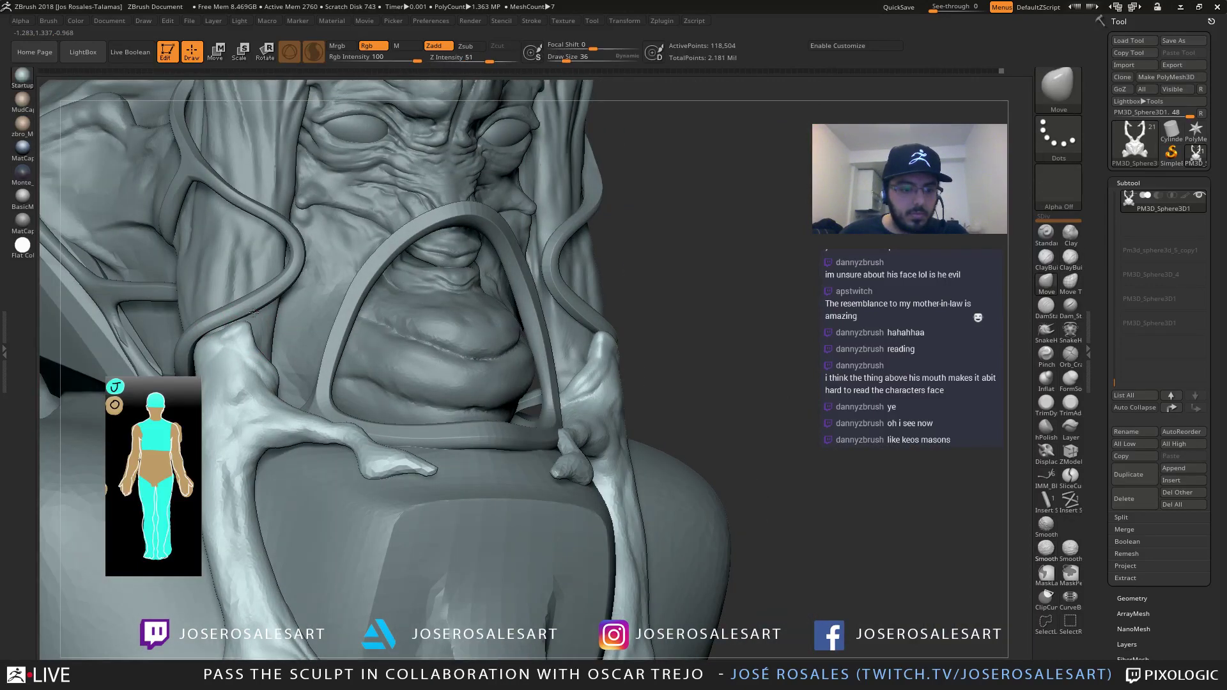
right_drag(236, 324, 254, 325)
drag(220, 338, 228, 327)
right_drag(230, 326, 206, 328)
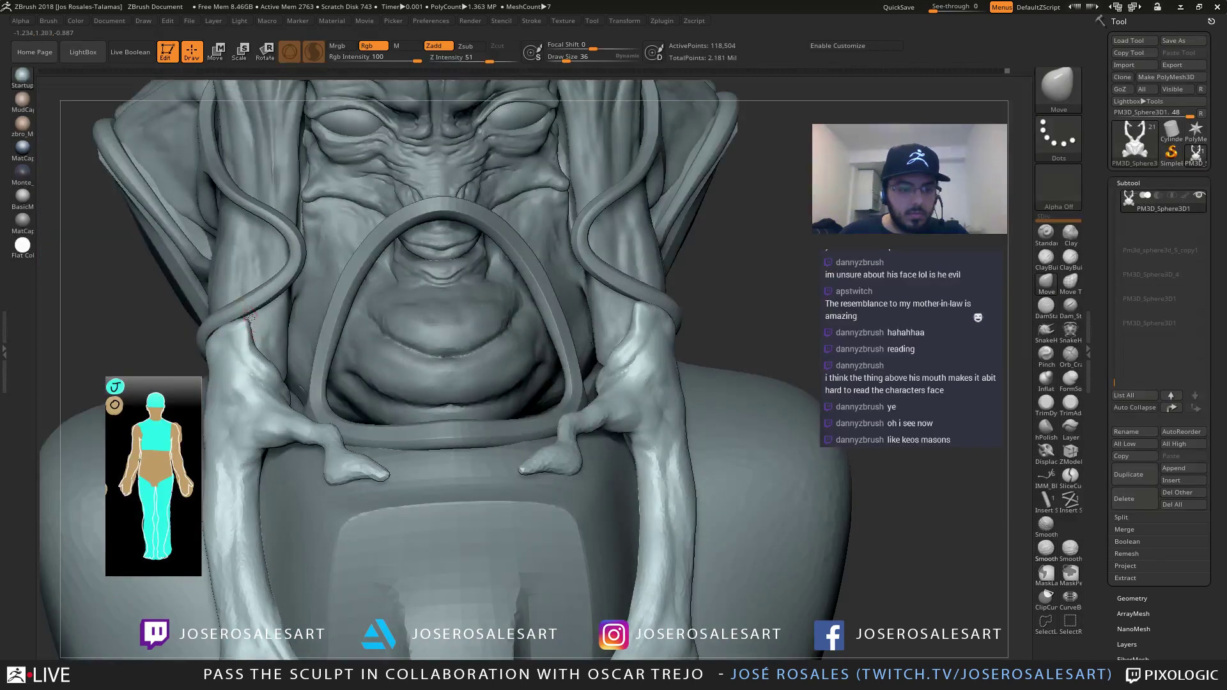
drag(247, 325, 252, 306)
mouse_move(251, 305)
right_down()
mouse_move(282, 351)
mouse_move(371, 361)
mouse_move(288, 363)
mouse_move(302, 366)
right_up()
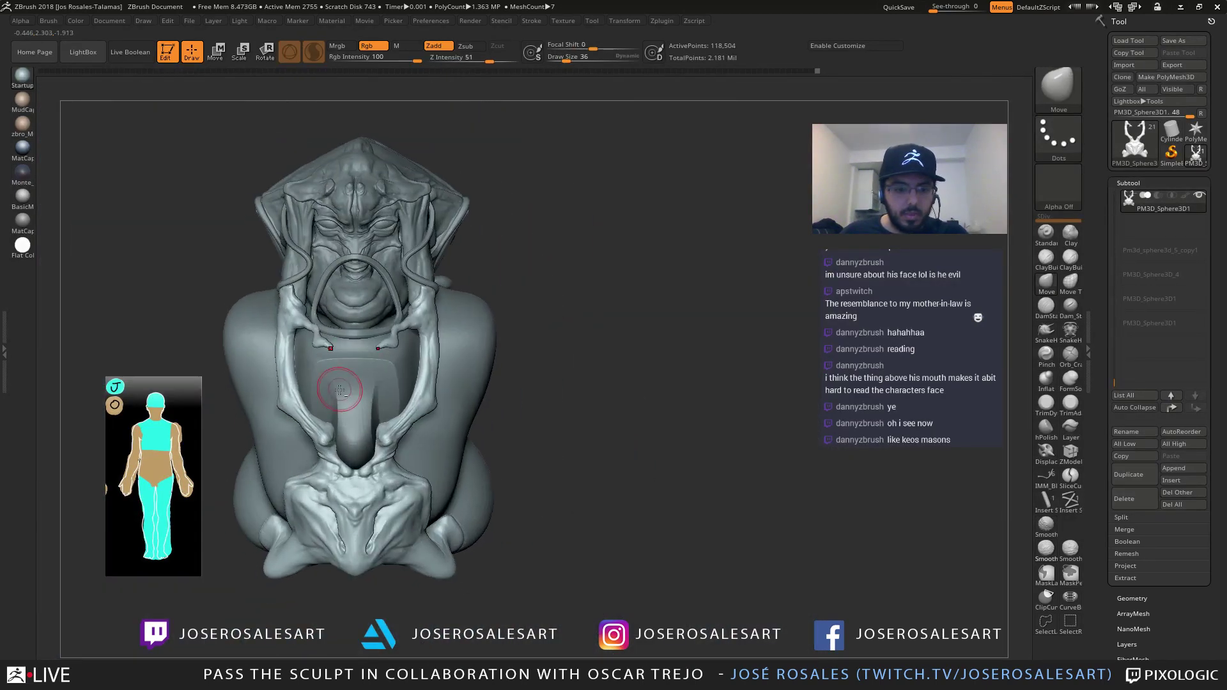
Isolate the rounded body, duplicate it as a new subtool, and choose the DamStandard brush
alt+click(359, 387)
key(shift+s)
mouse_move(416, 369)
ctrl+right_down()
mouse_move(348, 377)
mouse_move(409, 400)
mouse_move(367, 447)
mouse_move(424, 268)
mouse_move(431, 293)
mouse_move(411, 307)
ctrl+right_up()
key(b)
key(d)
key(s)
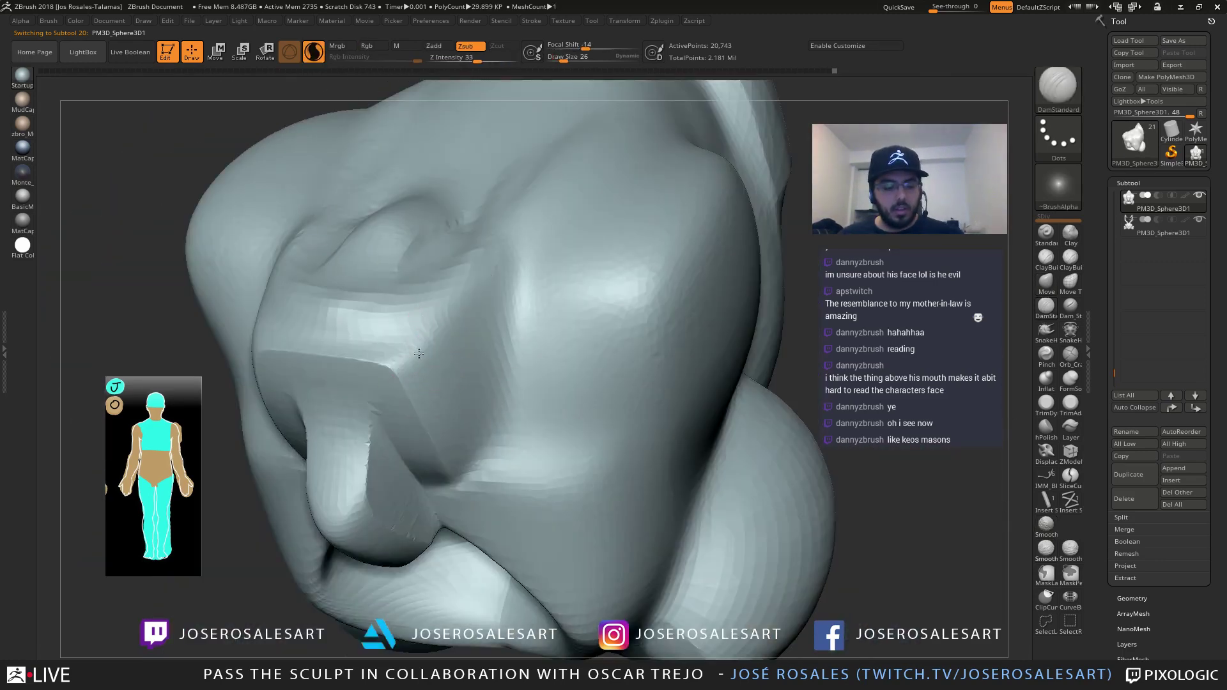
right_drag(440, 371, 457, 309)
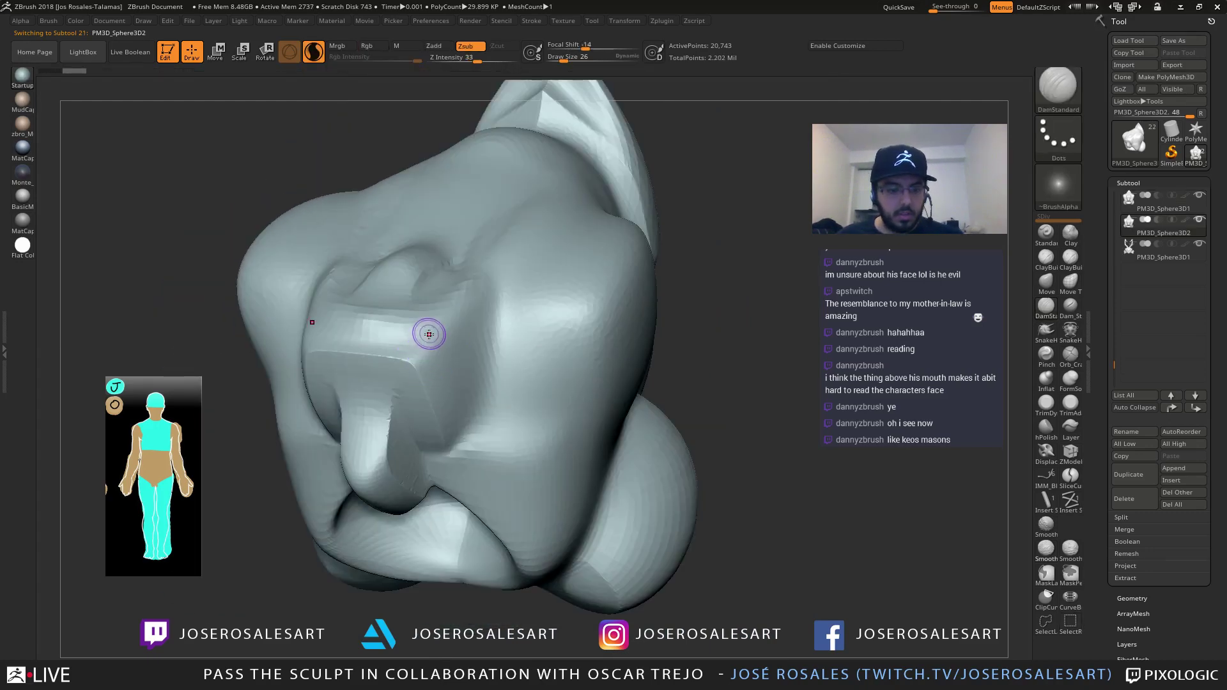
Carve a straight groove along the upper side edges of the body's boxy block with DamStandard at brush size 26
right_drag(429, 335, 420, 365)
drag(473, 301, 478, 298)
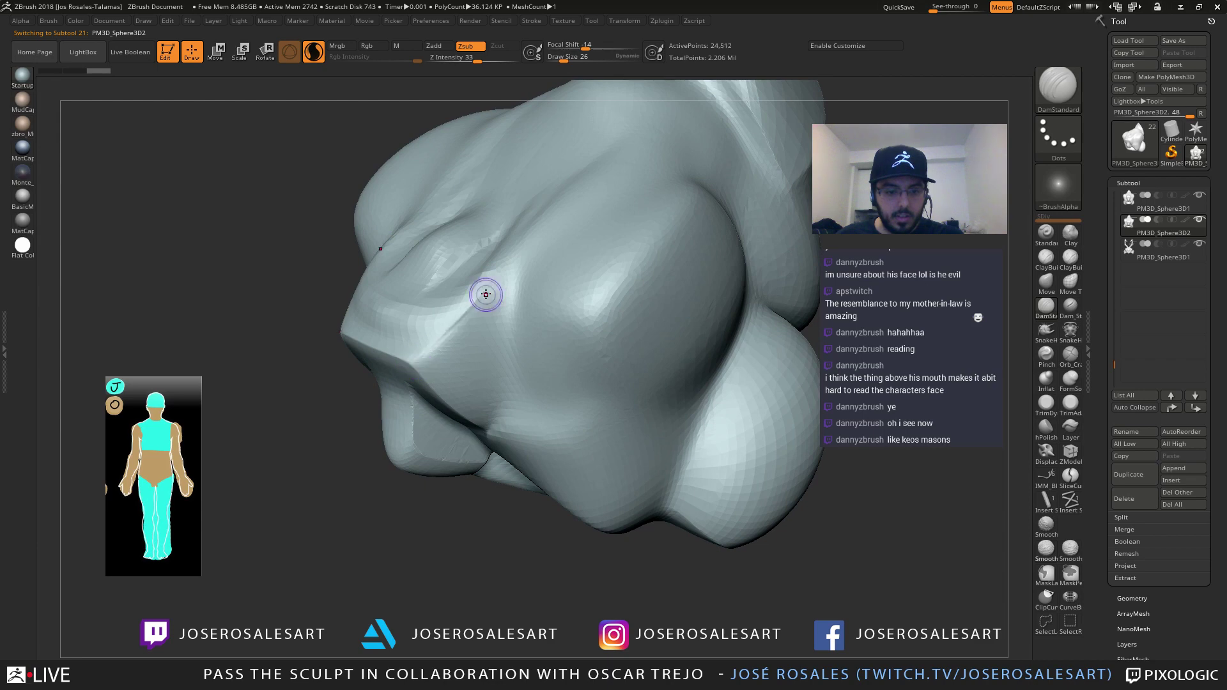
drag(415, 360, 492, 282)
drag(413, 368, 526, 250)
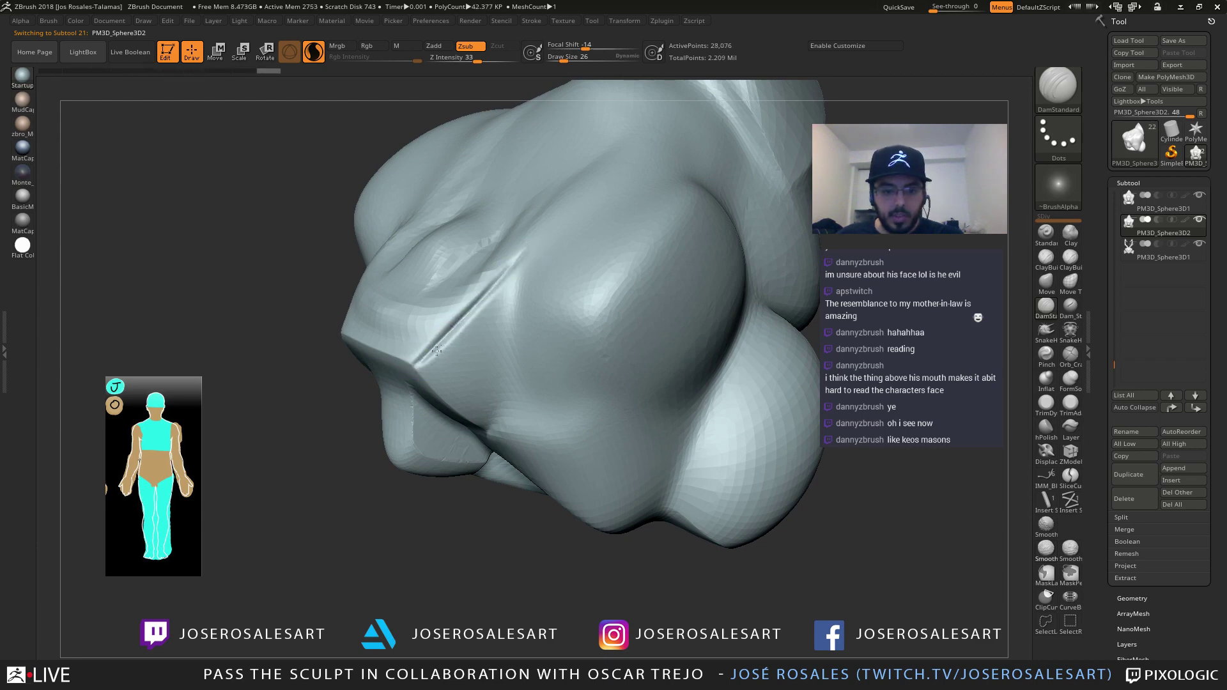
key(ctrl+shift+z)
key(ctrl+shift+z)
key(ctrl+shift+z)
key(ctrl+shift+z)
key(ctrl+shift+z)
key(ctrl+shift+z)
mouse_move(419, 339)
right_down()
mouse_move(378, 361)
mouse_move(355, 335)
mouse_move(365, 339)
right_up()
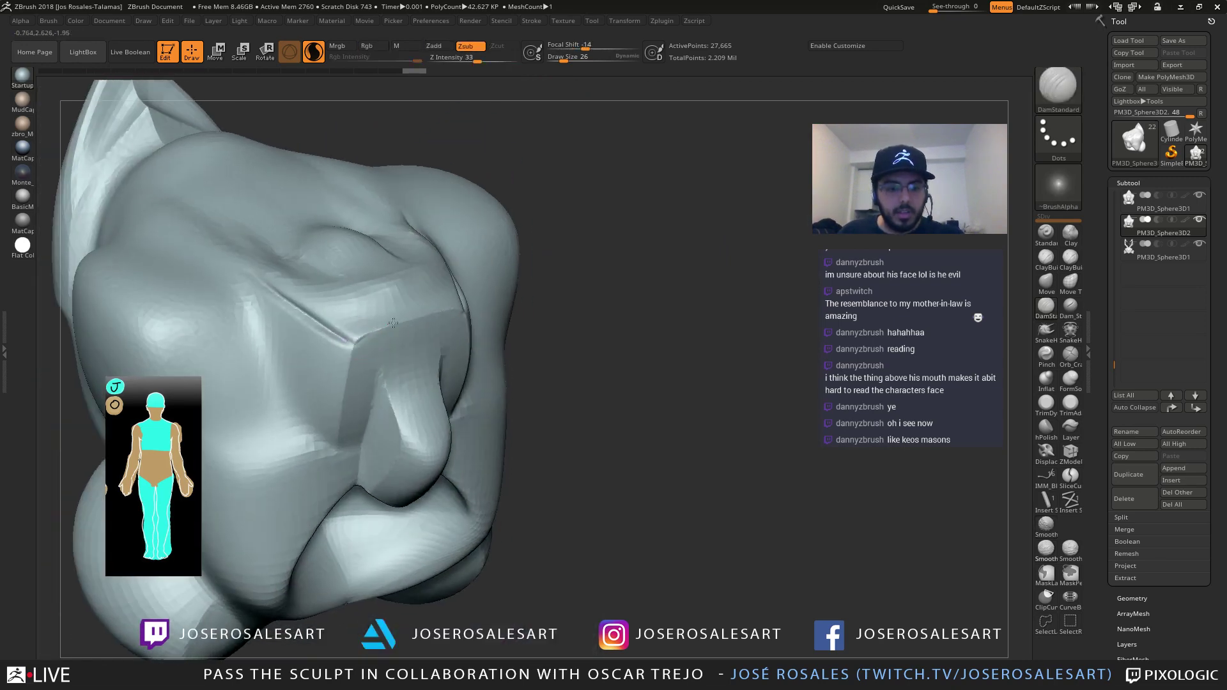
Carve grooves along the block's upper front edge, its lower corners and the top of the central protrusion
mouse_move(353, 345)
mouse_down()
mouse_move(399, 325)
mouse_move(315, 351)
mouse_up()
right_drag(315, 351, 302, 443)
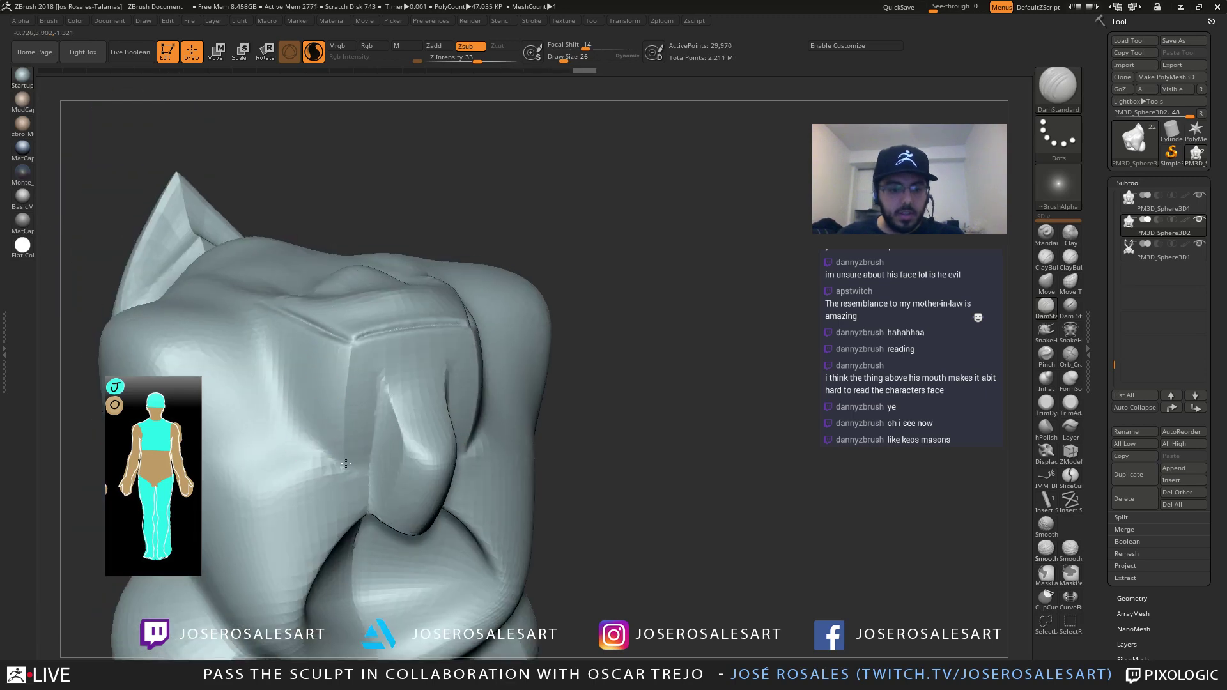
drag(346, 464, 346, 466)
right_drag(362, 450, 367, 418)
drag(365, 465, 385, 402)
right_drag(371, 474, 376, 512)
drag(384, 399, 385, 382)
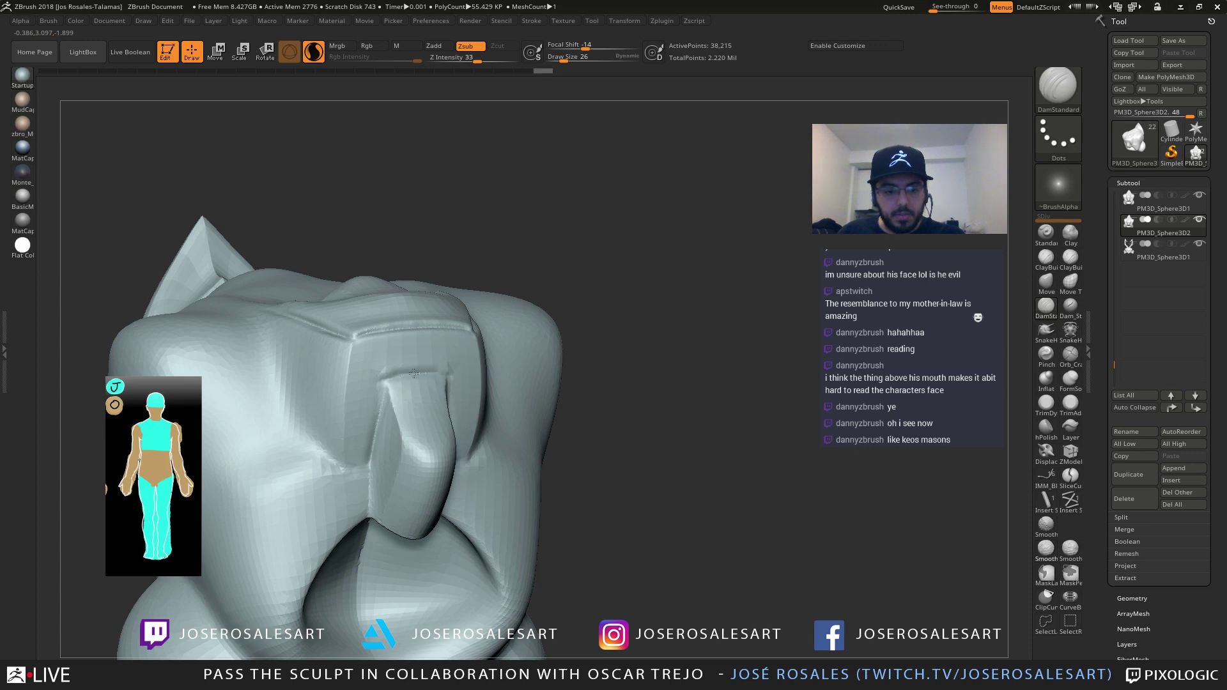
Carve the outline beside the central protrusion and along the vertical edges of the block's front face, redoing the last stroke
mouse_move(413, 374)
right_down()
mouse_move(358, 383)
mouse_move(471, 427)
right_up()
mouse_move(458, 384)
mouse_down()
mouse_move(455, 374)
mouse_move(476, 468)
mouse_up()
mouse_move(476, 469)
right_down()
mouse_move(489, 460)
mouse_move(490, 484)
right_up()
drag(490, 484, 519, 478)
mouse_move(519, 479)
right_down()
mouse_move(472, 399)
mouse_move(515, 466)
right_up()
key(ctrl)
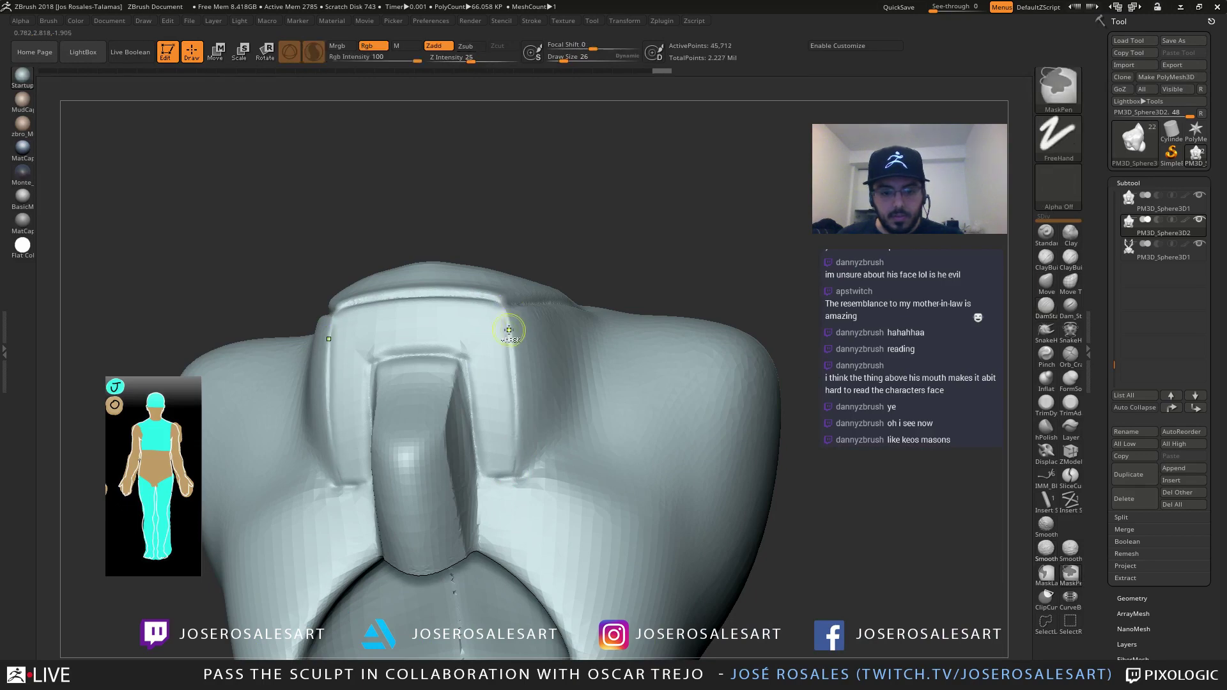
key(ctrl+z)
drag(507, 314, 516, 474)
Outline the block's angular side faces where they meet the body with DamStandard, ending at brush size 28
mouse_move(522, 418)
right_down()
mouse_move(493, 467)
mouse_move(486, 410)
right_up()
right_click(493, 469)
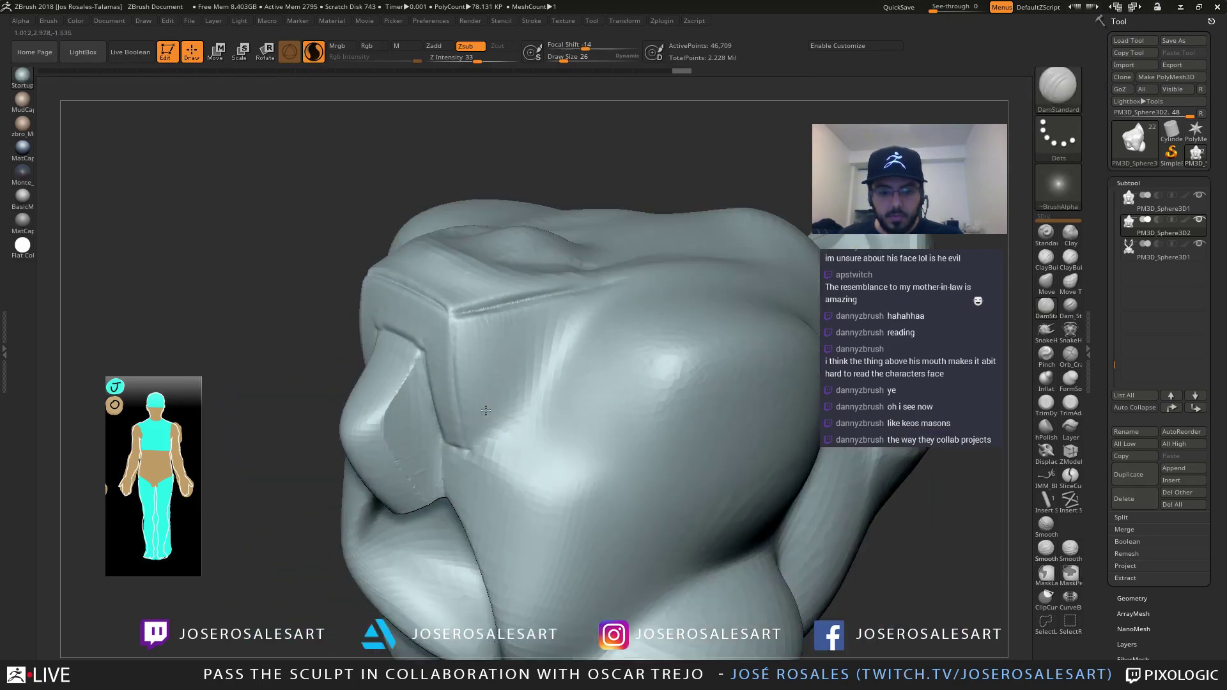
mouse_move(481, 437)
mouse_down()
mouse_move(525, 408)
mouse_move(580, 317)
mouse_up()
mouse_move(585, 345)
right_down()
mouse_move(573, 324)
mouse_move(591, 301)
right_up()
mouse_move(581, 303)
mouse_down()
mouse_move(603, 269)
mouse_move(570, 323)
mouse_up()
mouse_move(570, 324)
right_down()
mouse_move(547, 309)
mouse_move(471, 378)
mouse_move(392, 403)
mouse_move(402, 351)
mouse_move(387, 398)
right_up()
mouse_move(360, 345)
right_down()
mouse_move(537, 323)
mouse_move(535, 375)
mouse_move(550, 389)
mouse_move(497, 388)
mouse_move(568, 273)
mouse_move(604, 290)
mouse_move(489, 333)
mouse_move(499, 358)
right_up()
drag(550, 404, 540, 401)
mouse_move(540, 401)
right_down()
mouse_move(576, 378)
mouse_move(563, 354)
mouse_move(574, 287)
mouse_move(526, 371)
right_up()
alt+right_drag(429, 327, 424, 353)
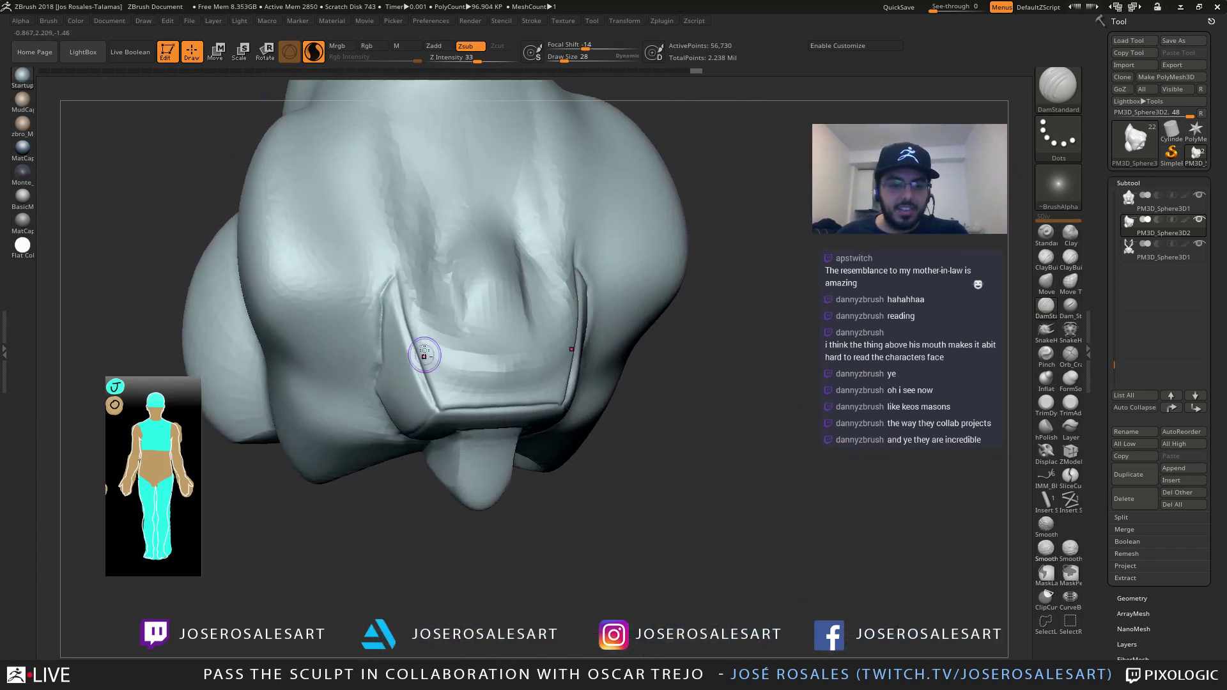
drag(400, 276, 388, 285)
mouse_move(389, 285)
right_down()
mouse_move(441, 288)
mouse_move(409, 307)
mouse_move(405, 217)
right_up()
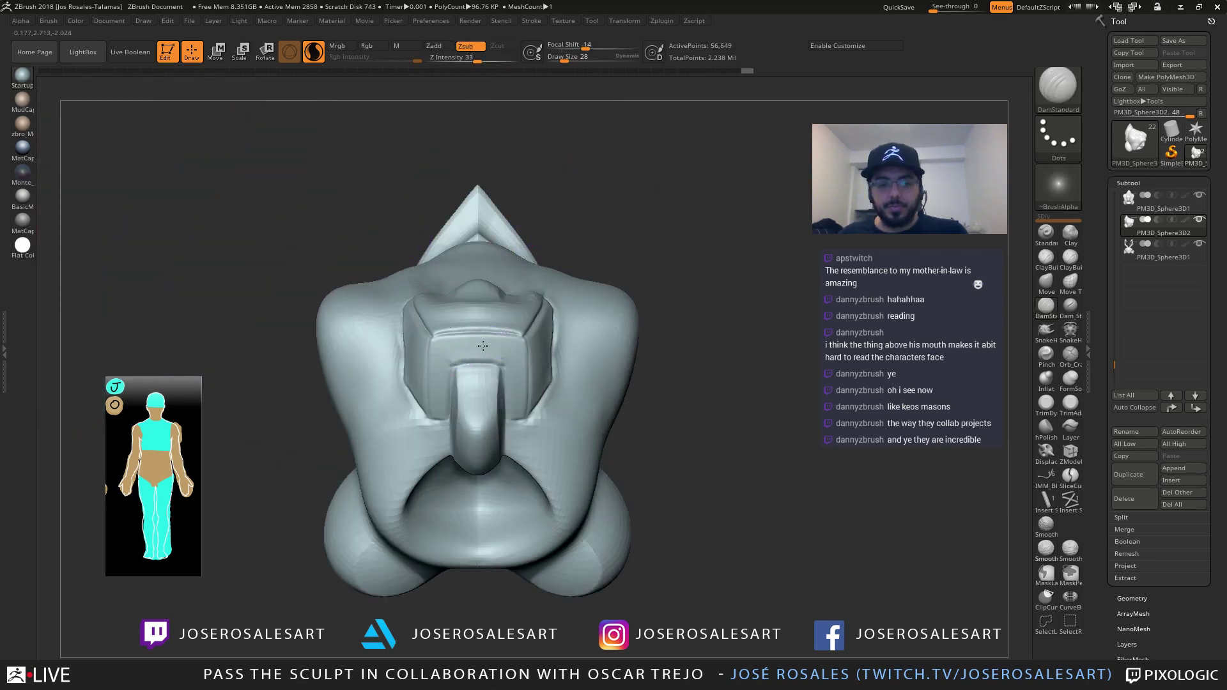
right_drag(445, 354, 489, 320)
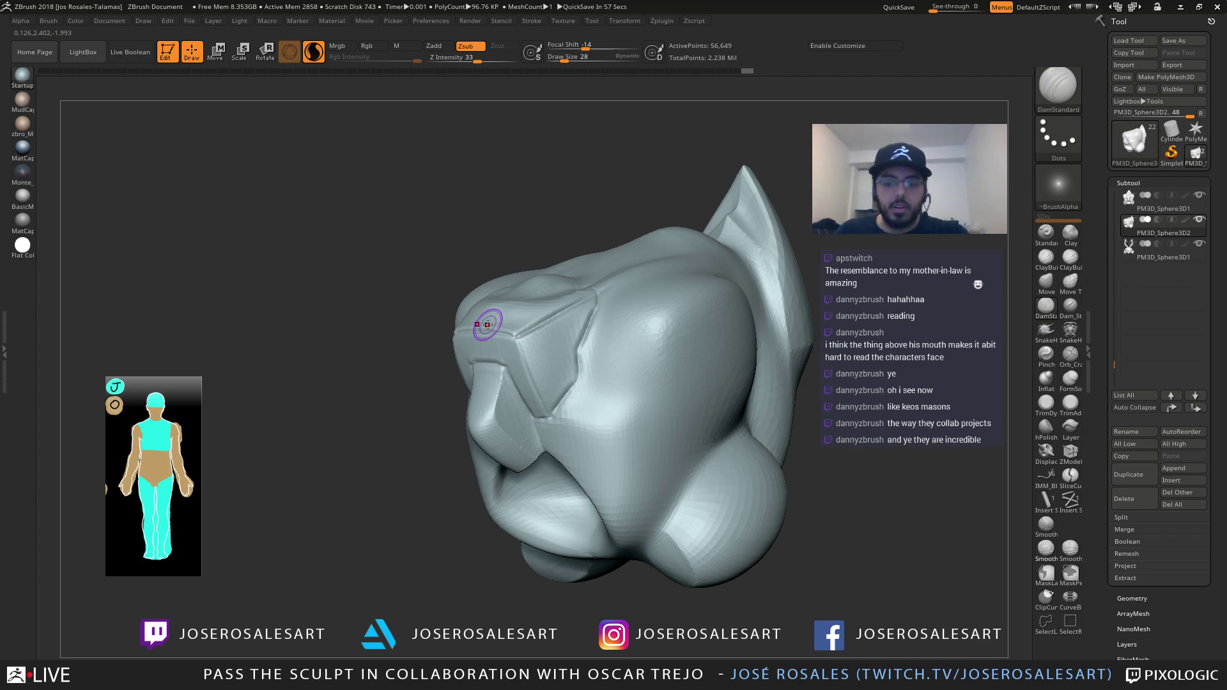
Deepen the grooves along the vertical and upper edges of the block's front face with DamStandard at size 28
mouse_move(508, 332)
ctrl+right_down()
mouse_move(529, 279)
mouse_move(513, 365)
mouse_move(524, 350)
ctrl+right_up()
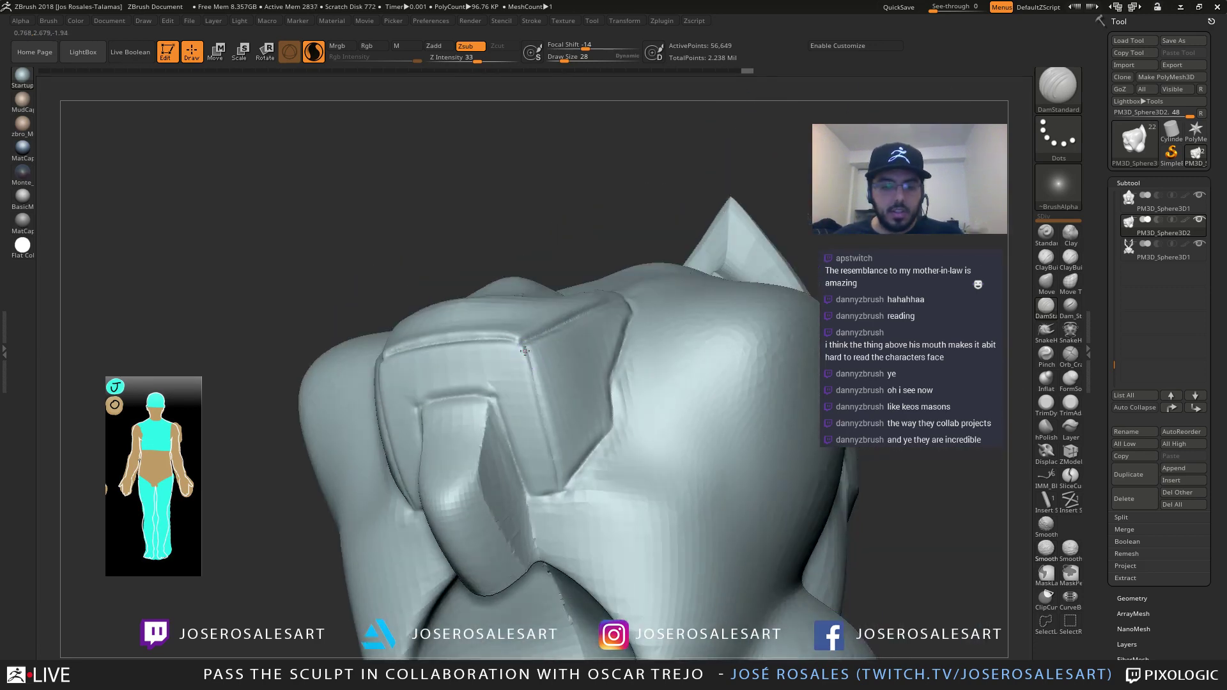
drag(536, 387, 551, 470)
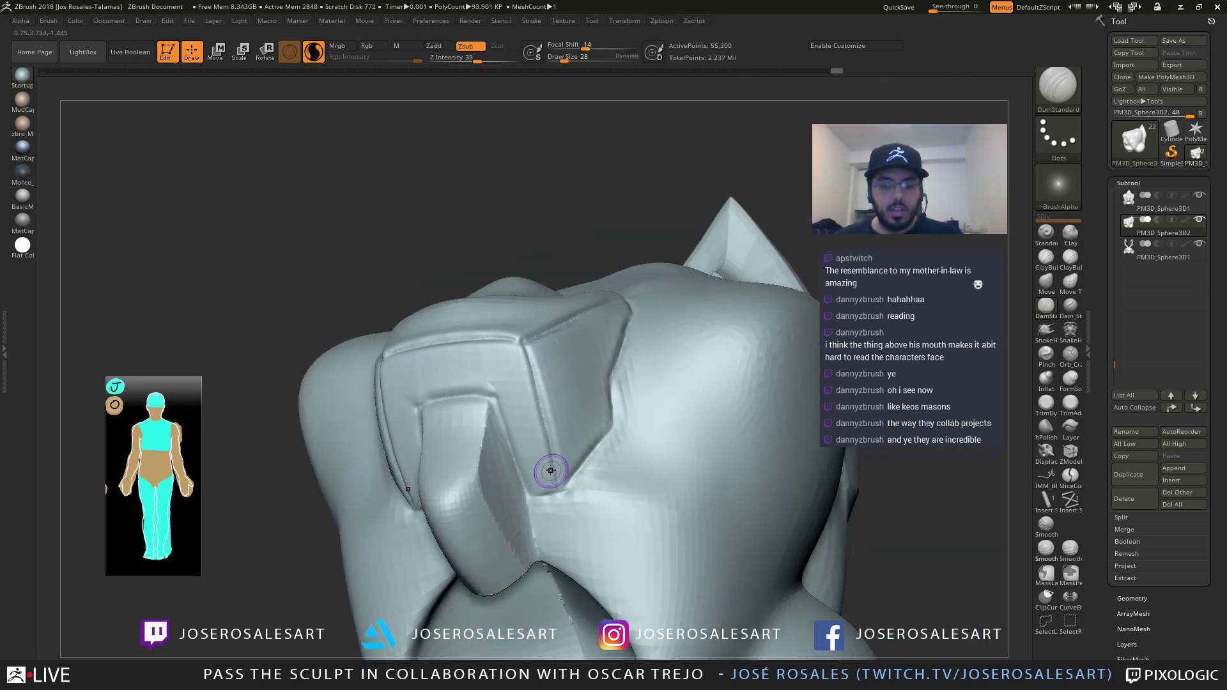
drag(524, 345, 517, 332)
mouse_move(515, 328)
right_down()
mouse_move(614, 339)
mouse_move(645, 327)
right_up()
ctrl+right_drag(409, 347, 446, 346)
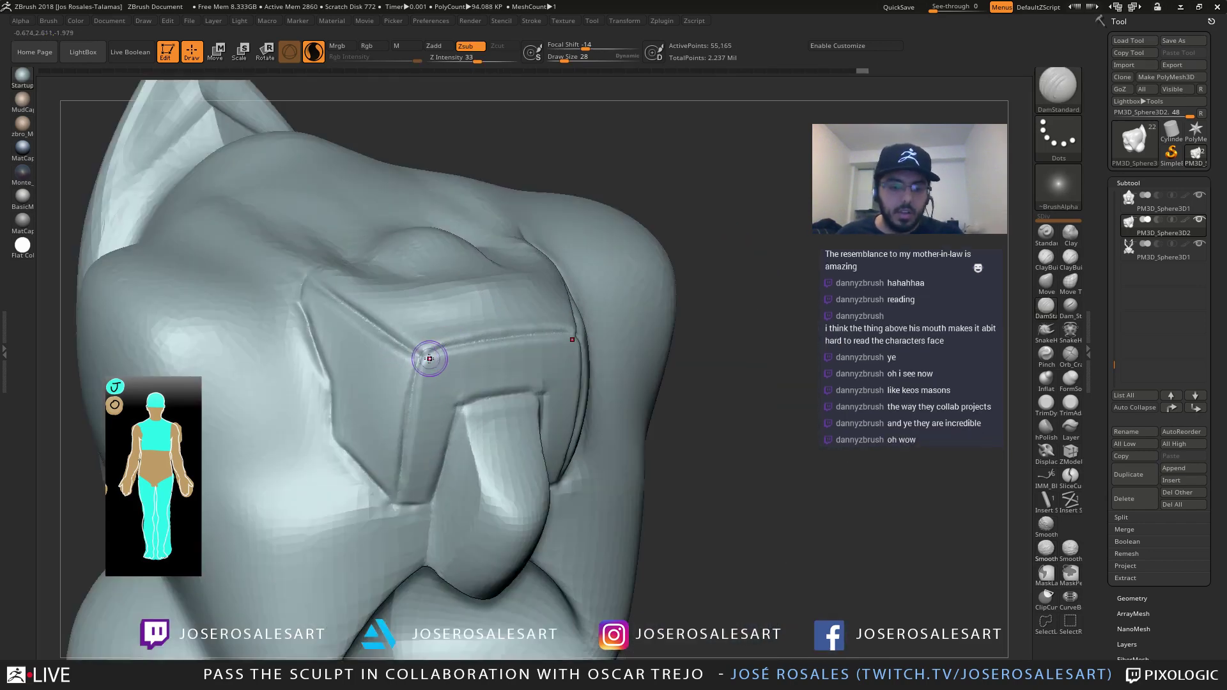
drag(428, 358, 427, 352)
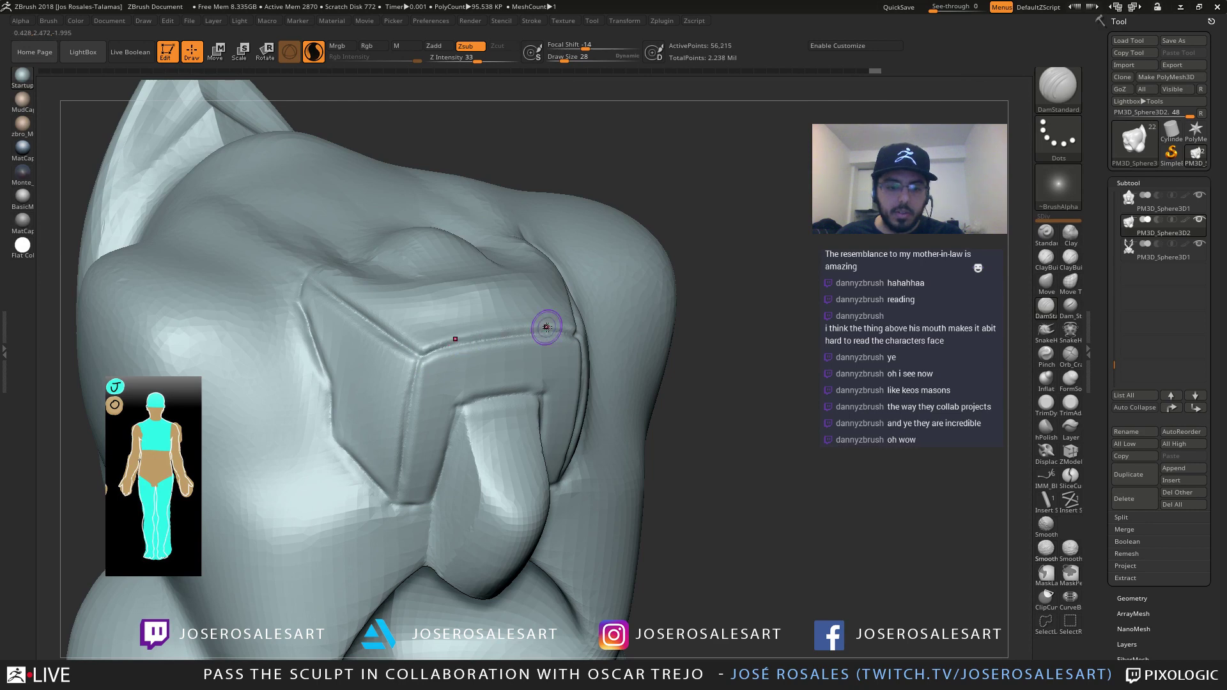
ctrl+right_drag(545, 327, 505, 328)
drag(455, 345, 451, 342)
Sharpen the crease around the central protrusion and the adjoining lower edges of the block's front face
right_drag(594, 342, 448, 358)
mouse_move(448, 358)
ctrl+right_down()
mouse_move(496, 425)
mouse_move(556, 418)
mouse_move(525, 419)
ctrl+right_up()
drag(514, 435, 552, 431)
mouse_move(534, 412)
right_down()
mouse_move(480, 402)
mouse_move(440, 369)
right_up()
right_drag(440, 369, 486, 378)
ctrl+right_drag(364, 409, 399, 465)
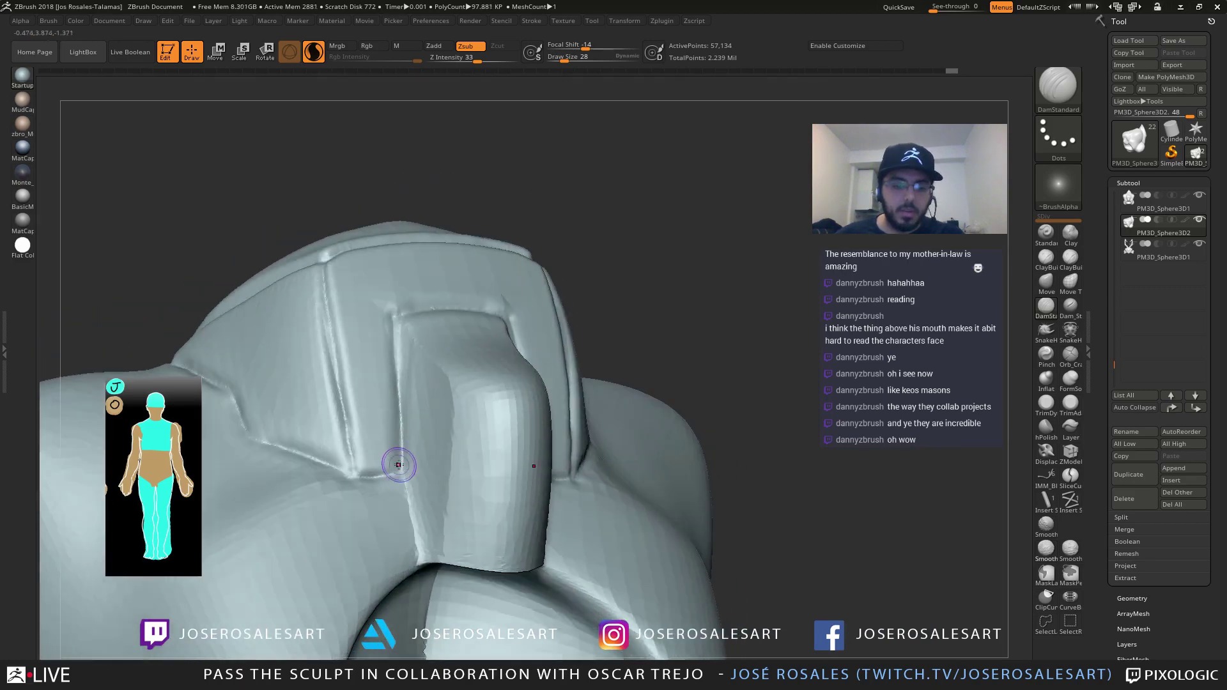
drag(402, 391, 396, 321)
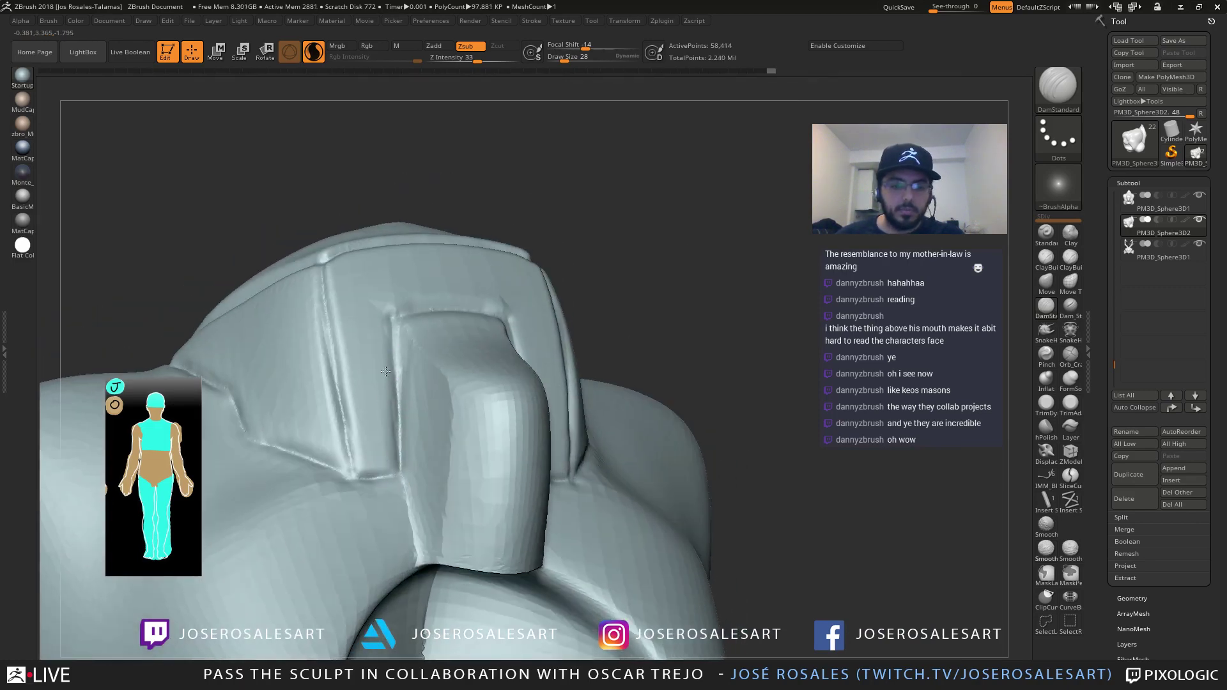
right_drag(379, 303, 399, 340)
right_drag(397, 466, 410, 320)
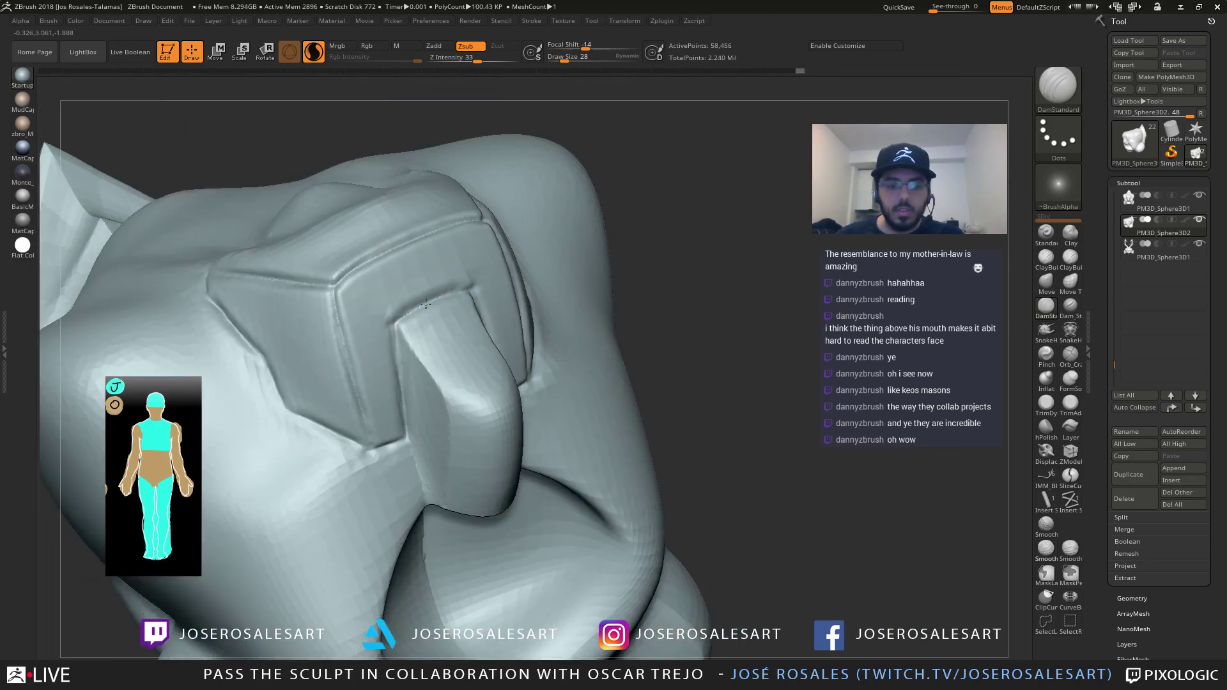
right_drag(439, 256, 351, 225)
Carve a contour around the rounded bump on top of the block and along the block's rear outline
mouse_move(351, 225)
mouse_down()
mouse_move(344, 233)
mouse_move(363, 221)
mouse_move(383, 296)
mouse_move(406, 315)
mouse_move(452, 298)
mouse_up()
right_drag(452, 298, 511, 247)
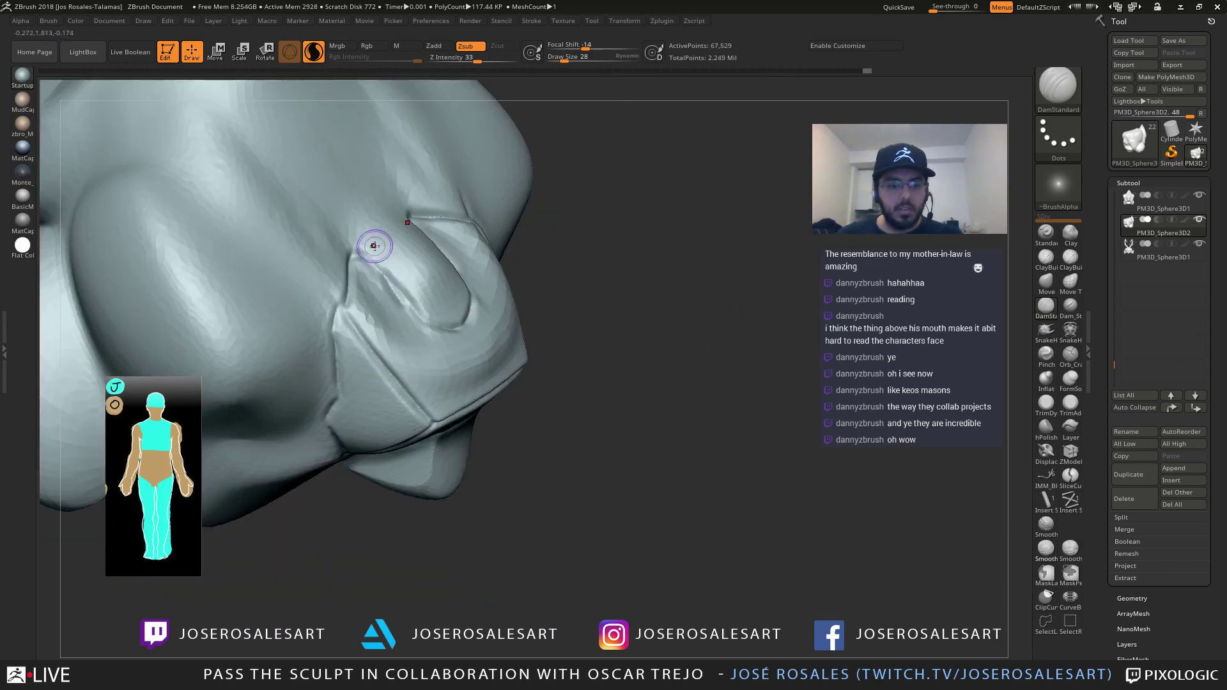
mouse_move(362, 254)
mouse_down()
mouse_move(383, 210)
mouse_move(358, 253)
mouse_up()
mouse_move(370, 247)
alt+right_down()
mouse_move(501, 248)
mouse_move(448, 271)
mouse_move(480, 246)
mouse_move(502, 285)
mouse_move(484, 226)
mouse_move(518, 287)
mouse_move(604, 189)
alt+right_up()
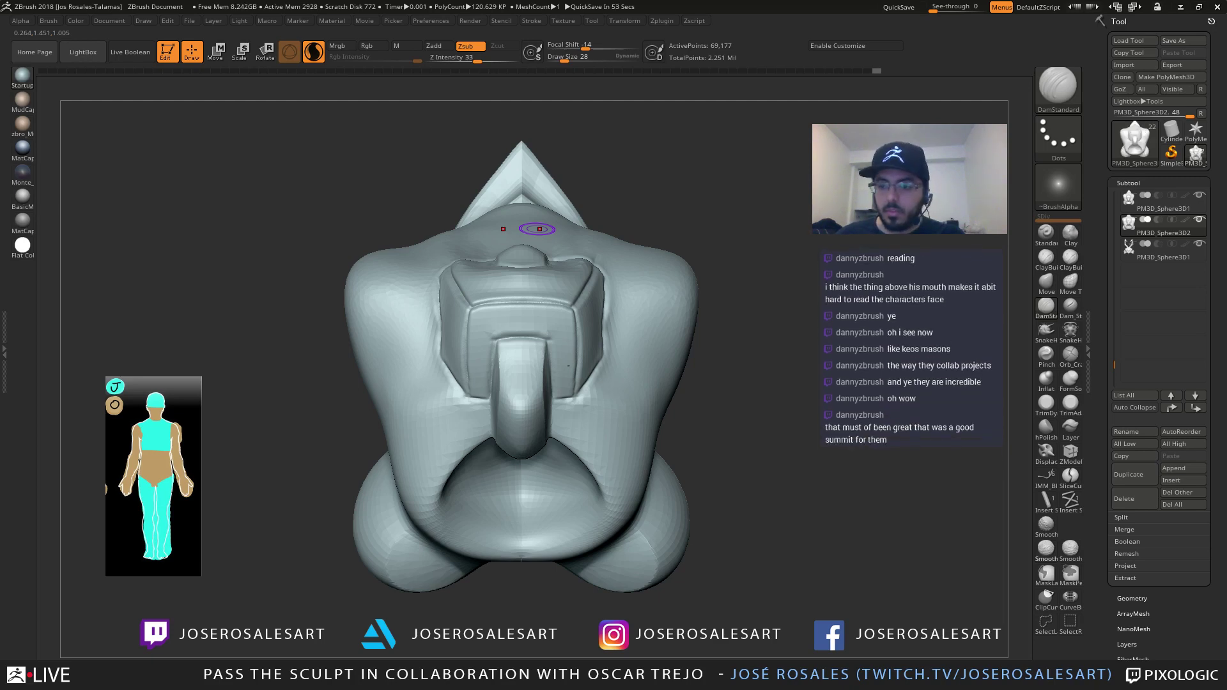
Send the duplicated body subtool to the PolyGroupIt plugin
right_drag(486, 351, 512, 124)
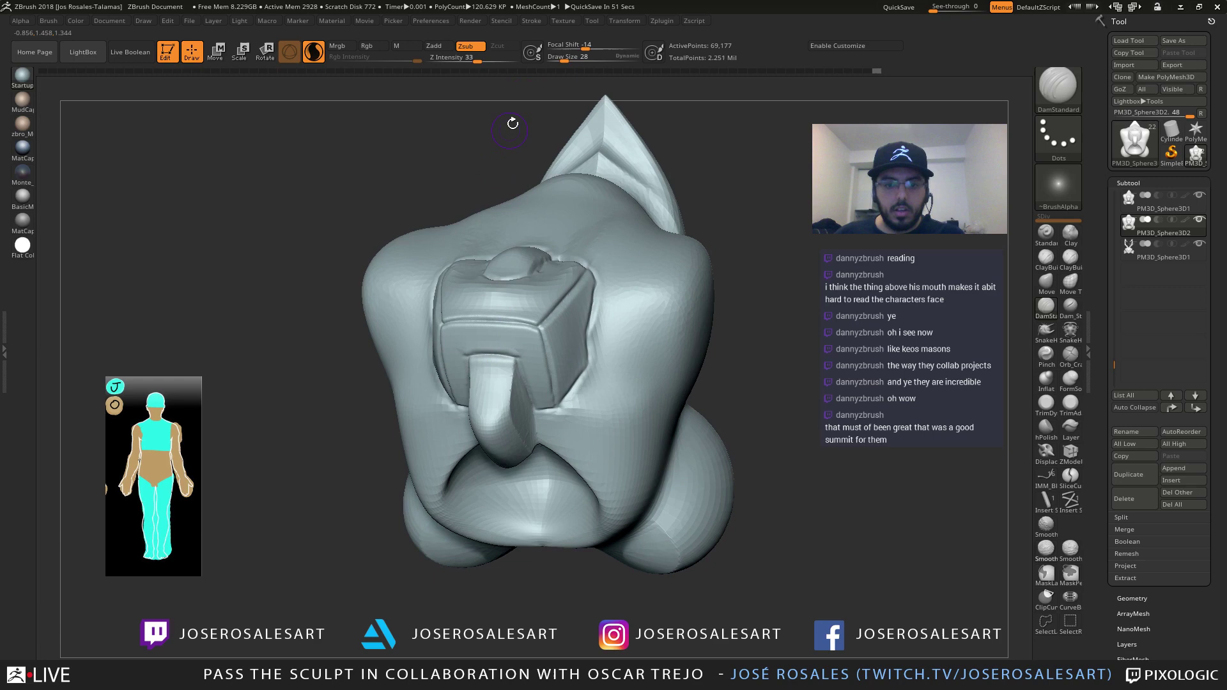
click(662, 21)
click(688, 195)
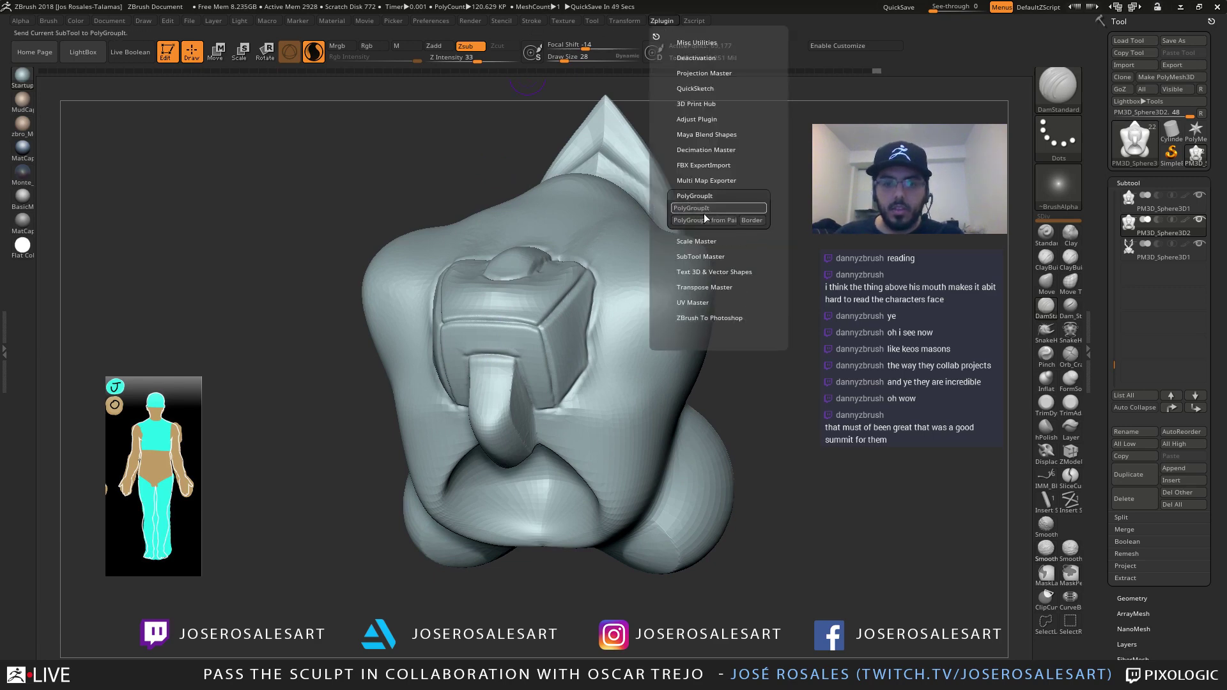
click(697, 211)
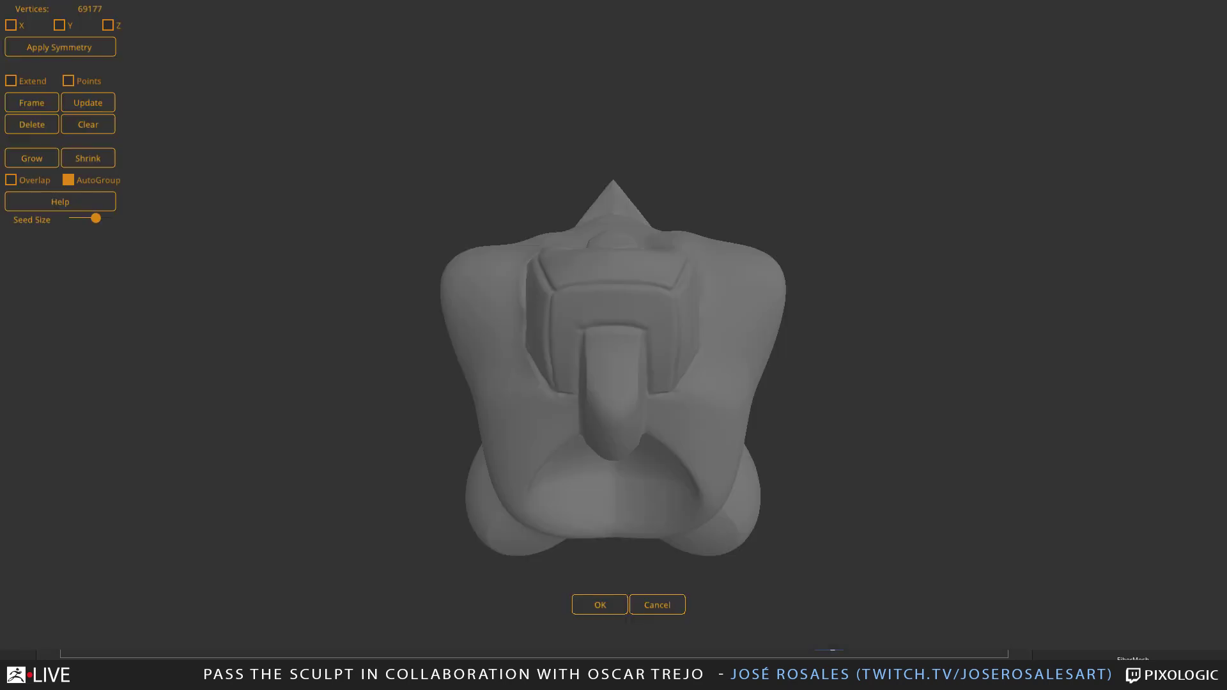
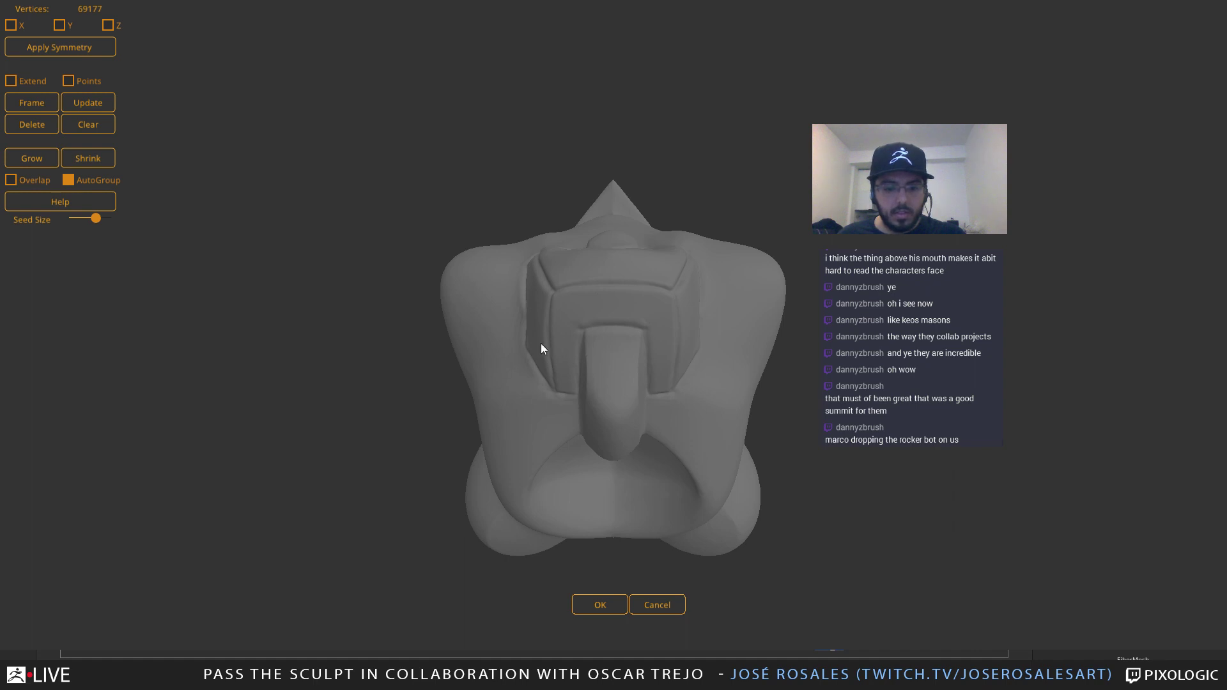
alt+right_drag(539, 321, 634, 324)
mouse_move(441, 316)
right_down()
mouse_move(505, 307)
mouse_move(511, 281)
mouse_move(553, 290)
mouse_move(542, 279)
right_up()
mouse_move(689, 170)
right_down()
mouse_move(755, 210)
mouse_move(708, 186)
right_up()
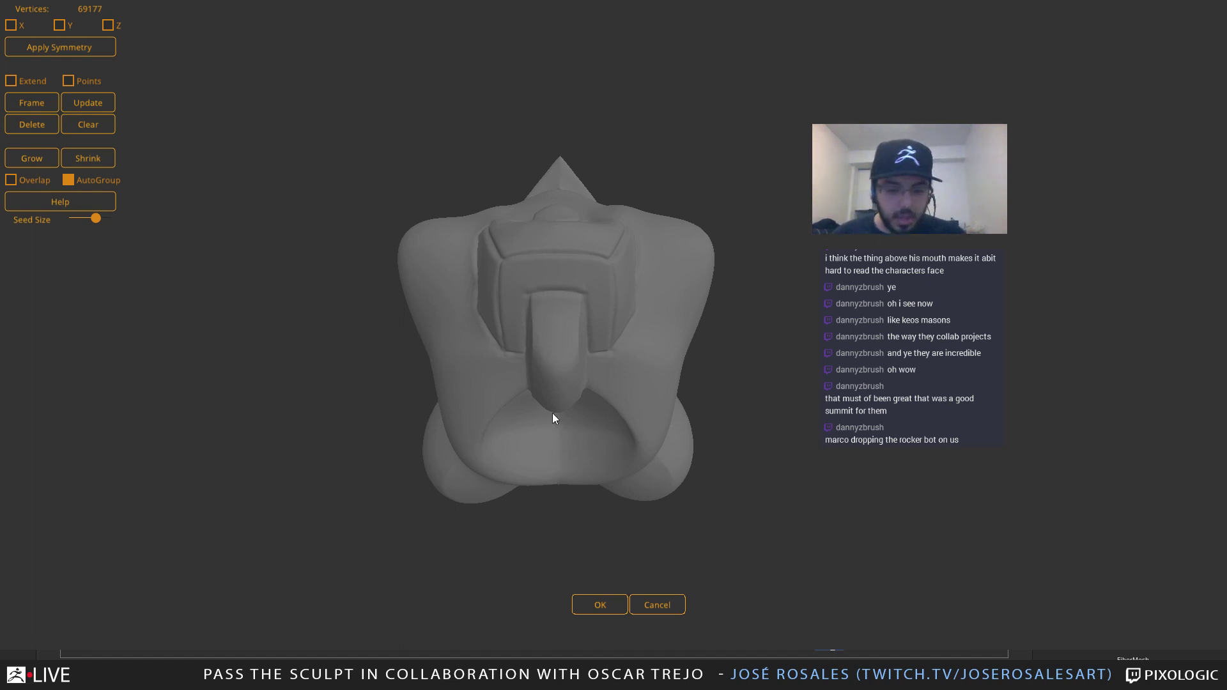
right_drag(577, 536, 472, 542)
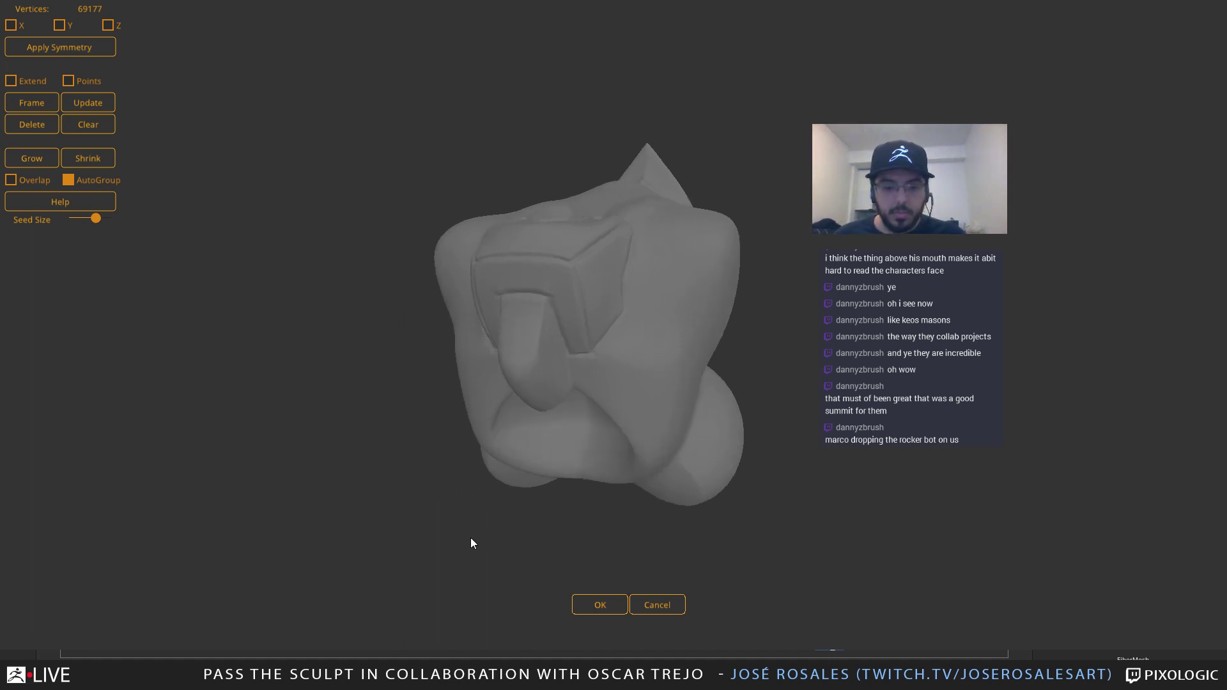
Place PolyGroupIt seeds on the front, top and both side faces of the body's boxy block
click(530, 268)
click(520, 285)
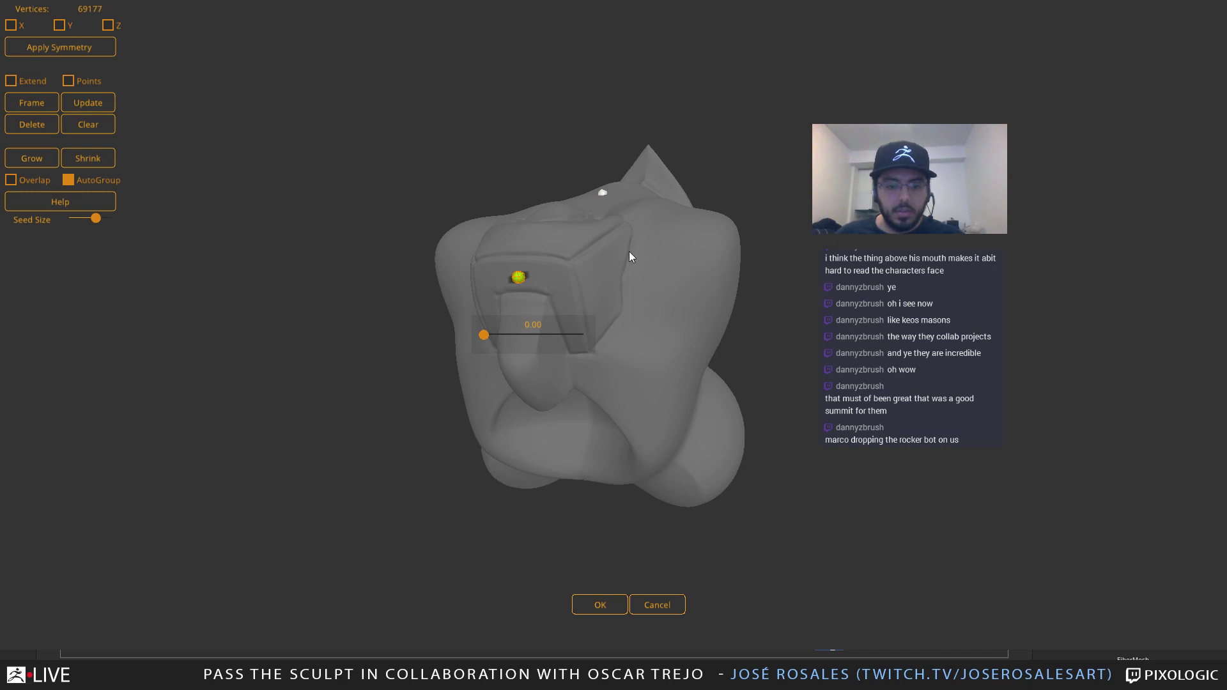
right_drag(629, 256, 588, 313)
click(589, 302)
click(516, 251)
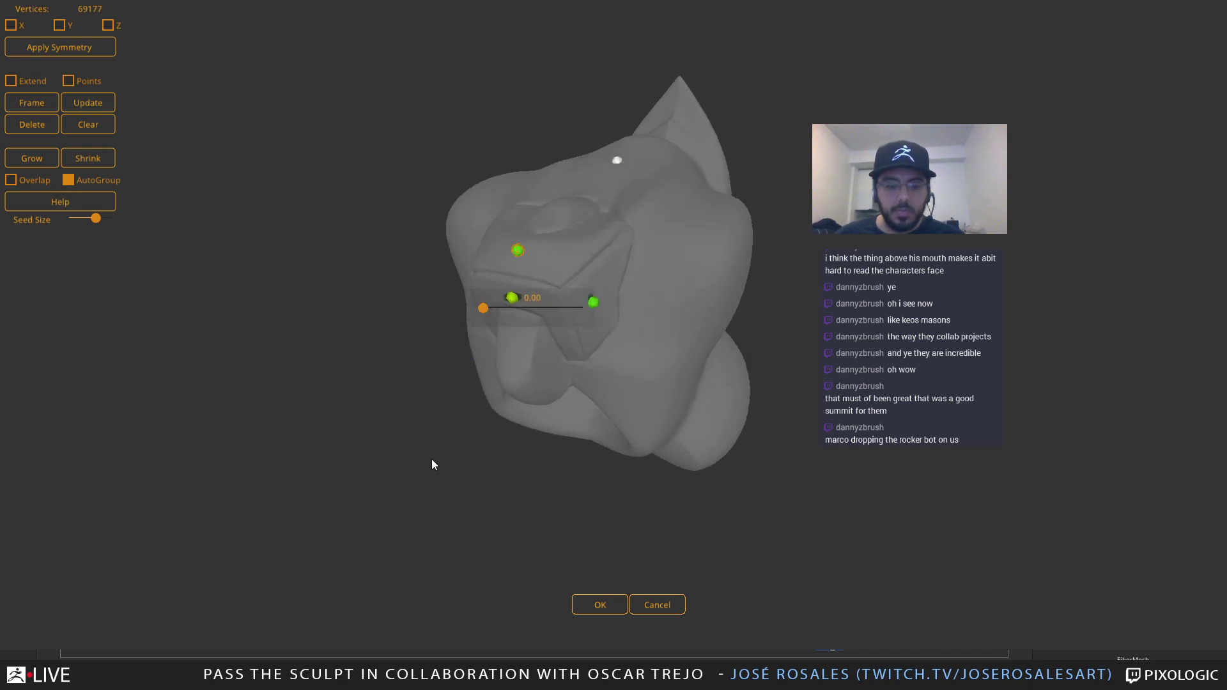
right_drag(433, 460, 628, 401)
click(509, 317)
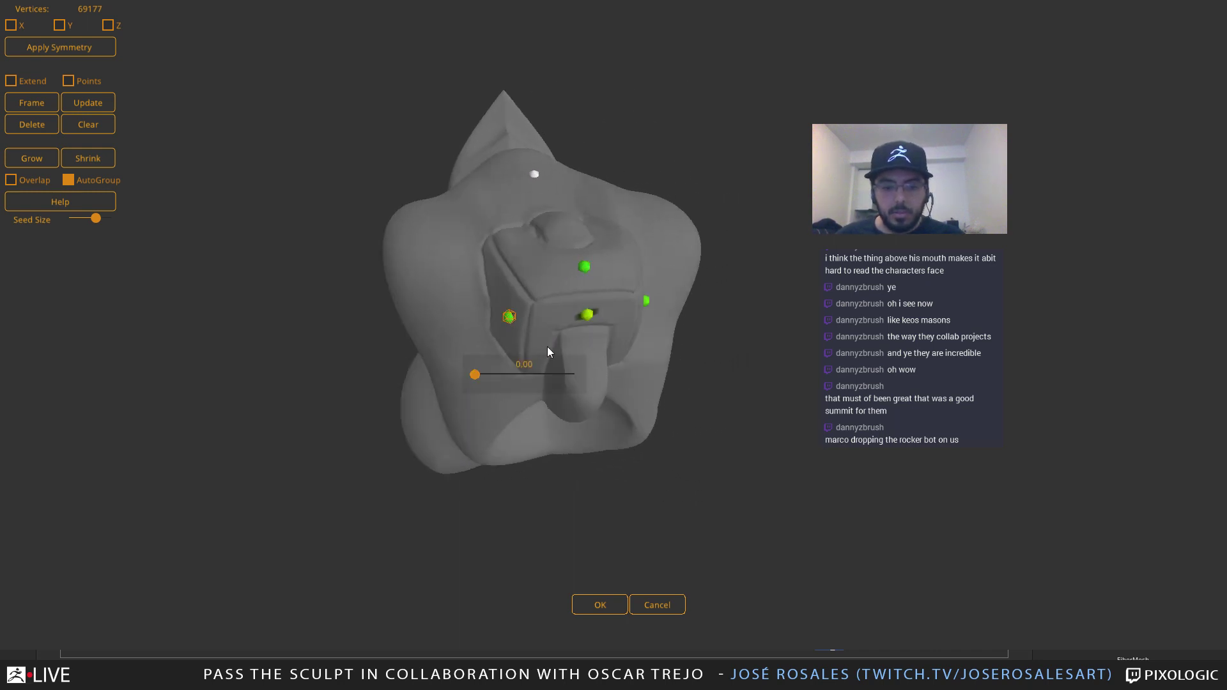
Spread the seed regions over one side face, the front face and the top face of the block, using 0.08 for the top
drag(479, 376, 561, 373)
click(584, 316)
click(583, 265)
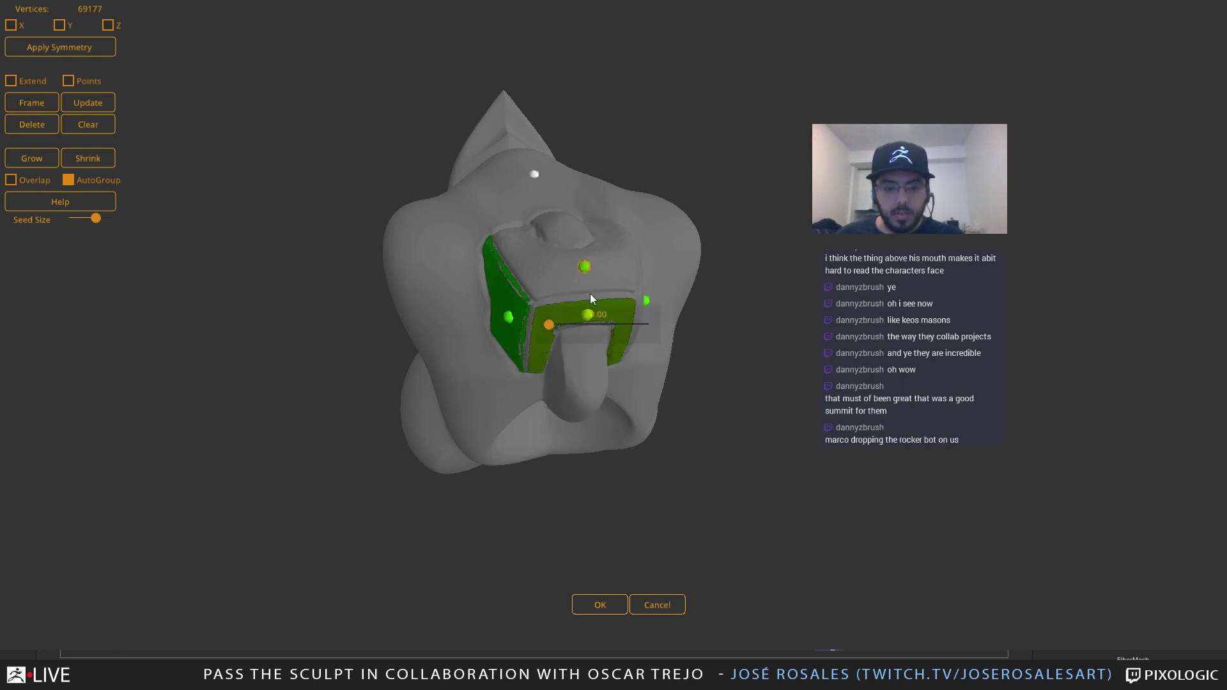
drag(550, 324, 563, 327)
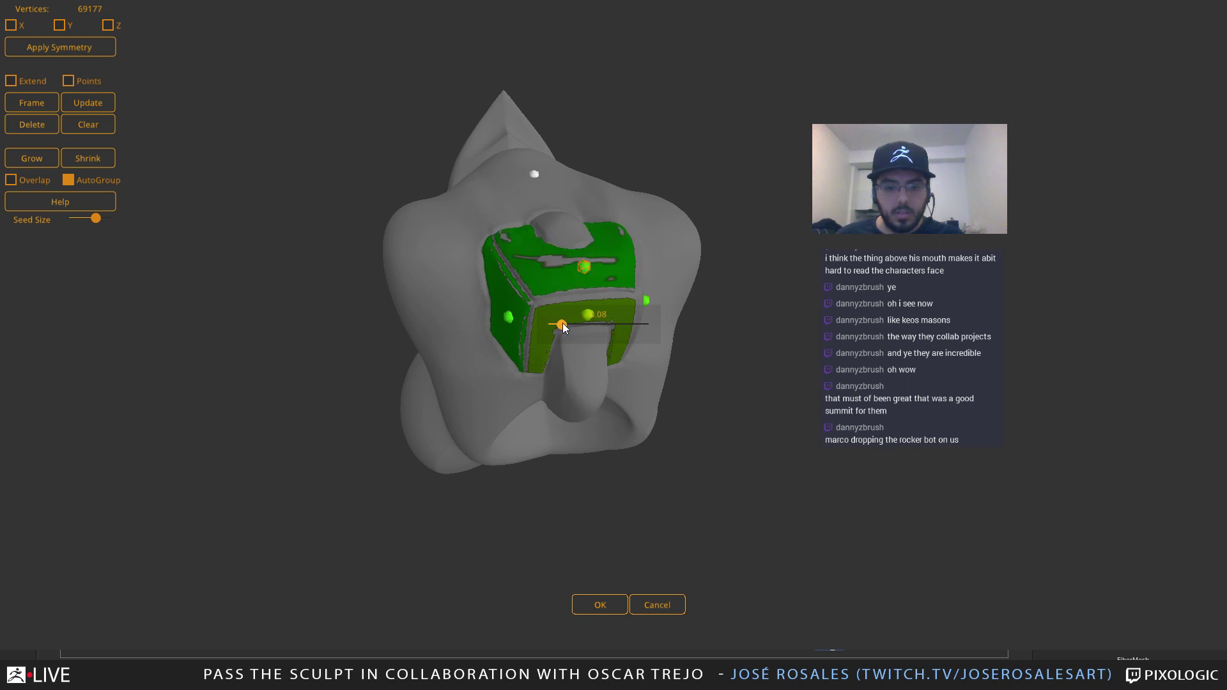
Assign the block's top face to its own group and set its seed's spread to 0.11
alt+click(584, 271)
click(585, 271)
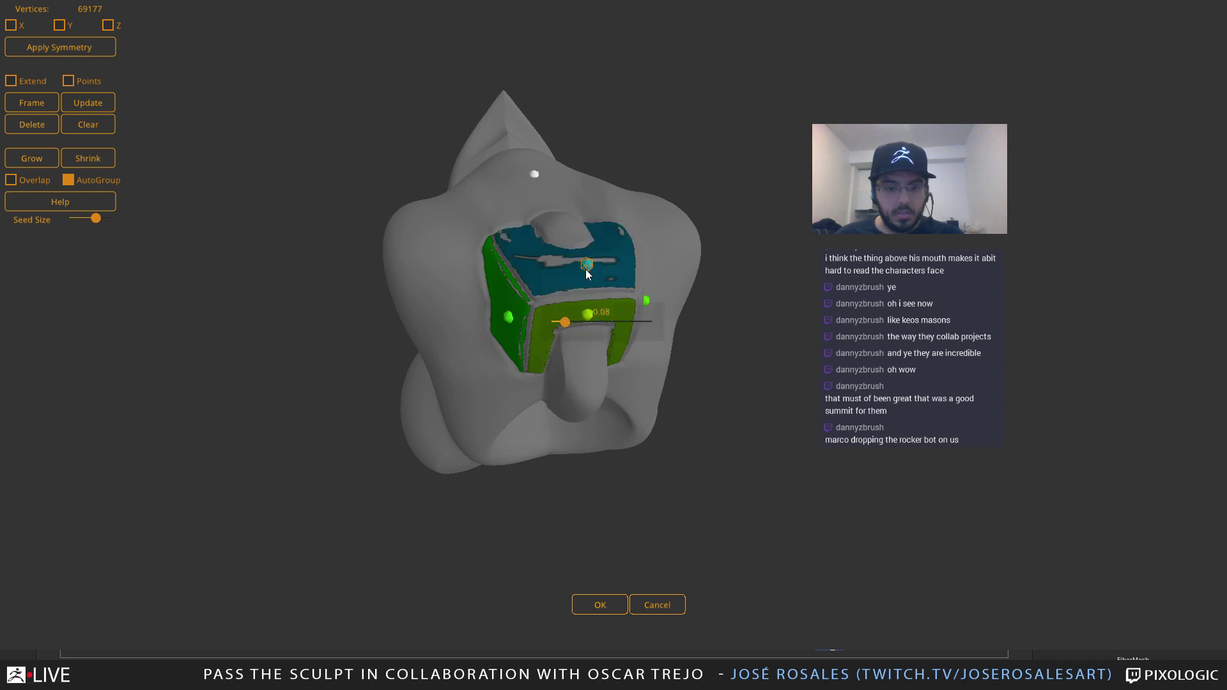
drag(570, 322, 574, 322)
Spread the remaining side face's seed region with a value of 0.09
right_drag(665, 255, 451, 207)
right_drag(582, 316, 625, 375)
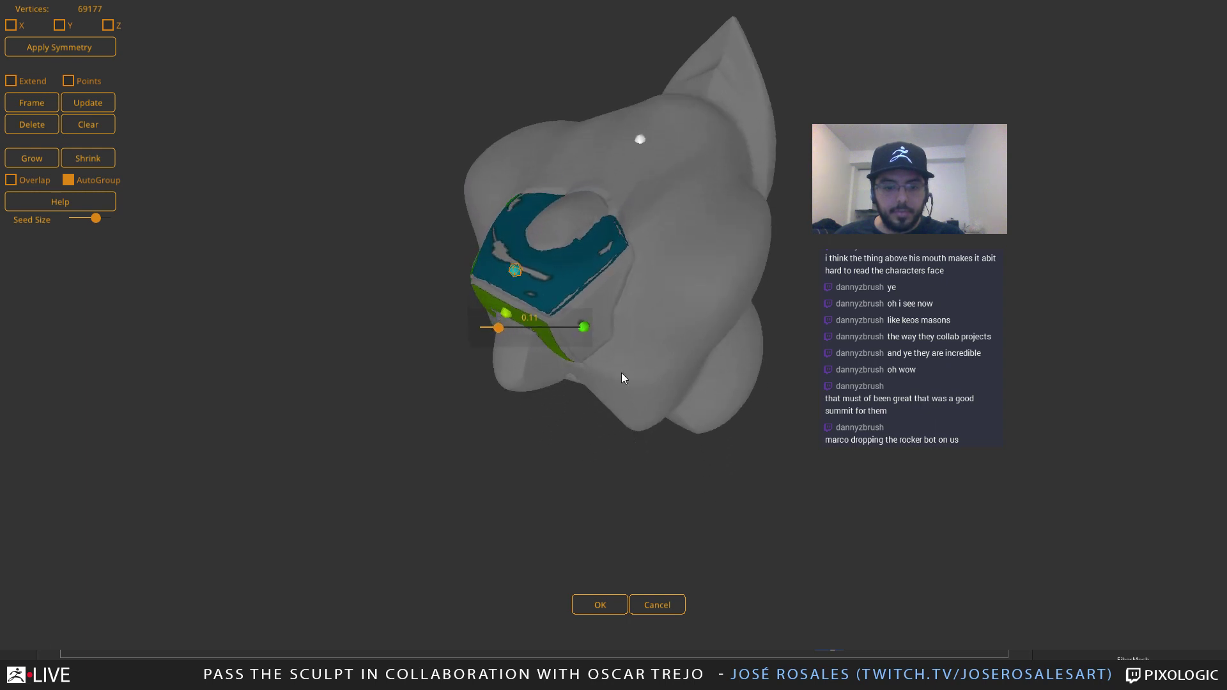
click(602, 326)
key(ctrl+z)
click(583, 328)
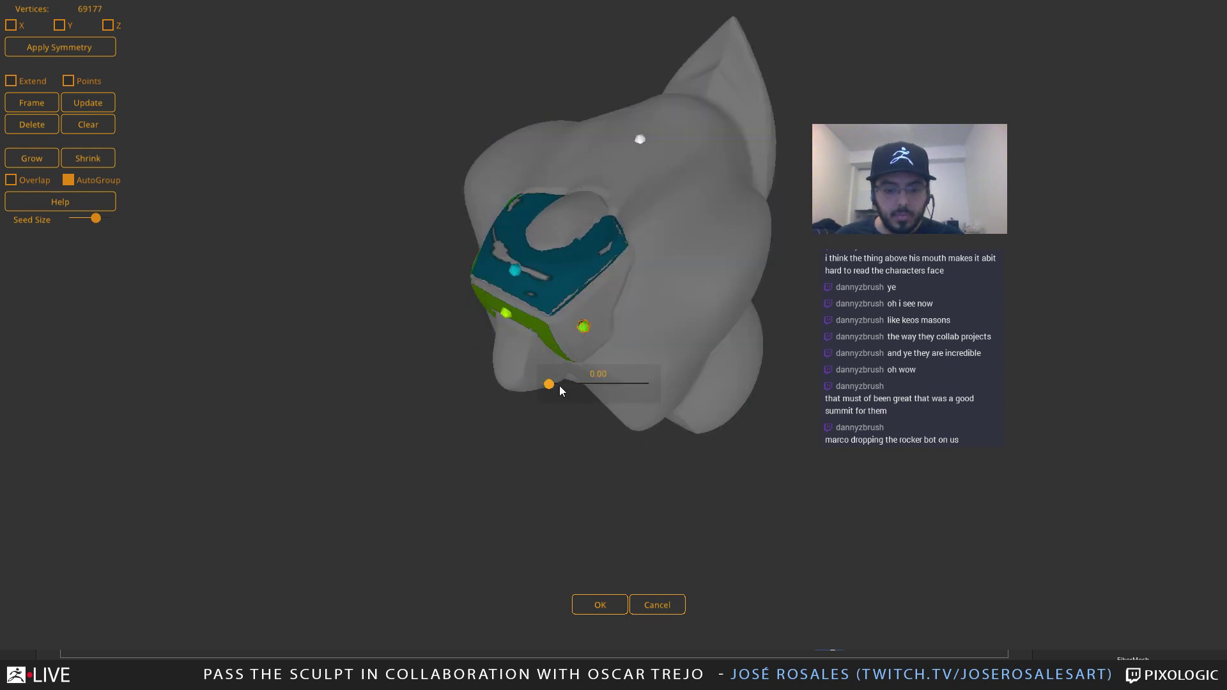
drag(548, 383, 564, 381)
right_drag(567, 384, 670, 231)
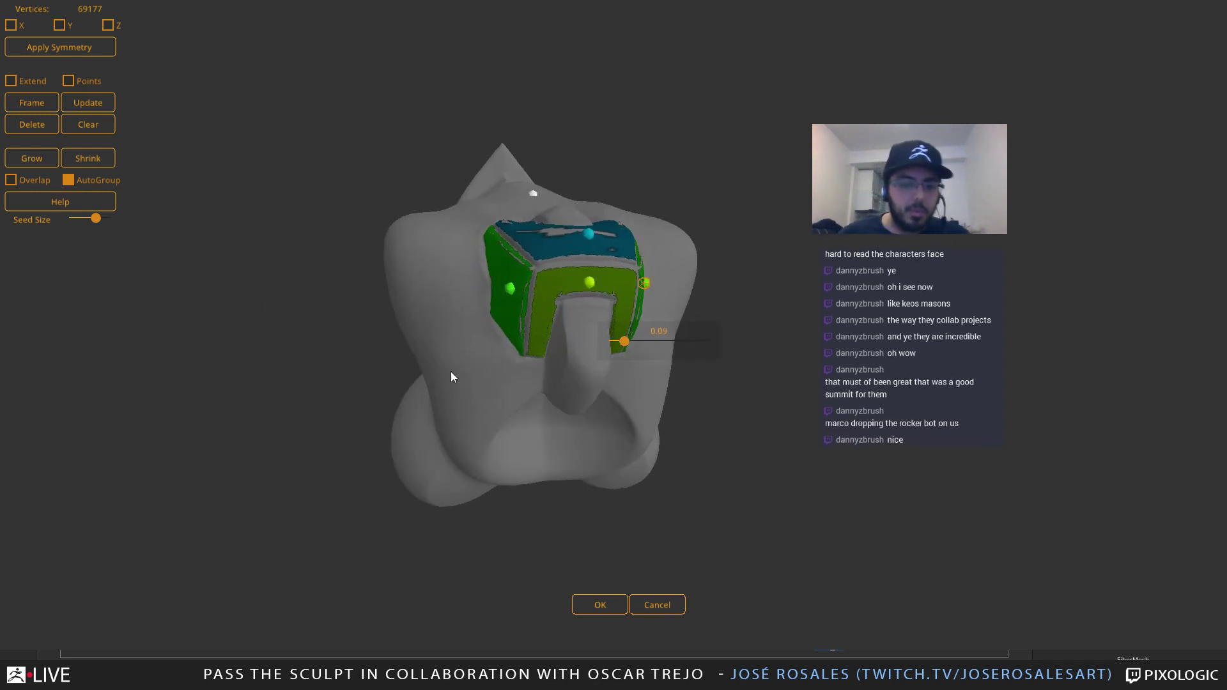
Turn on Extend so the group regions fill the surfaces between the block's panels
right_drag(537, 430, 670, 358)
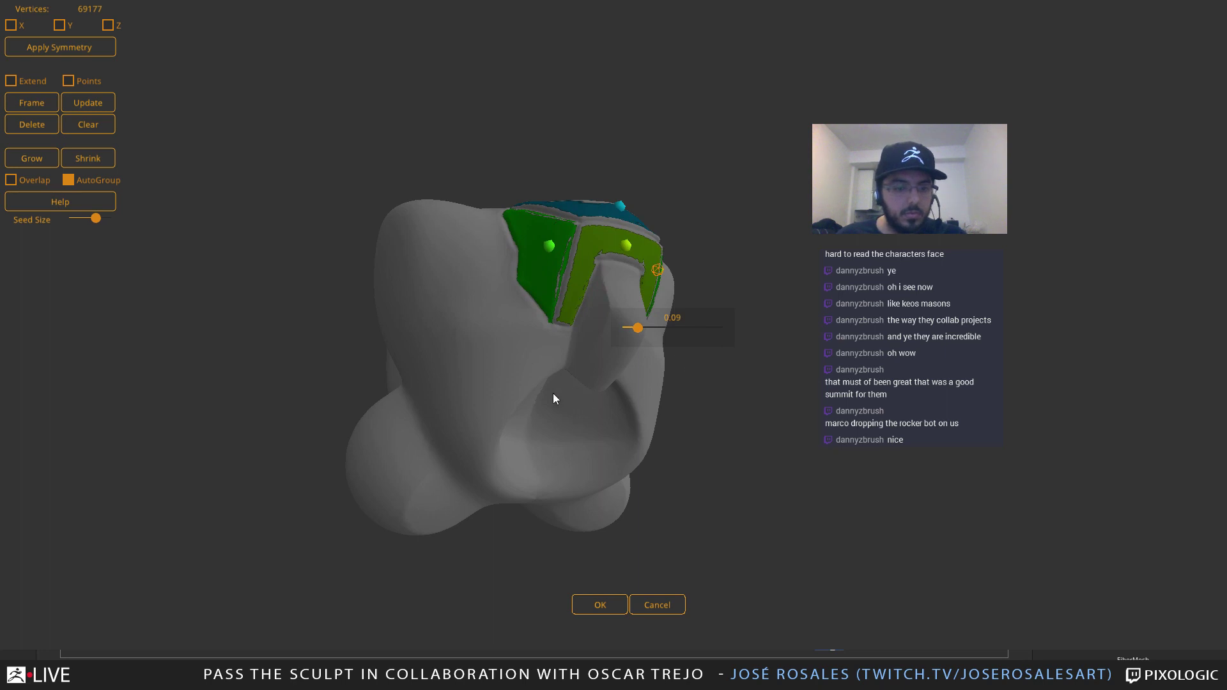
right_drag(553, 399, 218, 211)
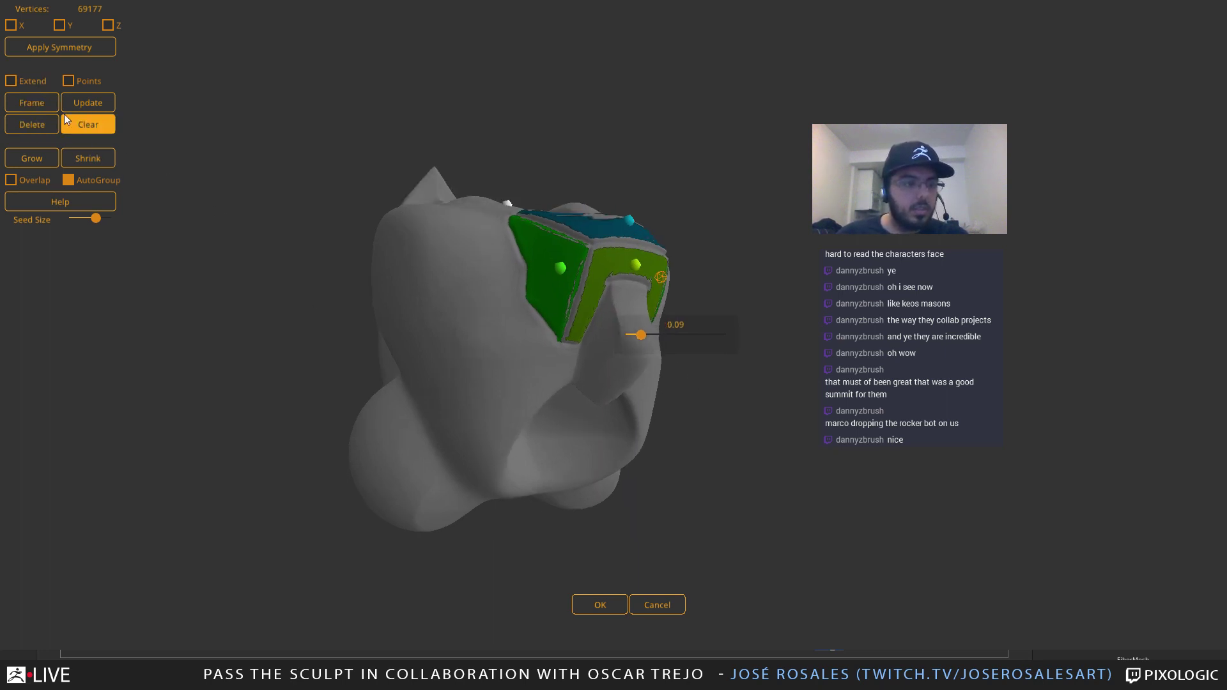
click(11, 82)
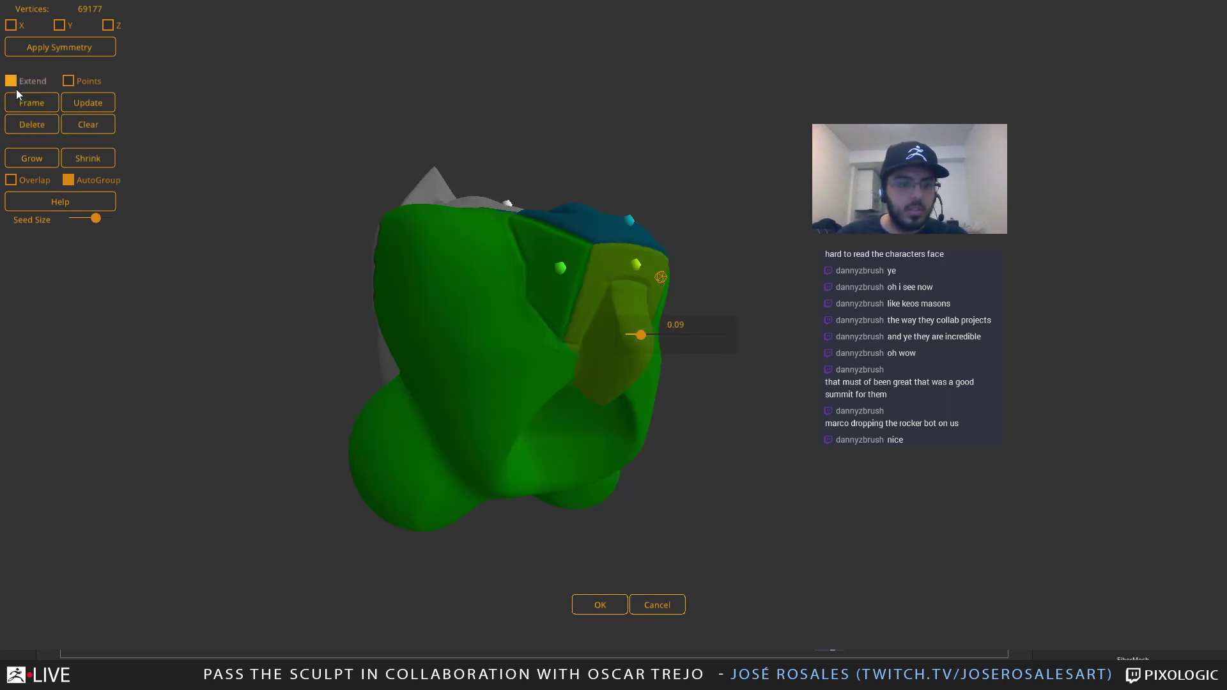
right_drag(691, 200, 580, 181)
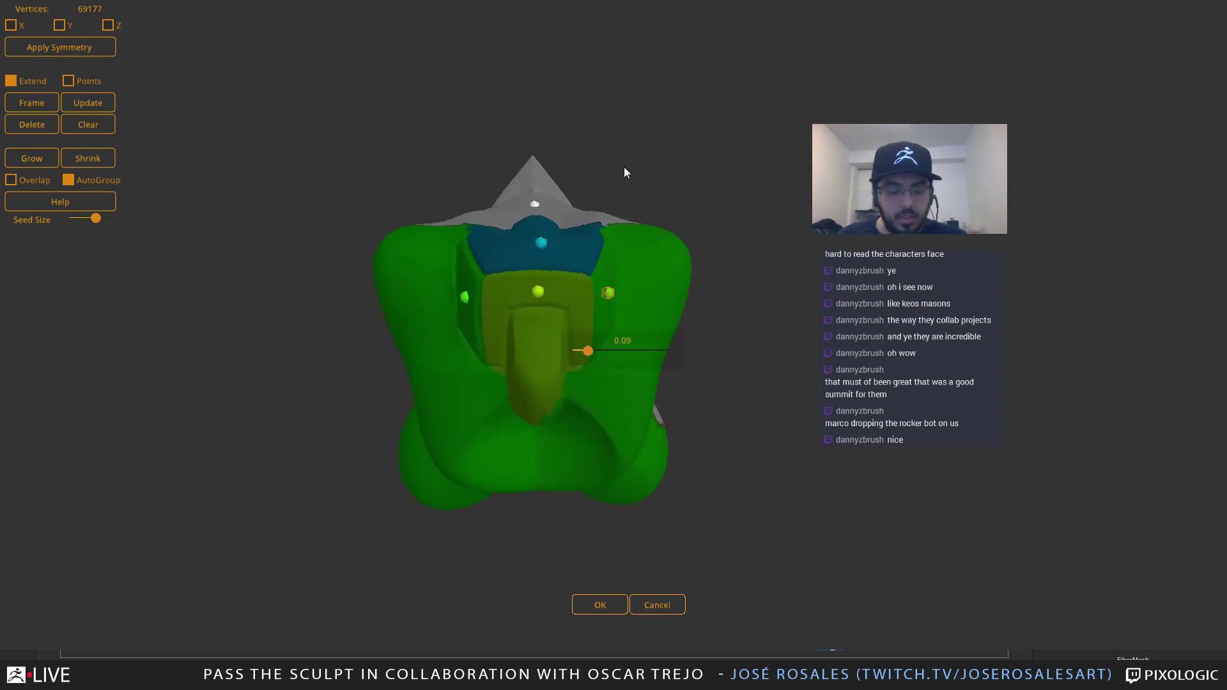
Replace the seed on the block's top with an off-centre one in its own group, with a spread of 0.04
click(541, 244)
right_drag(661, 265, 493, 258)
click(525, 258)
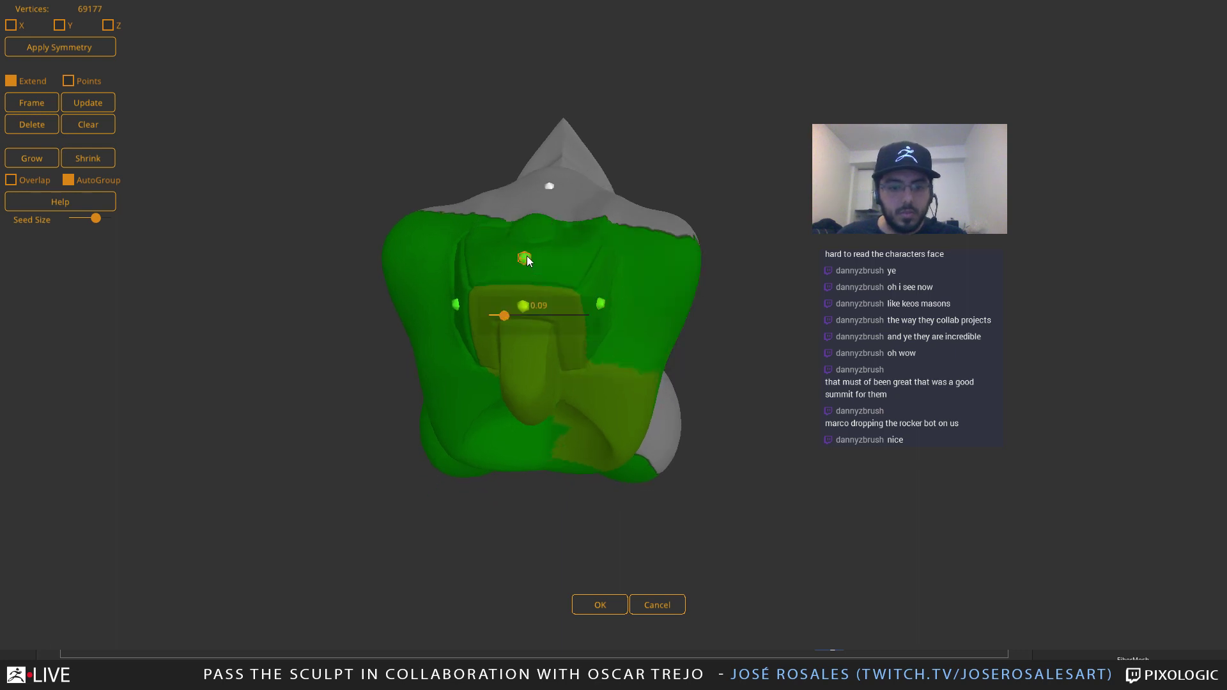
click(527, 262)
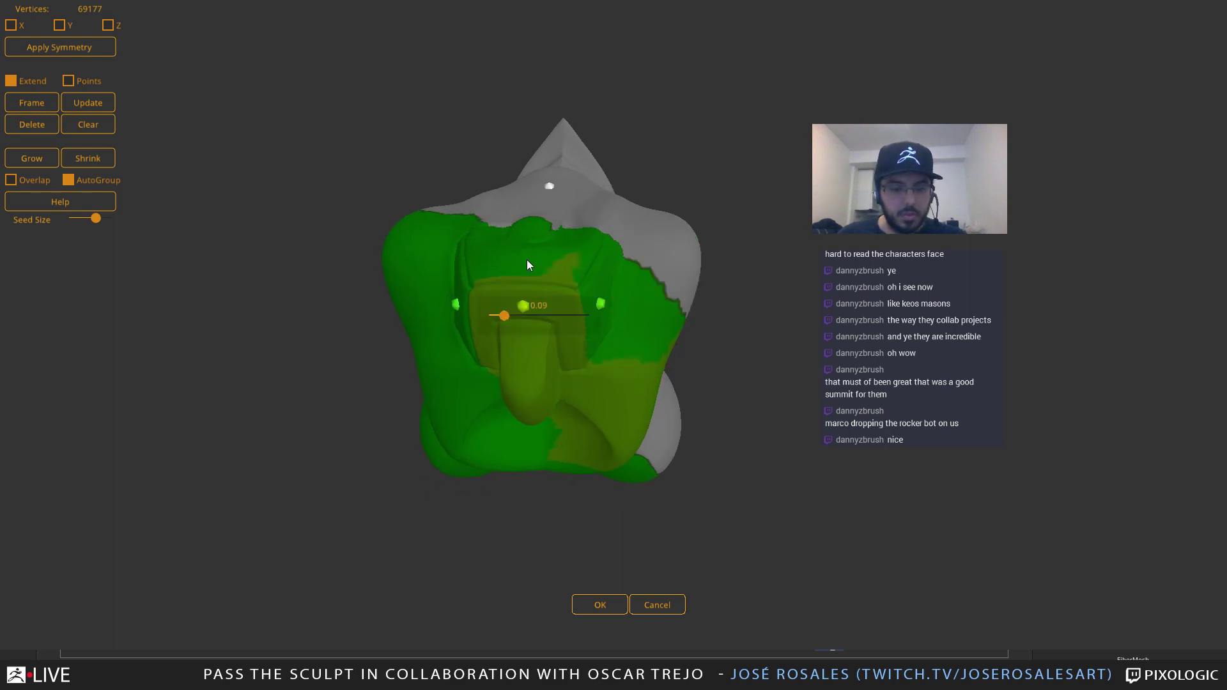
click(526, 259)
click(527, 260)
click(529, 257)
right_drag(529, 263, 601, 302)
drag(510, 303, 482, 303)
right_drag(482, 303, 543, 321)
drag(534, 321, 501, 297)
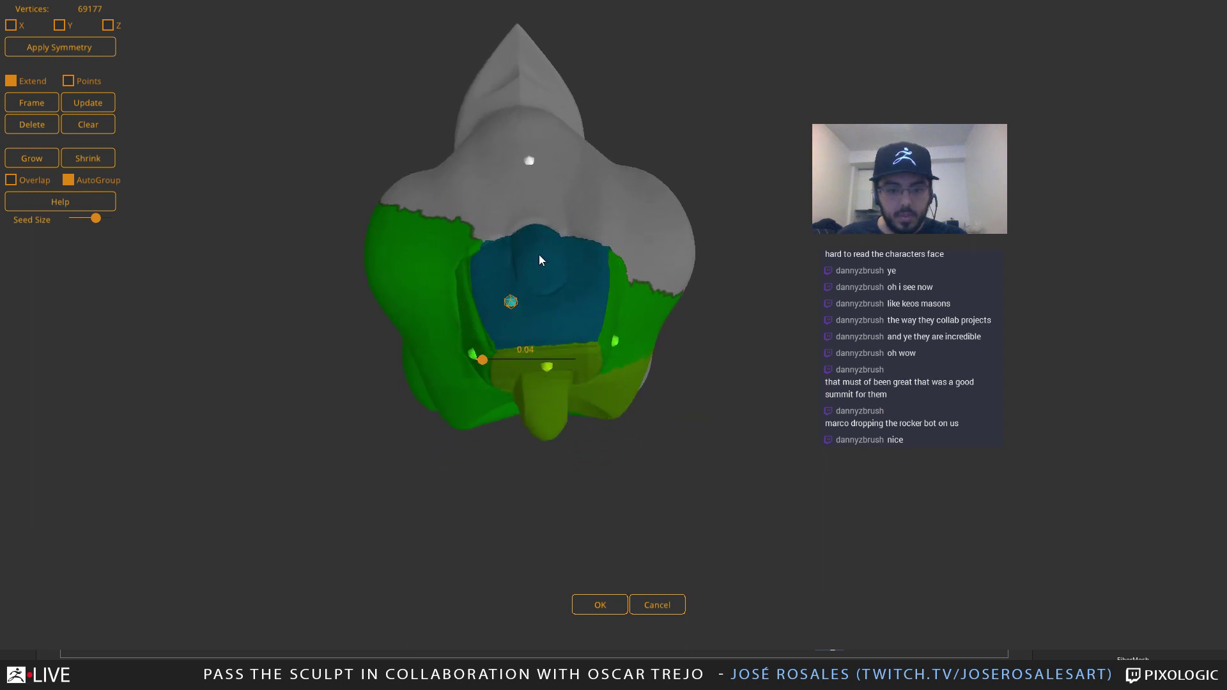
Add a separate group seed on the rounded bump of the block's top and position it near the bump's centre
click(543, 269)
right_drag(543, 269, 534, 299)
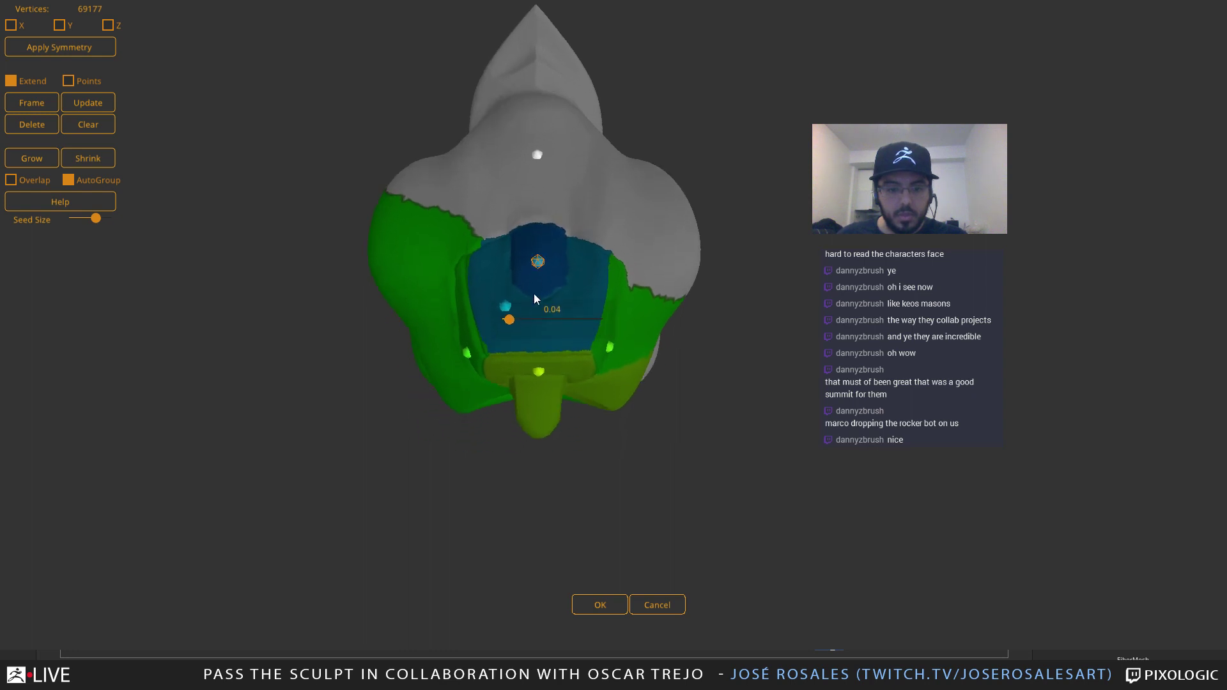
drag(510, 319, 513, 319)
drag(537, 269, 540, 275)
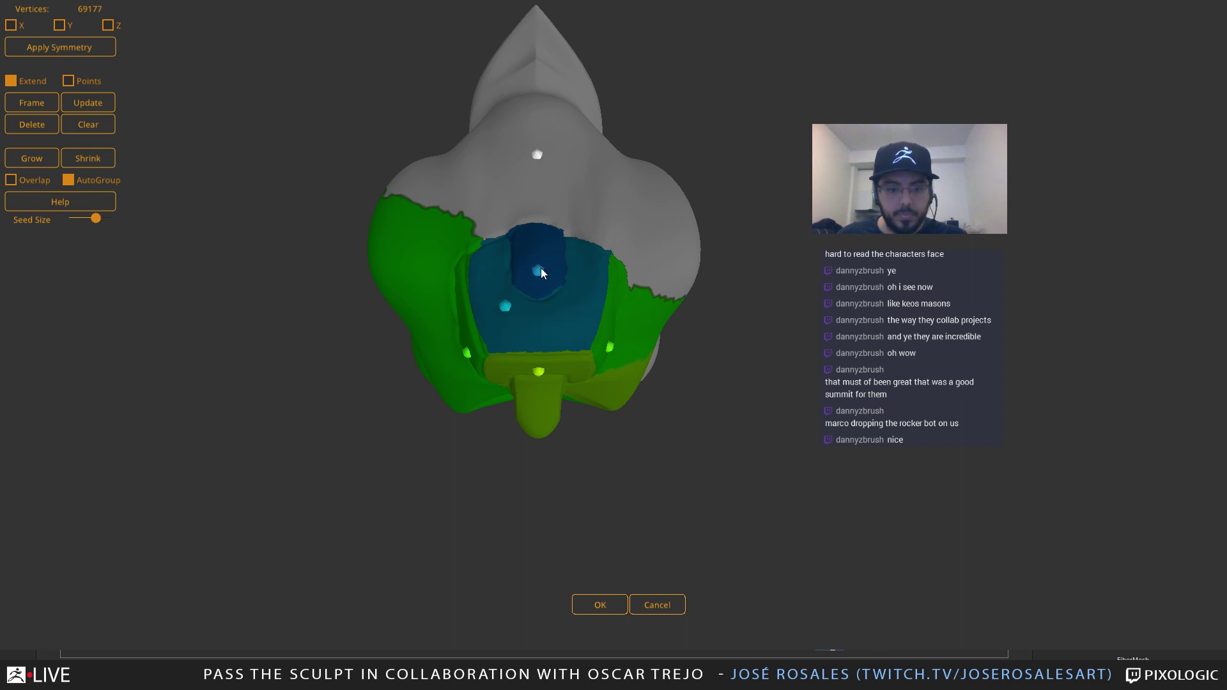
mouse_move(541, 244)
mouse_down()
mouse_move(548, 283)
mouse_move(540, 251)
mouse_up()
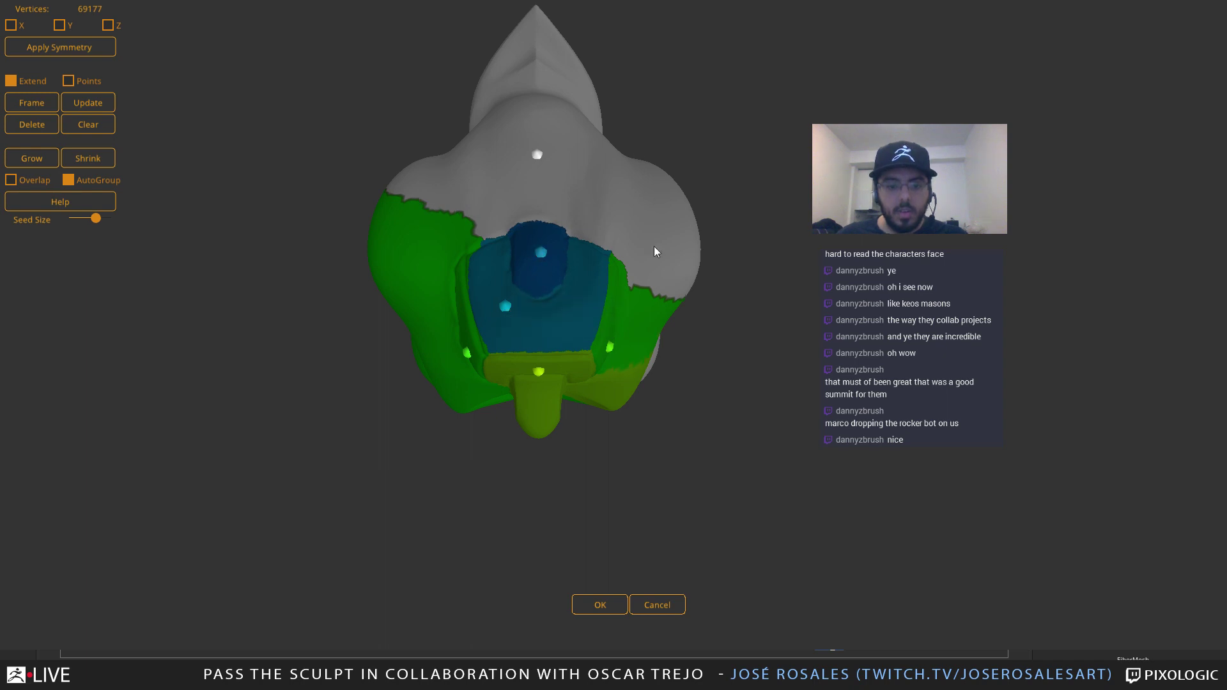
Accept the PolyGroupIt grouping and return the body subtool to the sculpting canvas
drag(655, 251, 581, 141)
drag(520, 337, 219, 276)
click(519, 331)
drag(470, 392, 575, 441)
click(600, 606)
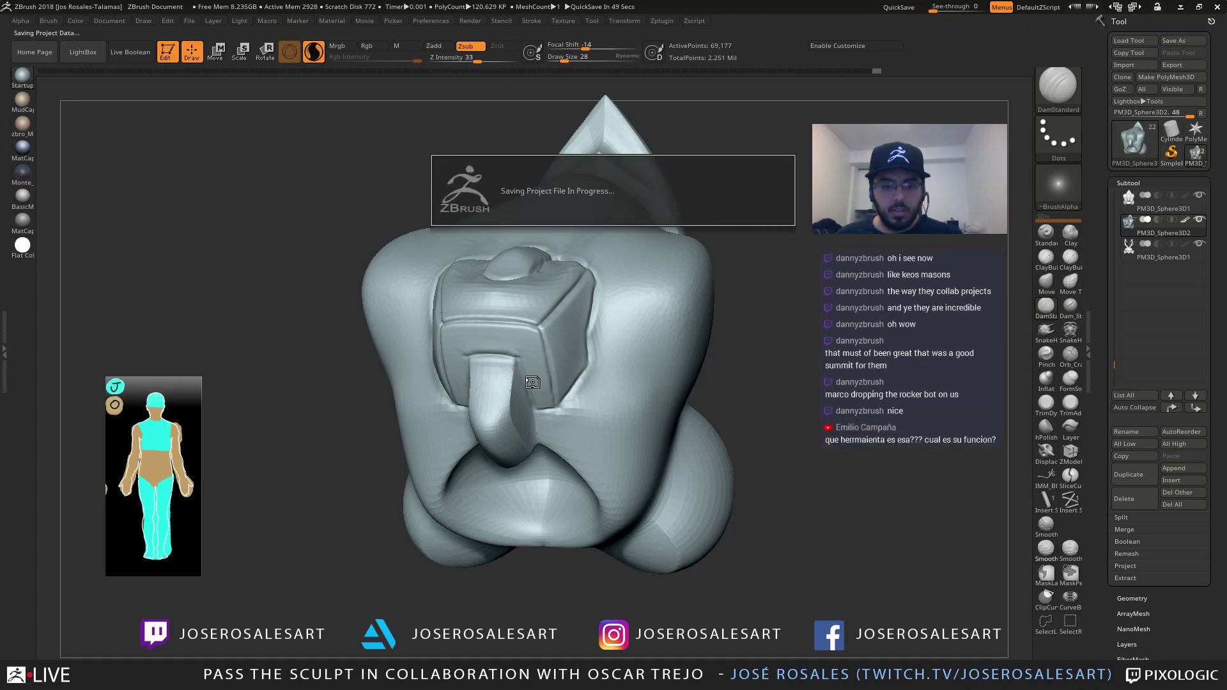
Inspect the new polygroups by isolating the block's top panel and hiding the neighbouring groups
key(shift+f)
right_drag(518, 355, 496, 322)
ctrl+shift+click(510, 327)
key(shift+f)
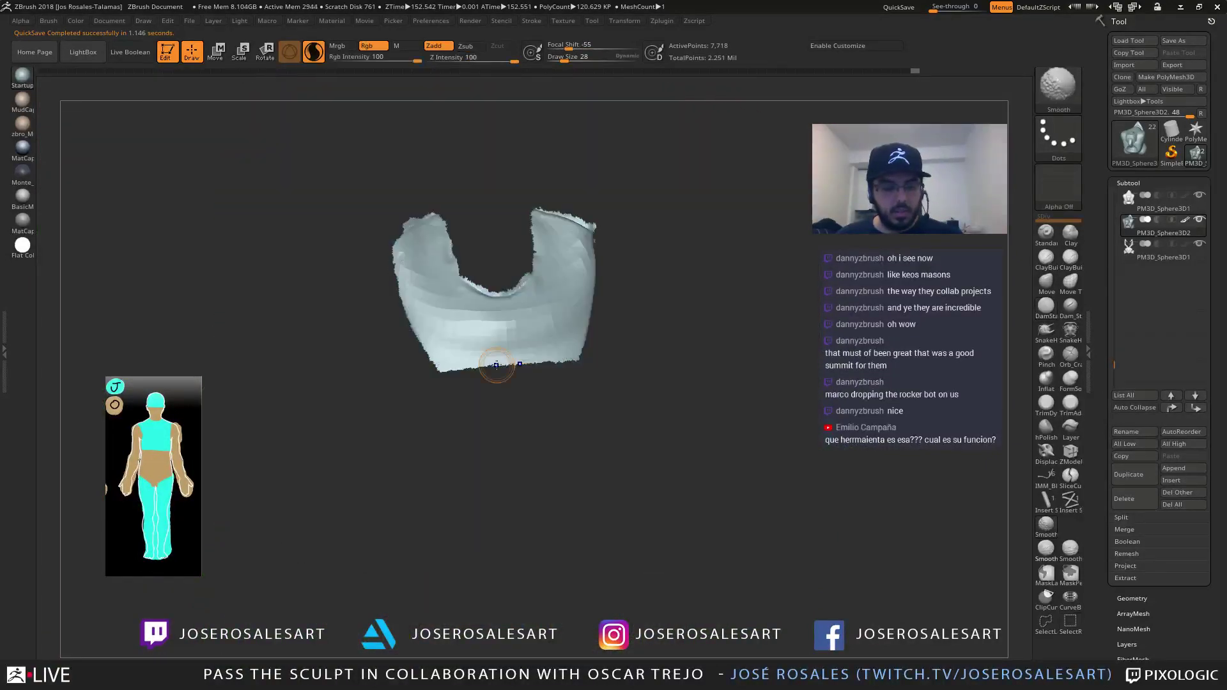
right_drag(497, 365, 427, 369)
ctrl+shift+click(539, 362)
ctrl+shift+click(489, 400)
ctrl+shift+click(482, 409)
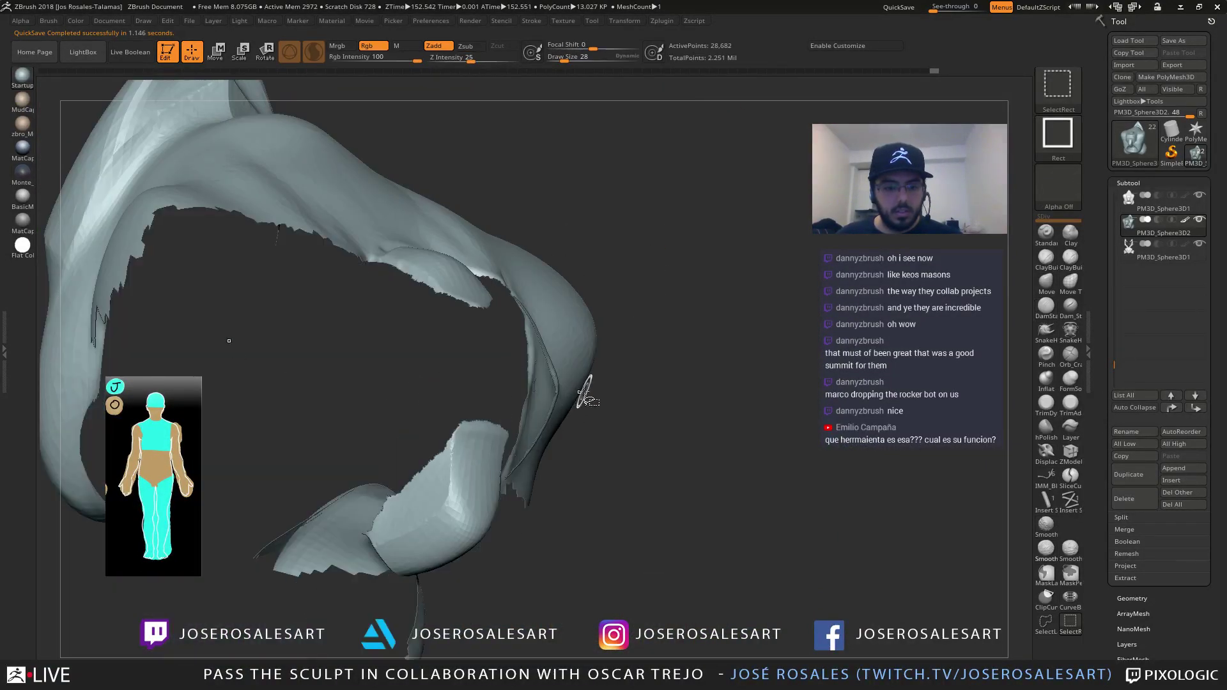
Isolate the polygroup that covers the block's side panel and the adjoining body surface
ctrl+shift+click(693, 239)
ctrl+shift+click(411, 375)
right_drag(411, 375, 435, 354)
ctrl+shift+click(563, 352)
ctrl+shift+click(616, 383)
ctrl+shift+click(623, 371)
mouse_move(633, 346)
right_down()
mouse_move(579, 356)
mouse_move(630, 368)
right_up()
ctrl+shift+click(489, 384)
mouse_move(461, 383)
right_down()
mouse_move(512, 400)
mouse_move(543, 382)
mouse_move(493, 351)
mouse_move(441, 370)
mouse_move(486, 427)
mouse_move(512, 386)
mouse_move(569, 362)
mouse_move(583, 378)
mouse_move(645, 359)
mouse_move(548, 274)
mouse_move(413, 299)
mouse_move(512, 274)
right_up()
ctrl+shift+click(566, 354)
ctrl+shift+click(570, 363)
ctrl+shift+click(666, 256)
ctrl+shift+click(570, 368)
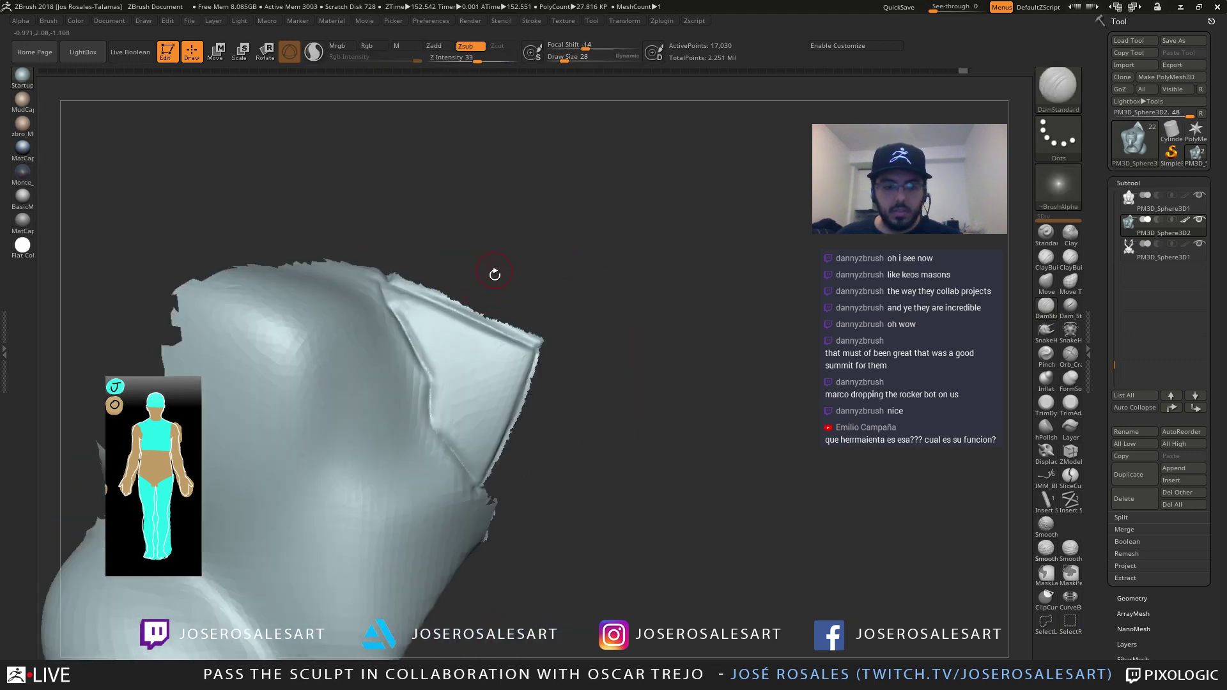
Enlarge the sculpting brush to size 69 and choose MaskLasso as the masking brush
key(])
key(])
key(])
key(])
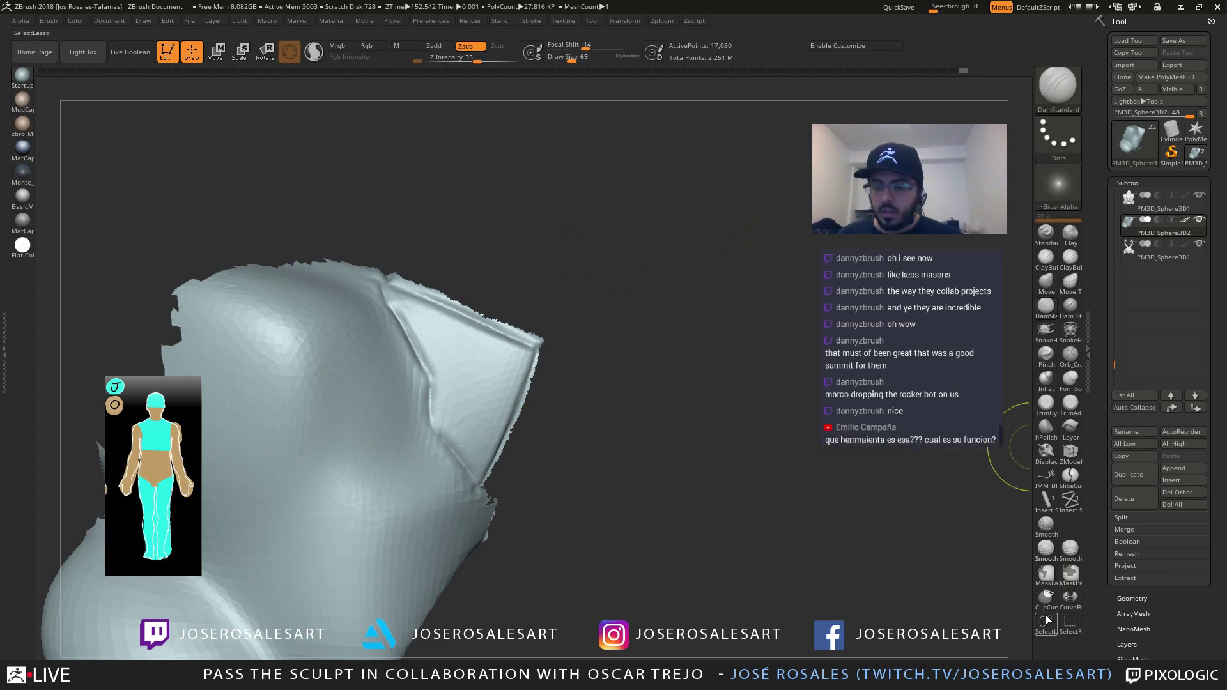
click(1057, 574)
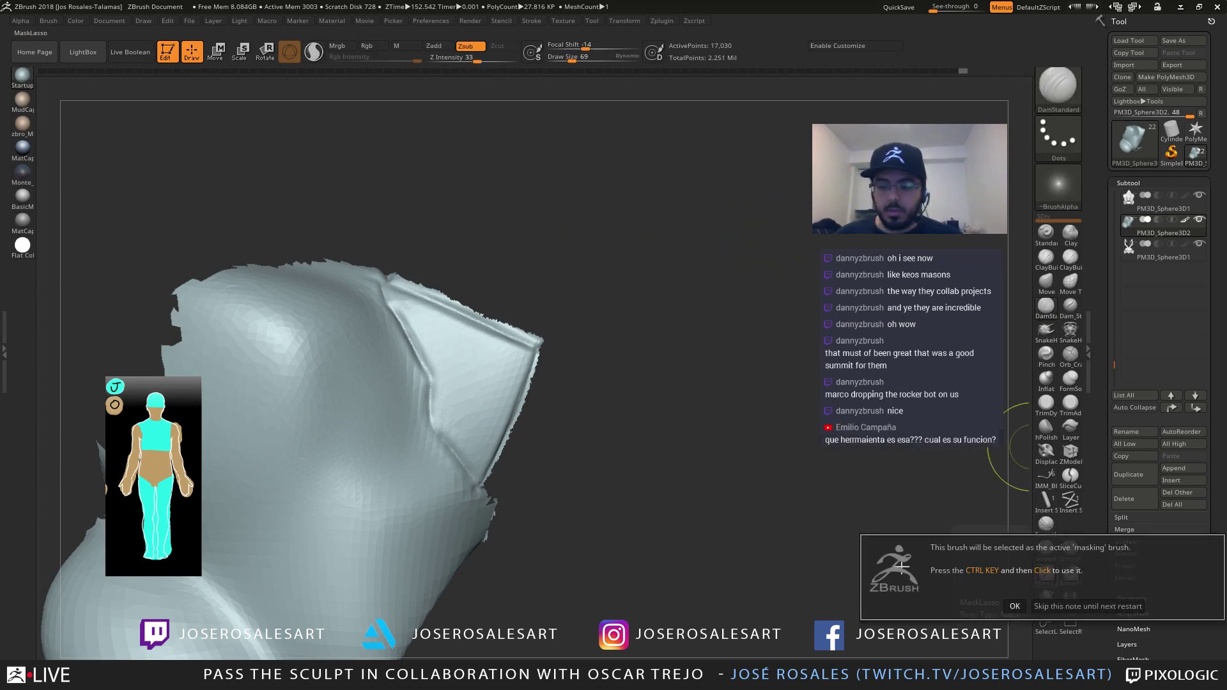
click(1015, 606)
Try to lasso-mask the block's side panel along its rear groove, and undo the mask
drag(571, 338, 392, 200)
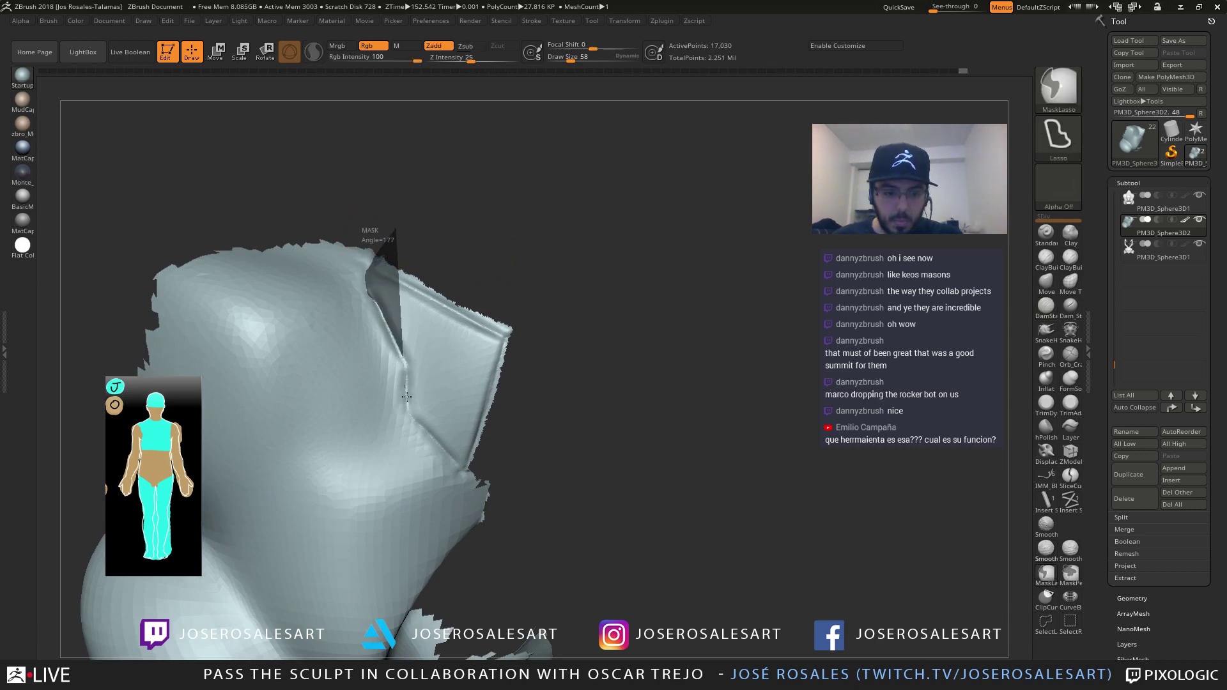
mouse_move(407, 397)
ctrl+mouse_down()
mouse_move(425, 441)
mouse_move(470, 482)
ctrl+mouse_up()
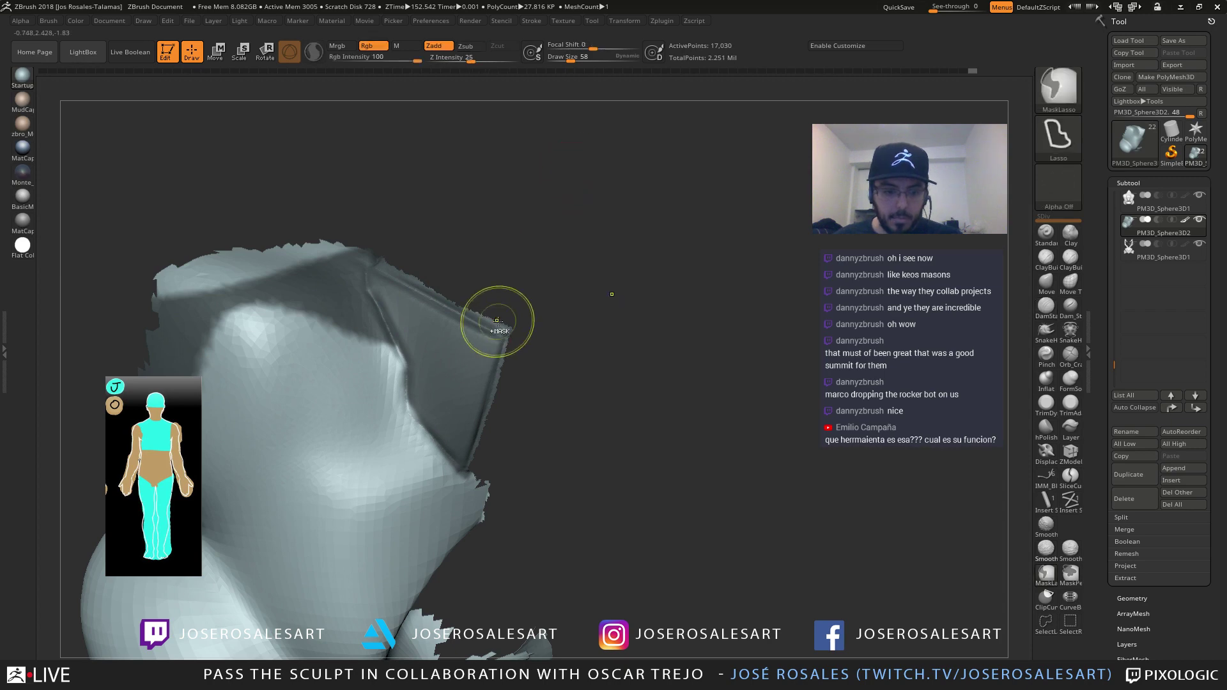
key(ctrl+z)
Lasso-mask the block's side panel up to the carved groove that separates it from the body
mouse_move(551, 306)
mouse_down()
mouse_move(605, 295)
mouse_move(536, 256)
mouse_up()
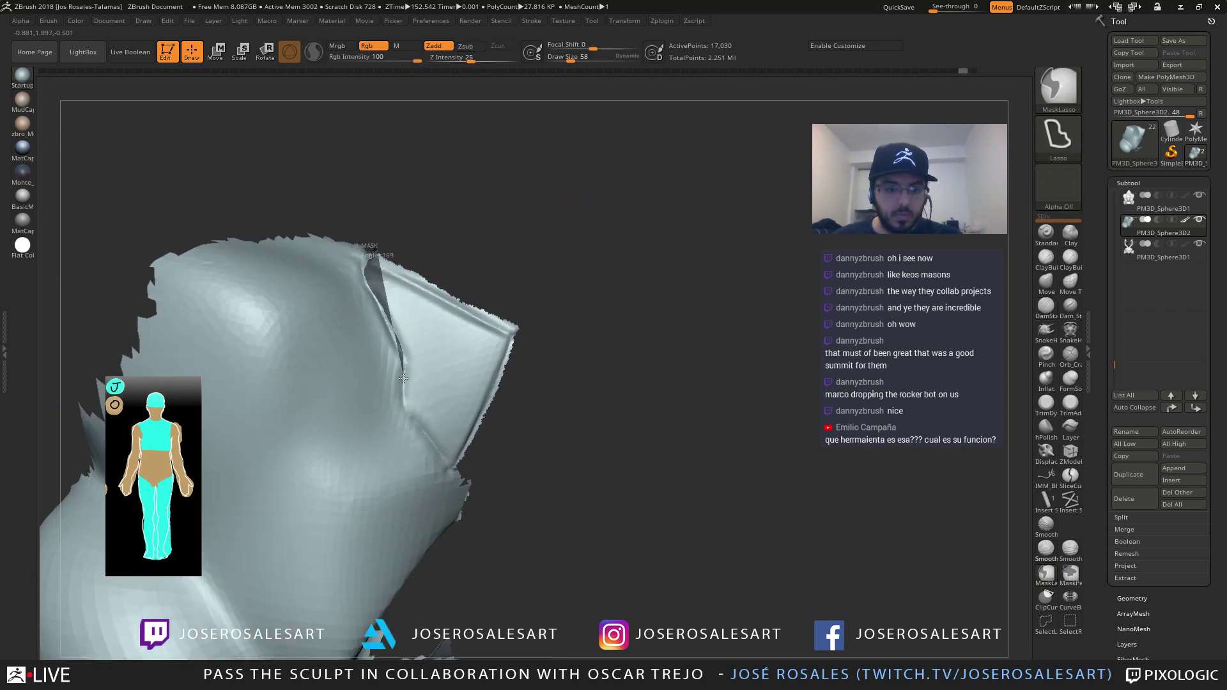
mouse_move(405, 407)
ctrl+mouse_down()
mouse_move(468, 462)
mouse_move(598, 256)
ctrl+mouse_up()
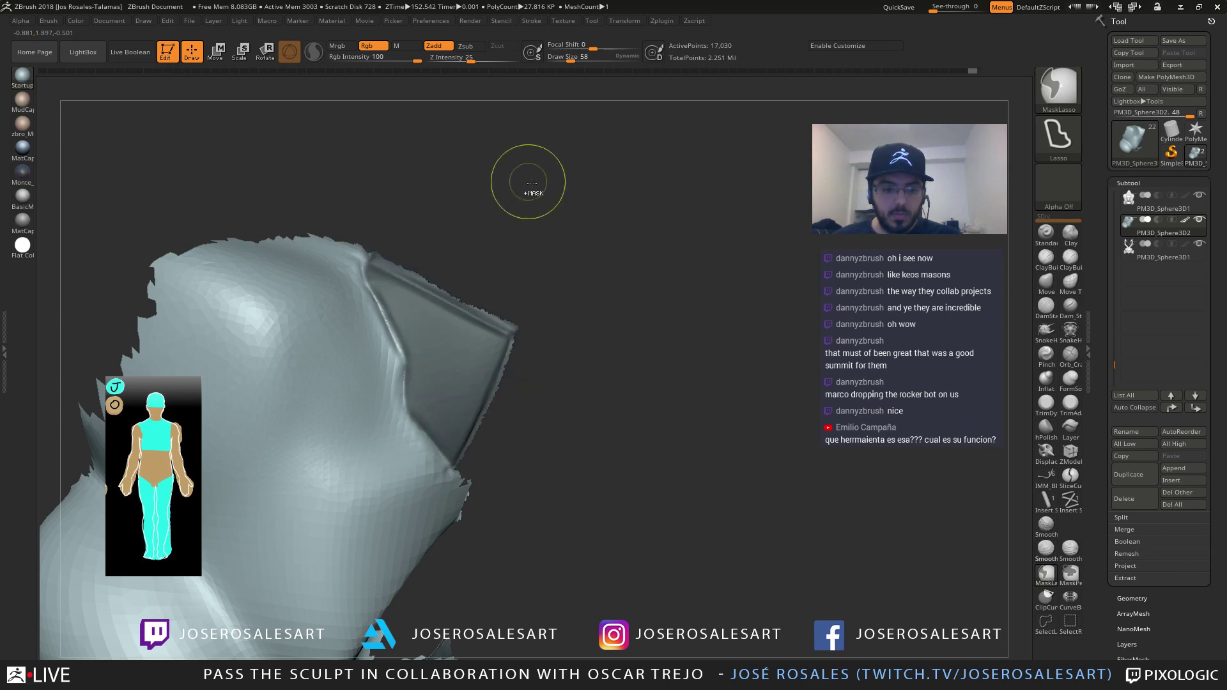
drag(528, 182, 464, 219)
mouse_move(485, 266)
mouse_down()
mouse_move(482, 277)
mouse_move(605, 271)
mouse_move(580, 267)
mouse_up()
Isolate the opposite side's region, lasso-mask its panel up to the groove and turn the masked area into a polygroup
ctrl+shift+click(652, 346)
drag(652, 346, 387, 307)
ctrl+shift+click(504, 366)
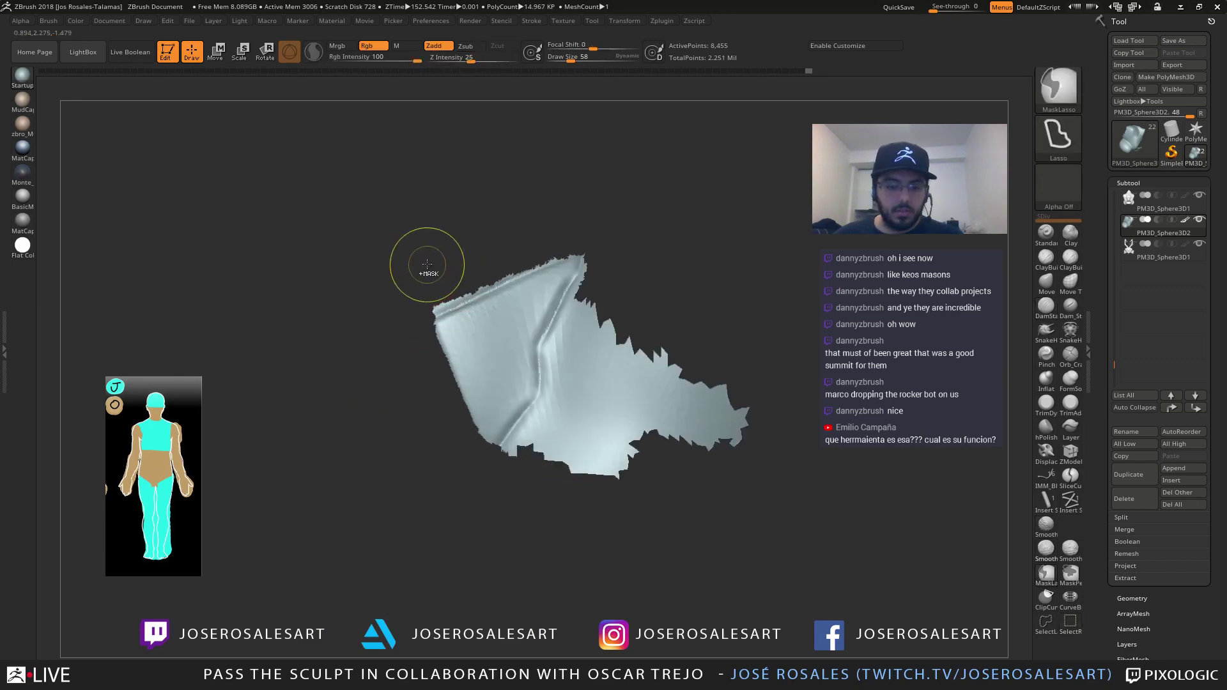
ctrl+click(567, 241)
drag(565, 242, 576, 251)
key(ctrl)
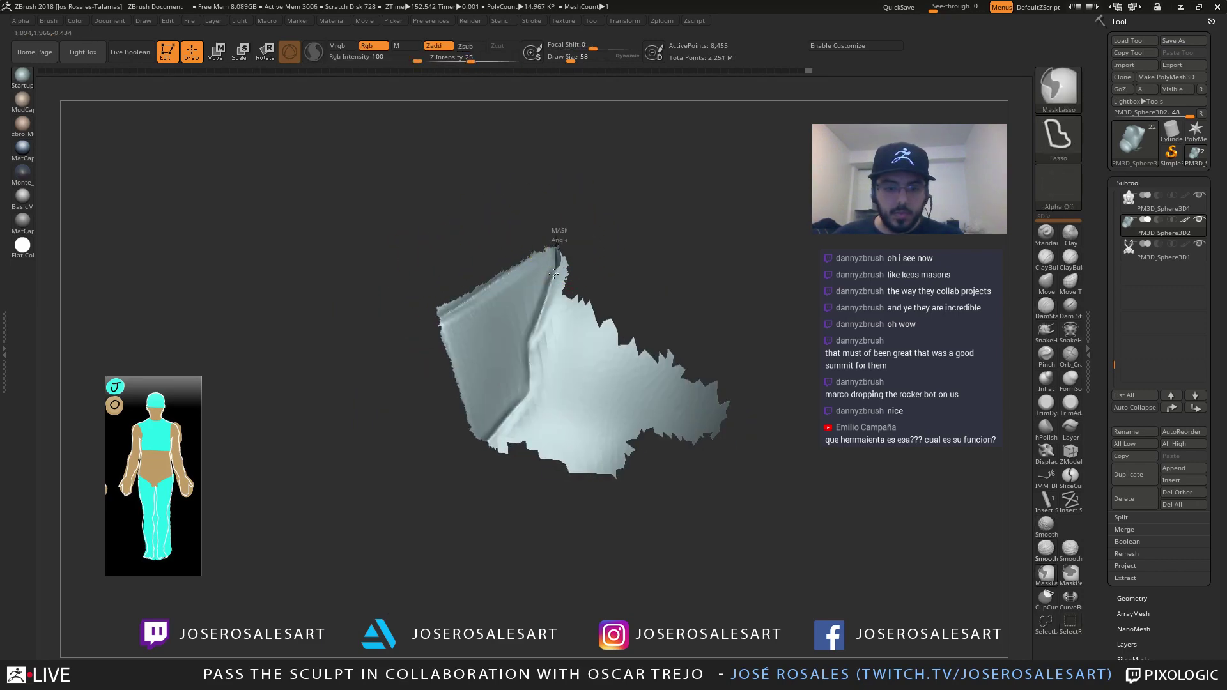
mouse_move(524, 403)
ctrl+mouse_down()
mouse_move(461, 446)
mouse_move(542, 224)
ctrl+mouse_up()
key(ctrl+w)
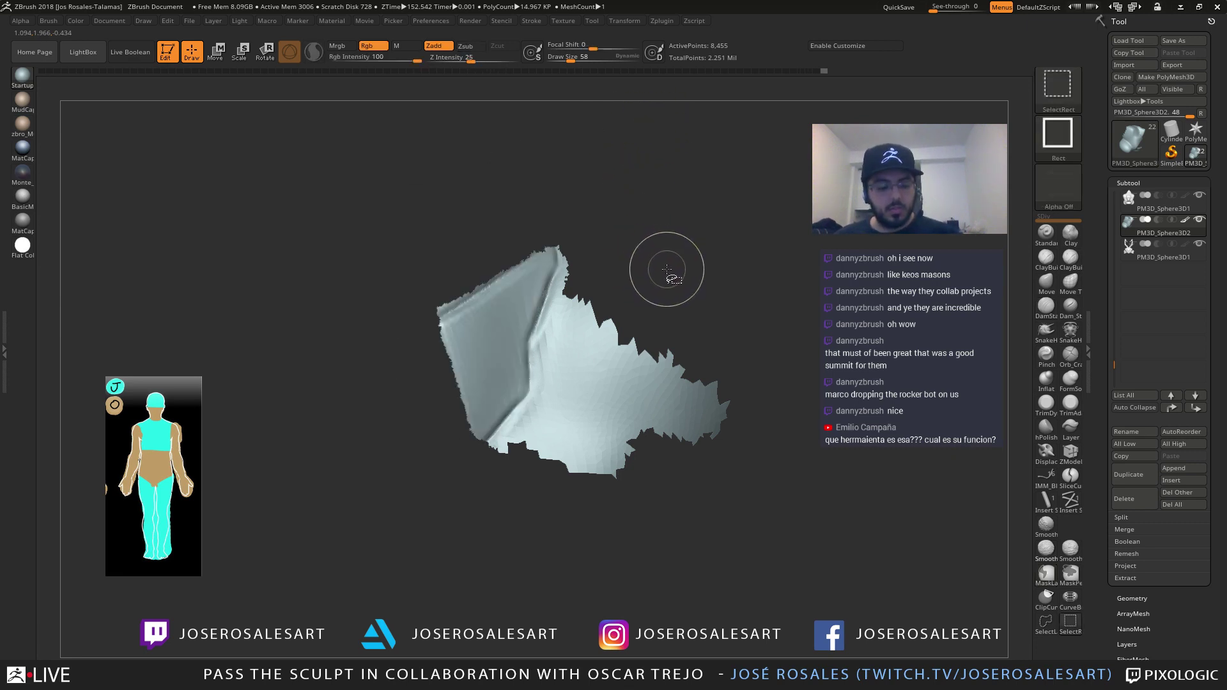
Unhide the full model and isolate the side panel with its adjoining body surface again
ctrl+shift+click(668, 268)
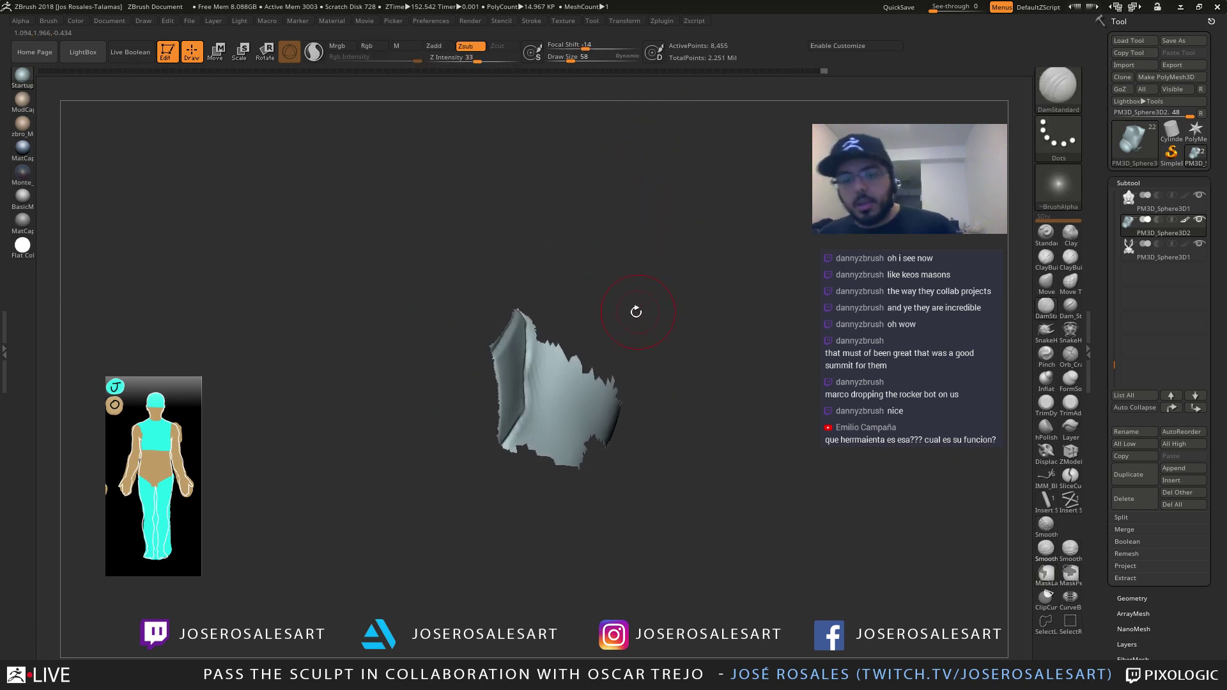
right_drag(636, 312, 531, 368)
ctrl+shift+click(594, 317)
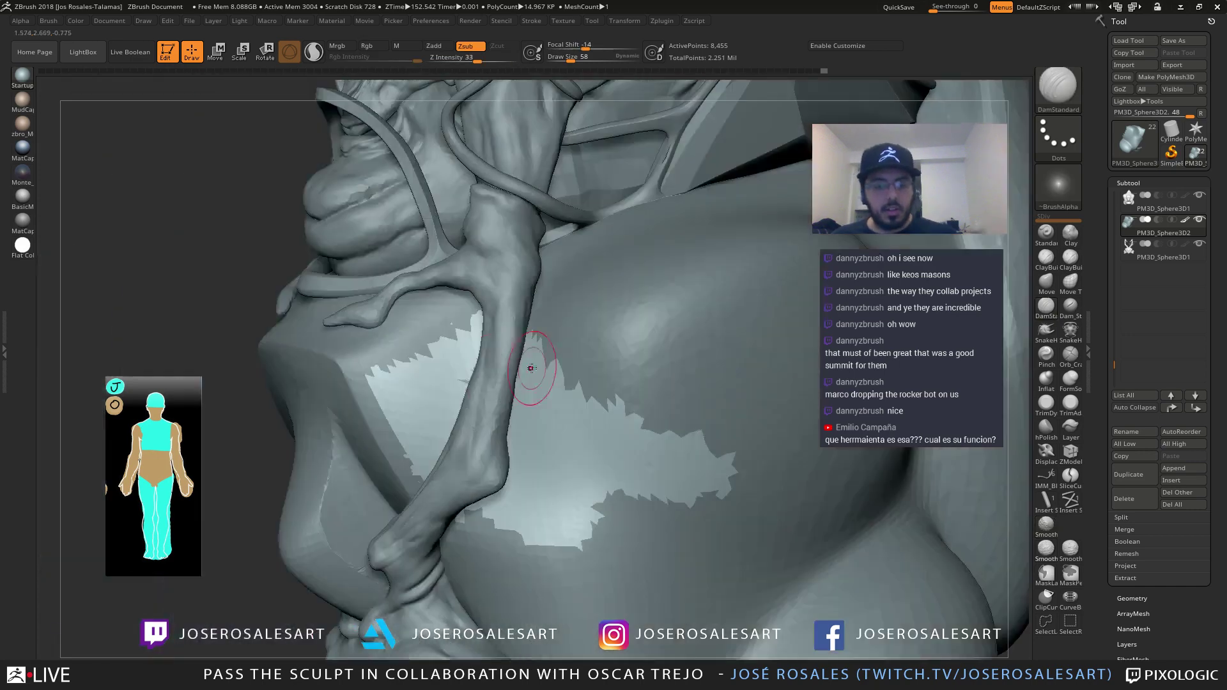
ctrl+shift+click(424, 356)
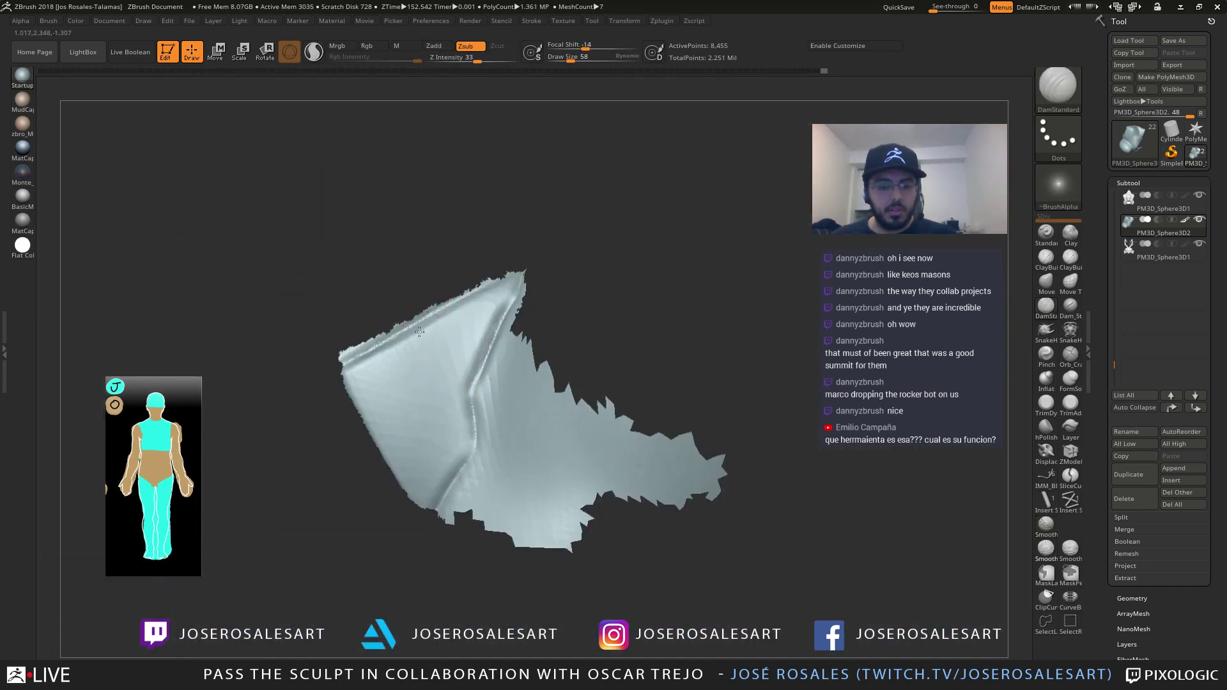
Unhide the full model with its polygroup wireframe shown, and isolate the polygroup containing the block's arch-shaped front panel
ctrl+shift+click(621, 303)
mouse_move(622, 303)
right_down()
mouse_move(499, 267)
mouse_move(499, 324)
mouse_move(533, 339)
mouse_move(570, 323)
mouse_move(468, 408)
mouse_move(424, 382)
mouse_move(412, 285)
right_up()
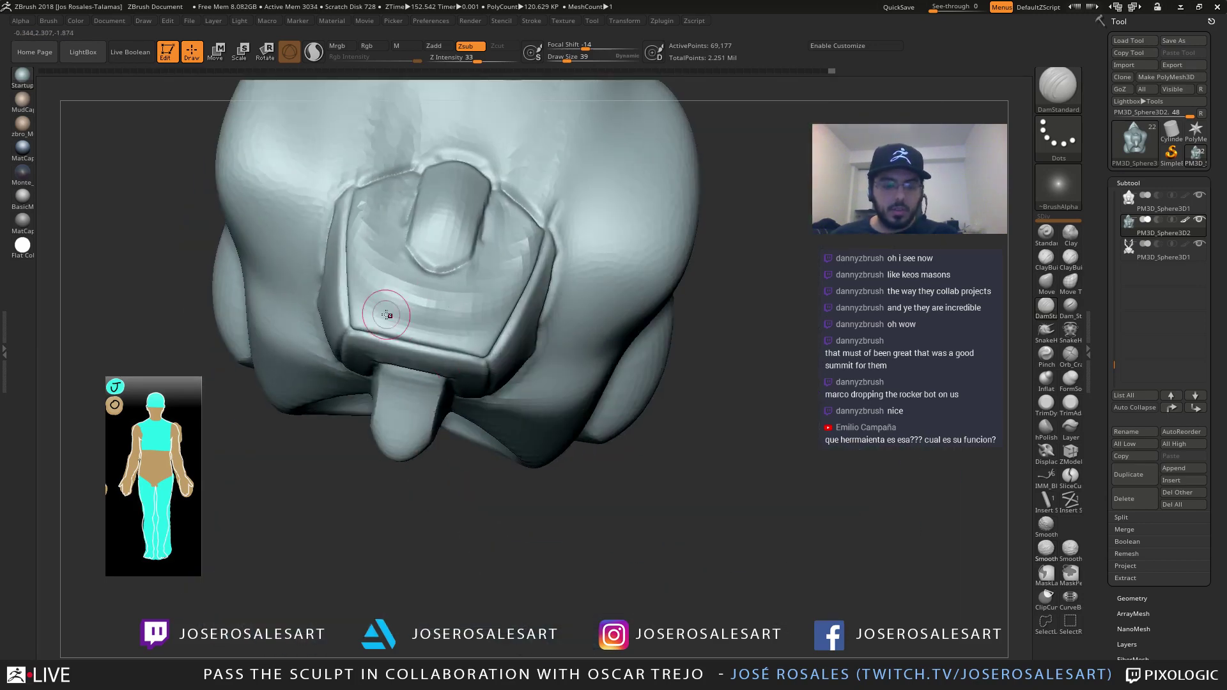
mouse_move(387, 315)
mouse_down()
mouse_move(472, 274)
mouse_move(479, 188)
mouse_up()
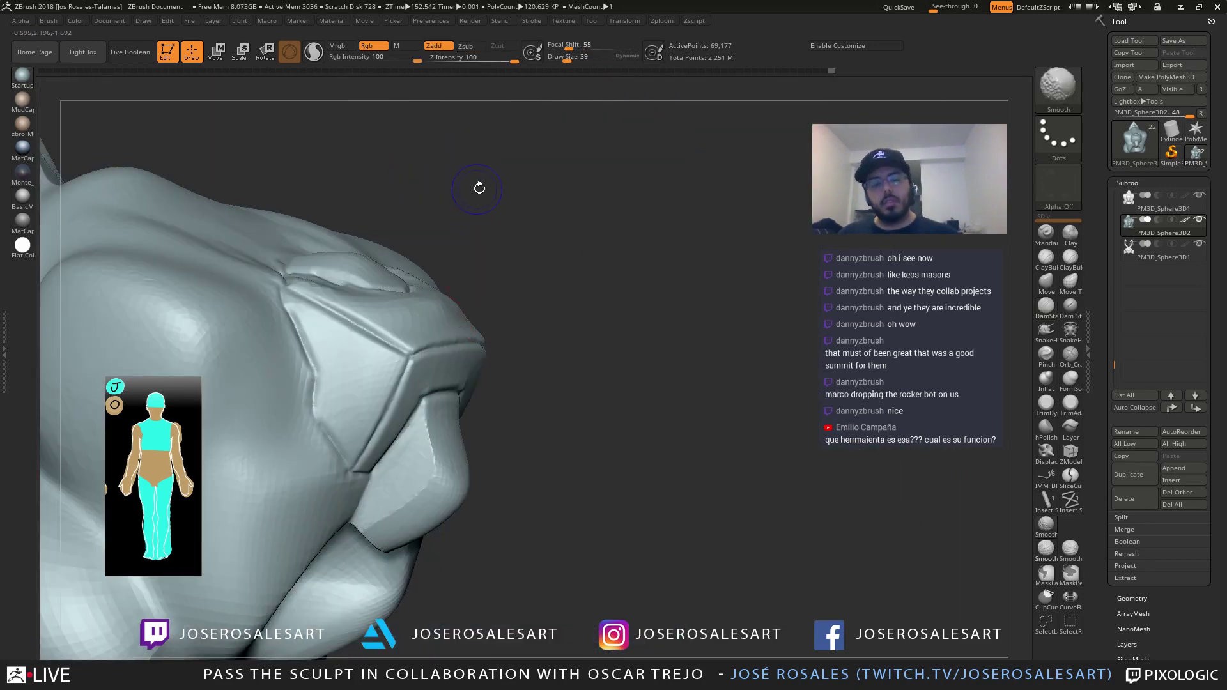
ctrl+right_drag(521, 323, 499, 358)
mouse_move(499, 358)
right_down()
mouse_move(416, 287)
mouse_move(409, 307)
mouse_move(443, 313)
mouse_move(485, 376)
right_up()
key(shift+s)
key(shift+f)
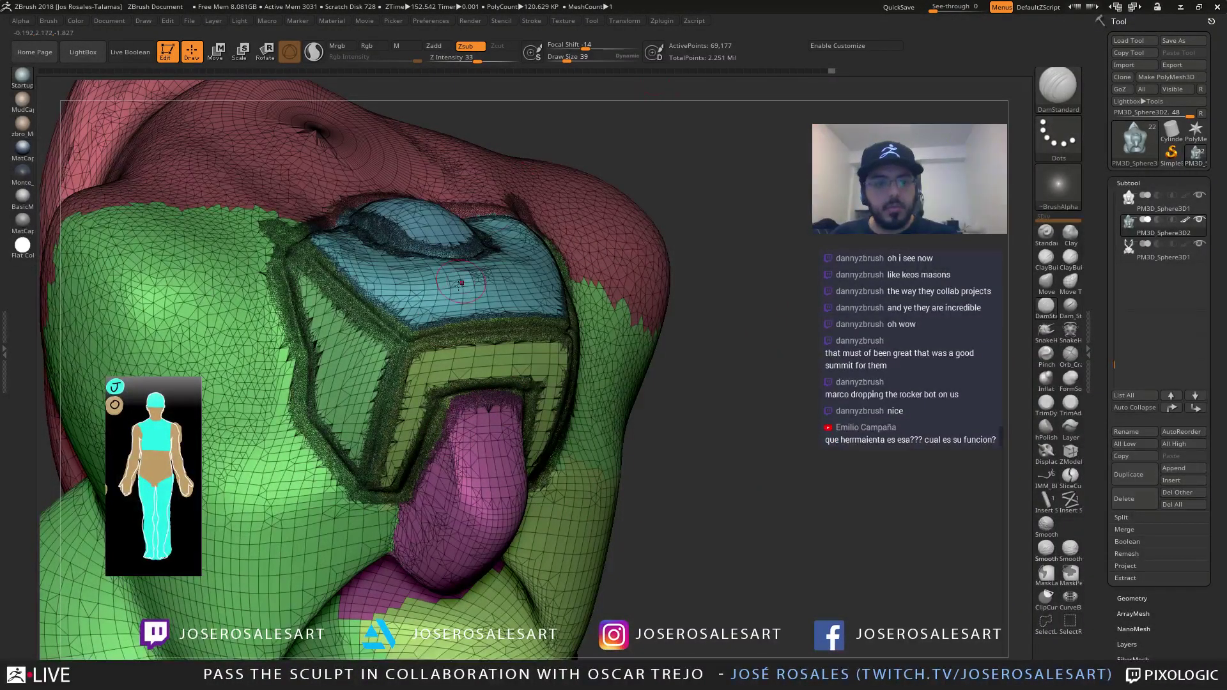
right_drag(461, 286, 445, 307)
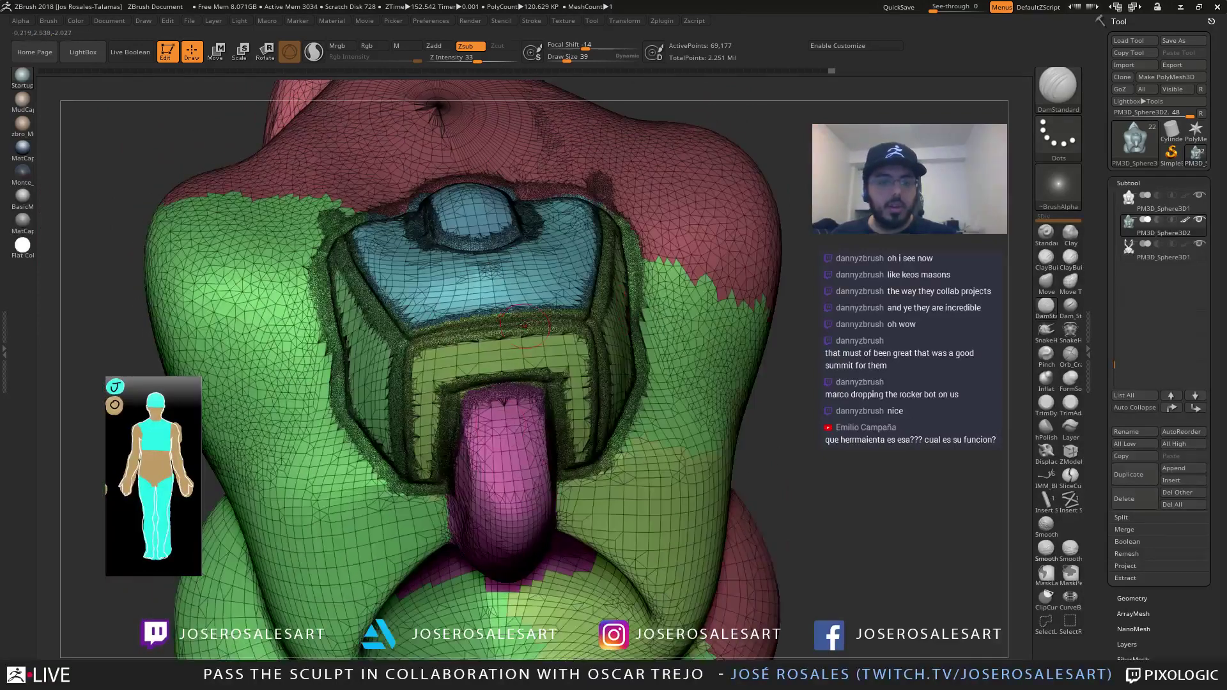
mouse_move(525, 325)
right_down()
mouse_move(564, 349)
mouse_move(543, 339)
right_up()
ctrl+shift+click(543, 361)
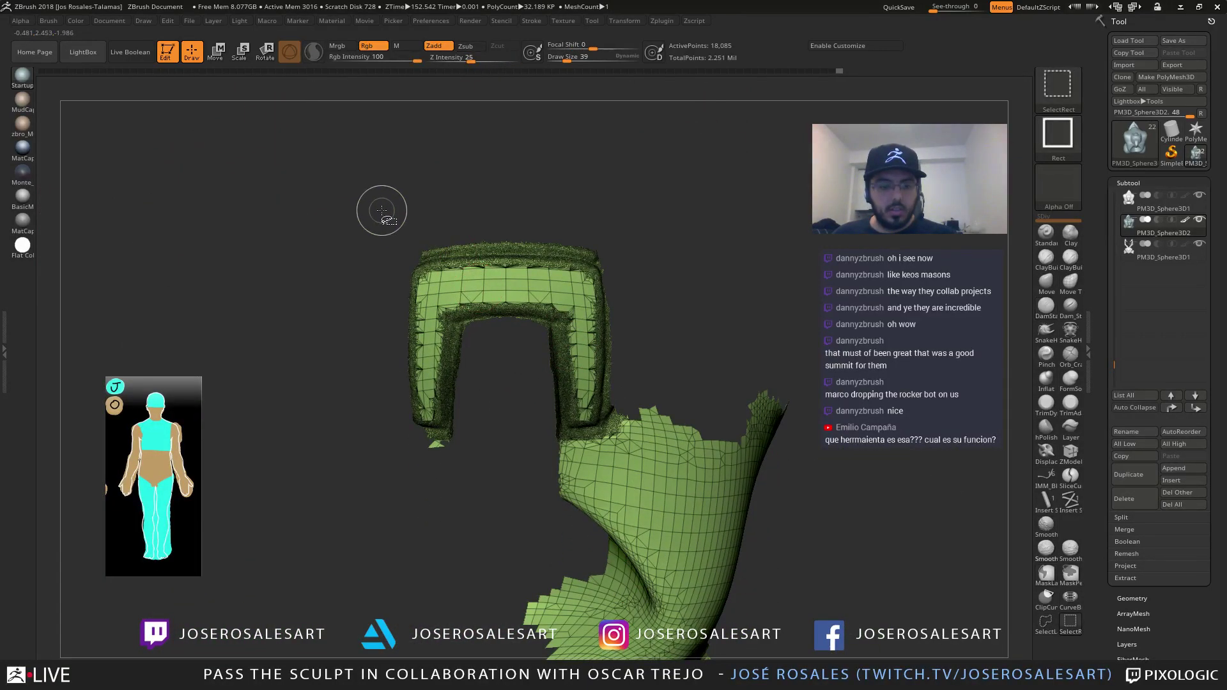
mouse_move(377, 222)
ctrl+shift+mouse_down()
mouse_move(493, 438)
mouse_move(613, 435)
ctrl+shift+mouse_up()
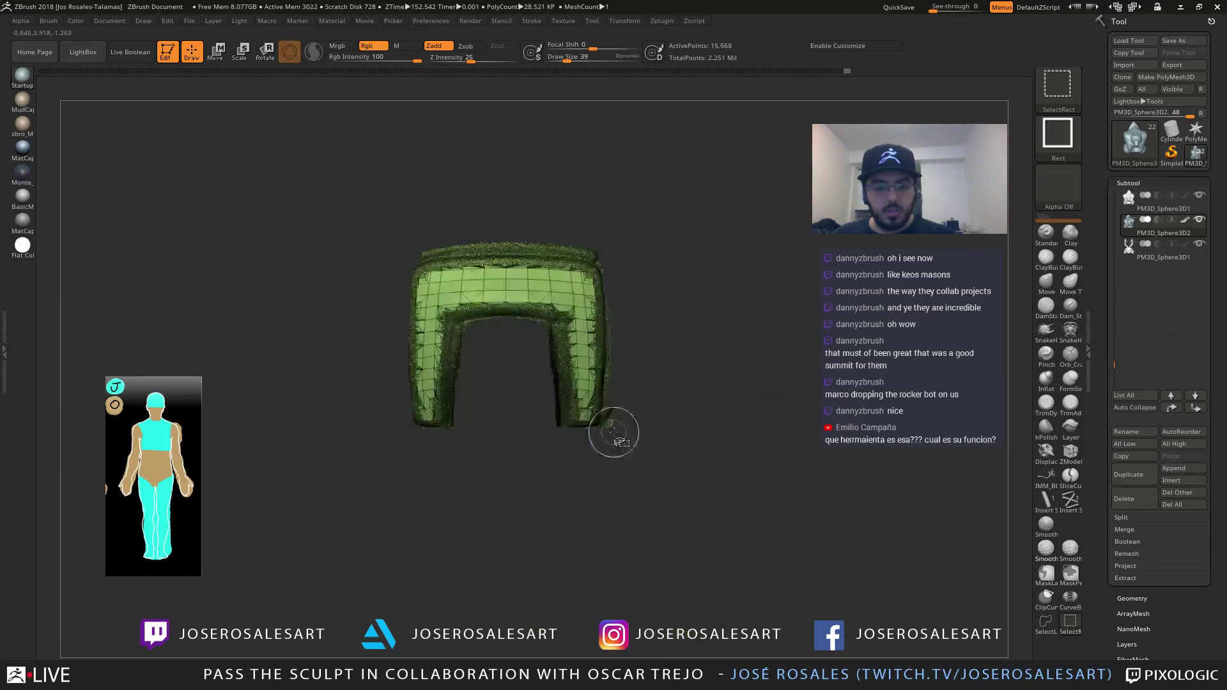
right_drag(628, 370, 417, 201)
key(ctrl+z)
Hide the wireframe and lasso-mask the body surface attached to the front panel, up to the panel's lower ends
key(shift+f)
alt+right_drag(459, 263, 467, 227)
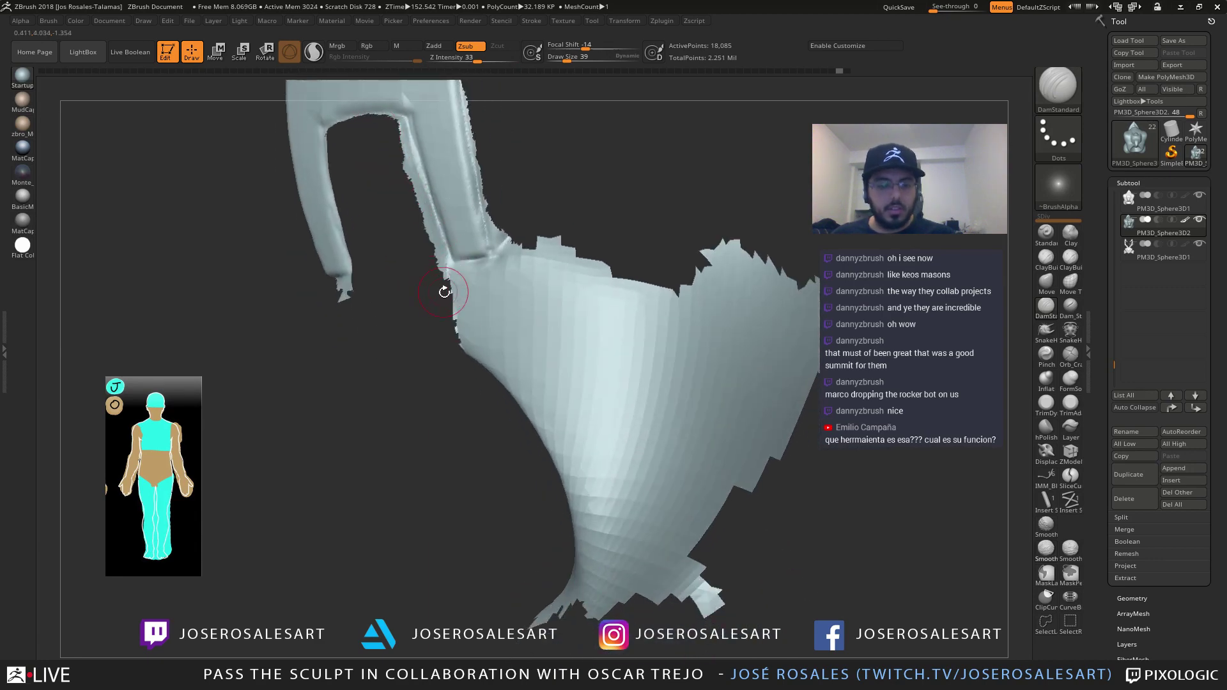
ctrl+right_drag(445, 292, 486, 342)
mouse_move(518, 438)
ctrl+alt+shift+mouse_down()
mouse_move(474, 327)
mouse_move(518, 385)
mouse_move(484, 318)
mouse_move(664, 234)
mouse_move(732, 454)
mouse_move(456, 523)
ctrl+alt+shift+mouse_up()
mouse_move(447, 297)
ctrl+mouse_down()
mouse_move(491, 308)
mouse_move(477, 314)
mouse_move(443, 167)
ctrl+mouse_up()
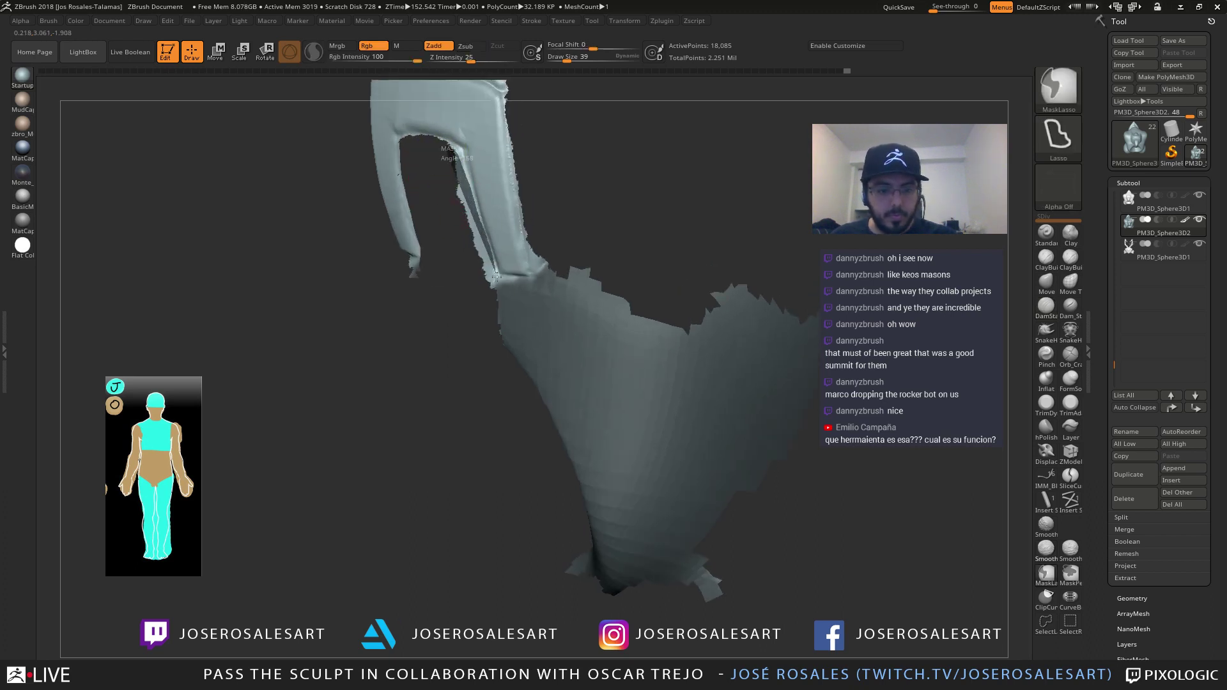
mouse_move(496, 277)
ctrl+mouse_down()
mouse_move(470, 253)
mouse_move(441, 250)
ctrl+mouse_up()
mouse_move(441, 250)
alt+mouse_down()
mouse_move(448, 281)
mouse_move(473, 249)
mouse_move(340, 230)
mouse_move(365, 198)
alt+mouse_up()
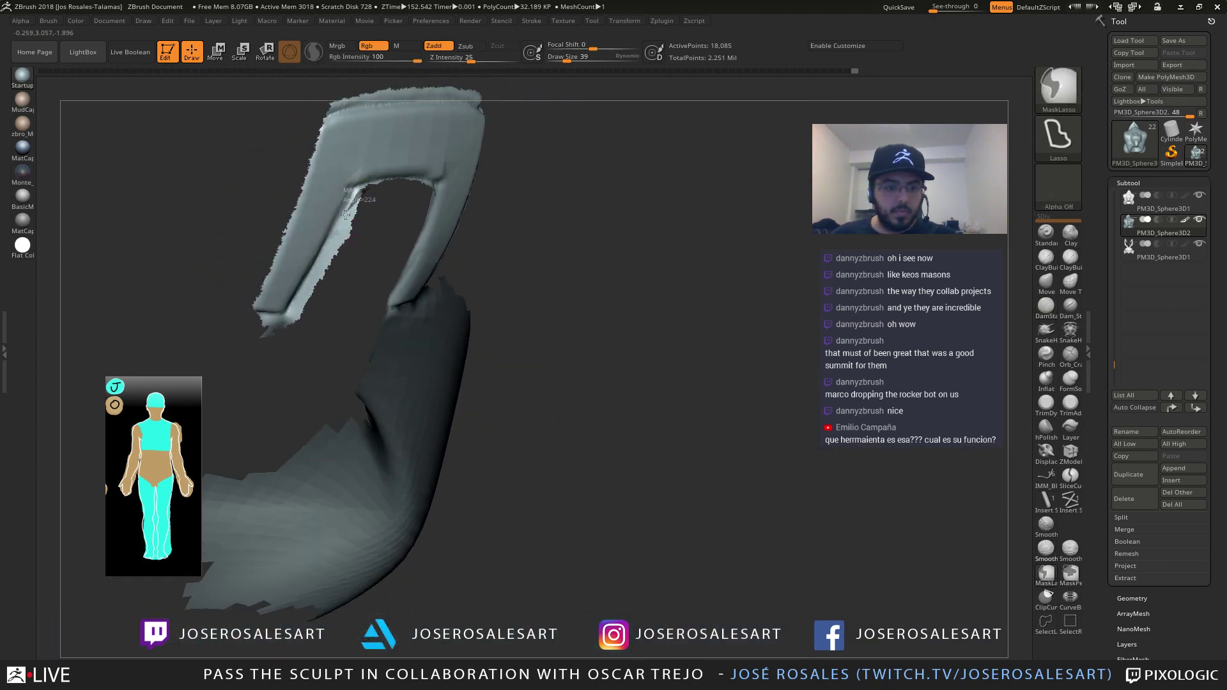
Turn the masked body surface into its own polygroup and isolate the arch-shaped front panel
mouse_move(309, 286)
mouse_down()
mouse_move(337, 328)
mouse_move(331, 266)
mouse_move(381, 320)
mouse_move(529, 231)
mouse_up()
ctrl+shift+click(539, 239)
right_drag(512, 268, 452, 239)
ctrl+shift+click(460, 228)
drag(452, 239, 474, 438)
key(ctrl+shift)
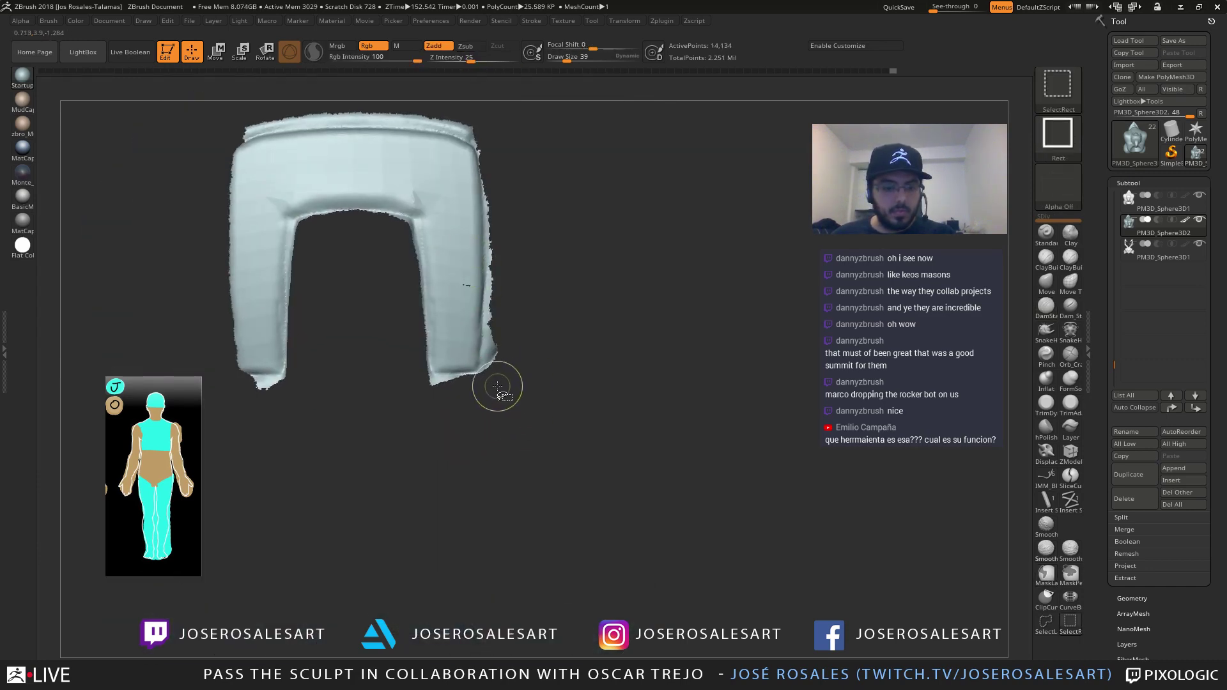
ctrl+alt+shift+drag(214, 376, 214, 375)
alt+drag(307, 415, 409, 358)
key(ctrl+z)
mouse_move(486, 390)
mouse_down()
mouse_move(475, 417)
mouse_move(486, 400)
mouse_up()
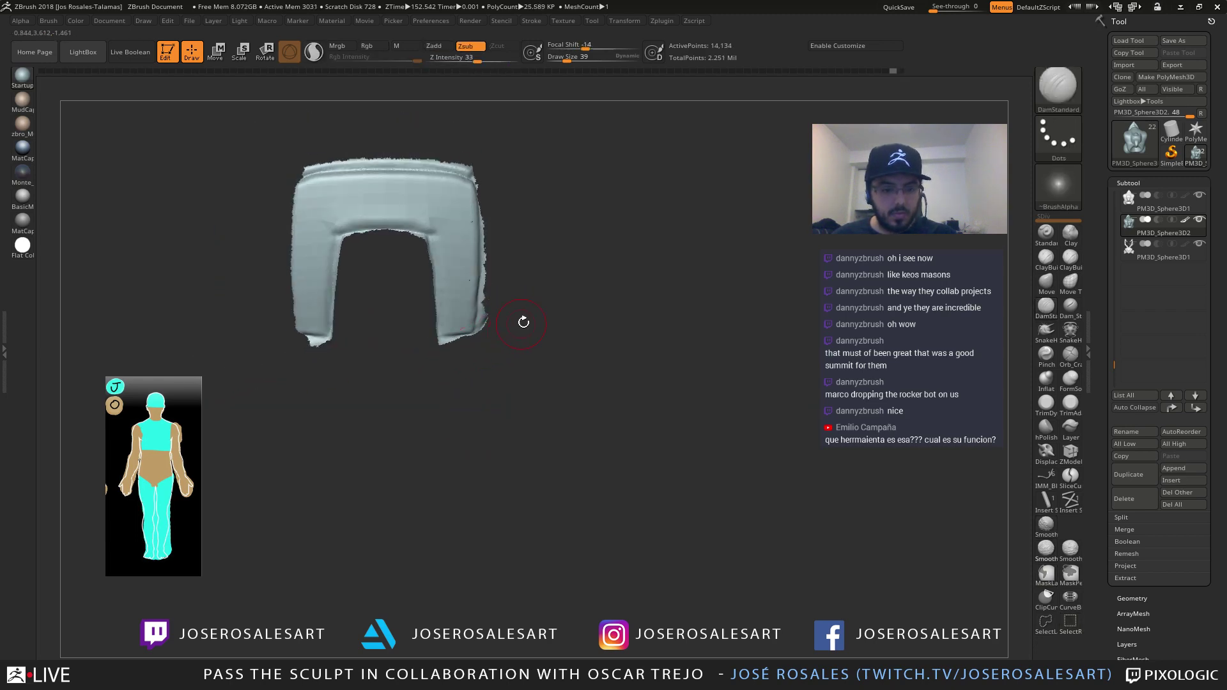
Hide the first PM3D_Sphere3D1 subtool among all the displayed subtools, and unhide the whole body mesh
ctrl+shift+click(523, 320)
ctrl+right_drag(519, 271, 615, 260)
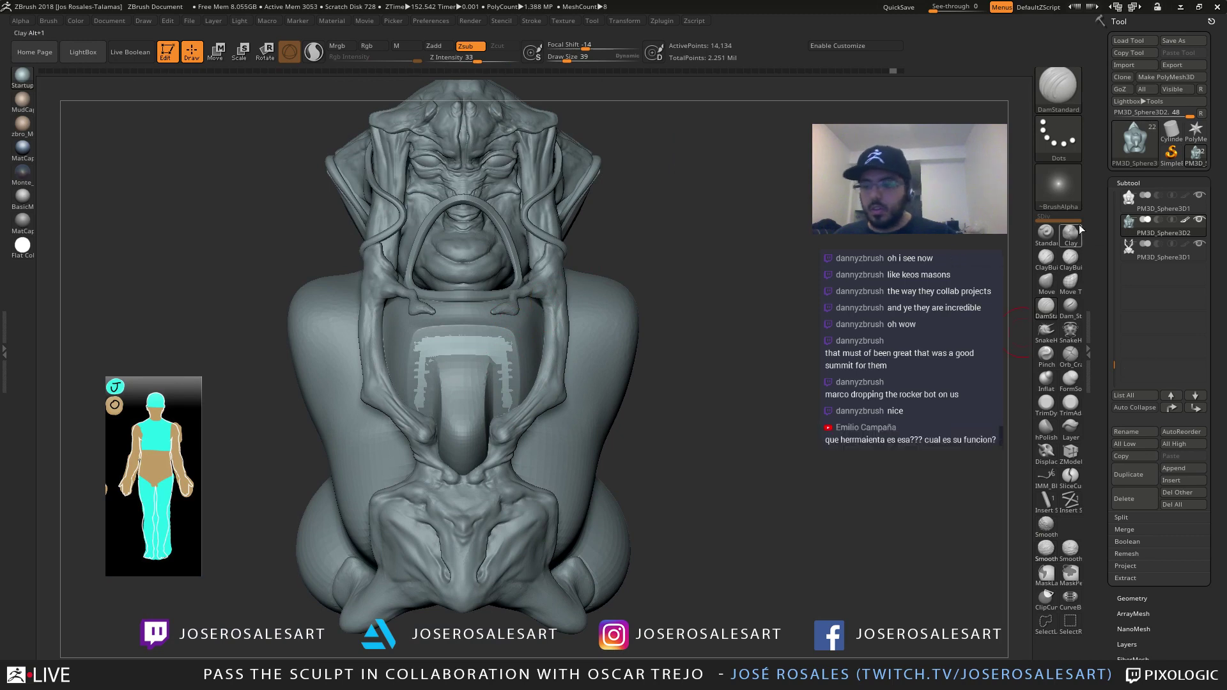
click(1197, 196)
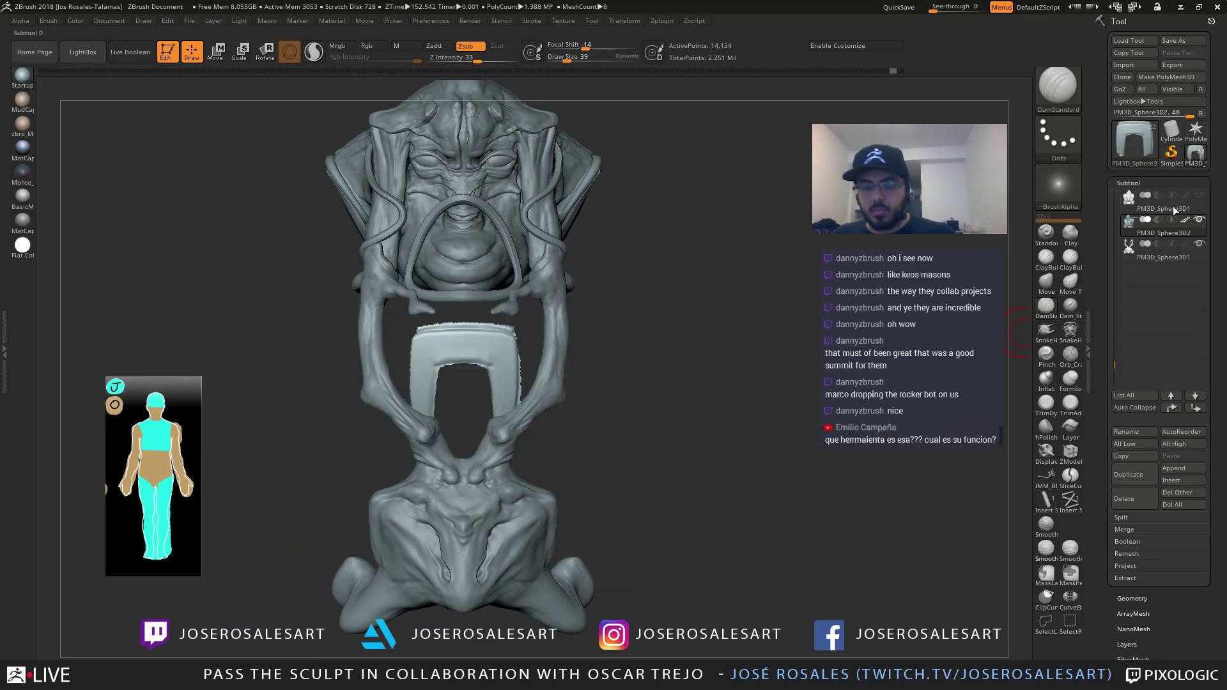
drag(608, 351, 570, 346)
ctrl+shift+click(603, 343)
shift+right_drag(574, 331, 605, 356)
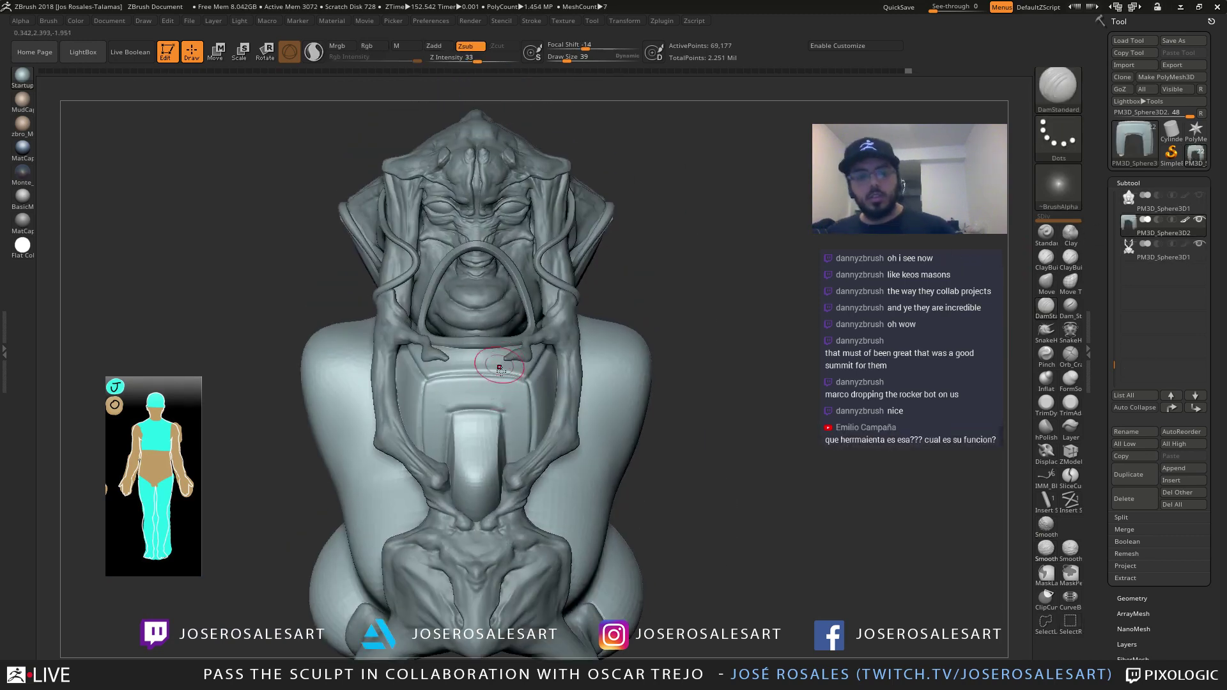
Hide the block's panel and tongue polygroups, and invert the visibility to hide the main body surfaces instead
right_drag(496, 362, 534, 384)
ctrl+shift+click(512, 395)
mouse_move(617, 401)
alt+right_down()
mouse_move(576, 343)
mouse_move(470, 362)
mouse_move(533, 355)
alt+right_up()
ctrl+shift+click(604, 365)
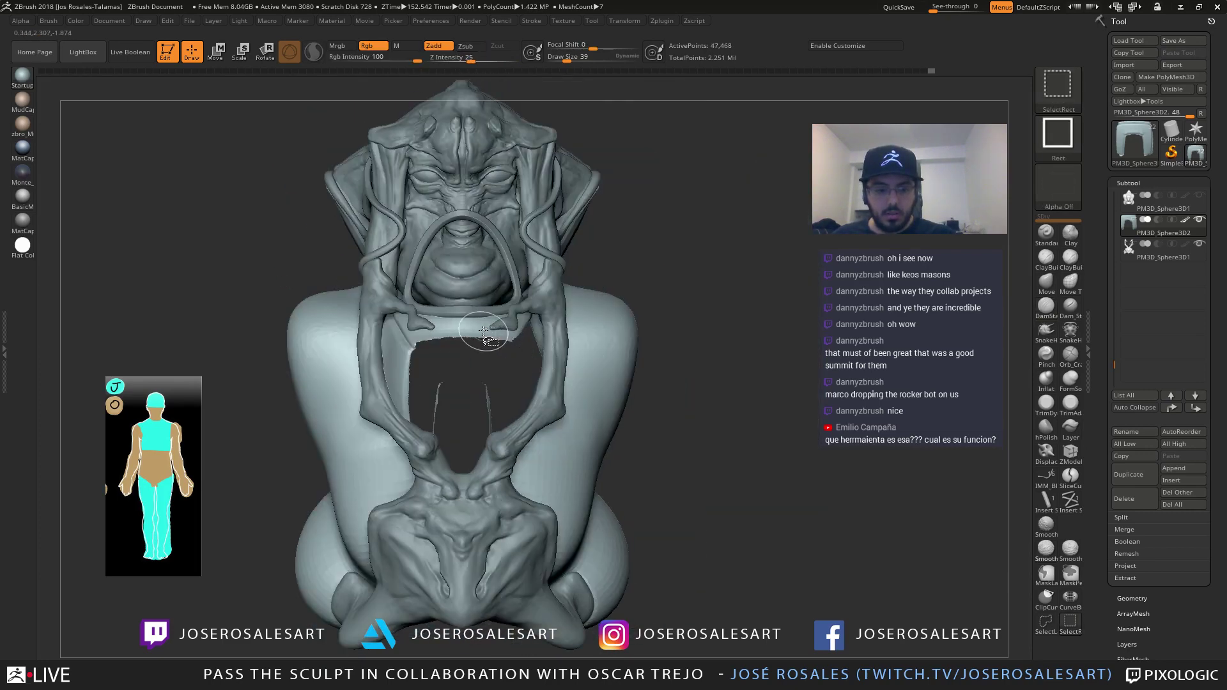
right_drag(397, 372, 356, 447)
ctrl+shift+drag(355, 451, 367, 472)
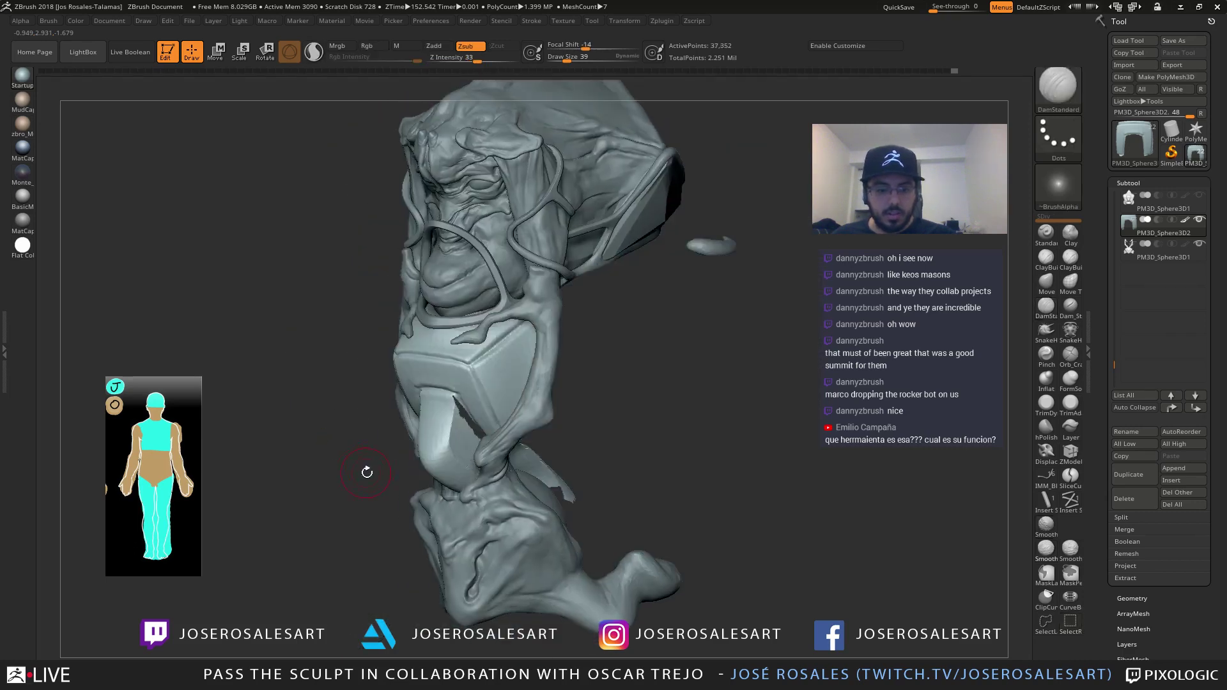
Solo the body subtool and hide the stray surface pieces detached from the block and tongue
ctrl+right_drag(367, 471, 350, 415)
mouse_move(350, 414)
mouse_down()
mouse_move(429, 381)
mouse_move(530, 395)
mouse_move(399, 393)
mouse_move(521, 351)
mouse_up()
mouse_move(358, 384)
alt+mouse_down()
mouse_move(358, 461)
mouse_move(400, 470)
alt+mouse_up()
key(alt+s)
ctrl+shift+click(430, 377)
ctrl+shift+click(447, 439)
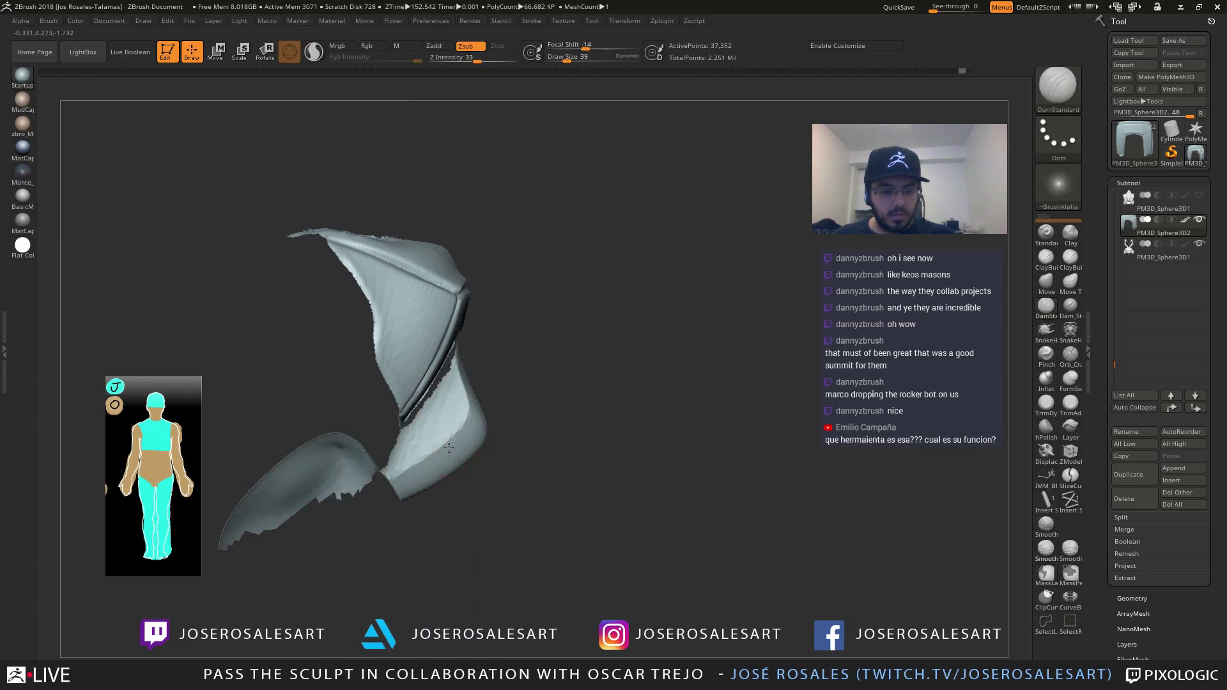
alt+drag(315, 434, 370, 364)
ctrl+alt+shift+drag(205, 315, 447, 567)
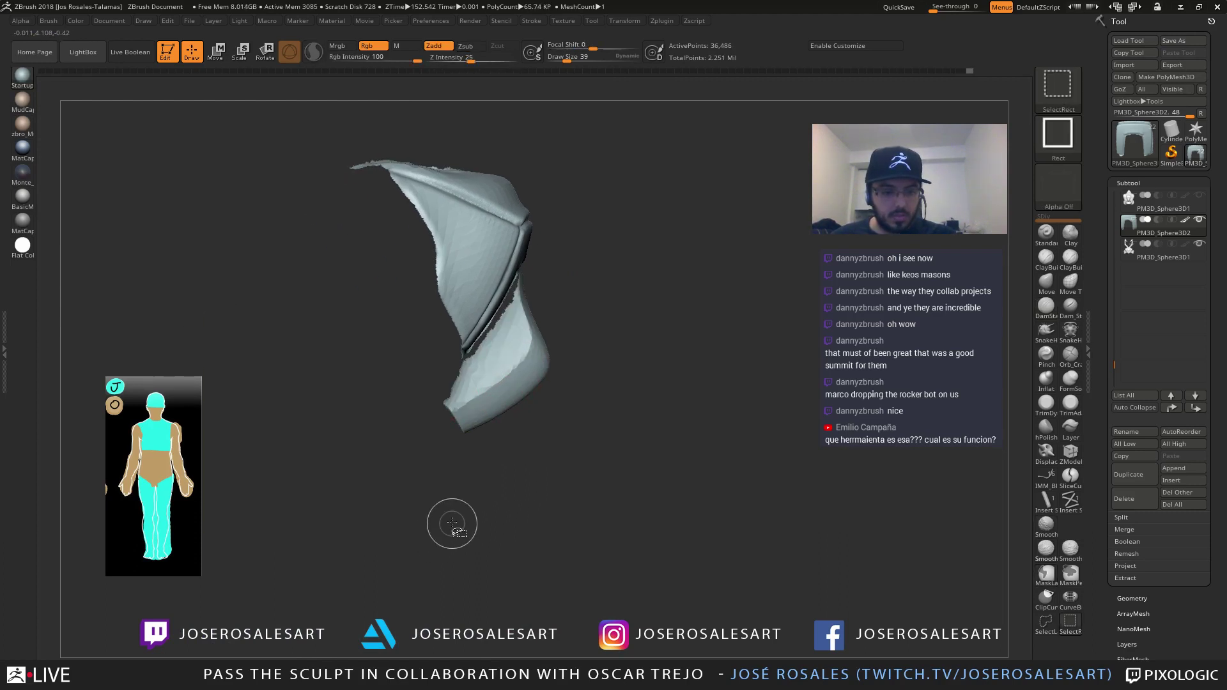
drag(452, 520, 358, 498)
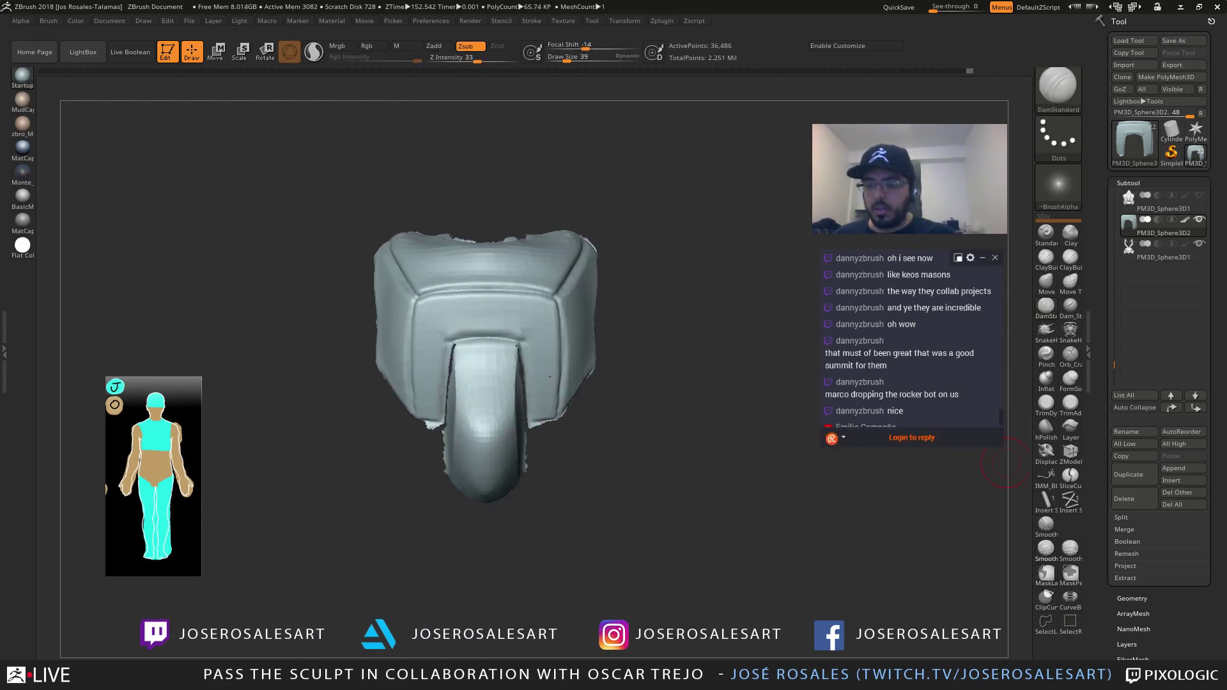
Delete the hidden geometry of the body subtool, keeping only the panelled block and tongue
click(1131, 182)
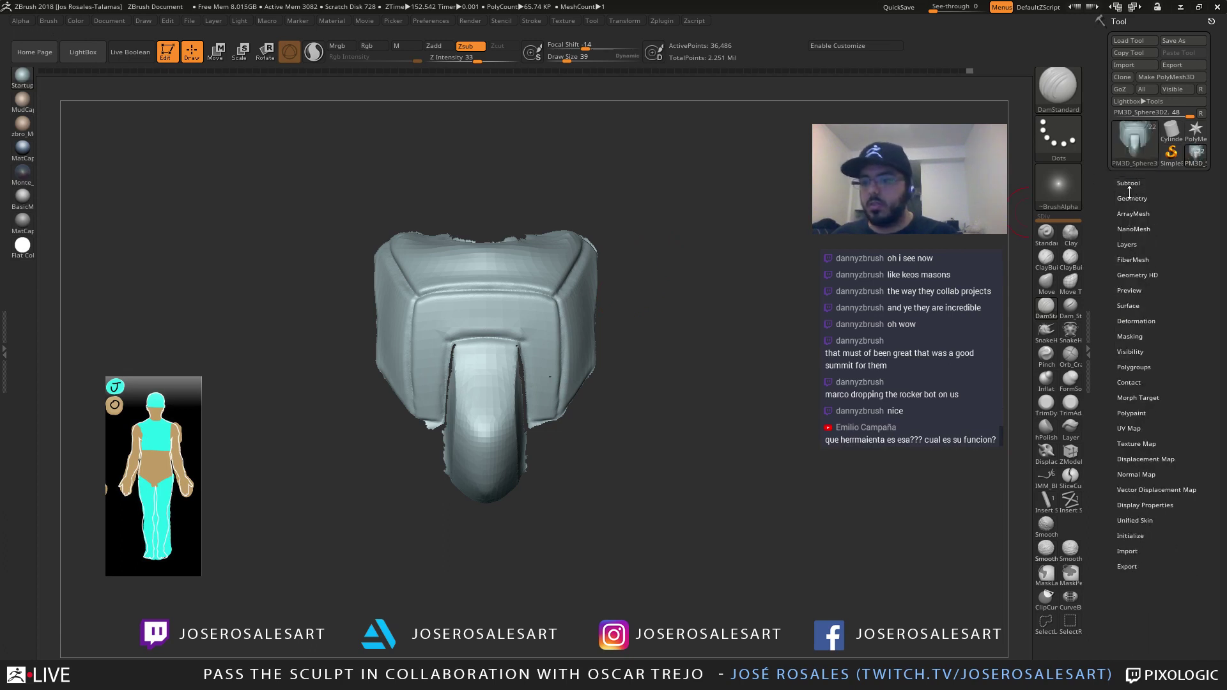
click(1131, 198)
click(1142, 479)
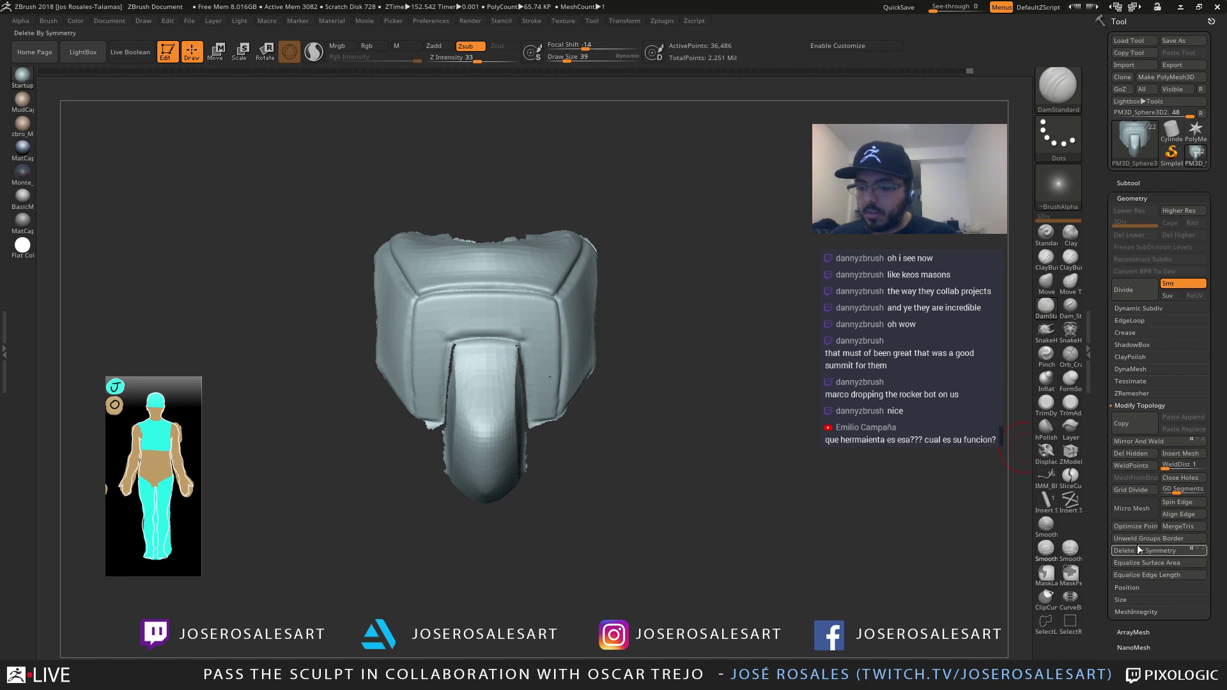
scroll(1101, 497, down, 1)
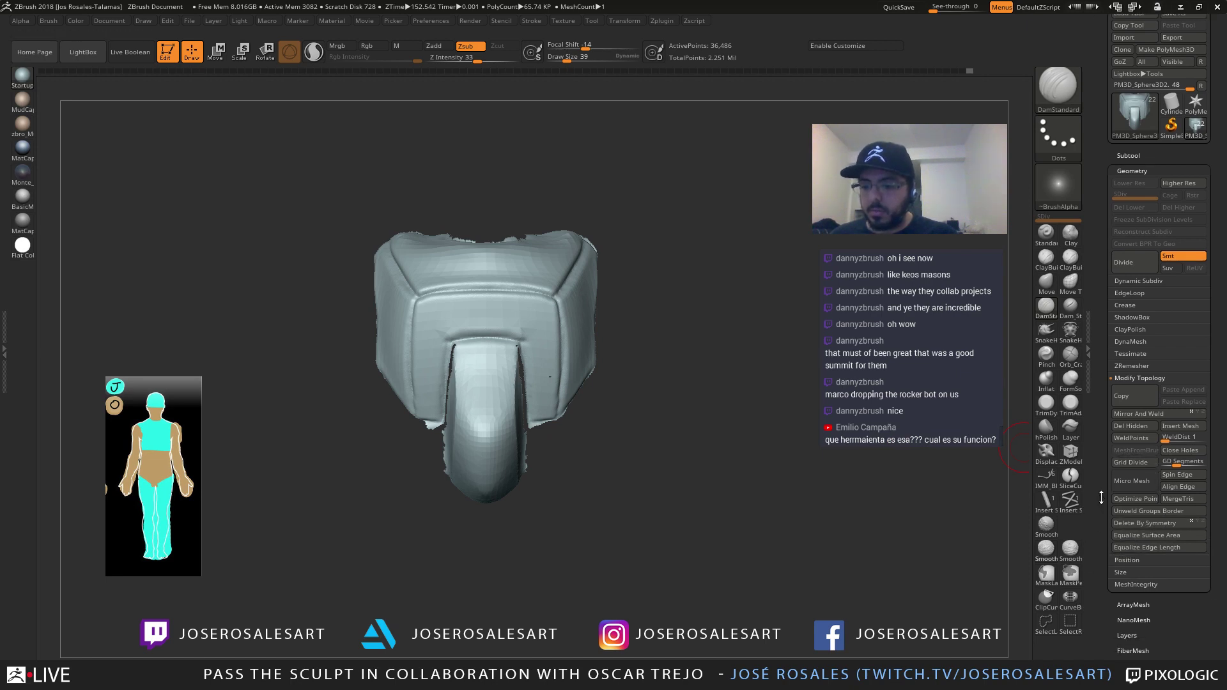
click(1122, 428)
mouse_move(795, 474)
mouse_down()
mouse_move(500, 362)
mouse_move(551, 269)
mouse_move(598, 292)
mouse_up()
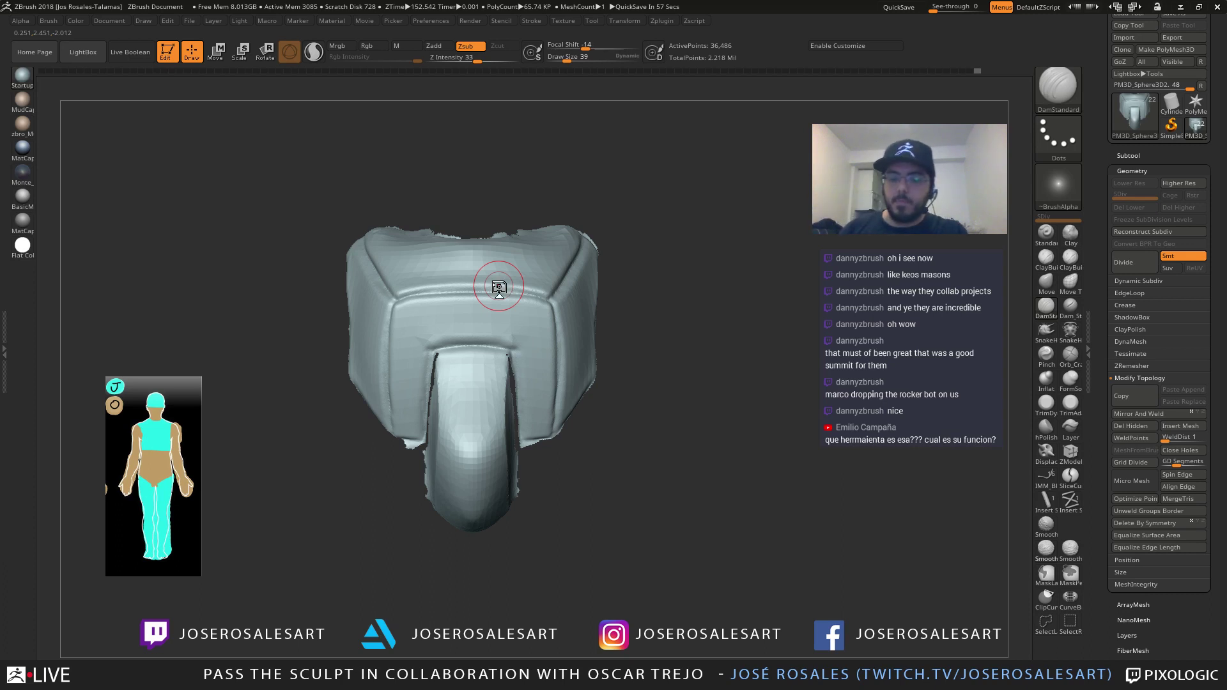
drag(524, 342, 594, 334)
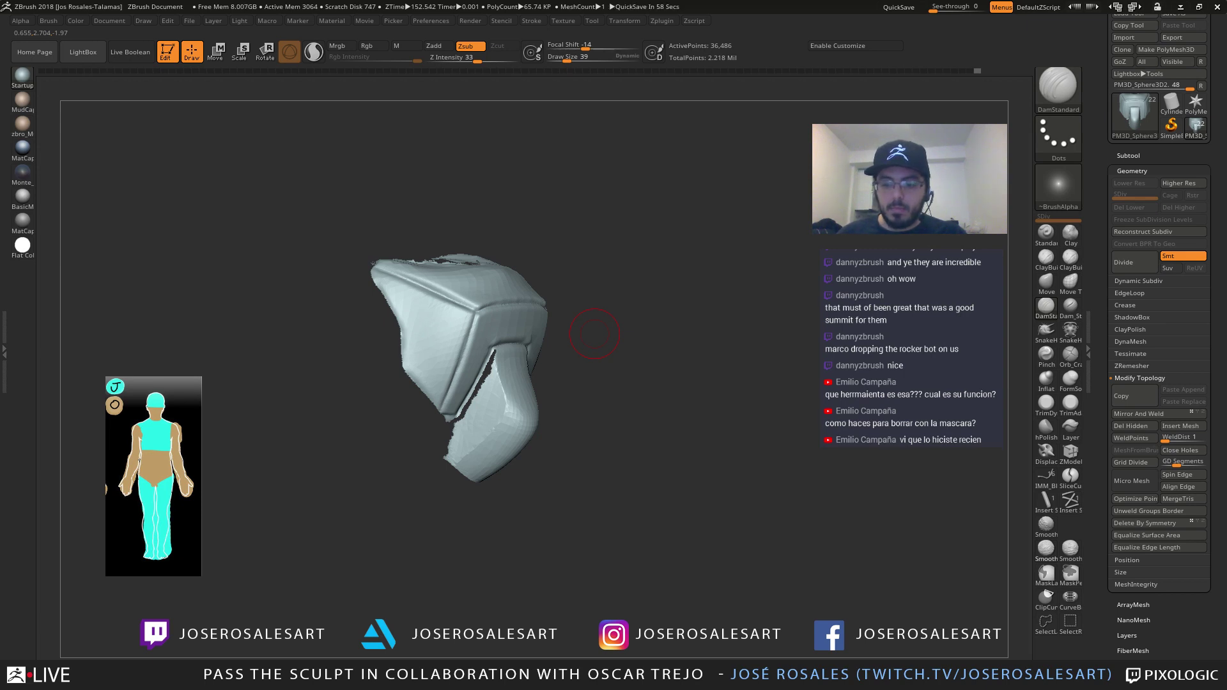
mouse_move(554, 363)
mouse_down()
mouse_move(596, 300)
mouse_move(628, 317)
mouse_up()
mouse_move(627, 317)
mouse_down()
mouse_move(584, 314)
mouse_move(576, 274)
mouse_move(563, 288)
mouse_up()
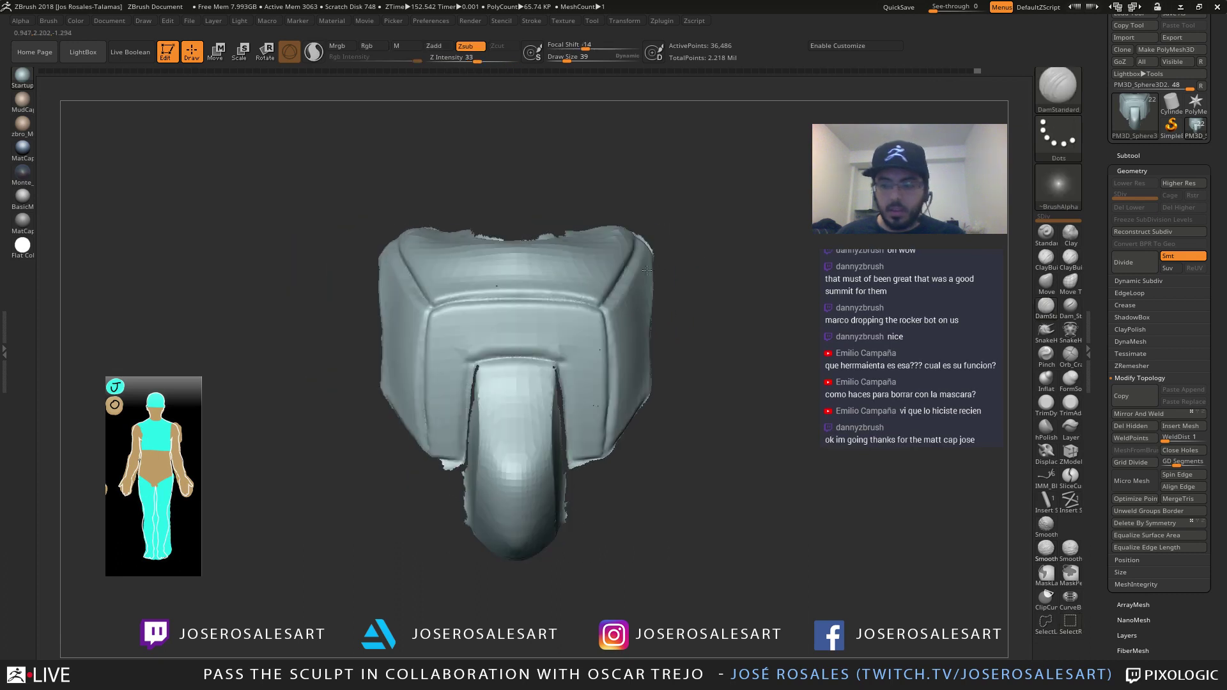
Split the block mesh into separate subtools by polygroup with Groups Split and accept the non-undoable operation
click(1128, 157)
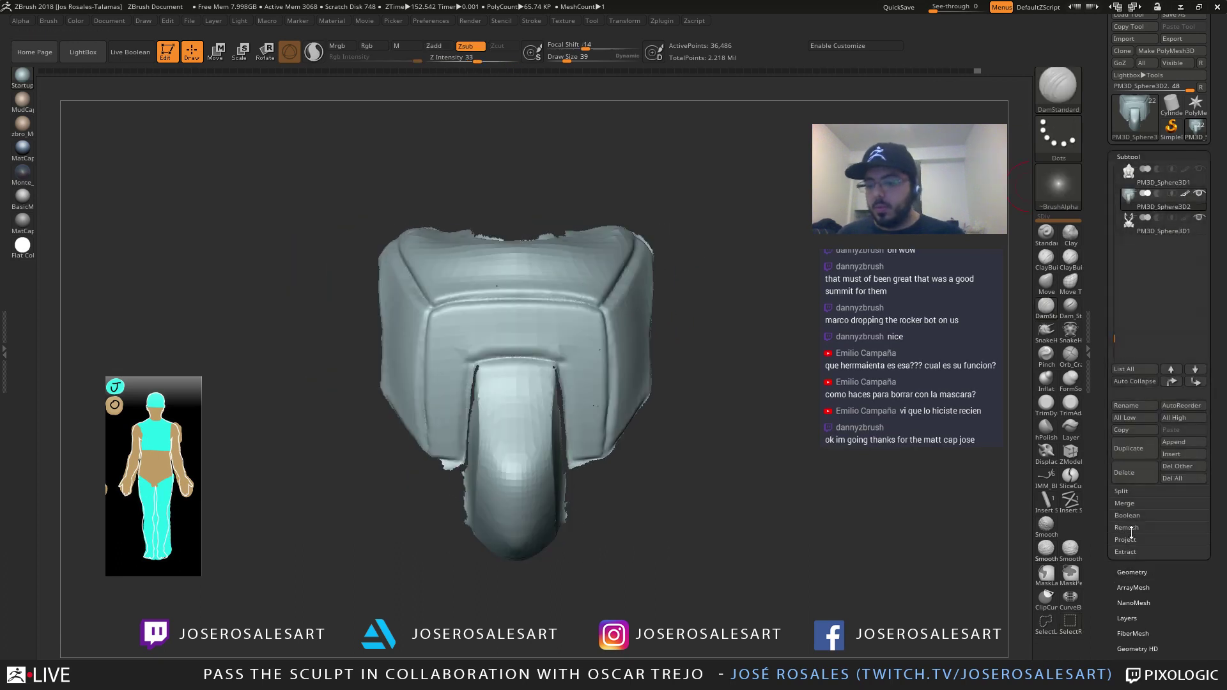
click(1124, 491)
click(1156, 519)
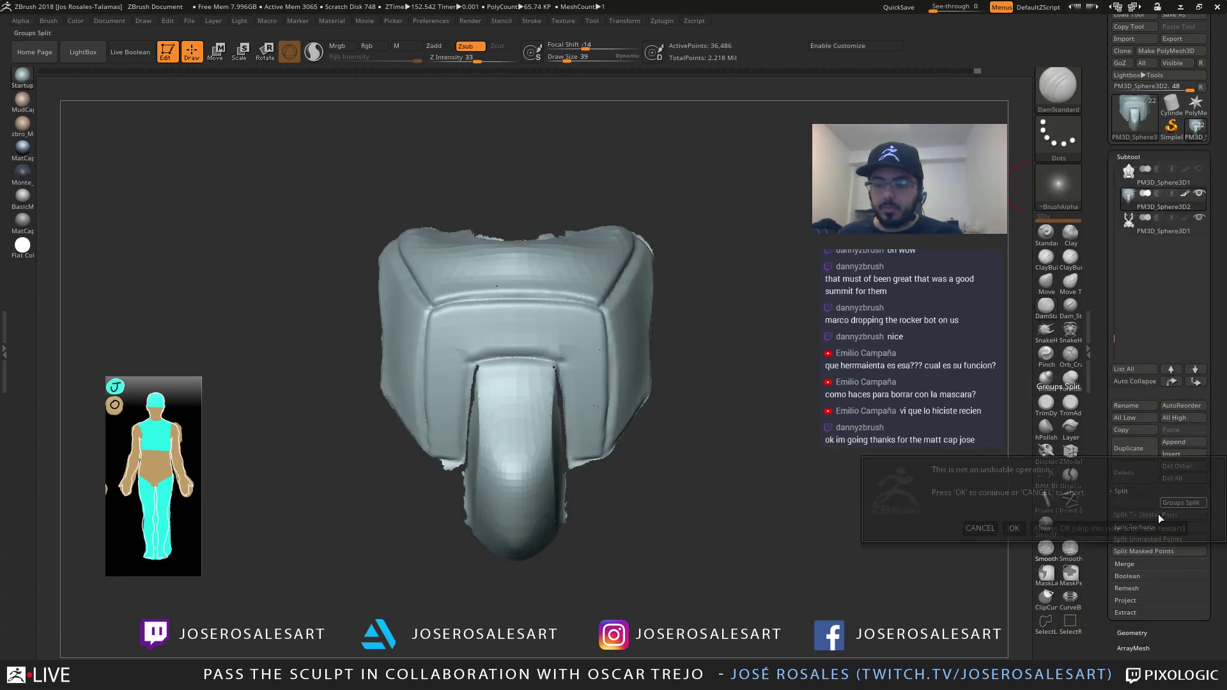
click(1017, 530)
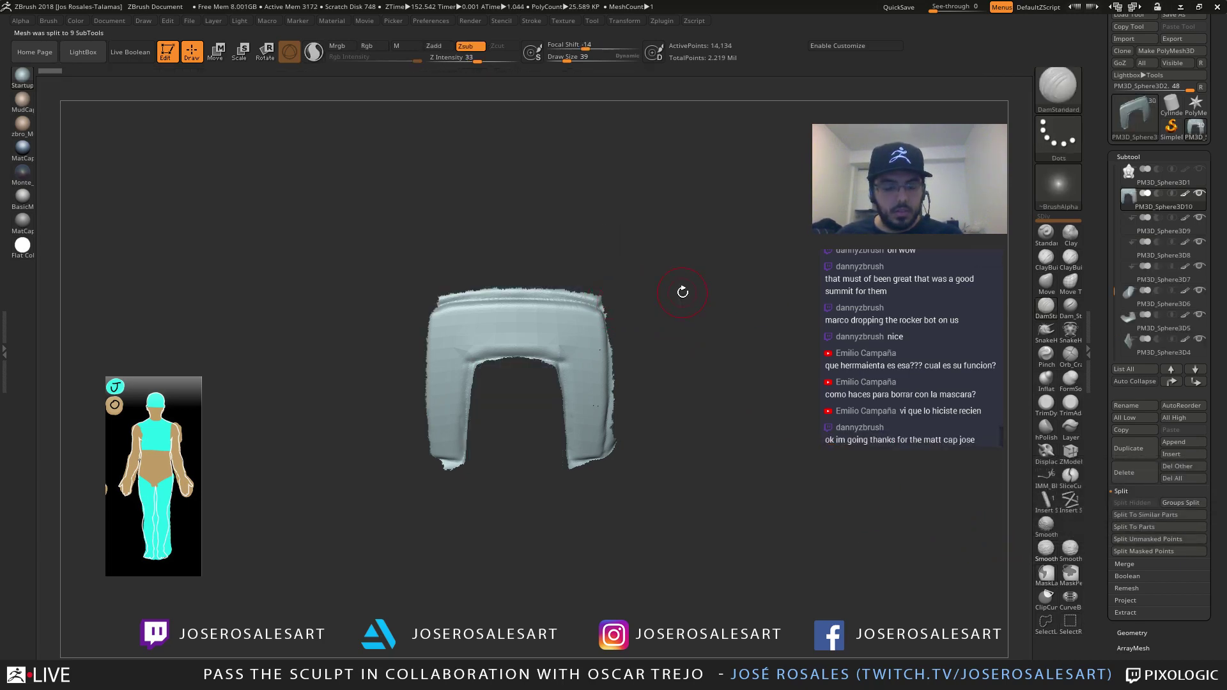
Select the block's U-shaped top panel subtool and show it on its own
key(shift+s)
mouse_move(532, 200)
right_down()
mouse_move(542, 276)
mouse_move(515, 263)
mouse_move(537, 398)
right_up()
alt+click(542, 276)
key(shift+s)
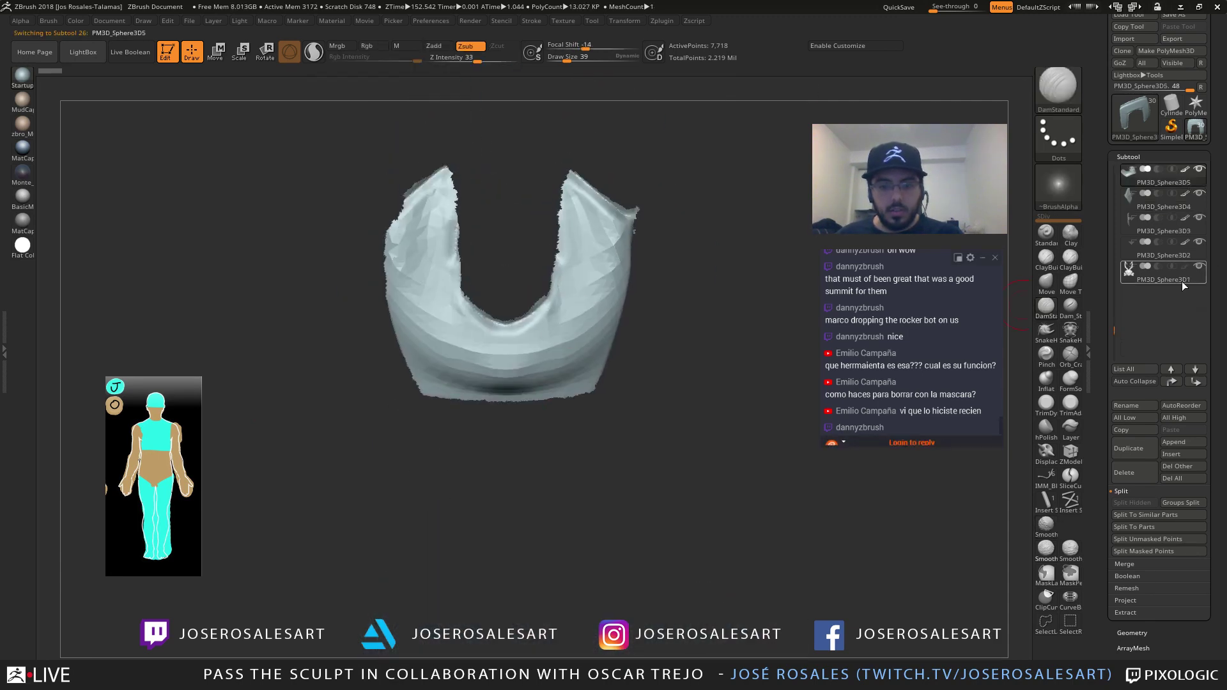
ZRemesh the U-shaped top panel with half the target polygon count and display its wireframe
click(1141, 158)
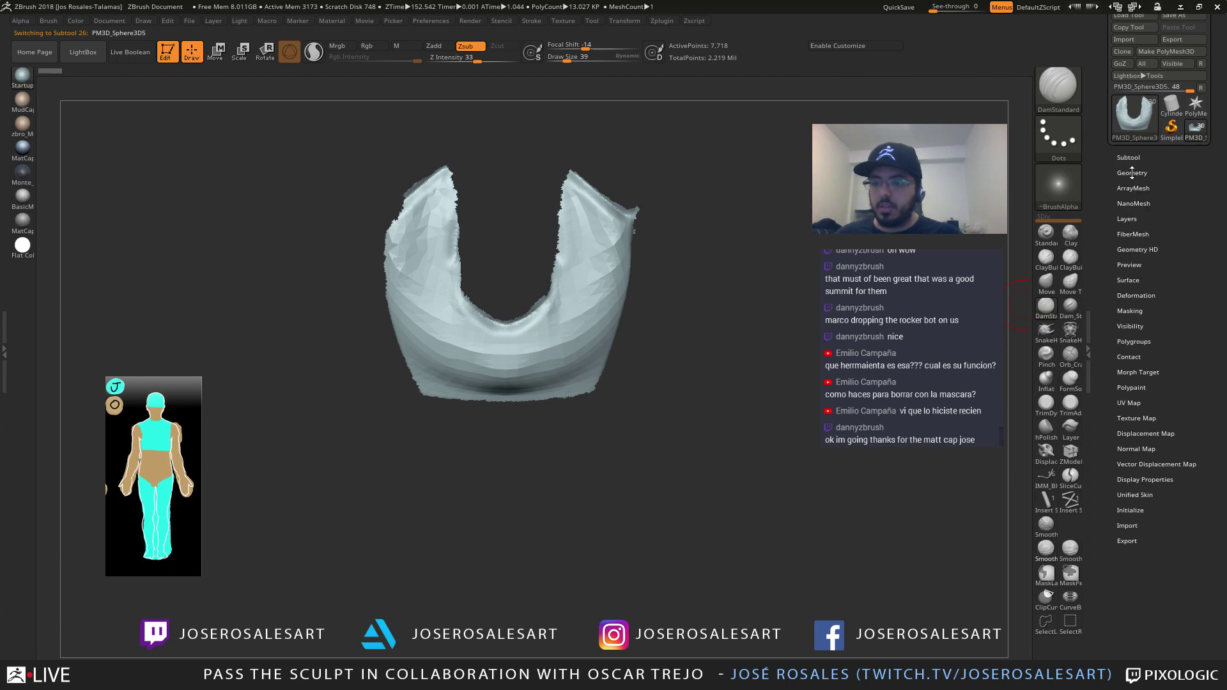
click(1132, 172)
click(1131, 368)
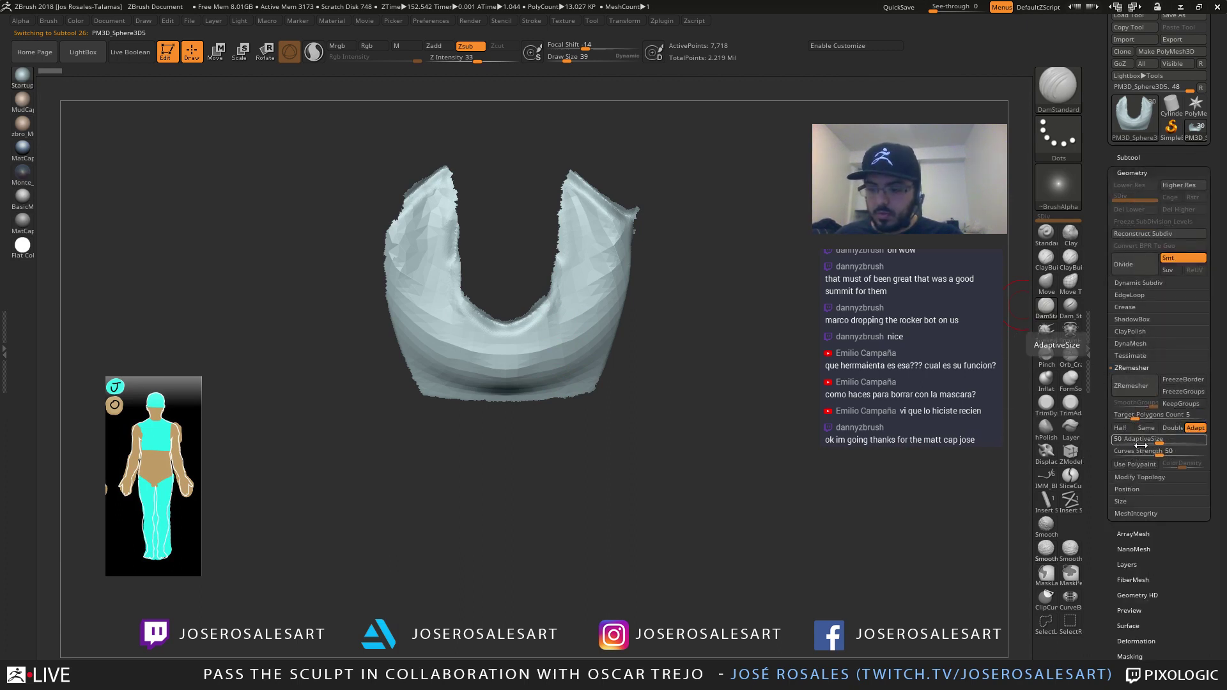
ctrl+right_drag(563, 363, 594, 407)
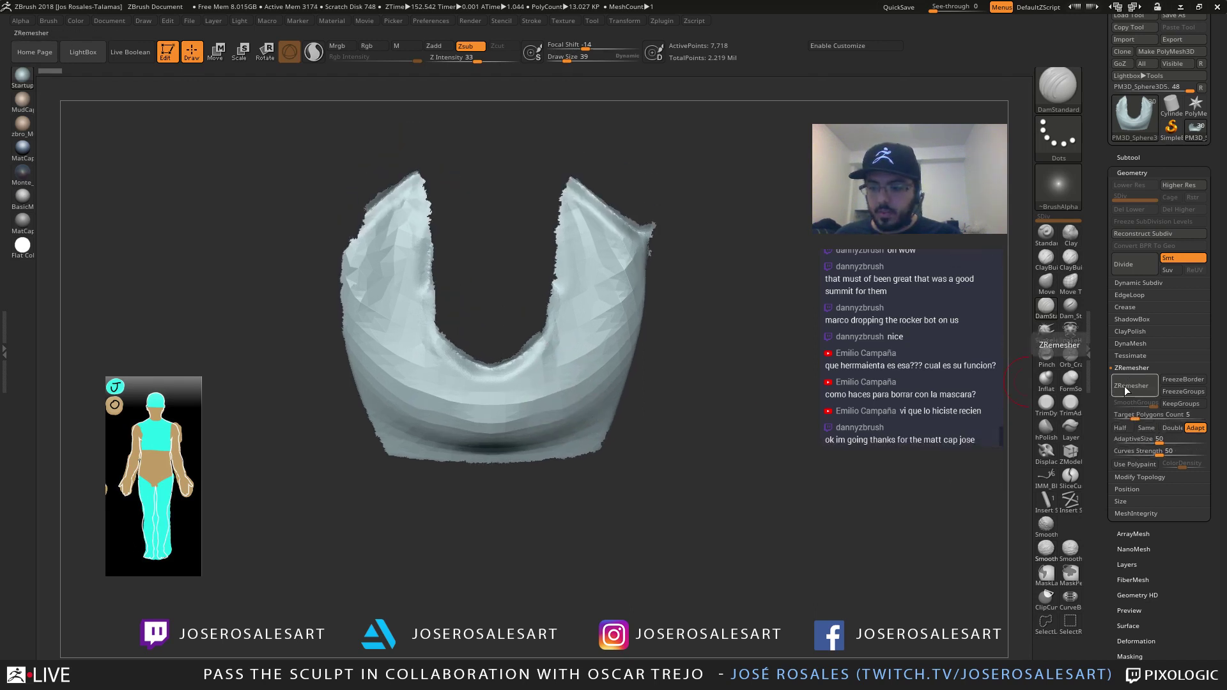
click(1128, 428)
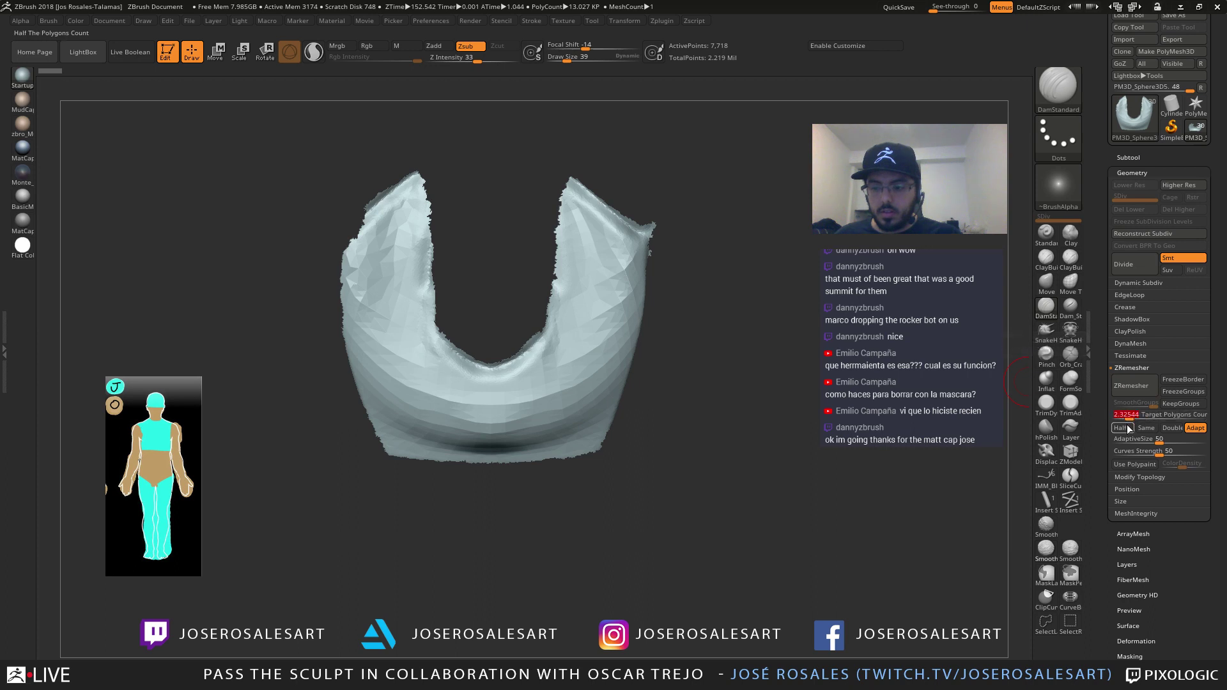
click(1131, 385)
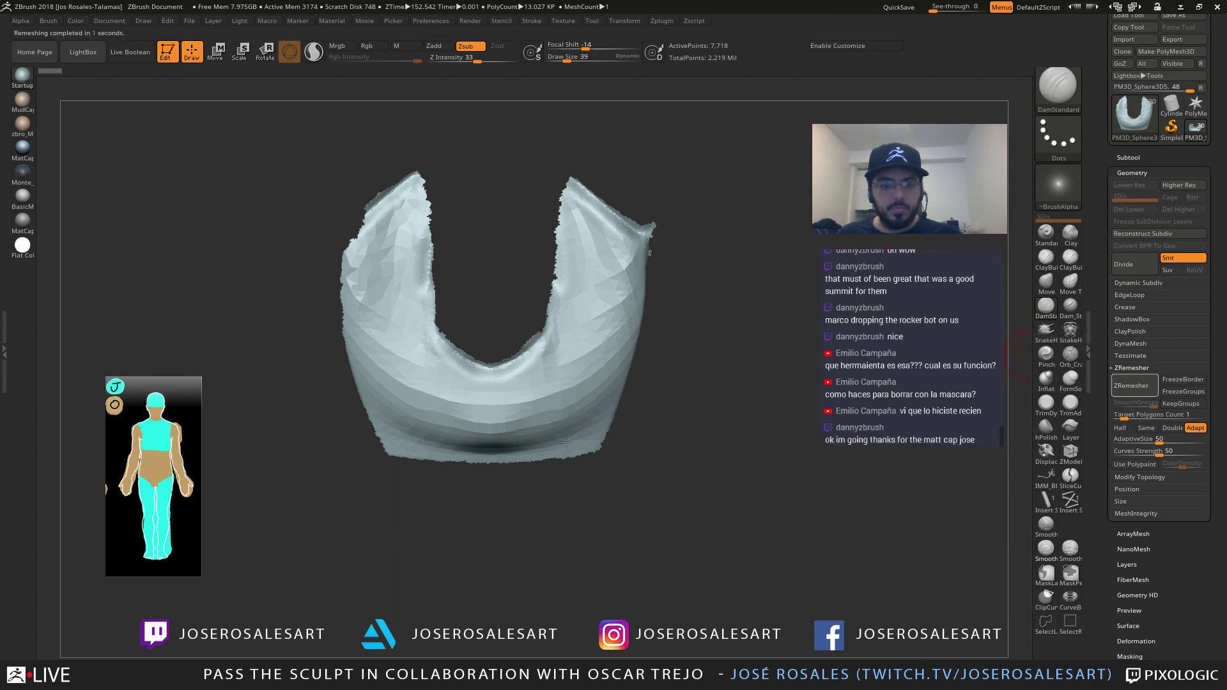
key(shift+f)
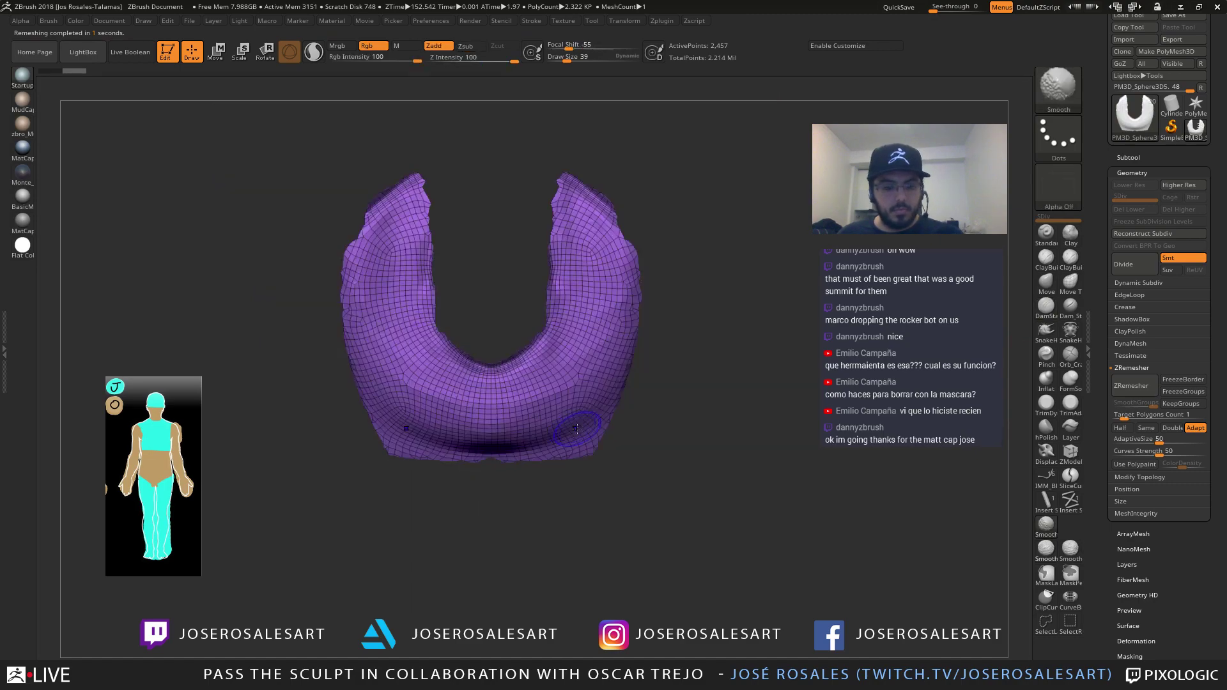
Undo the remesh of the U-shaped panel and apply Polish By Groups to its original mesh twice
right_drag(575, 320, 617, 394)
key(ctrl+z)
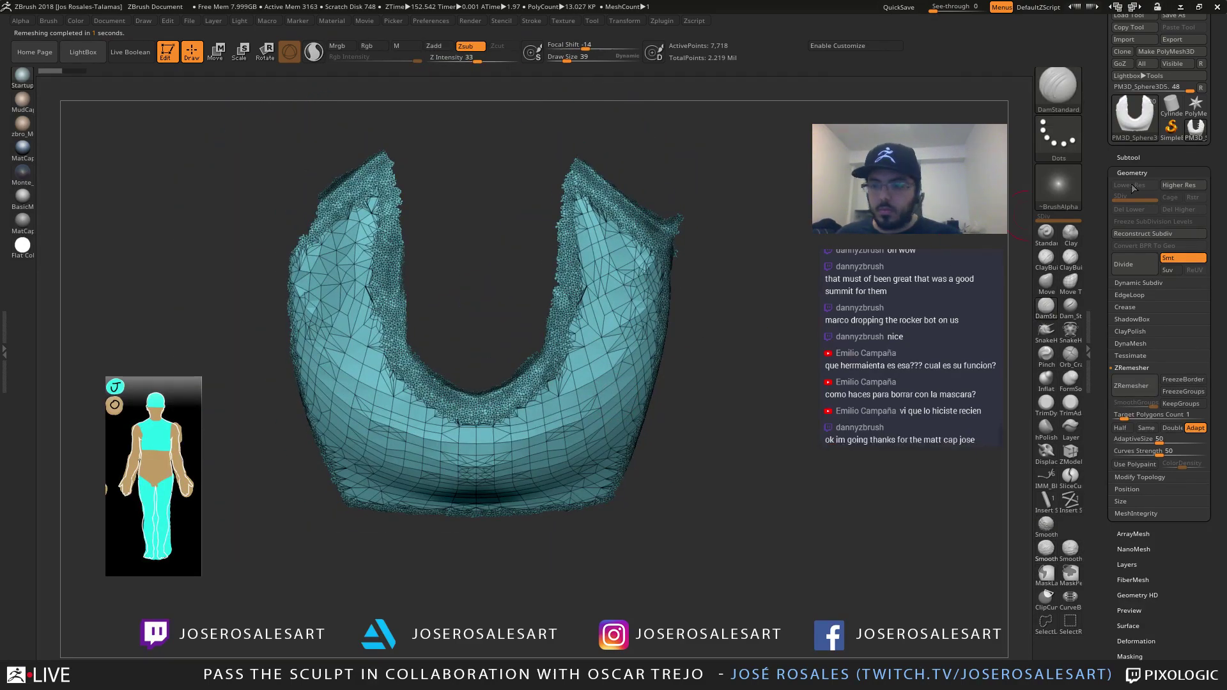
click(1132, 173)
click(1136, 297)
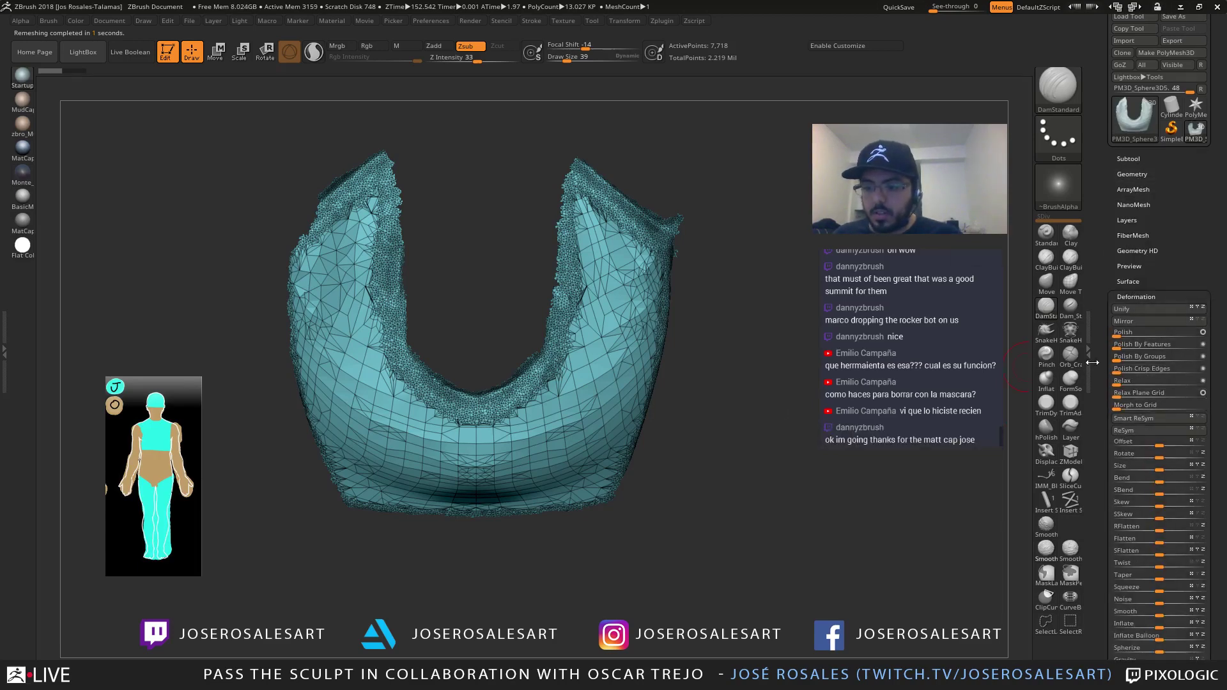
drag(1152, 359, 1186, 356)
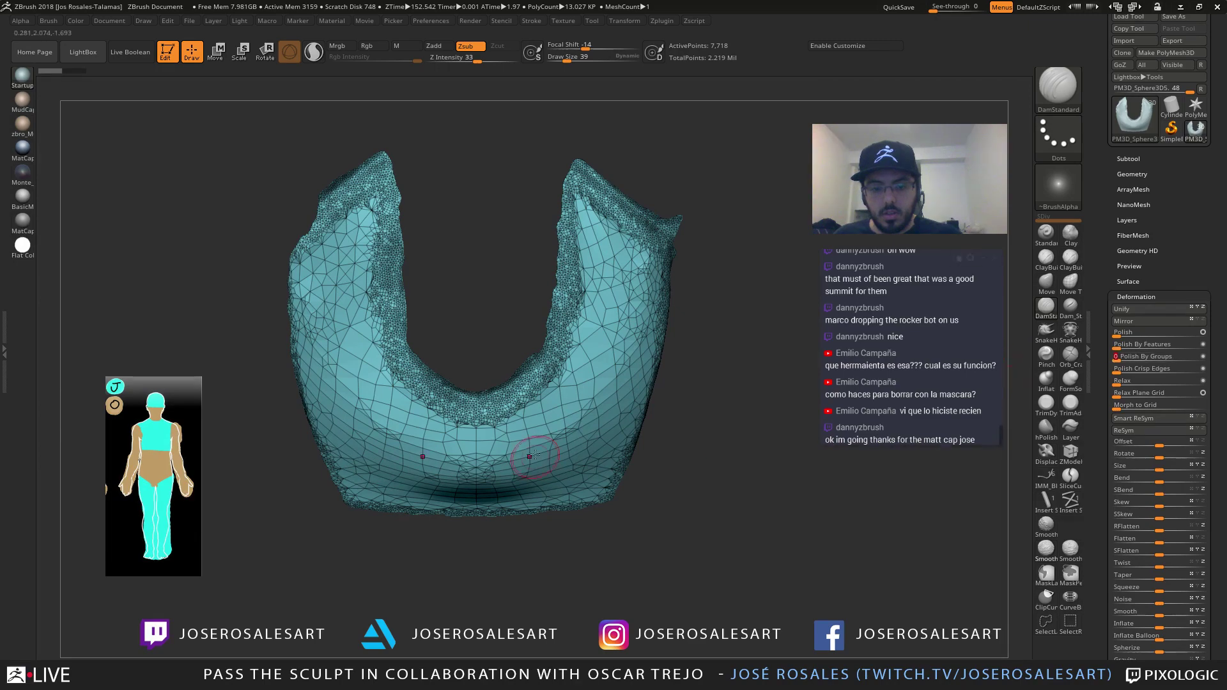
right_drag(535, 456, 612, 413)
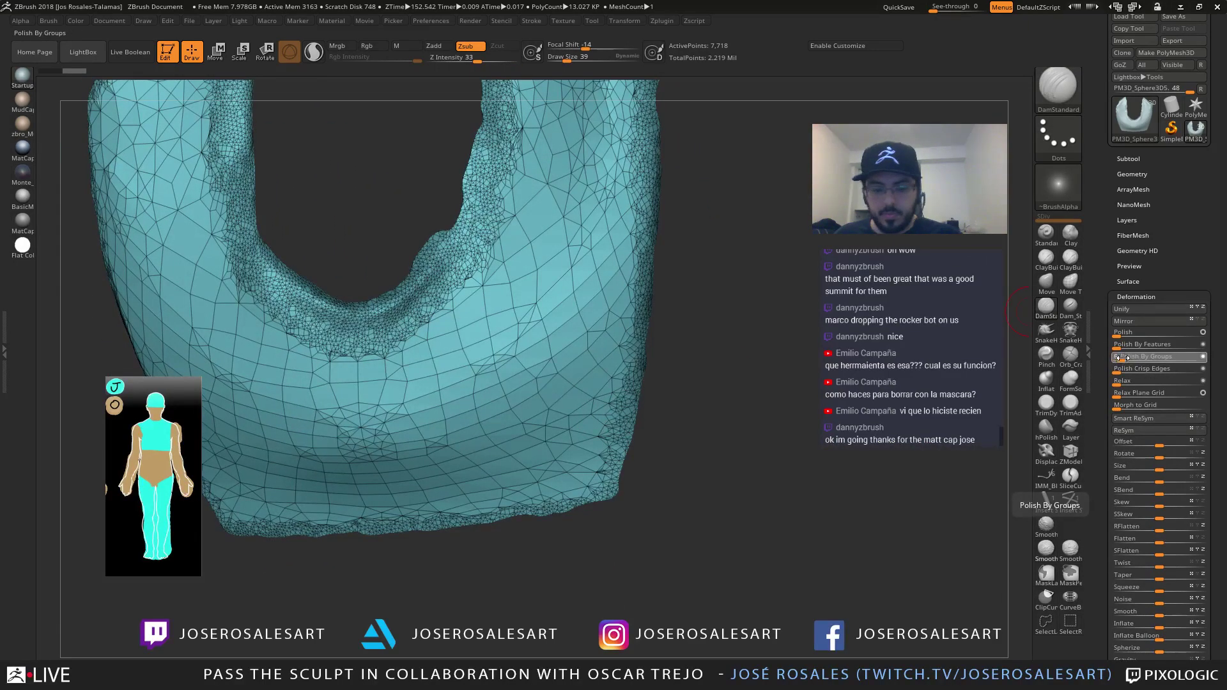
drag(1121, 358, 1181, 356)
right_drag(638, 461, 716, 396)
Hide the panel's wireframe and choose SliceCurve as the selection brush
click(1134, 174)
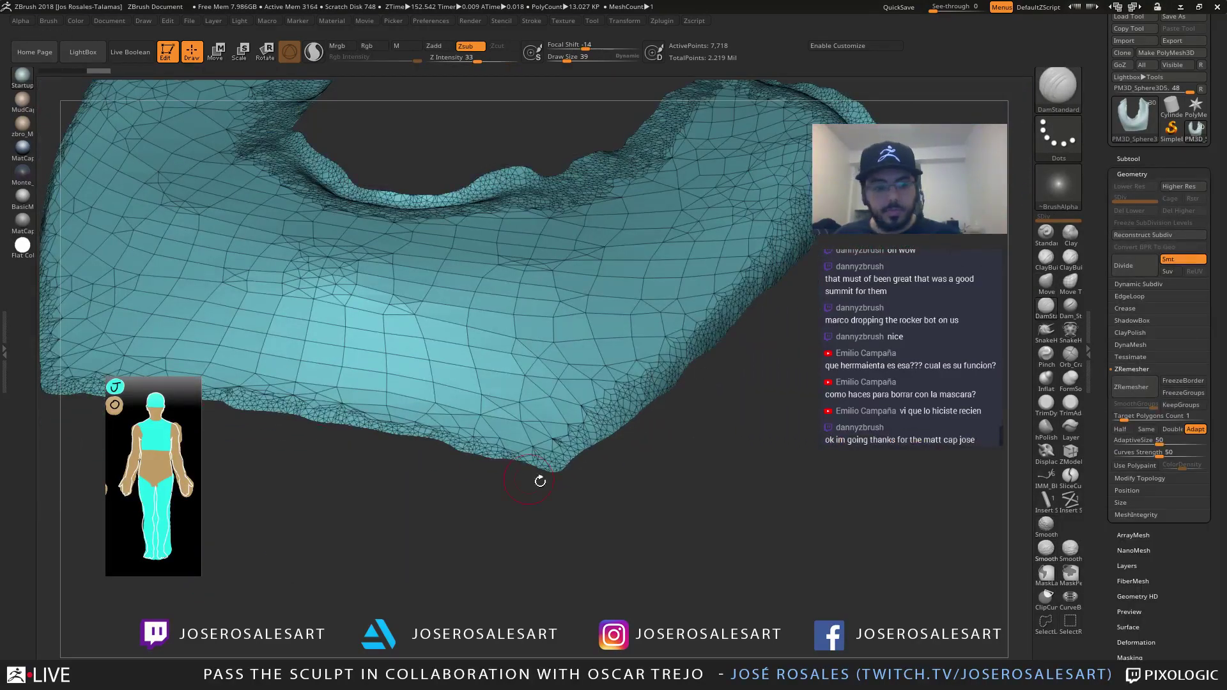
mouse_move(569, 441)
right_down()
mouse_move(521, 424)
mouse_move(530, 448)
mouse_move(515, 427)
mouse_move(528, 394)
right_up()
key(ctrl)
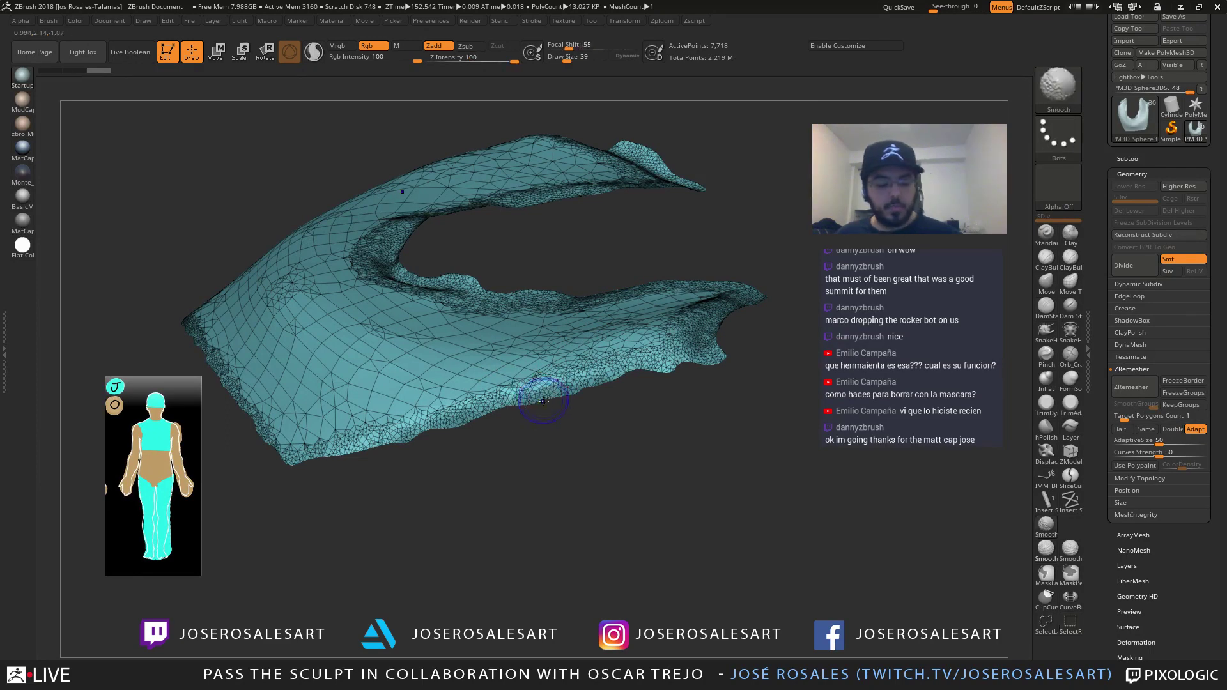
key(shift+f)
click(1054, 136)
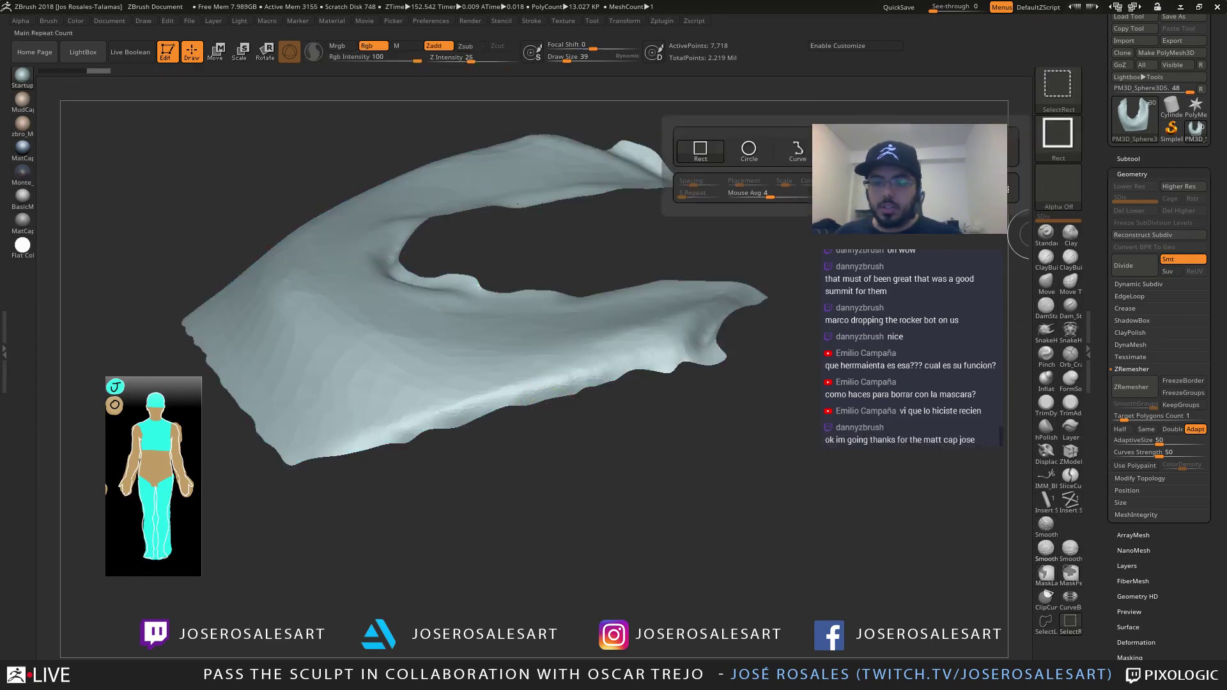
click(1066, 96)
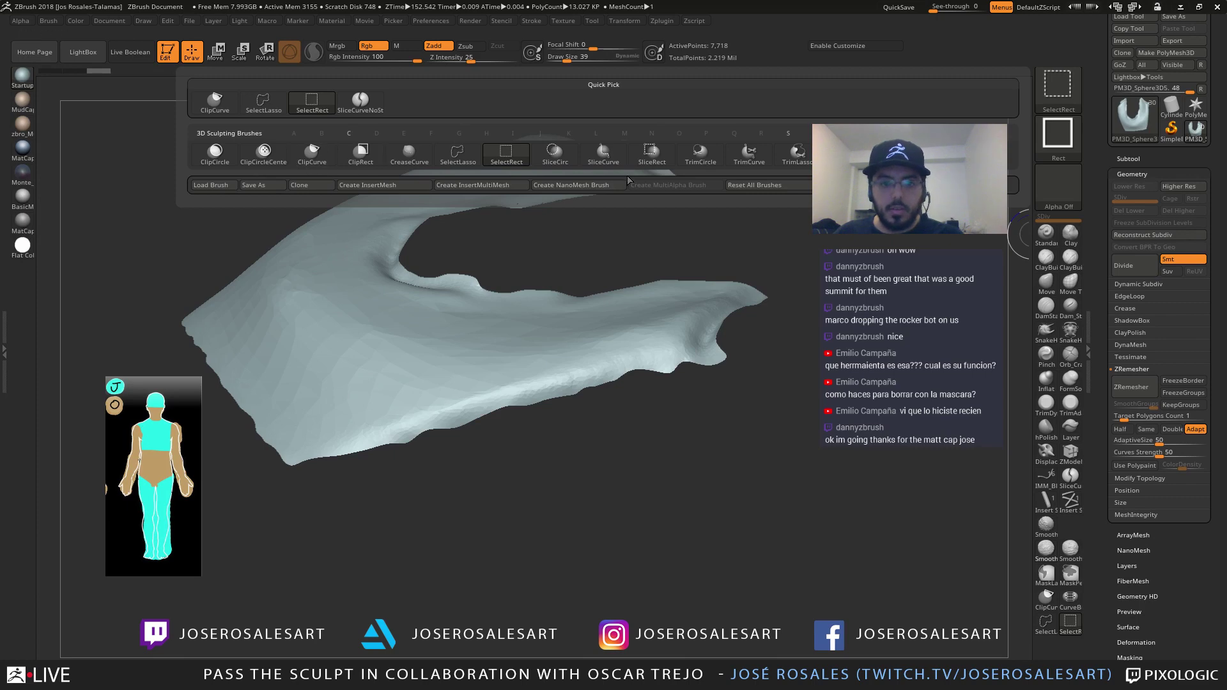
ctrl+shift+click(600, 163)
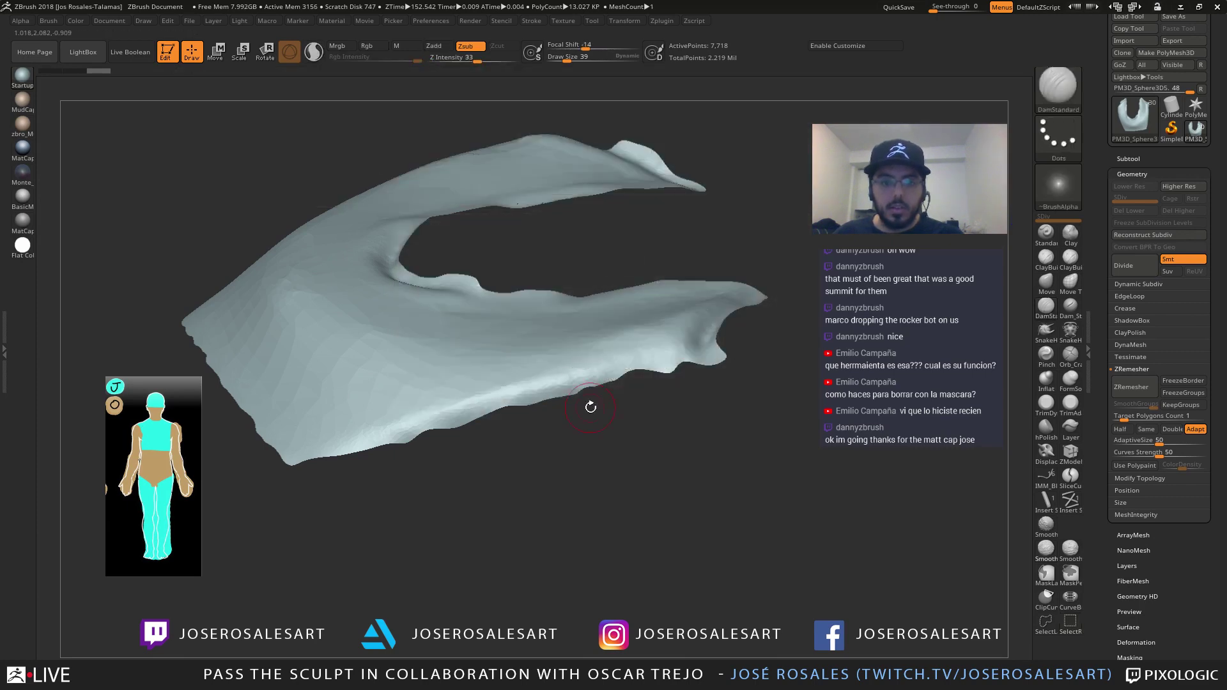
Try a SliceCurve cut along the ragged outer side edge of the panel and undo it
drag(589, 408, 565, 413)
key(ctrl+shift)
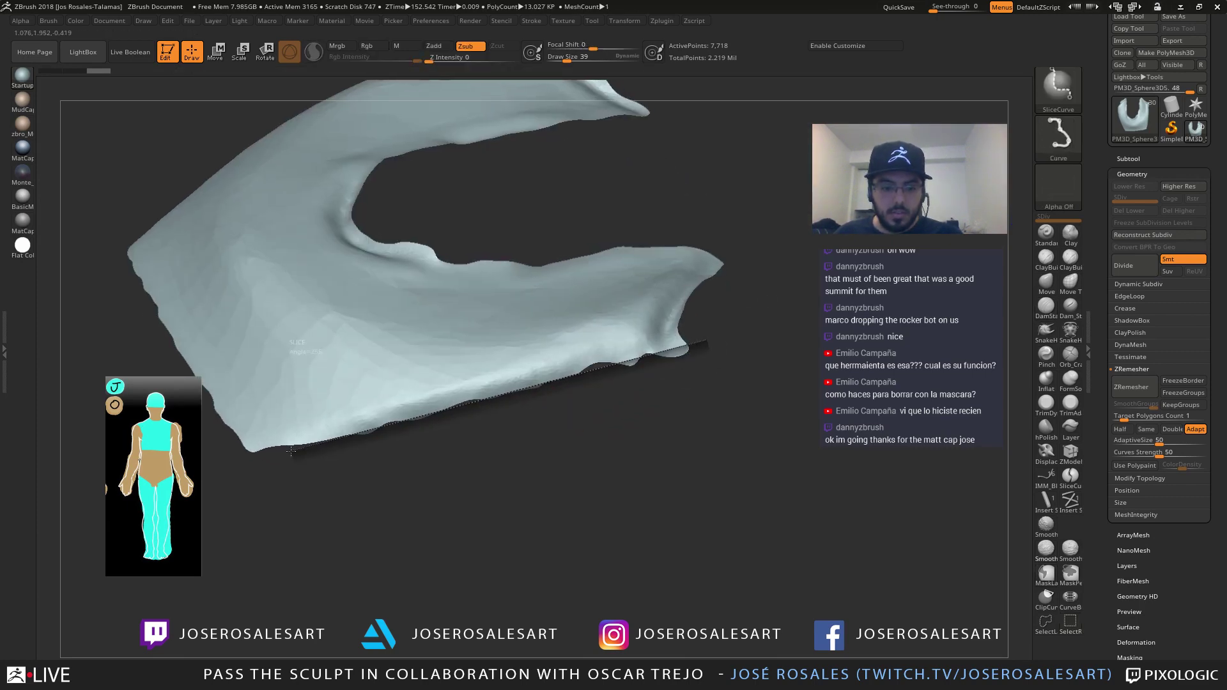
ctrl+shift+drag(244, 460, 241, 459)
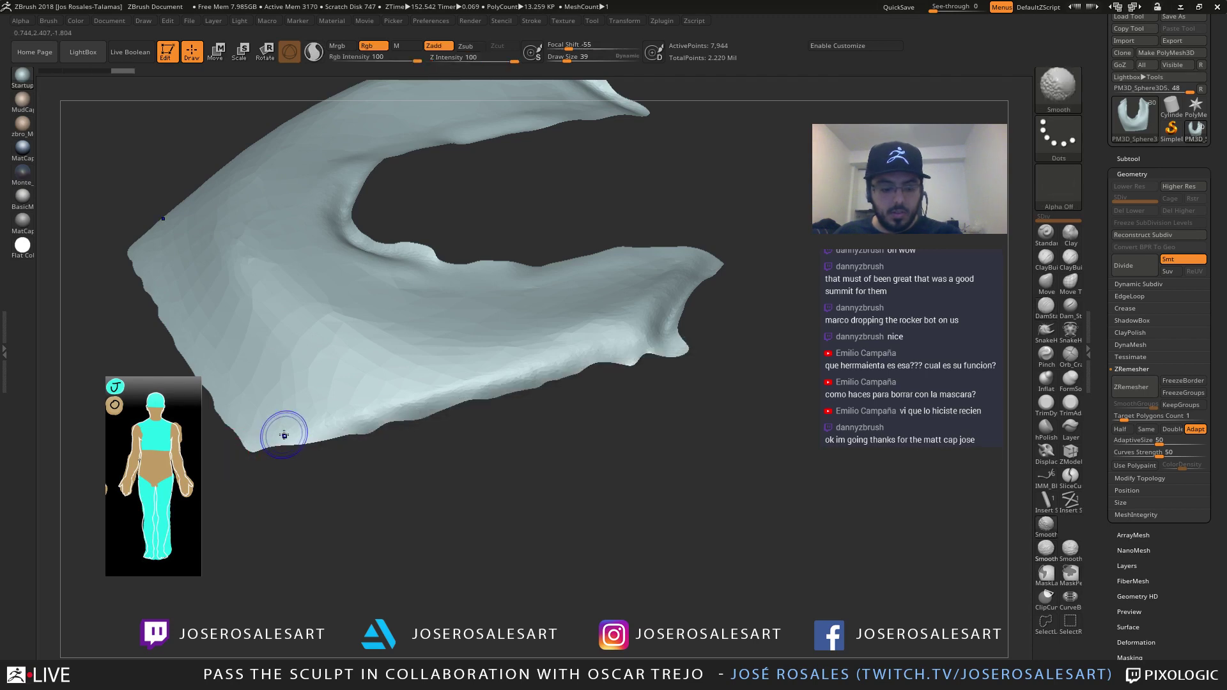
key(shift+f)
drag(703, 348, 715, 332)
key(ctrl+z)
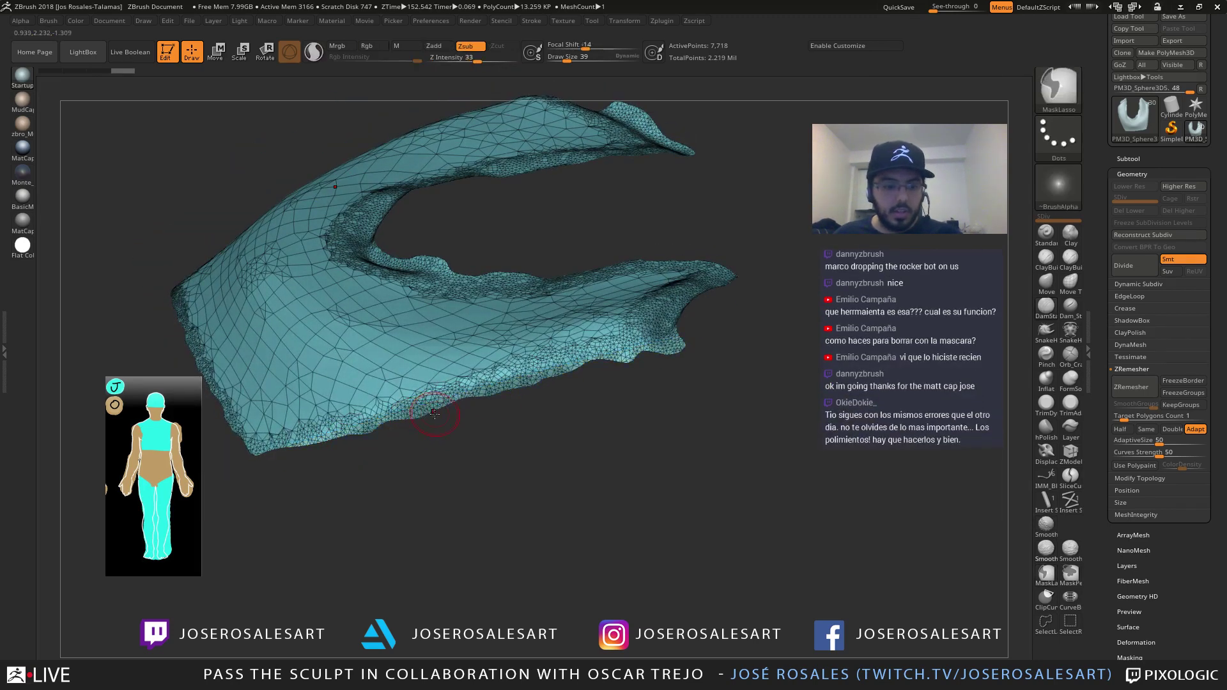
Retry the outer side cut with the wireframe visible, inspect it from the front and undo it
key(ctrl+shift)
key(shift)
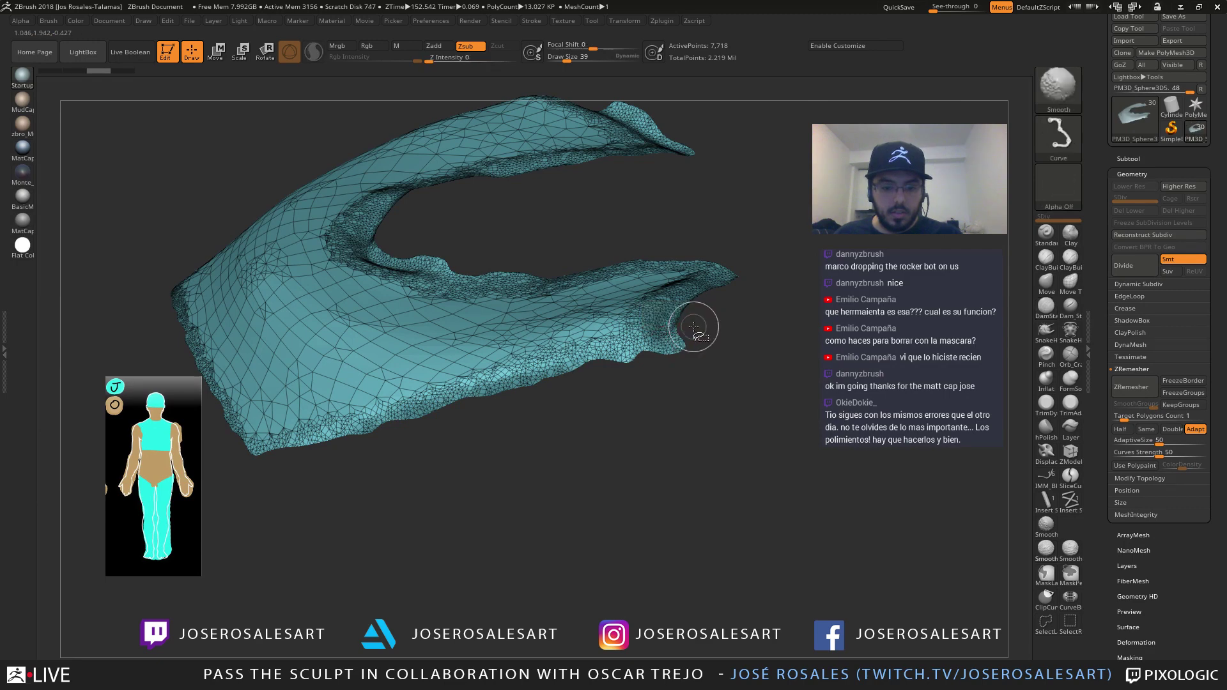
ctrl+shift+drag(220, 463, 214, 463)
mouse_move(273, 424)
shift+right_down()
mouse_move(378, 364)
mouse_move(573, 380)
shift+right_up()
drag(574, 380, 506, 385)
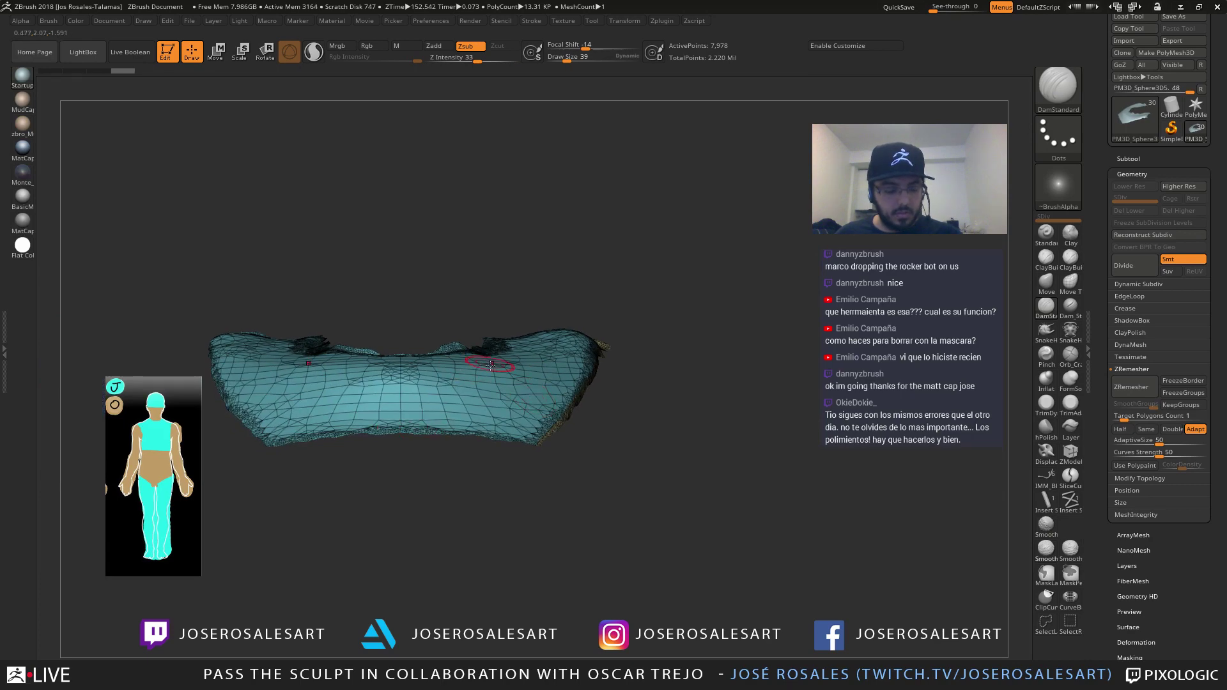
right_drag(491, 365, 540, 401)
ctrl+shift+click(646, 378)
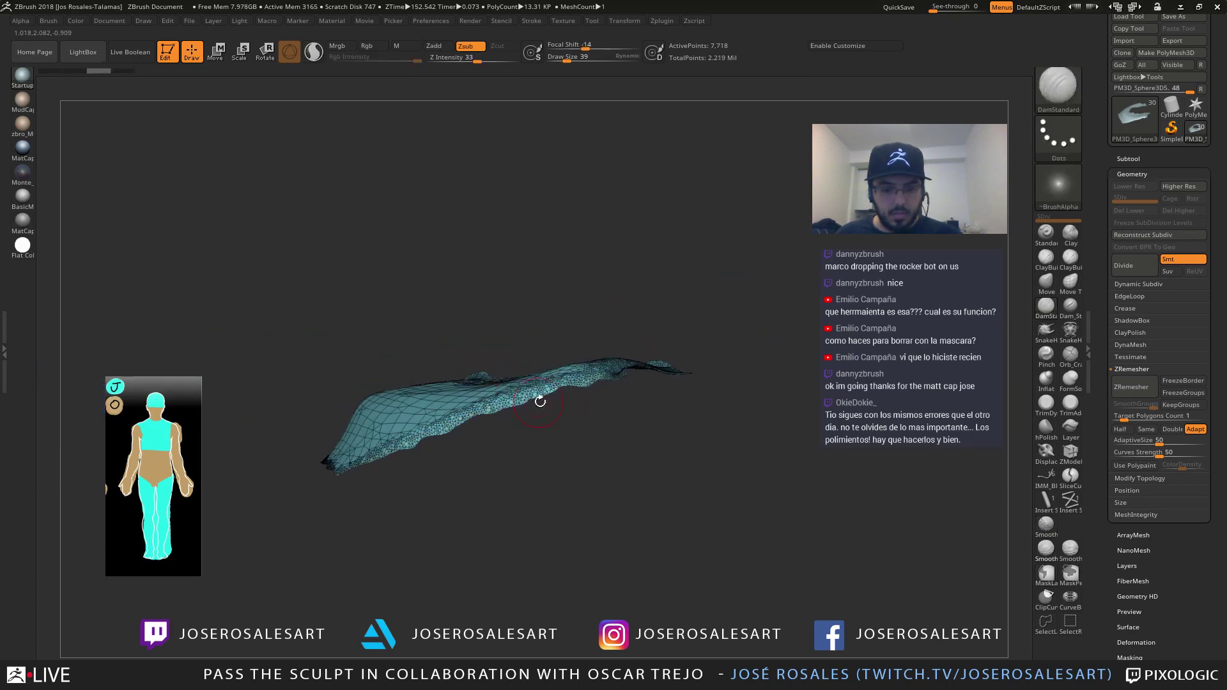
Try another SliceCurve cut slightly further inside the panel's outer side edge and undo it
drag(581, 403, 510, 333)
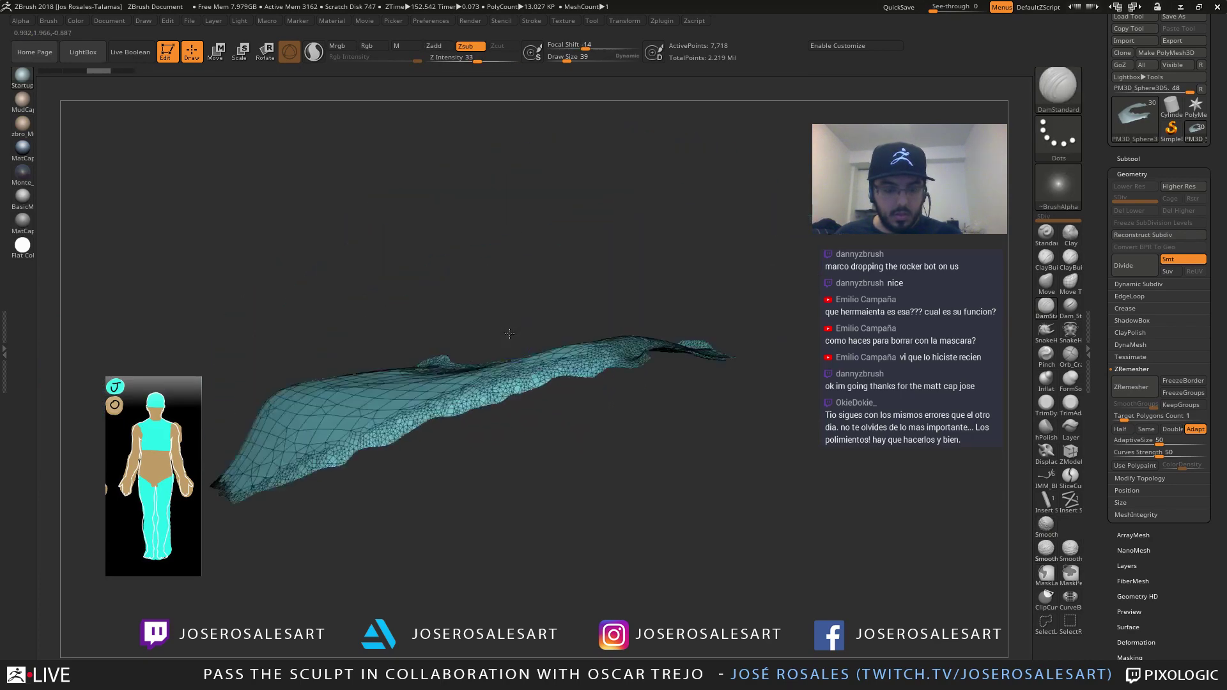
drag(639, 377, 389, 427)
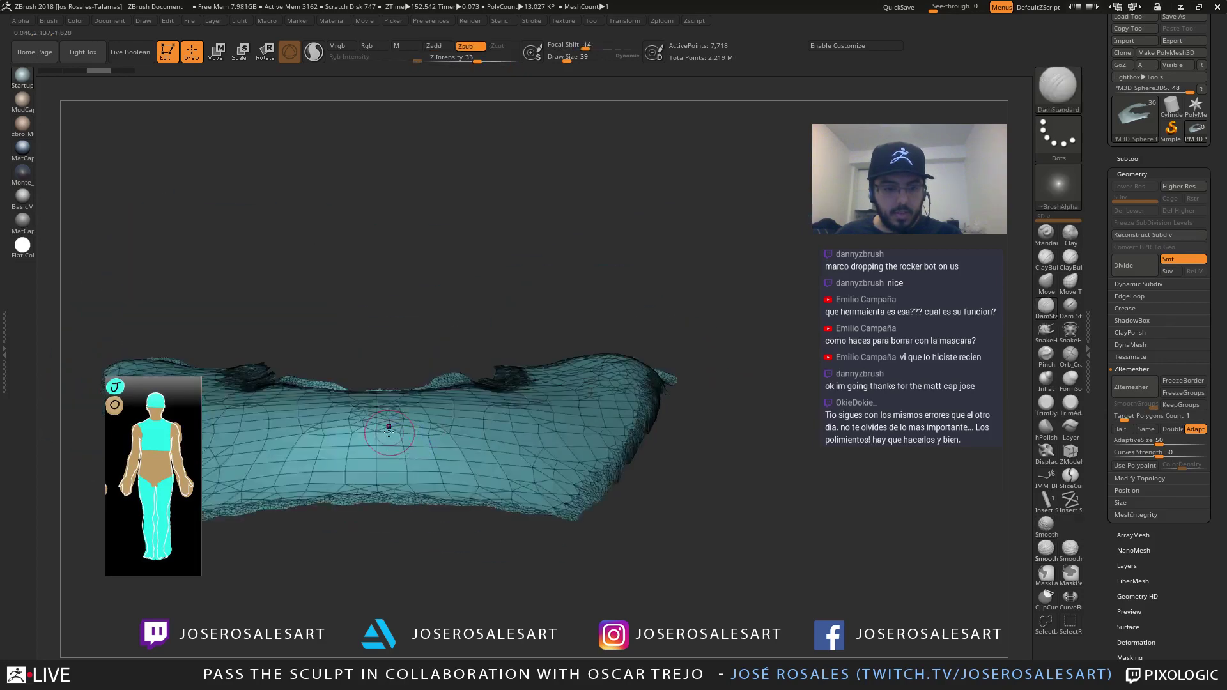
right_drag(408, 448, 657, 357)
key(ctrl+shift)
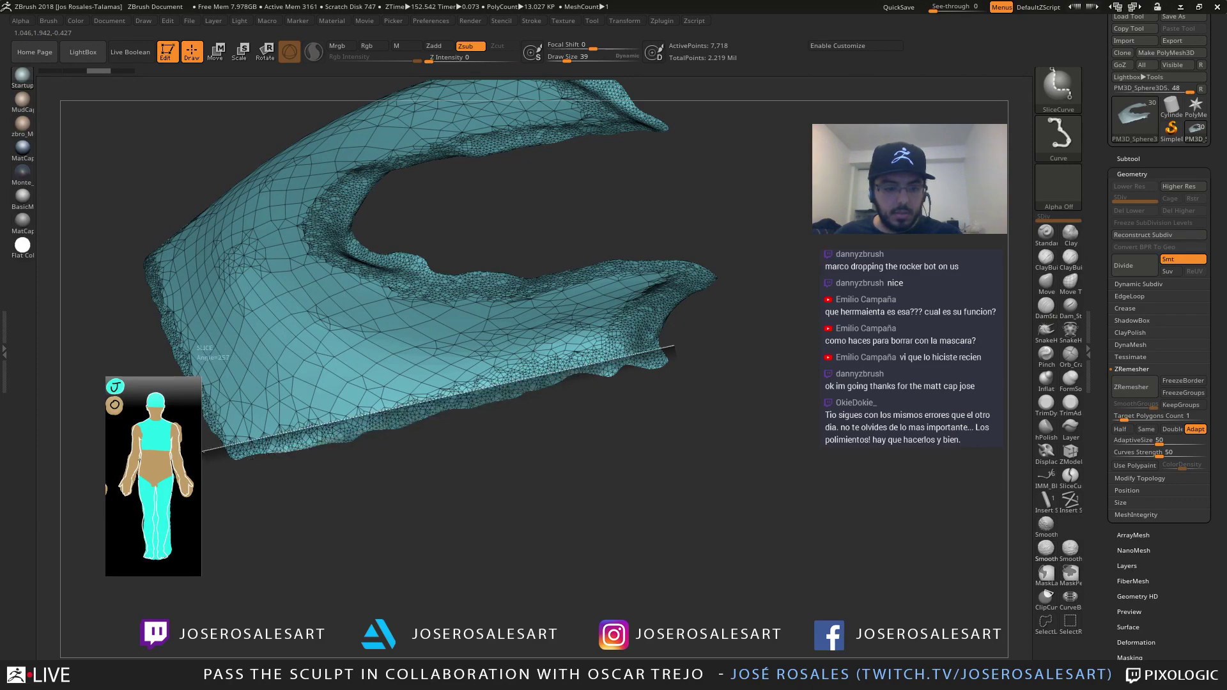
ctrl+shift+drag(203, 459, 200, 459)
mouse_move(359, 367)
right_down()
mouse_move(294, 404)
mouse_move(488, 397)
mouse_move(379, 416)
mouse_move(521, 350)
mouse_move(568, 406)
mouse_move(696, 294)
mouse_move(638, 289)
mouse_move(519, 351)
right_up()
ctrl+shift+click(410, 396)
drag(520, 350, 588, 300)
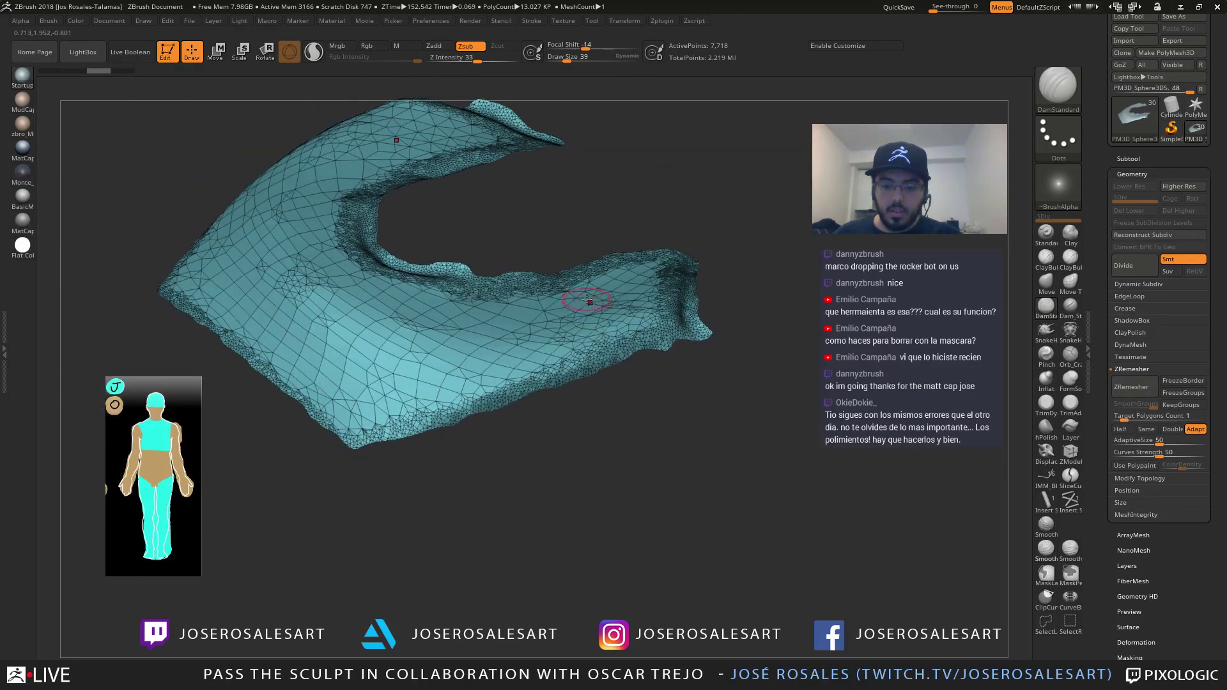
Slice the panel's ragged right outer edge into its own polygroup with a straight SliceCurve cut
right_drag(610, 309, 643, 322)
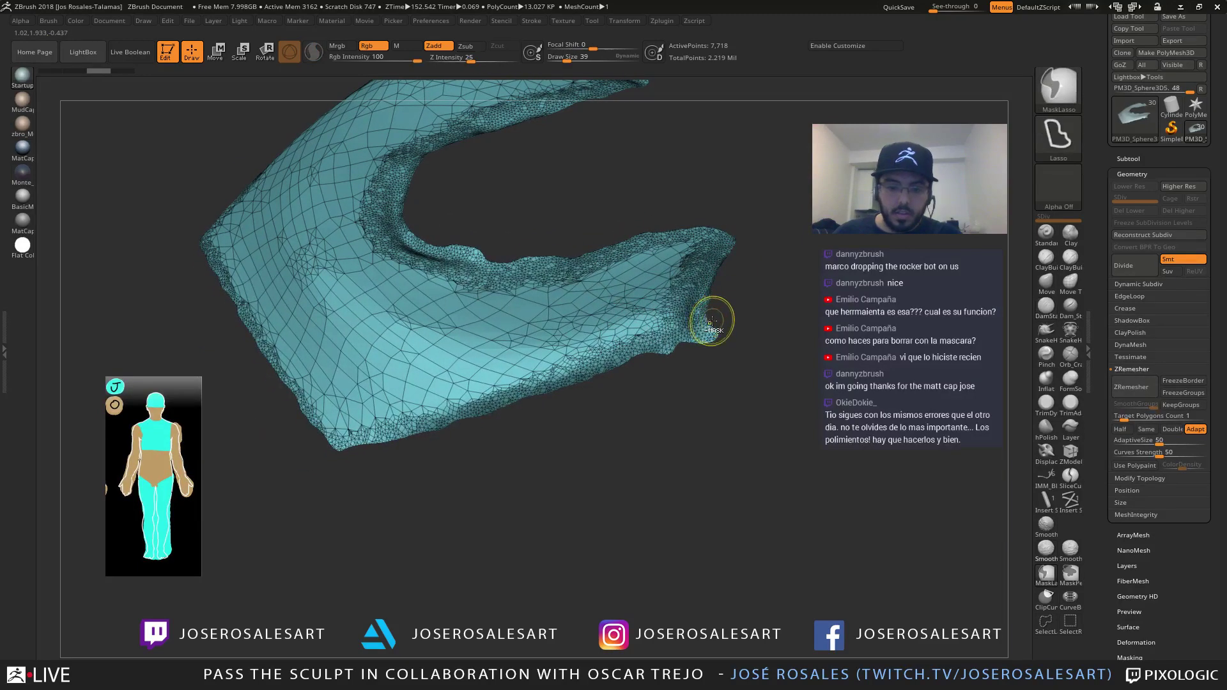
key(ctrl+shift)
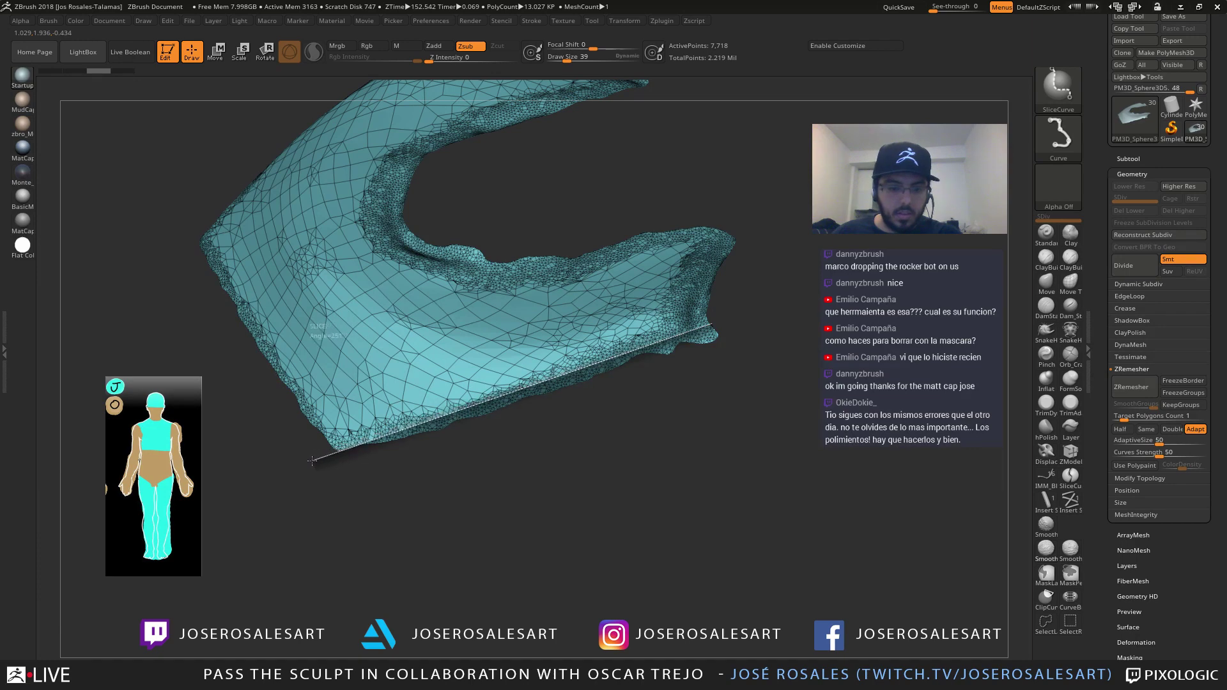
ctrl+shift+drag(310, 464, 309, 465)
mouse_move(515, 320)
right_down()
mouse_move(521, 348)
mouse_move(548, 327)
mouse_move(534, 369)
mouse_move(652, 329)
mouse_move(604, 333)
mouse_move(555, 427)
mouse_move(616, 488)
mouse_move(591, 458)
right_up()
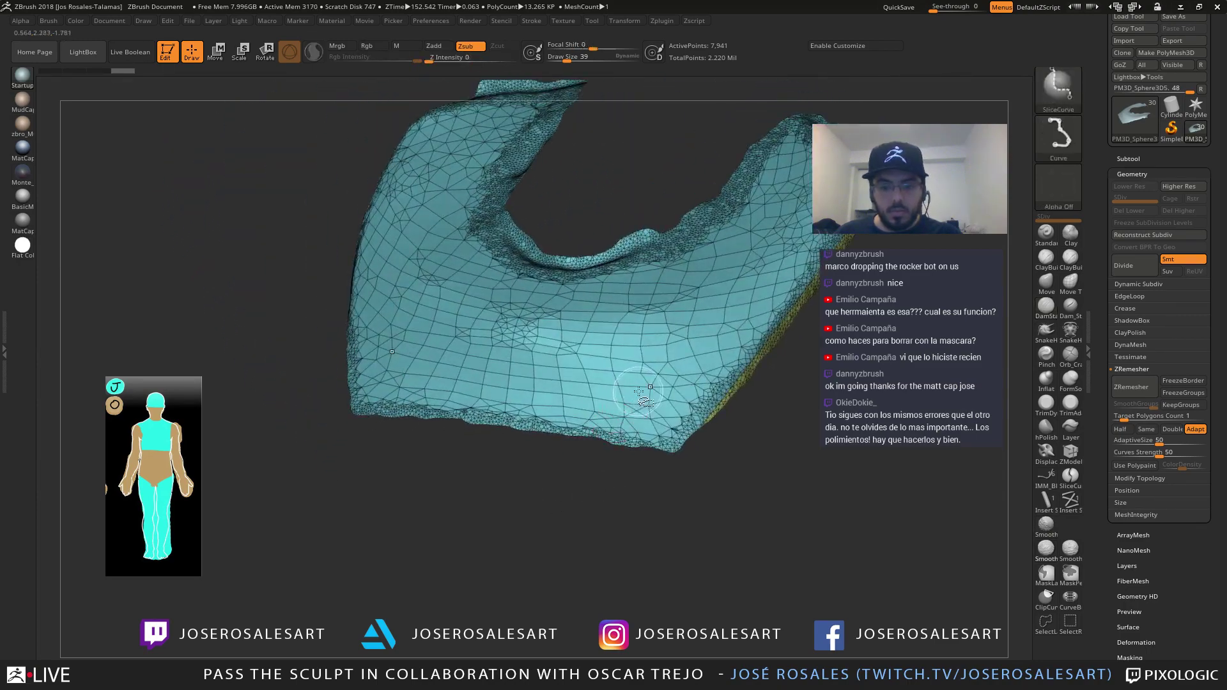
mouse_move(639, 391)
right_down()
mouse_move(666, 359)
mouse_move(545, 359)
mouse_move(514, 260)
right_up()
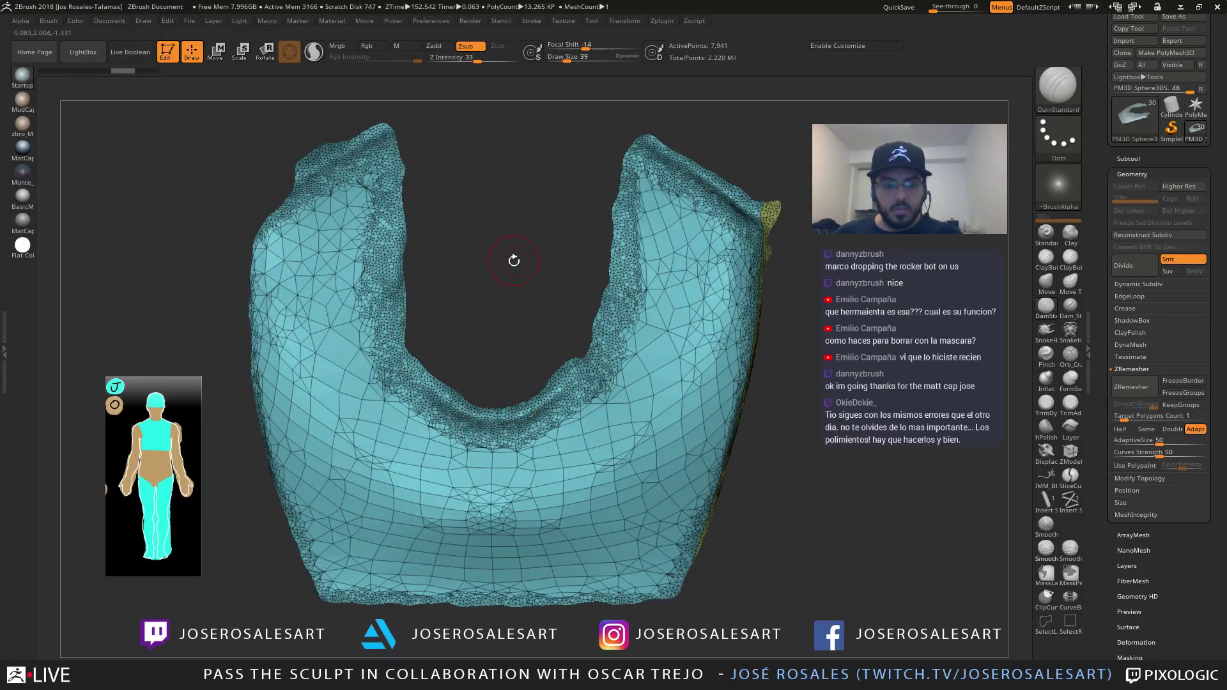
Slice a curved border around the U-shaped inner opening from one tip to the other with SliceCurve
key(ctrl+shift)
ctrl+shift+drag(603, 315, 500, 279)
ctrl+shift+drag(389, 122, 384, 317)
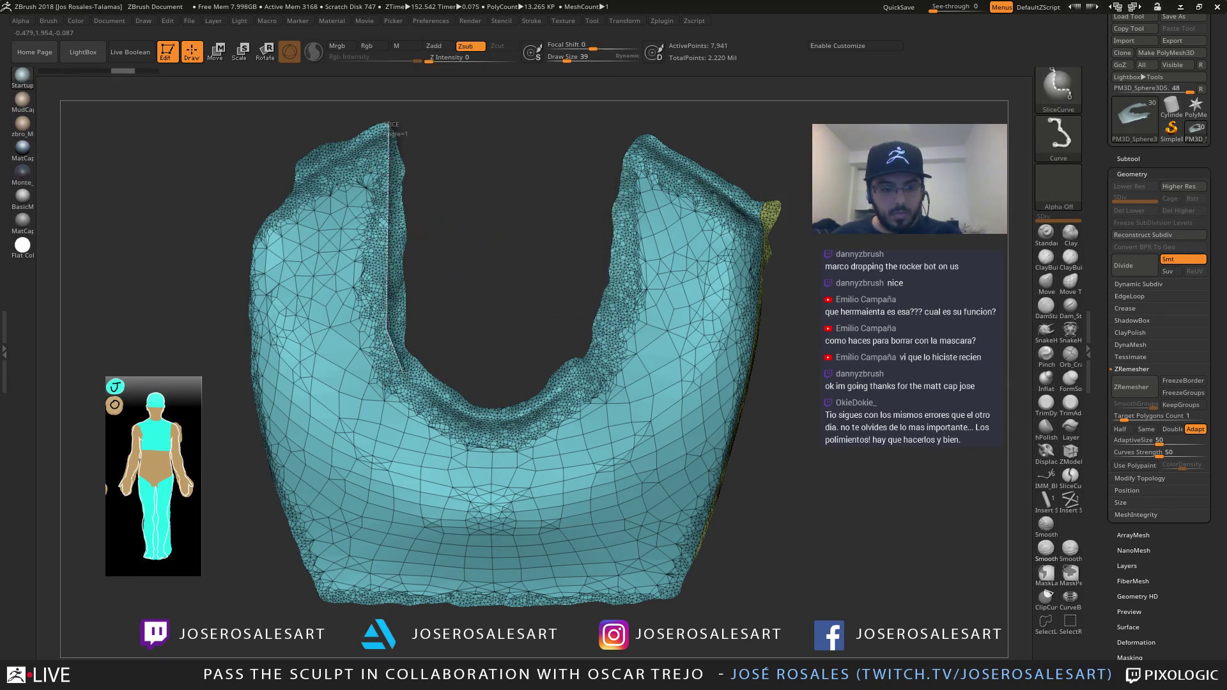
mouse_move(419, 381)
ctrl+shift+mouse_down()
mouse_move(485, 426)
mouse_move(428, 384)
ctrl+shift+mouse_up()
ctrl+shift+click(459, 287)
ctrl+shift+drag(393, 125, 383, 239)
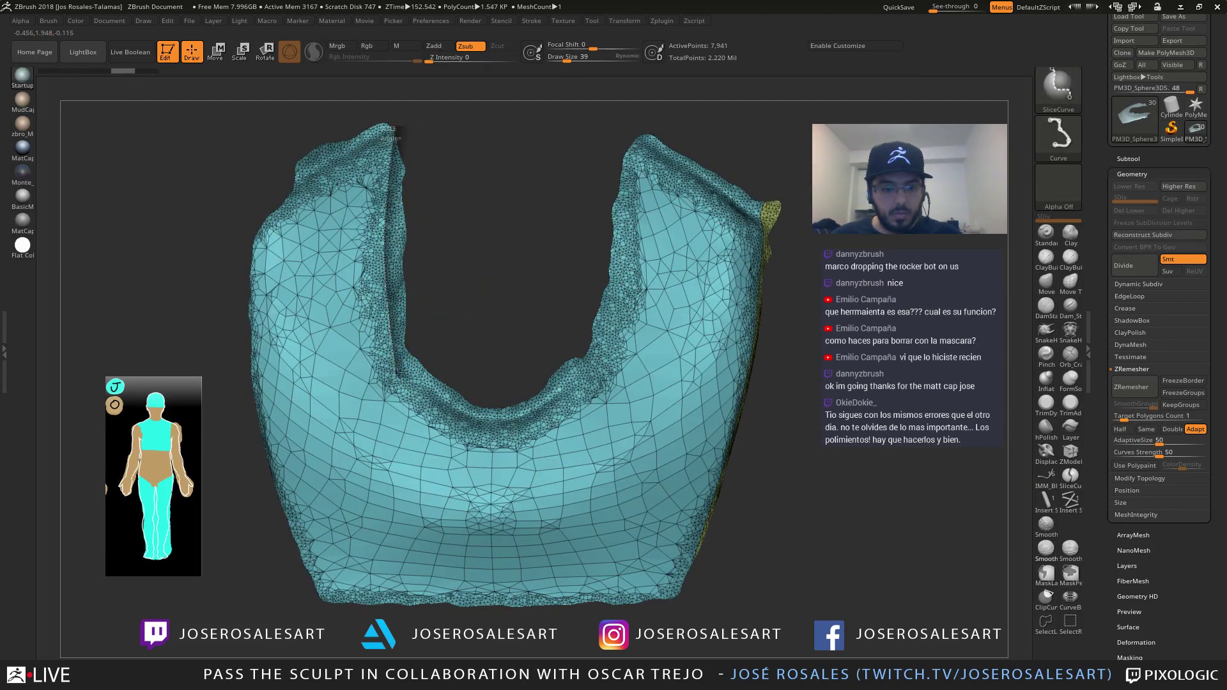
ctrl+shift+drag(424, 400, 481, 430)
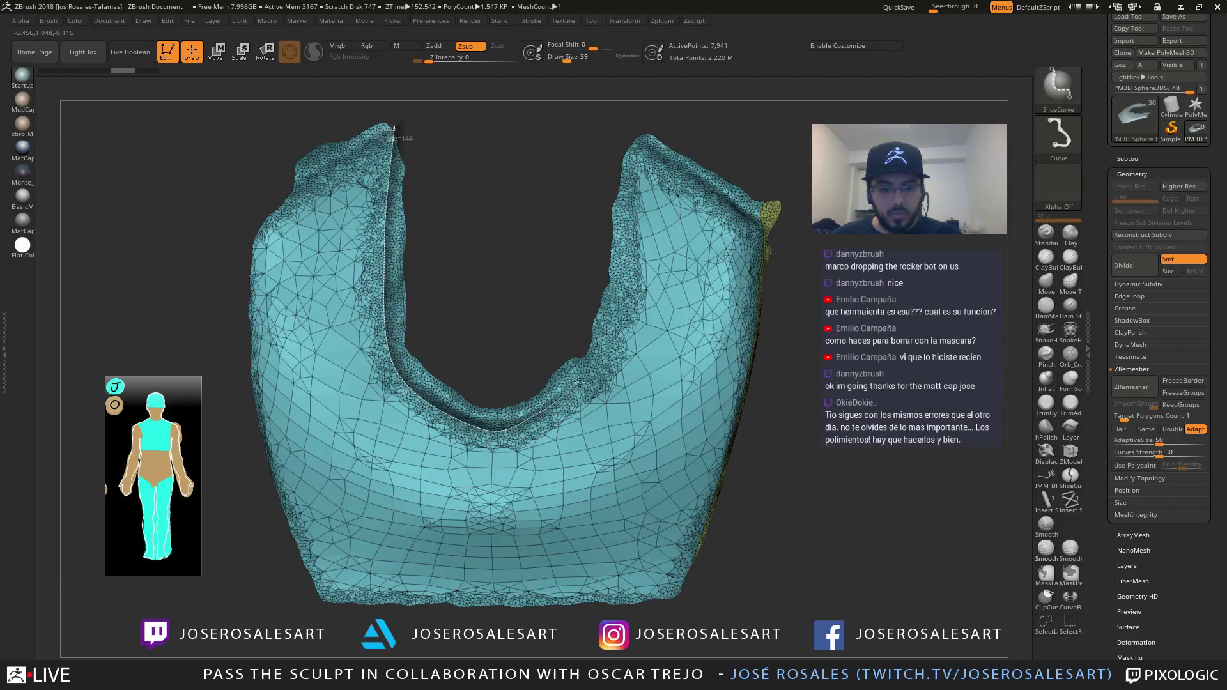
ctrl+shift+drag(615, 339, 625, 125)
Slice the slanted ends of both panel arms into separate polygroups with straight SliceCurve cuts
mouse_move(601, 189)
mouse_down()
mouse_move(624, 214)
mouse_move(589, 212)
mouse_up()
mouse_move(604, 311)
alt+mouse_down()
mouse_move(602, 281)
mouse_move(611, 348)
mouse_move(612, 312)
mouse_move(580, 316)
mouse_move(500, 463)
mouse_move(516, 546)
alt+mouse_up()
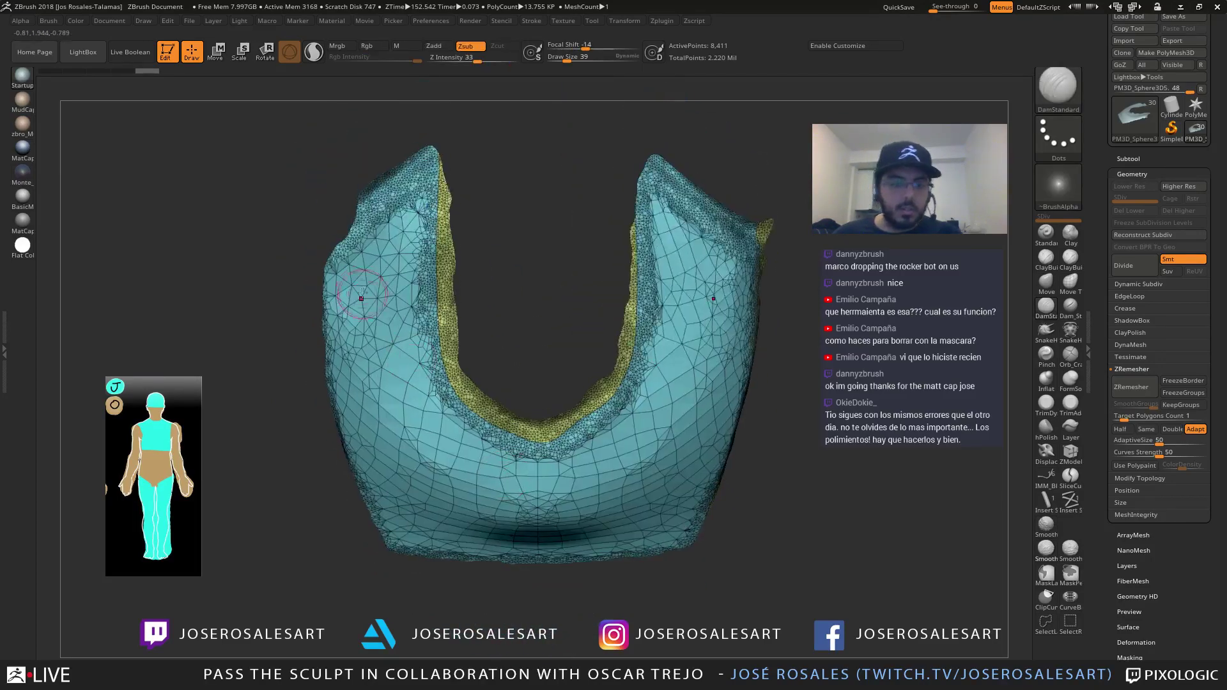
ctrl+click(308, 332)
ctrl+click(308, 332)
shift+drag(345, 307, 371, 292)
alt+drag(537, 256, 474, 296)
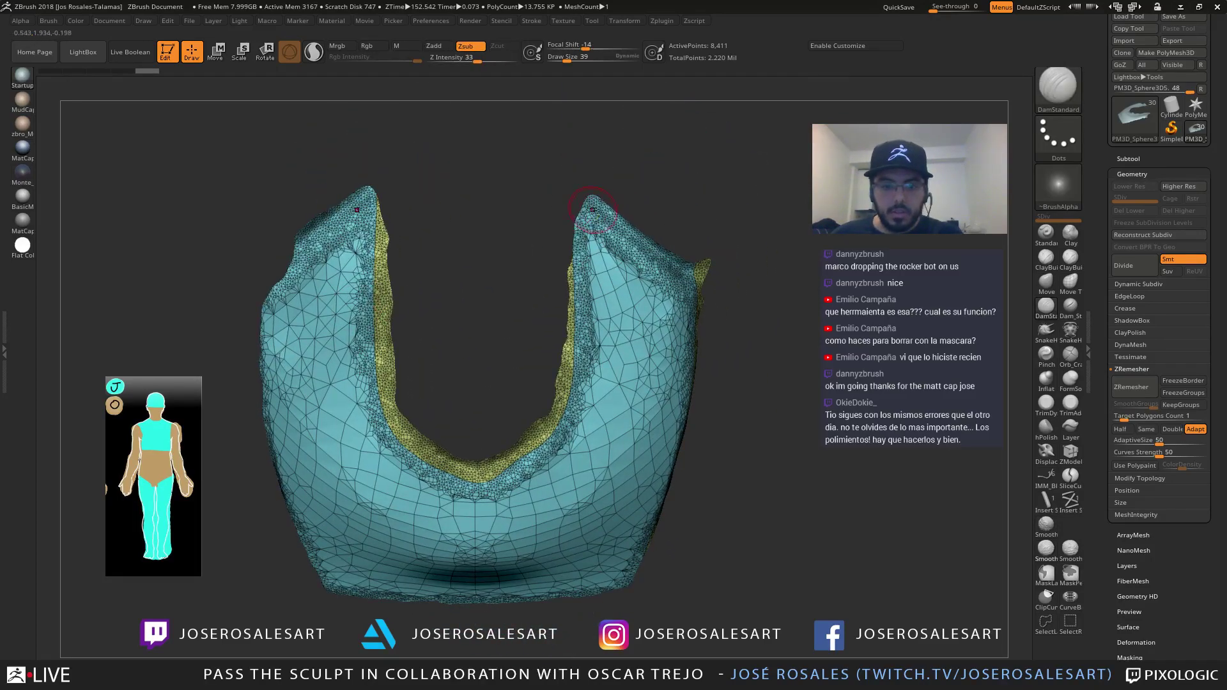
drag(592, 210, 698, 284)
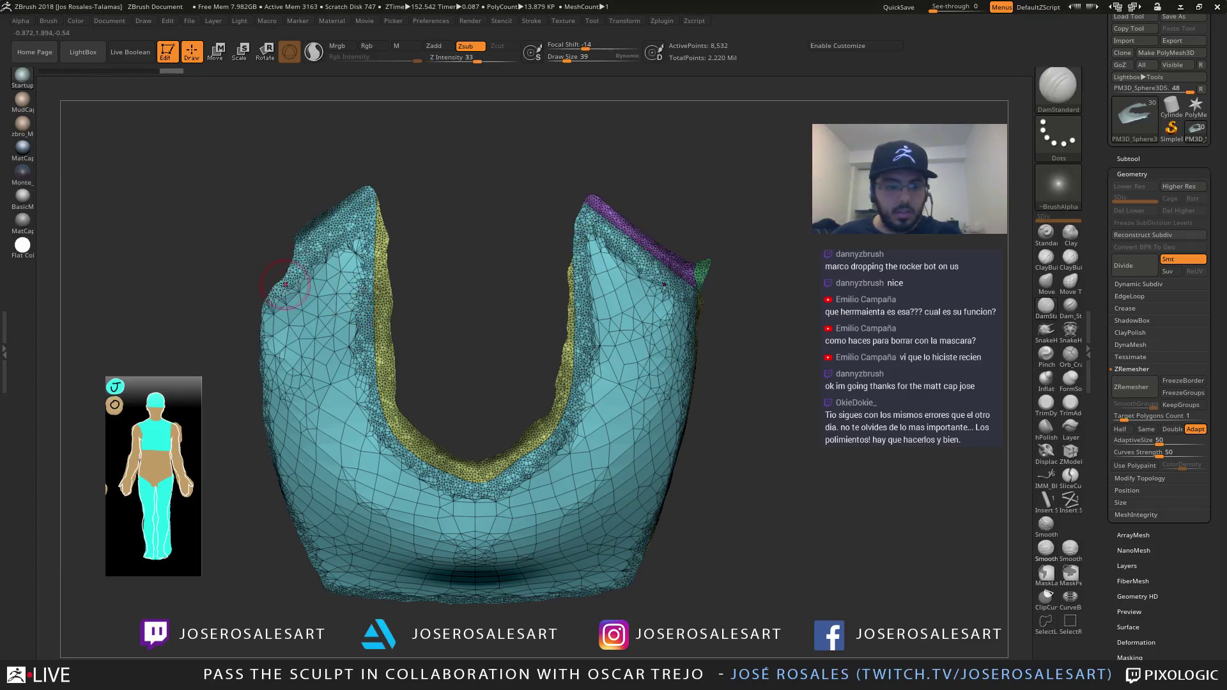
ctrl+shift+drag(252, 305, 416, 169)
alt+drag(415, 408, 416, 366)
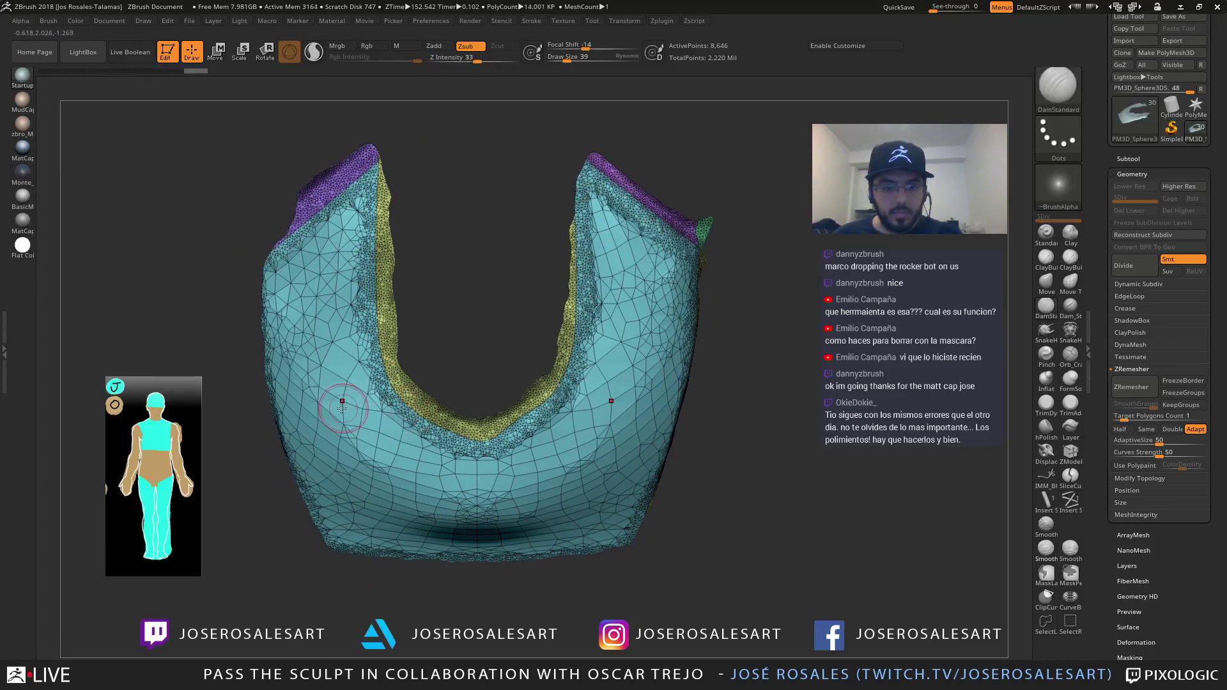
Slice the panel's ragged left outer edge into its own polygroup from the lower corner to the arm tip
drag(253, 378, 300, 322)
ctrl+shift+drag(267, 245, 264, 386)
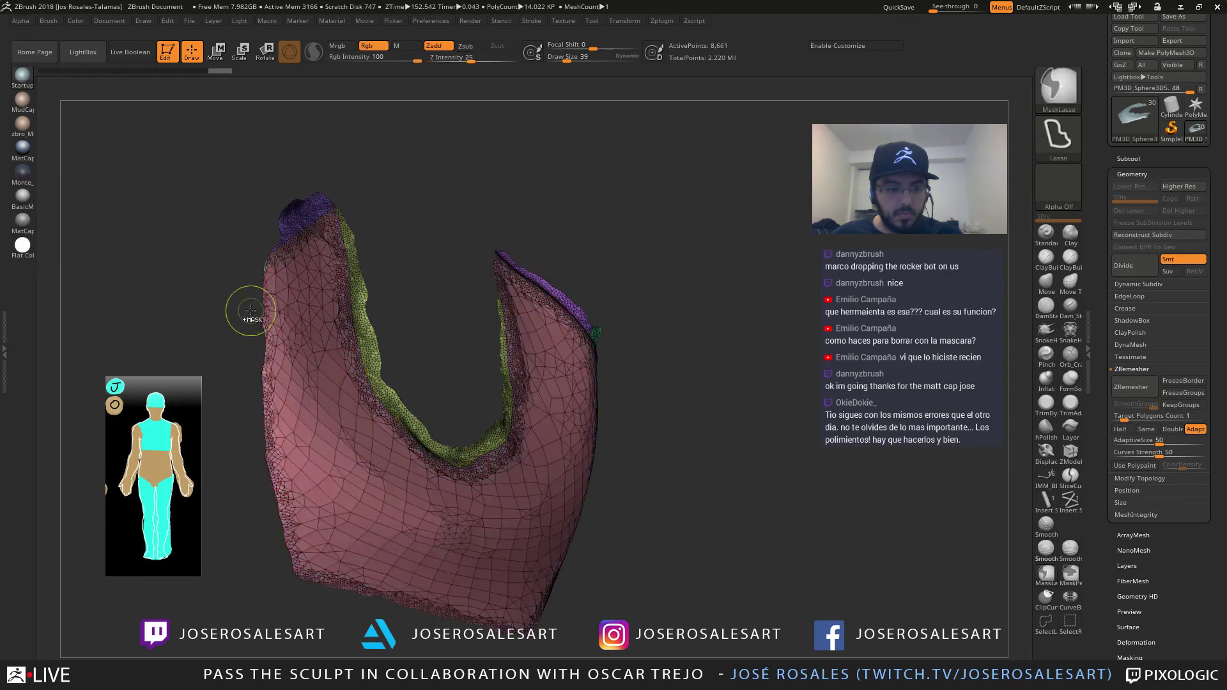
ctrl+click(251, 312)
mouse_move(306, 591)
ctrl+shift+mouse_down()
mouse_move(271, 380)
mouse_move(272, 220)
ctrl+shift+mouse_up()
mouse_move(281, 281)
shift+right_down()
mouse_move(346, 307)
mouse_move(351, 339)
mouse_move(387, 251)
mouse_move(421, 258)
shift+right_up()
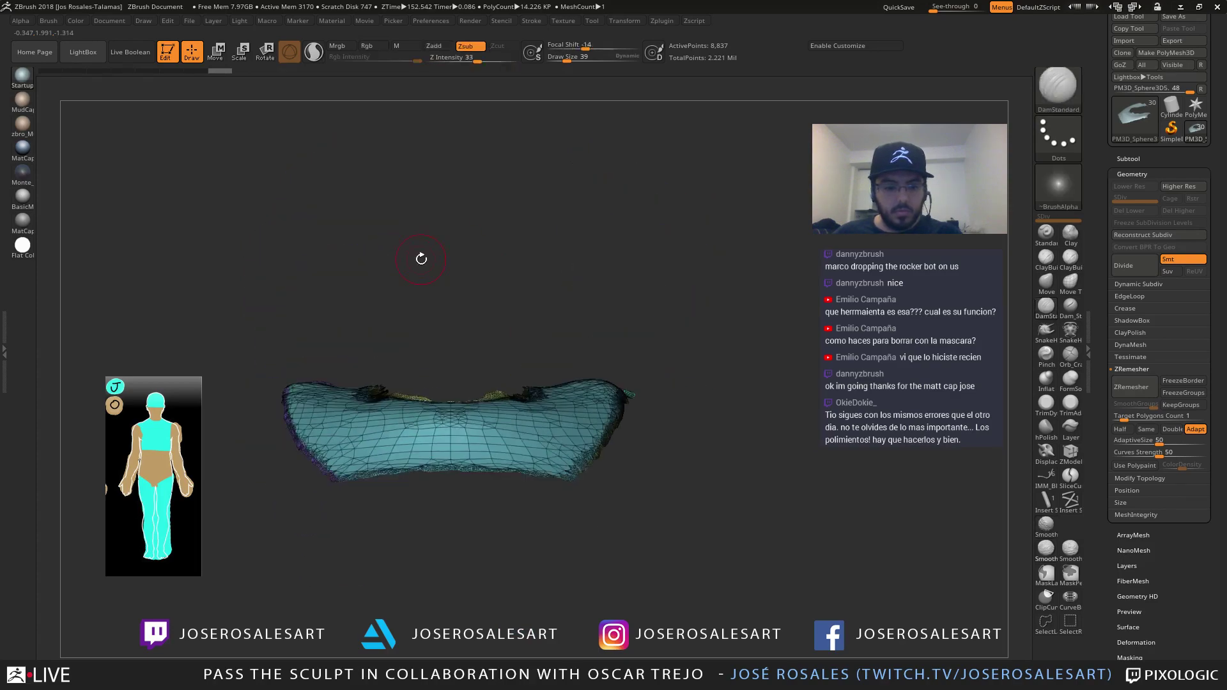
Slice off the panel's ragged lower edge with SliceCurve and isolate the trimmed main polygroup
drag(422, 259, 552, 553)
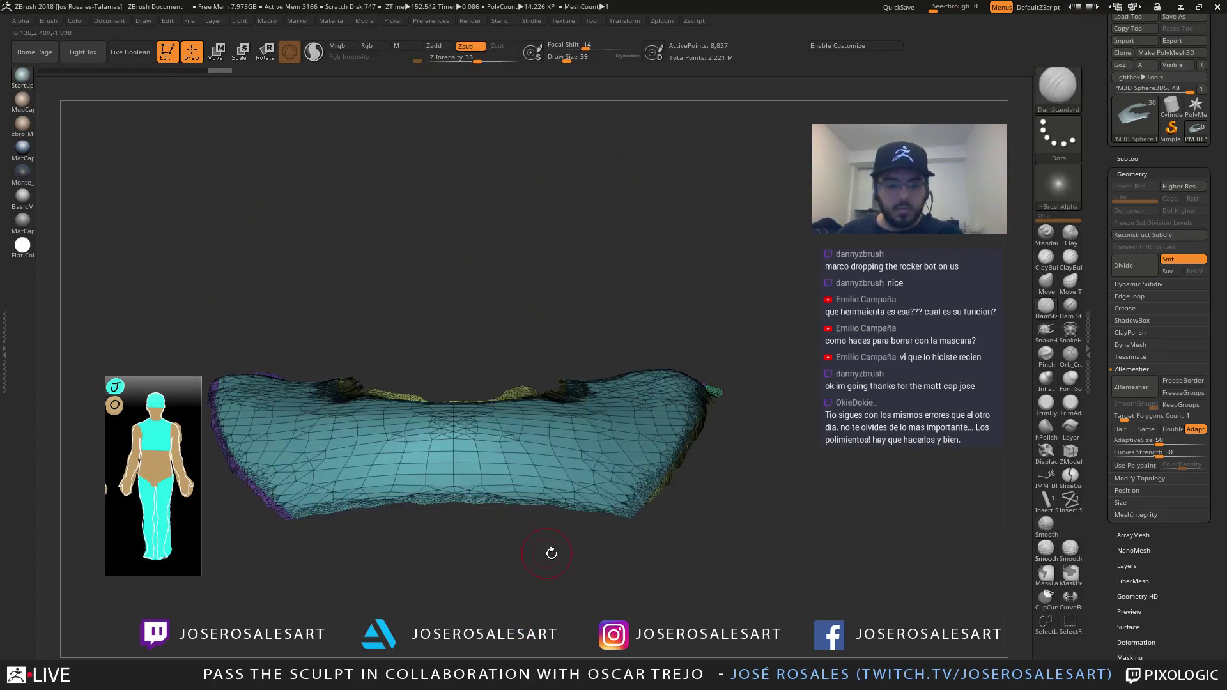
mouse_move(666, 521)
ctrl+shift+mouse_down()
mouse_move(462, 494)
mouse_move(214, 526)
ctrl+shift+mouse_up()
mouse_move(224, 512)
mouse_down()
mouse_move(313, 439)
mouse_move(358, 489)
mouse_move(377, 473)
mouse_move(364, 446)
mouse_move(489, 435)
mouse_up()
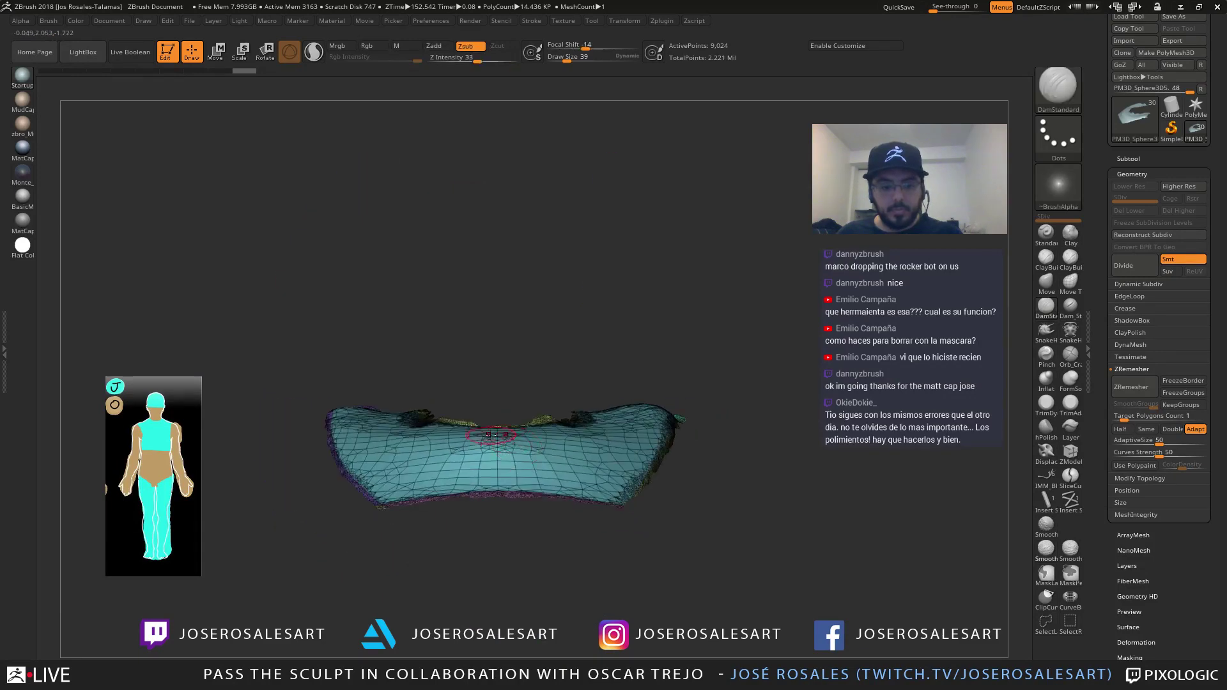
ctrl+shift+click(548, 462)
drag(646, 511, 690, 569)
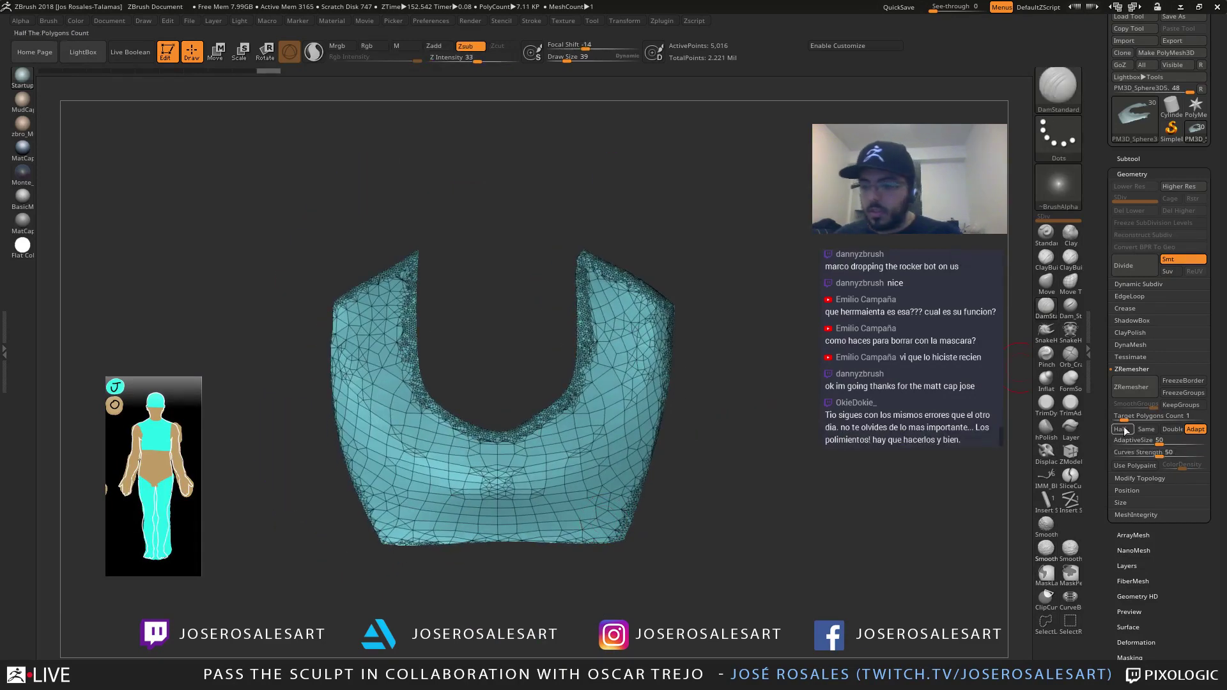
Delete the hidden trimmings of the U-shaped panel and ZRemesh it with a target polygon count of 0.5
click(1129, 479)
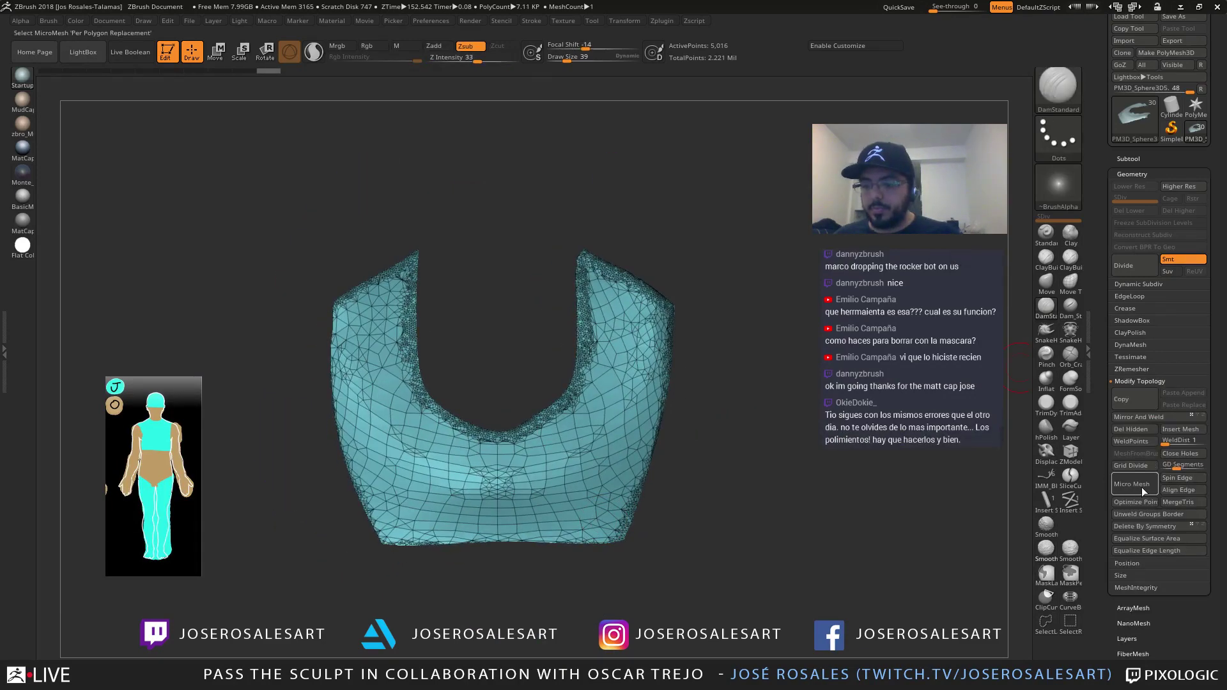
click(1124, 432)
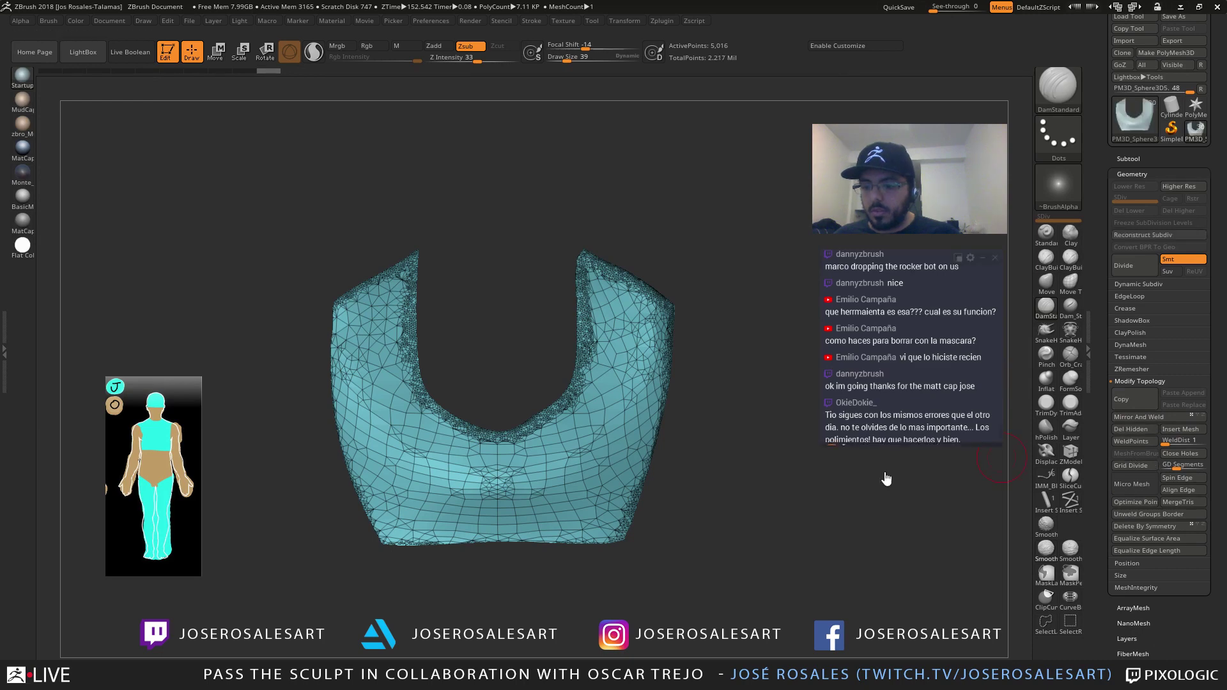
key(f)
drag(732, 447, 768, 442)
click(1138, 370)
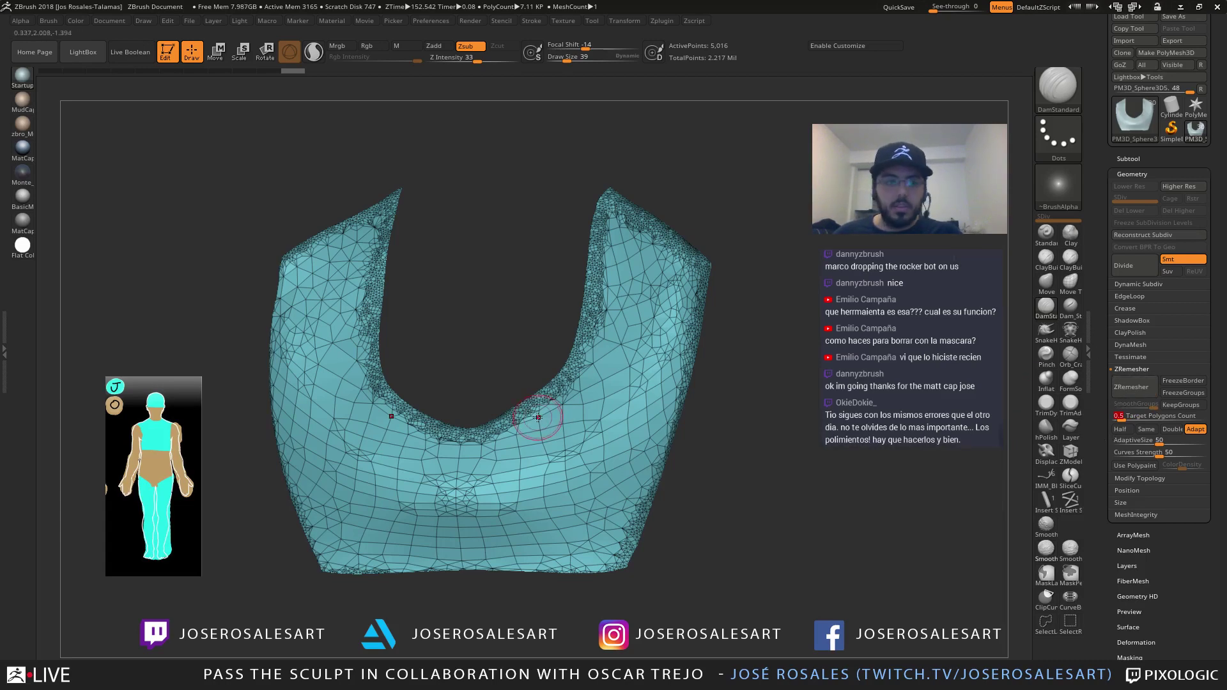
click(1130, 386)
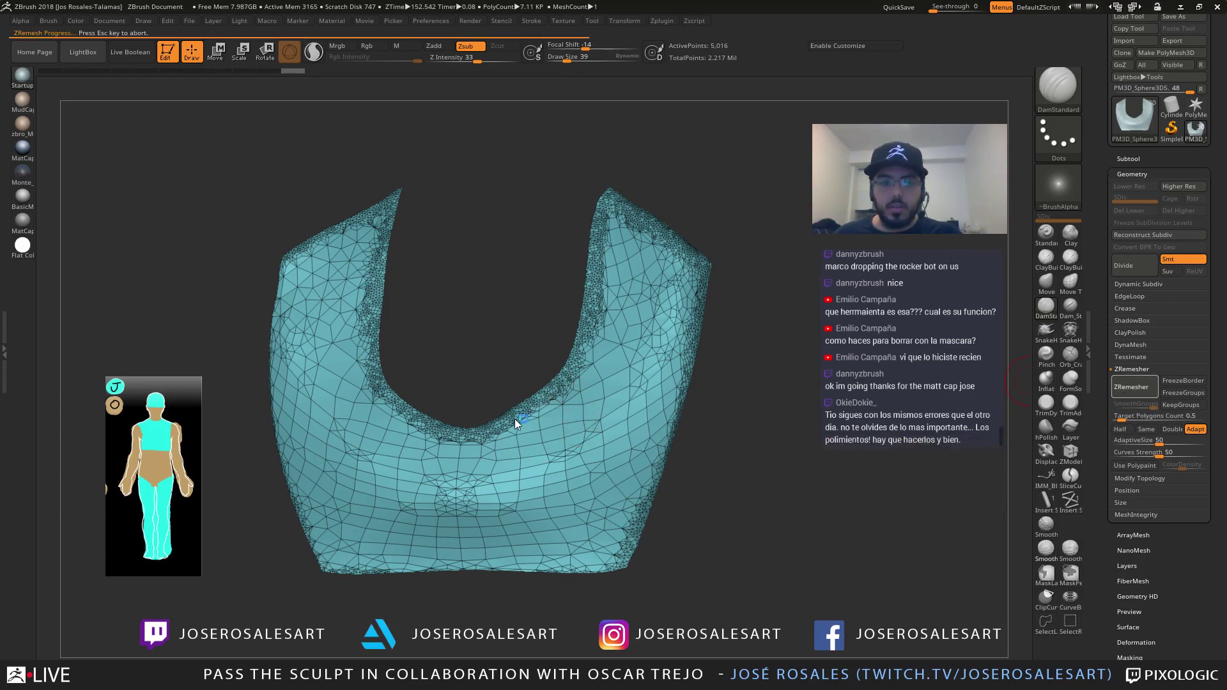
Inspect the remeshed U-shaped panel alone and within the whole bust
mouse_move(532, 450)
shift+right_down()
mouse_move(562, 439)
mouse_move(537, 352)
shift+right_up()
mouse_move(558, 373)
mouse_down()
mouse_move(597, 430)
mouse_move(583, 446)
mouse_up()
mouse_move(594, 405)
shift+right_down()
mouse_move(562, 442)
mouse_move(603, 462)
mouse_move(583, 465)
mouse_move(598, 457)
shift+right_up()
key(shift+s)
mouse_move(598, 457)
ctrl+right_down()
mouse_move(611, 419)
mouse_move(647, 457)
mouse_move(568, 422)
mouse_move(534, 436)
mouse_move(566, 425)
mouse_move(562, 402)
mouse_move(558, 431)
mouse_move(537, 442)
mouse_move(567, 476)
mouse_move(563, 374)
mouse_move(483, 421)
mouse_move(490, 429)
ctrl+right_up()
key(shift+s)
key(shift+s)
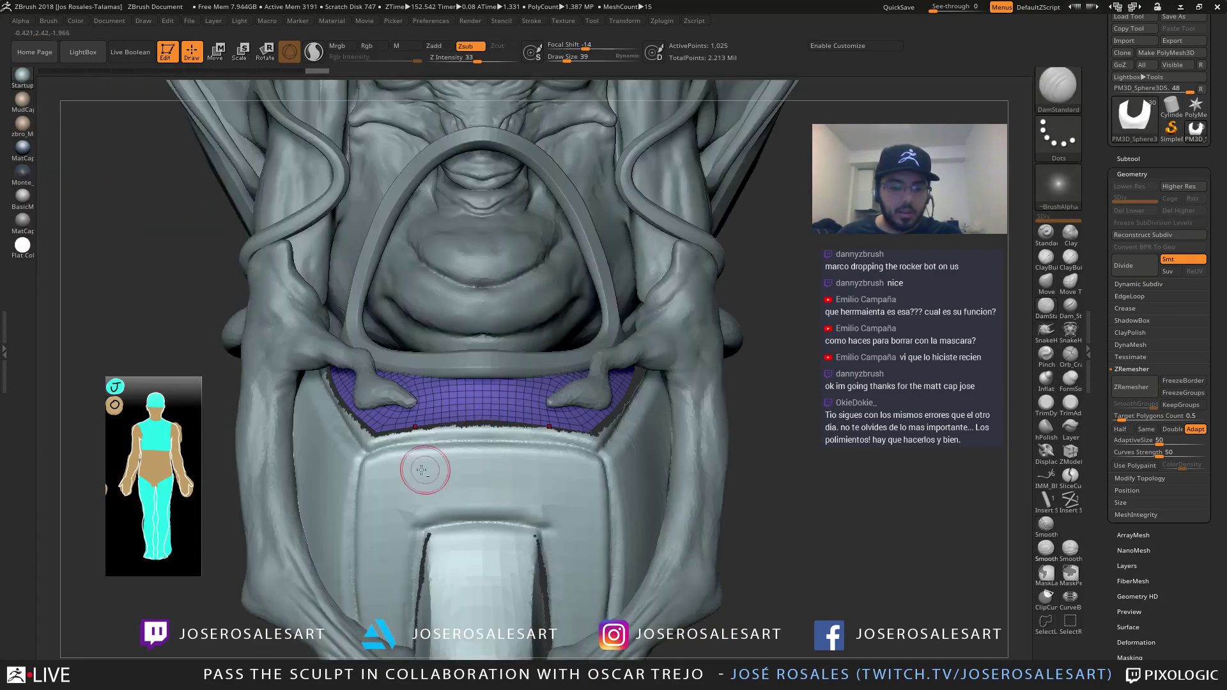
Compare the two mirrored side panels of the block and delete the PM3D_Sphere3D3 subtool
right_drag(422, 471, 479, 459)
alt+click(342, 447)
mouse_move(342, 448)
right_down()
mouse_move(384, 442)
mouse_move(338, 434)
mouse_move(507, 452)
right_up()
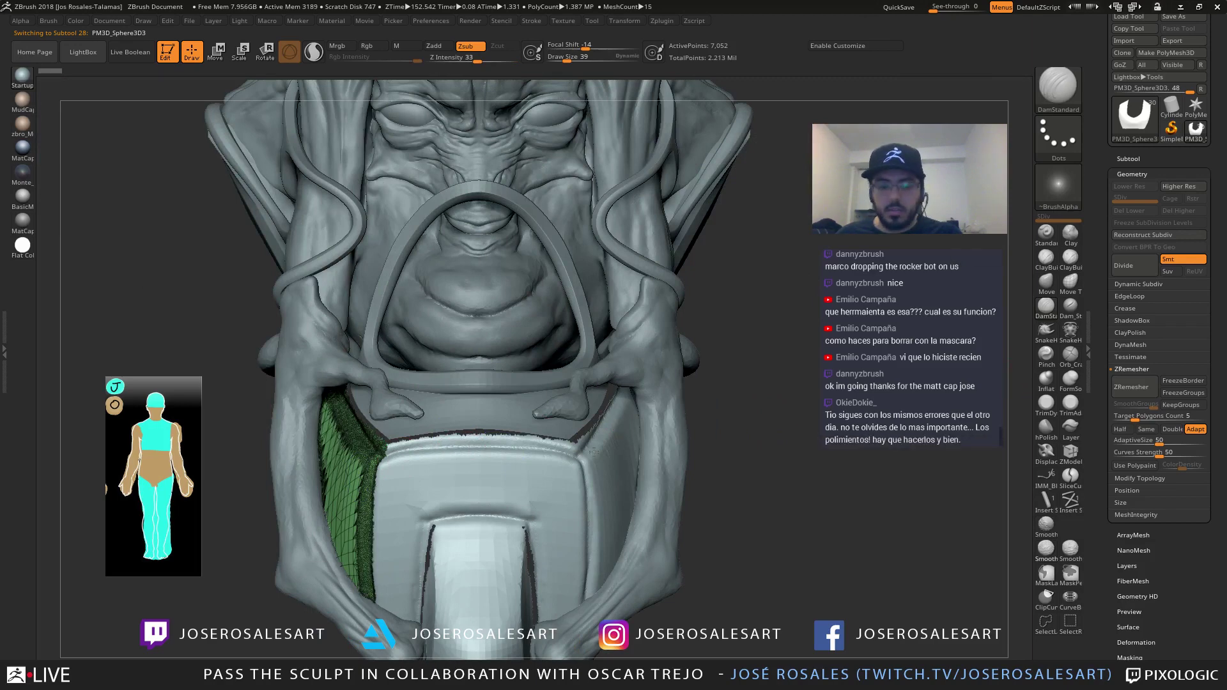
right_drag(594, 452, 332, 493)
alt+click(571, 467)
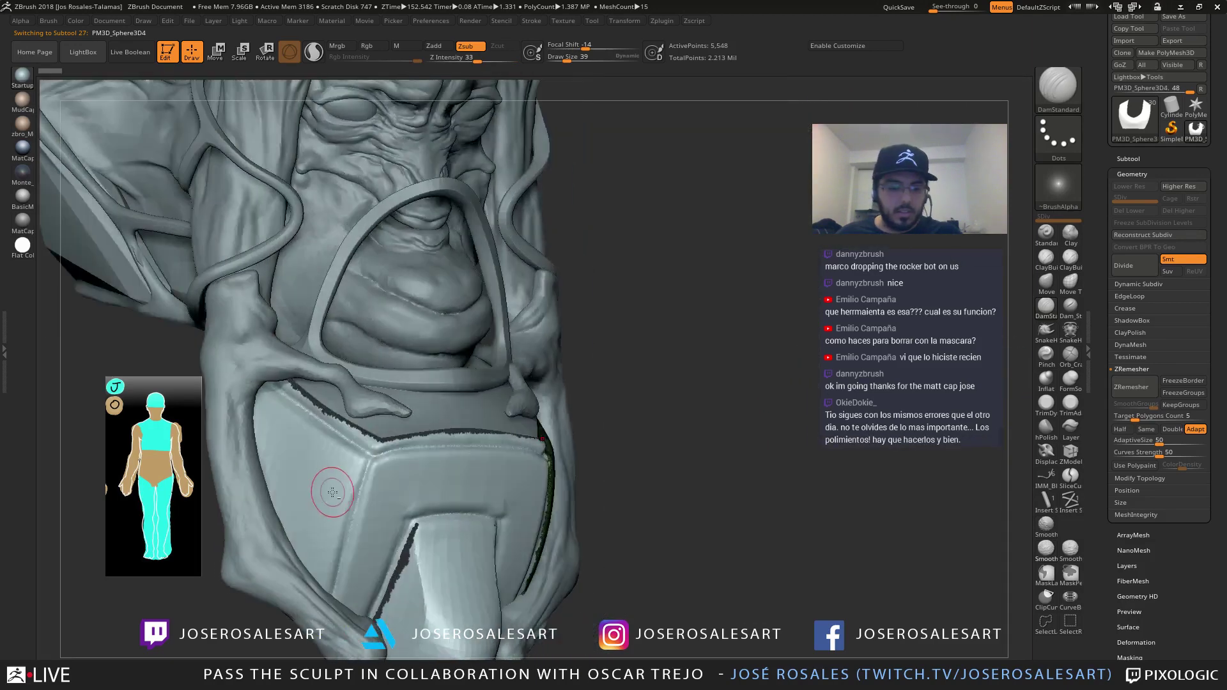
alt+click(332, 492)
click(1125, 160)
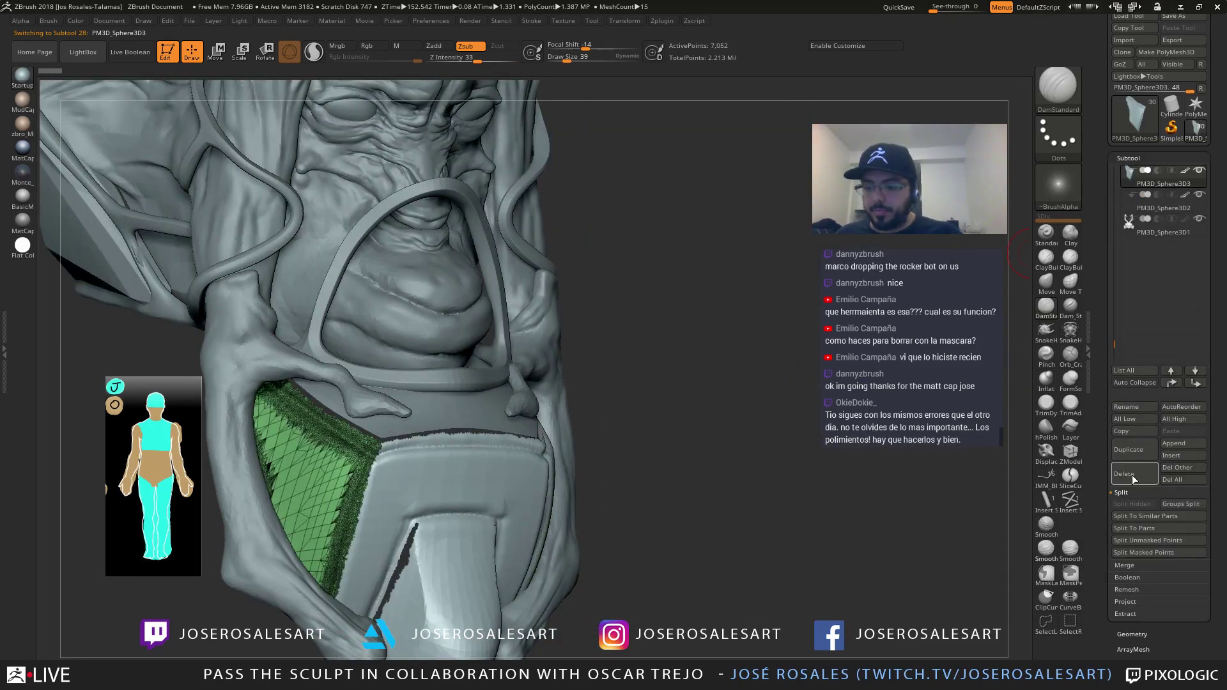
click(1132, 474)
click(1011, 502)
Isolate the remaining side panel, PM3D_Sphere3D4, and slice along its ragged upper edge with SliceCurve
mouse_move(658, 542)
right_down()
mouse_move(527, 505)
mouse_move(569, 473)
mouse_move(471, 438)
mouse_move(424, 375)
mouse_move(359, 411)
right_up()
alt+click(527, 505)
key(shift+s)
key(ctrl+shift)
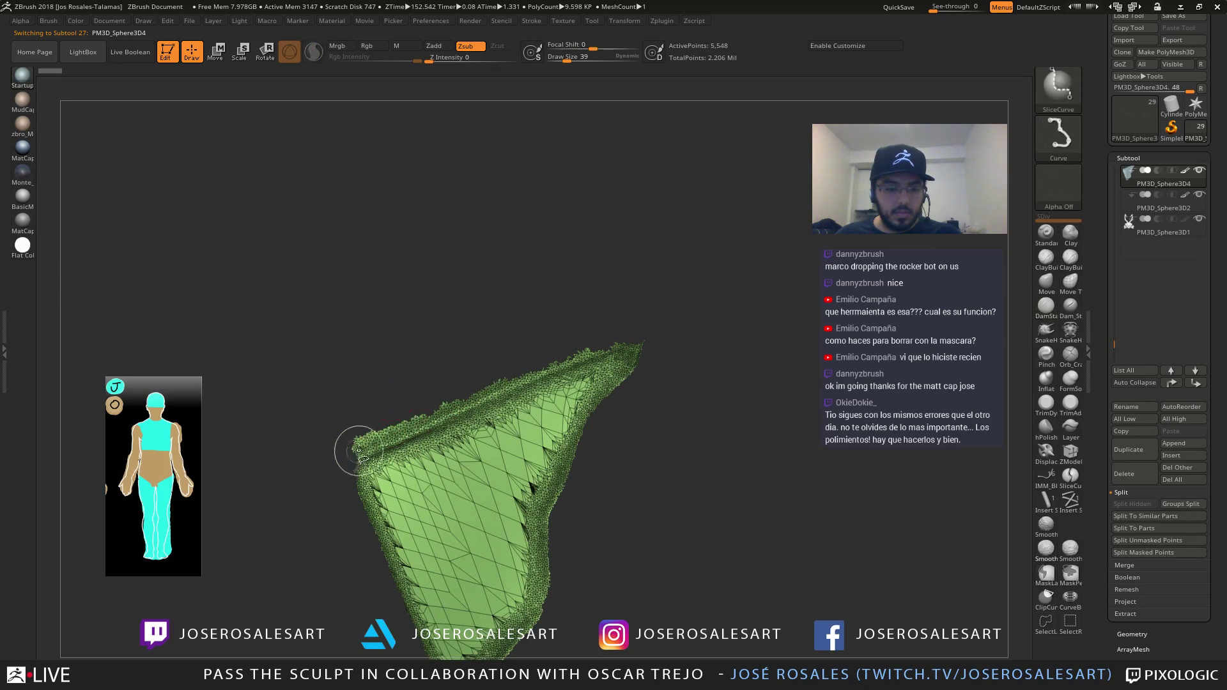
mouse_move(333, 458)
mouse_down()
mouse_move(637, 324)
mouse_move(639, 339)
mouse_up()
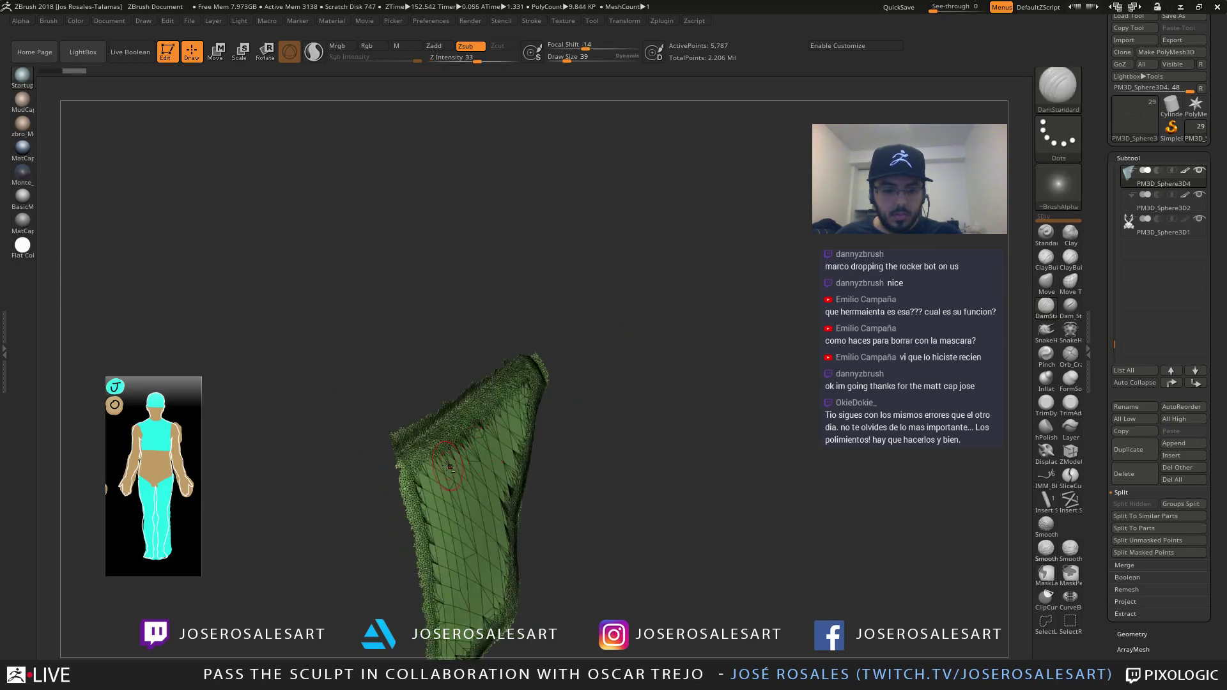
Slice the side panel's straight long edge and its narrow upper tip into separate polygroups
right_drag(448, 466, 401, 411)
key(ctrl+shift)
mouse_move(398, 344)
ctrl+shift+mouse_down()
mouse_move(422, 478)
mouse_move(348, 375)
ctrl+shift+mouse_up()
ctrl+shift+drag(455, 644, 398, 310)
mouse_move(460, 416)
right_down()
mouse_move(433, 440)
mouse_move(592, 369)
right_up()
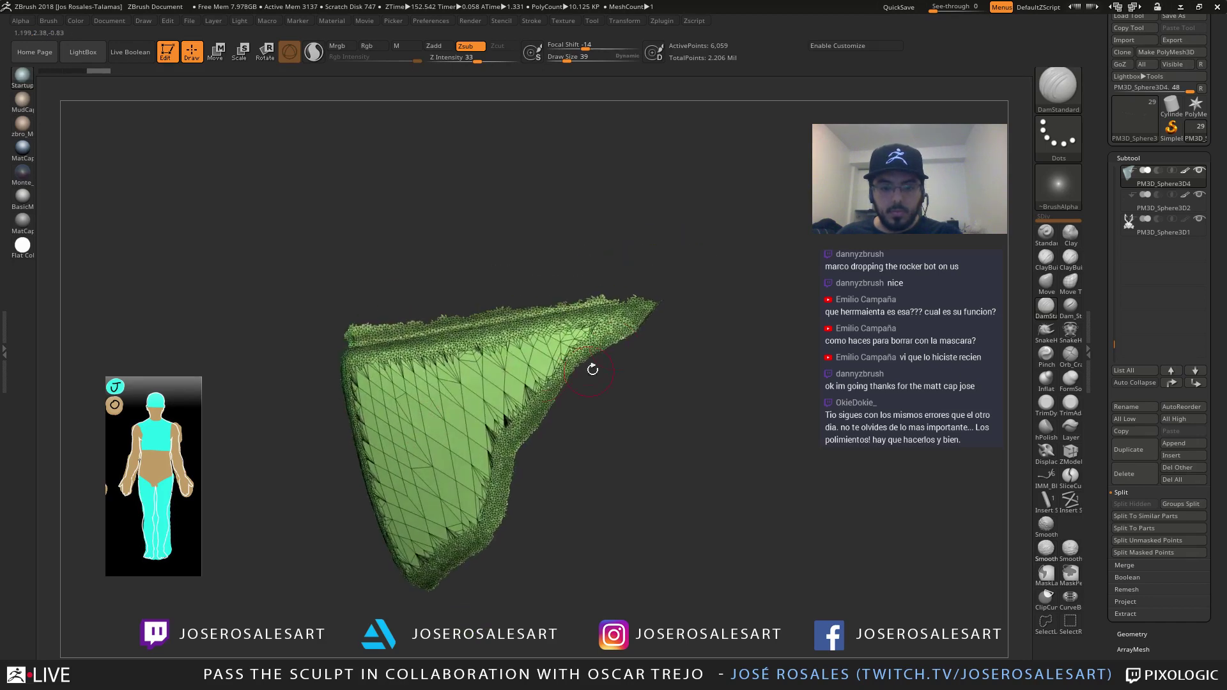
key(ctrl+shift)
ctrl+shift+drag(640, 384, 640, 384)
Slice along the side panel's curved rear edge with SliceCurve and isolate the trimmed main polygroup
mouse_move(640, 385)
right_down()
mouse_move(507, 305)
mouse_move(495, 348)
right_up()
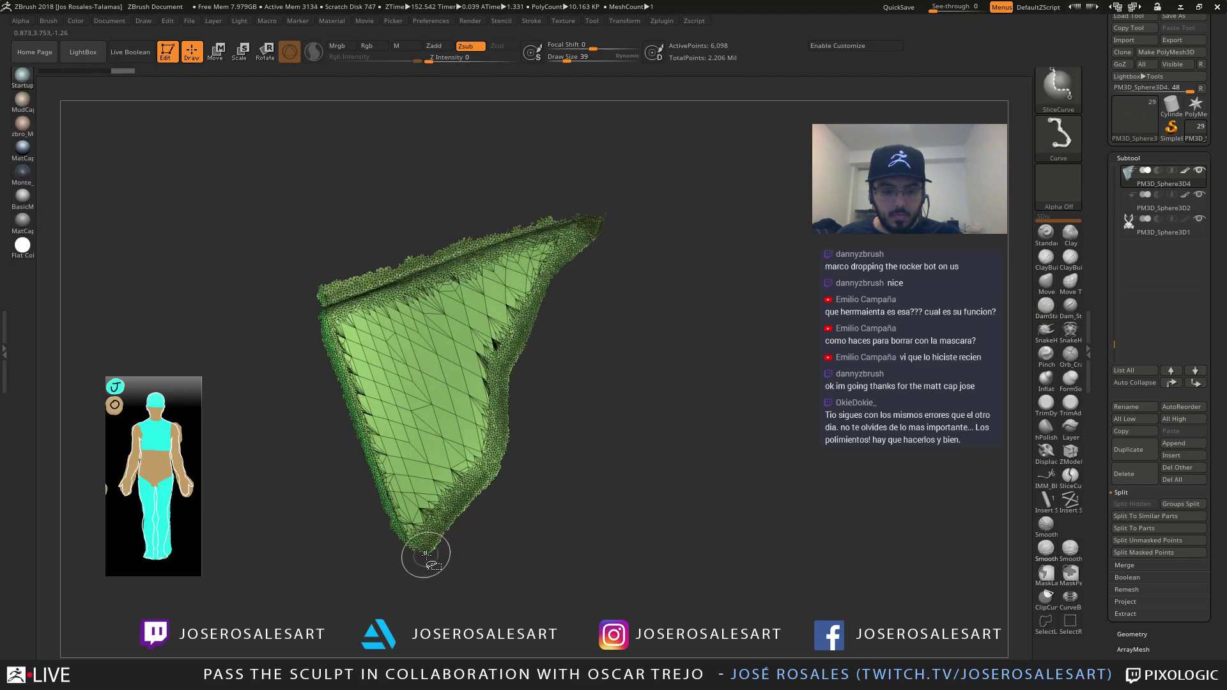
ctrl+shift+drag(414, 571, 505, 492)
ctrl+shift+click(506, 492)
key(ctrl+shift)
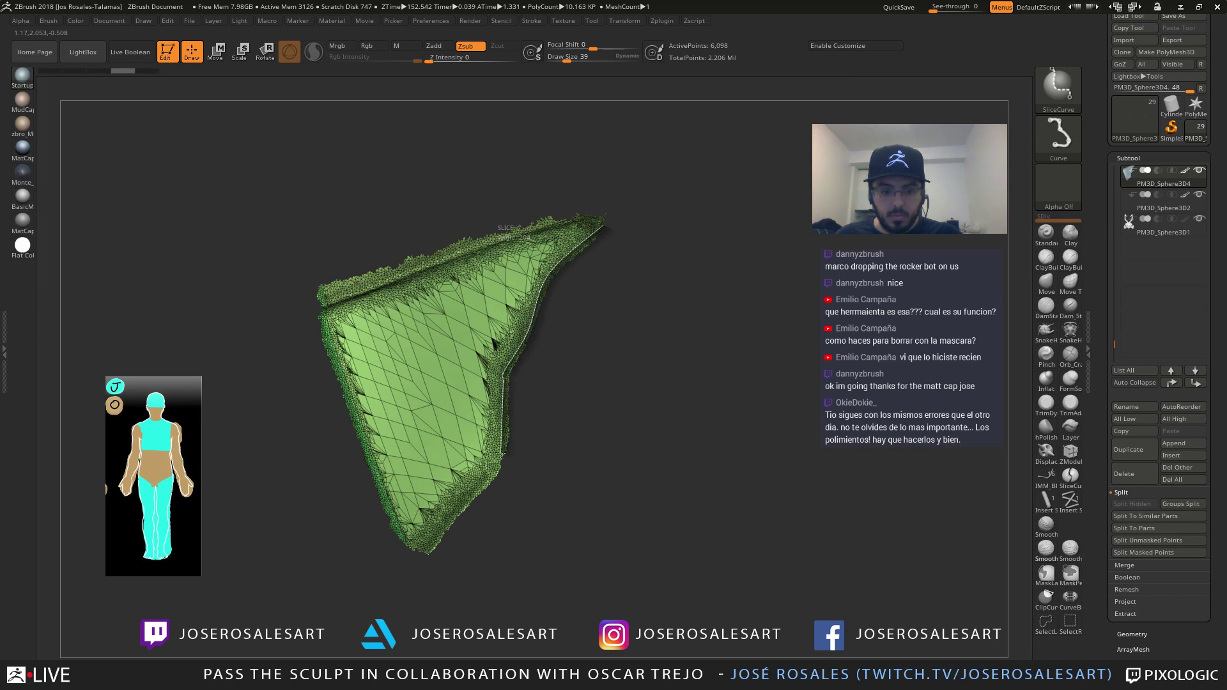
ctrl+shift+drag(501, 452, 412, 569)
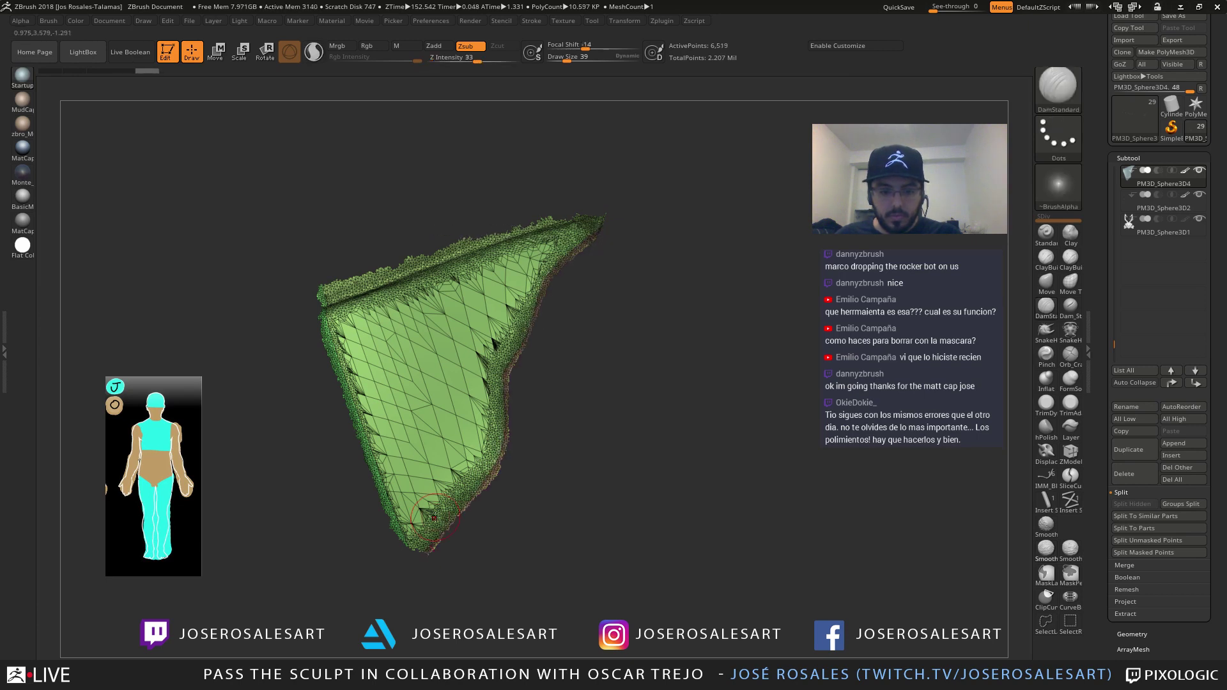
drag(538, 409, 527, 443)
ctrl+shift+click(450, 419)
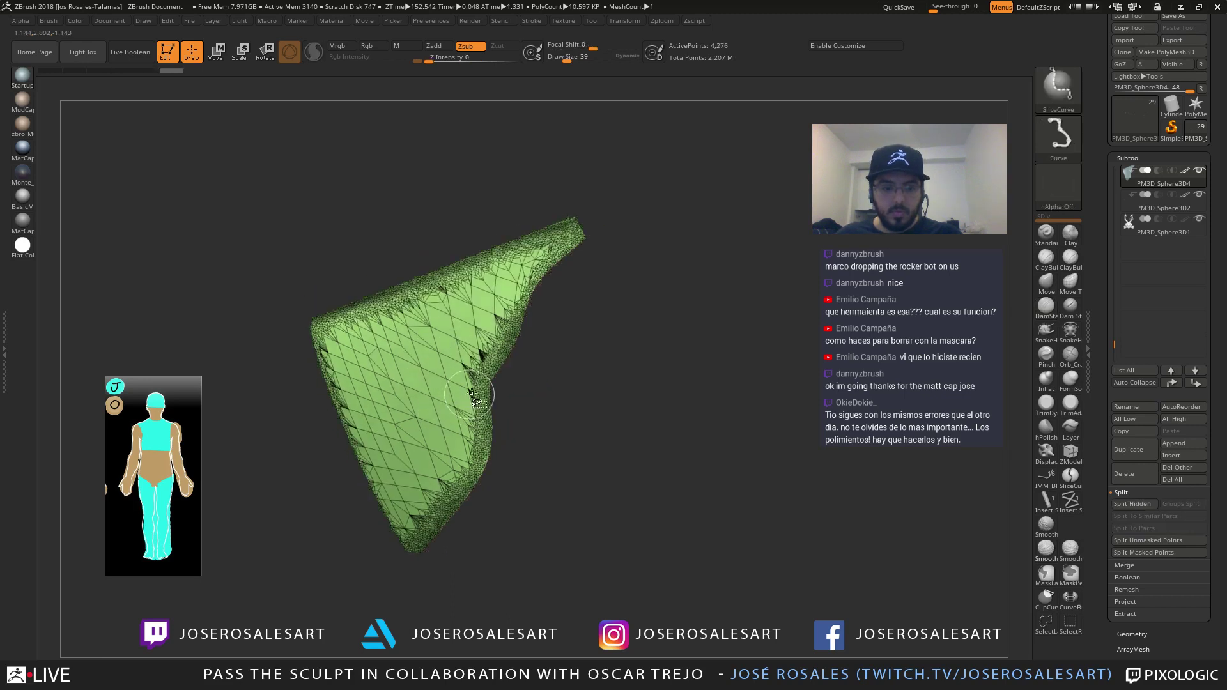
Delete the hidden ragged borders of the side panel
click(1130, 635)
click(1129, 478)
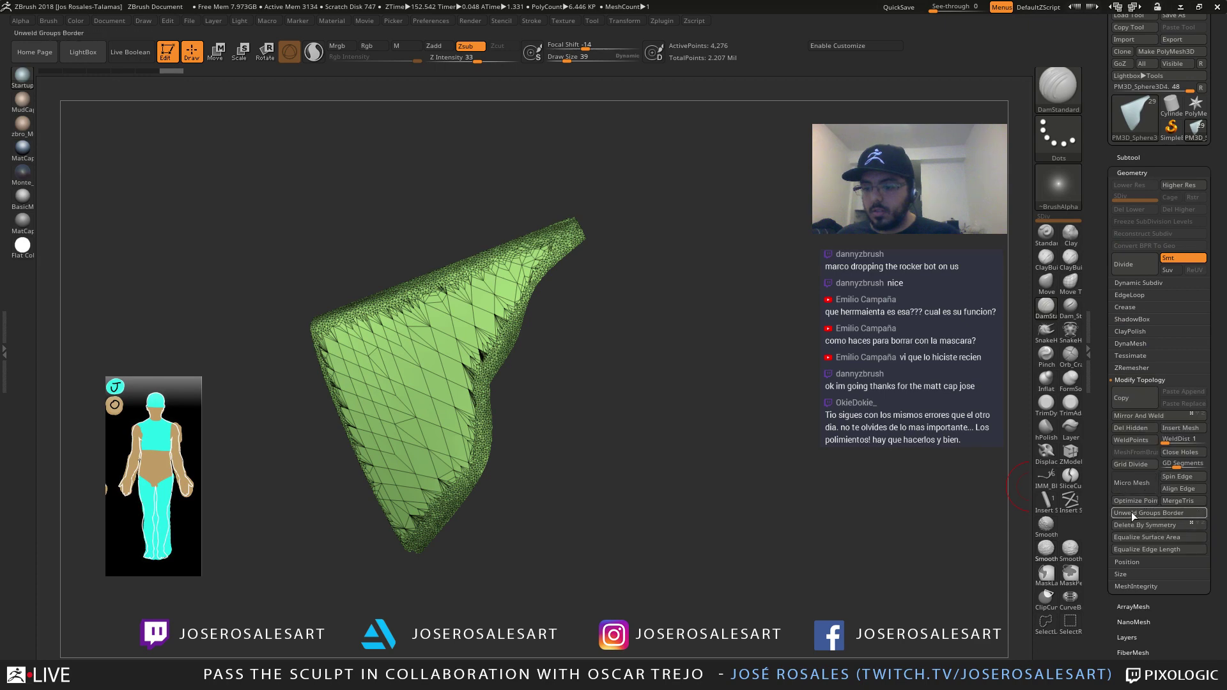
click(1130, 428)
Try to ZRemesh the side panel with a target polygon count of 0.5
drag(512, 443, 830, 235)
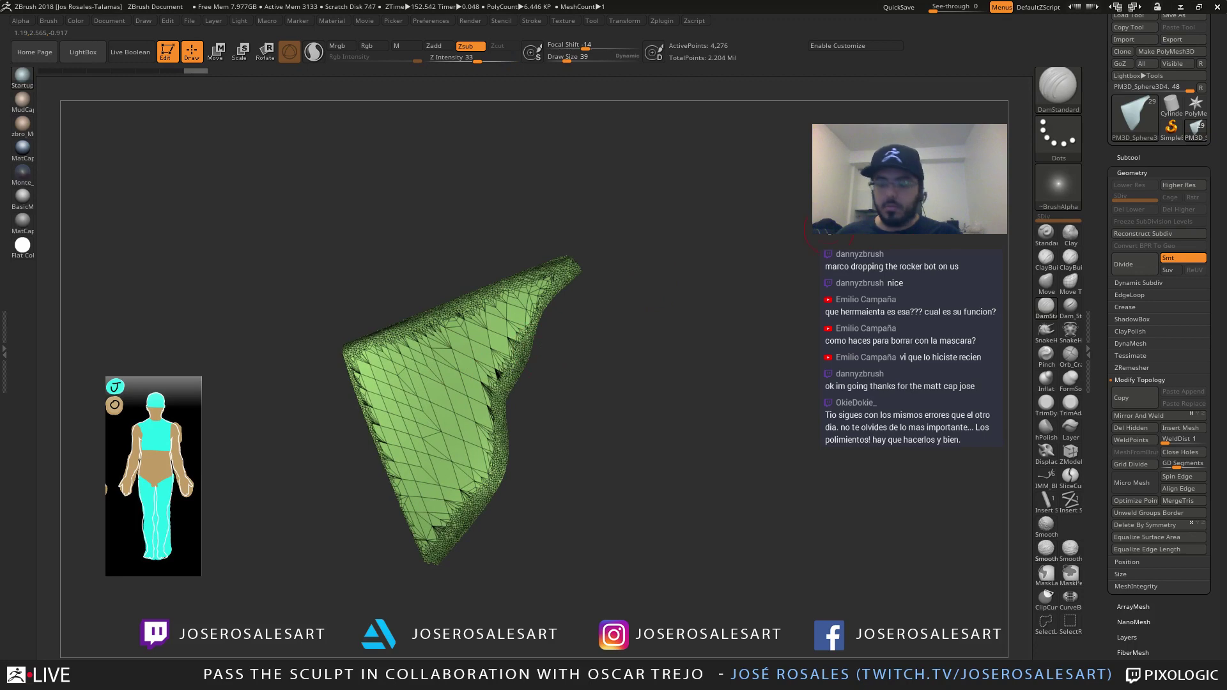
click(1128, 368)
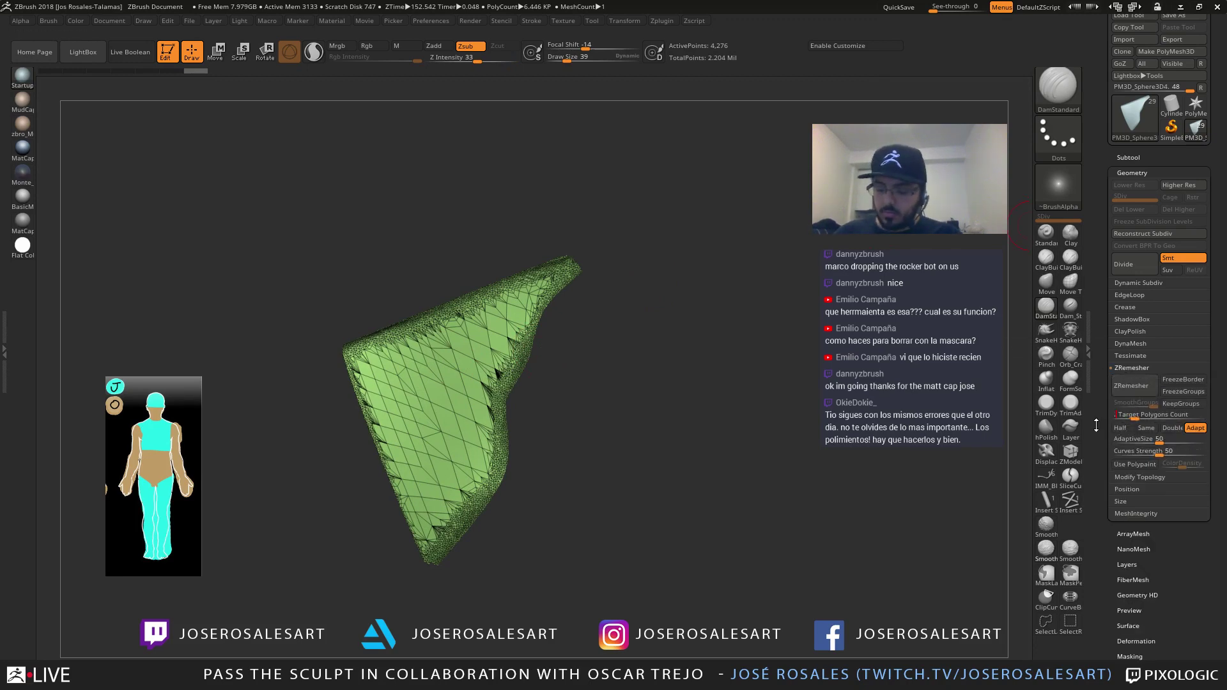
click(1131, 386)
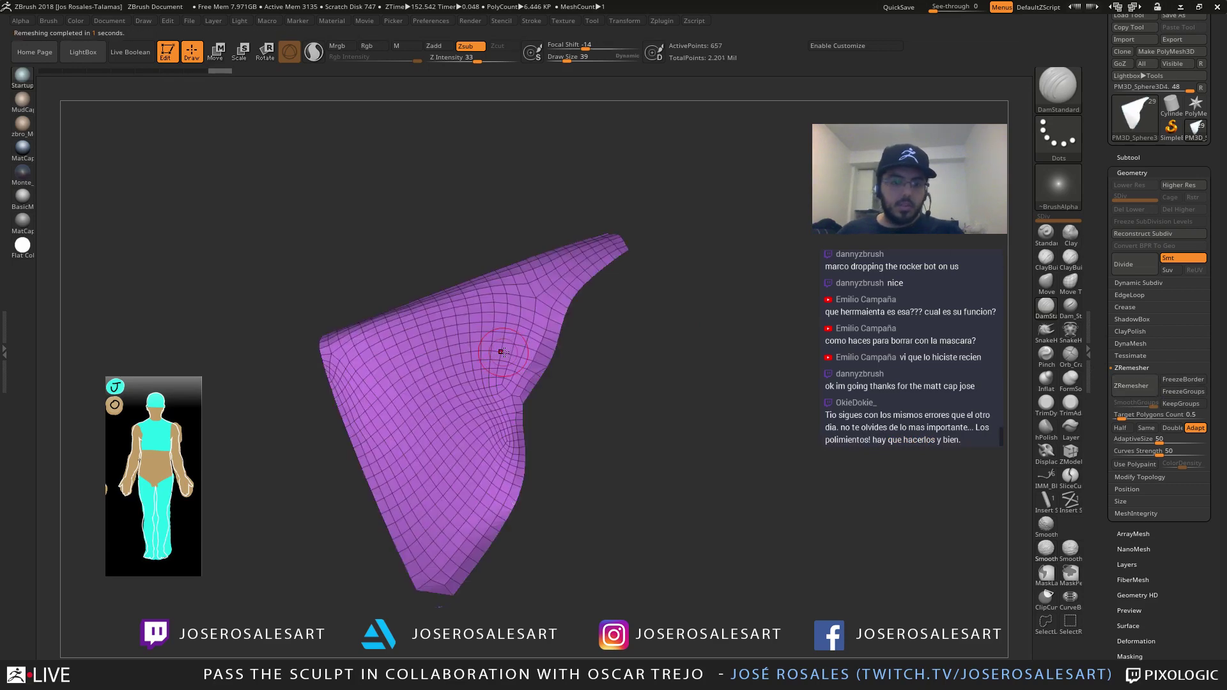
Undo the side panel's remesh and slice off its ragged lower tip with a straight SliceCurve cut
key(ctrl)
mouse_move(535, 442)
alt+mouse_down()
mouse_move(534, 286)
mouse_move(521, 435)
mouse_move(520, 415)
alt+mouse_up()
ctrl+shift+drag(434, 493, 332, 491)
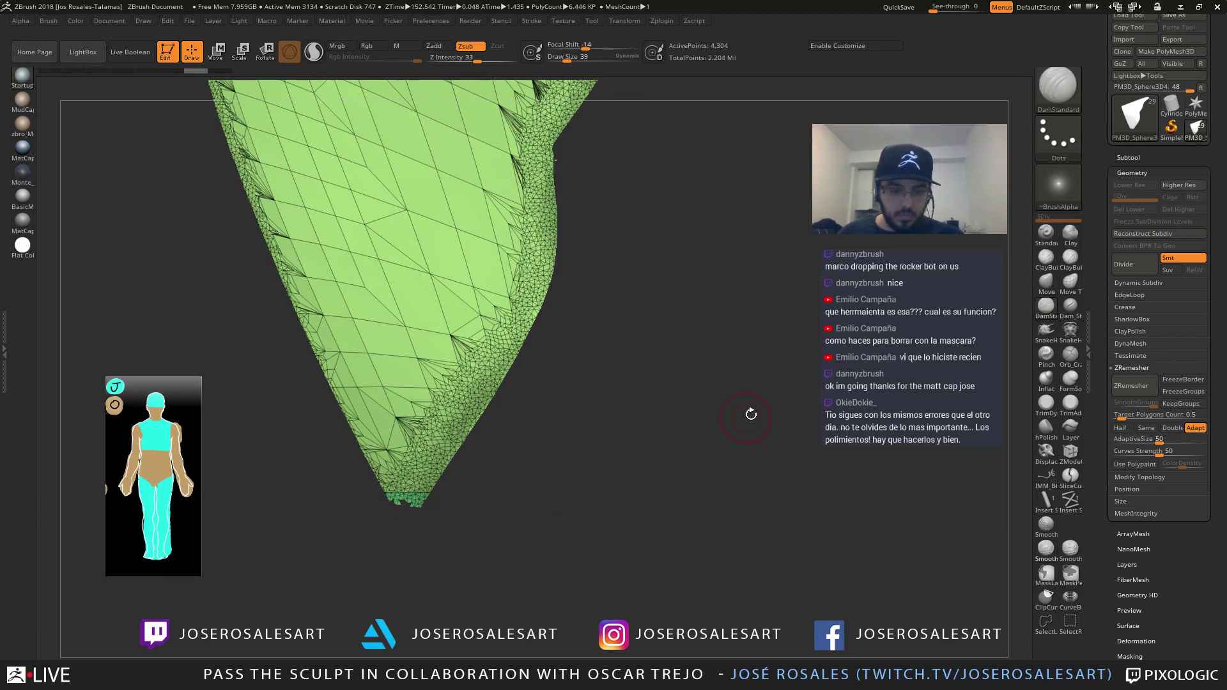
Delete the hidden lower tip and ZRemesh the side panel with a target polygon count of 0.5
click(1134, 477)
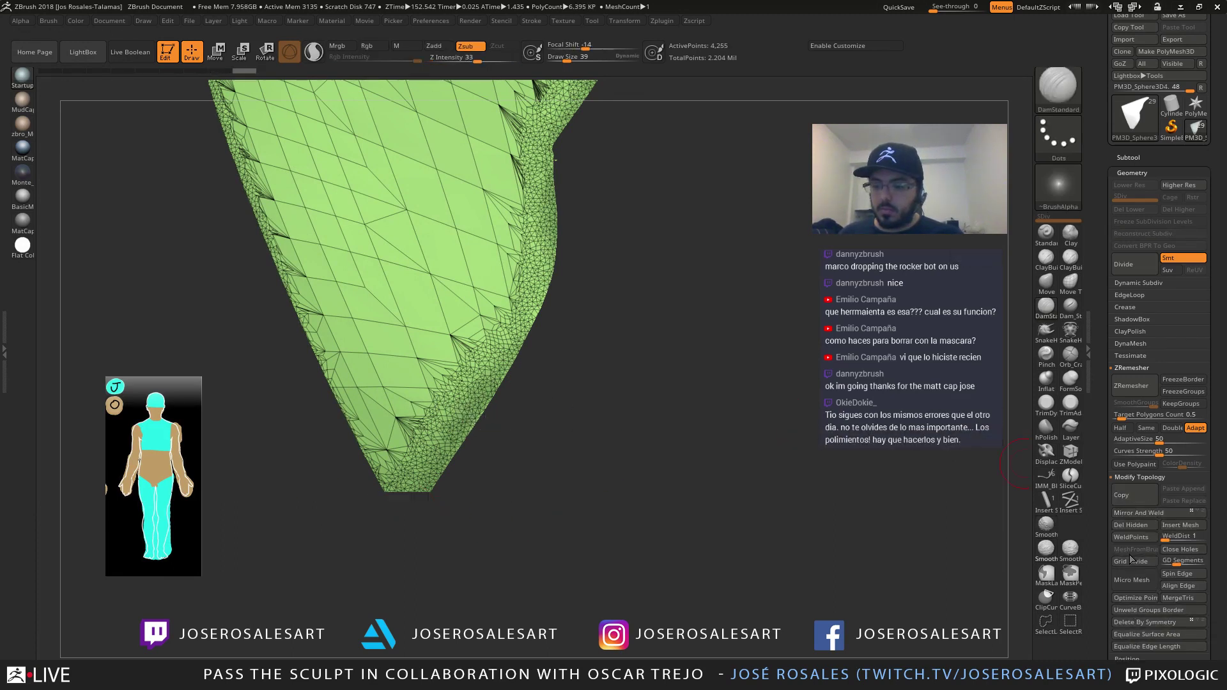
click(1123, 526)
click(1131, 386)
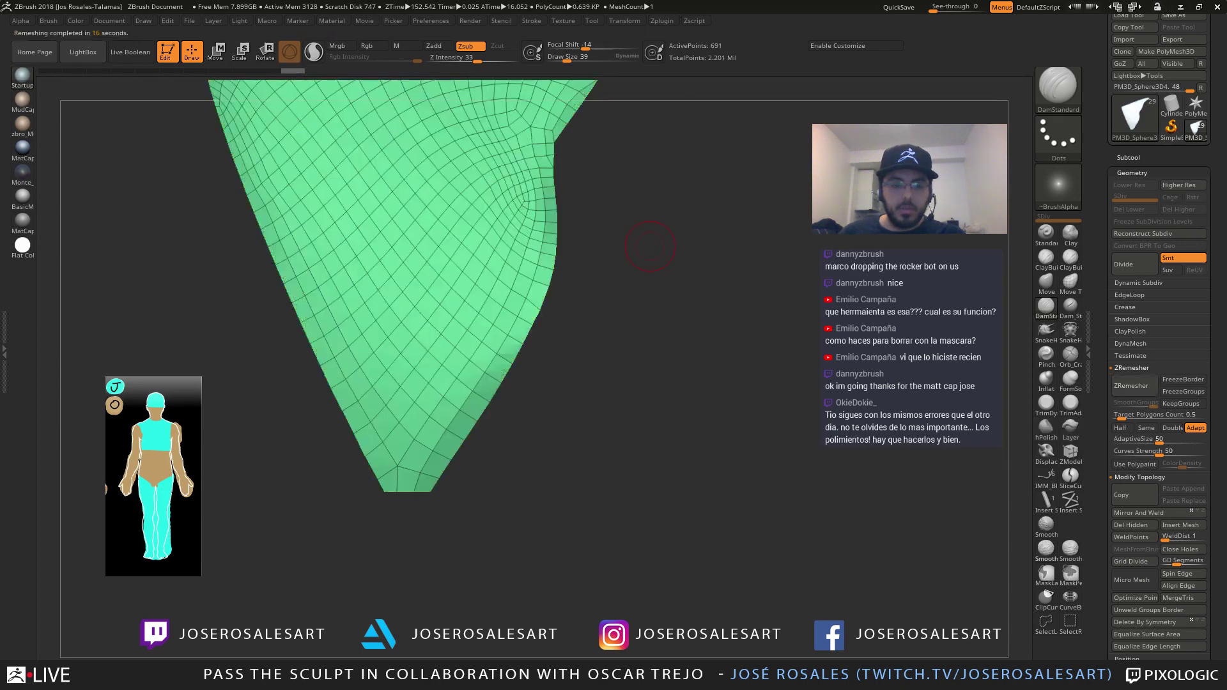
Inspect the remeshed side panel alone and in place behind the arm on the full bust
ctrl+right_drag(503, 307, 556, 281)
key(shift+s)
drag(556, 282, 633, 255)
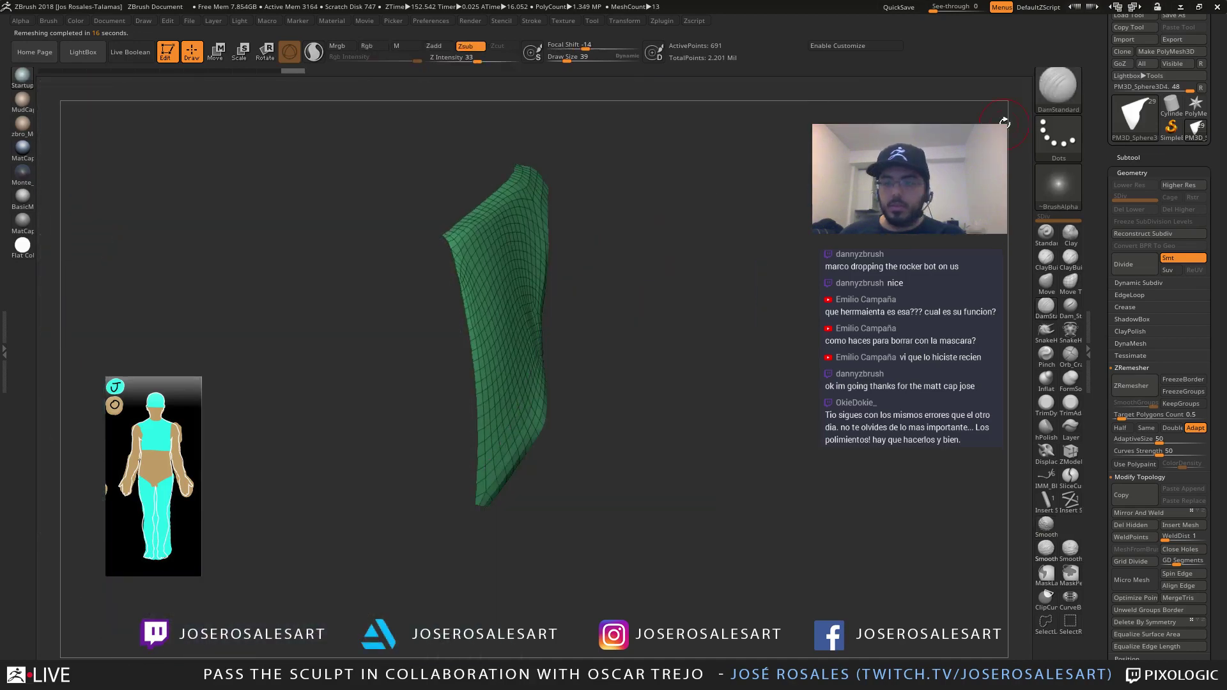
key(shift+s)
mouse_move(722, 192)
mouse_down()
mouse_move(711, 155)
mouse_move(701, 231)
mouse_move(710, 198)
mouse_up()
drag(1099, 102, 1098, 149)
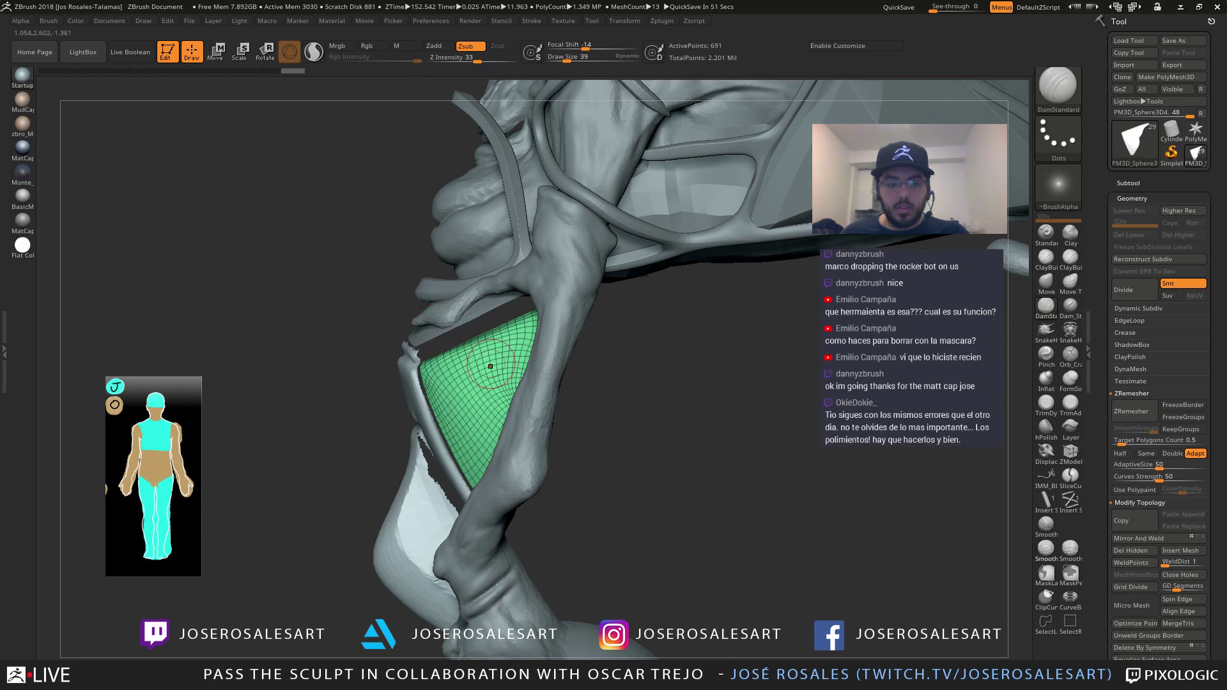
mouse_move(491, 366)
ctrl+right_down()
mouse_move(489, 342)
mouse_move(536, 340)
ctrl+right_up()
Switch to the Move brush and turn on AccuCurve for it
key(b)
key(m)
key(v)
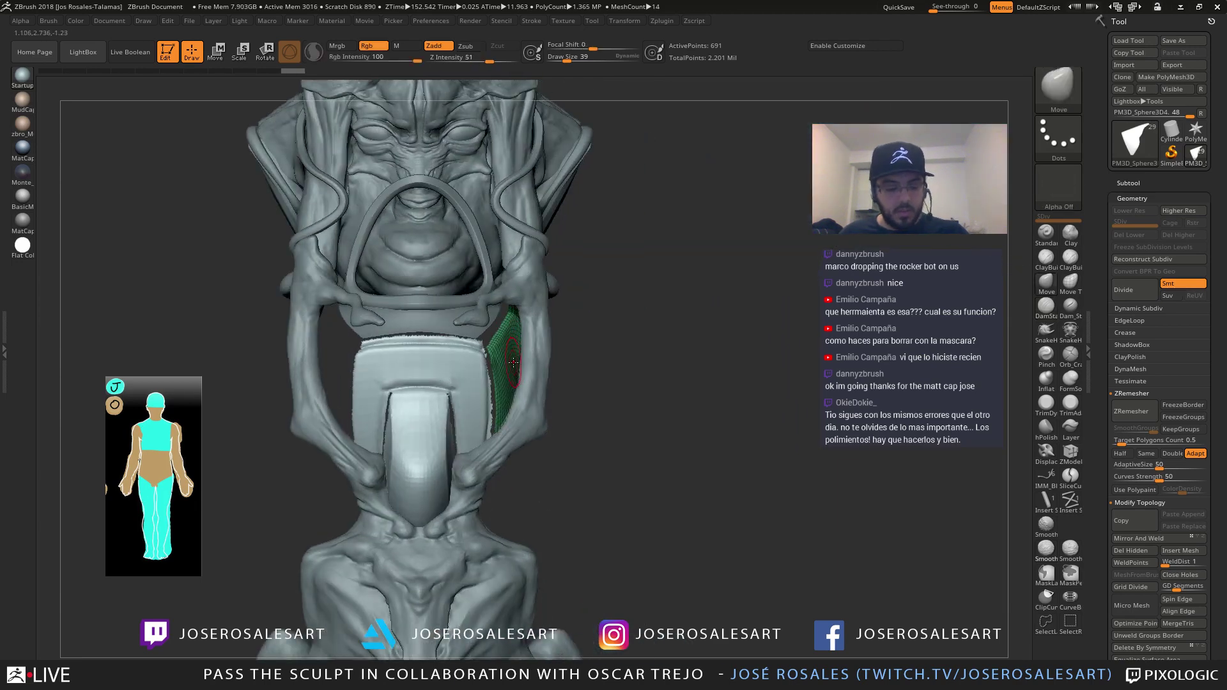
right_drag(509, 350, 323, 247)
click(46, 21)
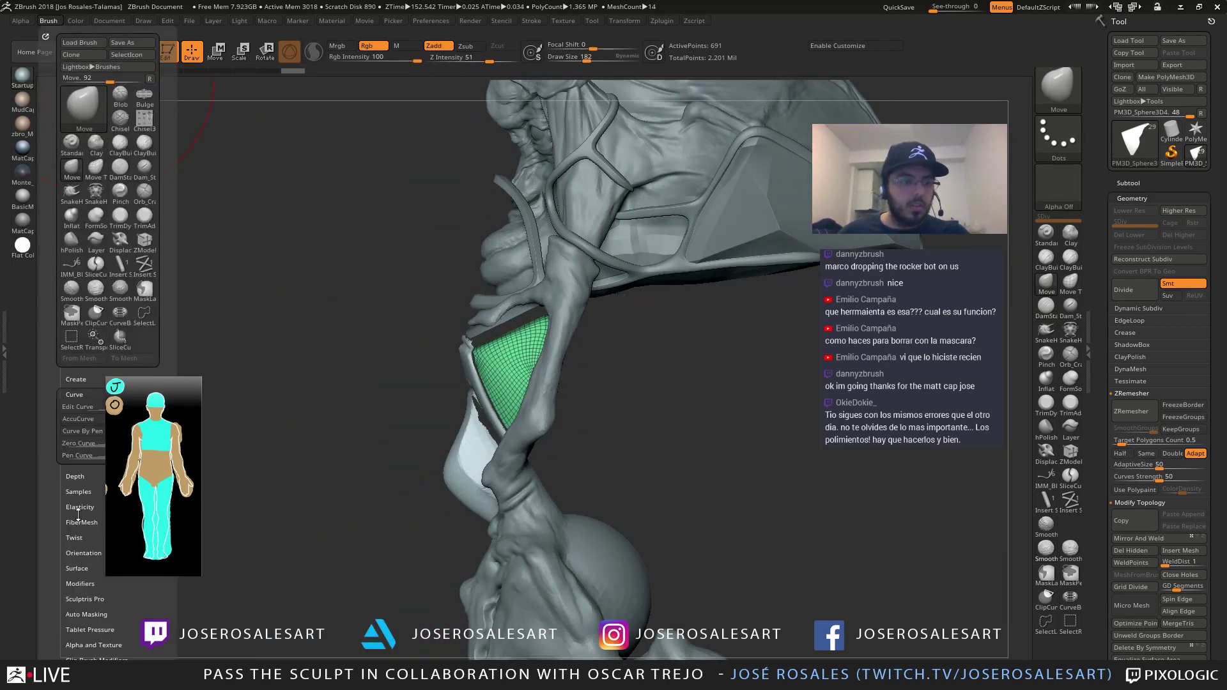
click(79, 419)
Adjust the side panel's upper area next to the arm with the Move brush, varying the draw size
ctrl+right_drag(510, 308, 503, 342)
drag(492, 314, 491, 315)
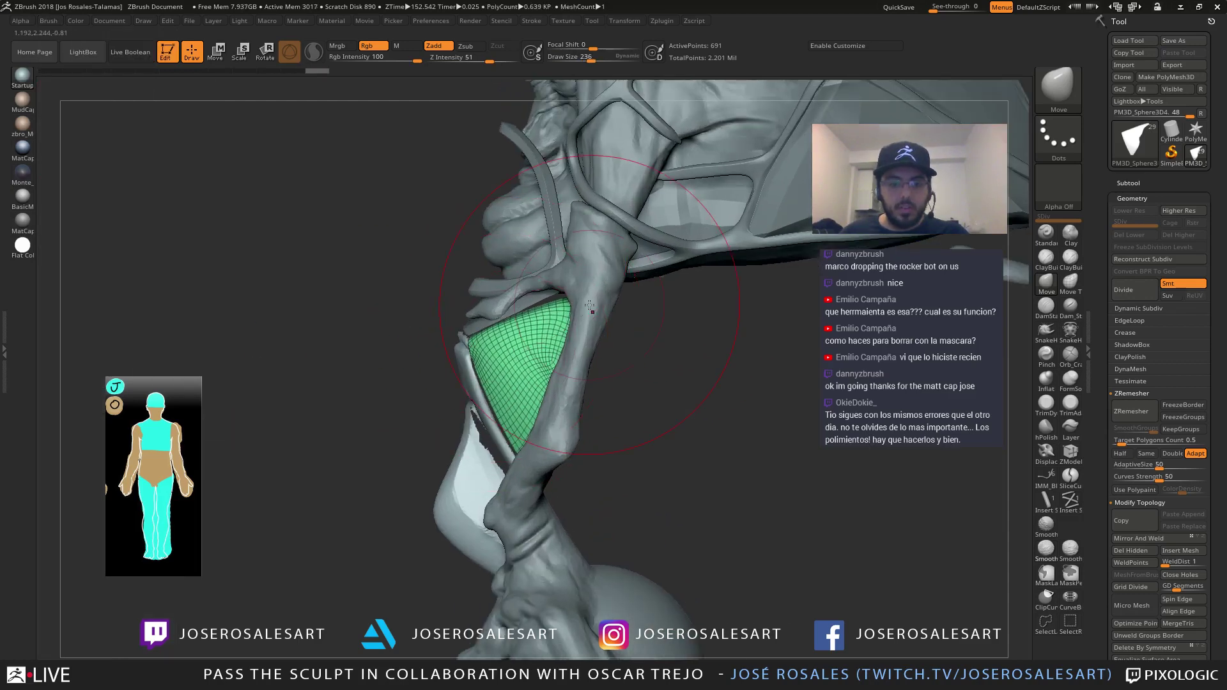
key(shift+s)
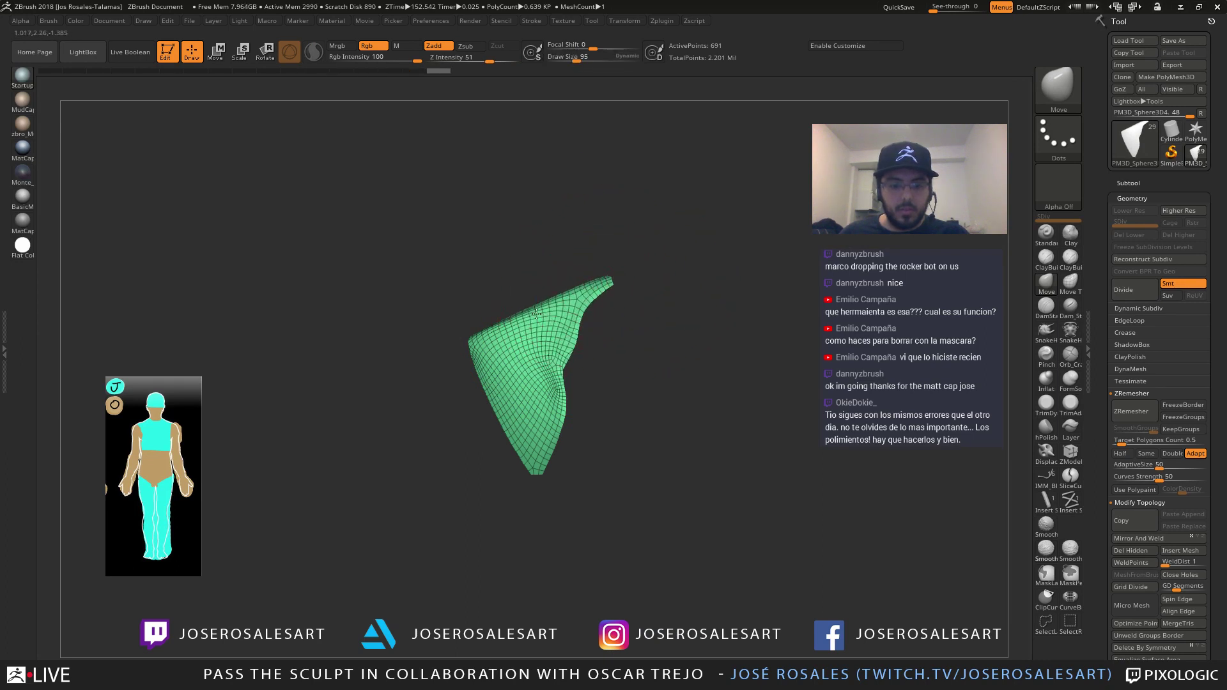
key(shift+s)
right_drag(543, 312, 565, 327)
key(s)
mouse_move(535, 328)
mouse_down()
mouse_move(505, 318)
mouse_move(462, 337)
mouse_move(522, 338)
mouse_up()
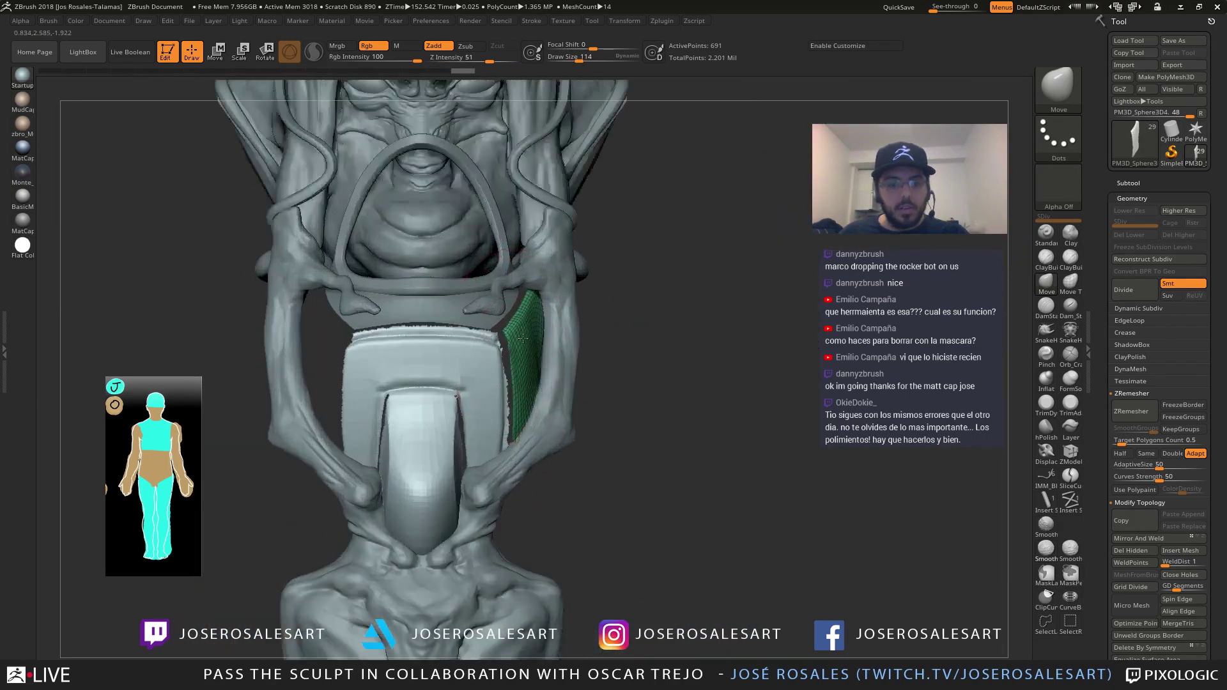
mouse_move(523, 338)
right_down()
mouse_move(451, 341)
mouse_move(474, 341)
right_up()
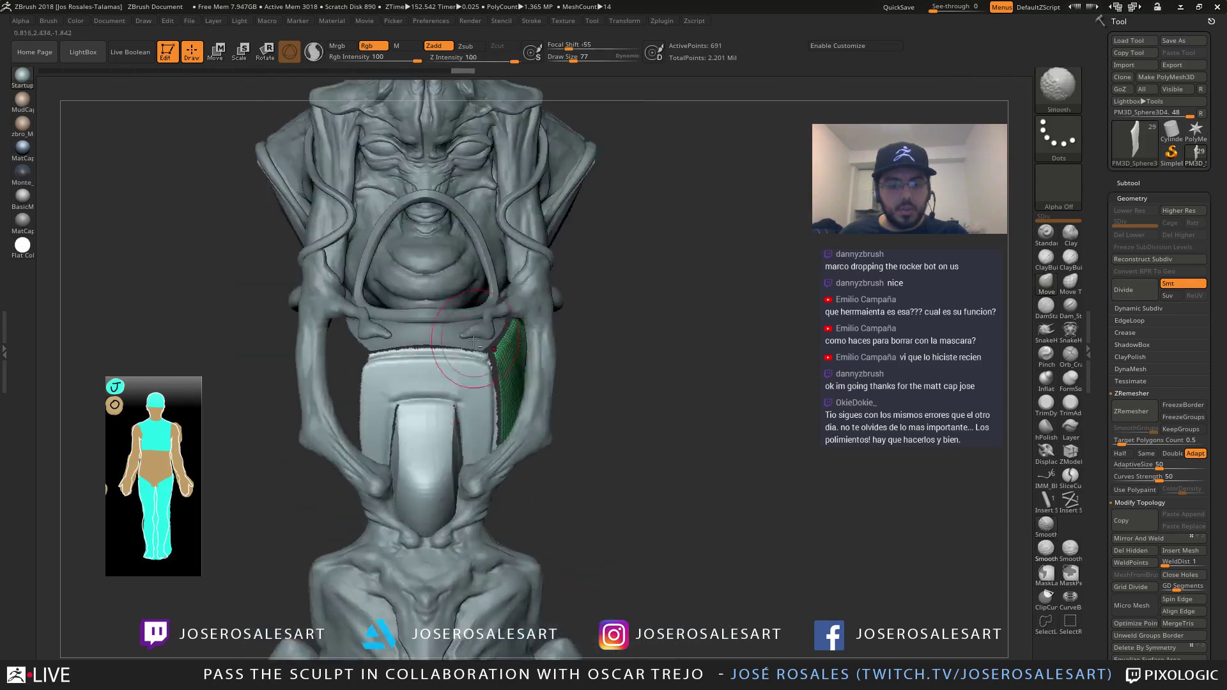
Isolate the arch-shaped front panel and slice its ragged upper edge into its own polygroup with SliceCurve
alt+click(455, 383)
mouse_move(455, 384)
ctrl+right_down()
mouse_move(498, 399)
mouse_move(576, 351)
ctrl+right_up()
key(shift+s)
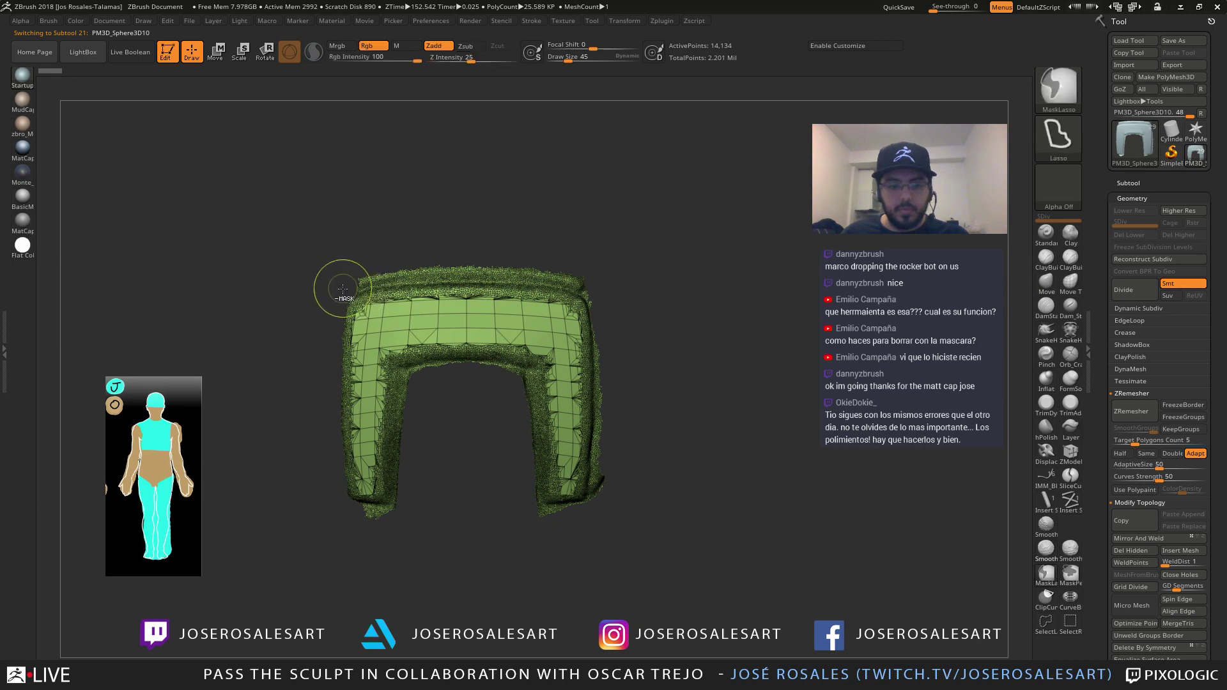
ctrl+shift+drag(640, 273, 644, 272)
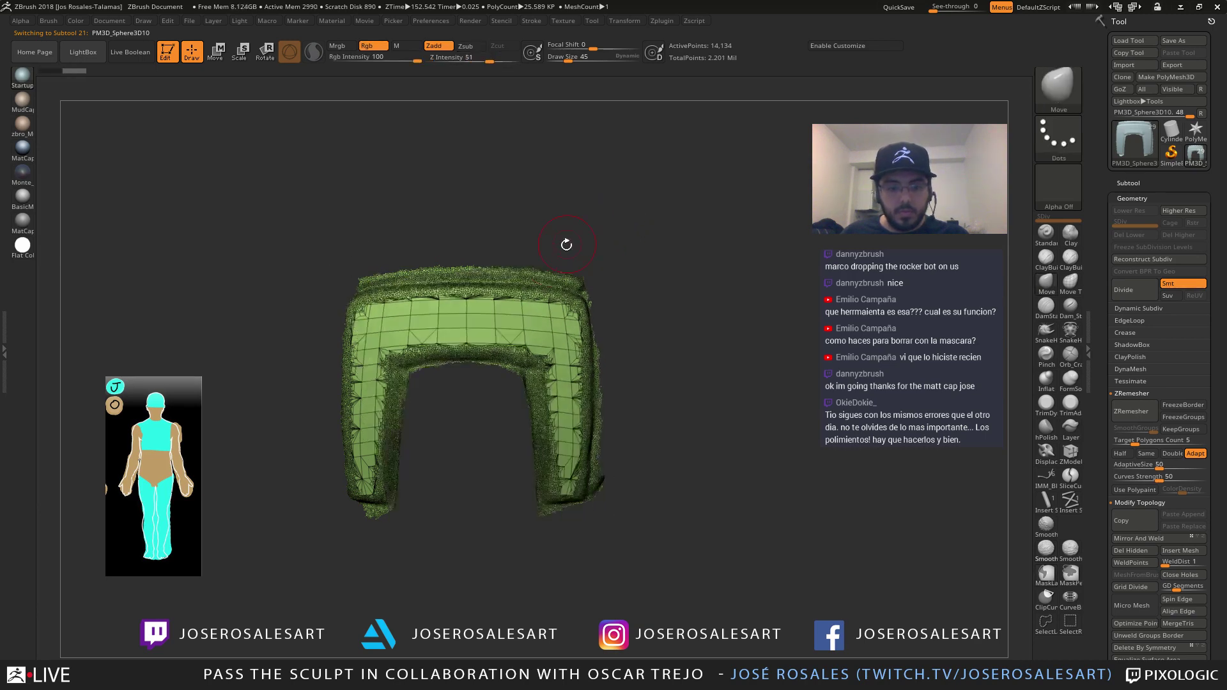
ctrl+right_drag(567, 245, 560, 299)
key(ctrl+z)
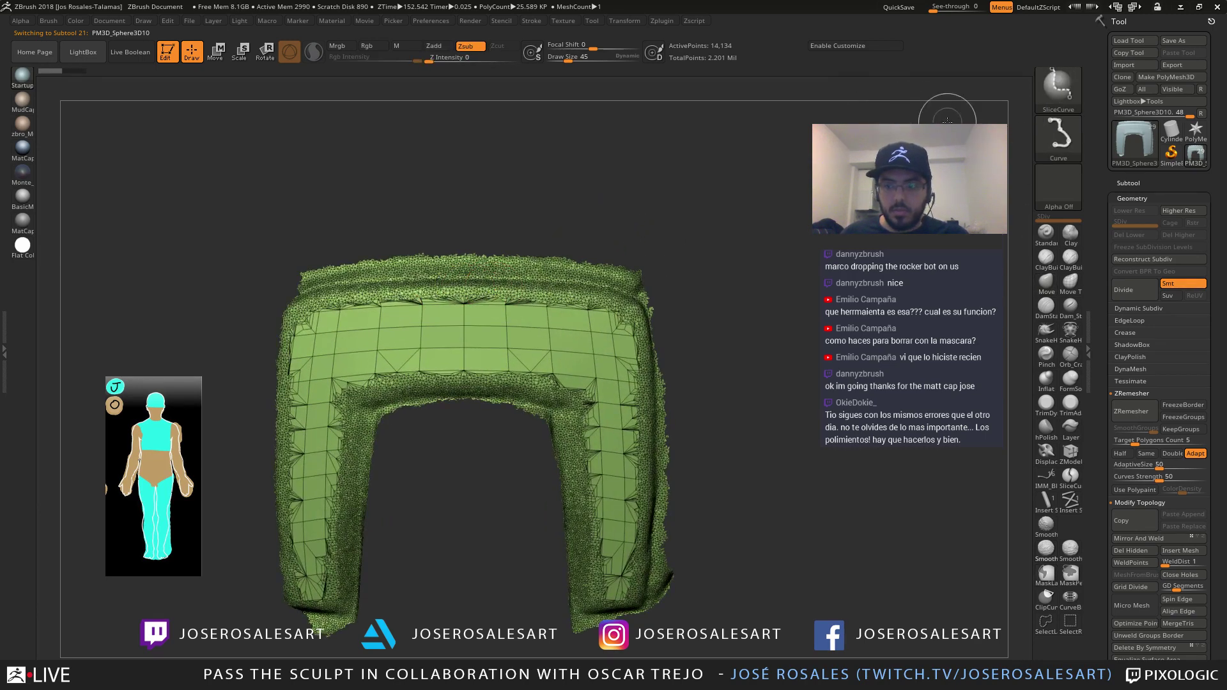
mouse_move(293, 291)
ctrl+shift+mouse_down()
mouse_move(652, 289)
mouse_move(479, 271)
mouse_move(674, 295)
ctrl+shift+mouse_up()
Slice the ragged lower ends of the arch panel's two legs into their own polygroup with SliceCurve
mouse_move(696, 320)
mouse_down()
mouse_move(684, 303)
mouse_move(773, 282)
mouse_move(652, 288)
mouse_move(511, 243)
mouse_up()
drag(489, 295, 550, 510)
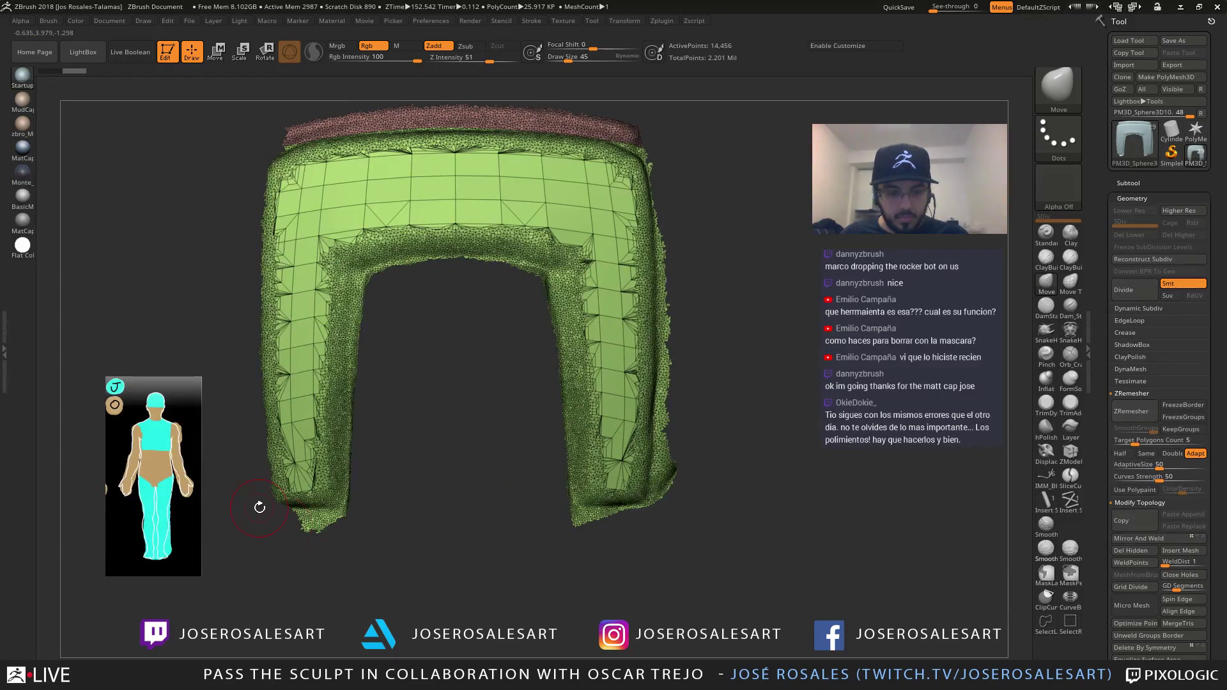
drag(260, 507, 361, 499)
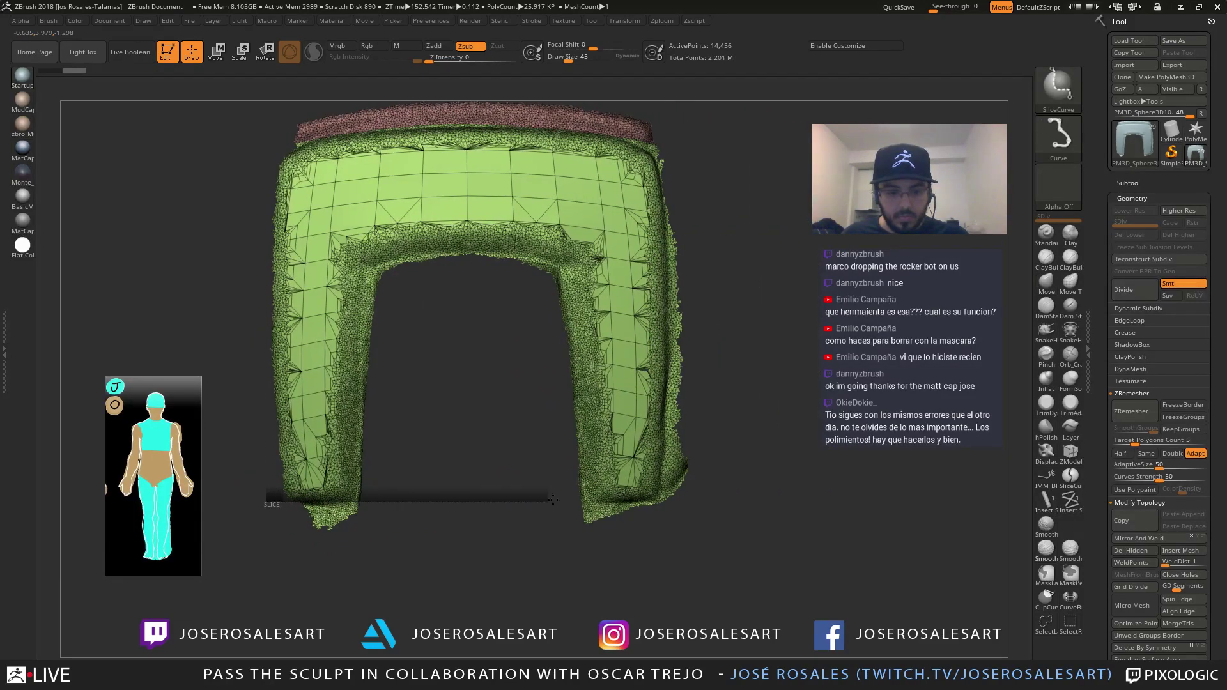
mouse_move(553, 500)
ctrl+shift+mouse_down()
mouse_move(683, 502)
mouse_move(218, 517)
ctrl+shift+mouse_up()
Slice off the ragged outer edge of the arch panel's right leg as a separate polygroup
mouse_move(512, 449)
mouse_down()
mouse_move(438, 456)
mouse_move(616, 493)
mouse_move(603, 442)
mouse_up()
ctrl+shift+drag(607, 253, 613, 308)
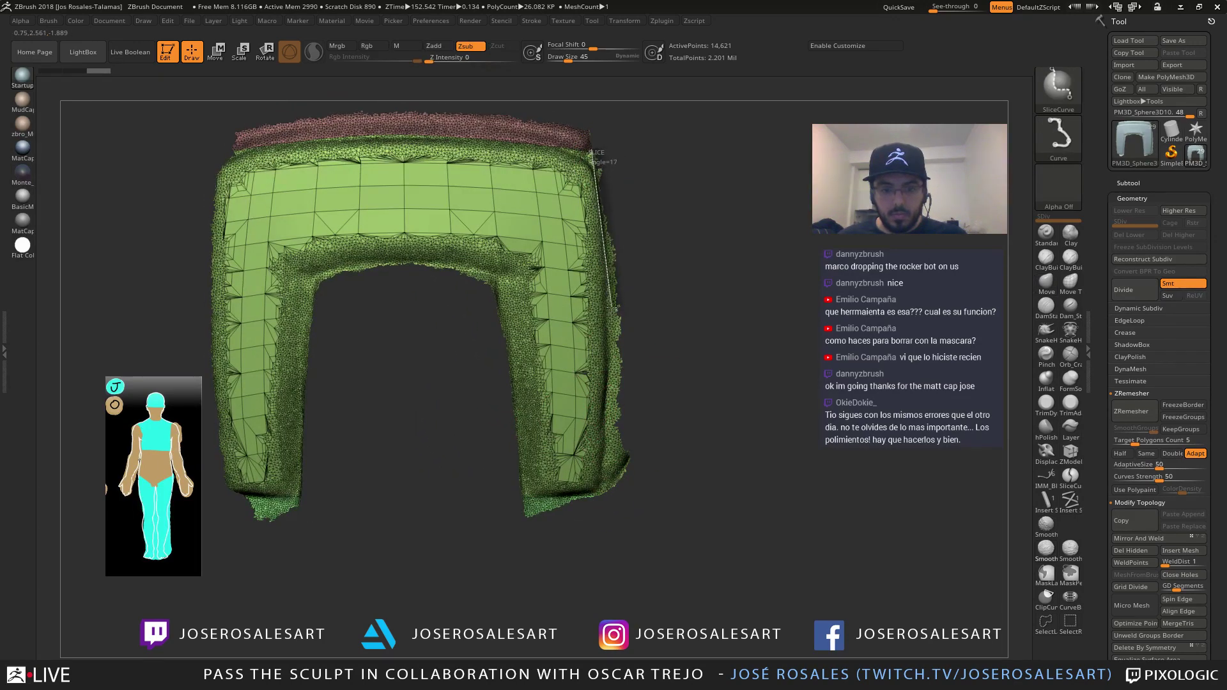
ctrl+shift+drag(610, 384, 599, 530)
Slice along the ragged inner edge of the arch panel's left leg from the arch corner to its foot
mouse_move(639, 468)
mouse_down()
mouse_move(563, 435)
mouse_move(292, 403)
mouse_move(297, 421)
mouse_move(360, 400)
mouse_up()
key(ctrl+shift)
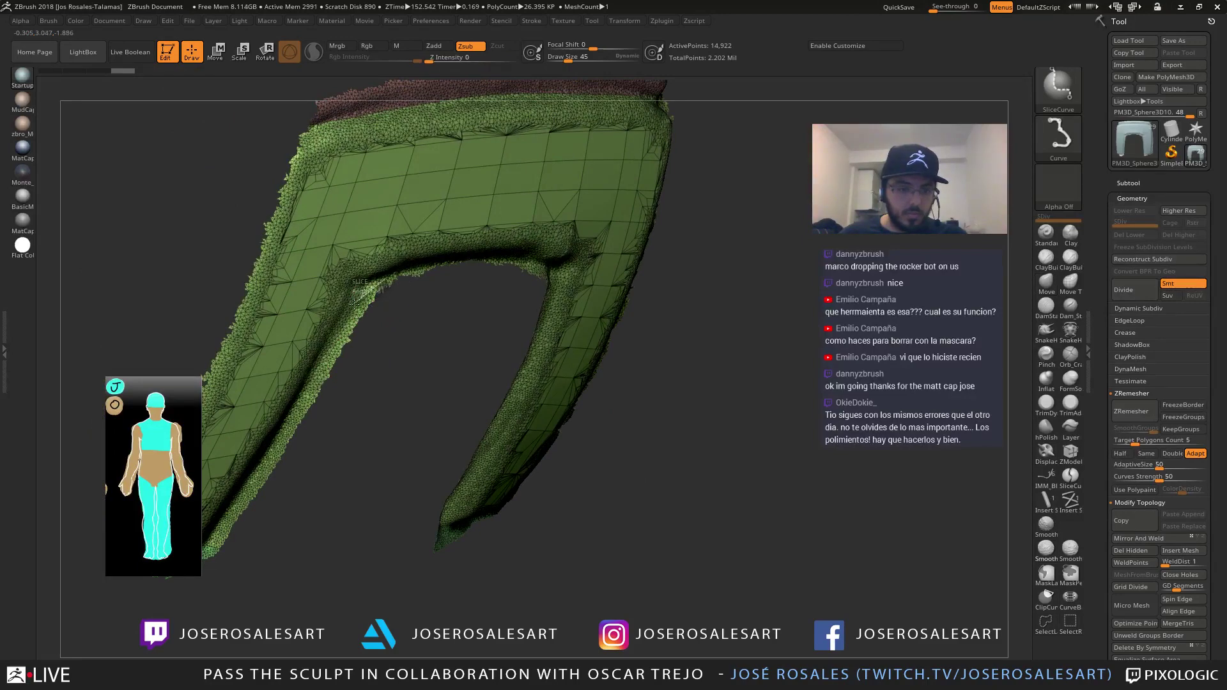
ctrl+shift+drag(363, 286, 183, 585)
Try to slice the right leg's ragged inner edge from its foot up to the arch corner with SliceCurve
mouse_move(387, 355)
mouse_down()
mouse_move(528, 343)
mouse_move(498, 351)
mouse_up()
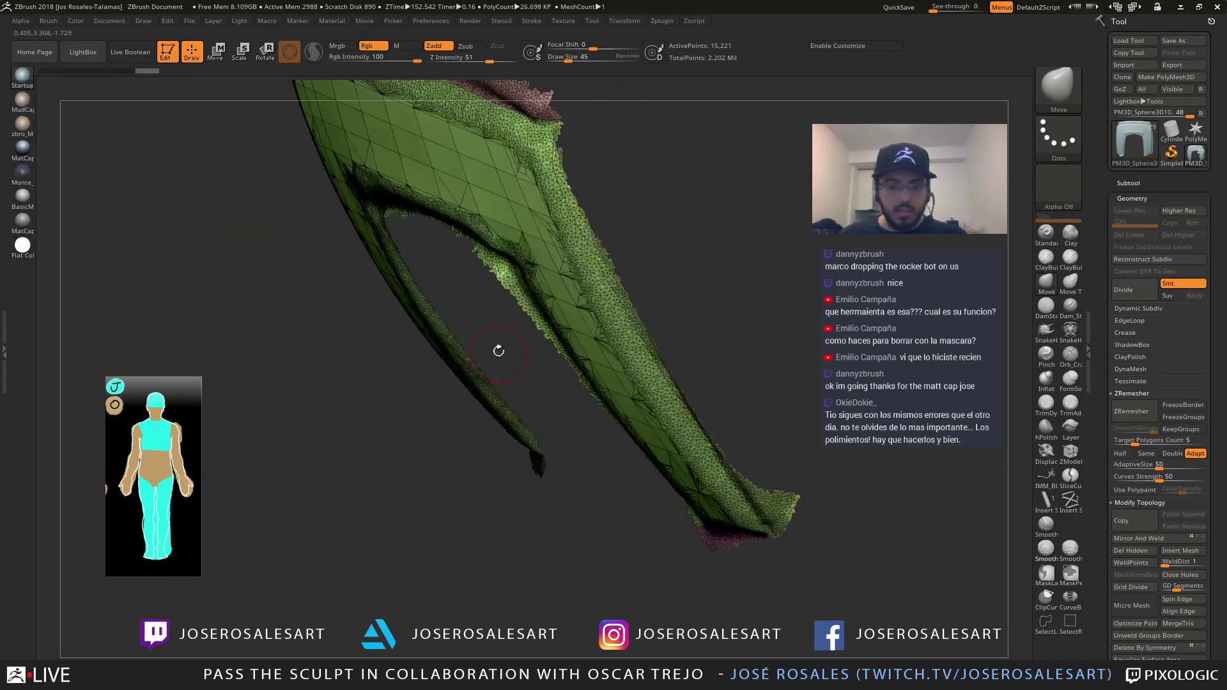
drag(495, 300, 516, 258)
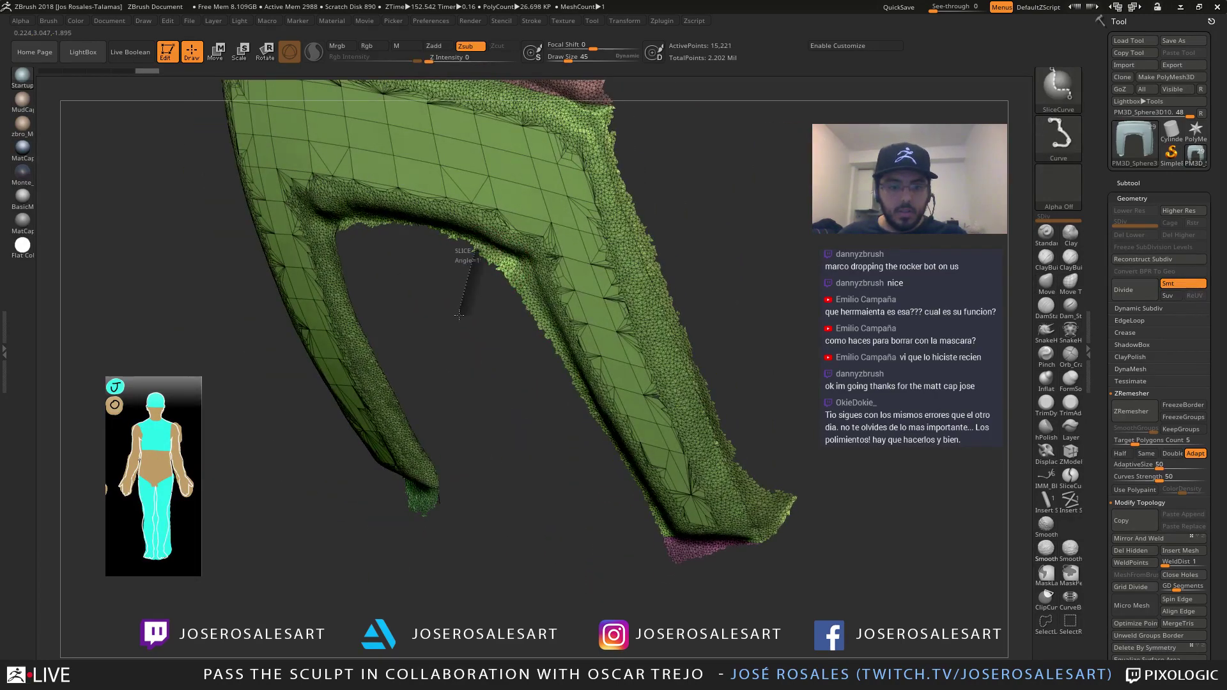
ctrl+shift+drag(459, 315, 460, 316)
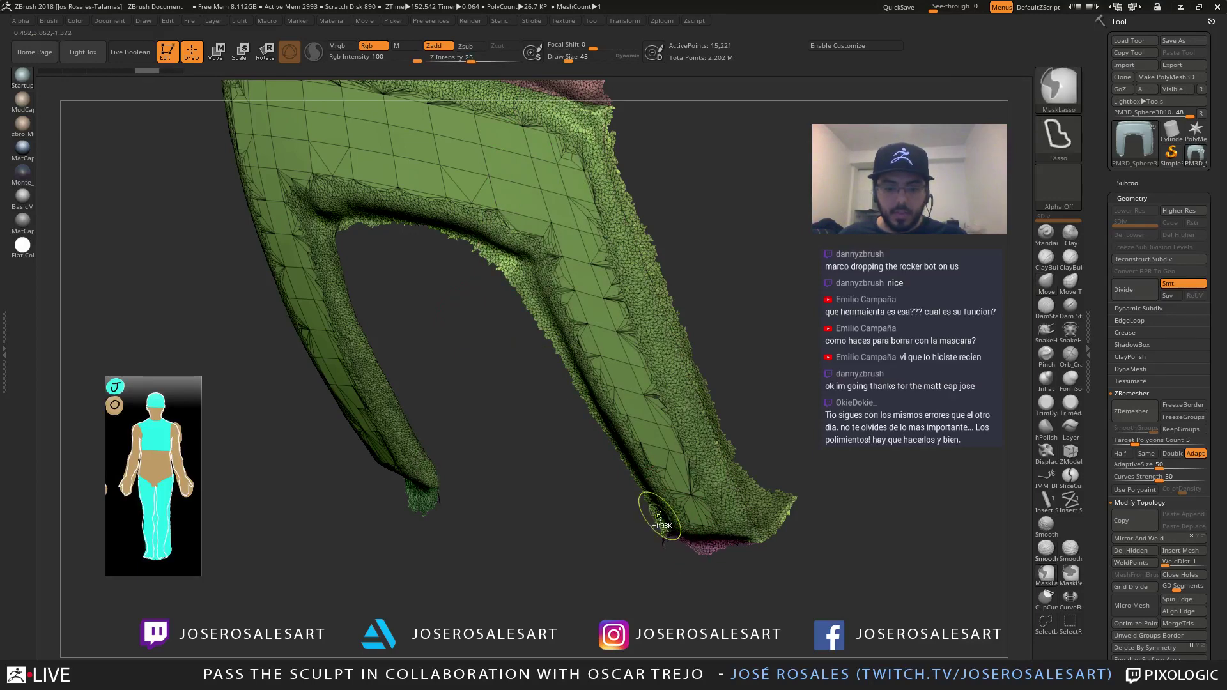
key(ctrl+z)
ctrl+shift+drag(686, 576, 561, 340)
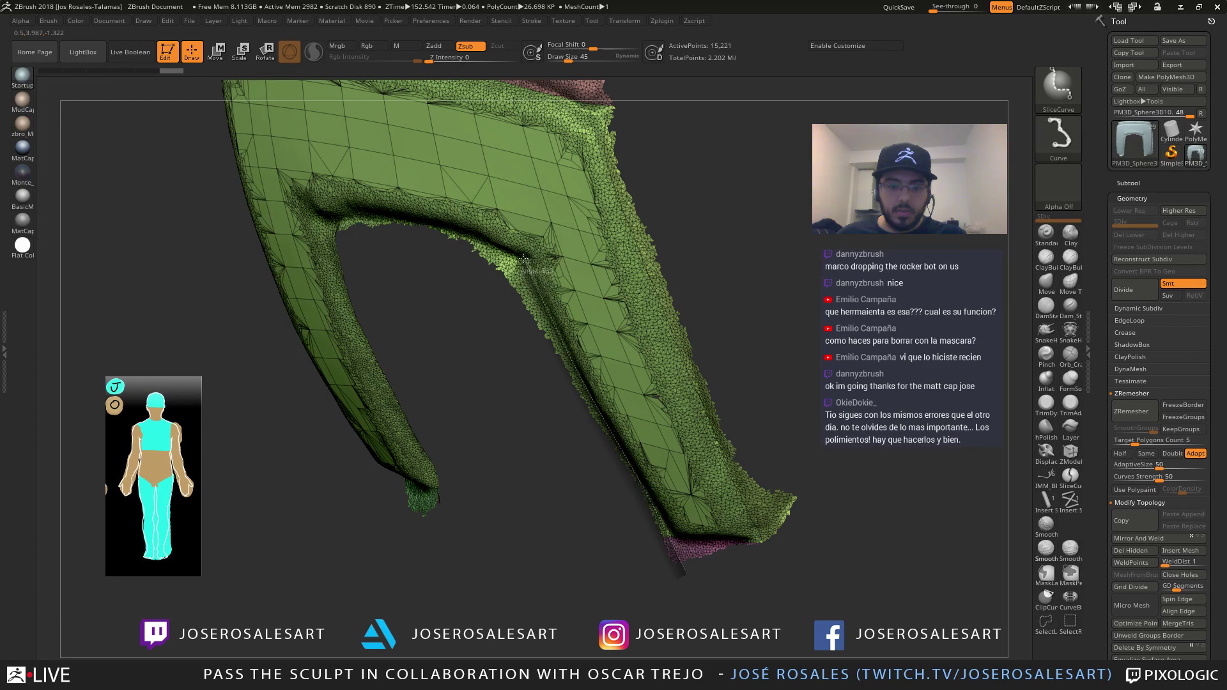
mouse_move(524, 260)
ctrl+shift+mouse_down()
mouse_move(461, 241)
mouse_move(522, 258)
ctrl+shift+mouse_up()
Try another slice along the right leg's inner edge, bending the curve around the corner beneath the arch
ctrl+shift+drag(691, 566, 653, 511)
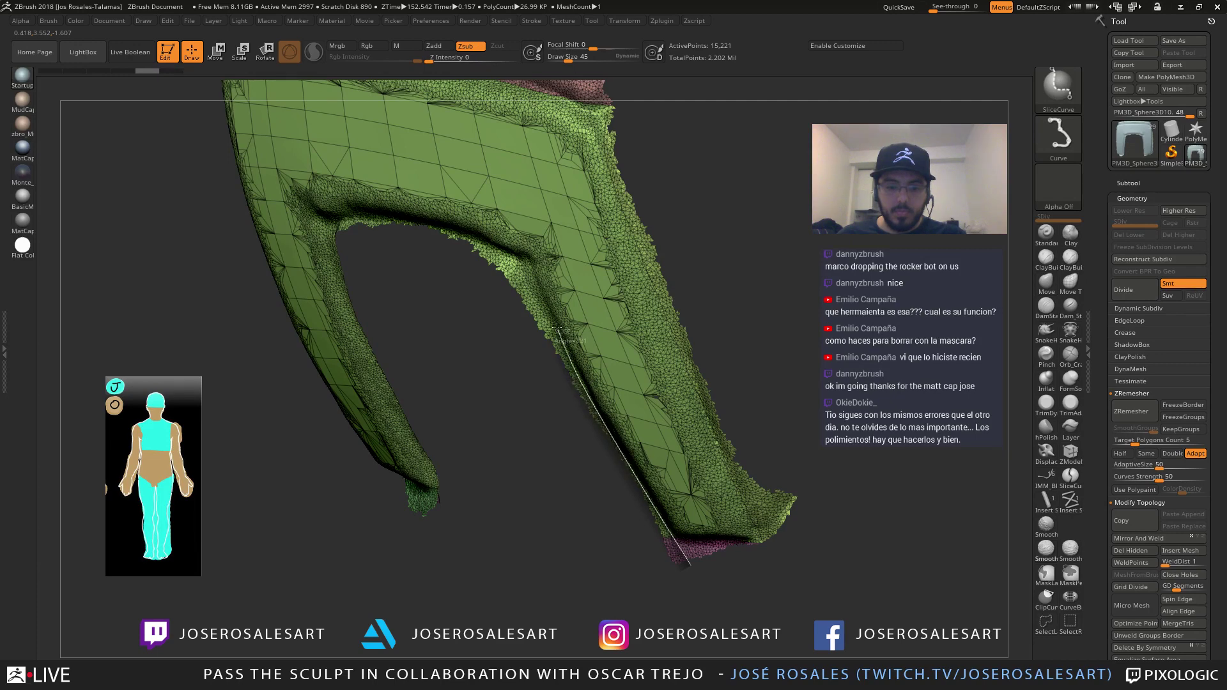
ctrl+shift+drag(527, 265, 466, 250)
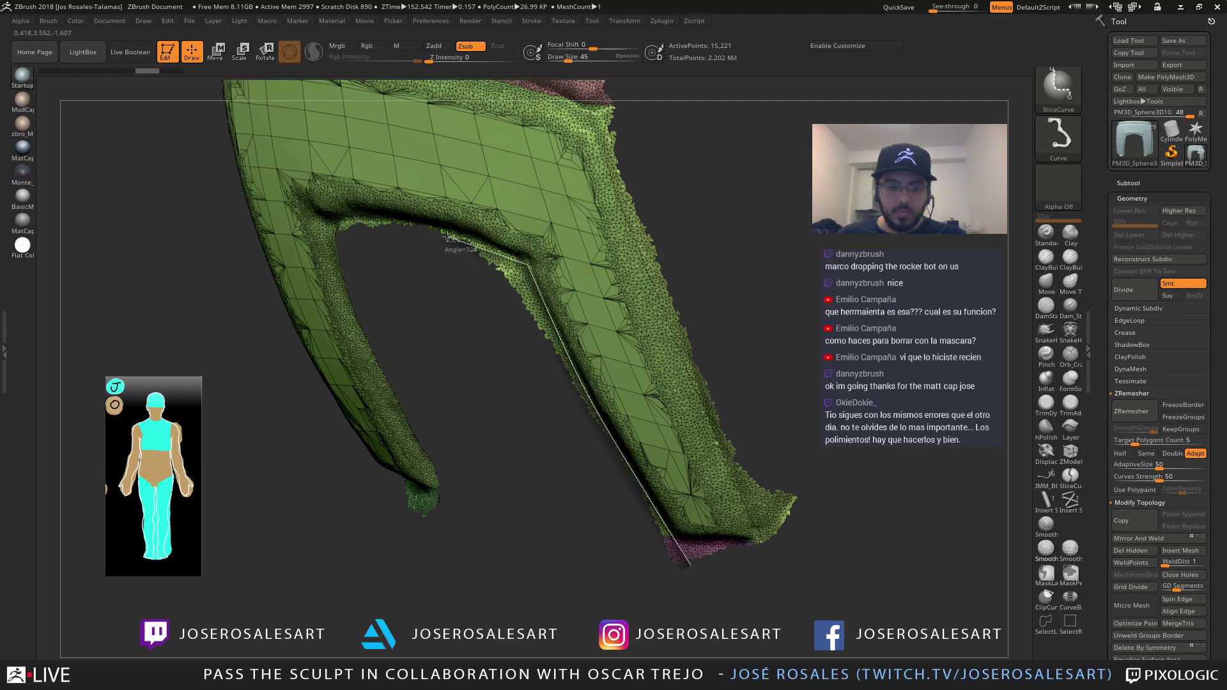
alt+drag(512, 328, 553, 271)
ctrl+shift+click(563, 256)
key(ctrl+z)
key(ctrl+z)
key(ctrl+z)
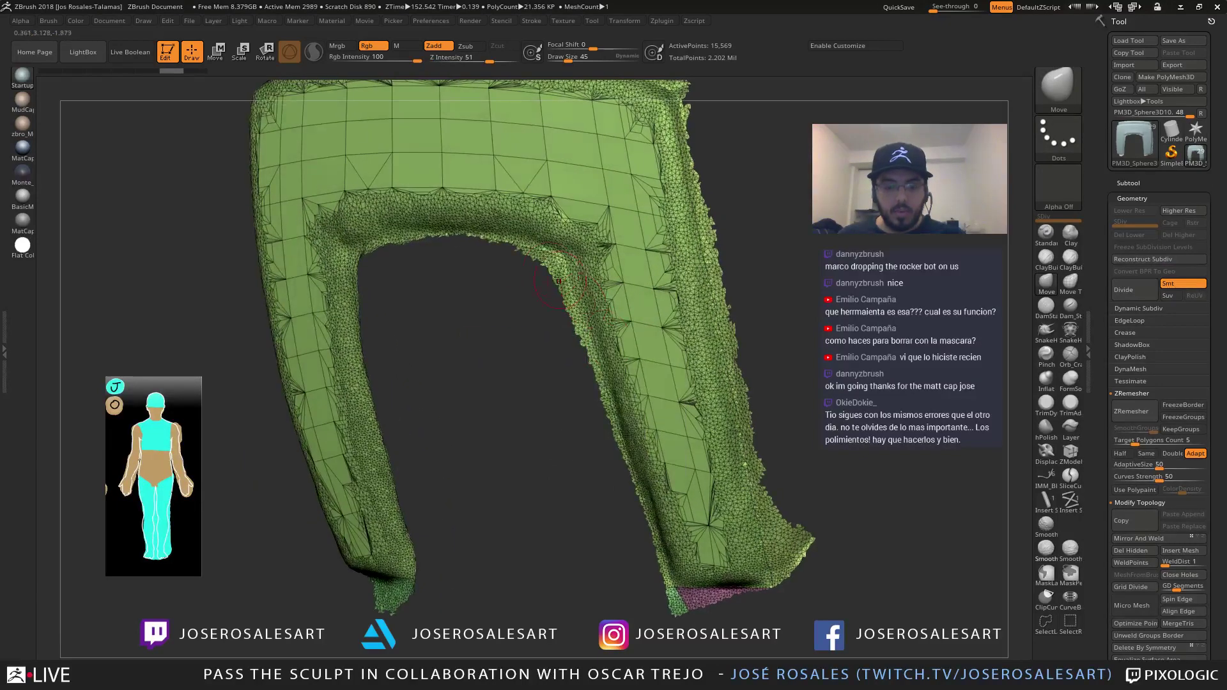
Isolate the panel's main polygroup to check the cut, and undo the inner-edge slice
alt+drag(619, 482, 577, 411)
ctrl+shift+click(641, 333)
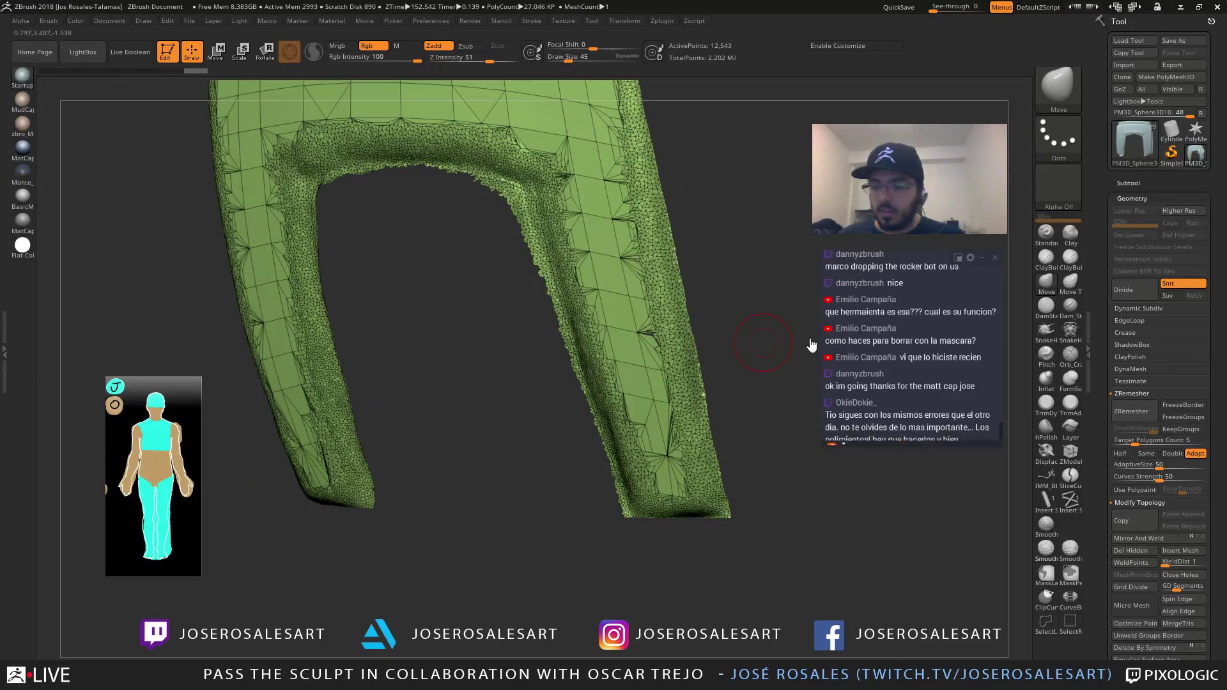
right_drag(647, 462, 638, 488)
key(ctrl+z)
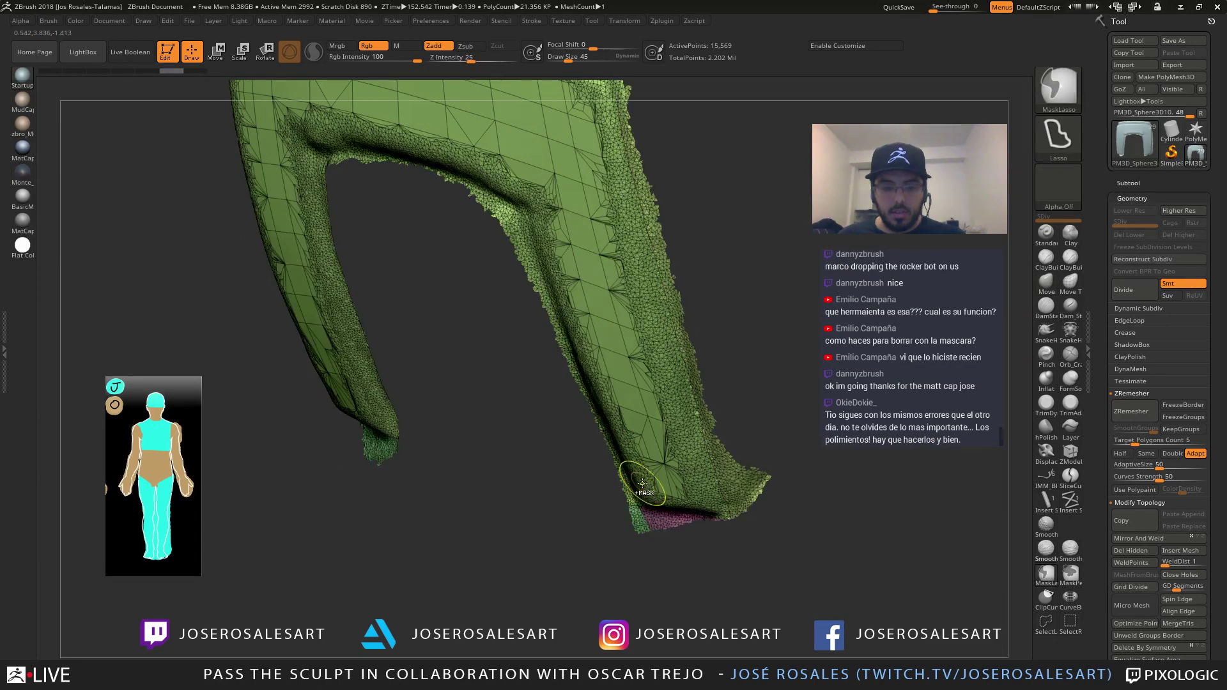
Slice from the right leg's foot along its inner edge and around the corner onto the arch's underside
drag(655, 529, 651, 553)
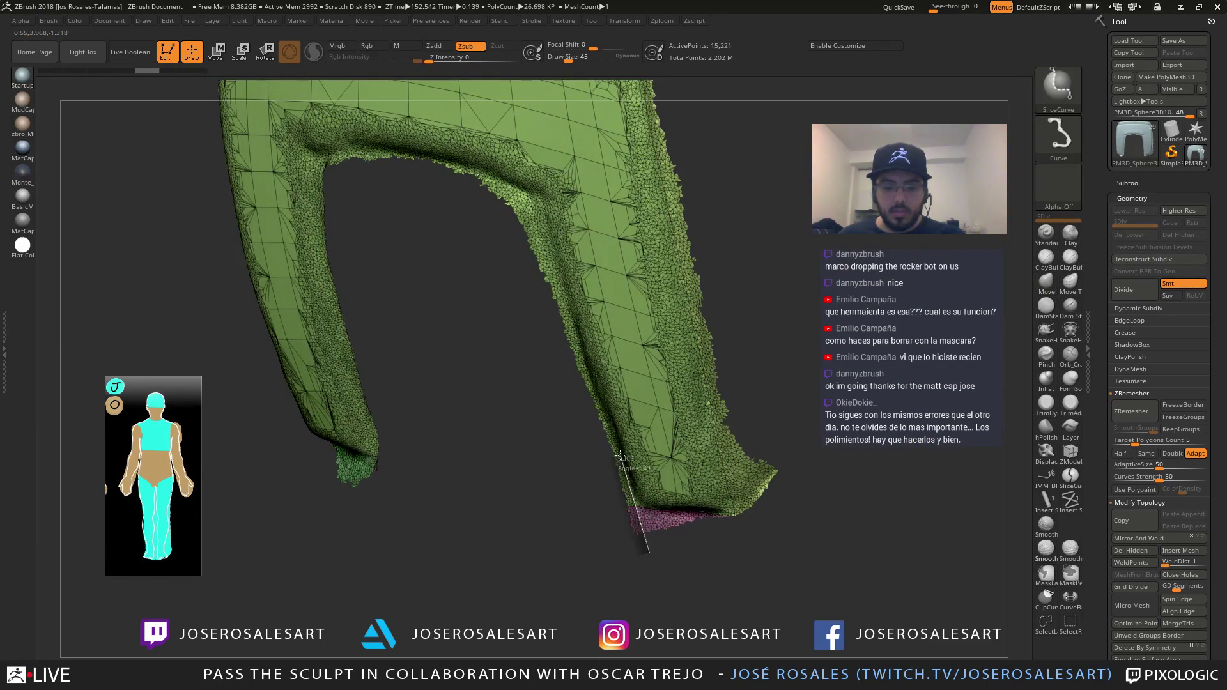
ctrl+shift+drag(587, 370, 561, 267)
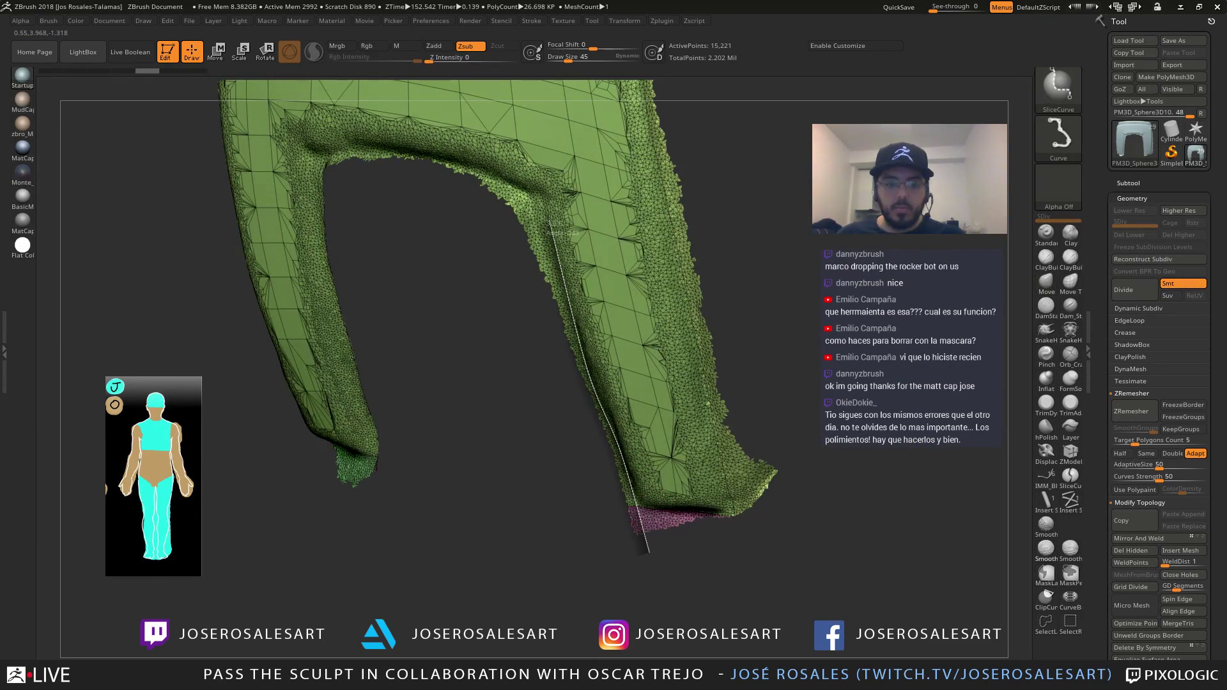
ctrl+shift+drag(550, 220, 540, 215)
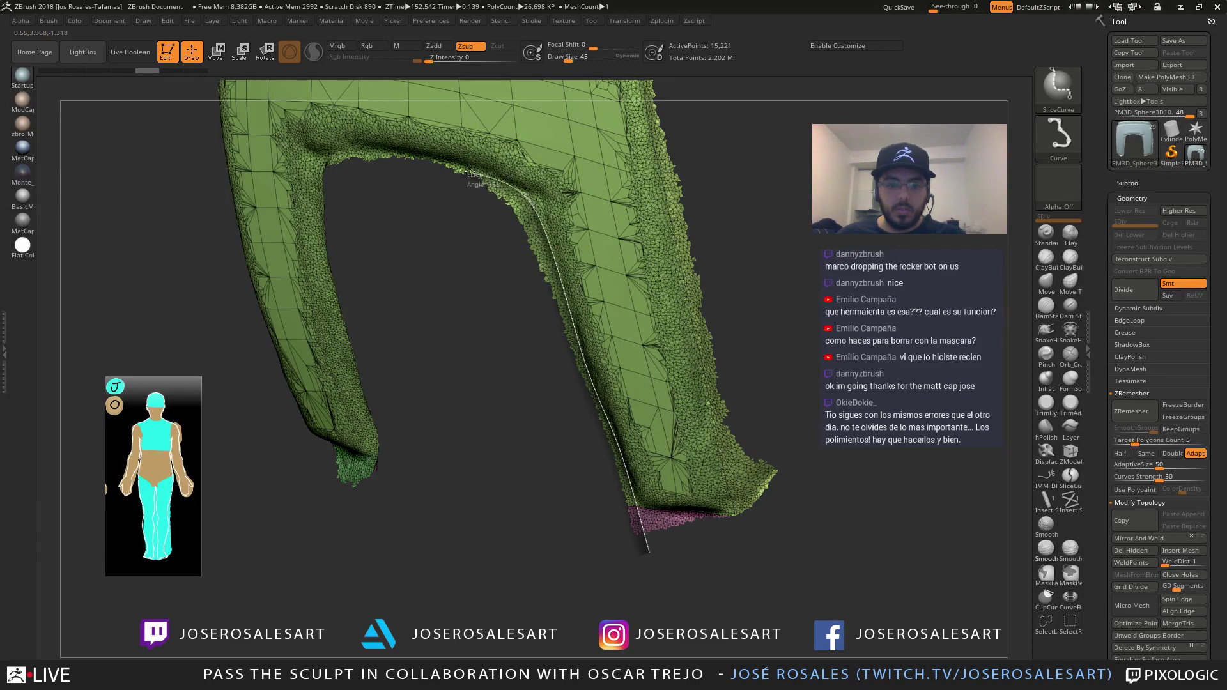
ctrl+shift+drag(471, 171, 462, 169)
Isolate the panel's main polygroup to inspect the sliced borders, and bring the hidden parts back
mouse_move(475, 172)
ctrl+right_down()
mouse_move(501, 252)
mouse_move(550, 261)
mouse_move(591, 342)
mouse_move(610, 339)
mouse_move(553, 320)
ctrl+right_up()
ctrl+shift+click(588, 348)
right_drag(553, 319, 575, 319)
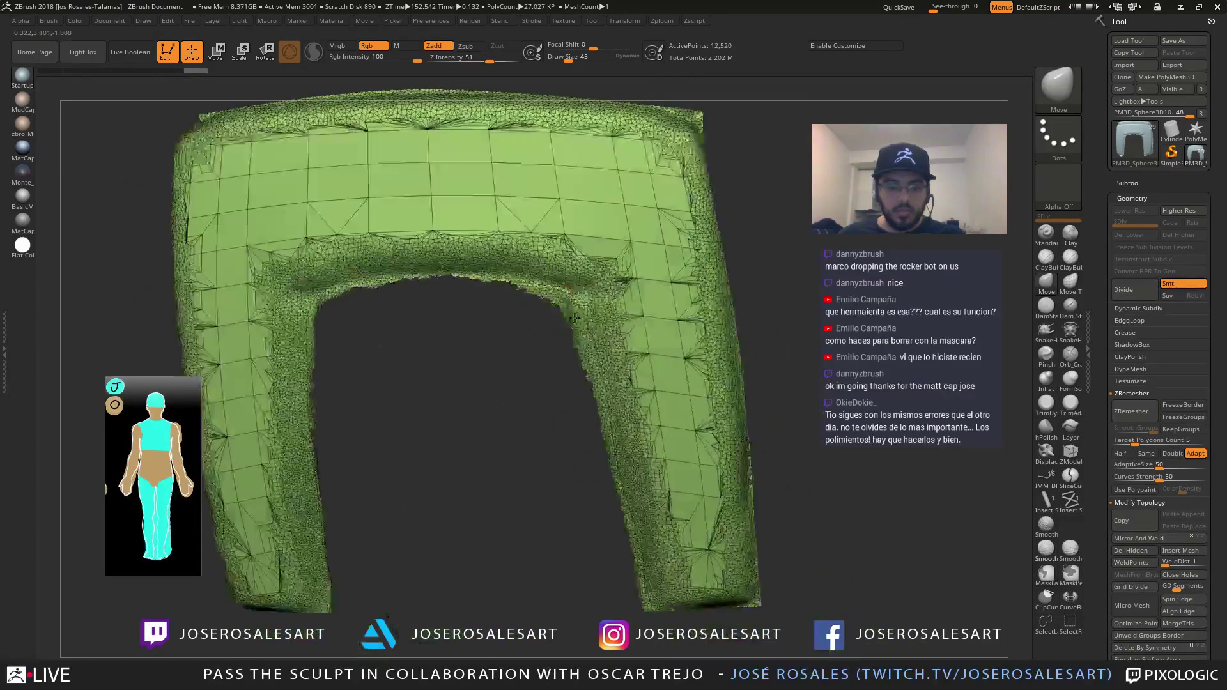
ctrl+shift+drag(561, 324, 769, 251)
key(ctrl+z)
ctrl+right_drag(729, 282, 671, 319)
key(ctrl+z)
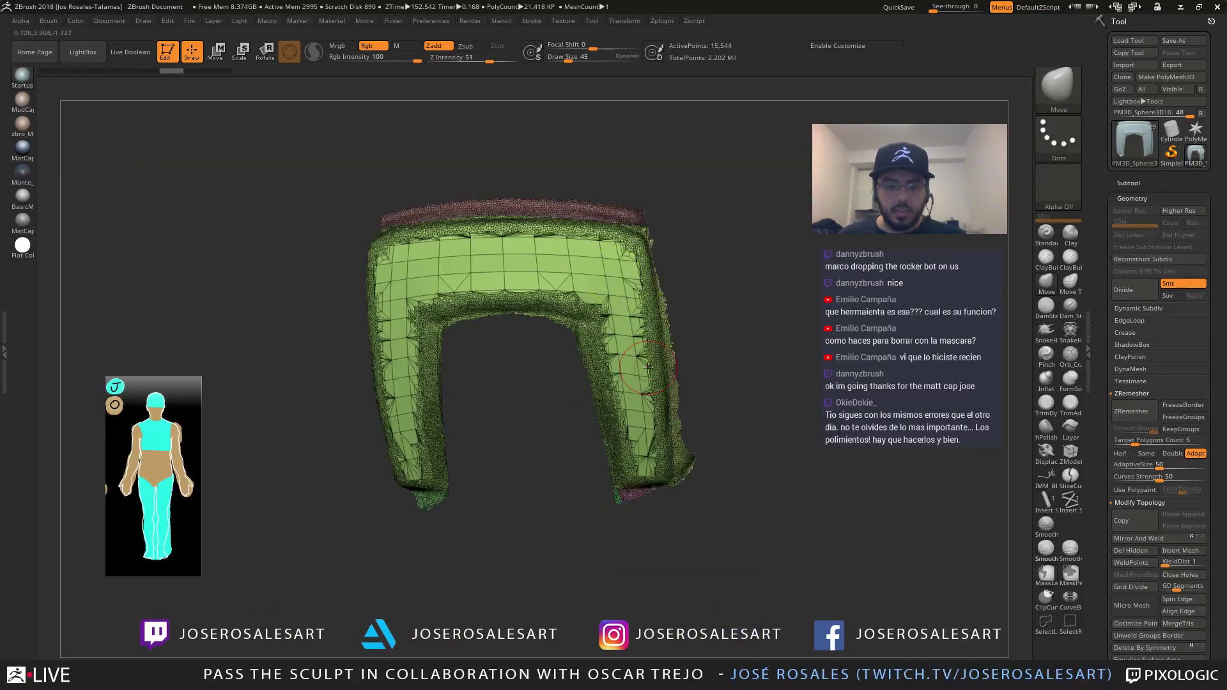
Isolate the arch panel's main polygroup and delete the hidden sliced-off borders with Del Hidden
alt+right_drag(639, 385, 613, 368)
ctrl+right_drag(614, 367, 620, 416)
ctrl+shift+click(598, 370)
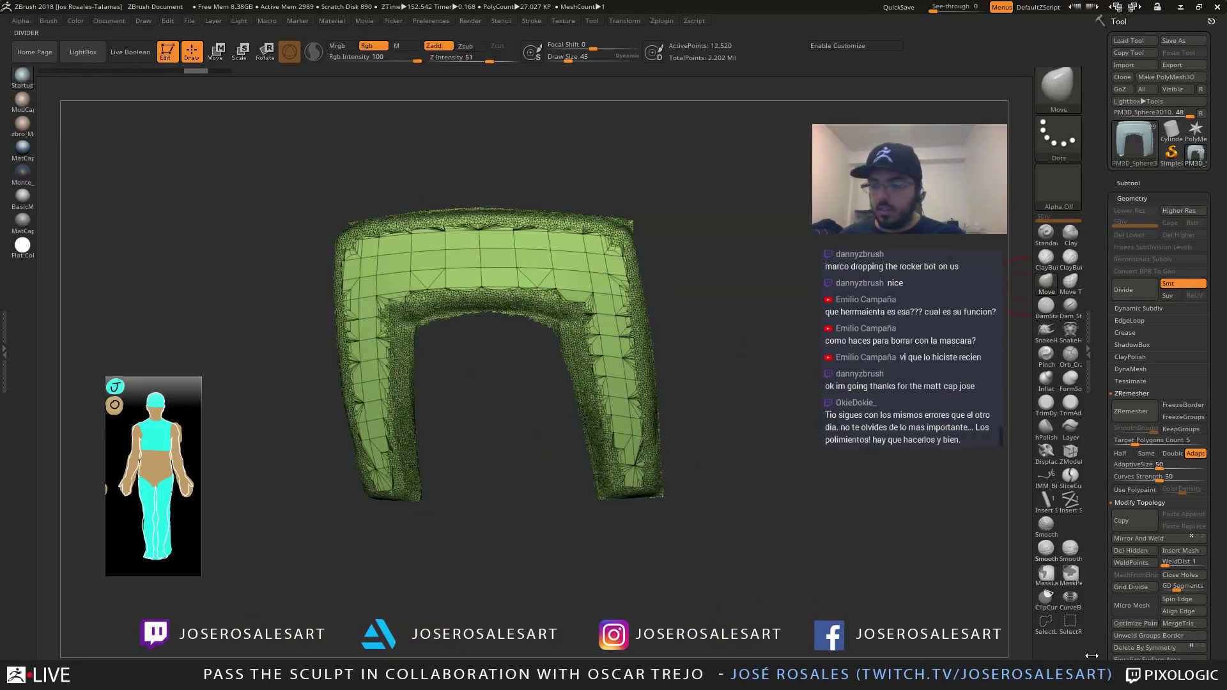
click(1126, 638)
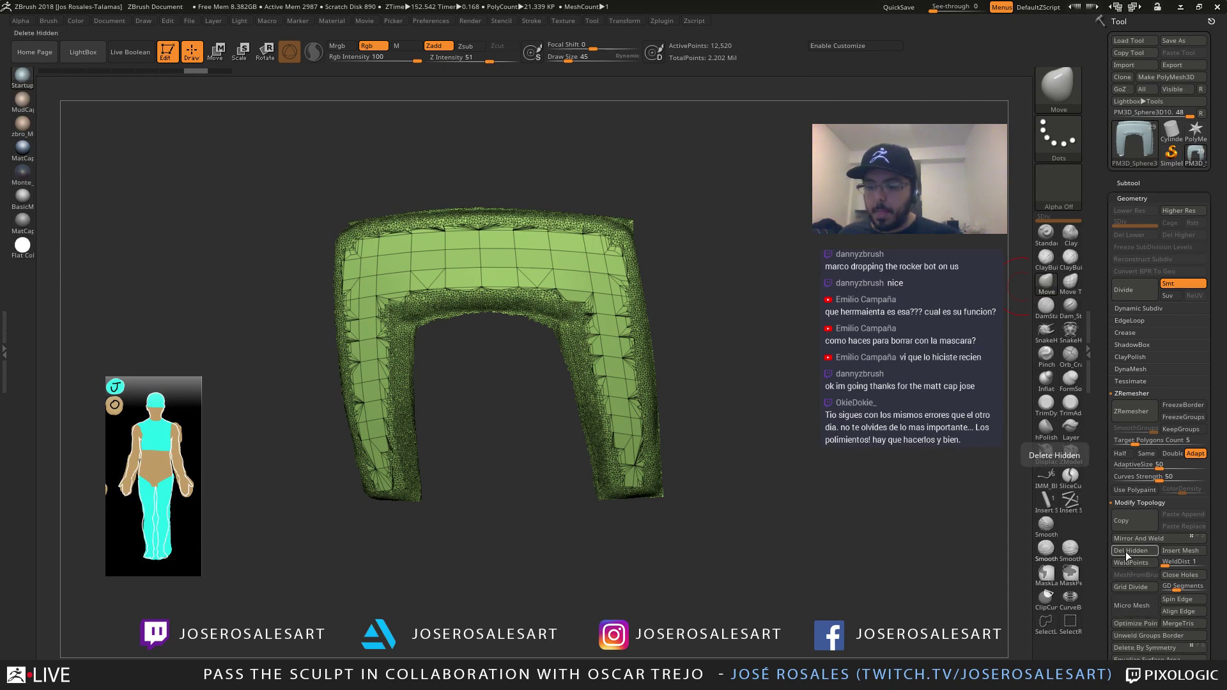
Try to slice the ragged strip still left along the right leg's inner edge, and undo the cut
mouse_move(697, 460)
ctrl+right_down()
mouse_move(665, 505)
mouse_move(688, 489)
mouse_move(671, 537)
mouse_move(652, 544)
ctrl+right_up()
ctrl+shift+drag(636, 578, 588, 416)
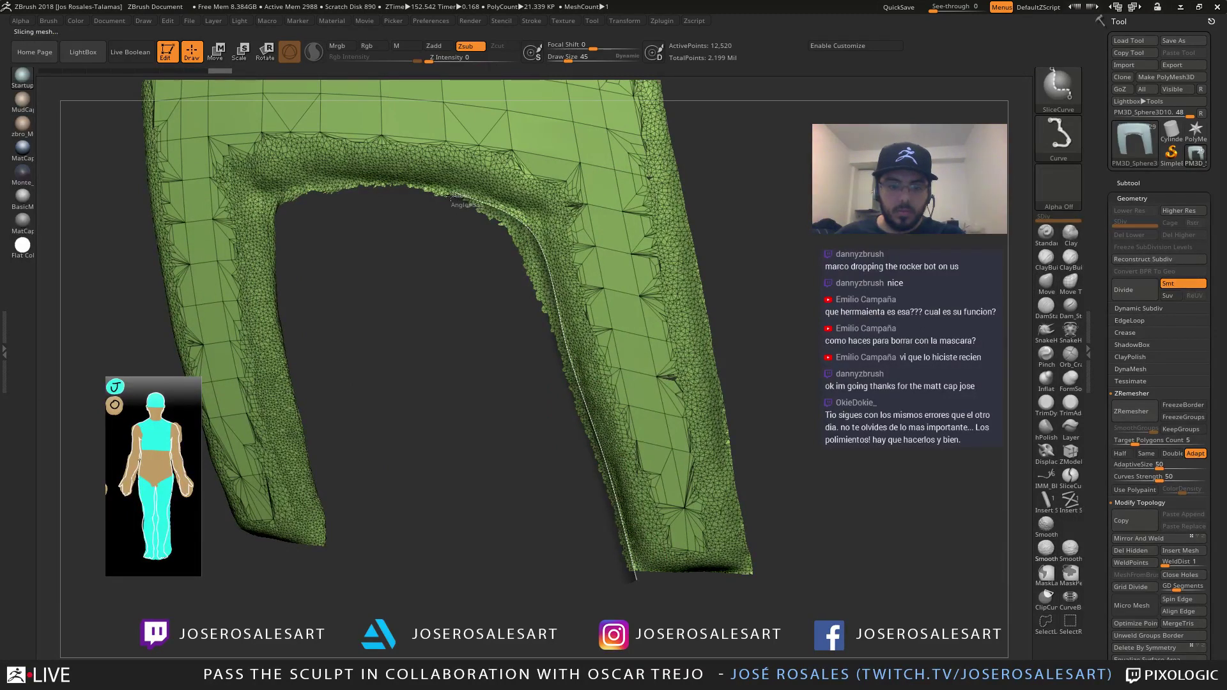
right_drag(477, 313, 530, 326)
key(ctrl+z)
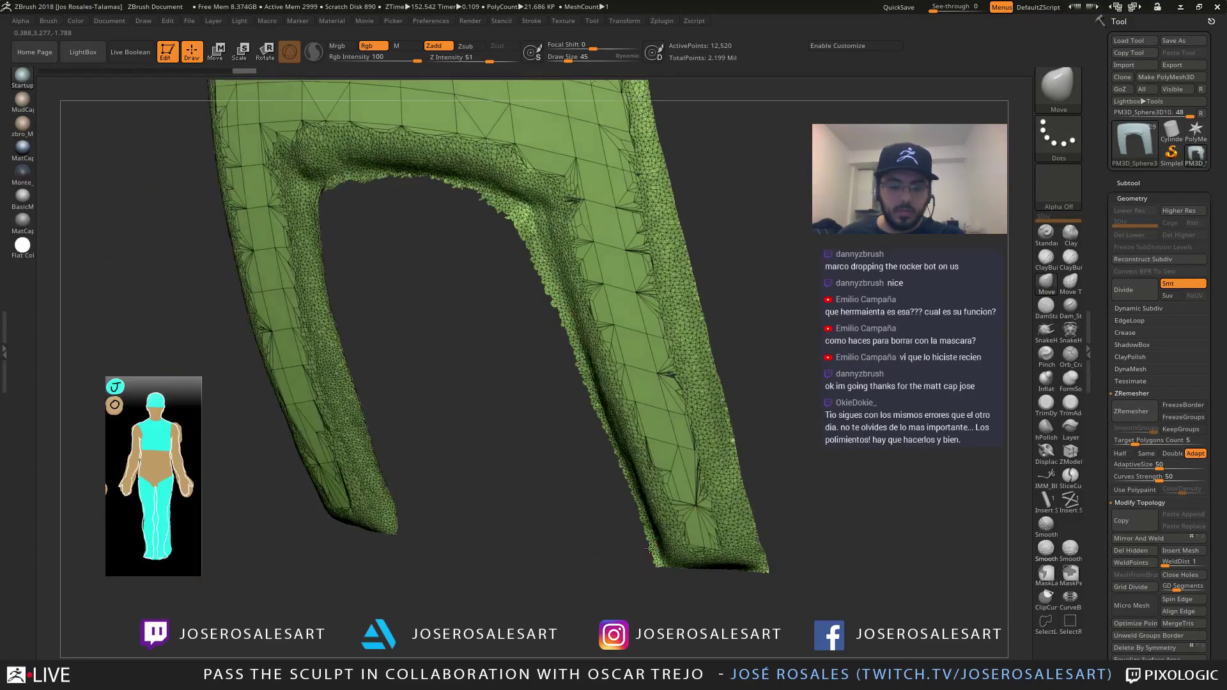
Try slicing the right leg's inner edge with a longer curve that ends beyond the arch's underside
mouse_move(649, 548)
mouse_down()
mouse_move(646, 589)
mouse_move(629, 505)
mouse_up()
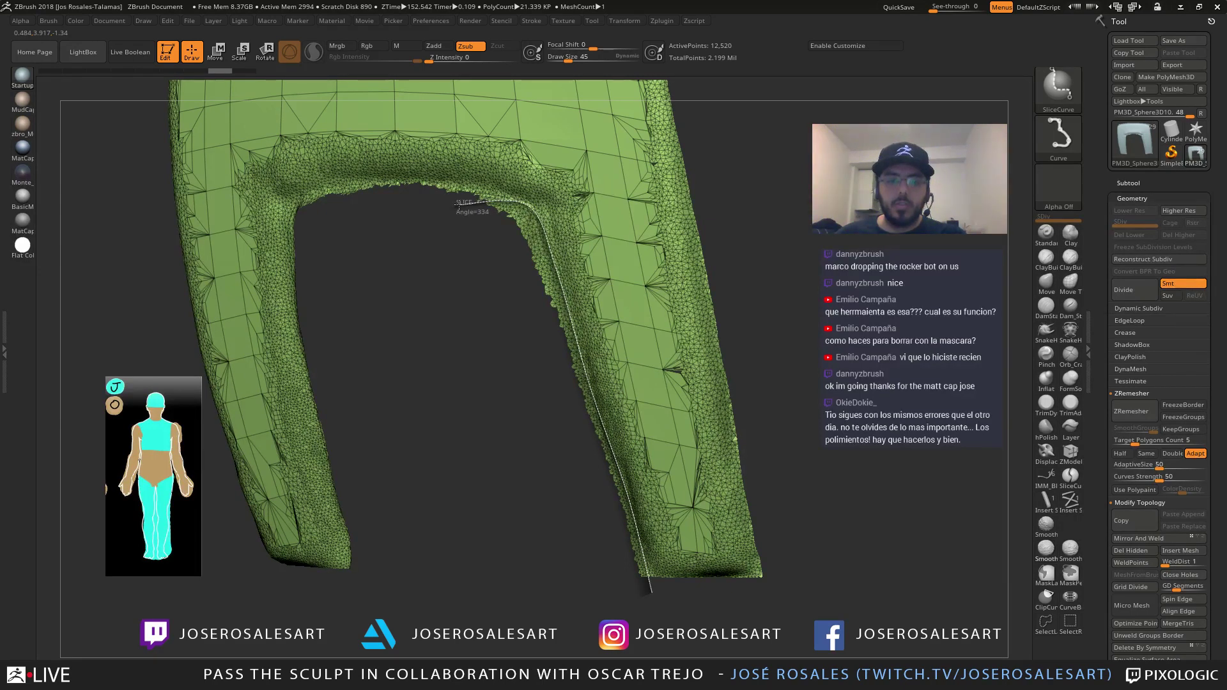
mouse_move(443, 262)
ctrl+shift+mouse_down()
mouse_move(424, 337)
mouse_move(418, 219)
ctrl+shift+mouse_up()
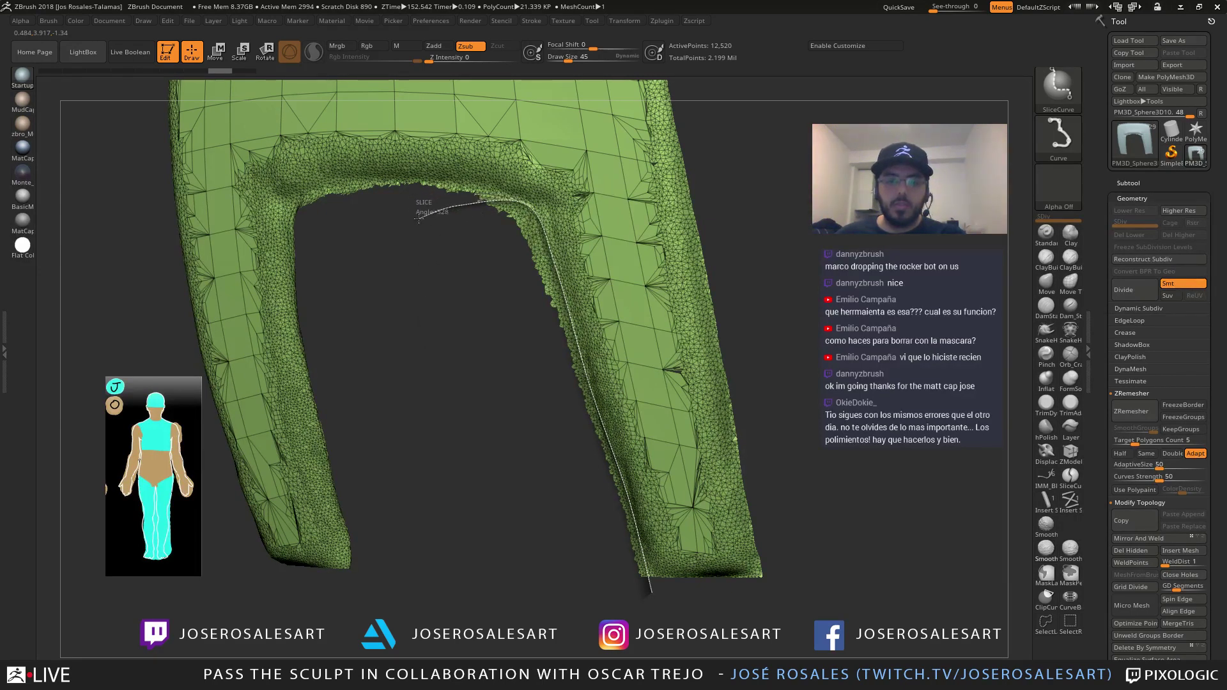
drag(468, 327, 522, 301)
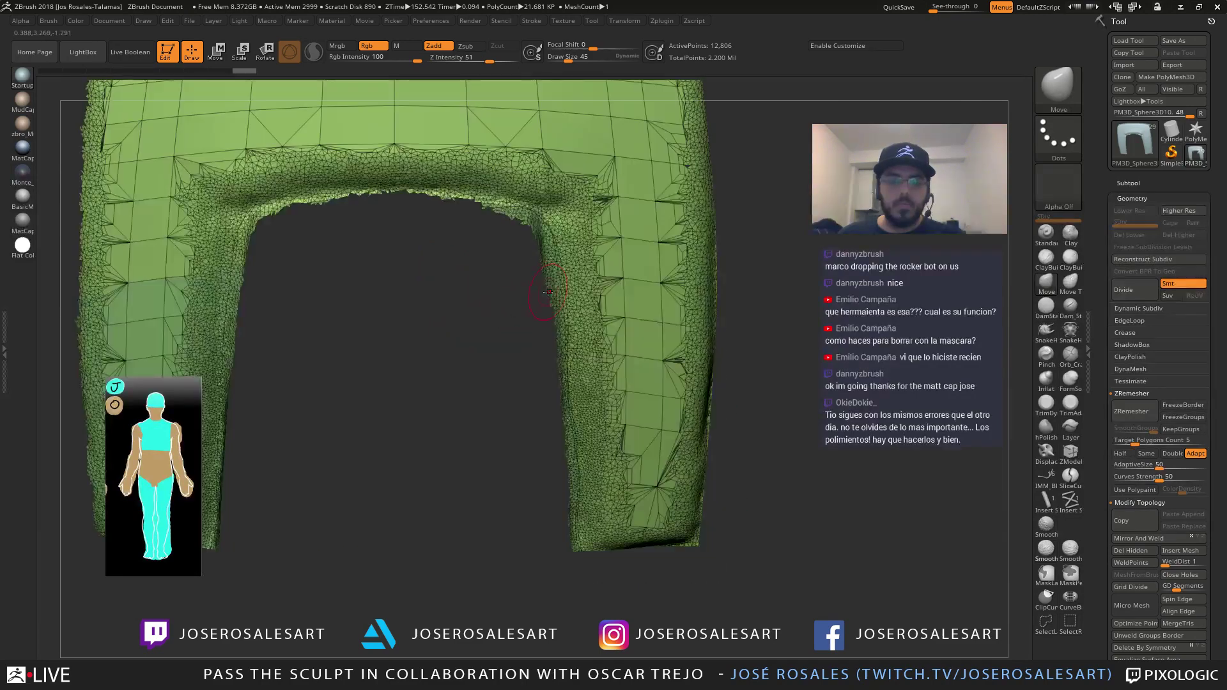
Slice only the ragged inner corner between the arch's underside and the right leg with a short curve
mouse_move(278, 311)
mouse_down()
mouse_move(509, 309)
mouse_move(540, 291)
mouse_move(590, 123)
mouse_move(468, 300)
mouse_move(510, 277)
mouse_move(512, 296)
mouse_move(470, 291)
mouse_move(500, 253)
mouse_up()
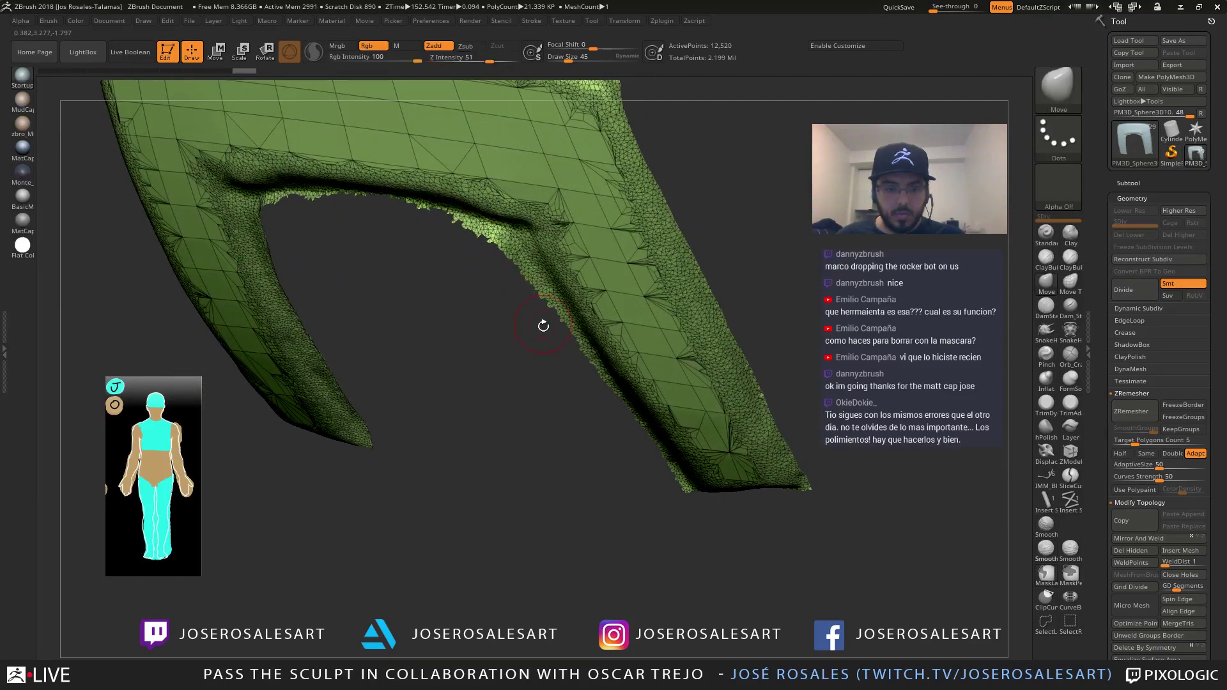
ctrl+shift+drag(558, 338, 542, 265)
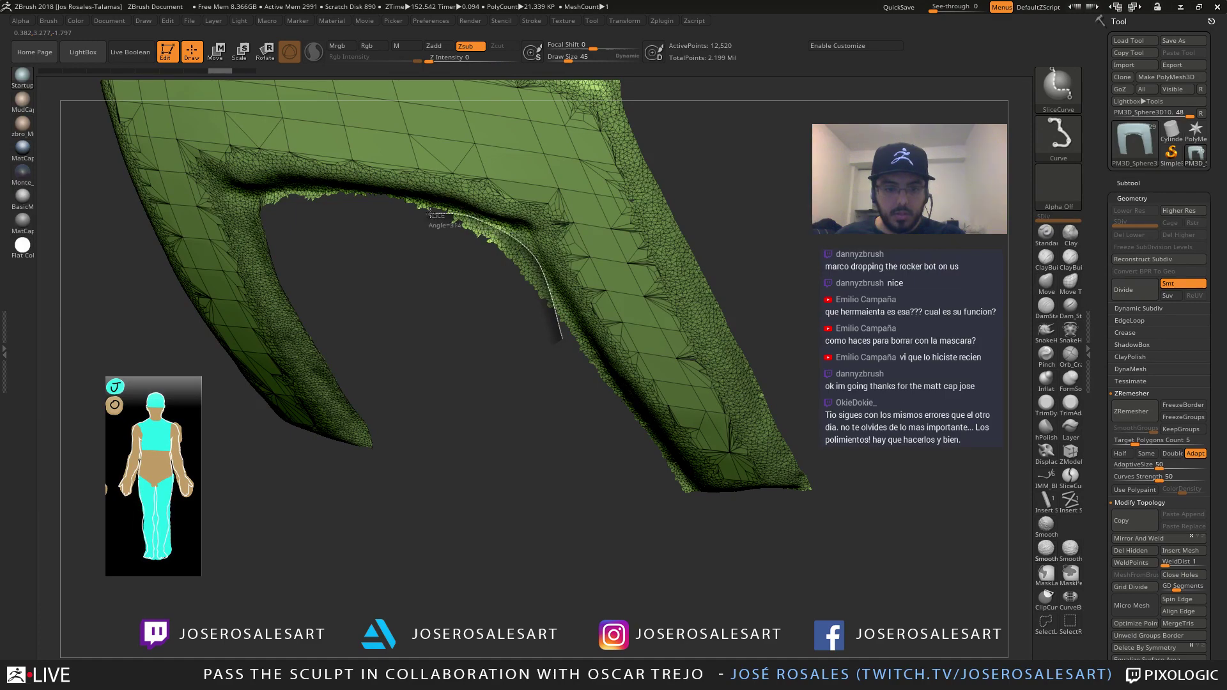
ctrl+shift+drag(429, 214, 416, 214)
drag(441, 365, 436, 275)
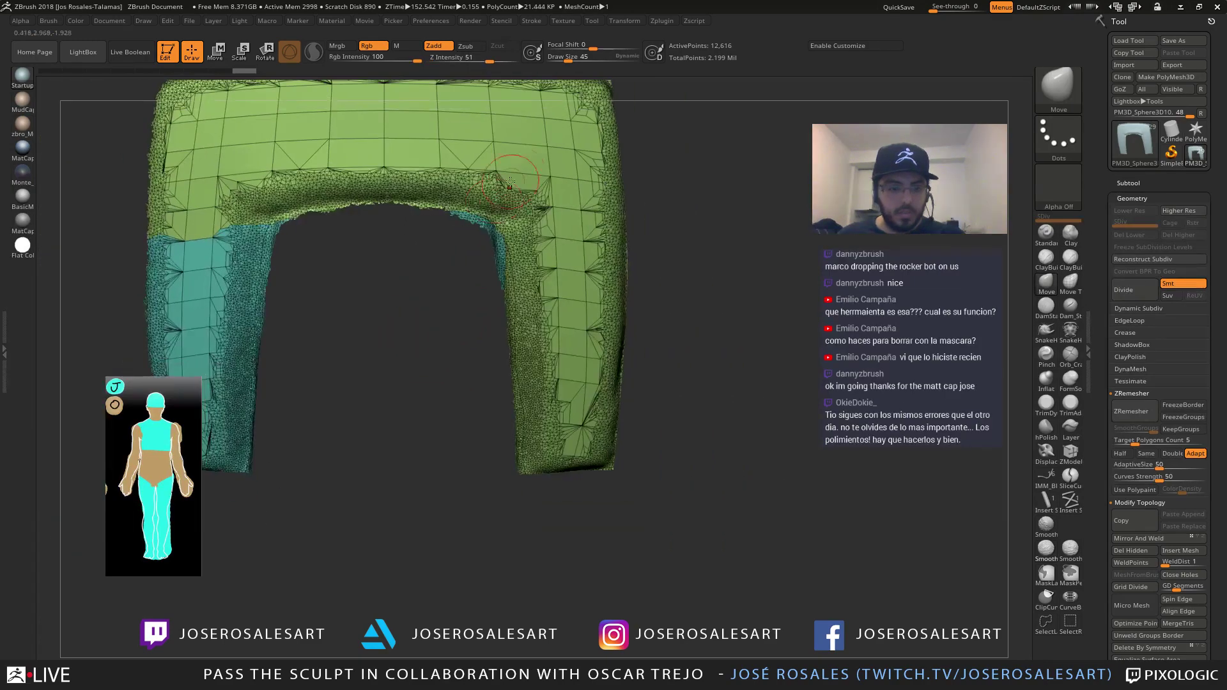
drag(375, 305, 558, 288)
Isolate the new polygroup holding the left leg and the right inner corner strip
ctrl+shift+click(587, 293)
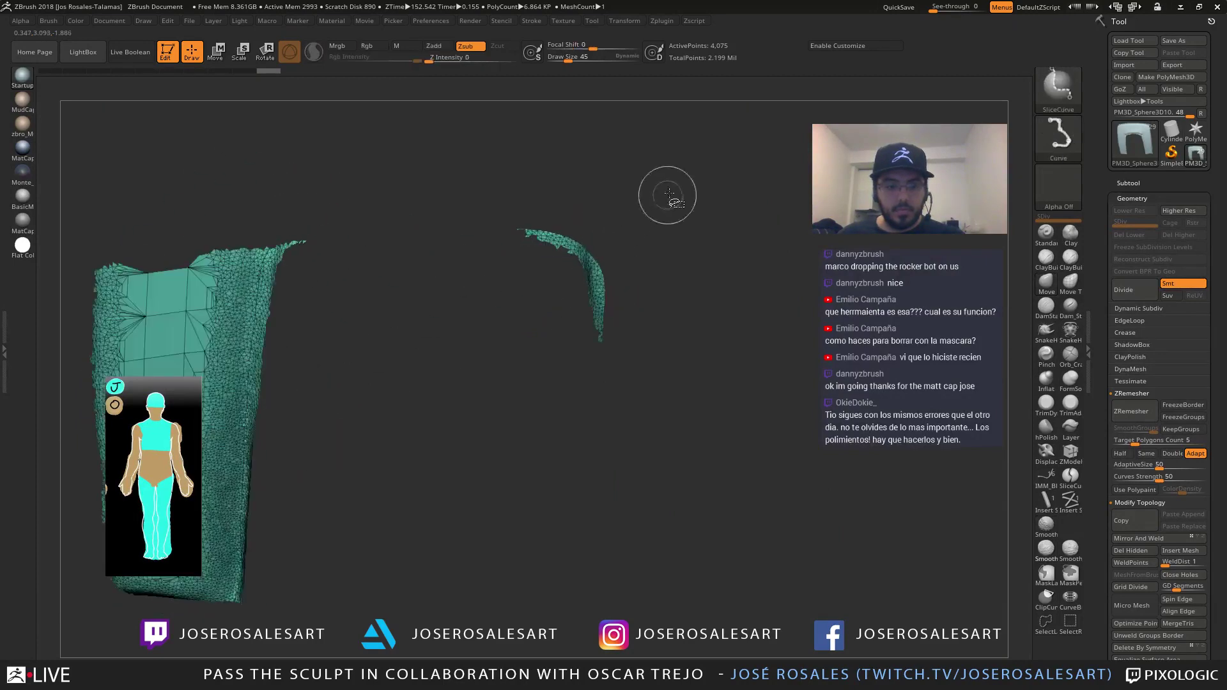
ctrl+shift+drag(696, 155, 480, 366)
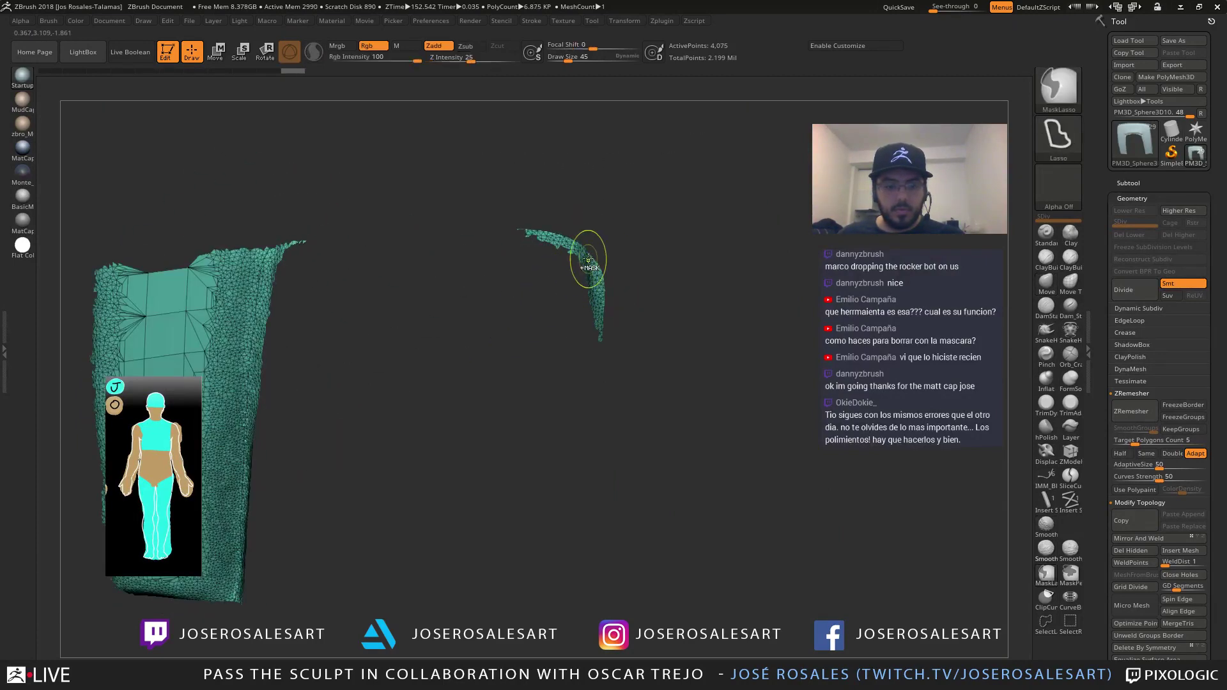
click(1055, 146)
ctrl+shift+click(700, 152)
key(ctrl+z)
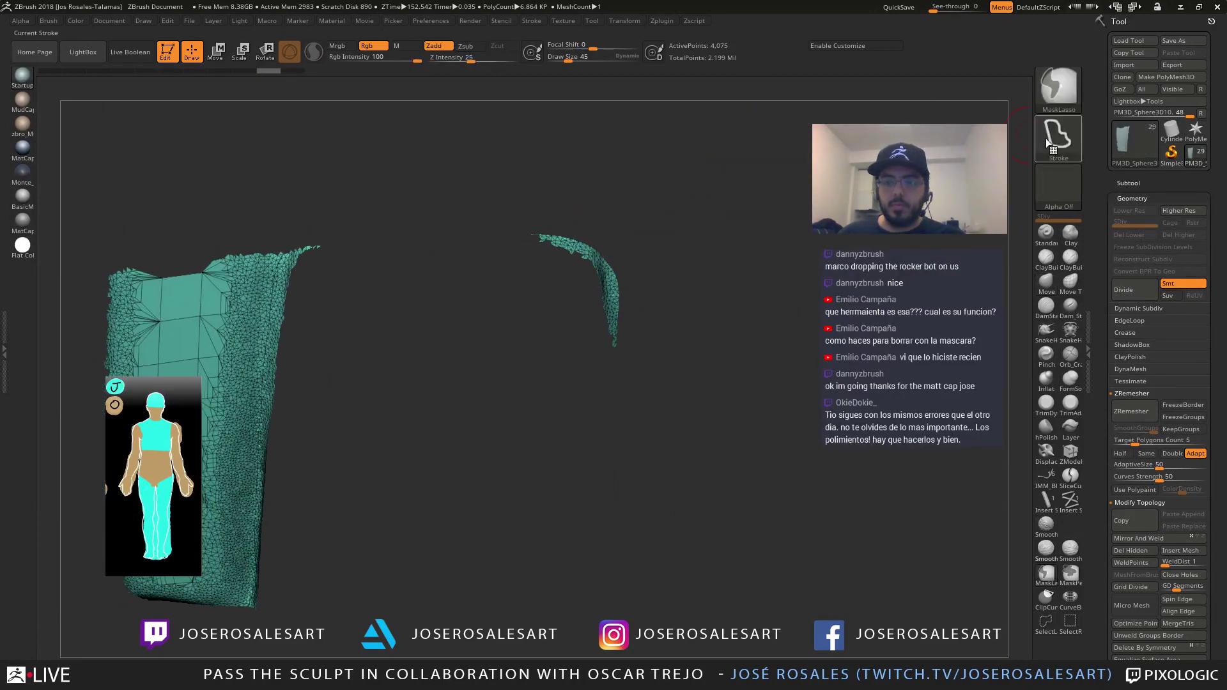
Switch to the SelectRect brush and hide the right corner strip so only the left leg piece is shown
ctrl+shift+click(1048, 142)
click(797, 150)
click(1059, 87)
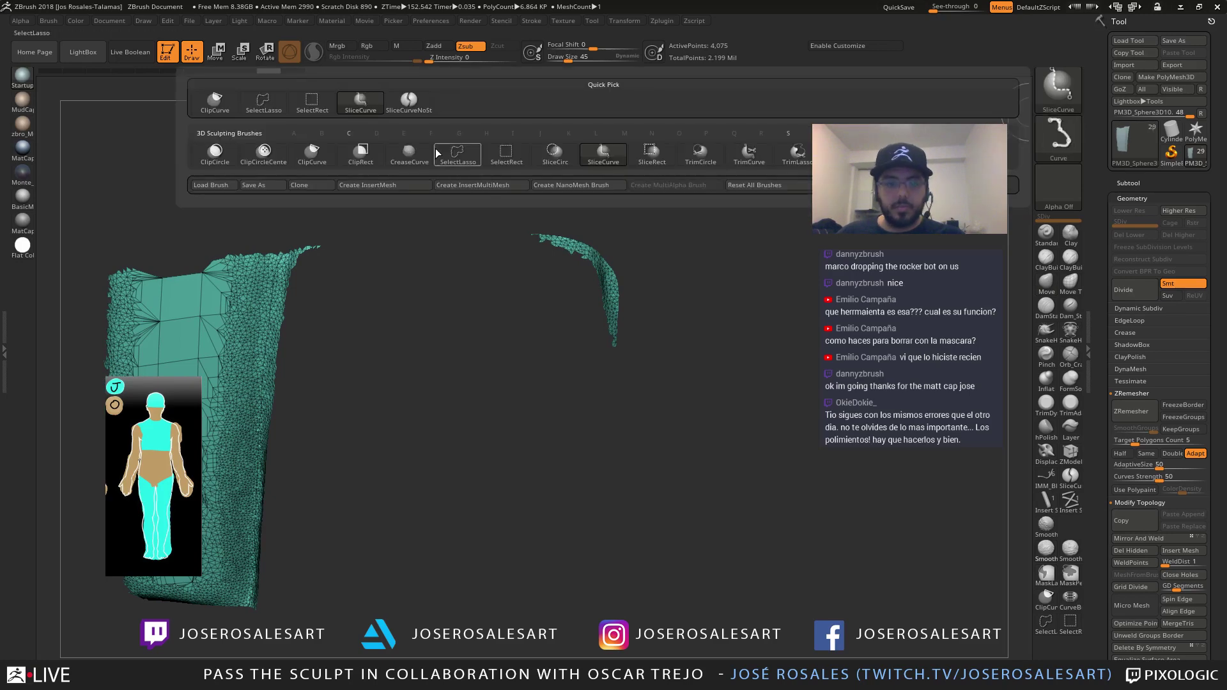
click(506, 154)
drag(630, 220, 512, 241)
ctrl+shift+drag(228, 200, 487, 440)
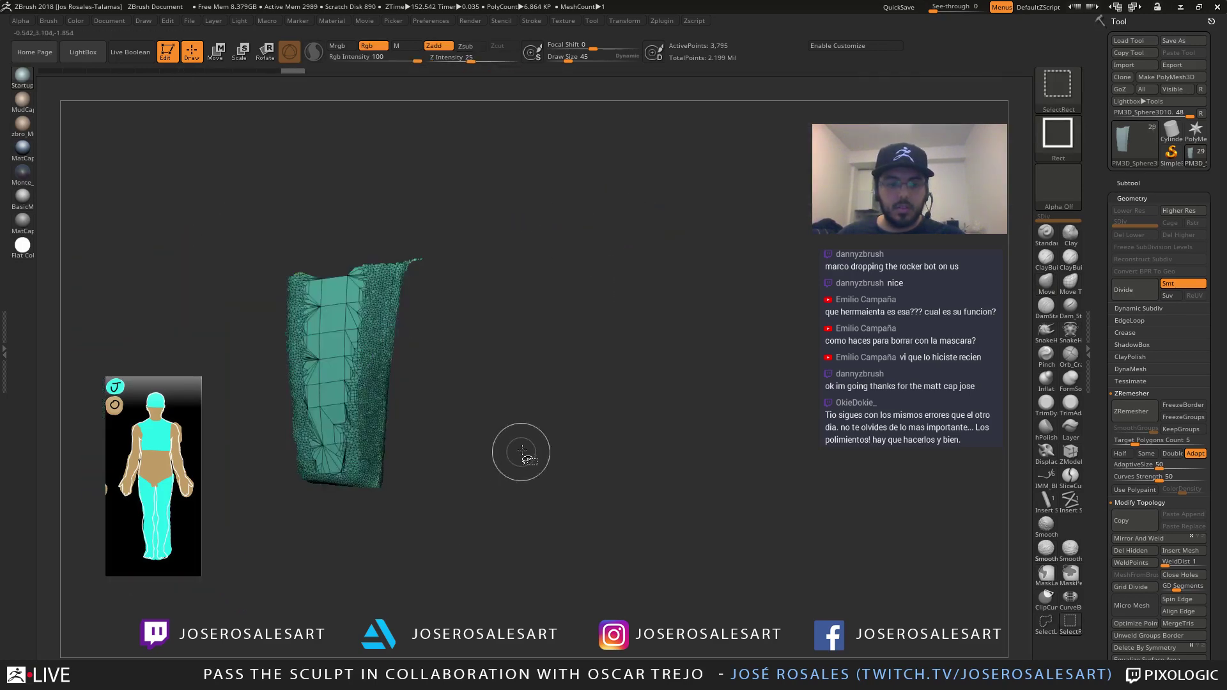
Invert the visibility to hide the left leg piece and show the rest of the arch panel
alt+drag(591, 307, 645, 282)
ctrl+shift+click(609, 332)
ctrl+shift+click(609, 301)
mouse_move(549, 225)
ctrl+alt+shift+mouse_down()
mouse_move(650, 340)
mouse_move(658, 224)
ctrl+alt+shift+mouse_up()
alt+drag(555, 311, 502, 314)
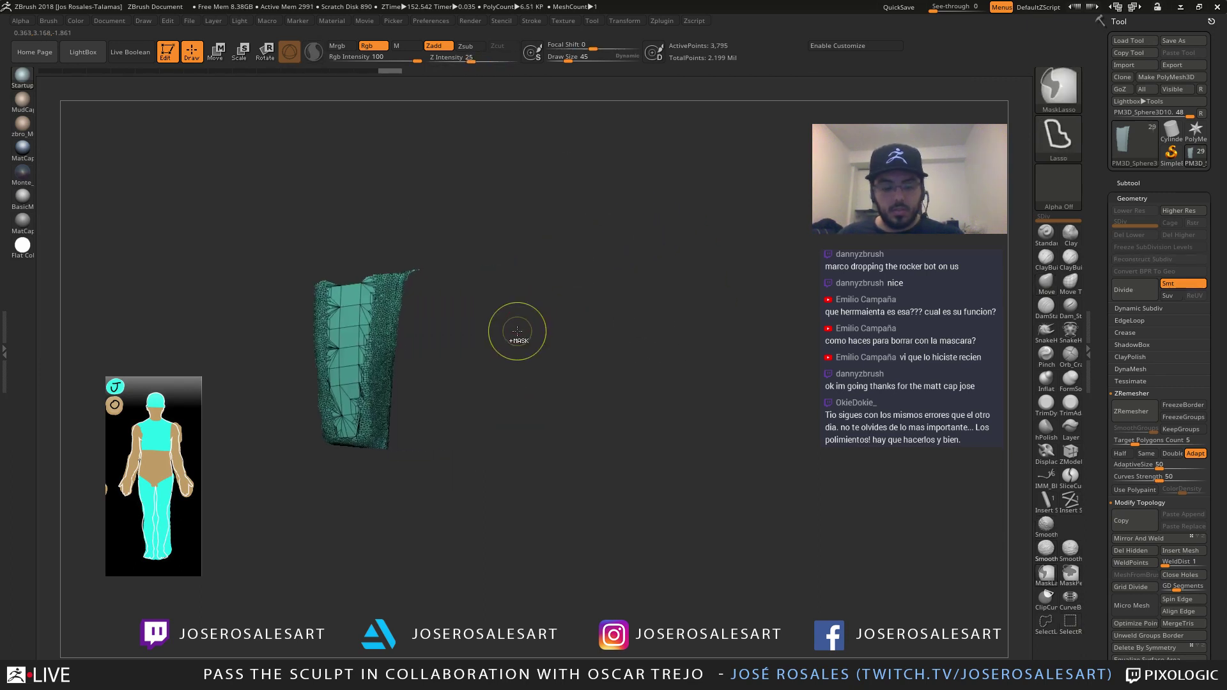
ctrl+shift+click(569, 363)
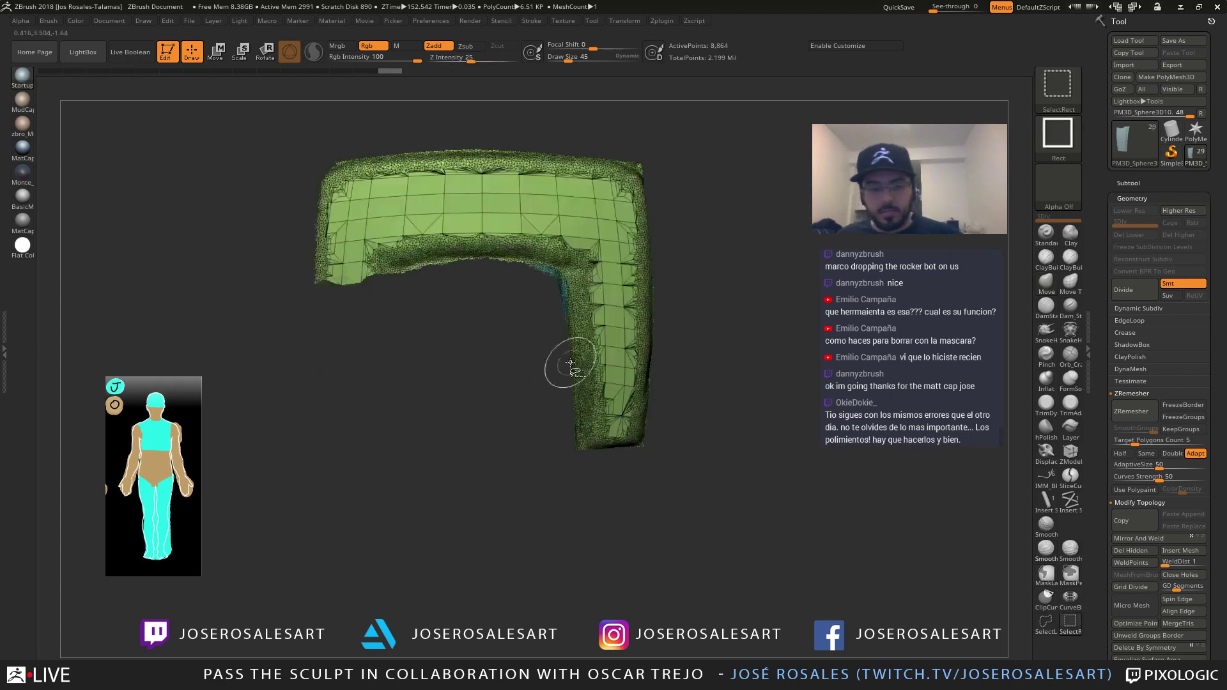
Show the whole arch panel again and merge its pieces into a single polygroup
ctrl+shift+click(569, 362)
ctrl+shift+click(506, 417)
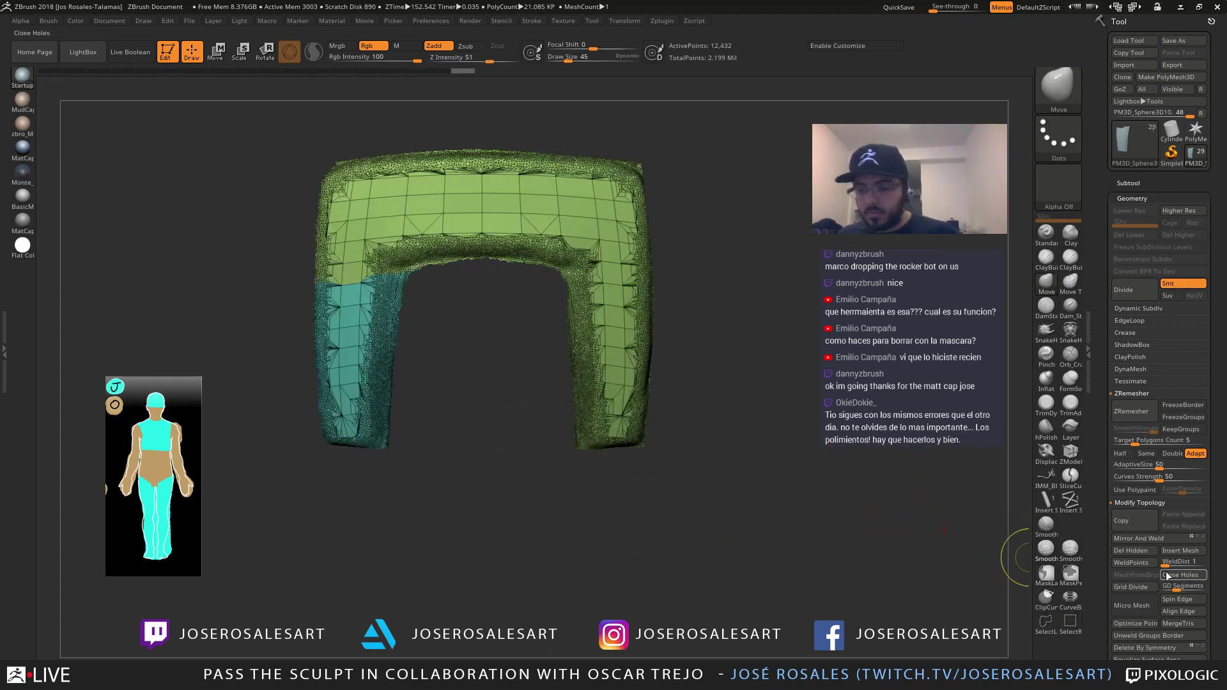
click(1132, 551)
key(ctrl+w)
drag(872, 591, 824, 614)
alt+drag(662, 441, 709, 498)
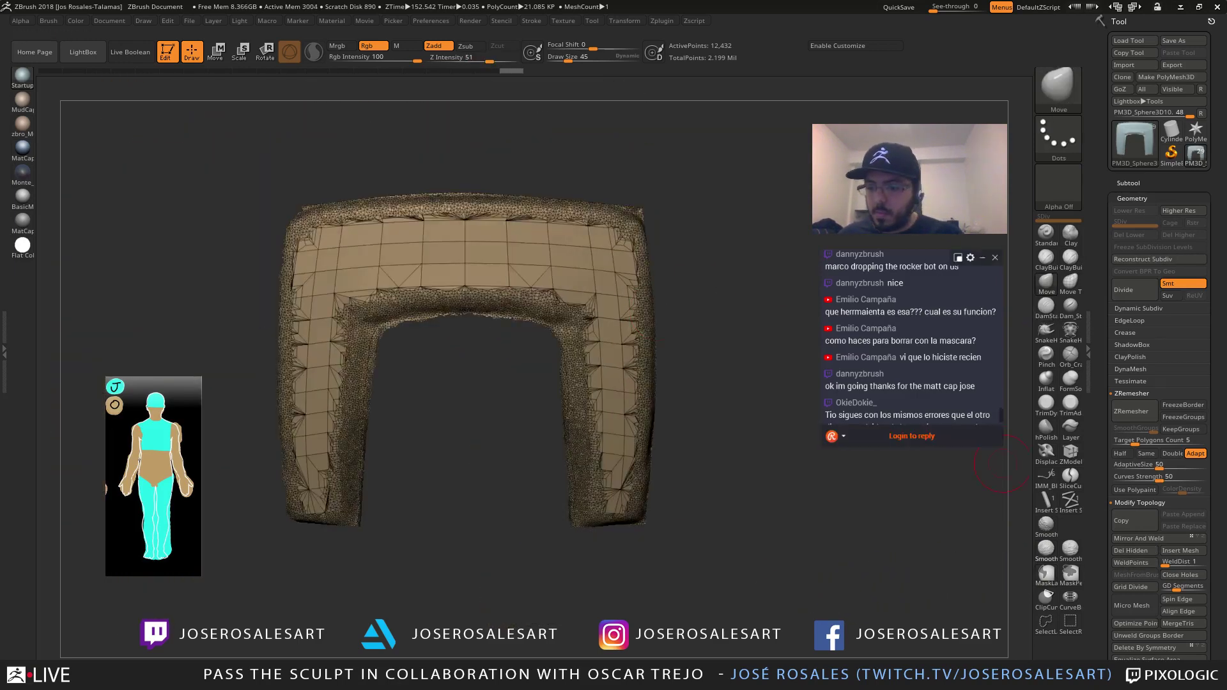
Set the ZRemesher target polygon count to 0.5 and try remeshing the arch panel
click(1118, 453)
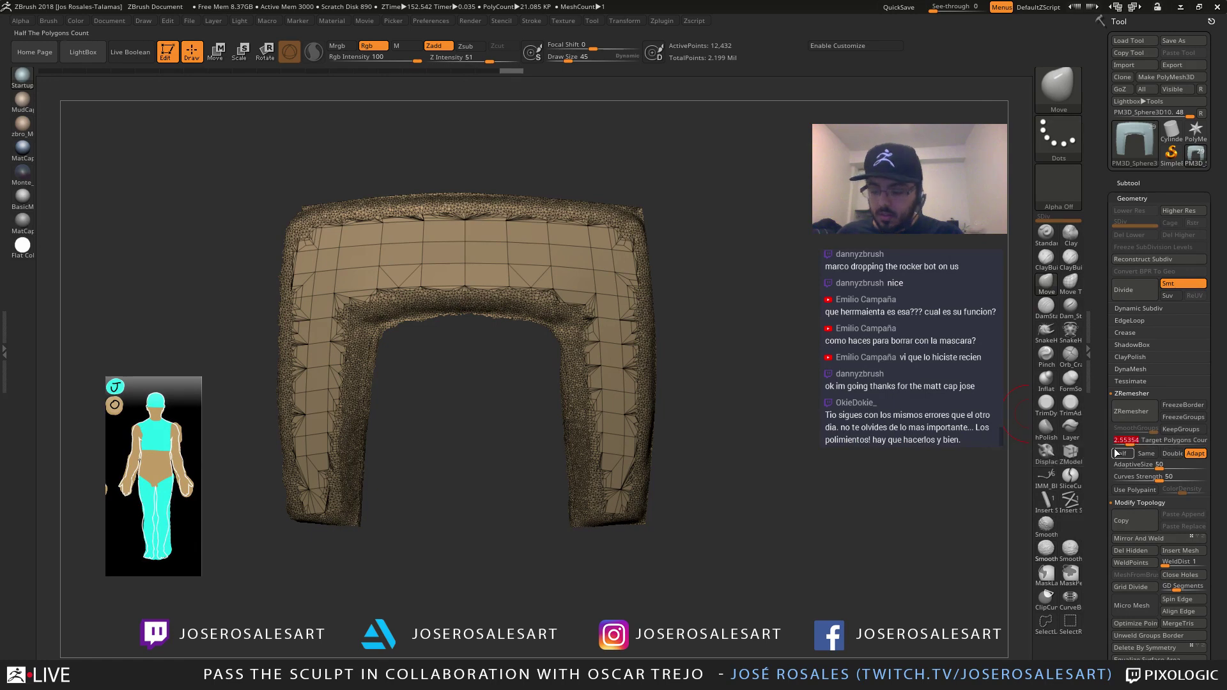
key(Return)
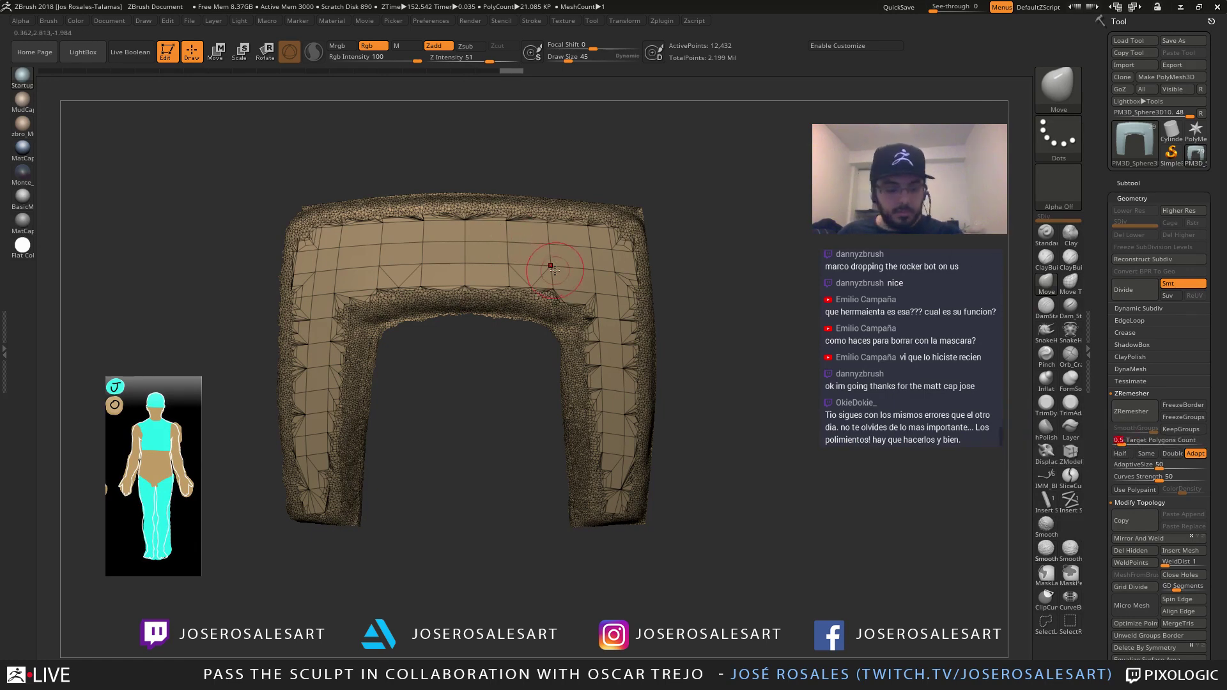
click(1132, 409)
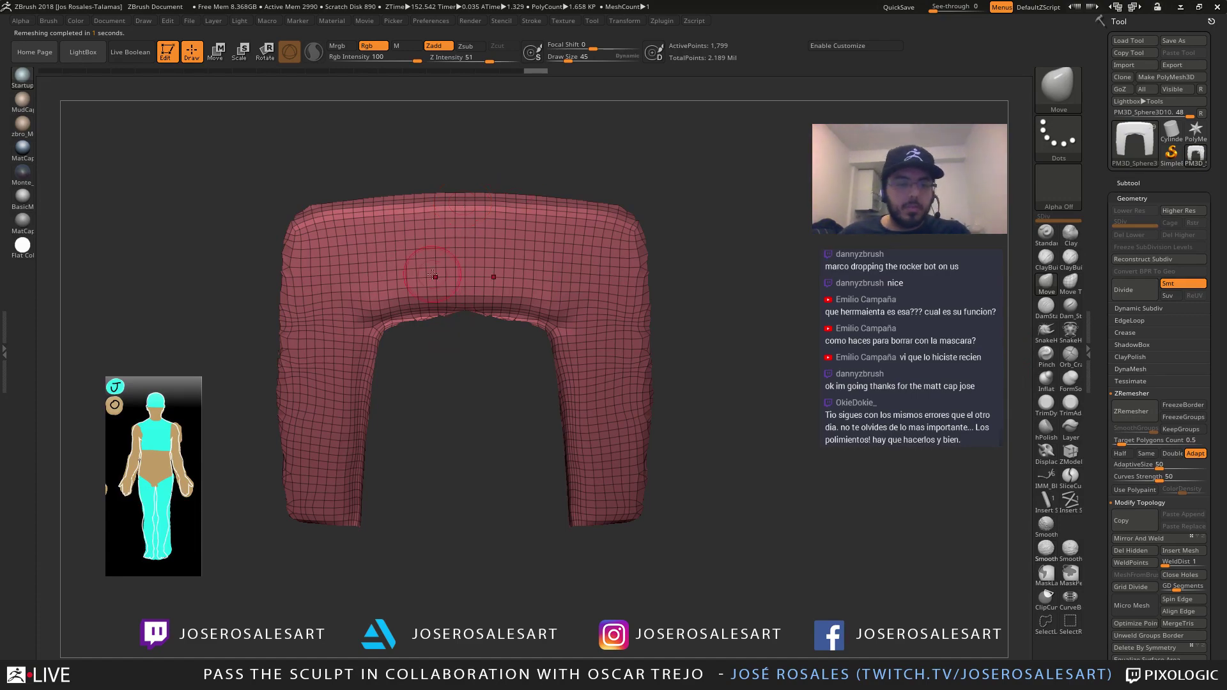
mouse_move(433, 275)
right_down()
mouse_move(472, 261)
mouse_move(411, 250)
mouse_move(458, 246)
mouse_move(409, 241)
mouse_move(418, 231)
mouse_move(330, 257)
right_up()
key(ctrl+z)
Switch to the SliceCurve brush and trim the ragged sliver off the outer edge at the arch's upper left corner
key(ctrl+shift)
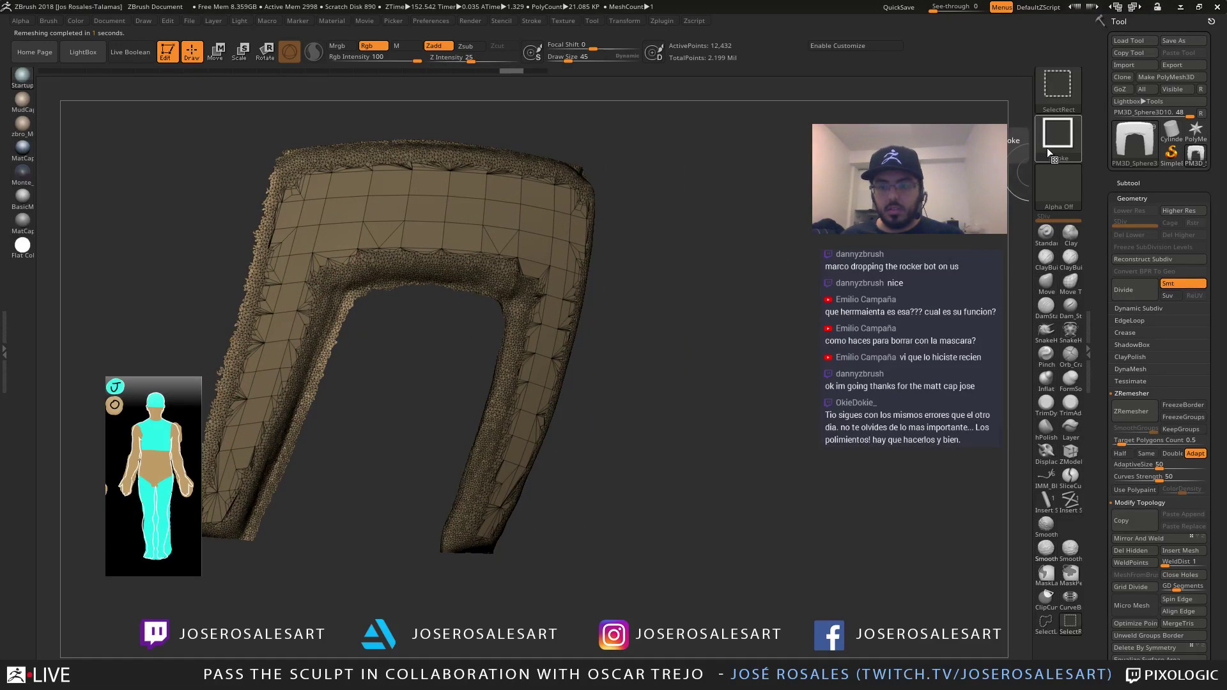
click(1047, 99)
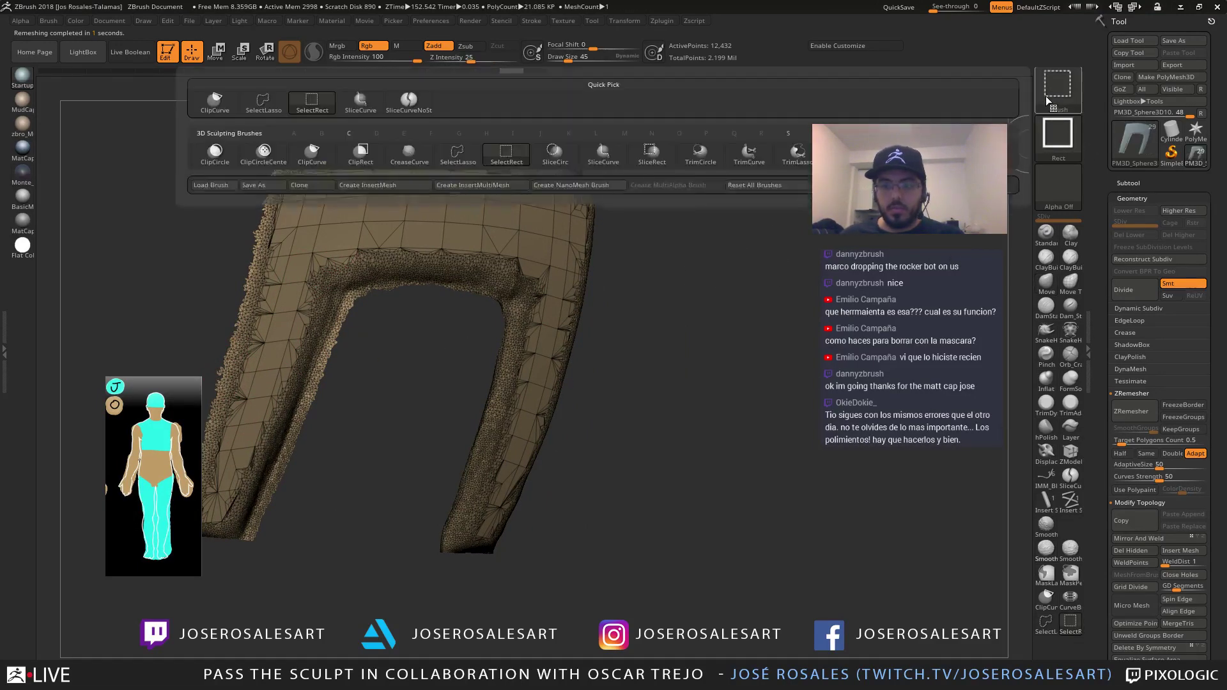
ctrl+shift+click(595, 157)
right_drag(439, 264, 390, 288)
key(ctrl+shift)
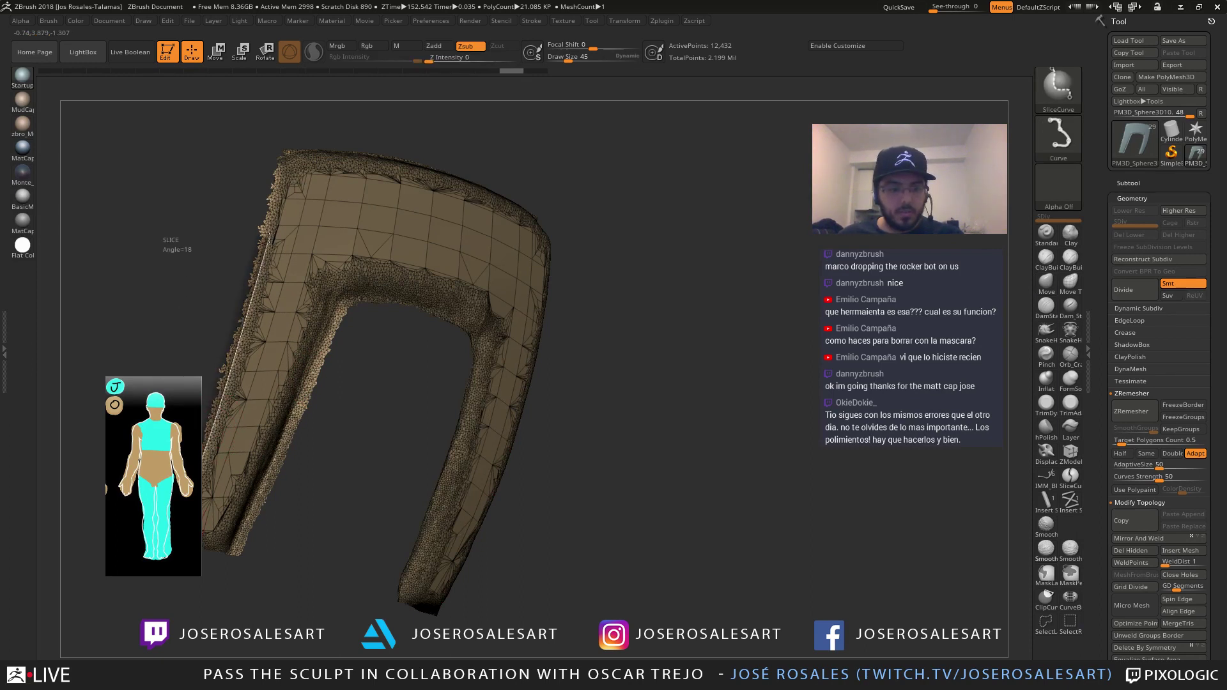
ctrl+shift+drag(269, 239, 291, 120)
mouse_move(344, 261)
shift+right_down()
mouse_move(300, 275)
mouse_move(306, 247)
shift+right_up()
mouse_move(306, 246)
right_down()
mouse_move(306, 300)
mouse_move(324, 267)
mouse_move(377, 240)
mouse_move(415, 263)
right_up()
key(ctrl+z)
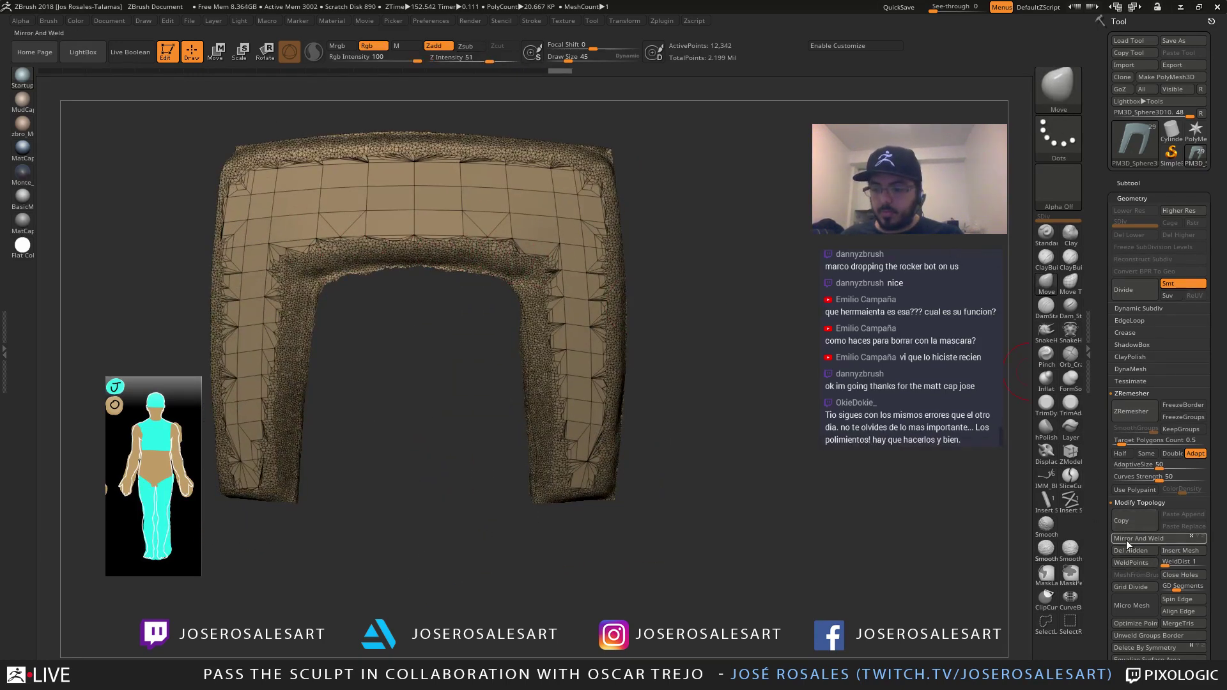
Try remeshing the trimmed arch panel and check its inner edge against the surrounding body parts
click(1130, 412)
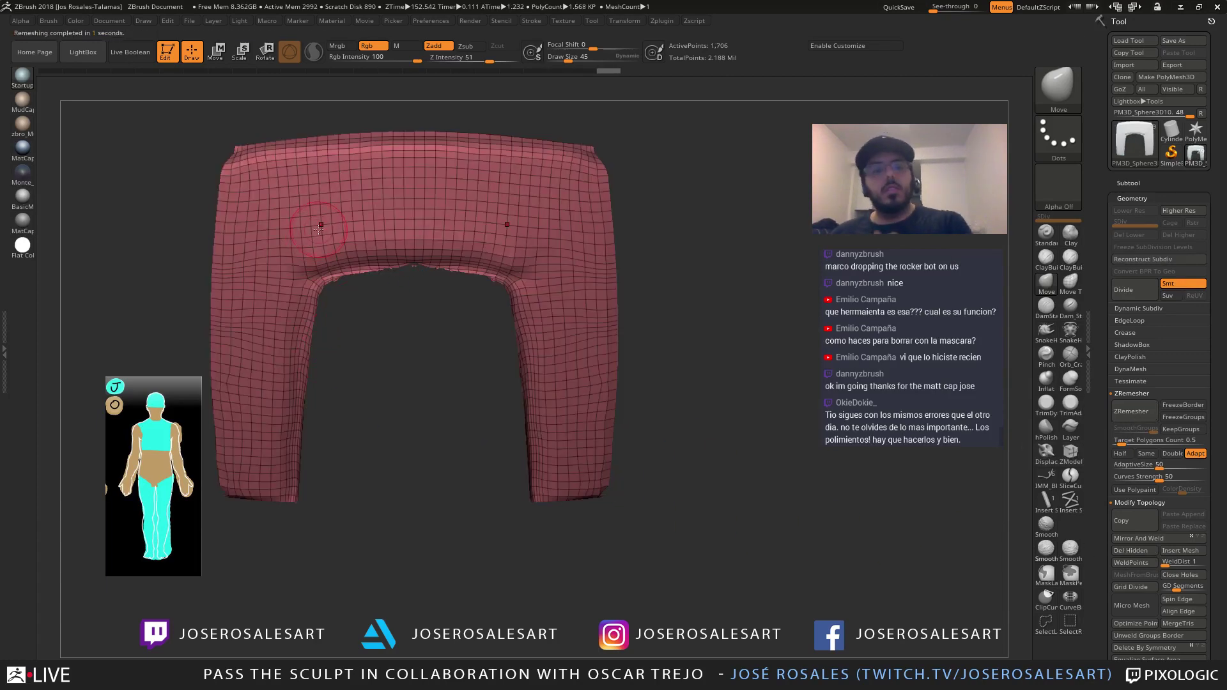
right_drag(388, 218, 408, 204)
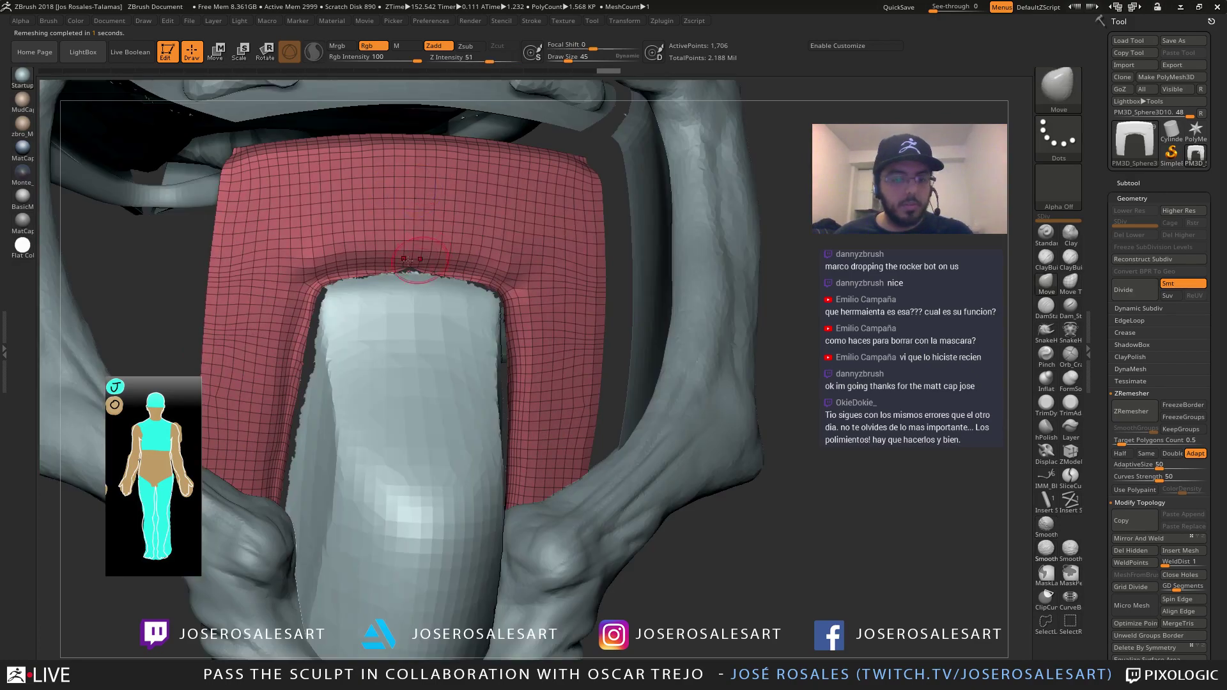
mouse_move(416, 255)
right_down()
mouse_move(482, 299)
mouse_move(438, 223)
right_up()
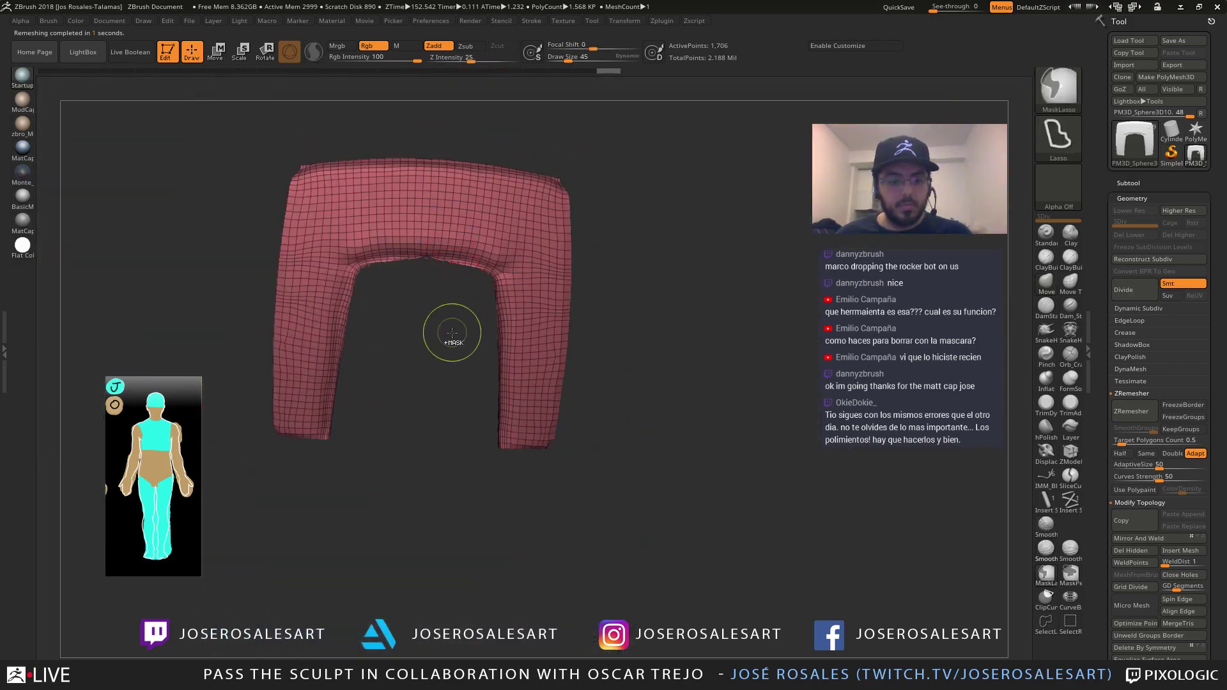
right_drag(451, 331, 461, 281)
key(ctrl+z)
Try slicing along the arch's whole inner edge with one continuous curve from the right leg to the left leg
ctrl+right_drag(627, 238, 508, 341)
alt+right_drag(339, 374, 388, 362)
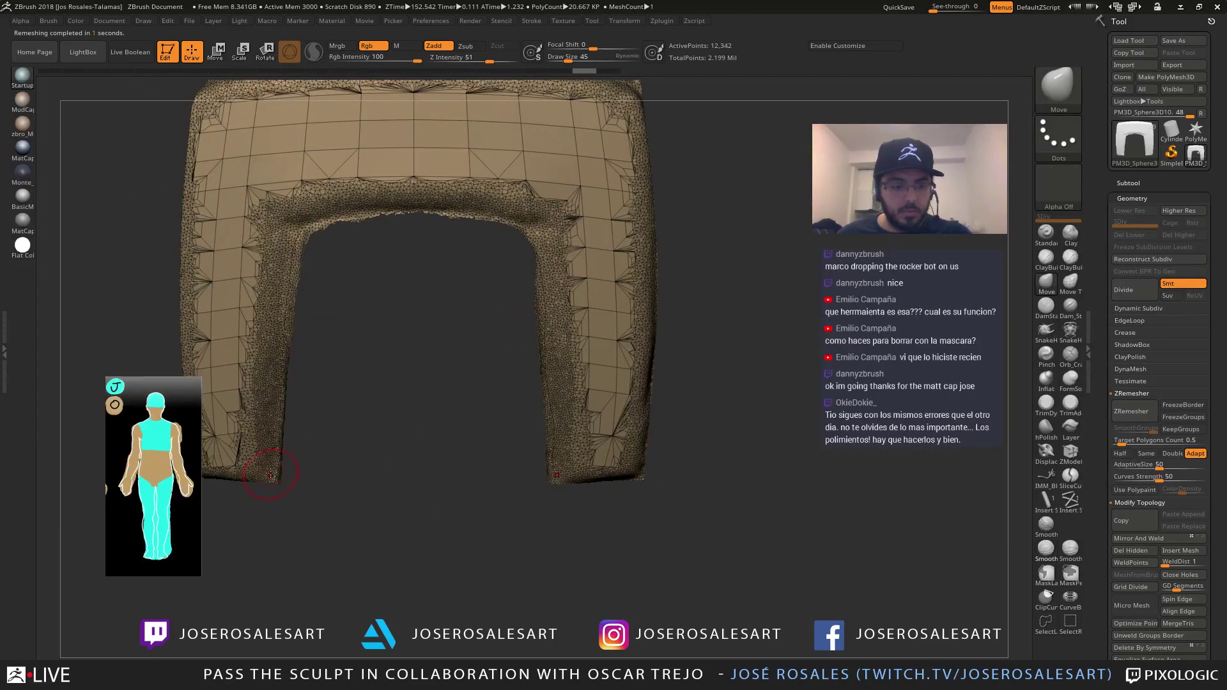
alt+right_drag(270, 474, 302, 538)
ctrl+shift+drag(298, 557, 313, 483)
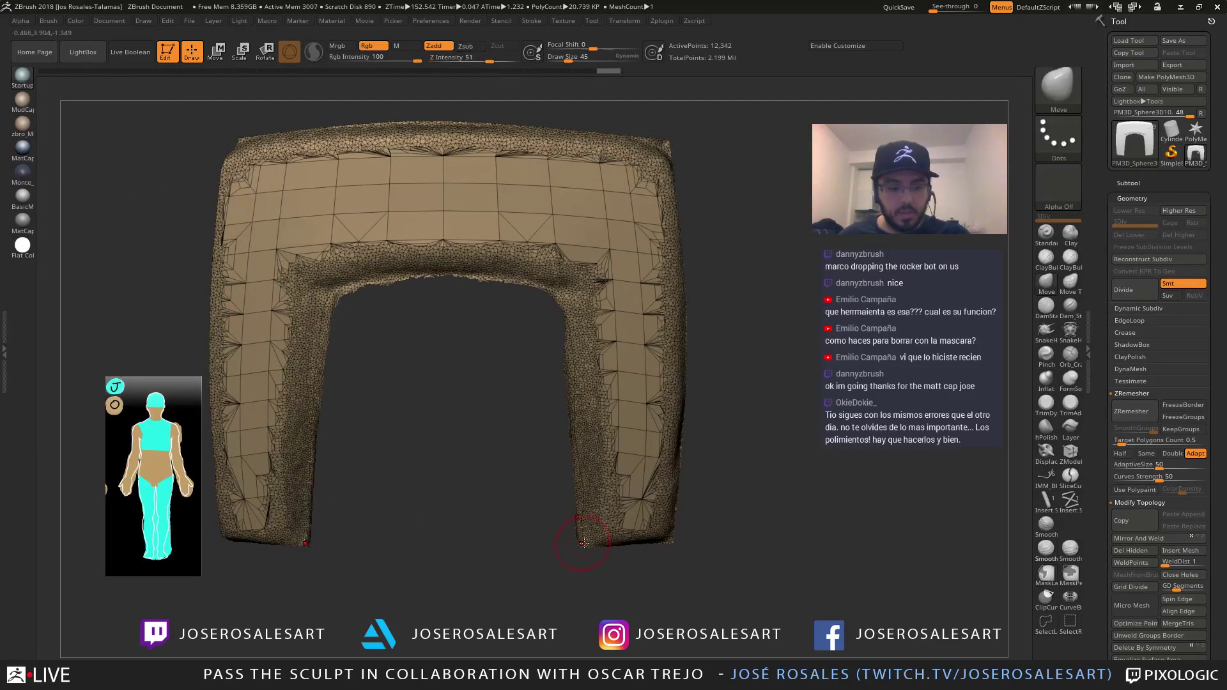
ctrl+shift+drag(589, 550, 569, 331)
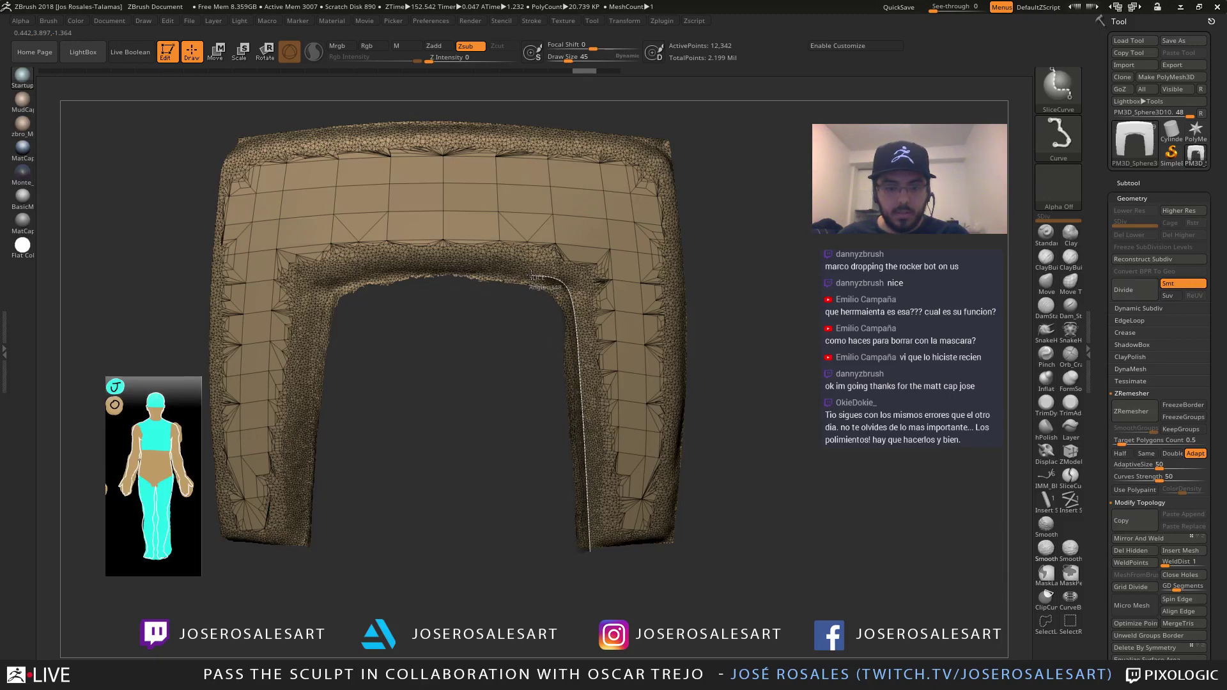
mouse_move(388, 267)
ctrl+shift+mouse_down()
mouse_move(355, 278)
mouse_move(314, 352)
ctrl+shift+mouse_up()
ctrl+shift+drag(300, 452, 298, 565)
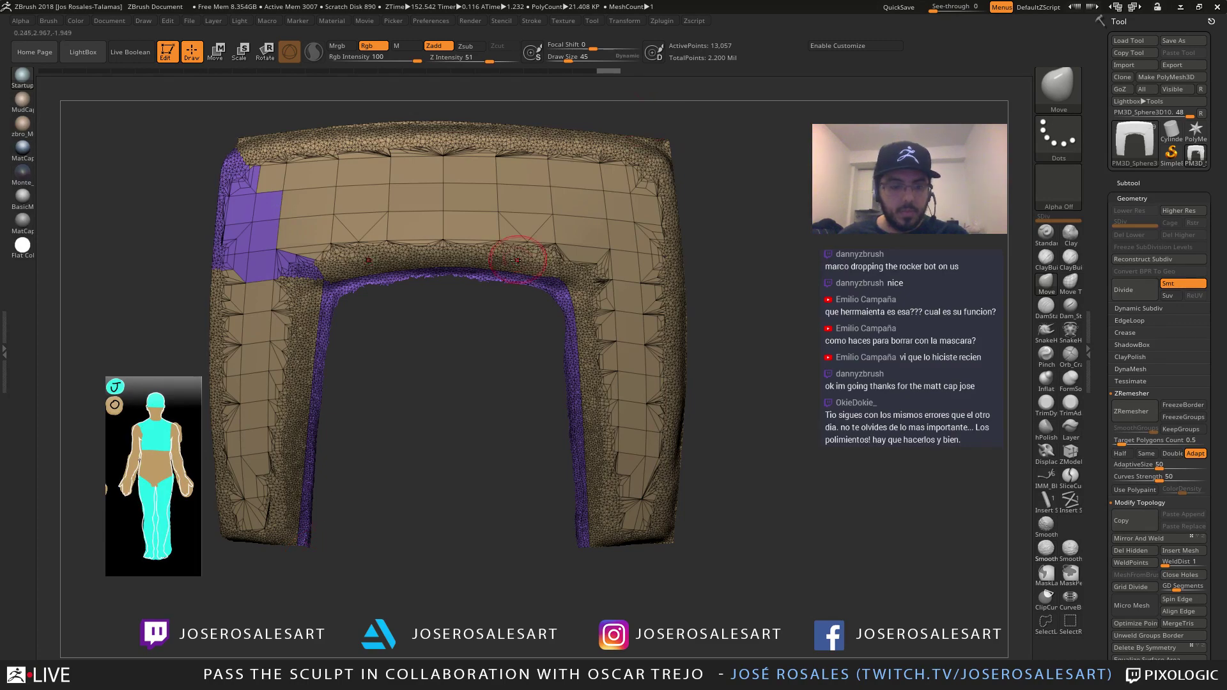
mouse_move(381, 319)
mouse_down()
mouse_move(425, 313)
mouse_move(390, 320)
mouse_move(233, 211)
mouse_move(300, 291)
mouse_move(558, 428)
mouse_move(399, 247)
mouse_move(455, 266)
mouse_move(505, 340)
mouse_move(499, 376)
mouse_up()
key(ctrl+z)
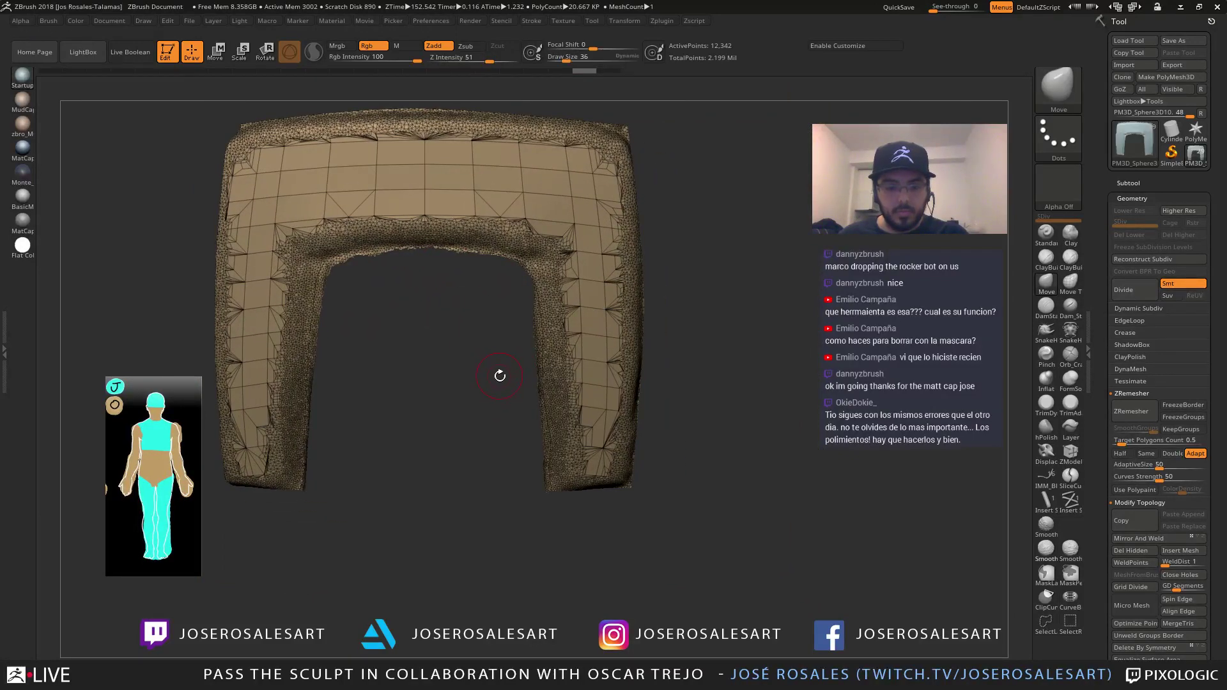
Slice just inside the arch's ragged inner edge, around both legs and the underside, and isolate the clean outer part
key(ctrl+shift)
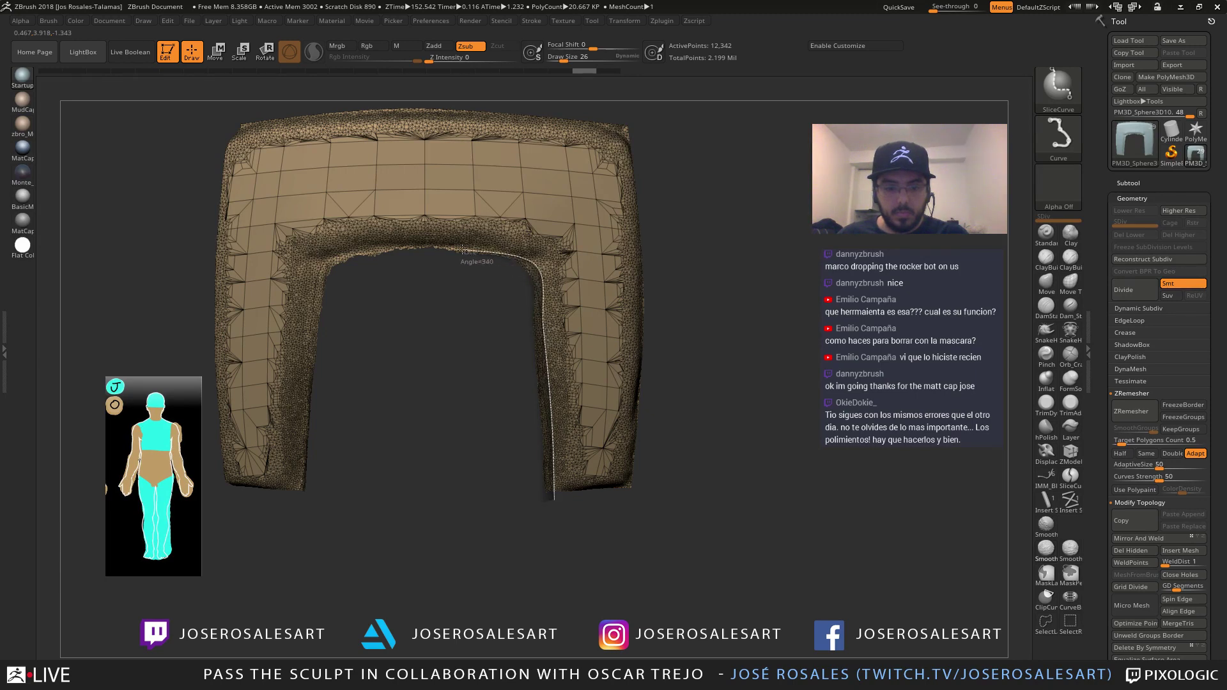
ctrl+shift+drag(554, 504, 550, 447)
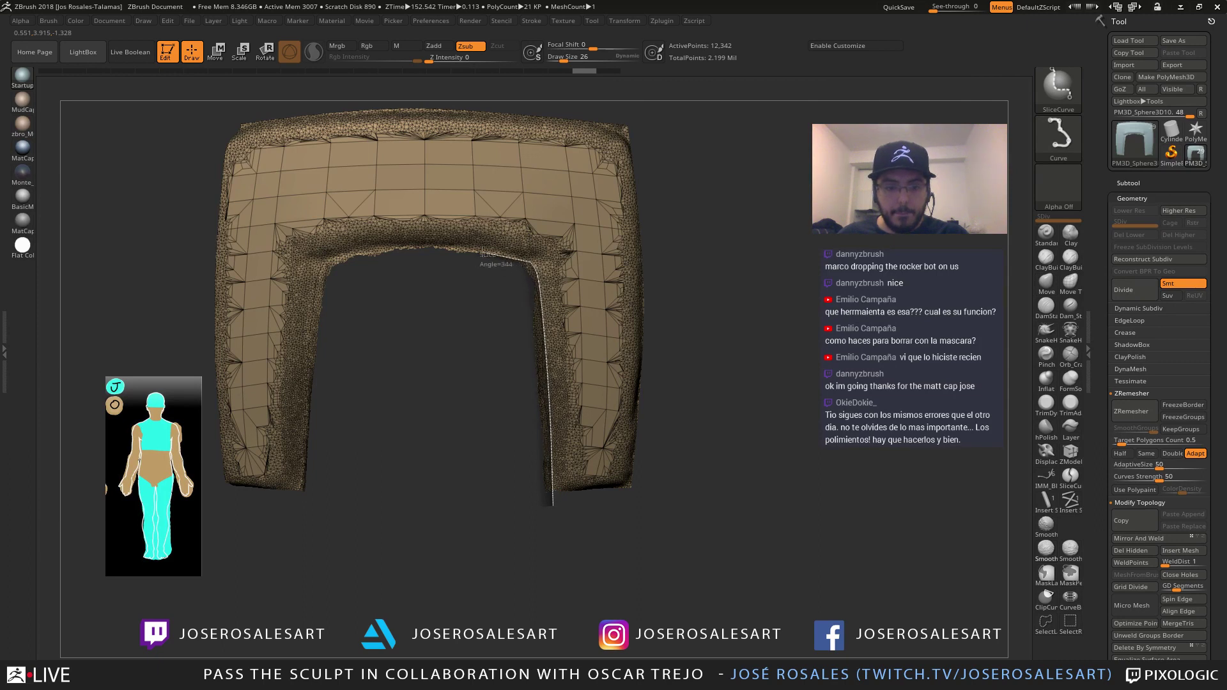
mouse_move(408, 244)
ctrl+shift+mouse_down()
mouse_move(302, 259)
mouse_move(318, 264)
mouse_move(294, 505)
ctrl+shift+mouse_up()
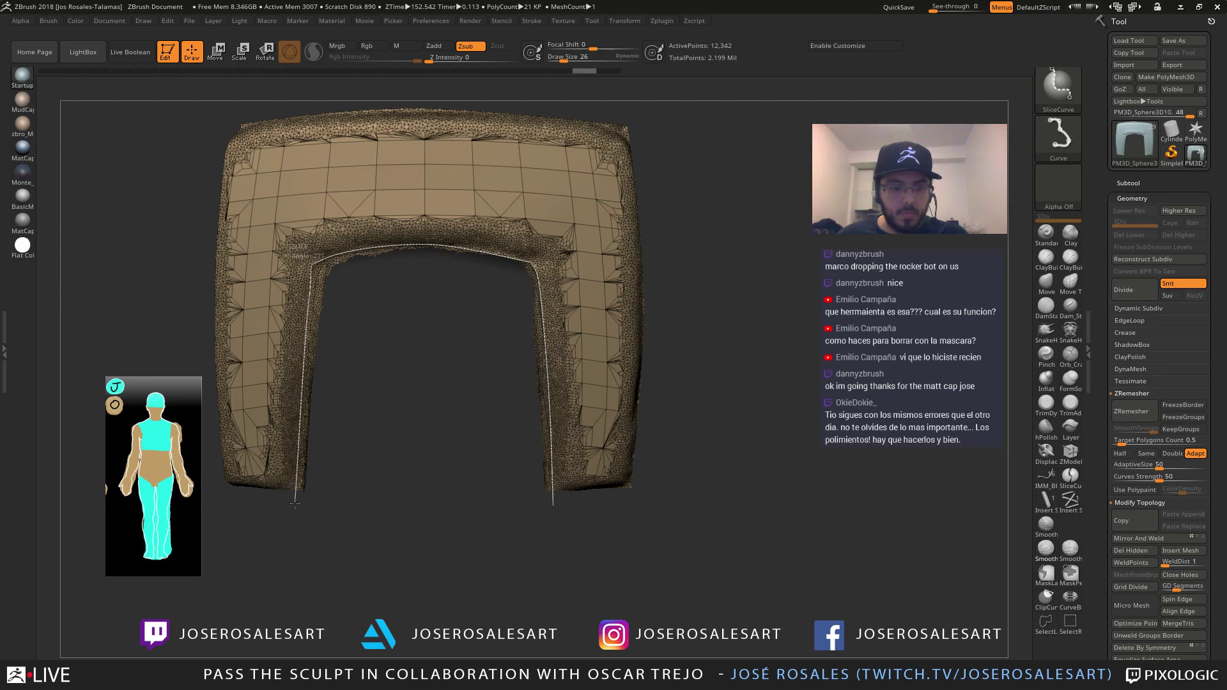
mouse_move(461, 370)
mouse_down()
mouse_move(480, 294)
mouse_move(496, 357)
mouse_up()
ctrl+shift+click(552, 312)
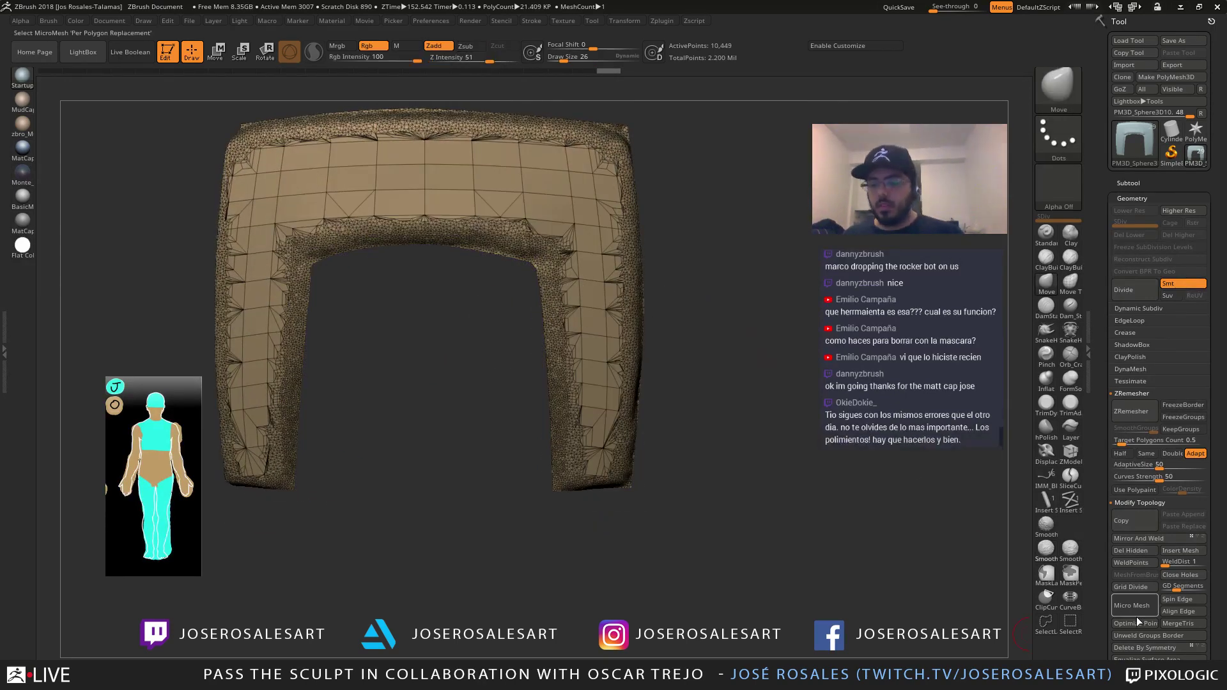
Delete the hidden ragged inner strip, ZRemesh the arch panel, and show the surrounding body parts again
click(1126, 551)
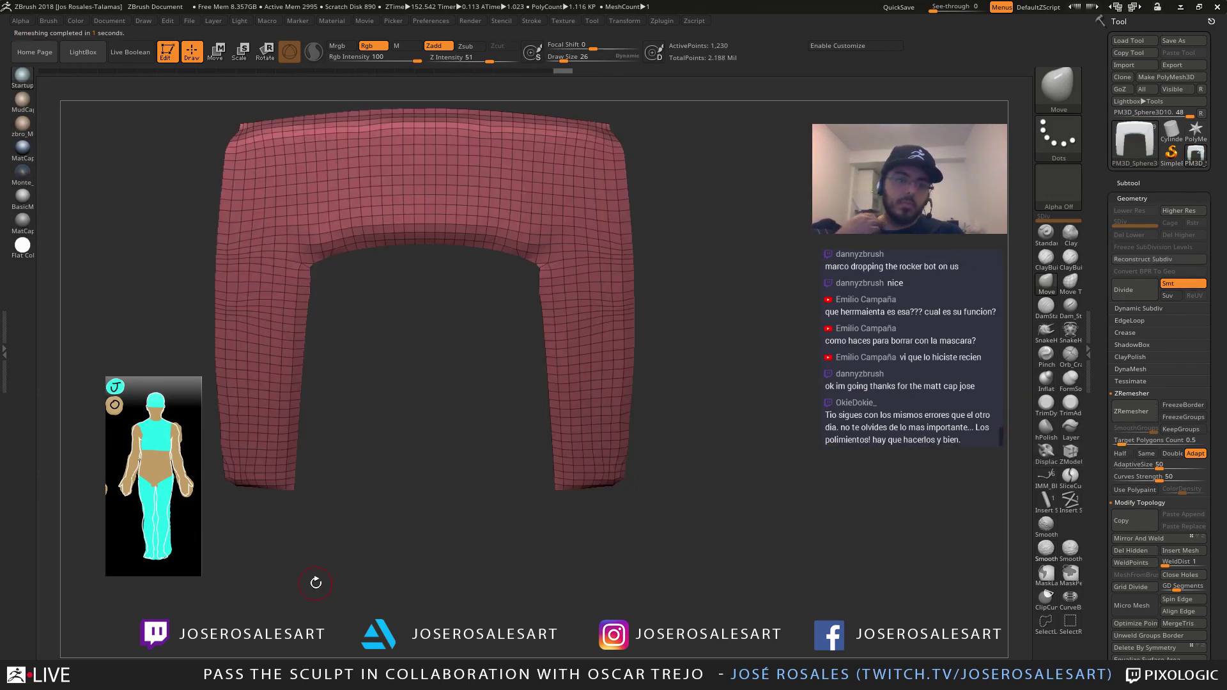
mouse_move(646, 242)
alt+mouse_down()
mouse_move(614, 298)
mouse_move(486, 295)
mouse_move(554, 289)
mouse_move(576, 250)
alt+mouse_up()
key(shift+s)
key(shift+s)
key(shift+s)
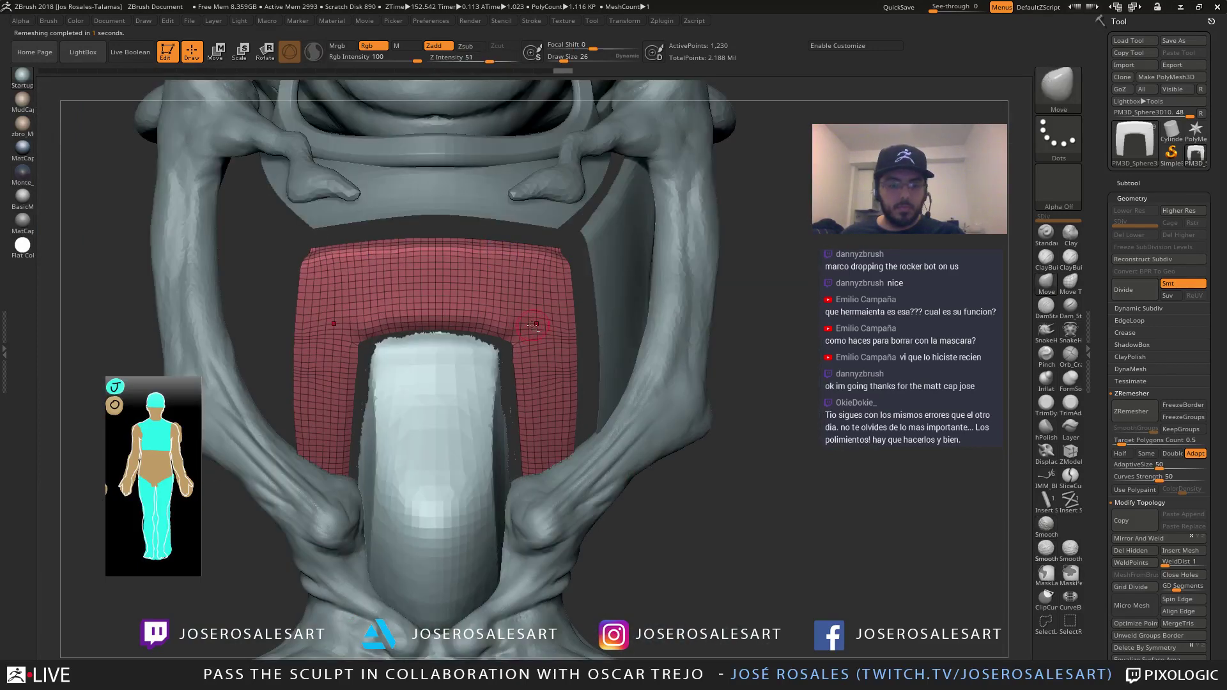
key(s)
Isolate the tongue-shaped panel below the arch and slice straight across its ragged upper edge
mouse_move(559, 319)
ctrl+right_down()
mouse_move(555, 281)
mouse_move(495, 339)
mouse_move(532, 348)
mouse_move(545, 316)
mouse_move(588, 325)
mouse_move(578, 278)
mouse_move(544, 307)
ctrl+right_up()
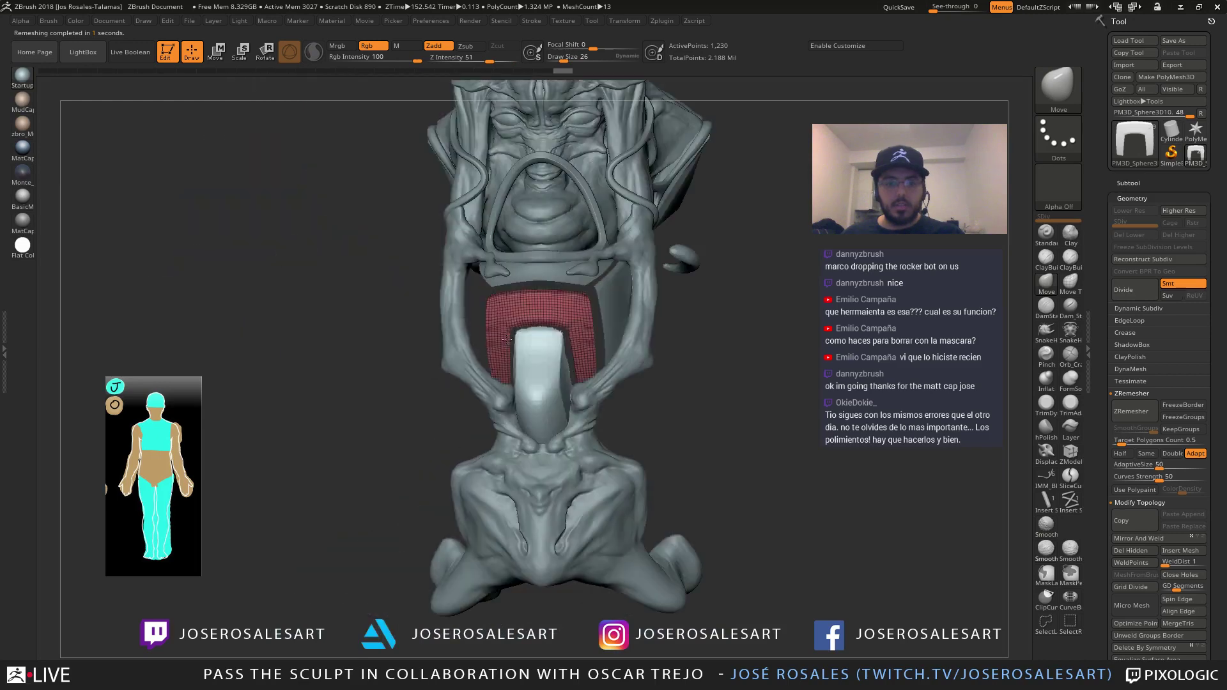
alt+click(547, 398)
mouse_move(547, 399)
ctrl+right_down()
mouse_move(584, 392)
mouse_move(551, 386)
mouse_move(555, 364)
mouse_move(588, 345)
ctrl+right_up()
key(ctrl+shift)
ctrl+shift+drag(447, 262, 527, 257)
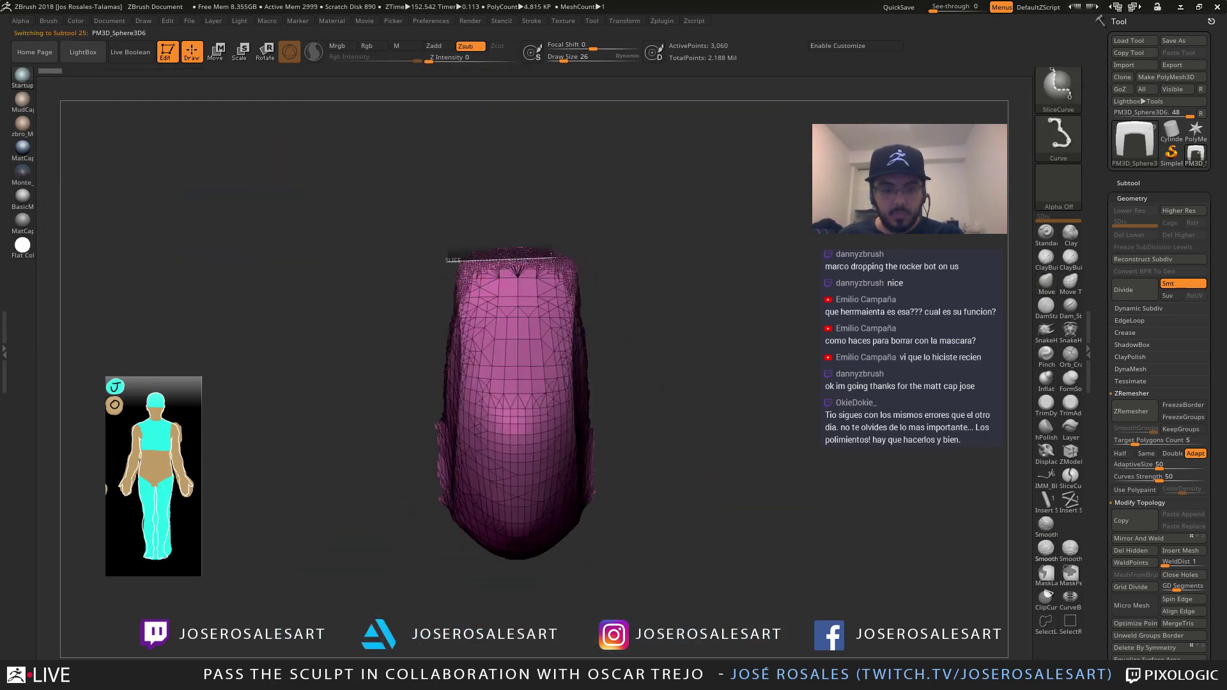
ctrl+shift+drag(616, 265, 601, 265)
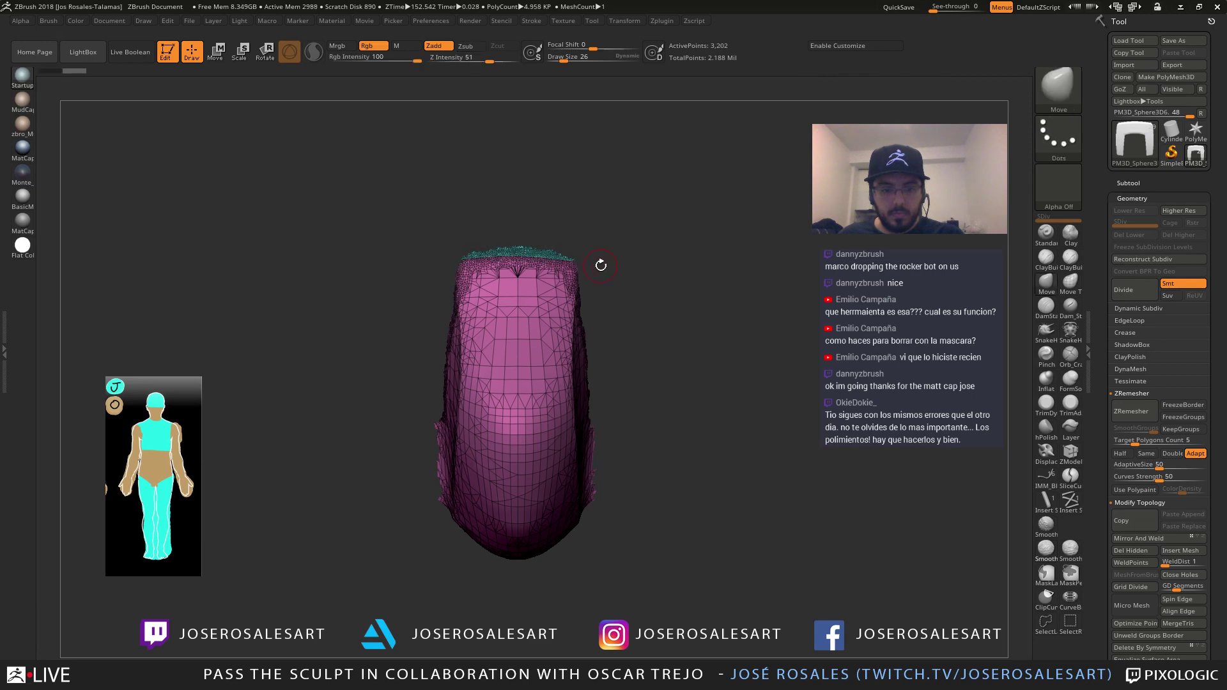
Slice along the tongue-shaped panel's ragged rear edge from the side and delete the trimmed-off border pieces
right_drag(601, 265, 471, 316)
mouse_move(604, 425)
right_down()
mouse_move(534, 447)
mouse_move(537, 419)
mouse_move(554, 430)
mouse_move(544, 451)
mouse_move(489, 425)
right_up()
mouse_move(485, 250)
ctrl+shift+mouse_down()
mouse_move(587, 433)
mouse_move(683, 534)
mouse_move(678, 557)
ctrl+shift+mouse_up()
right_drag(463, 422, 530, 433)
ctrl+shift+click(531, 432)
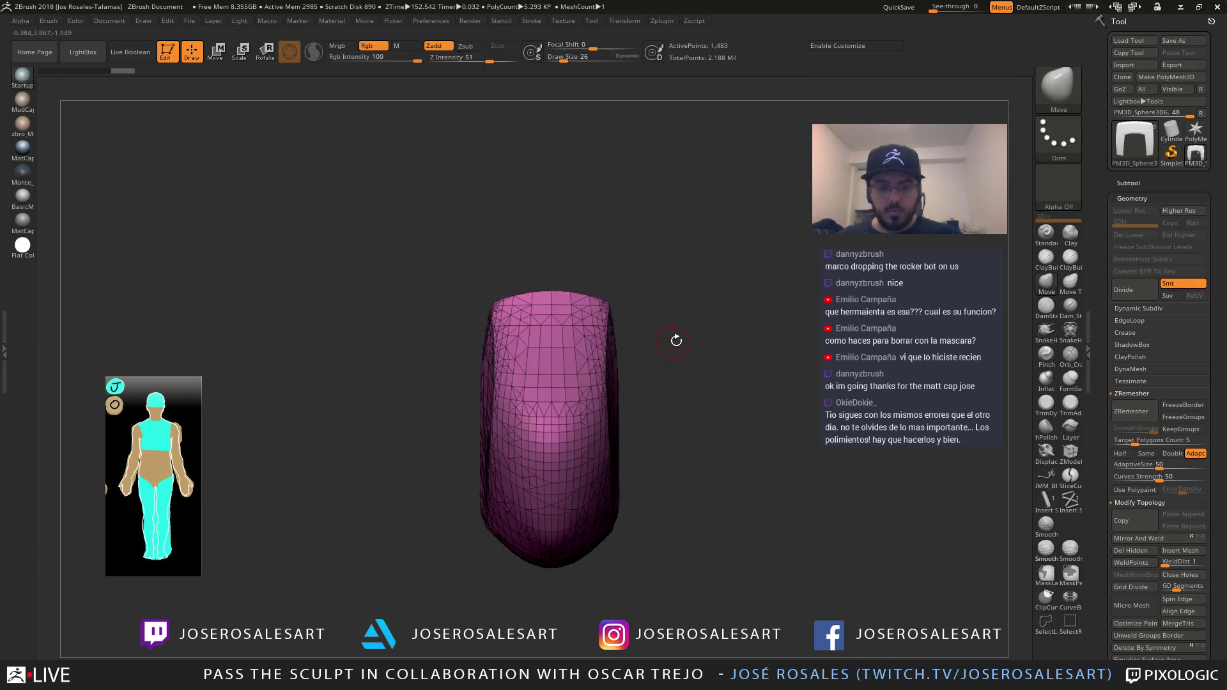
click(1137, 551)
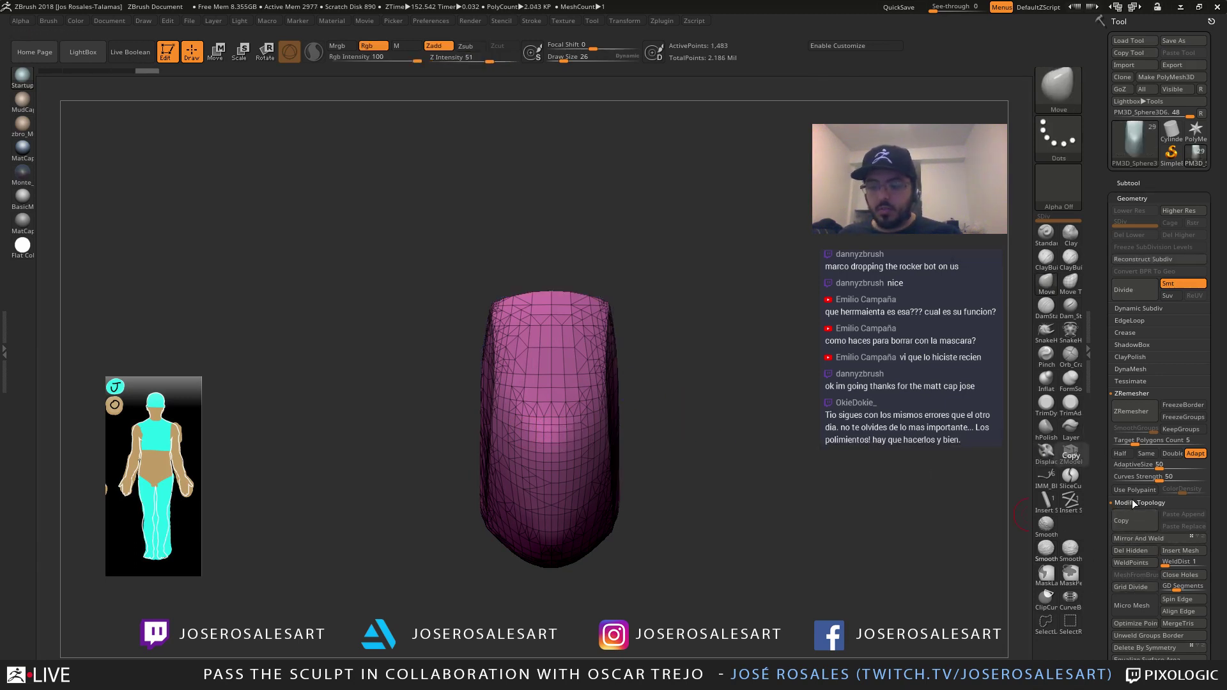
Try remeshing the tongue-shaped panel with a target polygon count of 5
click(1129, 415)
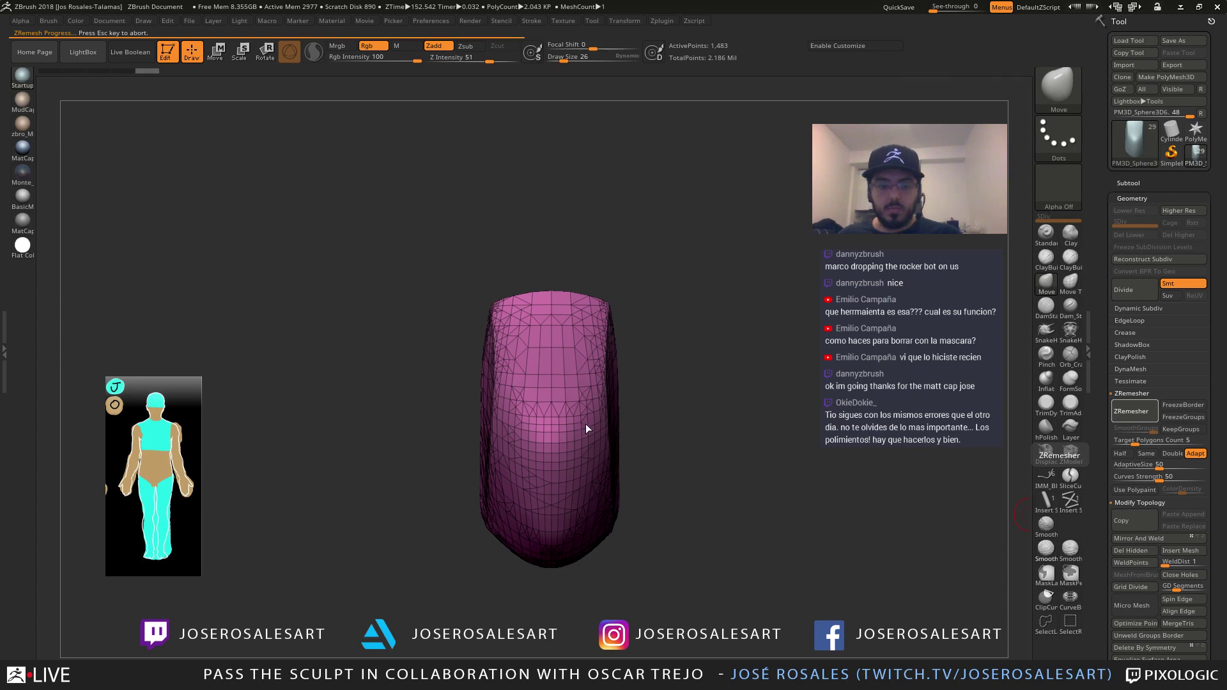
drag(751, 396, 687, 498)
key(ctrl+z)
Set the target polygon count to 0.5, then try remeshing the tongue-shaped panel and view it within the full sculpt
click(1116, 453)
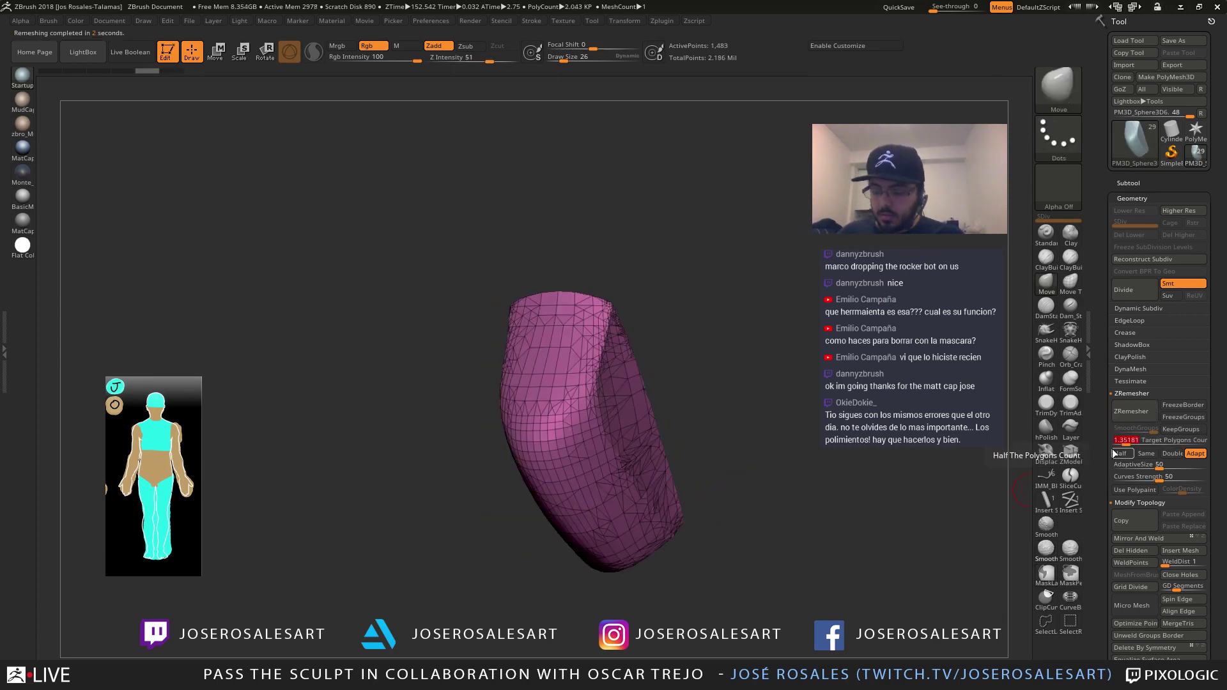
click(1120, 414)
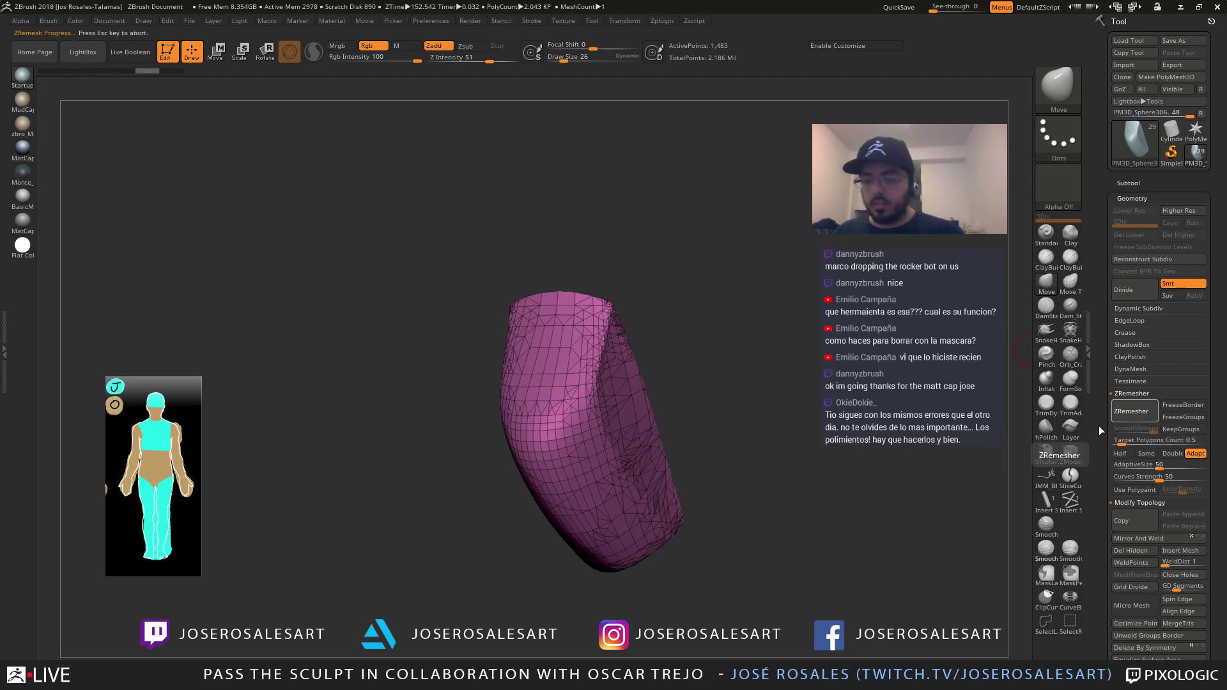
key(alt+s)
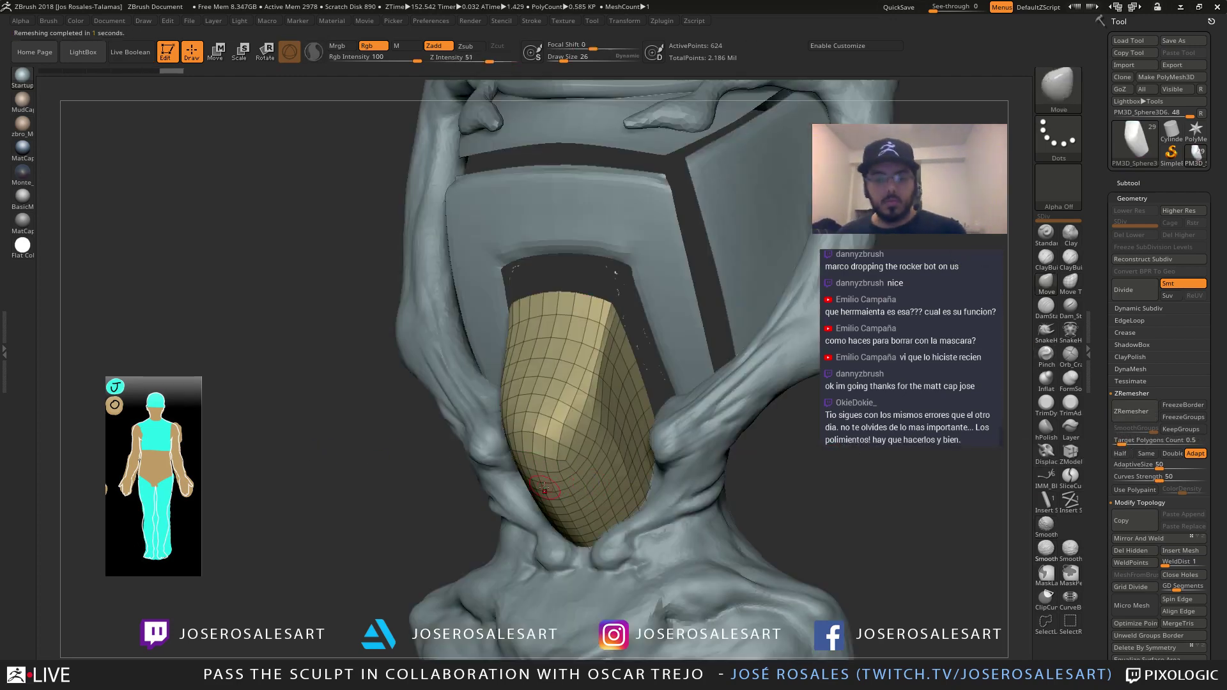
right_drag(548, 488, 584, 441)
key(ctrl+z)
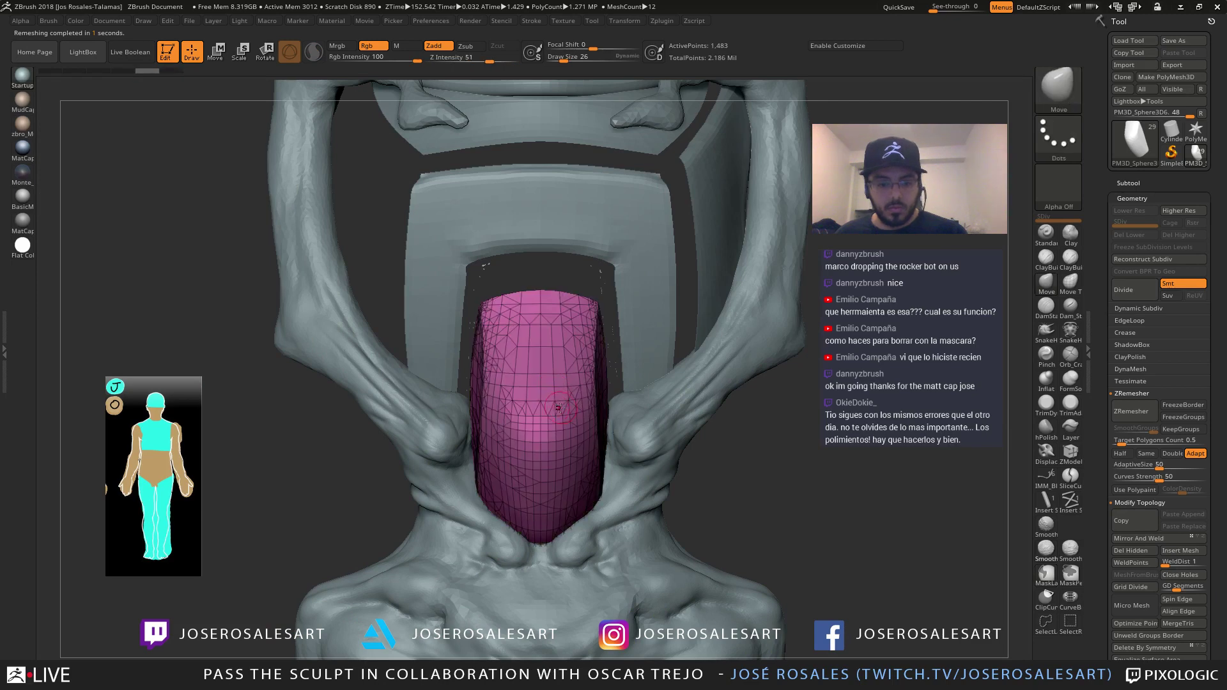
ZRemesh the tongue-shaped panel again and make the arch panel the active subtool
click(1138, 412)
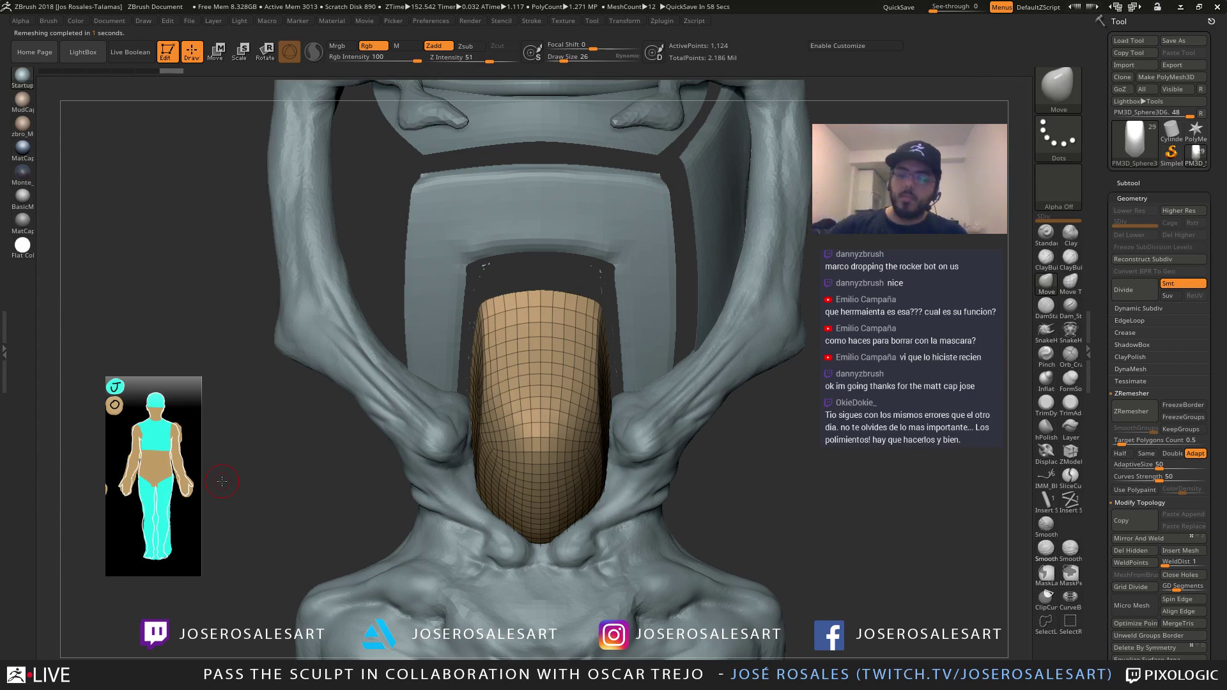
right_drag(385, 353, 574, 381)
alt+click(493, 278)
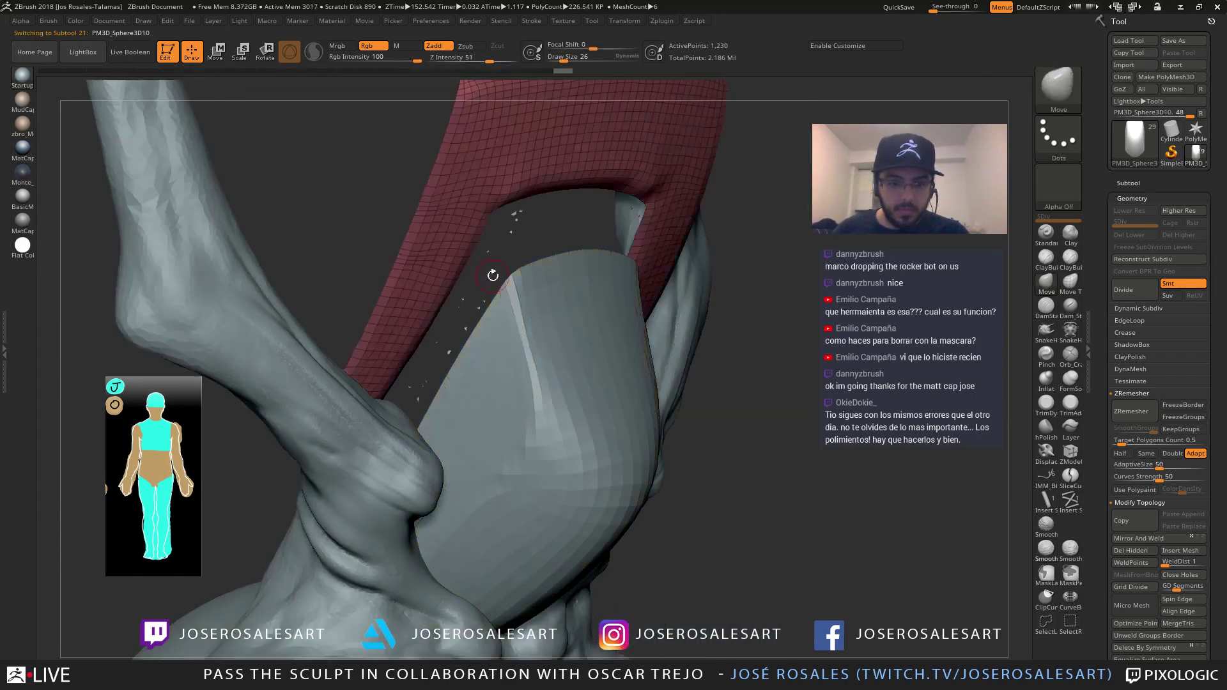
Make the leftover debris-fragment subtool beside the tongue-shaped panel active and delete it
shift+drag(493, 274, 504, 225)
alt+click(505, 220)
ctrl+shift+click(505, 219)
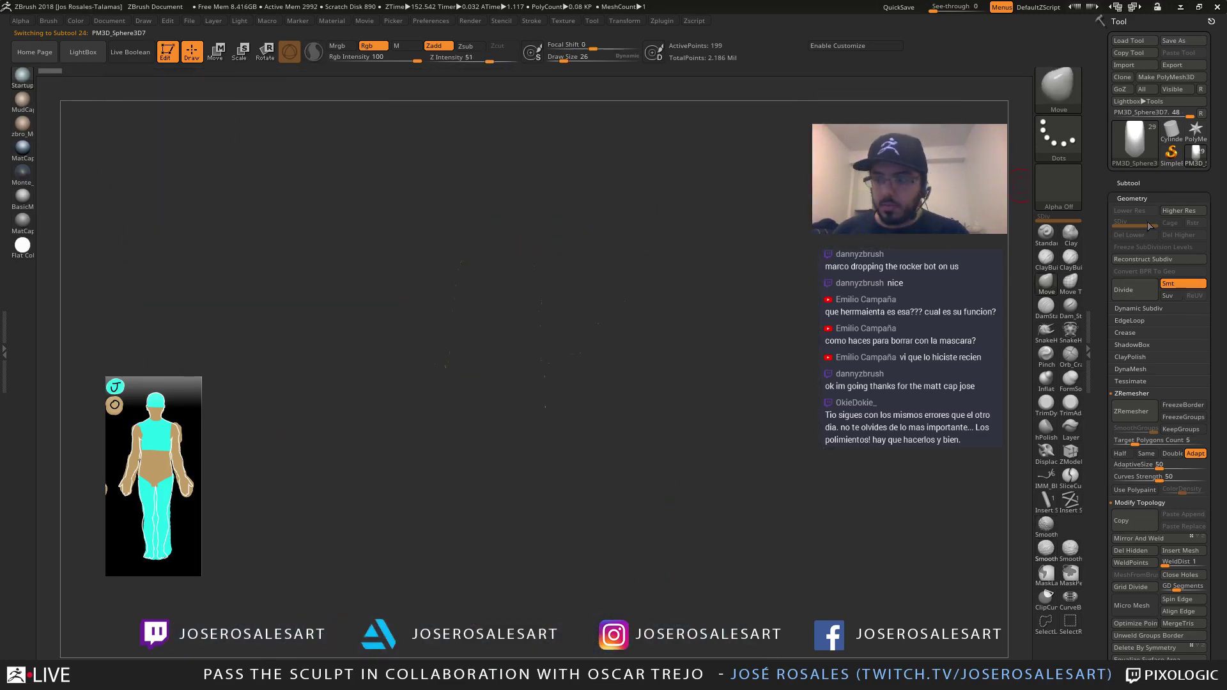
click(1128, 183)
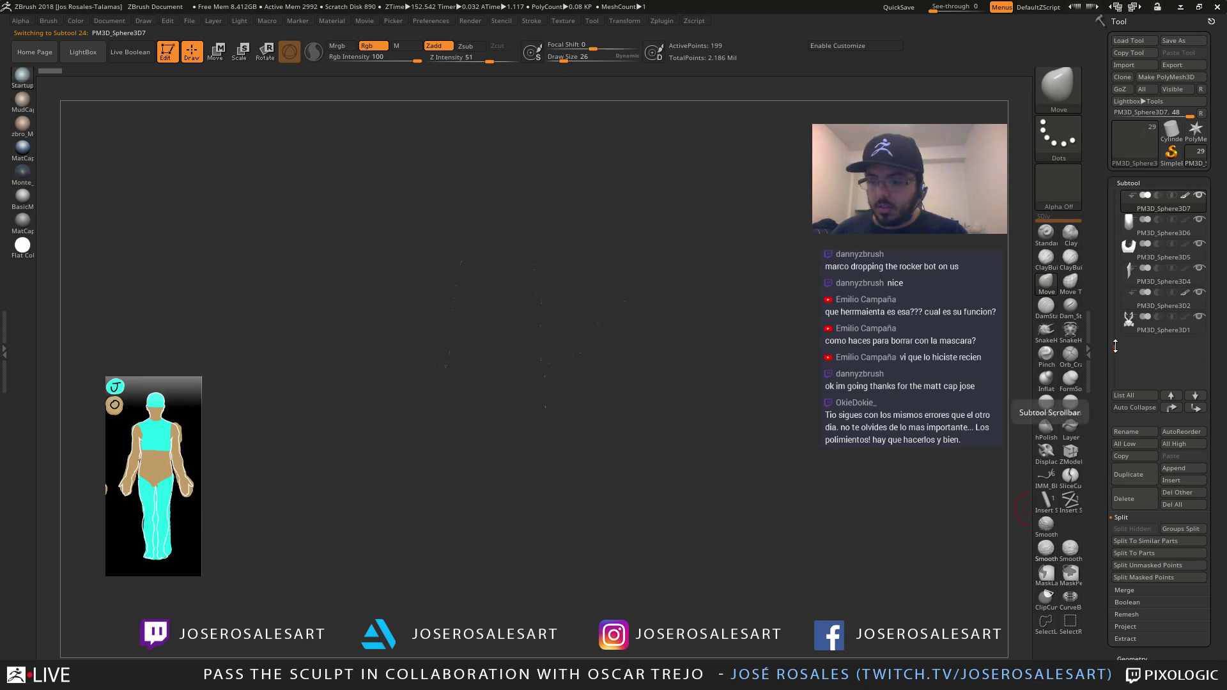
click(1129, 505)
click(1016, 529)
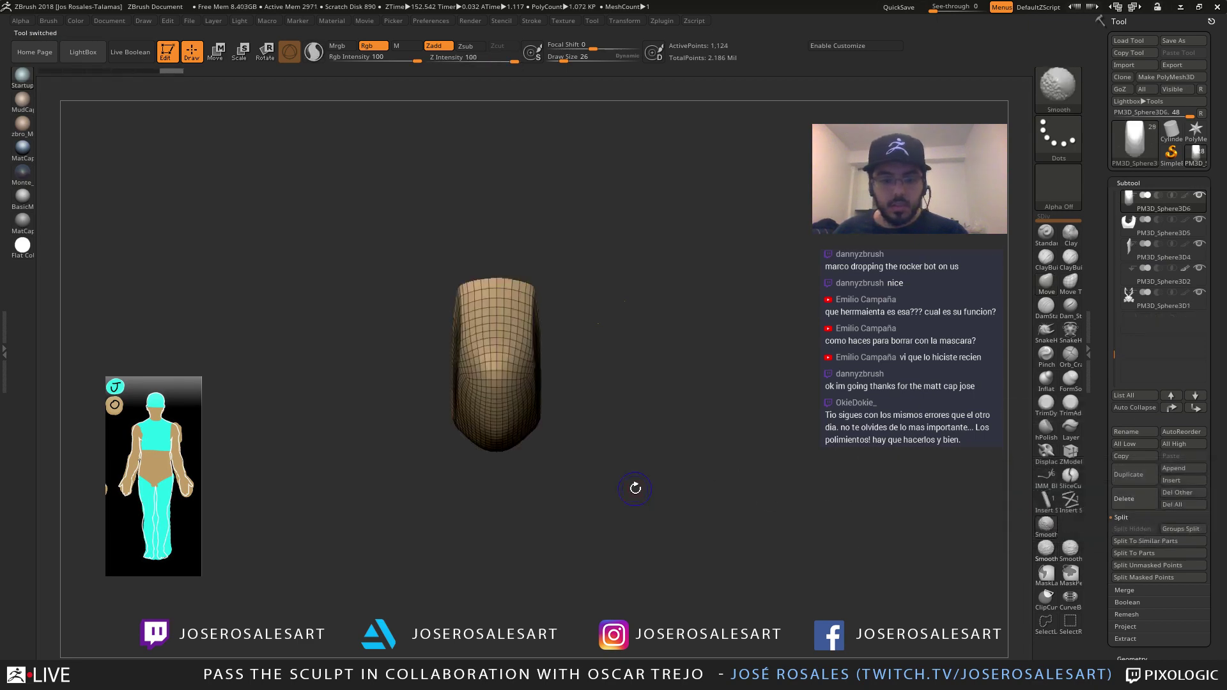
Make the collar panel below the mouth the active subtool and check a hidden subtool's visibility
drag(635, 488, 457, 330)
mouse_move(457, 330)
mouse_down()
mouse_move(507, 399)
mouse_move(457, 326)
mouse_move(464, 374)
mouse_move(502, 388)
mouse_up()
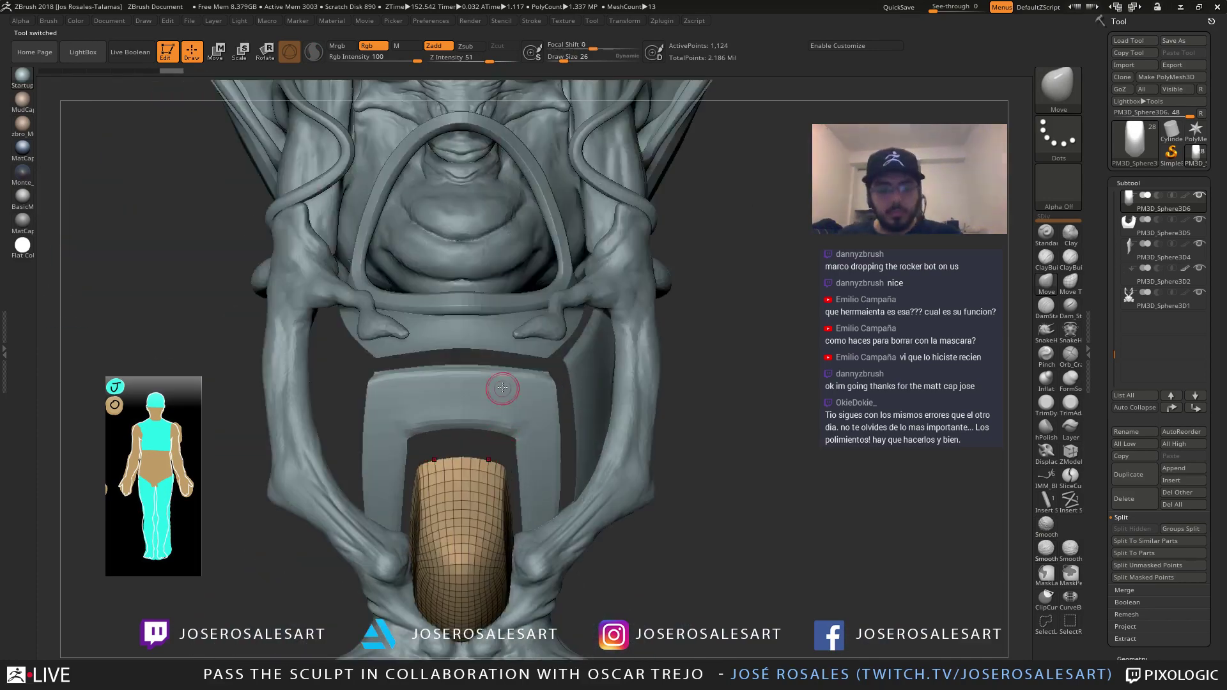
right_drag(509, 347, 467, 359)
mouse_move(468, 360)
mouse_down()
mouse_move(505, 344)
mouse_move(504, 410)
mouse_move(477, 381)
mouse_up()
mouse_move(508, 420)
mouse_down()
mouse_move(487, 341)
mouse_move(567, 400)
mouse_move(575, 392)
mouse_up()
drag(1106, 347, 1113, 311)
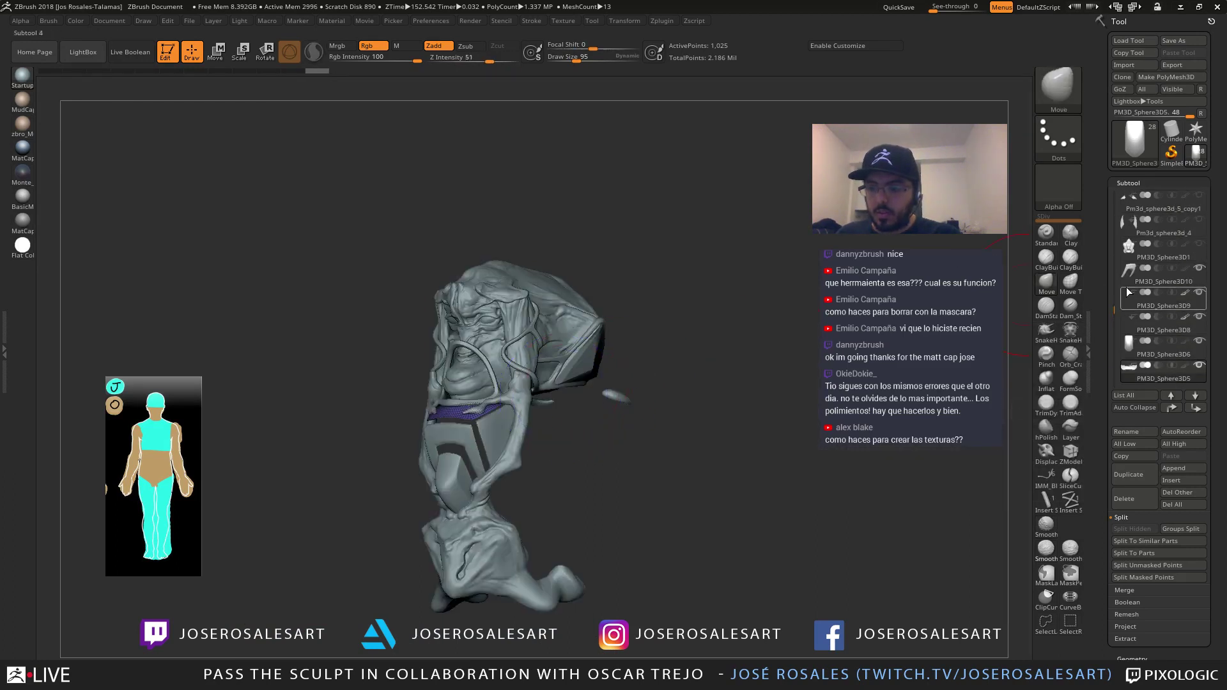
click(1200, 244)
mouse_move(665, 406)
mouse_down()
mouse_move(623, 410)
mouse_move(593, 348)
mouse_move(553, 393)
mouse_move(575, 378)
mouse_move(564, 381)
mouse_move(563, 358)
mouse_move(559, 415)
mouse_move(633, 415)
mouse_up()
click(1200, 244)
Try applying Panel Loops with 2 loops to the collar panel, and undo it
click(1135, 182)
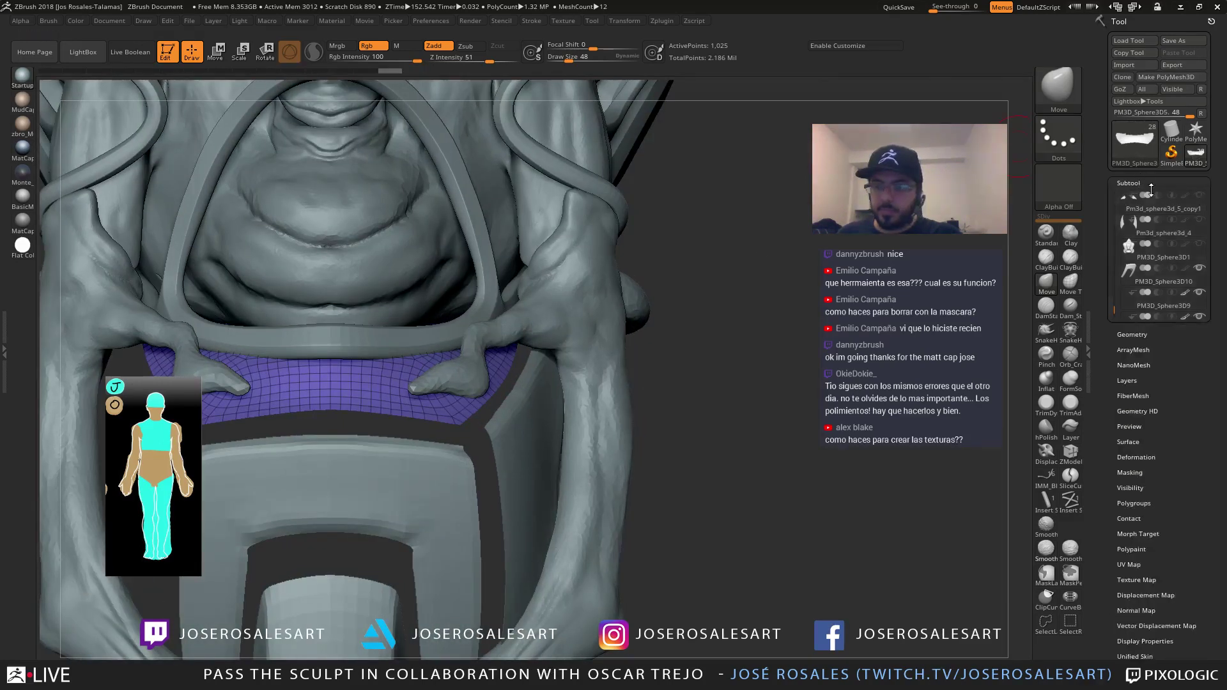
click(1138, 198)
scroll(1115, 543, down, 2)
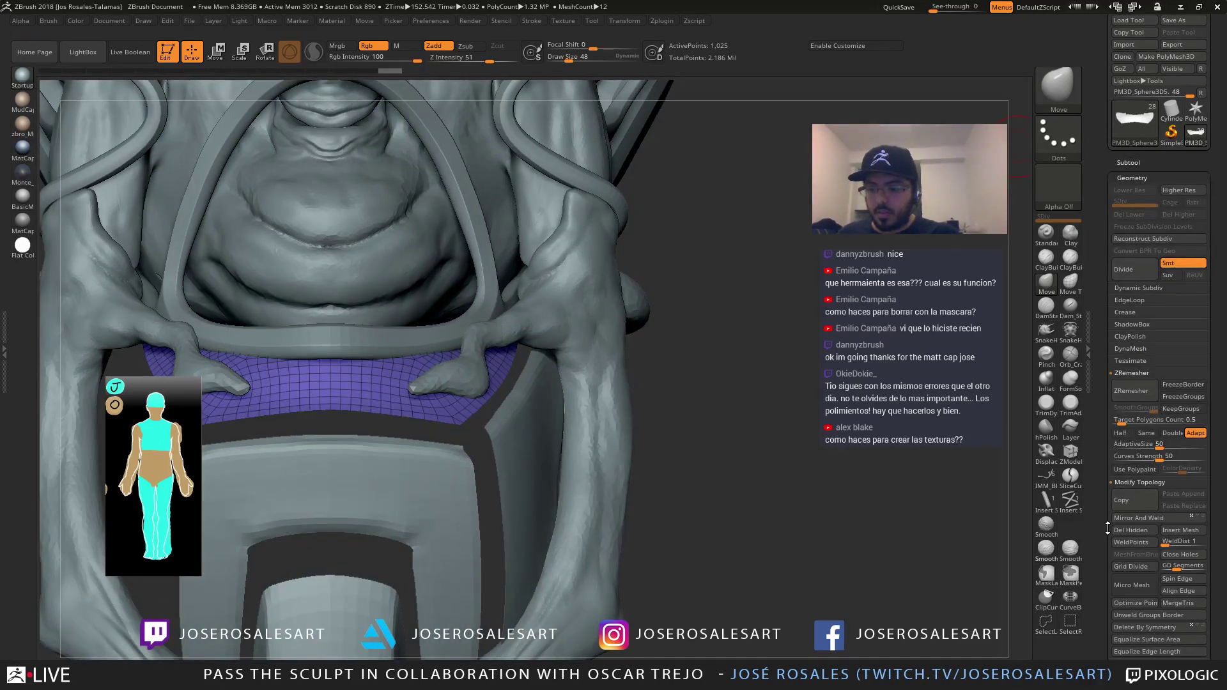
click(1131, 260)
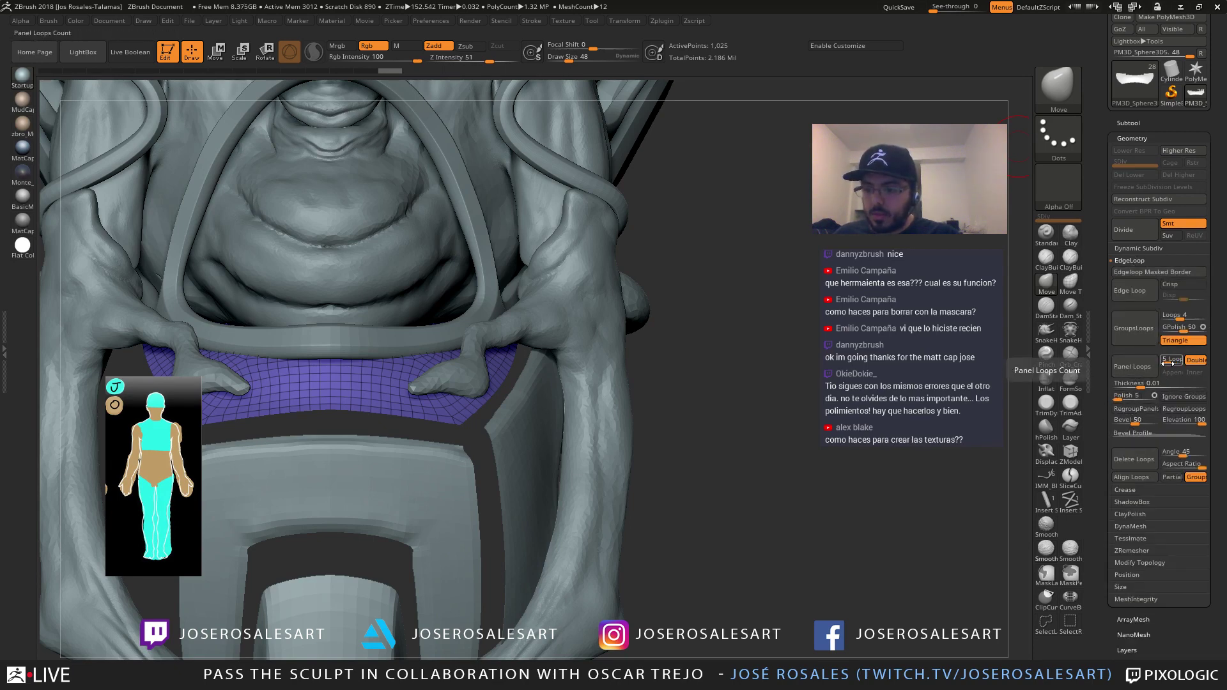
drag(1168, 363, 1165, 363)
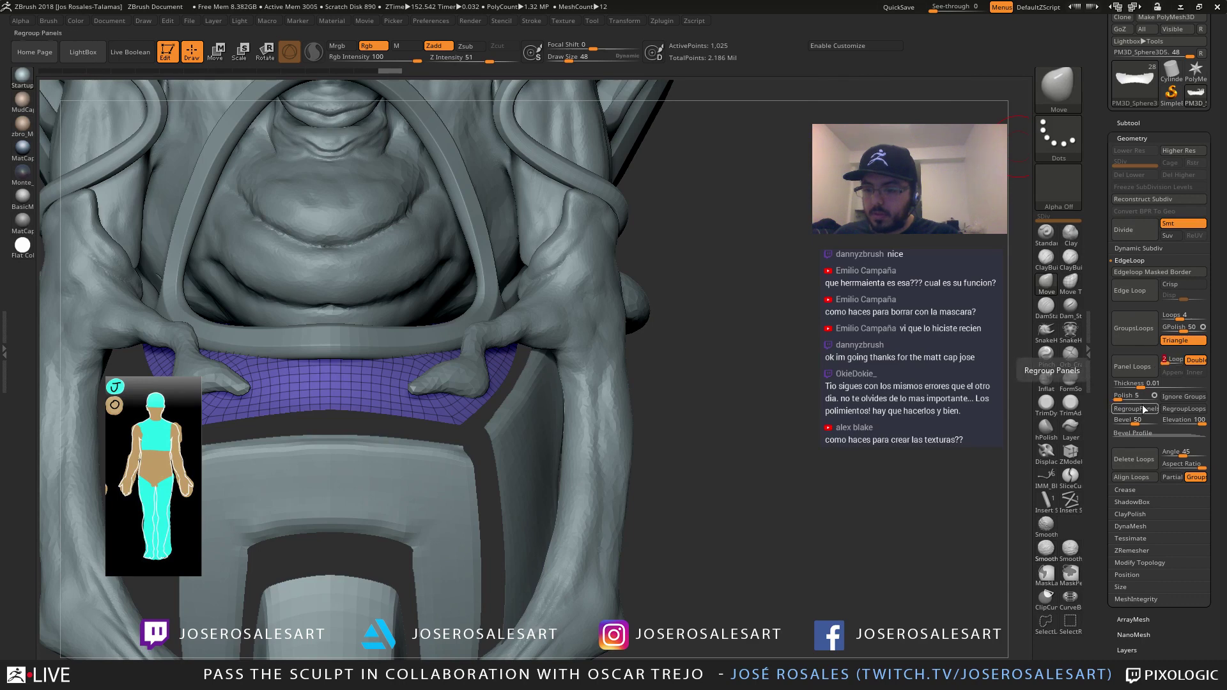
click(1133, 373)
key(ctrl+z)
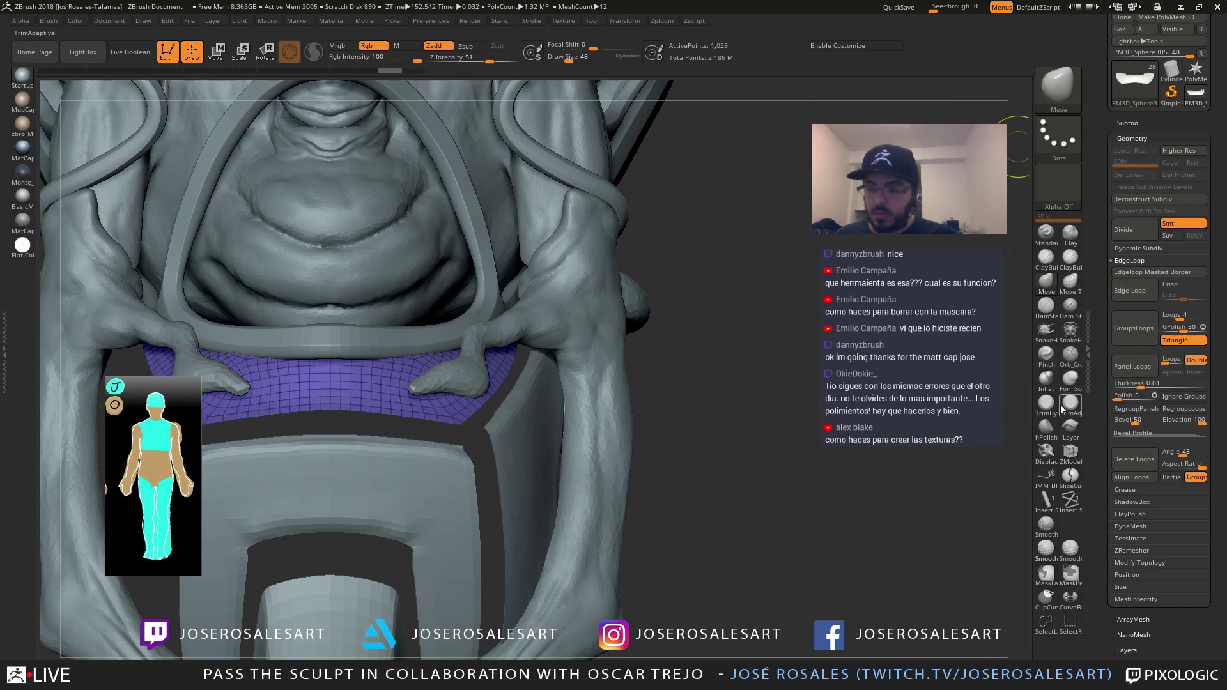
Thicken the collar panel using ZModeler QMesh with the target set to Polygroup All
mouse_move(658, 458)
alt+mouse_down()
mouse_move(601, 476)
mouse_move(512, 448)
alt+mouse_up()
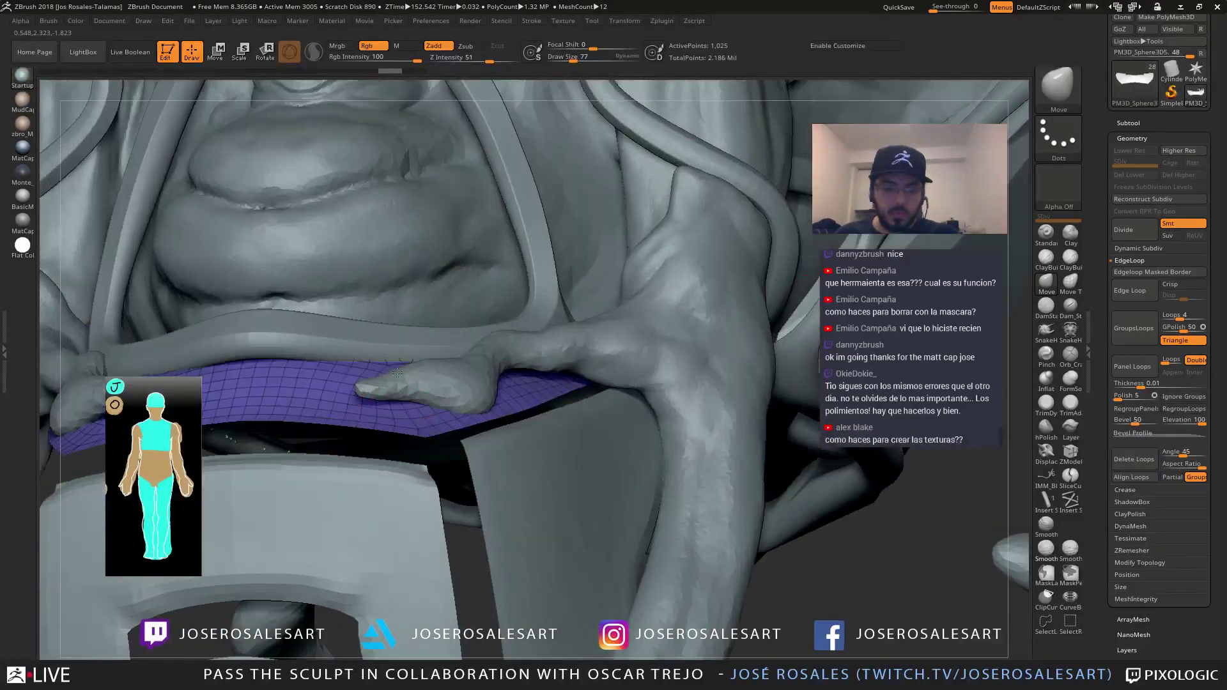
mouse_move(397, 373)
right_down()
mouse_move(396, 413)
mouse_move(311, 412)
mouse_move(401, 382)
mouse_move(449, 382)
mouse_move(443, 396)
right_up()
key(w)
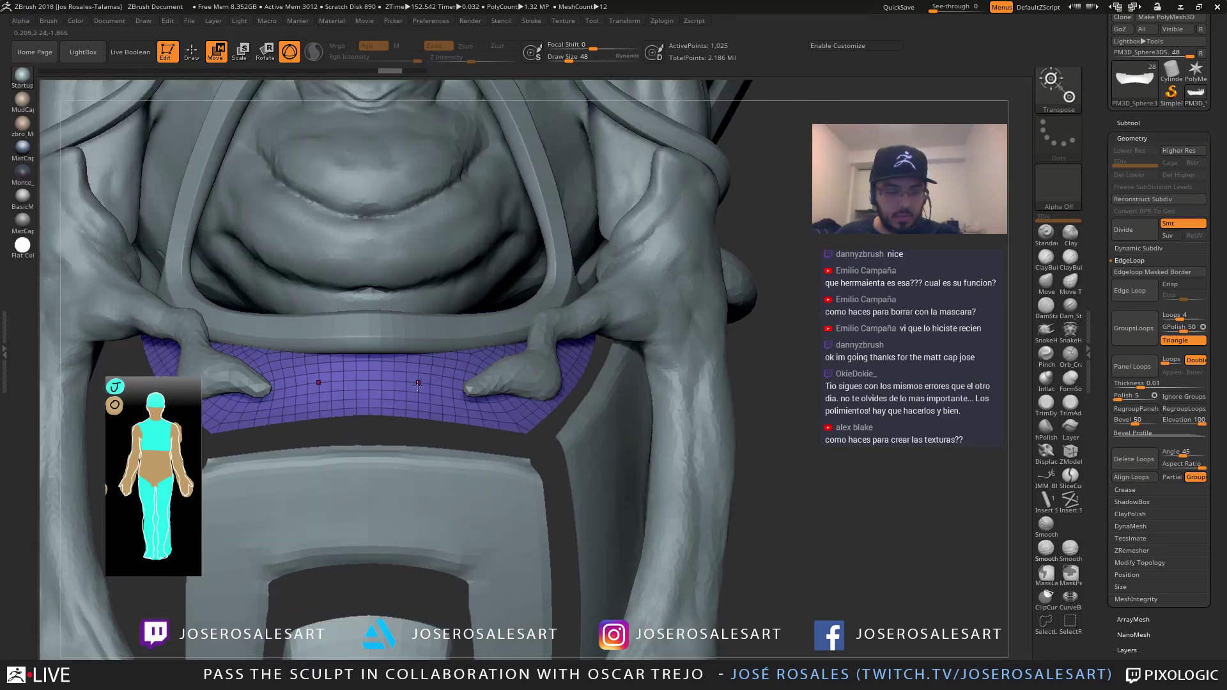
click(1069, 455)
click(1017, 491)
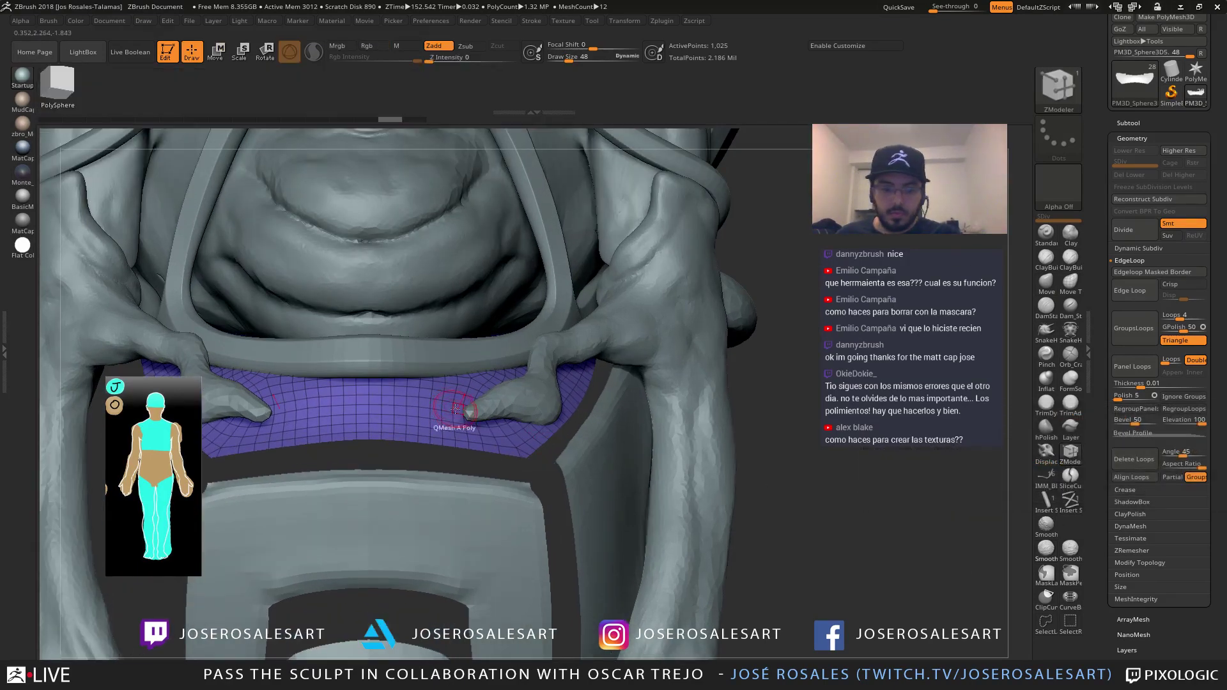
mouse_move(471, 412)
right_down()
mouse_move(463, 430)
mouse_move(422, 412)
right_up()
key(space)
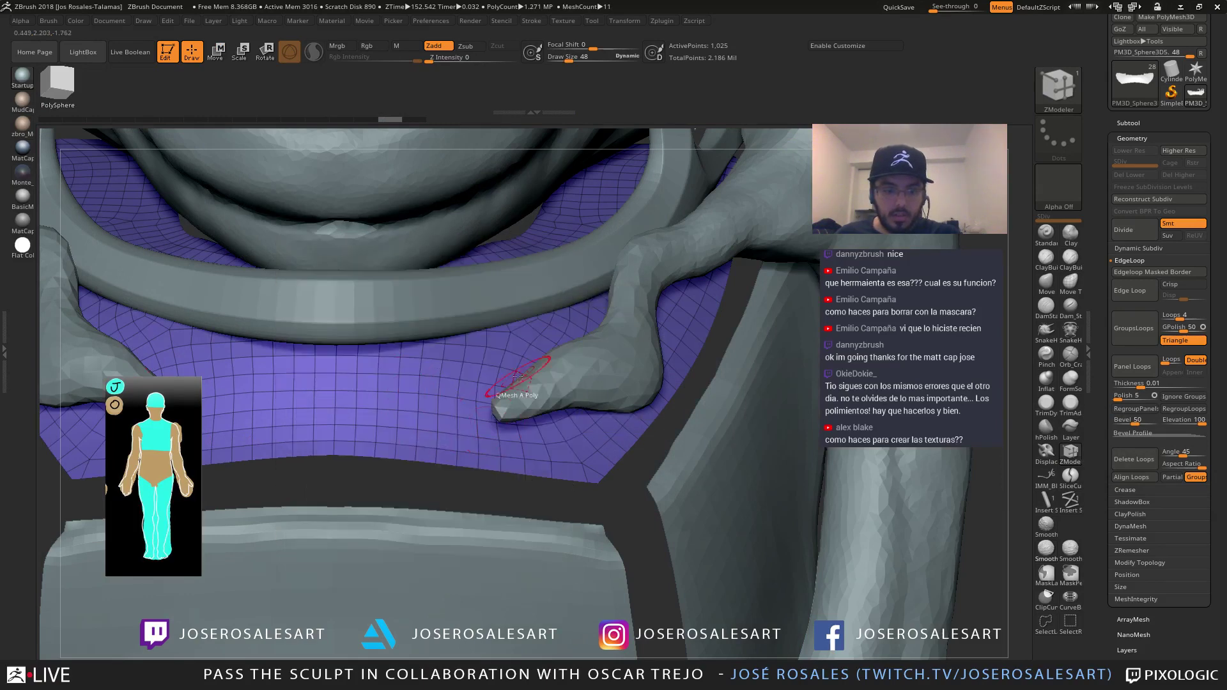
key(space)
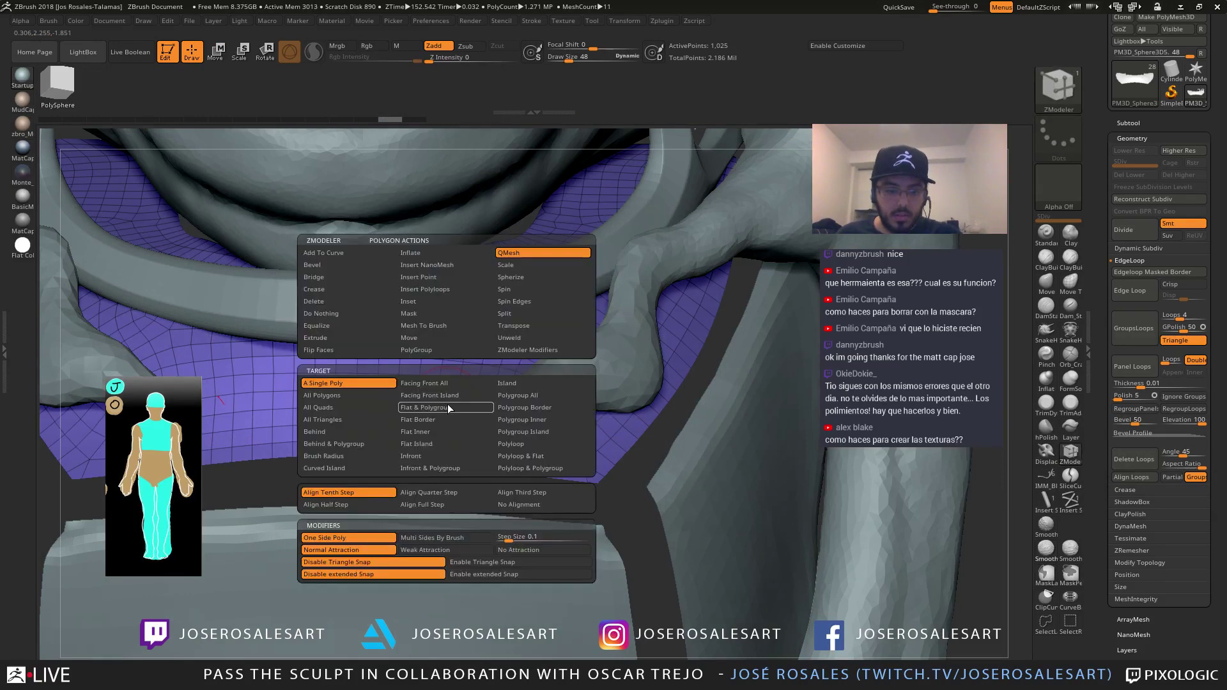
click(513, 397)
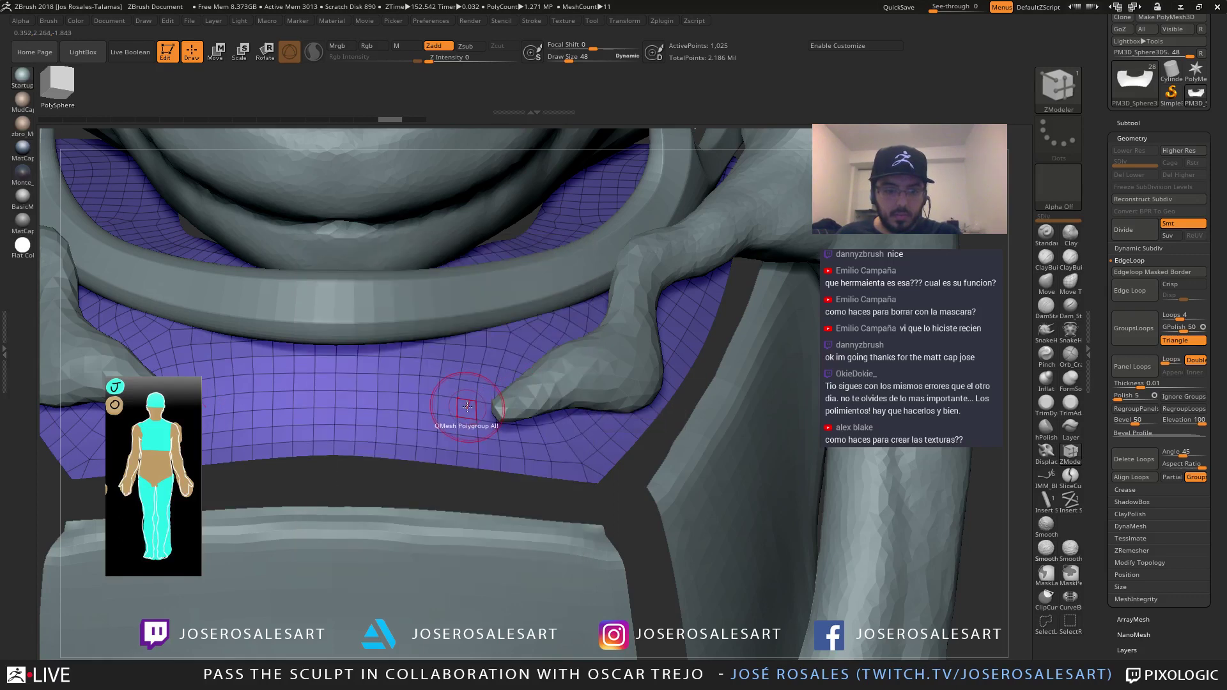
drag(467, 407, 501, 335)
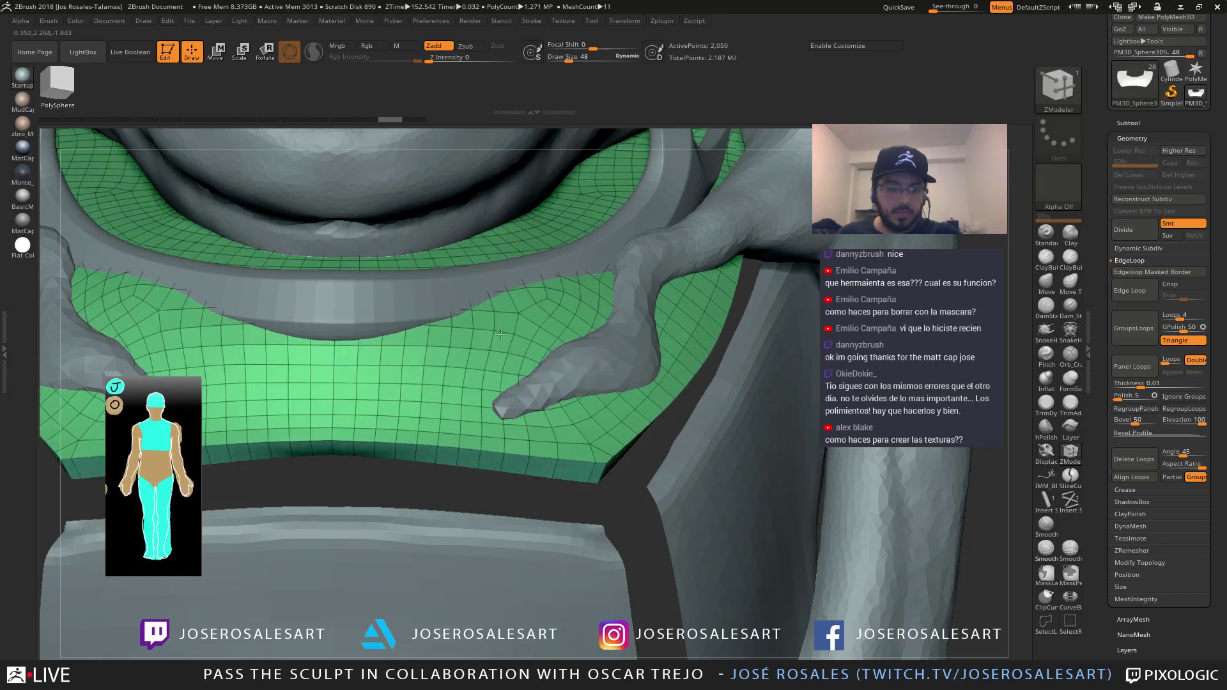
Move the transform gizmo onto the thickened collar panel, then return to Draw mode
alt+right_drag(501, 335, 525, 280)
key(w)
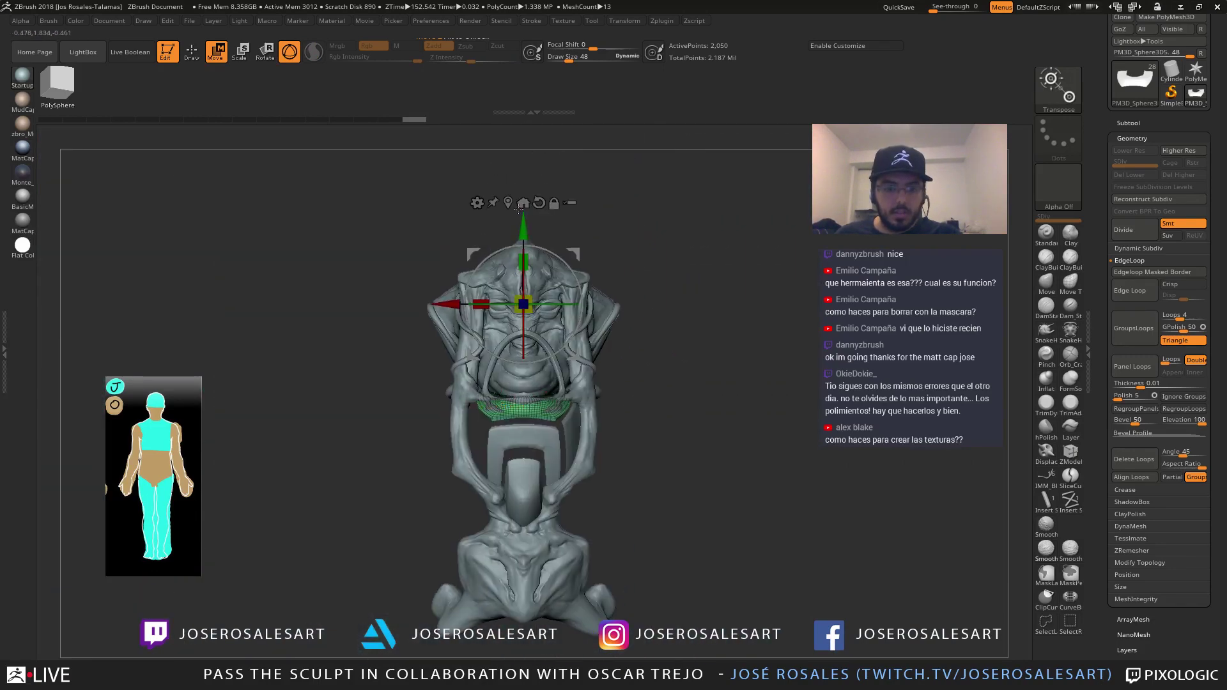
click(523, 204)
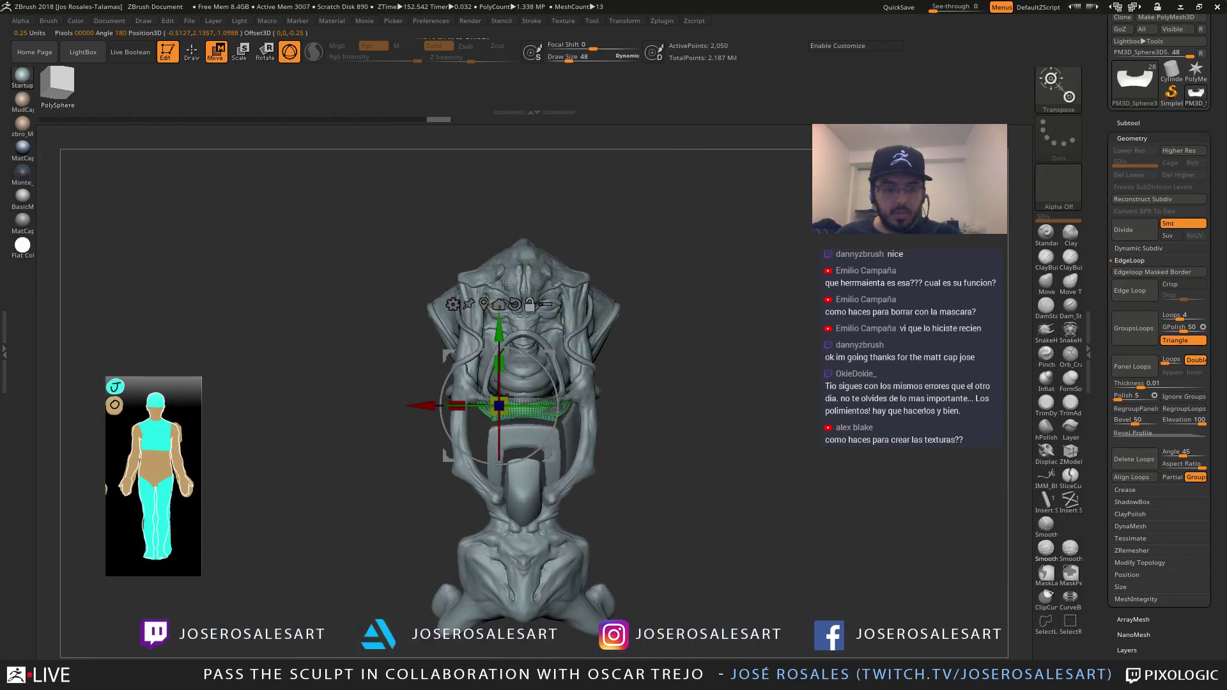
click(484, 304)
alt+right_drag(484, 306, 493, 348)
mouse_move(492, 348)
right_down()
mouse_move(517, 341)
mouse_move(441, 348)
mouse_move(473, 378)
right_up()
key(q)
Make the side panel the active subtool and choose the SnakeHook brush with a draw size of 266
mouse_move(474, 377)
ctrl+right_down()
mouse_move(531, 512)
mouse_move(578, 478)
mouse_move(614, 498)
mouse_move(576, 484)
mouse_move(604, 491)
mouse_move(474, 288)
ctrl+right_up()
alt+click(614, 498)
key(b)
key(s)
key(h)
click(618, 58)
mouse_move(630, 470)
right_down()
mouse_move(537, 470)
mouse_move(553, 508)
right_up()
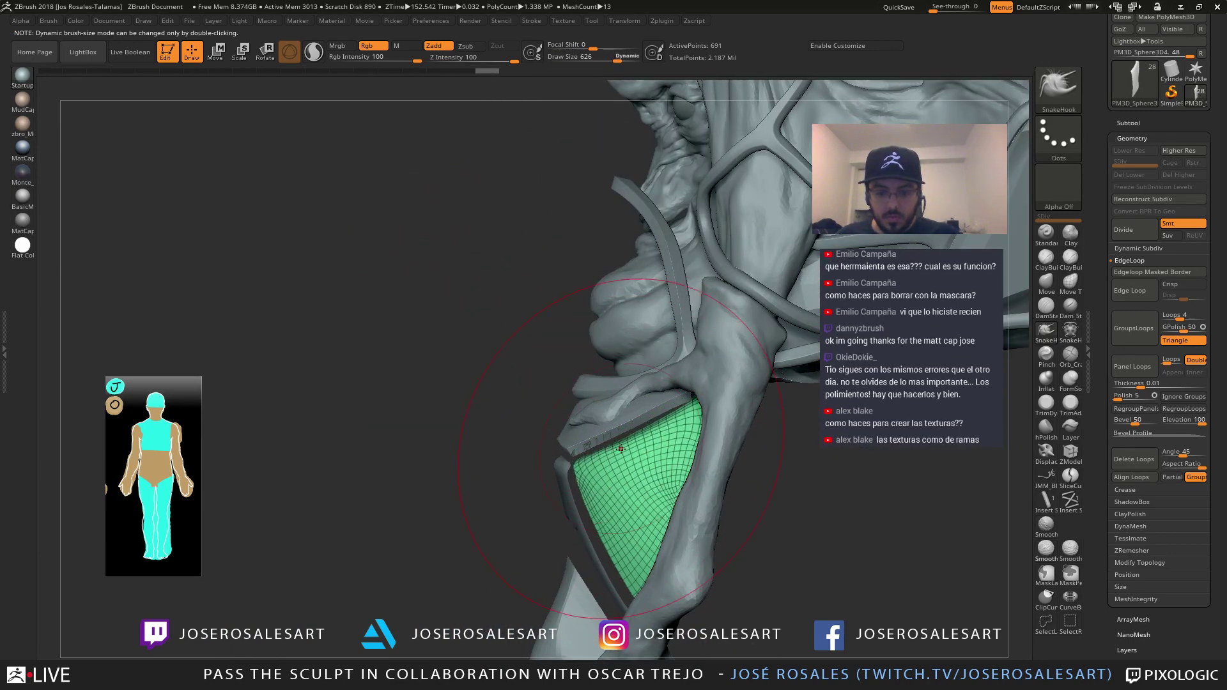
click(594, 58)
right_drag(524, 435, 637, 426)
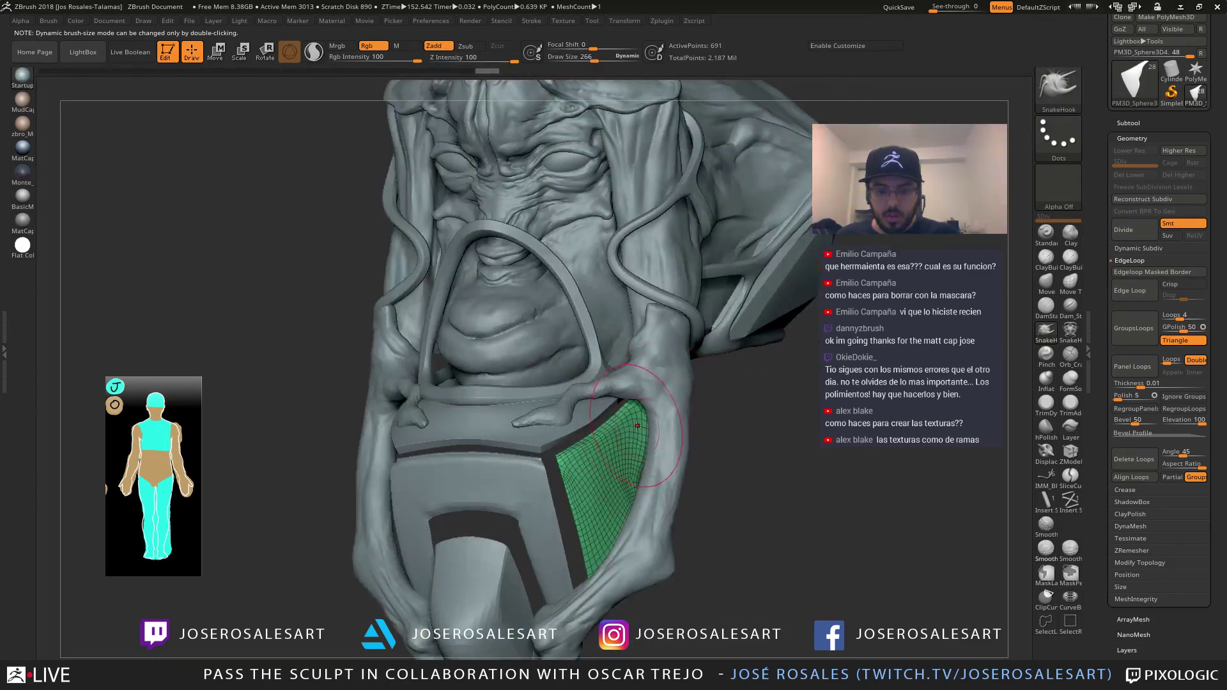
Make the branch-like tube mesh around the head active and examine it in isolation and within the full sculpt
shift+right_drag(645, 430, 610, 363)
mouse_move(611, 363)
right_down()
mouse_move(681, 378)
mouse_move(608, 384)
right_up()
drag(365, 218, 338, 126)
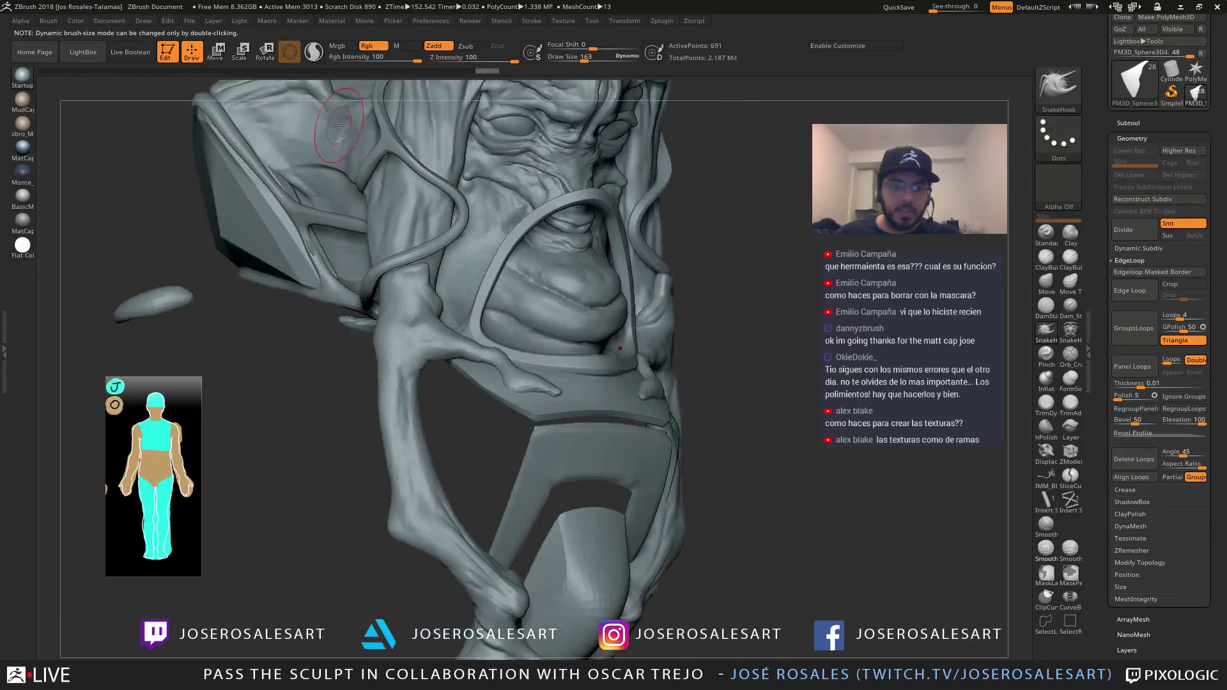
alt+right_drag(451, 417, 439, 462)
ctrl+right_drag(484, 373, 569, 333)
alt+click(452, 293)
key(alt+s)
right_drag(502, 306, 476, 326)
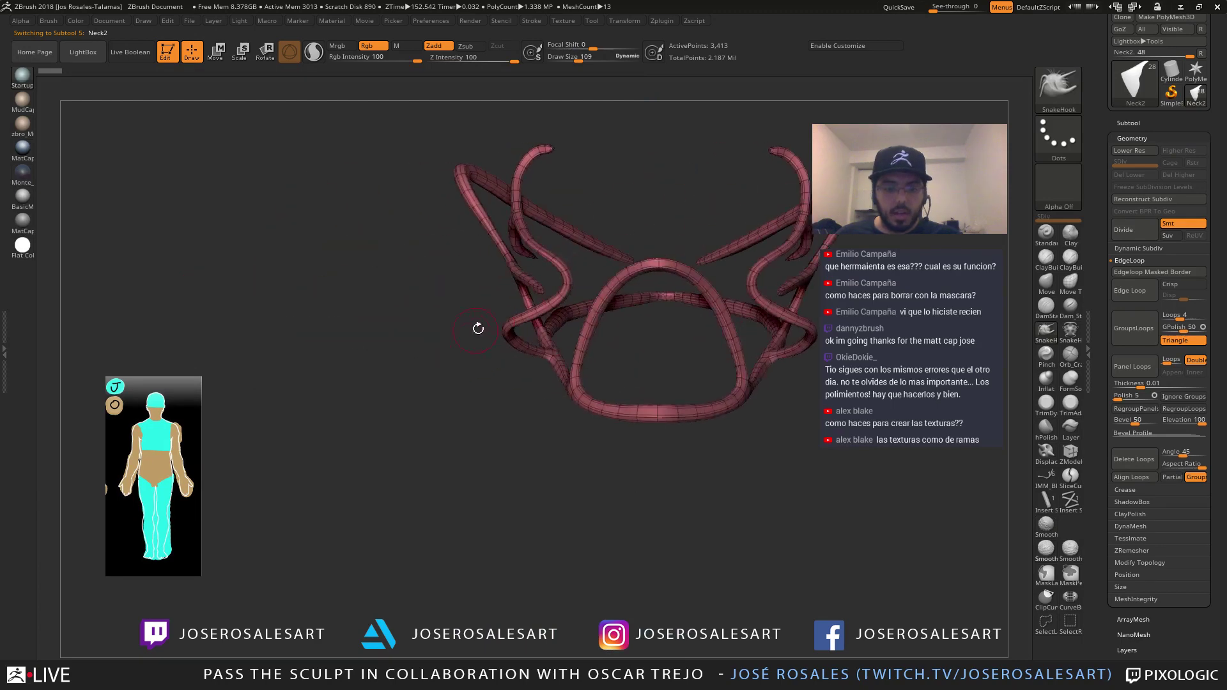
right_drag(535, 286, 503, 307)
right_drag(592, 301, 565, 300)
mouse_move(565, 299)
mouse_down()
mouse_move(411, 381)
mouse_move(444, 394)
mouse_move(482, 347)
mouse_move(402, 401)
mouse_move(594, 333)
mouse_up()
ctrl+right_drag(579, 289, 502, 489)
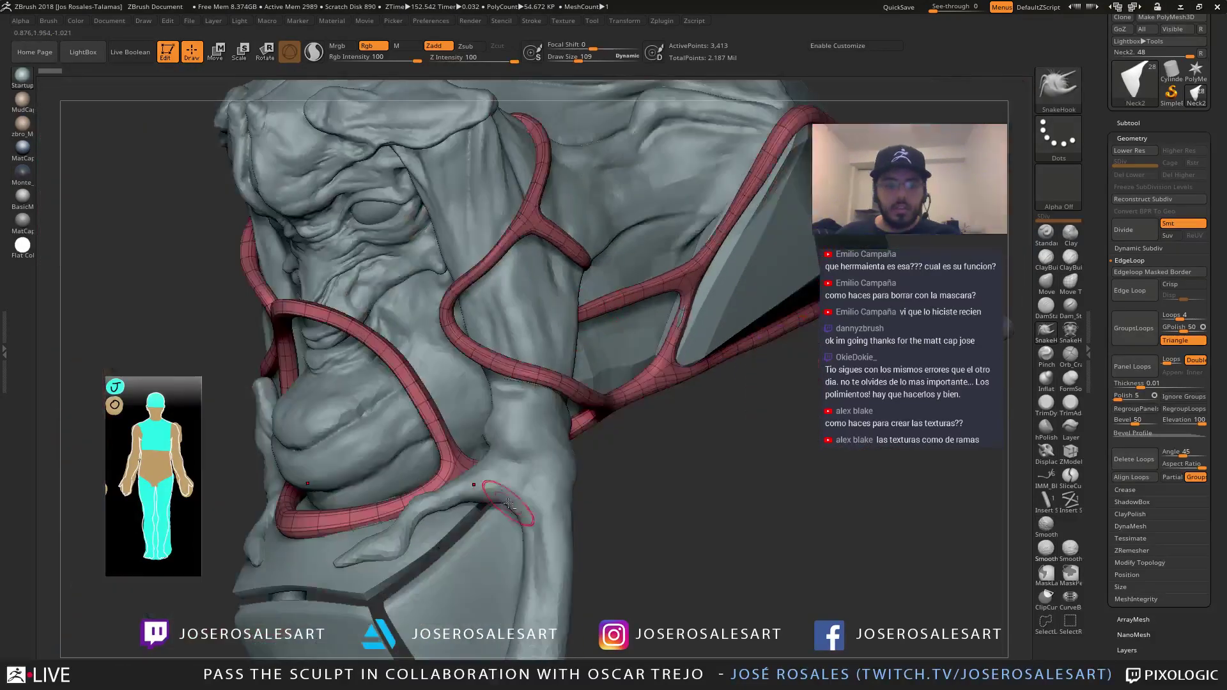
Activate the arm mesh, build up clay on its finger-like branch tips, and turn off the polyframe display
alt+click(532, 422)
alt+right_drag(532, 422, 533, 269)
right_drag(533, 268, 535, 371)
mouse_move(534, 371)
mouse_down()
mouse_move(514, 357)
mouse_move(511, 319)
mouse_move(492, 313)
mouse_move(521, 282)
mouse_move(541, 289)
mouse_move(517, 342)
mouse_up()
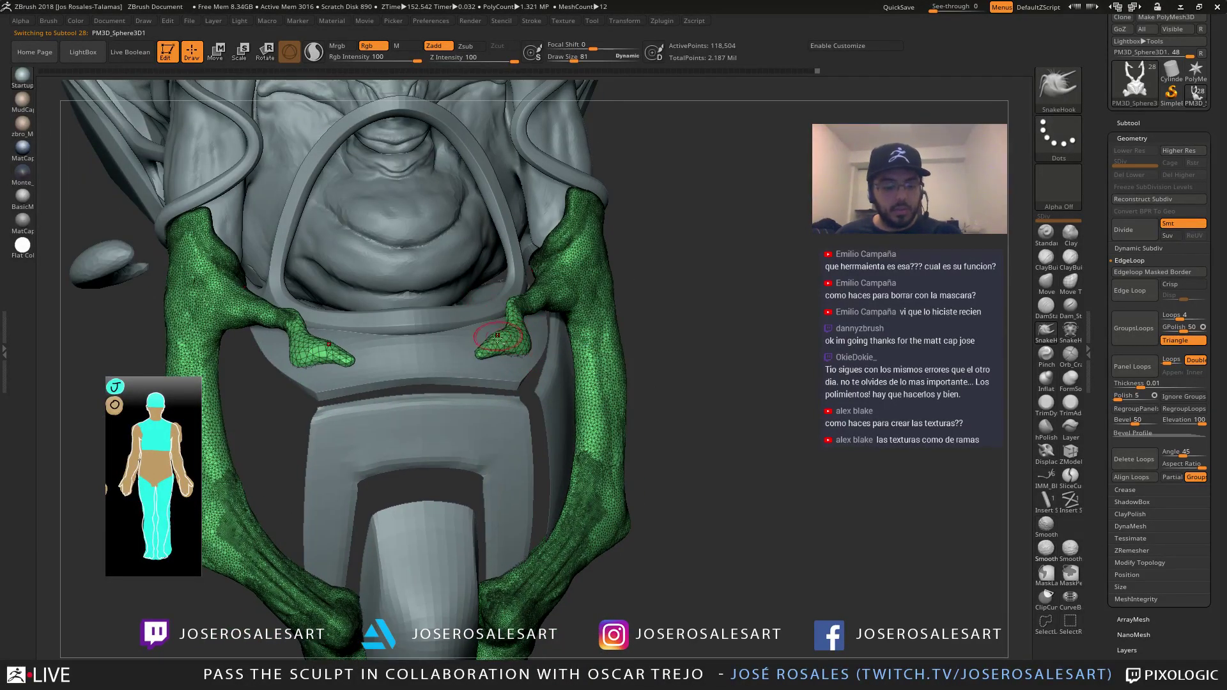
key(1)
mouse_move(498, 356)
right_down()
mouse_move(496, 346)
mouse_move(503, 357)
right_up()
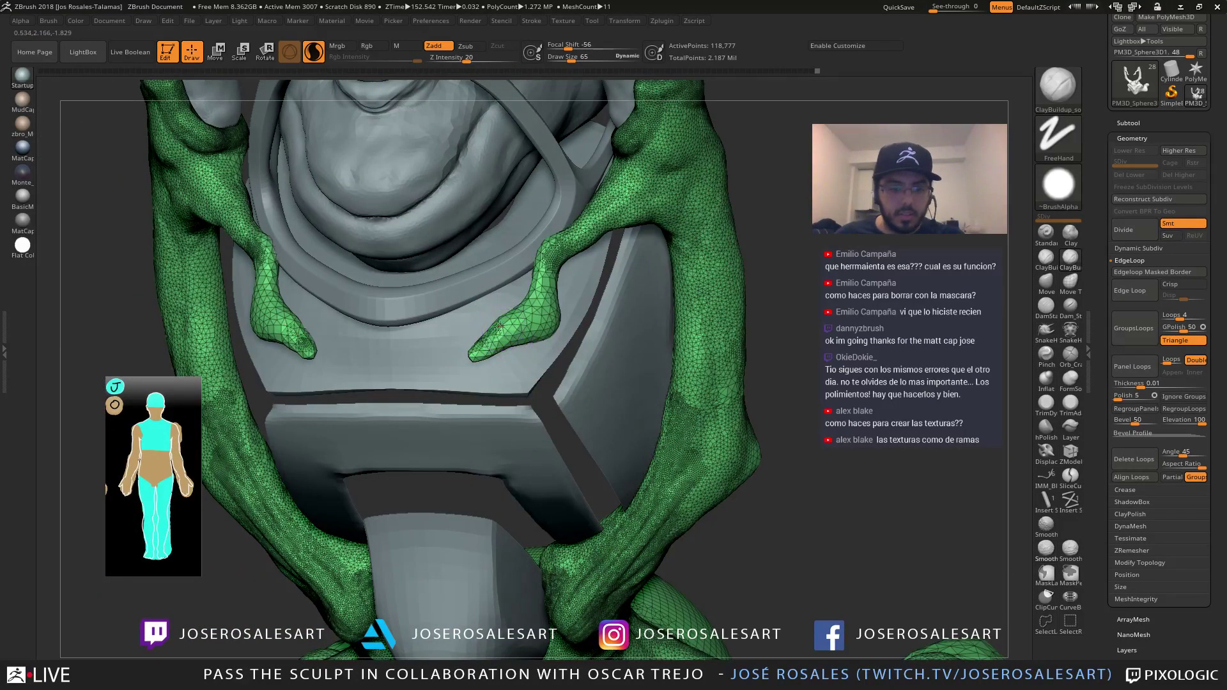
drag(477, 356, 521, 333)
key(shift+f)
right_drag(529, 278, 505, 330)
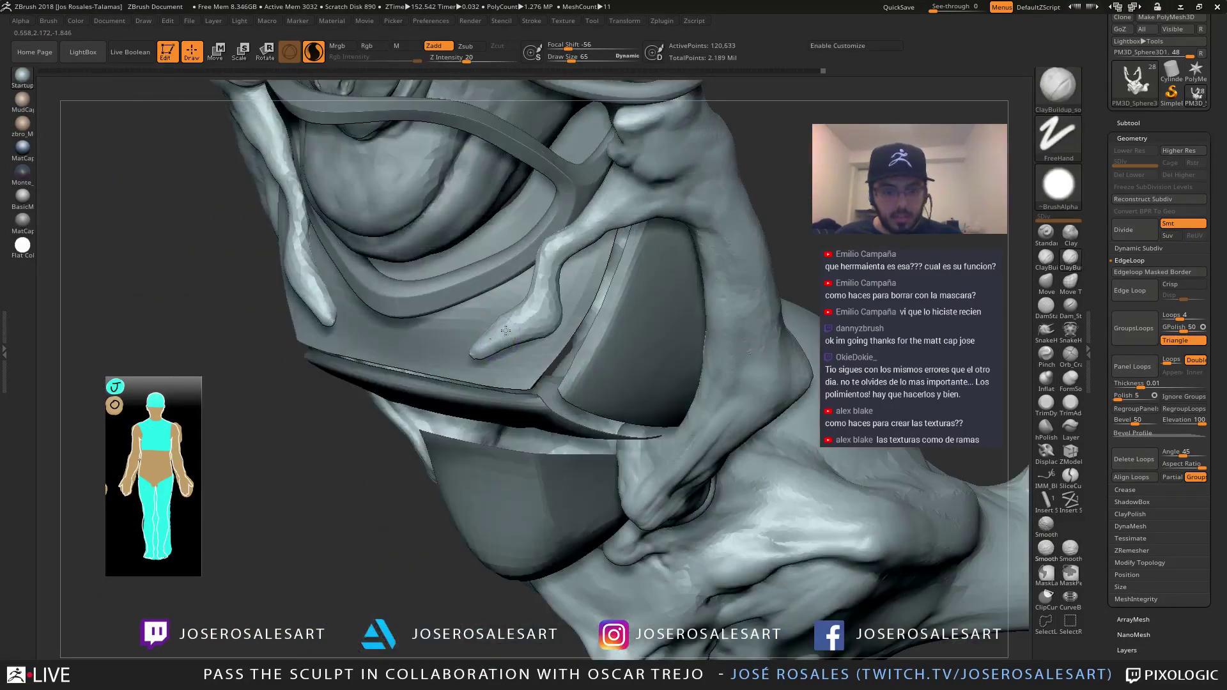
Add ClayBuildup volume along the arm's thin branch where it bends over the collar panel, and reduce the brush size
drag(551, 249, 548, 257)
mouse_move(548, 258)
right_down()
mouse_move(604, 269)
mouse_move(594, 262)
right_up()
drag(551, 263, 546, 251)
right_drag(539, 252, 548, 231)
drag(579, 240, 594, 225)
right_drag(595, 225, 546, 259)
drag(546, 258, 557, 320)
mouse_move(562, 313)
right_down()
mouse_move(514, 307)
mouse_move(547, 330)
right_up()
key(bracketleft)
key(bracketleft)
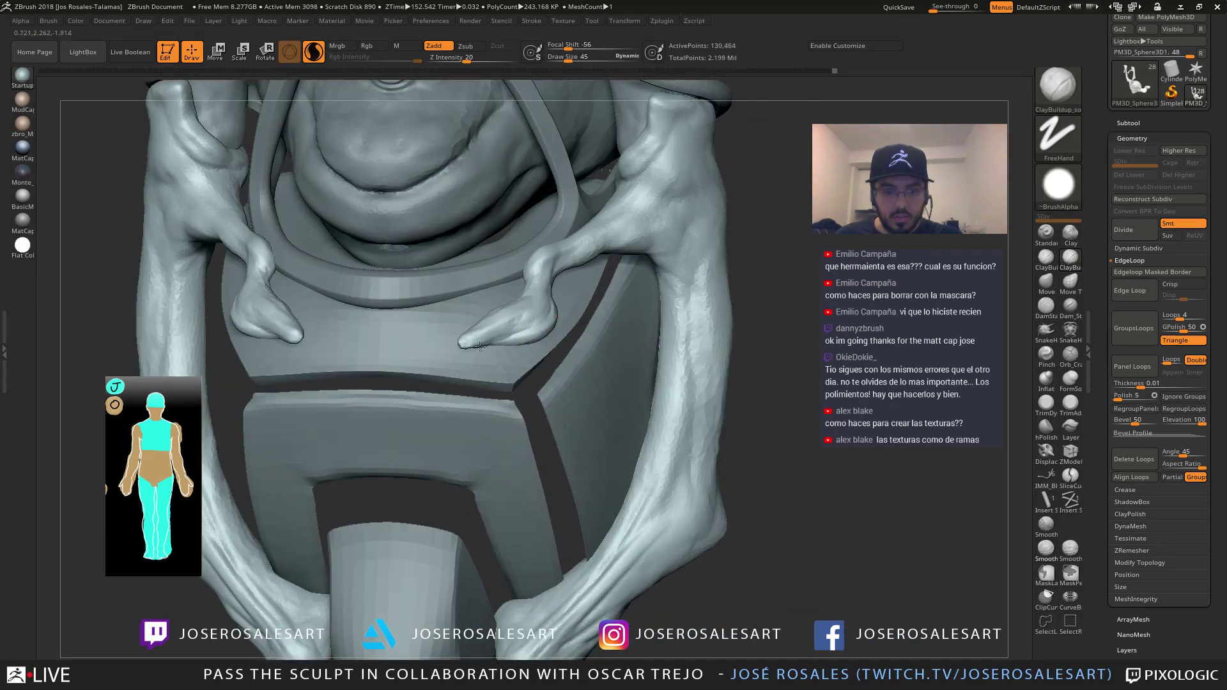
Smooth the arm branch's finger-like tip and switch to the Move brush
right_drag(472, 337, 490, 328)
shift+drag(491, 327, 473, 347)
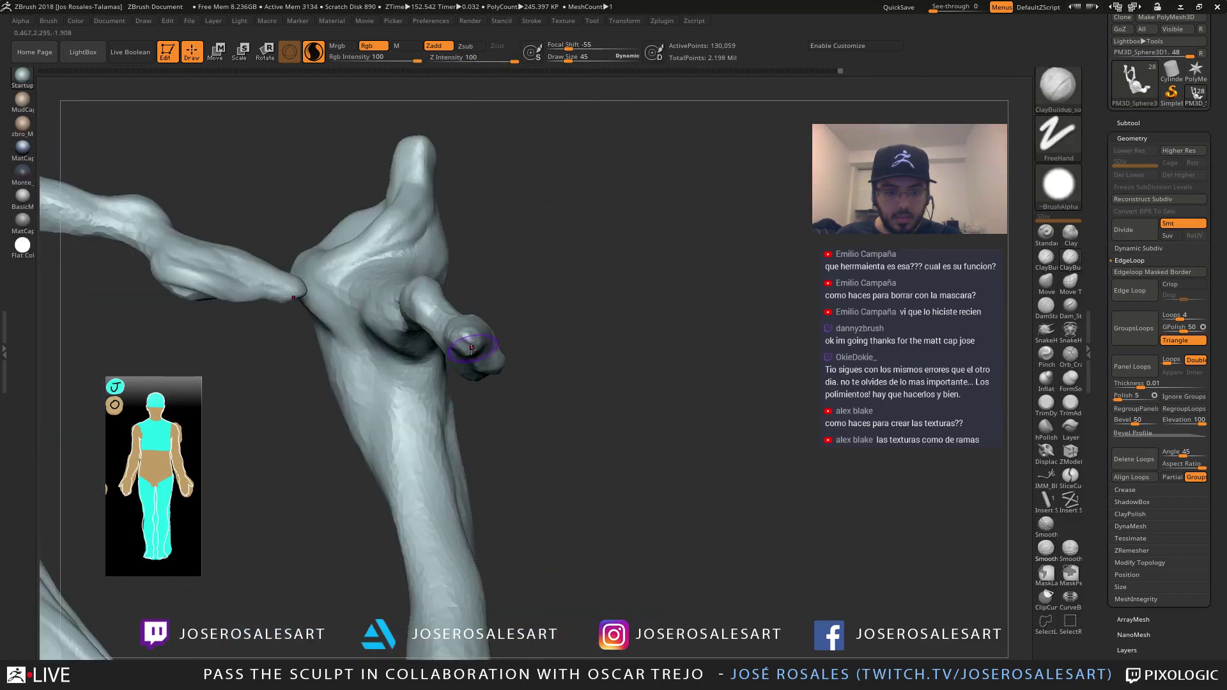
mouse_move(473, 346)
right_down()
mouse_move(523, 327)
mouse_move(481, 332)
mouse_move(558, 359)
mouse_move(540, 344)
mouse_move(527, 364)
mouse_move(508, 343)
right_up()
key(b)
key(m)
key(v)
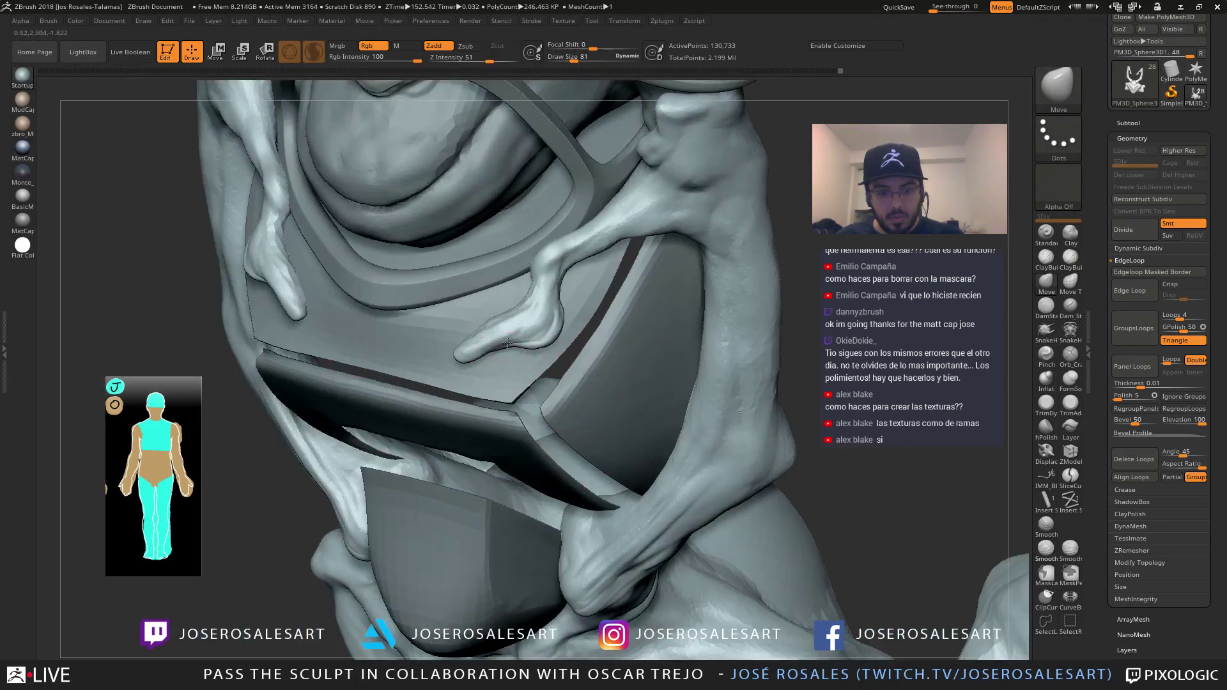
mouse_move(564, 296)
ctrl+right_down()
mouse_move(556, 259)
mouse_move(540, 267)
mouse_move(561, 267)
ctrl+right_up()
Make the side panel active and thicken its entire surface with ZModeler QMesh
alt+click(547, 326)
mouse_move(547, 326)
ctrl+right_down()
mouse_move(548, 307)
mouse_move(566, 332)
mouse_move(548, 340)
mouse_move(628, 344)
mouse_move(563, 326)
ctrl+right_up()
alt+click(548, 343)
mouse_move(578, 326)
alt+right_down()
mouse_move(575, 362)
mouse_move(617, 360)
mouse_move(579, 384)
mouse_move(609, 358)
mouse_move(547, 362)
mouse_move(597, 356)
mouse_move(573, 386)
mouse_move(604, 403)
mouse_move(565, 426)
mouse_move(588, 427)
mouse_move(591, 469)
mouse_move(551, 457)
alt+right_up()
key(alt+s)
key(shift+s)
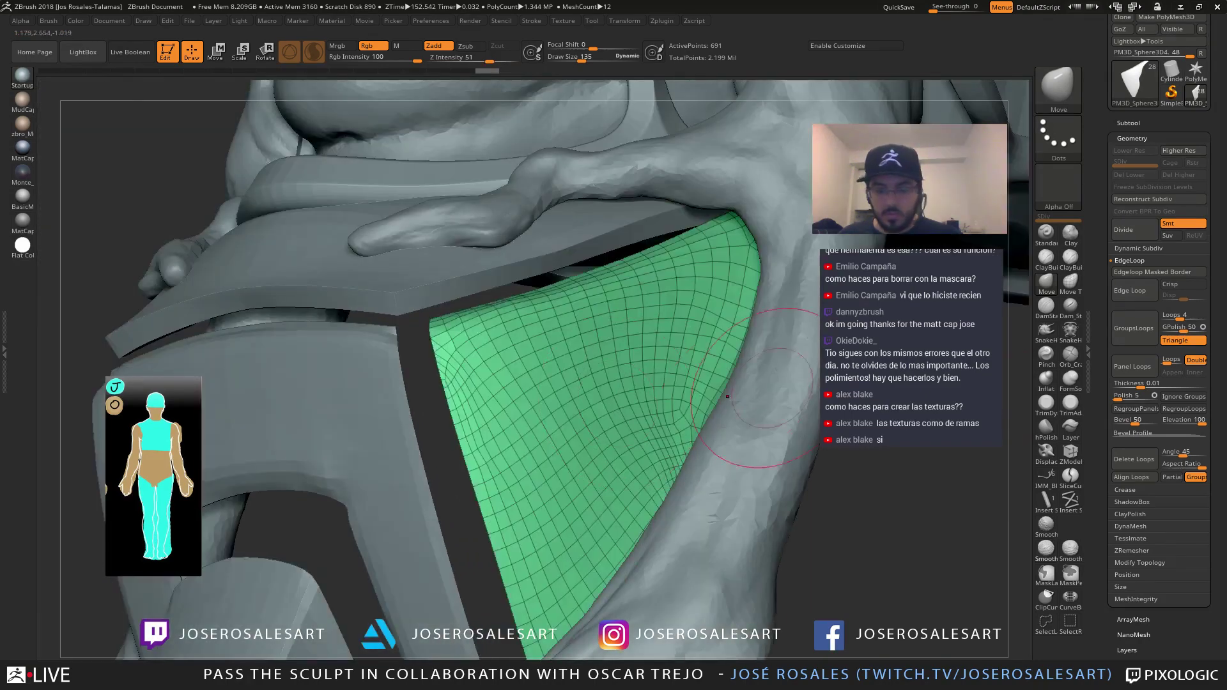
click(1071, 454)
mouse_move(550, 439)
ctrl+right_down()
mouse_move(551, 465)
mouse_move(540, 457)
ctrl+right_up()
key(space)
drag(529, 389, 585, 383)
mouse_move(584, 383)
right_down()
mouse_move(626, 371)
mouse_move(573, 345)
mouse_move(542, 365)
mouse_move(481, 373)
mouse_move(535, 368)
mouse_move(493, 412)
mouse_move(831, 349)
mouse_move(615, 295)
right_up()
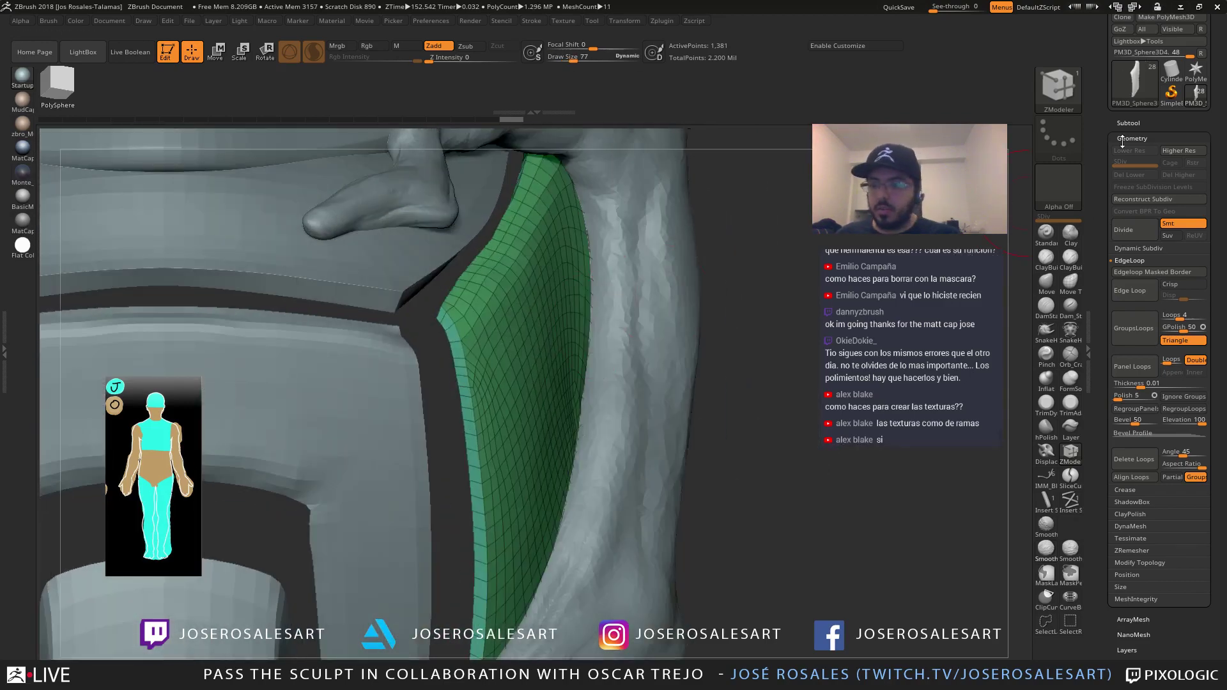
Regroup the isolated side panel's polygons with Groups By Normals
right_drag(497, 306, 616, 339)
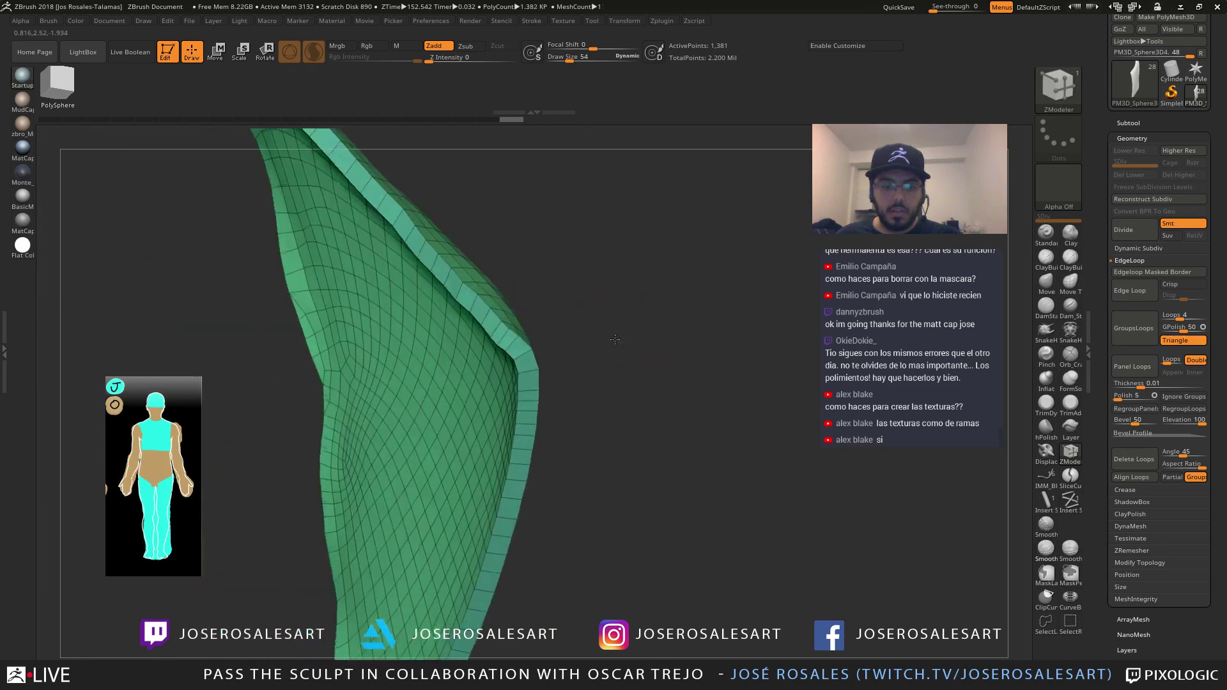
click(1141, 138)
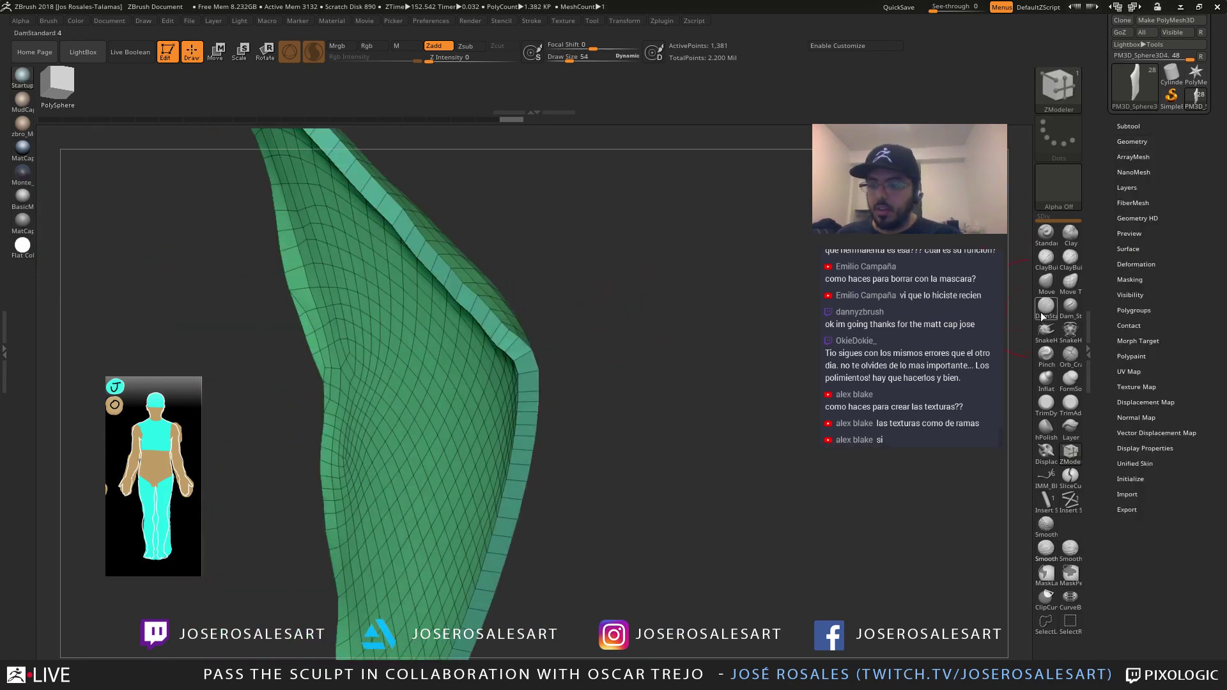
click(1130, 279)
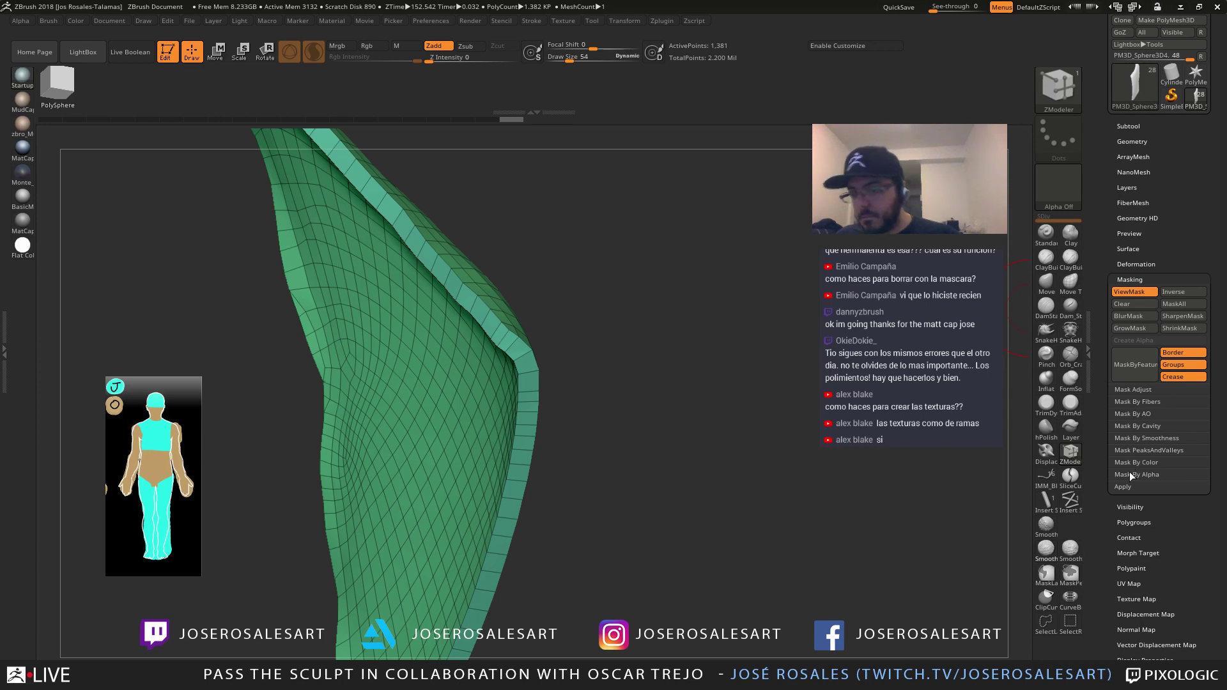
drag(1104, 438, 1106, 401)
click(1140, 244)
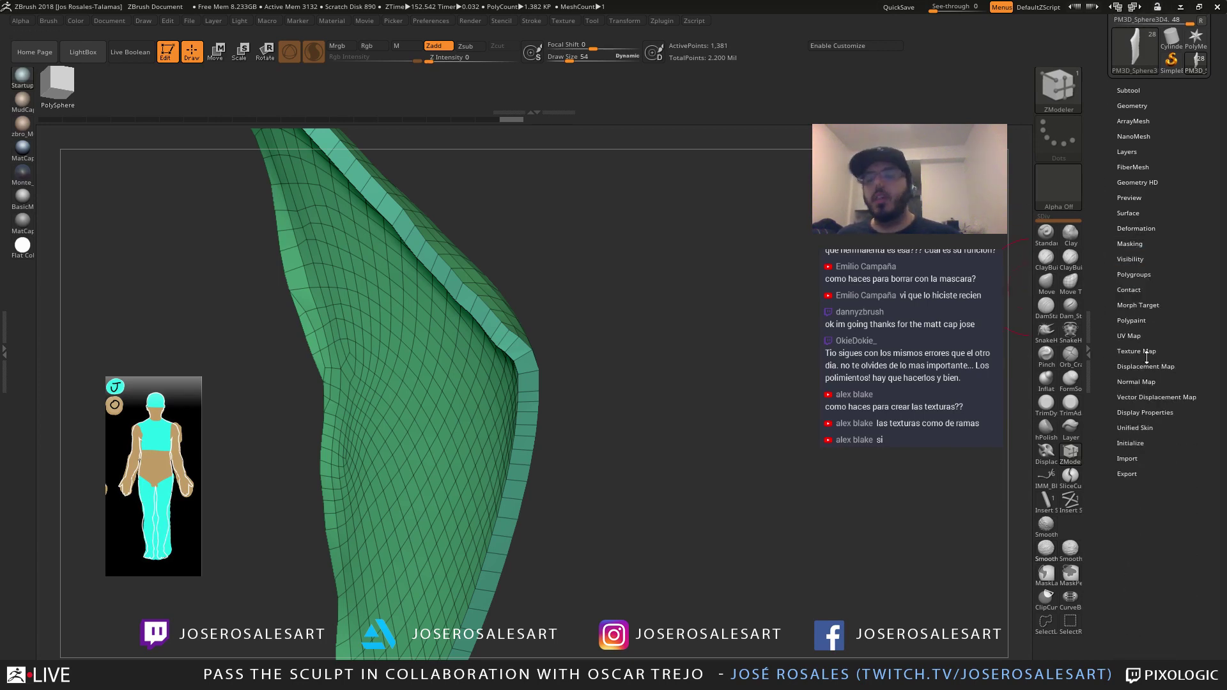
click(1133, 275)
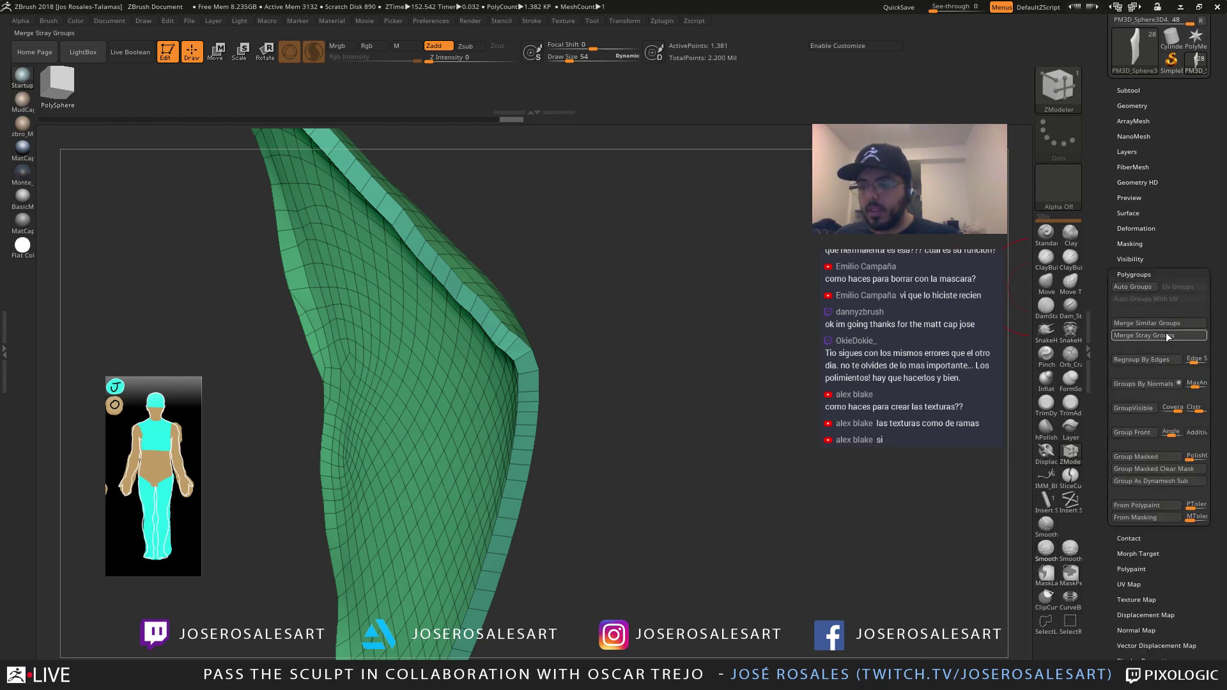
click(1134, 383)
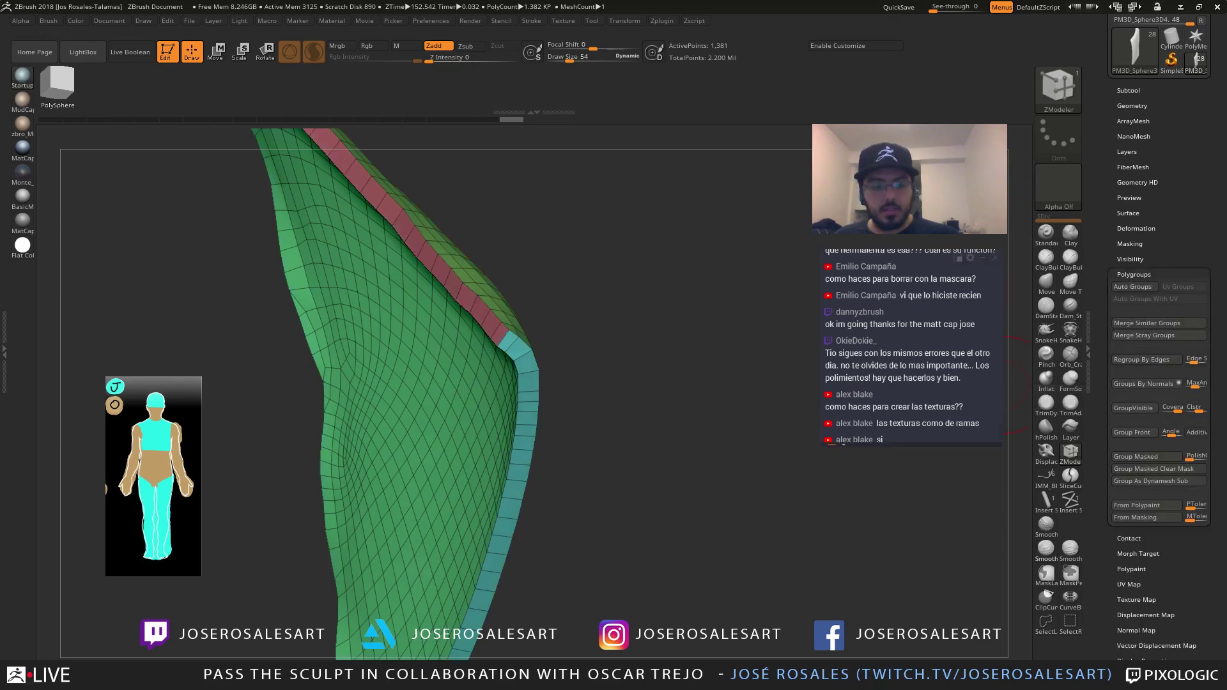
Try to smooth the kink in the side panel's thin rim, and undo the dense triangulation this adds
right_drag(540, 421, 555, 377)
right_drag(513, 287, 525, 332)
drag(531, 350, 490, 352)
right_drag(490, 352, 532, 381)
key(ctrl+z)
mouse_move(638, 427)
right_down()
mouse_move(566, 418)
mouse_move(613, 370)
right_up()
shift+drag(606, 350, 608, 335)
key(s)
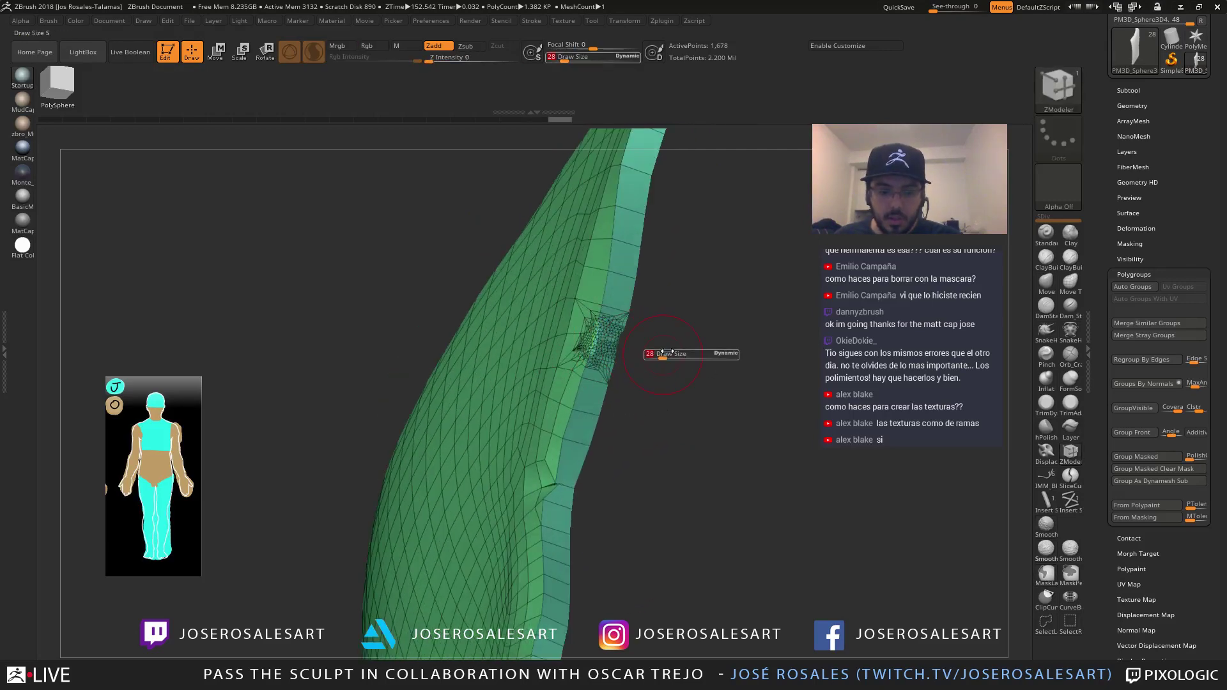
key(ctrl+z)
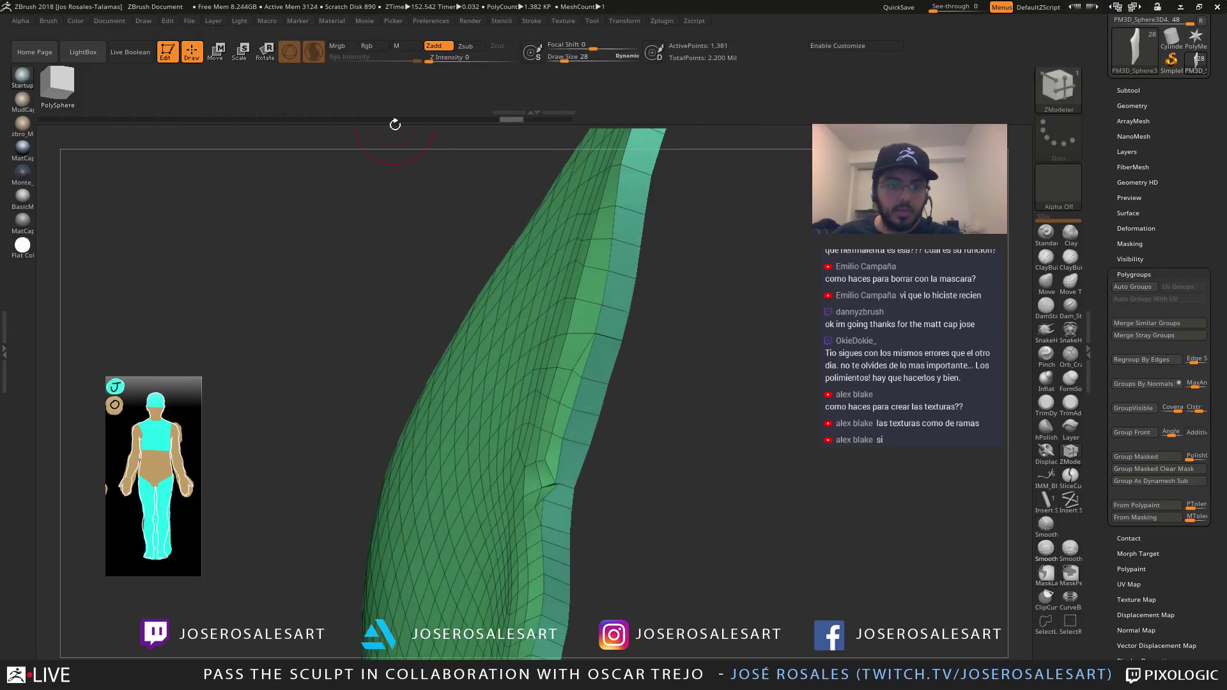
Turn off Sculptris Pro mode and smooth the kinked corners along the side panel's thin rim
key(shift)
shift+click(311, 57)
ctrl+right_drag(543, 275, 583, 327)
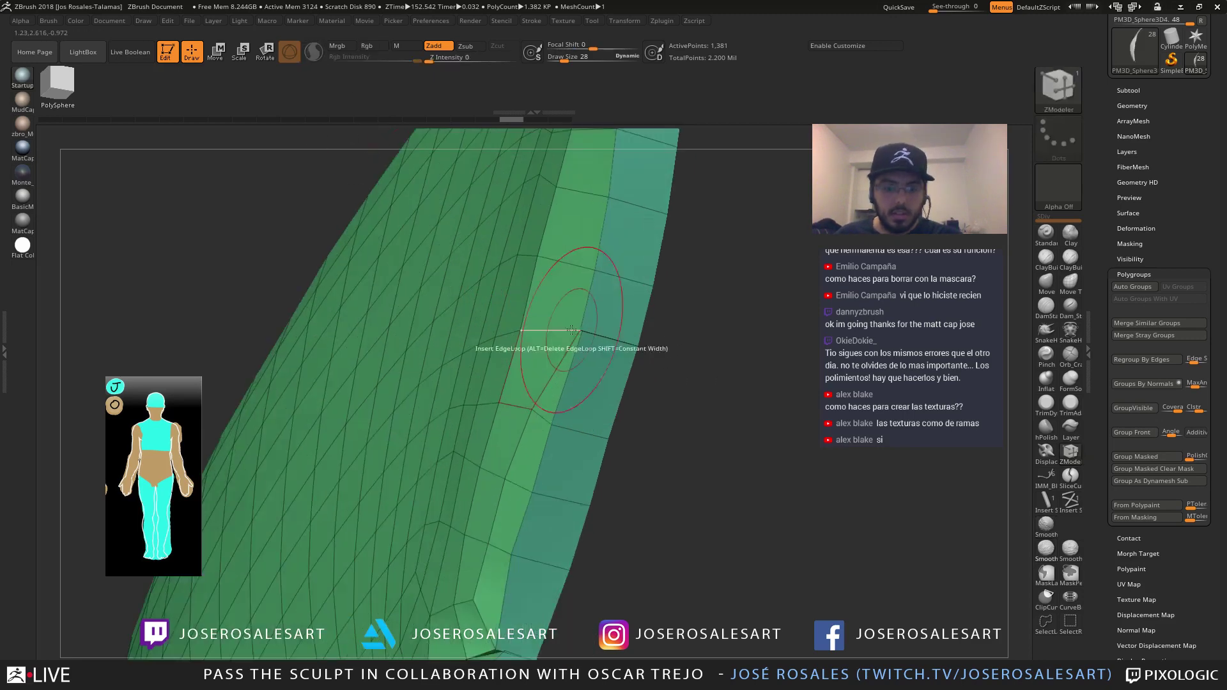
shift+drag(584, 330, 584, 359)
right_drag(602, 373, 552, 363)
mouse_move(552, 363)
mouse_down()
mouse_move(597, 356)
mouse_move(596, 375)
mouse_move(569, 336)
mouse_move(564, 371)
mouse_move(525, 411)
mouse_move(576, 324)
mouse_move(558, 301)
mouse_up()
right_drag(558, 301, 559, 316)
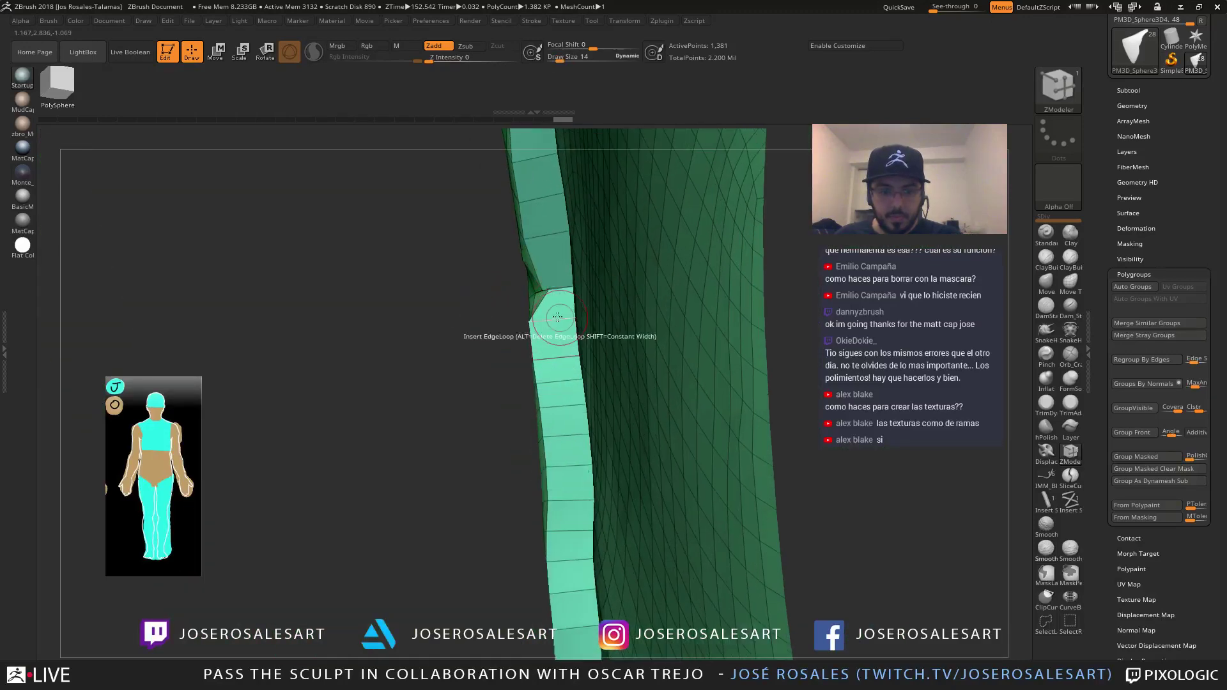
shift+drag(558, 310, 550, 314)
right_drag(550, 315, 570, 308)
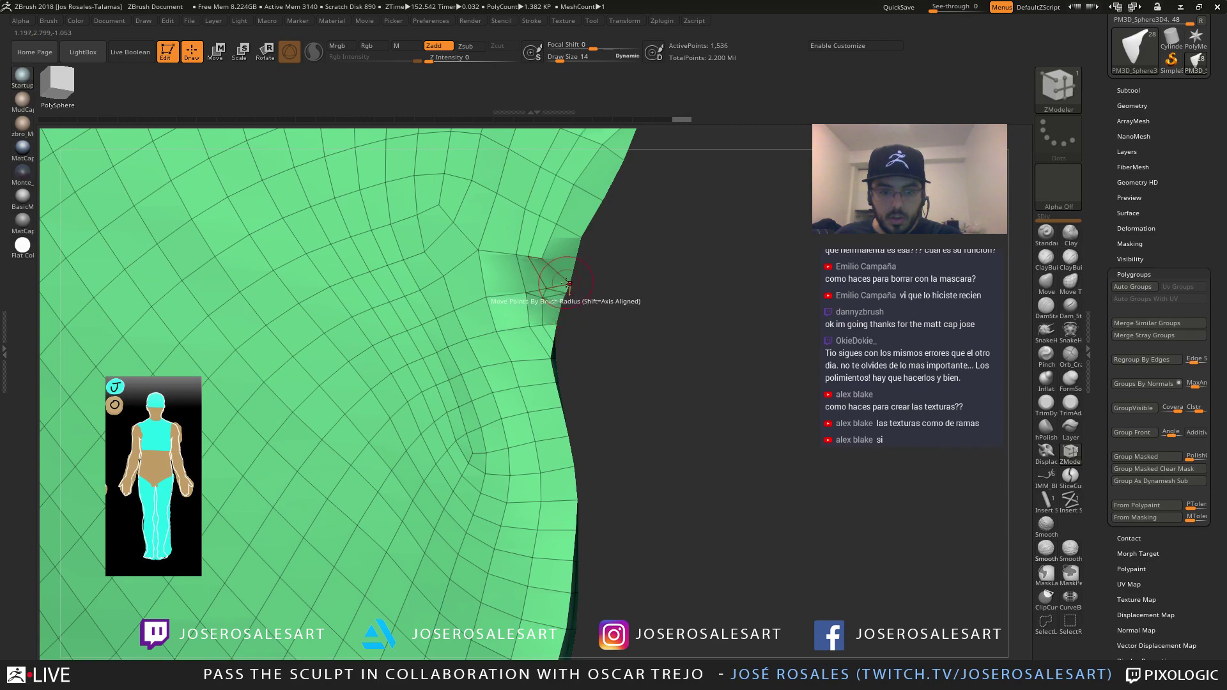
mouse_move(619, 284)
mouse_down()
mouse_move(562, 241)
mouse_move(556, 334)
mouse_move(545, 313)
mouse_move(566, 293)
mouse_move(540, 243)
mouse_move(586, 309)
mouse_move(576, 258)
mouse_move(769, 301)
mouse_up()
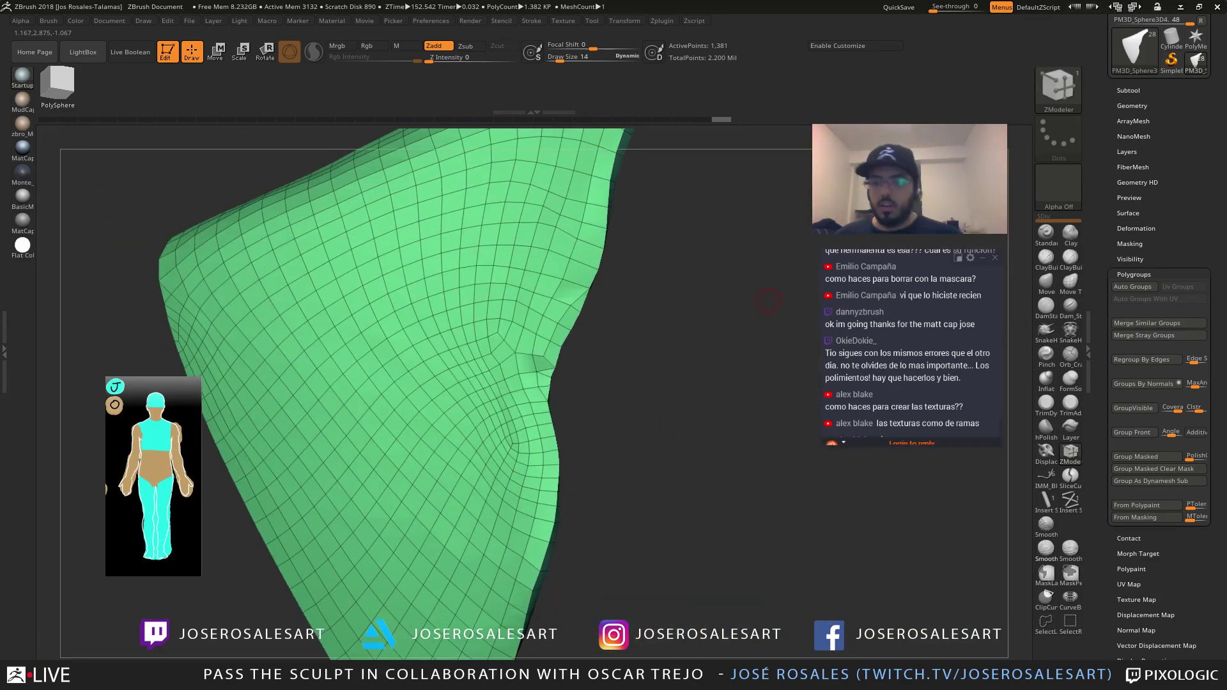
Separate the side panel's faces and rim with Groups By Normals, and even out its borders with Polish By Groups
drag(773, 383, 758, 340)
click(1144, 385)
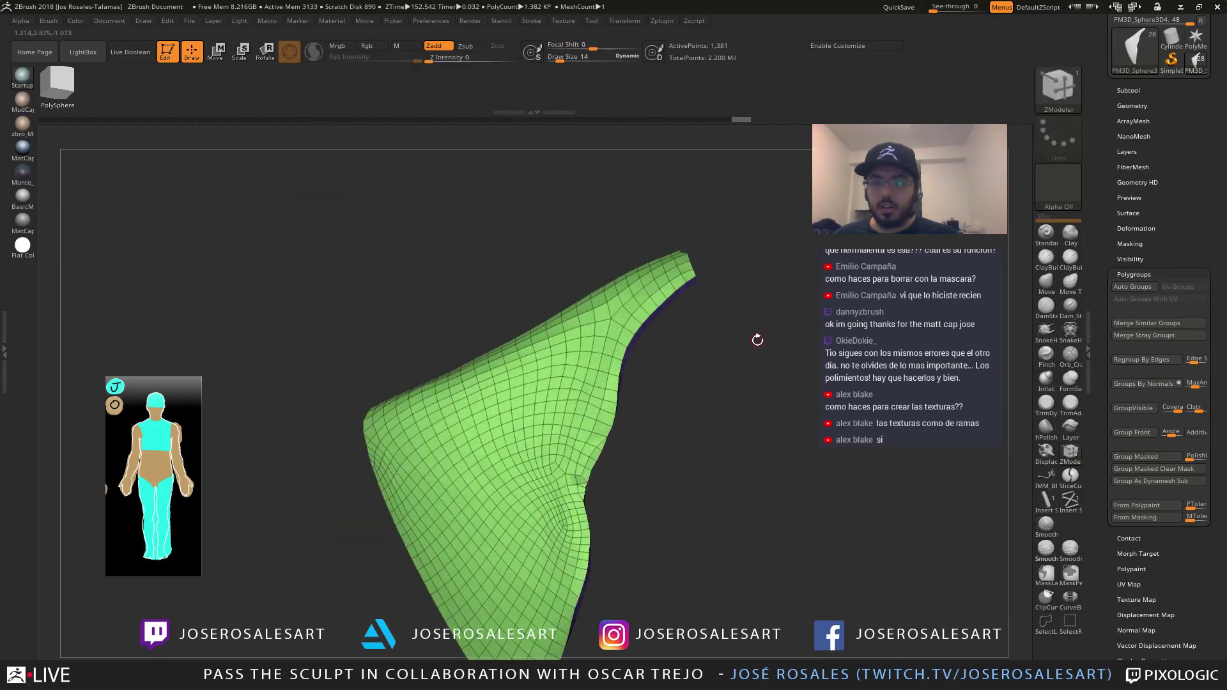
click(1134, 231)
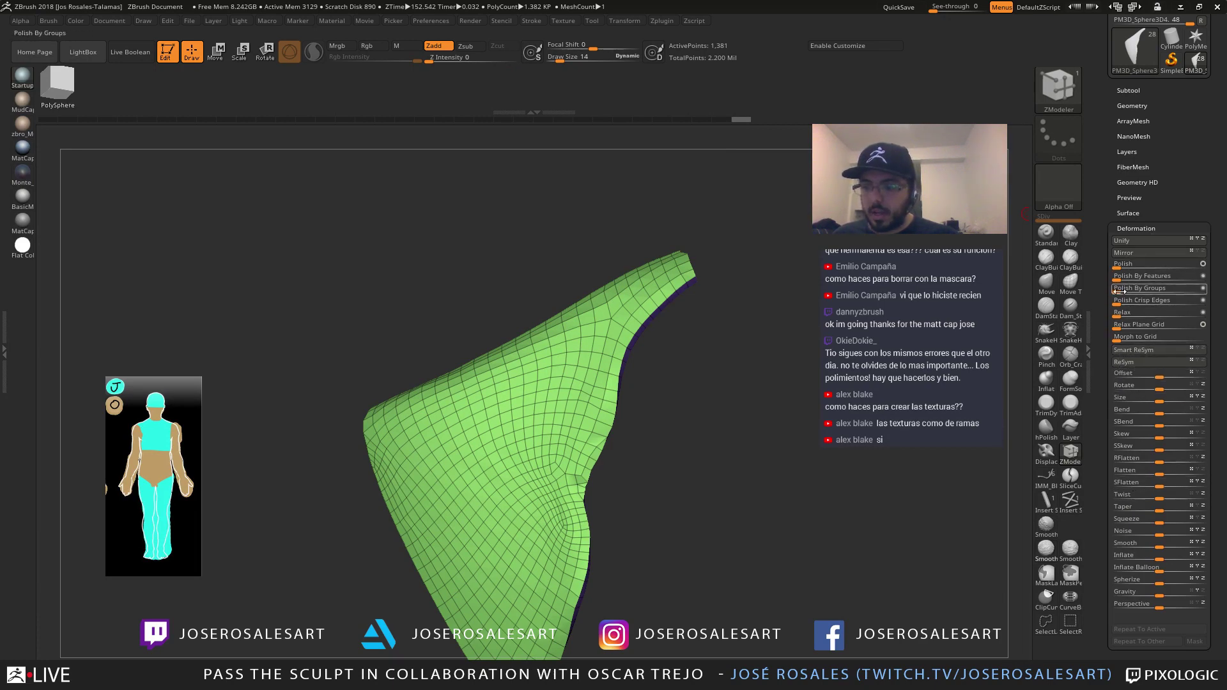
drag(1151, 290, 1151, 289)
Turn off the polyframe display and smooth the side panel's surface near its curved edge
key(f)
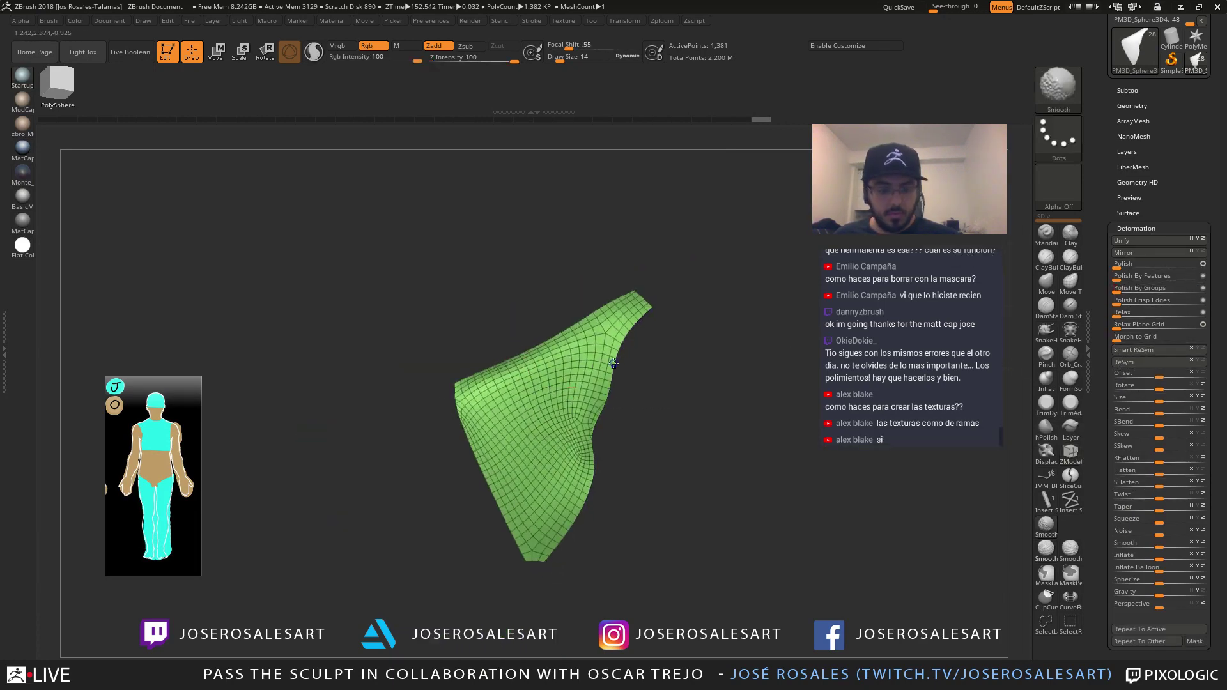
key(shift+f)
drag(608, 384, 718, 349)
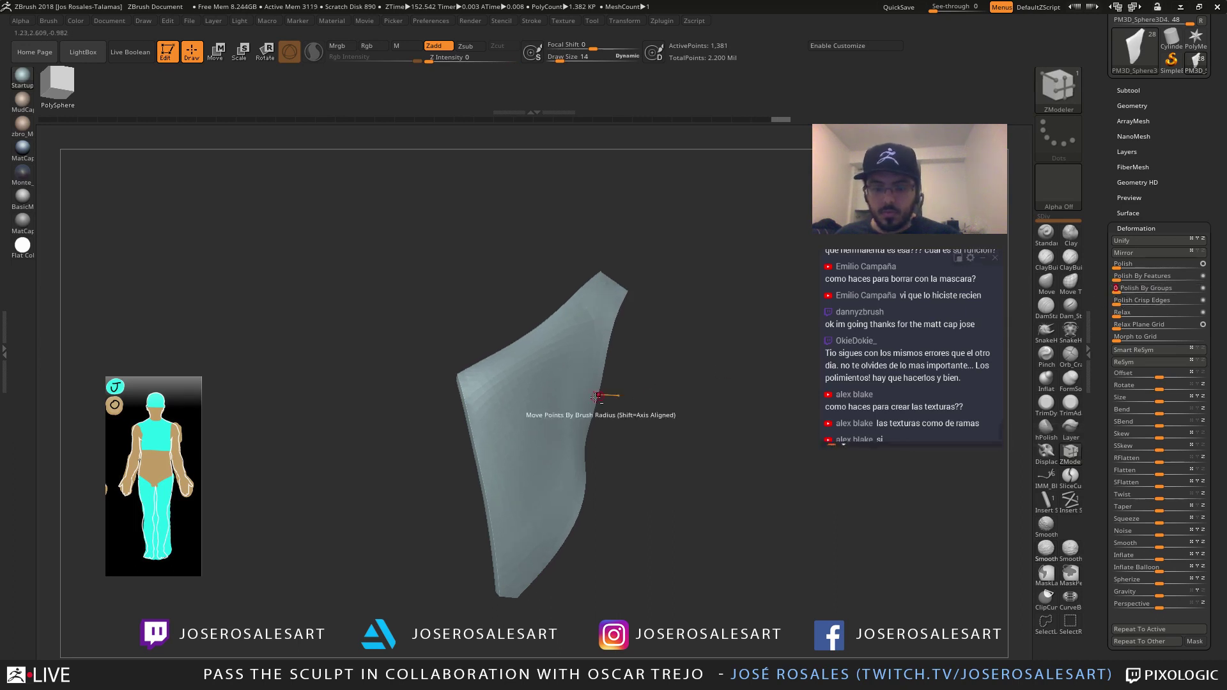
mouse_move(550, 412)
shift+mouse_down()
mouse_move(576, 413)
mouse_move(624, 487)
mouse_move(576, 389)
shift+mouse_up()
Bring the rest of the bust back into view and enlarge the brush to a draw size of 135
key(alt+s)
drag(665, 403, 544, 384)
key(bracketright)
key(bracketright)
key(bracketright)
key(bracketright)
key(bracketright)
key(bracketright)
key(bracketright)
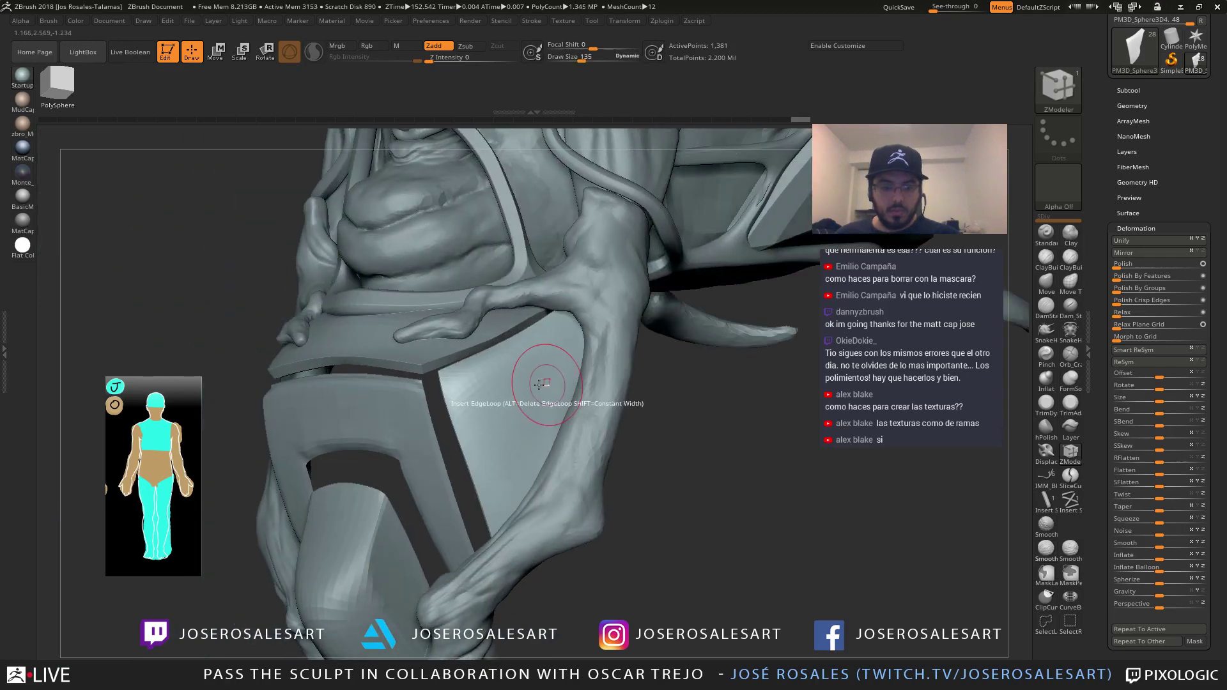
Make the side panel active, duplicate it, and mirror the copy to the opposite side of the bust
right_drag(545, 386, 441, 369)
mouse_move(508, 388)
right_down()
mouse_move(576, 390)
mouse_move(513, 392)
mouse_move(601, 320)
mouse_move(646, 256)
right_up()
alt+click(465, 387)
key(ctrl+shift)
key(ctrl+shift+d)
click(1115, 108)
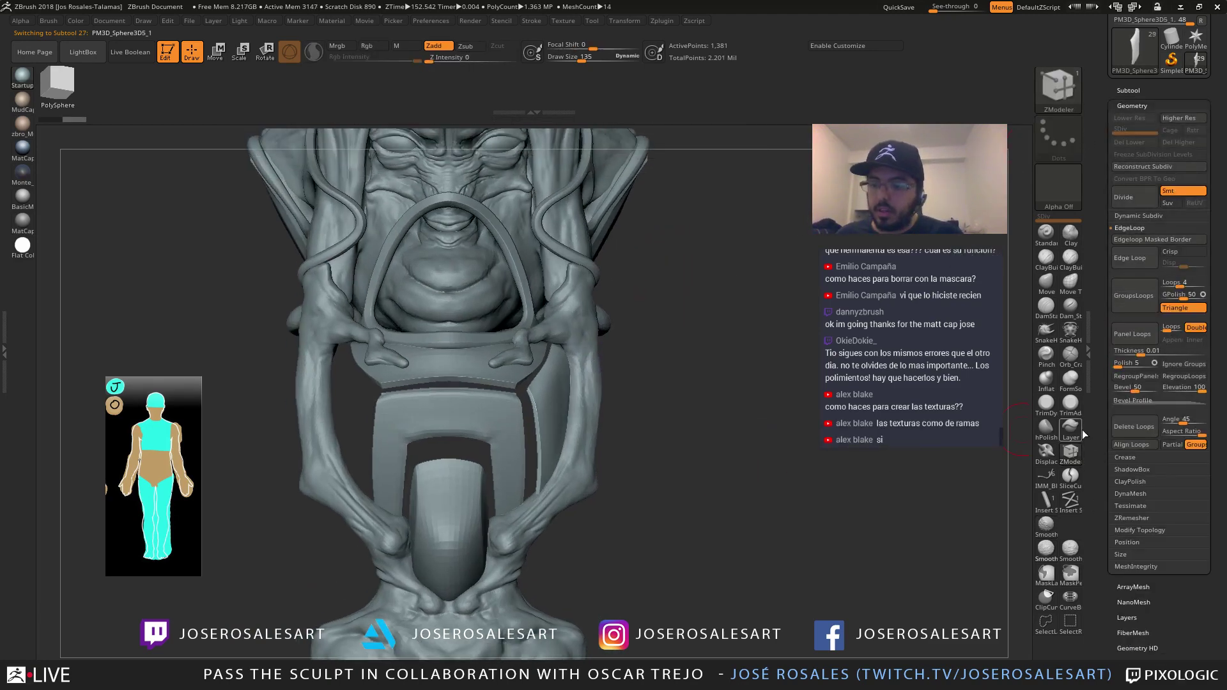
drag(1139, 647, 1114, 588)
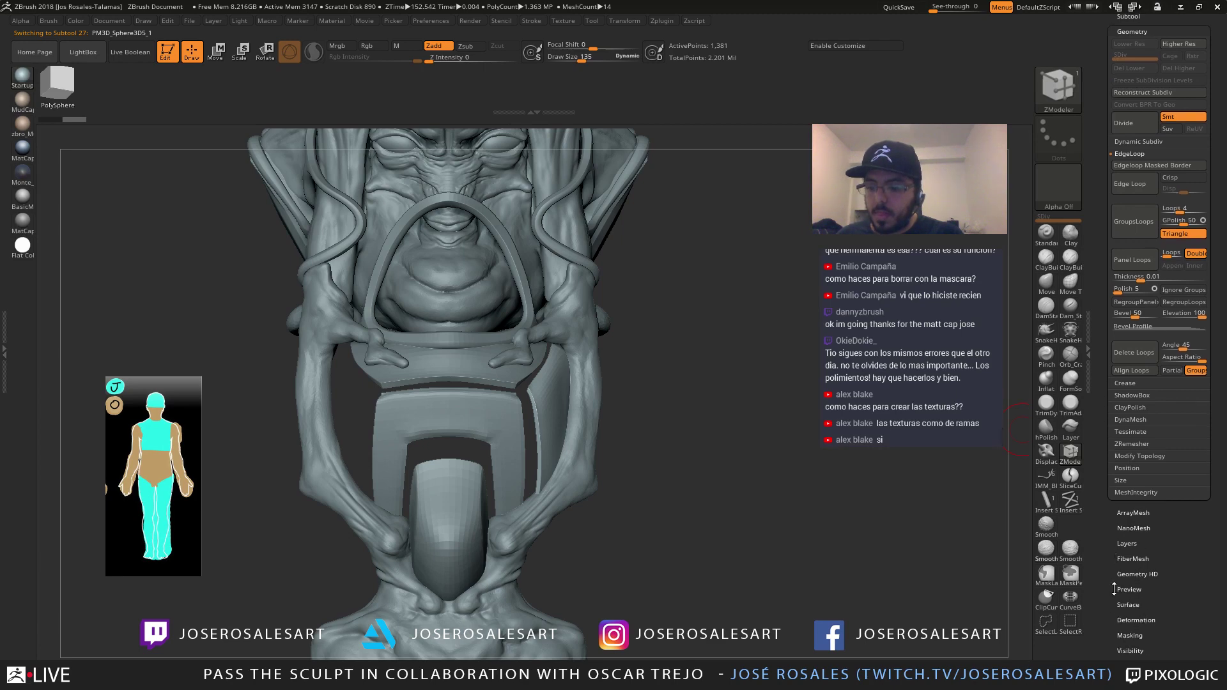
click(1136, 621)
click(1135, 182)
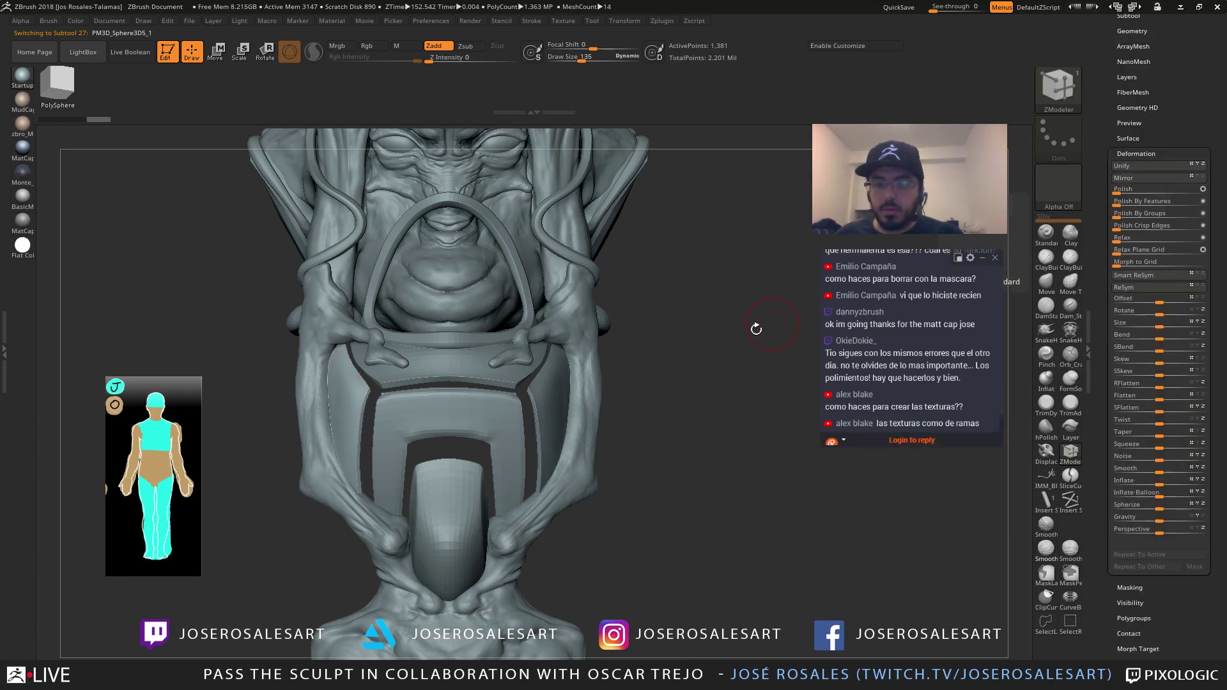
Merge the PM3D_Sphere3D4 side panel with the matching side panel directly below it in the subtool list
alt+click(543, 434)
drag(1134, 160, 1120, 270)
click(1121, 124)
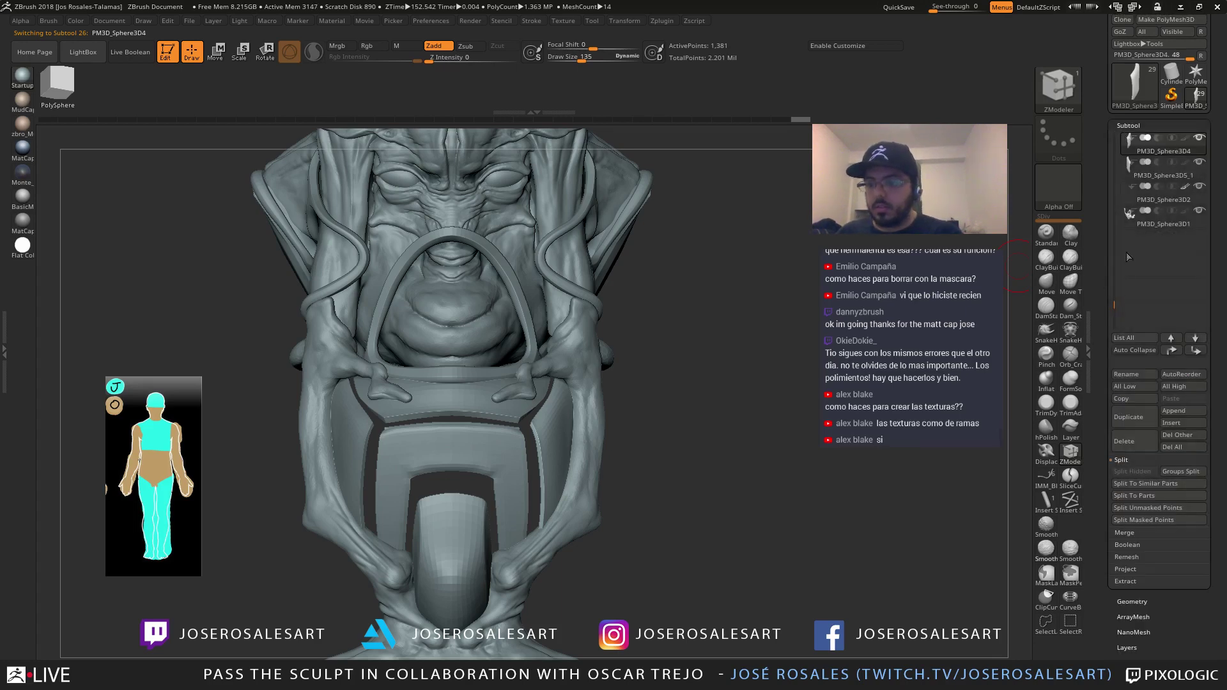
click(1131, 533)
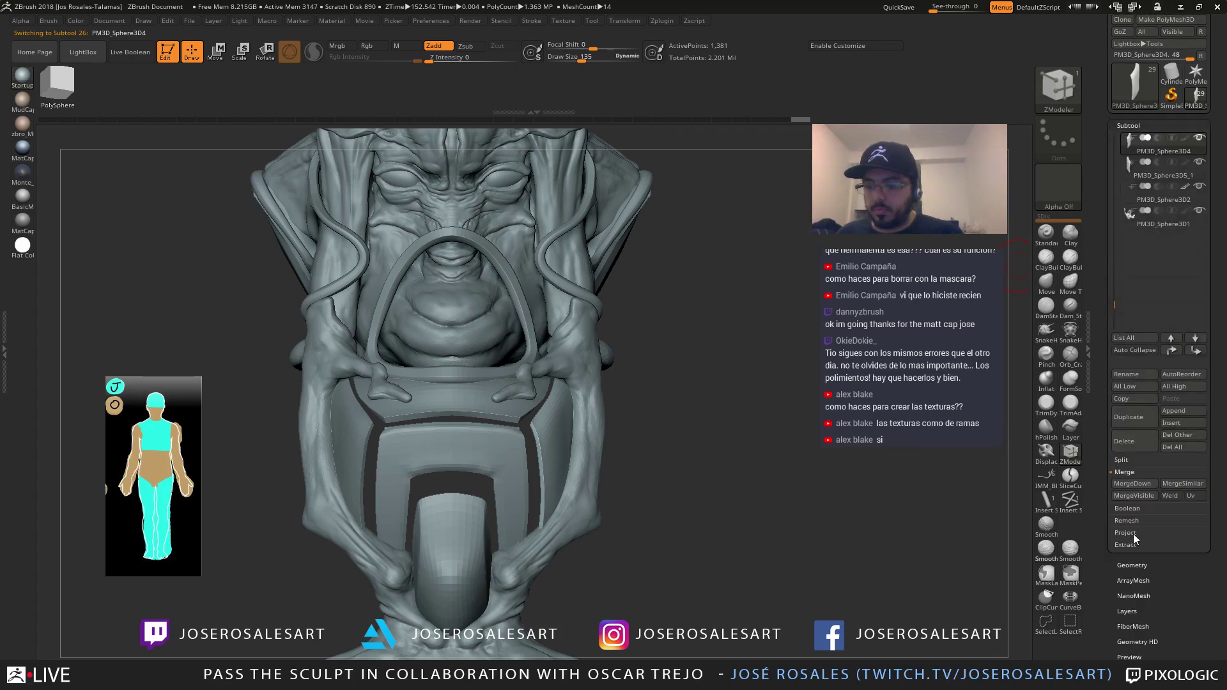
click(1127, 484)
click(1014, 512)
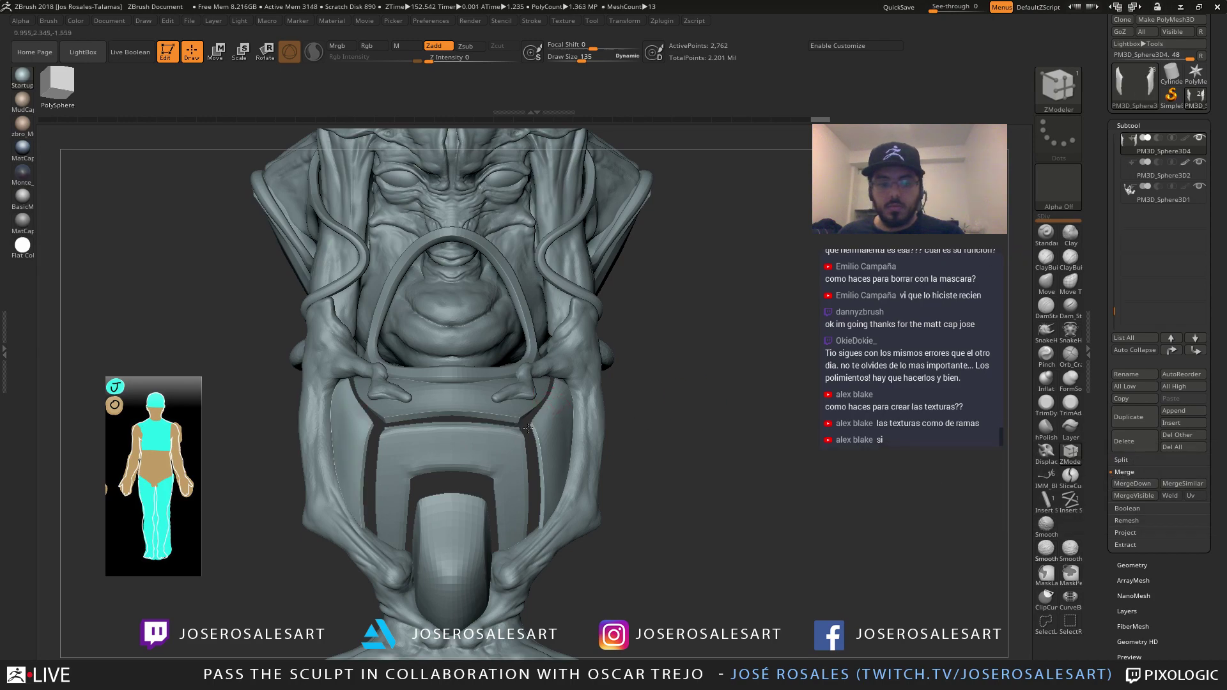
Select the arch-shaped front plate, display its wireframe, and try extruding its polygroup with QMesh
drag(735, 434, 511, 441)
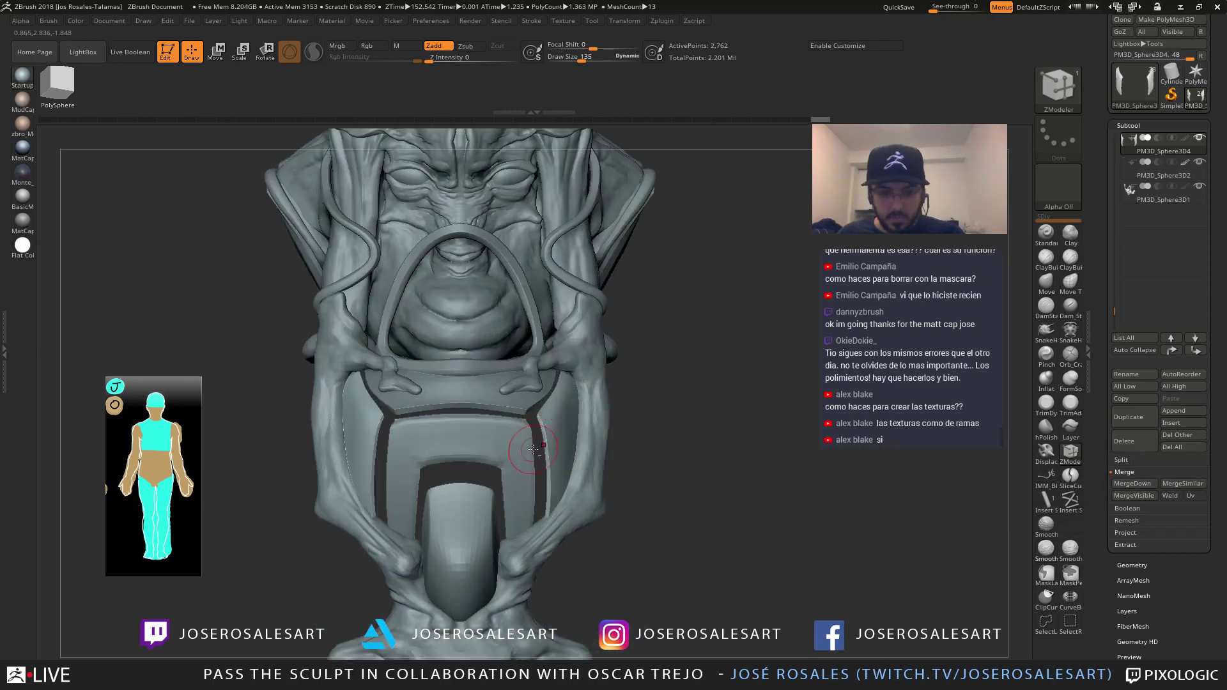
alt+click(523, 448)
mouse_move(521, 434)
right_down()
mouse_move(496, 419)
mouse_move(419, 431)
mouse_move(502, 441)
mouse_move(522, 458)
mouse_move(505, 406)
right_up()
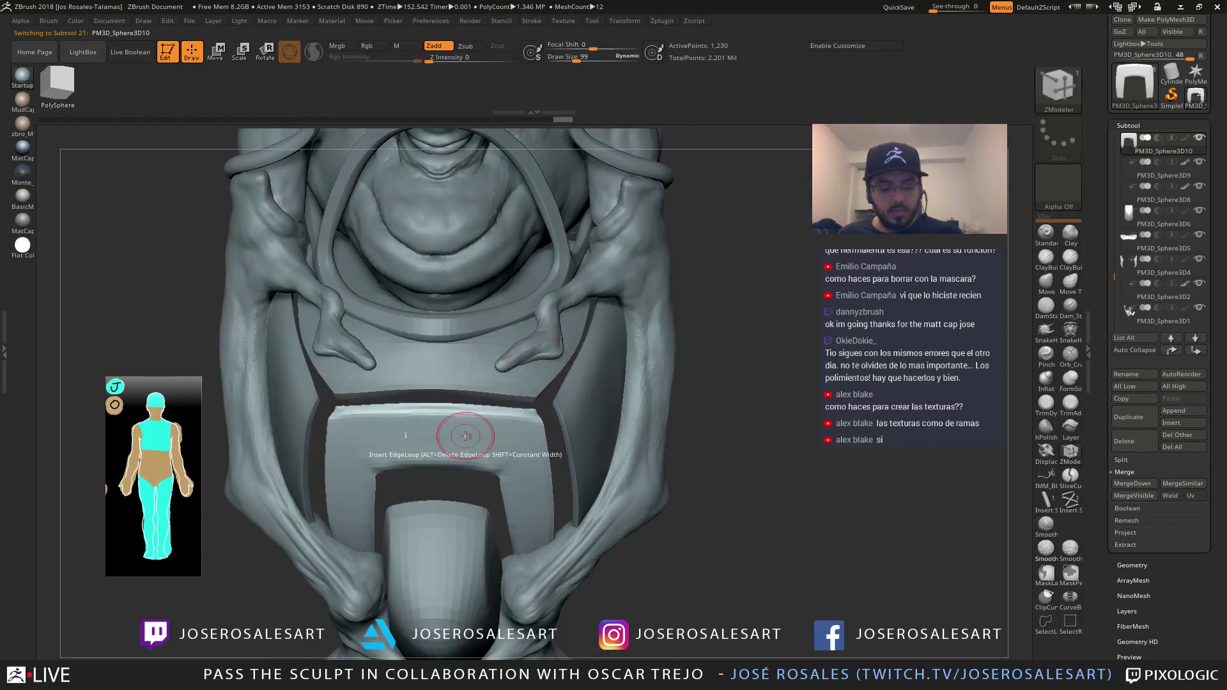
ctrl+right_drag(489, 459, 617, 451)
mouse_move(511, 470)
ctrl+right_down()
mouse_move(517, 480)
mouse_move(533, 459)
mouse_move(511, 441)
ctrl+right_up()
key(bracketright)
key(shift+f)
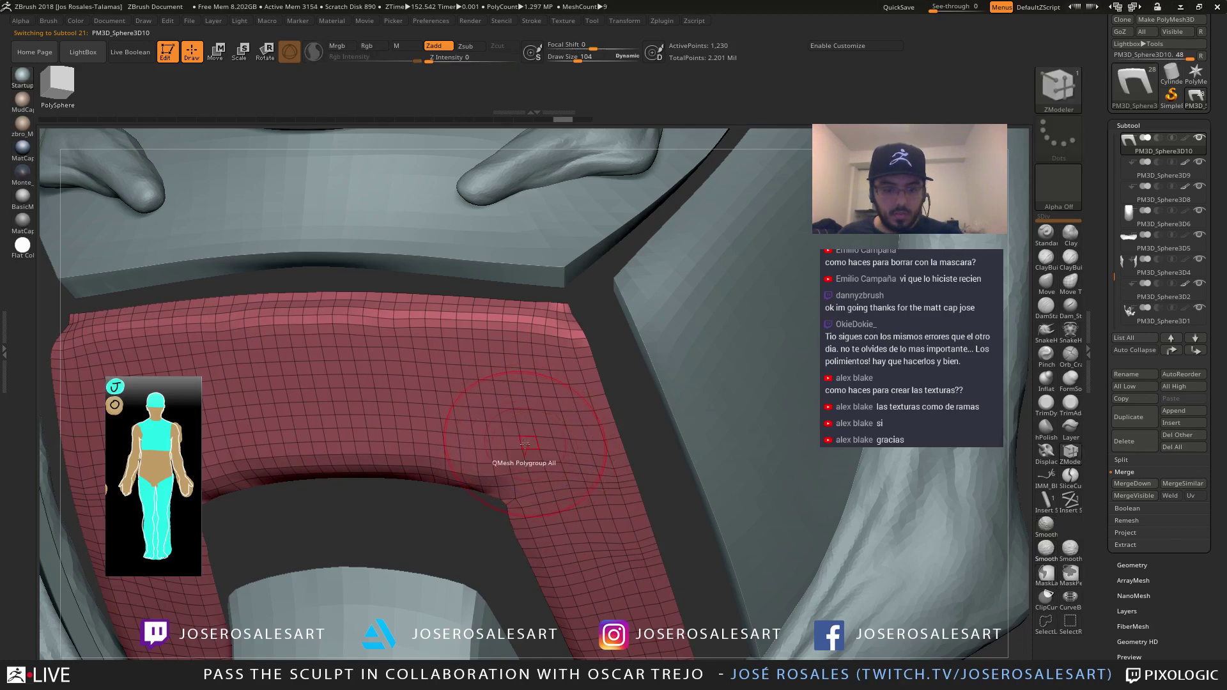
drag(524, 444, 479, 467)
key(ctrl+z)
Smooth the upper edge of the arch-shaped plate
right_drag(595, 422, 541, 412)
key(s)
right_drag(587, 383, 573, 282)
shift+drag(524, 280, 396, 307)
mouse_move(447, 294)
shift+mouse_down()
mouse_move(345, 300)
mouse_move(217, 333)
shift+mouse_up()
mouse_move(619, 328)
right_down()
mouse_move(584, 320)
mouse_move(592, 351)
mouse_move(572, 302)
mouse_move(597, 301)
right_up()
Reshape the plate's upper outer corner with a small Move brush, smooth it, and undo the last edit
key(b)
key(m)
key(v)
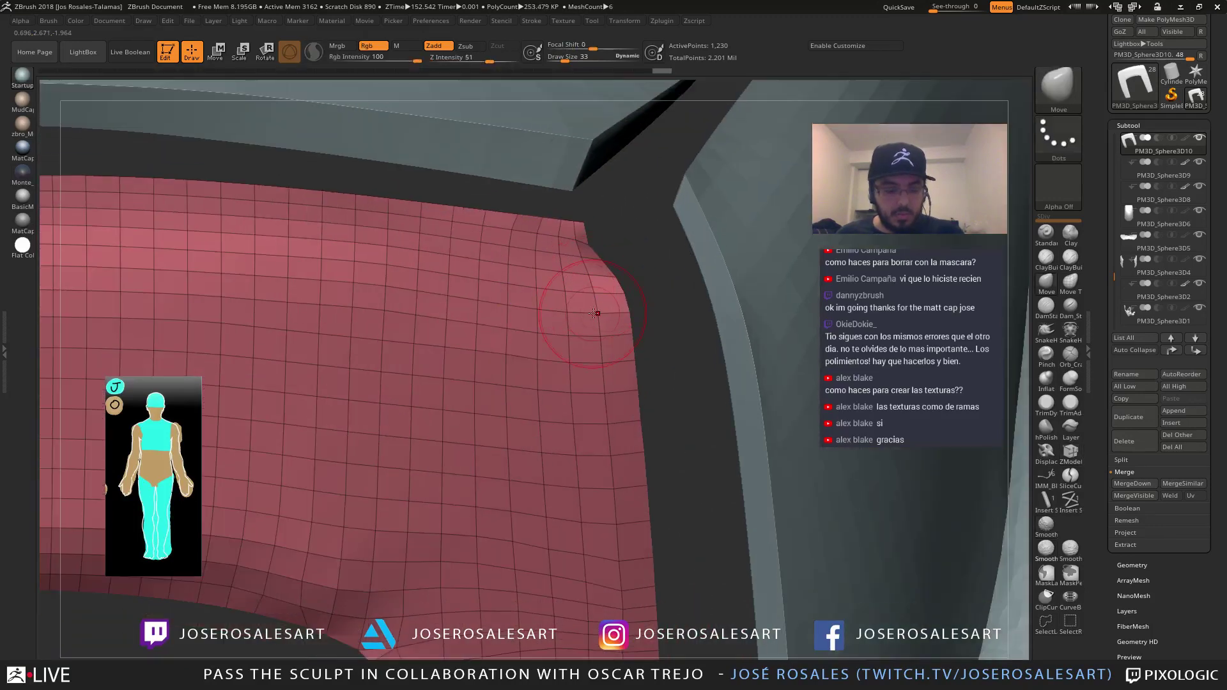
key(s)
drag(610, 303, 607, 303)
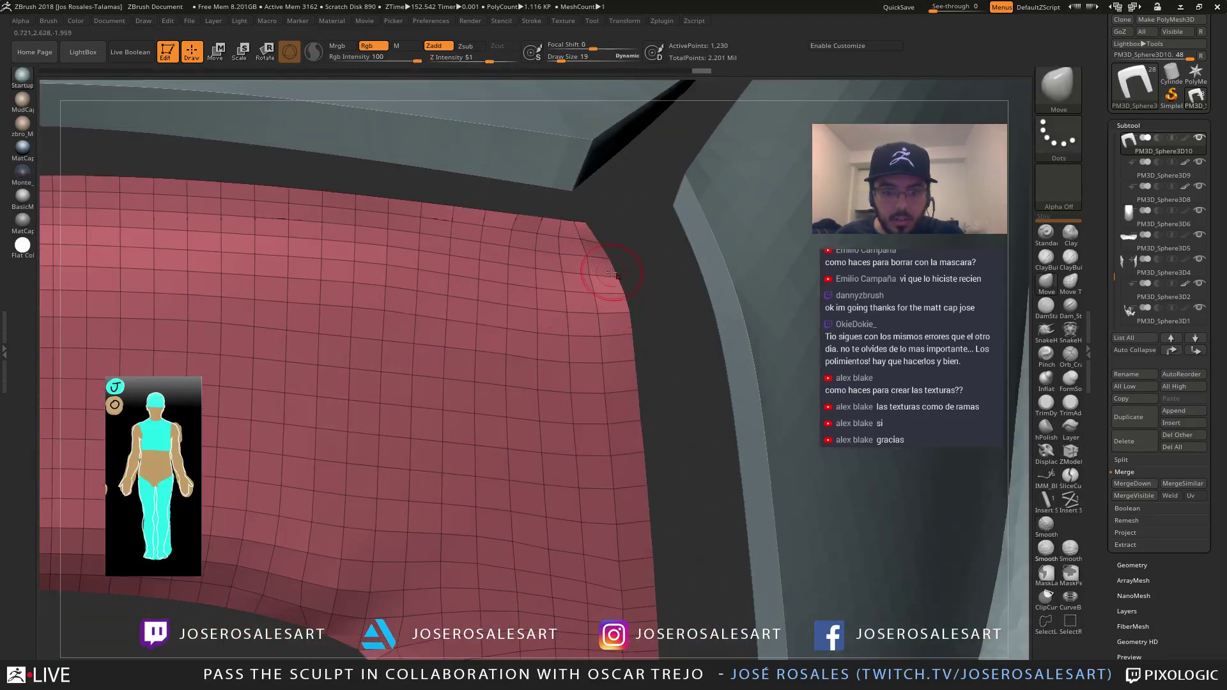
shift+drag(580, 292, 583, 275)
mouse_move(583, 275)
right_down()
mouse_move(602, 249)
mouse_move(565, 274)
mouse_move(527, 360)
mouse_move(513, 291)
right_up()
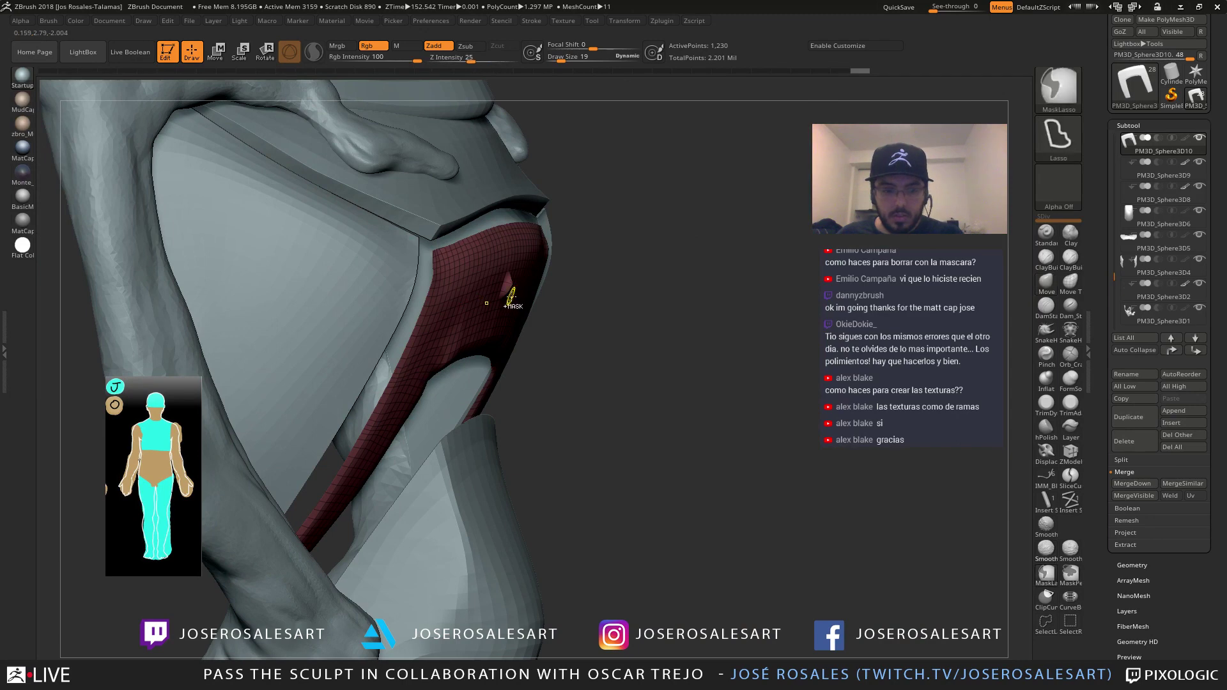
key(ctrl+z)
Give the arch-shaped plate thickness by extruding its whole polygroup with ZModeler QMesh
click(1070, 453)
right_drag(457, 319, 465, 319)
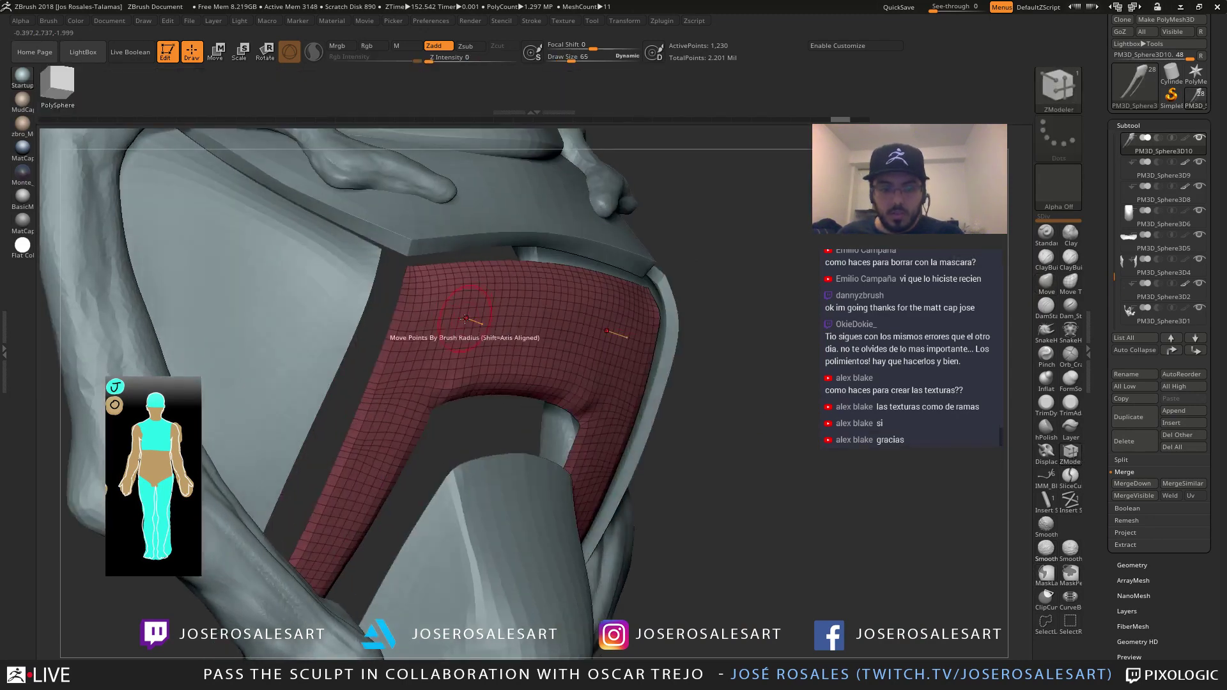
drag(469, 314, 494, 310)
mouse_move(494, 310)
right_down()
mouse_move(507, 274)
mouse_move(439, 460)
right_up()
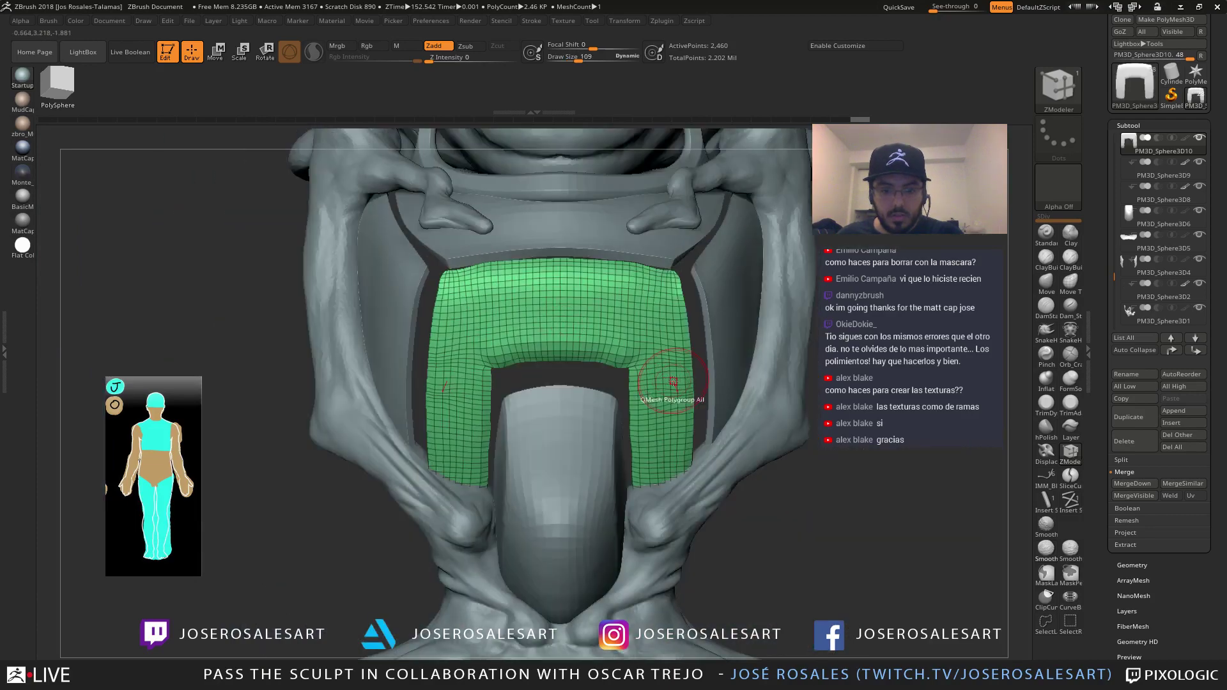
Isolate the thickened plate and assign its polygroups with Groups By Normals
right_drag(604, 369, 662, 358)
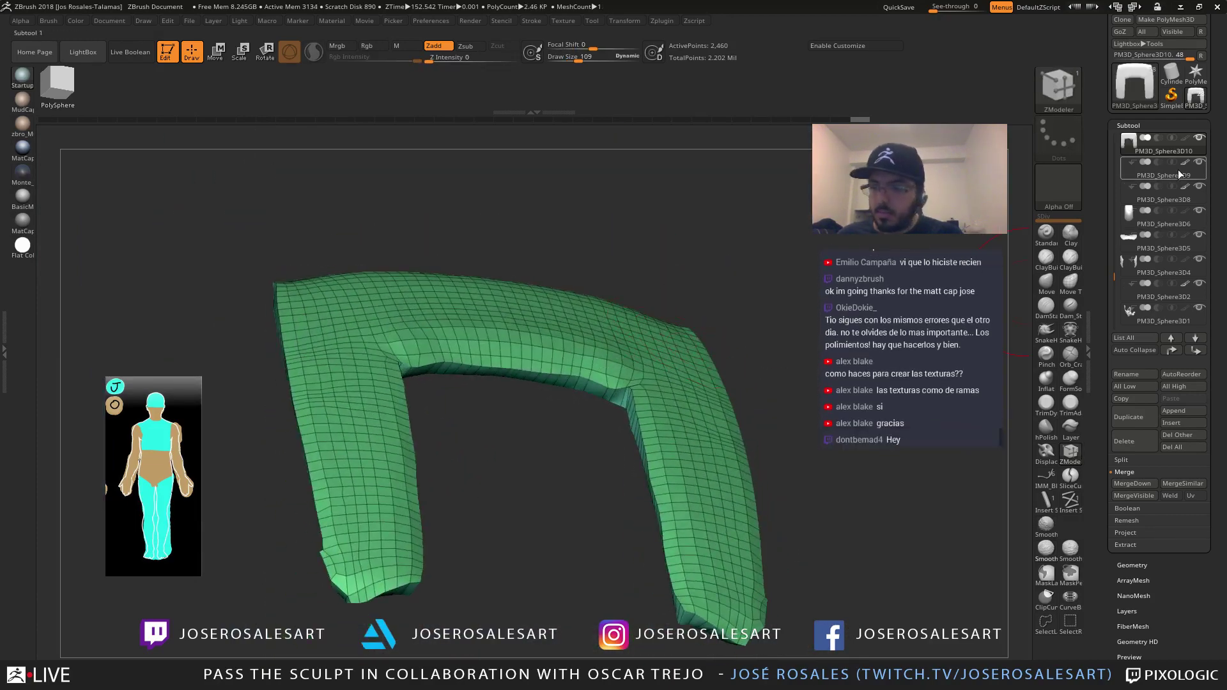
click(1129, 125)
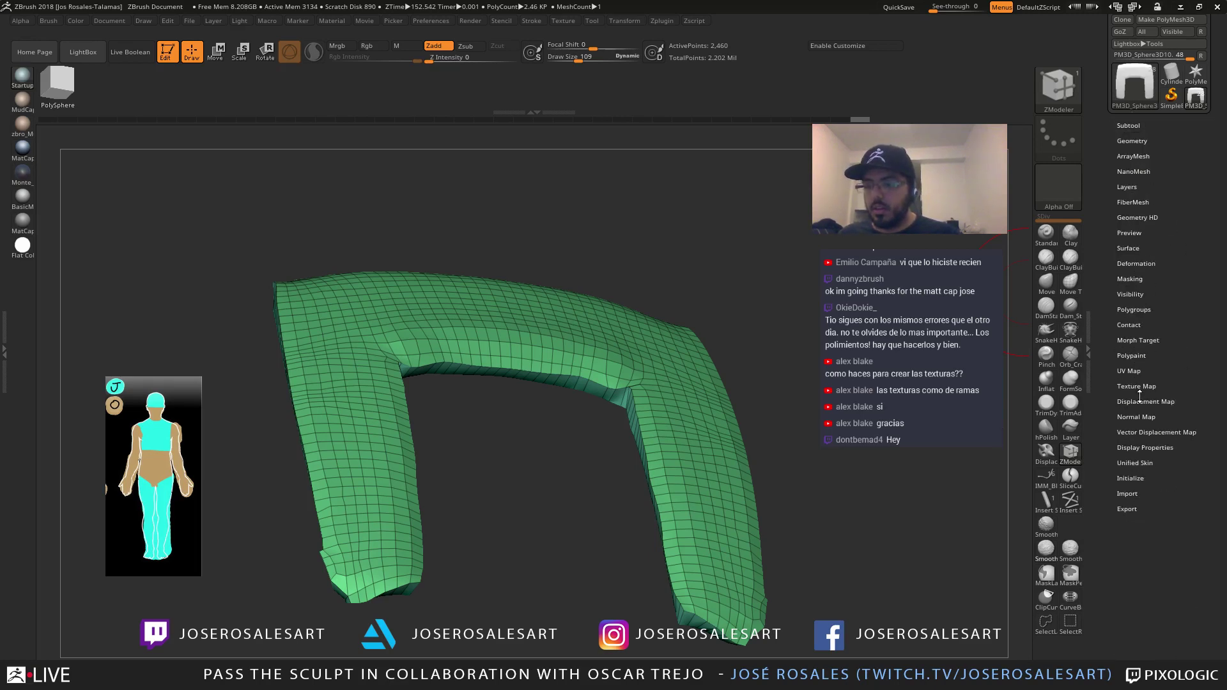
click(1134, 310)
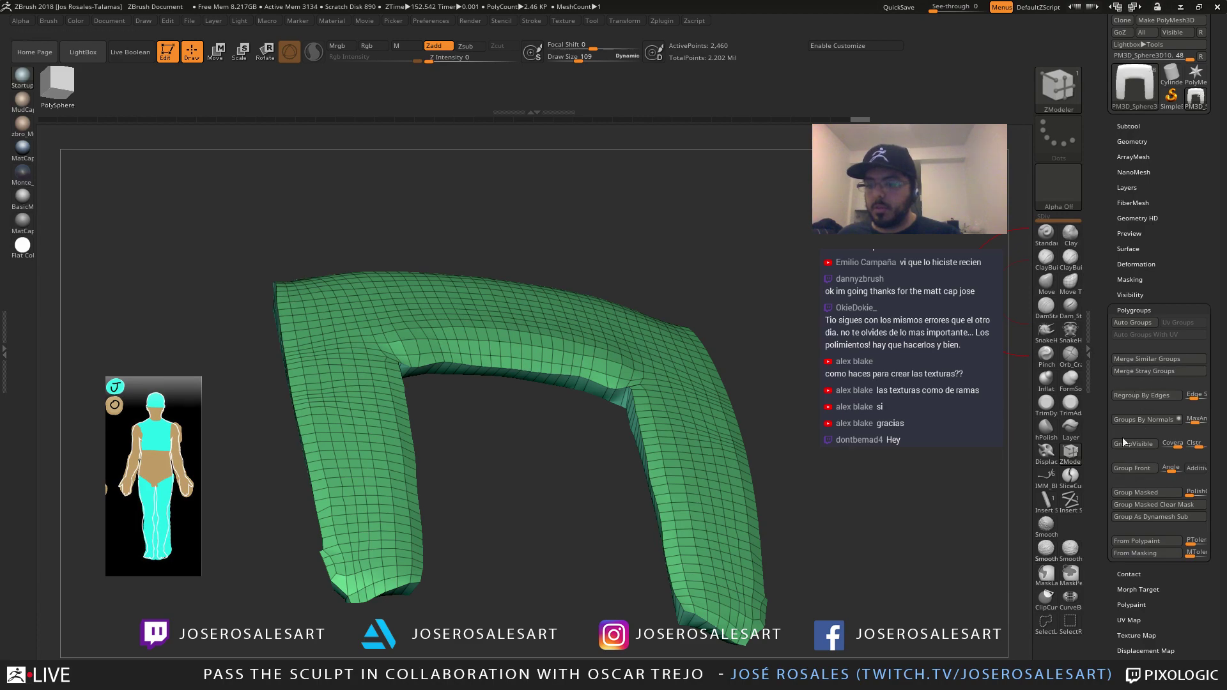
click(1143, 420)
Reposition the uneven points along the outer edge near the tip of the plate's leg with a small Move brush
mouse_move(575, 489)
mouse_down()
mouse_move(569, 383)
mouse_move(600, 317)
mouse_move(552, 328)
mouse_move(523, 431)
mouse_move(522, 462)
mouse_move(540, 461)
mouse_move(486, 466)
mouse_up()
key(s)
key(s)
key(s)
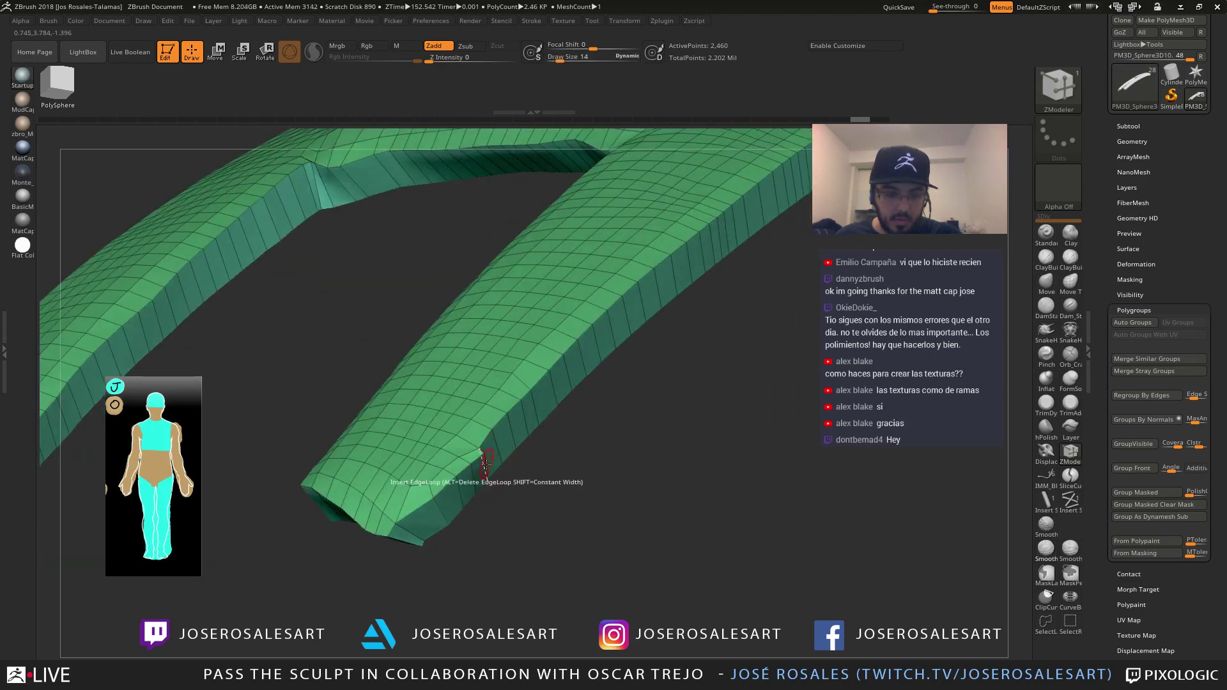
mouse_move(503, 508)
mouse_down()
mouse_move(489, 505)
mouse_move(512, 492)
mouse_up()
mouse_move(479, 544)
mouse_down()
mouse_move(503, 553)
mouse_move(542, 449)
mouse_move(455, 473)
mouse_up()
key(b)
key(m)
key(v)
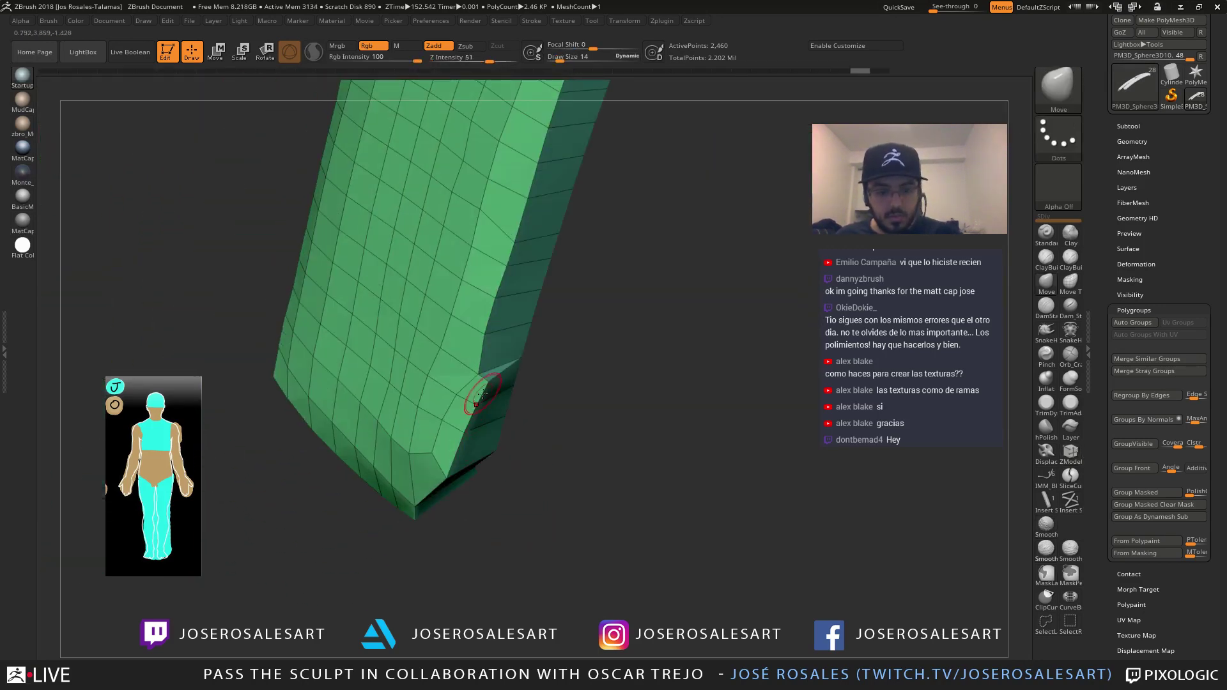
mouse_move(474, 389)
ctrl+right_down()
mouse_move(507, 365)
mouse_move(506, 378)
mouse_move(471, 376)
mouse_move(478, 360)
ctrl+right_up()
key(s)
drag(485, 365, 482, 366)
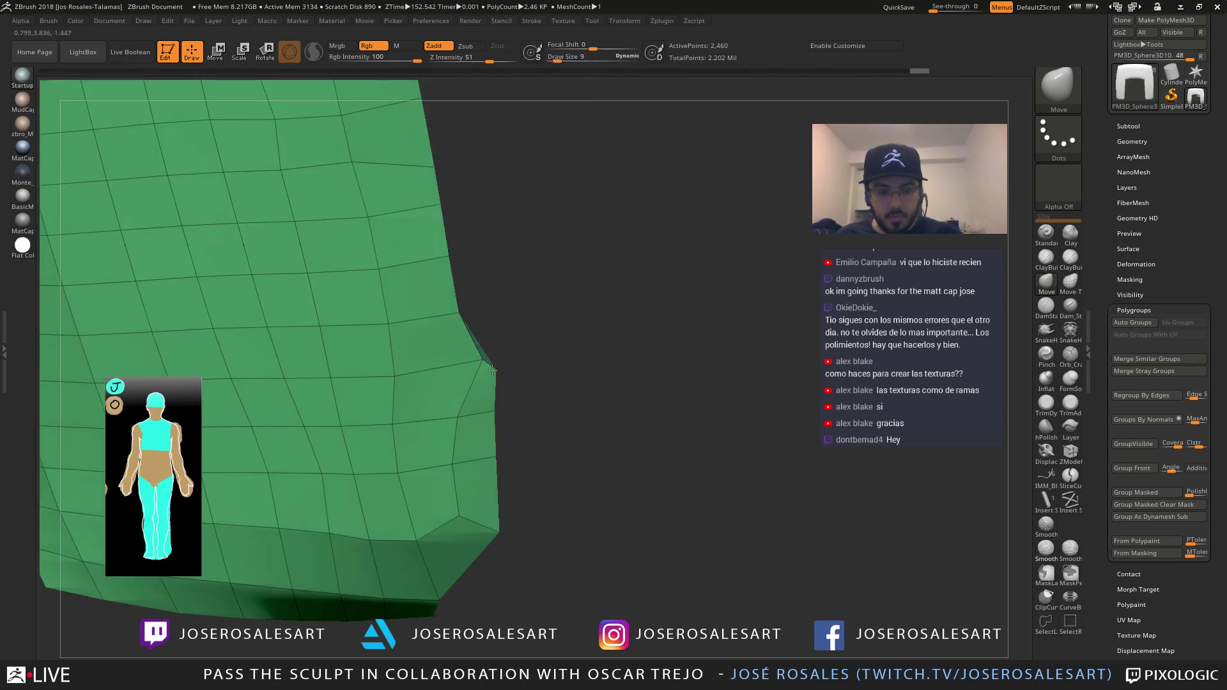
right_drag(479, 397, 772, 436)
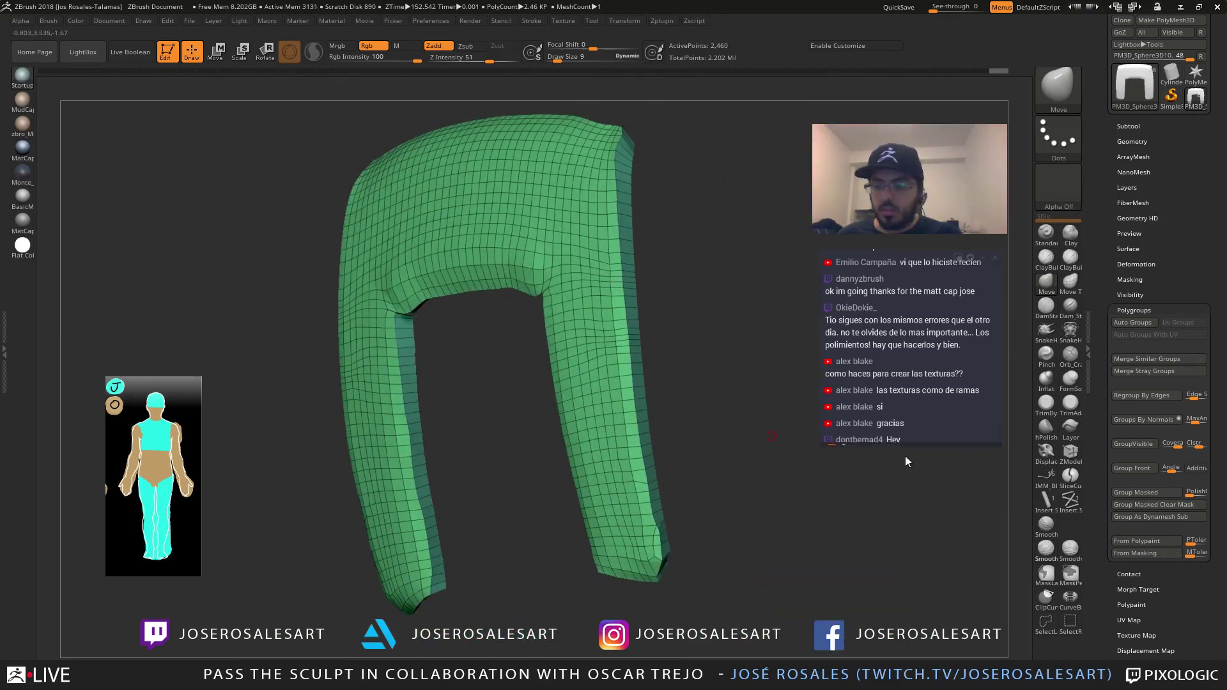
Nudge the bump on the leg's outer edge inward with the Move brush and regroup the plate by normals
click(1141, 425)
mouse_move(780, 488)
right_down()
mouse_move(455, 487)
mouse_move(477, 448)
mouse_move(388, 383)
right_up()
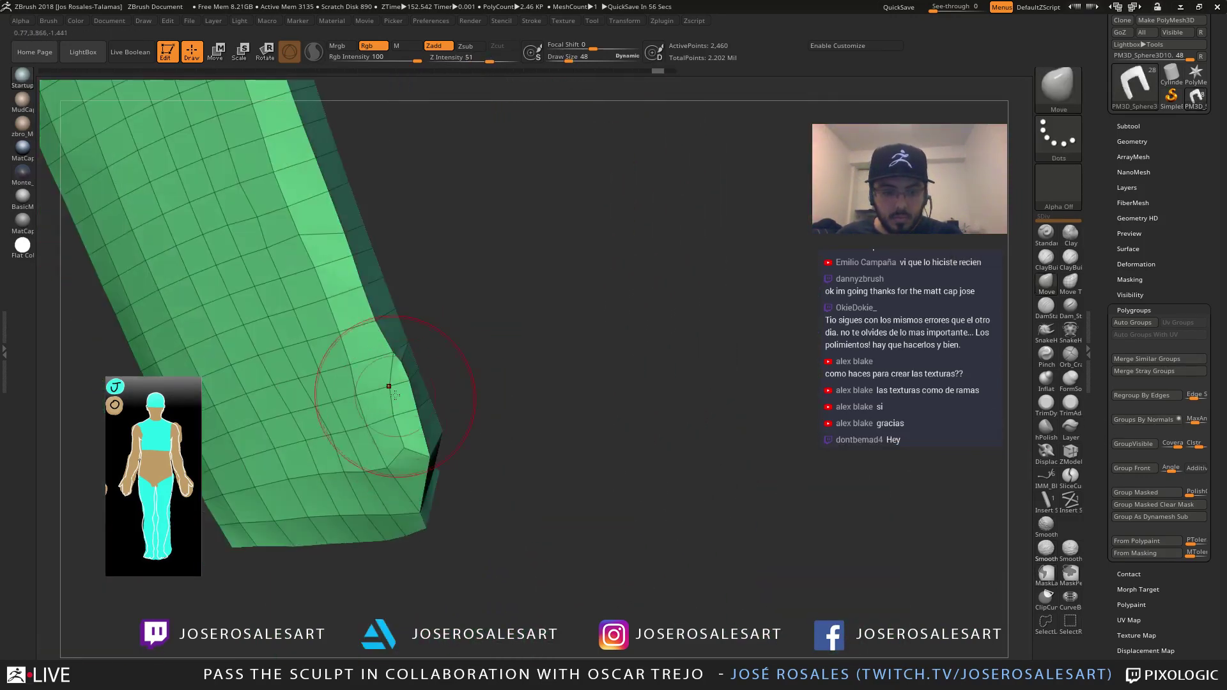
key(s)
drag(409, 366, 400, 369)
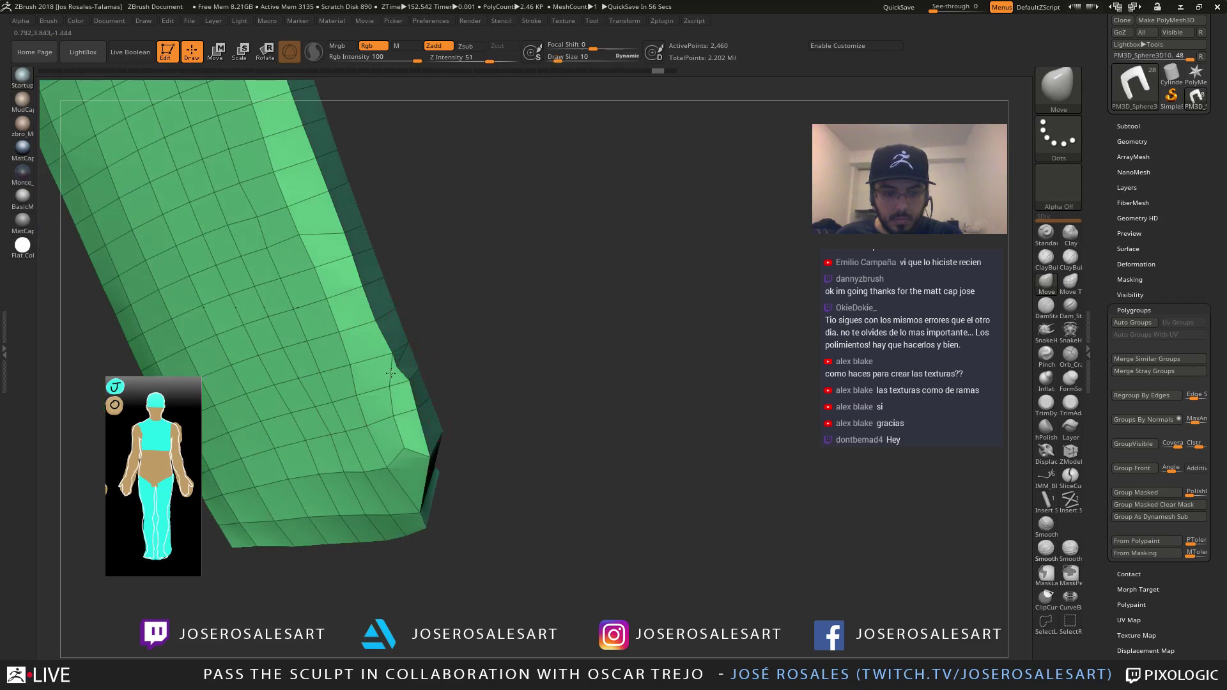
click(1141, 419)
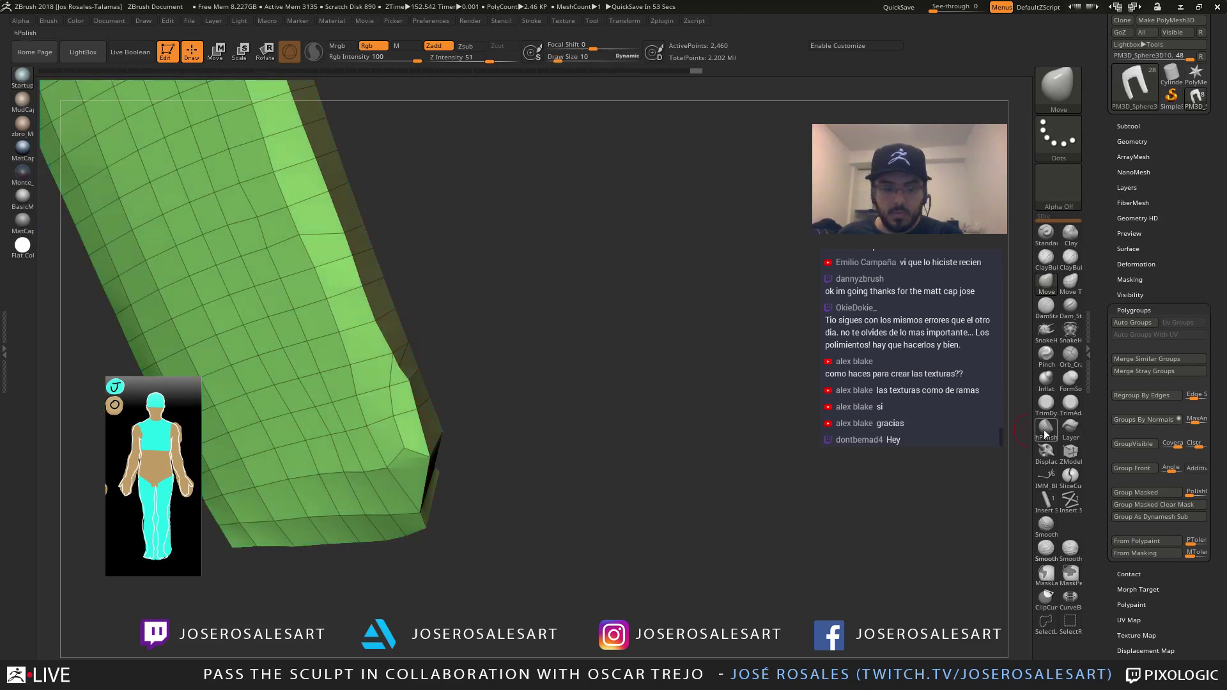
Polish the plate with the Polish By Groups deformation at 45
mouse_move(716, 441)
right_down()
mouse_move(303, 430)
mouse_move(696, 409)
mouse_move(726, 452)
right_up()
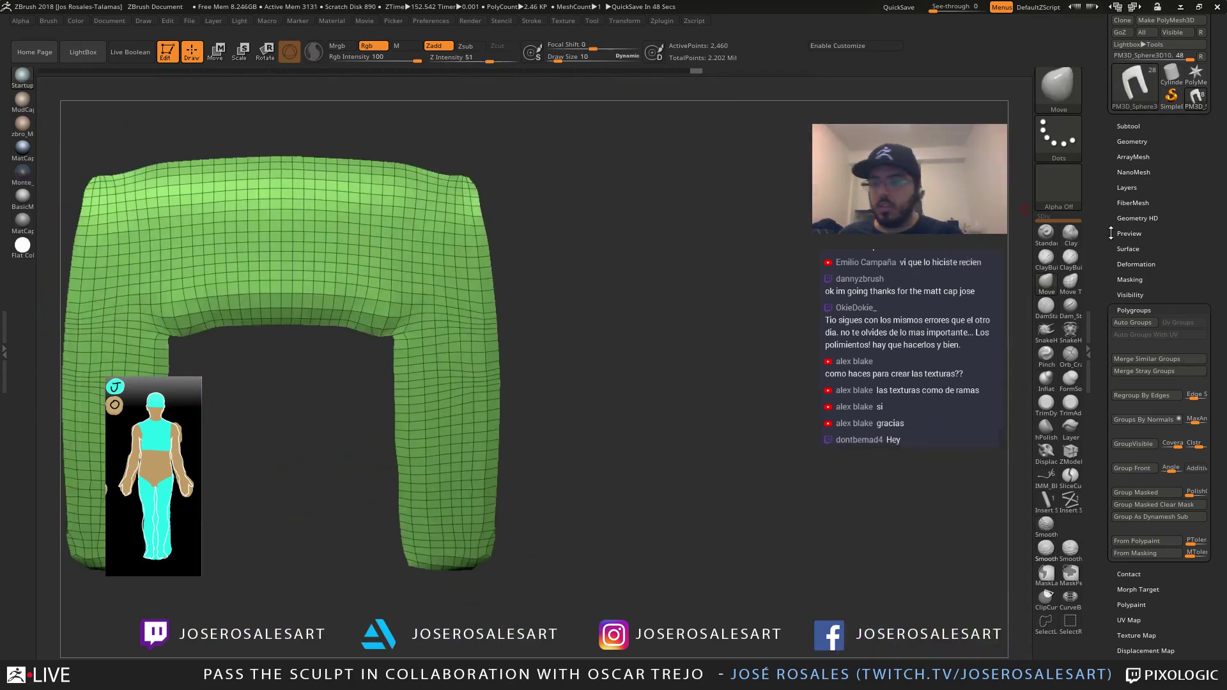
click(1136, 264)
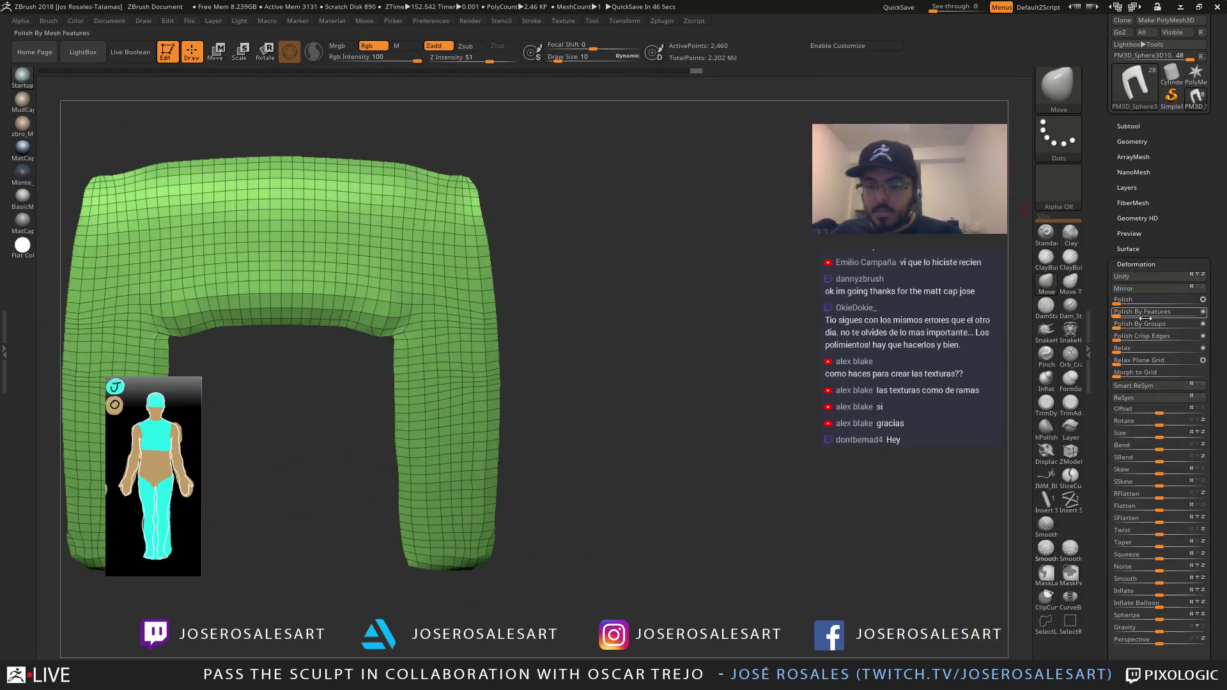
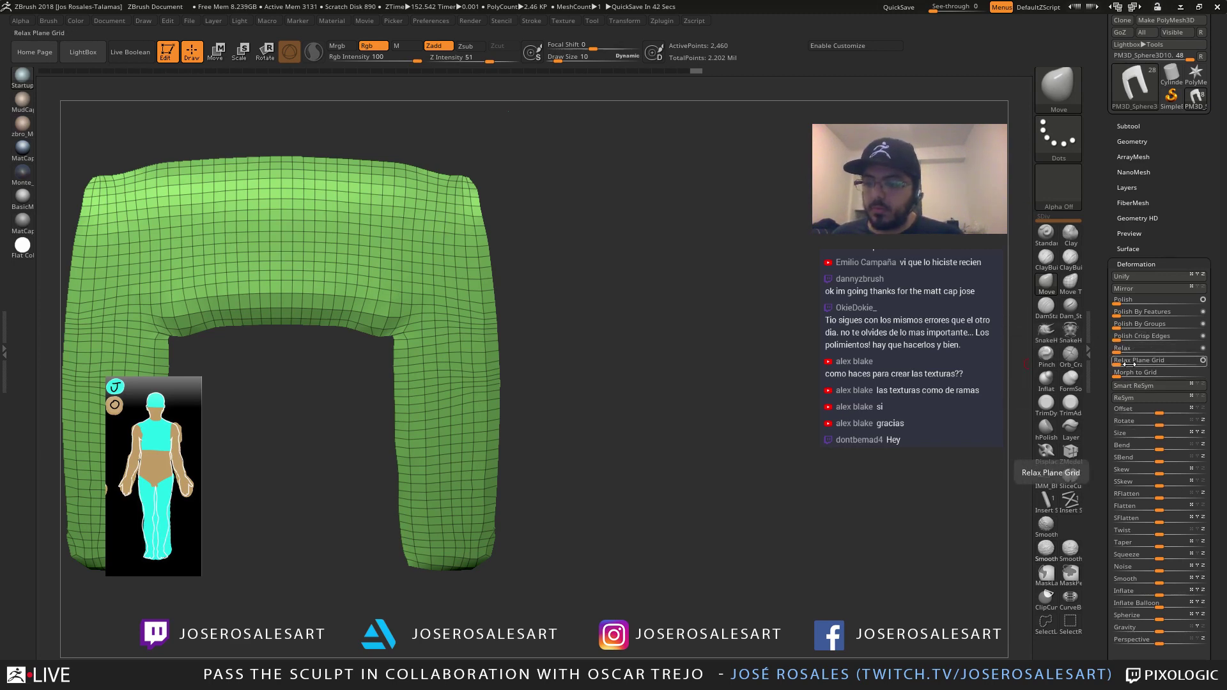
click(1143, 265)
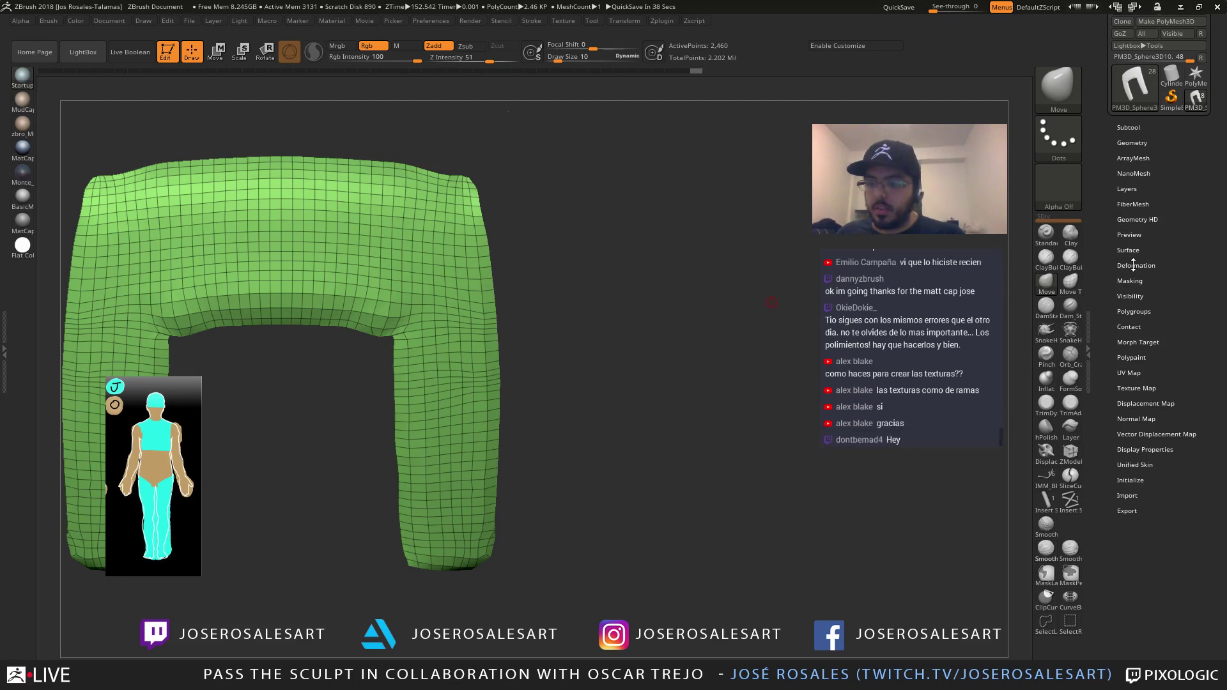
click(1139, 266)
click(1185, 323)
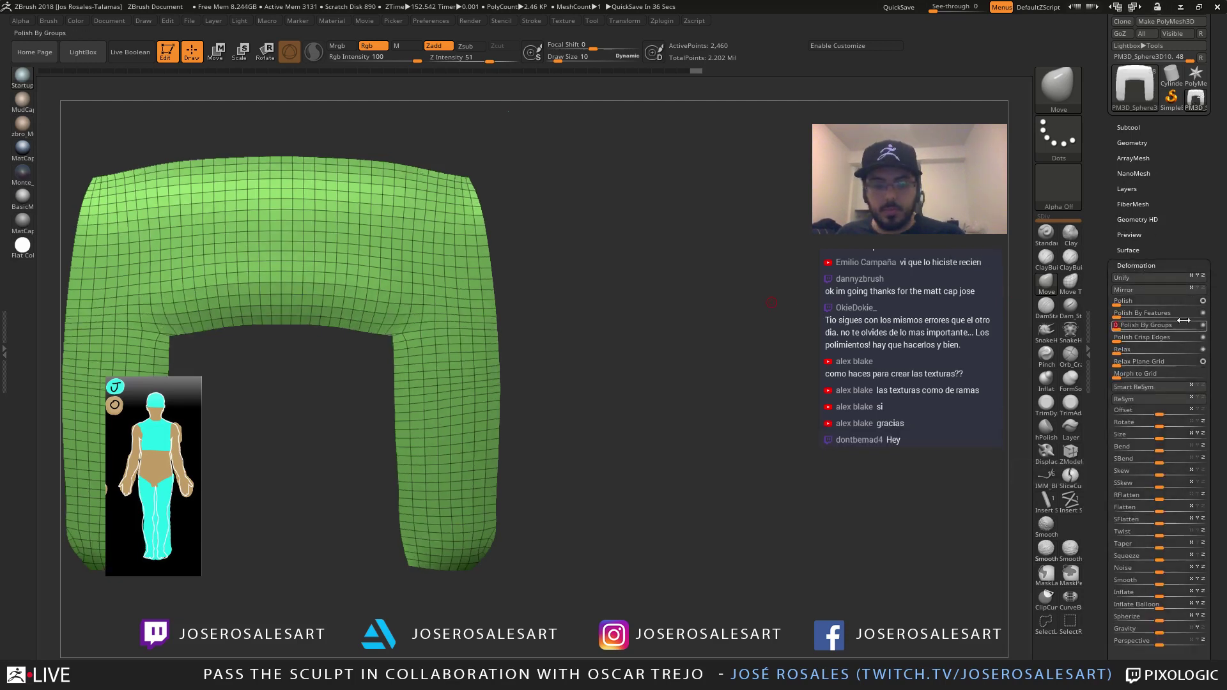
click(1135, 336)
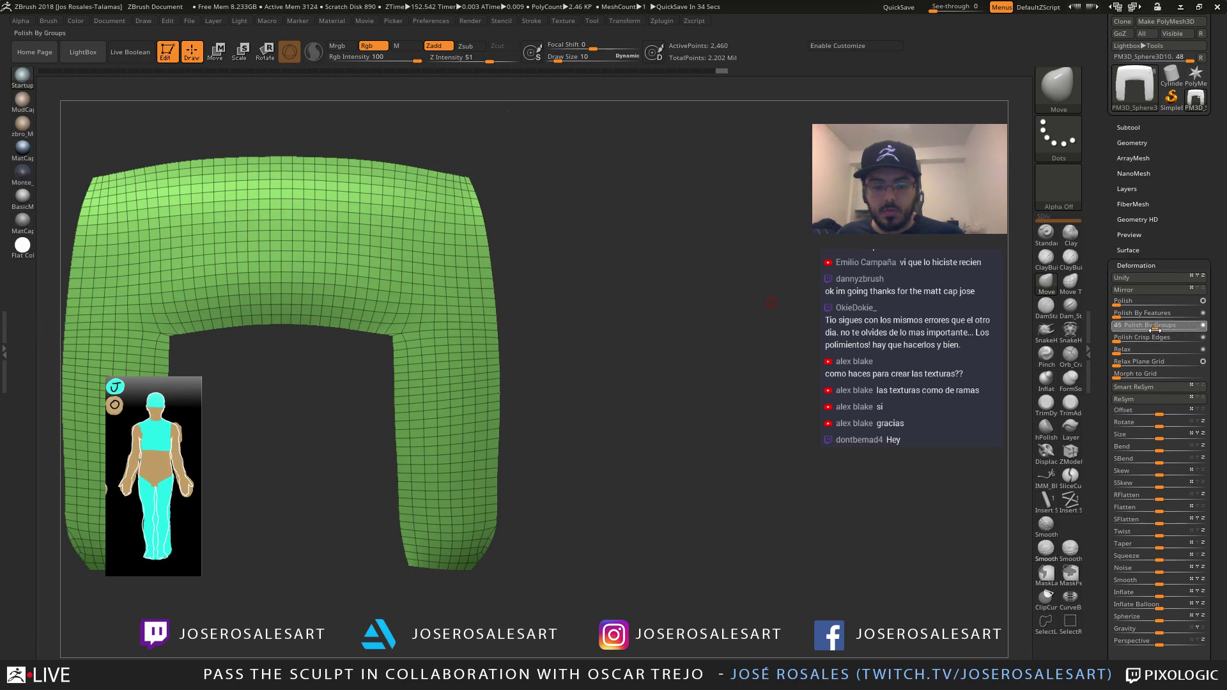
Show the rest of the sculpt around the polished plate again and enlarge the Move brush
mouse_move(562, 224)
alt+mouse_down()
mouse_move(649, 275)
mouse_move(512, 274)
mouse_move(461, 328)
mouse_move(581, 275)
mouse_move(608, 274)
mouse_move(634, 306)
mouse_move(575, 319)
alt+mouse_up()
key(shift+f)
key(shift+f)
key(alt+shift+s)
key(s)
drag(555, 337, 580, 329)
mouse_move(579, 330)
right_down()
mouse_move(505, 329)
mouse_move(572, 330)
mouse_move(588, 378)
mouse_move(557, 342)
mouse_move(623, 349)
mouse_move(553, 358)
right_up()
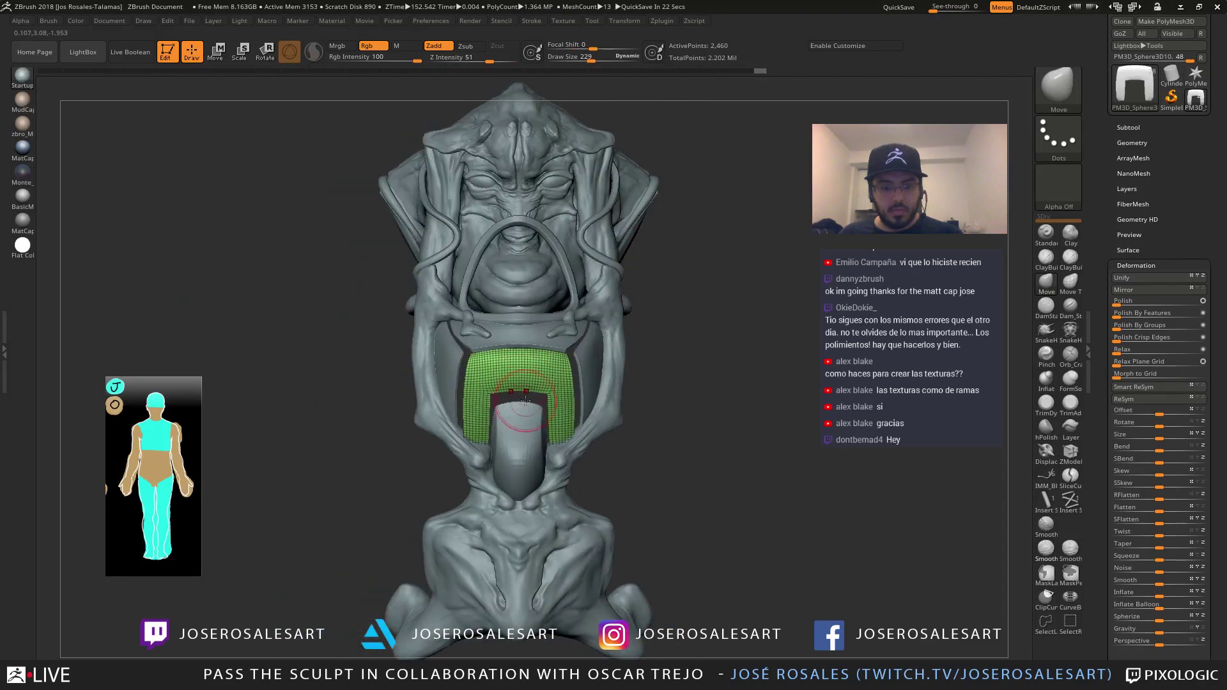
Refine the plate's outer sides and inner opening with the Move brush to fit the neighbouring panels and central piece
mouse_move(526, 400)
ctrl+right_down()
mouse_move(491, 404)
mouse_move(505, 395)
ctrl+right_up()
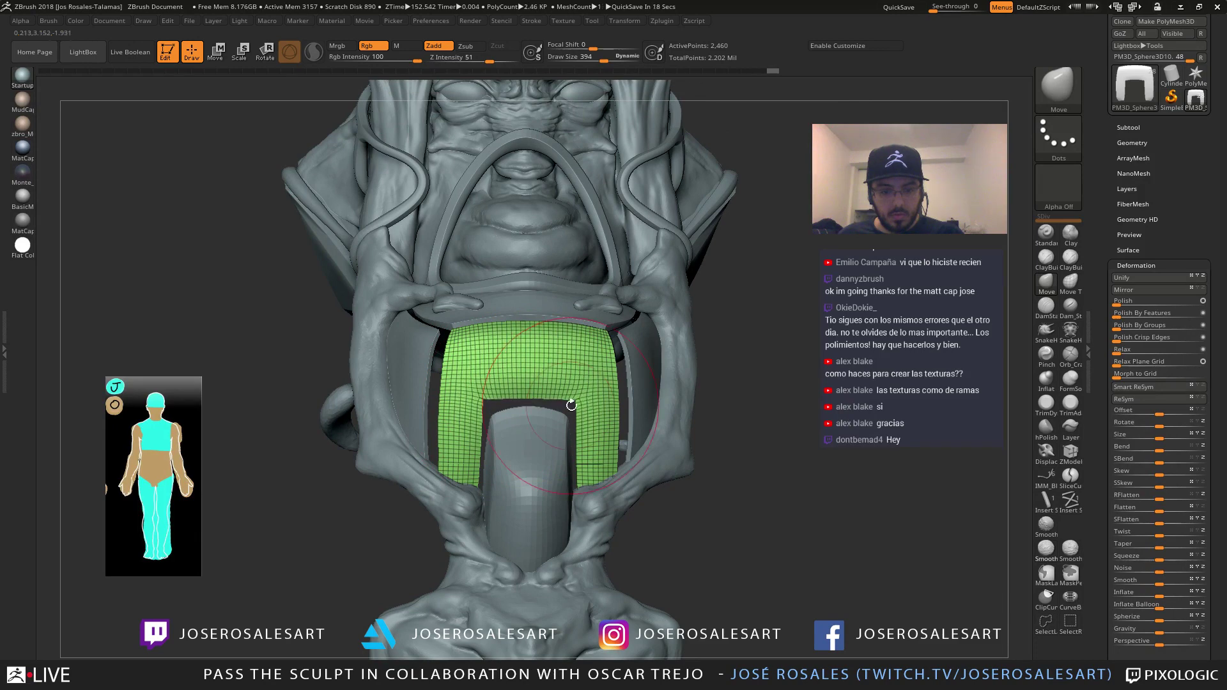
key(bracketleft)
mouse_move(555, 412)
ctrl+right_down()
mouse_move(566, 411)
mouse_move(515, 452)
ctrl+right_up()
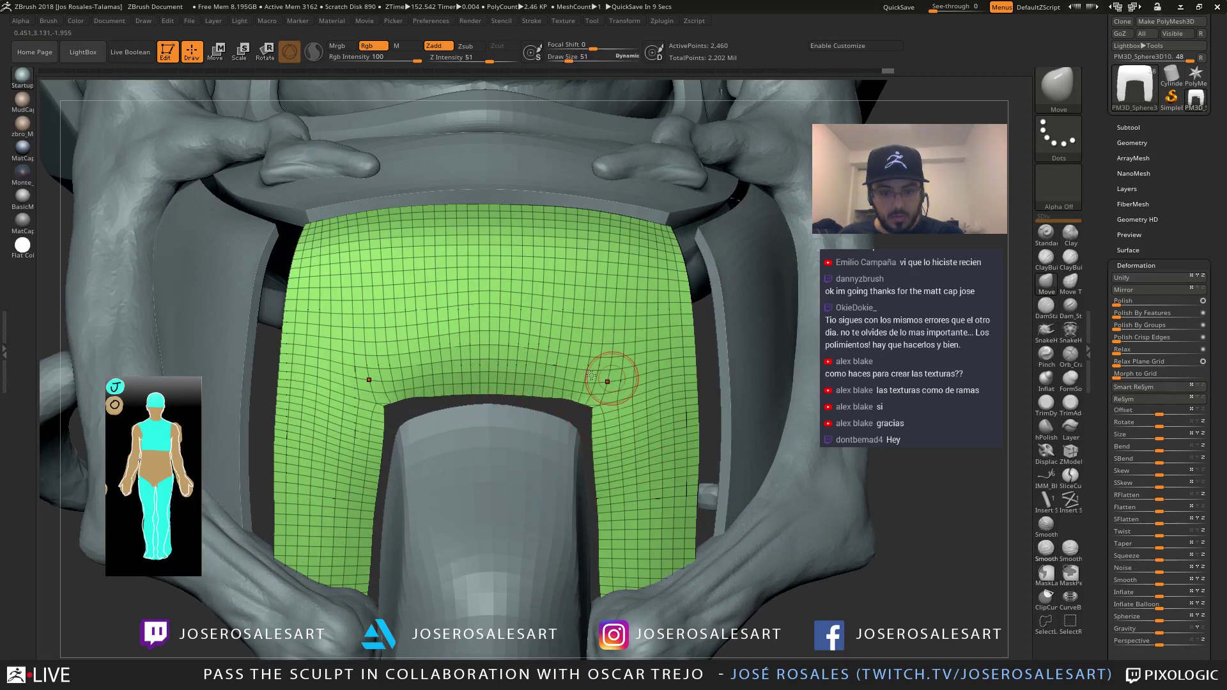
ctrl+right_drag(592, 378, 617, 420)
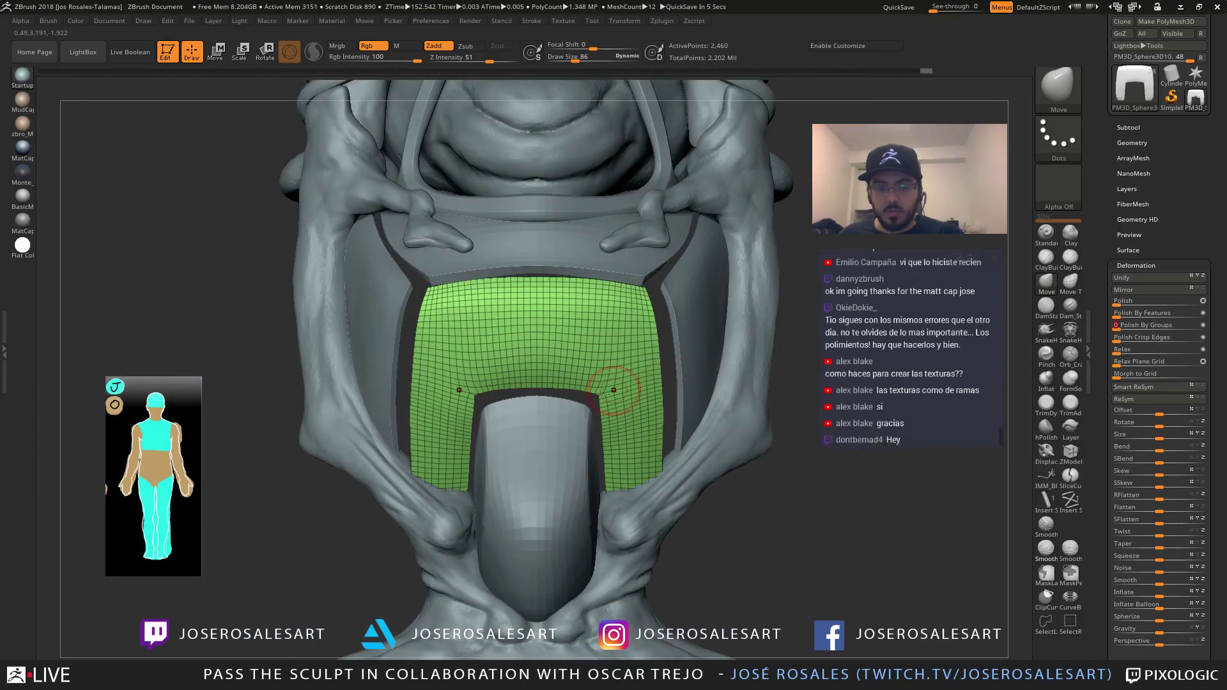
mouse_move(603, 397)
right_down()
mouse_move(582, 405)
mouse_move(641, 345)
mouse_move(652, 387)
right_up()
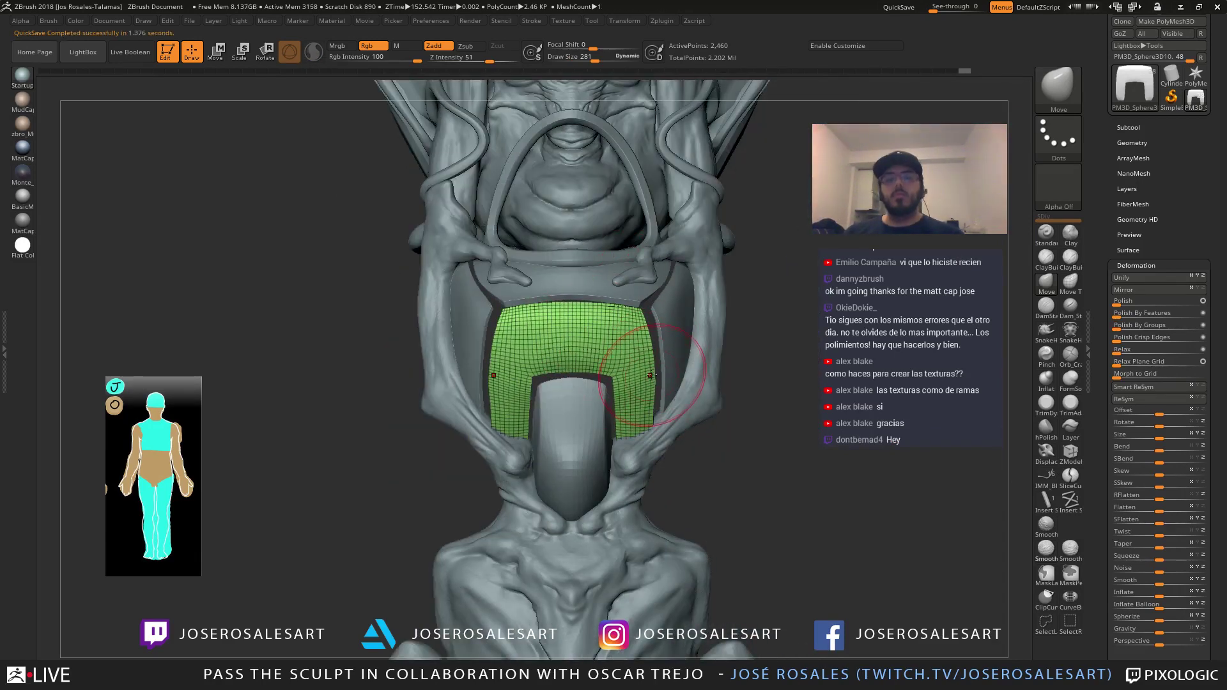
mouse_move(636, 345)
right_down()
mouse_move(655, 337)
mouse_move(493, 369)
mouse_move(426, 353)
right_up()
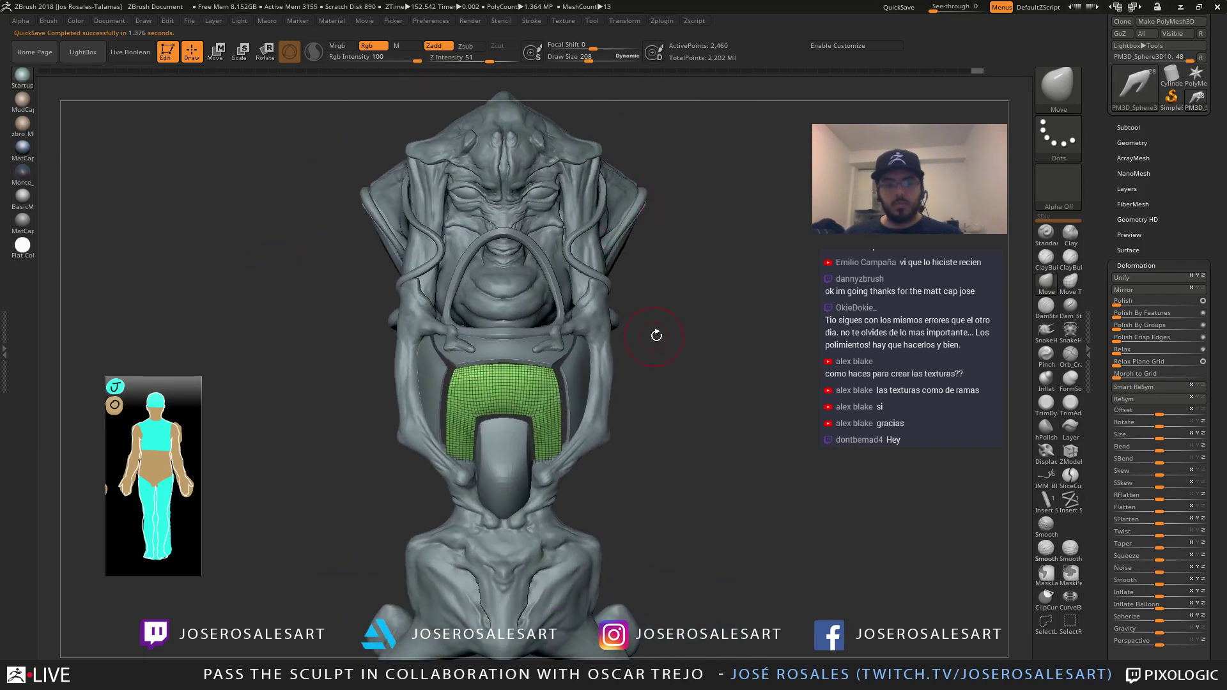
mouse_move(653, 309)
right_down()
mouse_move(575, 288)
mouse_move(505, 322)
mouse_move(578, 337)
mouse_move(527, 342)
right_up()
right_drag(498, 392, 576, 397)
Select the tongue-shaped central piece beneath the arch plate and isolate it
alt+click(492, 429)
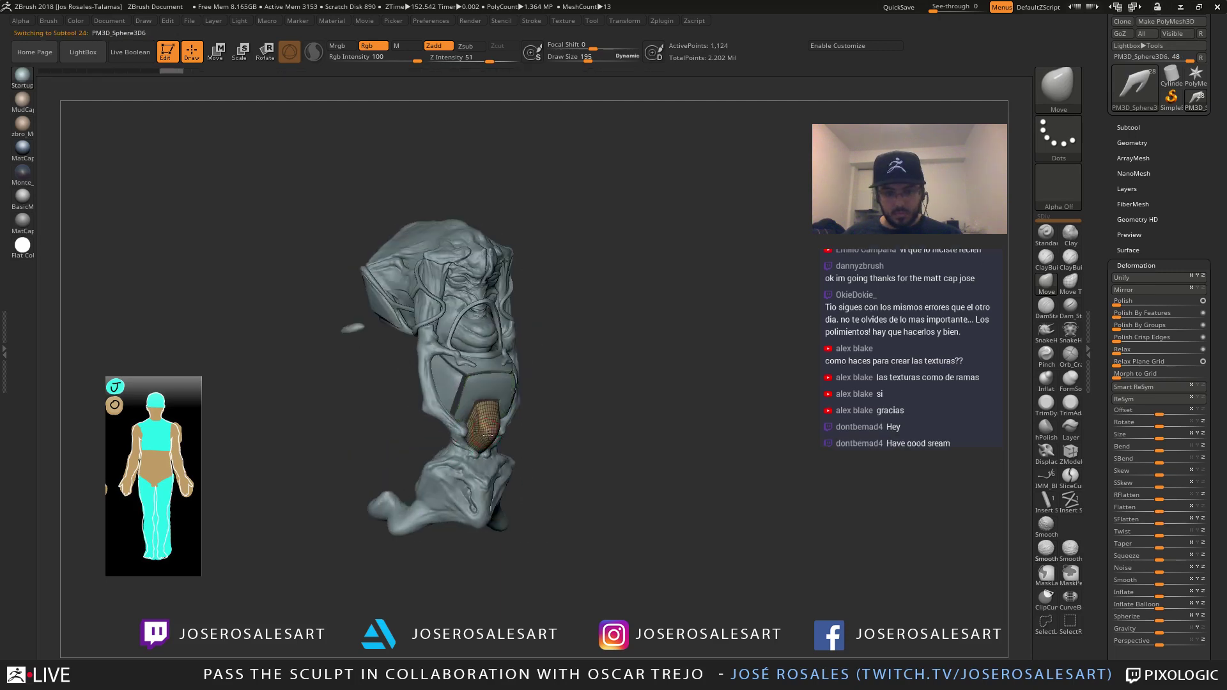
mouse_move(496, 432)
ctrl+right_down()
mouse_move(505, 453)
mouse_move(474, 451)
mouse_move(537, 440)
mouse_move(540, 418)
mouse_move(526, 411)
mouse_move(518, 450)
ctrl+right_up()
key(shift+s)
key(shift+s)
key(shift+s)
key(s)
click(571, 443)
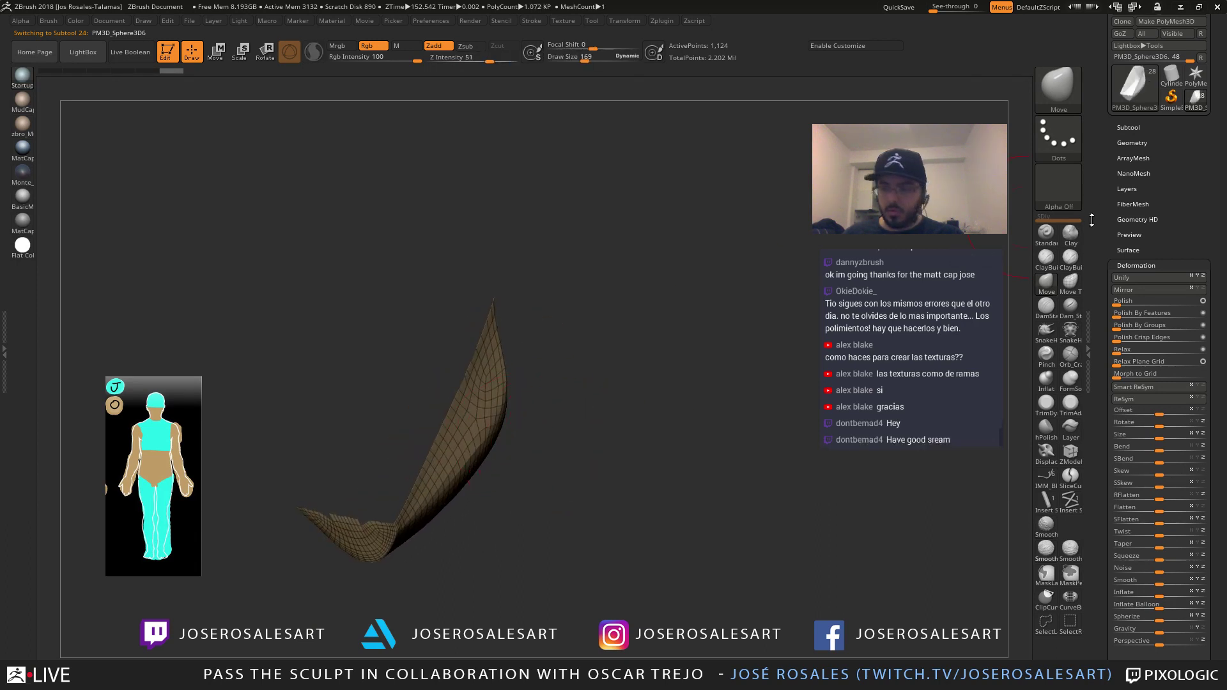
Close the open back of the isolated tongue-shaped piece with Close Holes and bring the rest of the sculpt back into view
click(1132, 143)
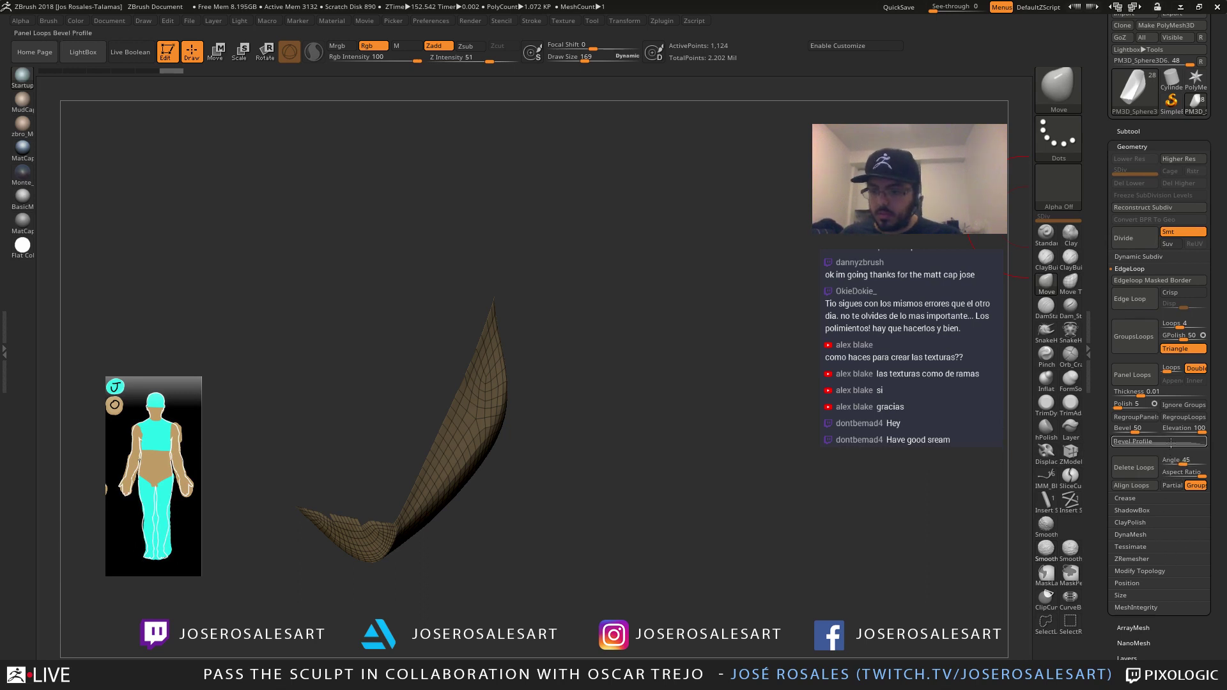
click(1158, 573)
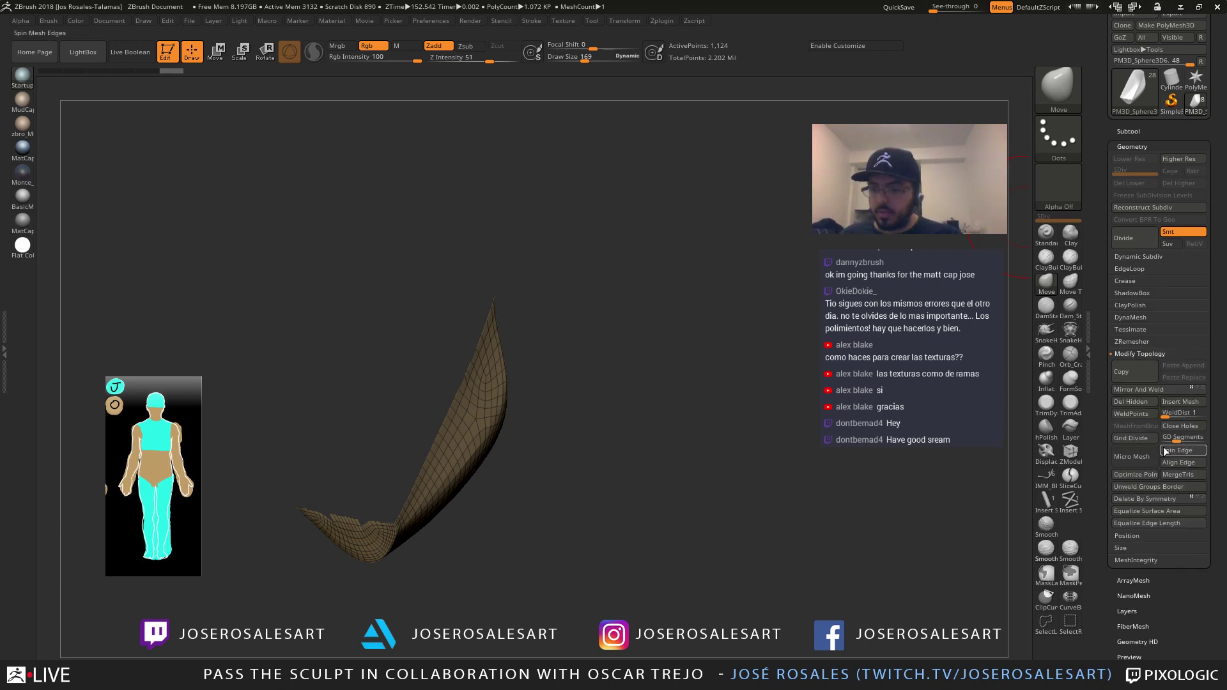
click(1181, 426)
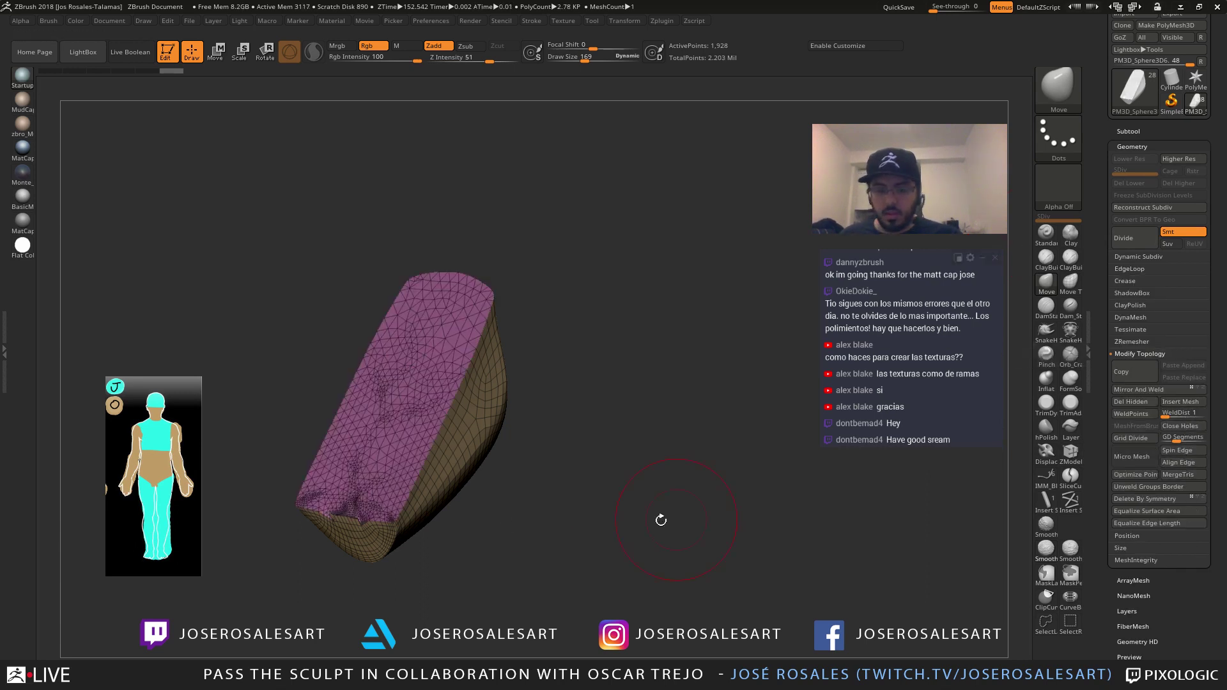
shift+right_drag(429, 502, 446, 471)
key(shift+s)
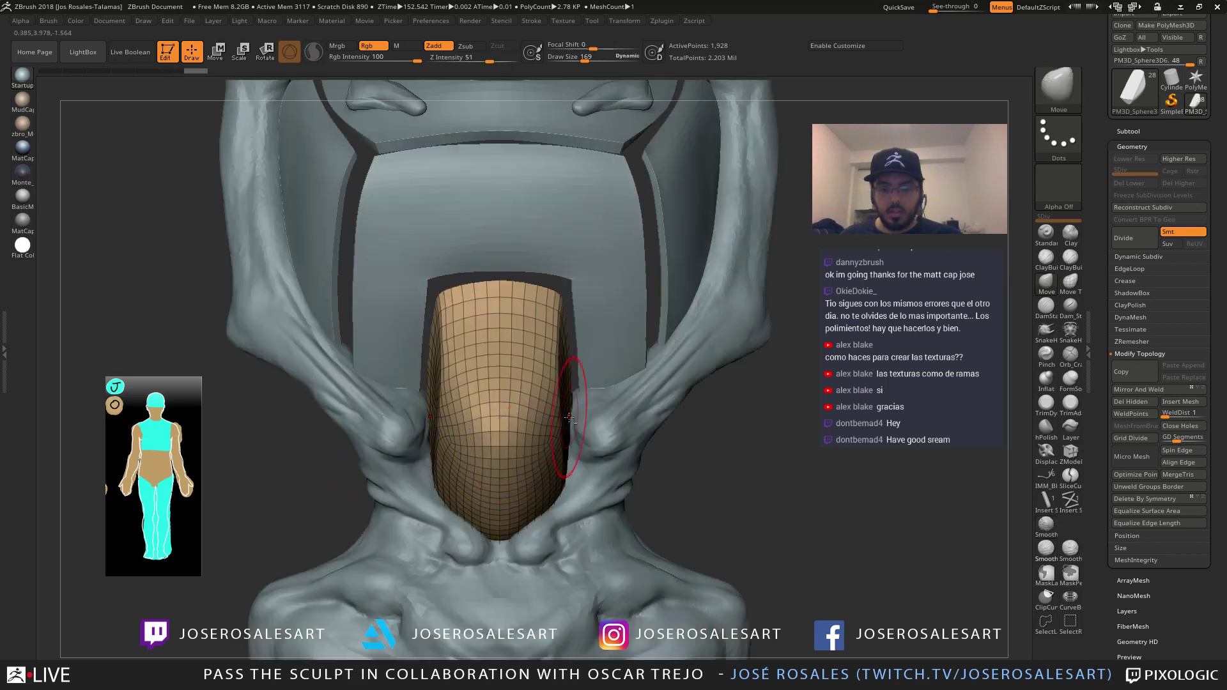
mouse_move(569, 430)
ctrl+right_down()
mouse_move(522, 411)
mouse_move(441, 428)
mouse_move(569, 377)
mouse_move(748, 216)
ctrl+right_up()
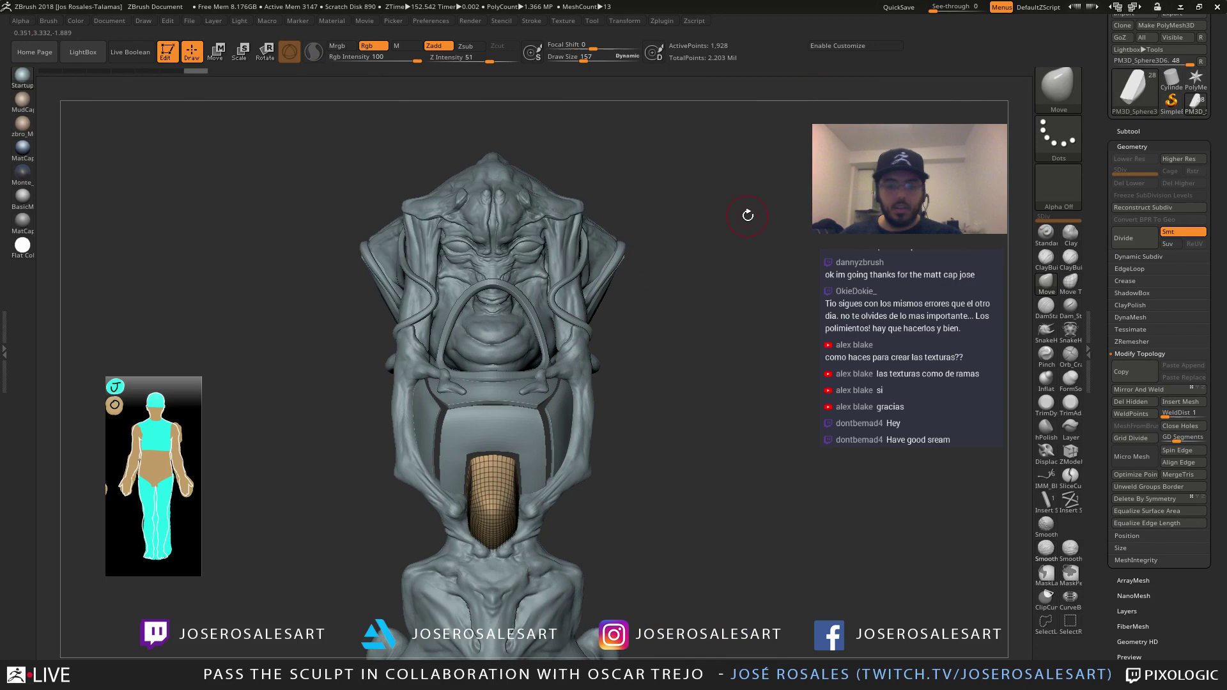
Unhide the large rounded body subtool behind the armor panels and make it the active subtool
click(1143, 133)
drag(1115, 304, 1114, 270)
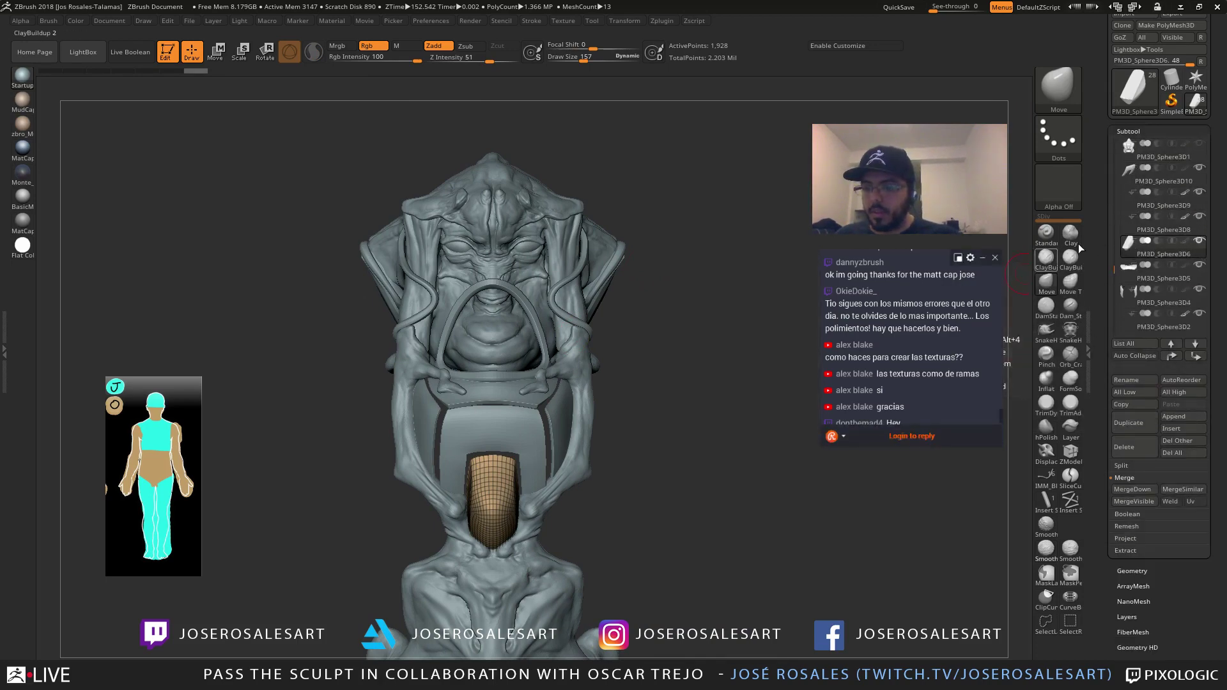
click(1200, 144)
right_drag(716, 345, 538, 351)
alt+click(623, 403)
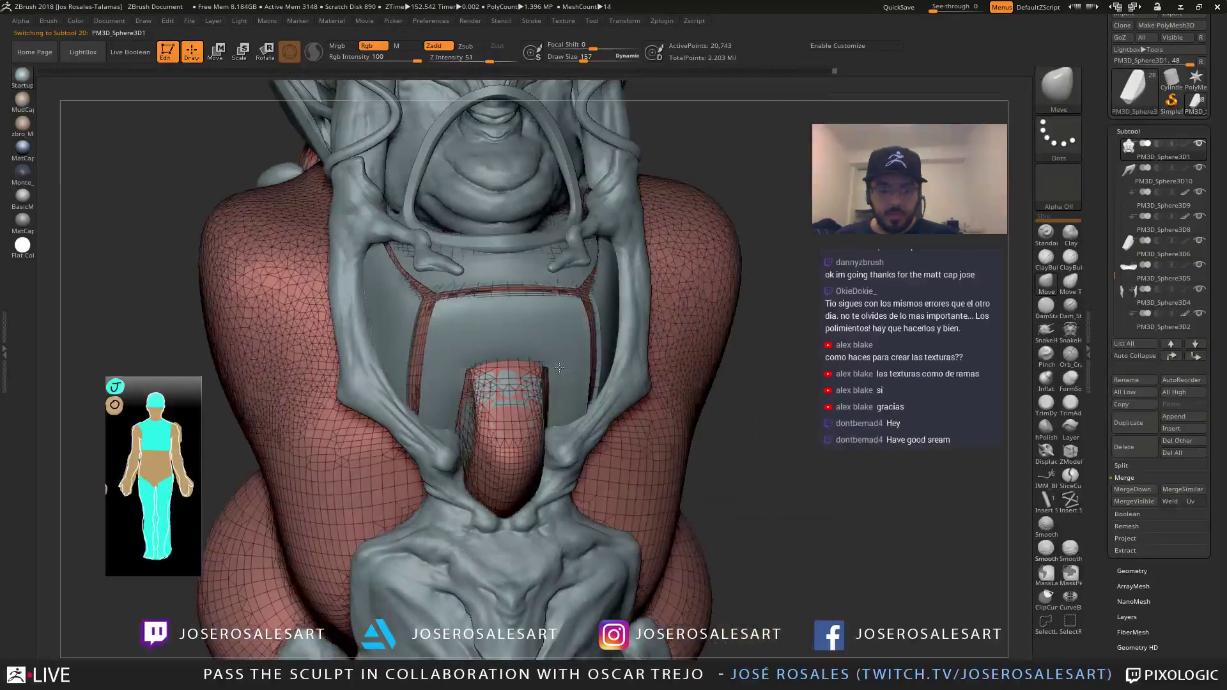
alt+click(507, 348)
alt+click(652, 445)
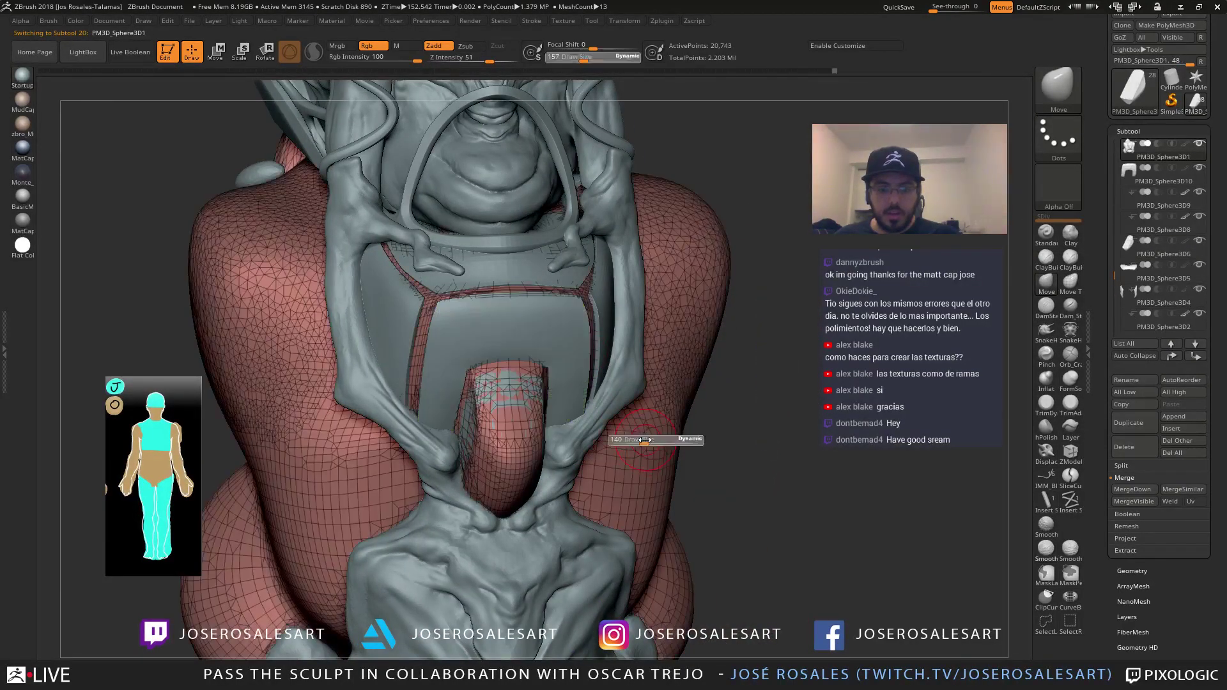
Turn off the wireframe display and build up the body along the seam above the arch plate with the ClayBuildup brush
alt+right_drag(421, 416, 400, 493)
ctrl+right_drag(614, 288, 621, 338)
key(b)
key(c)
key(b)
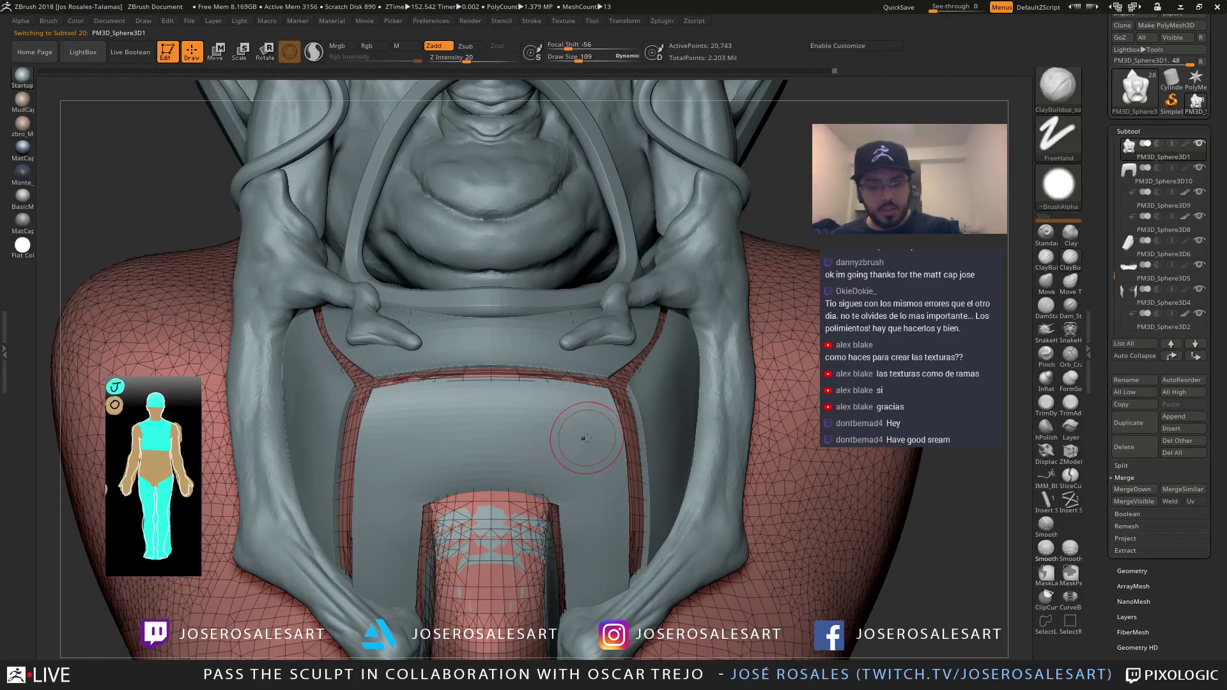
right_drag(602, 427, 357, 165)
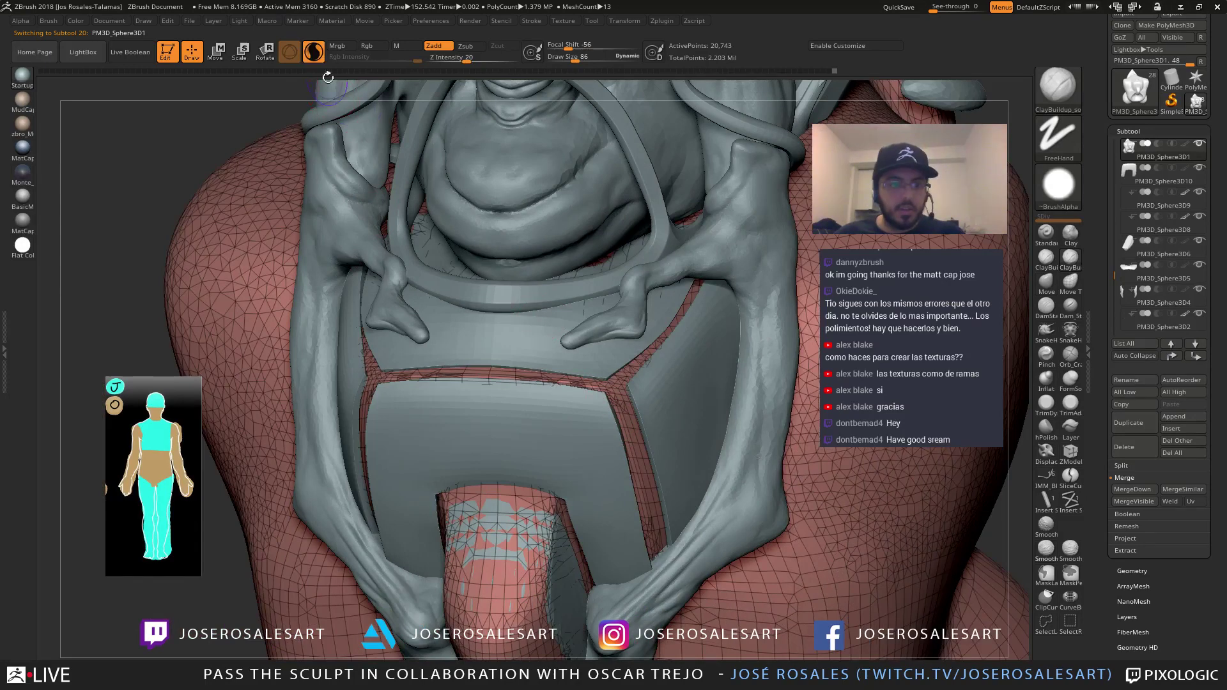
key(shift+f)
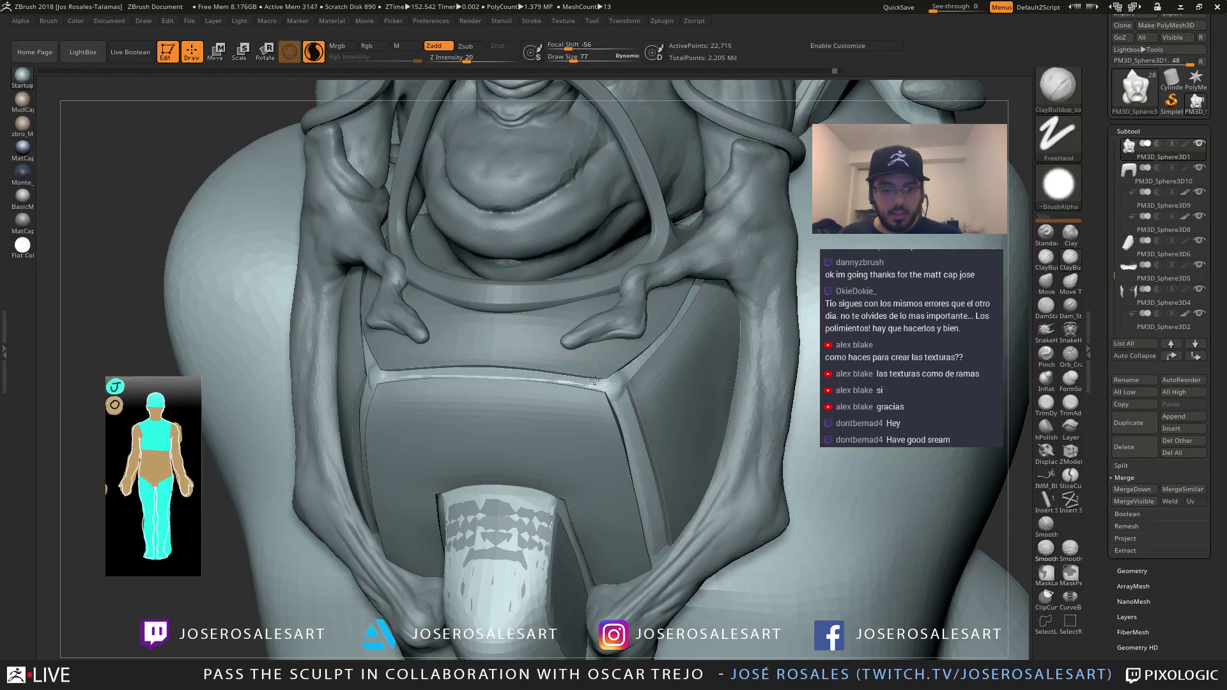
drag(400, 371, 583, 379)
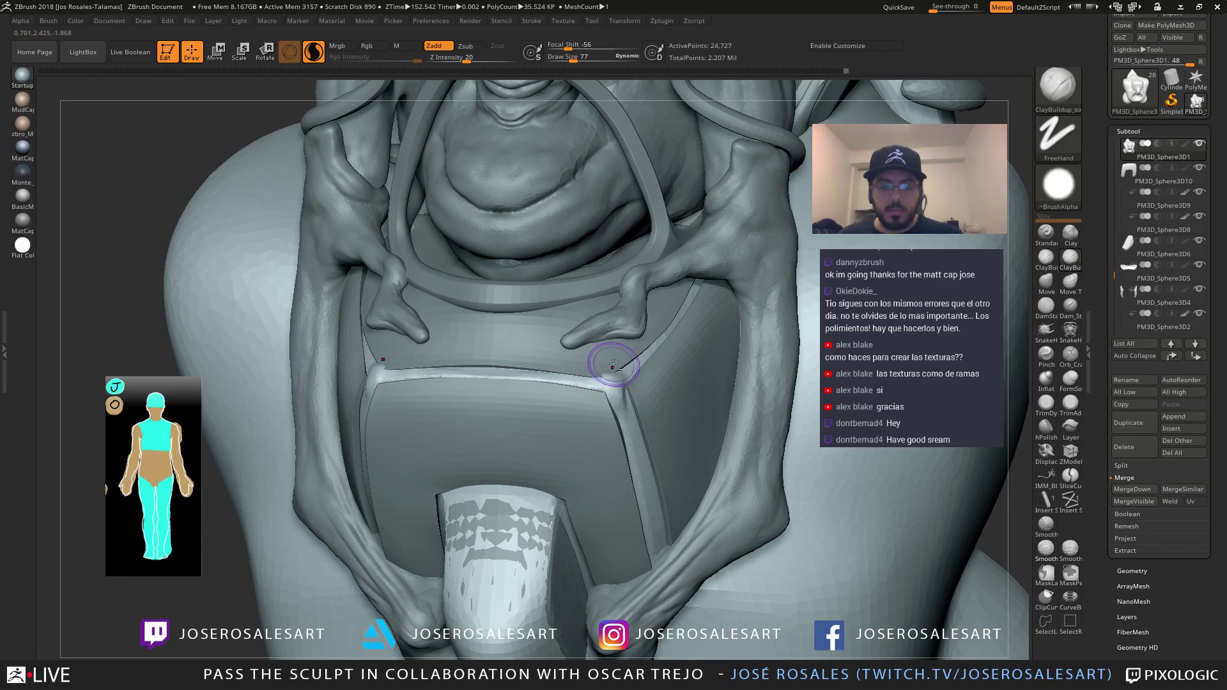
right_drag(613, 365, 491, 361)
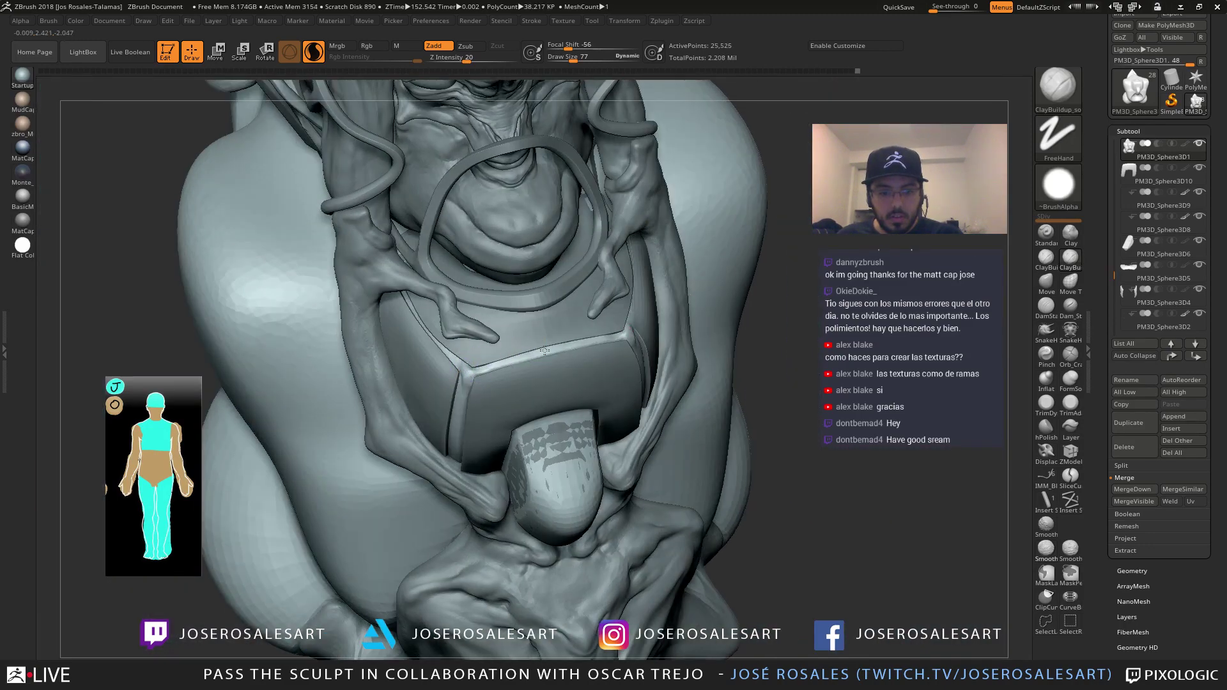
drag(542, 362, 486, 369)
Smooth the built-up strip along the arch plate's upper seam with a smaller brush
key(s)
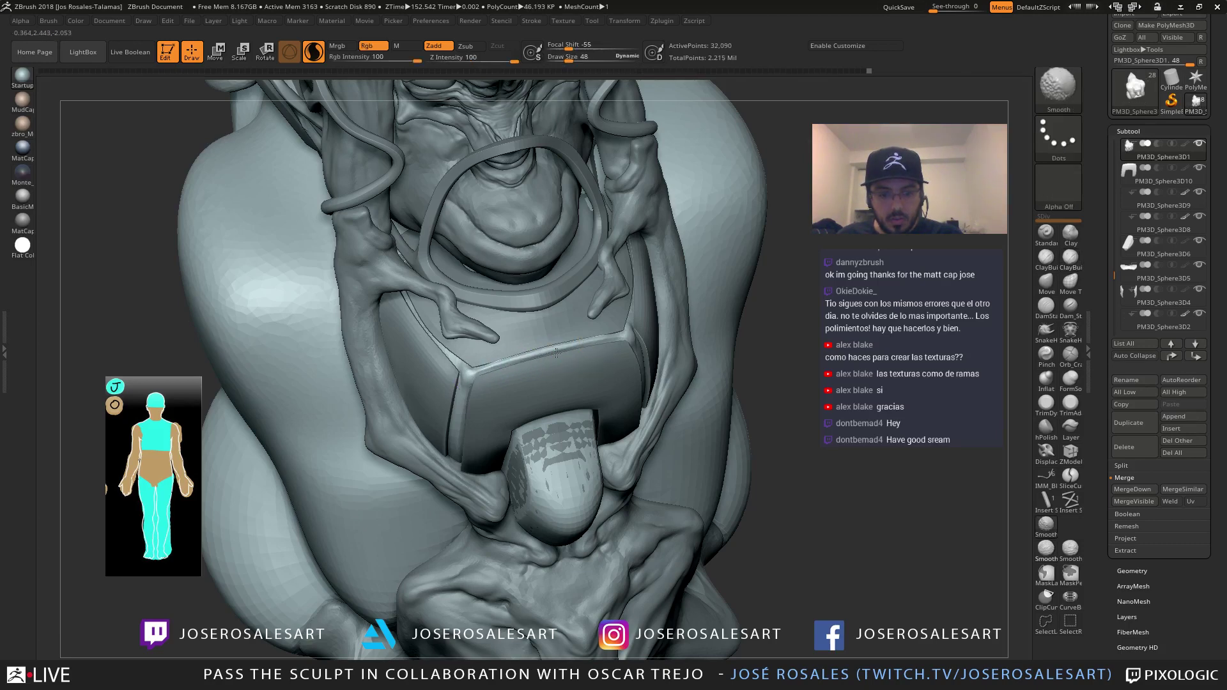
shift+drag(556, 352, 525, 363)
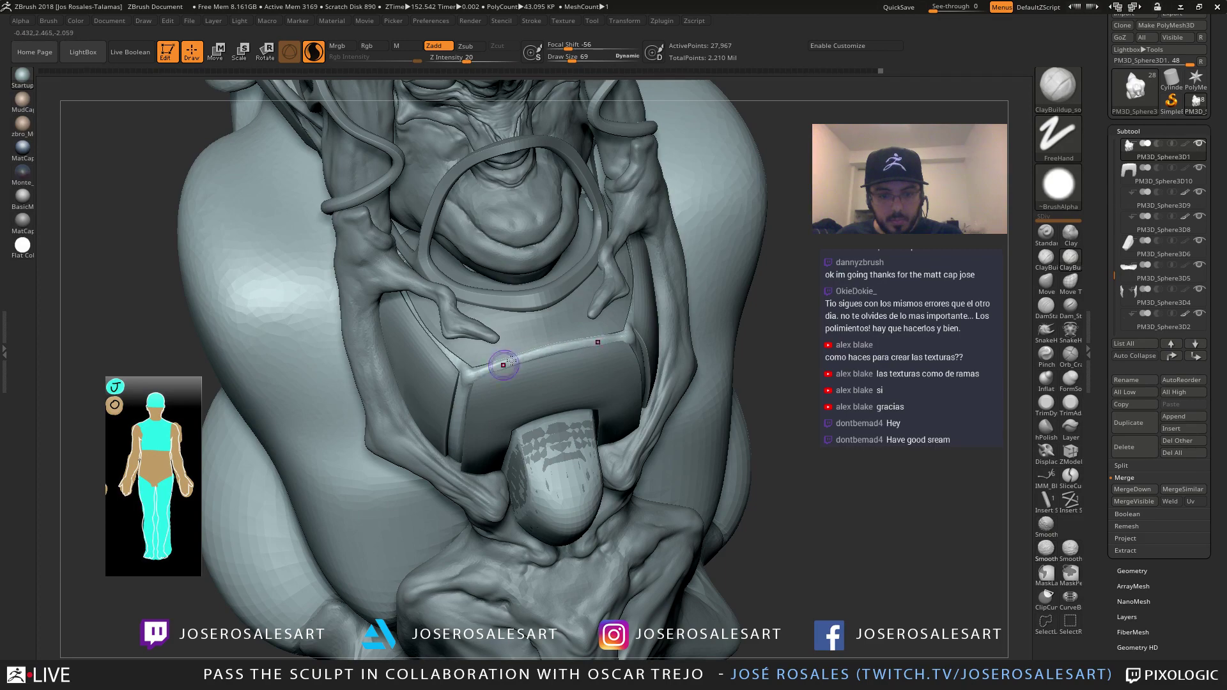
key(shift)
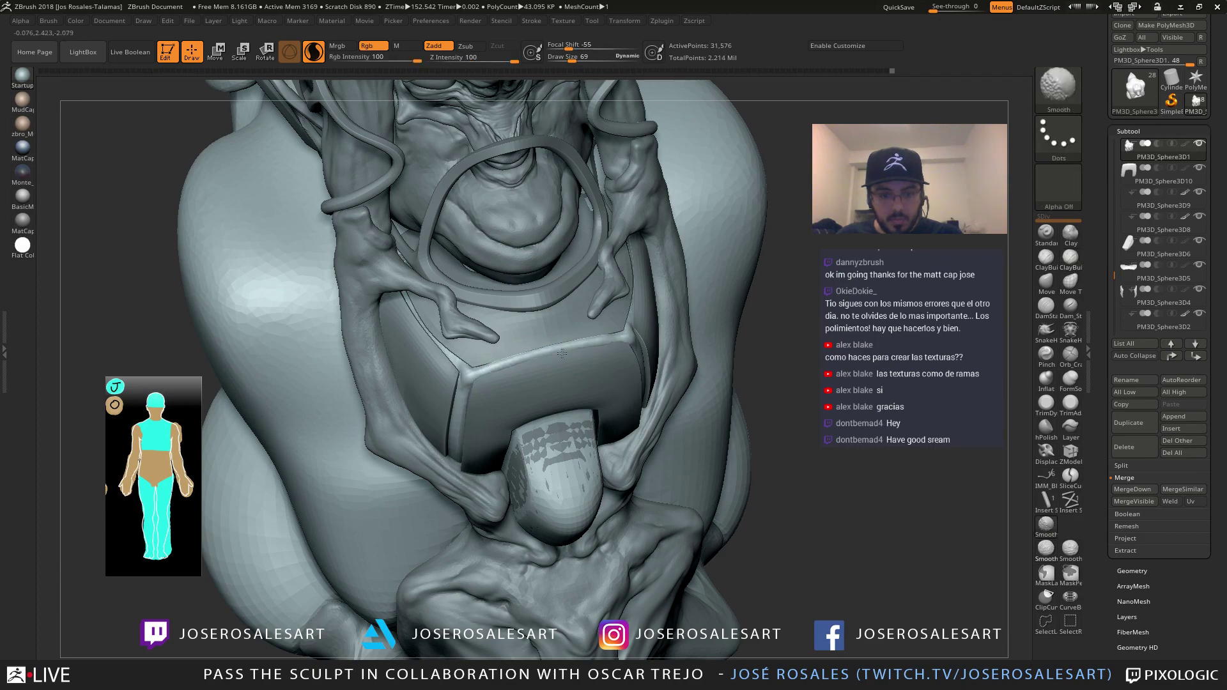
shift+drag(562, 354, 512, 364)
Build up clay in the seam at the arch plate's corner and down its outer side
right_drag(513, 364, 479, 355)
right_drag(719, 351, 554, 383)
drag(546, 402, 564, 438)
mouse_move(564, 437)
right_down()
mouse_move(550, 384)
mouse_move(538, 387)
mouse_move(552, 411)
mouse_move(554, 369)
right_up()
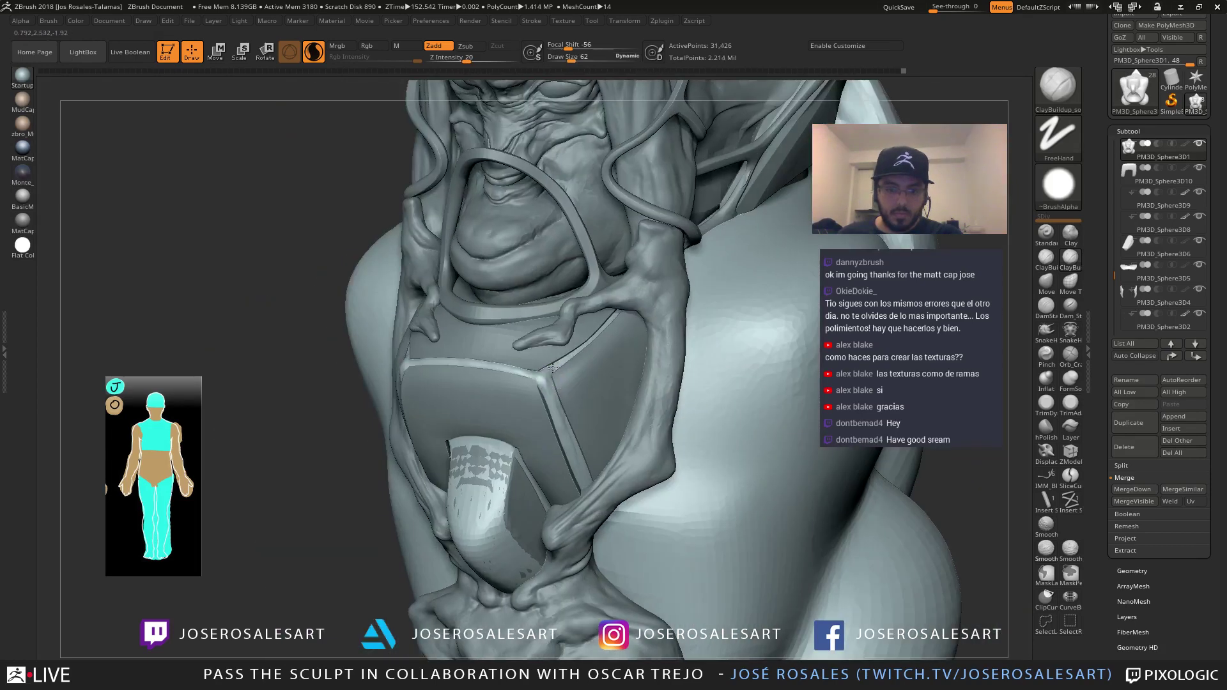
drag(551, 394, 566, 417)
right_drag(567, 417, 560, 382)
Smooth the body surface poking through the tongue-shaped piece with a brush enlarged to 229
mouse_move(560, 382)
shift+right_down()
mouse_move(548, 381)
mouse_move(604, 367)
shift+right_up()
mouse_move(604, 367)
ctrl+right_down()
mouse_move(613, 383)
mouse_move(547, 410)
mouse_move(520, 384)
mouse_move(589, 324)
mouse_move(593, 412)
ctrl+right_up()
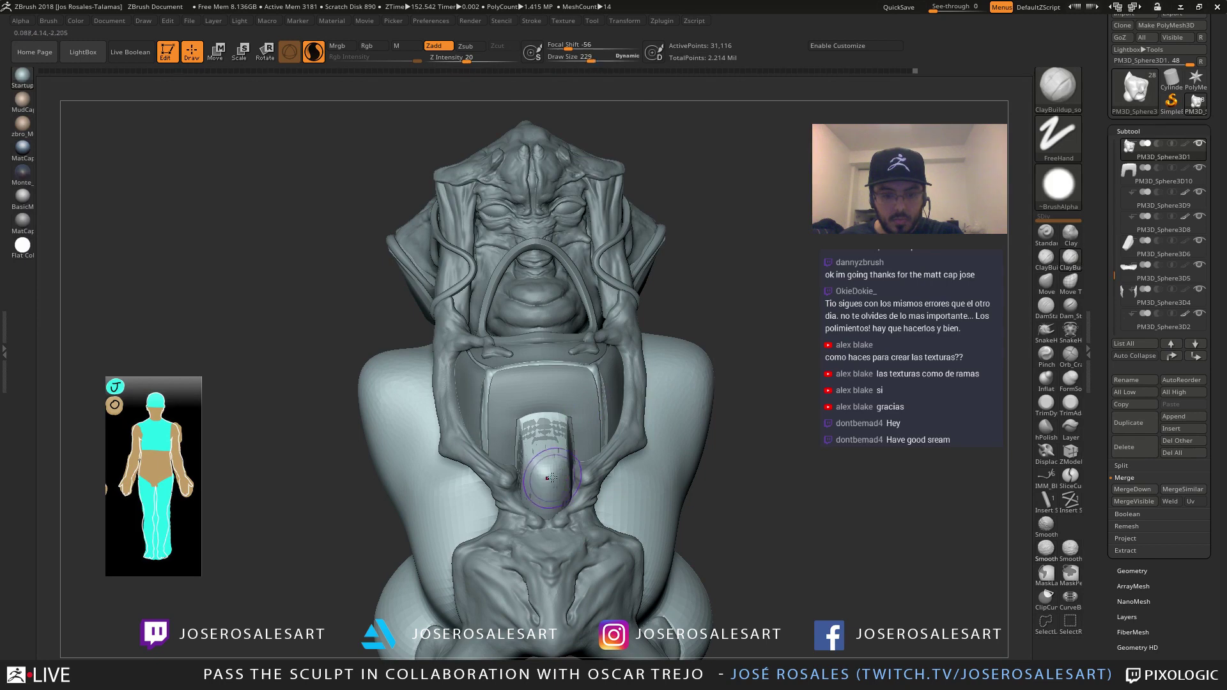
key(shift)
shift+drag(529, 435, 551, 415)
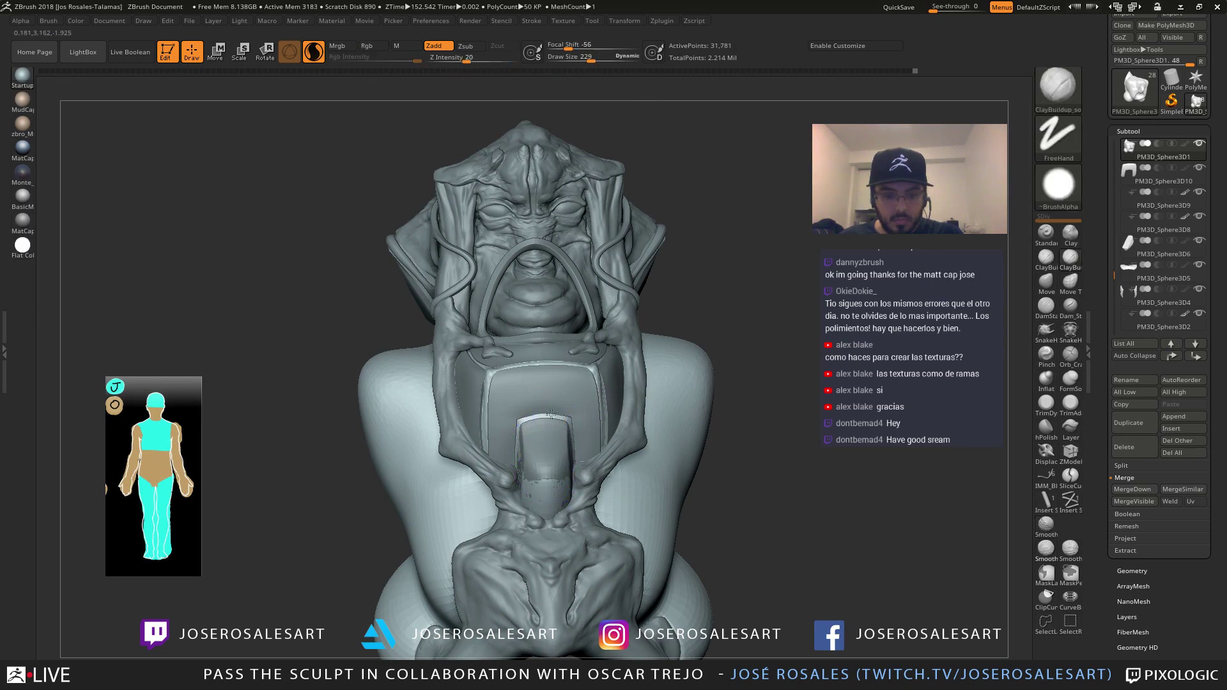
Fill the gap between the arch plate's inner opening and the upper edge of the tongue-shaped piece using ClayBuildup at size 77
mouse_move(550, 512)
right_down()
mouse_move(529, 455)
mouse_move(470, 472)
right_up()
right_drag(561, 447, 537, 457)
mouse_move(537, 457)
ctrl+right_down()
mouse_move(534, 422)
mouse_move(522, 425)
mouse_move(599, 404)
ctrl+right_up()
ctrl+right_drag(578, 433, 529, 417)
right_drag(578, 470, 555, 462)
mouse_move(512, 383)
ctrl+right_down()
mouse_move(505, 447)
mouse_move(502, 423)
ctrl+right_up()
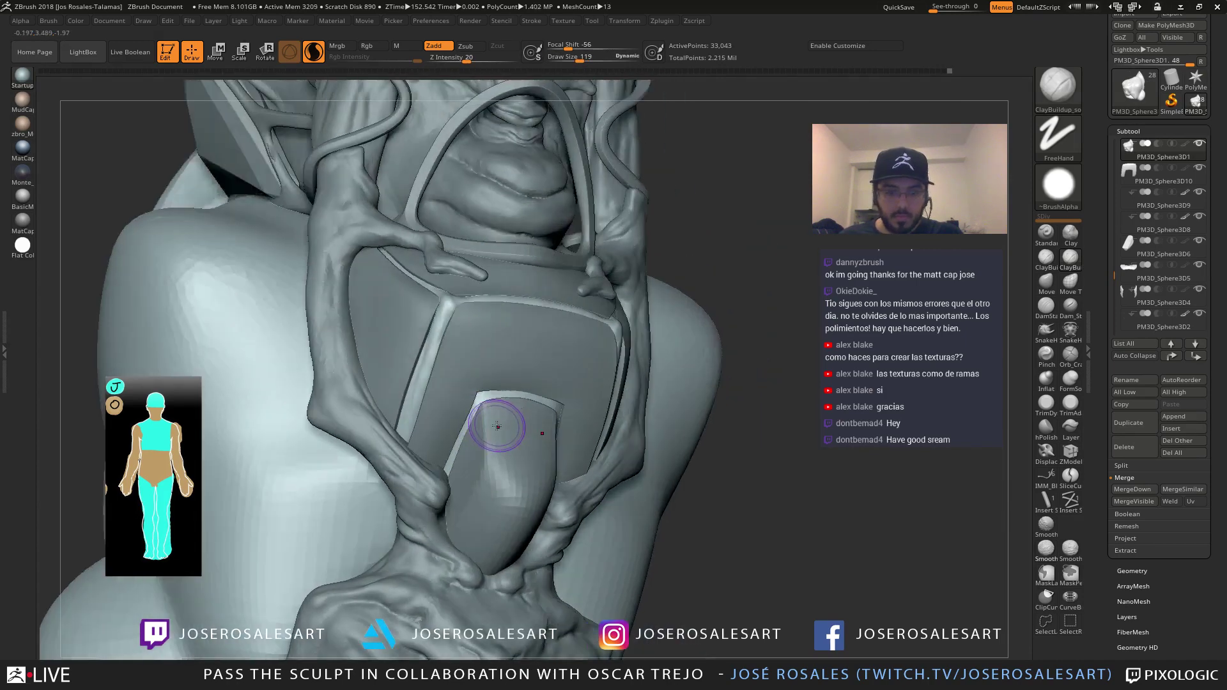
key(s)
click(493, 424)
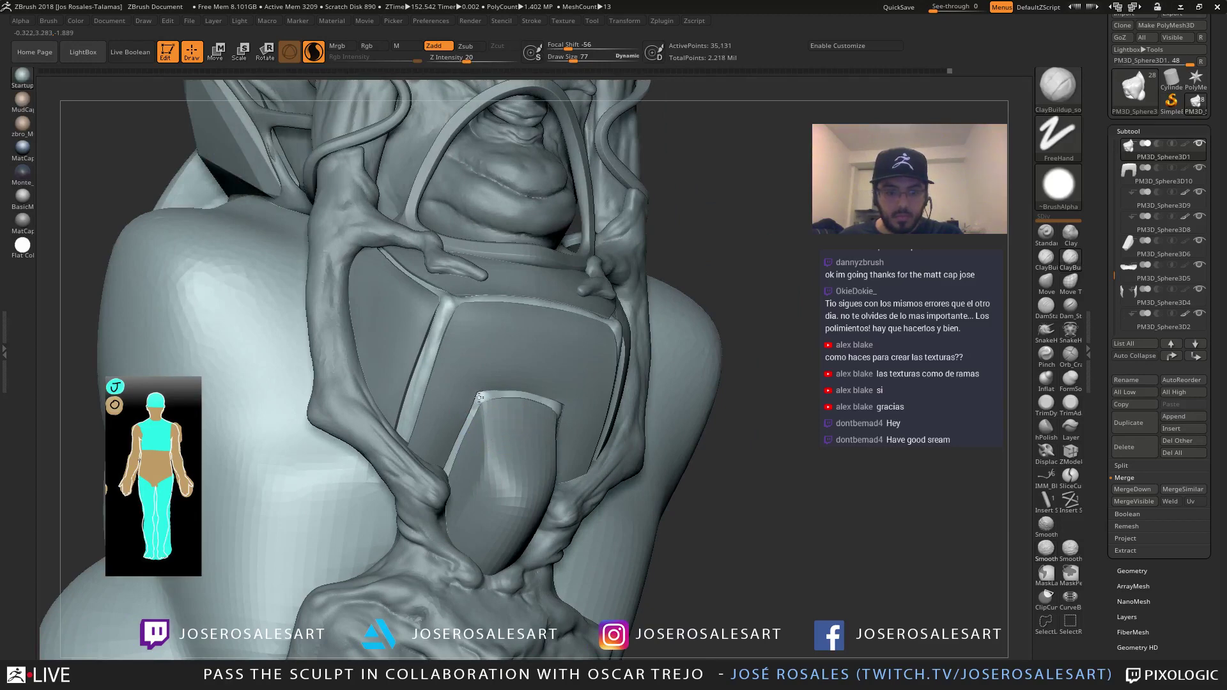
drag(480, 397, 496, 392)
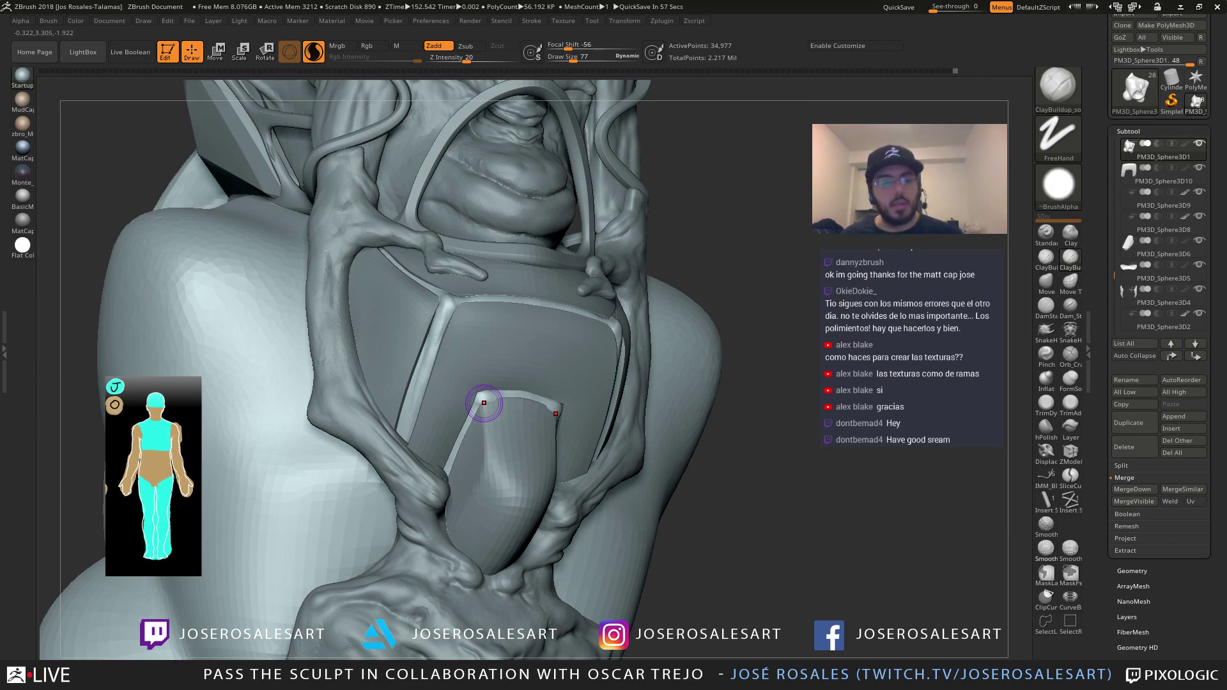
Build up and smooth the filler strip around the sides of the tongue-shaped piece with a ClayBuildup brush of about 65
right_drag(501, 366, 501, 408)
key(s)
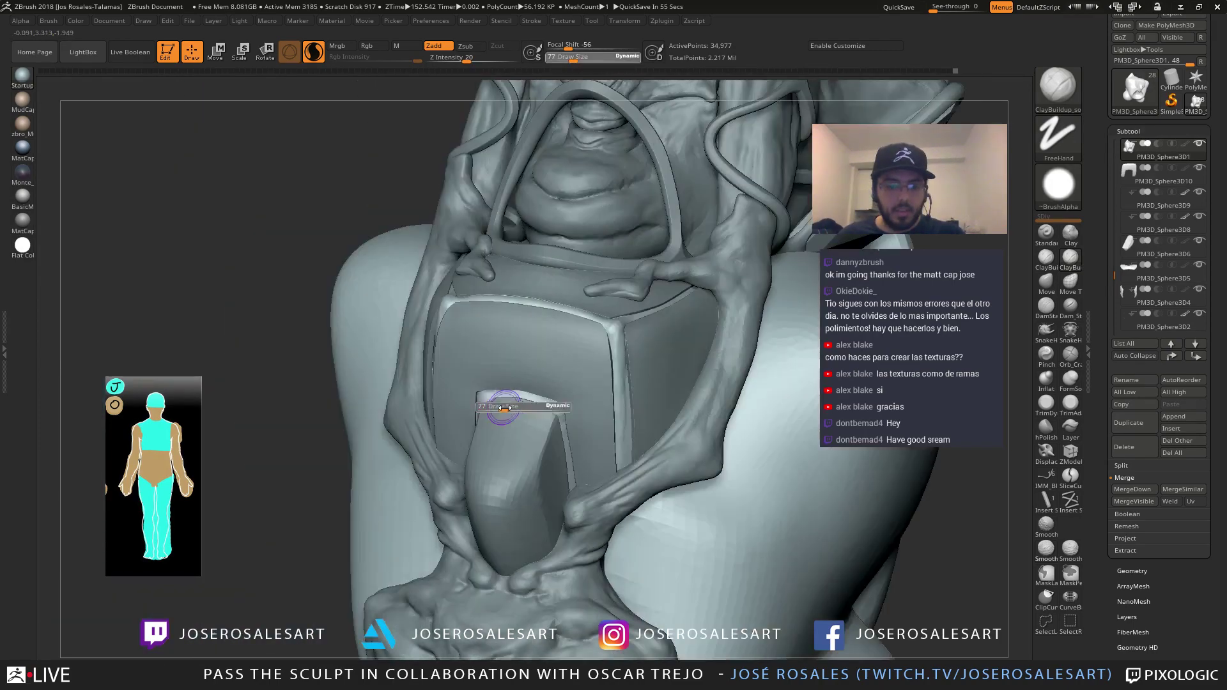
drag(501, 408, 497, 409)
mouse_move(497, 409)
right_down()
mouse_move(473, 404)
mouse_move(539, 405)
mouse_move(499, 416)
mouse_move(508, 392)
mouse_move(489, 424)
mouse_move(491, 452)
mouse_move(526, 418)
mouse_move(563, 435)
right_up()
shift+drag(565, 431, 570, 443)
mouse_move(562, 432)
right_down()
mouse_move(507, 420)
mouse_move(530, 441)
mouse_move(532, 417)
mouse_move(494, 371)
right_up()
right_drag(490, 431, 503, 422)
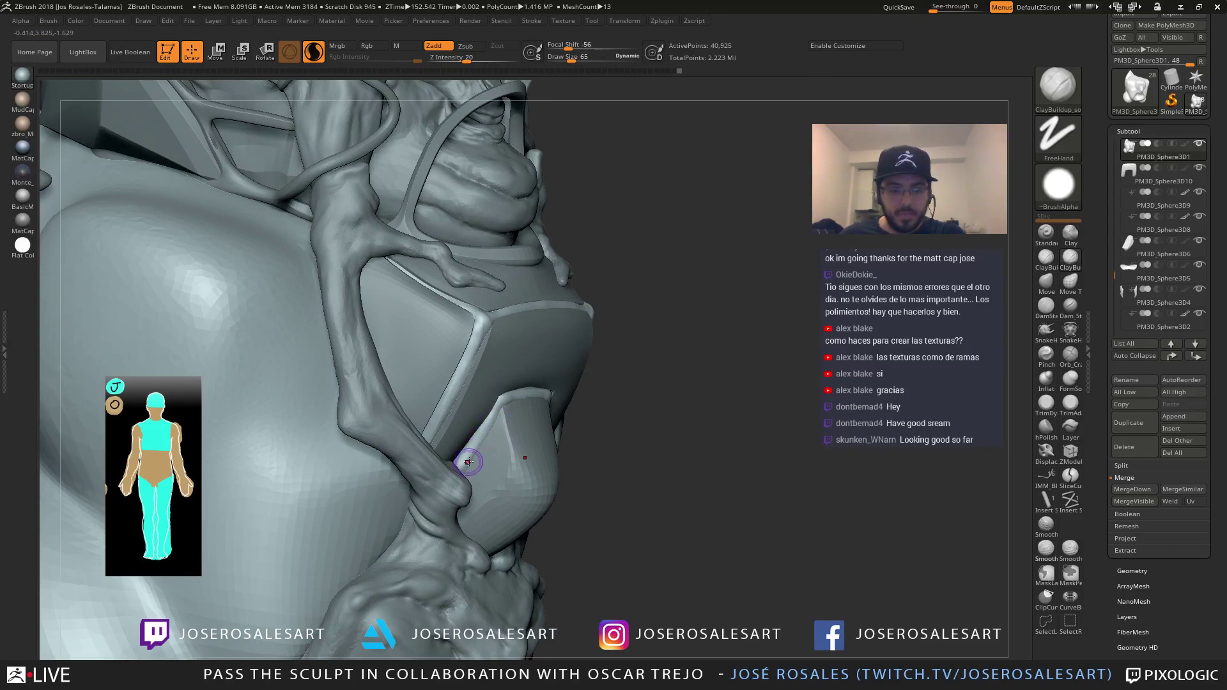
mouse_move(469, 462)
right_down()
mouse_move(459, 472)
mouse_move(480, 461)
right_up()
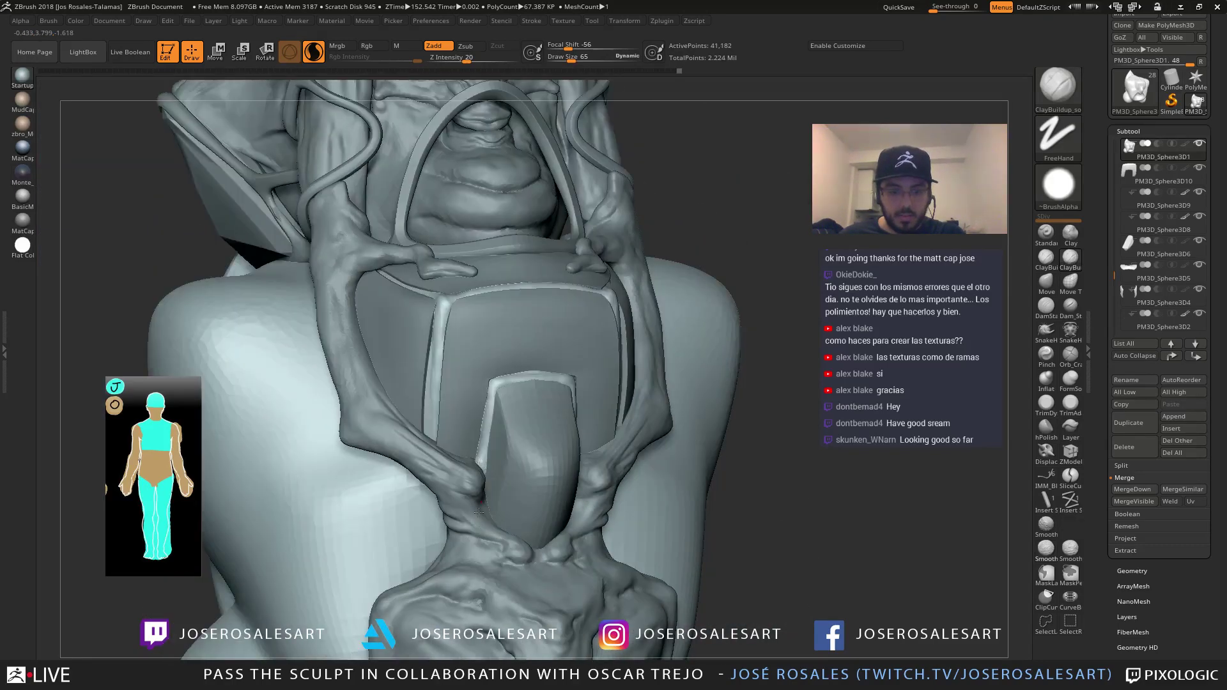
mouse_move(490, 393)
right_down()
mouse_move(490, 420)
mouse_move(486, 353)
mouse_move(475, 388)
mouse_move(505, 333)
mouse_move(535, 349)
mouse_move(619, 350)
mouse_move(466, 559)
right_up()
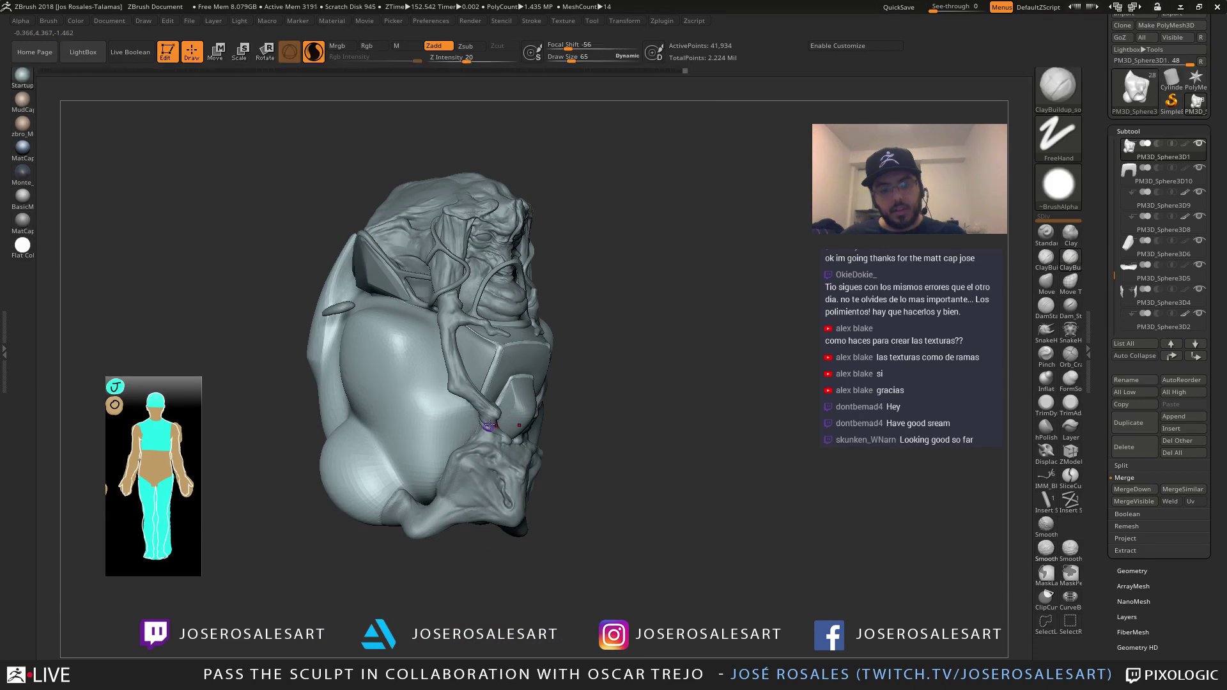
Inspect the whole creature from both sides and select the arm-like organic subtool that frames the armor panels
right_drag(489, 426, 416, 415)
mouse_move(537, 384)
alt+right_down()
mouse_move(564, 427)
mouse_move(629, 383)
alt+right_up()
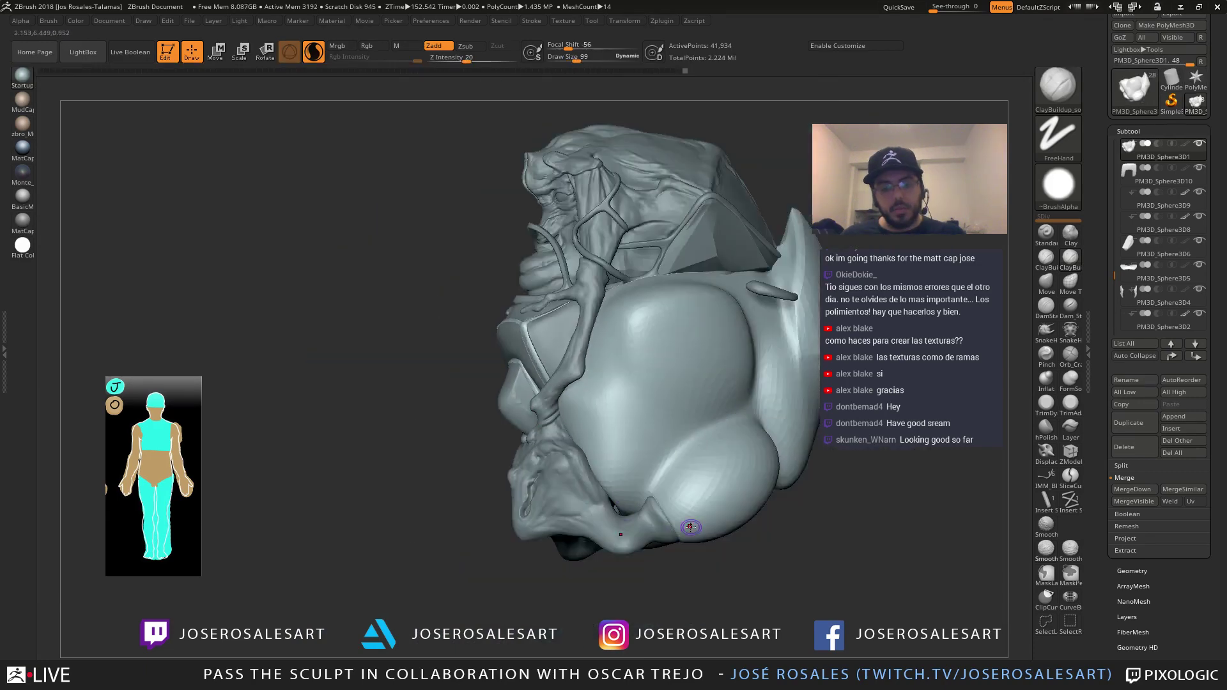
mouse_move(690, 527)
right_down()
mouse_move(652, 519)
mouse_move(512, 546)
mouse_move(490, 489)
mouse_move(521, 505)
mouse_move(486, 457)
mouse_move(531, 409)
right_up()
alt+right_drag(530, 409, 466, 335)
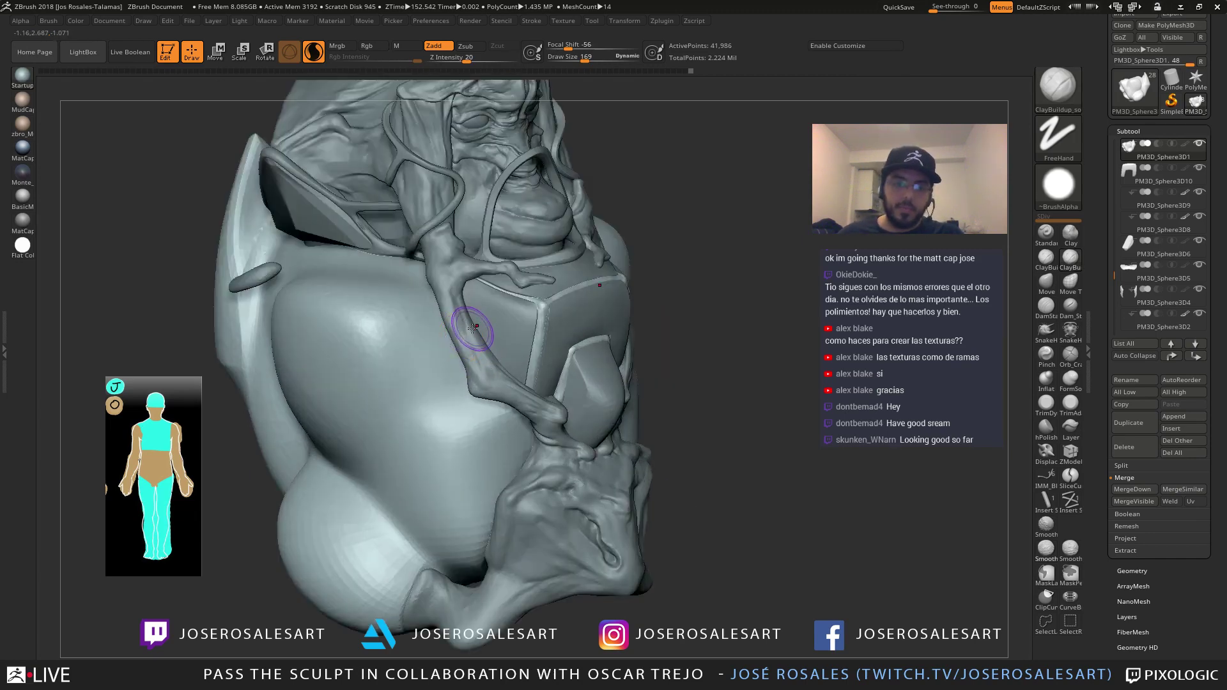
alt+click(459, 322)
Sculpt folds around the wrist joint of the arm with ClayBuildup, refining them with the Move and DamStandard brushes
right_drag(614, 332, 554, 320)
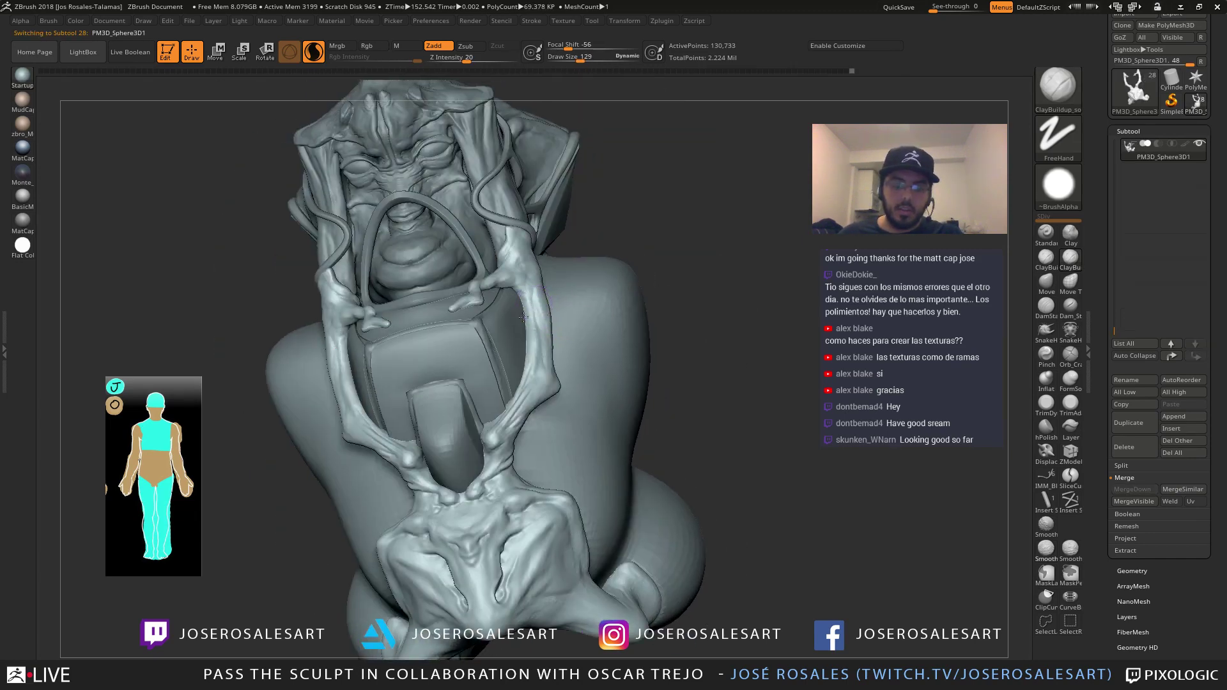
mouse_move(555, 211)
right_down()
mouse_move(521, 174)
mouse_move(483, 350)
mouse_move(466, 332)
mouse_move(522, 219)
mouse_move(519, 251)
right_up()
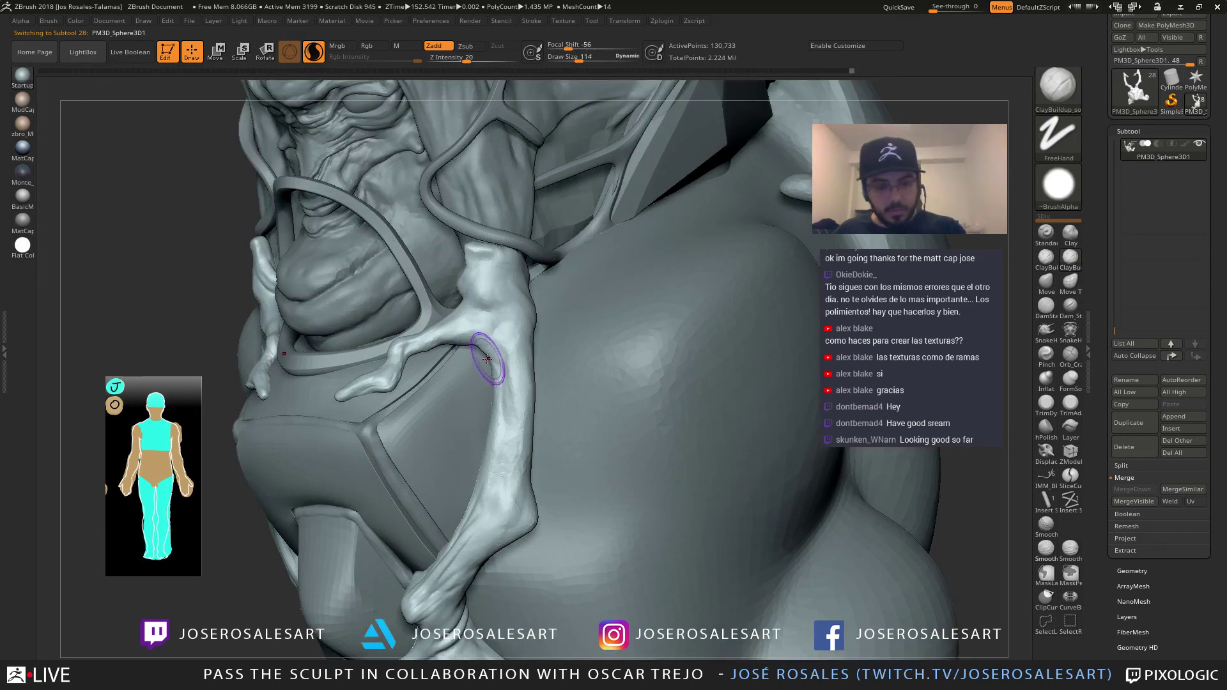
mouse_move(488, 359)
right_down()
mouse_move(493, 328)
mouse_move(458, 331)
mouse_move(466, 294)
mouse_move(476, 346)
mouse_move(497, 347)
mouse_move(233, 365)
mouse_move(287, 348)
mouse_move(378, 355)
right_up()
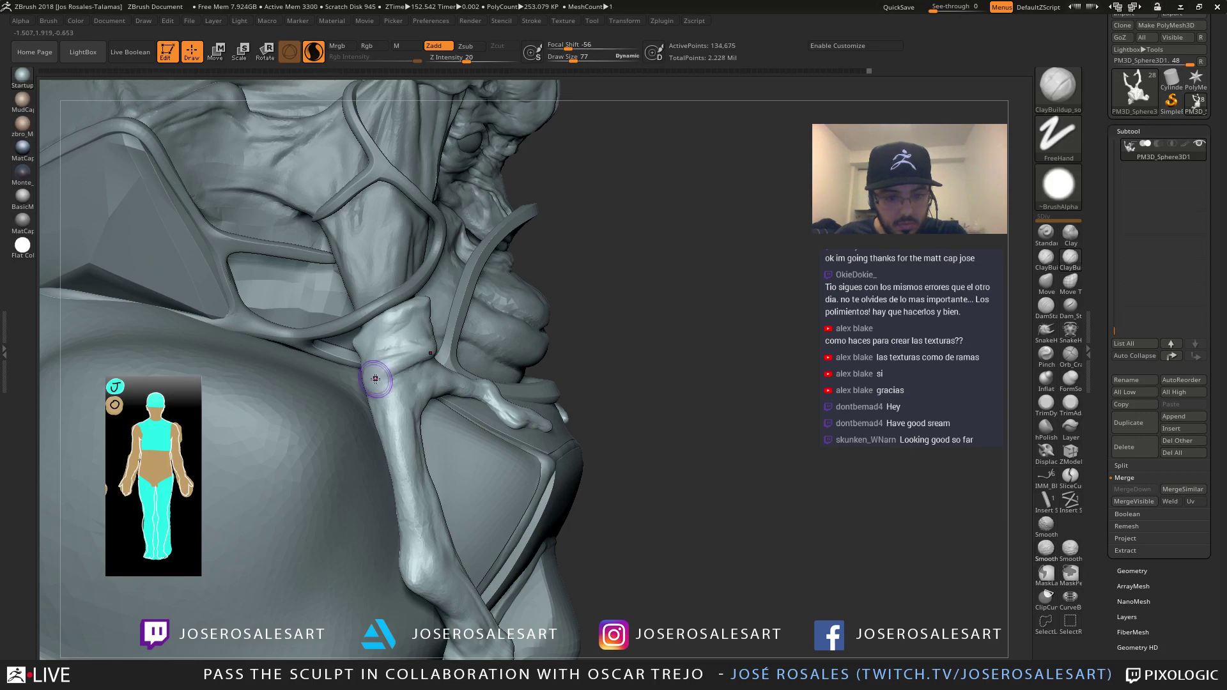
mouse_move(375, 379)
right_down()
mouse_move(402, 362)
mouse_move(422, 364)
mouse_move(430, 384)
right_up()
key(2)
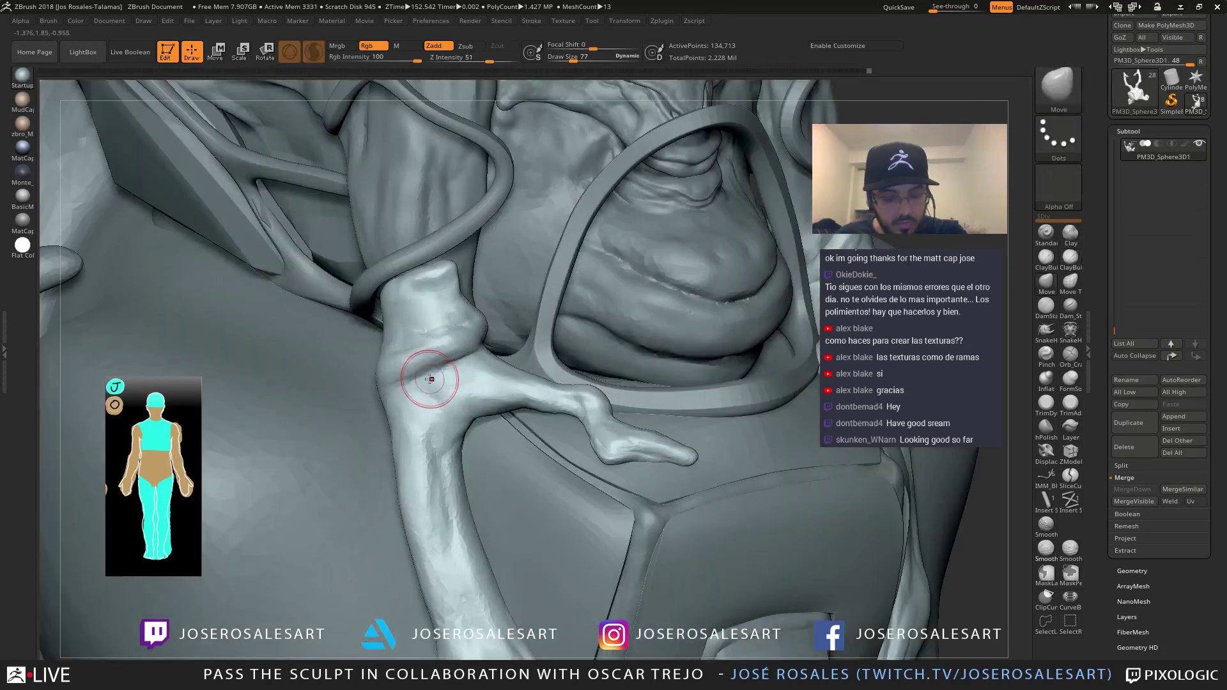
key(s)
drag(434, 383, 430, 383)
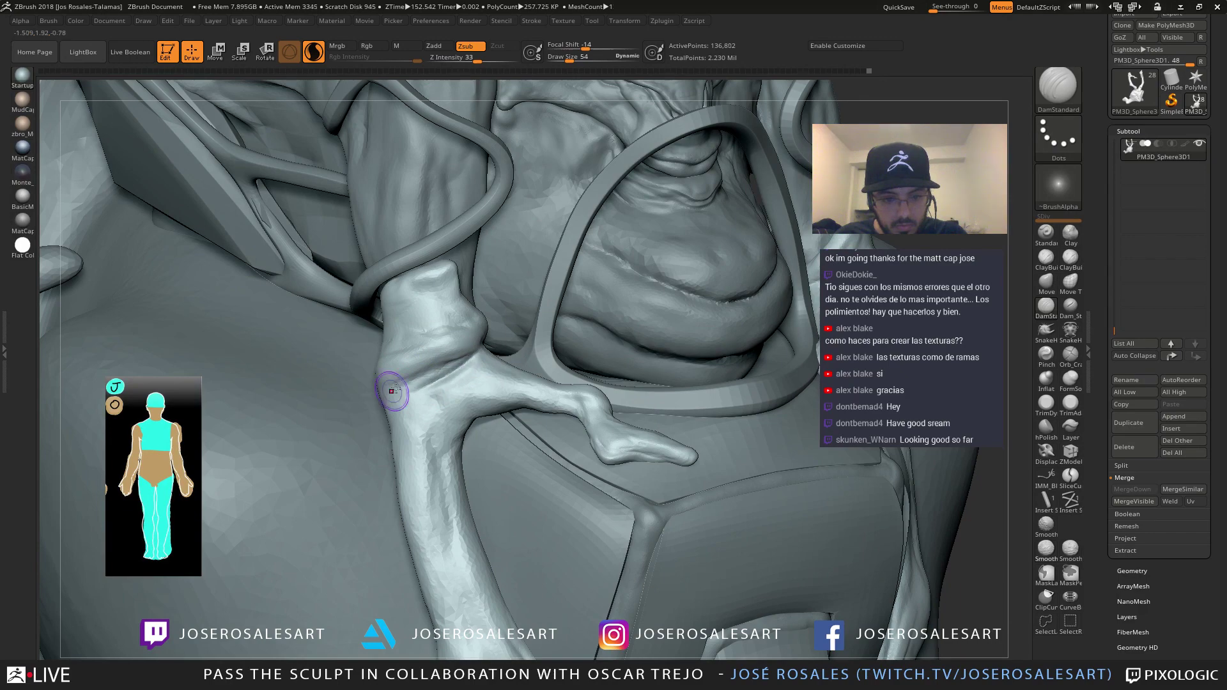
Add finer folds to the wrist with ClayBuildup at size 36 and smooth them into the surrounding surface
mouse_move(413, 339)
right_down()
mouse_move(439, 359)
mouse_move(461, 350)
right_up()
key(1)
key(s)
drag(466, 349, 460, 349)
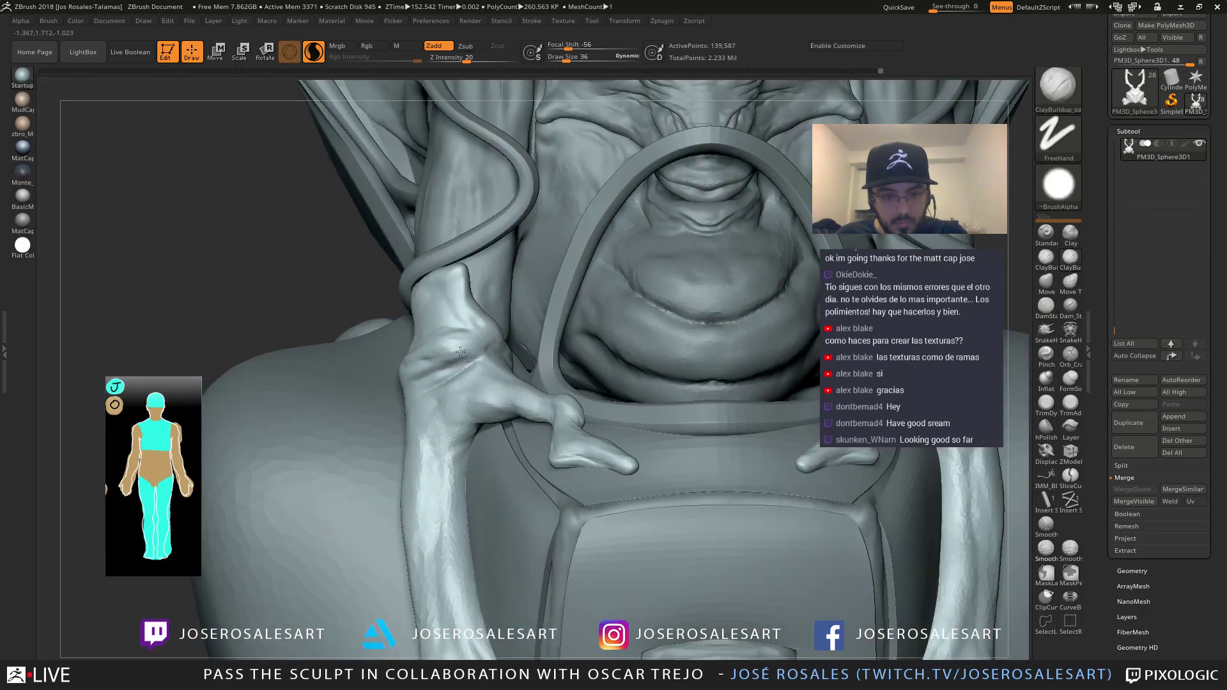
ctrl+right_drag(434, 342, 443, 353)
shift+drag(470, 354, 446, 357)
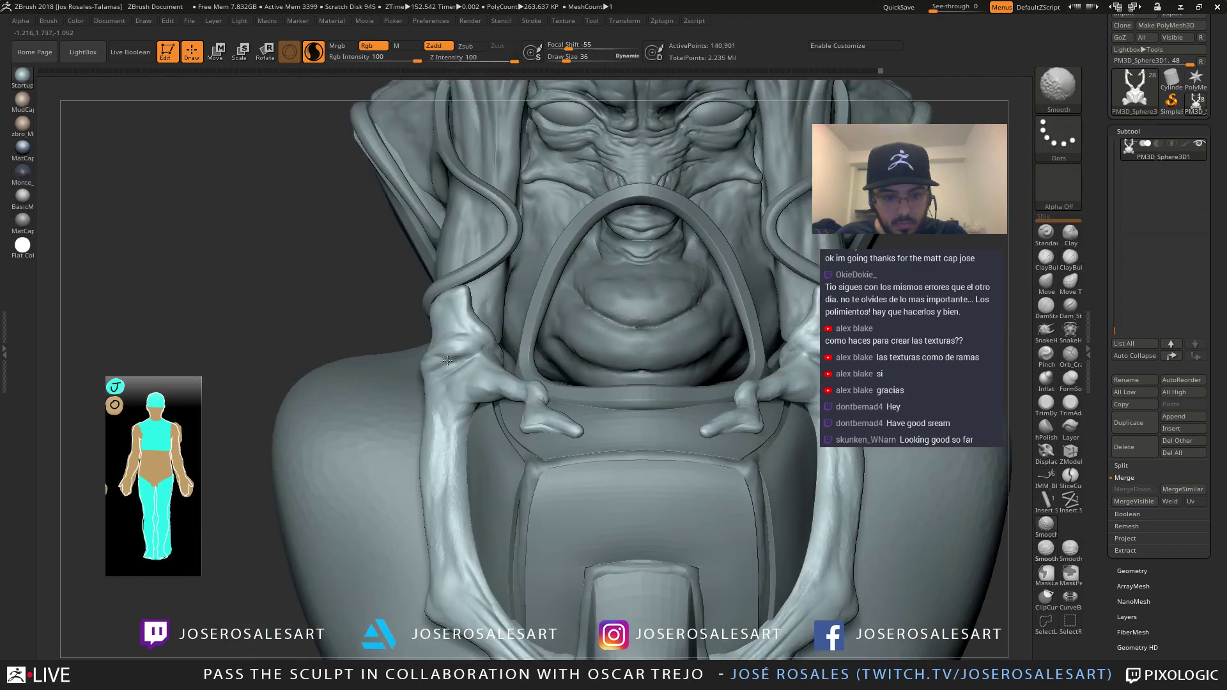
Smooth the folds on the arm's wrist and build up the inner fold with ClayBuildup at size 48
right_drag(462, 354, 499, 350)
shift+drag(476, 356, 450, 359)
right_drag(477, 355, 463, 355)
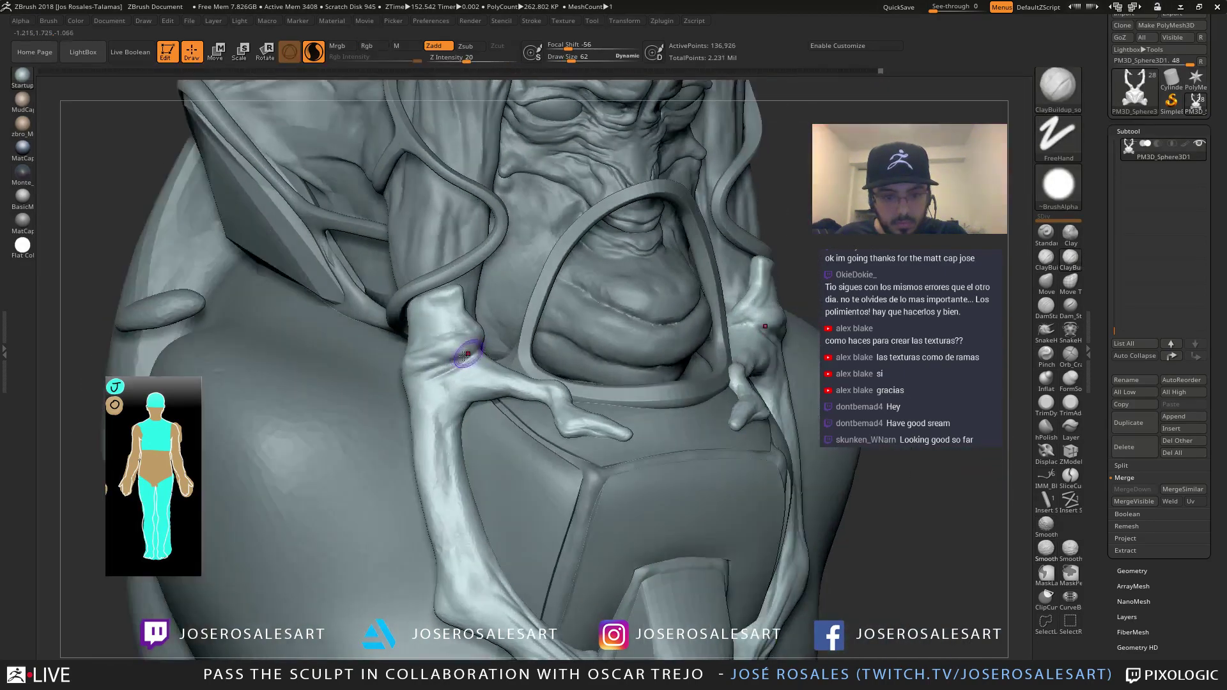
drag(465, 355, 452, 367)
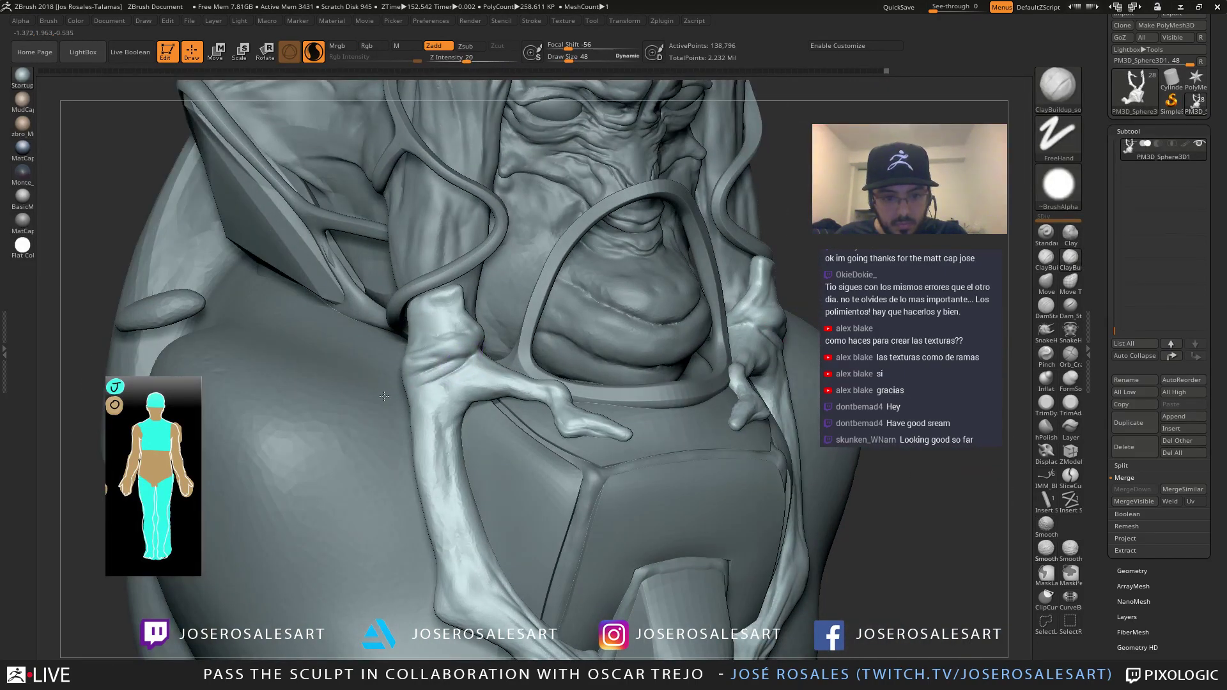
Carve a crease across the wrist below the folds with the DamStandard brush at size 48
right_drag(384, 396, 376, 401)
key(b)
key(d)
key(s)
drag(408, 391, 448, 367)
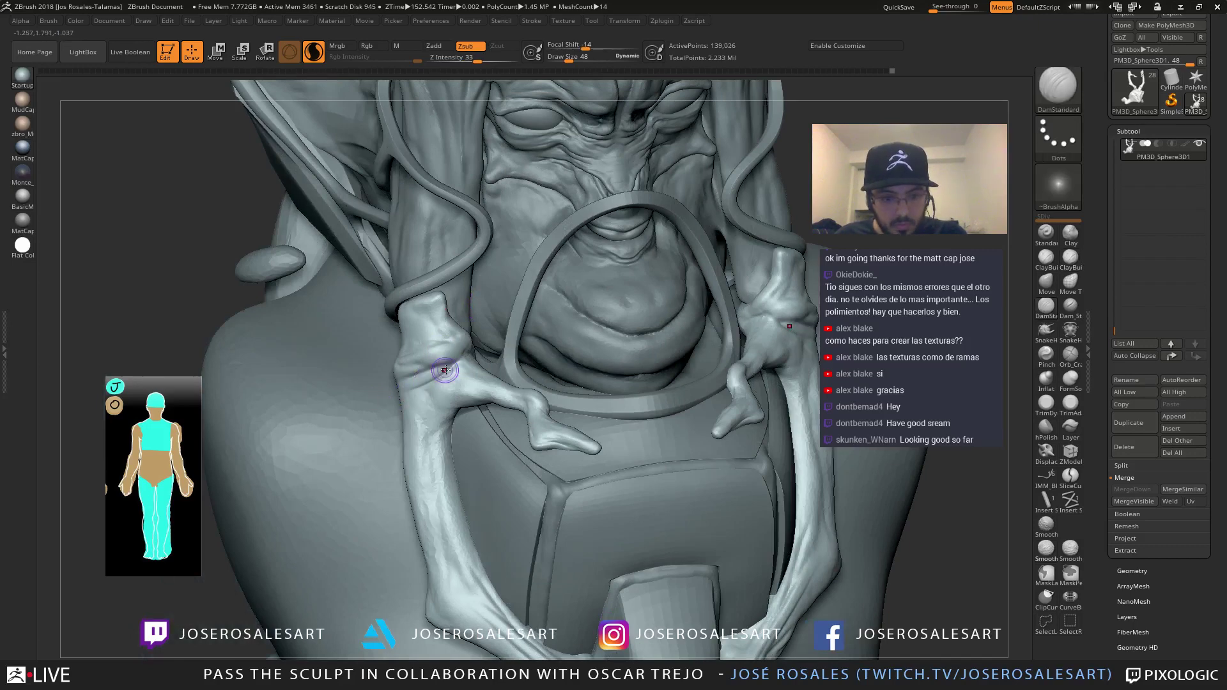
Build up the transition from the wrist to the base of the finger with ClayBuildup and smooth it
right_drag(427, 376, 433, 394)
key(b)
key(c)
key(b)
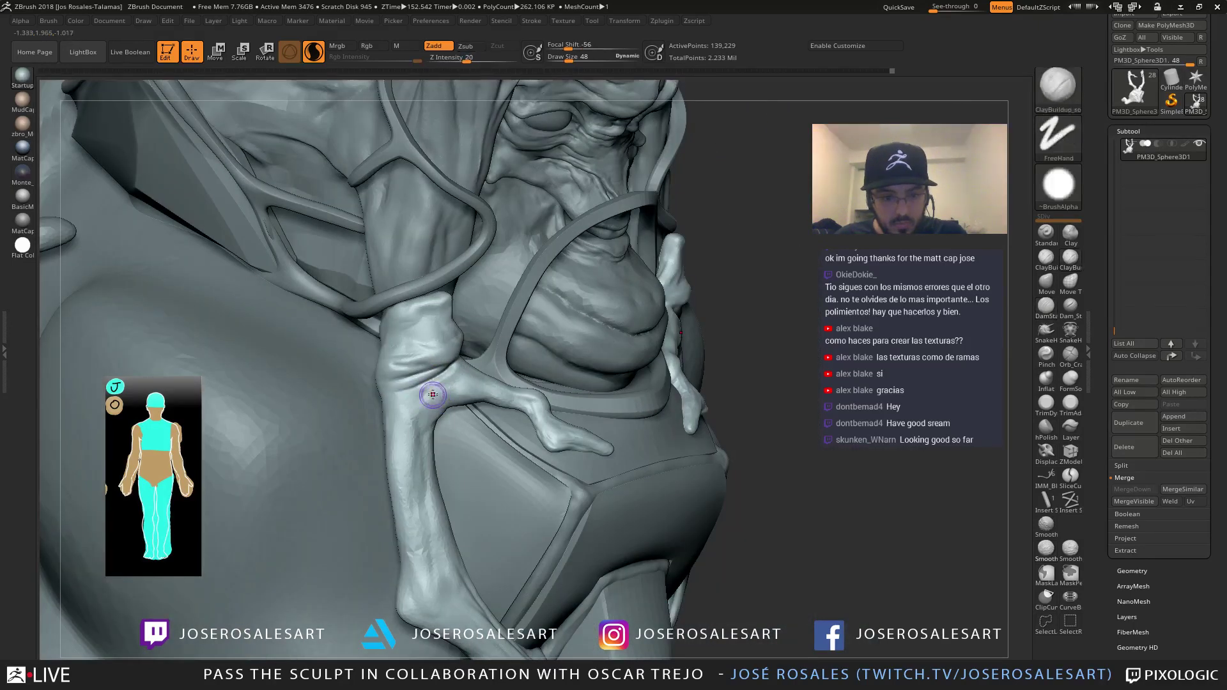
drag(423, 397, 478, 382)
right_drag(480, 381, 449, 384)
shift+drag(449, 384, 470, 376)
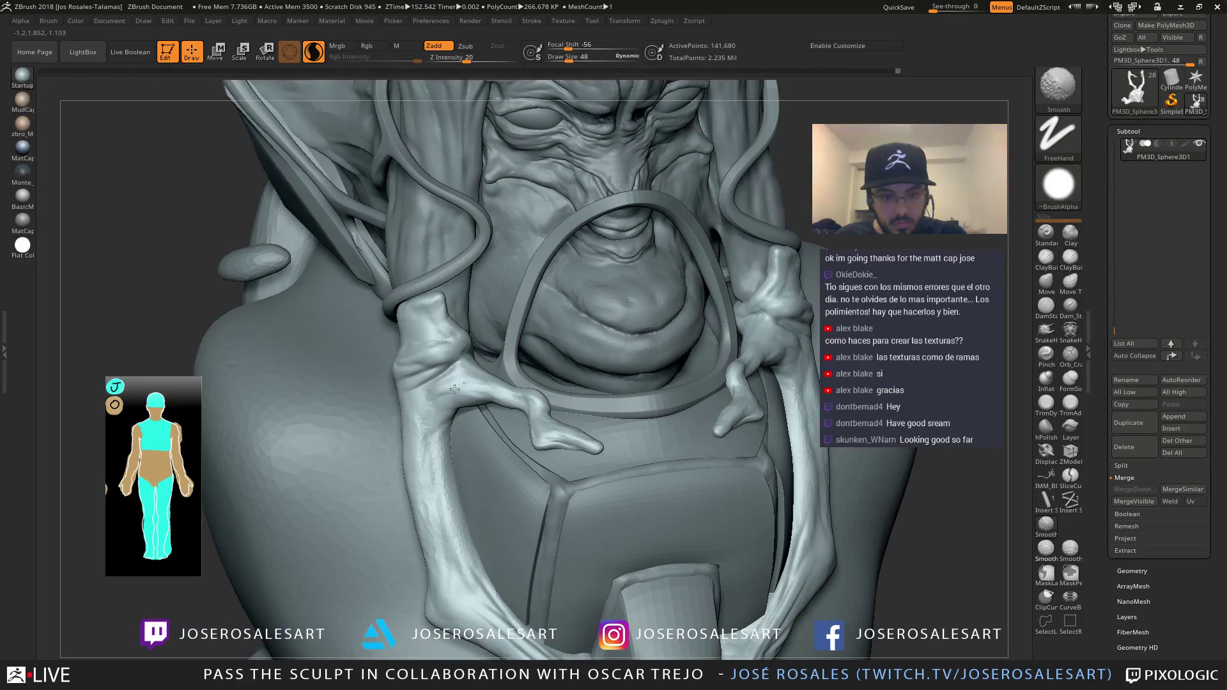
mouse_move(484, 362)
right_down()
mouse_move(515, 326)
mouse_move(470, 358)
mouse_move(486, 364)
right_up()
shift+drag(495, 358, 512, 367)
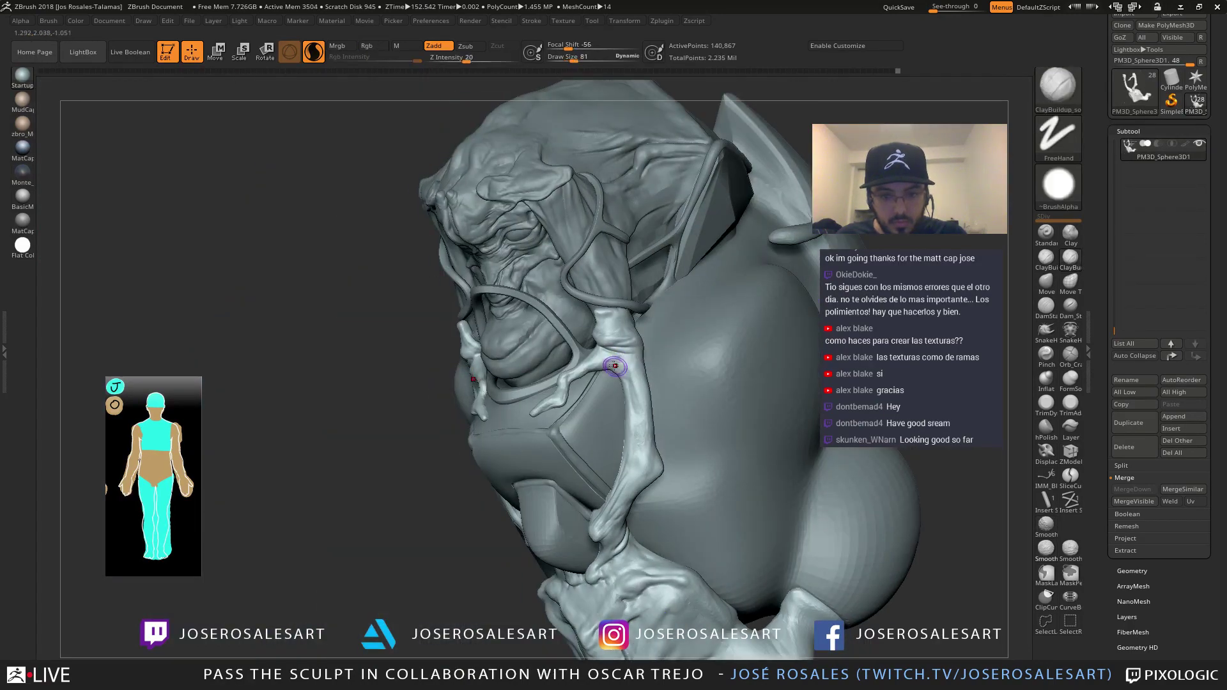
Examine the whole creature from the front and both sides, comparing the arms, armor panels and body subtools
mouse_move(550, 365)
right_down()
mouse_move(605, 364)
mouse_move(409, 367)
mouse_move(514, 371)
mouse_move(521, 403)
right_up()
key(shift)
mouse_move(521, 403)
shift+right_down()
mouse_move(497, 410)
mouse_move(397, 369)
mouse_move(426, 377)
shift+right_up()
mouse_move(426, 377)
ctrl+right_down()
mouse_move(438, 406)
mouse_move(345, 387)
ctrl+right_up()
key(s)
mouse_move(345, 387)
alt+right_down()
mouse_move(516, 377)
mouse_move(496, 277)
alt+right_up()
key(s)
drag(521, 385, 527, 382)
mouse_move(537, 358)
ctrl+right_down()
mouse_move(551, 383)
mouse_move(610, 368)
mouse_move(517, 339)
mouse_move(465, 345)
mouse_move(526, 336)
mouse_move(542, 351)
mouse_move(569, 323)
mouse_move(551, 262)
mouse_move(613, 285)
mouse_move(568, 250)
mouse_move(585, 204)
mouse_move(537, 266)
mouse_move(488, 419)
ctrl+right_up()
alt+click(543, 384)
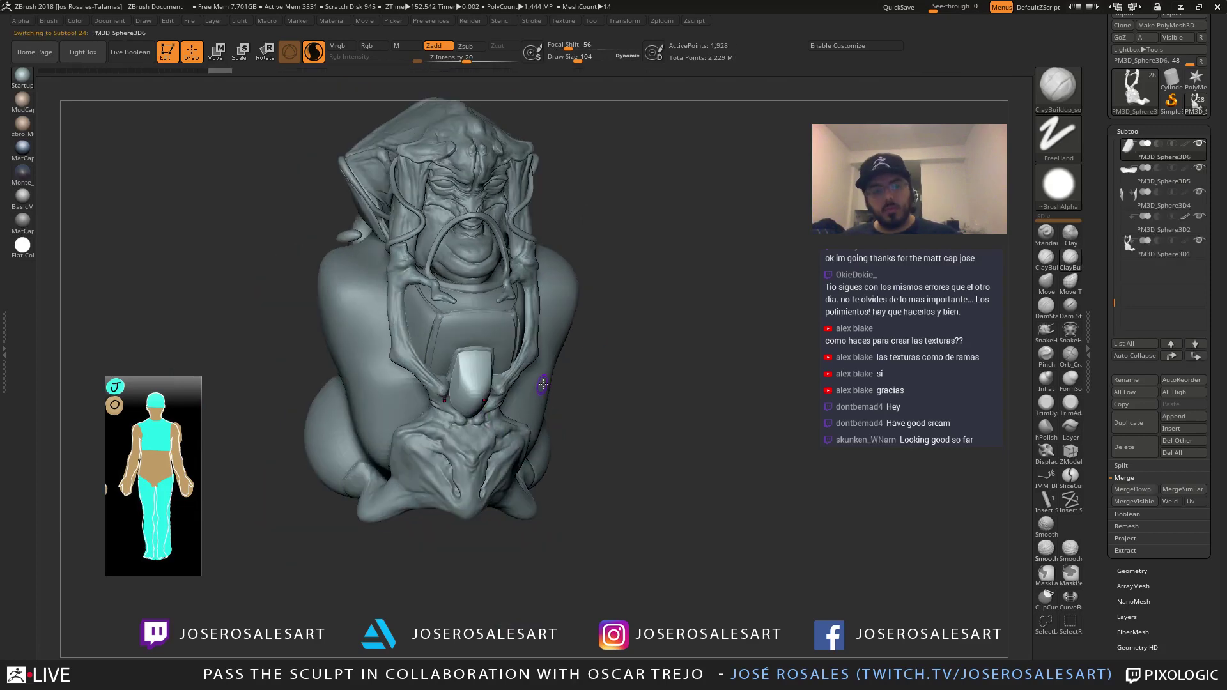
ctrl+right_drag(543, 384, 542, 367)
alt+click(498, 372)
mouse_move(446, 356)
right_down()
mouse_move(511, 413)
mouse_move(562, 407)
right_up()
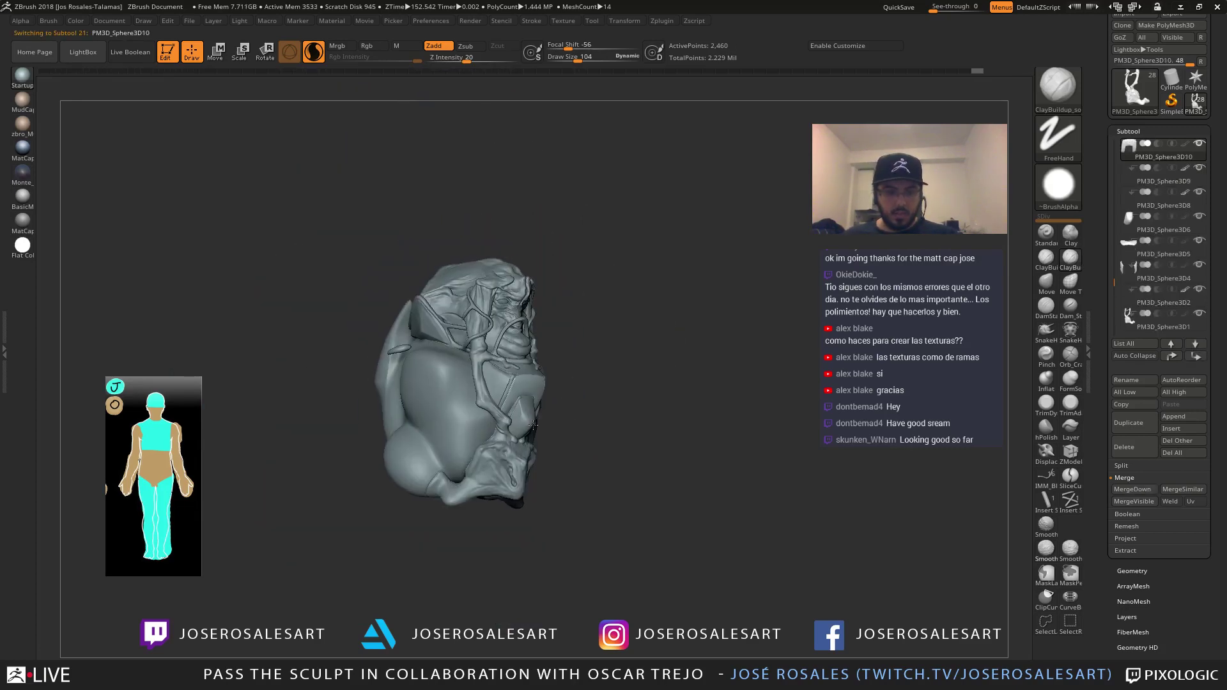
mouse_move(487, 417)
right_down()
mouse_move(462, 416)
mouse_move(654, 417)
mouse_move(594, 407)
mouse_move(617, 441)
right_up()
alt+click(588, 405)
mouse_move(617, 441)
right_down()
mouse_move(592, 432)
mouse_move(601, 422)
right_up()
ctrl+right_drag(576, 358, 543, 282)
key(s)
drag(561, 455, 565, 455)
right_drag(580, 409, 596, 412)
ctrl+right_drag(595, 412, 595, 485)
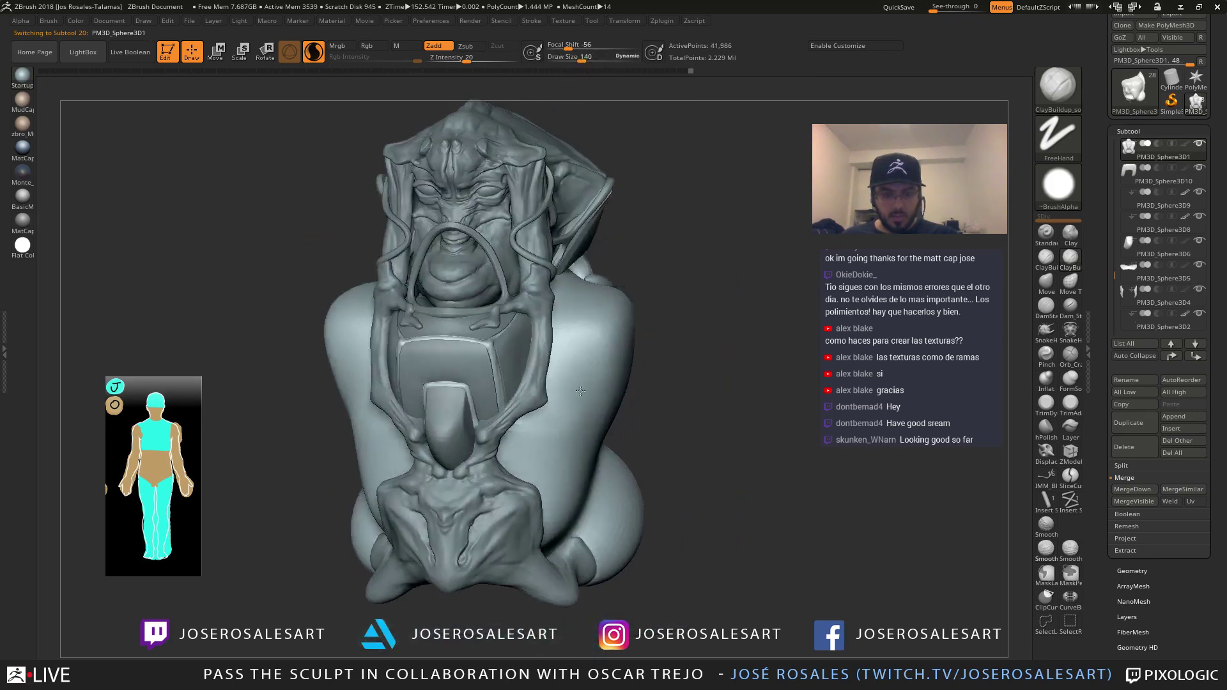
Select the U-shaped armor panel surrounding the tongue-shaped piece
mouse_move(569, 386)
right_down()
mouse_move(450, 371)
mouse_move(515, 366)
right_up()
alt+click(477, 362)
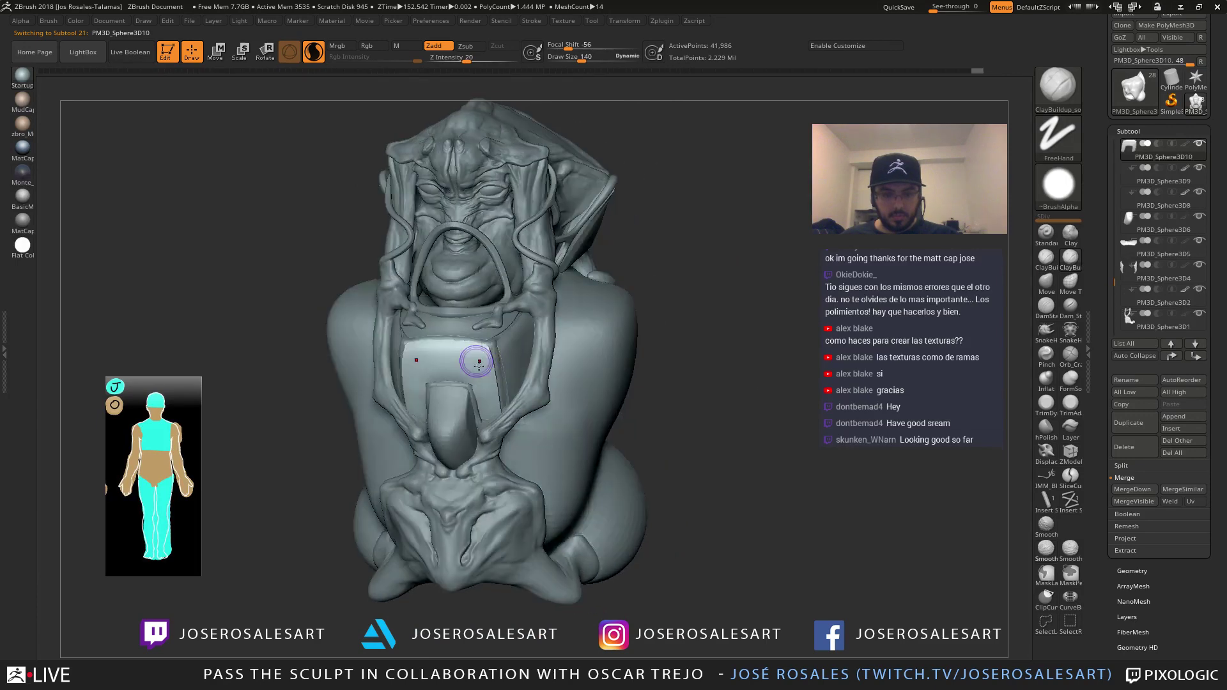
alt+right_drag(528, 208, 534, 252)
Load the IMM SteamGear insert brush and browse its gear meshes
key(b)
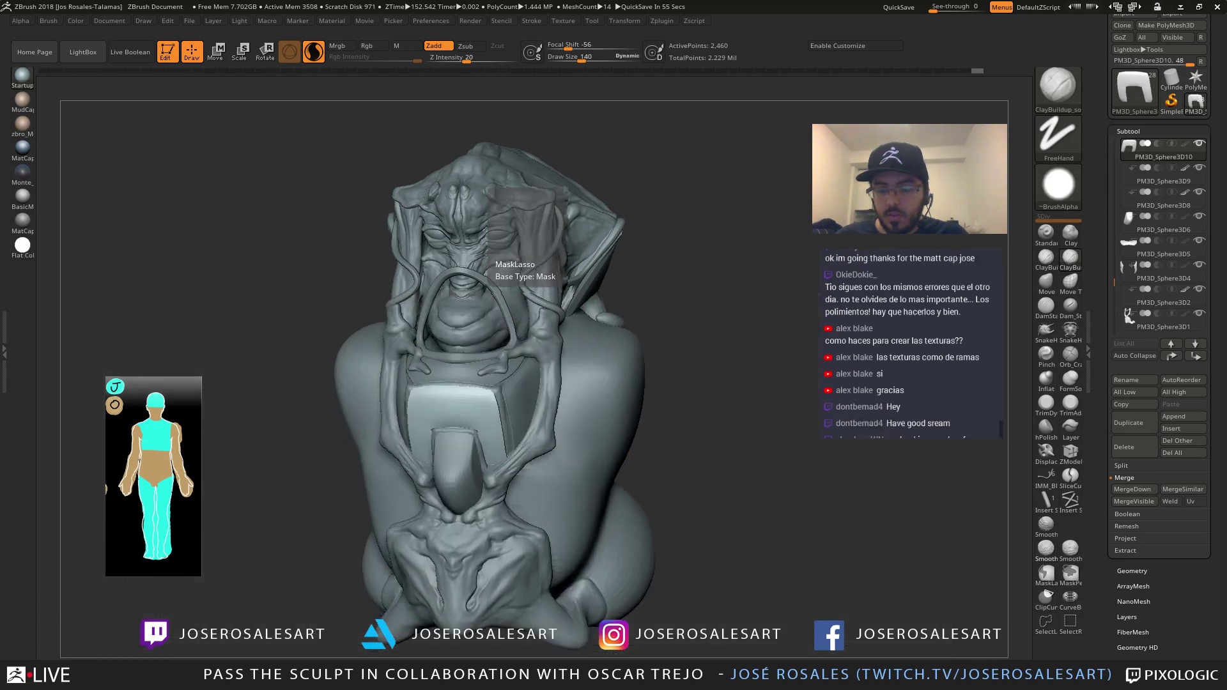
mouse_move(764, 276)
mouse_down()
mouse_move(725, 227)
mouse_move(767, 229)
mouse_up()
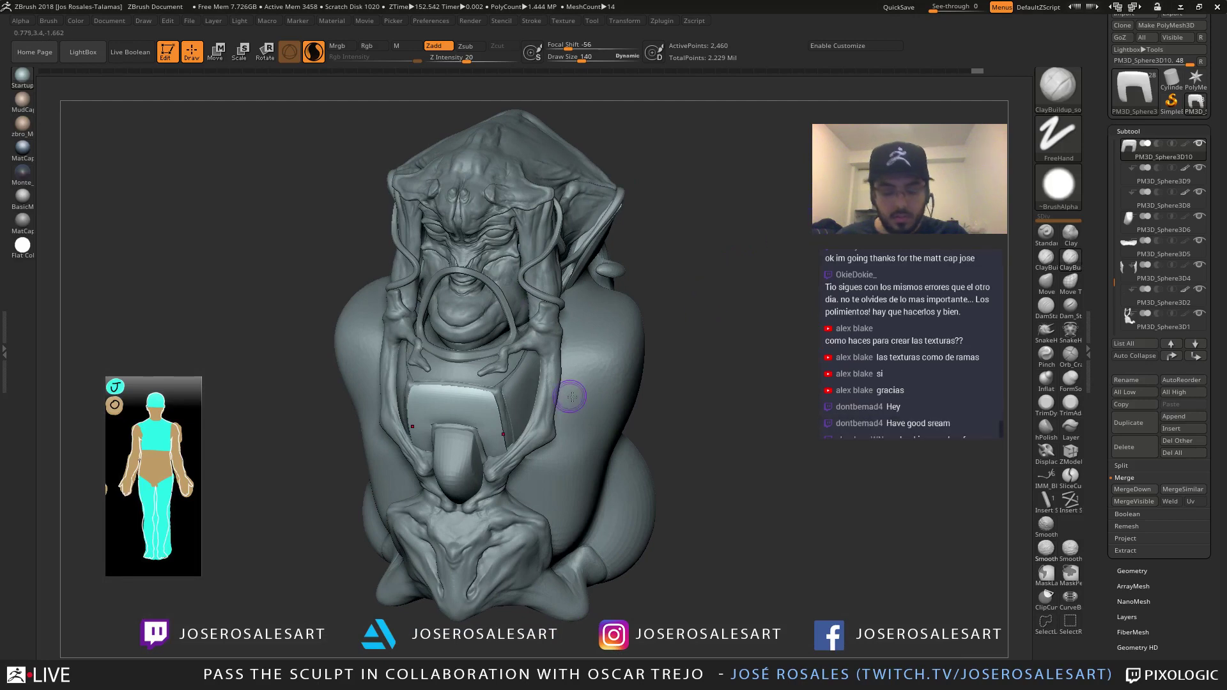
key(b)
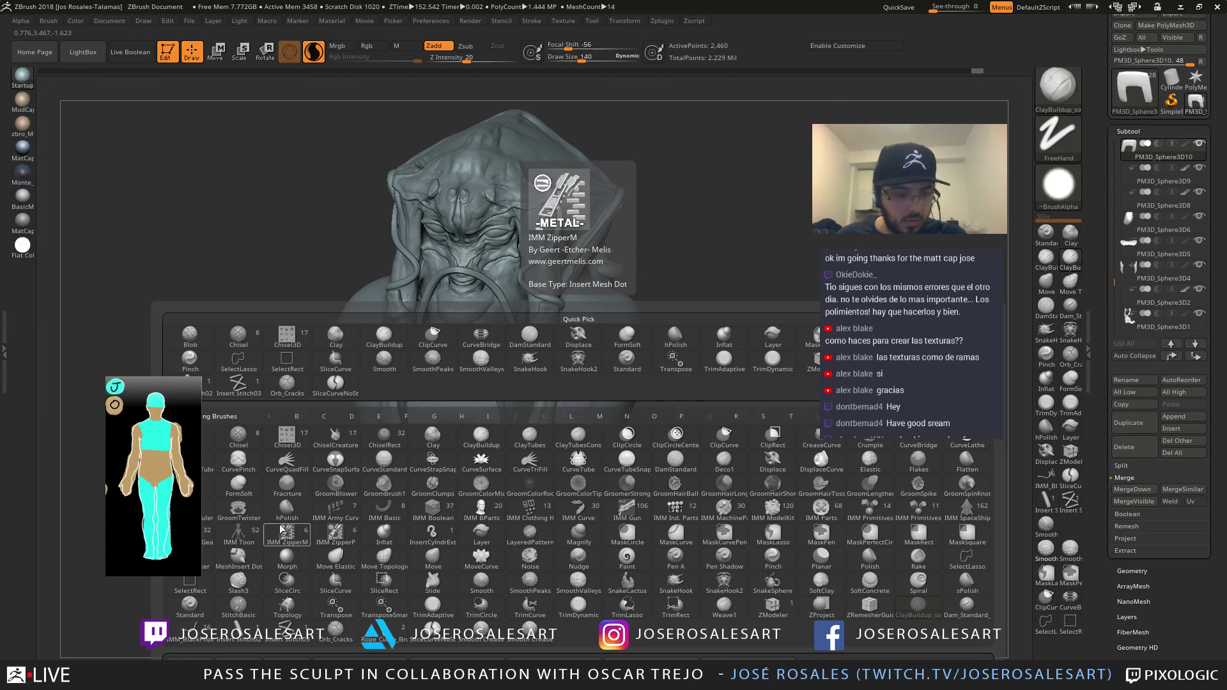
click(205, 540)
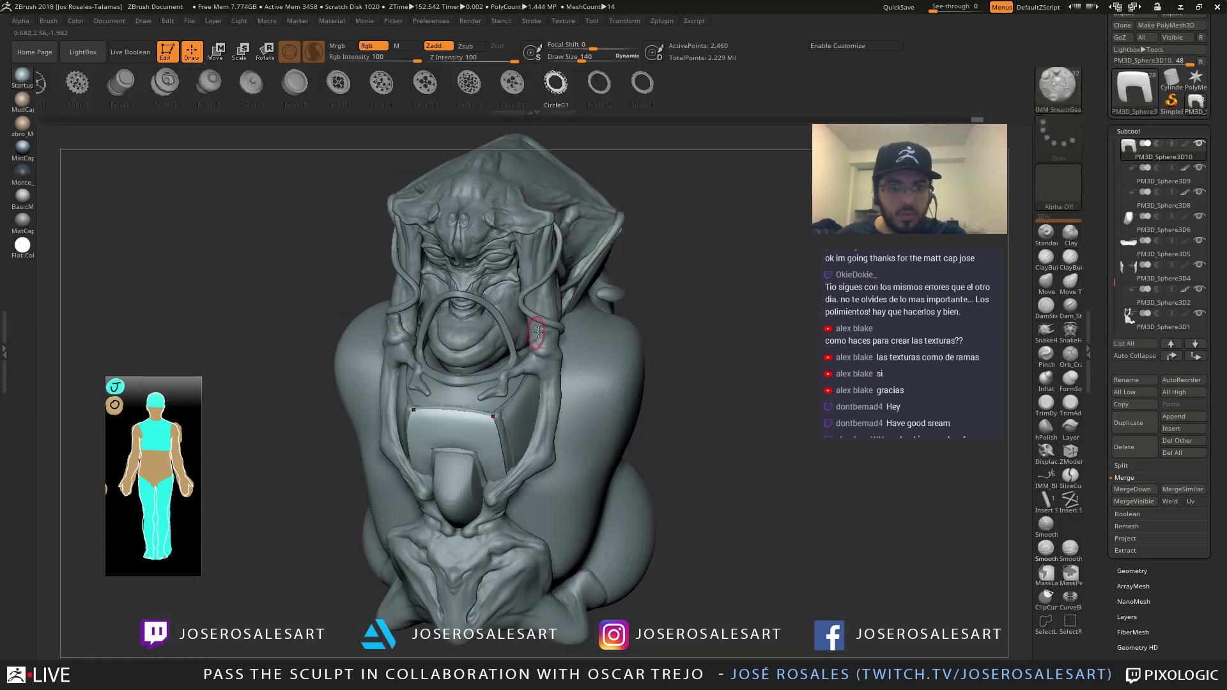
mouse_move(302, 87)
mouse_down()
mouse_move(402, 116)
mouse_move(395, 80)
mouse_move(421, 90)
mouse_move(420, 109)
mouse_move(105, 109)
mouse_up()
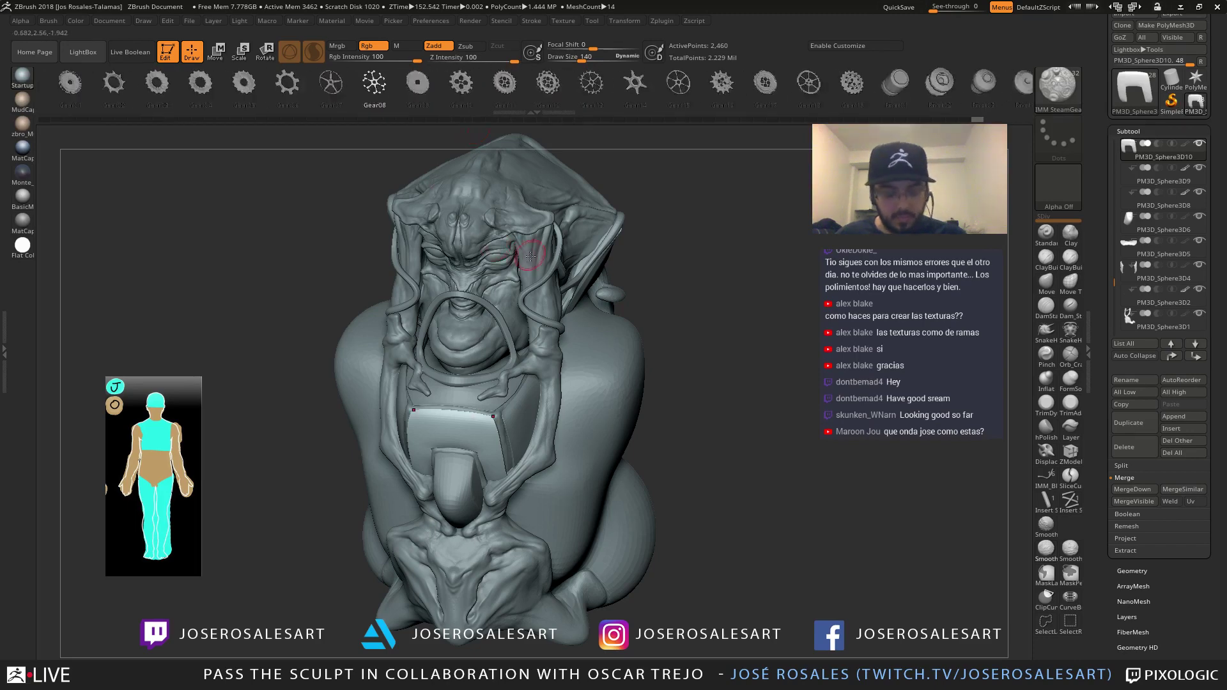
Load the IMM ModelKit insert brush and choose its Circular_13 mesh
key(b)
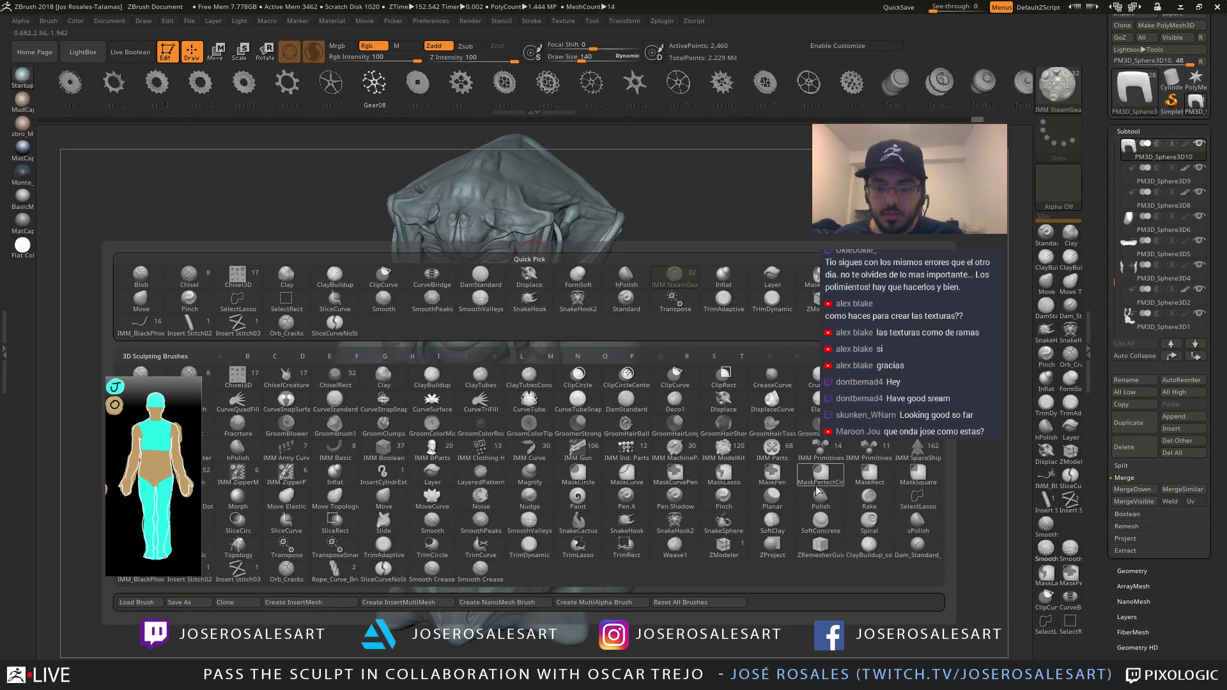
click(719, 453)
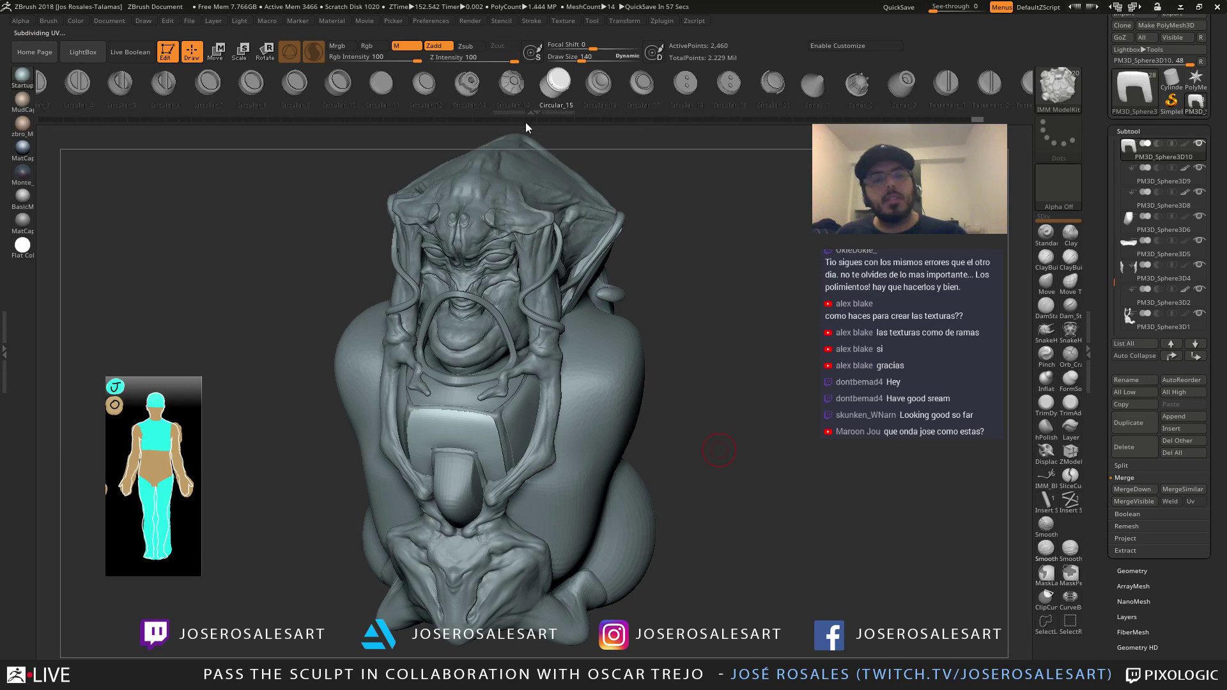
drag(479, 88, 652, 92)
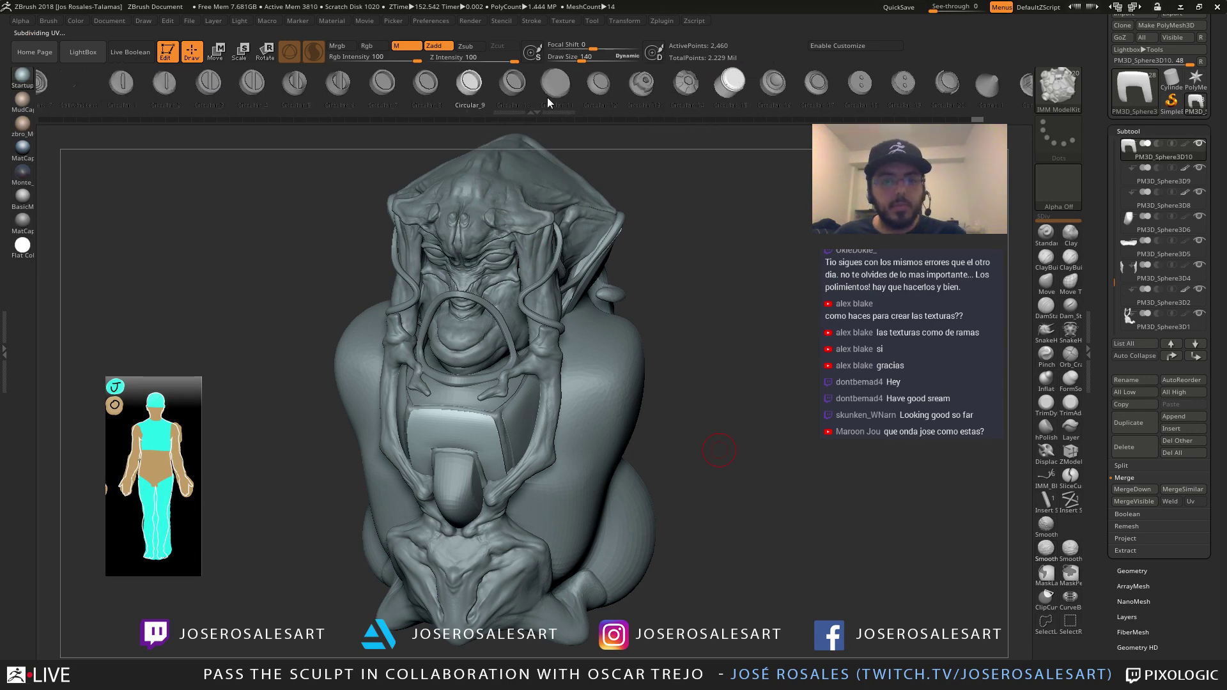
click(641, 83)
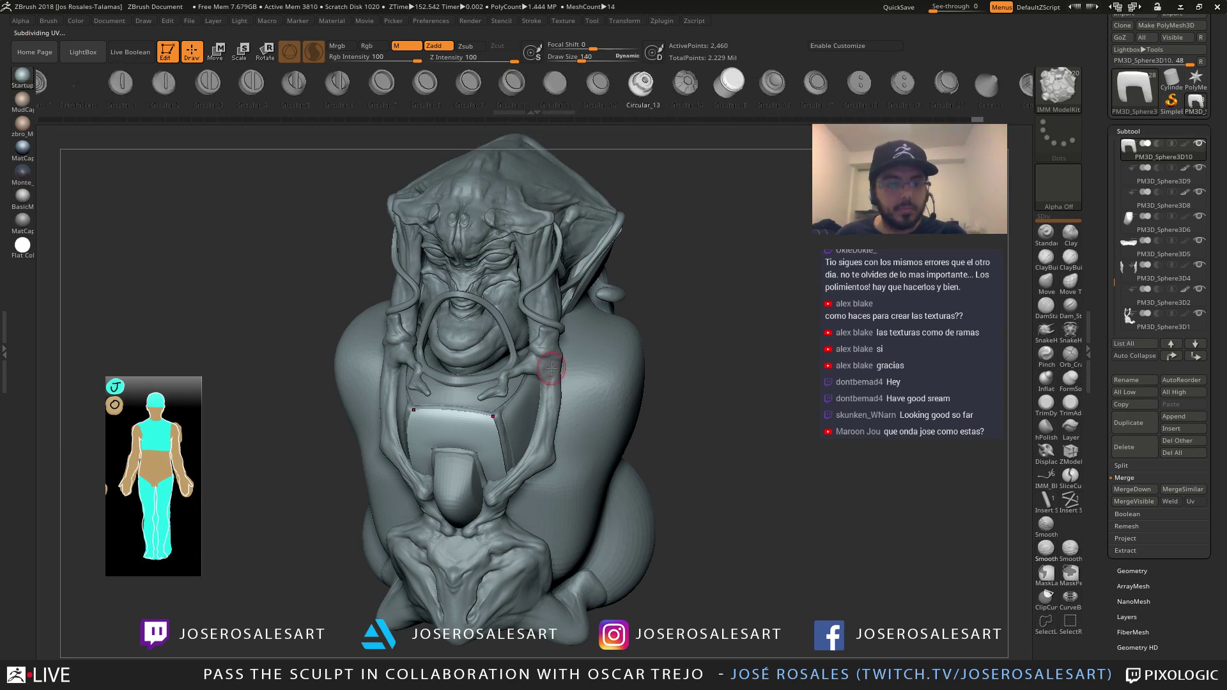
Insert mirrored Circular_13 meshes on the U-shaped panel beside the tongue-shaped piece and adjust their depth in the surface
shift+right_drag(551, 369, 568, 410)
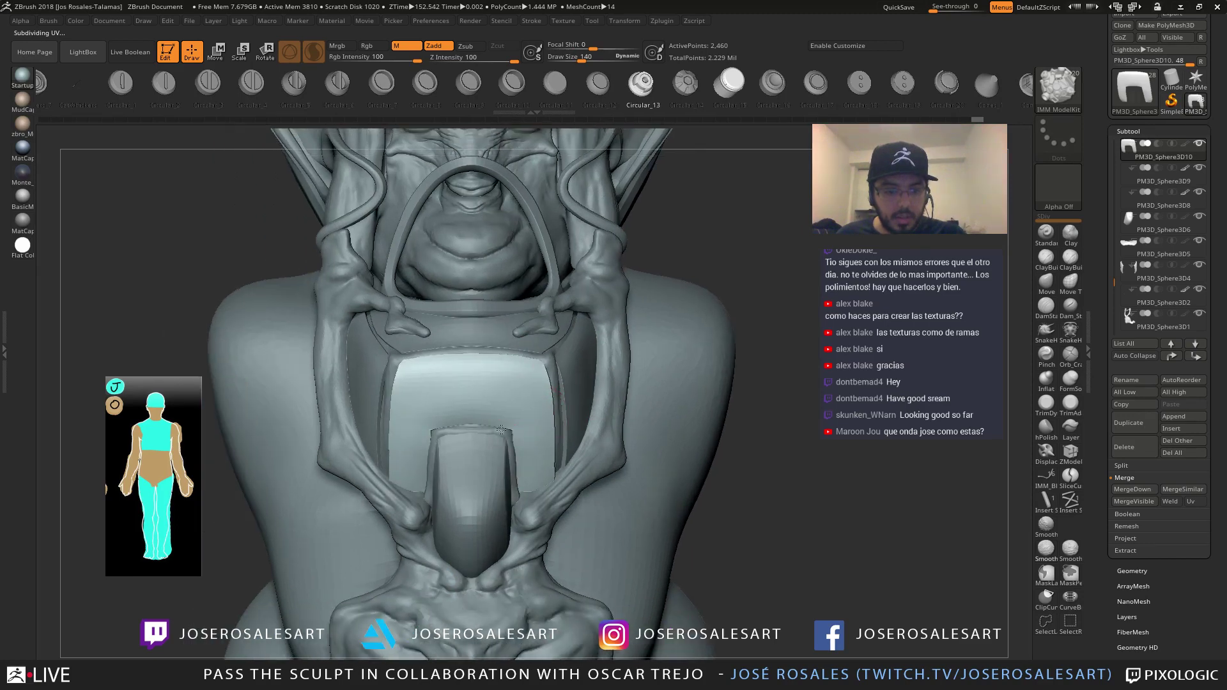
ctrl+right_drag(501, 430, 493, 438)
drag(499, 431, 472, 433)
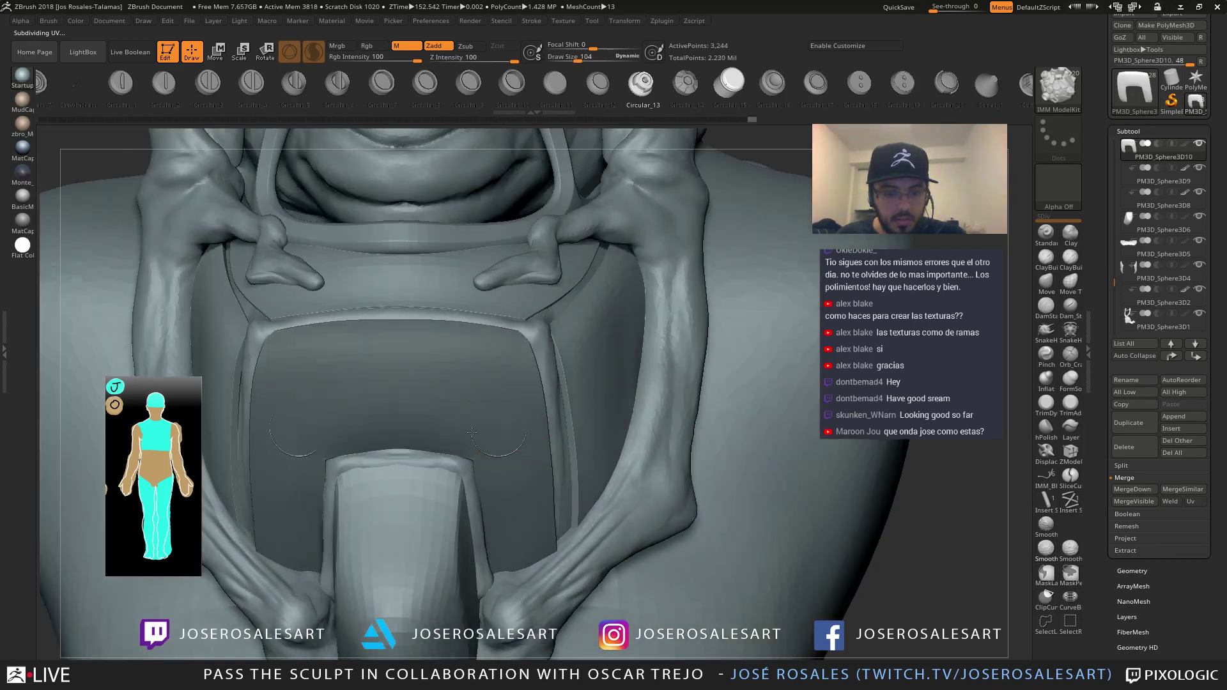
right_drag(472, 433, 366, 427)
key(w)
drag(581, 409, 567, 414)
right_drag(561, 409, 631, 371)
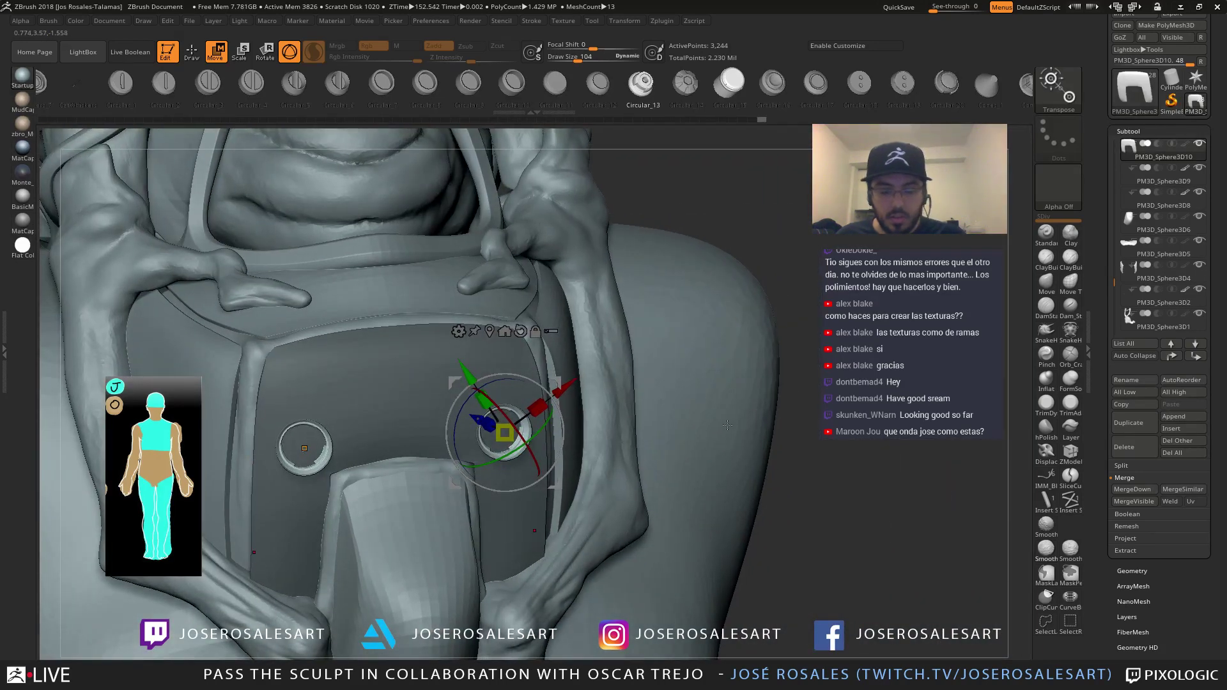
Display the polyframe on the U-shaped panel and clear its mask
alt+right_drag(728, 425, 695, 388)
drag(1110, 283, 1112, 265)
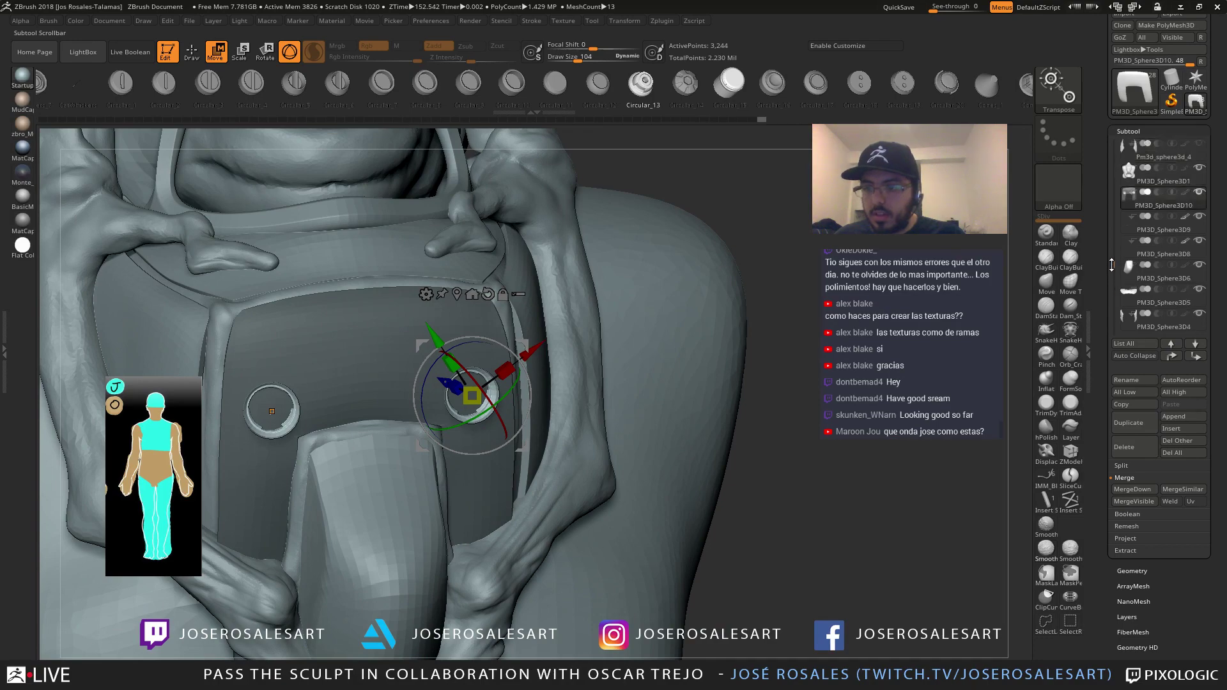
mouse_move(523, 348)
right_down()
mouse_move(621, 361)
mouse_move(580, 349)
mouse_move(574, 328)
mouse_move(594, 346)
mouse_move(638, 317)
mouse_move(598, 337)
mouse_move(569, 327)
mouse_move(598, 374)
mouse_move(601, 357)
right_up()
key(shift+f)
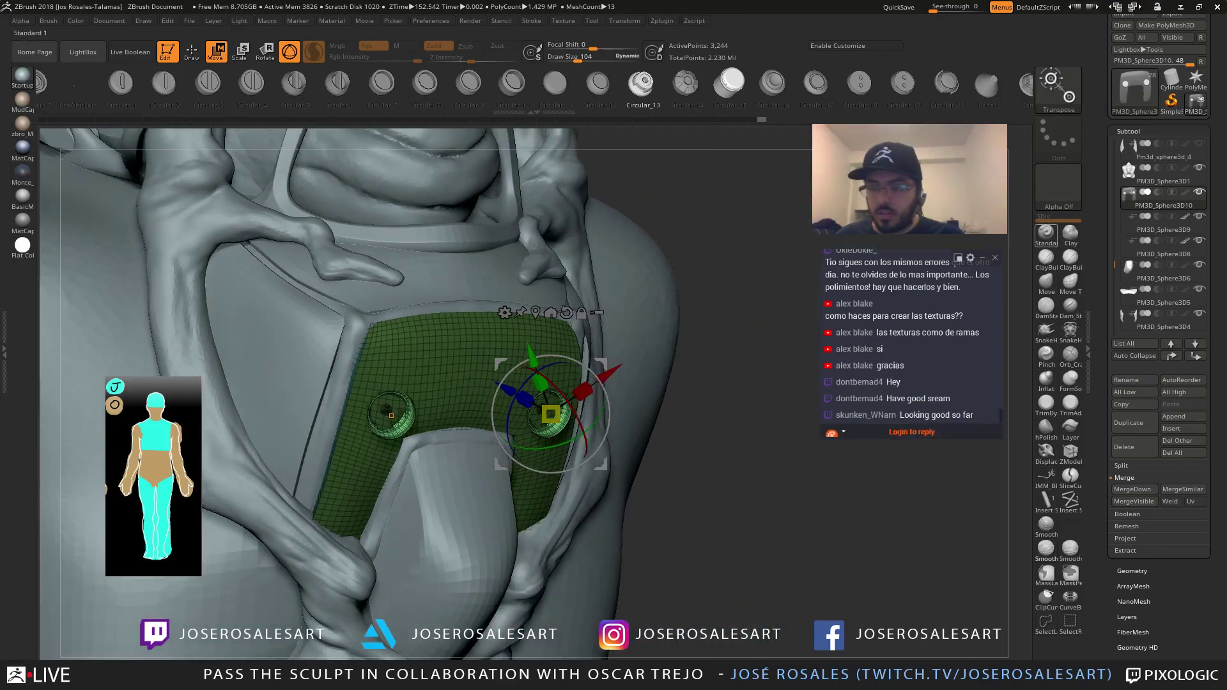
ctrl+drag(747, 439, 713, 425)
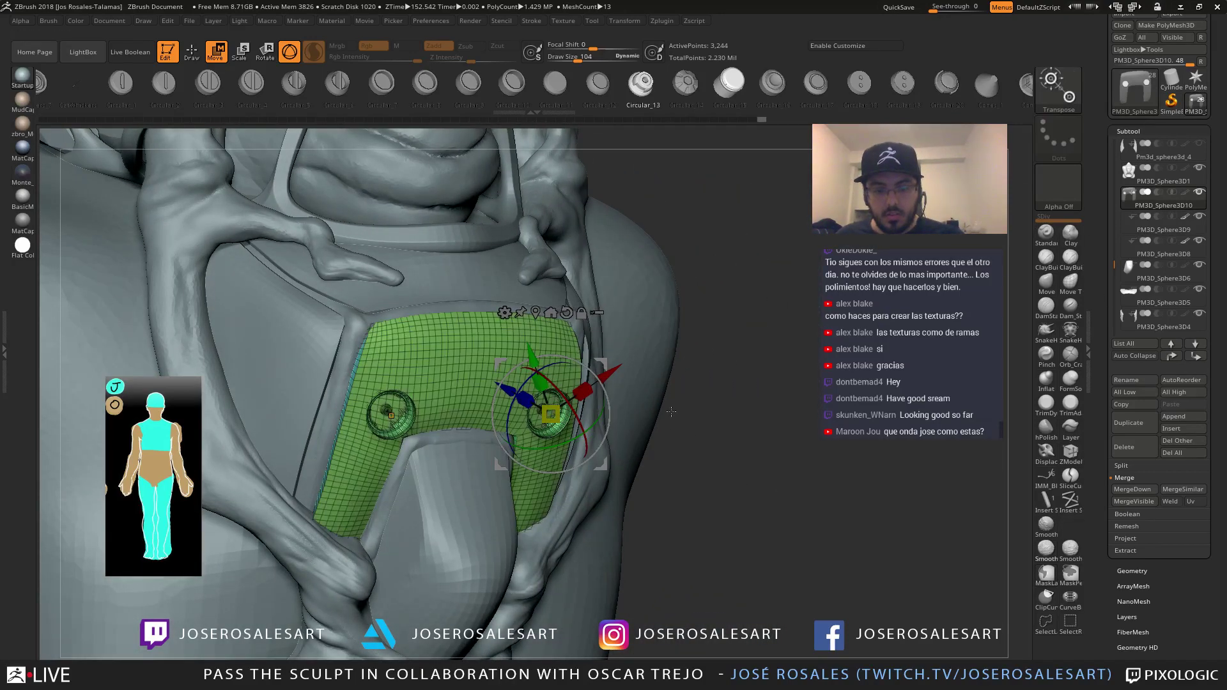
Split the U-shaped panel and its circular inserts into separate subtools with Groups Split, accepting the warning
right_drag(671, 412, 770, 445)
key(s)
click(758, 445)
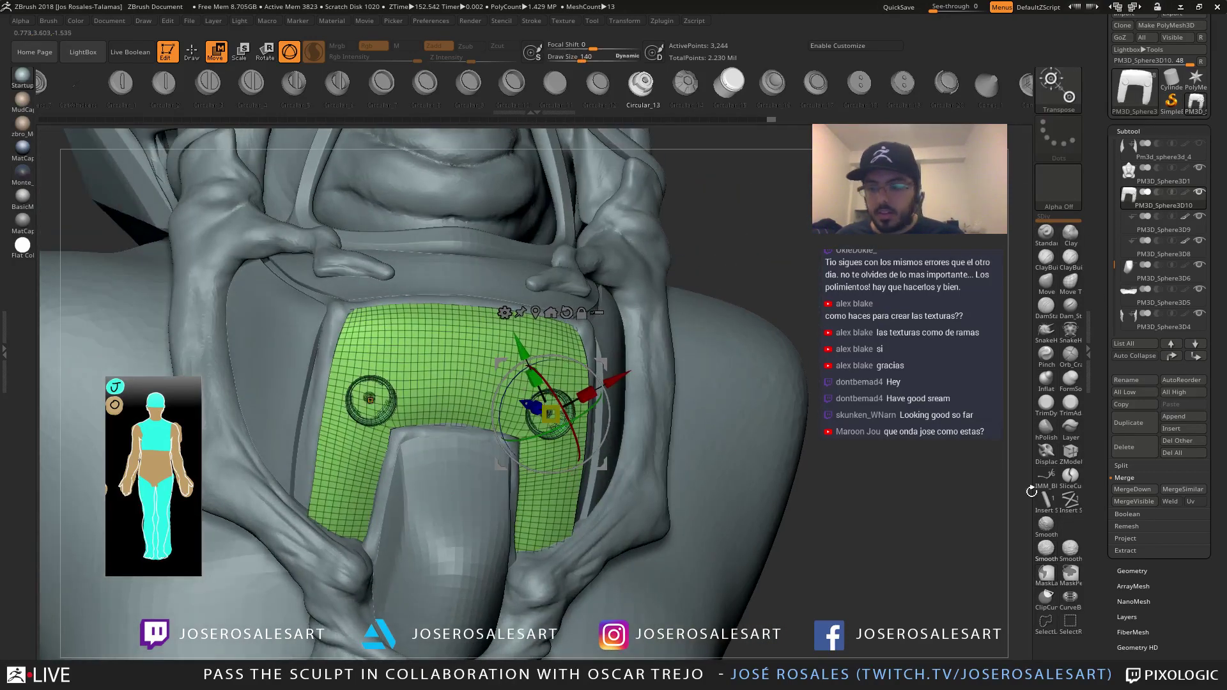
click(1121, 466)
click(1183, 478)
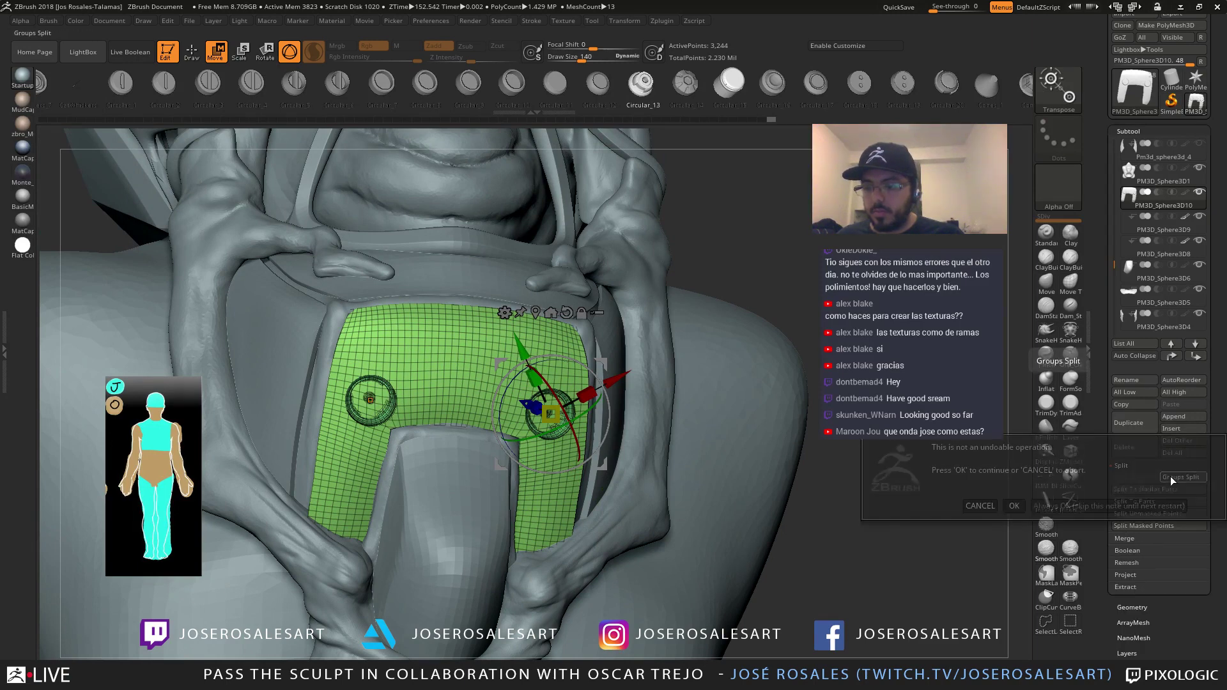
click(1015, 505)
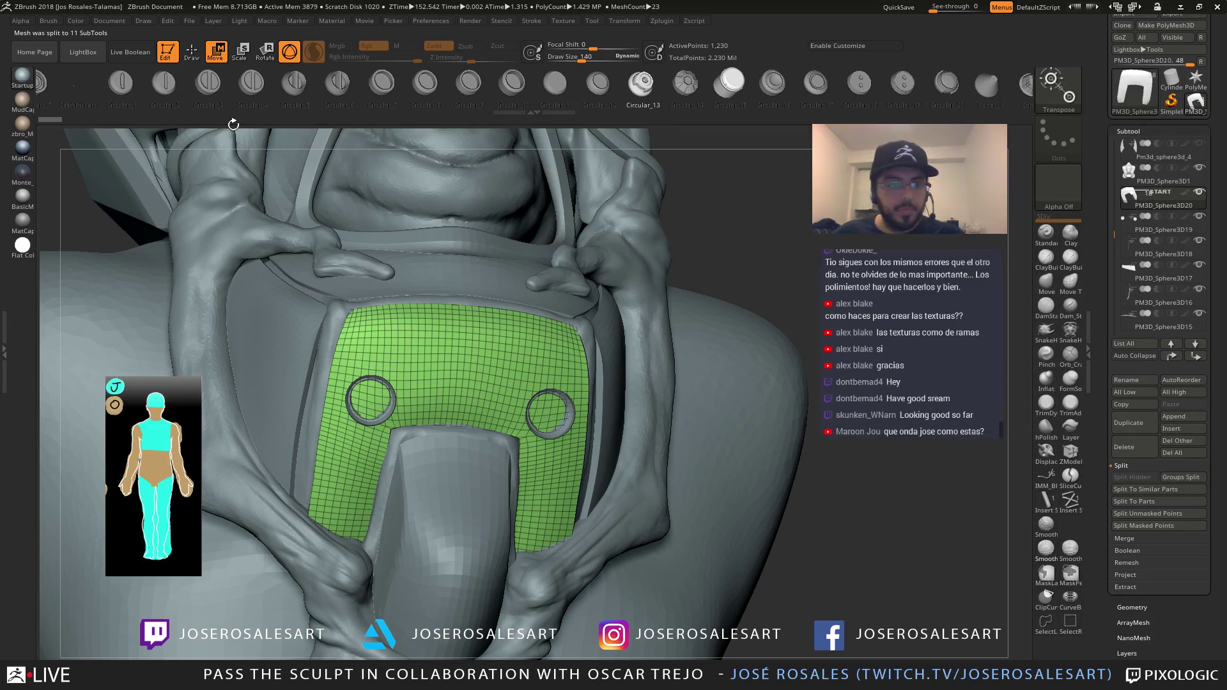
Enable Live Boolean and set the circular inserts' subtool to subtract from the U-shaped panel
right_drag(334, 264, 396, 258)
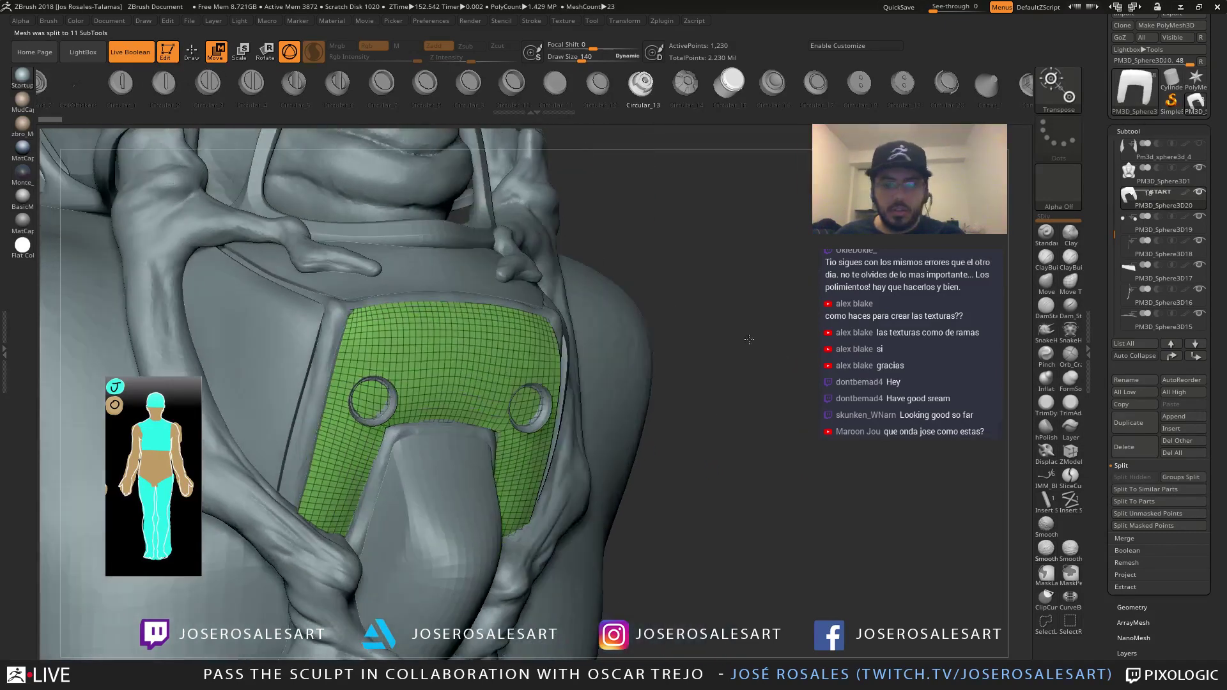
click(1156, 218)
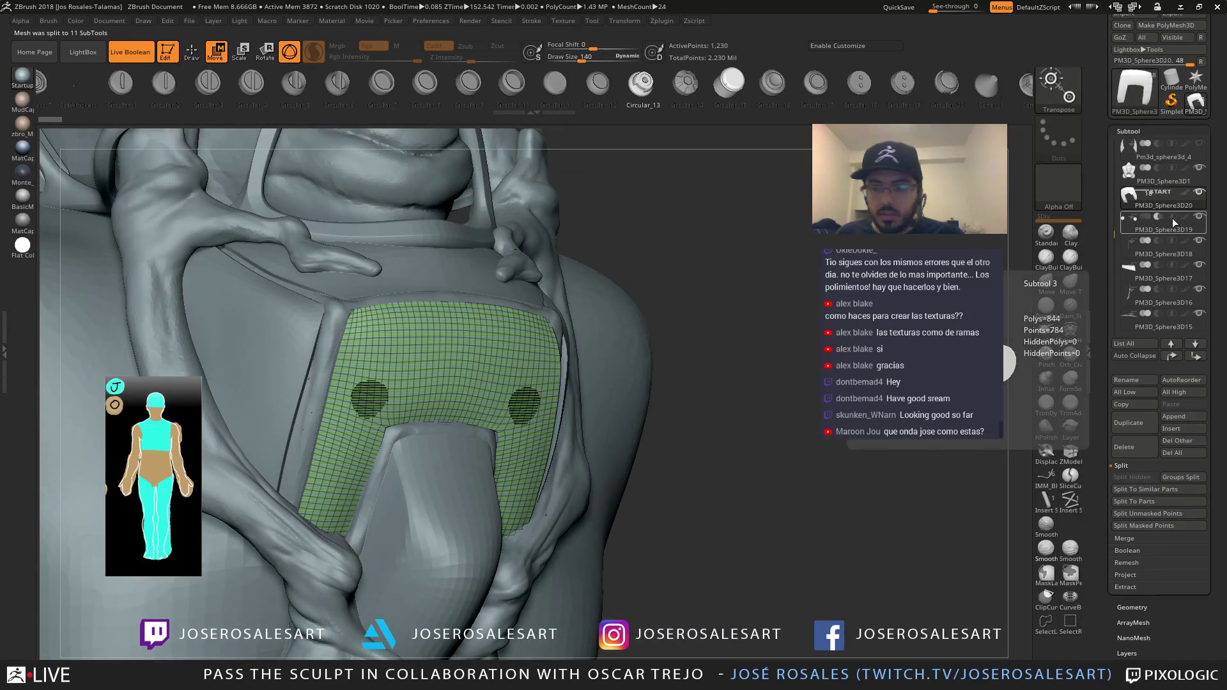
click(1170, 218)
Hide the polyframe and check the subtracted circular holes in the panel from several angles
right_drag(645, 364, 560, 387)
key(shift+f)
drag(722, 415, 799, 476)
click(1159, 216)
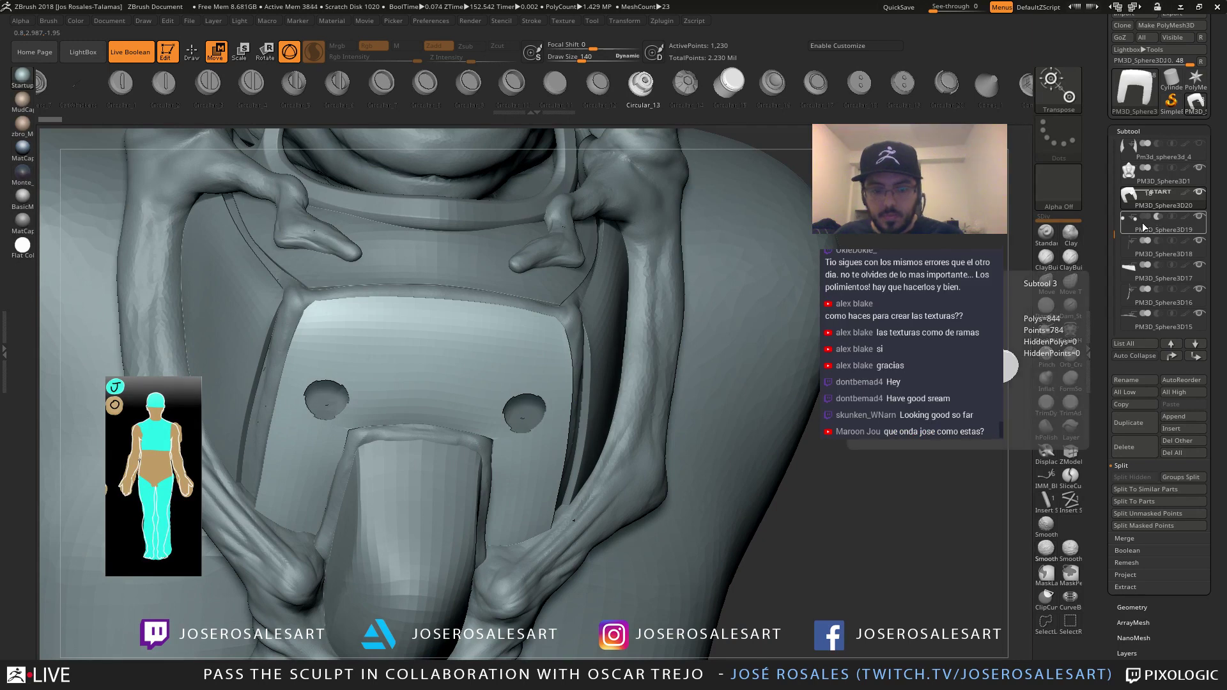
drag(767, 496, 891, 489)
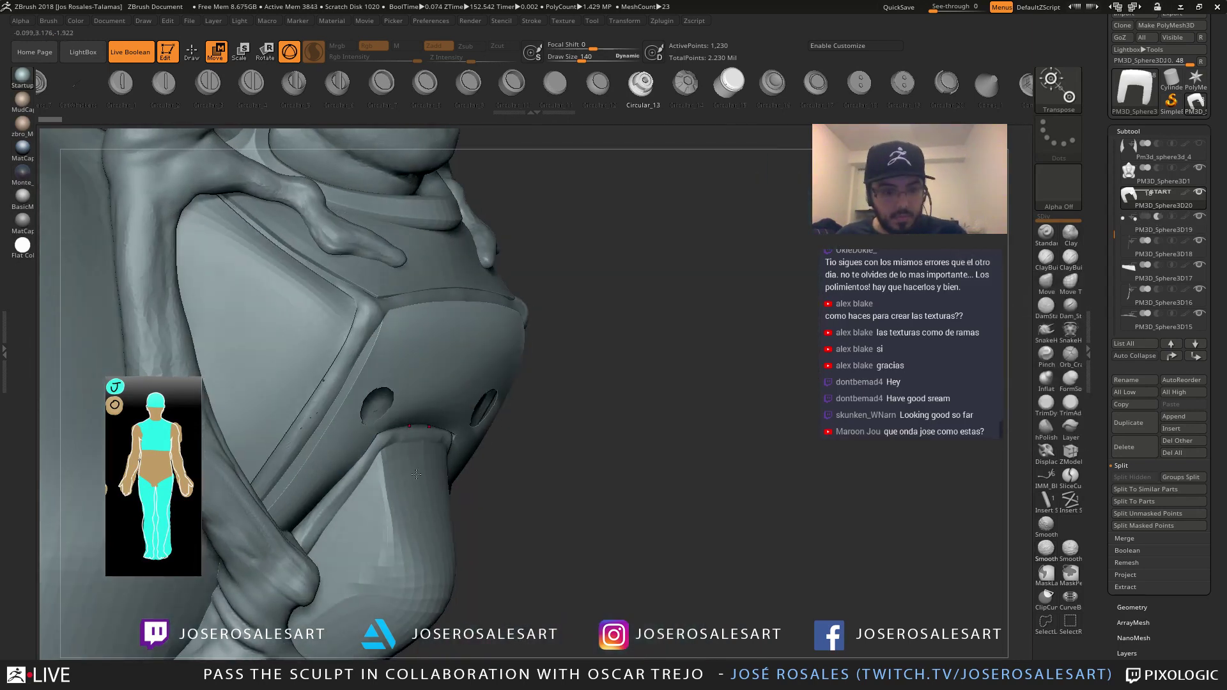
Select the circular inserts' subtool and center the gizmo on its unmasked mesh
click(1126, 230)
drag(472, 400, 521, 401)
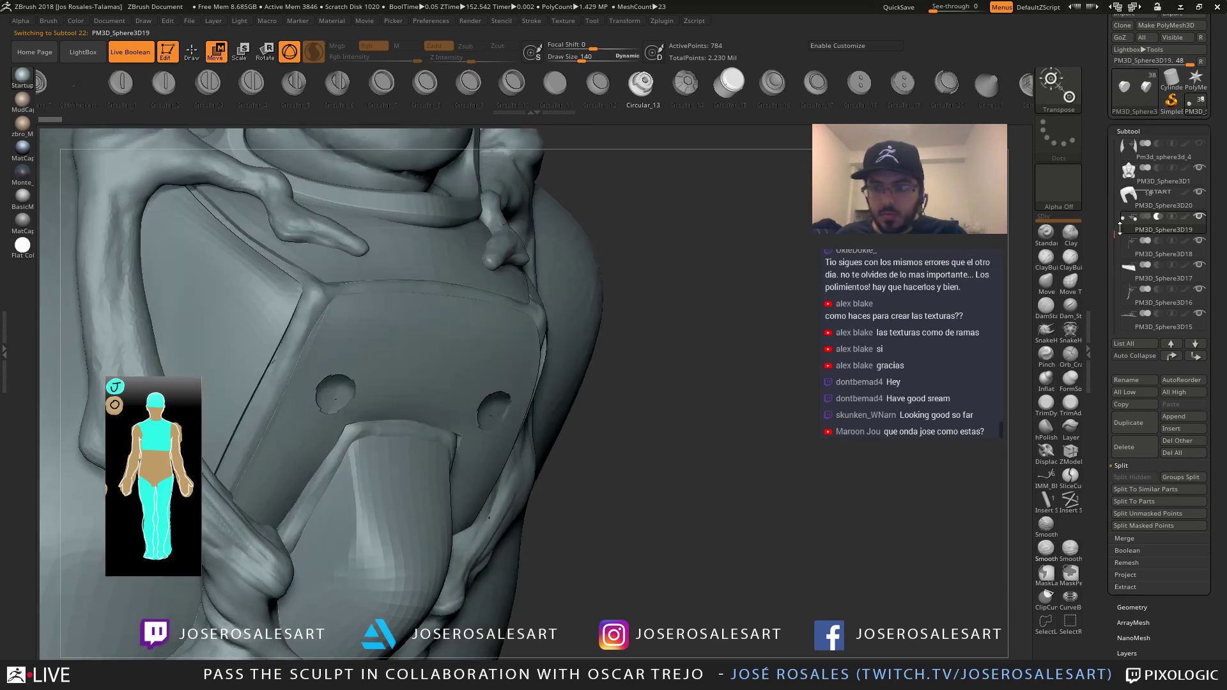
ctrl+right_drag(384, 369, 507, 419)
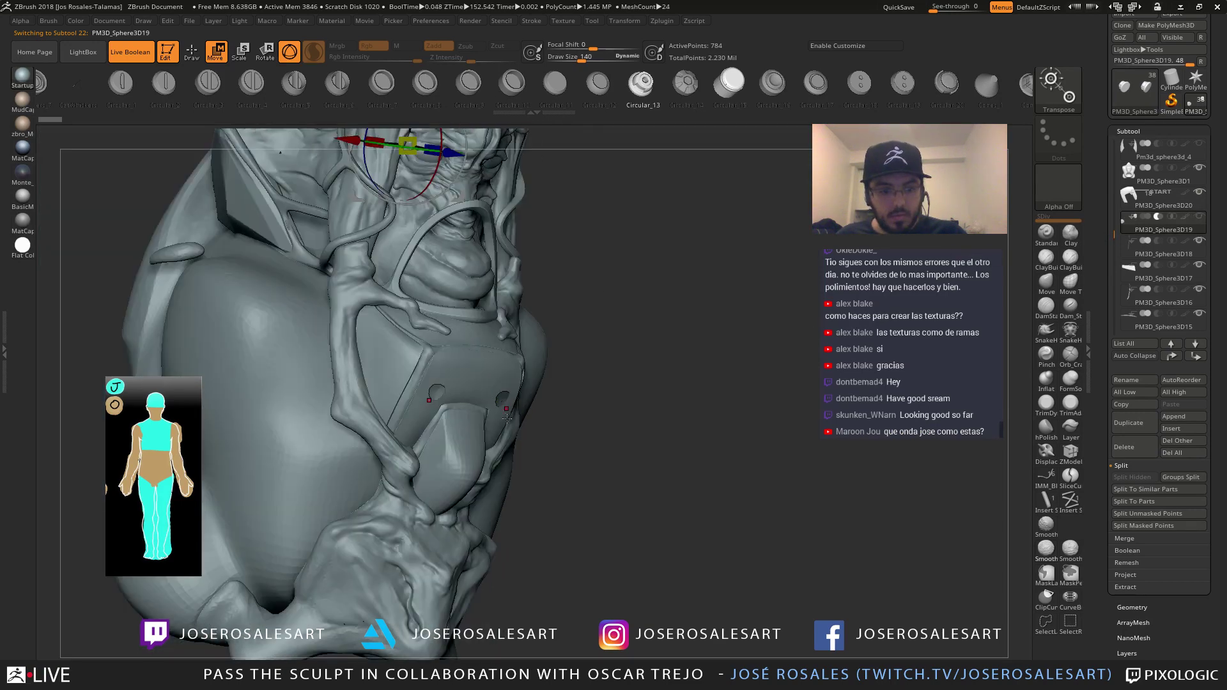
drag(475, 271, 392, 190)
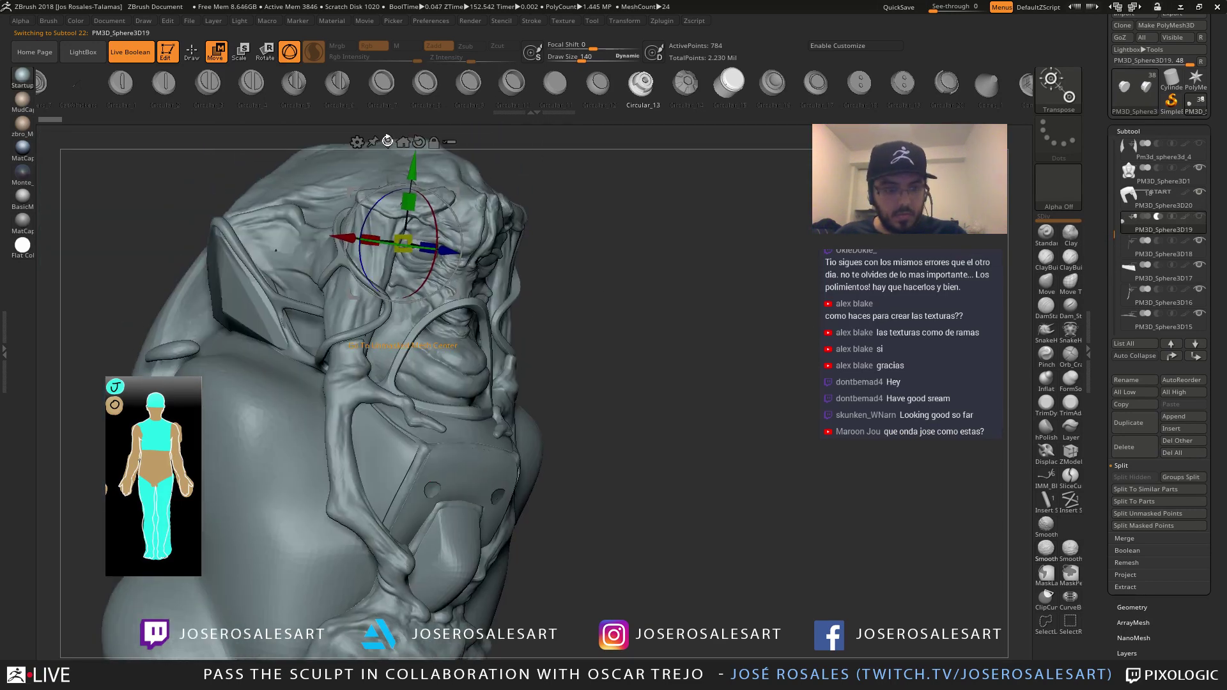
click(387, 141)
drag(691, 384, 432, 409)
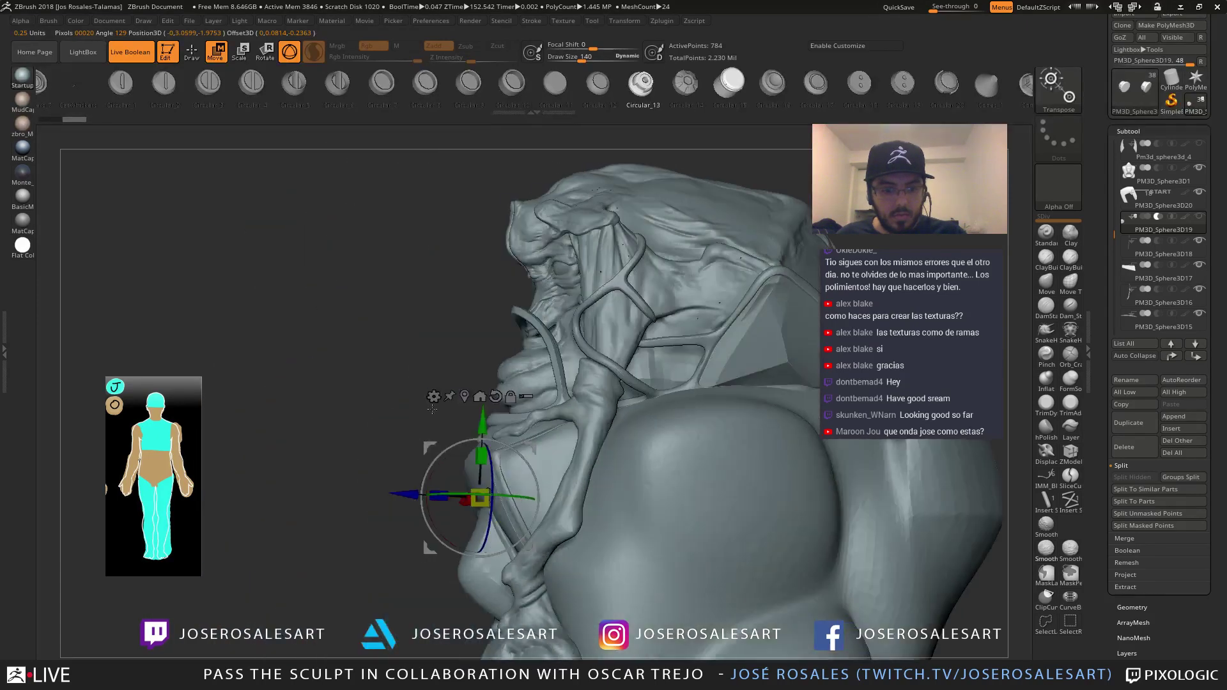
Move the circular inserts along the depth axis to change how they cut into the U-shaped panel
right_drag(432, 410, 522, 428)
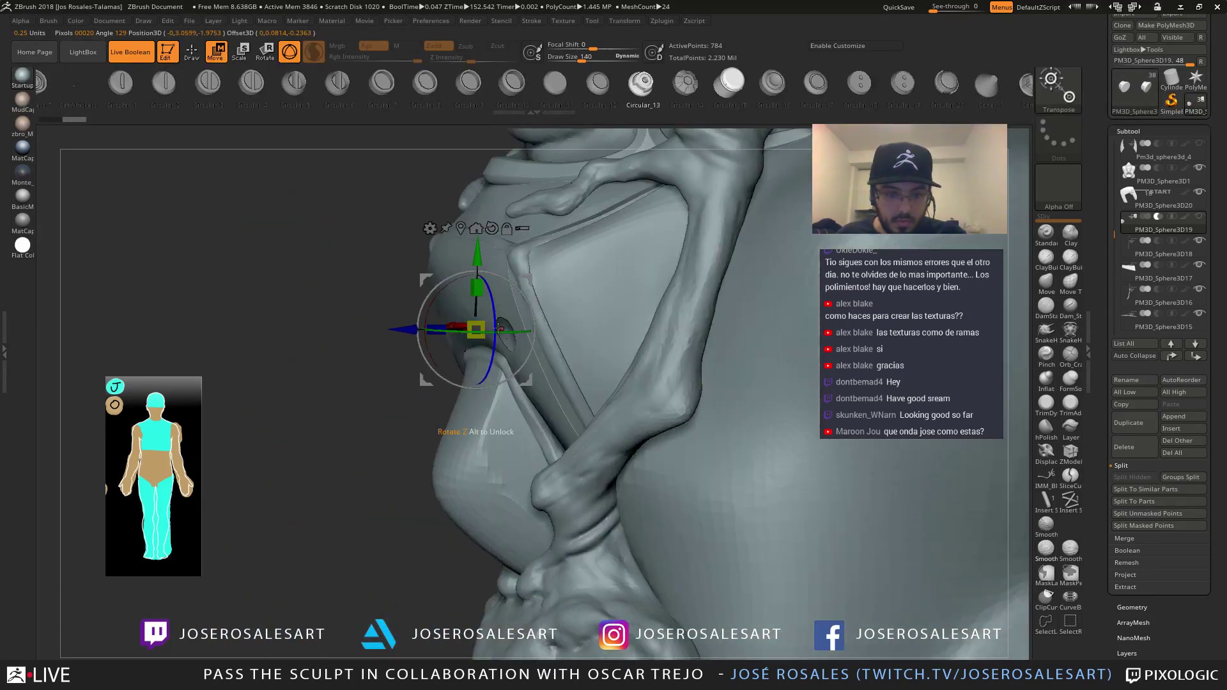
drag(499, 328, 383, 330)
right_drag(307, 374, 457, 448)
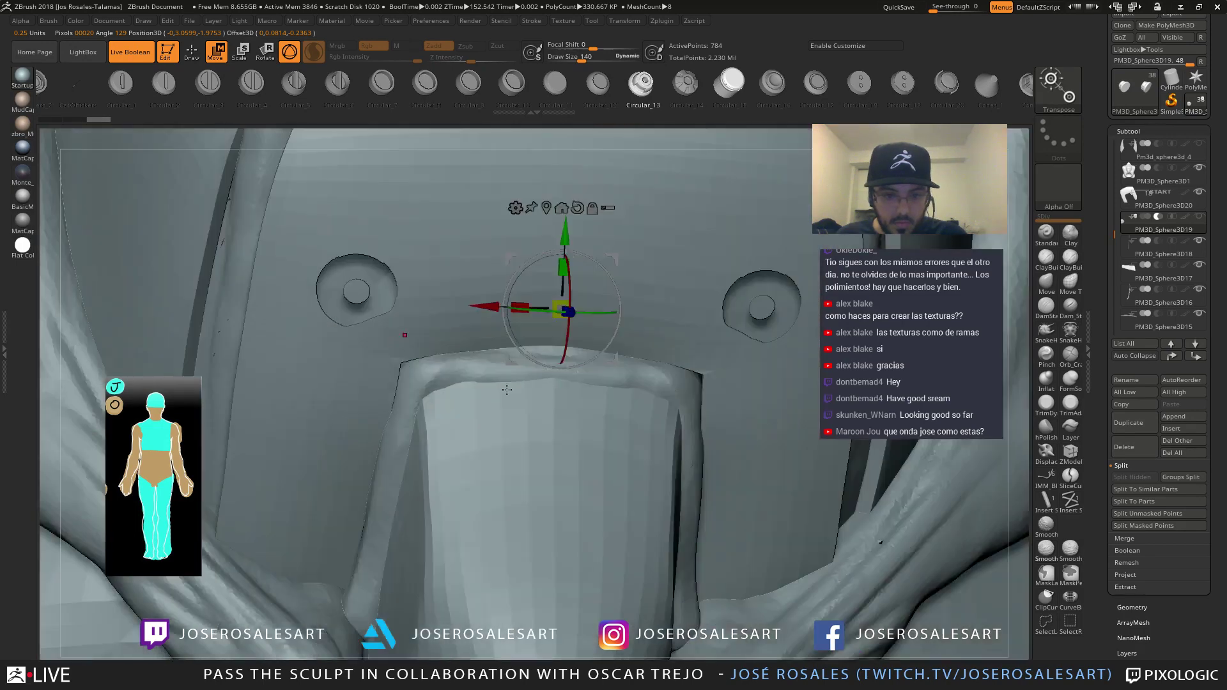
right_drag(390, 422, 295, 404)
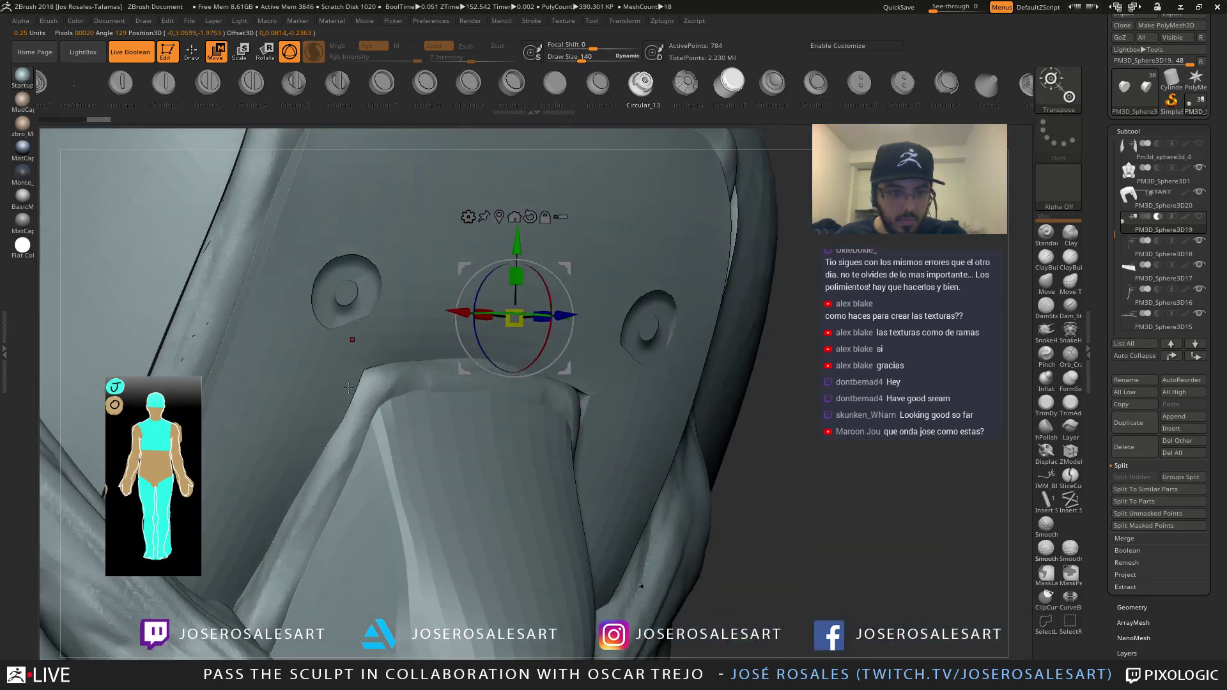
Examine the circular cuts against the panel's thickness from the front and the side
alt+click(418, 339)
right_drag(526, 333, 596, 370)
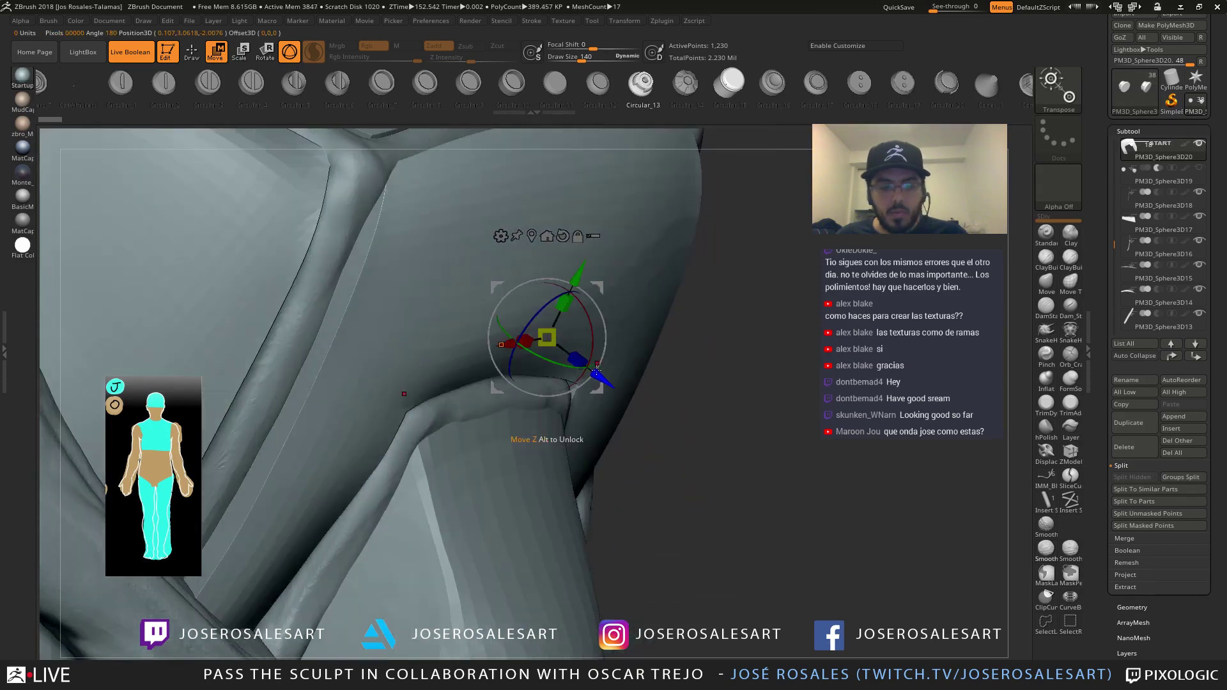
click(1125, 185)
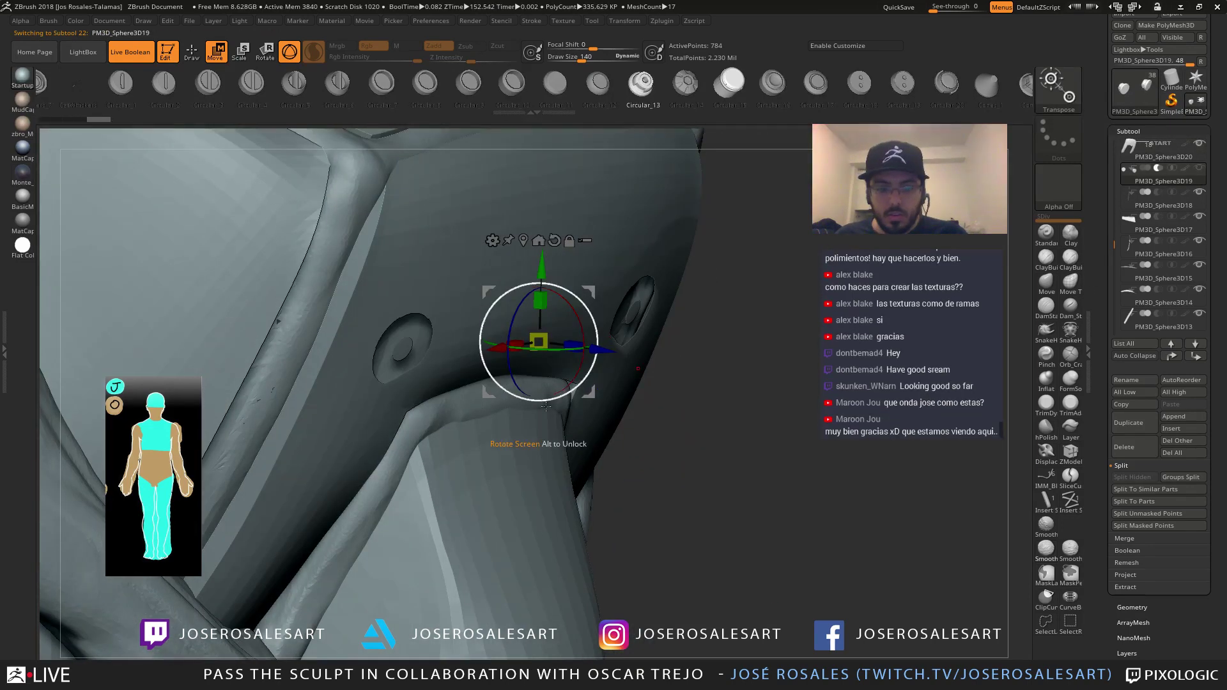
right_drag(613, 310, 681, 225)
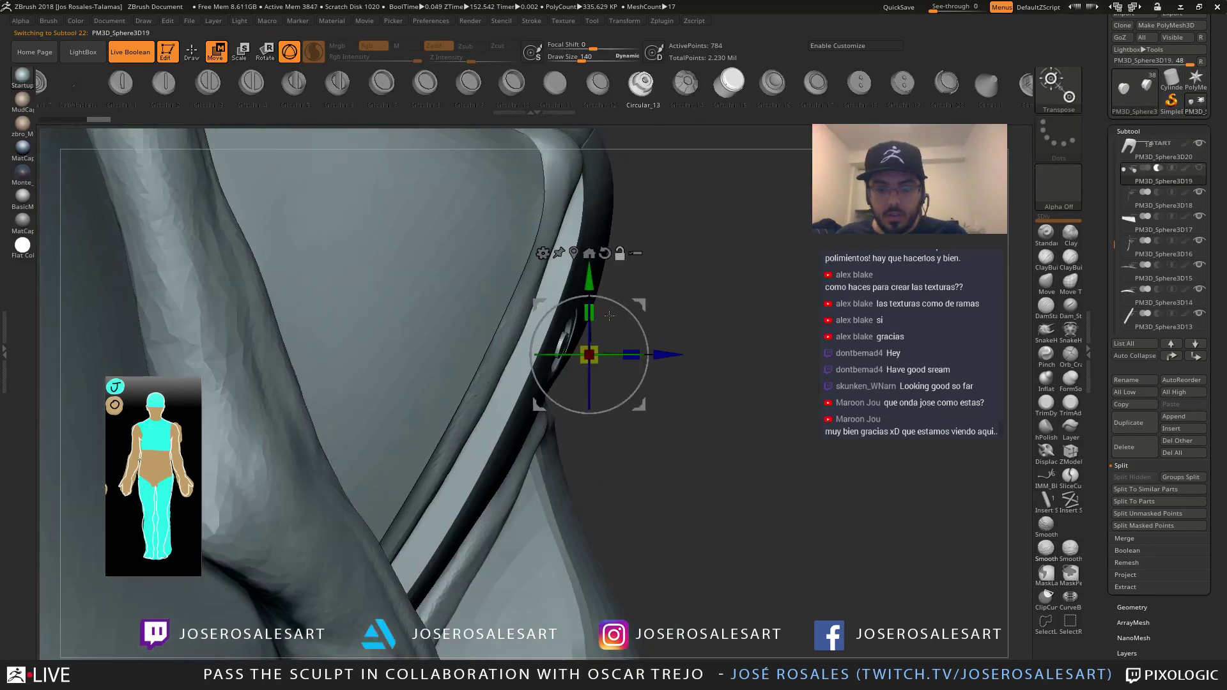
drag(637, 326, 659, 381)
drag(704, 330, 689, 357)
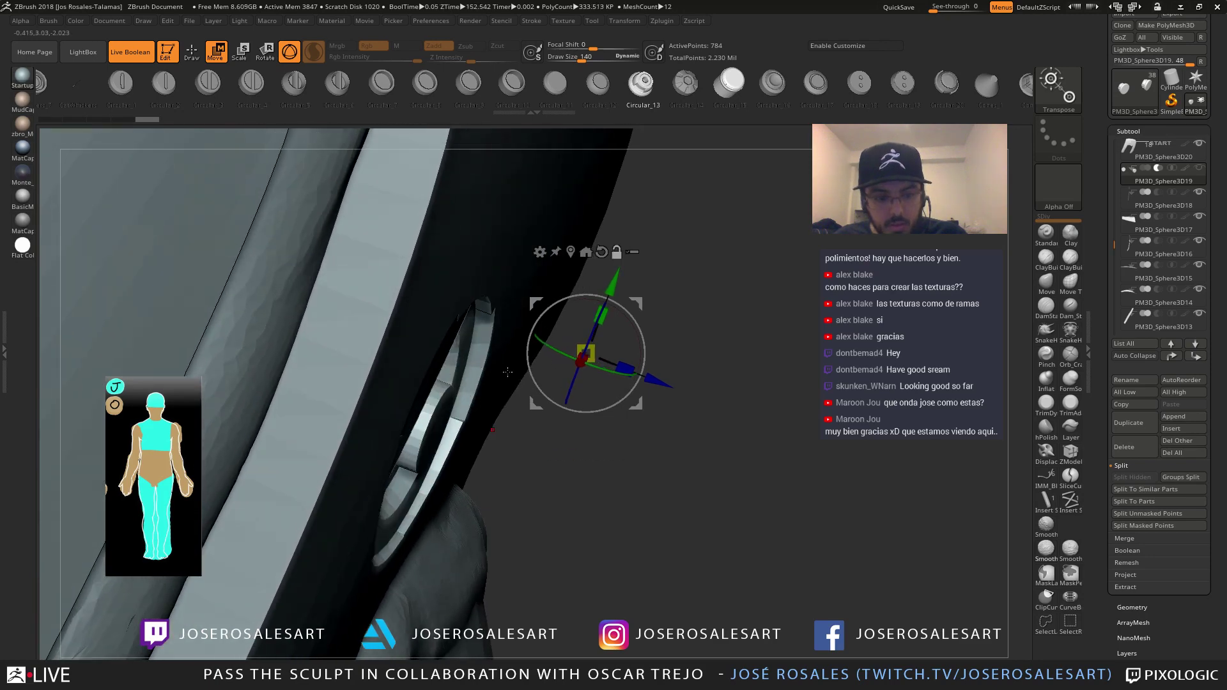
Isolate the U-shaped panel by hiding the other subtools, with only the circular inserts shown again alongside it
click(1127, 161)
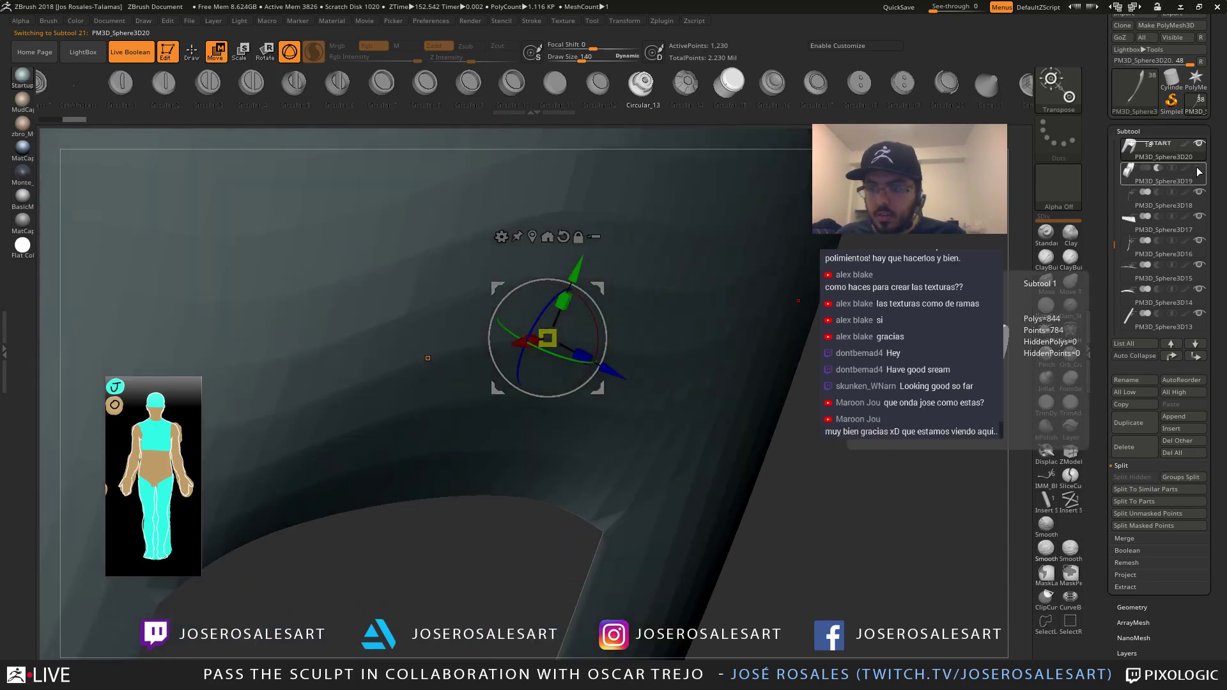
ctrl+right_drag(548, 339, 575, 300)
right_drag(606, 348, 722, 347)
click(1198, 147)
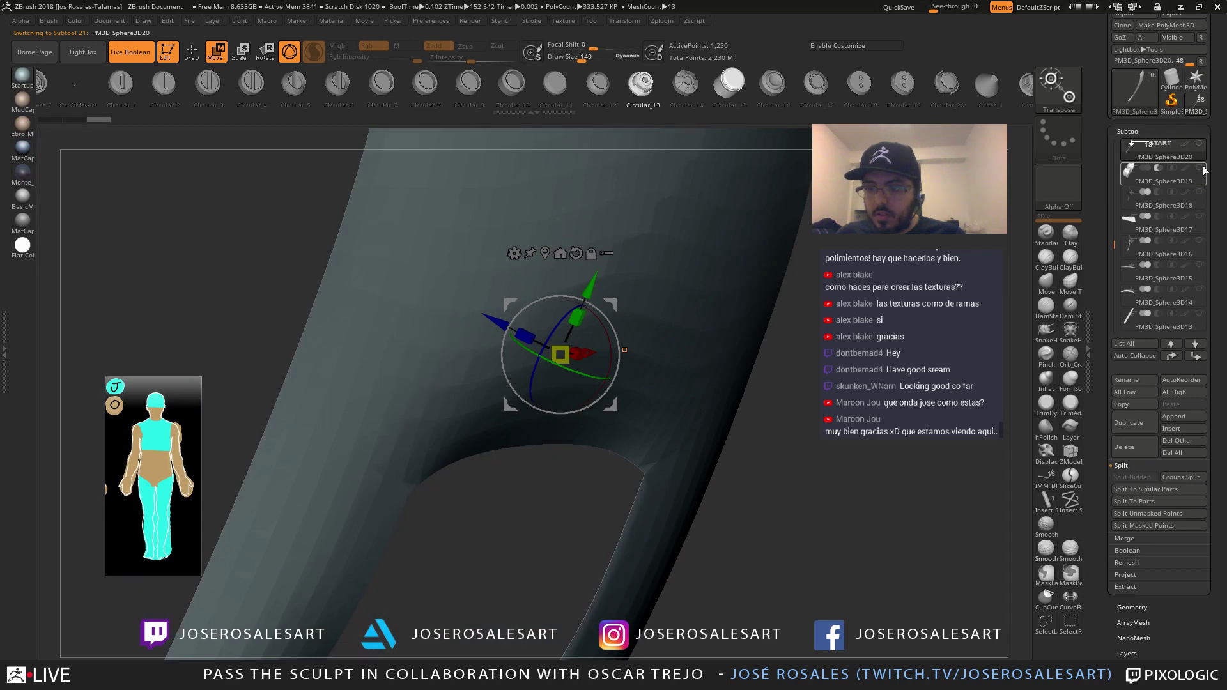
click(1200, 168)
Inspect the isolated panel's thickness and mesh around the holes, briefly displaying the polyframe
right_drag(617, 385, 544, 403)
key(shift+f)
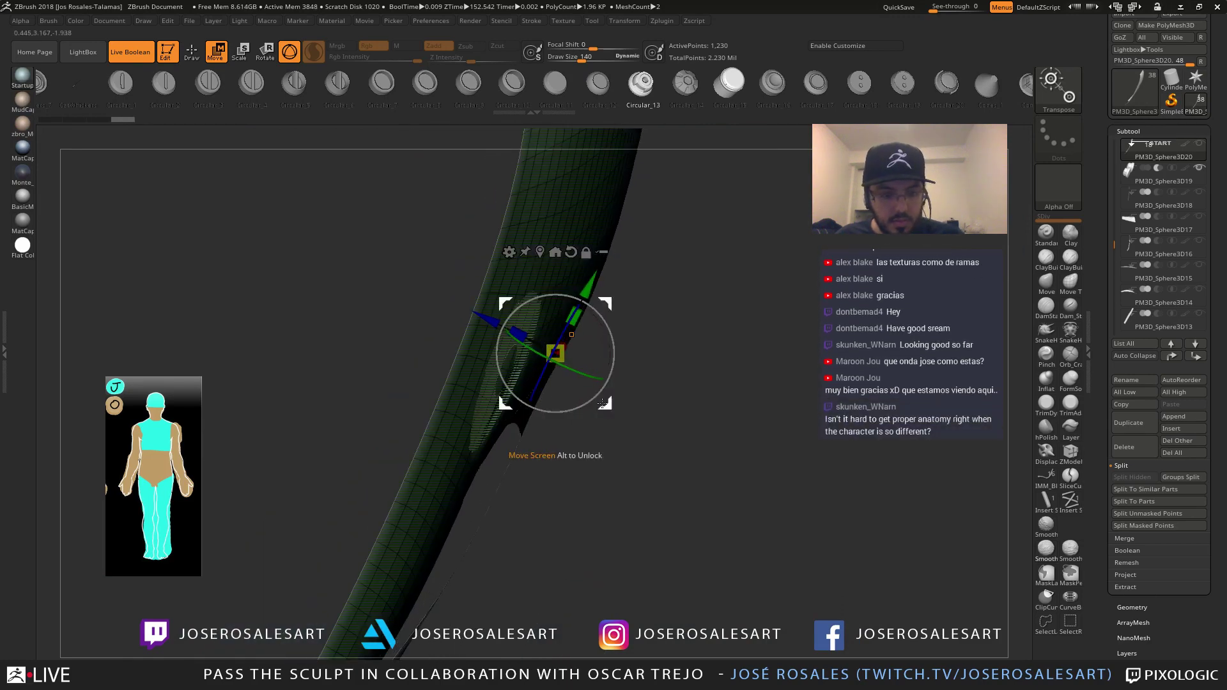
key(shift+f)
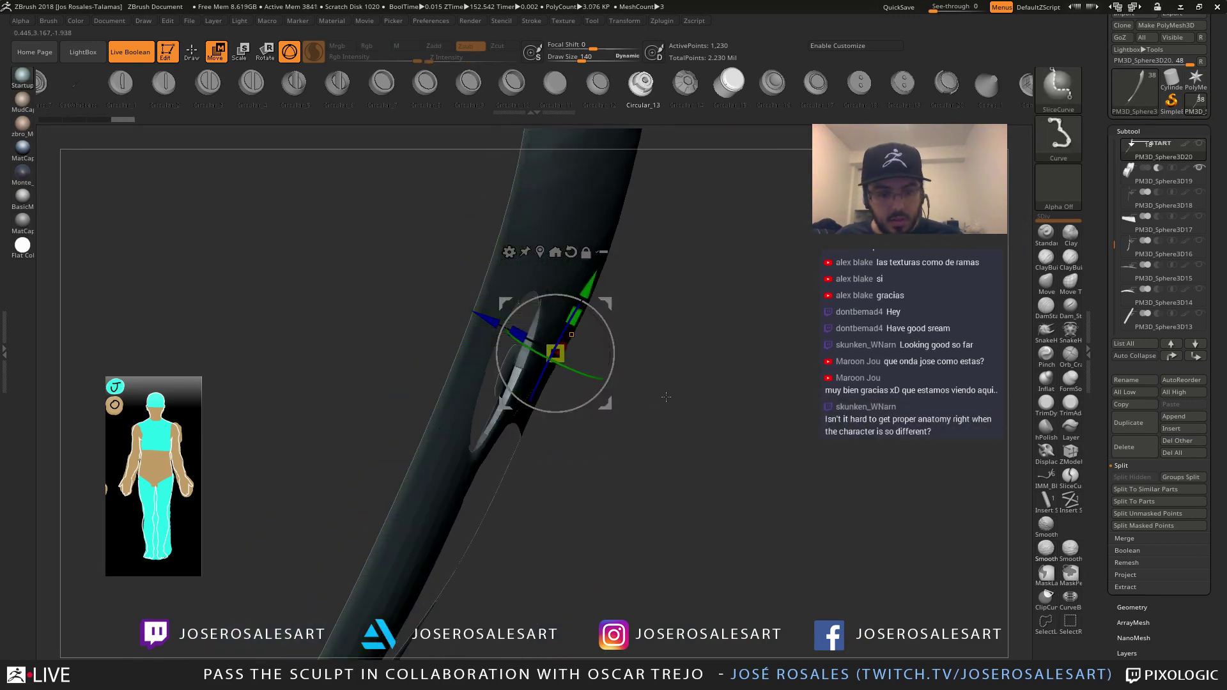
right_drag(651, 404, 615, 404)
right_drag(617, 447, 658, 413)
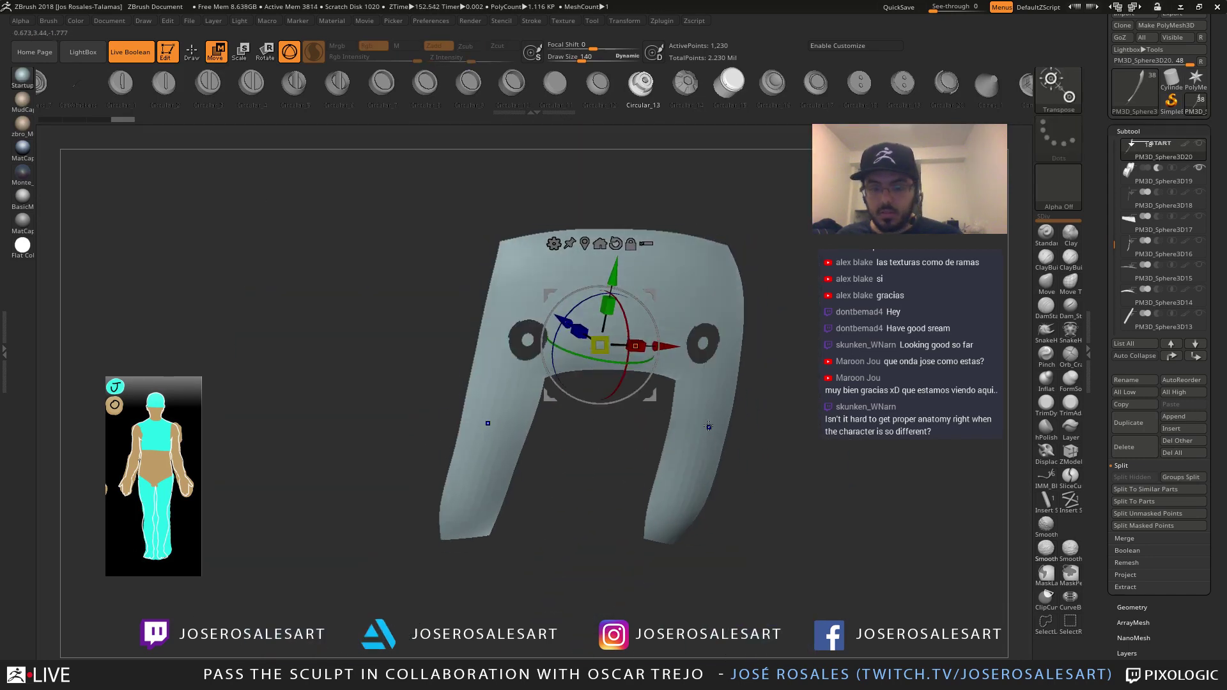
Step the U-shaped panel back to the beginning of its undo history and check its shape from the front
key(ctrl+z)
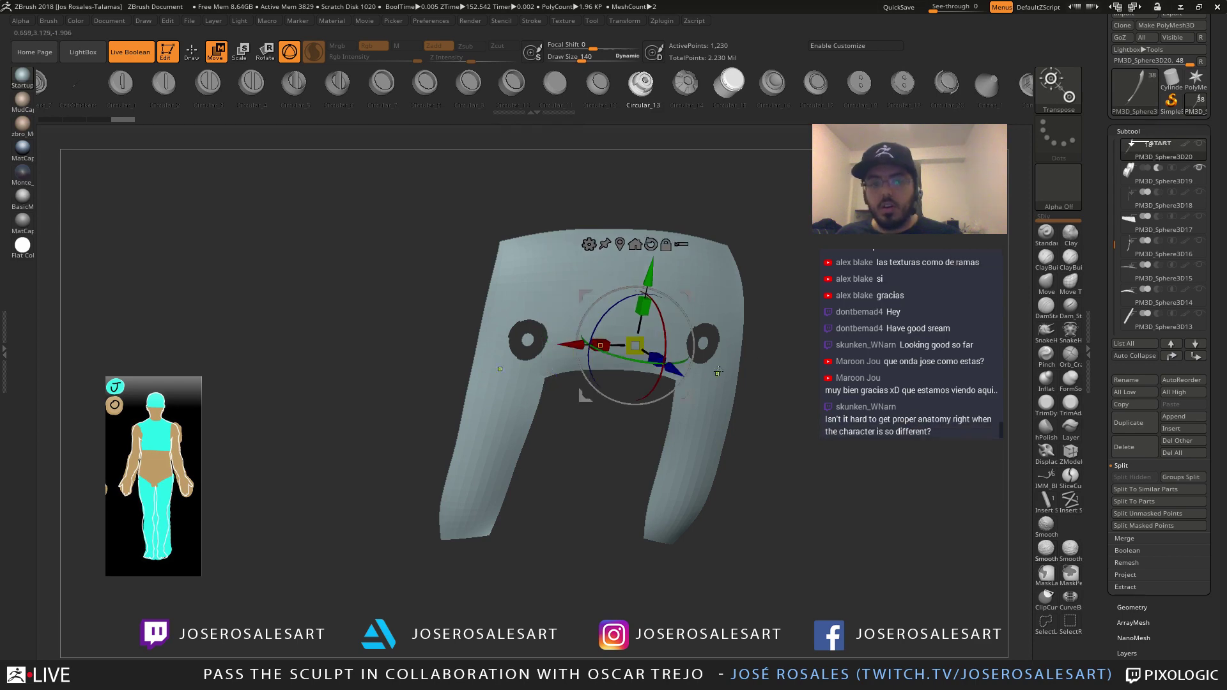
ctrl+right_drag(697, 448, 698, 303)
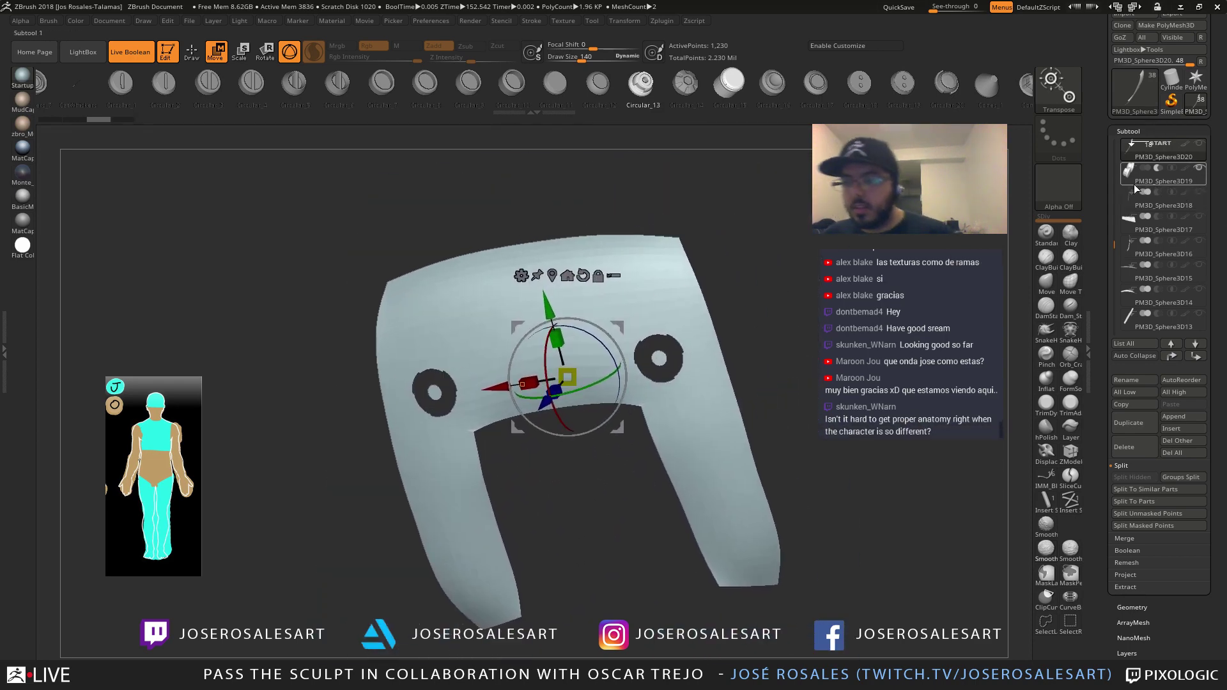
alt+right_drag(761, 313, 667, 301)
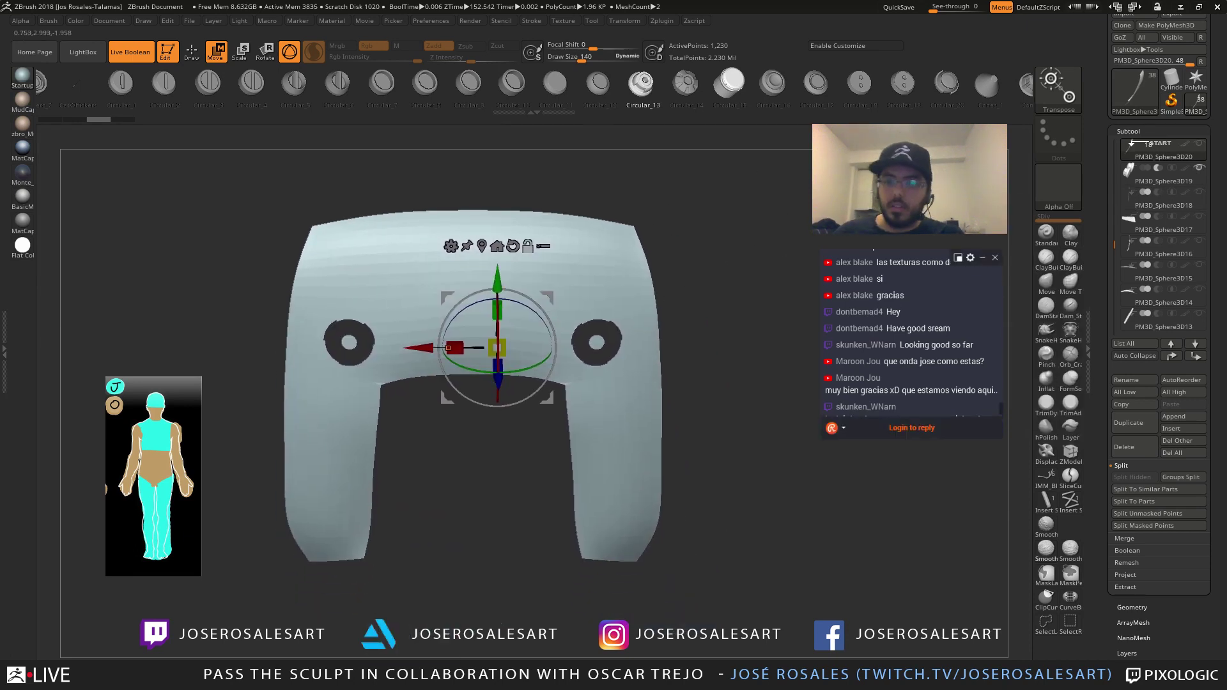
alt+right_drag(415, 272, 429, 279)
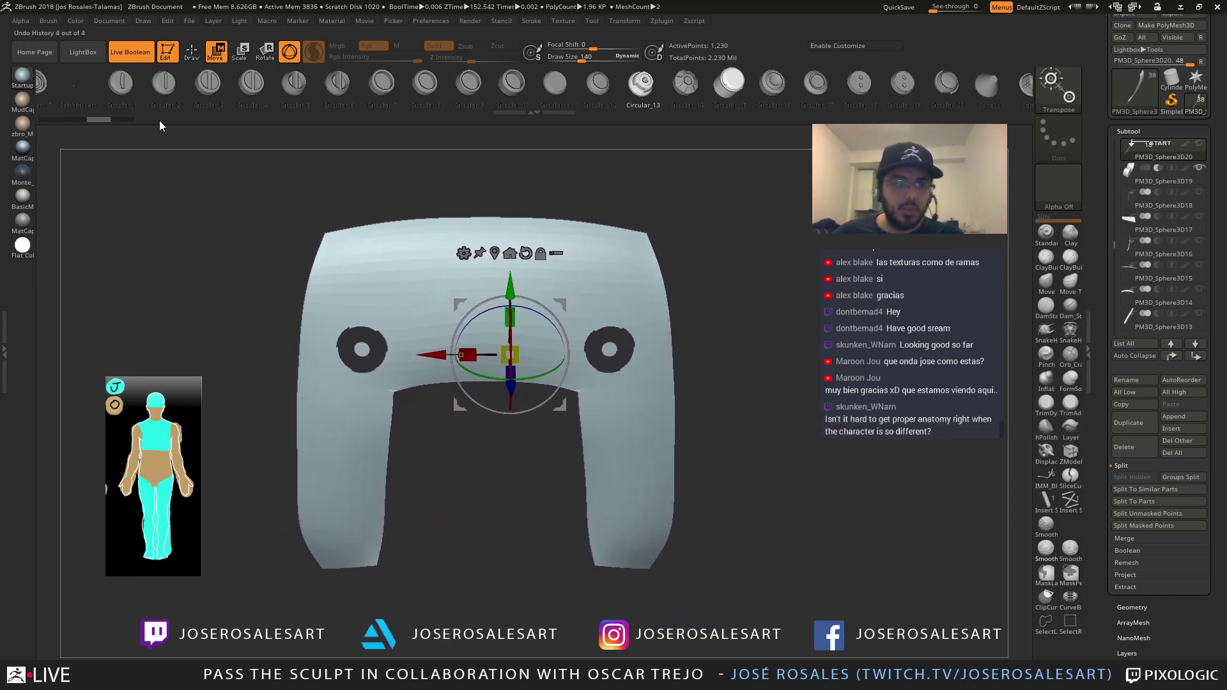
click(52, 120)
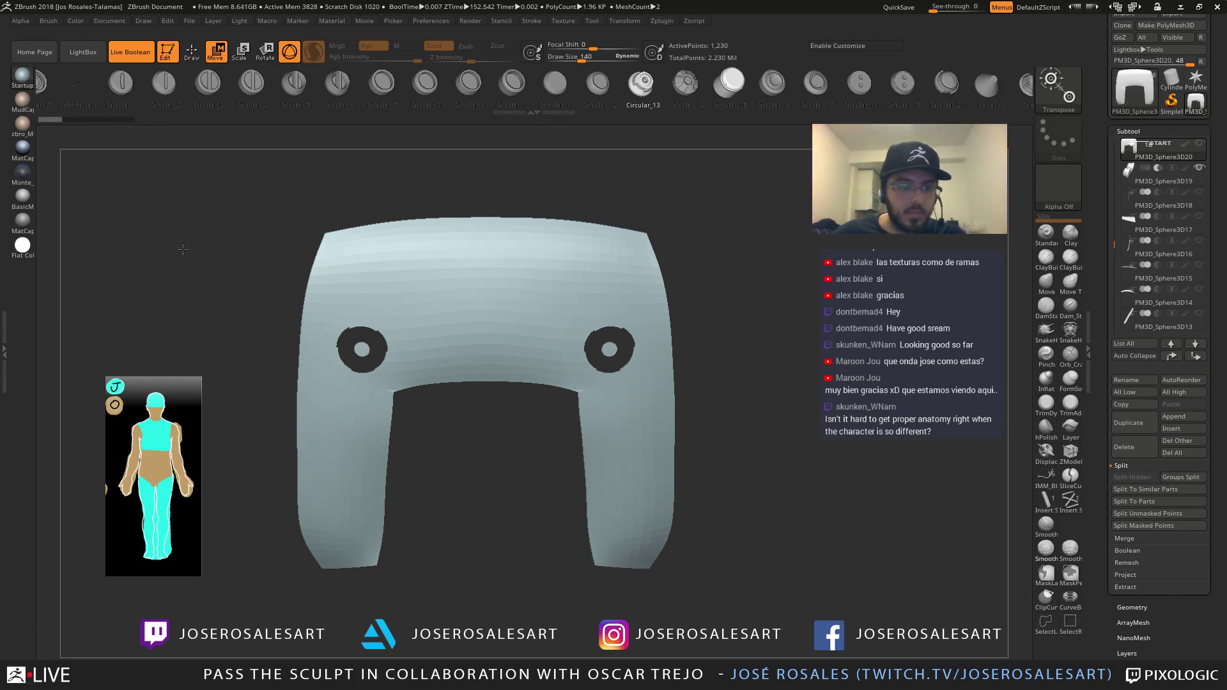
mouse_move(107, 256)
right_down()
mouse_move(340, 236)
mouse_move(414, 253)
mouse_move(524, 377)
right_up()
ctrl+right_drag(524, 376, 425, 271)
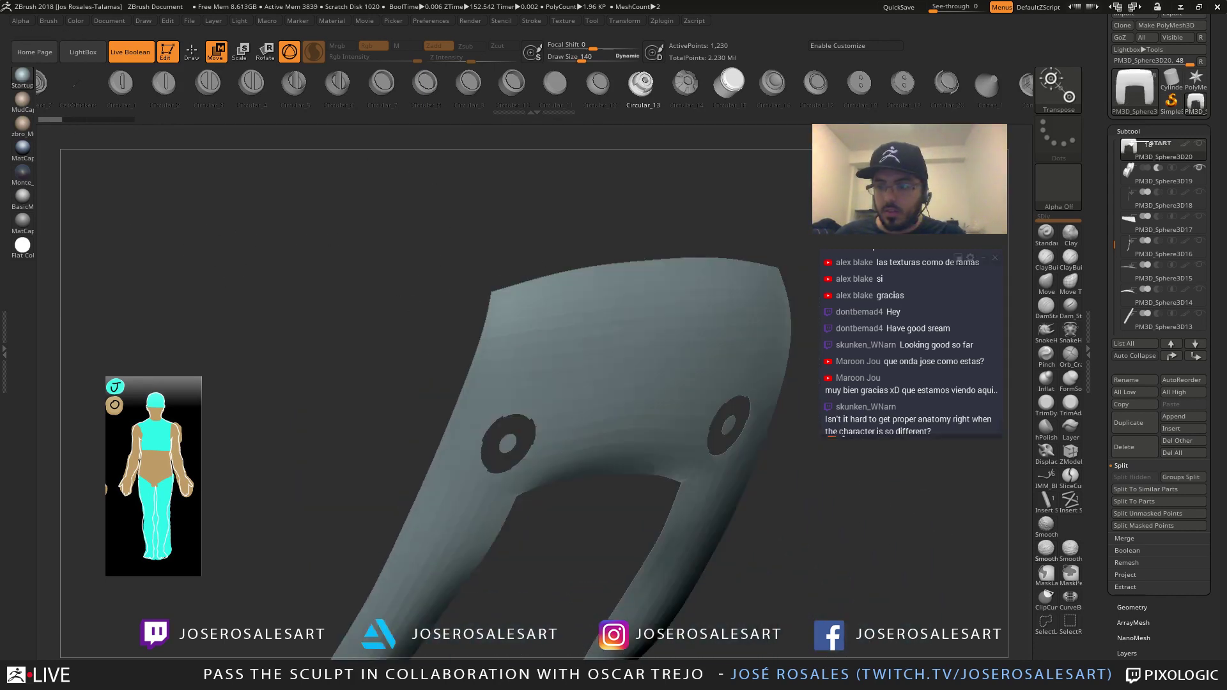
Switch the circular inserts from subtraction to a Start group so they display as solid parts
mouse_move(1130, 184)
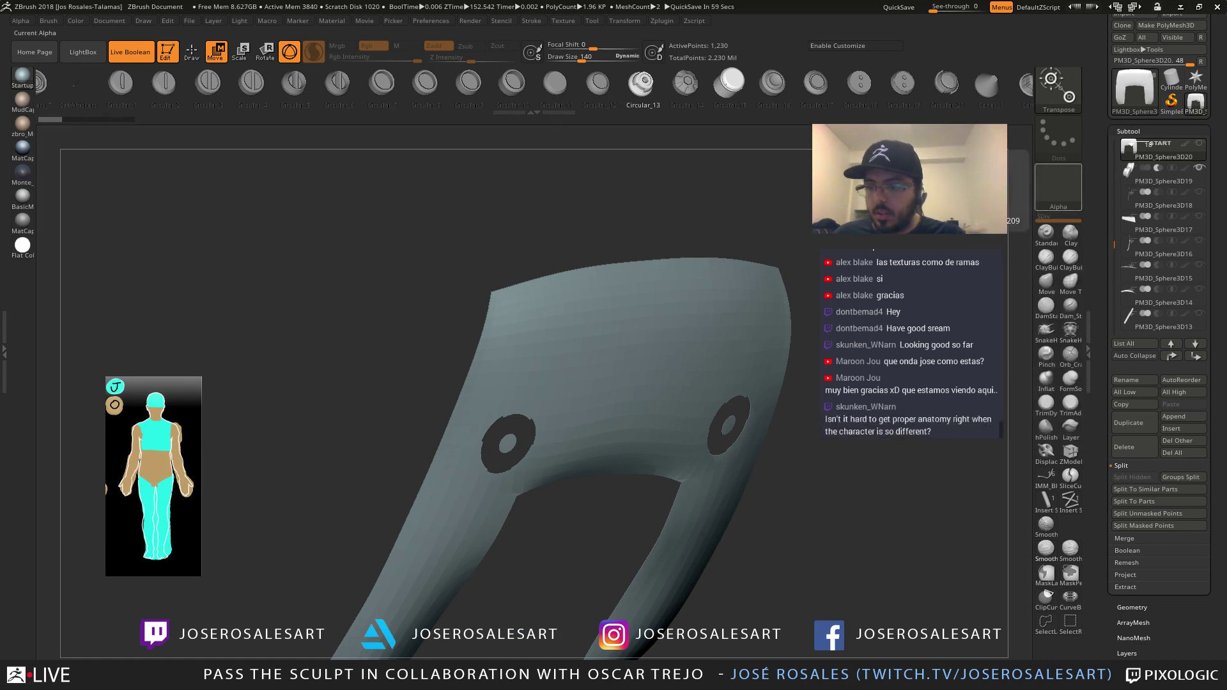
click(1149, 167)
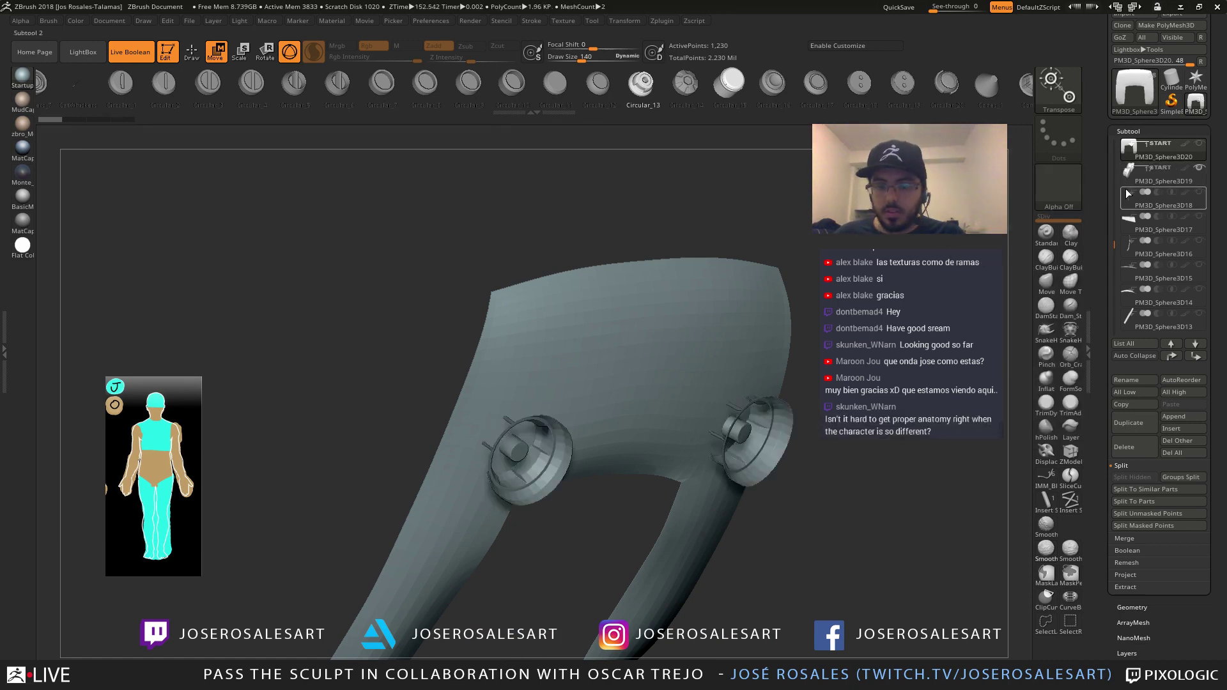
mouse_move(789, 281)
mouse_down()
mouse_move(754, 247)
mouse_move(678, 237)
mouse_move(737, 195)
mouse_move(666, 226)
mouse_move(783, 272)
mouse_up()
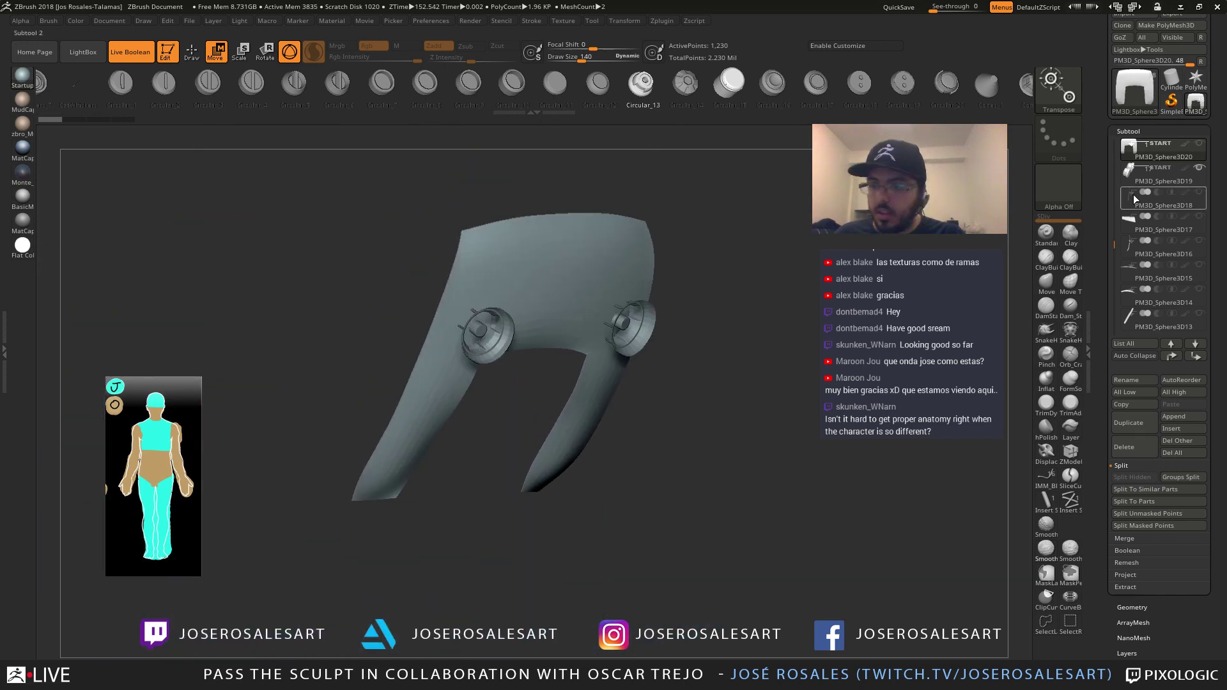
Show the hidden thin edge-strip subtools listed below the circular inserts, from PM3D_Sphere3D18 through PM3D_Sphere3D13
mouse_move(1126, 207)
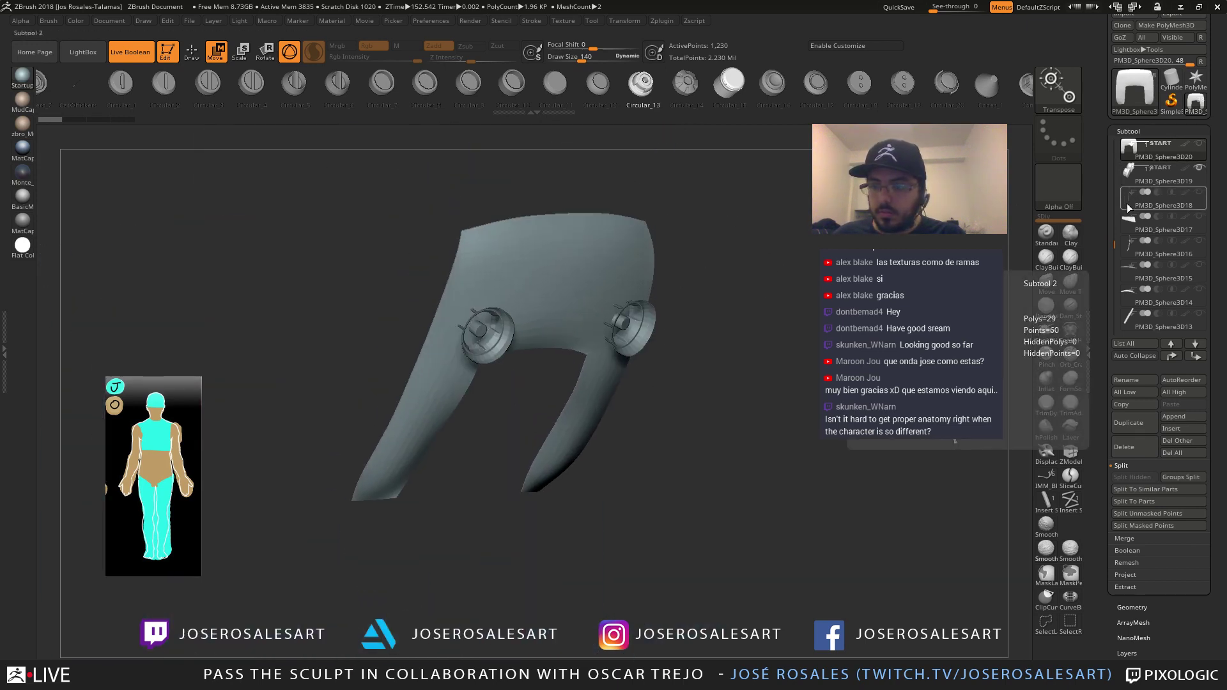
click(1200, 192)
click(1199, 217)
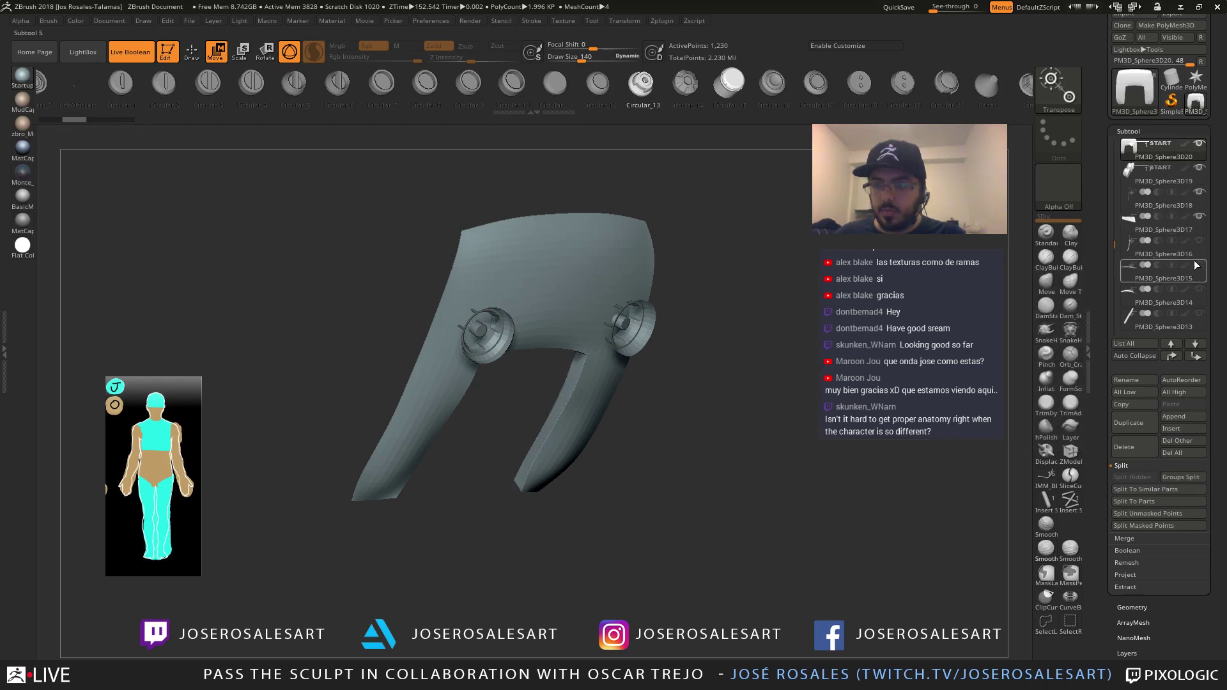
mouse_move(736, 307)
mouse_down()
mouse_move(838, 300)
mouse_move(697, 300)
mouse_move(596, 366)
mouse_move(627, 333)
mouse_up()
key(ctrl+shift+z)
click(1200, 264)
click(1200, 289)
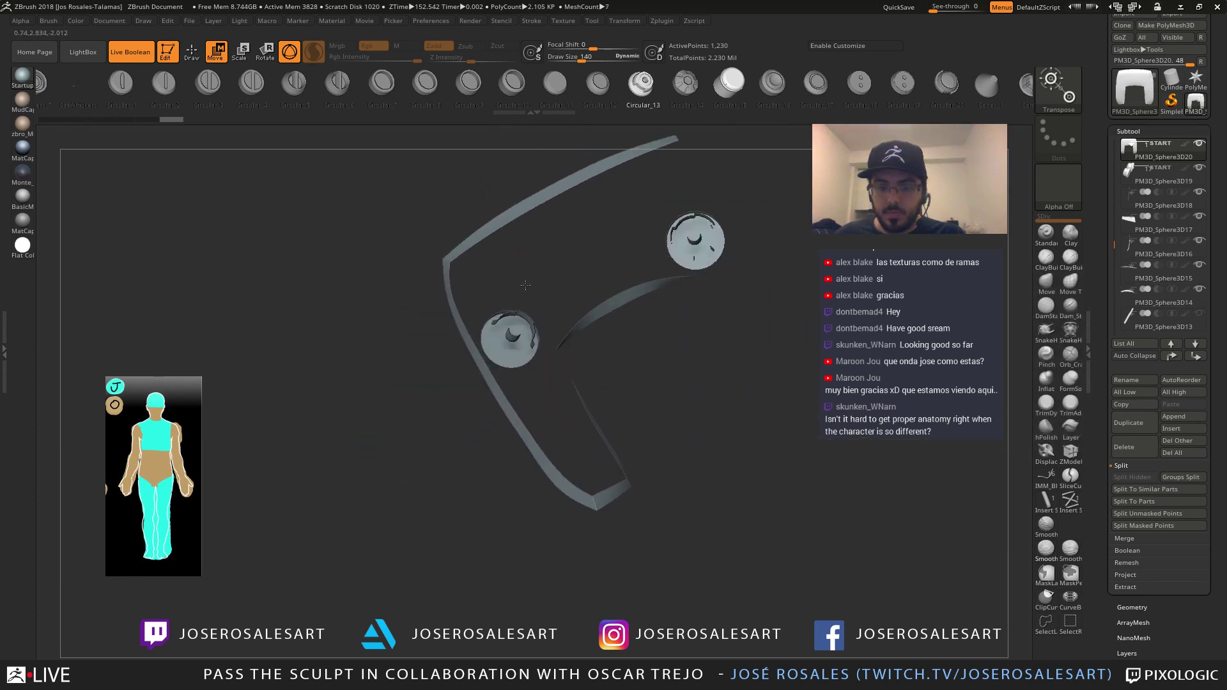
click(1200, 313)
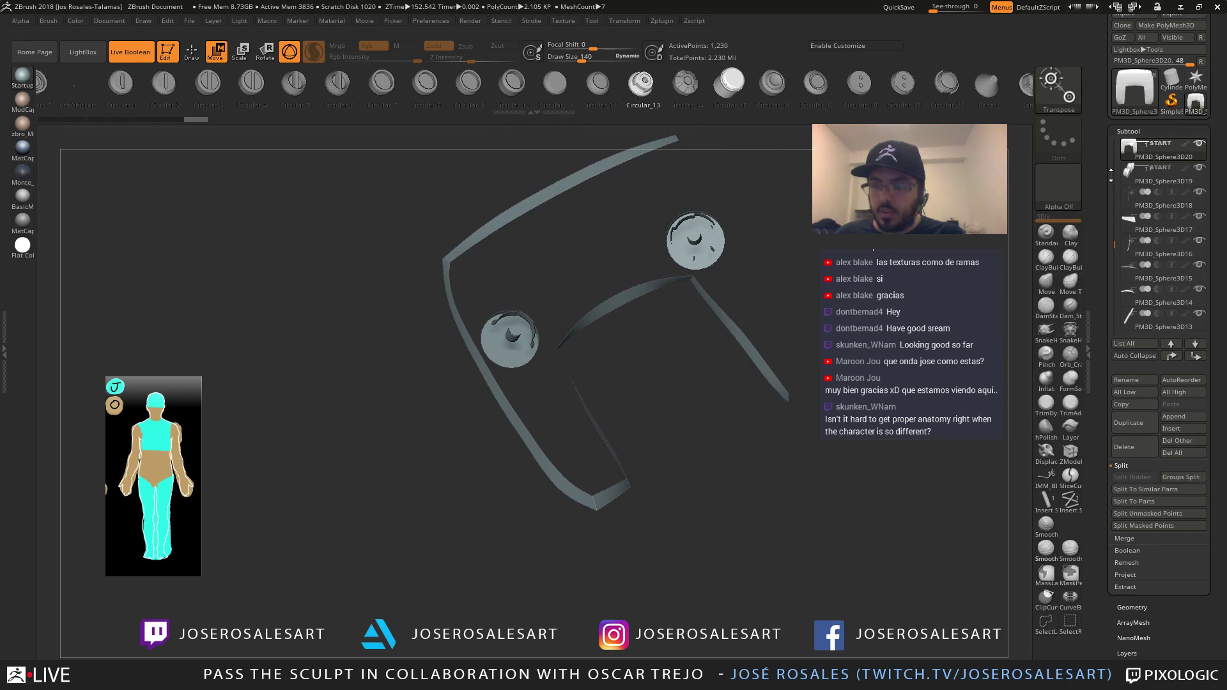
Show the remaining panel pieces from PM3D_Sphere3D12 to PM3D_Sphere3D10, including the second U-shaped surface, and view them together
drag(1113, 246, 1113, 260)
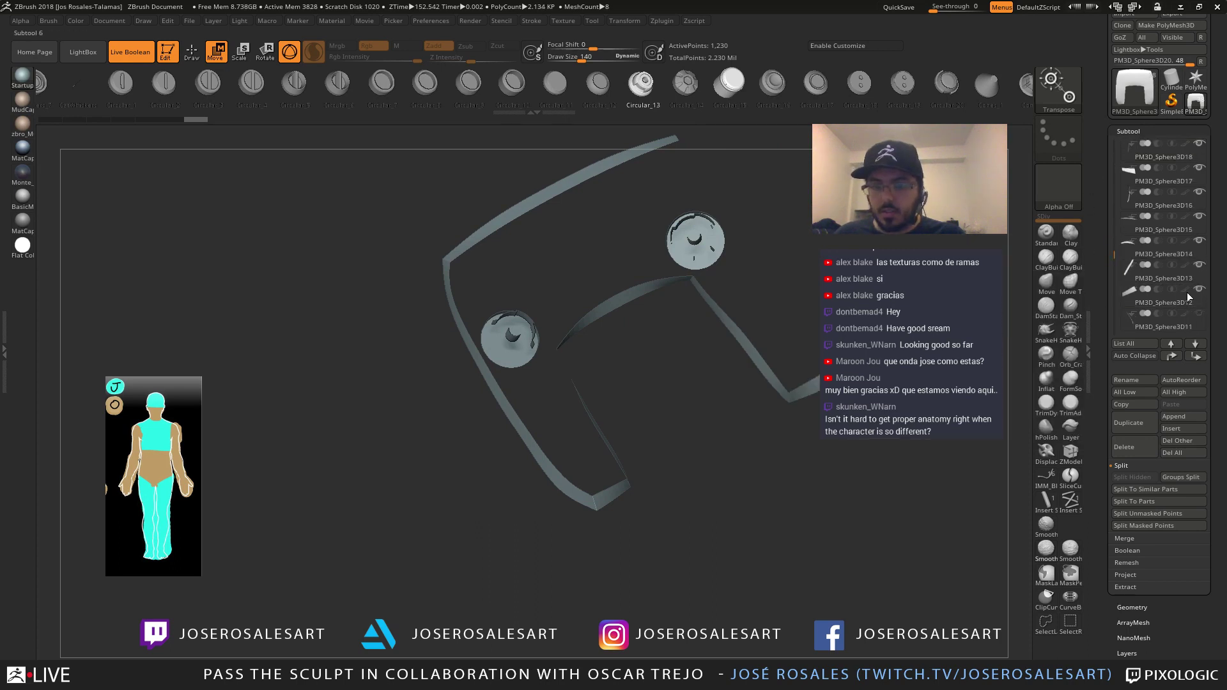
alt+drag(803, 290, 642, 286)
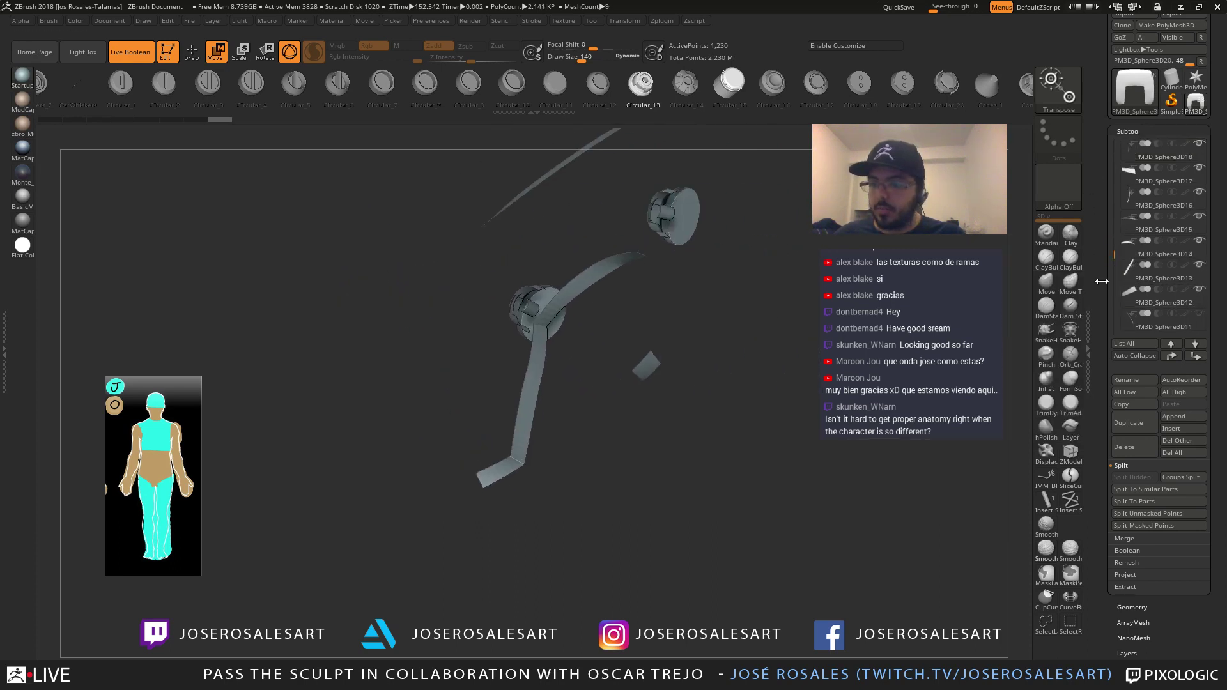
click(1200, 318)
click(1146, 266)
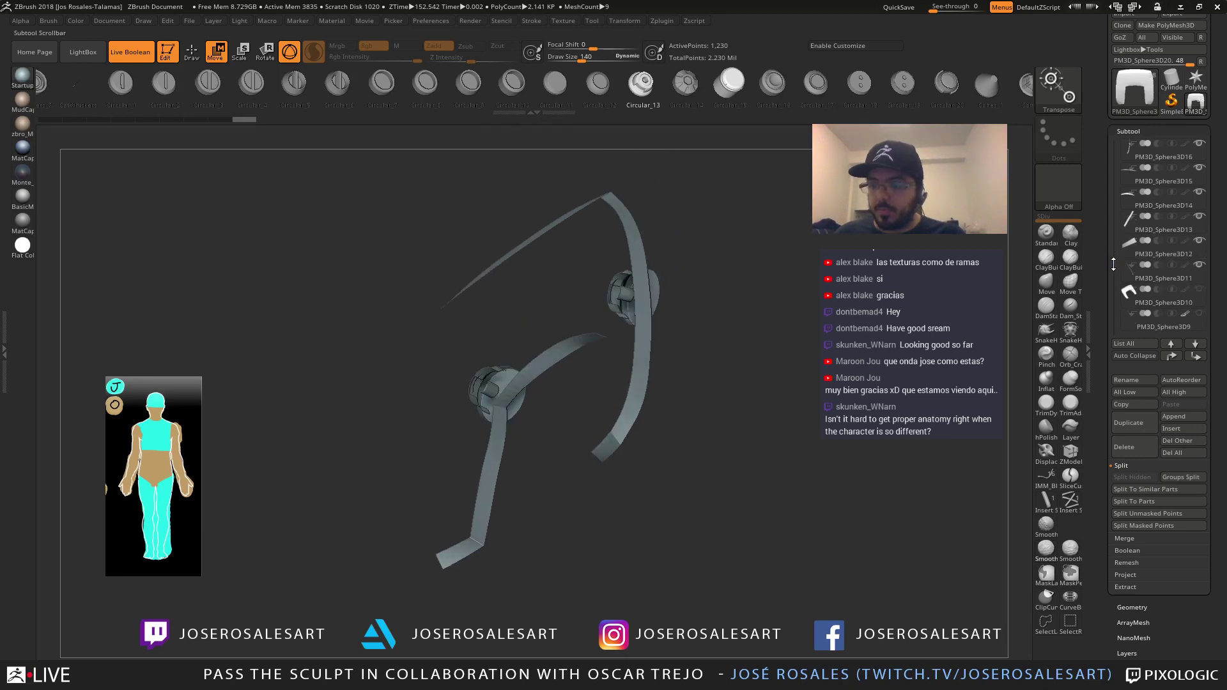
click(1200, 292)
drag(806, 397, 721, 263)
alt+drag(631, 186, 637, 280)
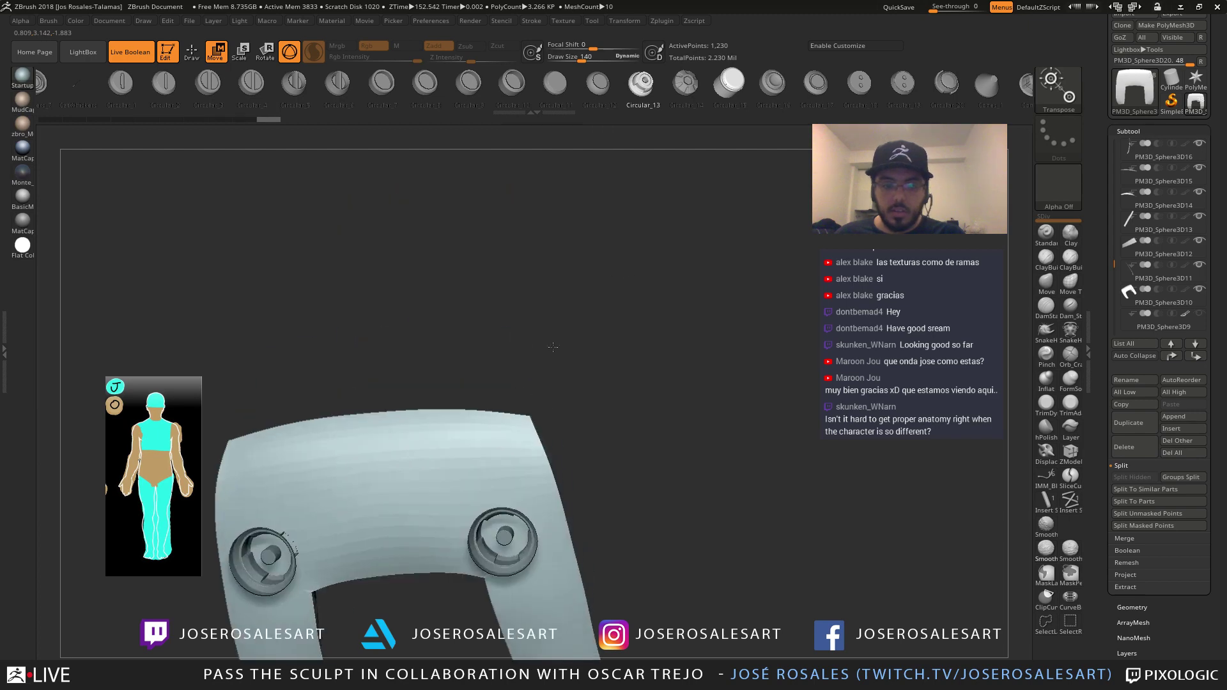
mouse_move(583, 420)
mouse_down()
mouse_move(569, 364)
mouse_move(588, 348)
mouse_move(610, 355)
mouse_move(511, 383)
mouse_up()
Delete the old circular inserts subtool, PM3D_Sphere3D19, from the U-shaped panel
drag(1113, 261, 1112, 230)
scroll(1126, 223, down, 2)
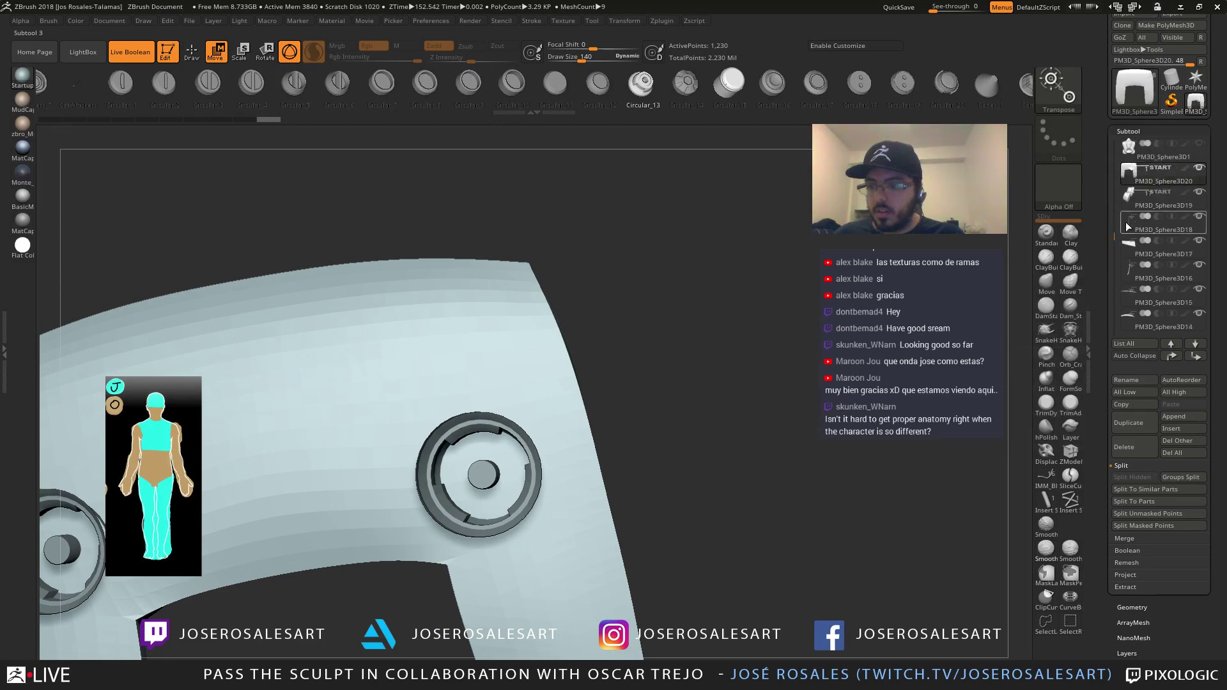
click(1125, 204)
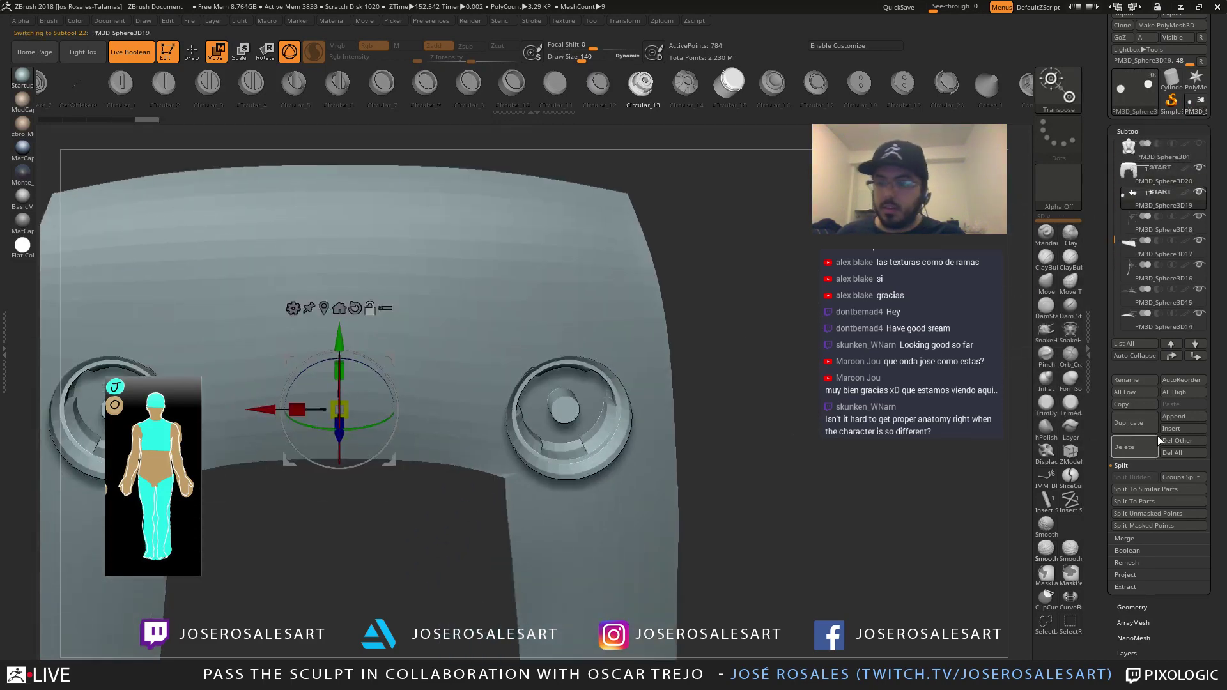
click(1123, 450)
click(1008, 466)
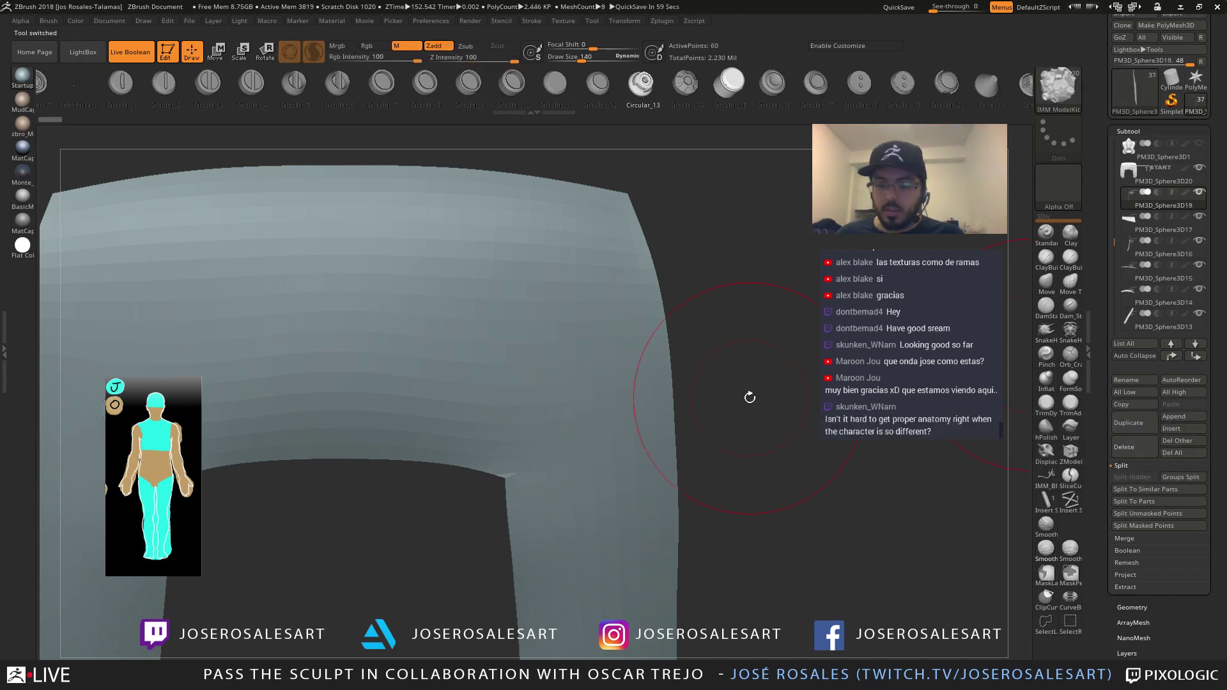
alt+drag(735, 249, 751, 207)
drag(742, 257, 1058, 139)
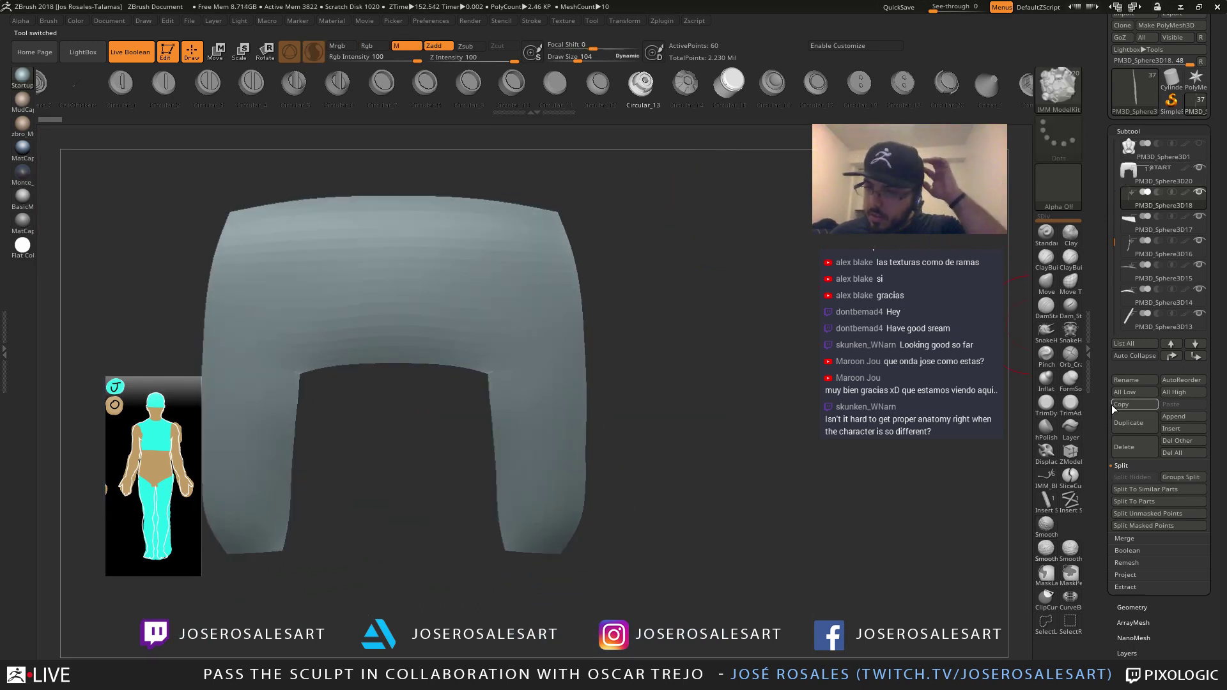
Merge the U-shaped panel PM3D_Sphere3D20 down with all its split pieces, through PM3D_Sphere3D10, without further confirmation notes
key(Up)
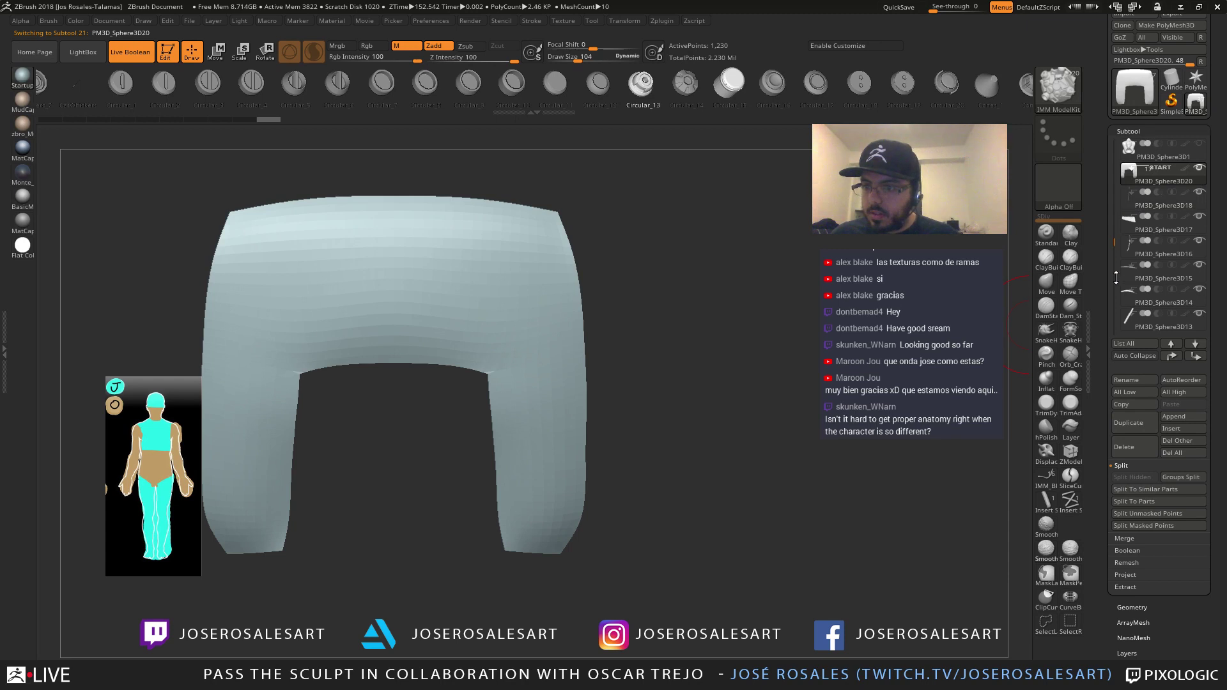
click(1126, 543)
click(1130, 489)
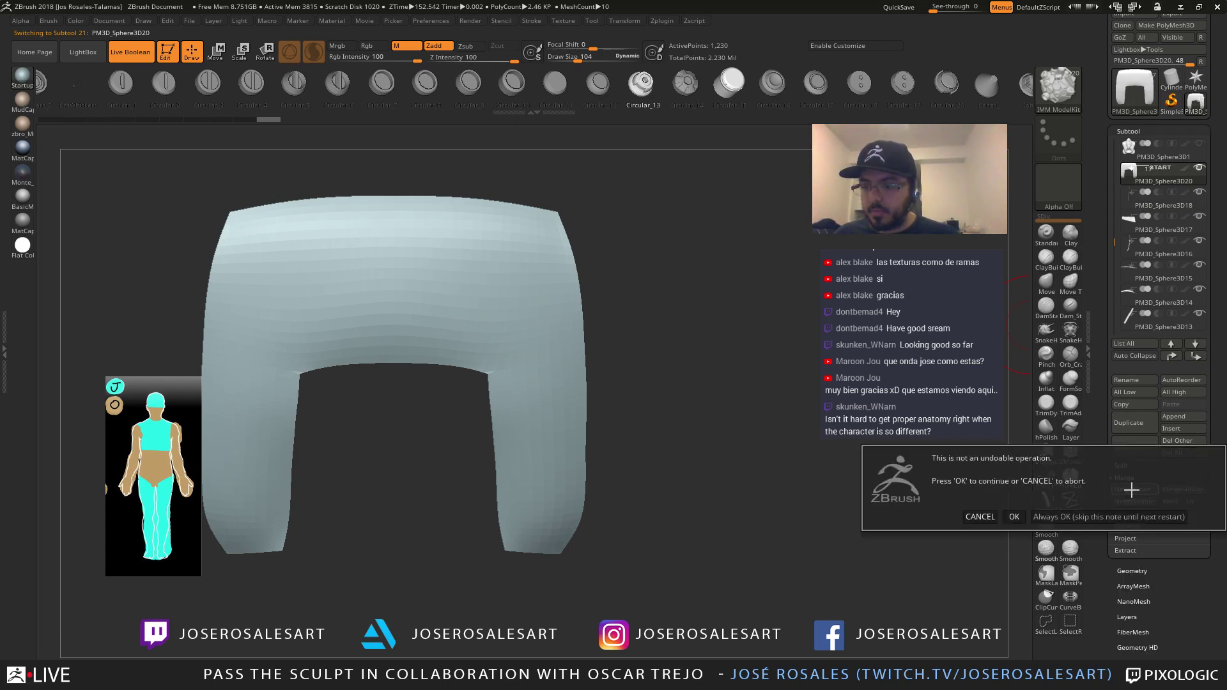
click(1061, 516)
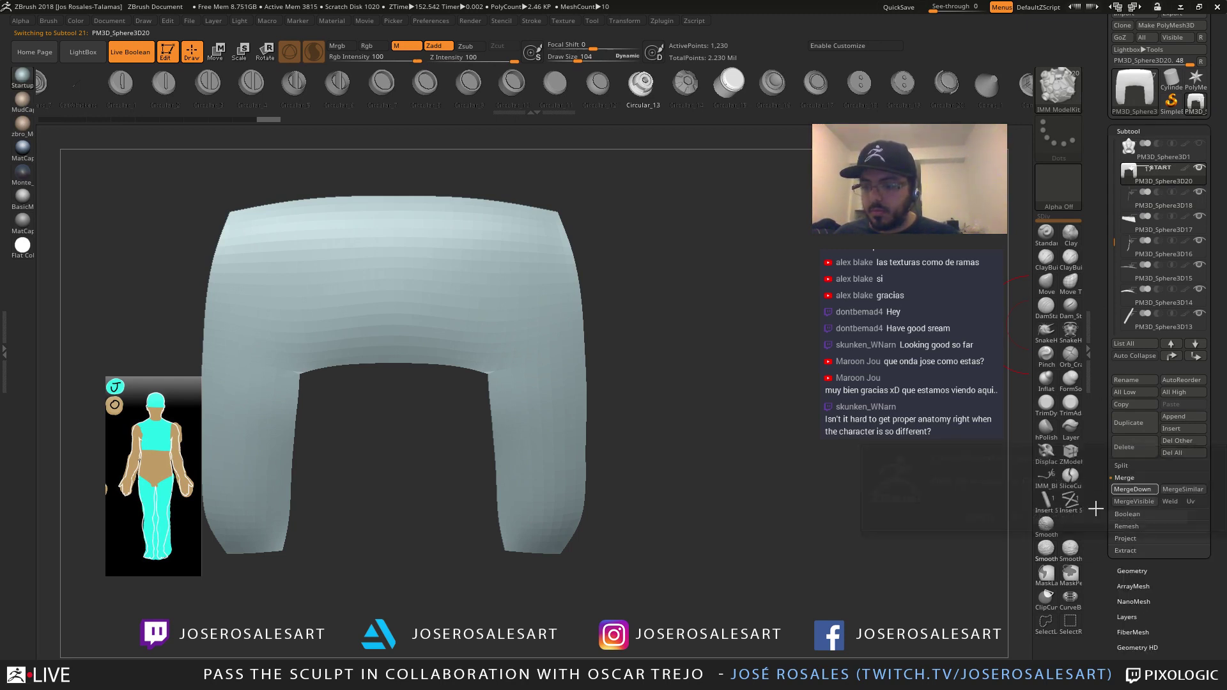
click(1134, 490)
click(1134, 490)
click(1134, 490)
click(1134, 489)
click(1133, 489)
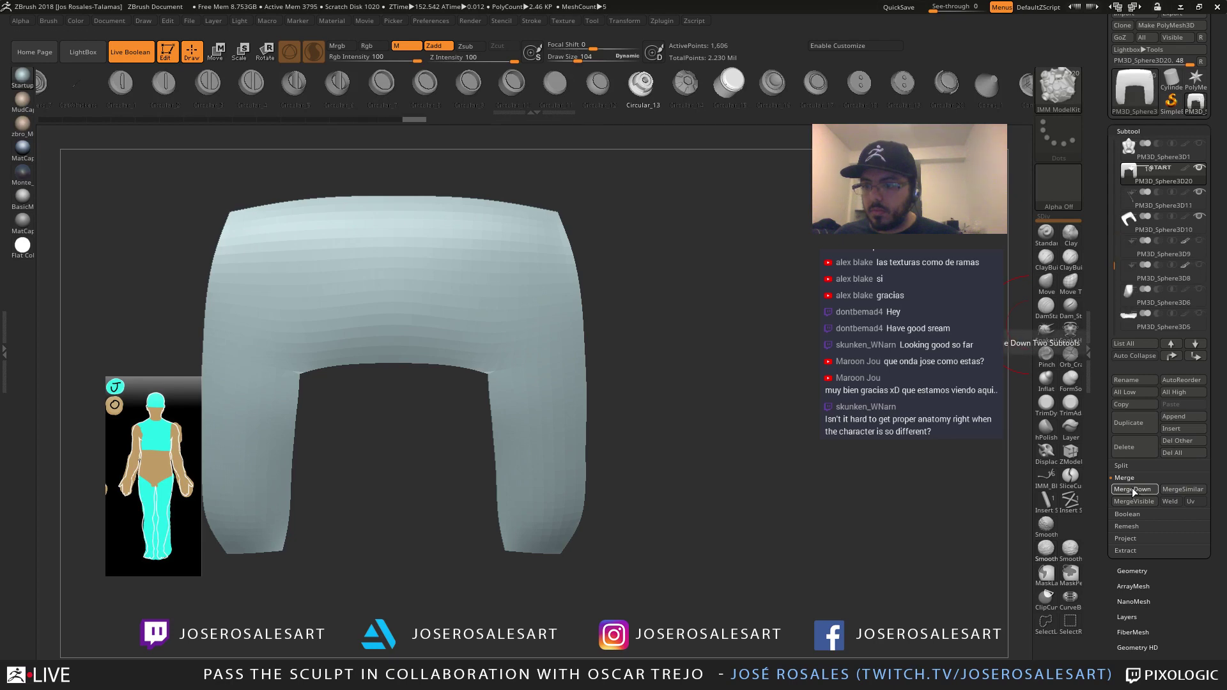
click(1133, 489)
click(1133, 489)
Display the merged panel's wireframe, assign it a single polygroup, and show the creature's other subtools around it
drag(625, 455, 678, 366)
key(shift+f)
key(ctrl+w)
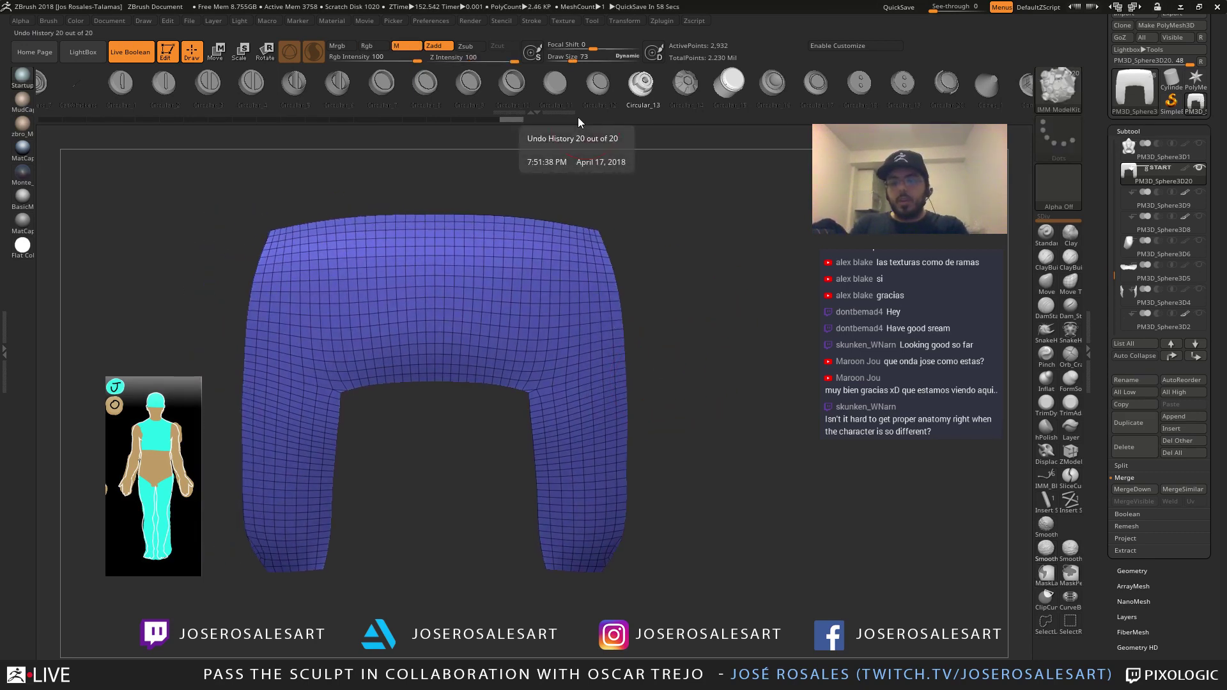
key(shift)
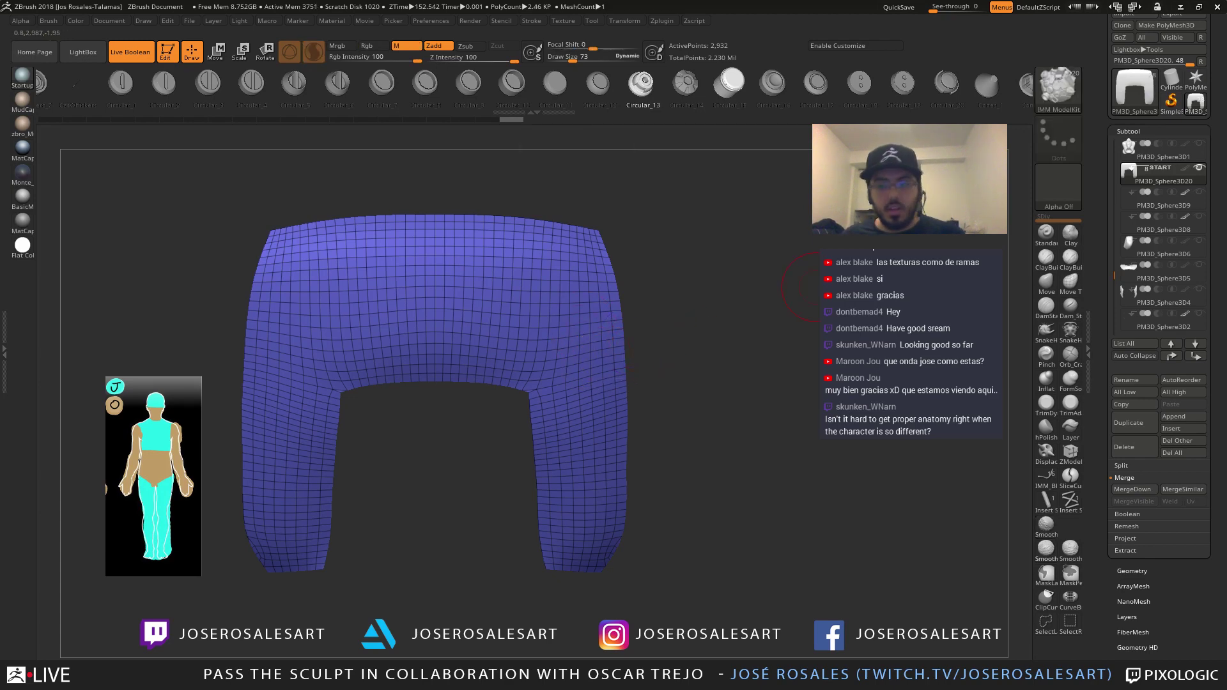
key(shift)
shift+click(1199, 168)
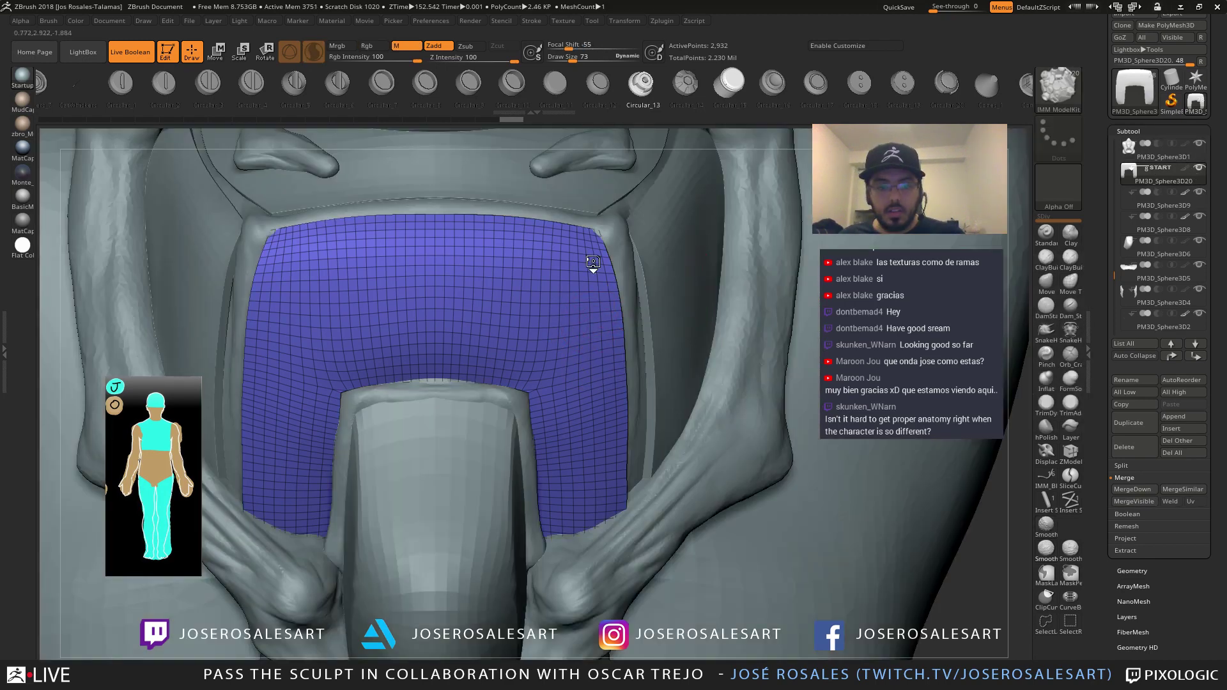
Hide the faceted Neck subtool and make the U-shaped chest panel the active subtool again
ctrl+right_drag(592, 266, 579, 363)
right_drag(579, 363, 677, 358)
alt+click(549, 307)
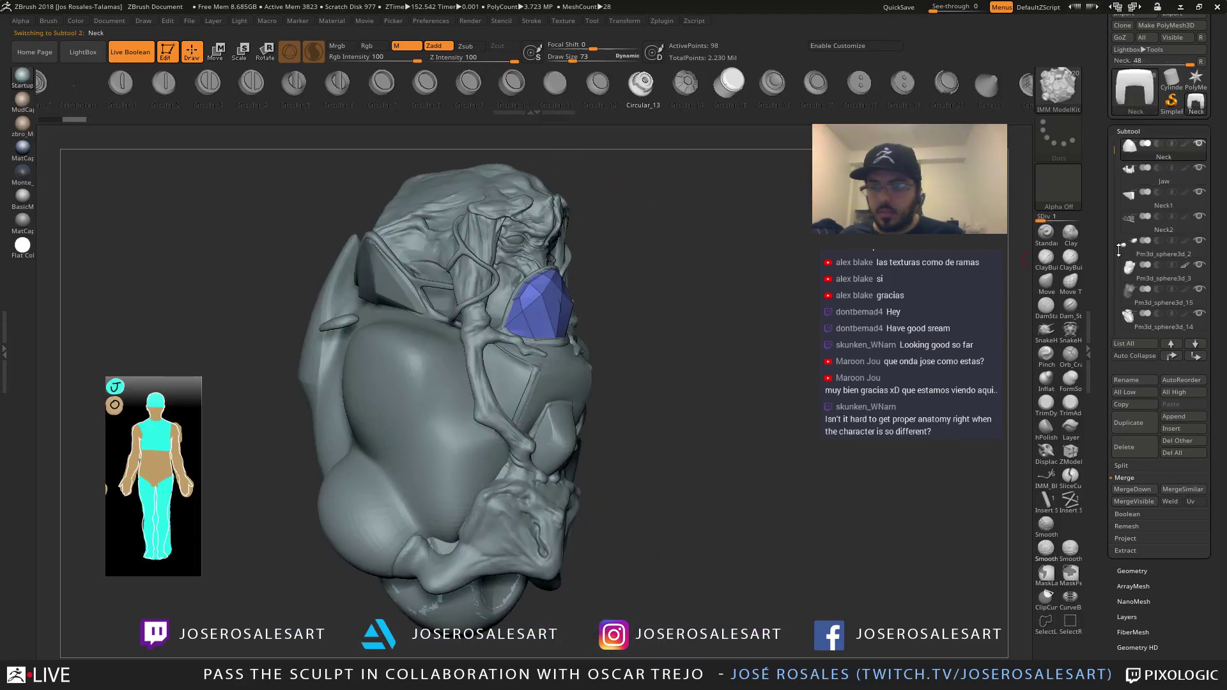
click(1132, 181)
click(1200, 144)
mouse_move(646, 410)
right_down()
mouse_move(554, 428)
mouse_move(654, 402)
right_up()
alt+click(563, 454)
alt+click(571, 390)
scroll(586, 356, up, 3)
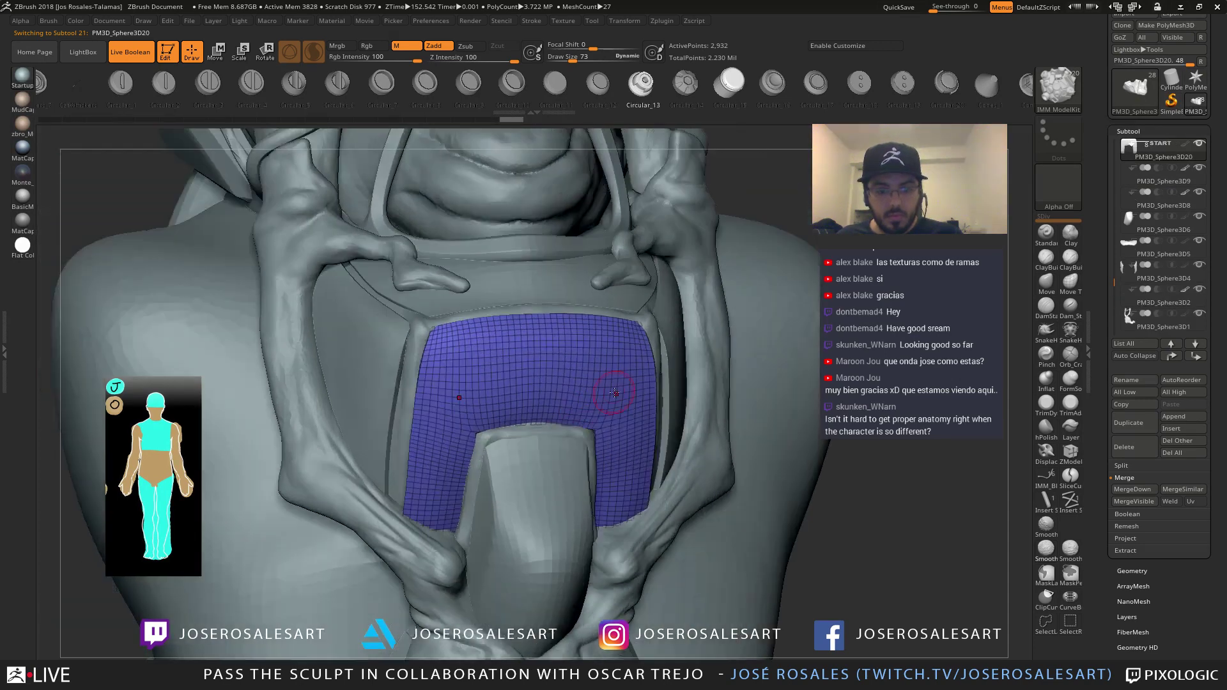
Insert a mirrored pair of Circular_13 parts on the U-shaped panel and split the masked panel into its own subtool
drag(615, 392, 629, 413)
right_drag(634, 406, 696, 414)
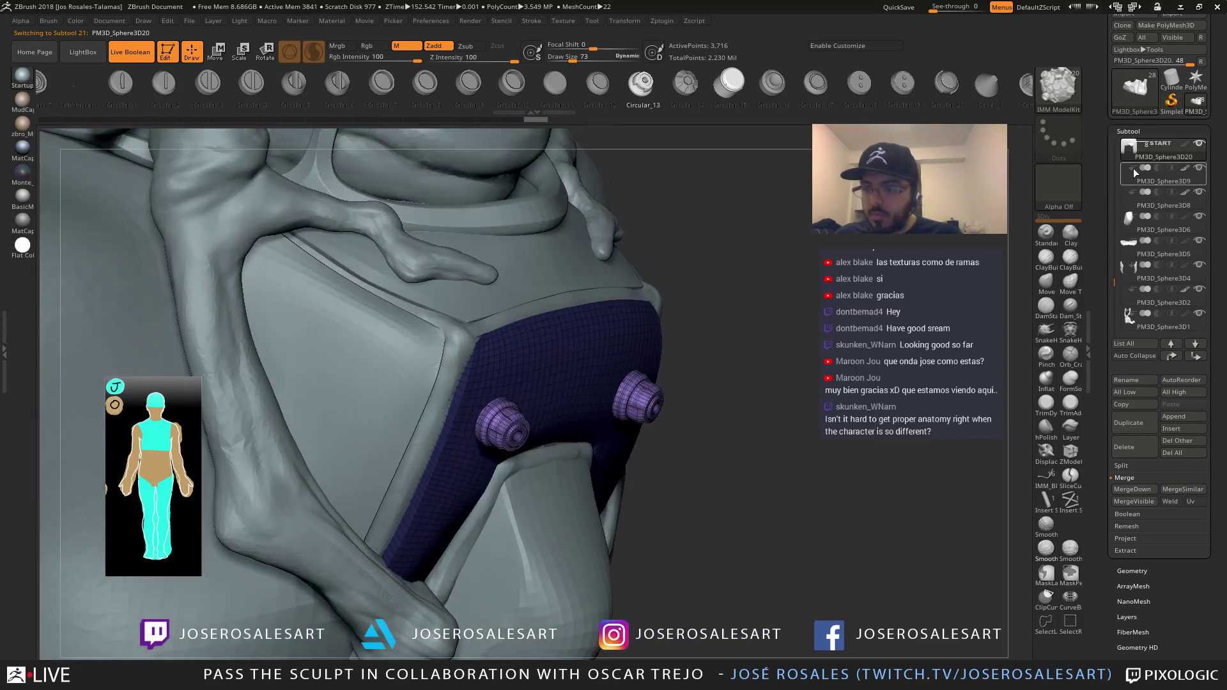
right_drag(713, 324, 783, 336)
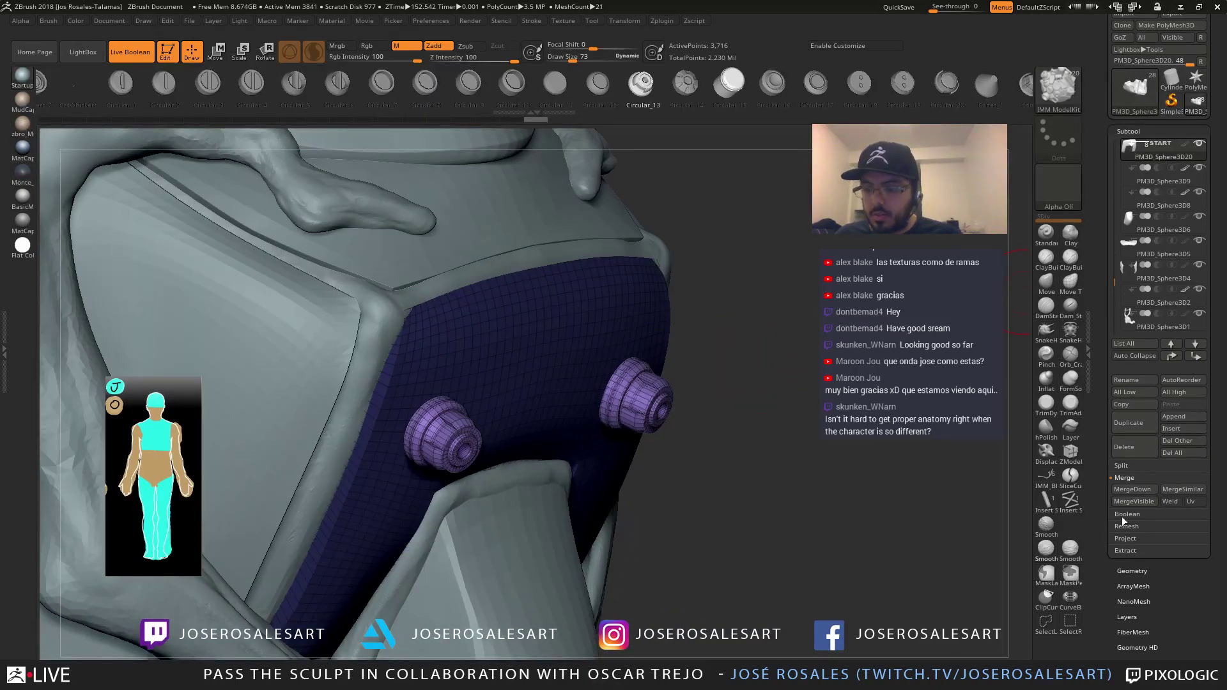
click(1131, 467)
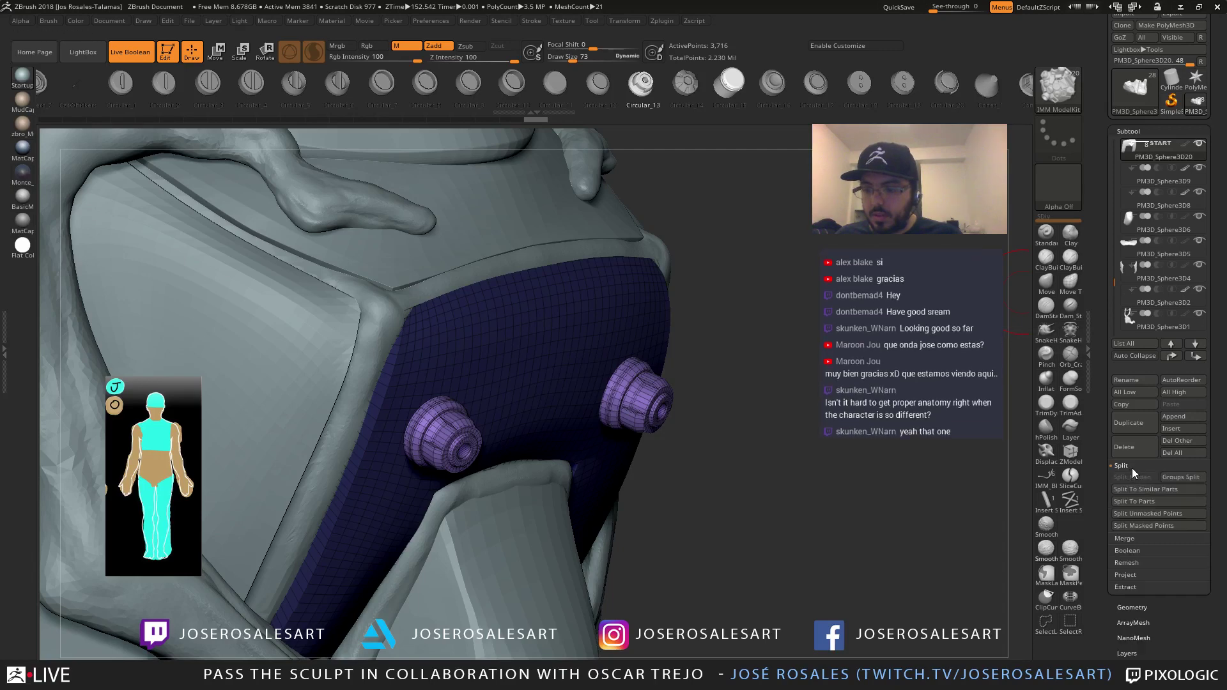
click(1133, 526)
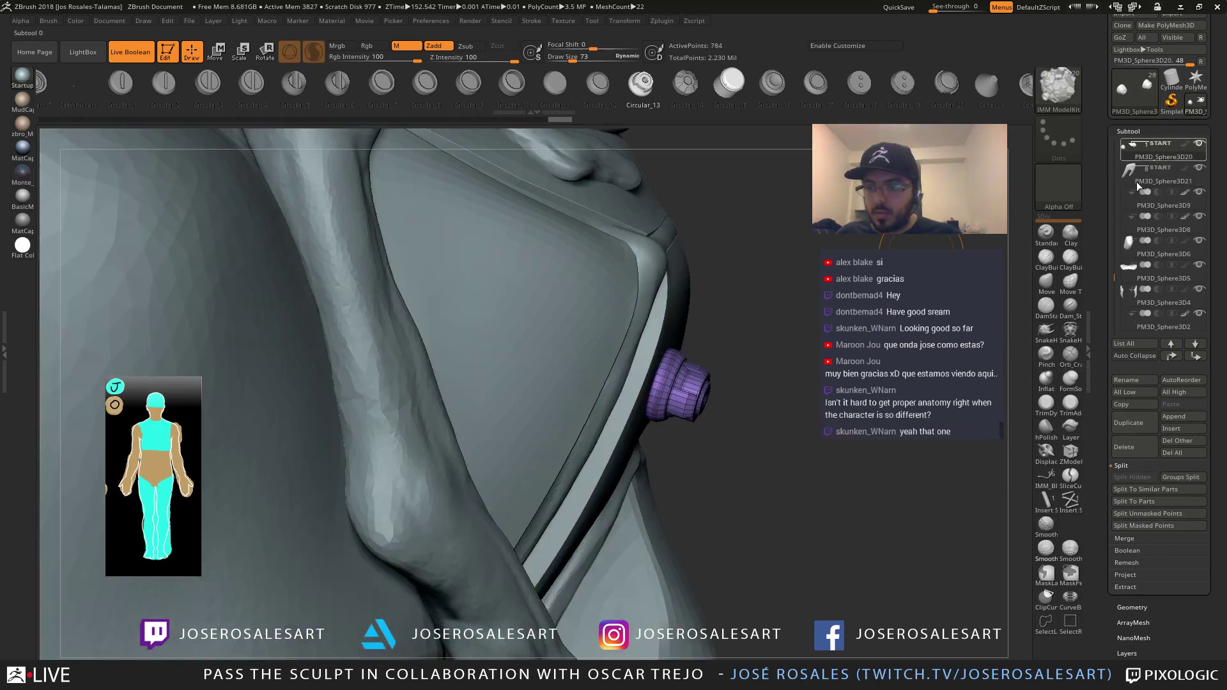
Place the U-shaped panel above the circular inserts in the subtool order and set the inserts to Boolean subtraction
click(1142, 183)
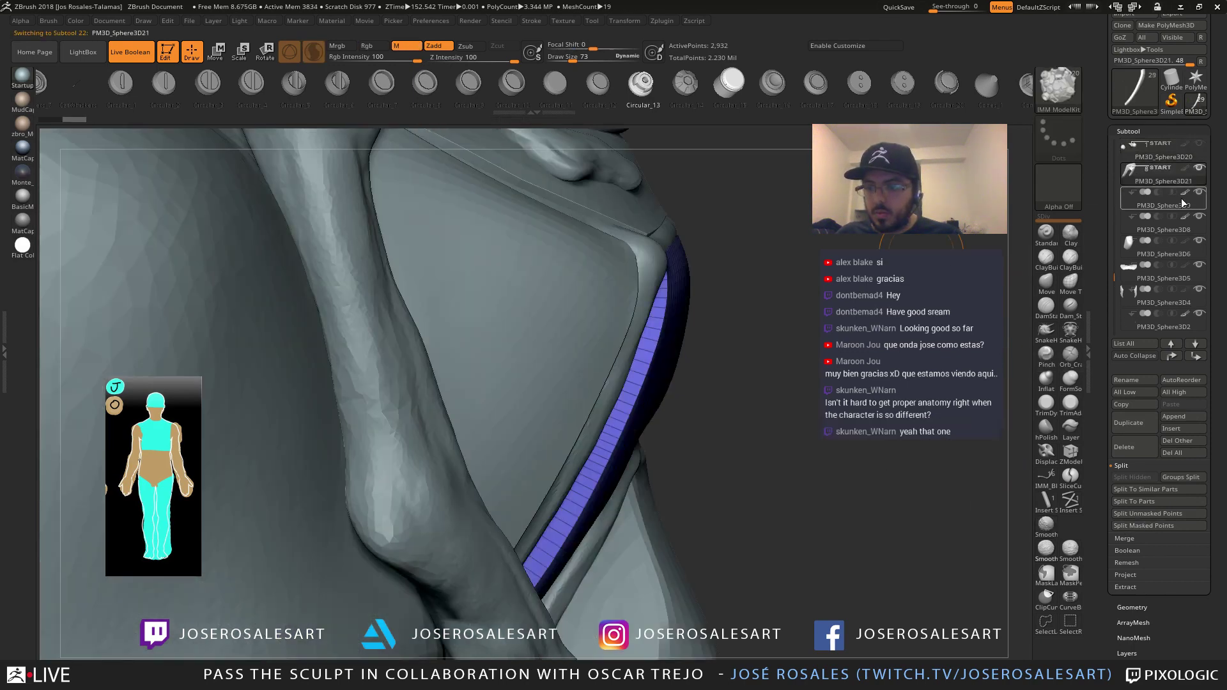
click(1172, 346)
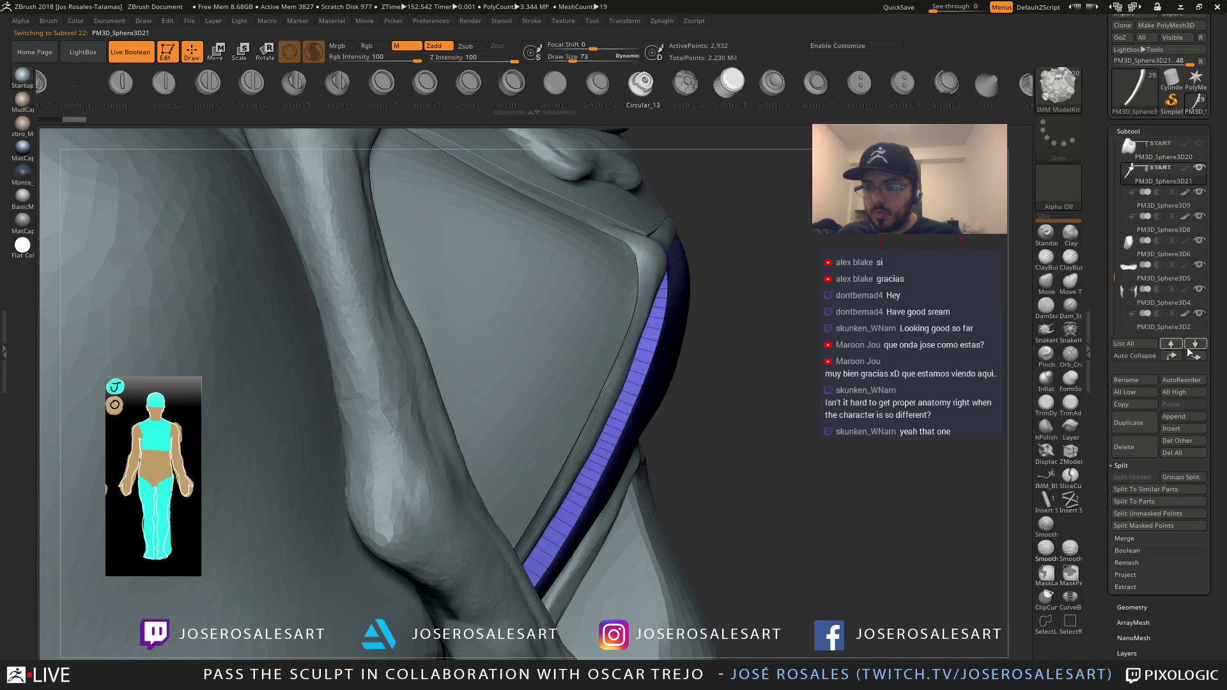
click(1173, 356)
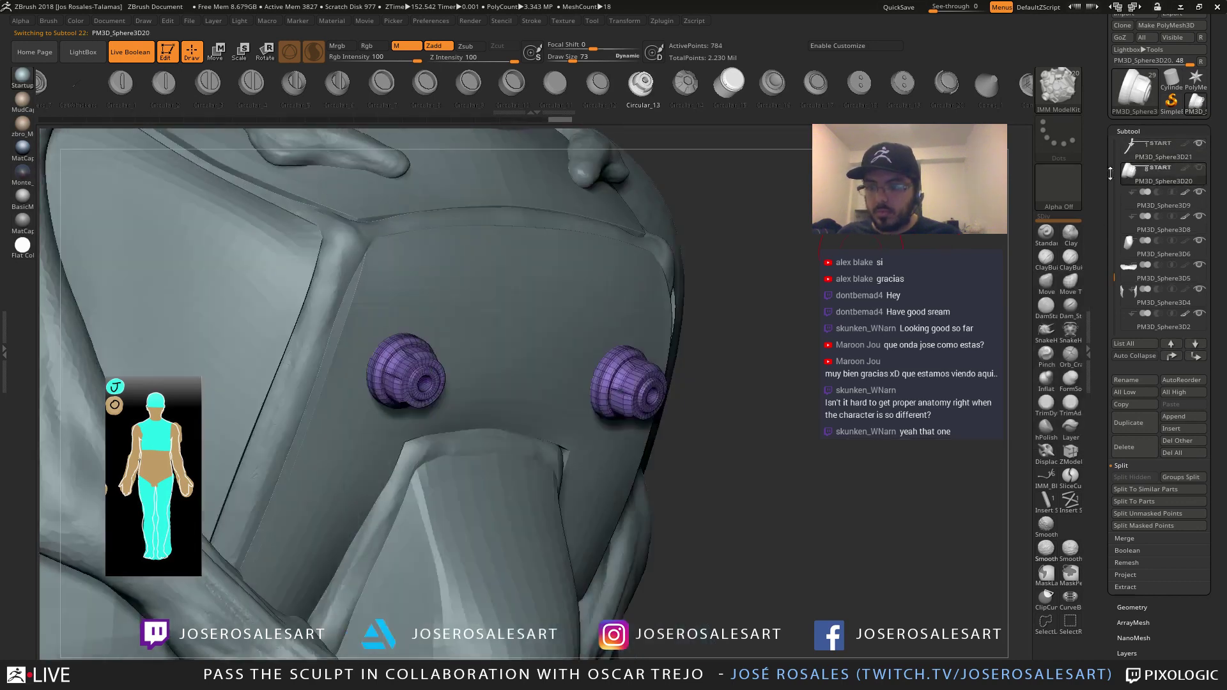
click(1141, 169)
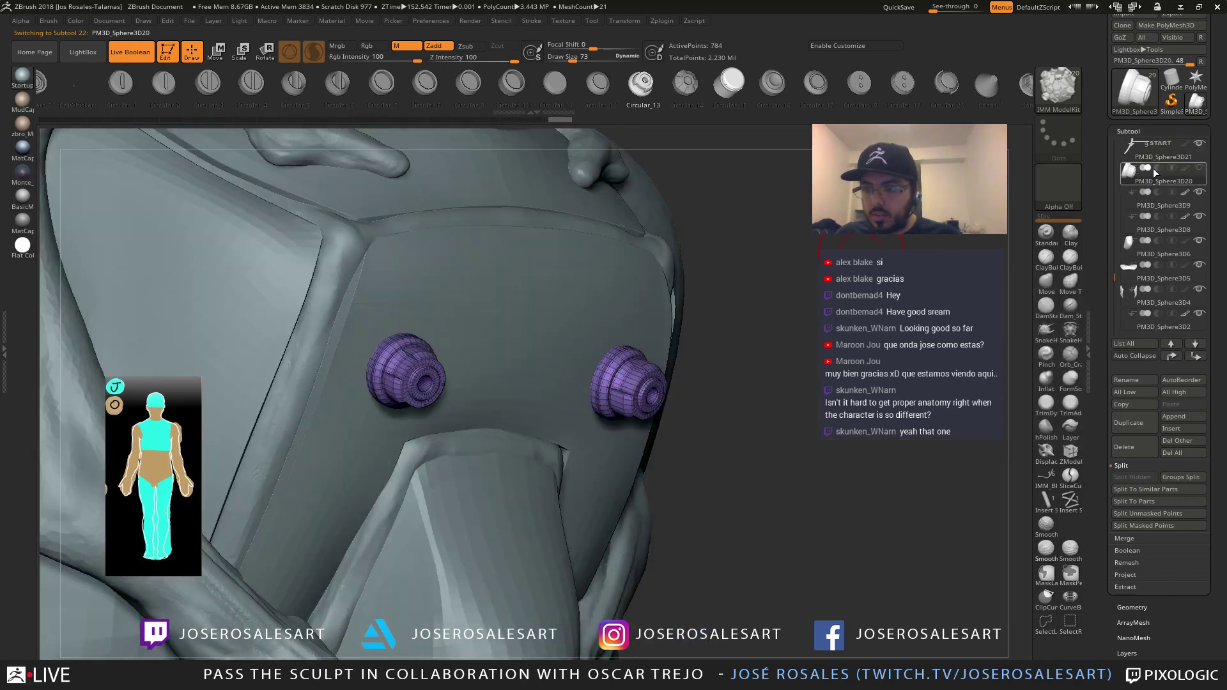
click(1156, 169)
drag(776, 259, 707, 295)
key(shift+f)
mouse_move(555, 363)
right_down()
mouse_move(610, 363)
mouse_move(555, 393)
mouse_move(474, 377)
right_up()
Try a ClayBuildup stroke on the subtracted circular inserts, undo it, and check the inserts in isolation
key(1)
key(s)
drag(300, 370, 308, 370)
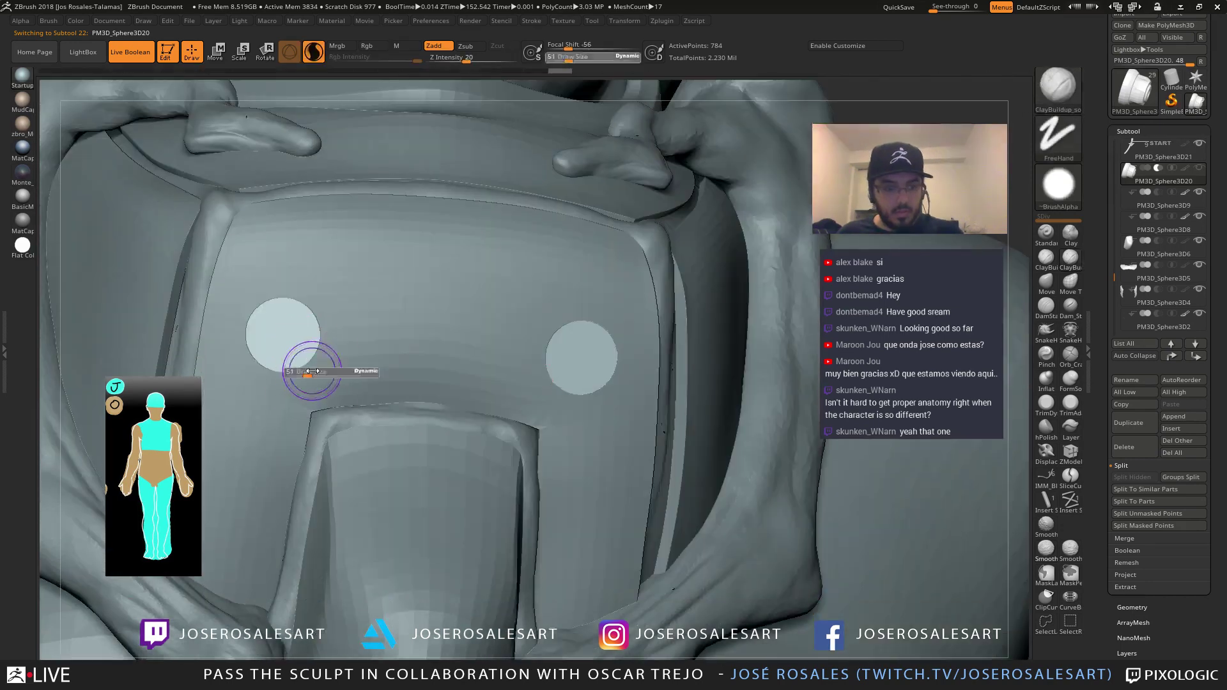
mouse_move(259, 329)
mouse_down()
mouse_move(276, 336)
mouse_move(281, 320)
mouse_move(303, 345)
mouse_move(281, 326)
mouse_move(295, 337)
mouse_up()
right_drag(473, 383, 422, 386)
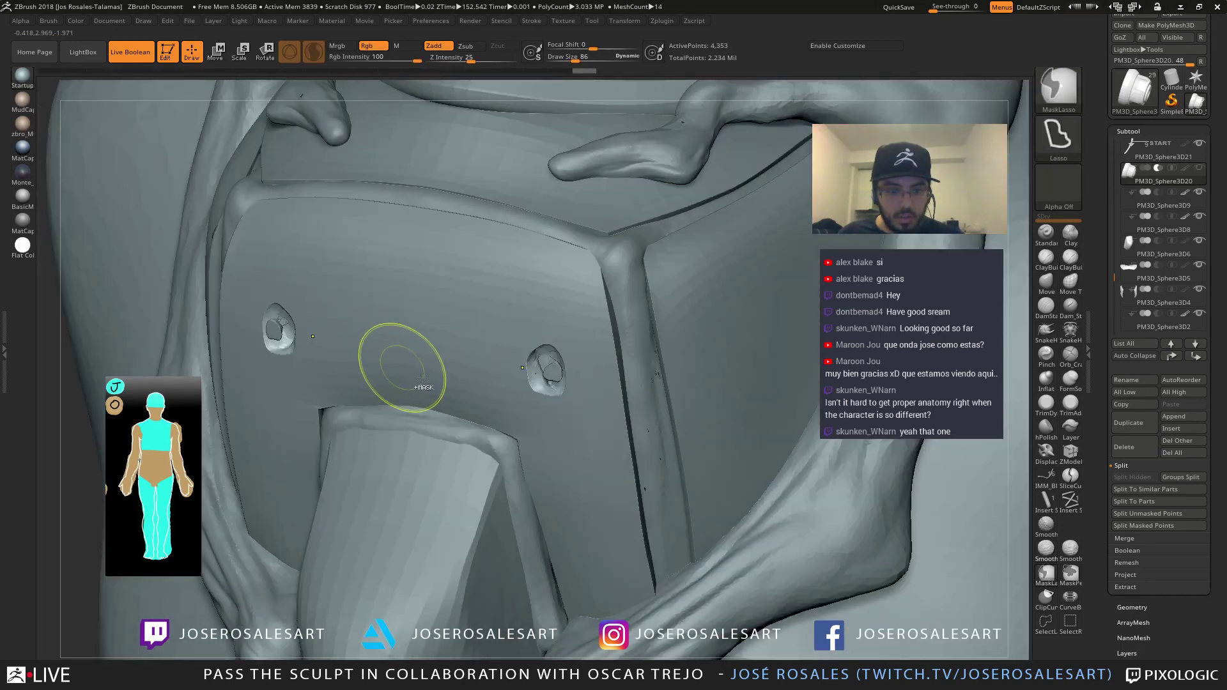
key(ctrl+z)
key(shift+s)
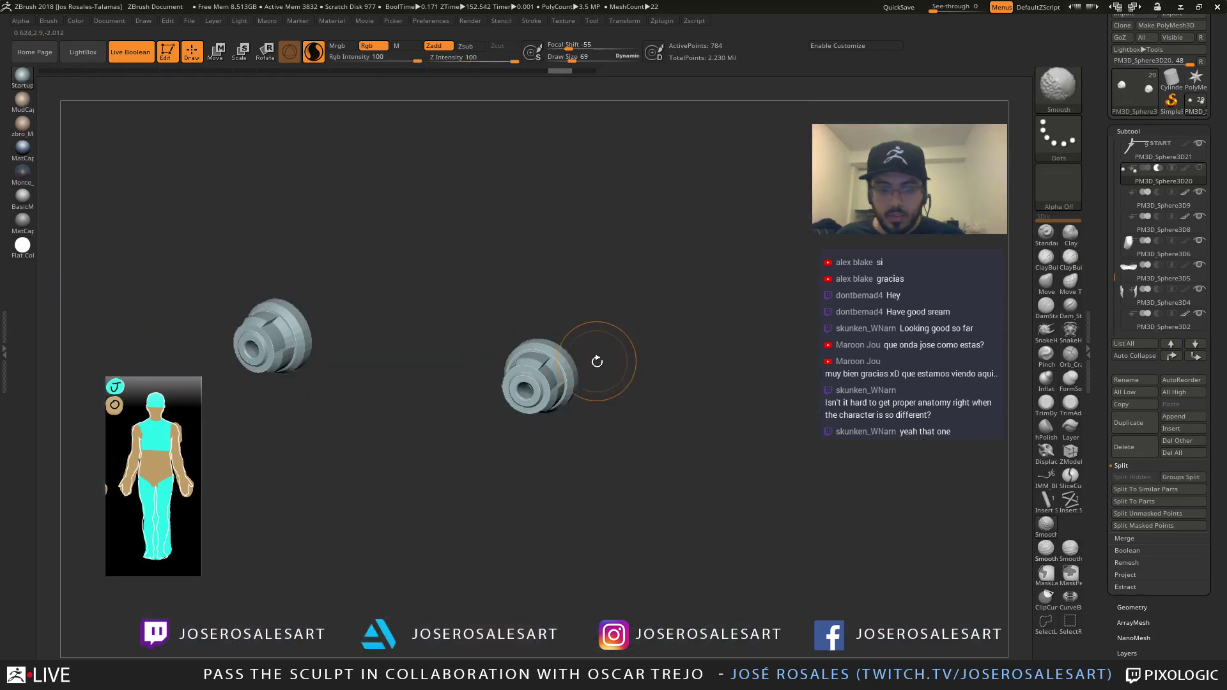
key(shift+s)
mouse_move(606, 356)
right_down()
mouse_move(547, 340)
mouse_move(520, 374)
mouse_move(585, 358)
mouse_move(504, 383)
right_up()
Isolate PM3D_Sphere3D1 and even out the lumpy recess behind the U-shaped panel with ClayBuildup and Smooth strokes
alt+click(274, 476)
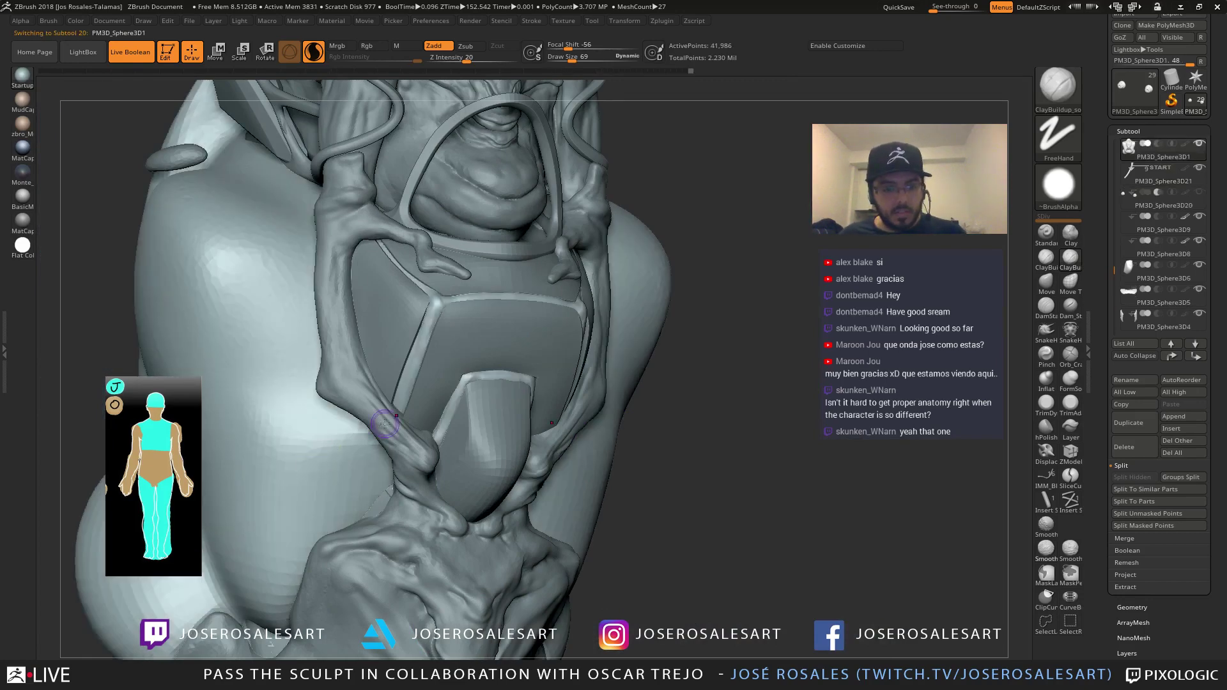
right_drag(384, 415, 569, 341)
key(bracketright)
key(bracketleft)
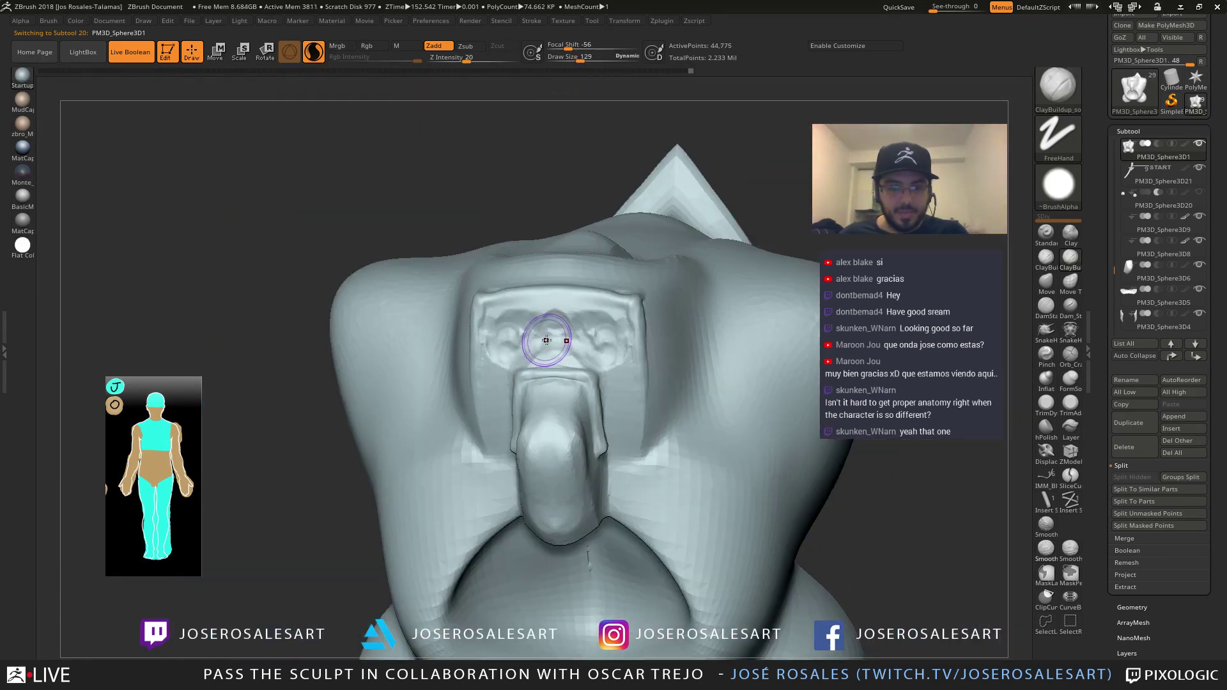
mouse_move(552, 335)
mouse_down()
mouse_move(508, 327)
mouse_move(494, 339)
mouse_move(561, 338)
mouse_up()
right_drag(561, 338, 597, 337)
shift+drag(588, 336, 519, 334)
right_drag(537, 357, 544, 340)
shift+drag(579, 340, 595, 340)
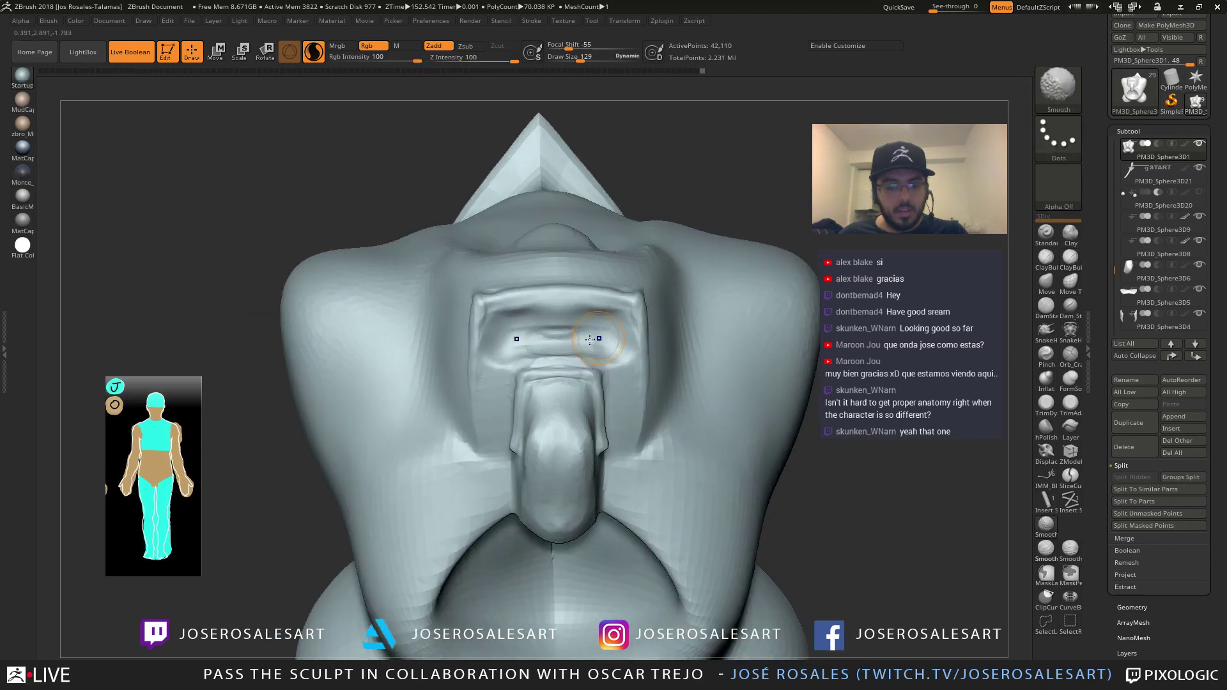
Show the hidden circular inserts PM3D_Sphere3D20 again so they cut into the U-shaped panel, and make them active
mouse_move(592, 340)
right_down()
mouse_move(576, 326)
mouse_move(571, 347)
mouse_move(613, 365)
mouse_move(621, 384)
right_up()
alt+click(571, 347)
click(1198, 169)
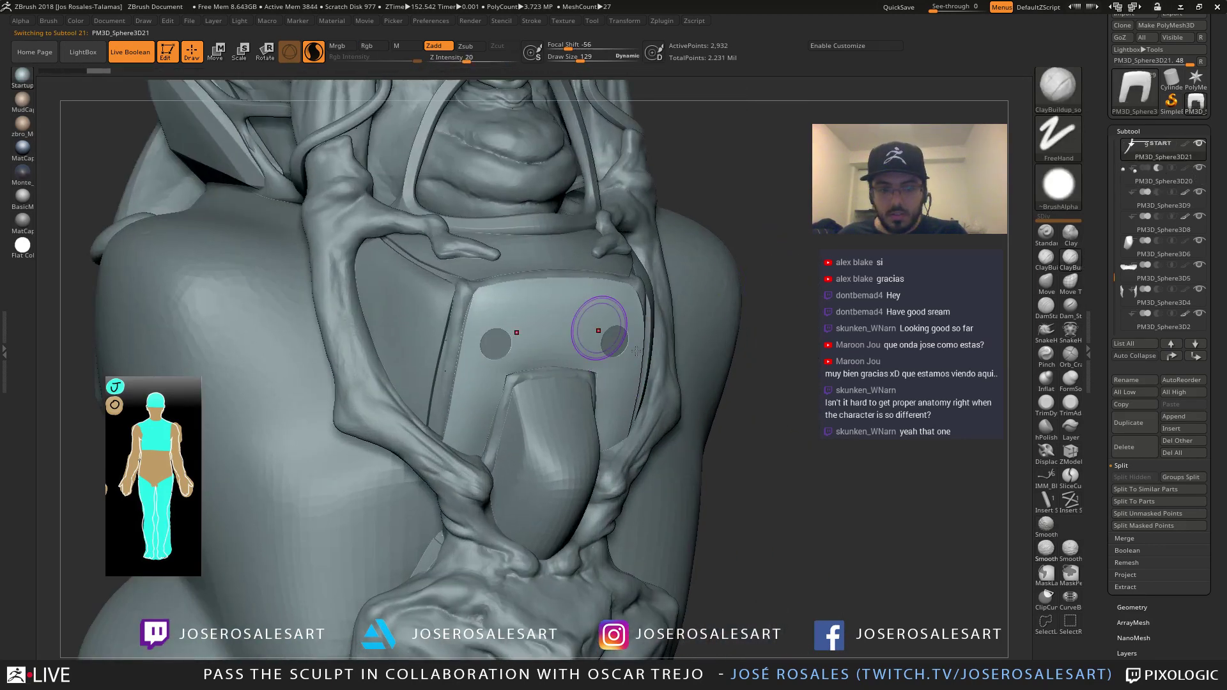
ctrl+right_drag(600, 329, 498, 280)
click(1130, 184)
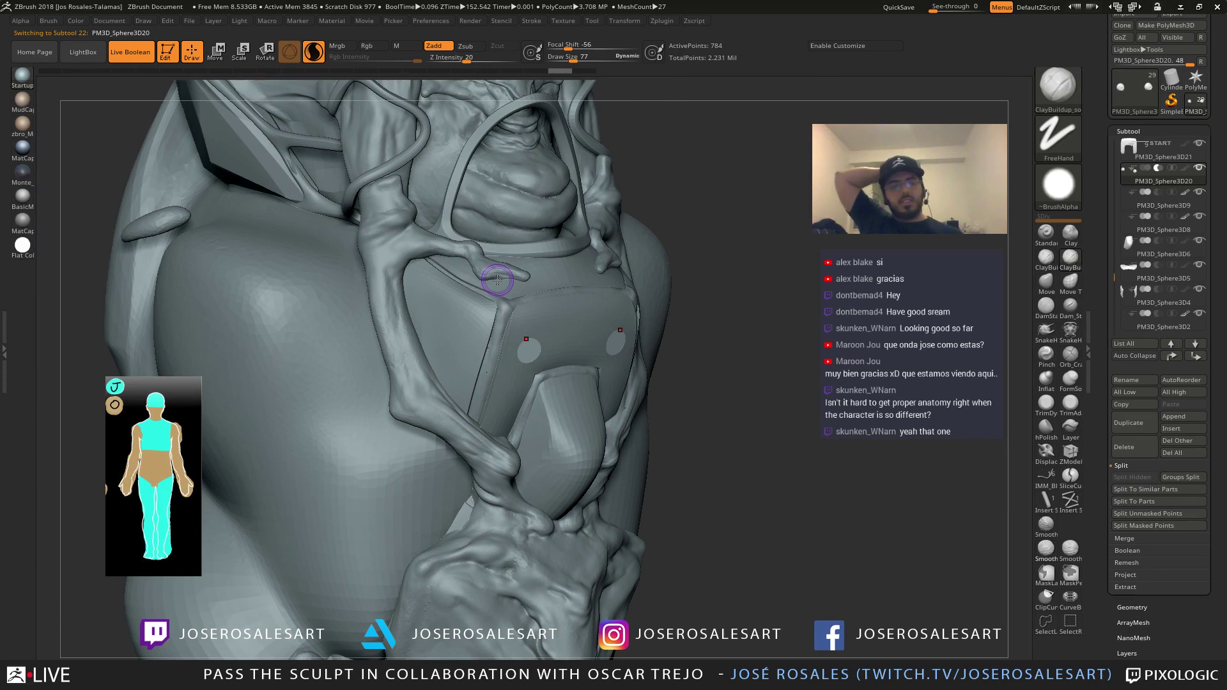
Examine the whole creature from the front and sides to judge how the circular holes fit the chest panel
mouse_move(573, 281)
ctrl+right_down()
mouse_move(564, 232)
mouse_move(518, 347)
mouse_move(567, 382)
mouse_move(482, 206)
ctrl+right_up()
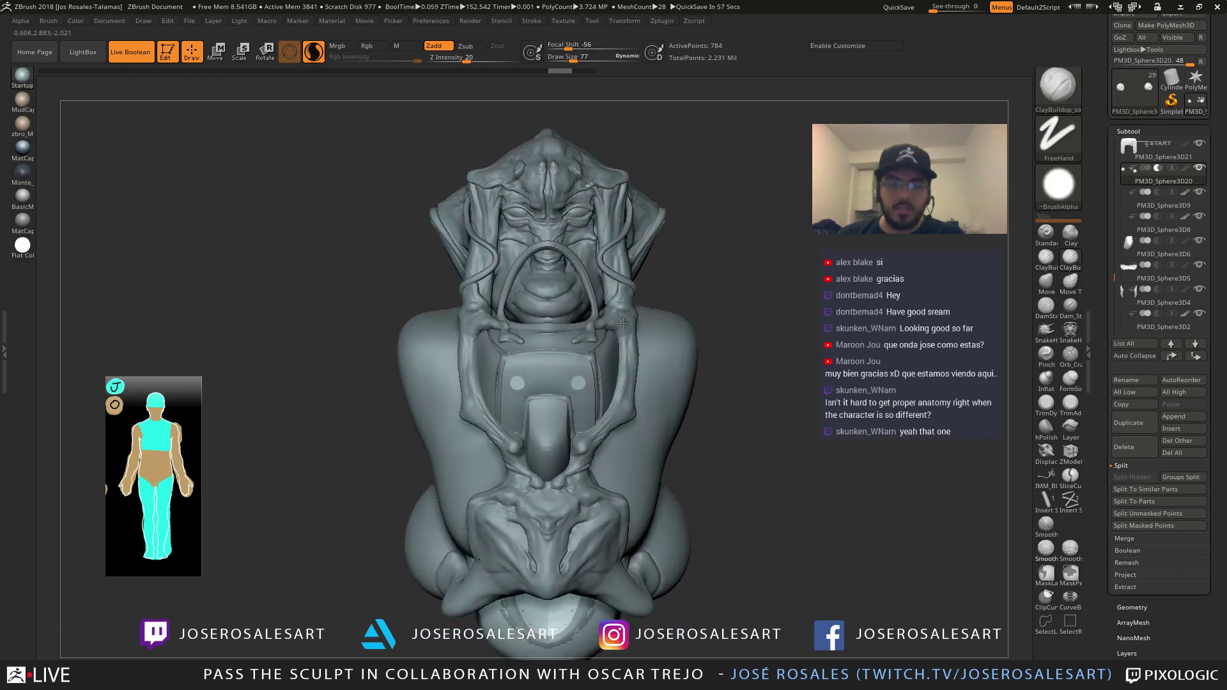
mouse_move(619, 205)
right_down()
mouse_move(653, 332)
mouse_move(643, 318)
mouse_move(699, 293)
mouse_move(720, 267)
right_up()
mouse_move(626, 371)
right_down()
mouse_move(540, 398)
mouse_move(587, 462)
right_up()
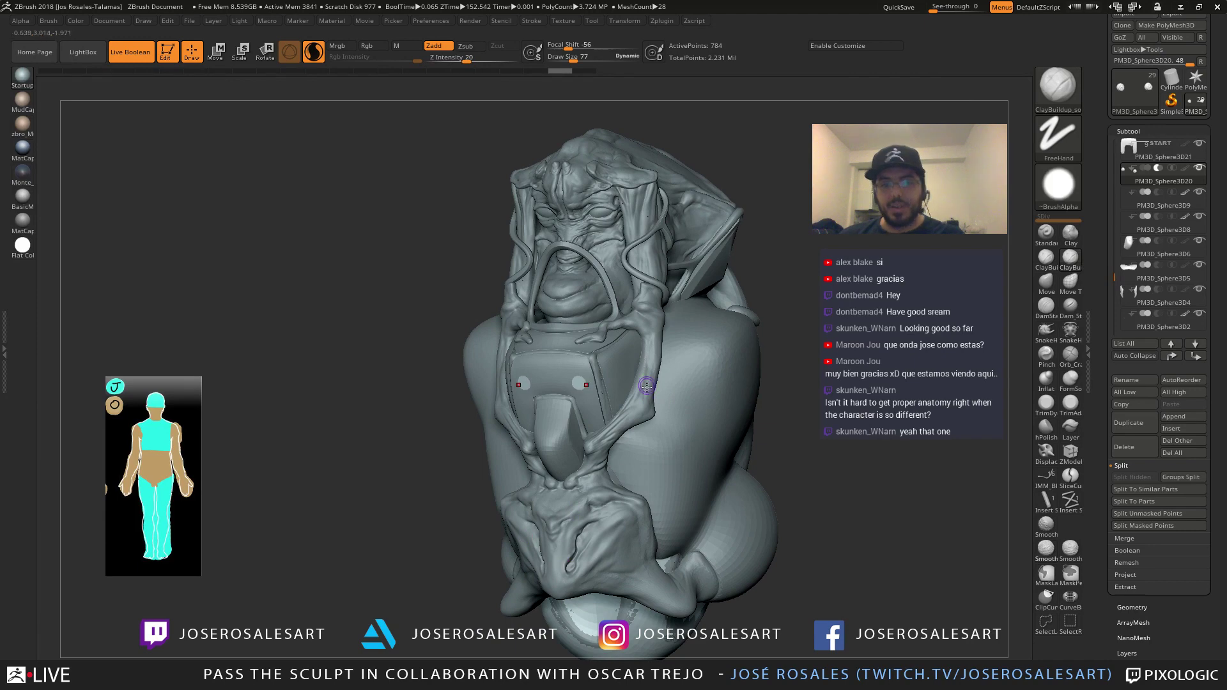
mouse_move(666, 308)
right_down()
mouse_move(694, 361)
mouse_move(629, 460)
mouse_move(639, 463)
mouse_move(659, 310)
mouse_move(614, 303)
mouse_move(537, 333)
right_up()
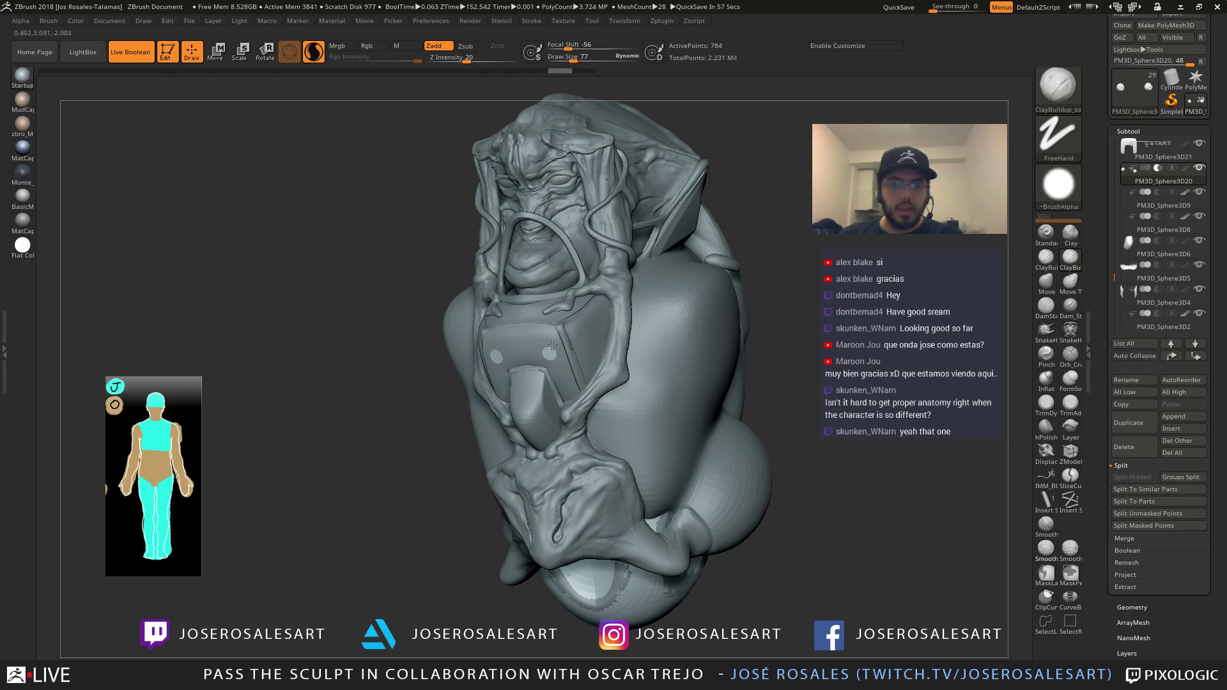
mouse_move(511, 363)
right_down()
mouse_move(502, 379)
mouse_move(551, 362)
right_up()
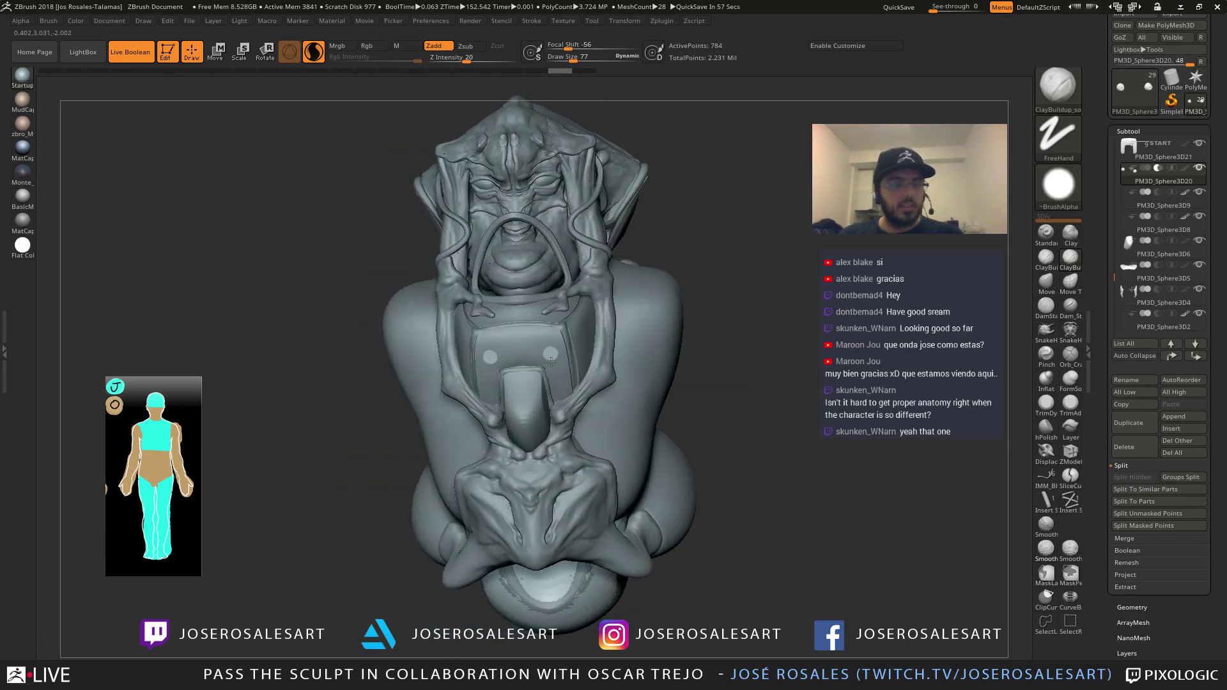
right_drag(531, 400, 561, 154)
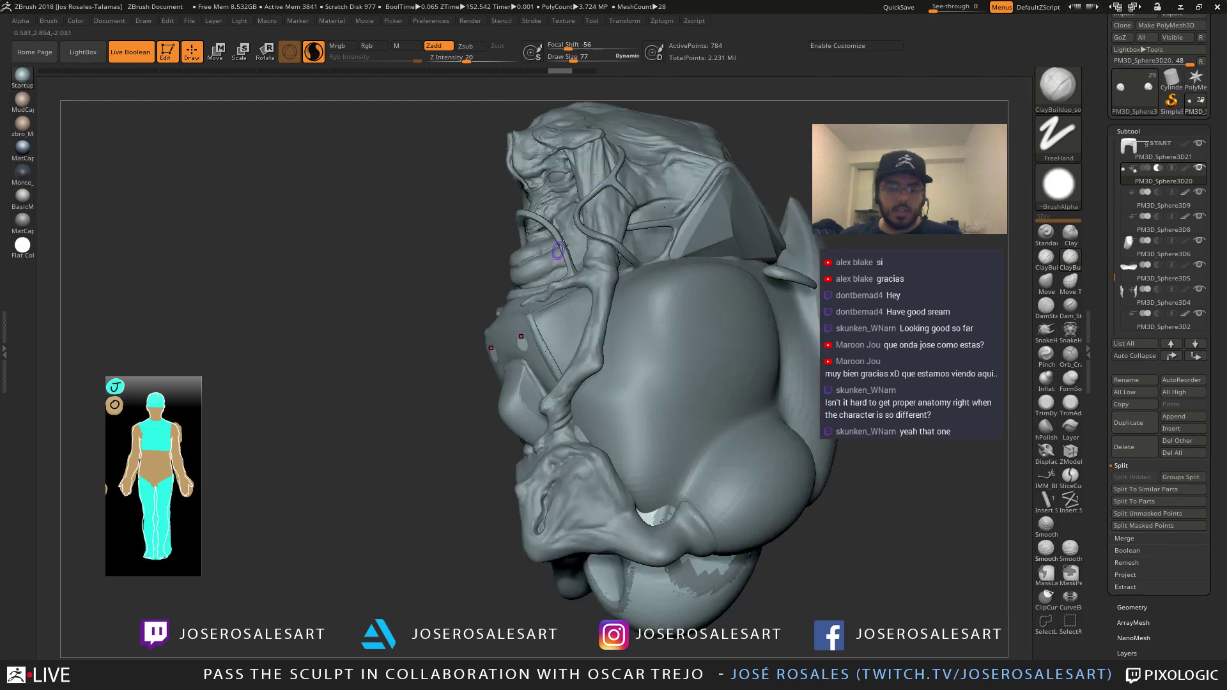
mouse_move(562, 357)
right_down()
mouse_move(584, 398)
mouse_move(578, 371)
mouse_move(604, 352)
mouse_move(604, 362)
right_up()
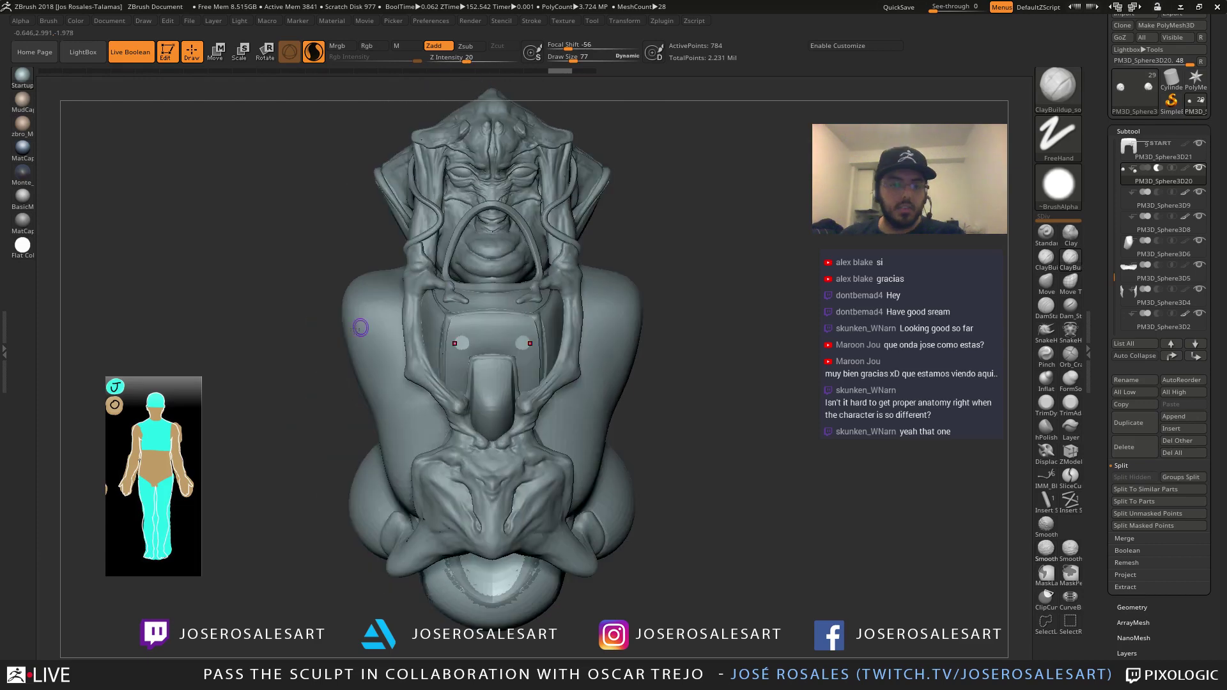
Make the Pass the sculpt 04C head subtool active and smooth the forehead just below the paired horn bumps
mouse_move(360, 328)
right_down()
mouse_move(422, 350)
mouse_move(442, 162)
mouse_move(443, 286)
mouse_move(463, 285)
right_up()
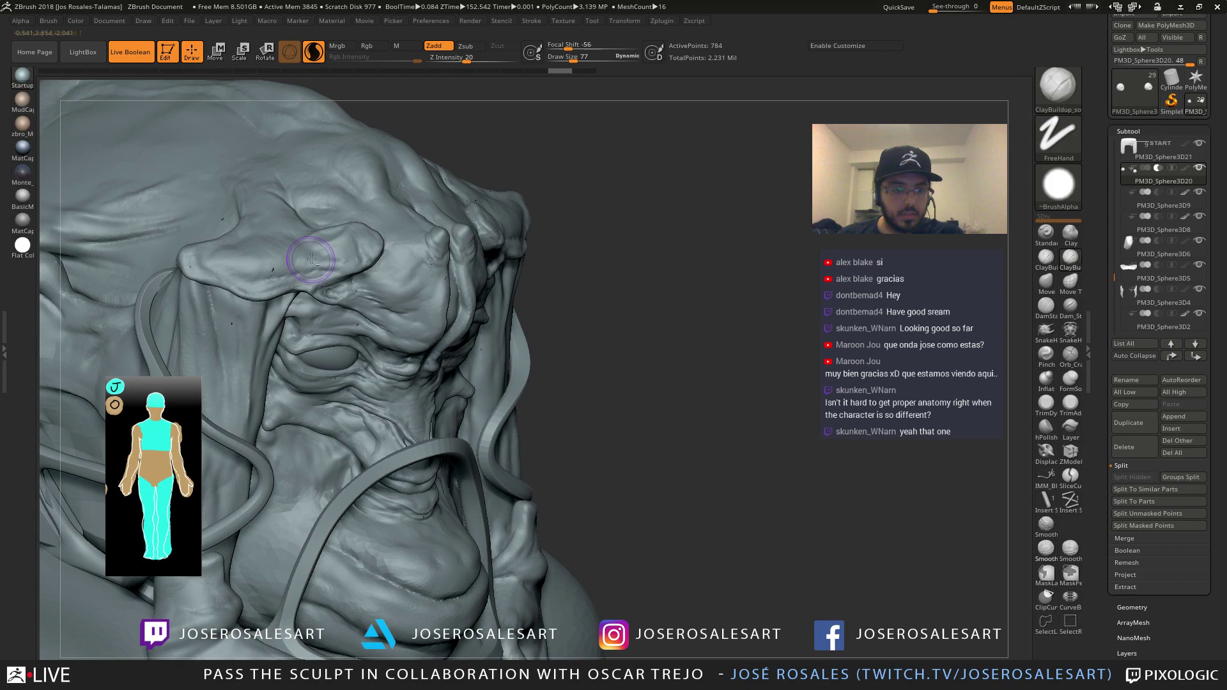
alt+click(276, 267)
mouse_move(277, 268)
ctrl+right_down()
mouse_move(319, 221)
mouse_move(409, 186)
mouse_move(357, 271)
ctrl+right_up()
key([)
key([)
key(shift)
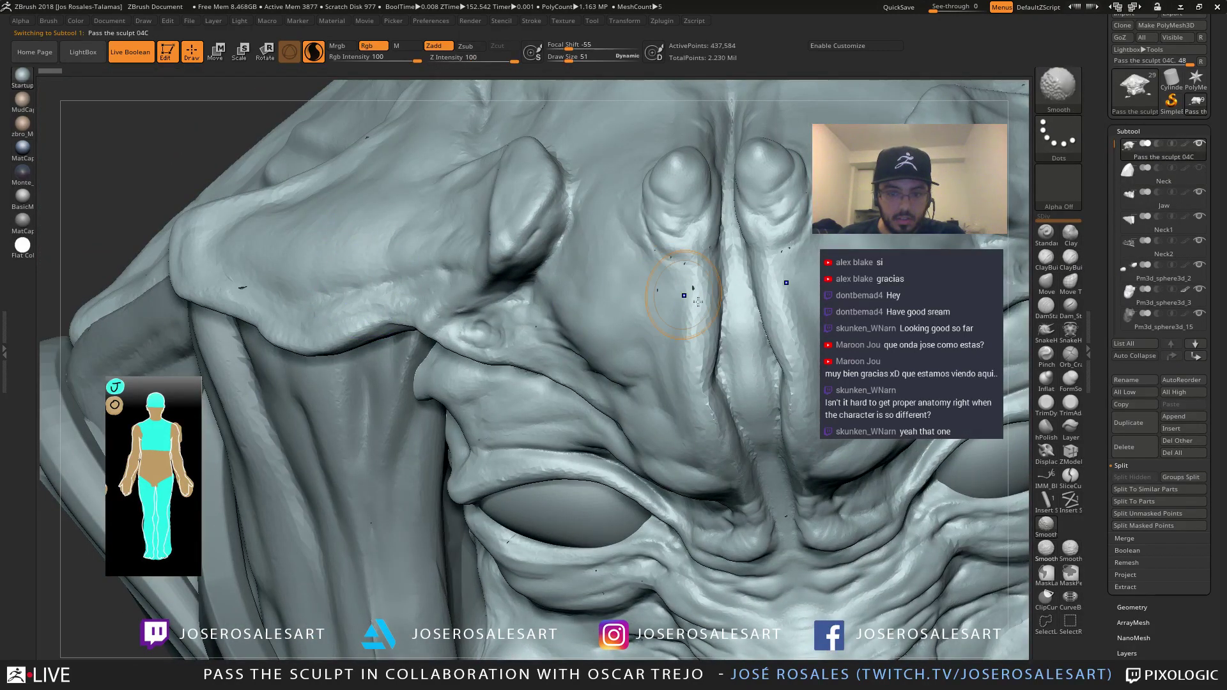
Make the Jaw subtool active, smooth the folds along its side in isolation, and set Draw Size to 99
mouse_move(704, 245)
right_down()
mouse_move(671, 282)
mouse_move(576, 291)
mouse_move(319, 458)
right_up()
mouse_move(381, 430)
alt+right_down()
mouse_move(389, 395)
mouse_move(413, 421)
mouse_move(390, 400)
alt+right_up()
alt+click(390, 395)
shift+drag(409, 391, 389, 386)
right_drag(389, 386, 409, 396)
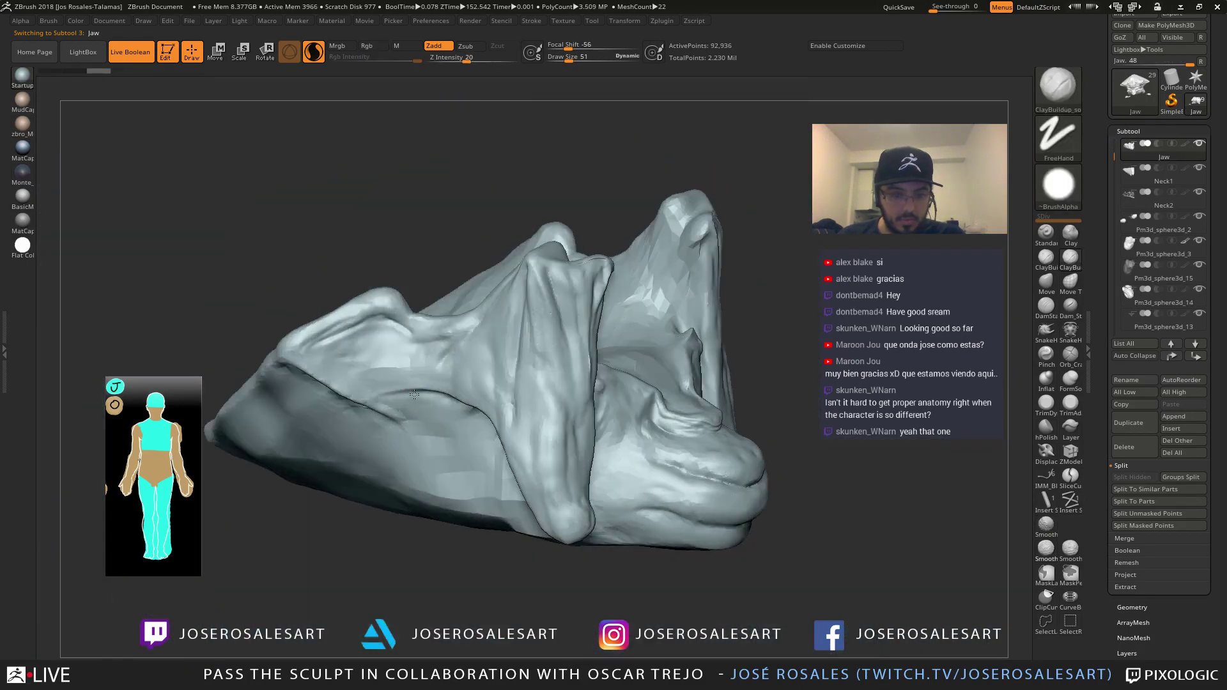
shift+drag(422, 394, 468, 391)
mouse_move(546, 386)
ctrl+right_down()
mouse_move(543, 511)
mouse_move(486, 543)
mouse_move(468, 434)
mouse_move(495, 383)
mouse_move(639, 362)
ctrl+right_up()
key(s)
drag(644, 363, 651, 361)
Delete the circular inserts subtool PM3D_Sphere3D20 from the chest panel
right_drag(685, 295, 729, 345)
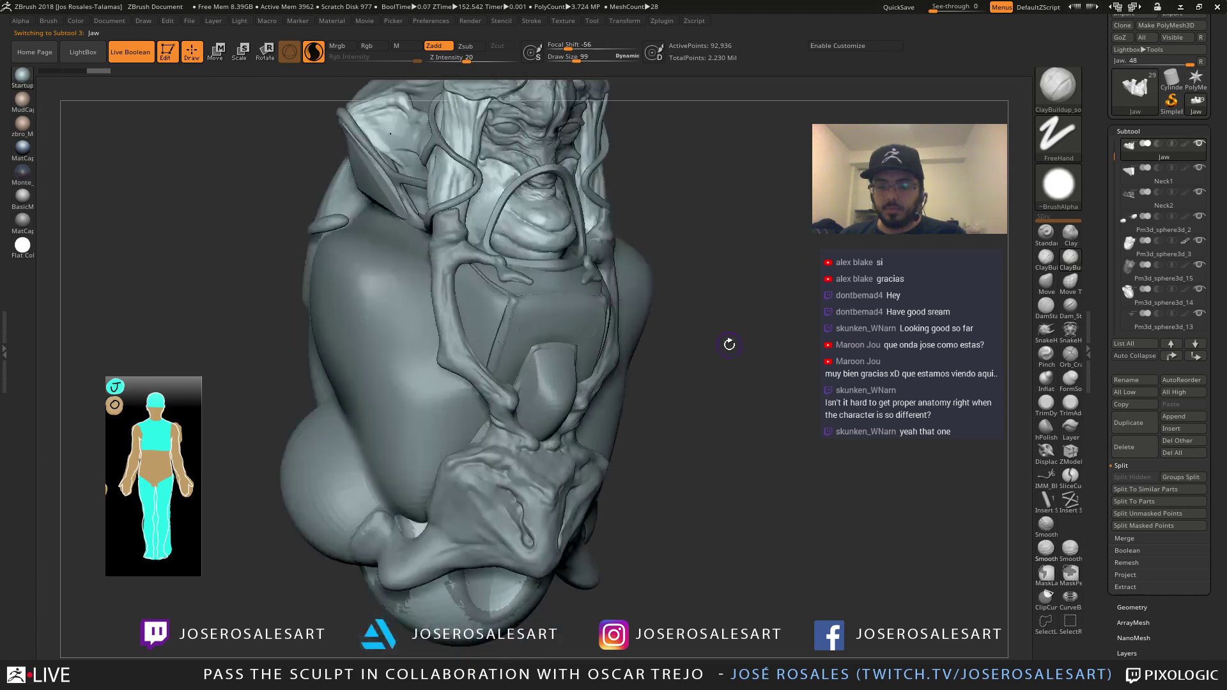
right_drag(528, 396, 614, 287)
alt+click(558, 365)
click(1130, 184)
click(1131, 182)
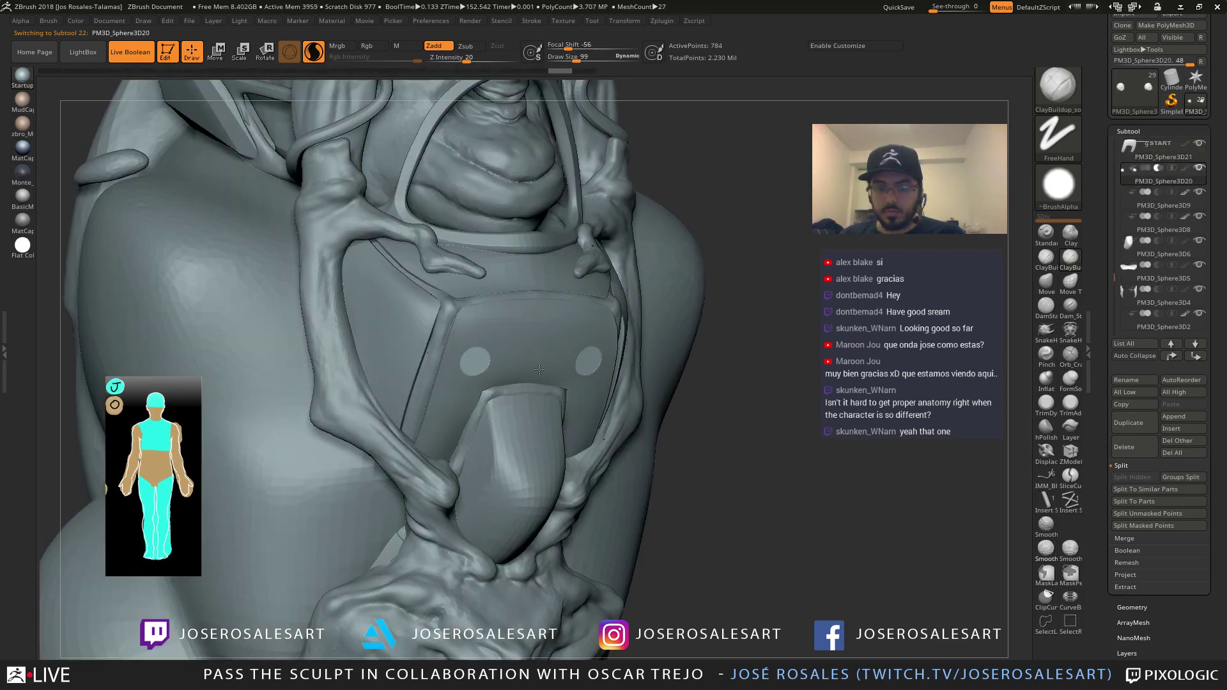
alt+right_drag(540, 369, 525, 331)
click(1126, 448)
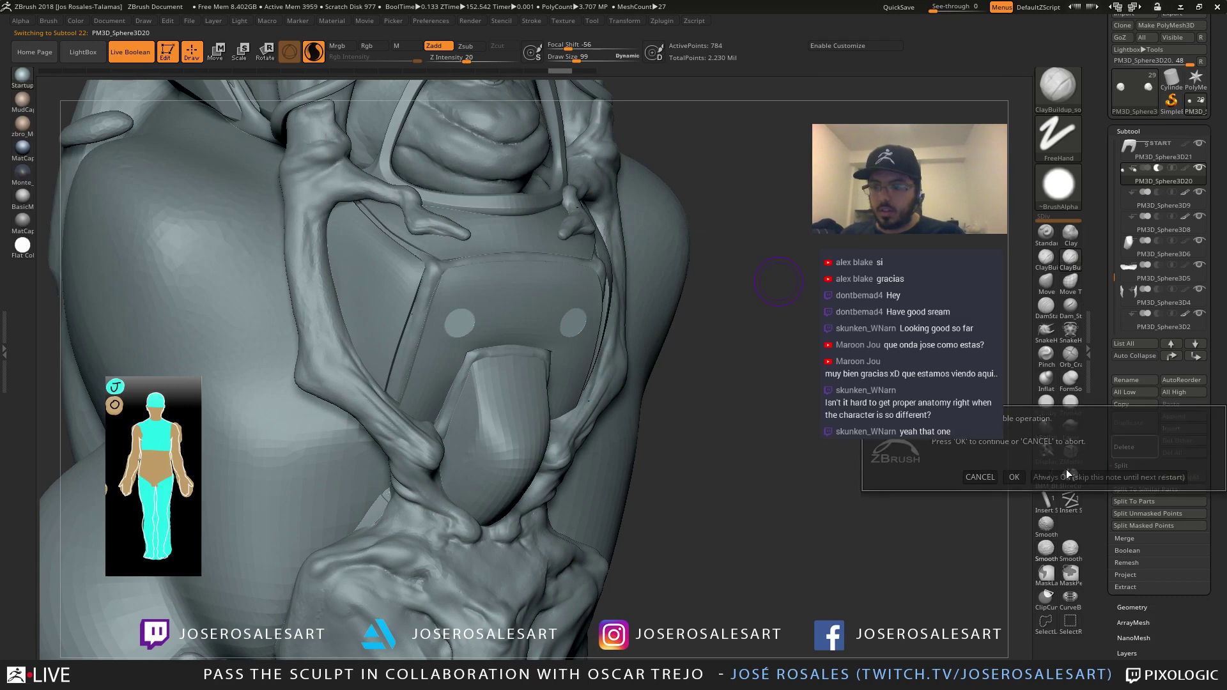
click(1015, 477)
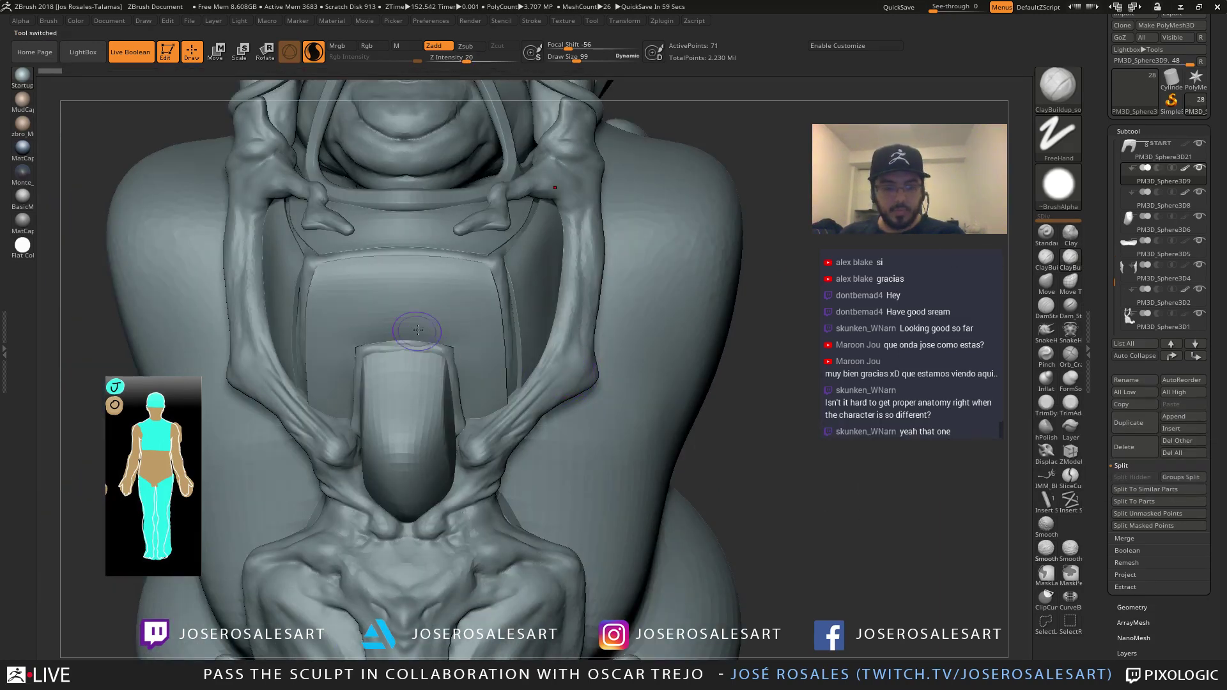
Select the torso subtool PM3D_Sphere3D1 and build a raised rim around the central tongue-shaped plate with ClayBuildup and Smooth strokes
mouse_move(418, 329)
right_down()
mouse_move(525, 291)
mouse_move(539, 313)
mouse_move(471, 316)
mouse_move(339, 403)
right_up()
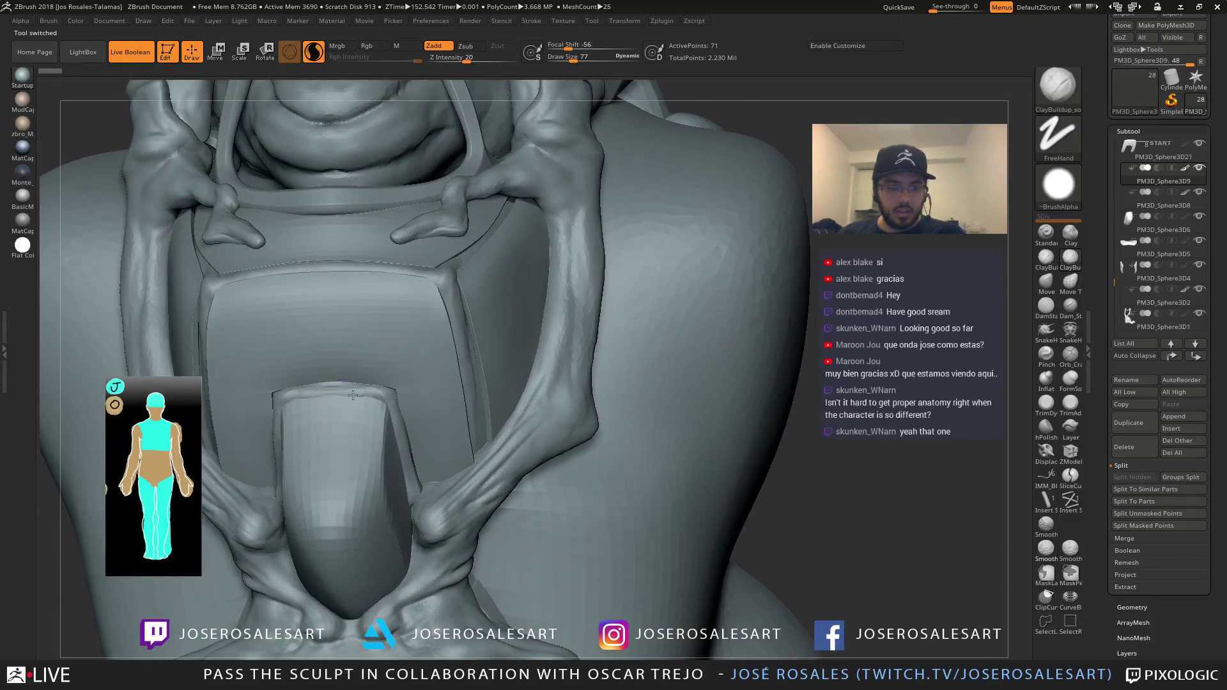
alt+click(342, 402)
mouse_move(309, 391)
mouse_down()
mouse_move(345, 386)
mouse_move(334, 388)
mouse_up()
right_drag(293, 396, 339, 396)
mouse_move(338, 387)
mouse_down()
mouse_move(286, 390)
mouse_move(268, 417)
mouse_up()
key(s)
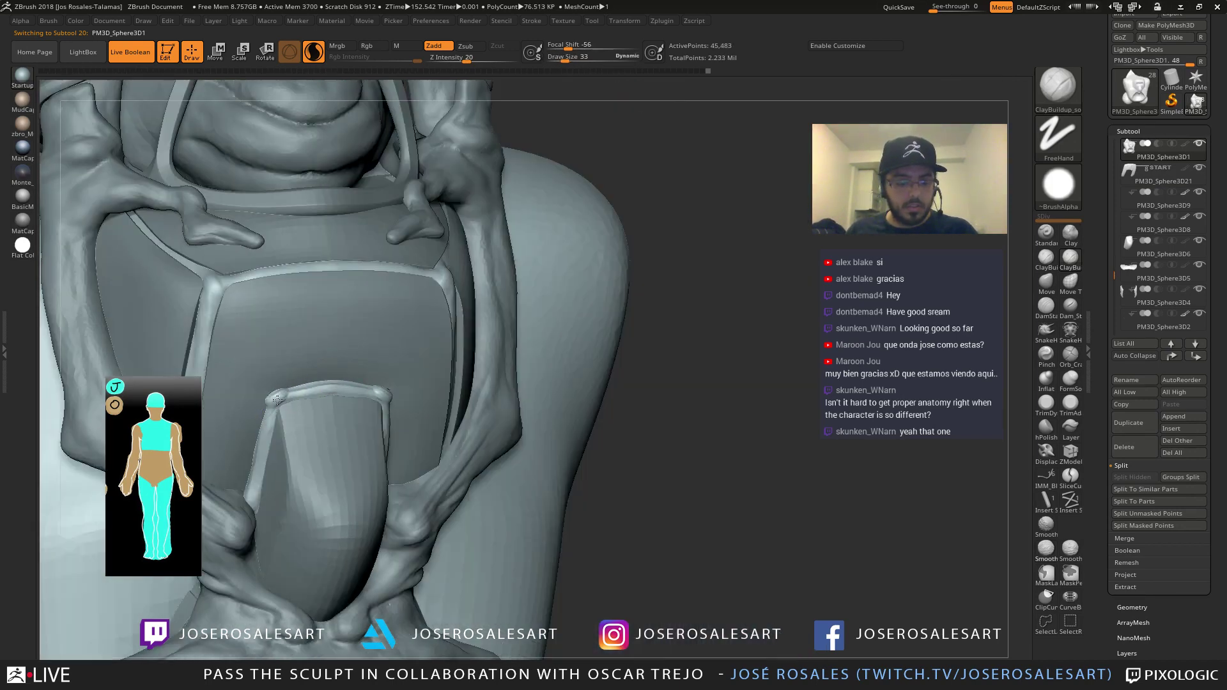
mouse_move(279, 421)
ctrl+right_down()
mouse_move(281, 394)
mouse_move(354, 396)
mouse_move(300, 398)
ctrl+right_up()
shift+drag(293, 397, 328, 391)
Build up and smooth the raised trim along the U-shaped panel's side edge and upper corner, undoing the unwanted strokes
right_drag(329, 404, 358, 319)
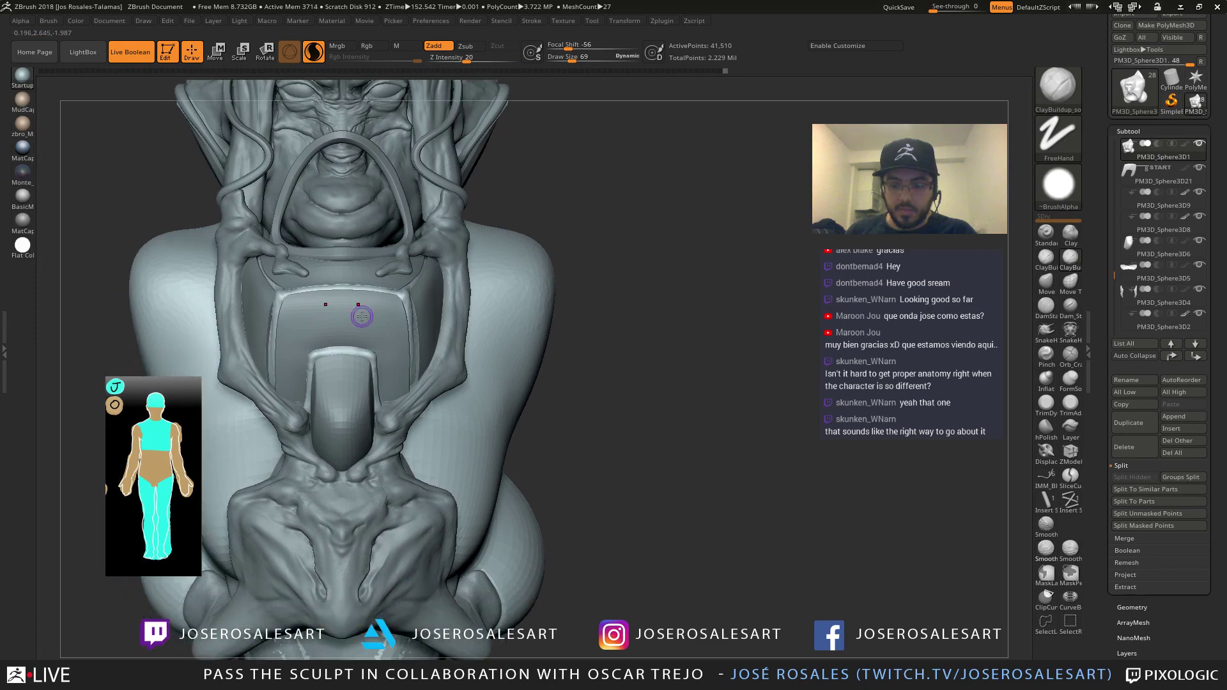
mouse_move(368, 365)
right_down()
mouse_move(299, 352)
mouse_move(368, 349)
mouse_move(404, 371)
mouse_move(333, 365)
mouse_move(364, 374)
mouse_move(414, 367)
right_up()
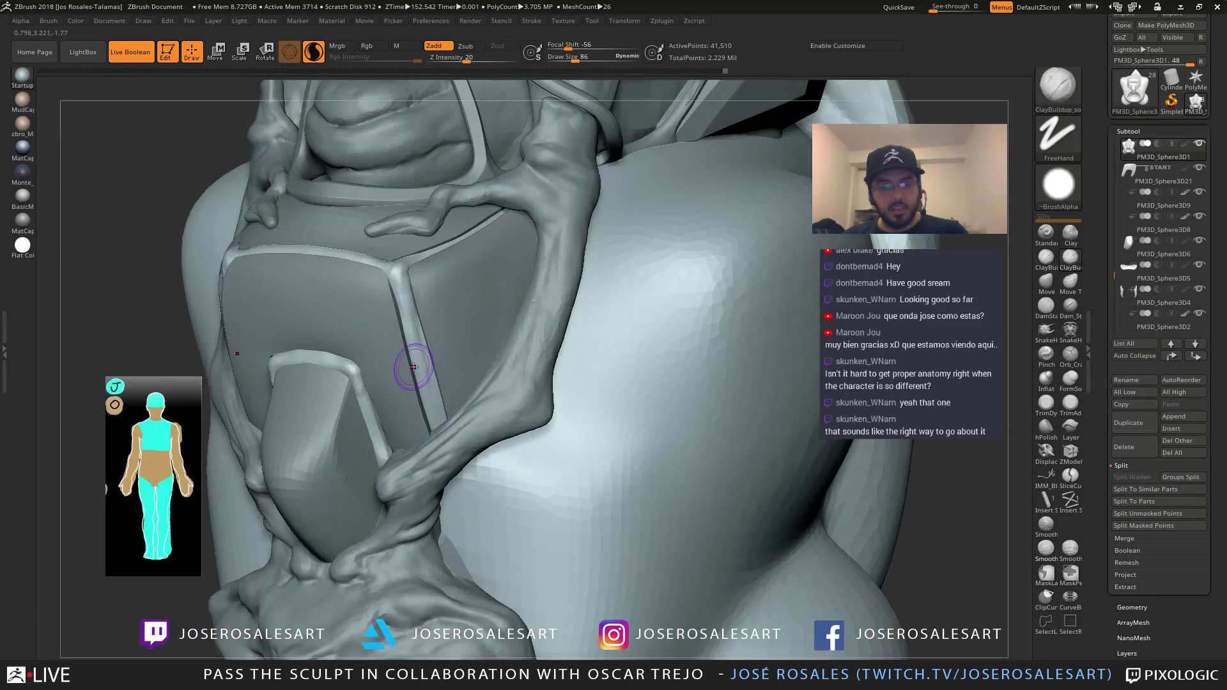
mouse_move(419, 325)
mouse_down()
mouse_move(411, 312)
mouse_move(423, 355)
mouse_up()
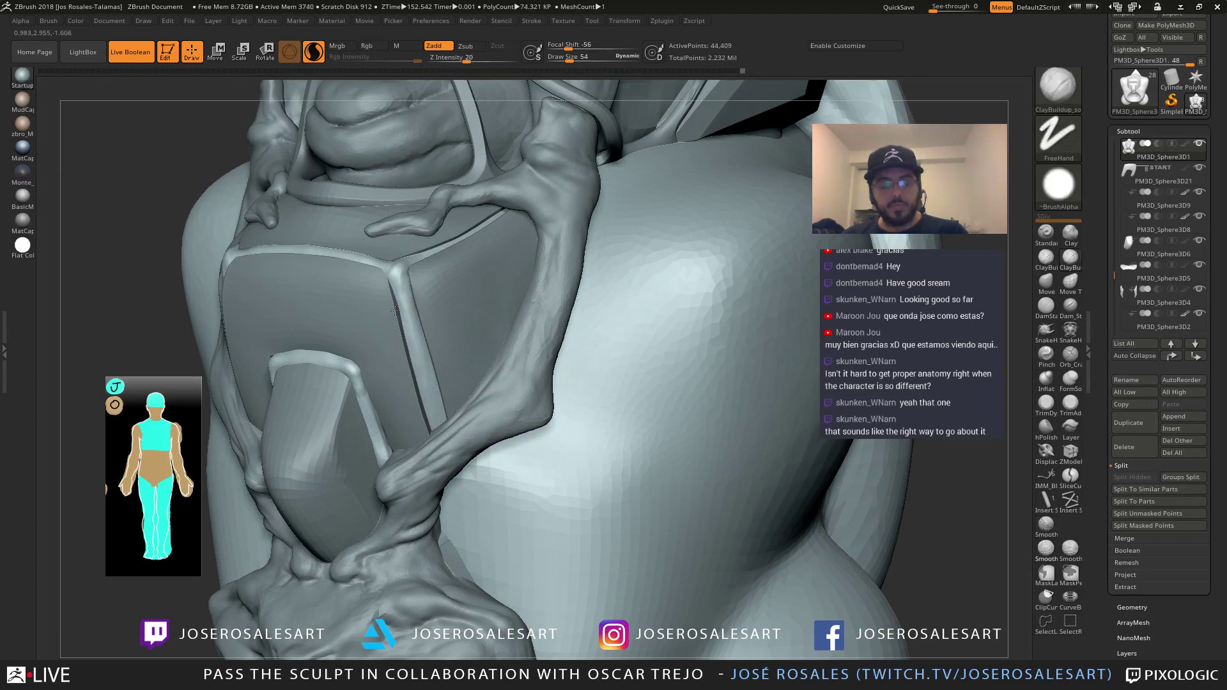
ctrl+right_drag(457, 339, 422, 300)
right_drag(422, 300, 397, 320)
key(ctrl+z)
key(ctrl+z)
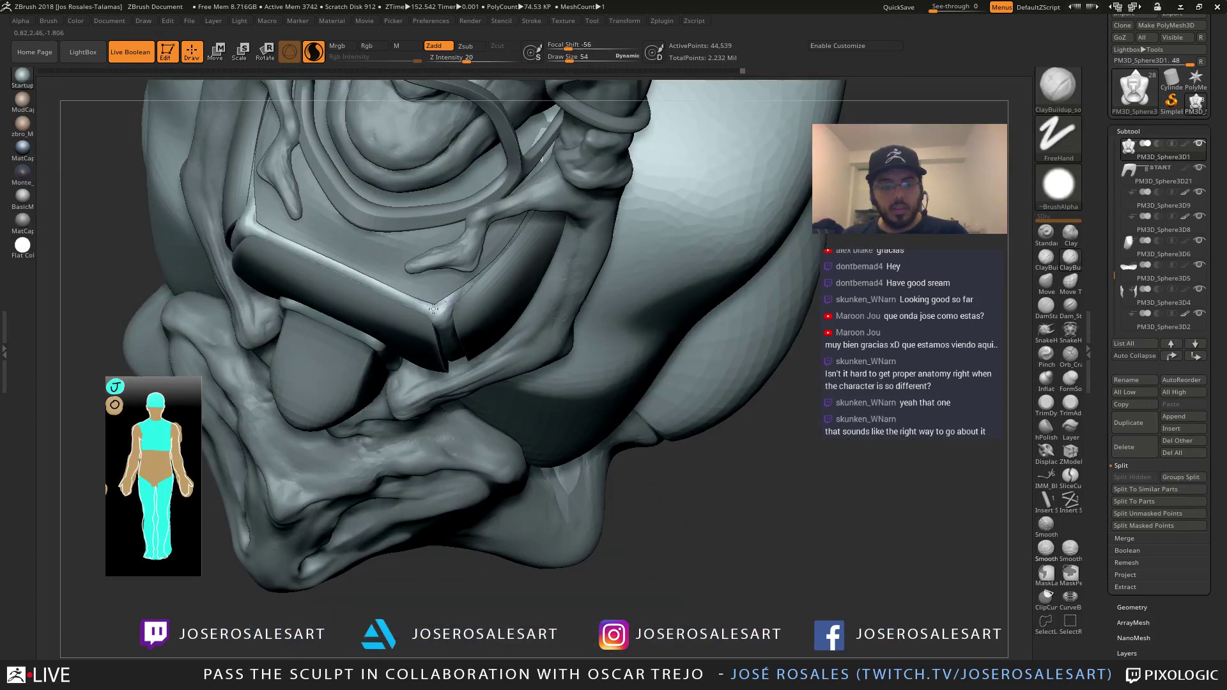
drag(464, 295, 439, 296)
right_drag(439, 296, 462, 287)
mouse_move(462, 292)
shift+mouse_down()
mouse_move(436, 310)
mouse_move(449, 329)
shift+mouse_up()
mouse_move(449, 328)
right_down()
mouse_move(510, 274)
mouse_move(451, 327)
right_up()
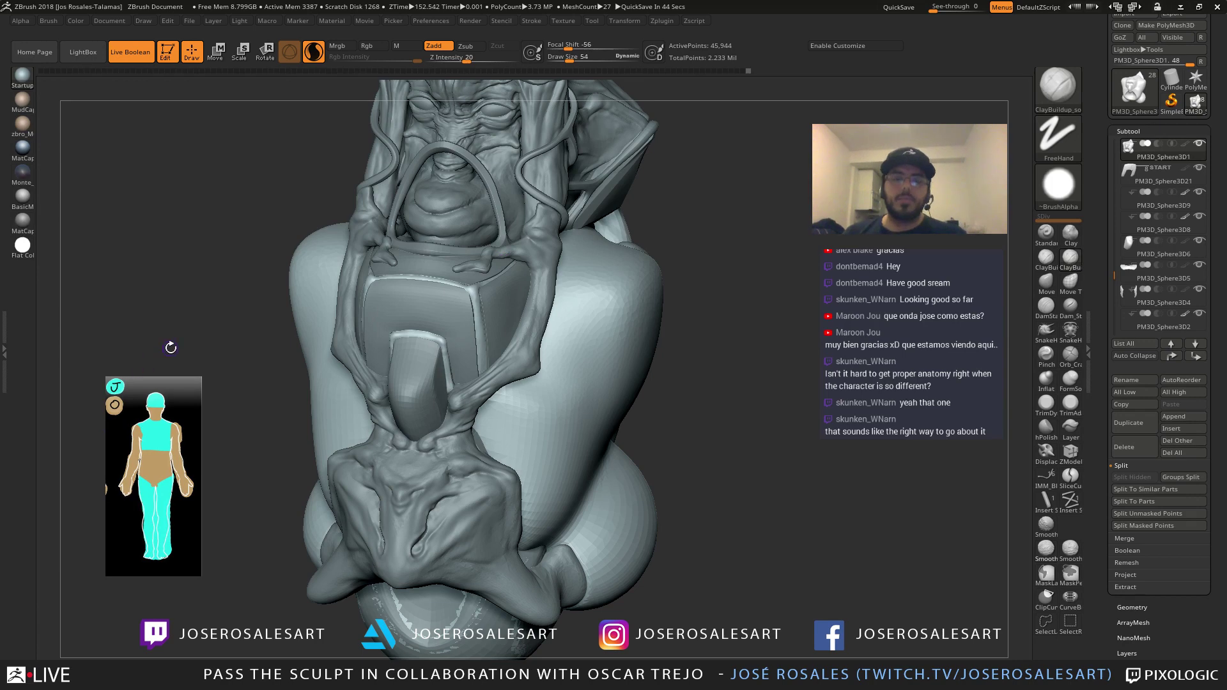
Select the arms subtool PM3D_Sphere3D1 and carve creases just above the elbow with the DamStandard brush
mouse_move(417, 240)
right_down()
mouse_move(472, 248)
mouse_move(404, 272)
mouse_move(426, 289)
mouse_move(460, 246)
right_up()
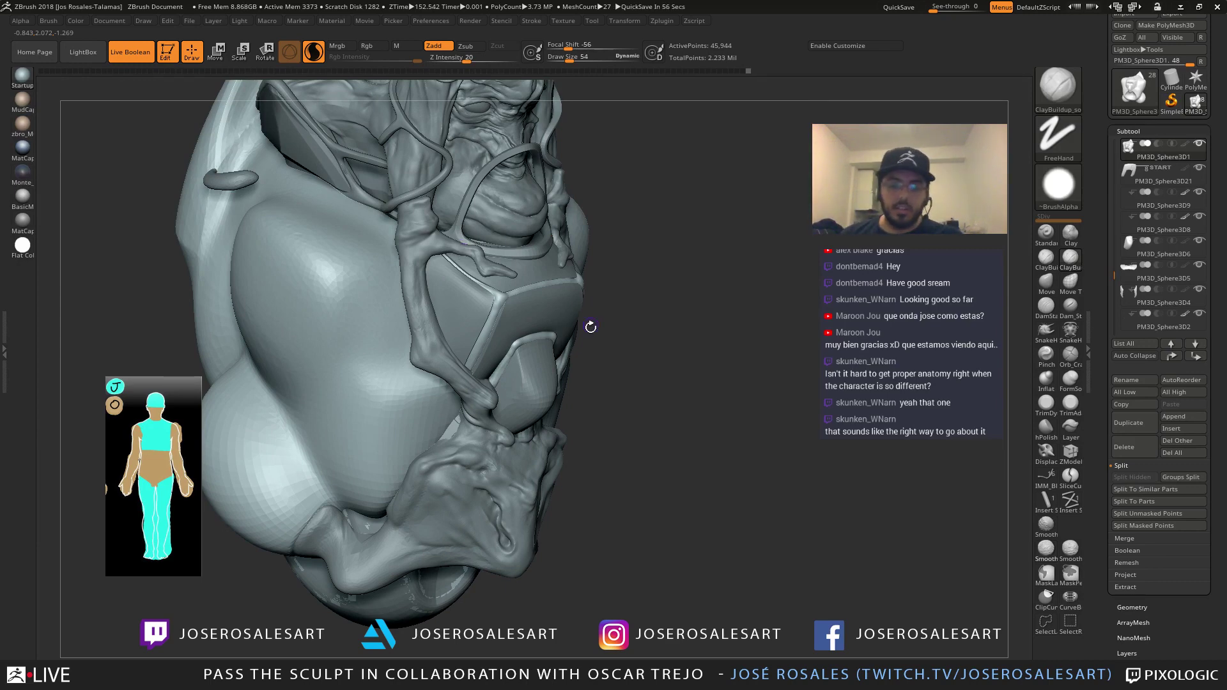
mouse_move(530, 401)
right_down()
mouse_move(470, 383)
mouse_move(539, 367)
mouse_move(541, 399)
mouse_move(520, 432)
mouse_move(513, 395)
right_up()
alt+click(552, 350)
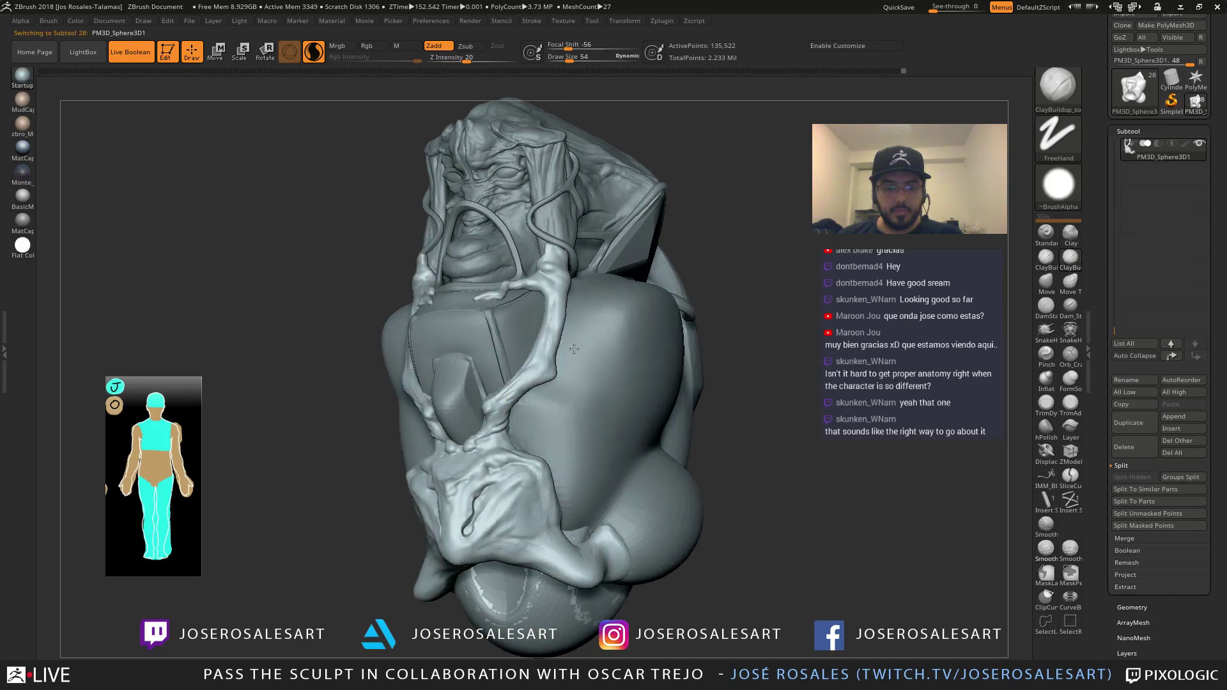
mouse_move(574, 349)
ctrl+right_down()
mouse_move(545, 382)
mouse_move(540, 359)
mouse_move(548, 385)
ctrl+right_up()
key(b)
key(d)
key(s)
drag(508, 386, 581, 349)
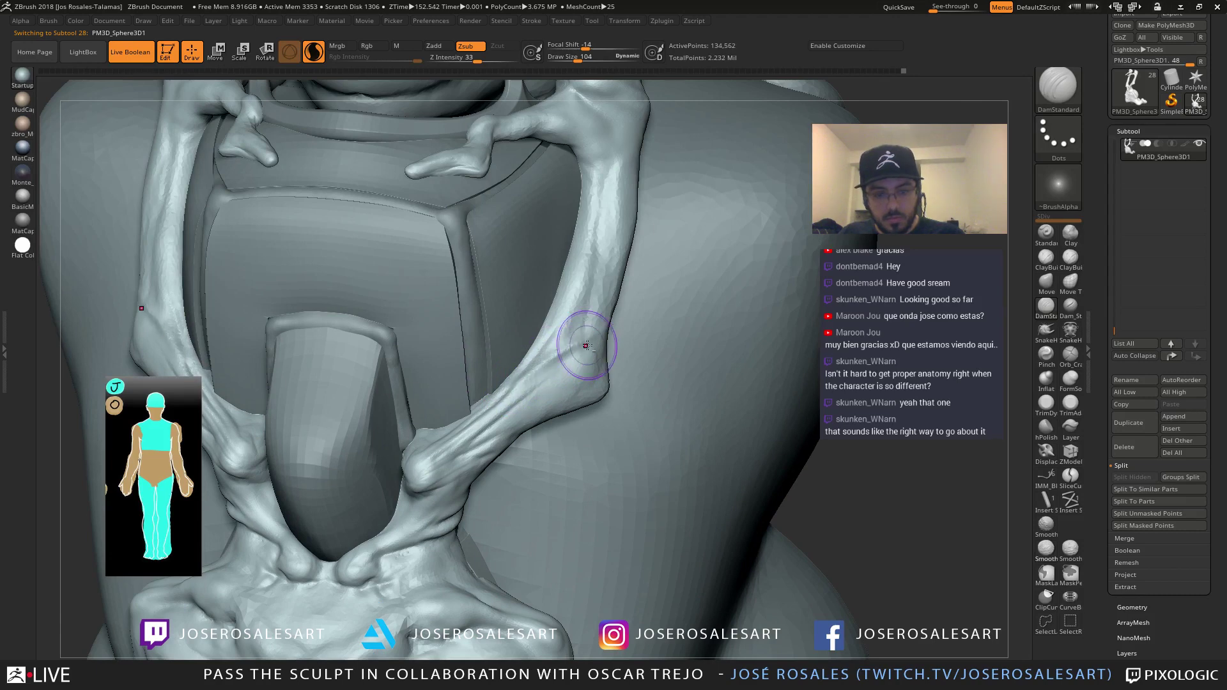
right_drag(585, 346, 615, 323)
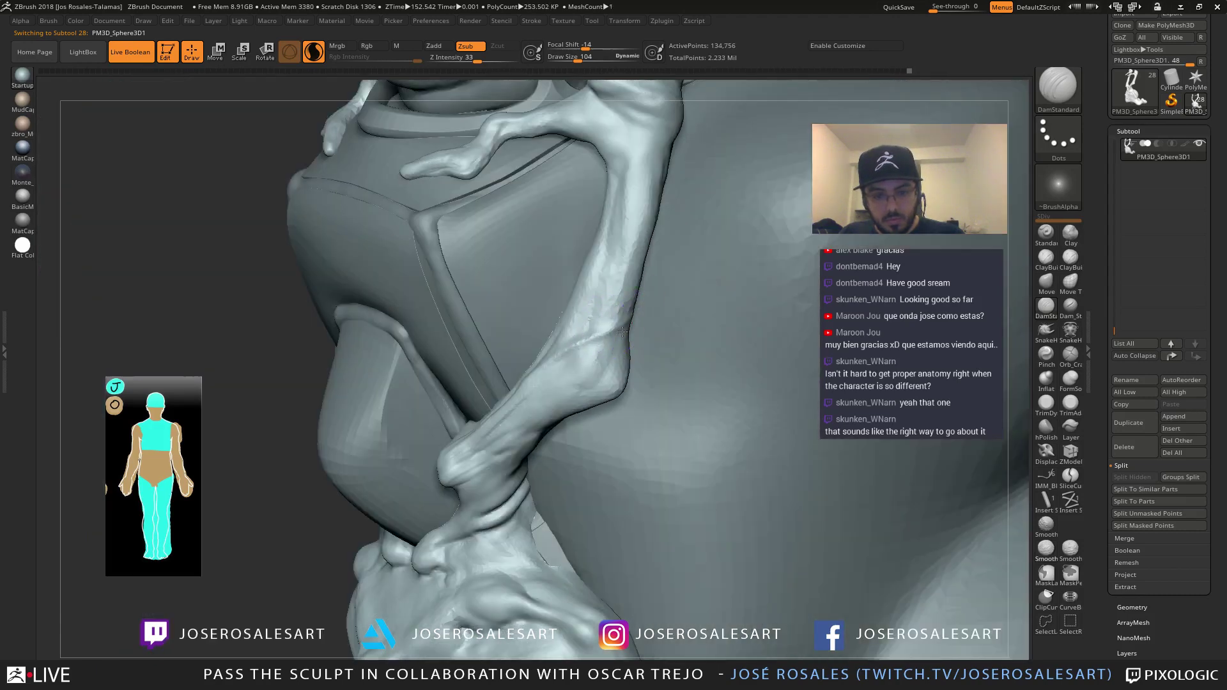
drag(603, 344, 558, 354)
Build up wrapped skin folds across the inner elbow with ClayBuildup at Draw Size 62, smoothing them in between
mouse_move(593, 337)
right_down()
mouse_move(546, 360)
mouse_move(570, 328)
mouse_move(635, 293)
right_up()
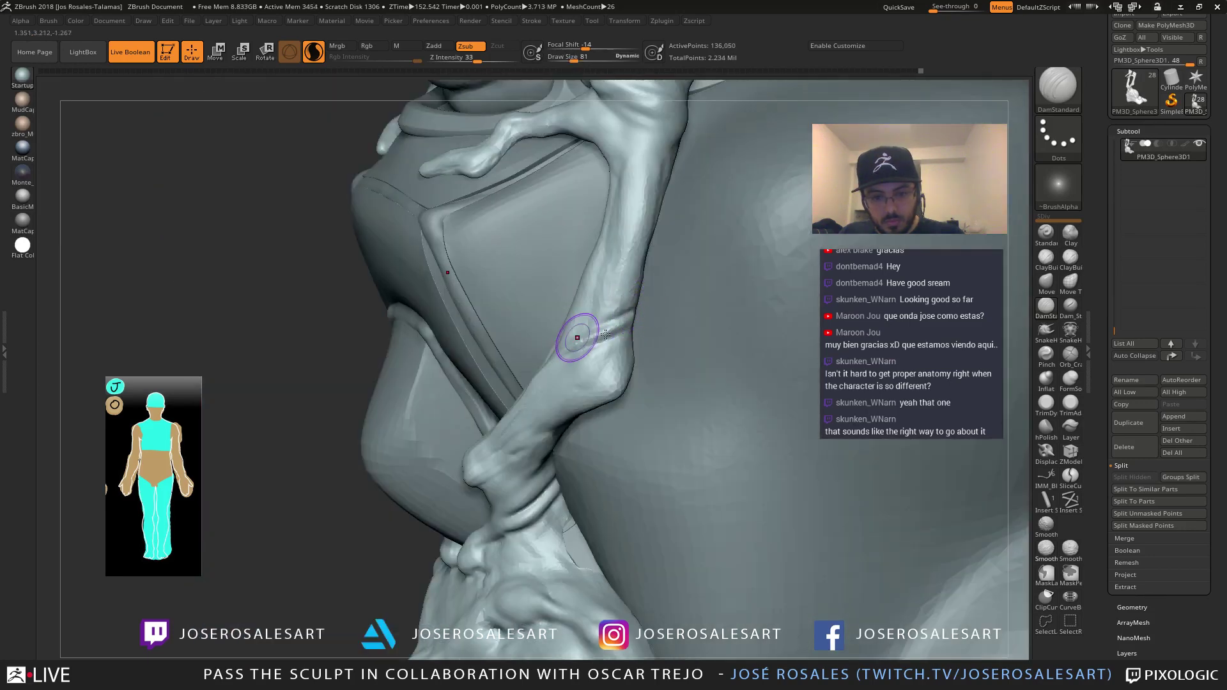
right_drag(605, 333, 583, 330)
mouse_move(548, 345)
right_down()
mouse_move(505, 371)
mouse_move(537, 378)
mouse_move(535, 356)
mouse_move(571, 366)
right_up()
key(2)
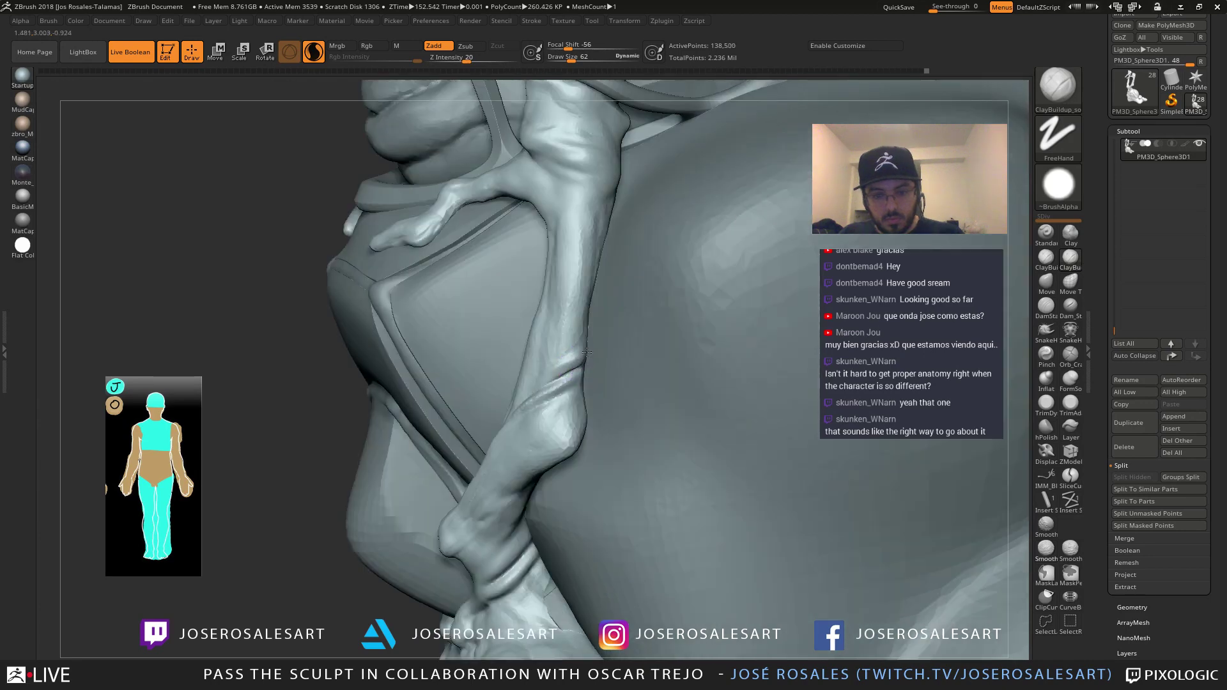
drag(548, 374, 498, 386)
mouse_move(499, 386)
right_down()
mouse_move(767, 351)
mouse_move(555, 351)
mouse_move(608, 332)
right_up()
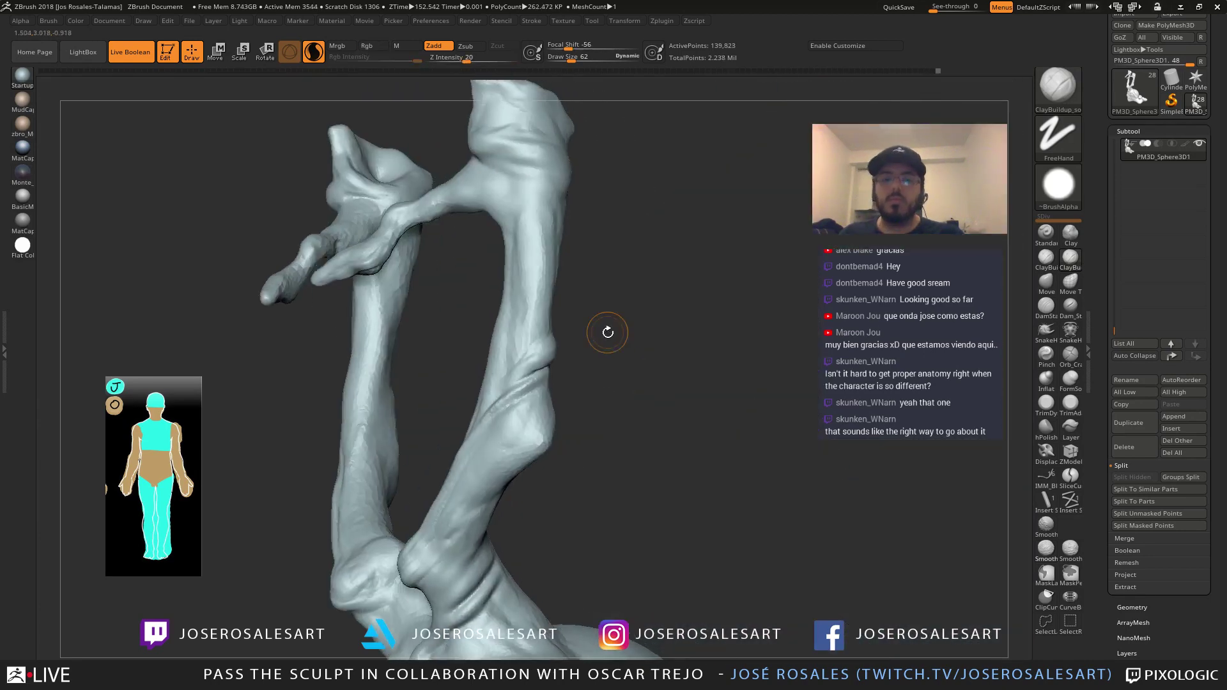
shift+drag(608, 332, 563, 349)
mouse_move(562, 348)
right_down()
mouse_move(585, 358)
mouse_move(546, 370)
mouse_move(505, 360)
mouse_move(422, 383)
mouse_move(501, 351)
right_up()
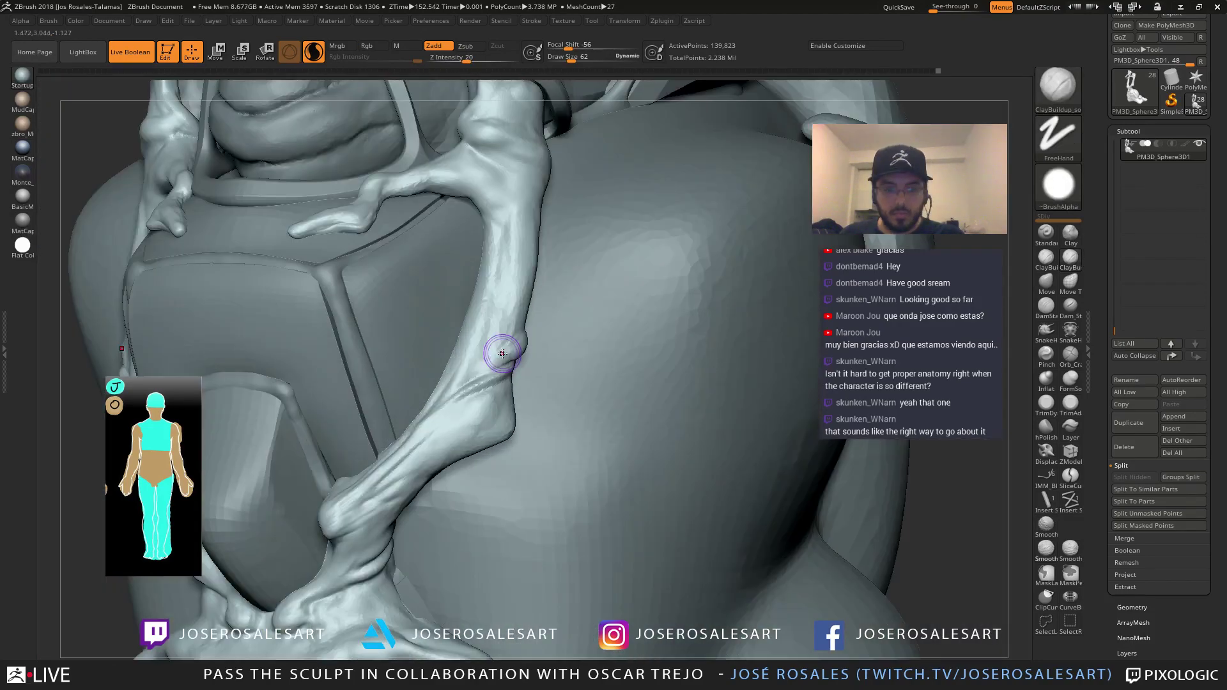
drag(470, 378, 455, 386)
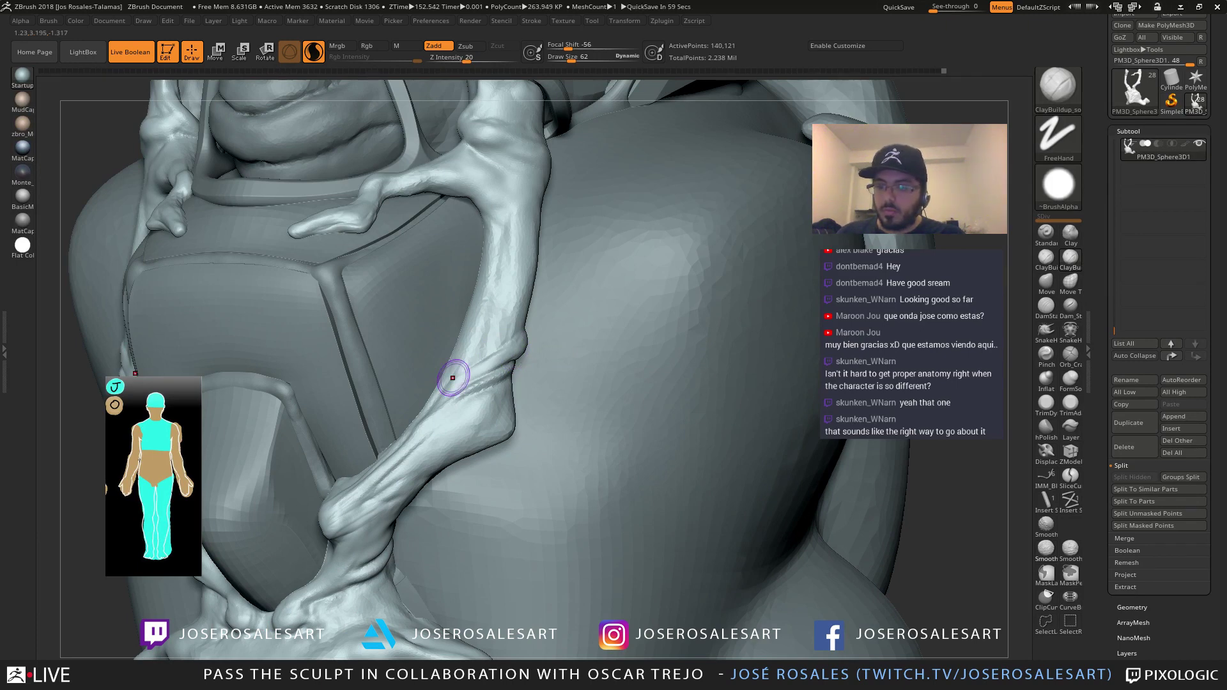
Smooth the elbow folds and deepen the creases around their outer side with DamStandard at Draw Size 77
mouse_move(501, 285)
right_down()
mouse_move(495, 353)
mouse_move(507, 346)
right_up()
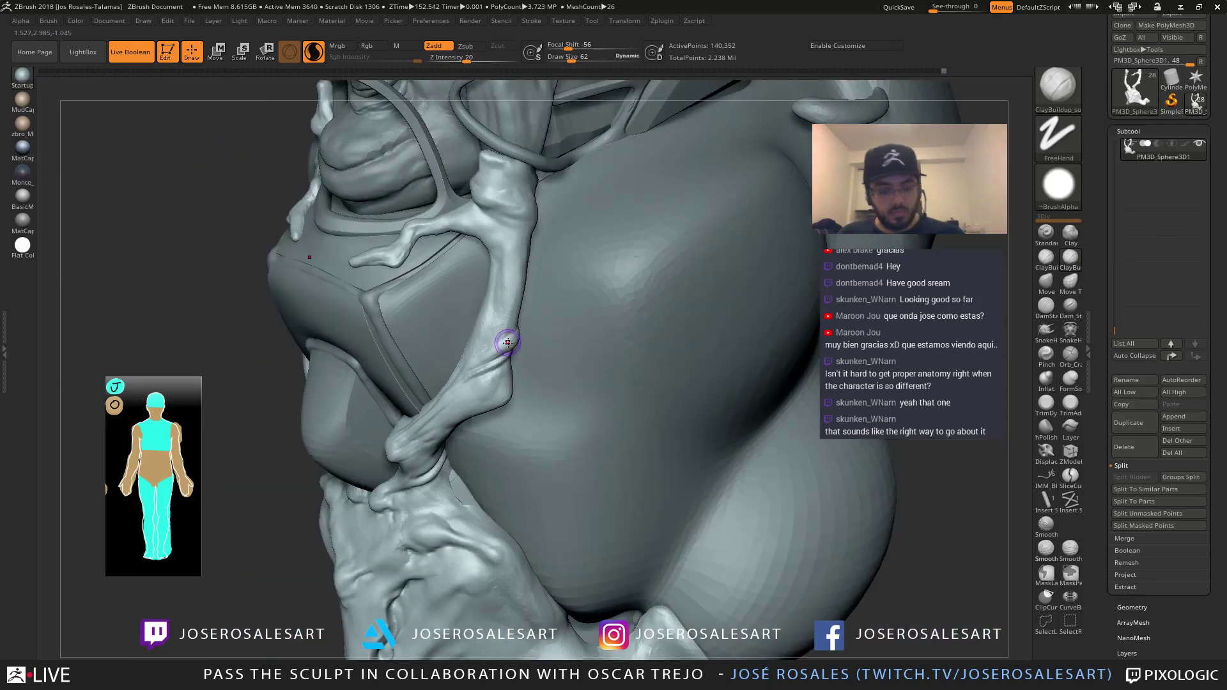
shift+drag(507, 345, 503, 329)
mouse_move(504, 329)
right_down()
mouse_move(501, 317)
mouse_move(516, 331)
mouse_move(541, 317)
right_up()
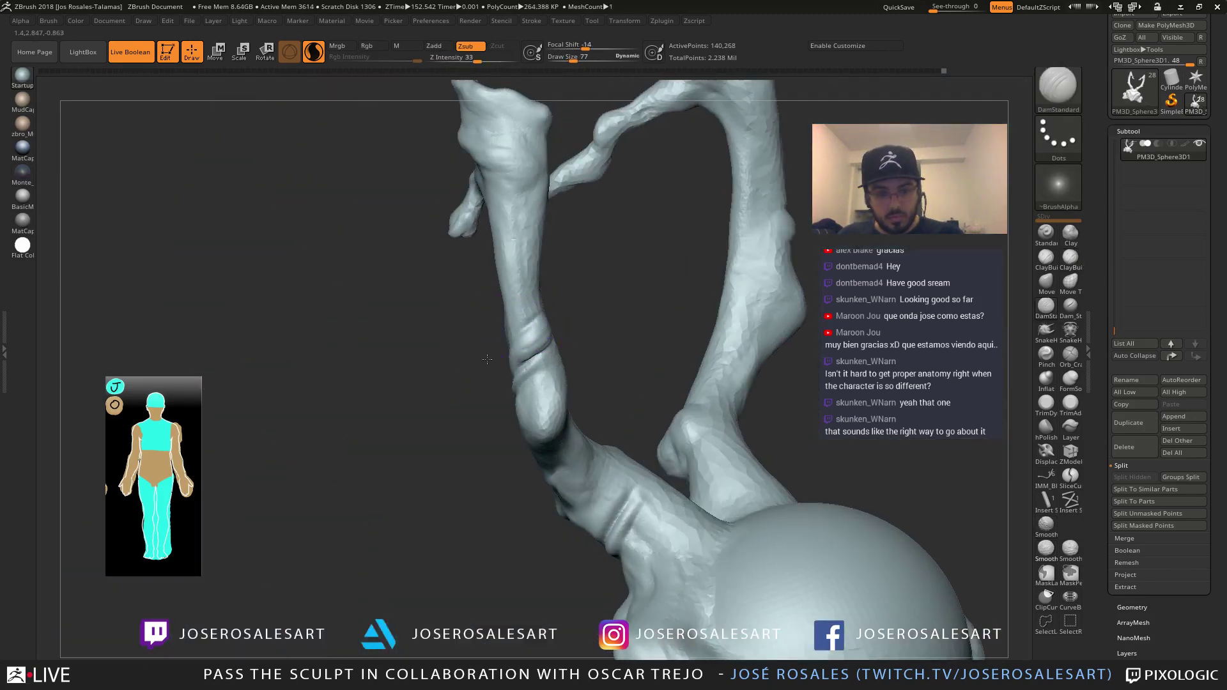
mouse_move(487, 359)
right_down()
mouse_move(528, 322)
mouse_move(463, 387)
mouse_move(482, 372)
right_up()
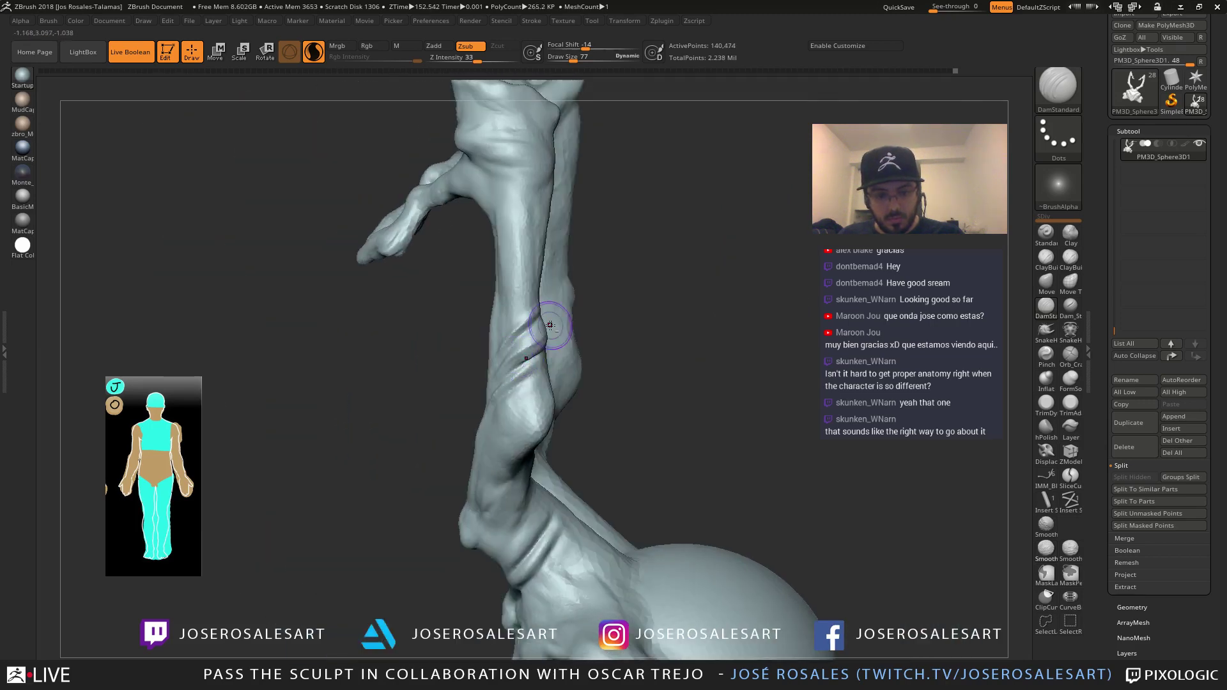
mouse_move(550, 324)
right_down()
mouse_move(527, 346)
mouse_move(533, 316)
mouse_move(491, 345)
mouse_move(512, 323)
mouse_move(503, 351)
right_up()
mouse_move(550, 293)
mouse_down()
mouse_move(558, 339)
mouse_move(536, 358)
mouse_up()
Carve long tendon grooves from the elbow folds up the forearm with DamStandard, finishing at Draw Size 62
mouse_move(511, 358)
ctrl+right_down()
mouse_move(491, 333)
mouse_move(524, 334)
mouse_move(481, 357)
mouse_move(625, 290)
ctrl+right_up()
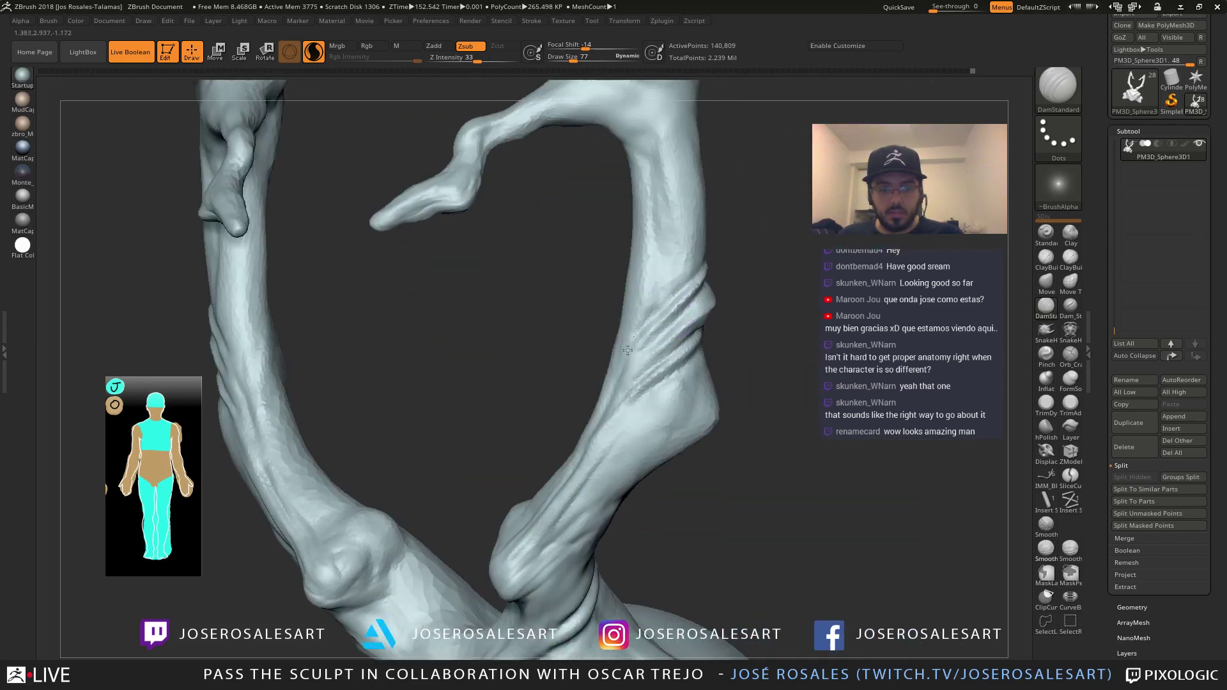
right_drag(608, 406, 612, 343)
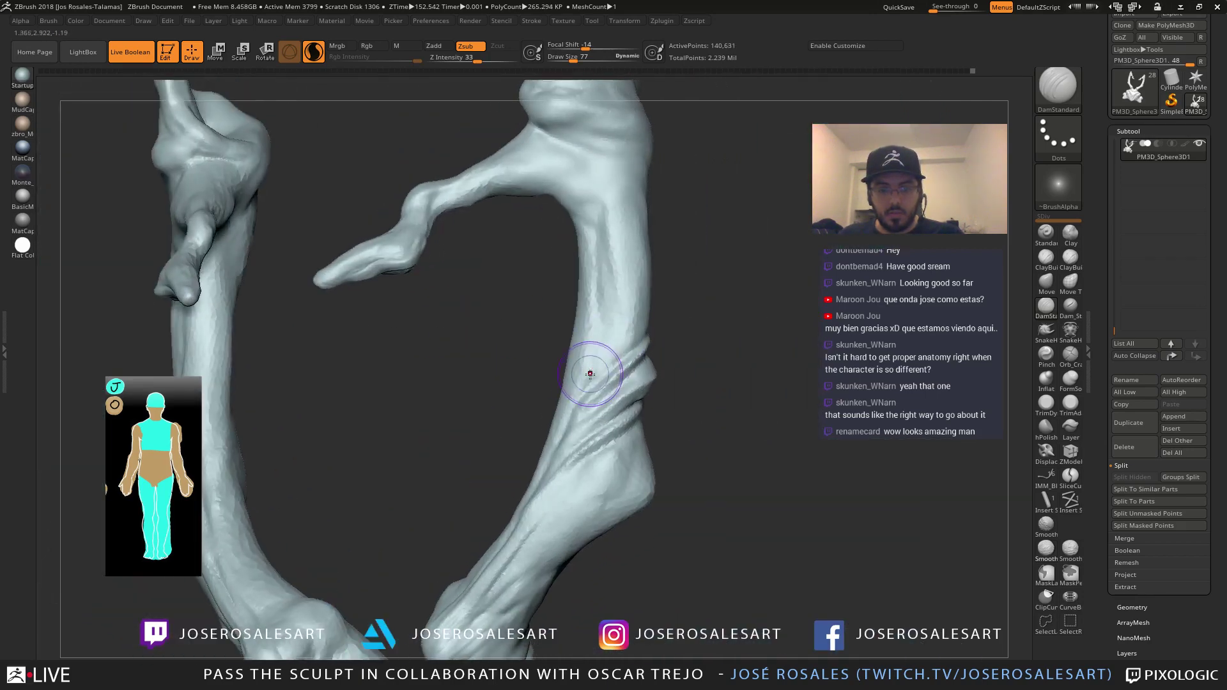
drag(593, 376, 595, 281)
right_drag(595, 281, 622, 285)
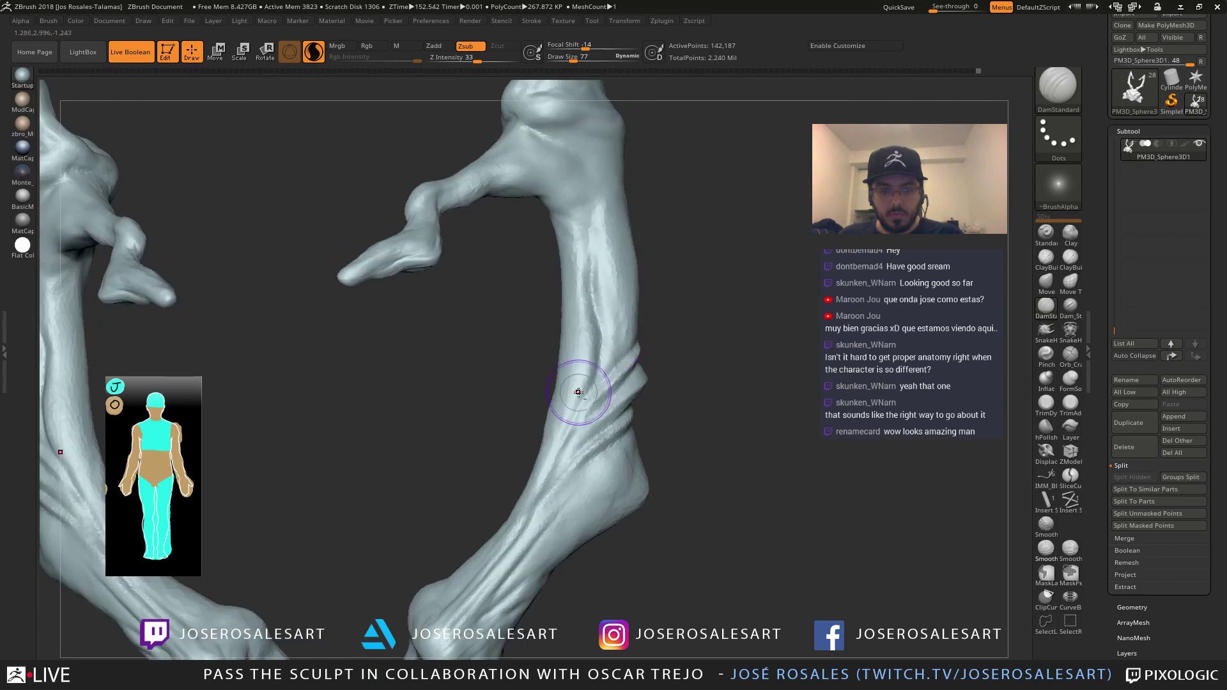
drag(579, 391, 591, 310)
drag(586, 378, 558, 447)
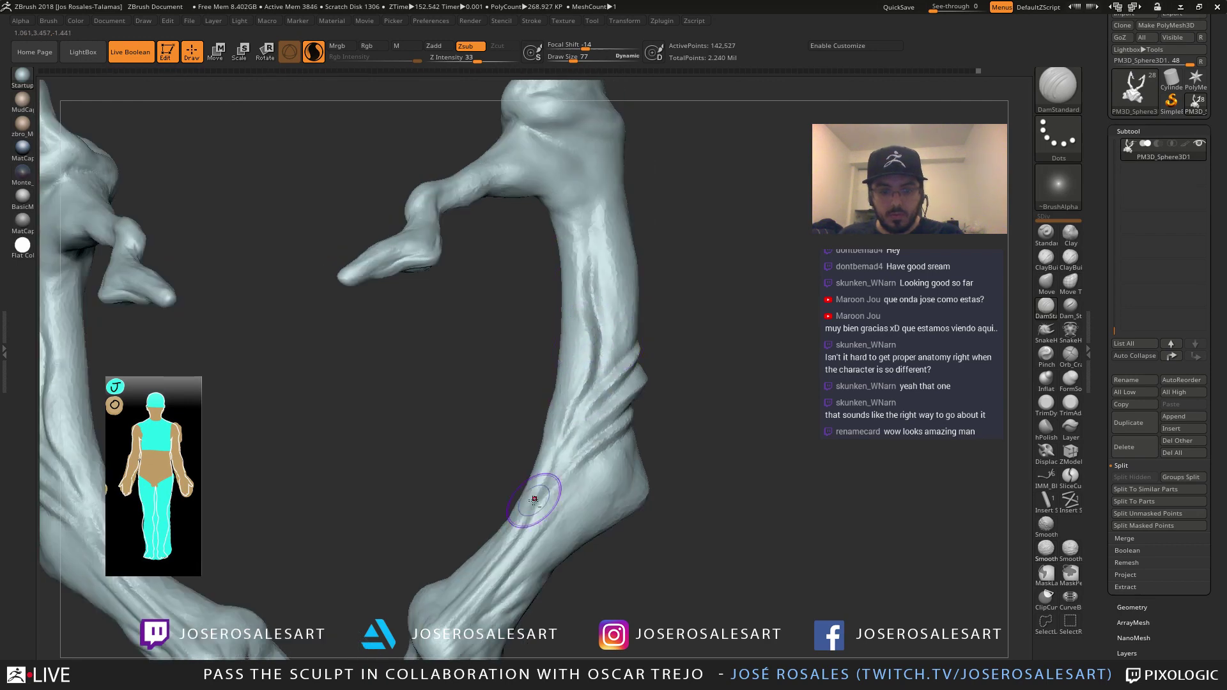
key(s)
click(584, 349)
drag(590, 333, 579, 206)
ctrl+right_drag(578, 206, 577, 94)
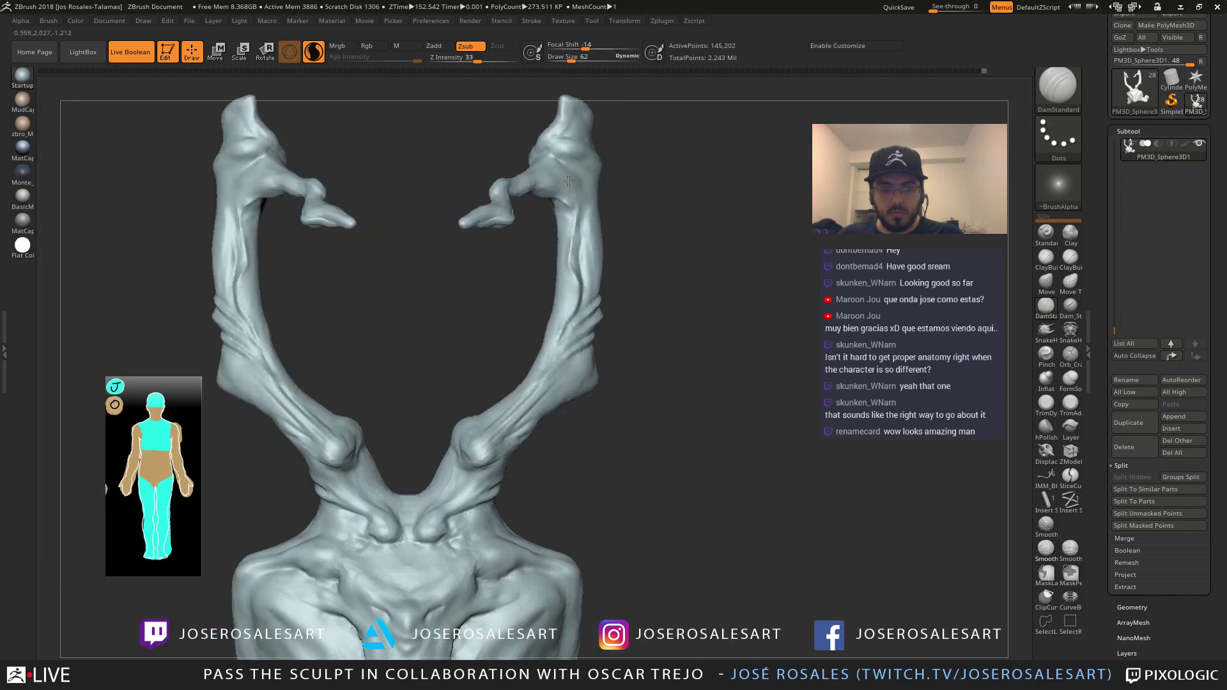
Bulk out the forearm muscle above the elbow folds with ClayBuildup strokes at Draw Size 99
key(alt+s)
mouse_move(409, 256)
right_down()
mouse_move(460, 287)
mouse_move(537, 269)
mouse_move(320, 259)
right_up()
key(1)
mouse_move(617, 268)
right_down()
mouse_move(603, 271)
mouse_move(614, 333)
right_up()
key(alt+s)
key(s)
drag(677, 277, 682, 277)
right_drag(682, 277, 601, 271)
mouse_move(697, 260)
mouse_down()
mouse_move(676, 281)
mouse_move(694, 285)
mouse_move(678, 331)
mouse_up()
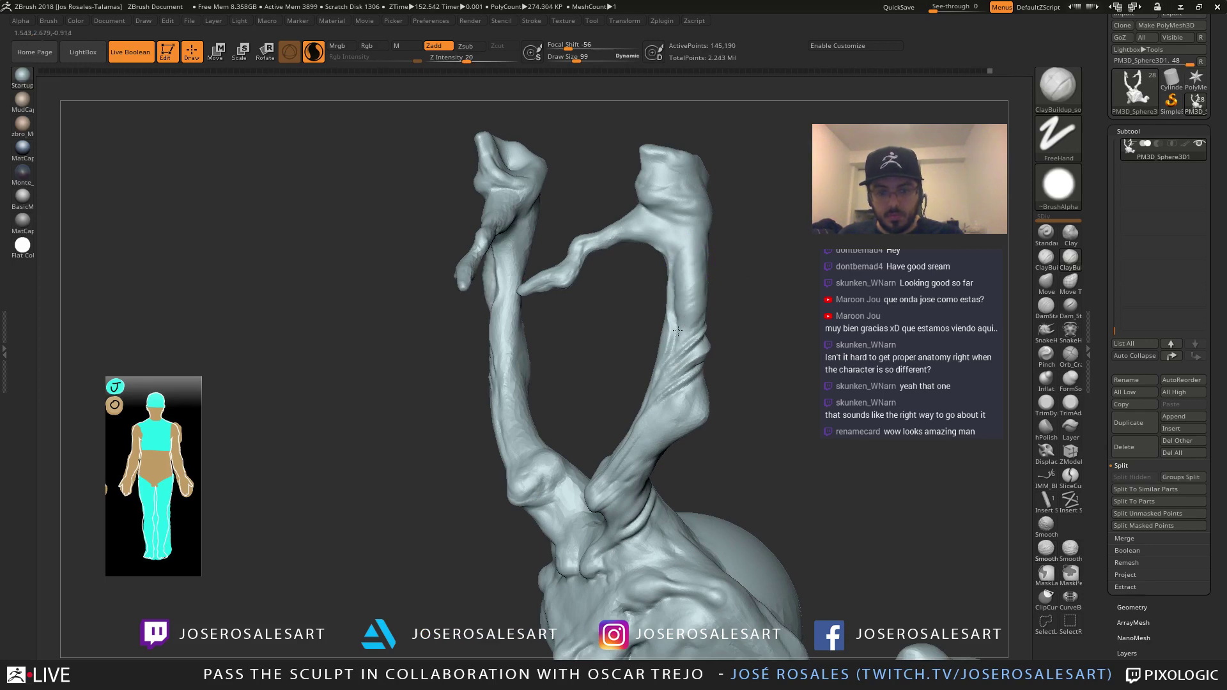
mouse_move(690, 306)
right_down()
mouse_move(764, 307)
mouse_move(691, 292)
right_up()
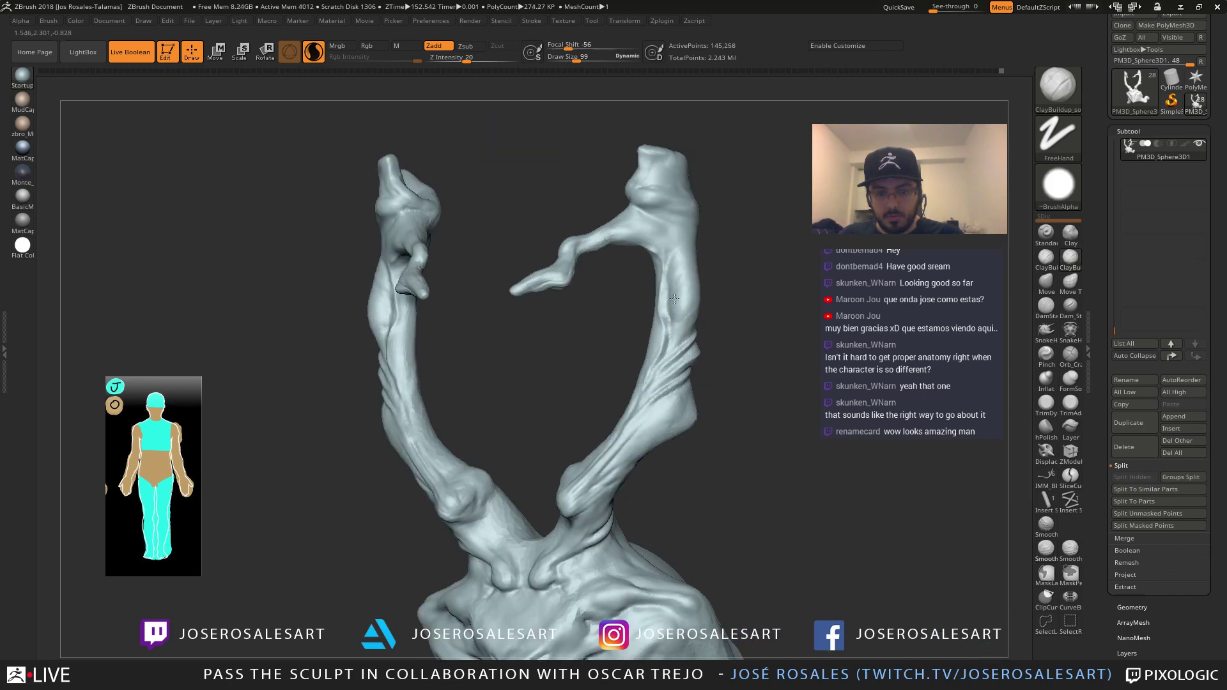
drag(674, 299, 693, 256)
mouse_move(690, 257)
right_down()
mouse_move(676, 331)
mouse_move(668, 315)
mouse_move(696, 287)
right_up()
drag(696, 287, 691, 290)
Sharpen the grooves that separate the forearm muscles with DamStandard strokes
mouse_move(690, 290)
right_down()
mouse_move(613, 291)
mouse_move(638, 328)
mouse_move(621, 330)
right_up()
key(b)
key(d)
key(s)
mouse_move(623, 351)
mouse_down()
mouse_move(616, 379)
mouse_move(631, 308)
mouse_move(612, 287)
mouse_up()
mouse_move(611, 287)
right_down()
mouse_move(662, 288)
mouse_move(553, 290)
right_up()
drag(633, 285, 625, 356)
Add thin raised ridges running up the forearm above the elbow folds with the Standard brush at Draw Size 30
mouse_move(697, 441)
right_down()
mouse_move(711, 637)
mouse_move(674, 290)
mouse_move(486, 374)
mouse_move(565, 282)
mouse_move(301, 282)
mouse_move(668, 275)
right_up()
key(b)
key(s)
key(t)
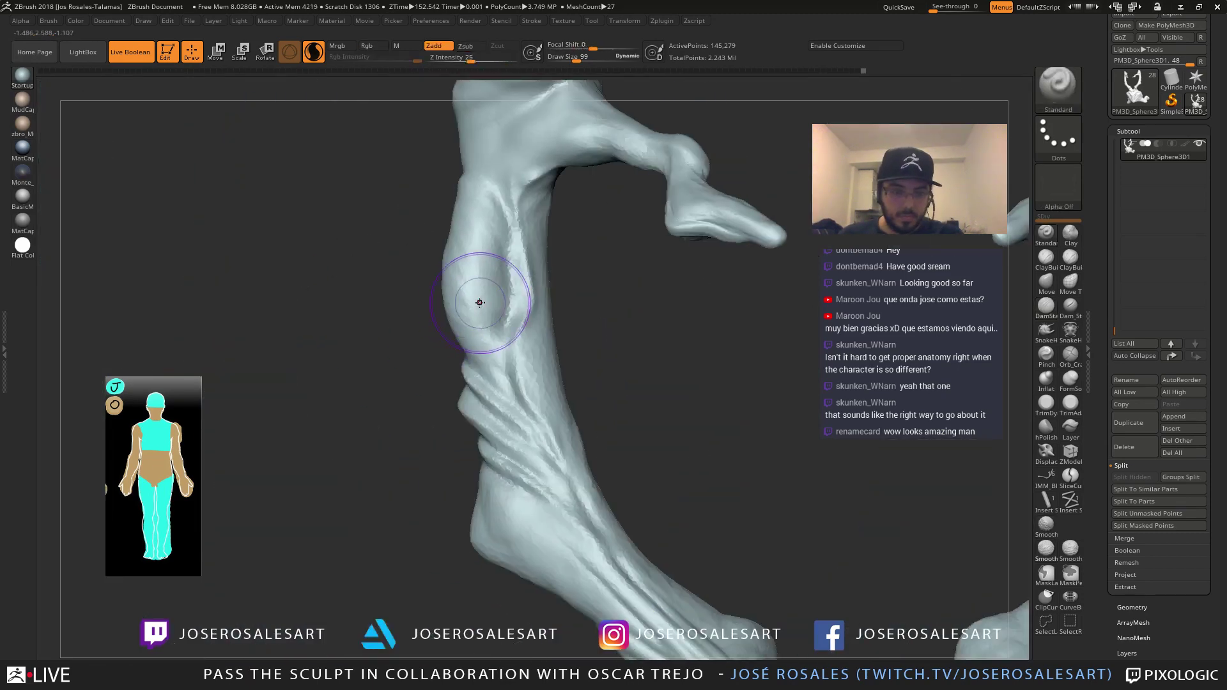
key(s)
drag(490, 305, 477, 309)
right_drag(479, 314, 513, 383)
drag(513, 384, 502, 293)
right_drag(502, 293, 481, 294)
drag(501, 329, 484, 186)
right_drag(484, 185, 537, 339)
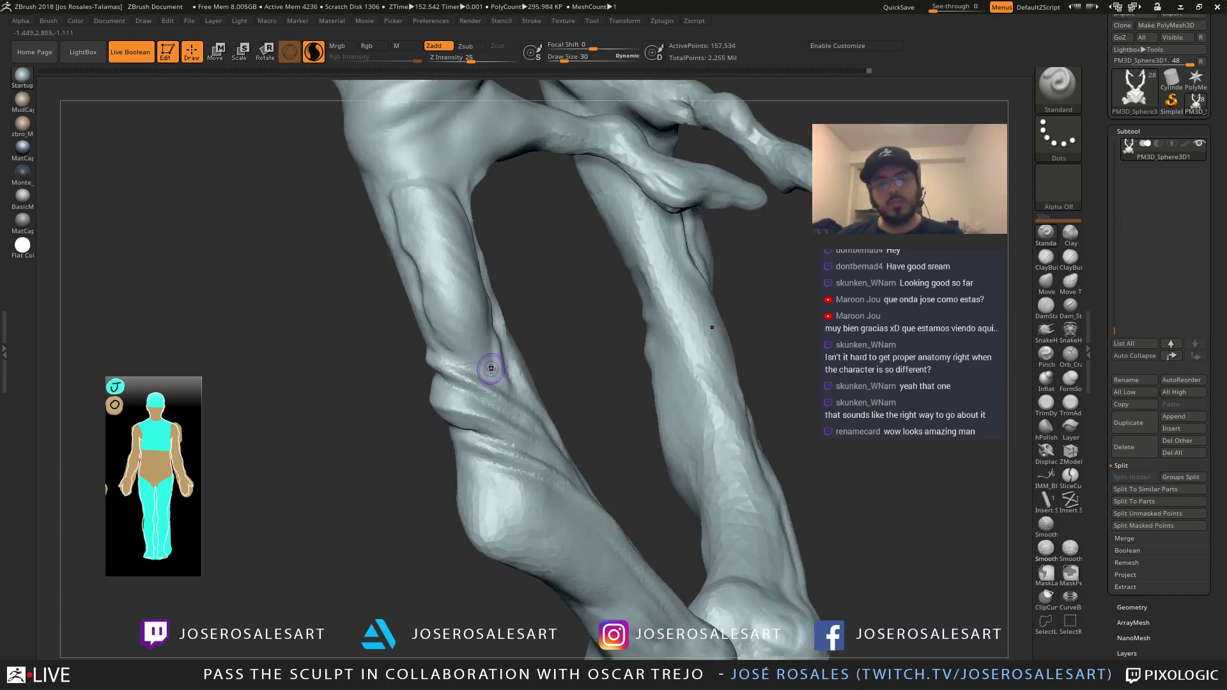
Extend the raised ridges over the top of the elbow folds with Standard brush strokes at Draw Size 30
drag(473, 364, 500, 386)
drag(441, 339, 482, 371)
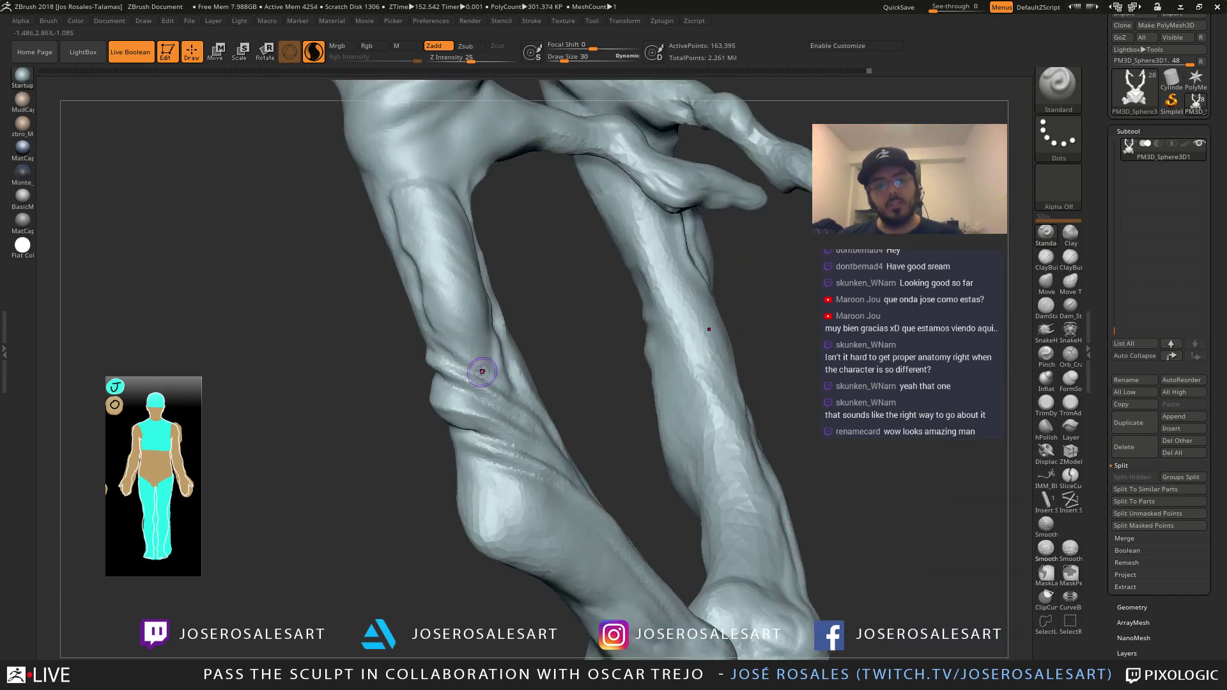
right_drag(506, 390, 498, 381)
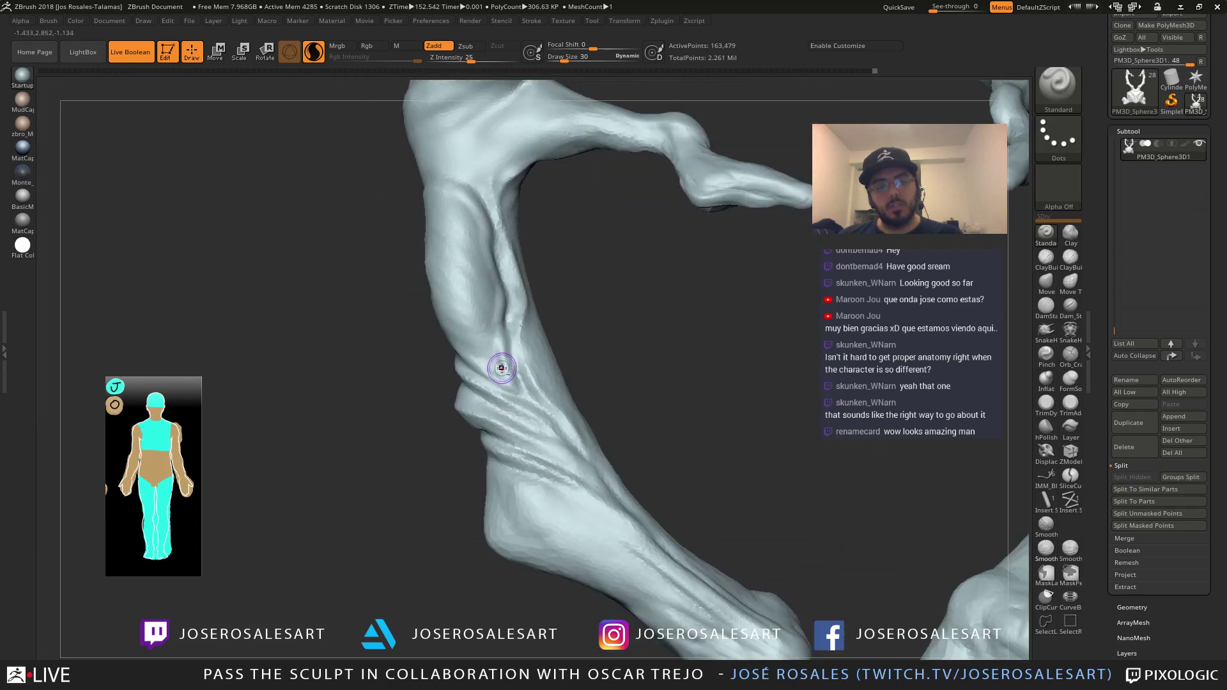
Carve the creases between the elbow folds and the long groove up the inner forearm with DamStandard at Draw Size 42
key(b)
key(c)
key(b)
mouse_move(511, 383)
right_down()
mouse_move(502, 377)
mouse_move(509, 397)
mouse_move(517, 390)
right_up()
key(b)
key(d)
key(s)
drag(492, 385, 515, 393)
drag(515, 394, 527, 399)
drag(507, 343, 507, 288)
right_drag(507, 287, 505, 331)
drag(505, 331, 500, 257)
right_drag(496, 262, 507, 309)
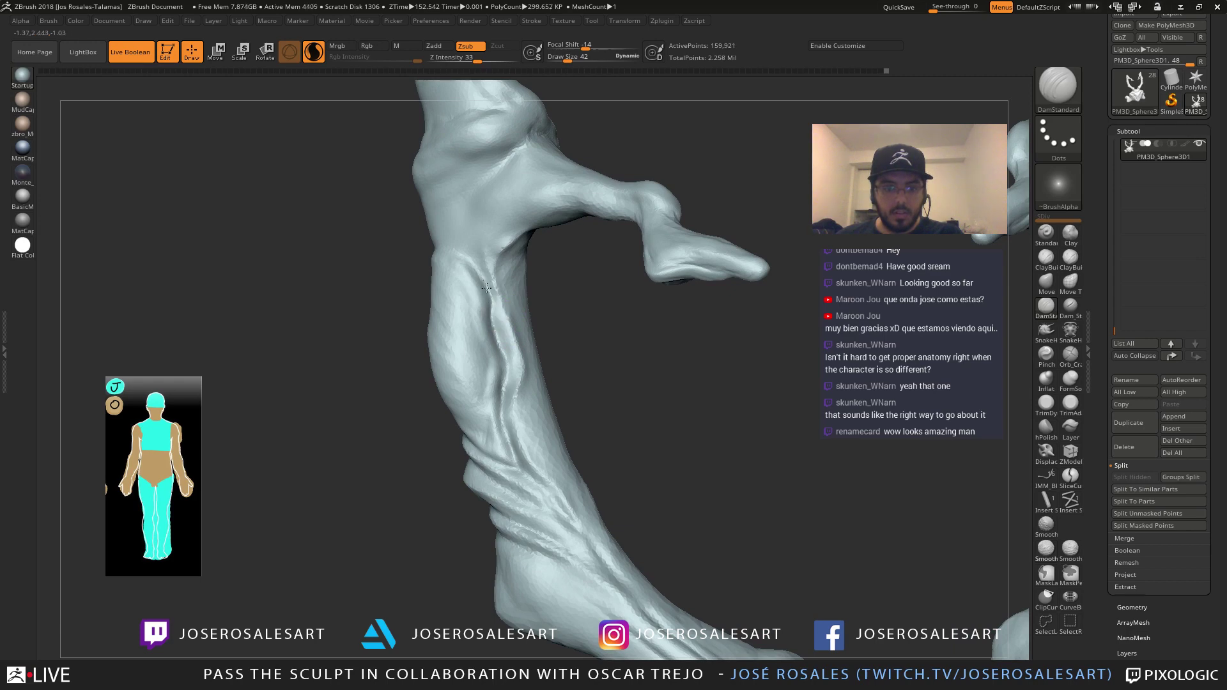
Deepen the wavy muscle groove on the other side of the forearm with a DamStandard stroke
right_drag(468, 262, 424, 255)
mouse_move(424, 255)
mouse_down()
mouse_move(405, 257)
mouse_move(391, 283)
mouse_up()
right_drag(392, 284, 408, 281)
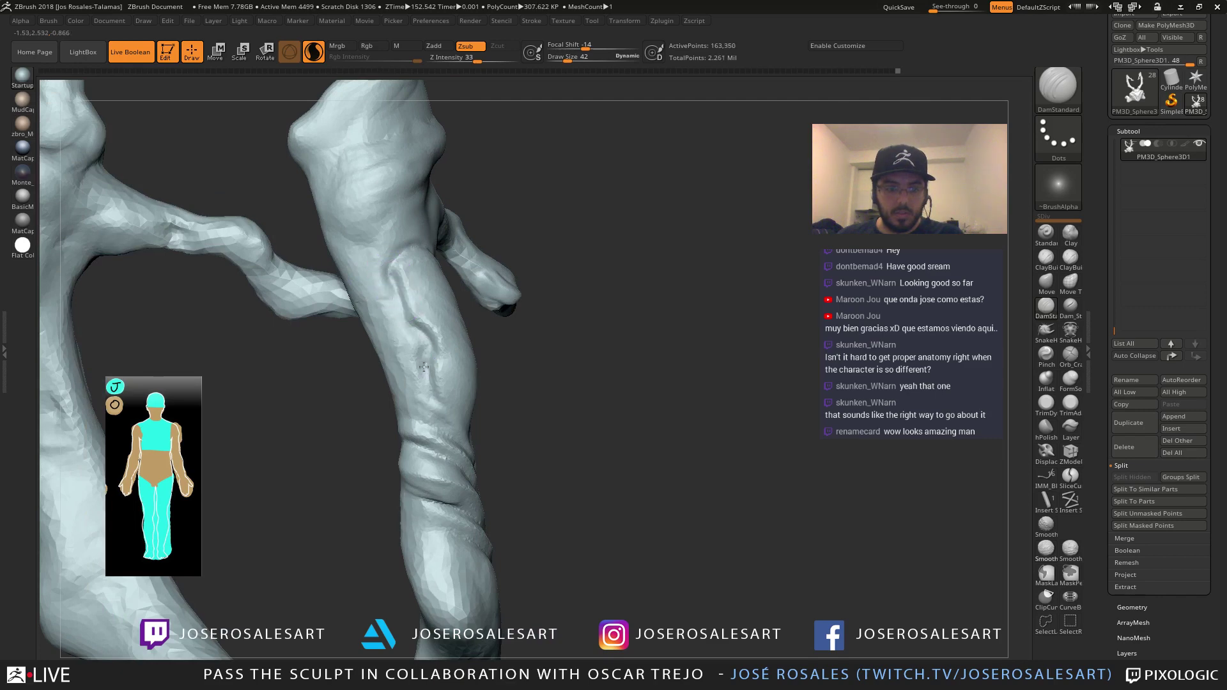
mouse_move(459, 422)
right_down()
mouse_move(429, 399)
mouse_move(441, 389)
right_up()
ctrl+right_drag(441, 390, 424, 359)
Make the chest armor panel the active subtool and save the sculpt to disk
key(shift+s)
mouse_move(484, 298)
right_down()
mouse_move(474, 300)
mouse_move(585, 334)
mouse_move(491, 263)
mouse_move(565, 217)
mouse_move(564, 389)
mouse_move(576, 370)
mouse_move(531, 355)
mouse_move(593, 340)
mouse_move(505, 357)
mouse_move(533, 360)
mouse_move(543, 409)
right_up()
mouse_move(586, 365)
right_down()
mouse_move(532, 342)
mouse_move(440, 416)
mouse_move(375, 402)
mouse_move(452, 411)
right_up()
alt+click(457, 407)
key(s)
drag(452, 411, 451, 410)
key(s)
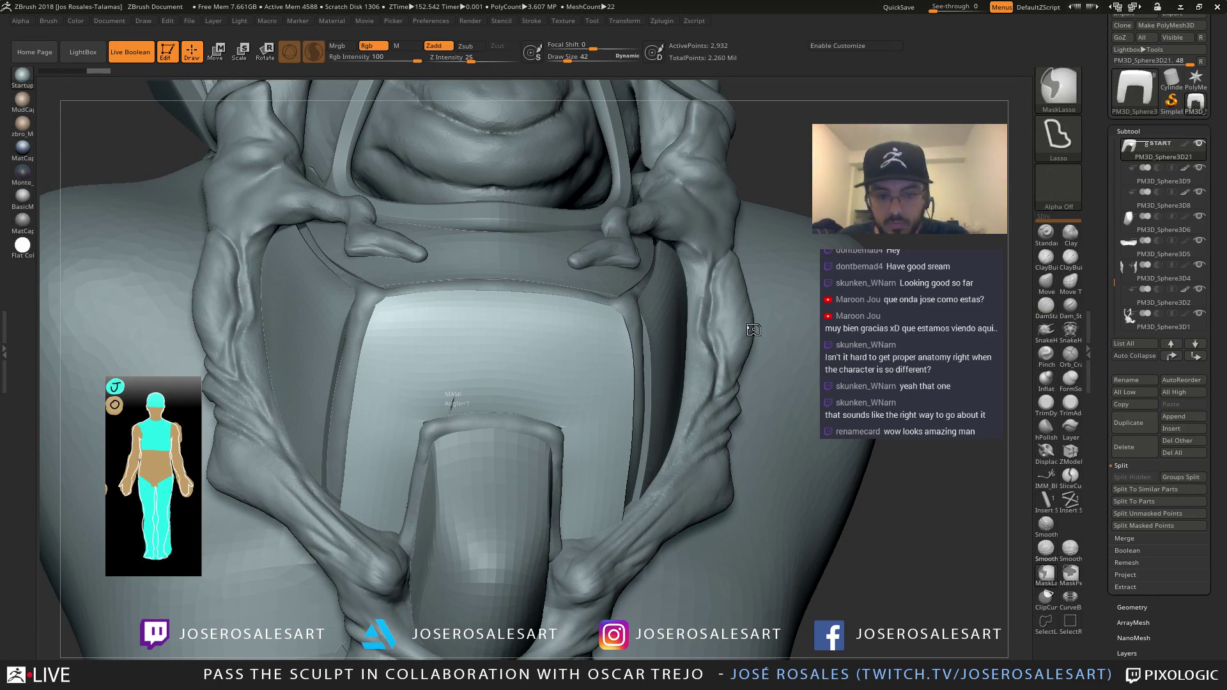
key(ctrl+s)
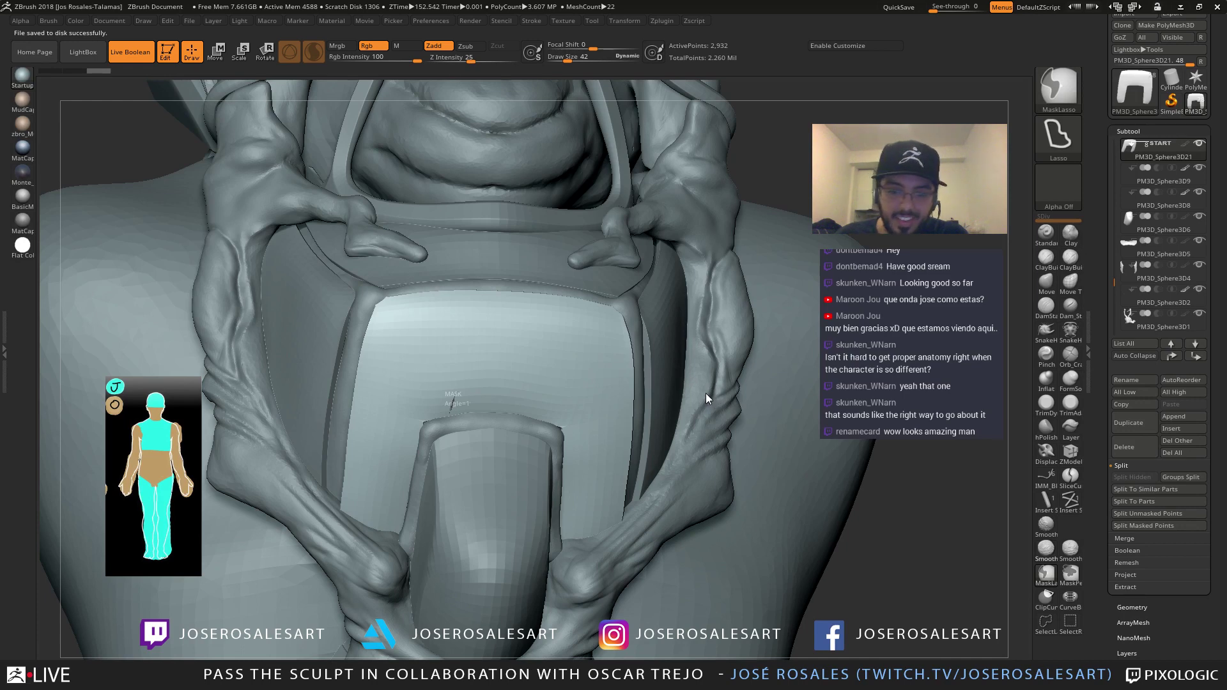
key(ctrl+s)
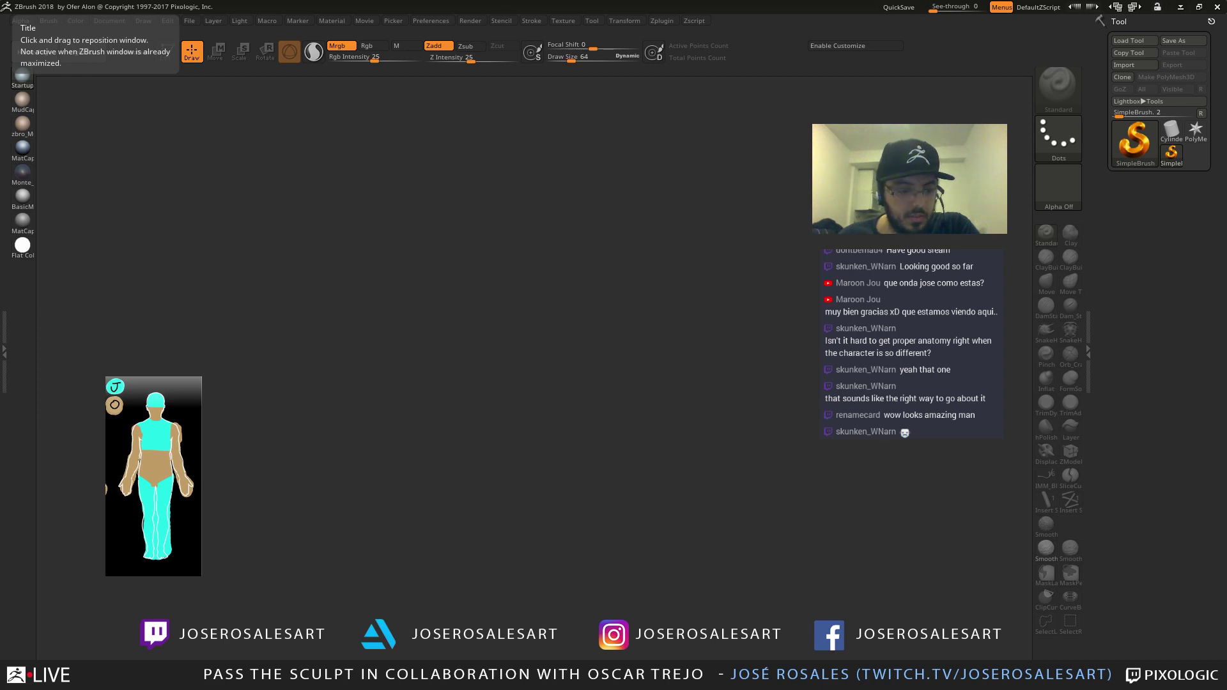
Load the recovered creature sculpt from the QuickSave files into edit mode on a clean canvas and save it as a tool file
key(comma)
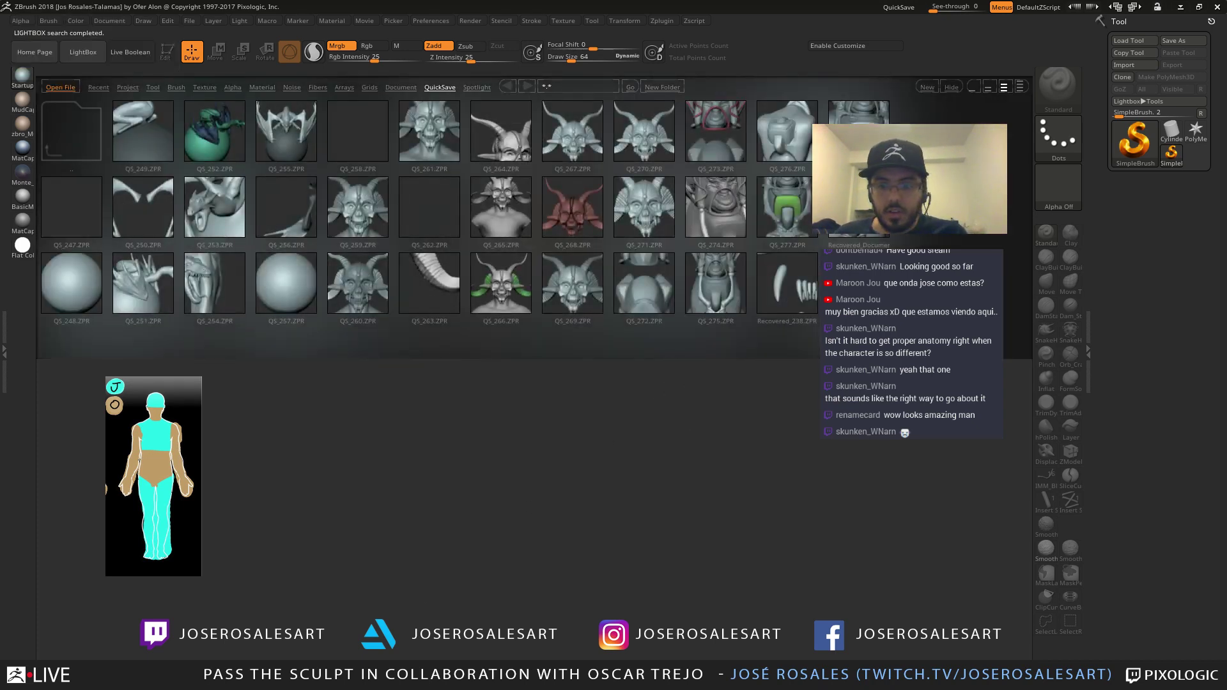
double_click(859, 283)
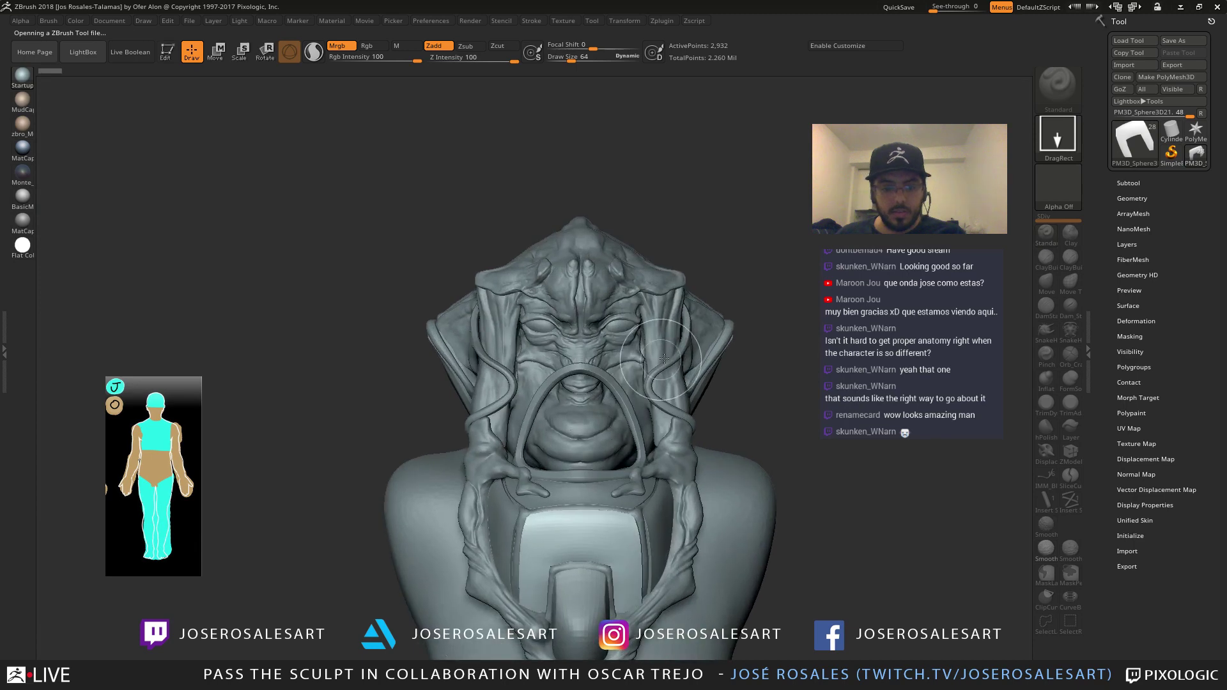
key(s)
drag(602, 425, 590, 425)
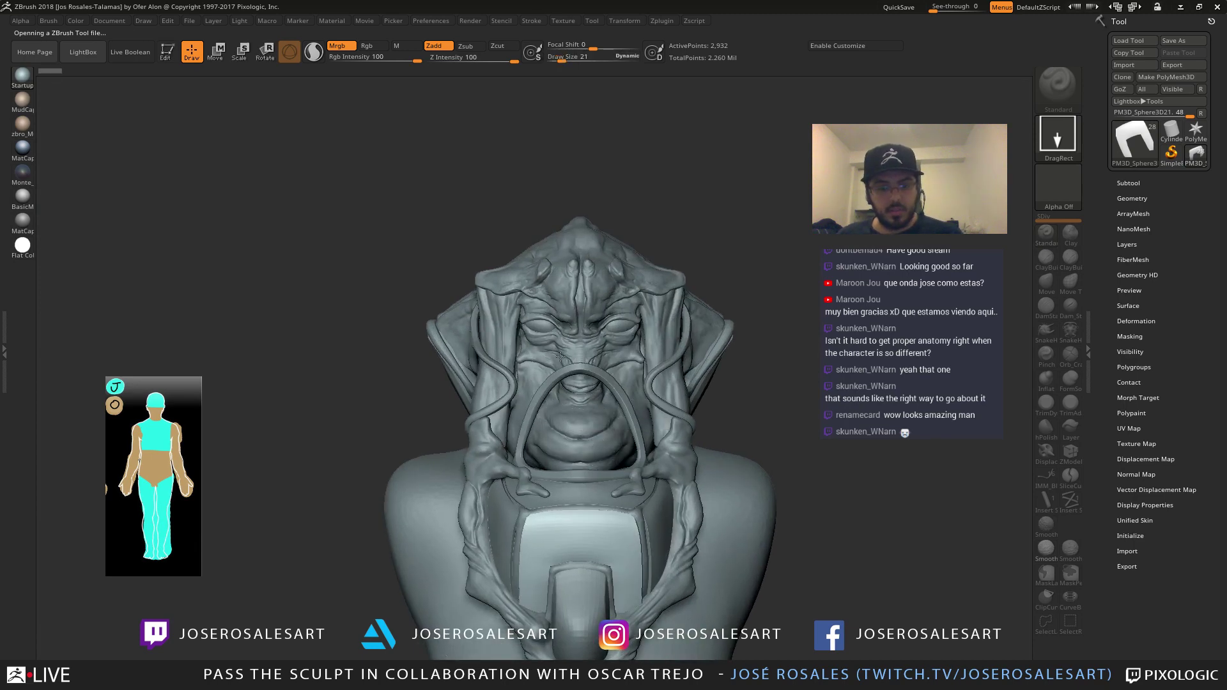
click(560, 357)
key(ctrl+z)
key(ctrl+n)
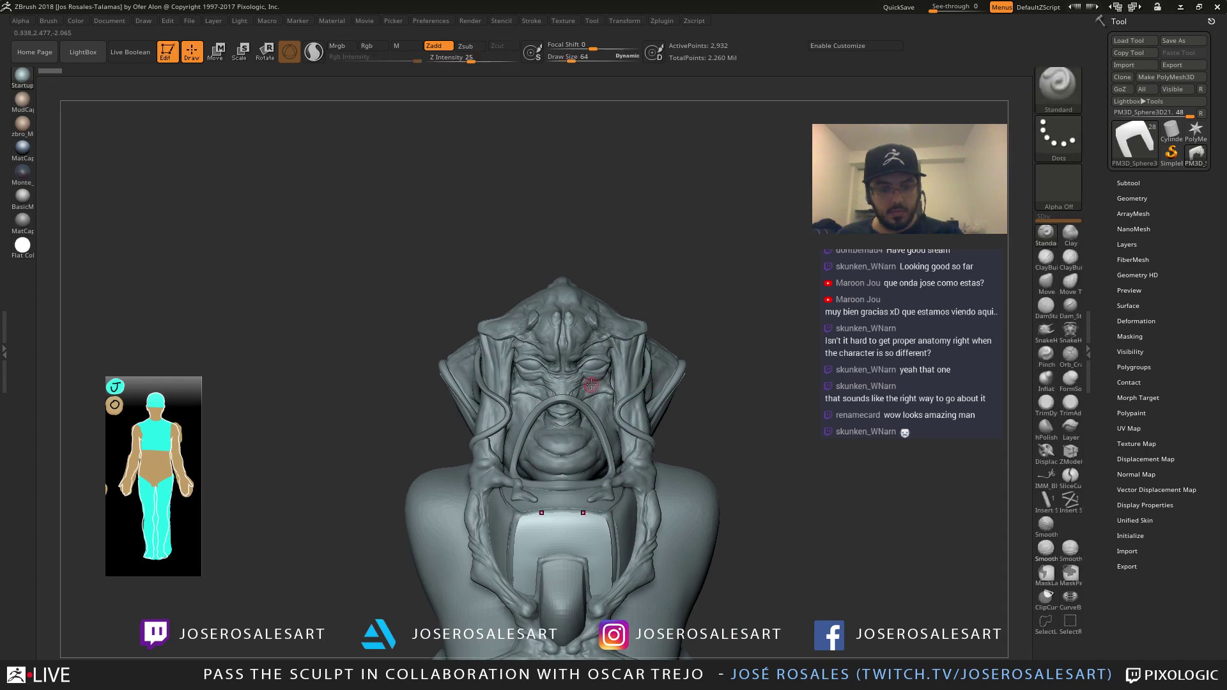
alt+right_drag(585, 385, 560, 347)
alt+drag(624, 359, 563, 301)
click(1178, 43)
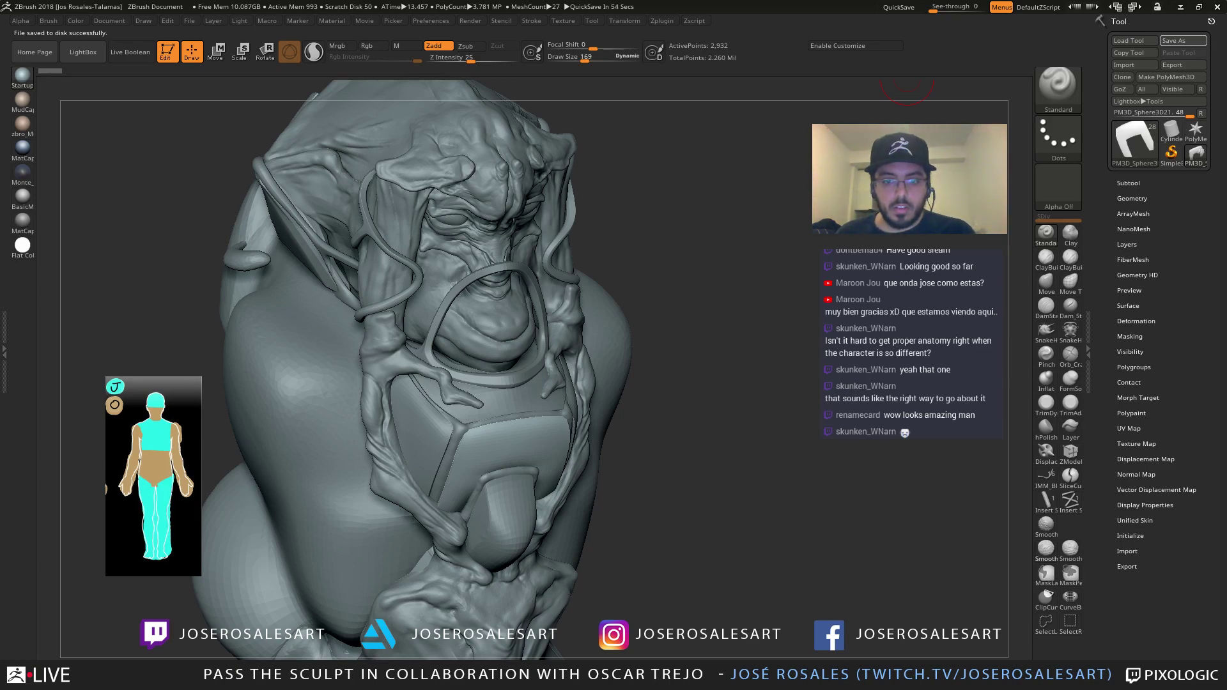
Switch to the DamStandard brush, make the arms the active subtool and reduce Draw Size to 39
mouse_move(593, 410)
right_down()
mouse_move(567, 370)
mouse_move(633, 307)
right_up()
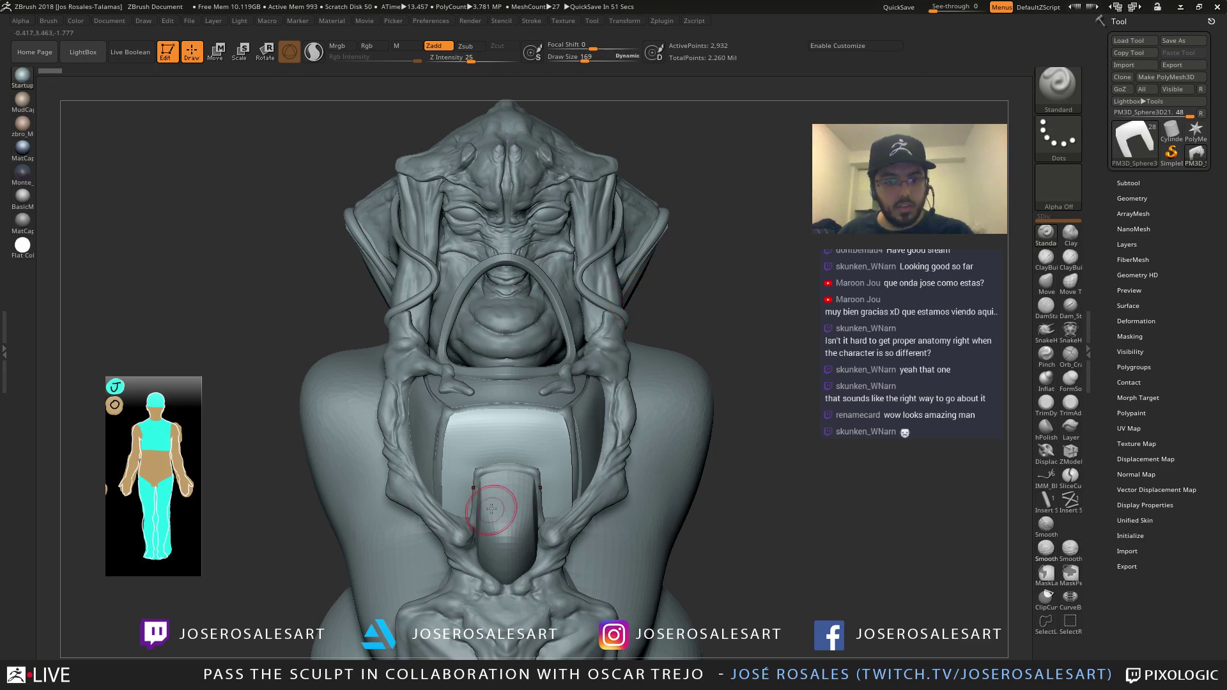
mouse_move(547, 425)
alt+right_down()
mouse_move(505, 417)
mouse_move(573, 395)
alt+right_up()
ctrl+right_drag(537, 390, 524, 355)
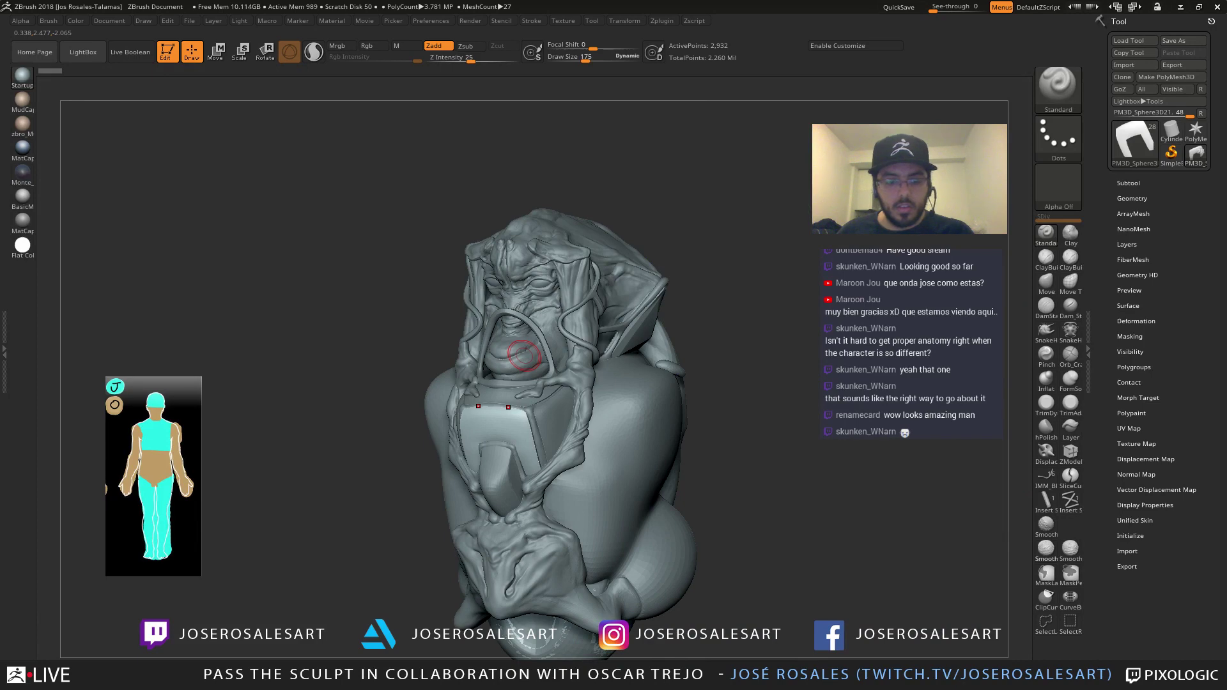
mouse_move(653, 390)
ctrl+right_down()
mouse_move(644, 410)
mouse_move(654, 393)
ctrl+right_up()
ctrl+right_drag(655, 346, 658, 366)
key(b)
key(d)
key(s)
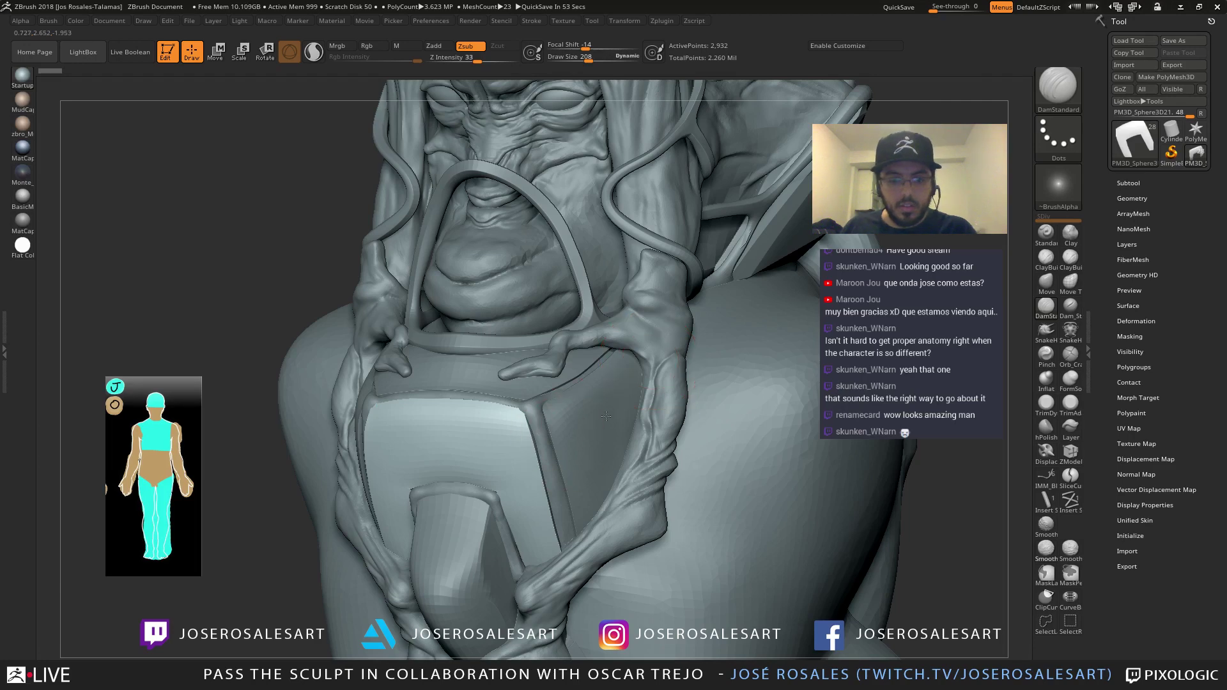
ctrl+right_drag(606, 416, 632, 422)
key(bracketleft)
alt+right_drag(652, 355, 614, 488)
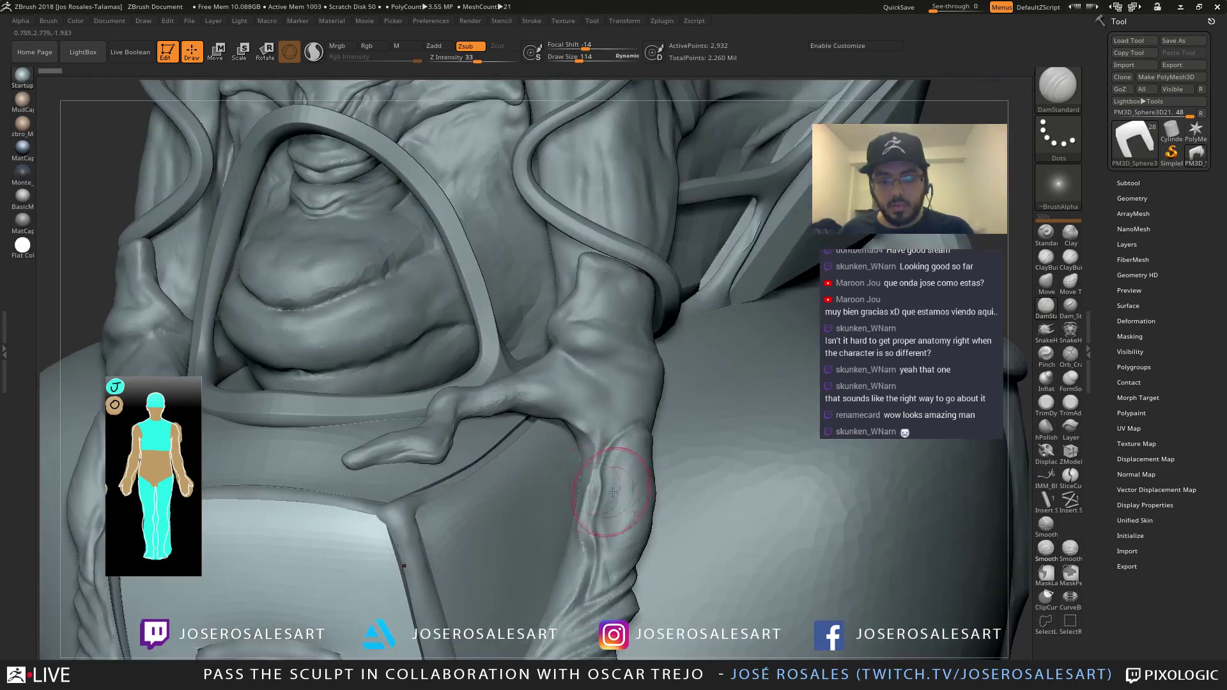
alt+click(600, 402)
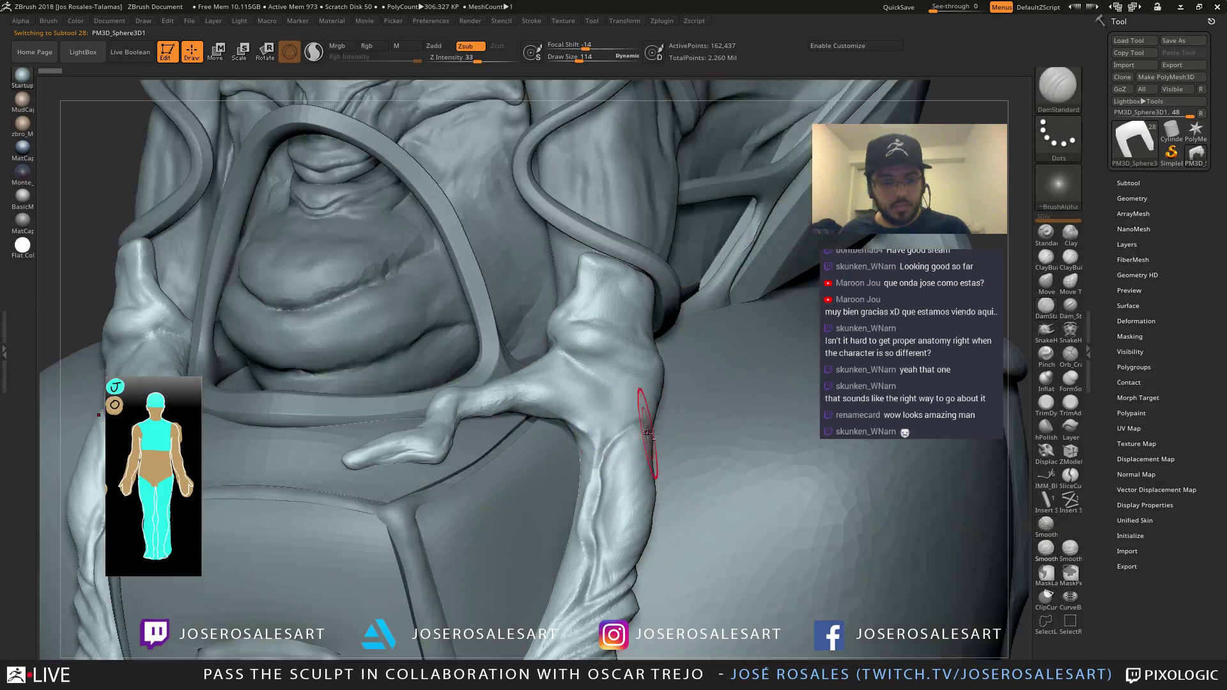
mouse_move(658, 446)
ctrl+right_down()
mouse_move(504, 567)
mouse_move(532, 548)
mouse_move(483, 367)
mouse_move(528, 348)
mouse_move(514, 322)
ctrl+right_up()
key(bracketleft)
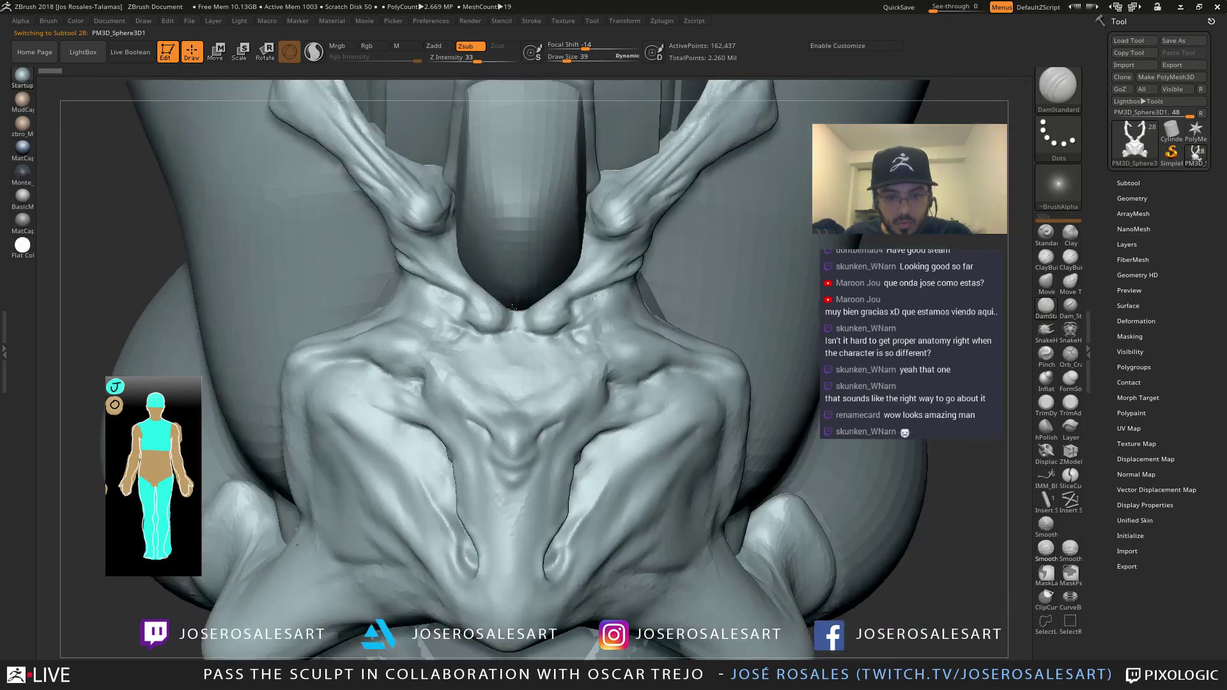
Carve creases around the undersides of the two rounded knobs where the arms meet the lower body
drag(488, 334, 503, 331)
ctrl+right_drag(501, 318, 514, 303)
mouse_move(513, 308)
mouse_down()
mouse_move(505, 342)
mouse_move(484, 344)
mouse_move(508, 322)
mouse_move(498, 327)
mouse_up()
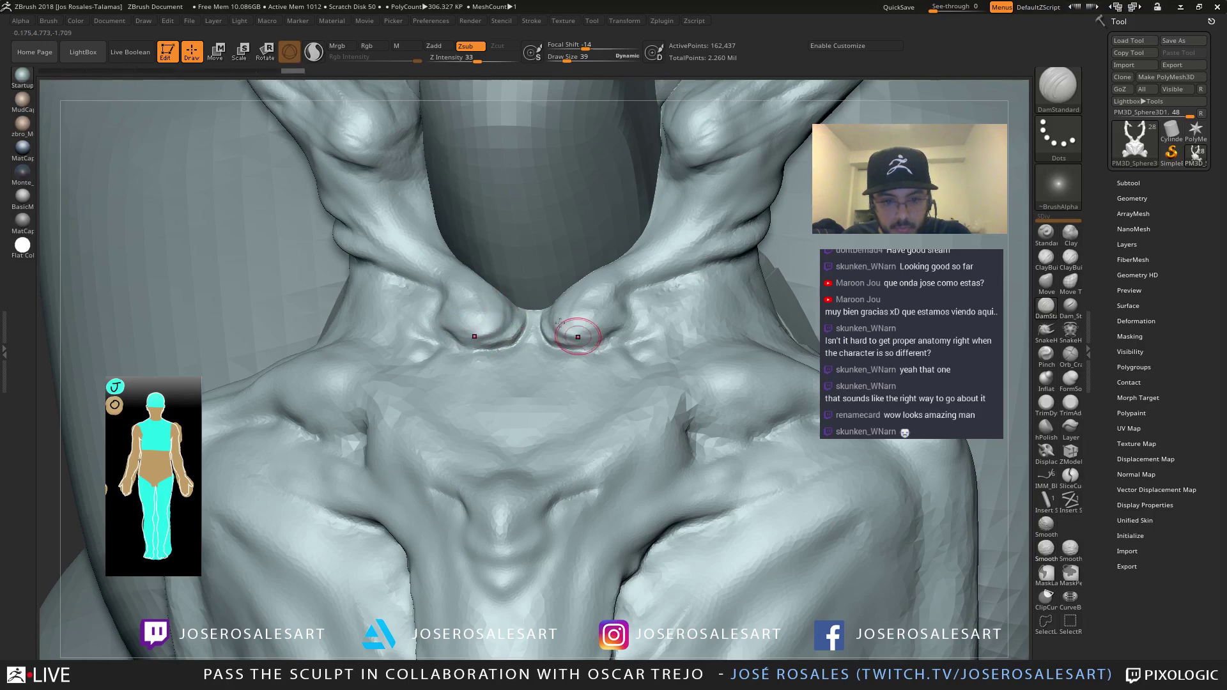
right_drag(577, 334, 566, 335)
drag(574, 350, 619, 337)
right_drag(591, 343, 602, 340)
mouse_move(600, 339)
mouse_down()
mouse_move(563, 347)
mouse_move(616, 340)
mouse_up()
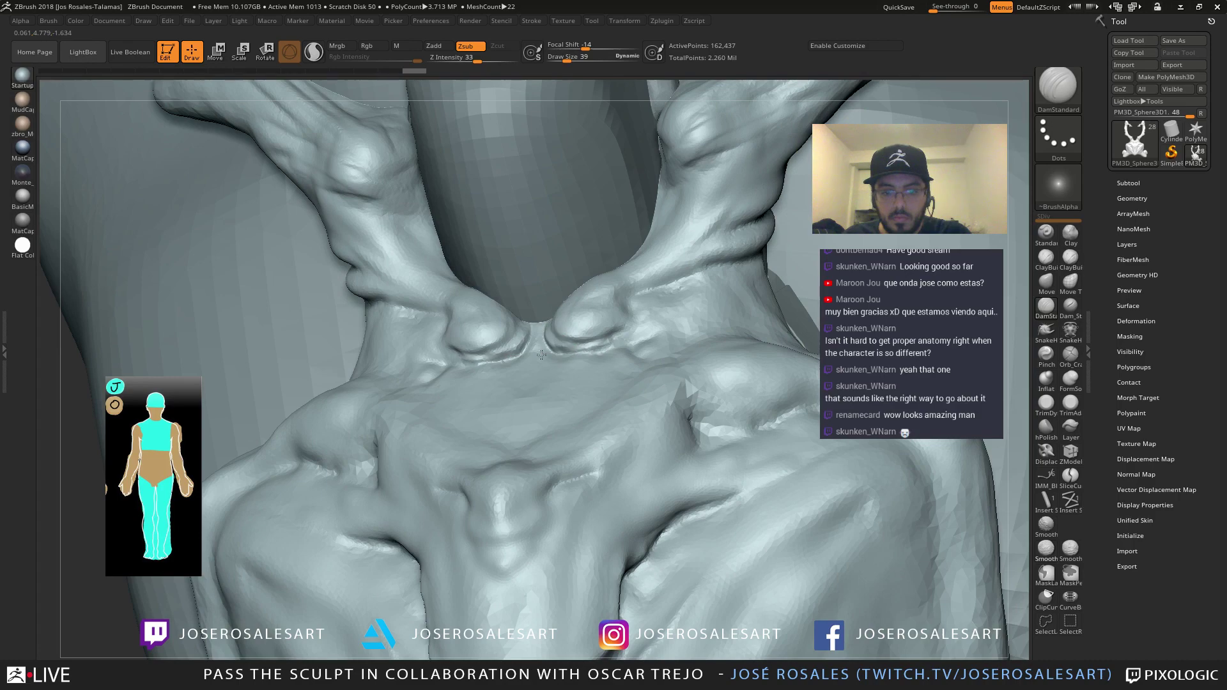
ctrl+right_drag(585, 336, 592, 340)
right_drag(473, 345, 503, 351)
Cut a fine groove from the rounded knob outward along the base of the arm with DamStandard at Draw Size 33
key(s)
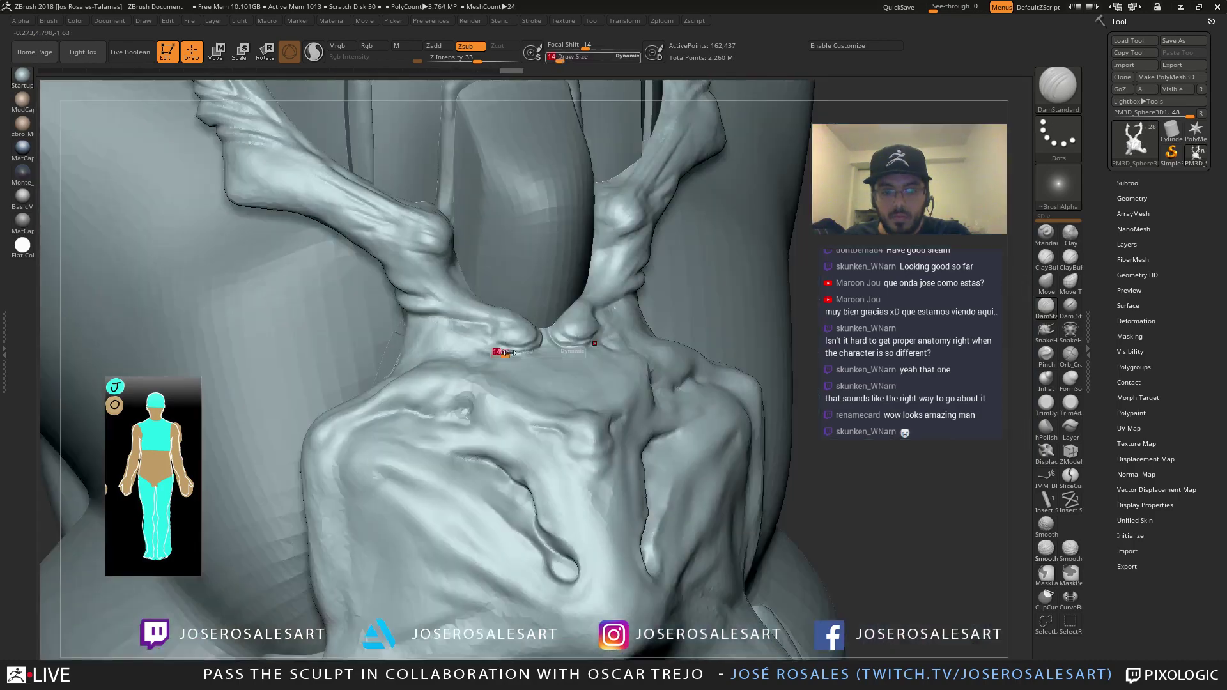
drag(504, 351, 509, 349)
right_drag(509, 348, 526, 355)
drag(526, 356, 496, 346)
key(ctrl+z)
key(ctrl+z)
key(ctrl+z)
right_drag(505, 342, 472, 336)
mouse_move(490, 328)
mouse_down()
mouse_move(463, 319)
mouse_move(505, 323)
mouse_up()
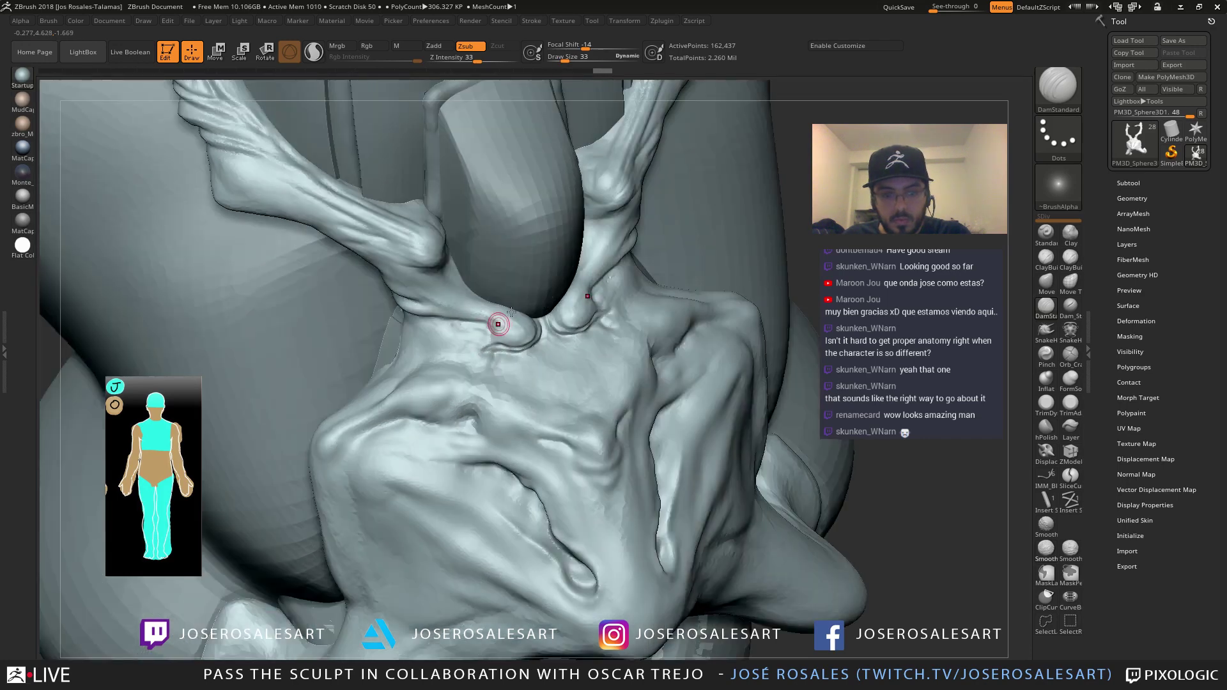
right_drag(505, 324, 486, 320)
drag(436, 314, 487, 315)
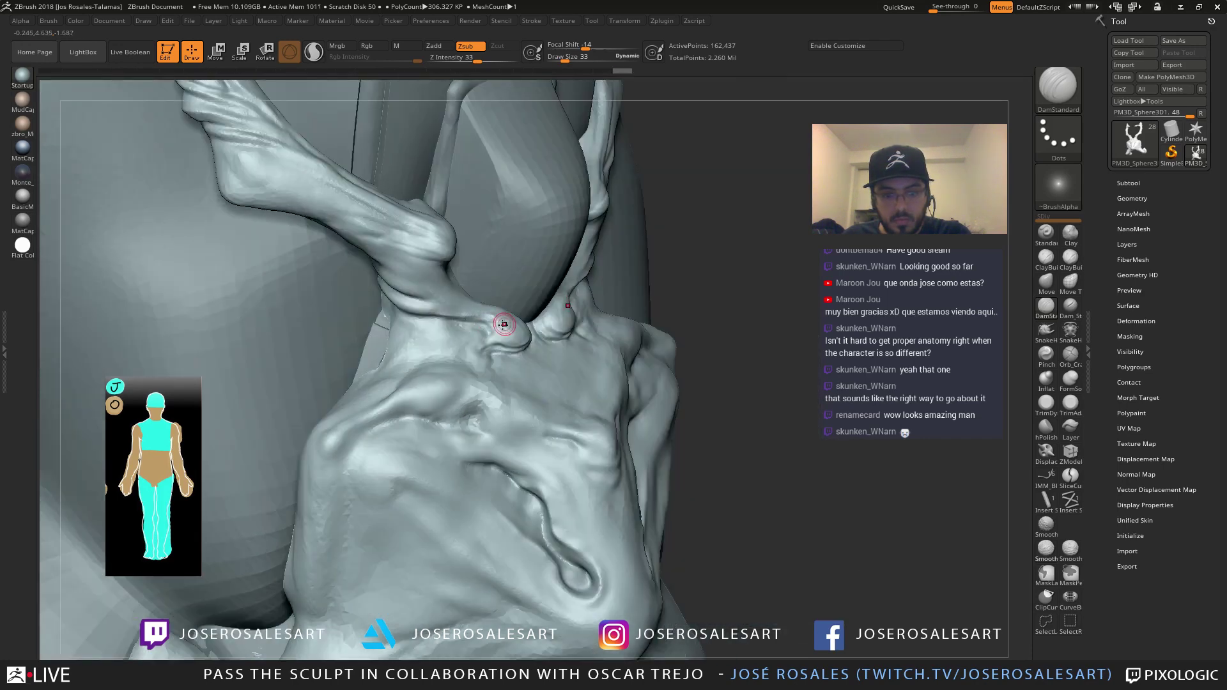
Add short branching creases around the outer side and underside of the knobs at the base of the arms
mouse_move(504, 325)
right_down()
mouse_move(521, 295)
mouse_move(616, 294)
mouse_move(606, 323)
mouse_move(534, 342)
mouse_move(627, 315)
mouse_move(592, 307)
right_up()
drag(589, 307, 609, 298)
right_drag(609, 299, 597, 293)
drag(597, 294, 612, 325)
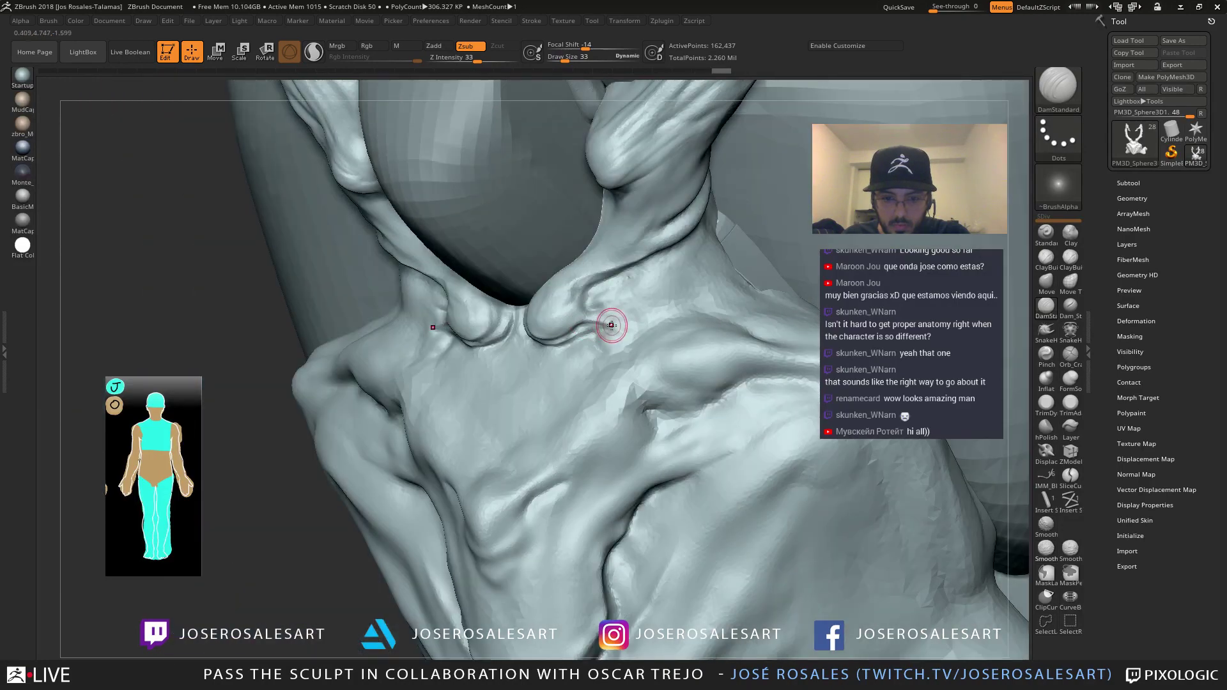
right_drag(612, 325, 586, 342)
drag(586, 342, 602, 348)
right_drag(532, 399, 512, 456)
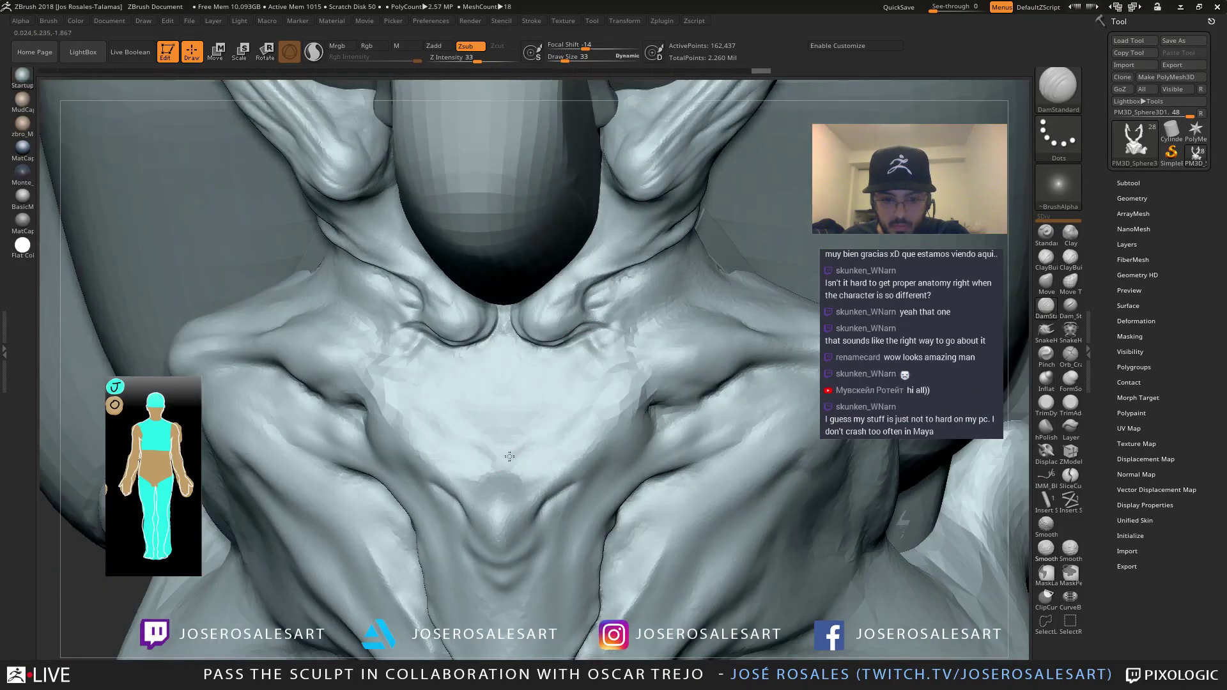
drag(549, 435, 550, 432)
drag(538, 344, 570, 328)
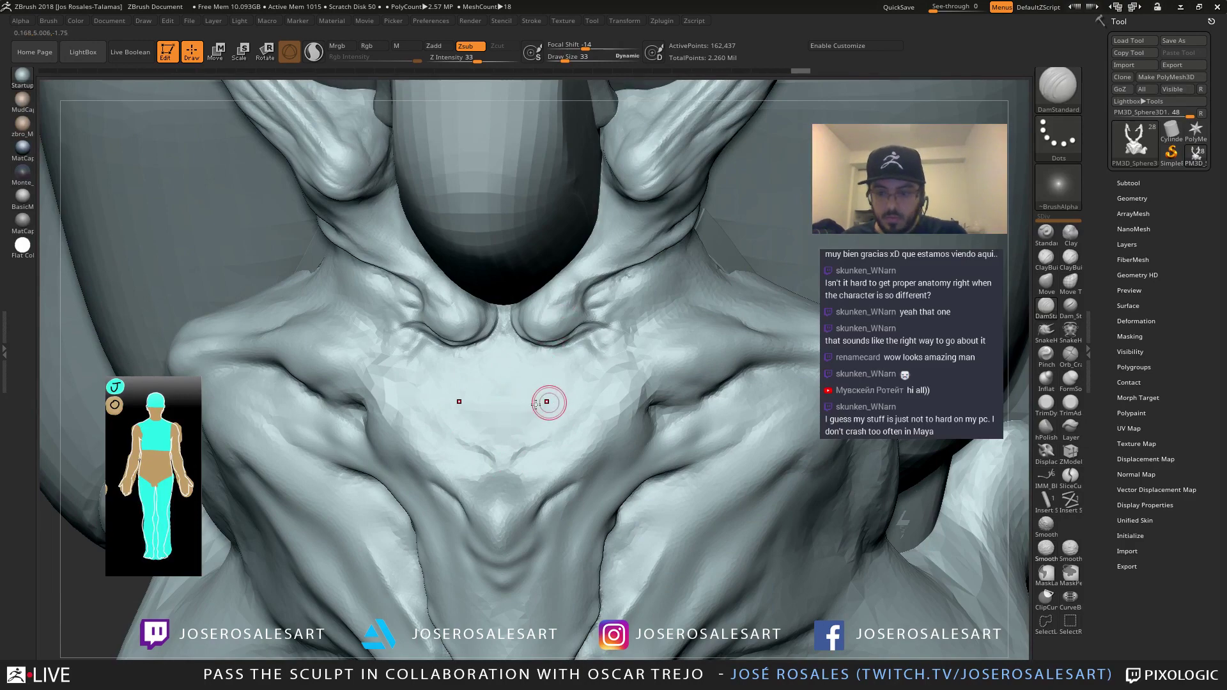
Carve wrapping skin folds around the outer side of the arm base, just above the lower body
mouse_move(565, 389)
alt+right_down()
mouse_move(545, 391)
mouse_move(564, 393)
mouse_move(524, 434)
mouse_move(396, 396)
alt+right_up()
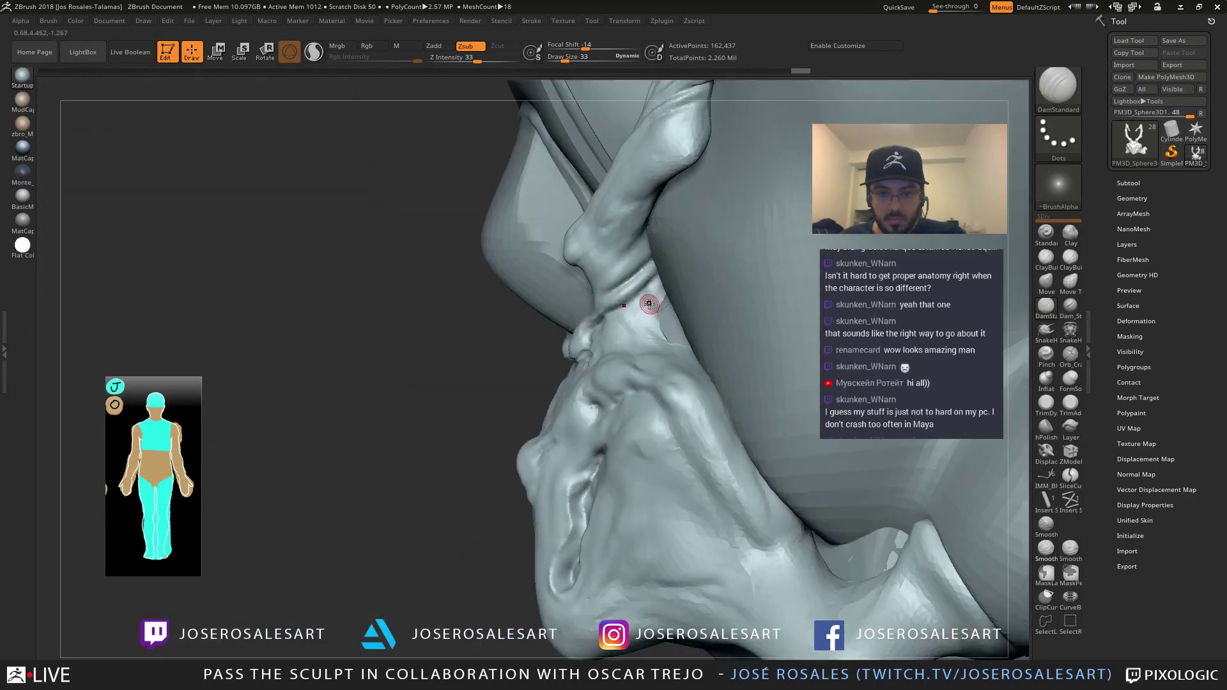
drag(650, 303, 657, 291)
mouse_move(638, 316)
right_down()
mouse_move(647, 307)
mouse_move(578, 331)
mouse_move(647, 313)
right_up()
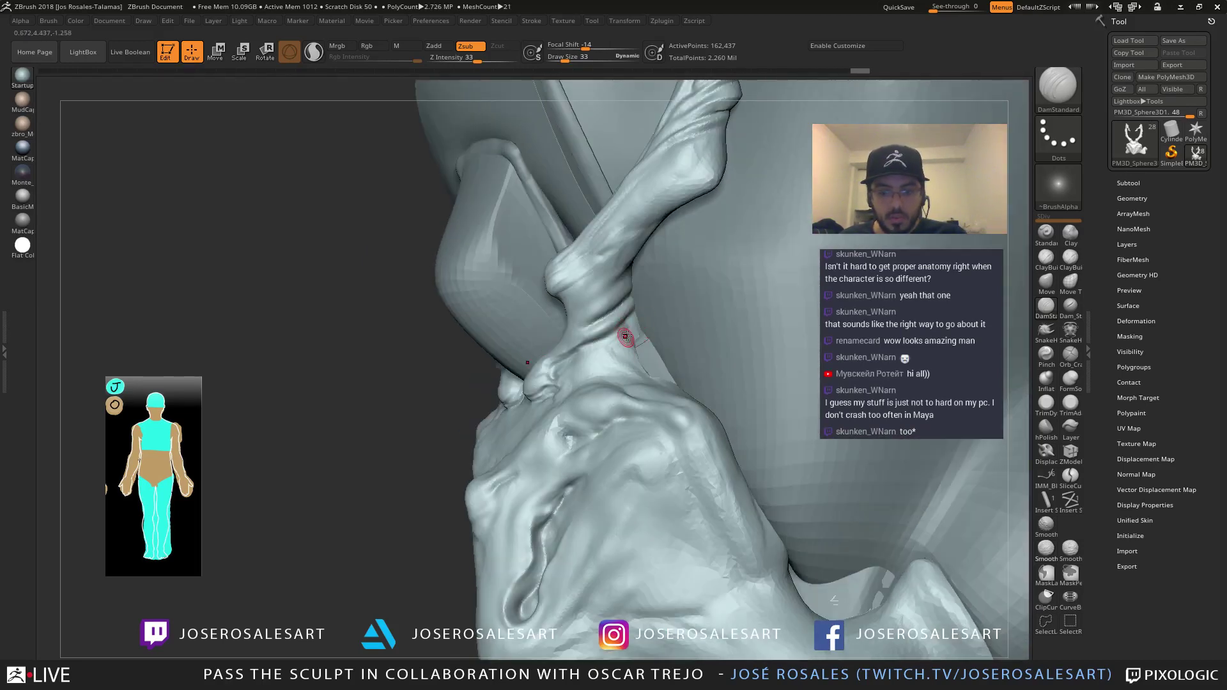
drag(627, 332, 641, 290)
mouse_move(624, 333)
right_down()
mouse_move(603, 349)
mouse_move(601, 294)
right_up()
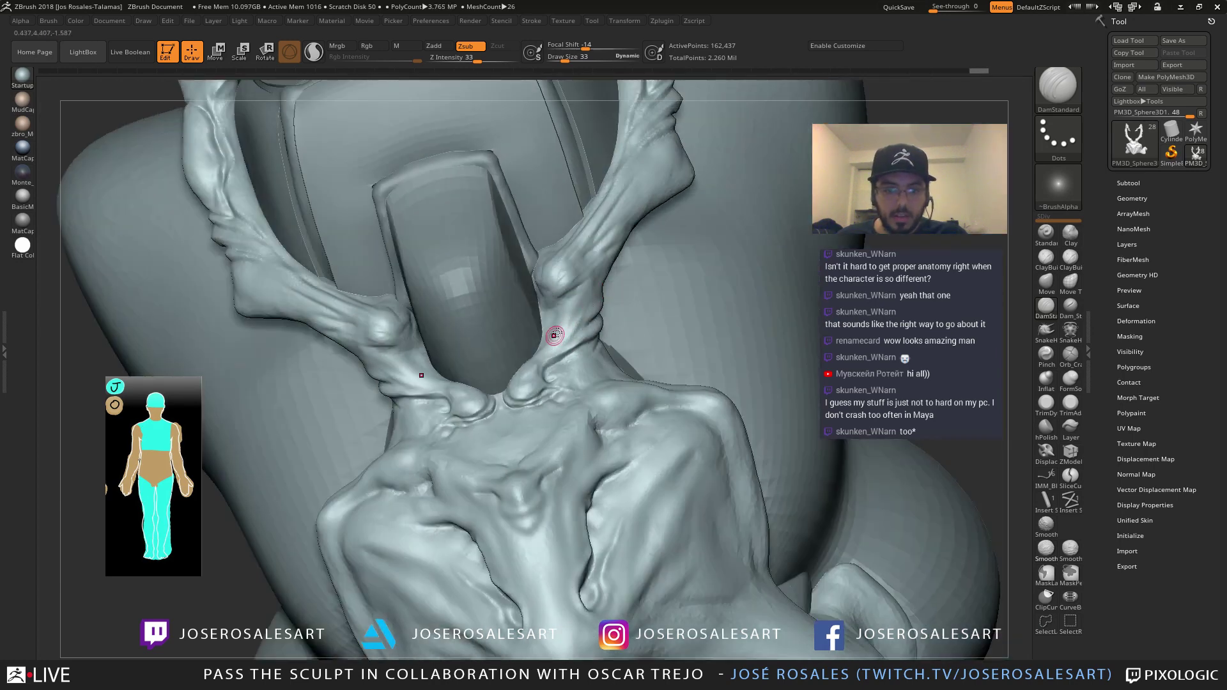
right_drag(555, 335, 567, 326)
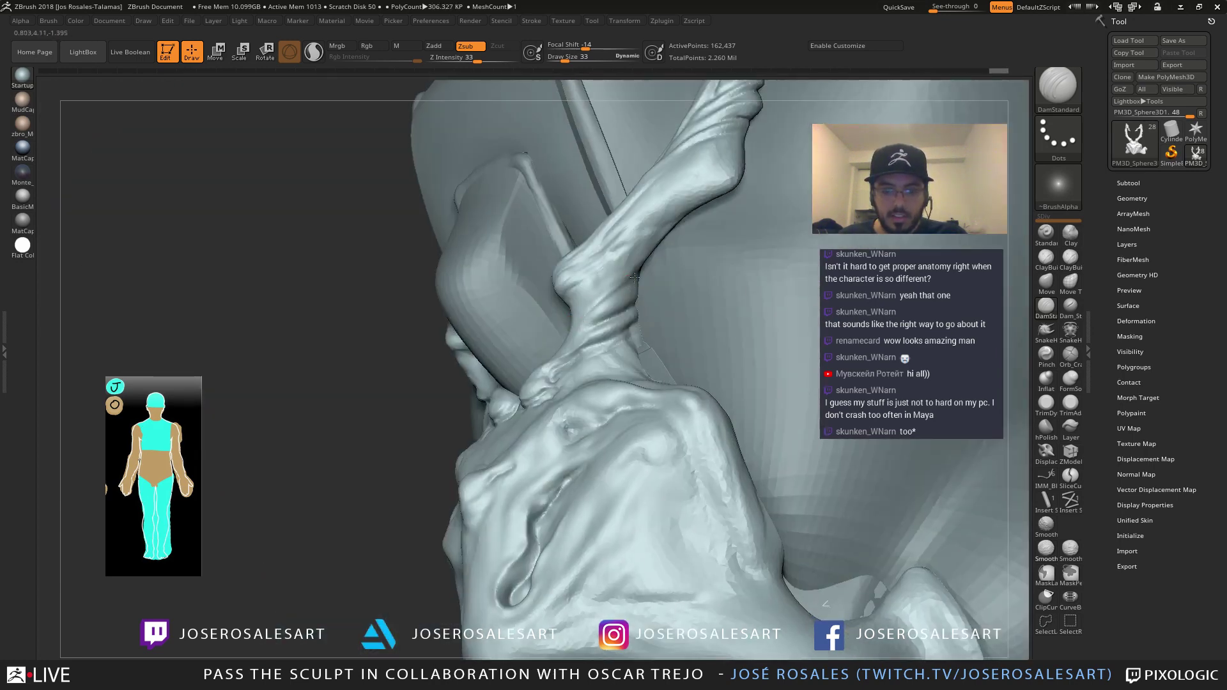
Build up volume between the folds at the arm base with ClayBuildup strokes
mouse_move(630, 279)
right_down()
mouse_move(573, 351)
mouse_move(515, 324)
mouse_move(326, 338)
mouse_move(535, 348)
mouse_move(603, 337)
right_up()
key(2)
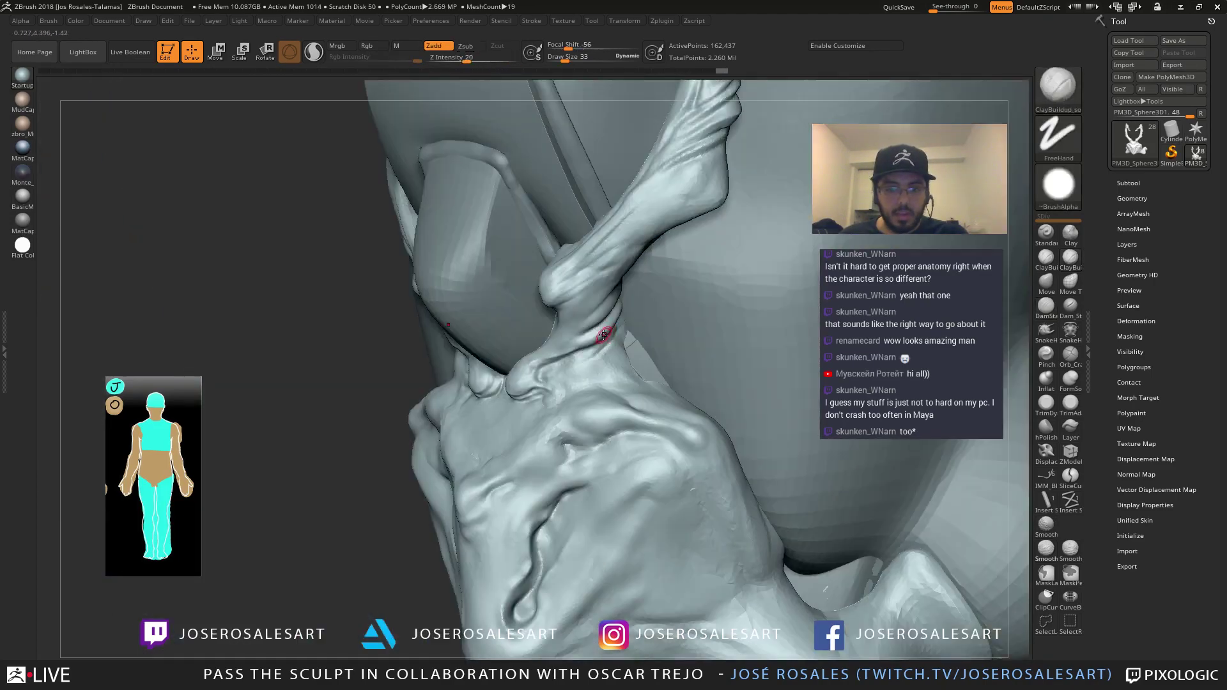
drag(603, 337, 575, 348)
right_drag(575, 349, 624, 288)
mouse_move(597, 334)
right_down()
mouse_move(595, 289)
mouse_move(584, 294)
mouse_move(573, 384)
mouse_move(614, 356)
mouse_move(584, 323)
mouse_move(596, 308)
mouse_move(658, 288)
mouse_move(666, 308)
mouse_move(657, 288)
mouse_move(633, 322)
mouse_move(578, 352)
right_up()
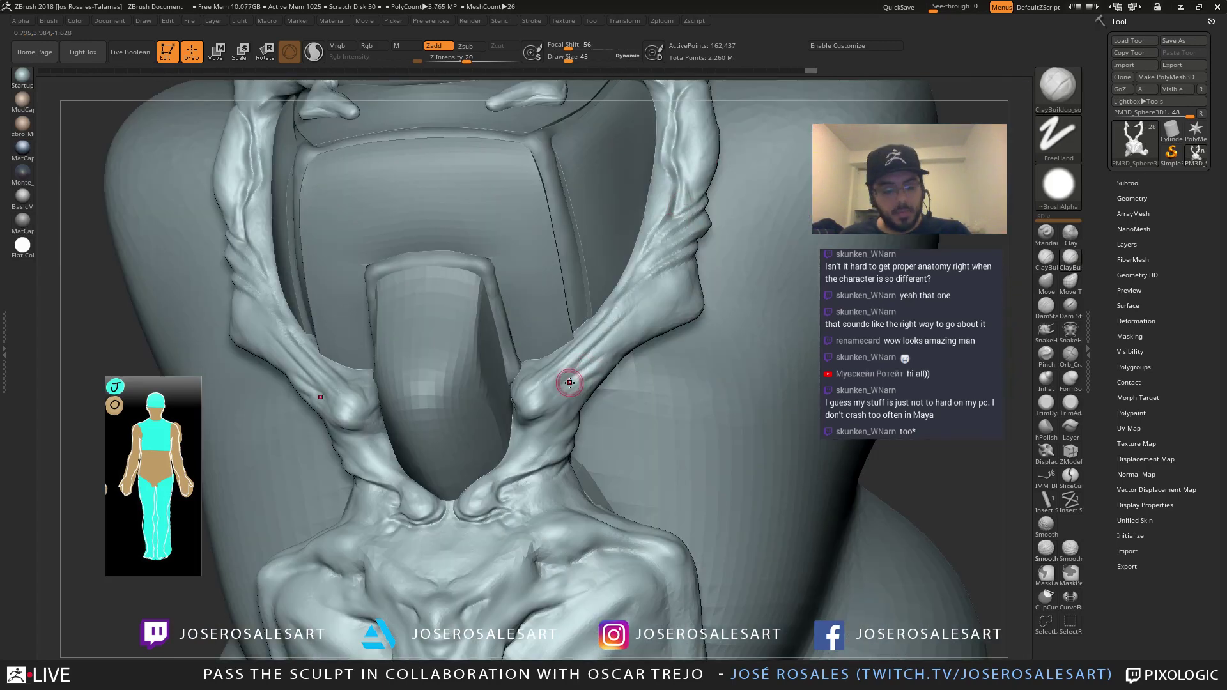
Raise tendon-like ridges between the elbow and the lower joint with the Standard brush at Draw Size 39, and smooth them
key(b)
key(s)
key(t)
drag(571, 366, 541, 397)
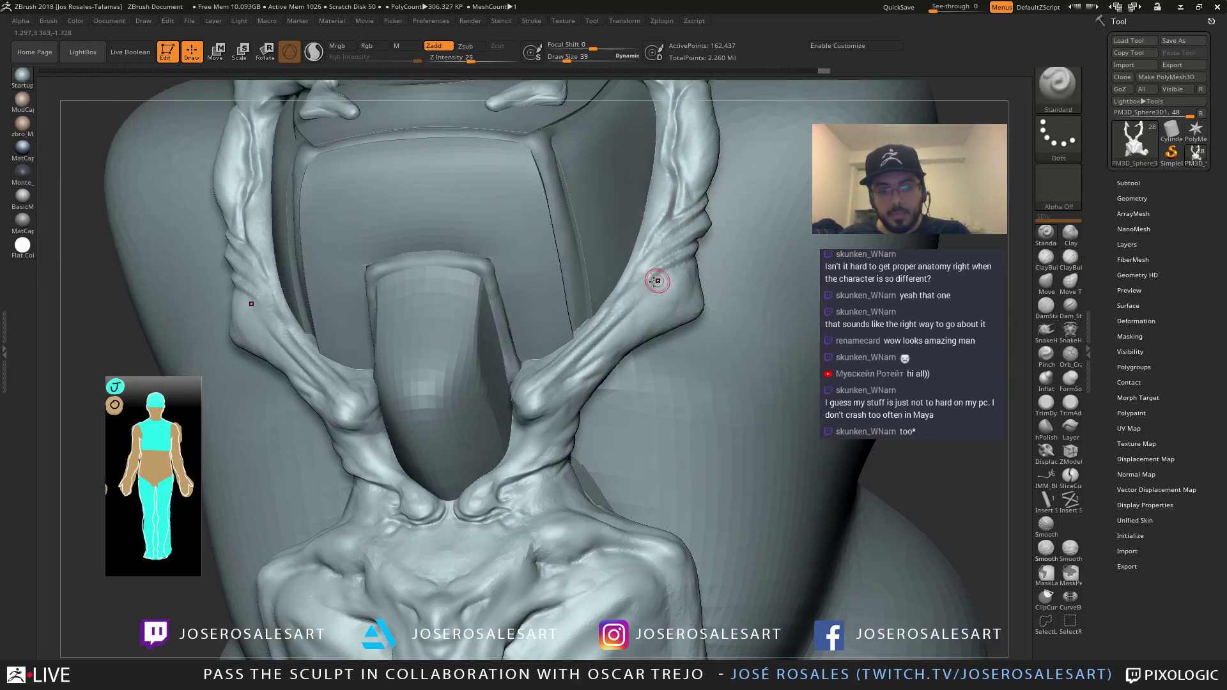
mouse_move(637, 301)
mouse_down()
mouse_move(542, 395)
mouse_move(633, 305)
mouse_move(582, 358)
mouse_up()
right_drag(612, 325, 572, 355)
shift+drag(639, 302, 533, 417)
mouse_move(584, 356)
right_down()
mouse_move(631, 378)
mouse_move(619, 397)
mouse_move(671, 353)
mouse_move(653, 191)
right_up()
mouse_move(619, 343)
right_down()
mouse_move(684, 364)
mouse_move(622, 367)
mouse_move(569, 474)
mouse_move(515, 433)
right_up()
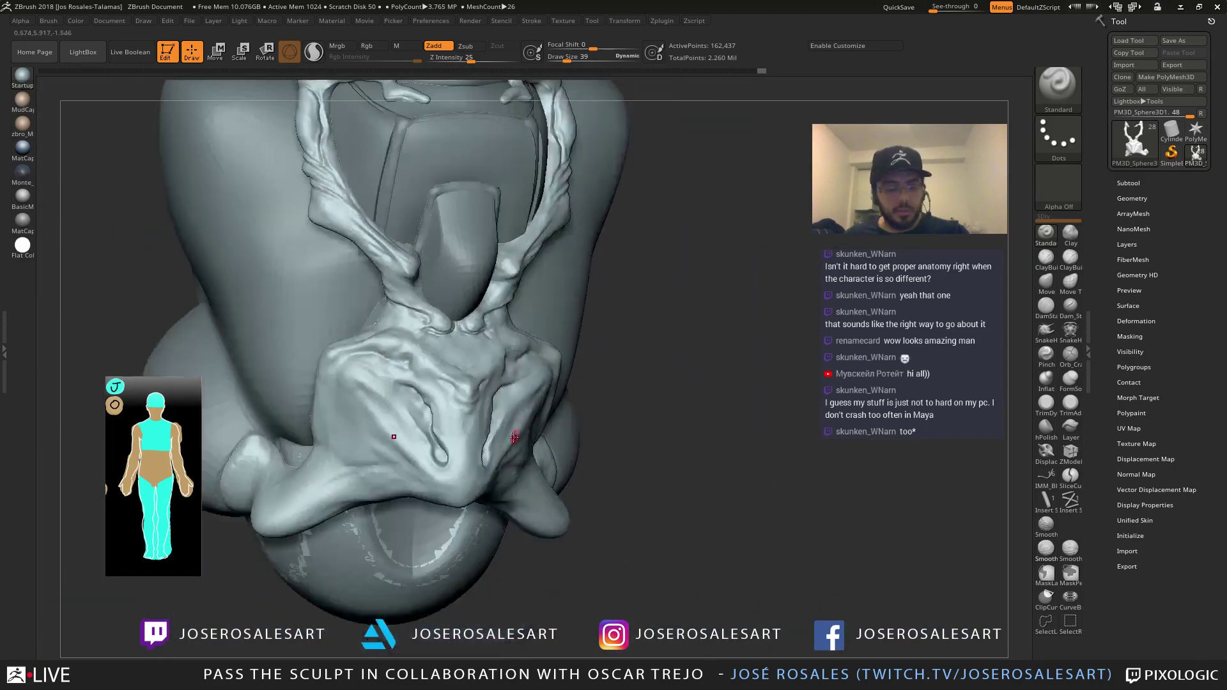
Carve the crease around the V-shaped tip at the centre of the lower body with DamStandard, finishing at Draw Size 28
key(b)
key(d)
key(s)
key(s)
drag(499, 455, 506, 456)
mouse_move(530, 456)
ctrl+right_down()
mouse_move(534, 499)
mouse_move(460, 489)
ctrl+right_up()
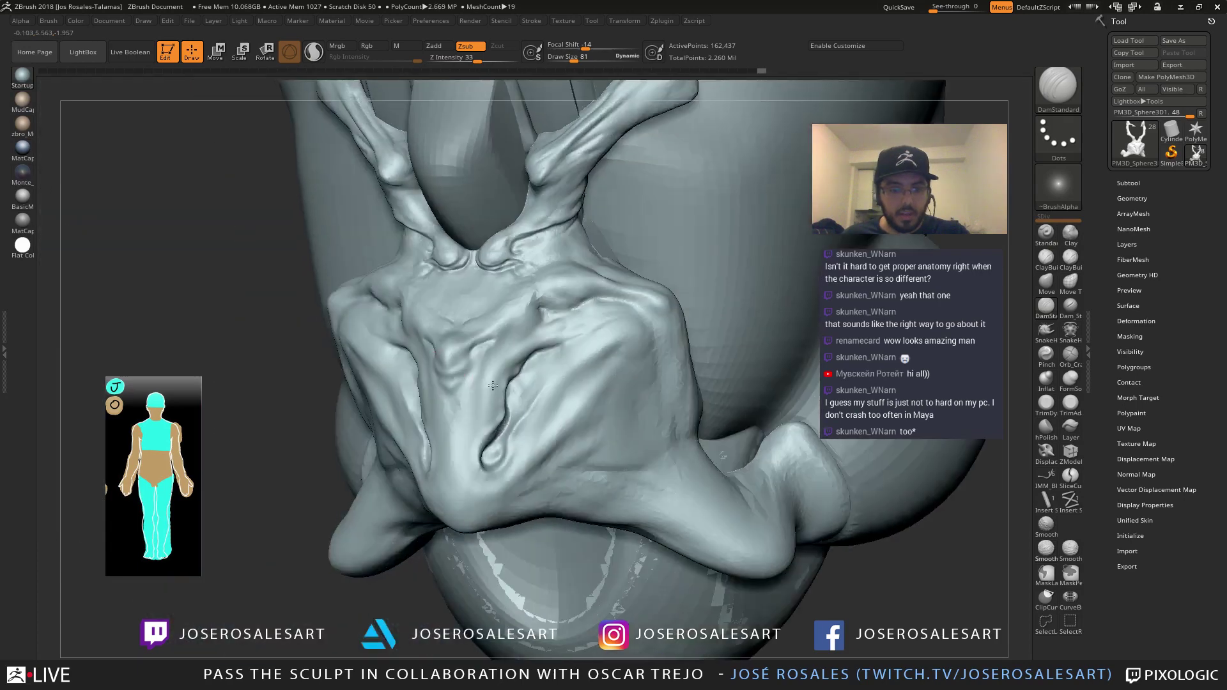
ctrl+right_drag(489, 297, 492, 358)
key(s)
drag(493, 358, 479, 351)
key(bracketleft)
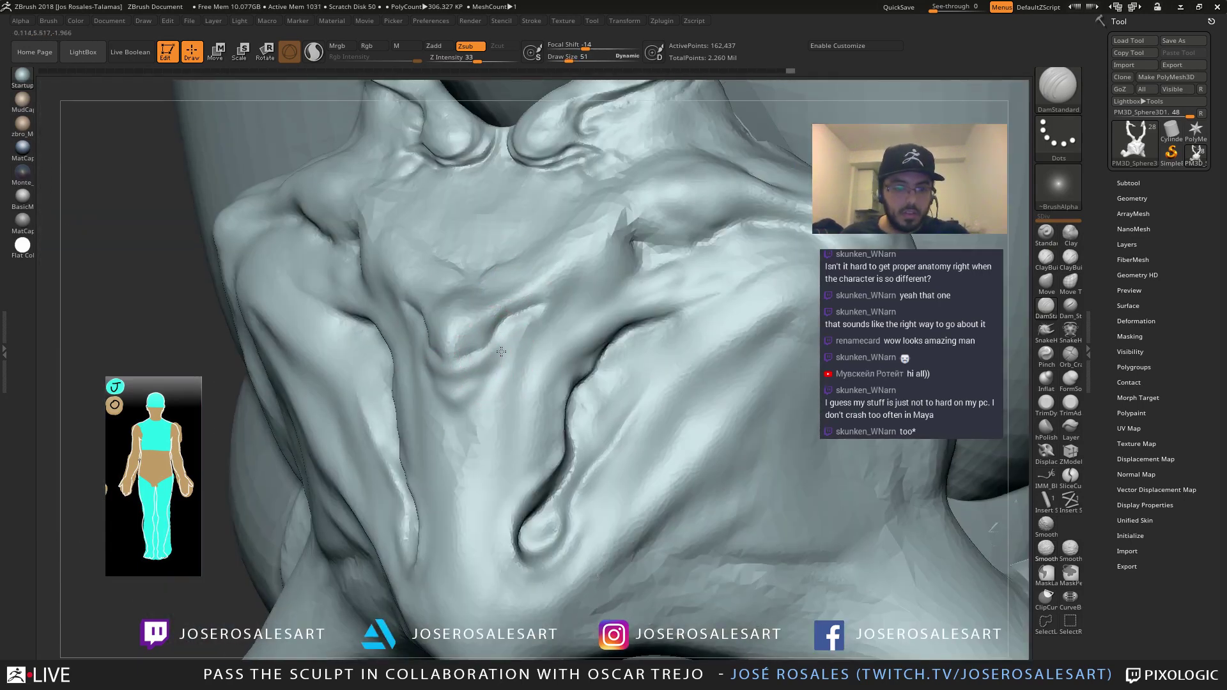
alt+right_drag(479, 352, 496, 331)
mouse_move(476, 369)
mouse_down()
mouse_move(447, 377)
mouse_move(464, 355)
mouse_move(451, 368)
mouse_up()
mouse_move(490, 358)
right_down()
mouse_move(456, 362)
mouse_move(496, 319)
right_up()
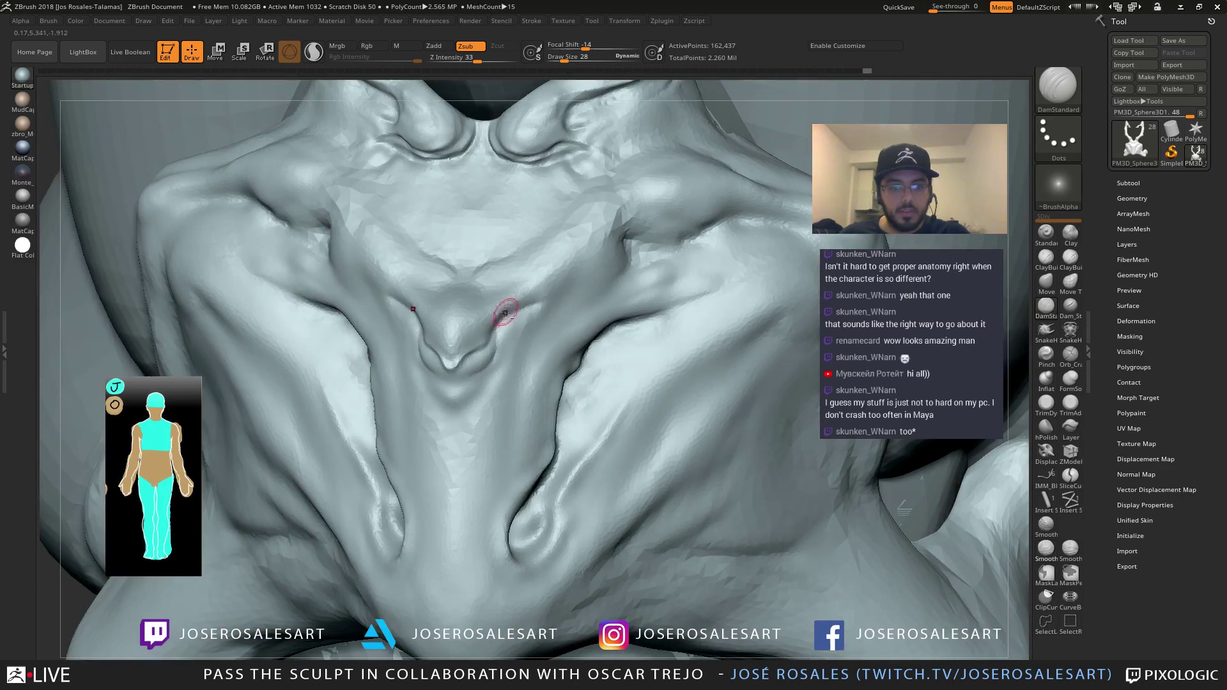
right_drag(519, 263, 568, 263)
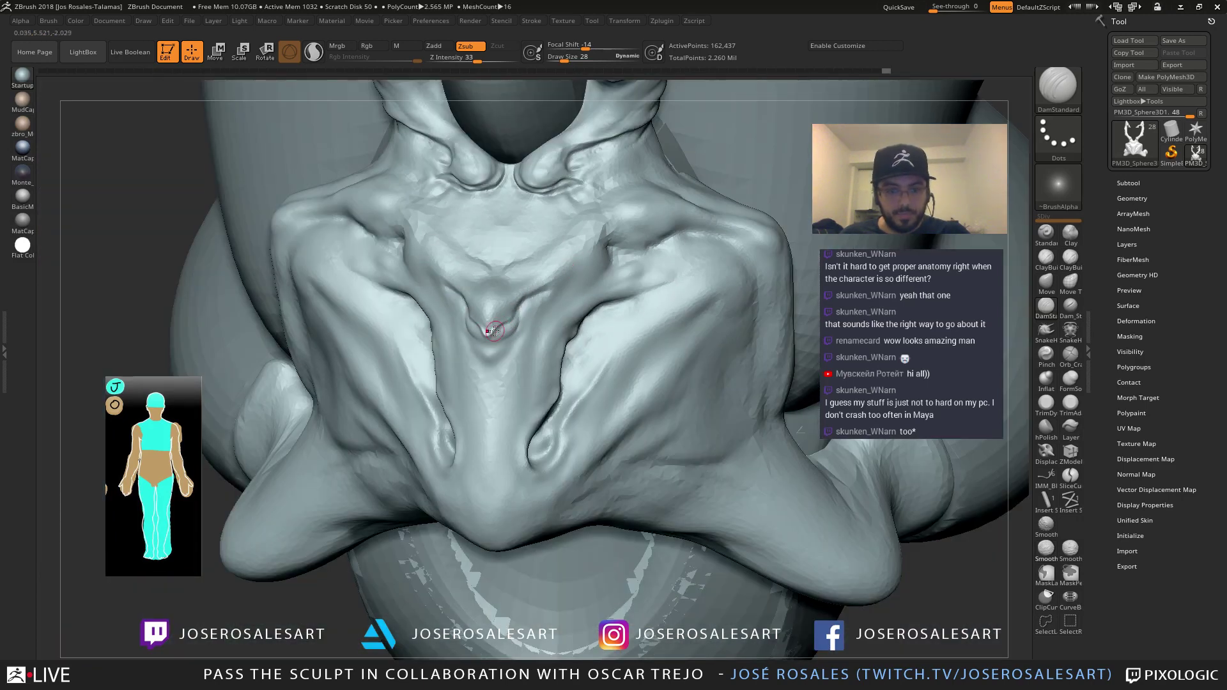
Build up the edges beside the V-shaped tip with ClayBuildup at Draw Size 28 and smooth them
key(b)
key(c)
key(b)
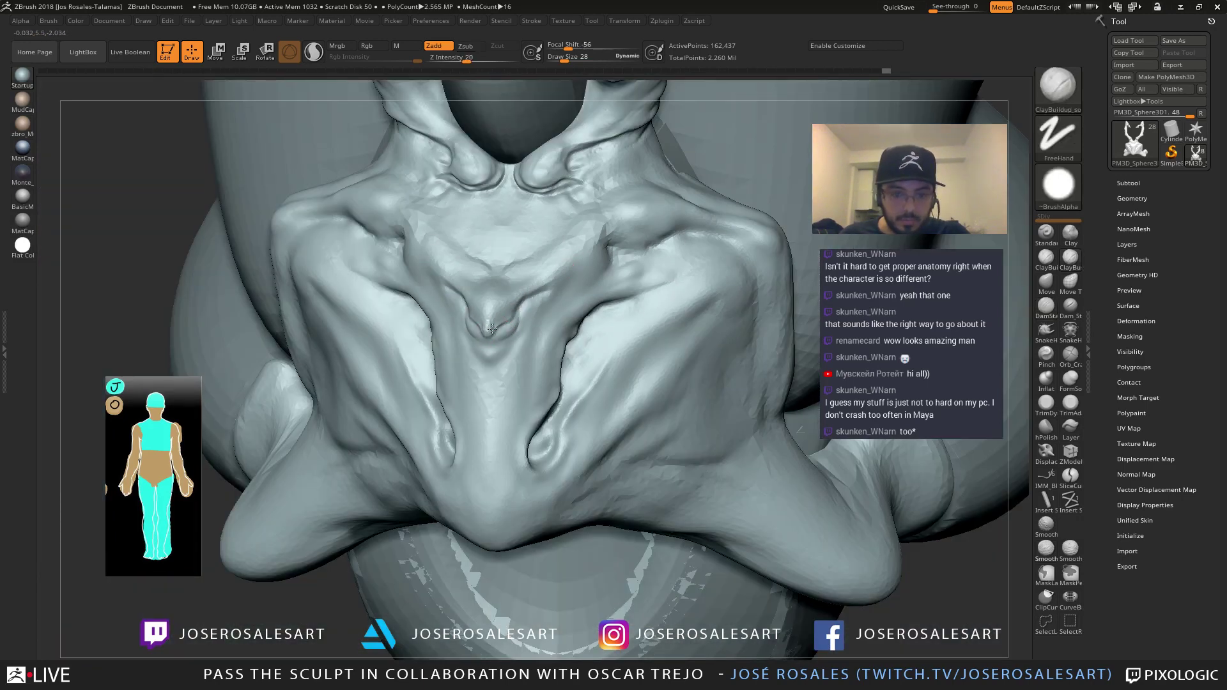
drag(505, 318, 509, 315)
right_drag(510, 315, 520, 318)
shift+drag(501, 315, 507, 308)
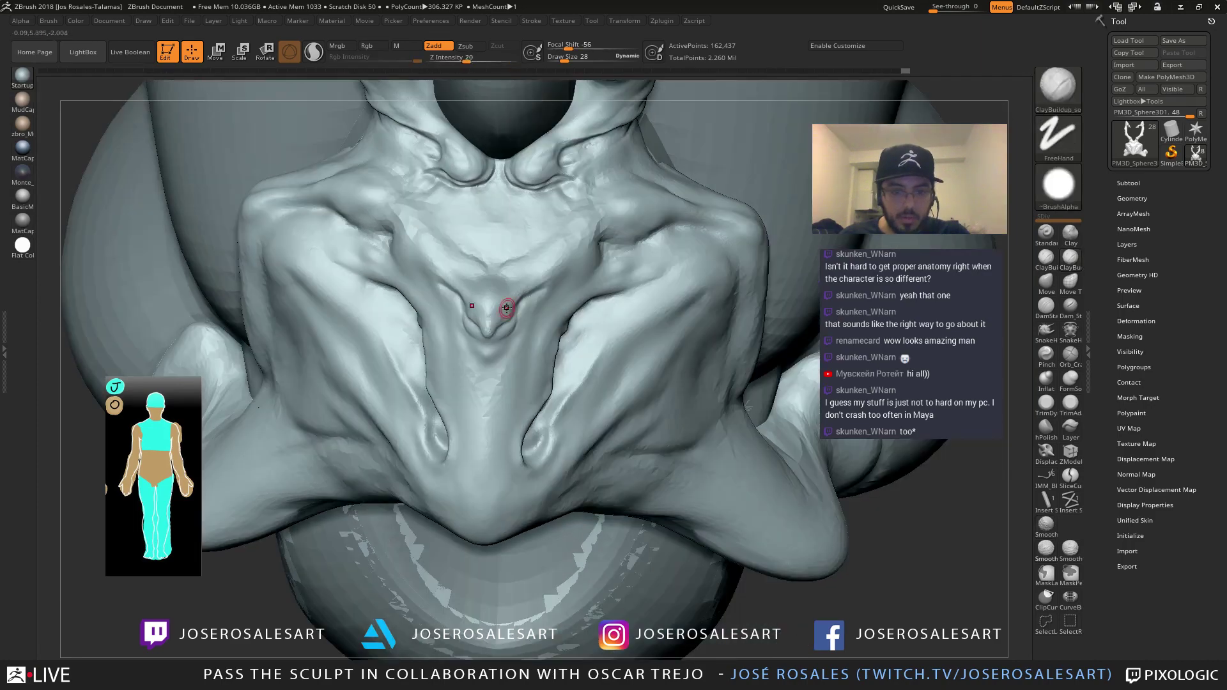
Raise a thin ridge along the slanted side of the V-shaped fold with the Standard brush at Draw Size 28
mouse_move(515, 305)
right_down()
mouse_move(509, 376)
mouse_move(477, 377)
right_up()
key(b)
key(s)
key(t)
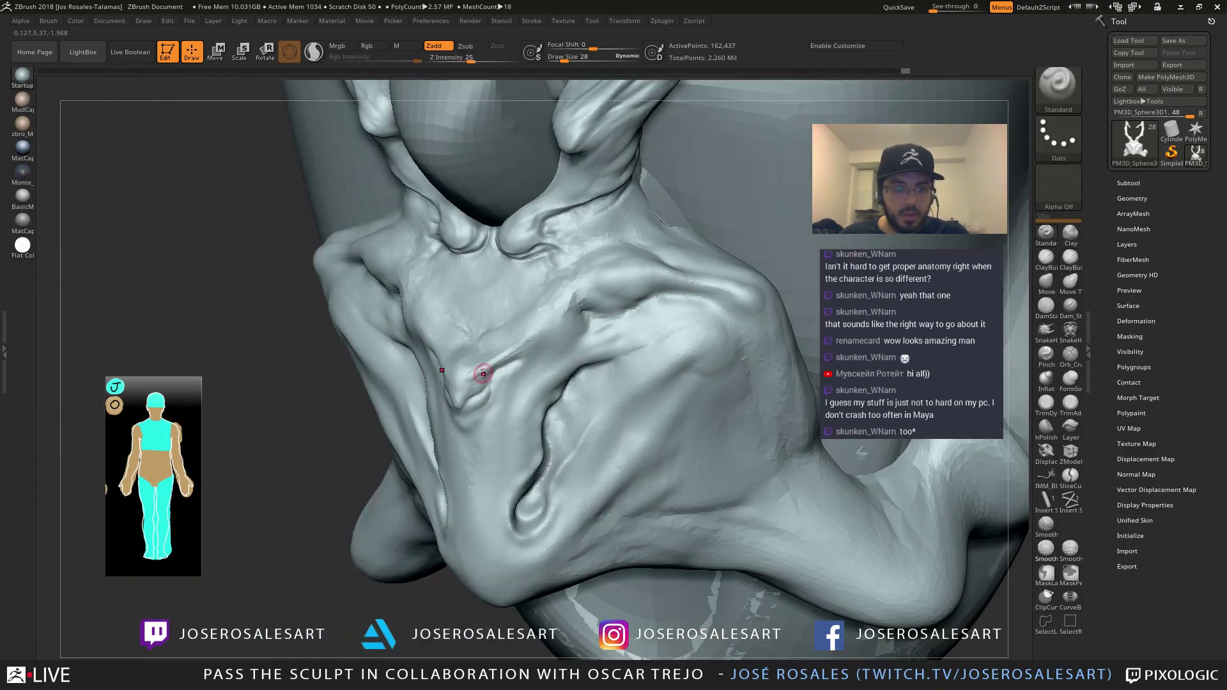
drag(534, 335, 466, 382)
Add clay at the upper outer ends of the V-shaped fold with ClayBuildup and smooth the transition
key(b)
key(c)
key(b)
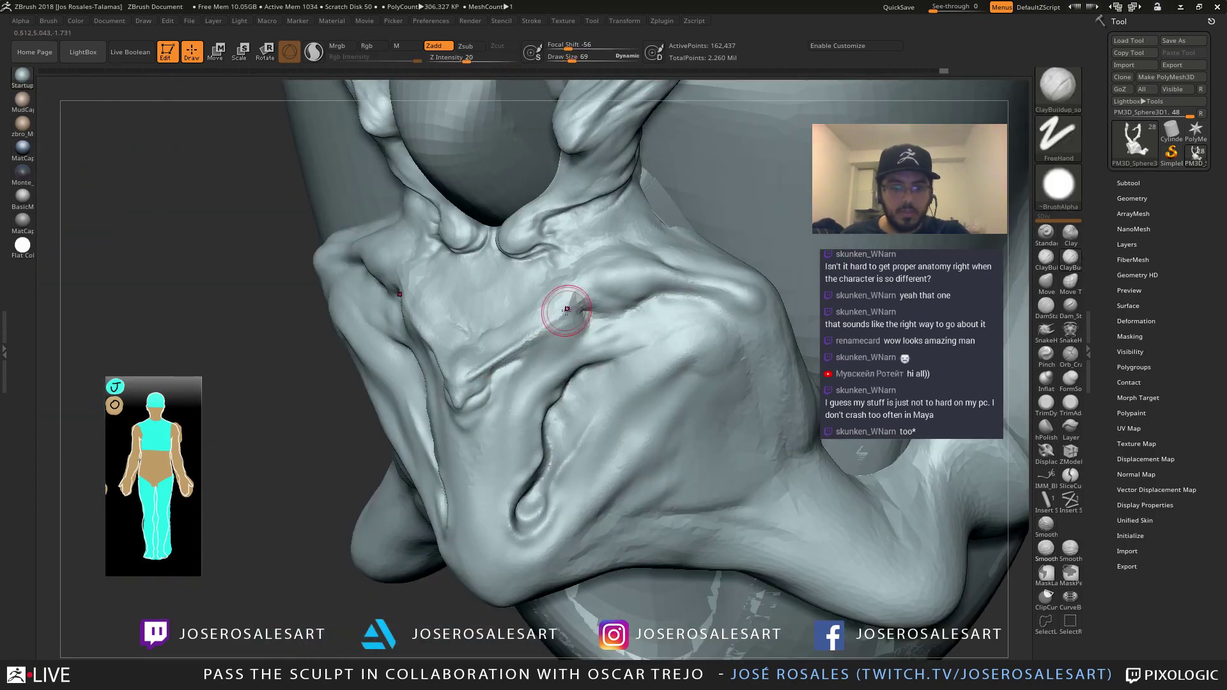
drag(580, 322, 567, 310)
key(s)
drag(577, 316, 569, 316)
right_drag(564, 310, 594, 306)
shift+drag(579, 300, 584, 307)
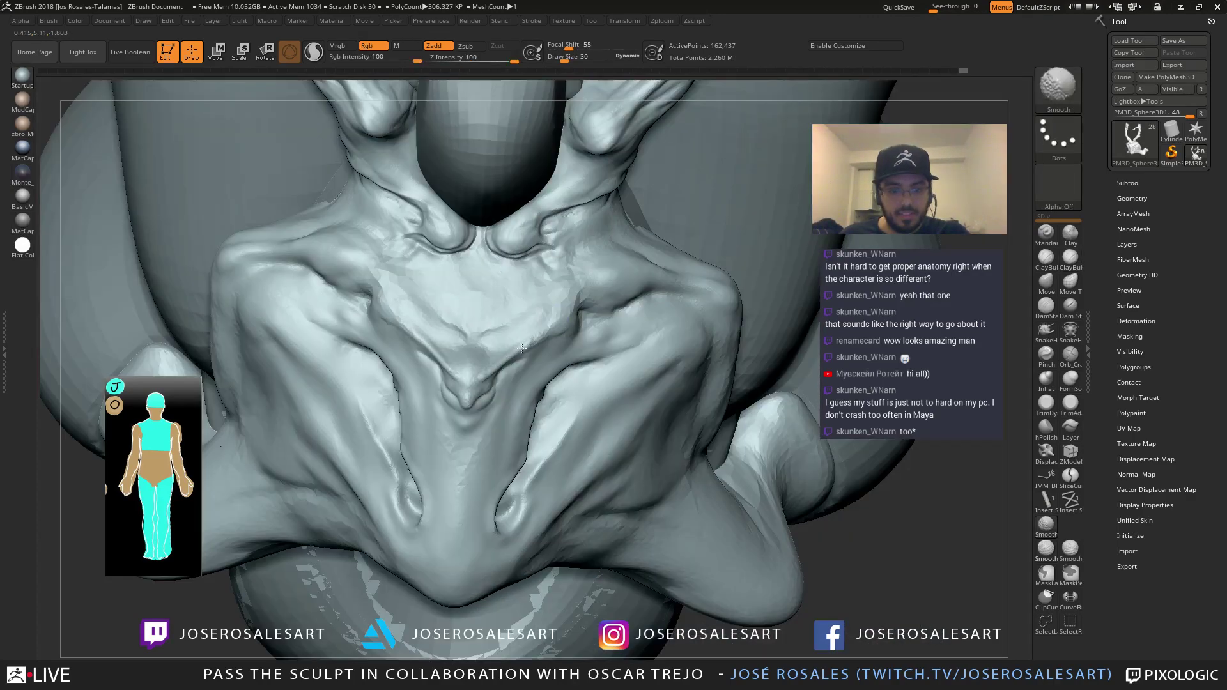
Thicken the small folds on both sides of the V-shaped tip with ClayBuildup at Draw Size 28
mouse_move(481, 325)
right_down()
mouse_move(501, 348)
mouse_move(576, 358)
mouse_move(500, 372)
mouse_move(496, 362)
mouse_move(527, 384)
right_up()
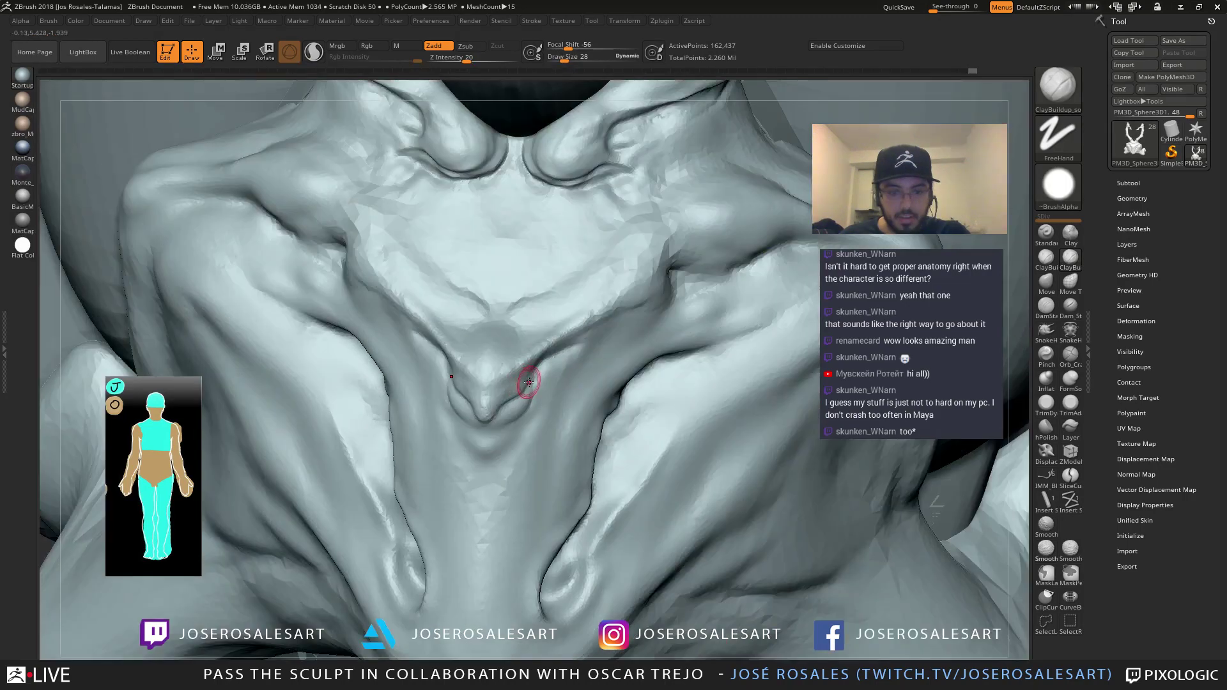
drag(535, 381, 514, 388)
right_drag(514, 388, 505, 395)
drag(518, 390, 507, 398)
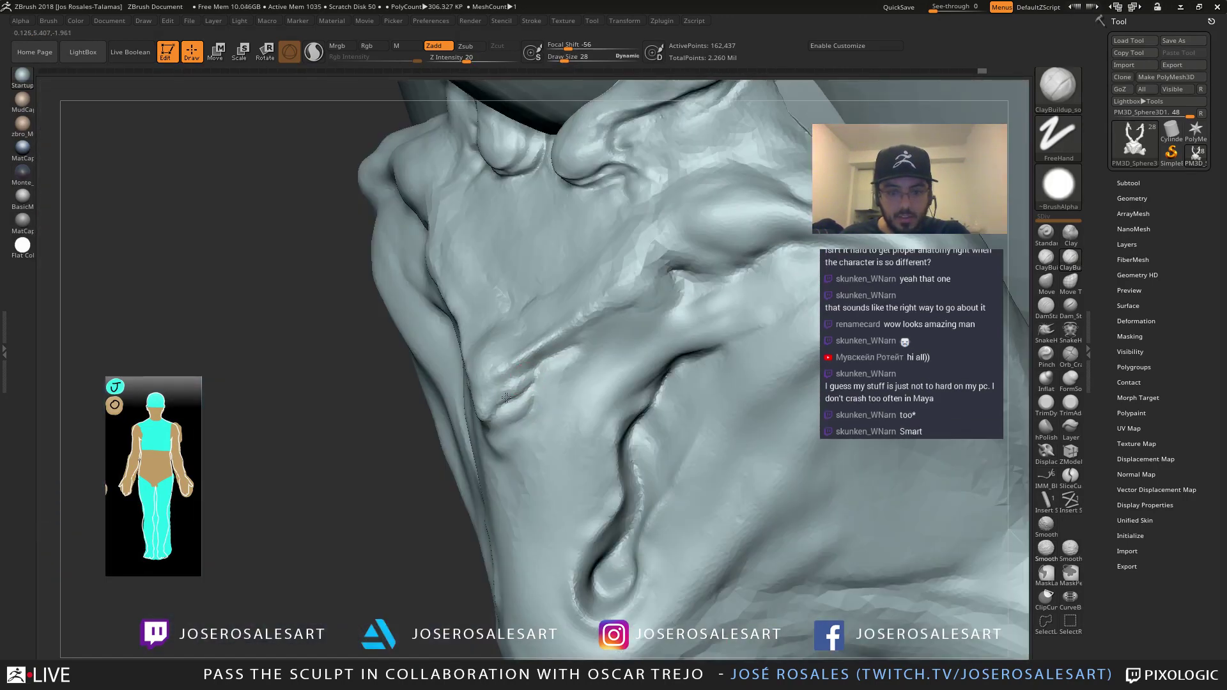
Add fine wrinkle ridges beside the V-shaped tip with the Standard brush at Draw Sizes 14 and 21, and smooth them
mouse_move(500, 390)
right_down()
mouse_move(513, 404)
mouse_move(553, 384)
mouse_move(525, 374)
right_up()
key(b)
key(s)
key(t)
key(s)
click(510, 408)
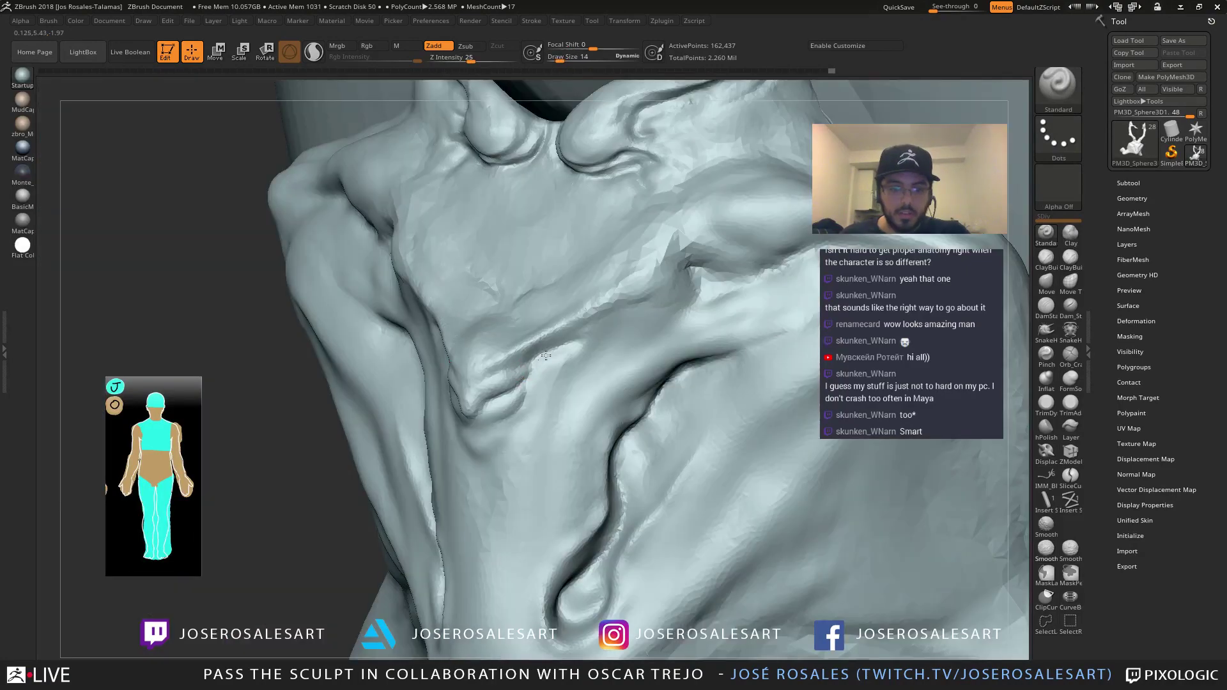
drag(519, 381, 553, 356)
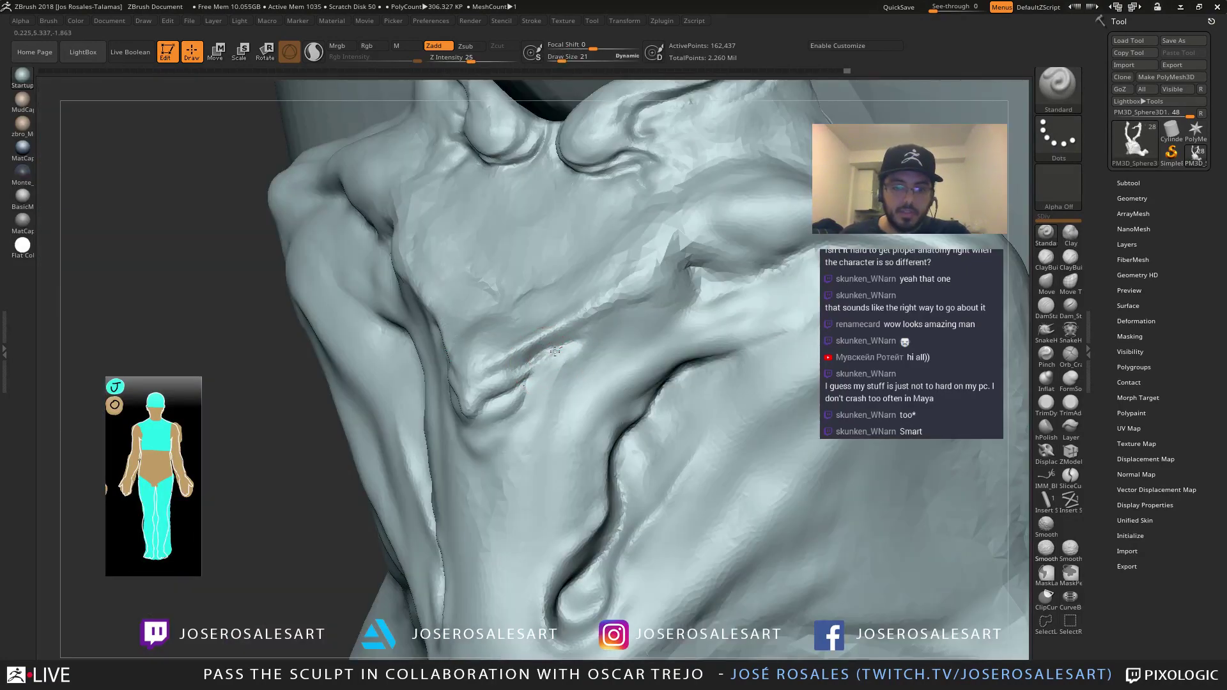
right_drag(555, 351, 535, 370)
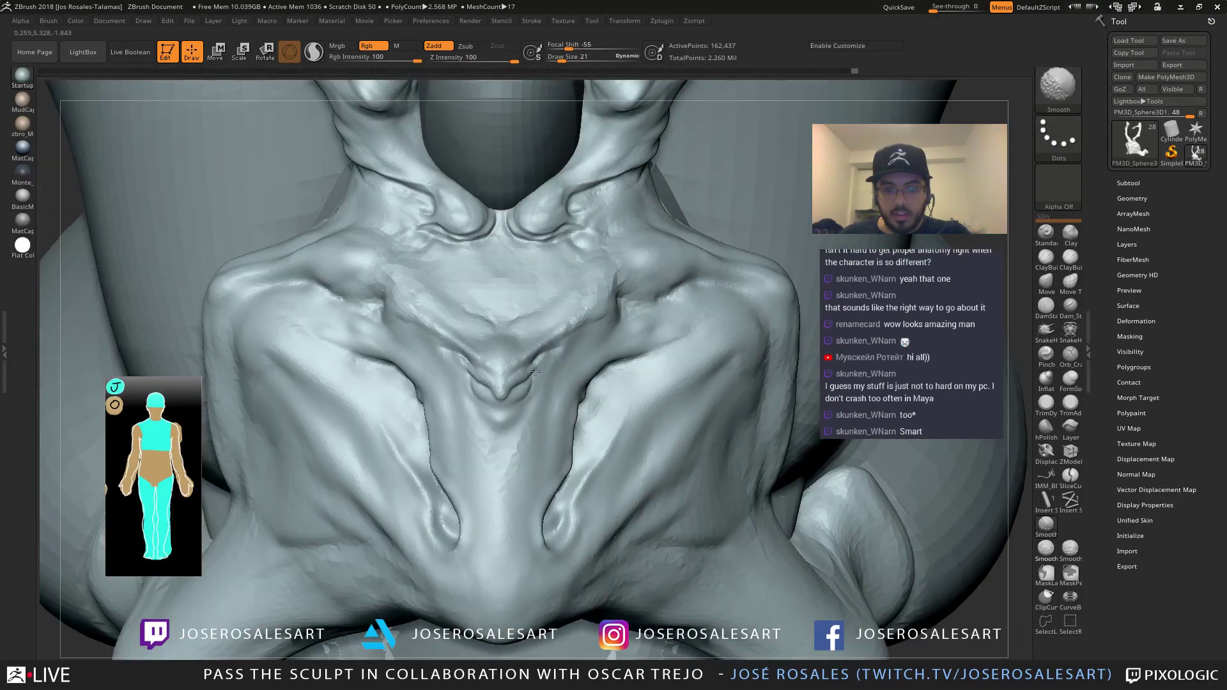
drag(535, 371, 537, 386)
Build up the centre of the flat area just above the V-shaped tip with ClayBuildup at Draw Size 62
mouse_move(514, 320)
right_down()
mouse_move(498, 345)
mouse_move(458, 329)
right_up()
key(1)
key(s)
drag(456, 328, 460, 329)
right_drag(482, 334, 508, 326)
key(s)
drag(508, 329, 513, 329)
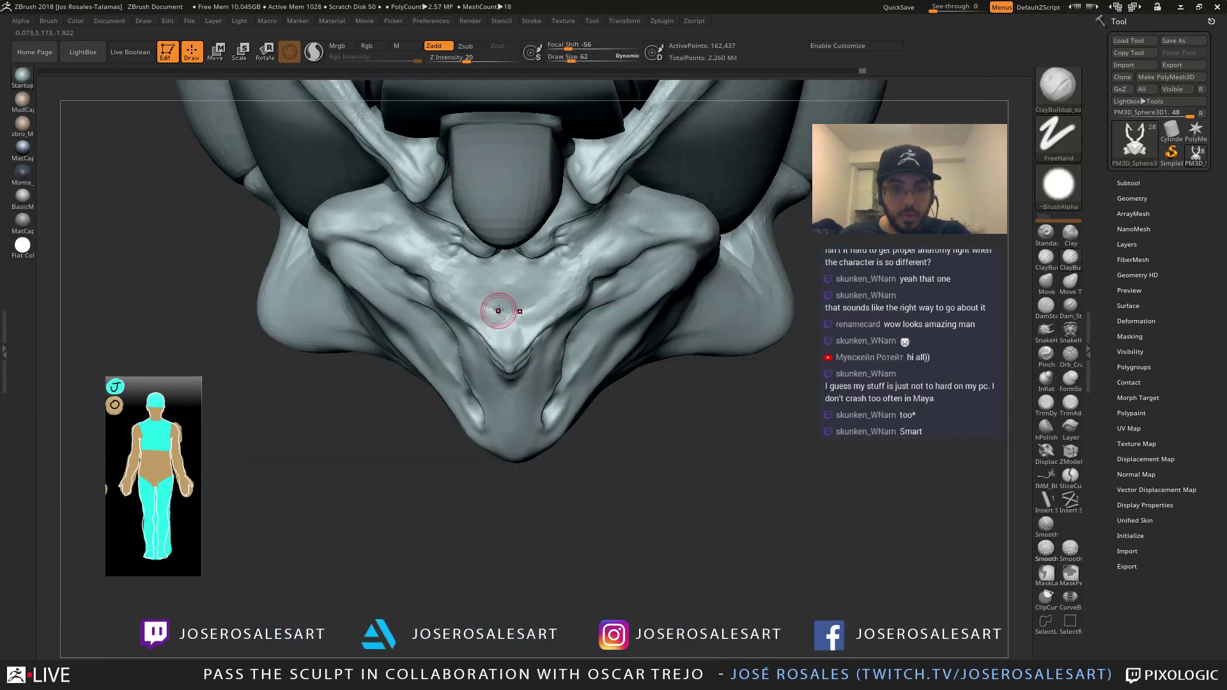
right_drag(500, 309, 496, 327)
drag(498, 319, 493, 327)
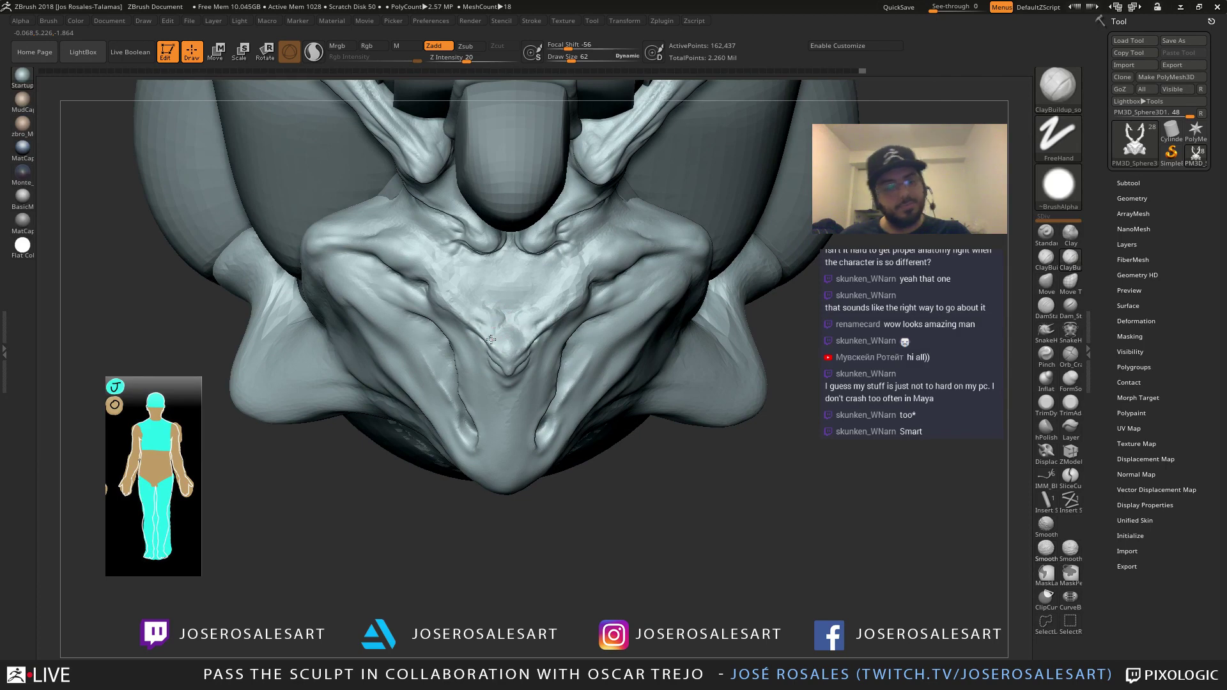
Extend the ClayBuildup volume outward along the slanted edges of the V-shaped fold and smooth it
right_drag(491, 338, 468, 326)
drag(513, 323, 526, 332)
right_drag(516, 325, 546, 309)
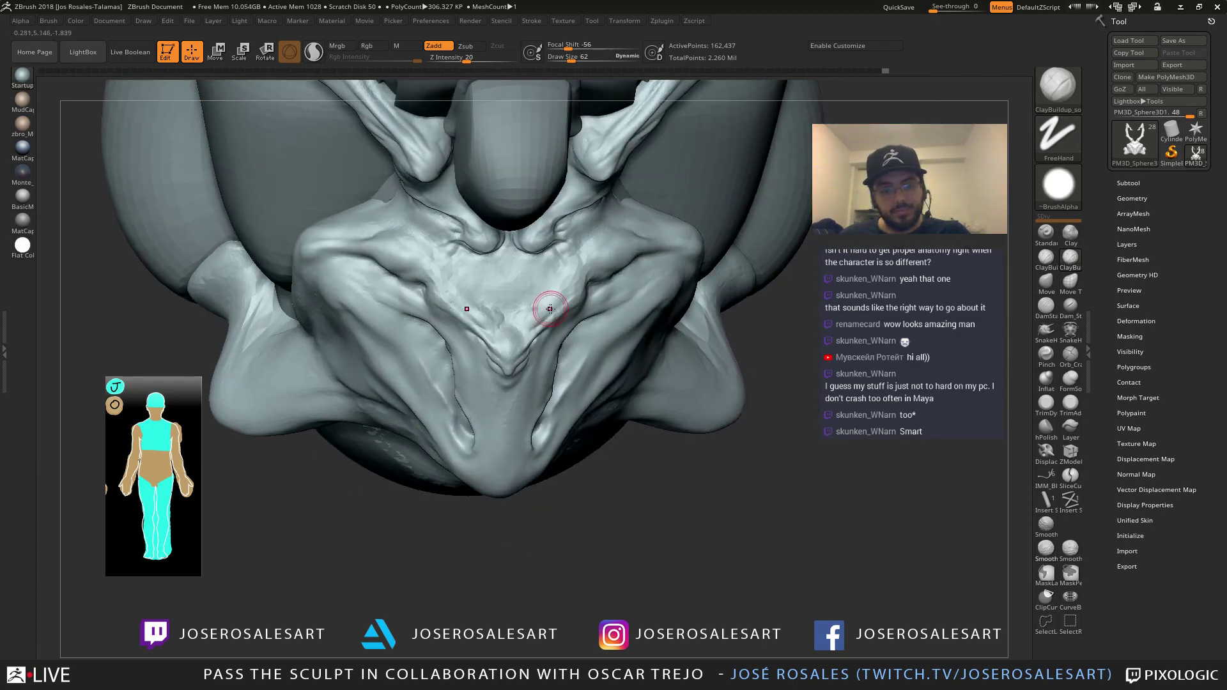
drag(536, 313, 566, 288)
right_drag(566, 287, 557, 301)
shift+drag(557, 301, 552, 270)
Fill out the upper part of the central flat area beneath the arm-base knobs with ClayBuildup
right_drag(552, 270, 511, 288)
key(s)
drag(479, 297, 514, 285)
mouse_move(514, 285)
right_down()
mouse_move(471, 276)
mouse_move(437, 293)
mouse_move(554, 247)
right_up()
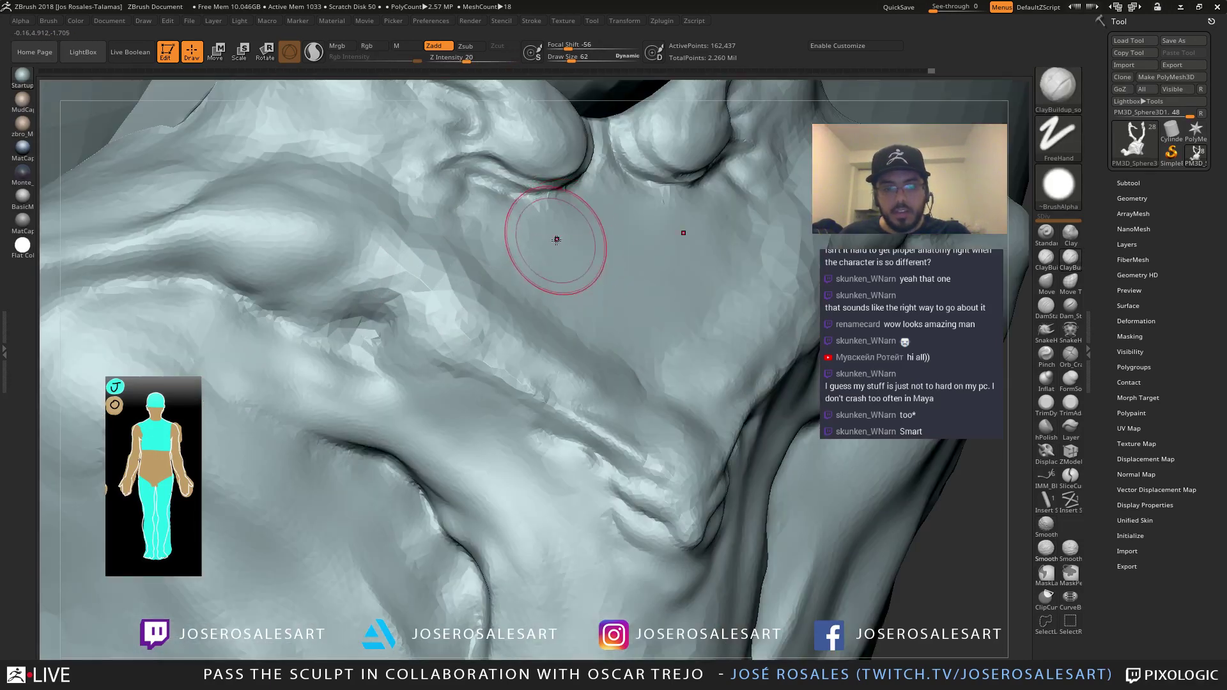
key(s)
drag(579, 236, 568, 234)
Sharpen the creases under the knobs at the base of the arms with DamStandard at Draw Size 21
mouse_move(569, 235)
shift+right_down()
mouse_move(545, 256)
mouse_move(549, 225)
shift+right_up()
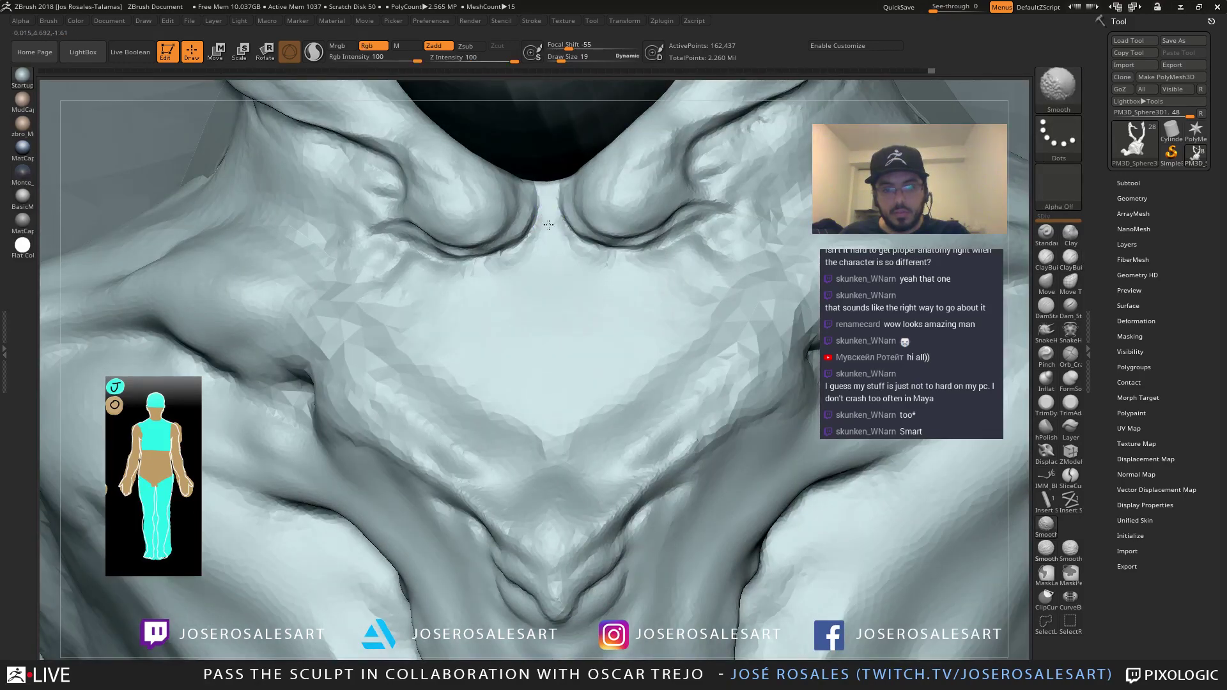
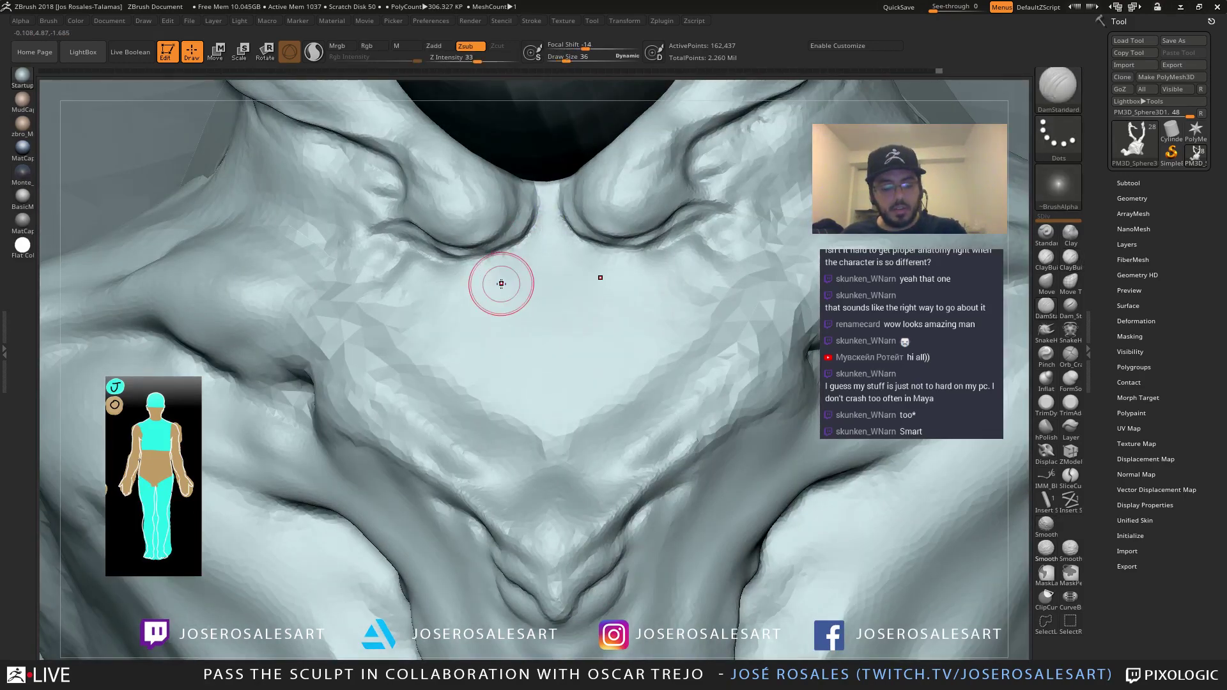
right_drag(501, 282, 505, 256)
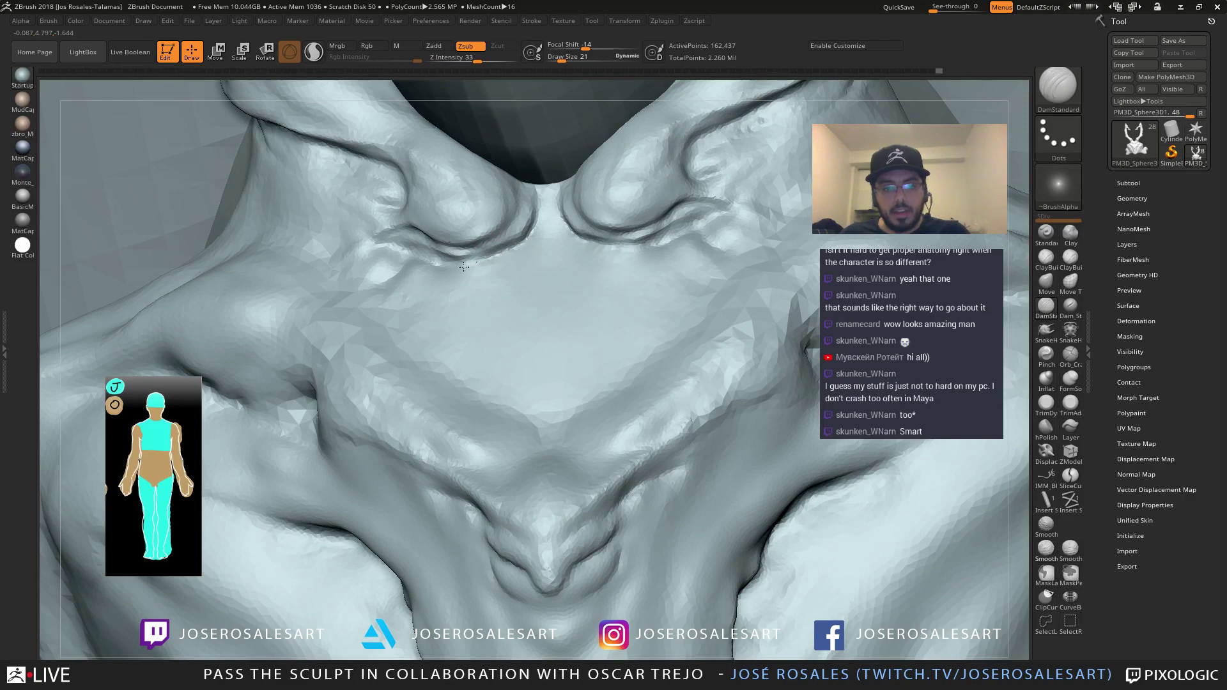
drag(610, 246, 629, 247)
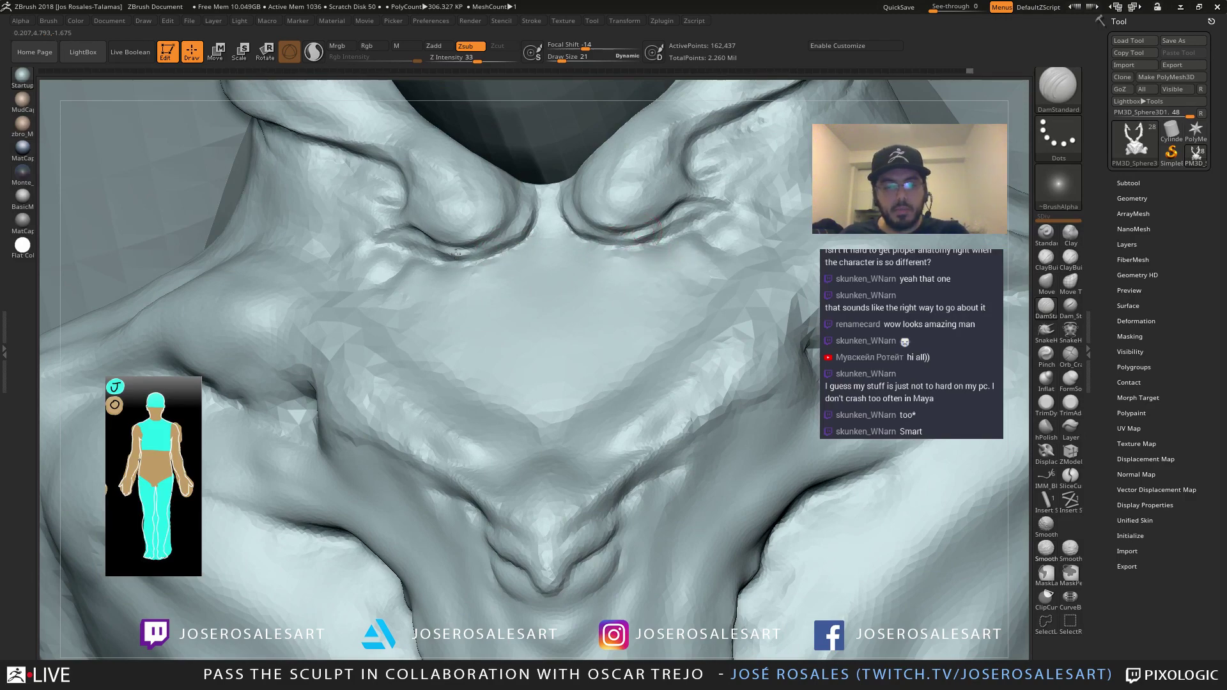
mouse_move(456, 255)
ctrl+right_down()
mouse_move(616, 266)
mouse_move(679, 235)
mouse_move(626, 244)
mouse_move(517, 226)
mouse_move(521, 252)
ctrl+right_up()
Add clay in the gap between the two arm-base knobs and smooth the surface below them
key(2)
mouse_move(523, 248)
mouse_down()
mouse_move(530, 233)
mouse_move(519, 269)
mouse_up()
ctrl+right_drag(537, 271, 537, 248)
shift+drag(534, 253, 499, 271)
Carve a long crease along the outer upper ridge of the lower body with DamStandard at Draw Size 54
mouse_move(562, 289)
right_down()
mouse_move(667, 267)
mouse_move(651, 291)
right_up()
mouse_move(671, 244)
right_down()
mouse_move(635, 238)
mouse_move(571, 309)
mouse_move(441, 351)
mouse_move(505, 348)
mouse_move(449, 363)
right_up()
key(b)
key(d)
key(s)
key(s)
mouse_move(450, 363)
mouse_down()
mouse_move(378, 385)
mouse_move(438, 368)
mouse_move(387, 389)
mouse_up()
right_drag(413, 381, 452, 376)
mouse_move(615, 355)
right_down()
mouse_move(599, 357)
mouse_move(596, 378)
mouse_move(595, 358)
right_up()
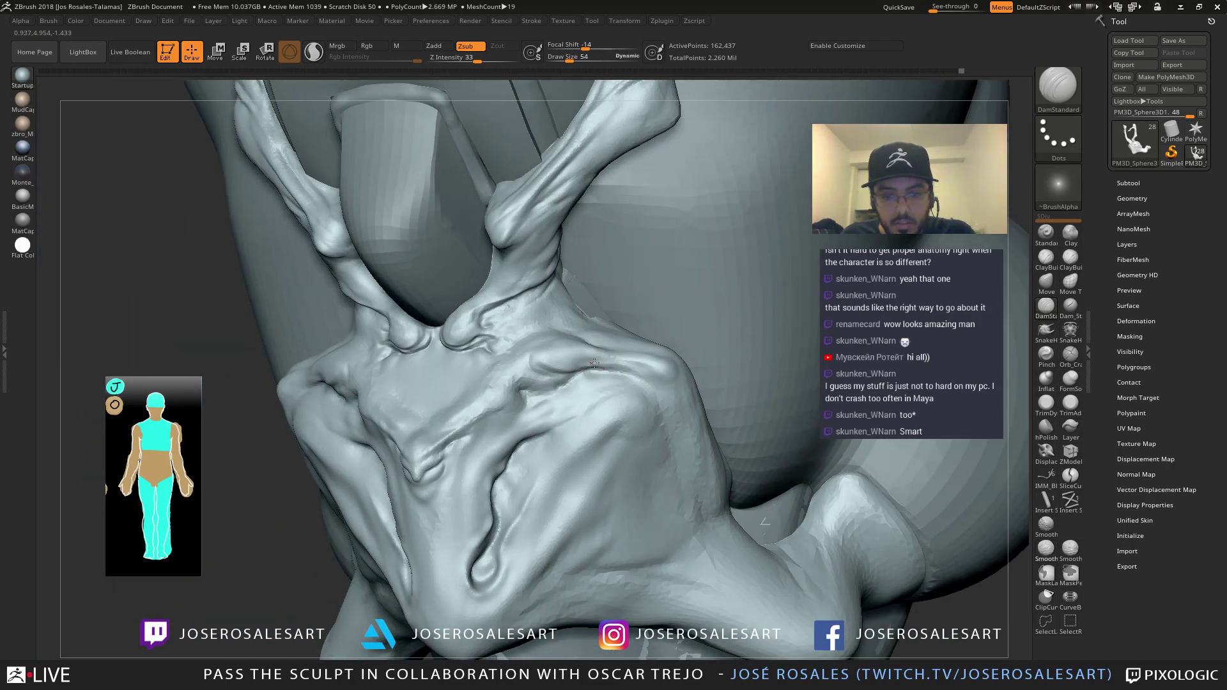
drag(569, 359, 666, 382)
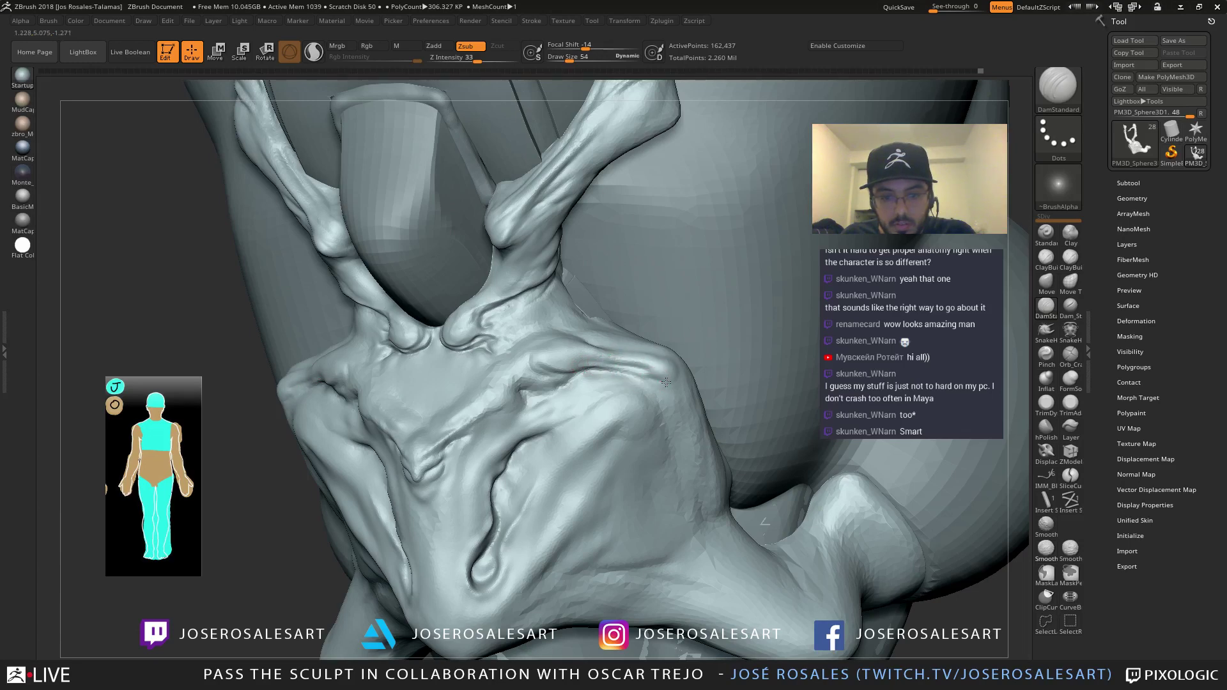
Build up a rounded bulge at the inner end of the outer upper ridge with ClayBuildup at Draw Size 58
mouse_move(671, 356)
right_down()
mouse_move(500, 356)
mouse_move(501, 368)
mouse_move(537, 366)
right_up()
key(2)
mouse_move(505, 345)
mouse_down()
mouse_move(481, 335)
mouse_move(509, 335)
mouse_move(487, 344)
mouse_move(488, 331)
mouse_up()
key(s)
drag(491, 329, 514, 332)
right_drag(494, 343, 540, 339)
key(s)
drag(486, 329, 491, 328)
drag(491, 329, 505, 327)
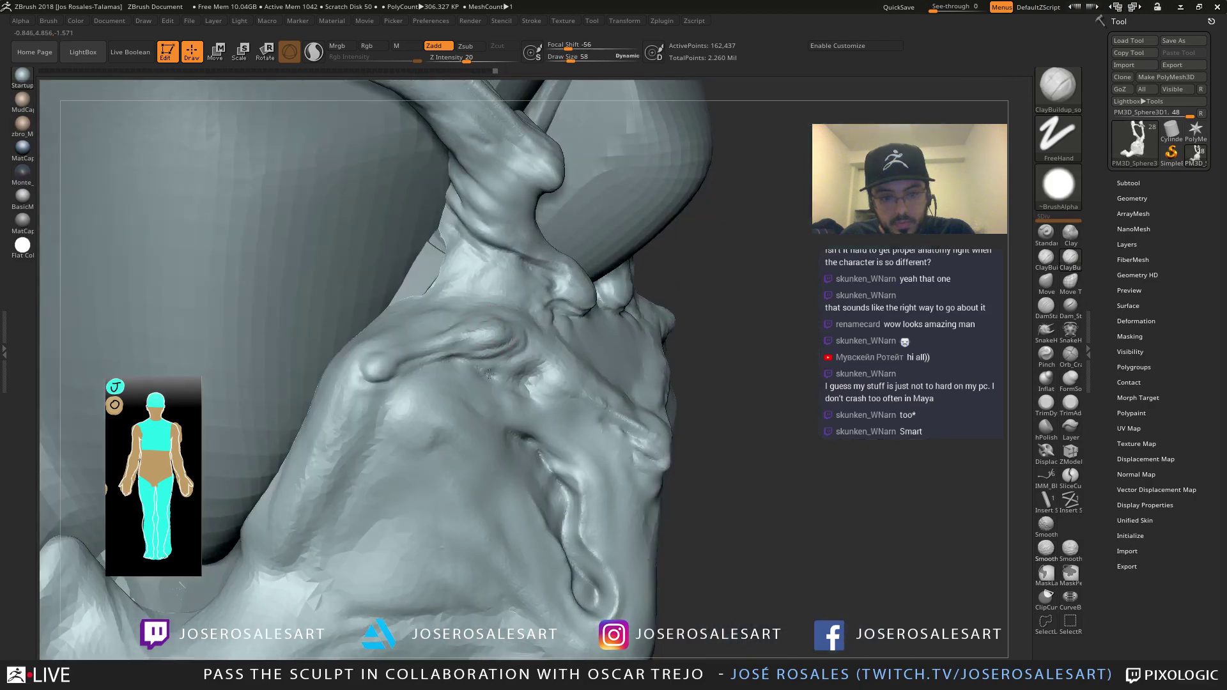
Shape the bulge from several angles and blend it into the surface beside the arm base with larger ClayBuildup strokes
right_drag(505, 327, 491, 323)
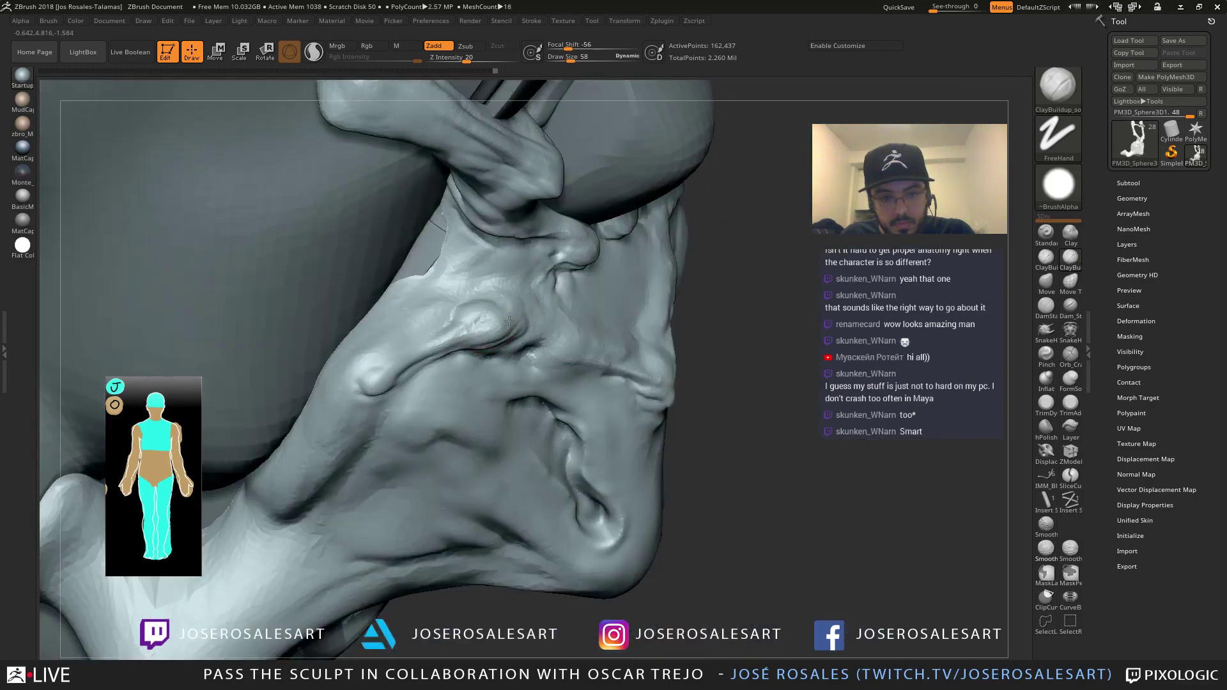
drag(510, 306, 501, 321)
right_drag(521, 322, 497, 321)
key(s)
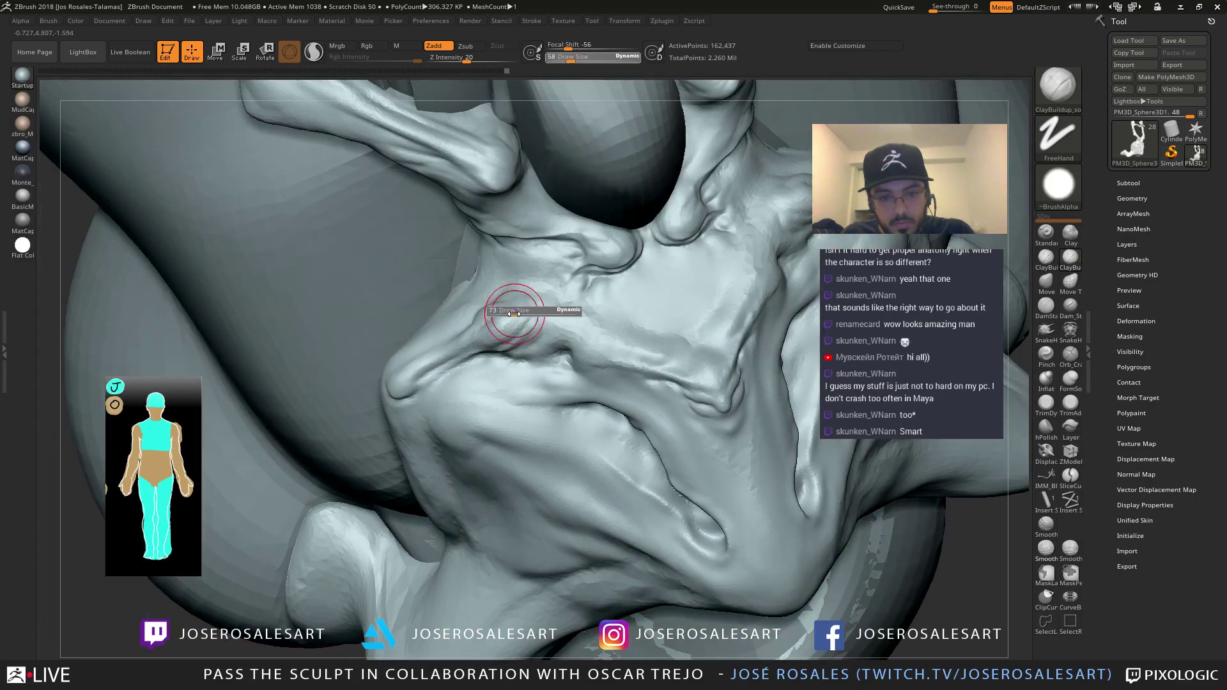
drag(515, 313, 512, 313)
drag(512, 315, 529, 315)
right_drag(529, 315, 507, 307)
Lay narrow tendon-like strands from the bulge along the outer ridge with ClayBuildup at Draw Size 28
key(bracketleft)
key(bracketleft)
key(bracketleft)
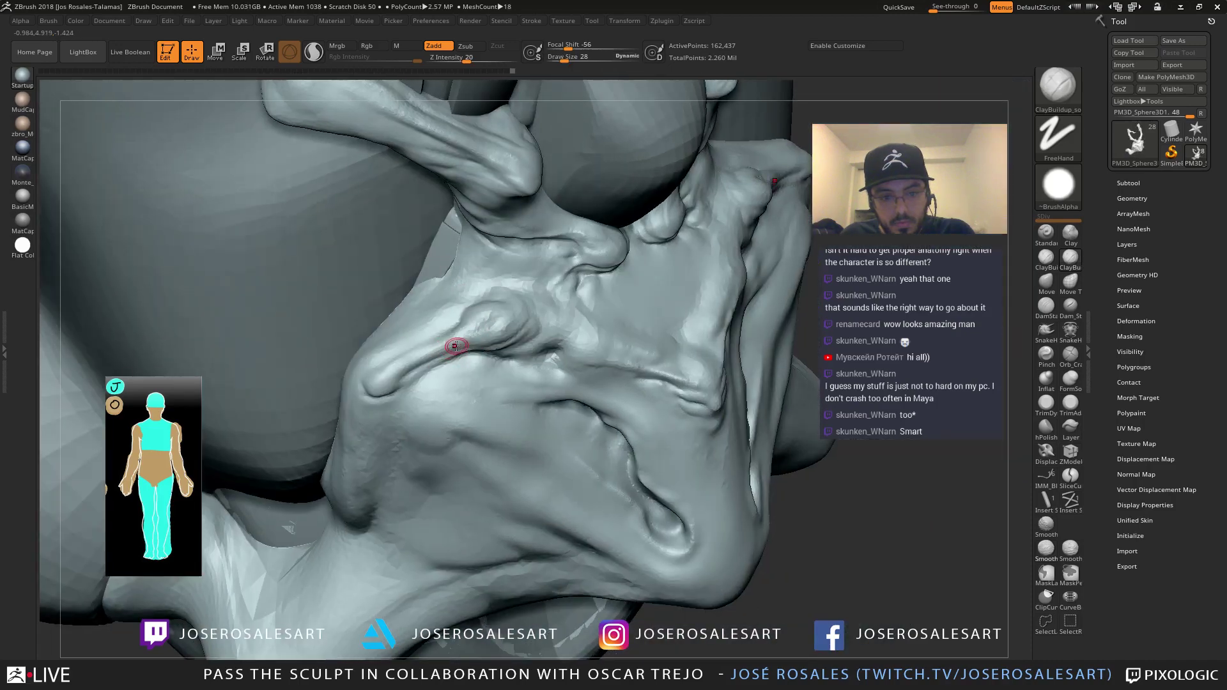
drag(463, 338, 405, 369)
right_drag(404, 369, 462, 338)
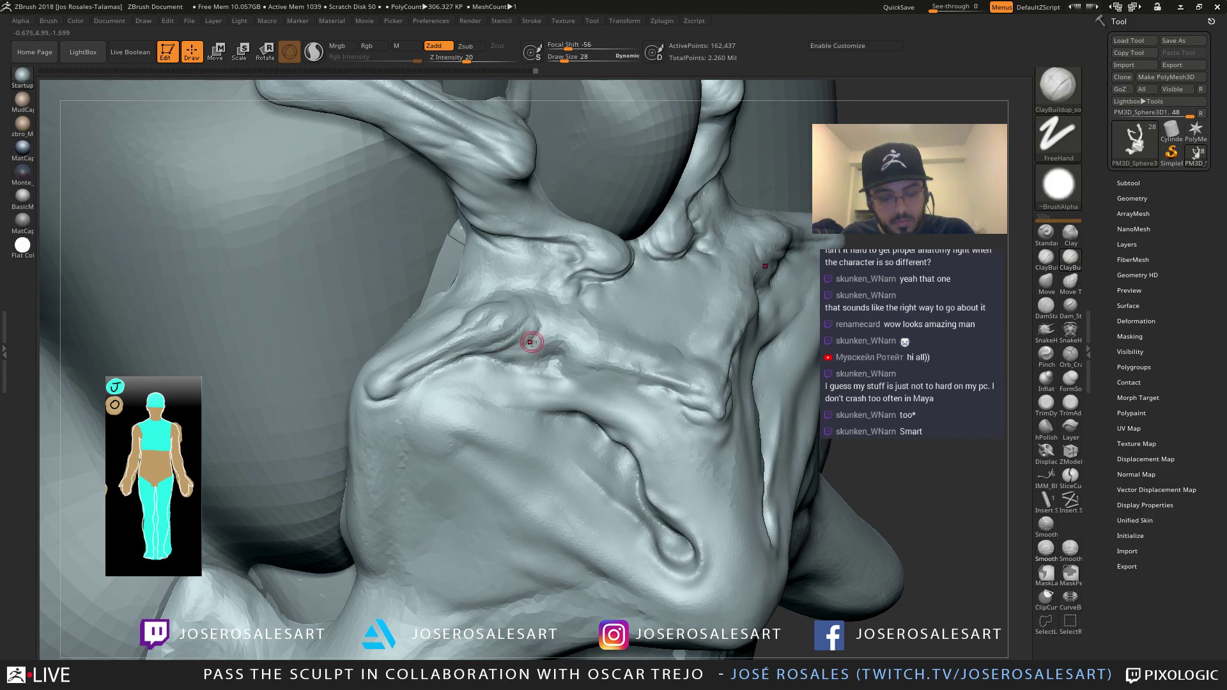
Cut creases beneath the bulge and along the lower edge of the V-shaped fold with DamStandard at Draw Size 36
key(b)
key(d)
key(s)
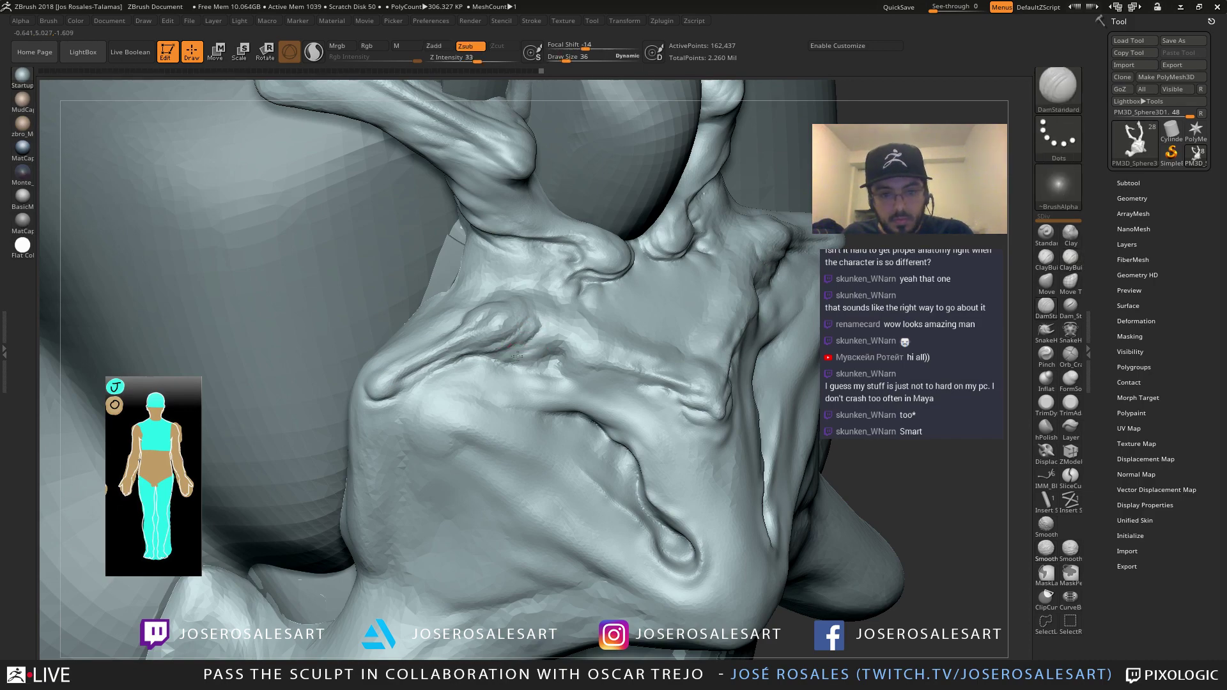
drag(518, 356, 563, 338)
right_drag(560, 337, 555, 355)
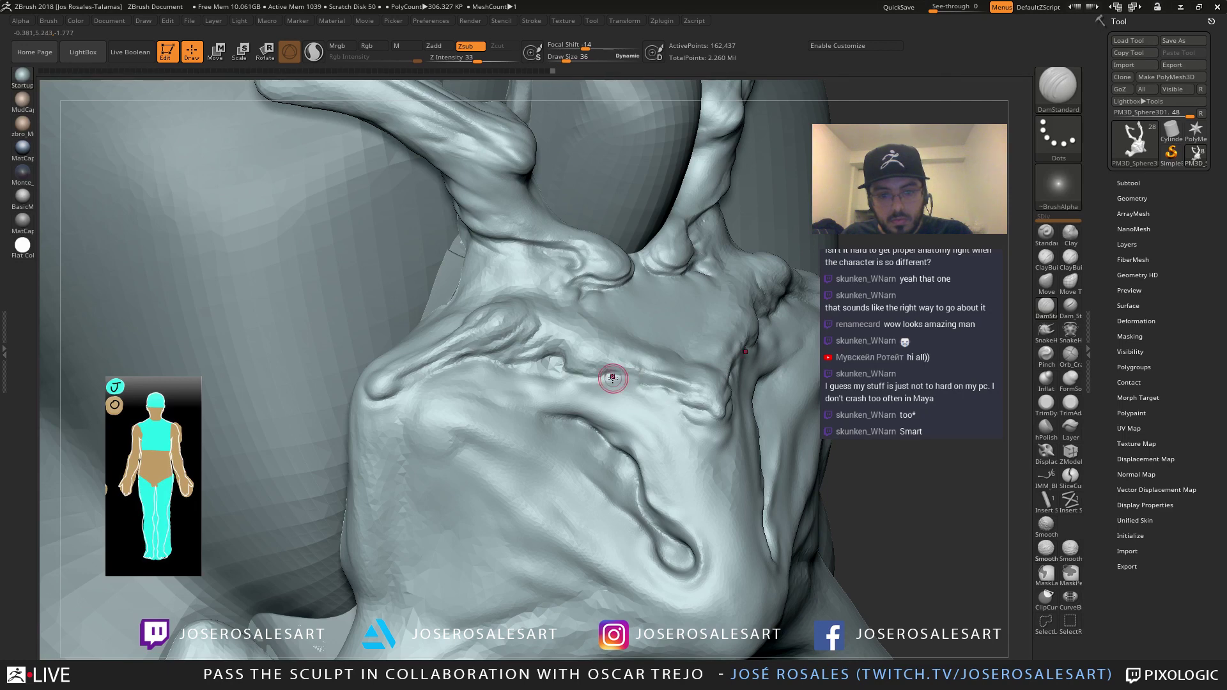
drag(617, 377, 653, 383)
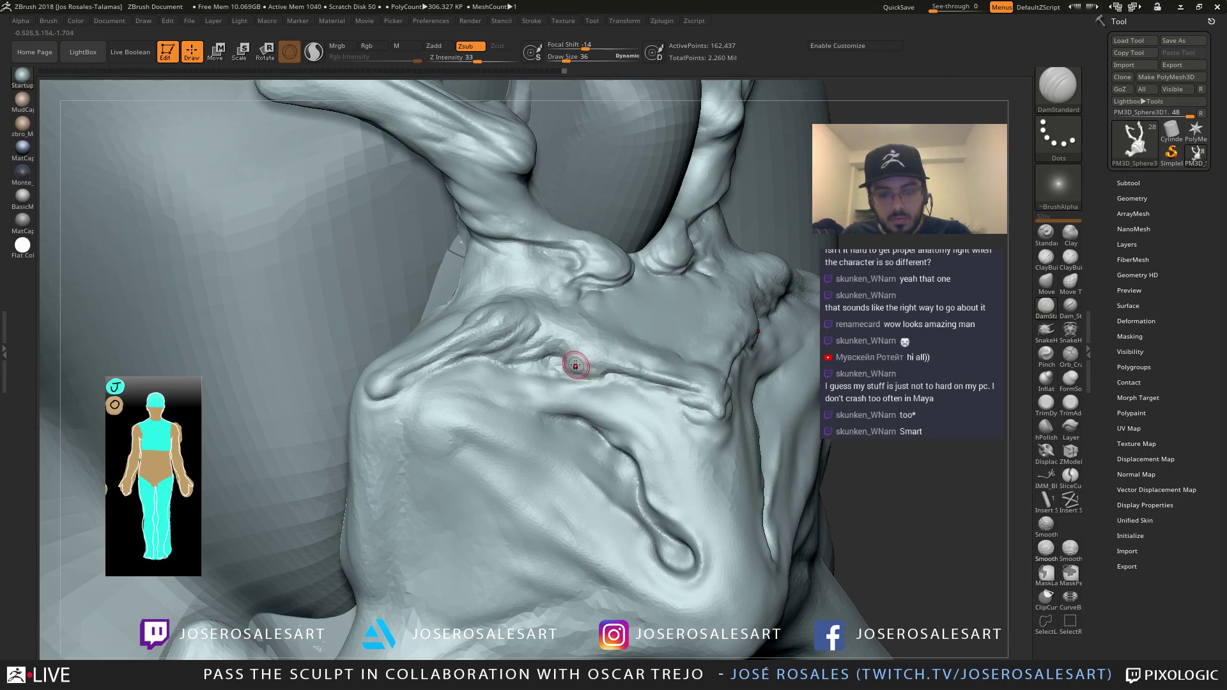
Mask a small patch at the outer end of the V-shaped fold and invert the mask
key(ctrl)
ctrl+drag(575, 362, 606, 362)
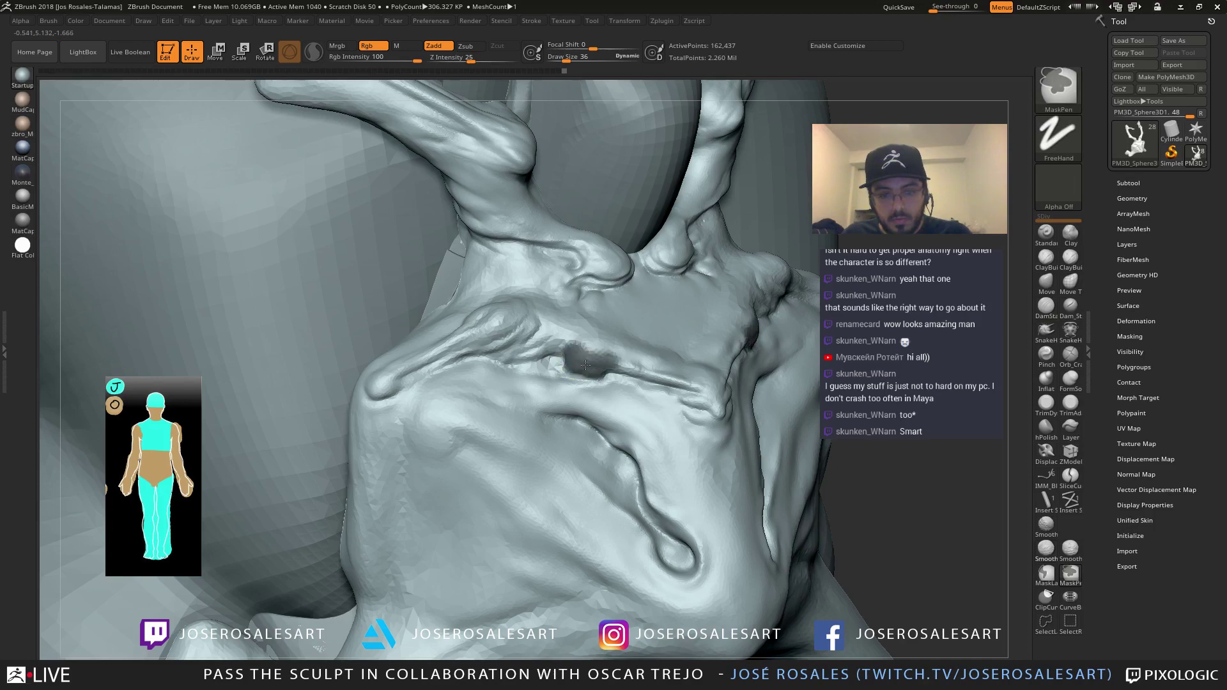
ctrl+click(287, 364)
drag(288, 364, 326, 362)
mouse_move(757, 288)
right_down()
mouse_move(571, 282)
mouse_move(655, 307)
mouse_move(562, 383)
right_up()
Pull the unmasked patches outward and down with the Move brush at Draw Size 114, and clear the mask
key(b)
key(m)
key(v)
key(s)
drag(557, 389, 569, 389)
drag(557, 378, 561, 387)
right_drag(566, 383, 617, 377)
drag(564, 379, 571, 385)
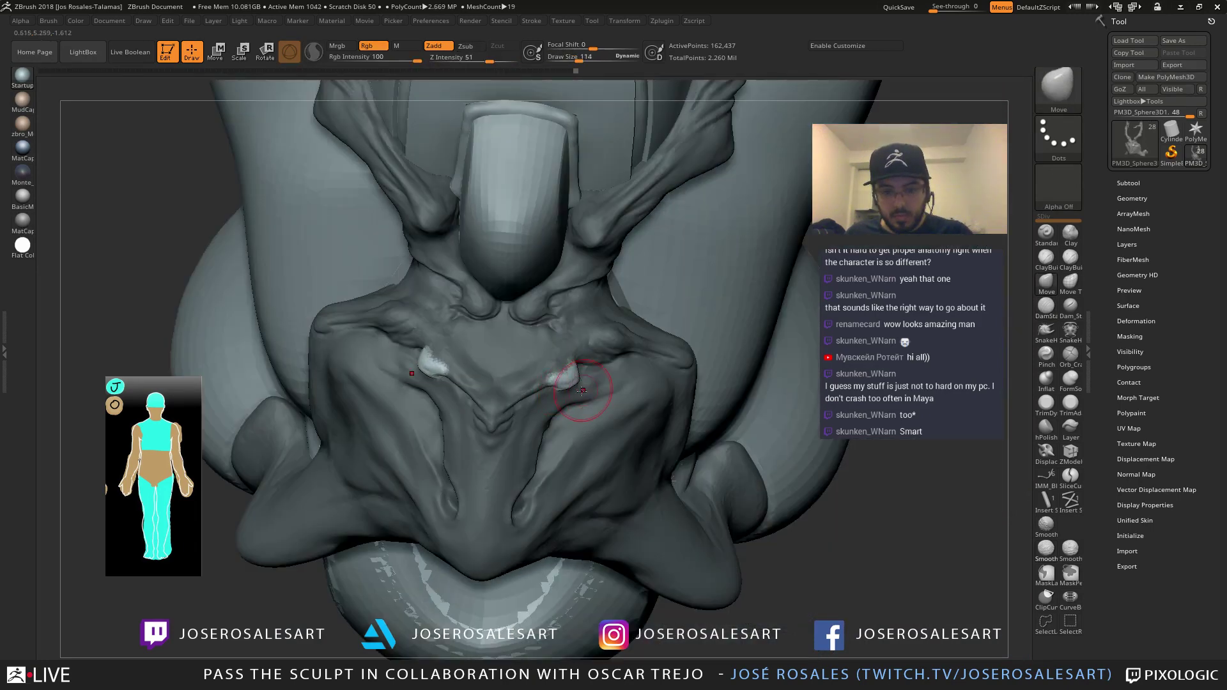
mouse_move(575, 379)
right_down()
mouse_move(582, 409)
mouse_move(542, 395)
mouse_move(715, 358)
right_up()
ctrl+drag(795, 304, 807, 320)
Reshape the outer end of the V-shaped fold with Move at Draw Size 69 and Move Topological at Draw Size 51
key(s)
drag(684, 385, 677, 384)
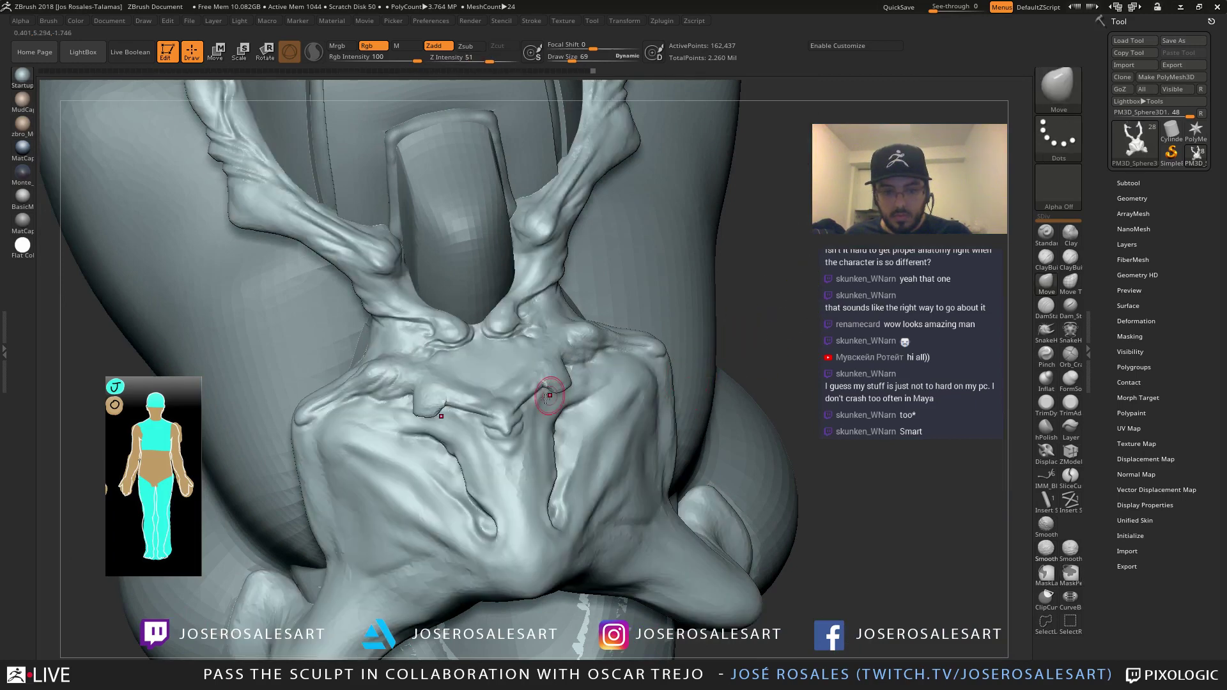
mouse_move(547, 398)
right_down()
mouse_move(543, 409)
mouse_move(358, 419)
right_up()
shift+drag(348, 424, 357, 422)
ctrl+right_drag(350, 422, 375, 425)
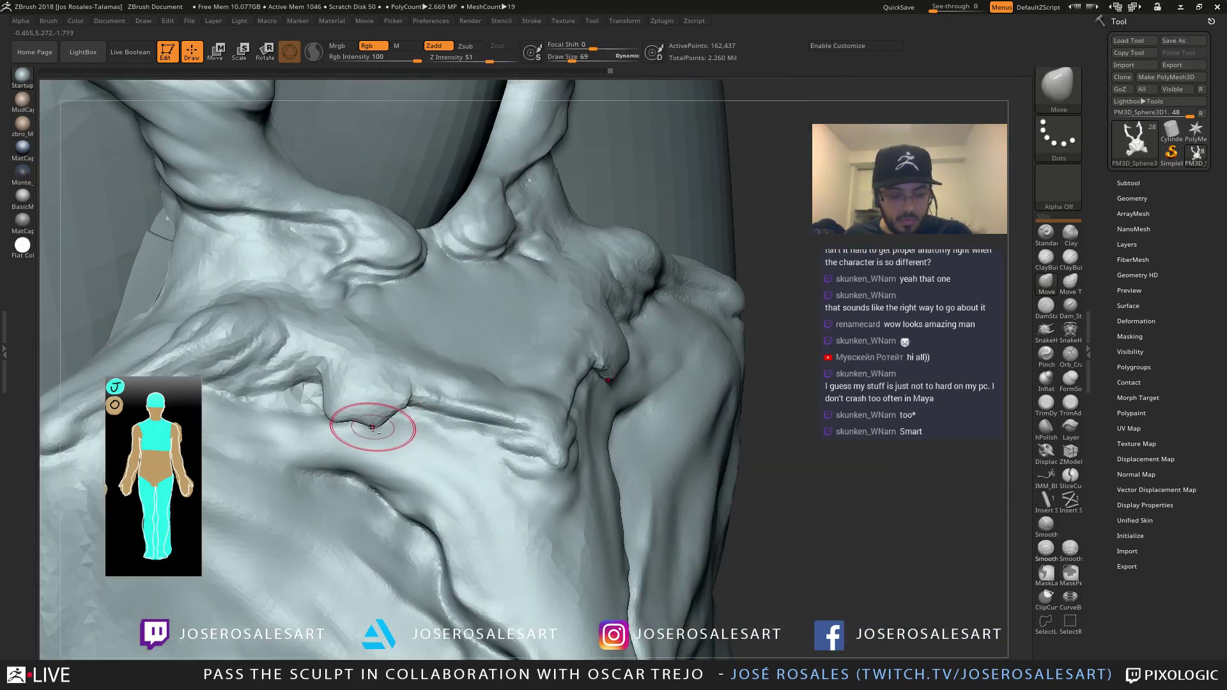
key(b)
key(m)
key(t)
key([)
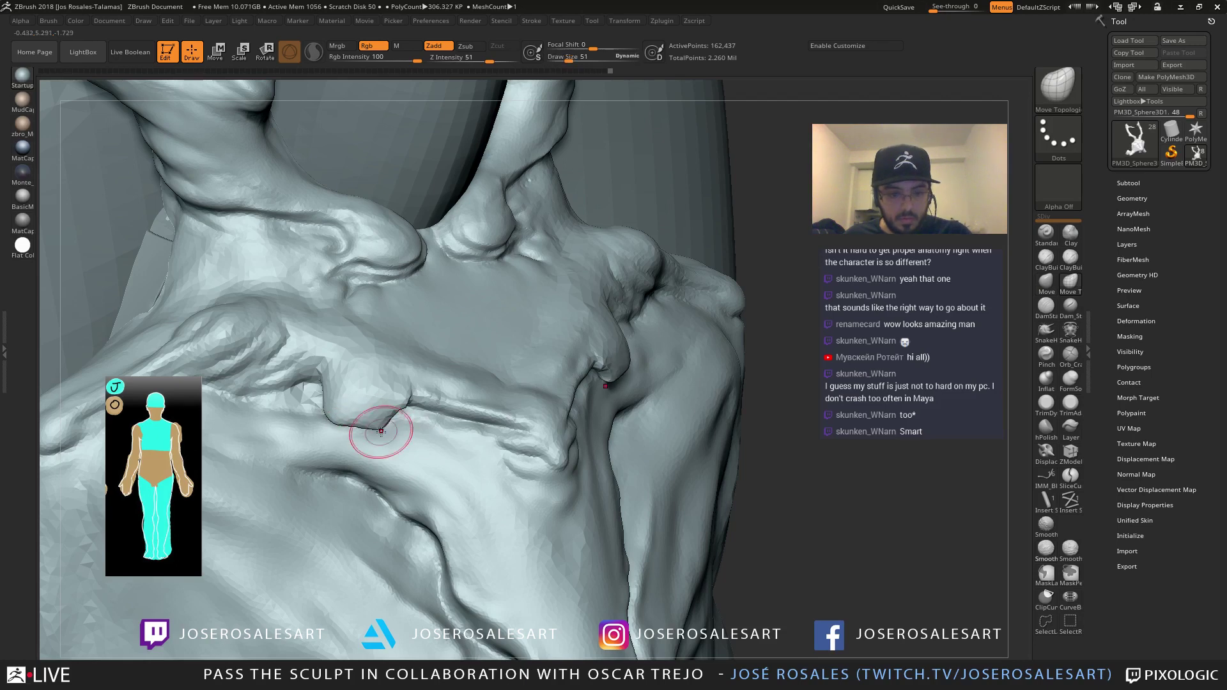
Fill and smooth the pulled-out end of the V-shaped fold with ClayBuildup and smoothing strokes
key(b)
key(c)
key(b)
mouse_move(373, 411)
shift+mouse_down()
mouse_move(346, 408)
mouse_move(402, 404)
shift+mouse_up()
key(shift)
mouse_move(422, 381)
alt+right_down()
mouse_move(480, 383)
mouse_move(601, 351)
mouse_move(652, 326)
mouse_move(576, 358)
mouse_move(697, 249)
mouse_move(622, 304)
alt+right_up()
alt+right_drag(484, 309, 464, 285)
mouse_move(464, 285)
right_down()
mouse_move(556, 309)
mouse_move(535, 412)
right_up()
mouse_move(537, 345)
right_down()
mouse_move(481, 361)
mouse_move(543, 332)
mouse_move(551, 396)
right_up()
mouse_move(562, 256)
ctrl+right_down()
mouse_move(576, 306)
mouse_move(551, 313)
mouse_move(586, 378)
mouse_move(577, 338)
ctrl+right_up()
Cut creases into the creature's wrist, where the hand meets the forearm, with DamStandard at Draw Size 48
key(b)
key(d)
key(s)
right_drag(306, 392, 268, 380)
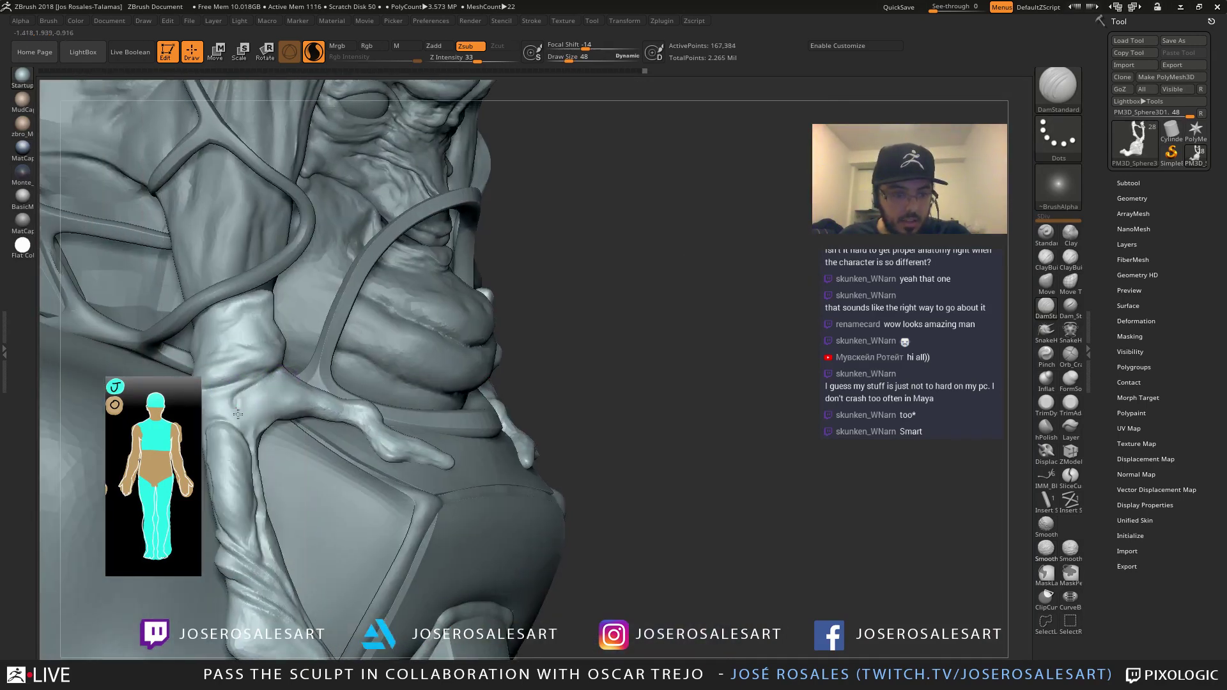
drag(238, 414, 244, 418)
right_drag(247, 430, 241, 411)
drag(264, 381, 269, 378)
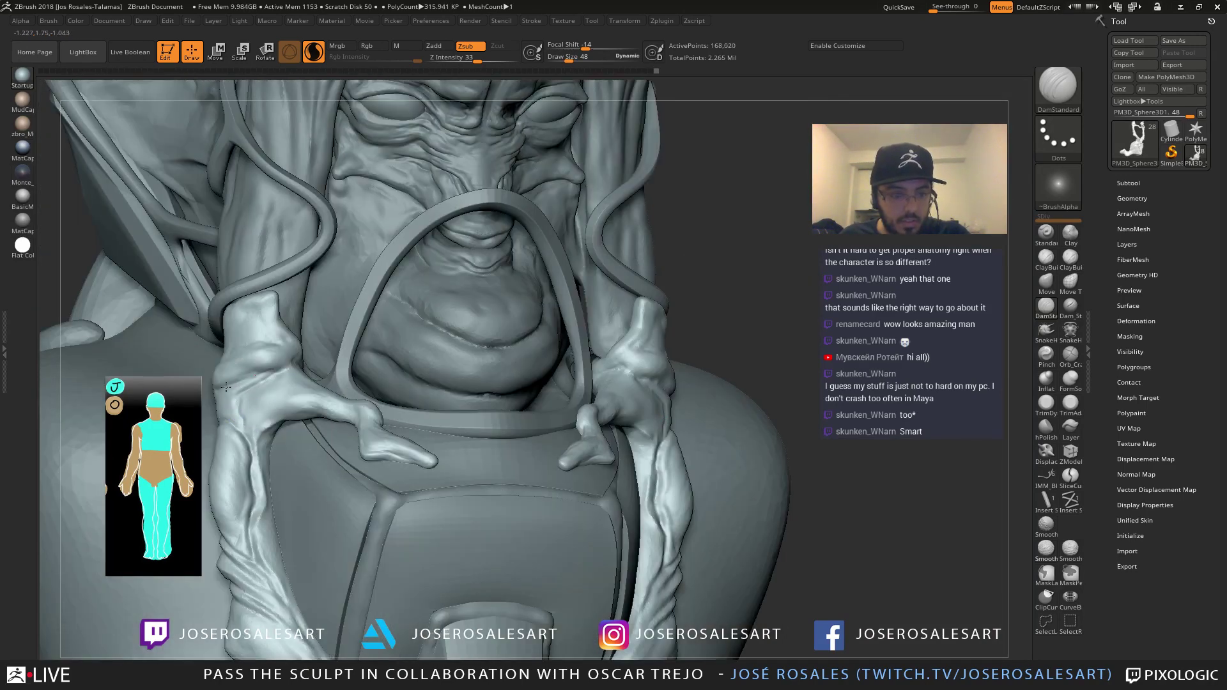
Build up the wrist volume beside the new creases with ClayBuildup at Draw Size 45
key(b)
key(c)
key(b)
right_drag(241, 388, 262, 375)
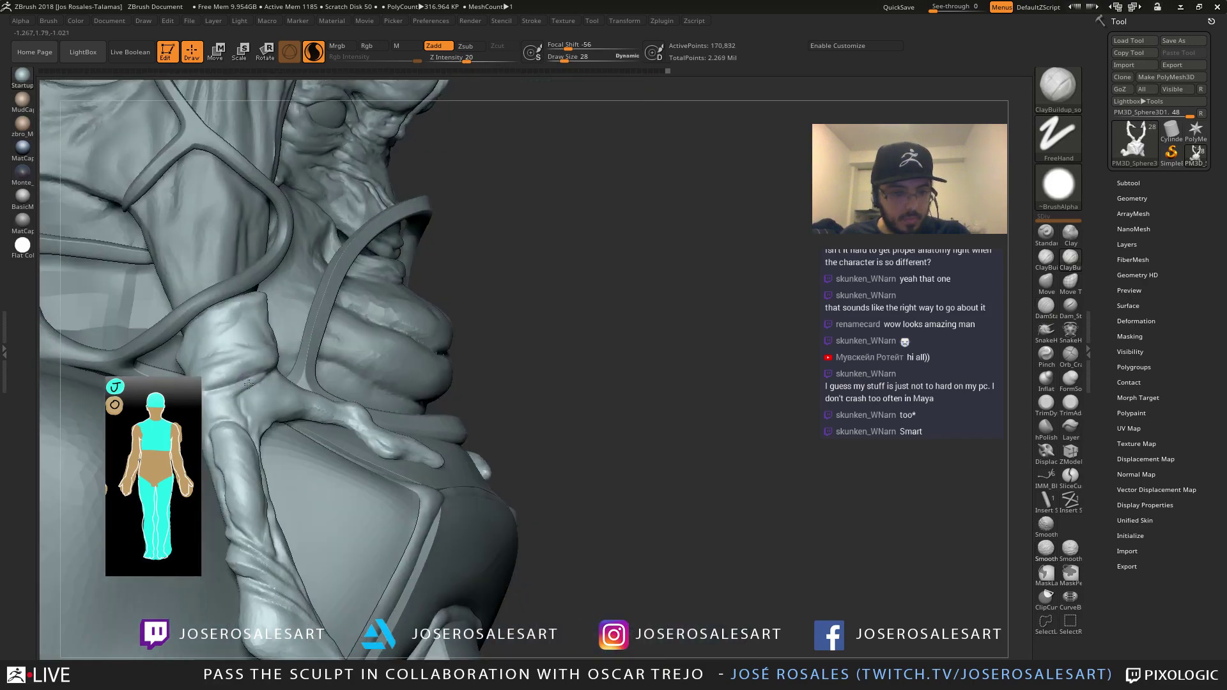
key(s)
drag(232, 402, 238, 400)
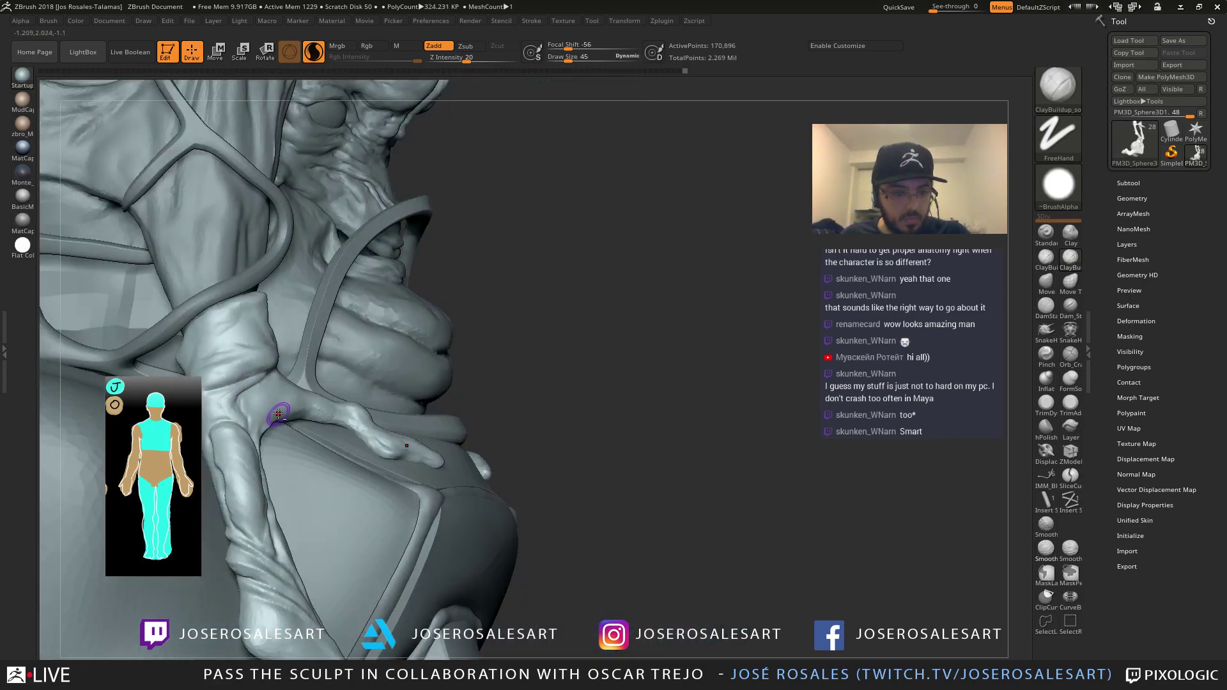
Select the tongue-shaped plate between the arms and subdivide it to SDiv level 4
ctrl+right_drag(278, 414, 323, 365)
ctrl+right_drag(377, 370, 430, 422)
alt+click(404, 309)
mouse_move(409, 316)
alt+right_down()
mouse_move(432, 380)
mouse_move(464, 372)
mouse_move(461, 403)
alt+right_up()
key(ctrl+d)
key(ctrl+d)
key(ctrl+d)
key(s)
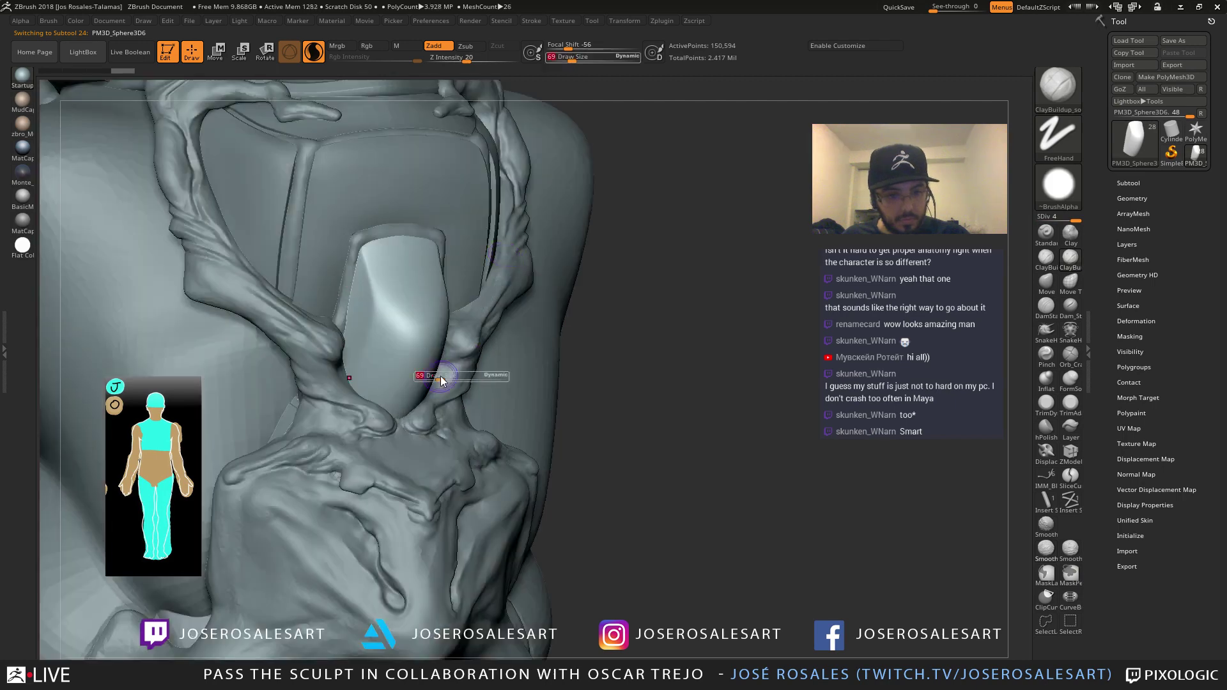
Mask a U-shaped patch at the plate's upper end at Draw Size 58 and invert the mask
alt+right_drag(436, 363, 437, 393)
key(s)
drag(399, 346, 401, 345)
shift+right_drag(399, 345, 377, 339)
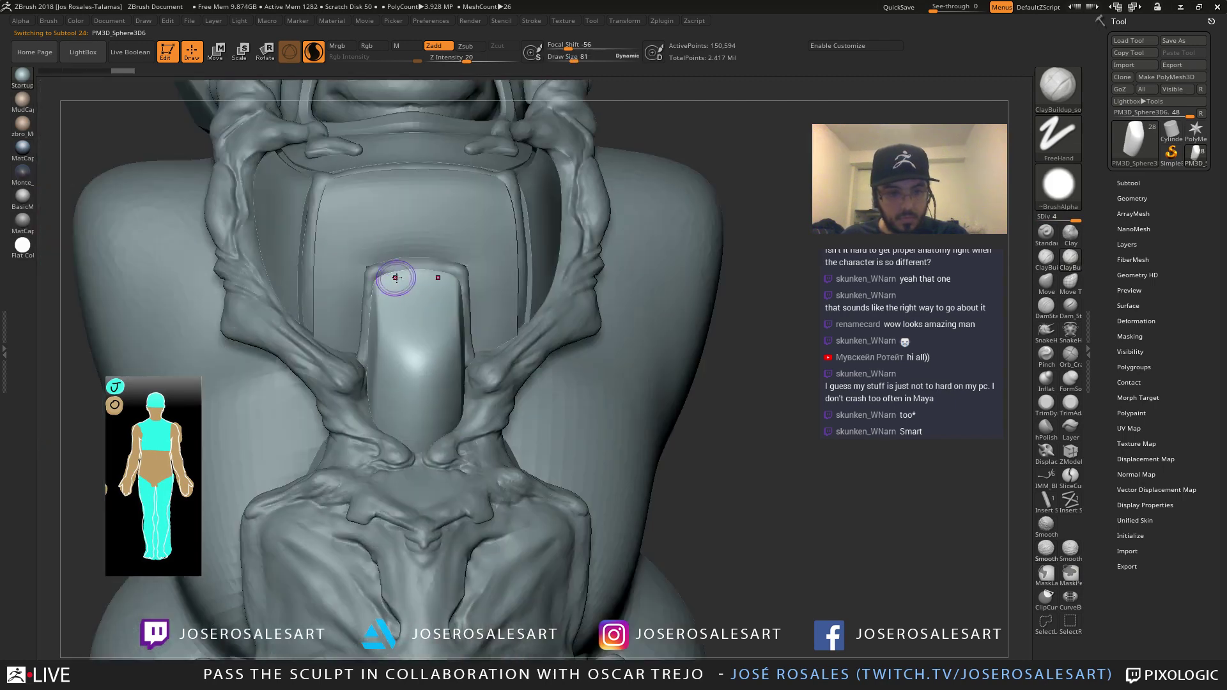
key(ctrl)
ctrl+drag(408, 279, 413, 289)
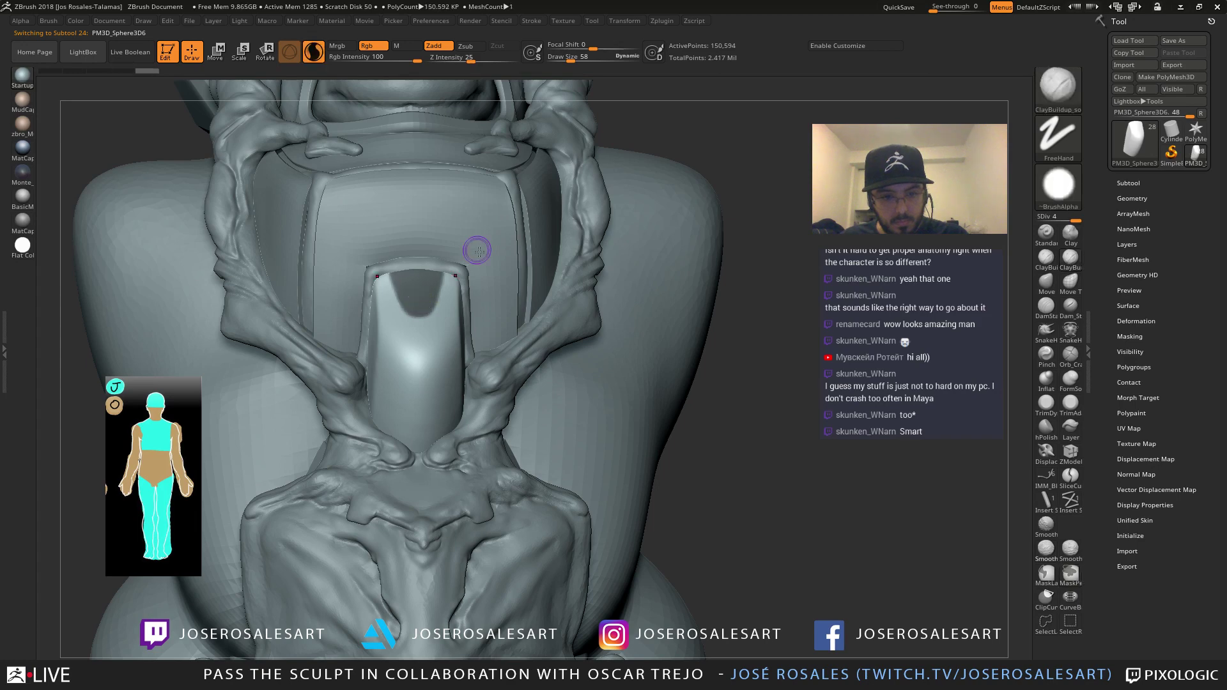
ctrl+click(643, 263)
right_drag(443, 292, 491, 320)
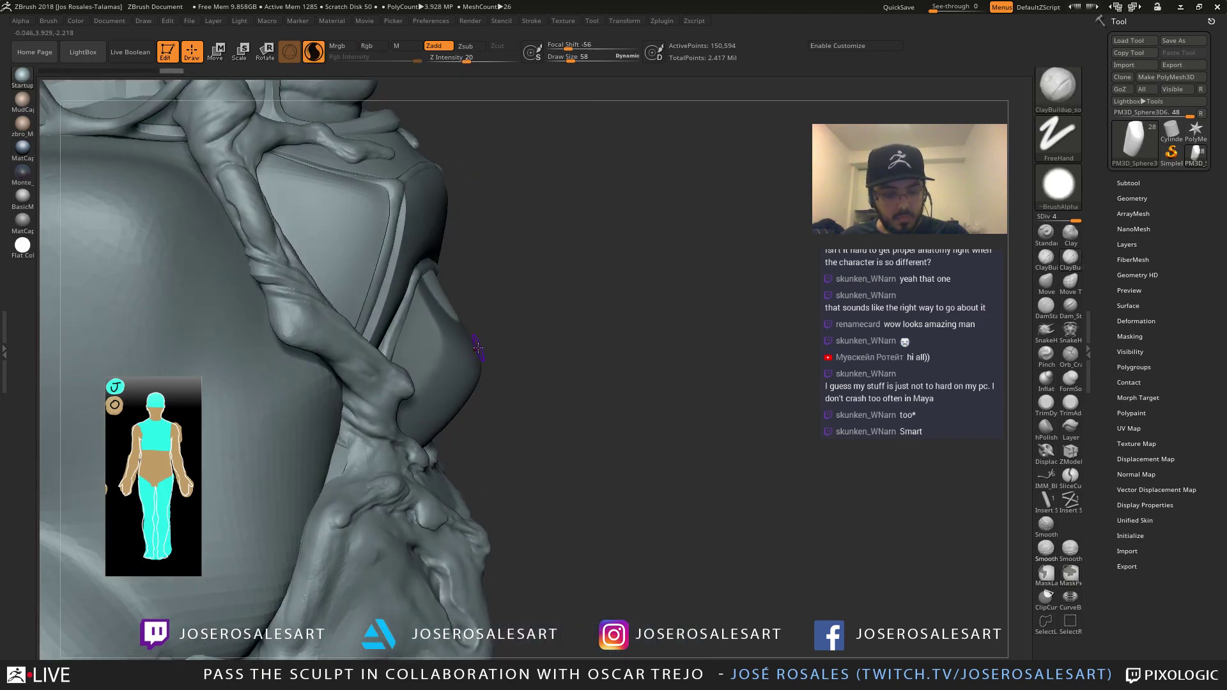
Pull the plate's unmasked upper patch outward with the Move brush at Draw Size 229
key(b)
key(m)
key(v)
right_drag(442, 287, 445, 290)
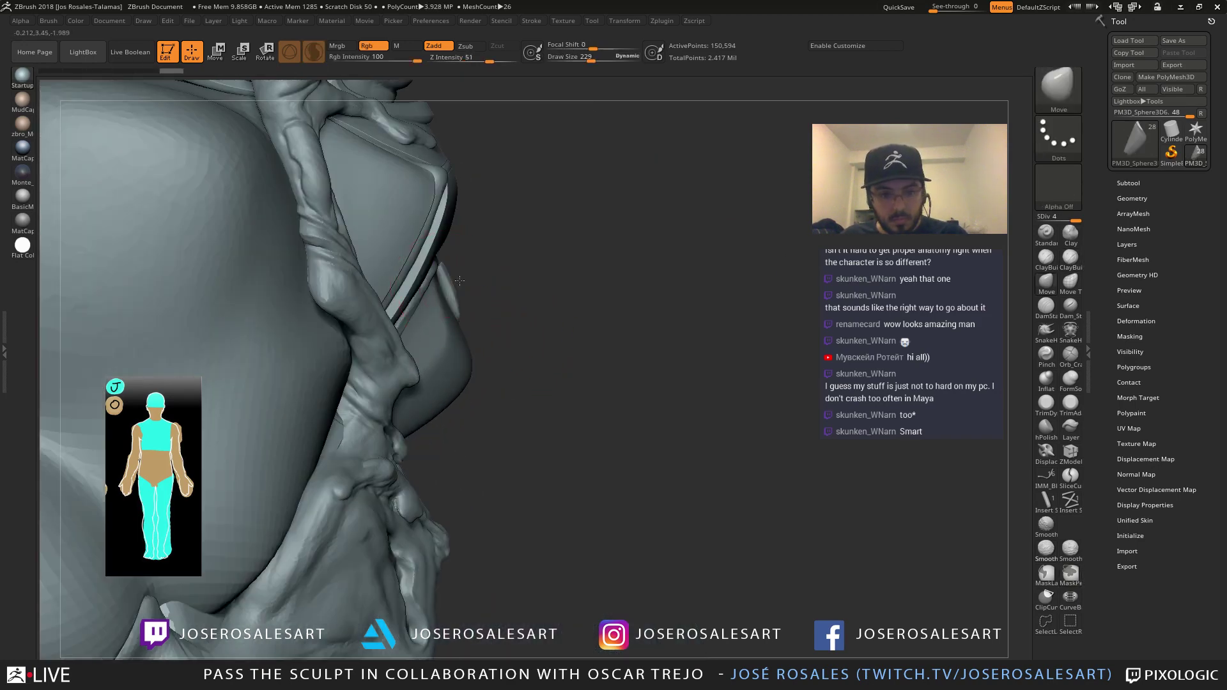
key(ctrl)
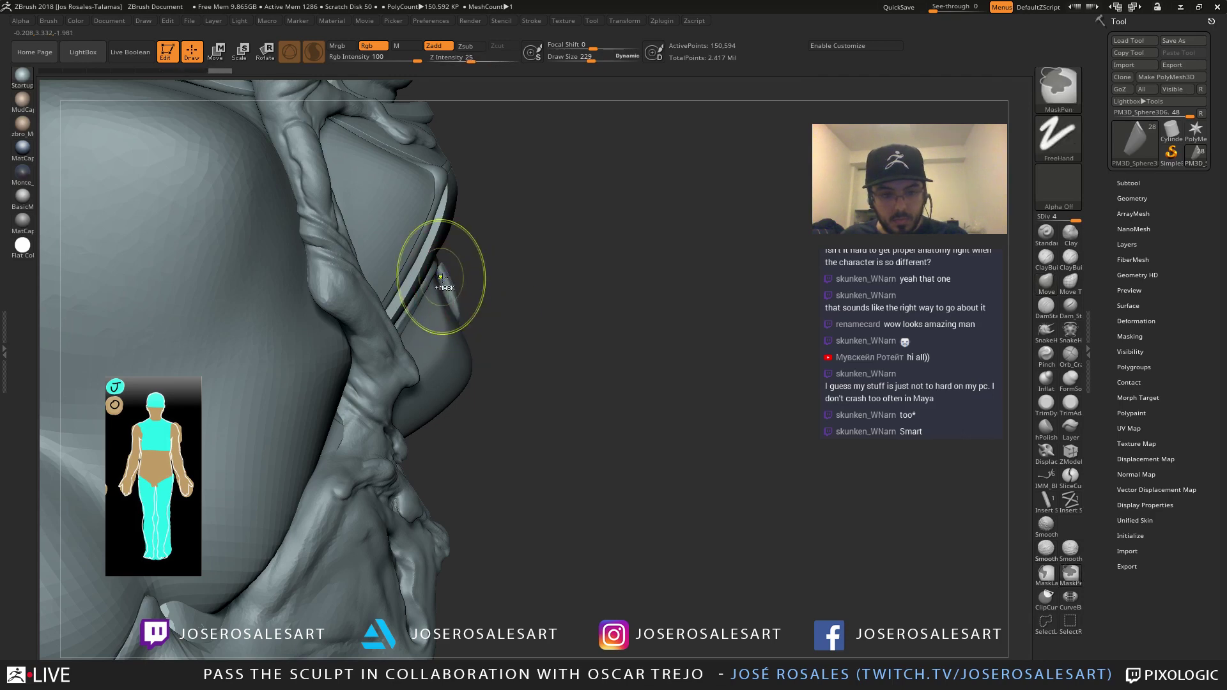
drag(451, 269, 456, 266)
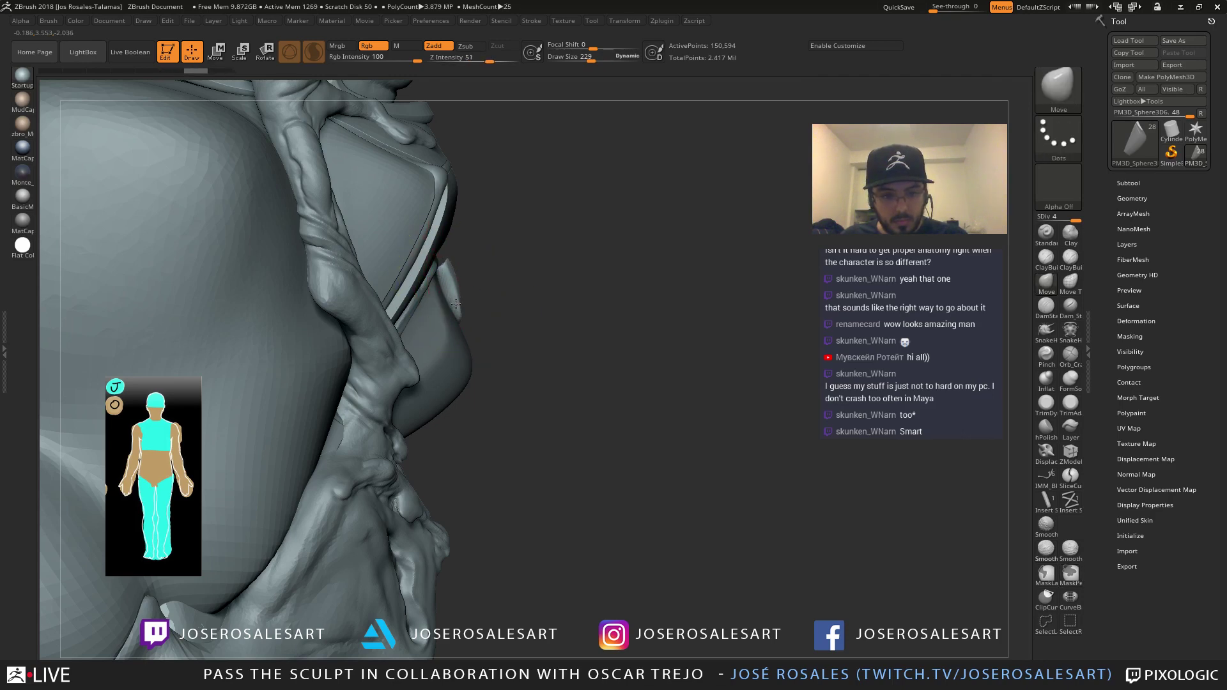
mouse_move(579, 309)
mouse_down()
mouse_move(466, 300)
mouse_move(456, 278)
mouse_move(495, 277)
mouse_up()
alt+drag(689, 322, 698, 280)
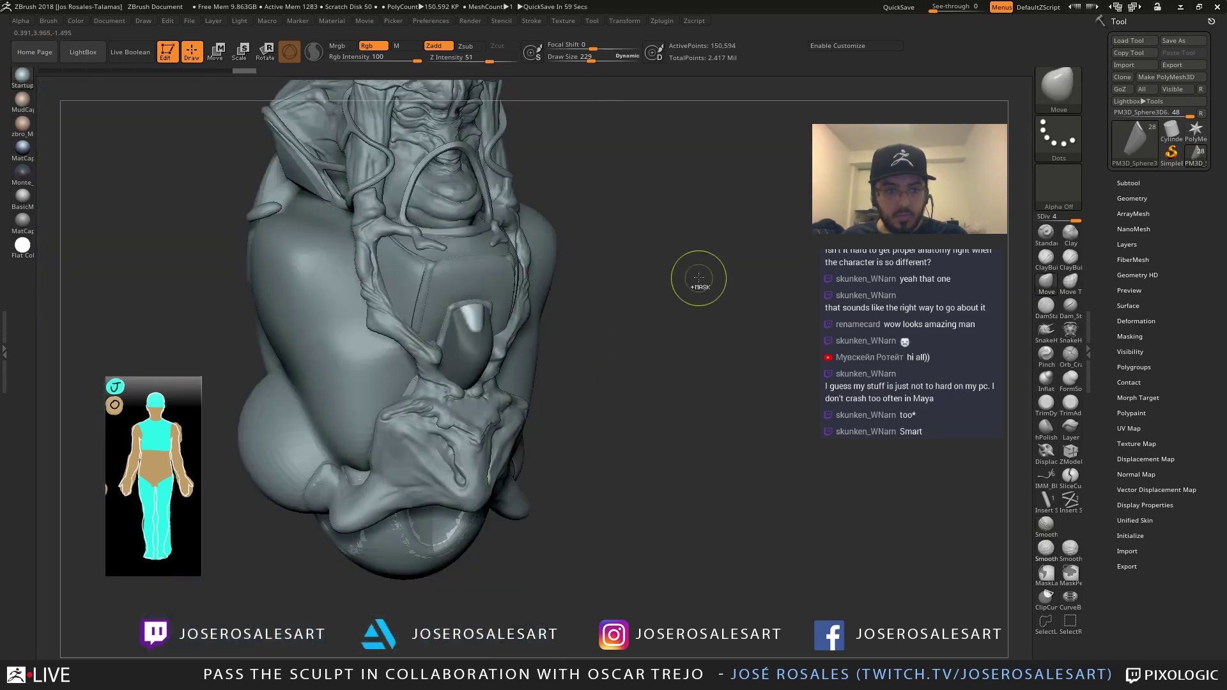
mouse_move(576, 351)
mouse_down()
mouse_move(596, 356)
mouse_move(601, 383)
mouse_move(586, 359)
mouse_up()
Carve along the edge of the plate's unmasked upper patch with DamStandard at Draw Size 54
key(b)
key(d)
key(s)
key(s)
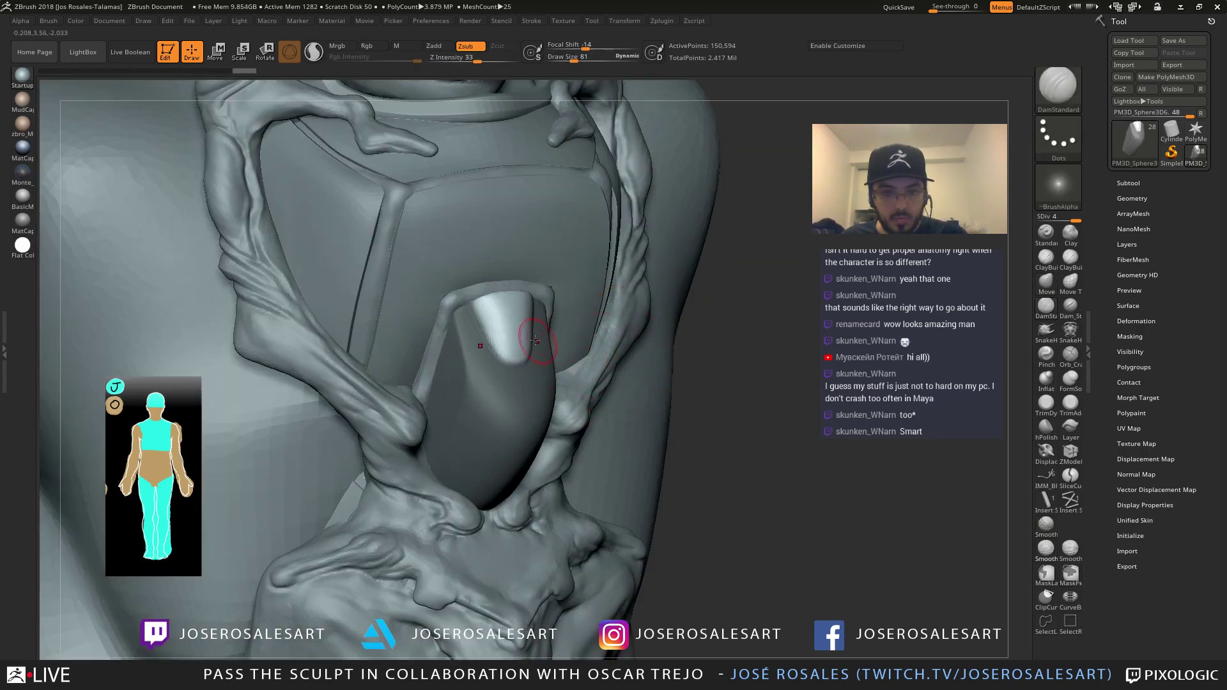
mouse_move(540, 345)
right_down()
mouse_move(507, 328)
mouse_move(527, 358)
right_up()
key(s)
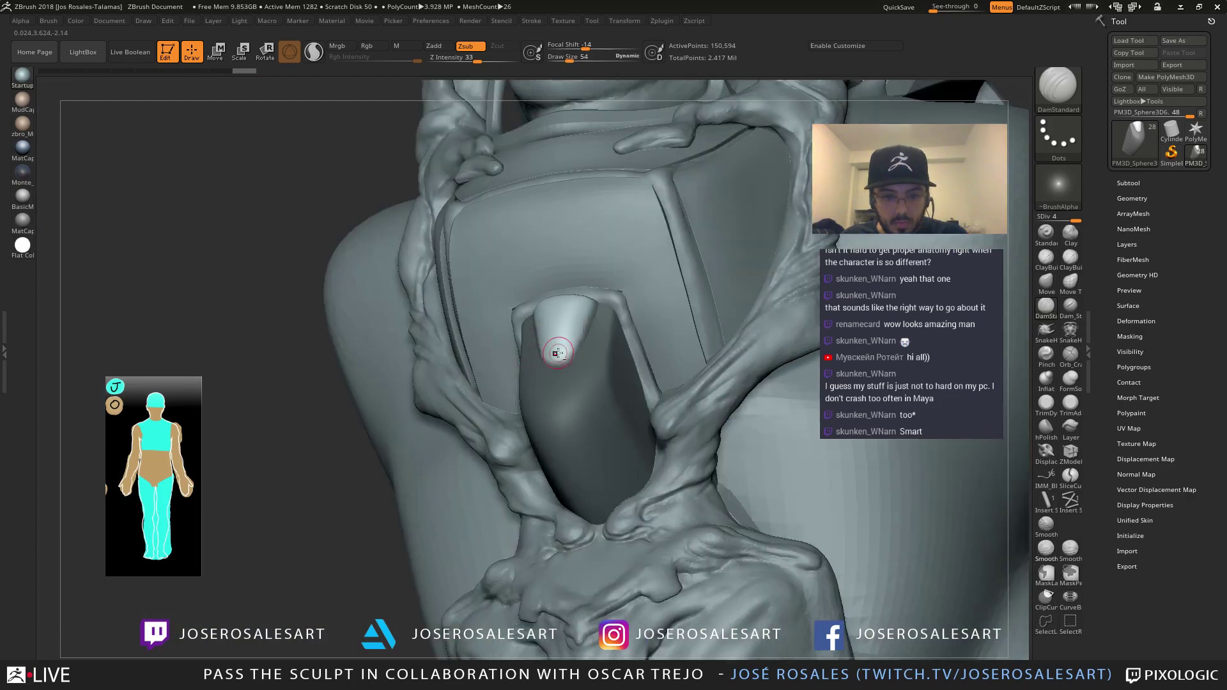
mouse_move(575, 343)
mouse_down()
mouse_move(597, 302)
mouse_move(583, 299)
mouse_up()
ctrl+right_drag(570, 320, 576, 349)
Sharpen the upper patch's rim with Pinch at Draw Size 54, clear the mask, and smooth the plate's surface
key(b)
key(p)
key(i)
mouse_move(589, 293)
mouse_down()
mouse_move(551, 350)
mouse_move(568, 334)
mouse_up()
ctrl+right_drag(590, 274, 576, 236)
ctrl+drag(306, 400, 323, 423)
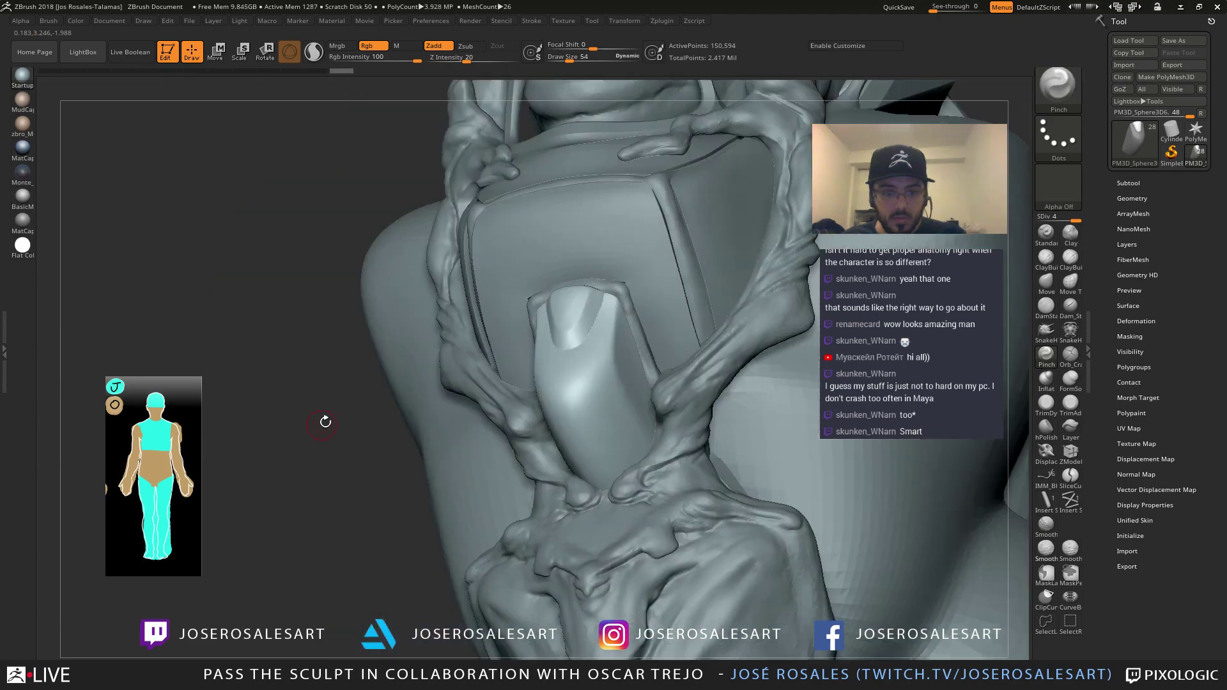
shift+right_drag(454, 382, 518, 381)
shift+drag(638, 350, 613, 366)
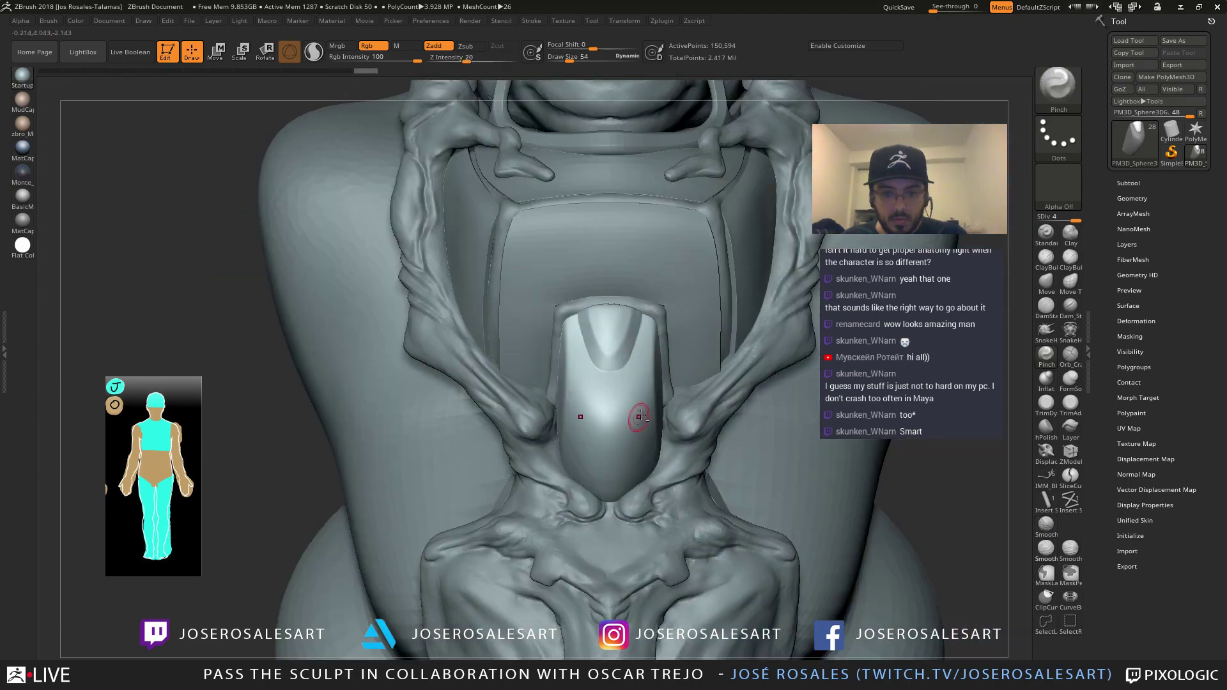
alt+right_drag(767, 294, 578, 292)
alt+drag(578, 293, 504, 482)
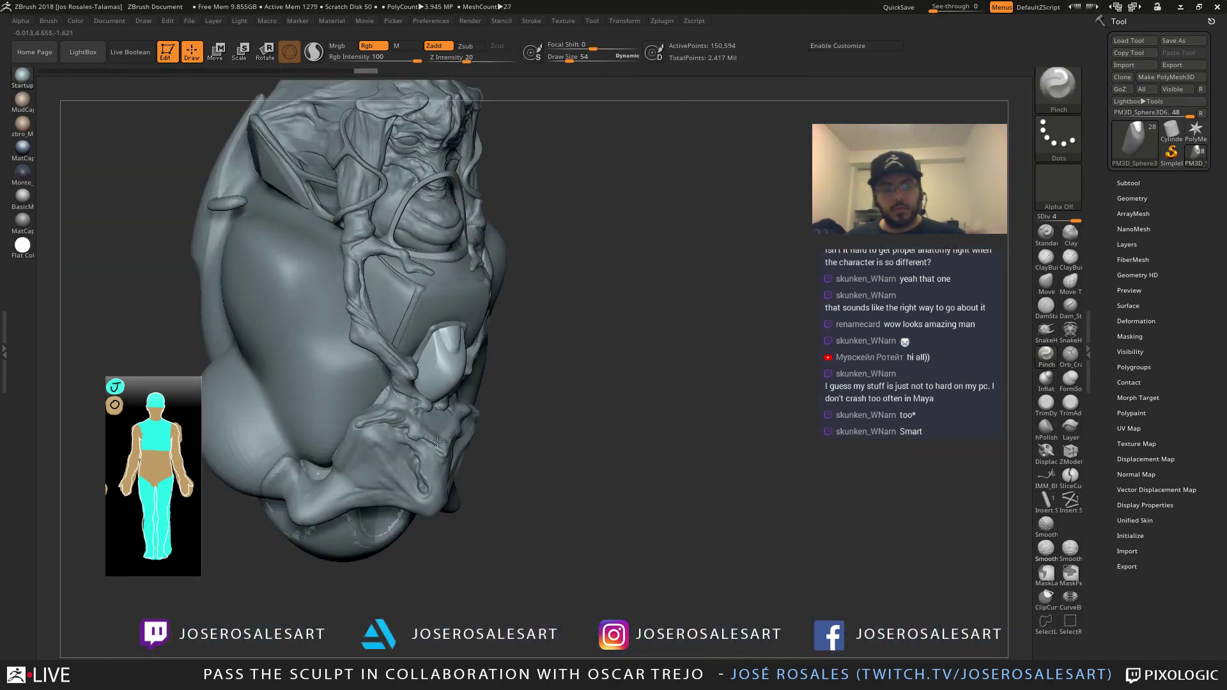
Switch back to the arms and lower body mesh and raise the V-shaped fold's outer end with the Standard brush
mouse_move(437, 442)
shift+right_down()
mouse_move(386, 457)
mouse_move(444, 483)
mouse_move(503, 456)
mouse_move(462, 450)
shift+right_up()
alt+click(450, 462)
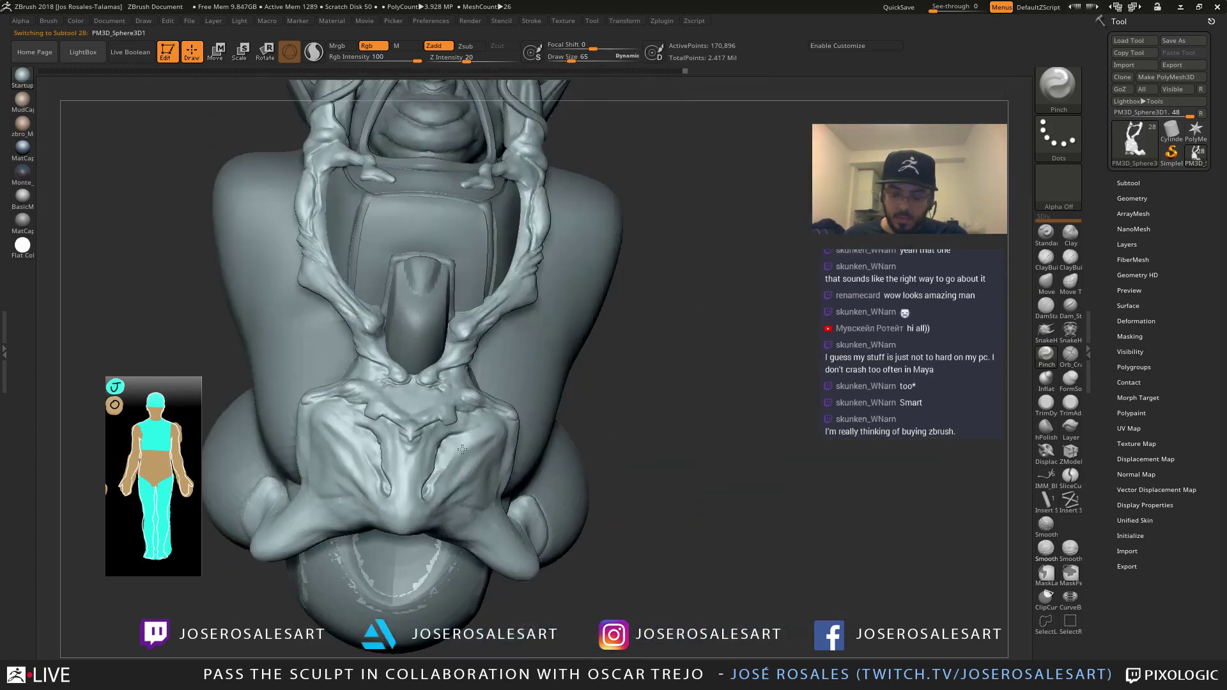
drag(462, 449, 551, 391)
right_drag(477, 478, 447, 498)
key(b)
key(s)
key(t)
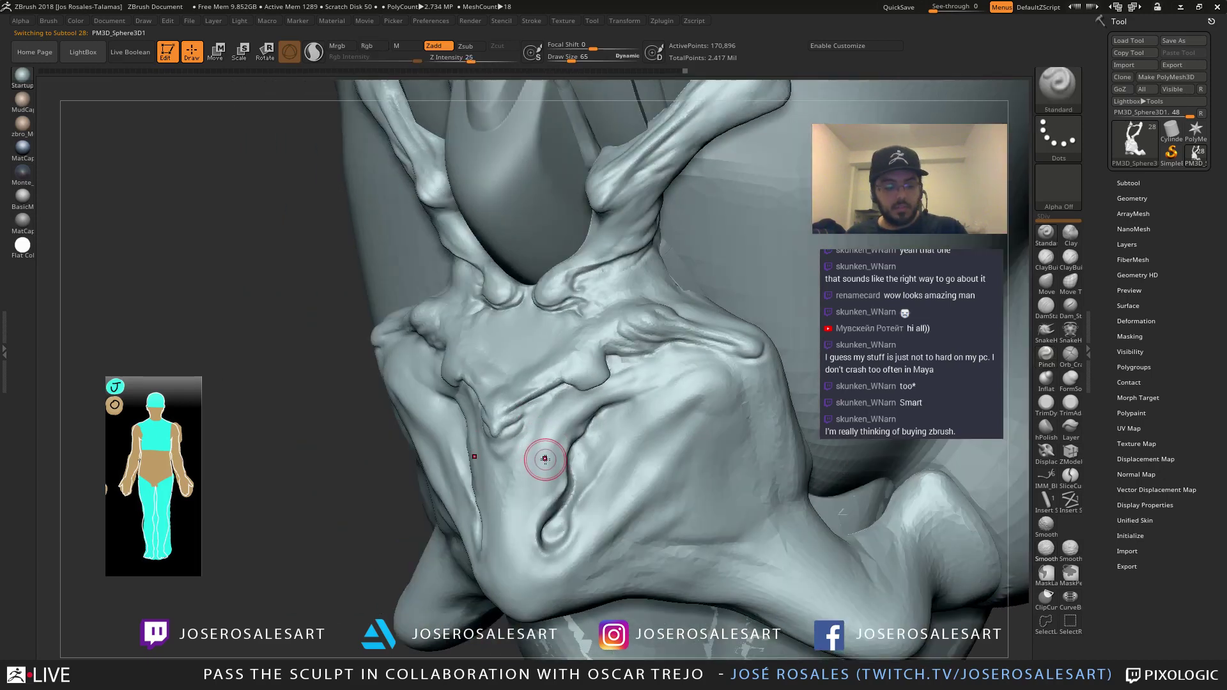
key(bracketleft)
right_drag(564, 410, 574, 396)
mouse_move(557, 379)
mouse_down()
mouse_move(572, 366)
mouse_move(532, 385)
mouse_move(572, 363)
mouse_up()
Add volume to both outer ends of the V-shaped fold with ClayBuildup at Draw Size 54
key(b)
key(c)
key(b)
right_drag(612, 367, 583, 366)
drag(586, 365, 588, 382)
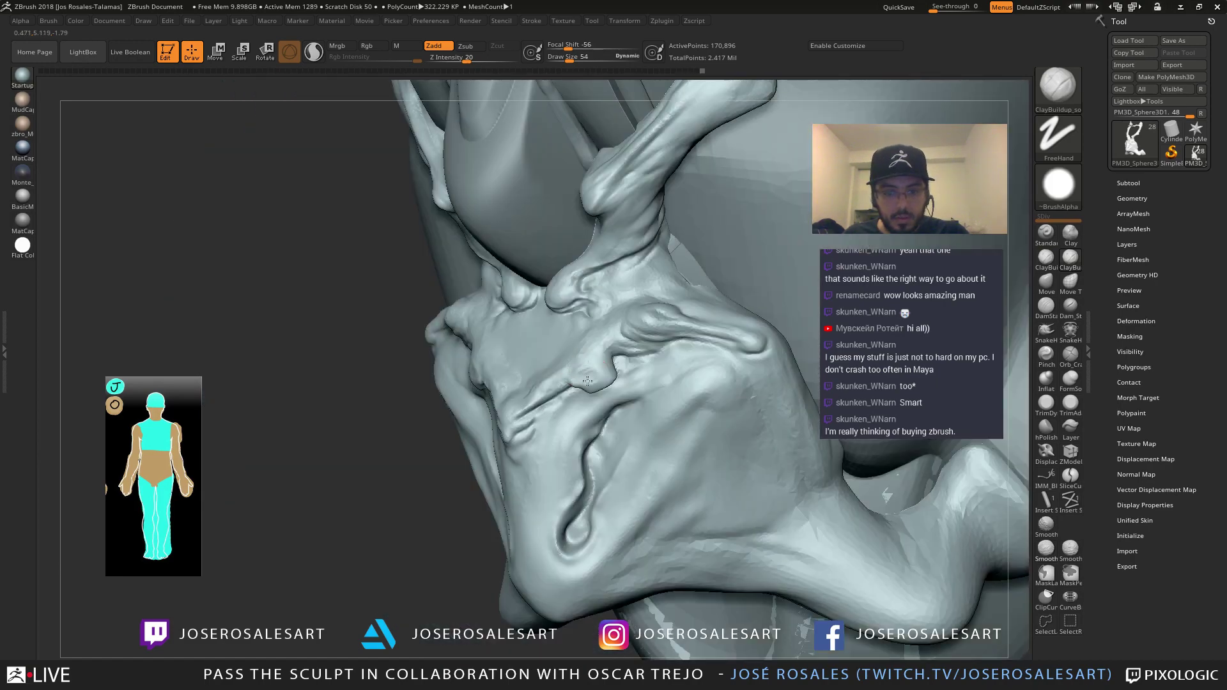
mouse_move(588, 381)
shift+right_down()
mouse_move(578, 365)
mouse_move(434, 387)
shift+right_up()
alt+right_drag(435, 387, 492, 387)
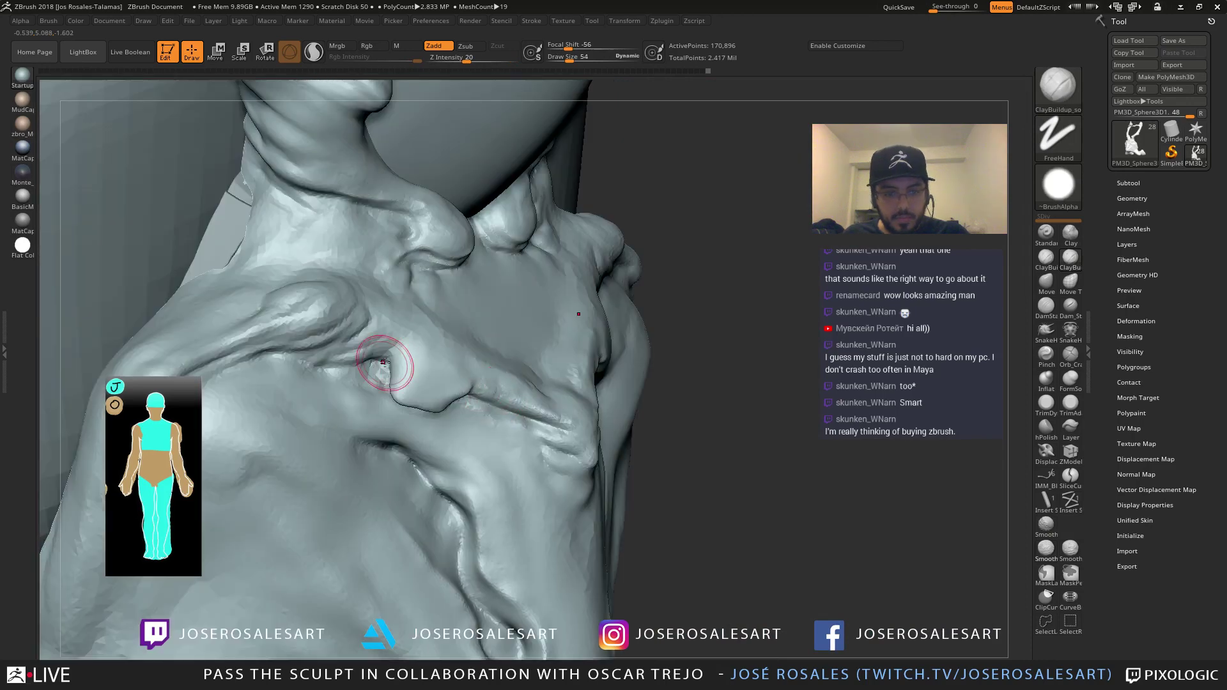
drag(388, 363, 384, 346)
Enable Sculptris Pro and join the V-shaped fold's outer ends to the neighbouring ridge with ClayBuildup at Draw Size 36
right_drag(347, 332, 409, 343)
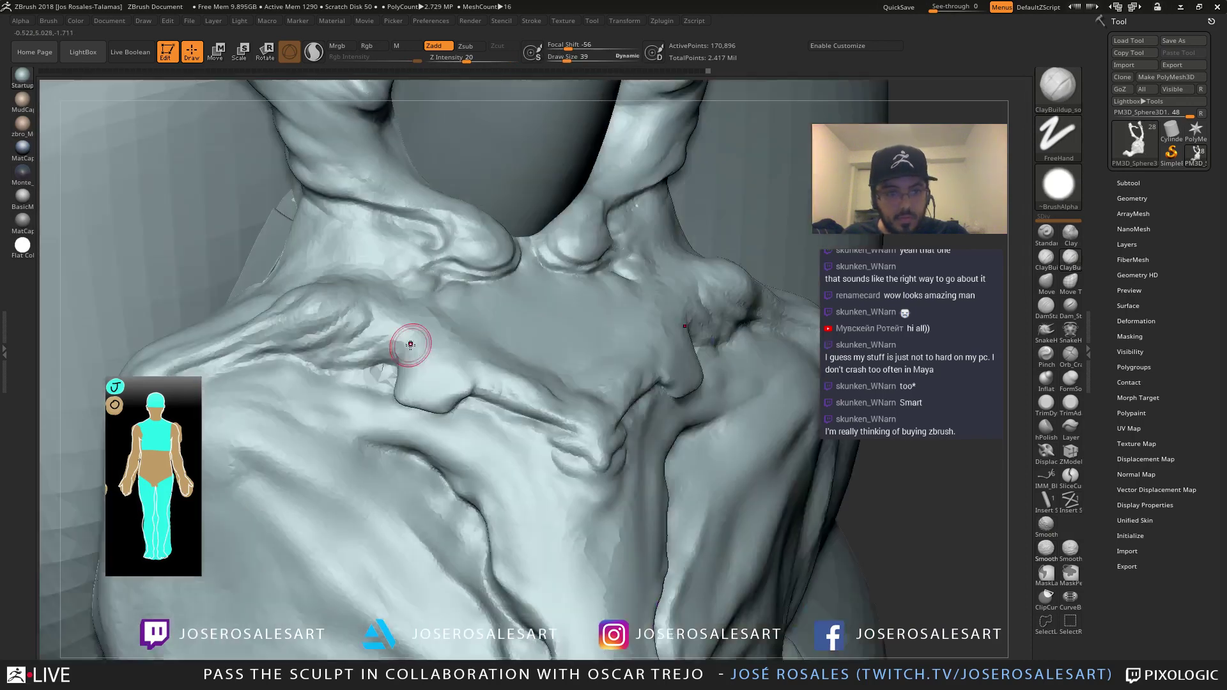
click(314, 52)
key(s)
mouse_move(399, 362)
mouse_down()
mouse_move(334, 361)
mouse_move(379, 356)
mouse_up()
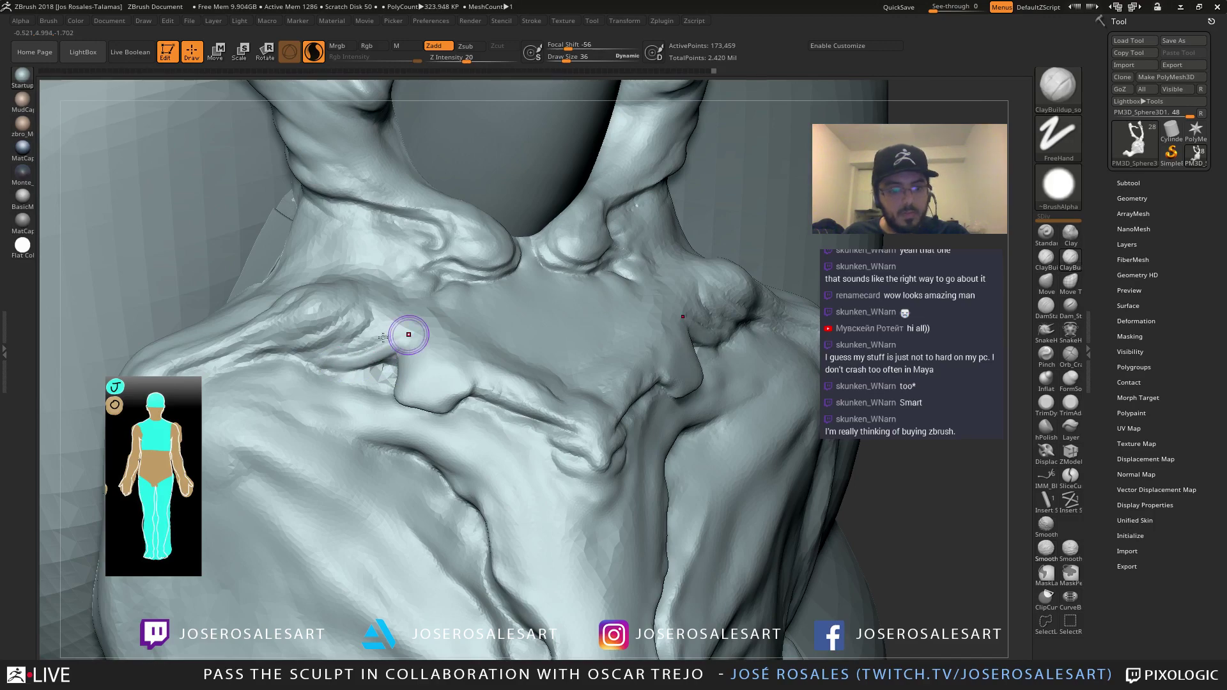
mouse_move(405, 334)
right_down()
mouse_move(471, 323)
mouse_move(562, 334)
mouse_move(564, 308)
right_up()
drag(564, 302, 573, 303)
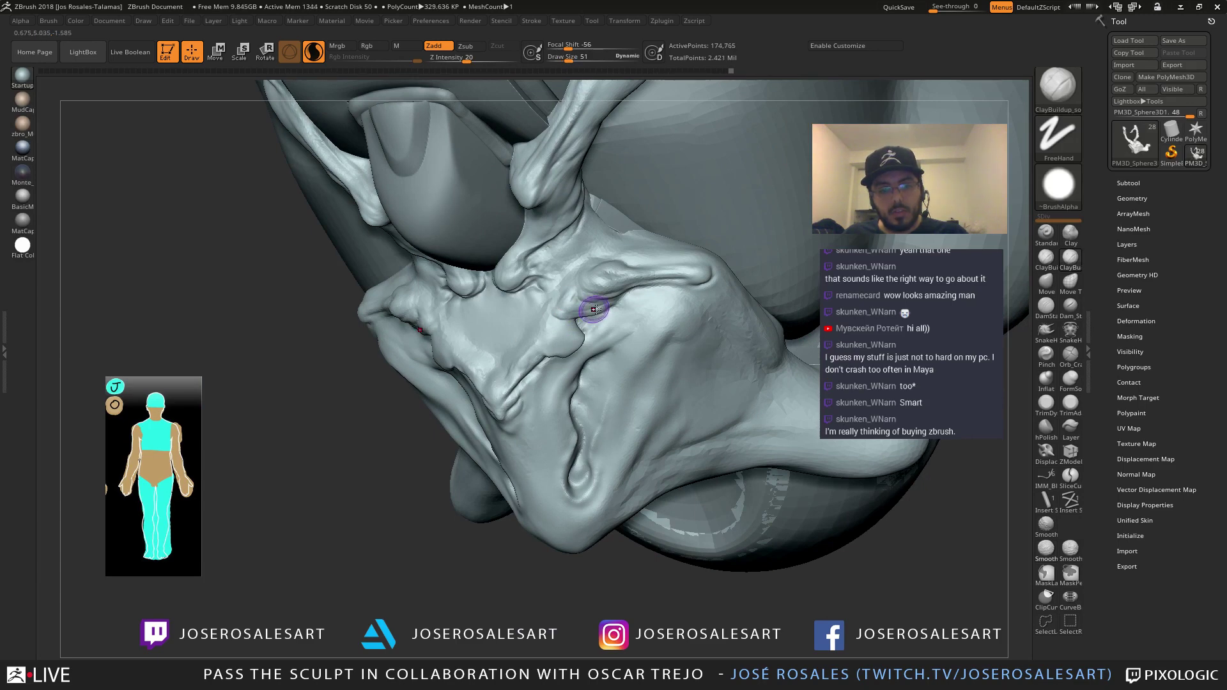
Add fine raised folds between the arm base and the outer ridge with the Standard brush at Draw Size 36
right_drag(595, 309, 451, 285)
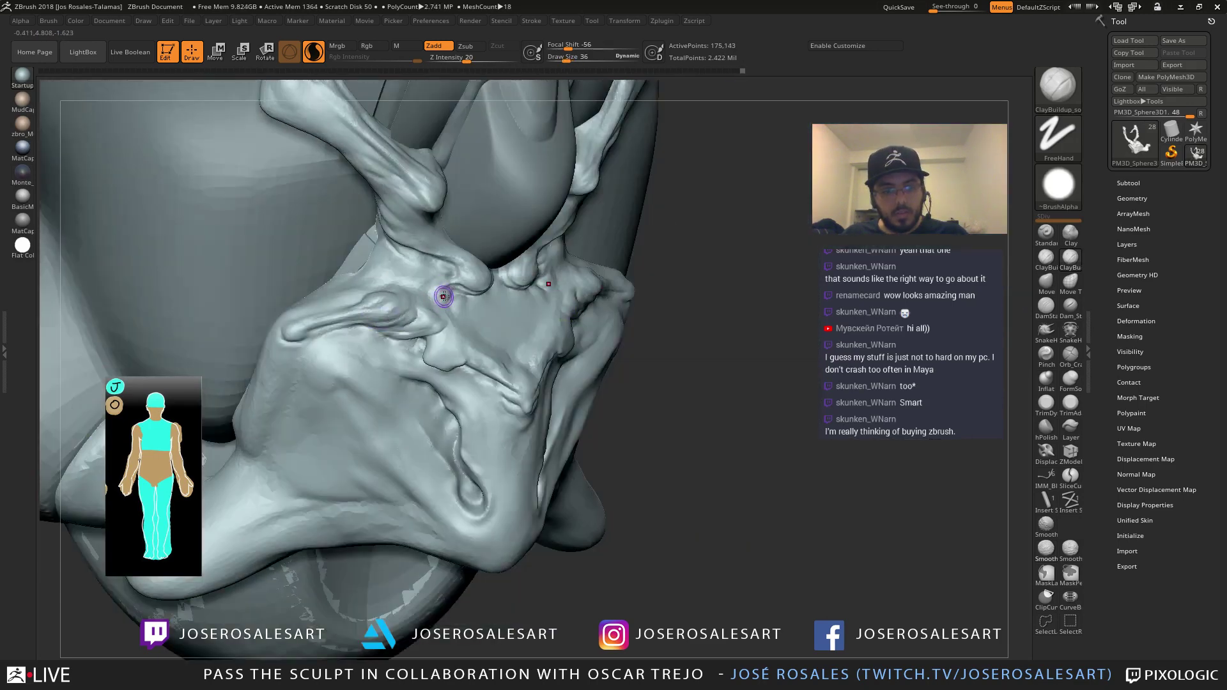
key(b)
key(s)
key(t)
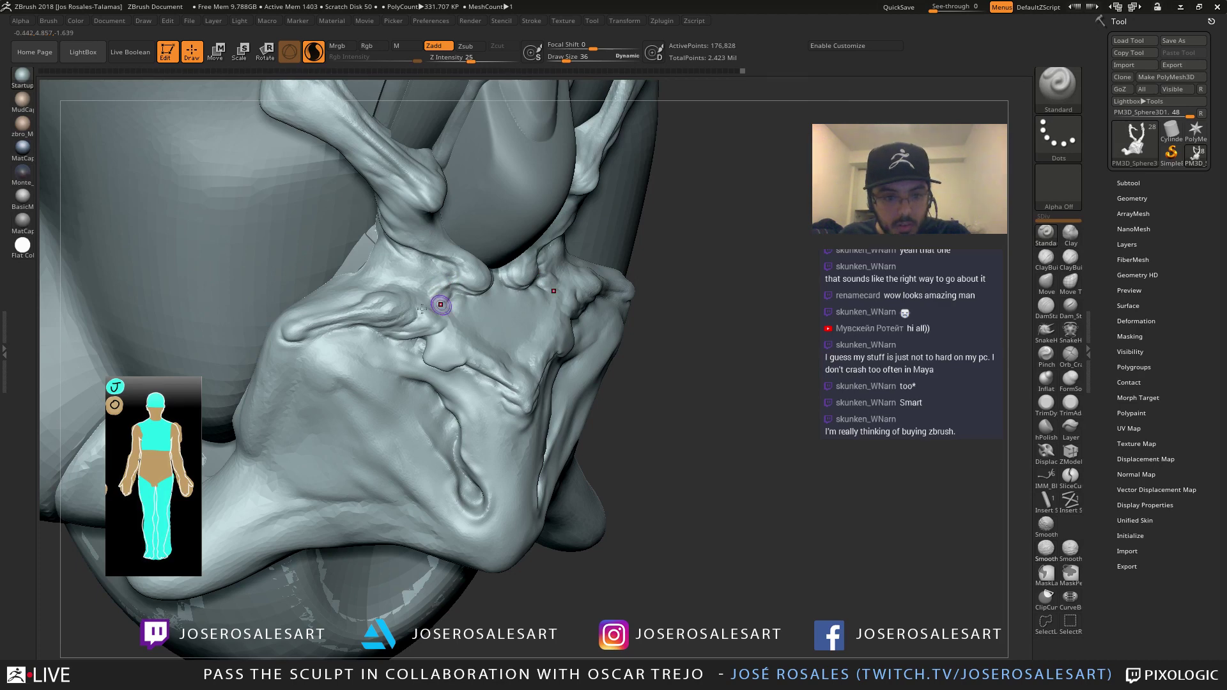
mouse_move(440, 305)
right_down()
mouse_move(582, 285)
mouse_move(558, 293)
right_up()
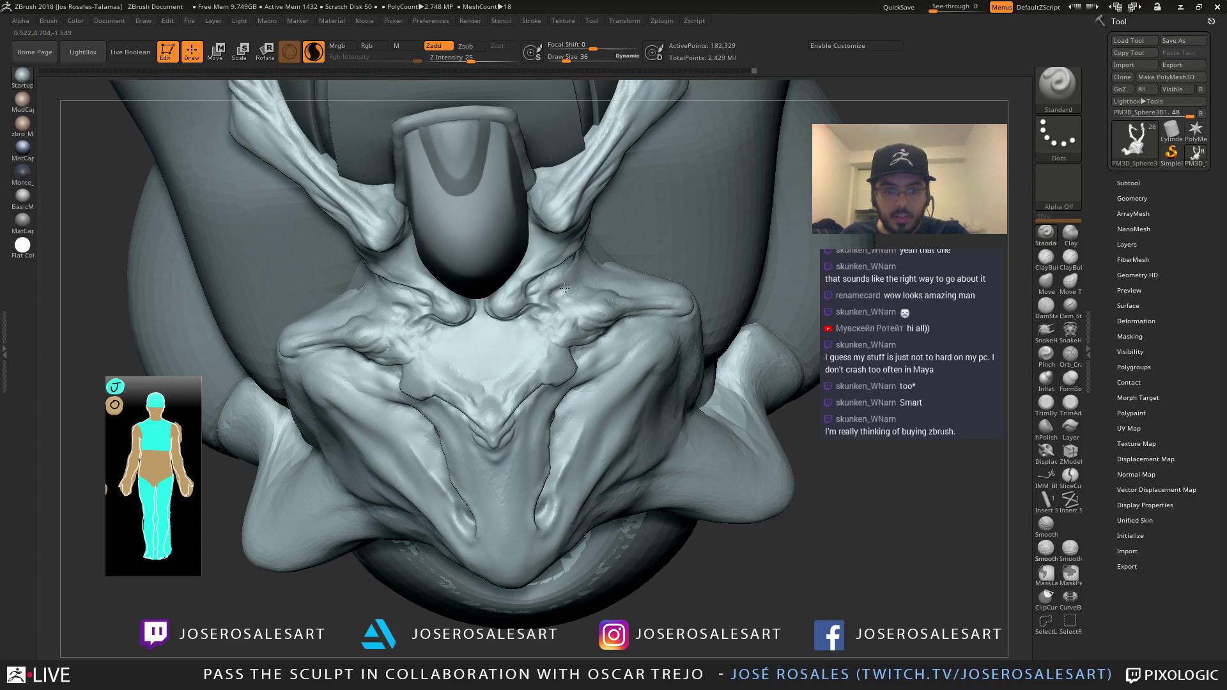
Build up strands behind the arm base, leading onto the outer ridge, with ClayBuildup at Draw Size 39
mouse_move(565, 290)
right_down()
mouse_move(557, 307)
mouse_move(544, 296)
mouse_move(575, 269)
mouse_move(560, 257)
mouse_move(573, 234)
right_up()
key(1)
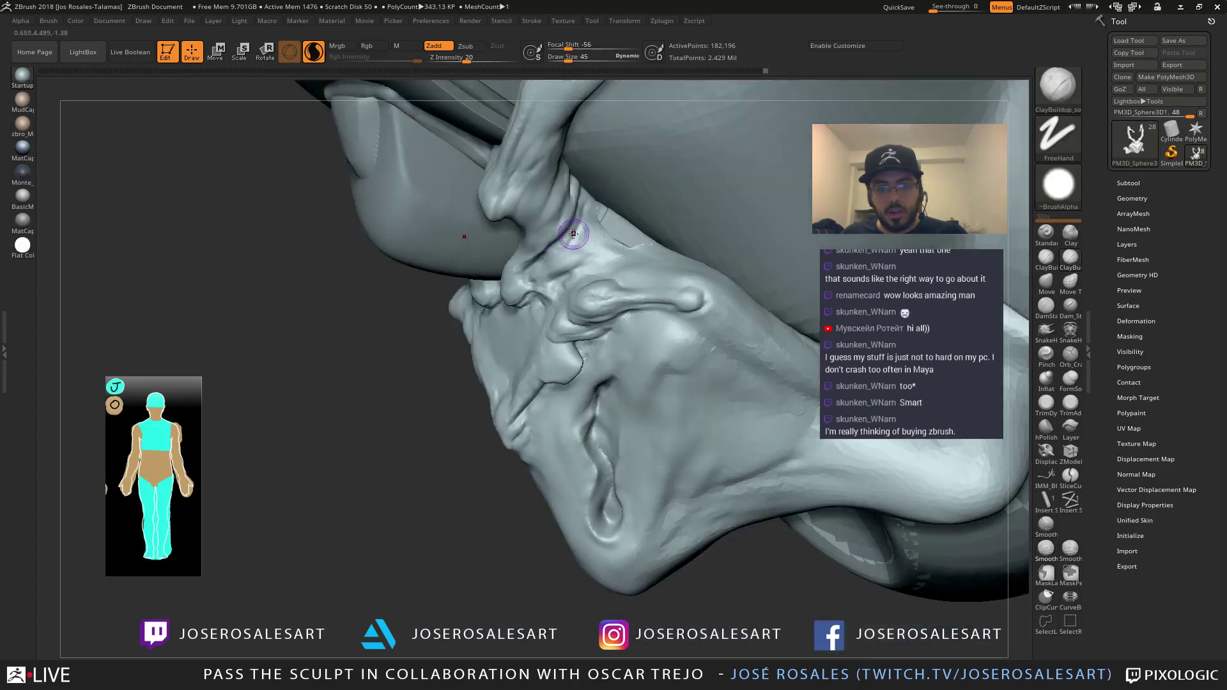
key(s)
drag(573, 234, 569, 235)
right_drag(570, 230, 563, 245)
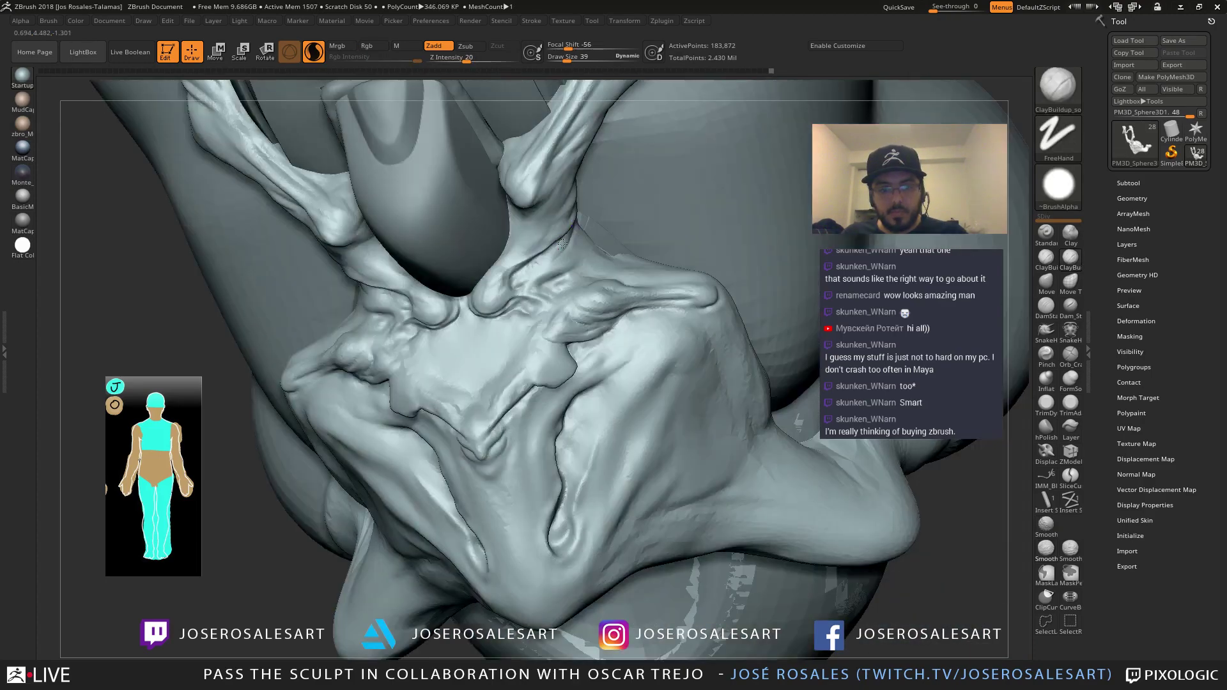
Bulk up the lower body's front and sides with broad ClayBuildup strokes at Draw Size 109
mouse_move(467, 250)
ctrl+right_down()
mouse_move(507, 312)
mouse_move(606, 266)
mouse_move(559, 320)
mouse_move(489, 318)
mouse_move(574, 342)
mouse_move(652, 319)
mouse_move(698, 324)
mouse_move(567, 304)
mouse_move(653, 380)
ctrl+right_up()
key(s)
key(s)
drag(653, 380, 666, 378)
right_drag(677, 366, 504, 418)
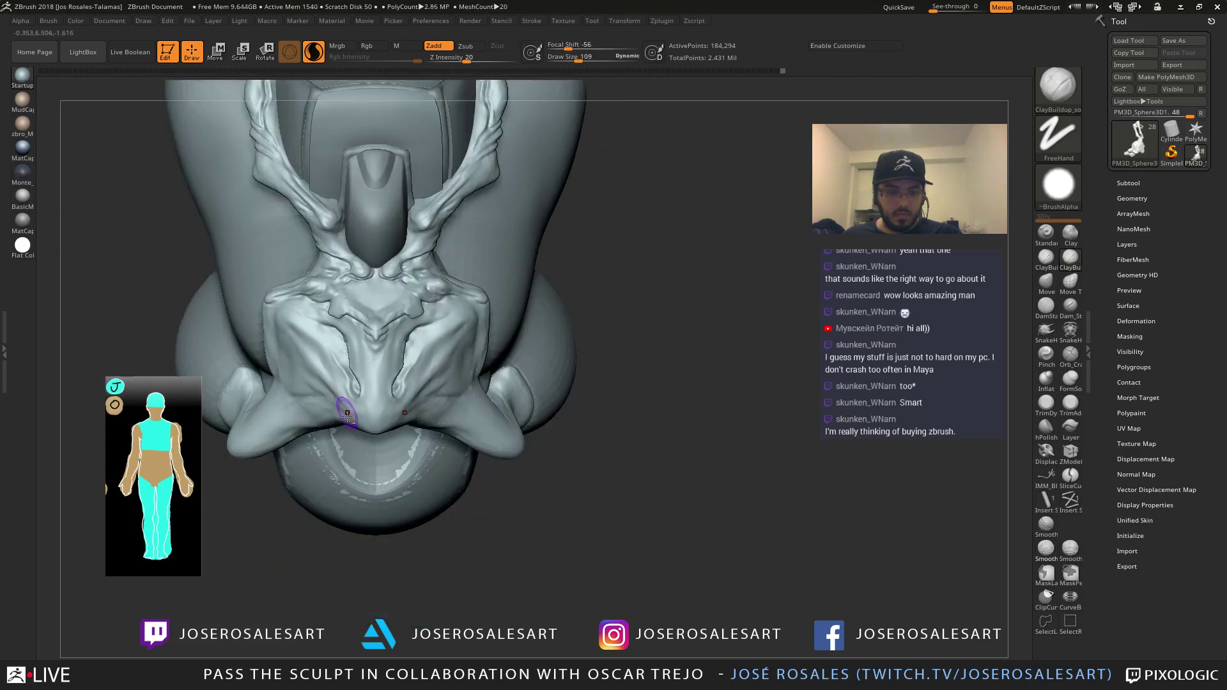
Pull the lower body's central front tip down into a short point with the SnakeHook brush at Draw Size 169
mouse_move(406, 413)
alt+right_down()
mouse_move(430, 448)
mouse_move(373, 434)
mouse_move(515, 438)
alt+right_up()
key(b)
key(m)
key(v)
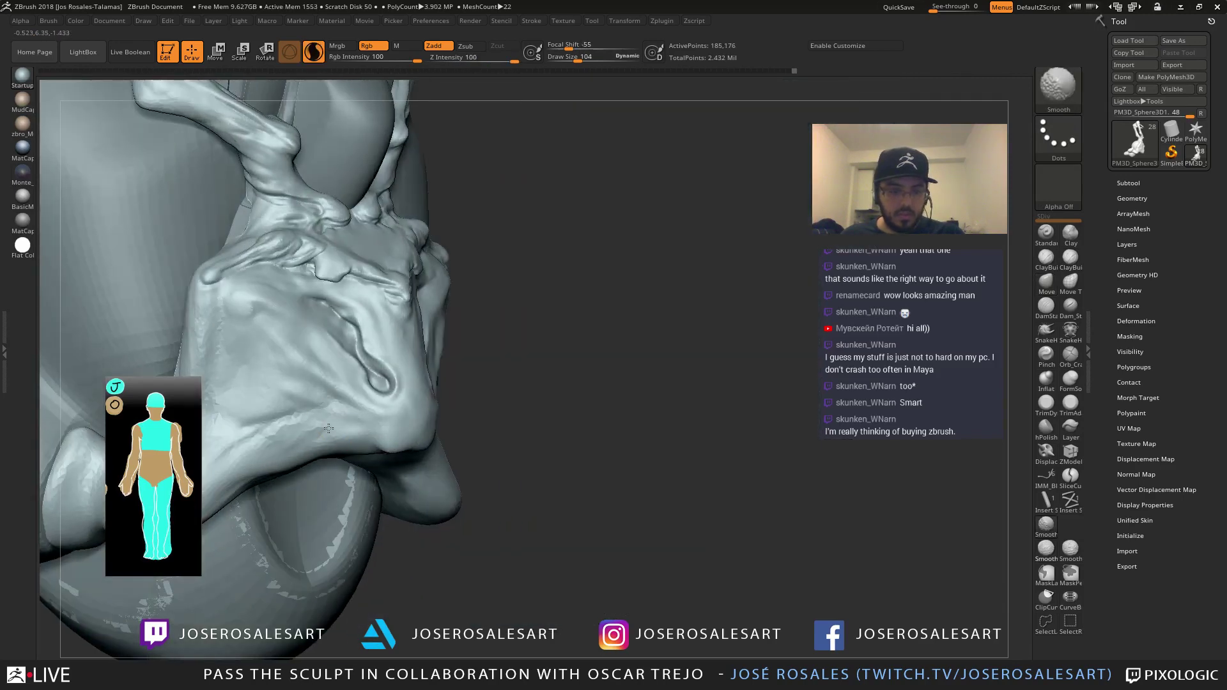
mouse_move(337, 430)
right_down()
mouse_move(384, 466)
mouse_move(417, 444)
mouse_move(398, 332)
right_up()
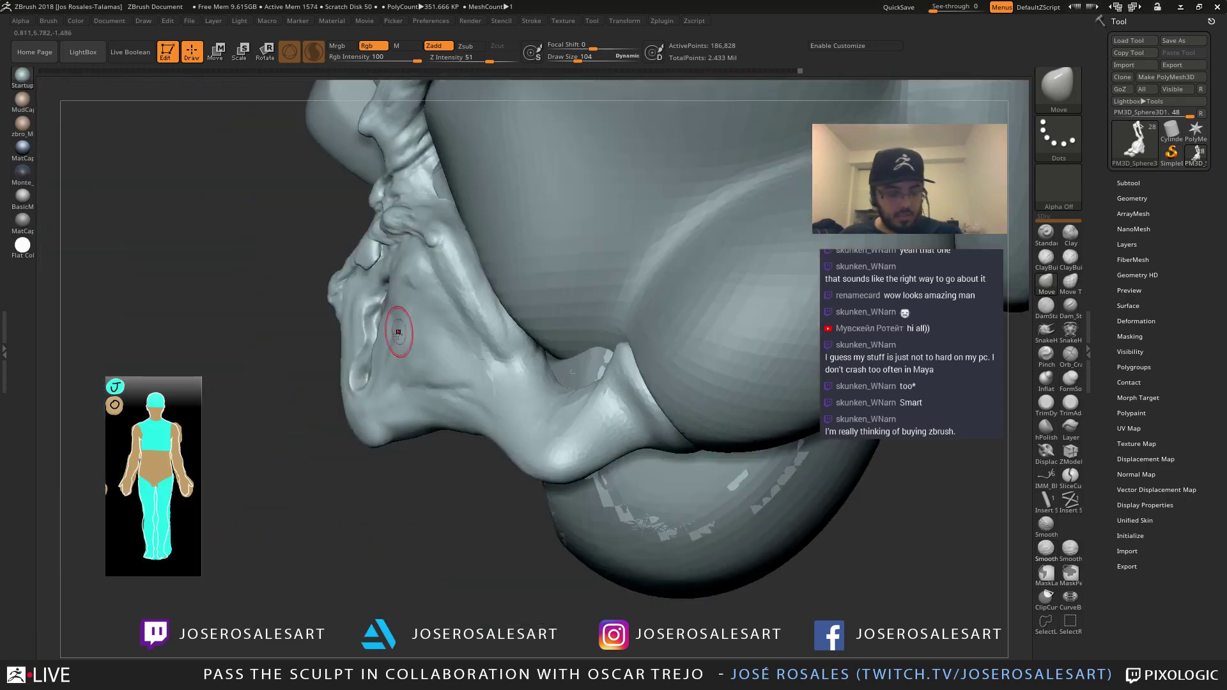
key(b)
key(d)
key(s)
key(b)
key(s)
key(h)
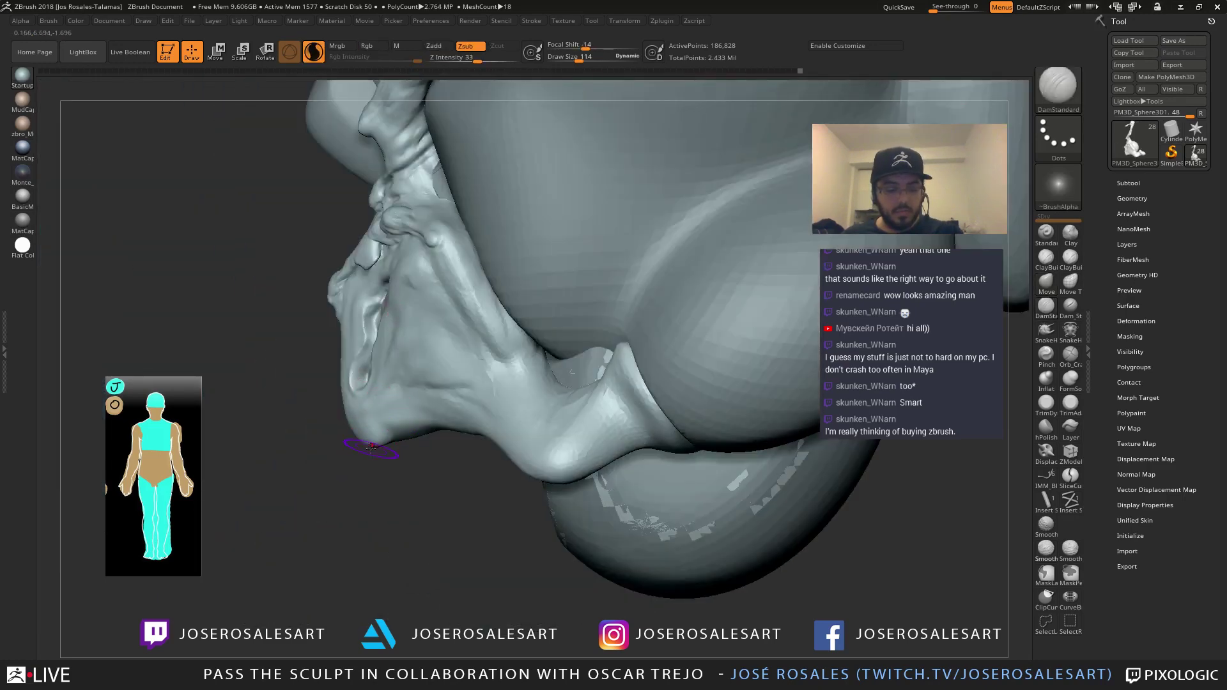
key(s)
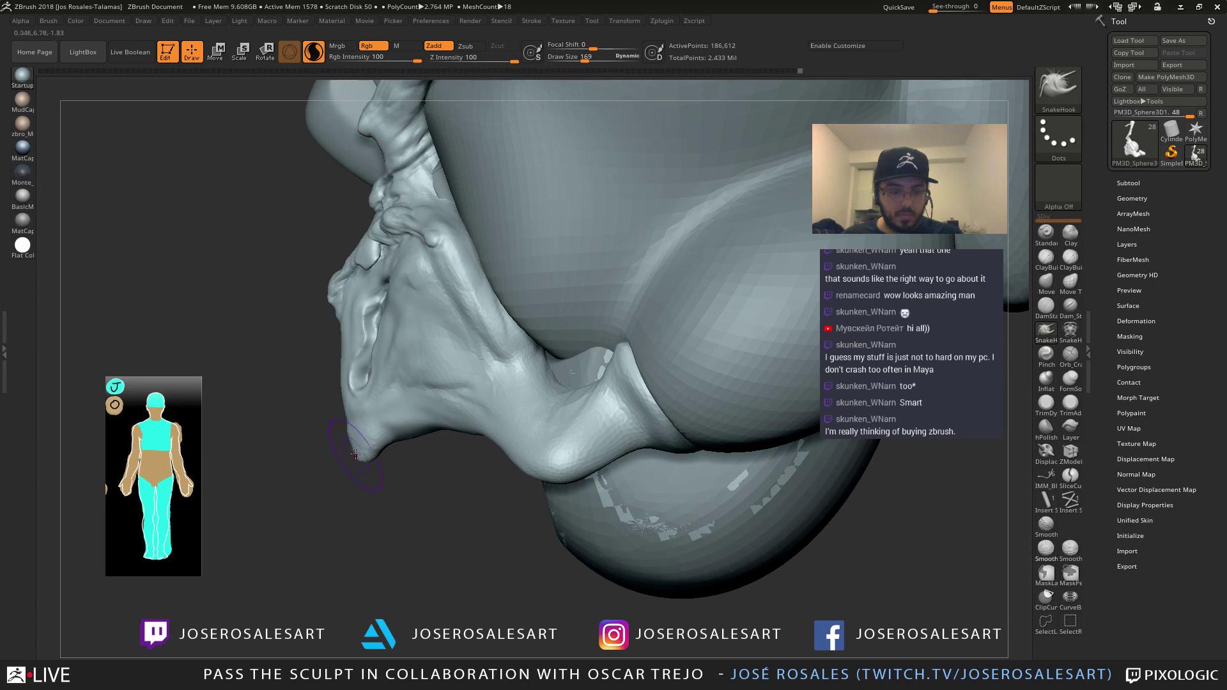
Thicken the lower body's front tip and the area just above it with ClayBuildup at Draw Size 119
mouse_move(356, 454)
right_down()
mouse_move(405, 444)
mouse_move(378, 447)
right_up()
key(b)
key(c)
key(b)
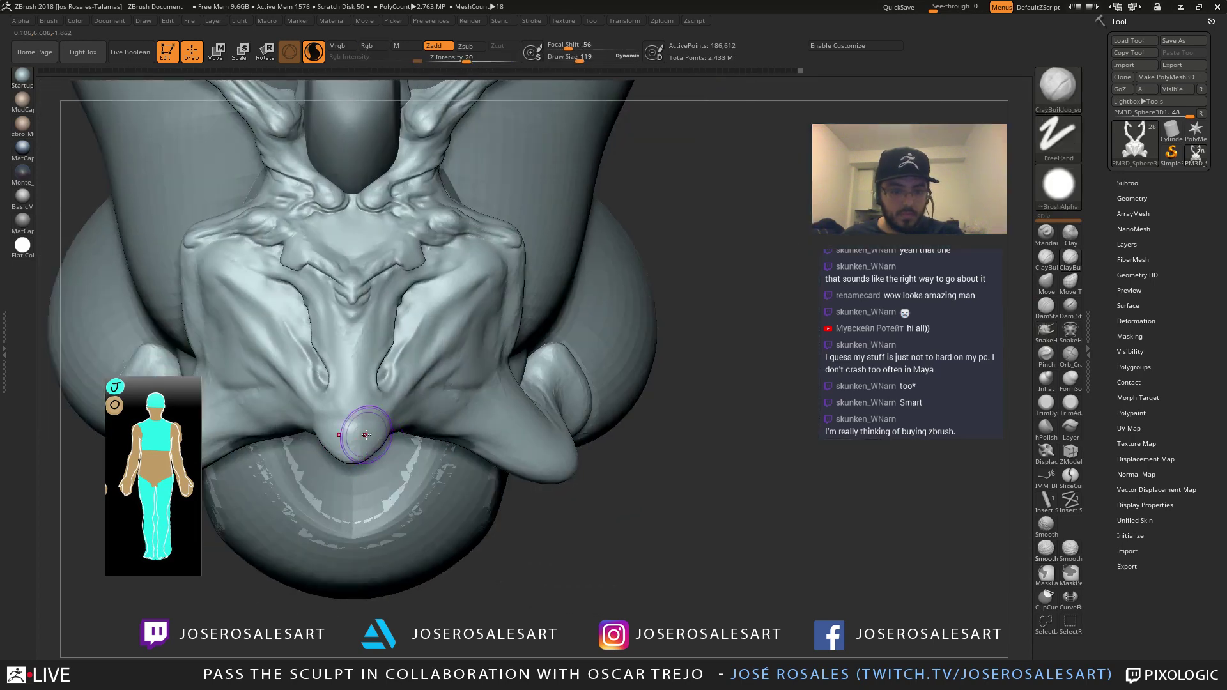
drag(349, 435, 363, 435)
mouse_move(378, 378)
right_down()
mouse_move(427, 395)
mouse_move(422, 409)
right_up()
drag(378, 395, 363, 404)
right_drag(393, 361, 380, 432)
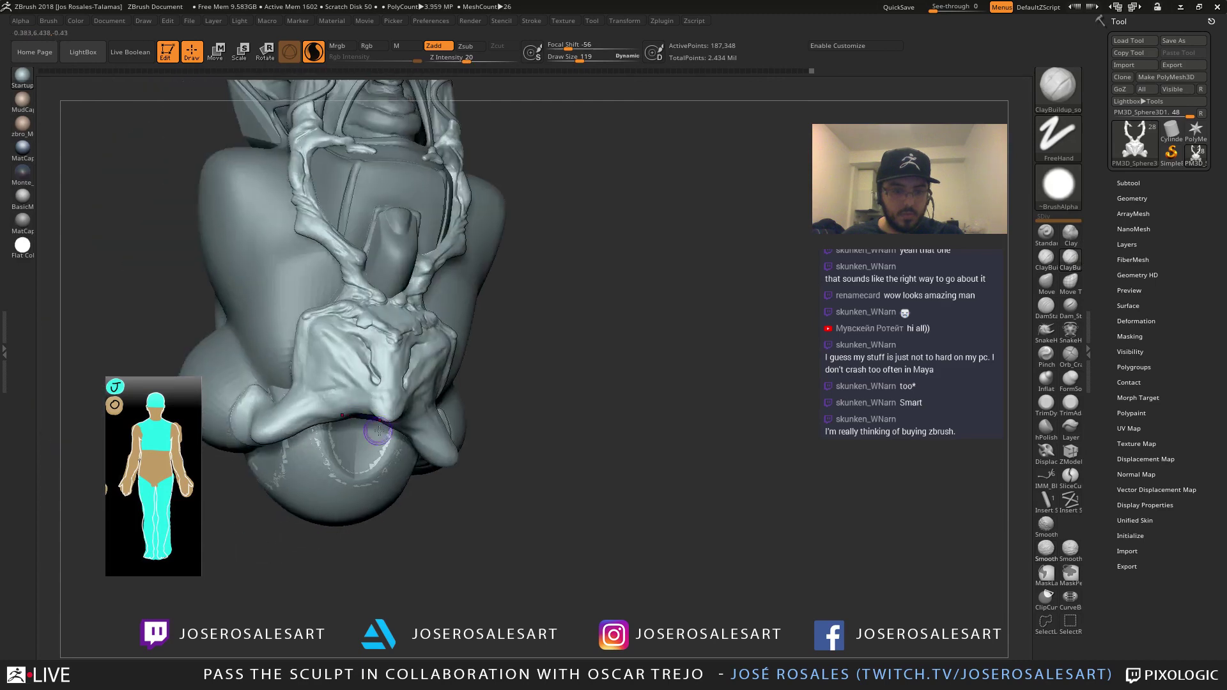
Inspect the Pm3d_sphere3d_3 subtool in isolation and bring the other subtools back into view
mouse_move(383, 375)
right_down()
mouse_move(432, 377)
mouse_move(410, 448)
right_up()
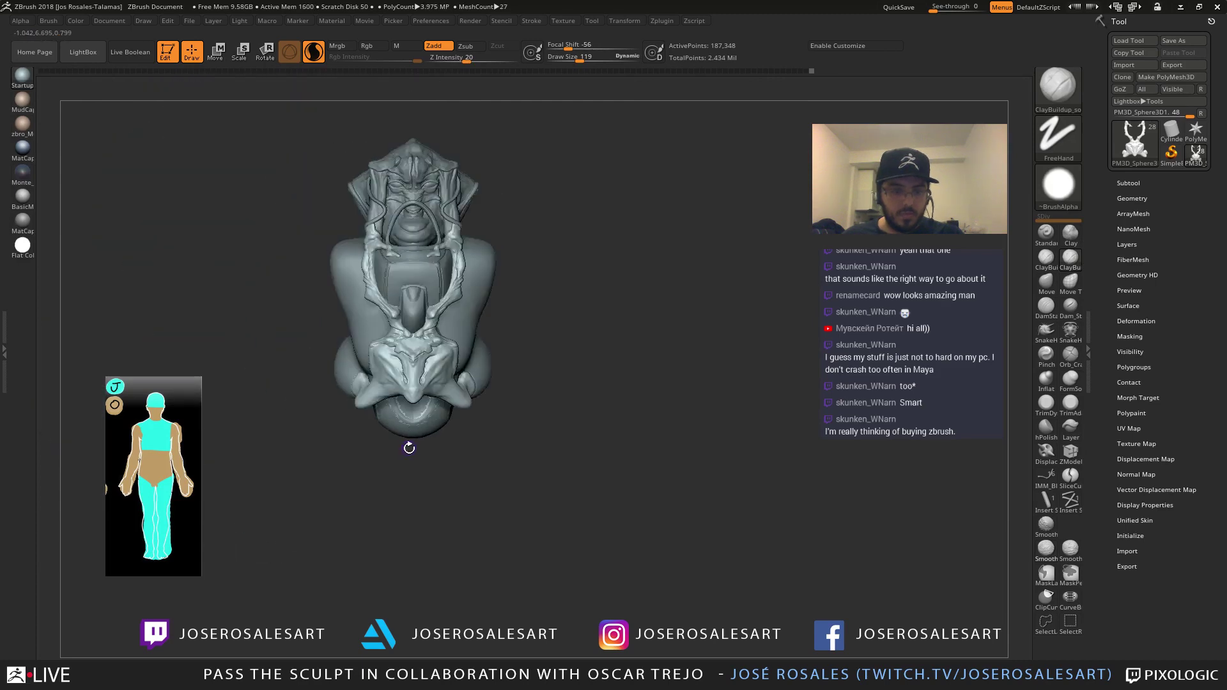
alt+click(426, 427)
mouse_move(523, 417)
shift+right_down()
mouse_move(543, 398)
mouse_move(511, 404)
shift+right_up()
key(shift+s)
key(shift+s)
key(shift+s)
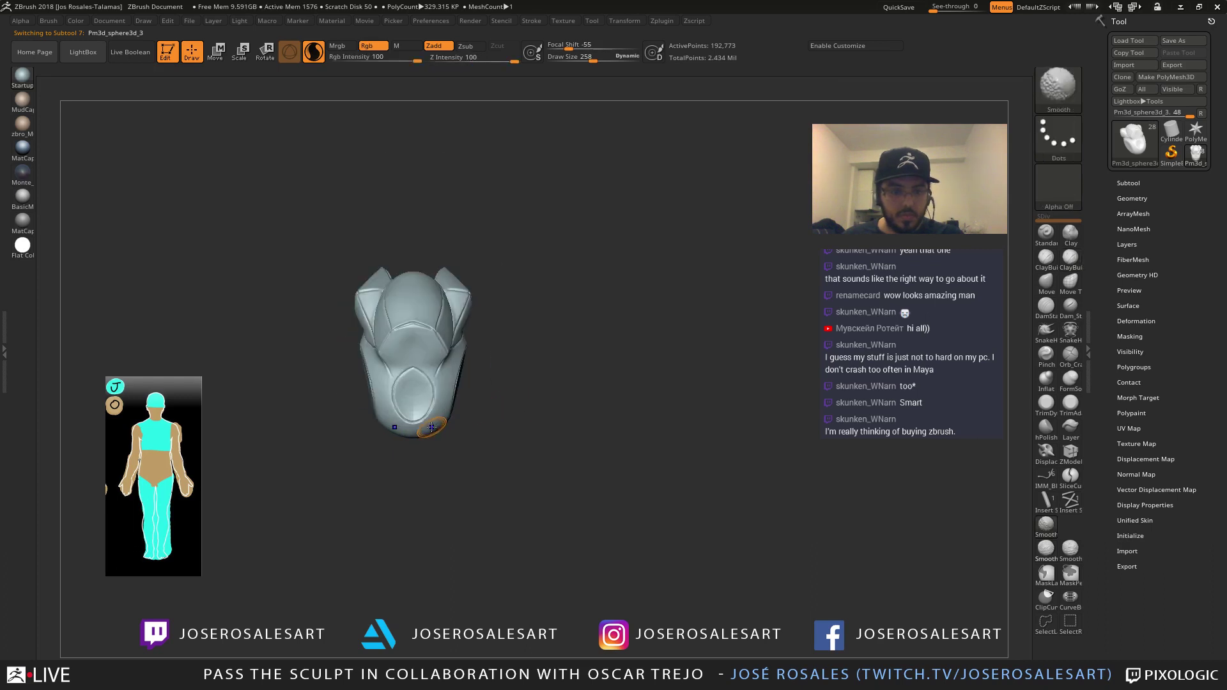
right_drag(429, 425, 597, 359)
right_click(598, 360)
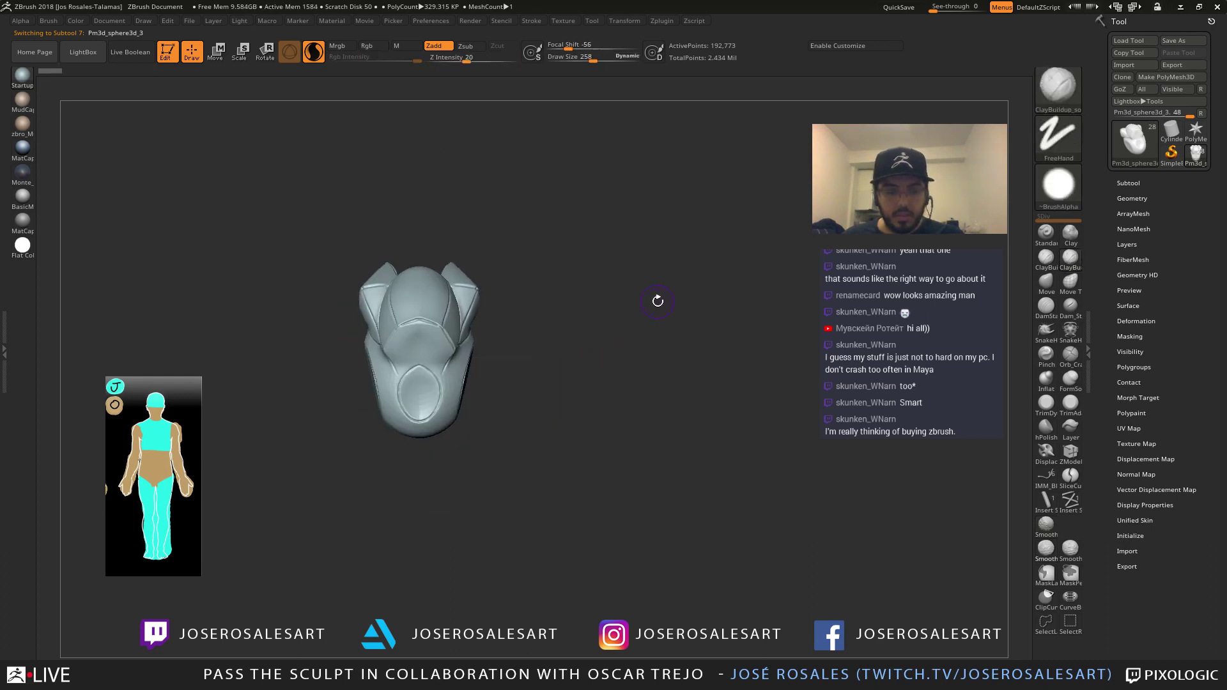
key(shift+s)
right_drag(645, 290, 678, 281)
Hide the subtools Pm3d_sphere3d_3, Pm3d_sphere3d_15, Pm3d_sphere3d_14 and Pm3d_sphere3d_13
click(1127, 184)
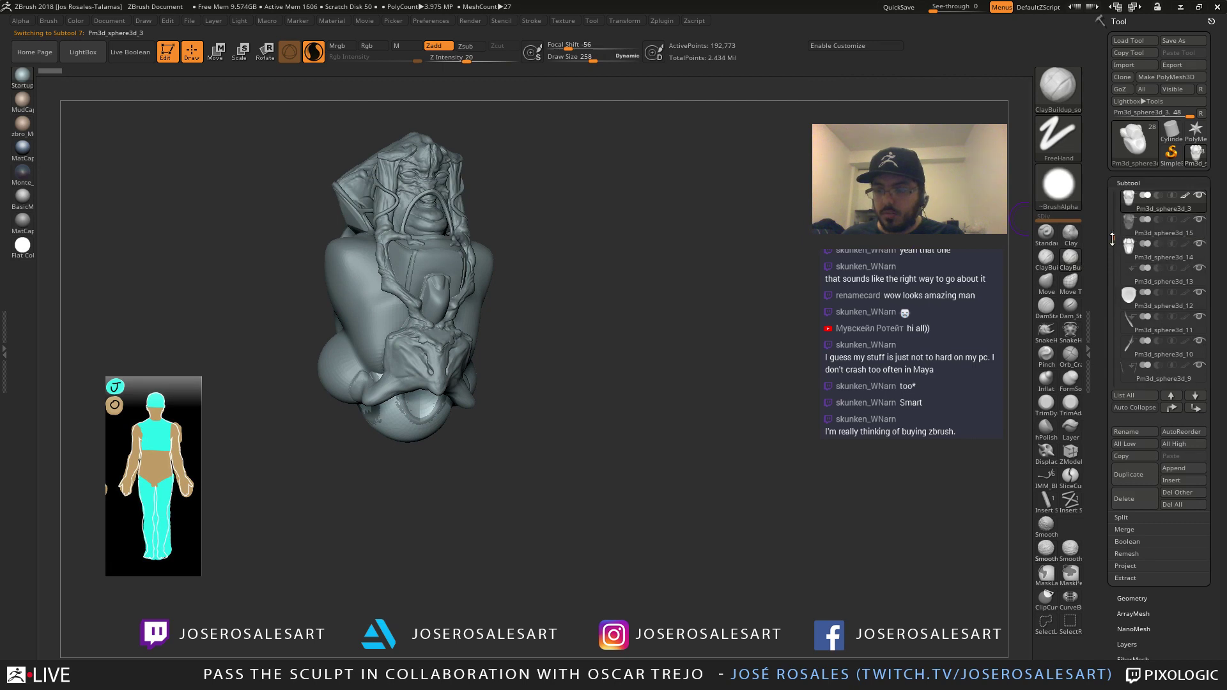
click(1135, 233)
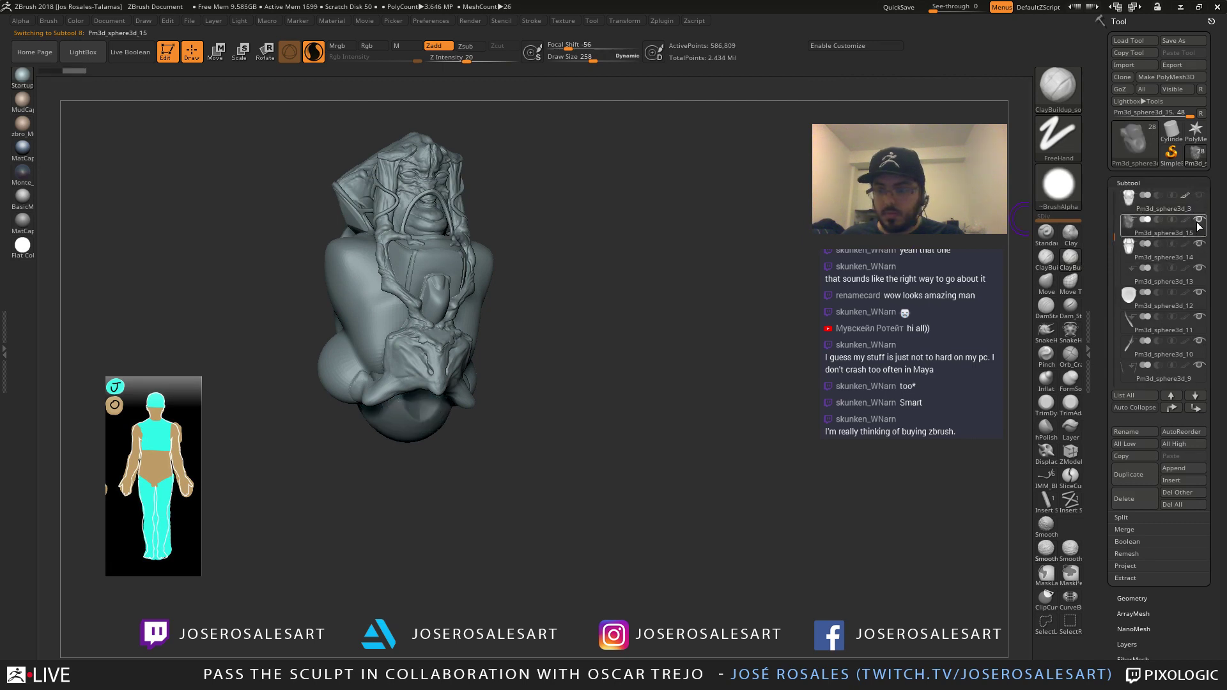
click(1200, 244)
click(1200, 268)
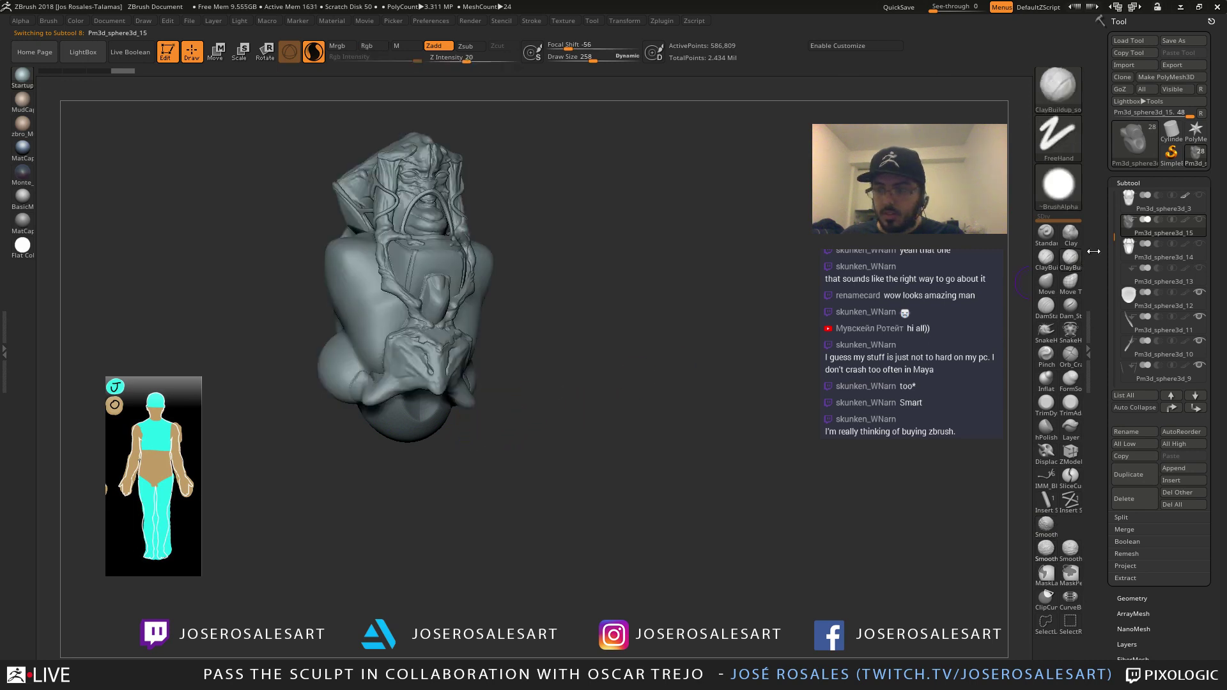
Select and hide the remaining separate pieces that stick out beneath the lower body
alt+click(429, 363)
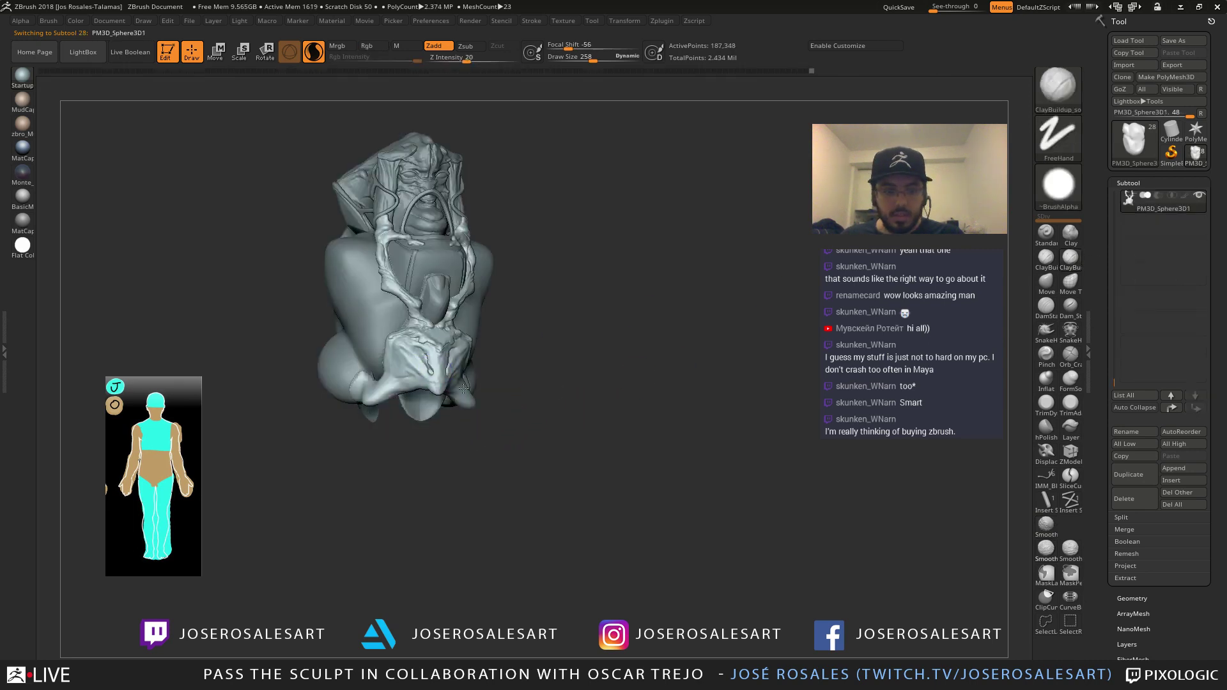
drag(544, 377, 440, 419)
alt+click(433, 418)
click(1141, 283)
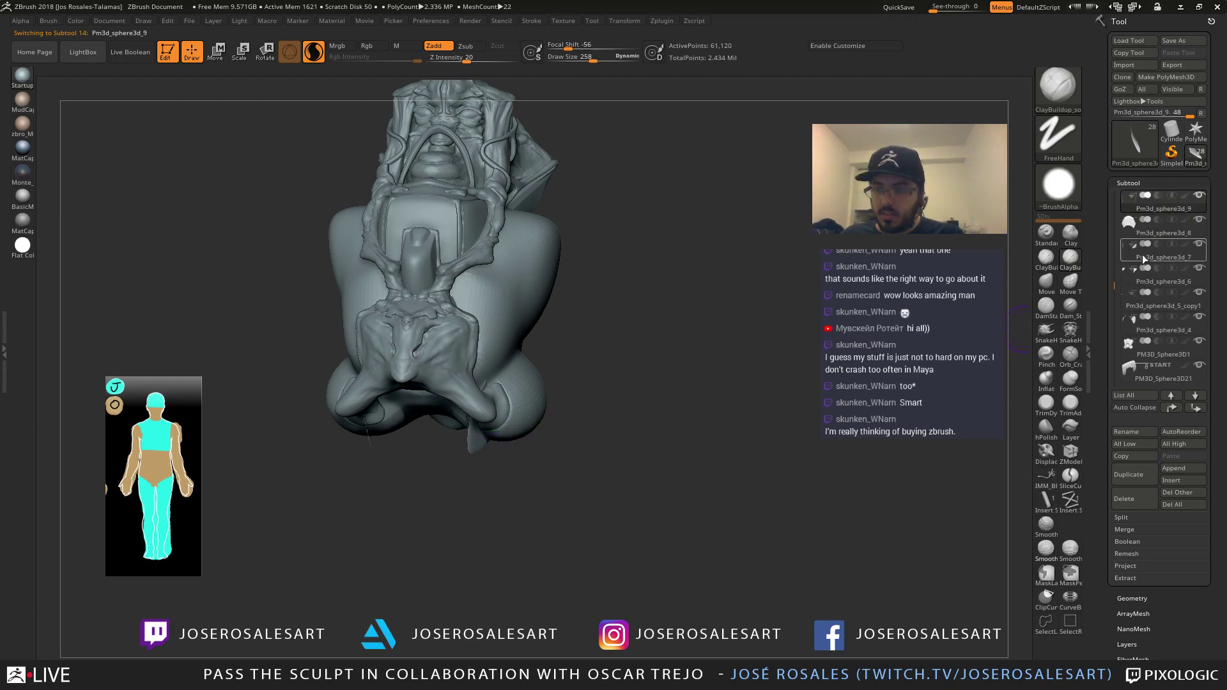
click(1145, 229)
mouse_move(541, 362)
mouse_down()
mouse_move(548, 311)
mouse_move(573, 389)
mouse_move(545, 377)
mouse_up()
alt+click(422, 376)
Select the tongue-shaped plate, try ClayBuildup on it at Draw Size 109, and turn off Sculptris Pro
mouse_move(540, 319)
mouse_down()
mouse_move(455, 358)
mouse_move(547, 364)
mouse_move(531, 352)
mouse_move(451, 356)
mouse_up()
mouse_move(463, 328)
right_down()
mouse_move(422, 328)
mouse_move(423, 388)
mouse_move(463, 378)
mouse_move(463, 398)
right_up()
alt+click(416, 336)
key(bracketleft)
key(s)
drag(450, 353, 439, 349)
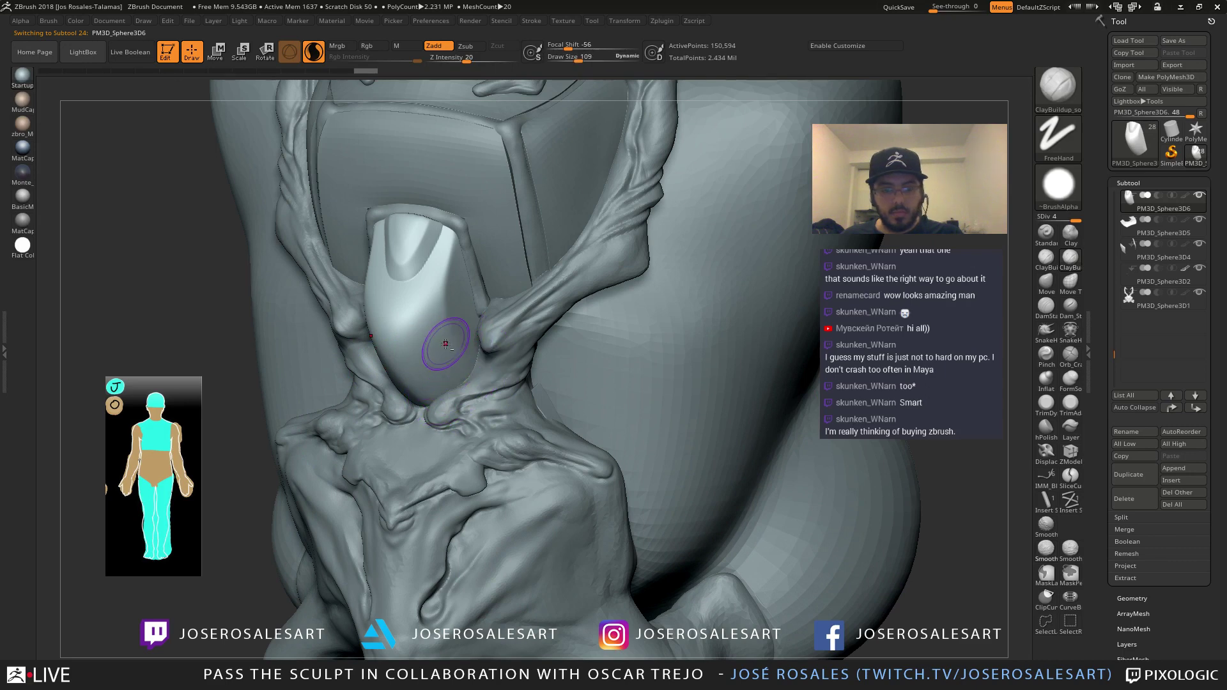
mouse_move(446, 343)
ctrl+right_down()
mouse_move(432, 409)
mouse_move(433, 309)
ctrl+right_up()
click(446, 249)
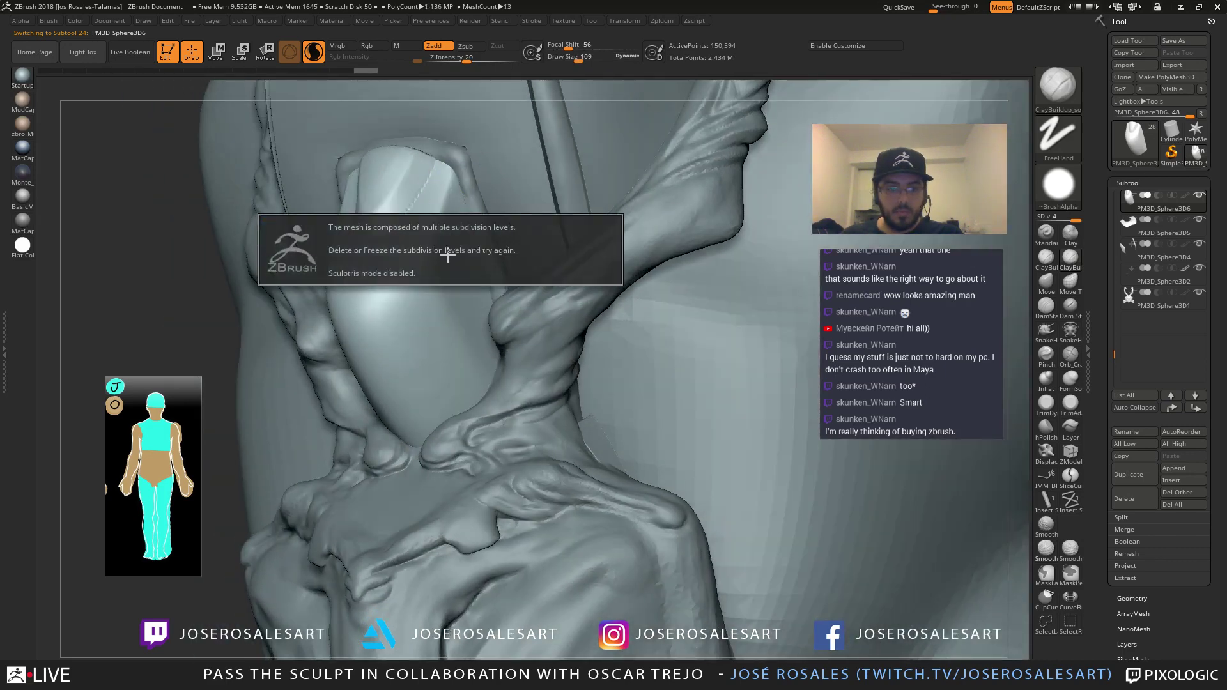
key(backslash)
key(s)
drag(461, 257, 452, 257)
Switch to the DamStandard brush and increase its lazy mouse radius
alt+right_drag(446, 220, 436, 294)
key(b)
key(d)
key(s)
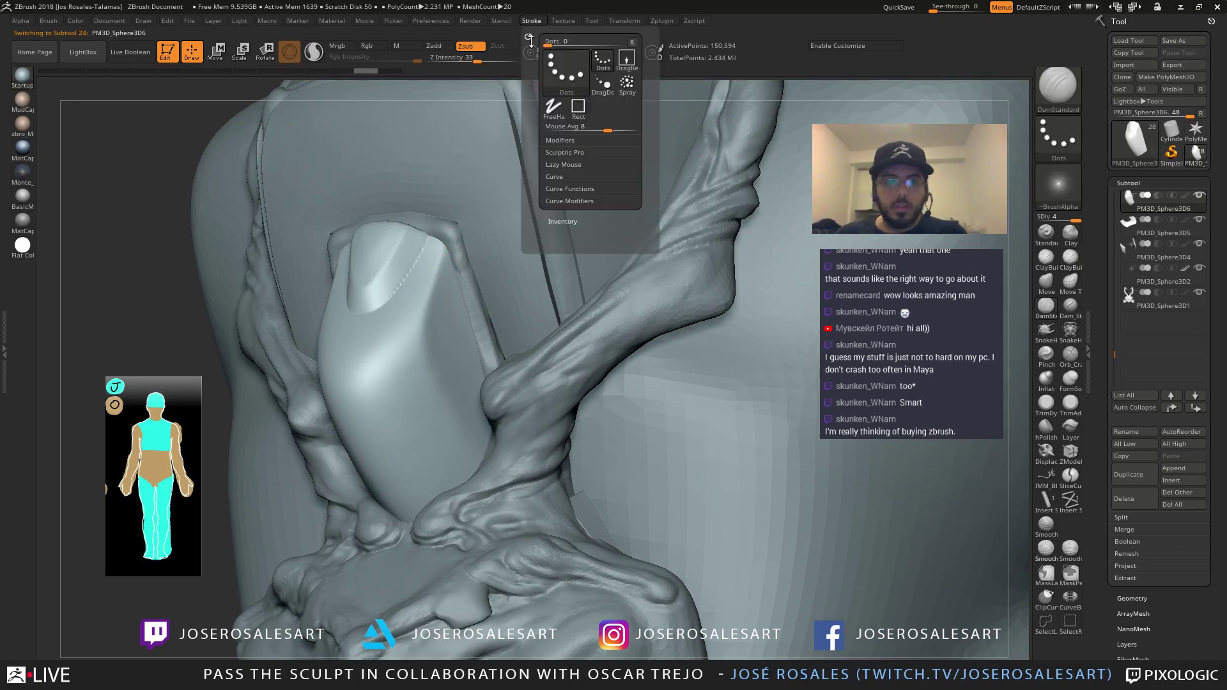
click(533, 21)
click(565, 165)
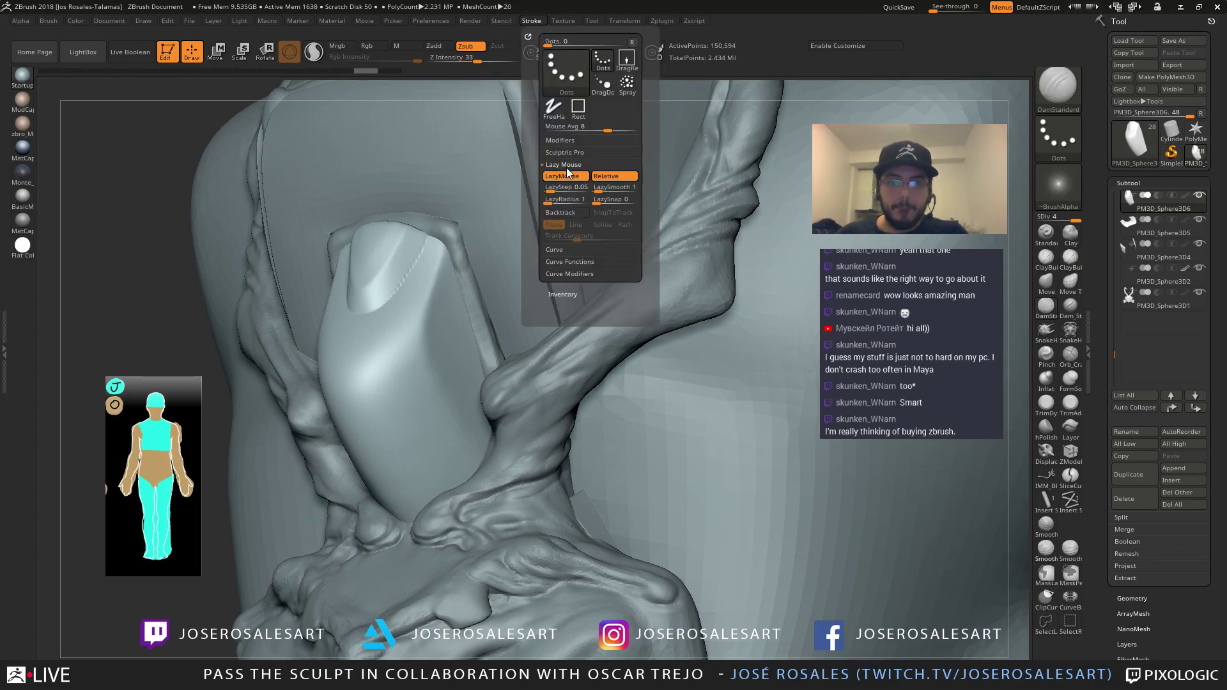
drag(555, 205, 565, 207)
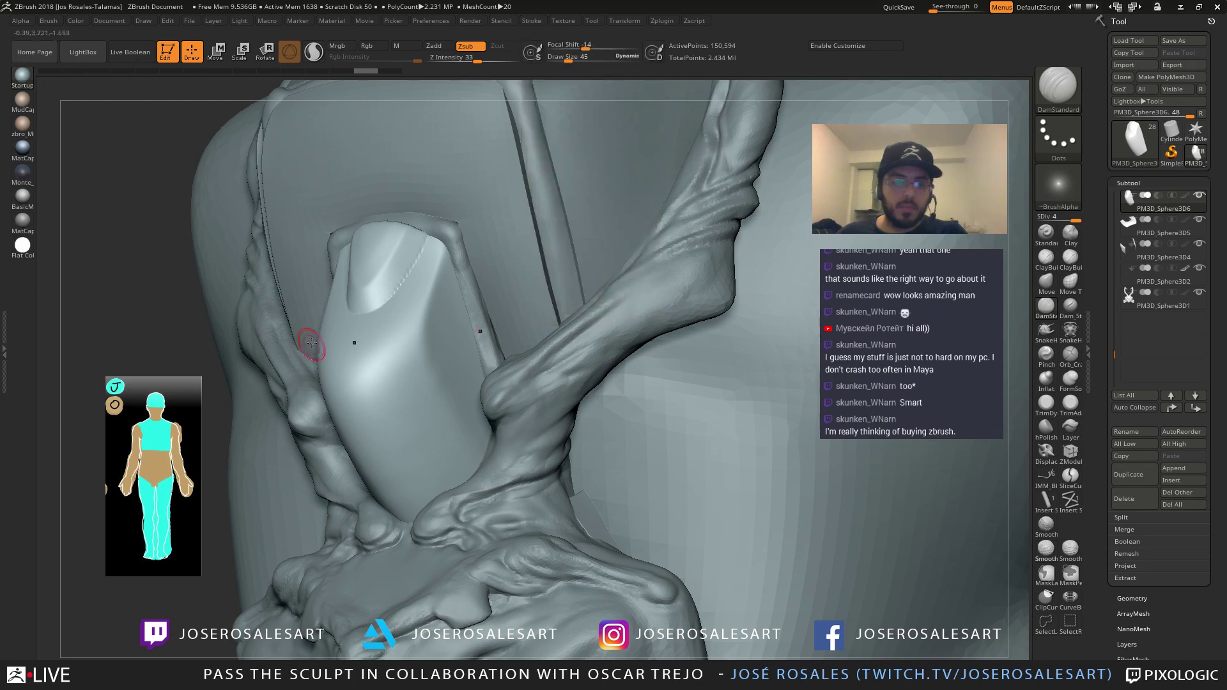
Try to carve a straight groove down the side of the tongue-shaped plate with DamStandard, and undo the strokes
mouse_move(312, 343)
right_down()
mouse_move(416, 313)
mouse_move(419, 238)
right_up()
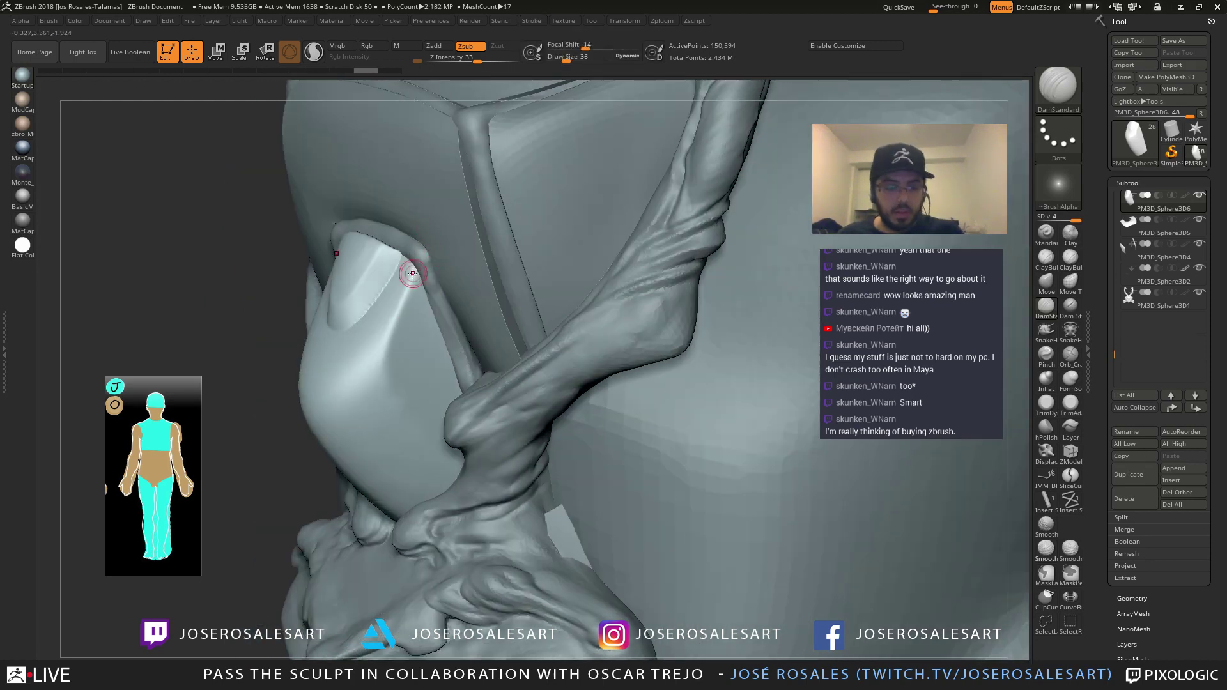
mouse_move(388, 351)
mouse_down()
mouse_move(380, 376)
mouse_move(383, 363)
mouse_up()
key(ctrl+z)
key(s)
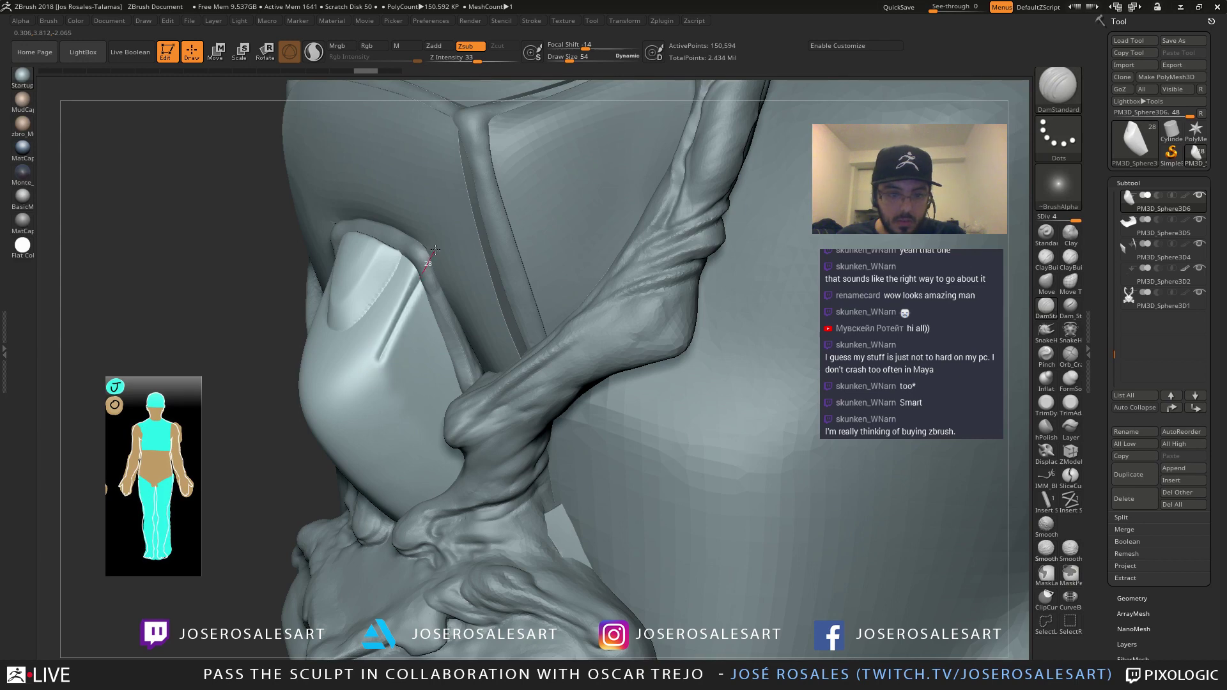
key(ctrl+z)
right_drag(411, 271, 415, 265)
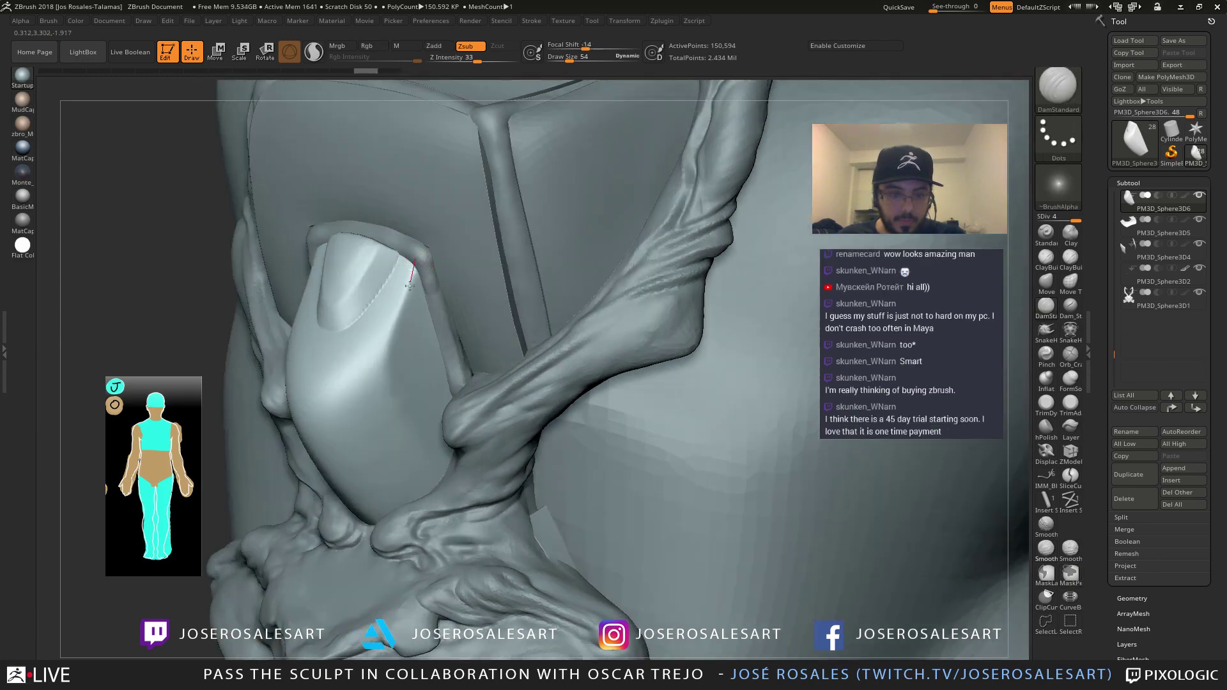
drag(393, 341, 386, 367)
key(ctrl+z)
Isolate the plate, carve a straight groove beside its recessed tip with DamStandard at Draw Size 54, and show all subtools again
key(alt+s)
right_drag(394, 347, 381, 351)
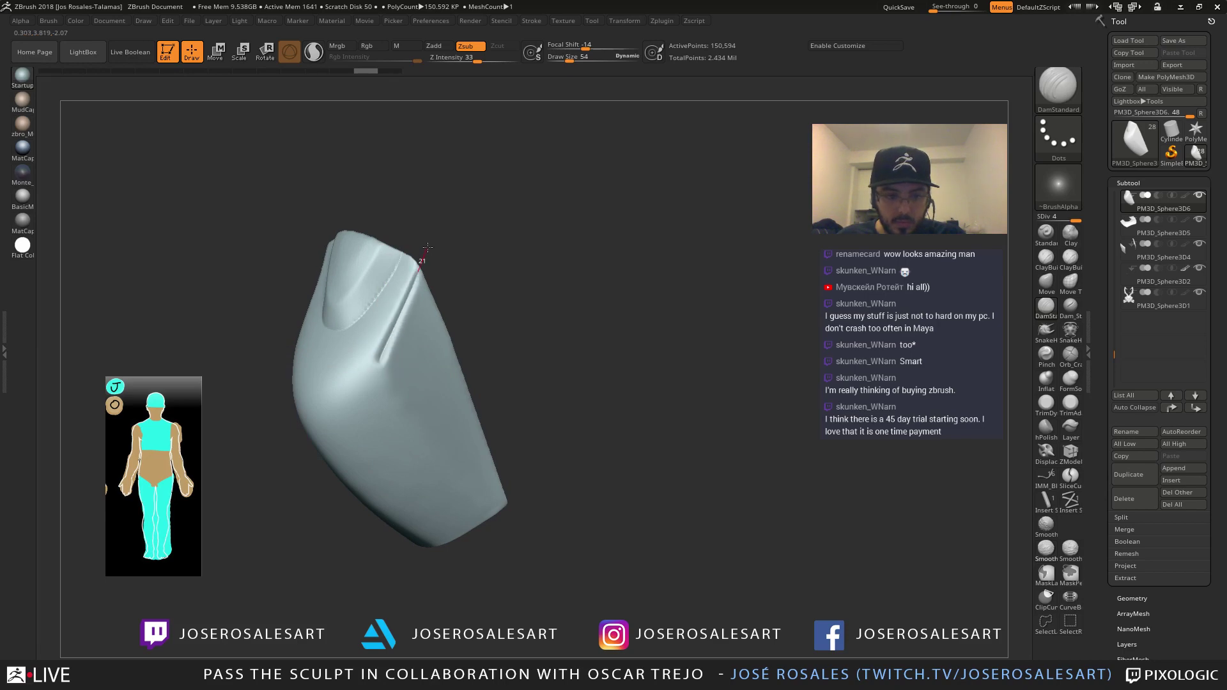
drag(415, 281, 418, 274)
key(alt+s)
Extend the groove's lower end diagonally across the plate's front with DamStandard at Draw Size 42
mouse_move(444, 288)
right_down()
mouse_move(373, 375)
mouse_move(370, 347)
mouse_move(384, 356)
mouse_move(340, 364)
mouse_move(394, 341)
mouse_move(382, 324)
right_up()
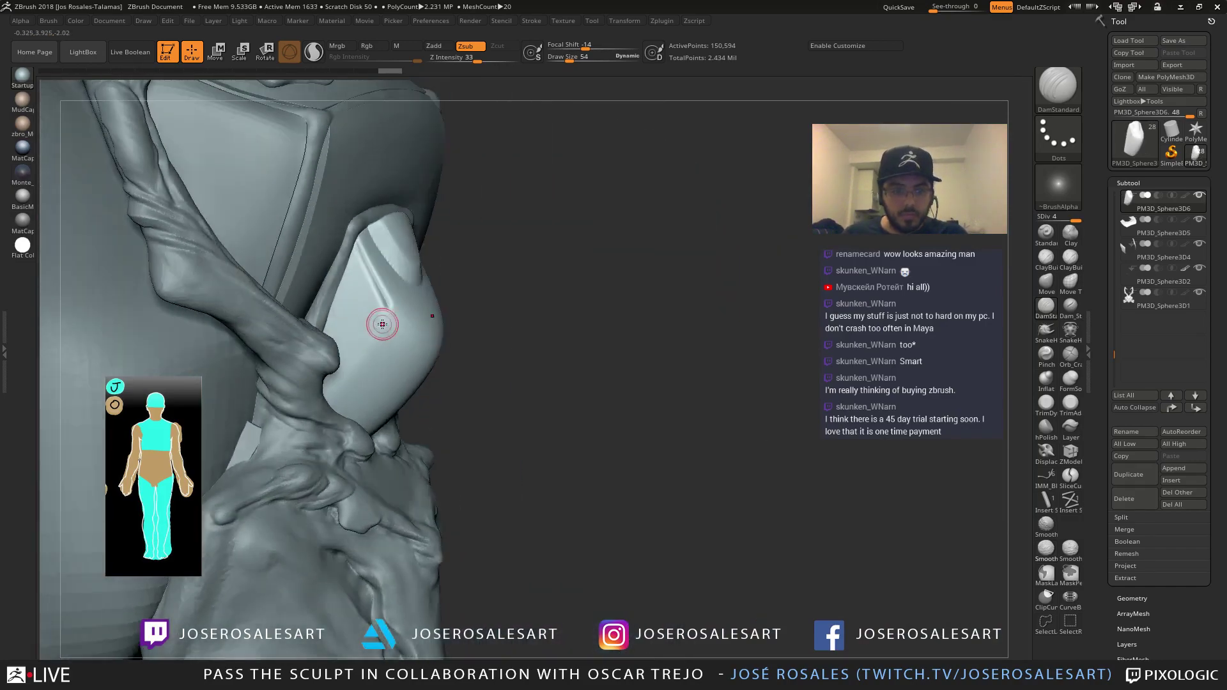
mouse_move(321, 372)
right_down()
mouse_move(364, 359)
mouse_move(402, 271)
right_up()
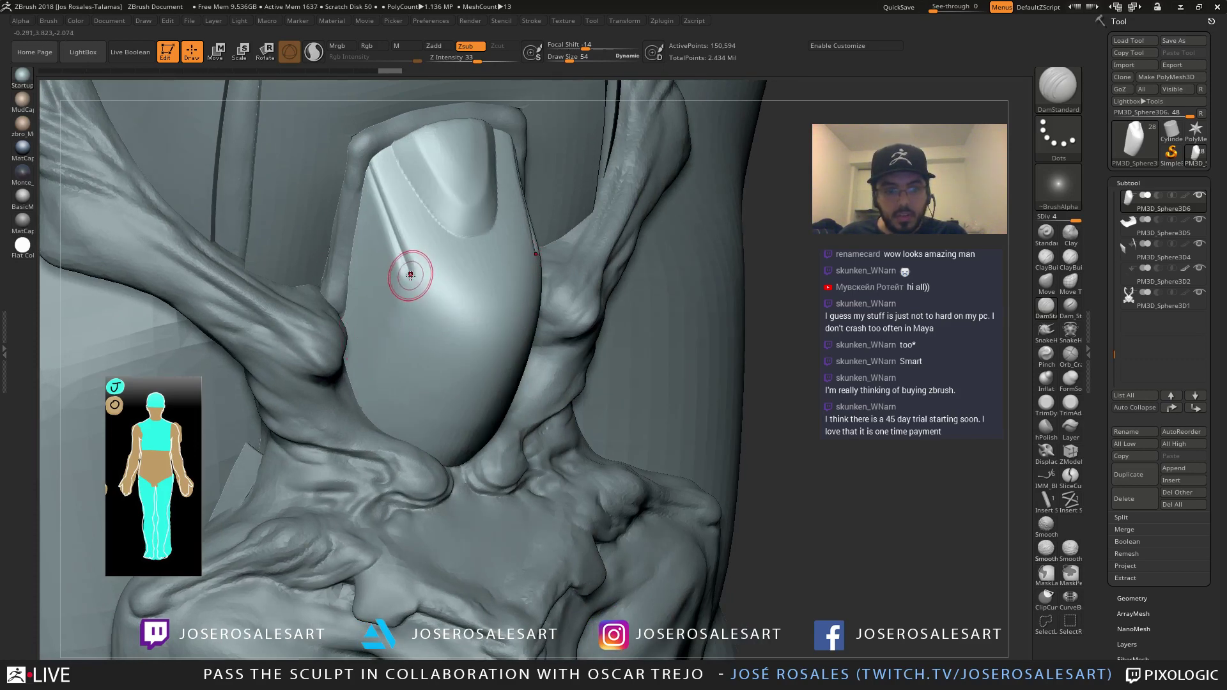
right_drag(423, 294, 418, 294)
key(s)
drag(418, 294, 416, 292)
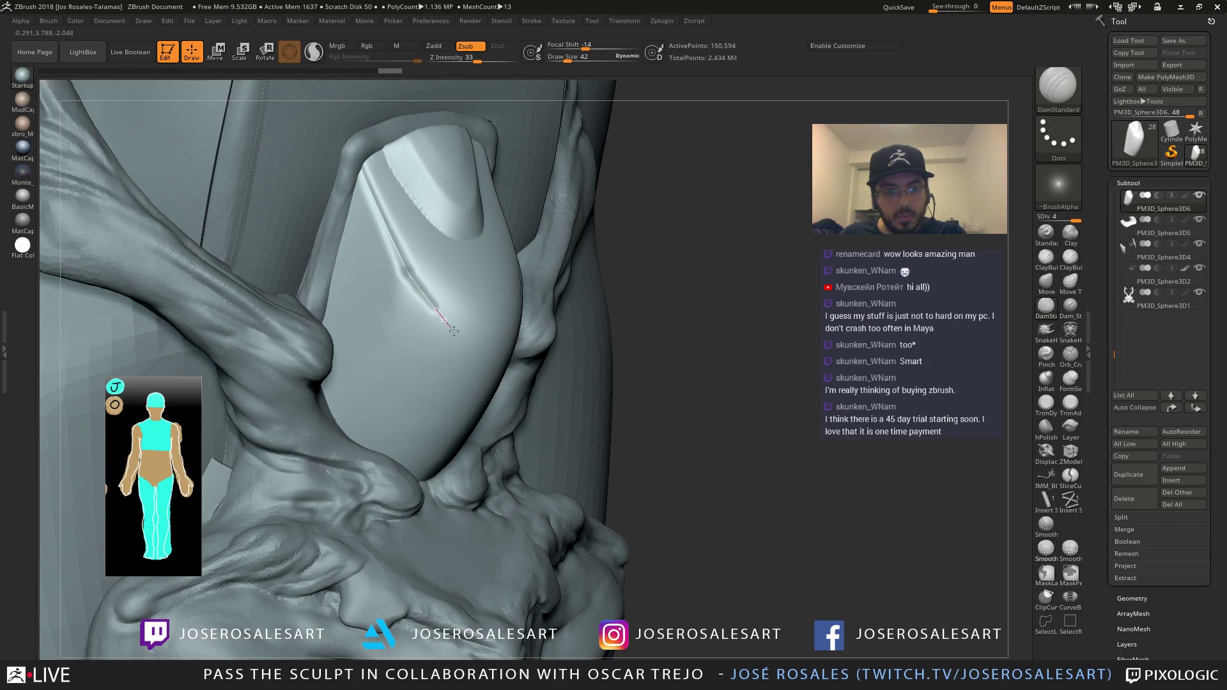
drag(454, 331, 507, 370)
Smooth the lower end of the plate's groove at Draw Size 99 so it fades into the surface
key(s)
right_drag(491, 345, 521, 321)
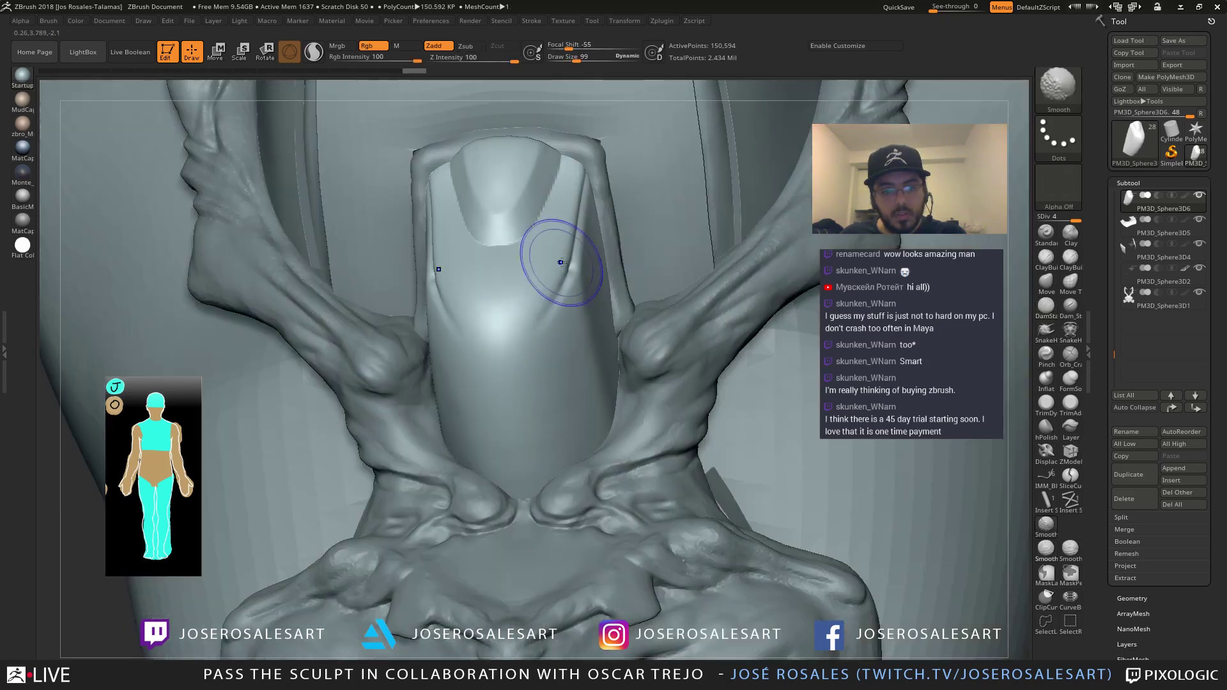
shift+drag(561, 262, 562, 278)
Re-cut the groove along the plate's side with DamStandard, first at Draw Size 58 and with finer strokes at 30
right_drag(520, 351, 476, 342)
key(s)
drag(560, 281, 554, 279)
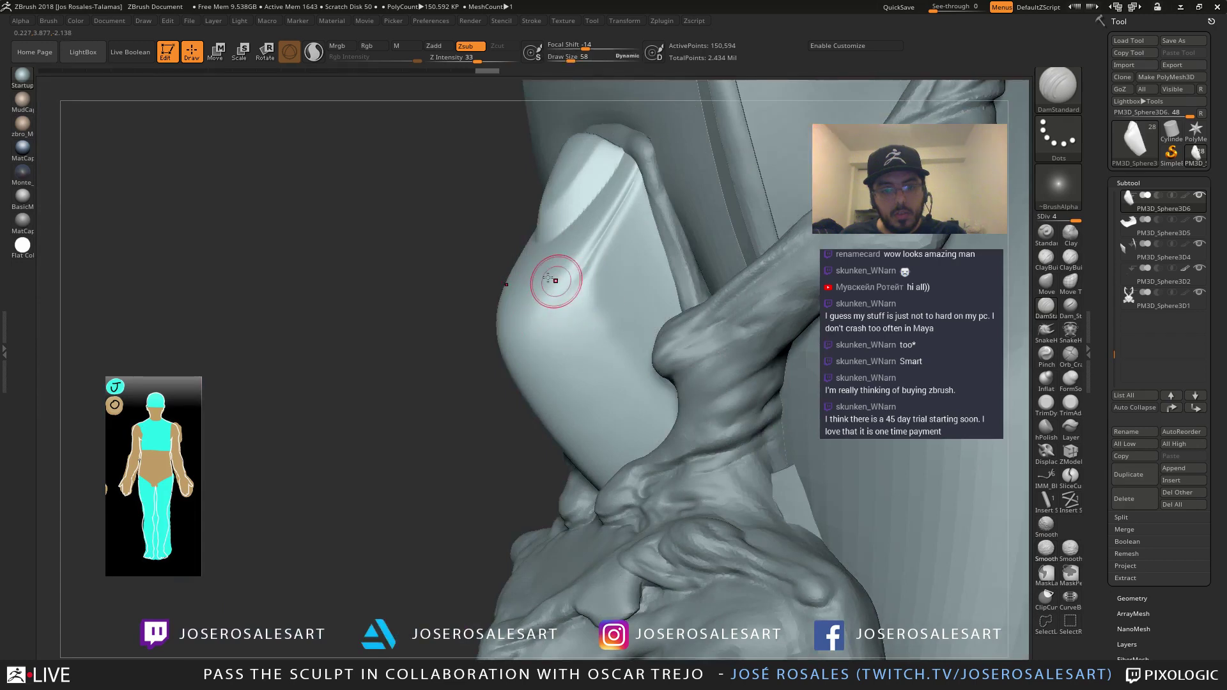
right_drag(554, 279, 607, 252)
key(s)
drag(607, 252, 602, 250)
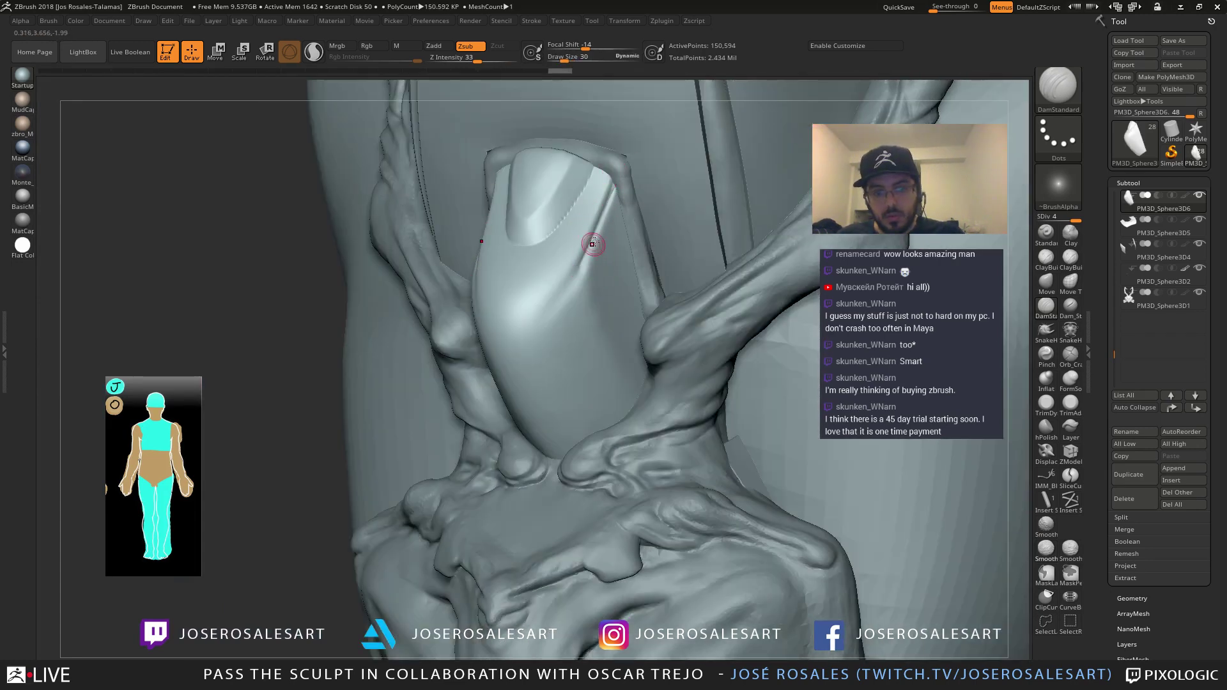
Isolate the plate and continue the groove down its side and outward to the back edge with DamStandard at Draw Size 30
ctrl+right_drag(608, 195, 559, 252)
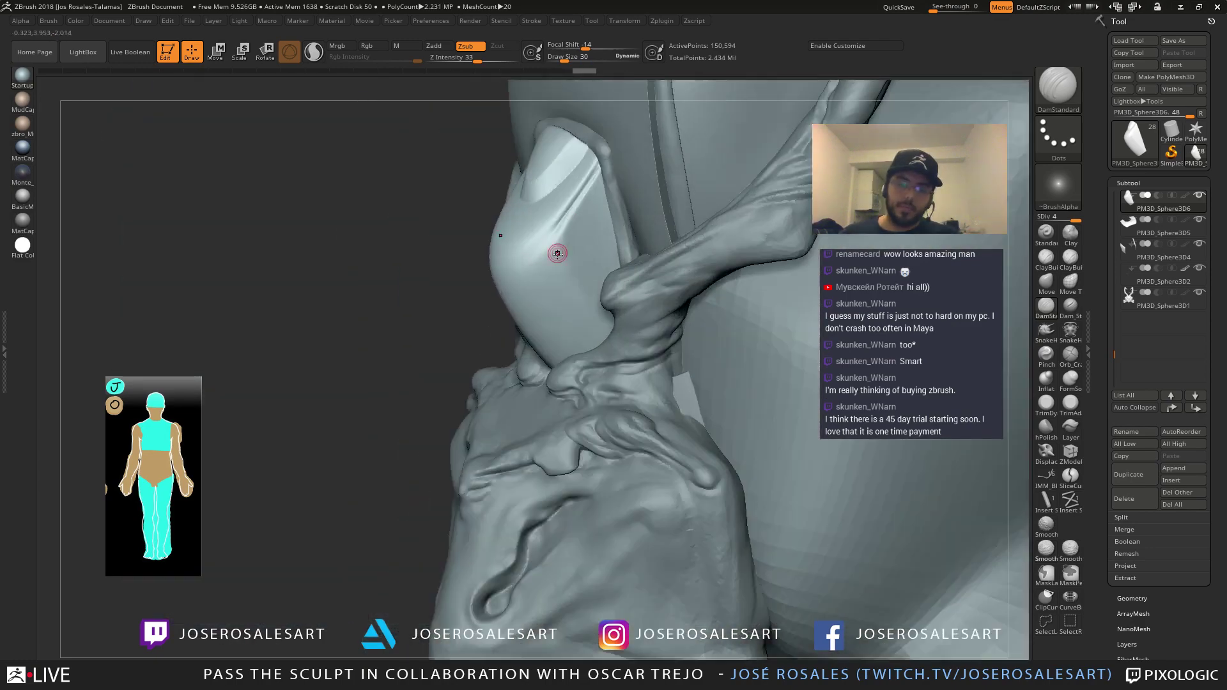
key(ctrl+shift+s)
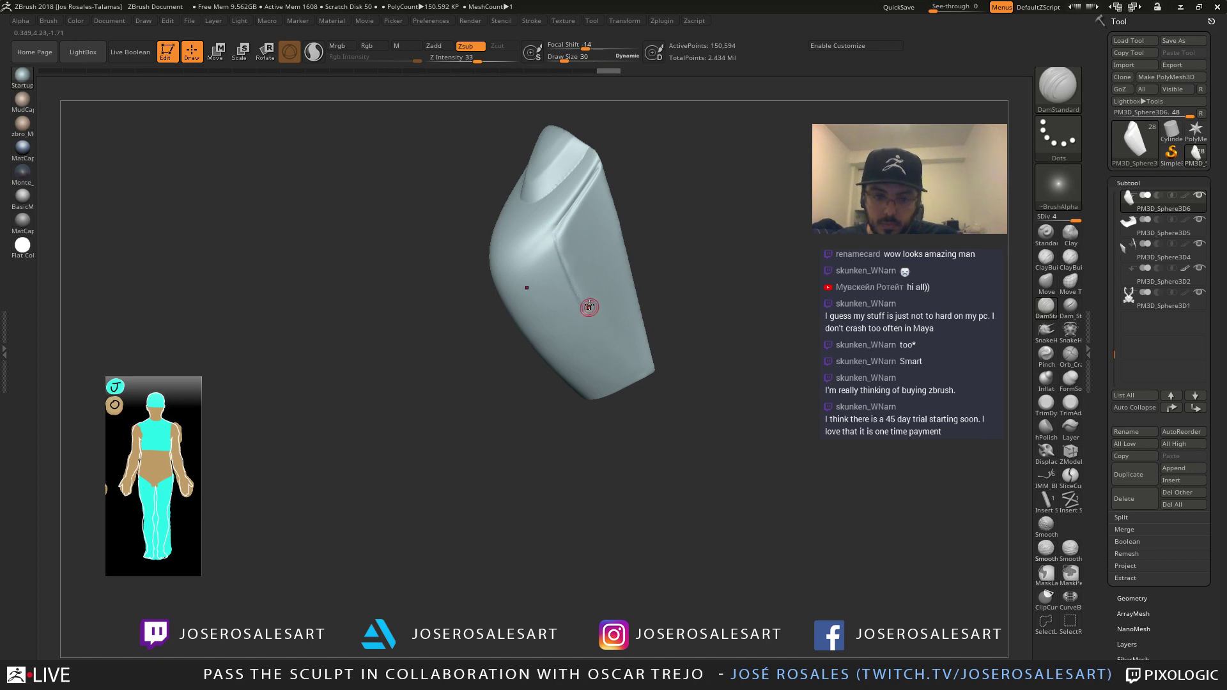
right_drag(590, 308, 589, 325)
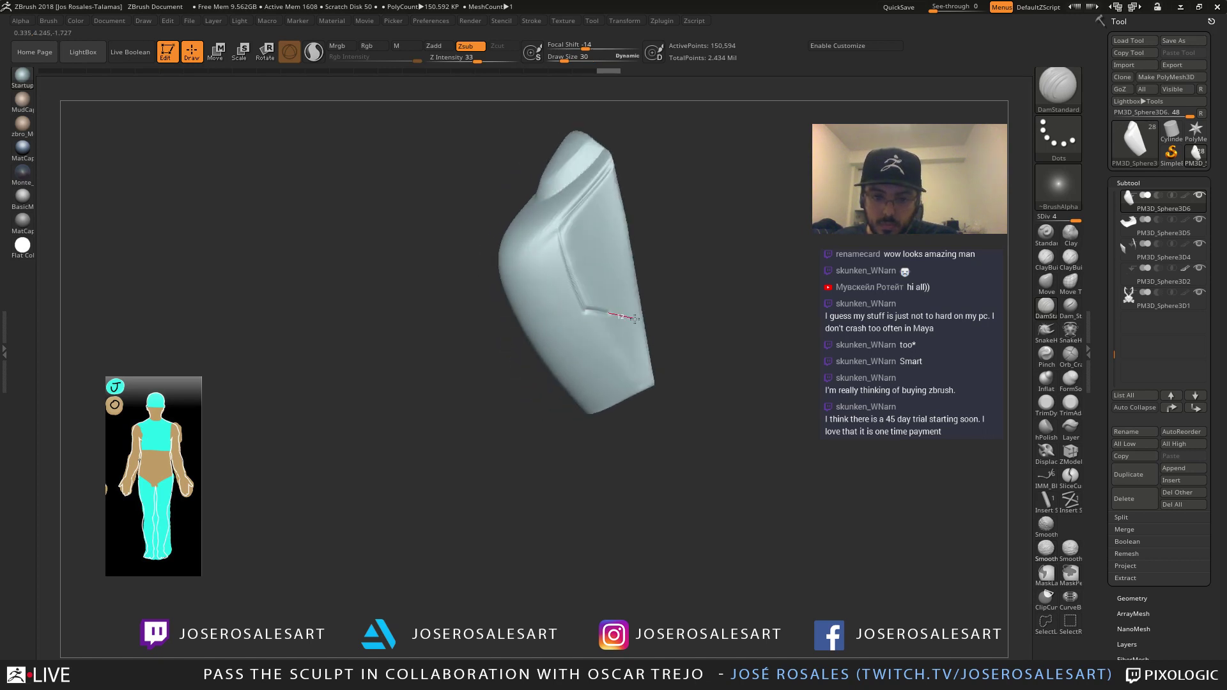
drag(665, 331, 670, 331)
key(ctrl+shift+s)
Deepen the panel line's lower and long segments up to its bend with DamStandard at Draw Size 30, and show all subtools
right_drag(531, 323, 646, 339)
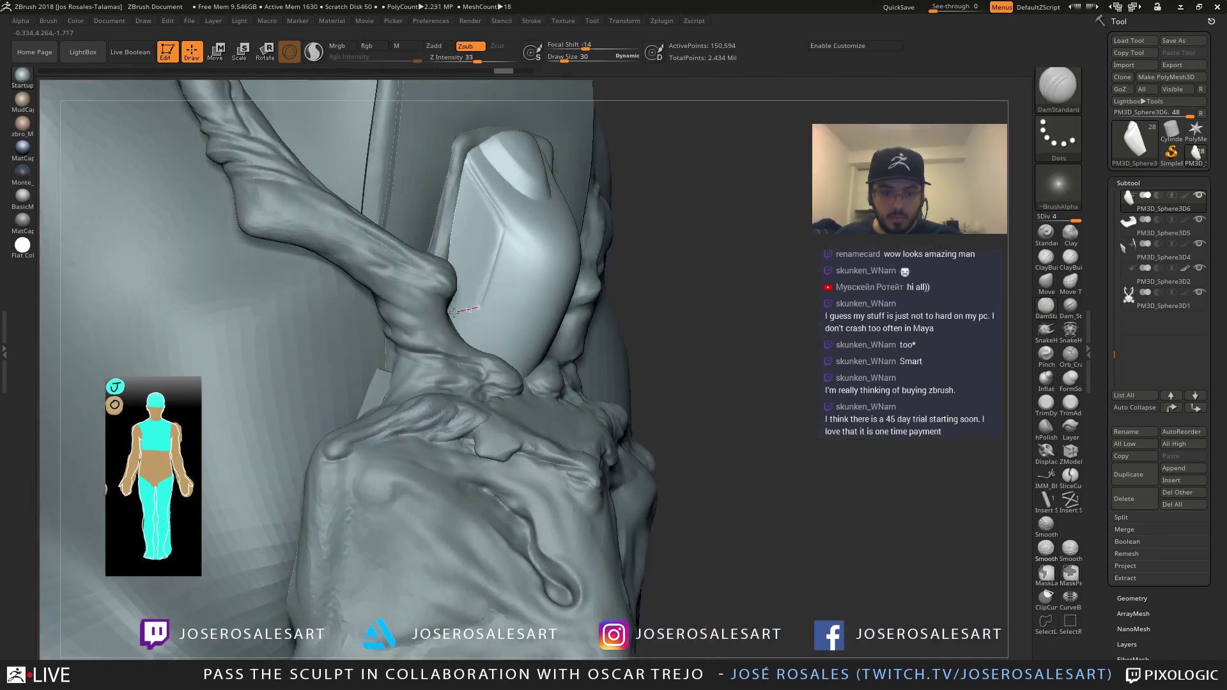
drag(474, 311, 484, 306)
key(ctrl+shift+s)
mouse_move(484, 306)
right_down()
mouse_move(497, 309)
mouse_move(483, 308)
right_up()
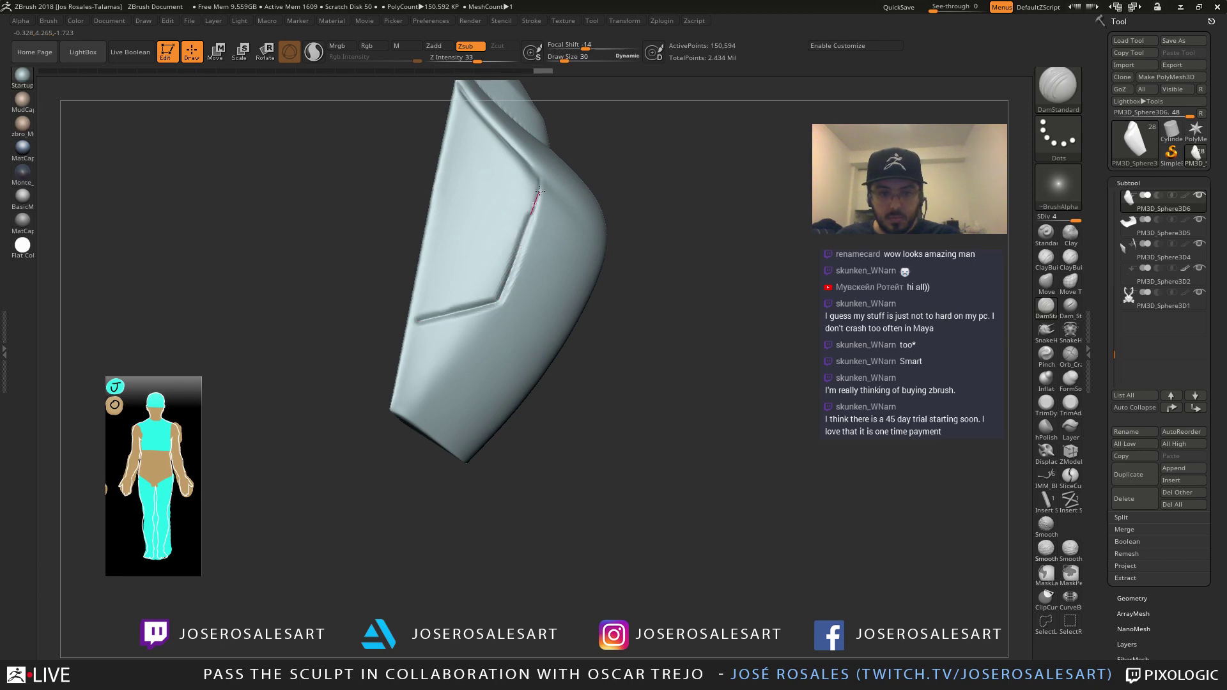
drag(546, 161, 548, 155)
key(ctrl+shift+s)
mouse_move(604, 236)
right_down()
mouse_move(587, 263)
mouse_move(622, 245)
mouse_move(694, 243)
right_up()
mouse_move(694, 243)
ctrl+right_down()
mouse_move(729, 96)
mouse_move(735, 119)
ctrl+right_up()
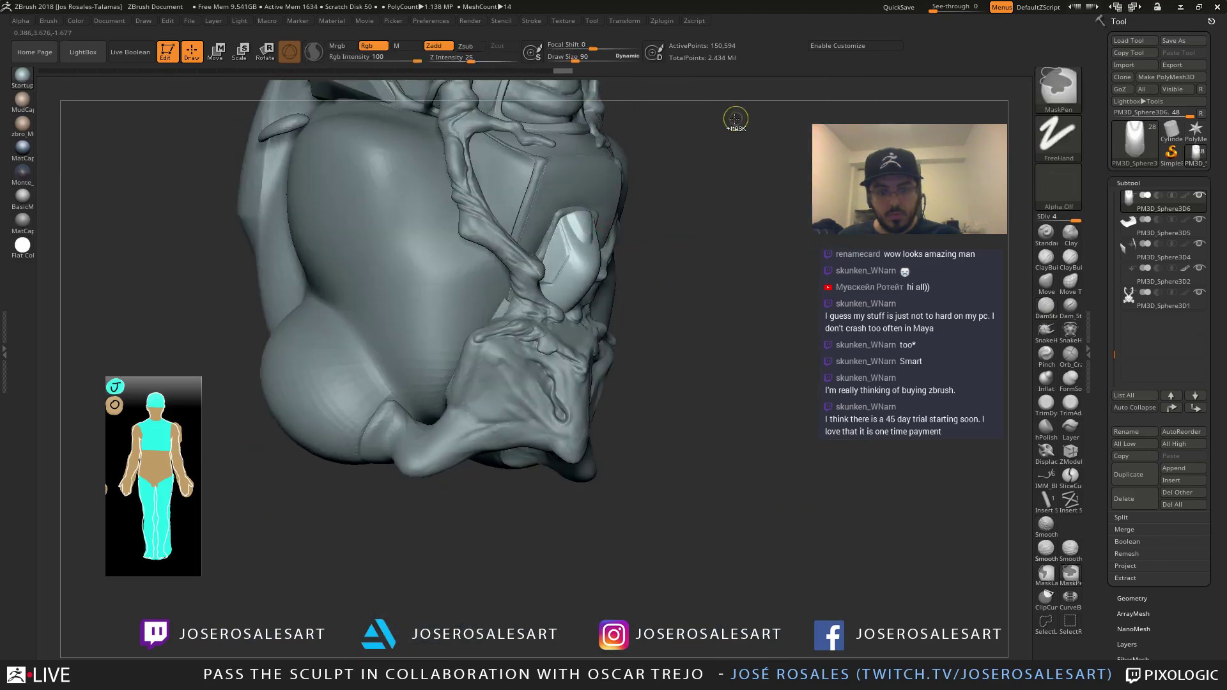
Undo the last change and paint a two-pronged mask over the plate's lower end with MaskPen at Draw Size 48 and 62
mouse_move(677, 218)
right_down()
mouse_move(603, 274)
mouse_move(624, 275)
mouse_move(579, 313)
mouse_move(528, 301)
mouse_move(554, 286)
right_up()
key(ctrl+z)
key(s)
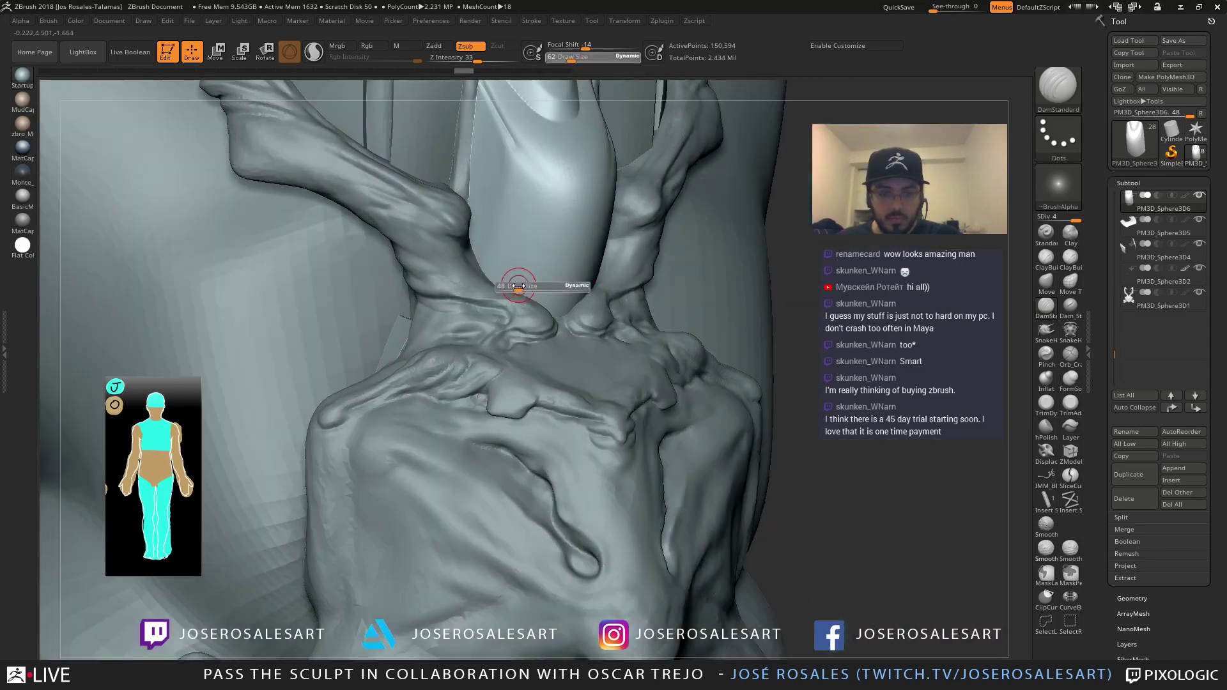
drag(521, 283, 518, 283)
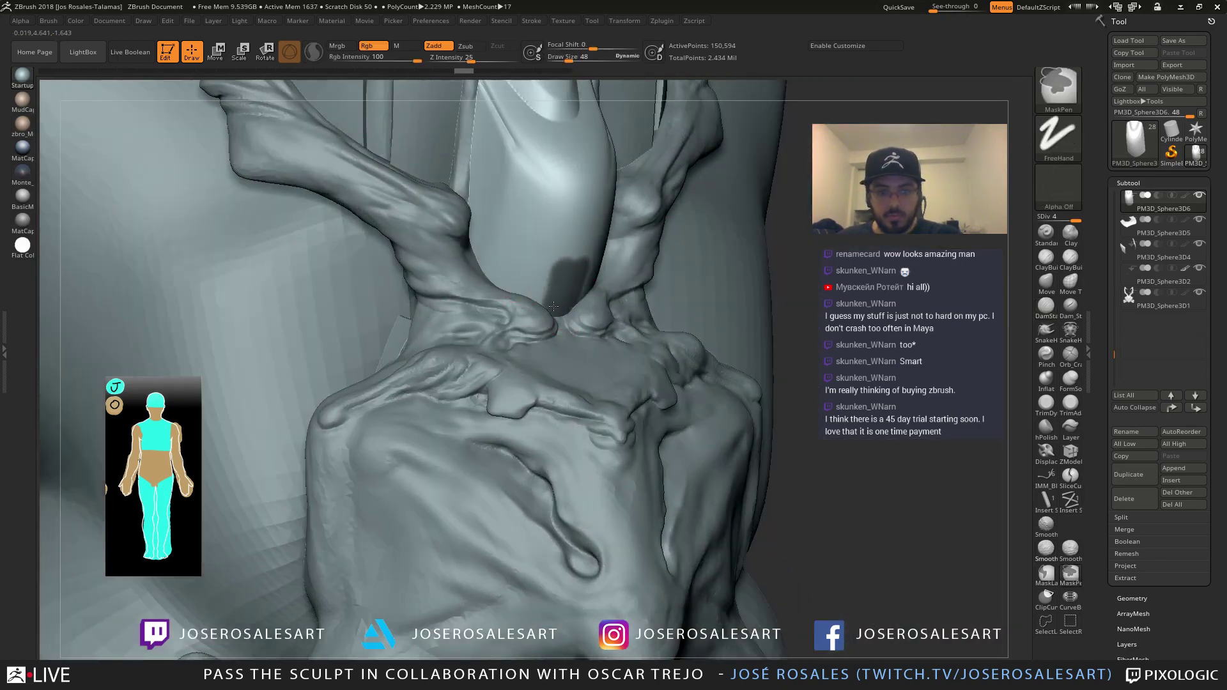
right_drag(571, 269, 539, 260)
key(ctrl)
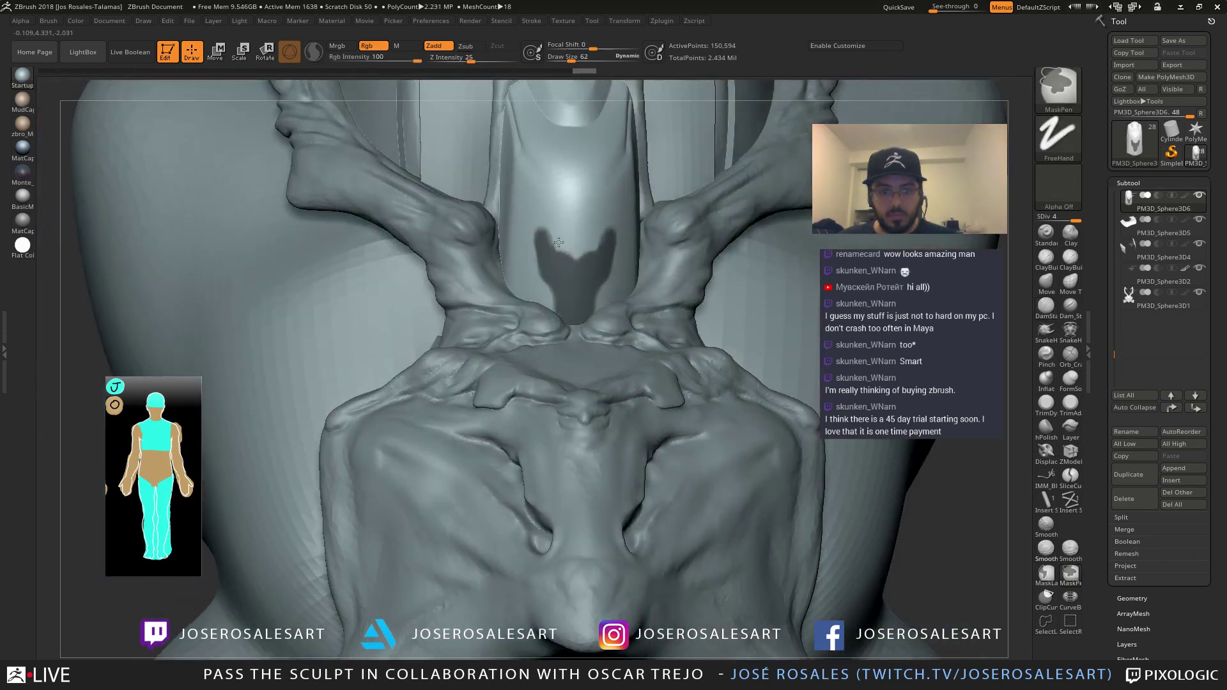
Erase the tops of the mask's two prongs at Draw Size 163, giving its upper edge a wide curve
right_drag(565, 246, 610, 228)
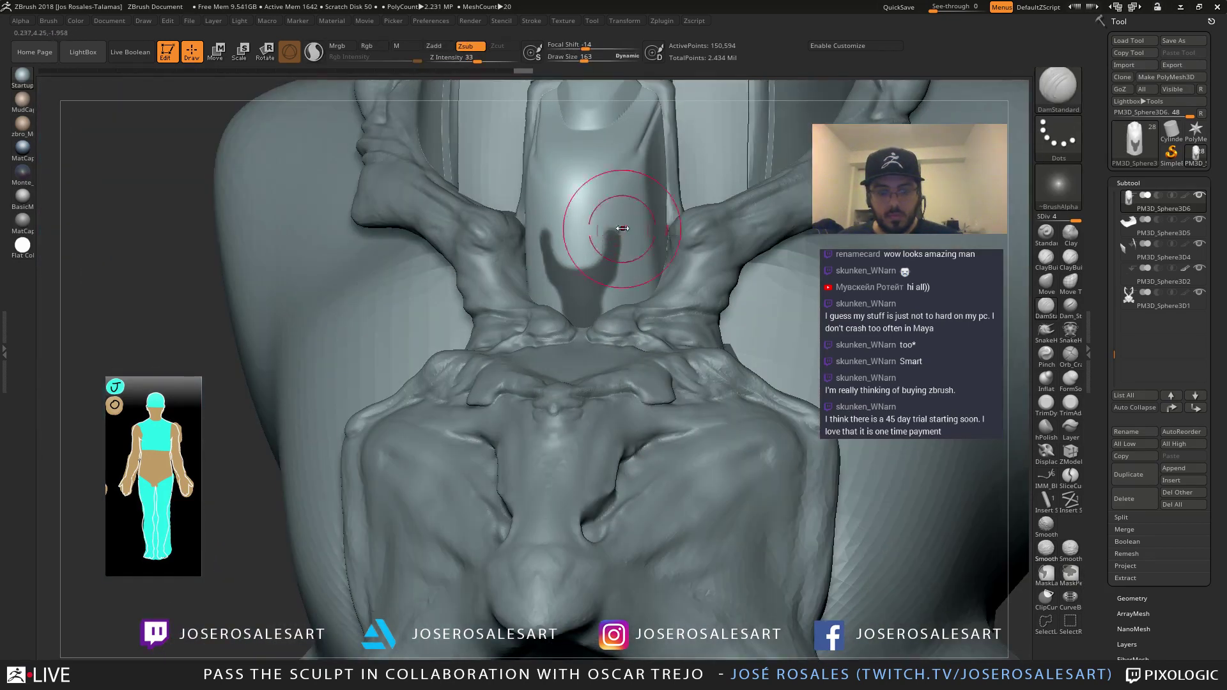
key(ctrl)
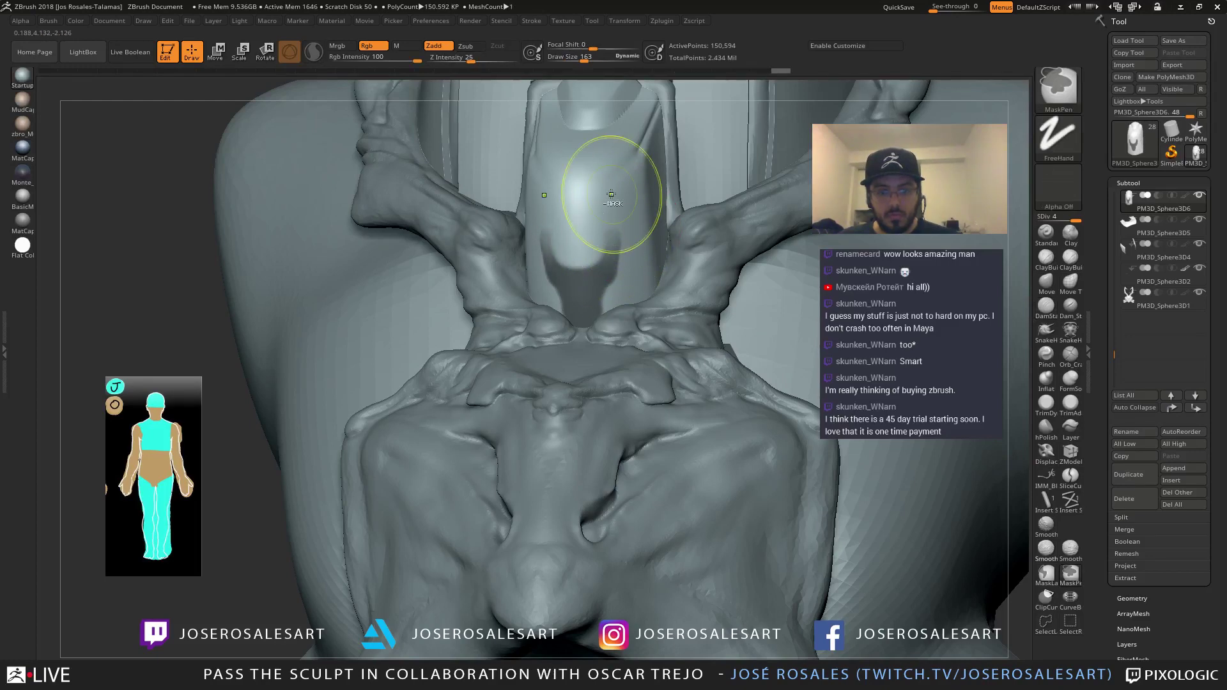
ctrl+alt+drag(619, 240, 611, 202)
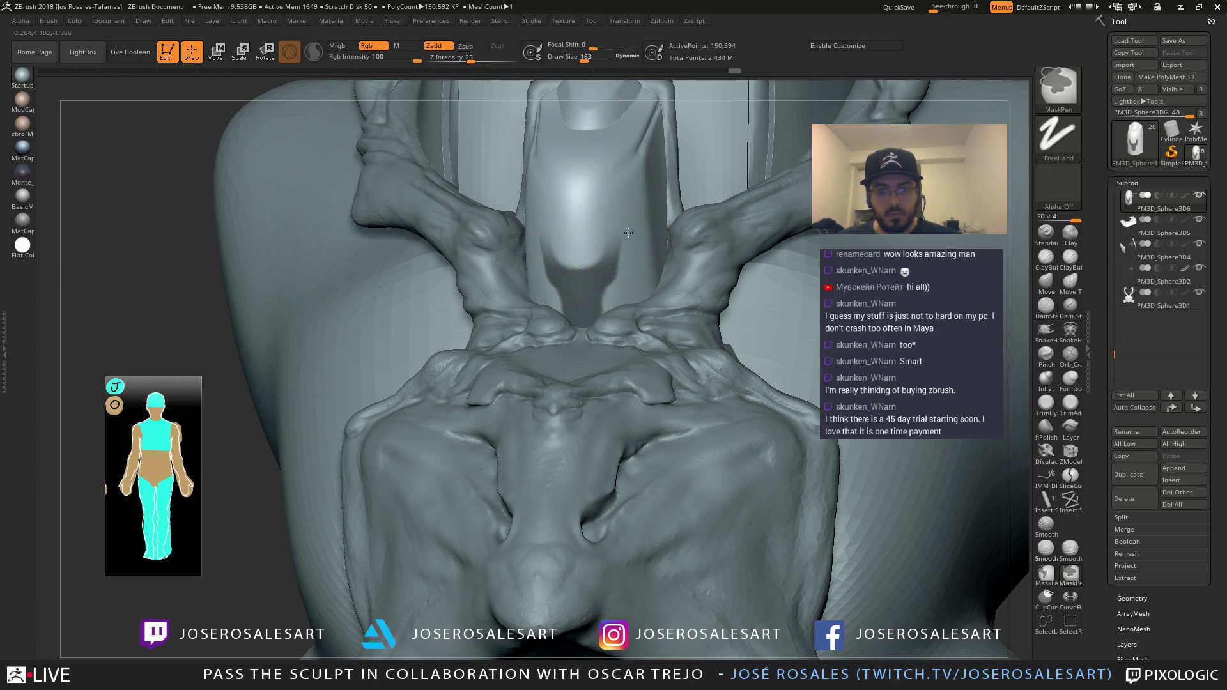
Invert the mask and pull the plate's exposed lower tip out and down toward the bony base with the Move gizmo
mouse_move(664, 232)
alt+right_down()
mouse_move(716, 191)
mouse_move(817, 271)
mouse_move(741, 240)
mouse_move(664, 275)
alt+right_up()
key(w)
mouse_move(639, 128)
alt+right_down()
mouse_move(650, 102)
mouse_move(630, 207)
alt+right_up()
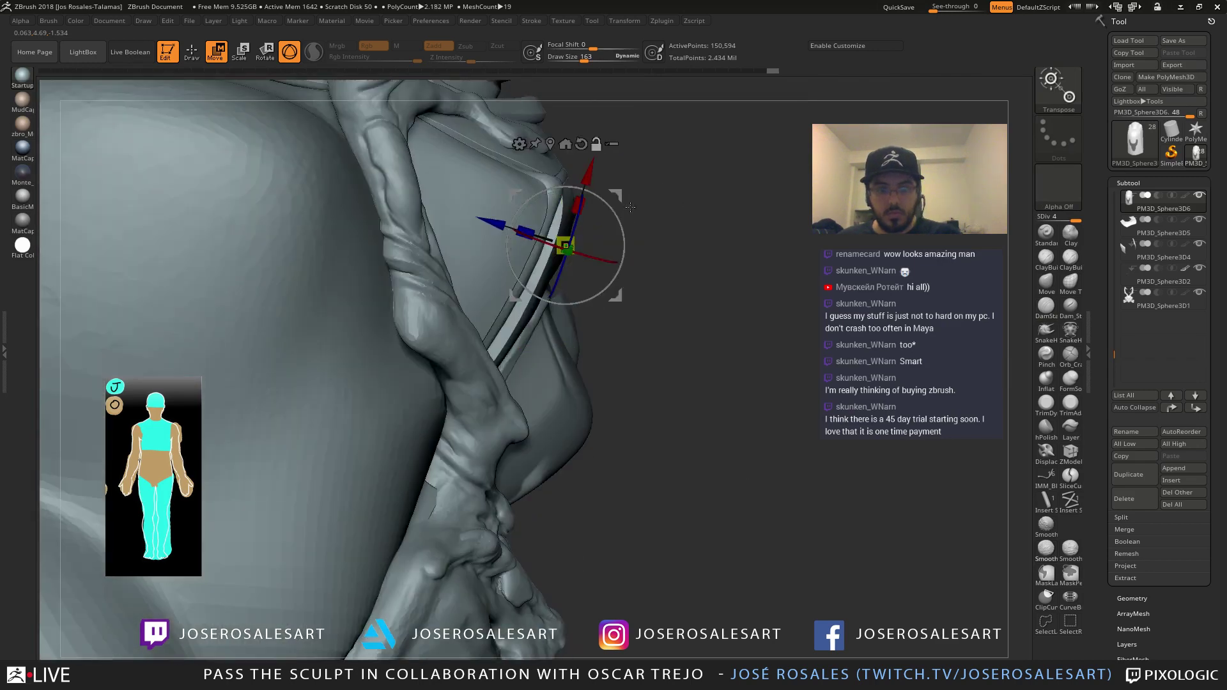
alt+drag(631, 207, 587, 463)
drag(591, 511, 595, 491)
mouse_move(665, 470)
right_down()
mouse_move(543, 457)
mouse_move(511, 473)
right_up()
key(q)
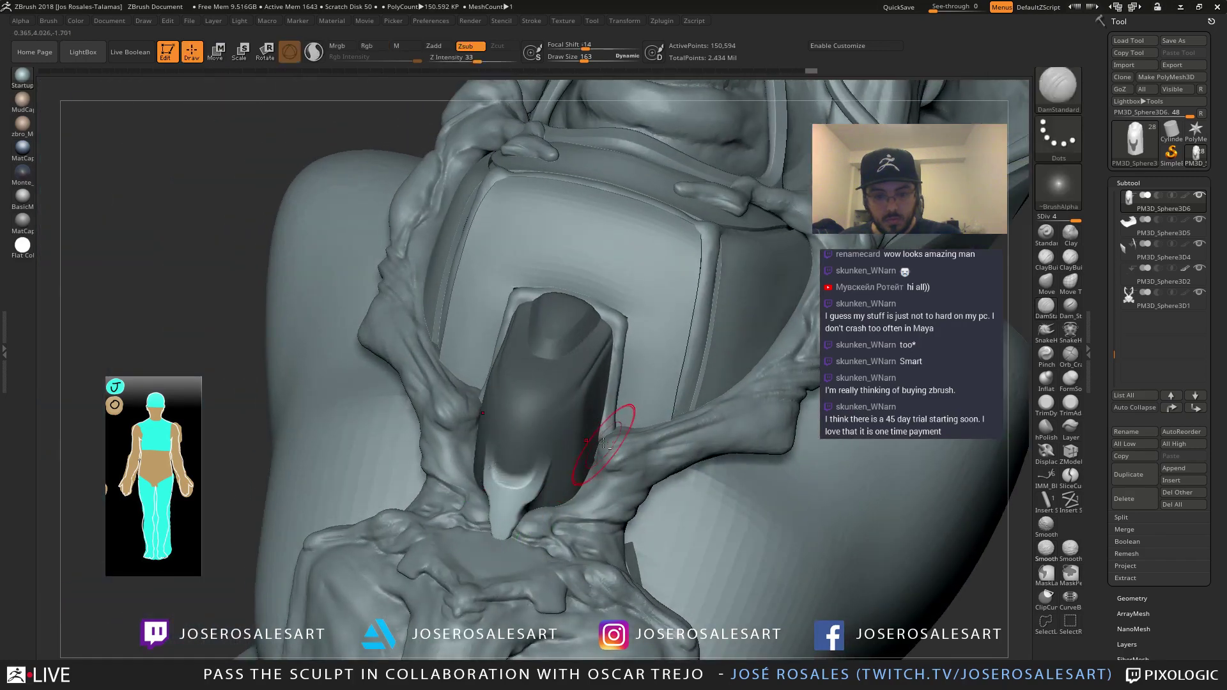
Smooth the extended tip and reshape it against the base with the Move brush at Draw Size 140
right_drag(604, 443, 460, 425)
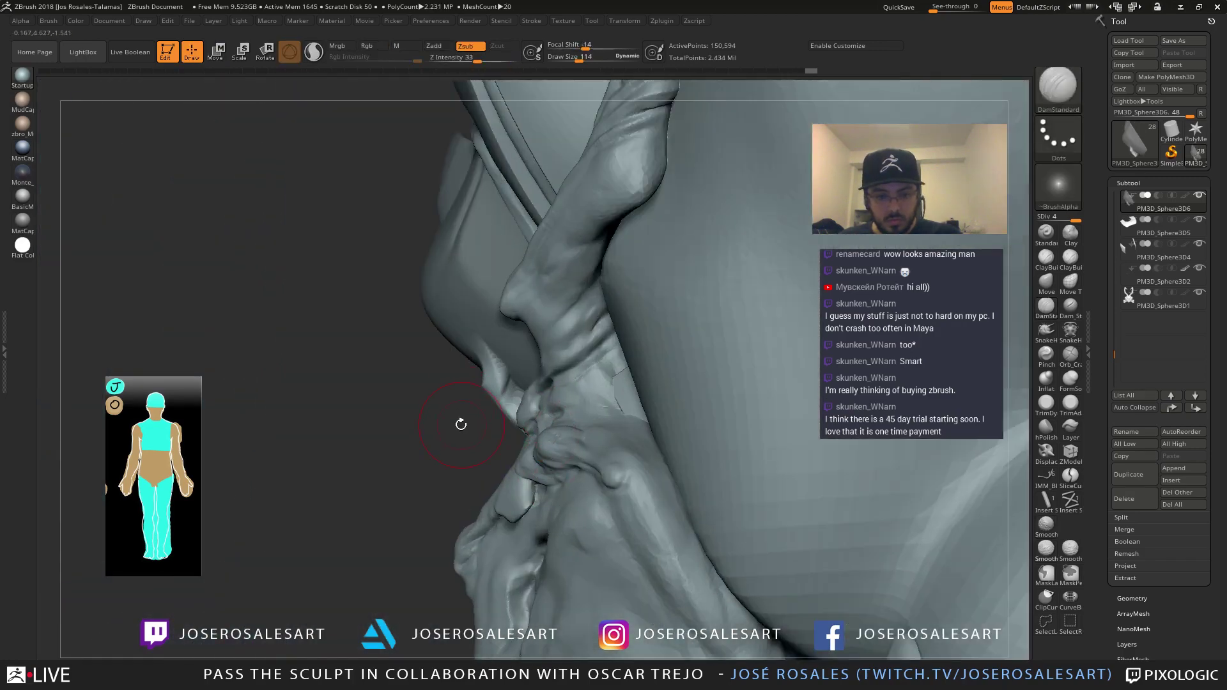
drag(461, 424, 529, 427)
right_drag(512, 436, 458, 438)
shift+drag(447, 440, 478, 439)
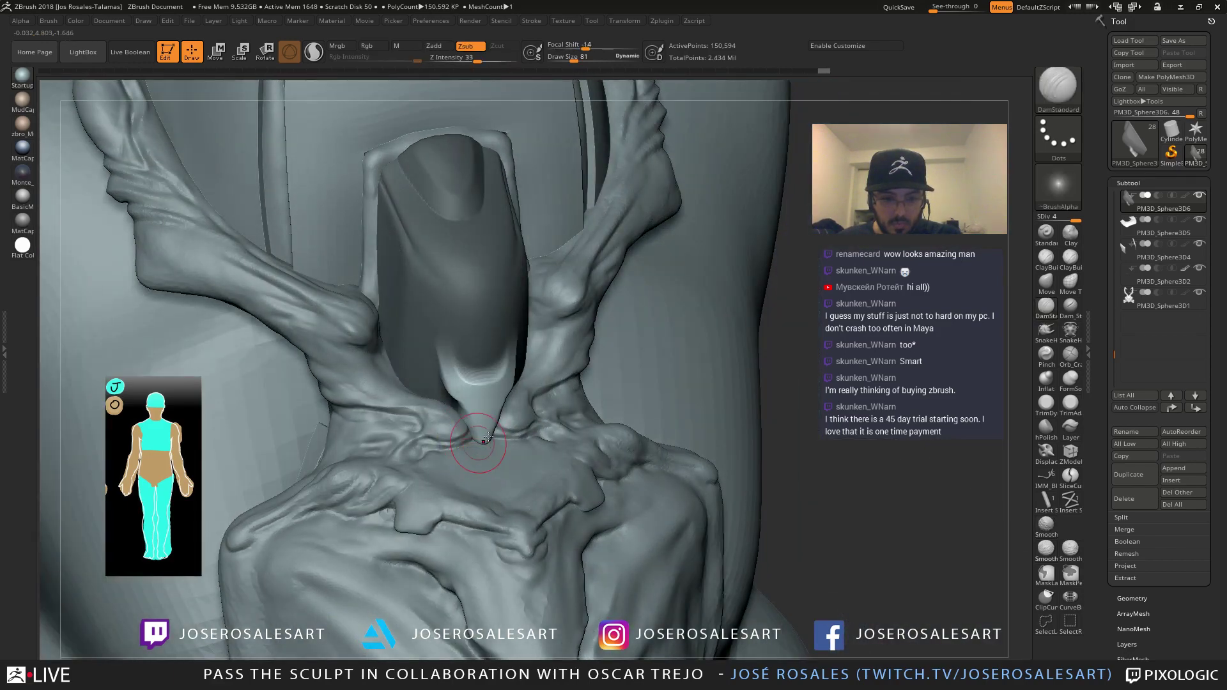
right_drag(478, 438, 521, 440)
key(b)
key(m)
key(v)
key(bracketright)
drag(420, 462, 506, 438)
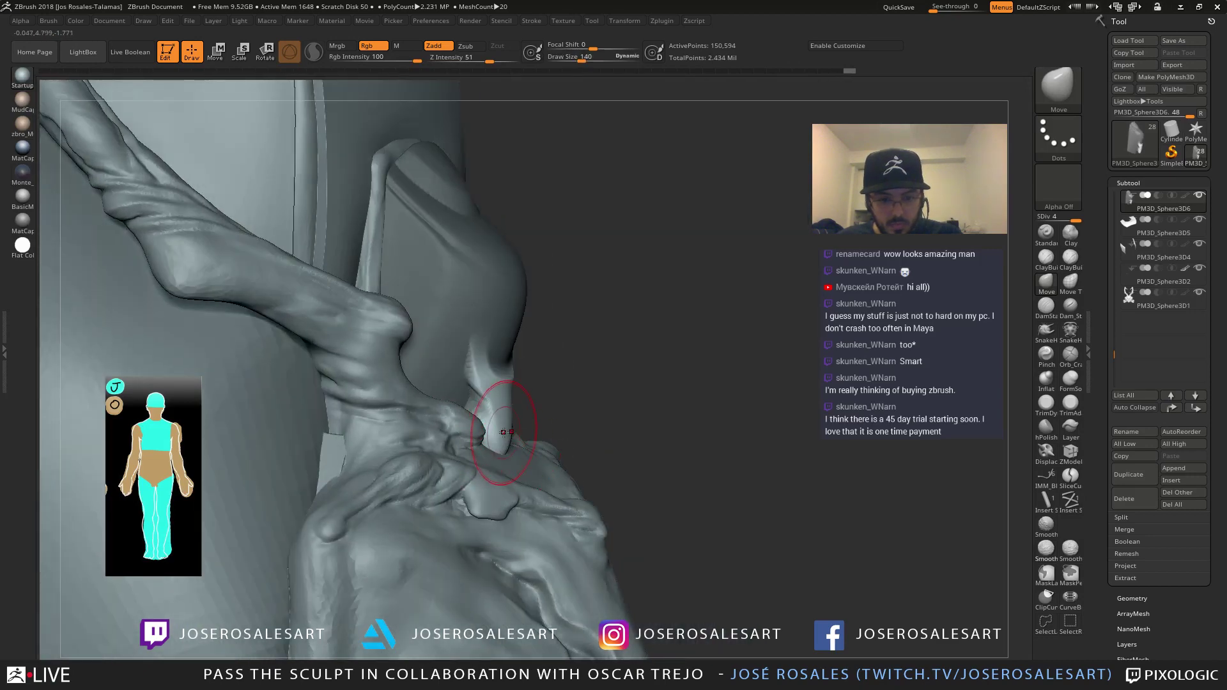
Build up the tip with ClayBuildup, smooth it at Draw Size 42 and 99, and clear the mask
key(s)
mouse_move(512, 435)
right_down()
mouse_move(409, 441)
mouse_move(444, 413)
mouse_move(527, 452)
mouse_move(522, 413)
mouse_move(547, 352)
mouse_move(523, 392)
right_up()
key(b)
key(c)
key(b)
key(s)
drag(530, 391, 529, 389)
right_drag(528, 389, 529, 372)
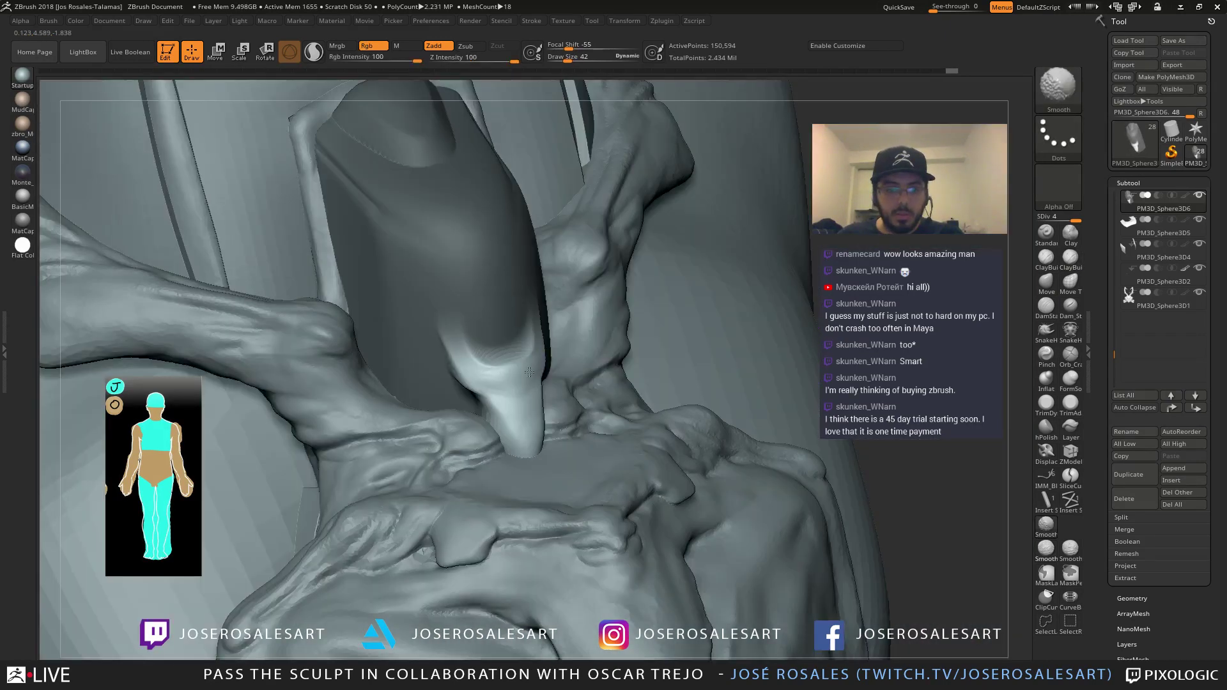
key(s)
drag(501, 389, 508, 390)
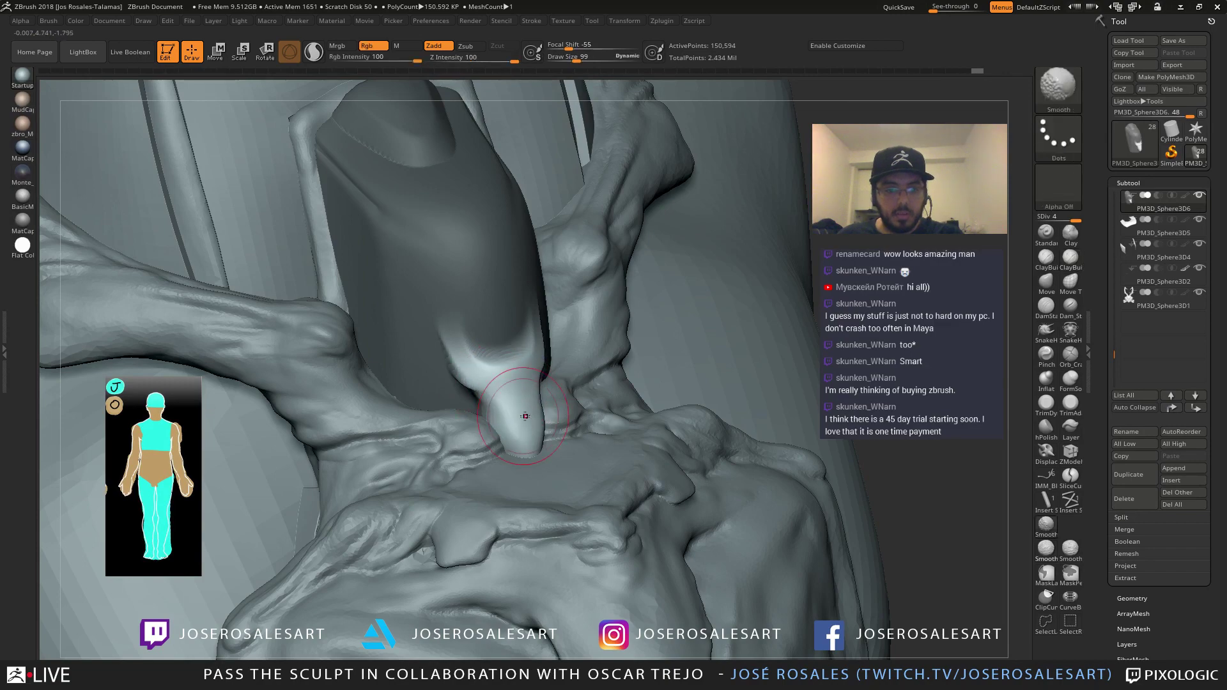
mouse_move(520, 397)
right_down()
mouse_move(541, 410)
mouse_move(531, 395)
right_up()
key(s)
drag(532, 395, 525, 395)
mouse_move(525, 395)
right_down()
mouse_move(508, 434)
mouse_move(500, 374)
right_up()
ctrl+drag(302, 404, 319, 383)
Carve a U-shaped groove across the plate just above the tip with DamStandard at Draw Size 33 and smooth it
mouse_move(473, 384)
right_down()
mouse_move(550, 396)
mouse_move(577, 353)
right_up()
key(b)
key(d)
key(s)
key(space)
key(s)
drag(600, 329, 566, 348)
key(s)
right_drag(565, 357, 518, 367)
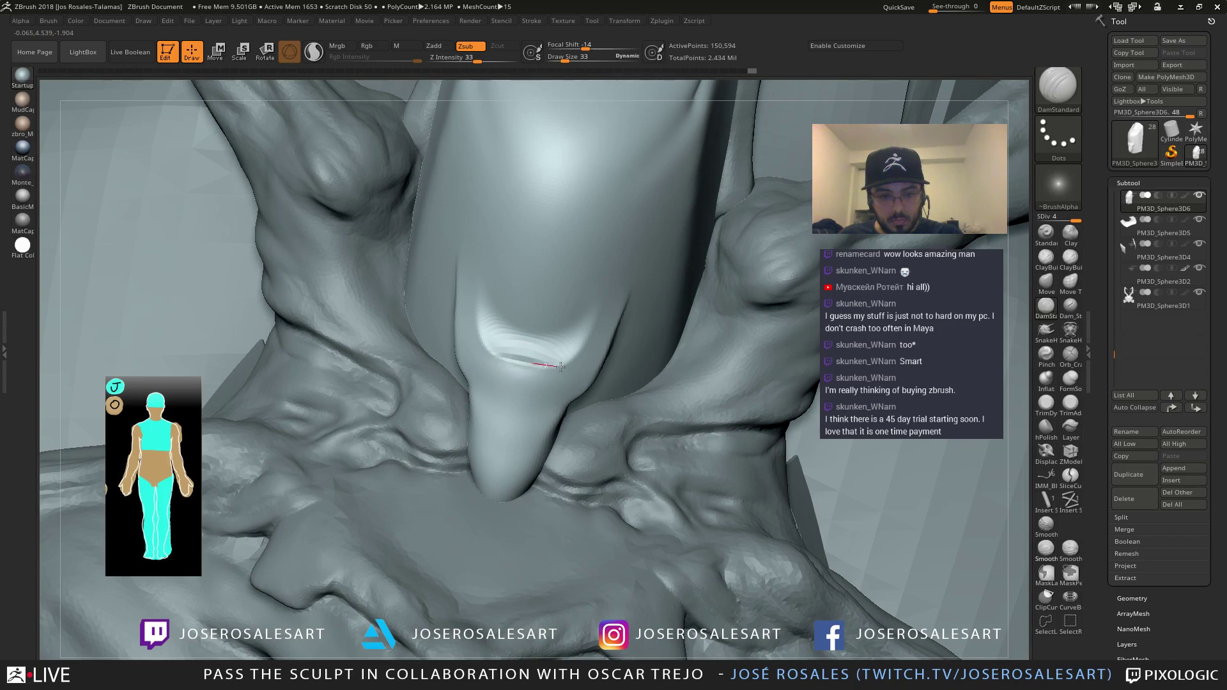
drag(623, 266, 625, 259)
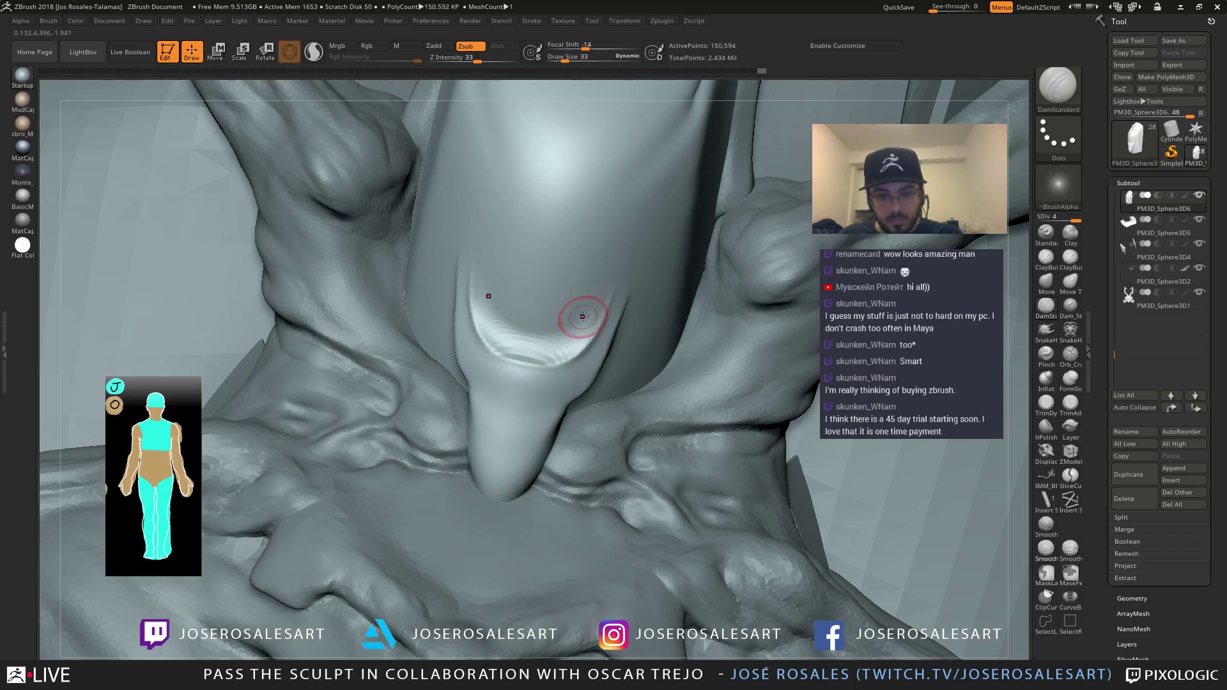
shift+drag(601, 307, 528, 347)
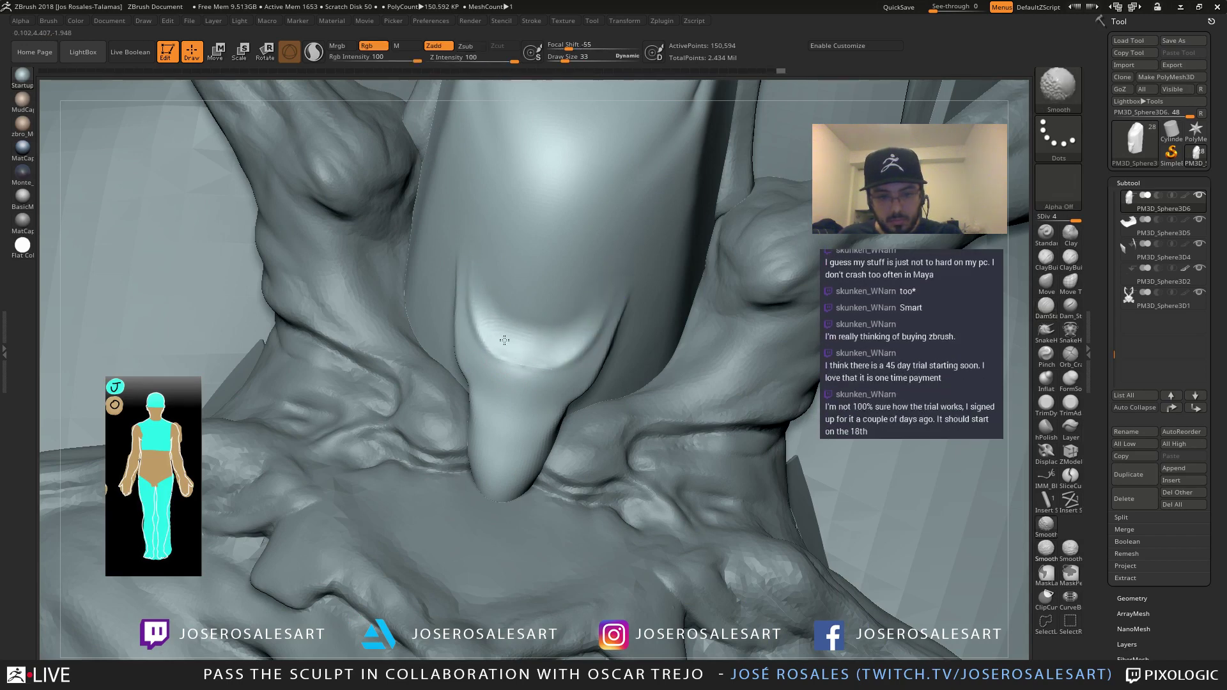
Sharpen the U-shaped groove's rim with the Pinch brush at Draw Size 33 and 26
key(s)
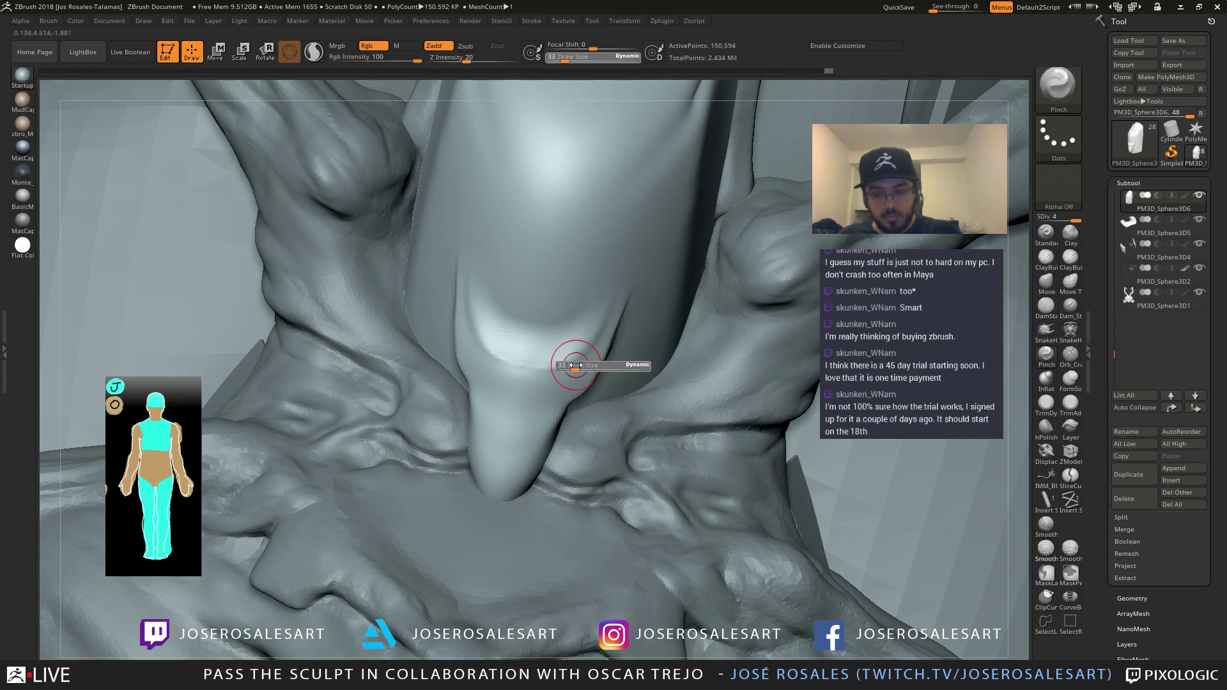
right_drag(576, 365, 517, 364)
key(s)
drag(593, 357, 589, 356)
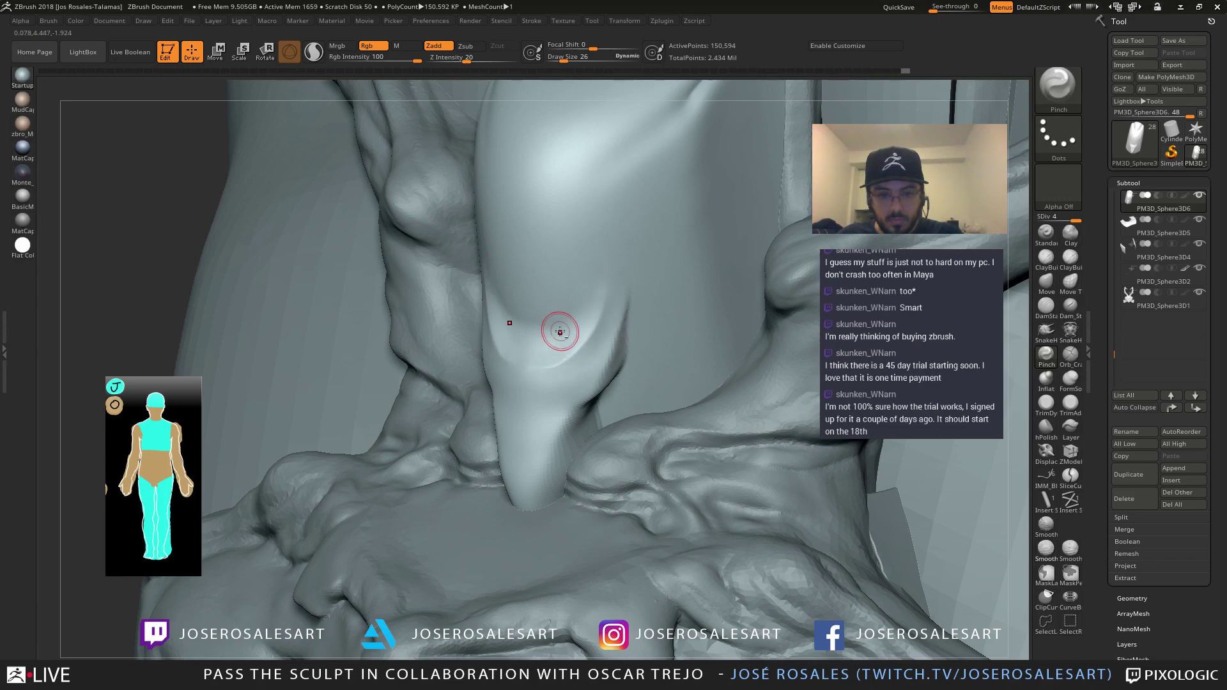
right_drag(560, 332, 540, 347)
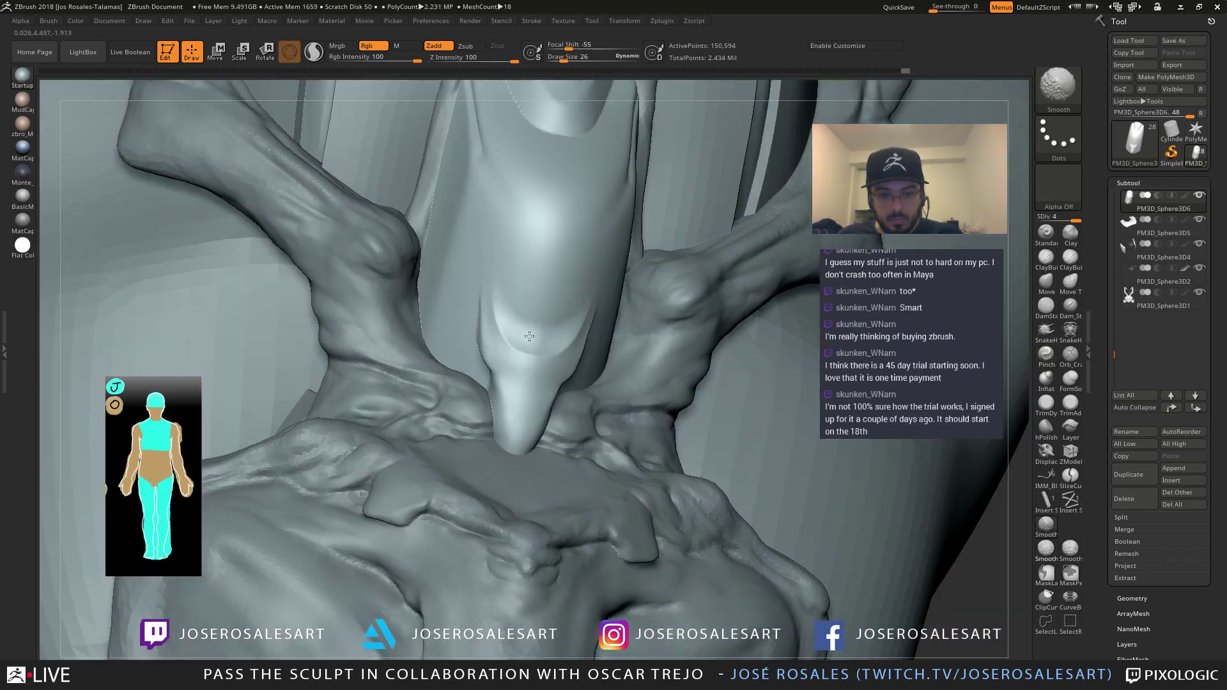
ctrl+right_drag(556, 348, 554, 300)
mouse_move(646, 339)
right_down()
mouse_move(597, 338)
mouse_move(582, 316)
right_up()
mouse_move(582, 316)
right_down()
mouse_move(628, 328)
mouse_move(654, 352)
right_up()
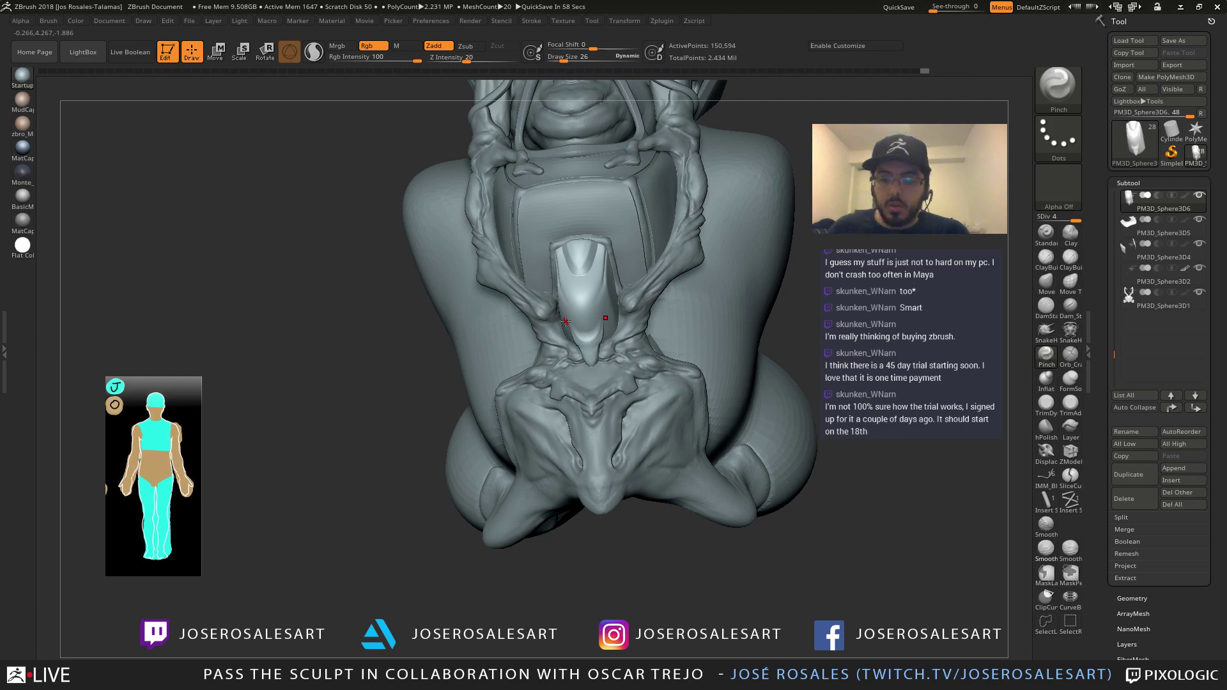
Pinch the side edge where the plate narrows into its tip at Draw Size 26
ctrl+right_drag(624, 370, 638, 369)
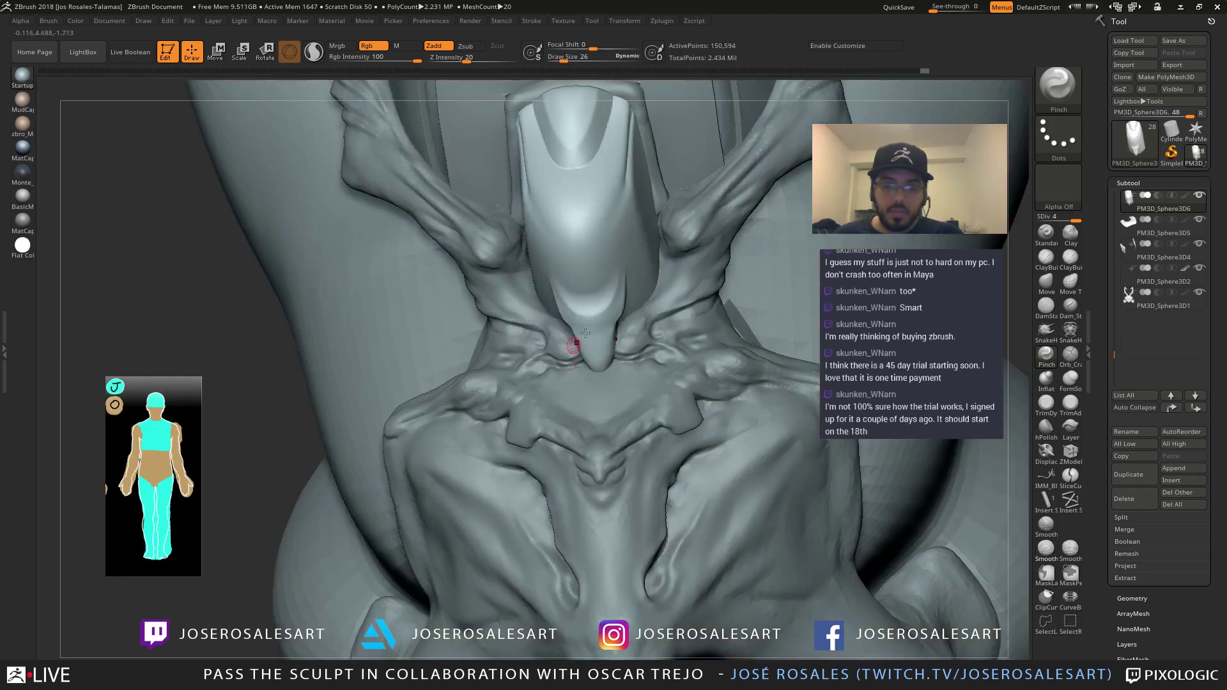
right_drag(570, 347, 578, 308)
drag(578, 304, 598, 346)
mouse_move(597, 320)
right_down()
mouse_move(617, 291)
mouse_move(591, 346)
right_up()
Carve a crease down the plate's side into the tip with DamStandard at Draw Size 42, undoing the first attempt
key(b)
key(d)
key(s)
right_drag(606, 296, 578, 285)
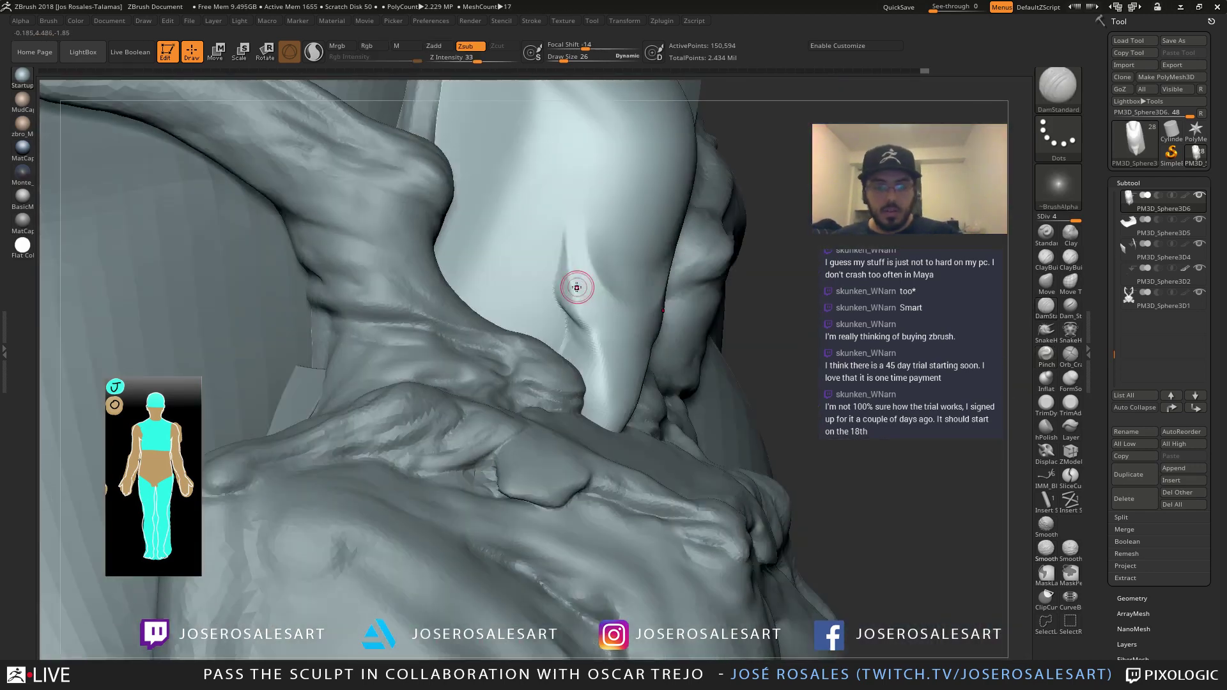
key(])
mouse_move(553, 227)
mouse_down()
mouse_move(565, 255)
mouse_move(561, 240)
mouse_up()
key(ctrl+z)
key(ctrl+z)
right_drag(574, 275, 551, 270)
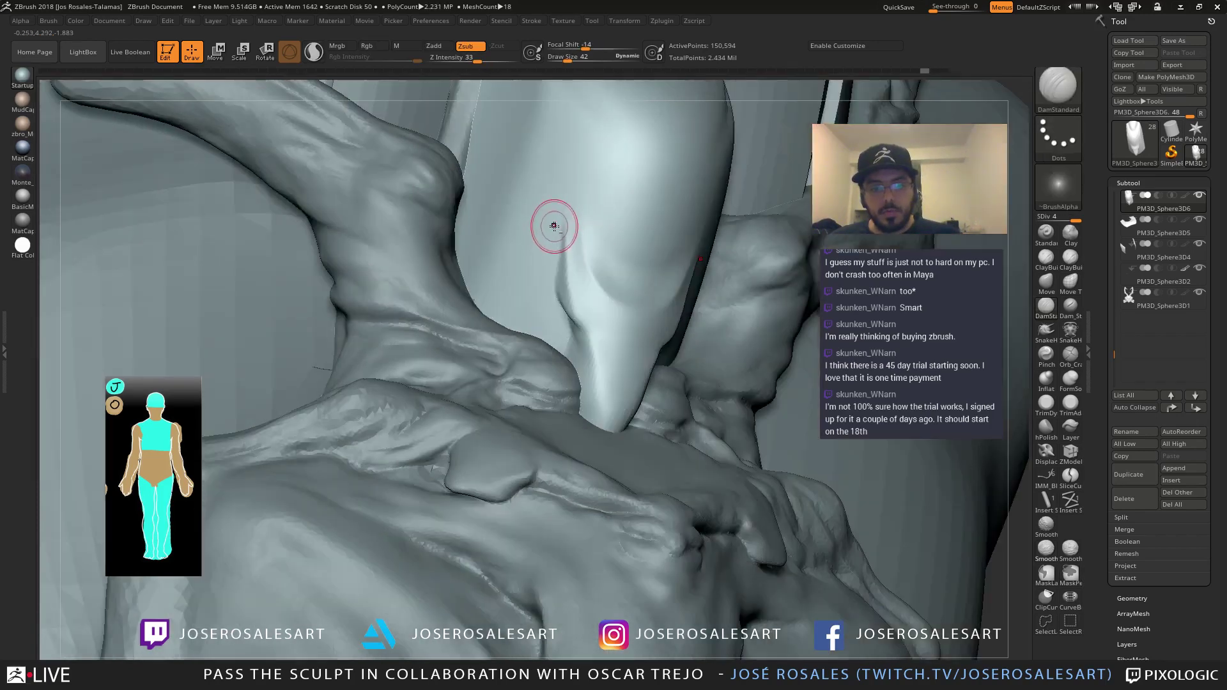
drag(554, 226, 575, 319)
Smooth the side creases and the surface around the tip at Draw Size 42
shift+drag(583, 308, 598, 290)
mouse_move(597, 292)
right_down()
mouse_move(624, 334)
mouse_move(665, 274)
right_up()
shift+drag(637, 356, 638, 341)
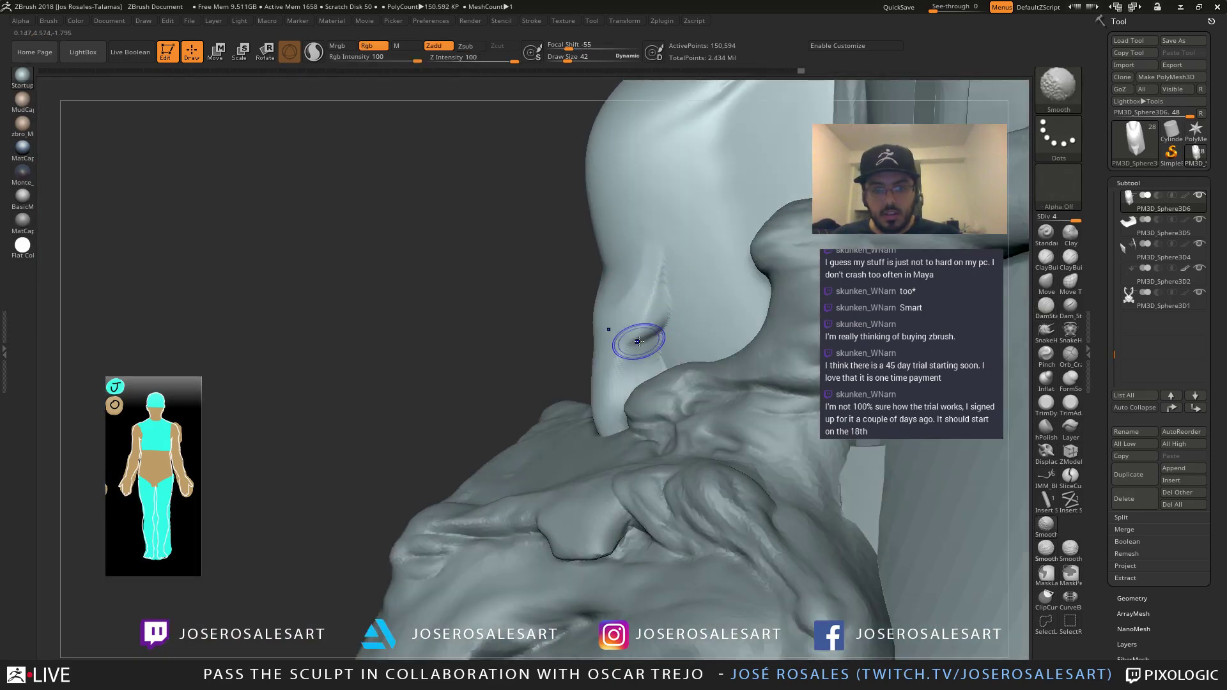
right_drag(644, 307, 704, 307)
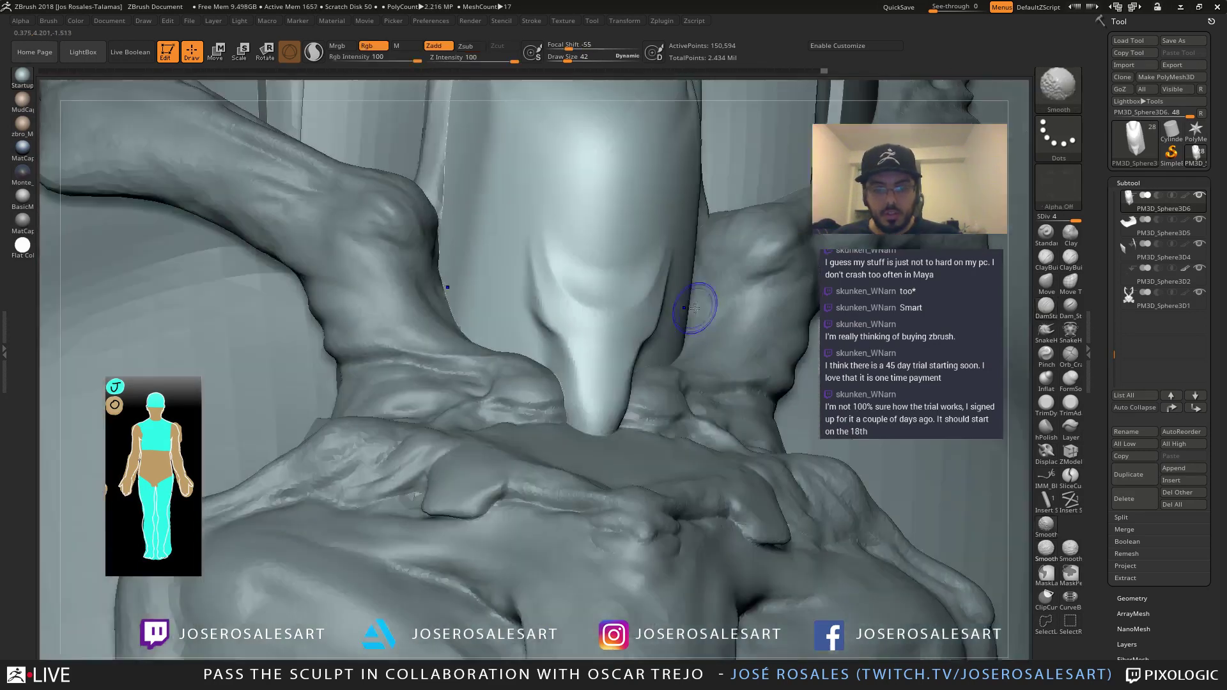
mouse_move(569, 380)
right_down()
mouse_move(570, 348)
mouse_move(637, 362)
right_up()
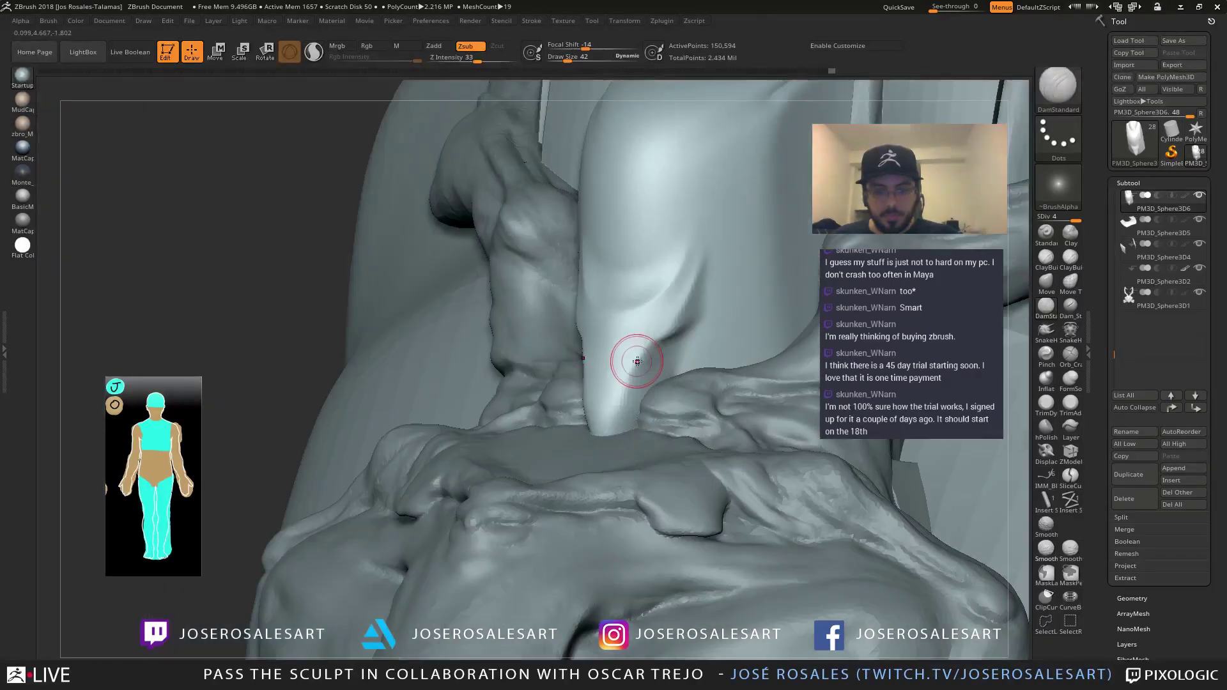
shift+drag(645, 380, 630, 391)
Tighten the tip's side edges with the Pinch brush at Draw Size 33 and soften them
right_drag(624, 386, 649, 386)
key(b)
key(p)
key(i)
drag(648, 383, 642, 384)
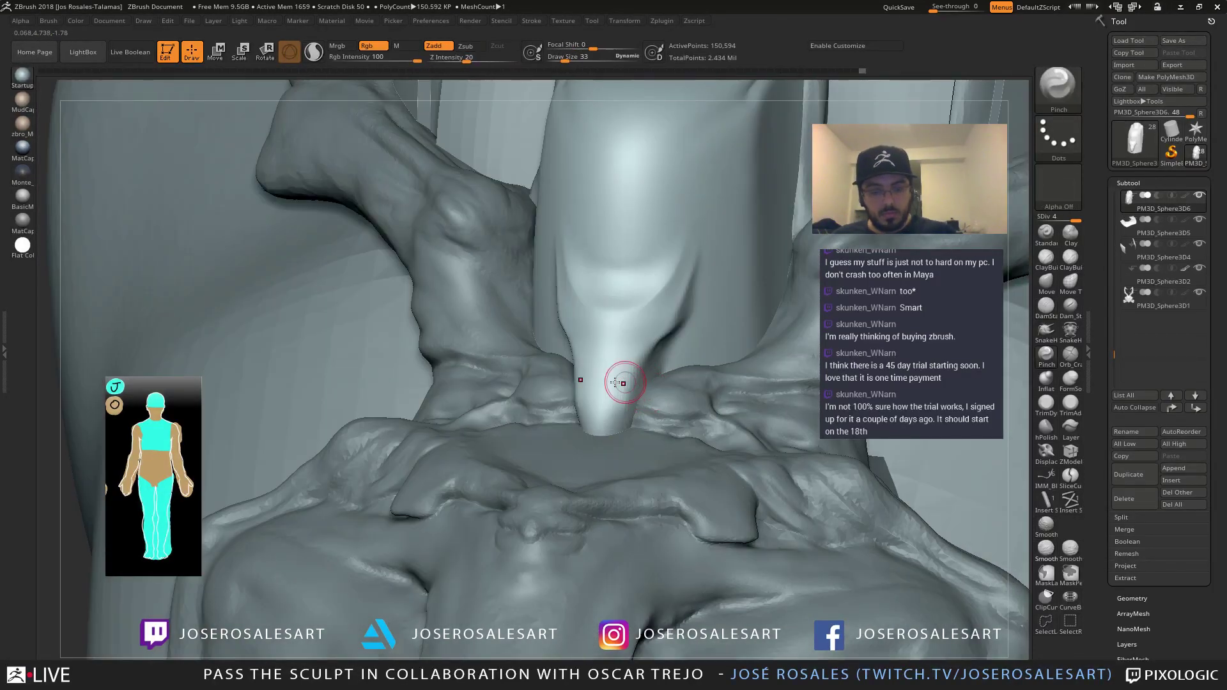
right_drag(642, 384, 648, 351)
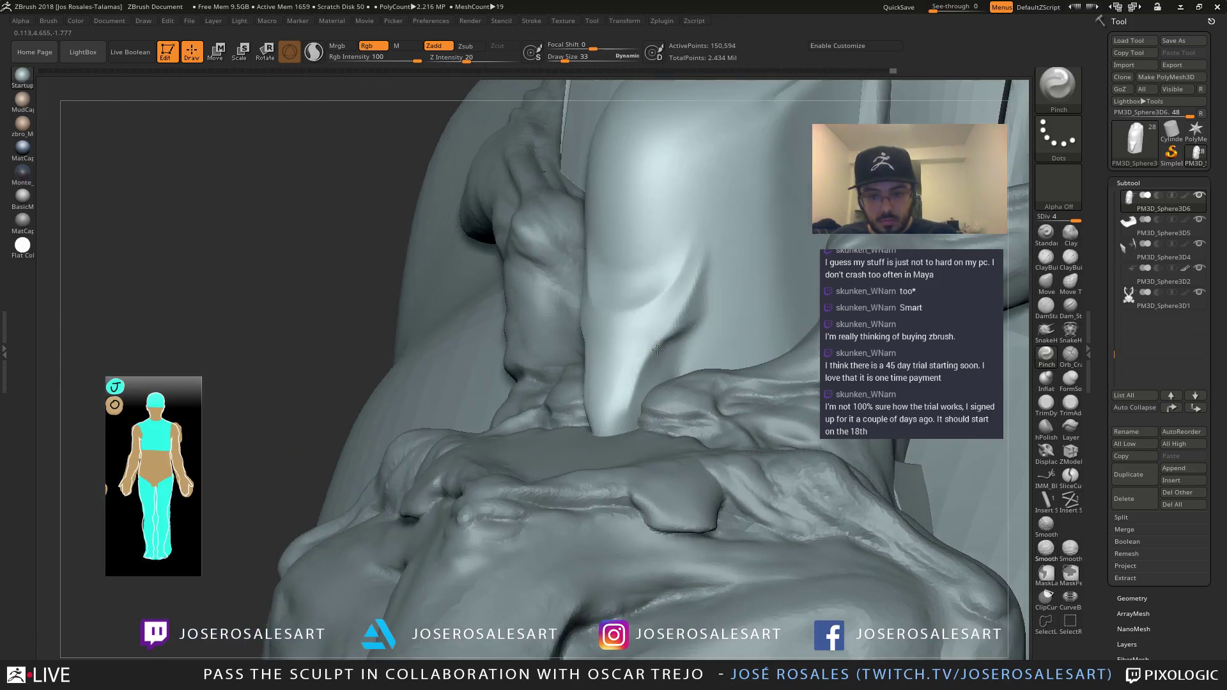
shift+right_drag(620, 395, 632, 341)
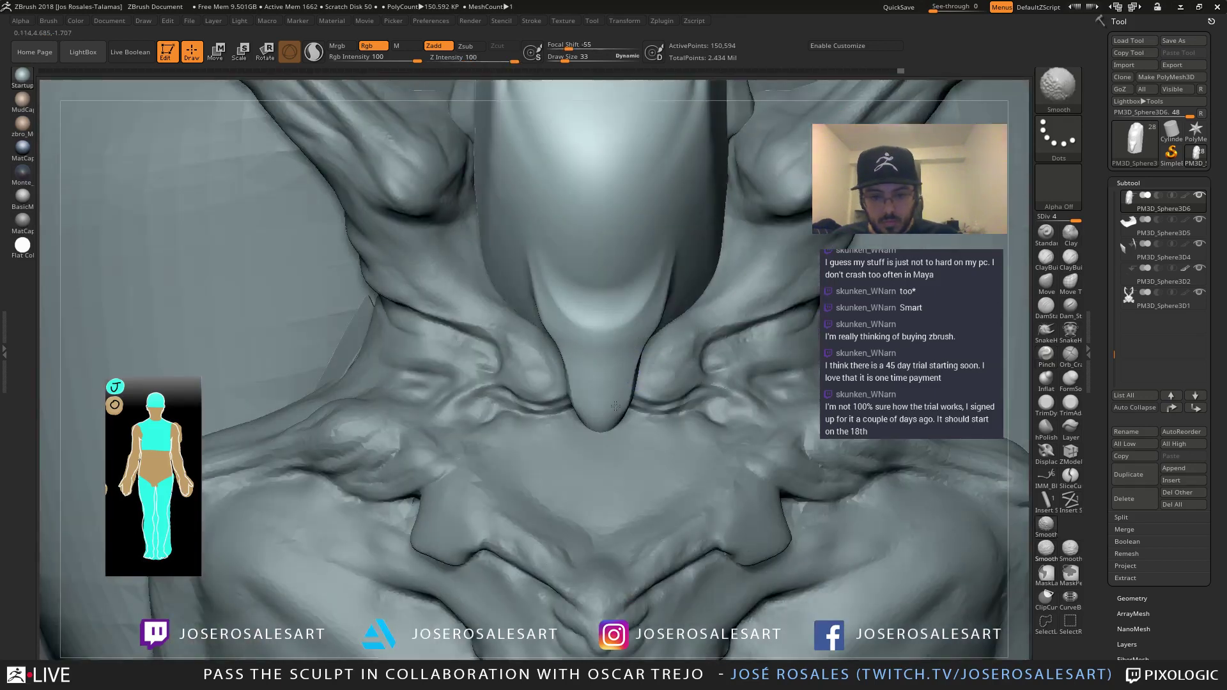
Fill out the very end of the tip with ClayBuildup at Draw Size 33 and smooth it
right_drag(589, 416, 583, 362)
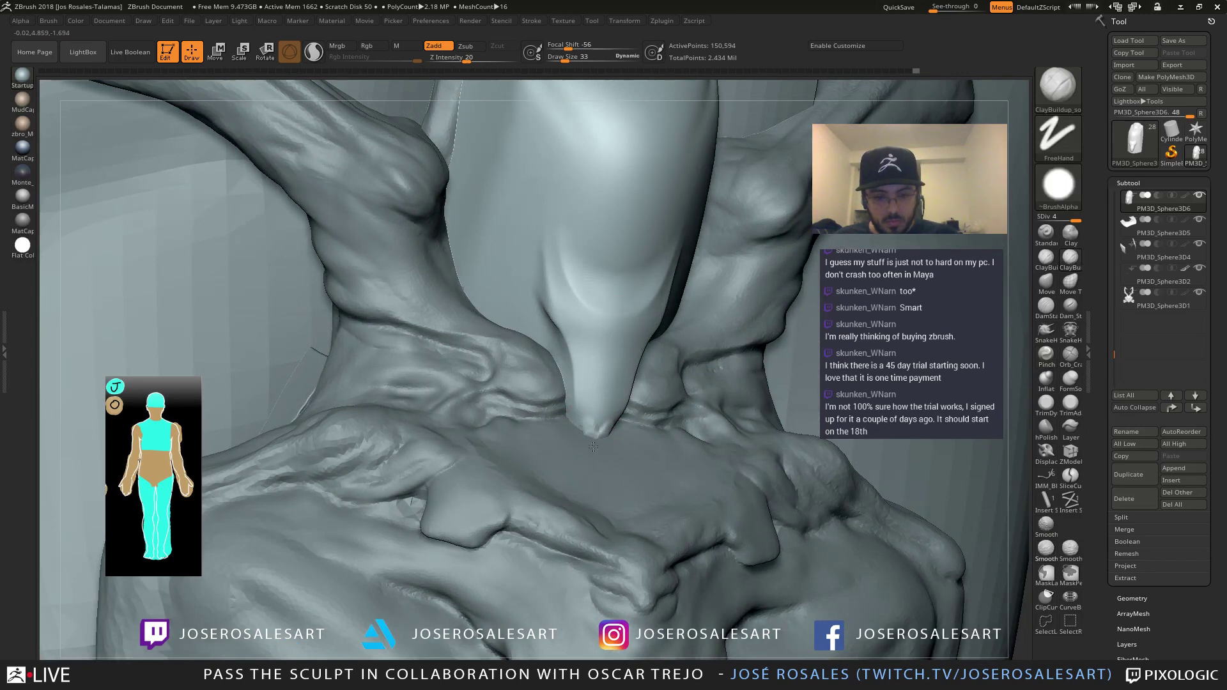
key(shift)
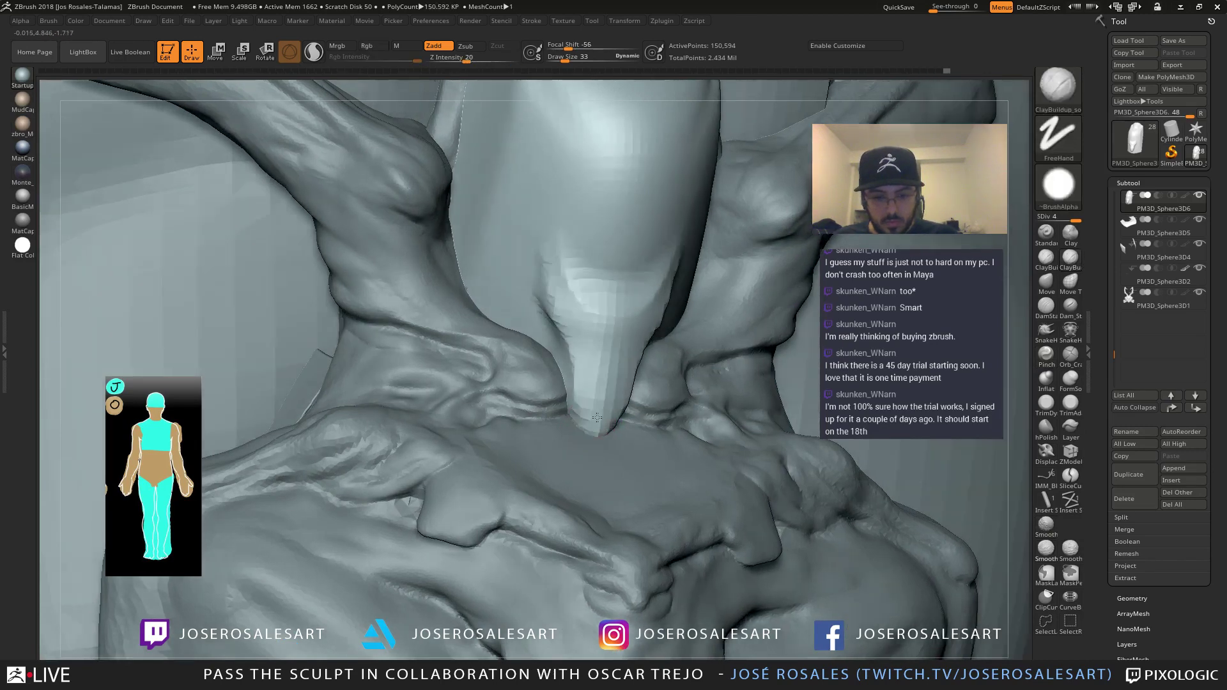
mouse_move(591, 437)
right_down()
mouse_move(630, 400)
mouse_move(680, 282)
mouse_move(646, 327)
mouse_move(610, 320)
mouse_move(633, 307)
mouse_move(612, 375)
mouse_move(649, 354)
mouse_move(679, 366)
mouse_move(652, 326)
right_up()
mouse_move(652, 327)
right_down()
mouse_move(638, 296)
mouse_move(656, 339)
mouse_move(608, 315)
mouse_move(567, 351)
mouse_move(575, 324)
mouse_move(617, 373)
mouse_move(584, 307)
right_up()
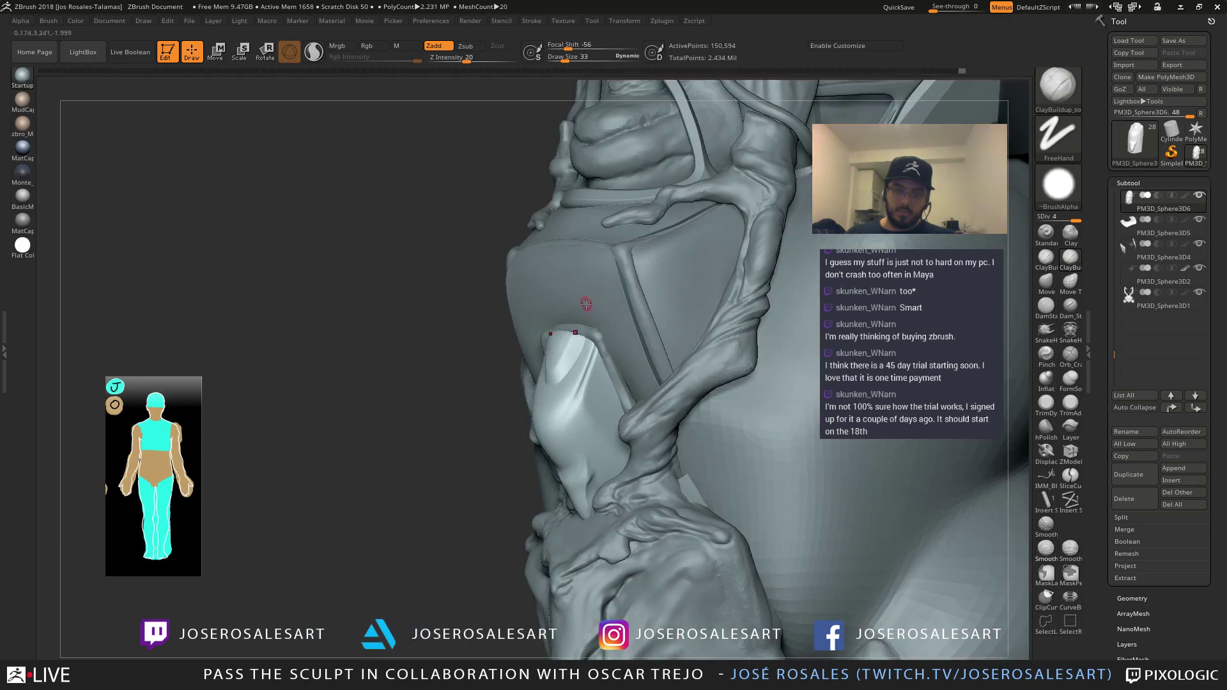
Mask a small round spot on the plate's side beside the bony arm's end and invert the mask
mouse_move(608, 431)
right_down()
mouse_move(657, 356)
mouse_move(599, 391)
mouse_move(589, 378)
mouse_move(463, 361)
right_up()
key(ctrl)
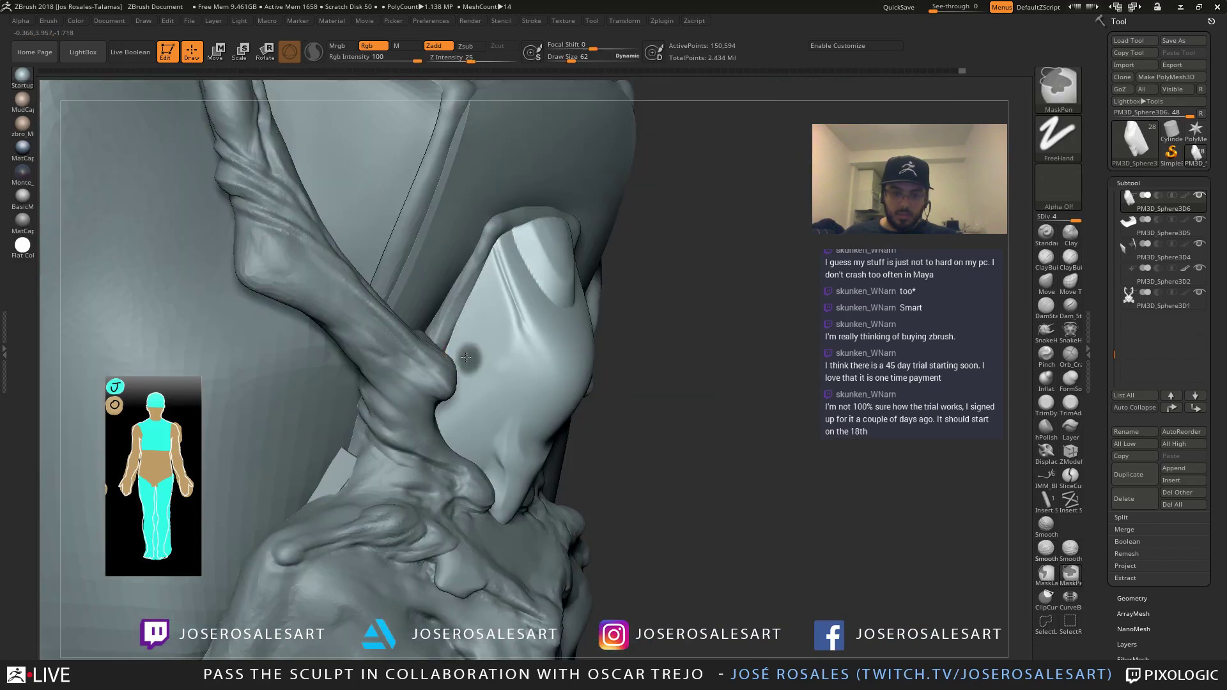
ctrl+click(675, 331)
Move the unmasked spot inward to sink a round socket into the plate's side, and clear the mask
key(w)
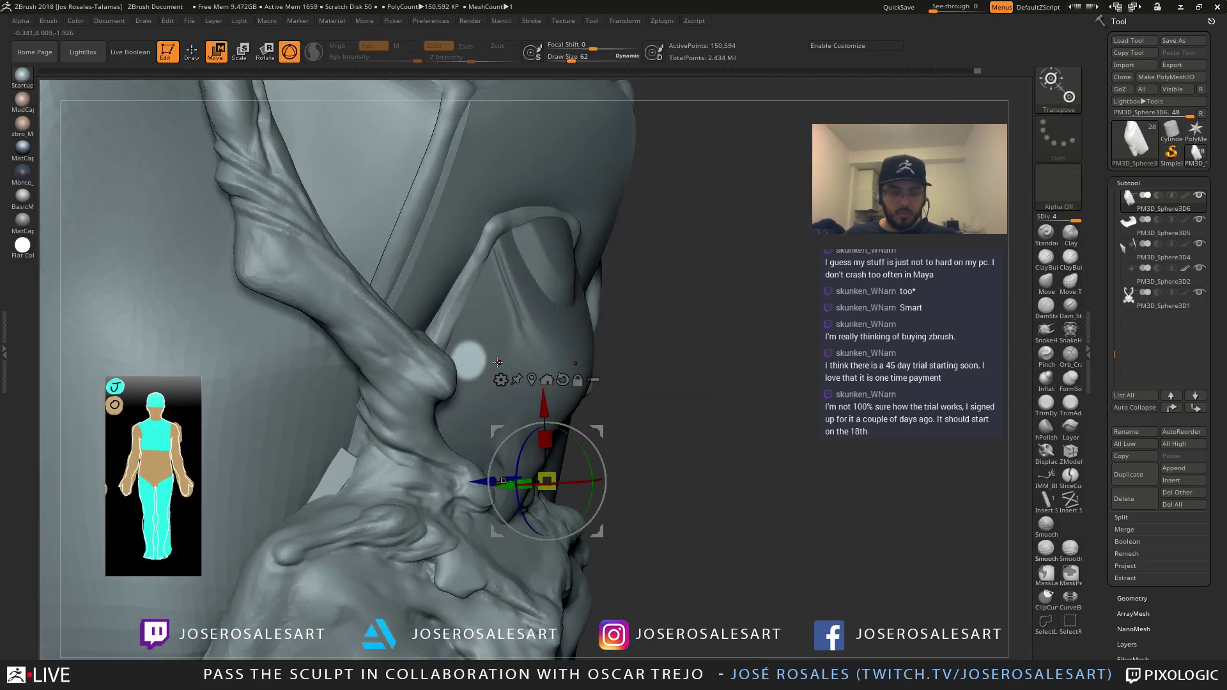
alt+click(469, 359)
drag(532, 357, 545, 358)
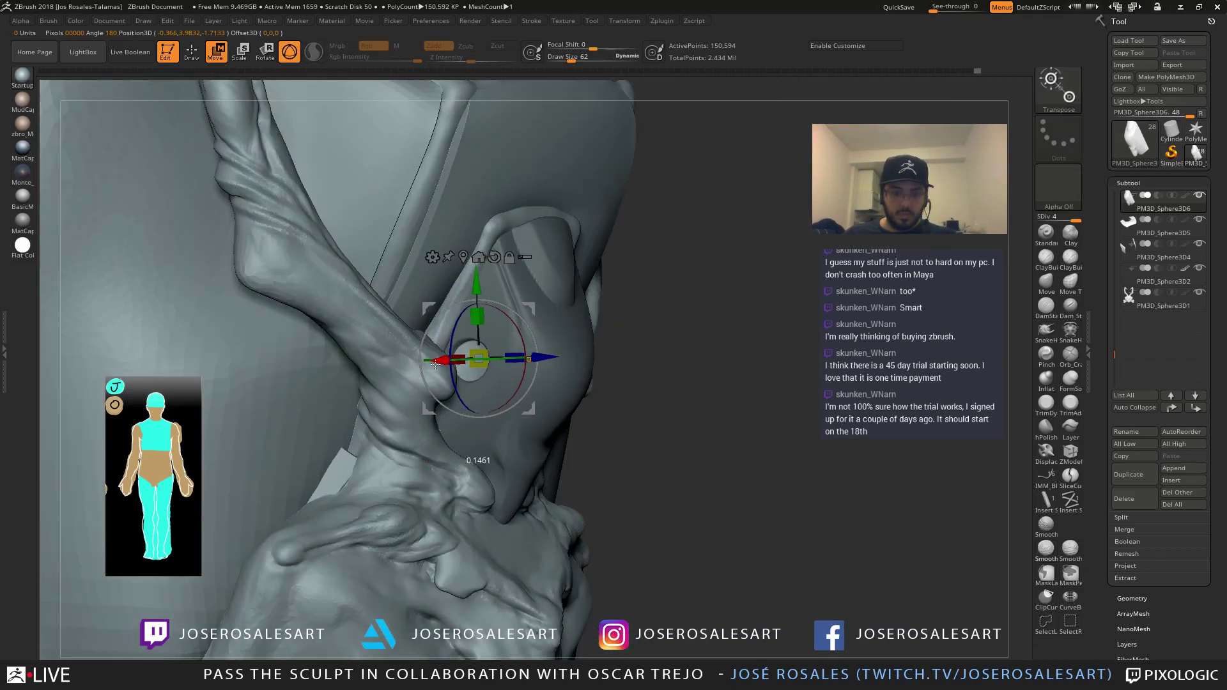
key(q)
shift+drag(673, 333, 740, 321)
ctrl+drag(90, 477, 128, 464)
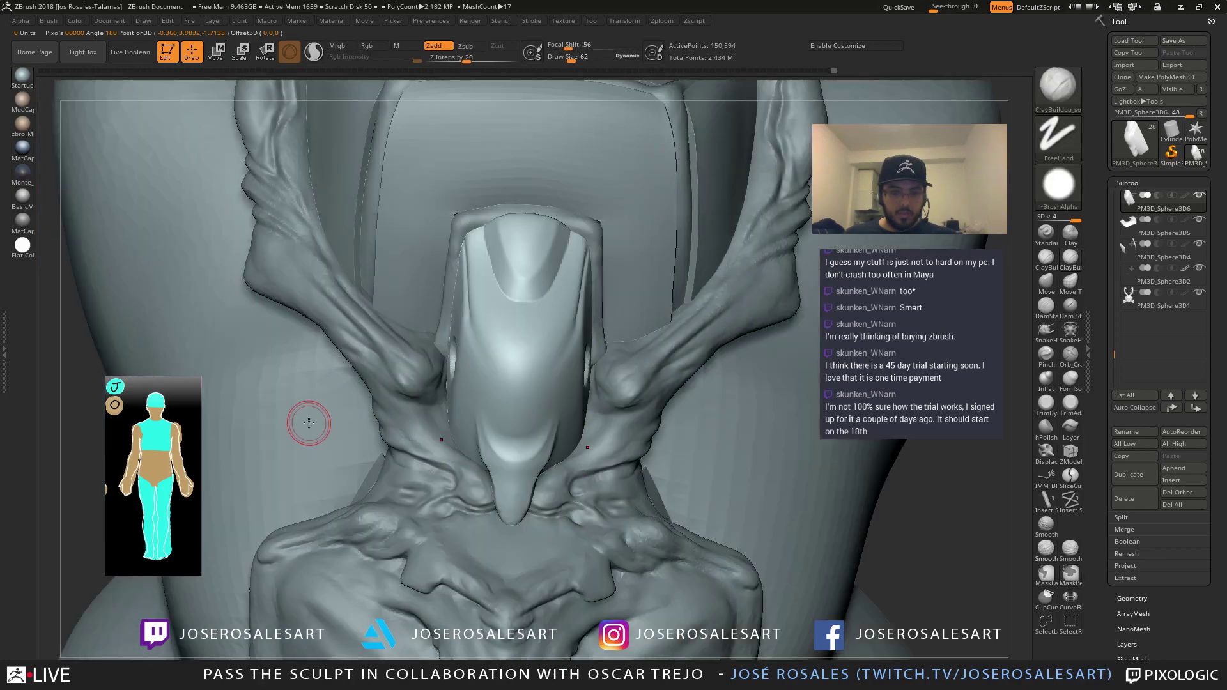
drag(309, 422, 294, 387)
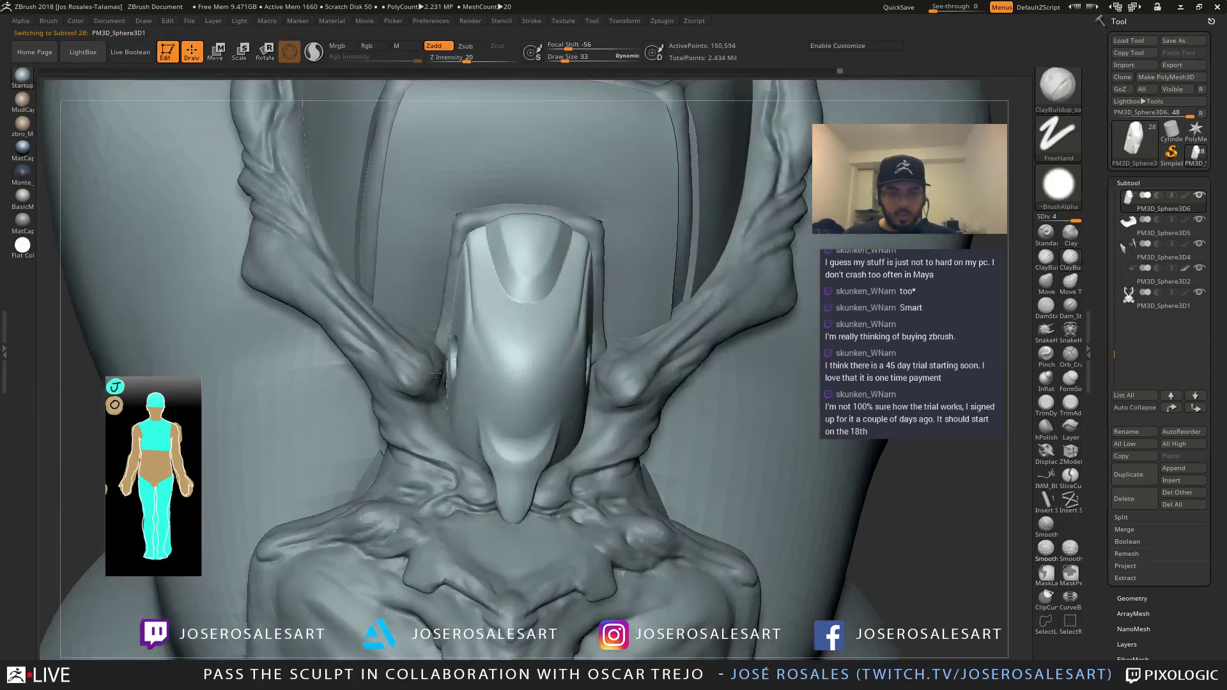
Pull the bony arm's end into the plate's round socket with SnakeHook at Draw Size 109, undoing the first attempt
alt+click(432, 362)
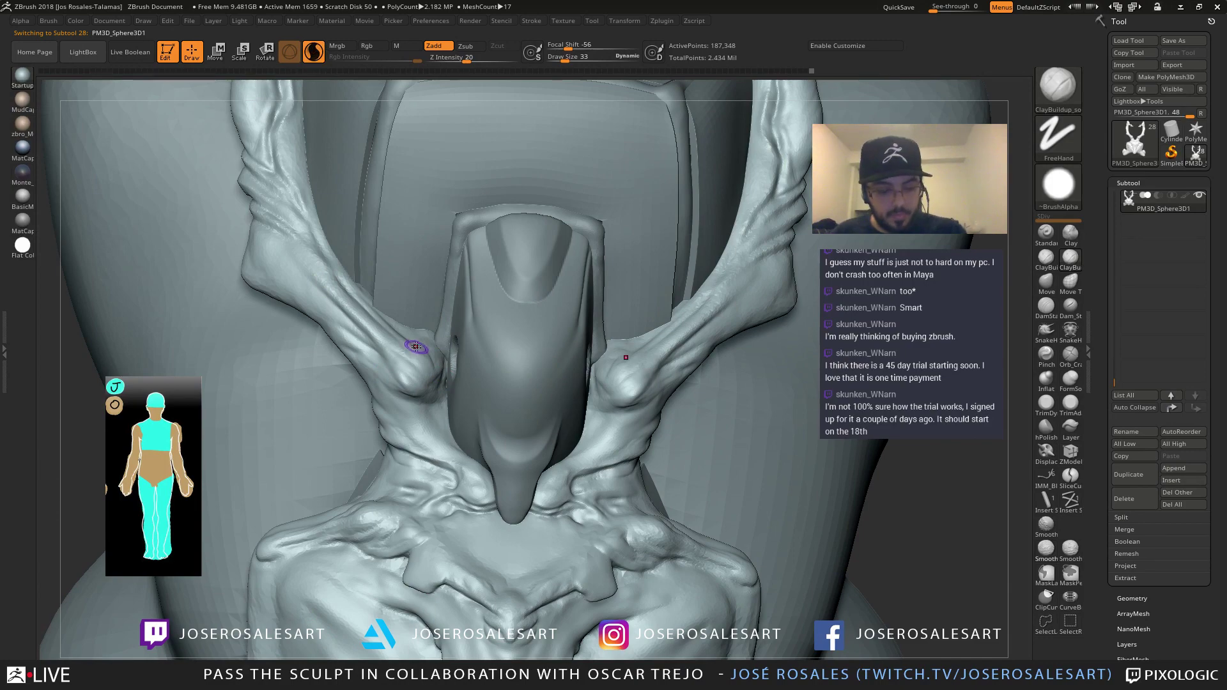
key(b)
key(s)
key(h)
right_drag(415, 356, 450, 368)
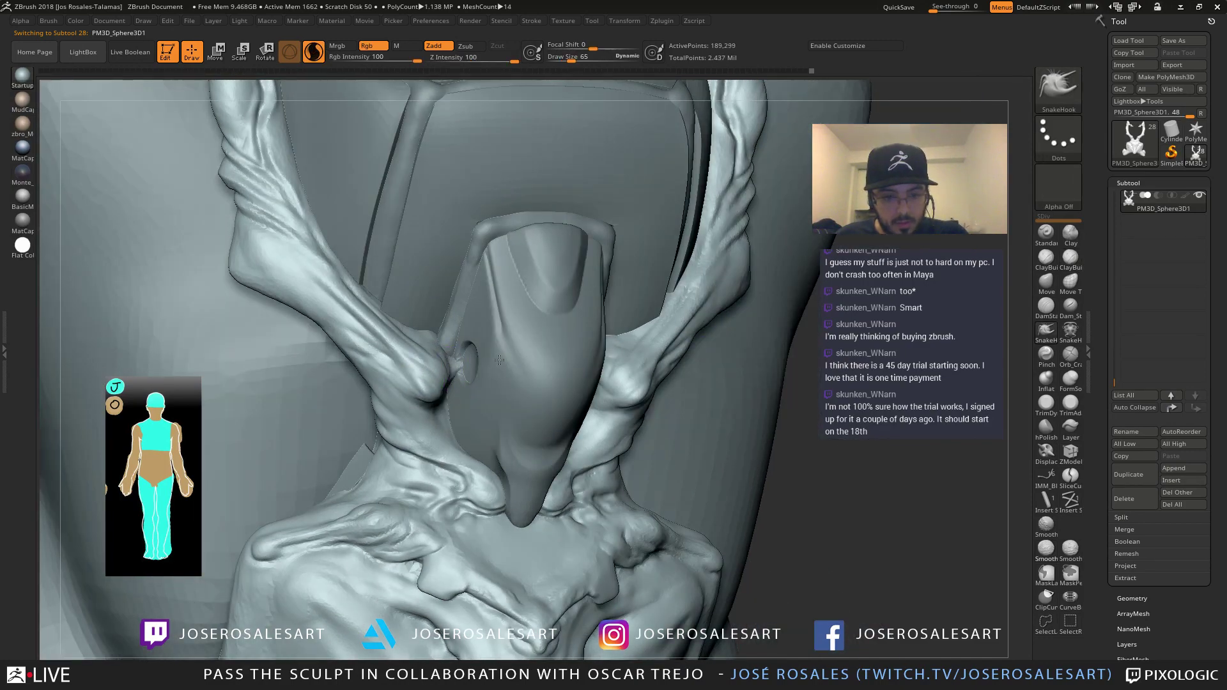
key(ctrl+z)
key(])
key(])
drag(447, 376, 493, 359)
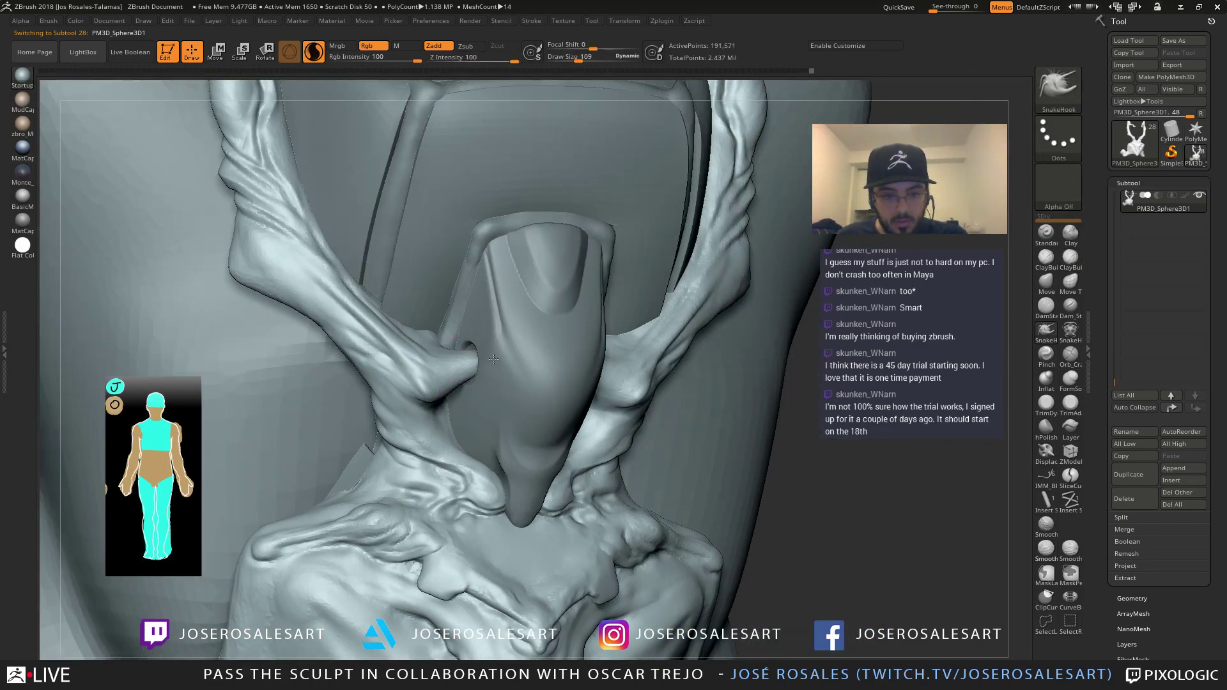
Build up the bony arm's pulled end around the socket with ClayBuildup, reducing the Draw Size to 48
right_drag(494, 359, 457, 369)
key(b)
key(c)
key(b)
drag(492, 351, 494, 390)
right_drag(543, 384, 498, 381)
mouse_move(633, 376)
right_down()
mouse_move(617, 371)
mouse_move(659, 366)
mouse_move(658, 342)
right_up()
key([)
drag(464, 399, 475, 396)
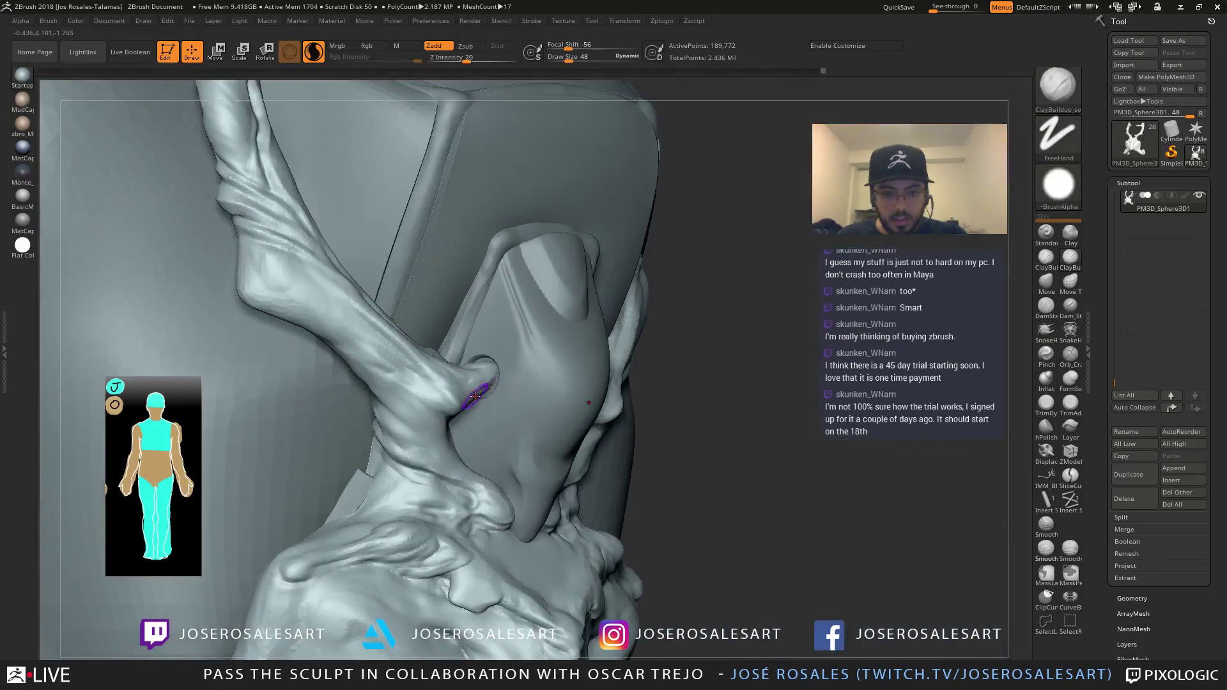
Make the plate the active subtool, isolate it and set the Draw Size to 33
alt+click(509, 387)
mouse_move(509, 387)
right_down()
mouse_move(520, 374)
mouse_move(504, 389)
mouse_move(501, 371)
right_up()
key(s)
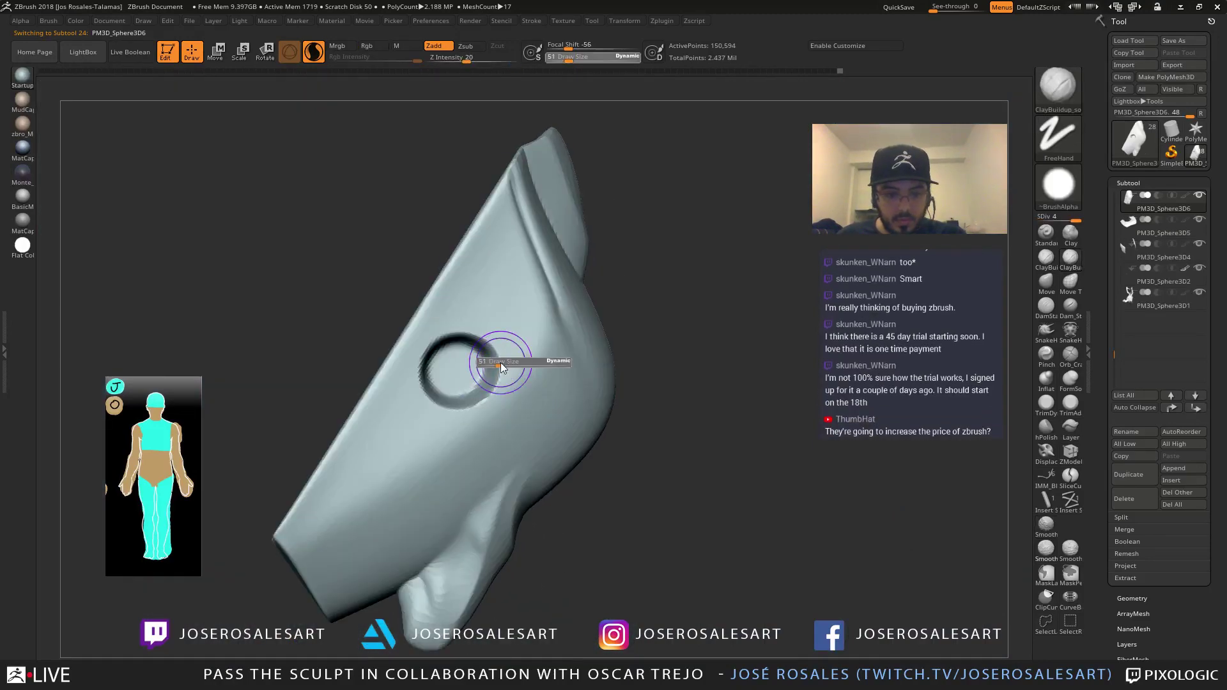
drag(501, 362, 496, 363)
key(shift+d)
key(shift+d)
key(d)
key(d)
Set the masking brush to MaskCircle for the isolated plate
key(ctrl)
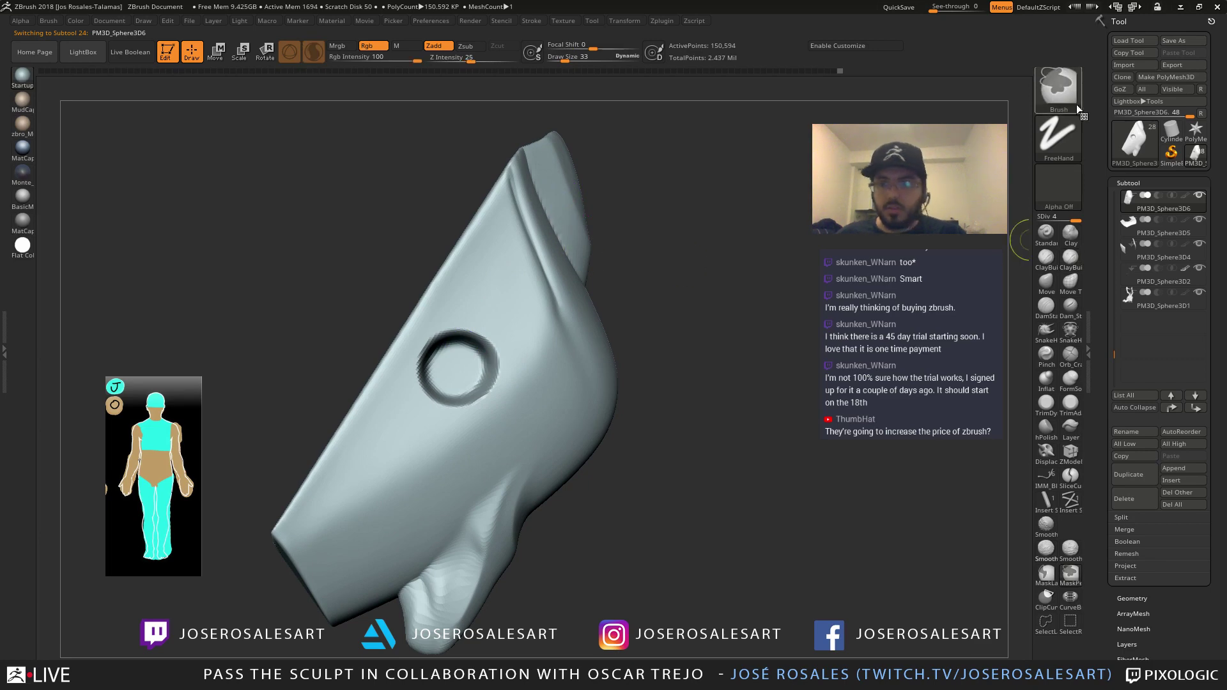
click(1050, 96)
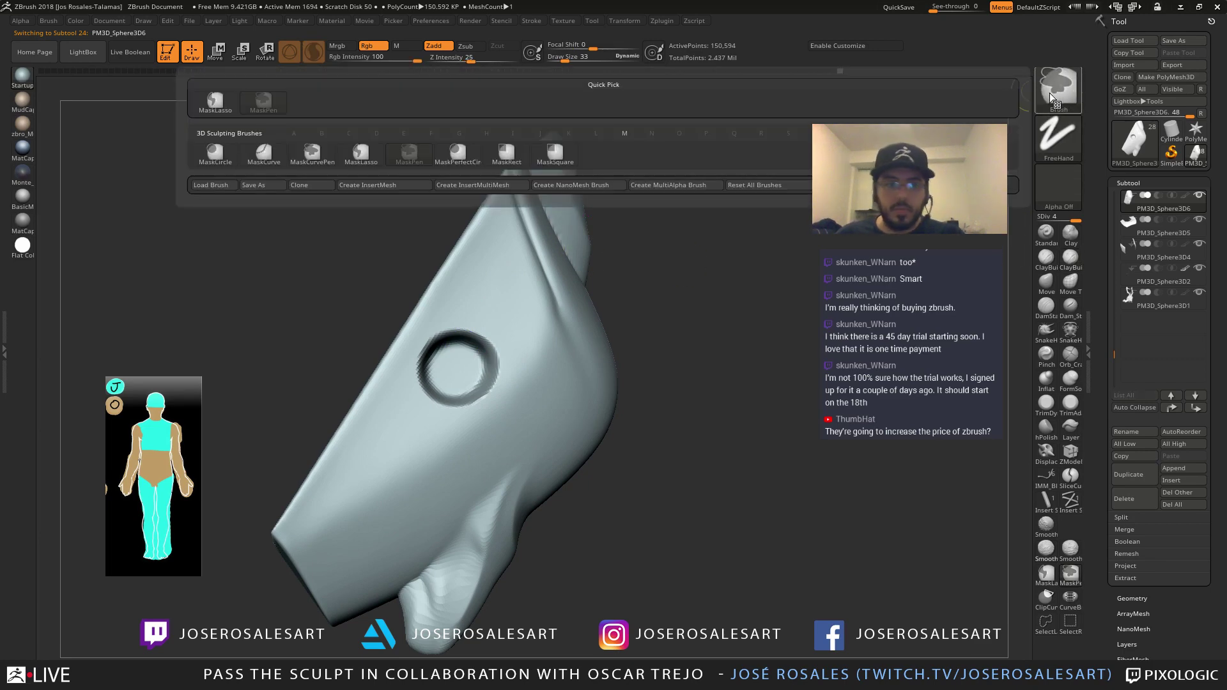
ctrl+click(229, 161)
ctrl+right_drag(482, 366, 480, 327)
key(s)
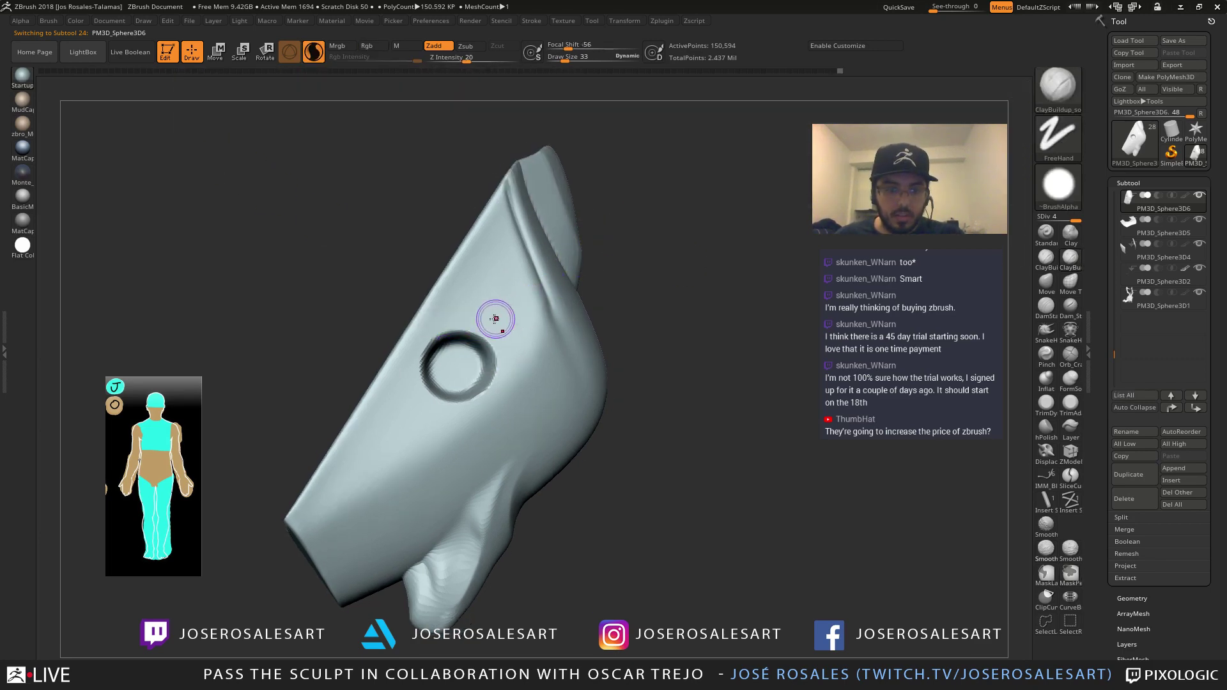
Try to place a circular mask over the round socket on the plate's side, undoing each attempt
right_drag(515, 268, 515, 295)
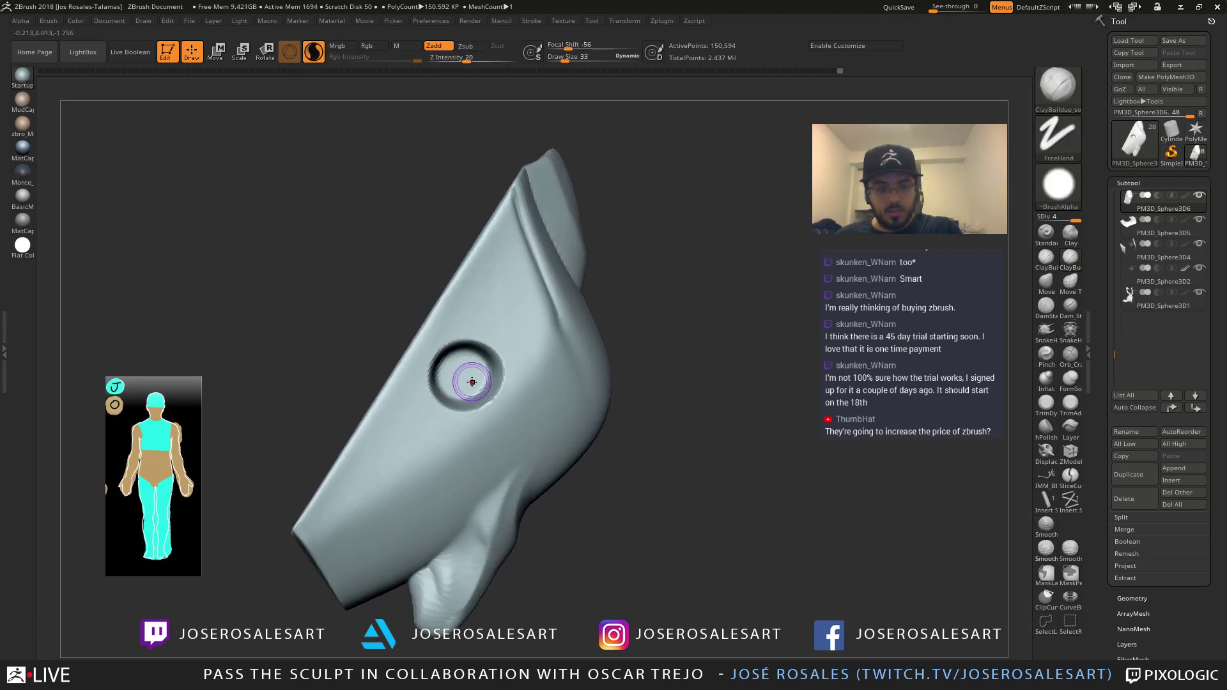
right_drag(445, 425, 430, 391)
mouse_move(430, 391)
alt+right_down()
mouse_move(833, 246)
mouse_move(704, 282)
mouse_move(441, 401)
mouse_move(385, 402)
mouse_move(383, 388)
alt+right_up()
key(ctrl)
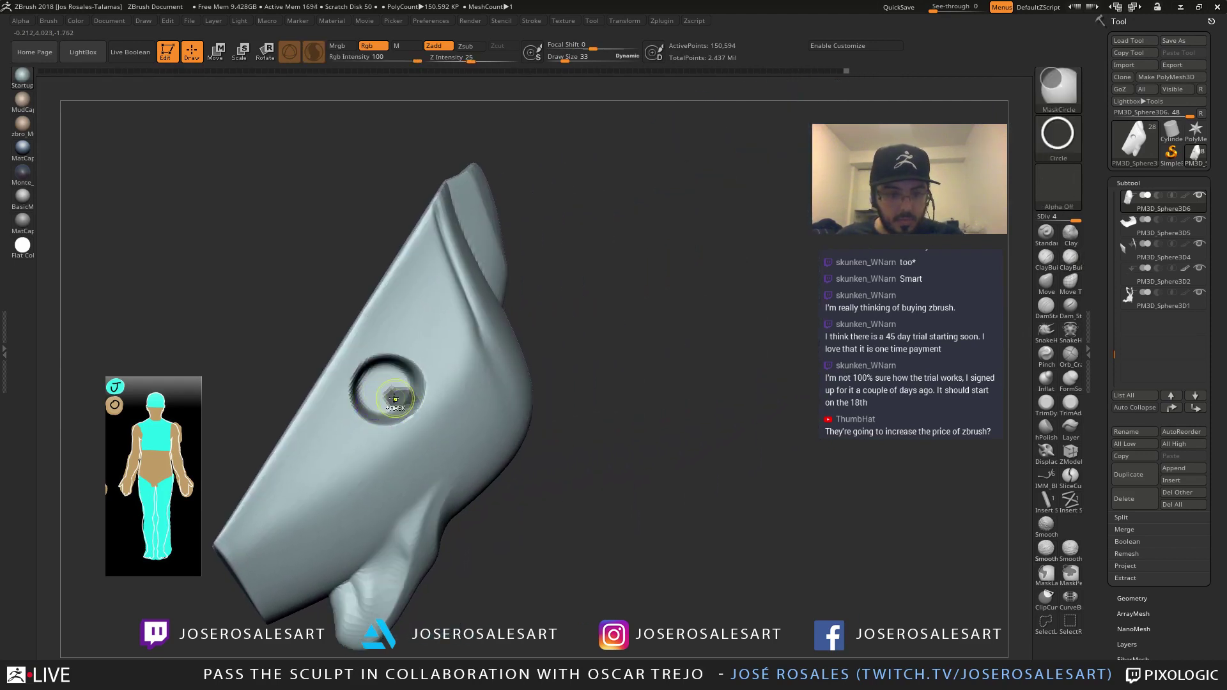
ctrl+drag(368, 365, 440, 437)
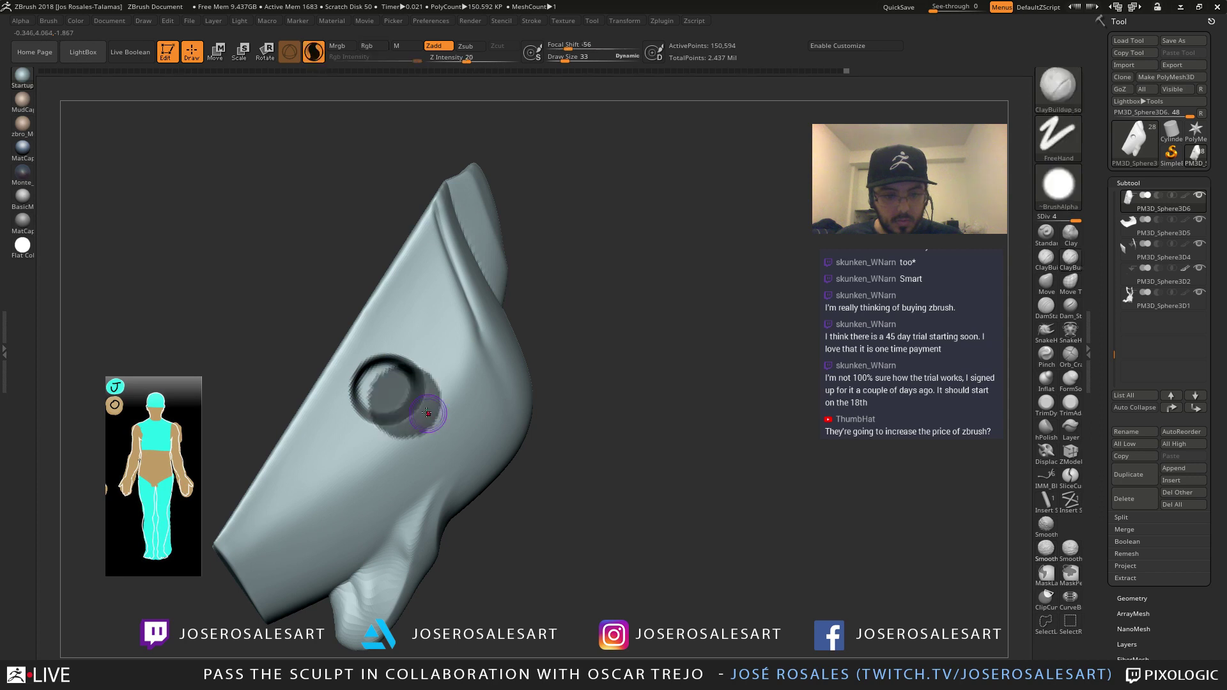
key(ctrl+z)
ctrl+shift+drag(356, 352, 413, 420)
key(ctrl+z)
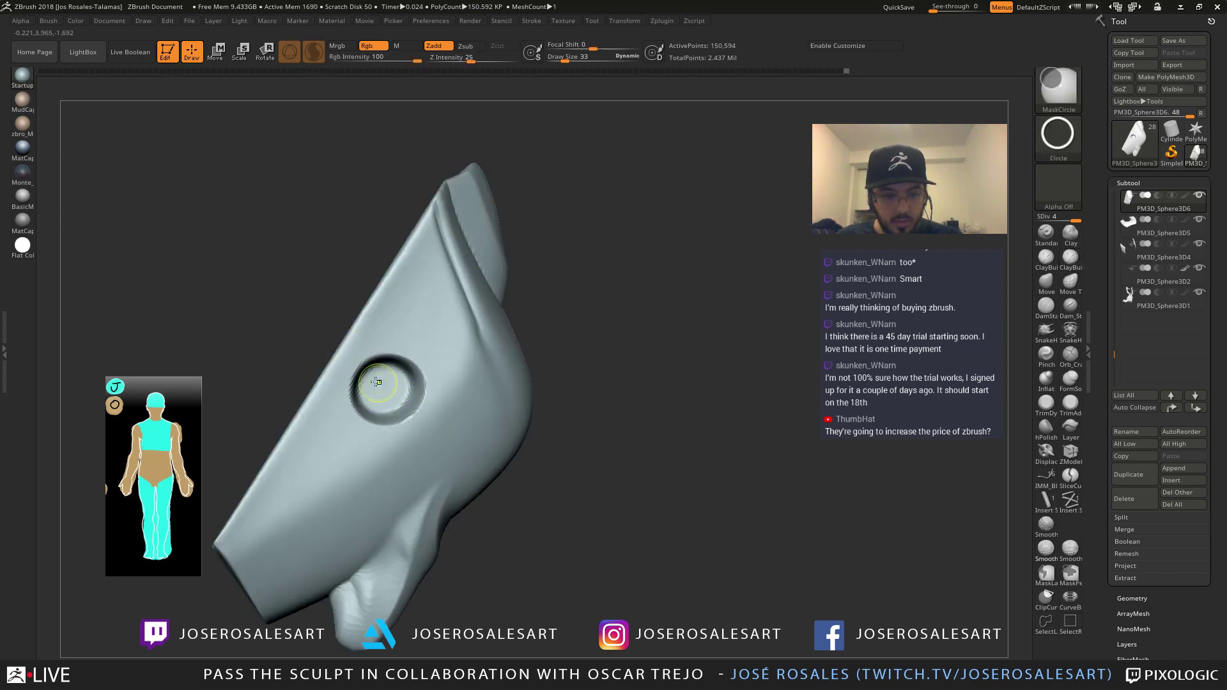
key(ctrl+z)
ctrl+drag(425, 438, 437, 427)
key(ctrl+z)
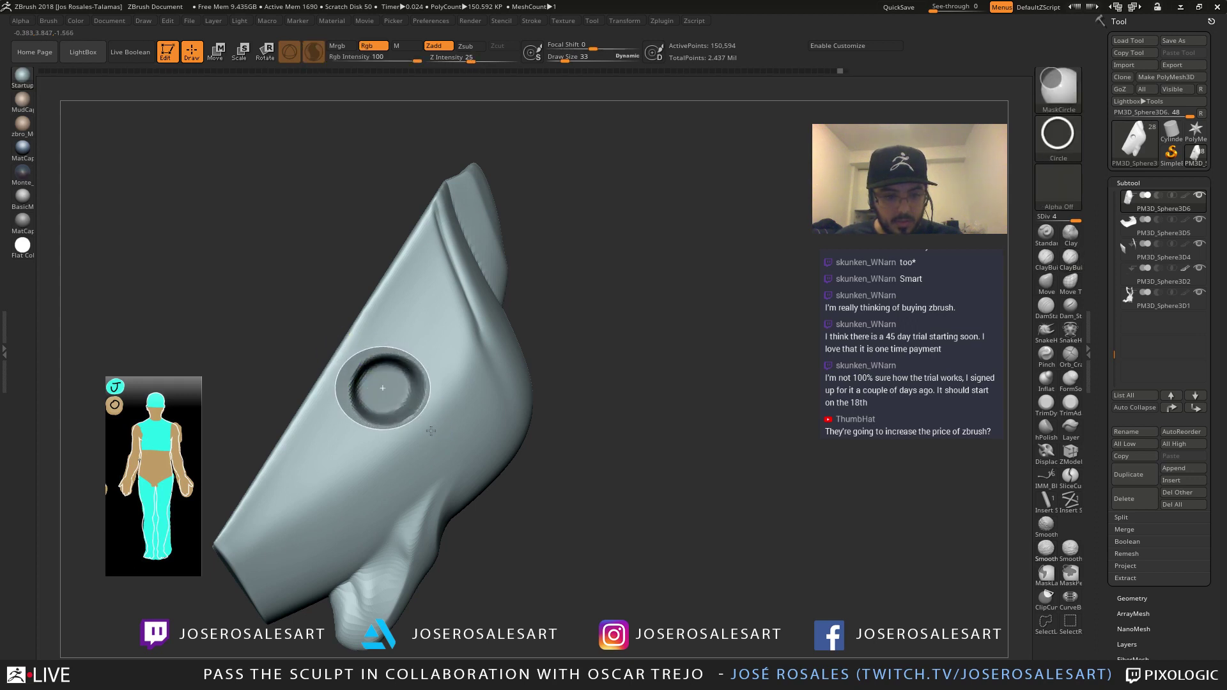
Mask a circular area around the hole in the side of the beak-shaped piece and invert the mask
ctrl+drag(438, 436, 437, 436)
key(ctrl+z)
ctrl+drag(312, 333, 435, 434)
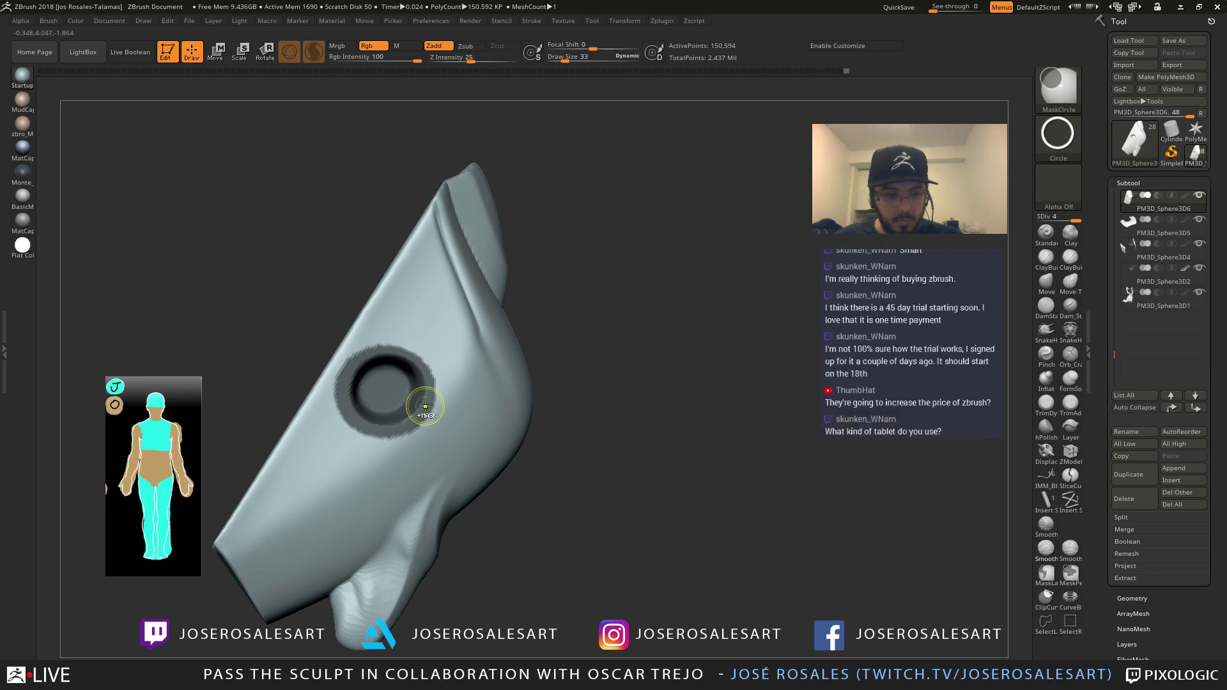
mouse_move(553, 271)
mouse_down()
mouse_move(451, 295)
mouse_move(389, 286)
mouse_up()
ctrl+click(661, 285)
Move the unmasked rings around the holes outward from both sides of the beak-shaped piece
ctrl+right_drag(661, 285, 520, 274)
alt+right_drag(545, 369, 441, 369)
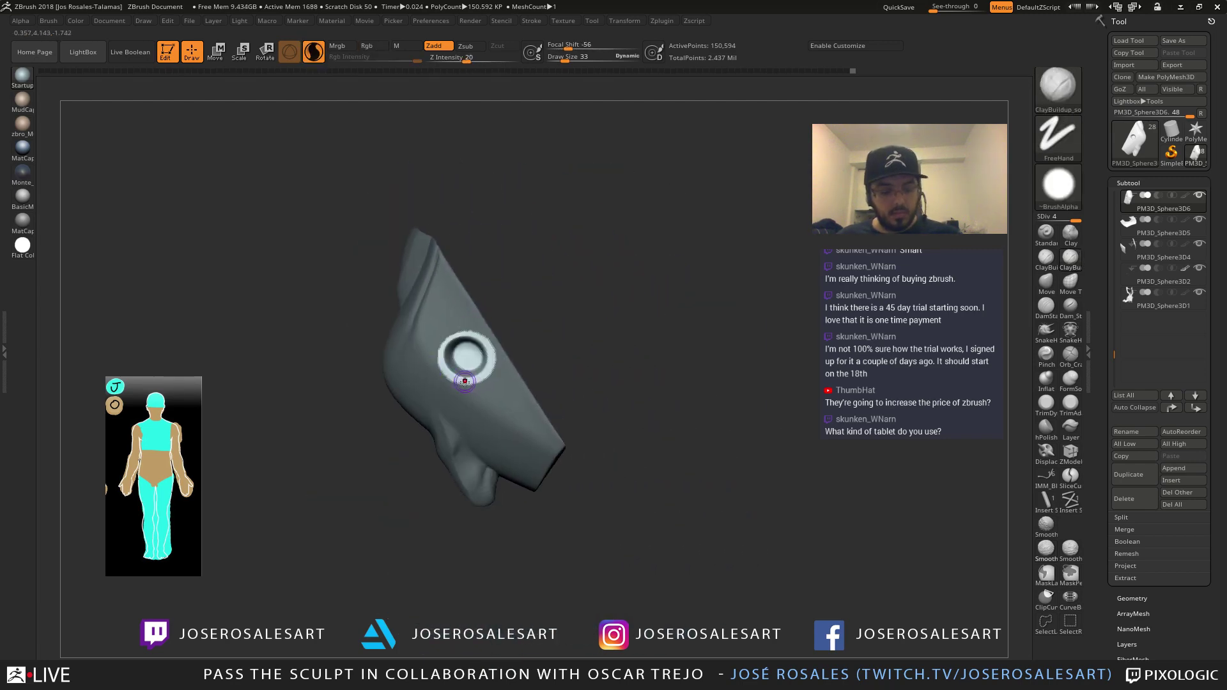
key(w)
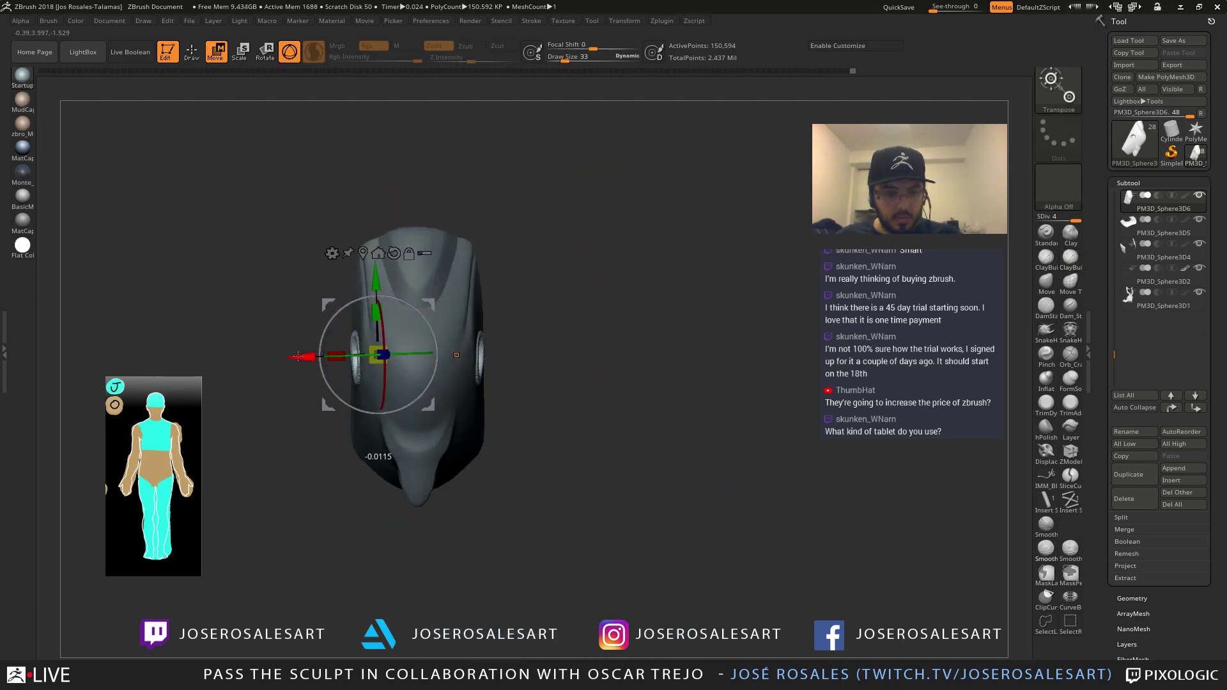
key(q)
Try to smooth the raised ring around the side hole with a draw size of 114
key(s)
drag(517, 340, 529, 340)
mouse_move(358, 339)
ctrl+right_down()
mouse_move(362, 392)
mouse_move(441, 384)
ctrl+right_up()
right_drag(271, 350, 351, 358)
mouse_move(319, 345)
shift+mouse_down()
mouse_move(336, 406)
mouse_move(320, 338)
shift+mouse_up()
right_drag(393, 326, 342, 330)
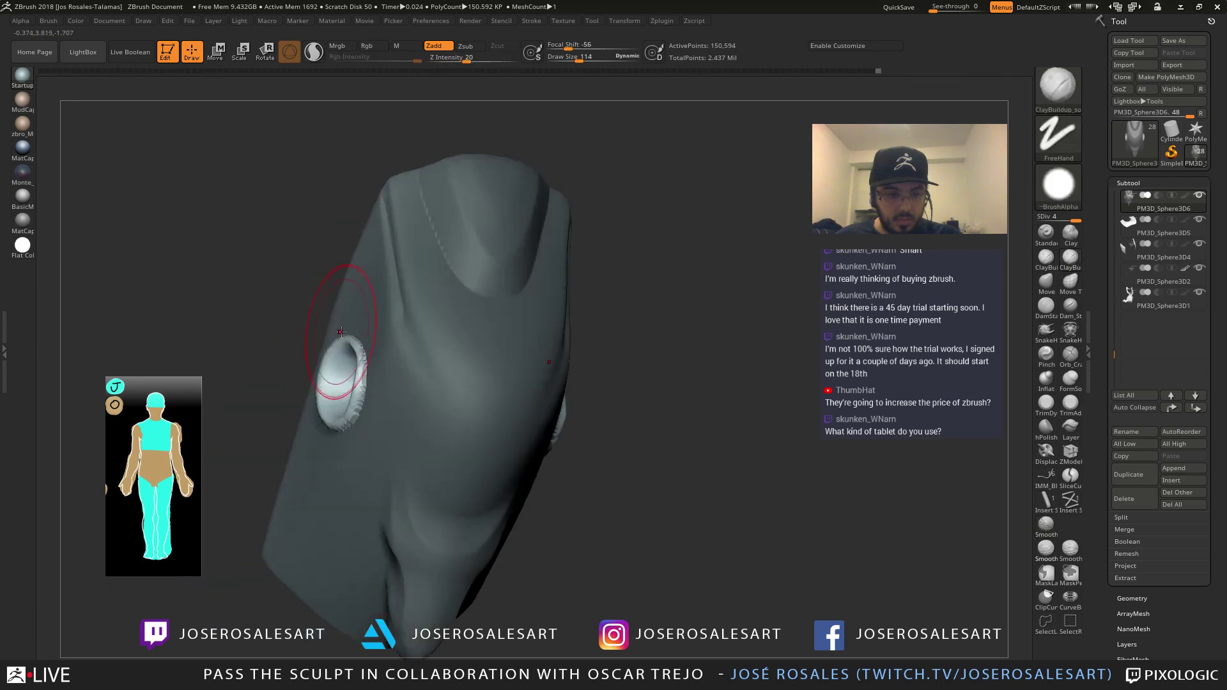
key(ctrl+z)
key(ctrl+z)
Reduce the brush size and examine how the raised ring fits around the bony arm with the full sculpt shown
key(s)
drag(480, 405, 471, 405)
ctrl+right_drag(476, 403, 479, 358)
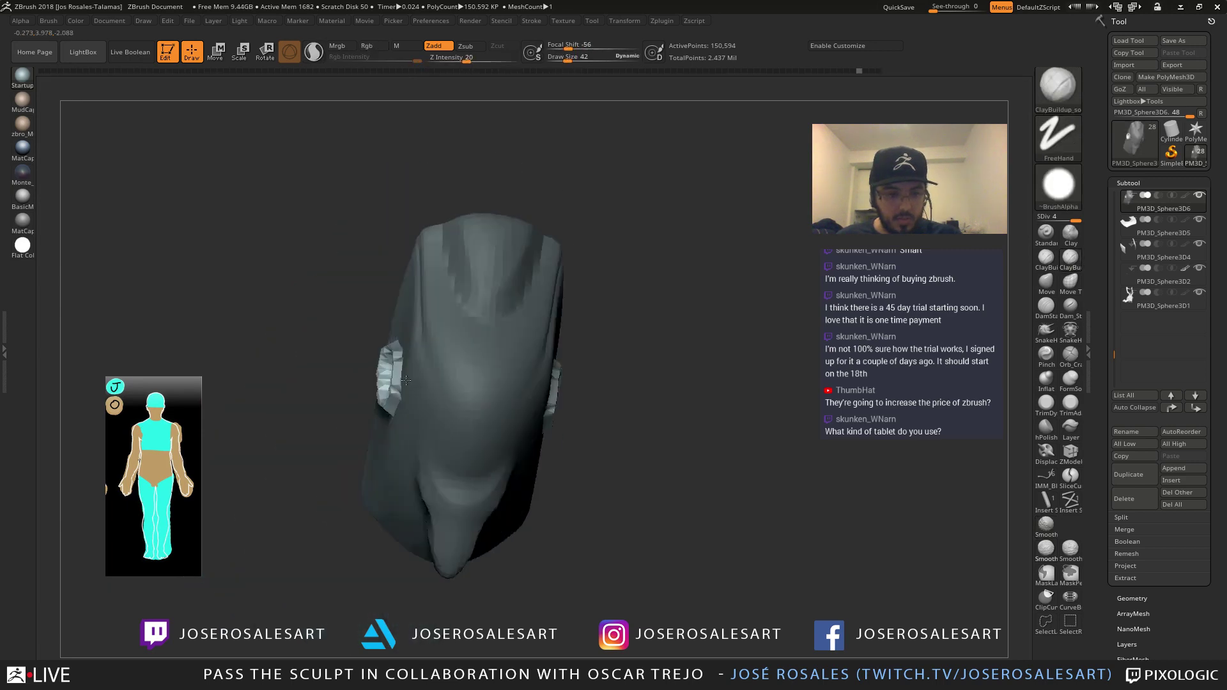
mouse_move(710, 355)
right_down()
mouse_move(528, 324)
mouse_move(504, 331)
mouse_move(507, 347)
mouse_move(543, 324)
right_up()
key(shift+s)
key(s)
drag(482, 373, 490, 373)
ctrl+right_drag(487, 372, 452, 404)
key(shift+f)
key(shift+f)
key(s)
drag(476, 413, 465, 412)
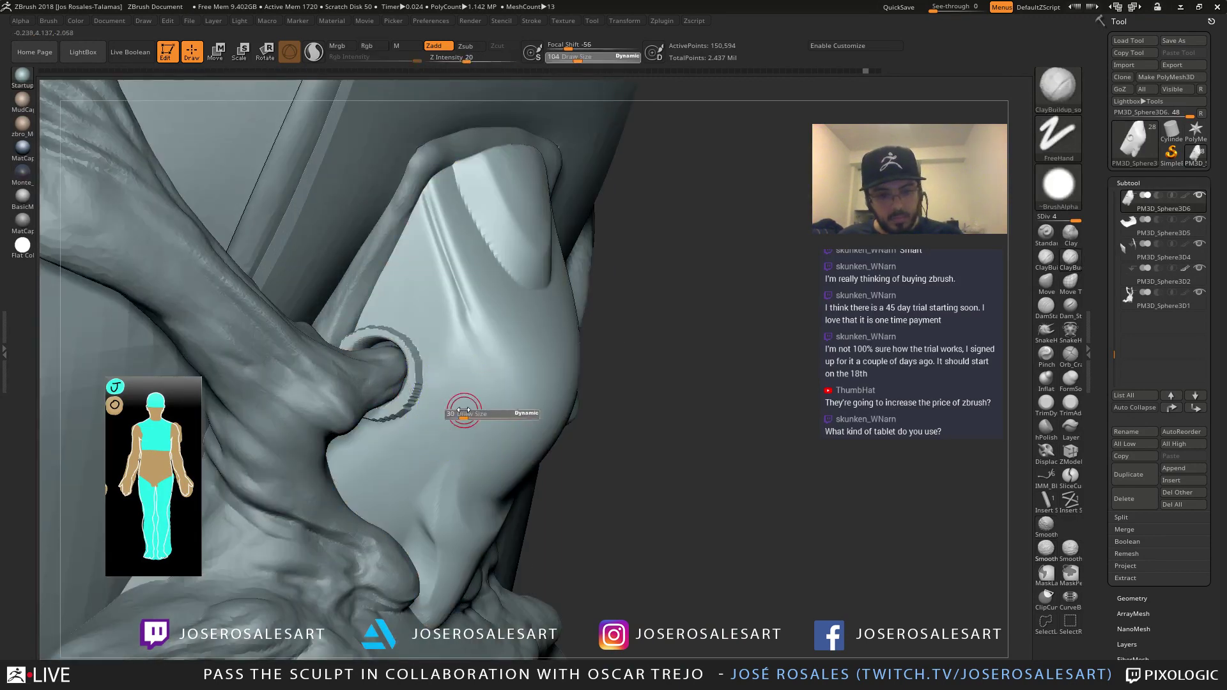
mouse_move(496, 345)
ctrl+right_down()
mouse_move(416, 357)
mouse_move(431, 356)
mouse_move(369, 389)
ctrl+right_up()
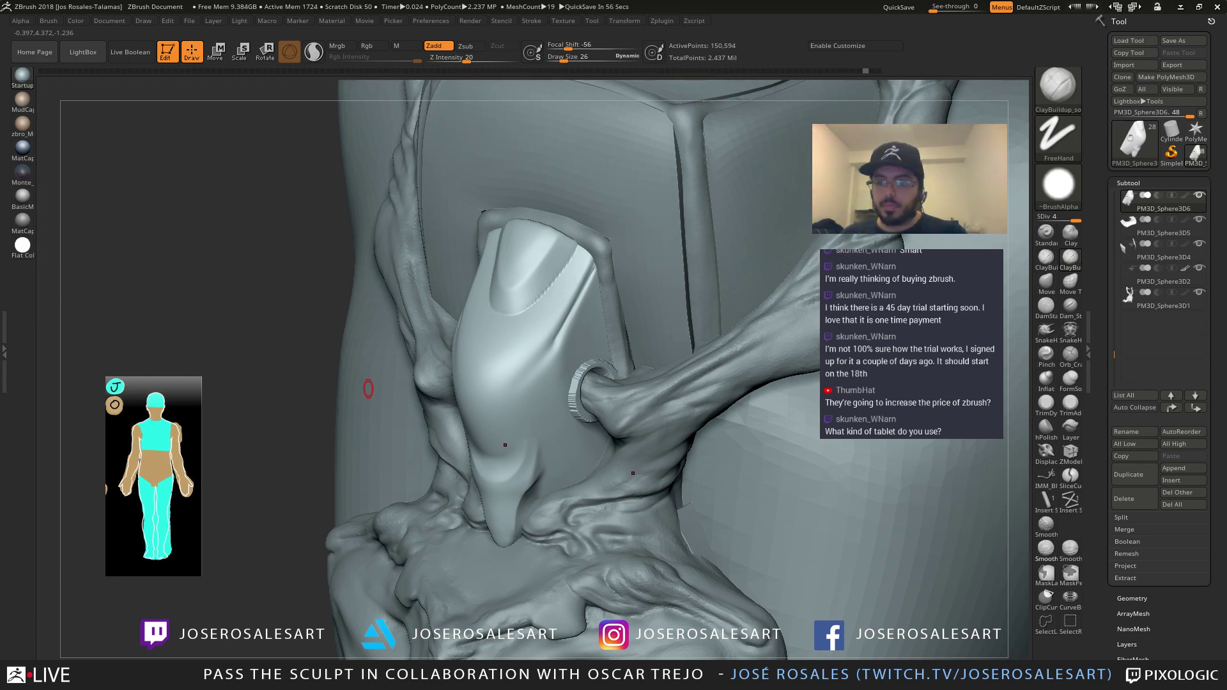
Isolate the beak-shaped piece and smooth the raised ring's jagged edge into the surrounding surface
mouse_move(566, 386)
right_down()
mouse_move(542, 381)
mouse_move(596, 388)
right_up()
key(alt+s)
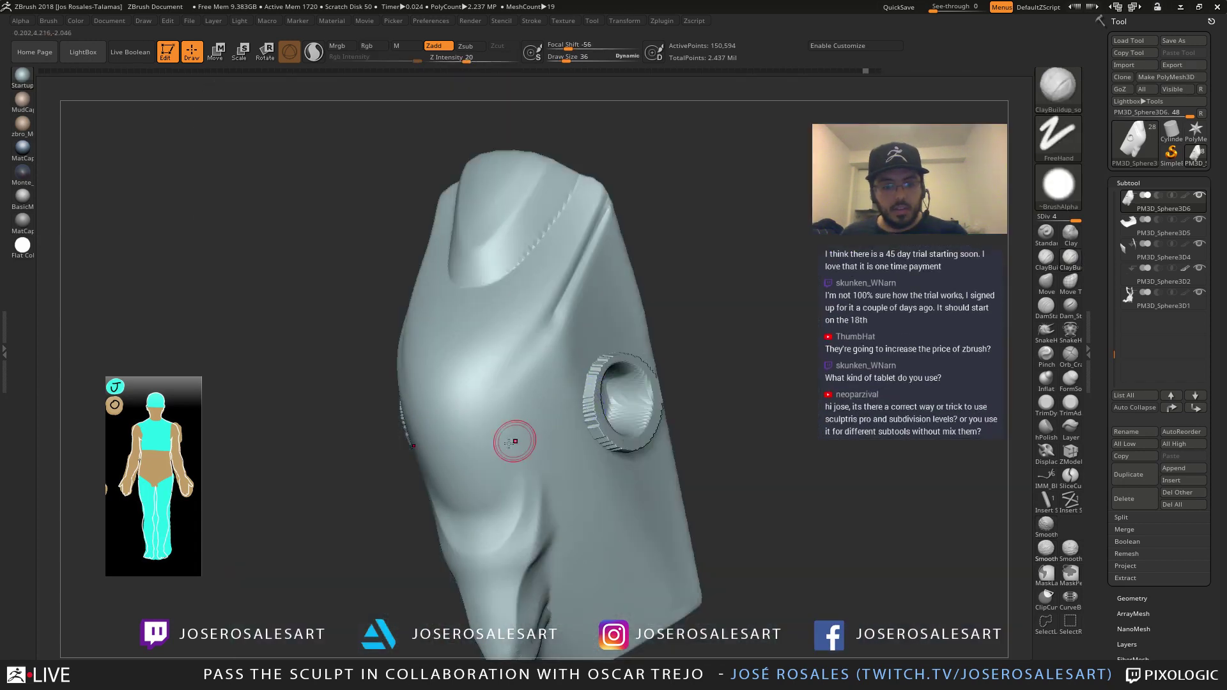
right_drag(515, 439, 383, 426)
key(shift)
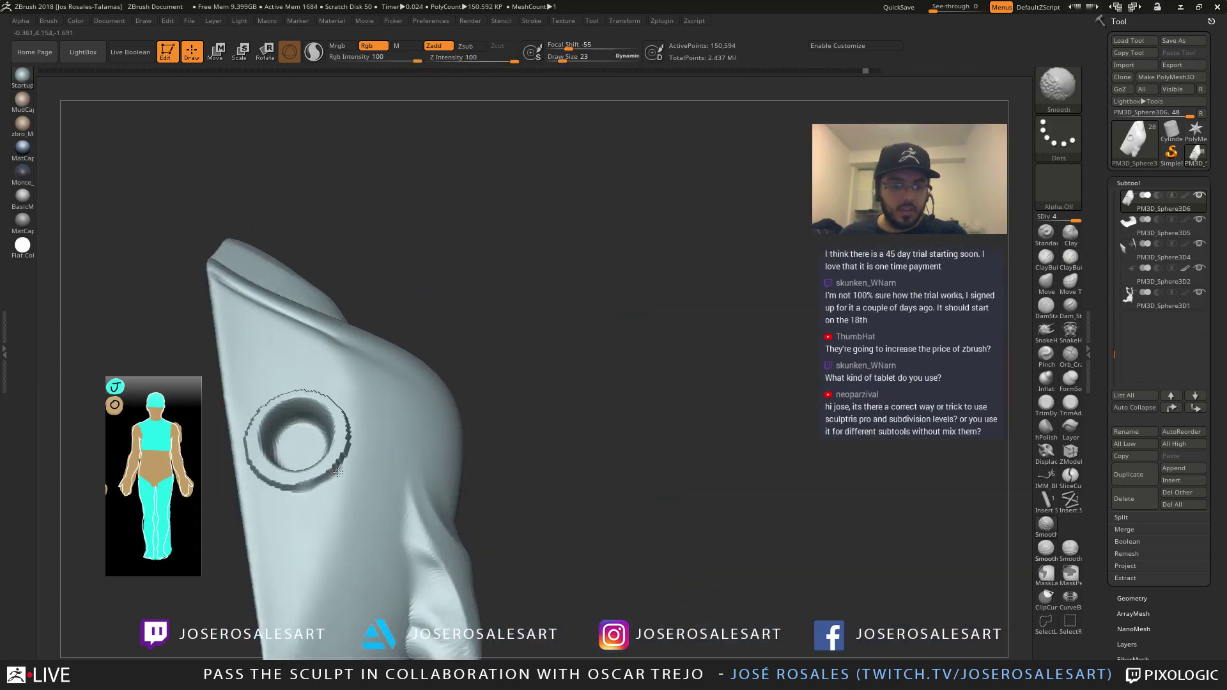
shift+drag(353, 417, 288, 491)
right_drag(289, 489, 222, 444)
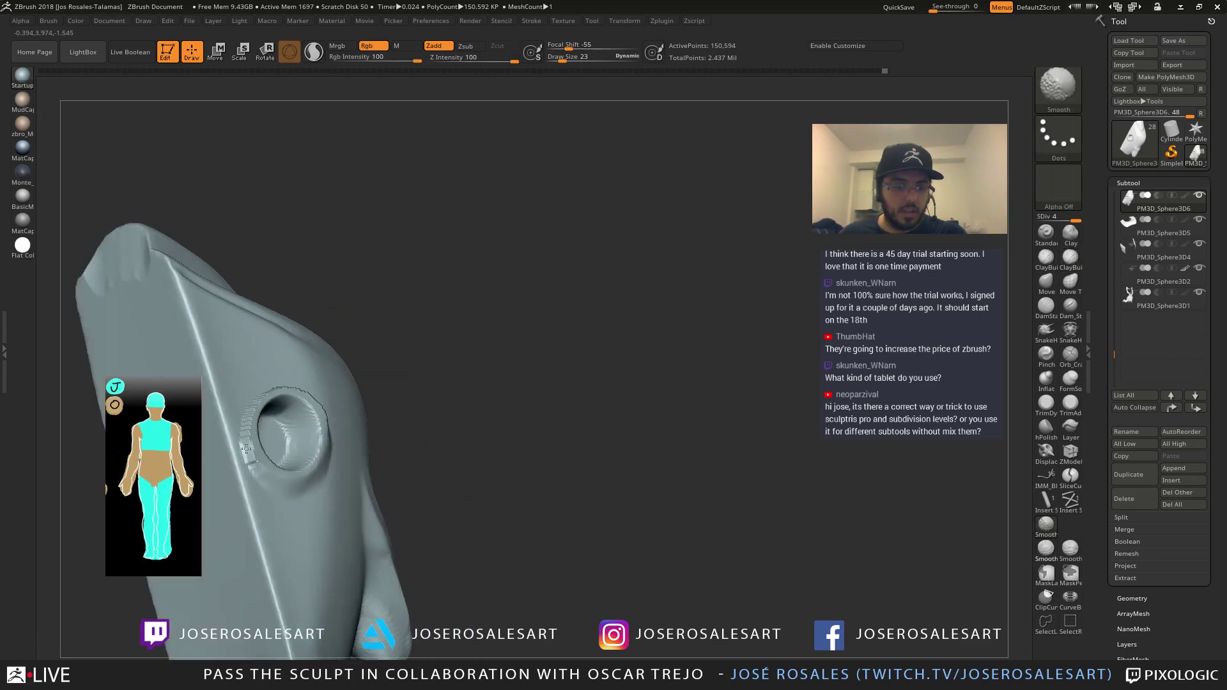
mouse_move(262, 391)
right_down()
mouse_move(324, 379)
mouse_move(287, 409)
mouse_move(409, 351)
mouse_move(373, 366)
mouse_move(500, 354)
mouse_move(434, 320)
mouse_move(441, 367)
mouse_move(488, 327)
right_up()
key(alt+s)
key(alt+s)
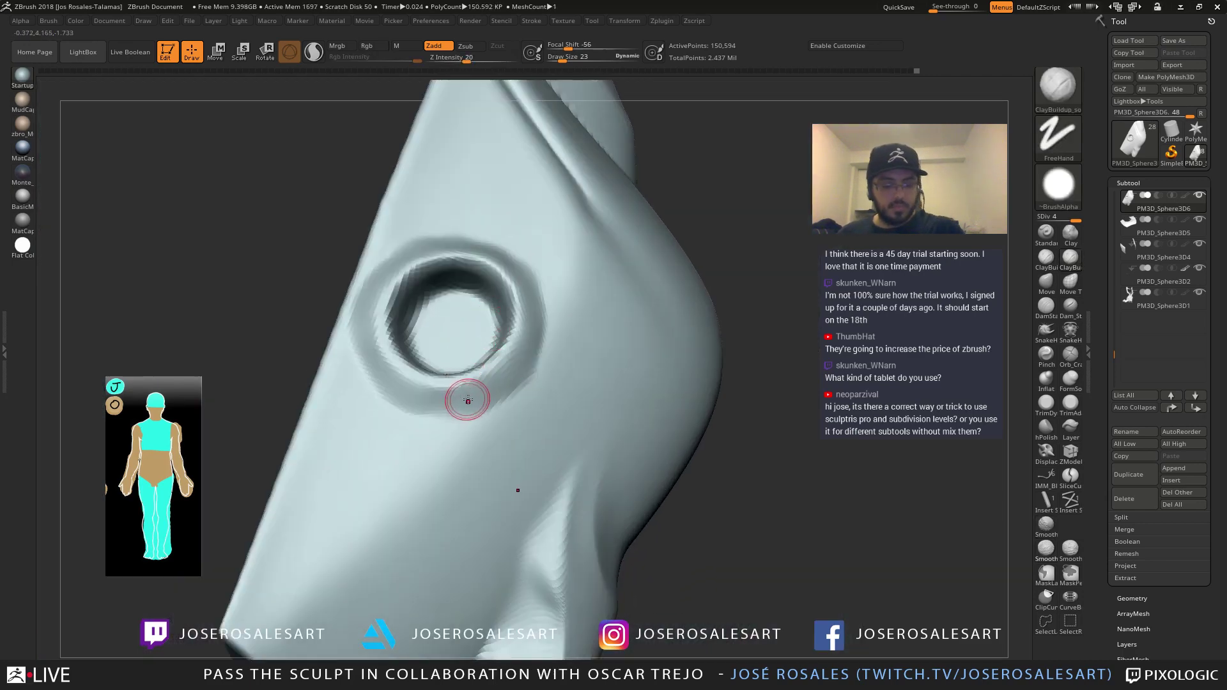
Carve and sharpen the rim around the side hole with the DamStandard brush
key(b)
key(d)
key(s)
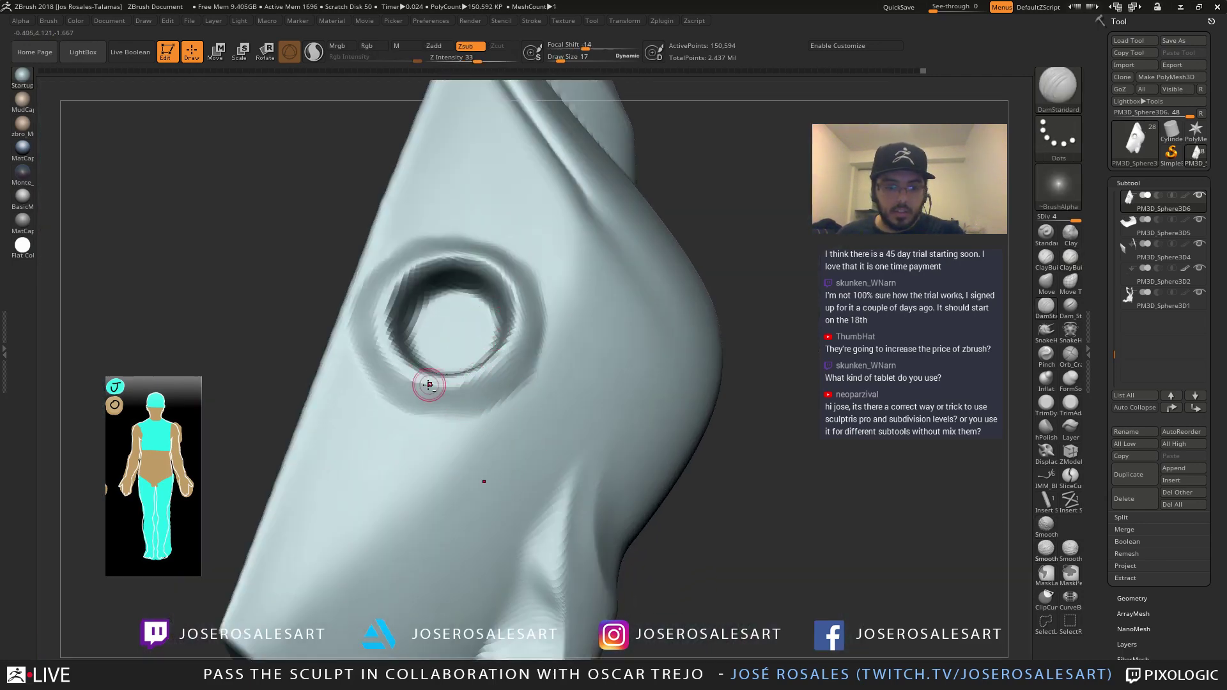
drag(496, 368, 463, 376)
ctrl+right_drag(421, 404, 390, 346)
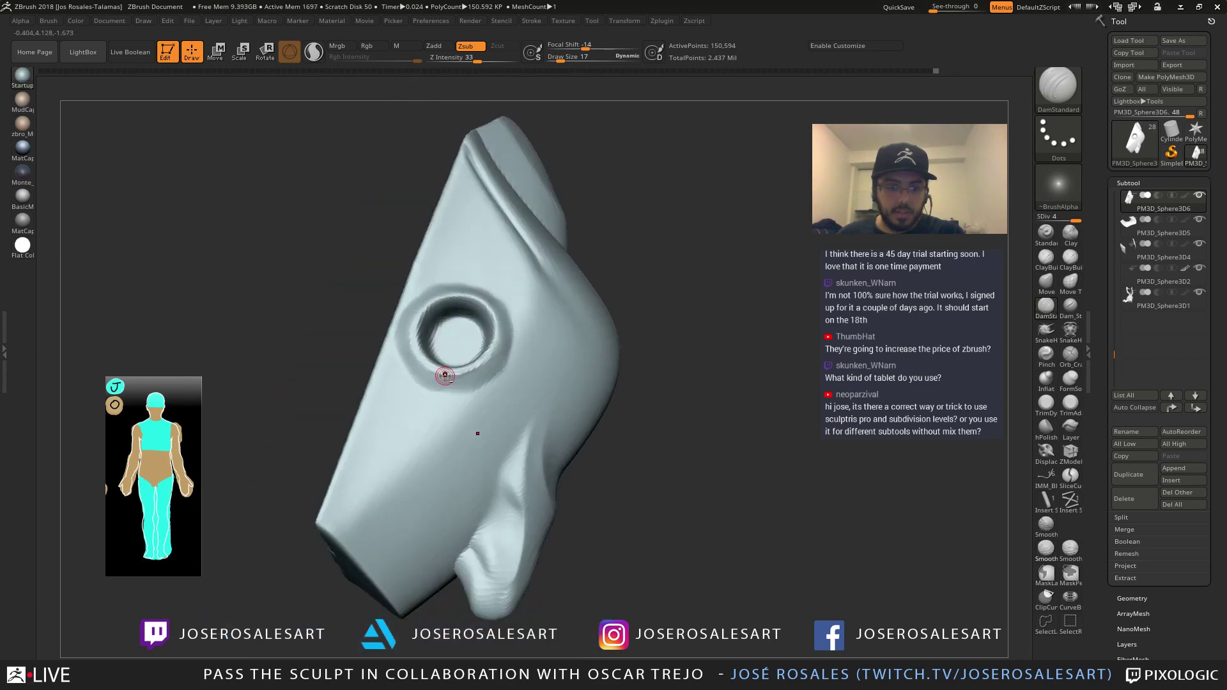
right_drag(477, 340, 450, 333)
ctrl+right_drag(451, 332, 499, 348)
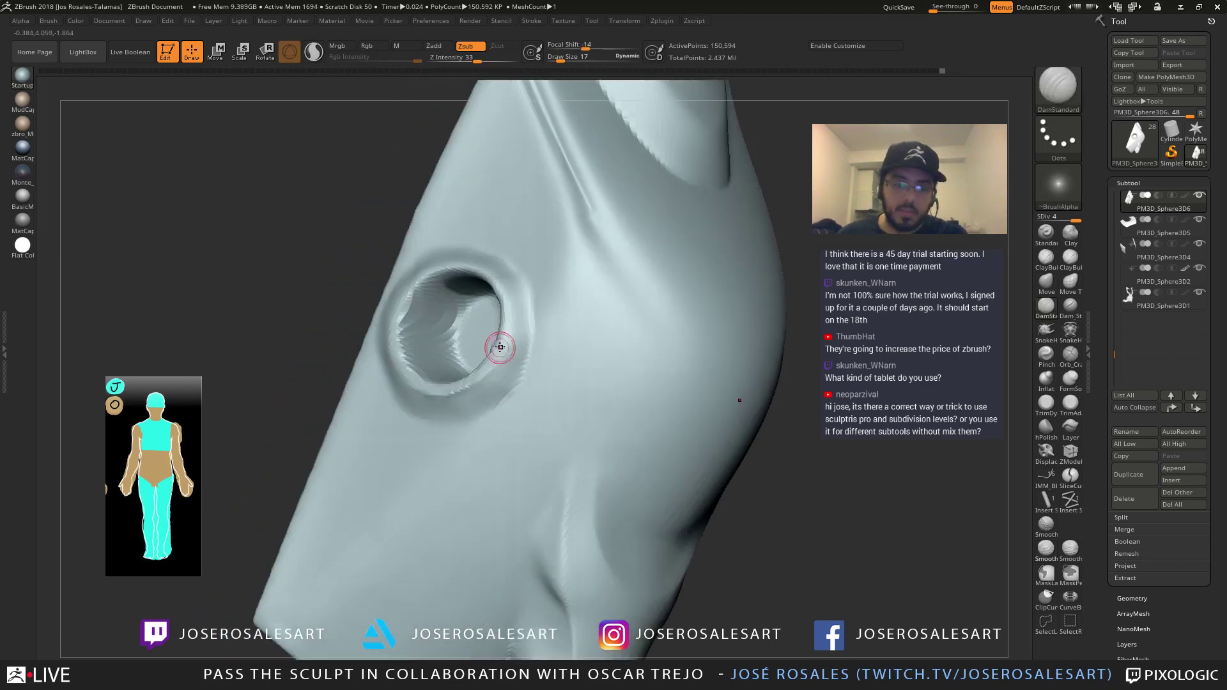
right_drag(400, 358, 445, 361)
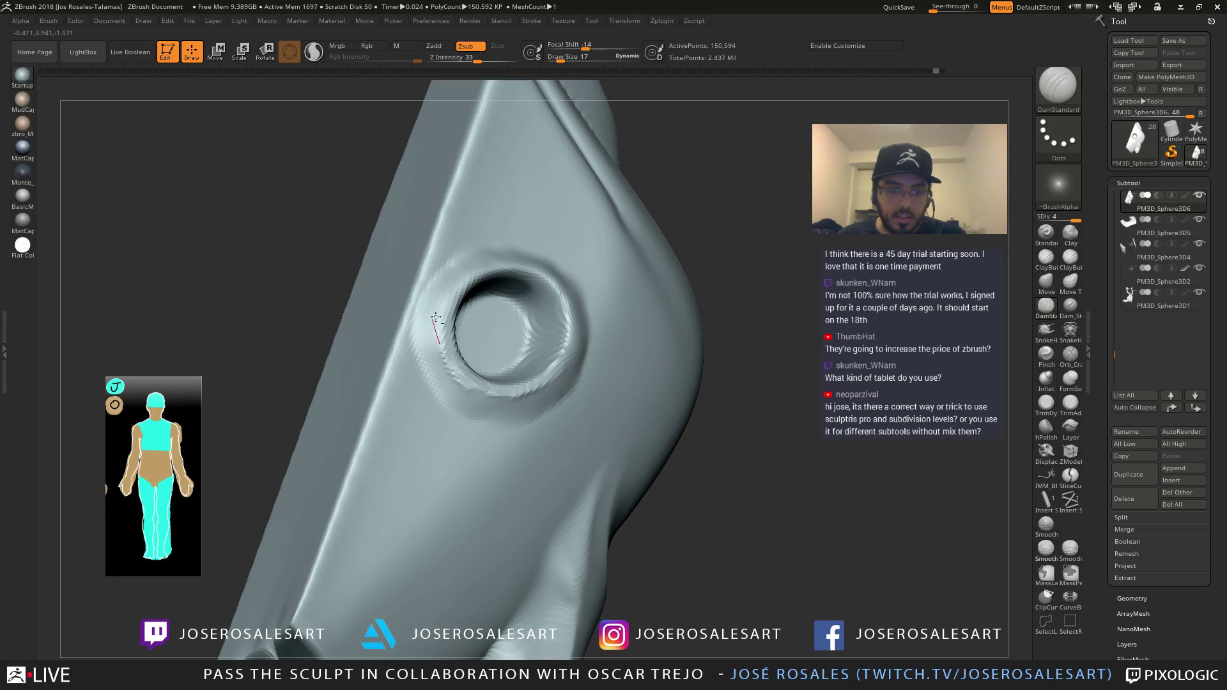
mouse_move(439, 306)
mouse_down()
mouse_move(482, 255)
mouse_move(525, 264)
mouse_up()
right_drag(544, 272, 501, 271)
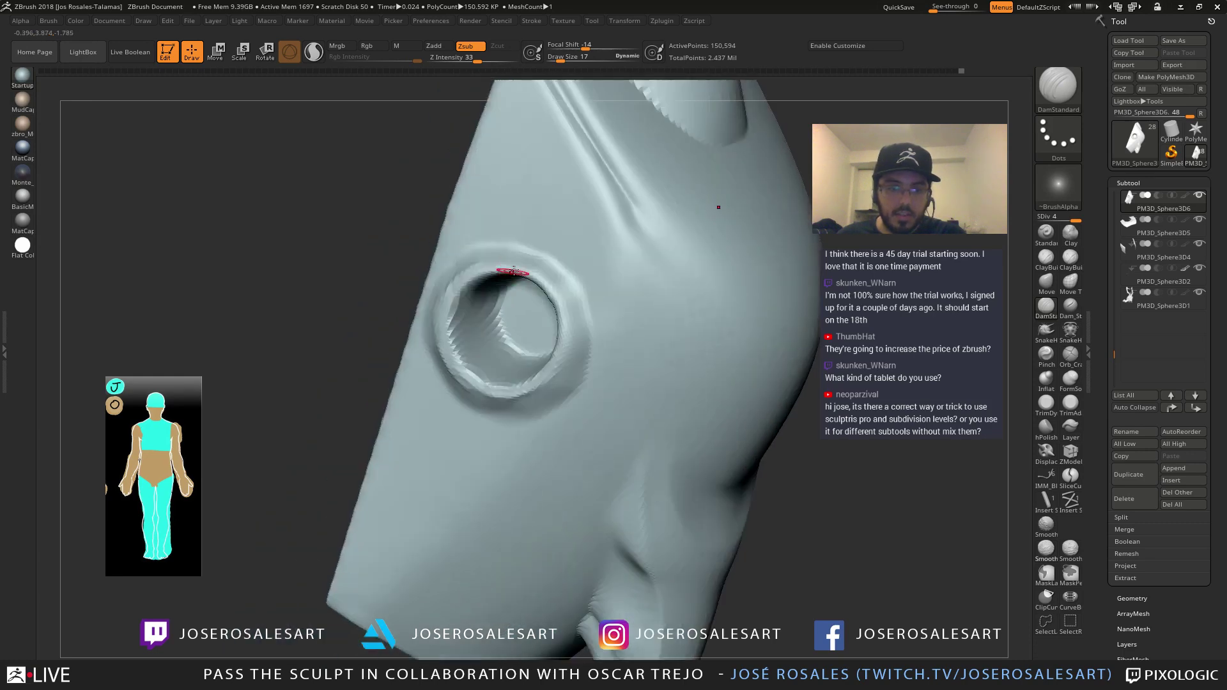
drag(477, 261, 557, 274)
mouse_move(557, 285)
right_down()
mouse_move(542, 334)
mouse_move(521, 282)
mouse_move(529, 349)
right_up()
Smooth the inner walls and rim of the side hole
mouse_move(508, 323)
shift+mouse_down()
mouse_move(499, 342)
mouse_move(511, 382)
shift+mouse_up()
shift+drag(469, 346, 537, 331)
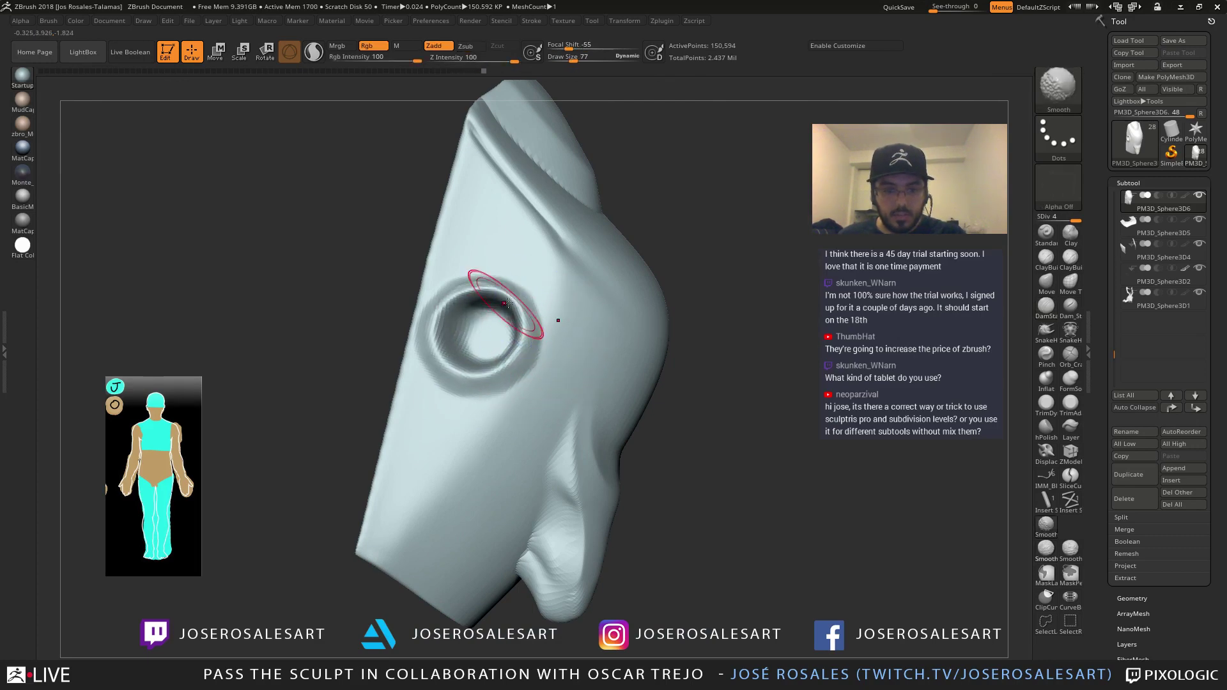
right_drag(558, 320, 493, 288)
Show the full sculpt and make the bony frame subtool PM3D_Sphere3D1 active
key(alt+s)
ctrl+right_drag(590, 271, 601, 211)
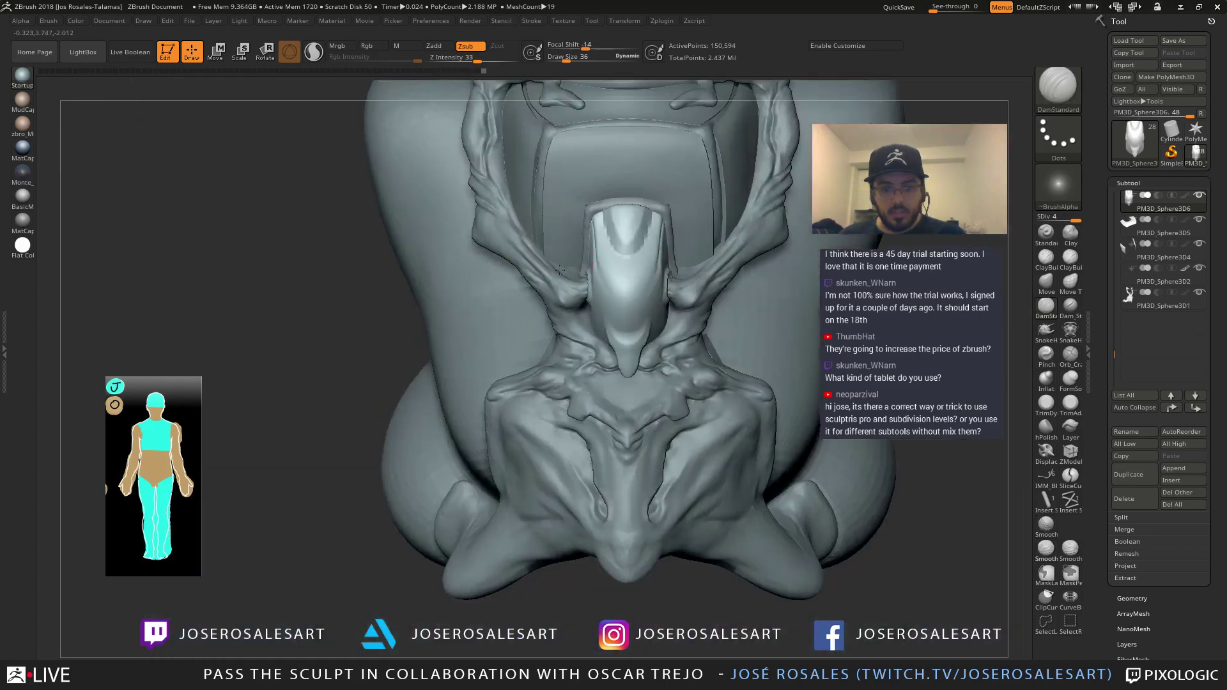
right_drag(678, 243, 625, 351)
alt+click(621, 351)
shift+drag(590, 347, 583, 310)
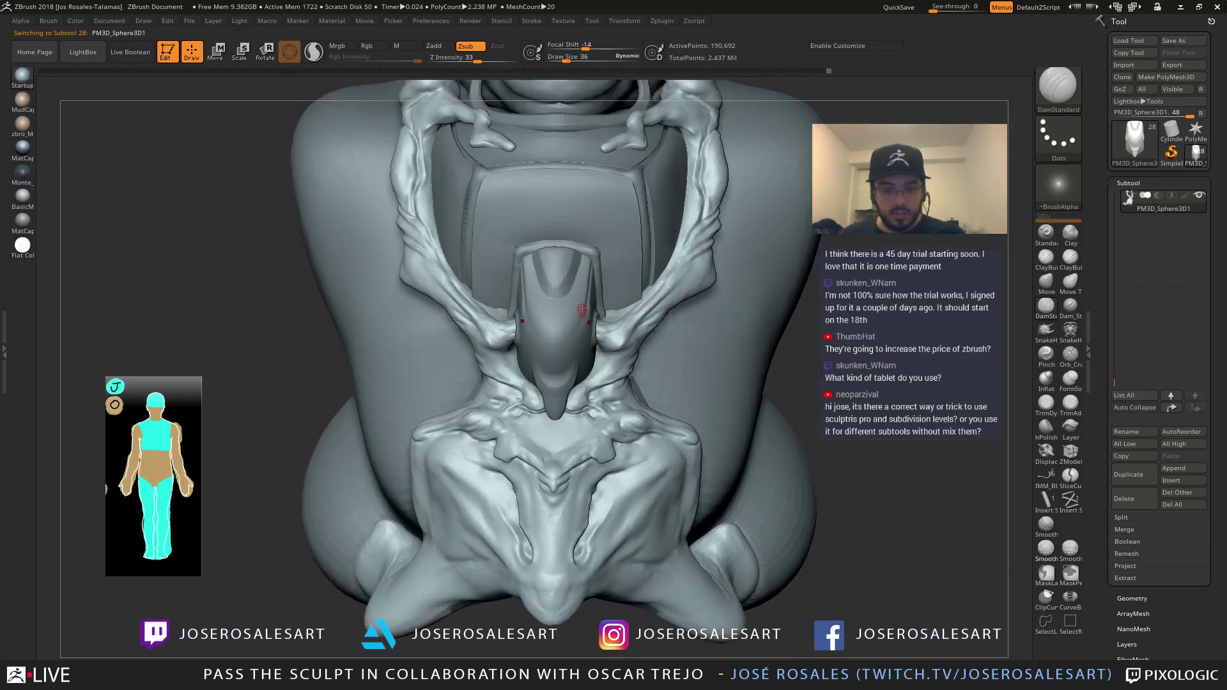
Isolate the bony frame and pull its two inner arm tips toward each other with the SnakeHook brush
key(b)
key(i)
key(n)
key(shift+s)
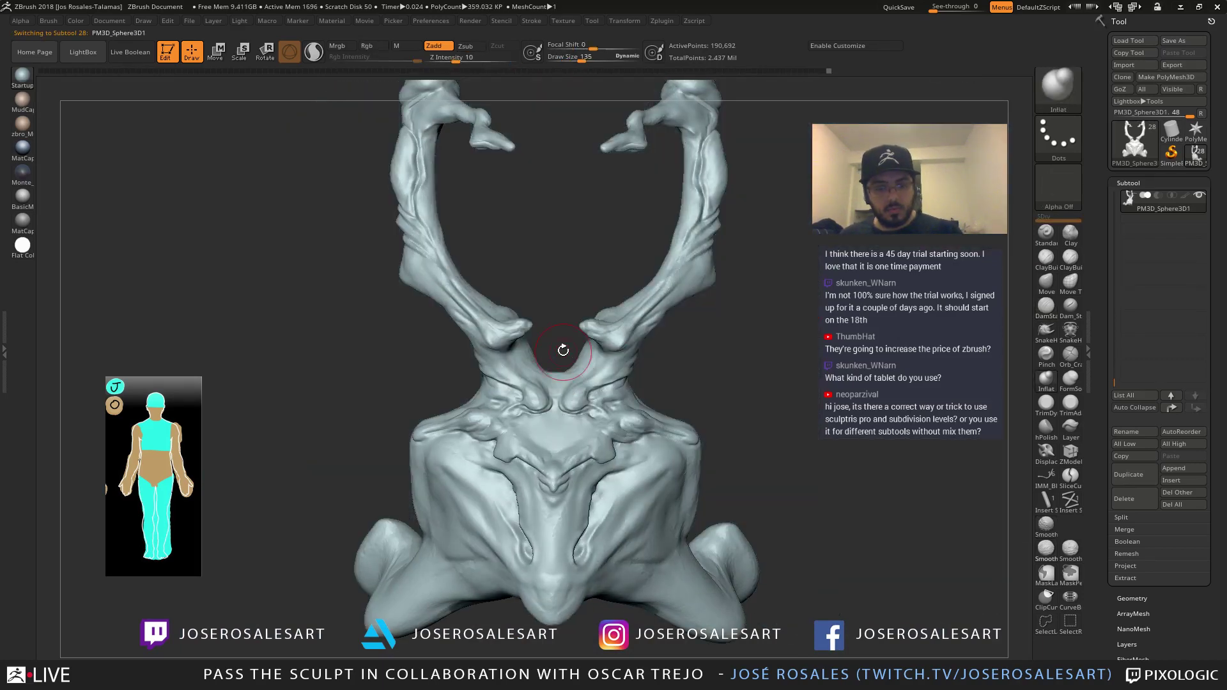
alt+right_drag(531, 323, 559, 320)
ctrl+right_drag(559, 321, 542, 313)
key(b)
key(s)
key(h)
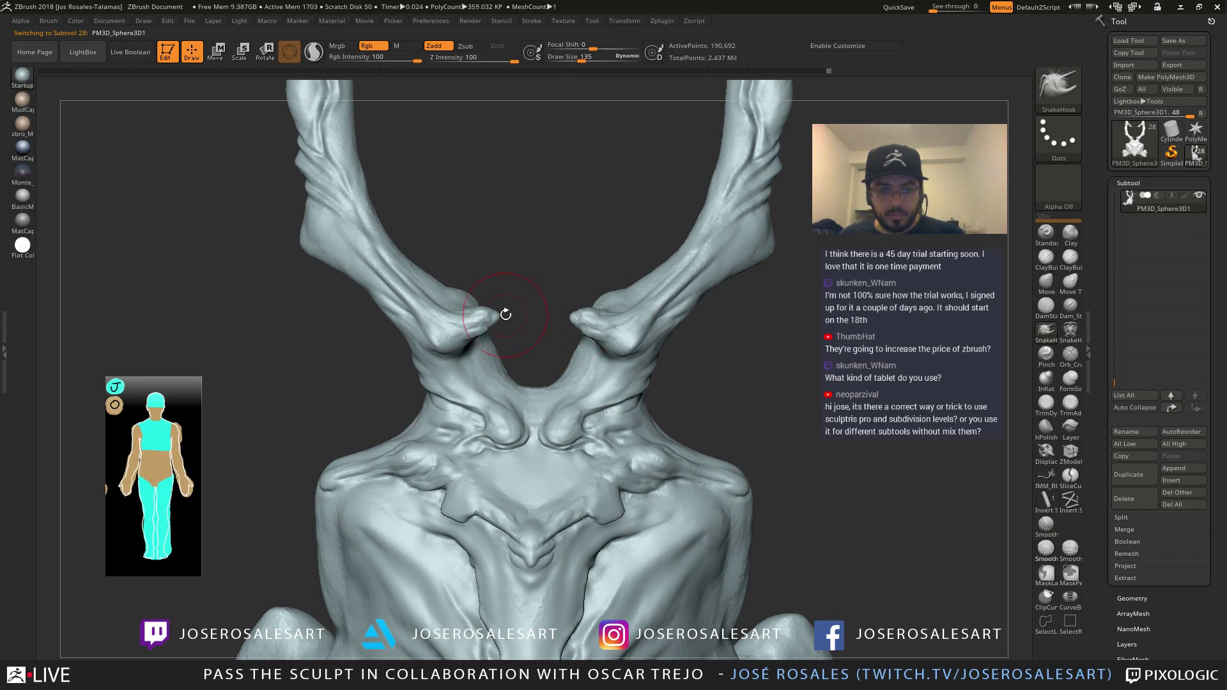
Thicken the extended arm tips with the Inflat brush and show the other subtools
key(b)
key(i)
key(n)
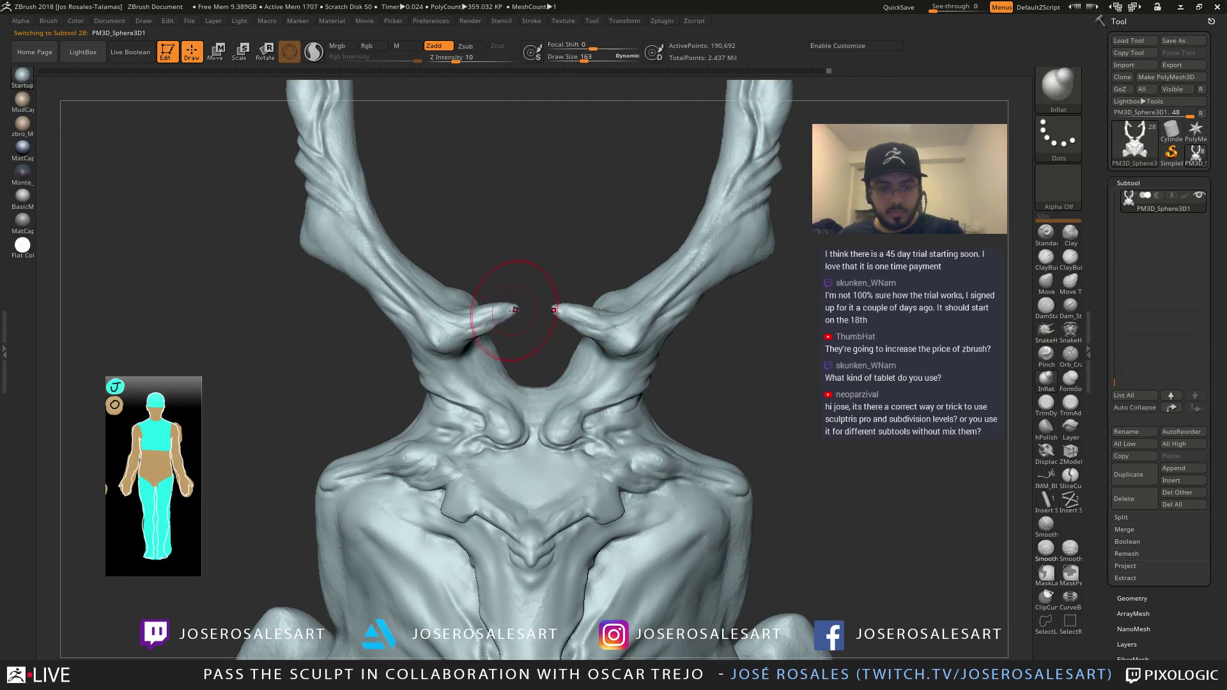
key(shift+s)
key([)
mouse_move(583, 320)
right_down()
mouse_move(640, 313)
mouse_move(590, 328)
right_up()
Adjust the arm ends where they enter the side holes using the Move brush and smoothing
key(b)
key(m)
key(v)
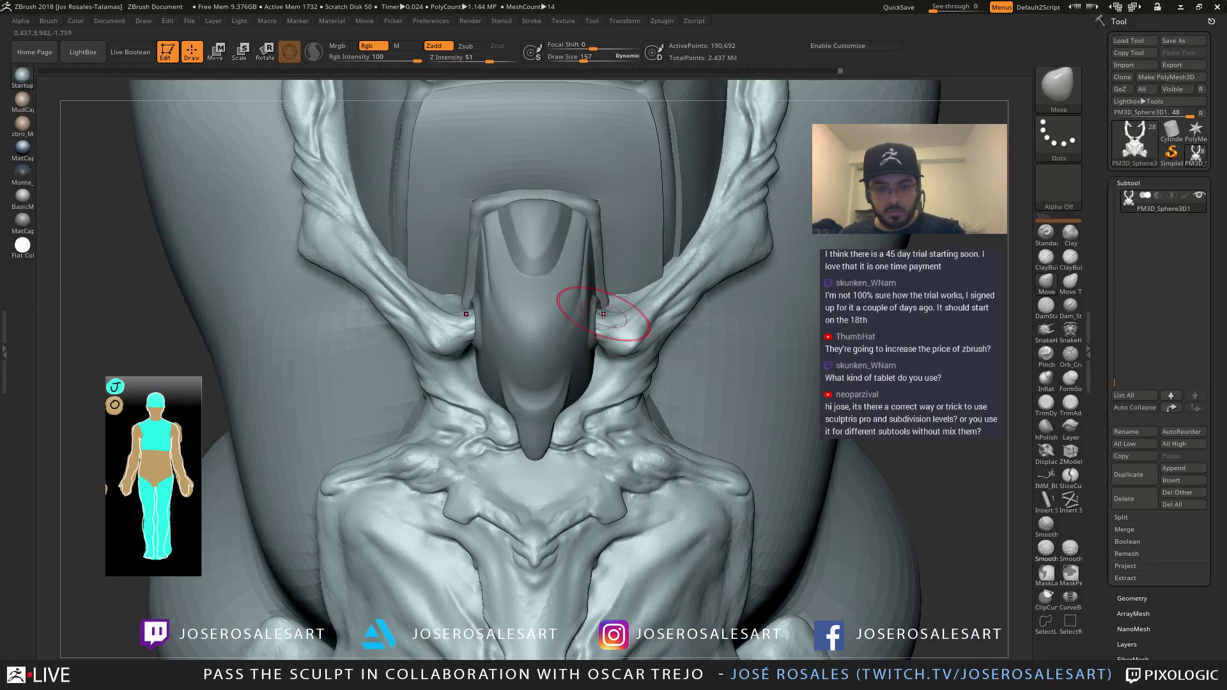
key(ctrl+shift+s)
mouse_move(422, 329)
right_down()
mouse_move(496, 335)
mouse_move(481, 321)
mouse_move(497, 324)
right_up()
key(ctrl+z)
key([)
key(ctrl+shift+s)
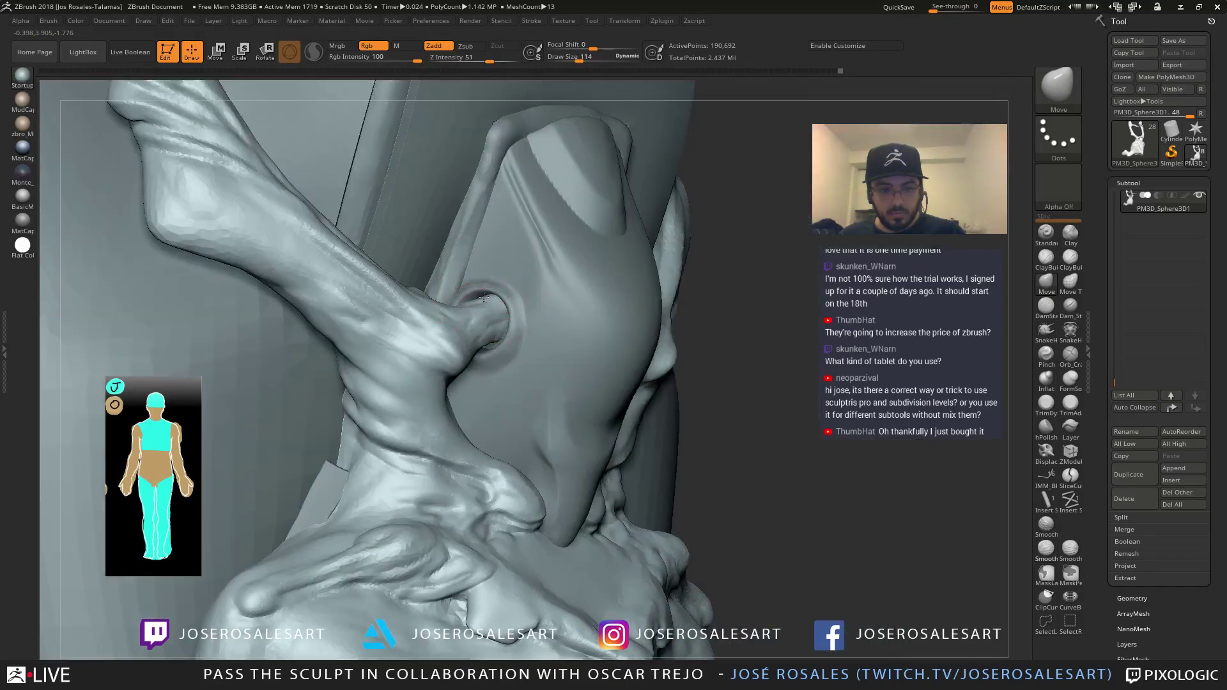
right_drag(507, 307, 515, 304)
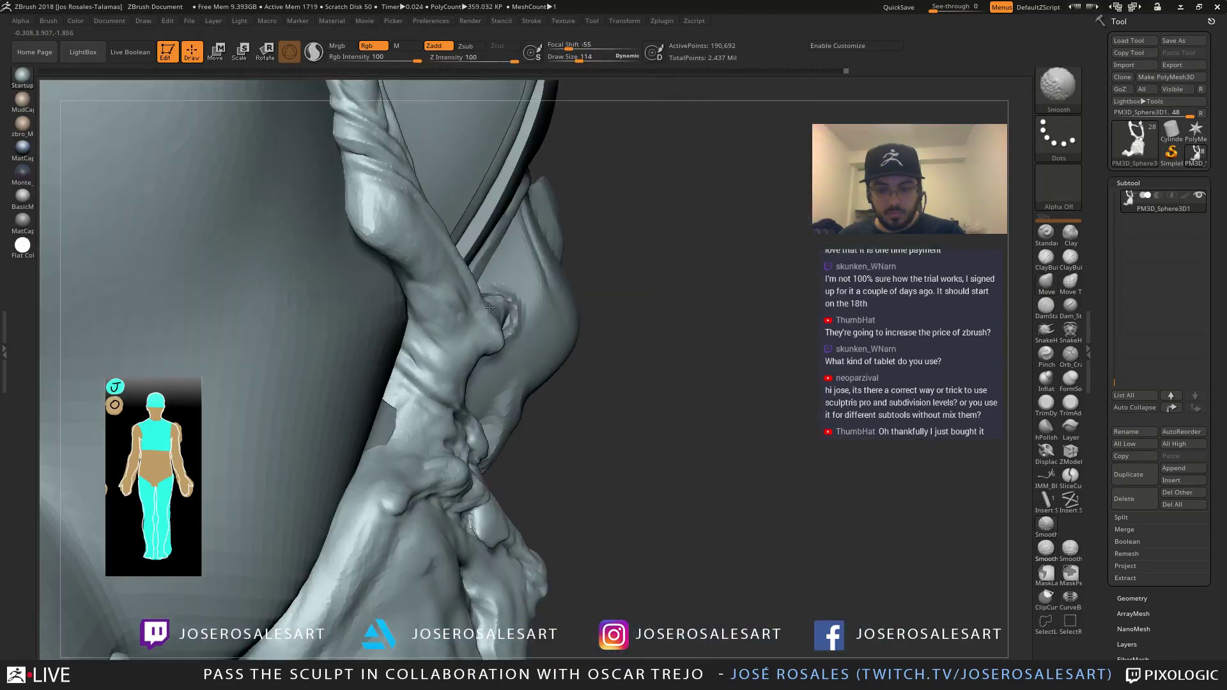
right_drag(455, 263, 463, 264)
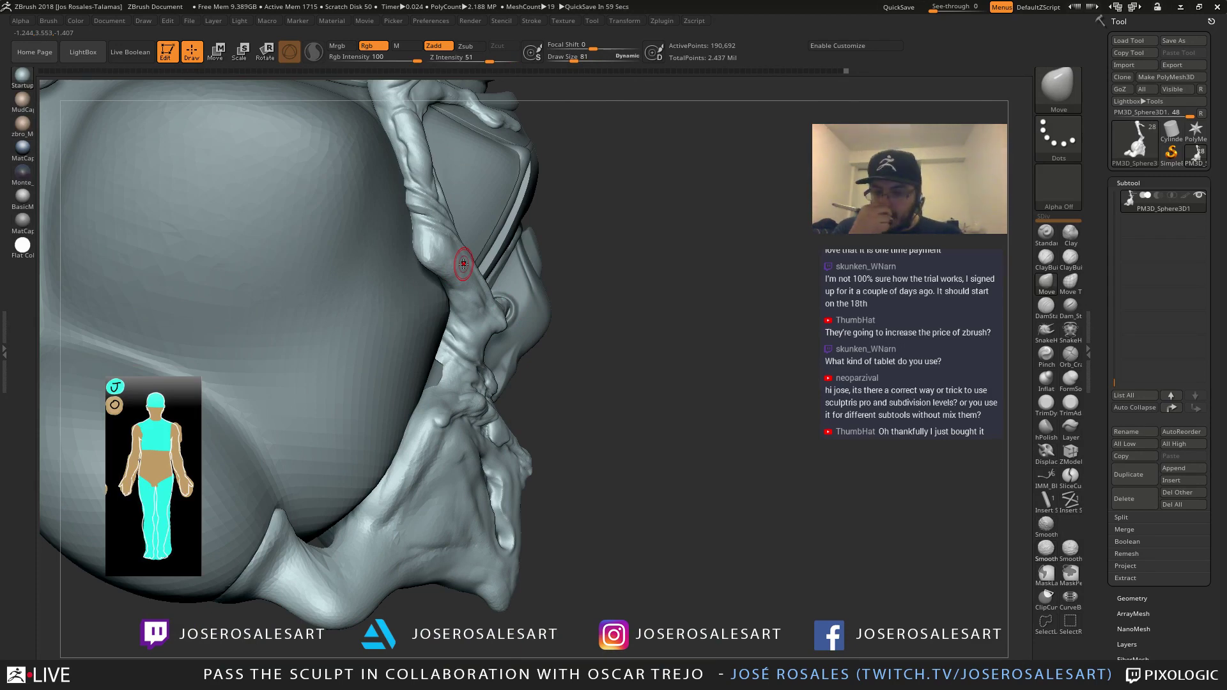
Make the piece poking out behind the bony neck, Pm3d_sphere3d_4, the active subtool
right_drag(523, 388, 470, 408)
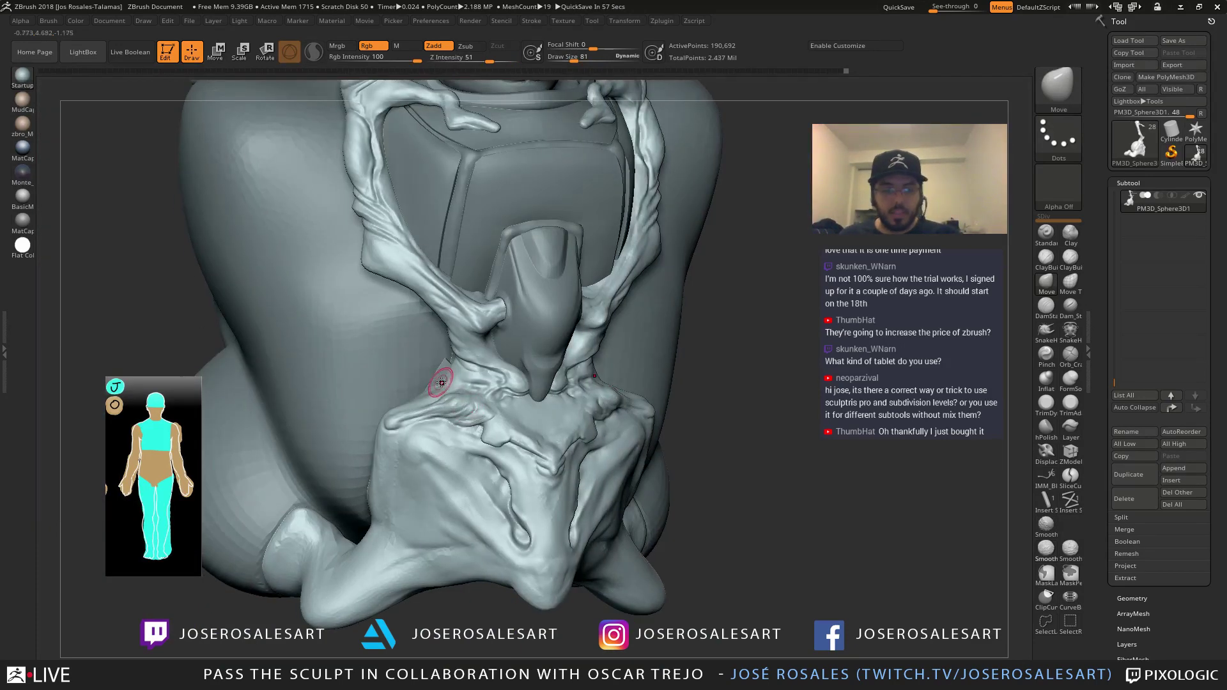
ctrl+right_drag(401, 368, 477, 358)
alt+click(458, 371)
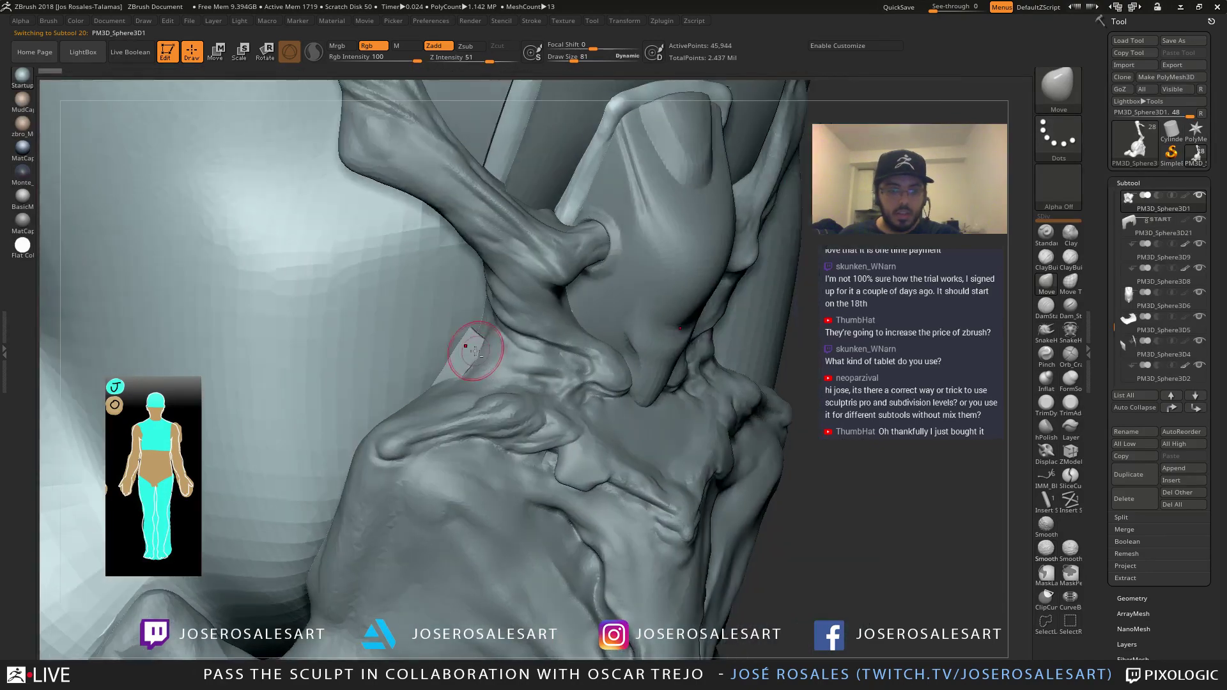
alt+click(461, 355)
mouse_move(633, 334)
alt+right_down()
mouse_move(556, 329)
mouse_move(573, 315)
mouse_move(659, 320)
alt+right_up()
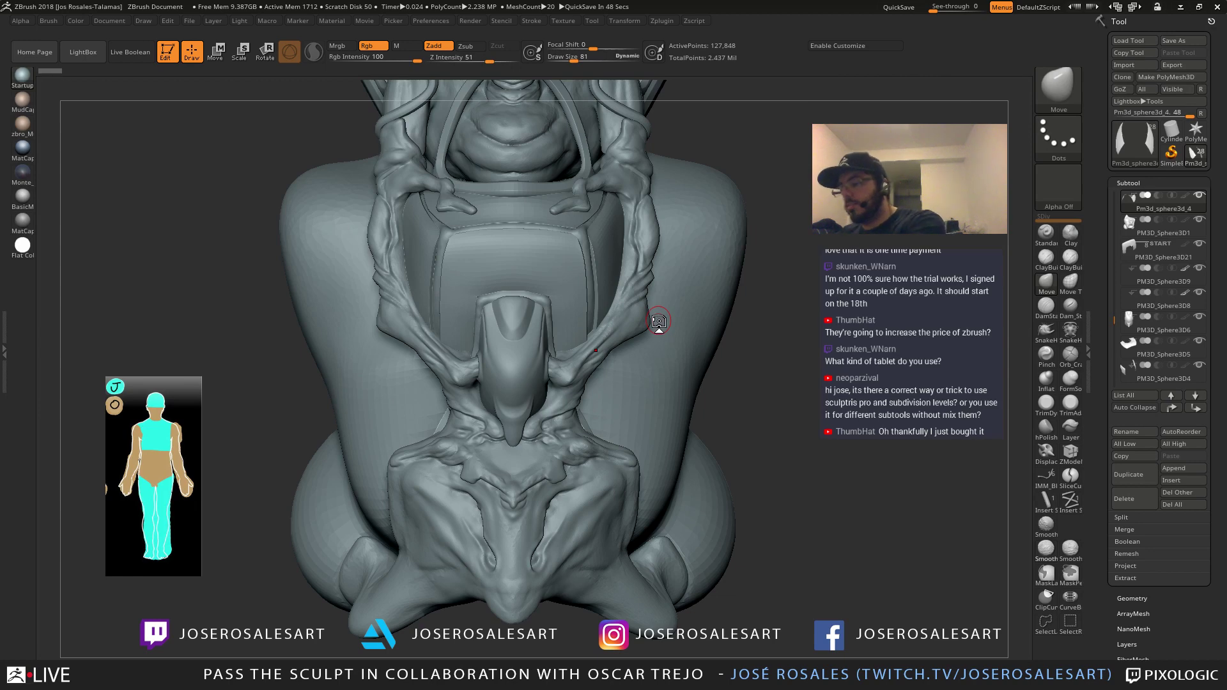
mouse_move(670, 270)
right_down()
mouse_move(716, 288)
mouse_move(640, 358)
mouse_move(542, 397)
mouse_move(461, 386)
mouse_move(624, 323)
mouse_move(639, 211)
mouse_move(757, 153)
right_up()
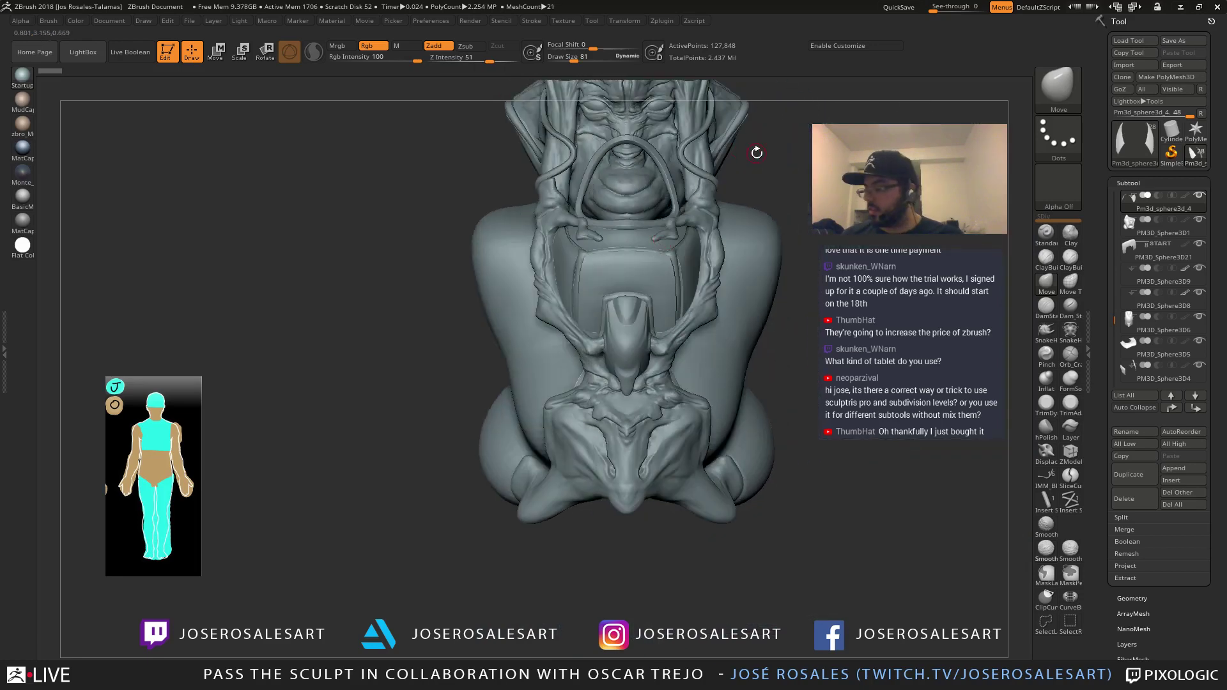
mouse_move(567, 334)
alt+right_down()
mouse_move(529, 357)
mouse_move(683, 391)
alt+right_up()
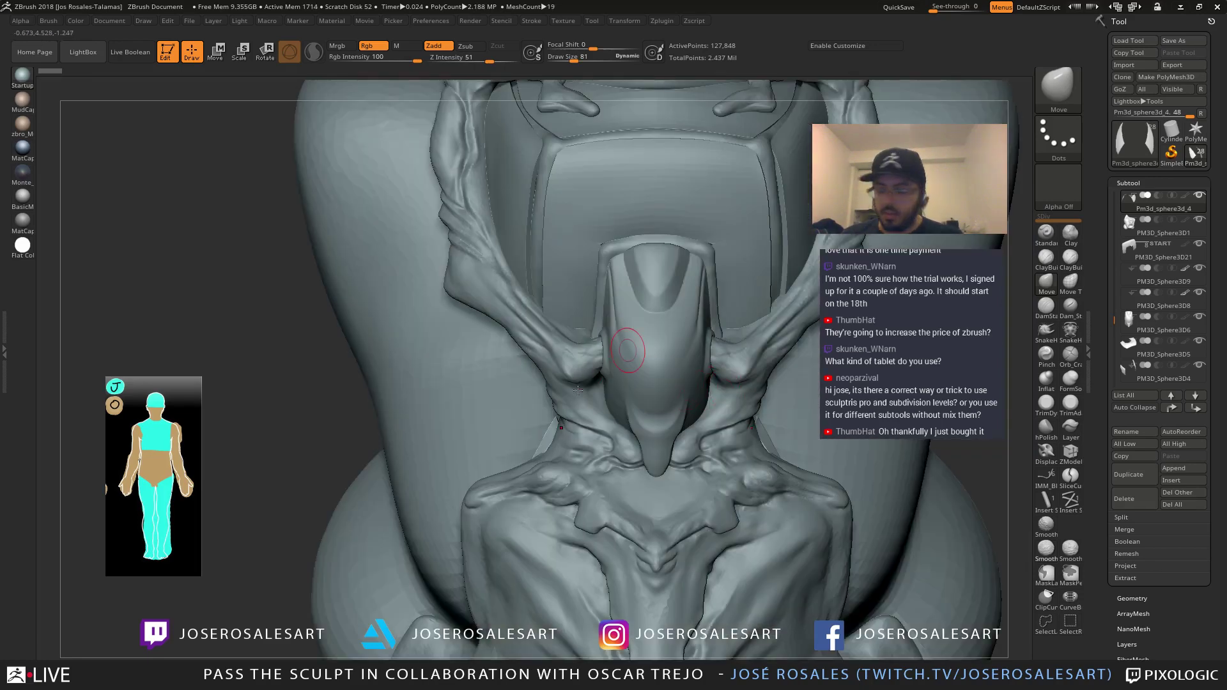
alt+right_drag(578, 390, 555, 394)
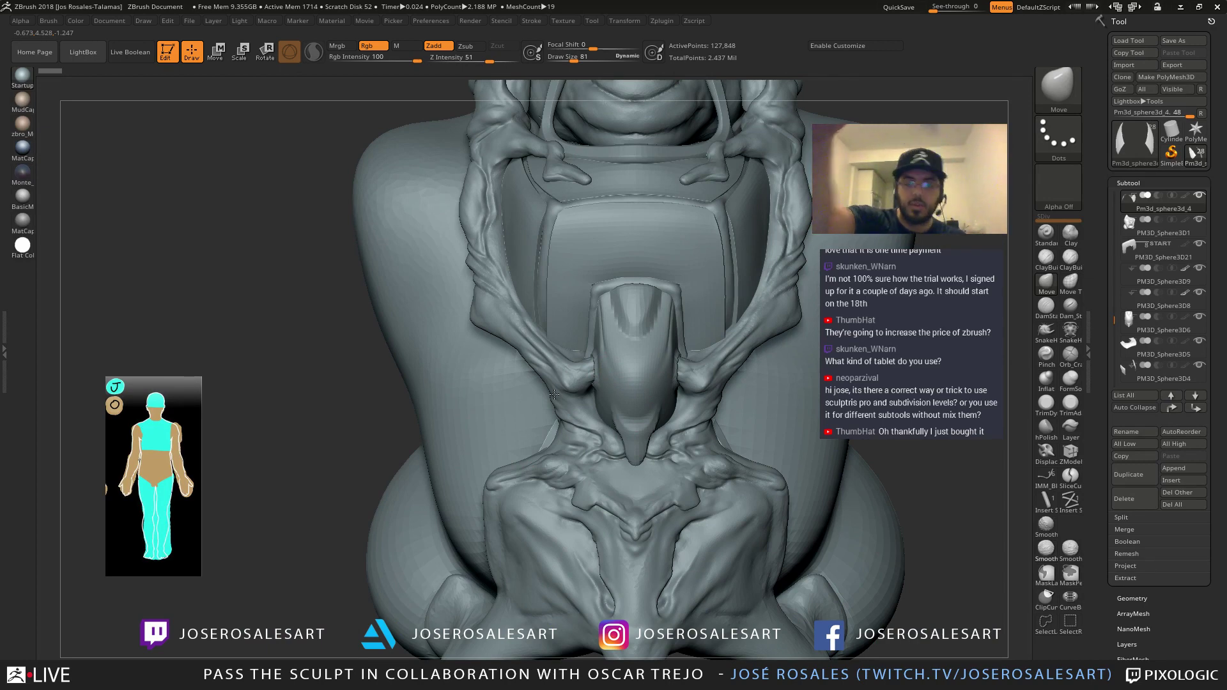
alt+drag(554, 395, 676, 254)
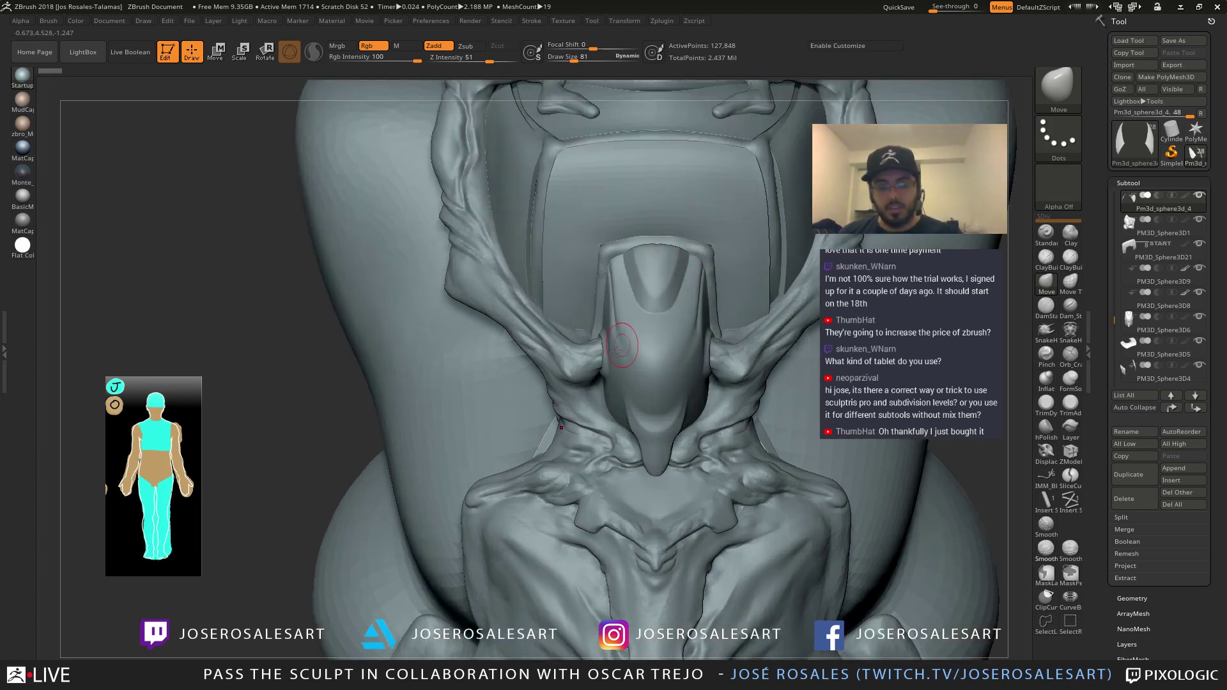
mouse_move(617, 351)
alt+right_down()
mouse_move(558, 354)
mouse_move(470, 326)
mouse_move(632, 440)
alt+right_up()
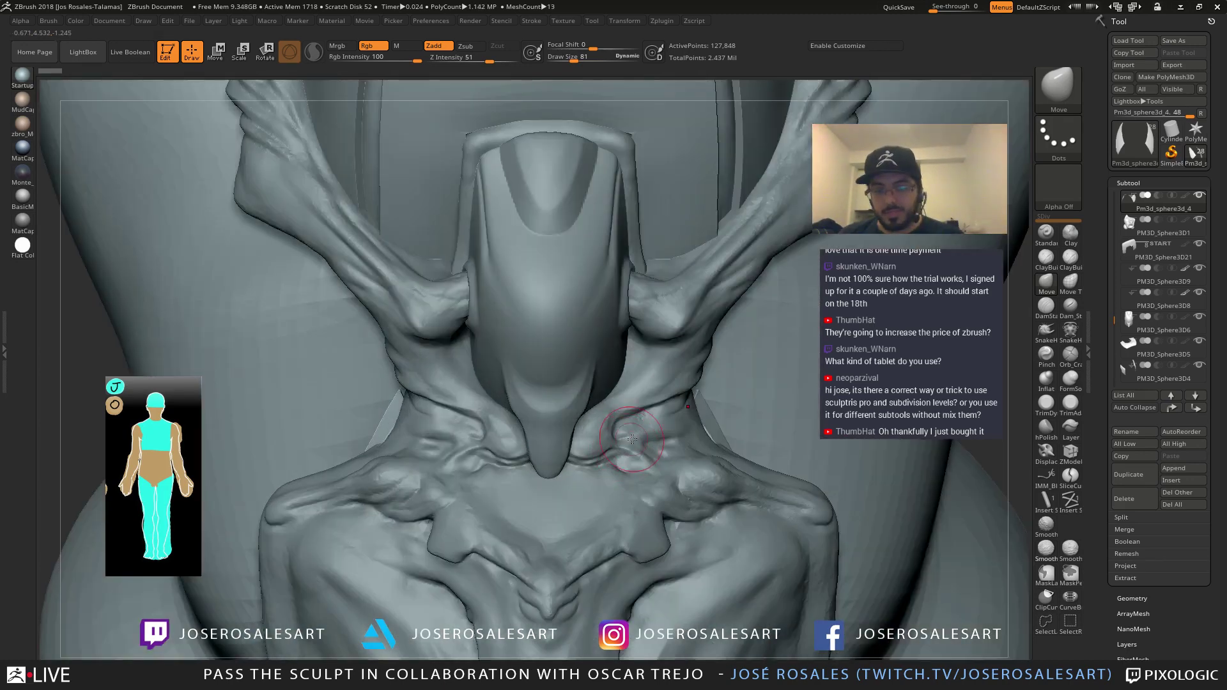
Make the beak-shaped subtool PM3D_Sphere3D6 active and switch to the ClayBuildup brush
drag(632, 439, 657, 435)
mouse_move(652, 430)
alt+right_down()
mouse_move(601, 390)
mouse_move(709, 410)
alt+right_up()
key(1)
alt+click(576, 428)
ctrl+right_drag(578, 414, 587, 428)
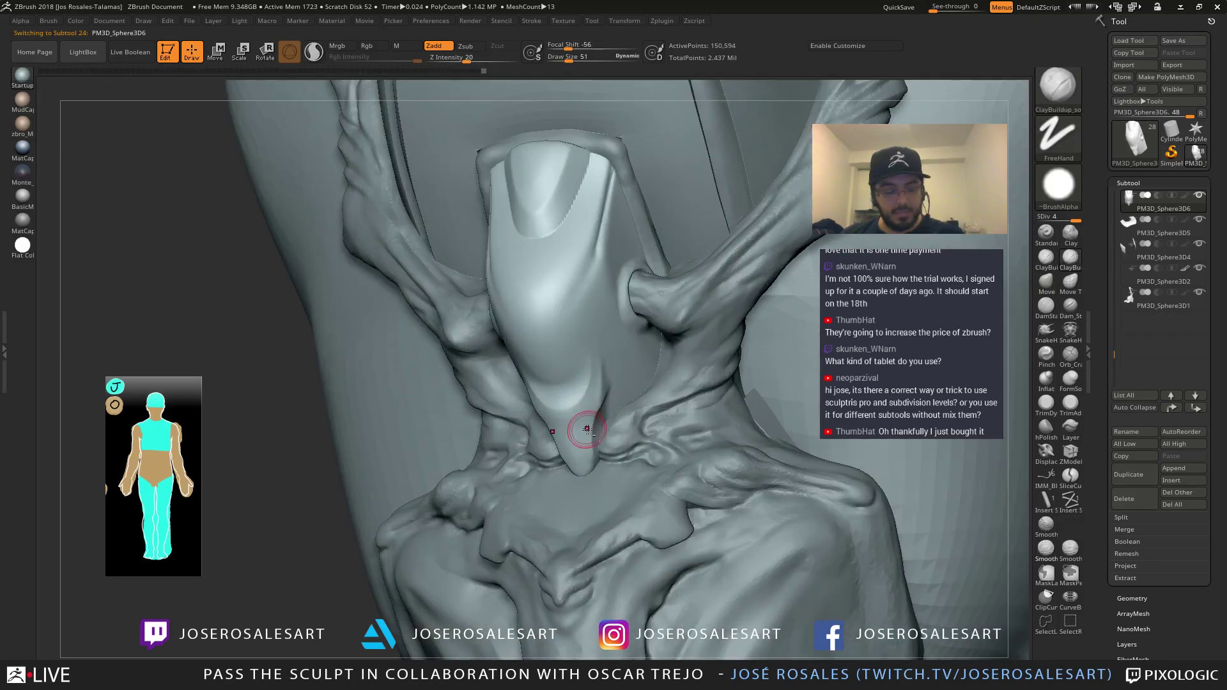
Make the bony frame PM3D_Sphere3D1 active for ClayBuildup at draw size 45 with Sculptris Pro enabled
key(s)
drag(586, 428, 595, 428)
right_drag(511, 429, 567, 434)
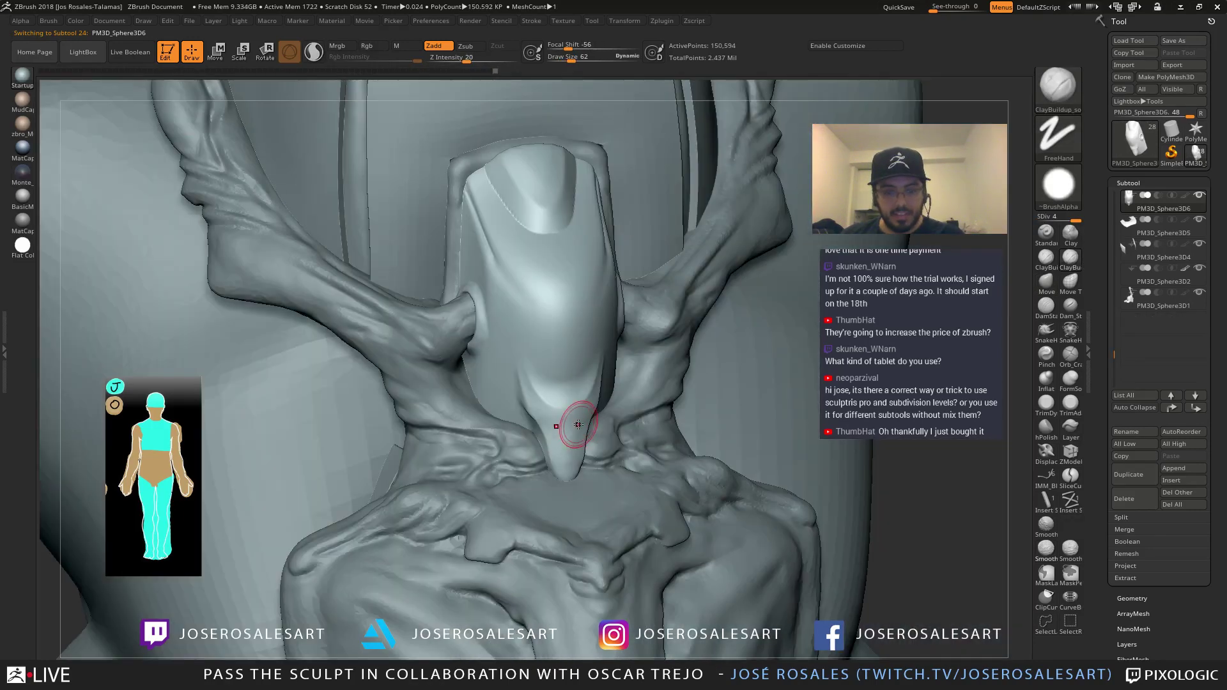
right_drag(579, 440, 652, 358)
key(s)
drag(668, 347, 665, 347)
mouse_move(658, 349)
right_down()
mouse_move(565, 364)
mouse_move(646, 397)
right_up()
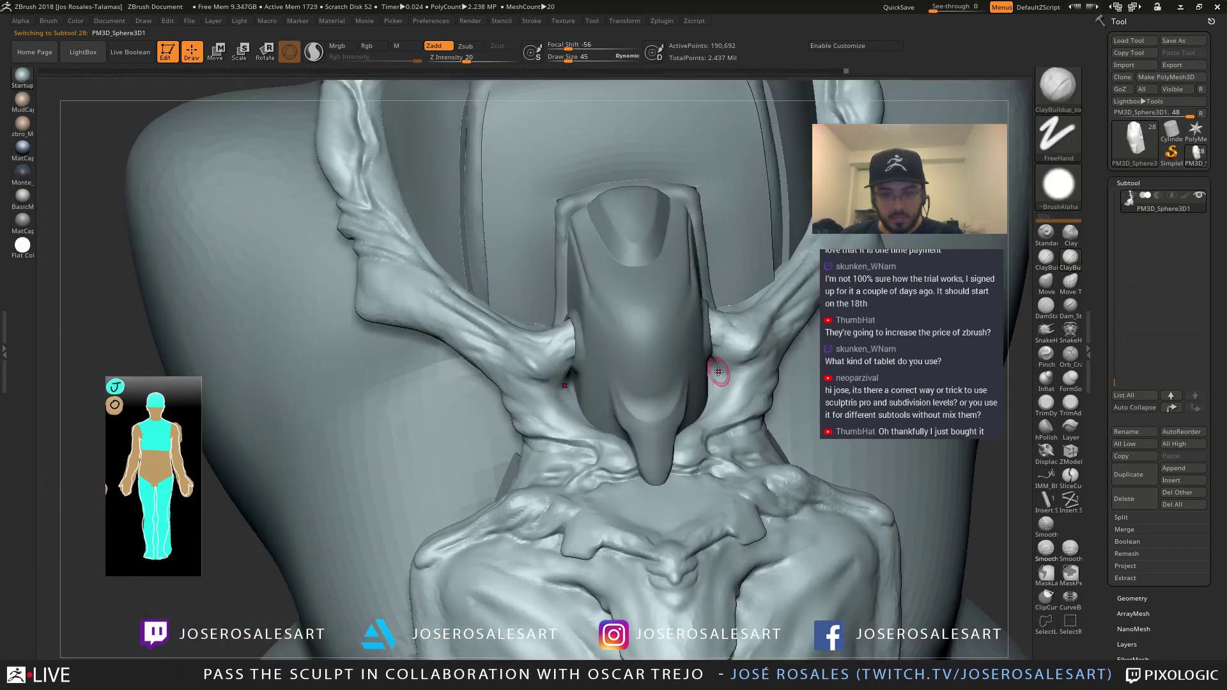
right_drag(563, 386, 539, 377)
key(backslash)
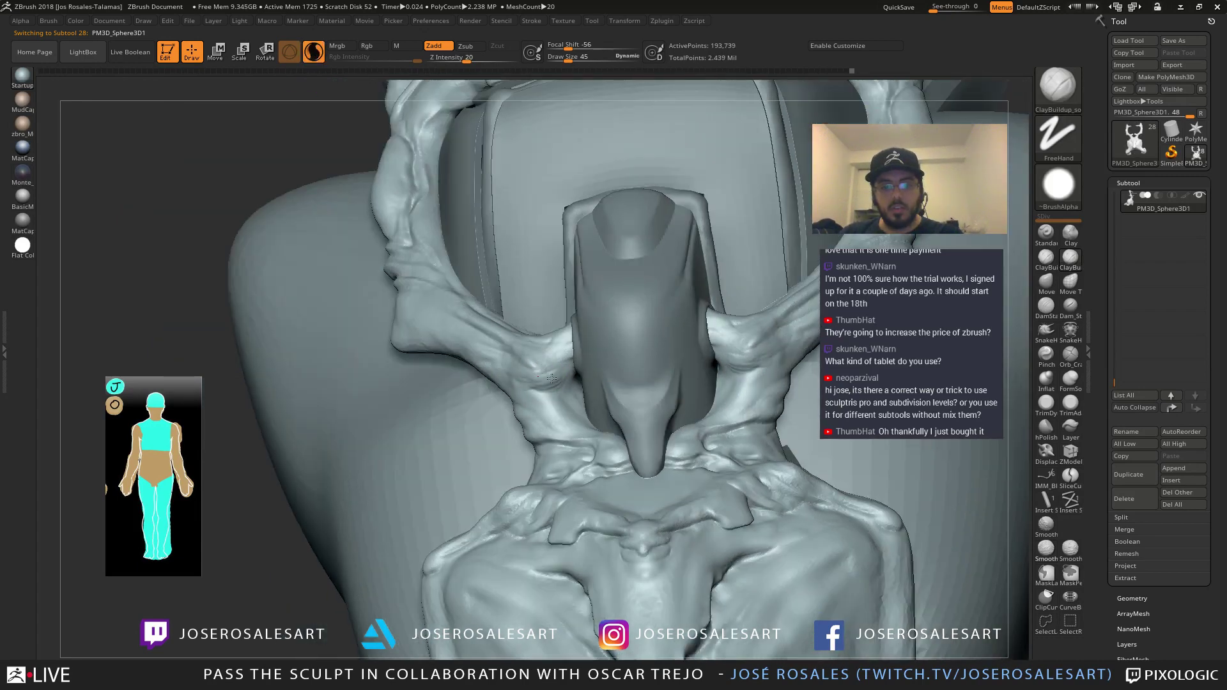
Build up the bony frame's arm ends beside the beak-shaped piece with ClayBuildup strokes
drag(552, 379, 547, 362)
mouse_move(512, 363)
right_down()
mouse_move(550, 376)
mouse_move(572, 361)
mouse_move(444, 362)
mouse_move(530, 363)
right_up()
drag(583, 369, 601, 362)
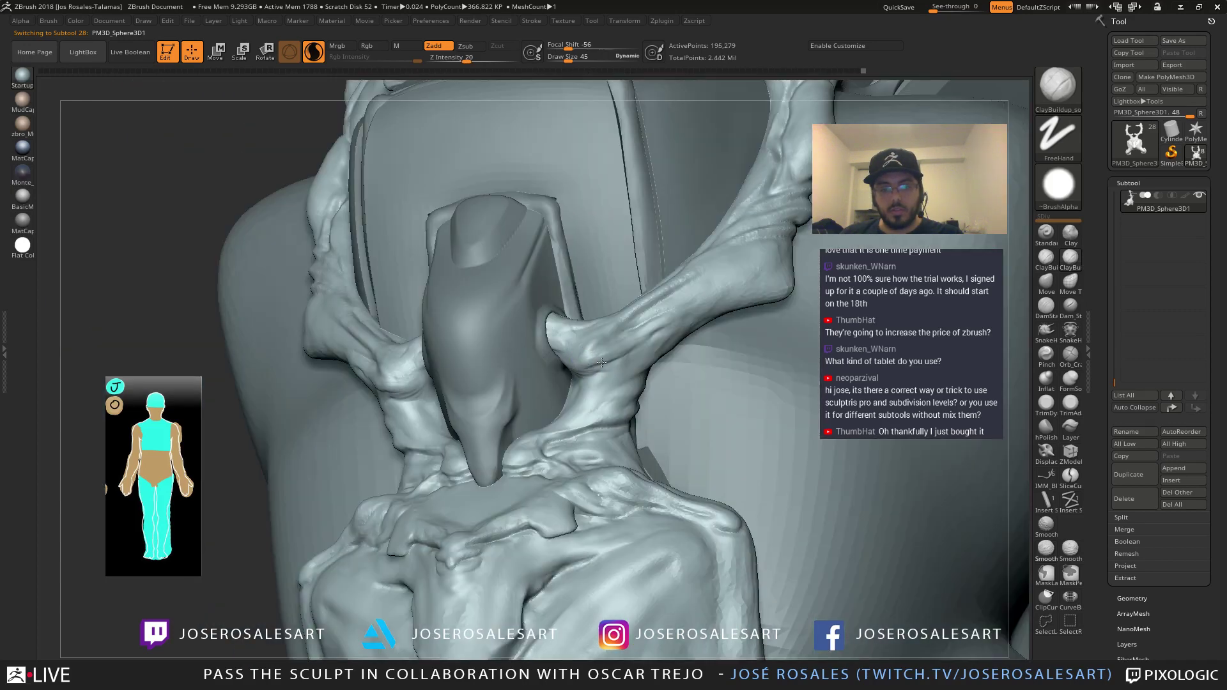
Sculpt the bony arm near its socket with the Standard brush
key(b)
key(s)
key(t)
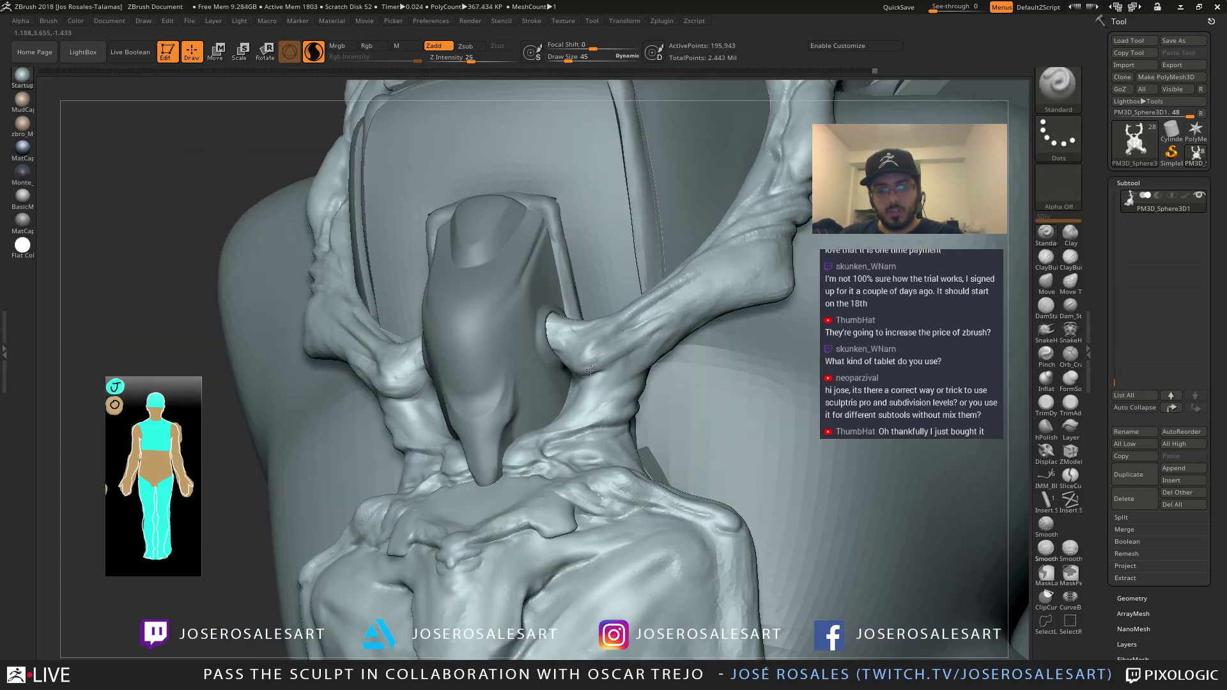
drag(658, 326, 595, 358)
right_drag(512, 361, 603, 359)
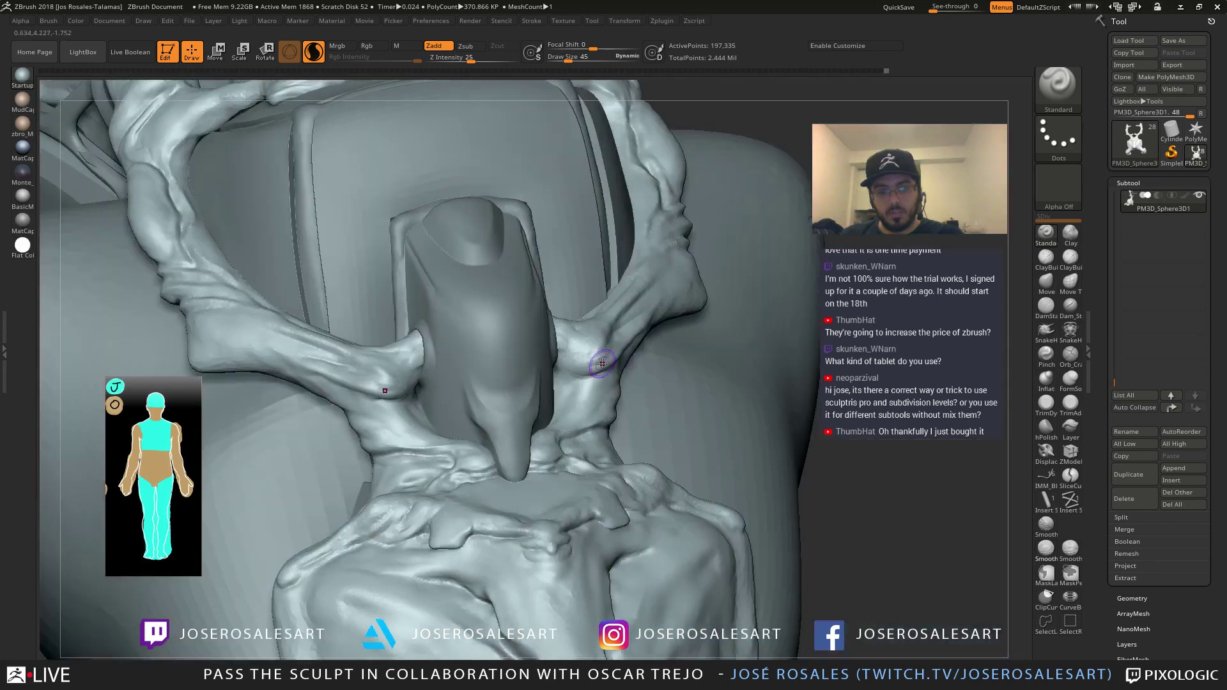
Add more ClayBuildup volume where the bony arms meet the base beside the beak-shaped piece
key(b)
key(c)
key(b)
drag(561, 365, 597, 356)
right_drag(597, 356, 608, 367)
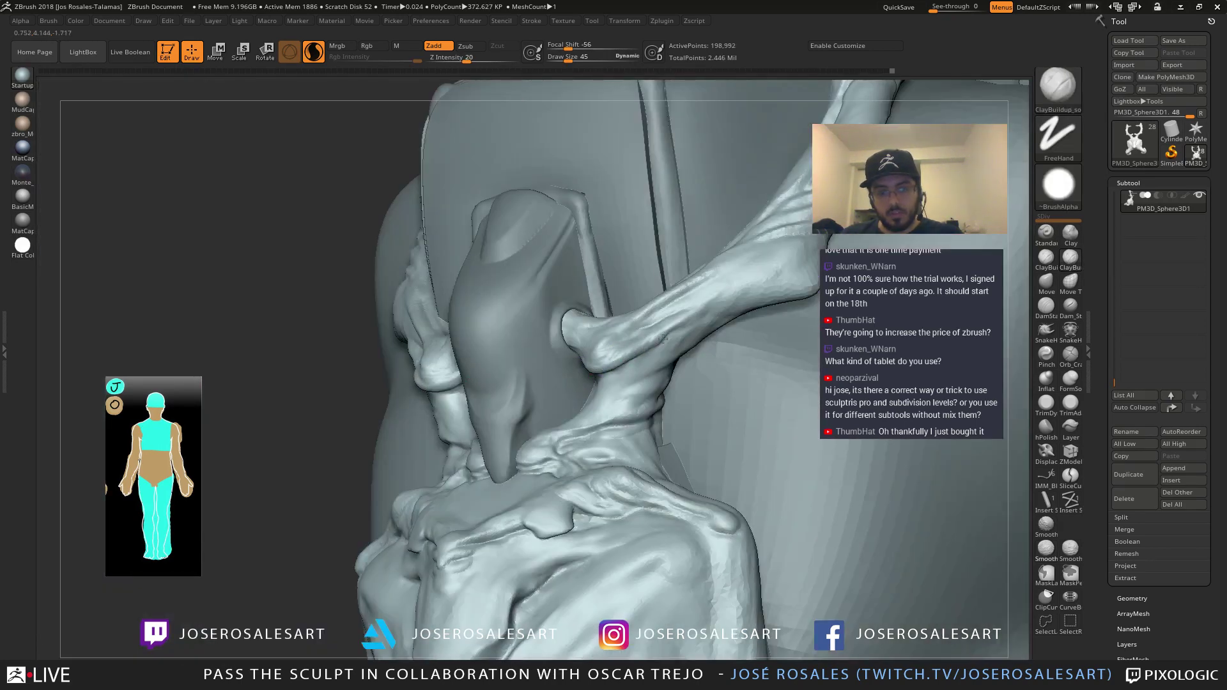
right_drag(707, 307, 736, 280)
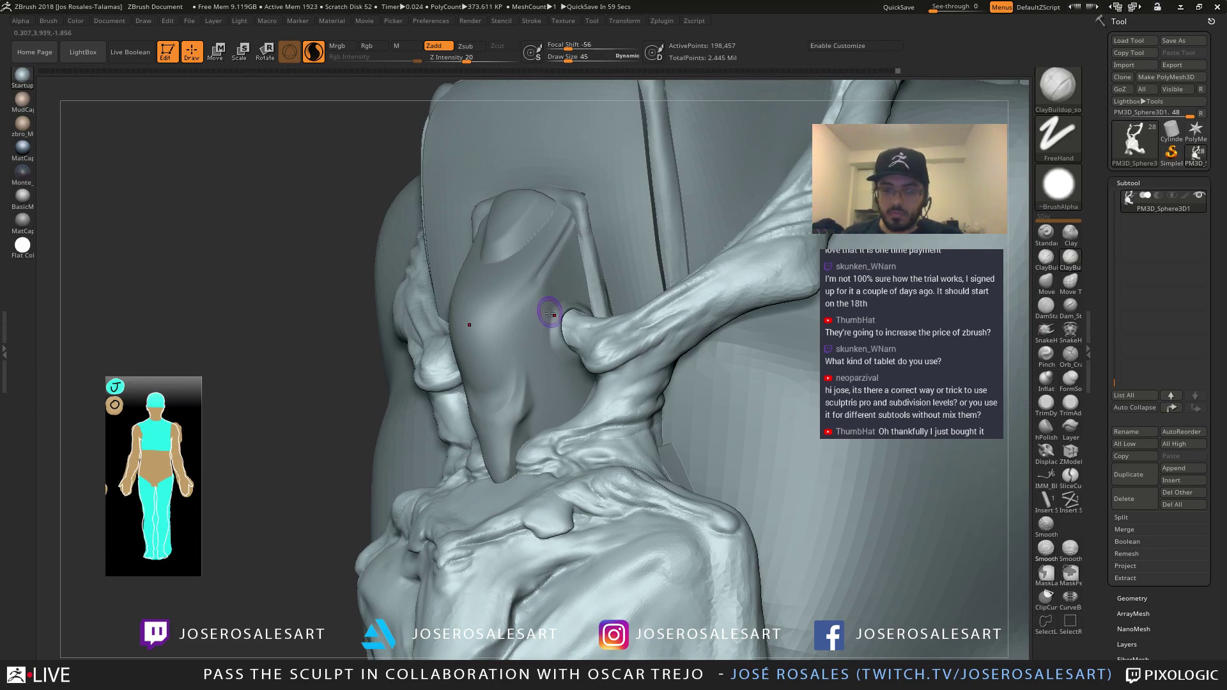
Make the head subtool Pass the sculpt 04C active and examine its face with and without the polyframe
right_drag(587, 291, 549, 322)
ctrl+right_drag(549, 323, 538, 373)
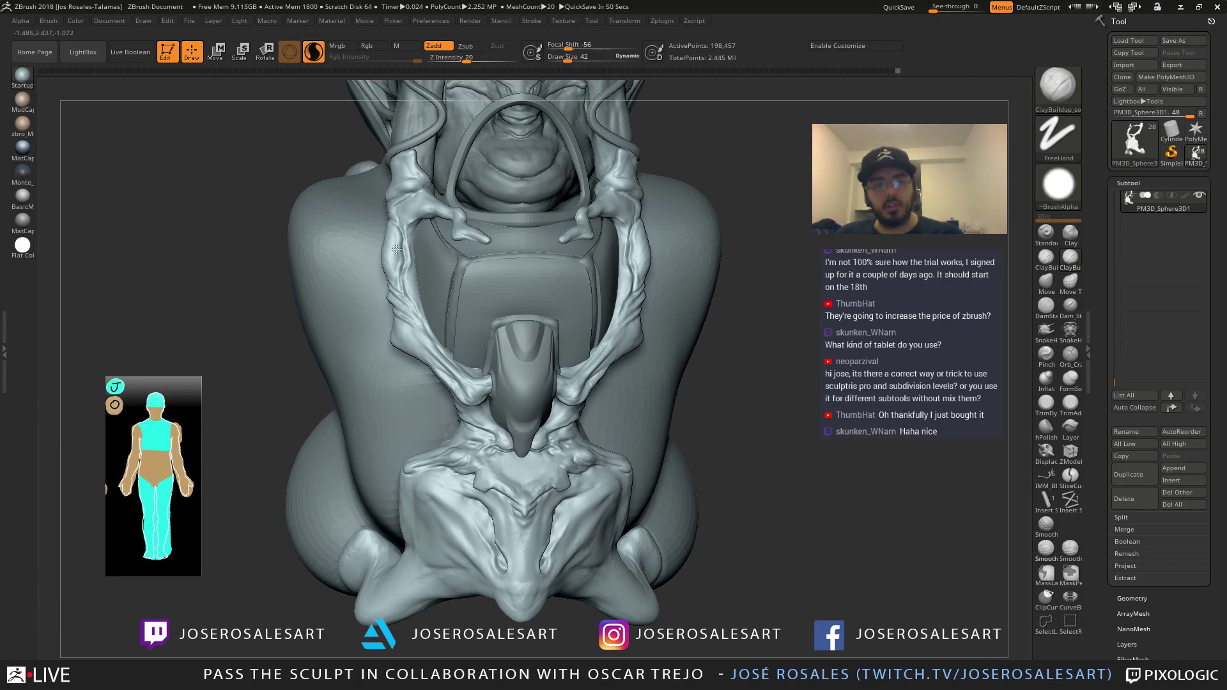
mouse_move(396, 249)
right_down()
mouse_move(530, 256)
mouse_move(336, 266)
right_up()
mouse_move(365, 177)
alt+right_down()
mouse_move(330, 349)
mouse_move(460, 239)
alt+right_up()
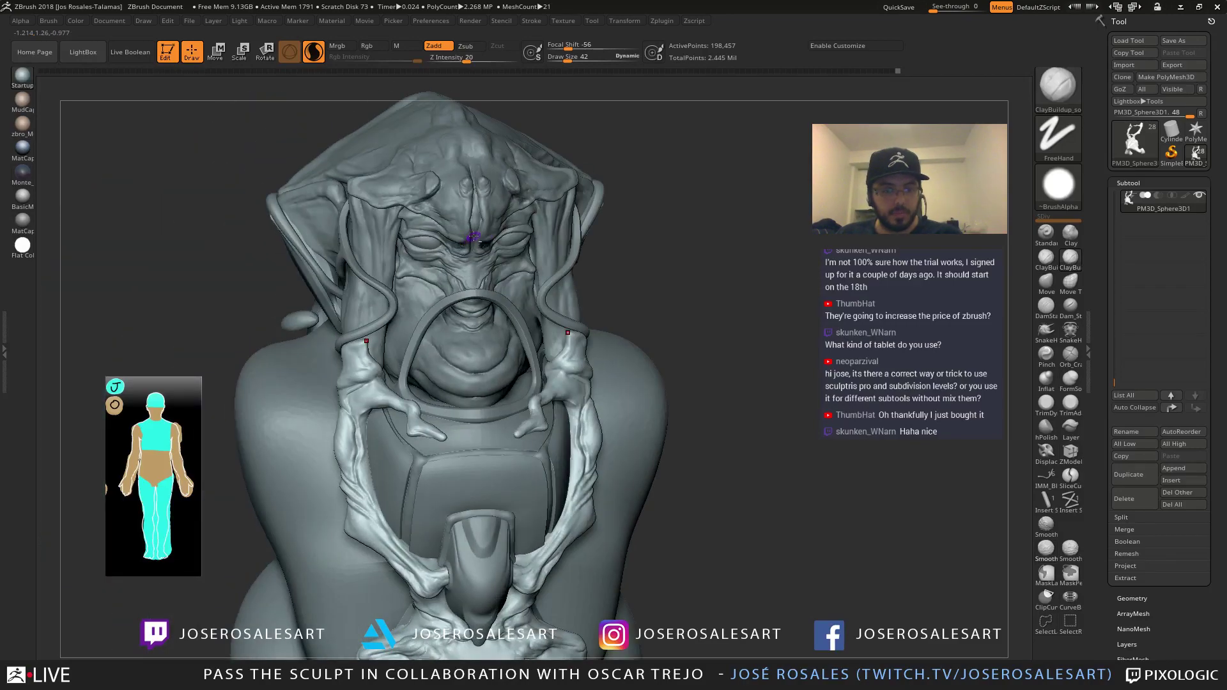
alt+click(473, 238)
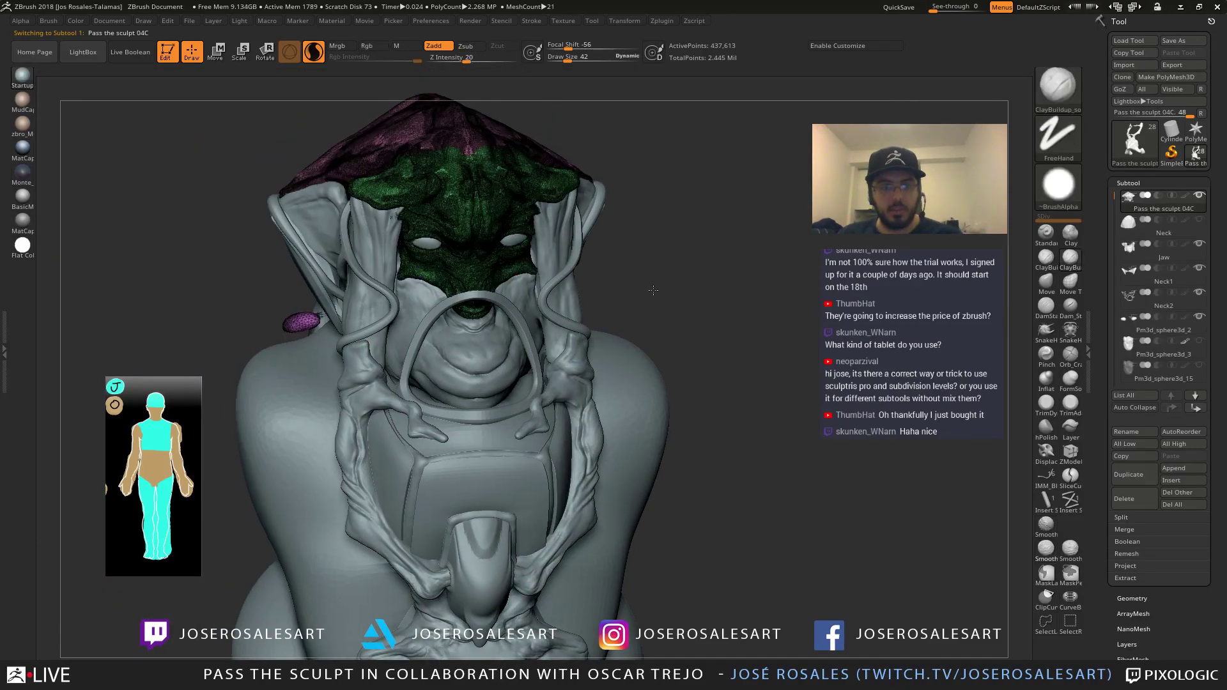
mouse_move(653, 290)
ctrl+right_down()
mouse_move(550, 102)
mouse_move(454, 319)
mouse_move(500, 279)
mouse_move(713, 326)
ctrl+right_up()
alt+right_drag(657, 354, 502, 214)
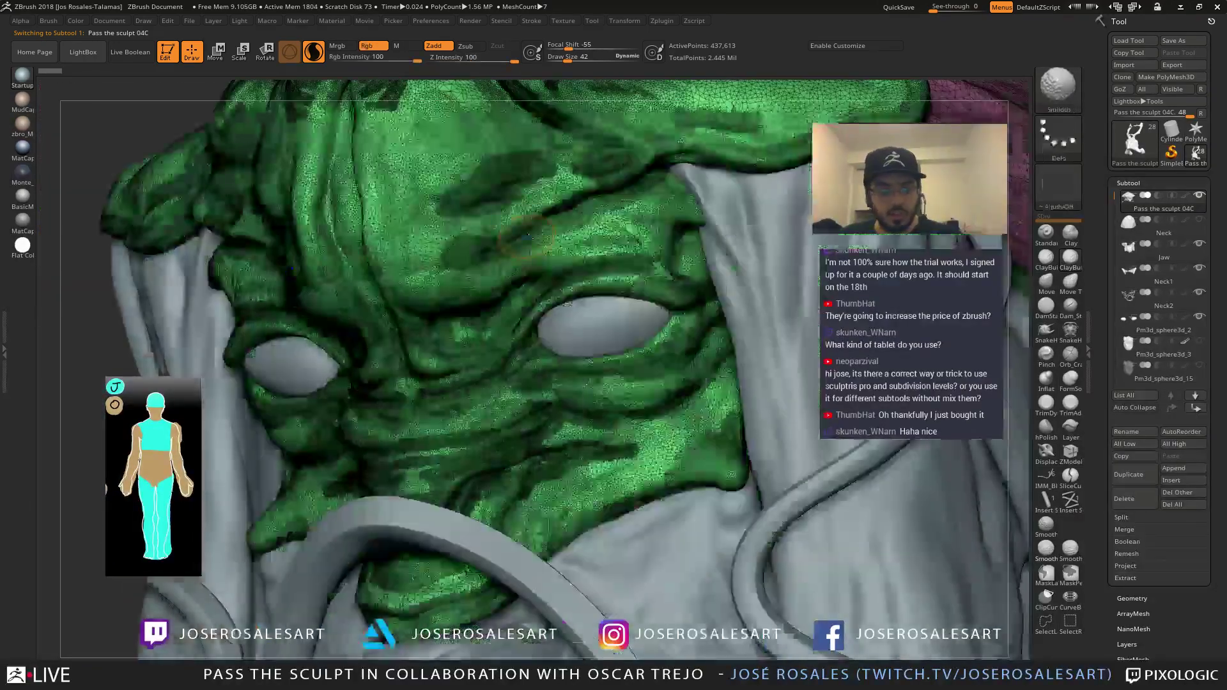
key(shift+f)
mouse_move(511, 314)
right_down()
mouse_move(478, 293)
mouse_move(560, 265)
right_up()
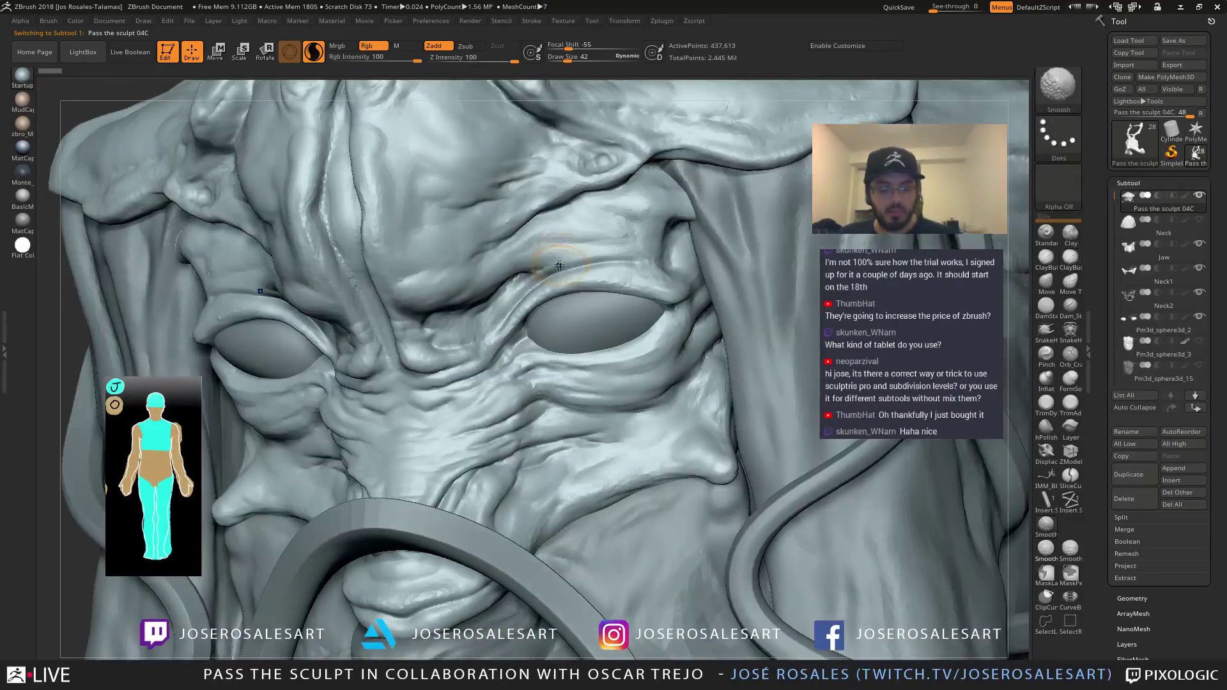
Show the head's polyframe and examine the mesh density on the back of the hood
key(shift+f)
right_drag(658, 240, 565, 371)
mouse_move(799, 396)
alt+right_down()
mouse_move(563, 371)
mouse_move(526, 351)
alt+right_up()
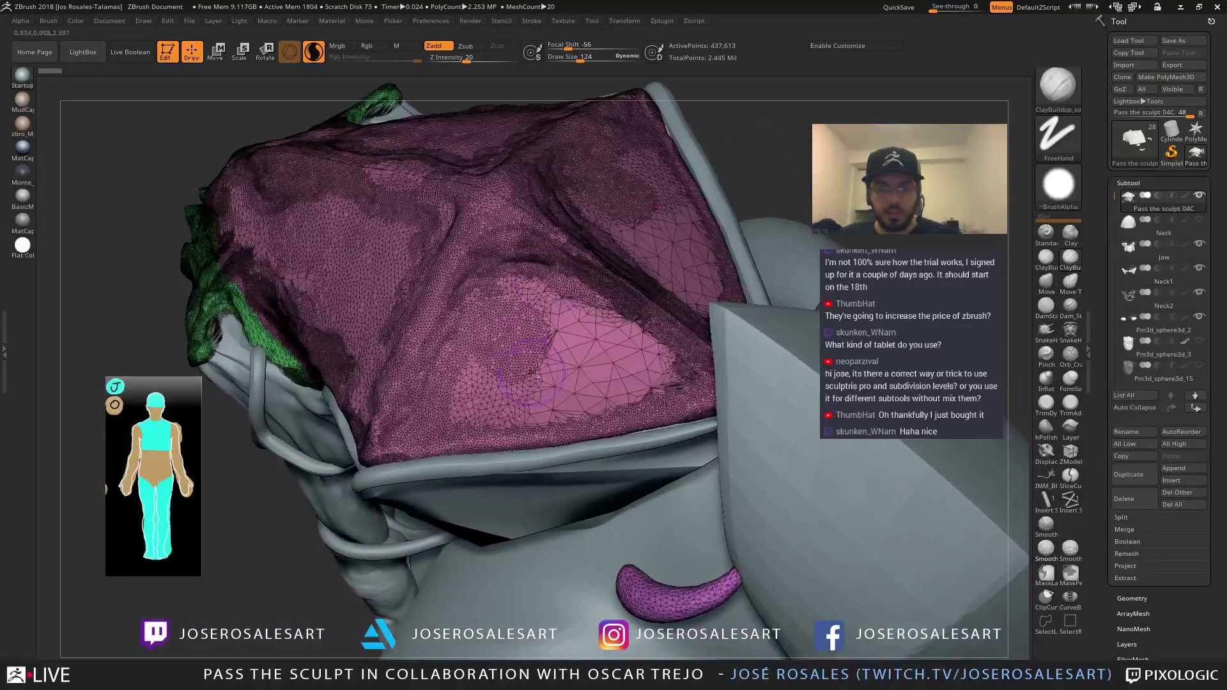
ctrl+right_drag(602, 388, 607, 438)
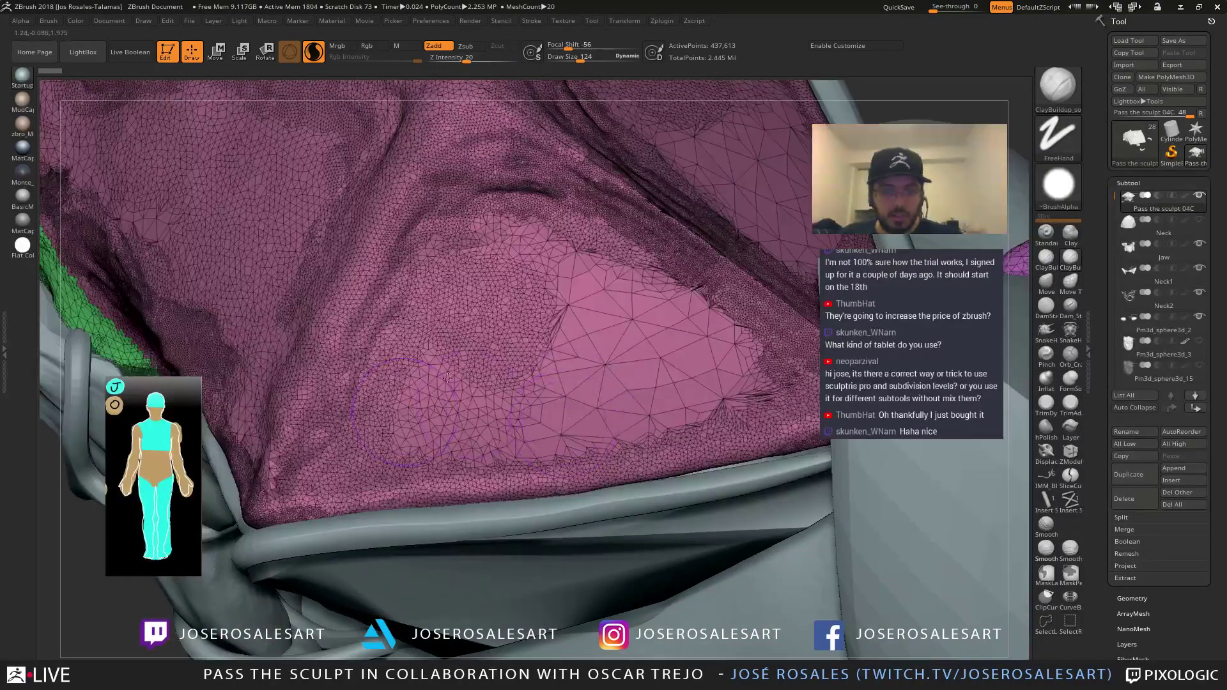
right_drag(396, 364, 537, 346)
right_drag(710, 352, 550, 288)
key(shift+f)
key(shift+f)
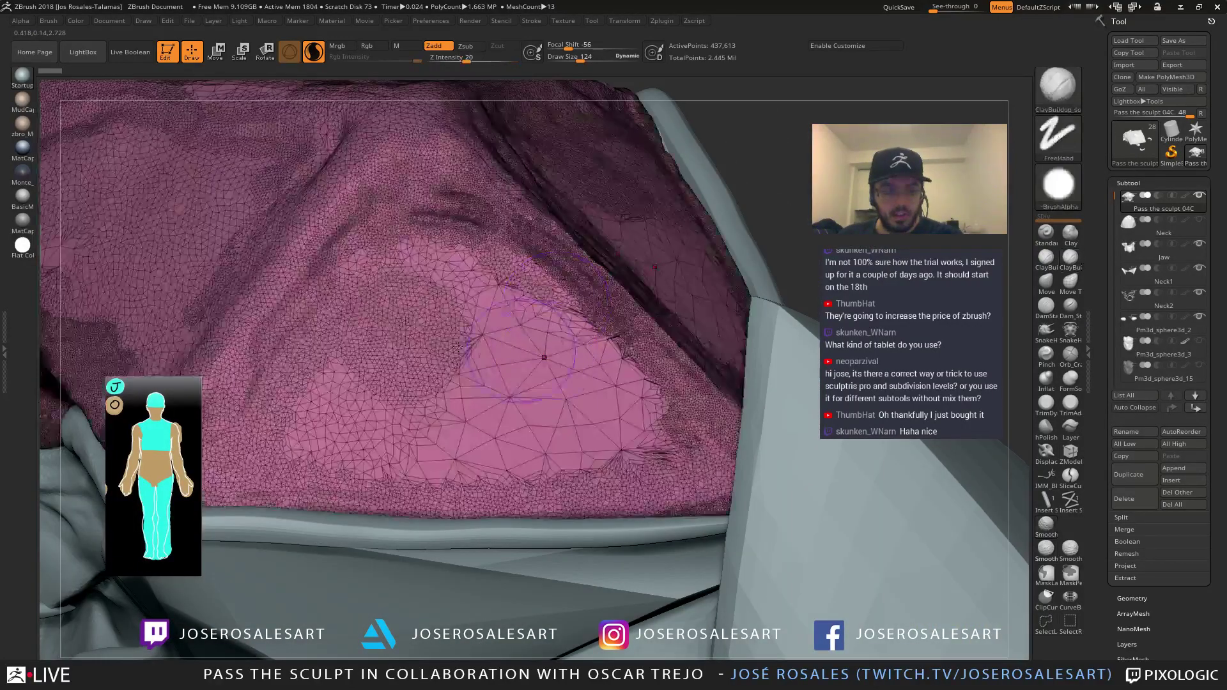
Make the bony frame PM3D_Sphere3D1 active again and isolate it to examine its polyframe
ctrl+right_drag(512, 358, 409, 306)
mouse_move(256, 499)
right_down()
mouse_move(410, 377)
mouse_move(409, 396)
mouse_move(518, 413)
mouse_move(489, 377)
mouse_move(501, 354)
mouse_move(431, 391)
mouse_move(493, 364)
mouse_move(488, 268)
mouse_move(735, 251)
right_up()
alt+click(412, 358)
key(shift+s)
key(shift+s)
alt+click(506, 245)
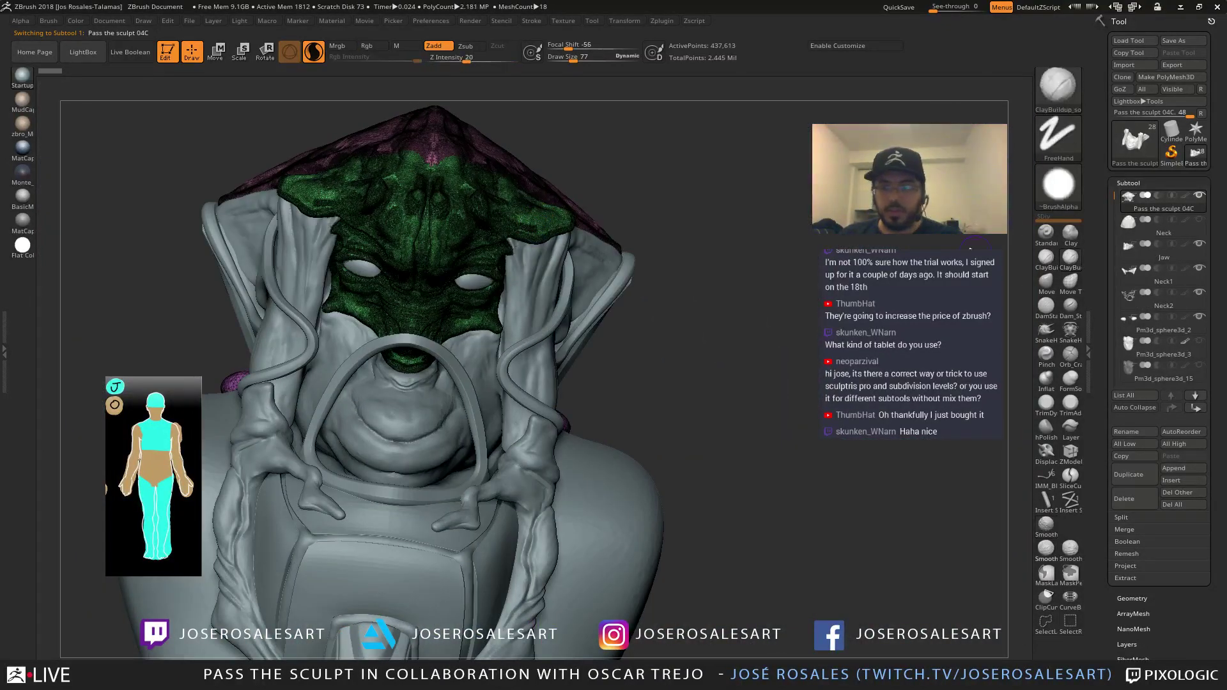
alt+click(482, 461)
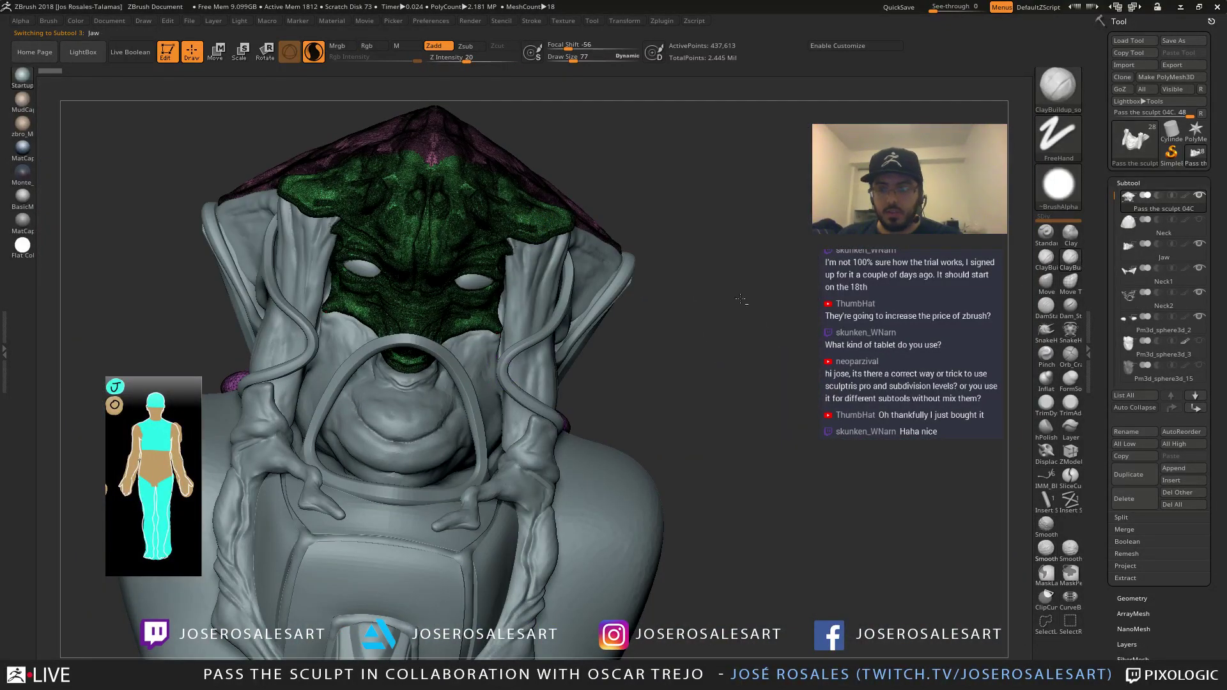
alt+click(546, 524)
alt+right_drag(546, 524, 470, 416)
key(alt+s)
mouse_move(470, 415)
right_down()
mouse_move(390, 409)
mouse_move(550, 400)
mouse_move(406, 394)
right_up()
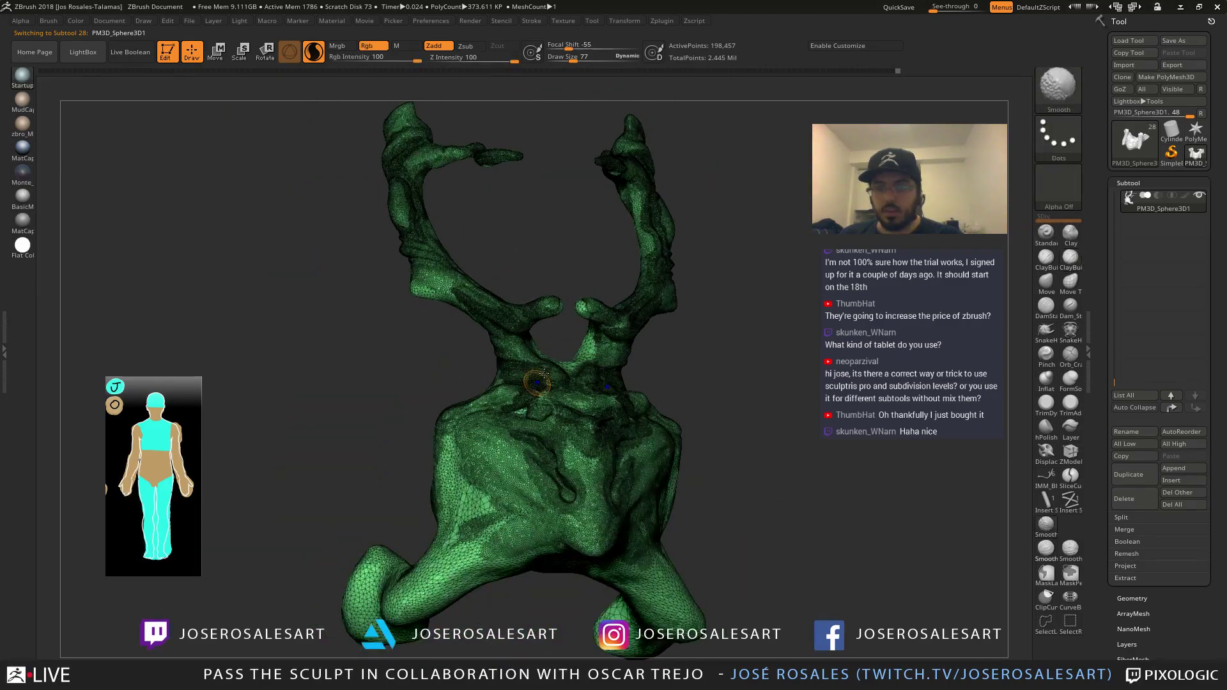
Show the other subtools with the polyframe off and examine the whole figure from the front
key(alt+shift+s)
right_drag(534, 395, 377, 387)
key(shift+f)
ctrl+right_drag(616, 344, 601, 282)
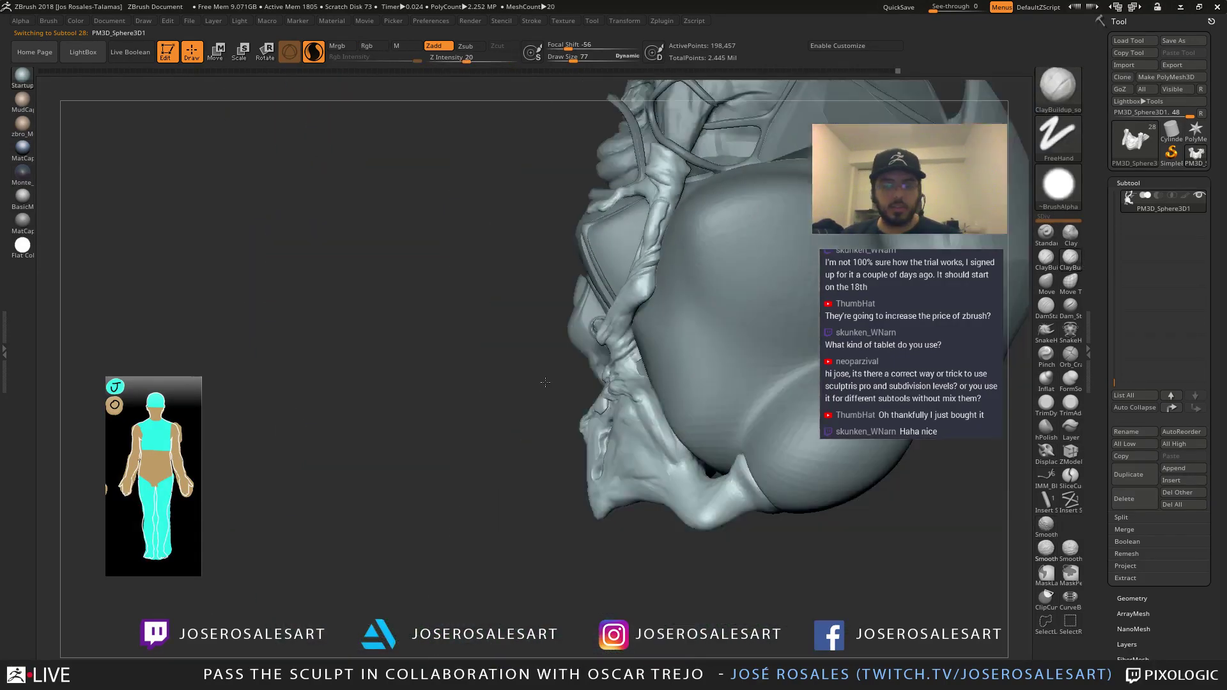
shift+right_drag(511, 319, 598, 342)
alt+right_drag(571, 382, 538, 440)
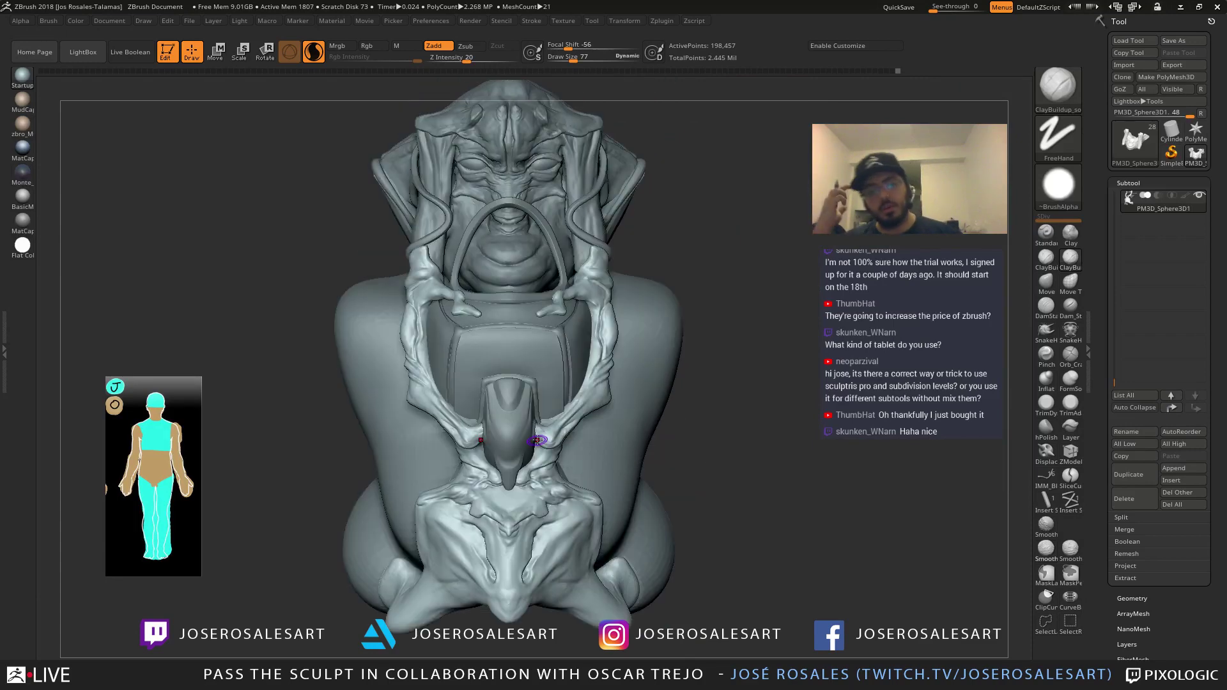
Make the curved panel behind the beak-shaped piece, PM3D_Sphere3D21, active and set the draw size to 175
mouse_move(539, 438)
right_down()
mouse_move(591, 451)
mouse_move(614, 441)
mouse_move(559, 364)
right_up()
mouse_move(559, 364)
ctrl+right_down()
mouse_move(524, 451)
mouse_move(533, 438)
ctrl+right_up()
alt+click(533, 438)
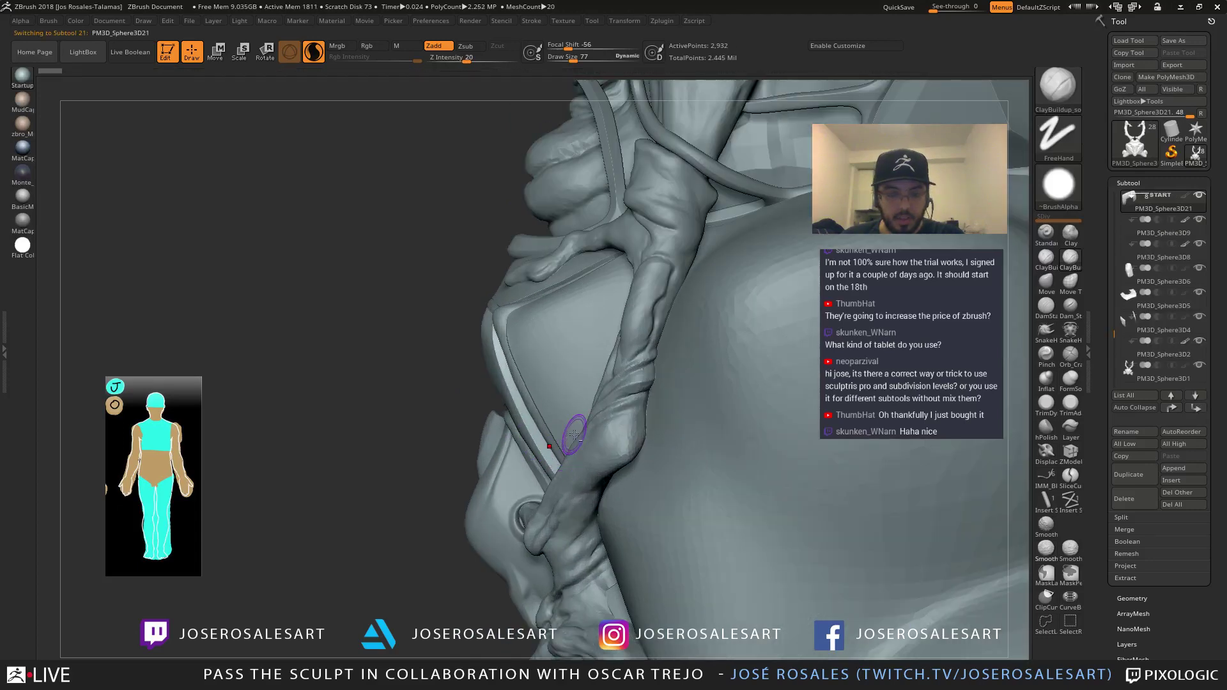
key(s)
drag(534, 438, 546, 438)
right_drag(546, 439, 570, 431)
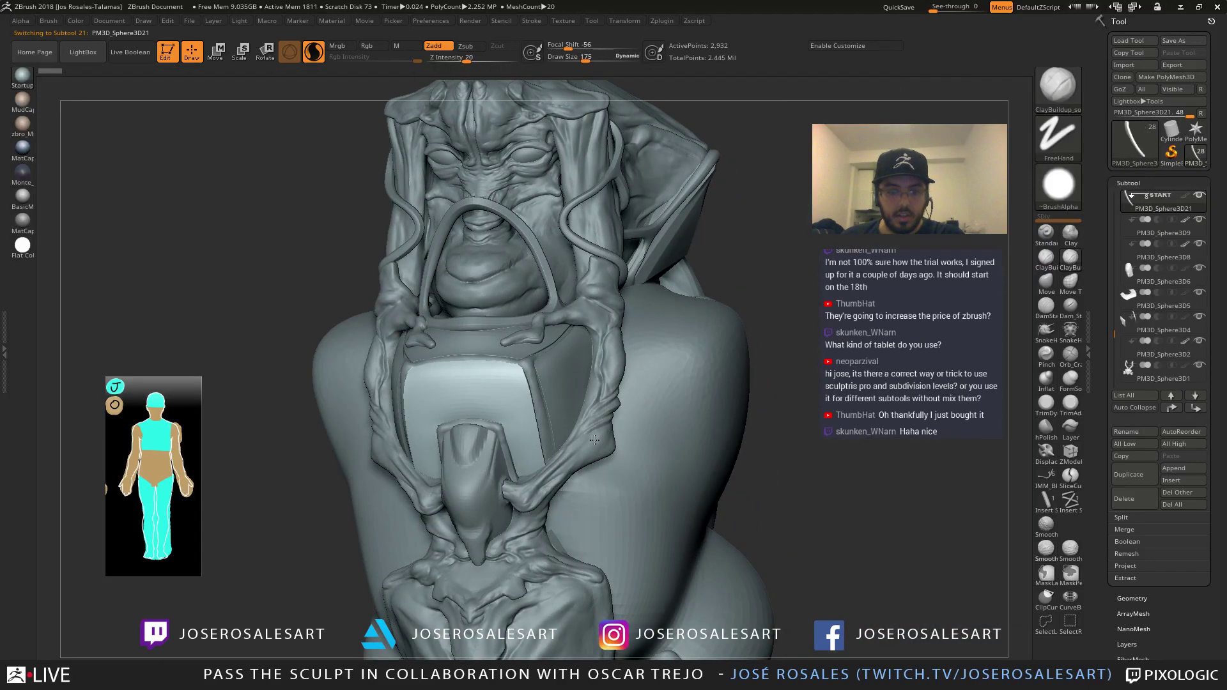
right_drag(406, 419, 425, 417)
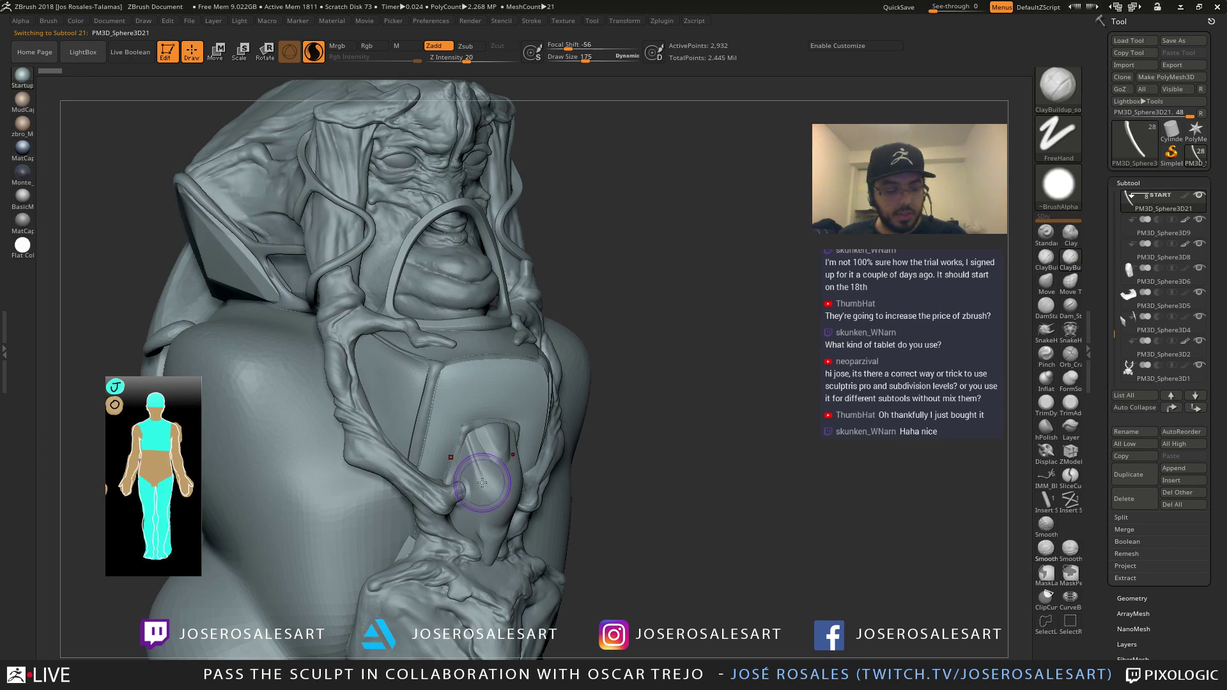
Adjust the curved panel's lower side near the arm socket with the Move brush at draw size 503
key(s)
drag(510, 472, 528, 471)
mouse_move(531, 470)
right_down()
mouse_move(498, 459)
mouse_move(508, 455)
right_up()
key(shift+s)
key(shift+s)
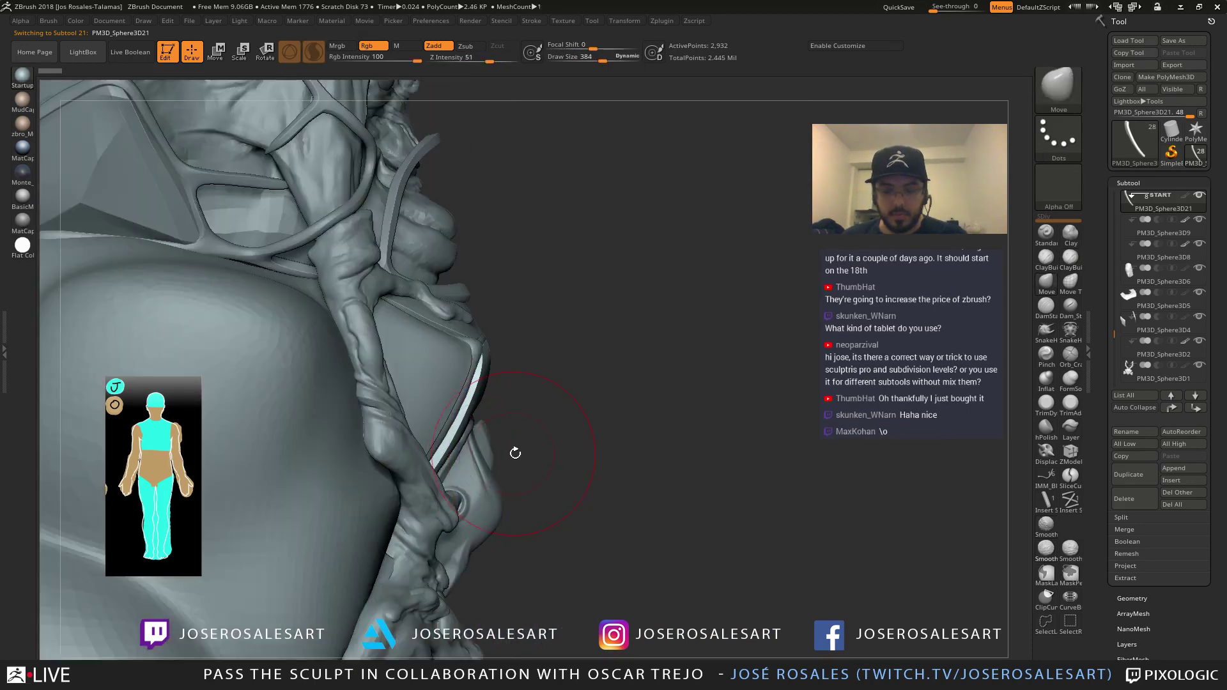
key(s)
drag(427, 480, 434, 479)
right_drag(433, 489, 428, 500)
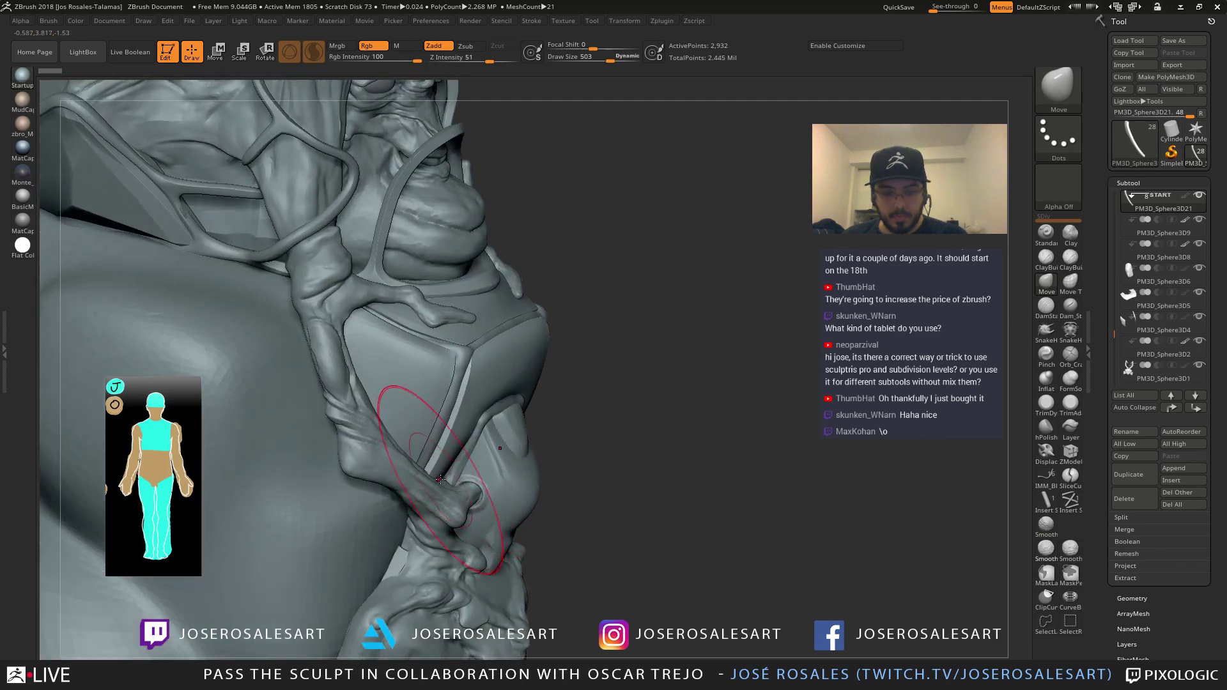
drag(444, 481, 452, 494)
mouse_move(468, 509)
right_down()
mouse_move(441, 496)
mouse_move(476, 505)
mouse_move(521, 492)
right_up()
mouse_move(584, 458)
right_down()
mouse_move(603, 465)
mouse_move(597, 444)
mouse_move(550, 434)
mouse_move(576, 426)
right_up()
Isolate the curved panel and display its polyframe and the Polygroups options
key(alt+s)
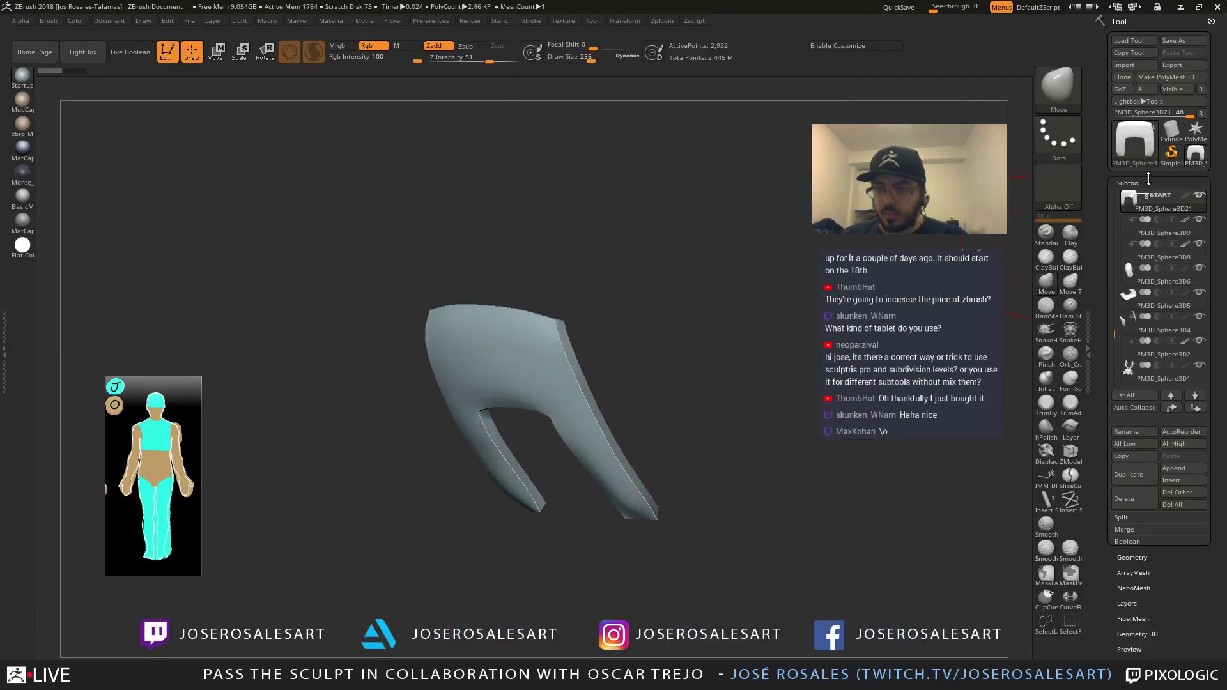
click(1129, 183)
click(1141, 367)
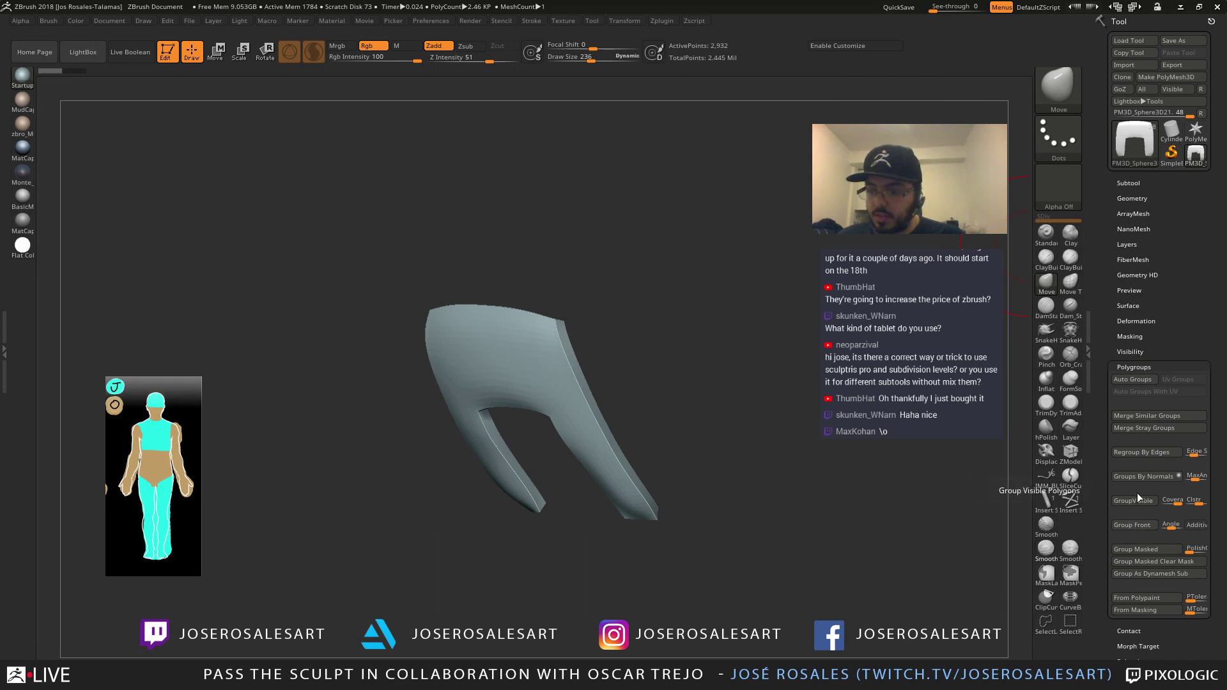
click(1046, 524)
key(shift+f)
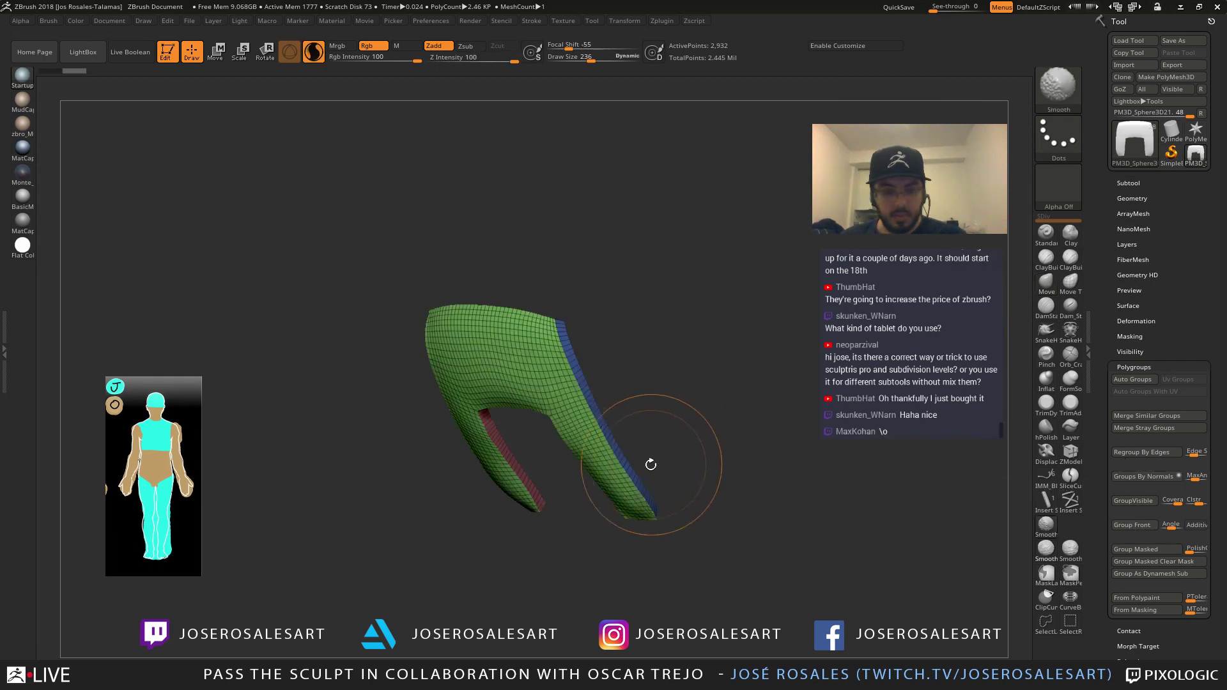
Isolate and mask the panel's front polygroup, invert the mask and bring up the Move gizmo
ctrl+shift+click(598, 477)
shift+right_drag(599, 475, 650, 384)
ctrl+drag(716, 208, 259, 646)
ctrl+shift+click(709, 402)
mouse_move(701, 380)
ctrl+right_down()
mouse_move(550, 435)
mouse_move(703, 408)
mouse_move(629, 441)
mouse_move(641, 471)
ctrl+right_up()
ctrl+click(681, 402)
key(w)
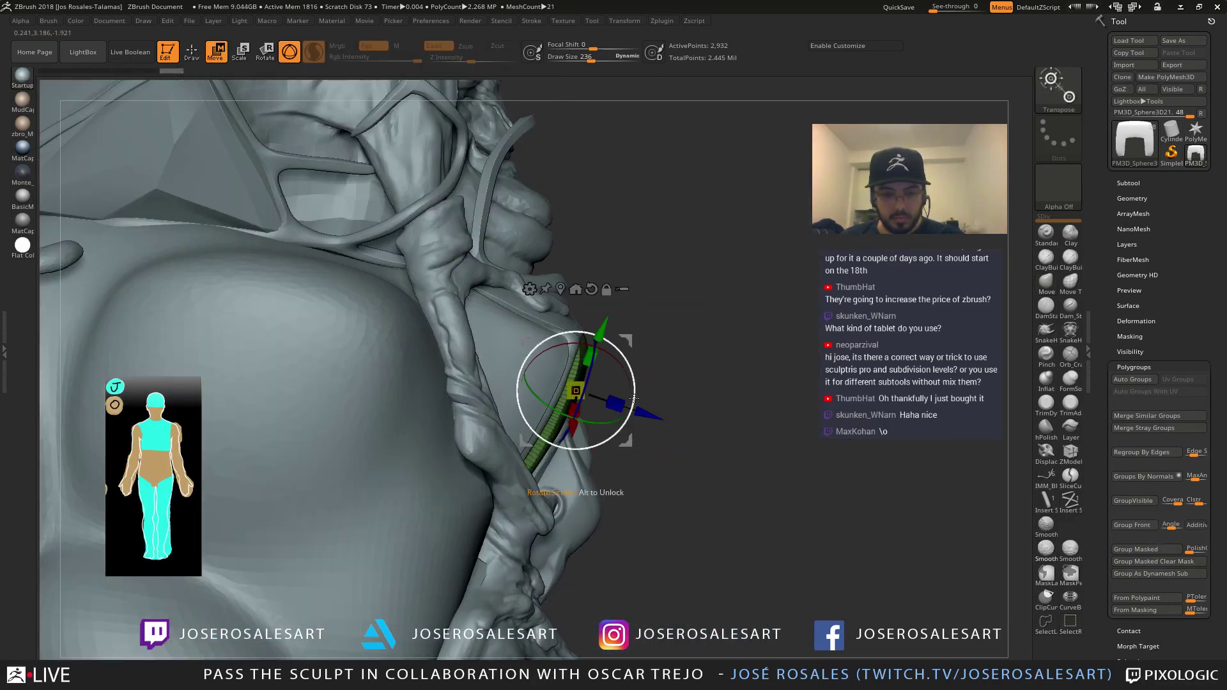
Try to shift the unmasked front of the panel with the gizmo, undo it and clear the mask
mouse_move(652, 427)
mouse_down()
mouse_move(678, 372)
mouse_move(668, 360)
mouse_up()
key(alt+s)
key(ctrl+z)
ctrl+right_drag(682, 379, 738, 387)
key(s)
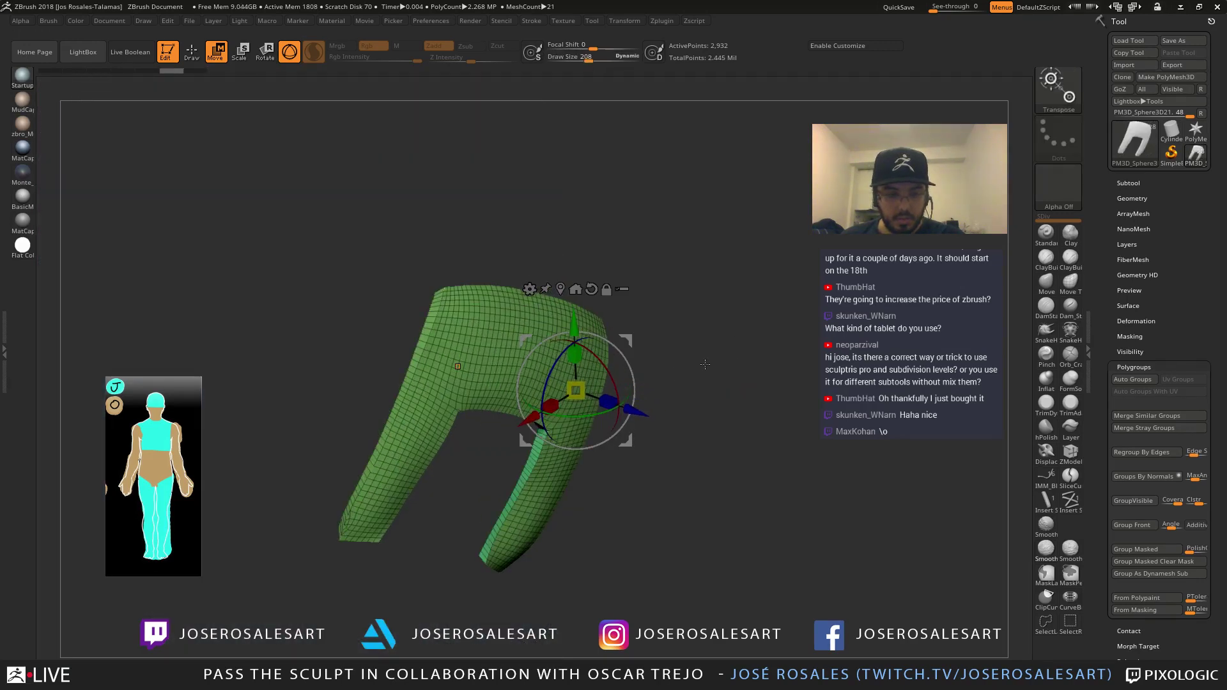
ctrl+click(752, 328)
drag(737, 349, 710, 384)
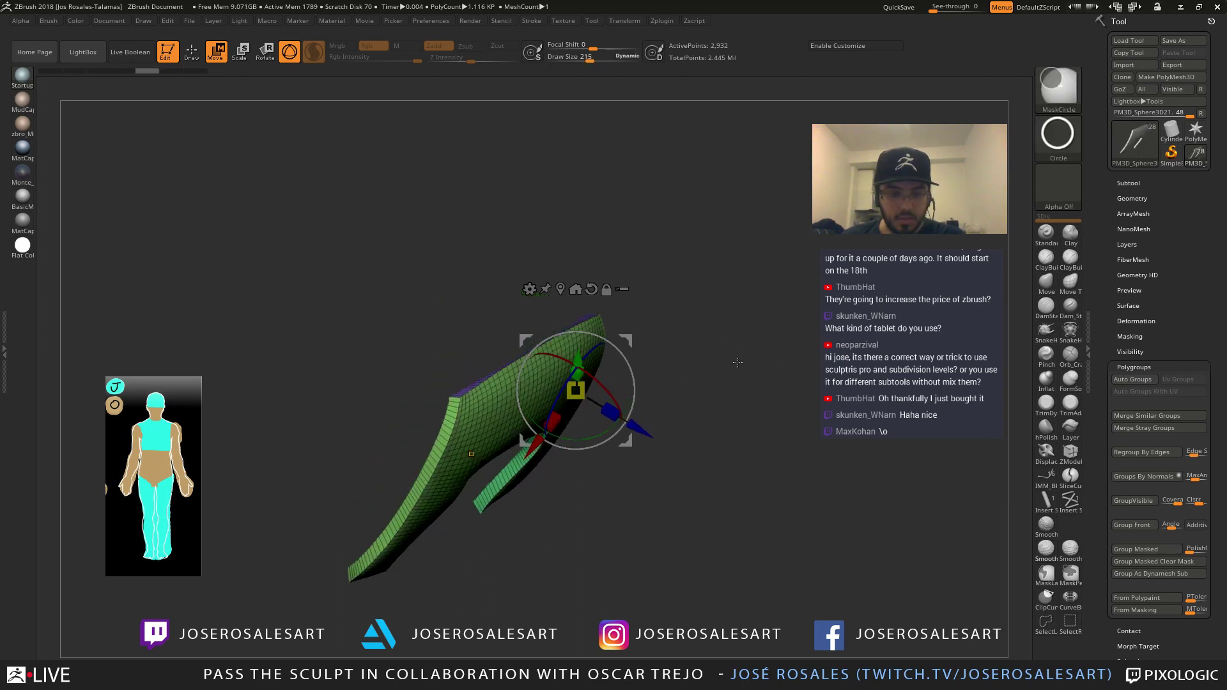
Weld the isolated panel's points with the Modify Topology options and check its side edge
click(1134, 199)
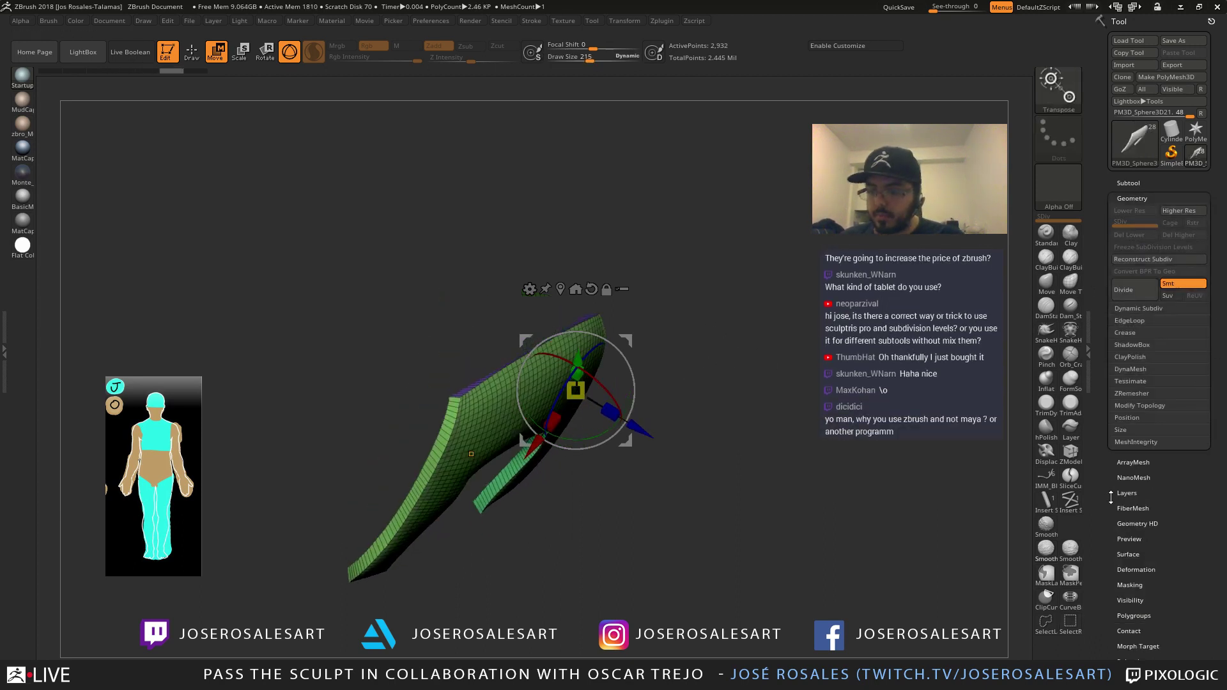
click(1137, 406)
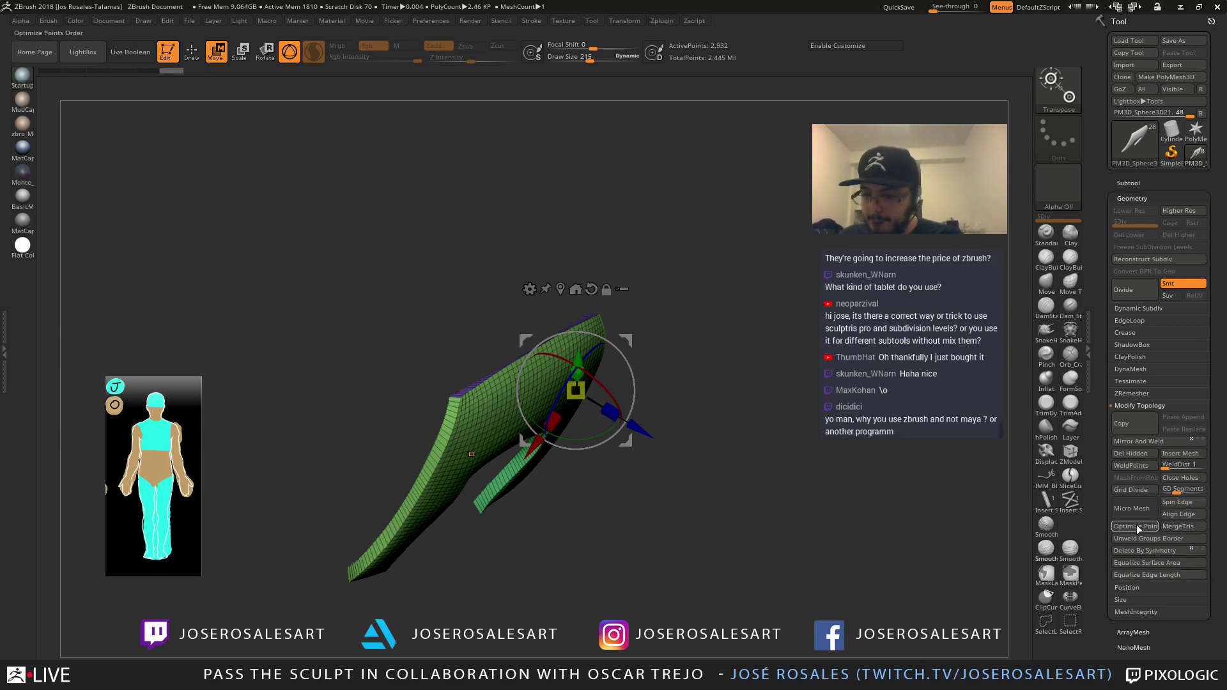
click(1139, 469)
alt+drag(601, 492, 643, 461)
drag(665, 386, 643, 402)
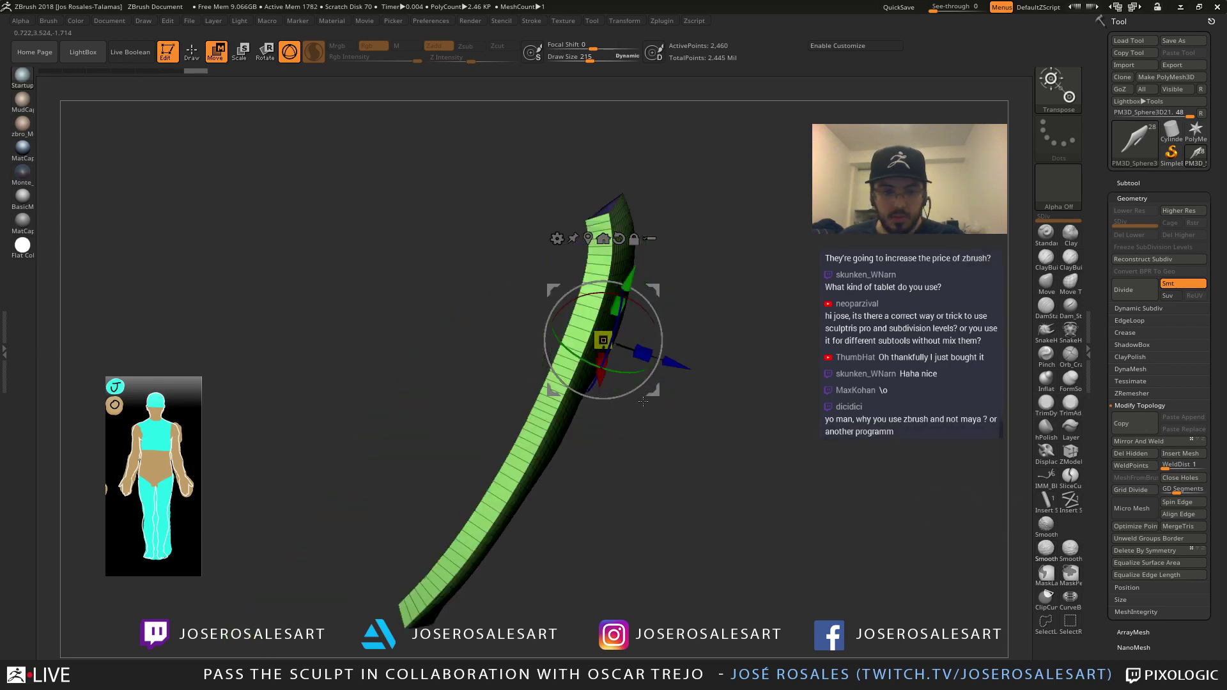
Isolate the curved panel's front polygroup and mask it with the circular mask
drag(703, 367, 594, 351)
click(635, 249)
mouse_move(543, 448)
mouse_down()
mouse_move(562, 441)
mouse_move(571, 343)
mouse_move(635, 348)
mouse_move(604, 362)
mouse_up()
key(q)
ctrl+shift+click(664, 344)
alt+drag(495, 383, 505, 294)
ctrl+drag(509, 222, 825, 532)
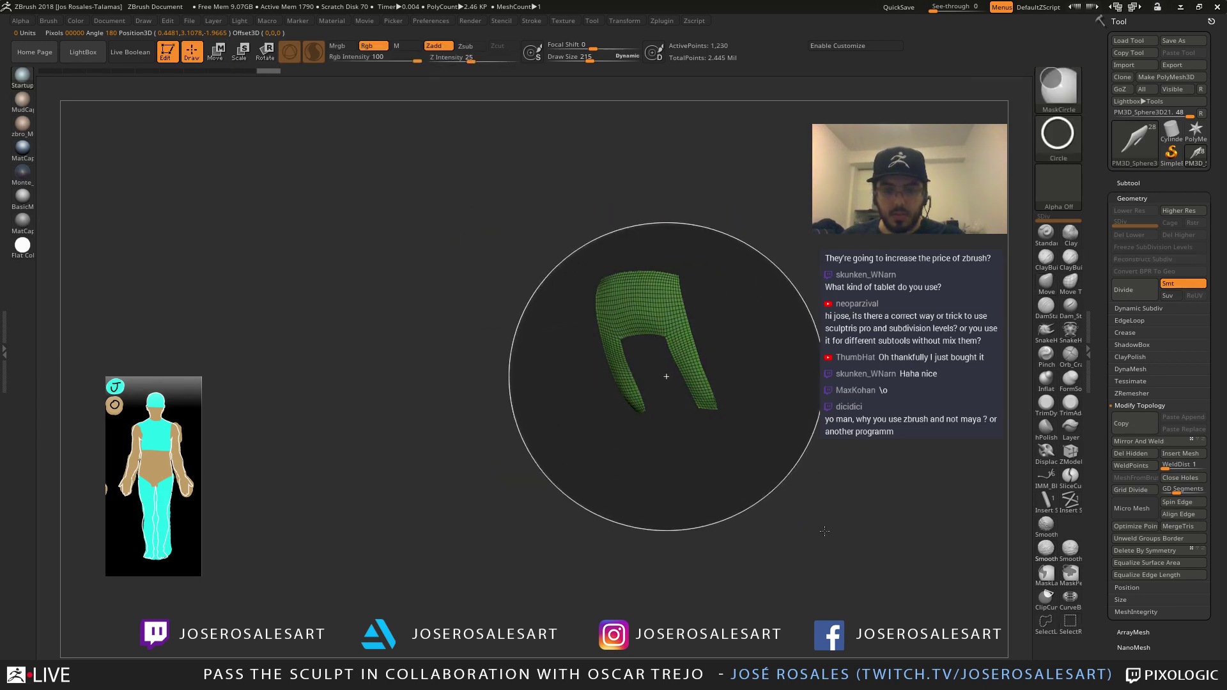
Try the inverted mask on the fully revealed panel and undo back to the isolated front polygroup
ctrl+shift+click(656, 465)
ctrl+click(651, 434)
mouse_move(650, 431)
mouse_down()
mouse_move(674, 409)
mouse_move(726, 404)
mouse_move(658, 391)
mouse_move(583, 439)
mouse_move(649, 411)
mouse_up()
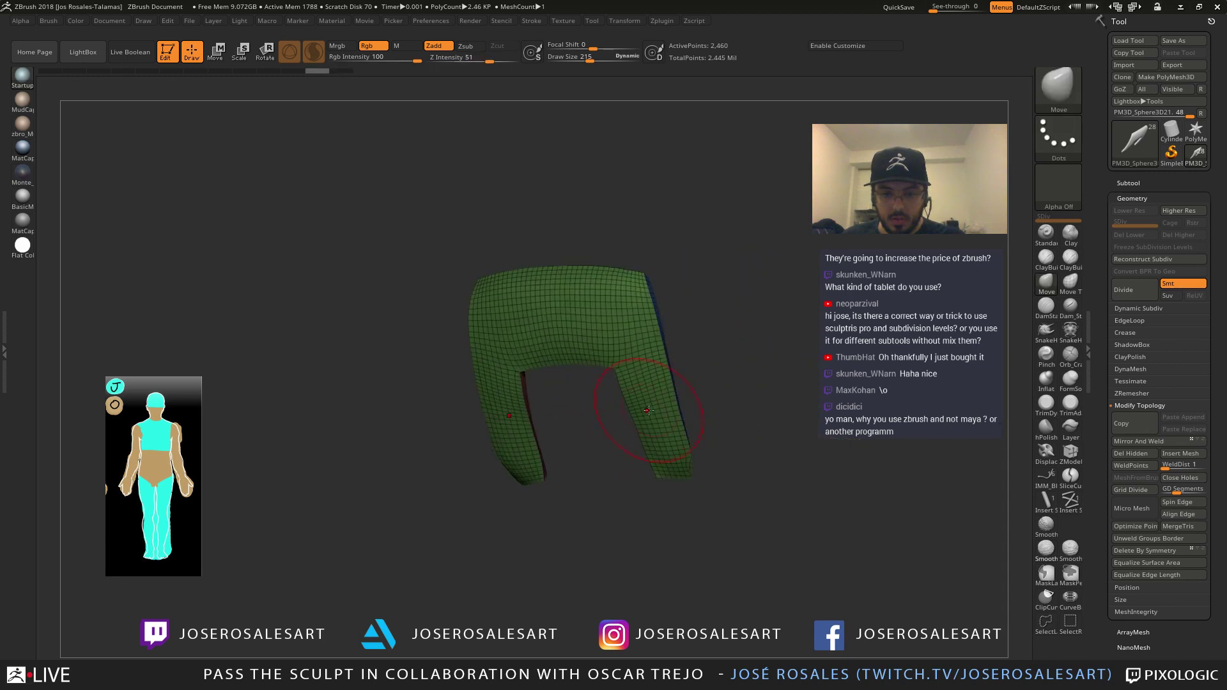
mouse_move(649, 411)
right_down()
mouse_move(697, 387)
mouse_move(721, 394)
right_up()
key(ctrl+z)
key(ctrl+z)
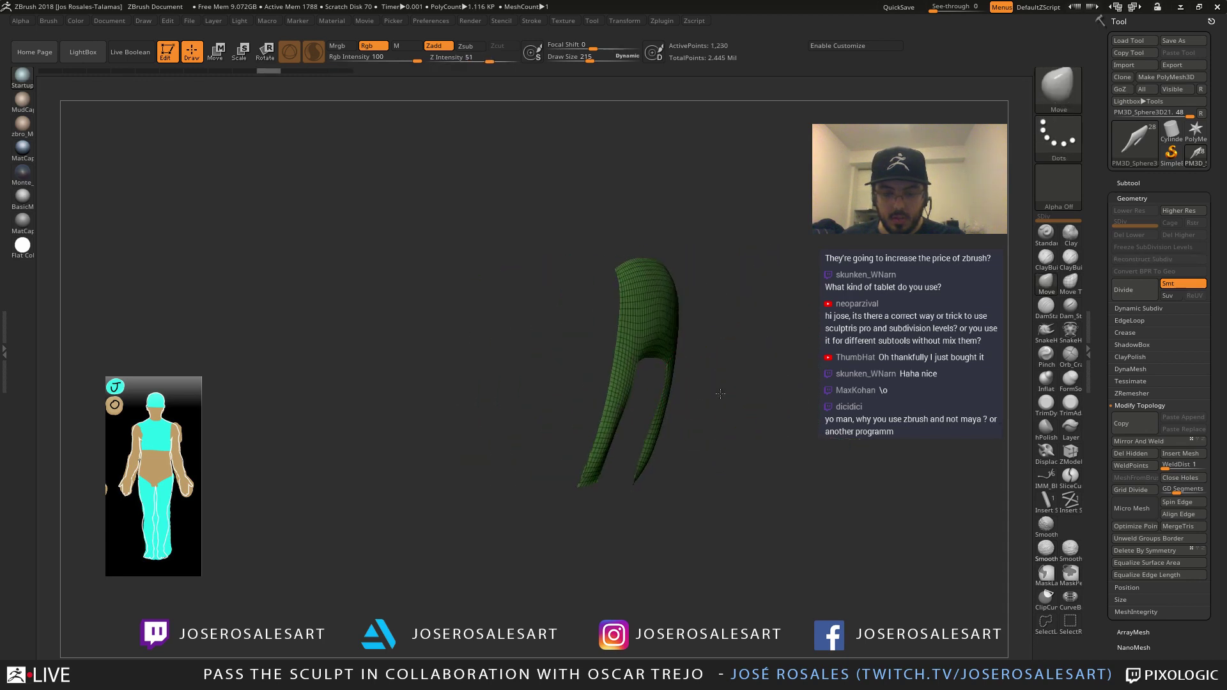
Mask the isolated front polygroup with the circular mask, reveal the whole panel and invert the mask
mouse_move(721, 394)
mouse_down()
mouse_move(737, 384)
mouse_move(702, 381)
mouse_move(694, 339)
mouse_up()
mouse_move(750, 218)
ctrl+mouse_down()
mouse_move(514, 487)
mouse_move(549, 506)
mouse_move(644, 510)
mouse_move(562, 455)
mouse_move(514, 443)
ctrl+mouse_up()
ctrl+shift+click(469, 499)
ctrl+click(626, 539)
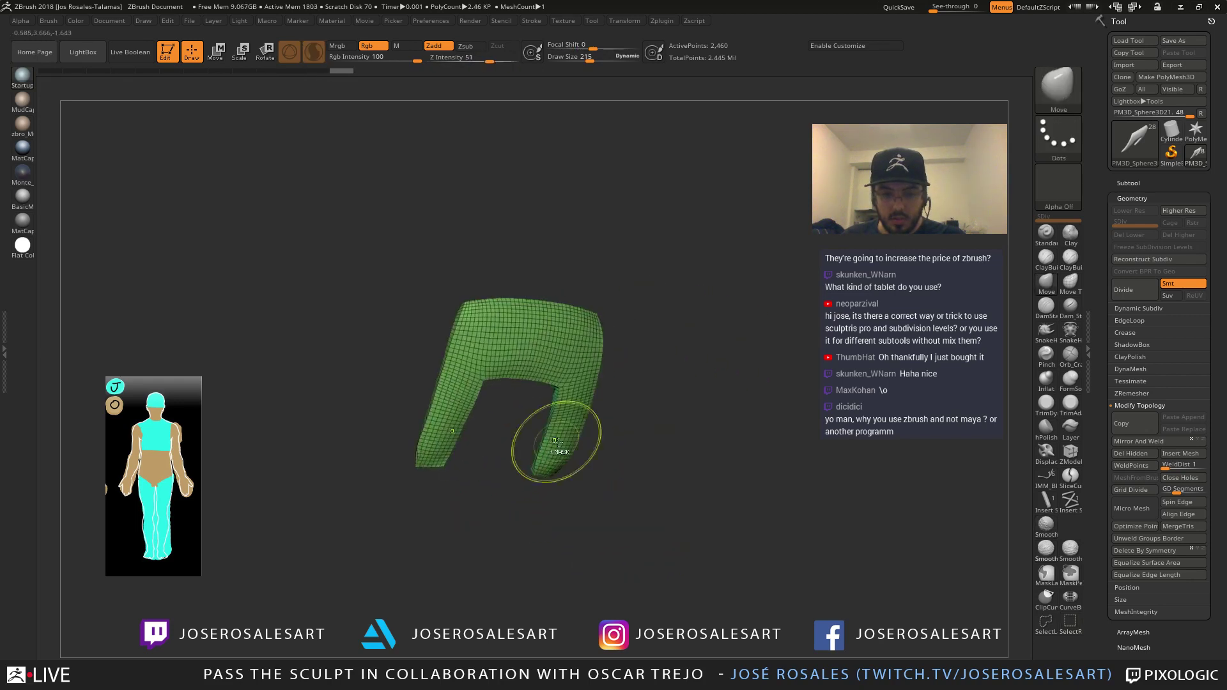
mouse_move(691, 463)
mouse_down()
mouse_move(638, 296)
mouse_move(615, 367)
mouse_move(579, 360)
mouse_up()
Change the masking brush to MaskRect and mask the panel's front polygroup in isolation
ctrl+right_drag(441, 333, 480, 295)
ctrl+shift+click(1058, 93)
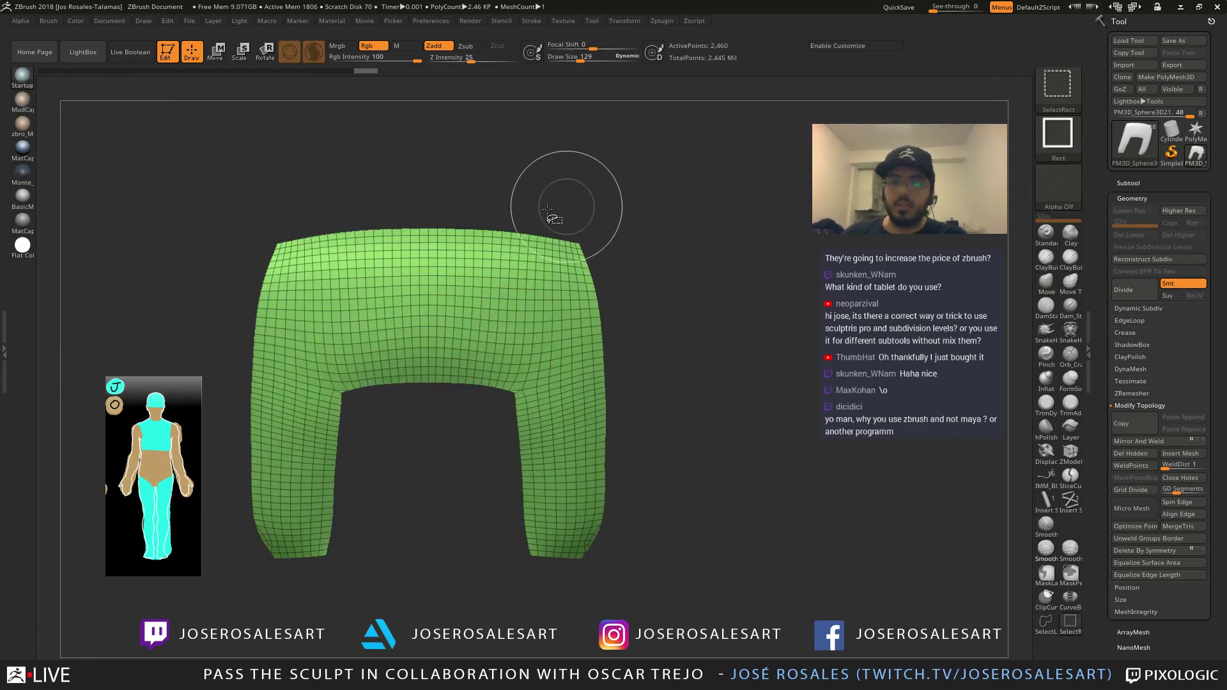
ctrl+click(1058, 86)
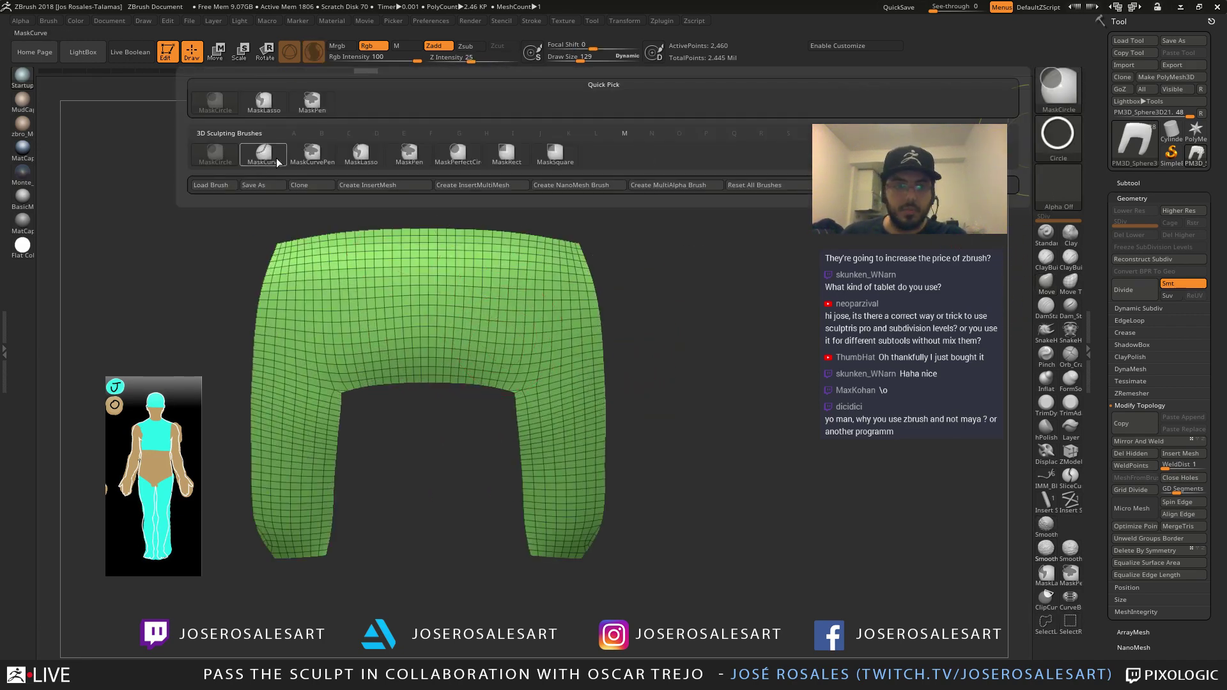
ctrl+click(499, 160)
ctrl+shift+click(534, 348)
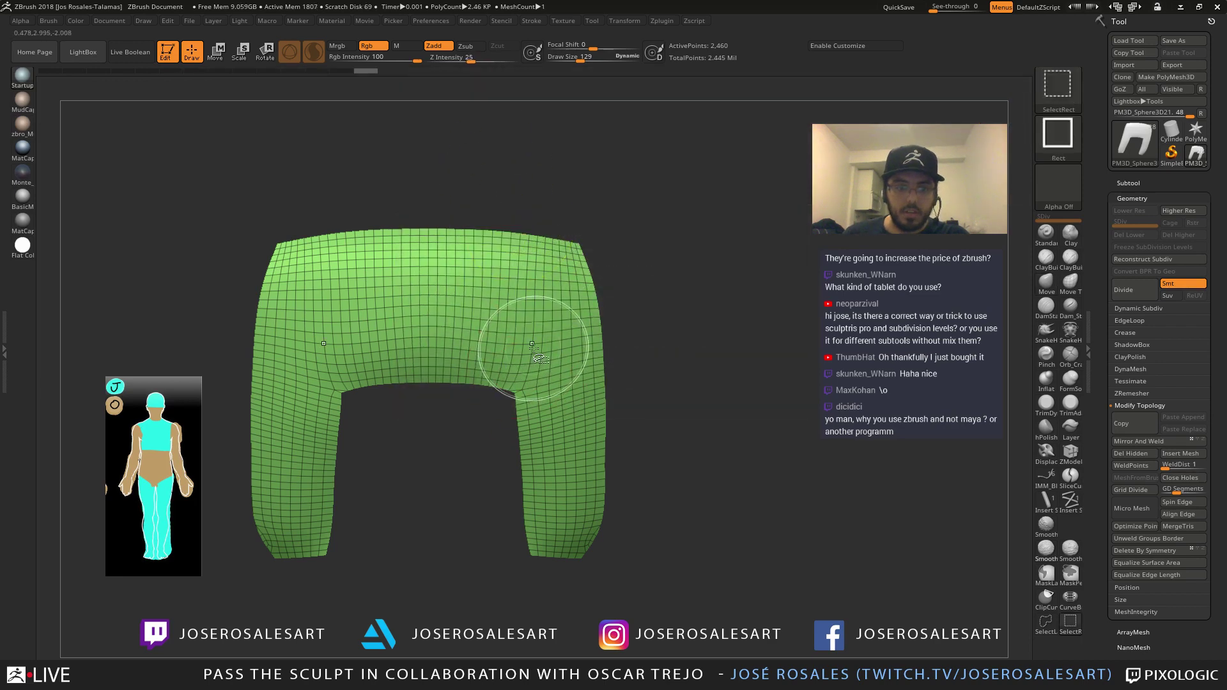
drag(630, 328, 538, 317)
ctrl+drag(806, 137, 343, 660)
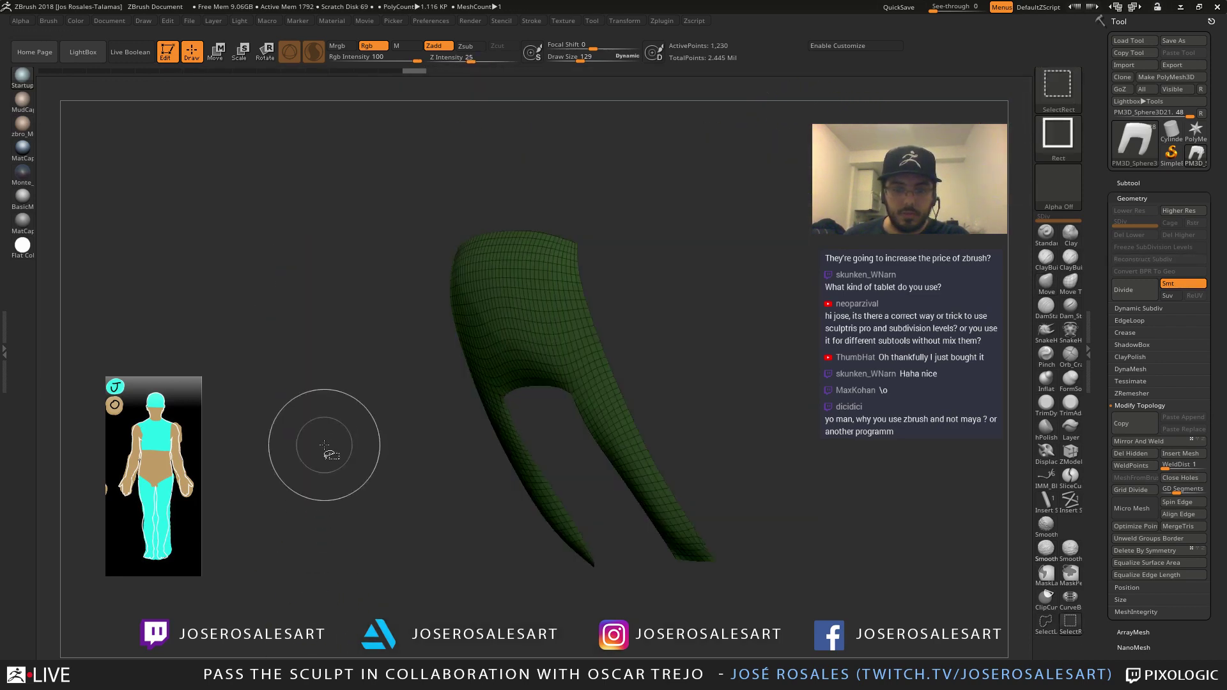
Reveal the whole panel and invert its mask, stepping back and forward through the undo history to compare
ctrl+shift+click(346, 446)
mouse_move(397, 440)
mouse_down()
mouse_move(348, 421)
mouse_move(446, 392)
mouse_move(466, 460)
mouse_move(362, 468)
mouse_move(392, 452)
mouse_up()
ctrl+click(348, 421)
key(ctrl+z)
key(ctrl+z)
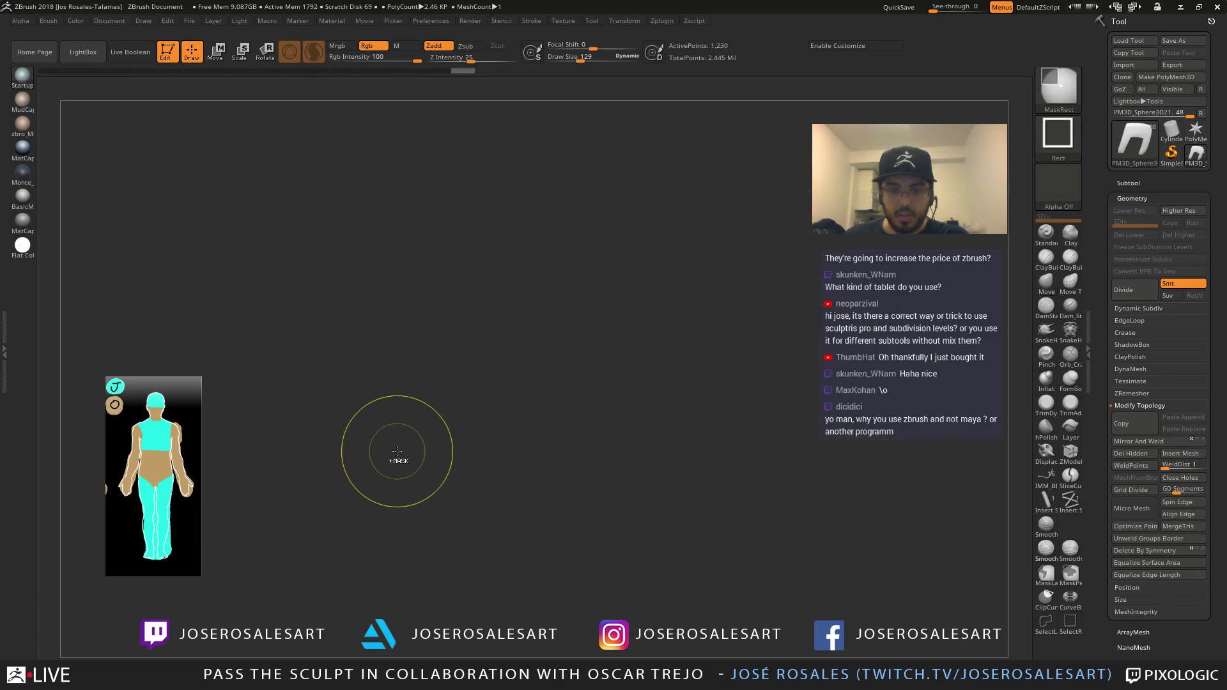
drag(634, 301, 785, 232)
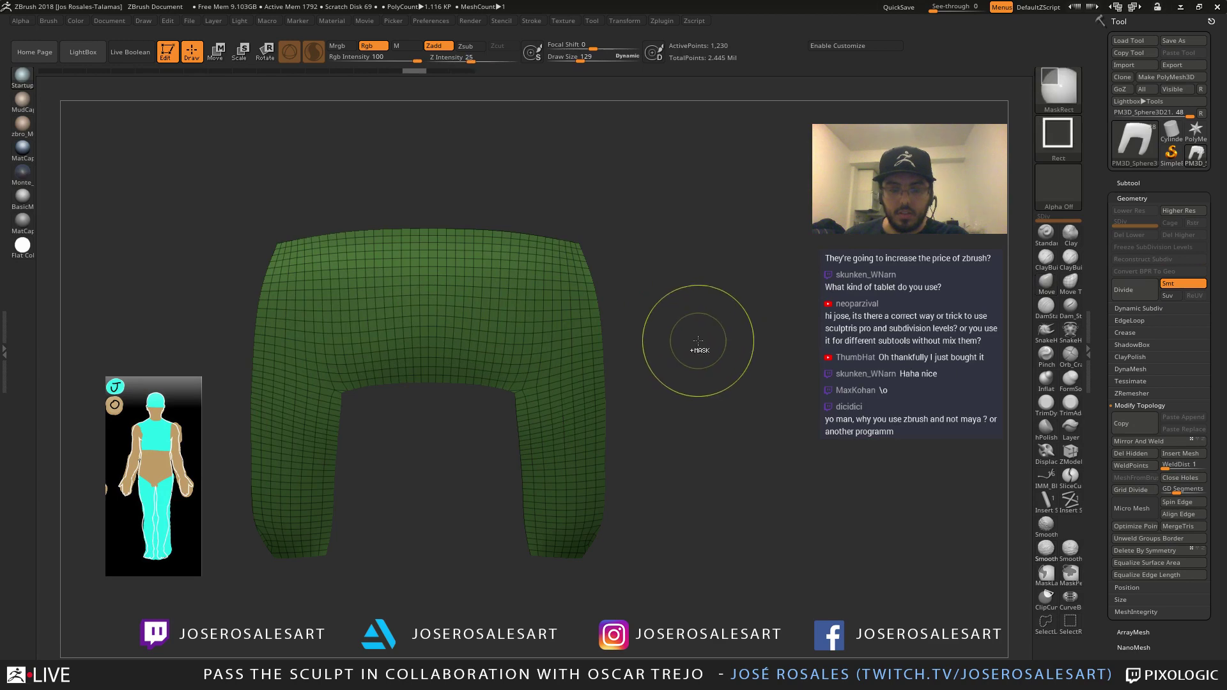
key(ctrl+shift+z)
key(ctrl+shift+z)
Bring up the Move gizmo on the panel and show the rest of the model around it
mouse_move(734, 321)
mouse_down()
mouse_move(669, 339)
mouse_move(709, 334)
mouse_up()
key(w)
drag(641, 315, 669, 295)
key(alt+s)
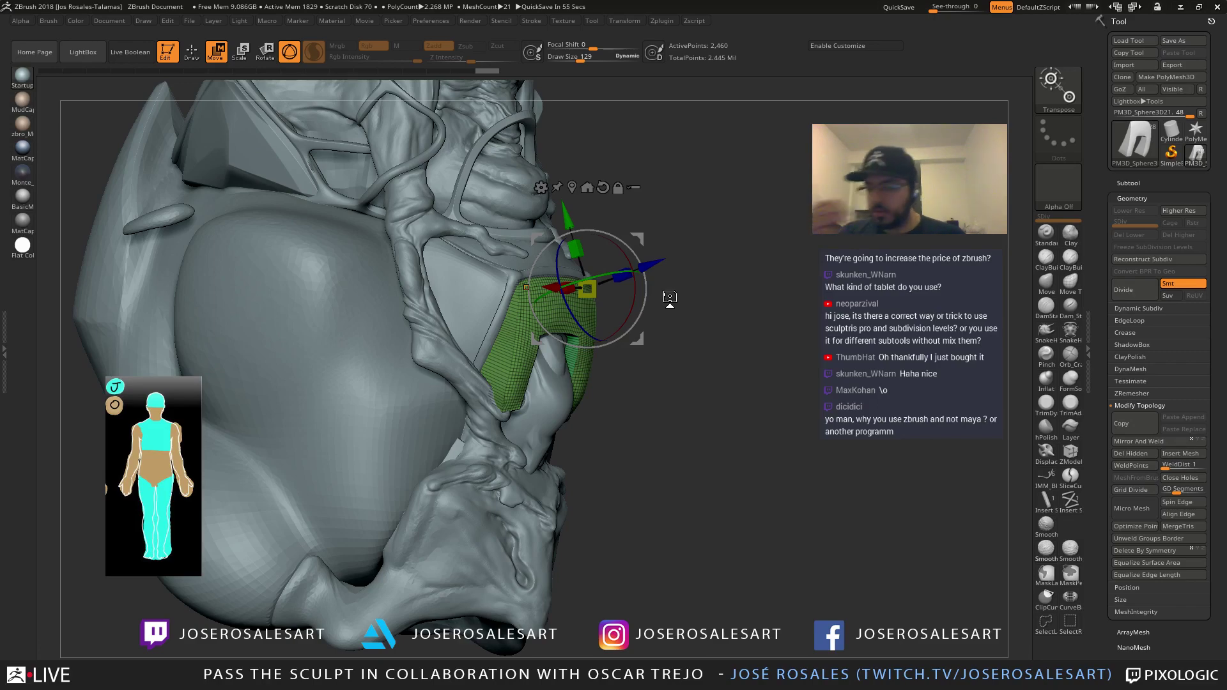
mouse_move(716, 269)
alt+mouse_down()
mouse_move(728, 307)
mouse_move(615, 326)
alt+mouse_up()
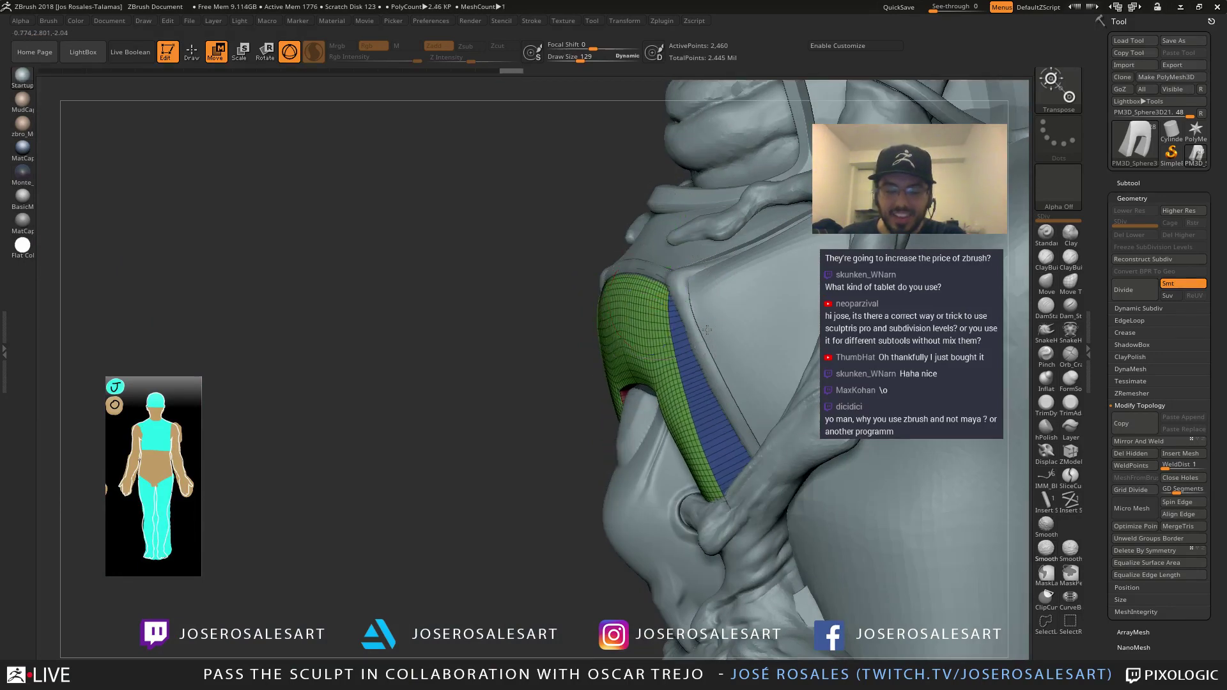
Adjust the panel's lower ends with the Move brush at draw size 188 and undo the last stroke
right_drag(615, 326, 745, 327)
key(q)
key(s)
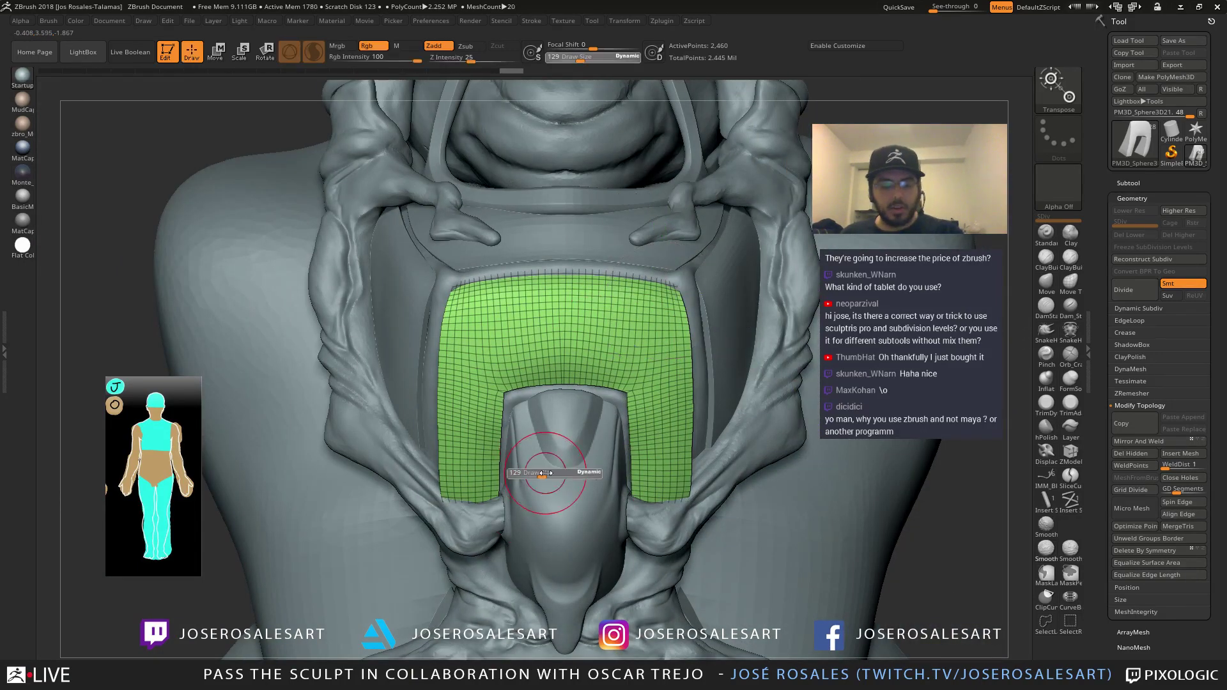
drag(545, 472, 571, 472)
key(s)
drag(481, 496, 467, 496)
mouse_move(467, 496)
right_down()
mouse_move(521, 476)
mouse_move(461, 468)
mouse_move(474, 505)
mouse_move(507, 466)
mouse_move(427, 488)
right_up()
key(b)
key(m)
key(v)
mouse_move(425, 487)
mouse_down()
mouse_move(715, 493)
mouse_move(702, 465)
mouse_up()
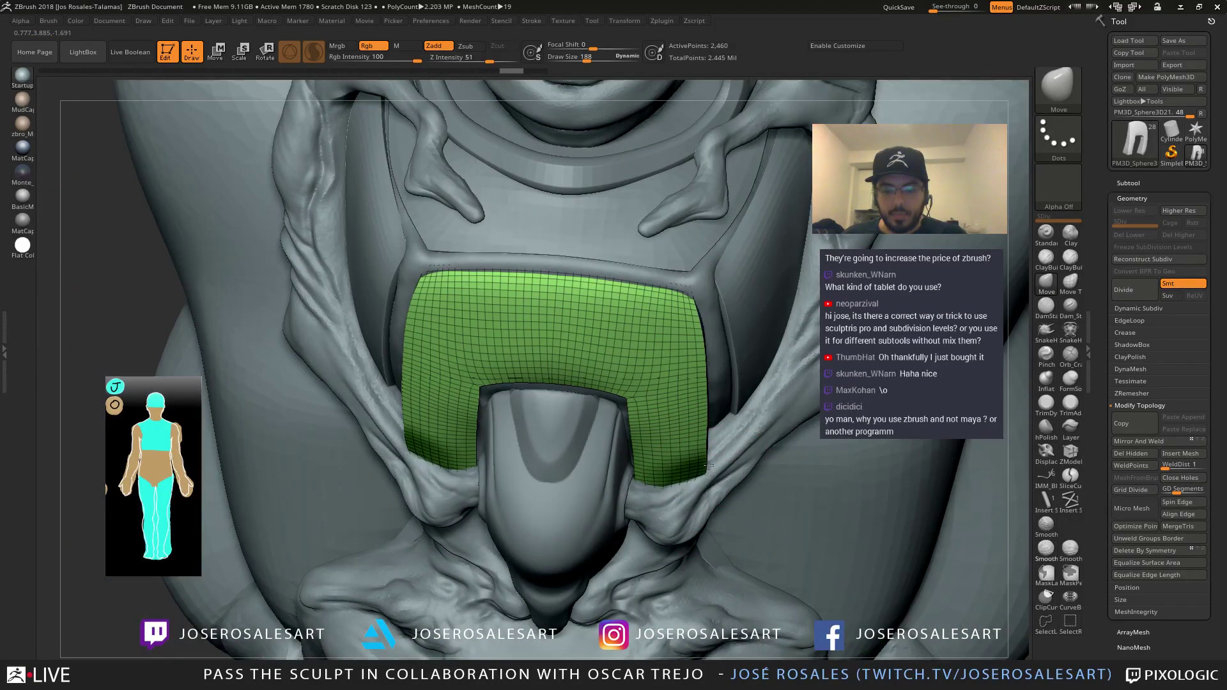
key(ctrl+z)
Shape the panel's lower ends with the Move brush at draw size 169 and check its side profile
right_drag(458, 471, 381, 468)
drag(382, 467, 409, 426)
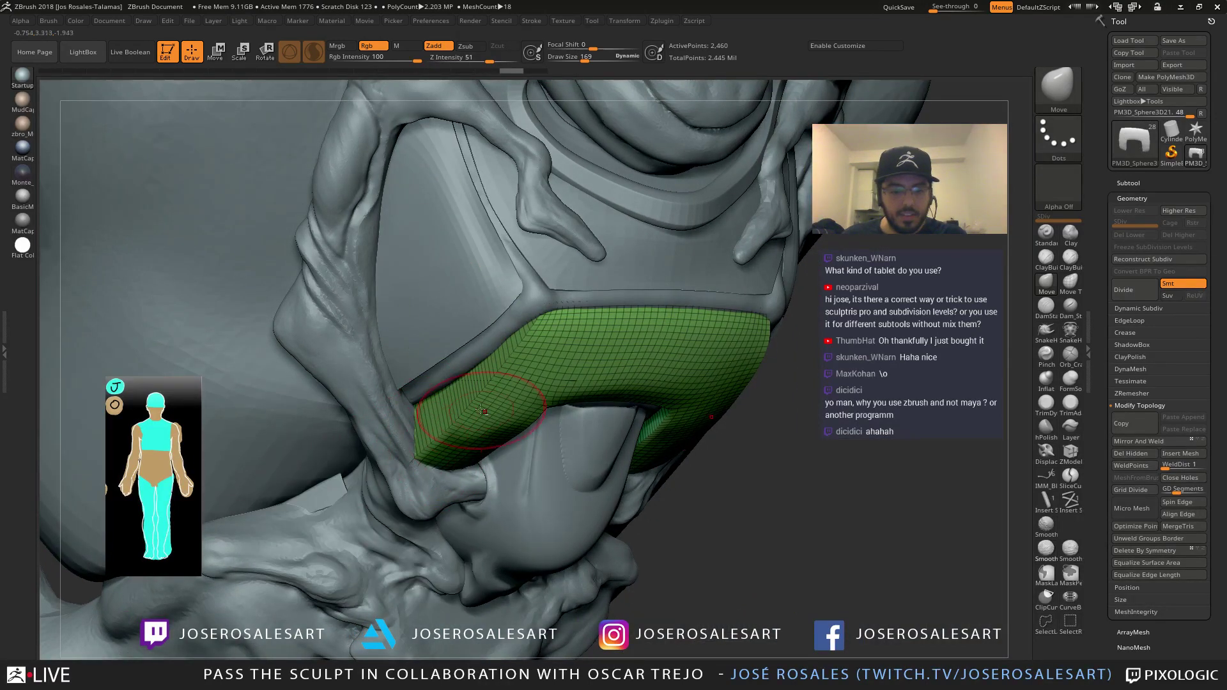
drag(483, 410, 701, 308)
mouse_move(636, 355)
mouse_down()
mouse_move(584, 357)
mouse_move(619, 356)
mouse_up()
key(w)
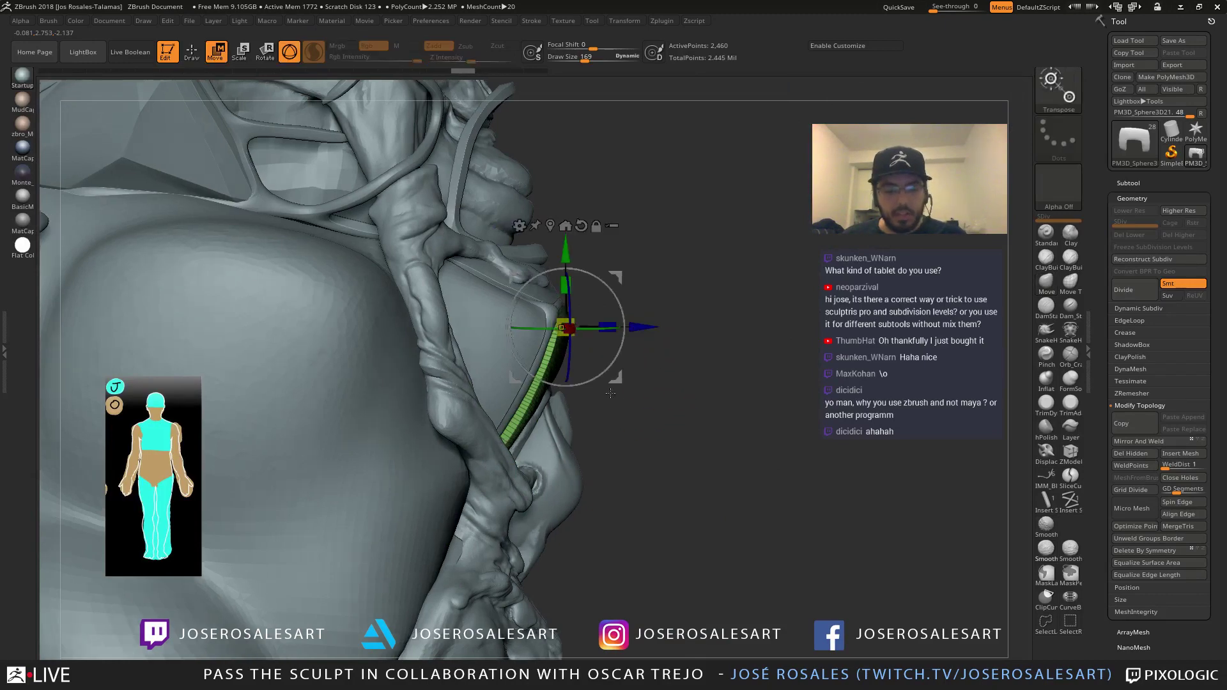
mouse_move(683, 331)
mouse_down()
mouse_move(623, 363)
mouse_move(646, 390)
mouse_move(673, 481)
mouse_up()
key(q)
Make the bony frame the active subtool and turn off the polyframe
alt+click(628, 504)
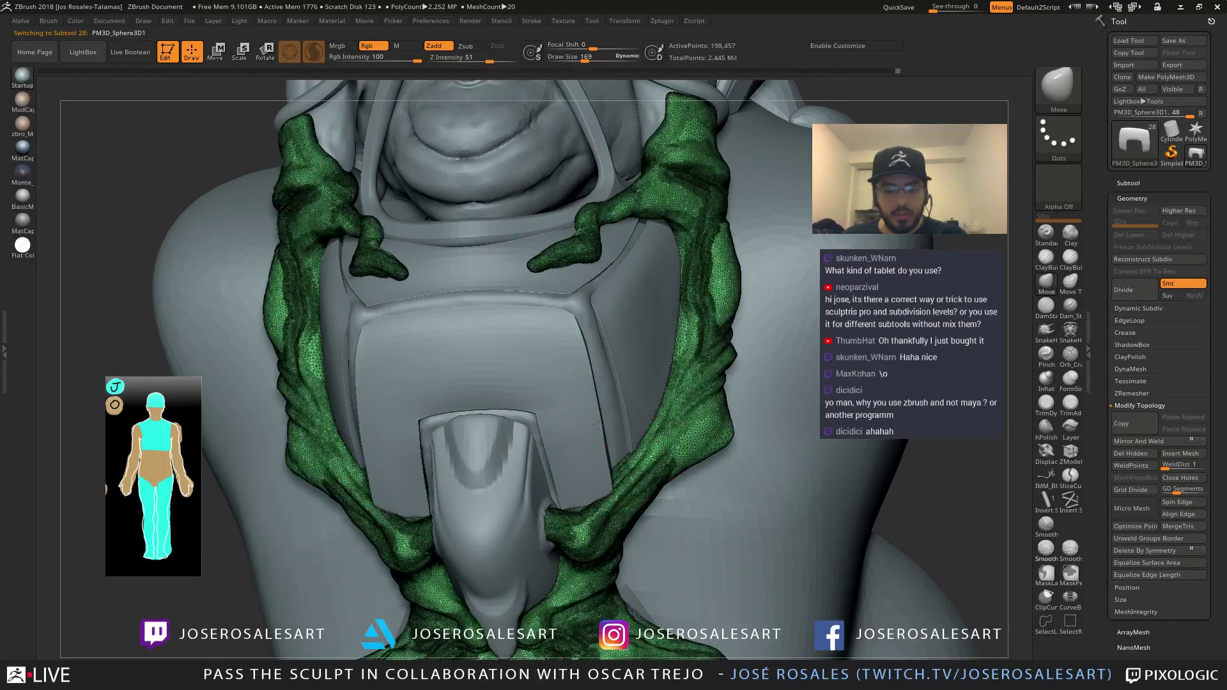
mouse_move(628, 503)
alt+right_down()
mouse_move(601, 383)
mouse_move(606, 486)
mouse_move(623, 480)
alt+right_up()
key(shift+f)
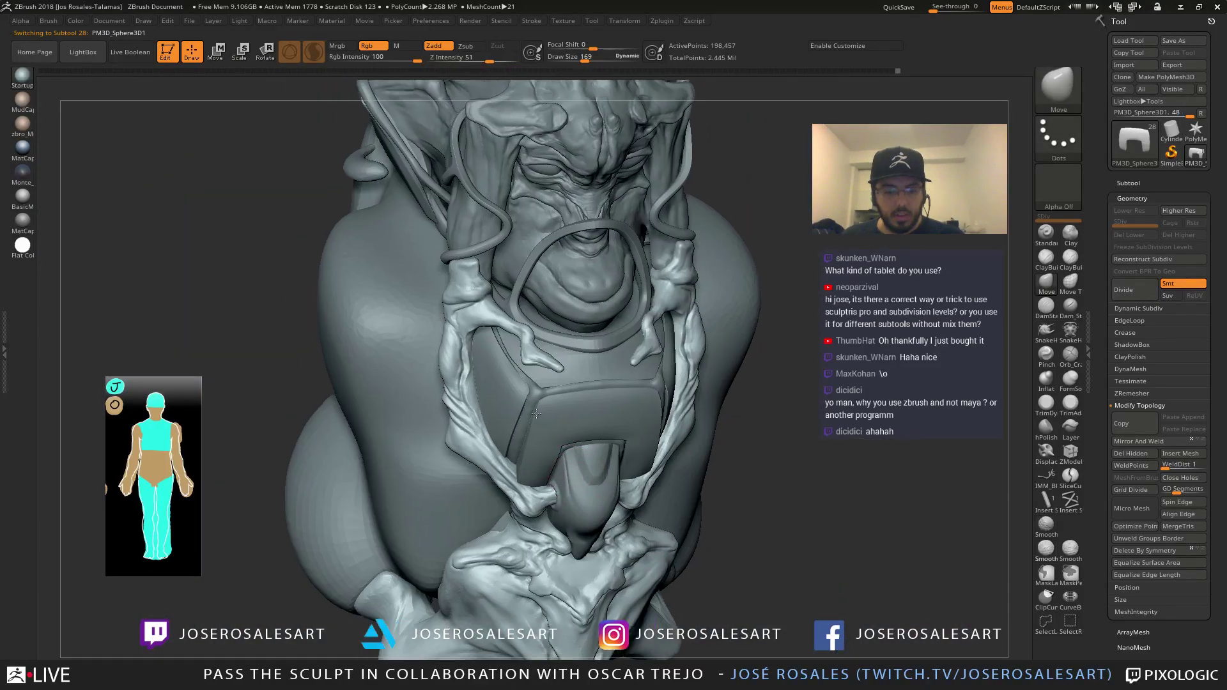
alt+right_drag(576, 383, 569, 448)
right_drag(506, 332, 482, 411)
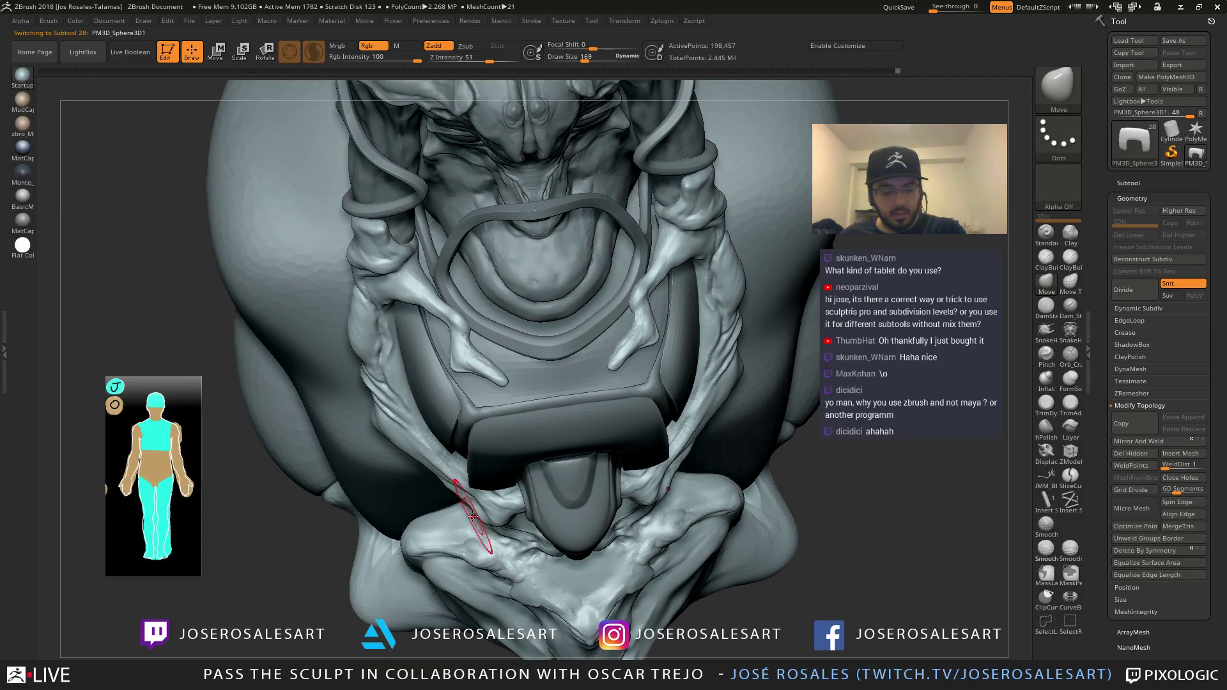
Try reworking the bony frame's lower arm at draw size 331 and undo the stroke
mouse_move(472, 513)
shift+mouse_down()
mouse_move(468, 495)
mouse_move(457, 505)
shift+mouse_up()
key(s)
click(488, 534)
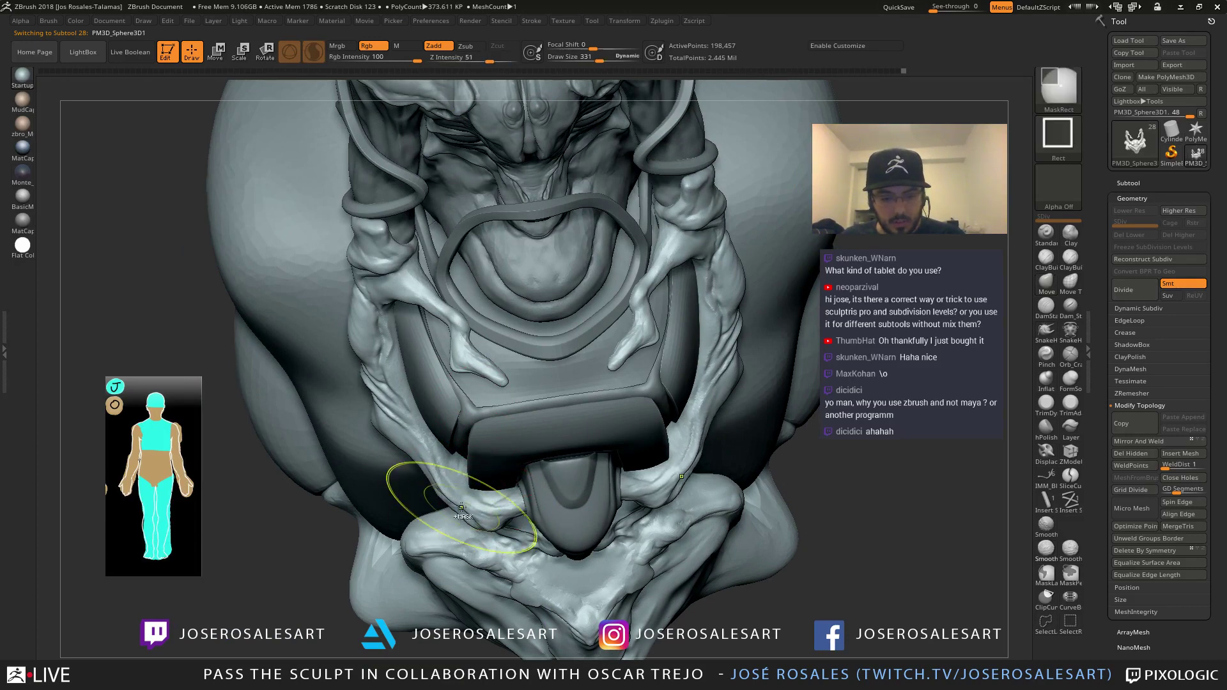
key(ctrl+z)
Adjust and smooth the bony arm ends beside the beak-shaped piece with the Move brush at draw size 114
mouse_move(487, 465)
right_down()
mouse_move(495, 441)
mouse_move(483, 434)
mouse_move(498, 473)
mouse_move(562, 491)
mouse_move(639, 487)
mouse_move(617, 499)
right_up()
key(2)
key(s)
key(b)
key(m)
key(v)
key(s)
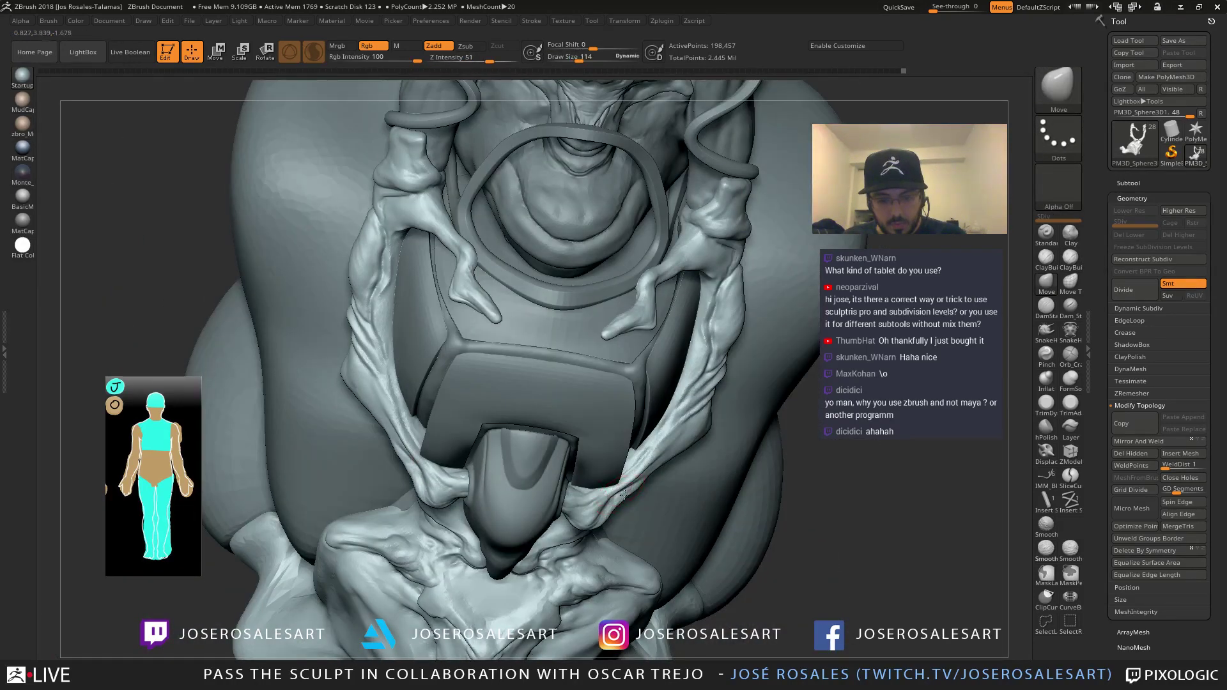
shift+drag(609, 511, 613, 505)
Build up and refine the bony frame's arms with the ClayBuildup brush
mouse_move(613, 505)
right_down()
mouse_move(583, 458)
mouse_move(653, 490)
mouse_move(629, 473)
mouse_move(636, 508)
mouse_move(607, 490)
mouse_move(644, 451)
mouse_move(623, 435)
mouse_move(625, 407)
mouse_move(646, 432)
mouse_move(573, 502)
mouse_move(532, 455)
mouse_move(507, 466)
right_up()
key(b)
key(c)
key(b)
key(f)
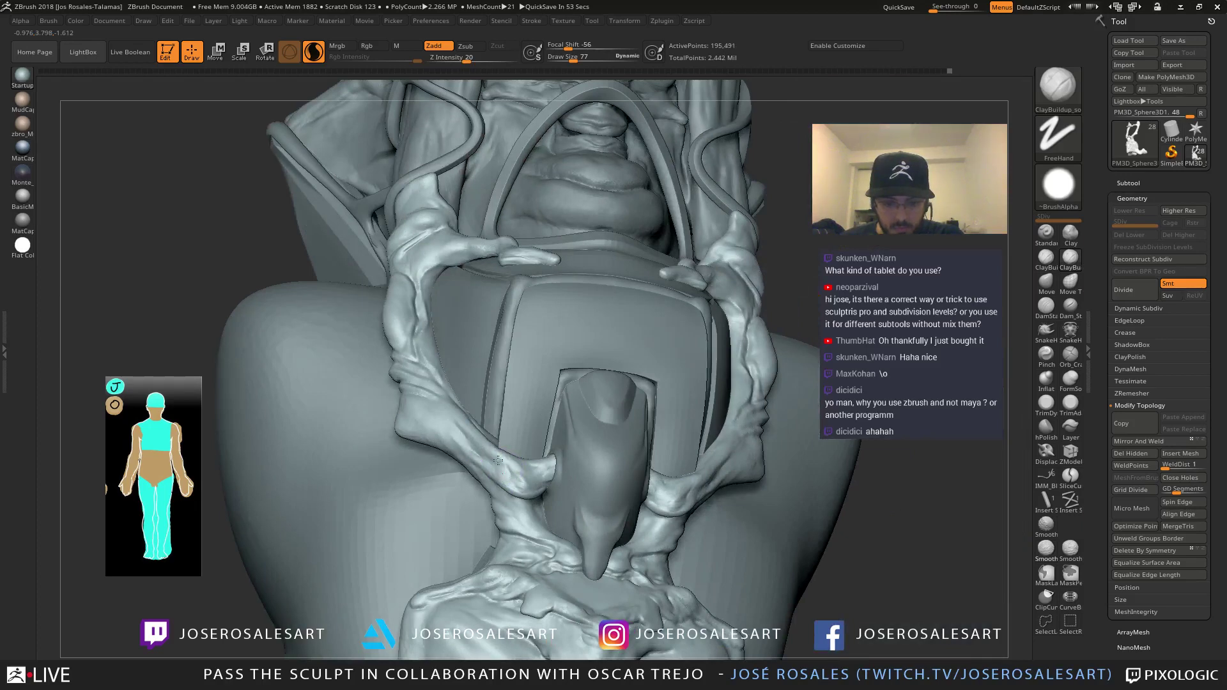
mouse_move(491, 472)
right_down()
mouse_move(527, 492)
mouse_move(600, 446)
mouse_move(643, 496)
mouse_move(537, 448)
mouse_move(521, 417)
mouse_move(534, 465)
mouse_move(562, 392)
right_up()
mouse_move(629, 363)
right_down()
mouse_move(639, 373)
mouse_move(608, 345)
right_up()
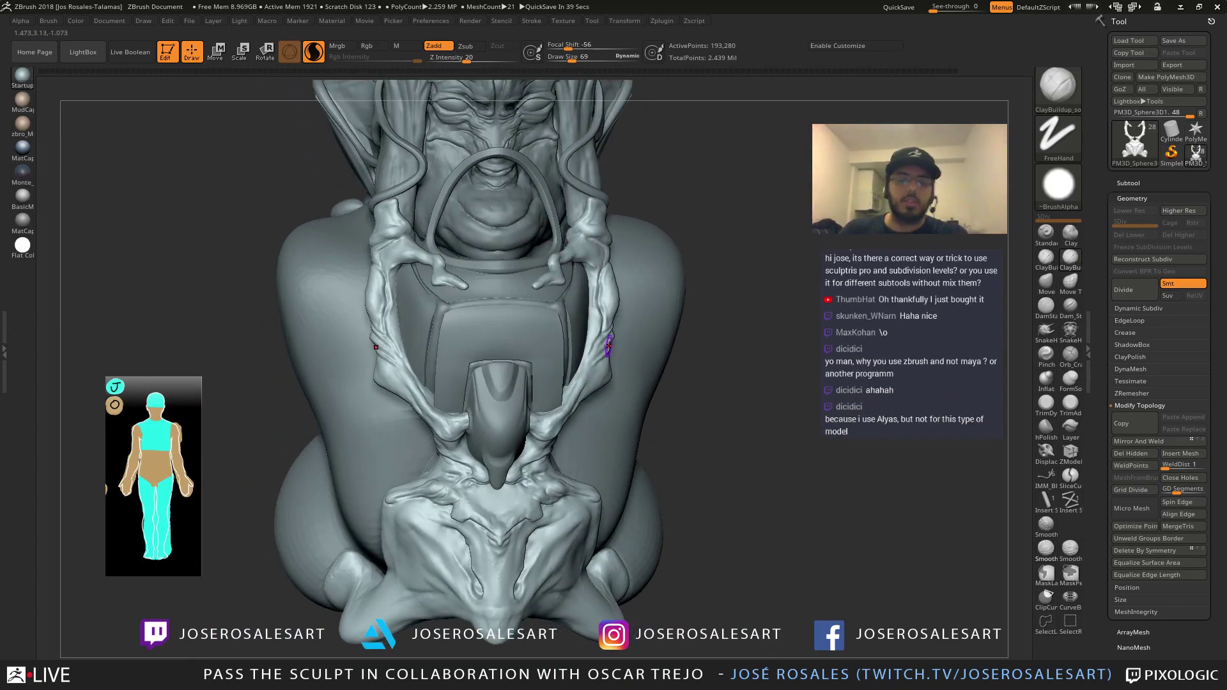
key(s)
drag(611, 341, 614, 341)
Make the ridged frame around the curved panel the active subtool and choose the SnakeHook brush
mouse_move(595, 348)
ctrl+right_down()
mouse_move(588, 390)
mouse_move(478, 379)
mouse_move(465, 361)
ctrl+right_up()
alt+click(463, 365)
key(s)
drag(460, 370, 466, 386)
key(s)
ctrl+right_drag(465, 384, 428, 336)
key(b)
key(s)
key(h)
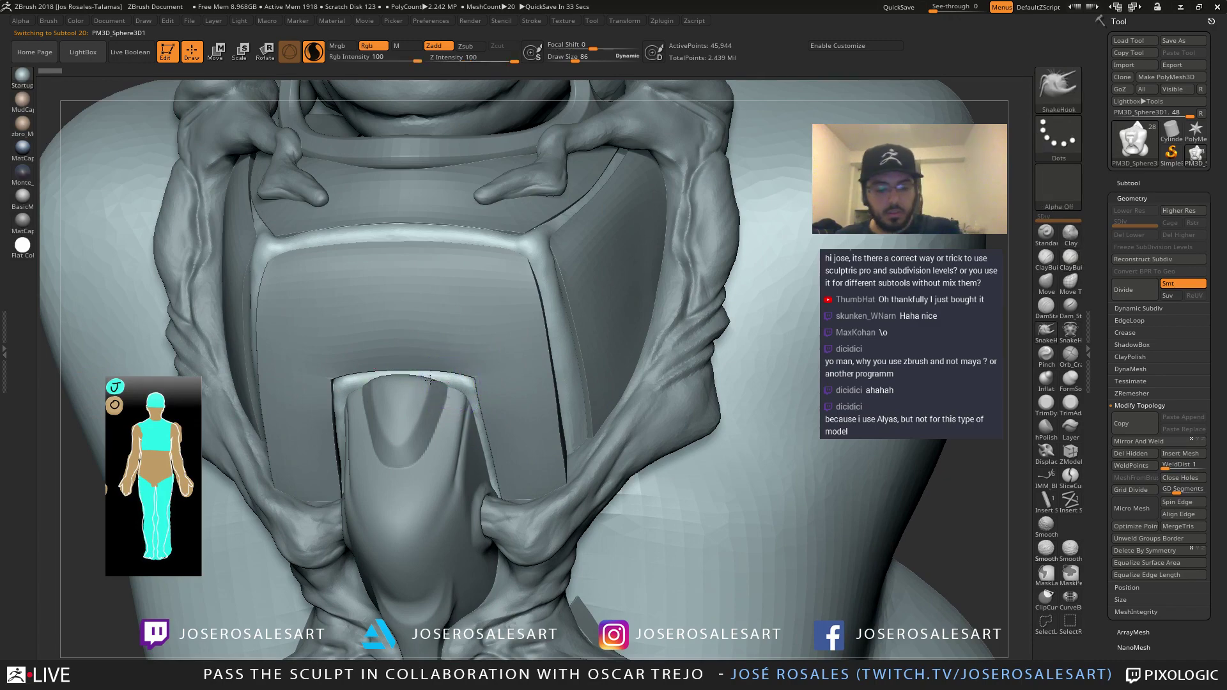
Pull two symmetrical claw-like prongs from the arch's corners onto the beak-shaped piece using SnakeHook at draw size 69
right_drag(499, 408, 458, 413)
key(s)
drag(460, 401, 435, 422)
right_drag(466, 408, 443, 433)
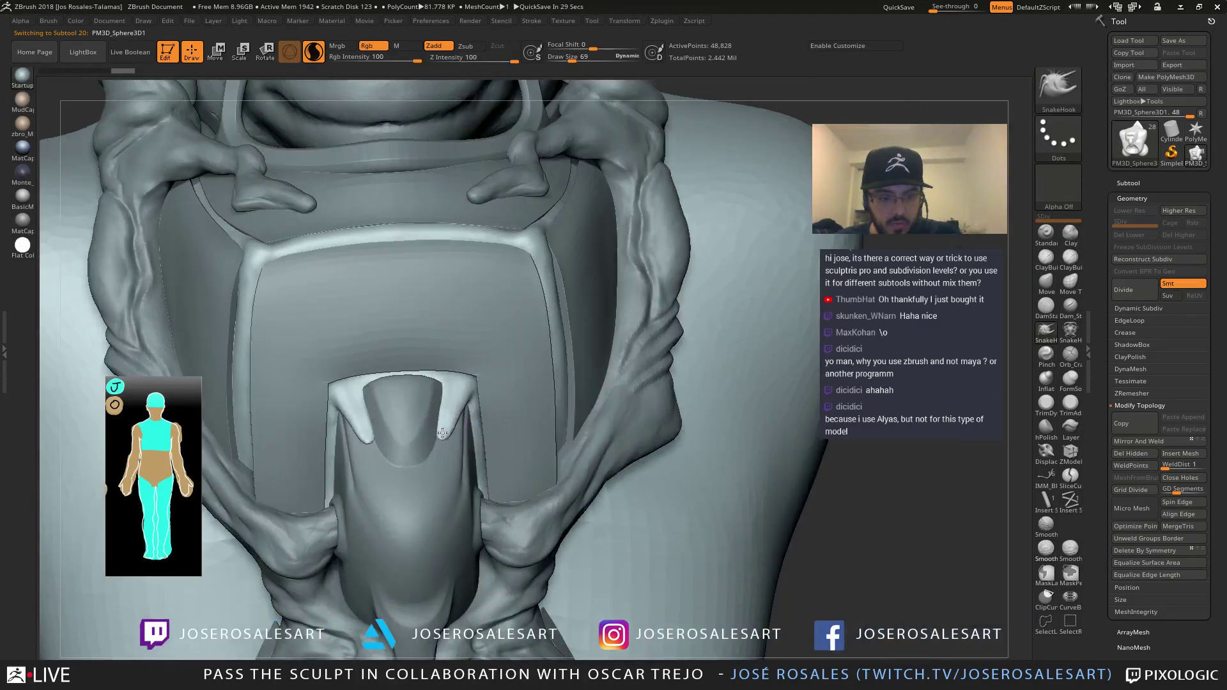
drag(447, 441, 446, 443)
Build up volume on the claw-like prongs with ClayBuildup at draw size 48 and undo the last stroke
key(2)
right_drag(370, 411, 385, 408)
key(s)
drag(362, 400, 351, 401)
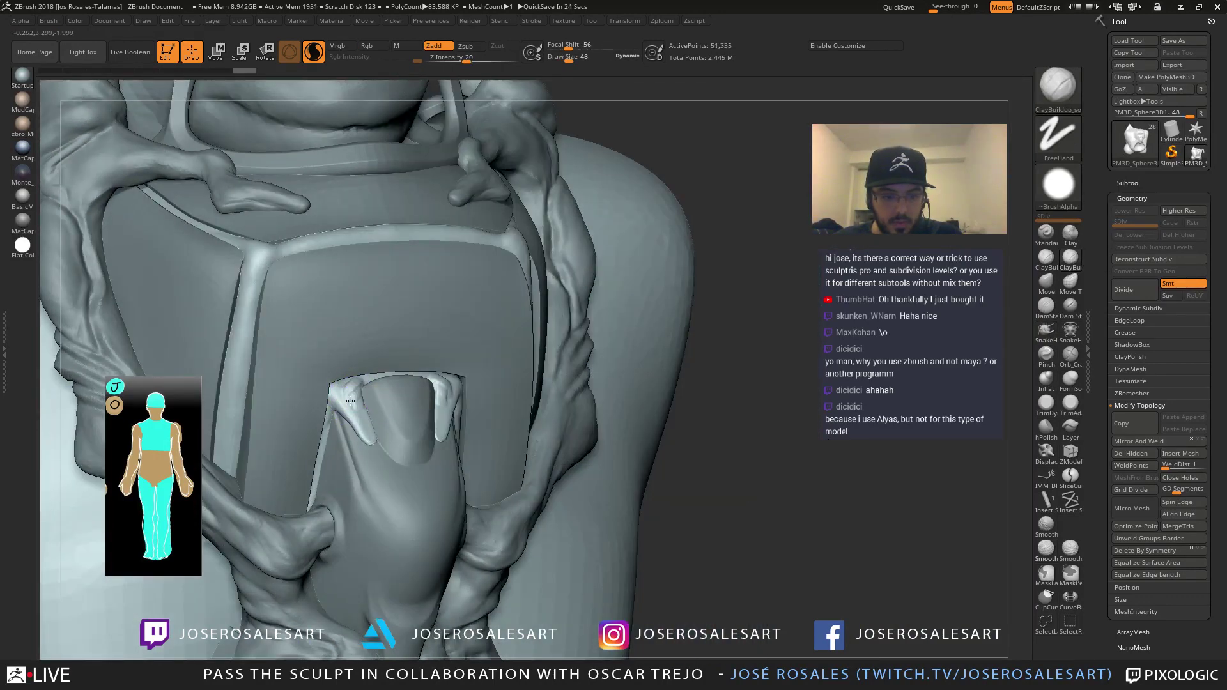
mouse_move(389, 433)
right_down()
mouse_move(368, 422)
mouse_move(394, 412)
right_up()
key(ctrl+z)
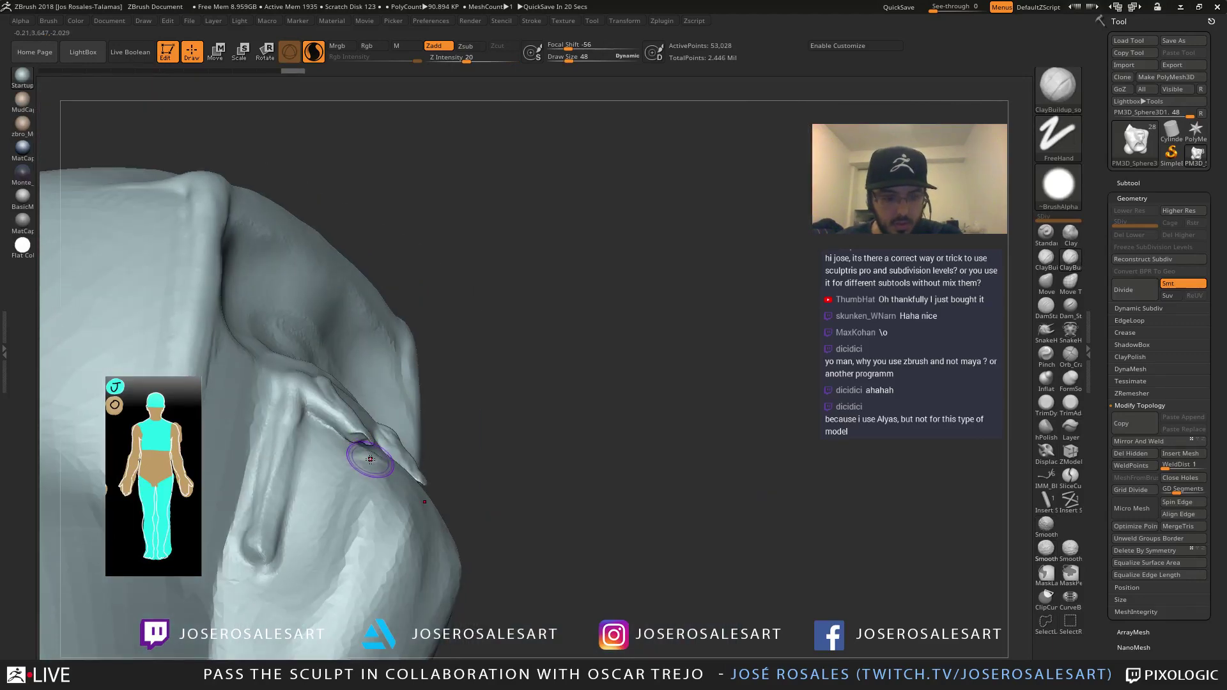
Inflate and smooth the prongs' tips with the Inflat brush, reducing the draw size to 28
key(b)
key(i)
key(n)
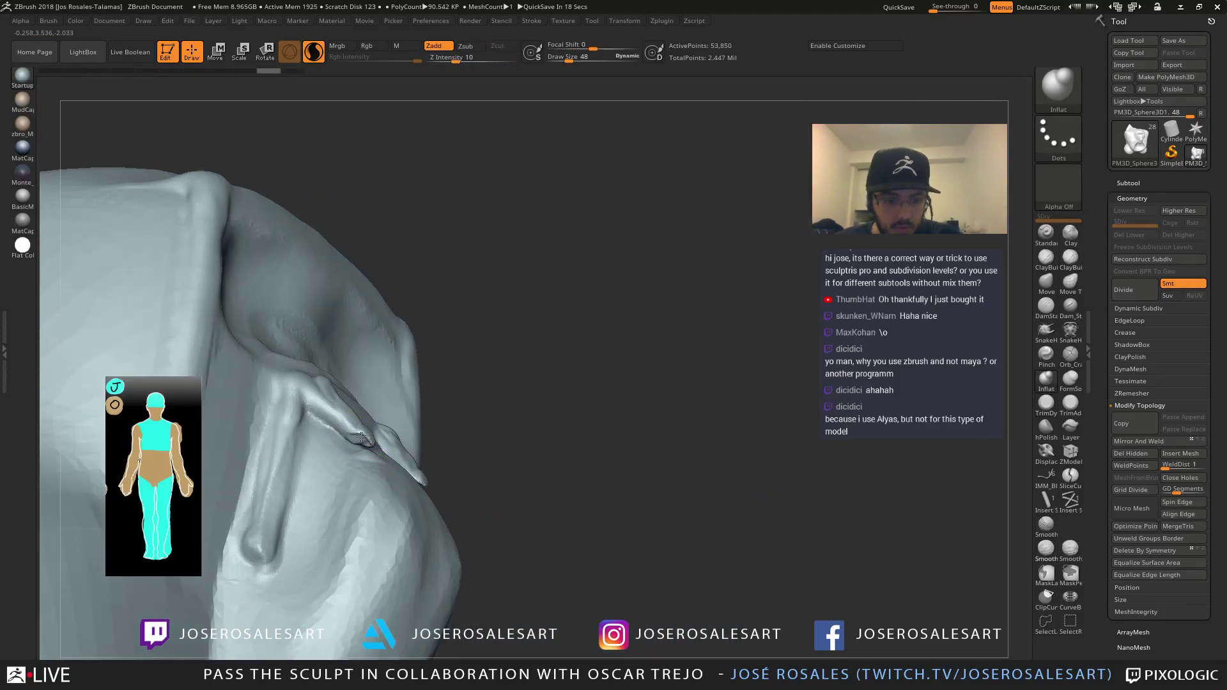
shift+drag(369, 449, 364, 439)
mouse_move(364, 439)
right_down()
mouse_move(366, 422)
mouse_move(360, 442)
mouse_move(346, 410)
mouse_move(370, 442)
right_up()
key(bracketleft)
key(bracketleft)
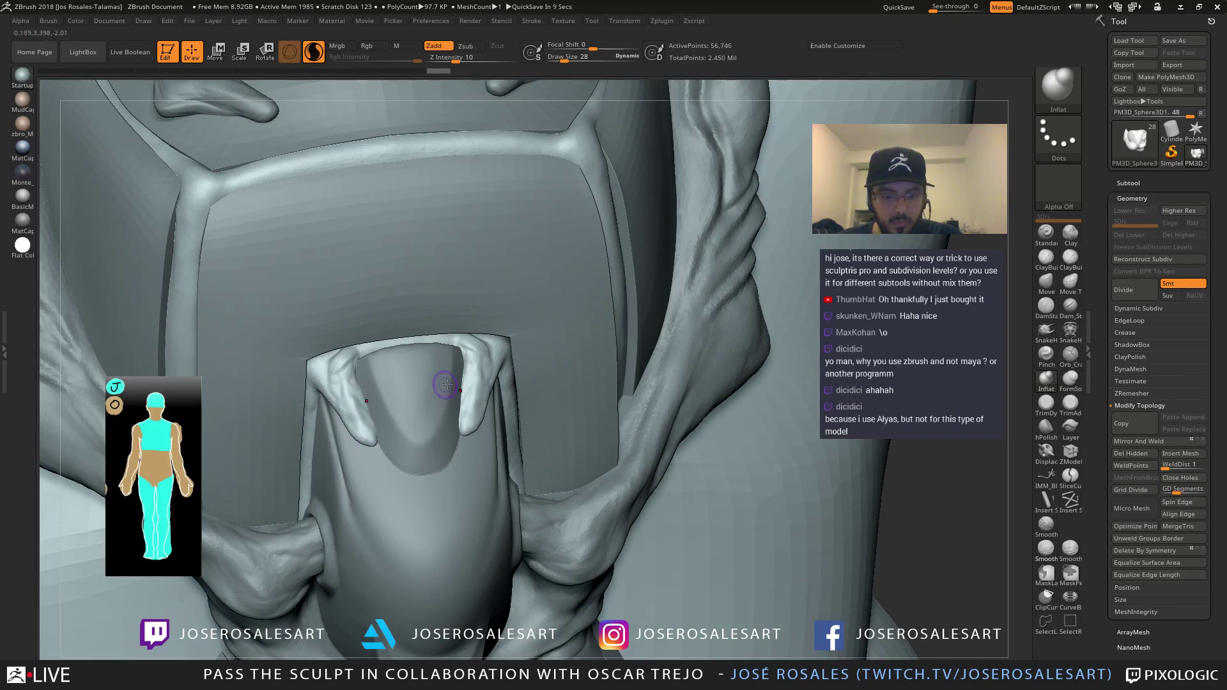
Thicken the prongs' bases at the arch's corners with the ClayBuildup brush, using draw size 54
key(b)
key(c)
key(b)
right_drag(493, 364, 485, 354)
drag(492, 341, 492, 342)
key(bracketright)
key(bracketright)
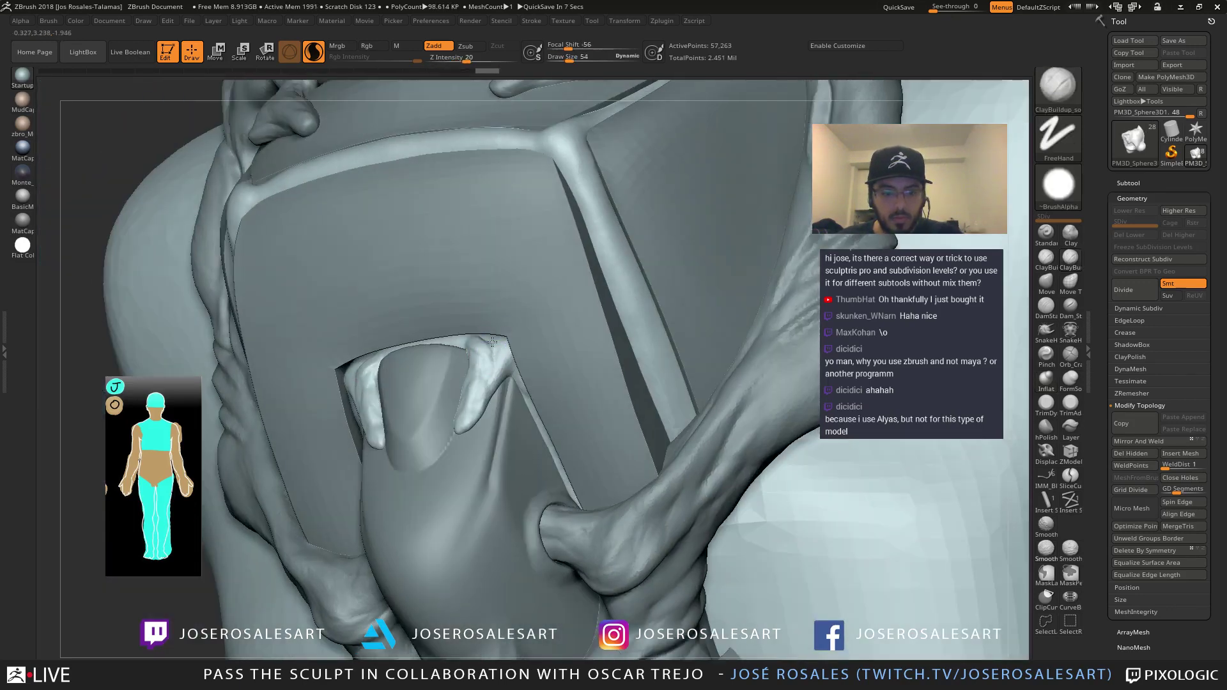
Add clay along the arch's rim between the two prongs with the ClayBuildup brush
right_drag(488, 350, 494, 346)
key(bracketright)
key(bracketright)
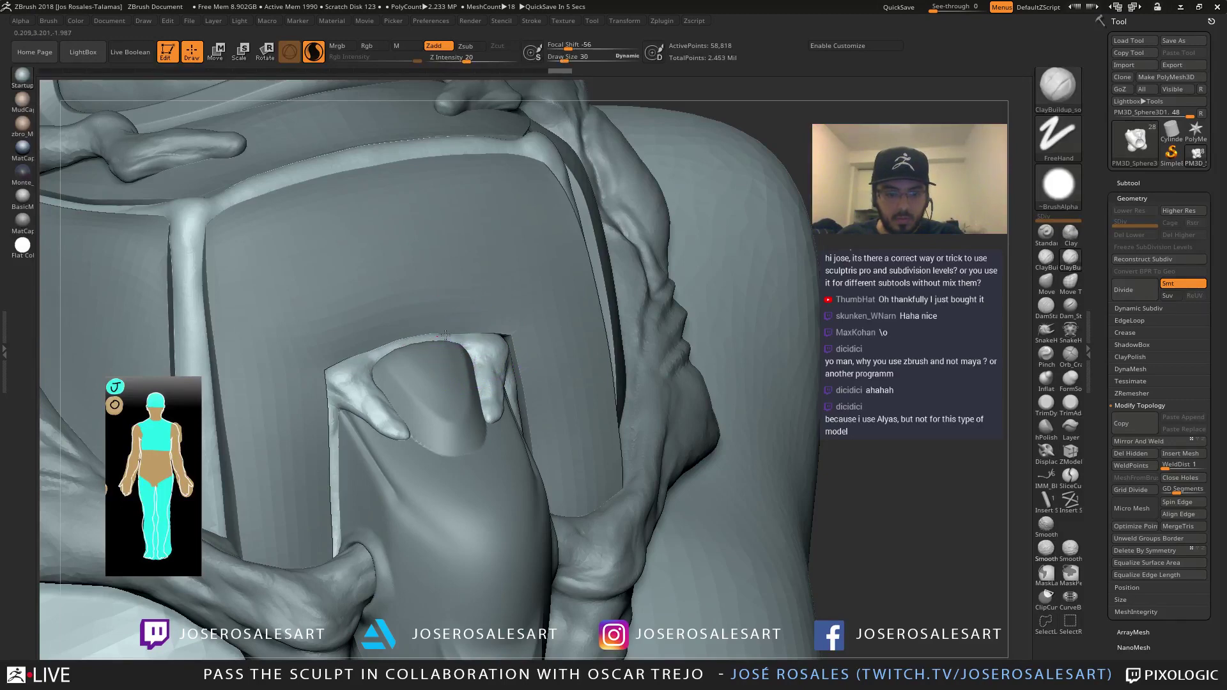
drag(446, 335, 416, 343)
mouse_move(405, 347)
right_down()
mouse_move(419, 351)
mouse_move(397, 350)
right_up()
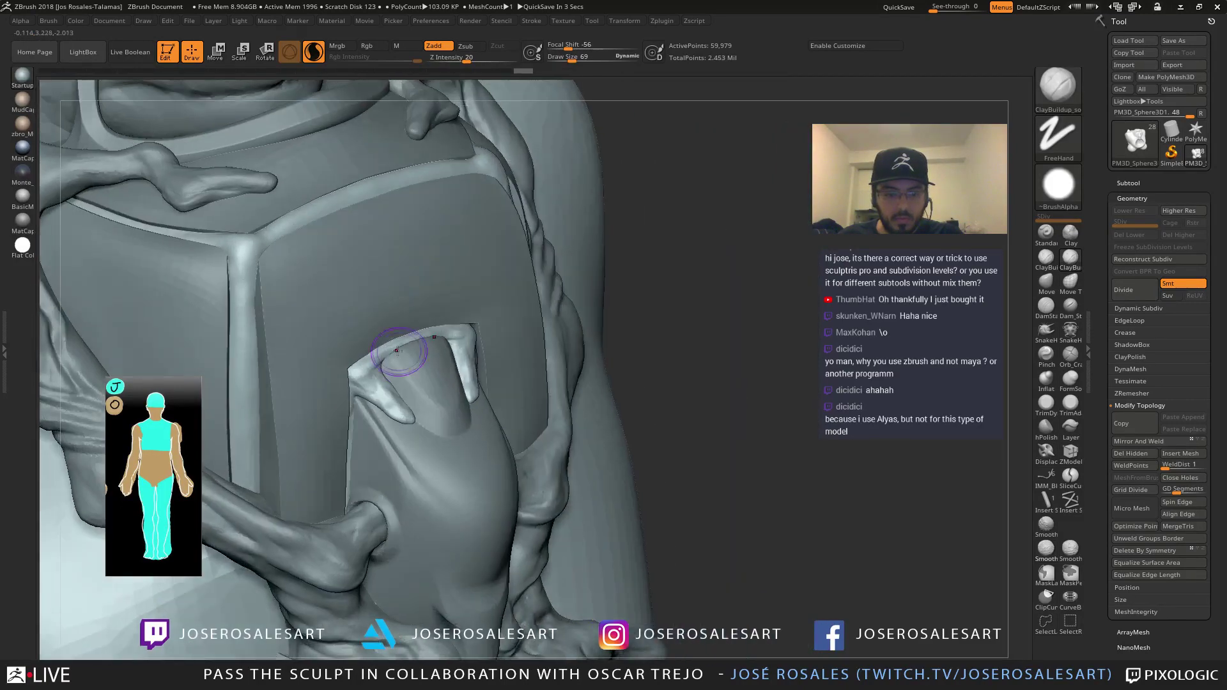
Save the project and make the bony frame the active subtool again
key(ctrl+s)
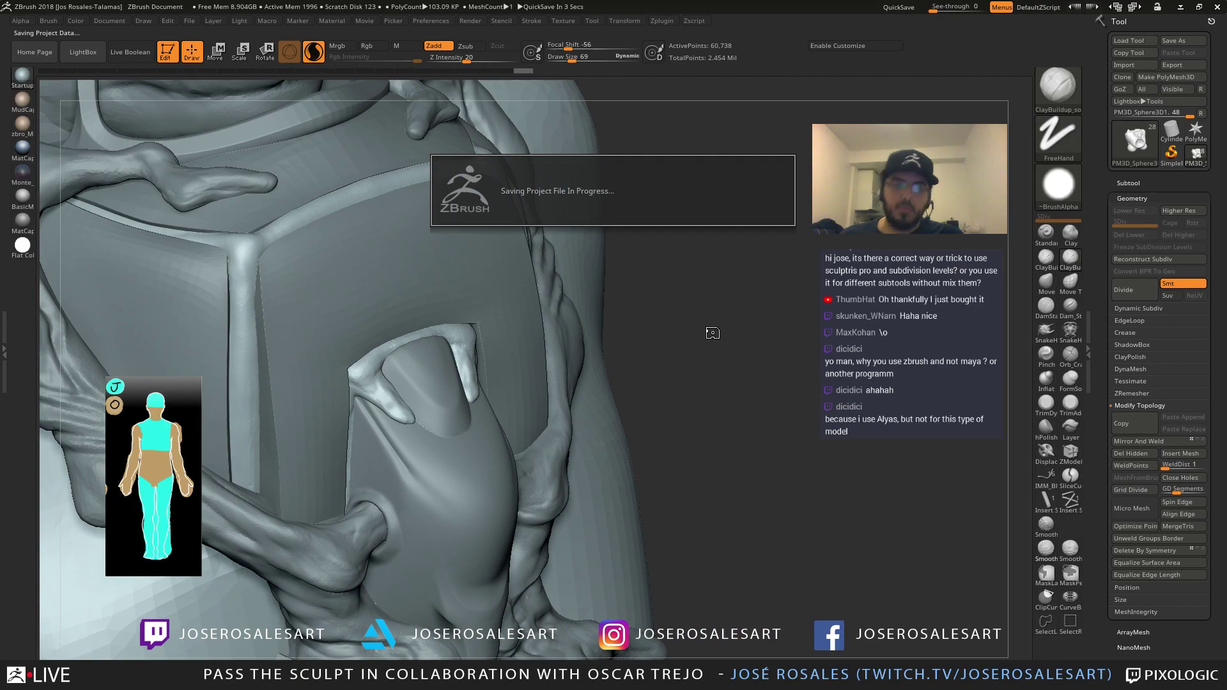
ctrl+right_drag(713, 333, 721, 266)
ctrl+right_drag(638, 267, 479, 339)
ctrl+right_drag(480, 339, 447, 409)
alt+click(456, 466)
mouse_move(455, 466)
right_down()
mouse_move(383, 450)
mouse_move(509, 443)
mouse_move(594, 370)
right_up()
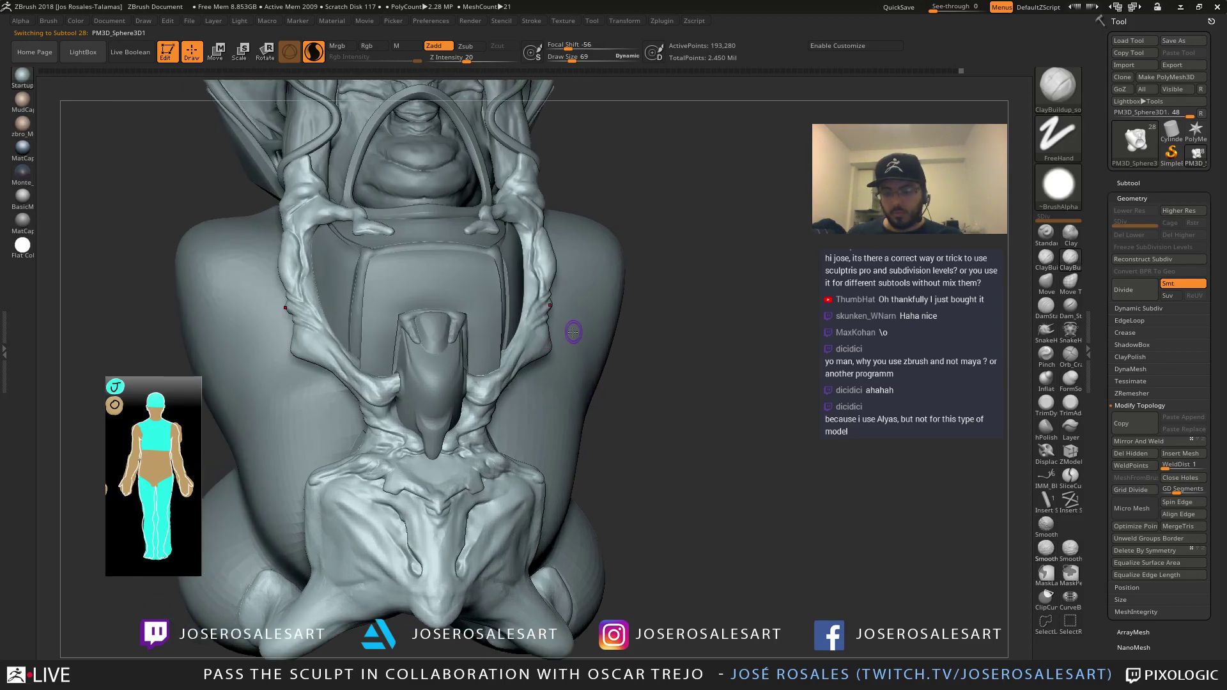
right_drag(532, 305, 571, 320)
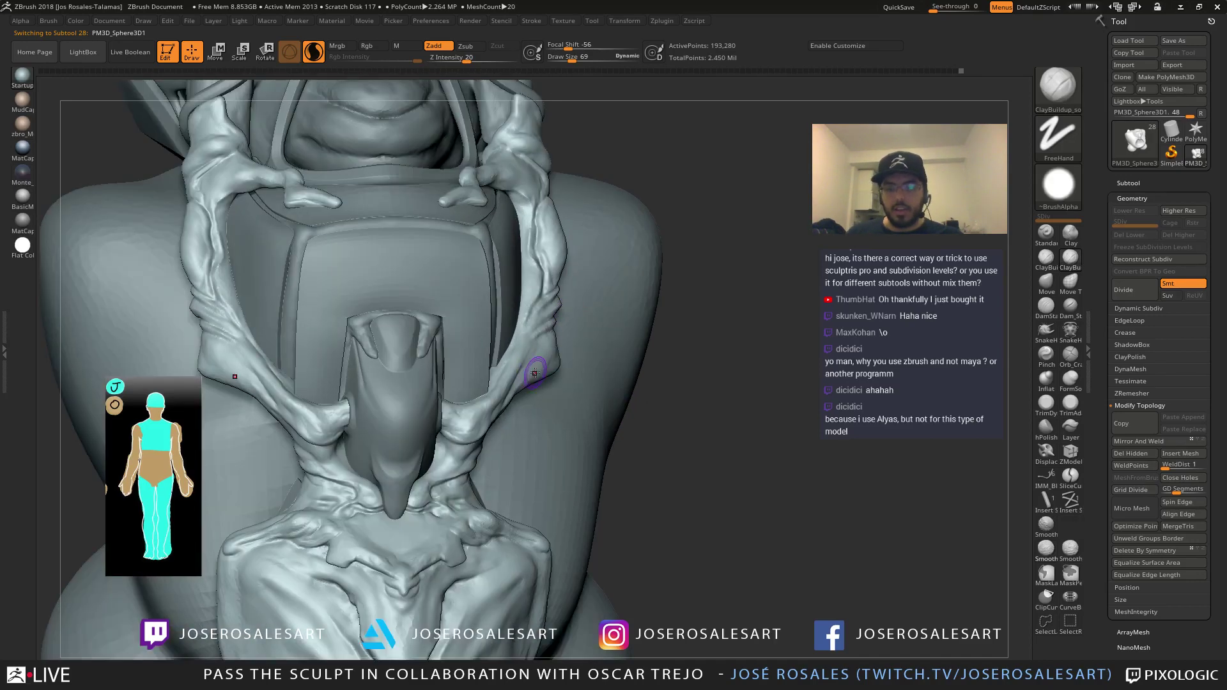
Examine the bony frame's arms and the ridged lower plate from the front and side
key(s)
drag(541, 376, 543, 376)
mouse_move(543, 376)
right_down()
mouse_move(558, 384)
mouse_move(533, 326)
right_up()
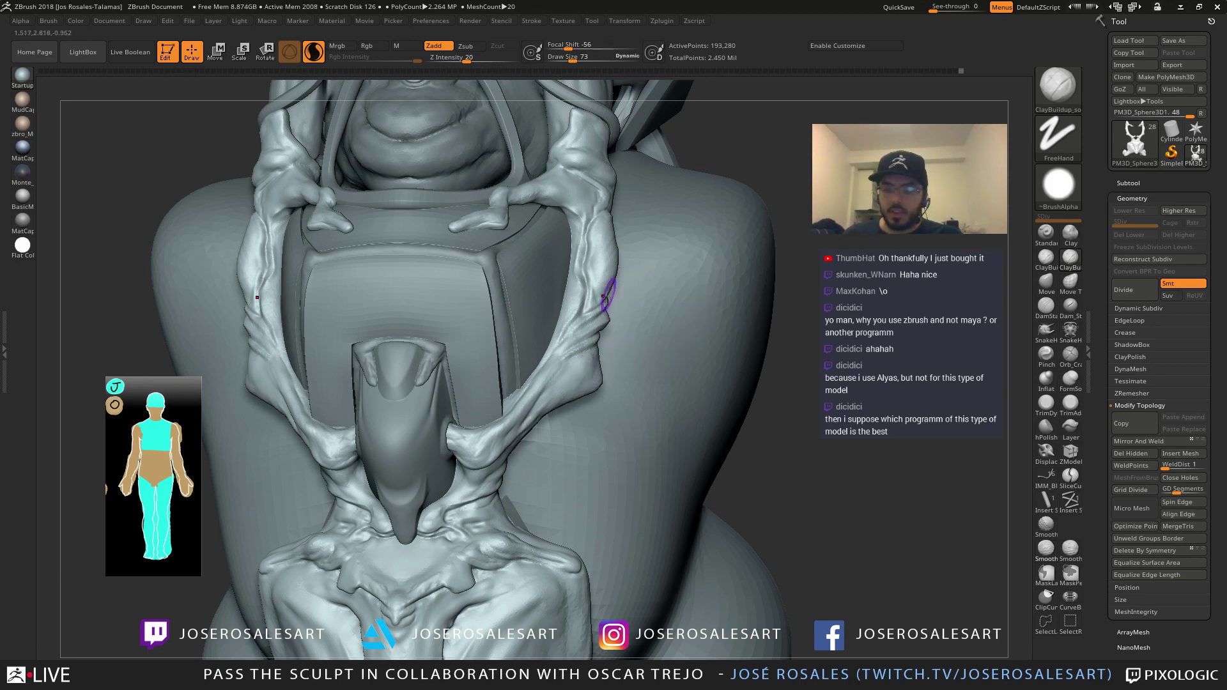
mouse_move(594, 378)
right_down()
mouse_move(537, 387)
mouse_move(536, 287)
right_up()
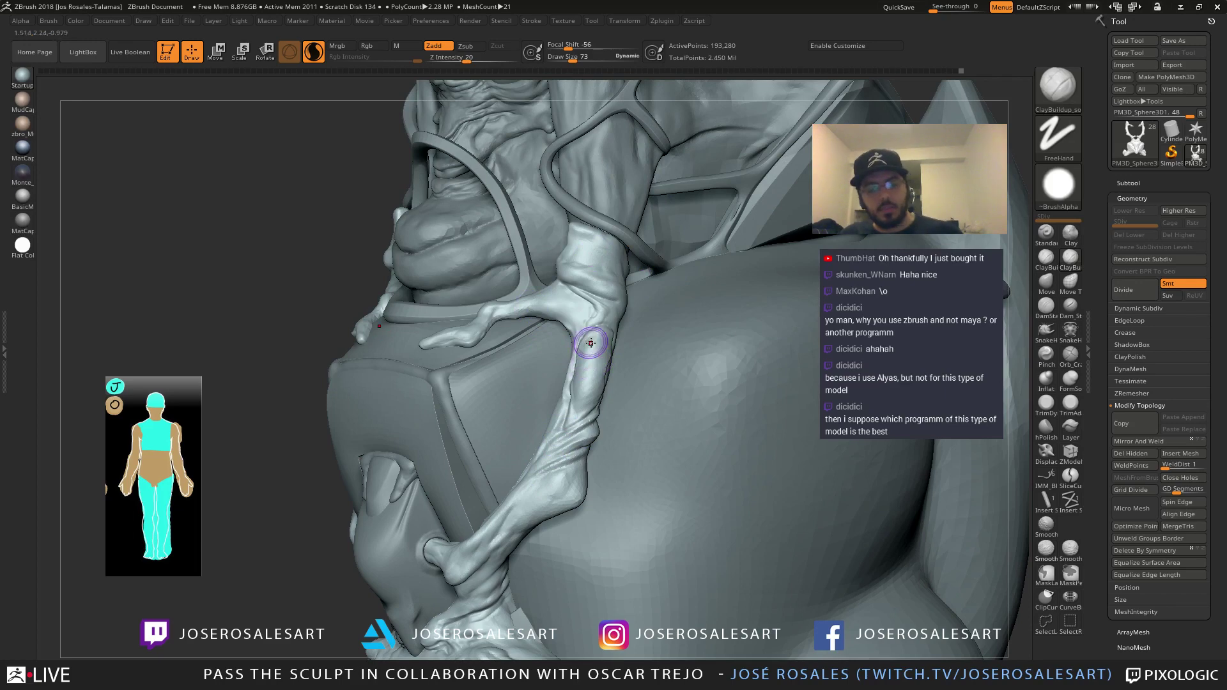
right_drag(590, 343, 520, 304)
mouse_move(592, 332)
right_down()
mouse_move(505, 332)
mouse_move(591, 354)
mouse_move(315, 356)
right_up()
mouse_move(228, 321)
right_down()
mouse_move(353, 365)
mouse_move(284, 337)
mouse_move(384, 358)
mouse_move(471, 323)
right_up()
key(shift+s)
key(shift+s)
mouse_move(581, 319)
right_down()
mouse_move(466, 367)
mouse_move(476, 511)
mouse_move(455, 490)
mouse_move(471, 452)
mouse_move(472, 348)
right_up()
right_drag(472, 348, 475, 442)
Build up rounded rims around the lower ends of the lower plate's grooves with the ClayBuildup brush, using draw size 51
key(bracketleft)
key(bracketleft)
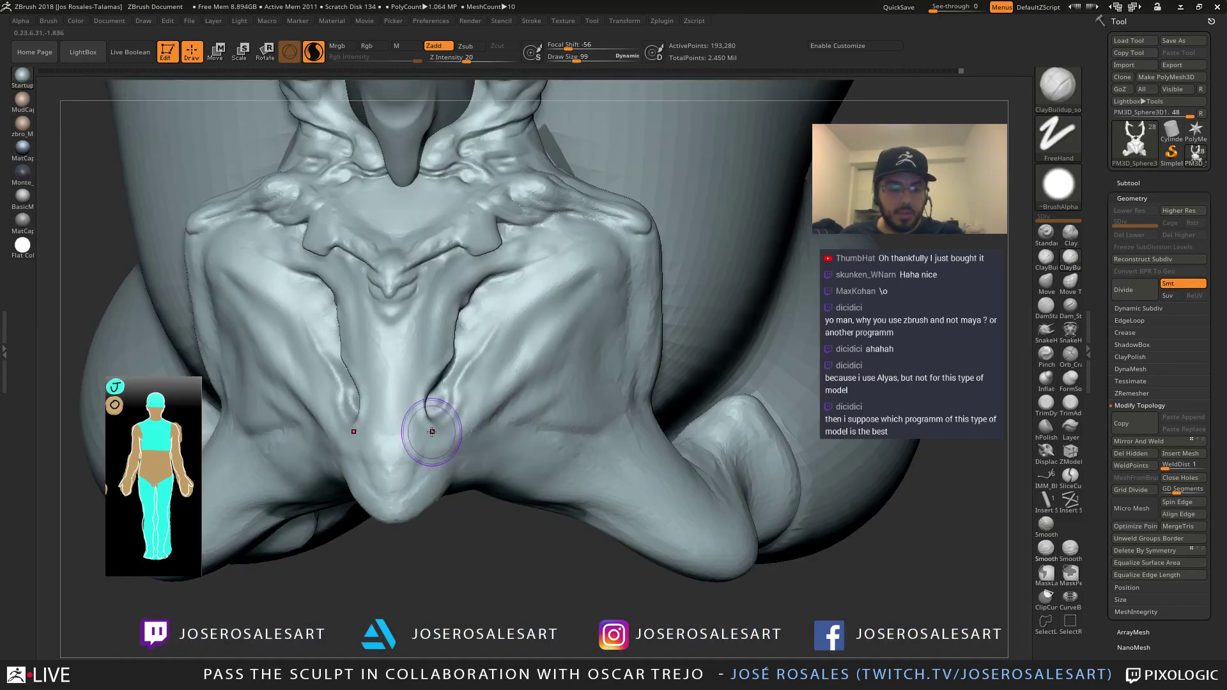
mouse_move(392, 430)
right_down()
mouse_move(328, 419)
mouse_move(344, 420)
right_up()
drag(343, 420, 369, 412)
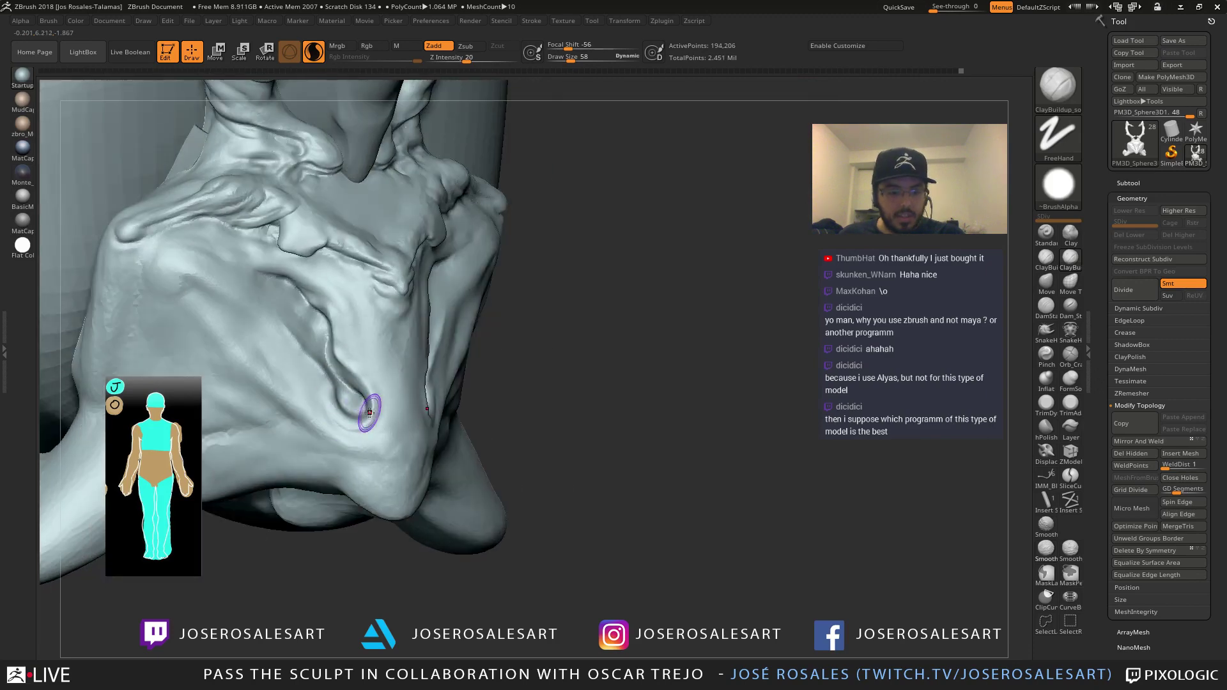
mouse_move(406, 397)
right_down()
mouse_move(422, 398)
mouse_move(444, 371)
right_up()
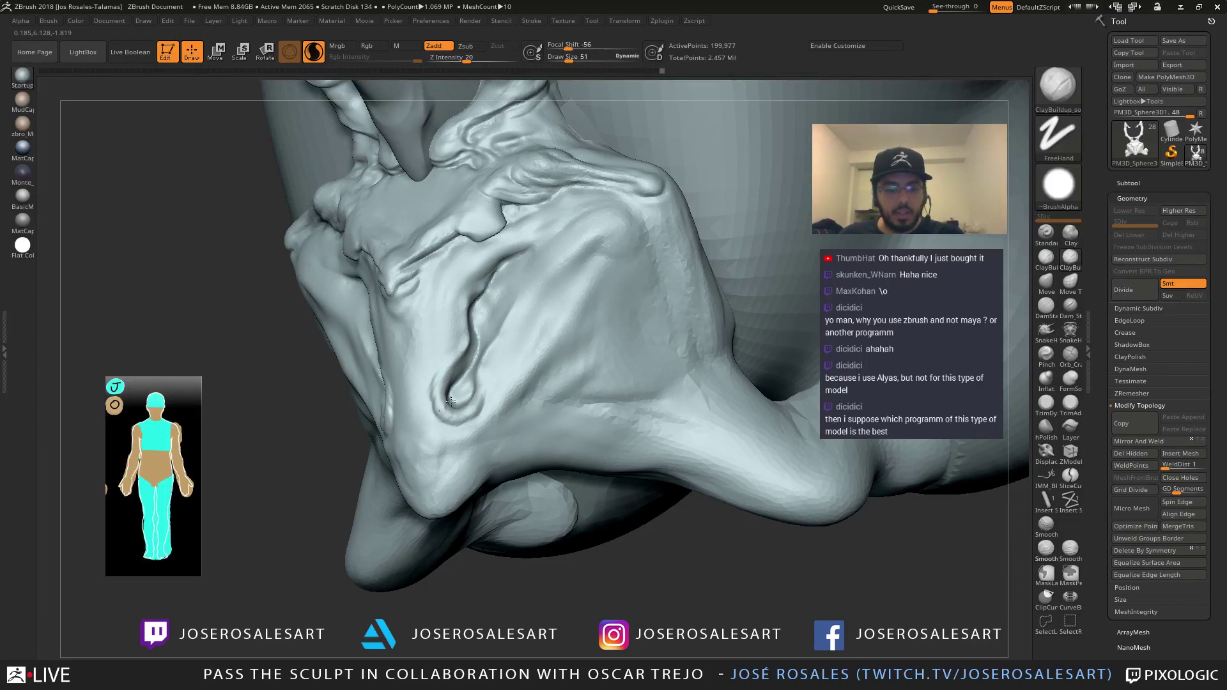
key(ctrl+z)
mouse_move(452, 404)
right_down()
mouse_move(429, 391)
mouse_move(451, 384)
right_up()
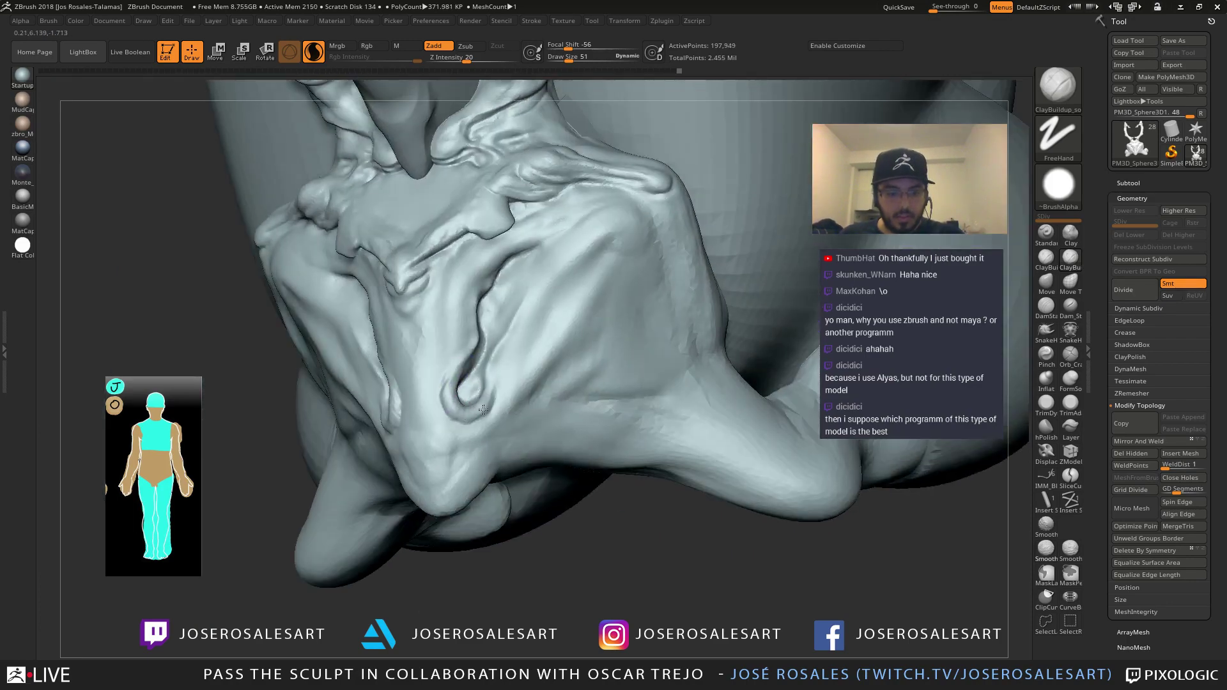
drag(484, 404, 486, 381)
mouse_move(486, 384)
right_down()
mouse_move(518, 387)
mouse_move(499, 410)
right_up()
shift+drag(469, 378, 468, 403)
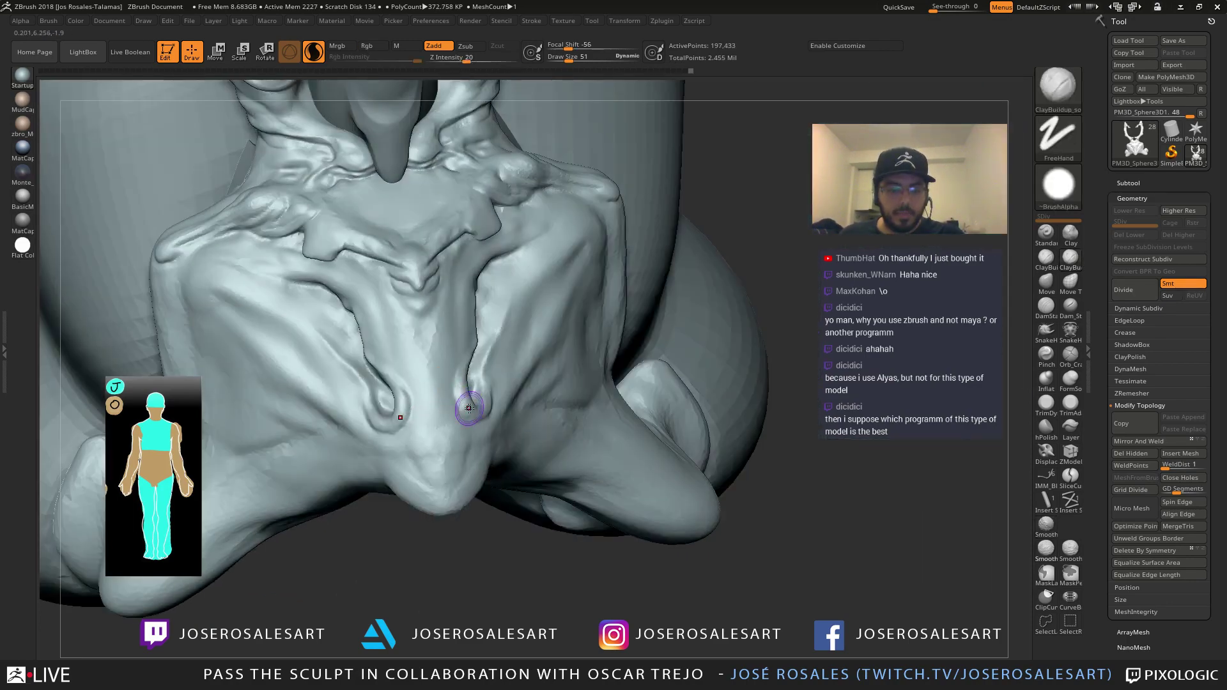
right_drag(473, 400, 492, 358)
key(ctrl+z)
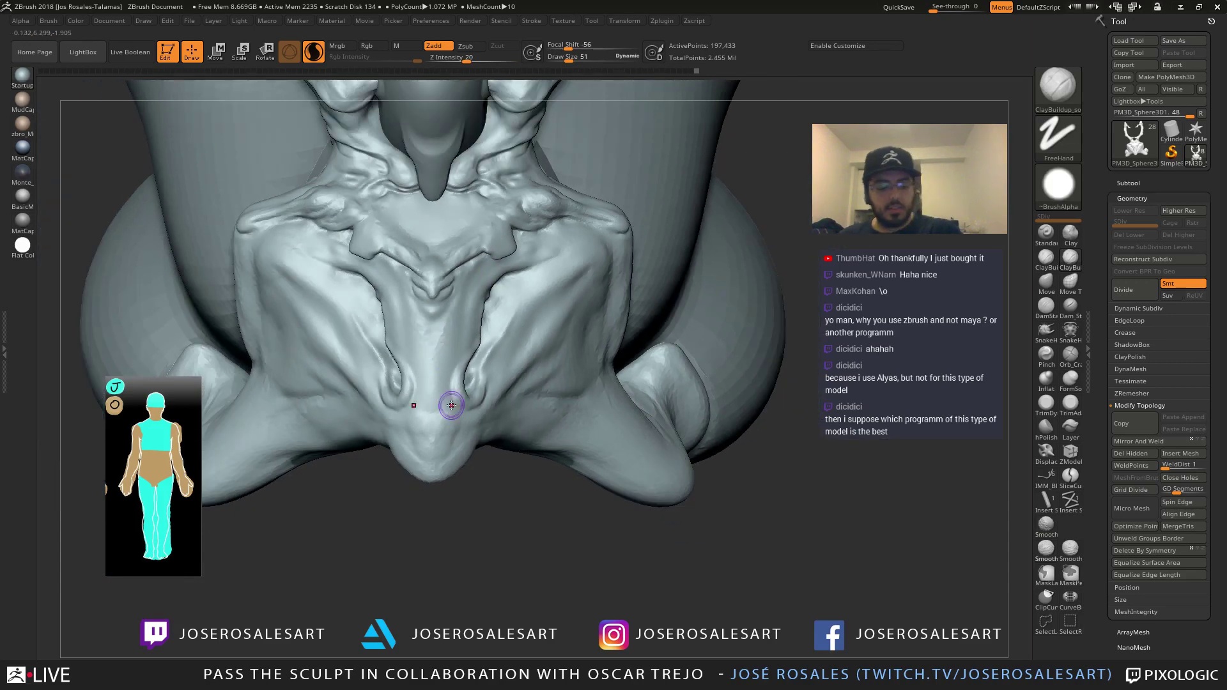
Carve curled, hook-shaped creases at the lower ends of the plate's grooves with the DamStandard brush, using draw size 39
key(b)
key(s)
key(h)
key(b)
key(d)
key(s)
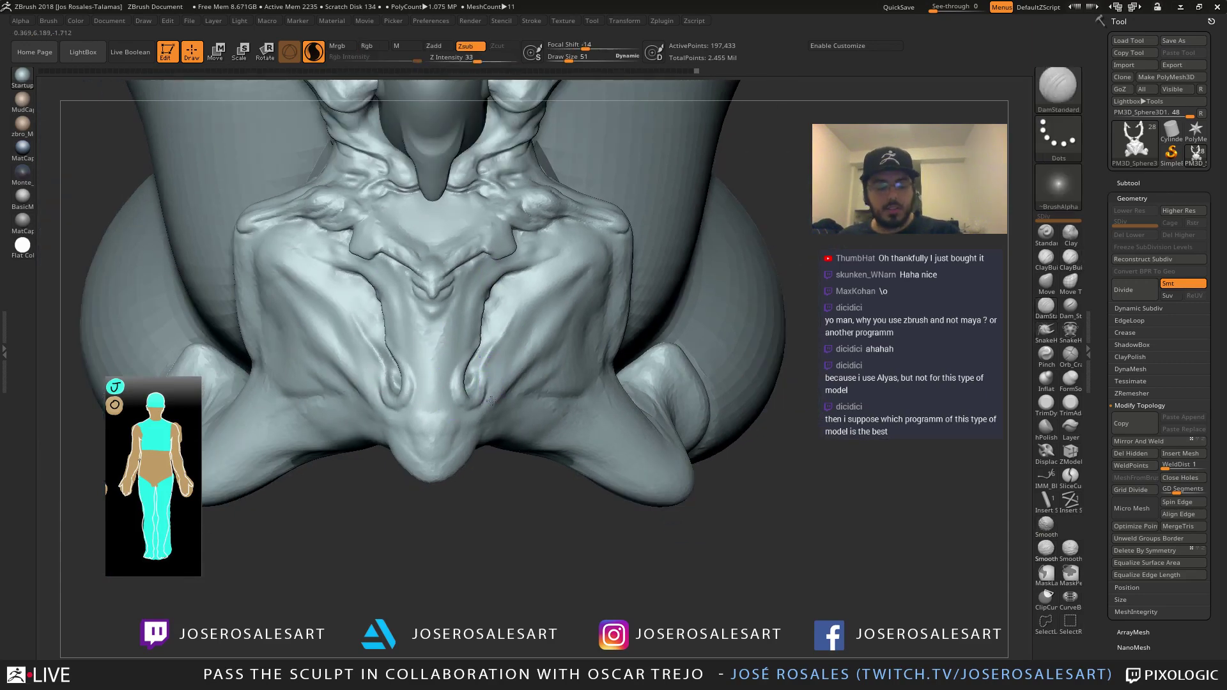
right_drag(499, 384, 469, 387)
mouse_move(470, 387)
ctrl+right_down()
mouse_move(451, 396)
mouse_move(441, 386)
mouse_move(484, 397)
ctrl+right_up()
drag(484, 398, 435, 404)
key(ctrl+z)
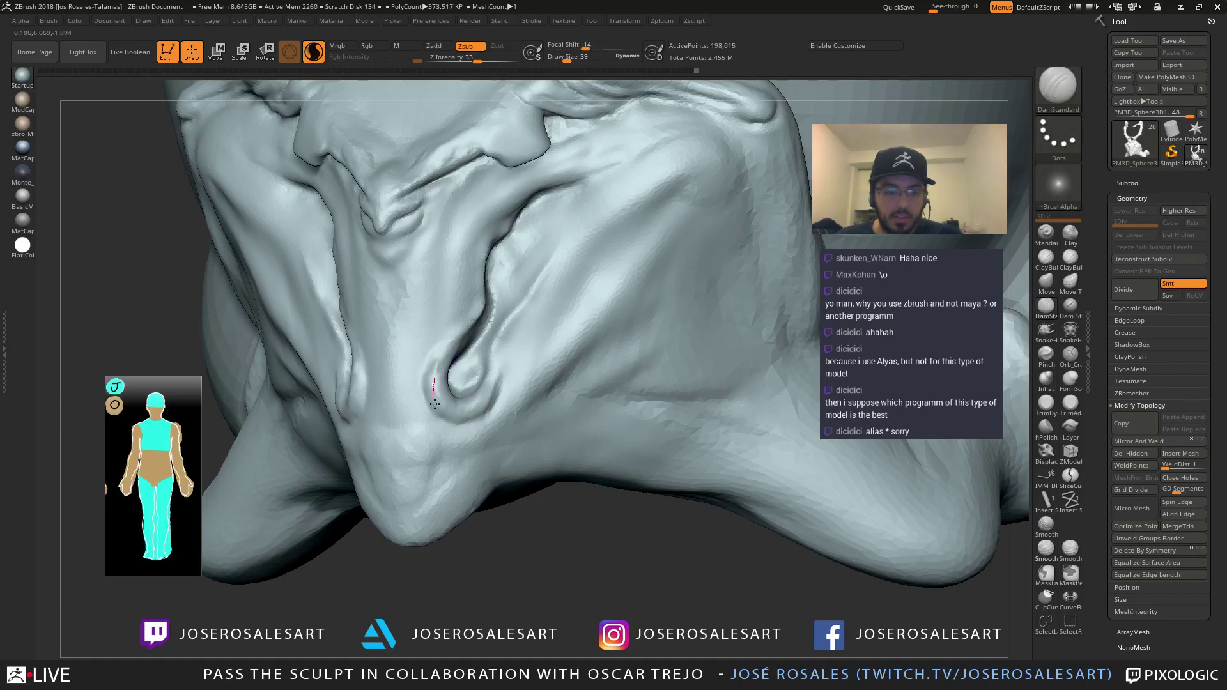
drag(511, 359, 514, 355)
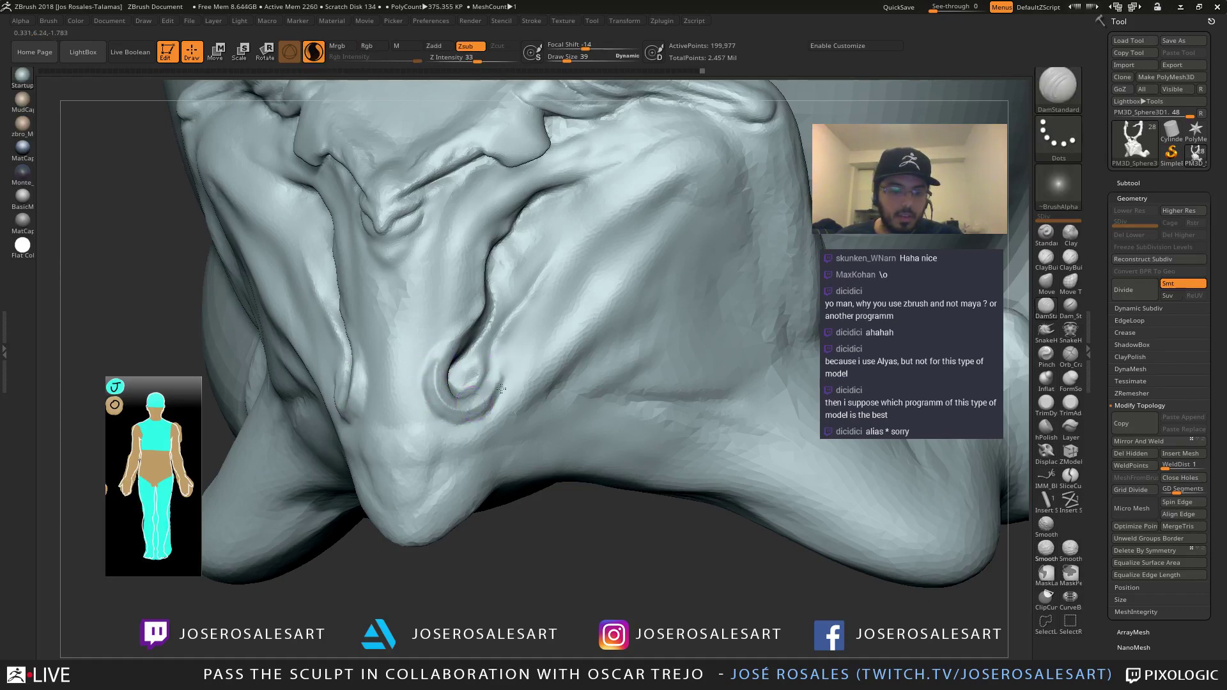
mouse_move(432, 366)
right_down()
mouse_move(464, 363)
mouse_move(425, 364)
right_up()
drag(444, 377, 449, 359)
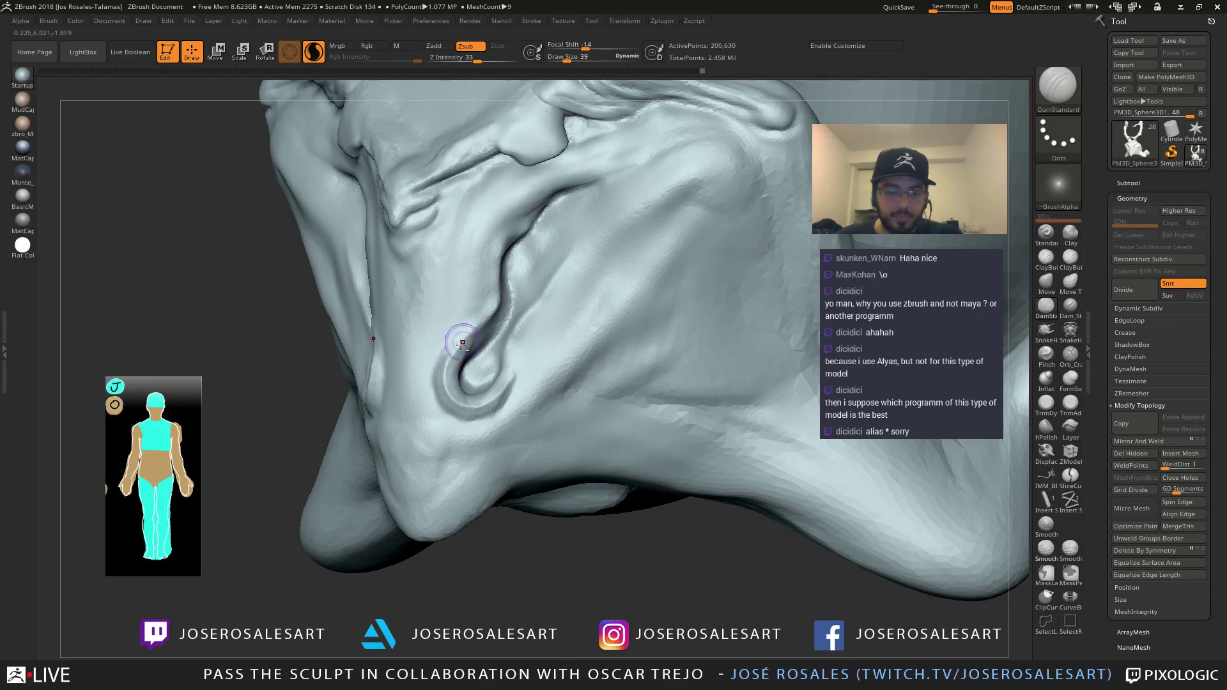
drag(497, 310, 507, 286)
Deepen the hooked creases' inner edges and outer tips with the DamStandard brush
ctrl+right_drag(515, 282, 492, 256)
right_drag(441, 319, 474, 326)
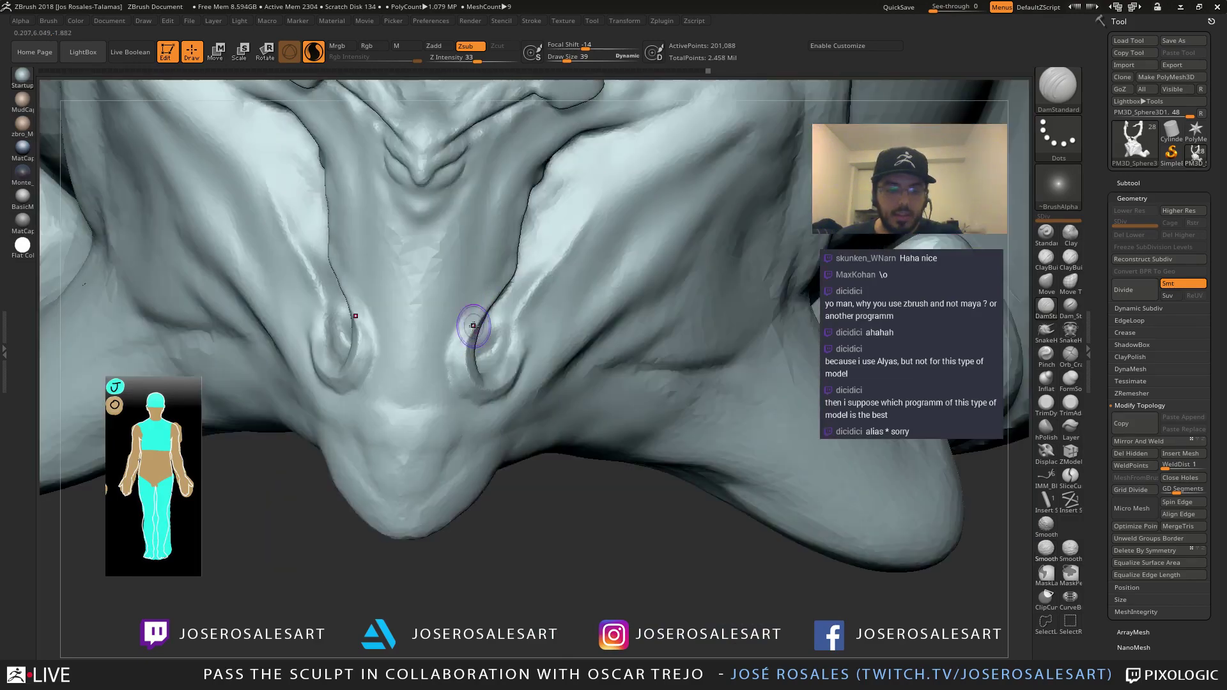
mouse_move(448, 340)
mouse_down()
mouse_move(442, 360)
mouse_move(456, 387)
mouse_up()
right_drag(456, 377, 457, 425)
drag(450, 371, 457, 388)
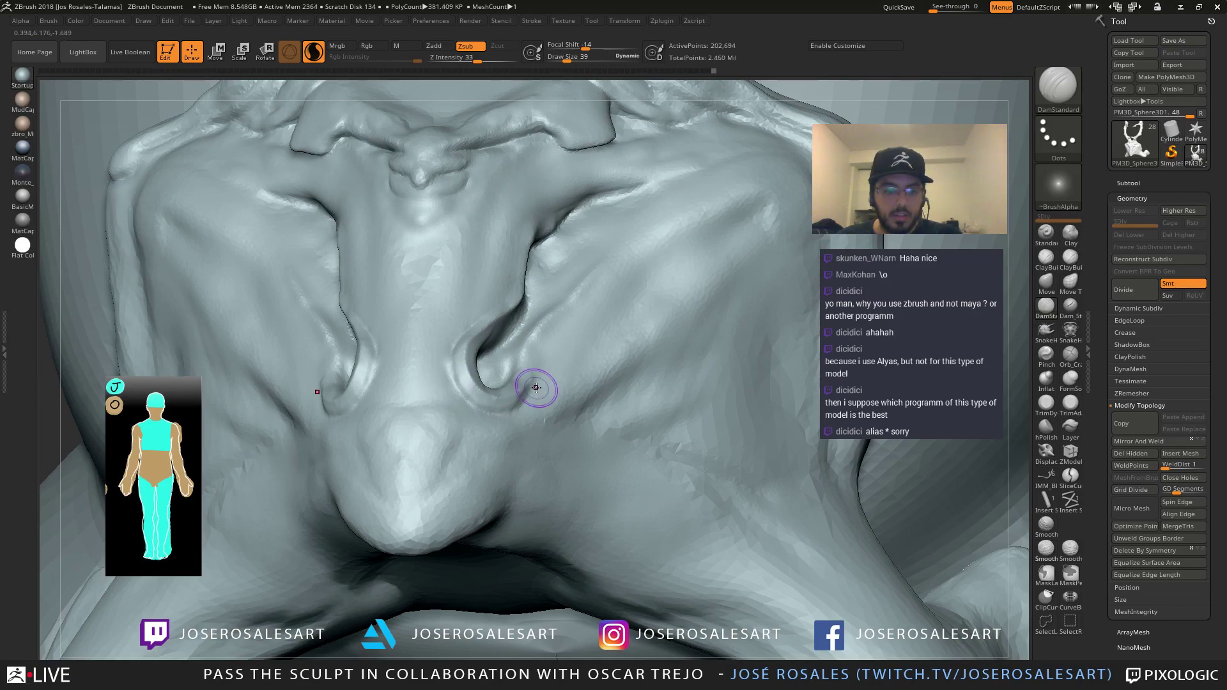
right_drag(536, 388, 500, 407)
drag(545, 391, 551, 381)
Return to the ClayBuildup brush at draw size 33 and smooth the groove just above its hooked end
mouse_move(543, 390)
ctrl+right_down()
mouse_move(520, 354)
mouse_move(577, 299)
mouse_move(545, 300)
ctrl+right_up()
mouse_move(545, 301)
ctrl+right_down()
mouse_move(557, 326)
mouse_move(525, 322)
mouse_move(541, 315)
mouse_move(540, 329)
ctrl+right_up()
key(2)
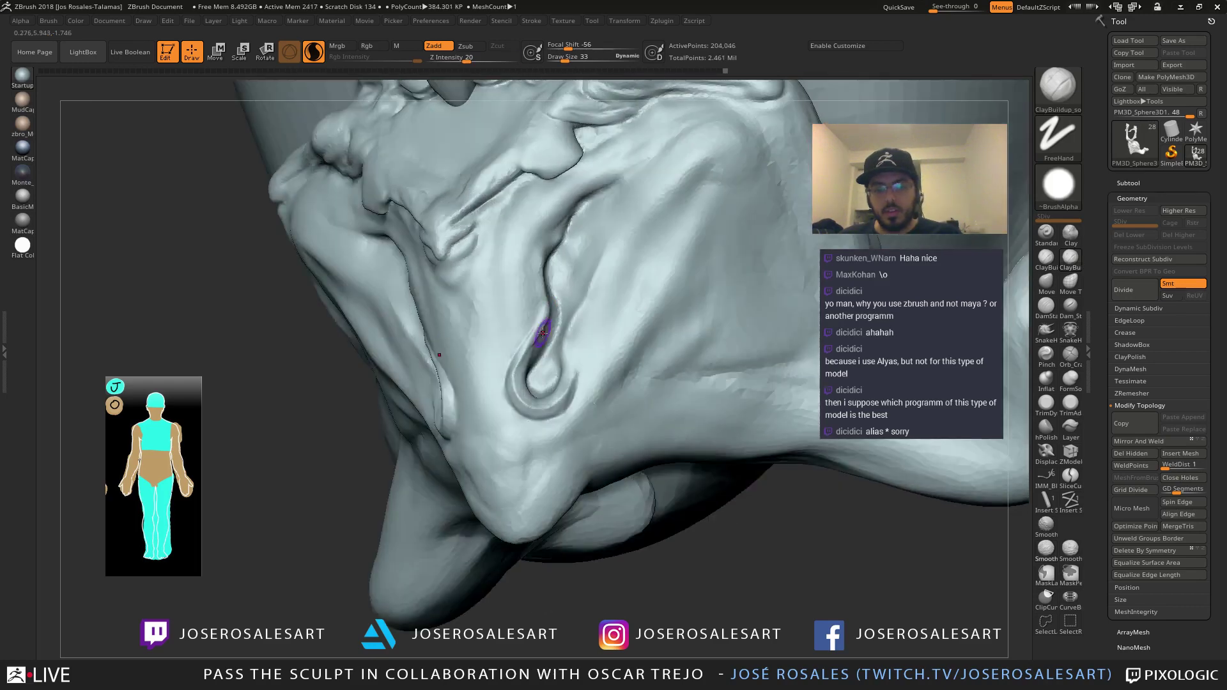
shift+drag(540, 329, 542, 325)
Make the curved panel behind the beak the active subtool and subdivide its mesh
right_drag(519, 335, 404, 322)
mouse_move(433, 270)
right_down()
mouse_move(415, 347)
mouse_move(615, 202)
mouse_move(584, 267)
mouse_move(595, 295)
mouse_move(544, 313)
mouse_move(498, 358)
mouse_move(461, 361)
mouse_move(502, 364)
mouse_move(482, 296)
right_up()
alt+click(488, 374)
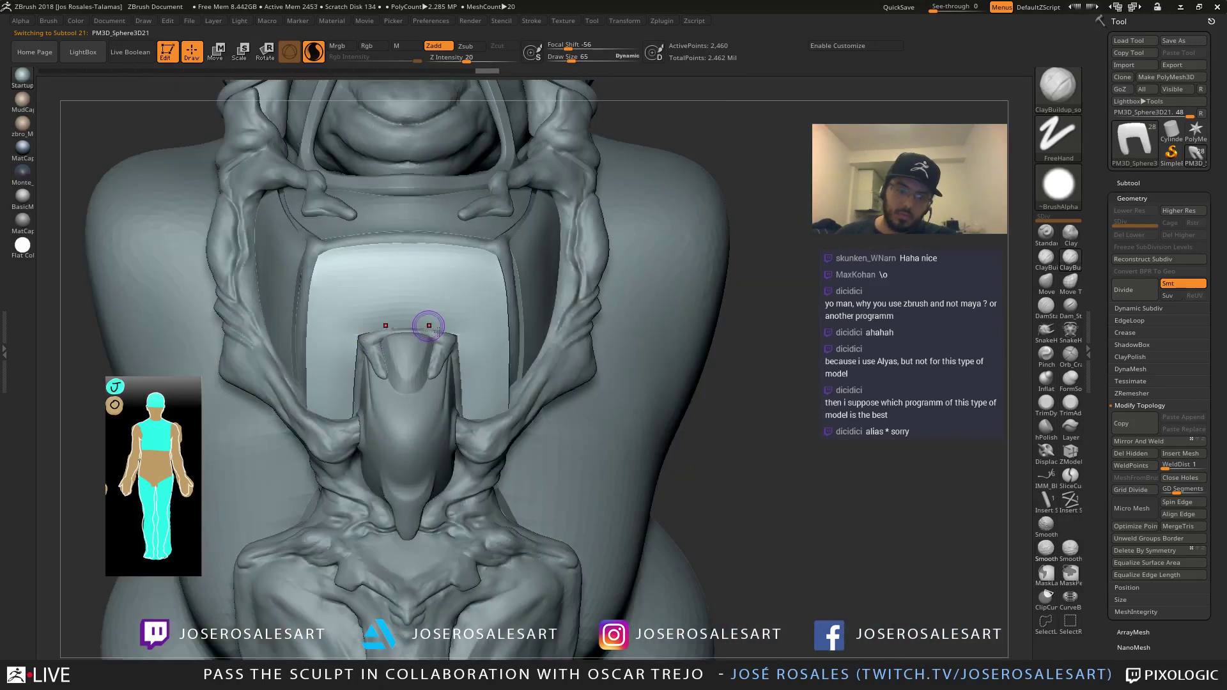
mouse_move(437, 331)
right_down()
mouse_move(466, 306)
mouse_move(433, 350)
mouse_move(435, 340)
right_up()
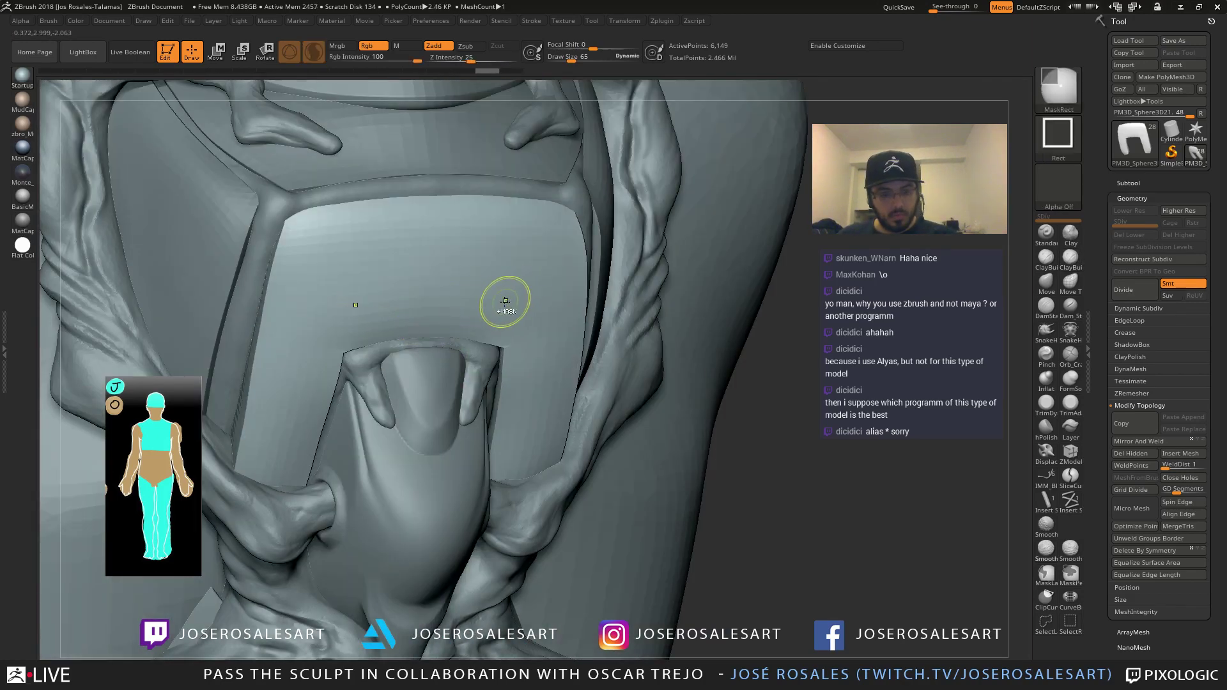
key(ctrl+shift+z)
key(ctrl+shift+z)
mouse_move(505, 305)
shift+right_down()
mouse_move(507, 277)
mouse_move(498, 293)
mouse_move(537, 319)
mouse_move(458, 317)
shift+right_up()
key(shift+f)
key(ctrl+d)
key(shift+f)
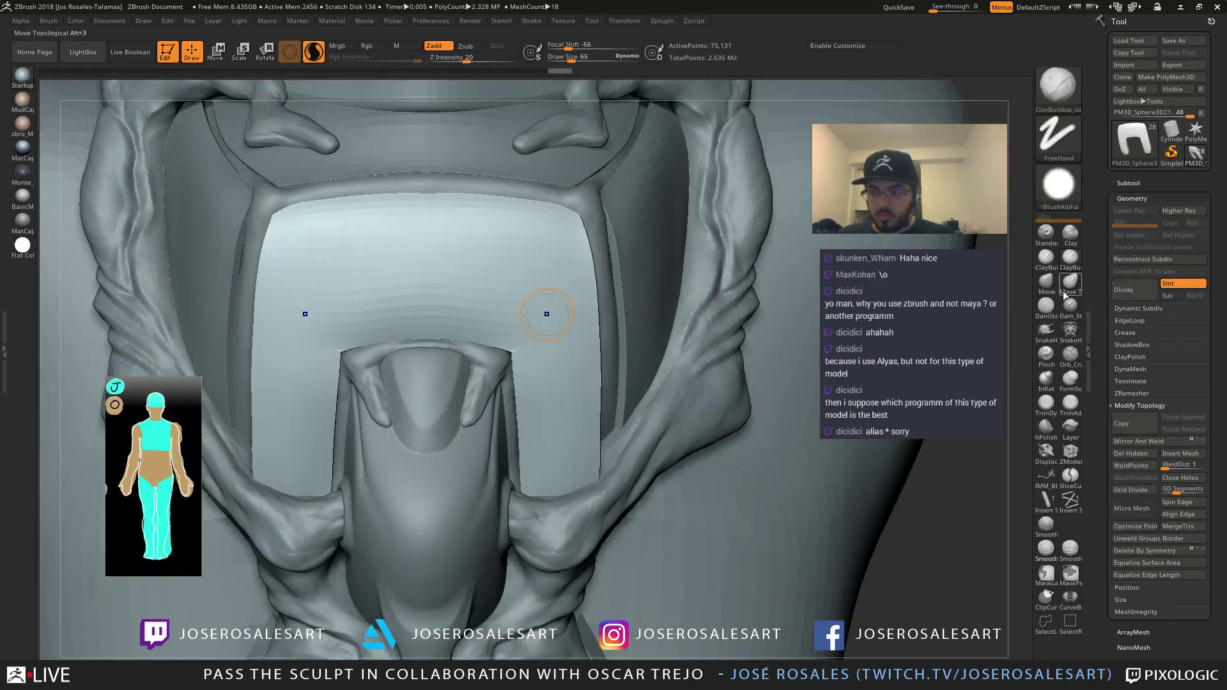
click(1064, 295)
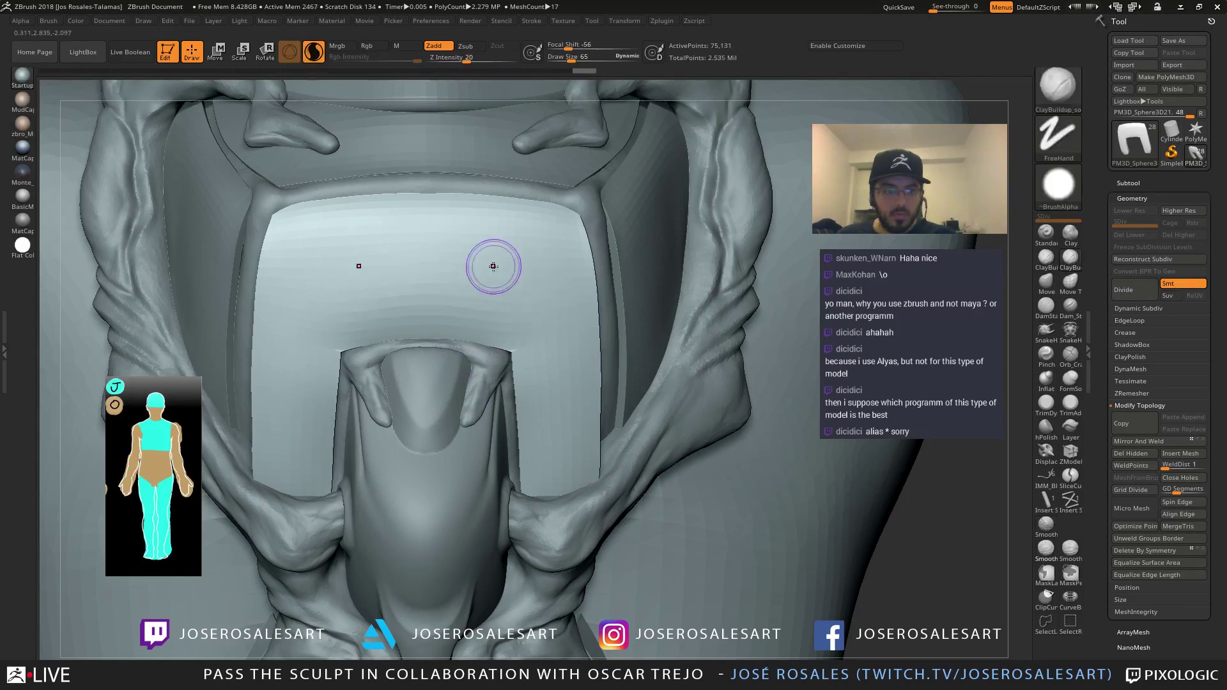
Smooth the curved panel's surface with the Smooth brush, using draw size 77
key(s)
drag(406, 244, 401, 245)
mouse_move(447, 289)
shift+mouse_down()
mouse_move(367, 275)
mouse_move(290, 424)
shift+mouse_up()
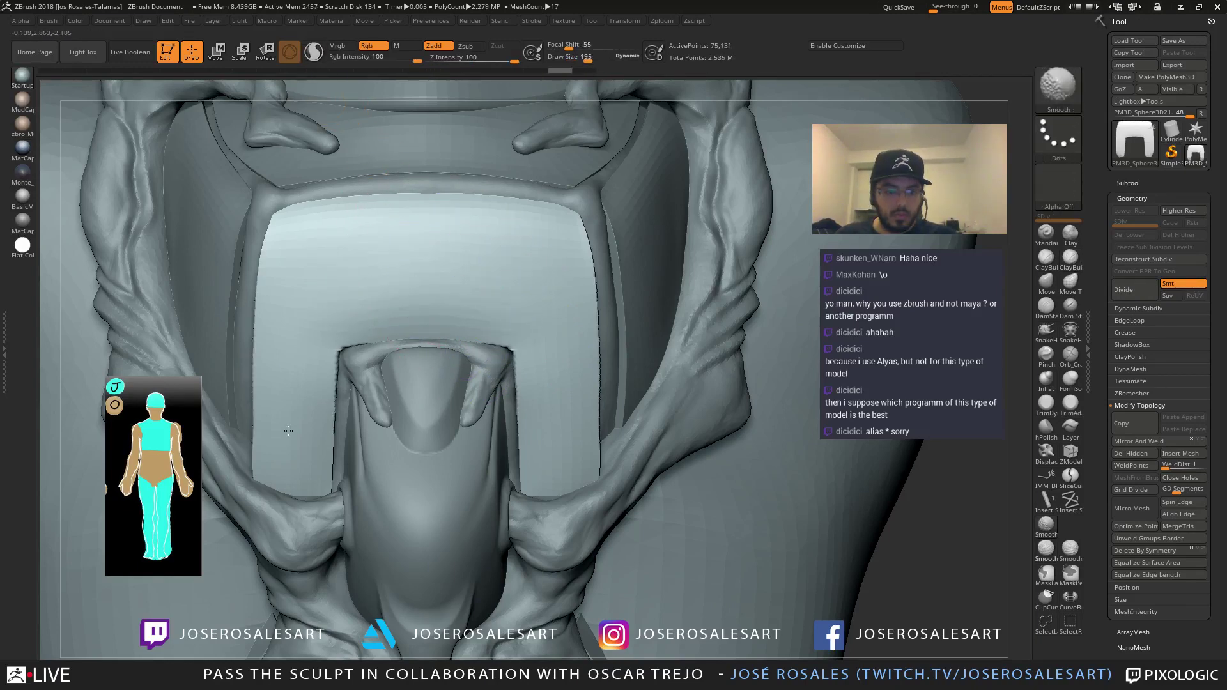
key(ctrl+z)
key(shift)
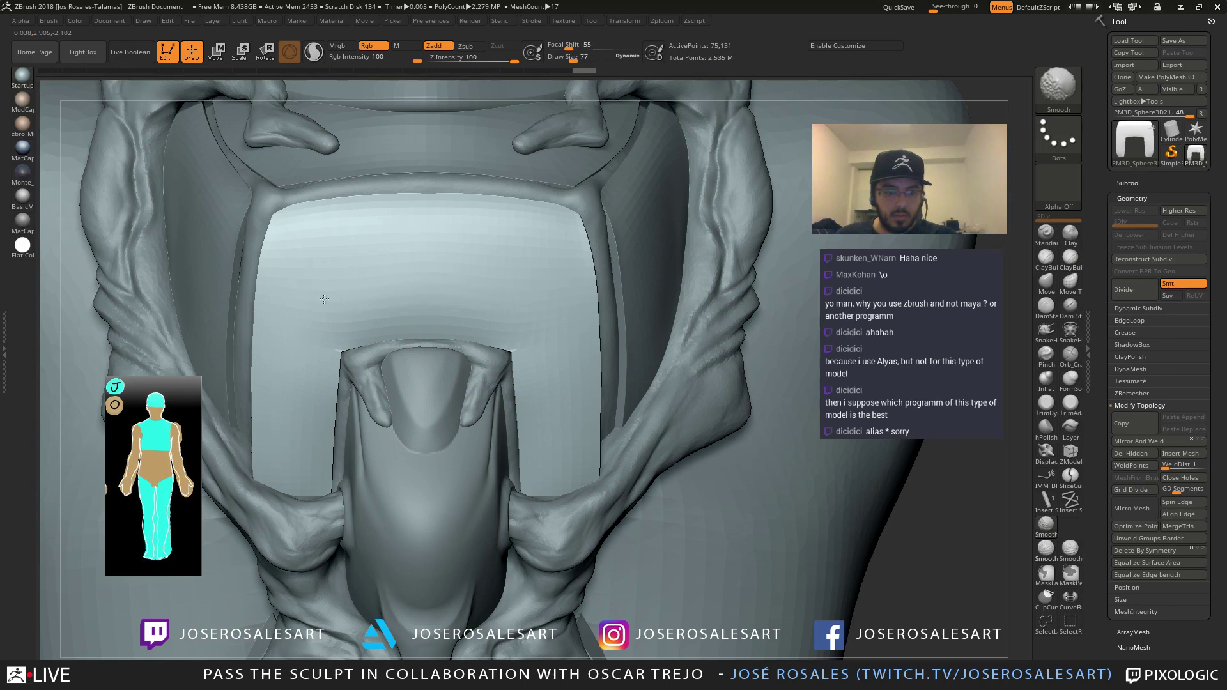
shift+drag(386, 281, 566, 316)
ctrl+right_drag(562, 316, 555, 384)
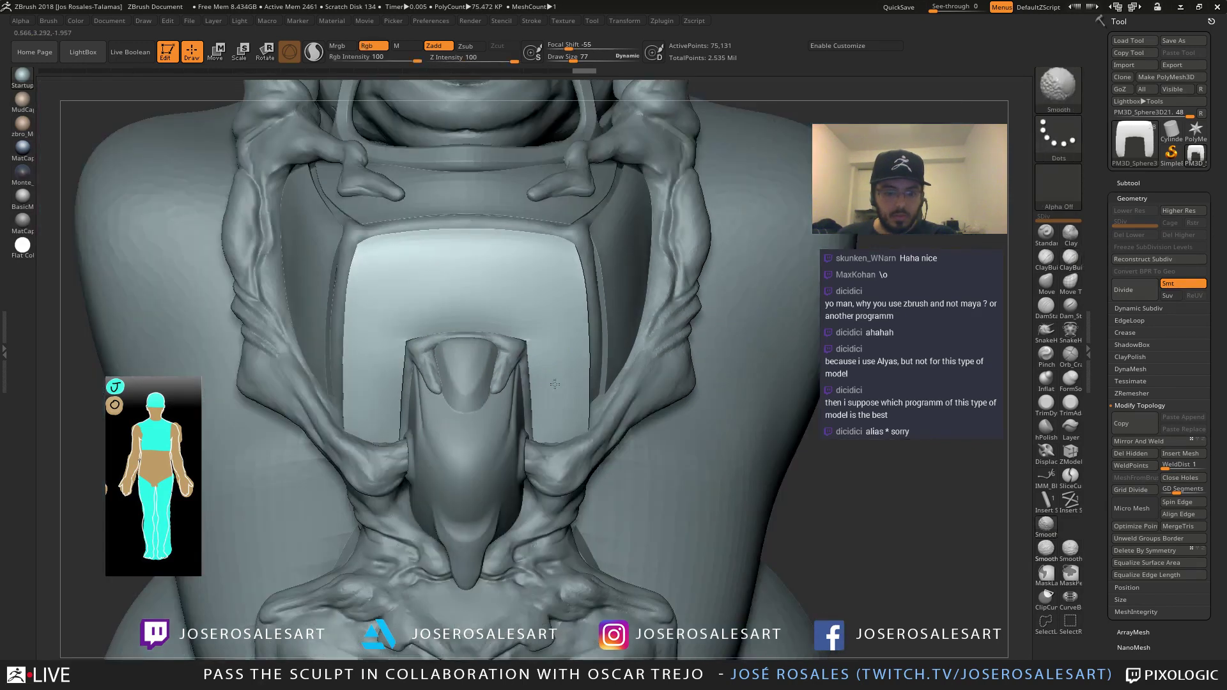
shift+drag(565, 365, 571, 407)
key(ctrl+z)
Set the masking brush to MaskPen for freehand masking on the curved panel
right_drag(558, 307, 470, 307)
mouse_move(470, 307)
ctrl+right_down()
mouse_move(468, 277)
mouse_move(540, 186)
ctrl+right_up()
key(ctrl)
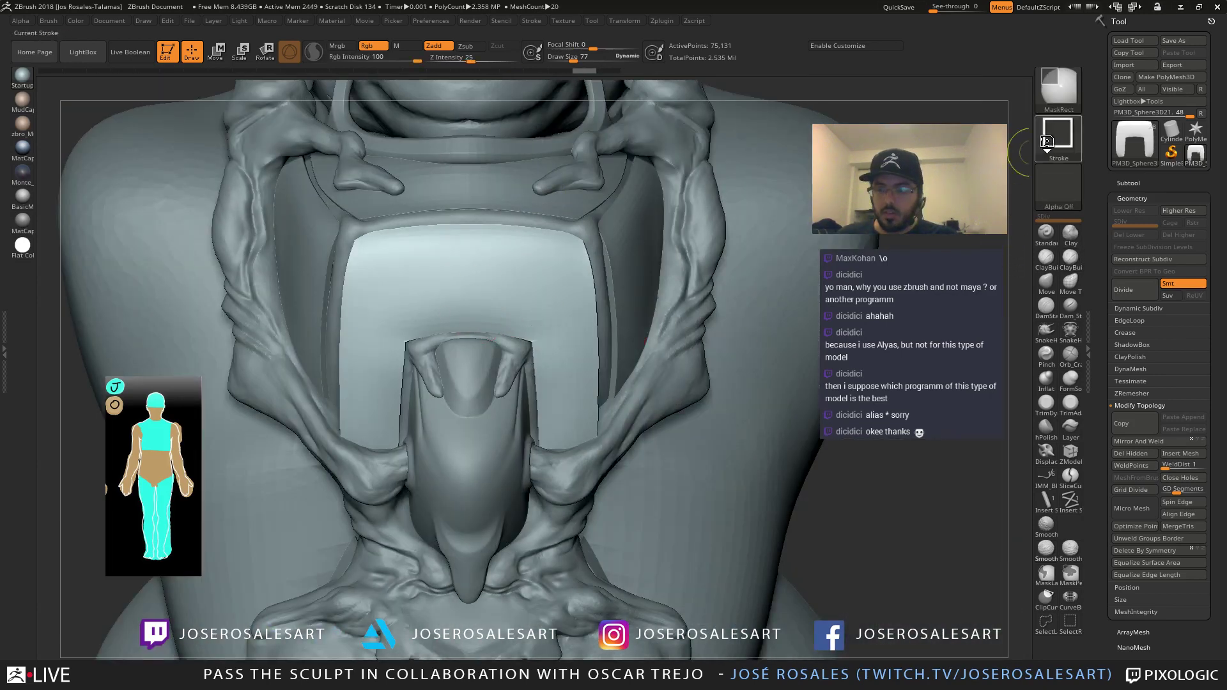
click(1042, 108)
click(407, 157)
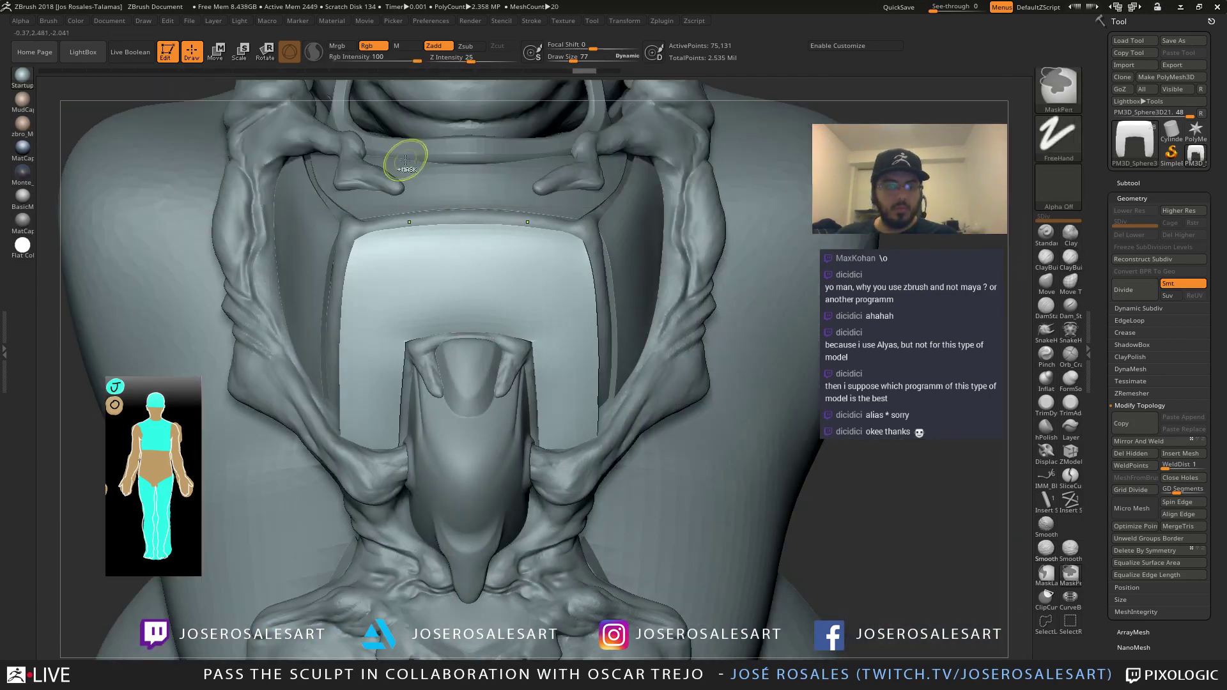
Try a notched mask on the curved panel above the arch, reducing the MaskPen draw size to 30
ctrl+drag(456, 321, 460, 315)
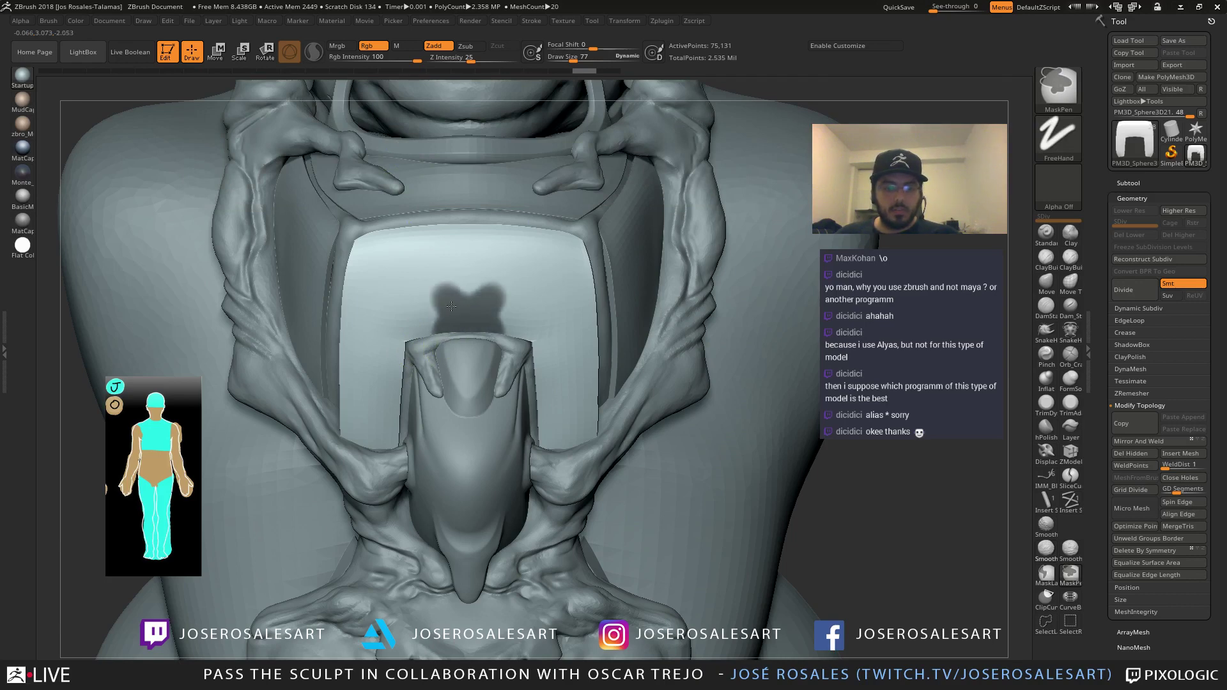
ctrl+right_drag(458, 305, 452, 309)
mouse_move(452, 309)
ctrl+mouse_down()
mouse_move(447, 325)
mouse_move(448, 307)
ctrl+mouse_up()
key(bracketleft)
key(bracketleft)
key(bracketleft)
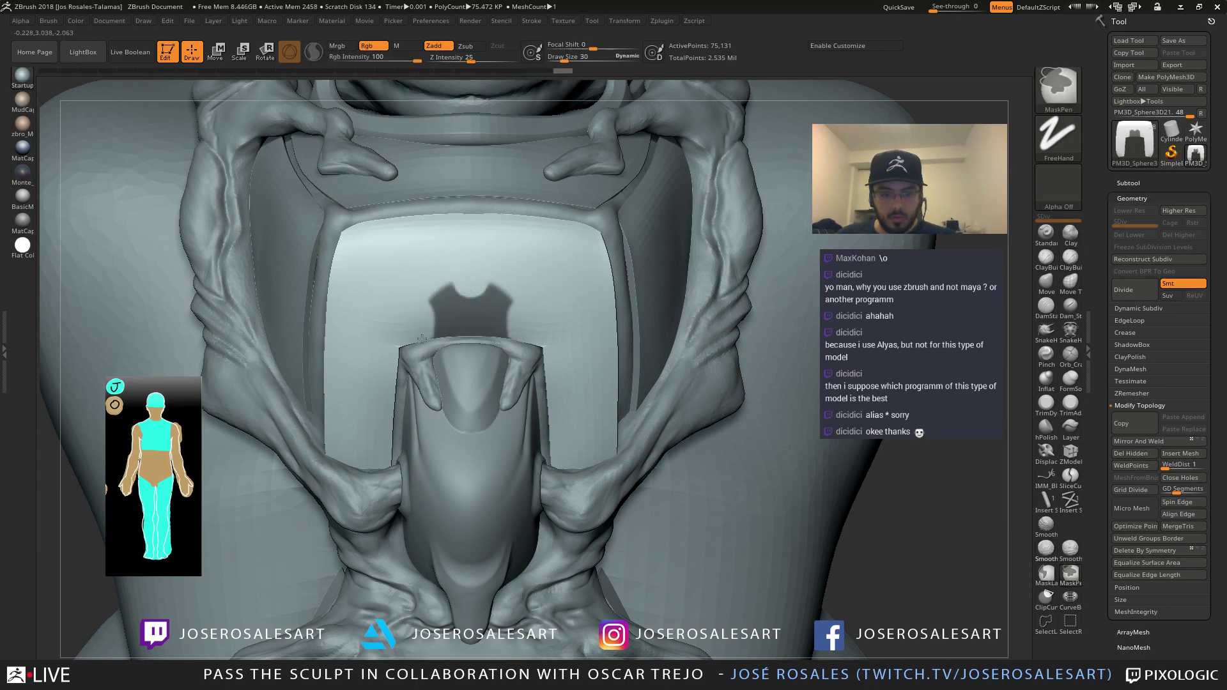
Try the Move gizmo on the patch with the mask inverted and clear the panel's mask
ctrl+right_drag(569, 285, 573, 253)
ctrl+click(923, 241)
mouse_move(505, 311)
alt+right_down()
mouse_move(523, 297)
mouse_move(500, 293)
alt+right_up()
key(w)
alt+click(500, 293)
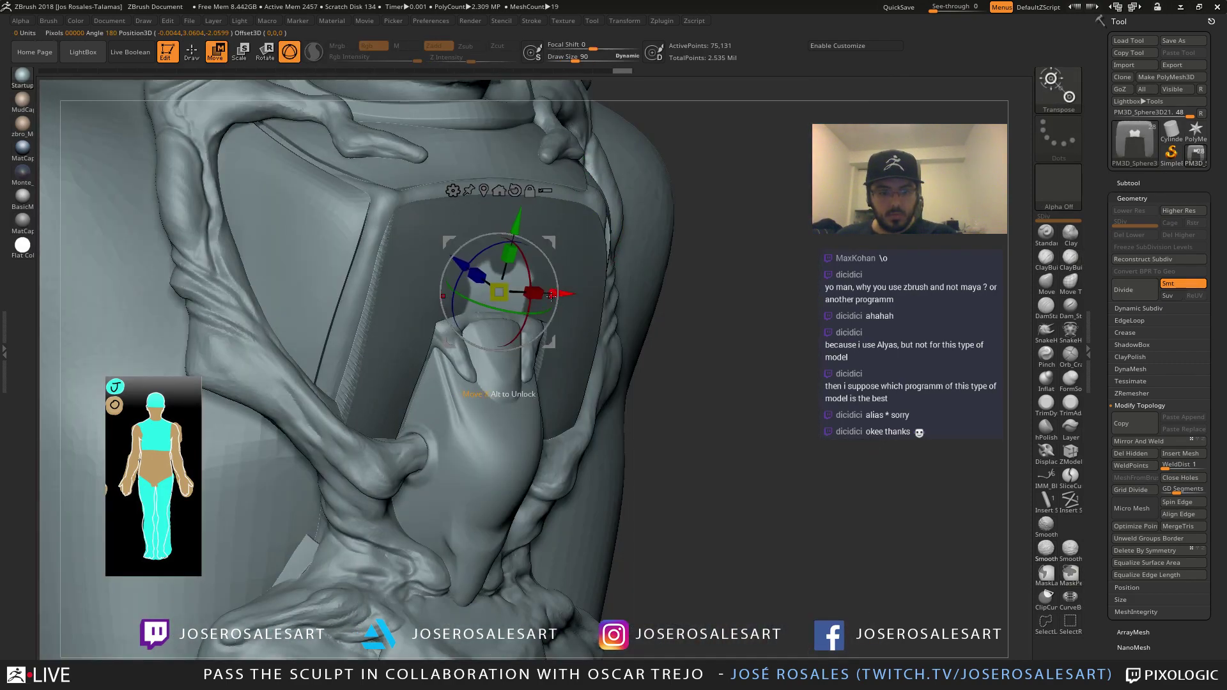
key(q)
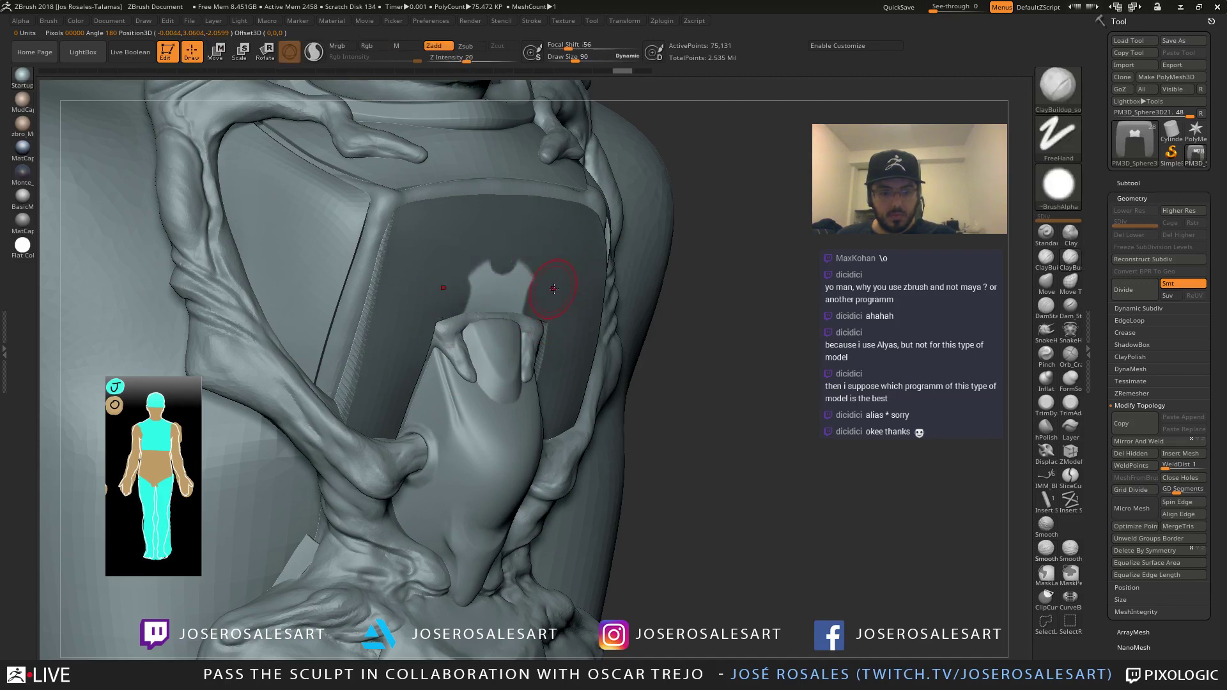
alt+click(559, 284)
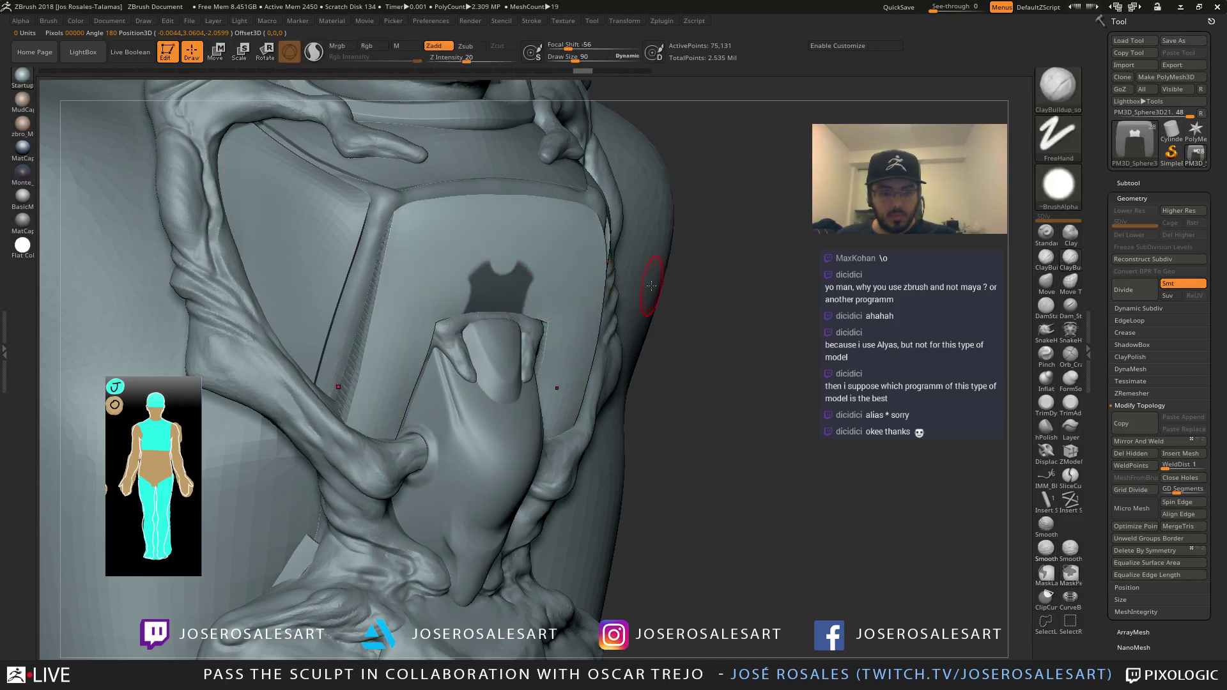
ctrl+drag(729, 283, 783, 304)
Paint a mask with two upper points on the curved panel directly above the arch, using MaskPen at draw size 33
mouse_move(528, 309)
right_down()
mouse_move(504, 304)
mouse_move(526, 313)
right_up()
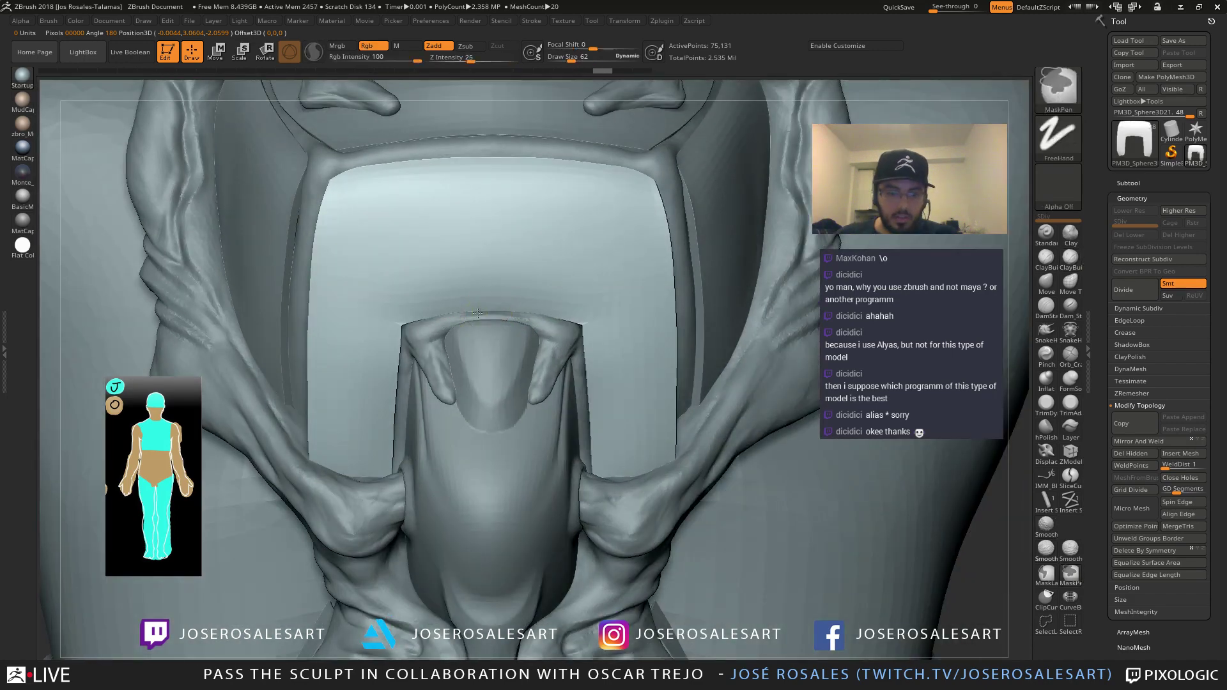
mouse_move(477, 313)
ctrl+mouse_down()
mouse_move(492, 296)
mouse_move(472, 251)
mouse_move(526, 307)
ctrl+mouse_up()
key(s)
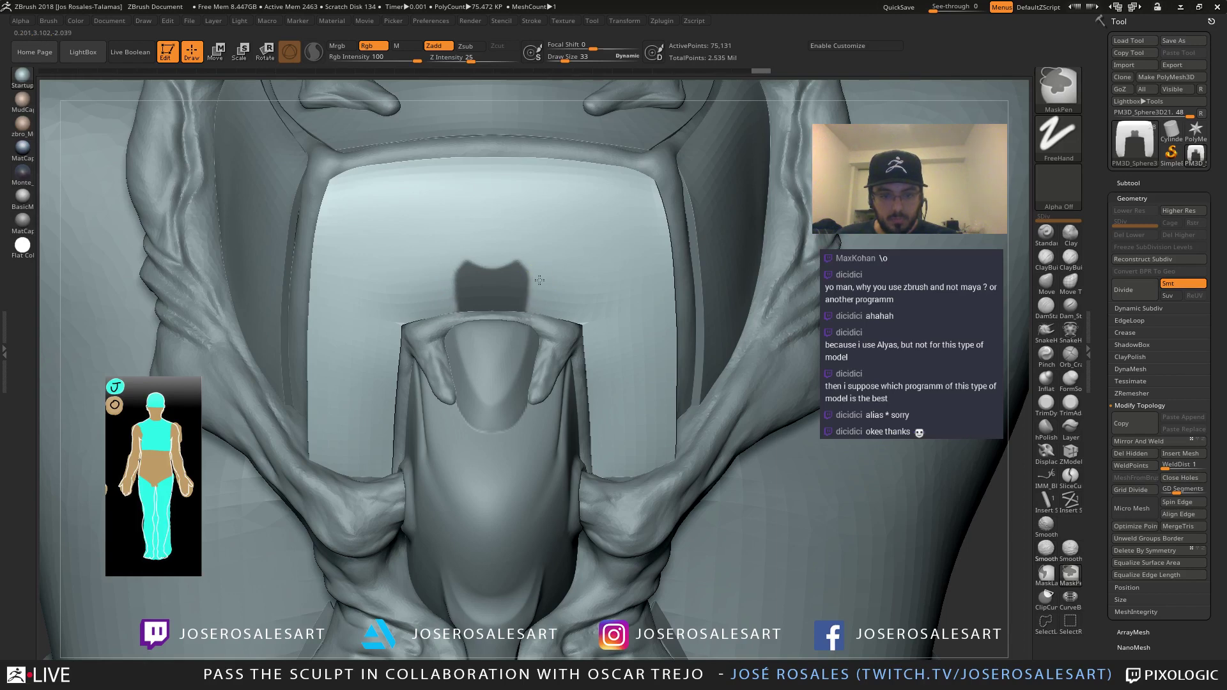
ctrl+drag(531, 302, 535, 313)
Refine the mask's flared base and upper points with MaskPen at draw size 15, and invert the mask
mouse_move(484, 313)
alt+right_down()
mouse_move(463, 312)
mouse_move(477, 305)
alt+right_up()
key(s)
mouse_move(507, 307)
mouse_down()
mouse_move(497, 308)
mouse_move(513, 270)
mouse_move(500, 270)
mouse_up()
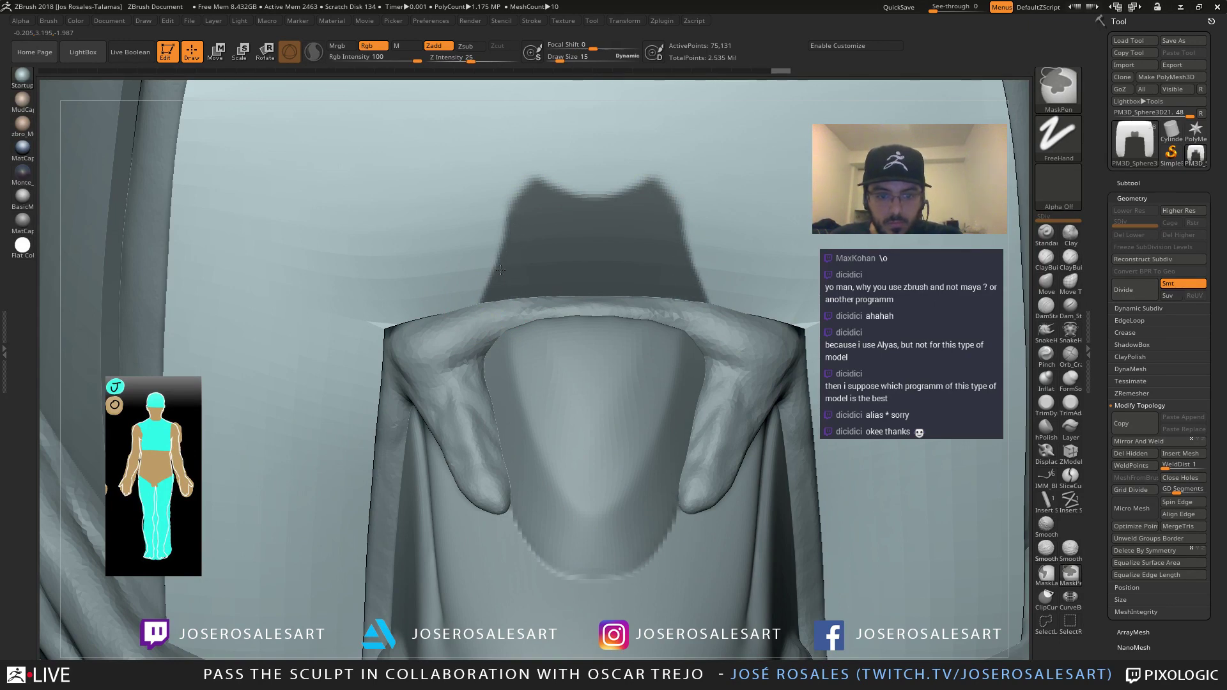
mouse_move(538, 230)
alt+right_down()
mouse_move(513, 250)
mouse_move(548, 215)
alt+right_up()
mouse_move(547, 215)
ctrl+mouse_down()
mouse_move(529, 222)
mouse_move(537, 182)
mouse_move(518, 248)
ctrl+mouse_up()
alt+right_drag(518, 248, 502, 285)
ctrl+click(500, 288)
drag(499, 288, 402, 399)
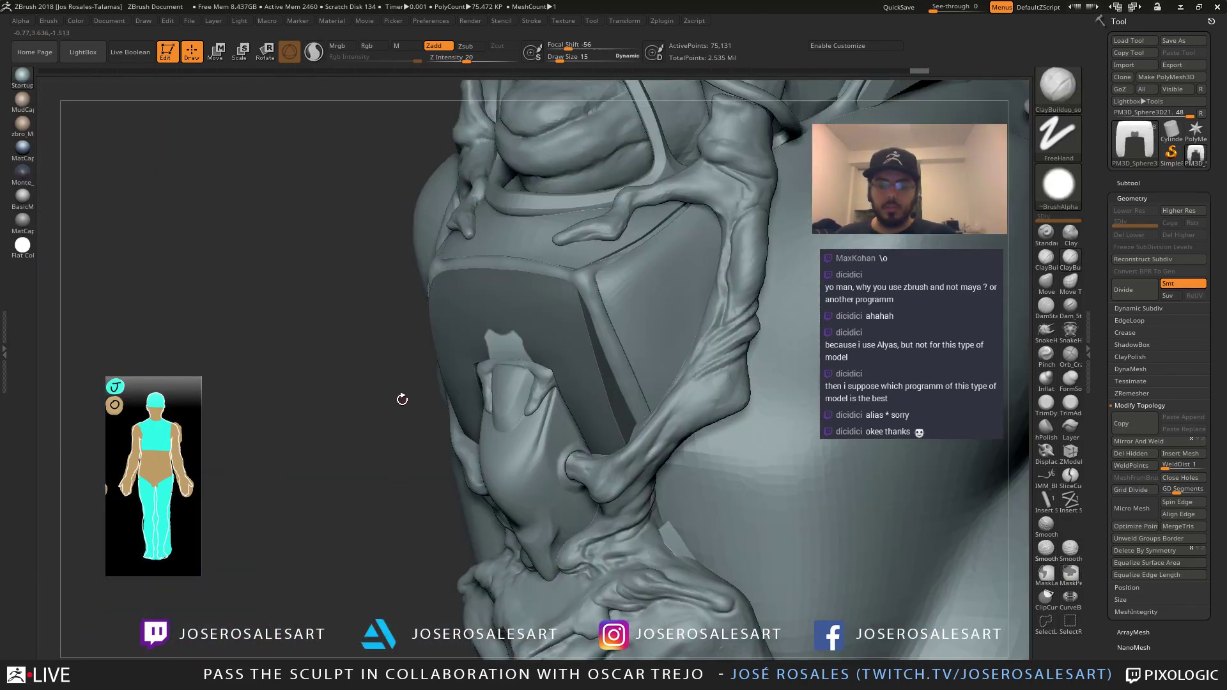
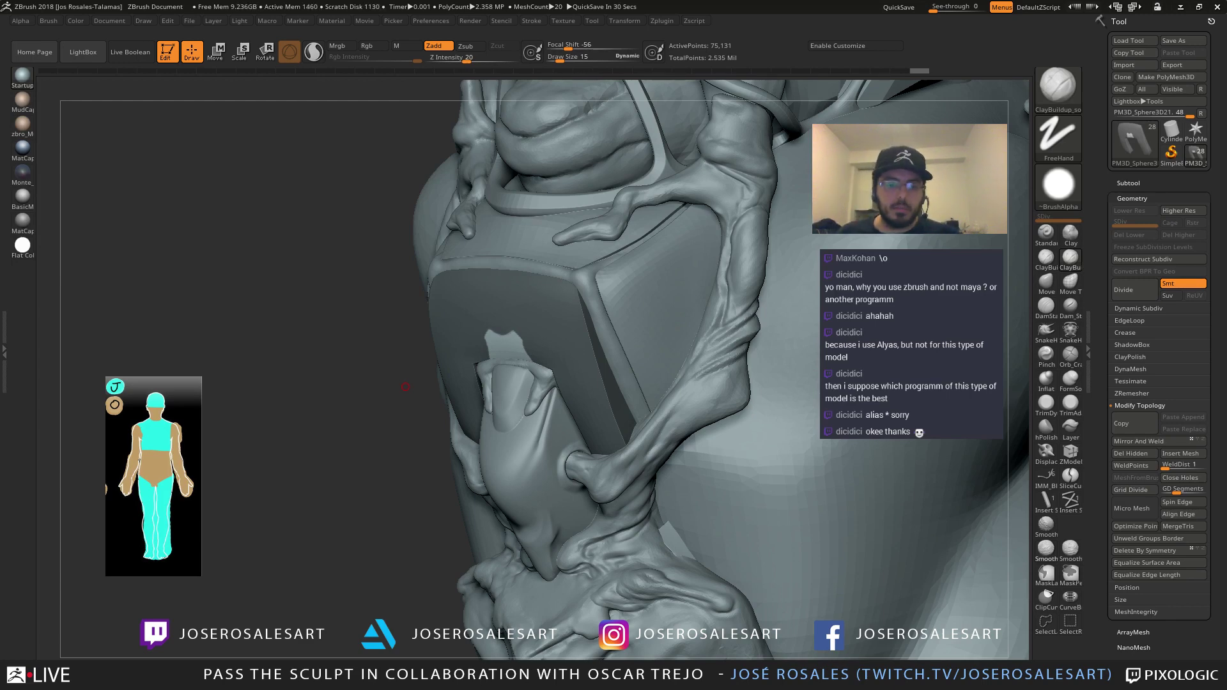
mouse_move(505, 332)
right_down()
mouse_move(502, 350)
mouse_move(592, 342)
mouse_move(610, 325)
mouse_move(559, 350)
mouse_move(672, 353)
mouse_move(551, 355)
mouse_move(717, 253)
right_up()
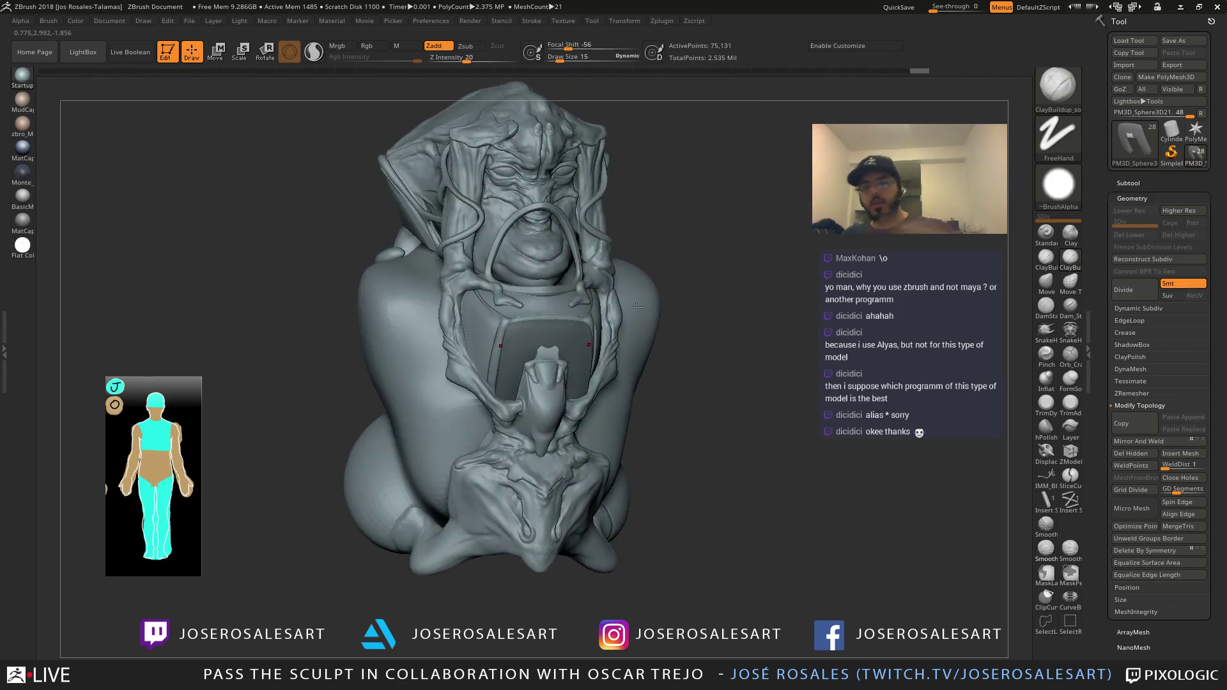
Push the unmasked notched patch on the curved panel inward with the Move gizmo, then return to sculpting mode
mouse_move(637, 308)
right_down()
mouse_move(579, 286)
mouse_move(623, 288)
right_up()
ctrl+right_drag(623, 288, 641, 356)
mouse_move(554, 415)
alt+right_down()
mouse_move(494, 402)
mouse_move(490, 389)
mouse_move(646, 383)
mouse_move(577, 367)
mouse_move(567, 392)
alt+right_up()
key(w)
mouse_move(784, 354)
right_down()
mouse_move(839, 369)
mouse_move(562, 348)
mouse_move(559, 397)
mouse_move(479, 403)
mouse_move(484, 385)
mouse_move(408, 384)
mouse_move(450, 400)
mouse_move(429, 367)
right_up()
click(403, 228)
key(q)
Smooth the recessed notched patch at draw size 54 and clear the panel's mask
shift+drag(452, 370, 485, 361)
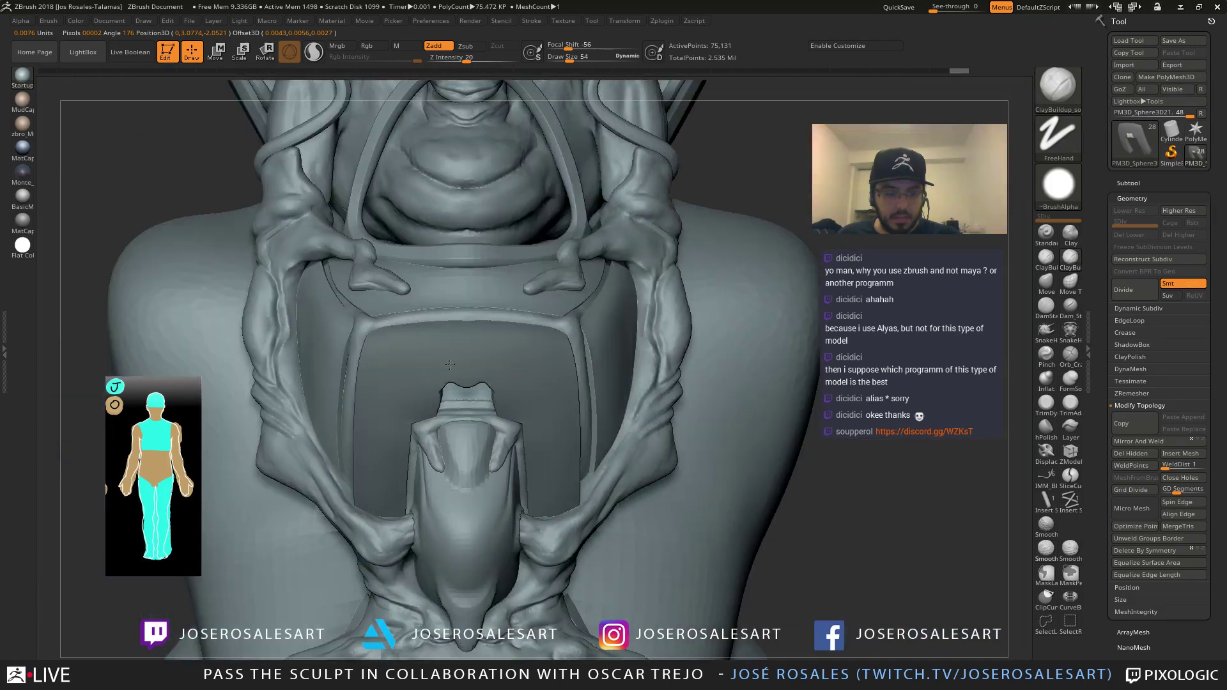
ctrl+drag(773, 228, 817, 236)
alt+drag(704, 289, 550, 365)
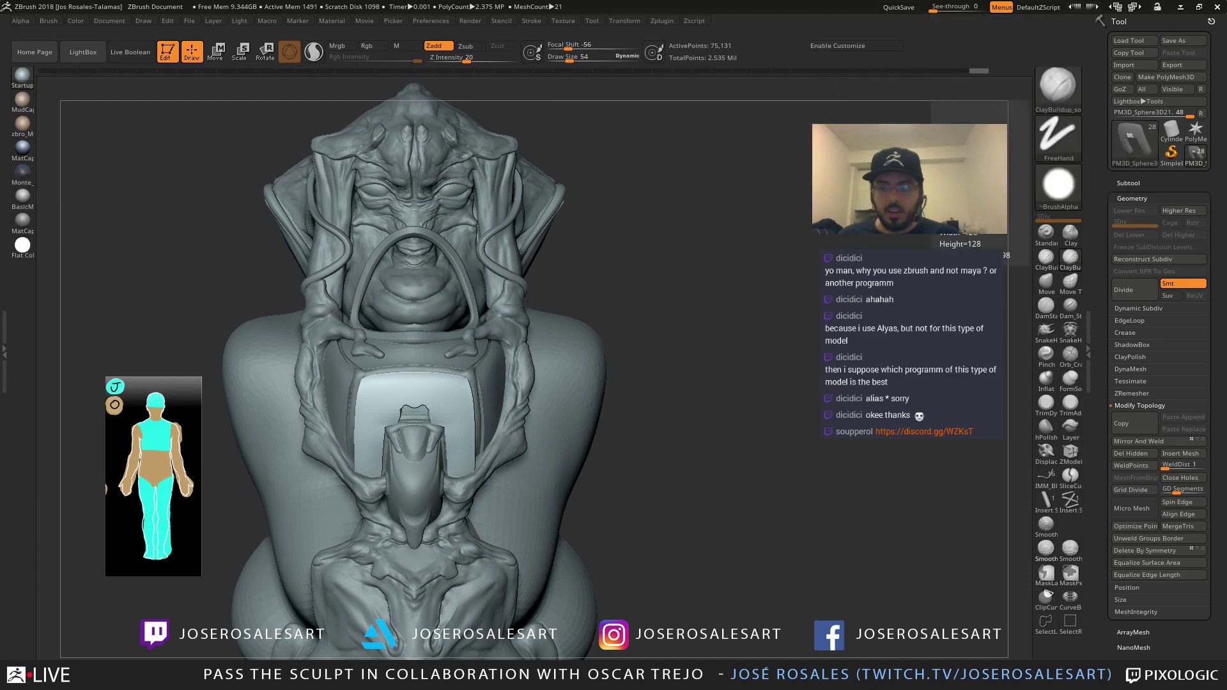
click(1126, 148)
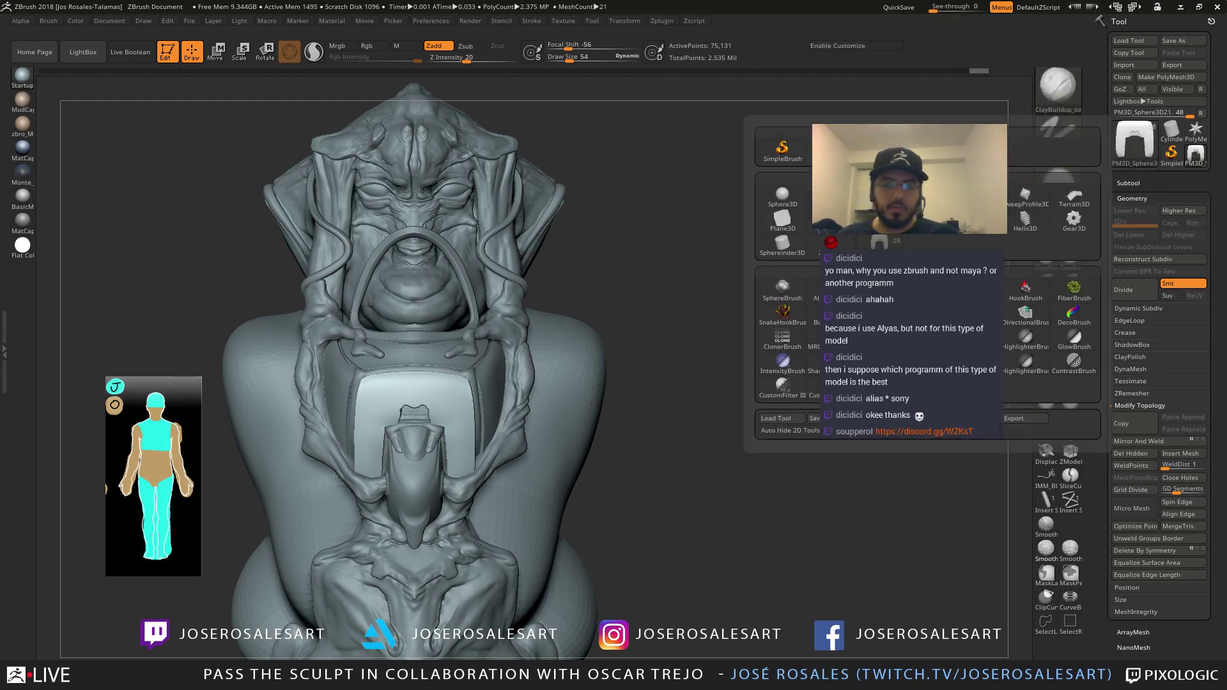
click(1133, 146)
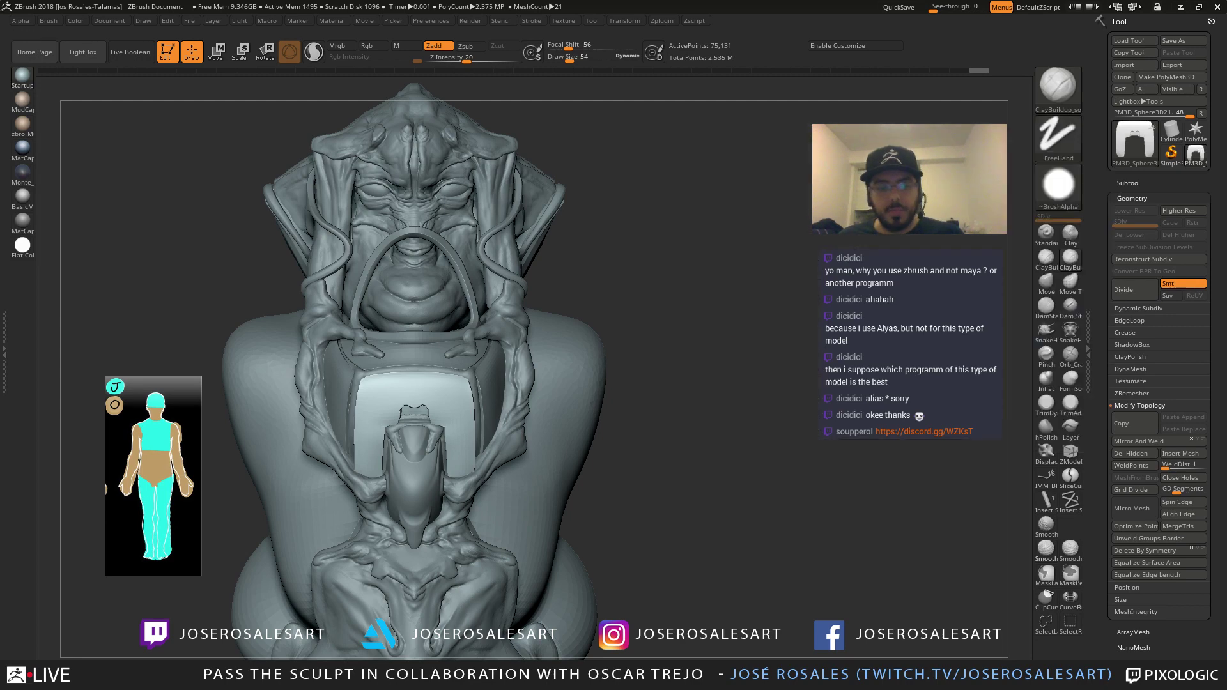
click(1129, 148)
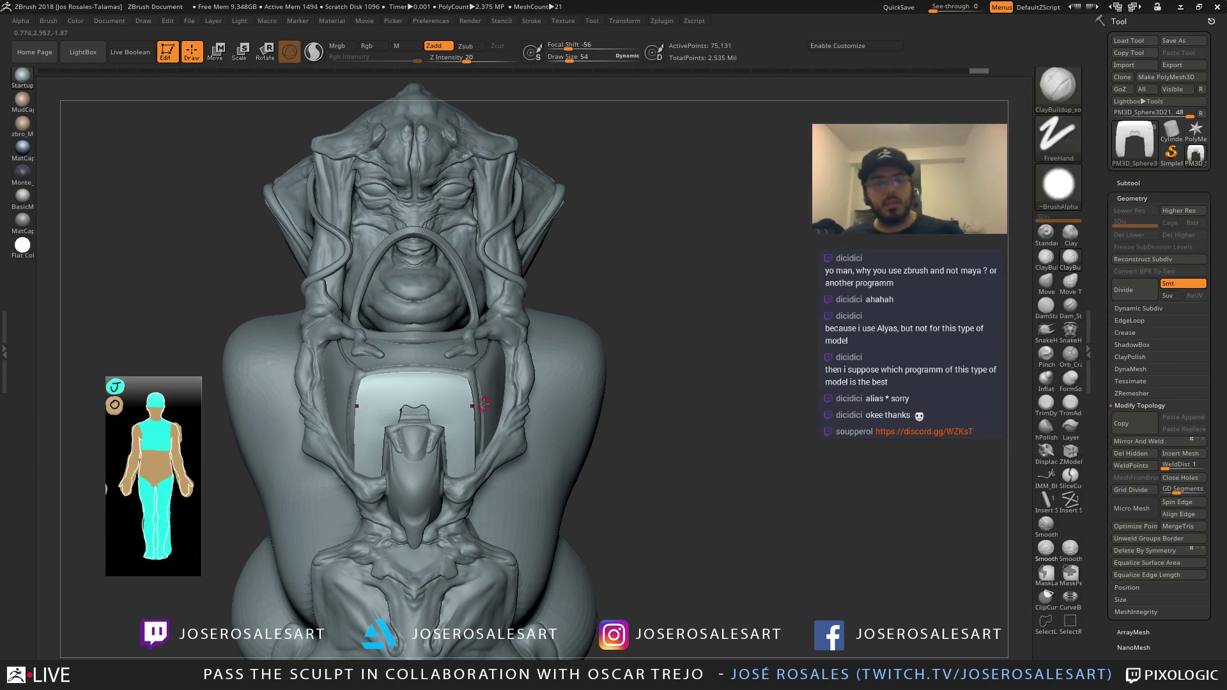
Select the prong piece as the active subtool and build up its two-pointed crown inside the notch with ClayBuildup at draw size 73 to 77
mouse_move(484, 403)
right_down()
mouse_move(544, 409)
mouse_move(476, 436)
mouse_move(439, 430)
right_up()
alt+click(448, 435)
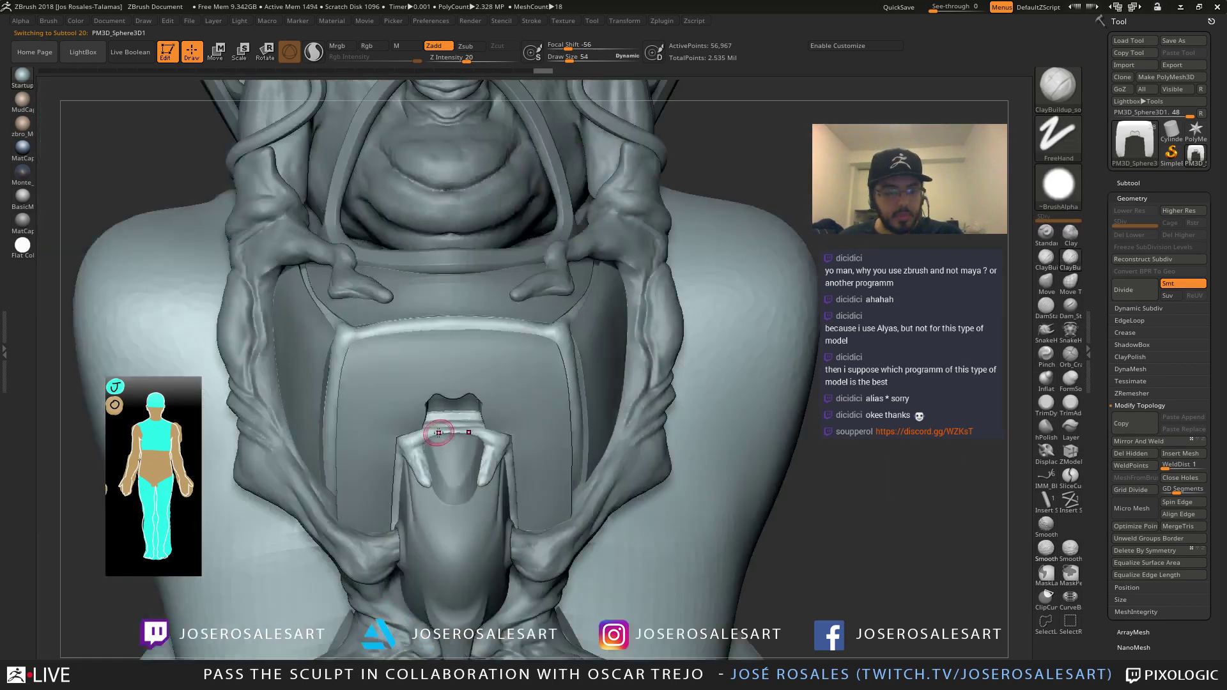
mouse_move(458, 422)
mouse_down()
mouse_move(438, 429)
mouse_move(453, 420)
mouse_up()
ctrl+right_drag(453, 423, 451, 407)
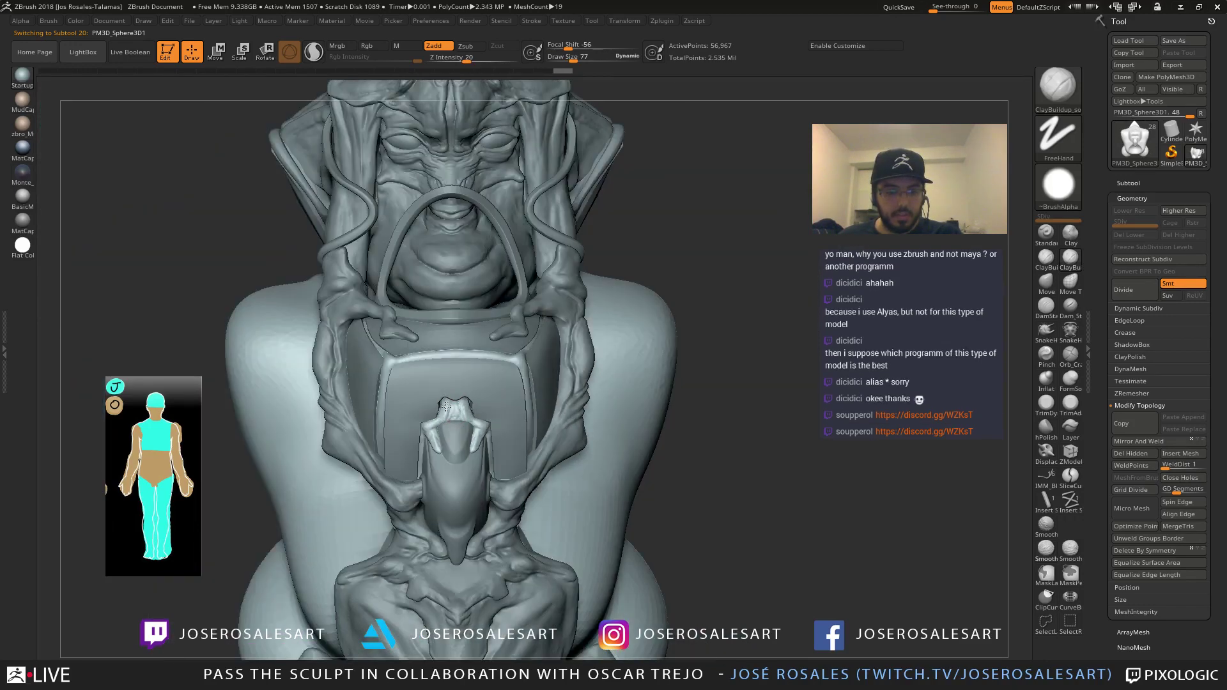
drag(447, 406, 430, 422)
mouse_move(431, 421)
right_down()
mouse_move(452, 408)
mouse_move(458, 361)
mouse_move(453, 400)
right_up()
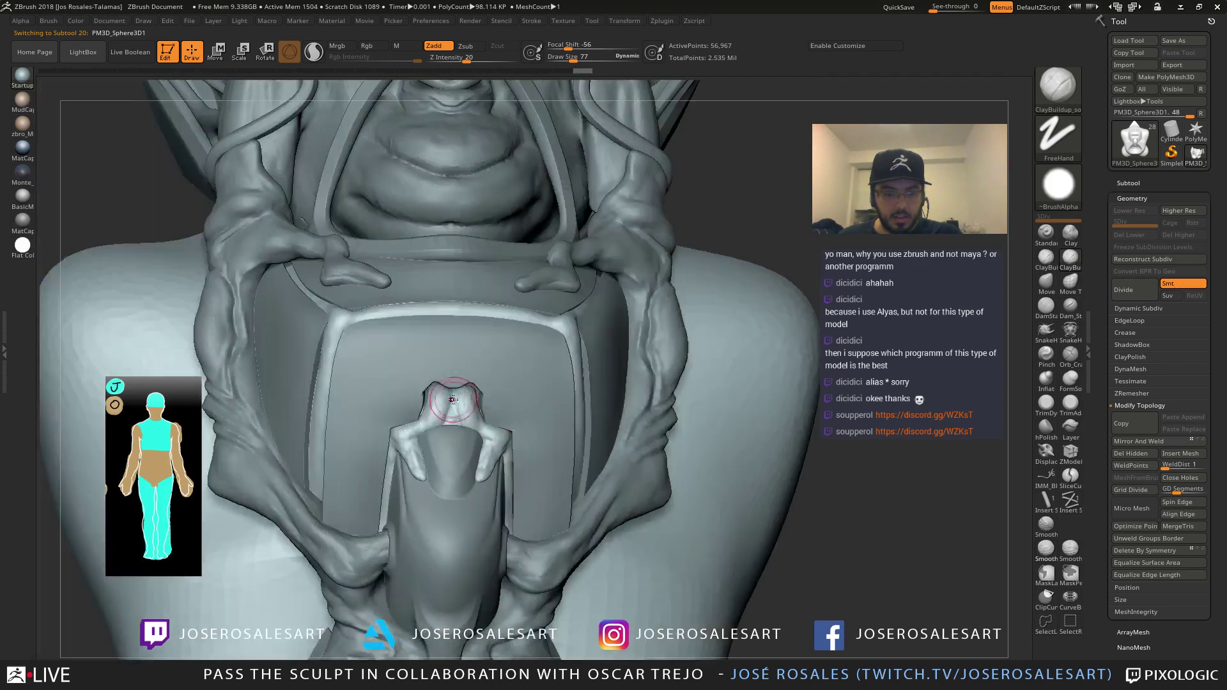
drag(453, 399, 434, 391)
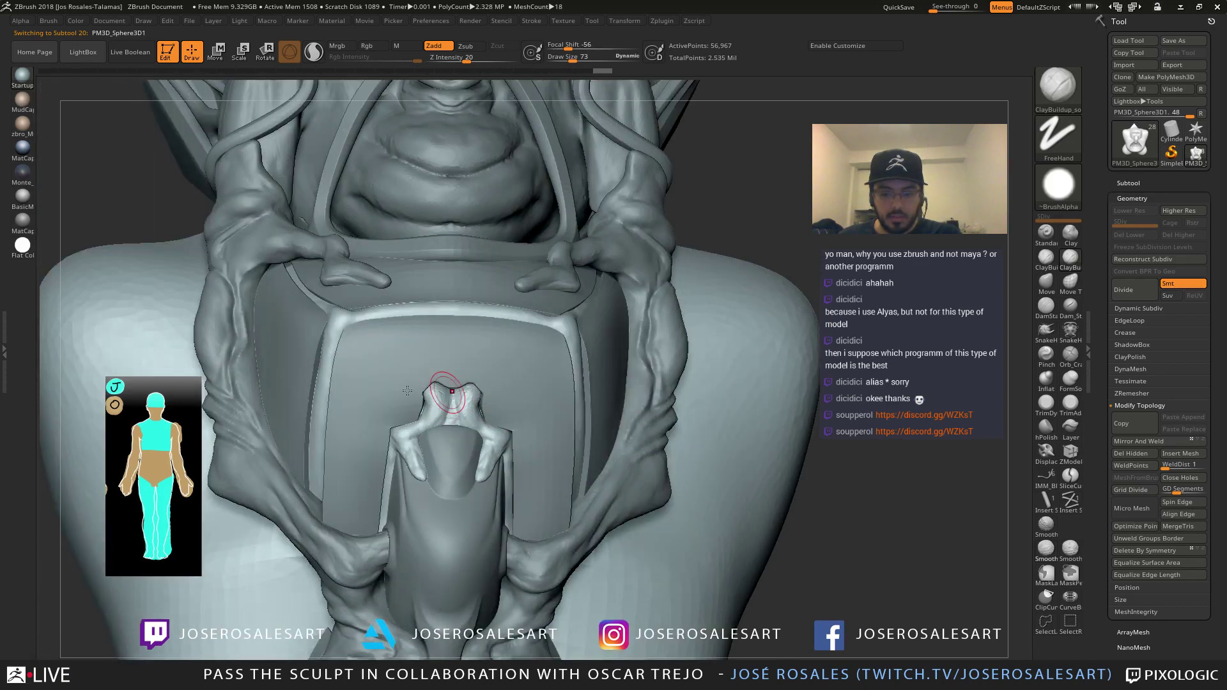
ctrl+right_drag(407, 391, 409, 358)
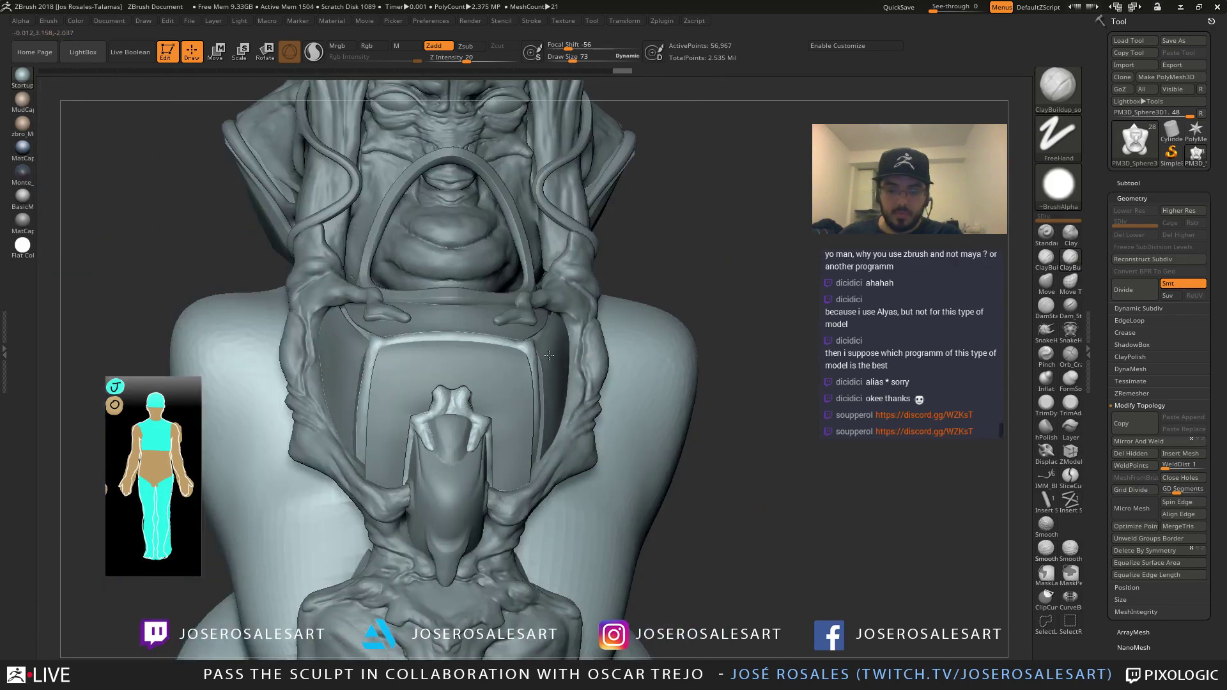
mouse_move(549, 355)
ctrl+right_down()
mouse_move(491, 321)
mouse_move(469, 406)
mouse_move(443, 407)
mouse_move(450, 395)
ctrl+right_up()
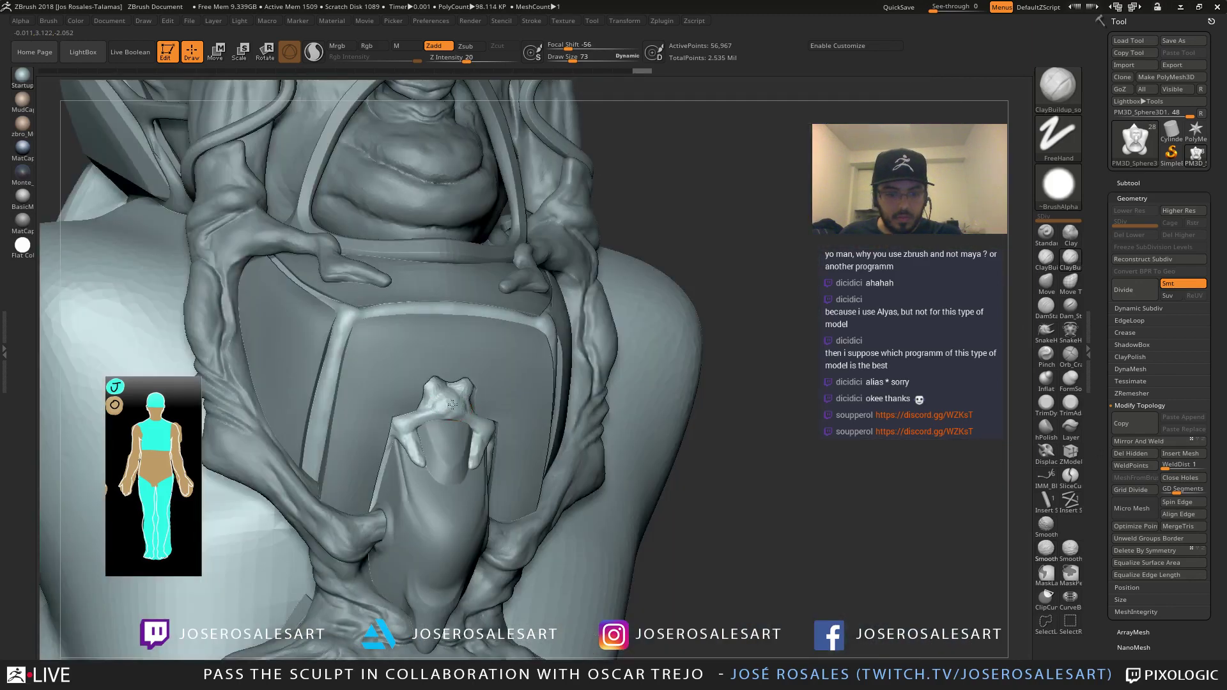
Build up the crosspiece between the crown and the prongs with ClayBuildup at draw size 45, smoothing its surface
drag(466, 420, 448, 424)
key(s)
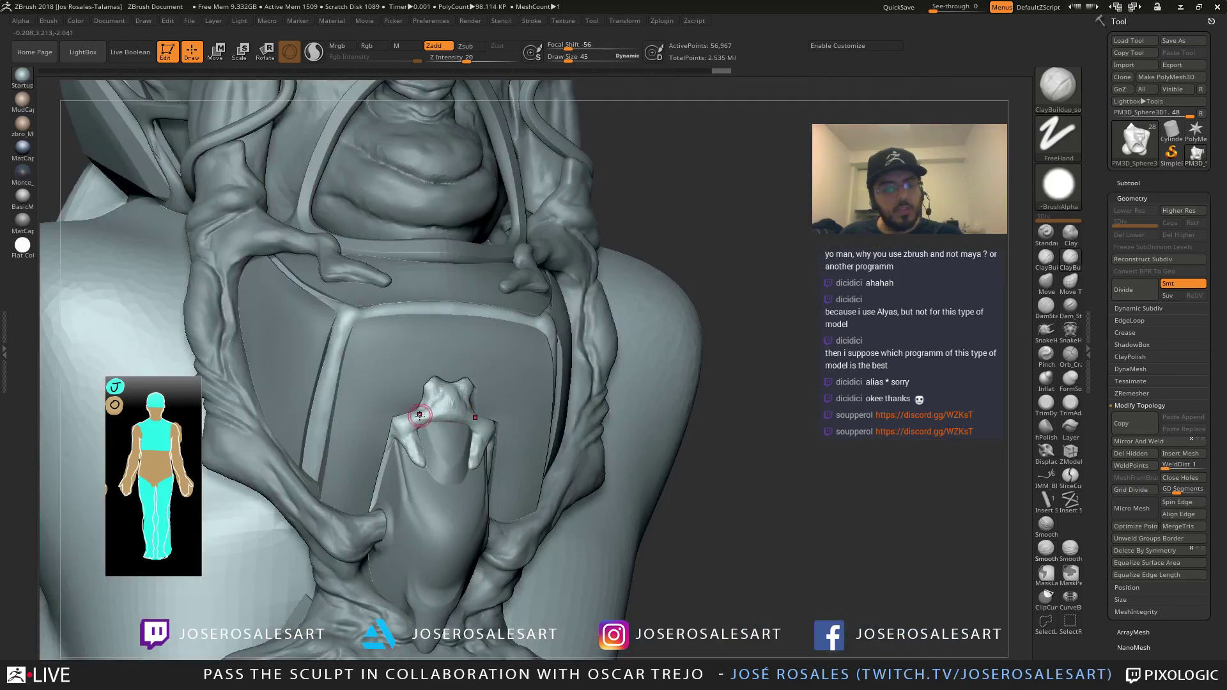
right_drag(467, 419, 426, 425)
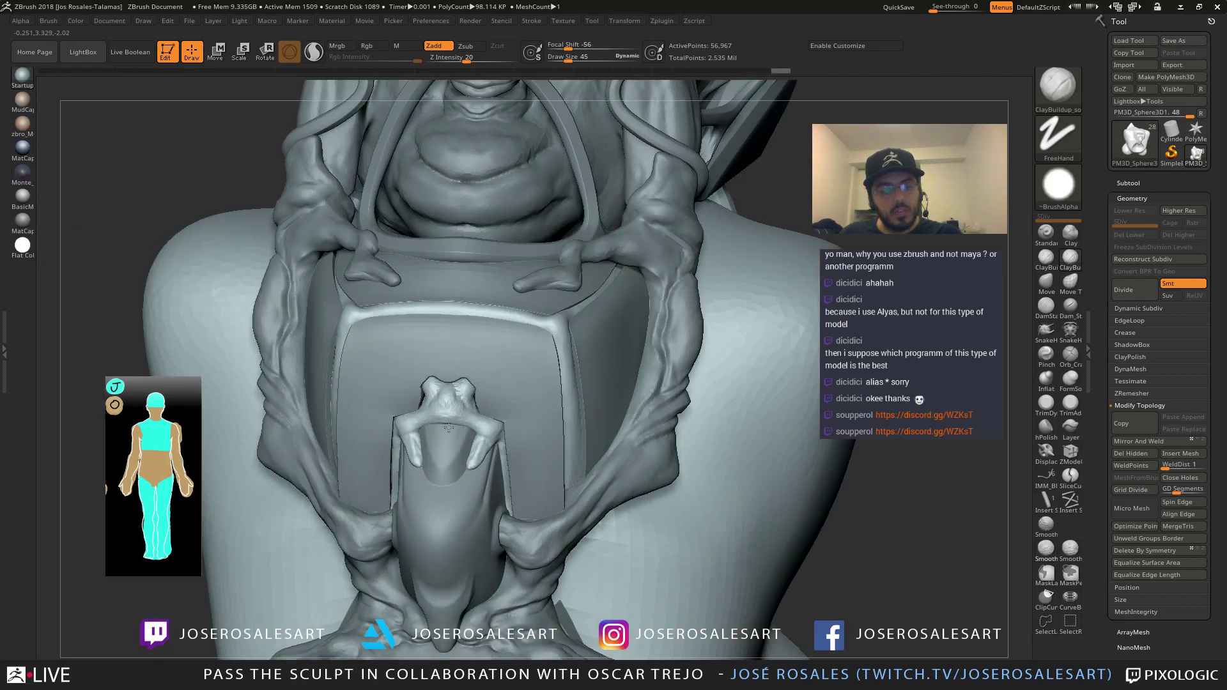
right_drag(421, 438, 448, 426)
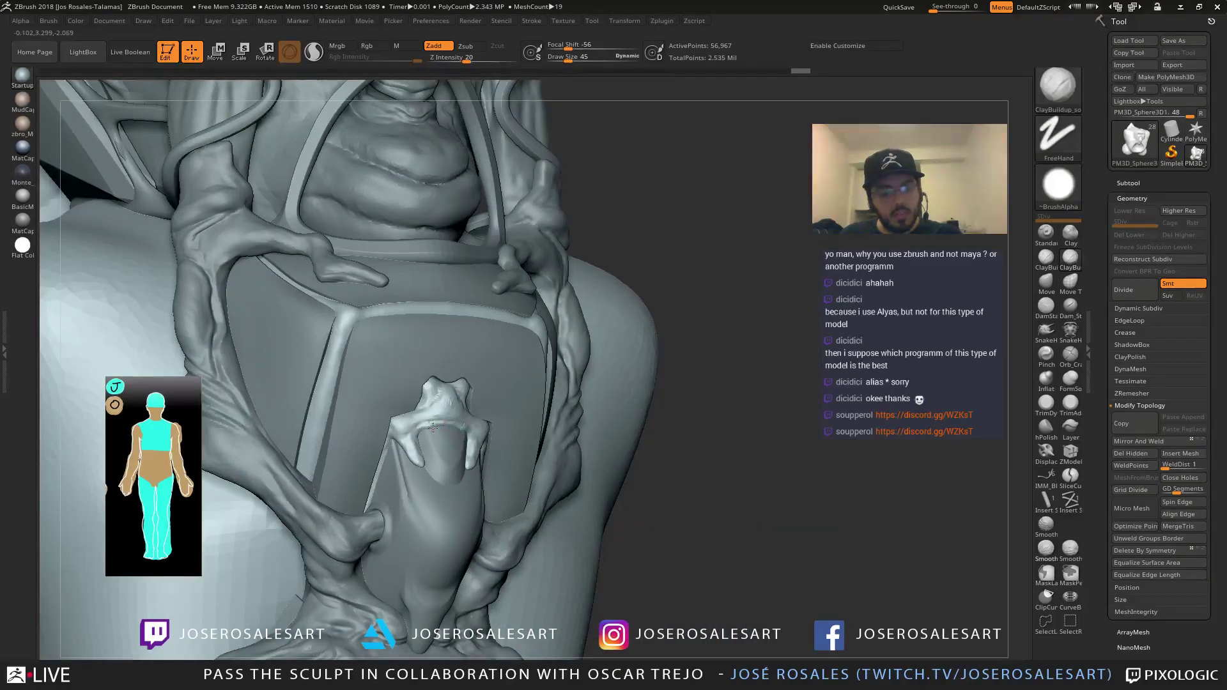
mouse_move(451, 430)
shift+mouse_down()
mouse_move(406, 441)
mouse_move(451, 427)
shift+mouse_up()
Turn on Sculptris Pro and refine the crown, central ridge and prong shoulders with ClayBuildup at draw size 45 and smoothing
click(314, 53)
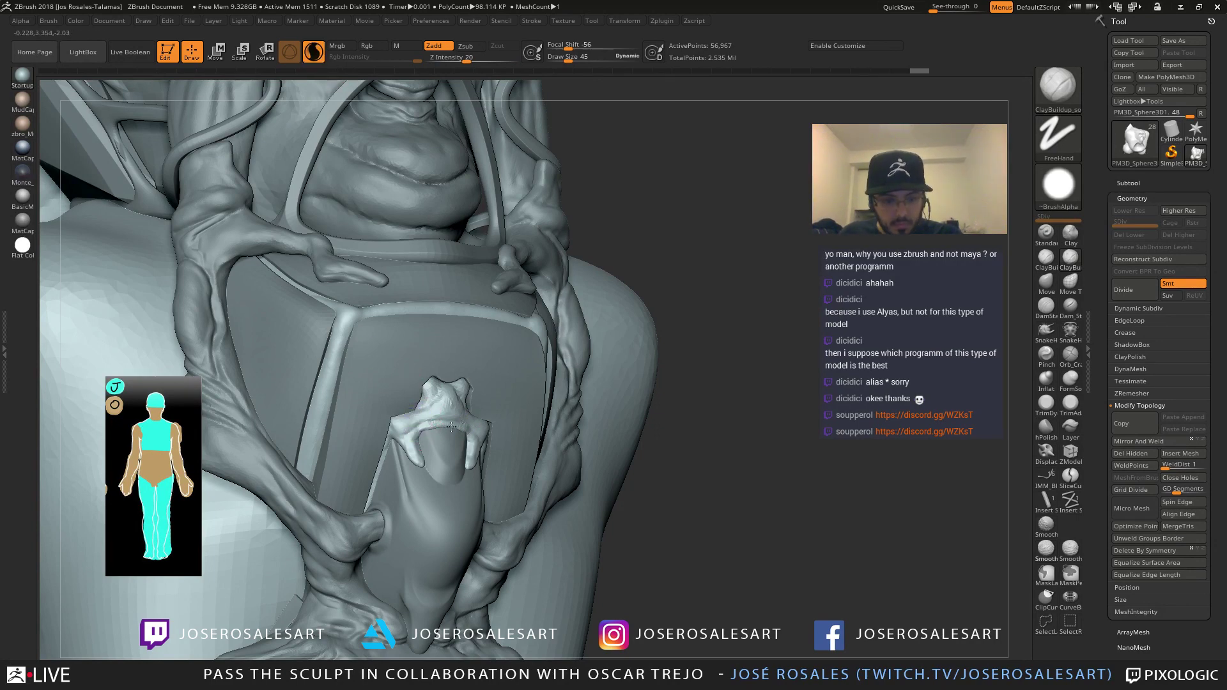
right_drag(446, 427, 443, 432)
shift+drag(443, 432, 446, 430)
right_drag(413, 439, 419, 437)
mouse_move(407, 495)
right_down()
mouse_move(424, 453)
mouse_move(468, 421)
right_up()
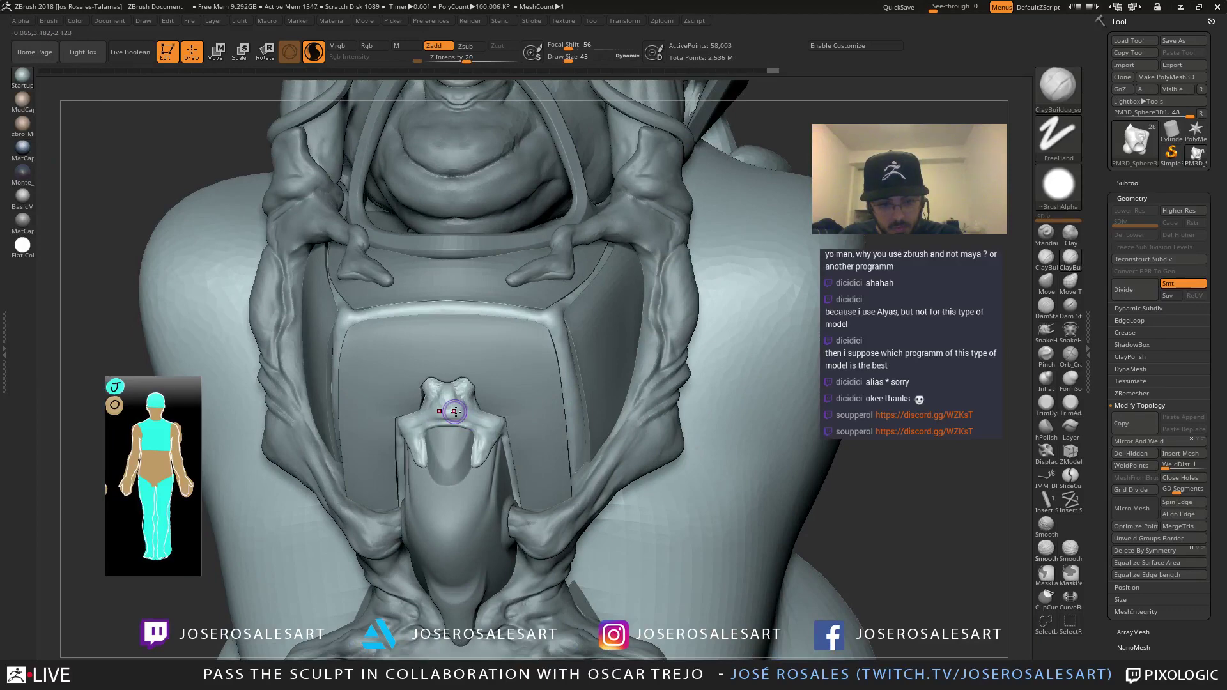
right_drag(492, 402, 455, 398)
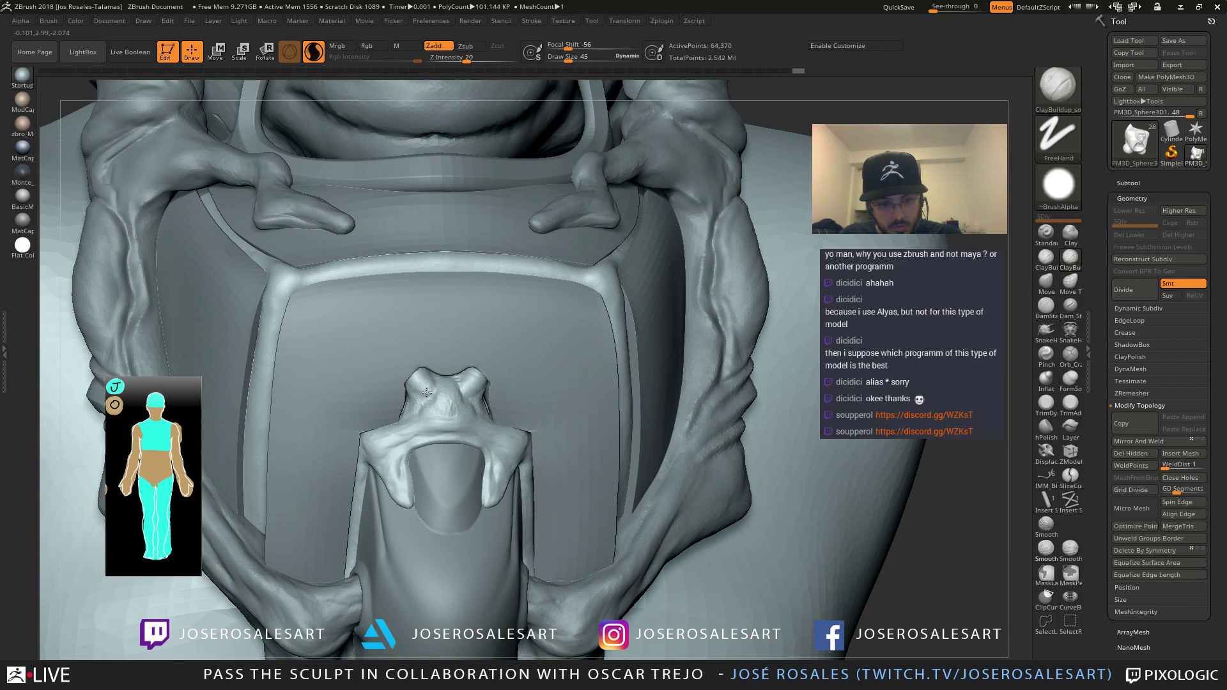
mouse_move(510, 397)
right_down()
mouse_move(528, 349)
mouse_move(458, 395)
mouse_move(595, 383)
mouse_move(526, 328)
mouse_move(542, 348)
mouse_move(513, 350)
mouse_move(577, 378)
mouse_move(514, 377)
mouse_move(499, 348)
mouse_move(519, 400)
mouse_move(483, 415)
mouse_move(511, 393)
right_up()
Define the two upper knobs and the sides of the crown with DamStandard at draw size 28
key(3)
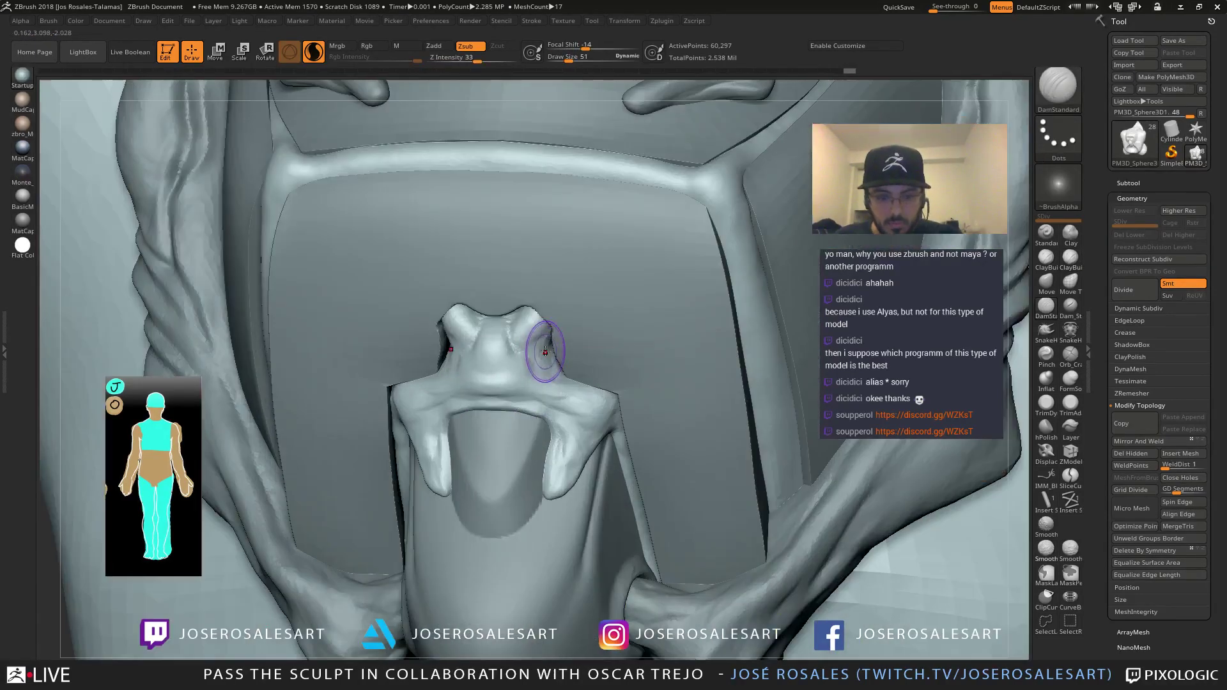
drag(517, 357, 496, 358)
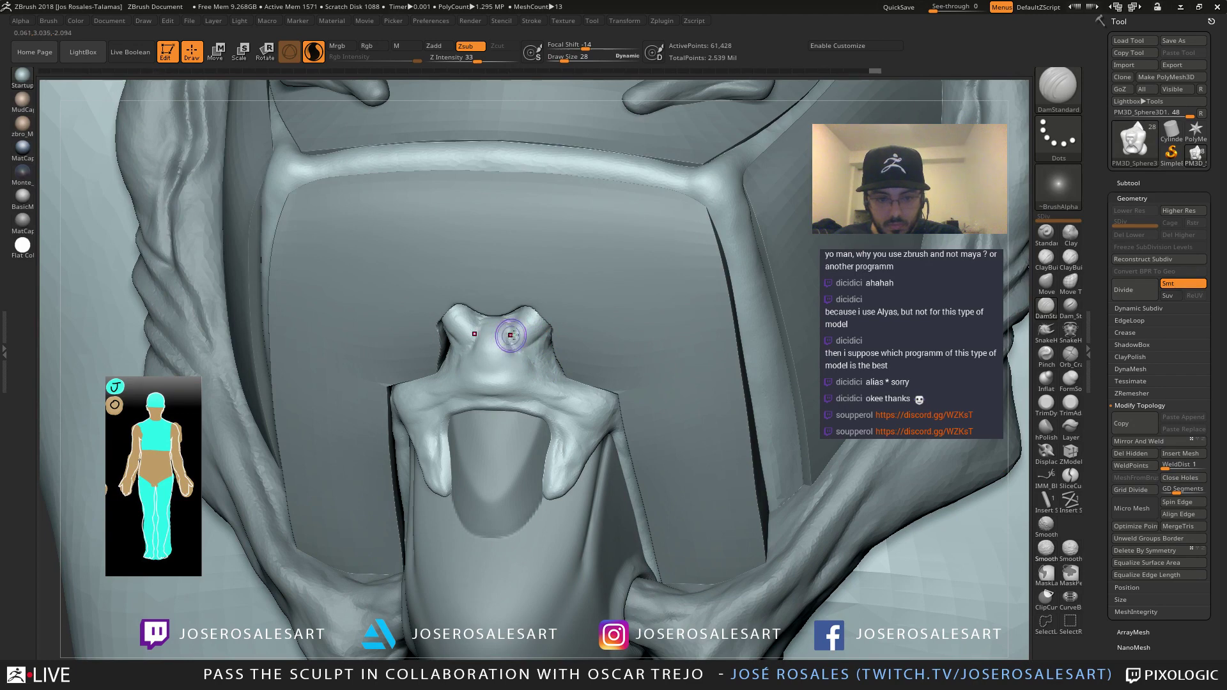
right_drag(507, 334, 520, 313)
mouse_move(513, 314)
mouse_down()
mouse_move(501, 343)
mouse_move(518, 371)
mouse_up()
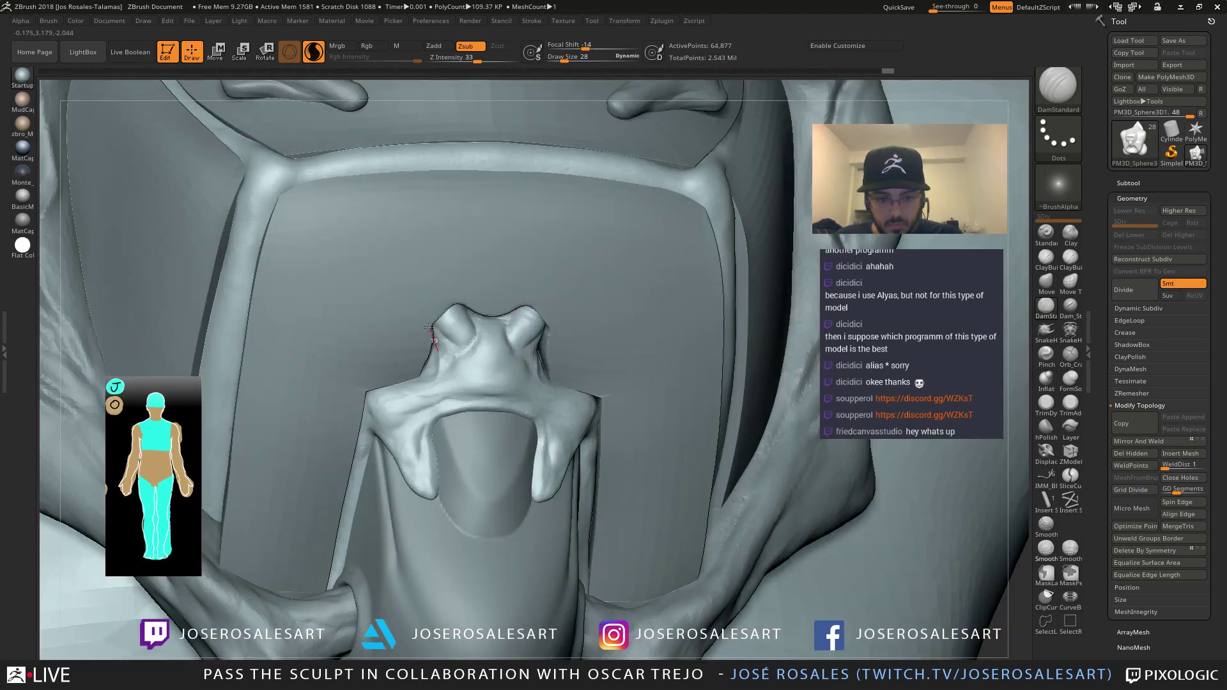
mouse_move(515, 383)
right_down()
mouse_move(569, 392)
mouse_move(394, 443)
right_up()
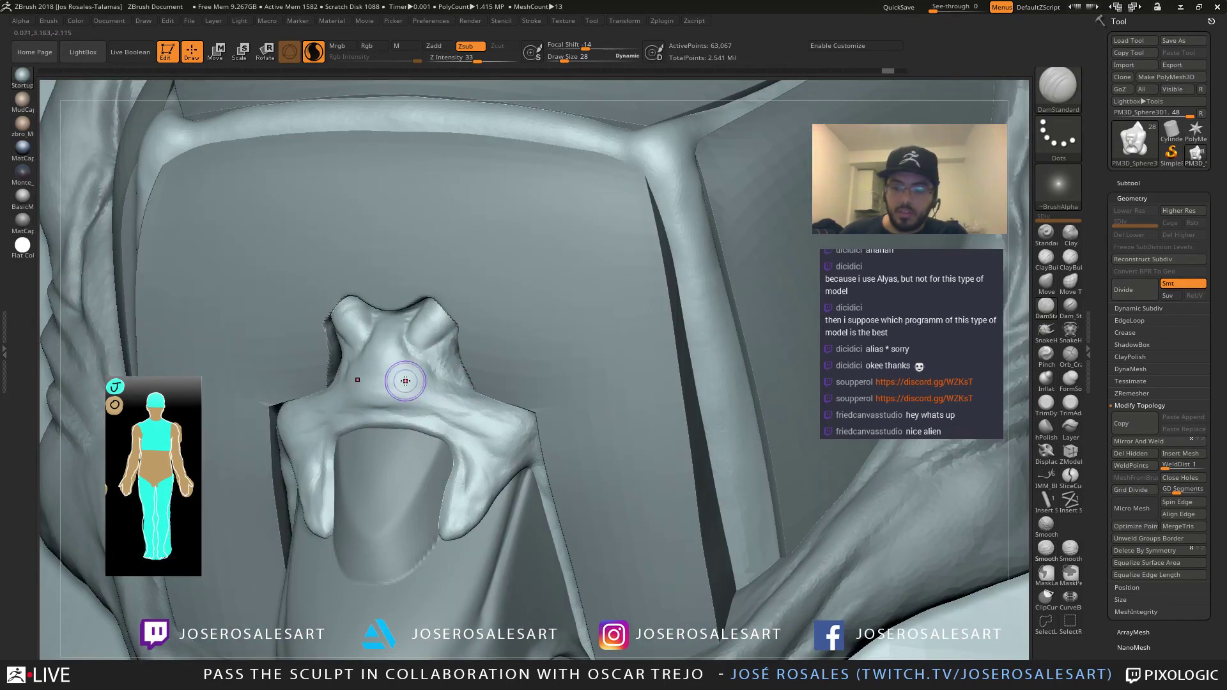
mouse_move(433, 401)
right_down()
mouse_move(419, 339)
mouse_move(329, 351)
mouse_move(443, 373)
right_up()
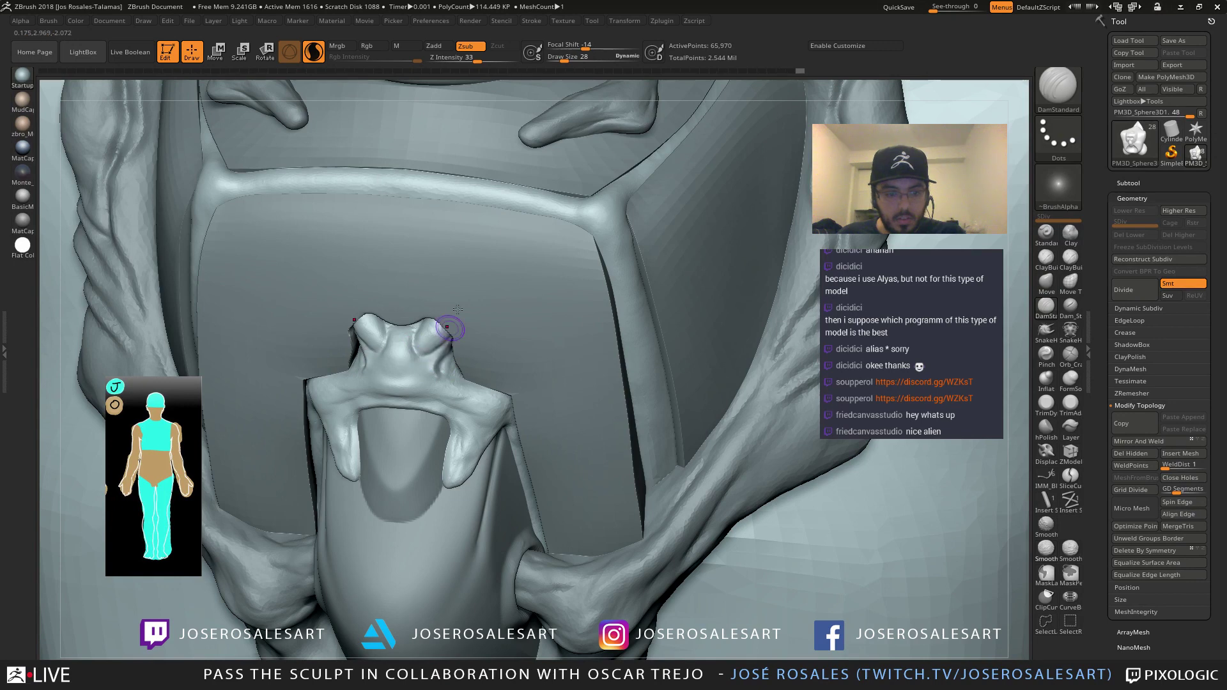
Add bony volume to the shoulders of both prongs with ClayBuildup at draw size 28
mouse_move(432, 353)
right_down()
mouse_move(427, 339)
mouse_move(439, 384)
mouse_move(425, 331)
mouse_move(464, 419)
mouse_move(492, 414)
right_up()
key(2)
drag(482, 401, 465, 416)
ctrl+right_drag(493, 429, 491, 405)
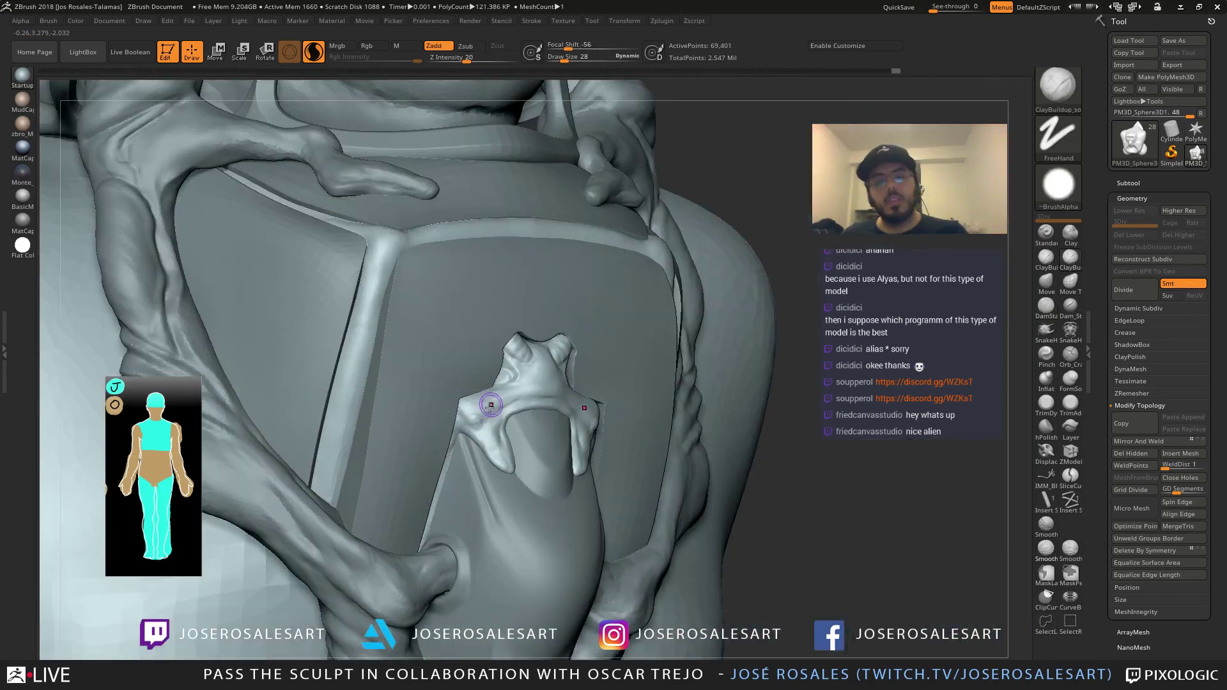
drag(490, 404, 480, 425)
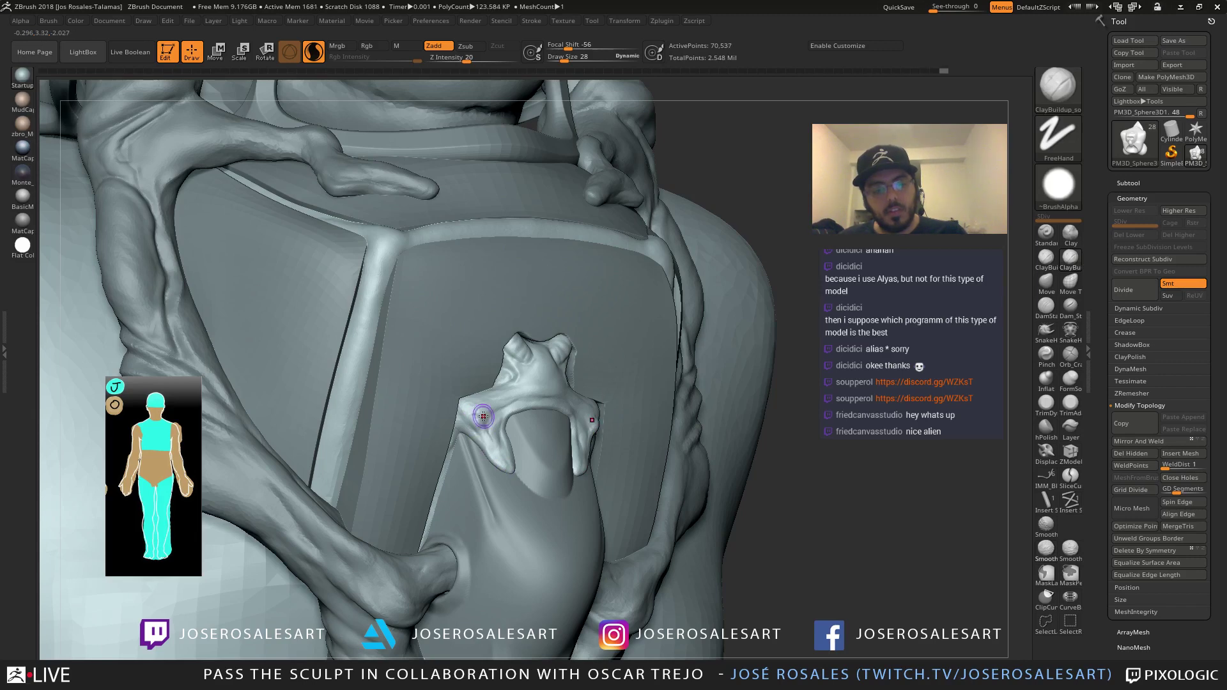
Try carving creases along the crosspiece and outer prong shoulders with DamStandard at draw size 28
mouse_move(484, 416)
shift+right_down()
mouse_move(473, 416)
mouse_move(543, 398)
mouse_move(584, 408)
mouse_move(566, 419)
shift+right_up()
key(b)
key(d)
key(s)
drag(540, 407, 610, 421)
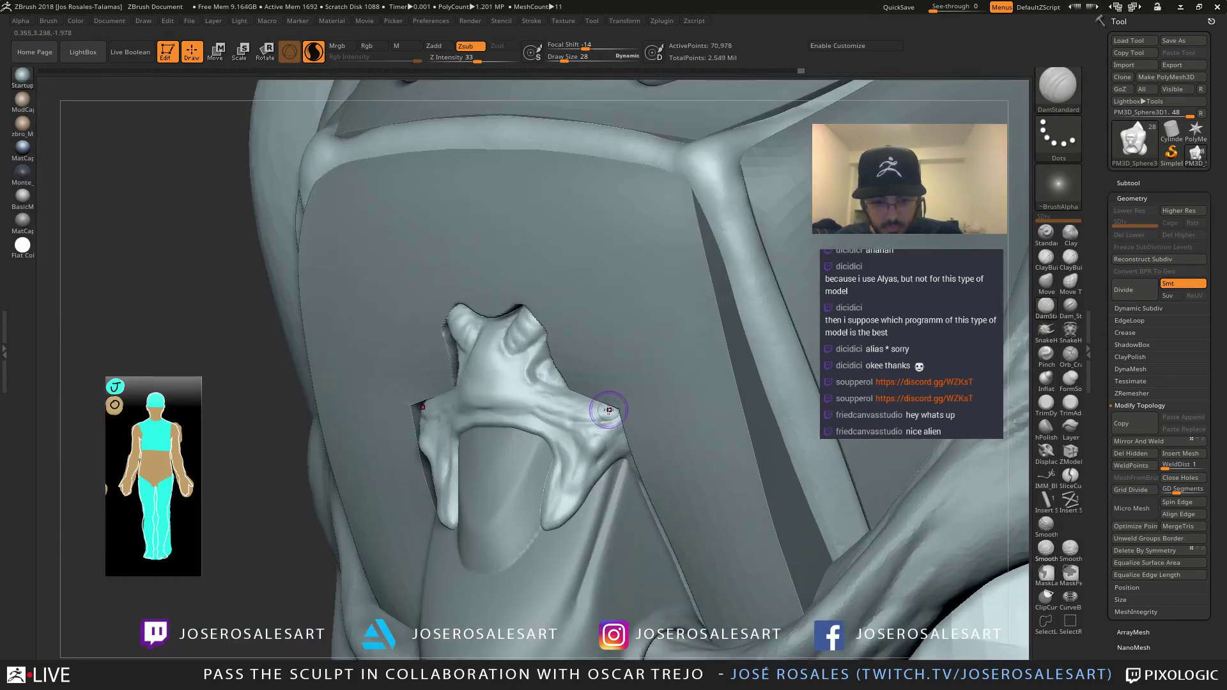
right_drag(609, 409, 623, 414)
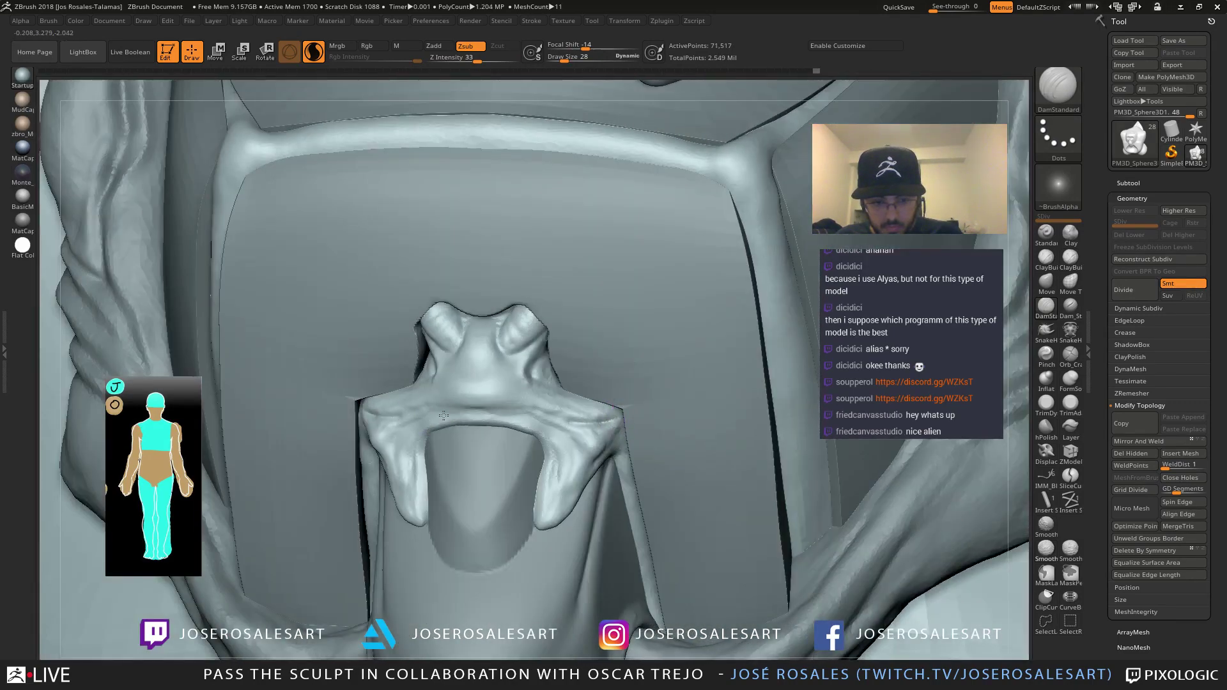
right_drag(443, 415, 474, 416)
drag(376, 414, 470, 398)
right_drag(486, 401, 458, 405)
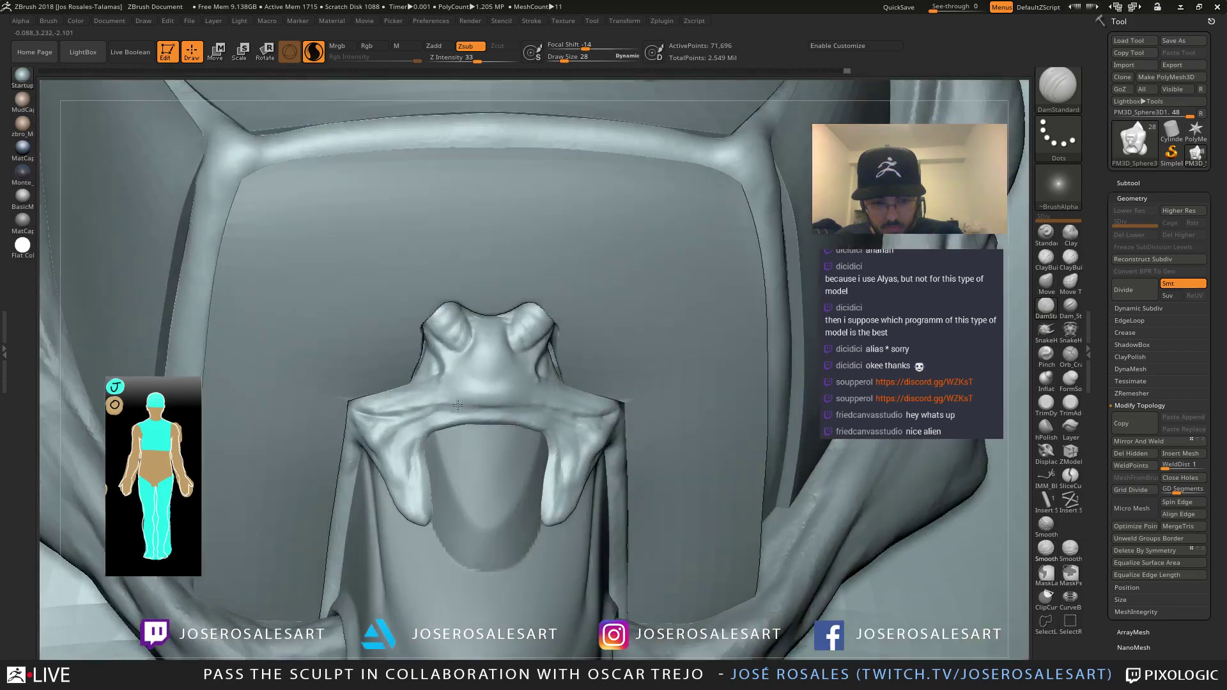
mouse_move(463, 405)
mouse_down()
mouse_move(401, 433)
mouse_move(467, 405)
mouse_move(516, 405)
mouse_up()
right_drag(462, 404, 491, 405)
shift+drag(410, 405, 384, 416)
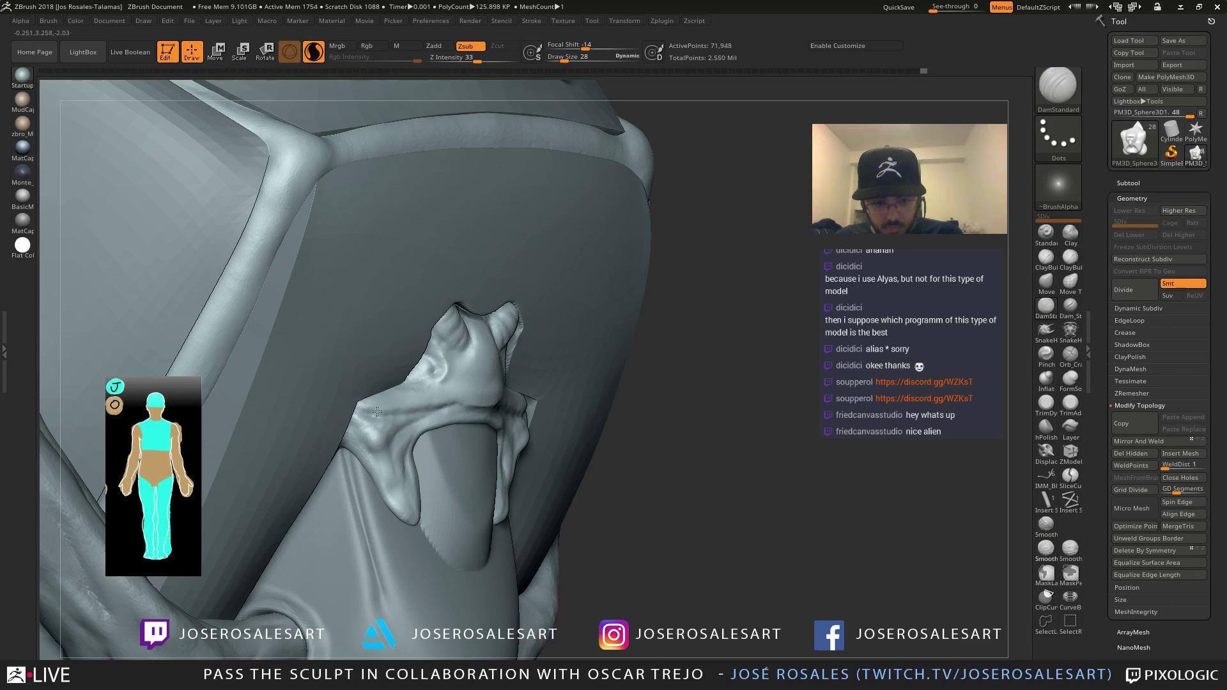
Undo the recent crease strokes on the crosspiece and prong shoulders
right_drag(420, 385, 463, 367)
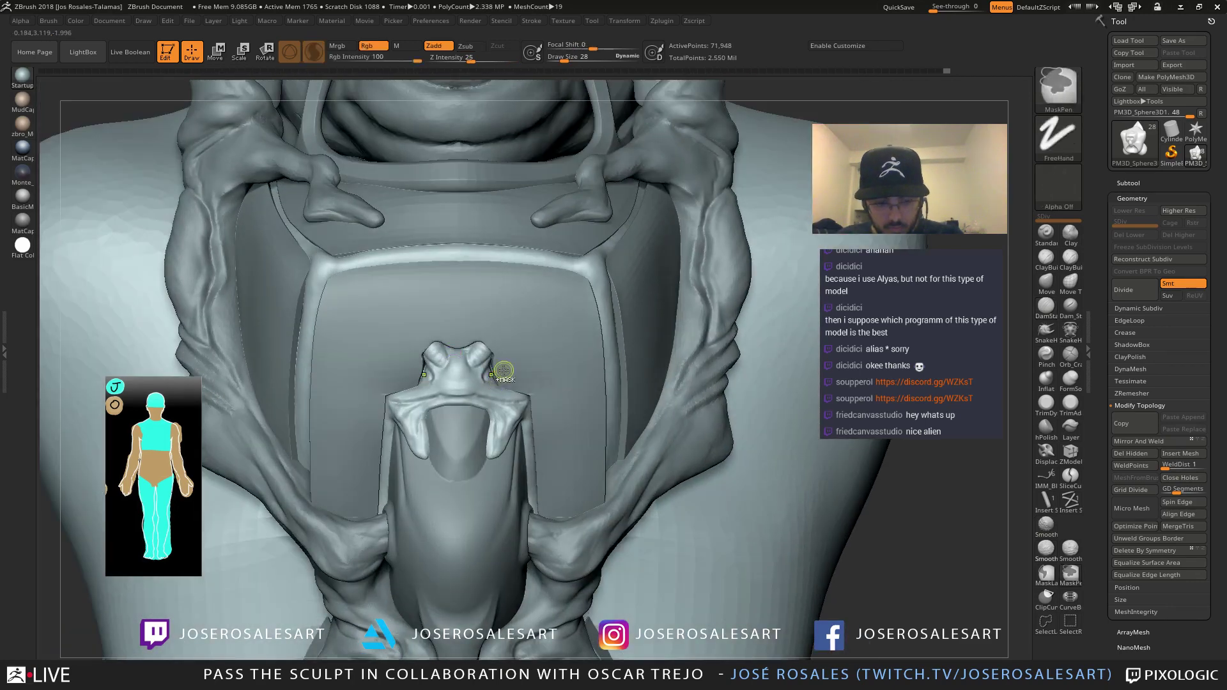
key(ctrl+z)
key(ctrl+z)
key(ctrl+z)
key(ctrl+z)
key(ctrl+z)
key(ctrl+z)
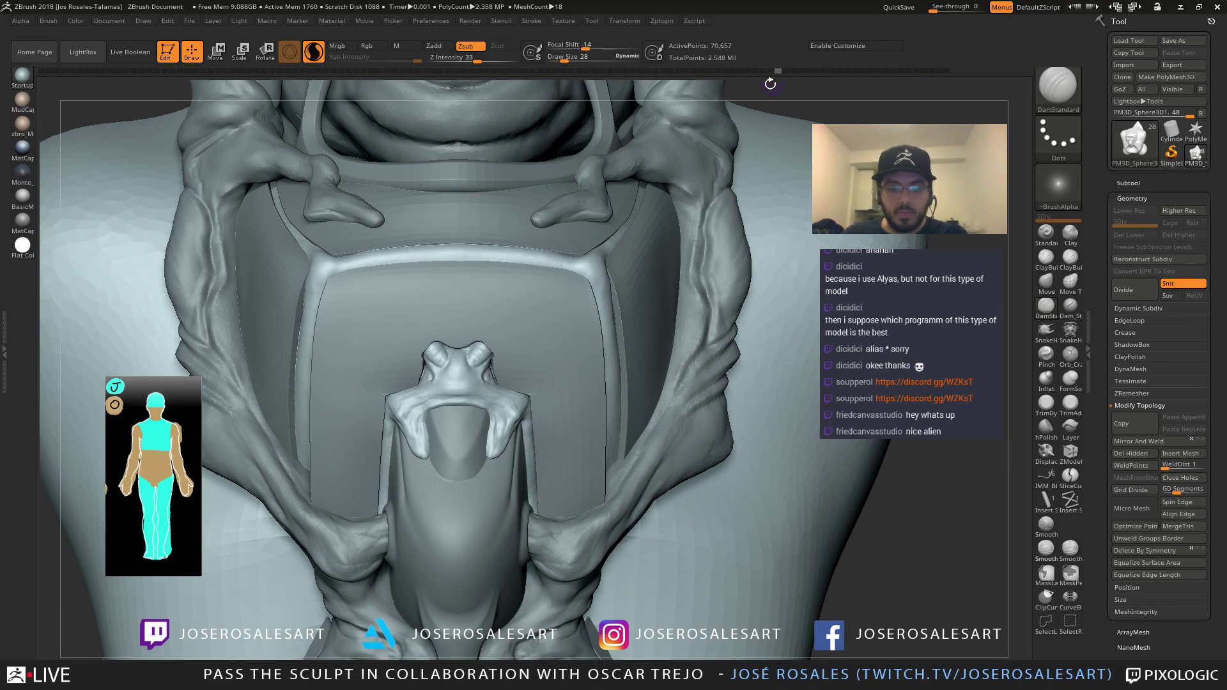
Build up the crosspiece above the prong opening with ClayBuildup at draw size 28
mouse_move(550, 345)
right_down()
mouse_move(460, 374)
mouse_move(452, 392)
mouse_move(516, 402)
right_up()
key(b)
key(c)
key(b)
right_drag(505, 357, 459, 377)
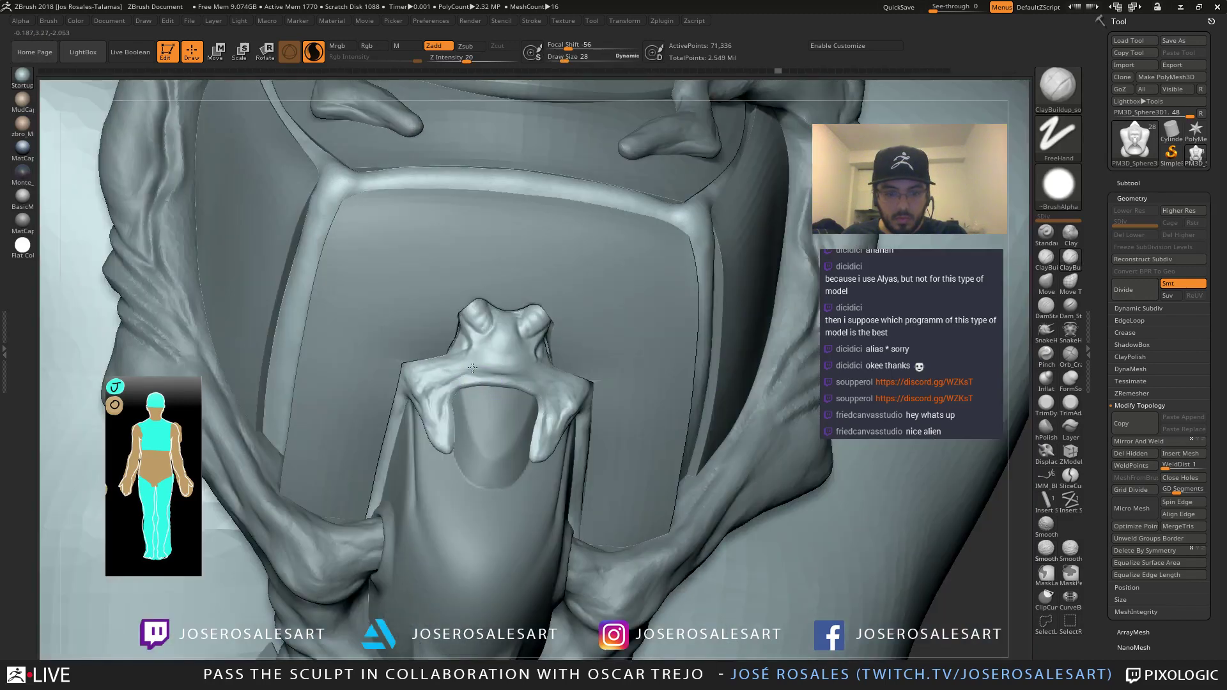
key(shift)
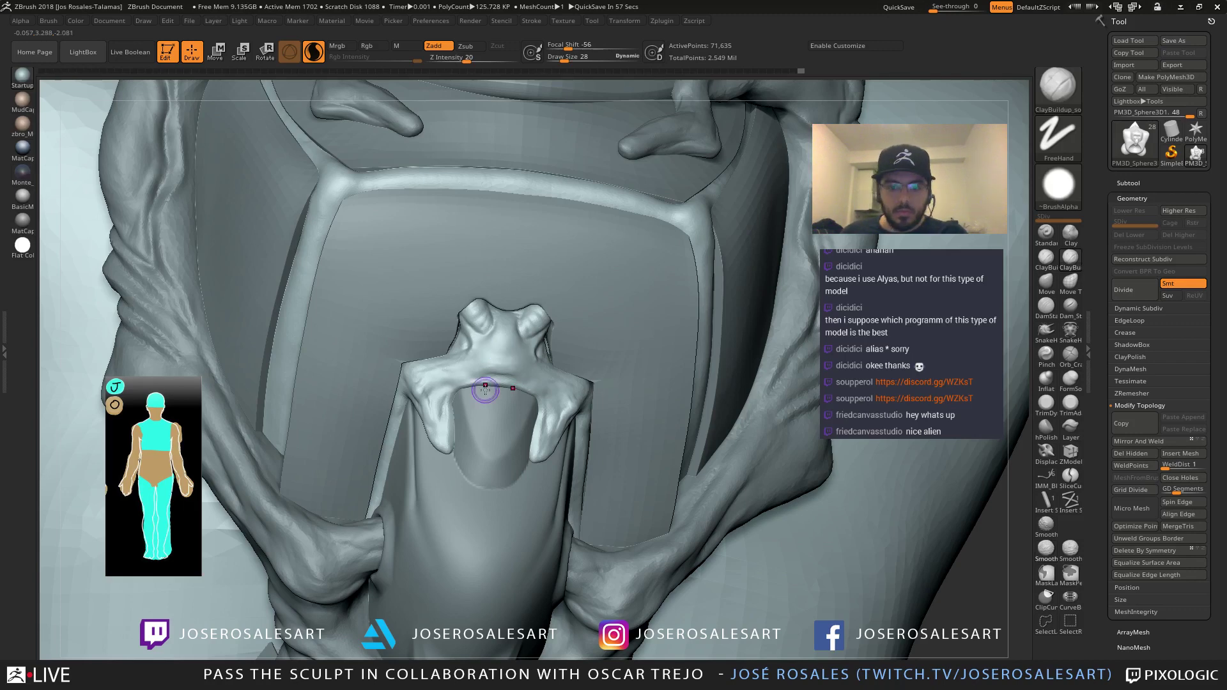
Smooth the front of the crown and its transition into the crosspiece and shoulders
right_drag(419, 379, 442, 384)
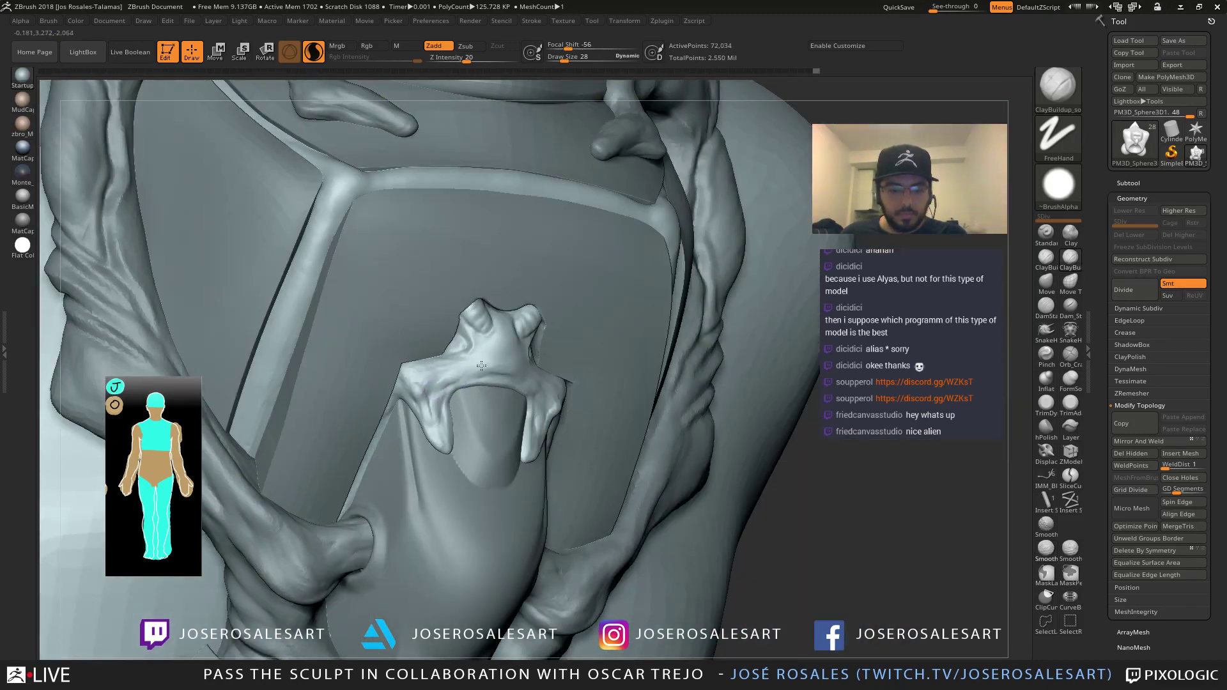
key(shift)
shift+drag(482, 337, 478, 317)
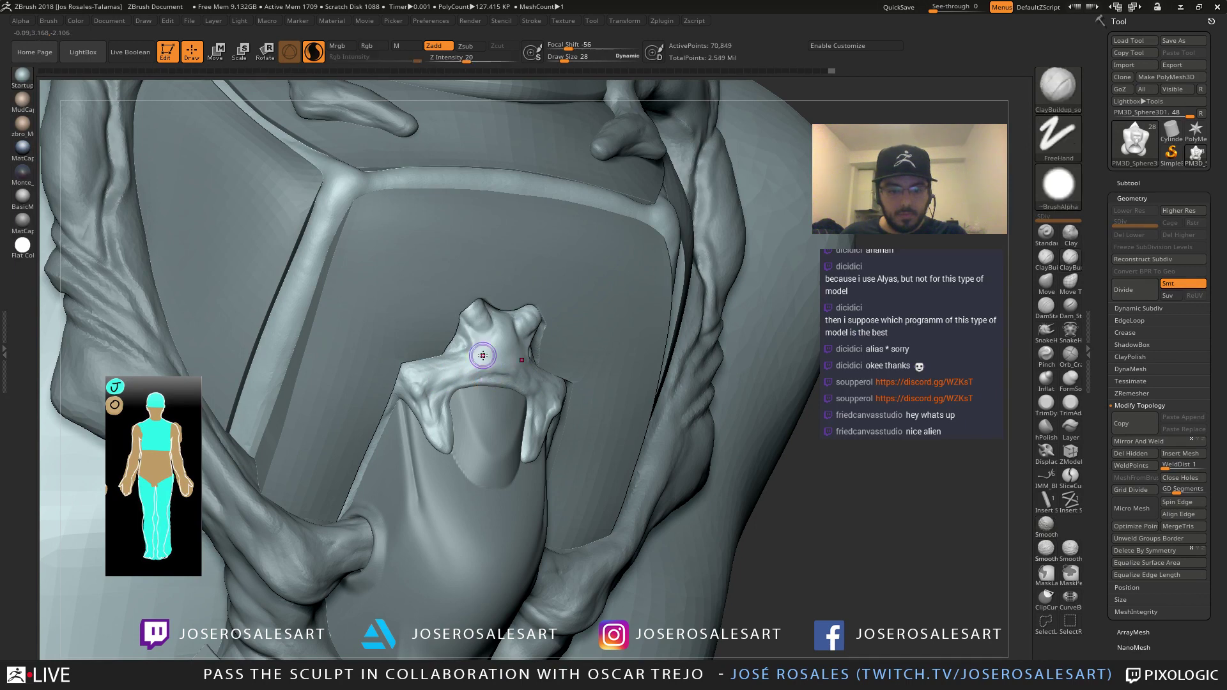
right_drag(482, 354, 459, 374)
shift+drag(459, 374, 465, 376)
Sculpt the tips of the beak-gripping prongs with the Standard brush at draw size 14
mouse_move(534, 347)
right_down()
mouse_move(466, 397)
mouse_move(529, 352)
right_up()
key(b)
key(s)
key(t)
alt+drag(531, 353, 518, 353)
key([)
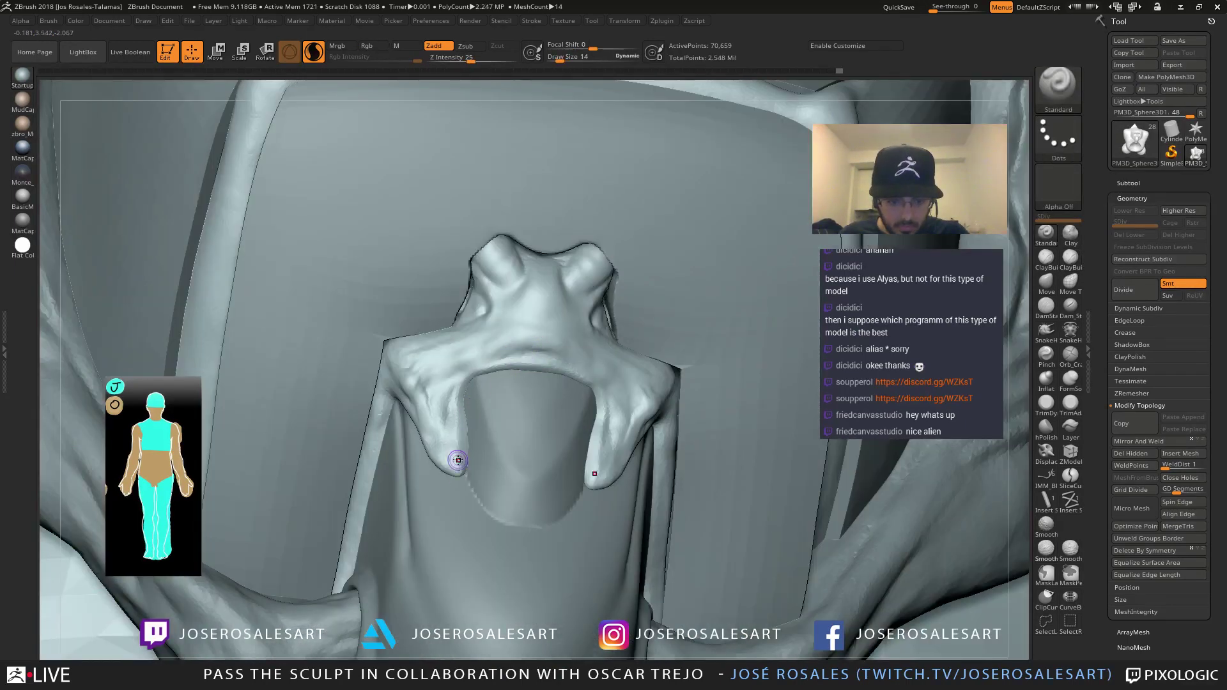
mouse_move(462, 463)
mouse_down()
mouse_move(464, 424)
mouse_move(471, 455)
mouse_up()
Build up the prong tips with ClayBuildup at draw size 26 and smooth them
key(b)
key(c)
key(b)
key(s)
right_drag(599, 473, 609, 497)
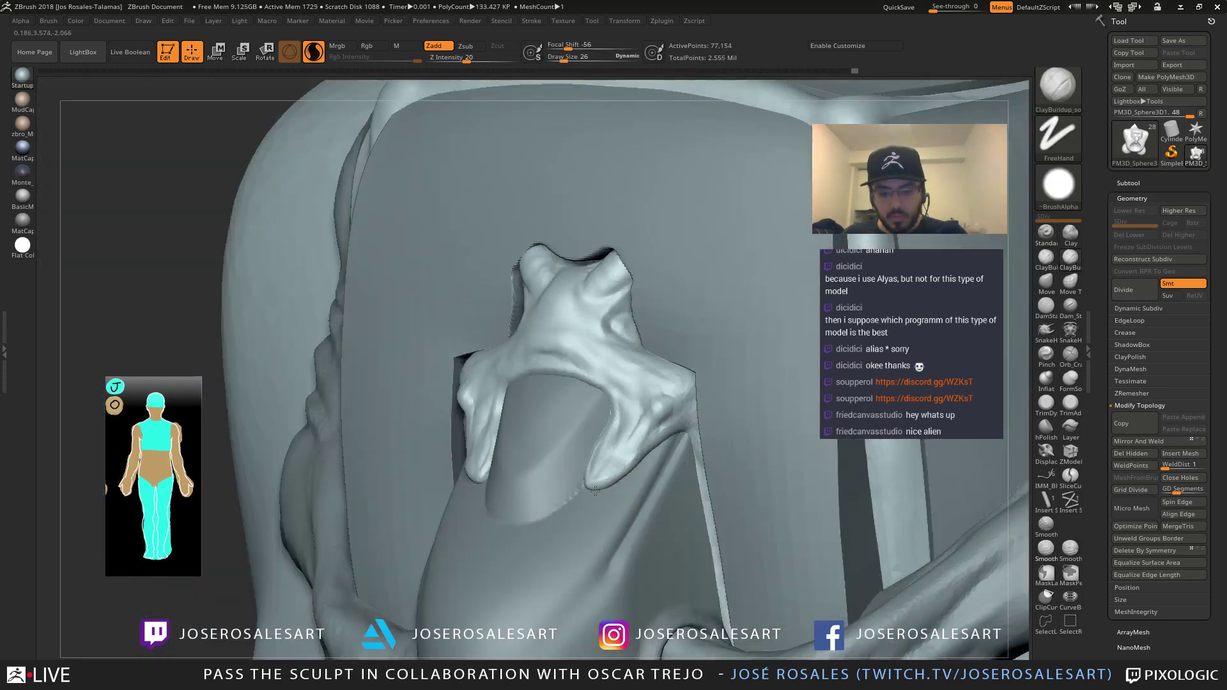
drag(585, 488, 629, 477)
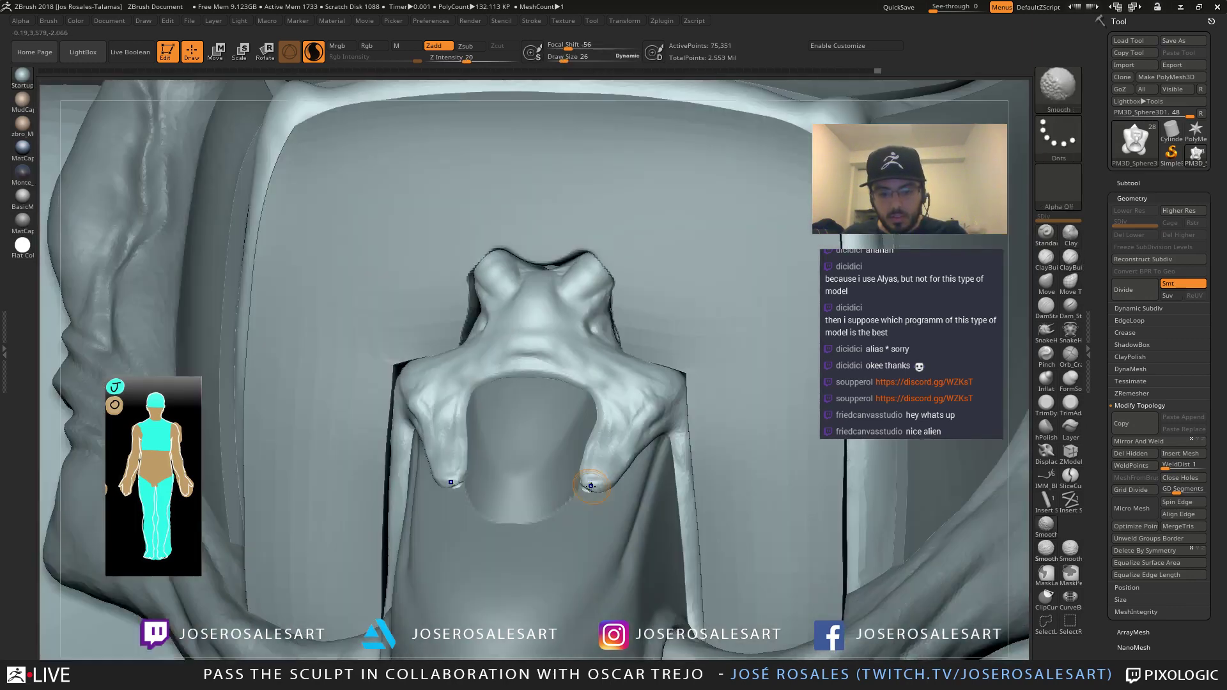
Select the curved panel and fit its notch edge around the crown's knobs with the Move brush at draw size 58
mouse_move(610, 491)
right_down()
mouse_move(635, 439)
mouse_move(668, 256)
mouse_move(713, 247)
mouse_move(678, 254)
mouse_move(569, 323)
mouse_move(604, 324)
mouse_move(579, 328)
mouse_move(621, 358)
right_up()
alt+click(621, 359)
right_drag(644, 317, 860, 441)
mouse_move(581, 397)
right_down()
mouse_move(586, 406)
mouse_move(533, 400)
mouse_move(594, 384)
mouse_move(607, 400)
right_up()
key(b)
key(m)
key(v)
click(49, 21)
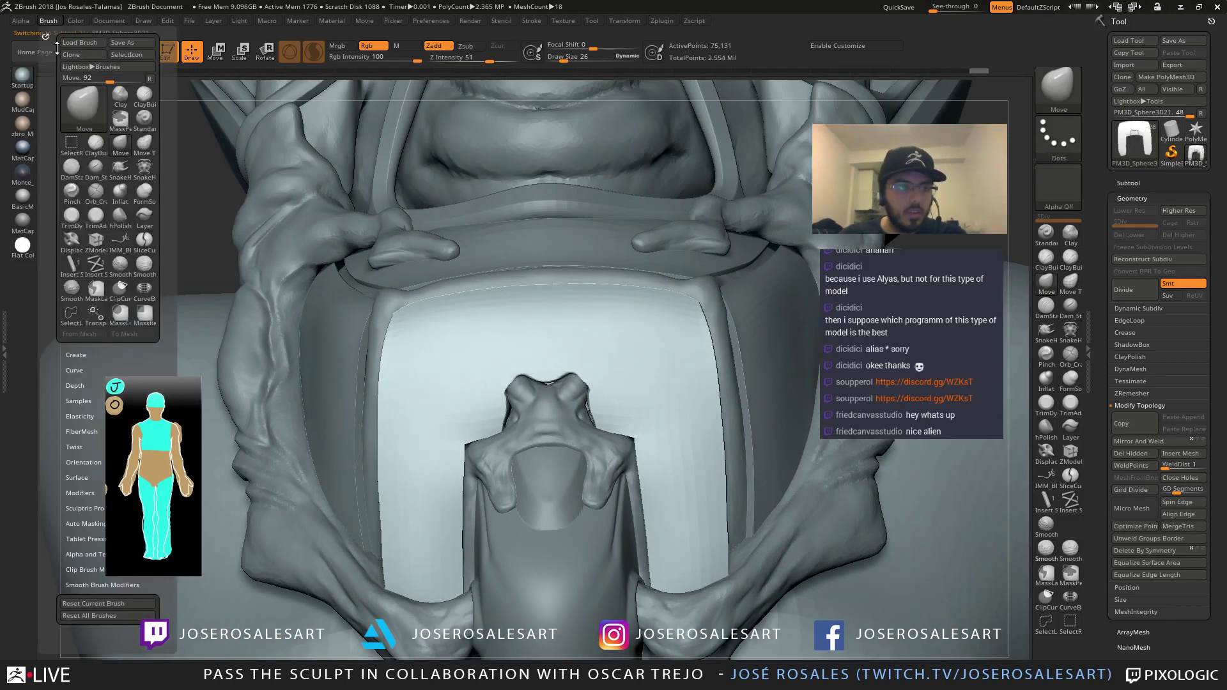
click(75, 371)
click(82, 395)
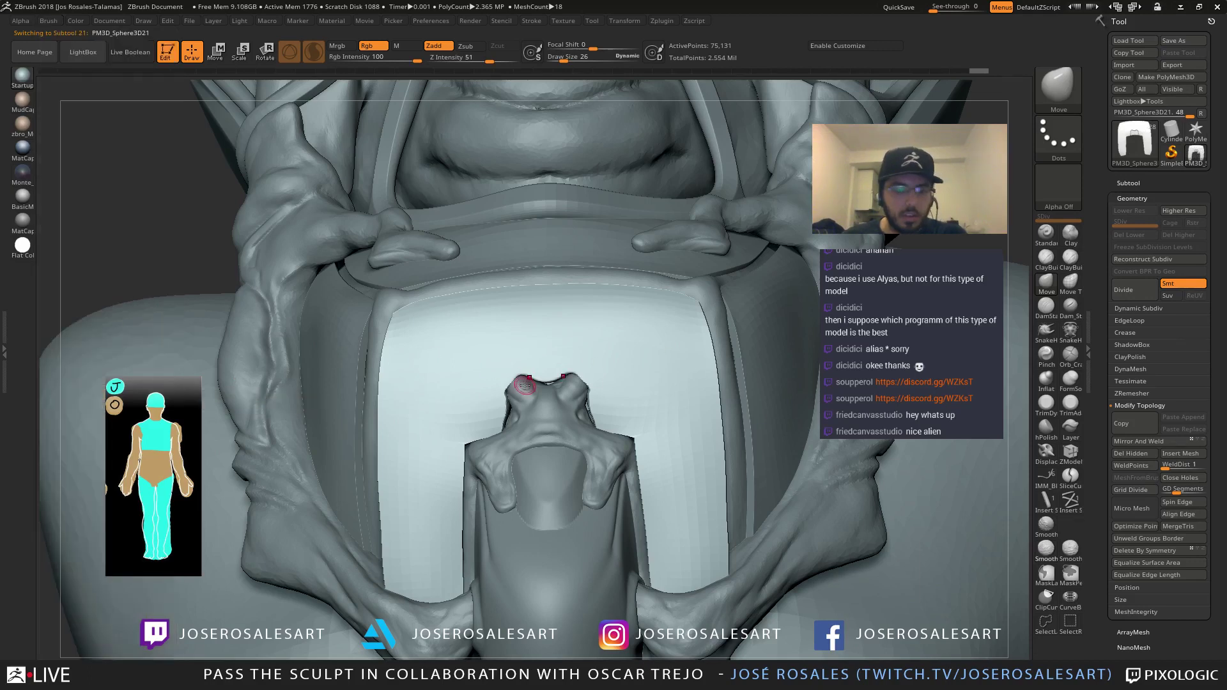
ctrl+right_drag(540, 380, 541, 382)
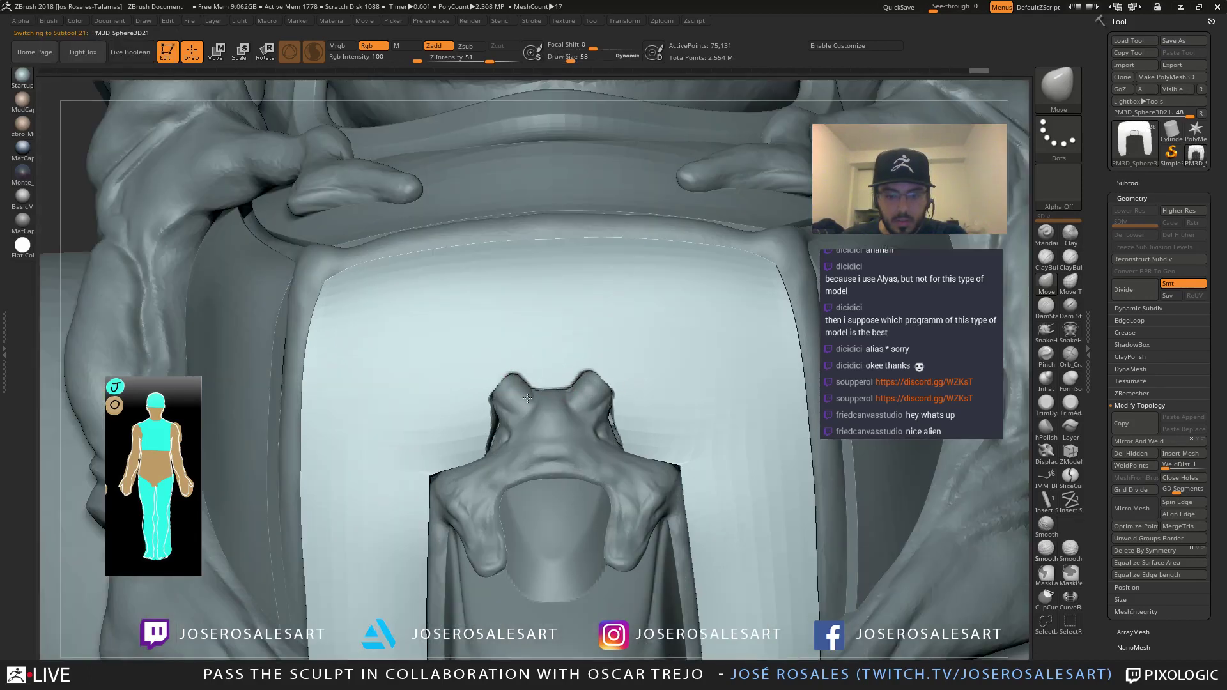
right_drag(608, 360, 541, 362)
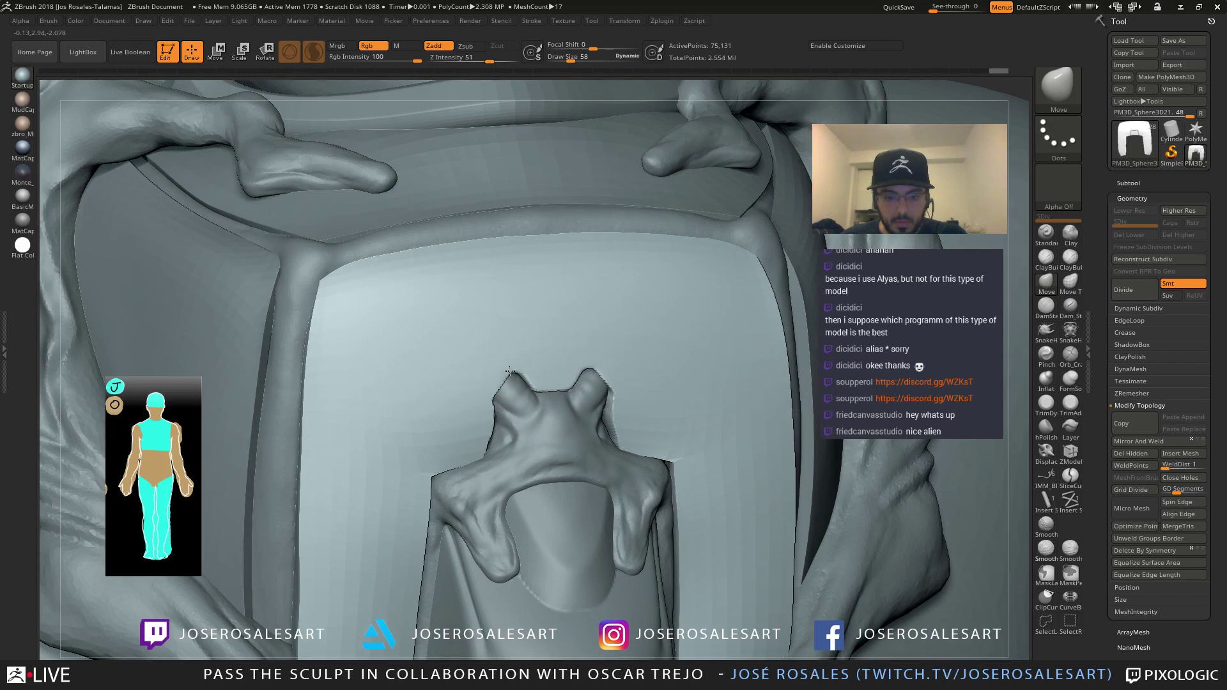
drag(510, 371, 512, 372)
mouse_move(515, 379)
right_down()
mouse_move(493, 439)
mouse_move(620, 432)
mouse_move(548, 356)
right_up()
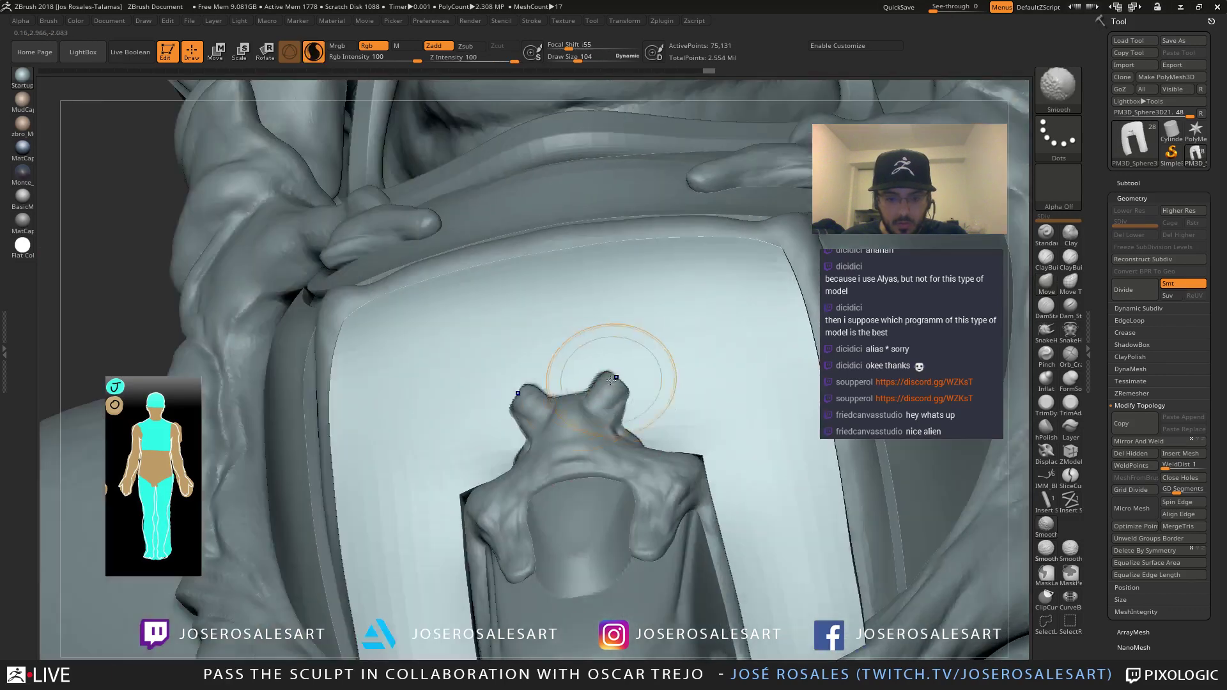
Undo the recent strokes on the curved panel around the crown
key(ctrl)
key(ctrl+z)
key(ctrl+z)
key(ctrl+z)
key(ctrl+z)
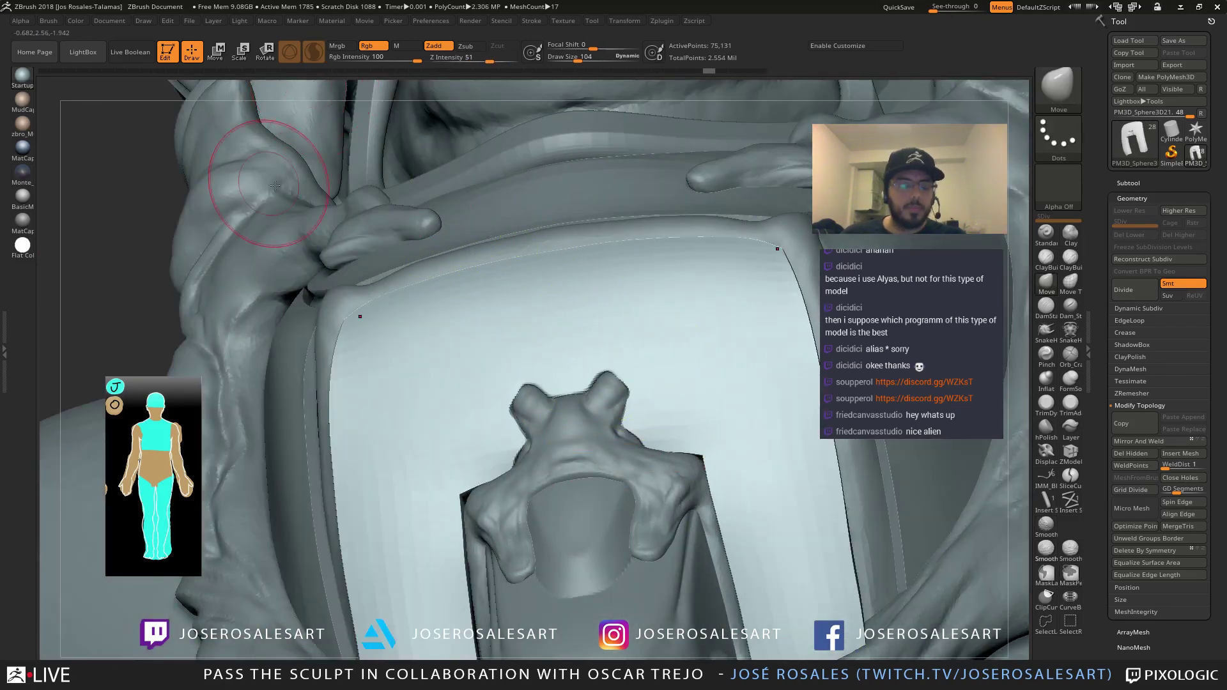
Turn off Sculptris Pro for ClayBuildup and smooth the curved panel around the crown and shoulders at draw size 69
key(b)
key(c)
key(b)
click(313, 53)
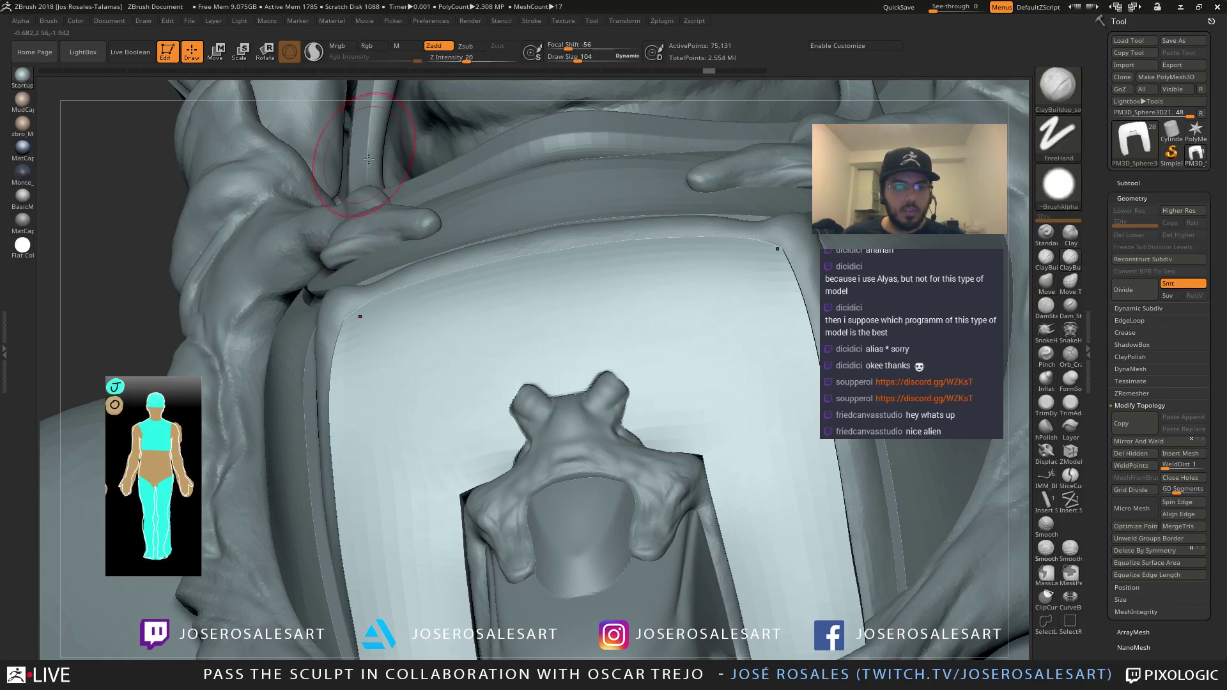
right_drag(654, 326, 677, 328)
key(s)
drag(677, 328, 672, 329)
alt+right_drag(566, 365, 502, 299)
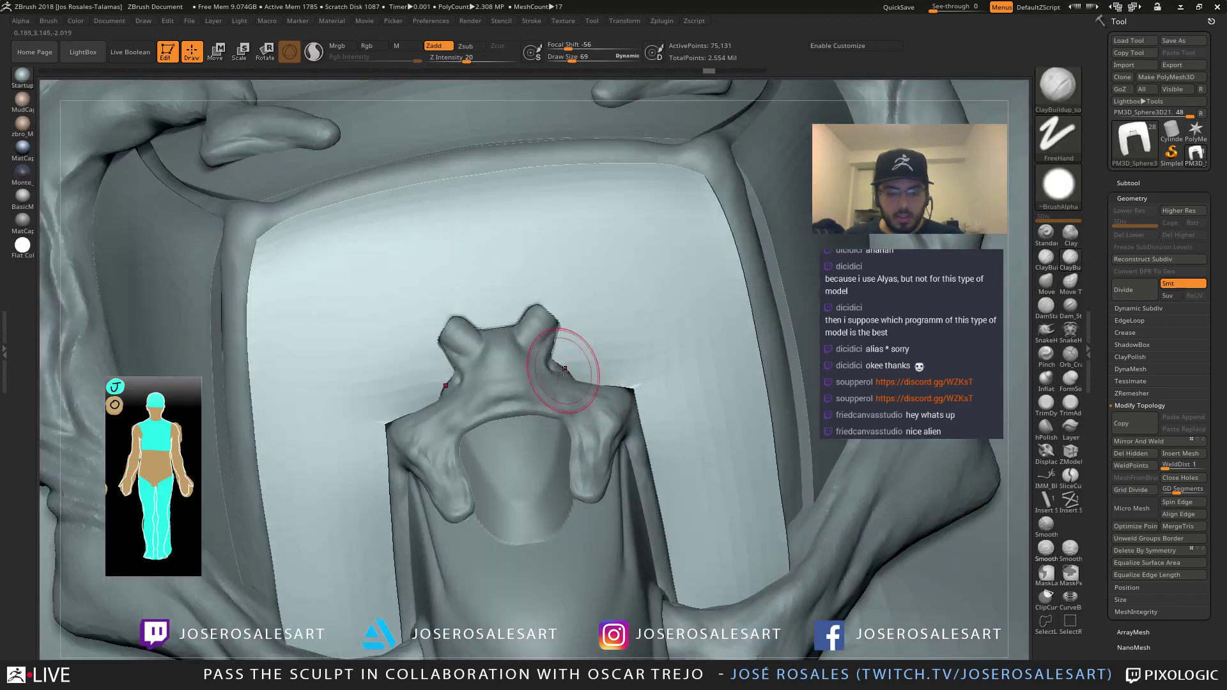
mouse_move(563, 370)
shift+mouse_down()
mouse_move(554, 327)
mouse_move(515, 312)
mouse_move(448, 359)
shift+mouse_up()
ctrl+right_drag(609, 383, 614, 327)
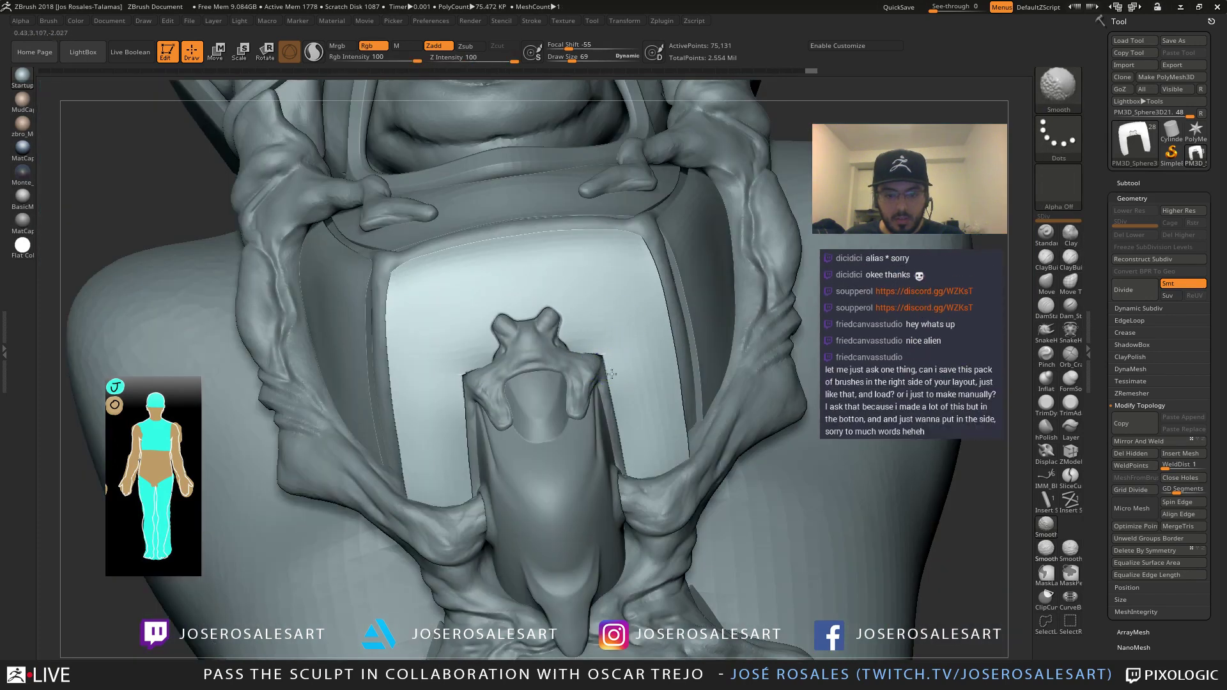
shift+drag(574, 348, 592, 356)
mouse_move(563, 319)
ctrl+right_down()
mouse_move(495, 358)
mouse_move(454, 291)
ctrl+right_up()
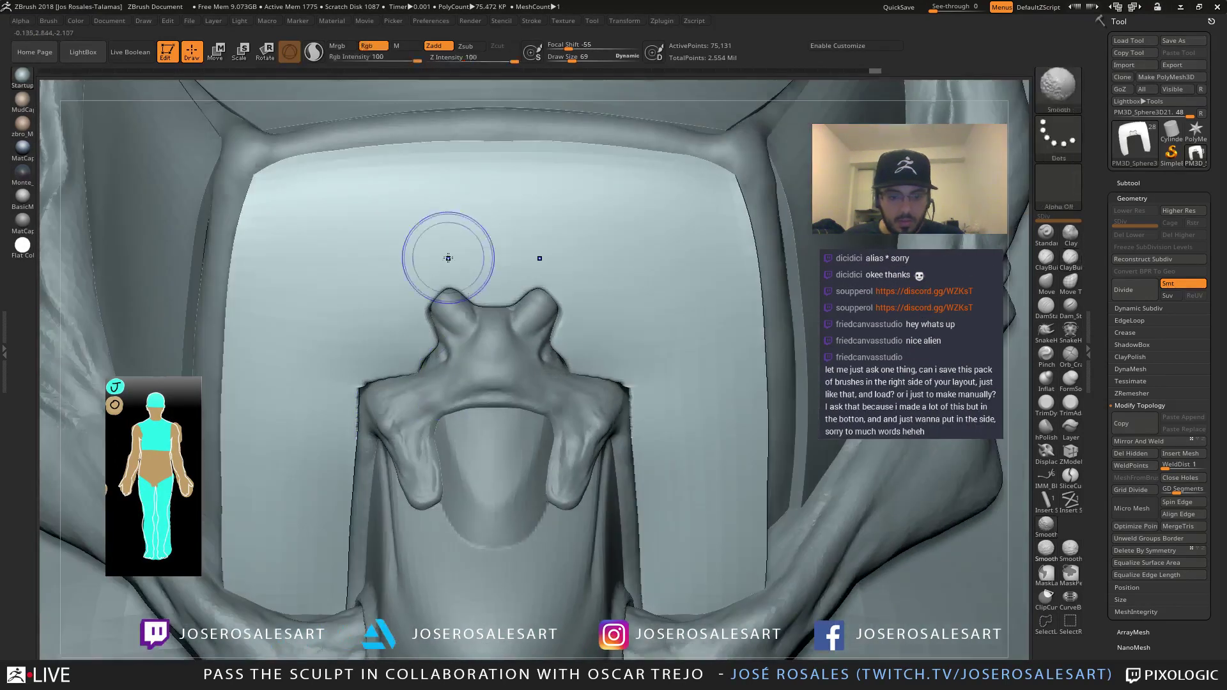
Move the panel's notch edge against the crown base at draw size 36 and its outer corners at draw size 51
key(b)
key(m)
key(v)
key(s)
drag(421, 397, 414, 396)
right_drag(403, 382, 414, 369)
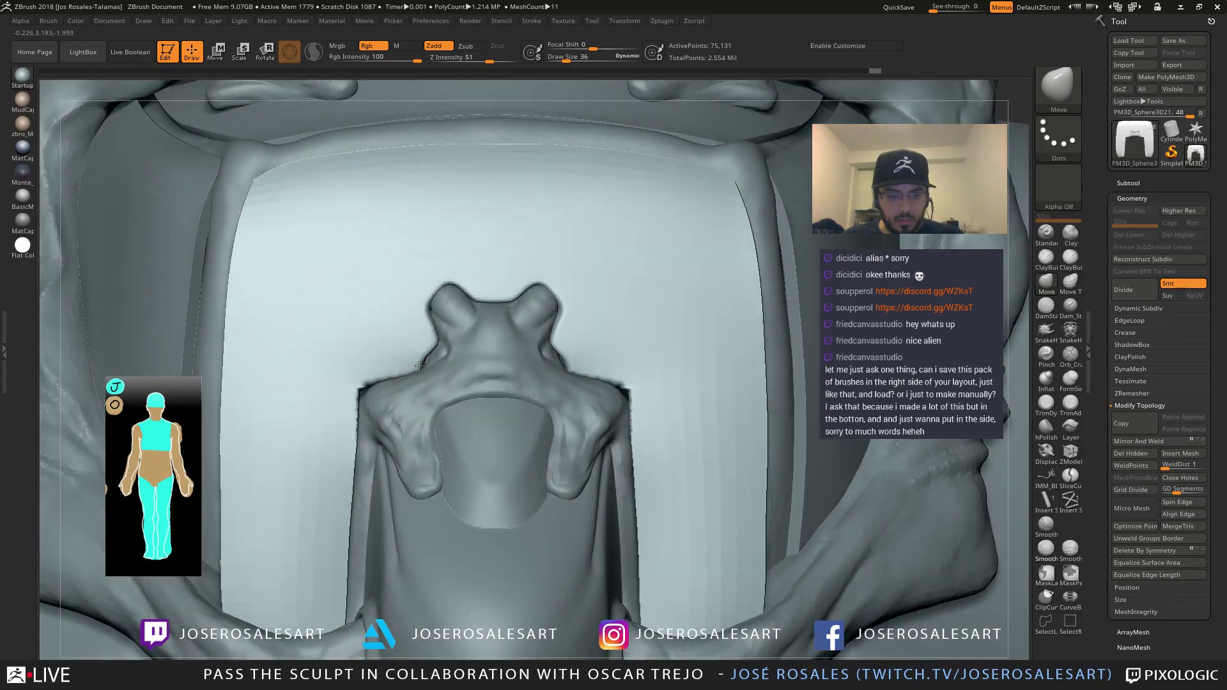
key(])
drag(371, 379, 378, 379)
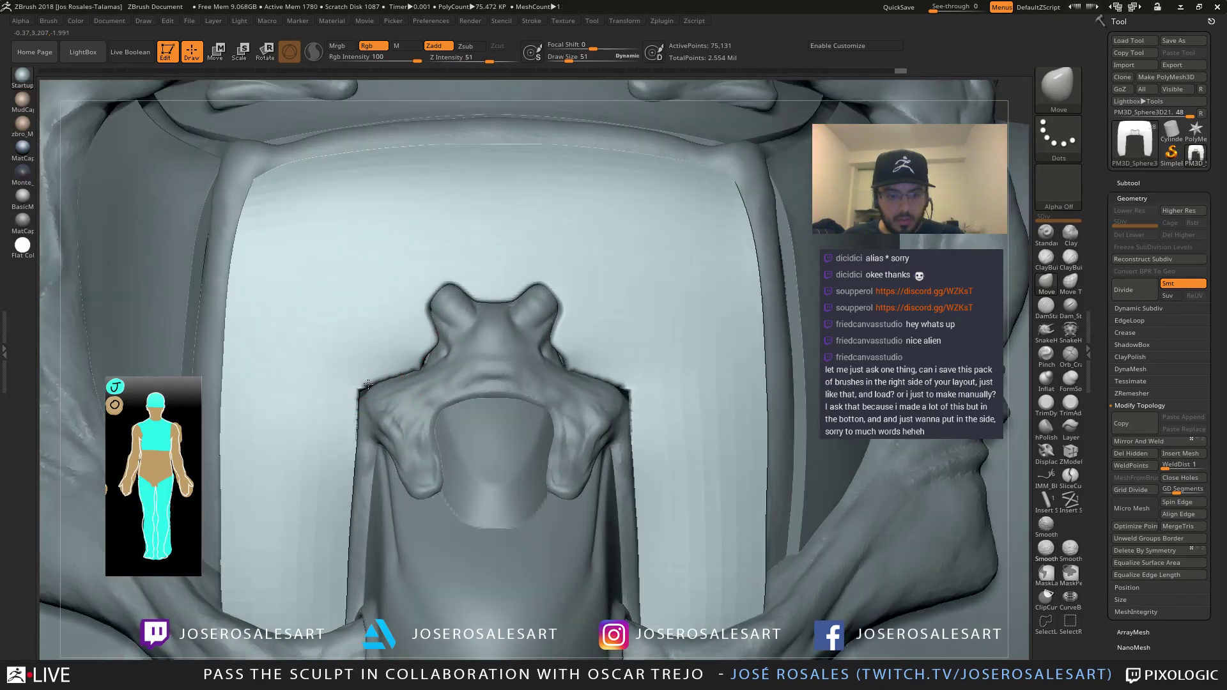
mouse_move(437, 342)
ctrl+right_down()
mouse_move(469, 366)
mouse_move(403, 356)
mouse_move(386, 322)
mouse_move(435, 320)
mouse_move(474, 274)
ctrl+right_up()
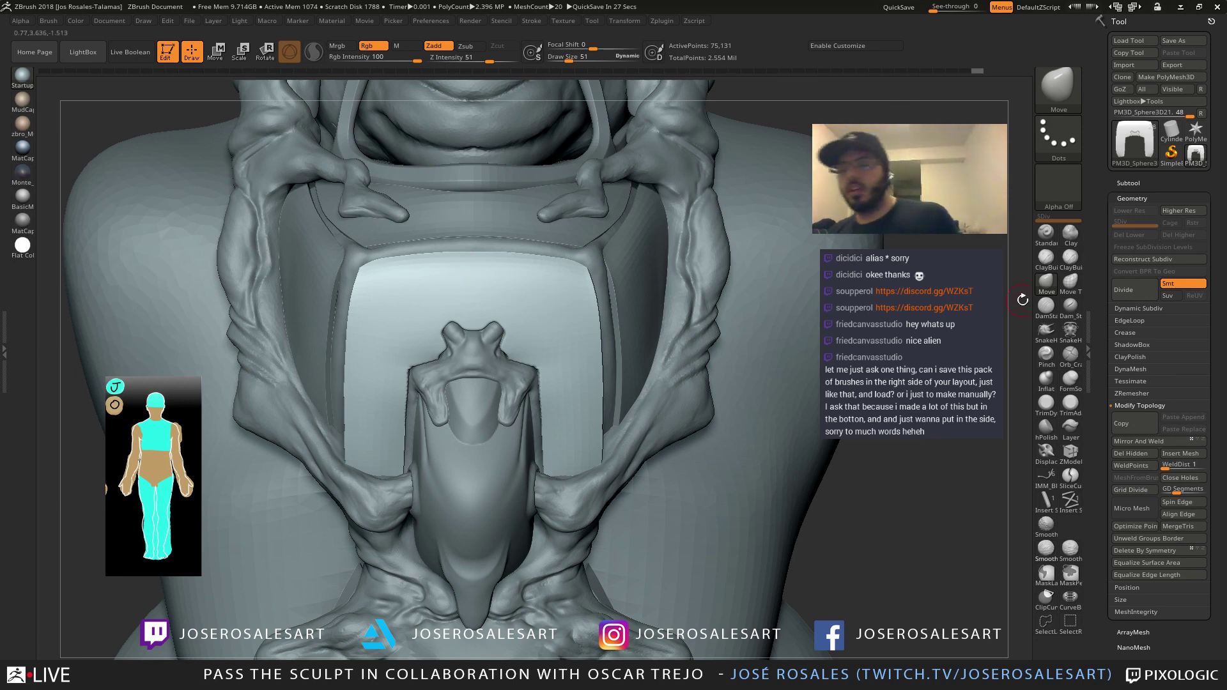
click(1047, 308)
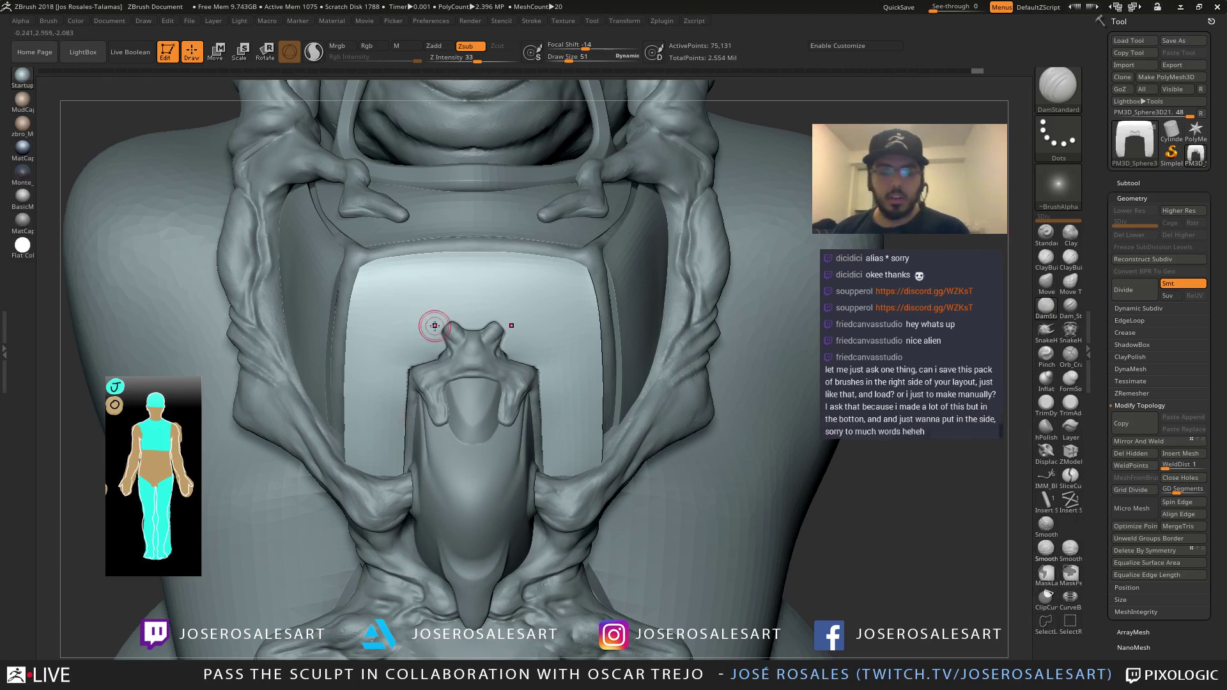
mouse_move(430, 326)
right_down()
mouse_move(451, 300)
mouse_move(476, 313)
right_up()
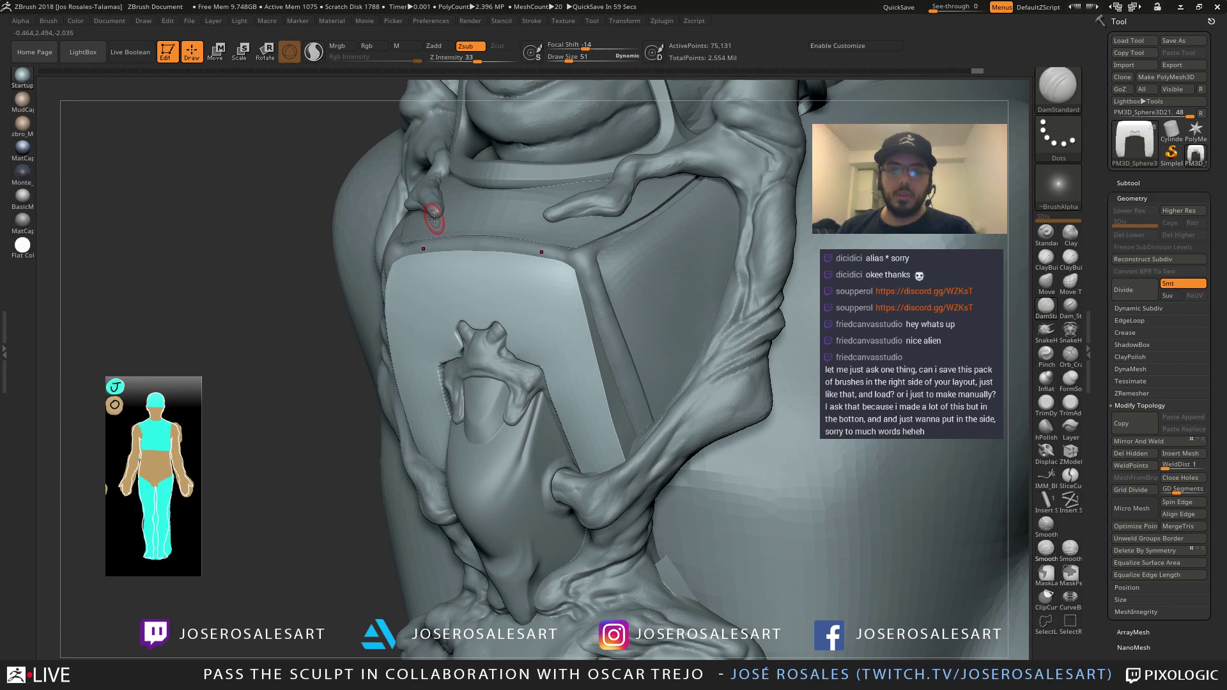
right_drag(434, 218, 443, 155)
Turn on interface customization and open the Custom UI preferences
click(444, 21)
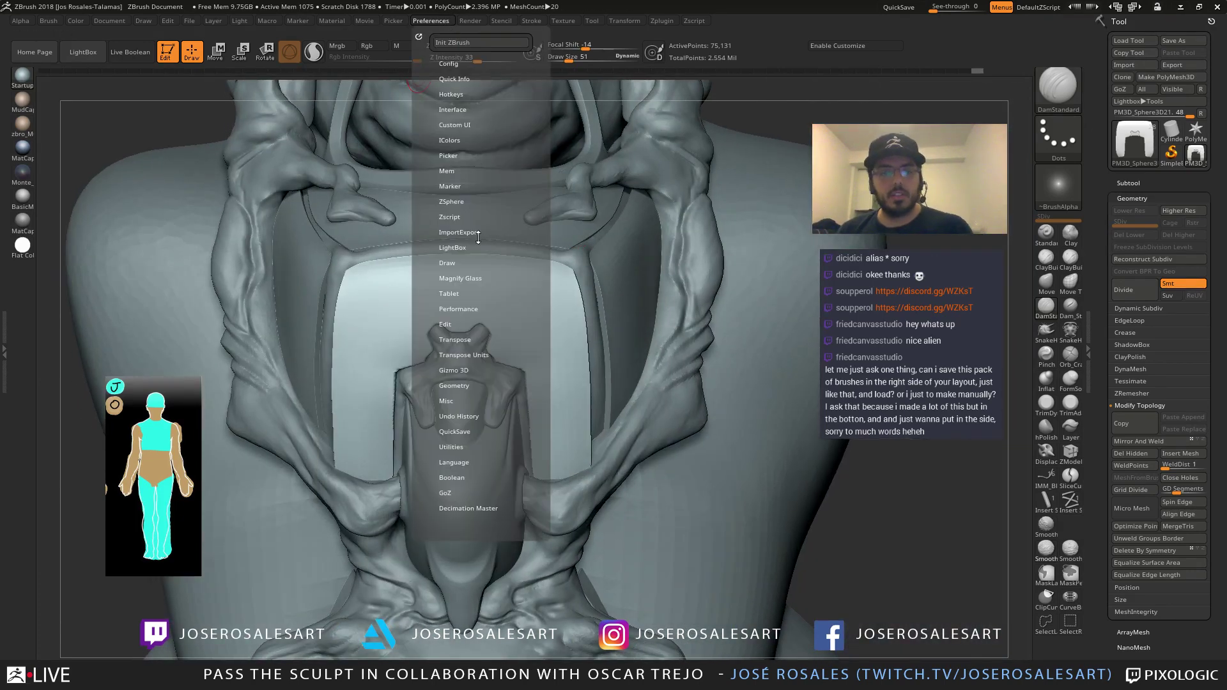
click(455, 125)
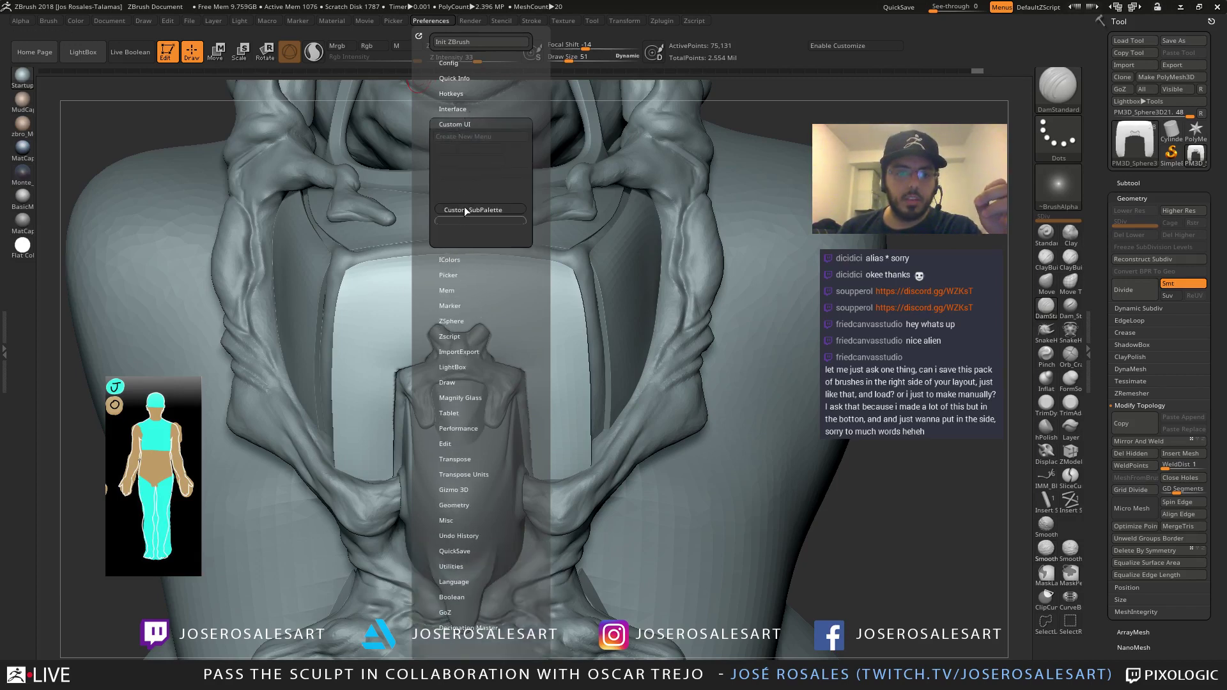
click(449, 62)
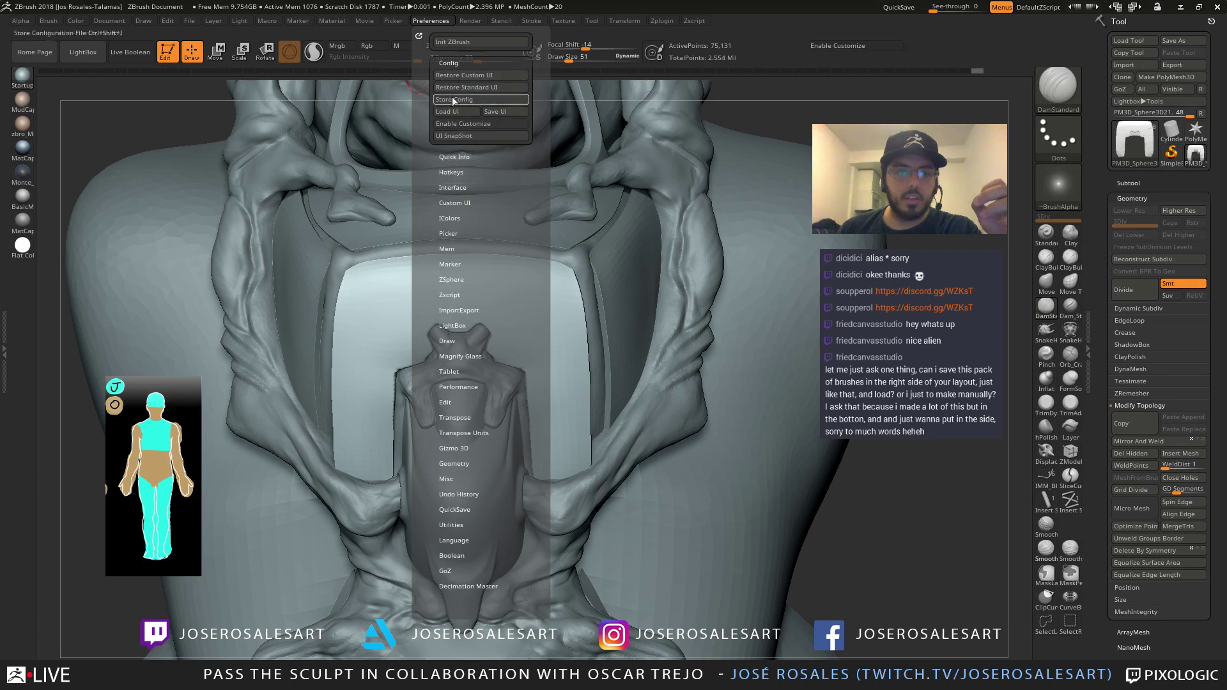
click(451, 122)
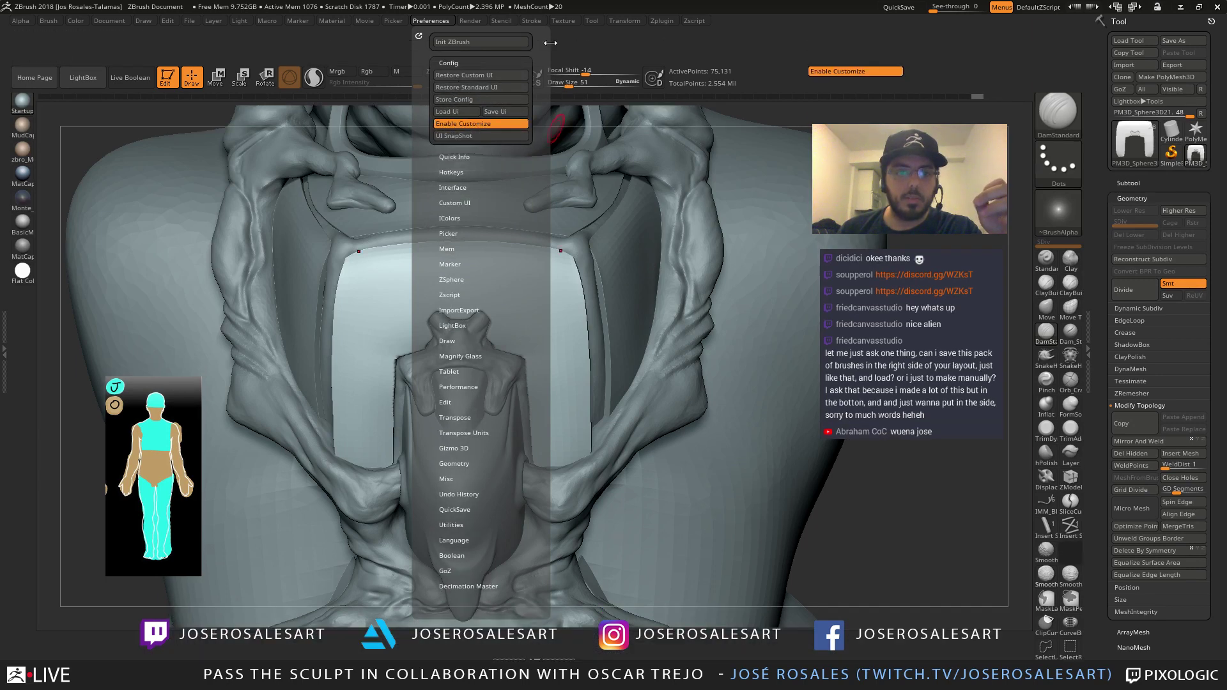
click(456, 203)
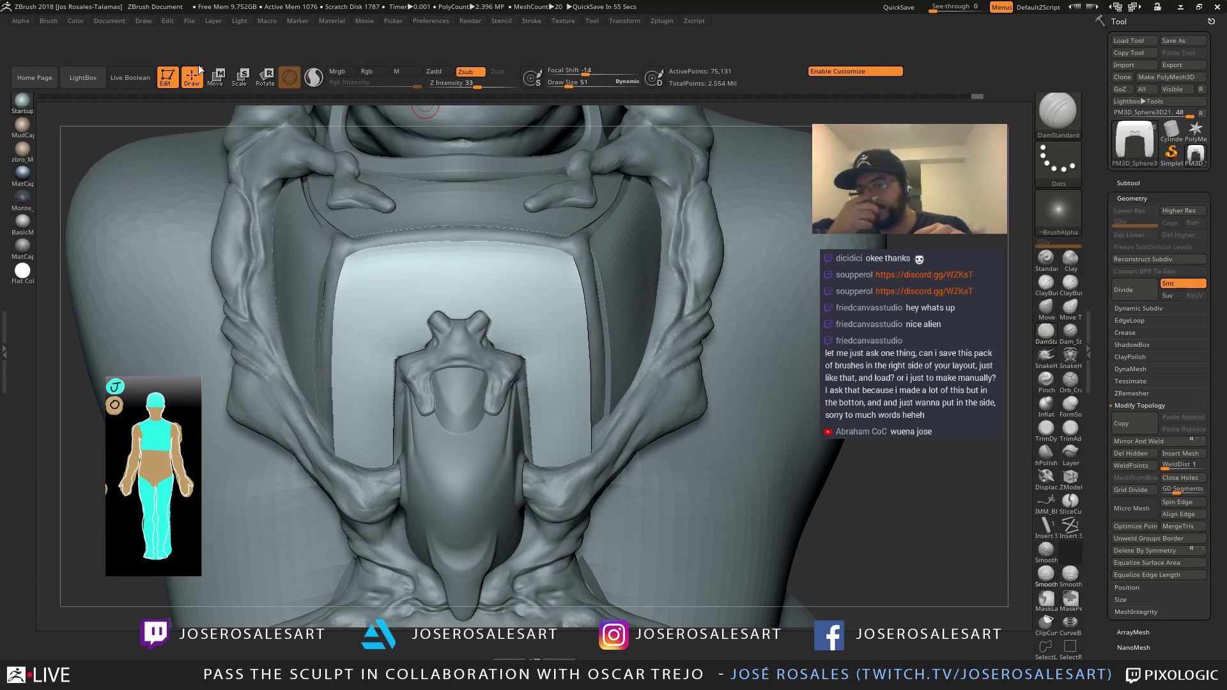
right_drag(581, 253, 409, 259)
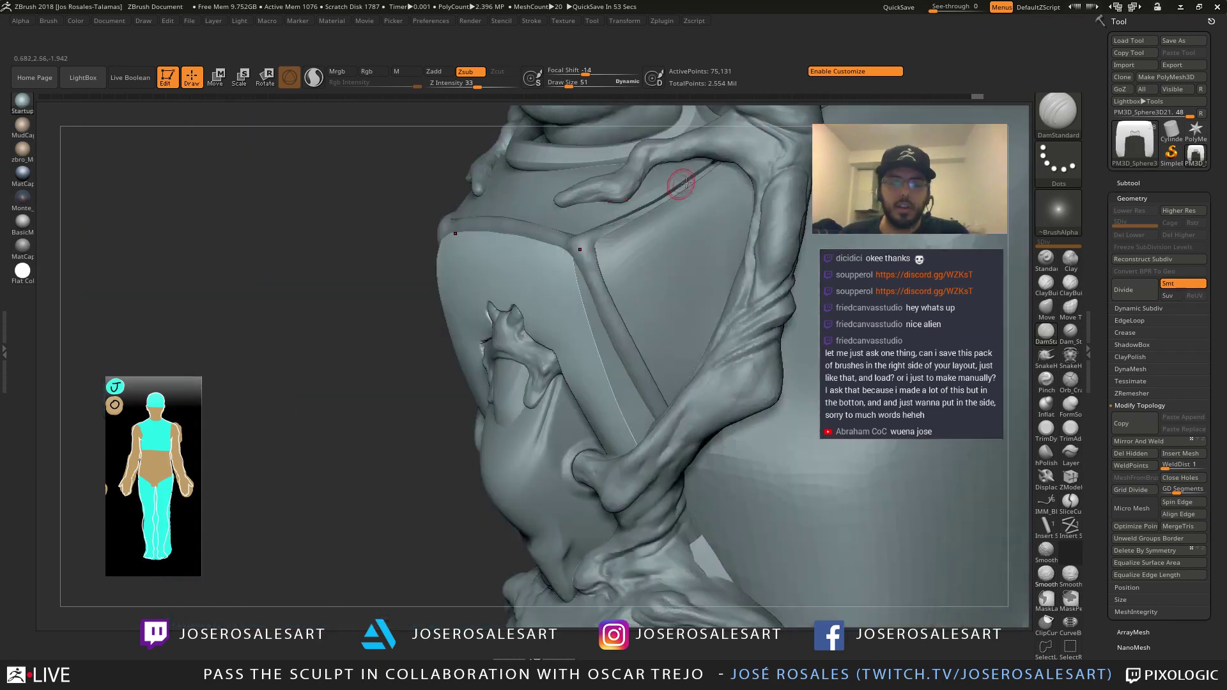
ctrl+right_drag(648, 249, 399, 101)
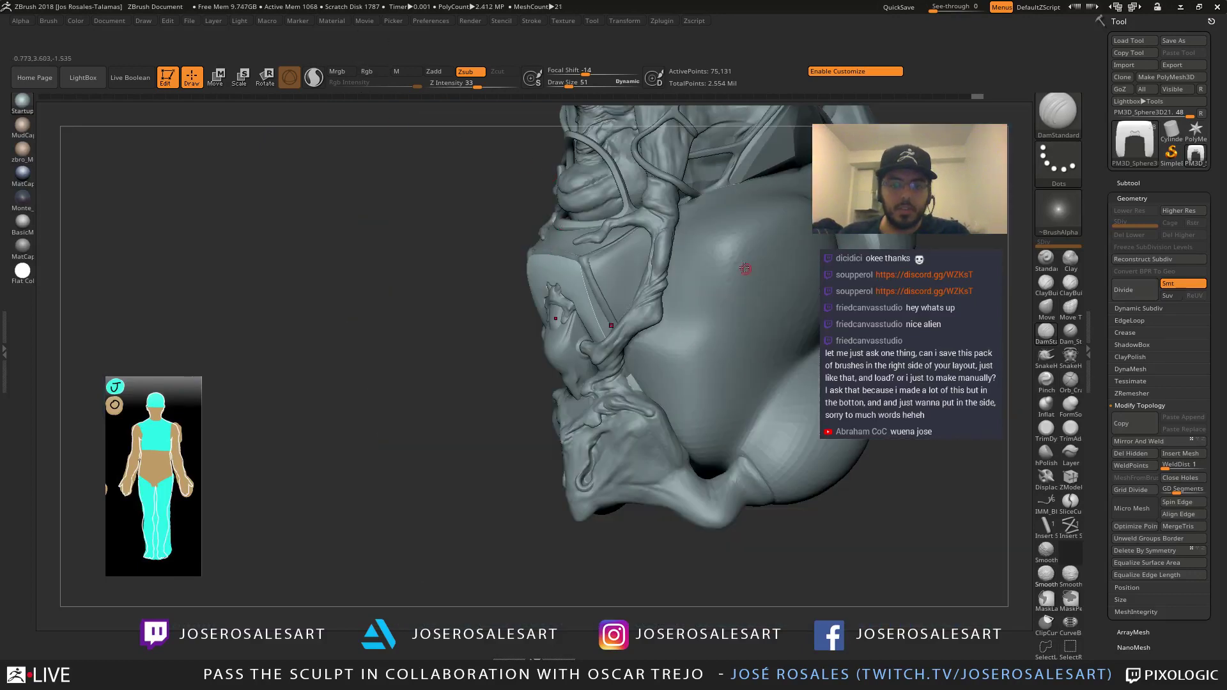
mouse_move(746, 269)
right_down()
mouse_move(597, 282)
mouse_move(666, 230)
mouse_move(566, 185)
right_up()
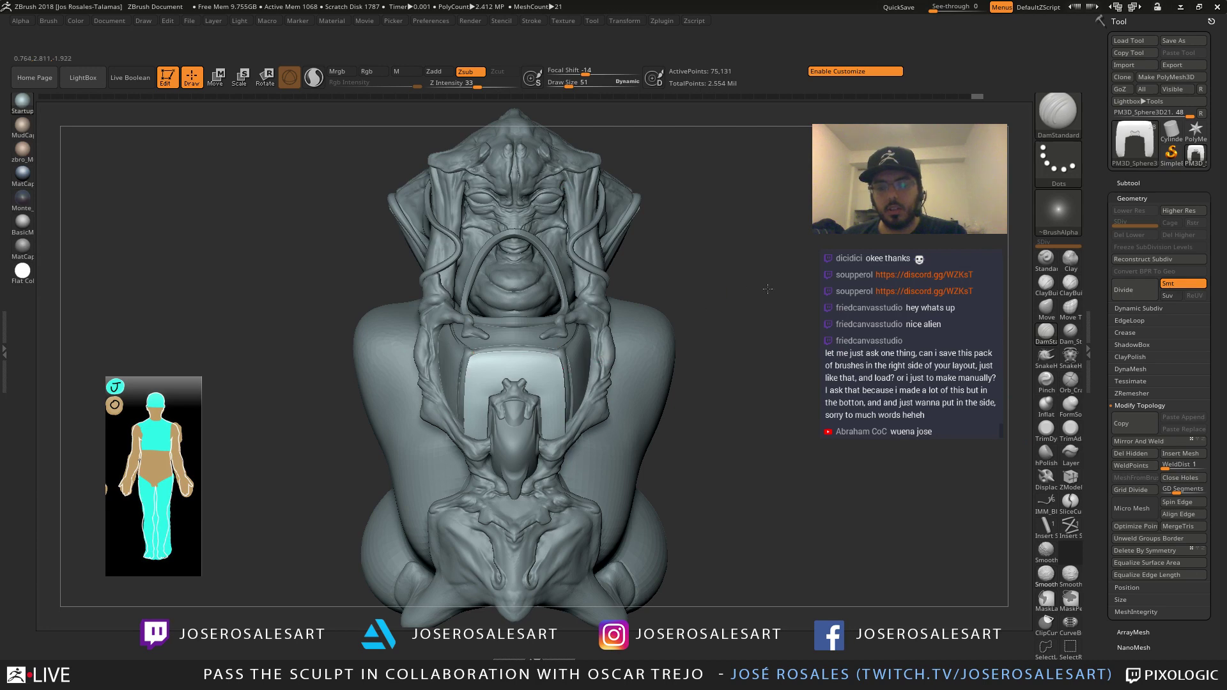
mouse_move(767, 289)
mouse_down()
mouse_move(792, 285)
mouse_move(640, 320)
mouse_up()
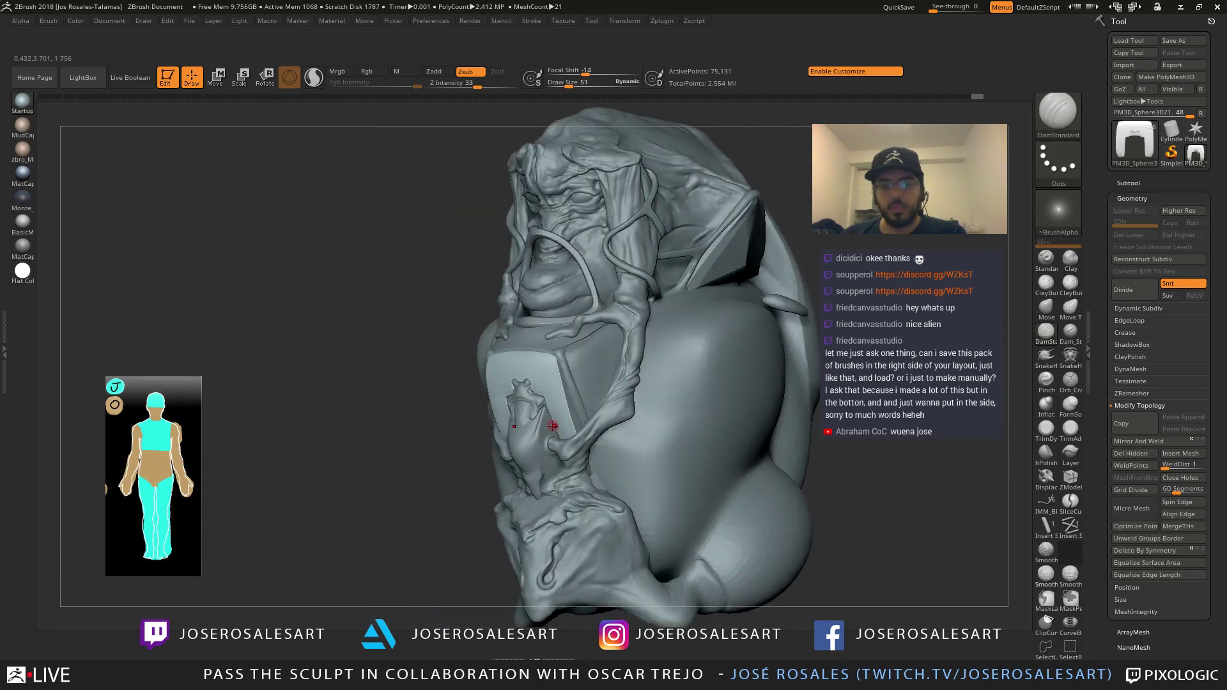
drag(553, 426, 557, 326)
ctrl+right_drag(530, 441, 581, 396)
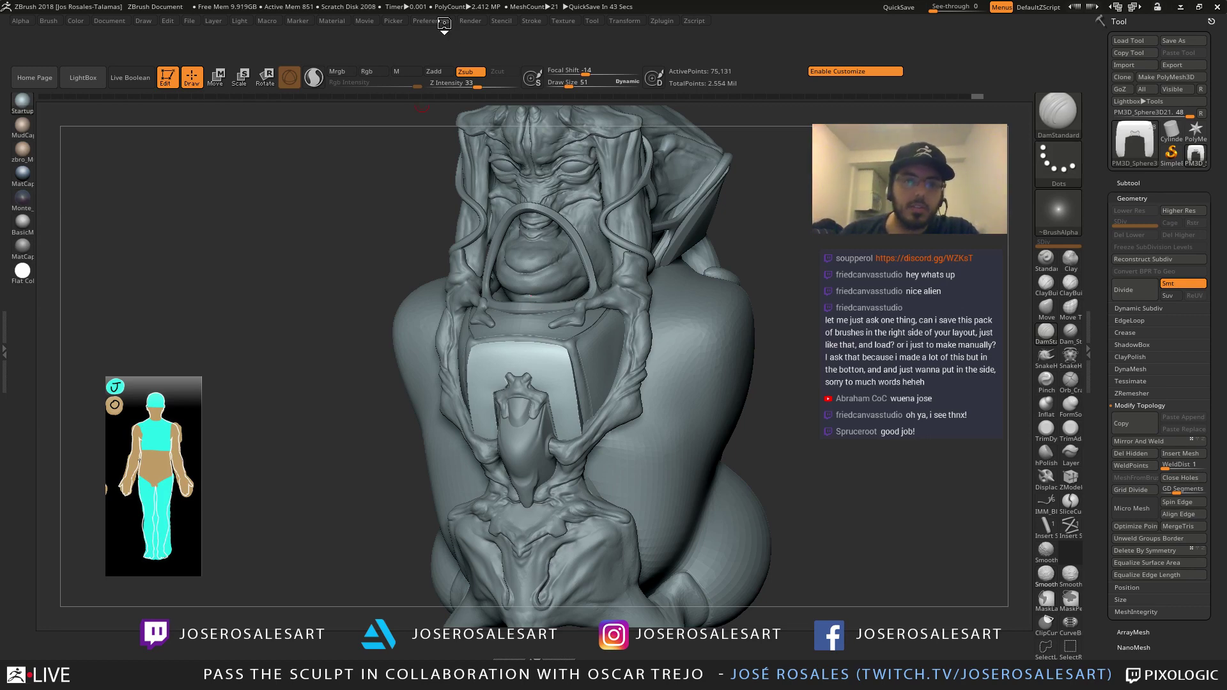
Turn off interface customization in the Config preferences
click(440, 21)
click(463, 125)
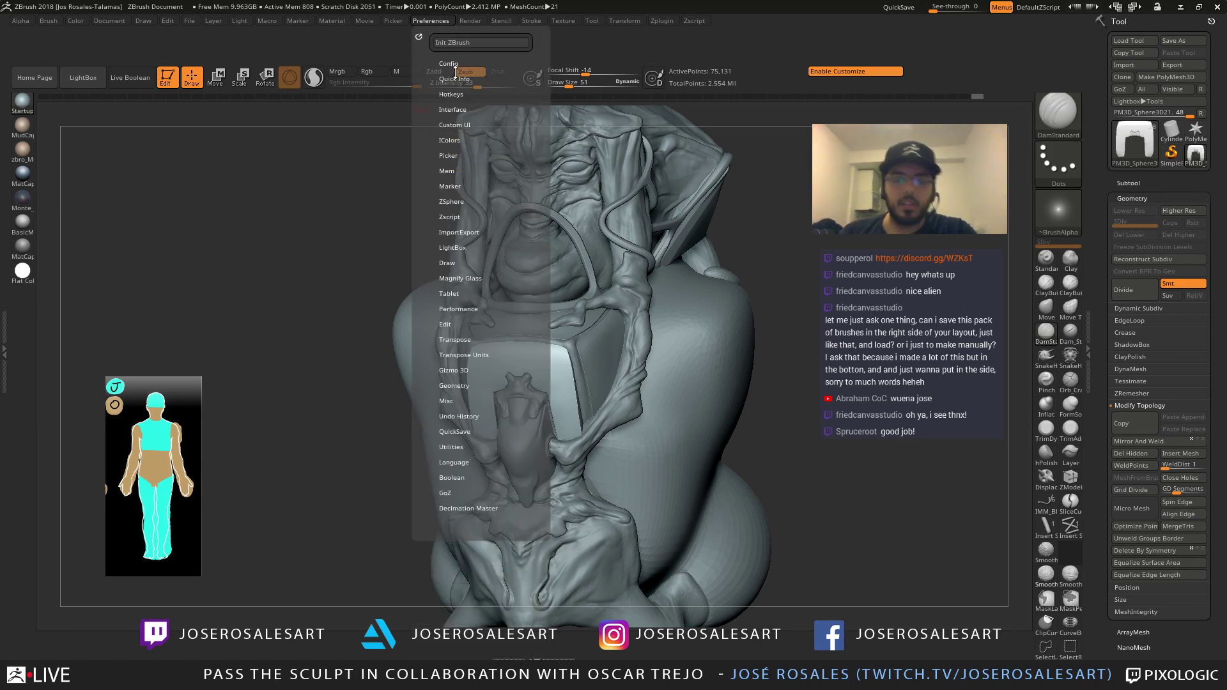
click(449, 63)
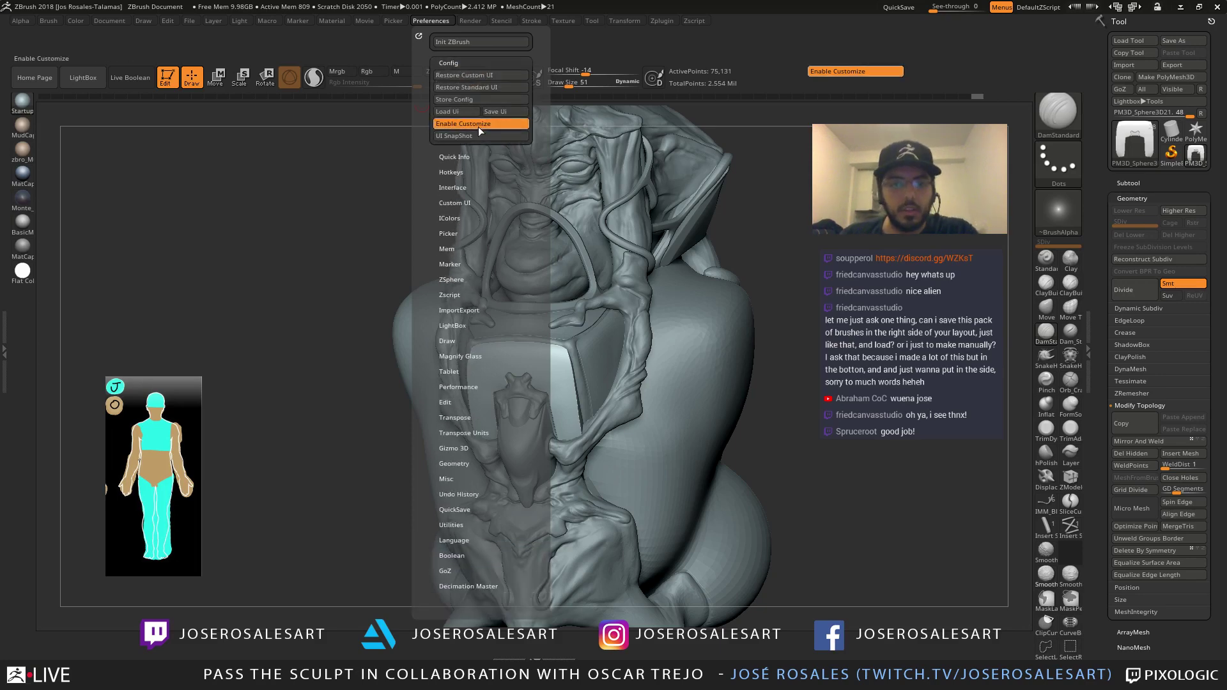
click(481, 122)
mouse_move(549, 444)
right_down()
mouse_move(539, 487)
mouse_move(528, 485)
right_up()
mouse_move(605, 437)
right_down()
mouse_move(555, 440)
mouse_move(641, 425)
right_up()
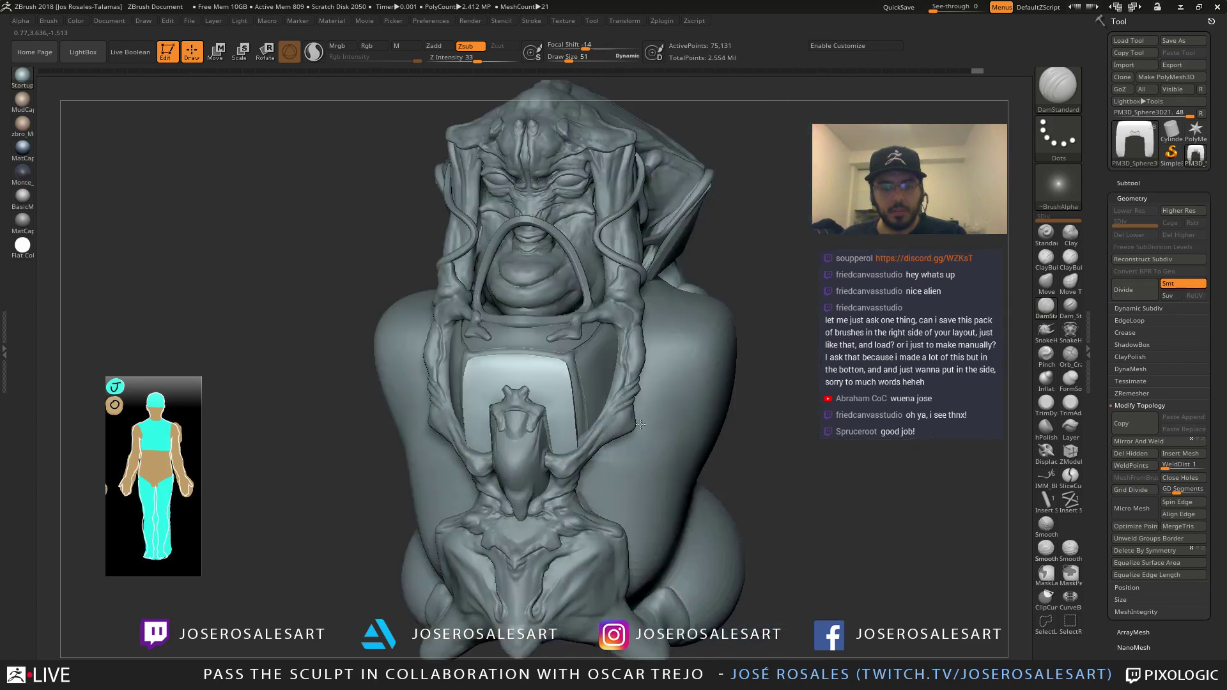
drag(640, 424, 469, 400)
drag(493, 353, 738, 351)
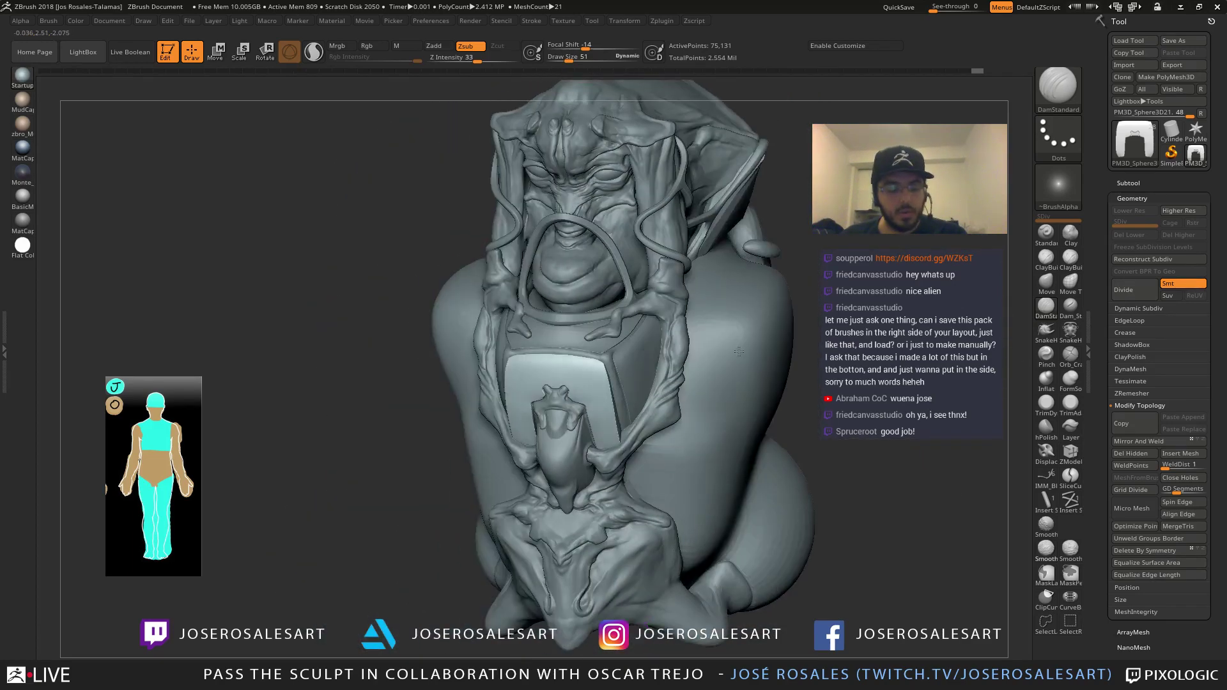
Select the bony frame subtool and reposition its upper prongs over the chest with the Move brush at draw size 146
ctrl+right_drag(739, 351, 631, 328)
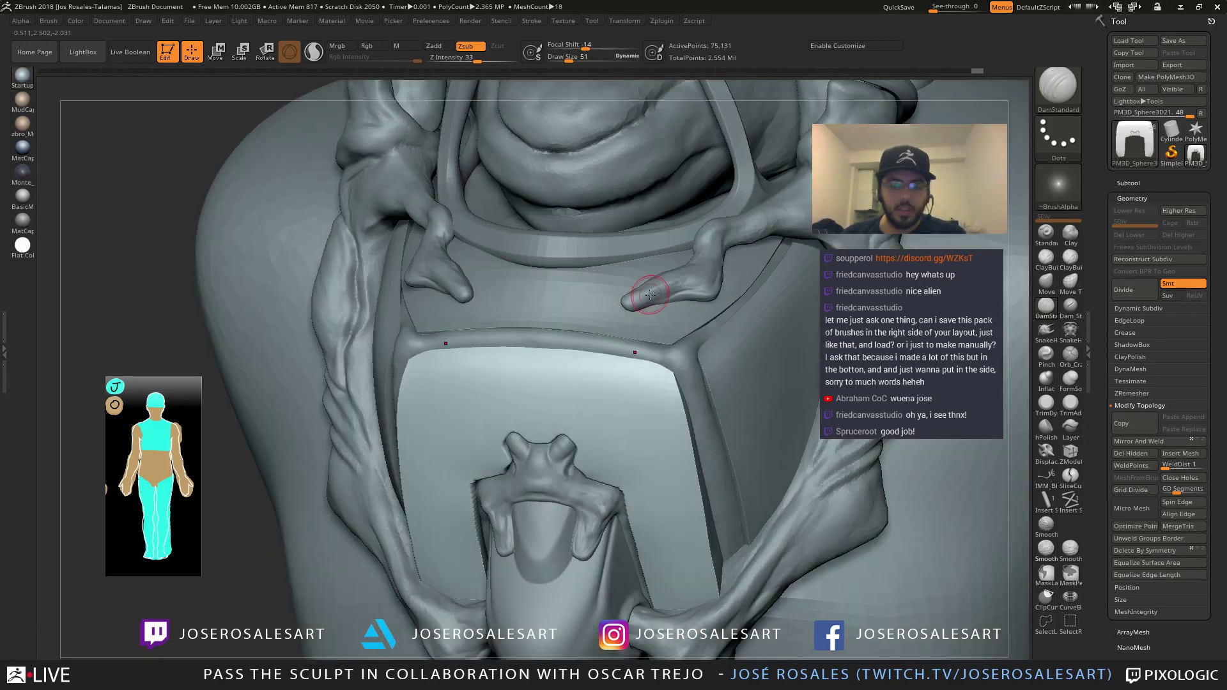
mouse_move(703, 248)
alt+right_down()
mouse_move(622, 325)
mouse_move(633, 313)
mouse_move(616, 307)
mouse_move(592, 320)
alt+right_up()
key(b)
key(c)
key(b)
key(b)
key(m)
key(v)
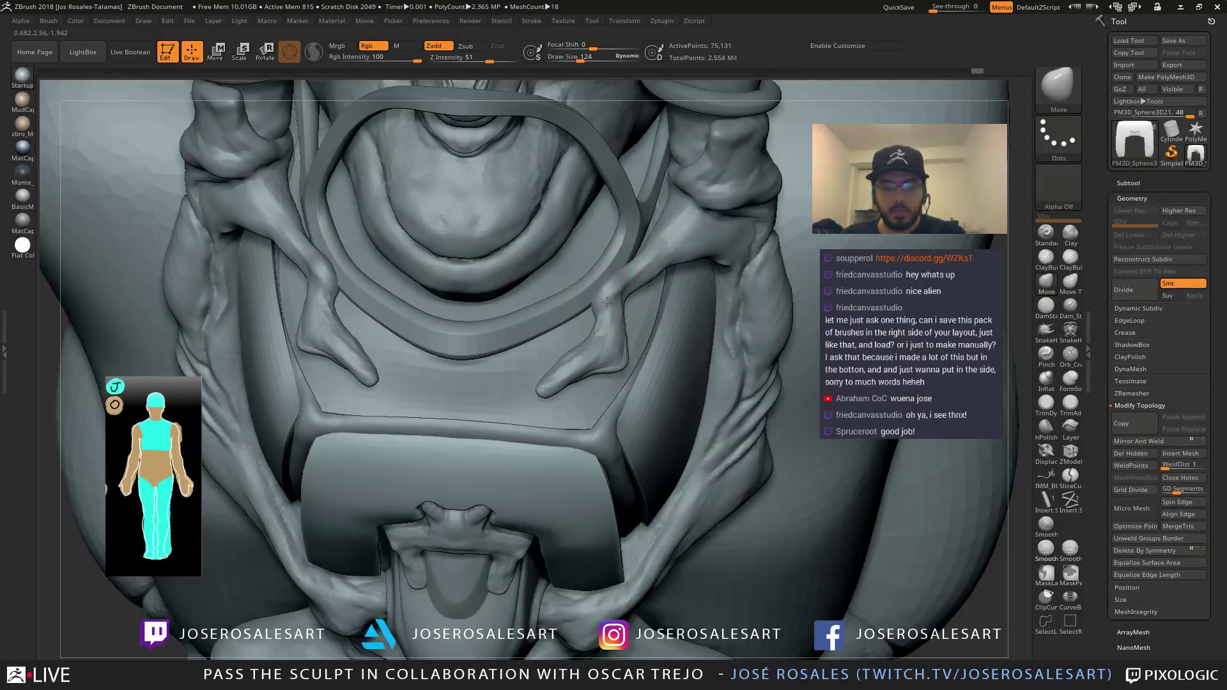
alt+click(610, 287)
key(s)
drag(611, 287, 613, 288)
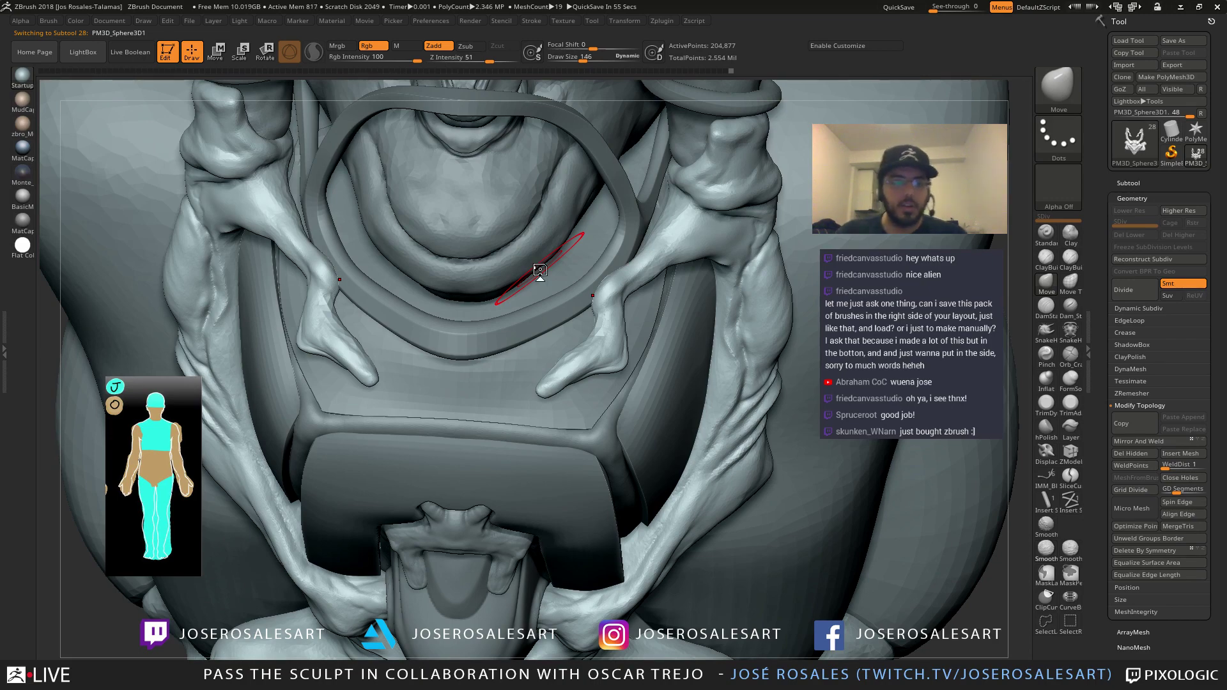
mouse_move(609, 292)
right_down()
mouse_move(615, 313)
mouse_move(632, 316)
right_up()
drag(599, 292, 615, 282)
mouse_move(623, 281)
right_down()
mouse_move(633, 266)
mouse_move(615, 298)
mouse_move(699, 221)
mouse_move(678, 173)
right_up()
Build up clay along the upper prong's stem with ClayBuildup at draw size 48
key(2)
key(s)
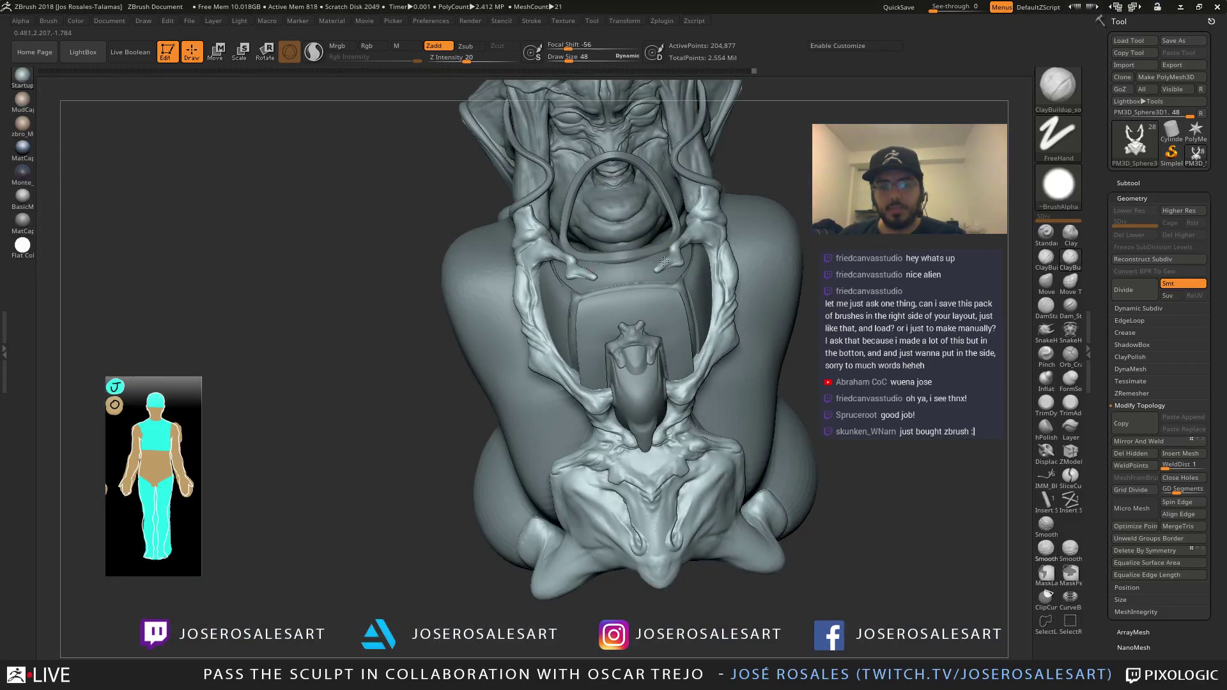
mouse_move(668, 223)
right_down()
mouse_move(767, 246)
mouse_move(703, 241)
mouse_move(684, 281)
right_up()
mouse_move(685, 281)
right_down()
mouse_move(633, 262)
mouse_move(718, 247)
right_up()
drag(686, 252, 656, 261)
right_drag(679, 252, 620, 272)
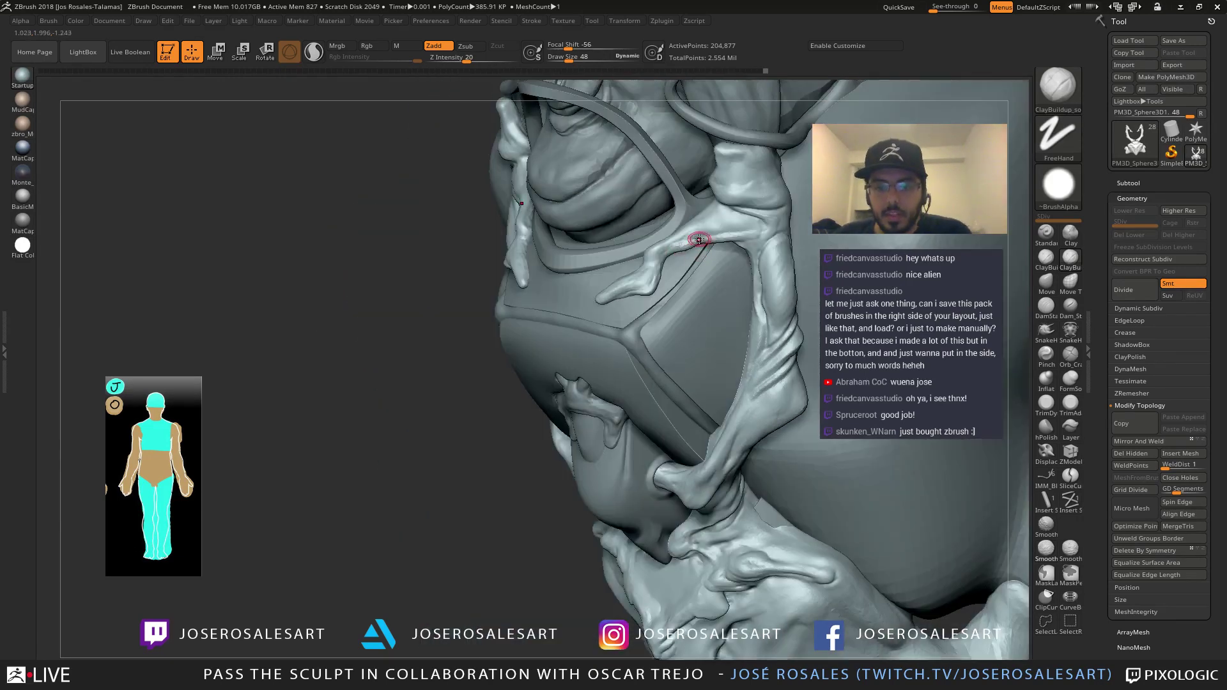
mouse_move(699, 240)
right_down()
mouse_move(696, 196)
mouse_move(714, 250)
mouse_move(675, 240)
right_up()
Turn on Sculptris Pro and smooth the rough clay on the isolated upper prong at draw size 58
click(317, 51)
key(bracketright)
key(bracketright)
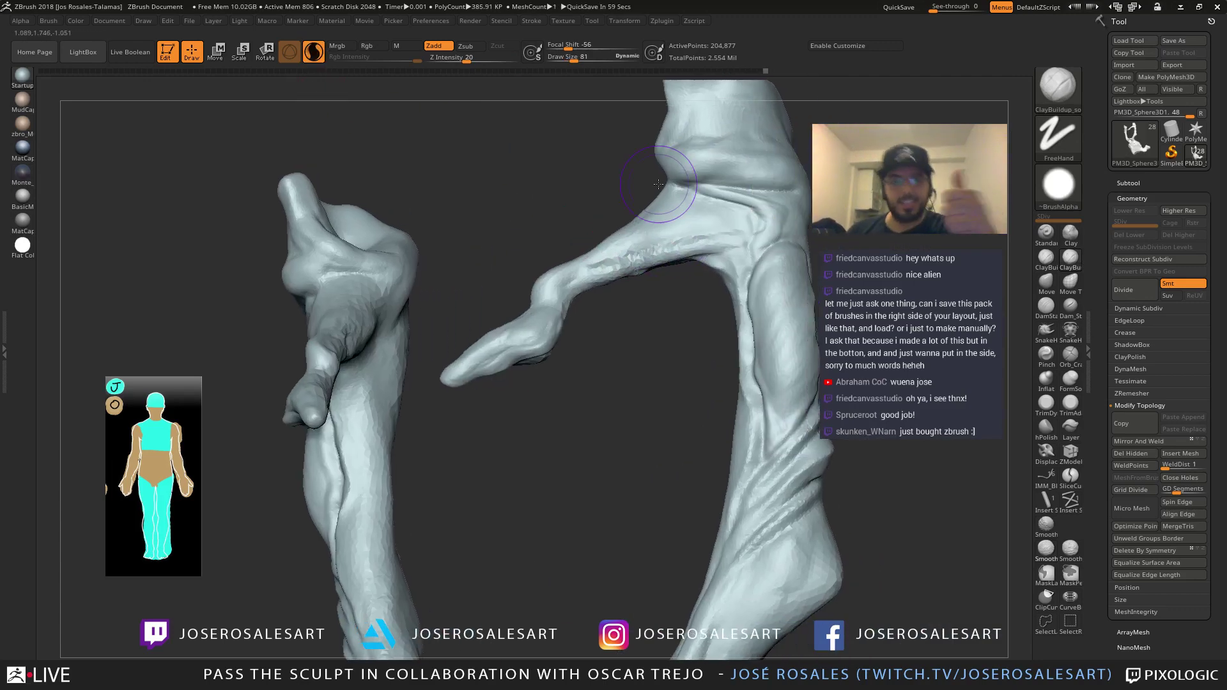
ctrl+right_drag(557, 306, 617, 281)
key(shift)
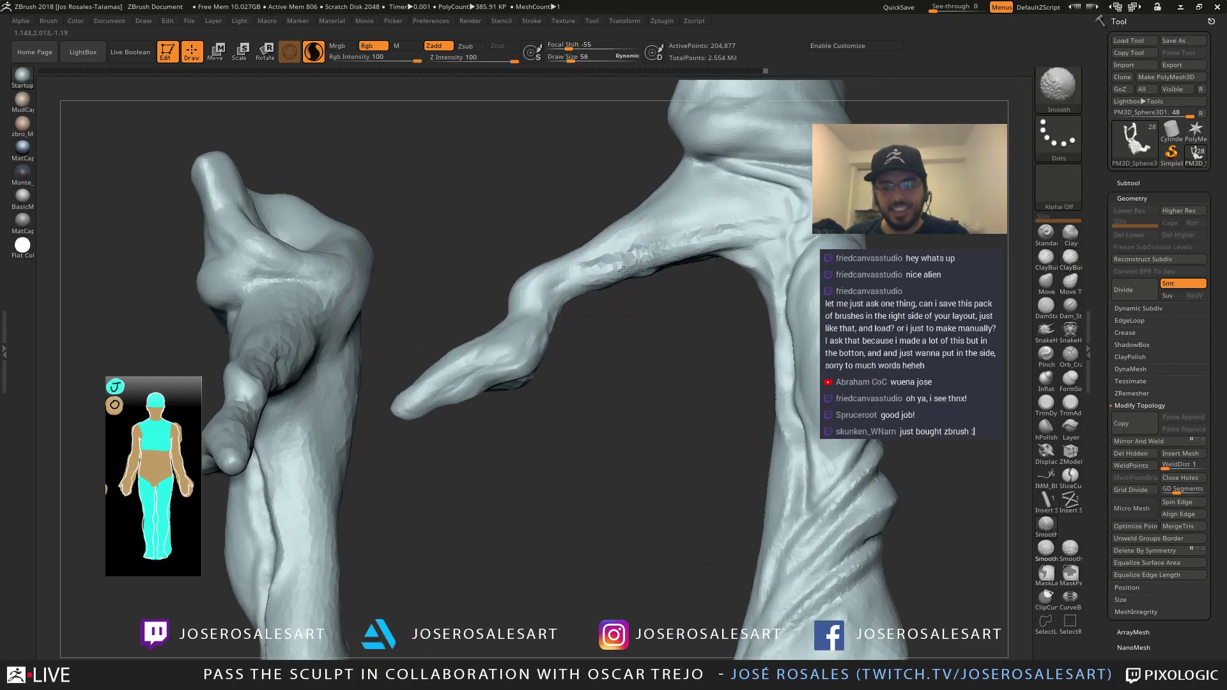
shift+drag(638, 261, 665, 256)
Add clay to the upper prong's stem with ClayBuildup and smooth it at draw size 30
mouse_move(674, 255)
right_down()
mouse_move(652, 271)
mouse_move(651, 255)
right_up()
drag(650, 255, 642, 261)
mouse_move(659, 256)
mouse_down()
mouse_move(703, 245)
mouse_move(677, 249)
mouse_up()
mouse_move(678, 250)
right_down()
mouse_move(709, 254)
mouse_move(653, 256)
mouse_move(665, 232)
mouse_move(607, 278)
right_up()
ctrl+right_drag(586, 322, 616, 263)
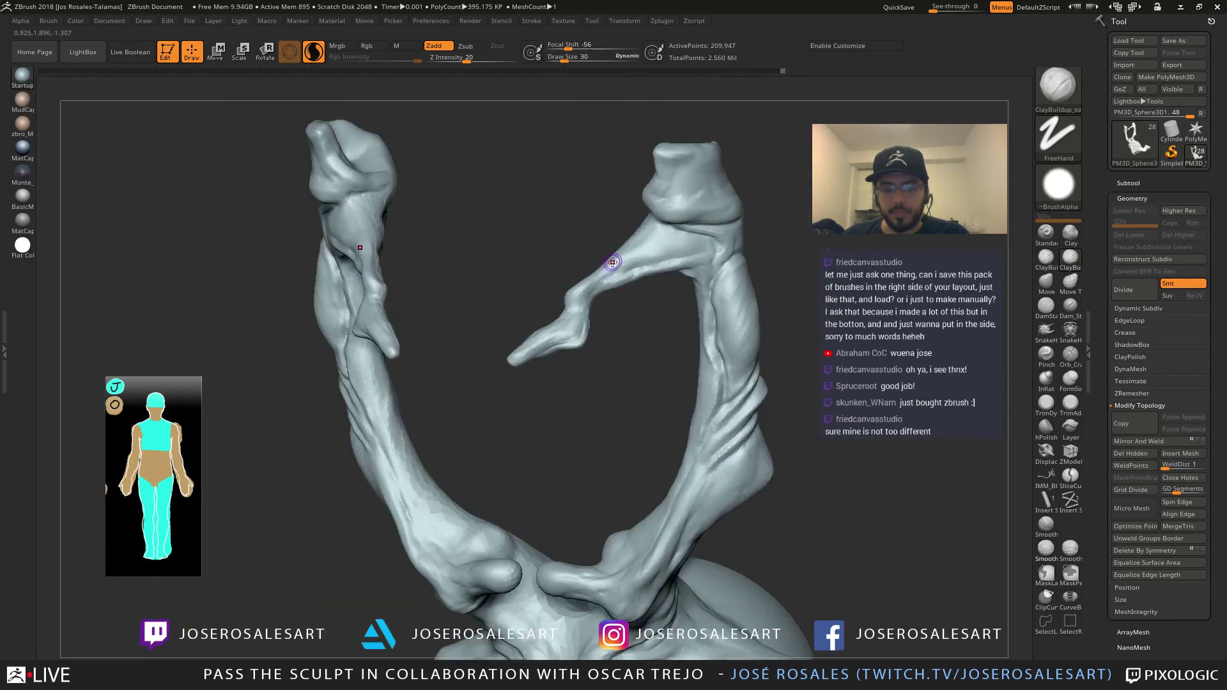
shift+drag(616, 263, 630, 256)
mouse_move(629, 256)
ctrl+right_down()
mouse_move(625, 209)
mouse_move(613, 243)
mouse_move(507, 271)
mouse_move(542, 259)
mouse_move(556, 234)
ctrl+right_up()
Show the whole figure and examine the reshaped prongs and bony frame from several angles
key(alt+s)
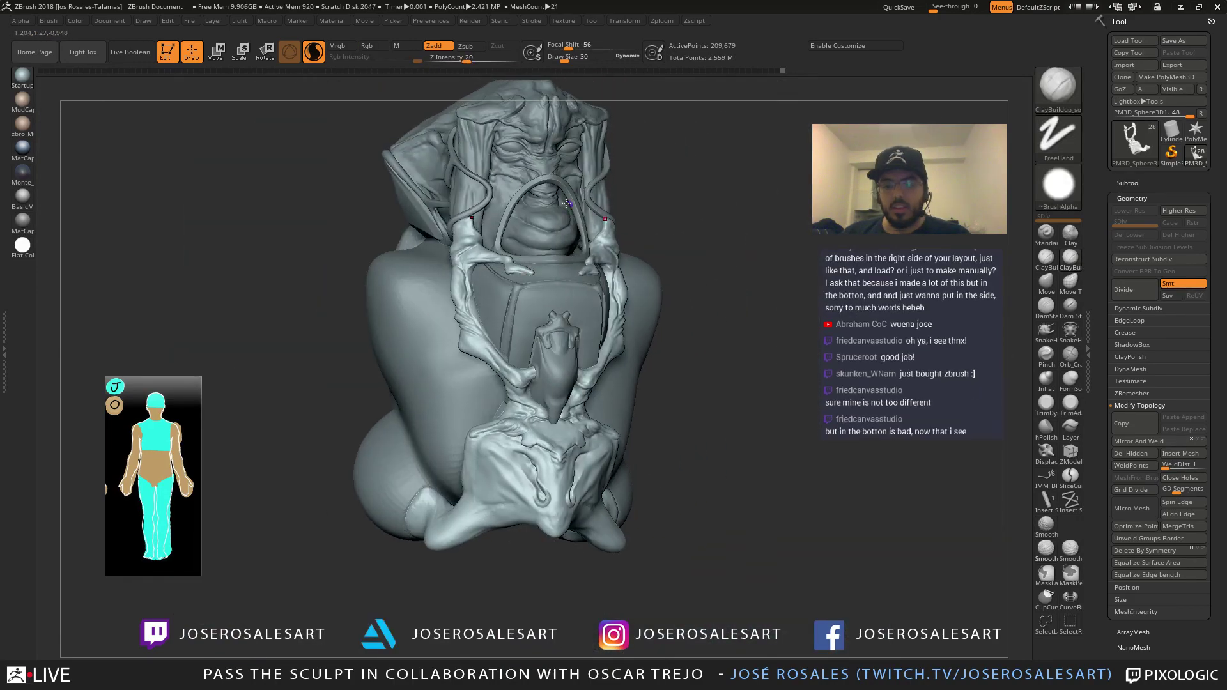
mouse_move(559, 302)
right_down()
mouse_move(568, 307)
mouse_move(528, 323)
mouse_move(543, 371)
right_up()
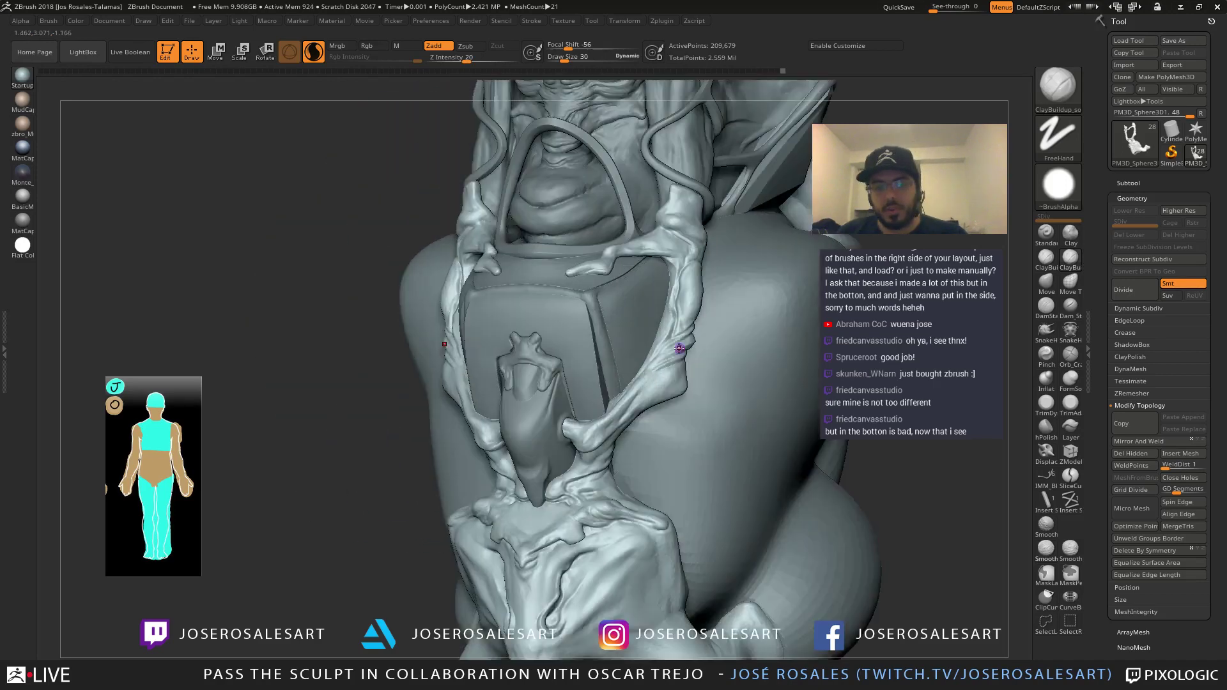
mouse_move(697, 287)
alt+right_down()
mouse_move(634, 314)
mouse_move(602, 259)
mouse_move(552, 276)
mouse_move(580, 286)
alt+right_up()
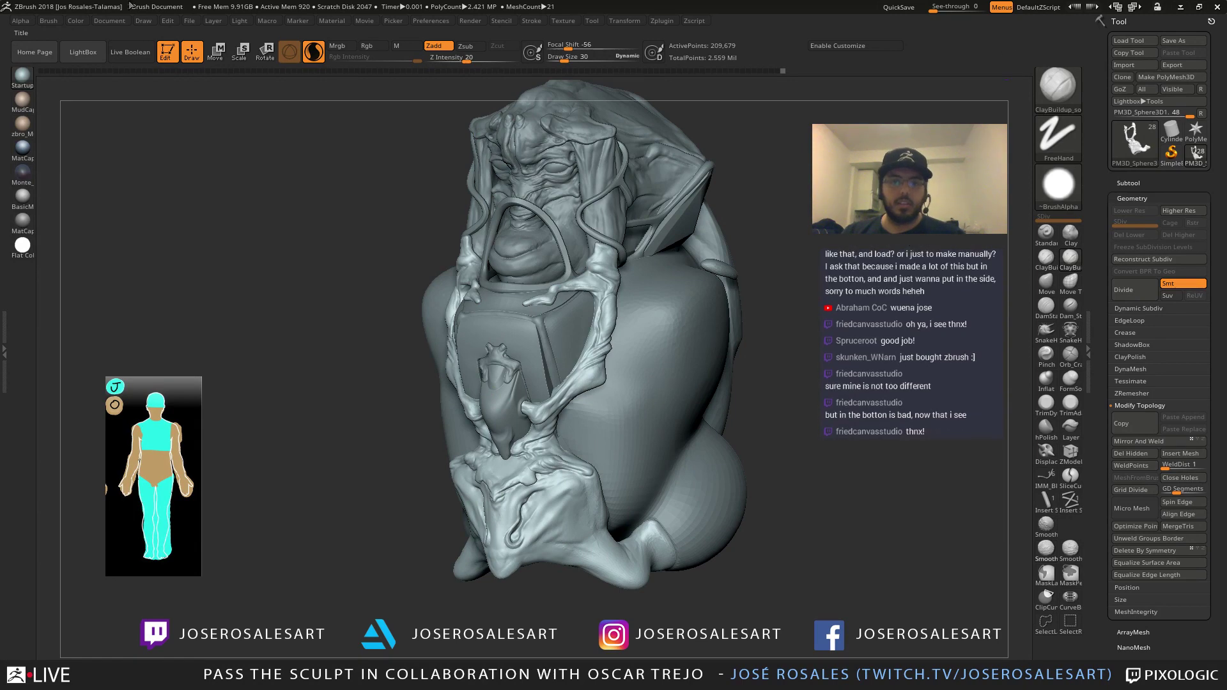
mouse_move(723, 170)
right_down()
mouse_move(680, 157)
mouse_move(417, 183)
right_up()
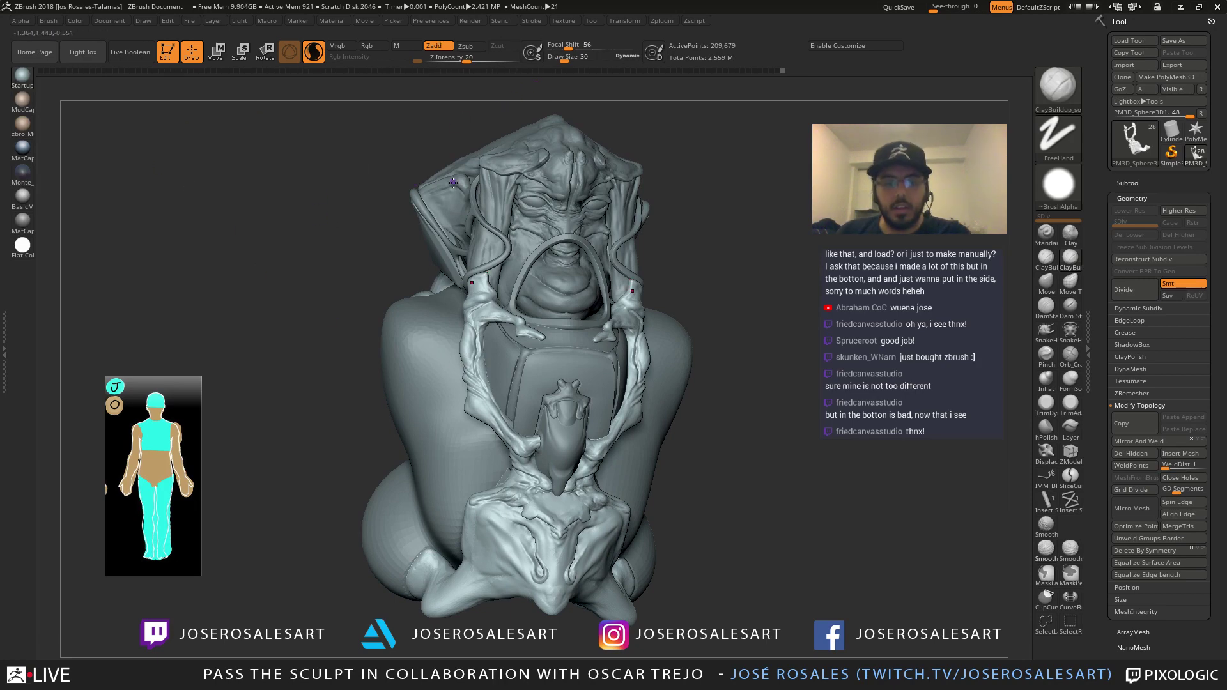
mouse_move(453, 183)
right_down()
mouse_move(469, 213)
mouse_move(481, 171)
right_up()
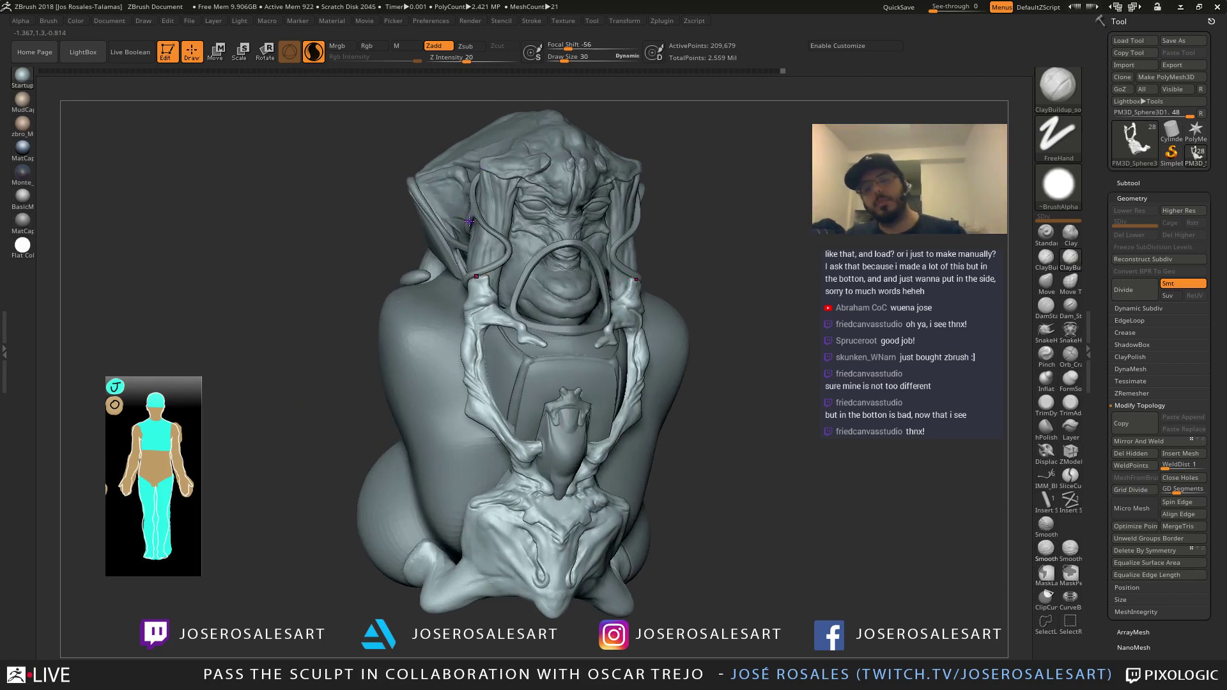
right_drag(469, 222, 455, 288)
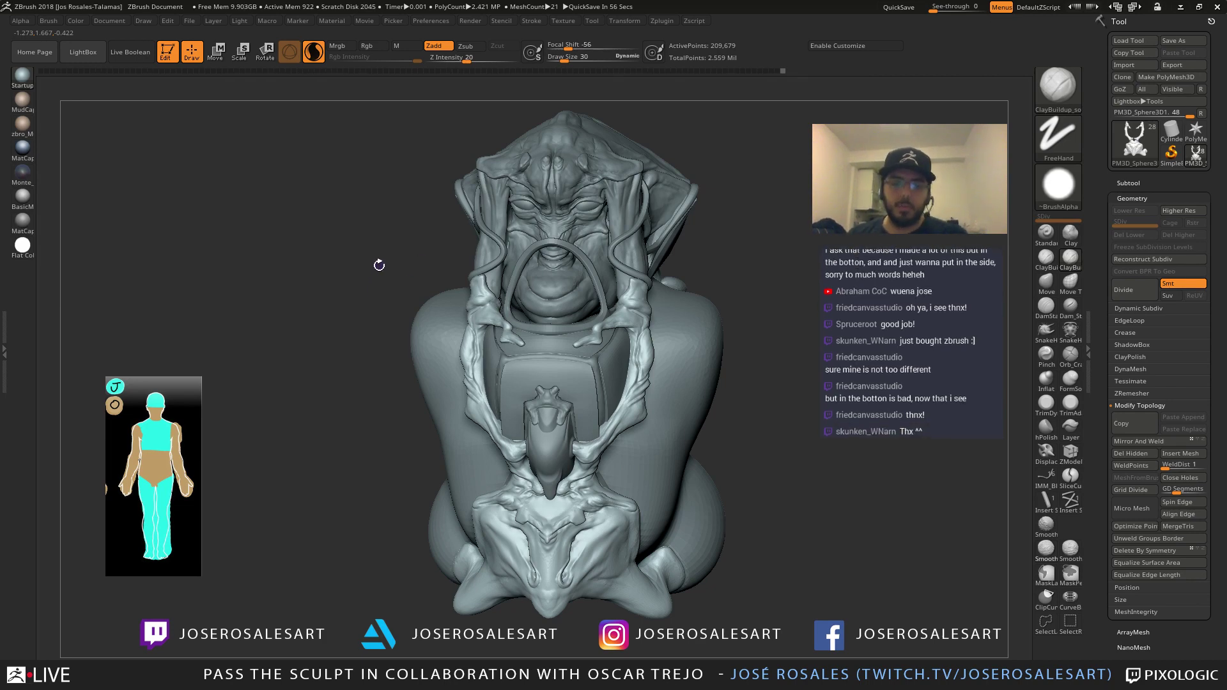
right_drag(379, 265, 425, 260)
Build up the lower arm of the bony frame beside the beak at draw size 45 and smooth it
mouse_move(534, 256)
right_down()
mouse_move(377, 256)
mouse_move(532, 244)
mouse_move(513, 380)
mouse_move(628, 284)
right_up()
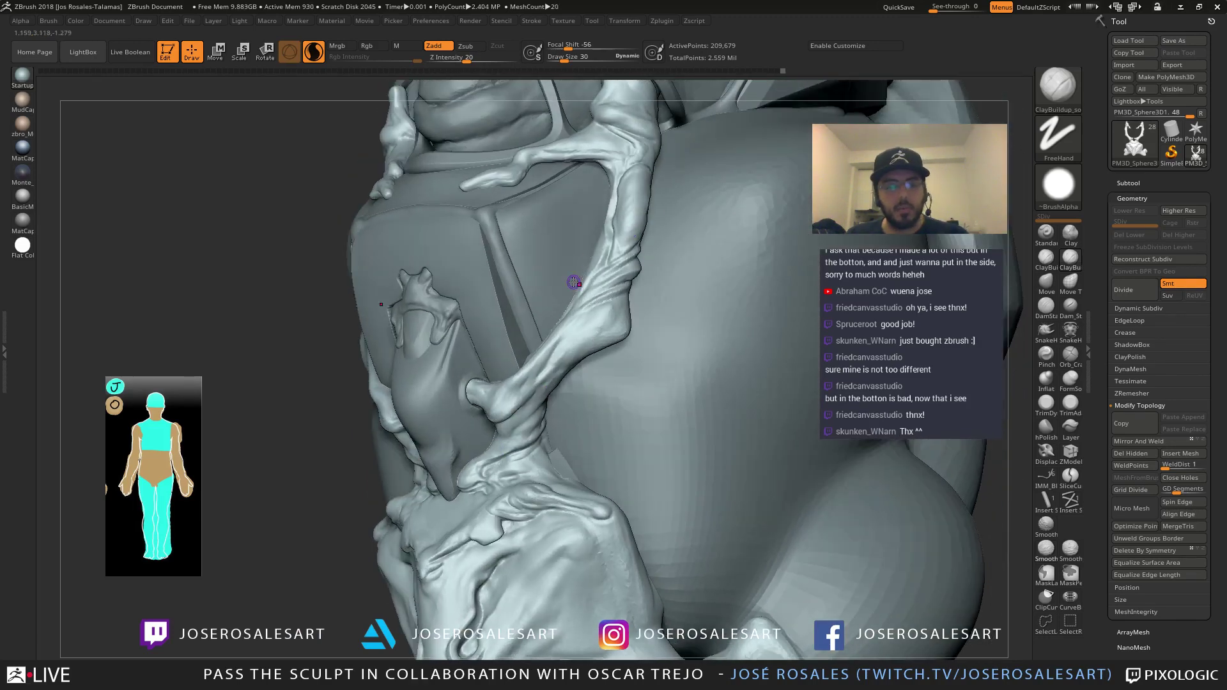
right_drag(558, 365, 561, 382)
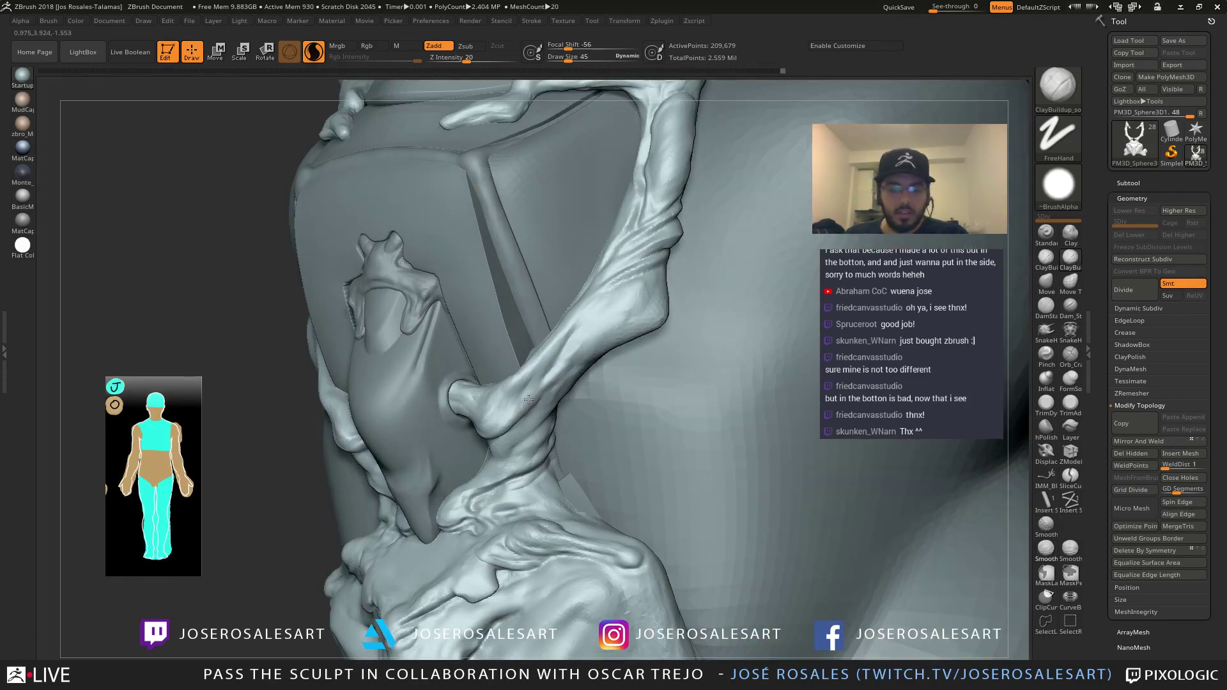
drag(530, 401, 502, 438)
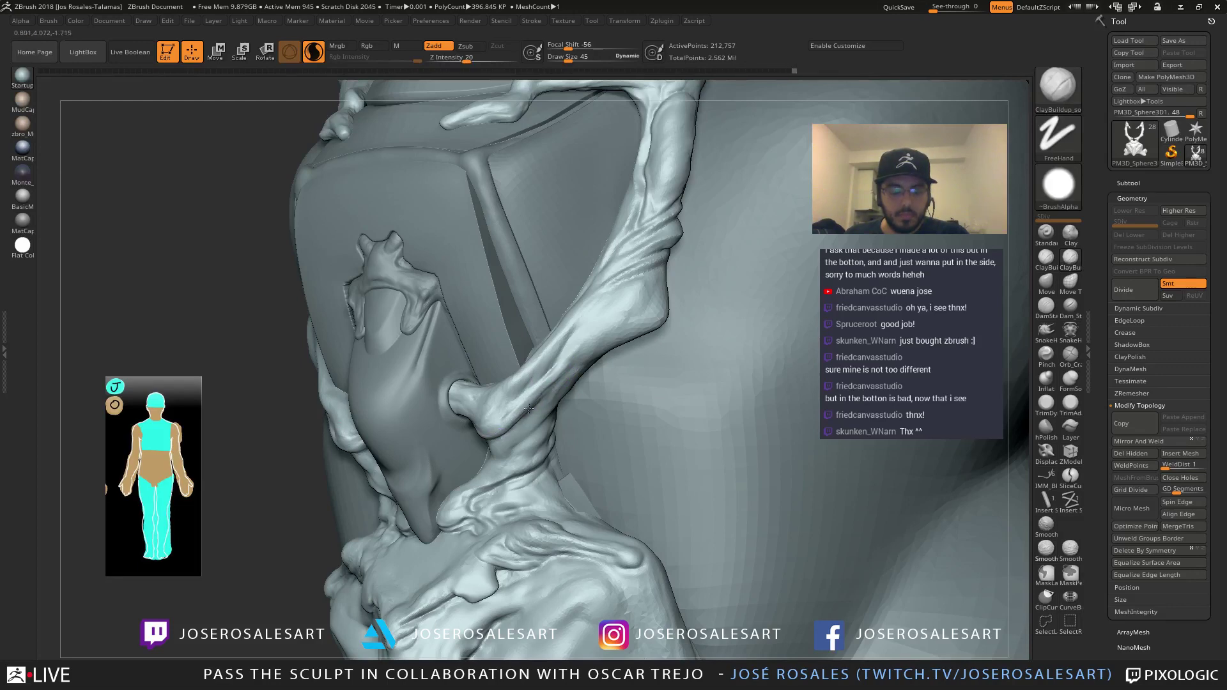
shift+right_drag(528, 408, 526, 402)
shift+drag(521, 373, 528, 384)
Isolate the curved panel and tighten its notch edges with the Pinch brush at draw size 36, keeping Sculptris Pro on
mouse_move(526, 384)
ctrl+right_down()
mouse_move(392, 361)
mouse_move(358, 390)
mouse_move(384, 400)
mouse_move(444, 364)
mouse_move(416, 398)
mouse_move(466, 373)
mouse_move(403, 402)
mouse_move(435, 351)
mouse_move(398, 392)
ctrl+right_up()
alt+click(427, 366)
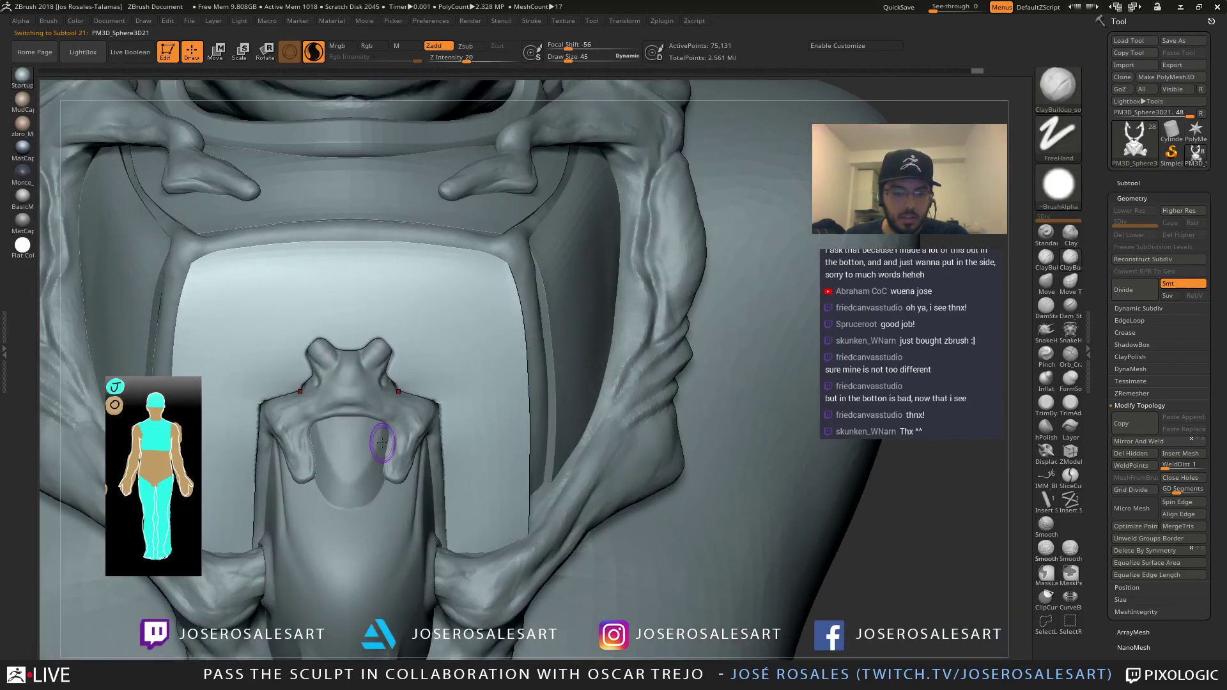
right_drag(382, 443, 319, 406)
key(ctrl+shift+s)
mouse_move(320, 406)
ctrl+right_down()
mouse_move(335, 425)
mouse_move(247, 383)
mouse_move(303, 386)
mouse_move(289, 375)
mouse_move(345, 400)
mouse_move(318, 441)
mouse_move(259, 401)
mouse_move(284, 369)
mouse_move(281, 348)
mouse_move(229, 417)
ctrl+right_up()
key(b)
key(d)
key(s)
key(shift+s)
key(shift+s)
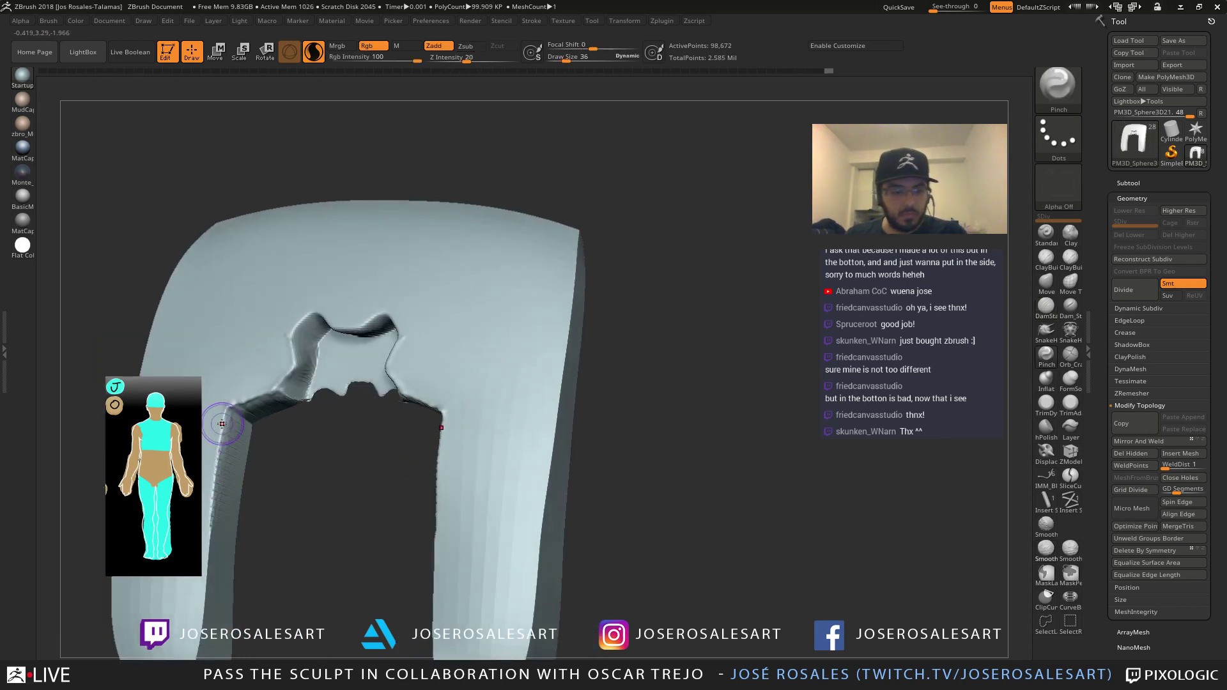
Try to sharpen the notch's shoulder edges with Pinch at draw size 28, smoothing them and checking the wireframe
key(shift+f)
key(shift+f)
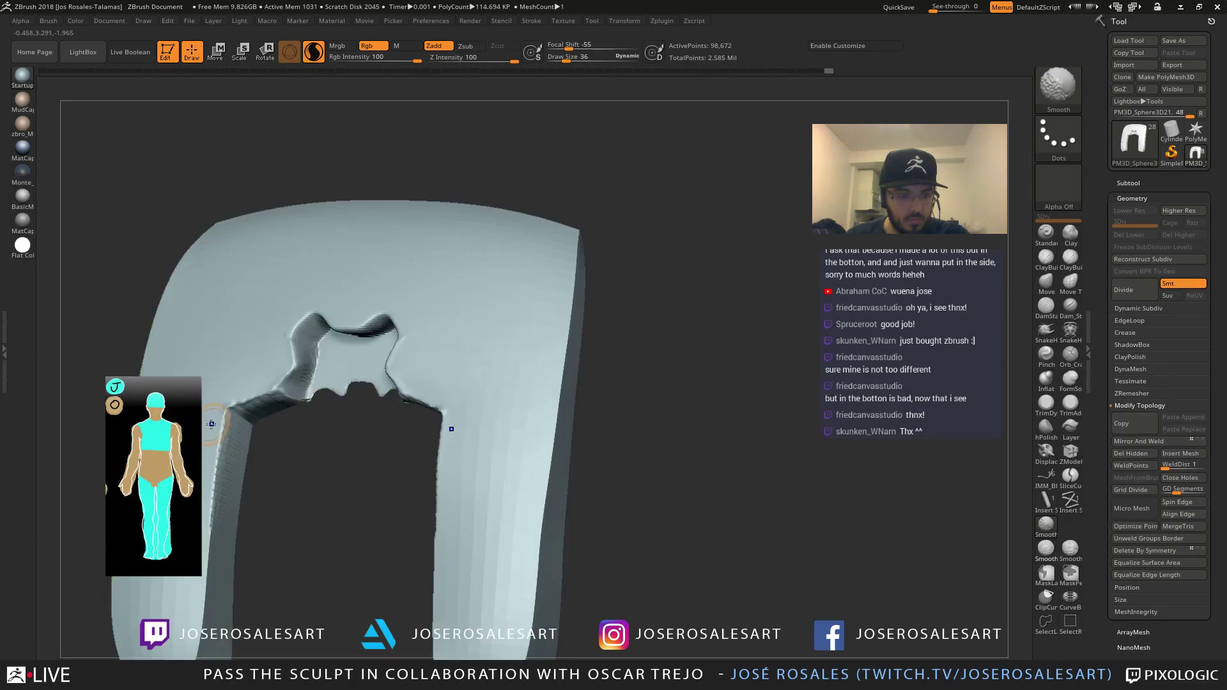
key(shift+f)
mouse_move(256, 460)
right_down()
mouse_move(280, 480)
mouse_move(377, 467)
mouse_move(271, 512)
mouse_move(230, 443)
mouse_move(371, 447)
mouse_move(310, 432)
mouse_move(333, 429)
mouse_move(313, 446)
mouse_move(277, 439)
mouse_move(315, 410)
right_up()
key(shift+f)
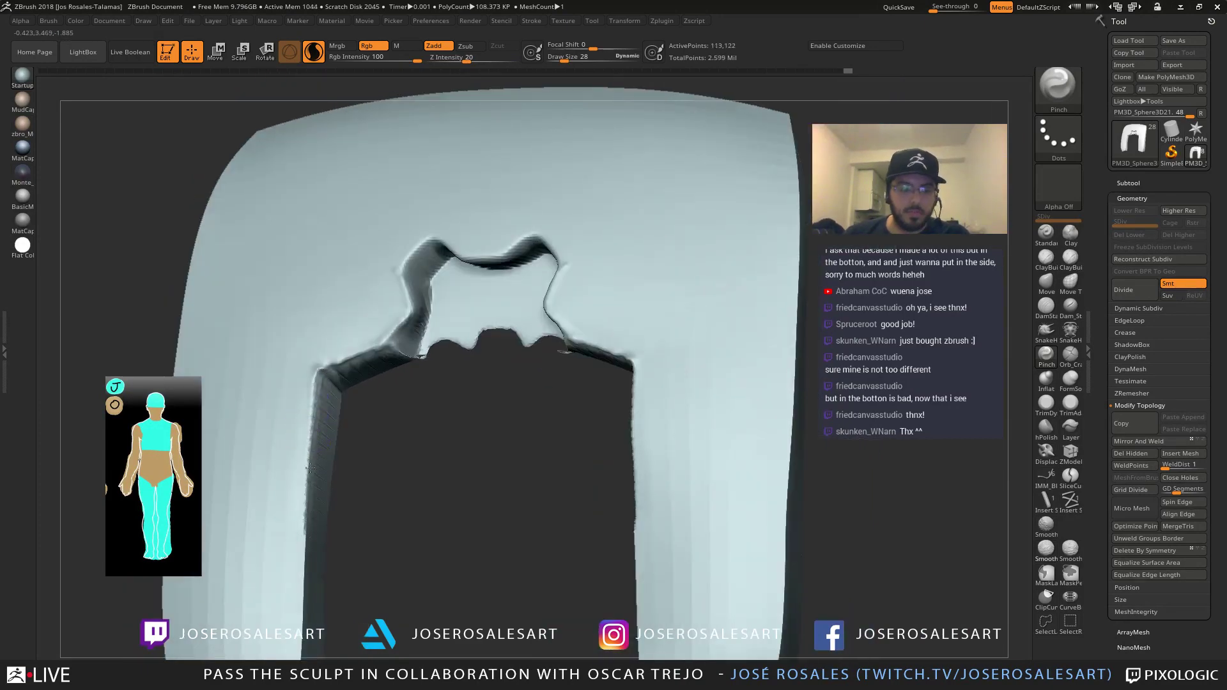
right_drag(308, 520, 331, 362)
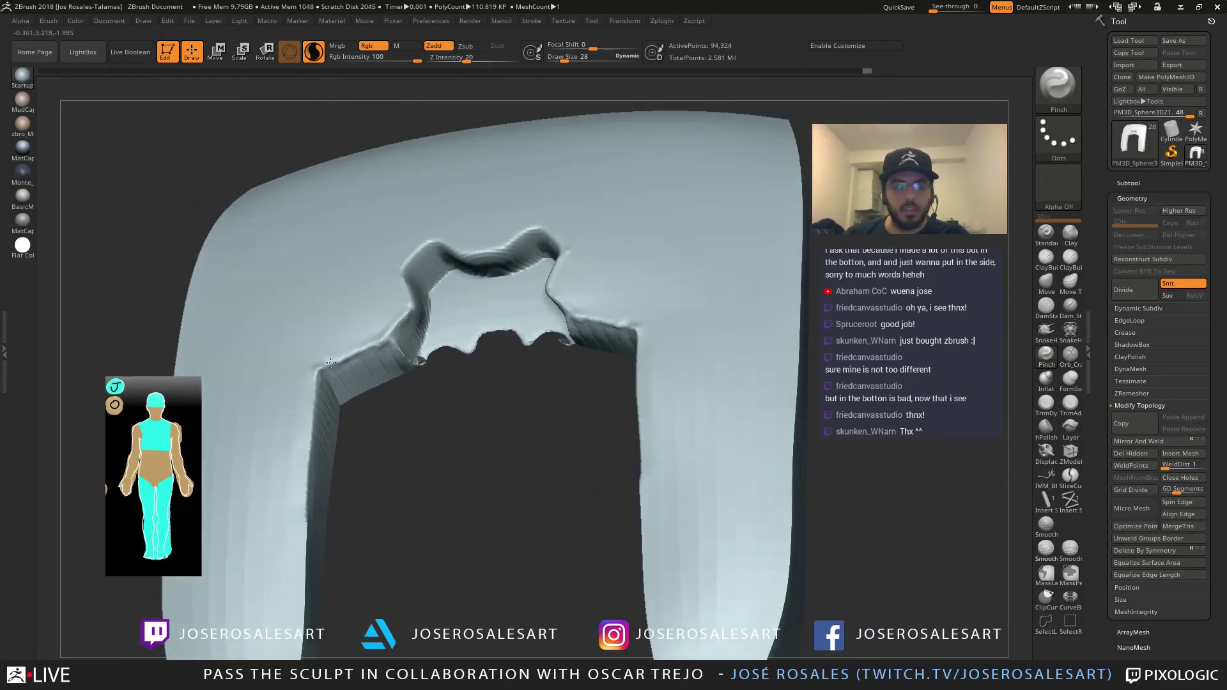
key(ctrl+shift+z)
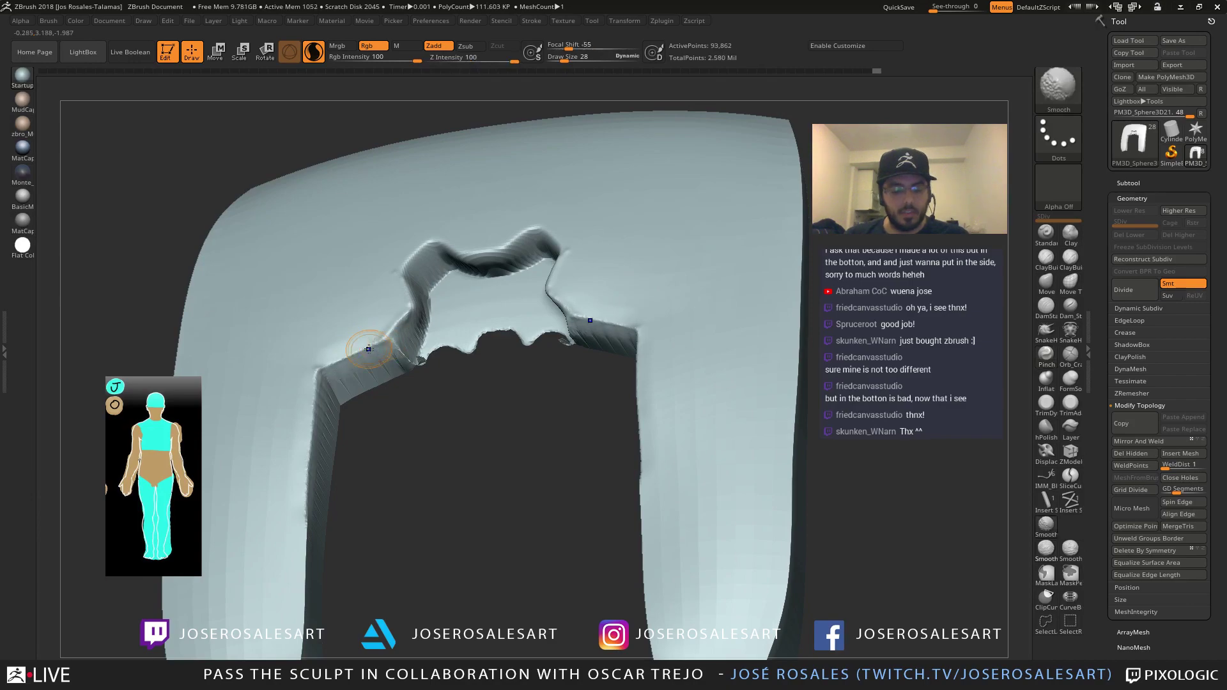
key(shift+f)
mouse_move(345, 358)
ctrl+right_down()
mouse_move(422, 399)
mouse_move(459, 378)
ctrl+right_up()
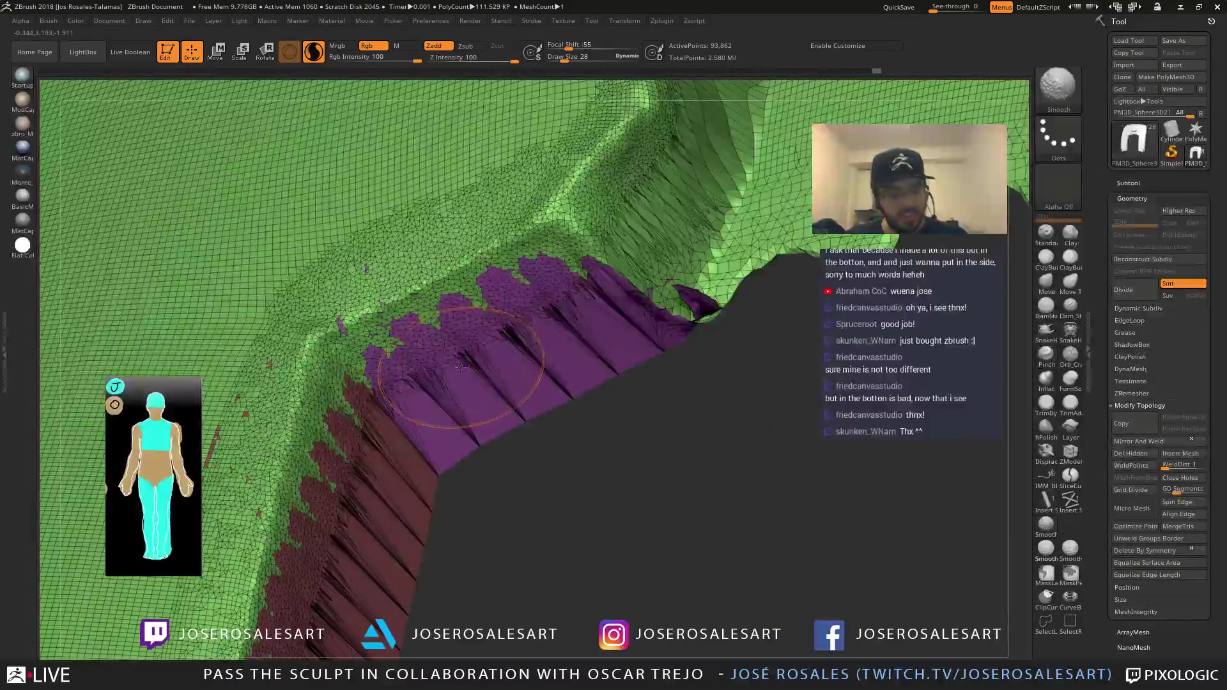
key(shift+f)
Undo the latest pinching and smoothing on the panel's notch edges
key(ctrl+z)
key(ctrl+z)
key(ctrl+z)
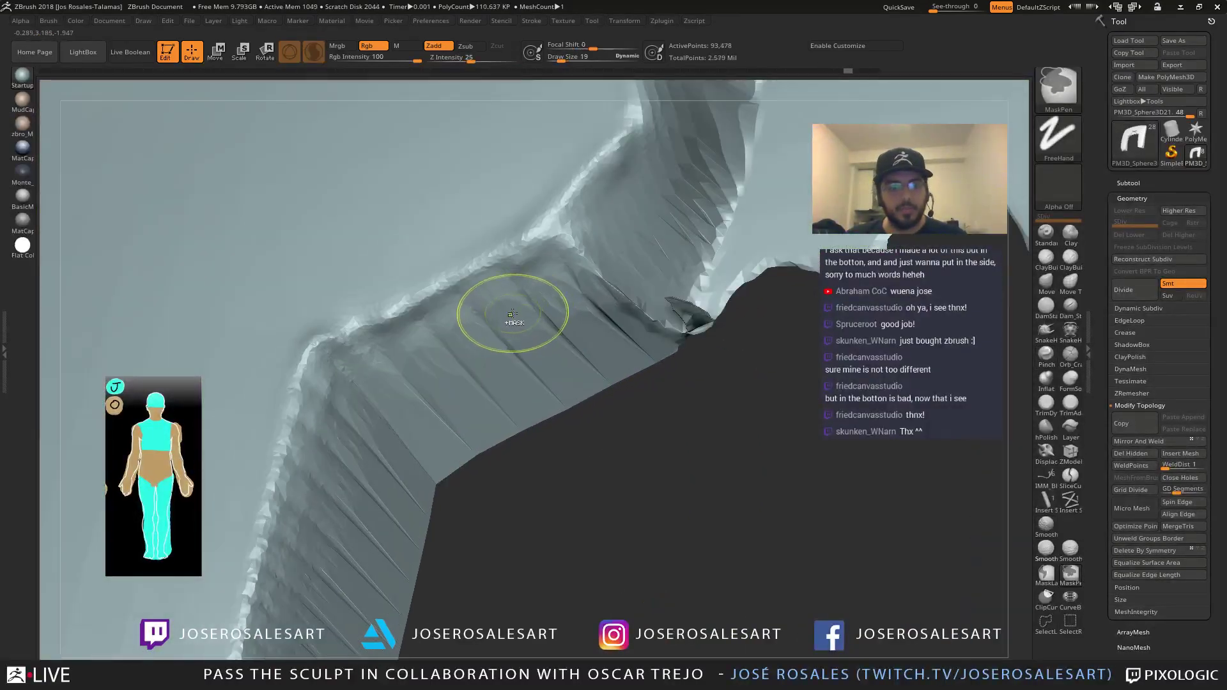
ctrl+right_drag(513, 320, 375, 334)
key(ctrl+z)
right_drag(459, 330, 491, 301)
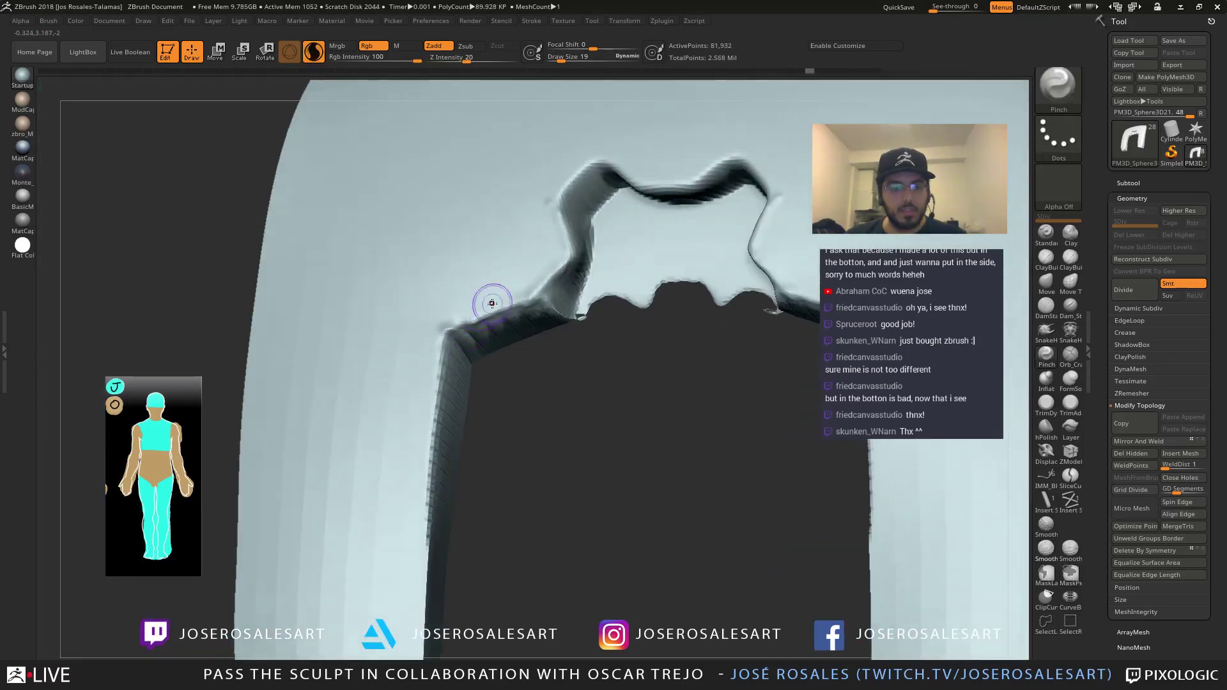
key(ctrl+z)
key(ctrl+z)
key(ctrl+z)
key(shift+s)
key(ctrl+z)
key(ctrl+z)
key(ctrl+z)
key(ctrl+z)
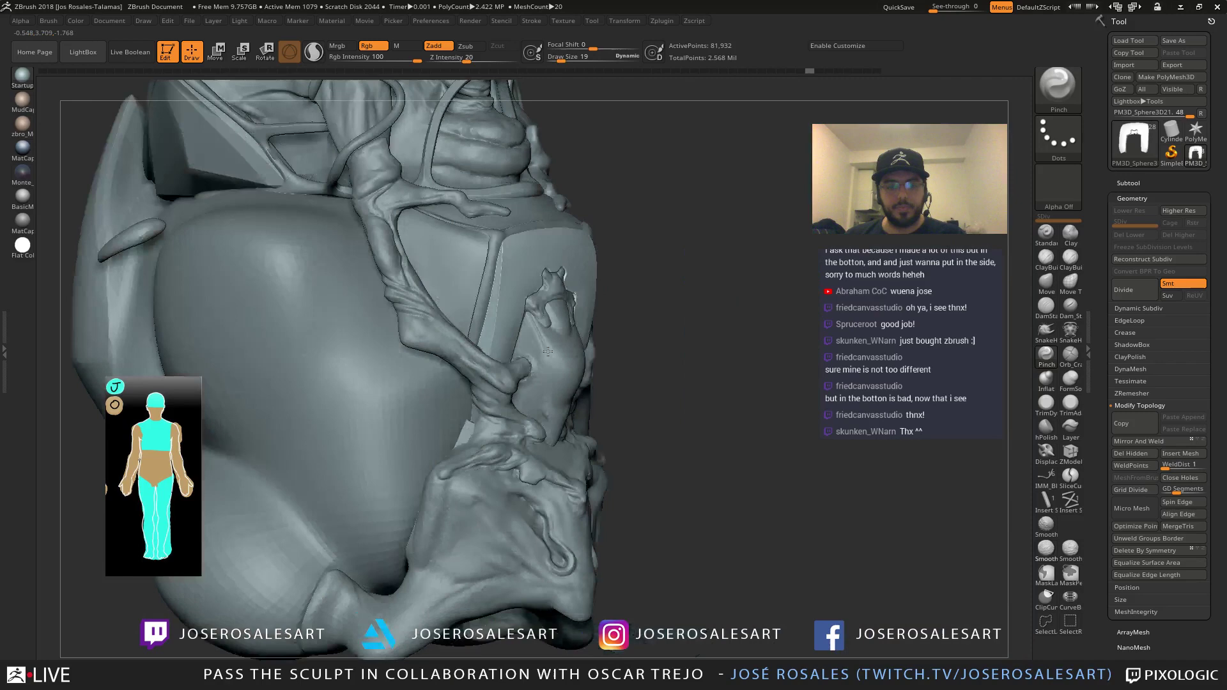
With Sculptris Pro off, isolate the curved panel and pinch the notch's long side edges at draw size 39
mouse_move(548, 351)
right_down()
mouse_move(585, 365)
mouse_move(470, 382)
right_up()
drag(470, 383, 649, 282)
mouse_move(548, 257)
right_down()
mouse_move(592, 247)
mouse_move(559, 268)
mouse_move(600, 301)
mouse_move(520, 305)
mouse_move(547, 308)
mouse_move(555, 350)
right_up()
key(bracketright)
key(bracketright)
key(bracketright)
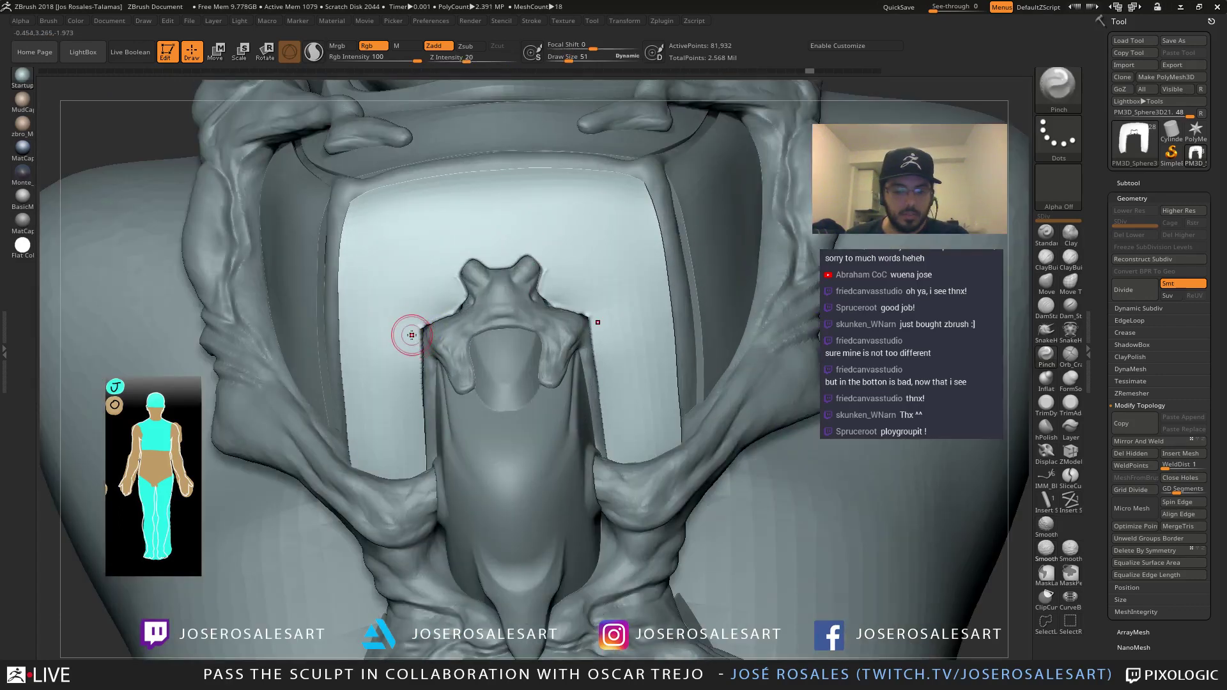
right_drag(403, 324, 427, 382)
key(alt+s)
key(bracketleft)
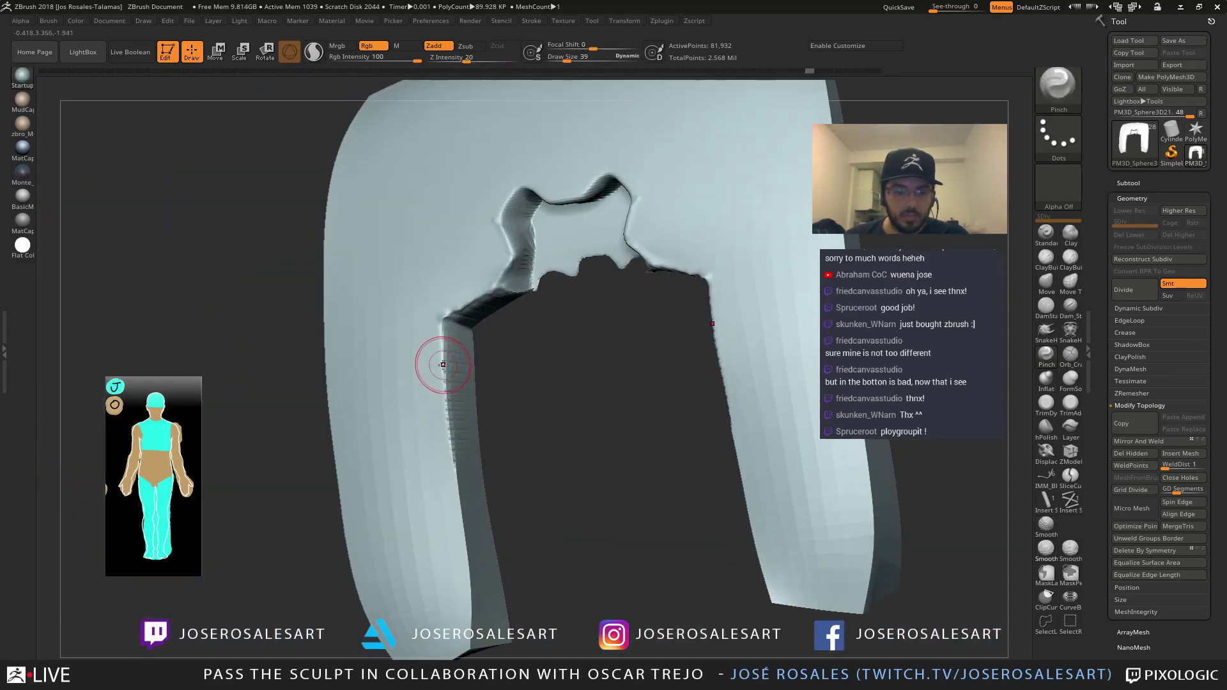
drag(446, 402, 458, 487)
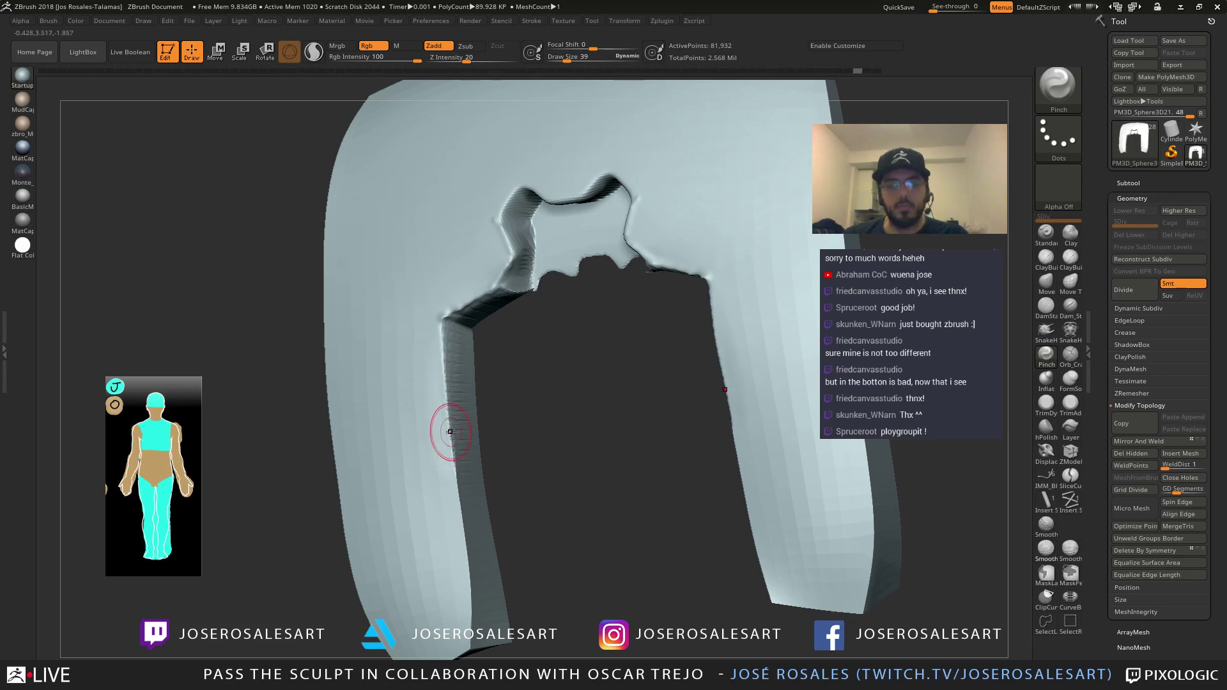
mouse_move(446, 345)
mouse_down()
mouse_move(454, 459)
mouse_move(446, 377)
mouse_up()
right_drag(425, 368, 429, 308)
Pinch and smooth the notch's shoulder corners and crown cutout at draw size 39, and show the whole figure again
mouse_move(429, 307)
mouse_down()
mouse_move(480, 295)
mouse_move(474, 322)
mouse_up()
right_drag(474, 323, 513, 271)
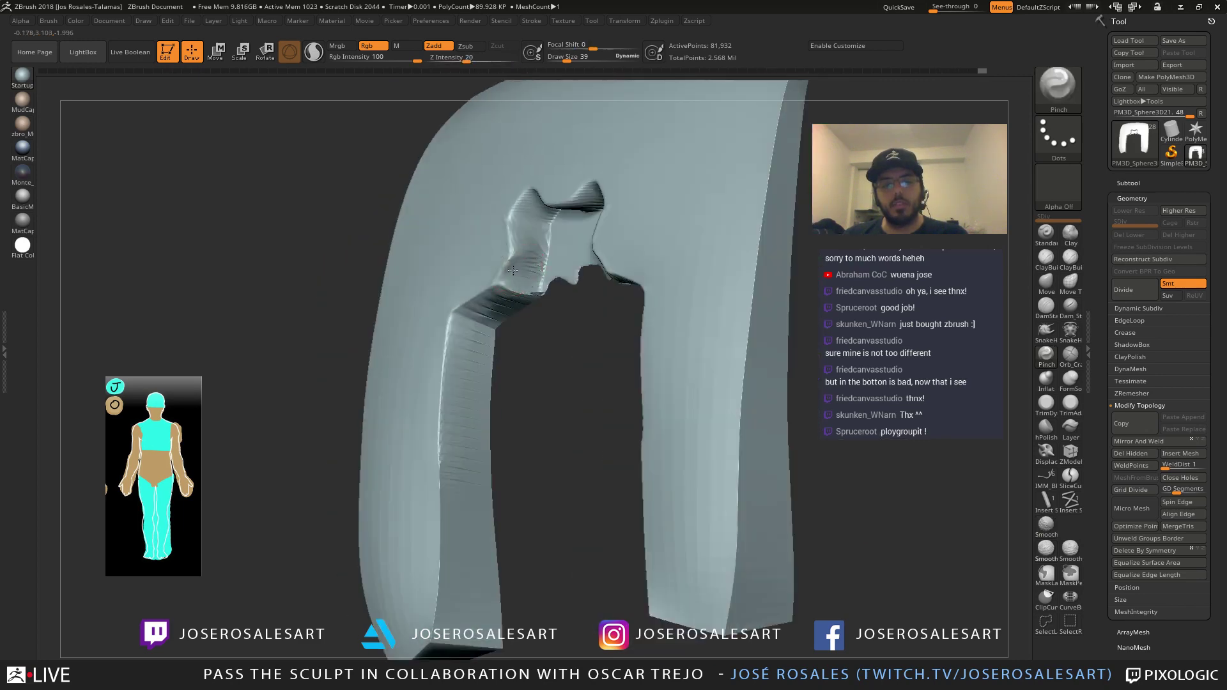
drag(505, 265, 501, 267)
shift+drag(502, 268, 498, 287)
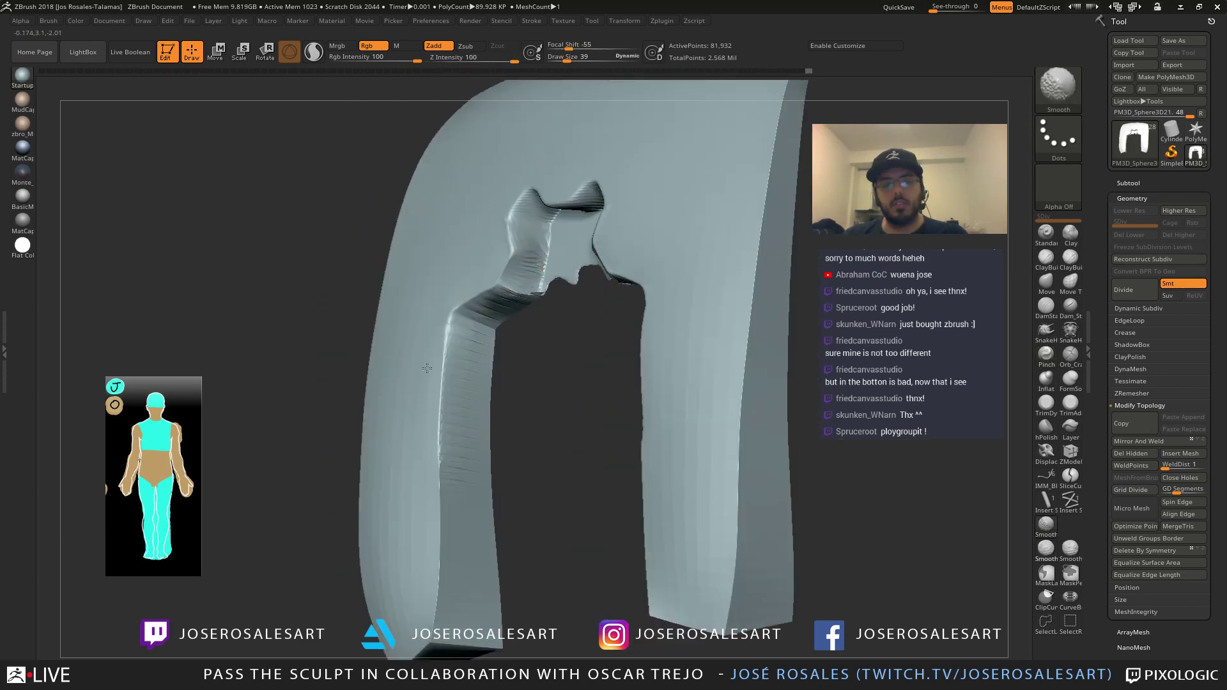
mouse_move(427, 369)
ctrl+right_down()
mouse_move(712, 269)
mouse_move(650, 262)
mouse_move(589, 308)
mouse_move(490, 351)
ctrl+right_up()
key(shift+s)
mouse_move(290, 359)
right_down()
mouse_move(494, 374)
mouse_move(499, 363)
mouse_move(478, 379)
mouse_move(491, 384)
mouse_move(430, 341)
mouse_move(550, 345)
mouse_move(527, 348)
mouse_move(541, 348)
right_up()
key(s)
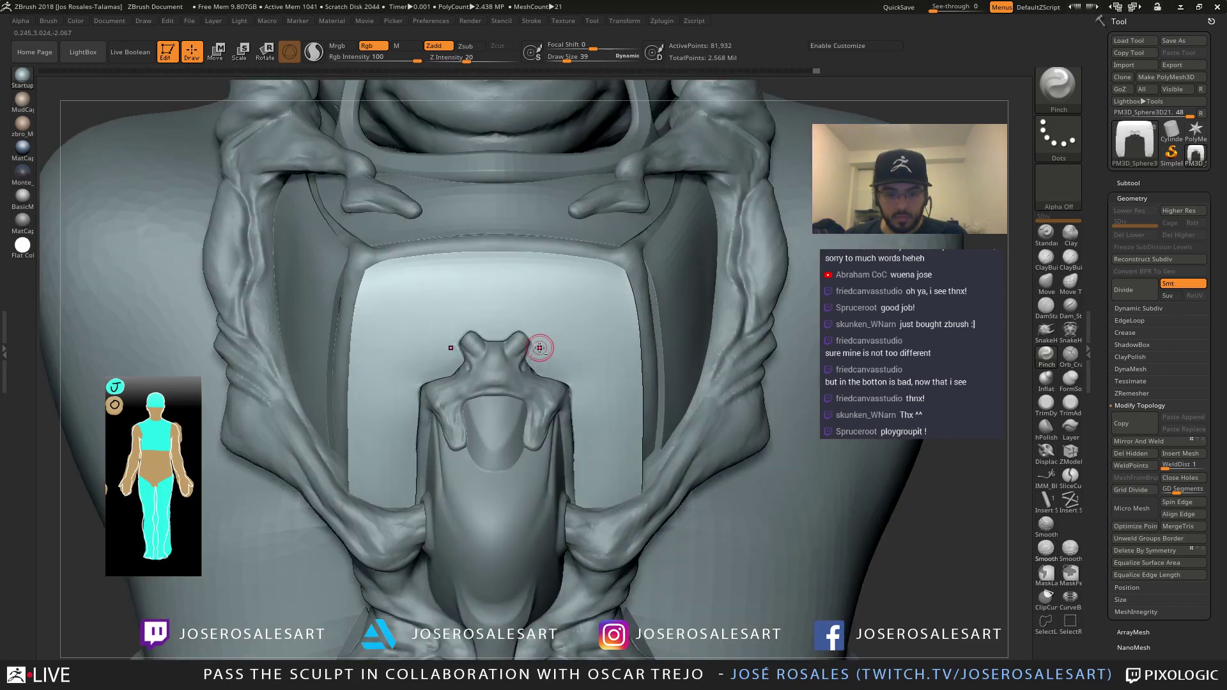
Pinch and smooth the panel's notch edge beside the crown's knobs, and switch to the DamStandard brush at draw size 26
drag(540, 348, 528, 356)
ctrl+right_drag(529, 356, 572, 345)
key(b)
key(d)
key(s)
mouse_move(533, 276)
right_down()
mouse_move(530, 324)
mouse_move(540, 318)
right_up()
key(s)
drag(540, 318, 536, 319)
shift+drag(526, 365, 523, 369)
mouse_move(570, 301)
ctrl+right_down()
mouse_move(533, 257)
mouse_move(530, 302)
ctrl+right_up()
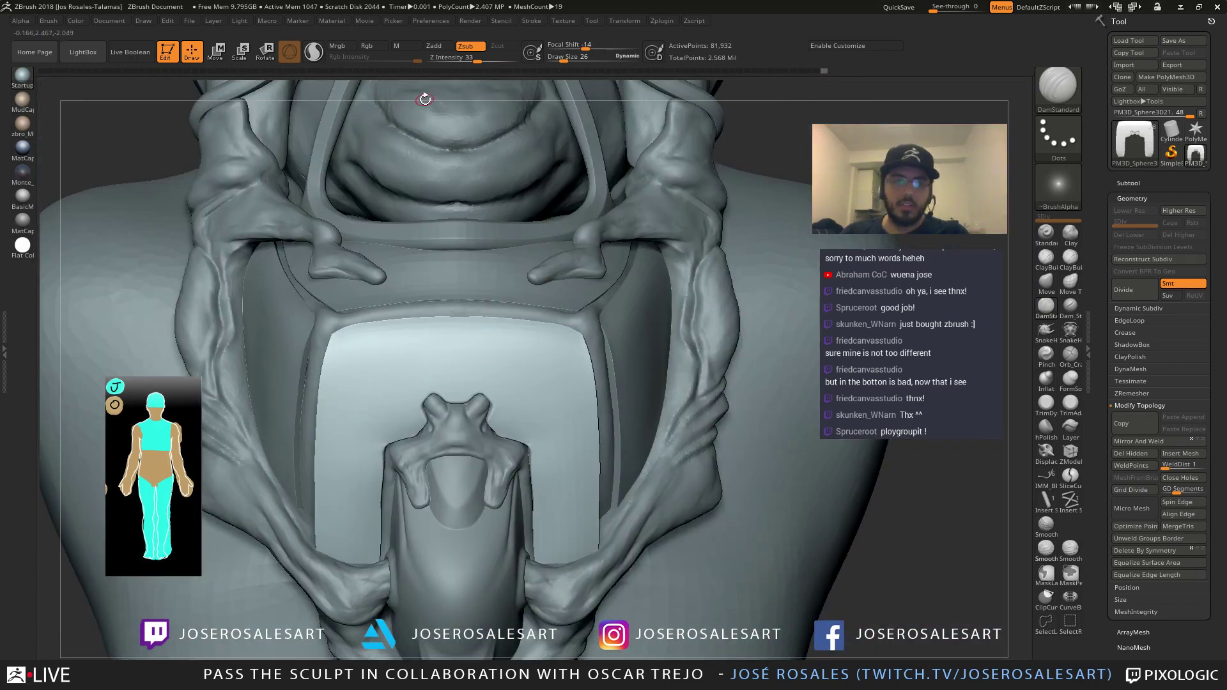
With DamStandard at Z intensity 58 and draw size 21, carve mirrored grooves from the crown's knobs diagonally outward, continuing horizontally to the panel's side edges
key(u)
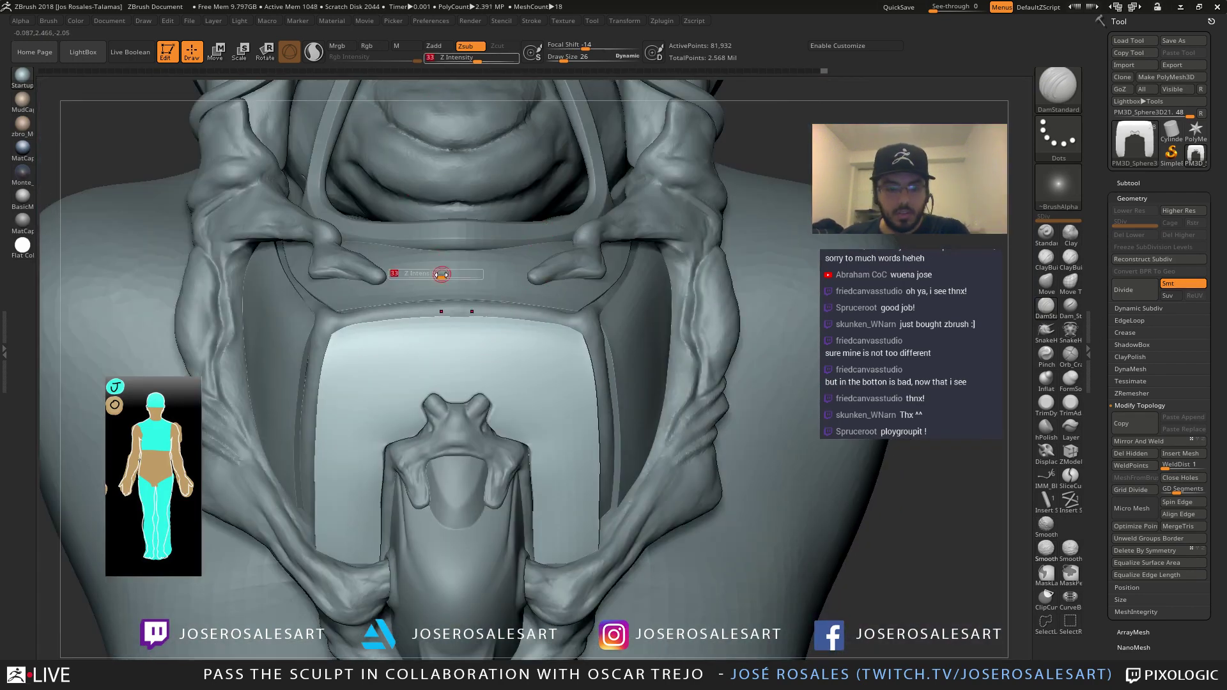
drag(458, 275, 459, 274)
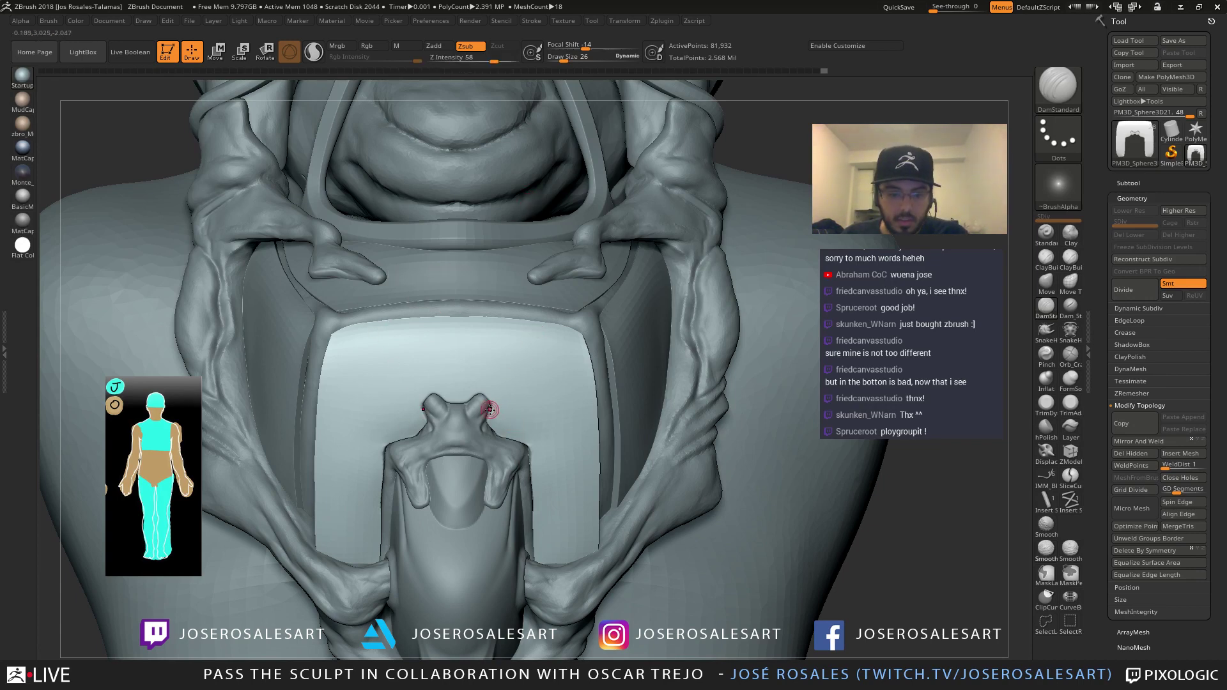
key(bracketleft)
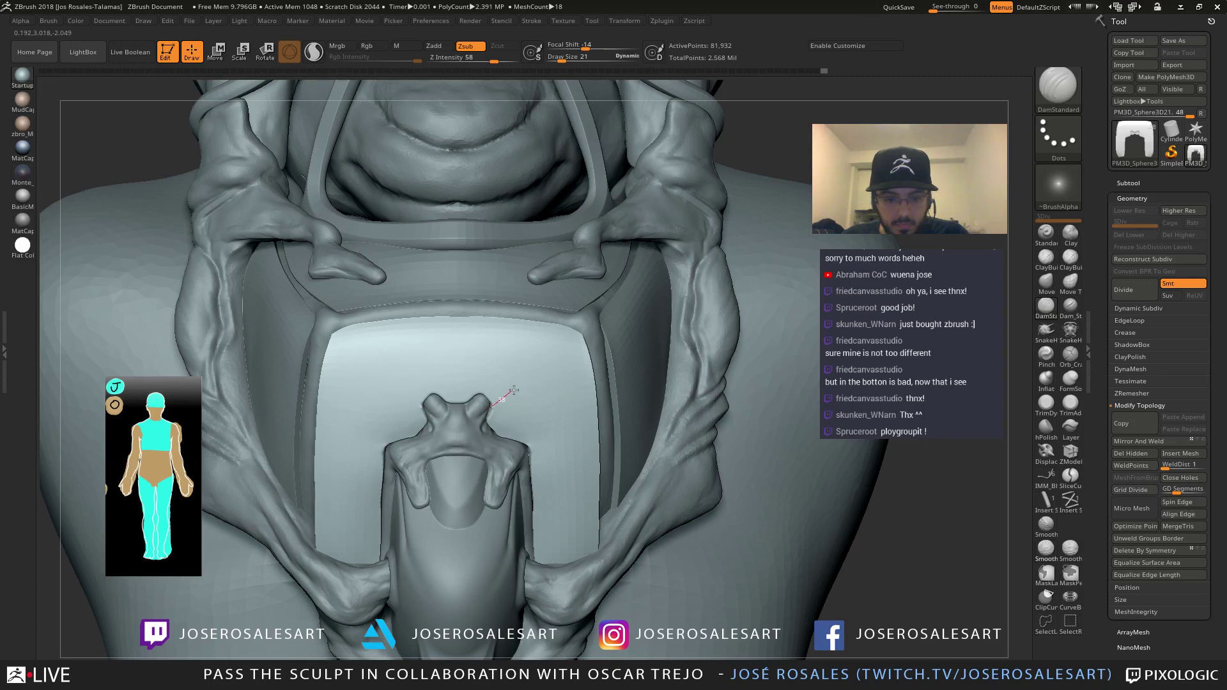
drag(514, 390, 508, 399)
key(ctrl+z)
key(ctrl+z)
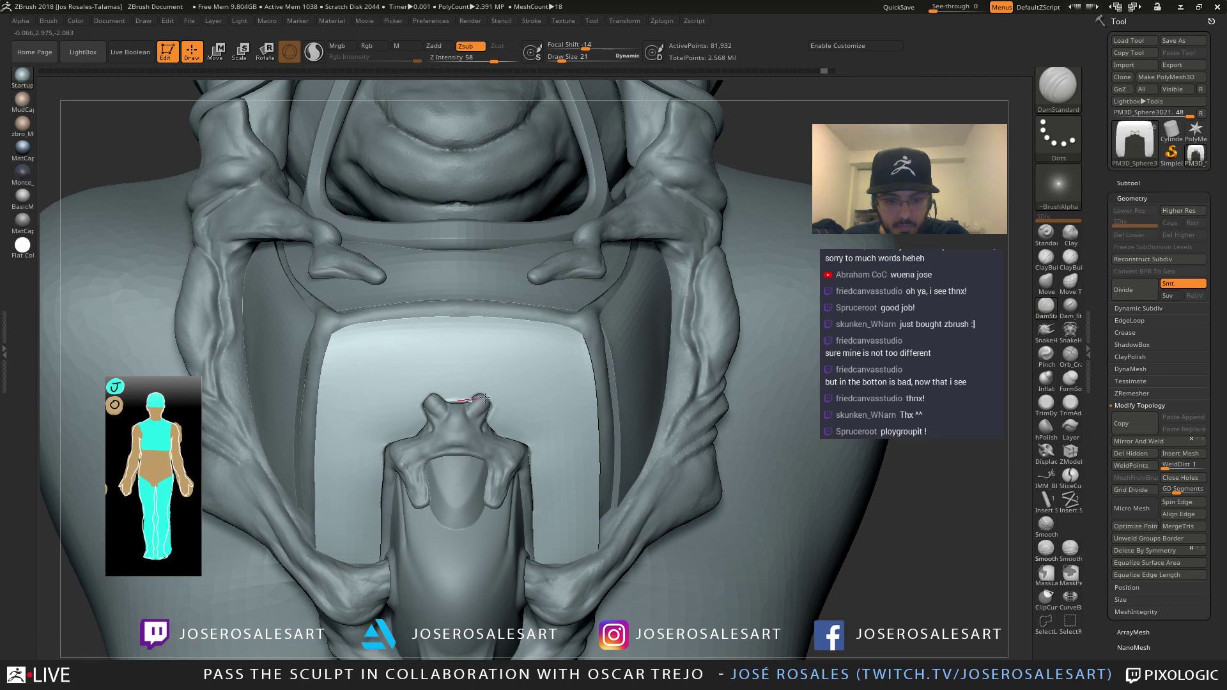
drag(486, 399, 467, 400)
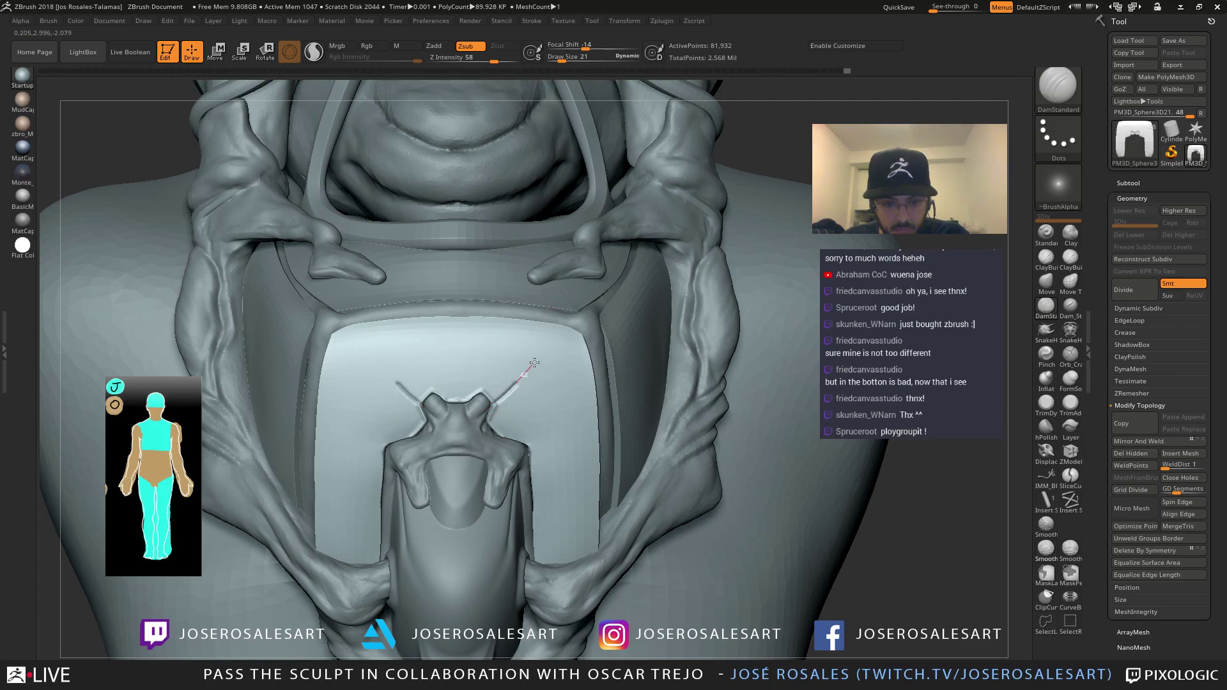
drag(538, 360, 604, 352)
mouse_move(609, 323)
ctrl+right_down()
mouse_move(500, 323)
mouse_move(515, 296)
mouse_move(562, 300)
mouse_move(511, 321)
mouse_move(502, 367)
ctrl+right_up()
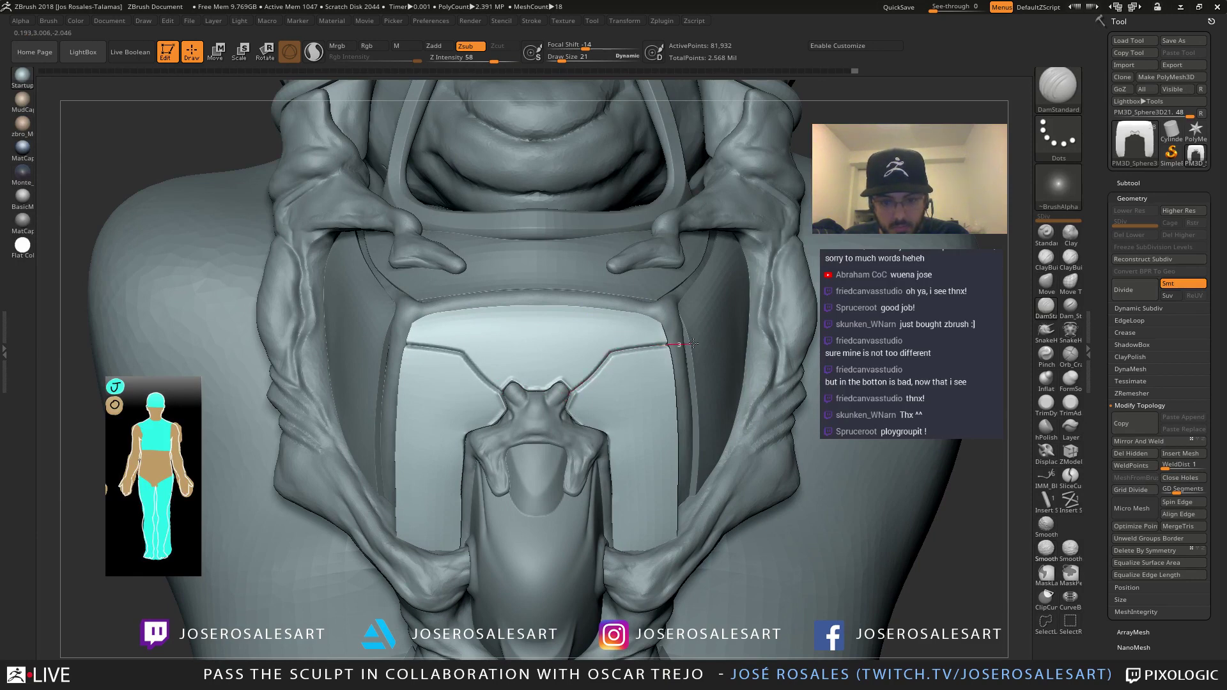
mouse_move(595, 329)
right_down()
mouse_move(575, 331)
mouse_move(573, 288)
mouse_move(604, 297)
mouse_move(588, 320)
right_up()
ctrl+right_drag(588, 319, 605, 374)
right_drag(605, 374, 623, 358)
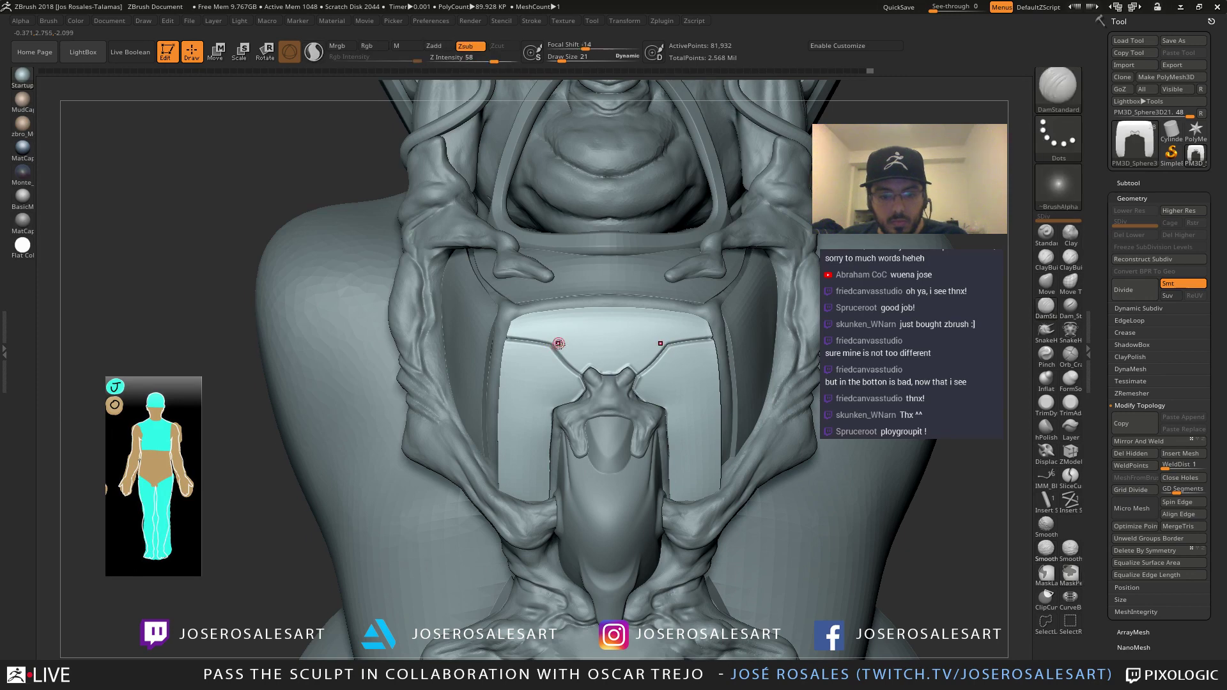
Try to carve a mirrored pair of short grooves from the seam's bends up to the panel's upper edge, and undo them
right_drag(556, 351, 552, 345)
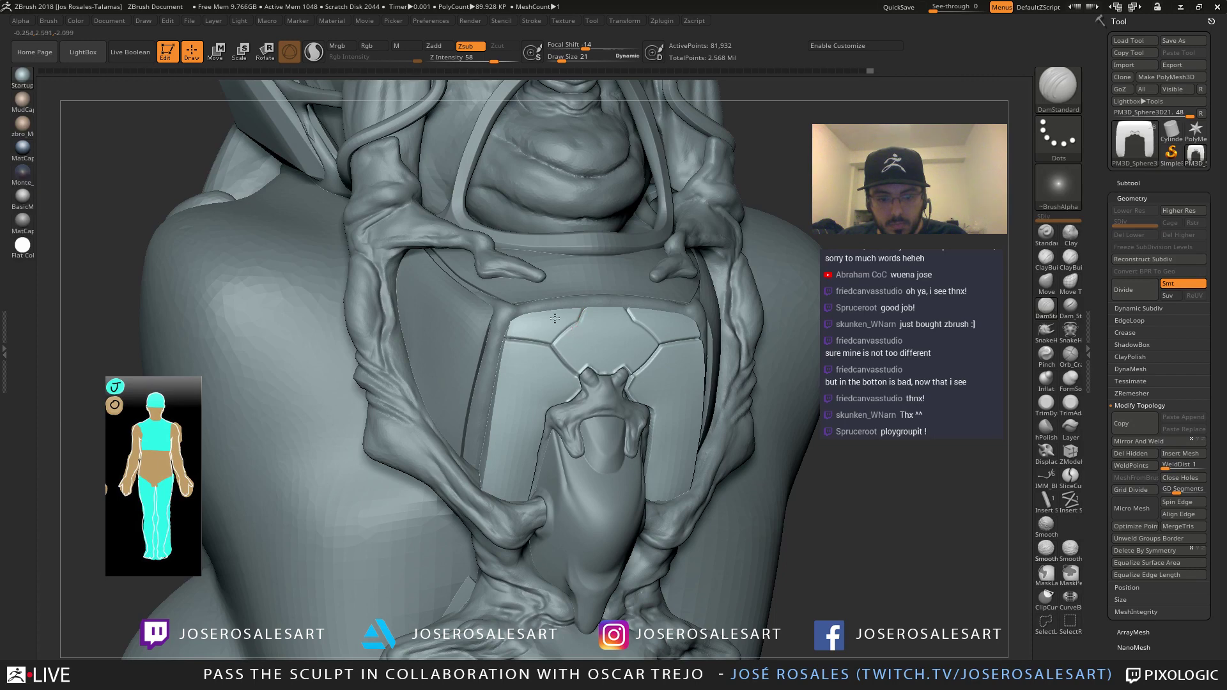
mouse_move(555, 318)
right_down()
mouse_move(600, 313)
mouse_move(578, 340)
mouse_move(575, 315)
right_up()
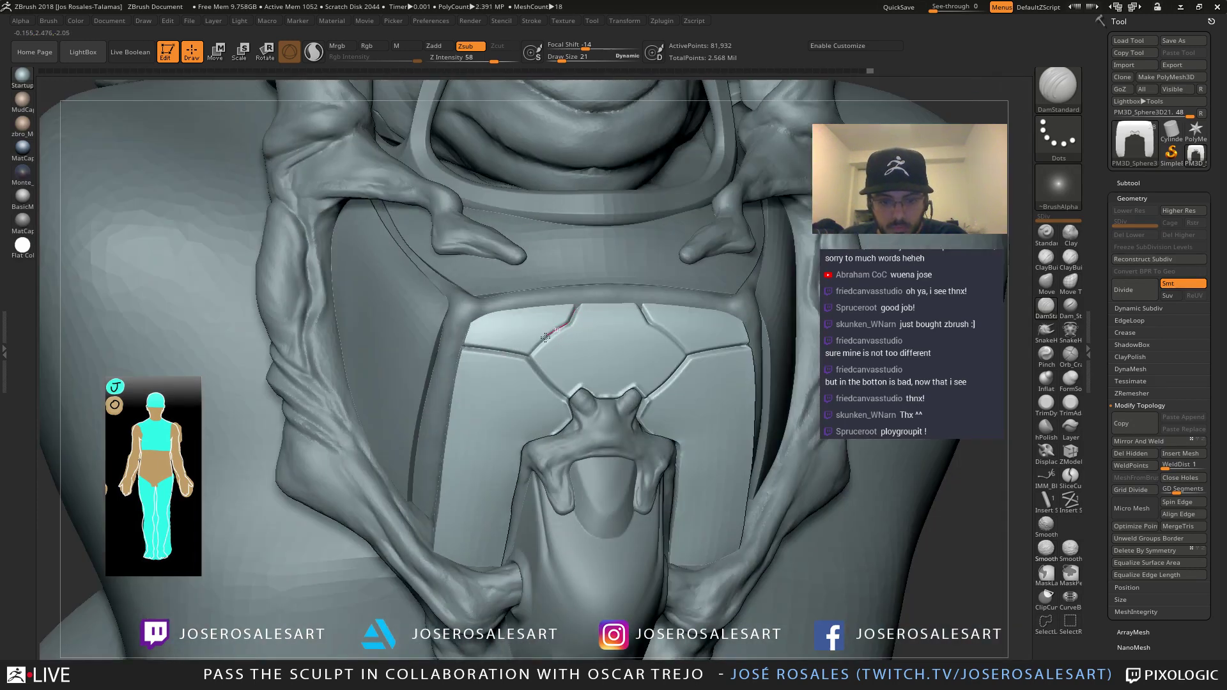
drag(517, 382, 515, 383)
mouse_move(516, 383)
ctrl+right_down()
mouse_move(515, 331)
mouse_move(665, 269)
mouse_move(605, 280)
mouse_move(666, 327)
mouse_move(511, 353)
ctrl+right_up()
key(bracketright)
key(bracketright)
key(bracketright)
ctrl+right_drag(409, 286, 410, 237)
right_drag(529, 275, 521, 326)
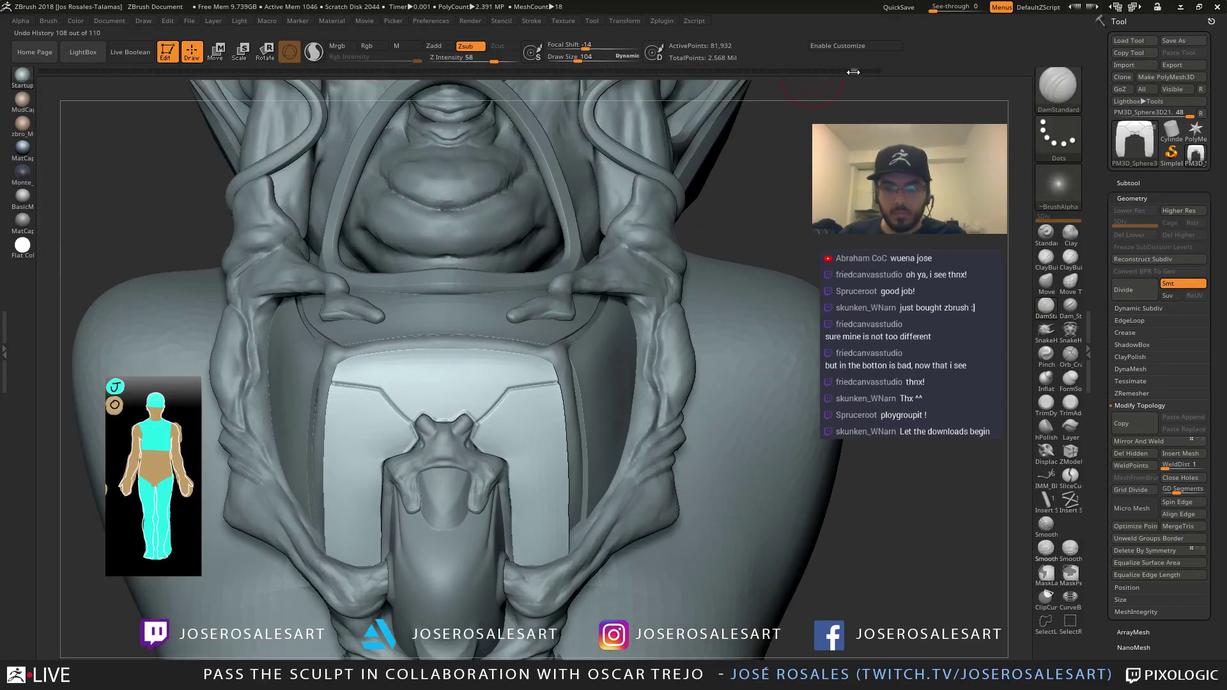
click(860, 71)
mouse_move(839, 137)
alt+mouse_down()
mouse_move(759, 161)
mouse_move(770, 260)
mouse_move(745, 249)
mouse_move(783, 186)
alt+mouse_up()
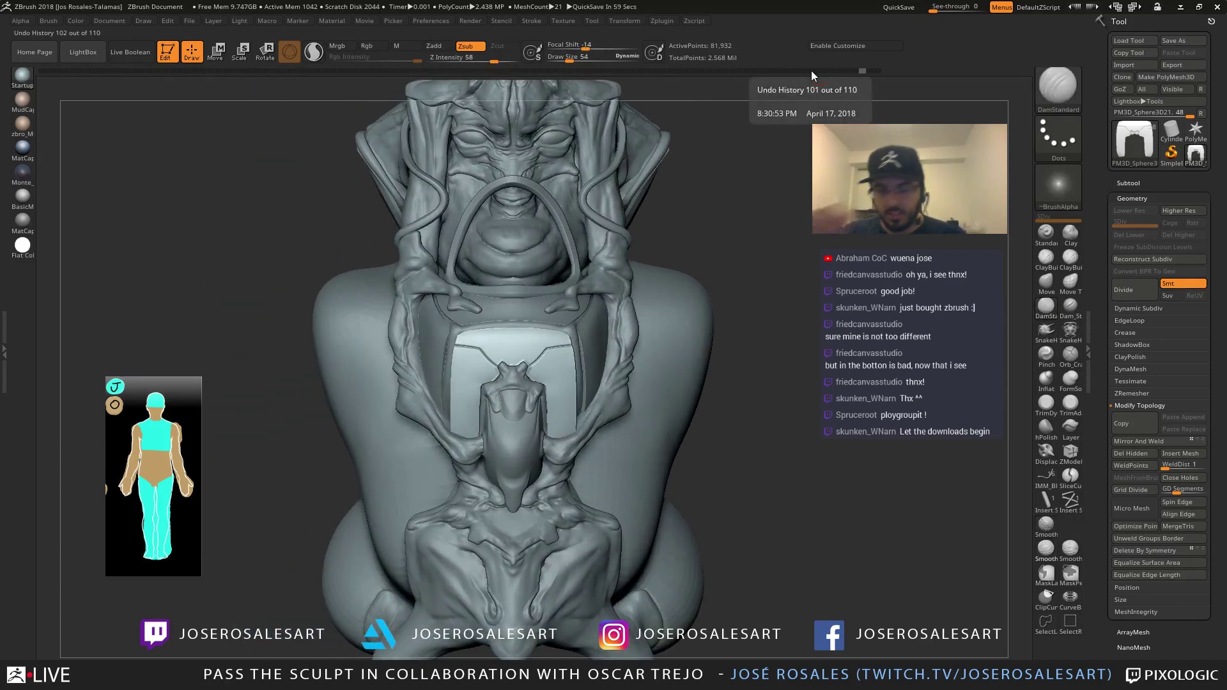
Build up the panel surface beside the crown using ClayBuildup at draw size 45, and smooth the areas below the diagonal grooves
right_drag(504, 267, 555, 306)
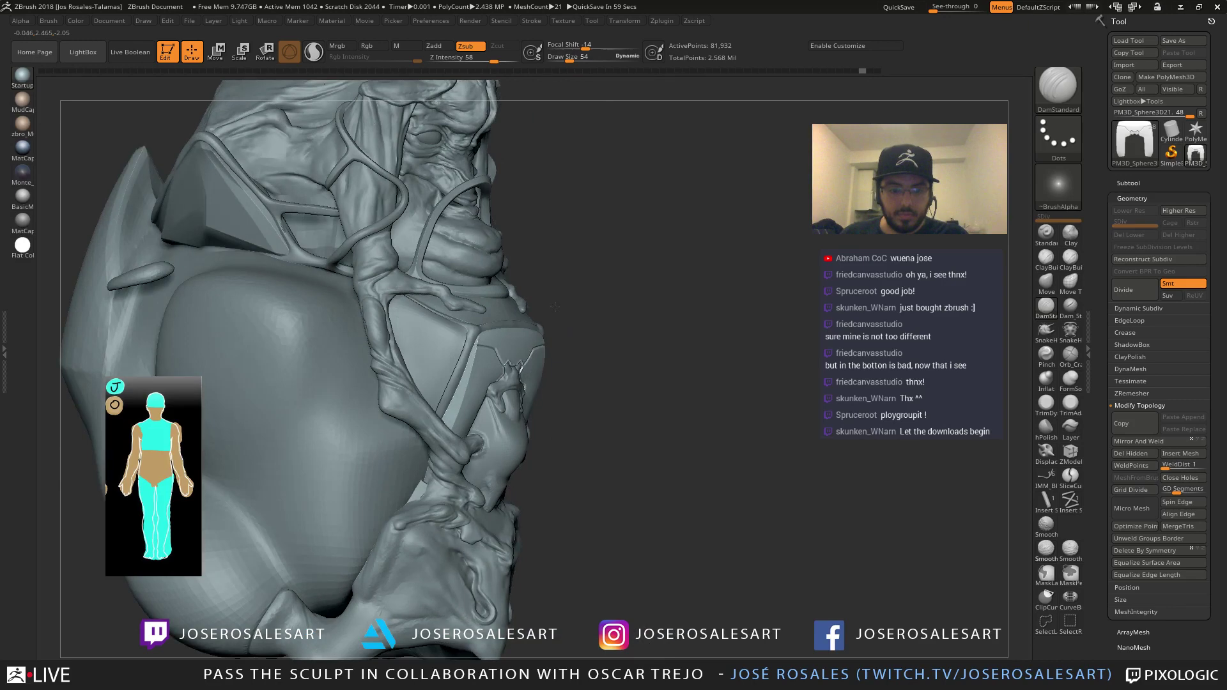
mouse_move(555, 307)
mouse_down()
mouse_move(568, 378)
mouse_move(557, 292)
mouse_up()
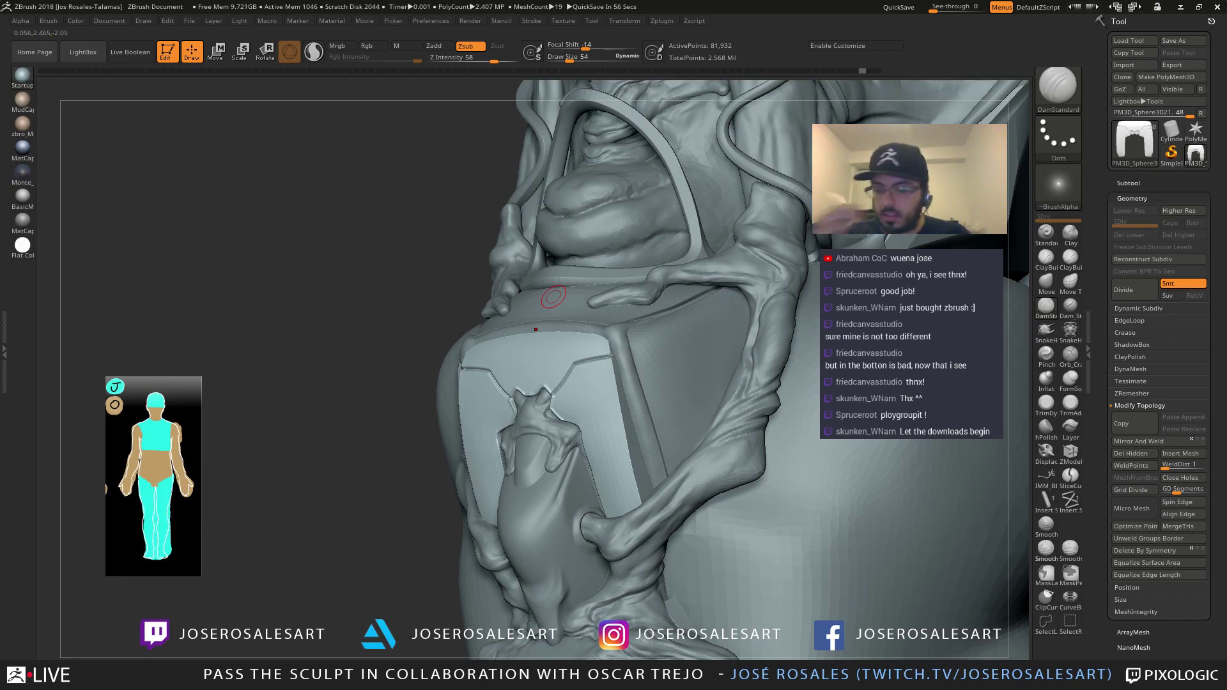
mouse_move(551, 382)
right_down()
mouse_move(598, 358)
mouse_move(566, 424)
mouse_move(584, 433)
right_up()
key(s)
key(1)
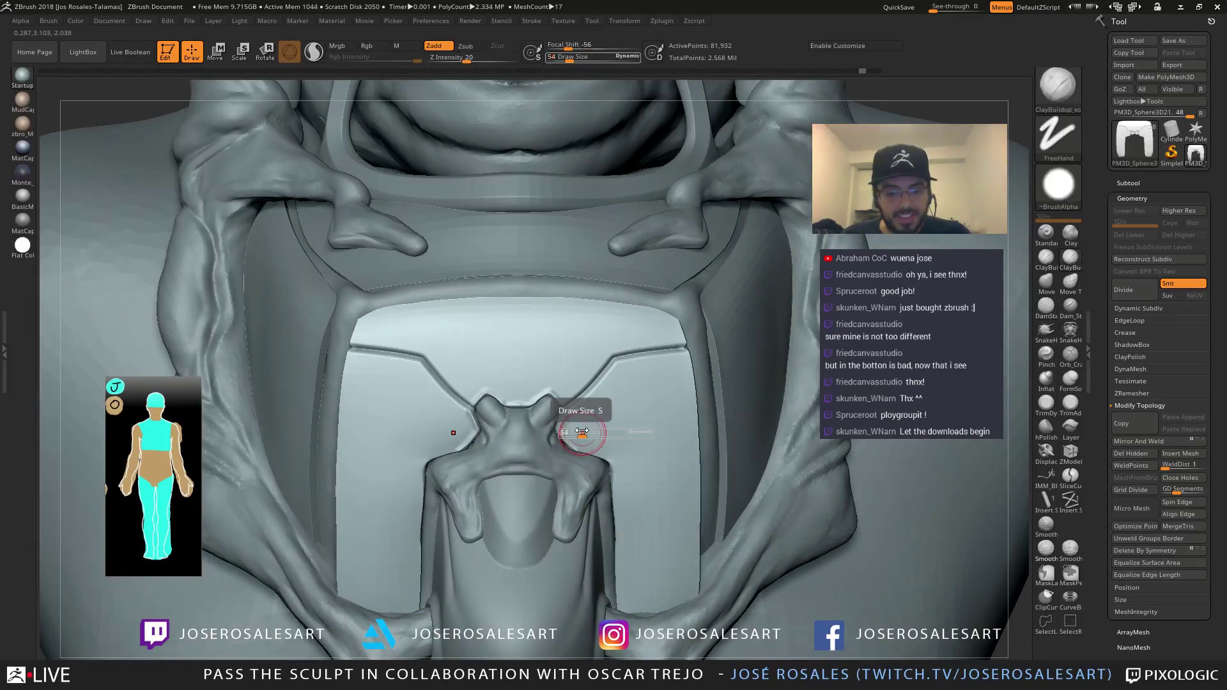
drag(583, 433, 581, 433)
right_drag(569, 434, 560, 433)
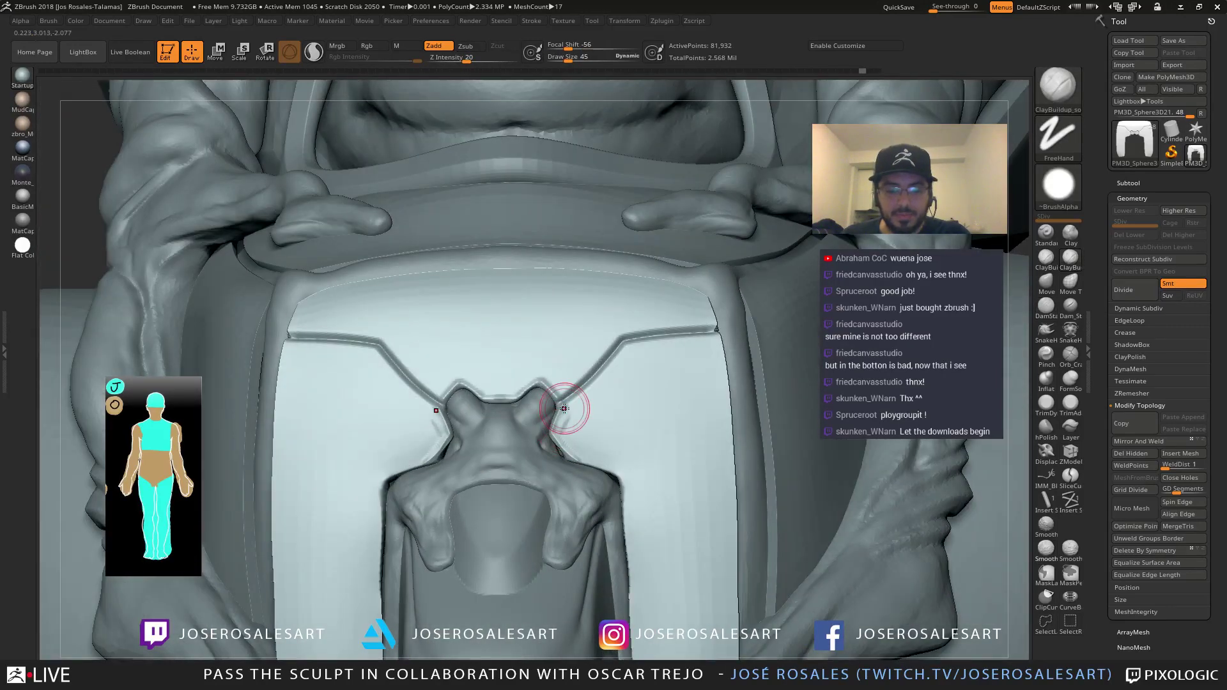
key(shift)
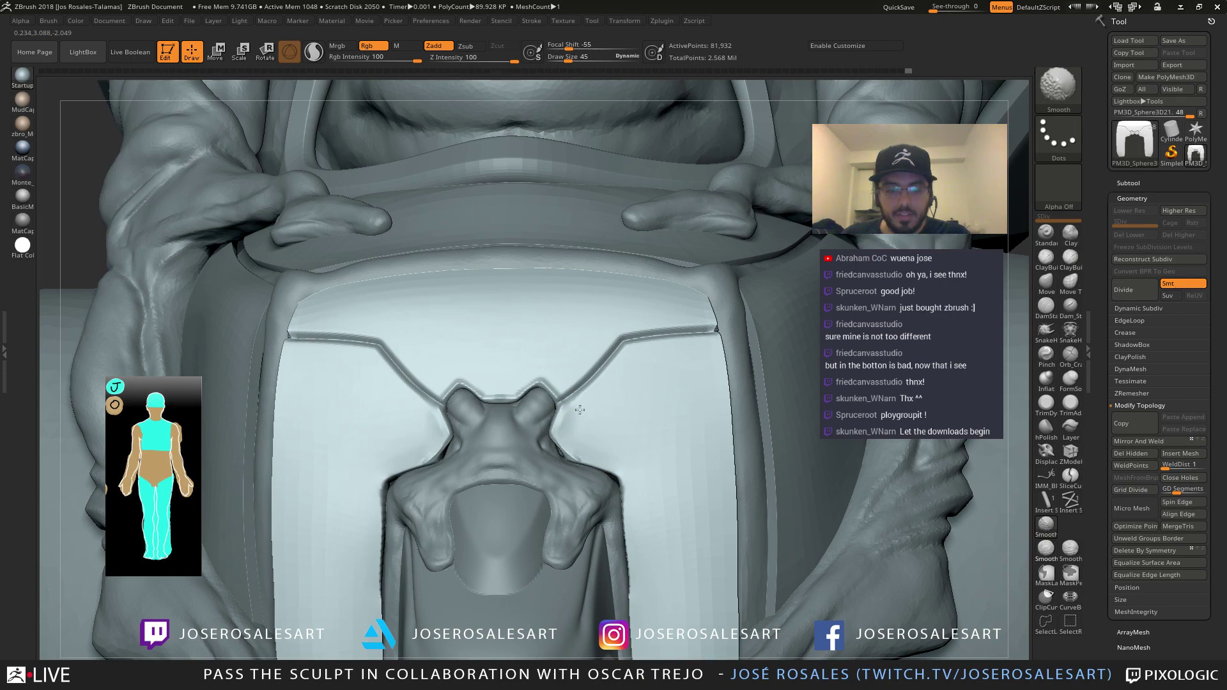
shift+drag(580, 411, 577, 419)
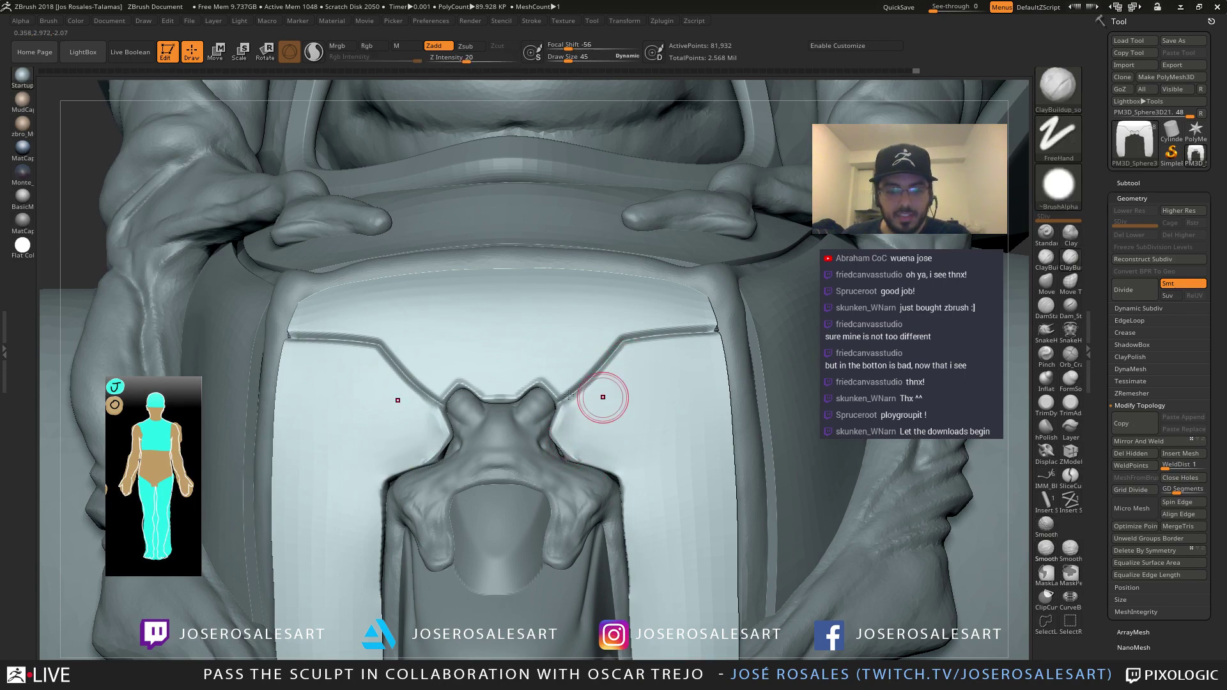
ctrl+right_drag(569, 395, 481, 426)
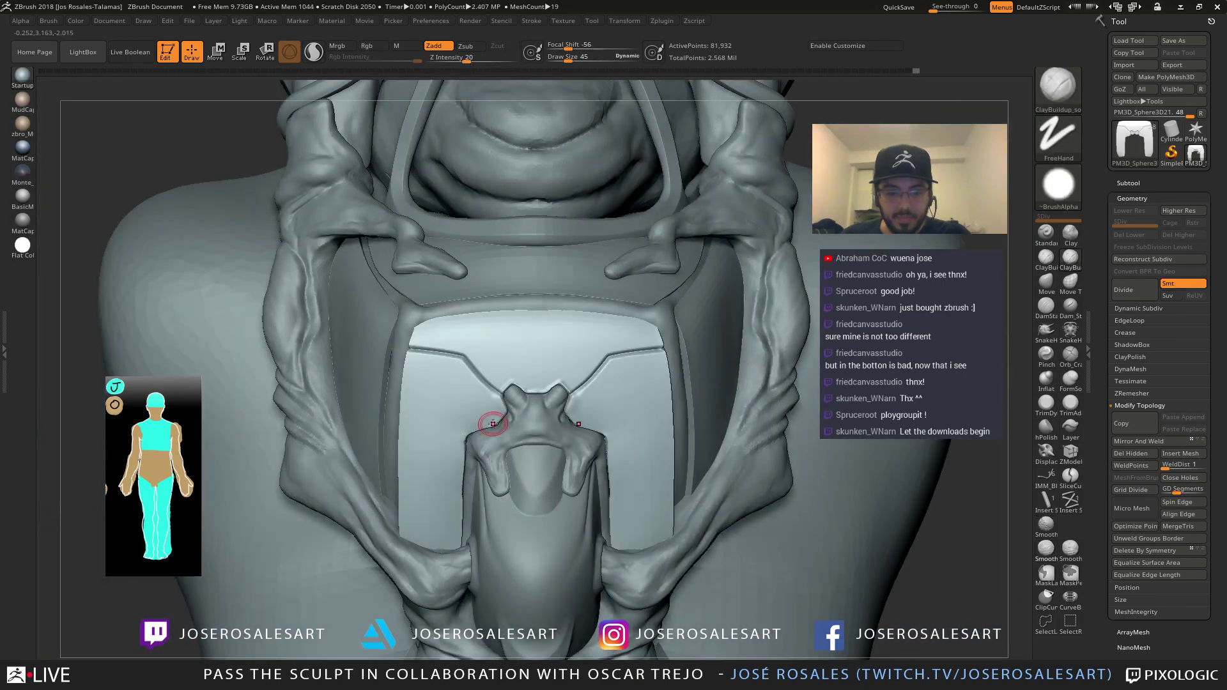
key(shift)
shift+drag(476, 427, 490, 418)
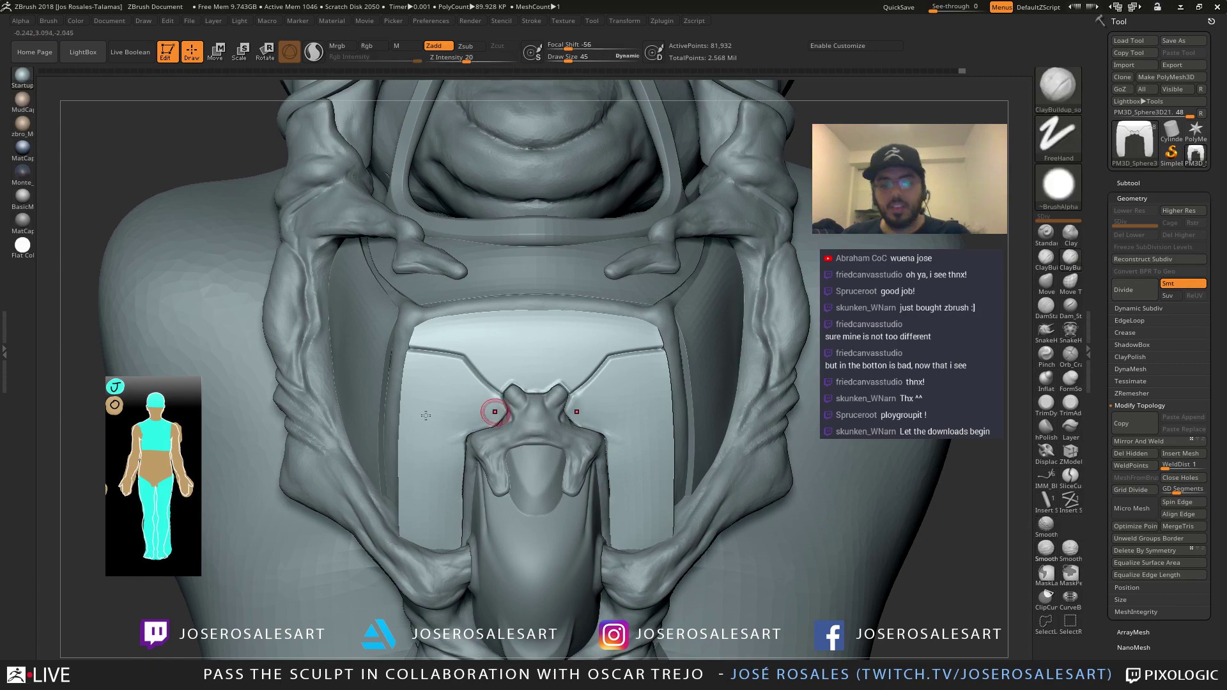
ctrl+right_drag(493, 414, 505, 390)
mouse_move(505, 390)
right_down()
mouse_move(585, 400)
mouse_move(544, 393)
right_up()
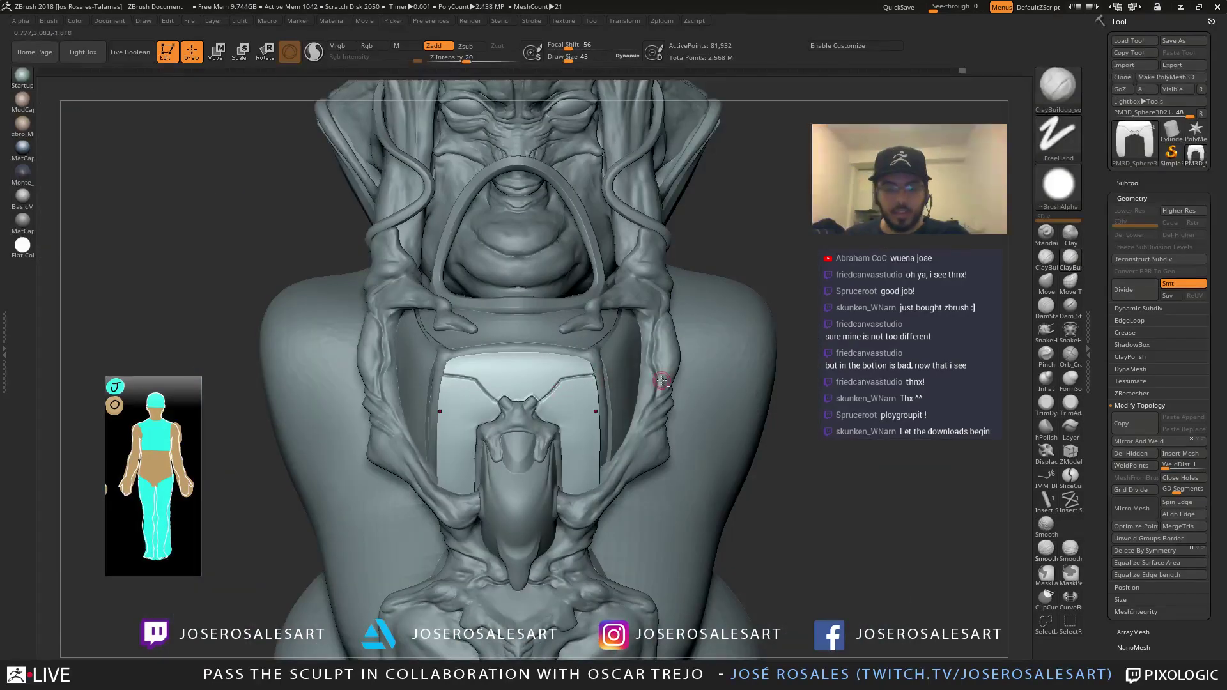
Make the large rounded body mass behind the frame active and apply the Project Primitive deformer to it
mouse_move(661, 380)
right_down()
mouse_move(609, 375)
mouse_move(645, 383)
mouse_move(614, 330)
mouse_move(576, 380)
mouse_move(499, 358)
mouse_move(550, 435)
right_up()
alt+click(581, 482)
mouse_move(580, 482)
right_down()
mouse_move(625, 468)
mouse_move(569, 355)
mouse_move(541, 390)
mouse_move(547, 472)
mouse_move(521, 393)
mouse_move(496, 409)
mouse_move(496, 434)
mouse_move(579, 319)
right_up()
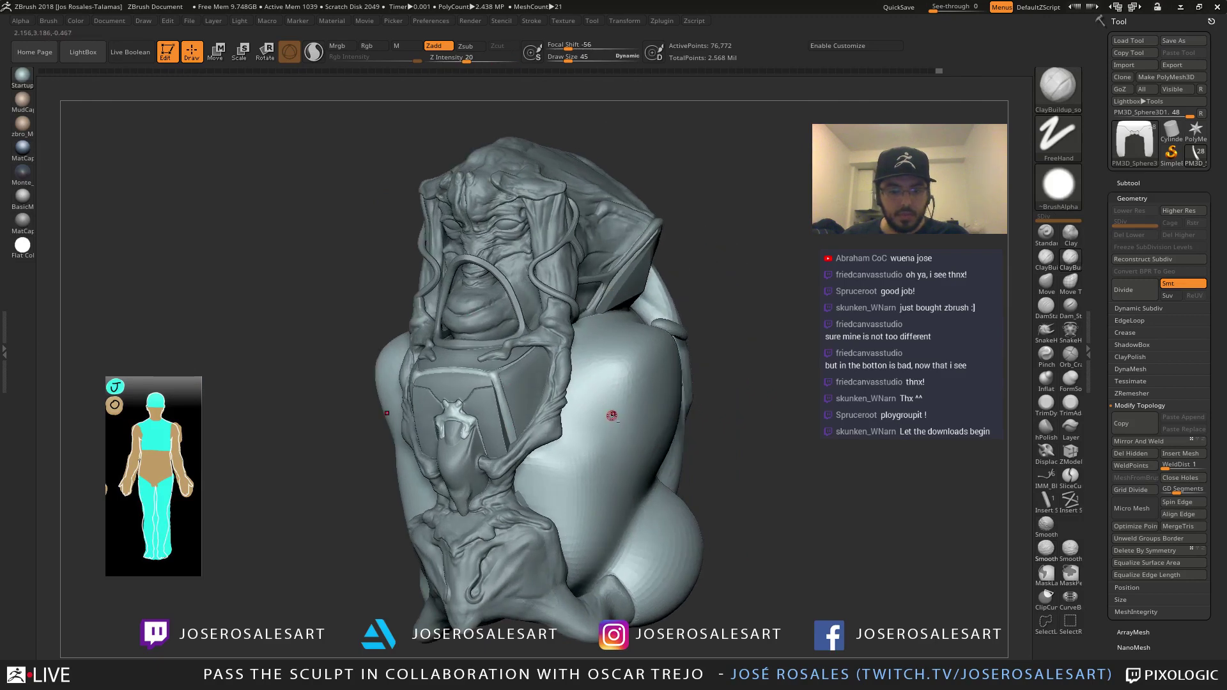
key(w)
click(508, 326)
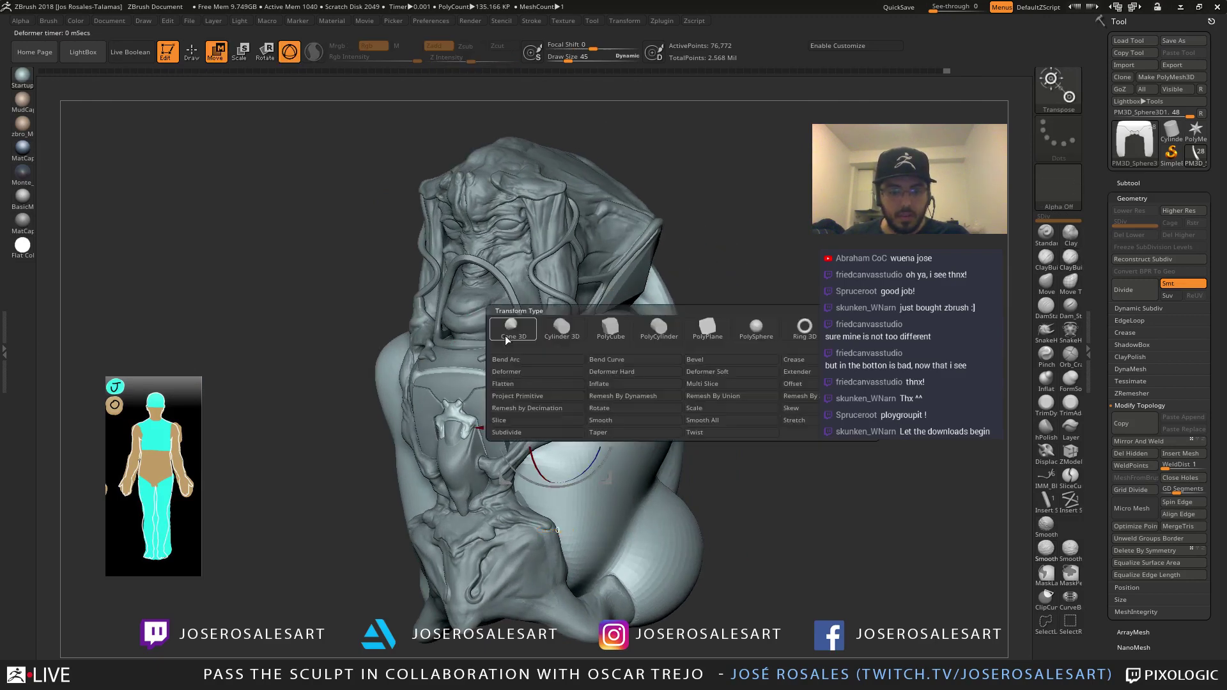
click(510, 397)
Move the projected primitive sideways from the body's centre onto one side mass and adjust its shape handle
right_drag(513, 399, 367, 416)
drag(367, 400, 255, 400)
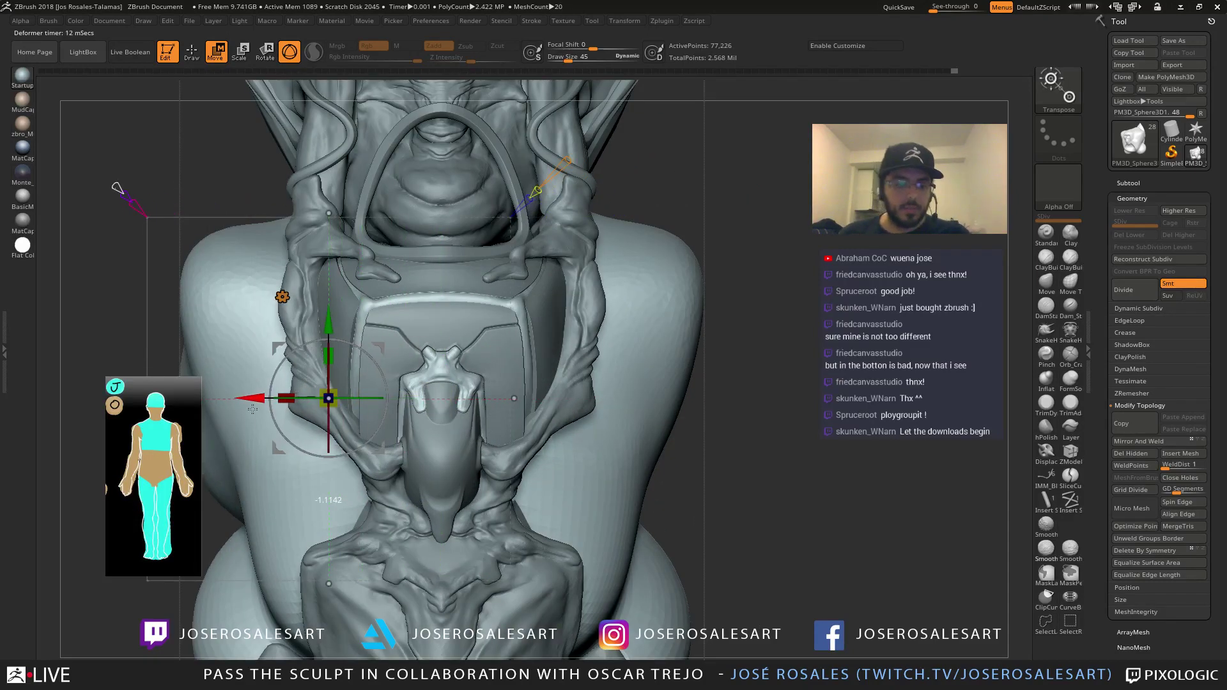
right_drag(268, 390, 332, 227)
drag(333, 228, 286, 244)
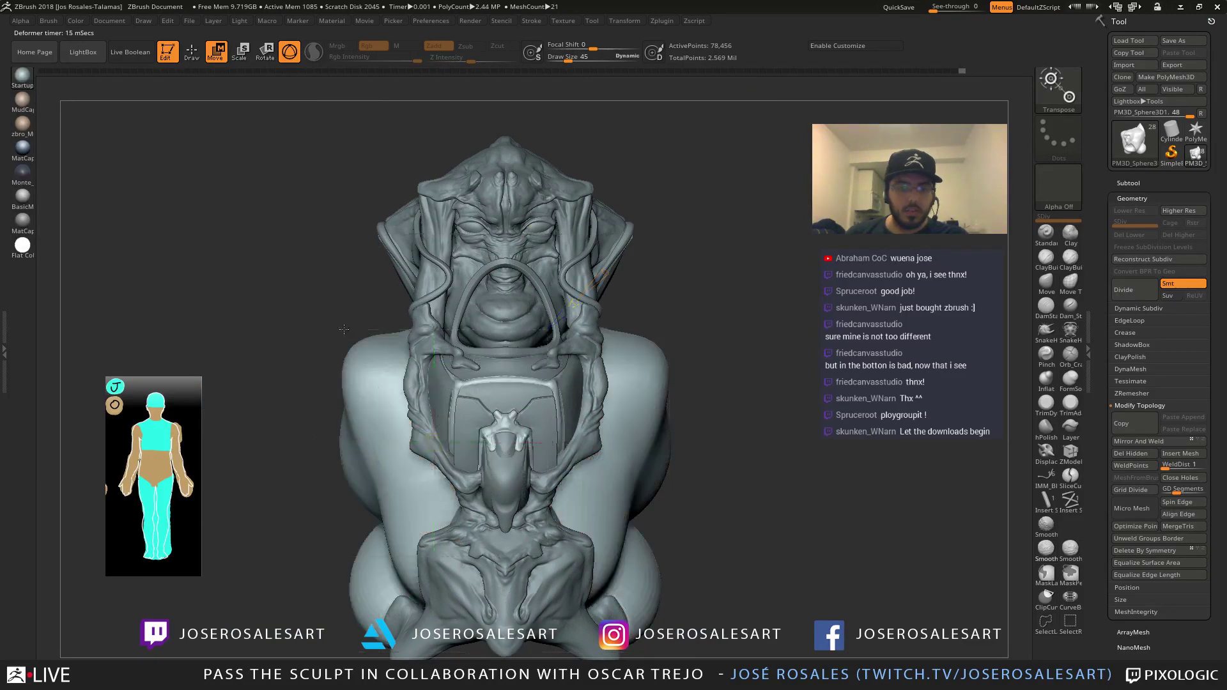
shift+right_drag(268, 230, 447, 268)
right_drag(519, 439, 470, 422)
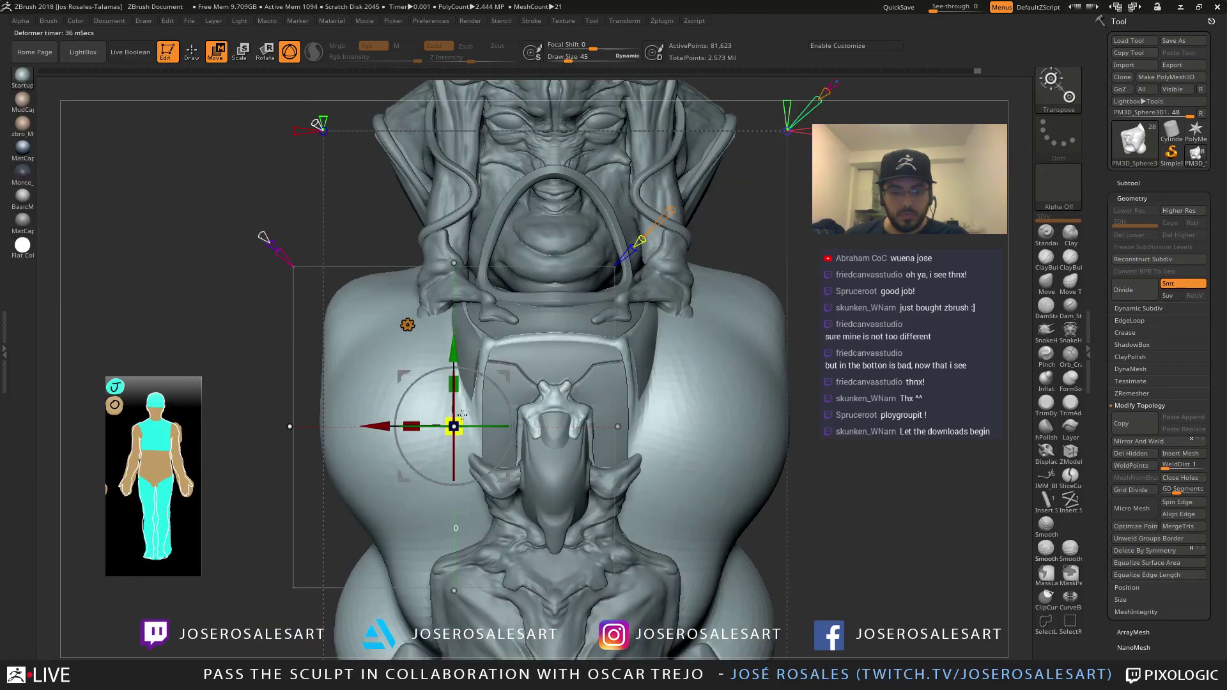
Resize the projected primitive and adjust its cone handle to raise a box-shaped block on each side of the body
drag(454, 426, 438, 406)
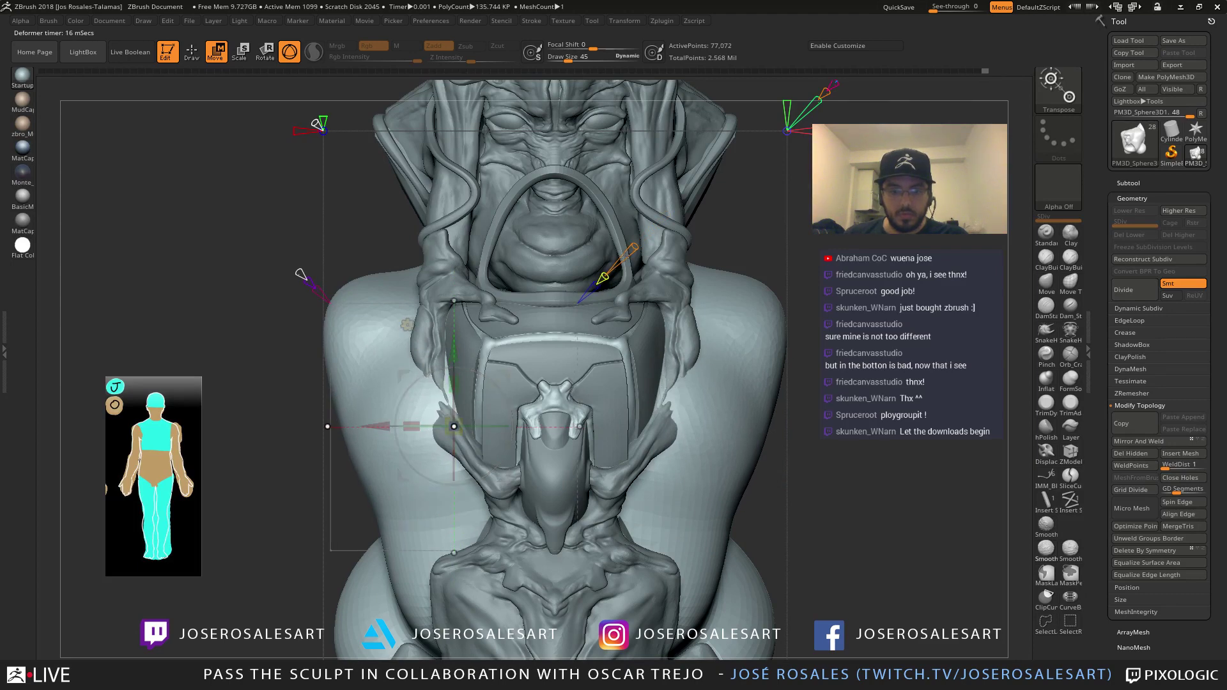
drag(637, 243, 652, 229)
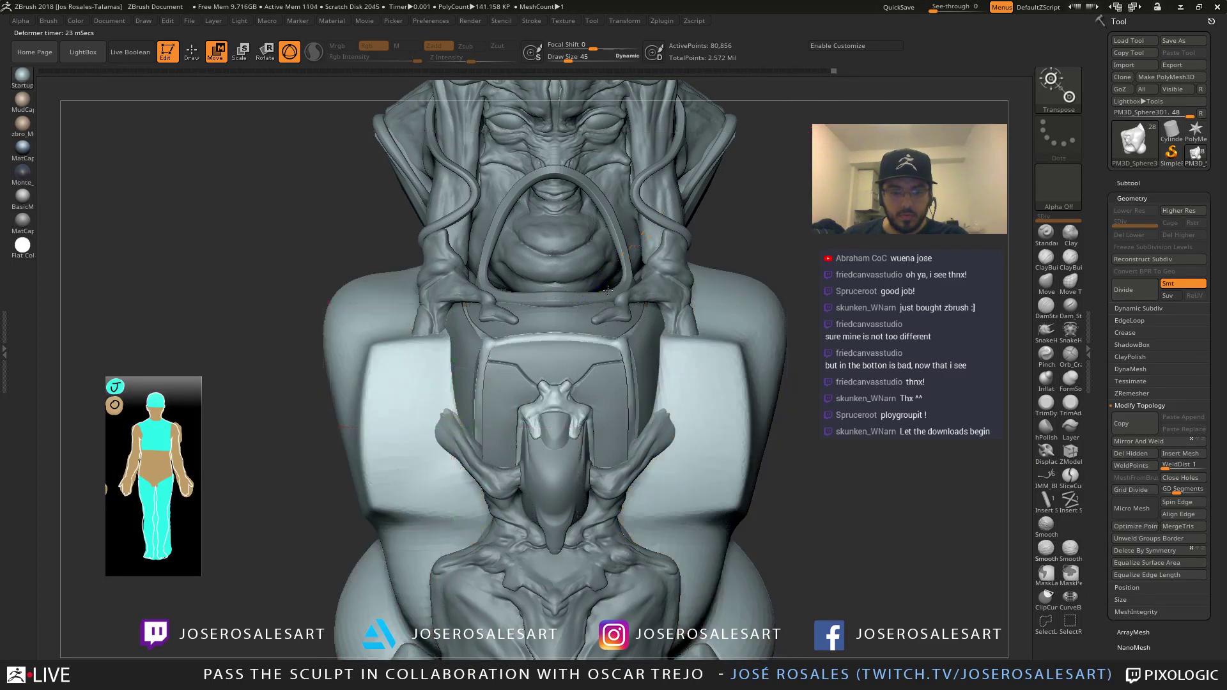
right_drag(558, 343, 601, 347)
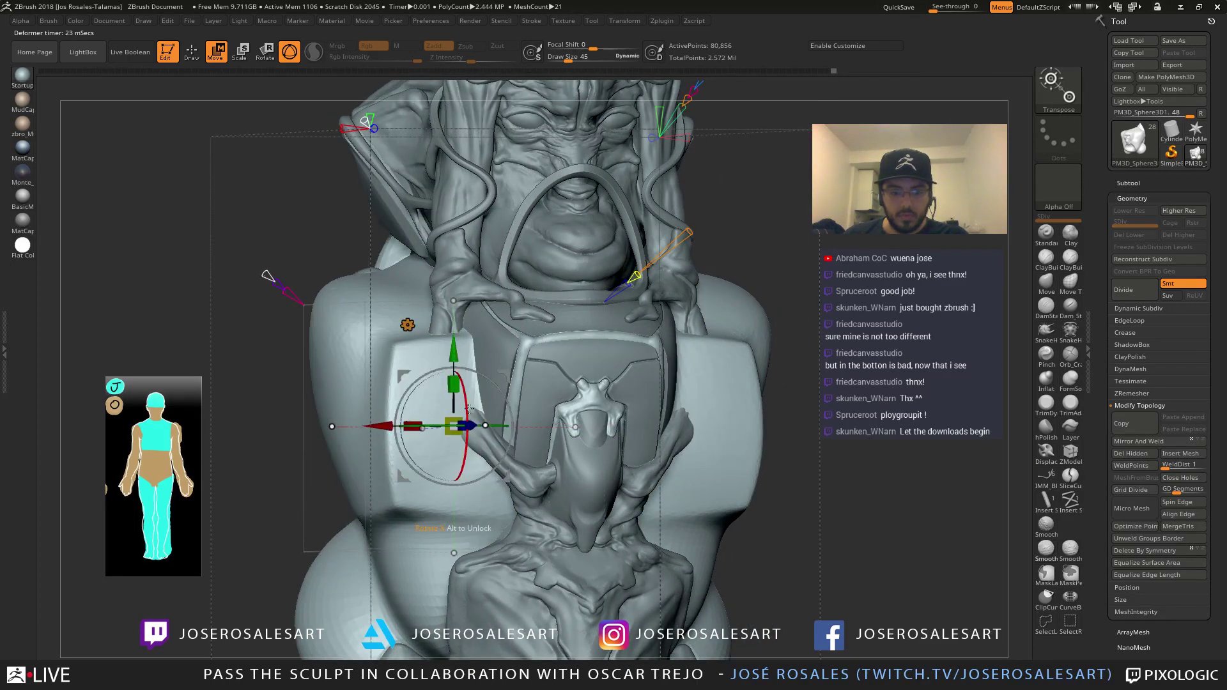
right_drag(468, 410, 519, 388)
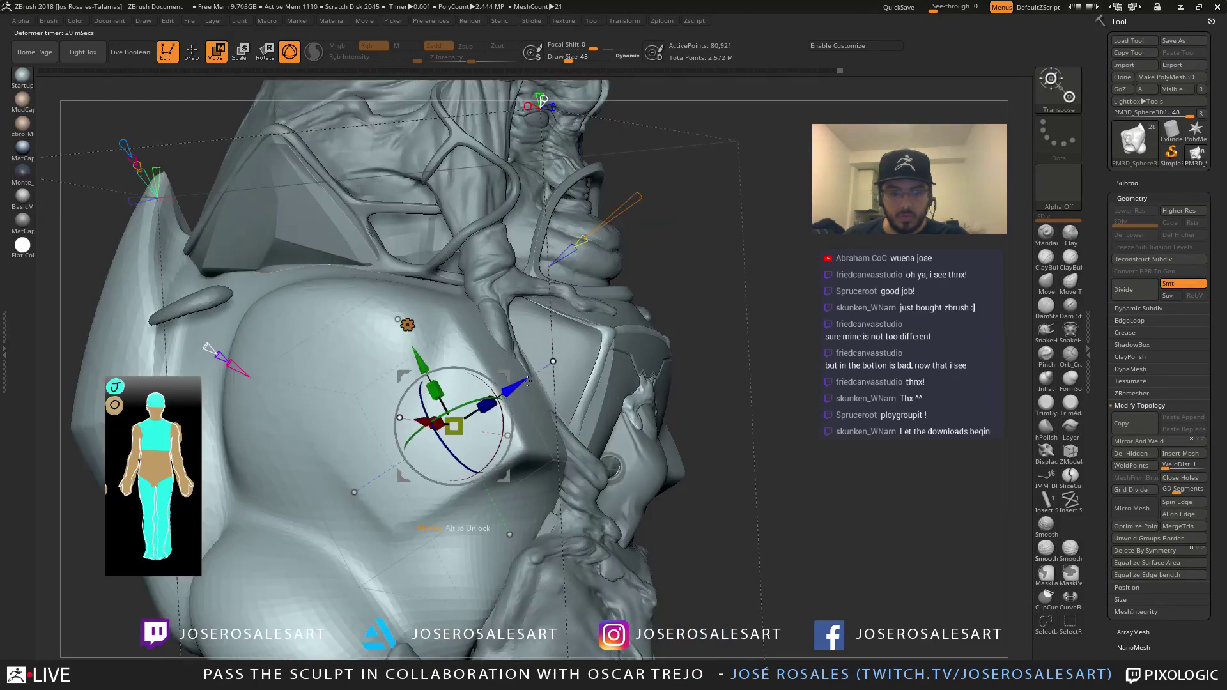
Tilt the projected primitive diagonally on the side mass, shift its depth and sideways position, and fine-tune its shape handle
drag(528, 382, 510, 391)
right_drag(506, 395, 458, 435)
drag(419, 485, 447, 476)
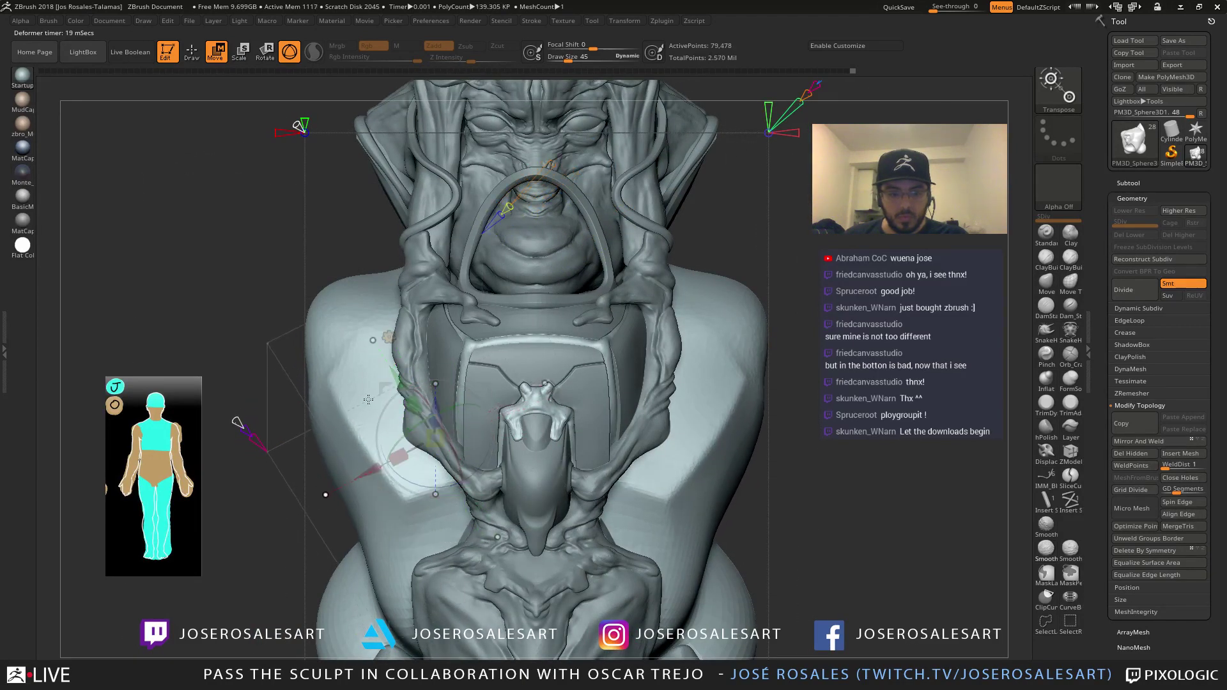
right_drag(369, 399, 356, 424)
drag(368, 472, 374, 470)
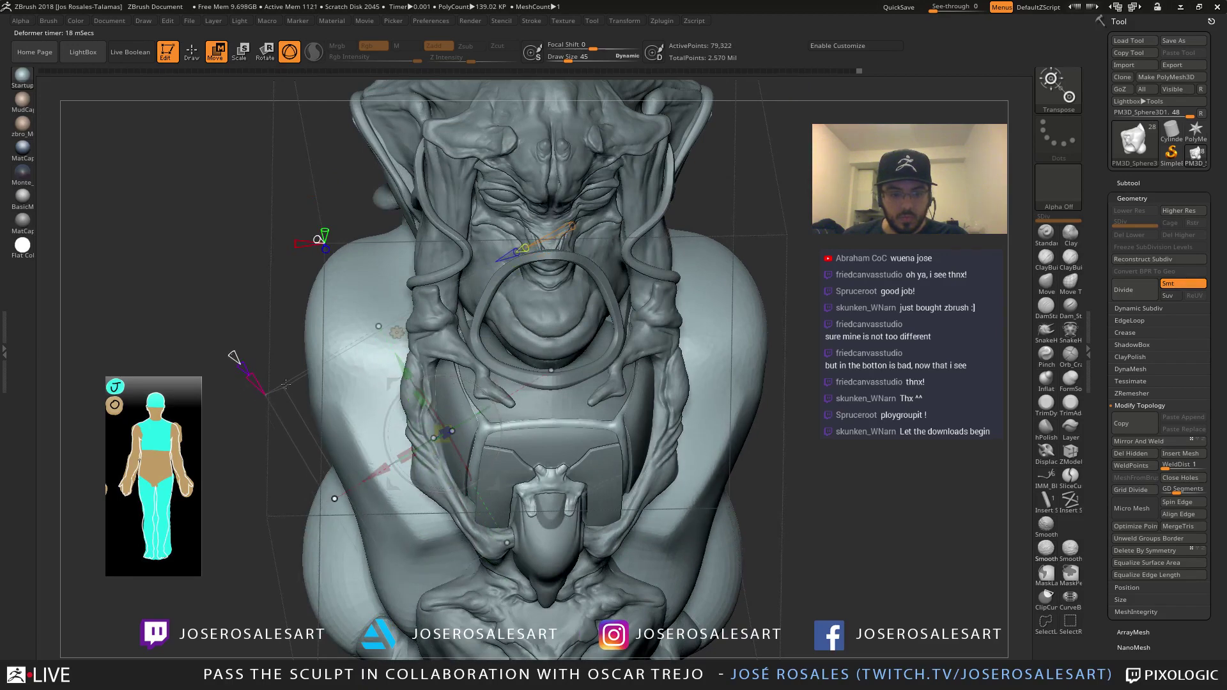
key(shift+f)
drag(244, 369, 244, 369)
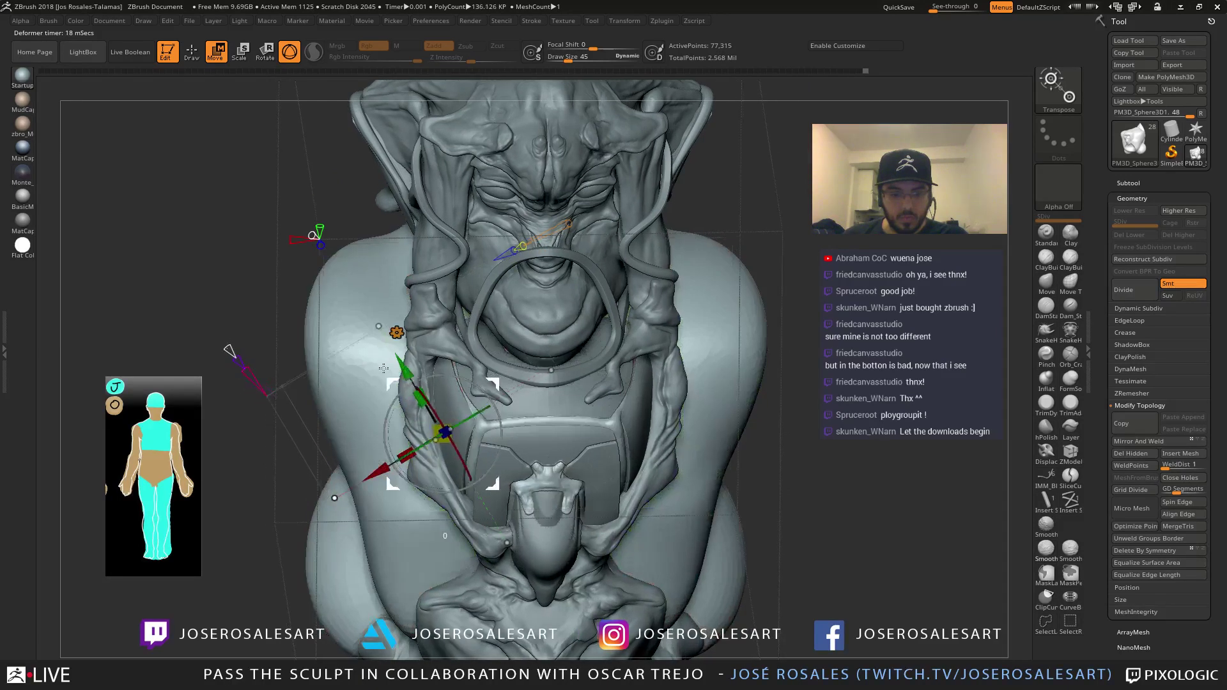
Shift the projected primitive forward in depth and fine-tune its placement to form an angular facet on each side mass
right_drag(450, 496, 527, 394)
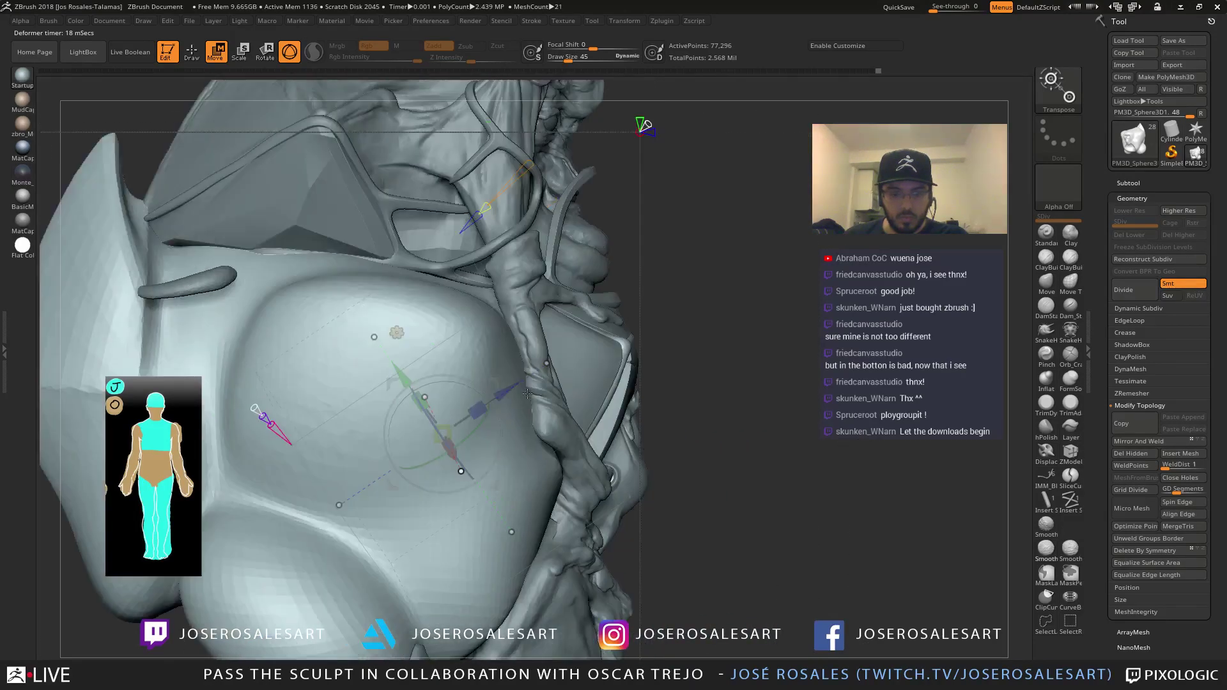
drag(498, 383, 524, 386)
right_drag(607, 377, 487, 451)
drag(471, 445, 458, 434)
right_drag(457, 433, 434, 337)
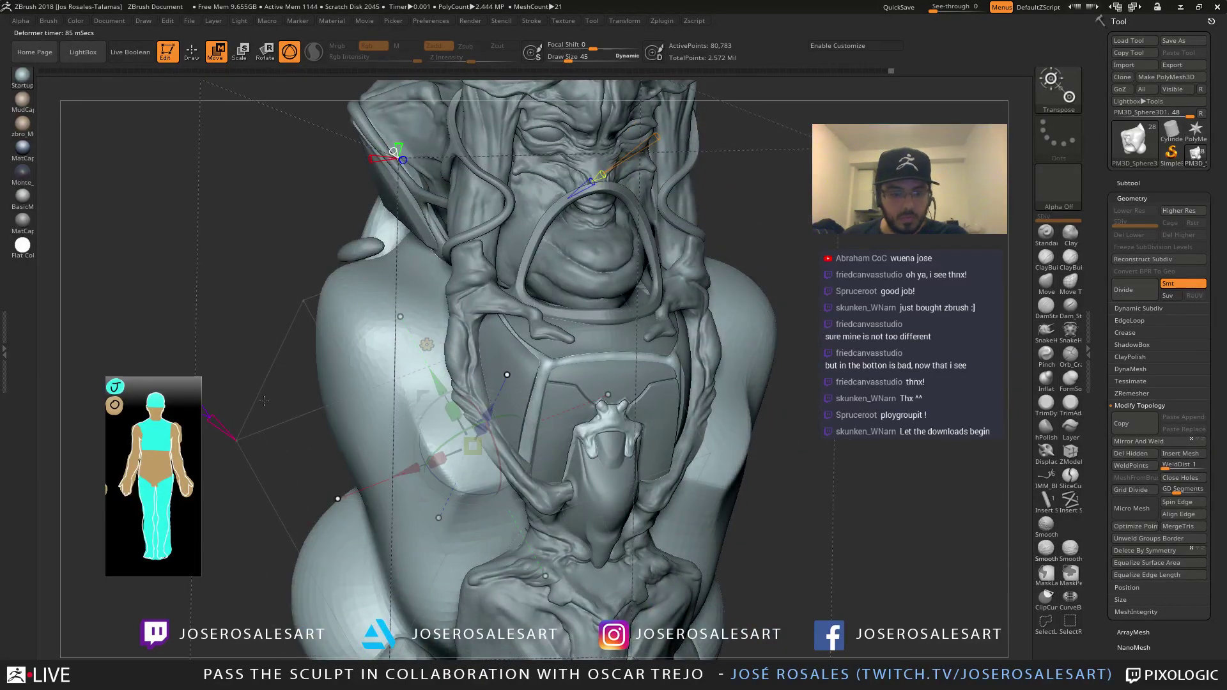
alt+right_drag(448, 155, 425, 218)
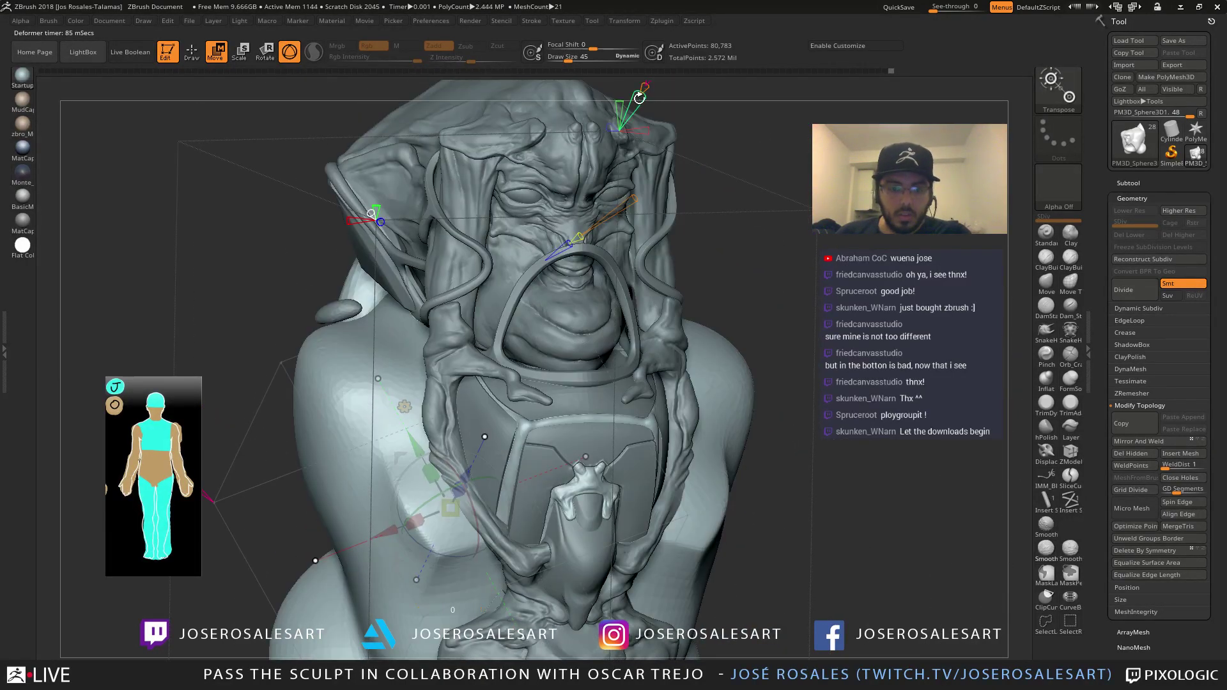
Adjust the projected primitive's cone handles to refine the body mesh's density, undoing the overly dense result
drag(639, 98, 650, 79)
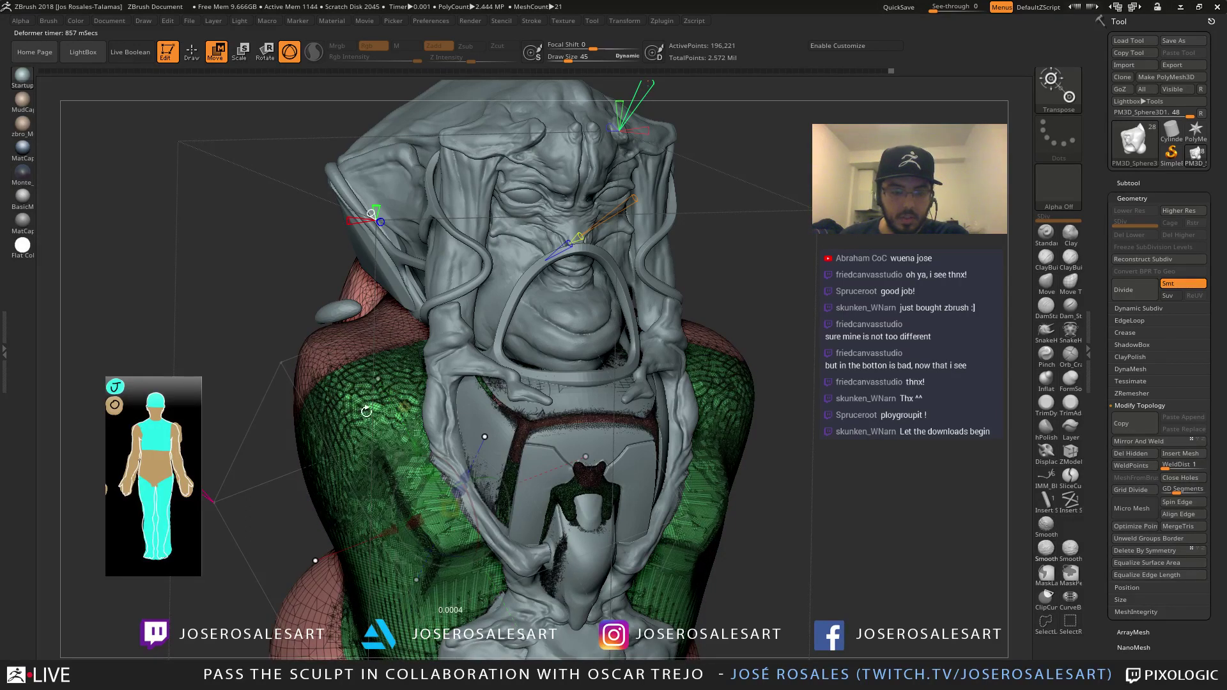
right_drag(348, 399, 551, 441)
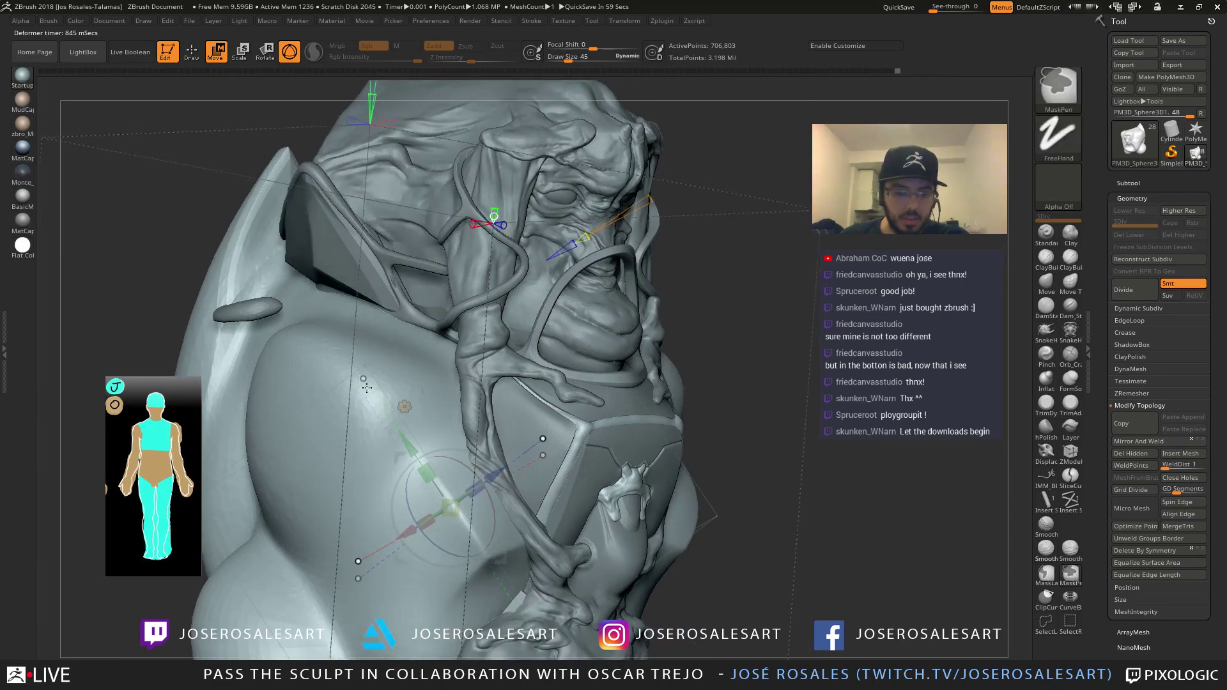
key(ctrl+z)
mouse_move(638, 232)
mouse_down()
mouse_move(498, 217)
mouse_move(705, 233)
mouse_move(569, 256)
mouse_up()
key(shift+f)
shift+right_drag(419, 429, 390, 419)
ctrl+right_drag(390, 419, 280, 375)
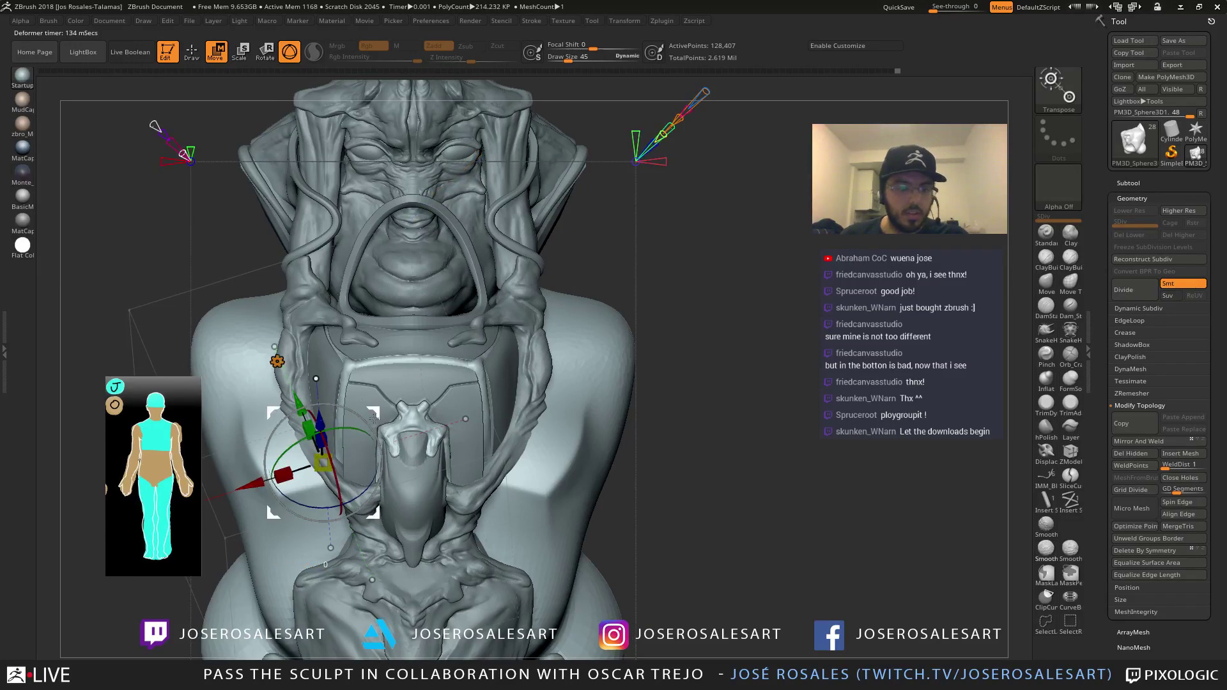
Move the projected primitive up the side mass and scale it down to form a small block on each side of the panel
alt+right_drag(254, 488, 322, 469)
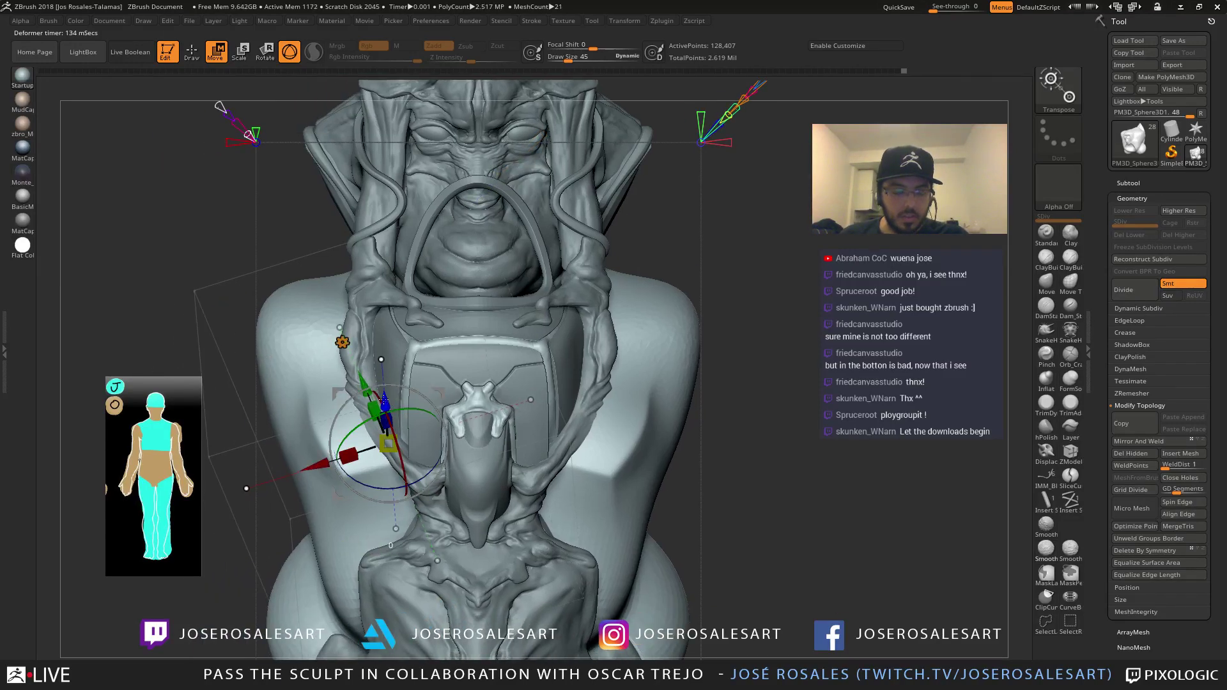
drag(384, 400, 382, 380)
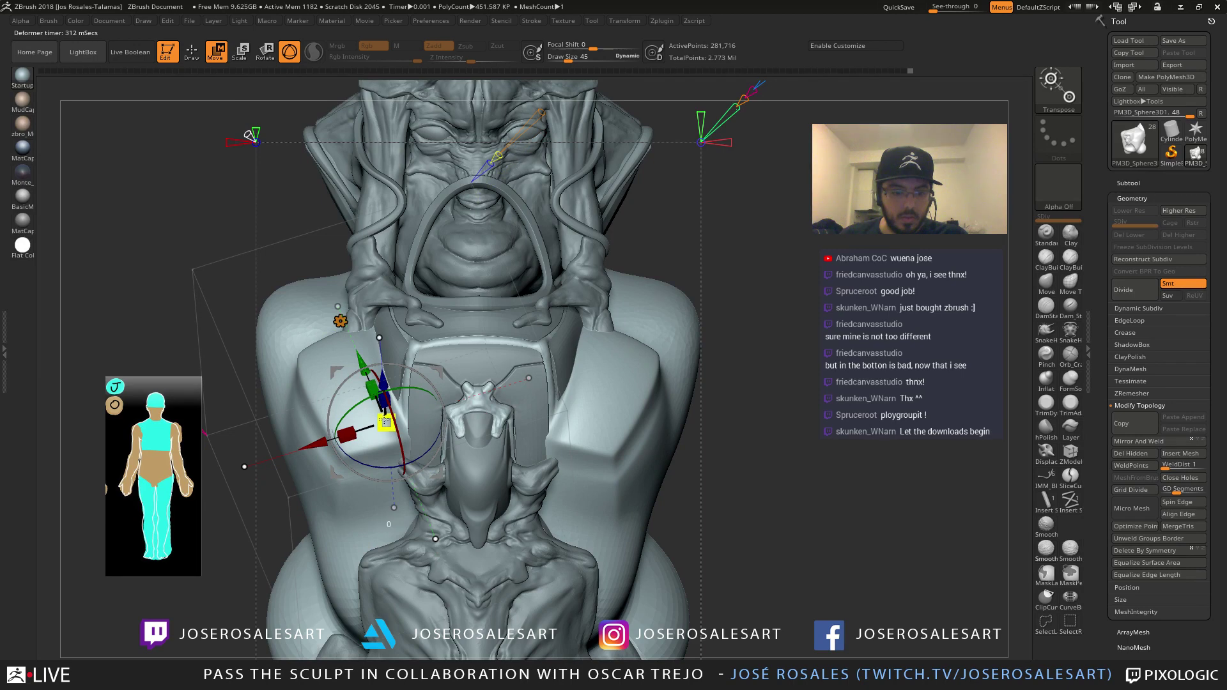
drag(366, 426, 358, 478)
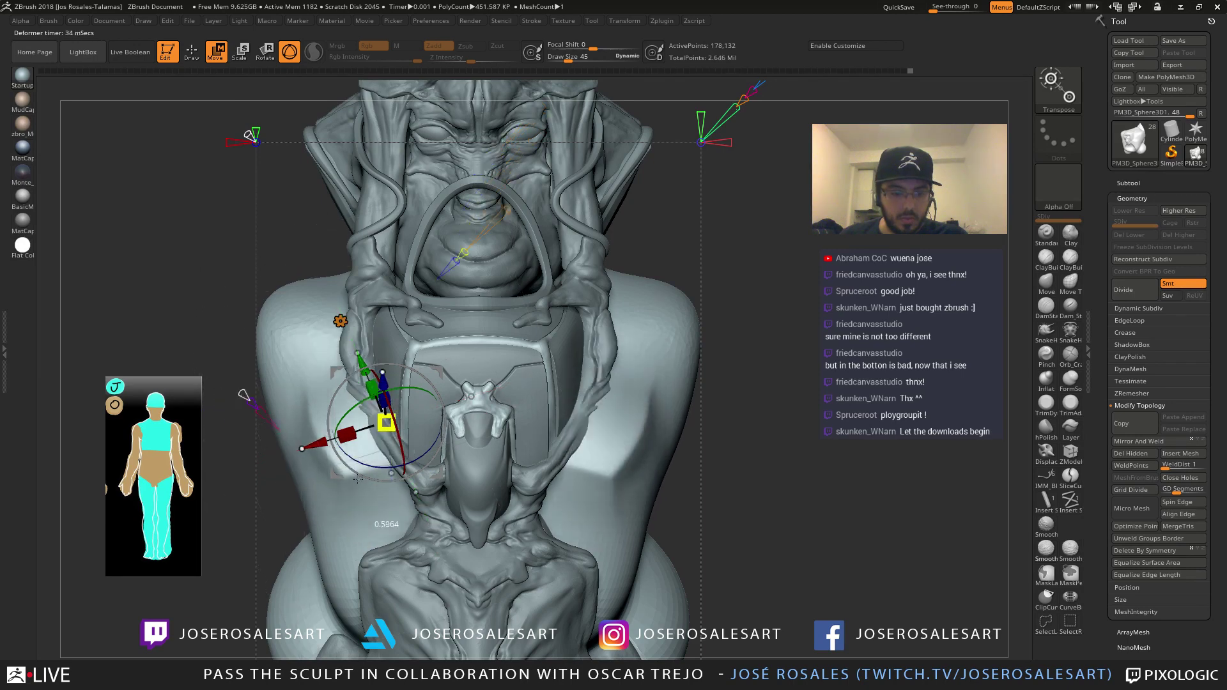
drag(383, 385, 383, 369)
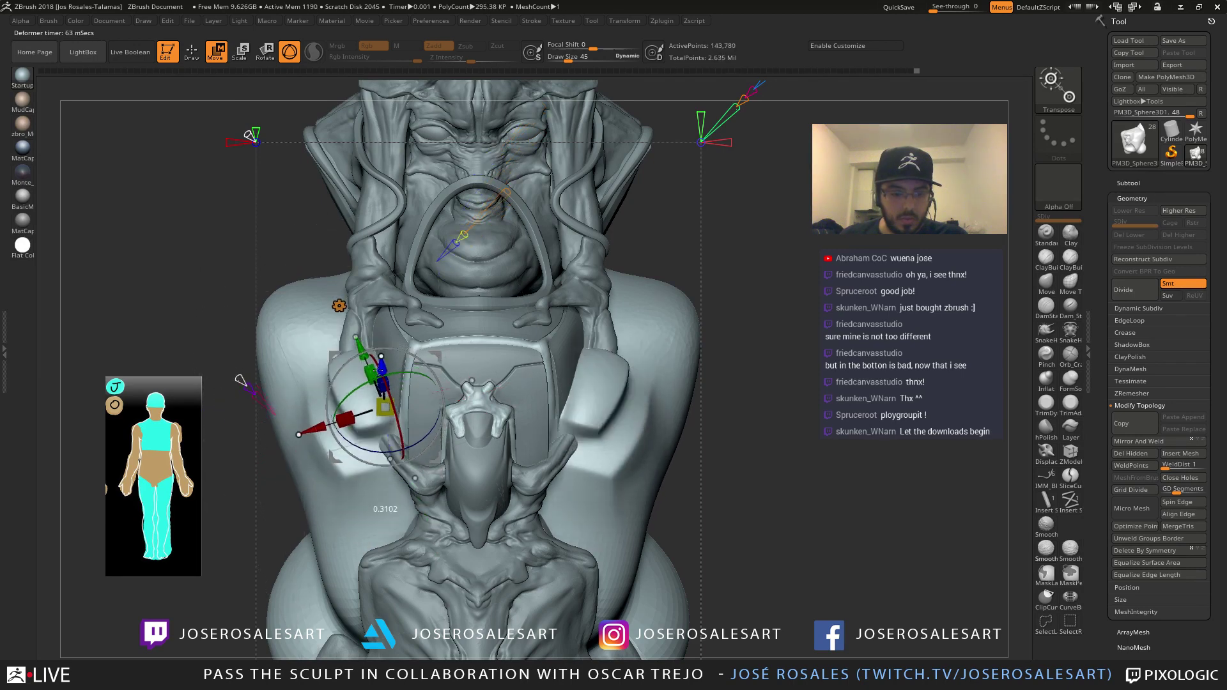
right_drag(301, 409, 398, 374)
drag(411, 348, 441, 313)
right_drag(441, 314, 314, 304)
Try enlarging and reshaping the two side blocks with the primitive's handles, and undo those changes
mouse_move(390, 308)
mouse_down()
mouse_move(383, 280)
mouse_move(381, 314)
mouse_up()
right_drag(381, 314, 433, 279)
drag(432, 278, 289, 294)
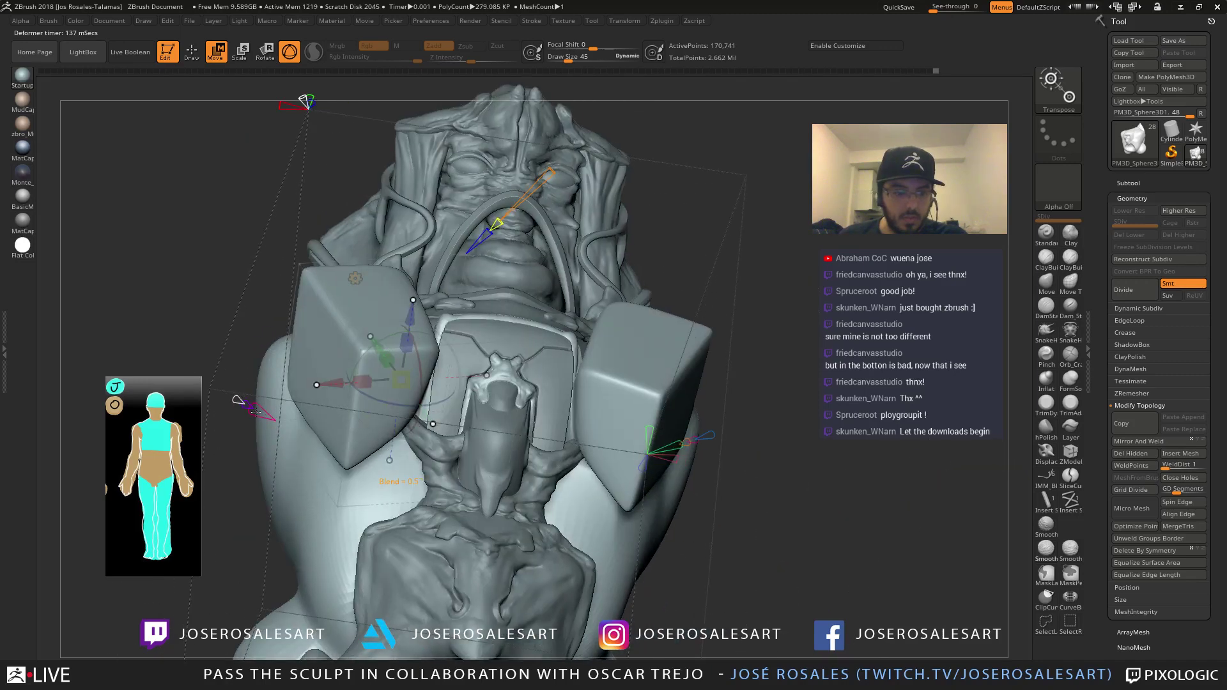
drag(249, 399, 214, 365)
key(ctrl+z)
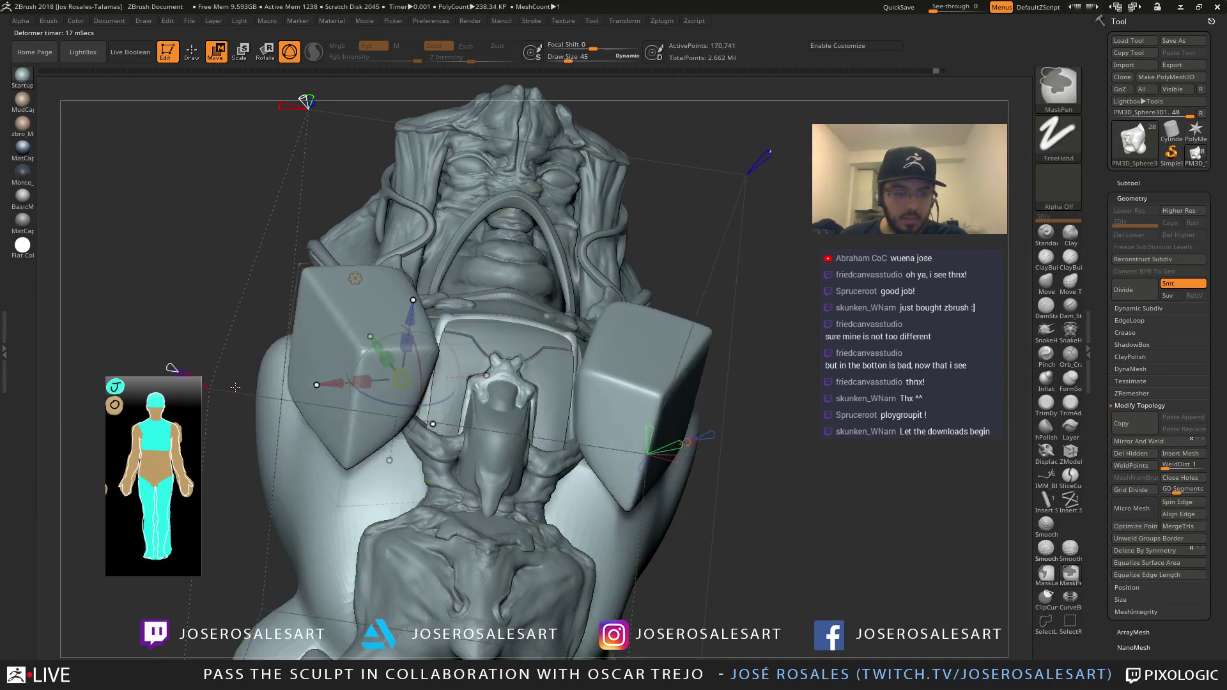
right_drag(326, 367, 388, 349)
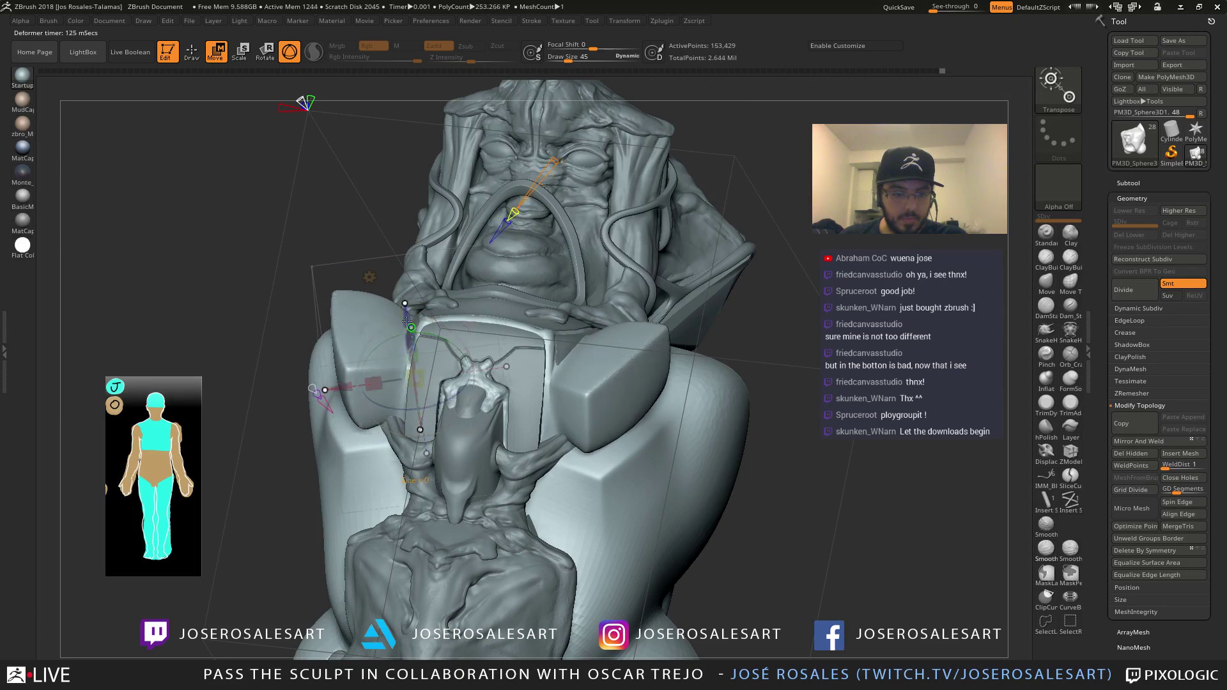
drag(401, 272, 416, 342)
right_drag(416, 345, 416, 430)
key(ctrl+z)
key(ctrl+z)
key(ctrl+z)
key(ctrl+z)
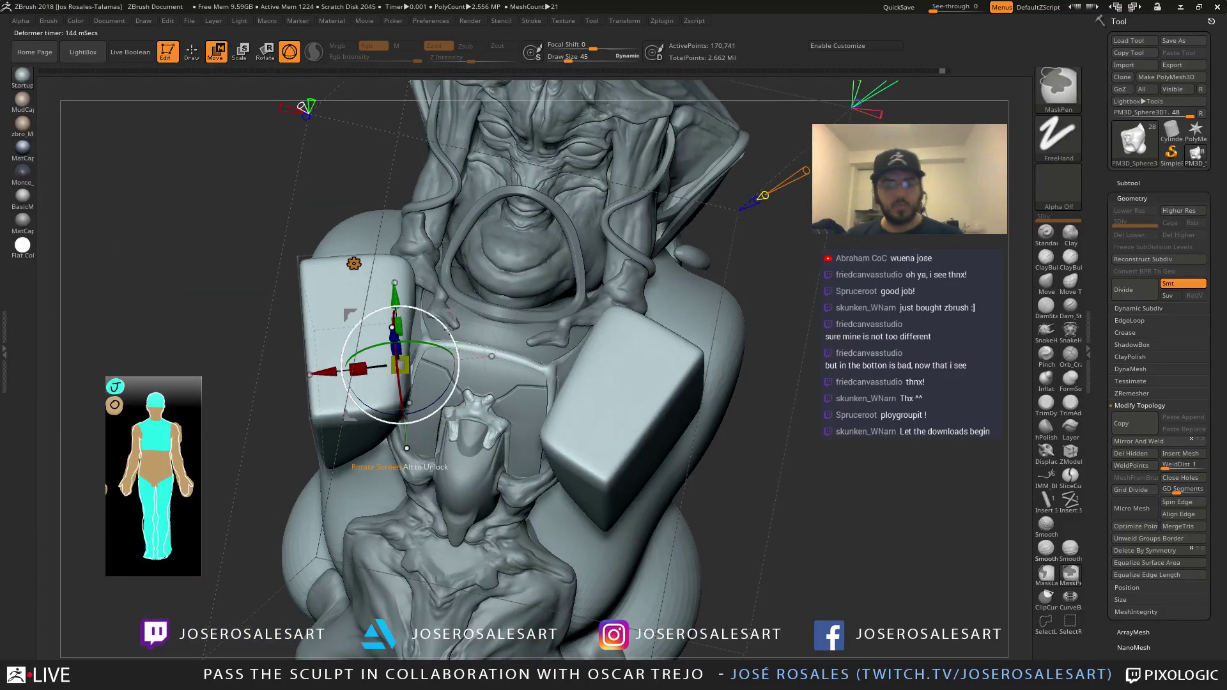
mouse_move(446, 335)
right_down()
mouse_move(459, 384)
mouse_move(442, 339)
right_up()
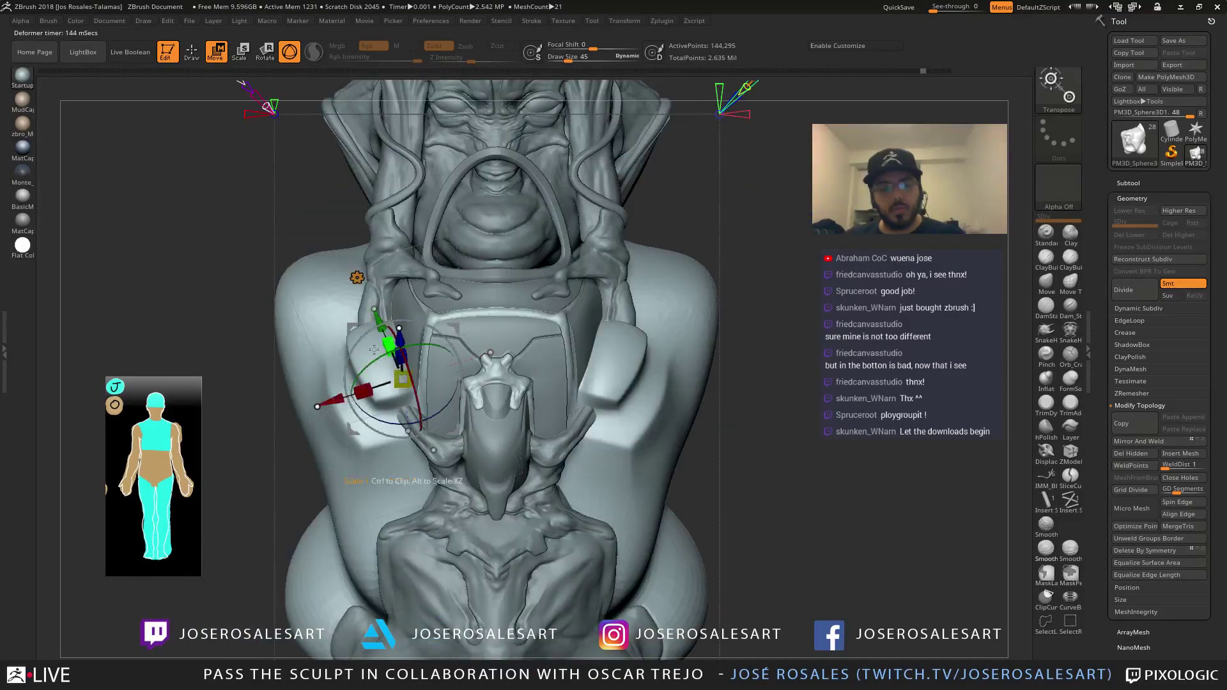
Examine the small side blocks and the faceted body mass from the front, from an angle and at full-figure distance
alt+right_drag(246, 307, 341, 380)
drag(340, 381, 354, 298)
alt+right_drag(354, 299, 385, 315)
ctrl+right_drag(384, 314, 400, 409)
key(q)
ctrl+right_drag(492, 461, 500, 372)
drag(500, 370, 550, 483)
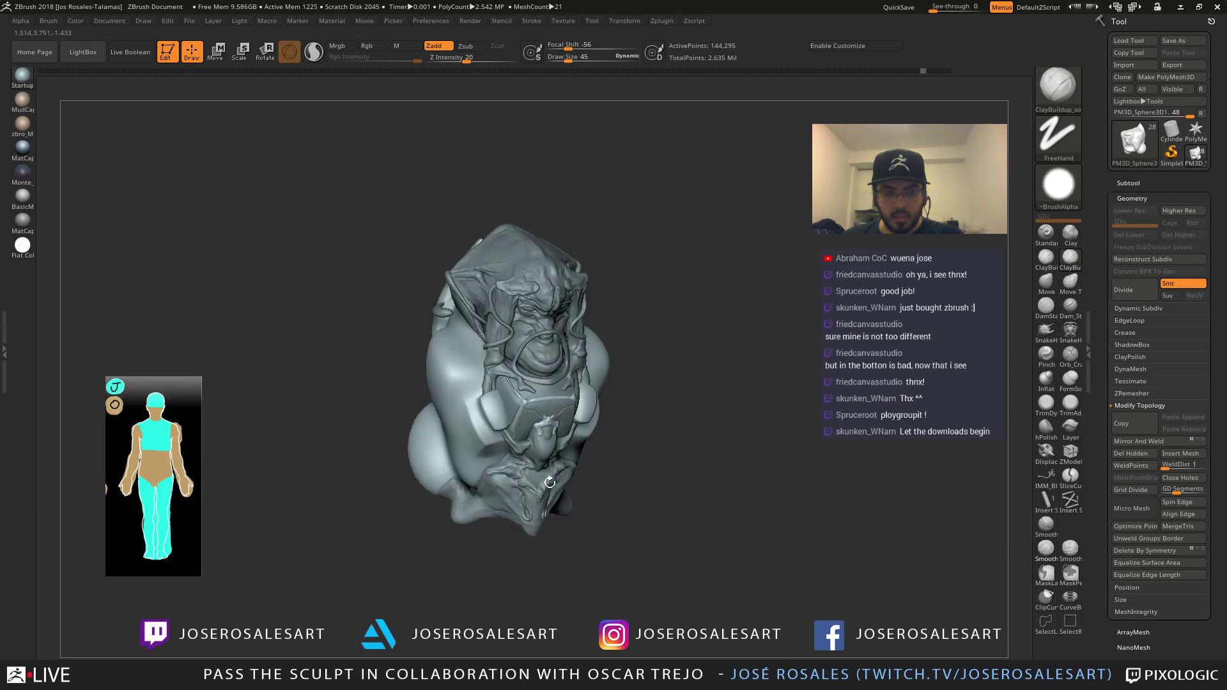
mouse_move(549, 482)
ctrl+right_down()
mouse_move(543, 562)
mouse_move(384, 435)
ctrl+right_up()
right_drag(329, 385, 393, 402)
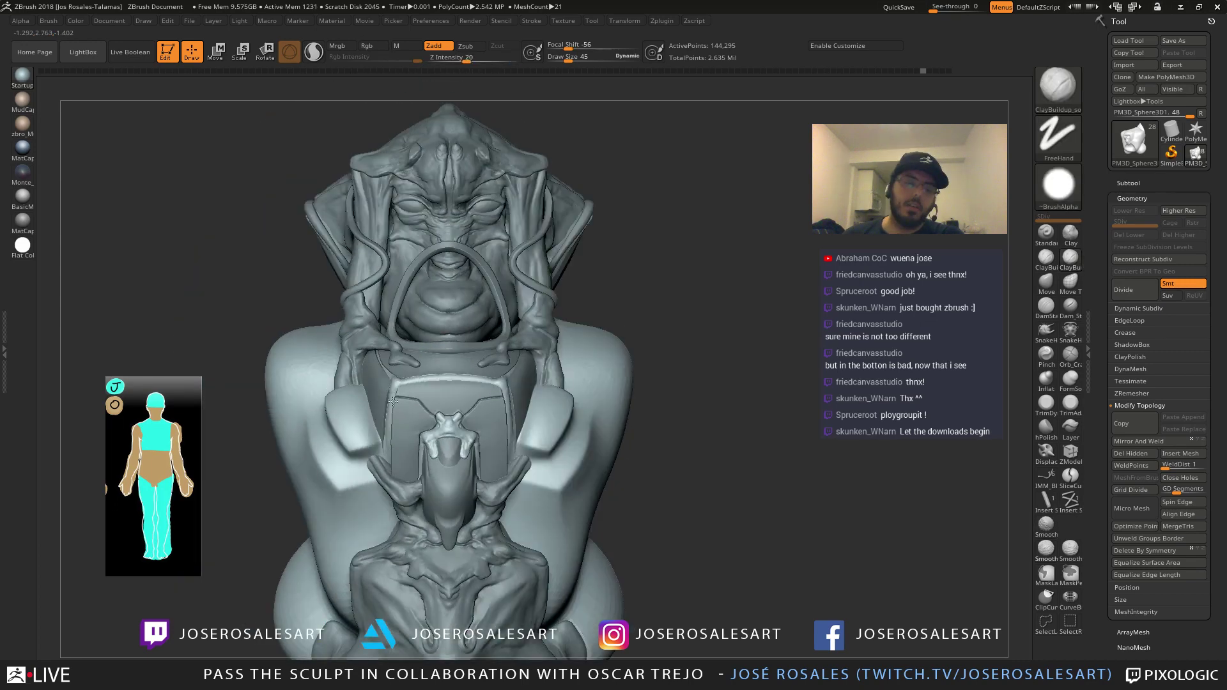
drag(393, 401, 403, 390)
key(w)
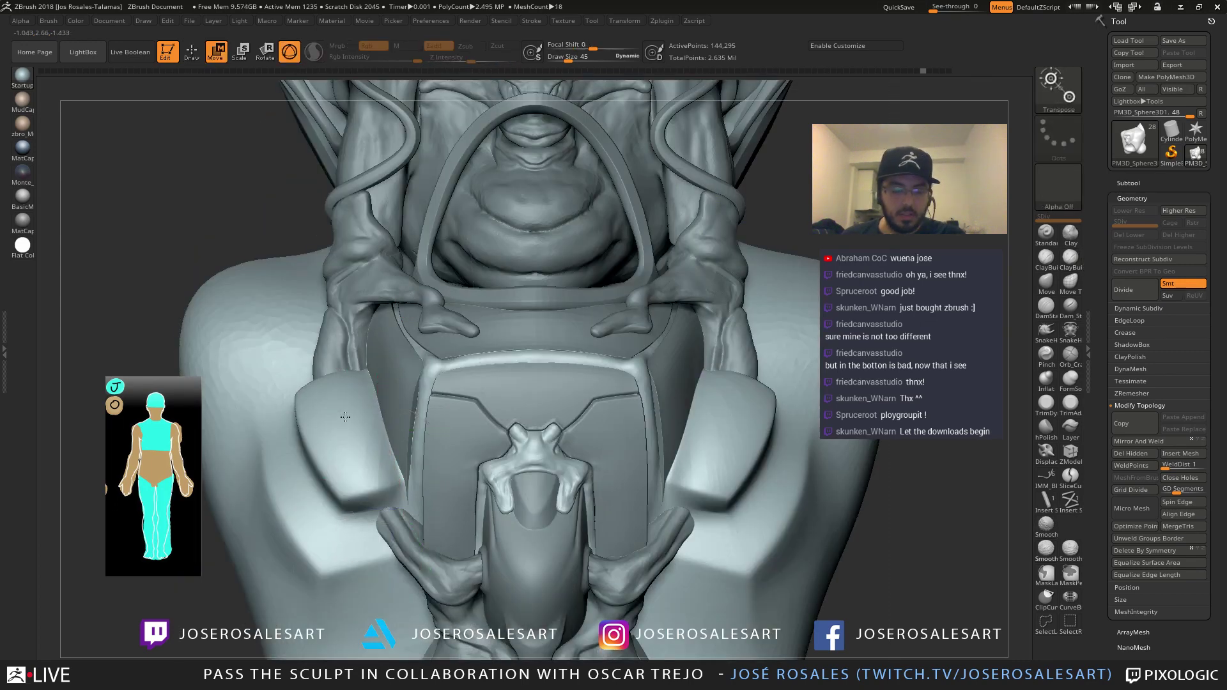
mouse_move(345, 416)
ctrl+right_down()
mouse_move(384, 306)
mouse_move(567, 273)
mouse_move(526, 288)
mouse_move(558, 355)
ctrl+right_up()
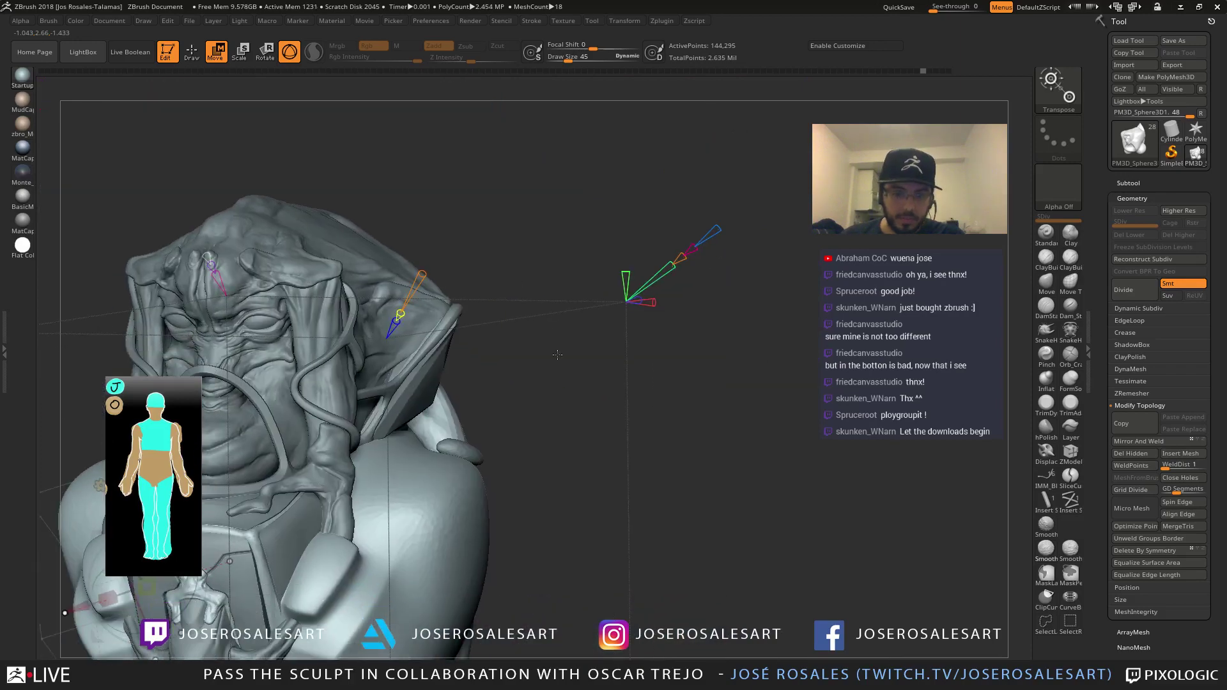
mouse_move(557, 355)
mouse_down()
mouse_move(518, 163)
mouse_move(563, 166)
mouse_up()
key(shift+f)
key(shift+f)
mouse_move(416, 319)
right_down()
mouse_move(503, 333)
mouse_move(562, 296)
mouse_move(518, 314)
mouse_move(414, 405)
right_up()
key(q)
mouse_move(414, 404)
mouse_down()
mouse_move(443, 425)
mouse_move(395, 409)
mouse_move(384, 486)
mouse_up()
Make the large rounded body mass active again and place the transform gizmo on one of its side blocks
alt+click(294, 539)
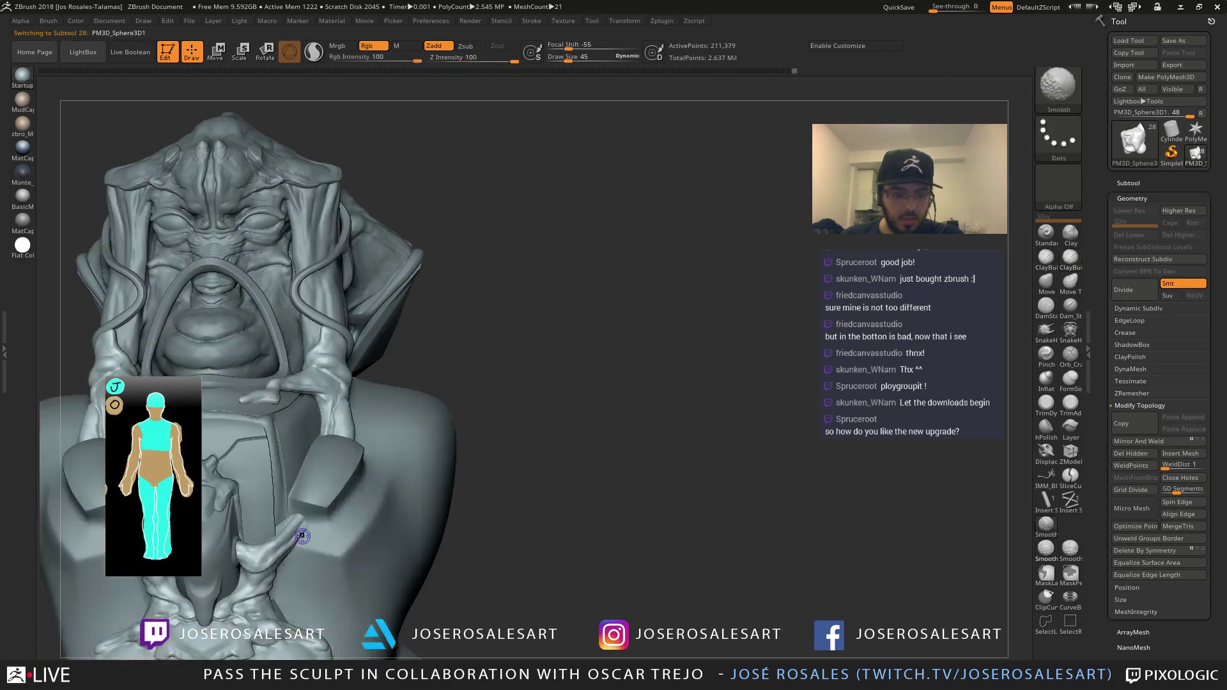
mouse_move(302, 536)
right_down()
mouse_move(325, 528)
mouse_move(301, 521)
right_up()
mouse_move(422, 479)
right_down()
mouse_move(334, 480)
mouse_move(383, 479)
mouse_move(347, 474)
mouse_move(429, 446)
right_up()
key(w)
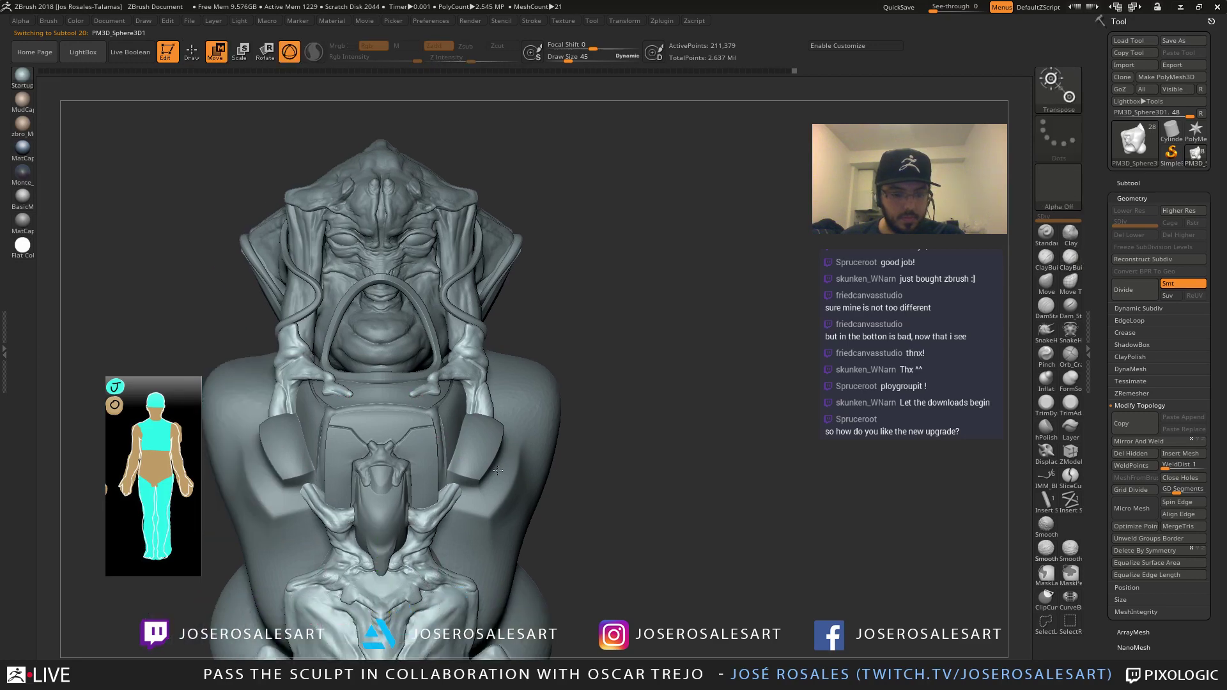
alt+click(386, 425)
drag(337, 468, 301, 484)
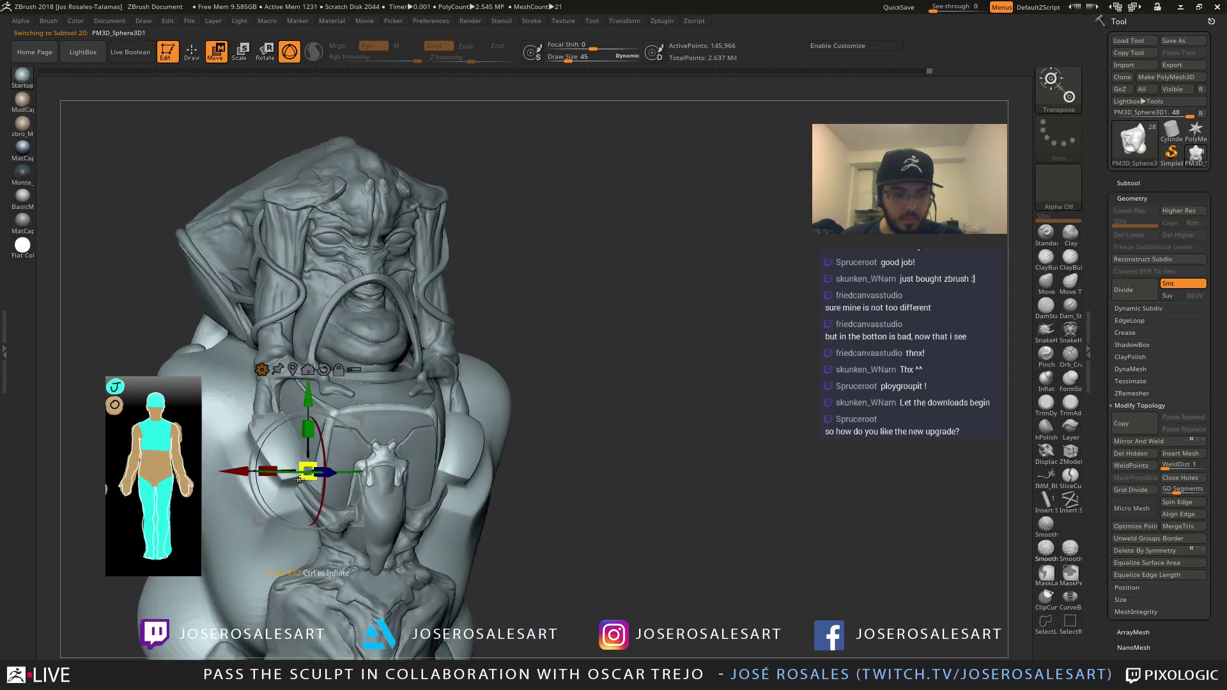
right_drag(322, 453, 378, 466)
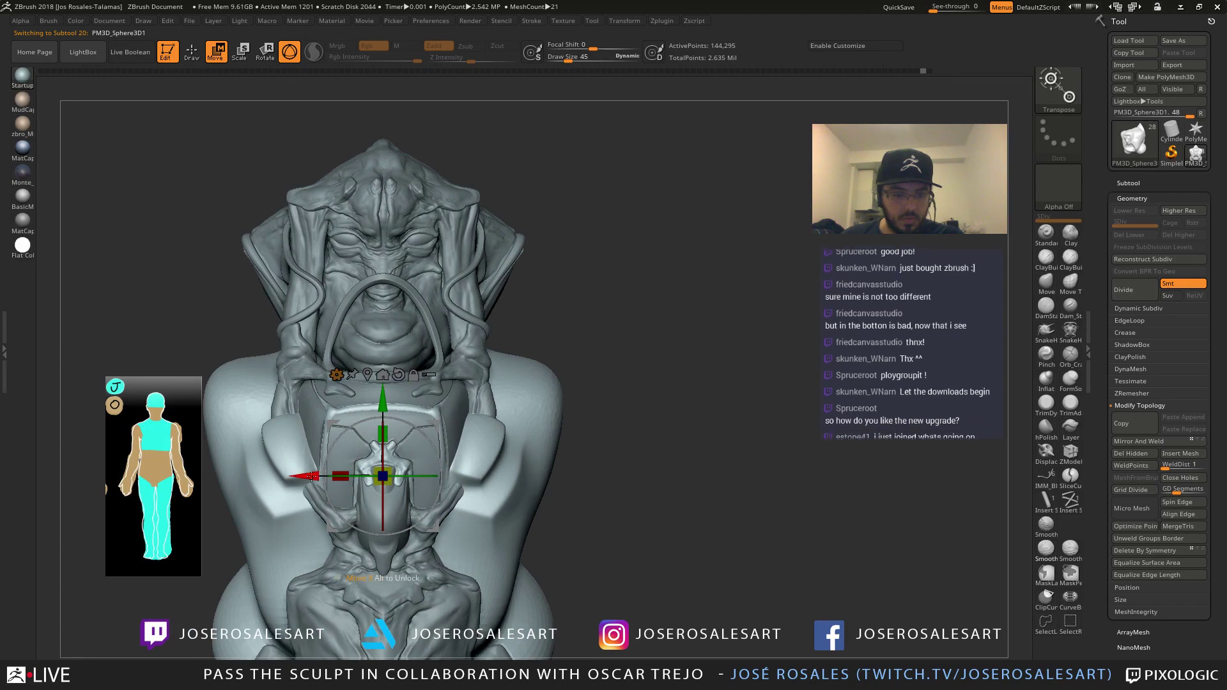
drag(307, 475, 312, 476)
key(q)
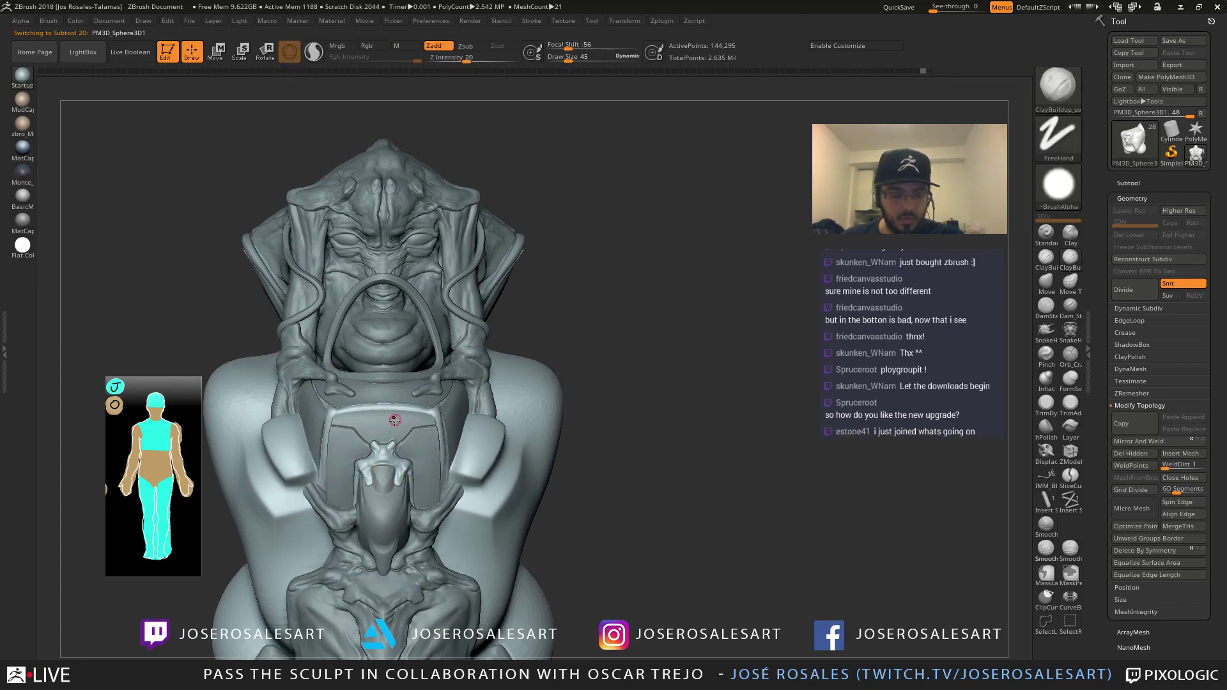
key(w)
alt+right_drag(499, 361, 533, 328)
drag(533, 328, 442, 340)
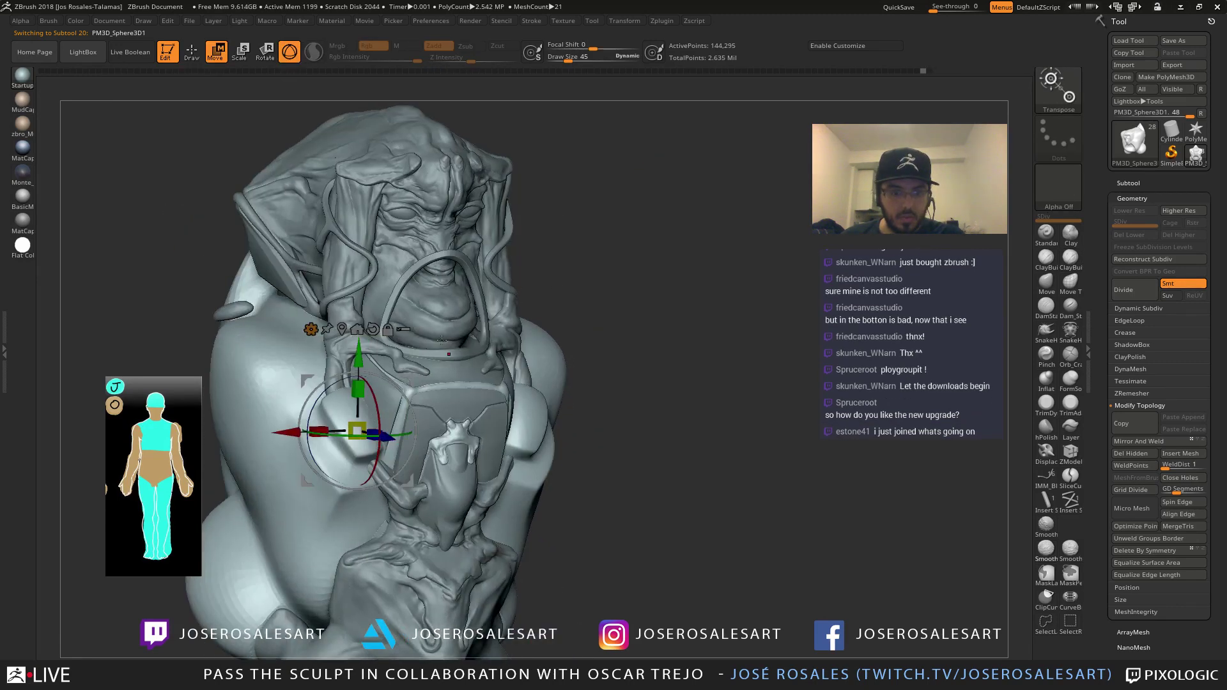
Apply Project Primitive to the body mass again, align it with the side block, and adjust its cone handle
click(311, 329)
click(378, 417)
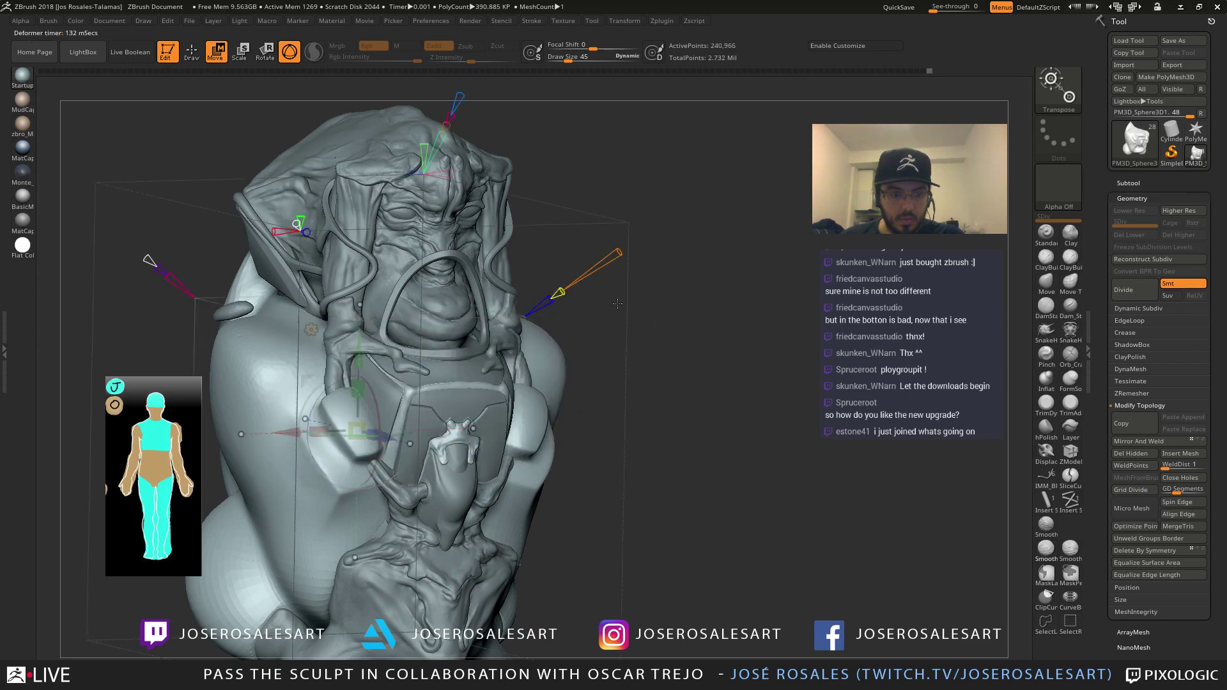
right_drag(409, 427, 374, 409)
drag(362, 352, 362, 353)
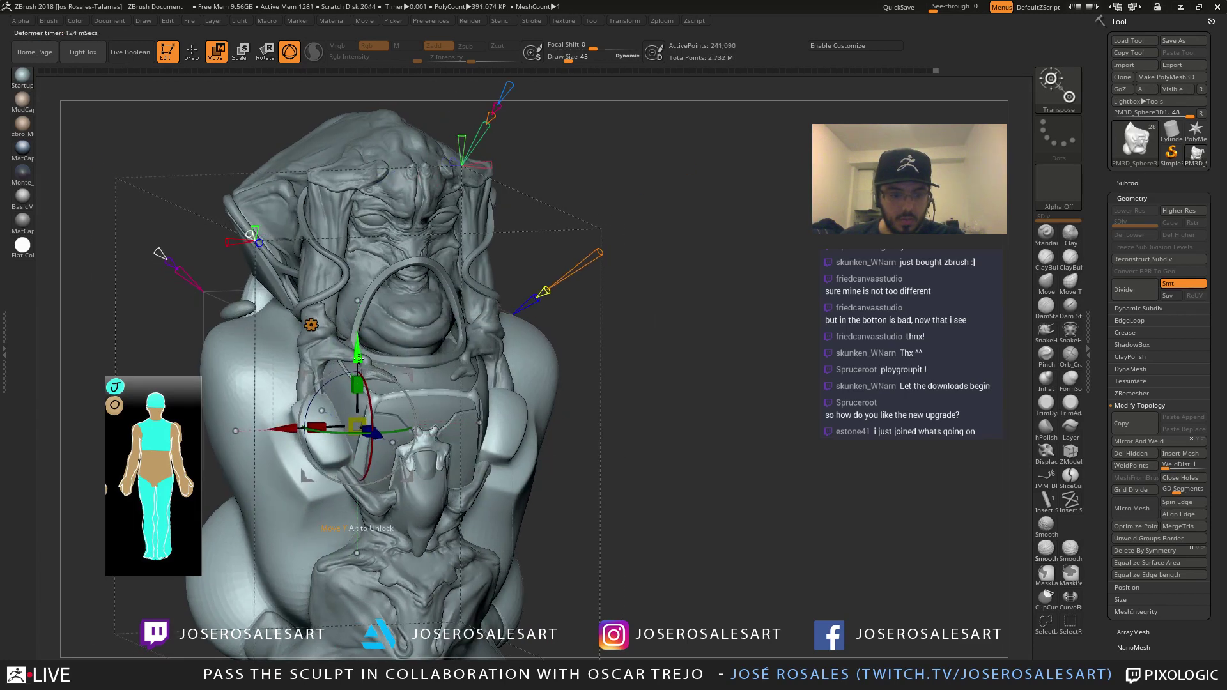
alt+click(325, 427)
right_drag(326, 416, 382, 428)
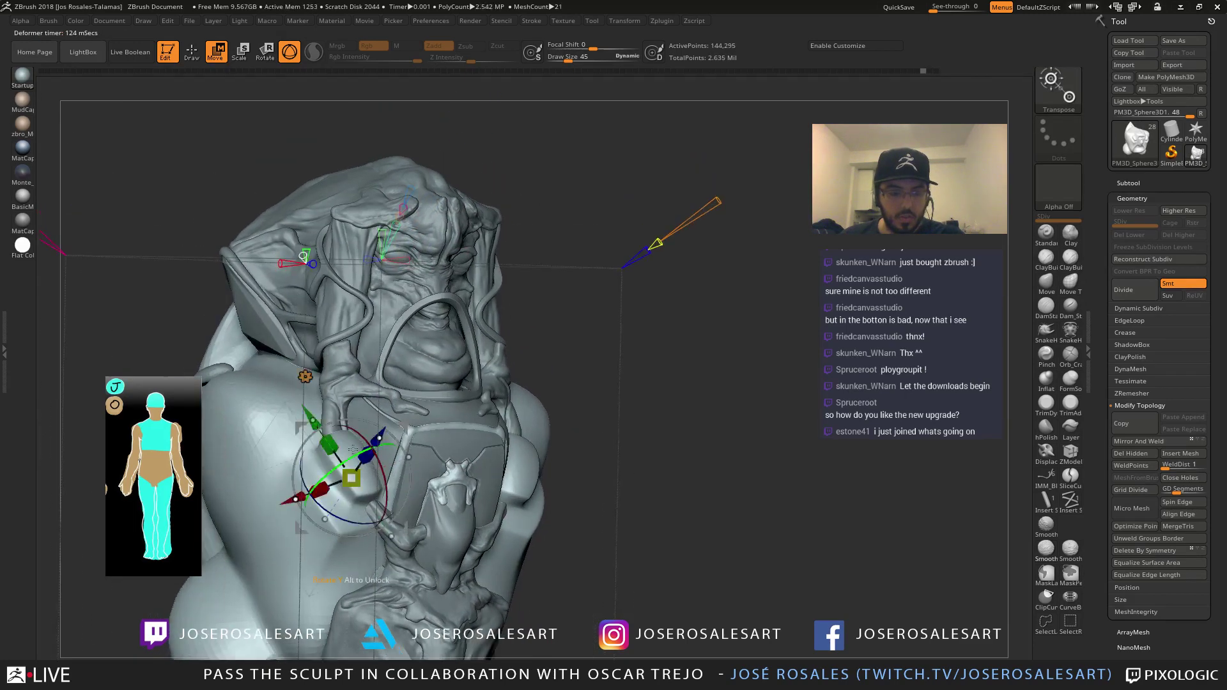
drag(721, 204, 728, 197)
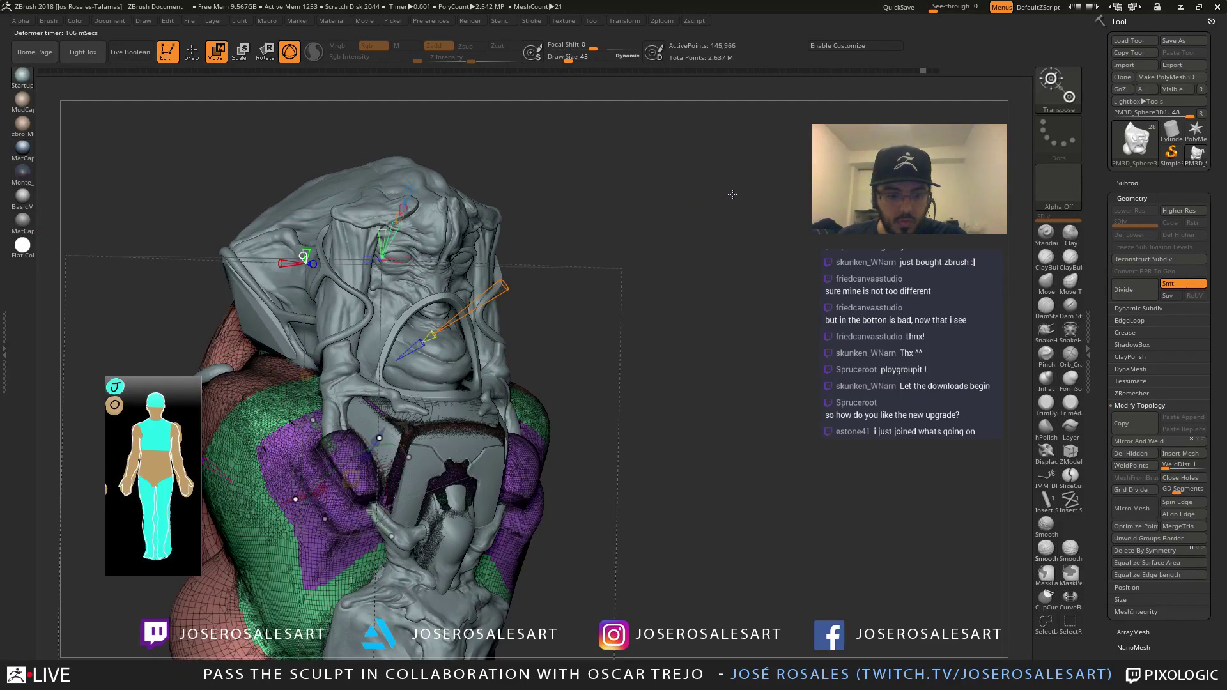
key(shift+f)
right_drag(231, 358, 249, 365)
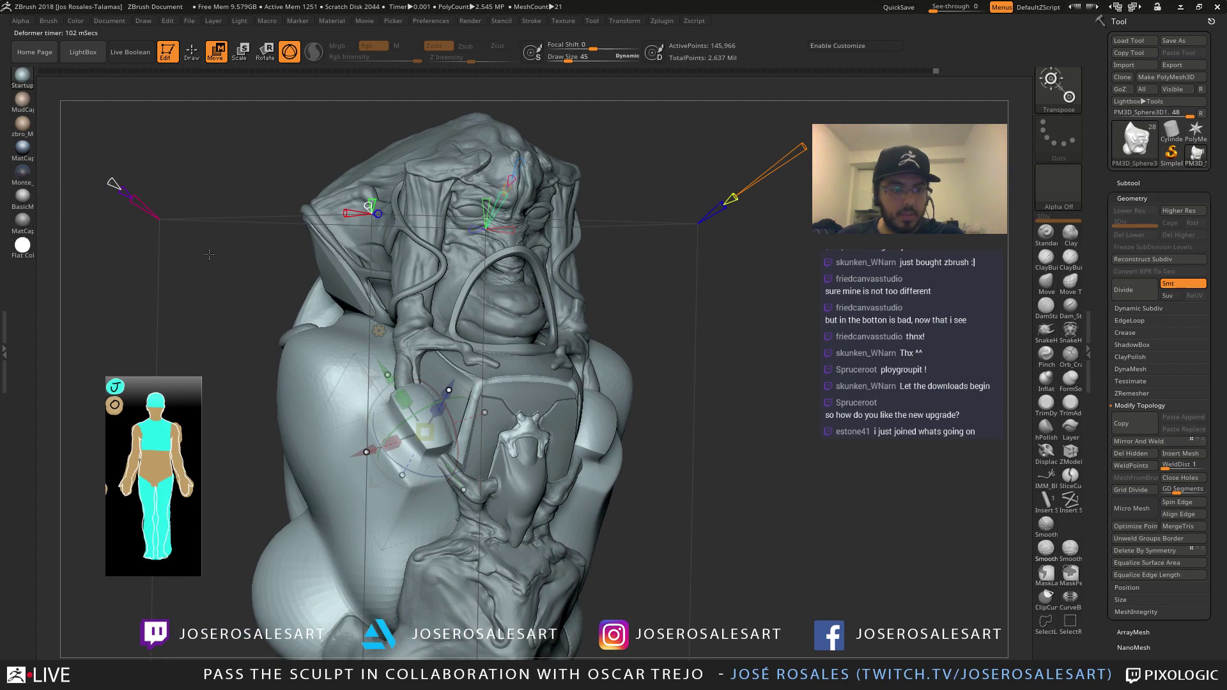
Fully reset the Project Primitive deformer and move the primitive forward and up from the body's centre
click(379, 331)
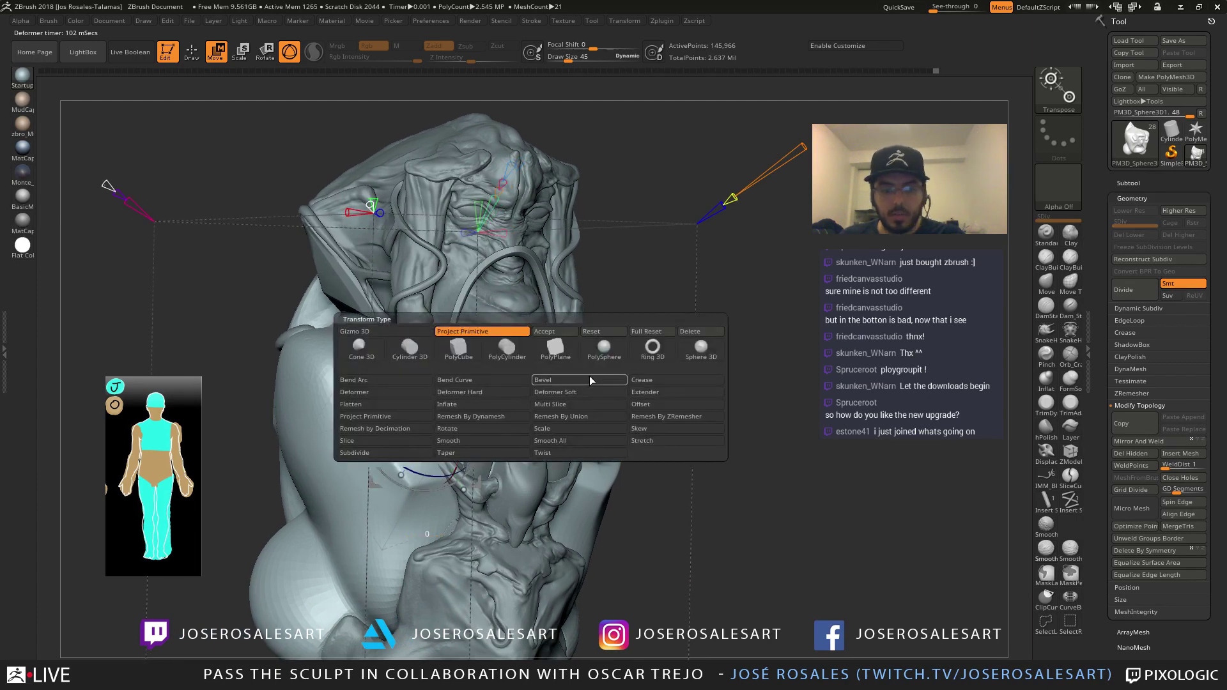
click(657, 333)
shift+drag(693, 358, 761, 359)
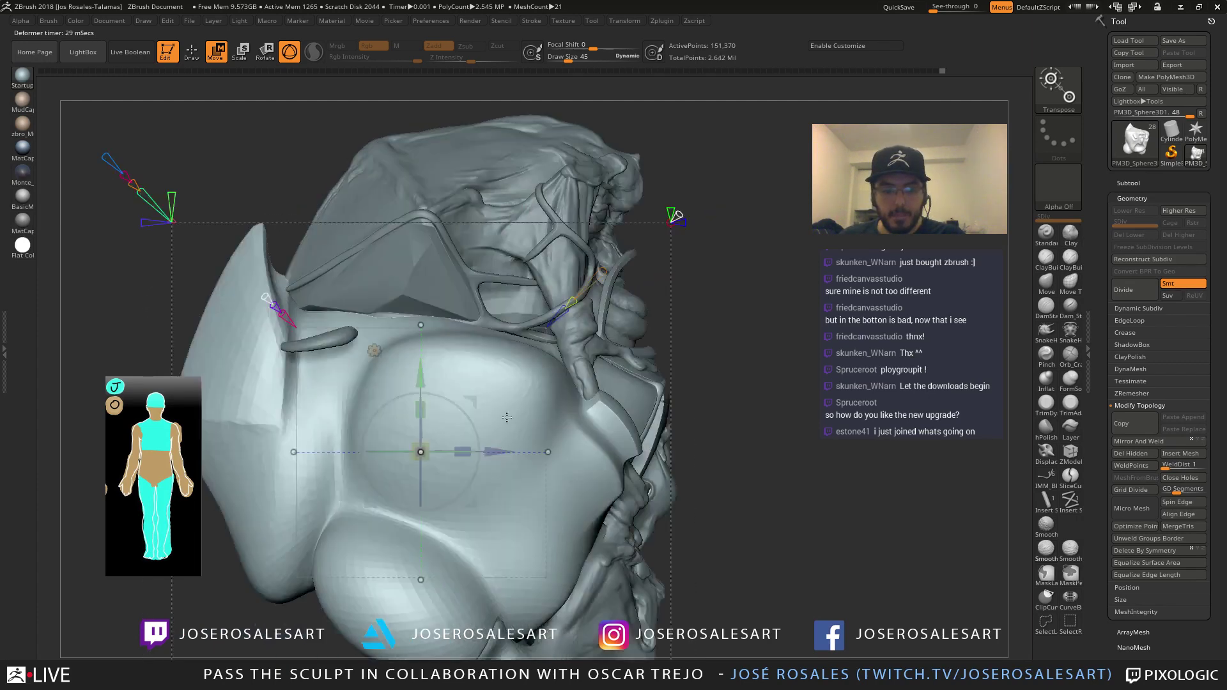
drag(473, 424, 575, 263)
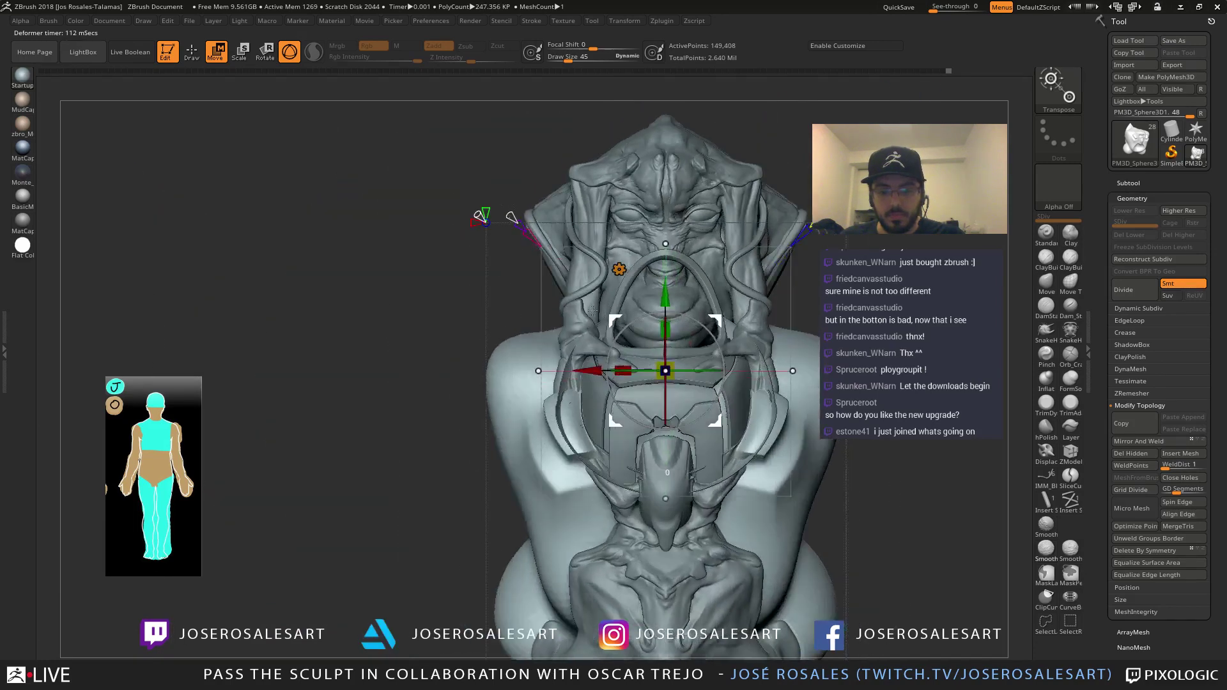
Scale the projected primitive down and move it sideways to form small mirrored spheres on either side of the central panel
mouse_move(517, 224)
mouse_down()
mouse_move(487, 194)
mouse_move(421, 224)
mouse_move(255, 185)
mouse_up()
key(shift+f)
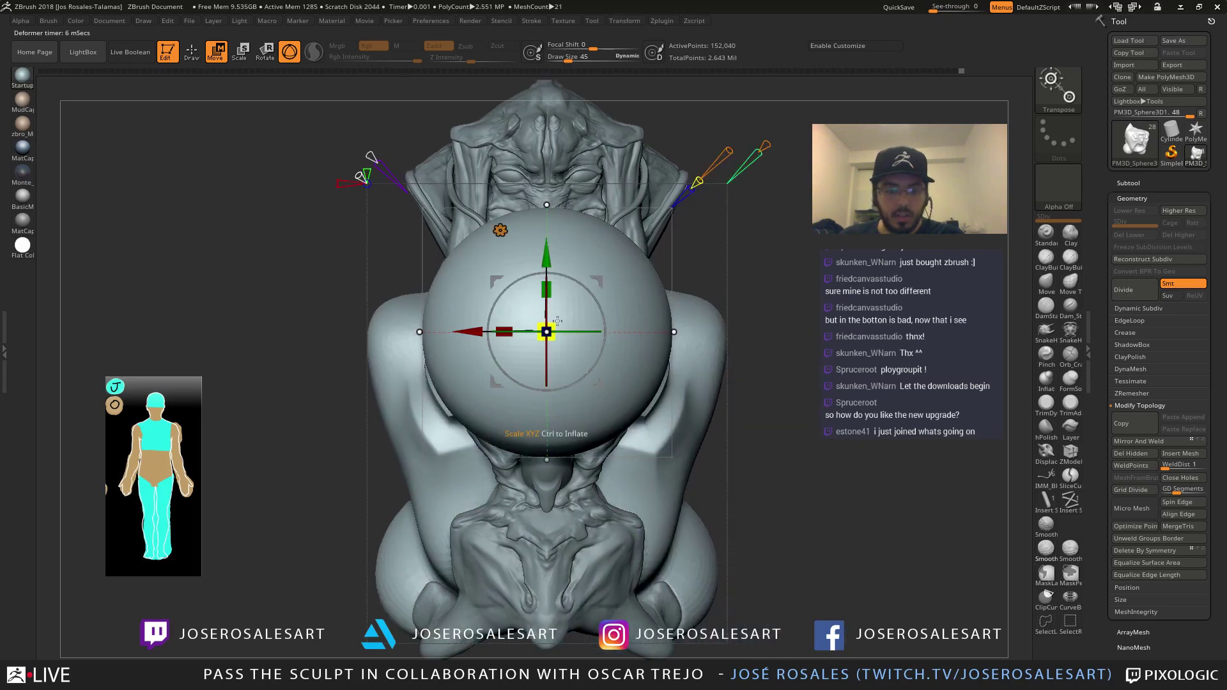
drag(552, 327, 382, 342)
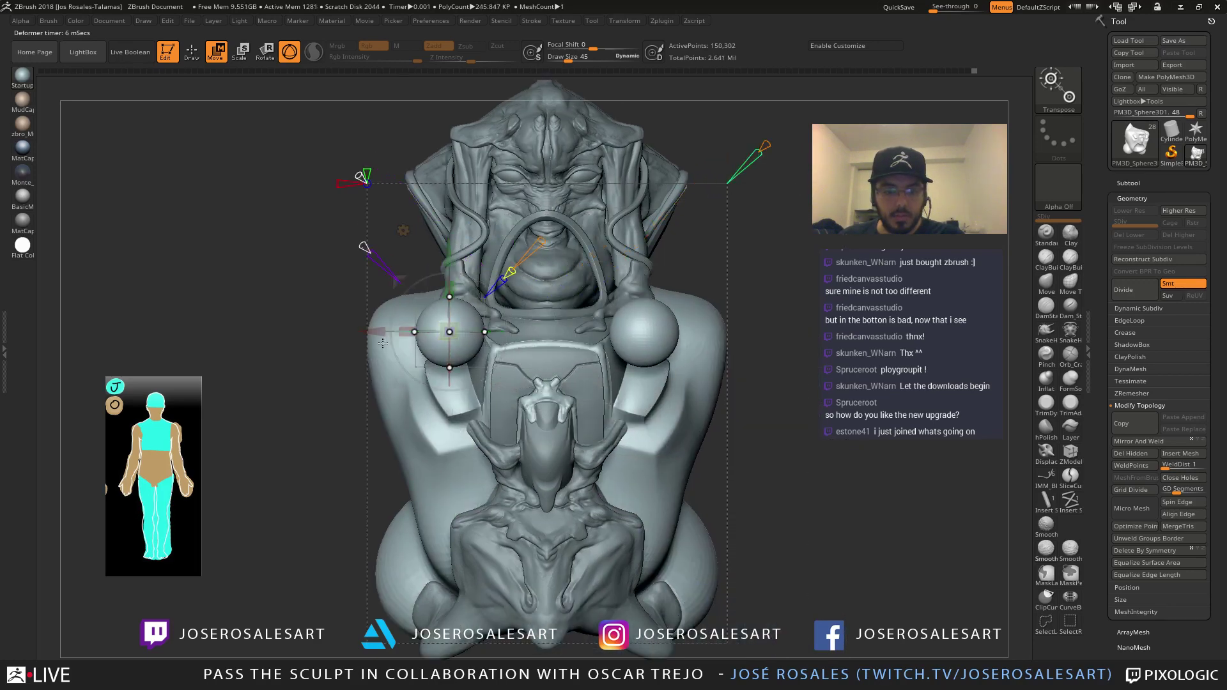
mouse_move(383, 343)
ctrl+right_down()
mouse_move(387, 377)
mouse_move(505, 345)
ctrl+right_up()
drag(496, 296, 460, 339)
Turn the side spheres into cubes with the cone handle, narrow them along X and tilt them inward
key(shift+f)
drag(521, 272, 544, 250)
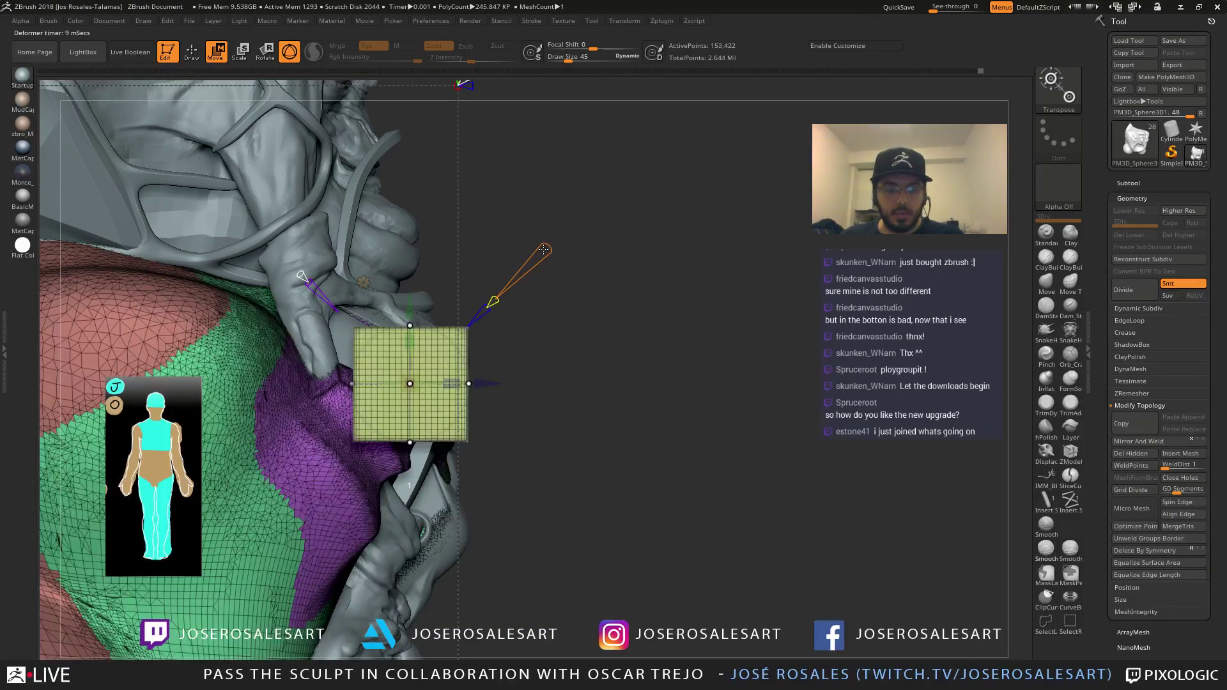
key(shift+f)
right_drag(494, 320, 398, 385)
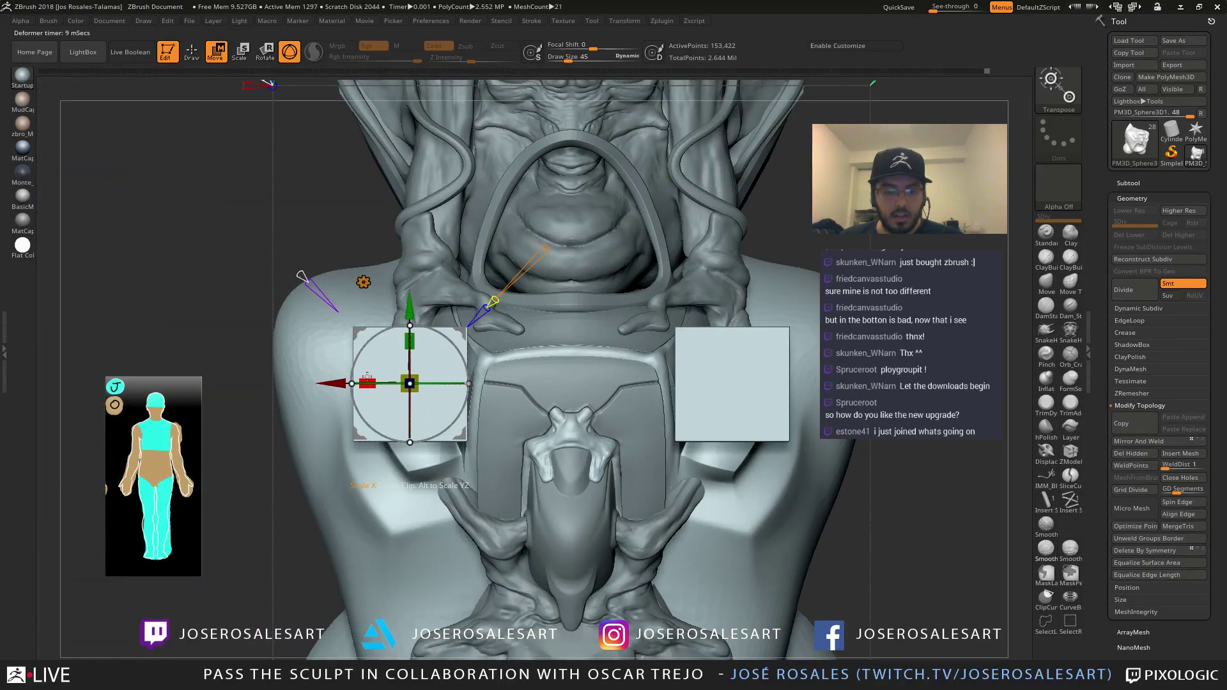
mouse_move(366, 377)
mouse_down()
mouse_move(393, 380)
mouse_move(402, 320)
mouse_up()
drag(430, 423, 447, 413)
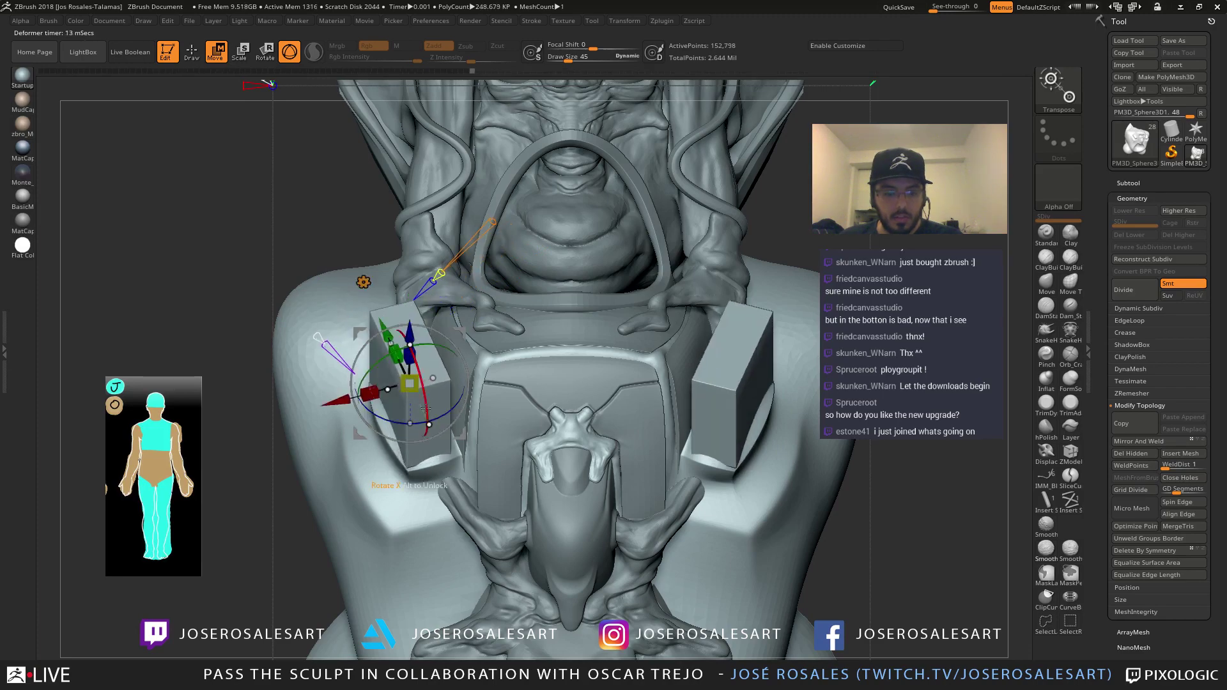
Reshape the tilted side blocks with the cone handles into rounded blocks with an oval hollow in the front face
right_drag(425, 409, 435, 452)
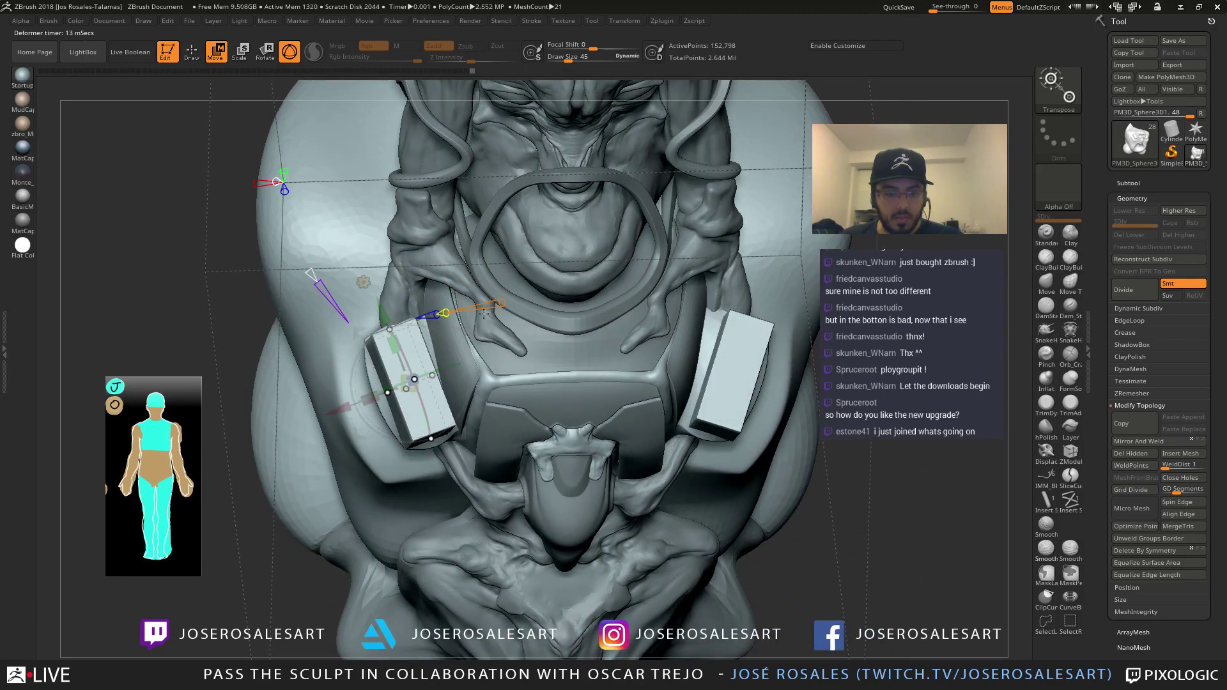
key(shift+f)
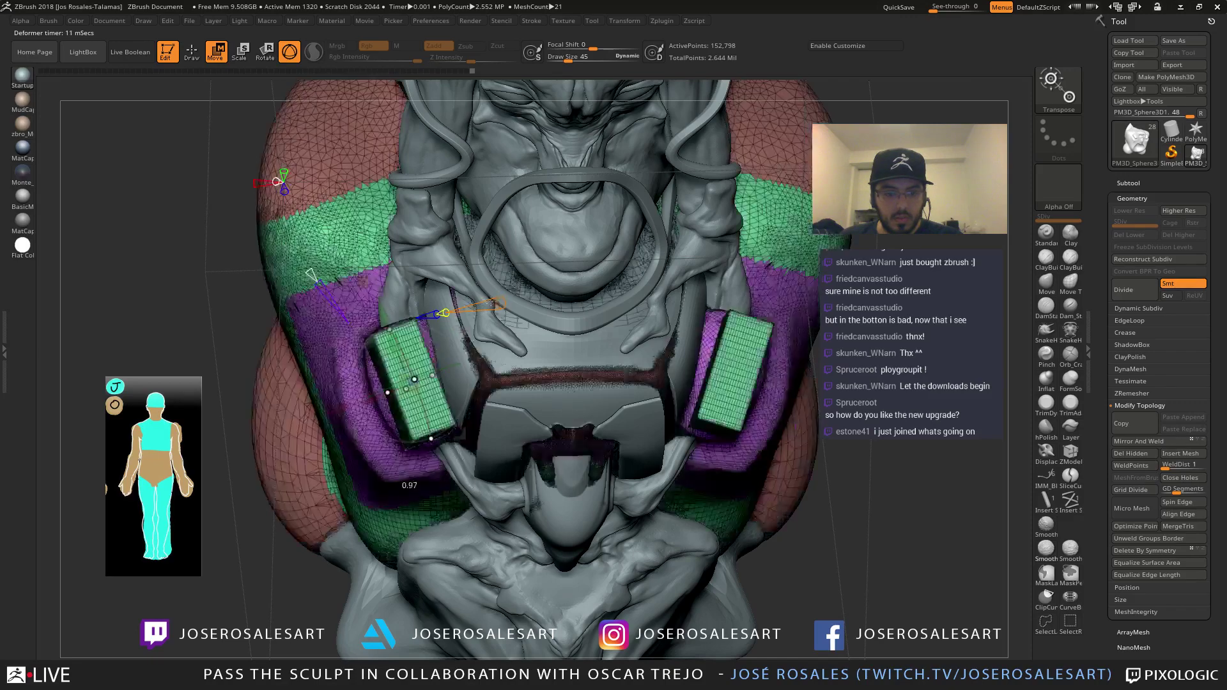
key(shift+f)
right_drag(485, 304, 372, 388)
key(shift+f)
key(shift+f)
drag(434, 279, 441, 276)
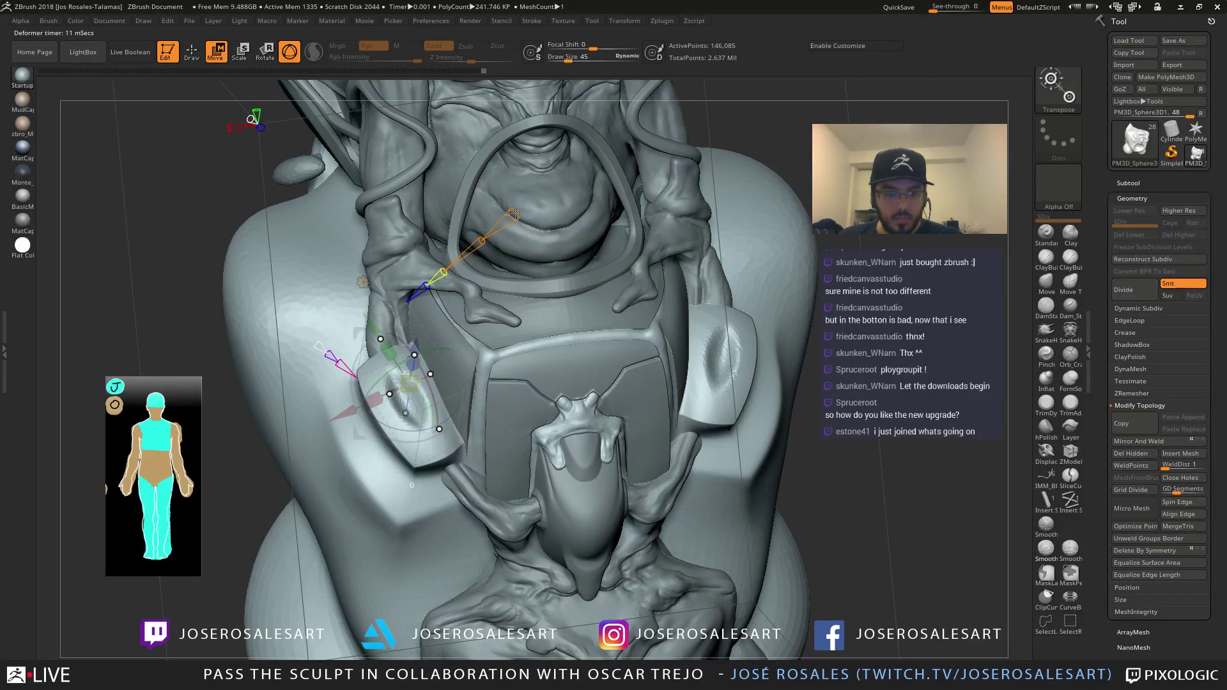
drag(514, 215, 481, 243)
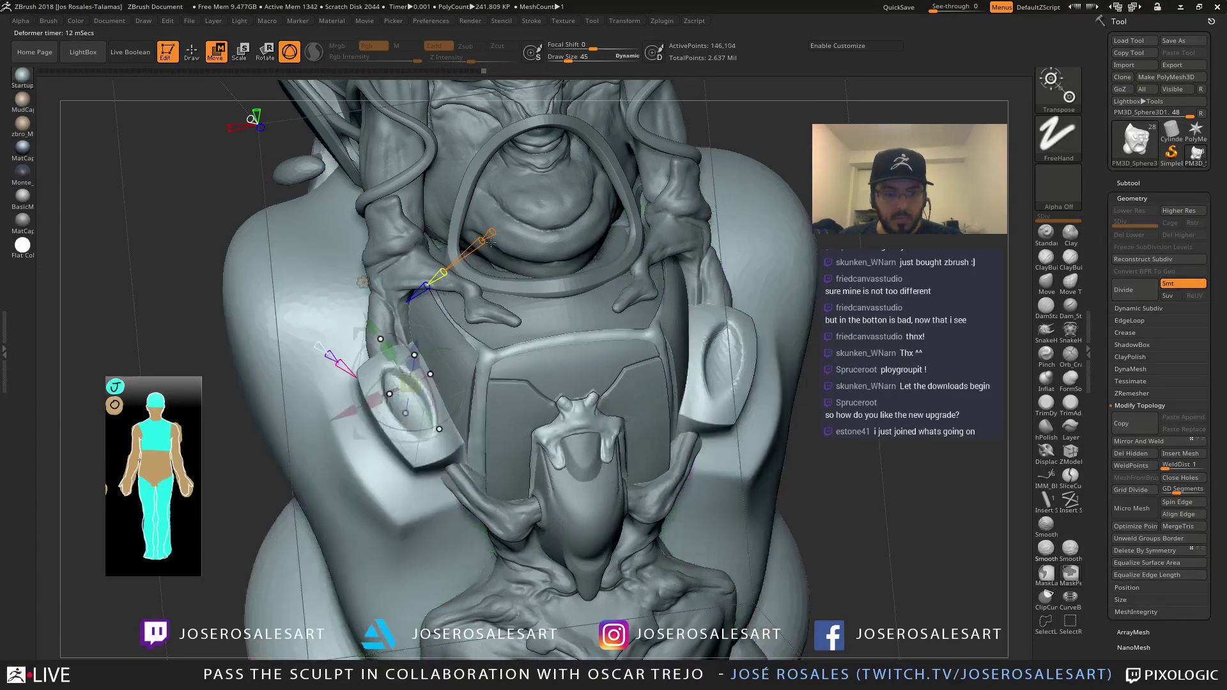
Adjust the orange and yellow cone handles of the side blocks from an angle, undoing the last change before refining them
right_drag(570, 274, 681, 161)
drag(619, 199, 604, 206)
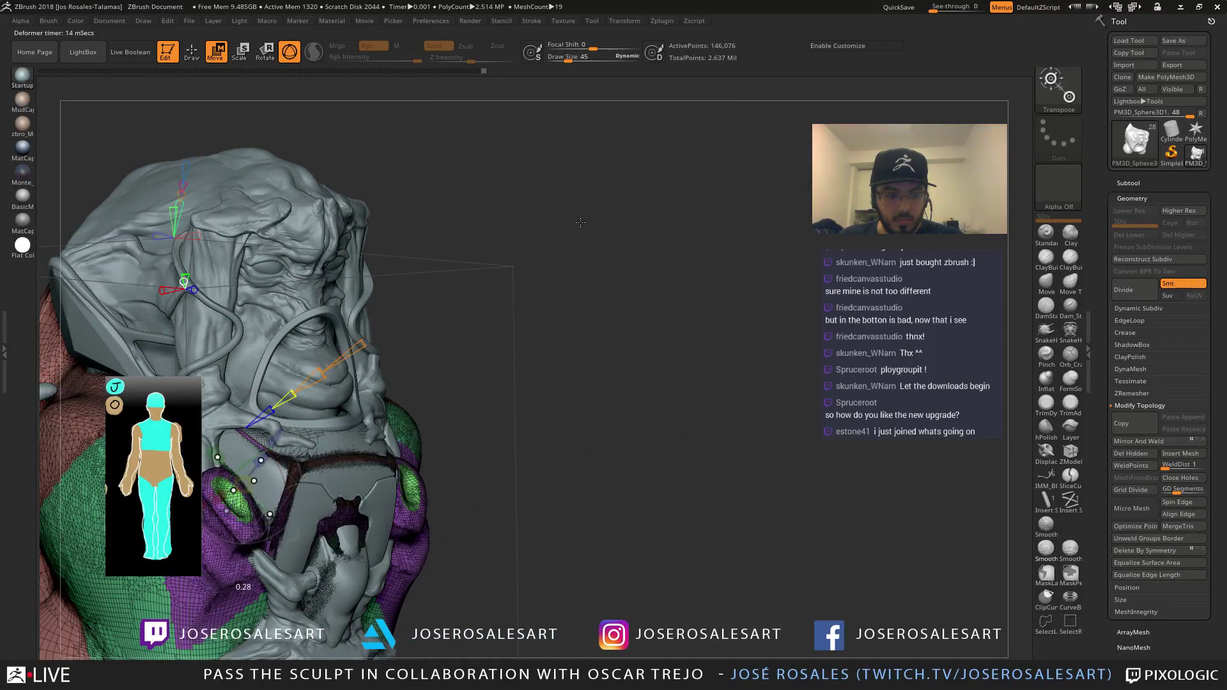
drag(544, 252, 541, 254)
mouse_move(543, 262)
right_down()
mouse_move(435, 272)
mouse_move(541, 269)
right_up()
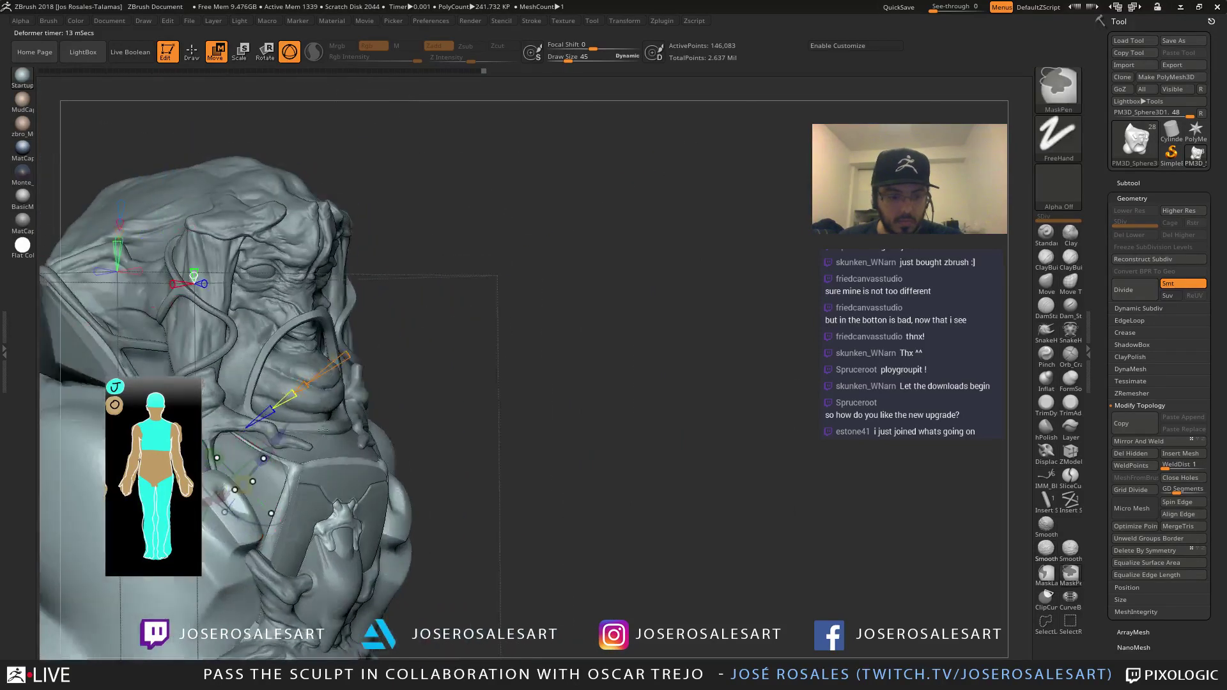
key(ctrl+z)
alt+right_drag(302, 409, 399, 351)
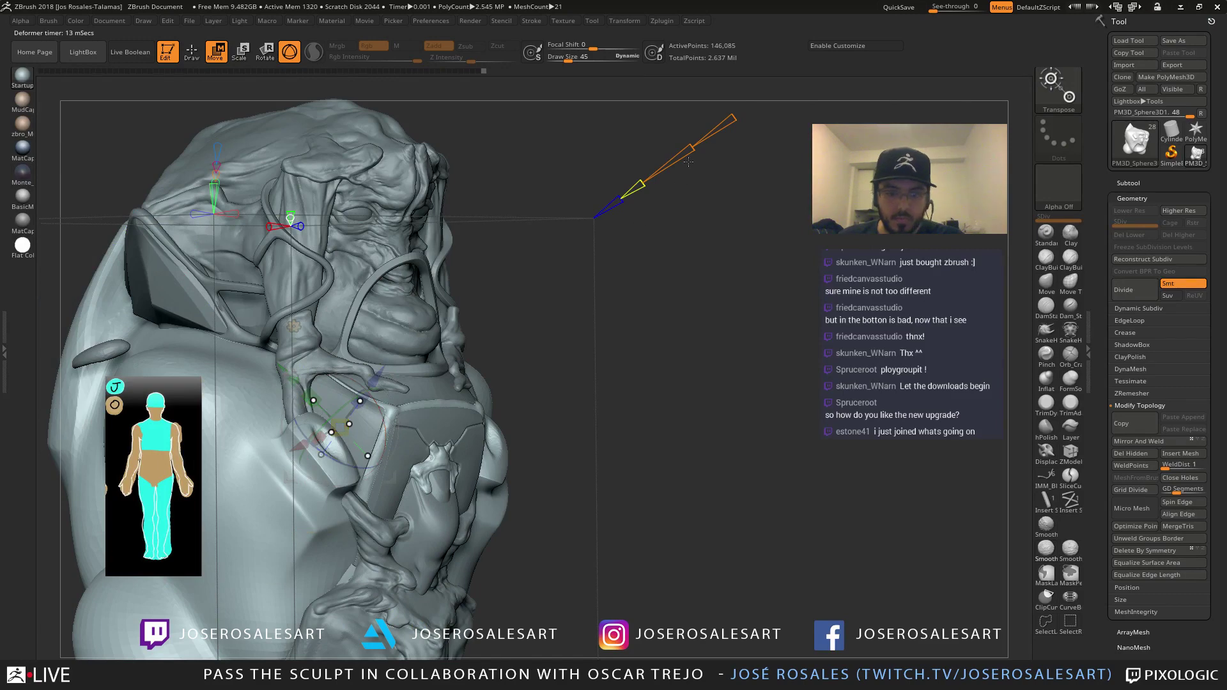
drag(641, 184, 646, 182)
Fine-tune the side primitive with its cone handles, including the green one, while checking the body mass from the side and front
right_drag(550, 272, 403, 345)
mouse_move(443, 267)
mouse_down()
mouse_move(422, 280)
mouse_move(478, 244)
mouse_move(443, 264)
mouse_up()
right_drag(441, 268, 372, 321)
key(q)
mouse_move(457, 282)
right_down()
mouse_move(509, 293)
mouse_move(448, 249)
right_up()
mouse_move(358, 291)
right_down()
mouse_move(421, 300)
mouse_move(417, 240)
right_up()
key(w)
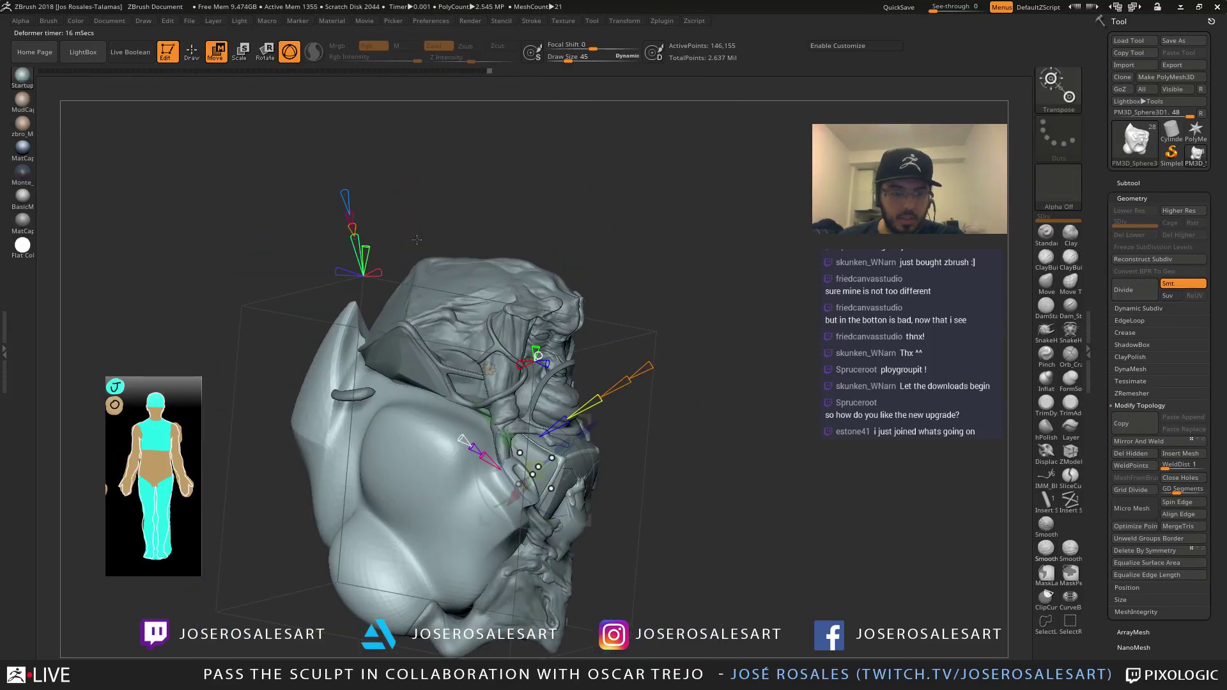
drag(357, 238, 382, 238)
right_drag(409, 256, 345, 262)
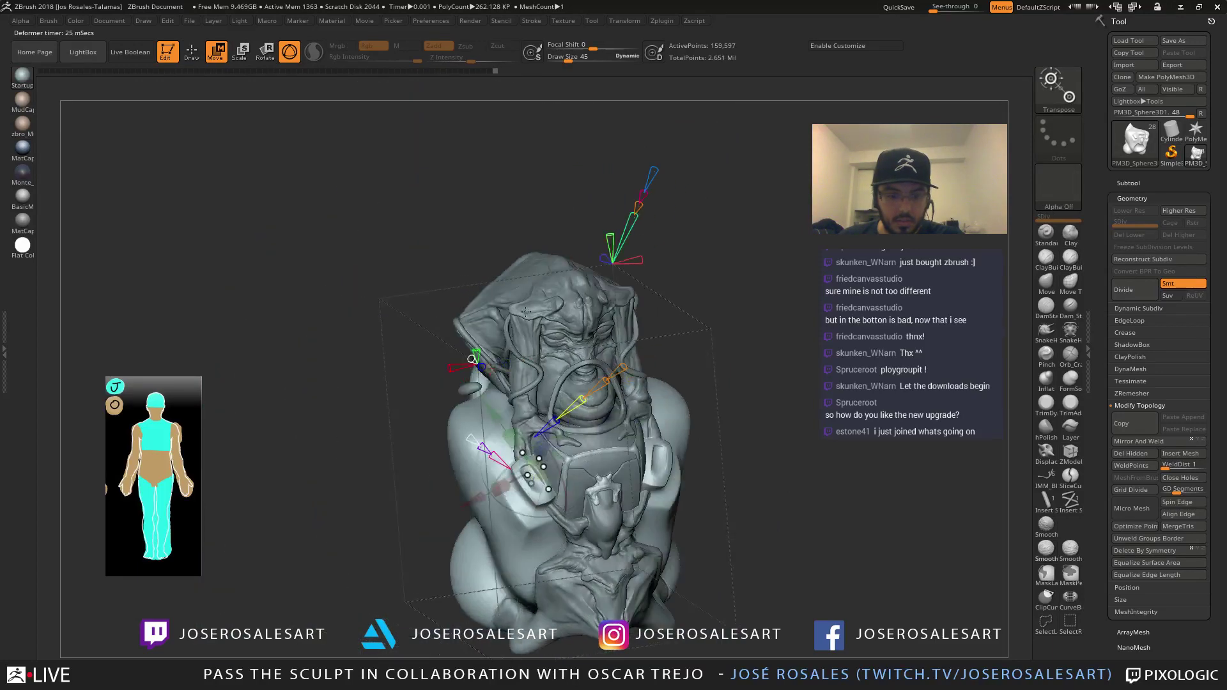
Reposition the primitive so the side blocks become open frames, and shift them inward toward the central panel
alt+right_drag(576, 358, 479, 264)
right_drag(550, 282, 656, 393)
ctrl+right_drag(616, 336, 205, 278)
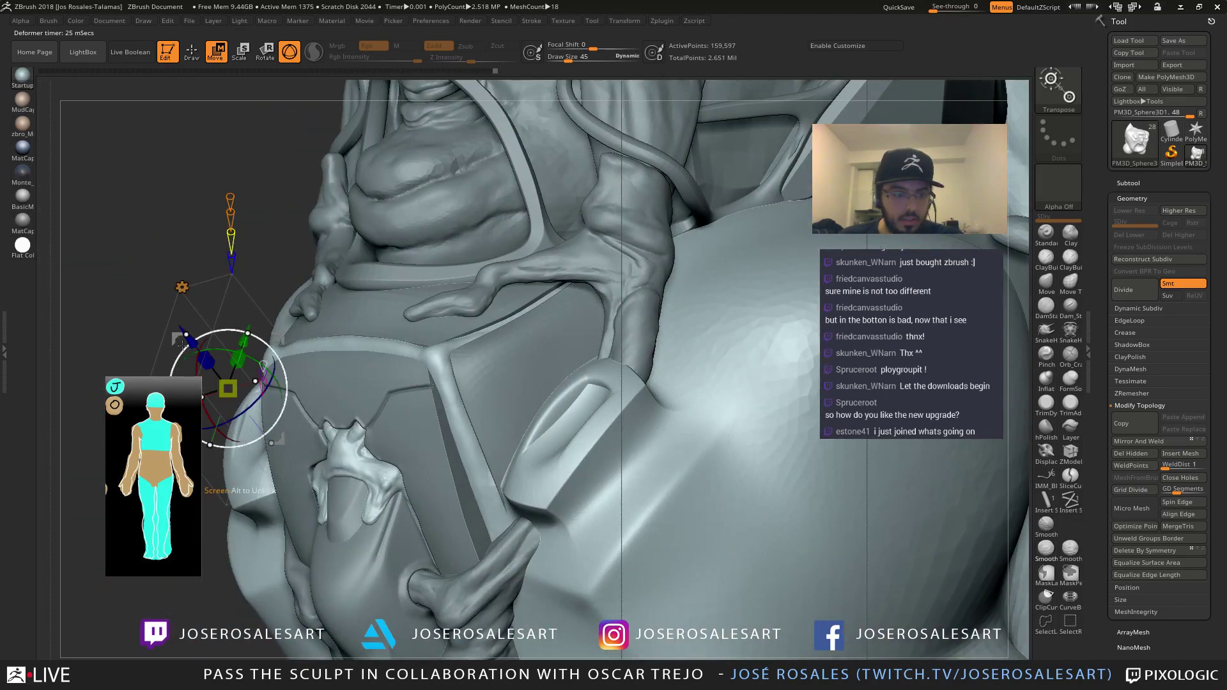
drag(190, 339, 201, 364)
right_drag(208, 368, 264, 409)
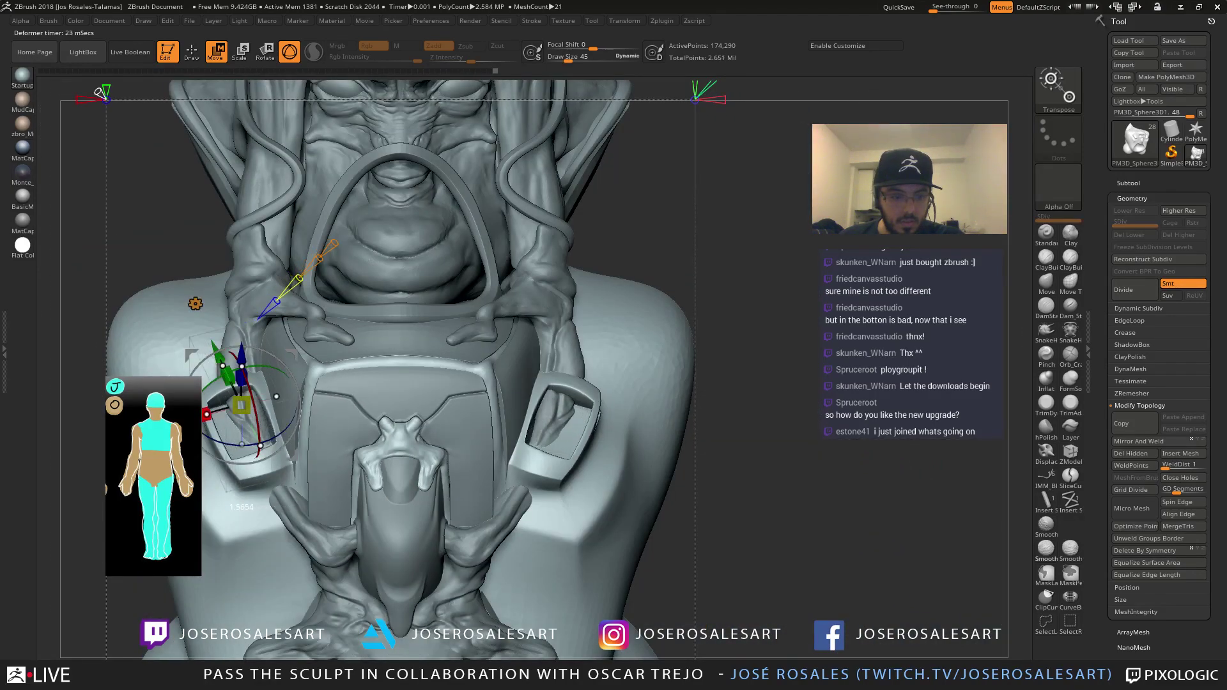
drag(242, 405, 256, 403)
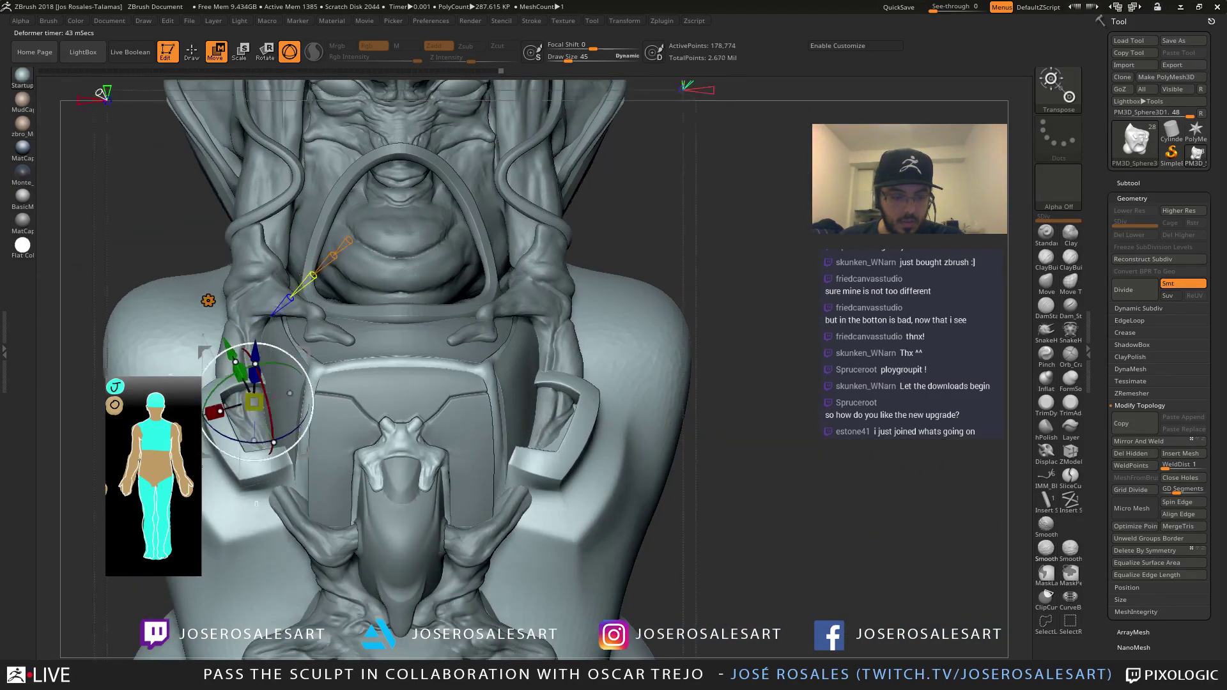
Refine the size and position of the open side frames along the primitive's axes so they wrap around the creature's arms
right_drag(249, 383, 226, 421)
ctrl+drag(226, 420, 225, 420)
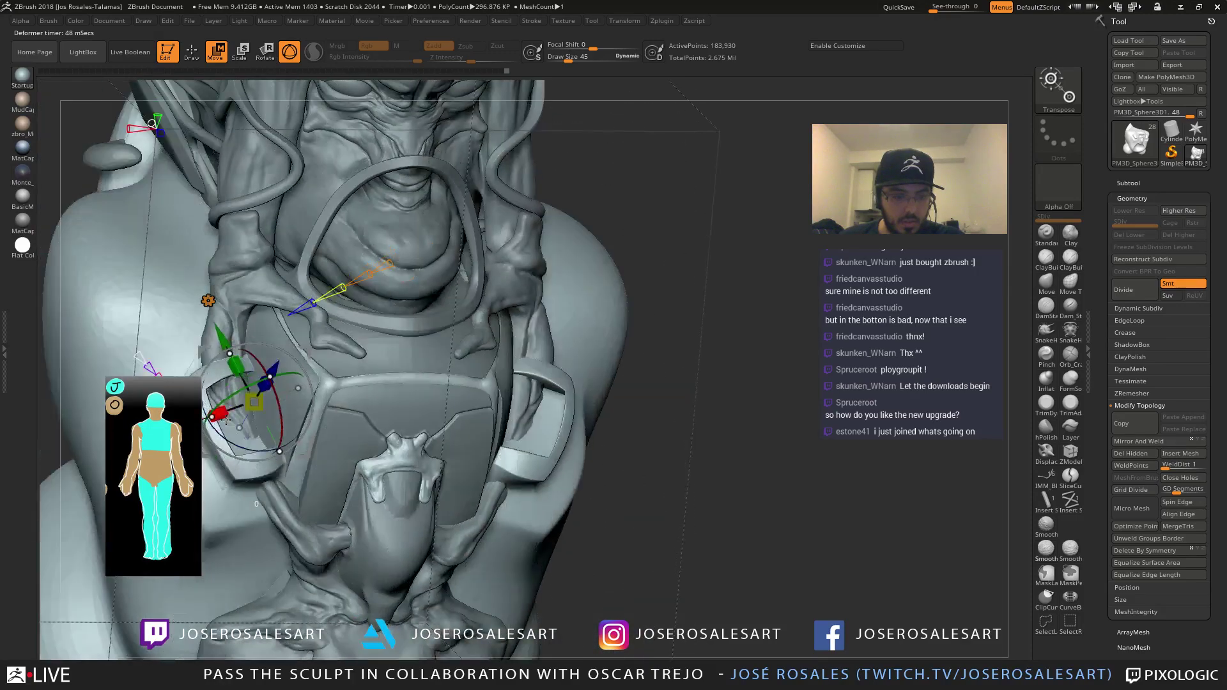
mouse_move(225, 418)
right_down()
mouse_move(287, 422)
mouse_move(208, 417)
right_up()
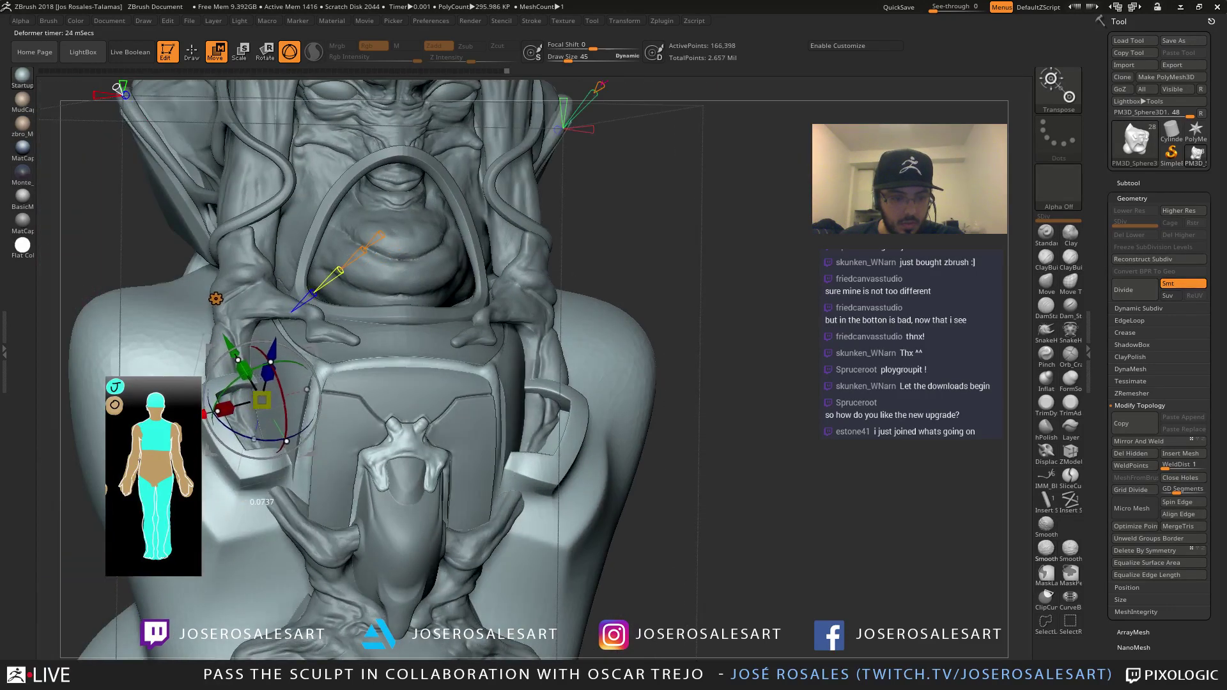
mouse_move(291, 424)
right_down()
mouse_move(272, 419)
mouse_move(303, 427)
mouse_move(293, 429)
right_up()
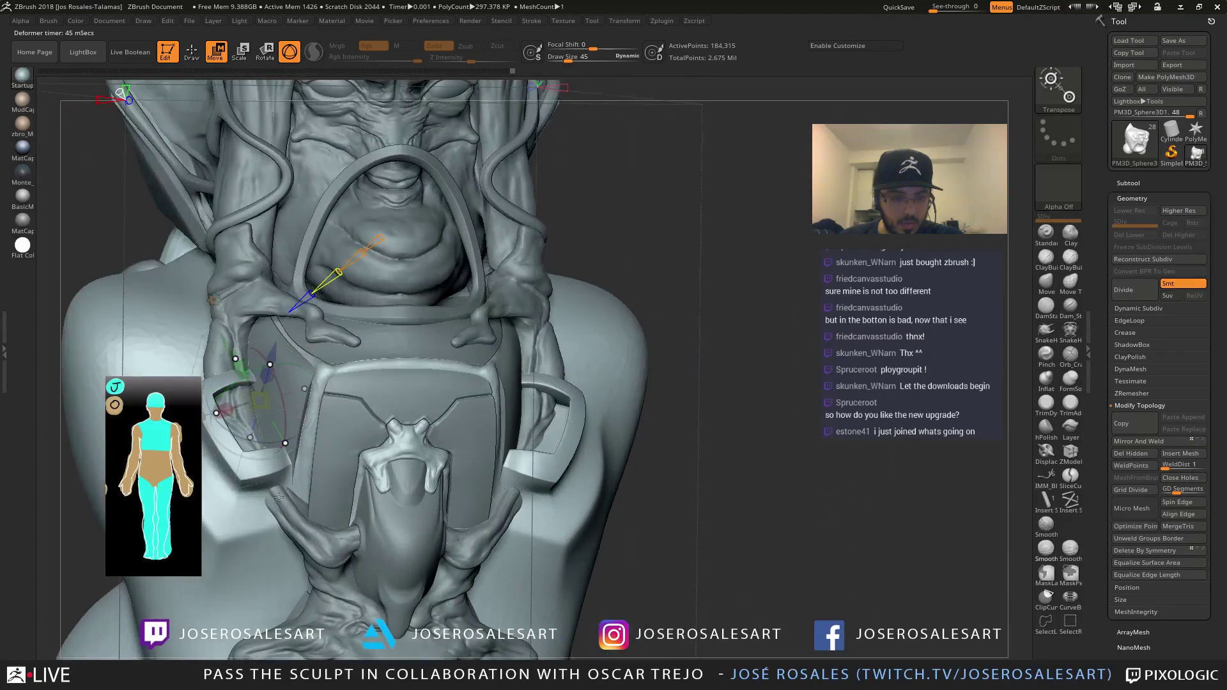
Return to drawing mode and make the arms mesh active for sculpting with the SnakeHook brush
alt+click(296, 523)
key(q)
mouse_move(359, 403)
ctrl+right_down()
mouse_move(473, 384)
mouse_move(400, 403)
ctrl+right_up()
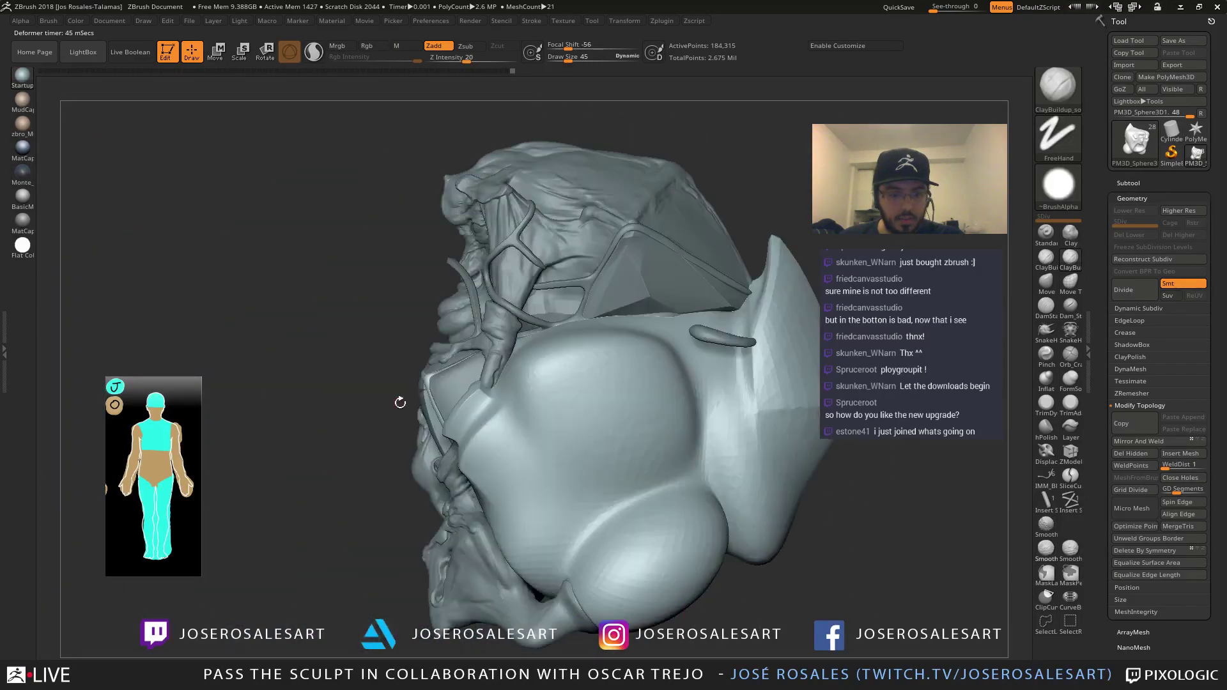
mouse_move(485, 410)
right_down()
mouse_move(457, 415)
mouse_move(470, 380)
mouse_move(471, 404)
mouse_move(299, 407)
mouse_move(316, 384)
mouse_move(356, 405)
mouse_move(321, 382)
mouse_move(384, 370)
mouse_move(411, 397)
mouse_move(381, 409)
mouse_move(358, 378)
mouse_move(421, 378)
right_up()
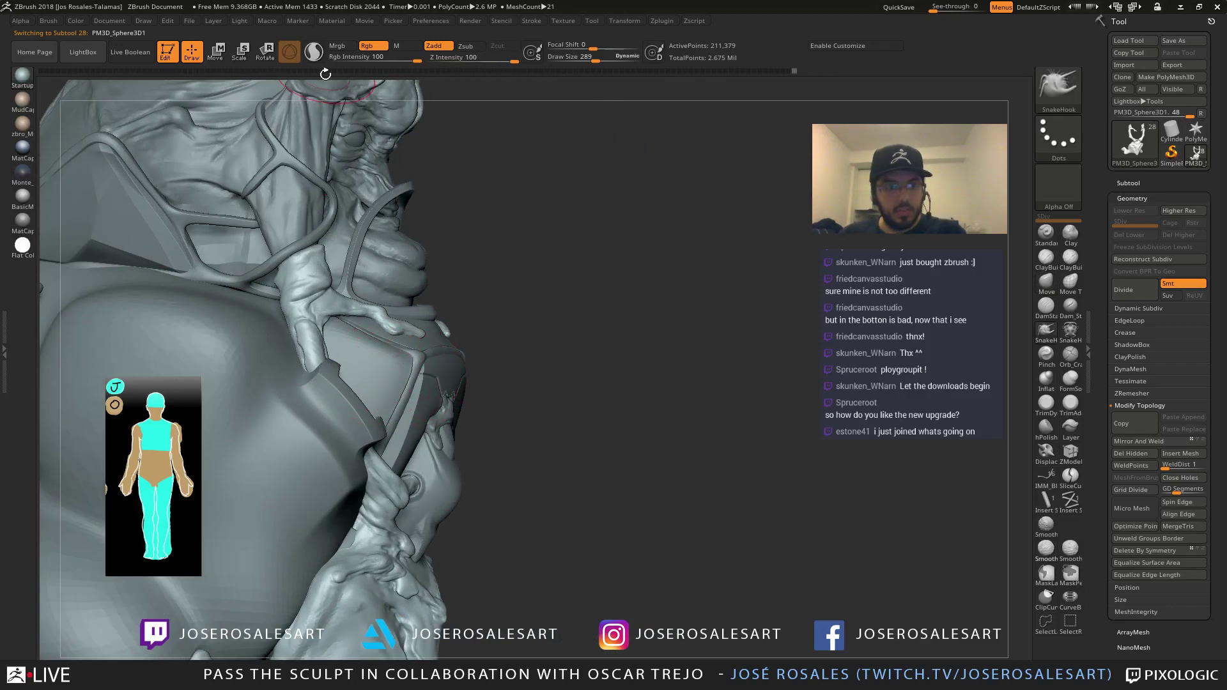
Isolate the arms mesh to inspect it, show the other parts again, and pull the forearm outward with SnakeHook
key(shift+s)
mouse_move(352, 402)
right_down()
mouse_move(365, 401)
mouse_move(296, 416)
right_up()
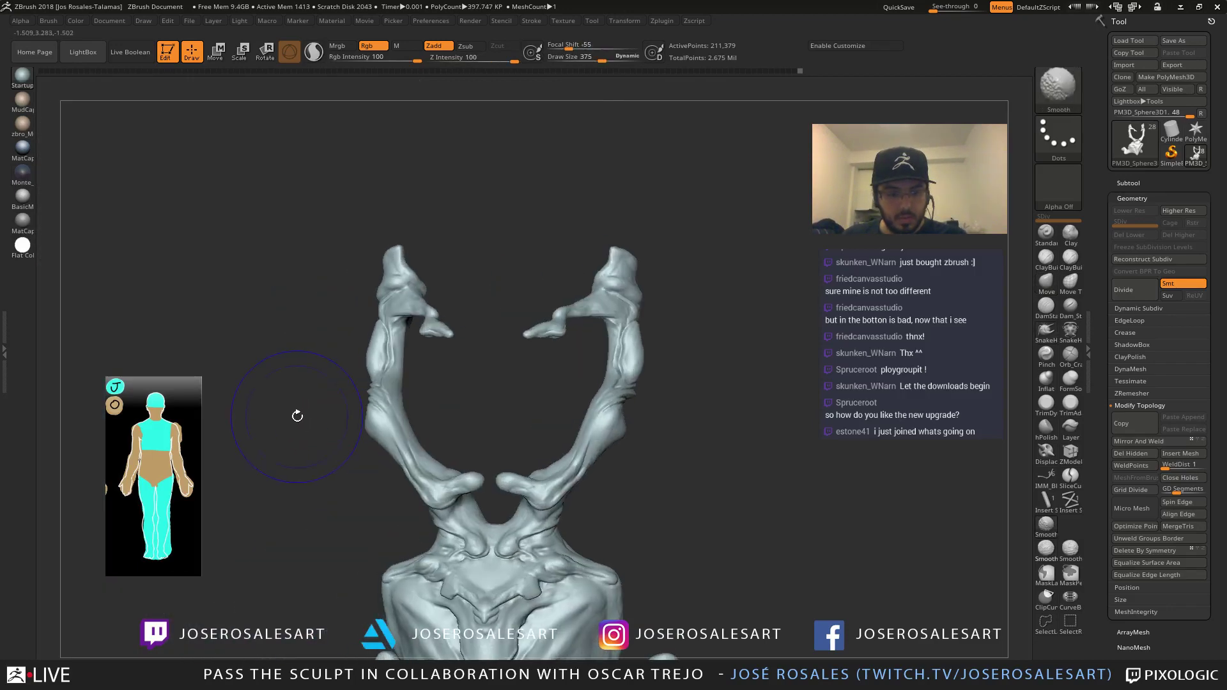
key(shift+s)
mouse_move(392, 423)
right_down()
mouse_move(397, 441)
mouse_move(409, 438)
mouse_move(360, 405)
right_up()
drag(359, 404, 340, 404)
mouse_move(353, 407)
right_down()
mouse_move(439, 365)
mouse_move(343, 350)
mouse_move(404, 345)
right_up()
mouse_move(259, 326)
right_down()
mouse_move(311, 318)
mouse_move(342, 339)
right_up()
Make the body mass active and try pulling the upper ends of the side frames into shape with a smaller SnakeHook brush
alt+click(335, 345)
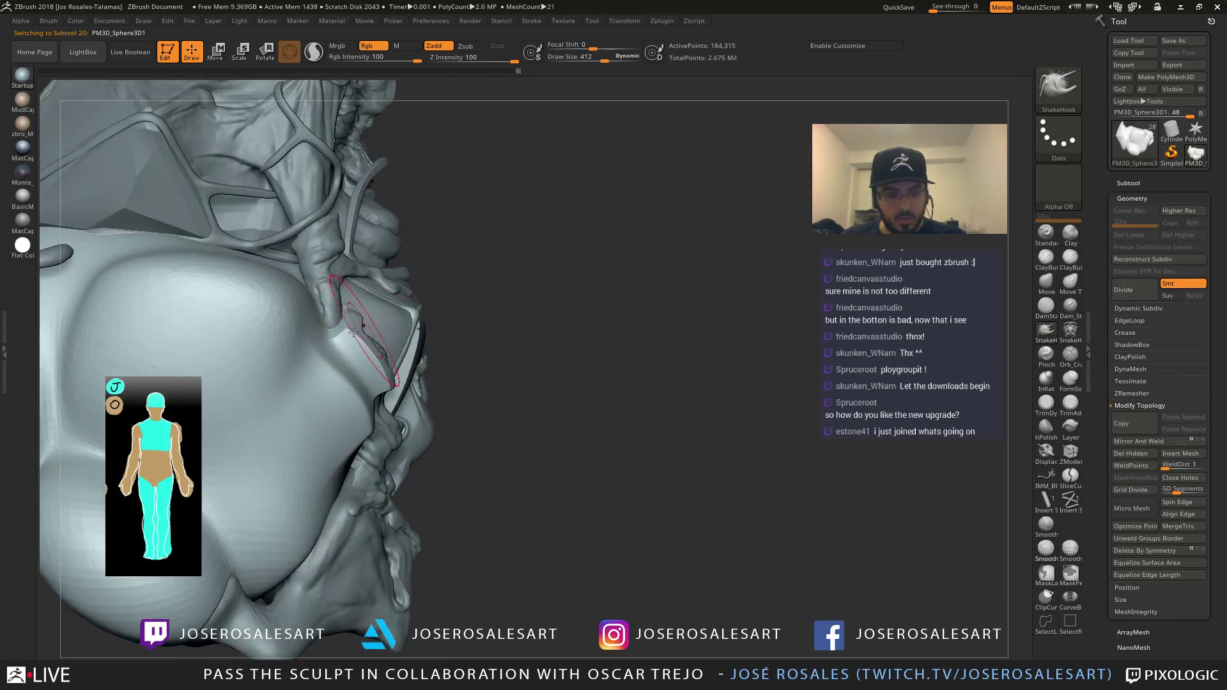
mouse_move(353, 332)
right_down()
mouse_move(334, 322)
mouse_move(346, 323)
right_up()
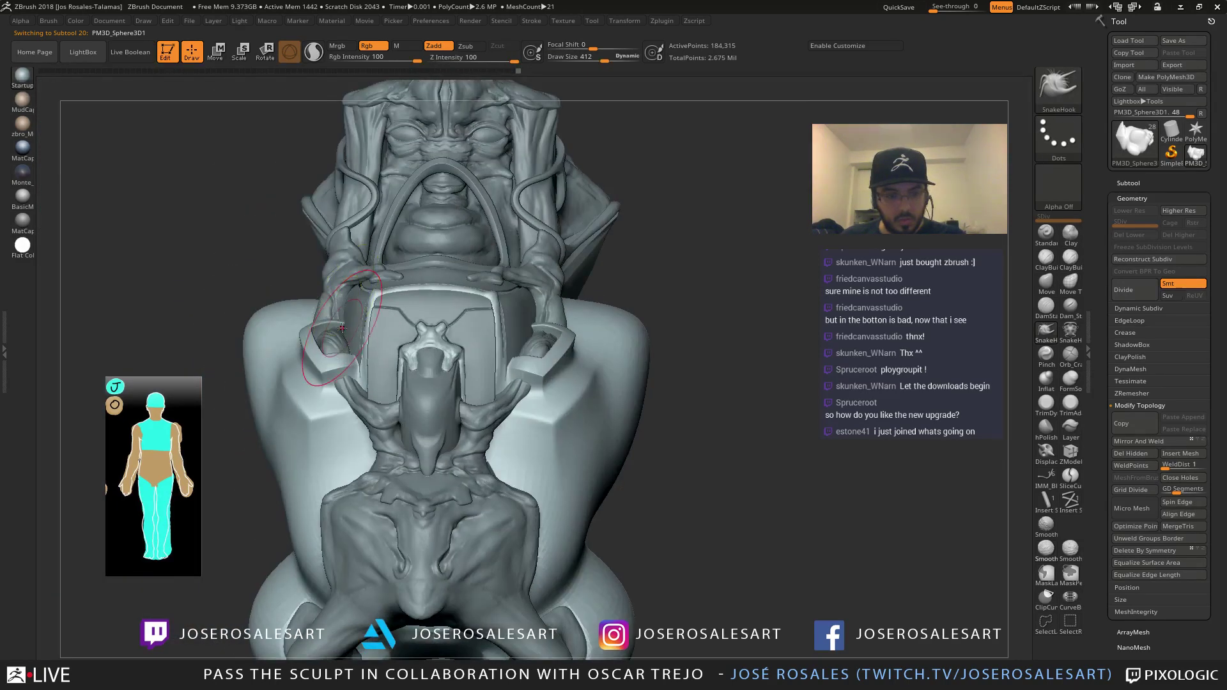
key(])
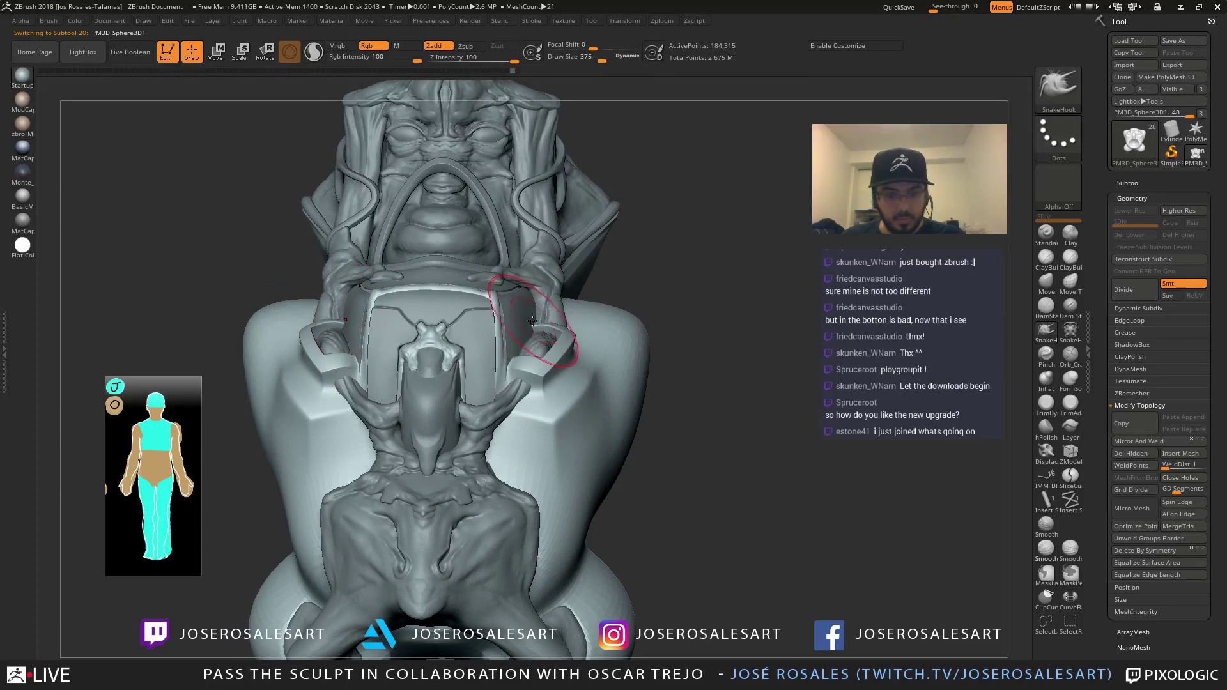
ctrl+right_drag(544, 328, 548, 358)
drag(550, 326, 555, 318)
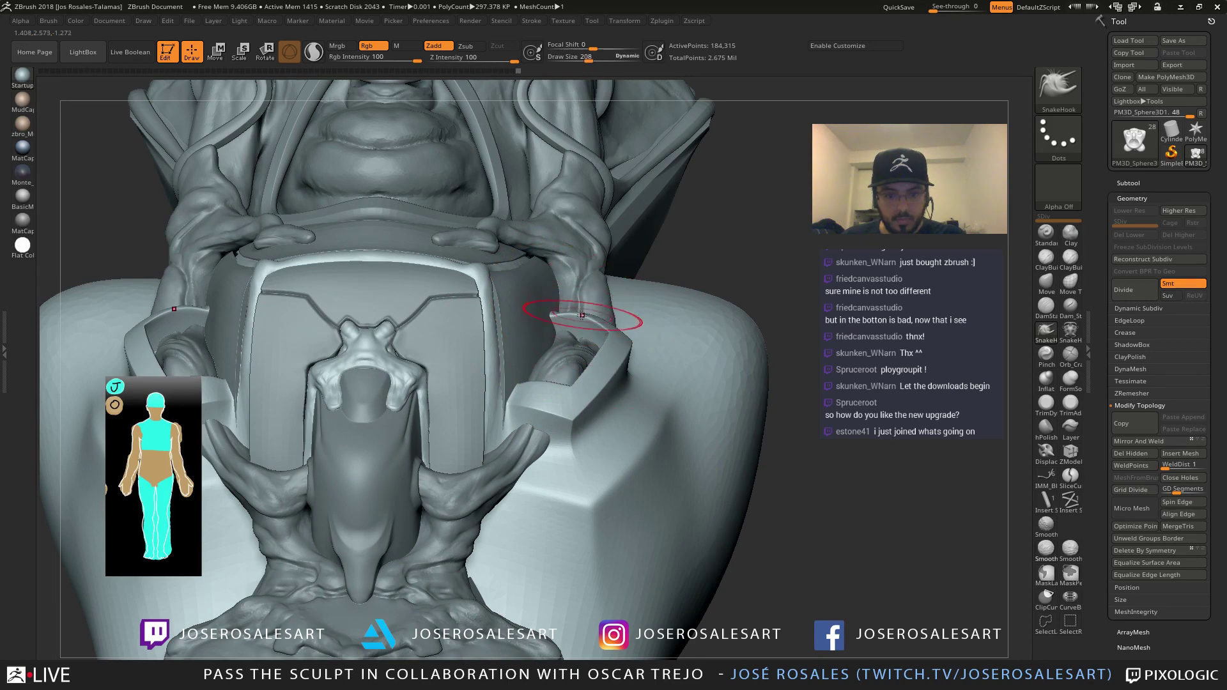
mouse_move(553, 326)
right_down()
mouse_move(603, 315)
mouse_move(580, 305)
mouse_move(588, 310)
right_up()
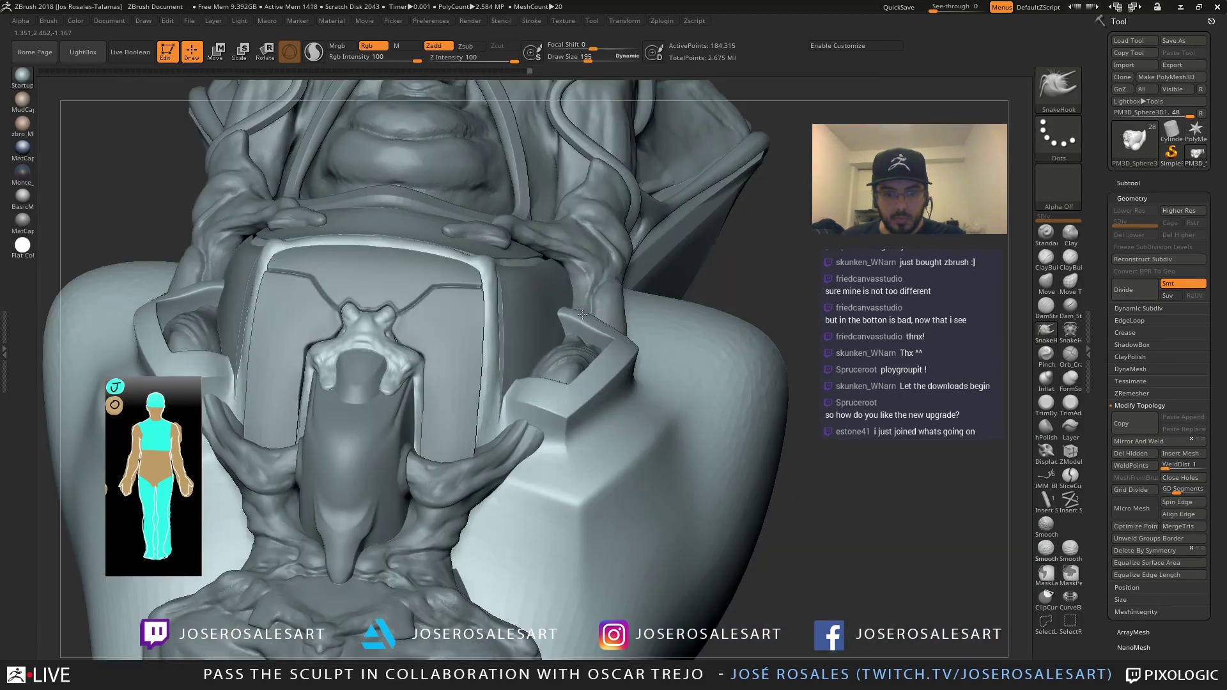
key(s)
drag(583, 315, 577, 316)
Examine the arms, side frames and central panel from full-figure distance, up close and from the side
mouse_move(597, 331)
right_down()
mouse_move(557, 300)
mouse_move(406, 408)
mouse_move(544, 368)
mouse_move(422, 320)
mouse_move(461, 352)
mouse_move(413, 353)
mouse_move(488, 357)
mouse_move(474, 287)
mouse_move(477, 358)
right_up()
alt+click(542, 389)
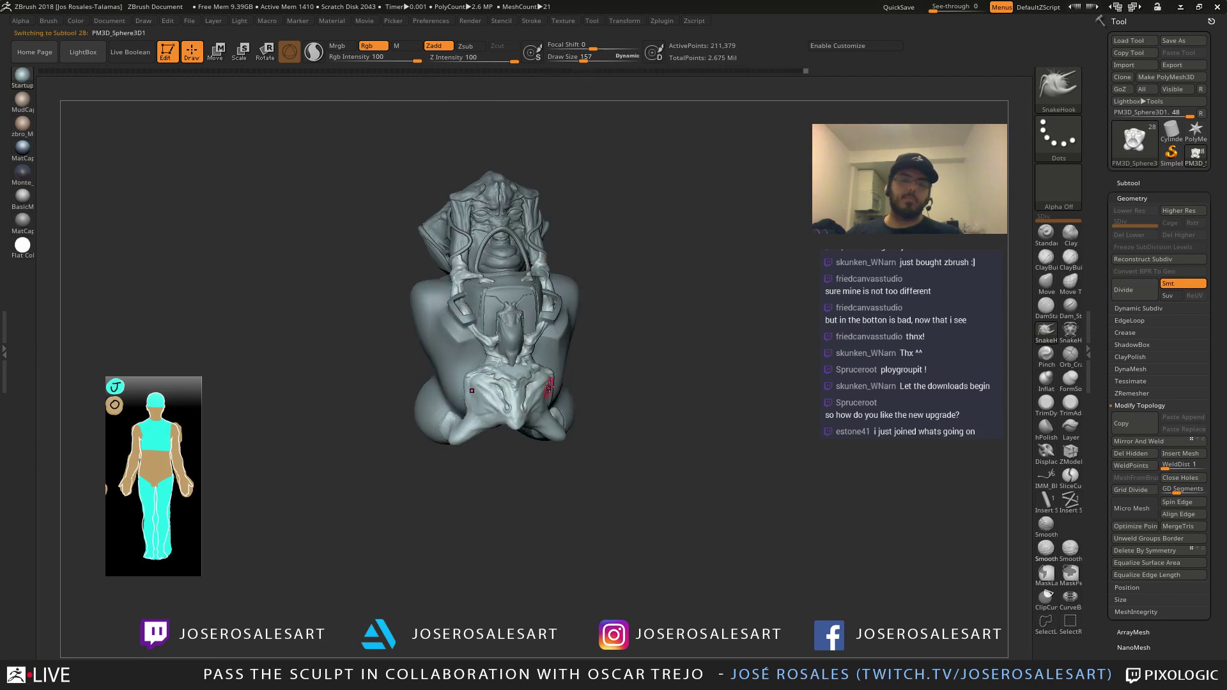
mouse_move(542, 389)
right_down()
mouse_move(517, 356)
mouse_move(448, 357)
mouse_move(540, 370)
mouse_move(521, 349)
mouse_move(558, 378)
mouse_move(533, 336)
mouse_move(512, 366)
right_up()
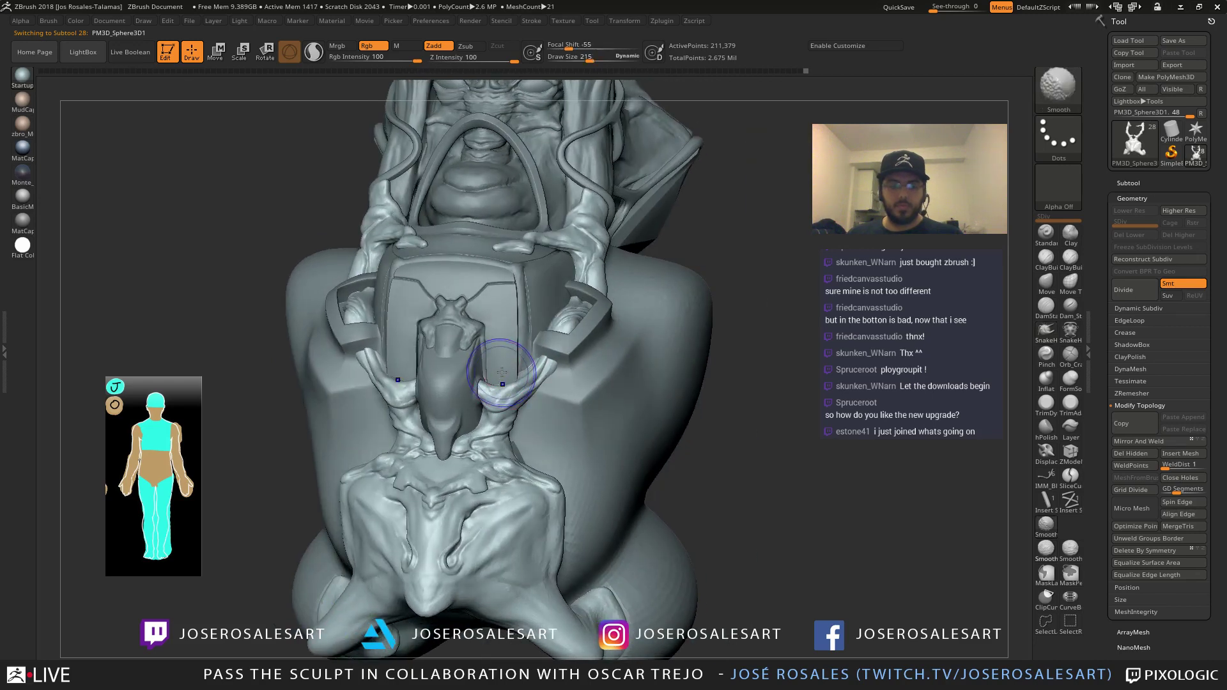
alt+click(504, 361)
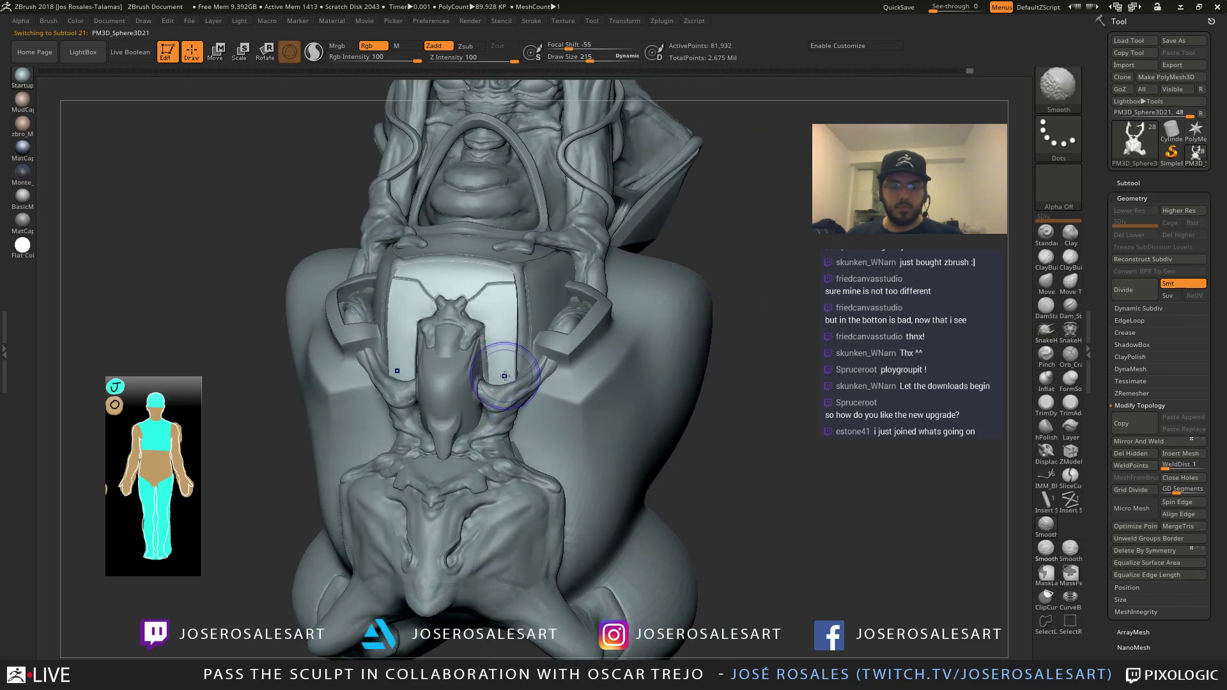
right_drag(493, 377, 499, 373)
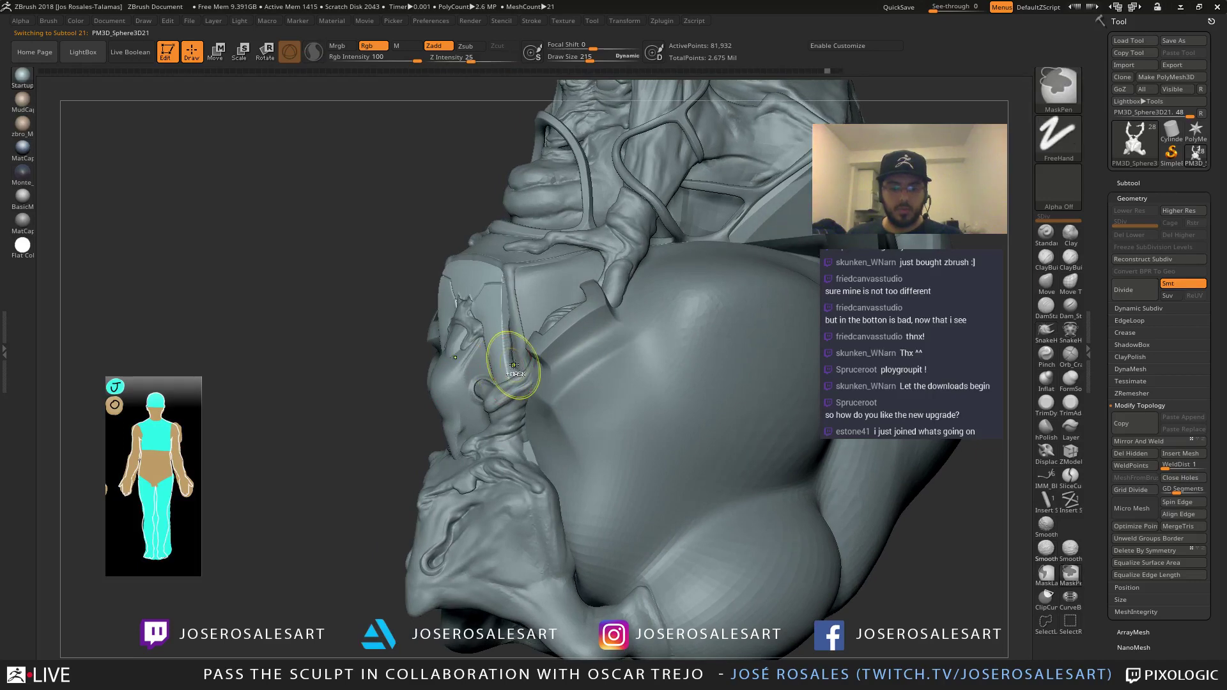
right_drag(496, 356, 489, 359)
mouse_move(350, 363)
right_down()
mouse_move(416, 358)
mouse_move(343, 336)
right_up()
Make the arms mesh active again and undo its last two changes, checking the side frames from an angle
alt+click(325, 309)
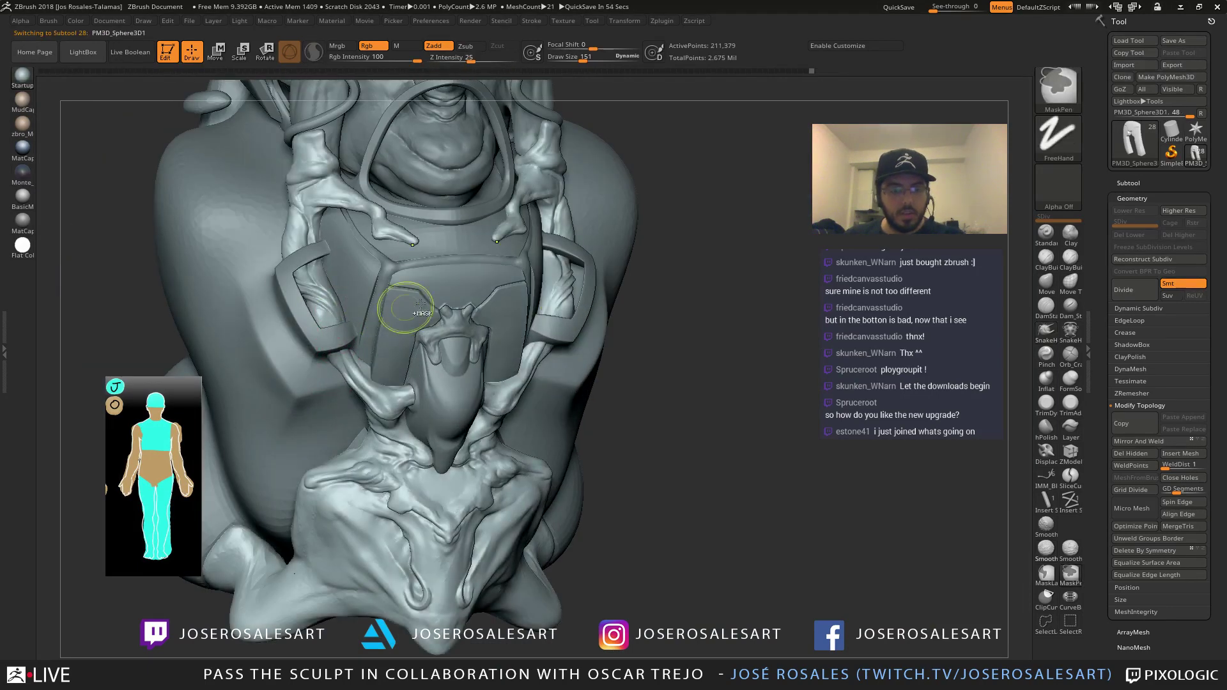
key(ctrl+z)
key(ctrl+z)
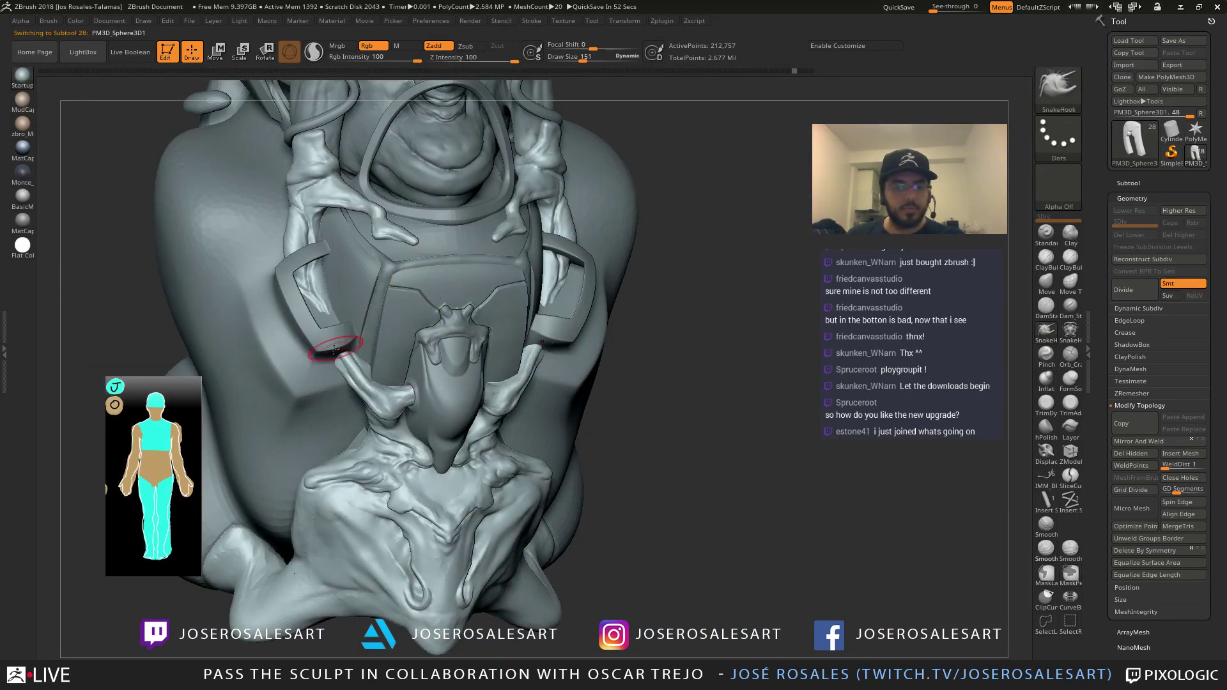
right_drag(347, 346, 331, 270)
mouse_move(308, 330)
right_down()
mouse_move(355, 252)
mouse_move(422, 304)
mouse_move(474, 319)
mouse_move(530, 298)
mouse_move(581, 250)
mouse_move(568, 262)
mouse_move(548, 252)
right_up()
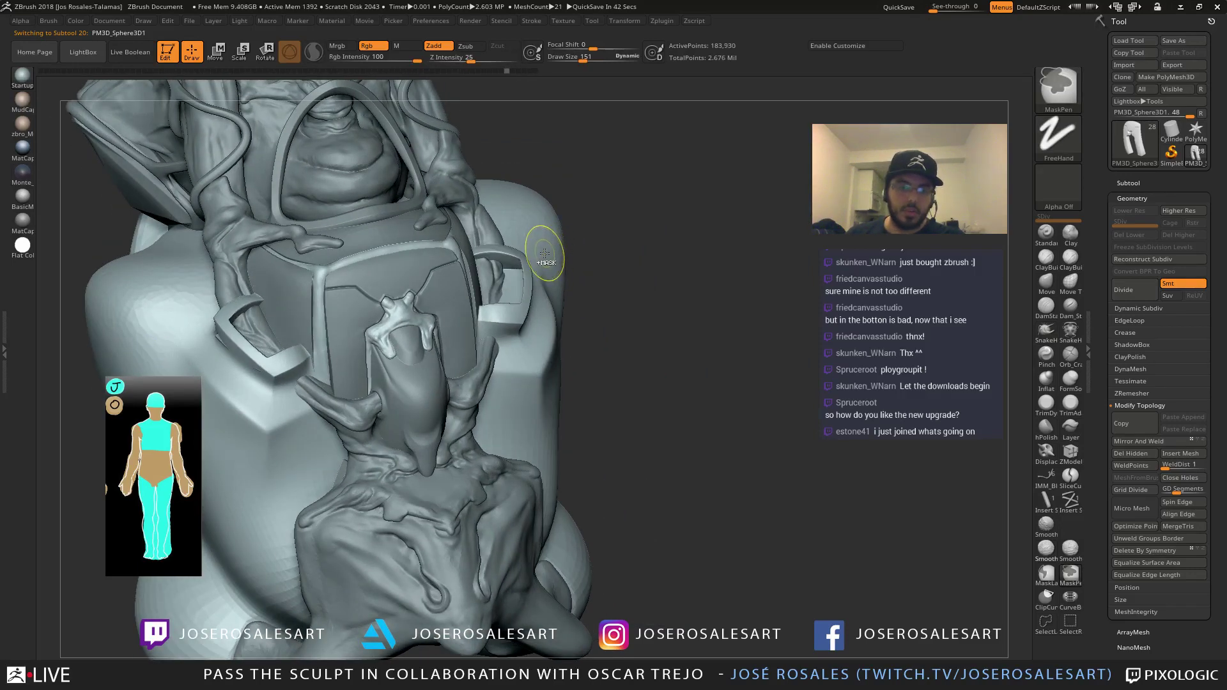
Undo the last change to the body mass and choose the Project Primitive deformer for its transform gizmo
key(ctrl+z)
key(w)
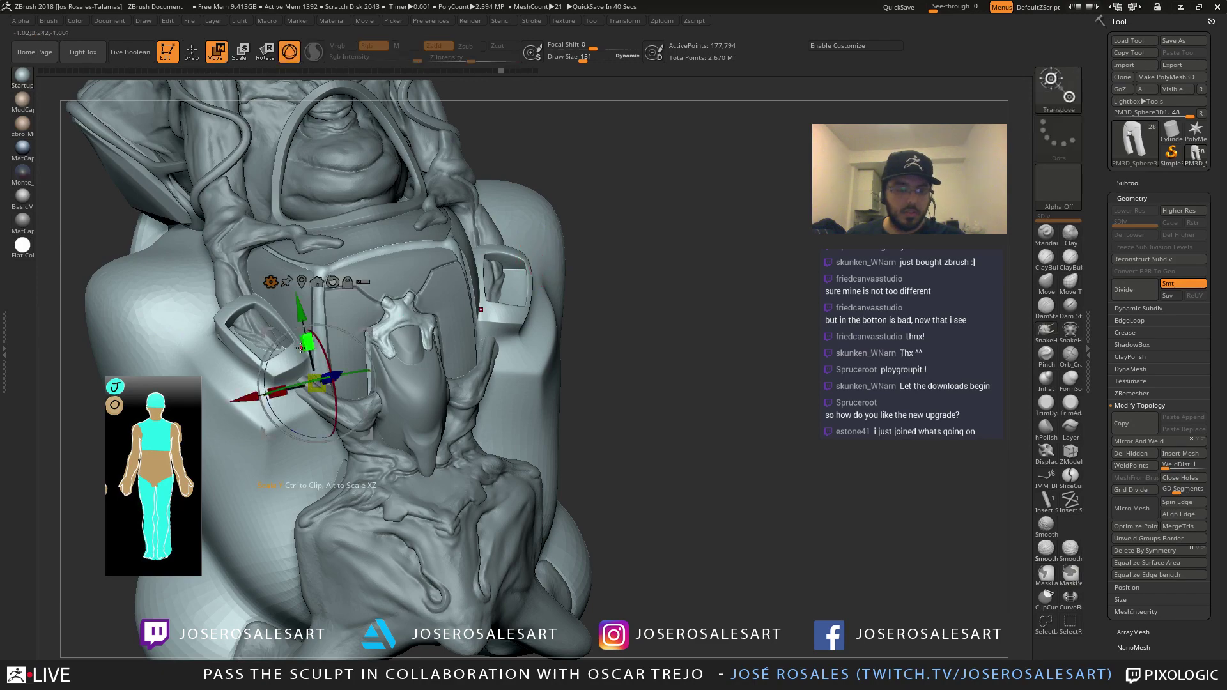
right_drag(301, 349, 447, 348)
alt+right_drag(48, 281, 258, 331)
click(272, 305)
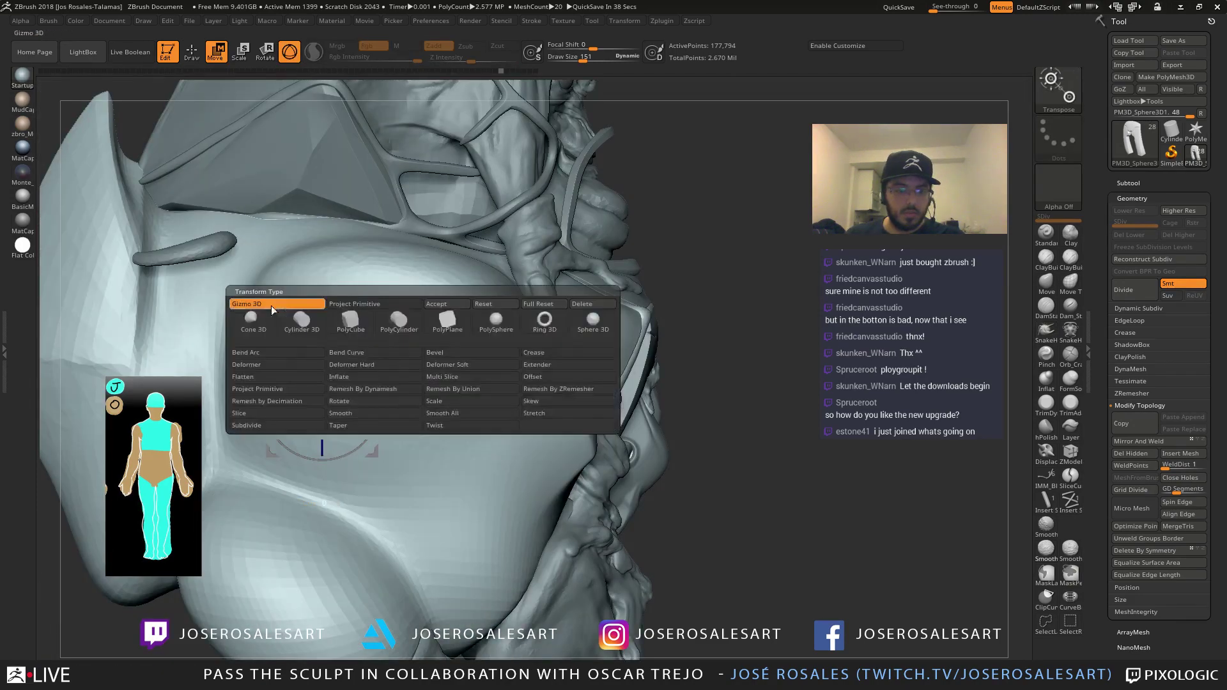
click(291, 390)
Try reshaping the side frames' openings around the forearms with the projected primitive, and step the history back to the solid side blocks
right_drag(601, 284, 503, 299)
key(ctrl+z)
mouse_move(424, 321)
mouse_down()
mouse_move(415, 333)
mouse_move(424, 319)
mouse_up()
right_drag(444, 325, 556, 358)
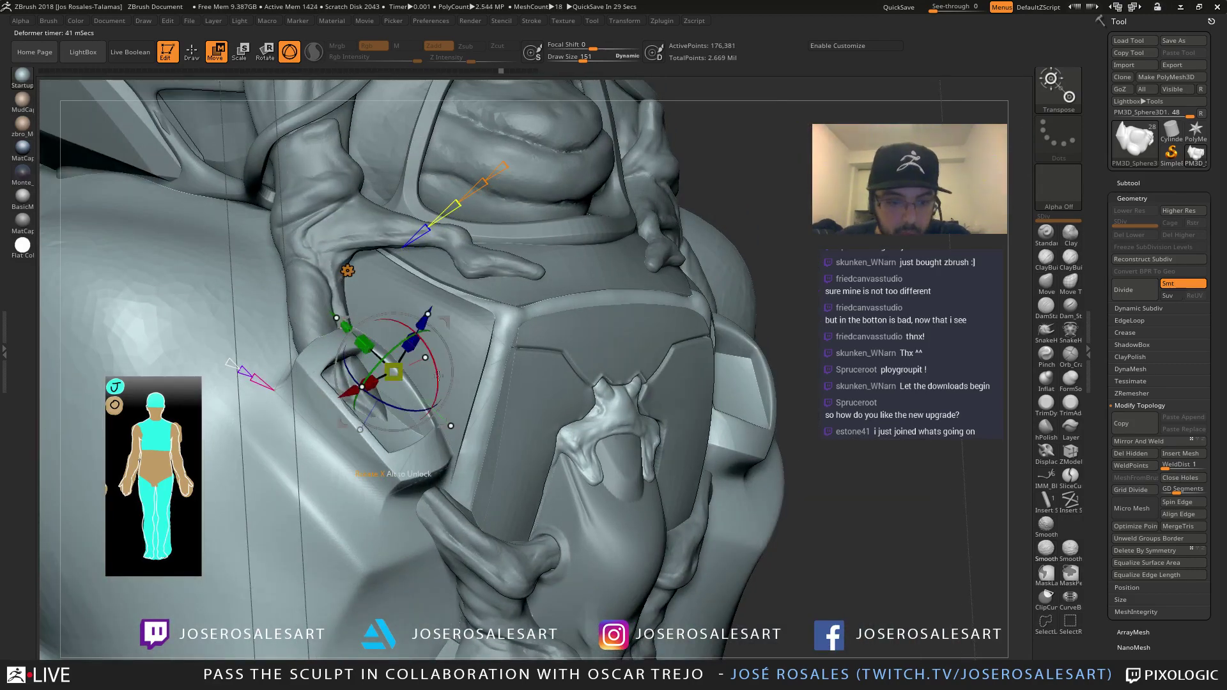
drag(425, 357, 449, 320)
mouse_move(449, 320)
right_down()
mouse_move(409, 377)
mouse_move(397, 451)
mouse_move(380, 331)
right_up()
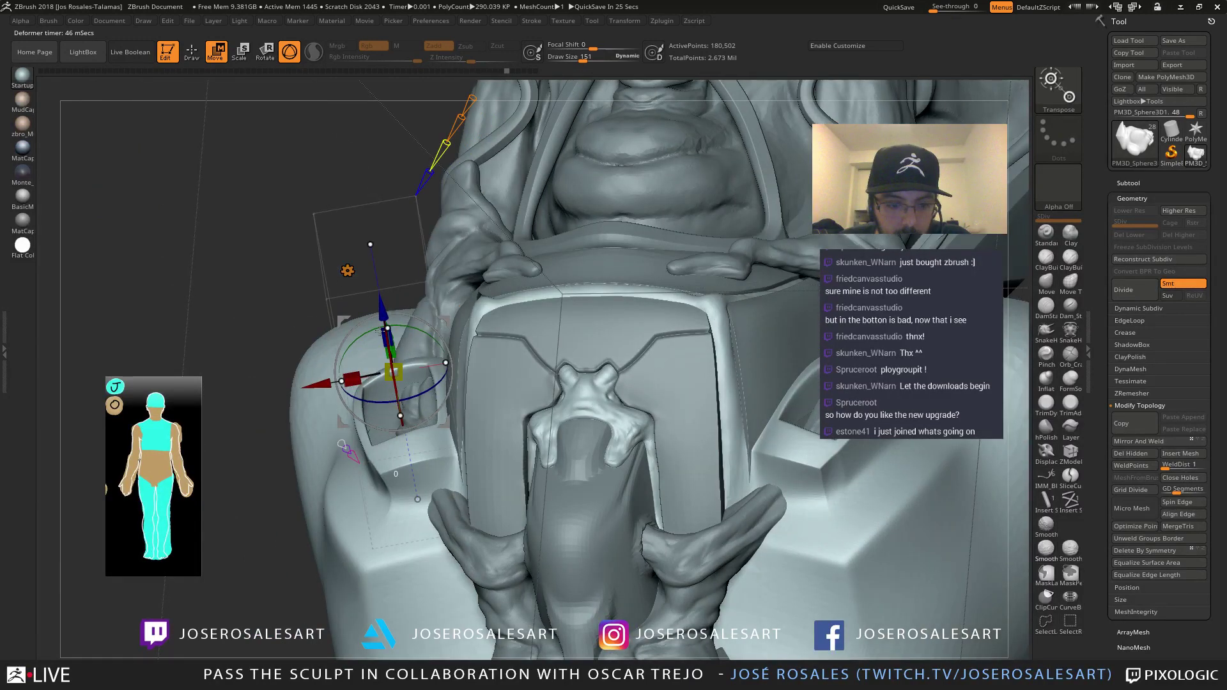
right_drag(380, 330, 412, 321)
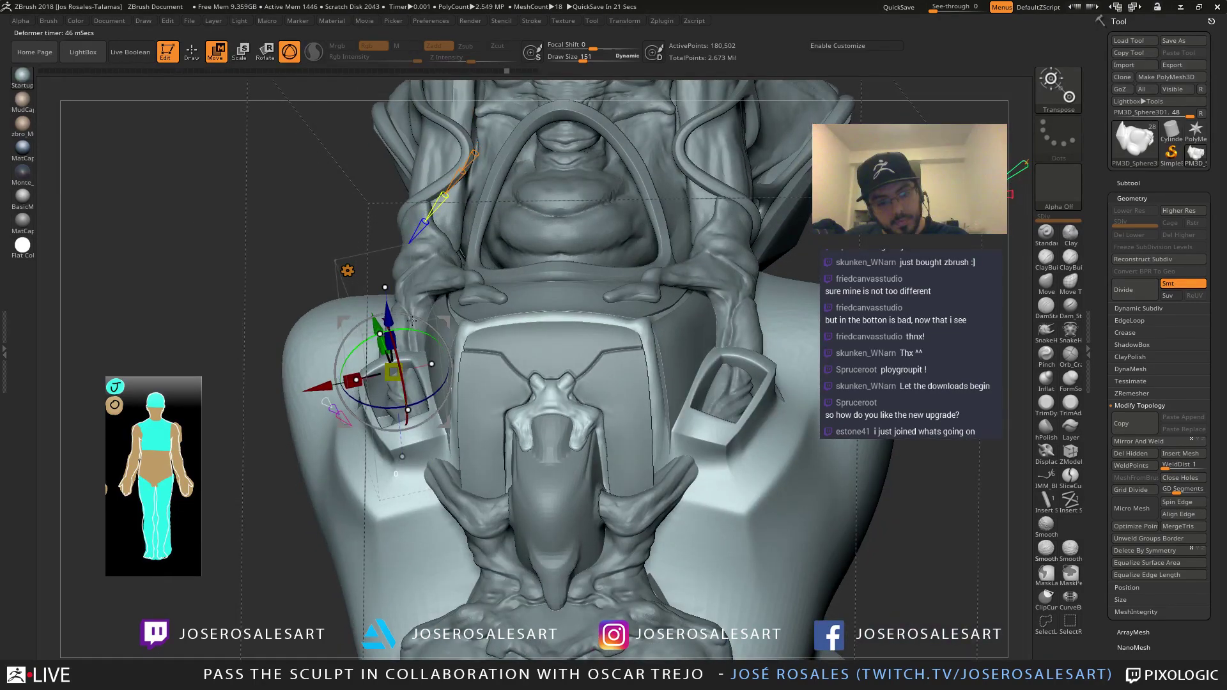
drag(412, 319, 410, 349)
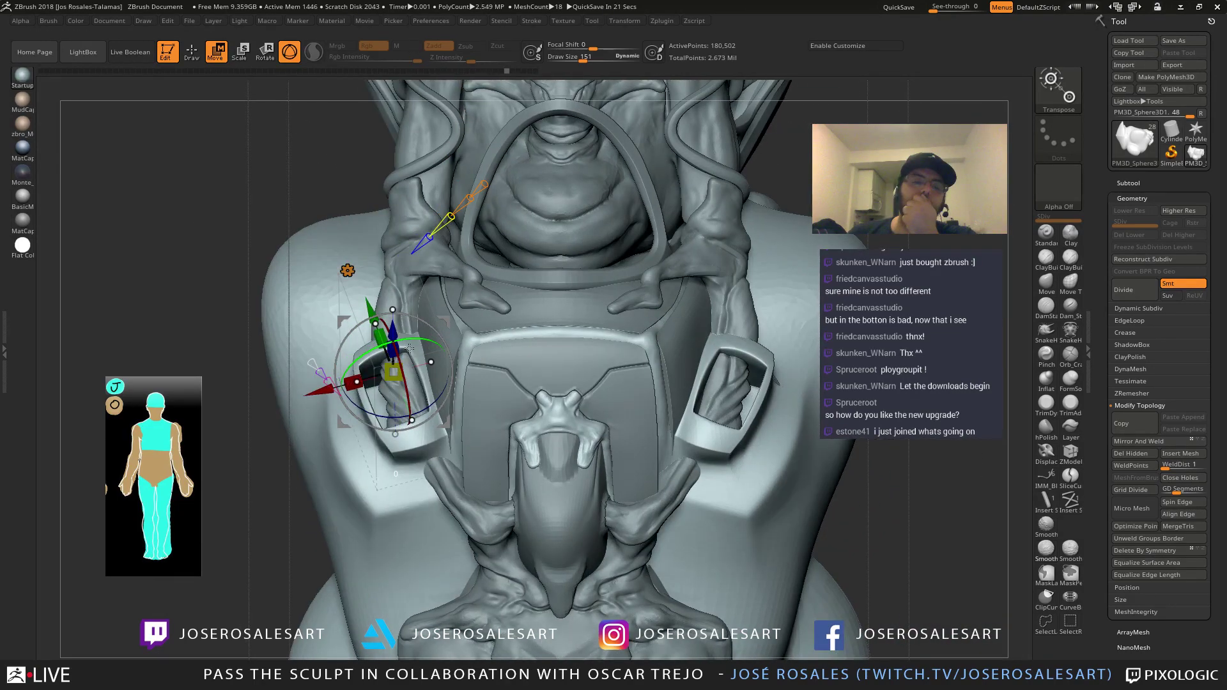
mouse_move(410, 349)
right_down()
mouse_move(388, 341)
mouse_move(412, 339)
right_up()
drag(507, 76, 443, 89)
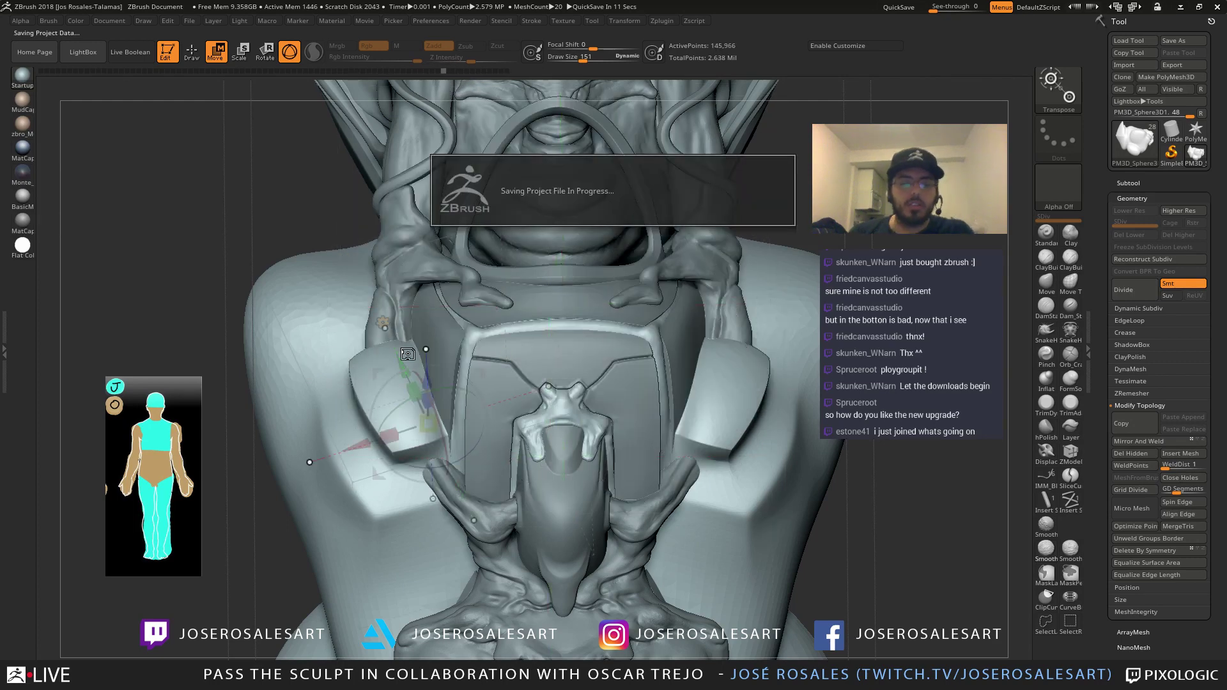
Try resizing the projected side block by the forearm, undo the last three changes, and nudge the block's depth in the body mass
right_drag(407, 354, 477, 379)
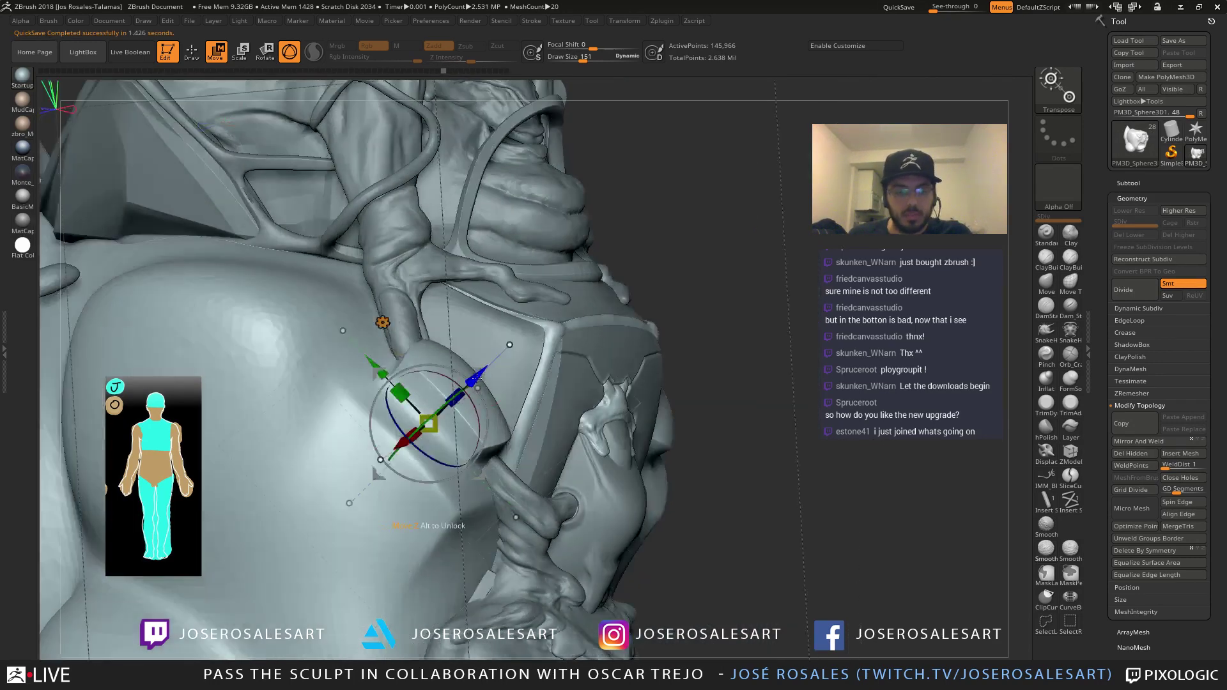
drag(478, 384, 542, 313)
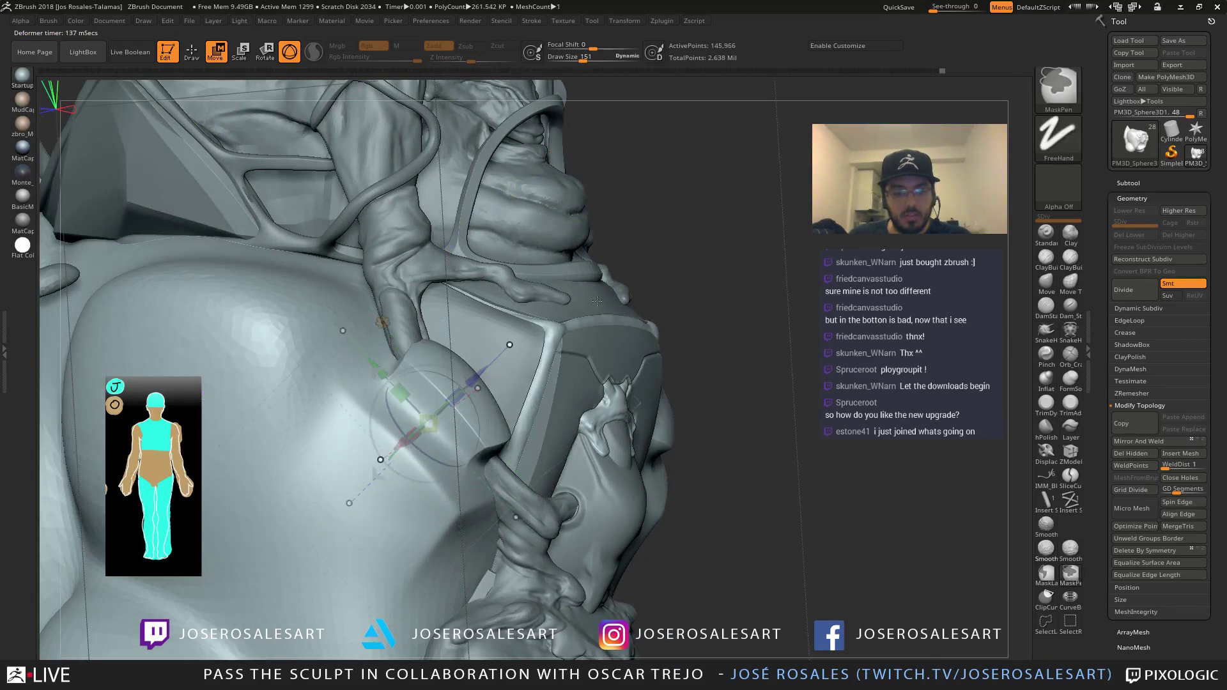
key(ctrl+z)
key(ctrl+z)
key(ctrl+z)
drag(472, 382, 463, 391)
Try a denser mesh for the Project Primitive result and check the body's wireframe and polygroups from the front and at an angle
right_drag(553, 344, 509, 346)
alt+right_drag(825, 147, 674, 235)
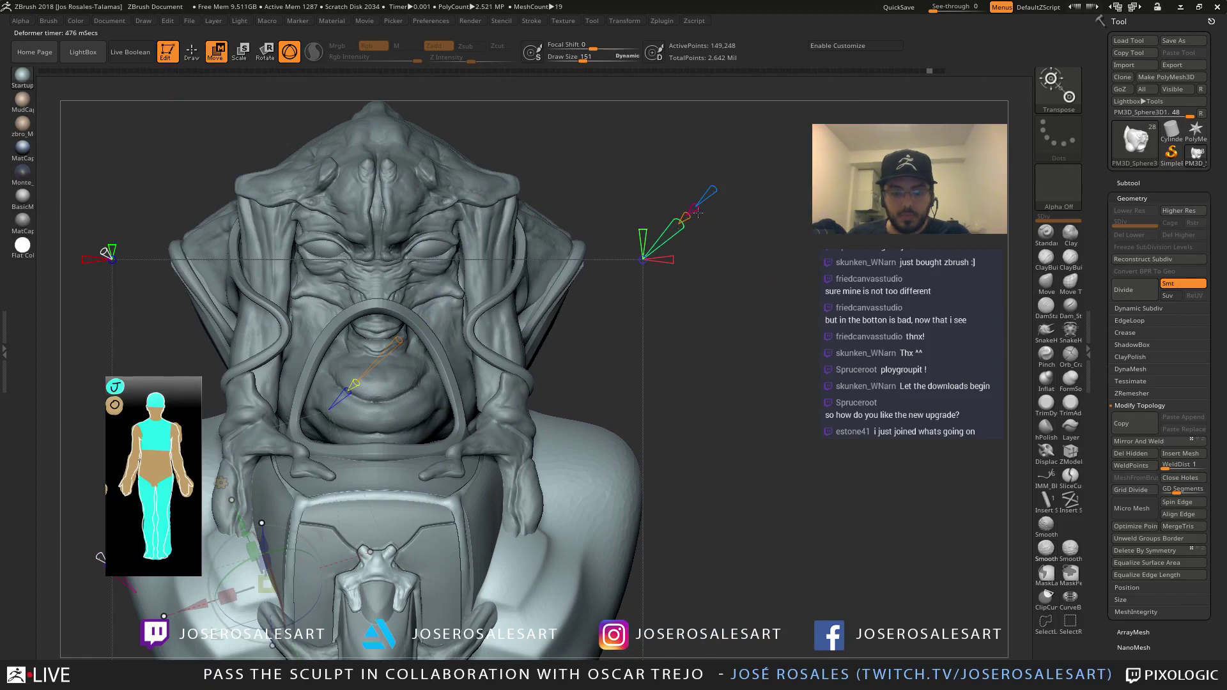
key(shift+f)
key(shift+f)
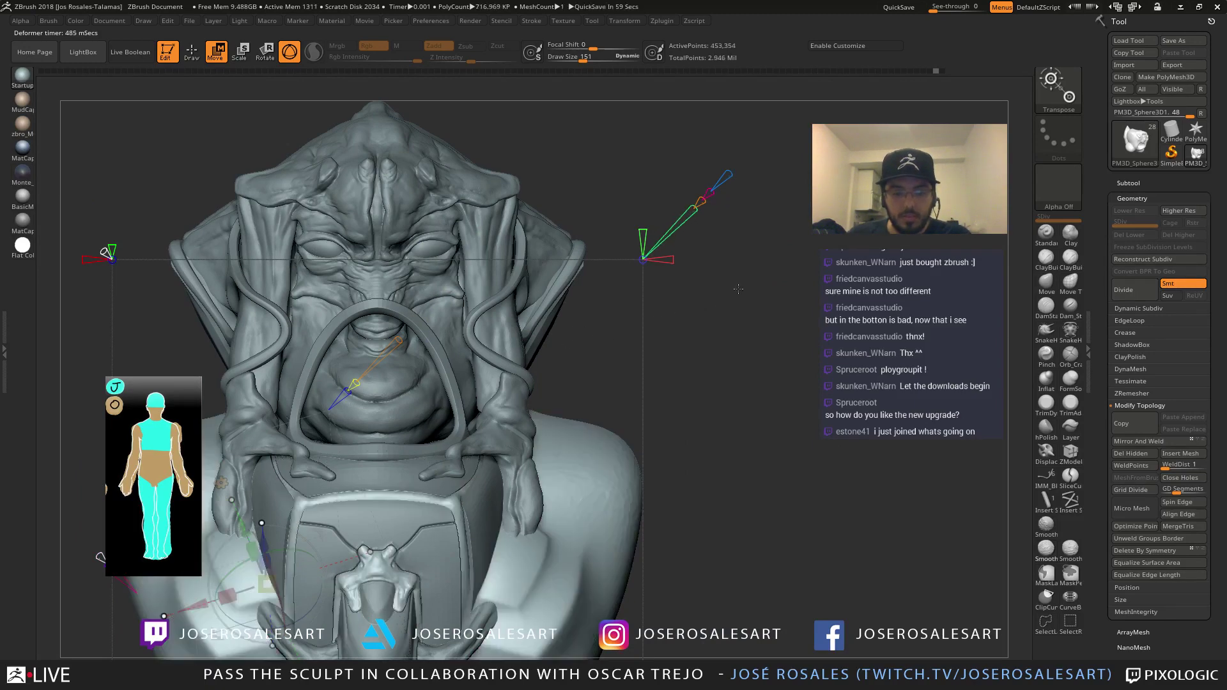
drag(742, 269, 690, 230)
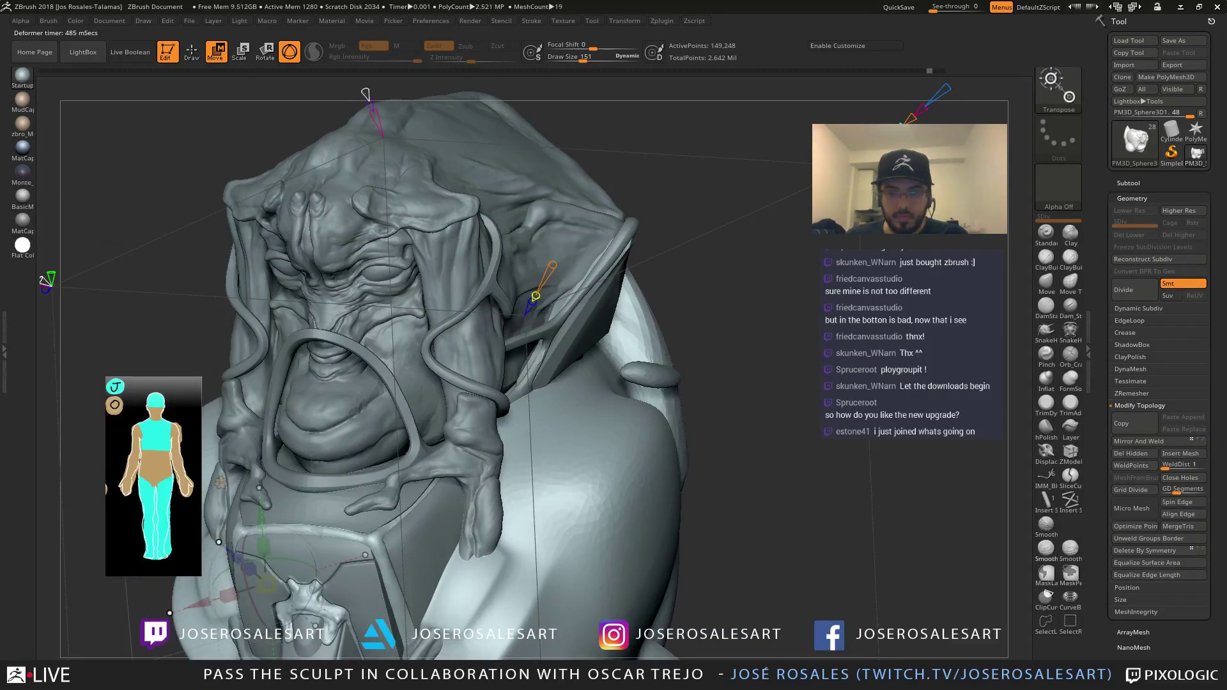
key(shift+f)
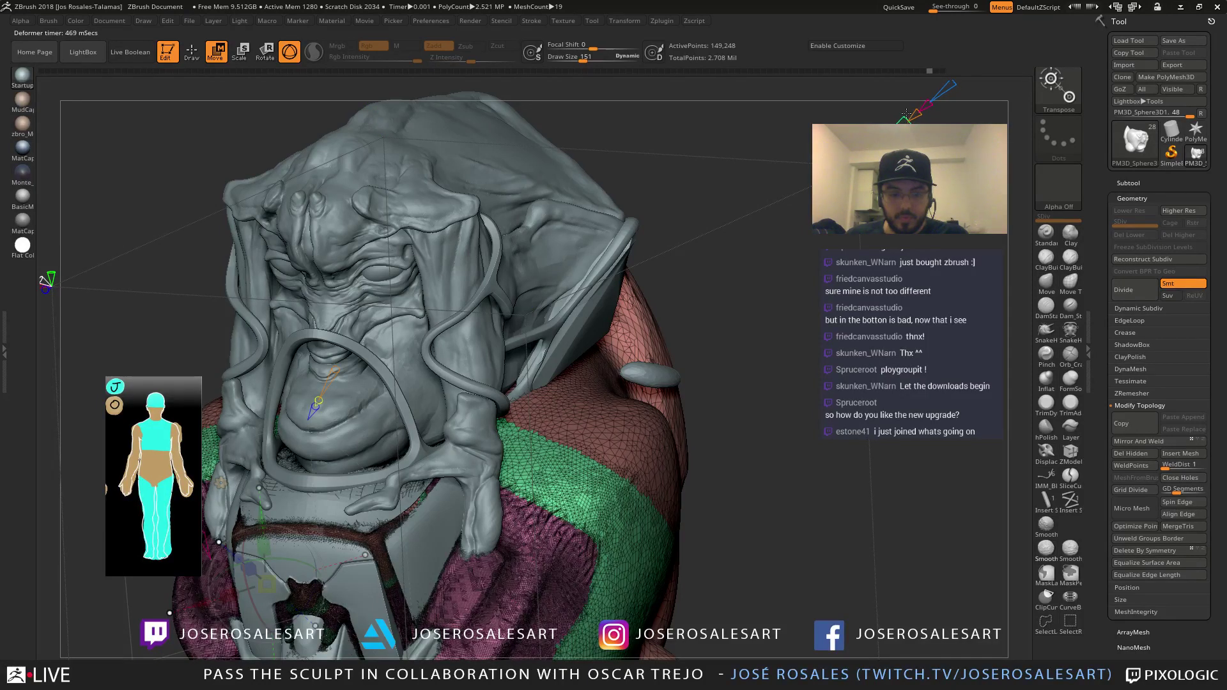
key(shift+f)
drag(677, 335, 657, 394)
ctrl+right_drag(657, 395, 646, 332)
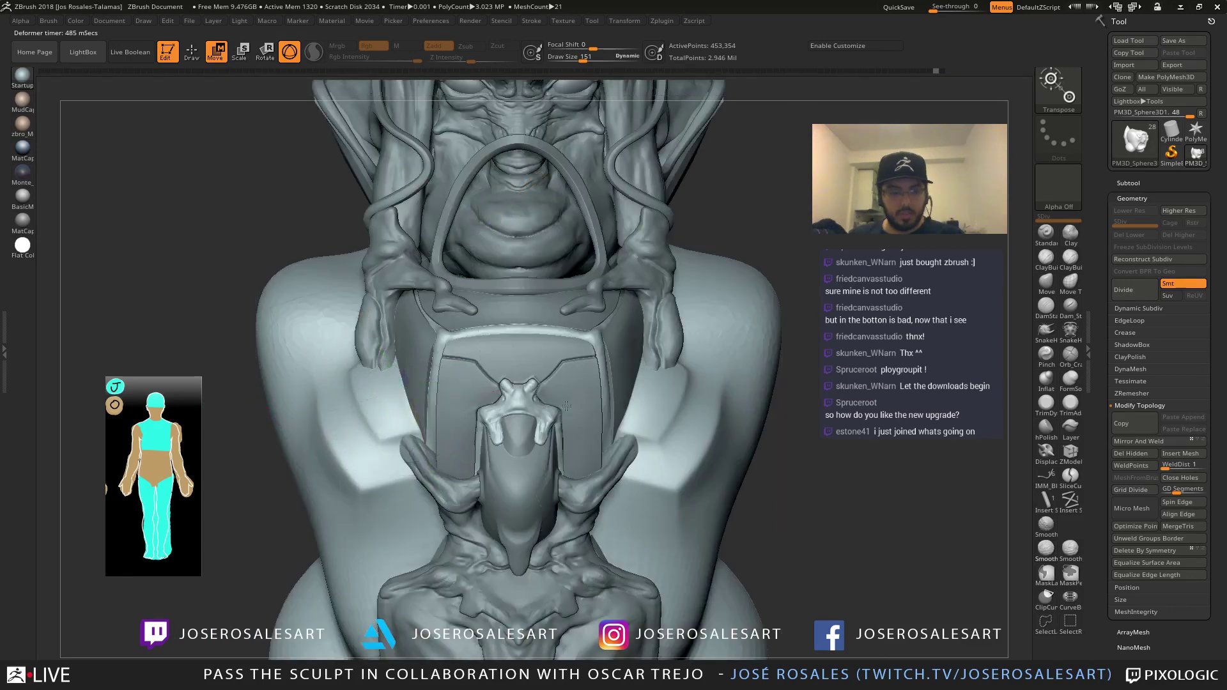
Pull the projected block outward from the body mass beside the central panel and enlarge it over the forearm area
right_drag(358, 307, 574, 292)
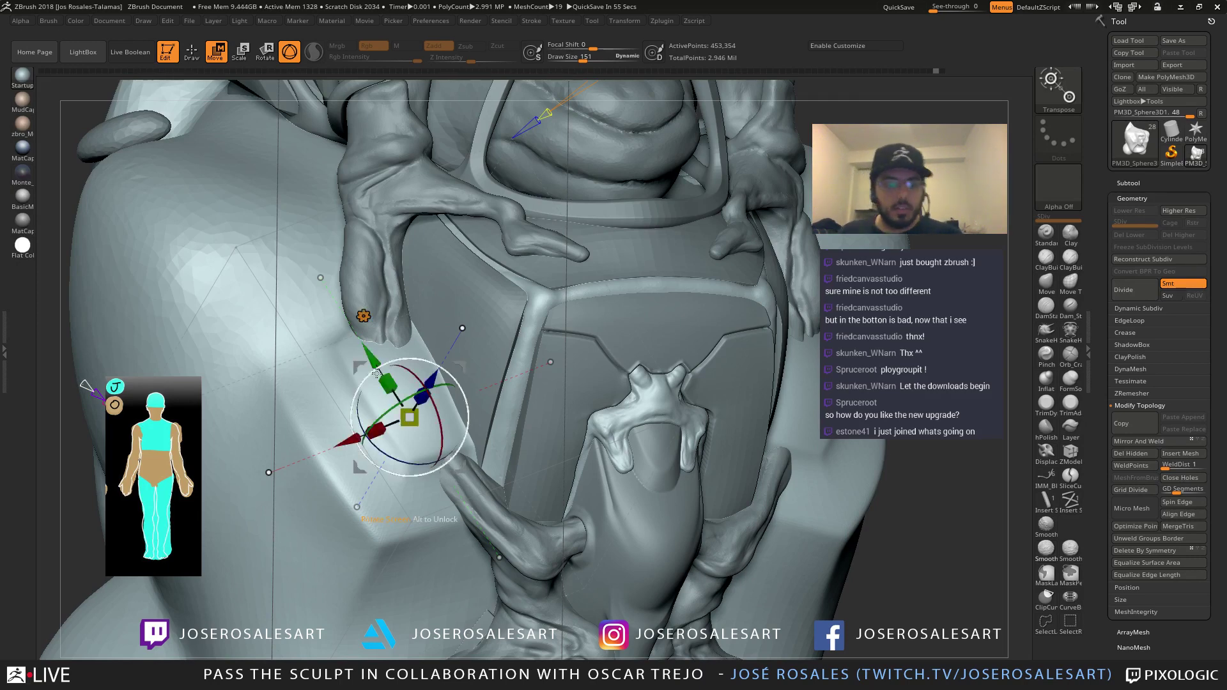
right_drag(367, 343, 452, 329)
alt+right_drag(501, 400, 549, 460)
key(Tab)
key(Tab)
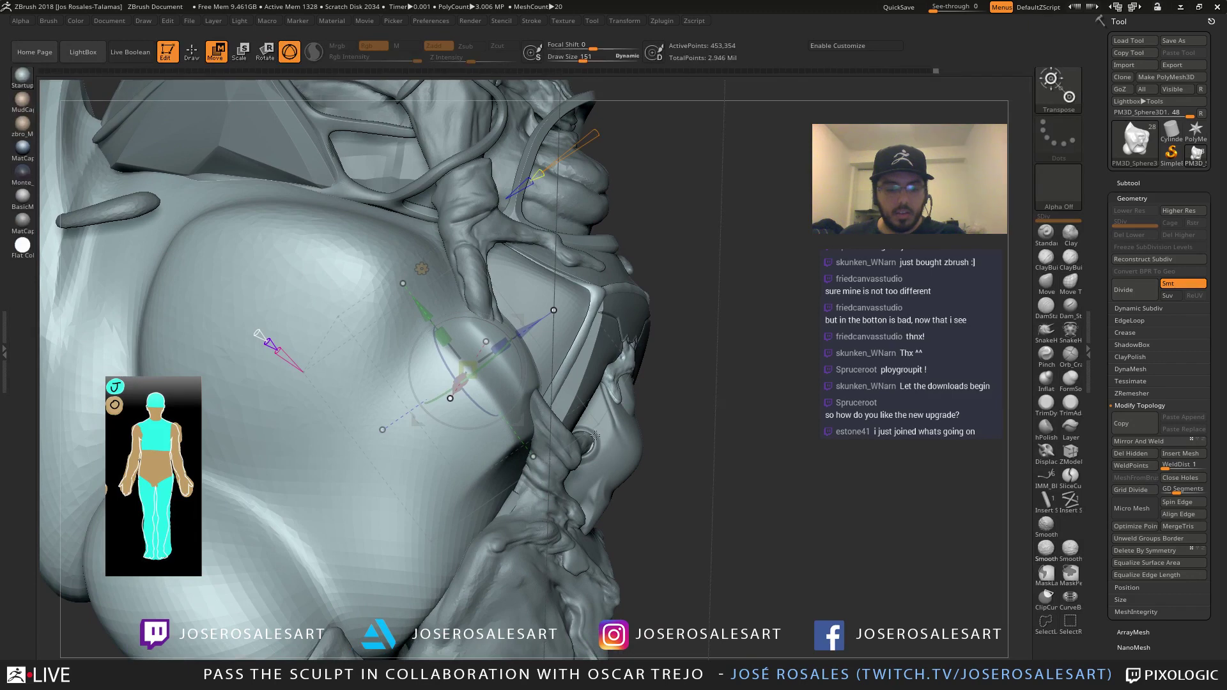
alt+right_drag(625, 303, 539, 268)
mouse_move(537, 345)
right_down()
mouse_move(585, 348)
mouse_move(534, 353)
right_up()
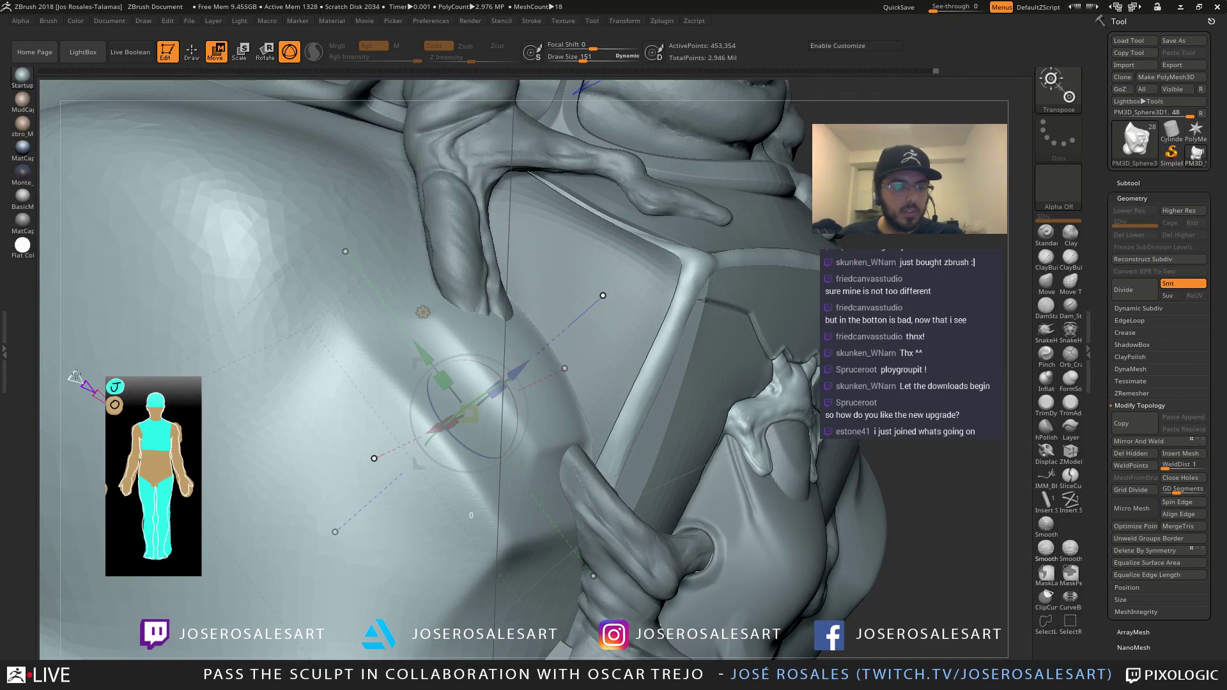
drag(518, 370, 562, 345)
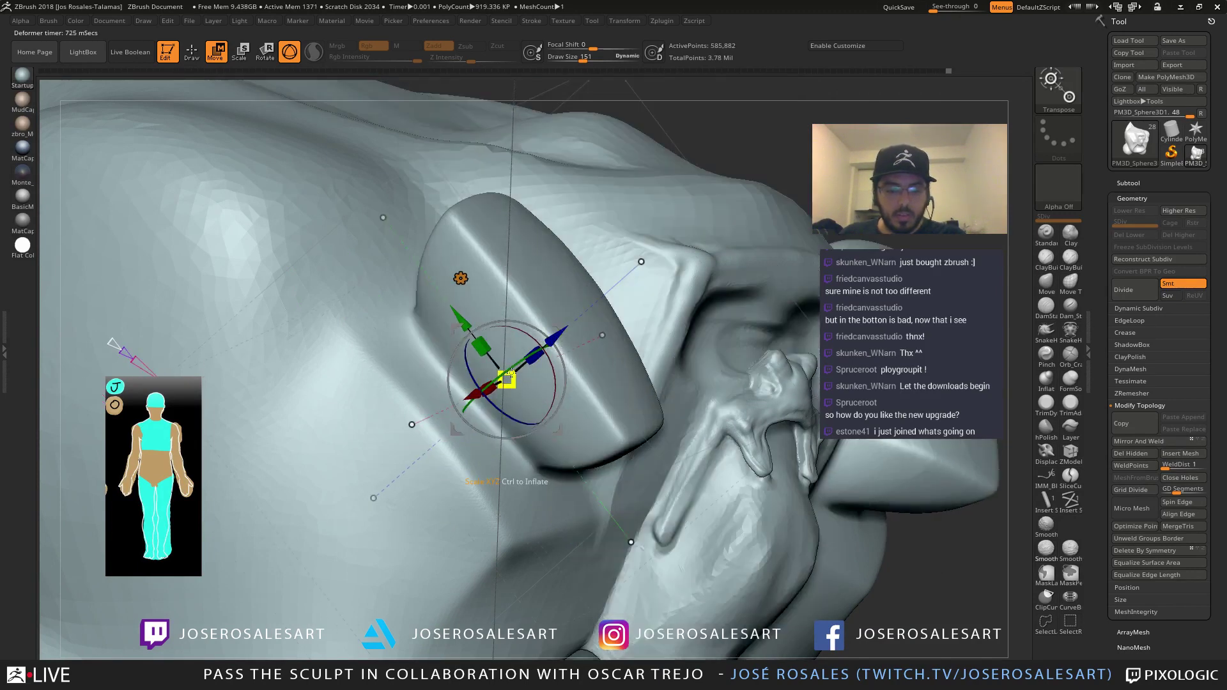
right_drag(550, 376, 522, 369)
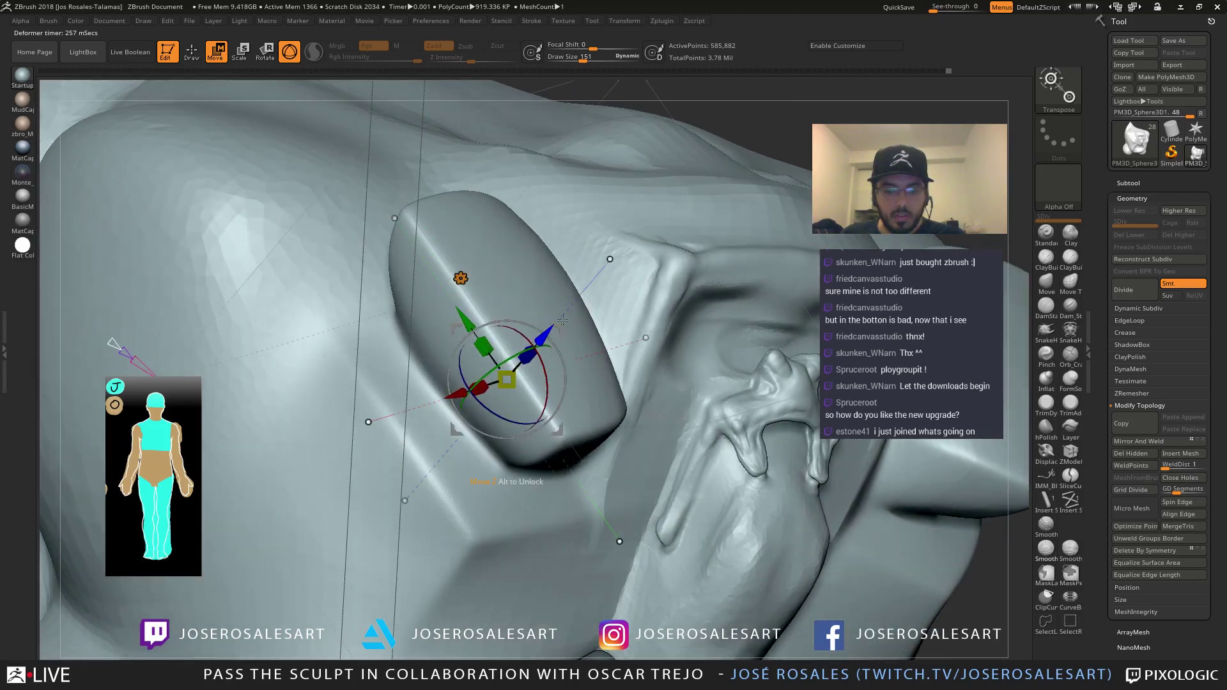
right_drag(563, 320, 505, 339)
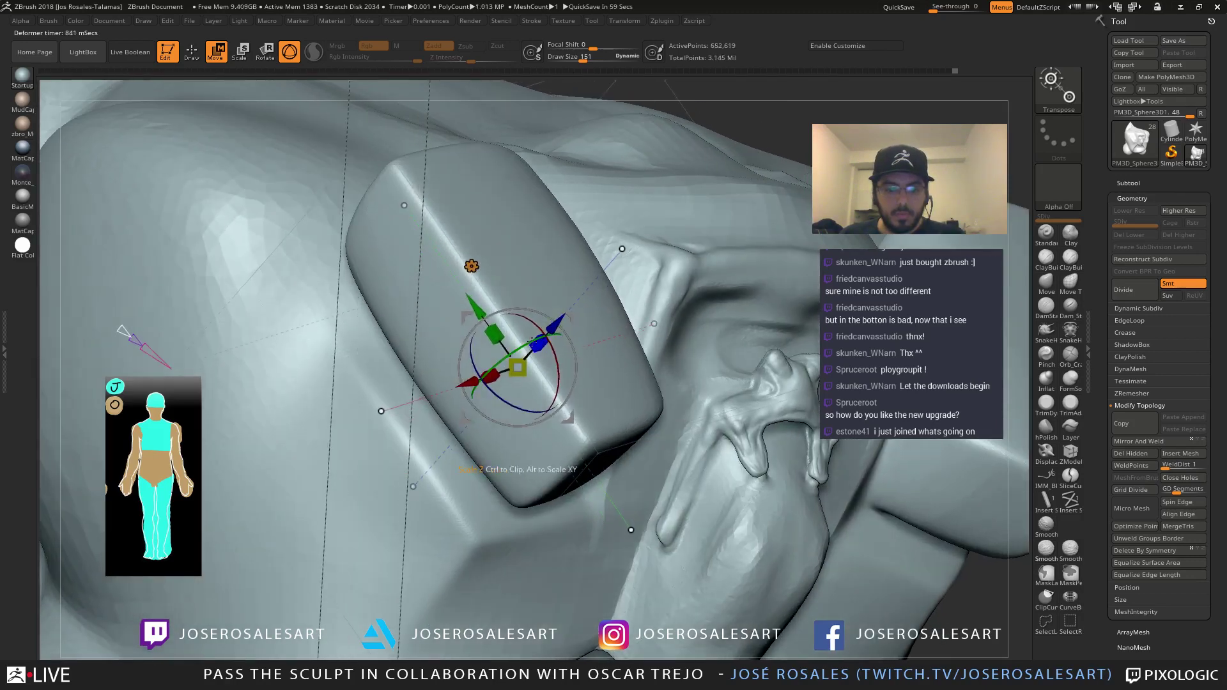
Fully reset the projected primitive, turn on the wireframe display, and undo the reset and the preceding block changes
click(471, 267)
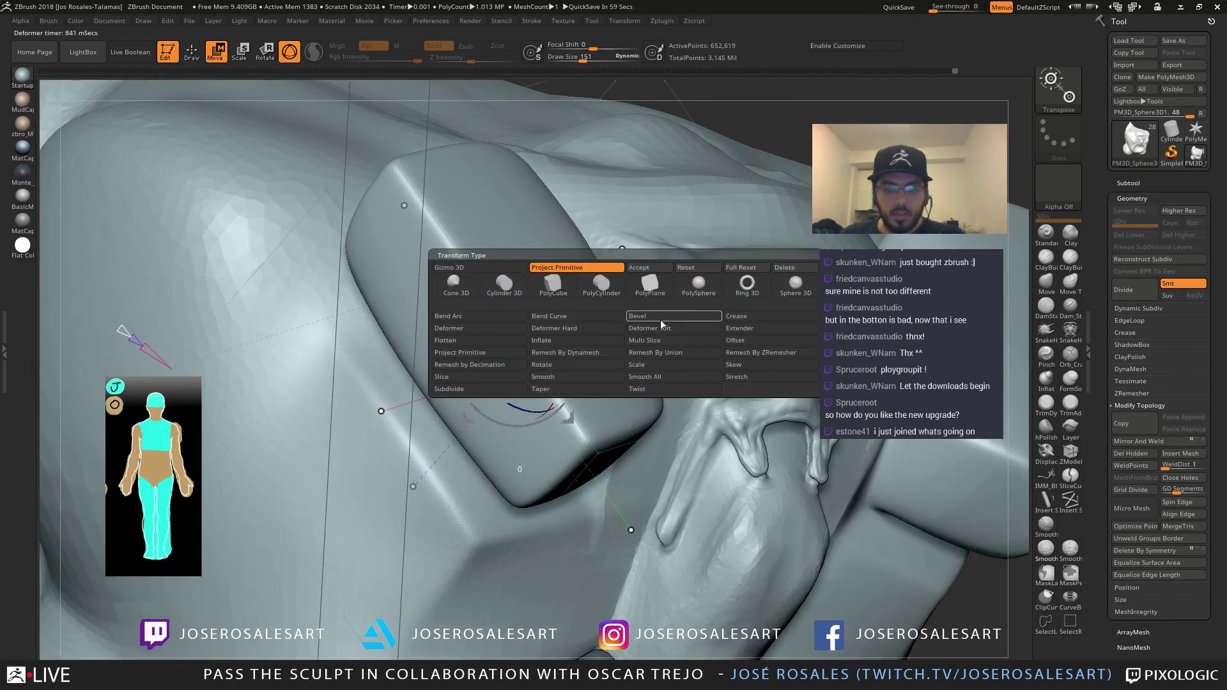
click(733, 270)
ctrl+right_drag(614, 377, 511, 294)
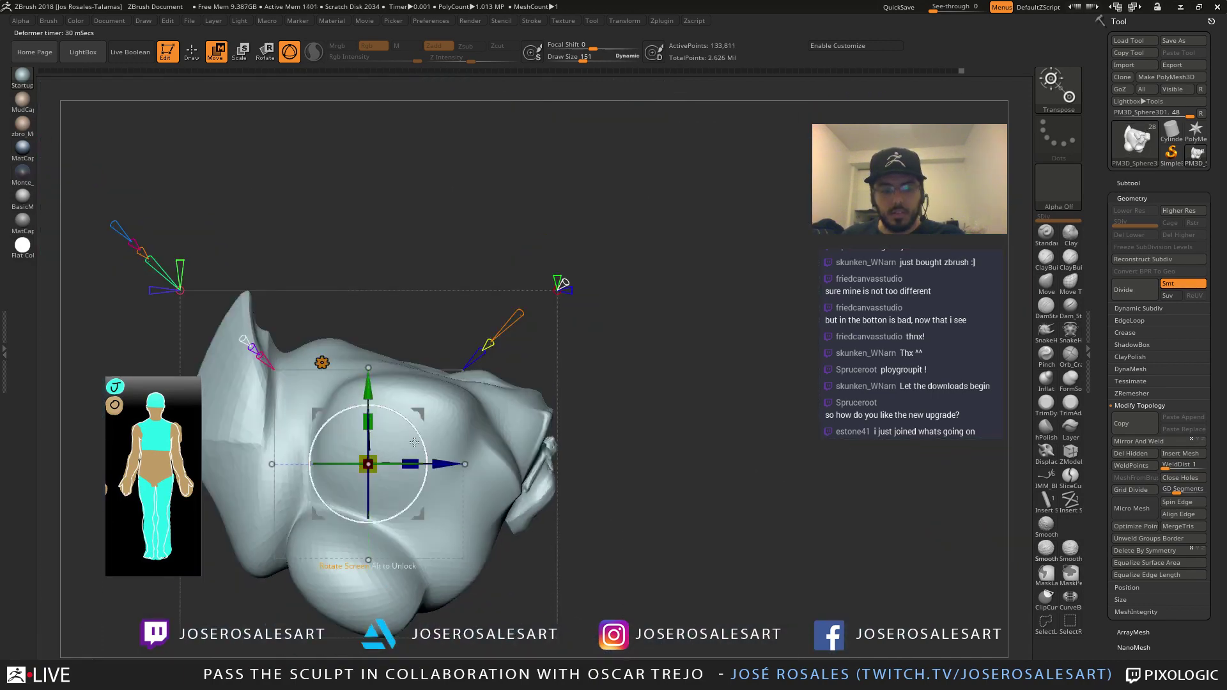
key(ctrl+z)
shift+right_drag(607, 361, 677, 396)
key(shift+f)
key(ctrl+z)
key(ctrl+z)
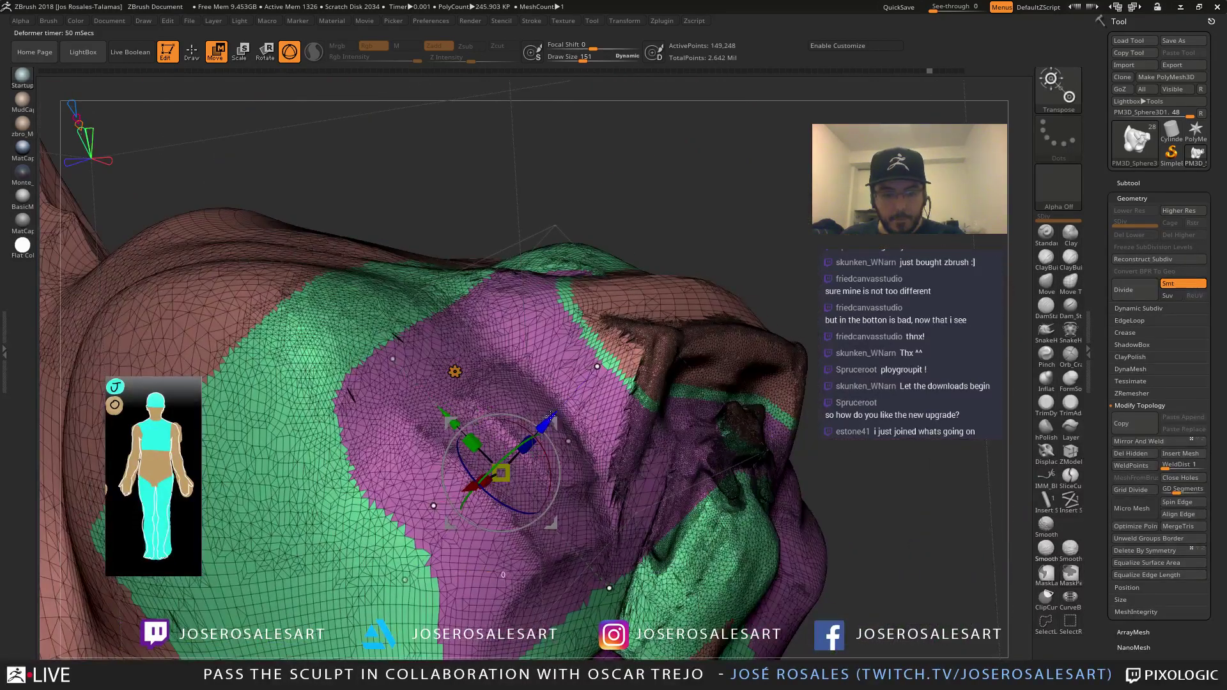
Readjust the projected block's shape and mesh density on both sides of the body mass, undoing one change and comparing the wireframe
drag(547, 422, 552, 415)
alt+right_drag(553, 415, 677, 529)
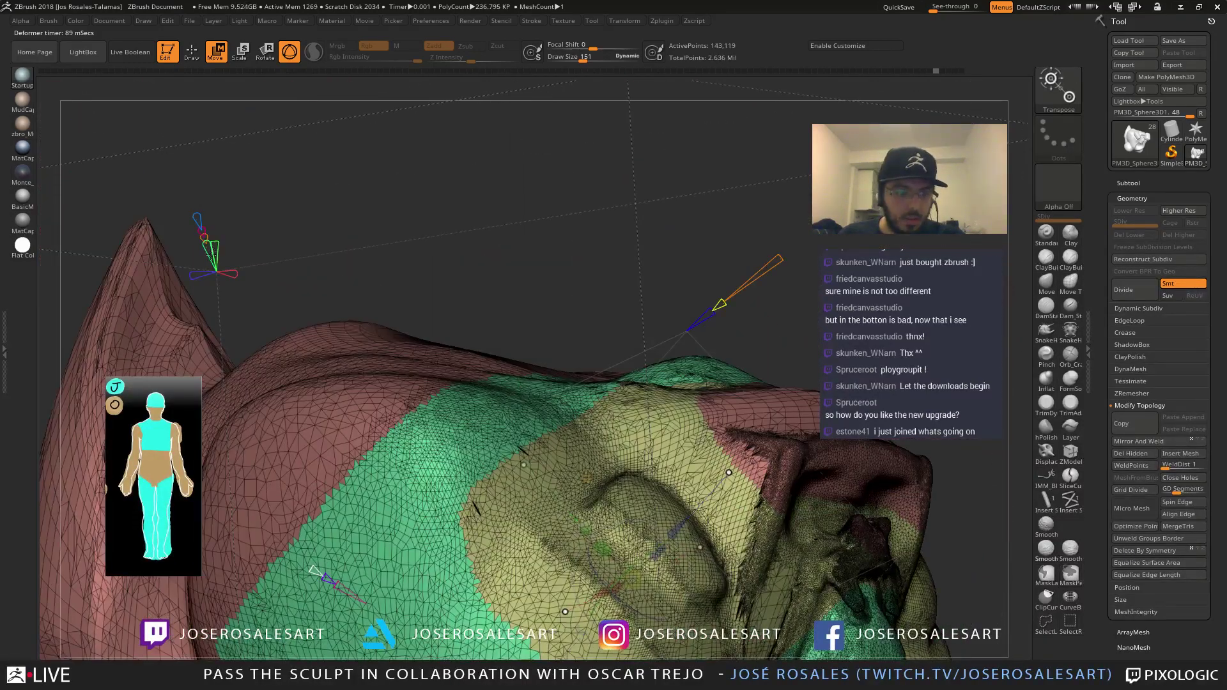
right_drag(213, 253, 454, 261)
right_drag(239, 233, 767, 174)
drag(775, 177, 785, 170)
right_drag(767, 186, 512, 298)
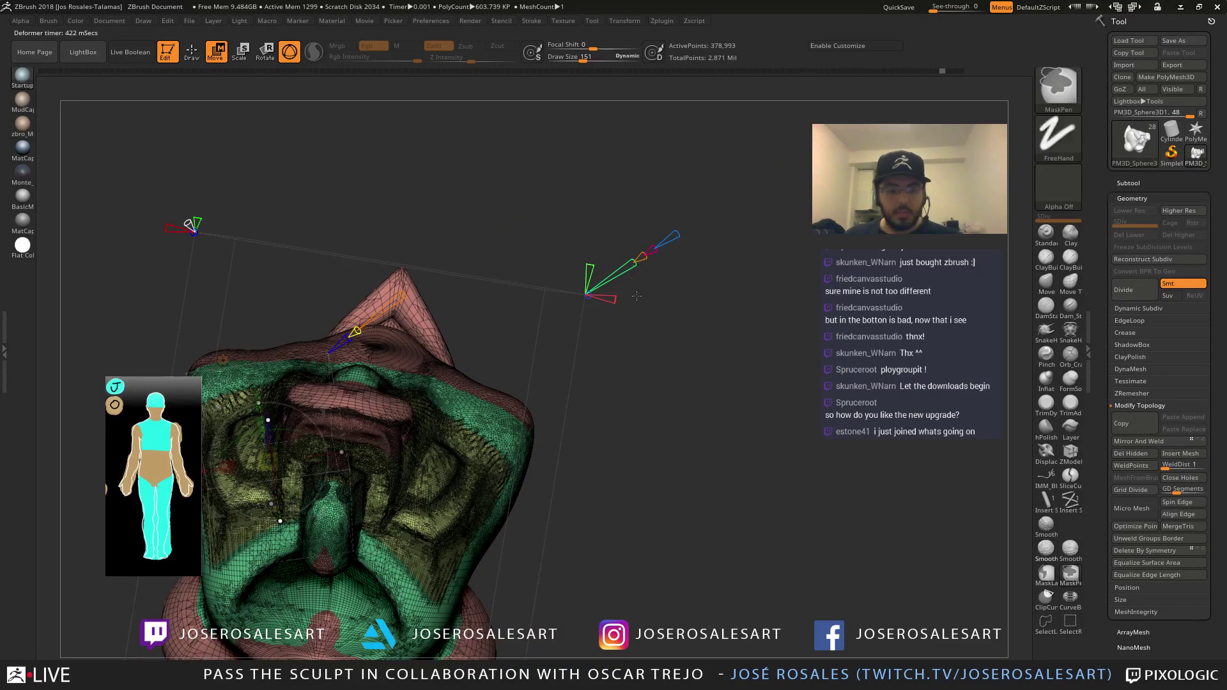
key(ctrl+z)
ctrl+right_drag(625, 301, 779, 206)
drag(870, 133, 875, 130)
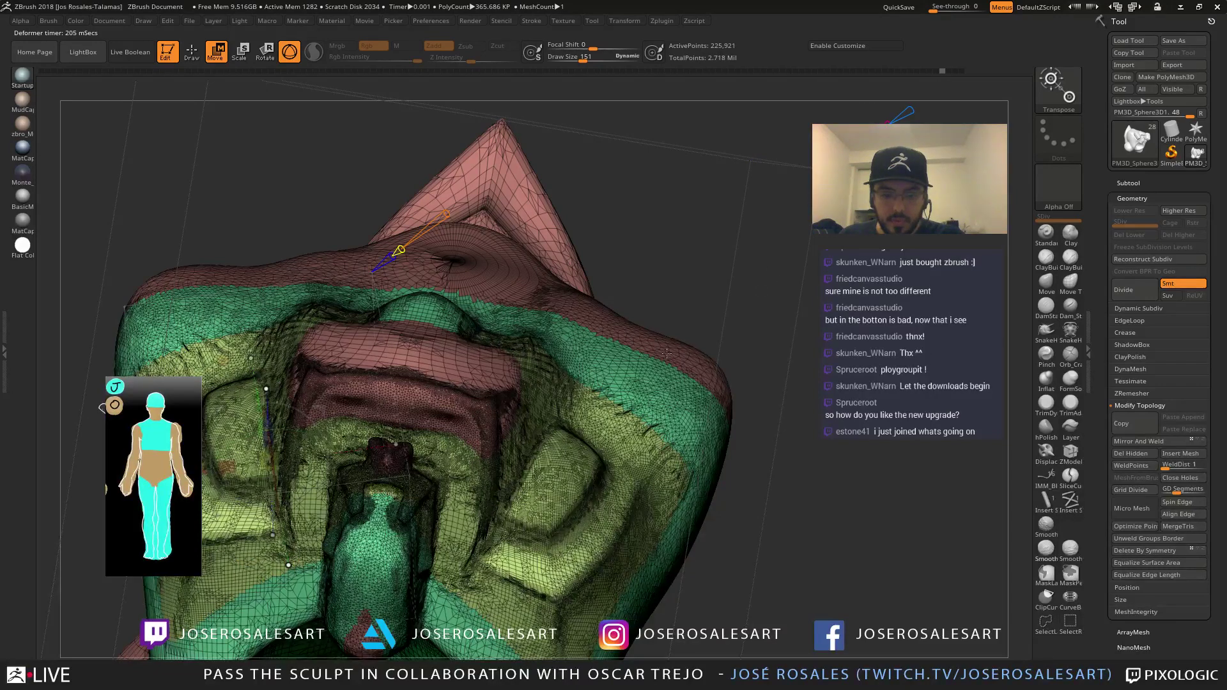
Hide the wireframe and pull the projected block up and forward past the central panel in side view
key(alt+s)
right_drag(342, 416, 464, 416)
key(shift+f)
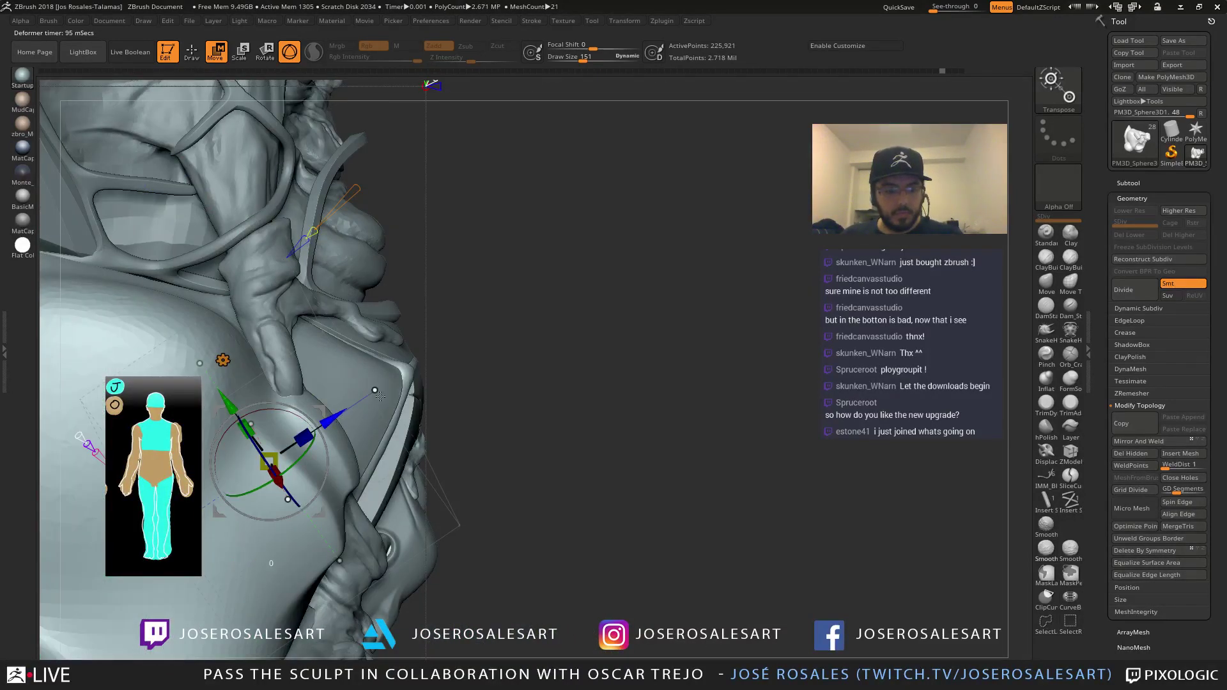
right_drag(379, 397, 274, 325)
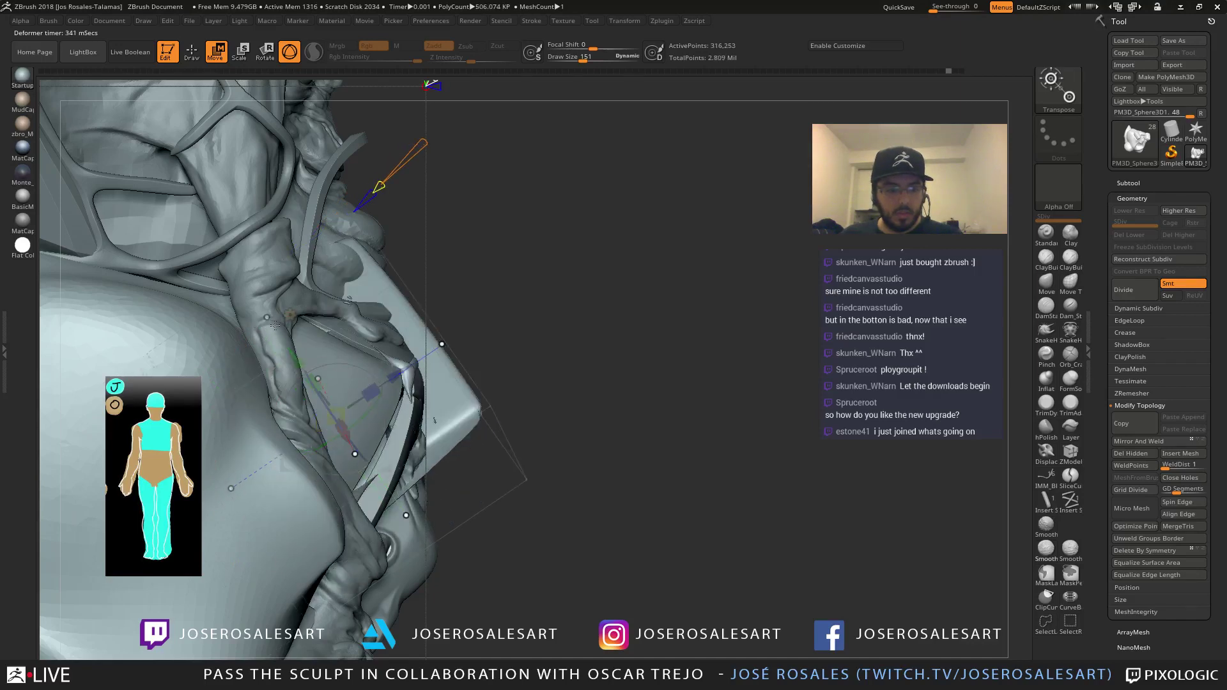
Fully reset the projected primitive and change its shape into a sphere
click(290, 314)
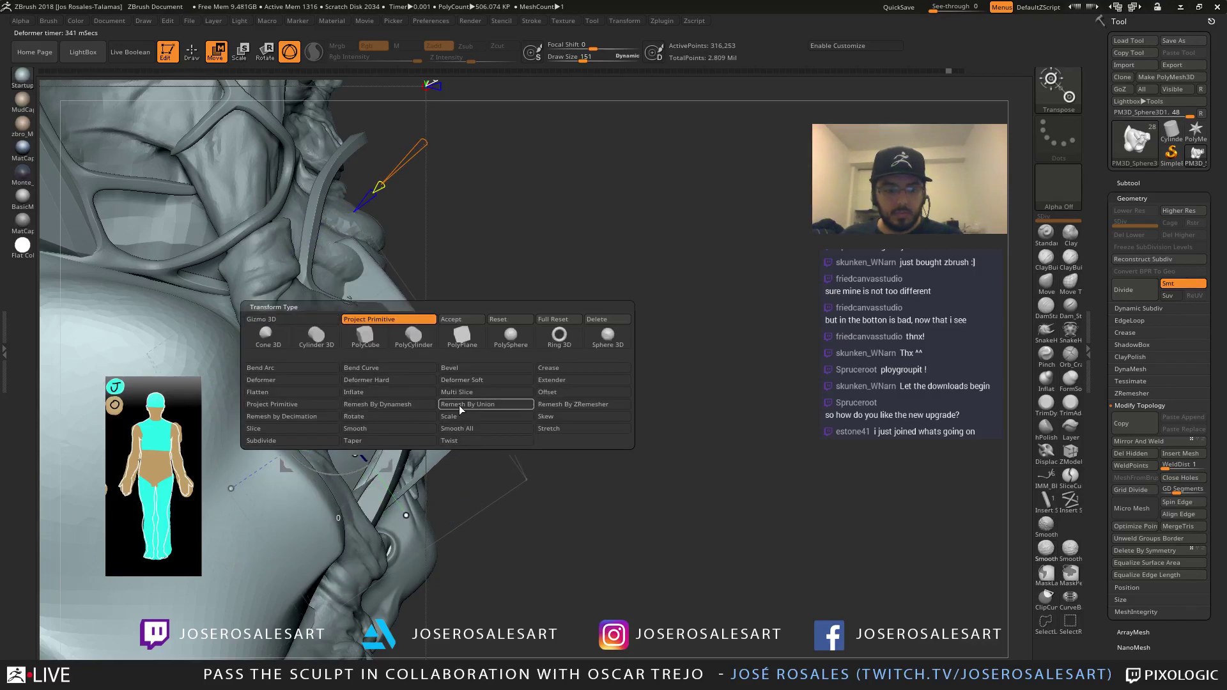
click(556, 322)
alt+right_drag(469, 271, 358, 269)
drag(69, 364, 69, 361)
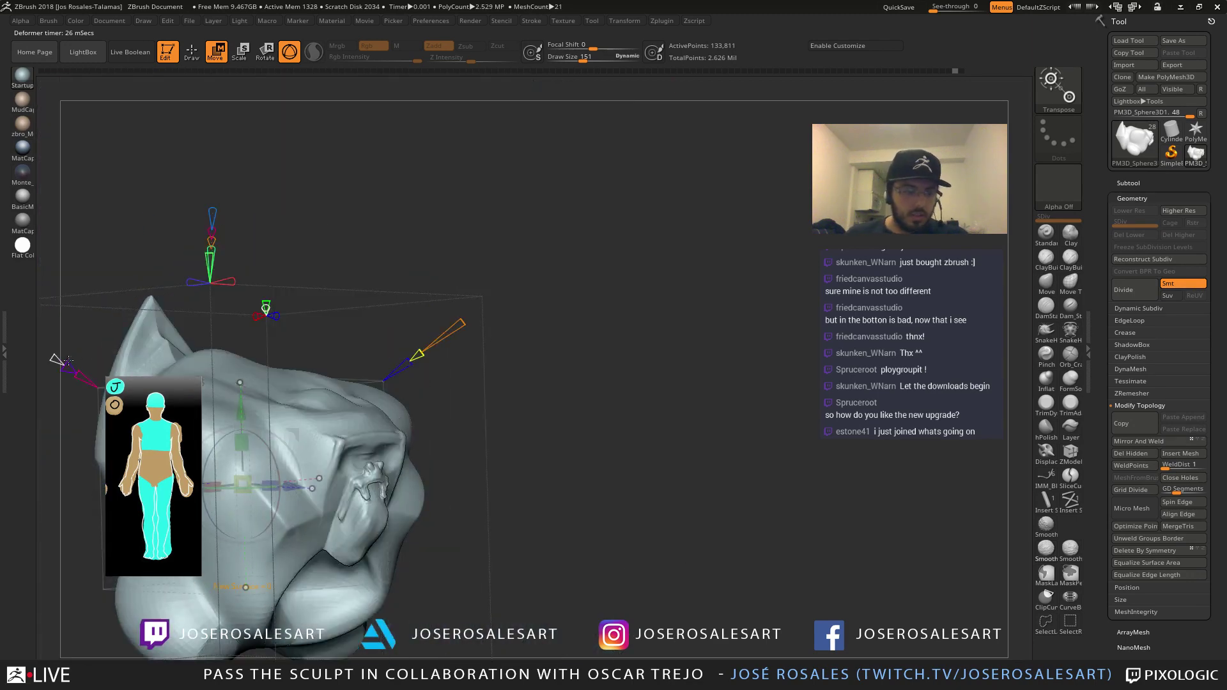
key(shift+f)
key(shift+f)
alt+right_drag(26, 340, 162, 351)
drag(202, 376, 180, 362)
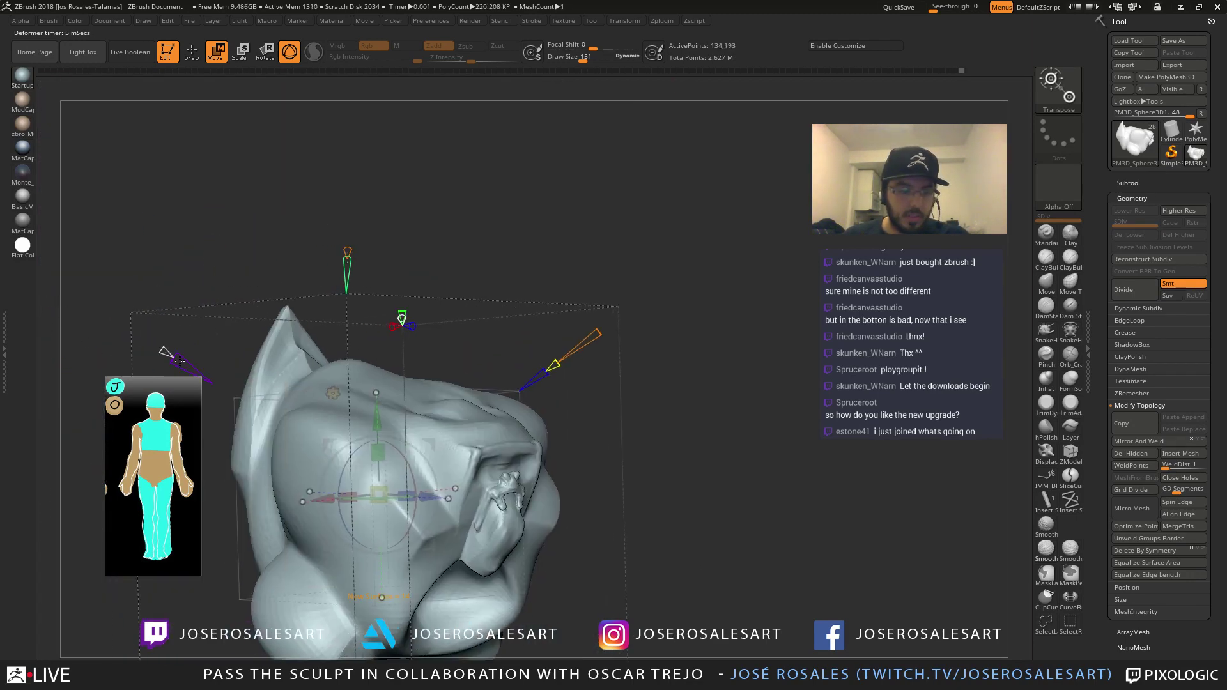
Move the projected sphere up out of the body mass in front view and check its wireframe
shift+right_drag(278, 409, 364, 404)
drag(435, 444, 528, 387)
key(shift+f)
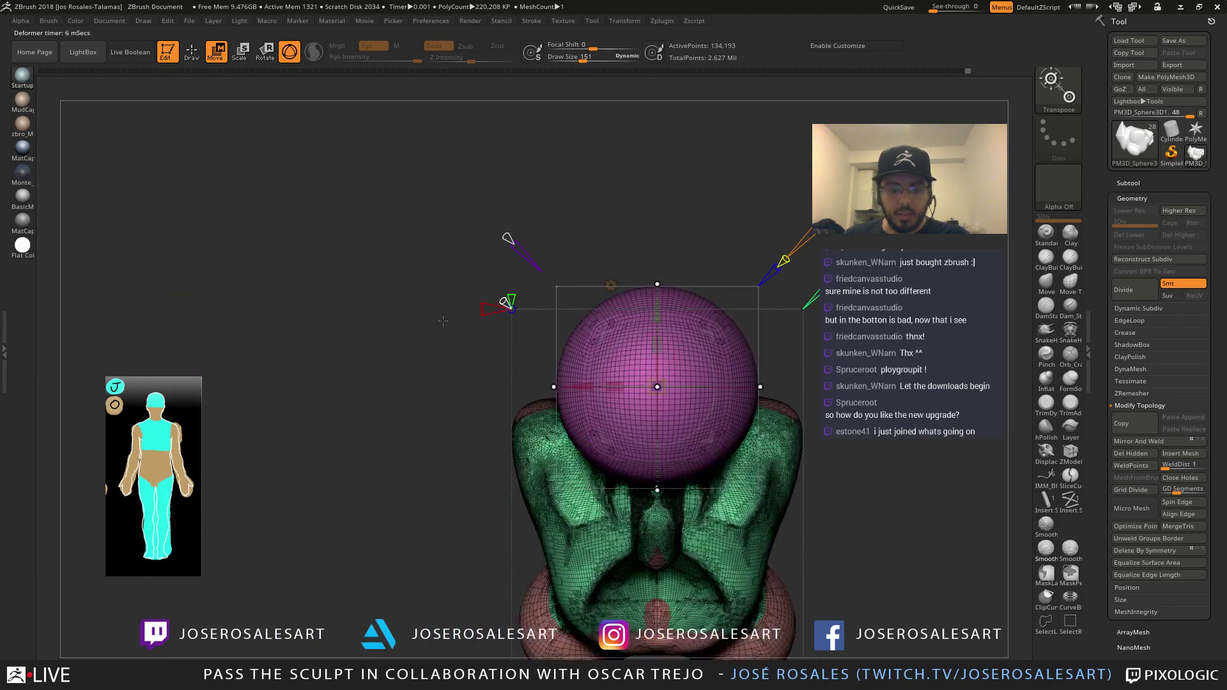
key(shift+f)
Shrink the projected sphere and place it as a mirrored pair beside the central panel near the forearms, checking from the side
alt+drag(441, 322, 349, 292)
drag(489, 356, 364, 356)
drag(439, 356, 398, 457)
drag(490, 316, 572, 480)
alt+right_drag(572, 480, 556, 283)
key(alt+s)
alt+right_drag(556, 282, 636, 295)
drag(516, 377, 380, 350)
right_drag(633, 334, 571, 341)
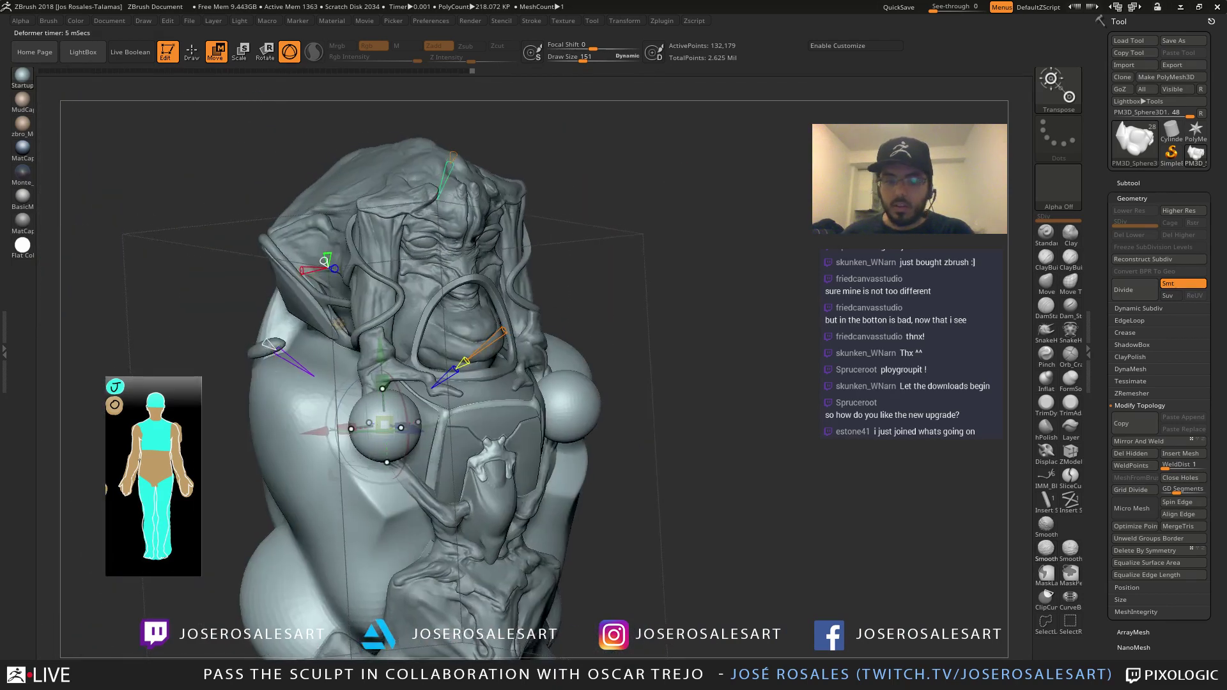
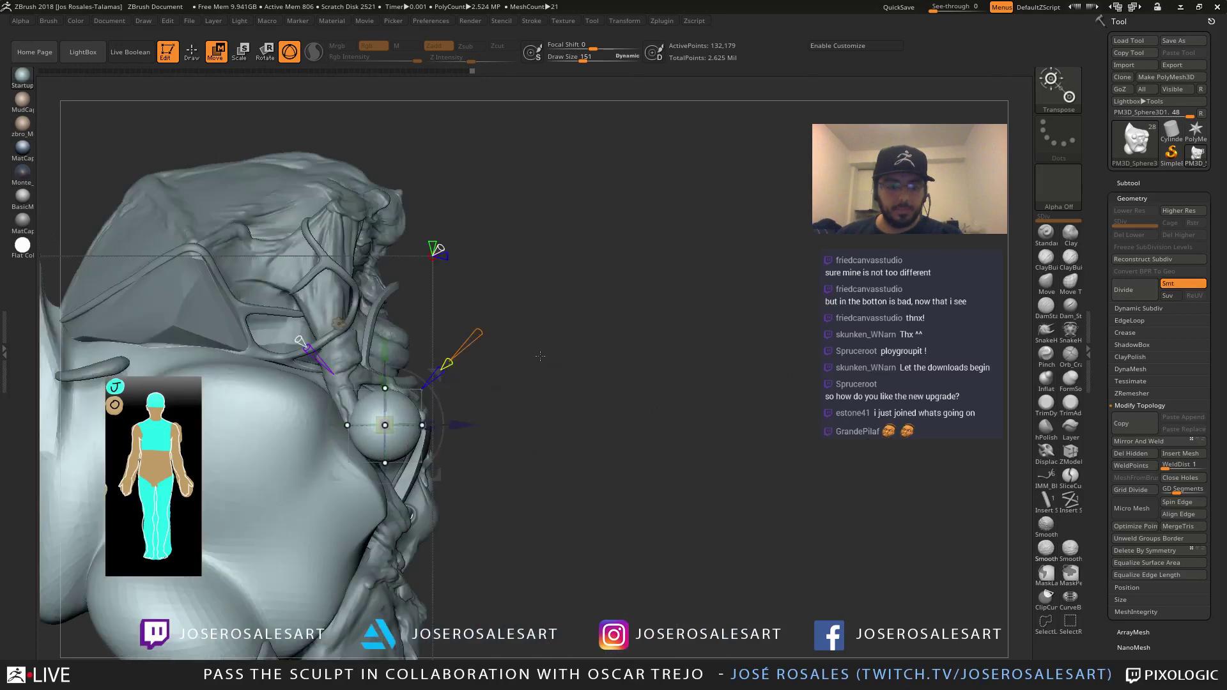
right_drag(390, 392, 285, 390)
ctrl+drag(308, 348, 399, 383)
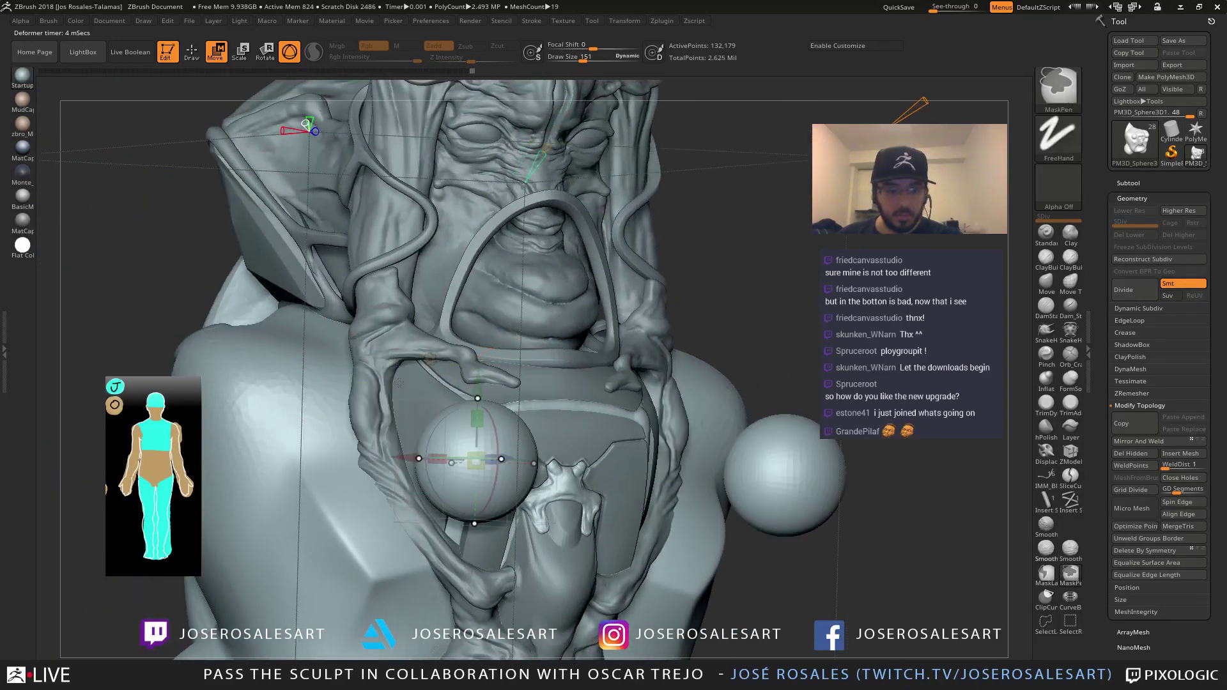
Undo the latest moves of the projected sphere until the mirrored pair sits beside the central panel again
key(ctrl+z)
key(ctrl+z)
key(ctrl+z)
key(ctrl+z)
key(ctrl+z)
right_drag(455, 397, 579, 398)
drag(635, 296, 503, 320)
drag(679, 252, 444, 415)
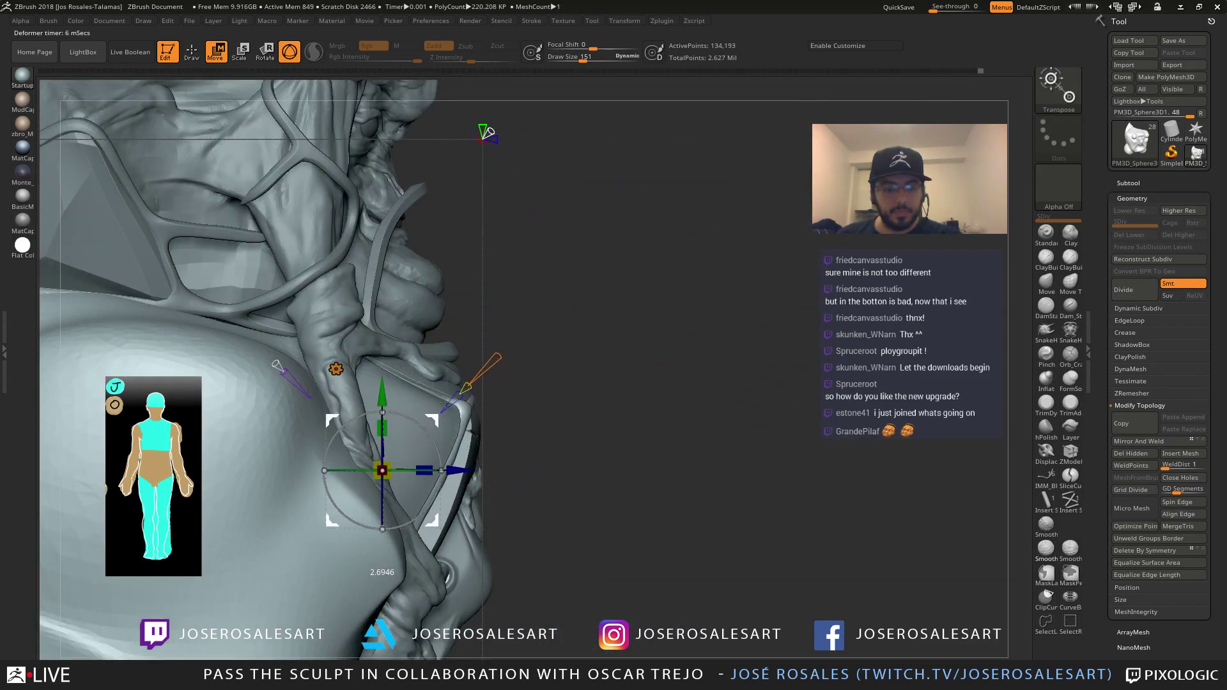
key(ctrl+shift+z)
key(ctrl+z)
key(ctrl+z)
key(ctrl+z)
key(ctrl+z)
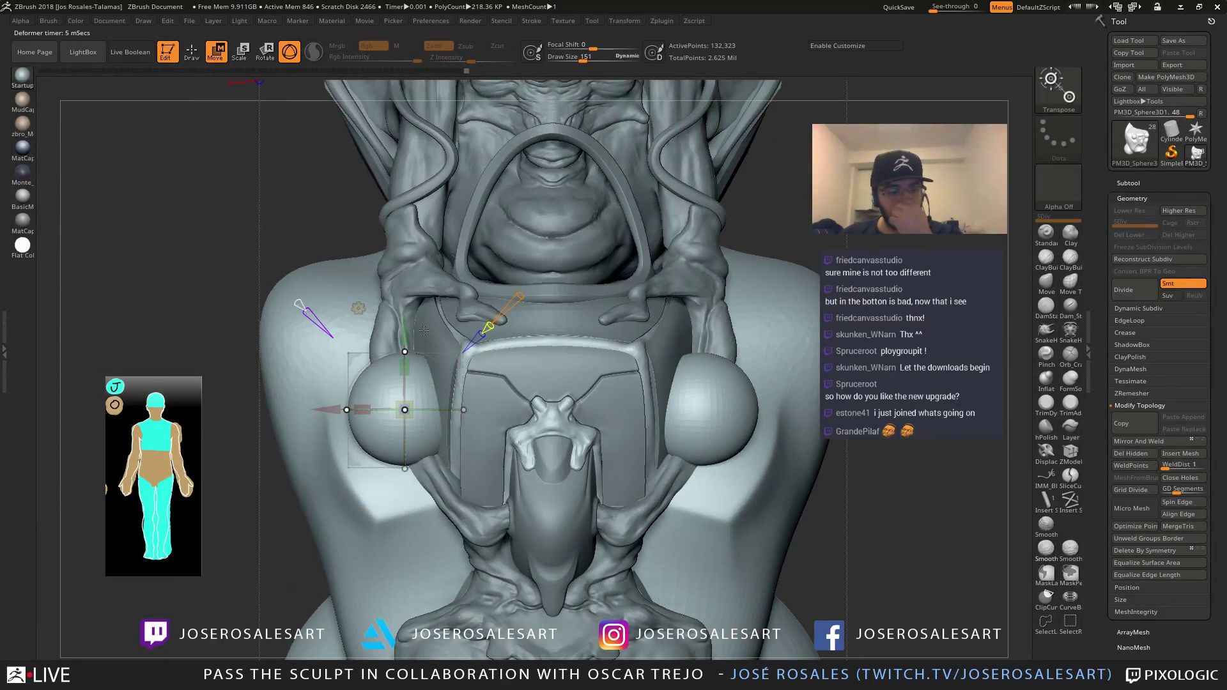
Check the wireframe and reshape the mirrored projected spheres into flat-ended shapes with the primitive's shape handle
key(shift+f)
key(shift+f)
key(shift+f)
drag(501, 313, 512, 305)
right_drag(512, 305, 527, 306)
drag(527, 306, 516, 315)
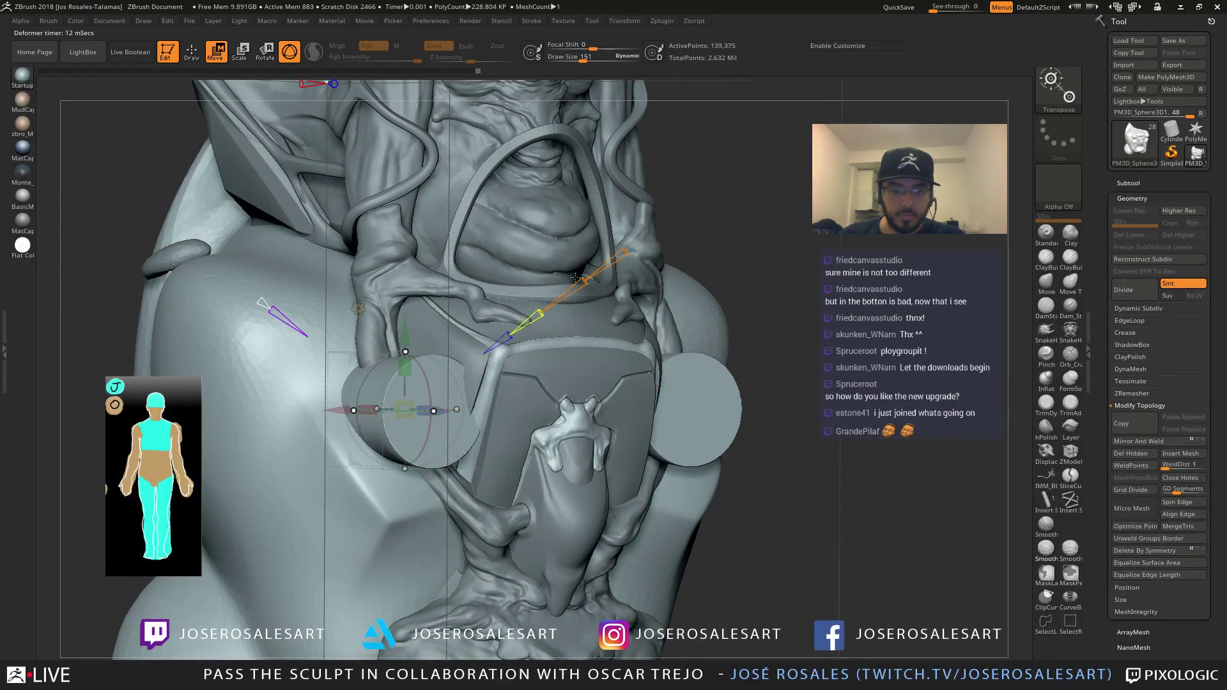
drag(583, 281, 558, 260)
Tilt the projected primitive into an angled block beside the central panel and adjust its side profile behind the forearm
right_drag(461, 365, 520, 387)
drag(433, 412, 438, 444)
right_drag(477, 431, 463, 467)
drag(435, 422, 382, 439)
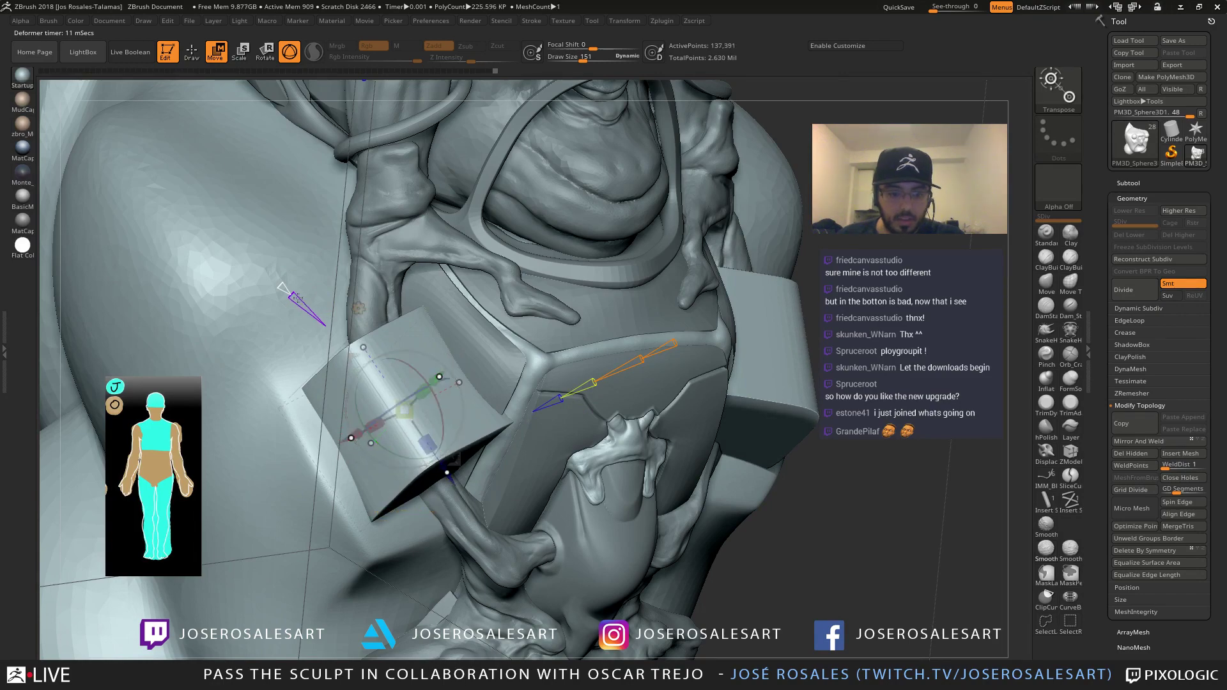
drag(296, 297, 294, 294)
right_drag(409, 320, 308, 294)
Check the block's wireframe and adjust its size along its blue axis beneath the forearm
key(shift+f)
ctrl+alt+shift+click(441, 409)
key(shift+f)
right_drag(461, 400, 431, 427)
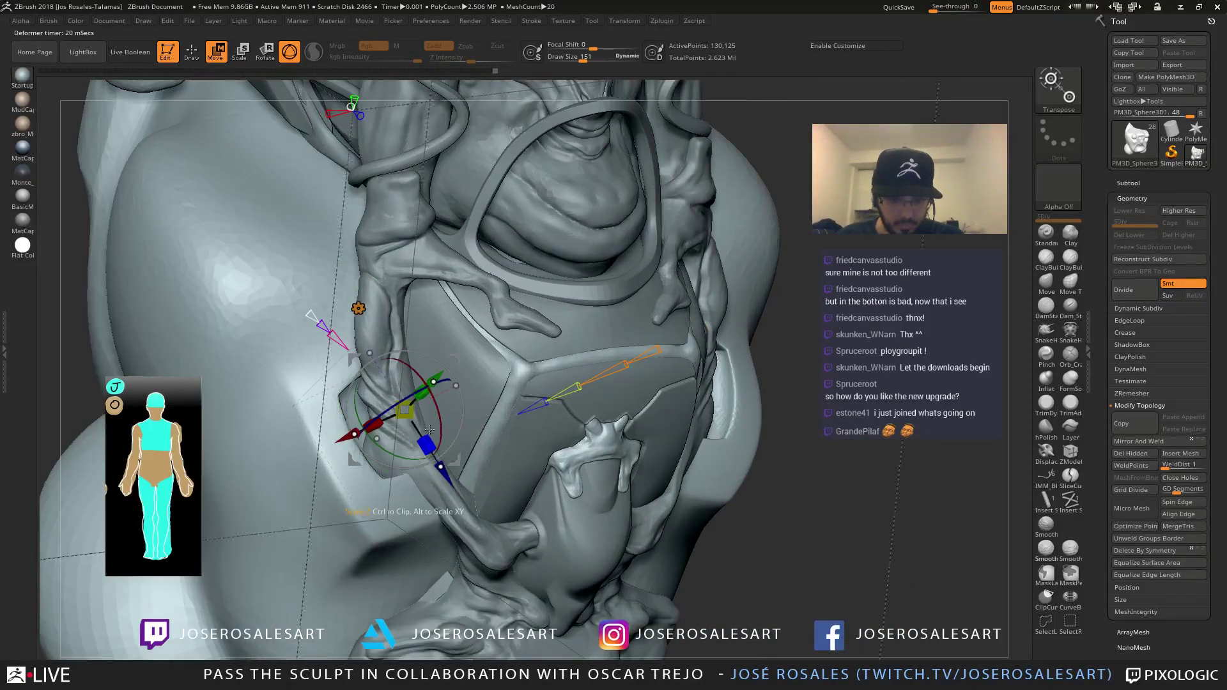
drag(427, 447, 436, 468)
mouse_move(437, 474)
right_down()
mouse_move(452, 372)
mouse_move(521, 389)
mouse_move(511, 377)
mouse_move(325, 385)
right_up()
Nudge the projected primitive slightly along its blue axis under the forearm and check the wireframe
key(q)
mouse_move(507, 392)
ctrl+right_down()
mouse_move(527, 427)
mouse_move(554, 418)
ctrl+right_up()
mouse_move(358, 348)
right_down()
mouse_move(422, 404)
mouse_move(385, 441)
mouse_move(387, 467)
right_up()
key(w)
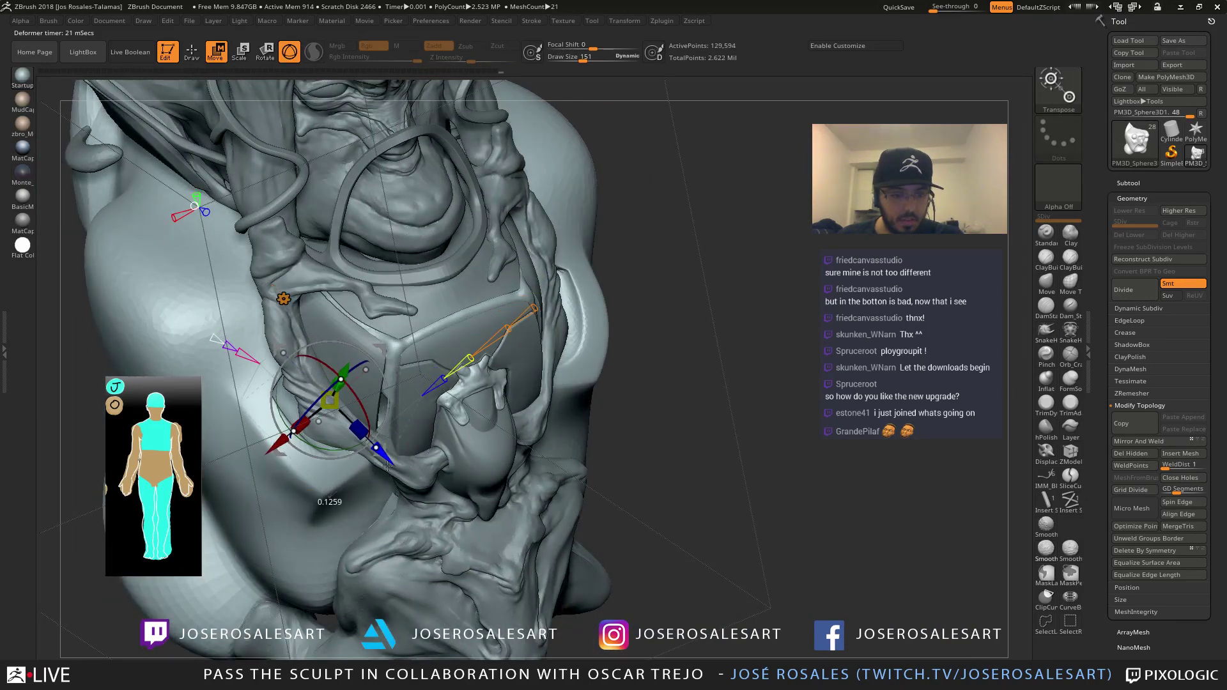
drag(362, 434, 363, 435)
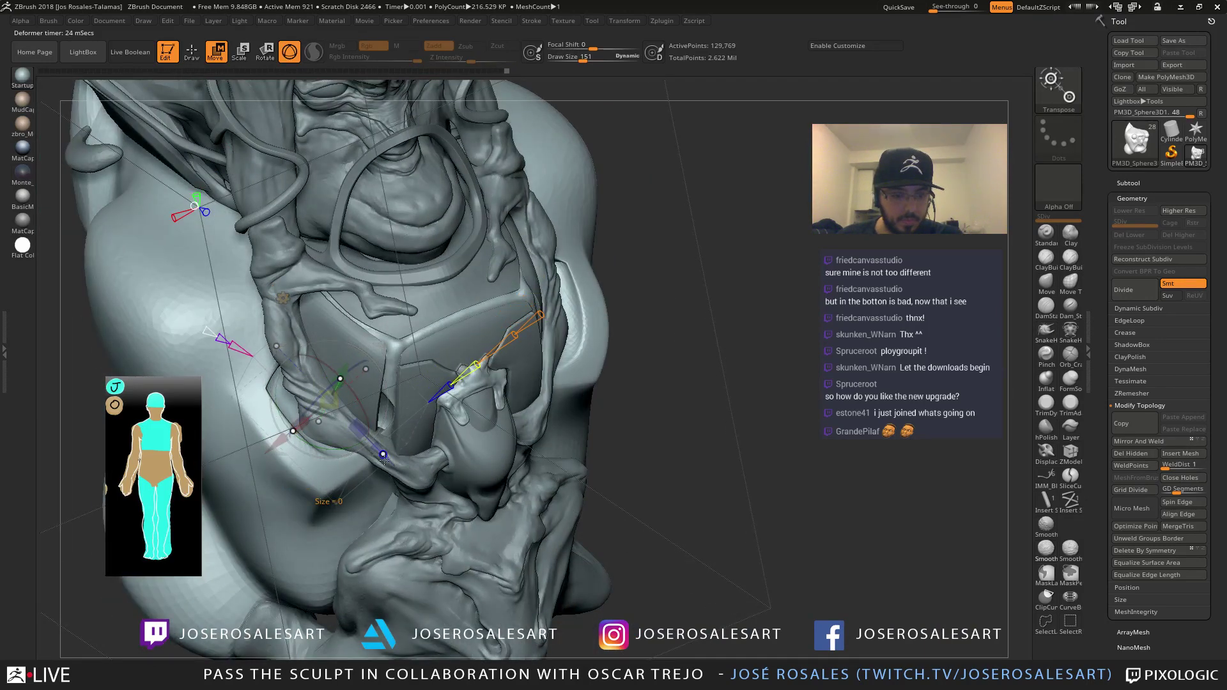
key(shift+f)
key(shift+f)
mouse_move(372, 444)
right_down()
mouse_move(435, 423)
mouse_move(378, 390)
mouse_move(390, 386)
mouse_move(361, 412)
mouse_move(391, 419)
right_up()
Select the forearm piece and reposition the arms against the body mass with the Move brush, working from the front and side
key(q)
alt+click(335, 430)
key(bracketright)
key(bracketright)
drag(319, 410, 311, 356)
right_drag(318, 355, 219, 352)
key(bracketleft)
drag(291, 337, 288, 332)
mouse_move(473, 374)
right_down()
mouse_move(508, 447)
mouse_move(558, 405)
right_up()
key(bracketleft)
drag(559, 407, 549, 415)
mouse_move(549, 416)
right_down()
mouse_move(512, 433)
mouse_move(541, 440)
mouse_move(536, 424)
right_up()
Select the body mass, enlarge the Move brush, and return the mesh to a recent state in its undo history
alt+click(531, 434)
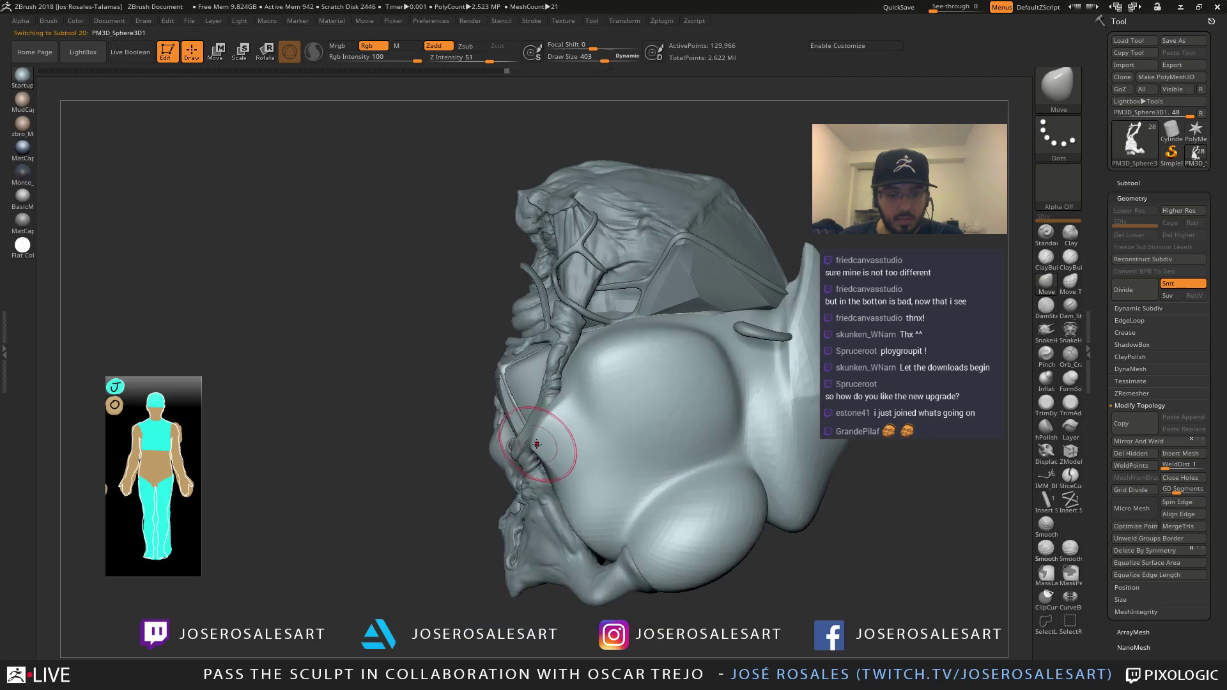
key(bracketright)
key(bracketright)
key(bracketright)
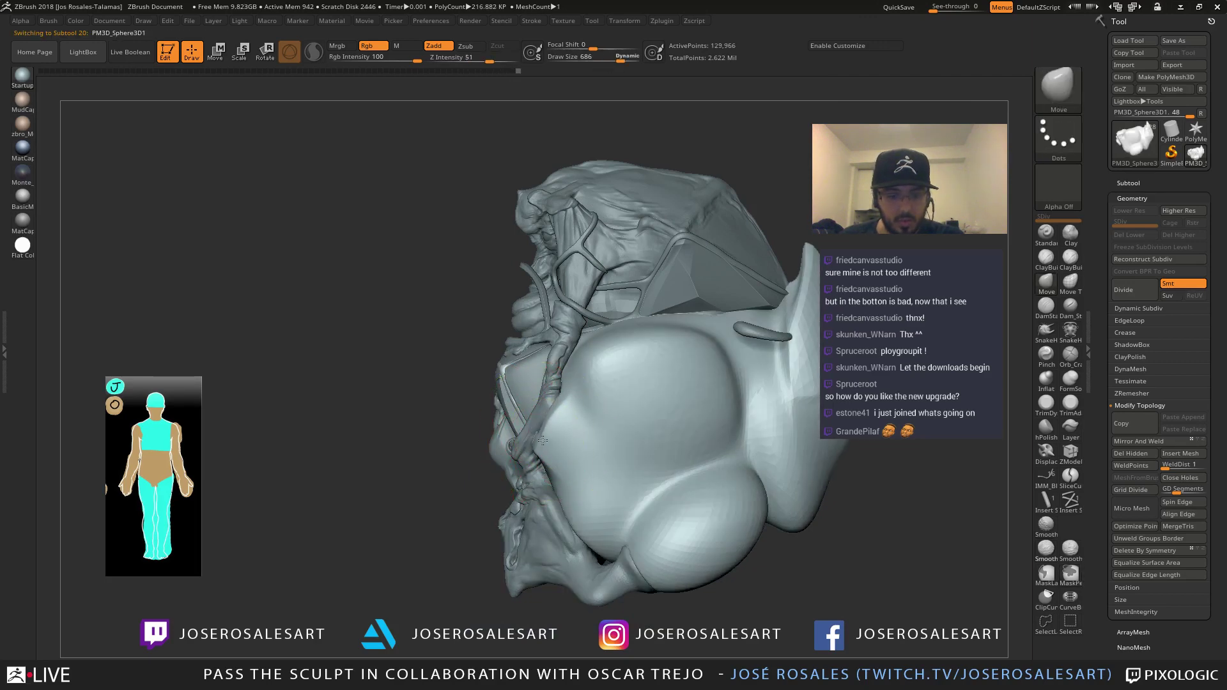
mouse_move(557, 422)
right_down()
mouse_move(562, 431)
mouse_move(522, 439)
mouse_move(538, 283)
right_up()
key(b)
key(m)
key(v)
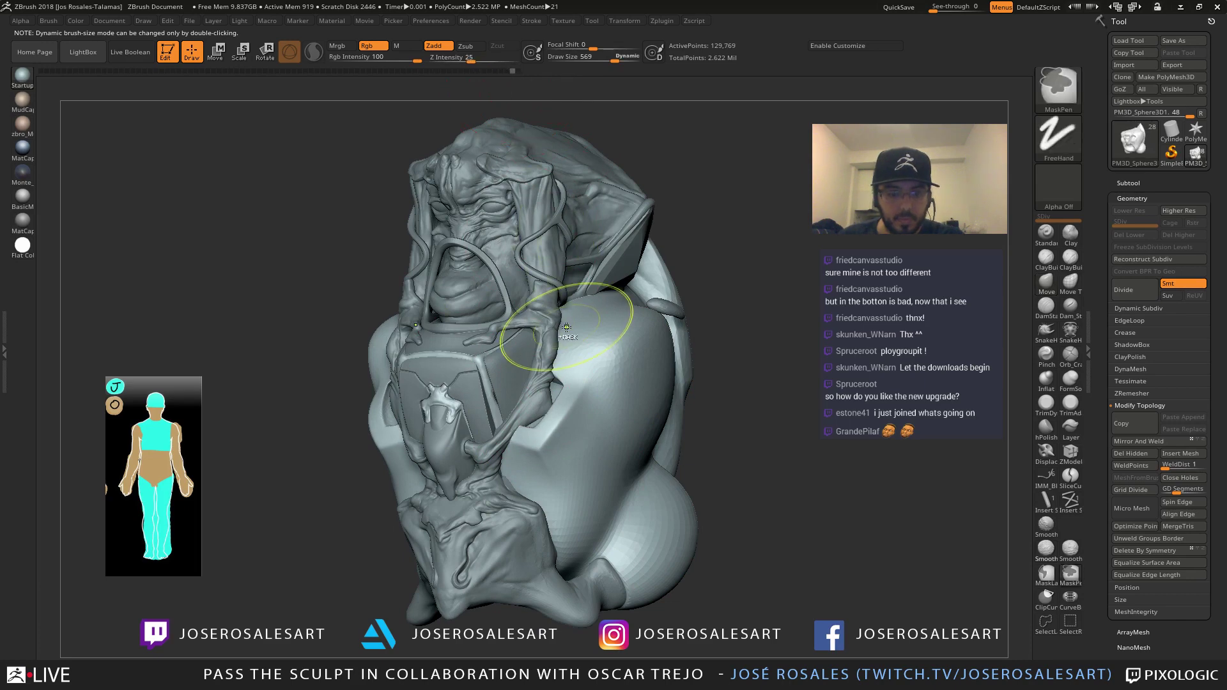
click(511, 71)
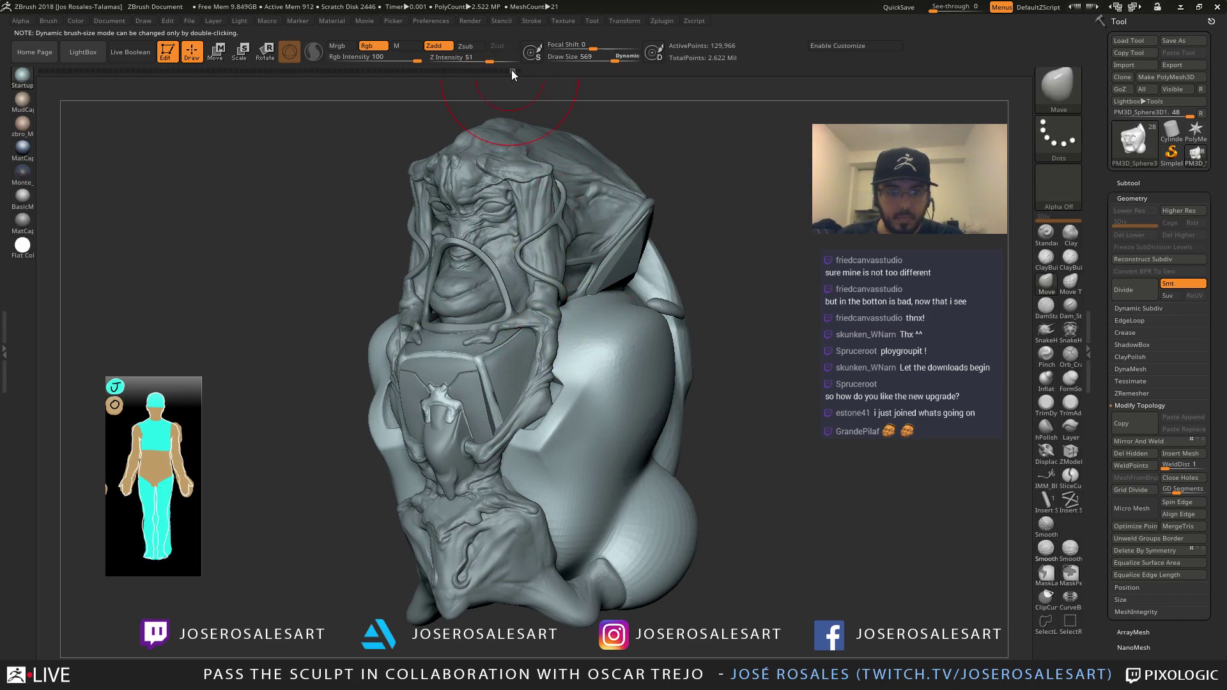
Select the arms and shift the lower forearms with a small symmetrical Move brush stroke
alt+click(521, 418)
mouse_move(513, 419)
right_down()
mouse_move(463, 419)
mouse_move(548, 424)
right_up()
drag(516, 419, 506, 410)
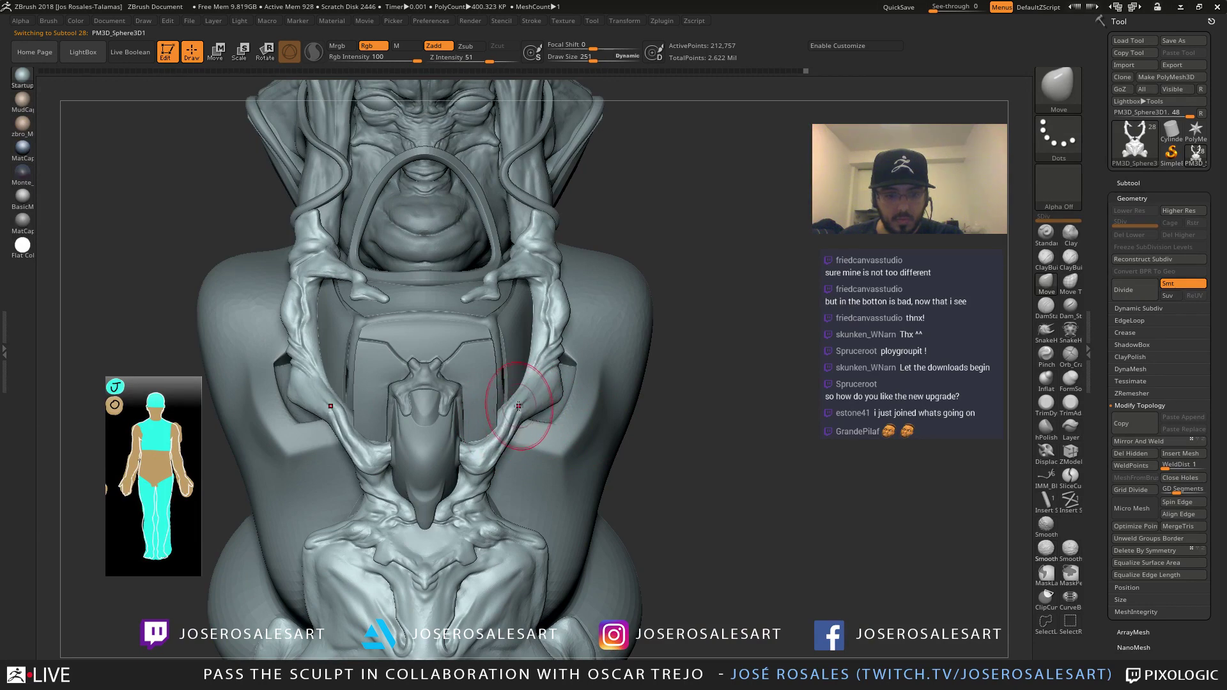
Build up the forearms with the ClayBuildup brush at draw size 65 with Sculptris Pro on, and smooth the area near the elbow
key(b)
key(c)
key(b)
key(s)
click(321, 53)
mouse_move(528, 417)
ctrl+right_down()
mouse_move(539, 405)
mouse_move(523, 430)
ctrl+right_up()
key(bracketleft)
key(bracketleft)
key(bracketleft)
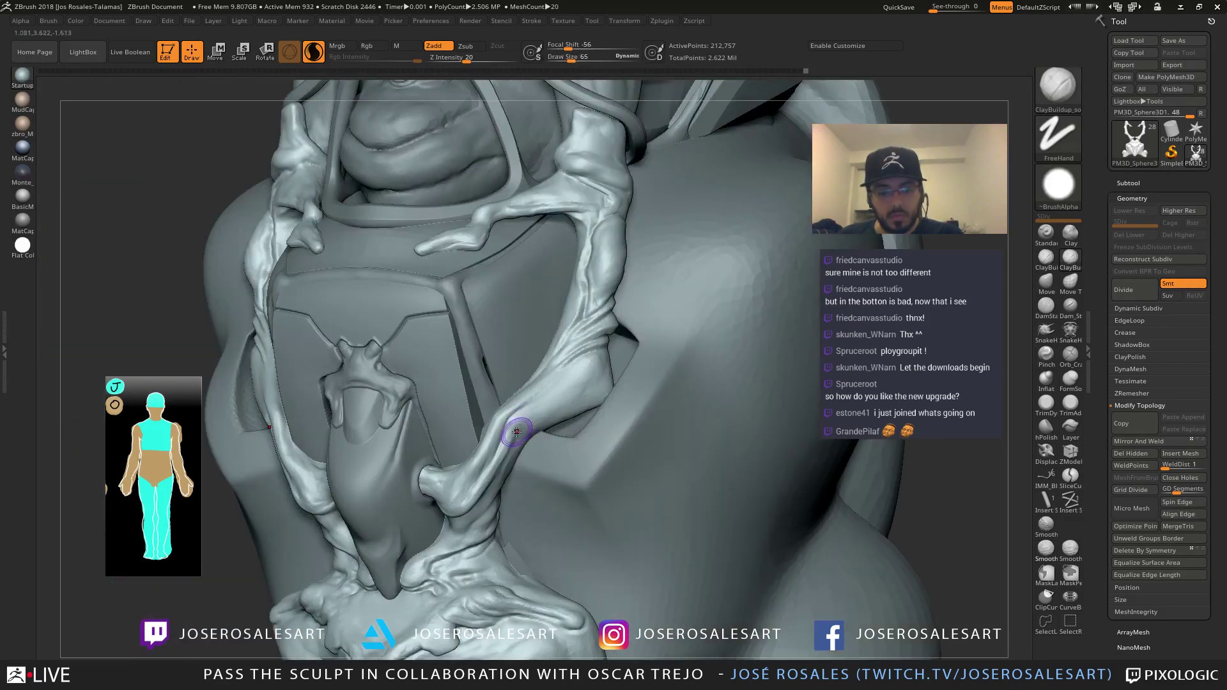
drag(481, 464, 496, 441)
mouse_move(496, 441)
right_down()
mouse_move(447, 437)
mouse_move(536, 441)
right_up()
mouse_move(536, 441)
ctrl+right_down()
mouse_move(539, 410)
mouse_move(573, 405)
ctrl+right_up()
shift+drag(580, 365, 575, 376)
mouse_move(575, 375)
ctrl+right_down()
mouse_move(541, 355)
mouse_move(575, 392)
mouse_move(586, 383)
mouse_move(485, 364)
ctrl+right_up()
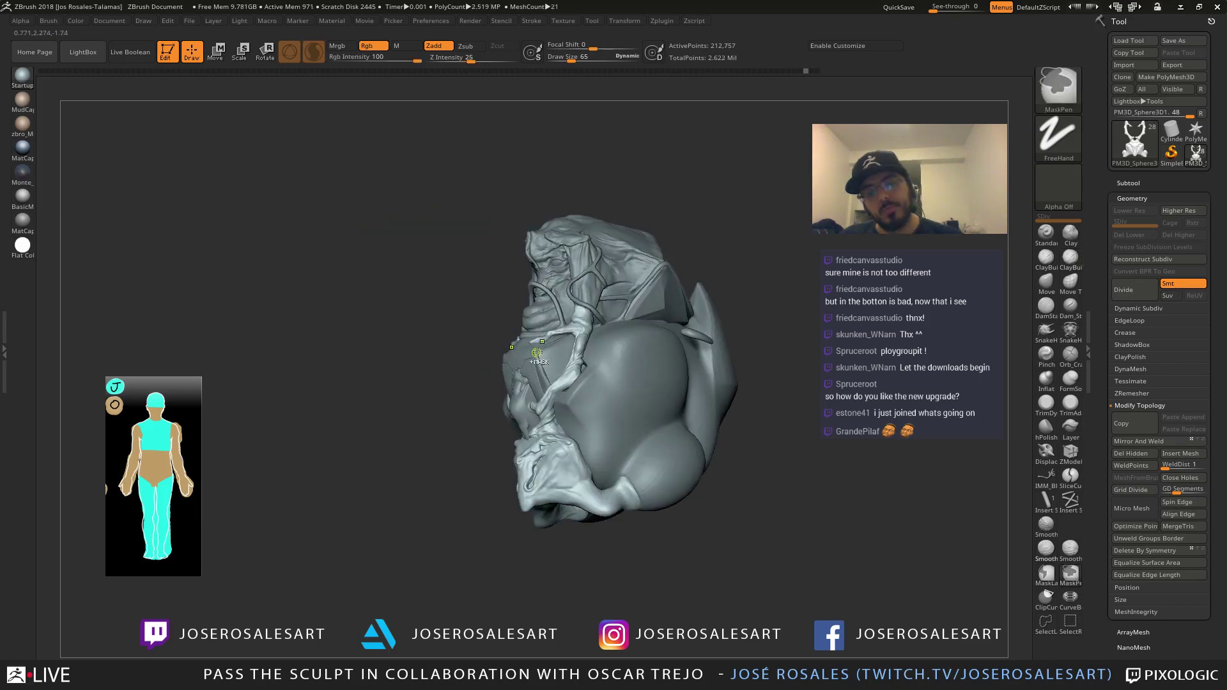
Select the body mass and pull its surface near the forearm with the SnakeHook brush
mouse_move(558, 358)
right_down()
mouse_move(630, 366)
mouse_move(591, 371)
mouse_move(591, 409)
mouse_move(528, 419)
right_up()
alt+click(579, 413)
key(b)
key(s)
key(h)
drag(536, 416, 547, 408)
ctrl+right_drag(549, 395, 562, 408)
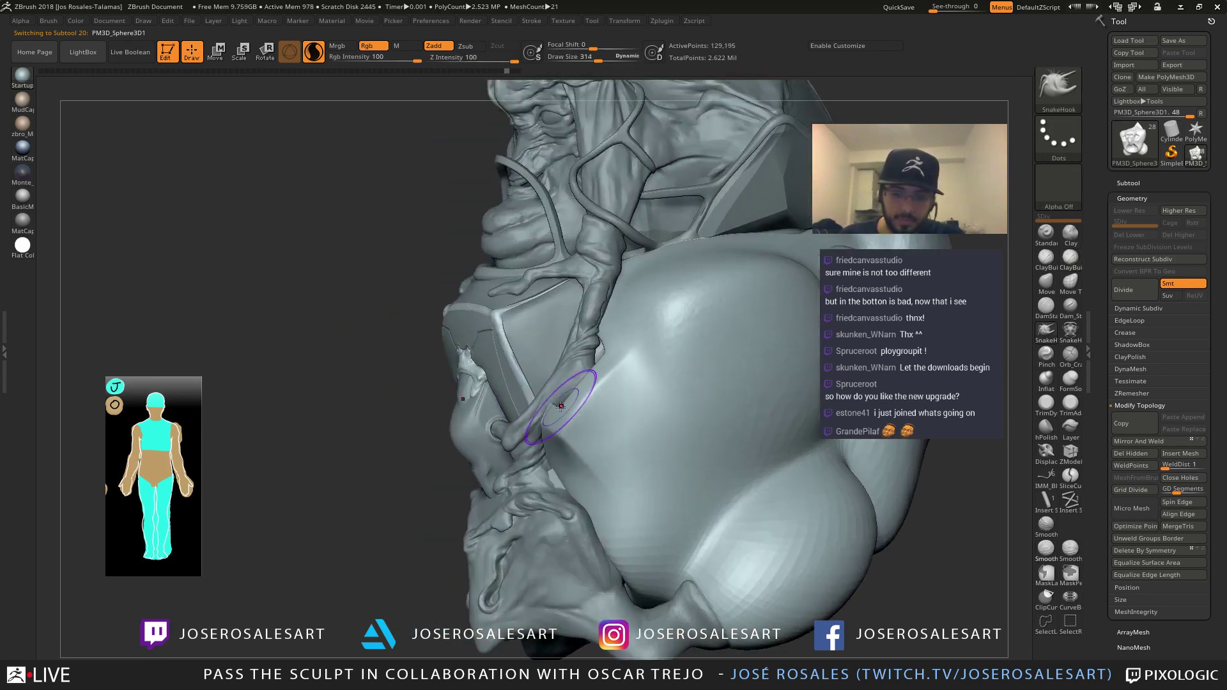
key(s)
drag(558, 408, 563, 408)
mouse_move(551, 406)
right_down()
mouse_move(540, 324)
mouse_move(523, 370)
right_up()
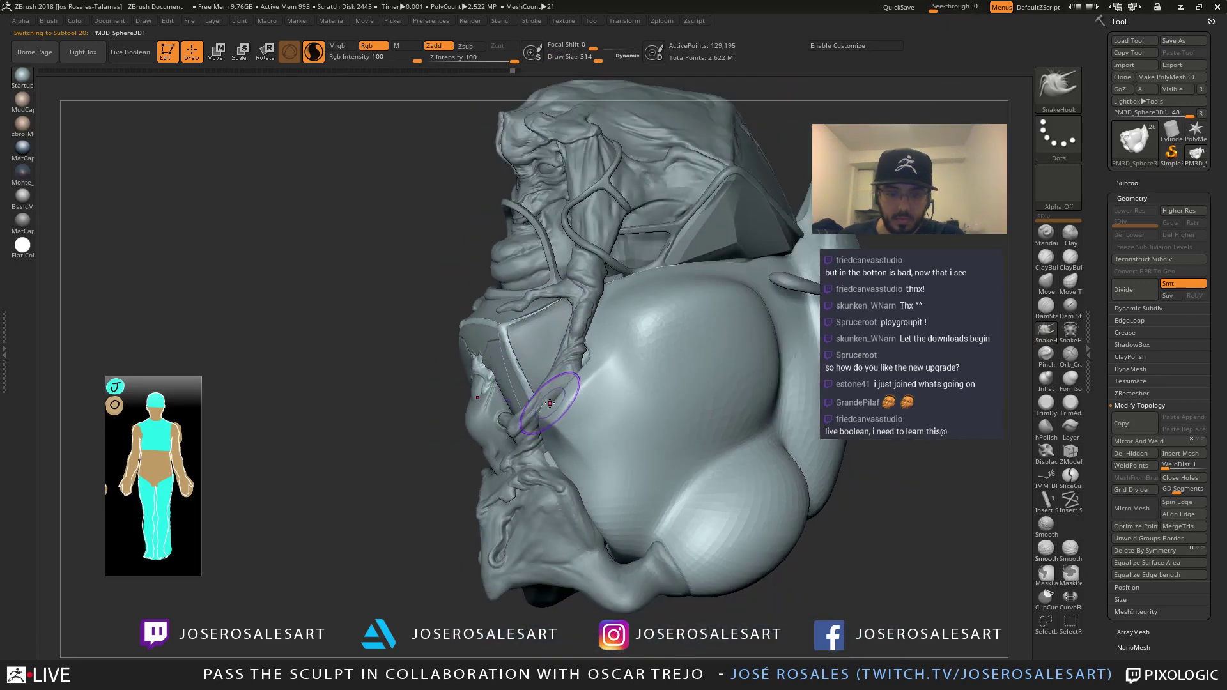
drag(549, 411, 553, 408)
key(ctrl+z)
click(314, 53)
mouse_move(577, 376)
right_down()
mouse_move(589, 378)
mouse_move(568, 424)
right_up()
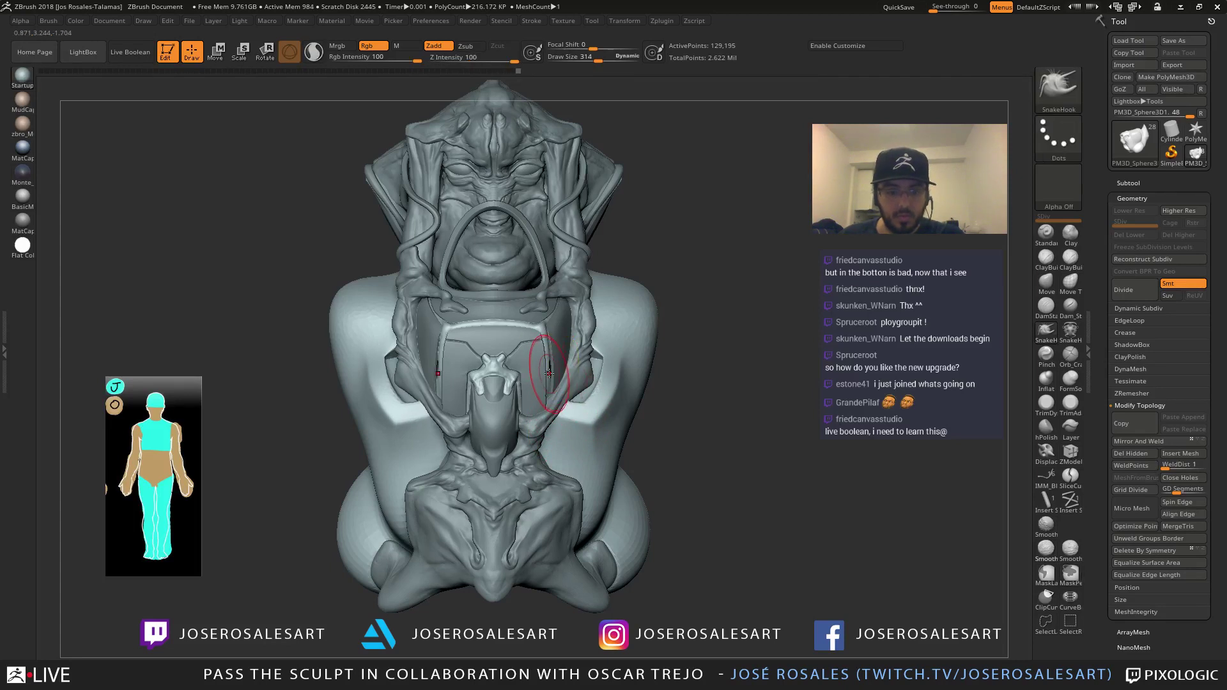
Switch to the ClayBuildup brush at draw size 124 and turn Sculptris Pro mode back on
key(shift+s)
key(b)
key(c)
key(b)
right_drag(438, 374, 427, 356)
key(s)
drag(441, 356, 429, 356)
click(314, 54)
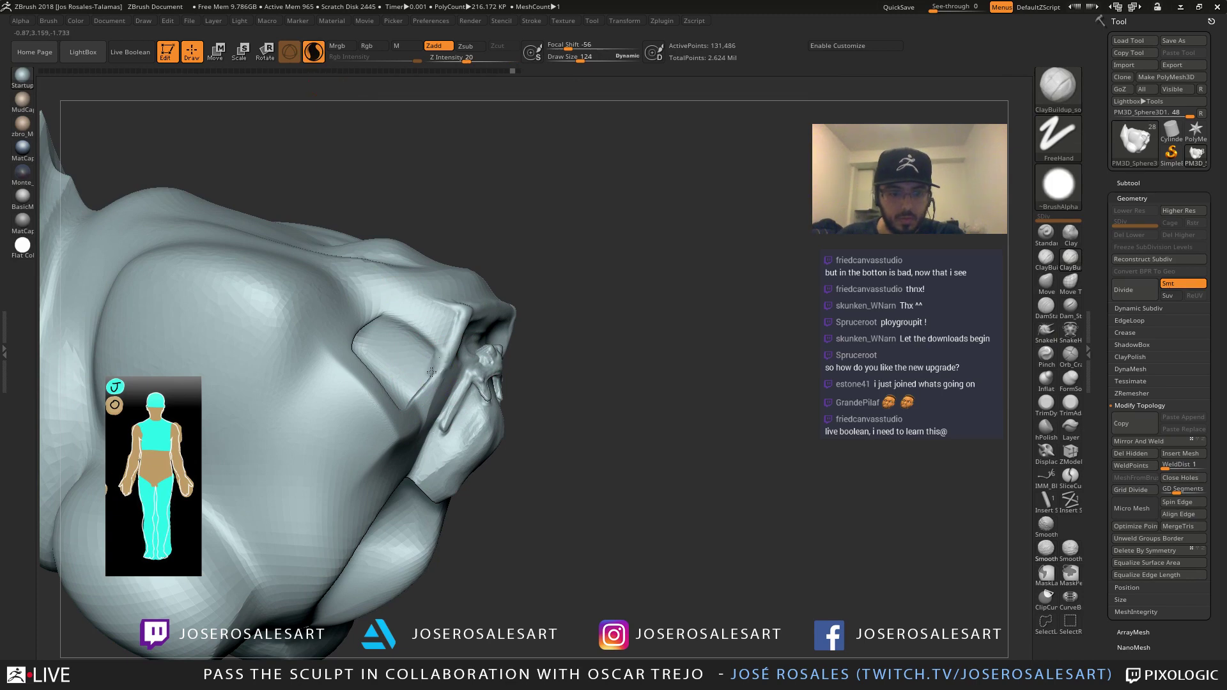
Mask the lower side areas of the chest panel symmetrically and invert the mask
mouse_move(413, 396)
right_down()
mouse_move(434, 378)
mouse_move(409, 323)
mouse_move(428, 426)
mouse_move(433, 372)
mouse_move(452, 373)
right_up()
ctrl+right_drag(452, 373, 446, 407)
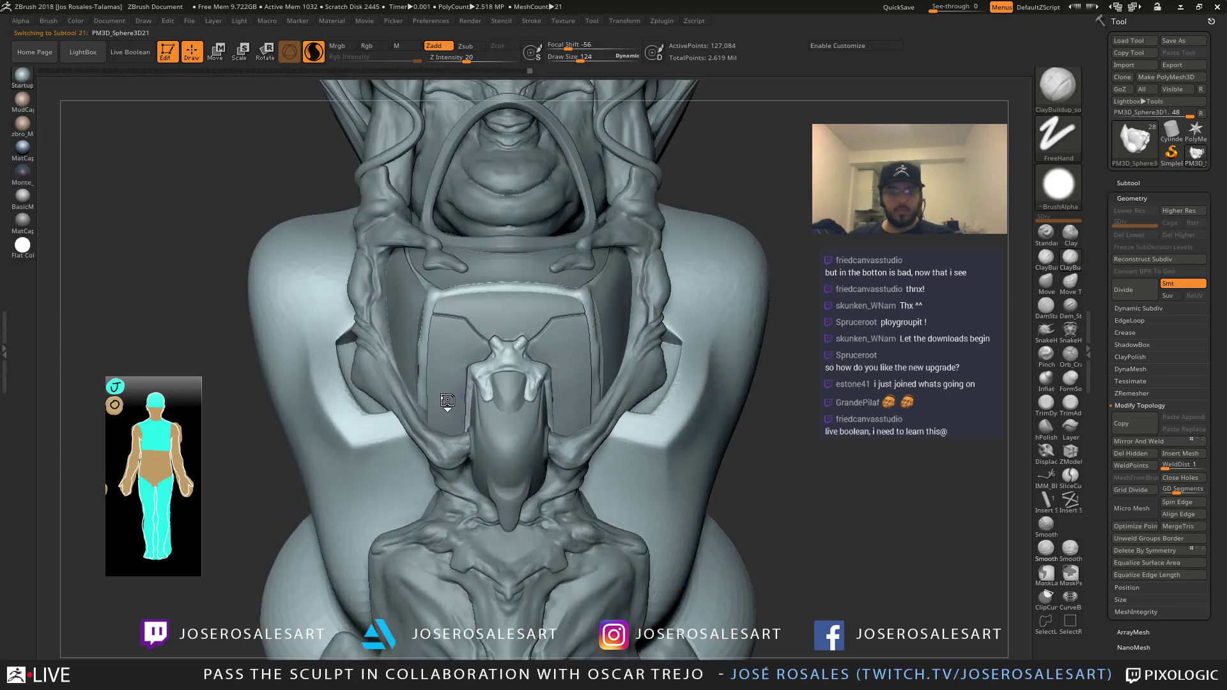
key(s)
drag(453, 413, 449, 413)
right_drag(439, 409, 461, 391)
ctrl+right_drag(461, 391, 446, 416)
ctrl+drag(426, 399, 419, 427)
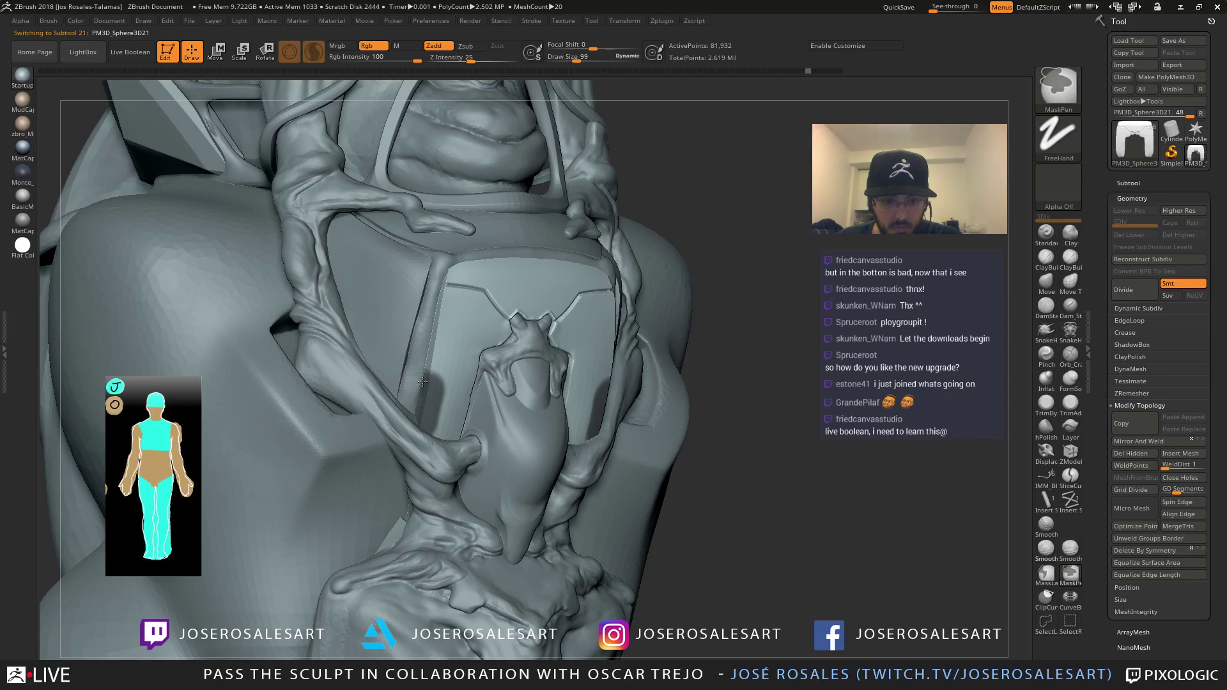
ctrl+drag(423, 433, 420, 440)
mouse_move(419, 441)
right_down()
mouse_move(450, 388)
mouse_move(603, 439)
mouse_move(642, 356)
mouse_move(633, 373)
mouse_move(630, 351)
mouse_move(617, 369)
mouse_move(601, 320)
right_up()
key(ctrl)
ctrl+click(249, 421)
Push the unmasked lower side areas of the chest panel back into the body and clear the mask
right_drag(501, 366, 513, 378)
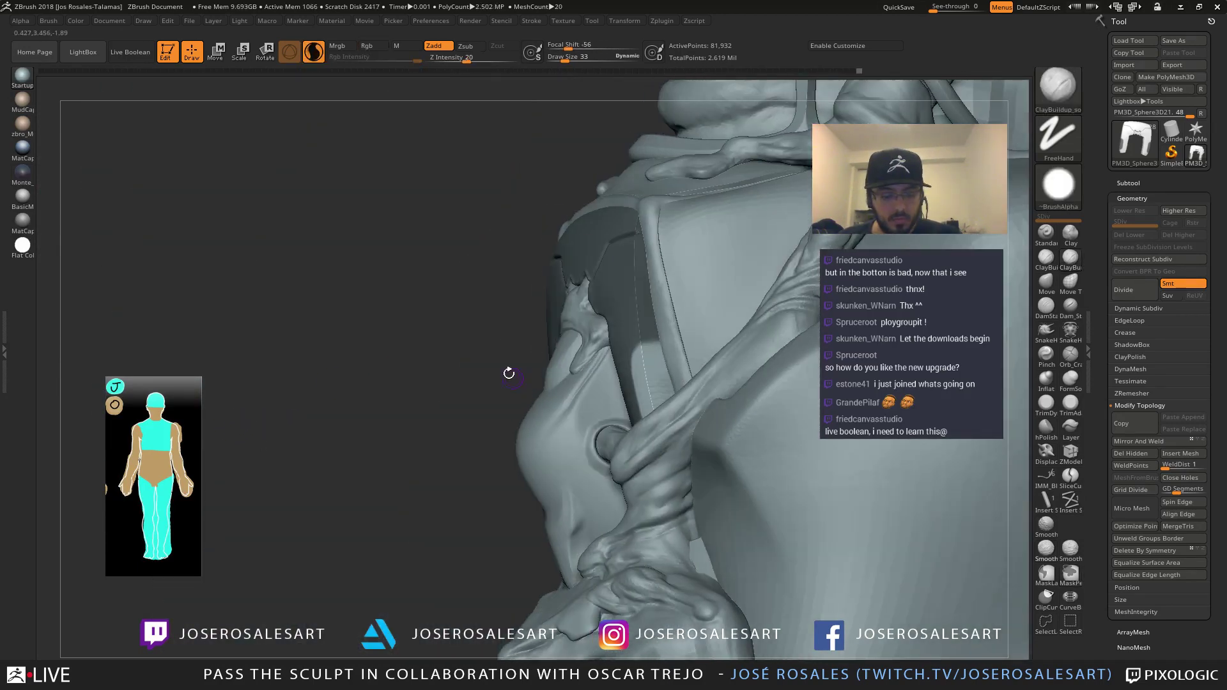
key(w)
alt+click(639, 387)
drag(574, 399, 610, 393)
mouse_move(609, 393)
right_down()
mouse_move(651, 379)
mouse_move(734, 283)
right_up()
key(q)
ctrl+drag(735, 283, 694, 313)
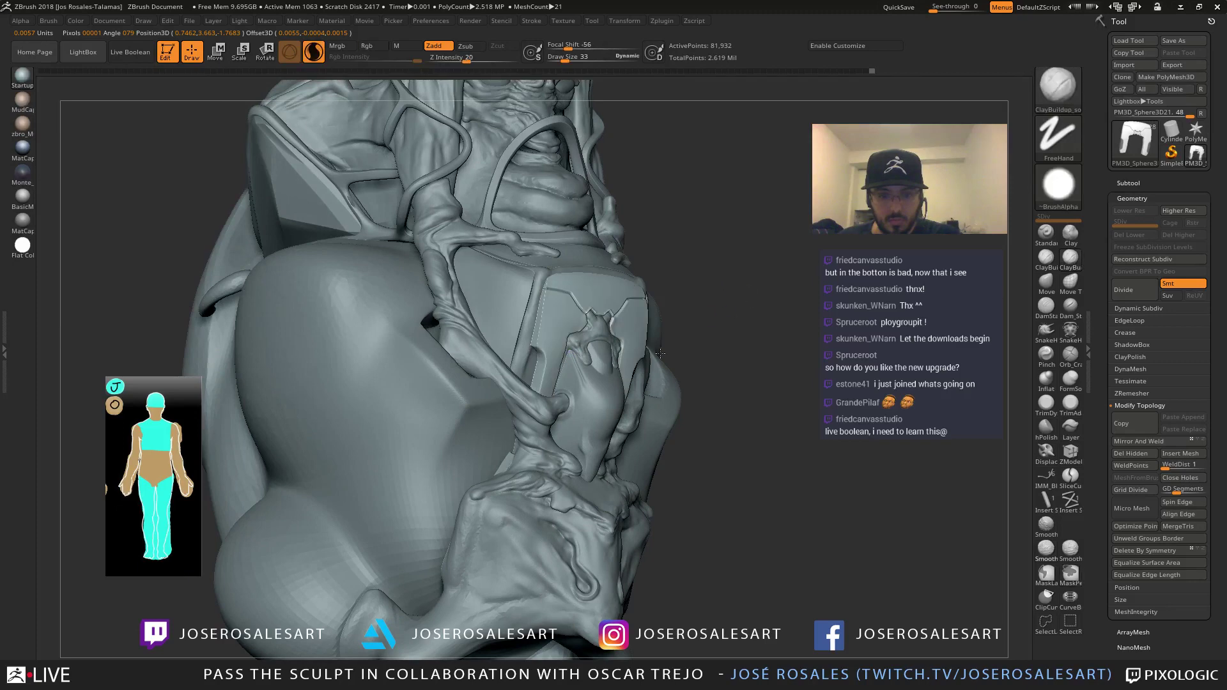
Undo the last change to the panel and pull the chest frame's lower side bars over the panel notches with SnakeHook
ctrl+right_drag(658, 345, 575, 390)
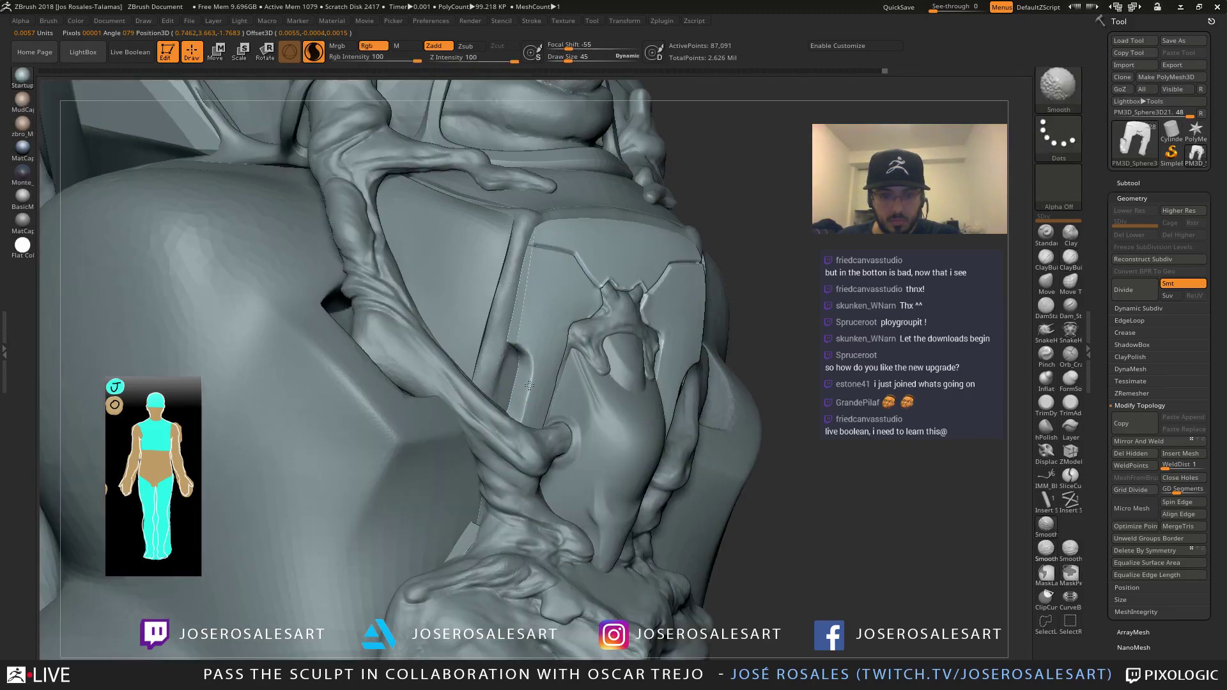
mouse_move(528, 347)
right_down()
mouse_move(542, 342)
mouse_move(537, 401)
mouse_move(539, 352)
mouse_move(579, 295)
mouse_move(618, 334)
mouse_move(606, 307)
mouse_move(699, 323)
mouse_move(663, 191)
right_up()
key(ctrl+z)
alt+click(535, 383)
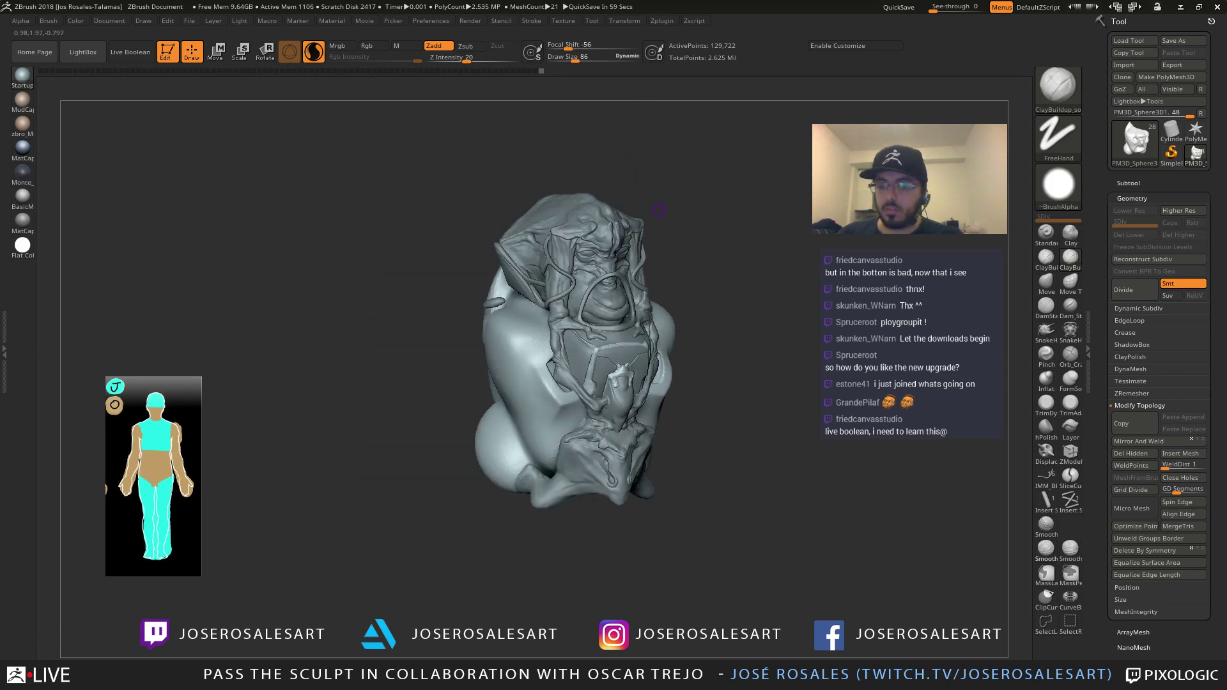
mouse_move(567, 360)
ctrl+right_down()
mouse_move(709, 383)
mouse_move(656, 420)
mouse_move(544, 391)
mouse_move(598, 409)
mouse_move(575, 403)
mouse_move(608, 432)
mouse_move(595, 416)
ctrl+right_up()
key(b)
key(s)
key(h)
key(s)
drag(577, 423, 587, 410)
mouse_move(587, 410)
right_down()
mouse_move(620, 409)
mouse_move(607, 409)
right_up()
Build up volume on the lower ends of the frame's side bars beside the notches with ClayBuildup
key(b)
key(c)
key(b)
drag(589, 397, 580, 422)
ctrl+right_drag(582, 412, 601, 441)
right_drag(321, 396, 340, 397)
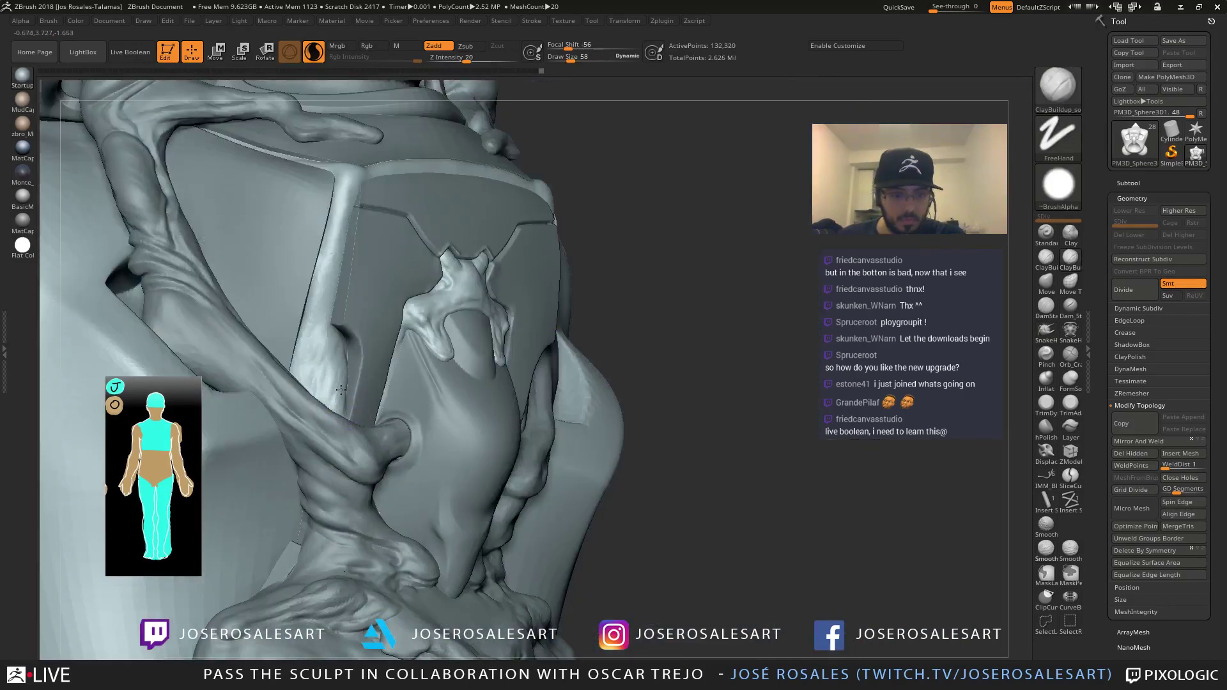
right_drag(344, 336, 324, 298)
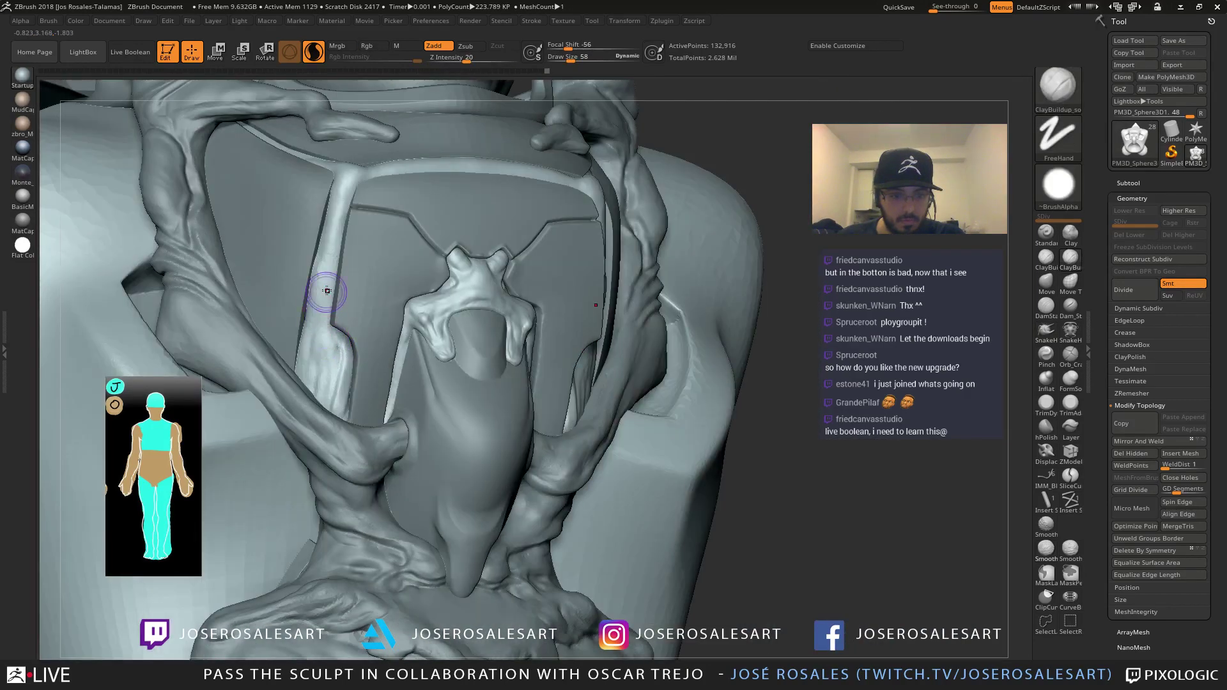
Refine the edges of the frame's side bars with ClayBuildup strokes at draw size 42 and smooth them
drag(330, 319, 326, 341)
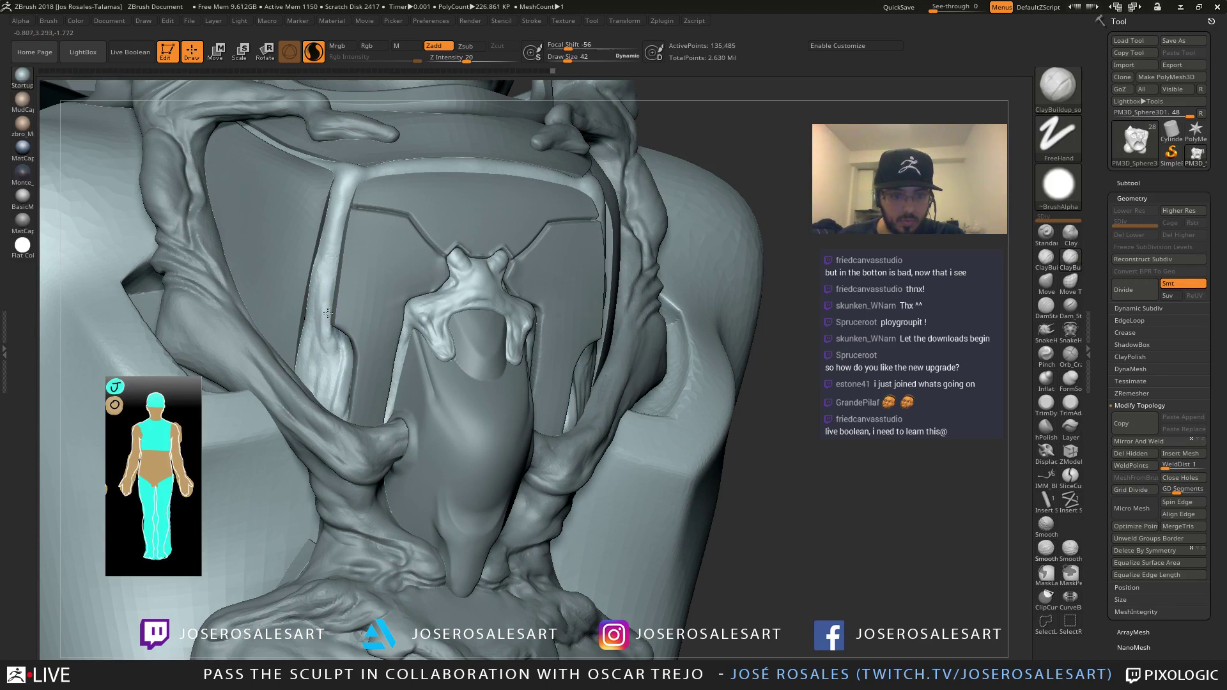
ctrl+right_drag(343, 341, 327, 349)
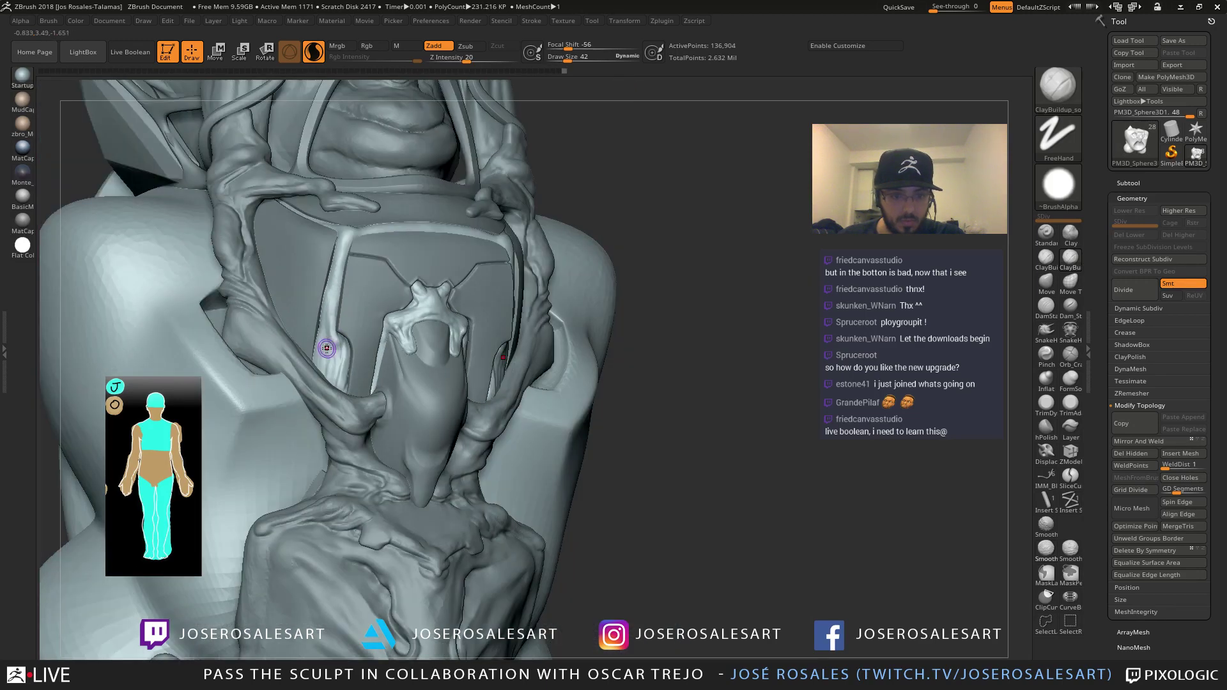
drag(331, 298, 327, 333)
right_drag(420, 334, 509, 357)
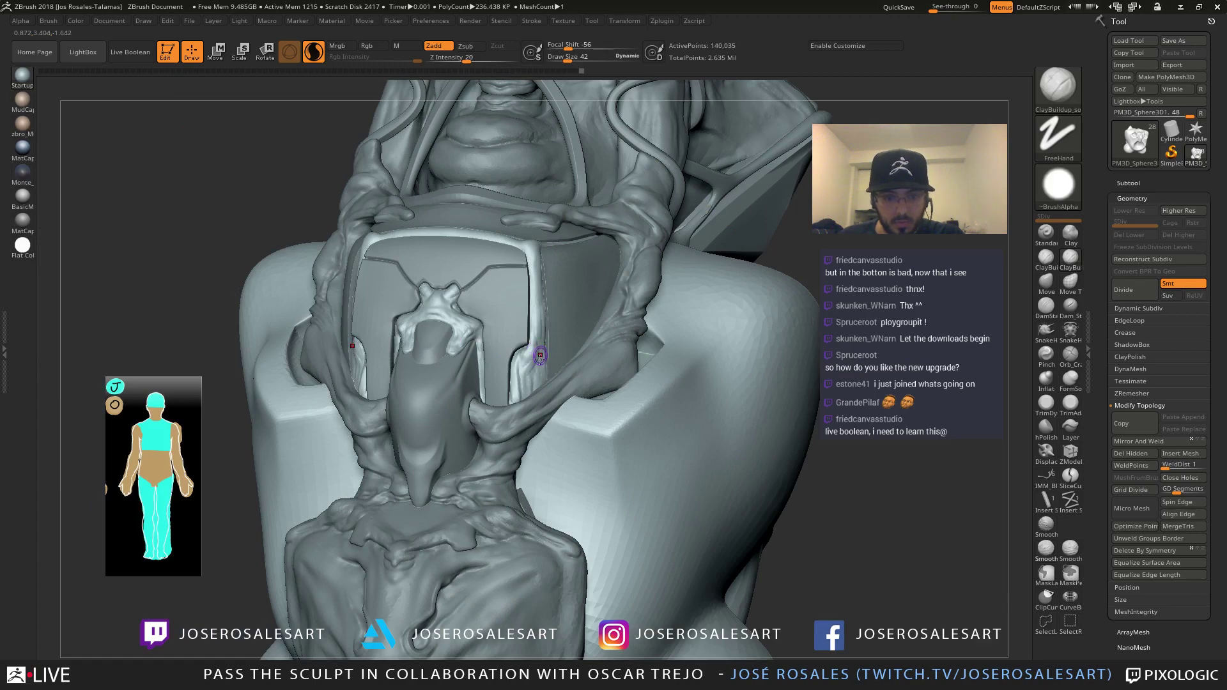
shift+right_drag(525, 372, 531, 372)
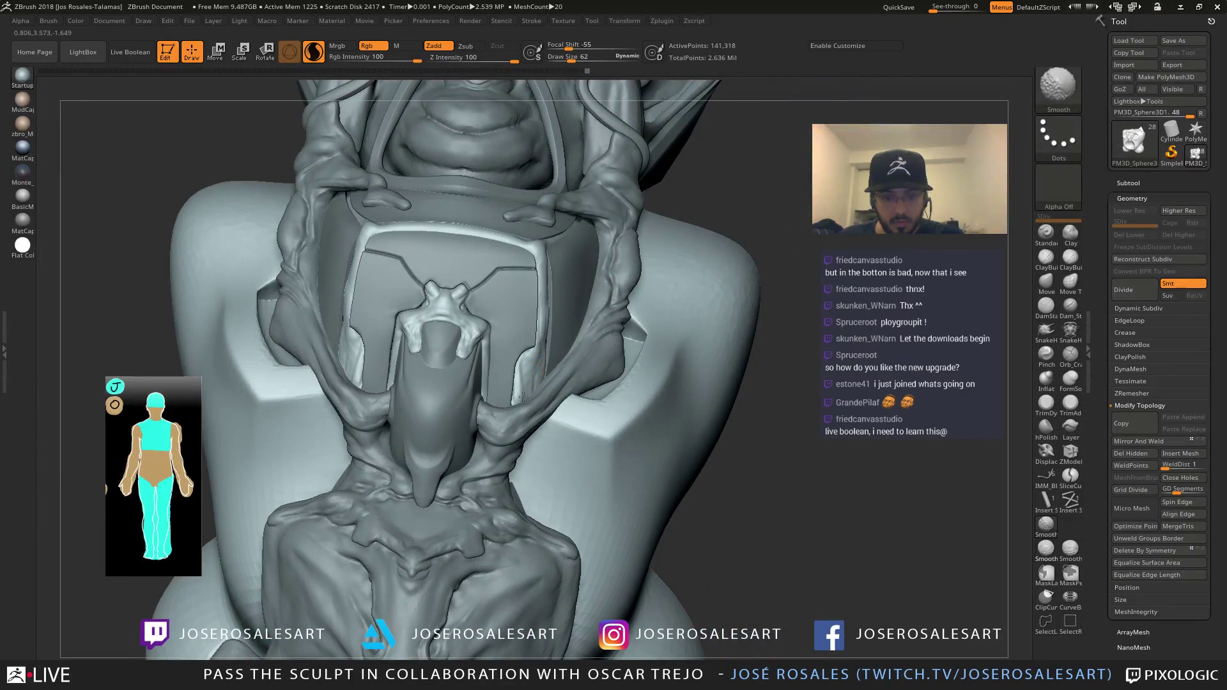
Carve a small round hole into the lower end of each side bar using an inverted mask of the spot
mouse_move(533, 307)
ctrl+right_down()
mouse_move(426, 240)
mouse_move(555, 320)
ctrl+right_up()
mouse_move(518, 358)
right_down()
mouse_move(563, 377)
mouse_move(558, 311)
mouse_move(483, 325)
mouse_move(505, 370)
mouse_move(526, 367)
right_up()
key(s)
drag(531, 367, 528, 369)
mouse_move(534, 365)
right_down()
mouse_move(537, 351)
mouse_move(495, 372)
mouse_move(525, 360)
mouse_move(505, 367)
mouse_move(535, 377)
mouse_move(517, 367)
right_up()
key(ctrl)
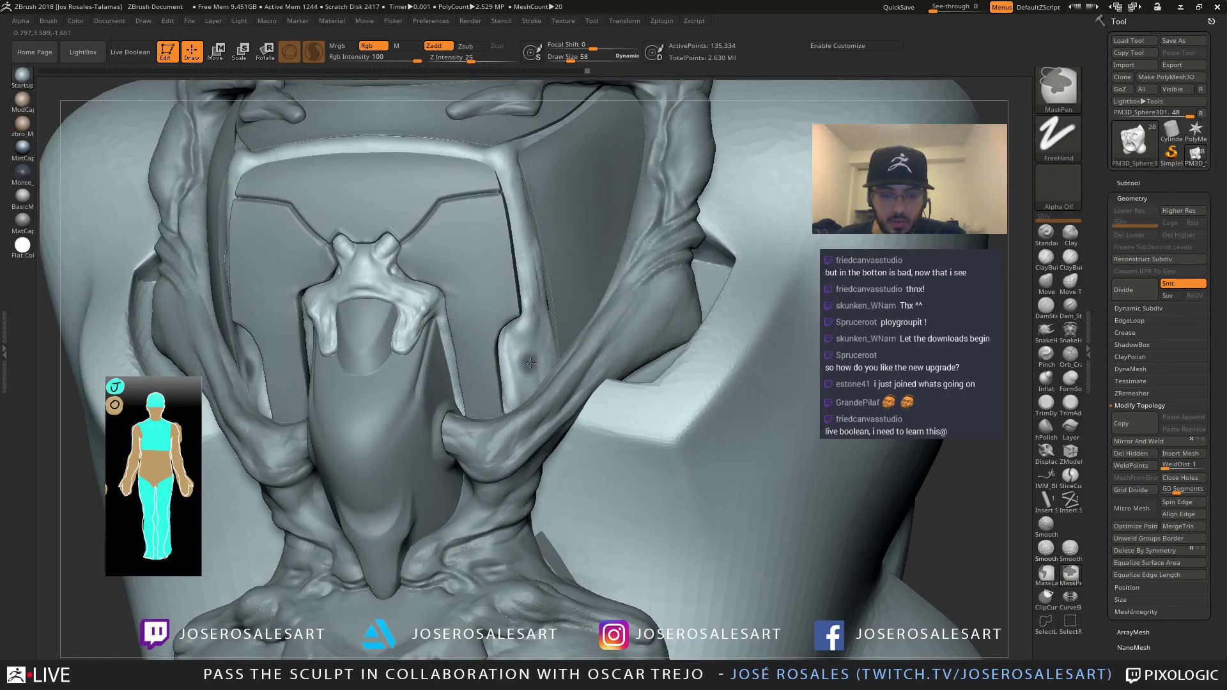
ctrl+click(93, 548)
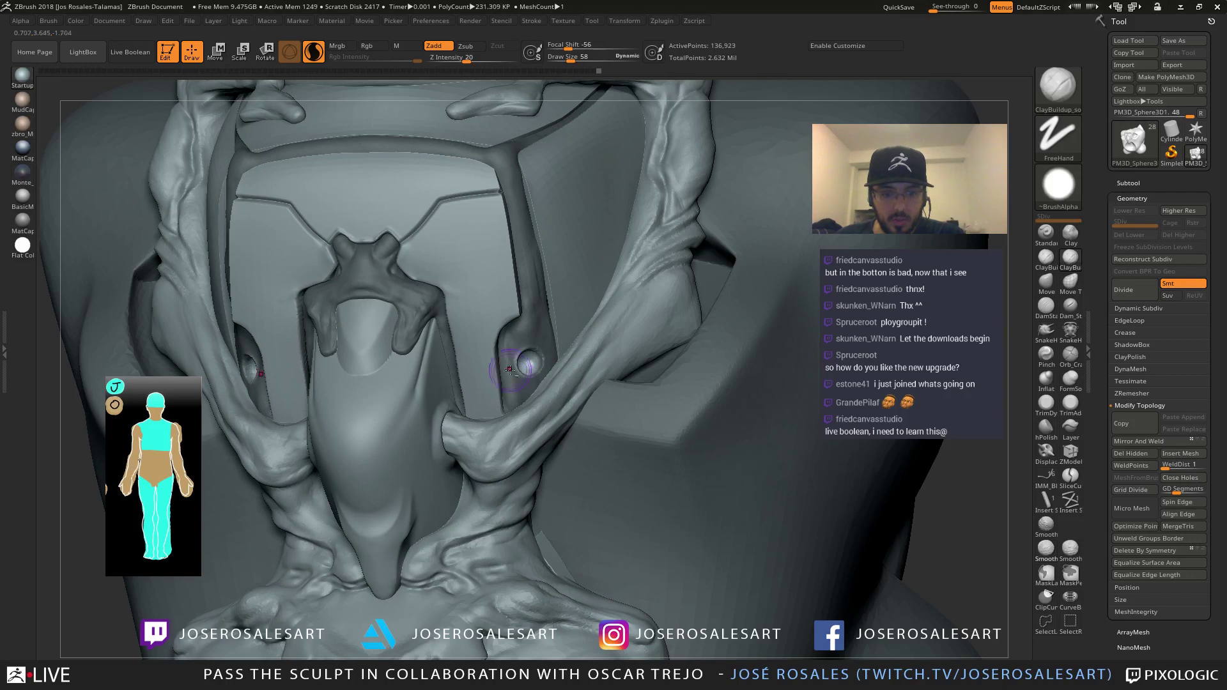
key(ctrl)
ctrl+click(93, 548)
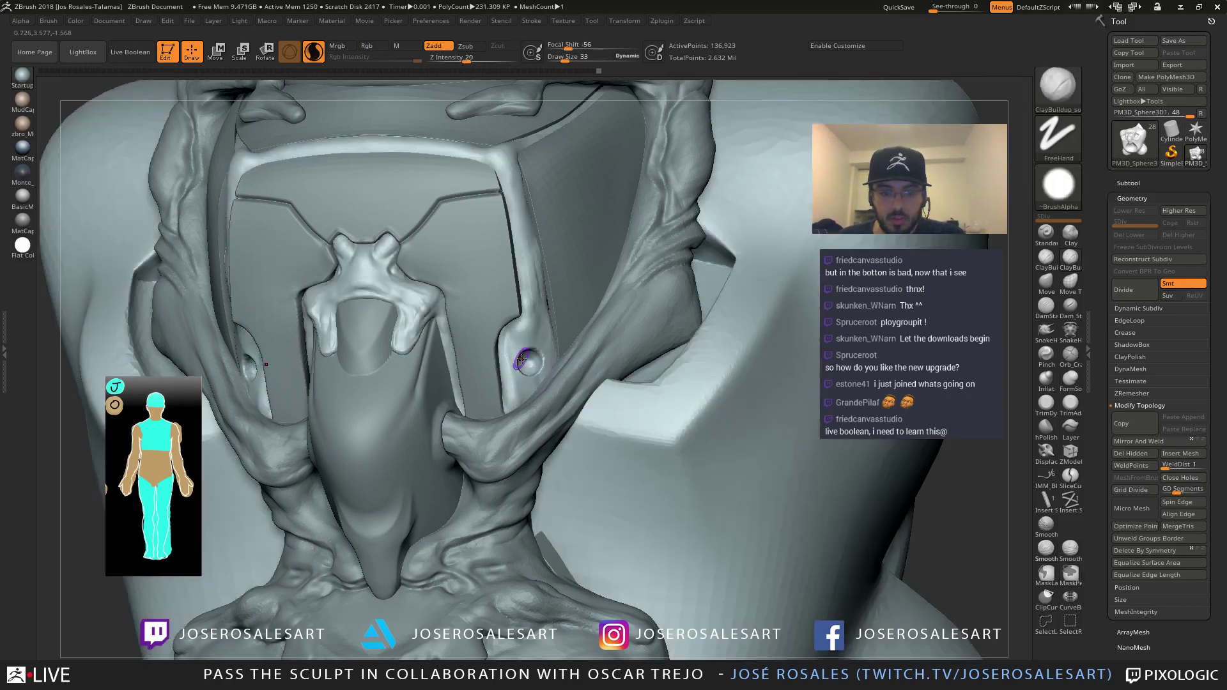
Build a raised rim around the hole in the side bar with ClayBuildup
mouse_move(541, 359)
right_down()
mouse_move(505, 342)
mouse_move(504, 360)
right_up()
key(s)
drag(520, 387, 520, 388)
right_drag(507, 372, 534, 376)
drag(530, 368, 520, 383)
Cut sharper creases around the hole's rim with the DamStandard brush at draw size 26
key(b)
key(d)
key(s)
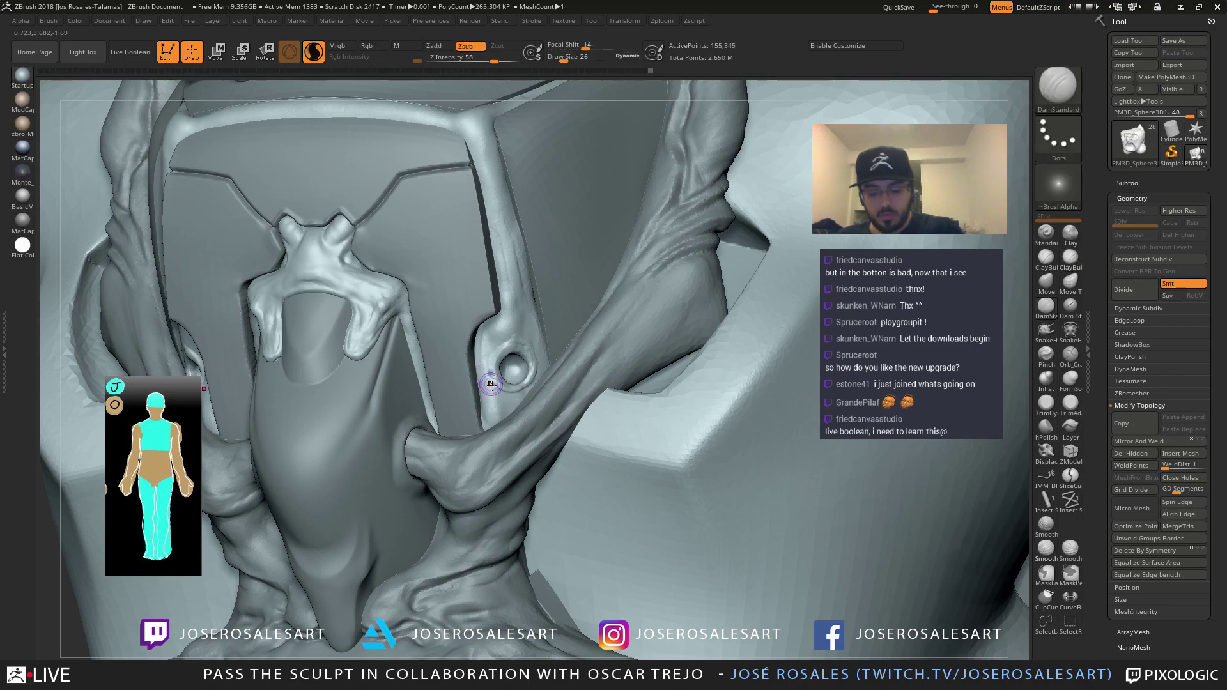
mouse_move(490, 379)
right_down()
mouse_move(491, 365)
mouse_move(562, 354)
right_up()
drag(498, 358, 529, 351)
mouse_move(537, 371)
right_down()
mouse_move(503, 390)
mouse_move(537, 380)
mouse_move(522, 397)
mouse_move(514, 366)
mouse_move(497, 365)
mouse_move(509, 367)
right_up()
Add fleshy detail around the hole, alternating ClayBuildup and DamStandard at small brush size
key(b)
key(c)
key(b)
key(b)
key(d)
key(s)
key(b)
key(c)
key(b)
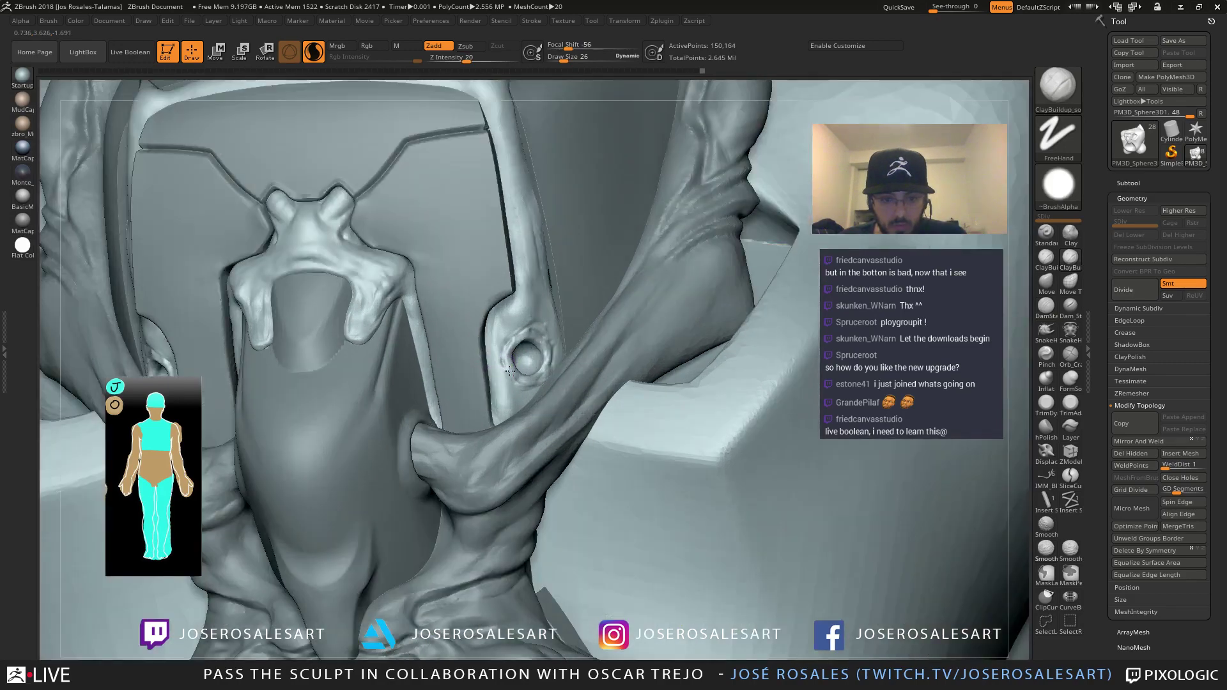
drag(543, 371, 537, 376)
Reshape the hole and its rim with the SnakeHook brush at draw size 36
mouse_move(537, 376)
ctrl+right_down()
mouse_move(534, 329)
mouse_move(576, 302)
mouse_move(532, 326)
ctrl+right_up()
mouse_move(532, 326)
ctrl+right_down()
mouse_move(529, 313)
mouse_move(513, 362)
mouse_move(584, 333)
mouse_move(565, 421)
mouse_move(613, 384)
mouse_move(521, 377)
mouse_move(554, 383)
mouse_move(569, 422)
mouse_move(537, 412)
ctrl+right_up()
key(b)
key(s)
key(h)
key(s)
drag(625, 386, 629, 386)
right_drag(629, 387, 633, 392)
drag(633, 392, 641, 393)
mouse_move(641, 393)
right_down()
mouse_move(653, 398)
mouse_move(643, 397)
right_up()
drag(638, 384, 653, 397)
Pull a thin horn forward out of each hole with the SnakeCactus brush
mouse_move(653, 395)
right_down()
mouse_move(566, 353)
mouse_move(592, 393)
right_up()
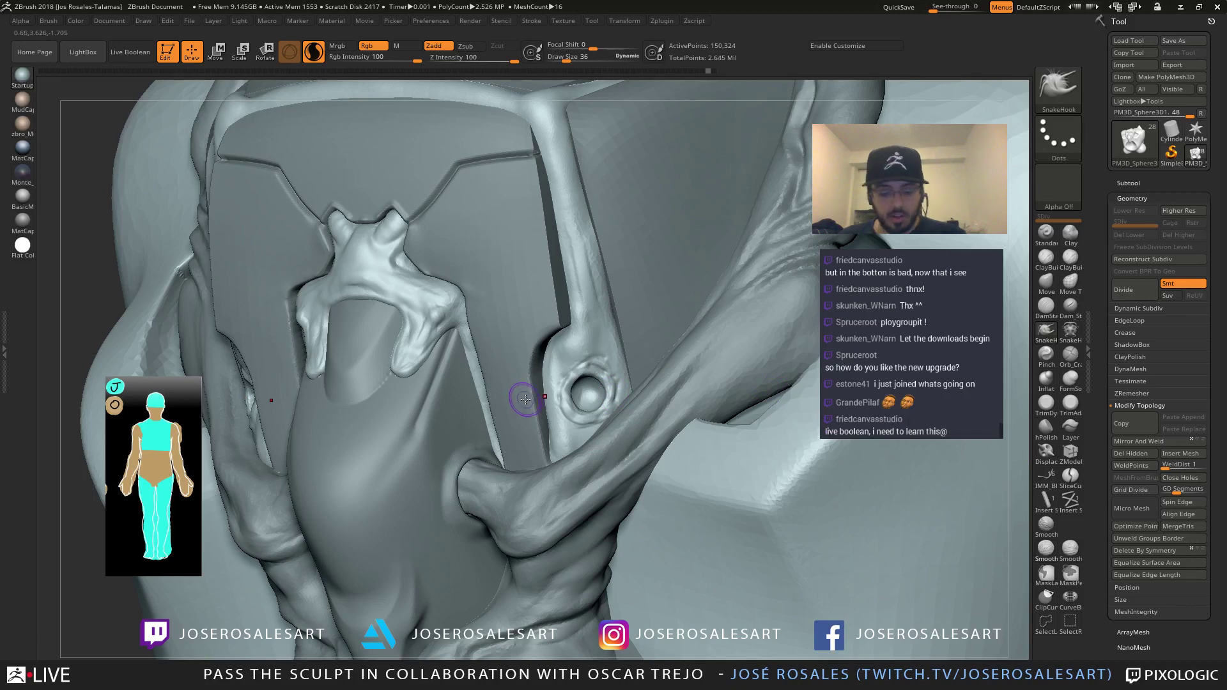
key(b)
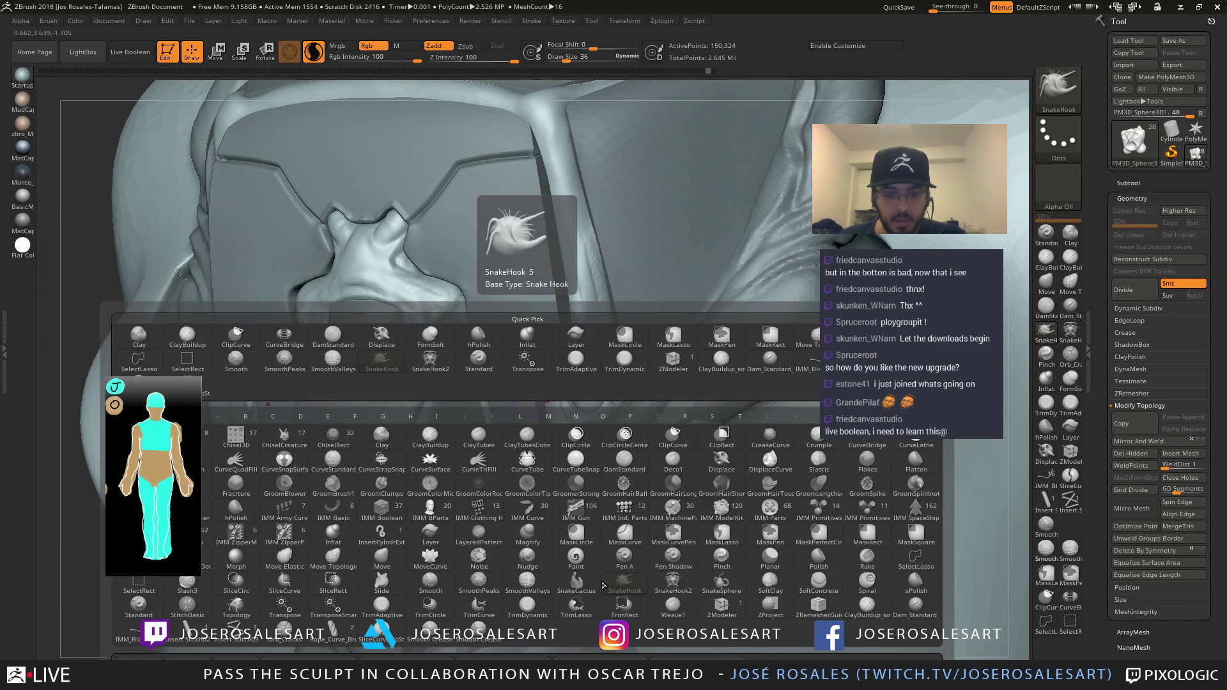
click(577, 583)
drag(591, 397, 831, 411)
key(ctrl+z)
drag(587, 392, 589, 397)
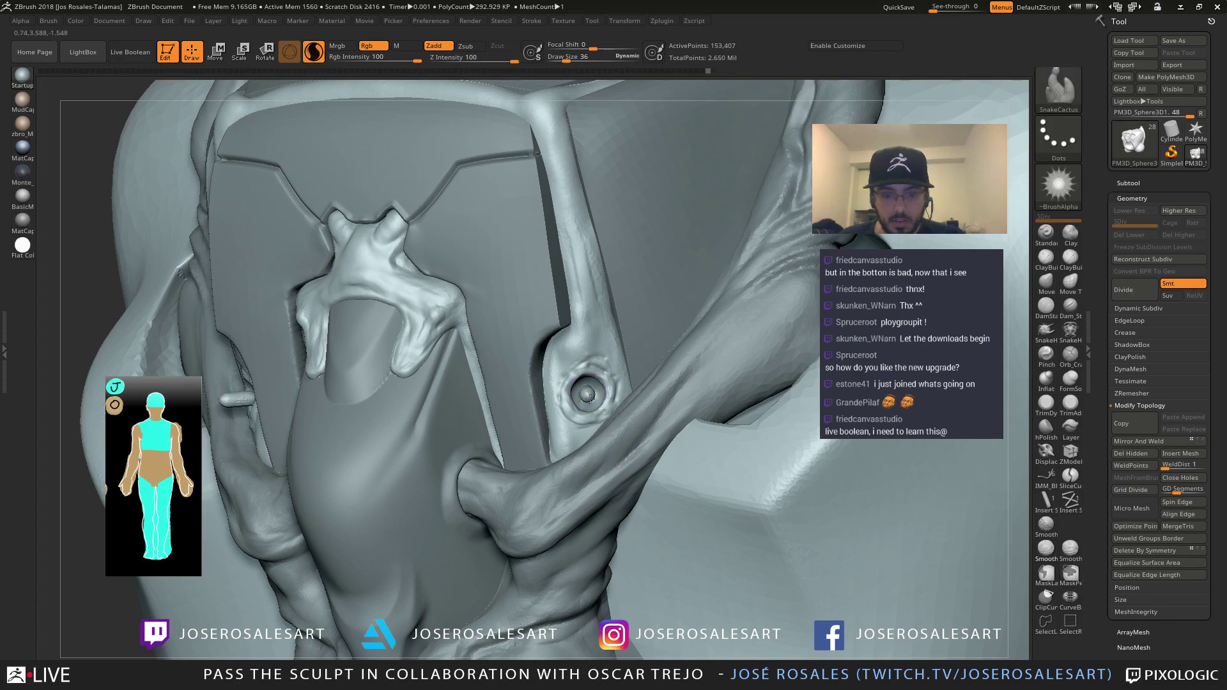
mouse_move(611, 396)
right_down()
mouse_move(665, 400)
mouse_move(567, 390)
right_up()
drag(567, 390, 526, 399)
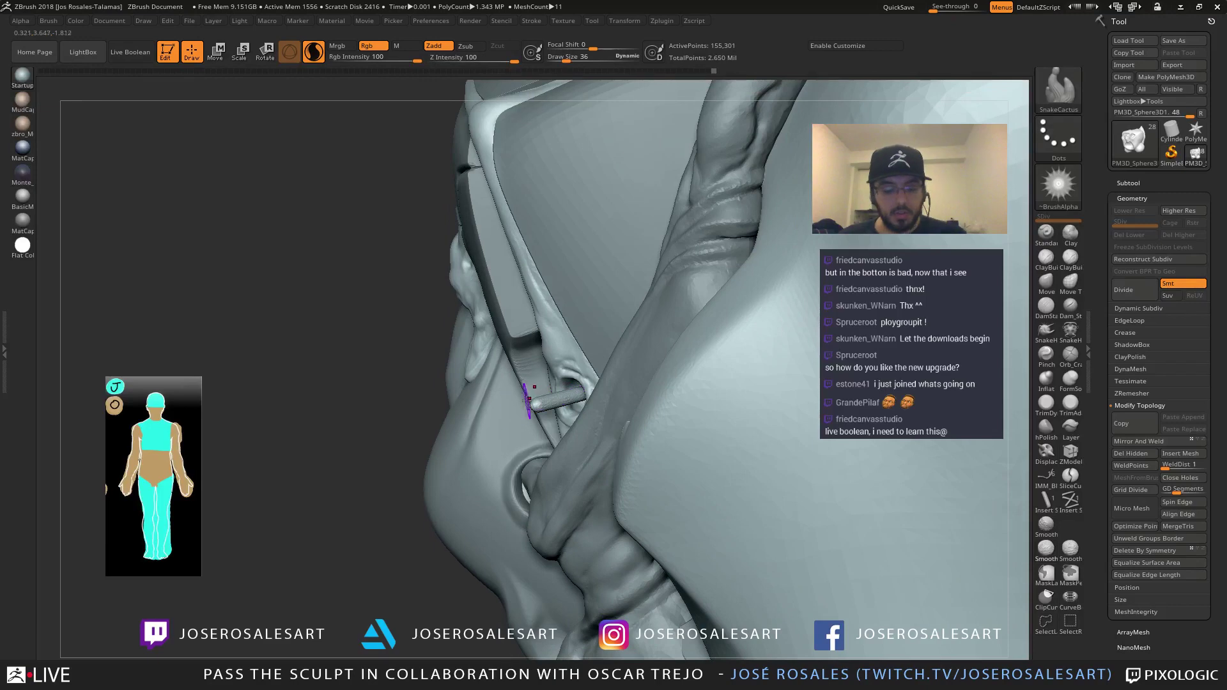
Stretch and bend the horn outward with the SnakeHook2 brush at draw size 51
click(1072, 346)
key(s)
click(509, 427)
mouse_move(510, 425)
right_down()
mouse_move(548, 402)
mouse_move(528, 391)
right_up()
key(s)
click(569, 393)
drag(570, 395, 534, 392)
Curl the horn's tip upward in front of the side bar with SnakeHook2
right_drag(541, 383, 567, 378)
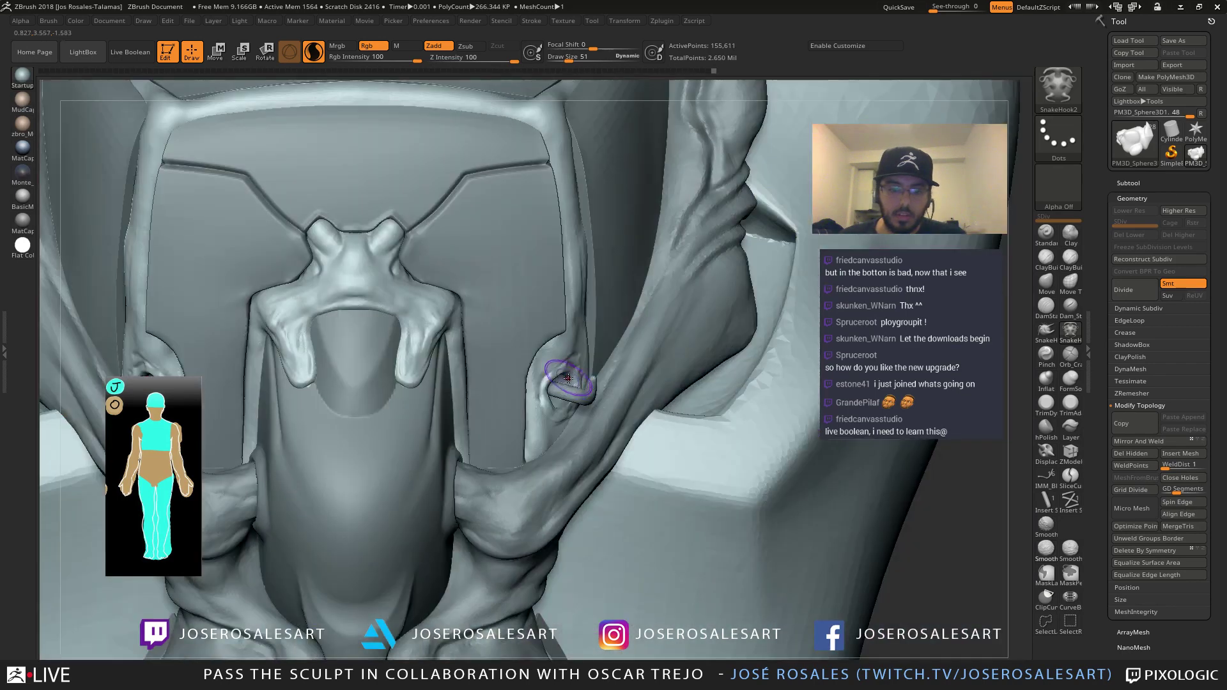
drag(592, 373, 591, 348)
right_drag(592, 349, 589, 332)
key(s)
click(603, 326)
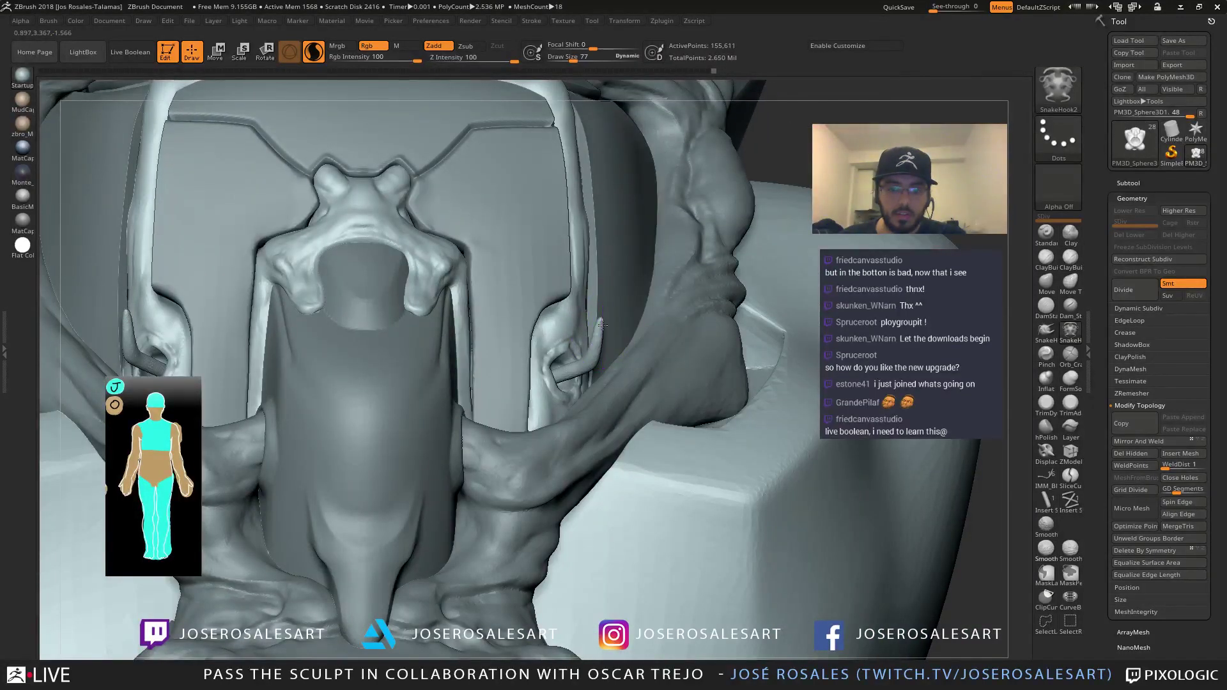
mouse_move(599, 317)
mouse_down()
mouse_move(594, 354)
mouse_move(537, 278)
mouse_move(425, 250)
mouse_move(406, 261)
mouse_move(384, 205)
mouse_move(460, 281)
mouse_move(454, 401)
mouse_up()
key(ctrl+z)
key(ctrl+z)
key(ctrl+z)
mouse_move(600, 312)
mouse_down()
mouse_move(497, 281)
mouse_move(383, 270)
mouse_up()
right_drag(515, 307, 543, 338)
key(ctrl+z)
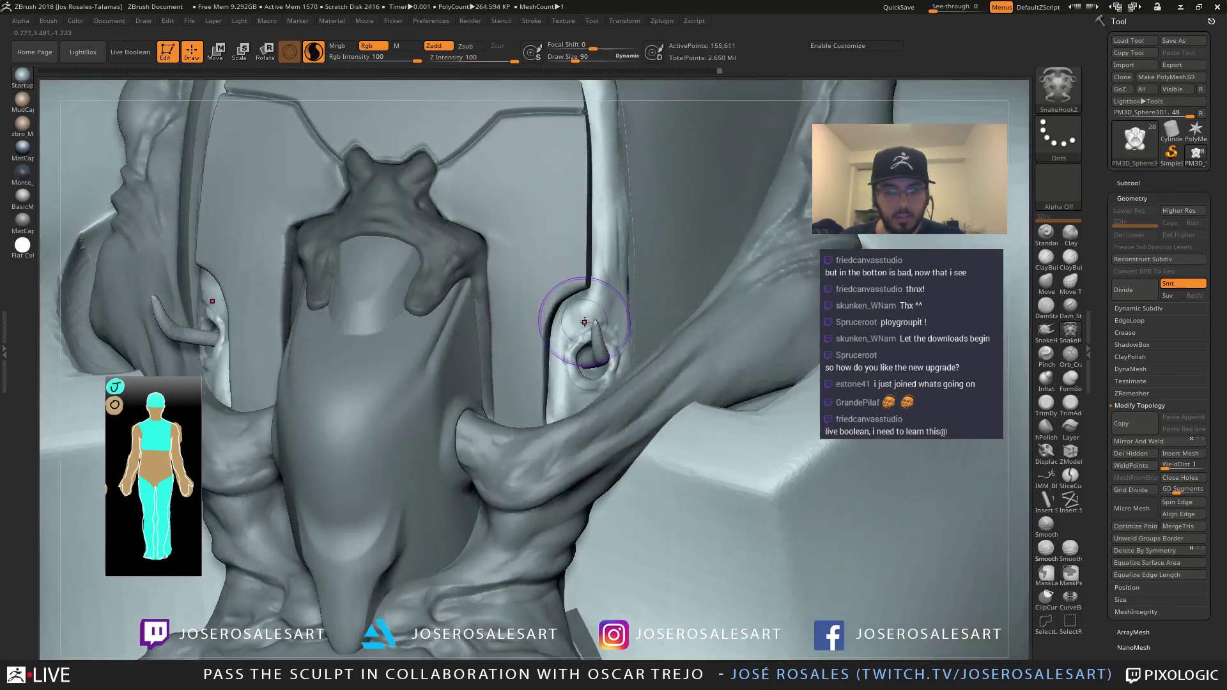
Extend the horn into a tendril arching inward over the panel with SnakeHook2 and thicken it with the Inflat brush
drag(593, 322, 505, 288)
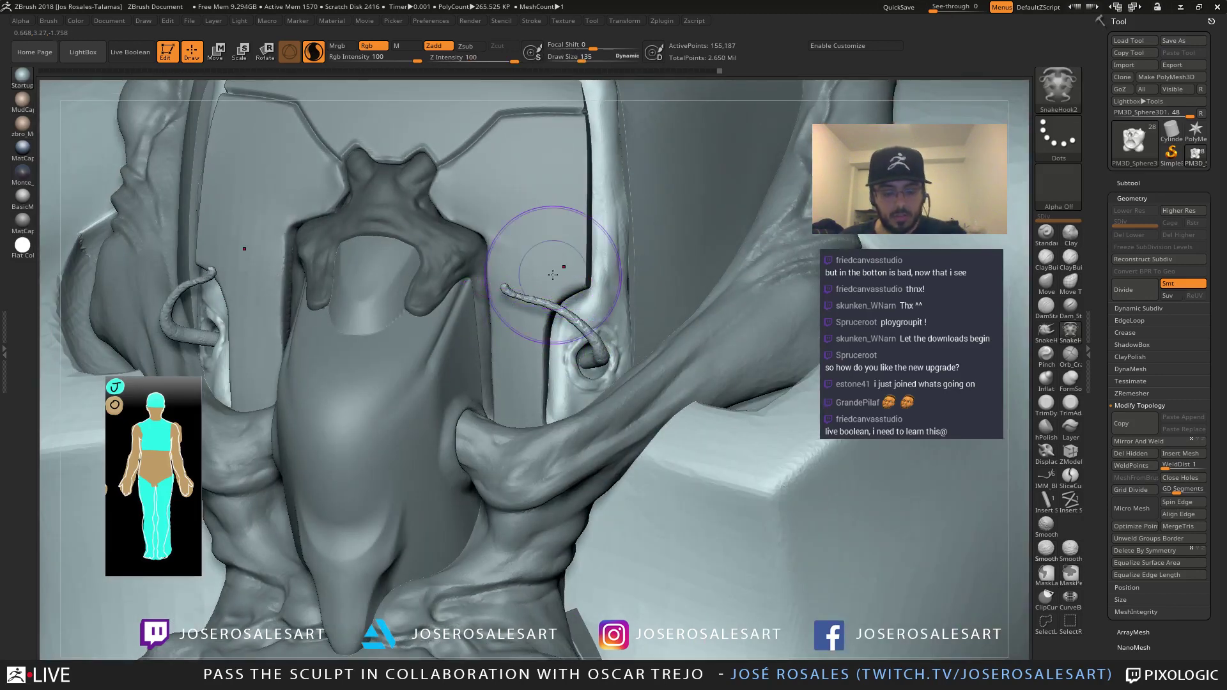
key(b)
key(i)
key(n)
right_drag(612, 377, 597, 359)
key(bracketleft)
key(bracketleft)
key(bracketleft)
key(bracketleft)
mouse_move(595, 345)
mouse_down()
mouse_move(587, 318)
mouse_move(494, 261)
mouse_up()
drag(586, 331, 593, 342)
Lengthen the tendrils toward the central body piece with the SnakeHook brush
right_drag(598, 352, 542, 319)
key(b)
key(s)
key(h)
right_drag(528, 261, 539, 225)
drag(549, 197, 412, 195)
mouse_move(439, 200)
right_down()
mouse_move(470, 247)
mouse_move(488, 248)
right_up()
Bend the tendril's inner end and turn its tip upward against the central body piece with the Move brush
key(b)
key(m)
key(v)
key(s)
drag(508, 338, 519, 338)
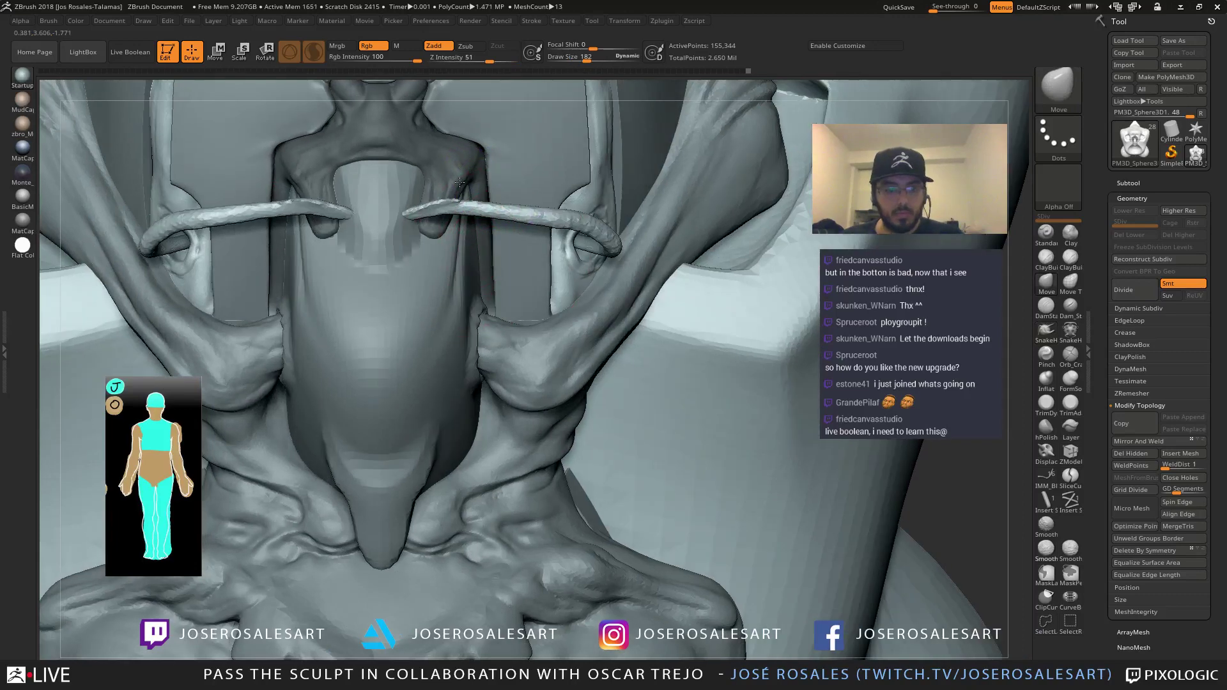
right_drag(519, 333, 499, 249)
drag(448, 168, 442, 193)
right_drag(452, 175, 406, 209)
key(s)
drag(448, 178, 408, 200)
right_drag(422, 185, 447, 190)
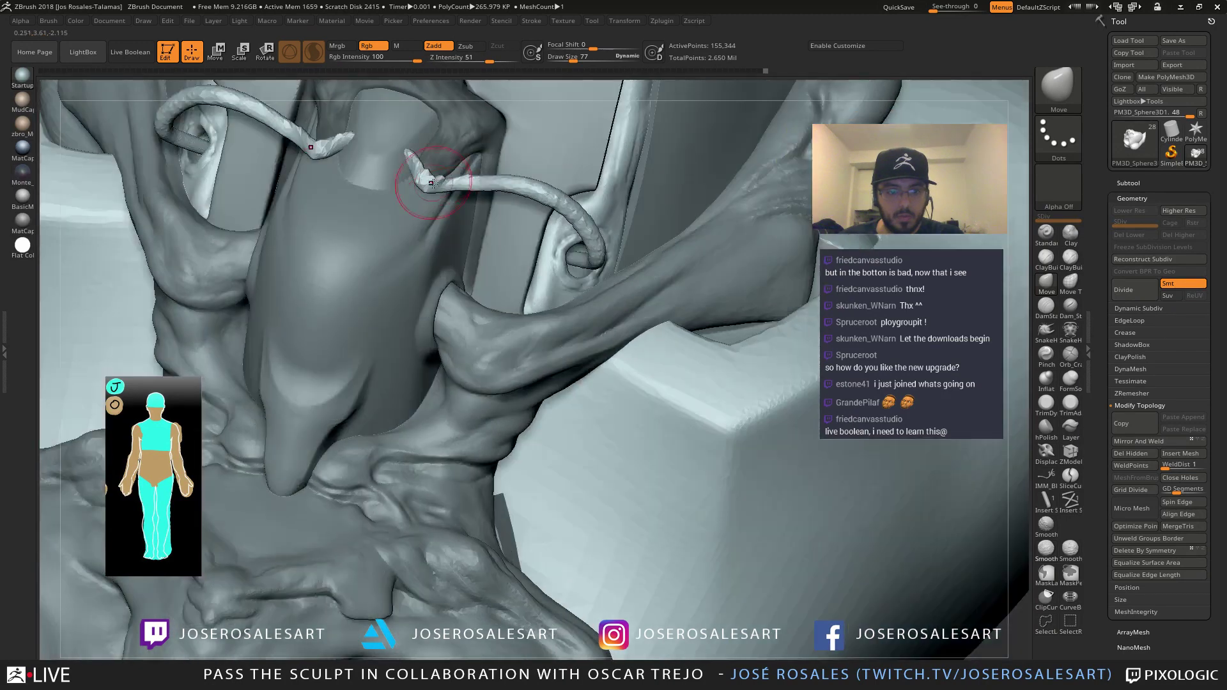
Thicken the tendril's tip with the Inflat brush and smooth the tendril's surface
key(b)
key(i)
key(n)
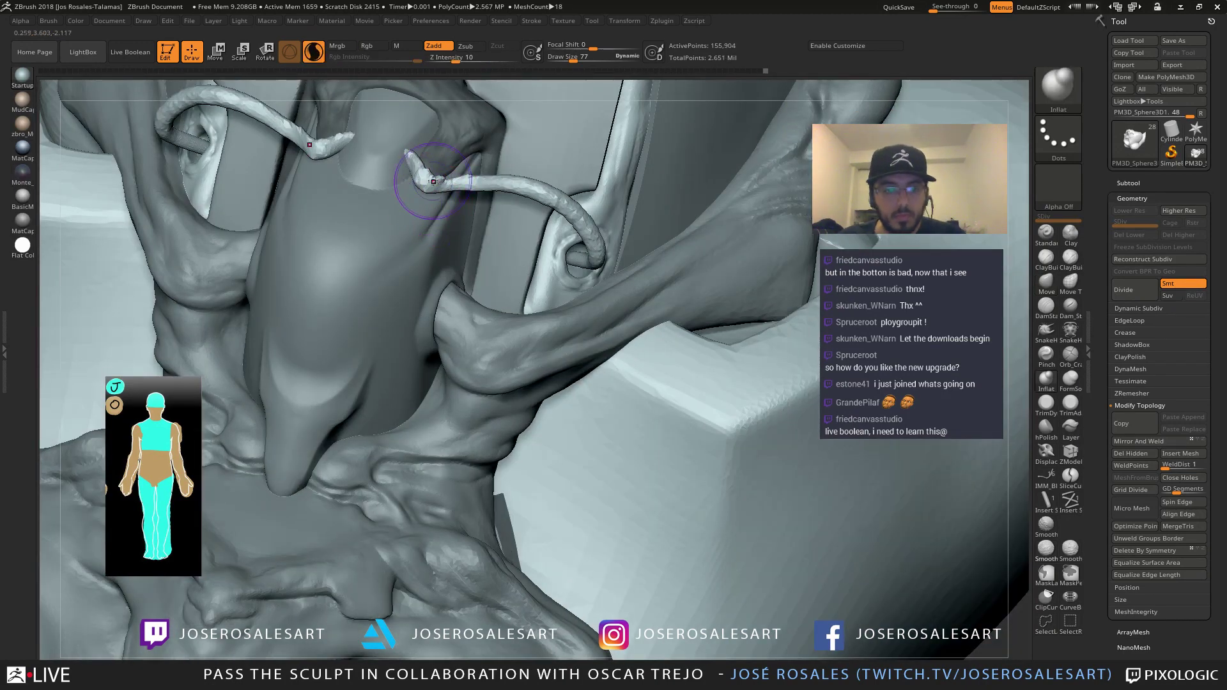
shift+drag(511, 190, 459, 190)
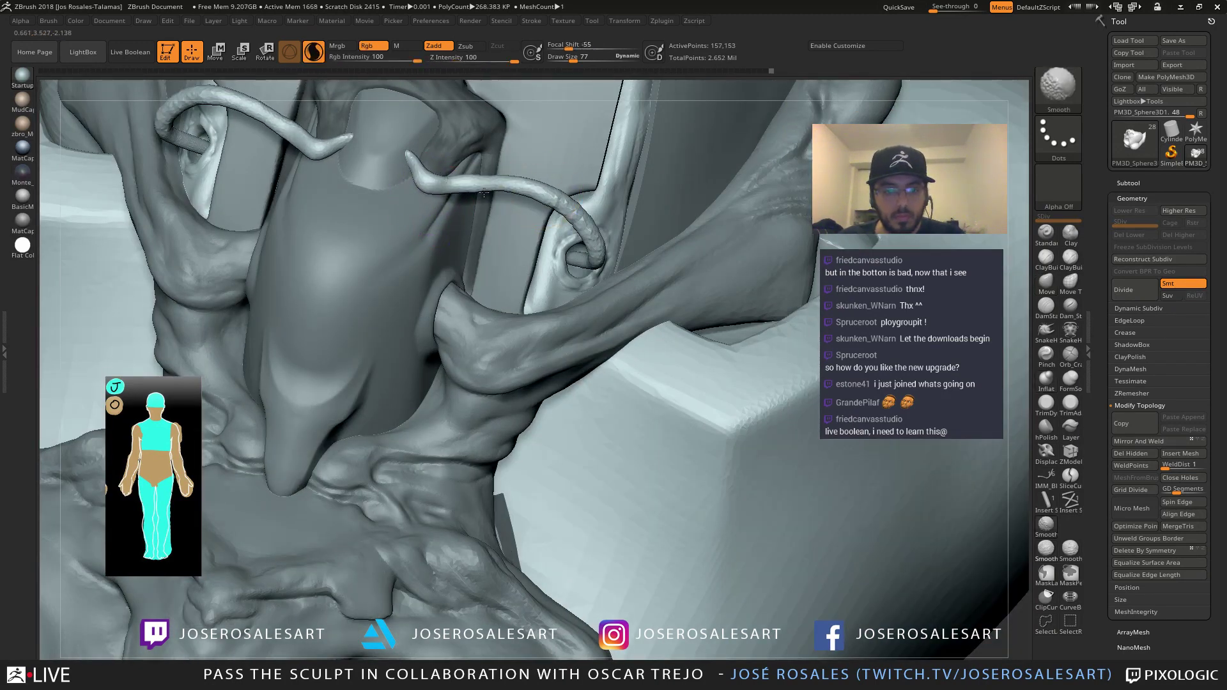
Pull the middle of the tendrils upward into an angular bend with the Move brush
mouse_move(583, 193)
right_down()
mouse_move(607, 191)
mouse_move(543, 183)
mouse_move(678, 198)
mouse_move(665, 256)
mouse_move(538, 279)
mouse_move(614, 261)
mouse_move(505, 256)
mouse_move(575, 259)
mouse_move(504, 322)
mouse_move(537, 348)
right_up()
key(b)
key(s)
key(h)
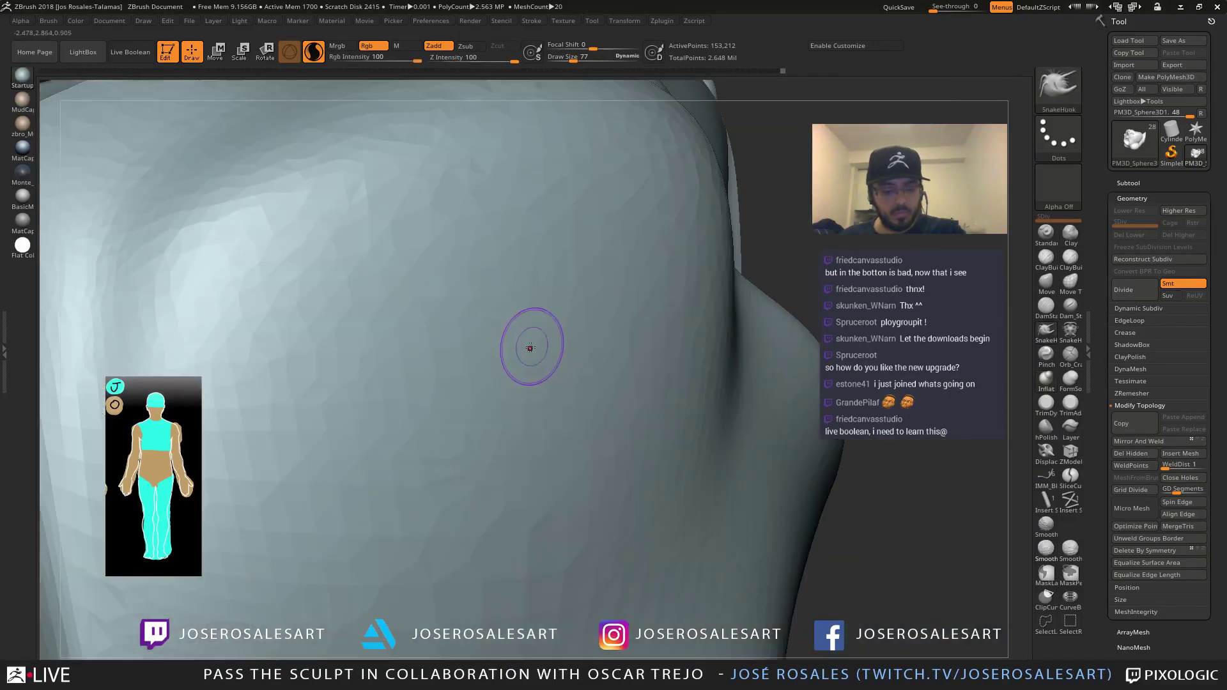
mouse_move(641, 246)
right_down()
mouse_move(573, 260)
mouse_move(586, 269)
mouse_move(641, 243)
right_up()
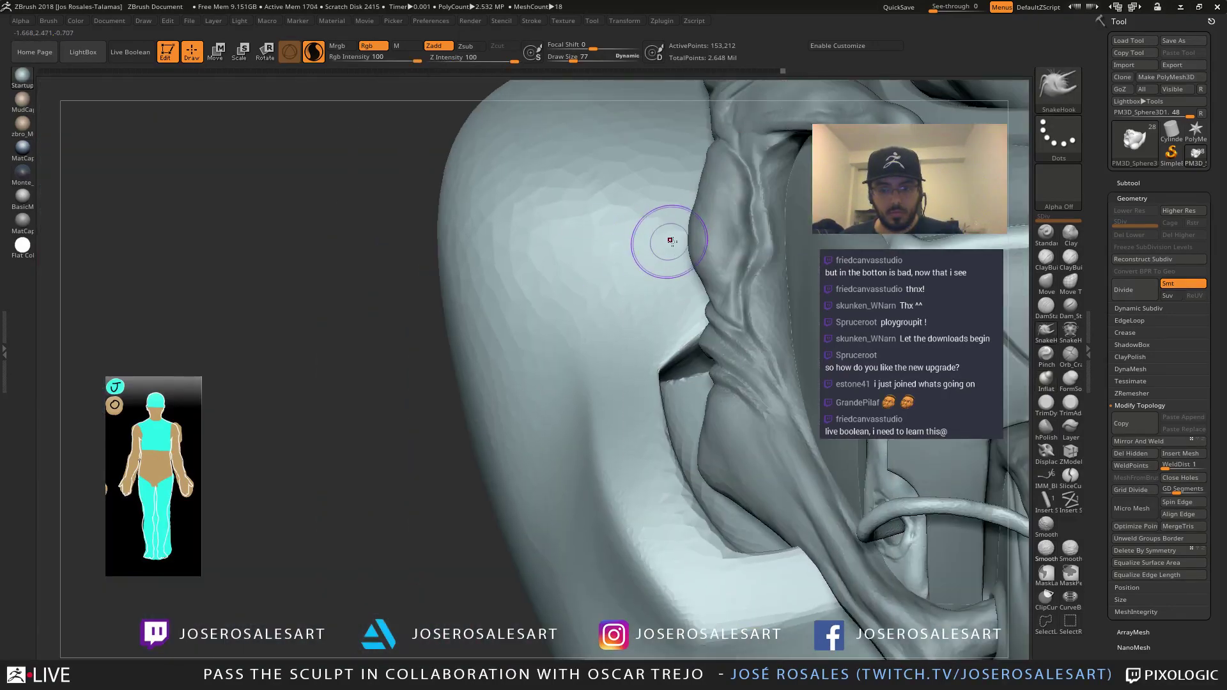
right_drag(716, 233, 487, 388)
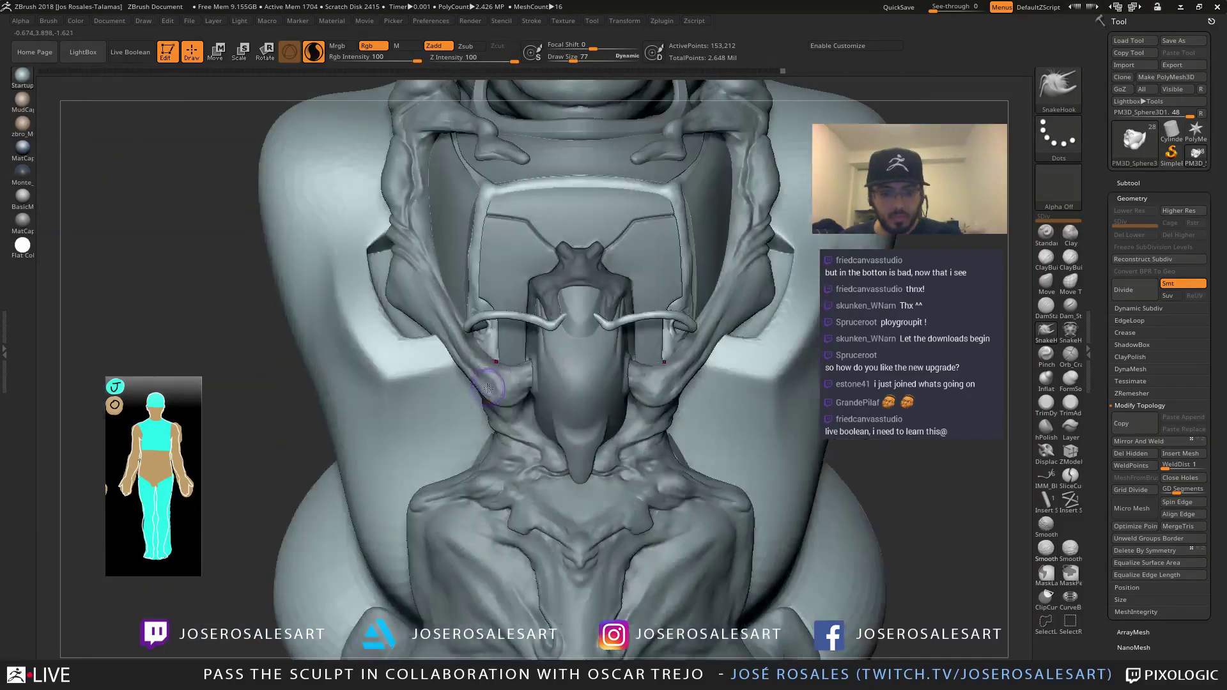
mouse_move(541, 355)
ctrl+right_down()
mouse_move(571, 328)
mouse_move(502, 313)
ctrl+right_up()
key(b)
key(m)
key(v)
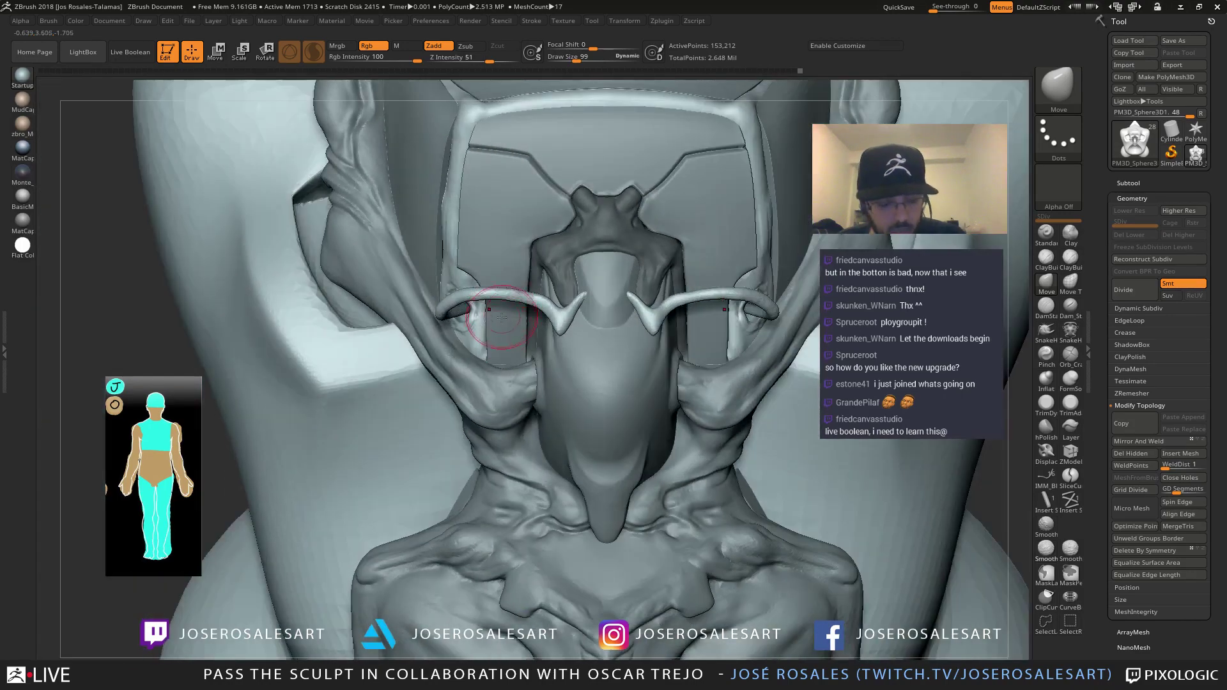
drag(473, 297, 477, 219)
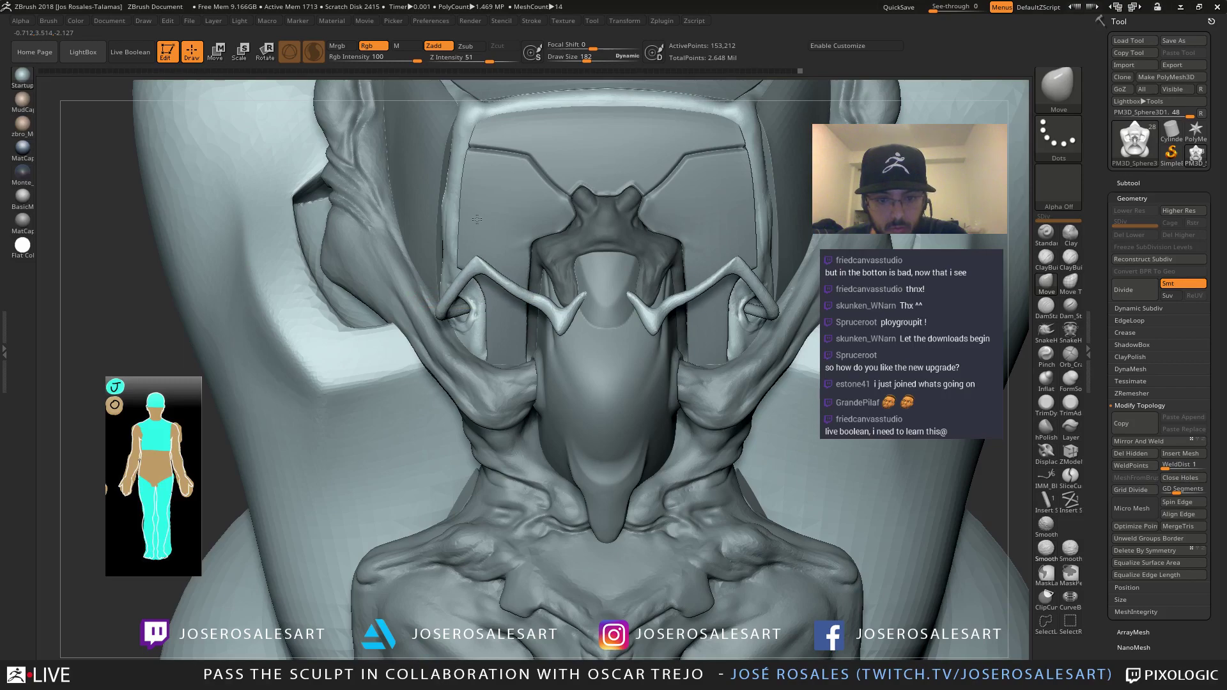
right_drag(463, 315, 481, 317)
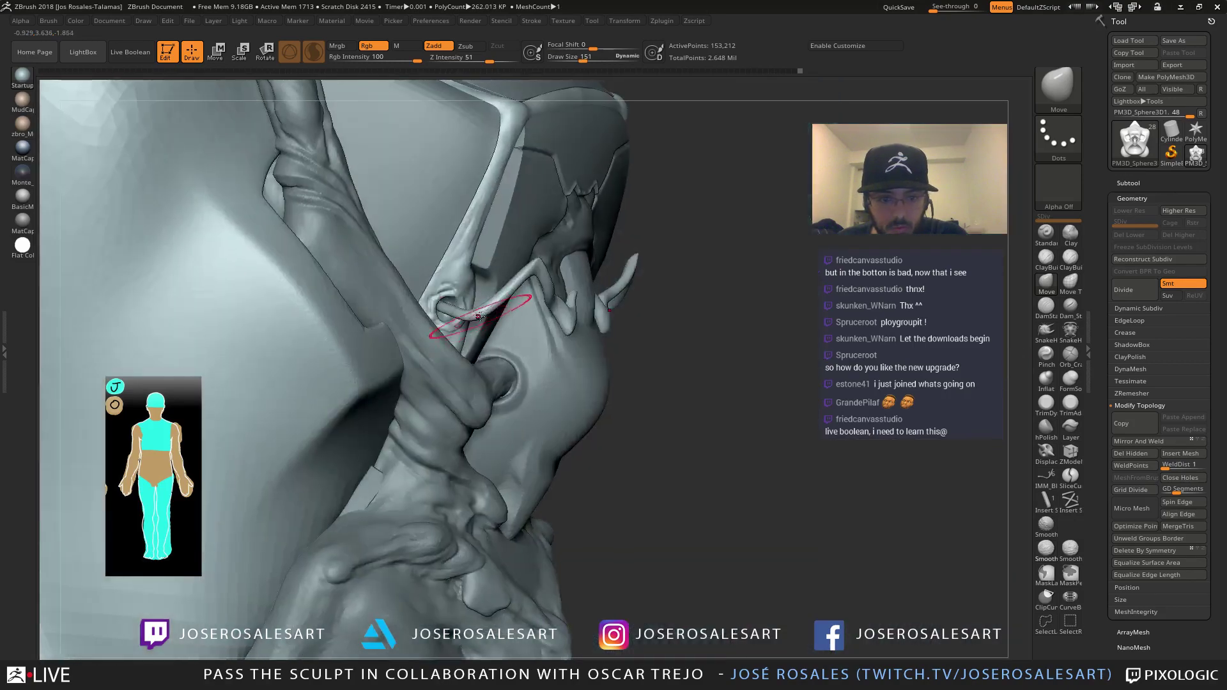
Refine the bent tendril with the SnakeHook brush and smooth its surface from the bend to the tip
mouse_move(477, 361)
shift+right_down()
mouse_move(522, 307)
mouse_move(570, 283)
mouse_move(608, 282)
mouse_move(567, 285)
mouse_move(596, 310)
mouse_move(629, 301)
mouse_move(669, 343)
mouse_move(611, 323)
mouse_move(475, 233)
mouse_move(439, 251)
mouse_move(448, 274)
shift+right_up()
key(1)
key([)
key(b)
key(s)
key(h)
key(s)
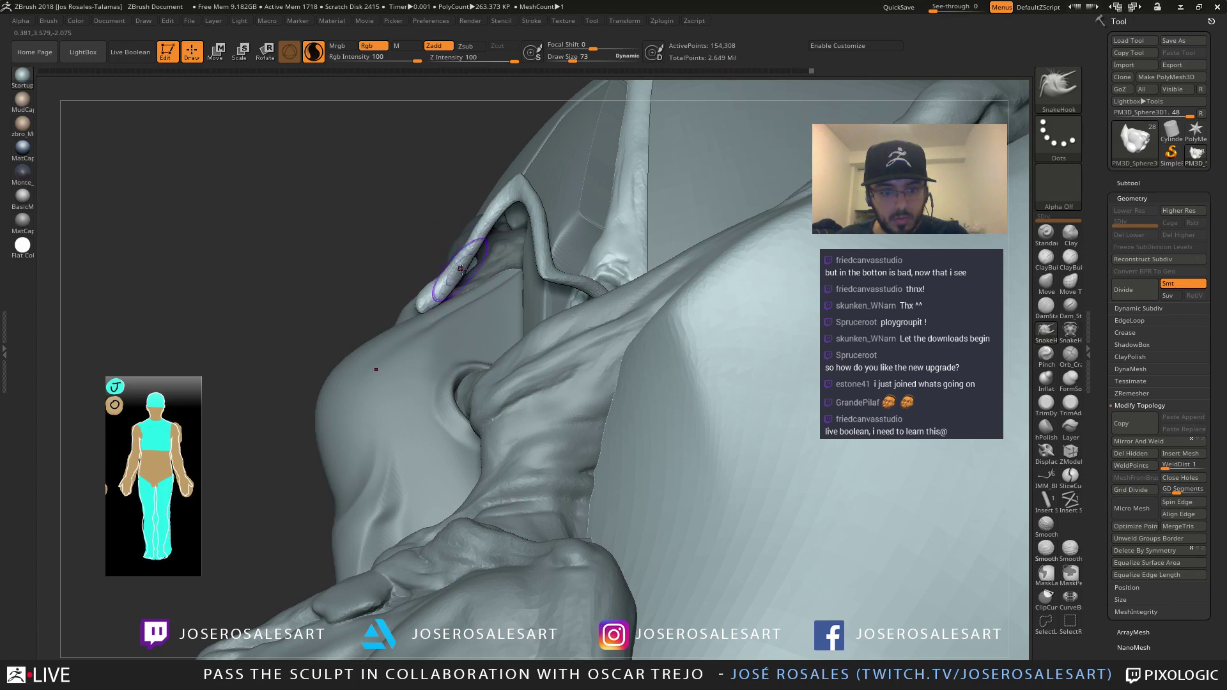
right_drag(453, 270, 488, 247)
mouse_move(488, 246)
shift+mouse_down()
mouse_move(473, 259)
mouse_move(504, 210)
shift+mouse_up()
key(s)
right_drag(482, 241, 467, 259)
shift+drag(426, 318, 423, 329)
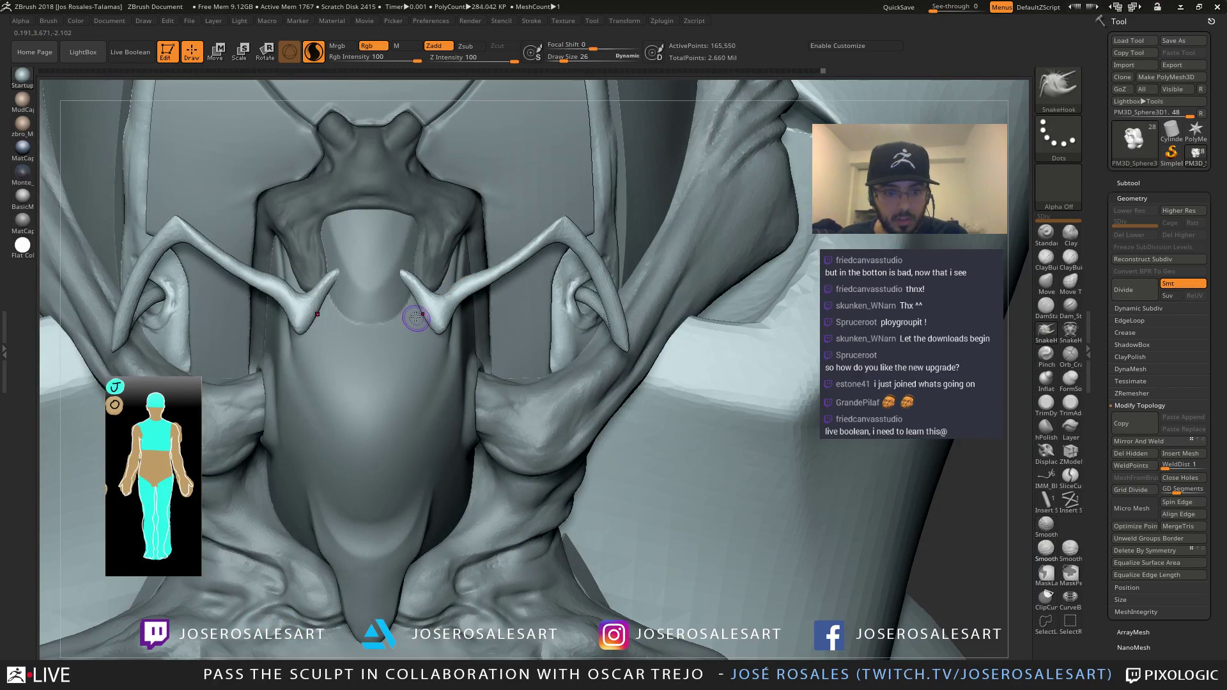
Select the central body piece, isolate it, and mask small round spots where the tendril tips touch it
ctrl+right_drag(372, 291, 361, 388)
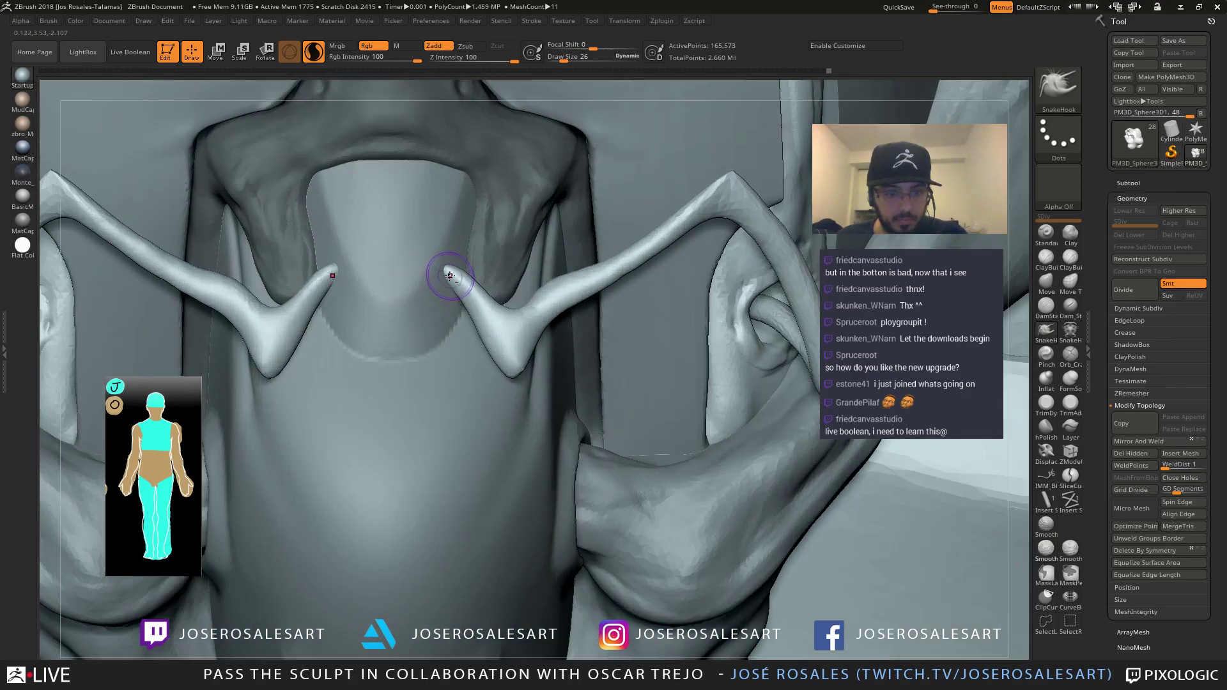
alt+click(436, 303)
key(s)
drag(448, 291, 443, 291)
right_drag(489, 279, 452, 275)
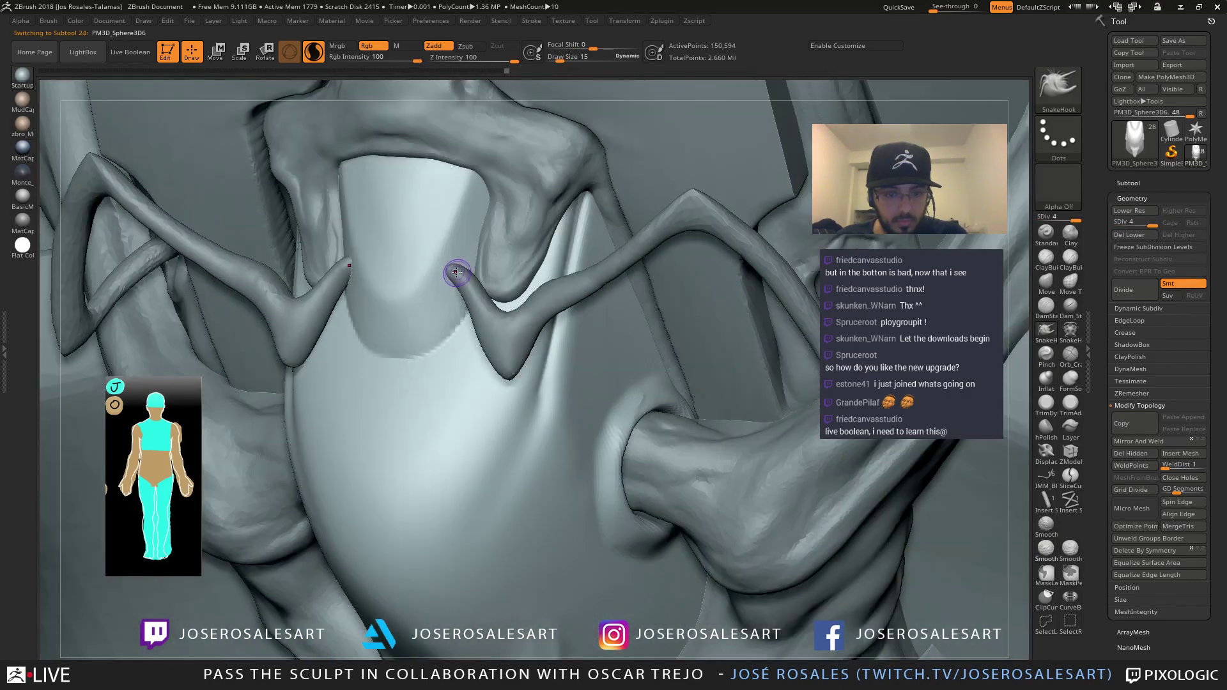
key(ctrl+shift+s)
ctrl+click(453, 276)
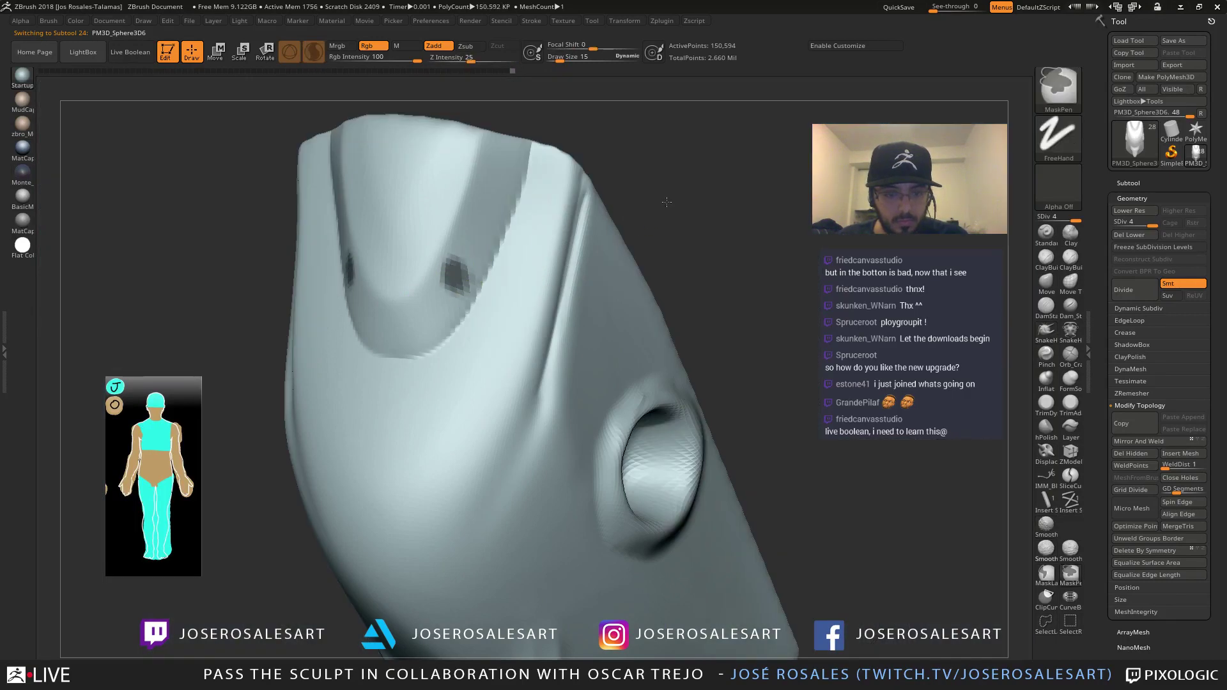
Clear the mask and subdivide the central body piece up to level 6
ctrl+click(660, 205)
key(ctrl+shift+s)
ctrl+right_drag(472, 313, 500, 196)
ctrl+click(512, 318)
mouse_move(314, 380)
alt+right_down()
mouse_move(287, 377)
mouse_move(253, 330)
alt+right_up()
ctrl+drag(253, 330, 260, 347)
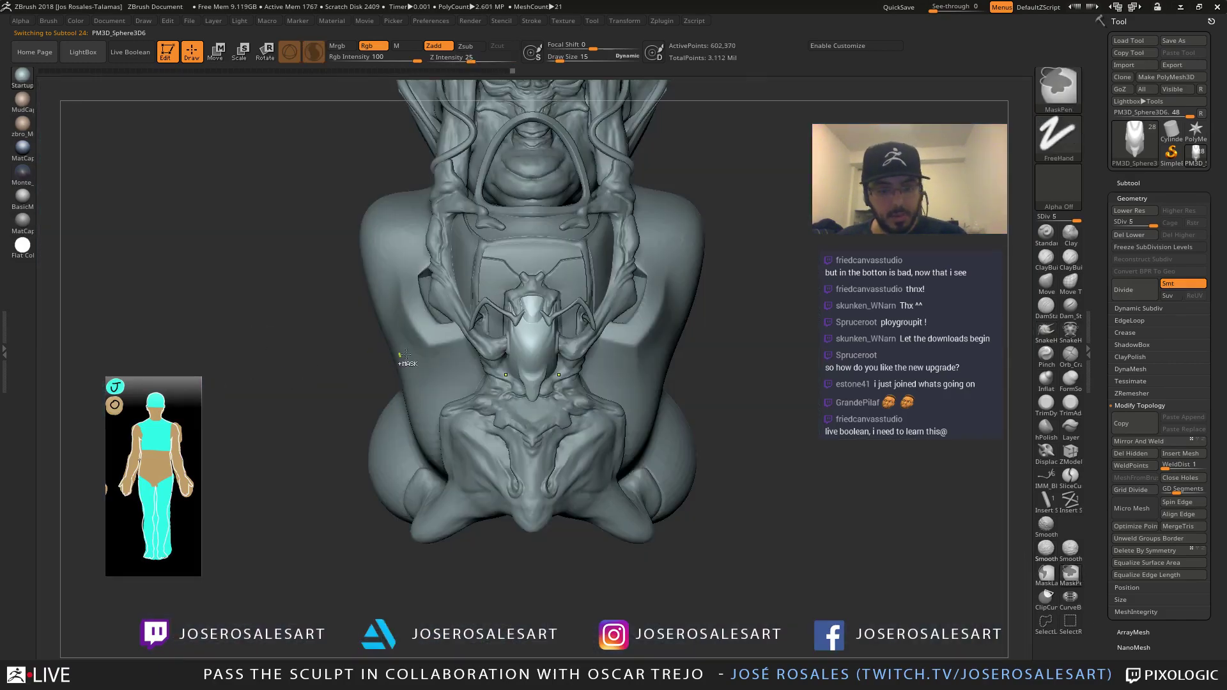
ctrl+right_drag(507, 319, 580, 328)
mouse_move(662, 315)
right_down()
mouse_move(634, 305)
mouse_move(683, 289)
right_up()
key(ctrl+d)
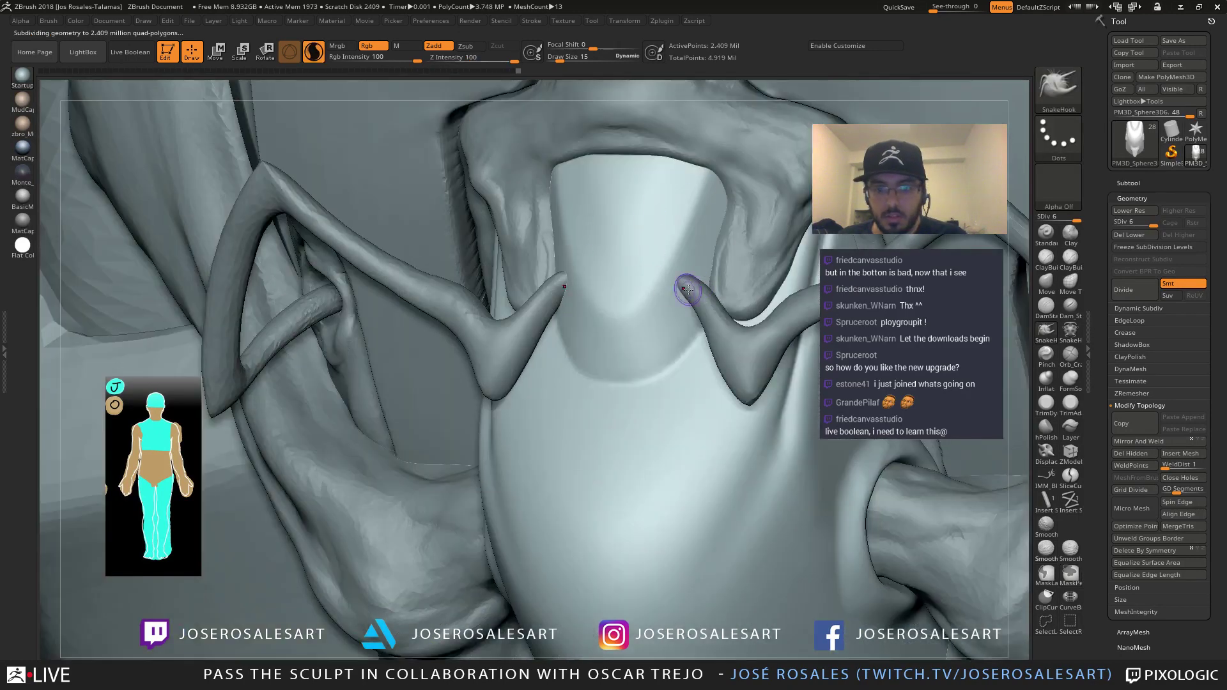
Mask the round spots under the tendril tips again on the denser mesh and invert the mask
key(ctrl)
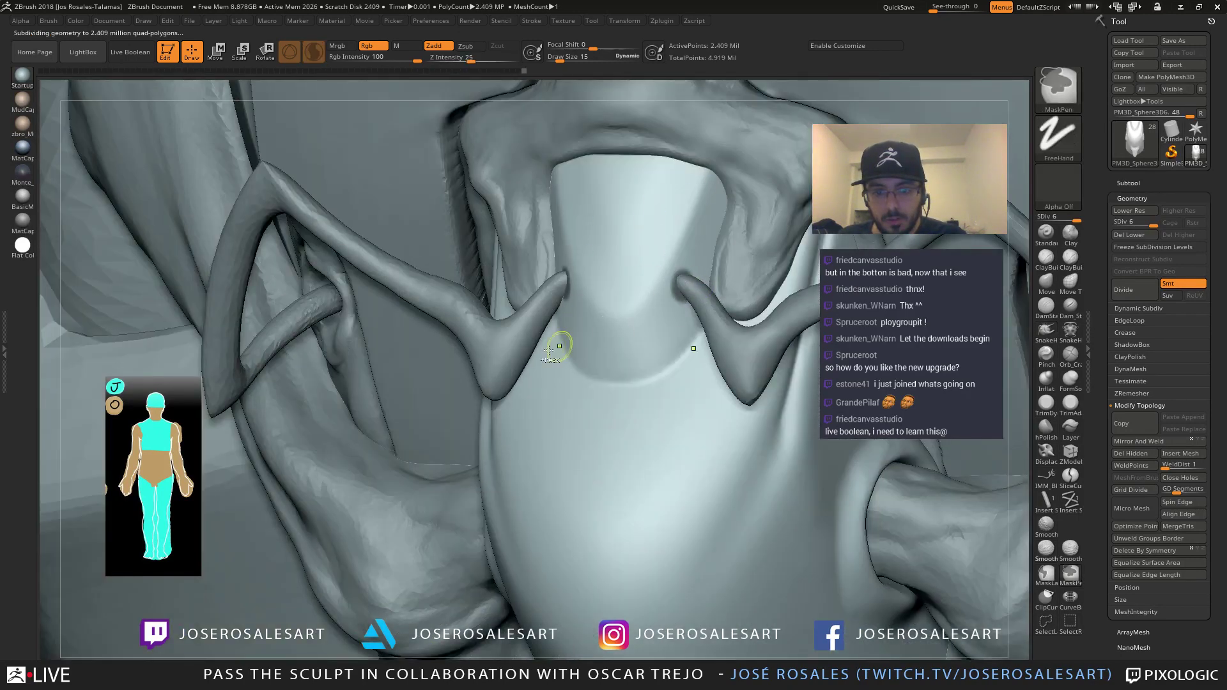
ctrl+right_drag(356, 383, 259, 433)
ctrl+click(257, 437)
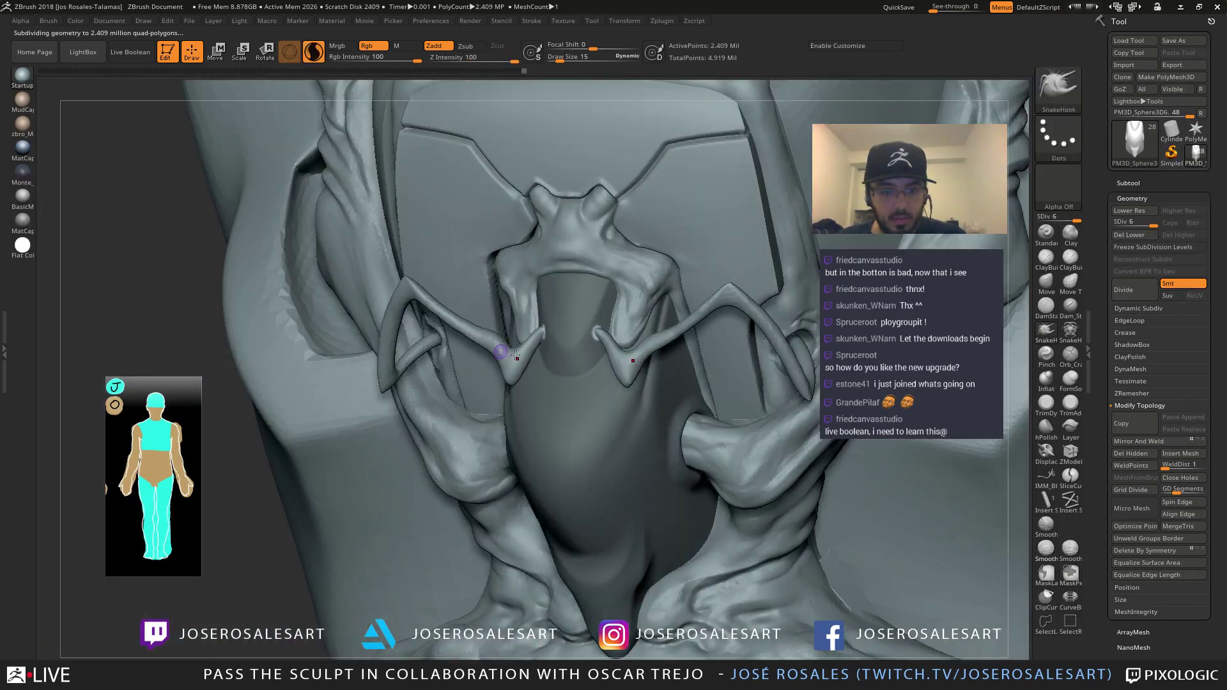
Try pulling the unmasked spots out of the central body piece with the Gizmo's move handle
ctrl+right_drag(516, 356, 579, 347)
key(w)
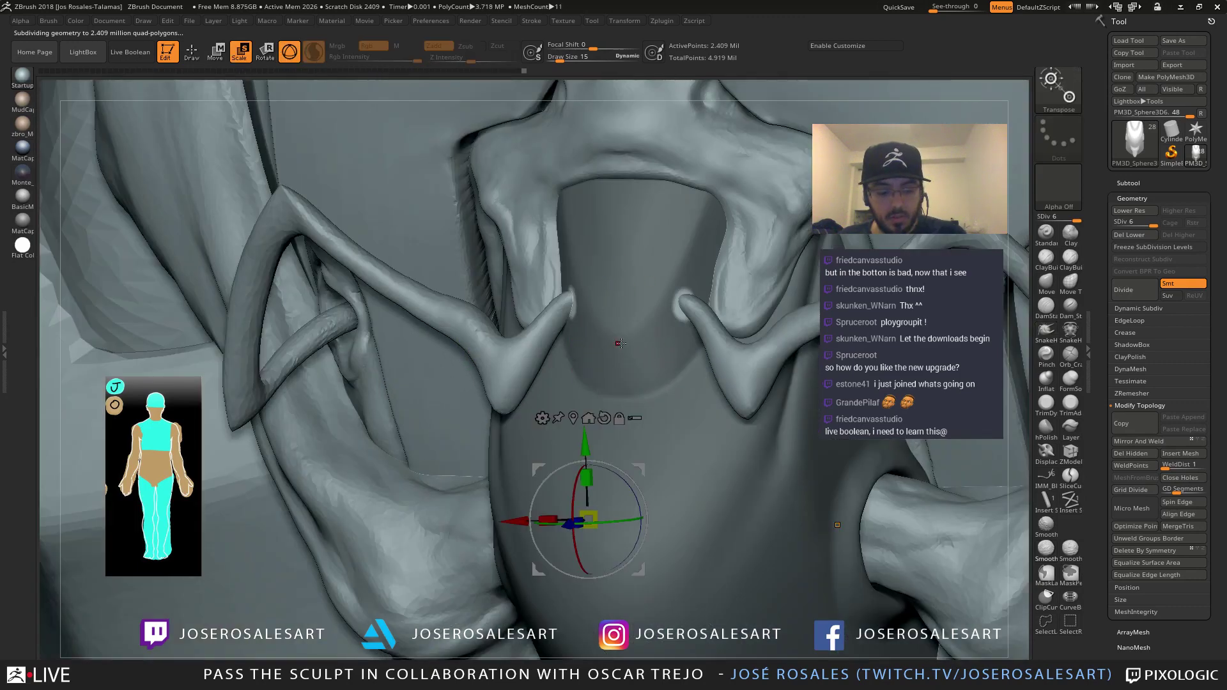
ctrl+shift+click(684, 306)
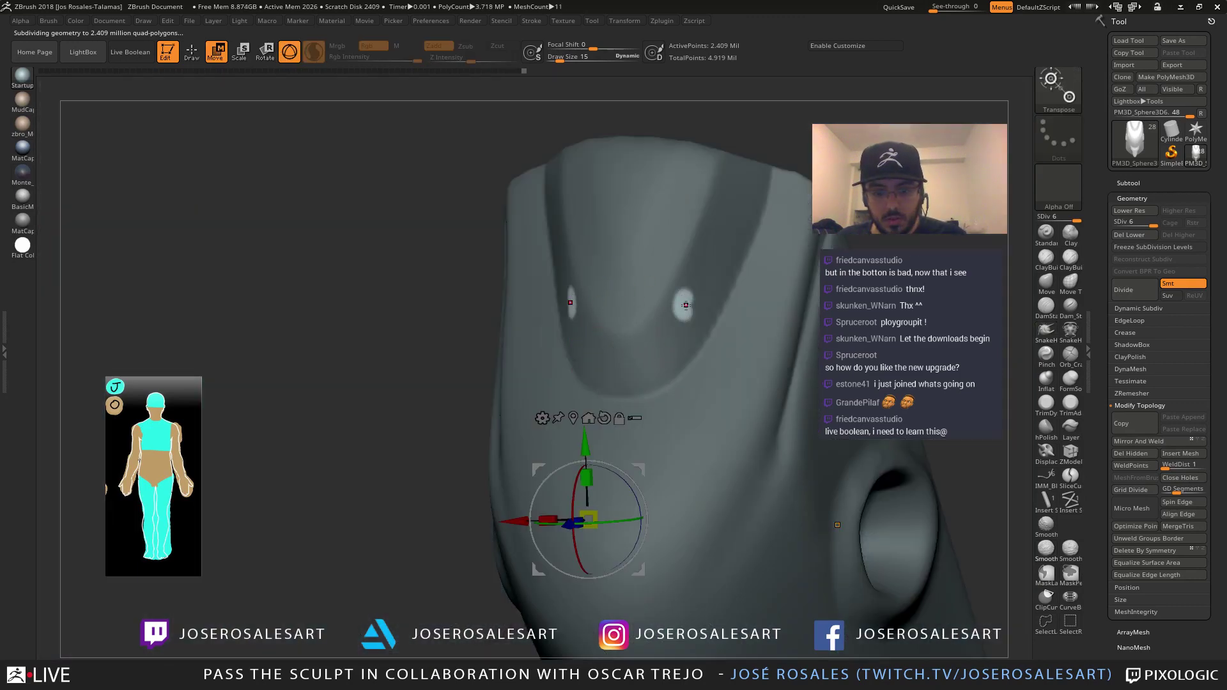
click(682, 304)
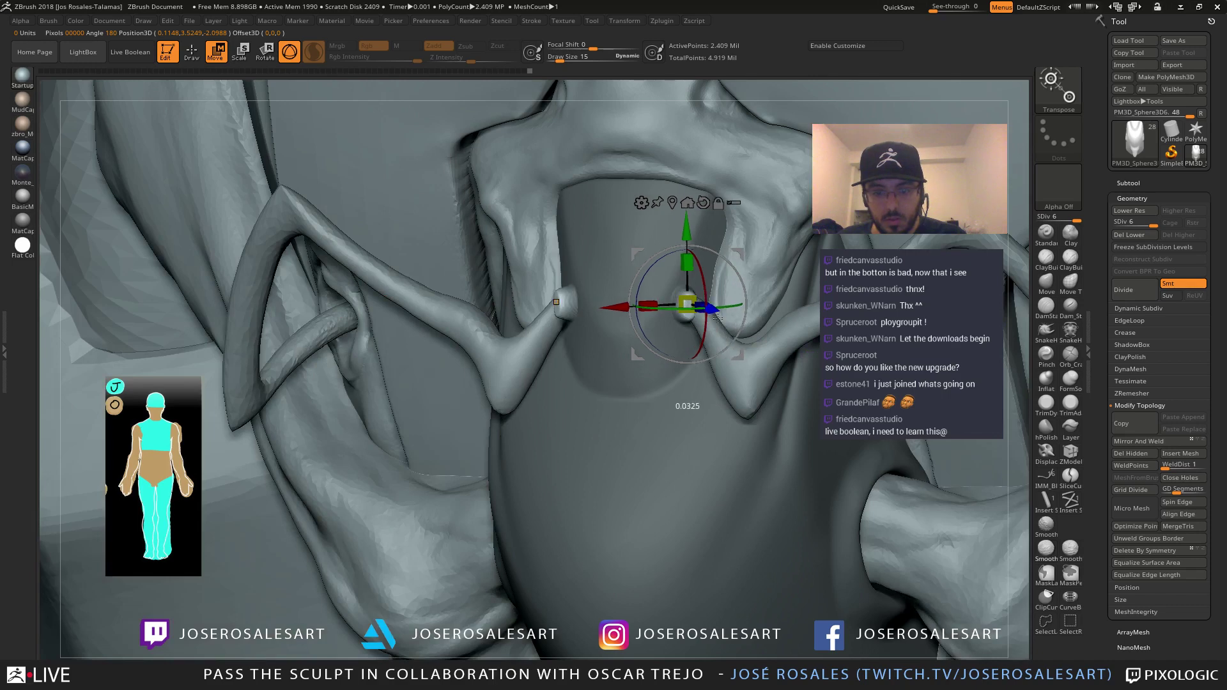
drag(711, 317, 733, 264)
right_drag(732, 264, 744, 301)
drag(743, 348, 758, 350)
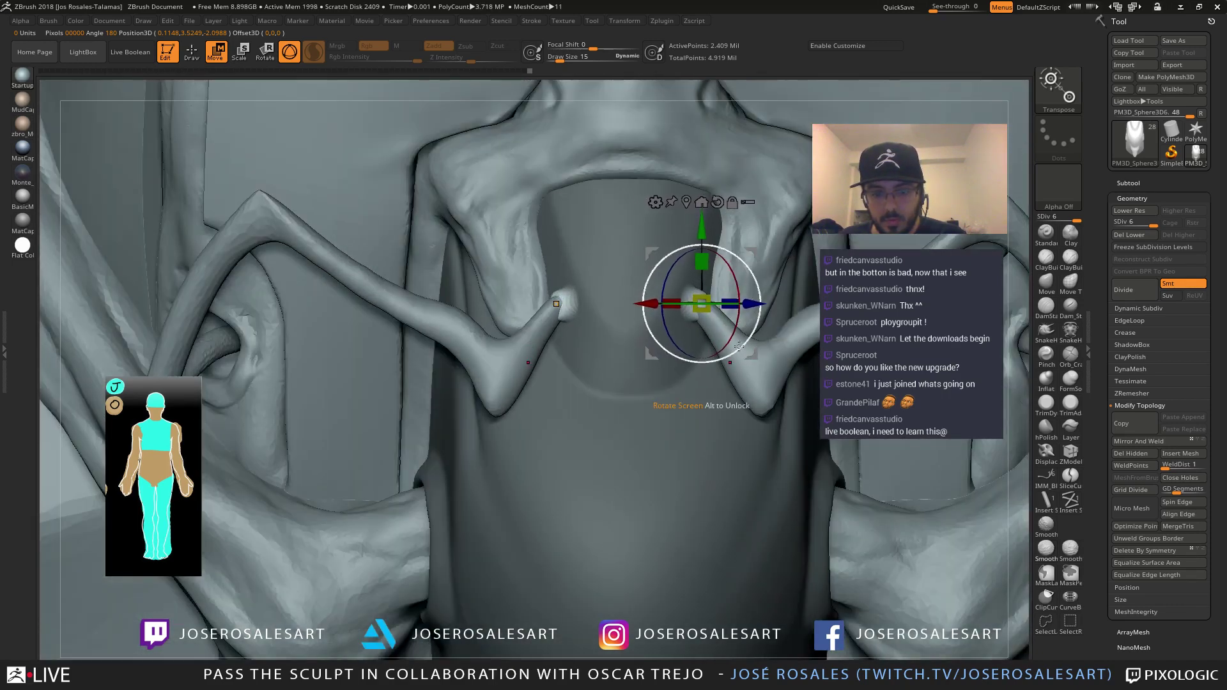
Try shaping the raised knobs around the tendril tips with the Move brush and smoothing them
key(q)
mouse_move(627, 351)
right_down()
mouse_move(652, 377)
mouse_move(698, 320)
right_up()
key(s)
click(678, 332)
key(s)
click(698, 320)
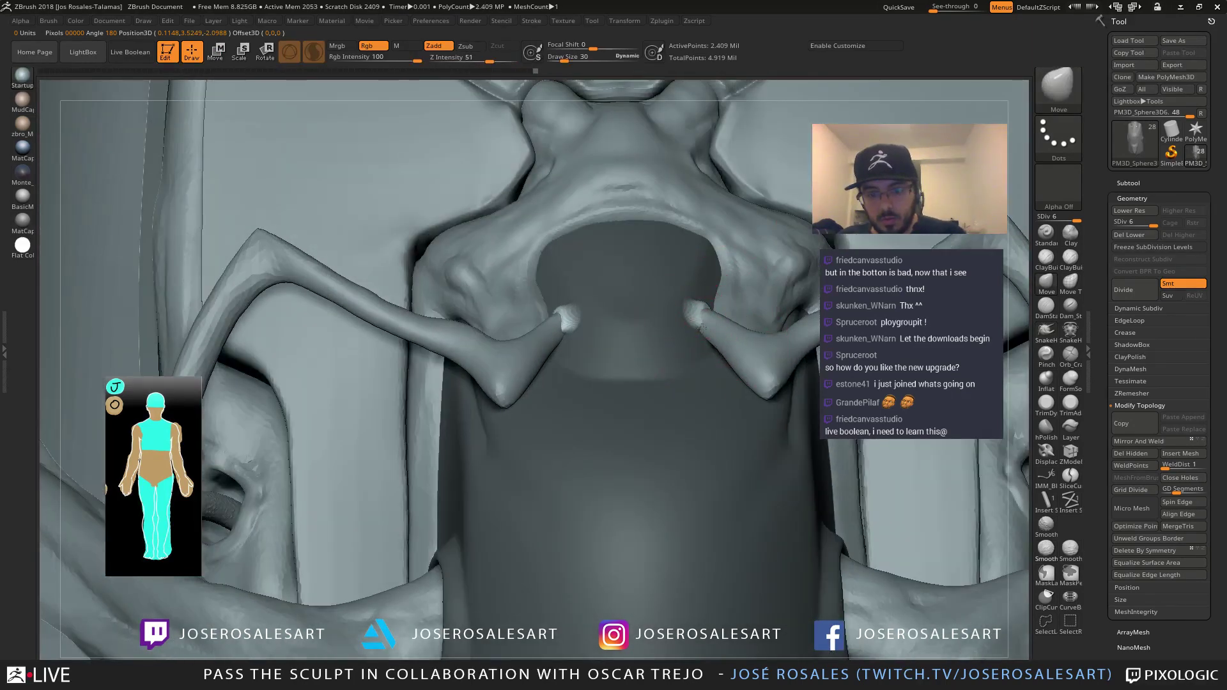
mouse_move(707, 343)
right_down()
mouse_move(718, 301)
mouse_move(715, 312)
right_up()
key(s)
click(709, 308)
drag(711, 311, 724, 300)
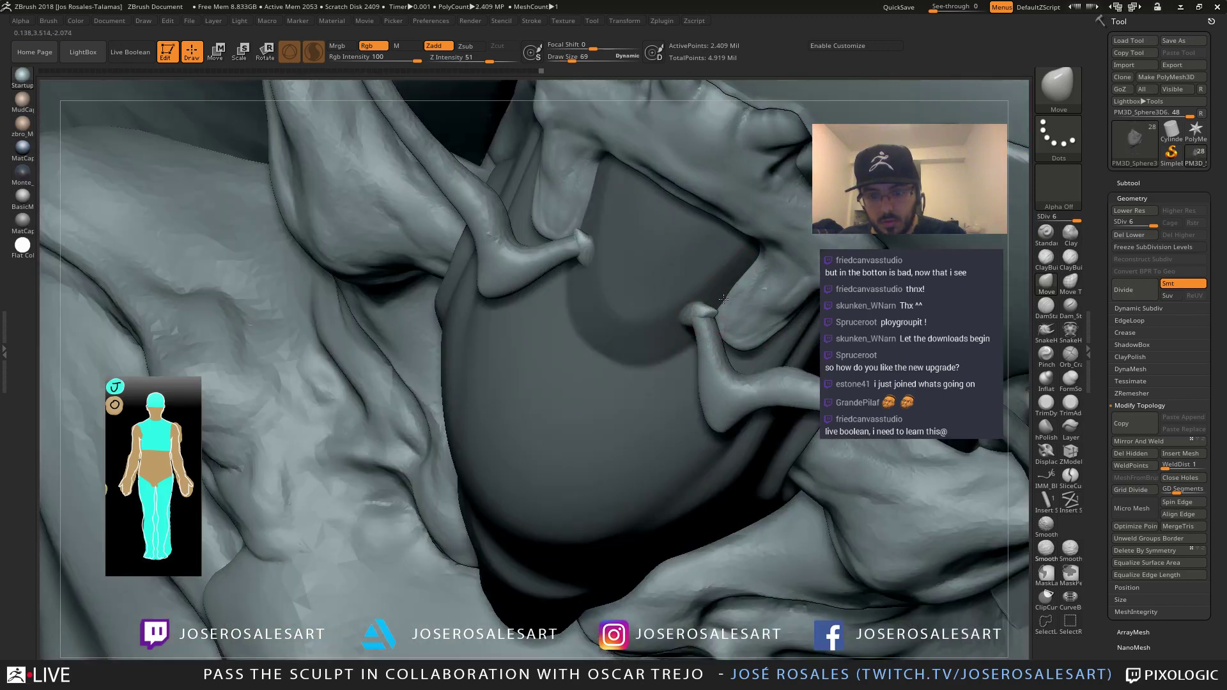
right_drag(707, 266, 639, 288)
key(s)
shift+drag(584, 306, 589, 299)
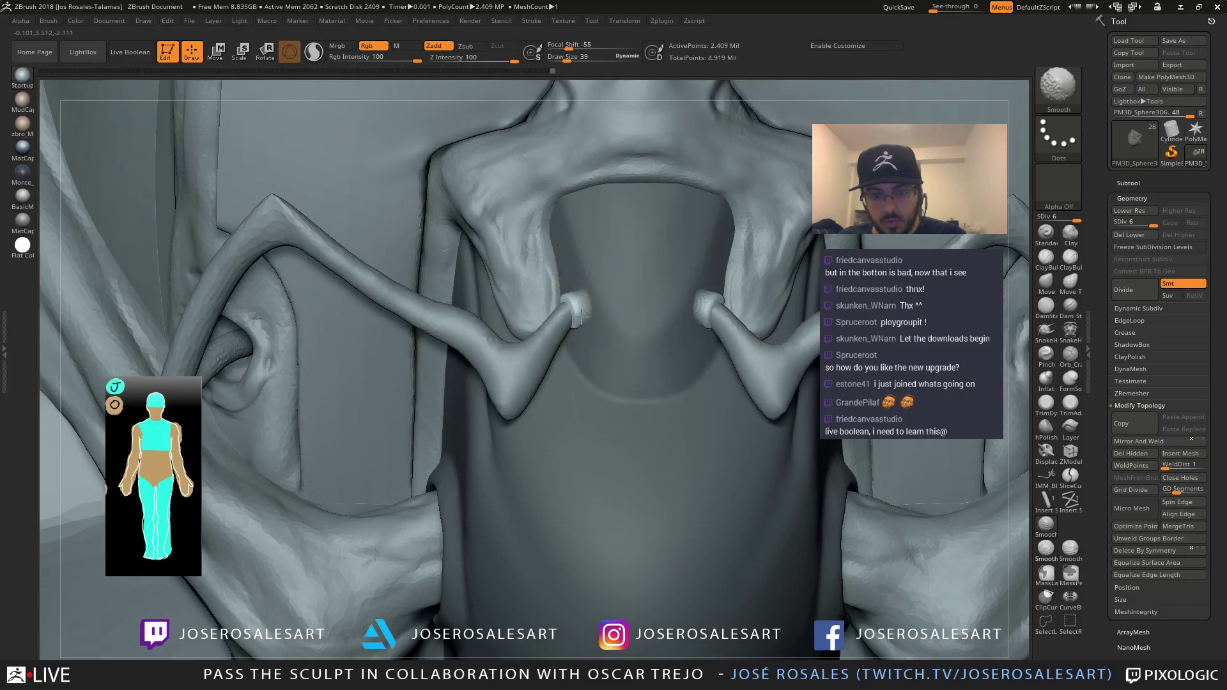
Undo the knob shaping on the central body piece, back to the subdivided mesh with the inverted mask
alt+right_drag(567, 353, 612, 330)
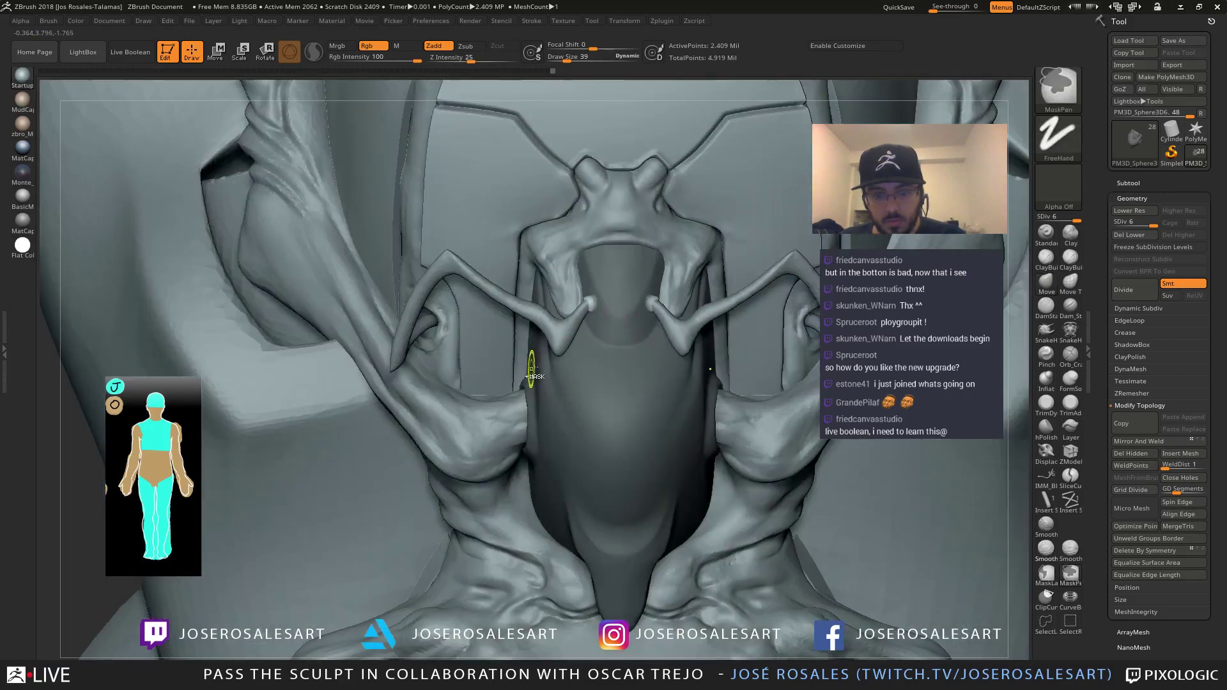
key(ctrl+z)
key(ctrl+z)
key(ctrl+z)
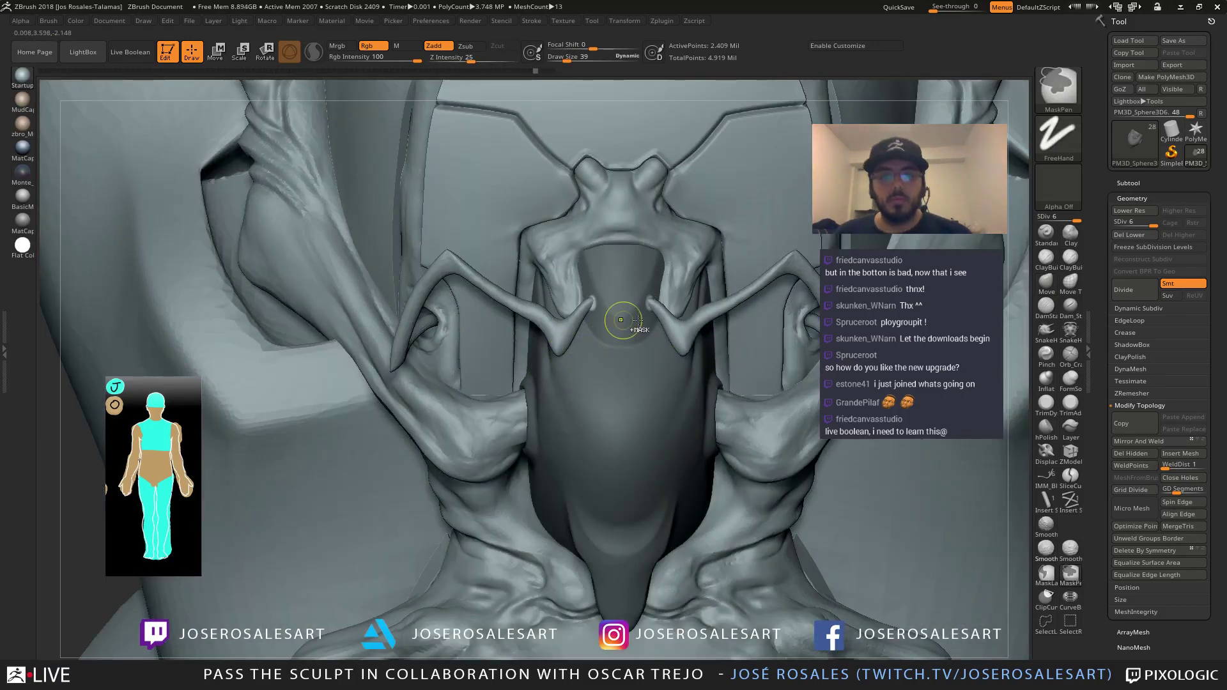
key(ctrl+z)
key(ctrl+z)
key(ctrl+z)
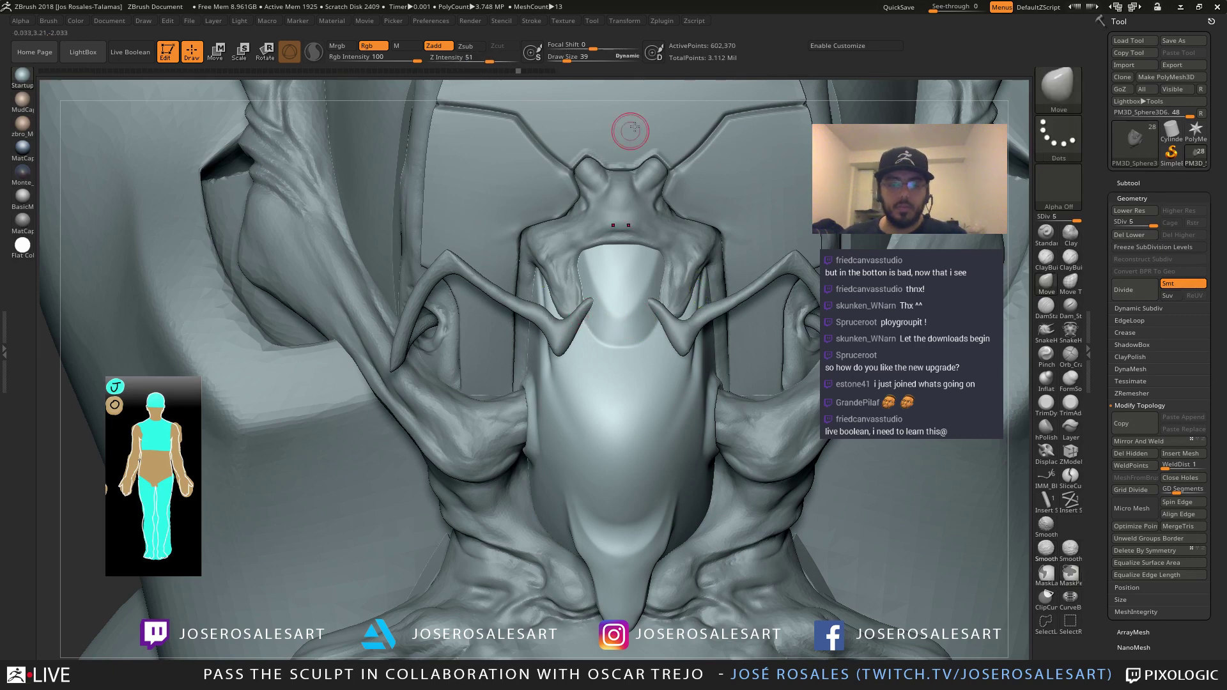
key(d)
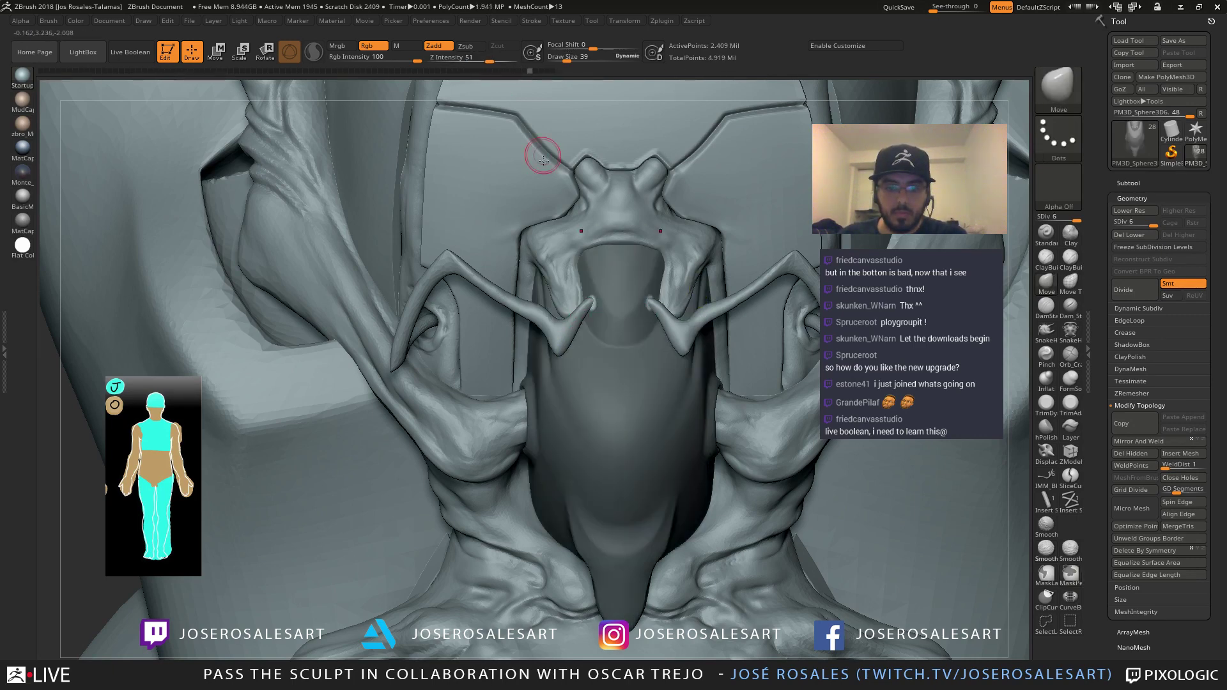
Isolate the central body piece, sculpt its unmasked round spots with the ClayBuildup brush, and show all pieces again
key(shift+s)
mouse_move(610, 340)
right_down()
mouse_move(565, 309)
mouse_move(619, 298)
right_up()
key(2)
key(s)
key(s)
drag(595, 298, 593, 298)
right_drag(579, 296, 596, 293)
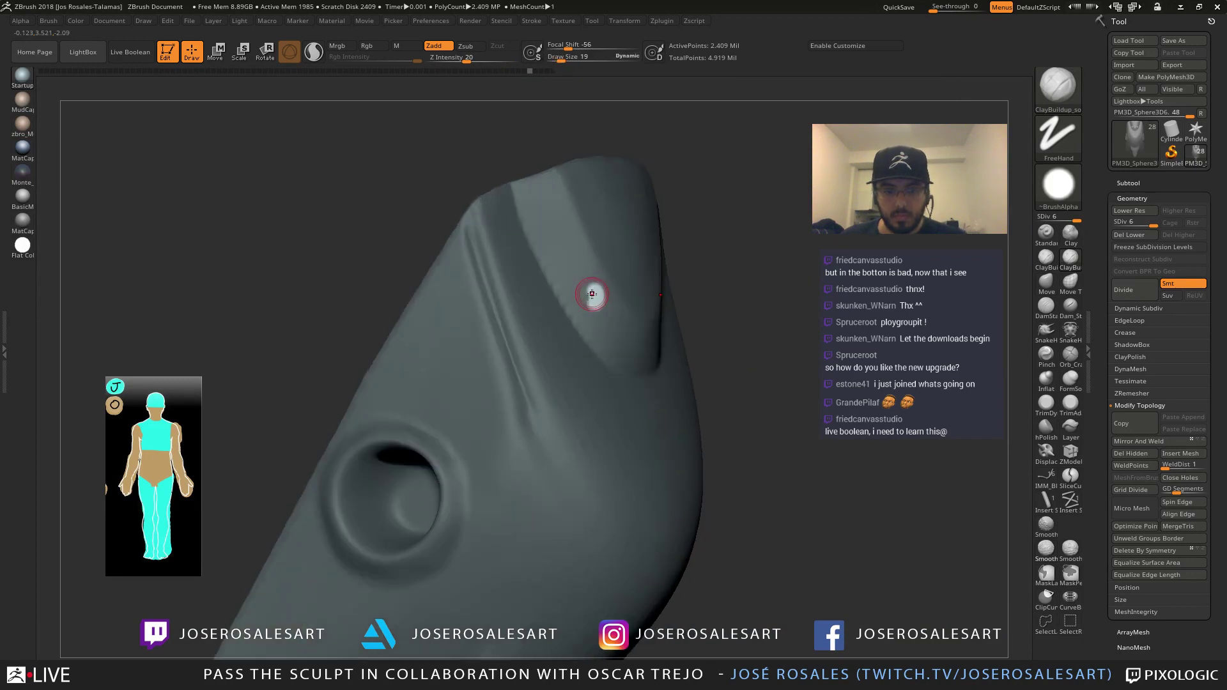
key(ctrl)
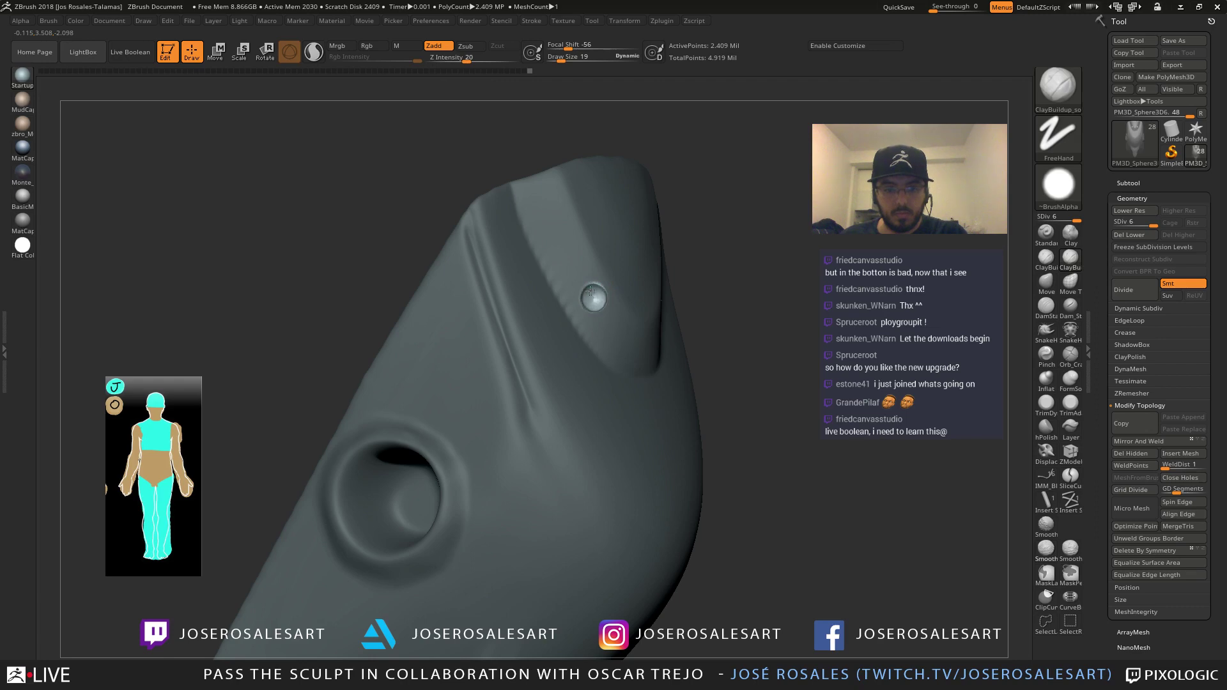
key(ctrl+shift+s)
mouse_move(636, 287)
right_down()
mouse_move(595, 308)
mouse_move(591, 298)
right_up()
Try to thicken the tendril's tip with the Inflat brush
key(b)
key(i)
key(n)
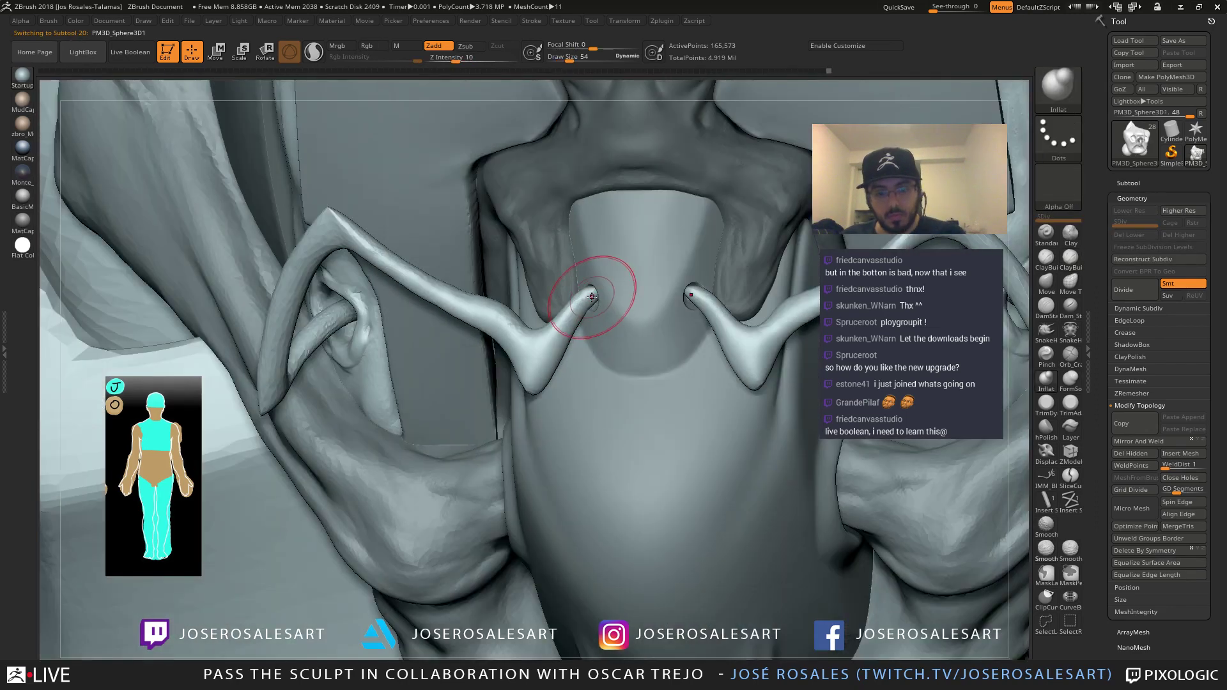
drag(589, 302, 594, 303)
key(ctrl+z)
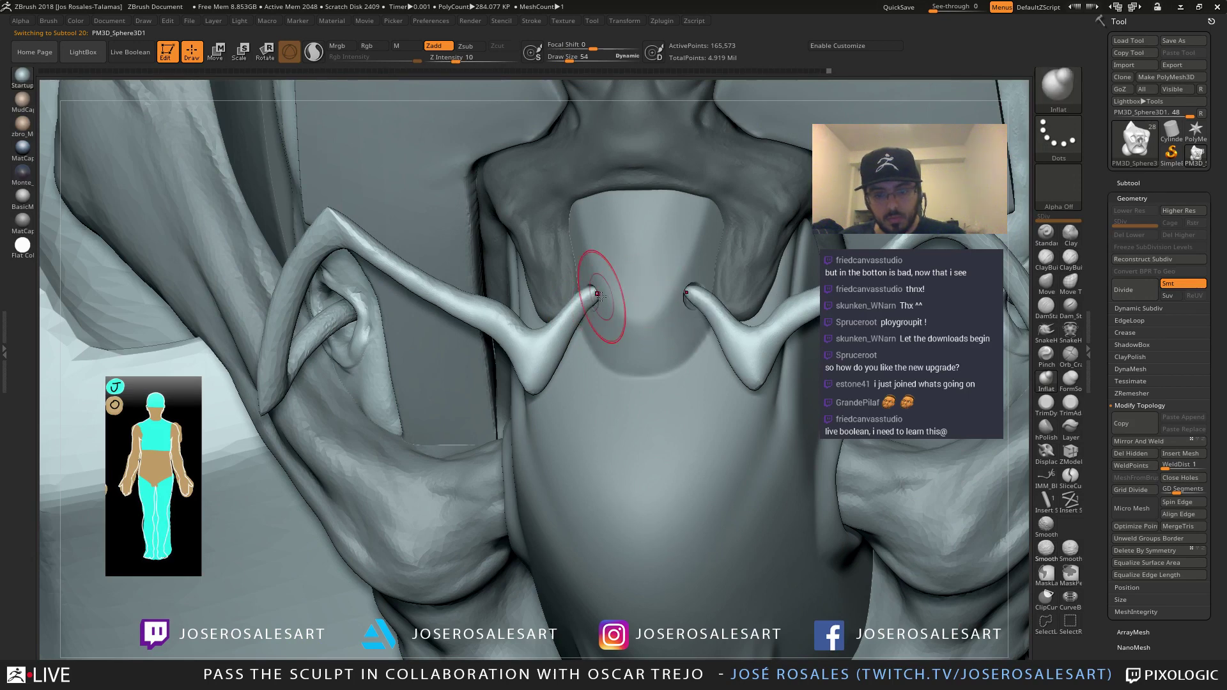
Switch to the ClayBuildup brush and smooth the tendril's inner end where it meets the central body piece
key(b)
key(c)
key(b)
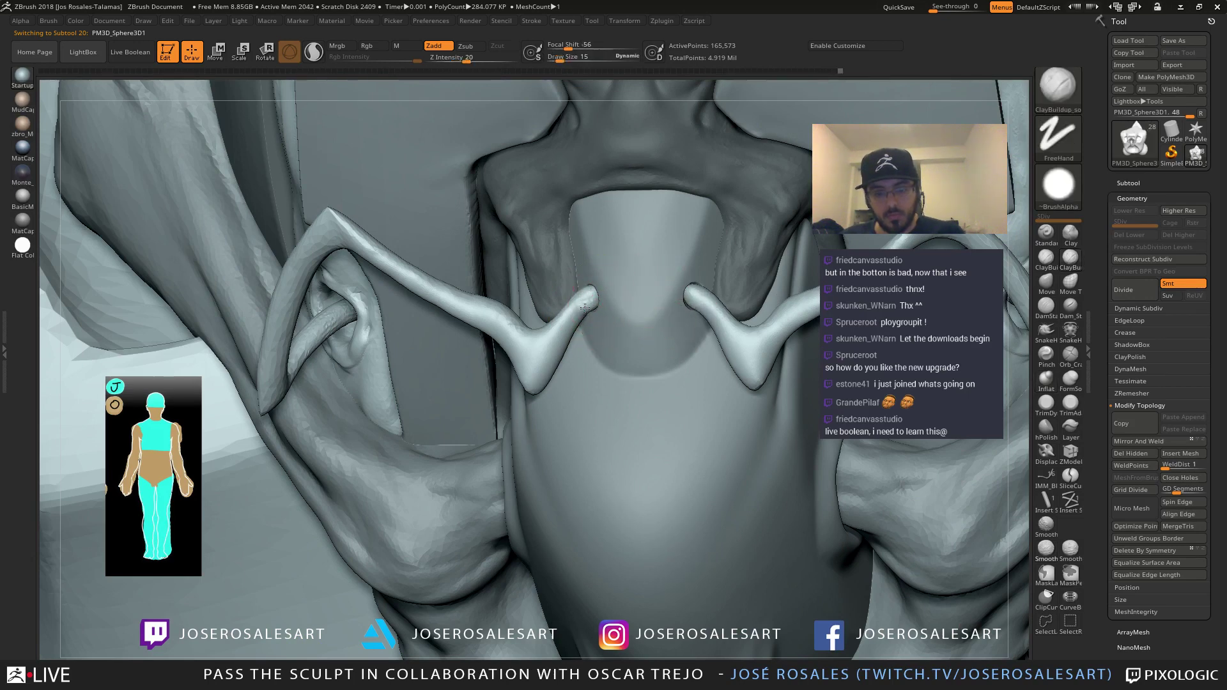
shift+drag(566, 332, 588, 299)
right_drag(617, 294, 706, 326)
mouse_move(617, 312)
ctrl+right_down()
mouse_move(632, 305)
mouse_move(618, 349)
mouse_move(575, 331)
mouse_move(720, 260)
mouse_move(718, 287)
mouse_move(540, 311)
ctrl+right_up()
key(bracketright)
key(bracketright)
key(bracketright)
mouse_move(558, 295)
ctrl+shift+mouse_down()
mouse_move(566, 284)
mouse_move(556, 299)
ctrl+shift+mouse_up()
Smooth the tendril further and adjust its shape with the Move brush
right_drag(556, 301, 592, 266)
shift+drag(616, 274, 623, 266)
mouse_move(661, 275)
right_down()
mouse_move(722, 315)
mouse_move(684, 275)
right_up()
shift+drag(683, 269, 698, 298)
key(s)
drag(602, 315, 598, 315)
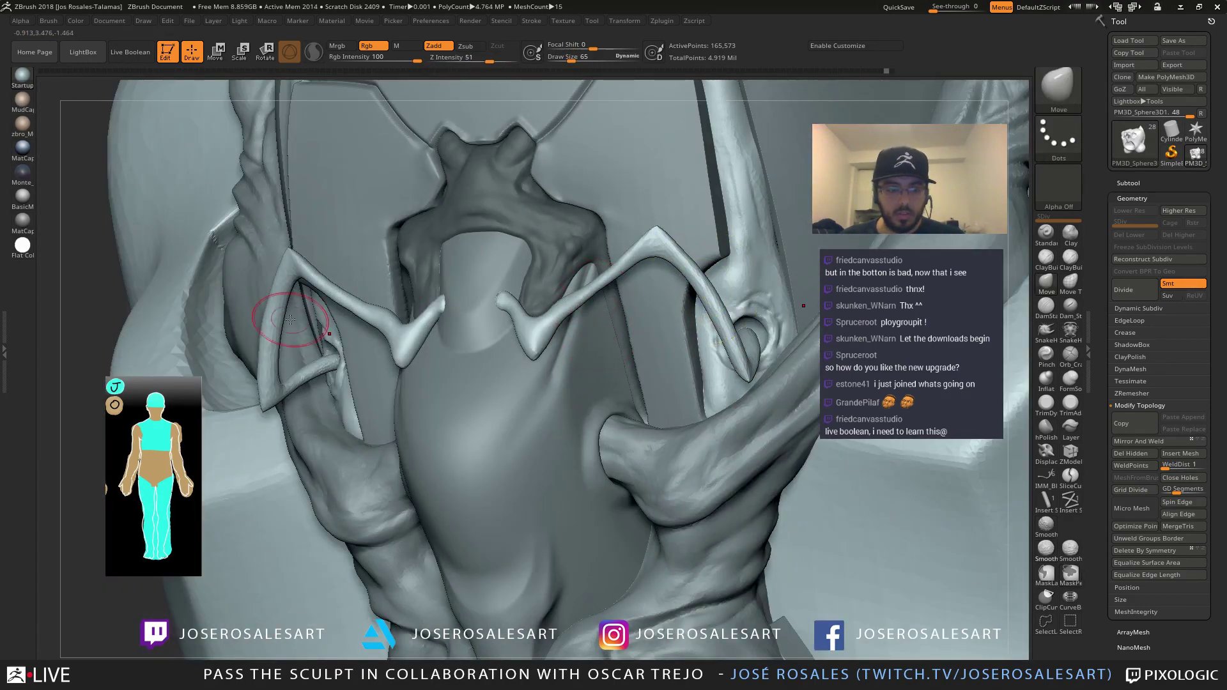
Smooth the tendril's upper bend and its outer segment down to the base at brush size 39
right_drag(301, 325, 277, 310)
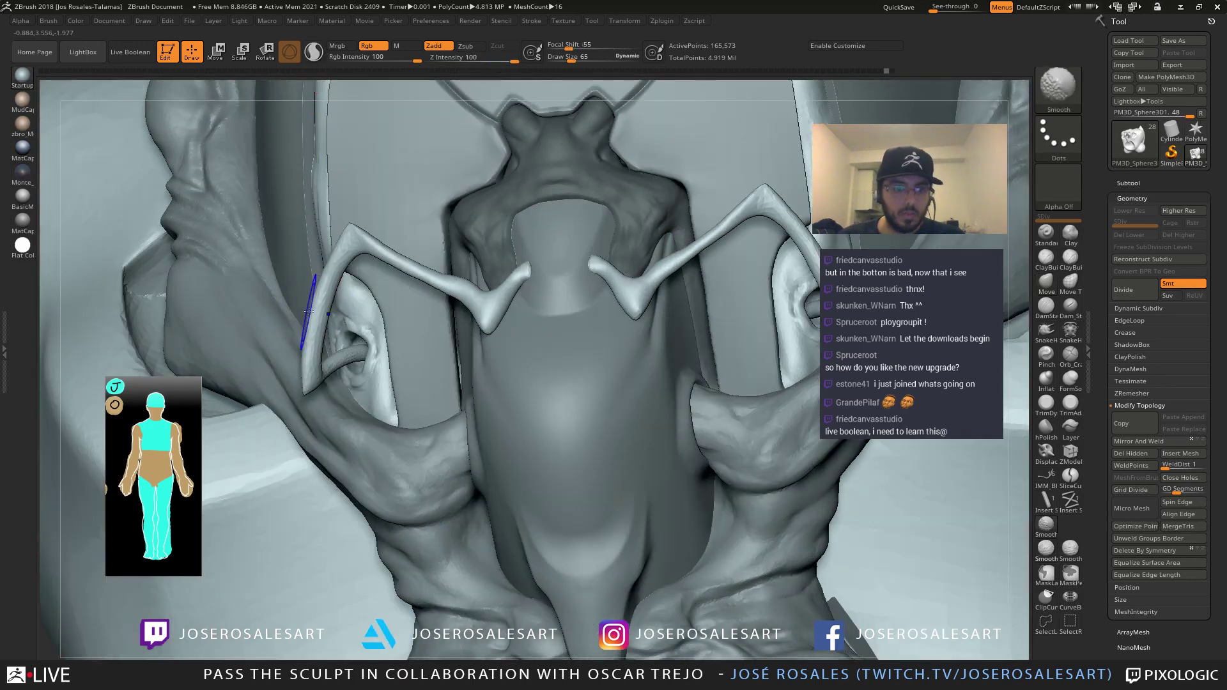
shift+drag(327, 309, 312, 345)
key(ctrl+z)
key(shift)
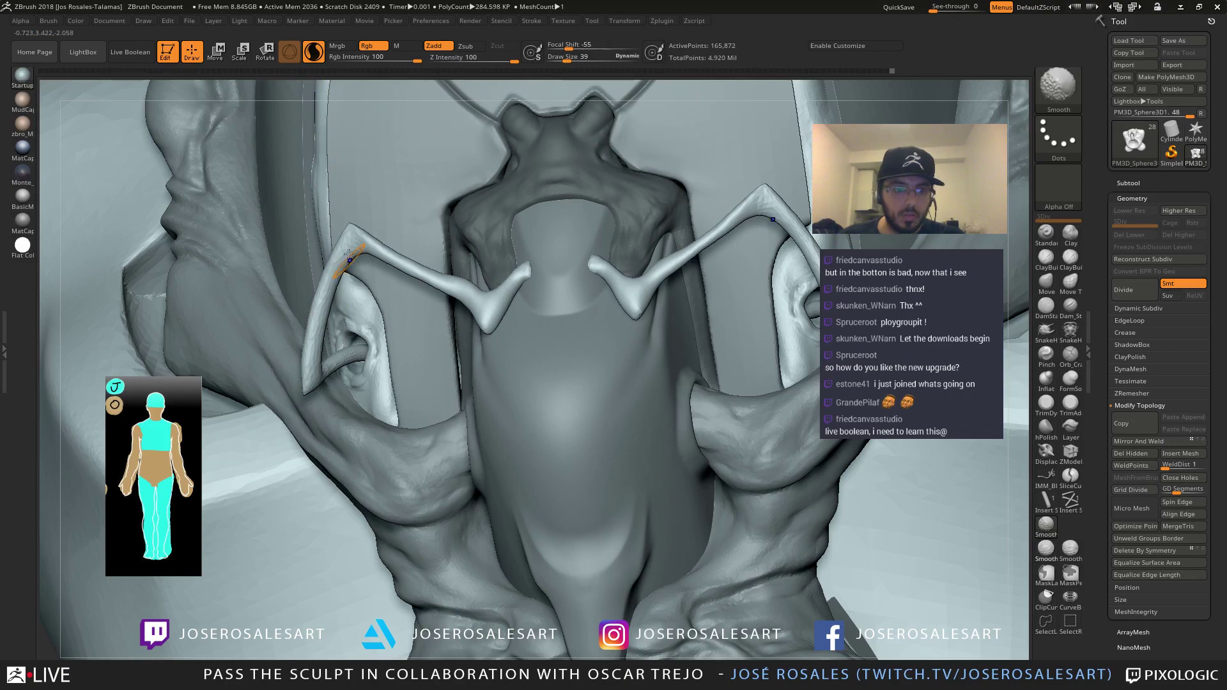
shift+drag(310, 380, 315, 373)
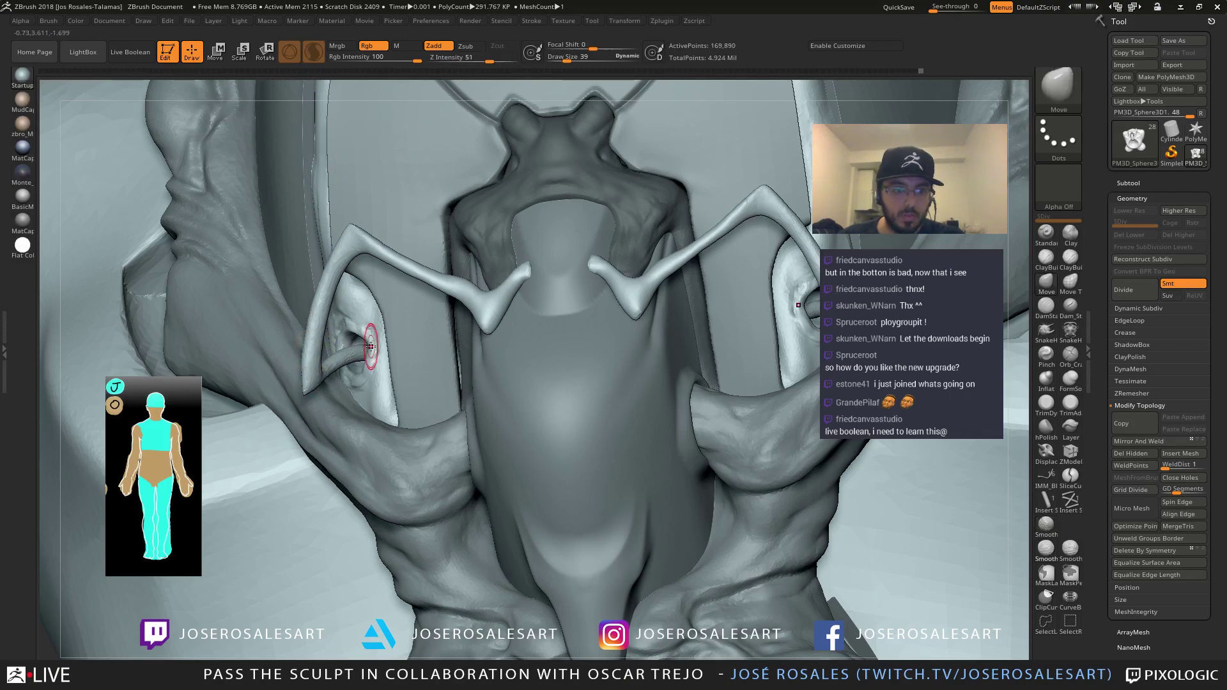
Smooth the rim of the side bar hole beside the tendril's root
right_drag(361, 353, 328, 378)
shift+drag(348, 358, 352, 356)
mouse_move(392, 313)
ctrl+right_down()
mouse_move(507, 291)
mouse_move(564, 314)
mouse_move(519, 256)
mouse_move(698, 190)
ctrl+right_up()
ctrl+right_drag(614, 269, 579, 233)
mouse_move(578, 234)
right_down()
mouse_move(706, 234)
mouse_move(625, 256)
mouse_move(686, 280)
mouse_move(674, 282)
mouse_move(718, 266)
mouse_move(521, 315)
mouse_move(724, 304)
mouse_move(561, 311)
mouse_move(607, 332)
right_up()
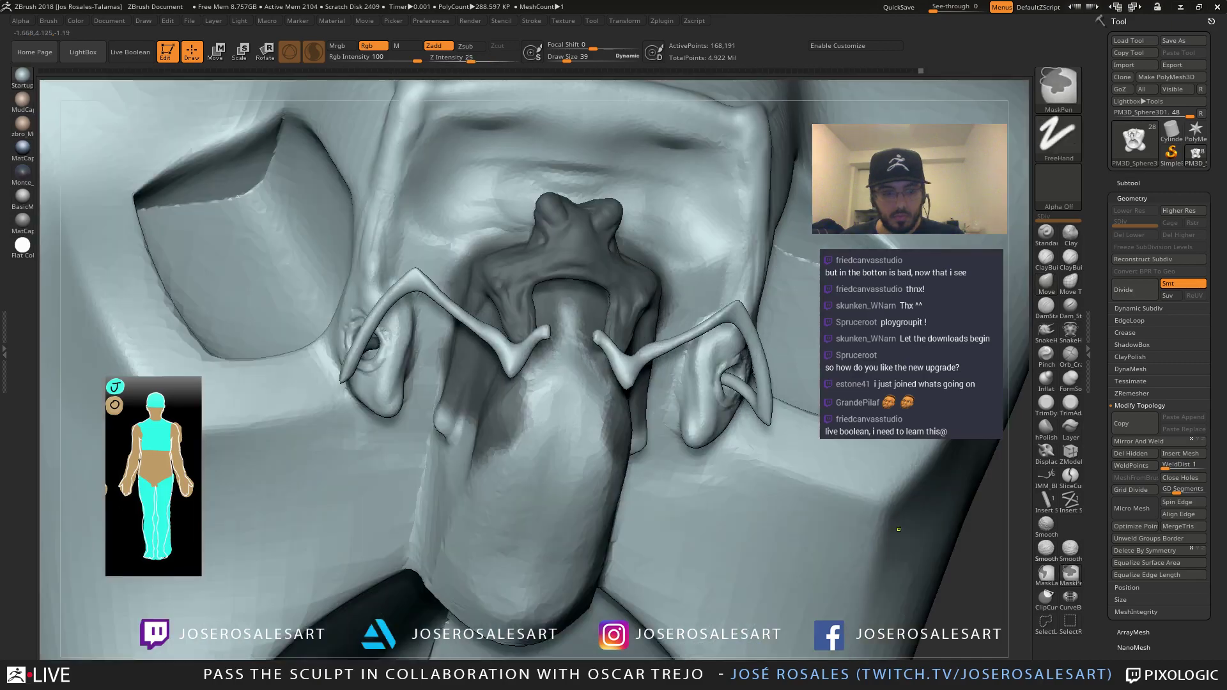
ctrl+right_drag(617, 285, 221, 381)
ctrl+drag(221, 381, 240, 397)
Switch to the Move brush at draw size 65 for the tendril's inner bend
mouse_move(543, 326)
ctrl+right_down()
mouse_move(652, 266)
mouse_move(630, 272)
mouse_move(711, 321)
mouse_move(642, 285)
ctrl+right_up()
key(b)
key(s)
key(h)
key(s)
drag(651, 276, 641, 275)
key(b)
key(m)
key(v)
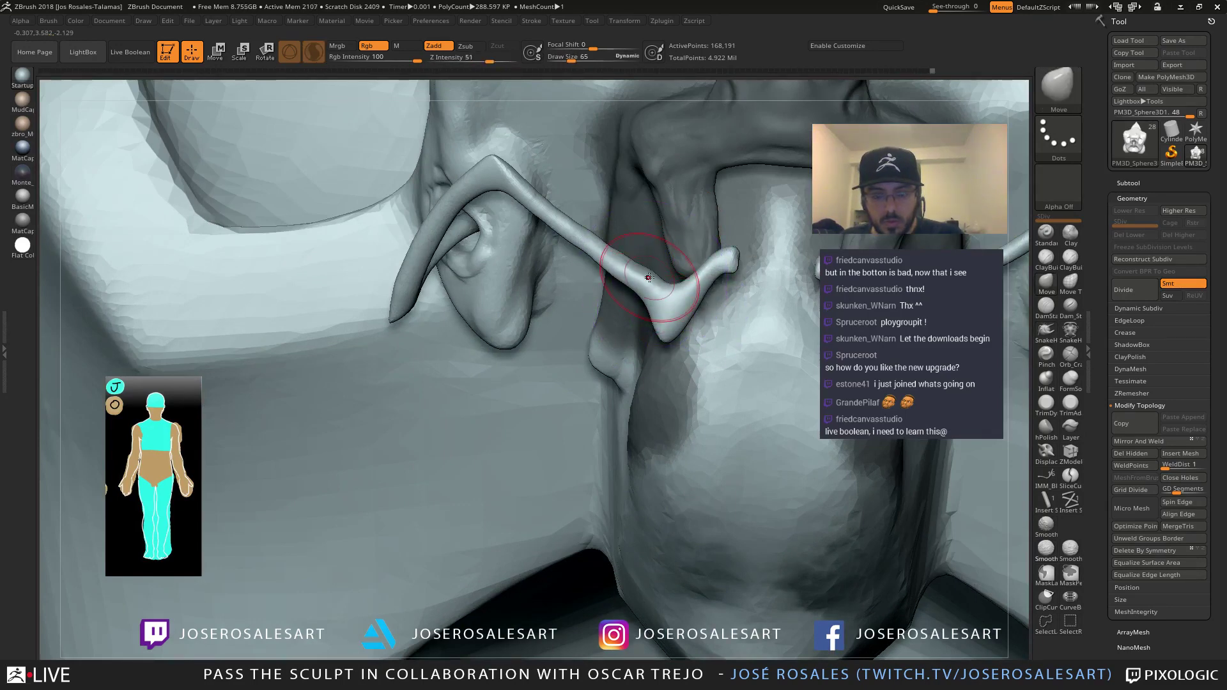
Smooth the tendril's long middle segment down to the inner bend, reducing the draw size to 26
right_drag(649, 277, 641, 266)
key(shift)
mouse_move(575, 219)
shift+mouse_down()
mouse_move(630, 282)
mouse_move(665, 269)
shift+mouse_up()
shift+drag(561, 223, 583, 234)
ctrl+right_drag(573, 203, 608, 247)
key(s)
drag(627, 251, 621, 251)
shift+drag(604, 240, 615, 249)
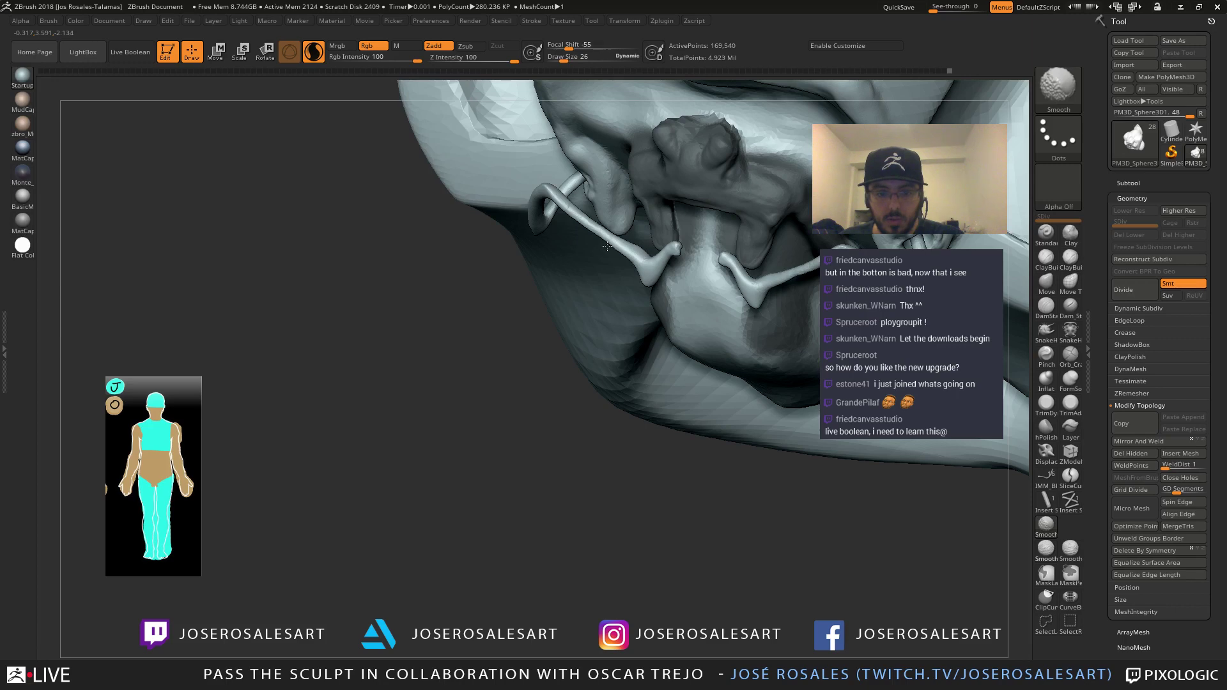
Show the whole figure again and examine the tendrils from the front and the side
mouse_move(636, 239)
ctrl+right_down()
mouse_move(583, 323)
mouse_move(744, 260)
mouse_move(697, 275)
ctrl+right_up()
key(alt+s)
mouse_move(697, 275)
ctrl+right_down()
mouse_move(723, 224)
mouse_move(740, 285)
mouse_move(675, 336)
mouse_move(664, 310)
ctrl+right_up()
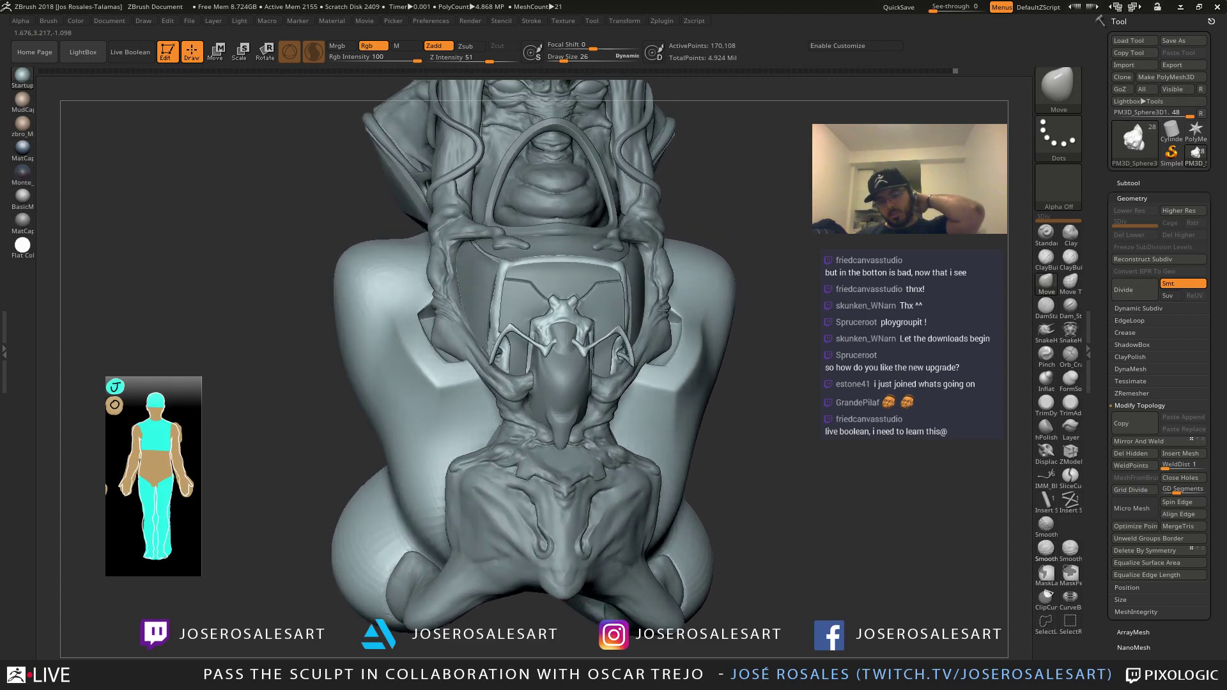
mouse_move(663, 310)
right_down()
mouse_move(655, 450)
mouse_move(615, 329)
right_up()
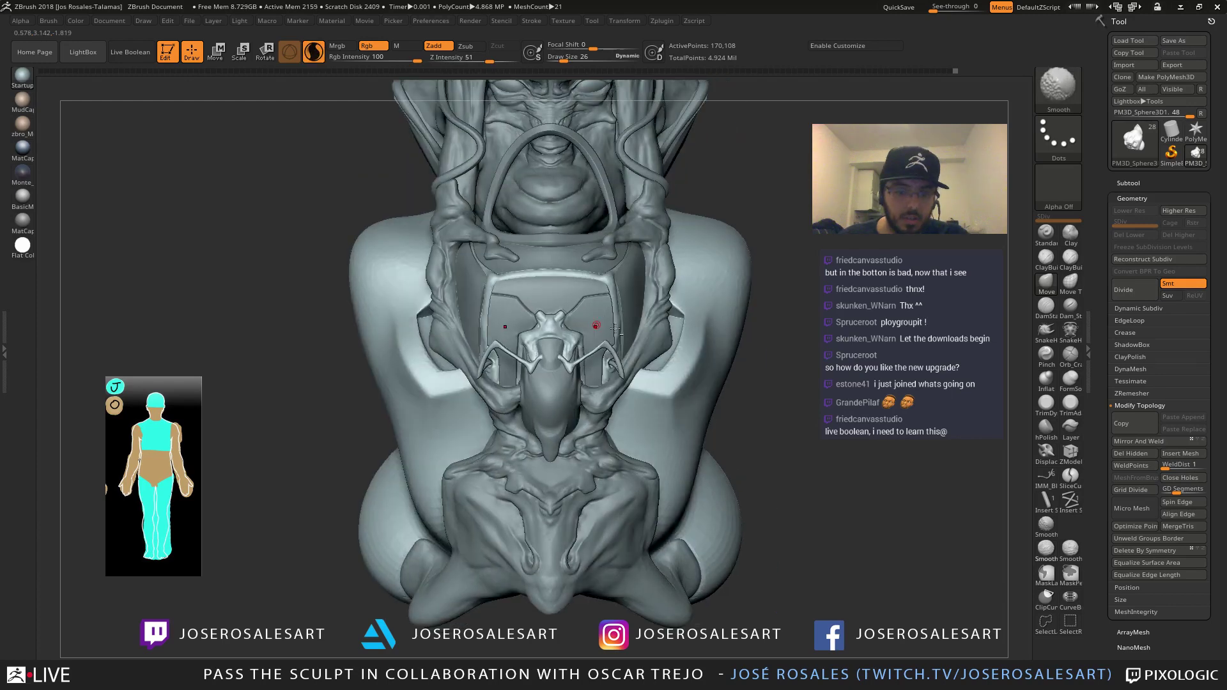
mouse_move(615, 328)
right_down()
mouse_move(580, 262)
mouse_move(500, 326)
right_up()
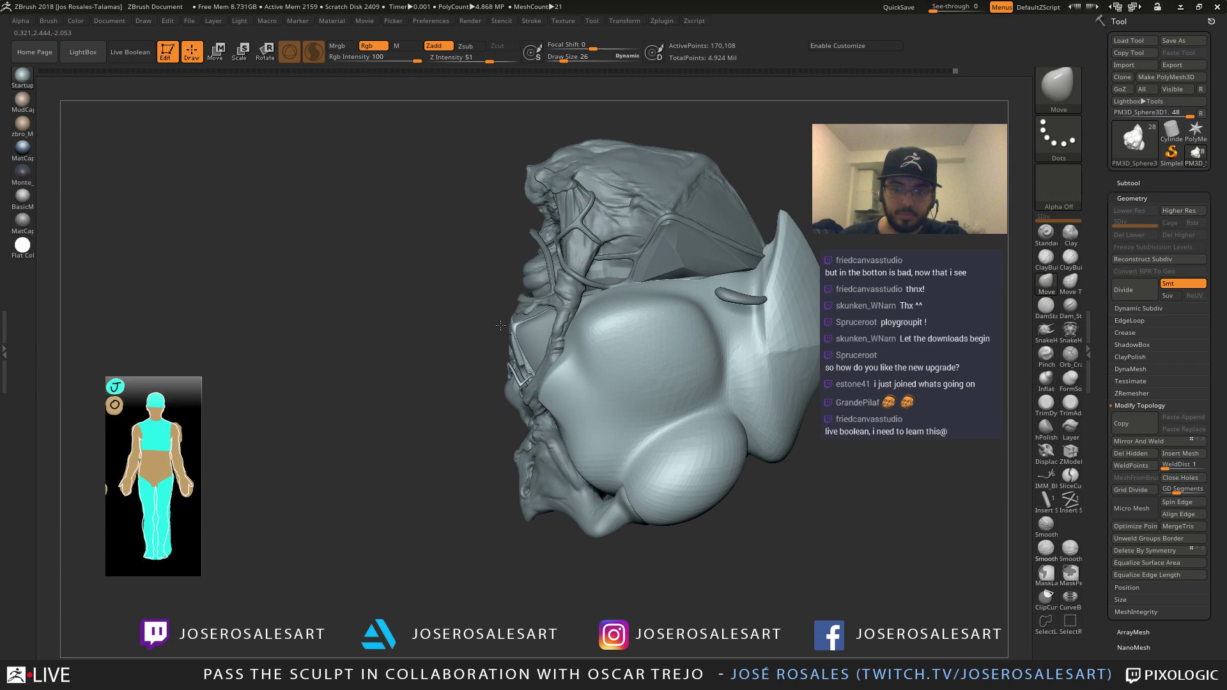
Make the lower snout-shaped body piece the active subtool and switch to the DamStandard brush
mouse_move(500, 326)
right_down()
mouse_move(560, 381)
mouse_move(519, 430)
mouse_move(499, 499)
mouse_move(521, 417)
right_up()
right_drag(436, 378, 409, 402)
alt+click(409, 402)
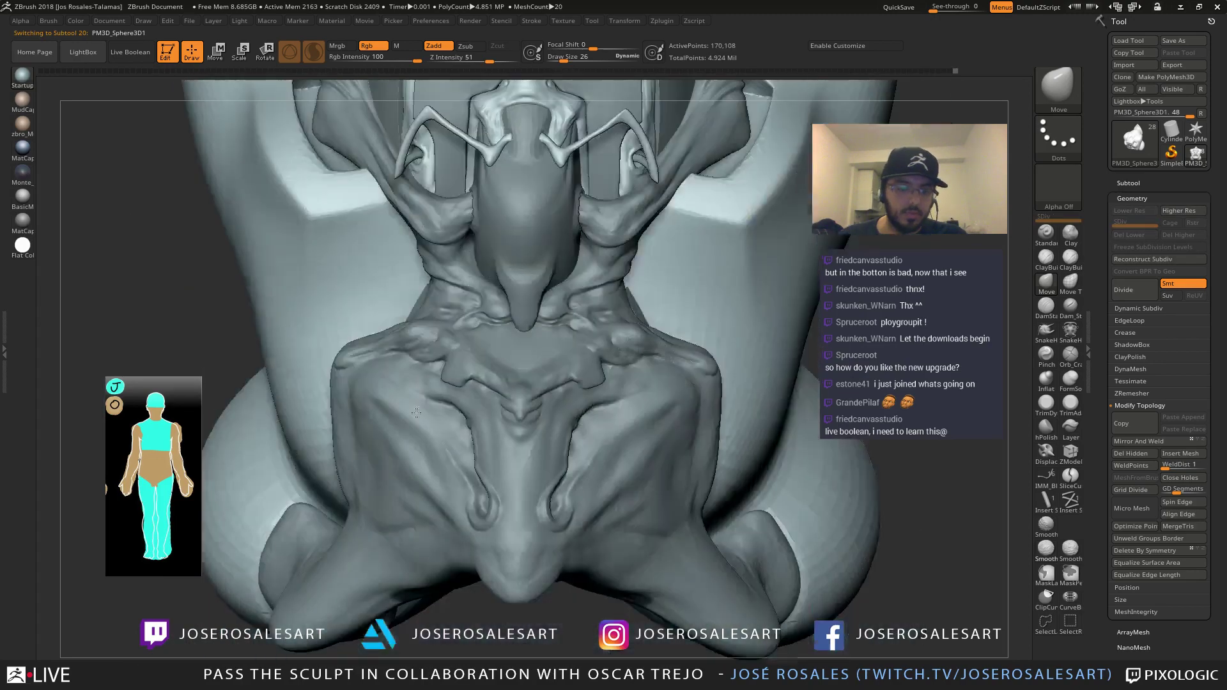
alt+click(409, 401)
alt+right_drag(535, 486, 443, 361)
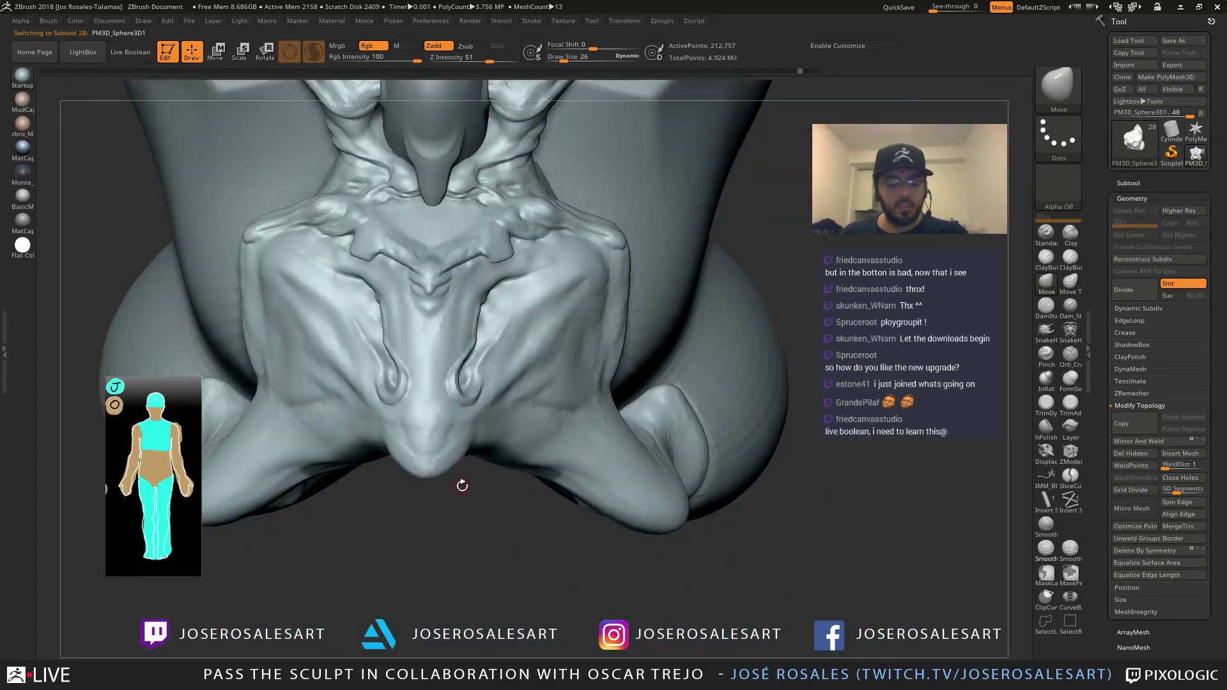
key(b)
key(d)
key(s)
mouse_move(425, 475)
alt+right_down()
mouse_move(411, 419)
mouse_move(412, 450)
alt+right_up()
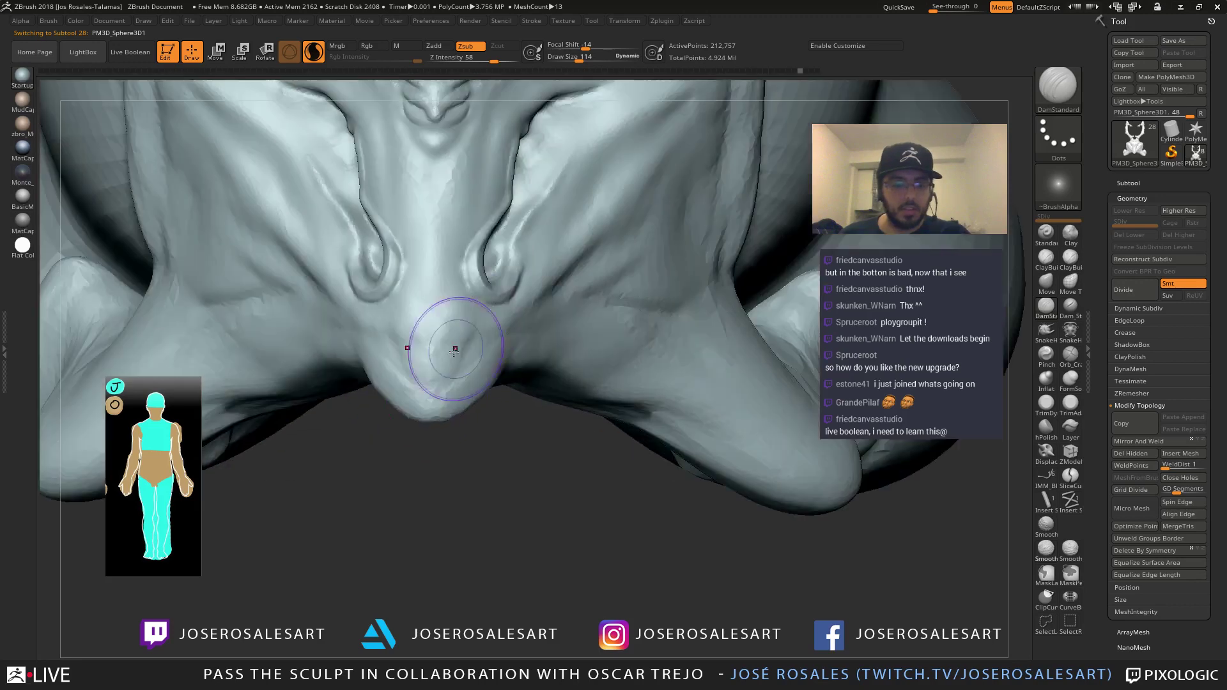
Try a DamStandard crease across the tip of the snout with a smaller brush
right_drag(469, 333, 463, 400)
key(s)
drag(465, 401, 460, 401)
right_drag(447, 411, 425, 422)
mouse_move(425, 422)
mouse_down()
mouse_move(469, 418)
mouse_move(496, 386)
mouse_move(472, 407)
mouse_up()
key(ctrl+z)
Carve a mirrored curved crease around the snout tip with DamStandard at draw size 48
key(s)
right_drag(472, 408, 450, 427)
shift+drag(450, 427, 489, 405)
right_drag(458, 420, 457, 384)
drag(457, 357, 491, 341)
right_drag(465, 369, 456, 393)
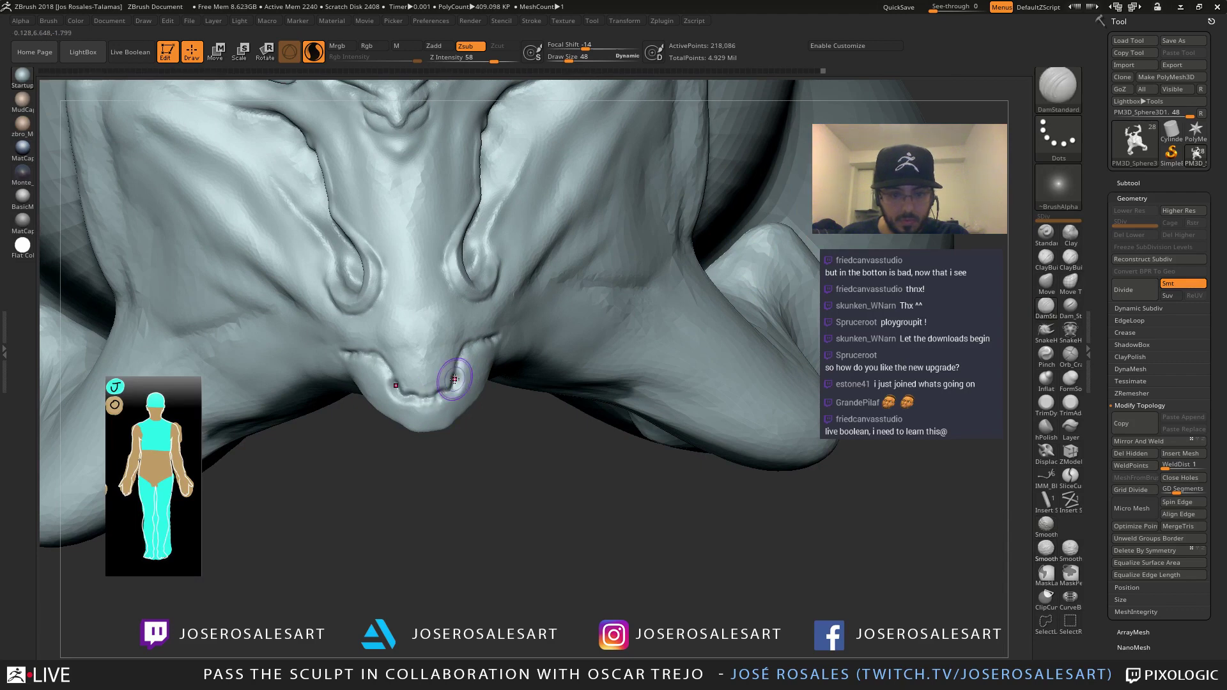
Try inner creases on the snout tip and fill between them with ClayBuildup at draw size 36
shift+drag(459, 373, 395, 387)
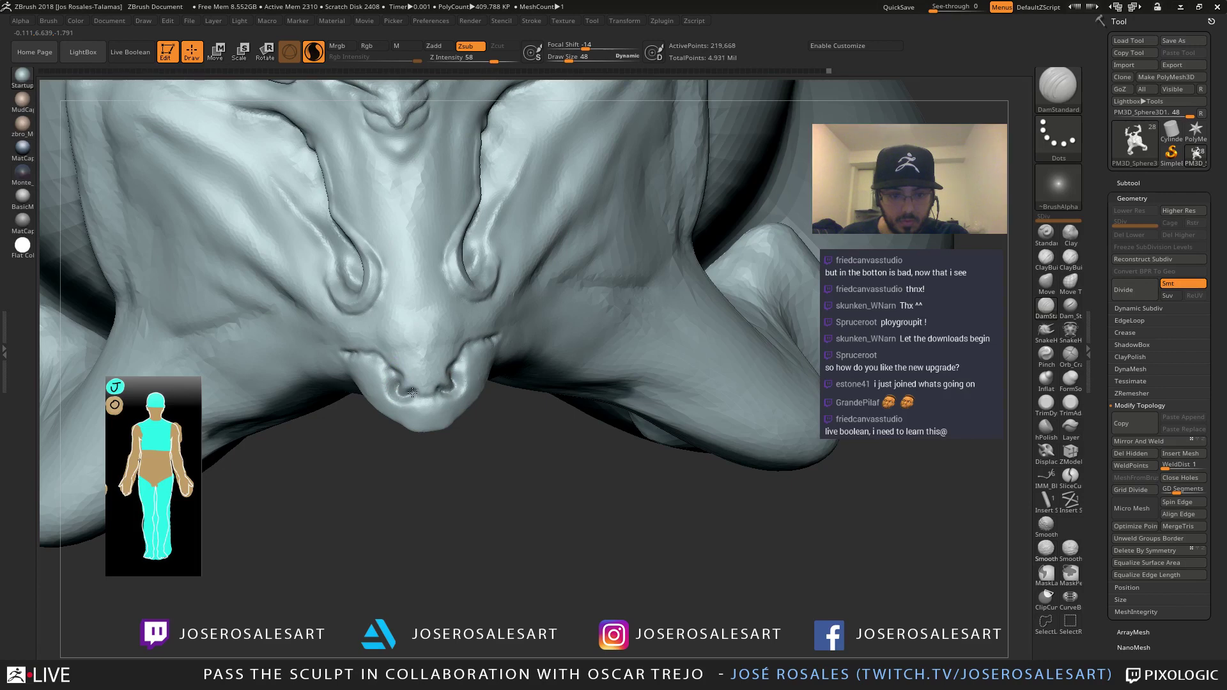
key(b)
key(c)
key(b)
right_drag(411, 384, 397, 391)
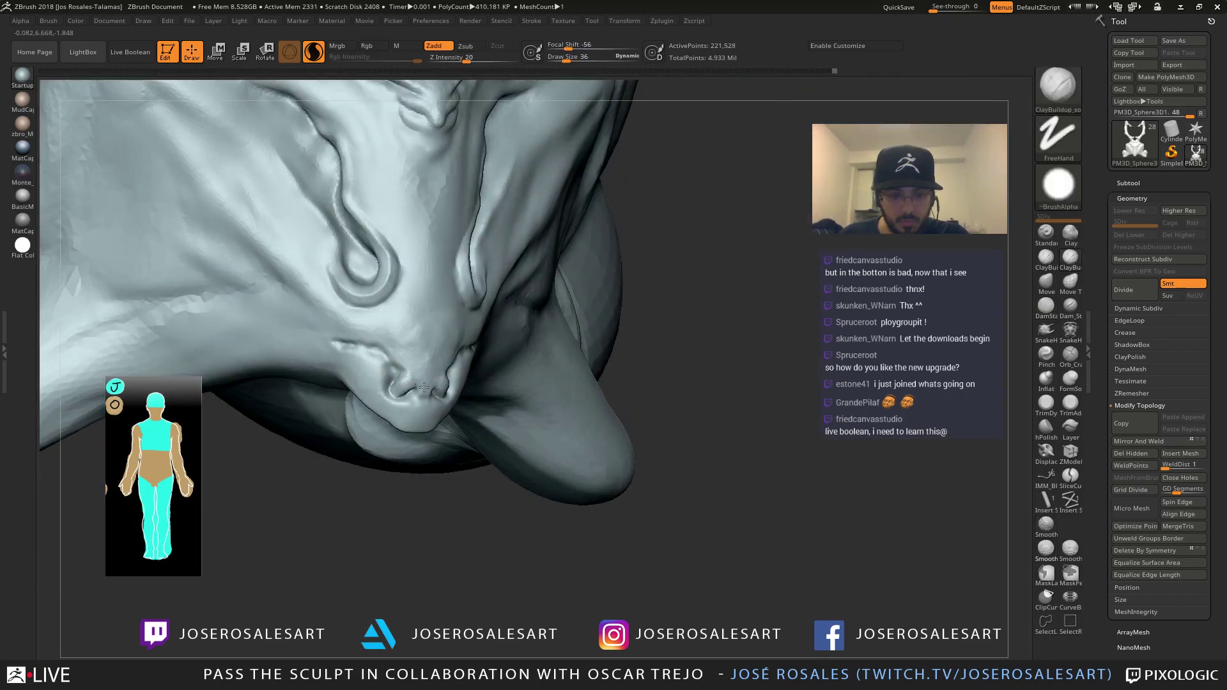
drag(423, 396, 427, 408)
mouse_move(427, 408)
right_down()
mouse_move(404, 401)
mouse_move(422, 397)
mouse_move(479, 324)
mouse_move(457, 375)
mouse_move(412, 375)
right_up()
mouse_move(320, 347)
right_down()
mouse_move(362, 404)
mouse_move(384, 404)
right_up()
Return to DamStandard at intensity 30 and refine the crease across the snout tip, smoothing its lower edge
key(b)
key(d)
key(s)
key(u)
key(u)
drag(386, 406, 364, 406)
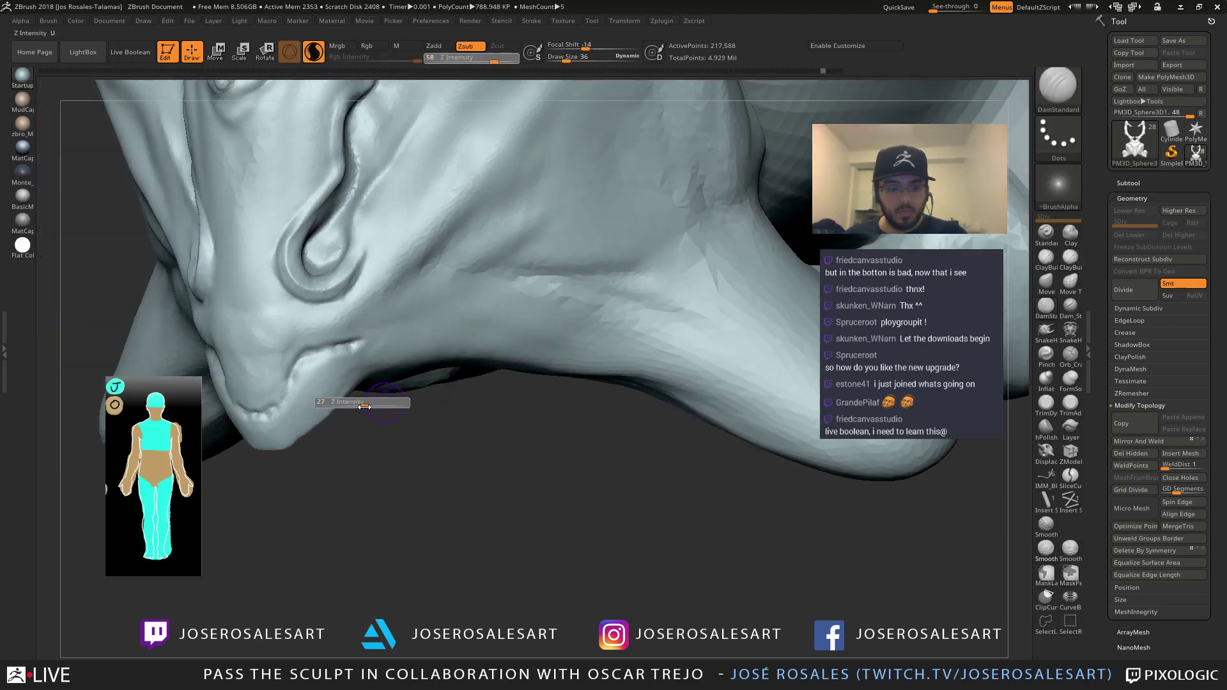
right_drag(286, 378, 264, 414)
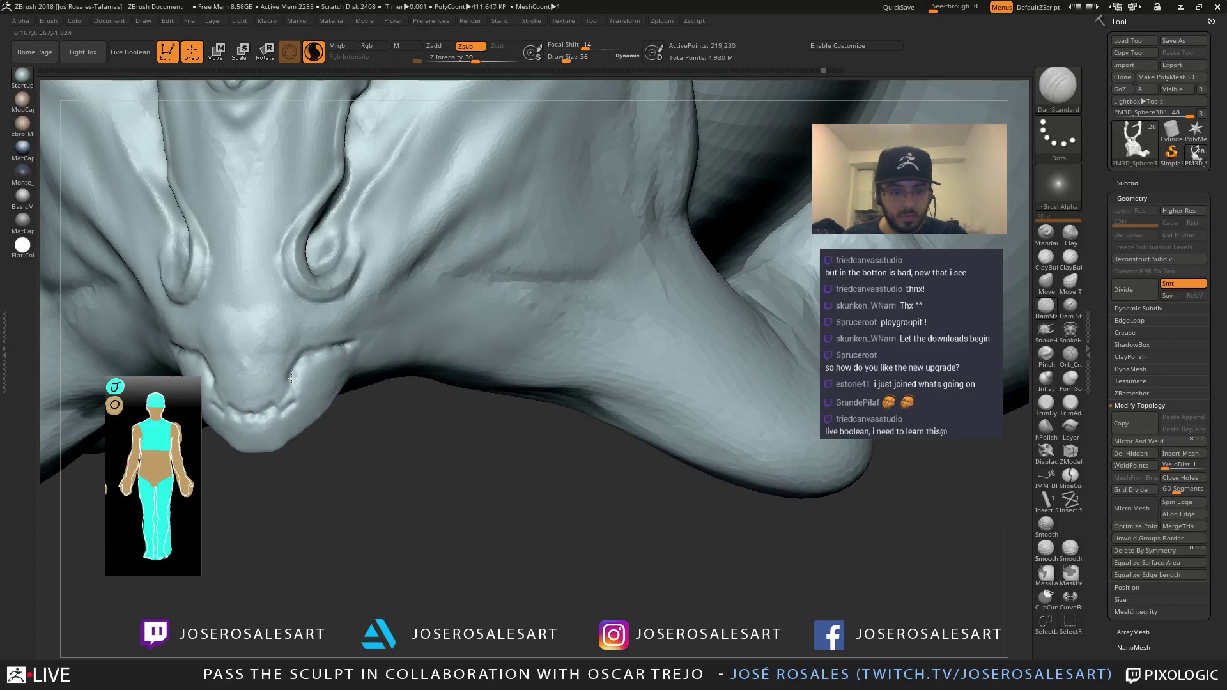
key(shift)
shift+drag(244, 414, 248, 414)
mouse_move(248, 414)
right_down()
mouse_move(259, 422)
mouse_move(322, 390)
right_up()
Extend the snout crease up the side below the curled ornament at draw size 42 and smooth it
key(s)
drag(349, 387, 375, 344)
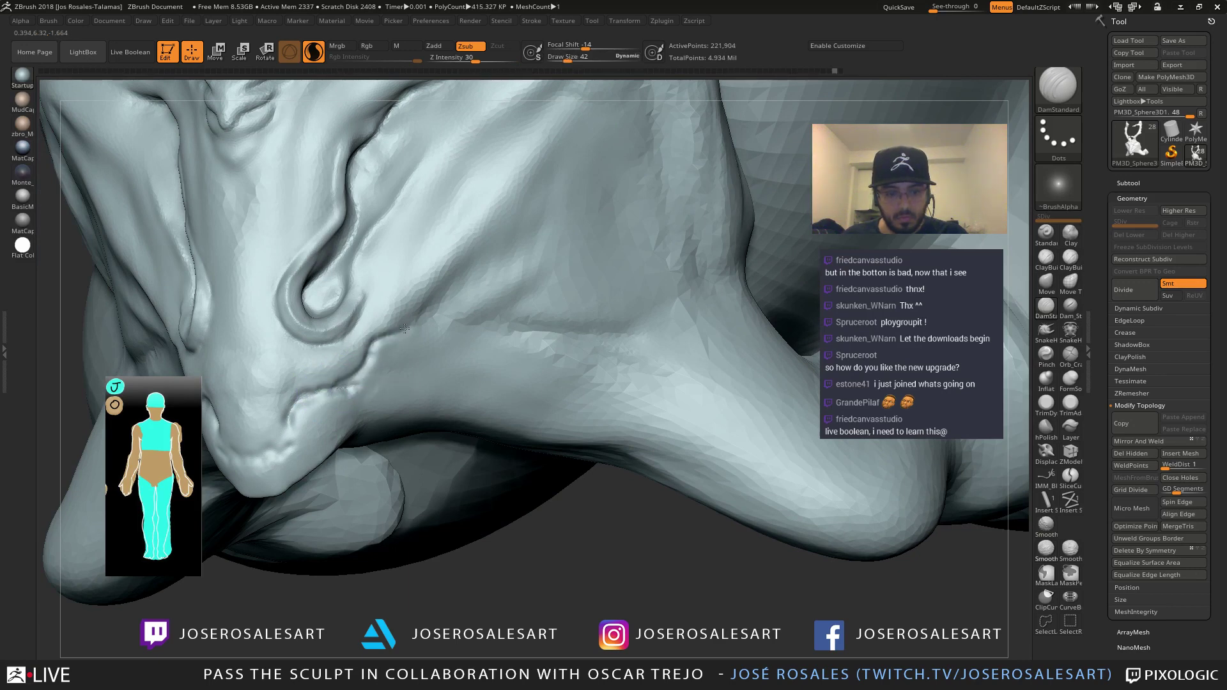
drag(432, 299, 376, 320)
right_drag(375, 320, 422, 319)
shift+drag(350, 358, 343, 368)
right_drag(329, 322, 282, 313)
right_drag(353, 303, 371, 323)
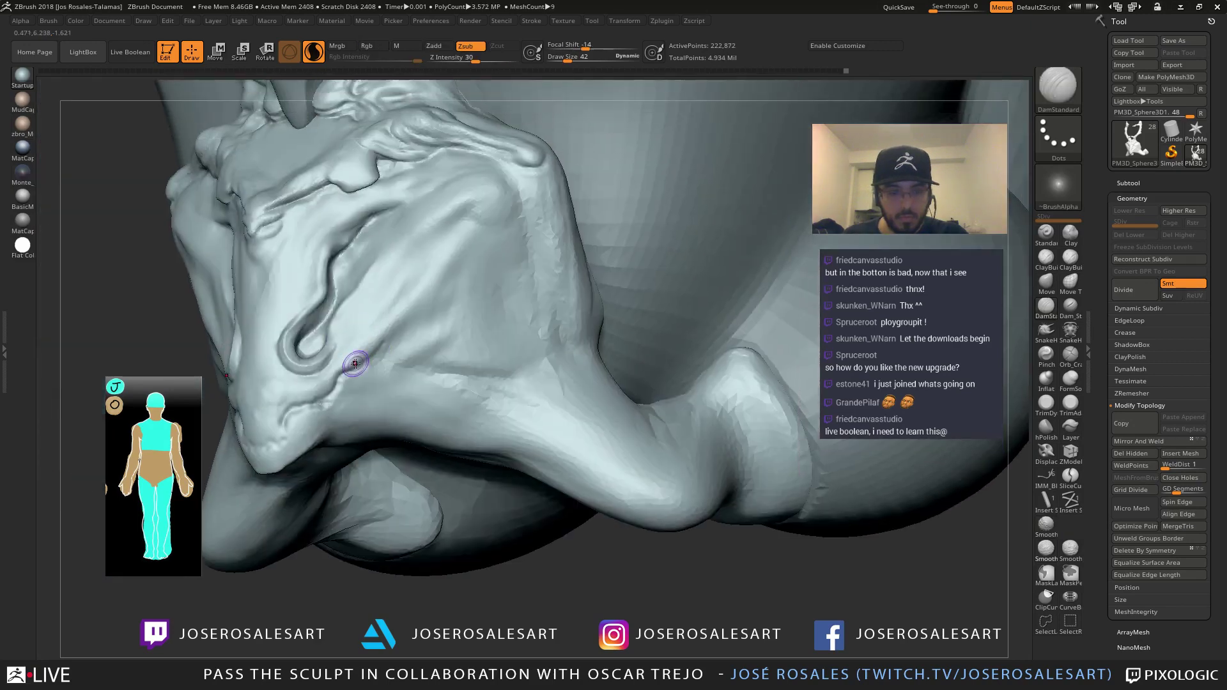
Strengthen the crease running up the flank with the Standard brush at draw size 42
key(b)
key(s)
key(t)
drag(370, 356, 414, 306)
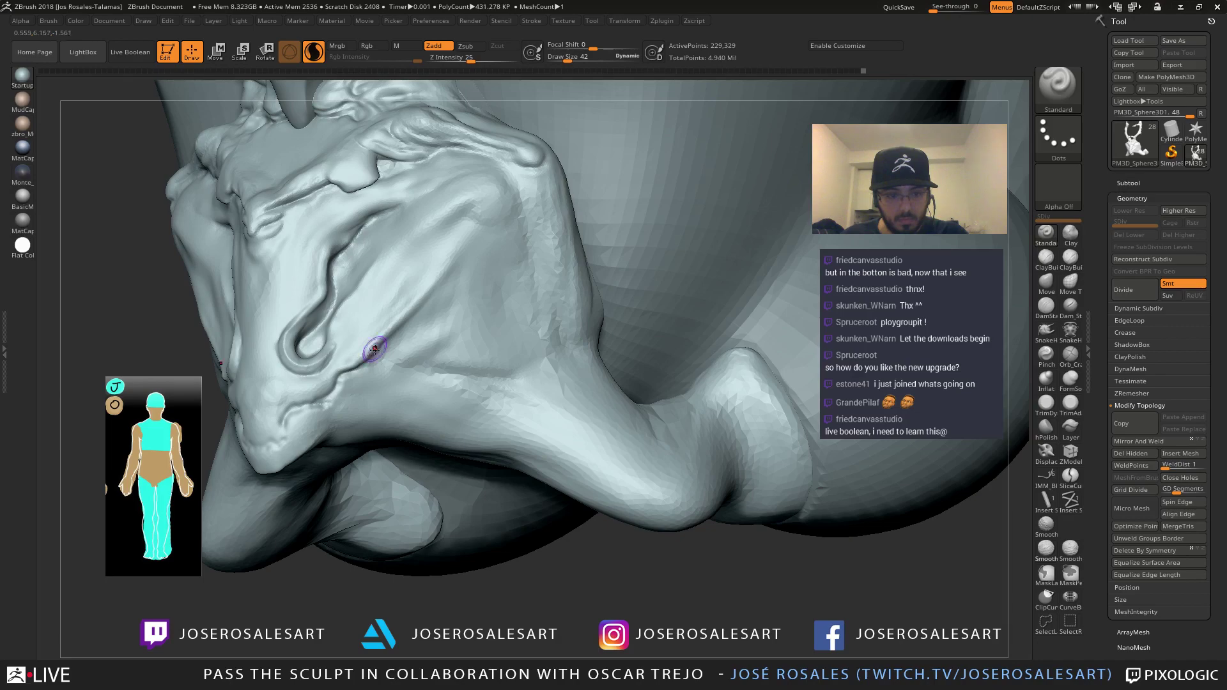
Refine the crease below the curled ornament with the Standard brush at draw size 28 and smooth it near the snout
mouse_move(335, 377)
right_down()
mouse_move(347, 366)
mouse_move(291, 371)
mouse_move(358, 374)
right_up()
key(s)
drag(365, 374, 361, 374)
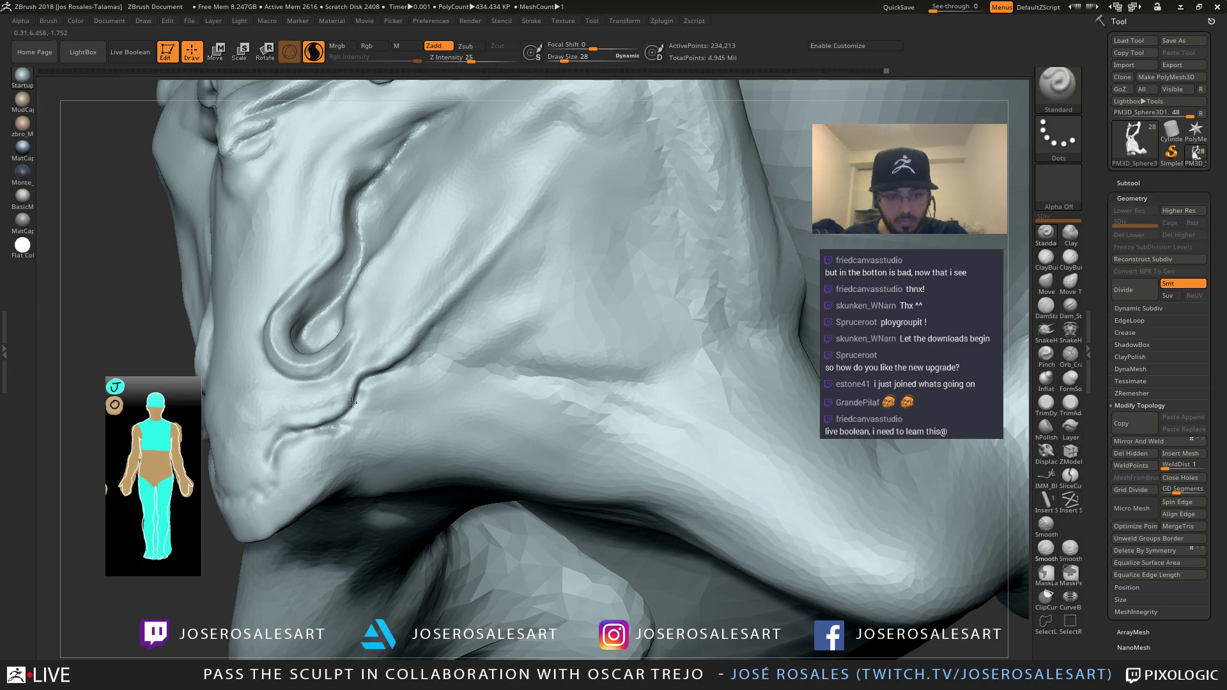
right_drag(330, 381, 323, 417)
shift+drag(286, 413, 289, 410)
mouse_move(380, 342)
ctrl+right_down()
mouse_move(428, 231)
mouse_move(385, 278)
ctrl+right_up()
Carve the diagonal crease along the flank ridge with DamStandard at draw sizes 36 and 54
key(b)
key(d)
key(s)
key(s)
drag(391, 382, 396, 382)
mouse_move(374, 381)
right_down()
mouse_move(411, 365)
mouse_move(347, 399)
right_up()
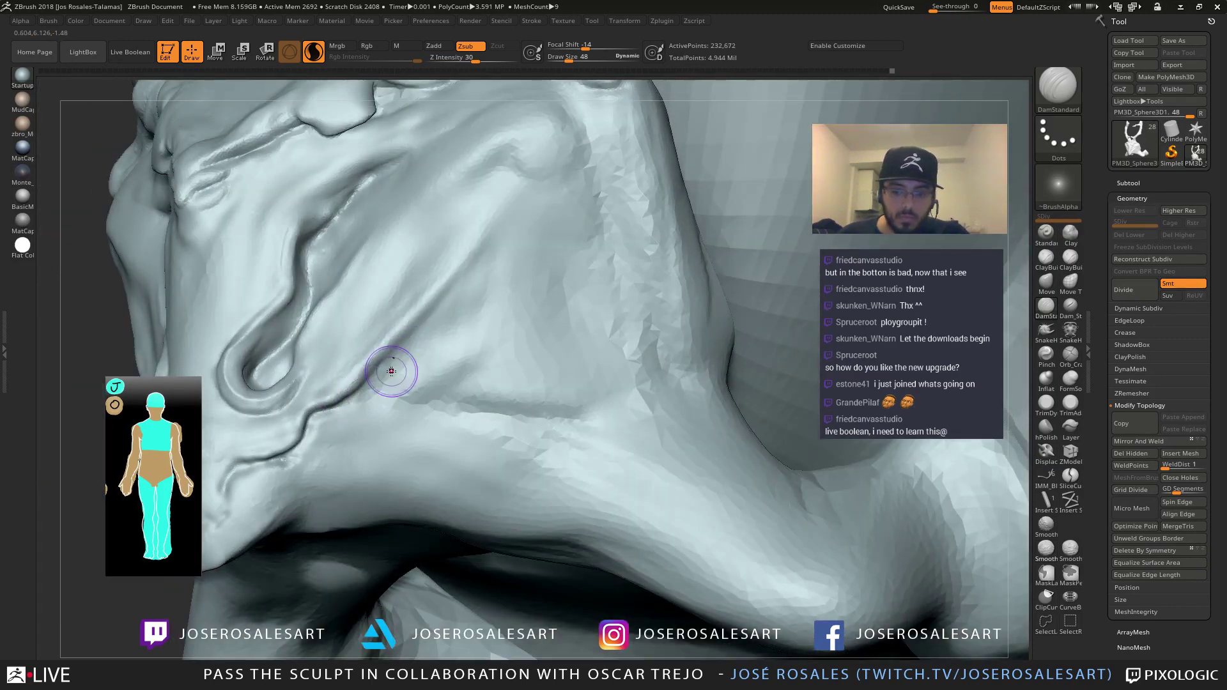
key([)
drag(379, 375, 456, 289)
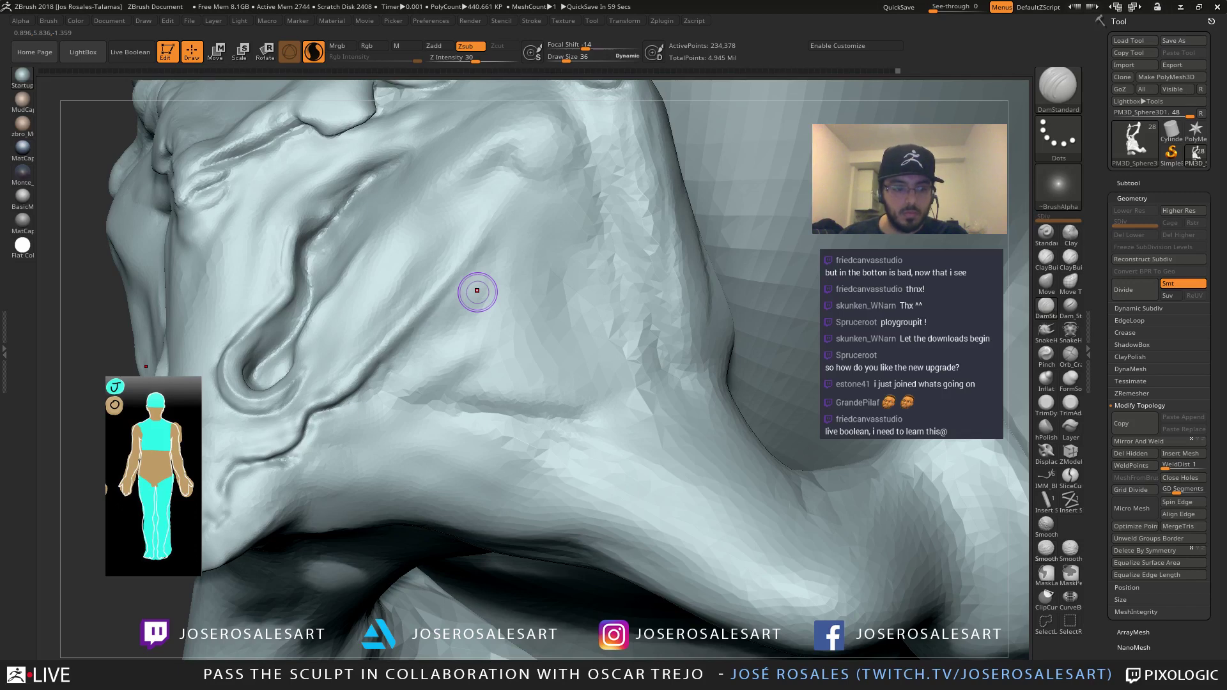
drag(362, 392, 466, 268)
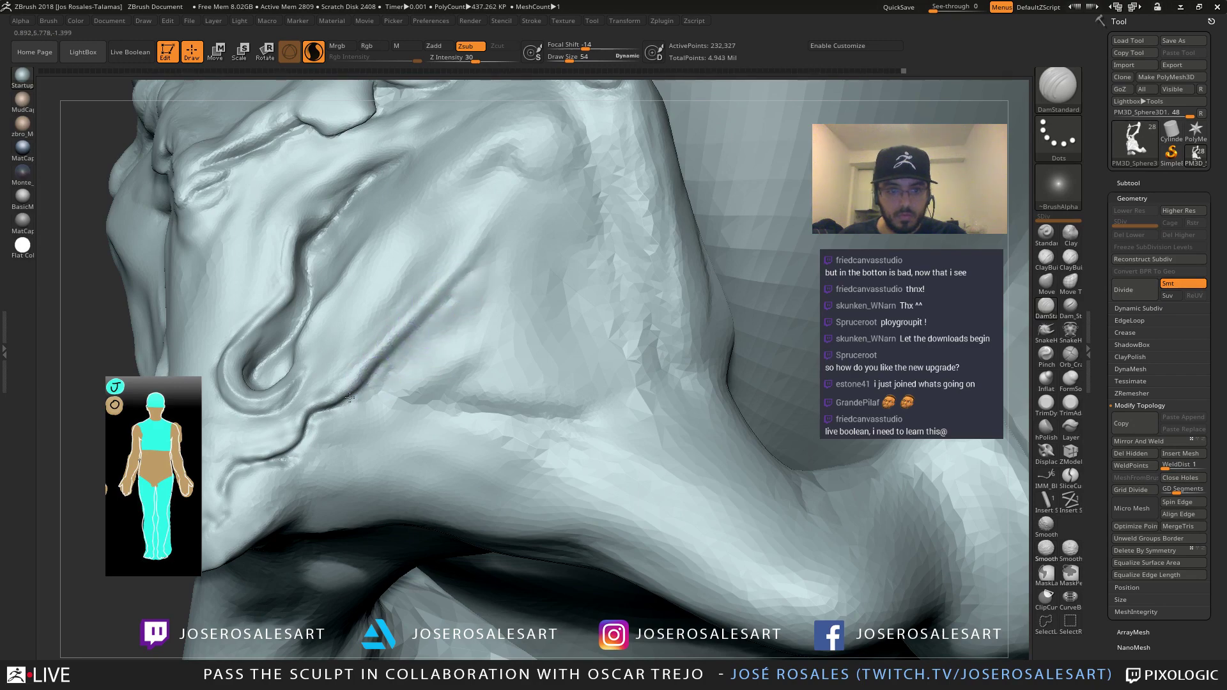
Set the DamStandard intensity to 33 and try a crease stroke on the upper flank
right_drag(394, 291, 472, 299)
mouse_move(431, 303)
right_down()
mouse_move(364, 300)
mouse_move(441, 307)
mouse_move(567, 255)
mouse_move(485, 303)
right_up()
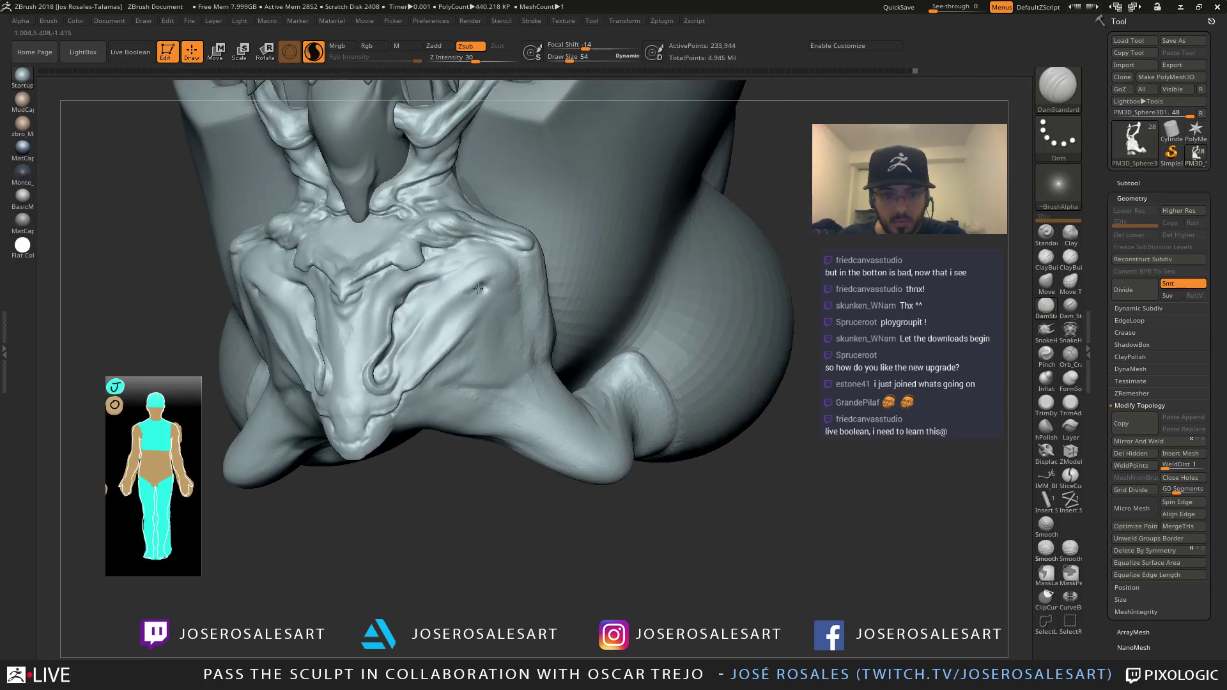
click(48, 20)
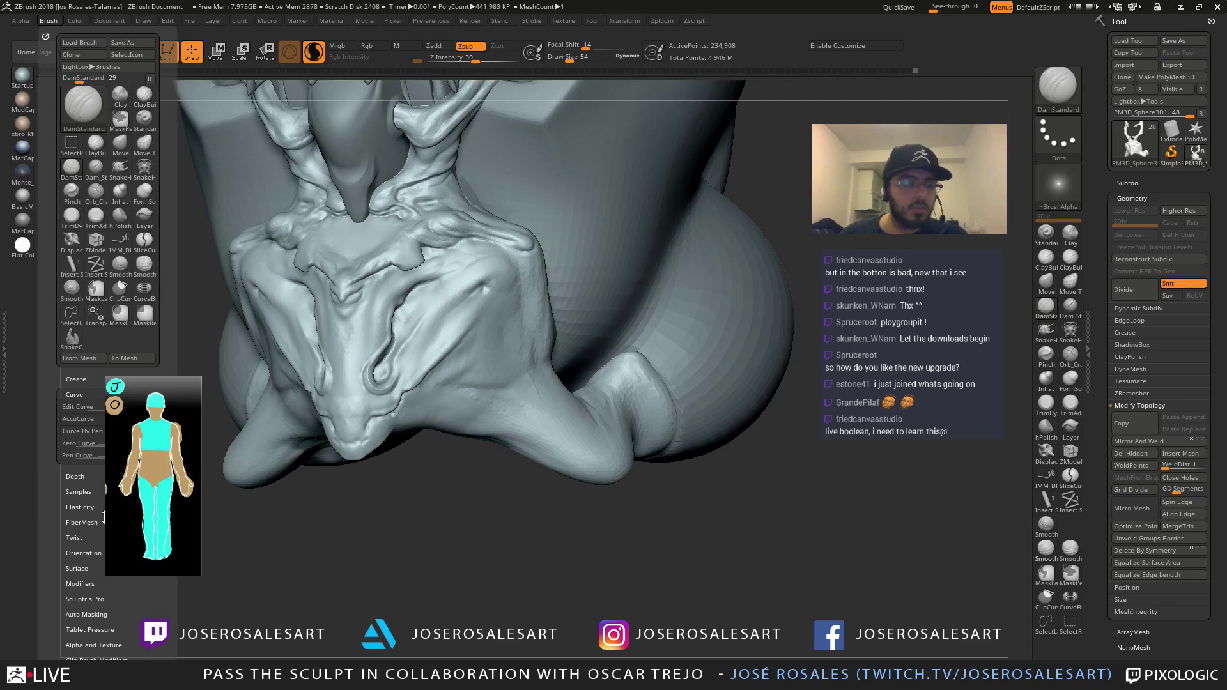
click(98, 575)
alt+right_drag(525, 286, 515, 333)
drag(514, 329, 474, 361)
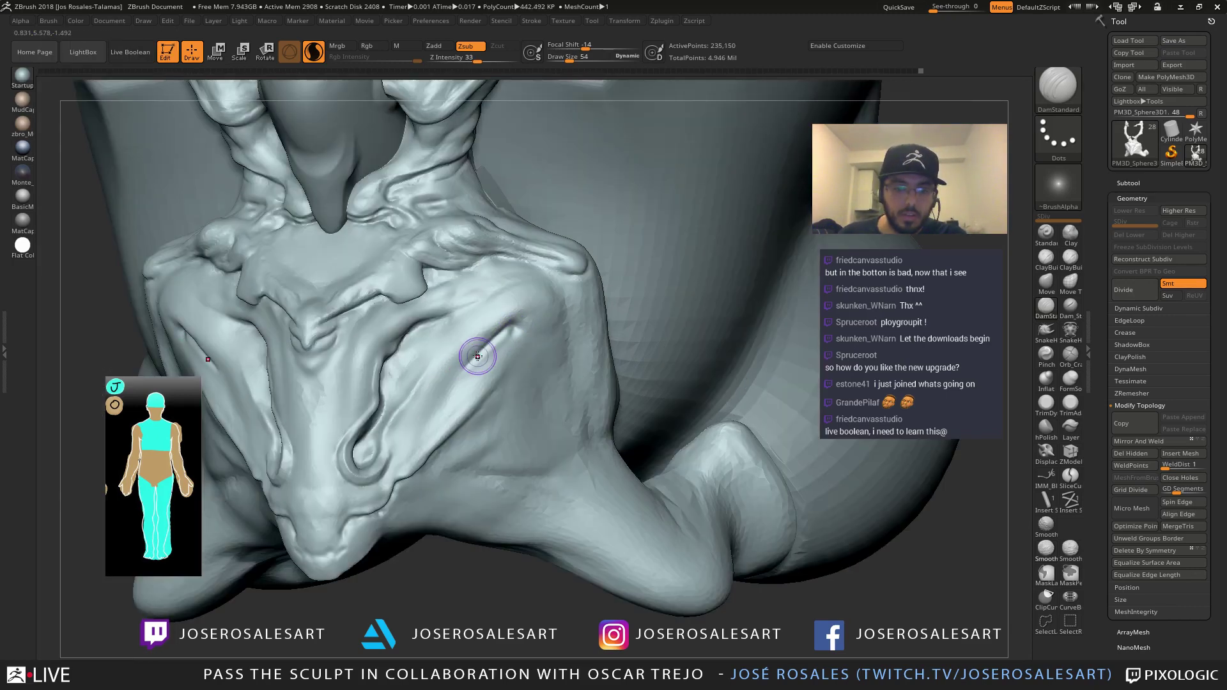
key(u)
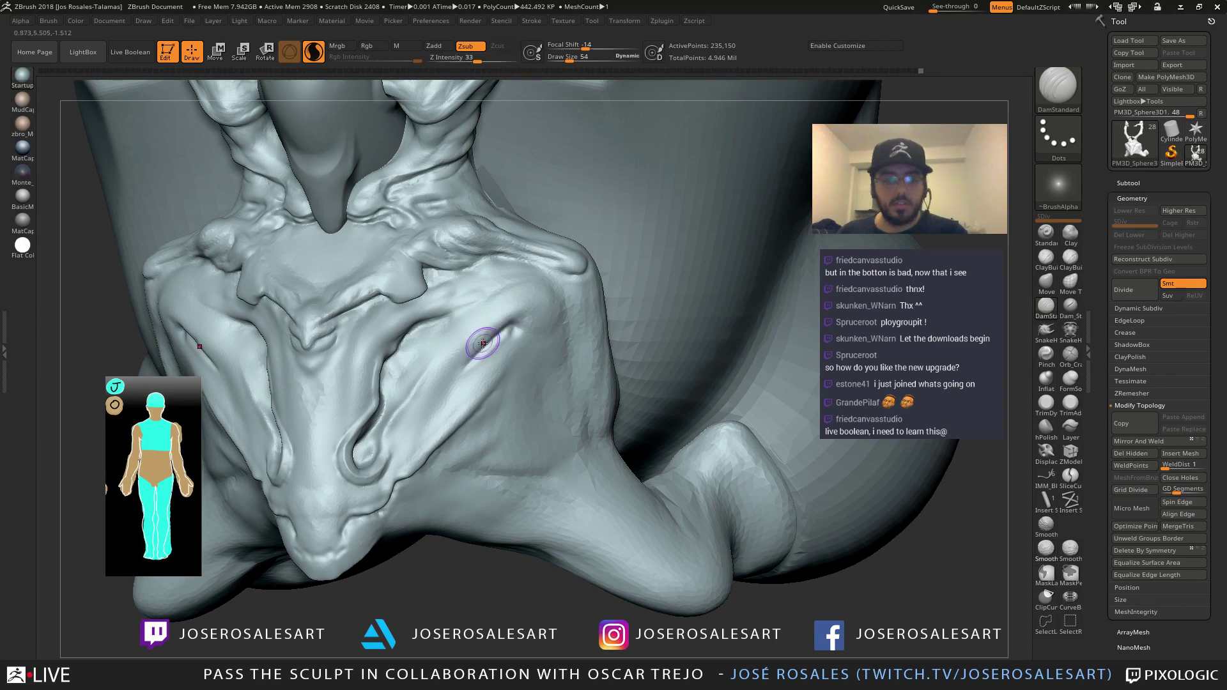
right_drag(482, 329, 557, 320)
key(ctrl)
key(ctrl+z)
Carve a crease beneath the small folds at the centre of the plate at draw size 48
right_drag(574, 280, 505, 307)
mouse_move(505, 307)
ctrl+right_down()
mouse_move(460, 386)
mouse_move(505, 328)
mouse_move(419, 307)
mouse_move(434, 299)
mouse_move(406, 368)
mouse_move(437, 315)
ctrl+right_up()
key(s)
click(502, 303)
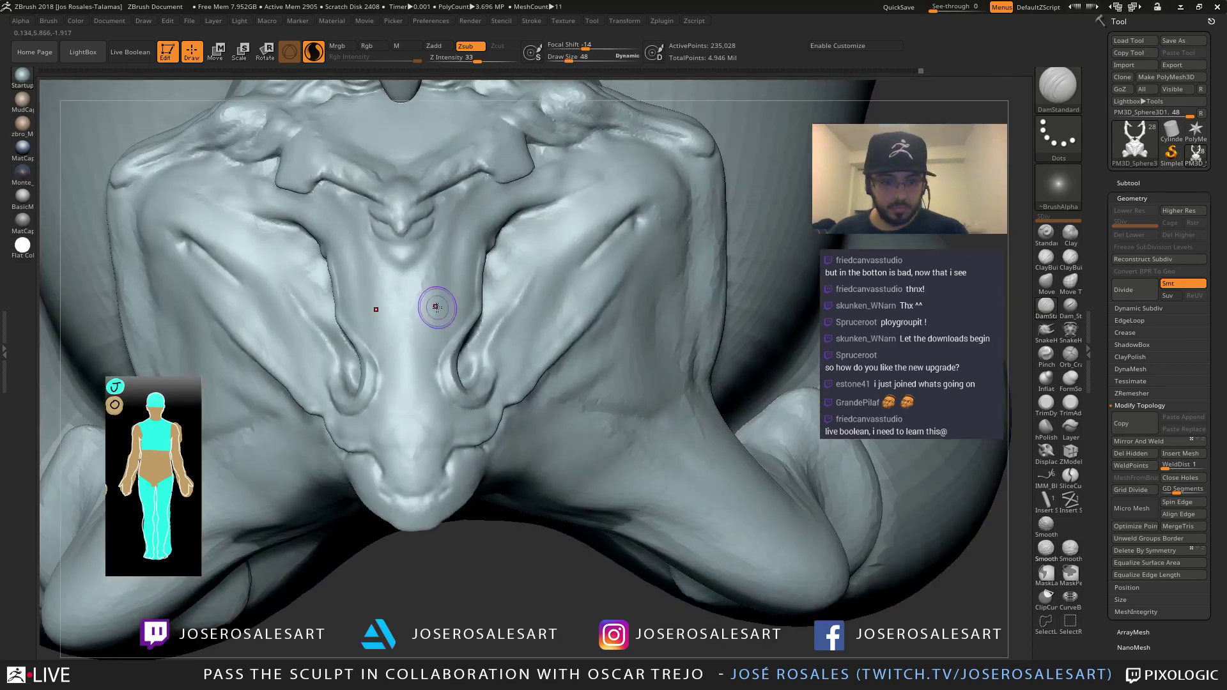
drag(428, 255, 426, 246)
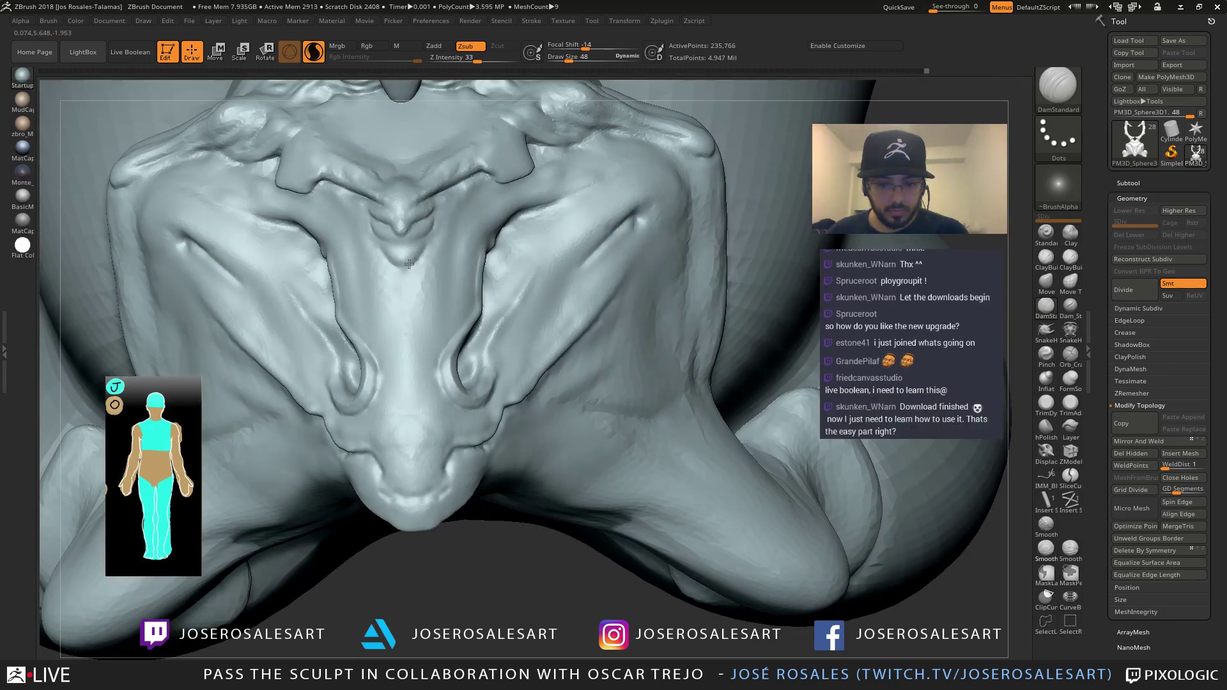
Build up the lowest central fold with the ClayBuildup brush at draw size 26
alt+right_drag(434, 241, 428, 273)
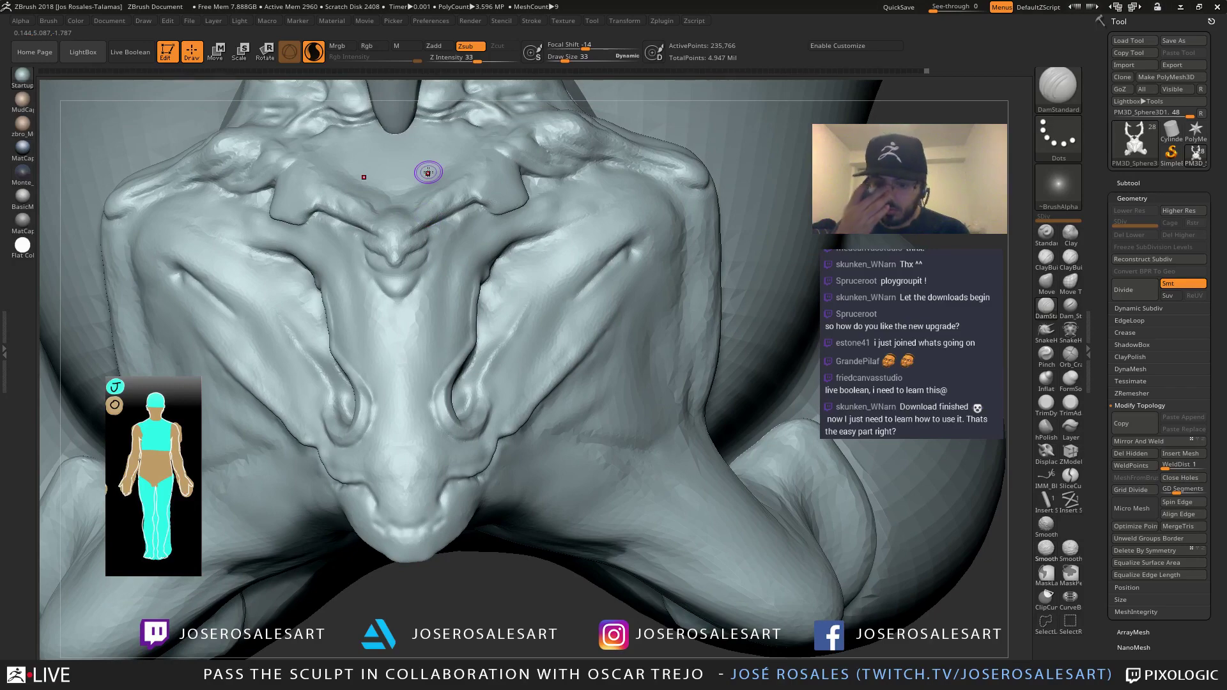
right_drag(374, 223, 368, 289)
mouse_move(400, 332)
right_down()
mouse_move(389, 301)
mouse_move(409, 320)
mouse_move(369, 333)
right_up()
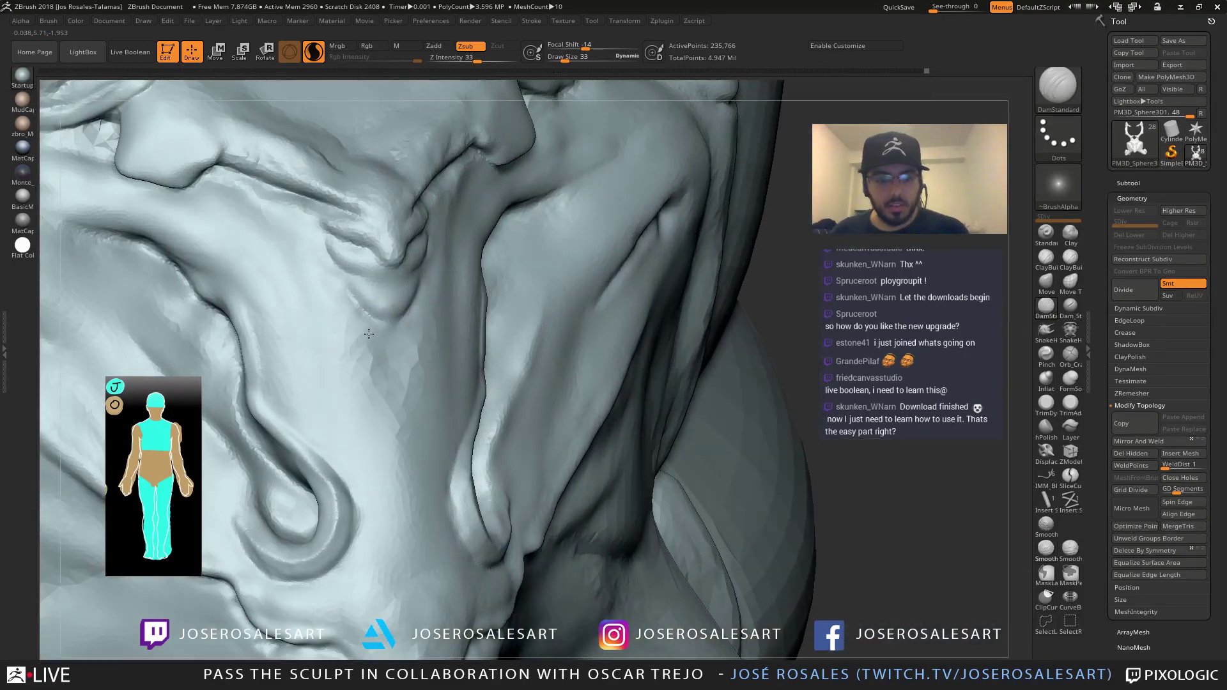
key(s)
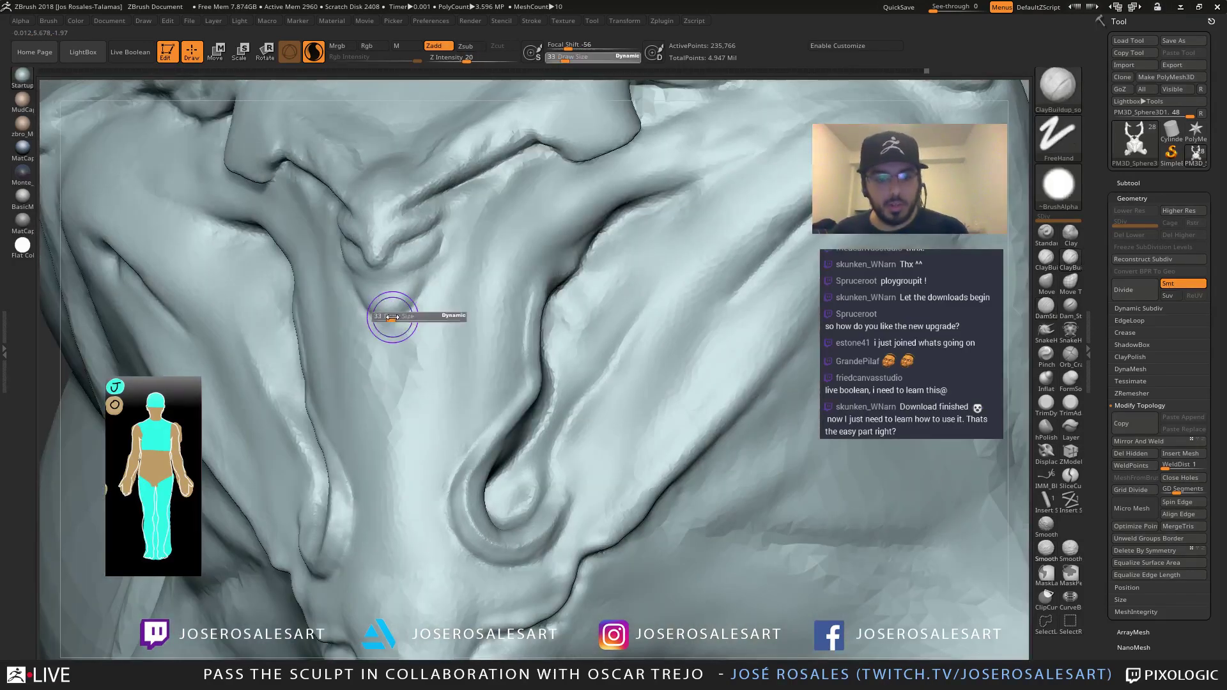
click(392, 315)
mouse_move(380, 298)
right_down()
mouse_move(400, 302)
mouse_move(383, 305)
right_up()
key(s)
click(383, 305)
key(bracketleft)
key(bracketleft)
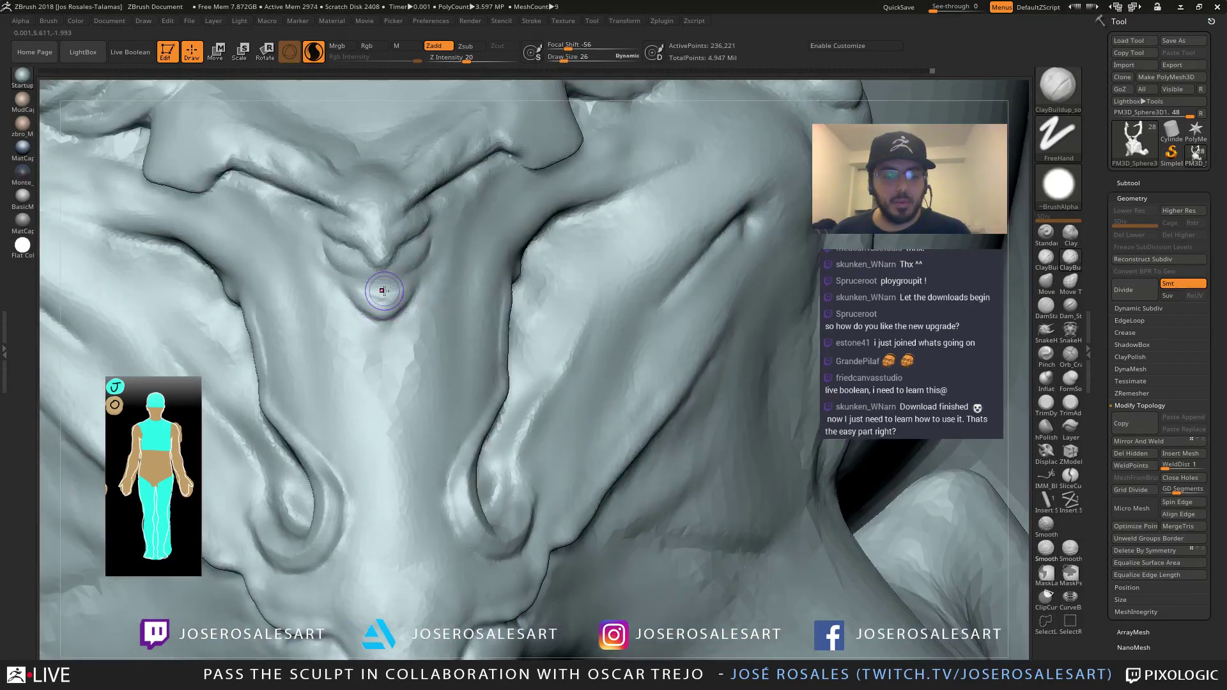
Shape and smooth the sides of the central folds at draw size 21
right_drag(410, 294, 588, 303)
ctrl+drag(575, 313, 607, 352)
mouse_move(422, 299)
right_down()
mouse_move(356, 297)
mouse_move(400, 296)
mouse_move(439, 269)
mouse_move(429, 296)
right_up()
key(shift)
key(s)
drag(429, 296, 430, 289)
right_drag(396, 294, 448, 287)
key(shift)
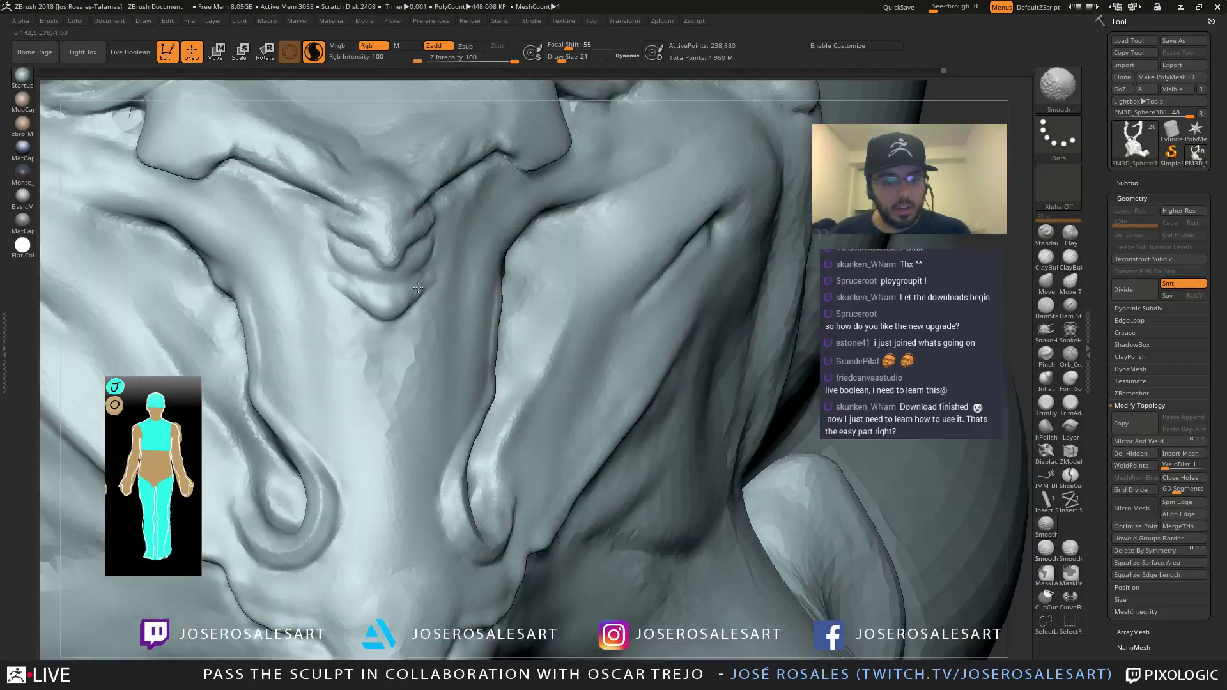
right_drag(403, 322, 413, 287)
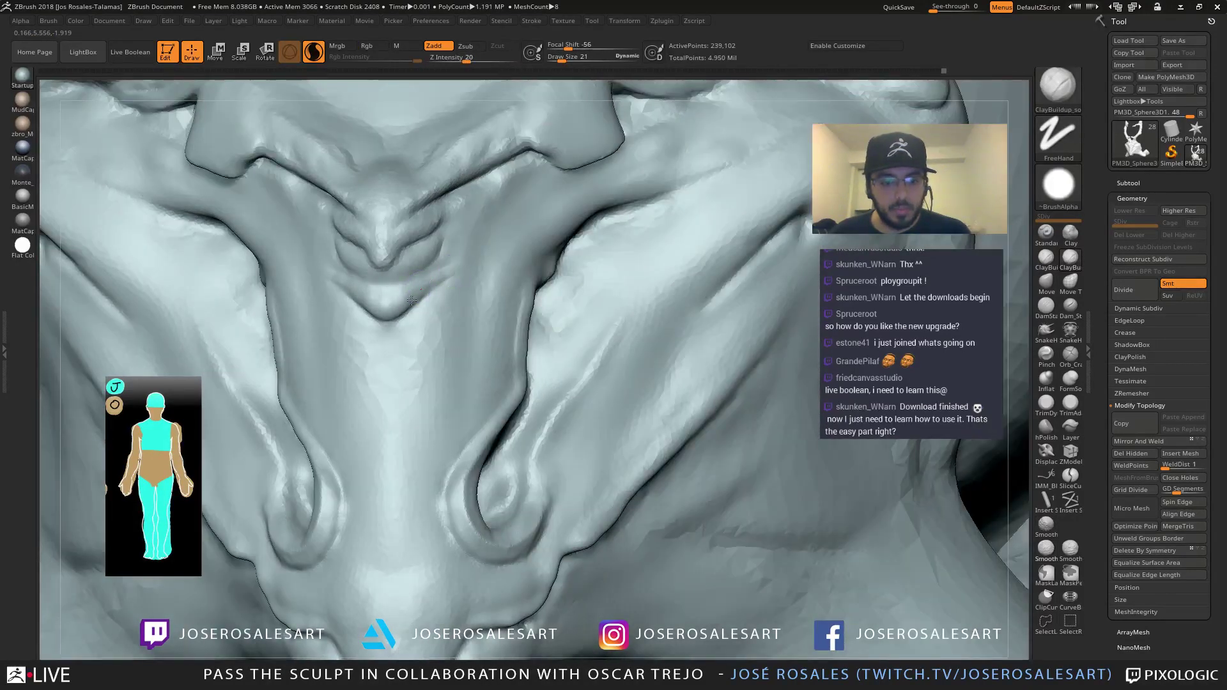
Build up the side of the snout tip with the Standard brush at draw size 30
mouse_move(457, 241)
right_down()
mouse_move(434, 246)
mouse_move(393, 343)
right_up()
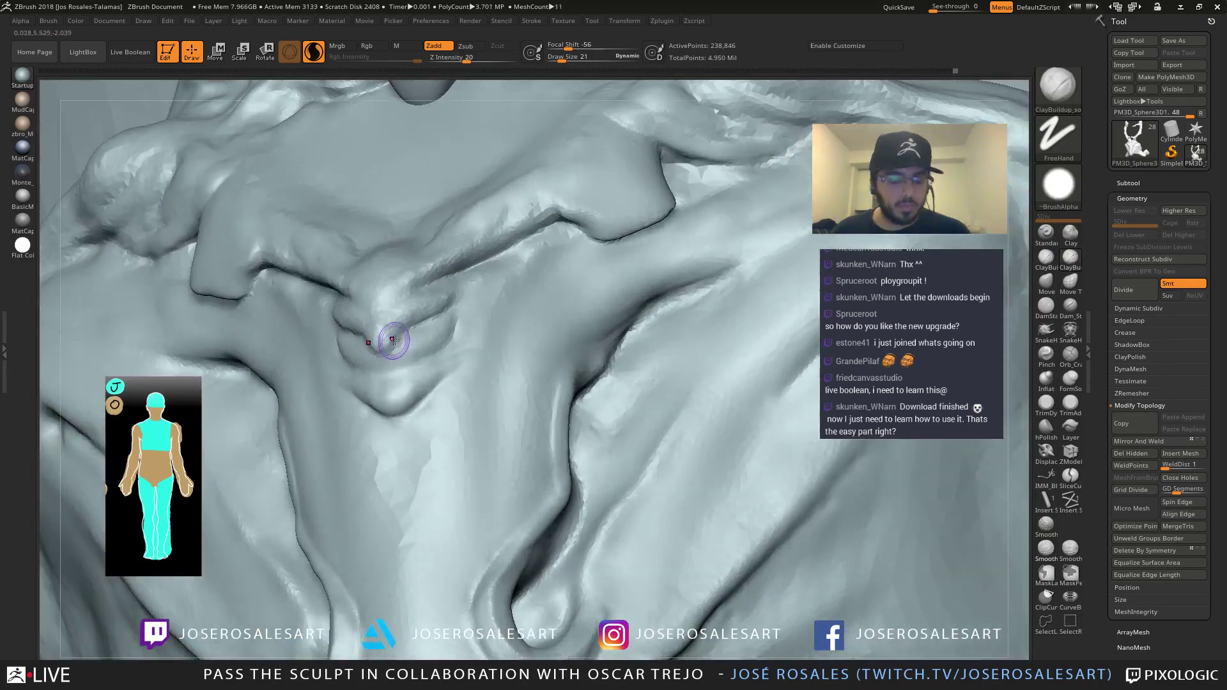
key(b)
key(d)
key(s)
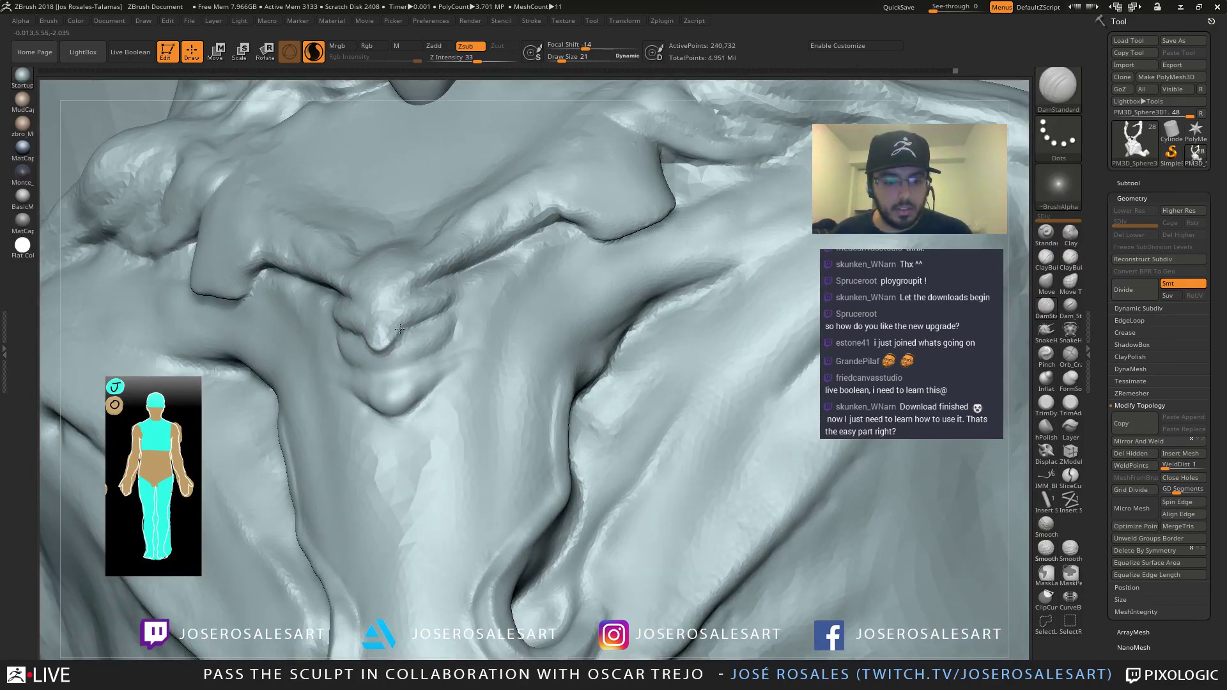
mouse_move(378, 323)
shift+right_down()
mouse_move(446, 307)
mouse_move(458, 282)
mouse_move(412, 310)
mouse_move(457, 343)
mouse_move(417, 336)
mouse_move(447, 378)
mouse_move(520, 343)
mouse_move(521, 461)
mouse_move(419, 397)
mouse_move(400, 369)
mouse_move(412, 404)
mouse_move(384, 403)
shift+right_up()
key(b)
key(s)
key(t)
drag(472, 364, 445, 394)
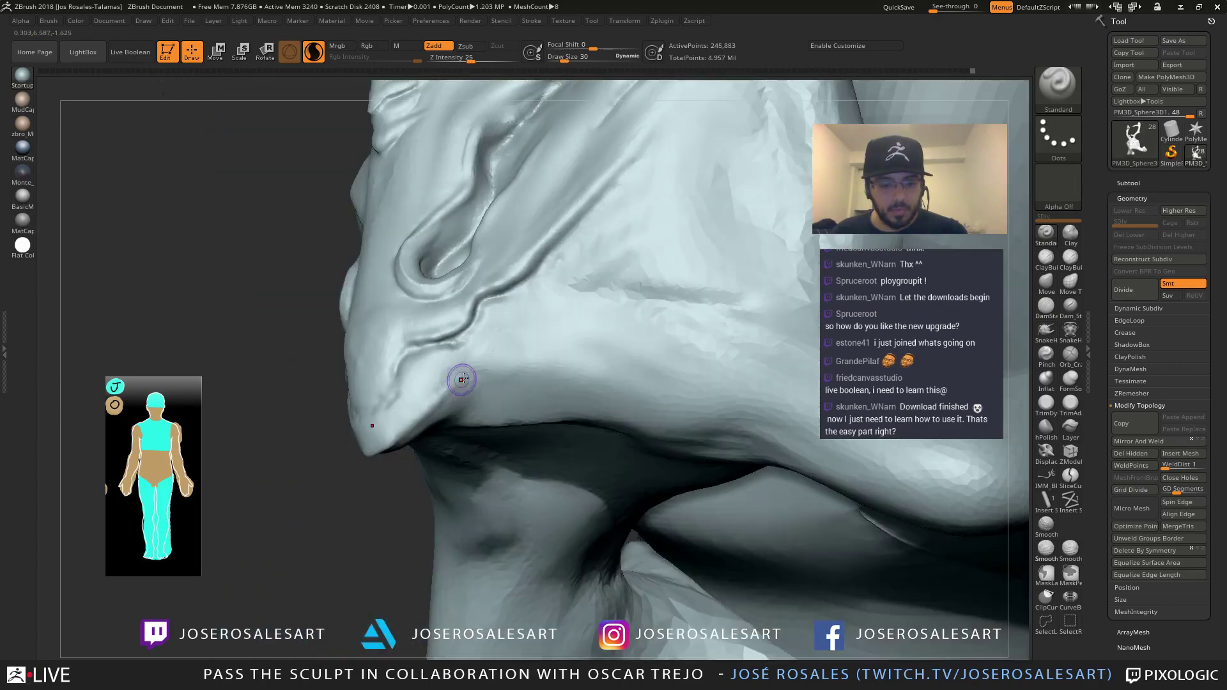
Adjust the brush size, then refine and smooth the raised form along the side of the snout
mouse_move(523, 350)
right_down()
mouse_move(512, 355)
mouse_move(549, 350)
right_up()
key(s)
click(494, 367)
drag(496, 353, 490, 359)
right_drag(516, 346, 532, 362)
key(s)
click(494, 367)
shift+drag(488, 362, 478, 365)
mouse_move(484, 359)
right_down()
mouse_move(534, 348)
mouse_move(460, 371)
right_up()
shift+drag(432, 391, 437, 394)
mouse_move(486, 358)
ctrl+right_down()
mouse_move(492, 384)
mouse_move(460, 378)
mouse_move(462, 362)
ctrl+right_up()
Fill out the snout tip with the ClayBuildup brush at draw size 77 and smooth it
key(b)
key(c)
key(b)
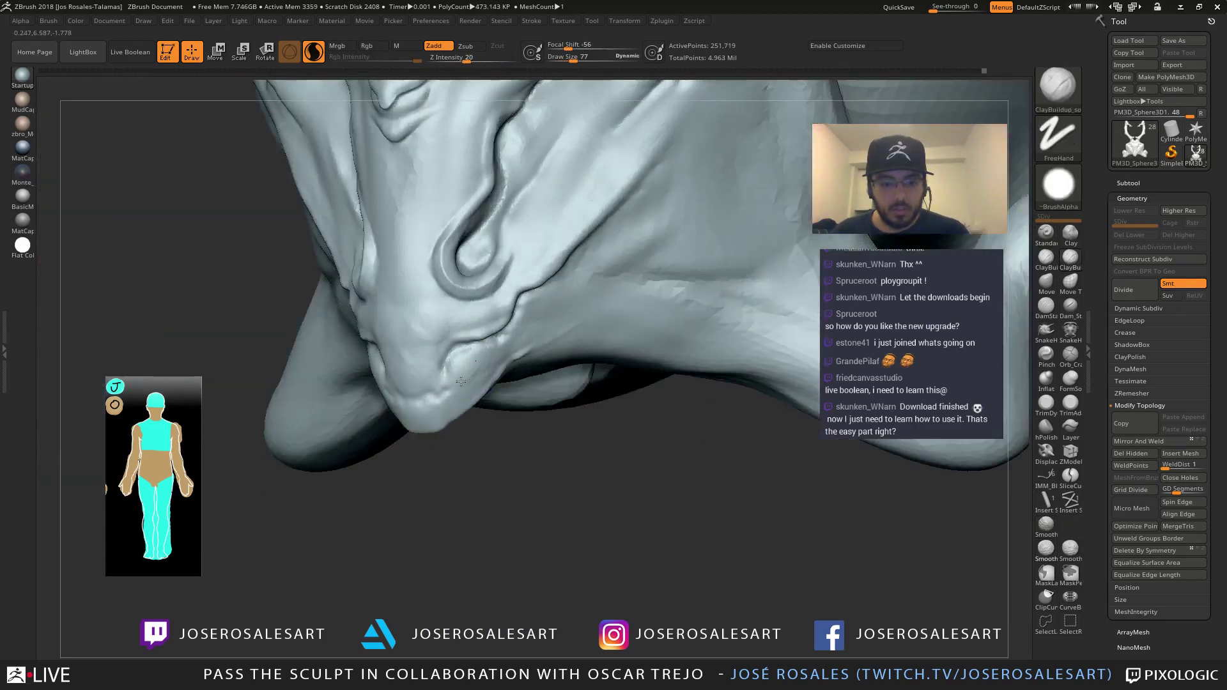
mouse_move(432, 405)
right_down()
mouse_move(452, 396)
mouse_move(437, 400)
right_up()
shift+drag(434, 406, 447, 385)
mouse_move(447, 385)
right_down()
mouse_move(489, 383)
mouse_move(474, 374)
mouse_move(448, 387)
right_up()
Carve the crease across the snout tip with DamStandard at draw size 48 and soften its end
key(b)
key(d)
key(s)
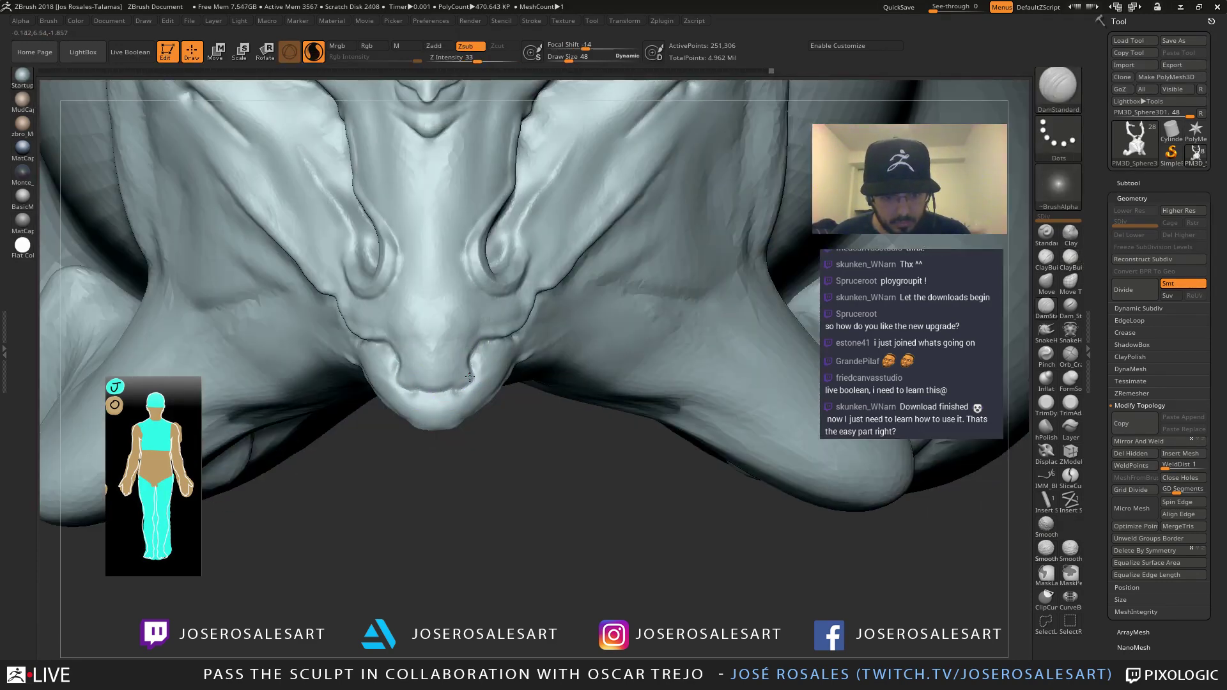
drag(465, 382, 451, 381)
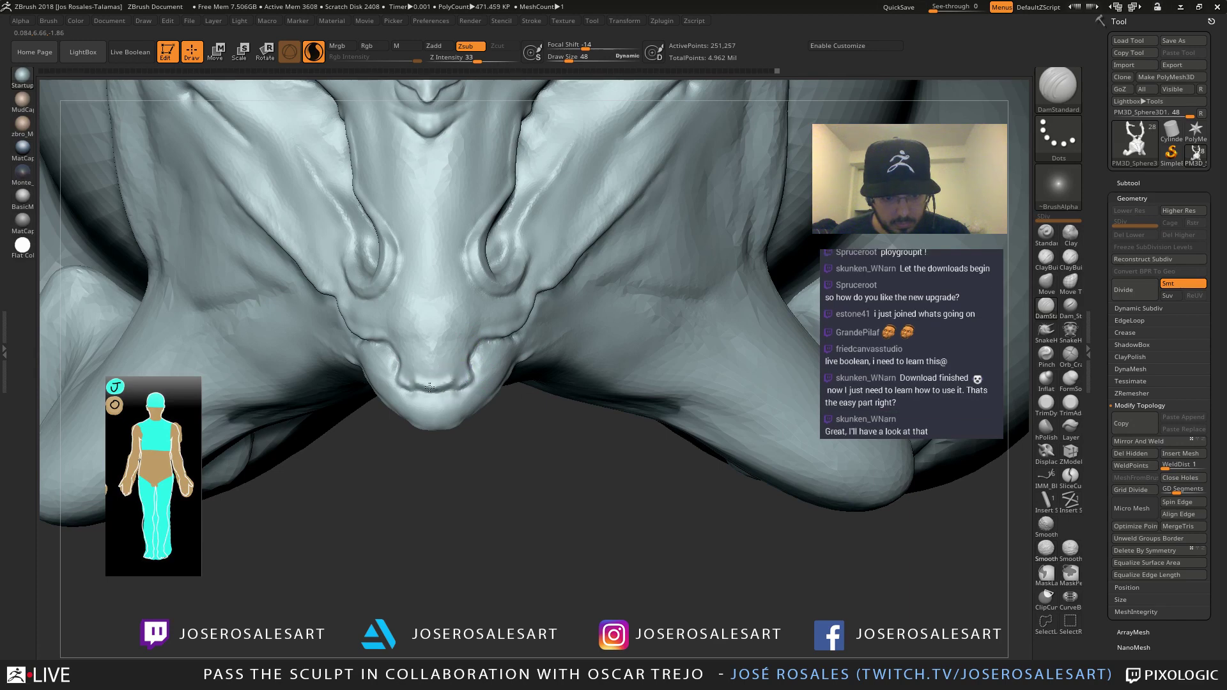
mouse_move(470, 377)
shift+mouse_down()
mouse_move(476, 385)
mouse_move(466, 378)
shift+mouse_up()
Build up and smooth the nose area above the snout crease with ClayBuildup at draw size 33
key(b)
key(c)
key(b)
mouse_move(421, 371)
right_down()
mouse_move(466, 379)
mouse_move(401, 371)
right_up()
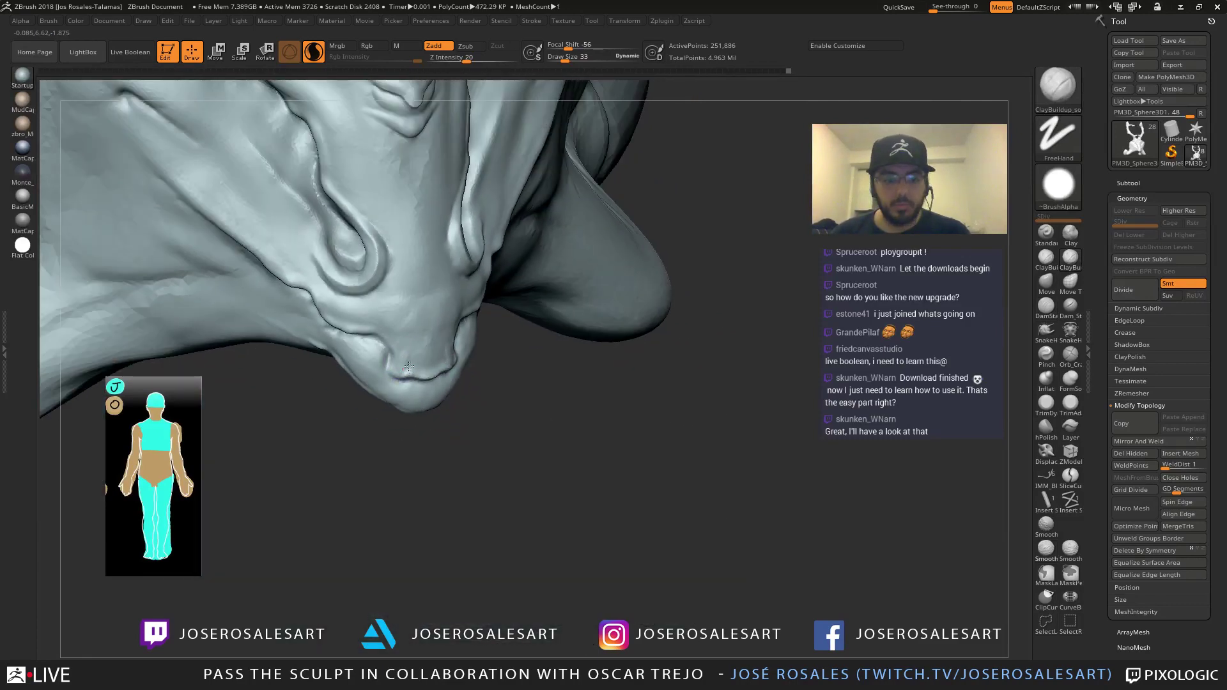
key(shift)
mouse_move(417, 324)
right_down()
mouse_move(400, 301)
mouse_move(471, 280)
mouse_move(435, 301)
mouse_move(451, 305)
mouse_move(461, 333)
mouse_move(480, 269)
right_up()
key(s)
key(shift)
Pull the form of the lower body piece with the SnakeHook brush at draw size 195
mouse_move(540, 224)
right_down()
mouse_move(435, 273)
mouse_move(453, 295)
mouse_move(567, 348)
mouse_move(493, 357)
mouse_move(570, 381)
right_up()
key(b)
key(s)
key(h)
right_drag(588, 333, 561, 397)
drag(562, 398, 575, 387)
Make the torso body the active subtool and apply the Project Primitive deformer to it
mouse_move(562, 389)
right_down()
mouse_move(617, 391)
mouse_move(464, 394)
mouse_move(448, 326)
mouse_move(508, 283)
mouse_move(456, 332)
mouse_move(484, 330)
mouse_move(457, 332)
right_up()
alt+click(471, 324)
ctrl+drag(472, 333, 477, 323)
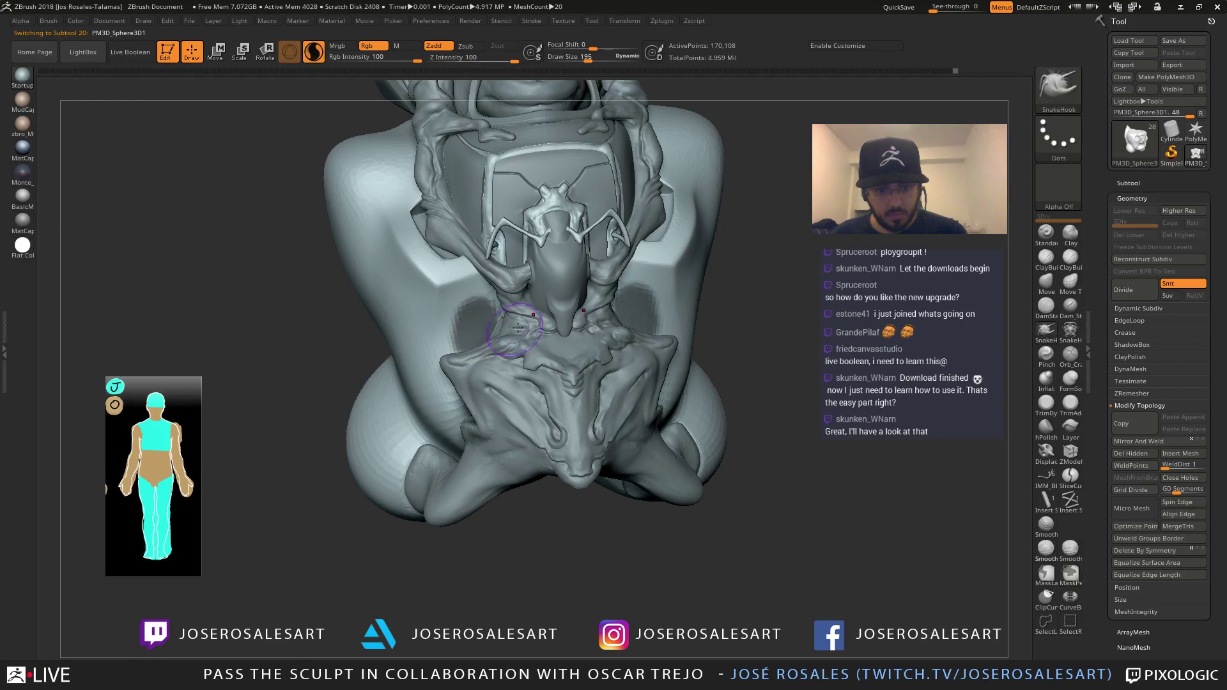
key(ctrl+z)
ctrl+right_drag(517, 320, 506, 346)
mouse_move(520, 233)
right_down()
mouse_move(551, 224)
mouse_move(556, 235)
mouse_move(521, 234)
right_up()
mouse_move(416, 341)
ctrl+right_down()
mouse_move(425, 320)
mouse_move(321, 317)
ctrl+right_up()
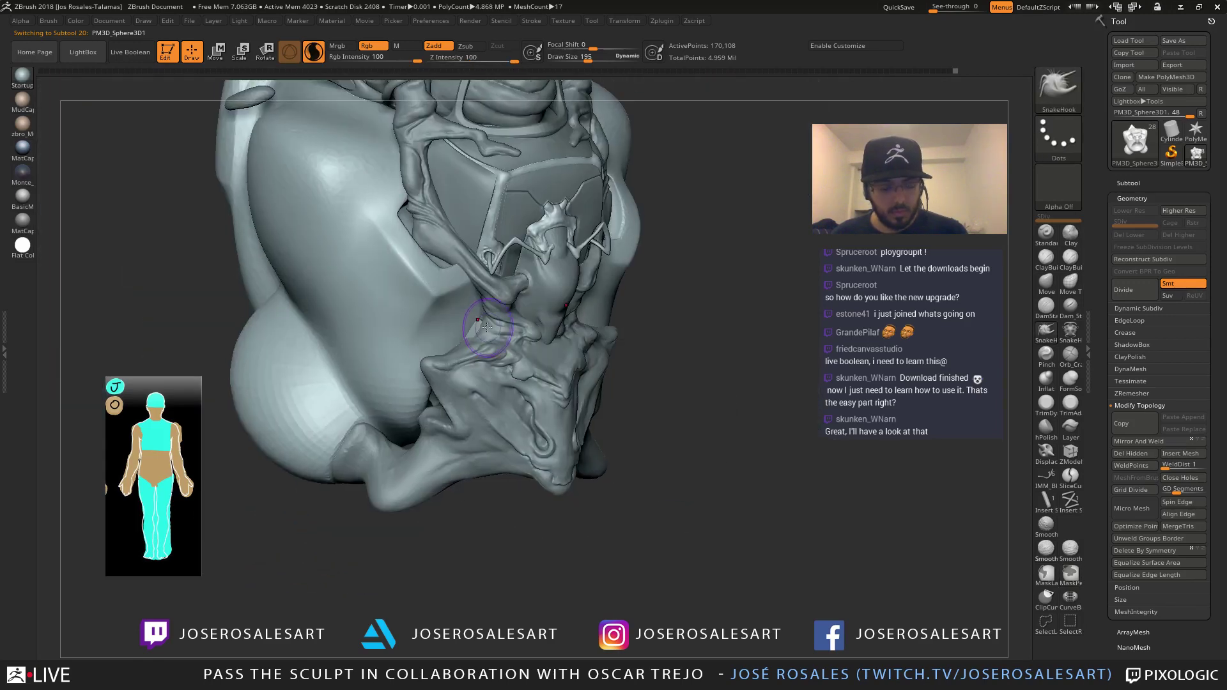
key(w)
click(356, 114)
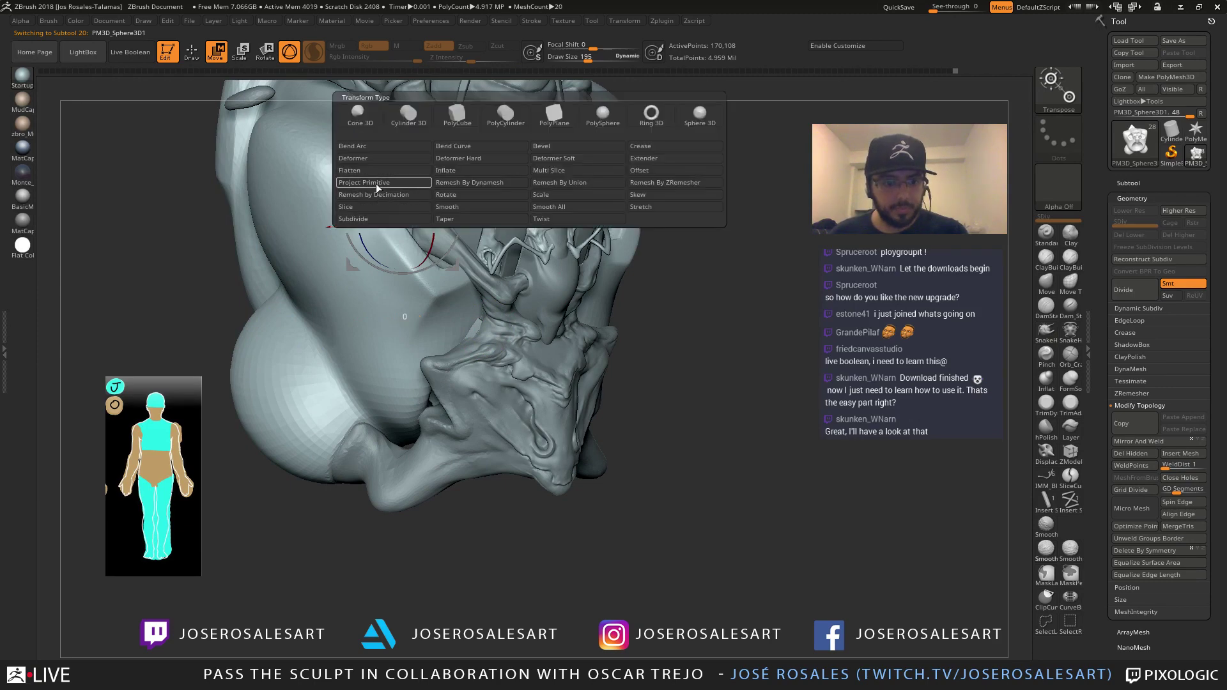
click(376, 185)
Try moving the projected primitive to the front of the torso and fully reset the deformer
right_drag(378, 198, 433, 313)
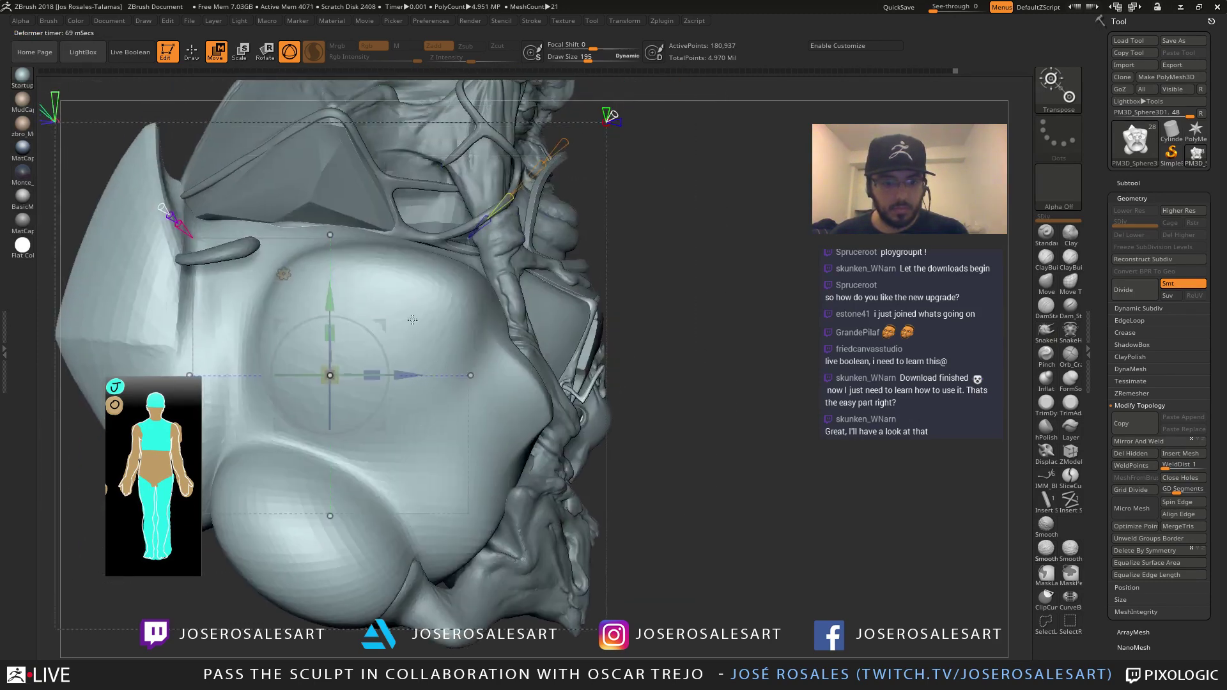
drag(383, 324, 554, 425)
right_drag(467, 345, 415, 310)
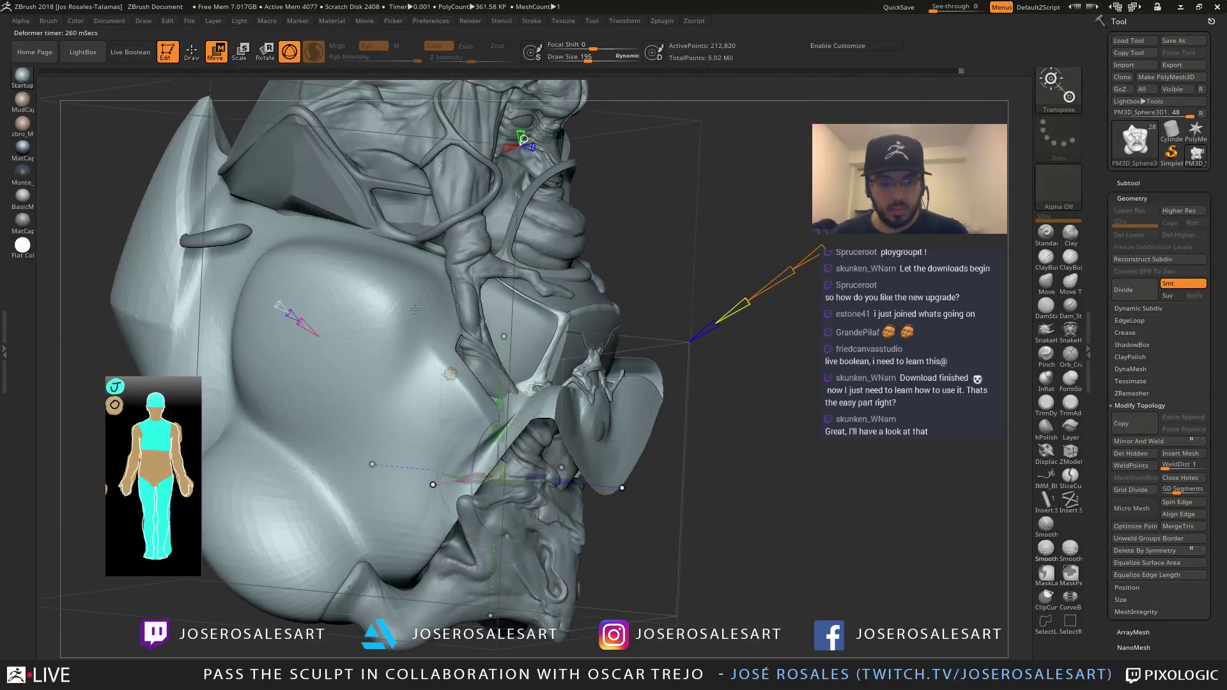
click(451, 374)
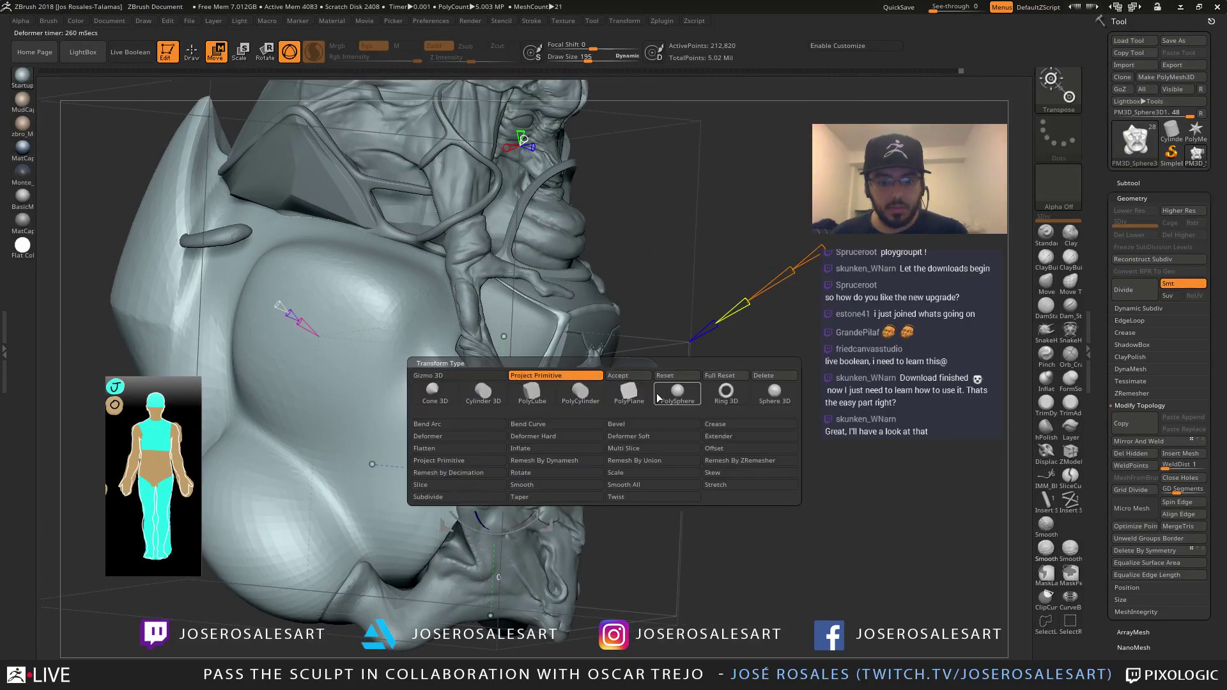
click(710, 377)
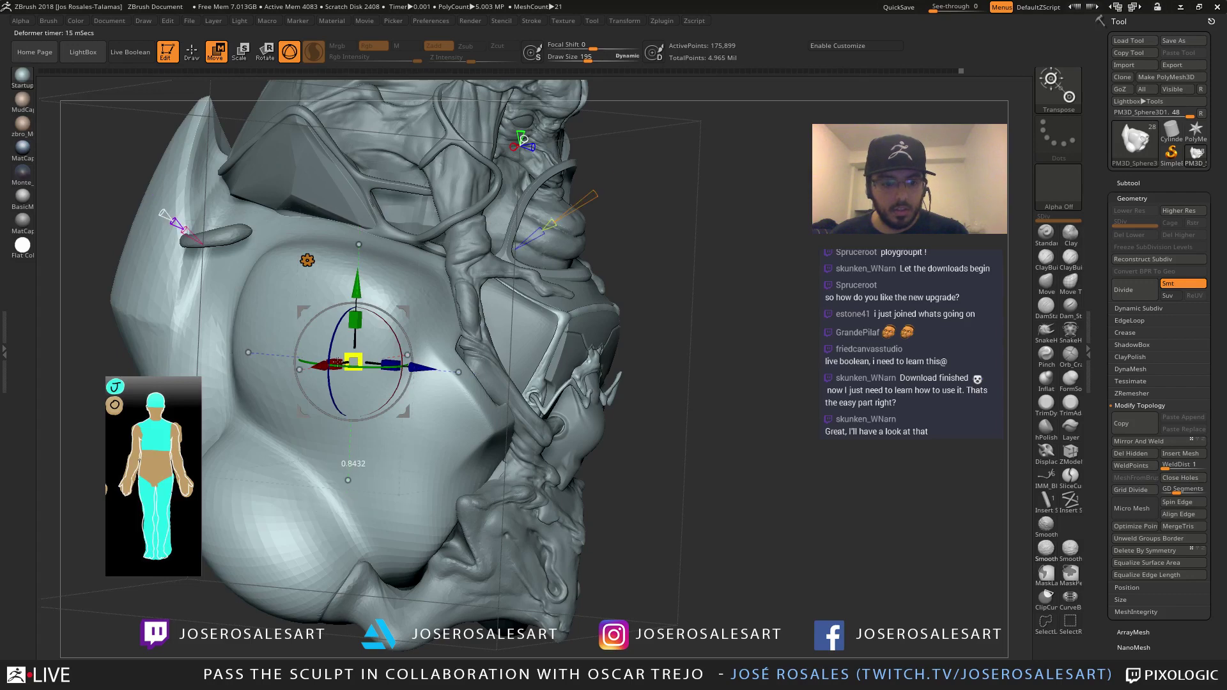
Scale the primitive and move it to the lower front of the torso, using the polygroup wireframe as a check
right_drag(316, 367, 377, 342)
drag(403, 310, 591, 386)
alt+right_drag(436, 267, 552, 404)
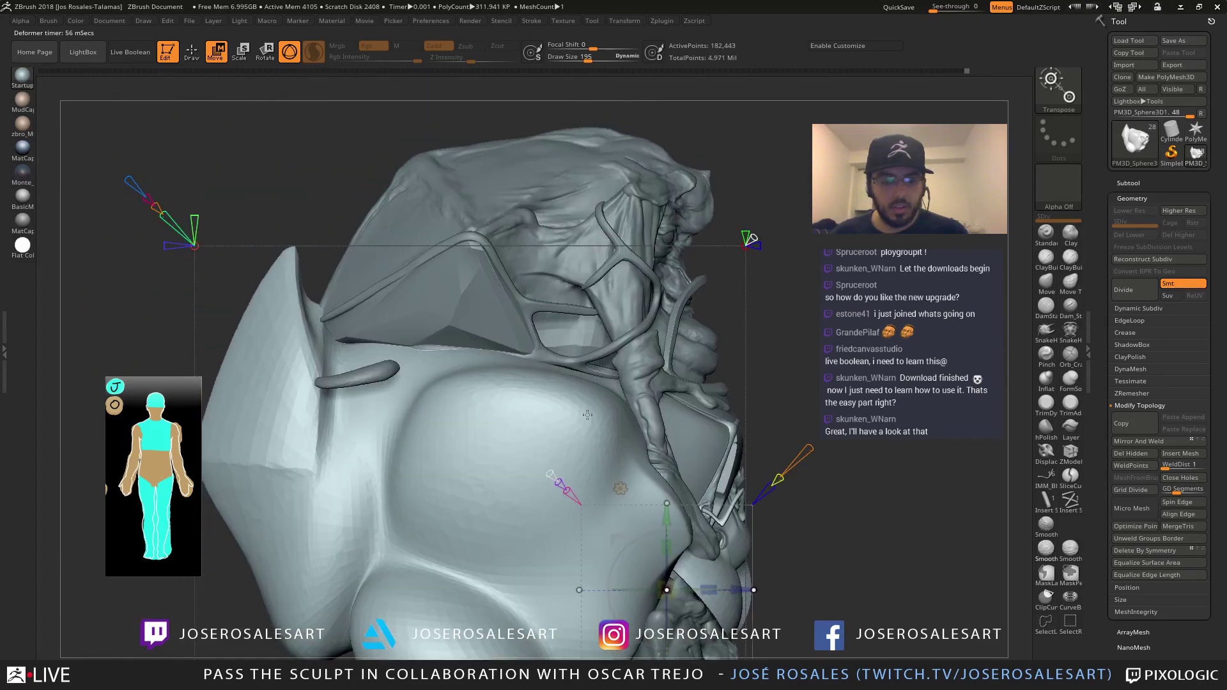
alt+right_drag(588, 484, 376, 341)
key(shift+f)
key(shift+f)
drag(498, 446, 495, 447)
Shift the primitive sideways from the torso's centre line in front view
right_drag(486, 377, 383, 323)
key(shift+f)
key(shift+f)
drag(350, 446, 317, 445)
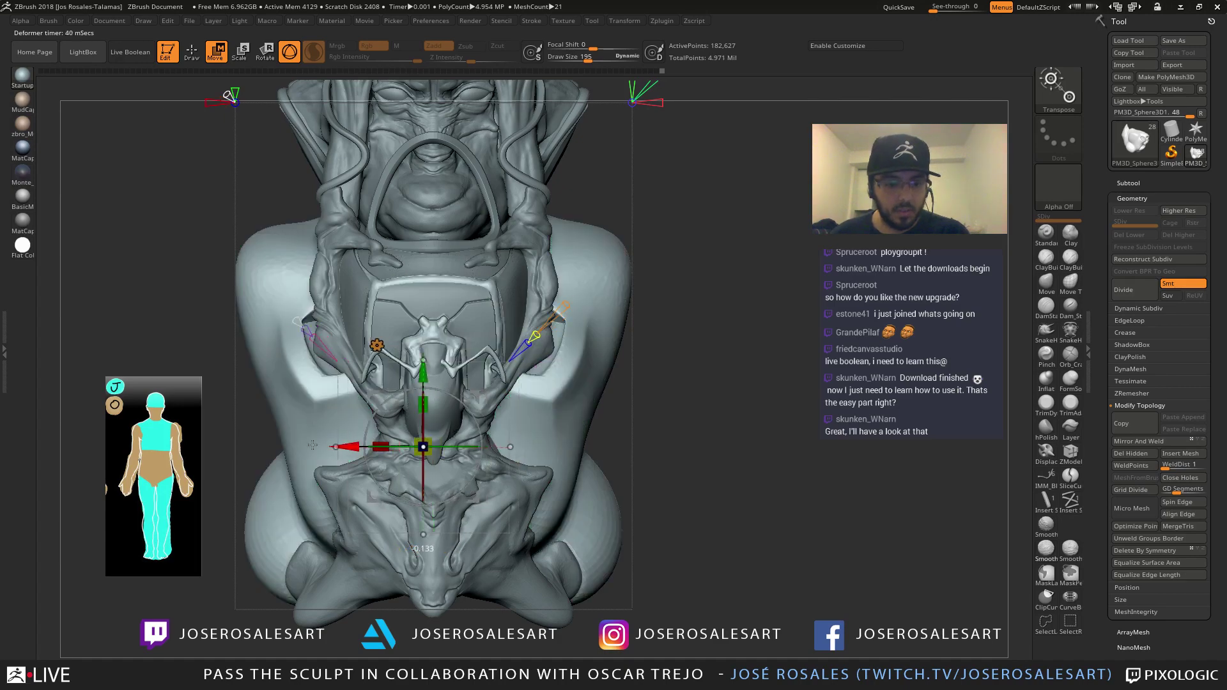
Adjust the primitive's position and cone handles to form a pair of rounded bulges at the waist
right_drag(543, 467, 334, 336)
drag(333, 335, 332, 332)
right_drag(348, 334, 240, 341)
alt+right_drag(550, 323, 418, 326)
drag(409, 327, 412, 326)
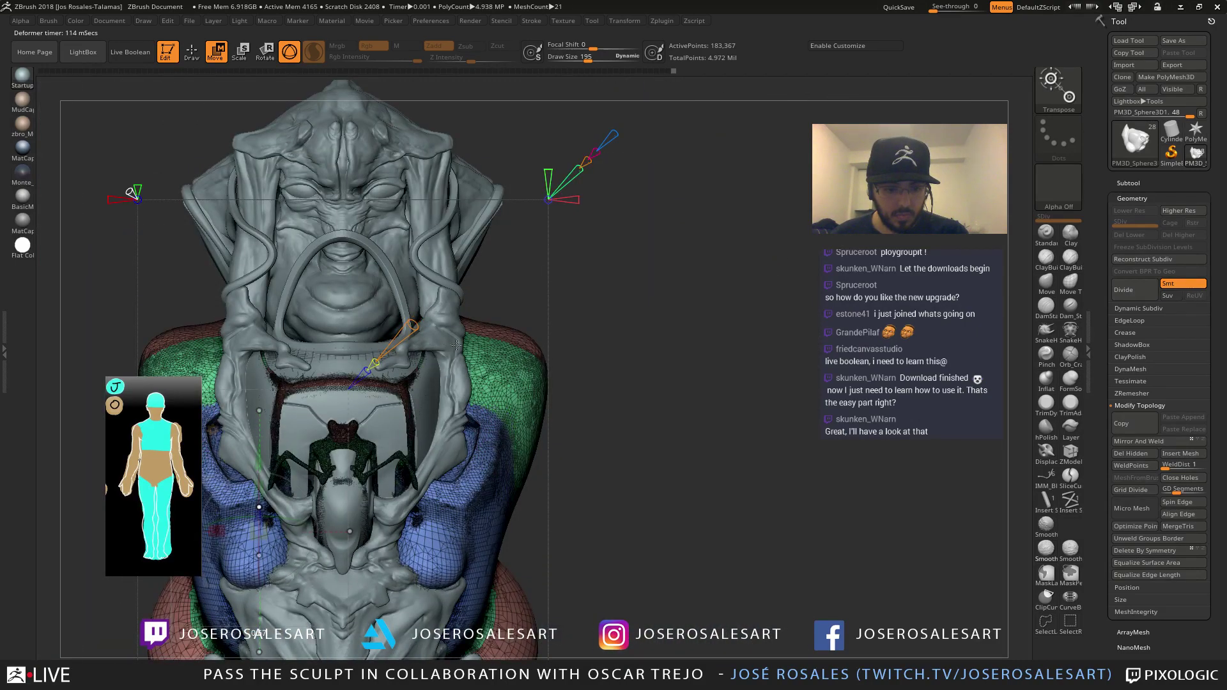
right_drag(377, 337, 396, 357)
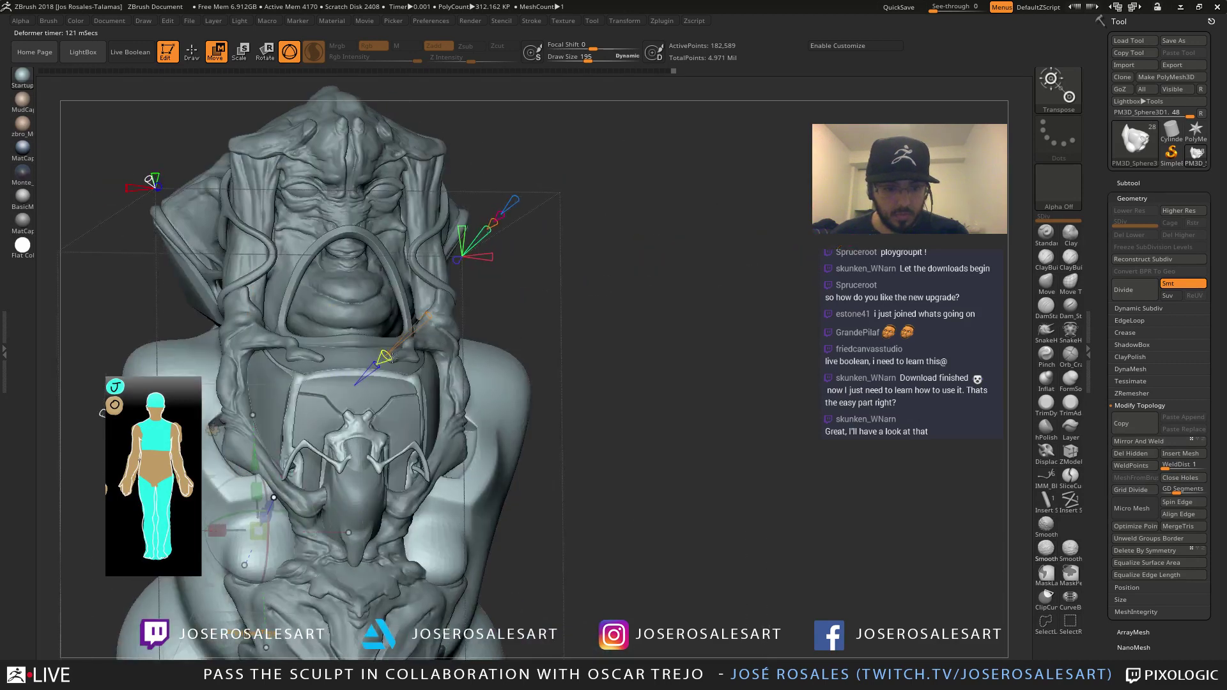
mouse_move(389, 352)
mouse_down()
mouse_move(439, 304)
mouse_move(399, 345)
mouse_up()
Fine-tune the waist bulges with the primitive's cone handle from a three-quarter view
mouse_move(400, 350)
right_down()
mouse_move(477, 453)
mouse_move(504, 400)
mouse_move(536, 398)
mouse_move(526, 365)
mouse_move(555, 417)
mouse_move(518, 385)
mouse_move(568, 417)
mouse_move(565, 449)
mouse_move(595, 423)
right_up()
key(Tab)
key(Tab)
key(w)
mouse_move(575, 358)
ctrl+right_down()
mouse_move(554, 305)
mouse_move(605, 310)
ctrl+right_up()
drag(451, 346, 480, 330)
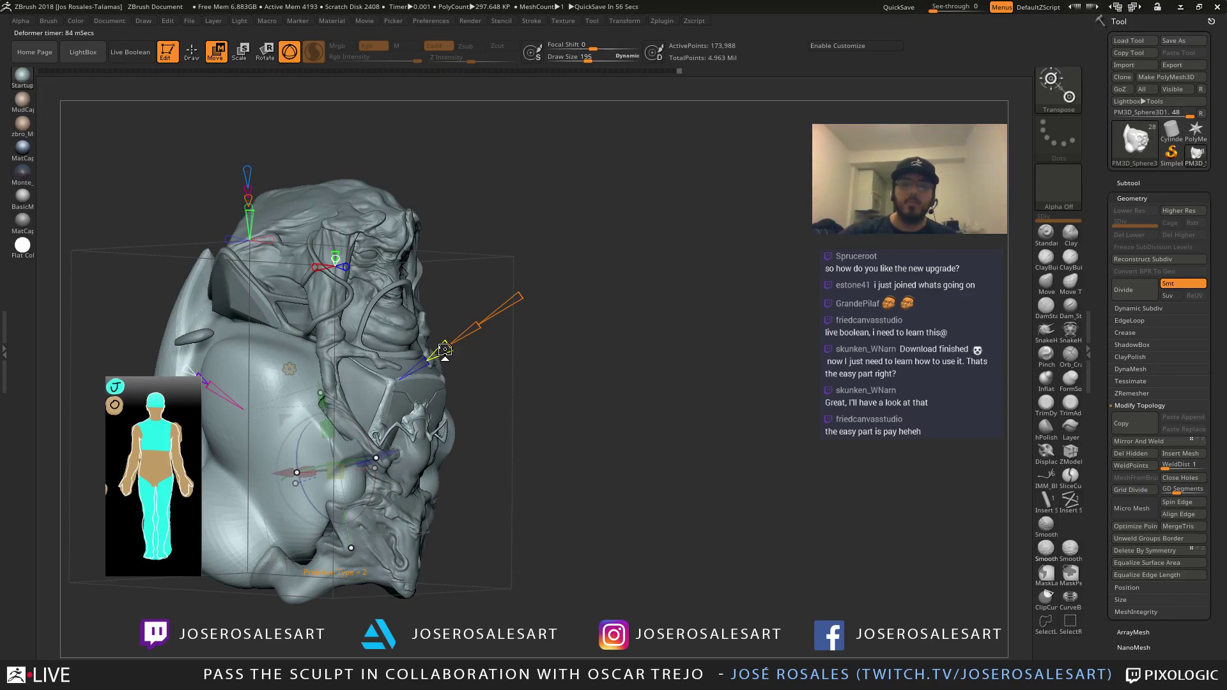
Rotate the primitive to tilt the waist bulges, and undo the last gizmo adjustment
alt+right_drag(268, 330, 320, 428)
right_drag(496, 489, 369, 510)
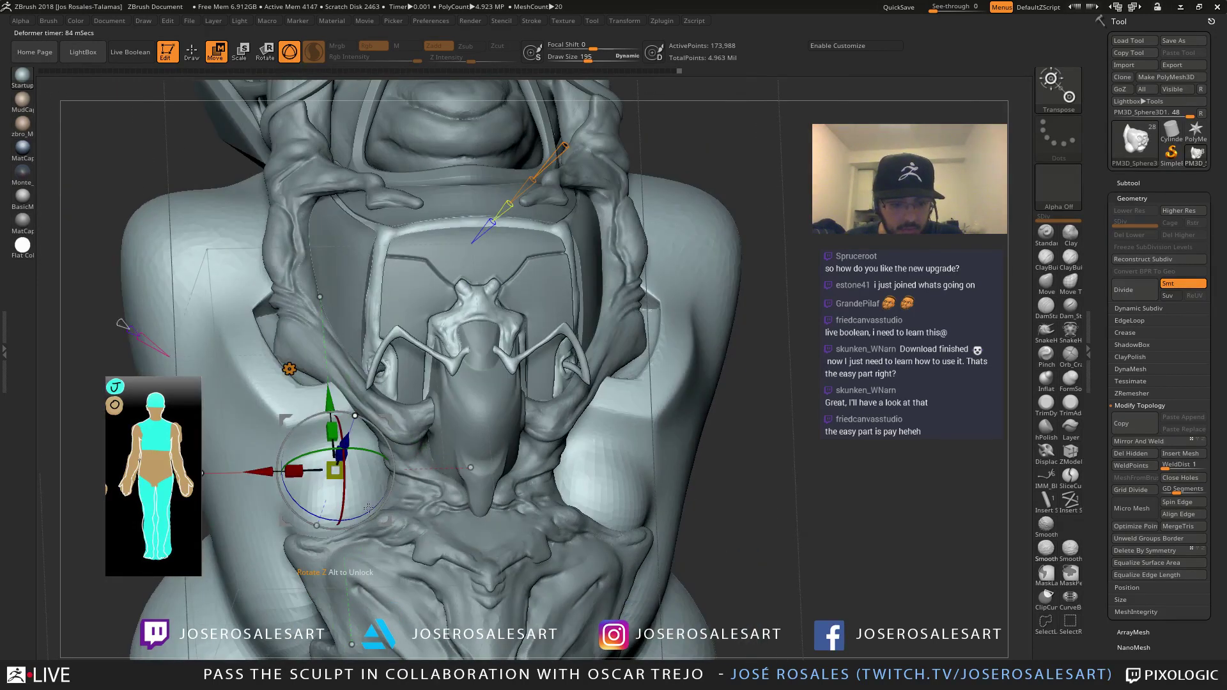
drag(369, 513, 305, 463)
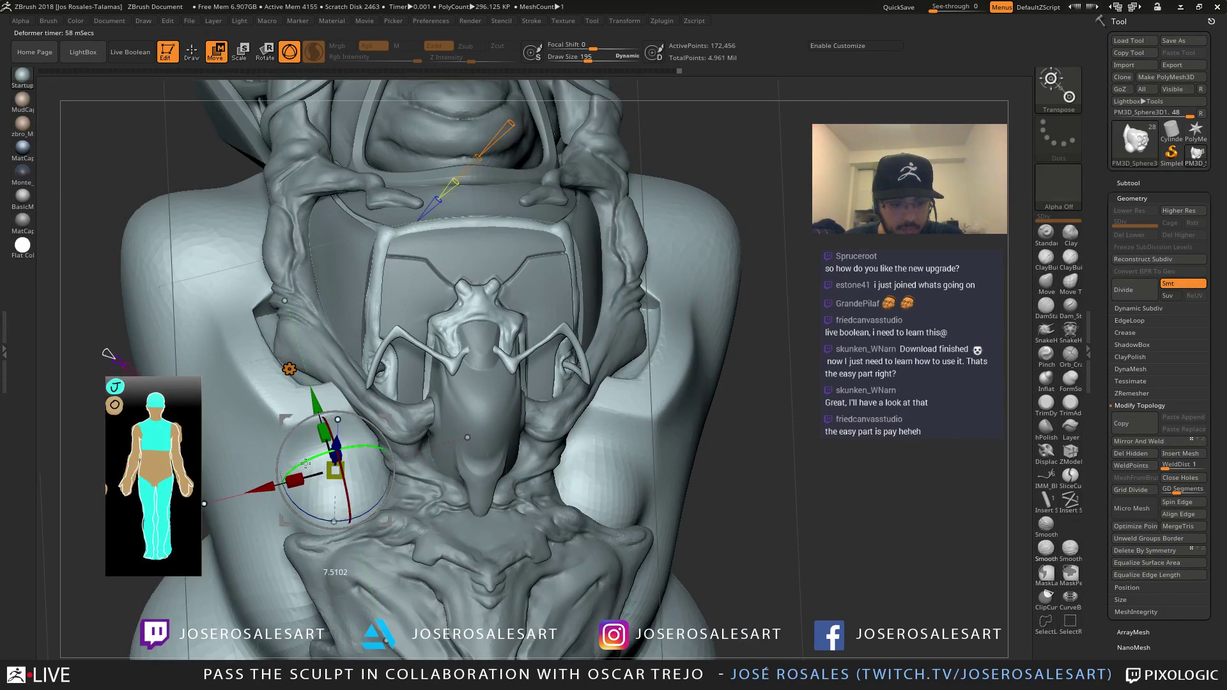
mouse_move(345, 500)
mouse_down()
mouse_move(359, 499)
mouse_move(352, 491)
mouse_up()
right_drag(323, 469, 396, 473)
mouse_move(314, 435)
mouse_down()
mouse_move(315, 415)
mouse_move(316, 427)
mouse_up()
key(ctrl+z)
Readjust the primitive's projection cone and check the bulges with the polygroup wireframe
mouse_move(511, 316)
right_down()
mouse_move(447, 314)
mouse_move(453, 400)
mouse_move(466, 399)
right_up()
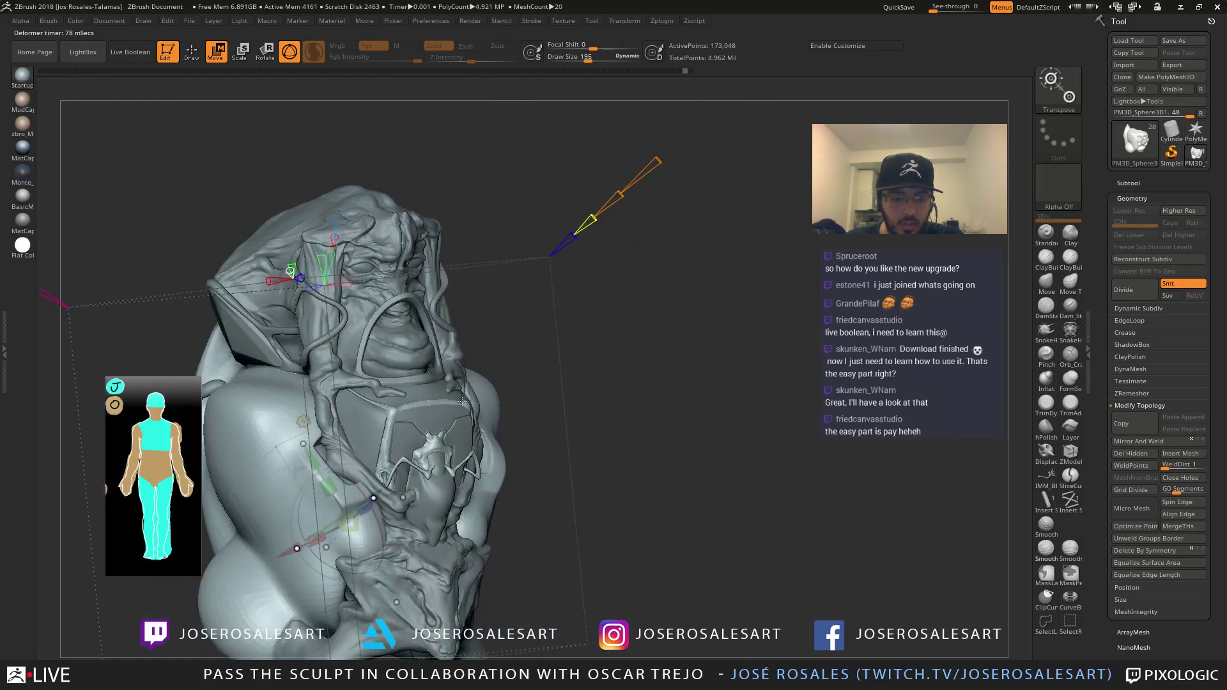
key(shift+f)
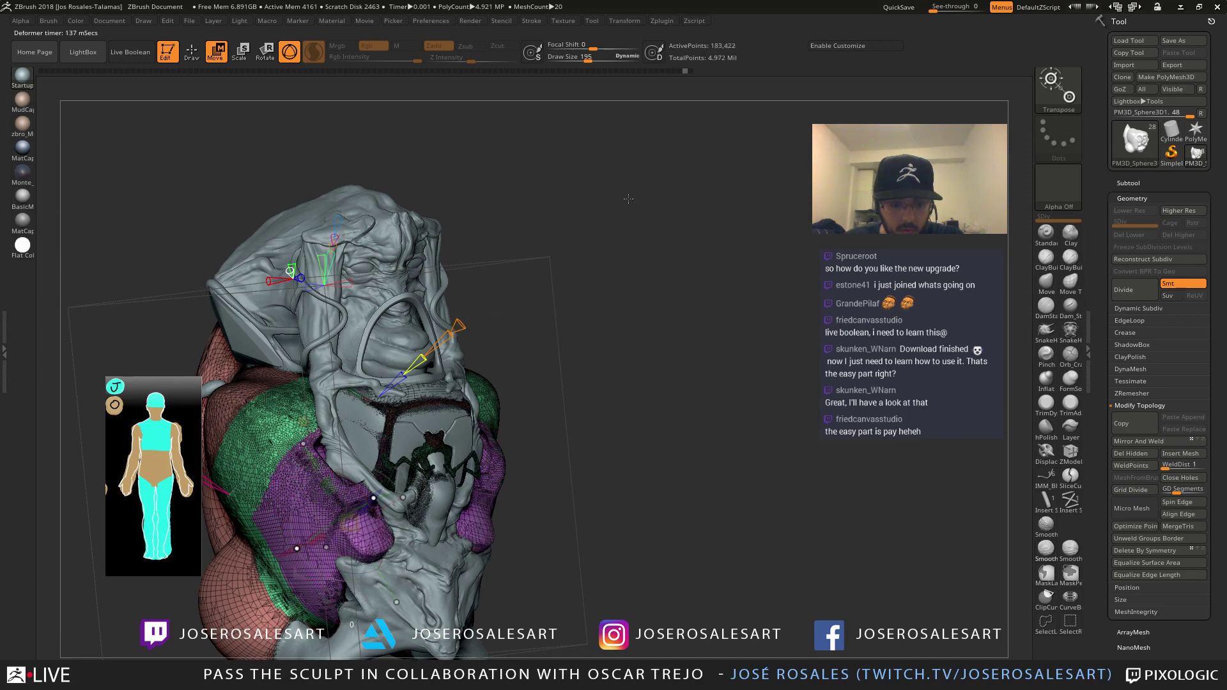
key(shift+f)
right_drag(585, 416, 451, 409)
mouse_move(451, 409)
right_down()
mouse_move(526, 408)
mouse_move(505, 409)
right_up()
Select the tendril frame and reshape its area beside the waist using the Move brush at draw size 482
key(q)
key(f)
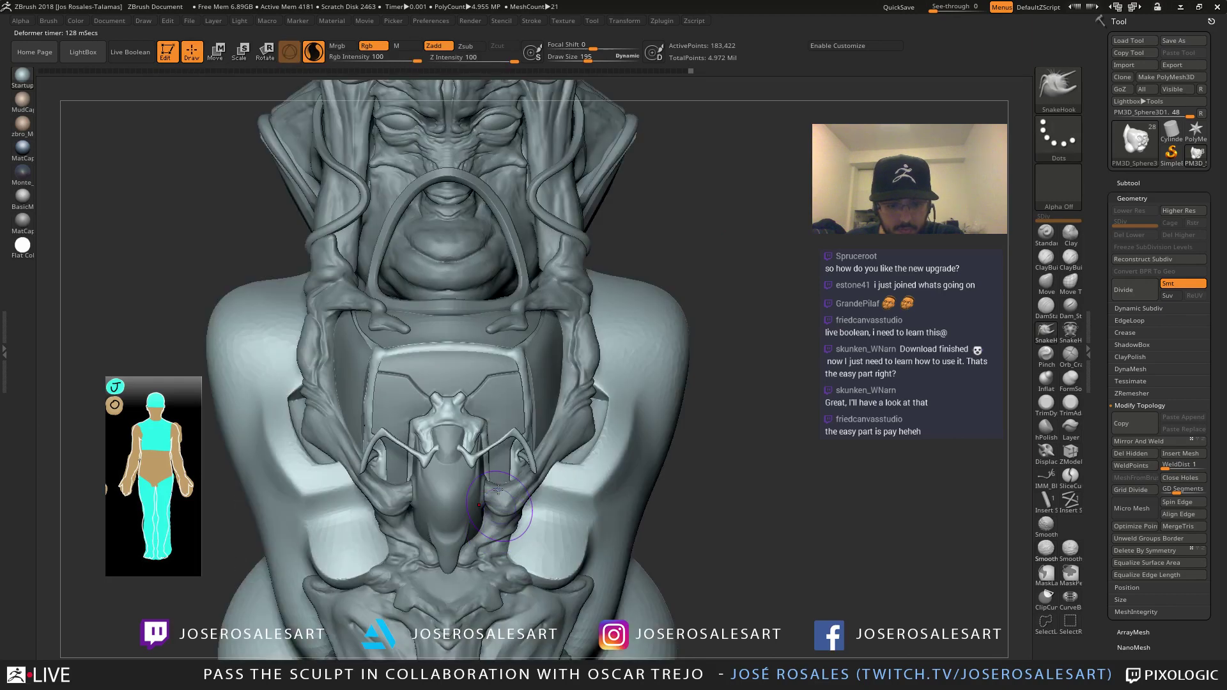
right_drag(503, 474, 501, 428)
mouse_move(501, 427)
mouse_down()
mouse_move(480, 496)
mouse_move(498, 505)
mouse_move(482, 513)
mouse_move(484, 489)
mouse_up()
right_drag(484, 489, 394, 538)
alt+click(447, 541)
key(b)
key(m)
key(v)
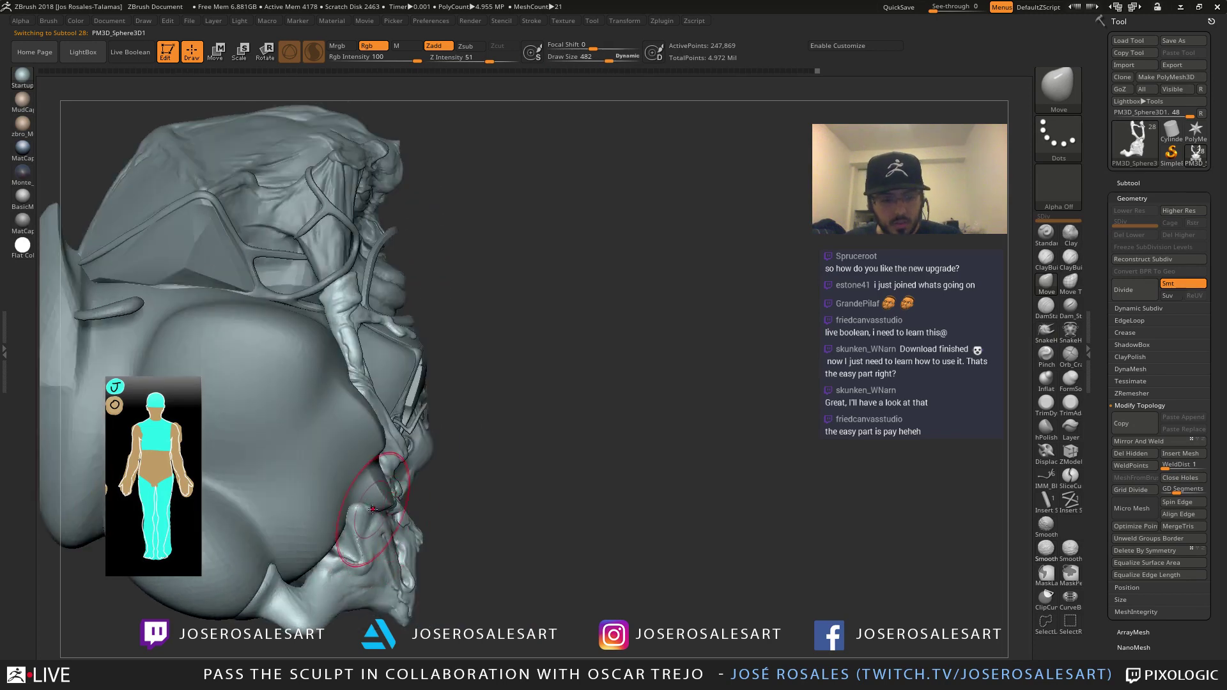
drag(390, 516, 397, 520)
right_drag(397, 520, 422, 529)
drag(390, 528, 381, 524)
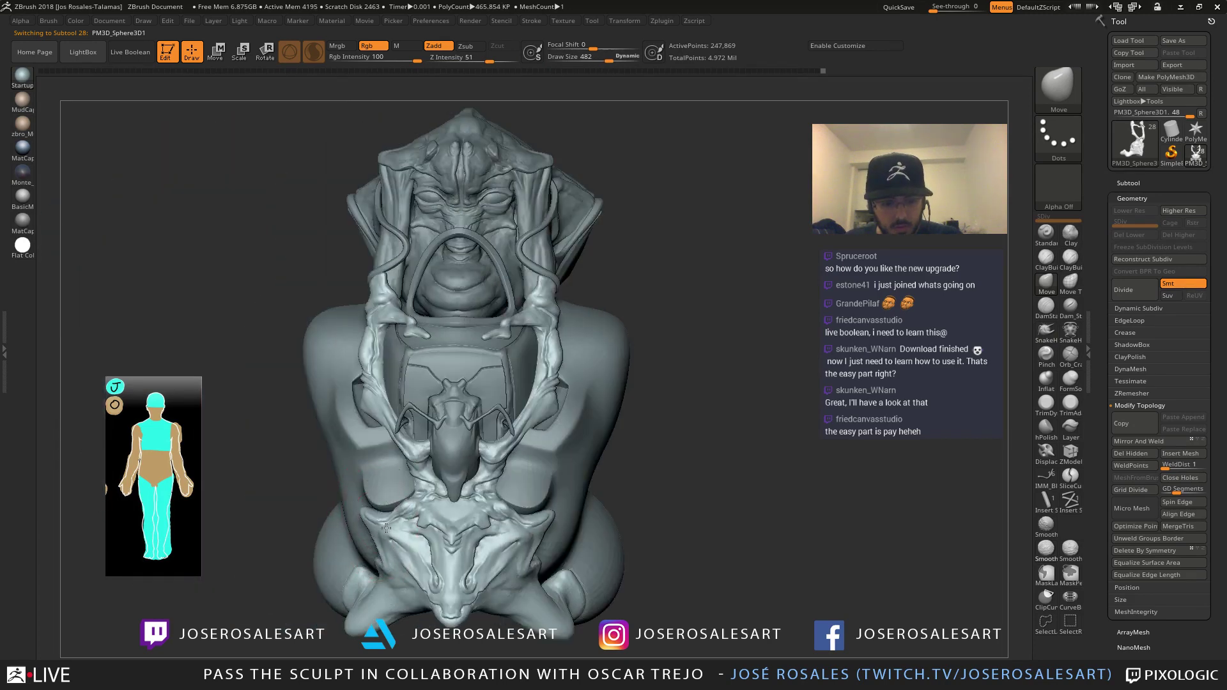
Reselect the torso body and adjust the projected primitive at the waist with the gizmo
mouse_move(404, 525)
right_down()
mouse_move(386, 529)
mouse_move(422, 521)
right_up()
alt+click(551, 481)
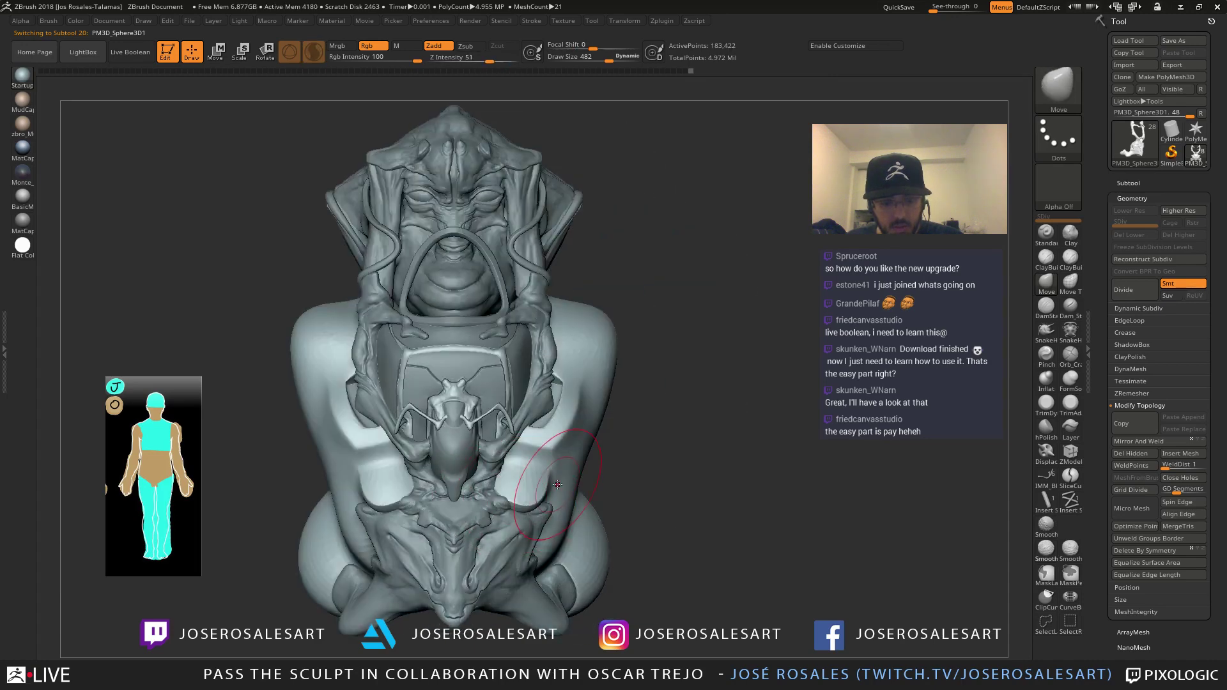
key(w)
drag(269, 416, 356, 391)
mouse_move(461, 415)
right_down()
mouse_move(384, 425)
mouse_move(456, 427)
right_up()
ctrl+right_drag(456, 428, 483, 546)
Reshape the waist bulges by moving the primitive and its handles from a close three-quarter view
key(q)
mouse_move(564, 476)
ctrl+right_down()
mouse_move(561, 409)
mouse_move(529, 436)
mouse_move(459, 450)
mouse_move(504, 419)
ctrl+right_up()
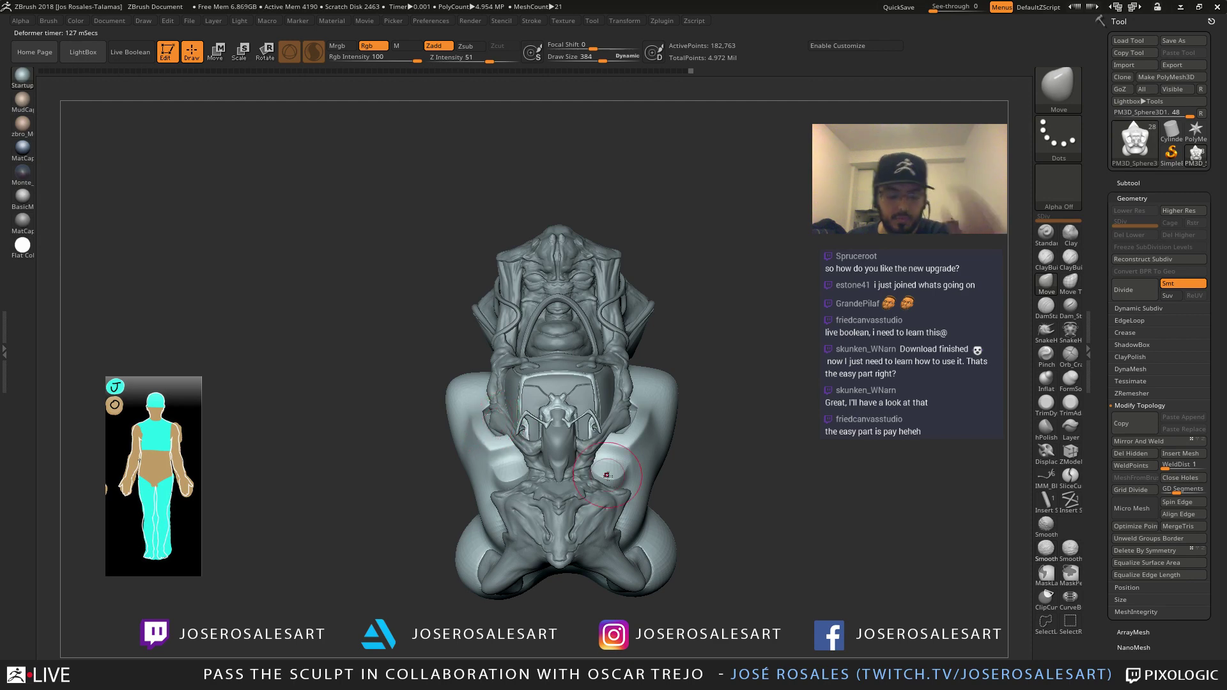
mouse_move(592, 465)
ctrl+right_down()
mouse_move(590, 521)
mouse_move(501, 493)
mouse_move(210, 530)
ctrl+right_up()
key(w)
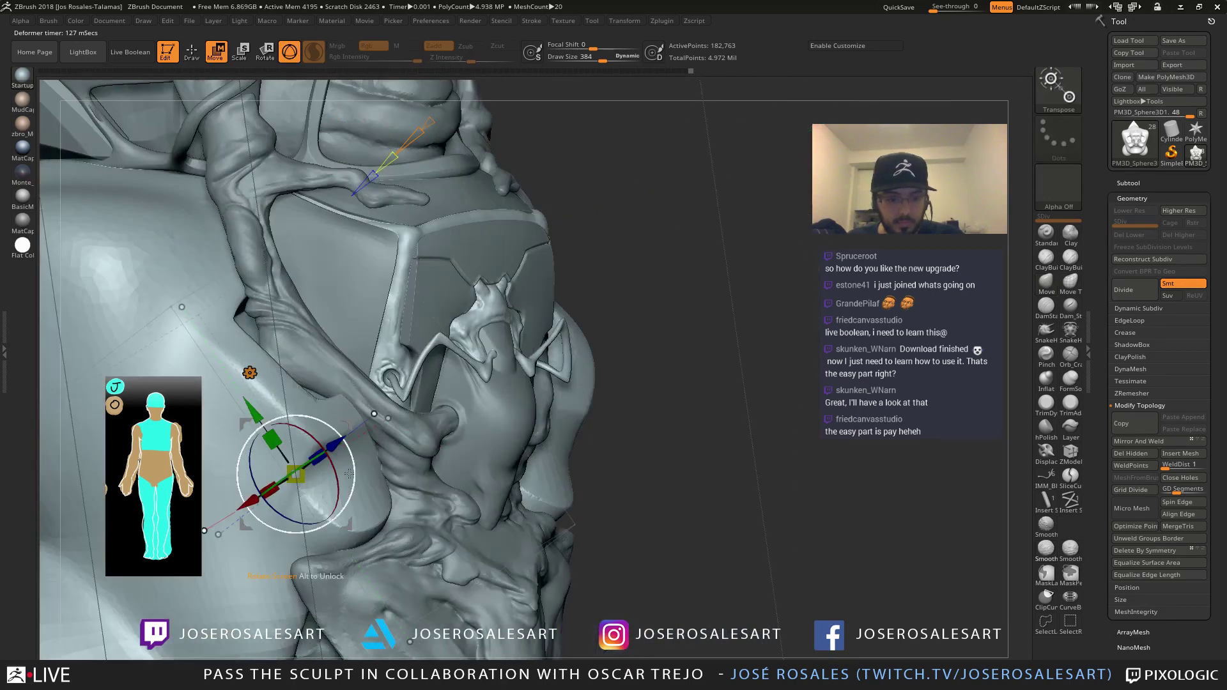
alt+right_drag(42, 390, 202, 395)
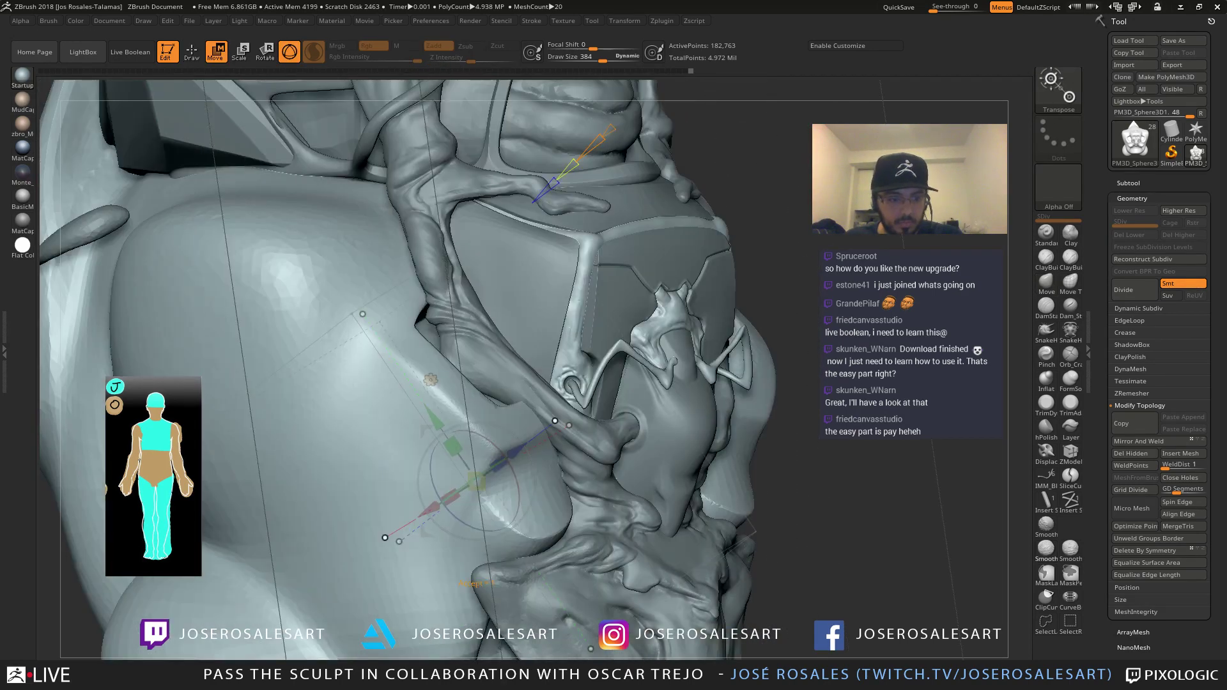
drag(518, 452, 572, 385)
drag(802, 391, 489, 393)
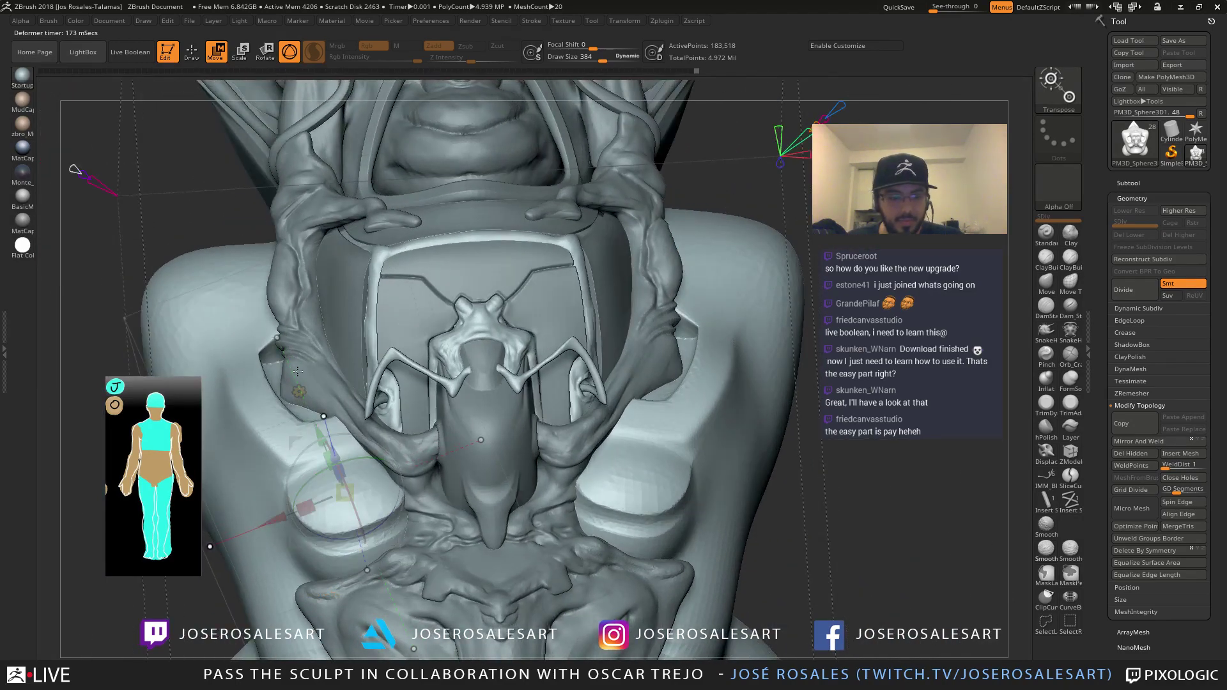
Accept the projected waist bulges and restart the primitive on the torso for a new projection
right_drag(323, 446, 259, 326)
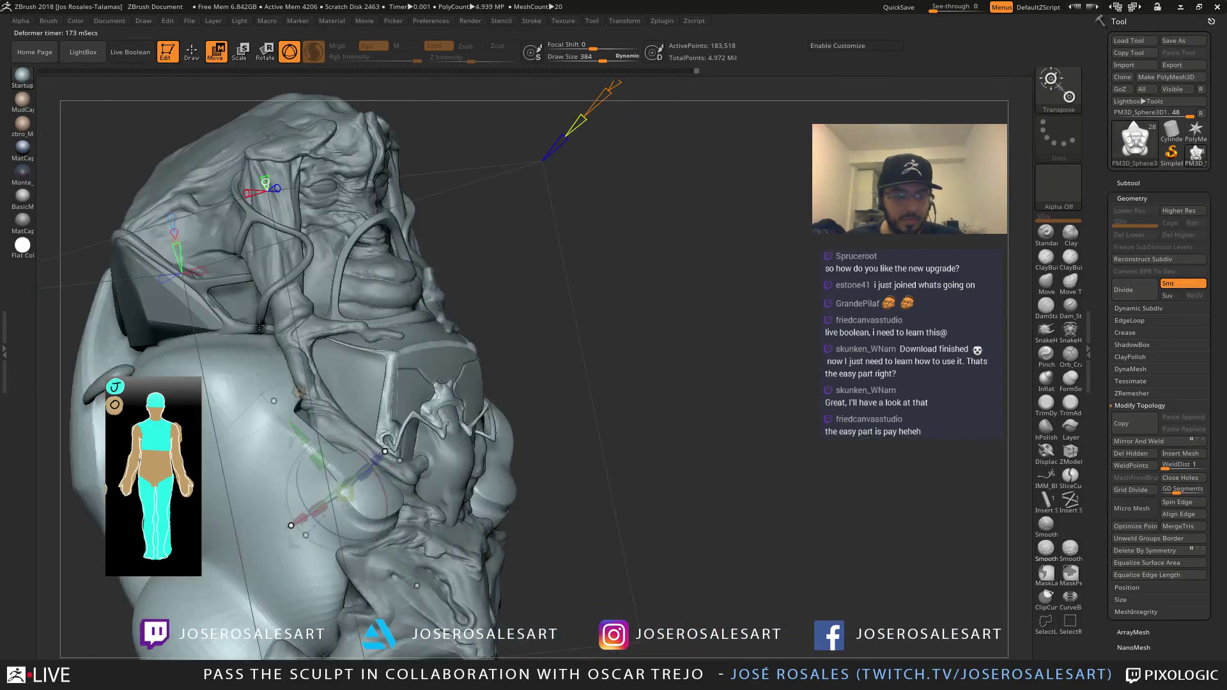
click(299, 392)
click(559, 392)
right_drag(255, 388, 317, 399)
key(shift+f)
key(shift+f)
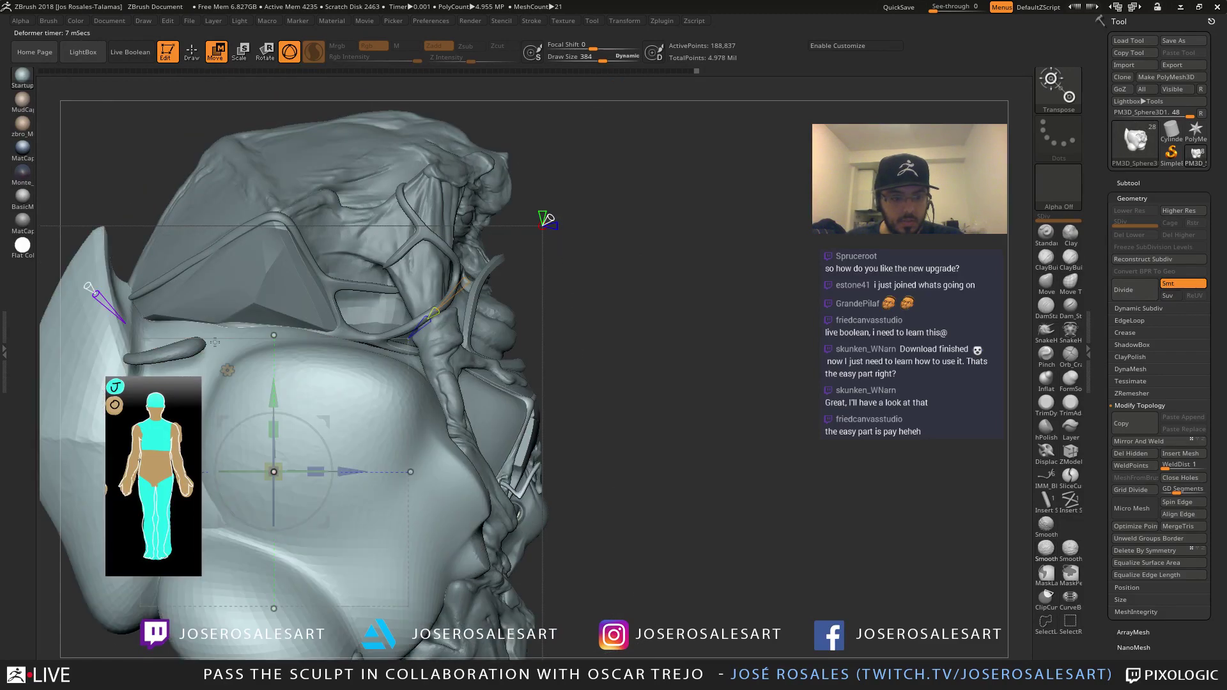
Move the new primitive out in front of the creature's chest and check it with the polygroup wireframe
drag(327, 422, 725, 363)
alt+right_drag(801, 260, 739, 238)
key(shift+f)
key(shift+f)
key(shift+f)
Adjust the primitive's cone handle to form a round ball, undoing the oversized rounded shape
drag(773, 233, 795, 216)
key(shift+f)
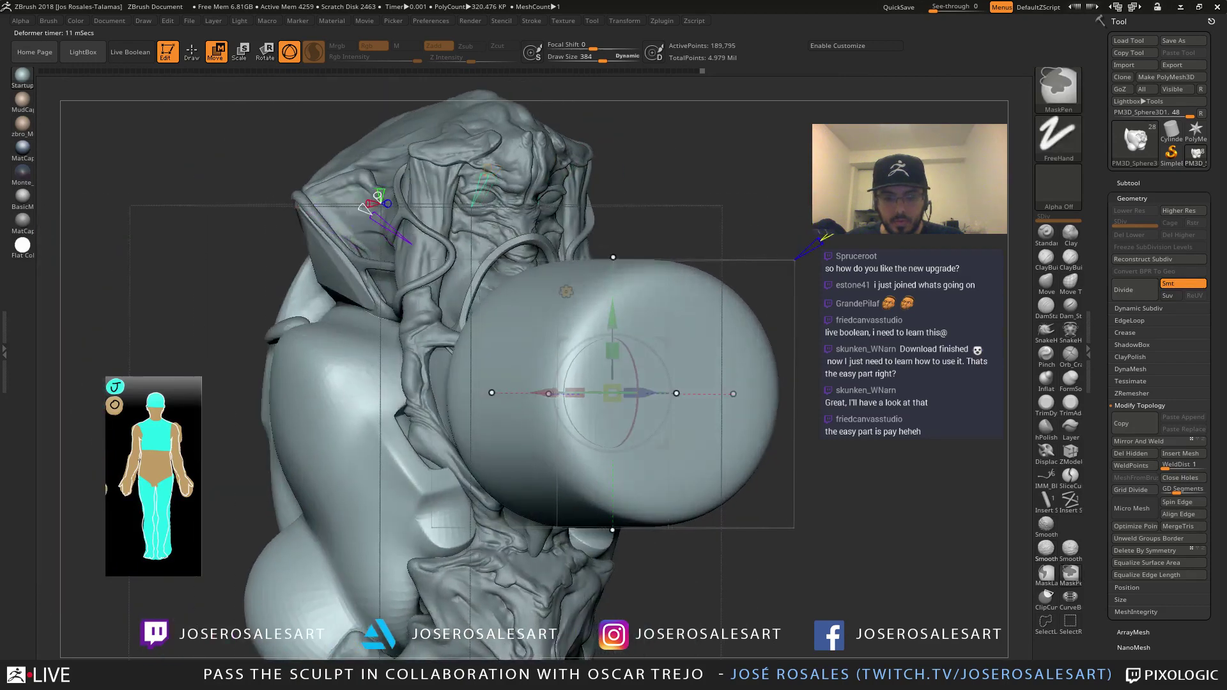
key(ctrl+z)
drag(796, 152, 789, 167)
key(shift+f)
mouse_move(821, 238)
mouse_down()
mouse_move(786, 155)
mouse_move(838, 225)
mouse_up()
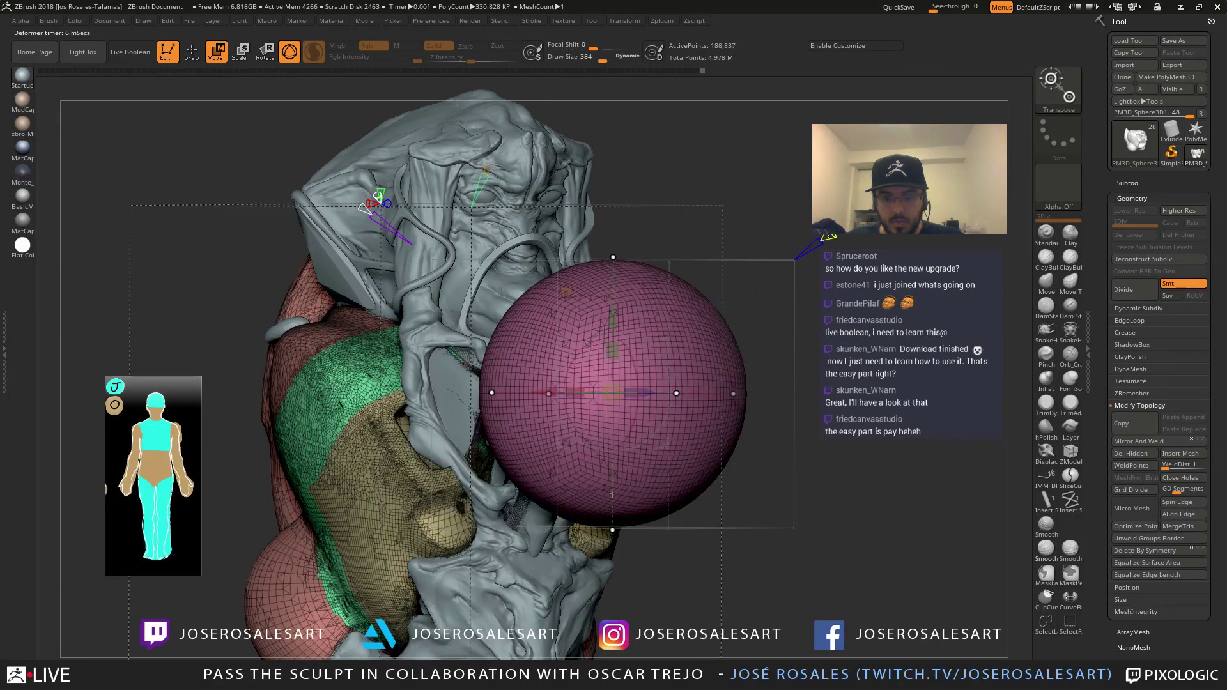
Shrink the primitive ball and move it down onto the end of the creature's waist bulge
mouse_move(828, 237)
mouse_down()
mouse_move(815, 246)
mouse_move(827, 237)
mouse_up()
drag(716, 253, 583, 408)
drag(654, 343, 538, 419)
alt+drag(623, 409, 337, 480)
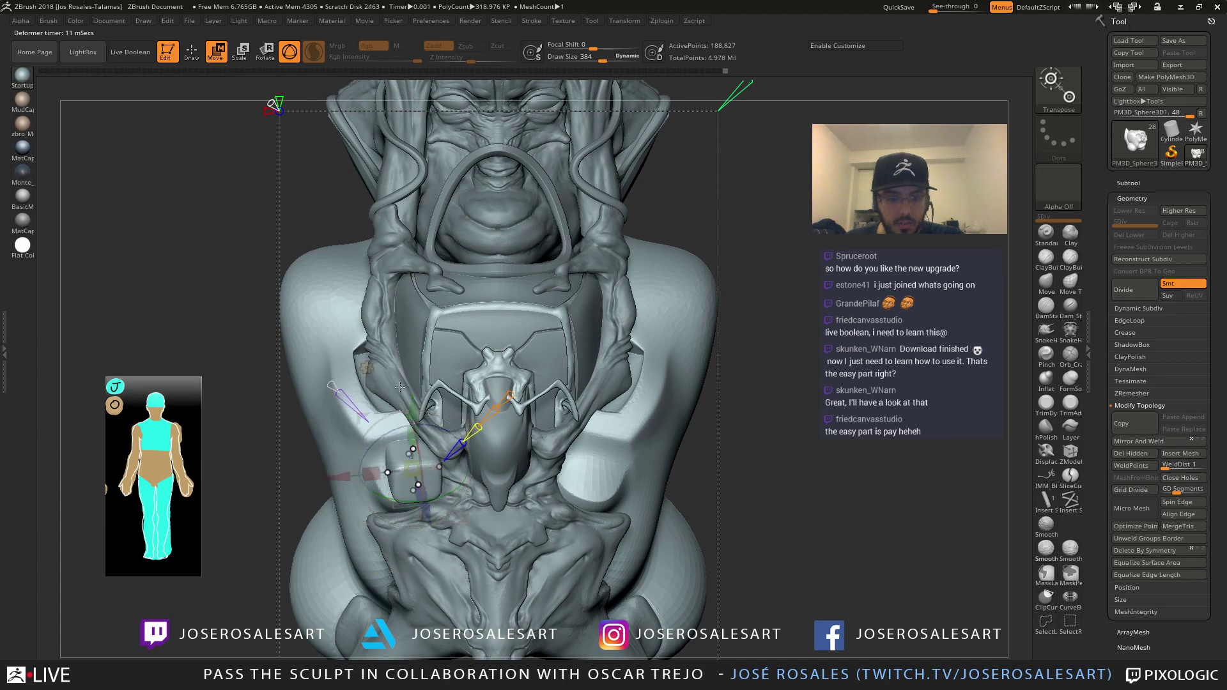
Rotate the primitive and push it into the end of the waist bulge, working from a side view
key(shift+f)
key(shift+f)
drag(269, 479, 495, 508)
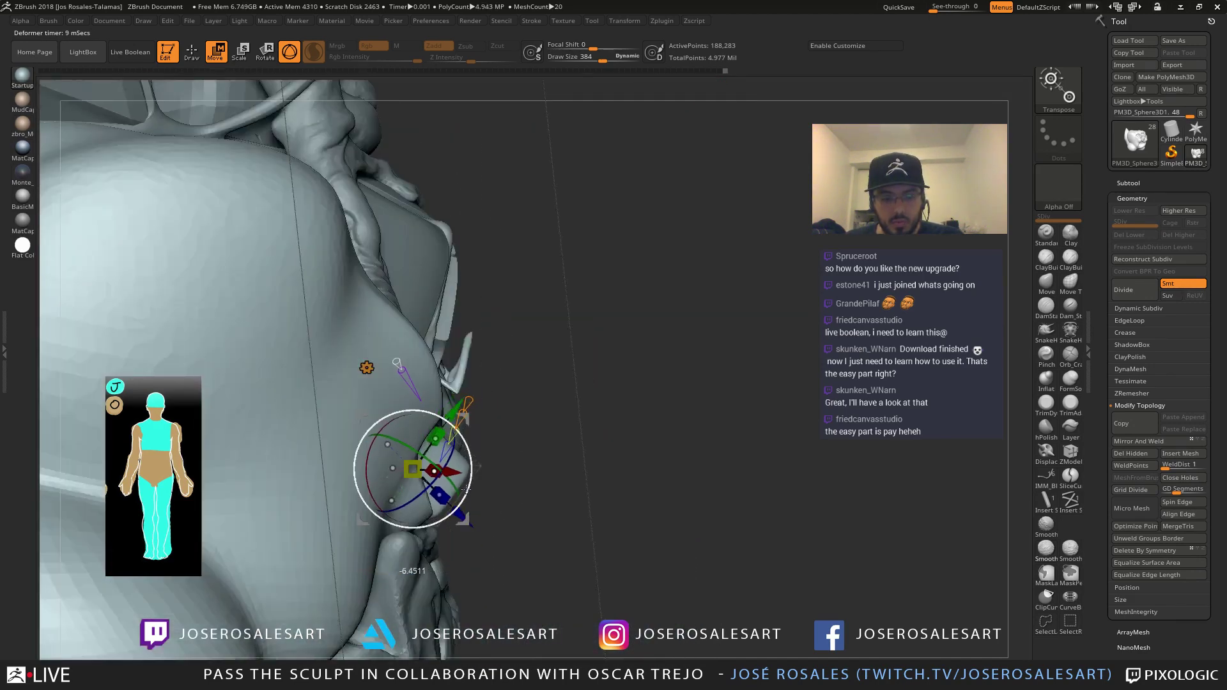
drag(575, 502, 449, 488)
drag(328, 489, 299, 391)
Fine-tune the primitive's position and handles to carve a recessed socket into each waist bulge, checking the polygroup wireframe
key(shift+f)
ctrl+alt+shift+click(383, 452)
key(shift+f)
drag(374, 441, 349, 399)
key(shift+f)
key(shift+f)
mouse_move(351, 401)
right_down()
mouse_move(431, 434)
mouse_move(509, 416)
right_up()
key(shift+f)
mouse_move(538, 419)
mouse_down()
mouse_move(555, 404)
mouse_move(544, 415)
mouse_up()
key(shift+f)
right_drag(473, 416, 448, 473)
drag(321, 489, 318, 493)
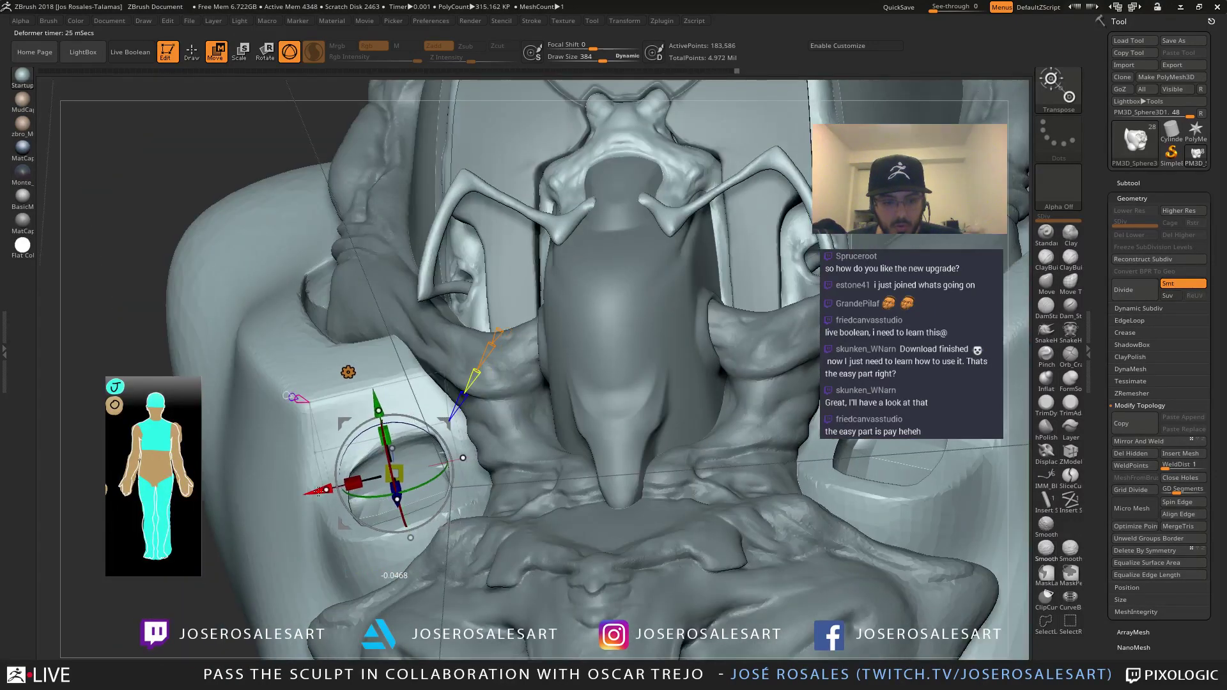
Examine the waist sockets from close and full-body views, with and without the polygroup wireframe
mouse_move(403, 507)
right_down()
mouse_move(427, 505)
mouse_move(441, 473)
right_up()
key(q)
key(f)
mouse_move(429, 409)
right_down()
mouse_move(416, 441)
mouse_move(489, 412)
mouse_move(421, 390)
mouse_move(429, 428)
right_up()
right_drag(564, 389, 537, 384)
ctrl+right_drag(537, 384, 550, 425)
mouse_move(617, 399)
right_down()
mouse_move(571, 389)
mouse_move(591, 384)
right_up()
ctrl+right_drag(591, 384, 616, 400)
key(w)
right_drag(640, 355, 690, 358)
mouse_move(521, 310)
right_down()
mouse_move(567, 304)
mouse_move(575, 326)
mouse_move(449, 358)
mouse_move(510, 357)
mouse_move(576, 511)
mouse_move(623, 543)
right_up()
key(shift+f)
key(shift+f)
key(shift+f)
key(shift+f)
key(q)
key(w)
mouse_move(566, 244)
alt+right_down()
mouse_move(606, 297)
mouse_move(575, 192)
mouse_move(544, 172)
mouse_move(447, 192)
alt+right_up()
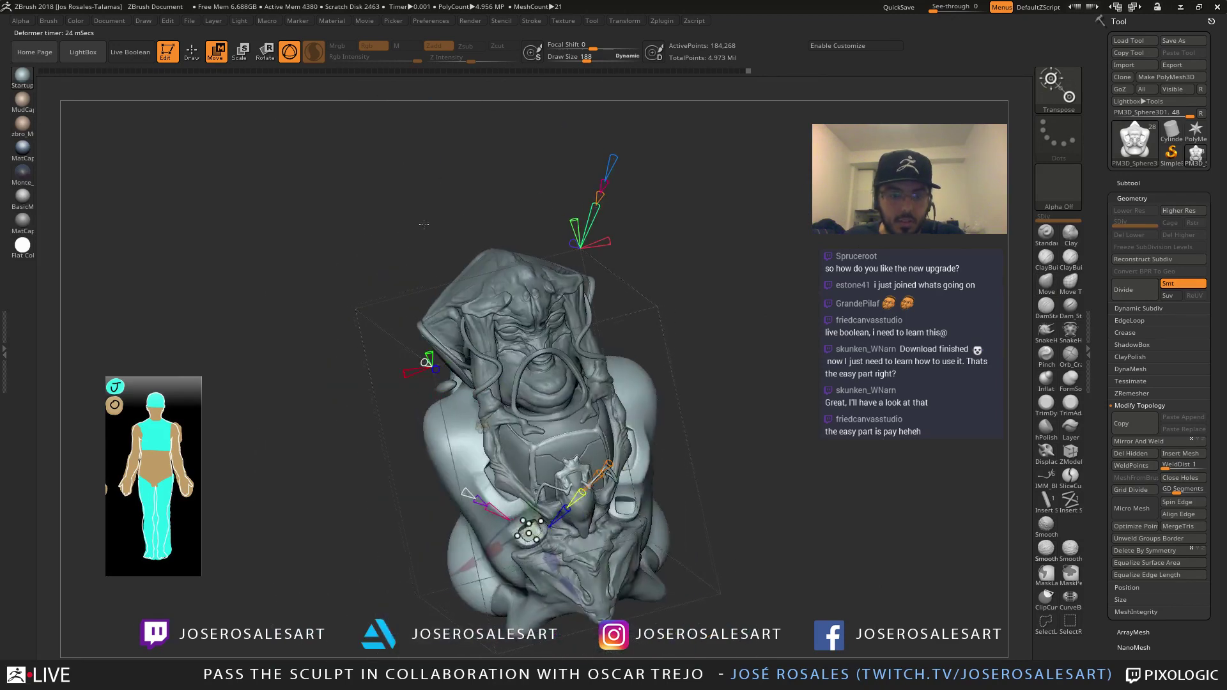
ctrl+right_drag(598, 182, 607, 231)
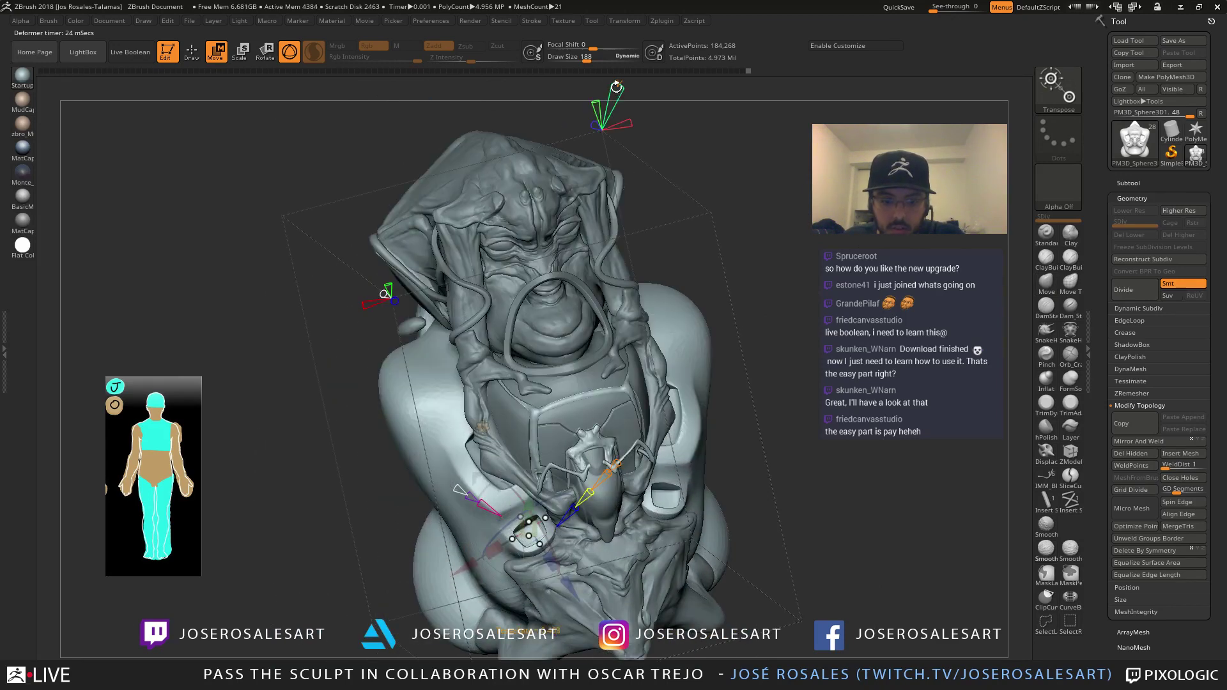
key(shift+f)
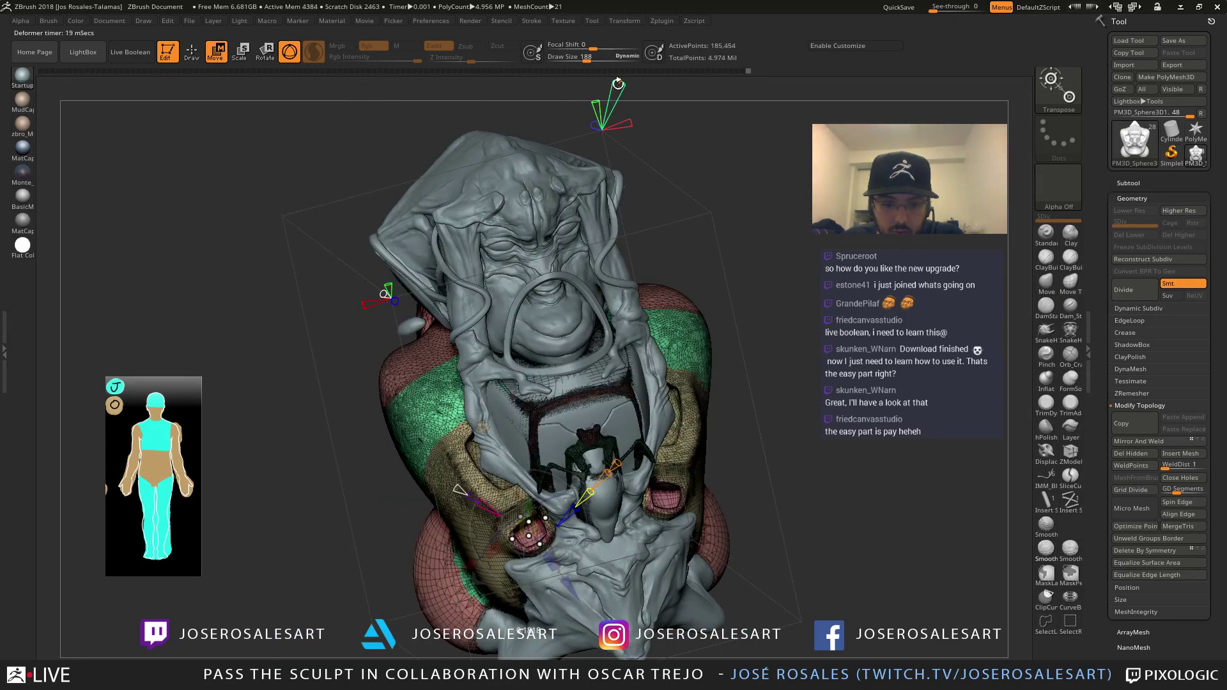
key(shift+f)
mouse_move(786, 390)
right_down()
mouse_move(653, 368)
mouse_move(636, 347)
mouse_move(761, 384)
mouse_move(780, 409)
right_up()
Finish the waist sockets, select the snout-shaped lower piece and adjust its form with the SnakeHook brush
alt+click(552, 581)
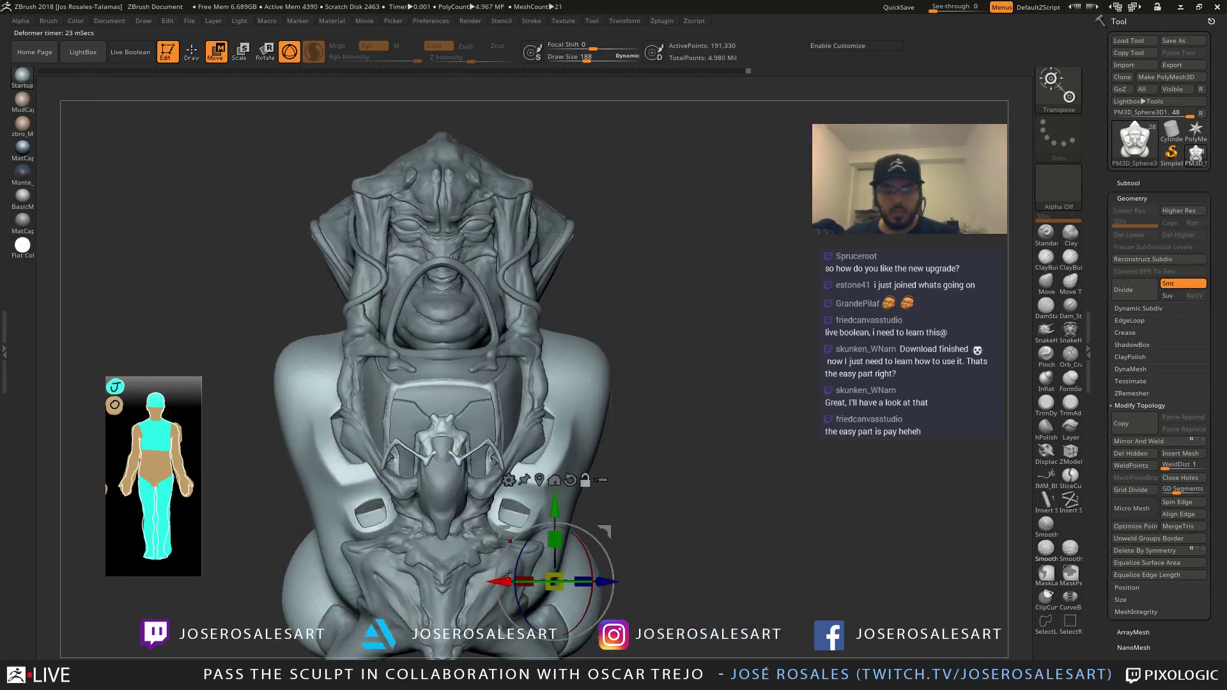
alt+click(454, 589)
key(q)
alt+right_drag(447, 615, 446, 487)
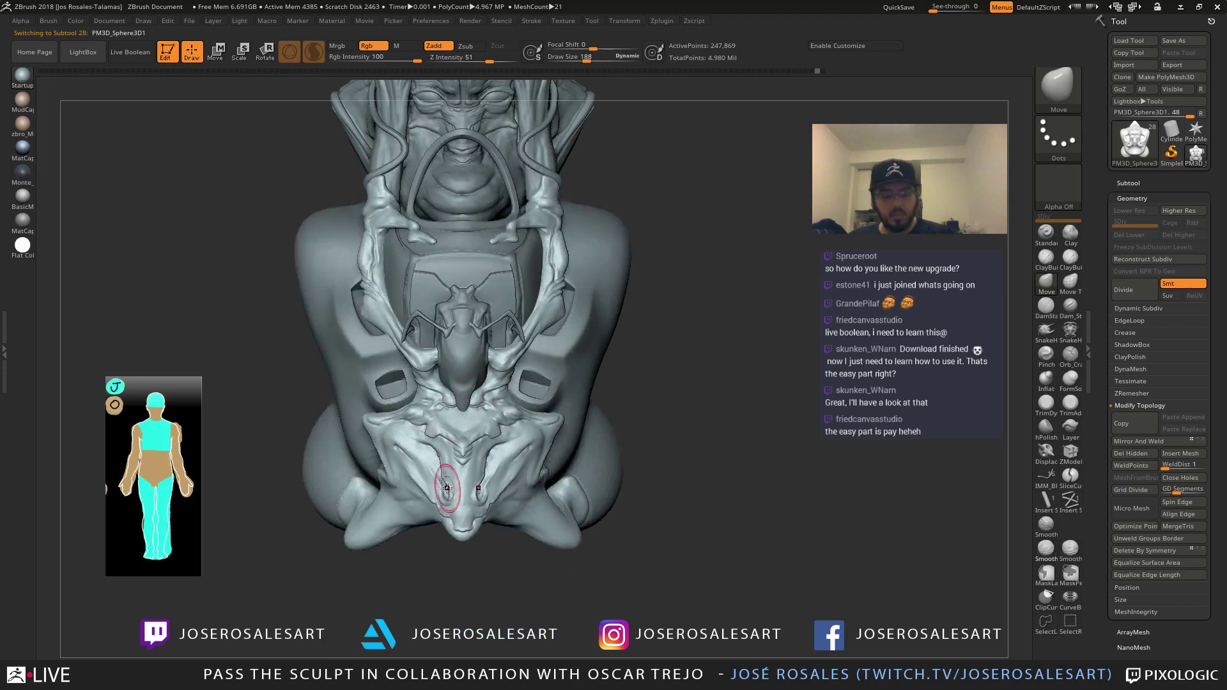
alt+right_drag(406, 449, 406, 390)
key(])
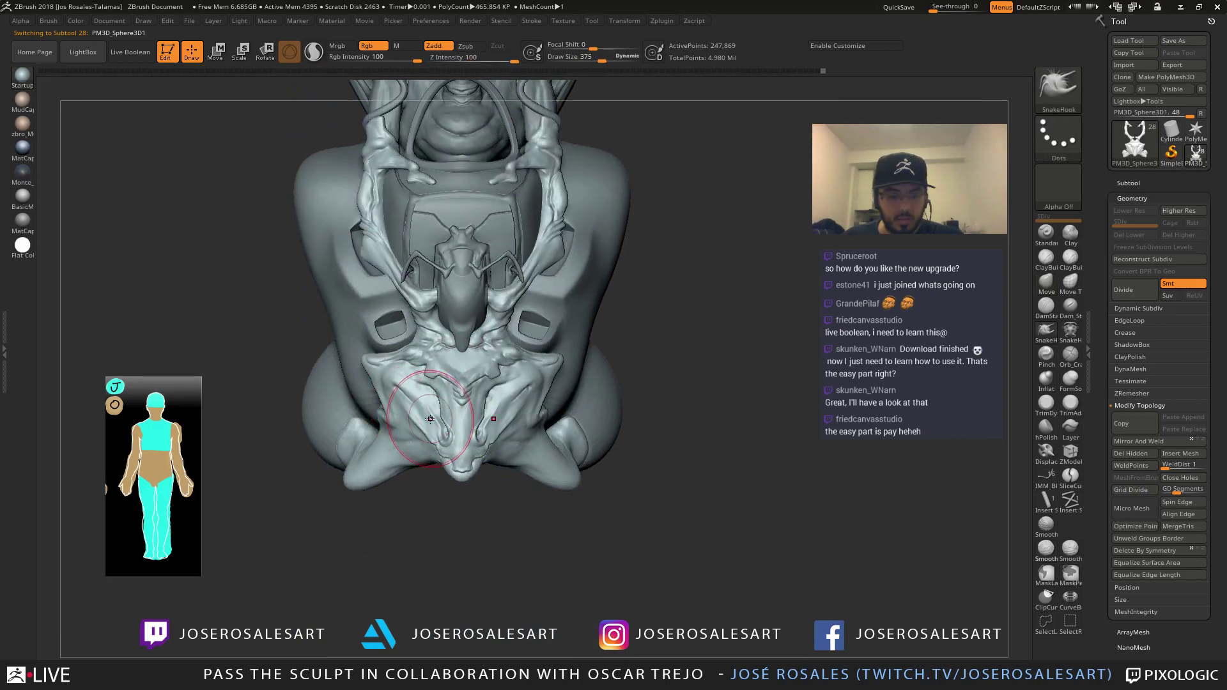
ctrl+right_drag(428, 406, 461, 406)
key(s)
drag(461, 406, 458, 406)
mouse_move(386, 389)
alt+right_down()
mouse_move(453, 418)
mouse_move(487, 452)
mouse_move(438, 441)
mouse_move(457, 457)
mouse_move(502, 425)
mouse_move(498, 473)
alt+right_up()
drag(499, 472, 491, 479)
right_drag(470, 481, 493, 483)
Build up the outer side of the snout-shaped piece with the ClayBuildup brush at draw size 81
key(b)
key(c)
key(b)
right_drag(432, 532, 462, 511)
drag(440, 503, 402, 502)
mouse_move(416, 493)
right_down()
mouse_move(425, 507)
mouse_move(437, 448)
right_up()
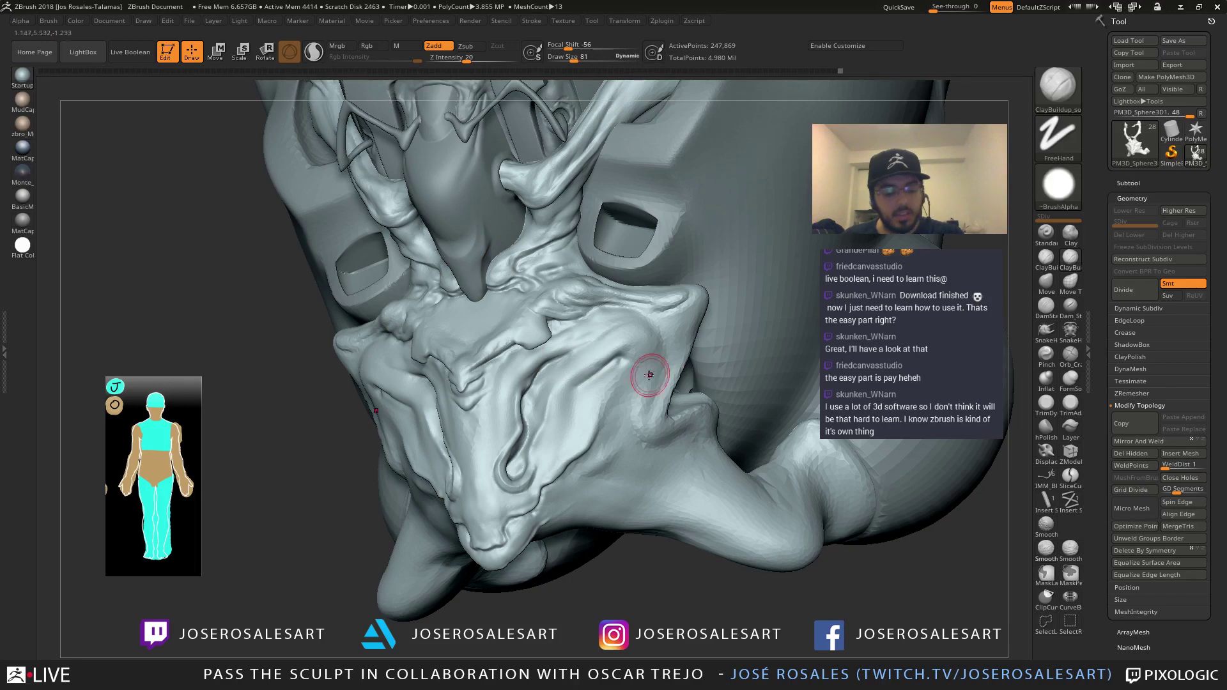
mouse_move(566, 370)
right_down()
mouse_move(422, 364)
mouse_move(633, 352)
right_up()
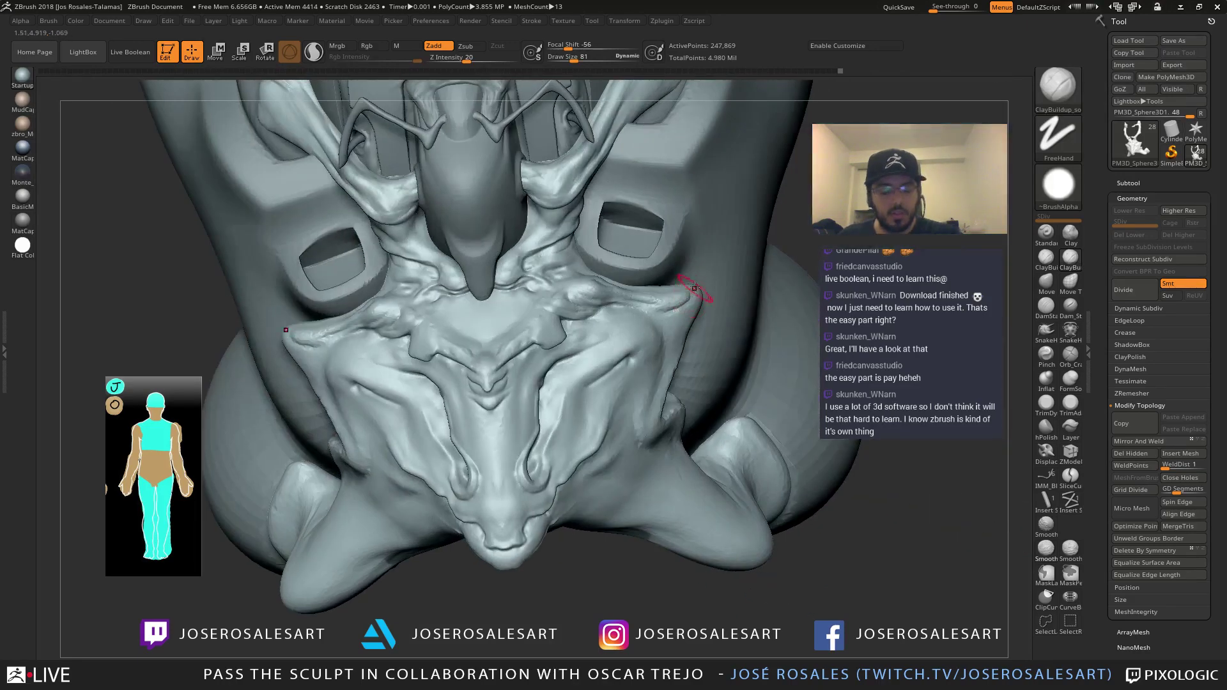
Reshape the pointed upper corners of the snout-shaped piece with the Move brush at draw size 124
key(b)
key(m)
key(v)
right_drag(666, 282, 638, 335)
key(s)
drag(639, 335, 642, 336)
right_drag(650, 339, 648, 346)
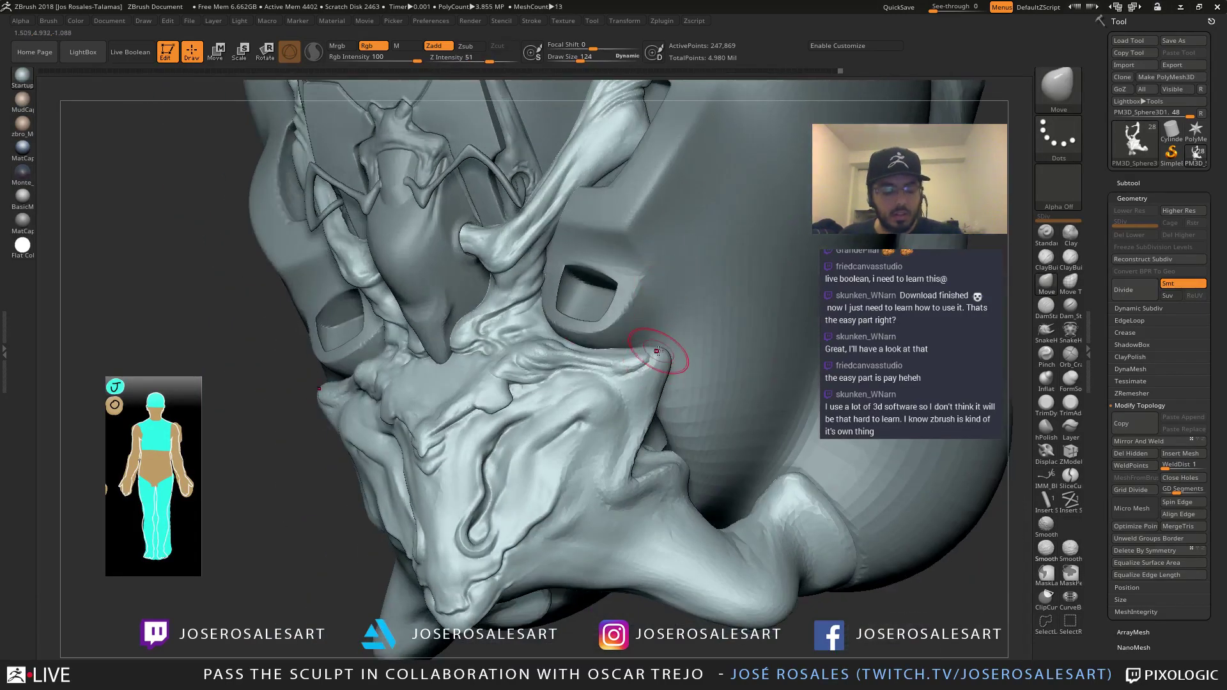
mouse_move(598, 378)
right_down()
mouse_move(558, 402)
mouse_move(643, 395)
mouse_move(608, 384)
right_up()
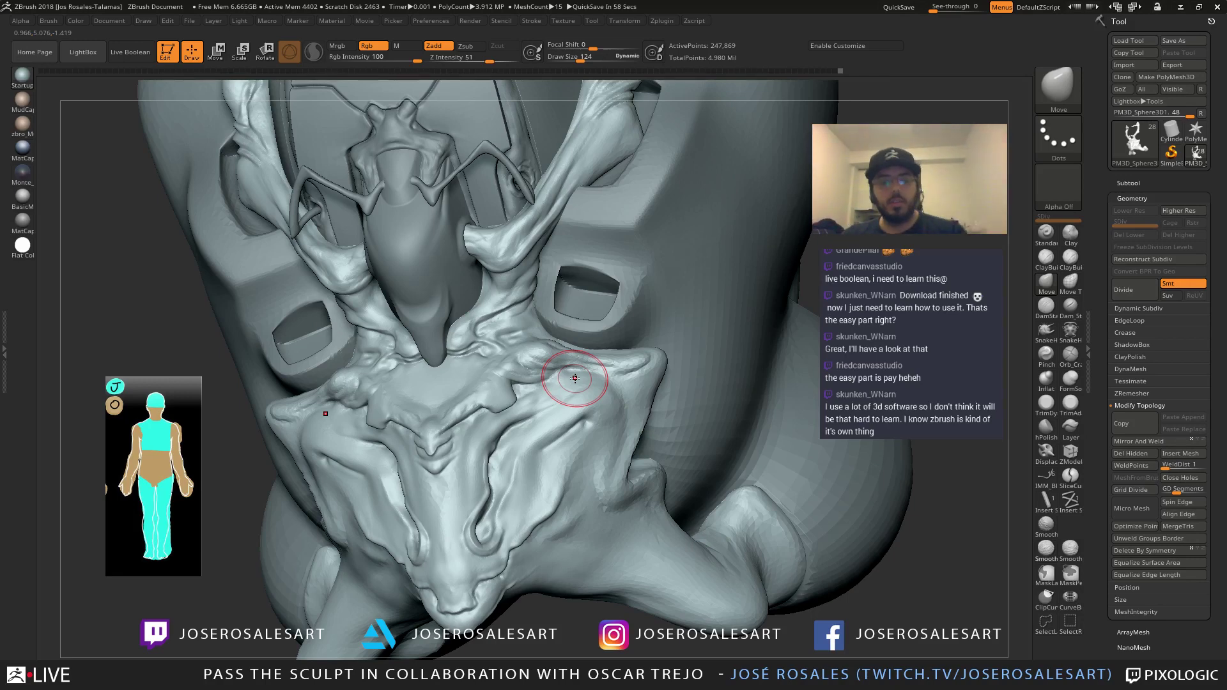
Enlarge the Move brush to draw size 151 and refine the upper corners against the torso from the side
mouse_move(512, 368)
right_down()
mouse_move(384, 390)
mouse_move(277, 431)
mouse_move(405, 413)
mouse_move(384, 416)
mouse_move(396, 427)
mouse_move(373, 408)
mouse_move(383, 383)
mouse_move(363, 397)
mouse_move(391, 388)
right_up()
key(s)
shift+drag(393, 383, 403, 409)
mouse_move(397, 376)
right_down()
mouse_move(390, 366)
mouse_move(288, 384)
mouse_move(338, 377)
right_up()
right_drag(648, 358, 550, 352)
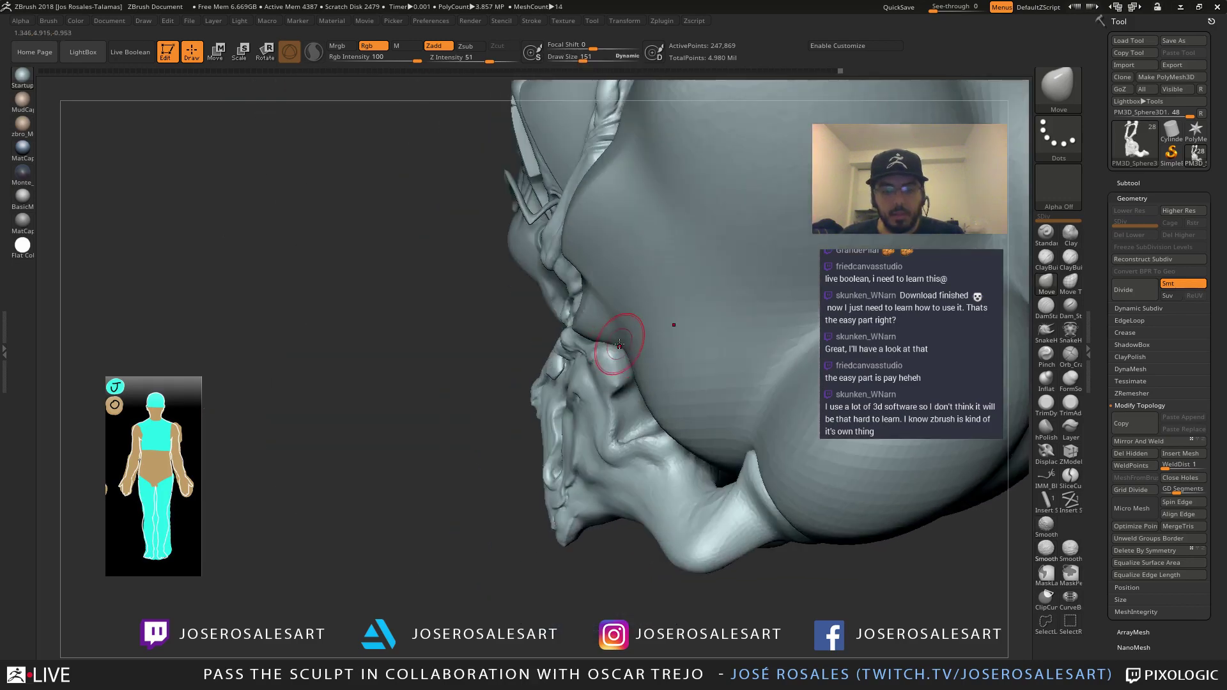
mouse_move(641, 342)
shift+right_down()
mouse_move(612, 343)
mouse_move(623, 323)
mouse_move(646, 339)
shift+right_up()
Add volume below the upper corners of the snout-shaped piece with ClayBuildup at draw size 86
key(1)
drag(594, 377, 588, 393)
mouse_move(640, 368)
right_down()
mouse_move(642, 358)
mouse_move(591, 354)
mouse_move(612, 339)
mouse_move(593, 332)
mouse_move(601, 326)
mouse_move(616, 343)
right_up()
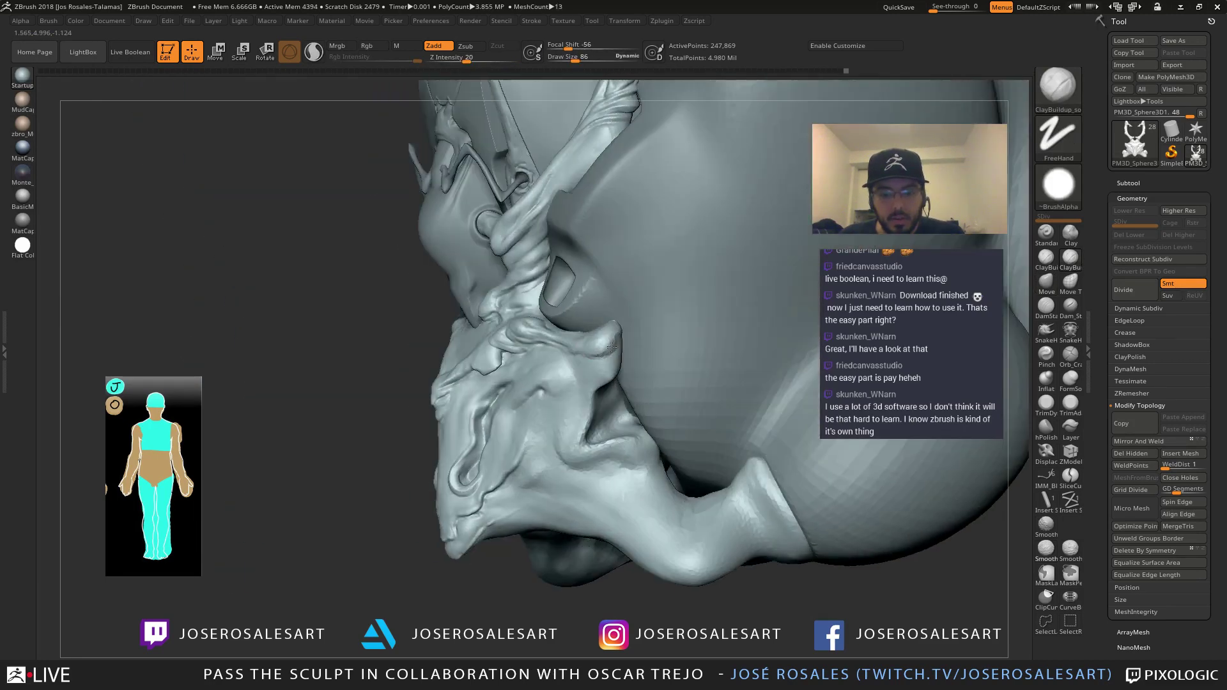
mouse_move(562, 274)
right_down()
mouse_move(567, 356)
mouse_move(614, 364)
mouse_move(582, 372)
right_up()
mouse_move(311, 342)
right_down()
mouse_move(287, 331)
mouse_move(377, 344)
right_up()
mouse_move(469, 321)
ctrl+right_down()
mouse_move(466, 275)
mouse_move(460, 359)
mouse_move(328, 329)
ctrl+right_up()
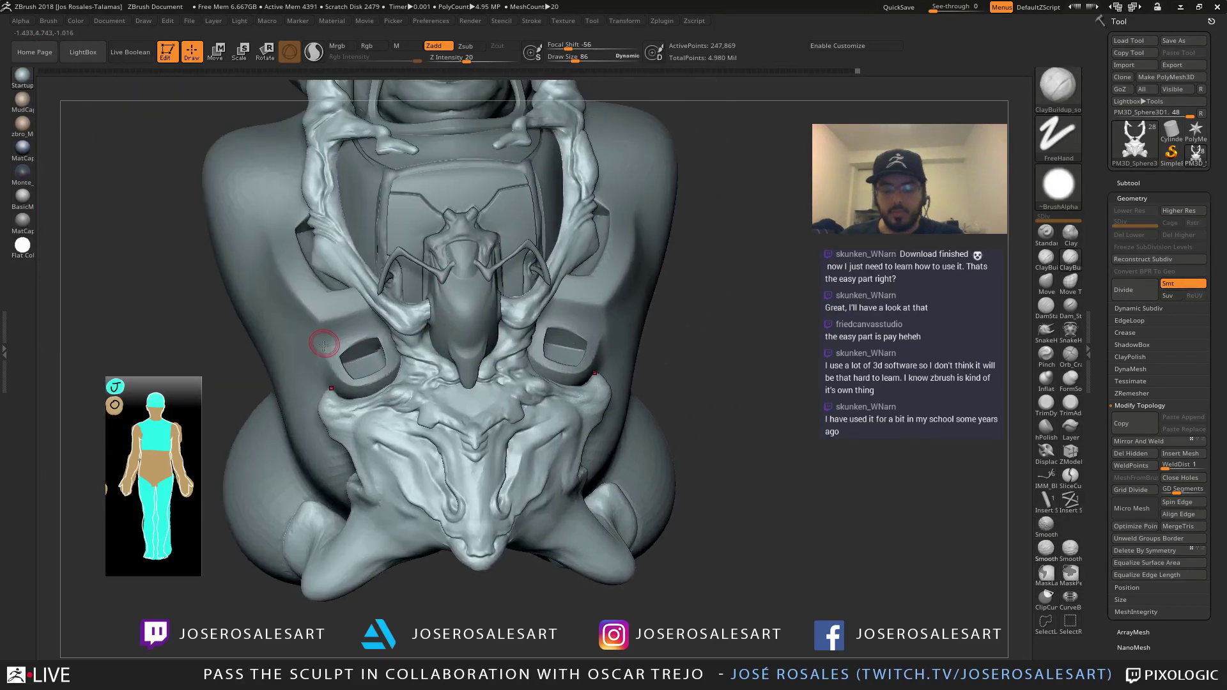
Smooth and build up the rounded upper corner of the snout-shaped piece with the torso hidden
right_drag(342, 382, 505, 383)
key(alt+s)
right_drag(611, 420, 646, 384)
ctrl+right_drag(646, 384, 633, 422)
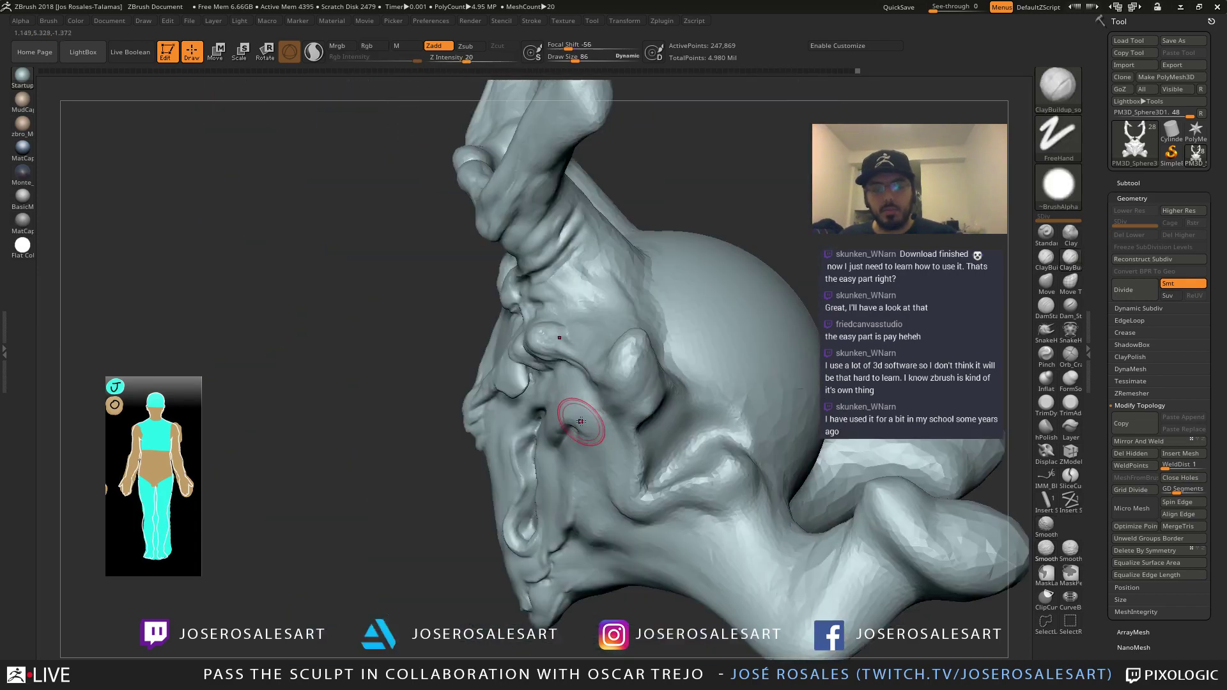
shift+drag(633, 355, 635, 362)
mouse_move(635, 362)
right_down()
mouse_move(681, 297)
mouse_move(630, 362)
right_up()
drag(633, 359, 647, 334)
right_drag(603, 377, 561, 255)
right_drag(658, 345, 600, 339)
drag(592, 333, 635, 330)
right_drag(602, 328, 654, 340)
mouse_move(225, 386)
right_down()
mouse_move(312, 397)
mouse_move(291, 384)
mouse_move(313, 374)
mouse_move(306, 330)
mouse_move(323, 320)
mouse_move(363, 314)
mouse_move(377, 348)
right_up()
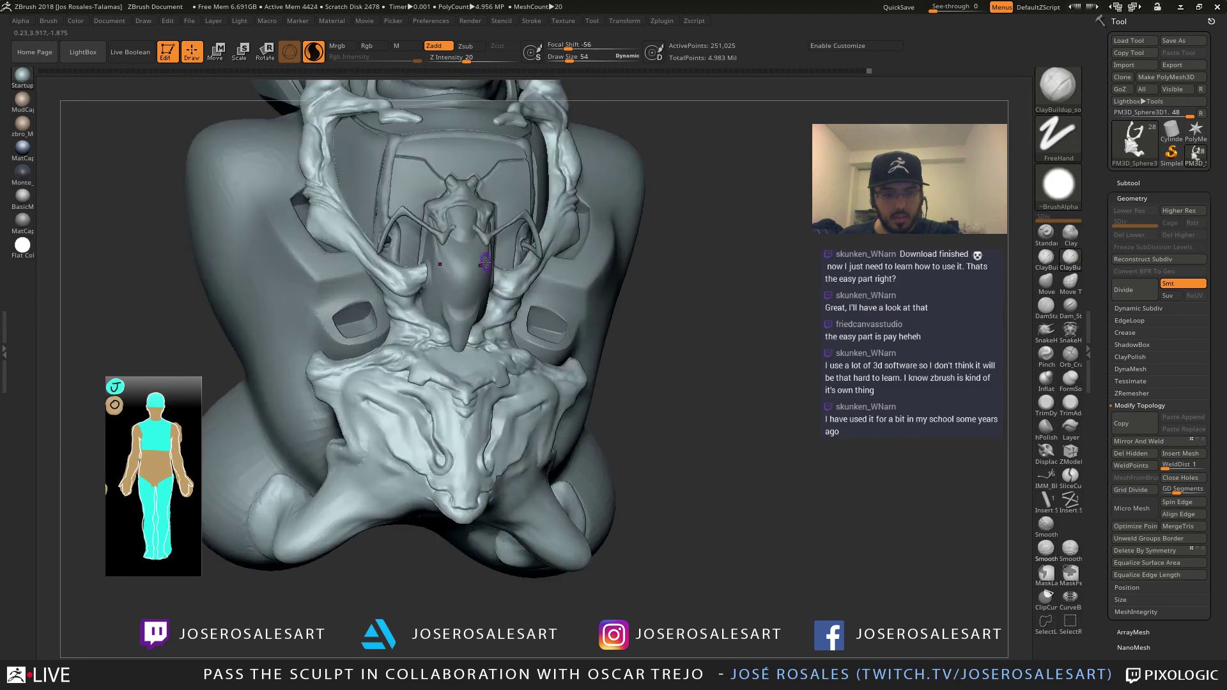
Select and isolate the torso, and smooth the inner ends of the thin arms at draw size 45
alt+click(447, 236)
mouse_move(447, 252)
right_down()
mouse_move(419, 257)
mouse_move(441, 271)
right_up()
shift+drag(452, 274, 448, 271)
ctrl+right_drag(490, 252, 492, 243)
key(shift)
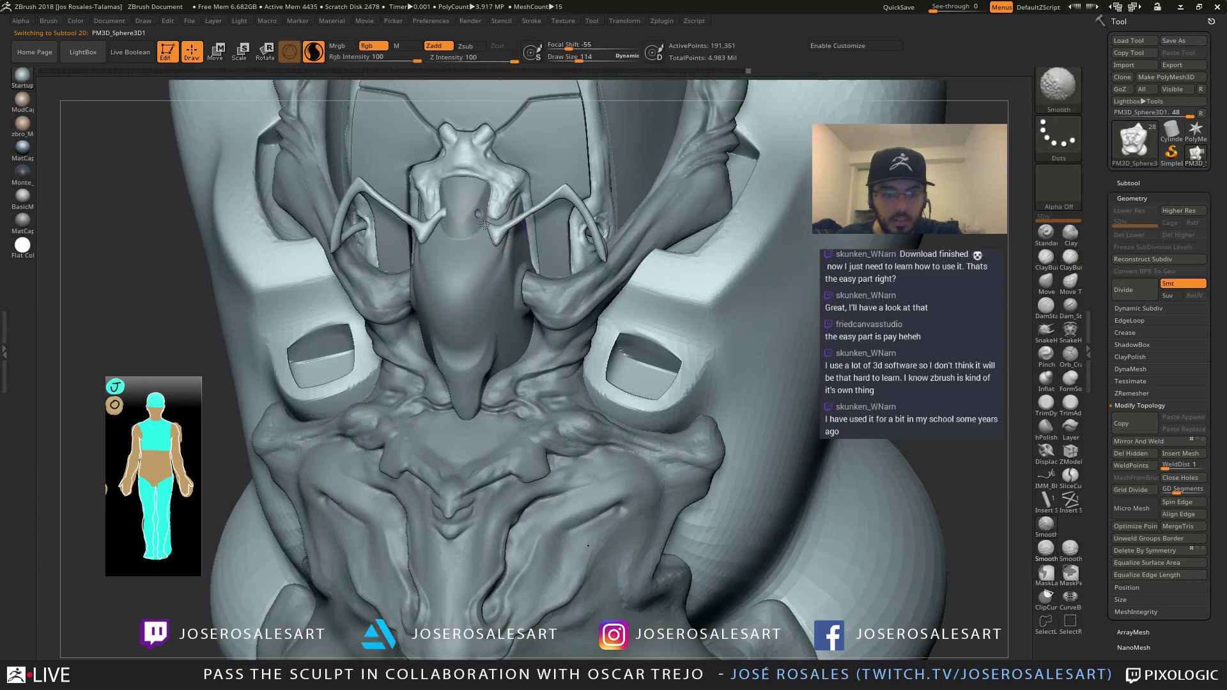
ctrl+right_drag(500, 220, 515, 234)
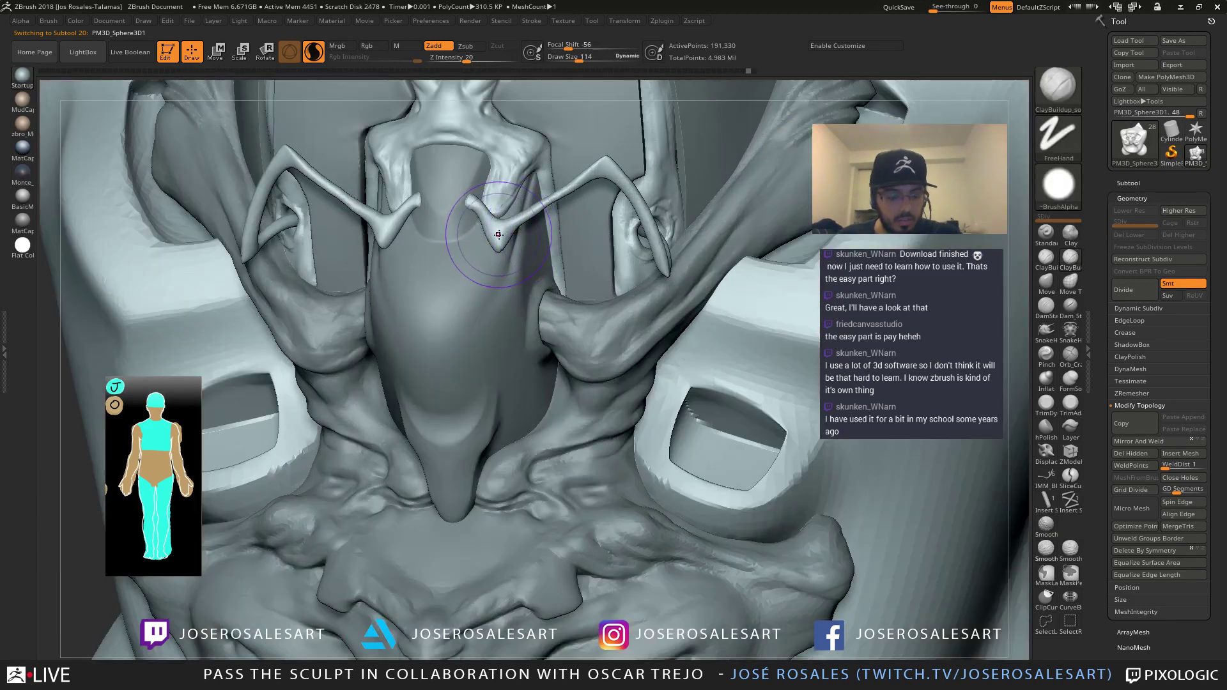
key(shift+s)
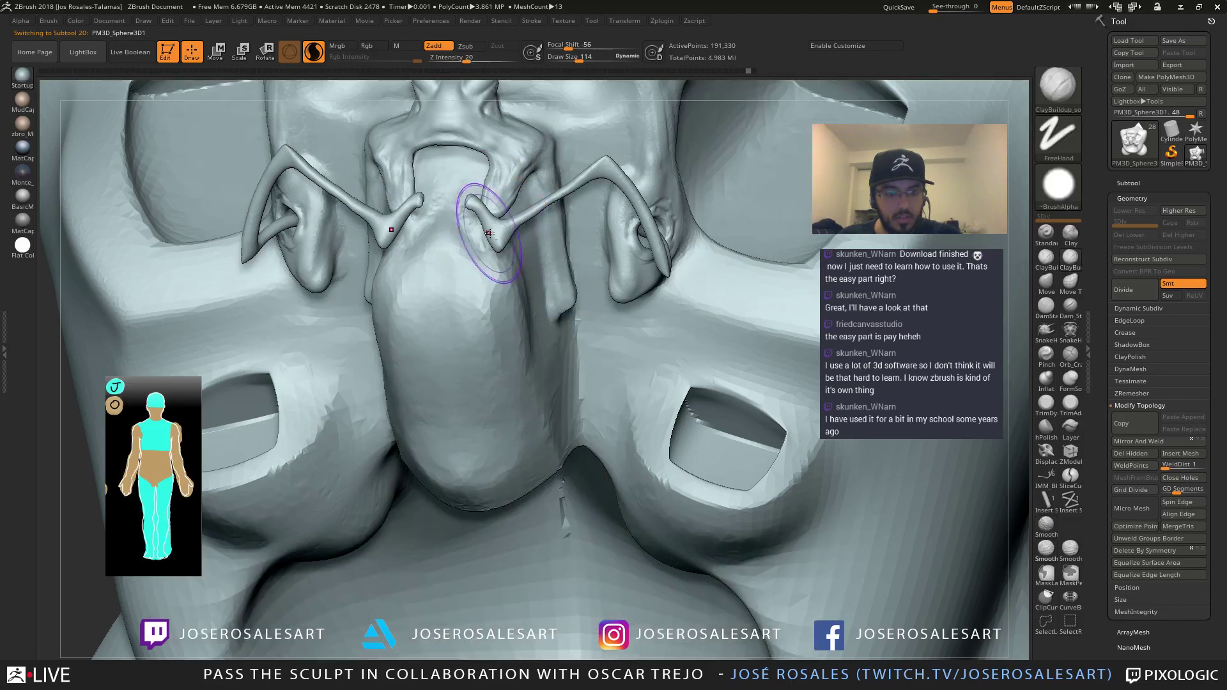
ctrl+right_drag(509, 231, 530, 220)
key(s)
mouse_move(529, 220)
mouse_down()
mouse_move(475, 202)
mouse_move(487, 225)
mouse_up()
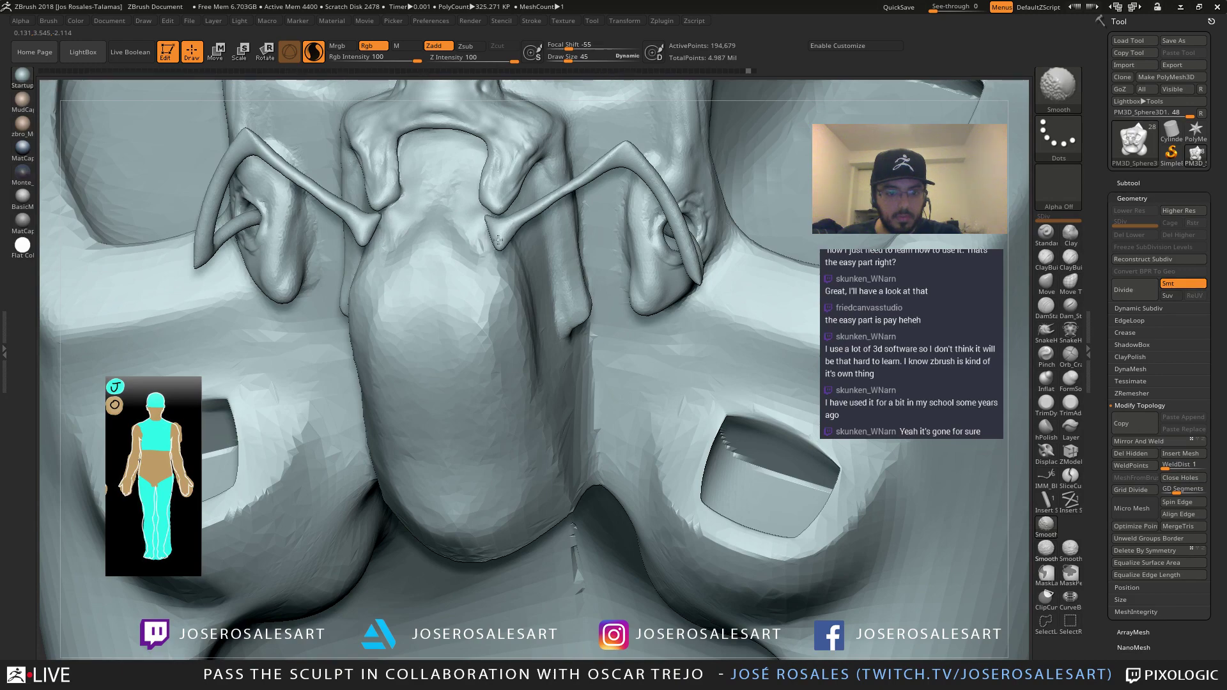
shift+drag(501, 233, 510, 229)
Smooth the thin arms back from the central pod at draw size 39
key(bracketright)
key(bracketright)
key(bracketright)
key(bracketright)
key(bracketright)
right_drag(516, 229, 466, 231)
shift+drag(542, 231, 549, 219)
key(s)
mouse_move(545, 221)
mouse_down()
mouse_move(532, 228)
mouse_move(544, 218)
mouse_up()
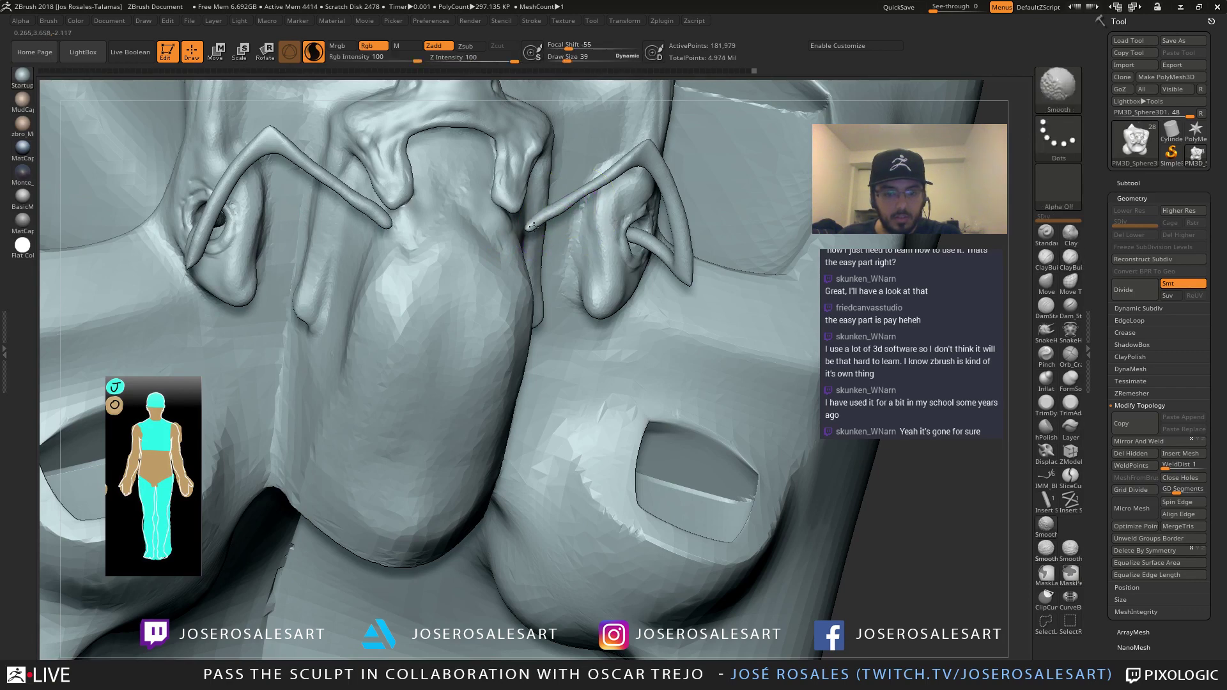
drag(571, 200, 567, 200)
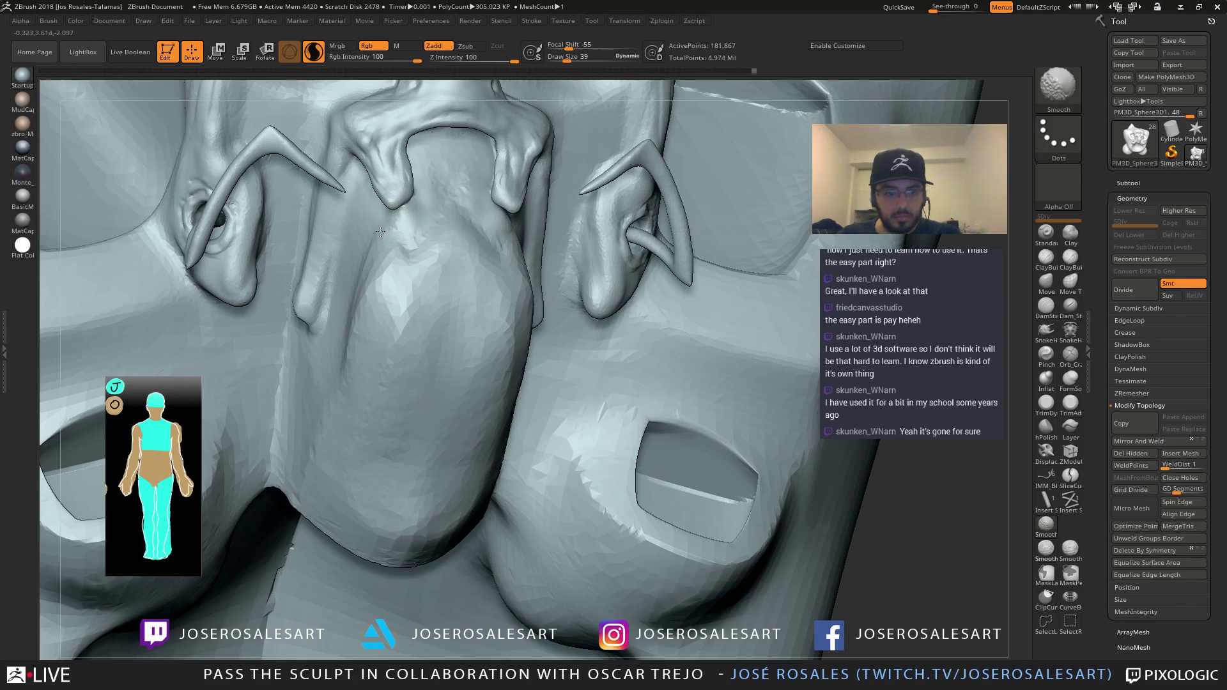
Smooth the arm stubs on both sides further back toward the ear-shaped lobes
right_drag(375, 229, 460, 221)
mouse_move(620, 180)
shift+mouse_down()
mouse_move(595, 185)
mouse_move(627, 165)
mouse_move(617, 188)
shift+mouse_up()
mouse_move(332, 179)
shift+right_down()
mouse_move(346, 171)
mouse_move(326, 176)
shift+right_up()
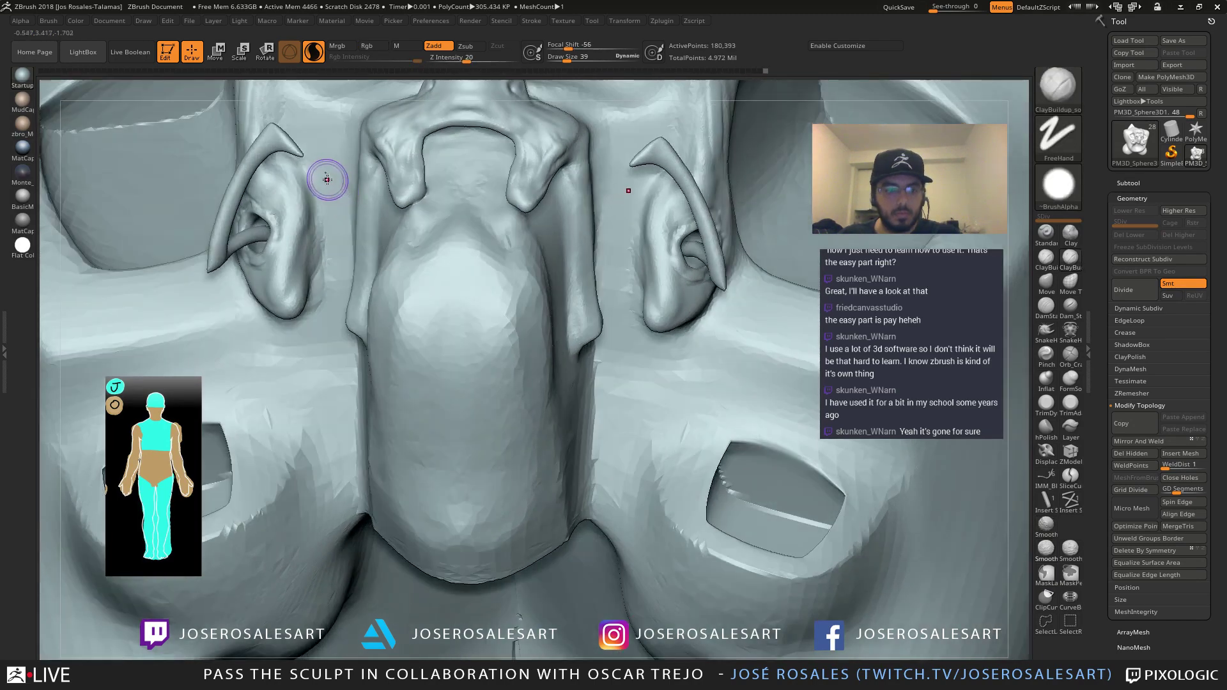
shift+drag(614, 170, 622, 167)
key(ctrl+s)
Show the other parts and smooth down the spike sticking out of the ear-shaped lobe at draw size 23
alt+right_drag(646, 173, 629, 229)
key(s)
mouse_move(629, 221)
mouse_down()
mouse_move(626, 243)
mouse_move(681, 356)
mouse_up()
right_drag(735, 355, 694, 352)
key(s)
drag(694, 351, 677, 350)
mouse_move(703, 358)
right_down()
mouse_move(661, 373)
mouse_move(670, 361)
right_up()
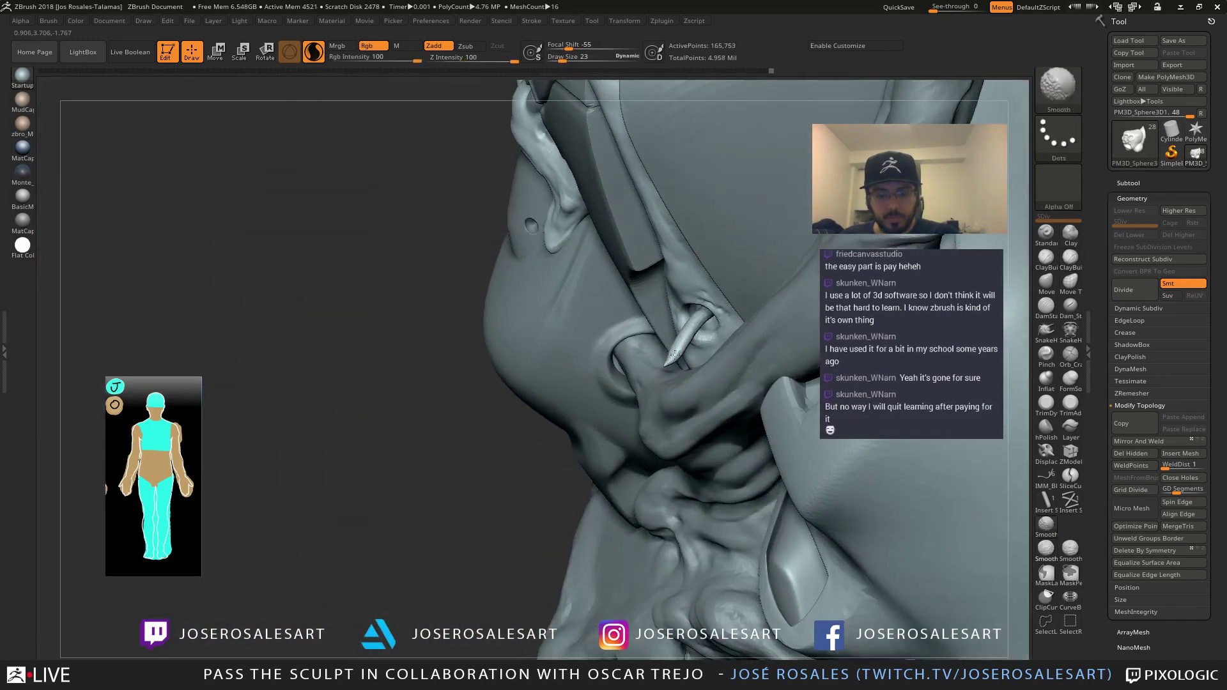
shift+drag(672, 362, 669, 366)
Isolate the torso and sculpt the lobe's hole into a round socket with ClayBuildup at draw size 19
mouse_move(671, 361)
right_down()
mouse_move(694, 276)
mouse_move(734, 262)
mouse_move(639, 282)
right_up()
right_drag(558, 309, 564, 208)
key(shift+s)
mouse_move(578, 310)
ctrl+right_down()
mouse_move(631, 346)
mouse_move(501, 333)
mouse_move(467, 314)
mouse_move(588, 315)
ctrl+right_up()
drag(586, 313, 577, 308)
mouse_move(577, 308)
right_down()
mouse_move(505, 300)
mouse_move(573, 313)
mouse_move(512, 320)
mouse_move(555, 327)
mouse_move(600, 297)
right_up()
mouse_move(600, 298)
shift+mouse_down()
mouse_move(596, 308)
mouse_move(596, 298)
shift+mouse_up()
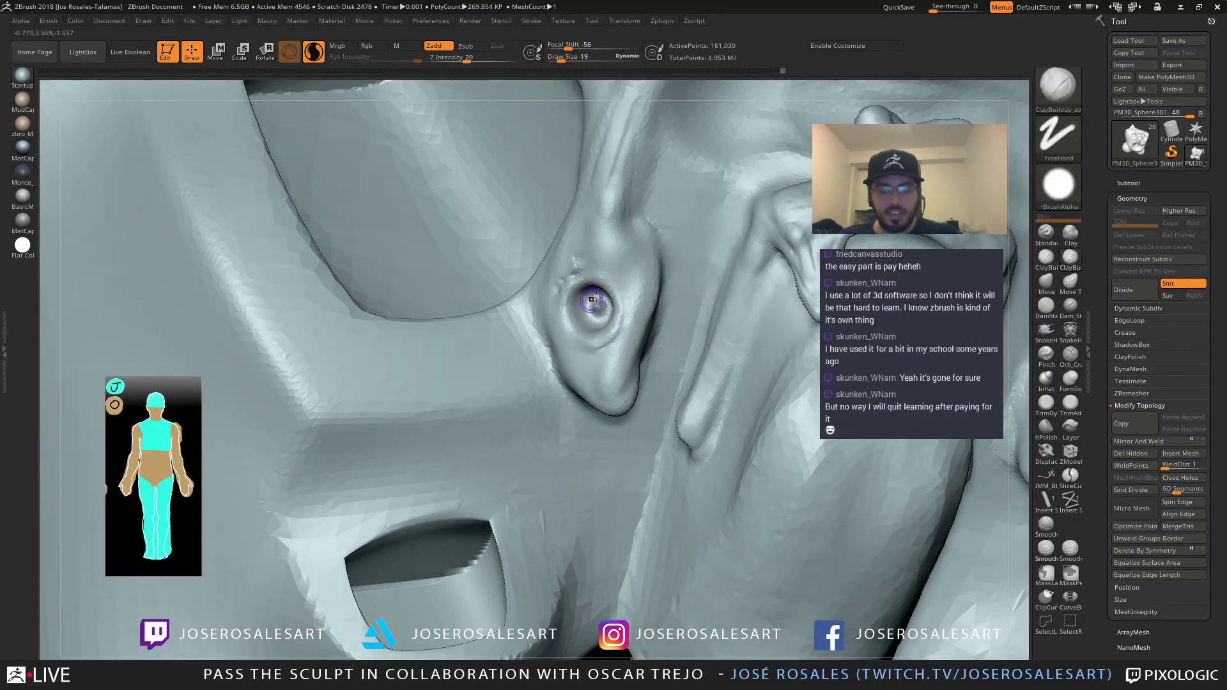
right_drag(596, 298, 607, 299)
drag(578, 300, 614, 328)
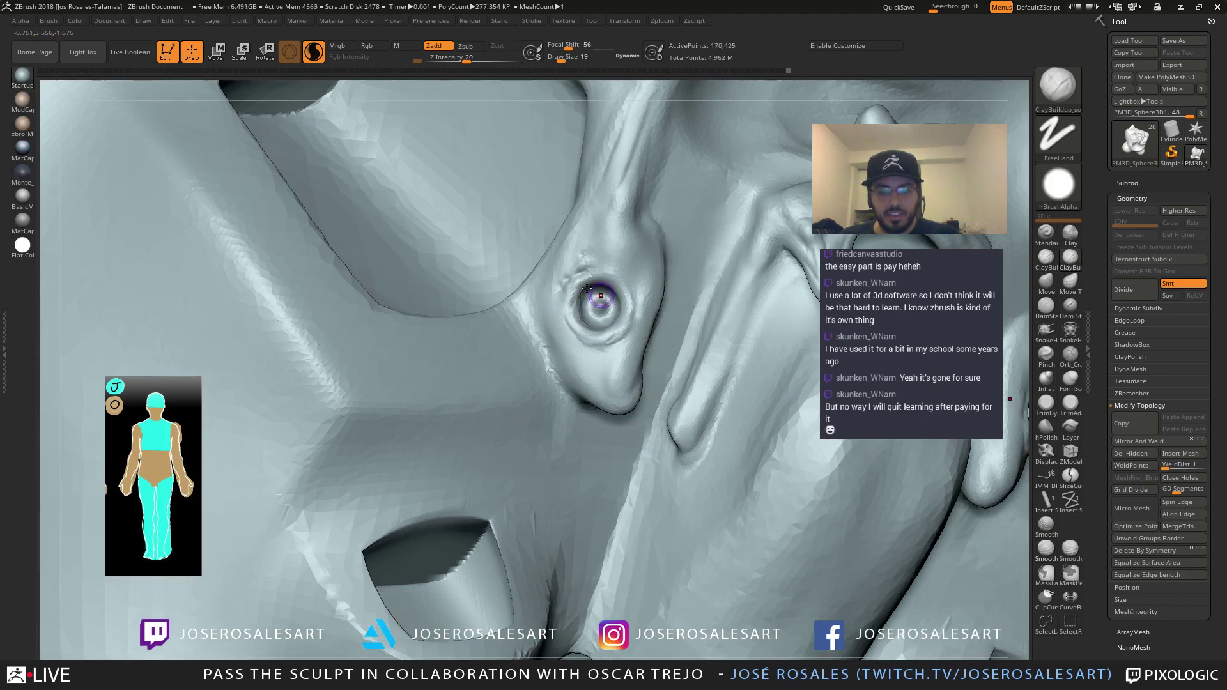
Fill the socket's centre at draw size 36 and define its raised ring at draw size 26
ctrl+right_drag(603, 294, 594, 309)
key(s)
drag(595, 312, 600, 311)
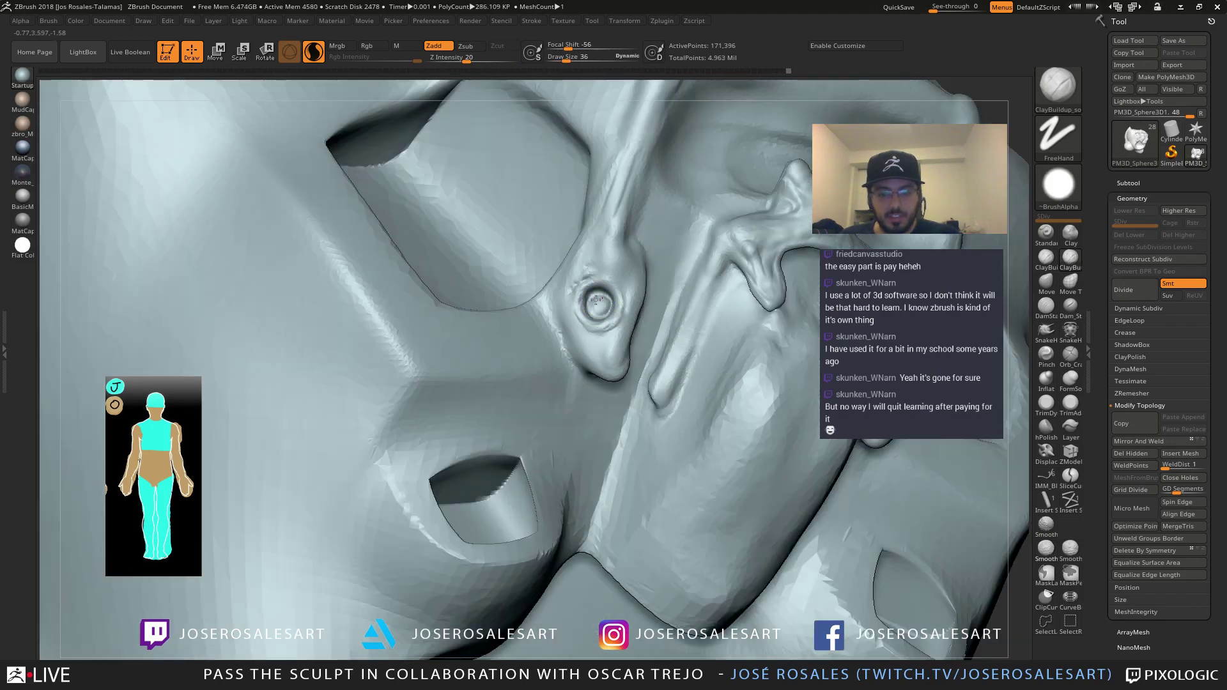
right_drag(591, 300, 603, 305)
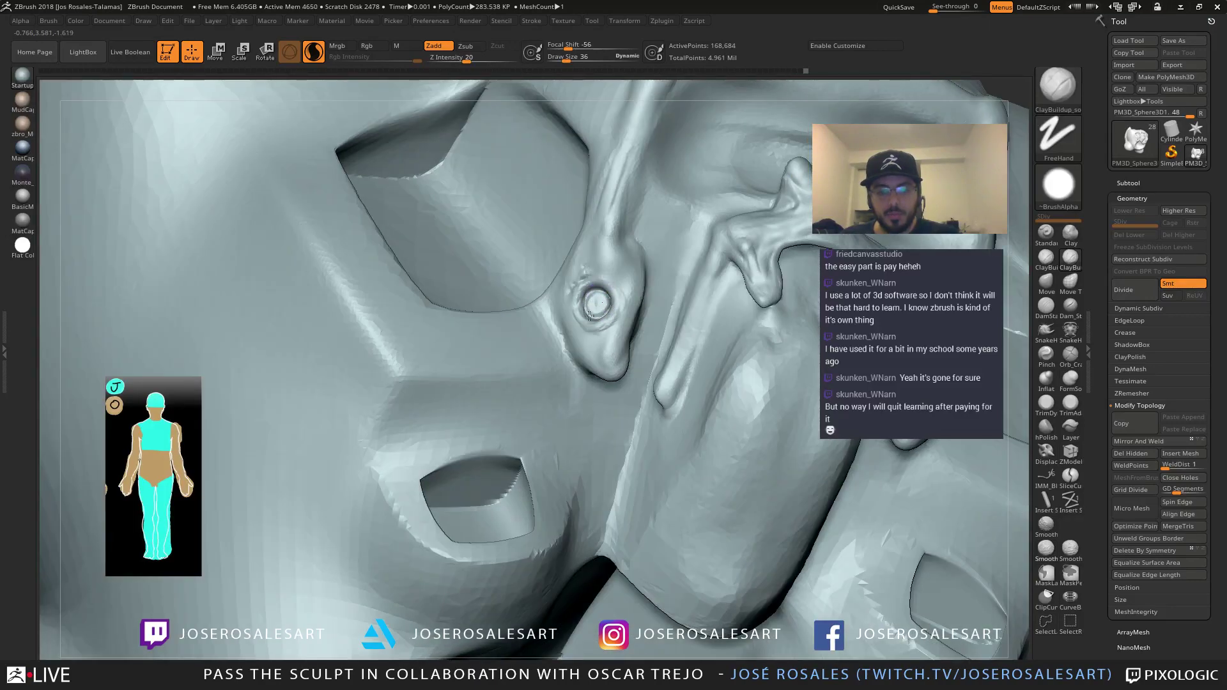
key(s)
drag(592, 308, 615, 300)
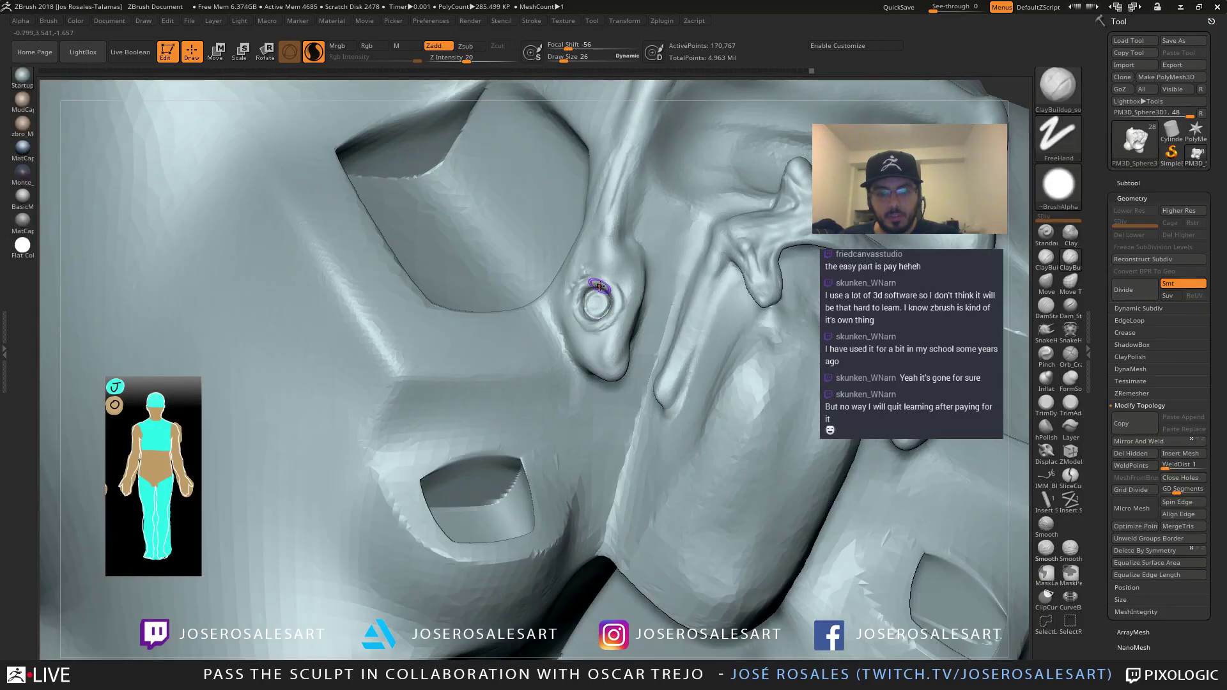
drag(611, 332, 619, 291)
right_drag(615, 295, 546, 268)
Sculpt and smooth surface detail on the frog-shaped ornament above the central pod at draw size 19
mouse_move(665, 297)
ctrl+right_down()
mouse_move(670, 252)
mouse_move(615, 254)
mouse_move(658, 256)
mouse_move(639, 326)
ctrl+right_up()
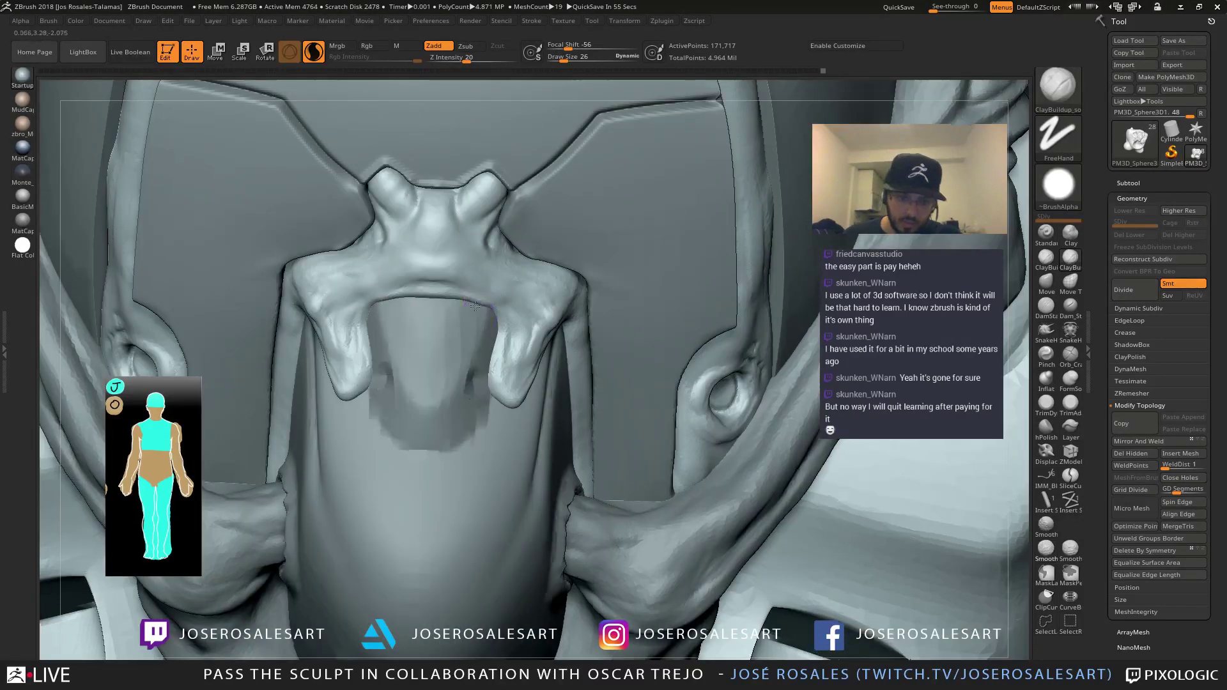
right_drag(319, 306, 347, 307)
key(bracketleft)
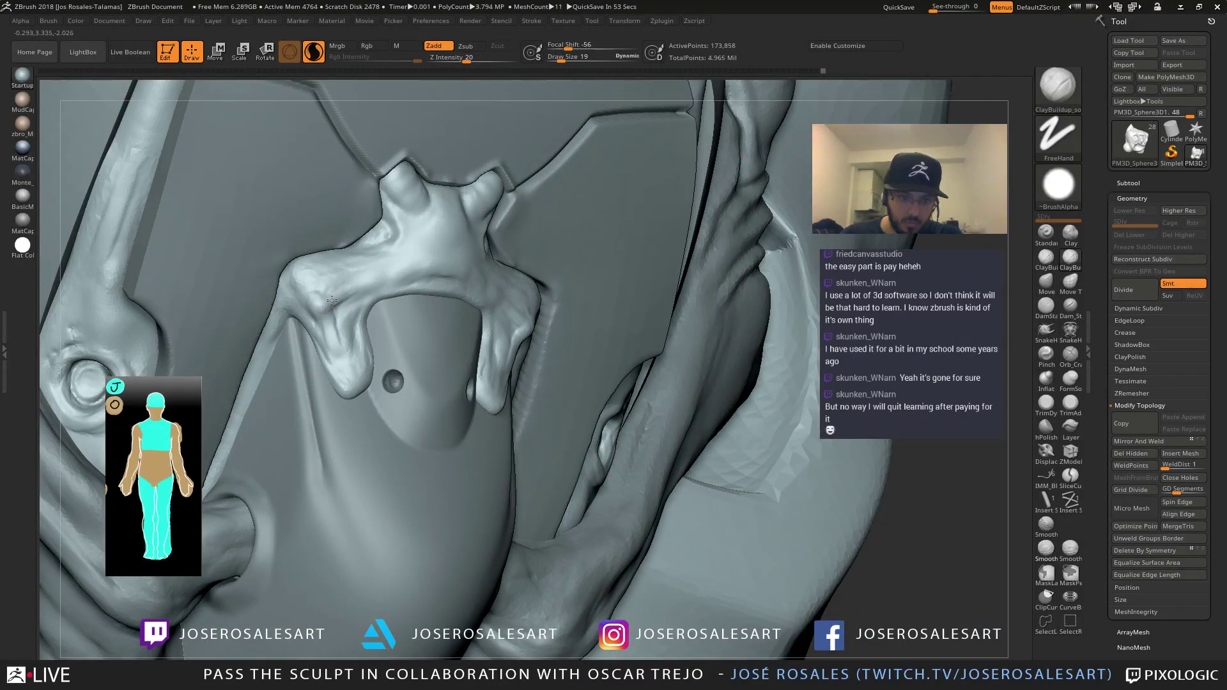
right_drag(334, 323, 332, 294)
drag(356, 276, 332, 278)
right_drag(340, 306, 374, 304)
mouse_move(348, 302)
shift+mouse_down()
mouse_move(320, 310)
mouse_move(428, 271)
mouse_move(385, 273)
mouse_move(408, 267)
shift+mouse_up()
mouse_move(409, 267)
ctrl+right_down()
mouse_move(383, 263)
mouse_move(506, 282)
mouse_move(466, 309)
mouse_move(448, 275)
ctrl+right_up()
mouse_move(447, 275)
right_down()
mouse_move(400, 291)
mouse_move(436, 322)
right_up()
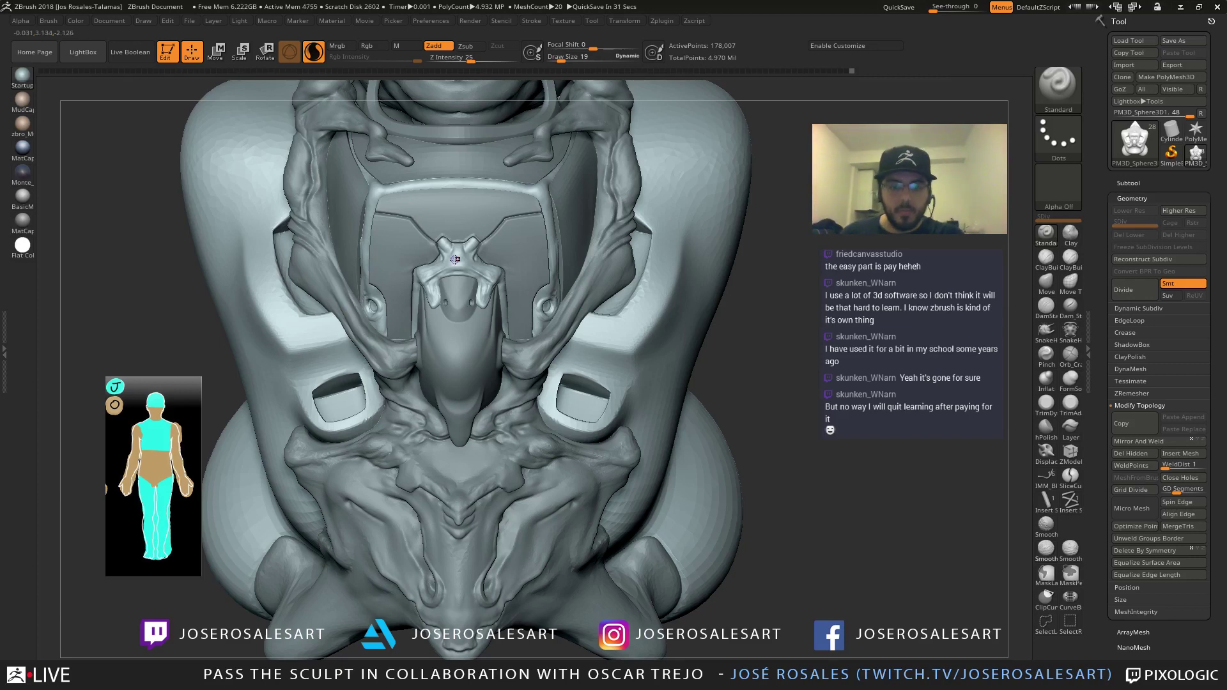
Select the snout-shaped lower piece and sculpt ridges along its side arms with the Standard brush at draw size 104
right_drag(441, 291, 397, 293)
alt+right_drag(524, 511, 526, 391)
alt+click(481, 407)
mouse_move(410, 365)
ctrl+right_down()
mouse_move(403, 427)
mouse_move(440, 355)
ctrl+right_up()
key(bracketright)
mouse_move(447, 378)
mouse_down()
mouse_move(456, 372)
mouse_move(346, 431)
mouse_up()
mouse_move(392, 356)
right_down()
mouse_move(426, 407)
mouse_move(509, 326)
mouse_move(472, 299)
mouse_move(473, 333)
mouse_move(516, 325)
mouse_move(473, 330)
mouse_move(466, 381)
mouse_move(498, 349)
mouse_move(425, 351)
mouse_move(488, 356)
mouse_move(385, 371)
mouse_move(505, 384)
mouse_move(526, 469)
mouse_move(409, 459)
mouse_move(379, 475)
mouse_move(461, 462)
right_up()
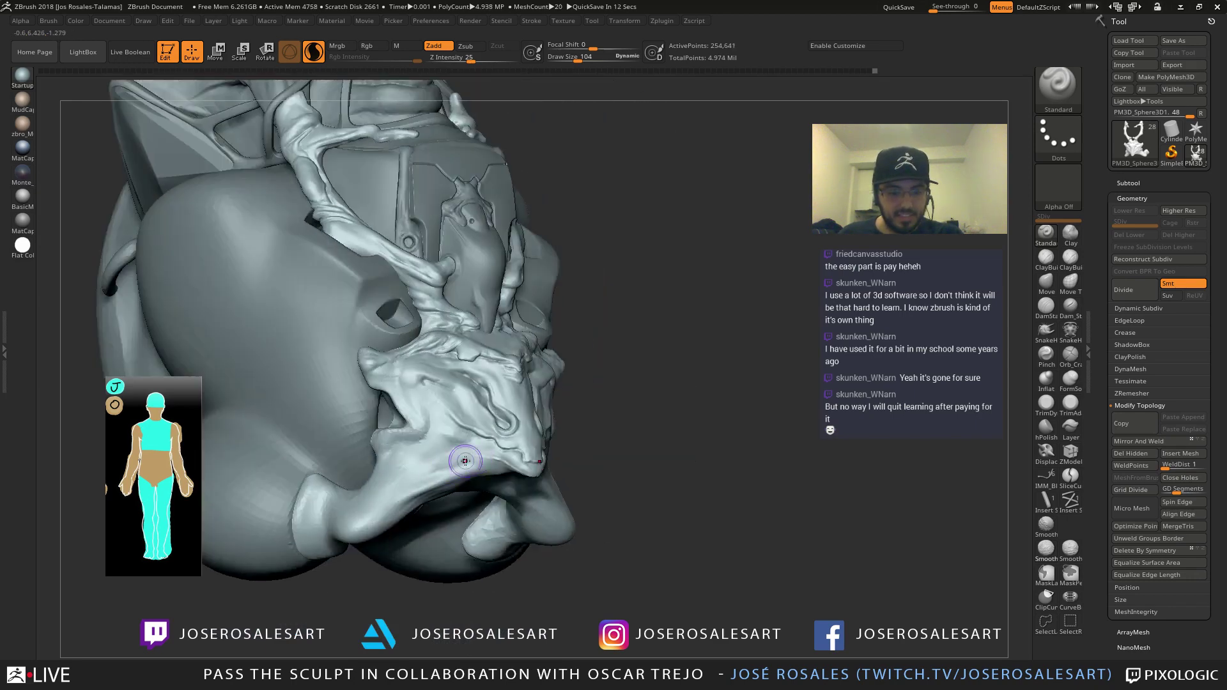
drag(462, 456, 419, 478)
right_drag(357, 507, 294, 455)
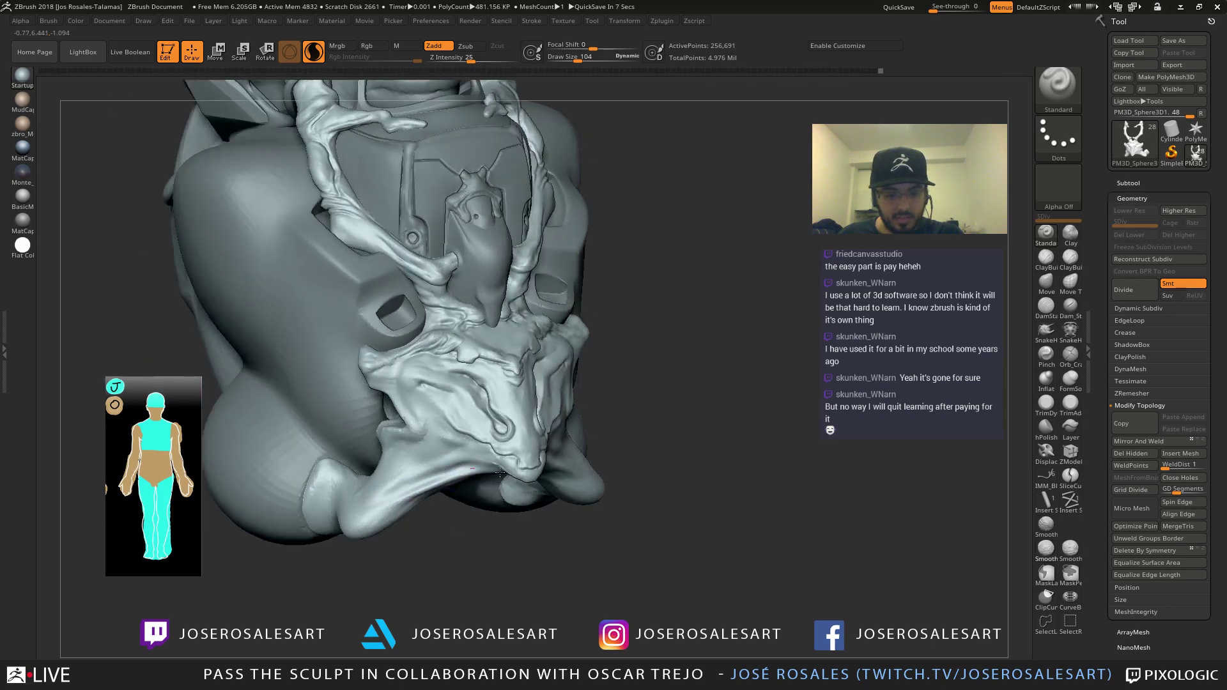
right_drag(479, 469, 472, 466)
drag(495, 474, 506, 472)
right_drag(507, 473, 396, 473)
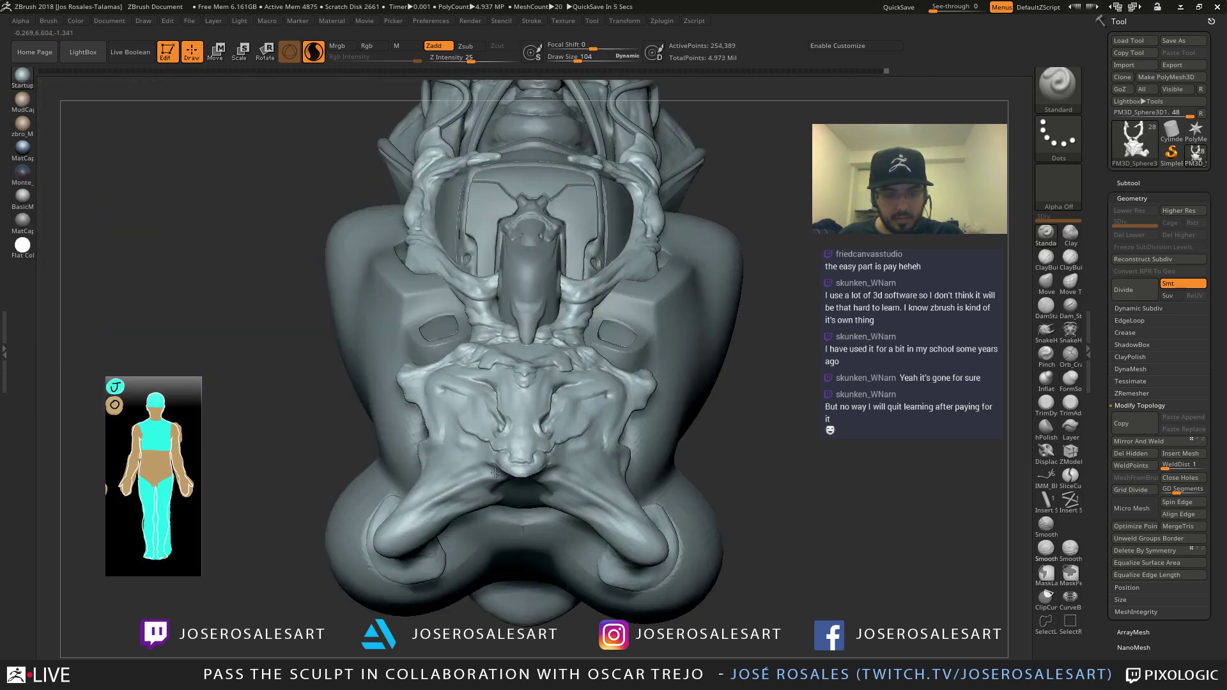
Extend the ridges along the arm towards the snout tip with the Standard brush at draw size 95
right_drag(501, 467, 466, 489)
mouse_move(454, 455)
alt+right_down()
mouse_move(462, 389)
mouse_move(460, 430)
alt+right_up()
drag(382, 457, 510, 405)
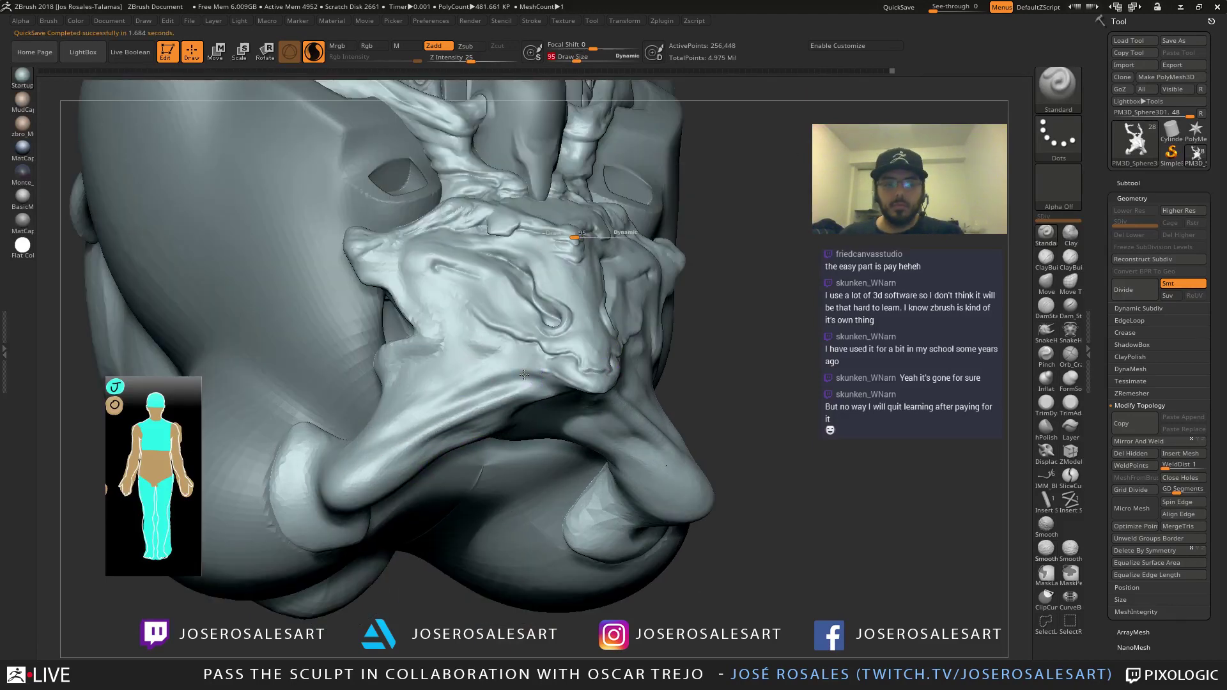
Sculpt and smooth the arm and its rounded lower end at draw size 58
right_drag(524, 375, 477, 364)
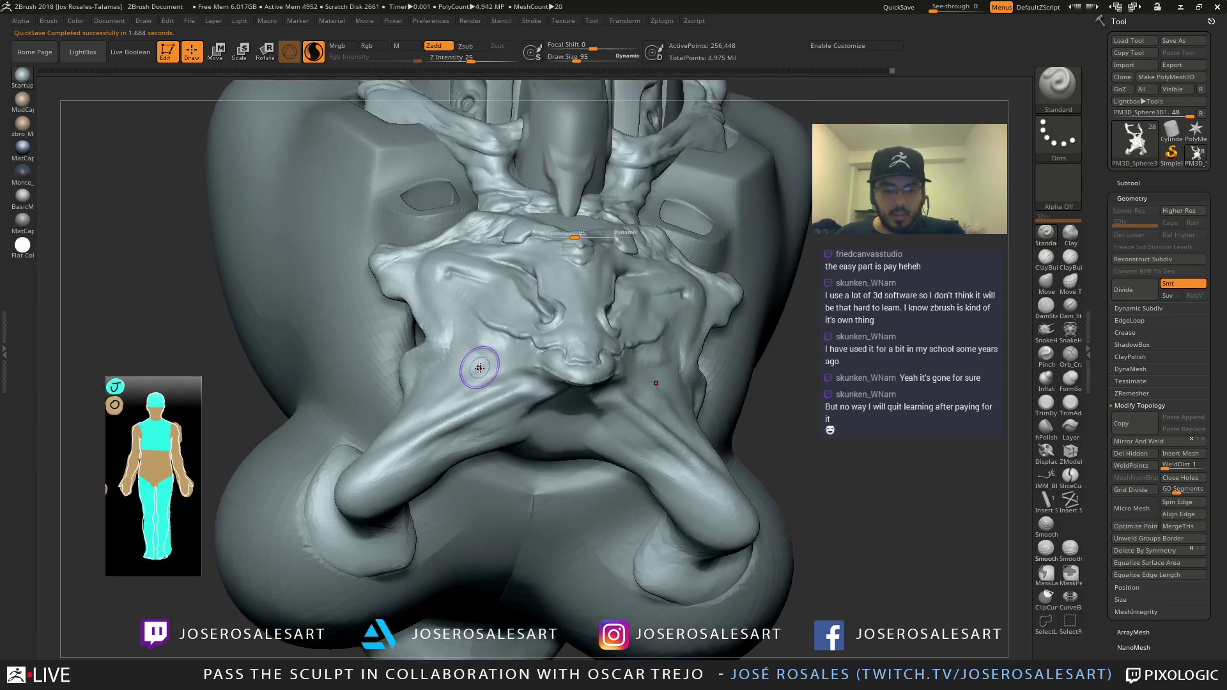
drag(574, 239, 569, 240)
right_drag(444, 406, 428, 438)
drag(427, 445, 488, 413)
right_drag(445, 462, 475, 433)
mouse_move(409, 455)
mouse_down()
mouse_move(473, 427)
mouse_move(425, 447)
mouse_up()
right_drag(436, 422, 409, 462)
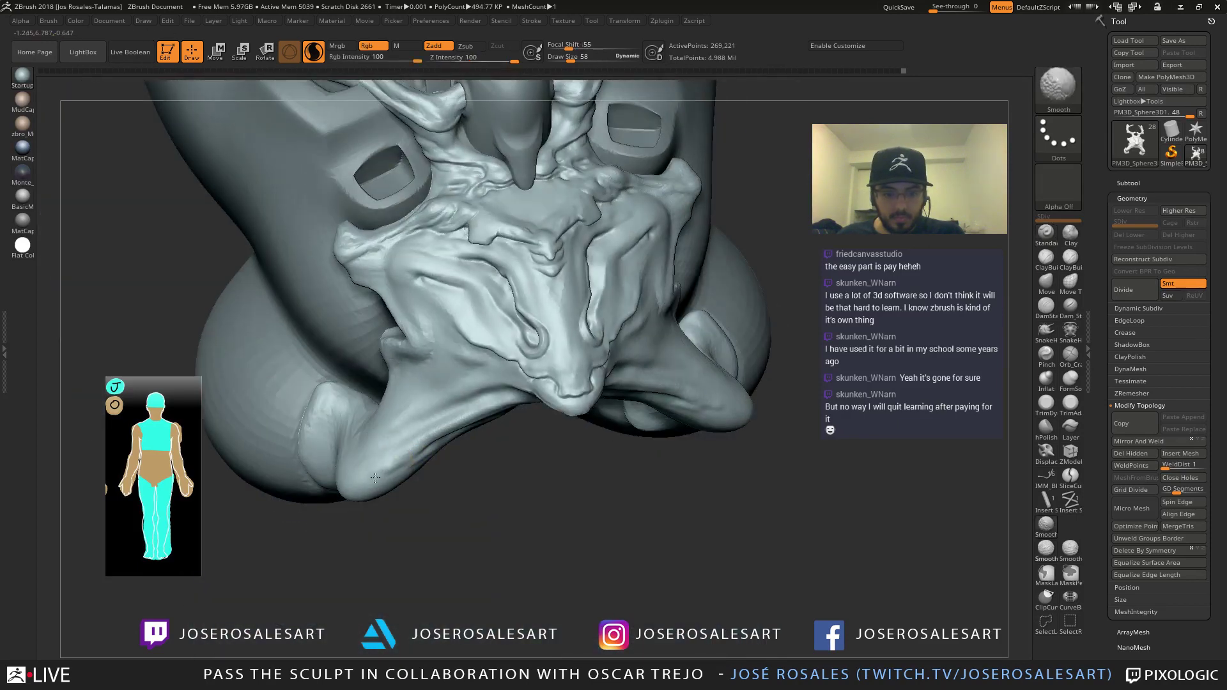
key(s)
drag(378, 475, 387, 475)
mouse_move(359, 490)
mouse_down()
mouse_move(373, 472)
mouse_move(377, 488)
mouse_move(380, 453)
mouse_move(379, 473)
mouse_up()
Build up folds on the side of the snout-shaped piece with ClayBuildup at draw size 90
mouse_move(402, 467)
right_down()
mouse_move(397, 430)
mouse_move(411, 424)
mouse_move(403, 432)
mouse_move(378, 363)
right_up()
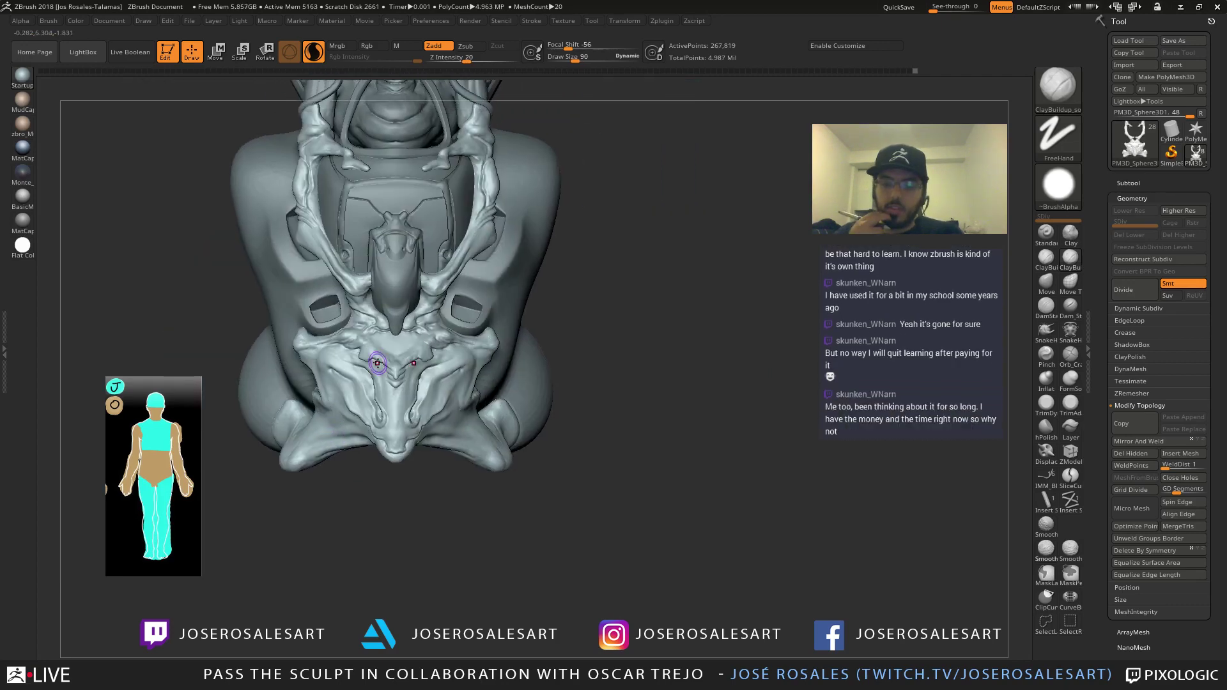
mouse_move(522, 400)
right_down()
mouse_move(466, 480)
mouse_move(426, 491)
right_up()
mouse_move(458, 439)
right_down()
mouse_move(359, 363)
mouse_move(354, 376)
mouse_move(396, 376)
mouse_move(339, 354)
right_up()
drag(341, 346, 313, 350)
right_drag(344, 328, 359, 324)
Carve creases into the side folds beneath the upper horn with DamStandard at draw size 90
key(b)
key(d)
key(s)
drag(339, 332, 297, 349)
mouse_move(344, 339)
mouse_down()
mouse_move(290, 349)
mouse_move(319, 358)
mouse_up()
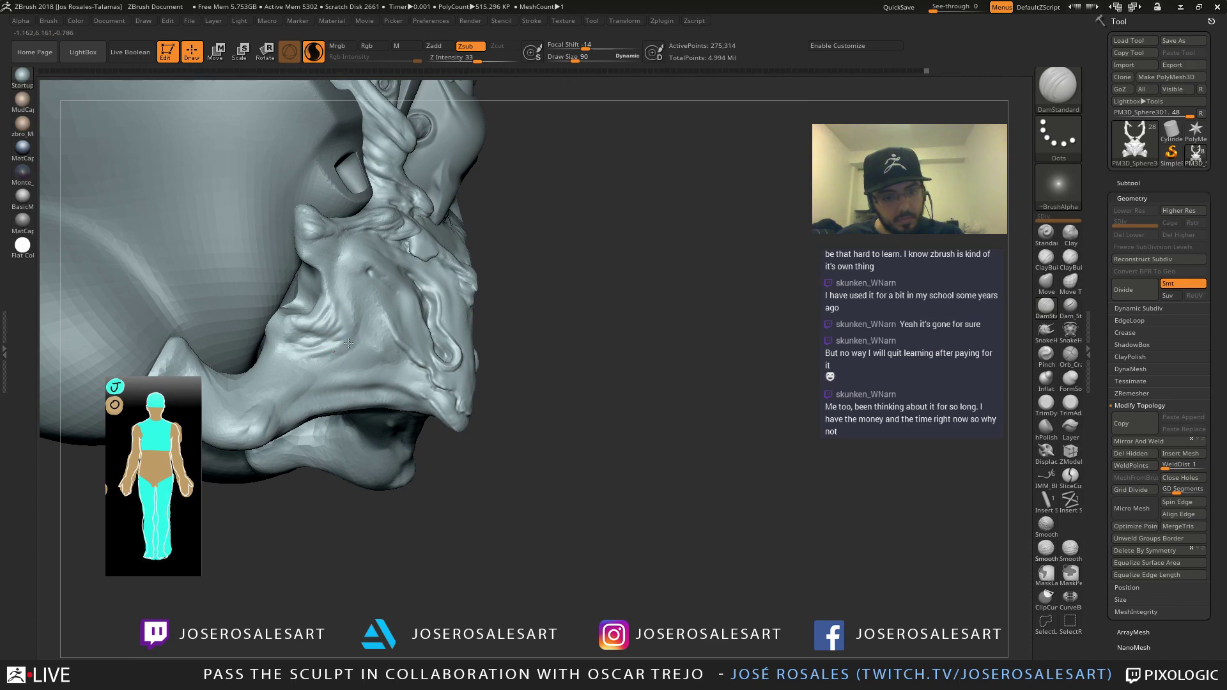
mouse_move(376, 310)
right_down()
mouse_move(392, 342)
mouse_move(459, 356)
right_up()
mouse_move(459, 357)
mouse_down()
mouse_move(451, 375)
mouse_move(495, 331)
mouse_move(478, 338)
mouse_move(467, 326)
mouse_move(514, 350)
mouse_up()
Raise detail along the cheek ridge beside the looped groove with the Standard brush at draw size 42
key(s)
key(b)
key(s)
key(t)
key(s)
mouse_move(514, 350)
right_down()
mouse_move(524, 320)
mouse_move(471, 321)
mouse_move(430, 371)
right_up()
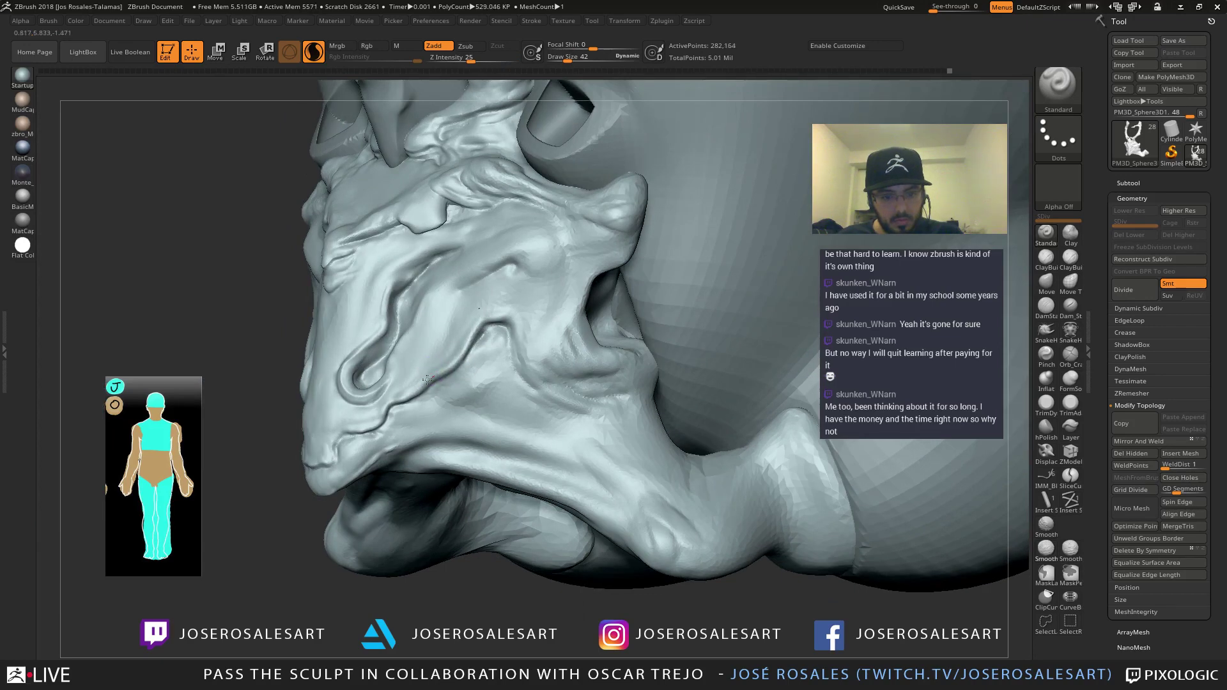
drag(451, 370, 437, 379)
Build up the cheek surface between the looped groove and the outer ridge with ClayBuildup at draw size 62
key(b)
key(c)
key(b)
right_drag(384, 355, 429, 345)
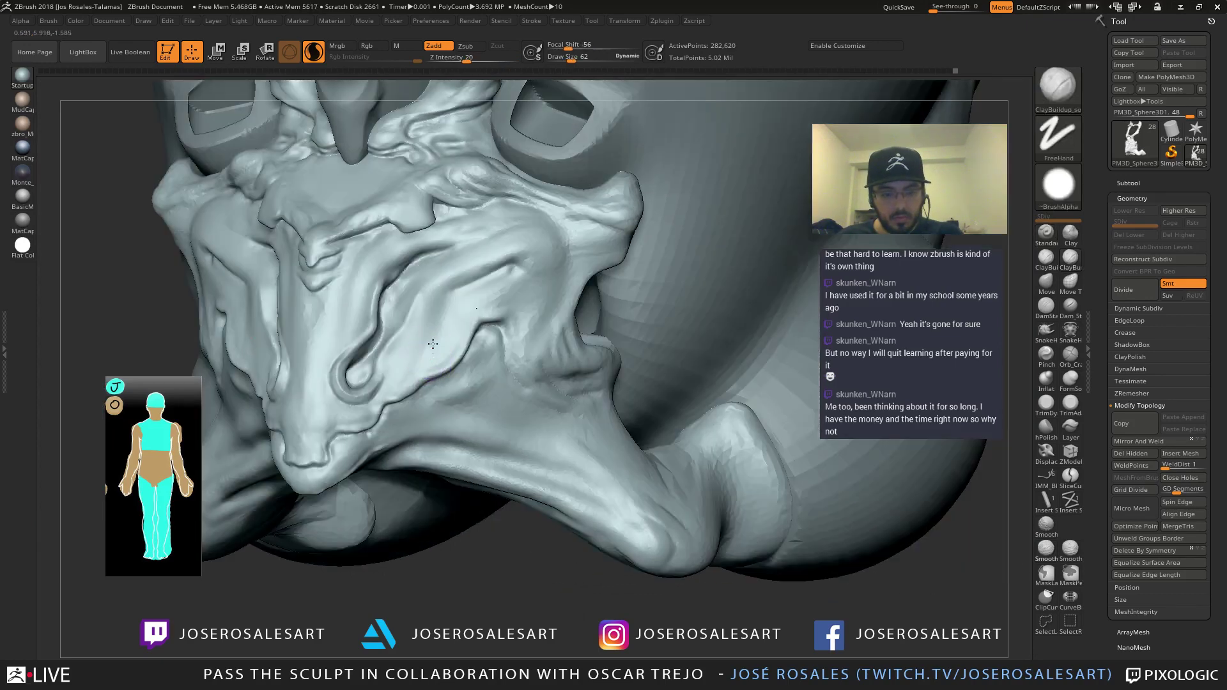
drag(464, 319, 464, 293)
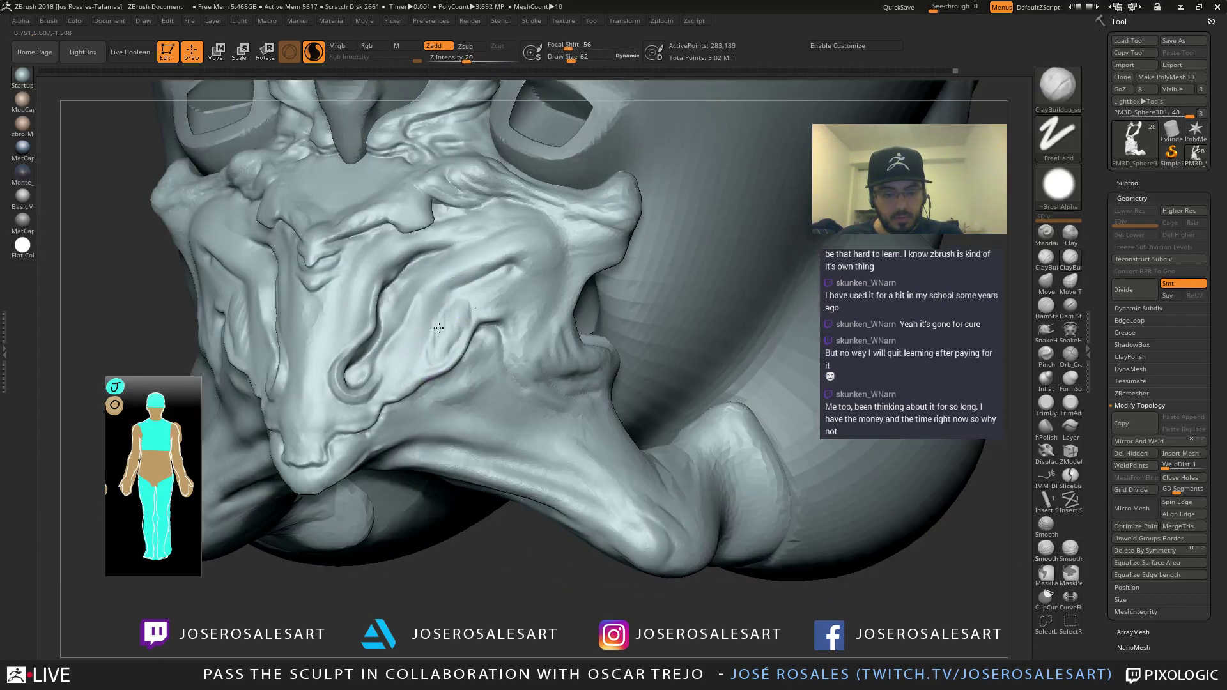
right_drag(422, 313, 458, 308)
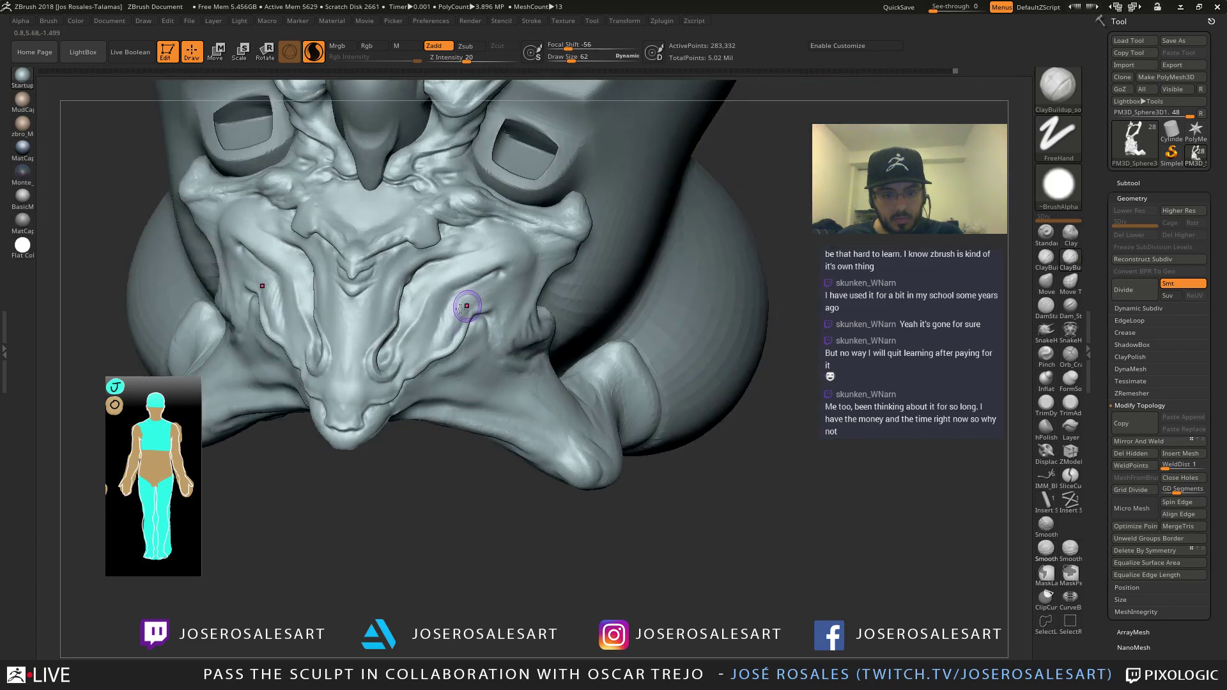
drag(441, 346, 451, 339)
mouse_move(451, 339)
ctrl+right_down()
mouse_move(444, 307)
mouse_move(495, 314)
mouse_move(440, 308)
ctrl+right_up()
alt+right_drag(469, 197, 434, 267)
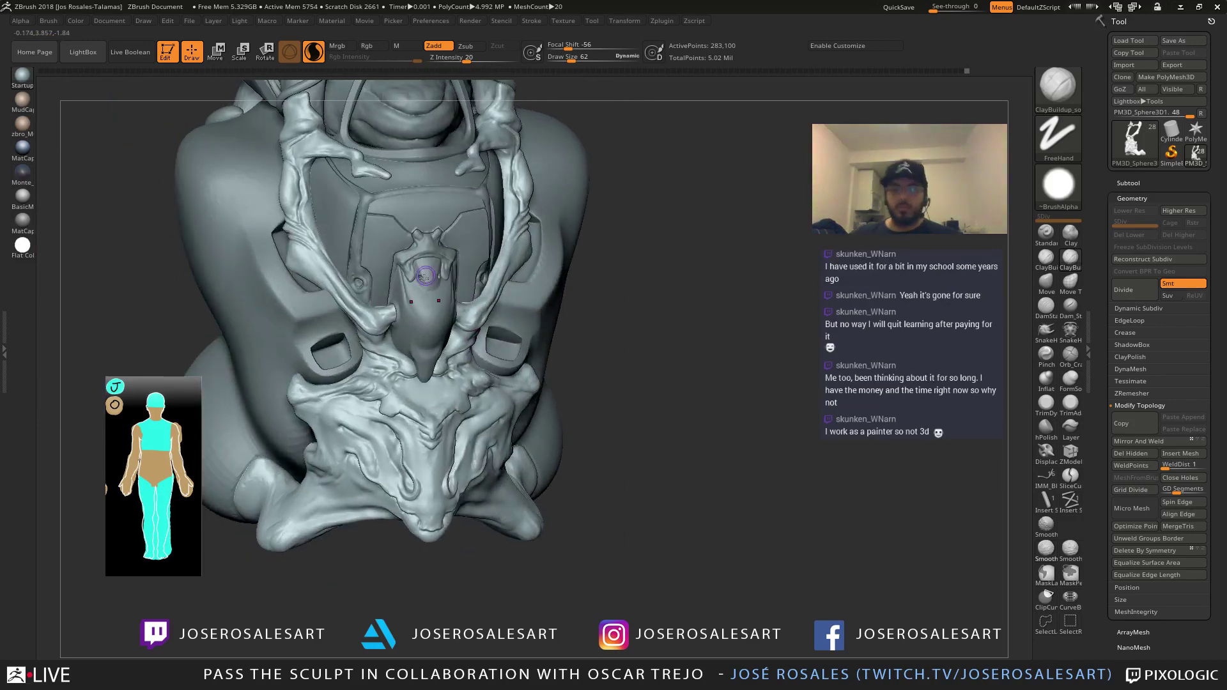
Carve and smooth the edge of the V-shaped crest plate with DamStandard
mouse_move(416, 315)
right_down()
mouse_move(424, 266)
mouse_move(406, 294)
mouse_move(411, 282)
mouse_move(439, 526)
mouse_move(405, 351)
mouse_move(414, 453)
right_up()
key(b)
key(d)
key(s)
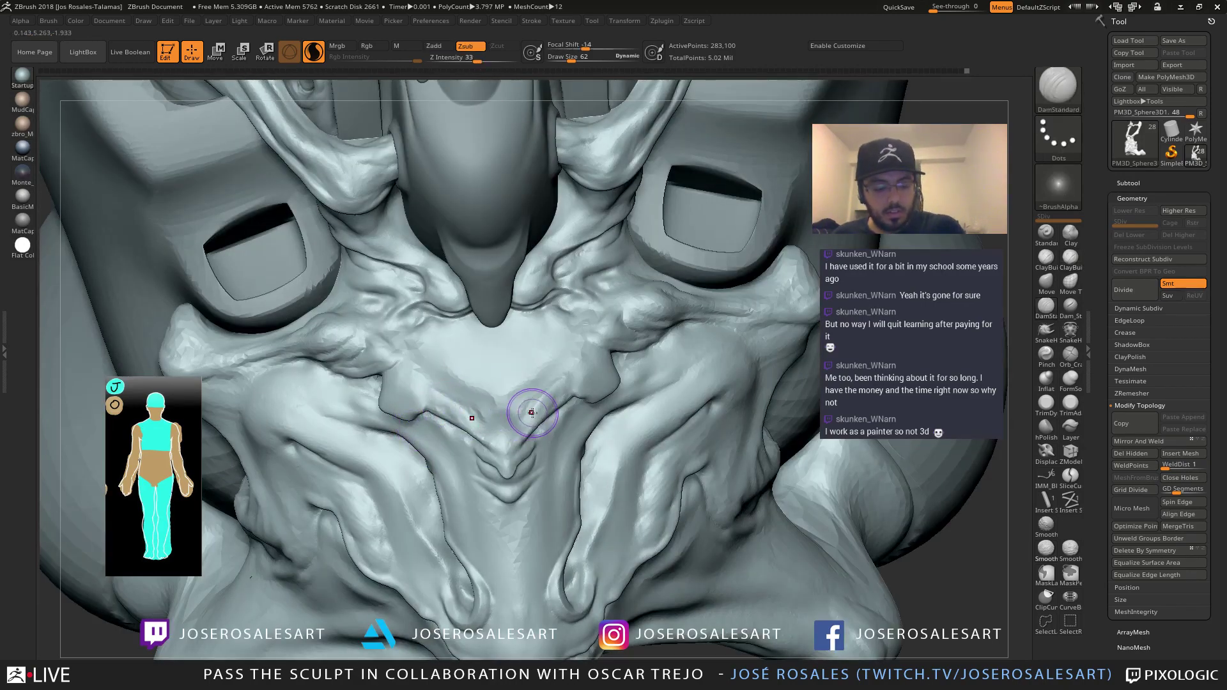
right_drag(577, 379, 599, 349)
drag(549, 382, 583, 376)
right_drag(583, 375, 592, 358)
shift+drag(592, 358, 588, 360)
Sculpt fine ridges below the V-shaped crest plate with the Standard brush at draw size 28
mouse_move(507, 342)
right_down()
mouse_move(566, 362)
mouse_move(536, 456)
mouse_move(528, 448)
right_up()
key(b)
key(s)
key(t)
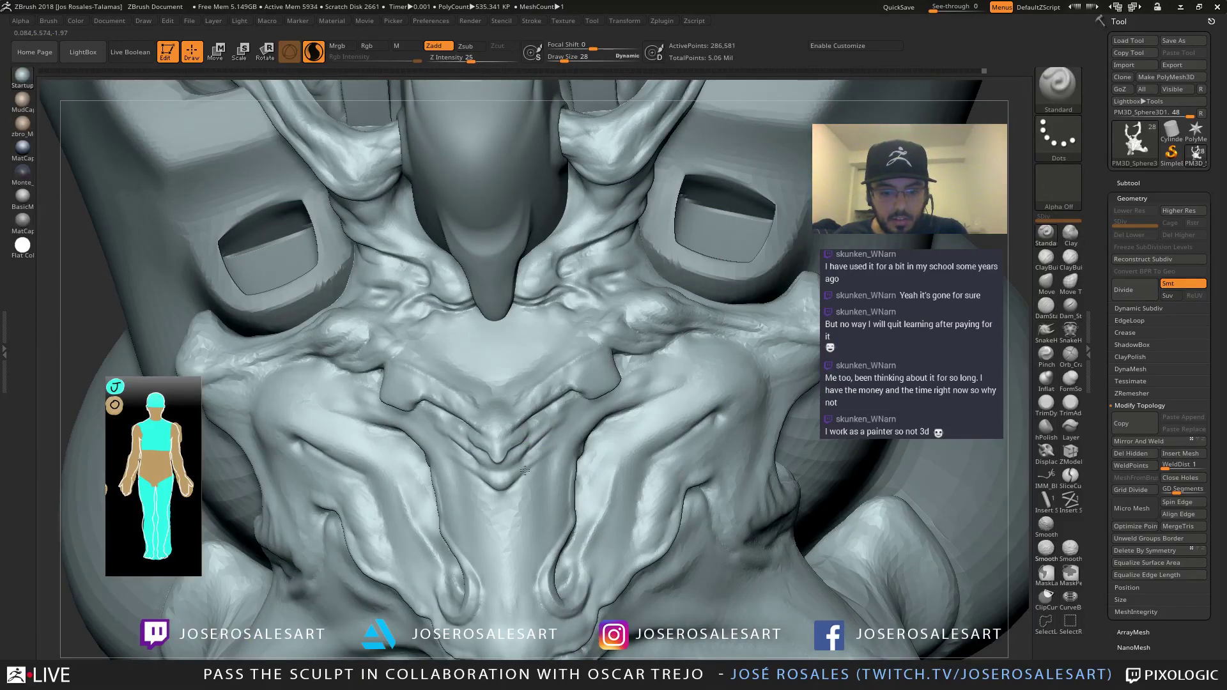
drag(532, 463, 537, 462)
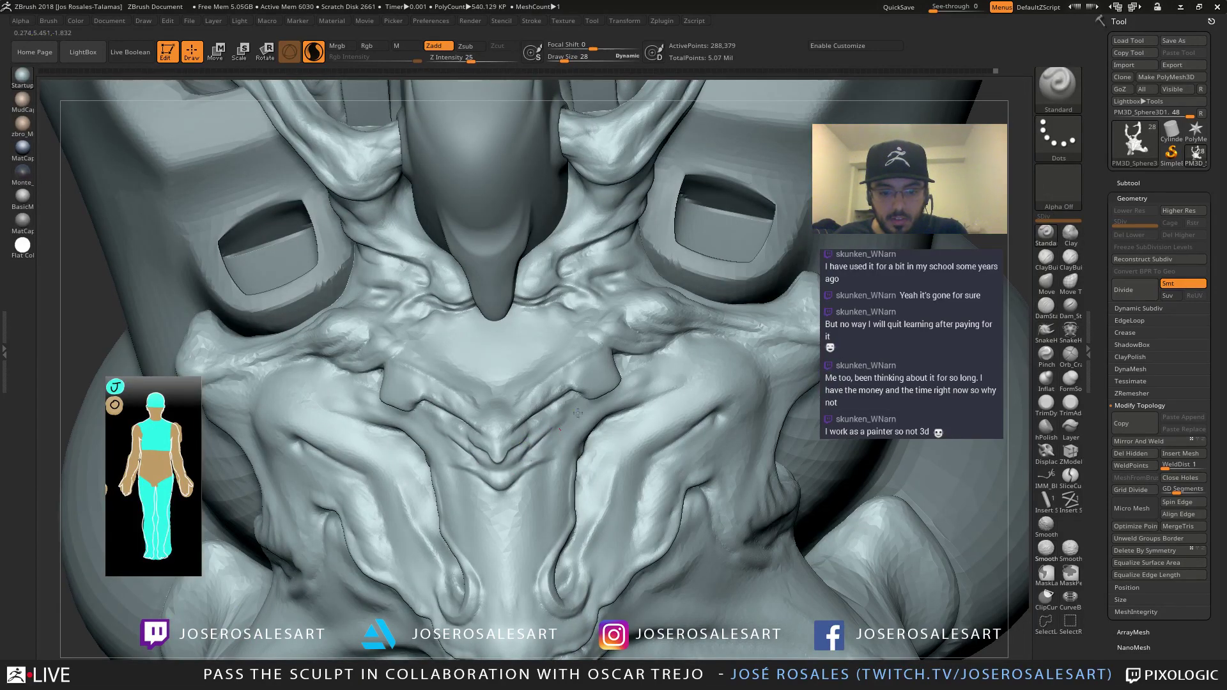
mouse_move(517, 453)
right_down()
mouse_move(536, 444)
mouse_move(563, 383)
mouse_move(580, 391)
mouse_move(555, 383)
mouse_move(607, 383)
right_up()
mouse_move(607, 384)
ctrl+right_down()
mouse_move(680, 331)
mouse_move(636, 407)
ctrl+right_up()
drag(617, 415, 624, 412)
Raise a fold on the side of the piece above the arm with the Standard brush at draw size 69
right_drag(624, 413, 645, 403)
mouse_move(657, 359)
ctrl+right_down()
mouse_move(597, 392)
mouse_move(616, 402)
mouse_move(543, 418)
mouse_move(473, 394)
ctrl+right_up()
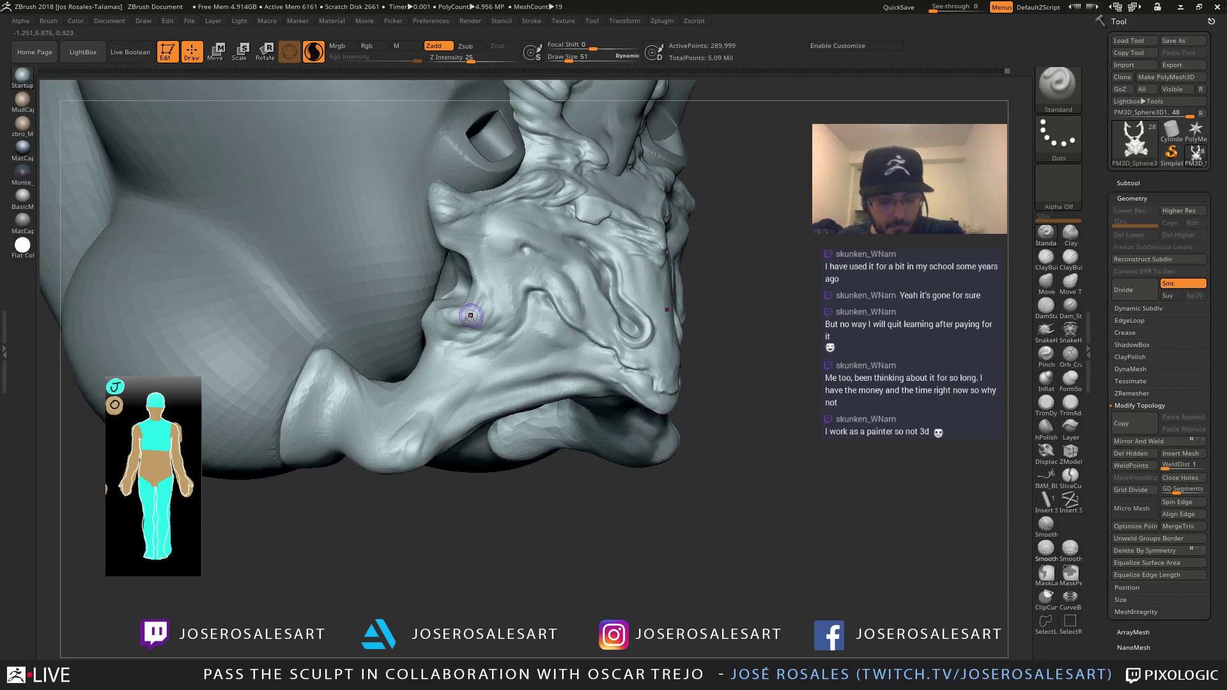
key(])
key(])
mouse_move(504, 362)
mouse_down()
mouse_move(465, 385)
mouse_move(510, 356)
mouse_up()
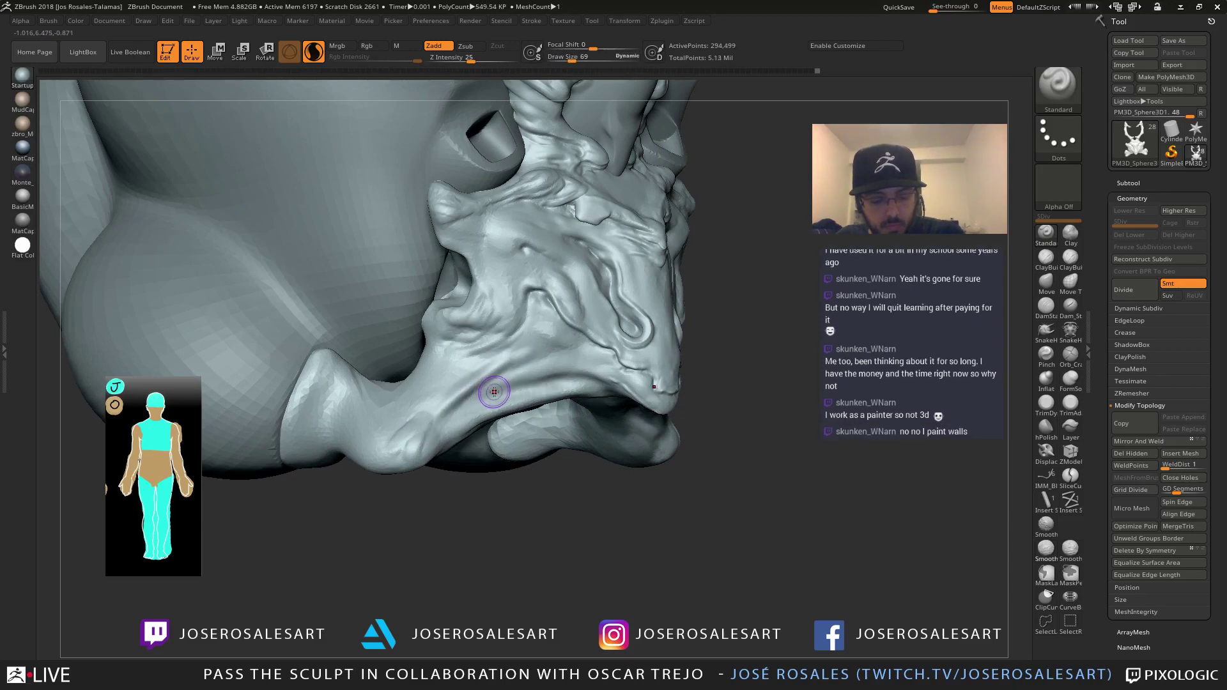
Carve long grooves along the arm with DamStandard at draw size 73 and soften them
key(b)
key(d)
key(s)
drag(521, 348, 463, 397)
mouse_move(512, 364)
ctrl+right_down()
mouse_move(528, 375)
mouse_move(501, 386)
mouse_move(517, 372)
ctrl+right_up()
drag(512, 371, 453, 416)
right_drag(474, 398, 489, 401)
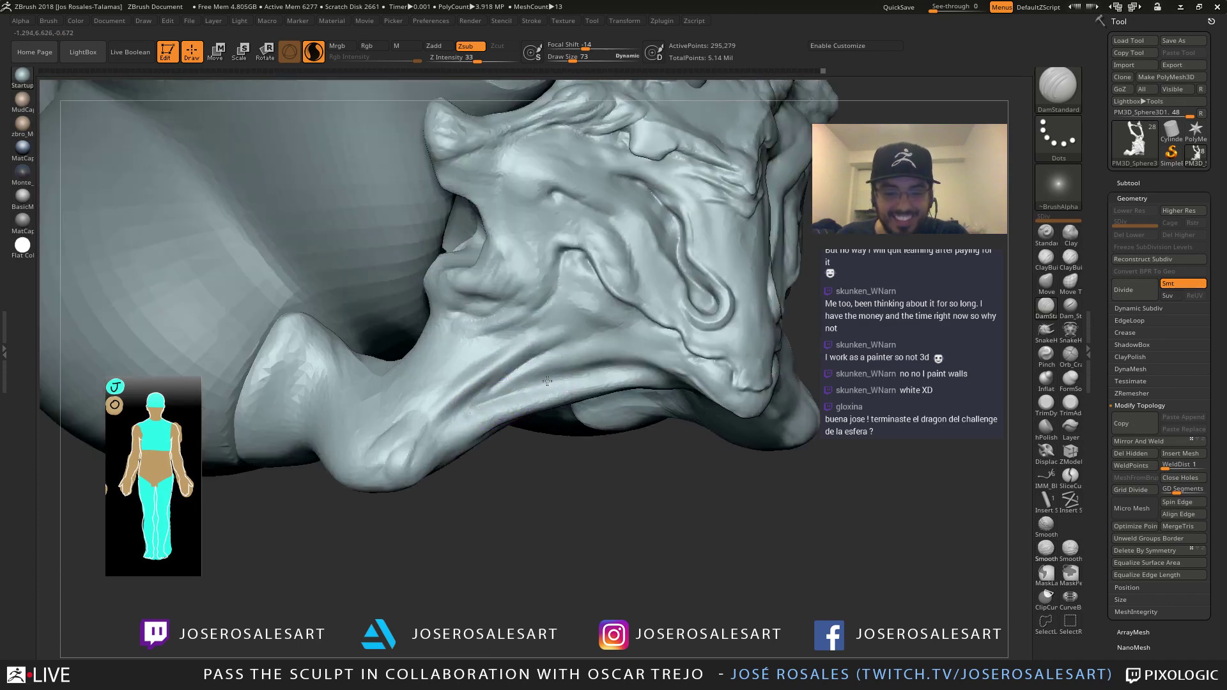
drag(481, 394, 461, 409)
shift+drag(513, 370, 479, 398)
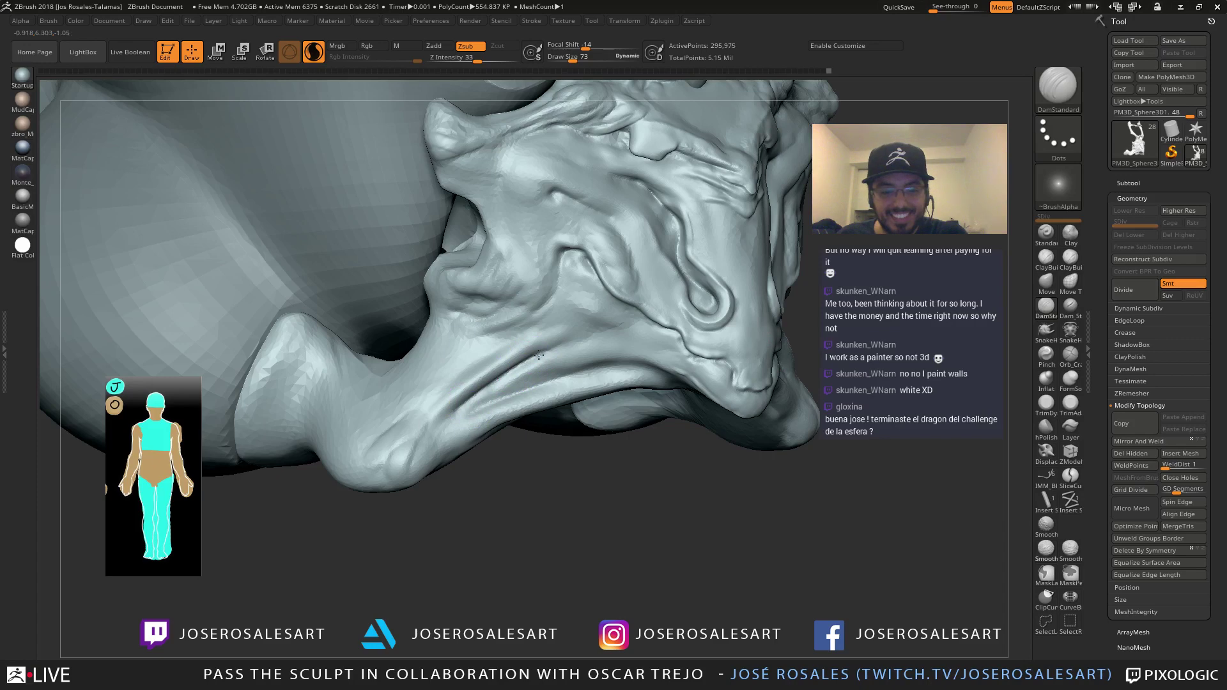
shift+right_drag(424, 386, 515, 330)
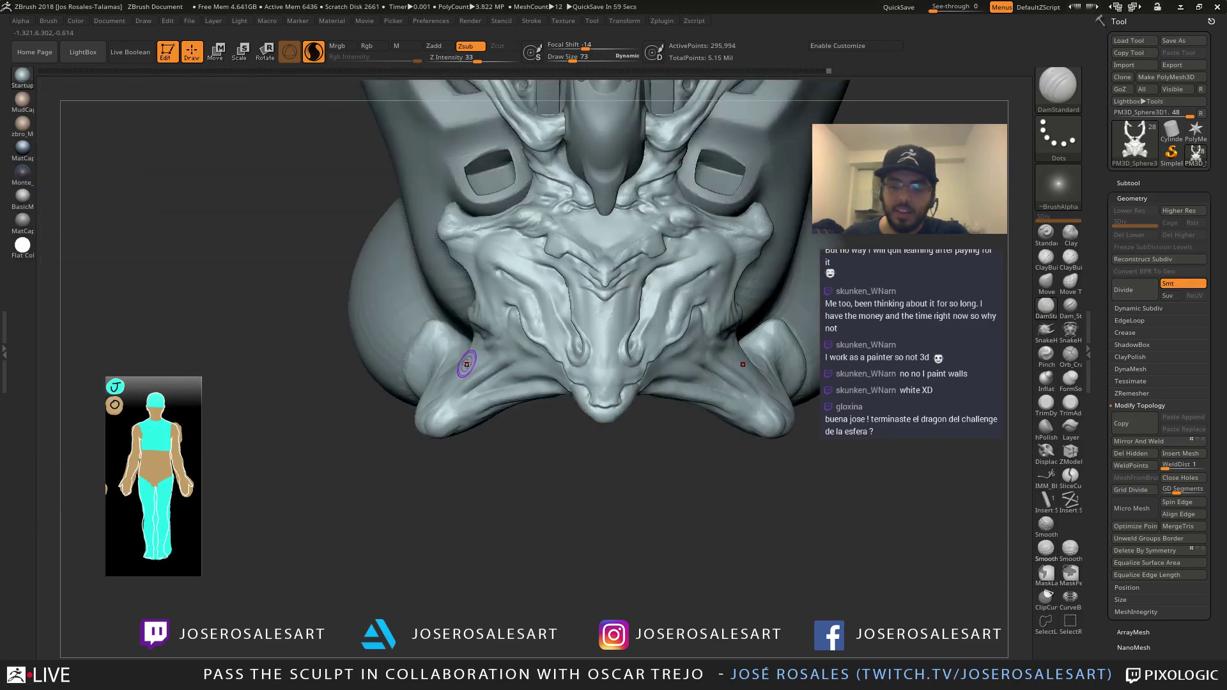
Build up the strands between the arm's grooves with ClayBuildup at draw size 62
mouse_move(634, 282)
right_down()
mouse_move(545, 284)
mouse_move(580, 361)
right_up()
key(space)
click(579, 349)
mouse_move(573, 307)
ctrl+right_down()
mouse_move(620, 389)
mouse_move(511, 377)
ctrl+right_up()
mouse_move(512, 377)
right_down()
mouse_move(545, 397)
mouse_move(588, 397)
mouse_move(480, 387)
mouse_move(399, 447)
mouse_move(395, 415)
mouse_move(451, 435)
right_up()
key(2)
mouse_move(462, 371)
right_down()
mouse_move(441, 367)
mouse_move(489, 356)
right_up()
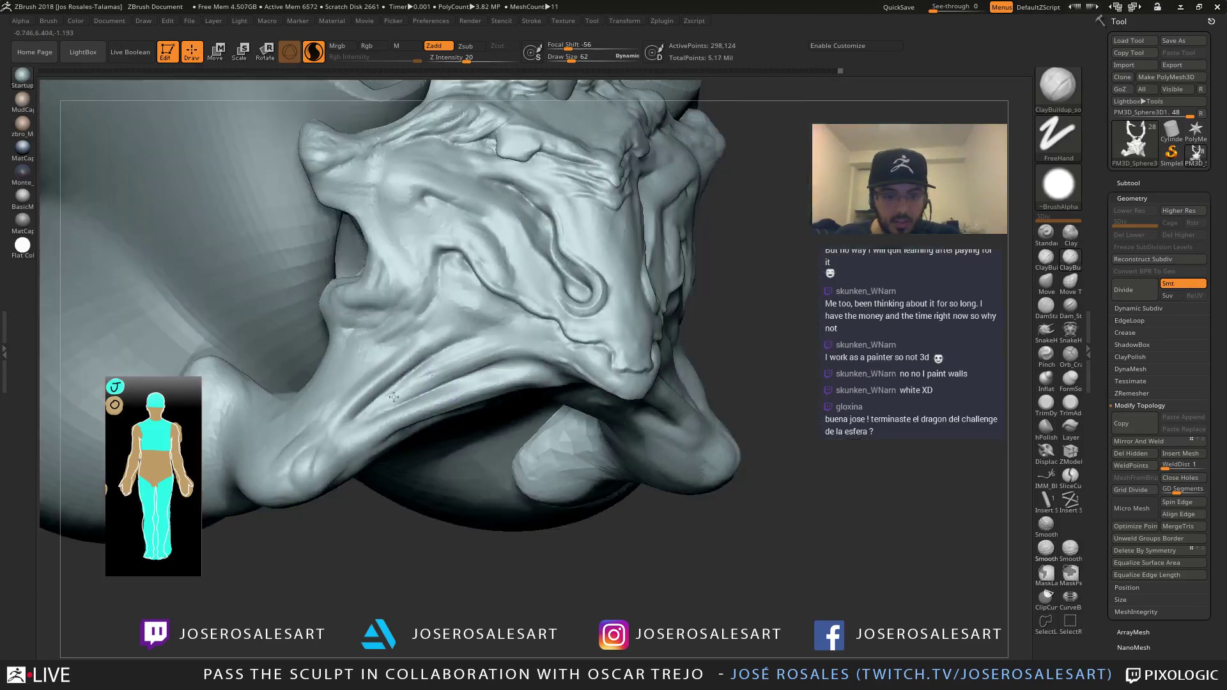
right_drag(372, 411, 444, 326)
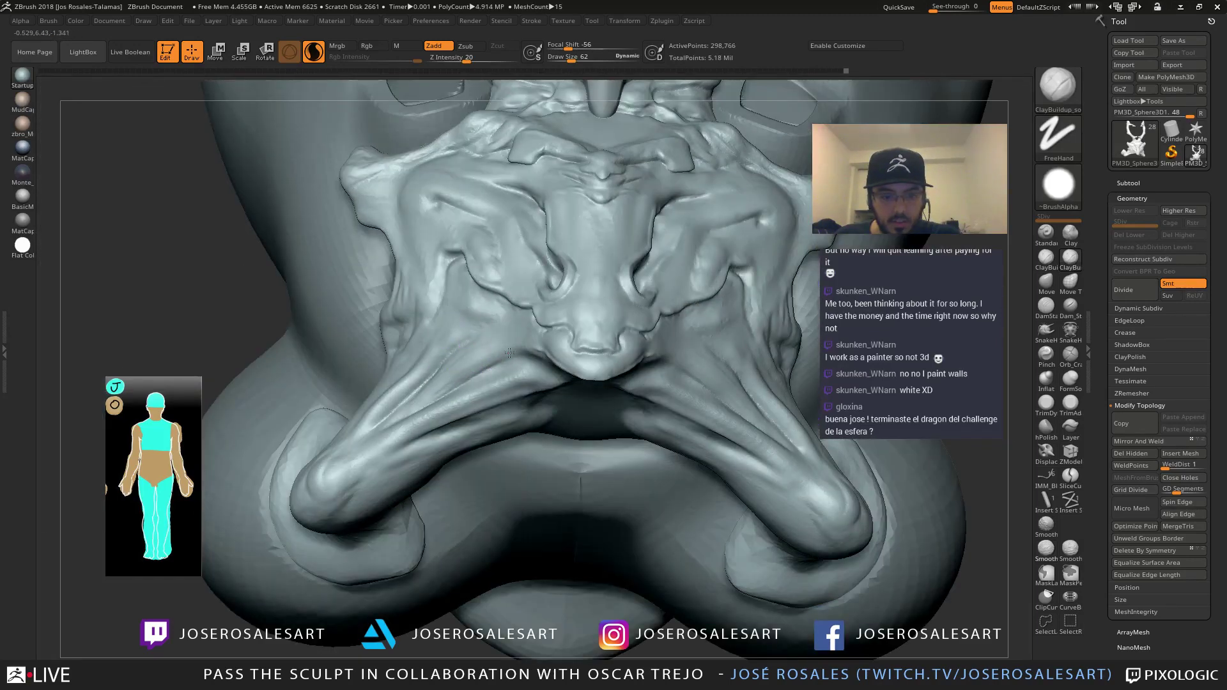
mouse_move(435, 390)
right_down()
mouse_move(505, 346)
mouse_move(484, 374)
mouse_move(511, 384)
right_up()
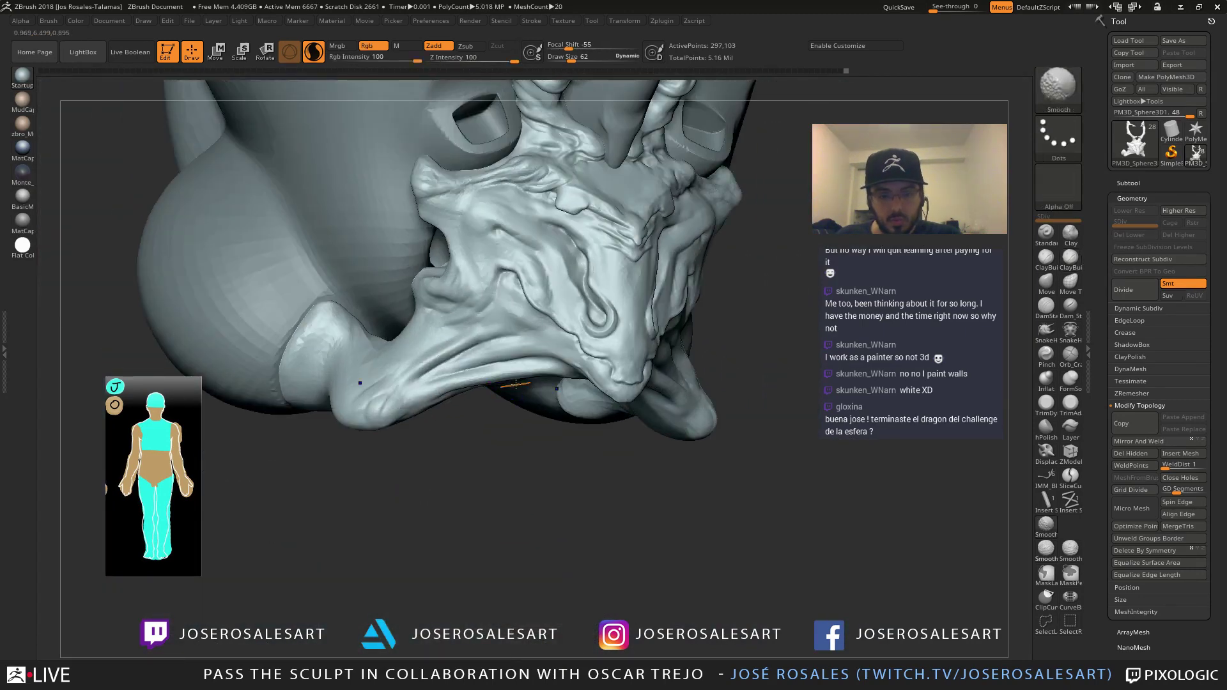
Smooth the arm's strands, undo the last stroke and recut the grooves with DamStandard at draw size 62
shift+drag(506, 363, 476, 372)
right_drag(543, 390, 524, 343)
key(b)
key(d)
key(s)
key(ctrl+z)
drag(564, 355, 521, 358)
right_drag(516, 361, 424, 383)
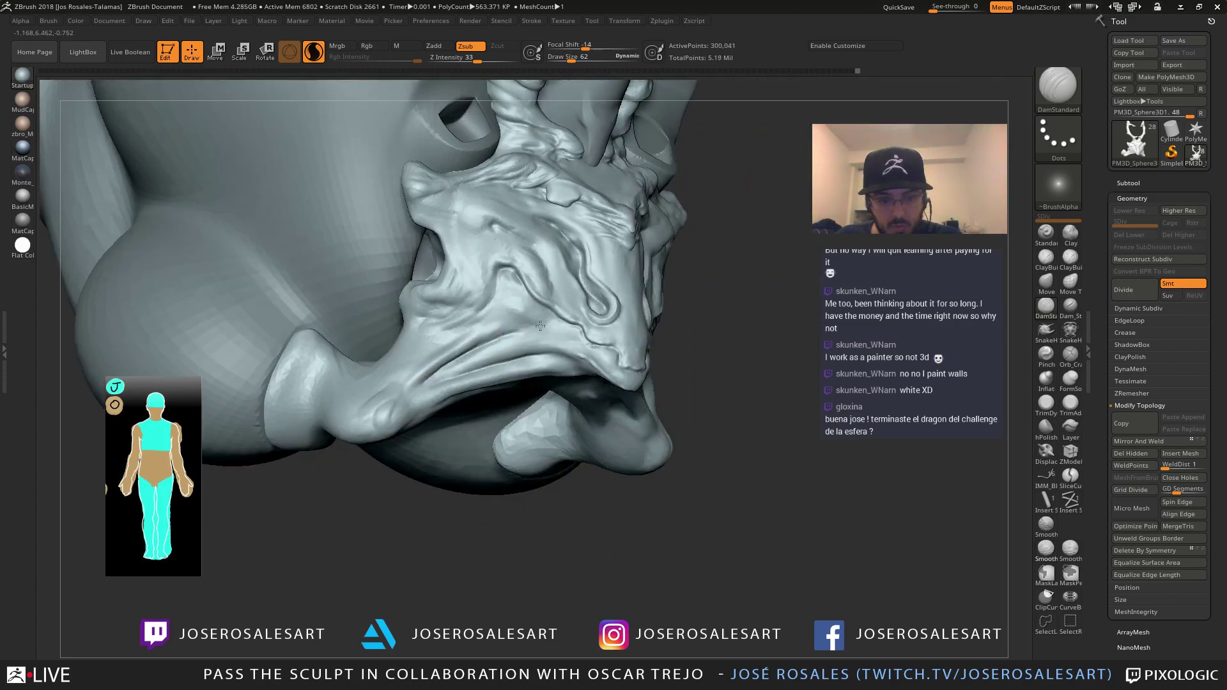
Add volume to the surface above the arm's grooves with ClayBuildup at draw size 62
right_drag(531, 328, 476, 355)
key(b)
key(c)
key(b)
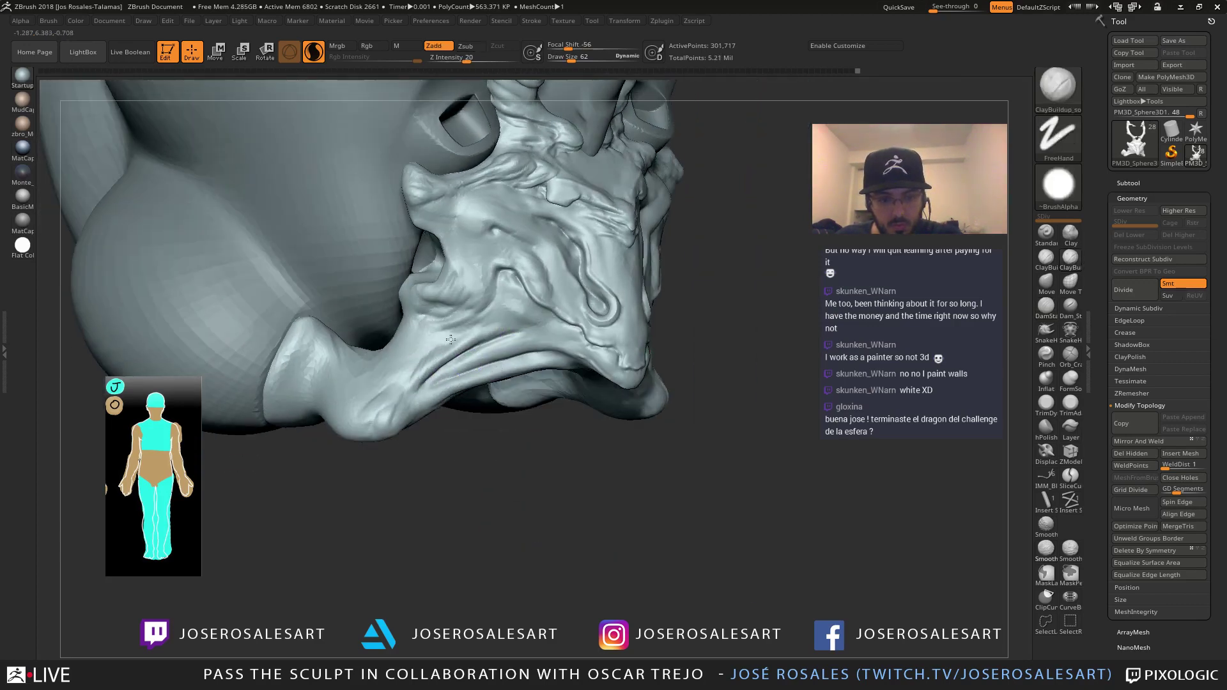
mouse_move(528, 327)
right_down()
mouse_move(436, 354)
mouse_move(565, 369)
mouse_move(592, 293)
mouse_move(543, 291)
mouse_move(553, 293)
mouse_move(505, 345)
mouse_move(499, 333)
mouse_move(495, 374)
right_up()
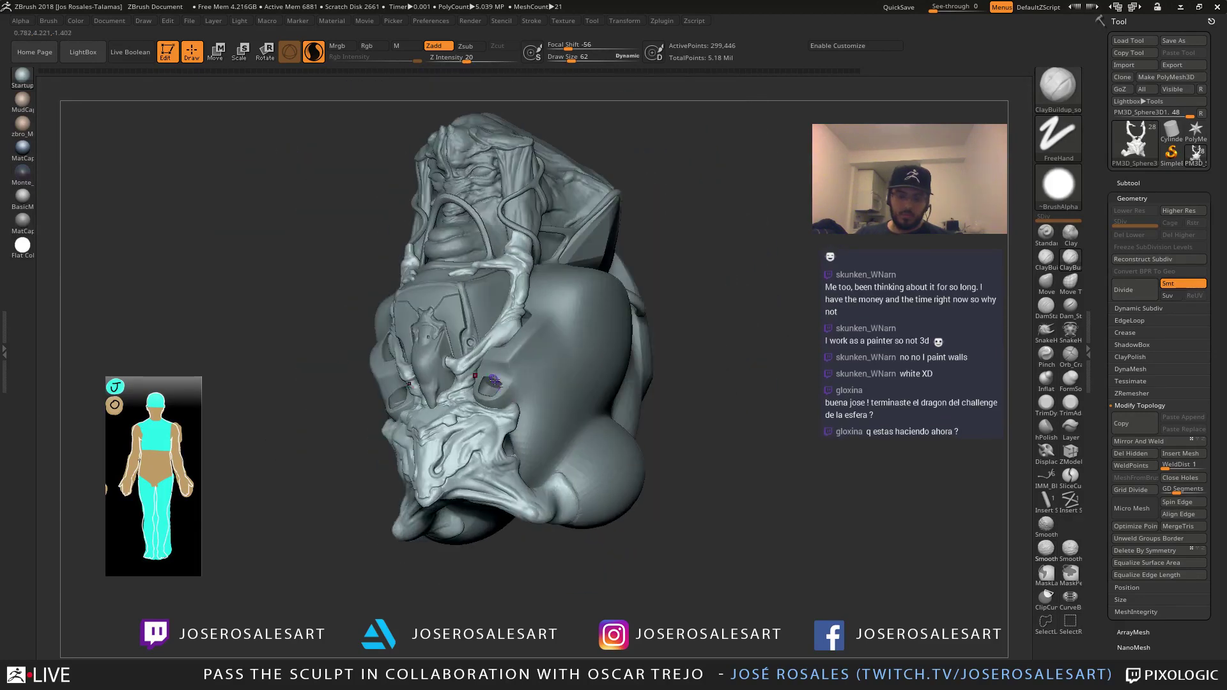
Build up the rounded ends of the arms against the lower body with ClayBuildup at draw size 208
alt+right_drag(479, 512, 390, 472)
key(s)
drag(384, 469, 395, 470)
mouse_move(408, 501)
right_down()
mouse_move(414, 470)
mouse_move(504, 499)
mouse_move(451, 503)
right_up()
mouse_move(451, 502)
right_down()
mouse_move(326, 442)
mouse_move(282, 377)
right_up()
right_drag(321, 419, 318, 389)
key(s)
drag(318, 390, 324, 391)
right_drag(274, 392, 323, 383)
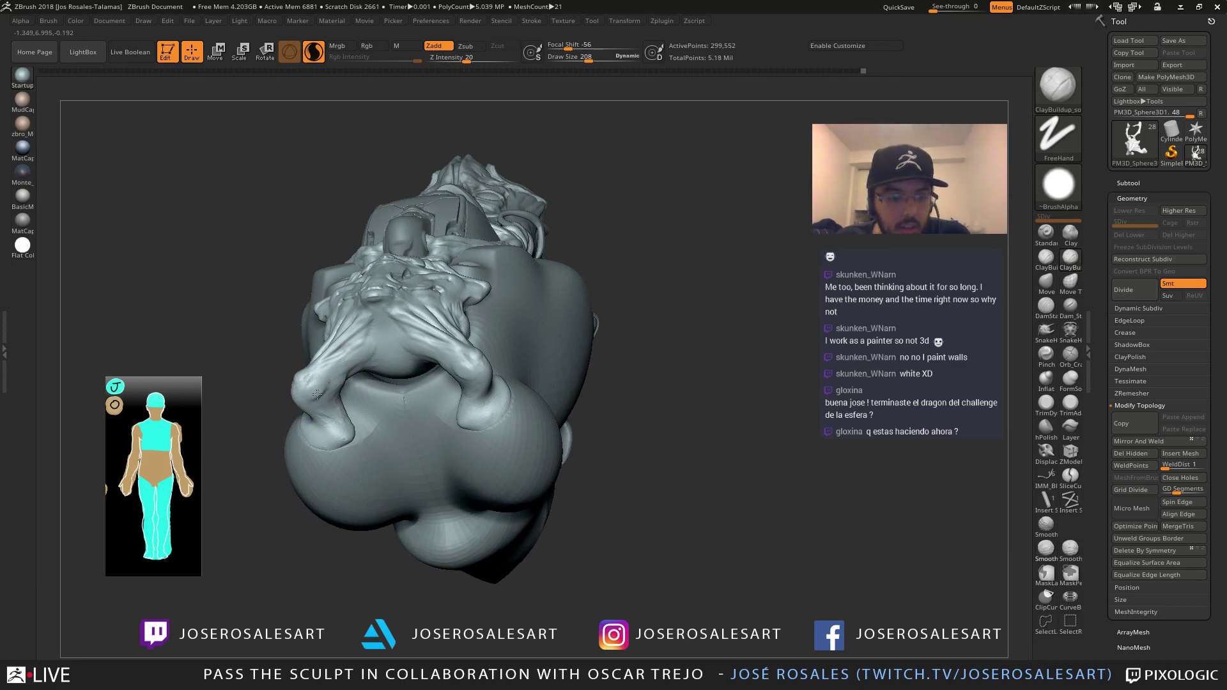
right_drag(308, 390, 357, 408)
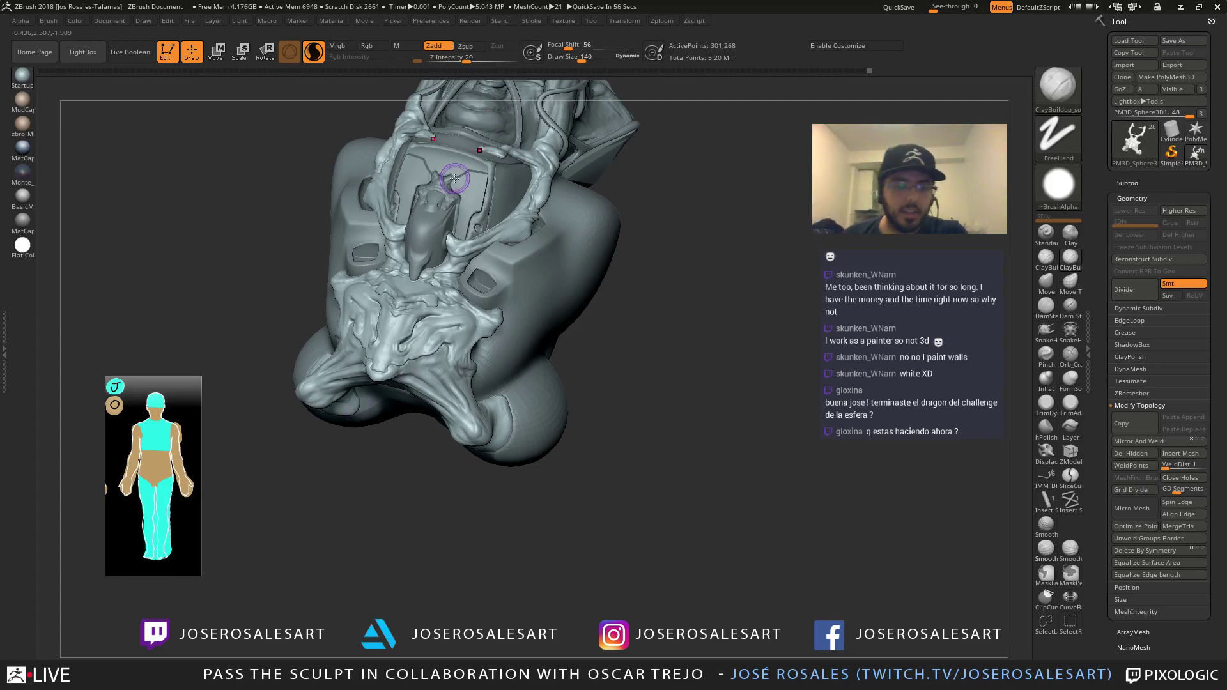
Examine the torso and the snout-shaped piece from several angles and up close
mouse_move(326, 351)
right_down()
mouse_move(430, 364)
mouse_move(342, 356)
mouse_move(427, 388)
mouse_move(387, 374)
right_up()
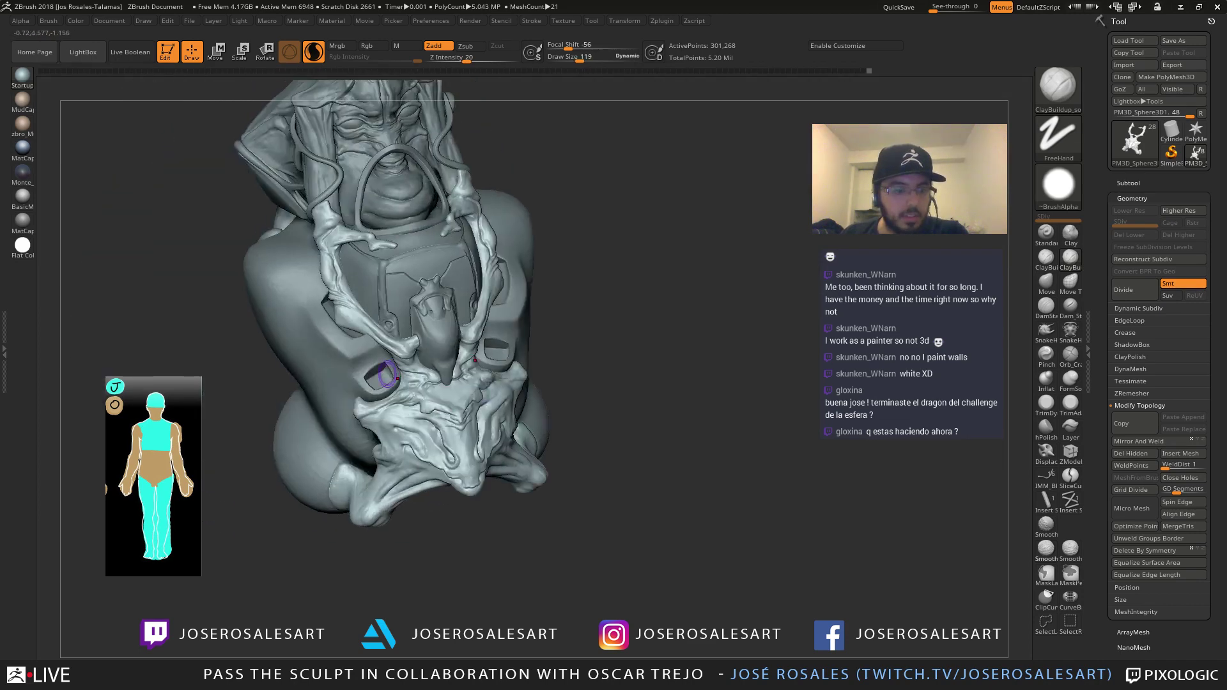
mouse_move(471, 358)
right_down()
mouse_move(460, 362)
mouse_move(505, 395)
mouse_move(494, 397)
mouse_move(496, 372)
mouse_move(527, 329)
mouse_move(447, 370)
mouse_move(473, 373)
mouse_move(448, 382)
mouse_move(411, 365)
mouse_move(450, 390)
mouse_move(432, 382)
mouse_move(461, 392)
mouse_move(507, 377)
right_up()
key(s)
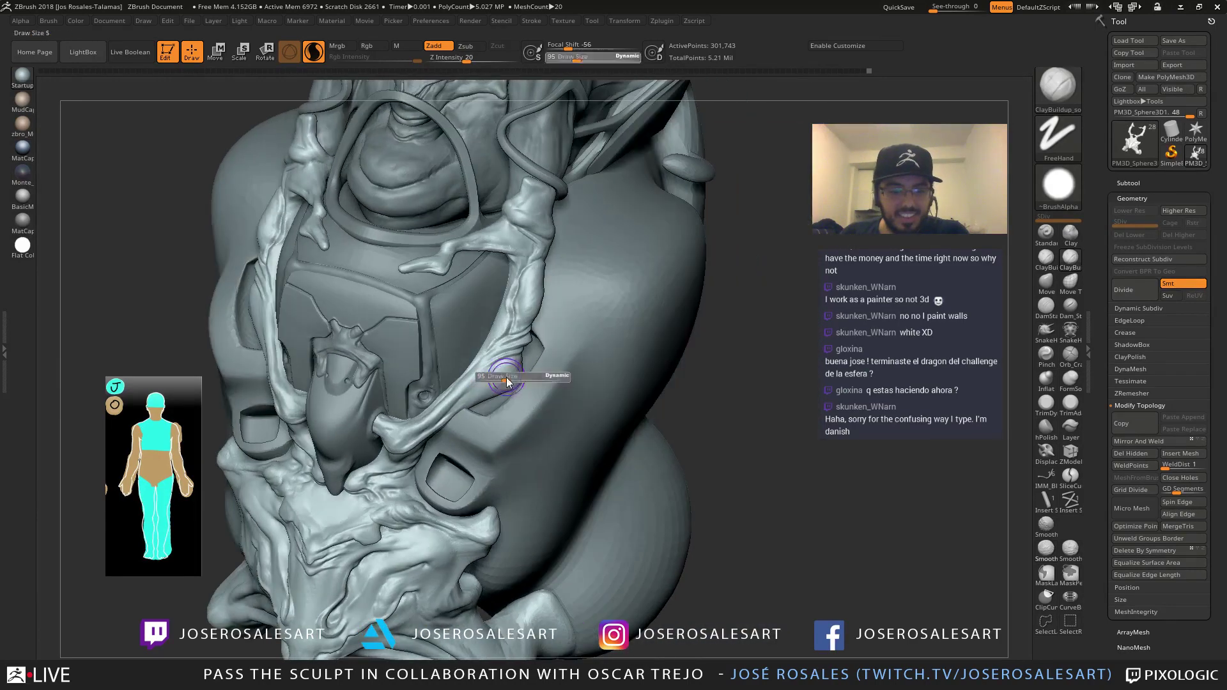
ctrl+right_drag(454, 377, 457, 300)
right_drag(489, 409, 595, 342)
ctrl+right_drag(409, 384, 447, 413)
right_drag(624, 422, 473, 349)
ctrl+right_drag(585, 426, 583, 521)
mouse_move(461, 420)
right_down()
mouse_move(497, 430)
mouse_move(496, 483)
right_up()
Carve creases into the cheek beside the side opening with DamStandard at draw size 54 and smooth the transition
key(b)
key(d)
key(s)
key(s)
drag(452, 346, 446, 345)
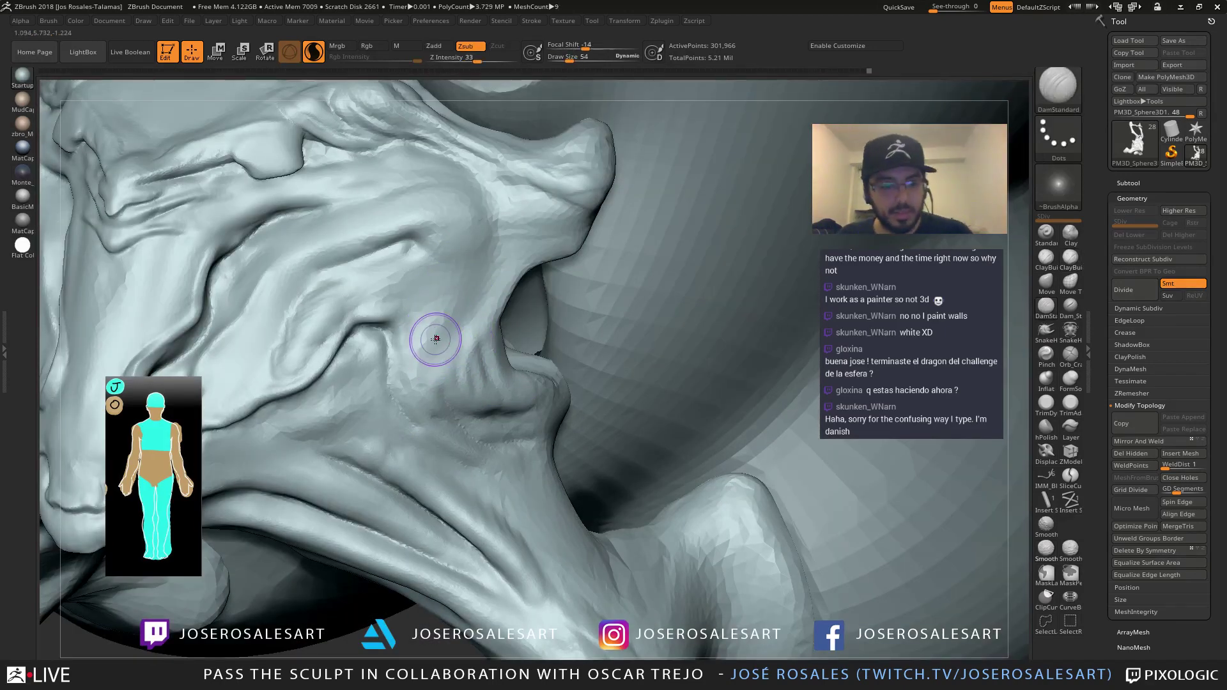
drag(417, 239, 346, 262)
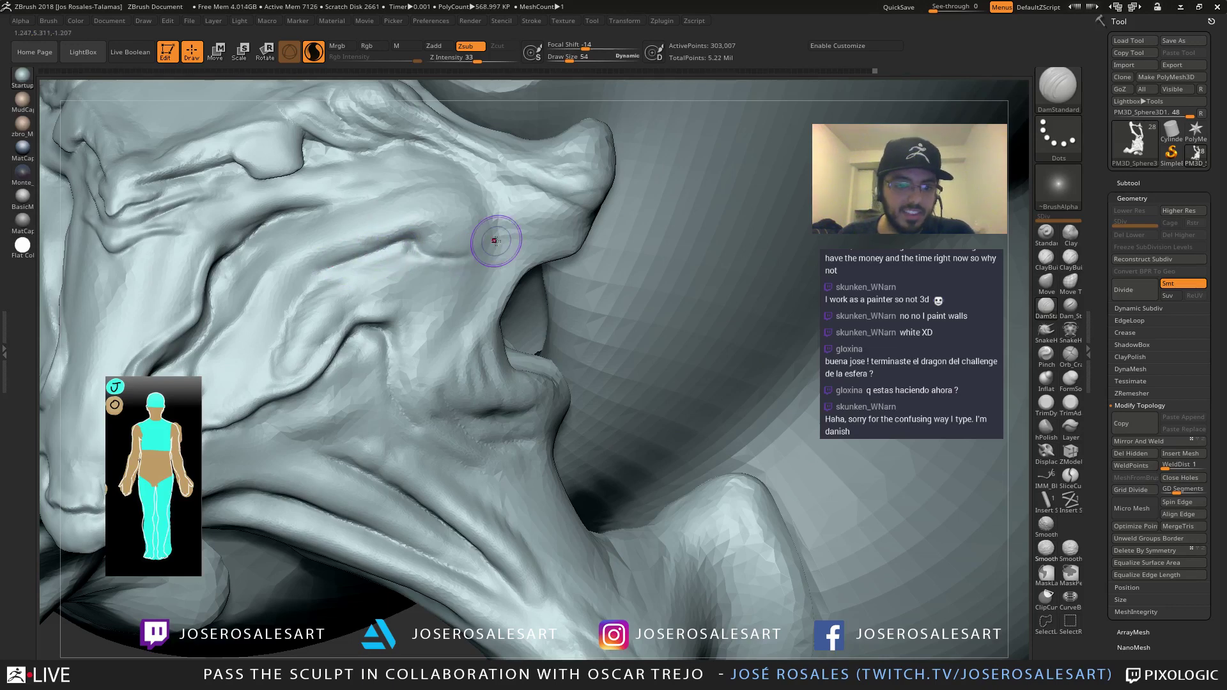
shift+drag(447, 232, 490, 247)
Carve creases along the brow ridge between the upper horn and the crest plate with DamStandard
mouse_move(361, 216)
ctrl+right_down()
mouse_move(403, 260)
mouse_move(464, 276)
mouse_move(411, 286)
ctrl+right_up()
mouse_move(247, 271)
right_down()
mouse_move(314, 281)
mouse_move(335, 304)
right_up()
alt+right_drag(335, 303, 275, 292)
mouse_move(254, 308)
mouse_down()
mouse_move(250, 281)
mouse_move(280, 259)
mouse_up()
key(s)
drag(303, 251, 257, 272)
key(s)
Raise detail along the brow ridge beneath the upper horn with the Standard brush at draw size 36
mouse_move(247, 315)
right_down()
mouse_move(214, 301)
mouse_move(447, 266)
mouse_move(222, 266)
mouse_move(448, 249)
right_up()
key(b)
key(s)
key(t)
key(s)
drag(349, 255, 343, 255)
right_drag(291, 256, 341, 251)
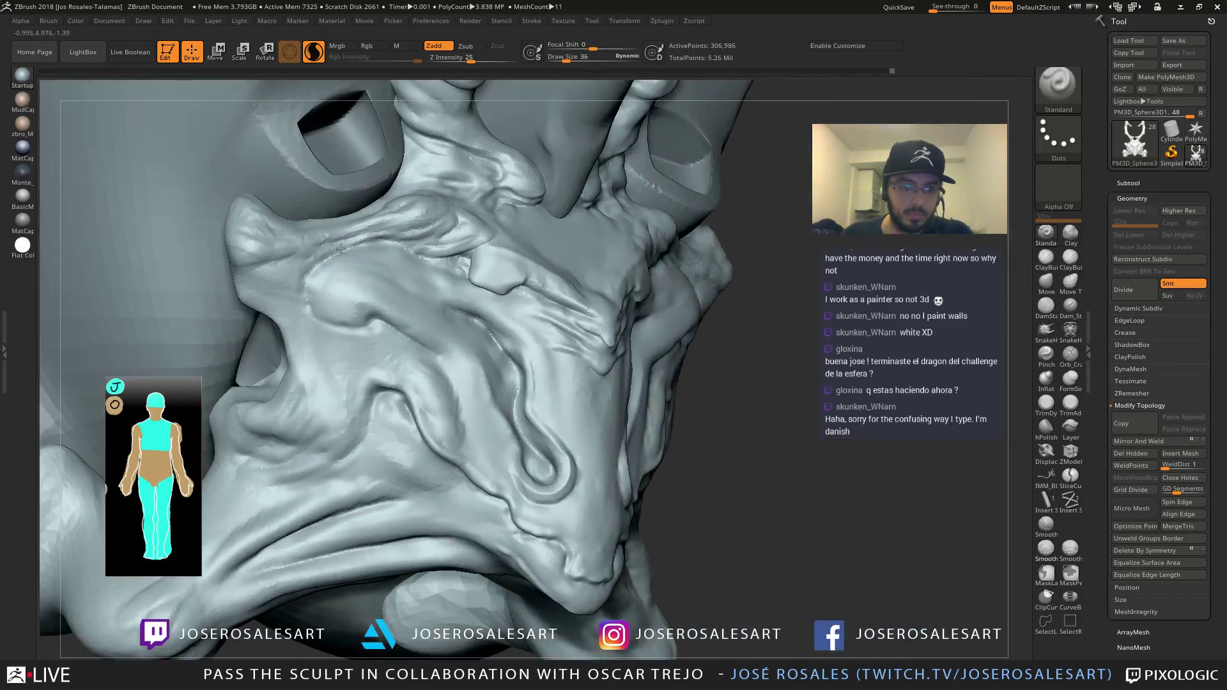
drag(345, 249, 410, 234)
ctrl+right_drag(358, 237, 409, 234)
mouse_move(409, 234)
right_down()
mouse_move(301, 232)
mouse_move(527, 267)
right_up()
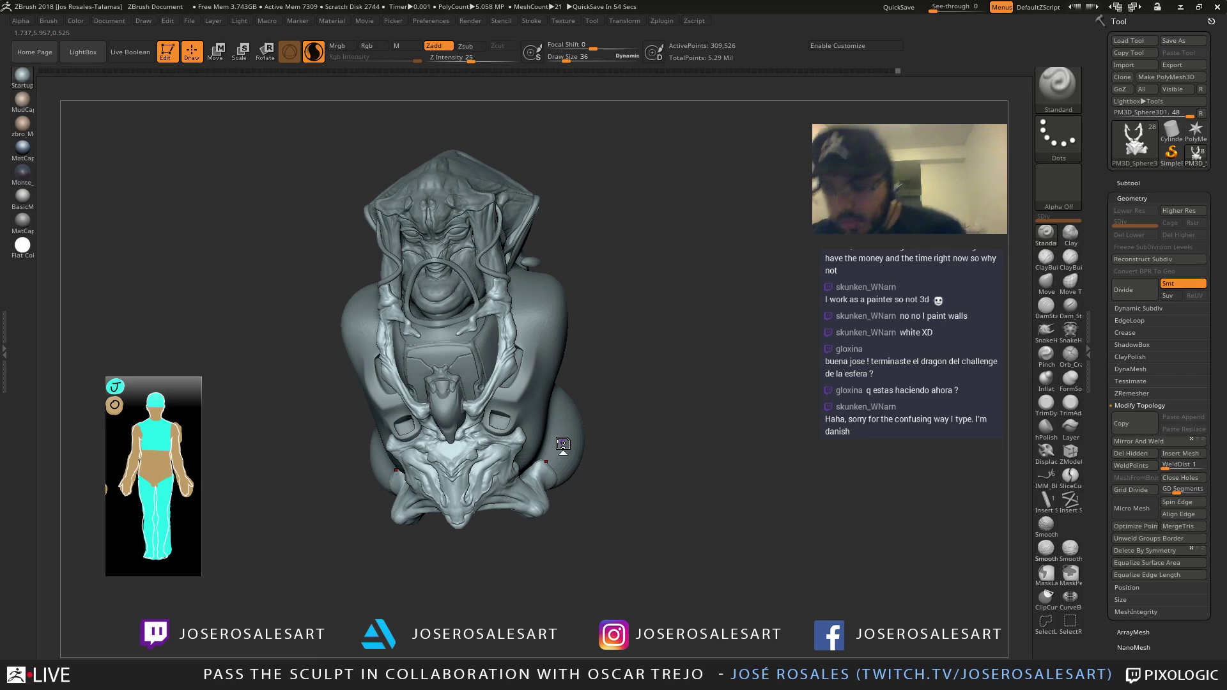
Build up detail on the snout-shaped piece's brow with the Standard brush at draw size 39
mouse_move(556, 323)
right_down()
mouse_move(578, 327)
mouse_move(496, 439)
mouse_move(386, 458)
mouse_move(387, 382)
mouse_move(448, 294)
right_up()
right_drag(370, 344, 378, 334)
key(s)
drag(436, 322, 434, 322)
ctrl+right_drag(437, 332, 450, 242)
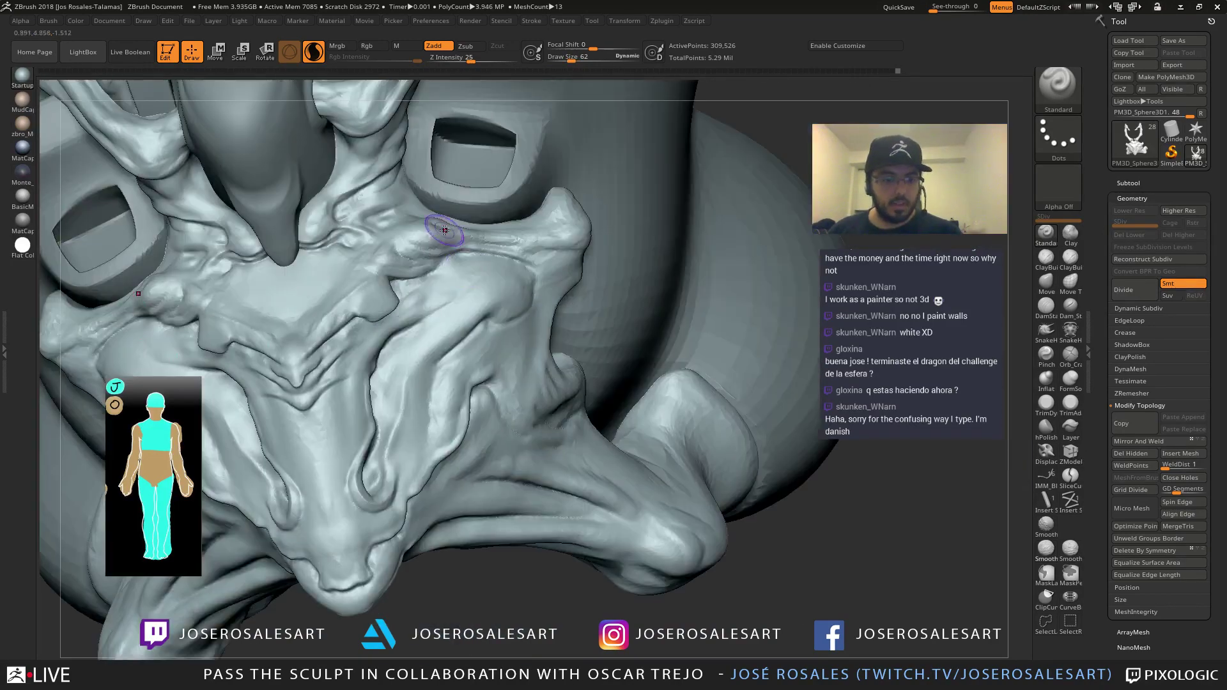
key(bracketleft)
key(bracketleft)
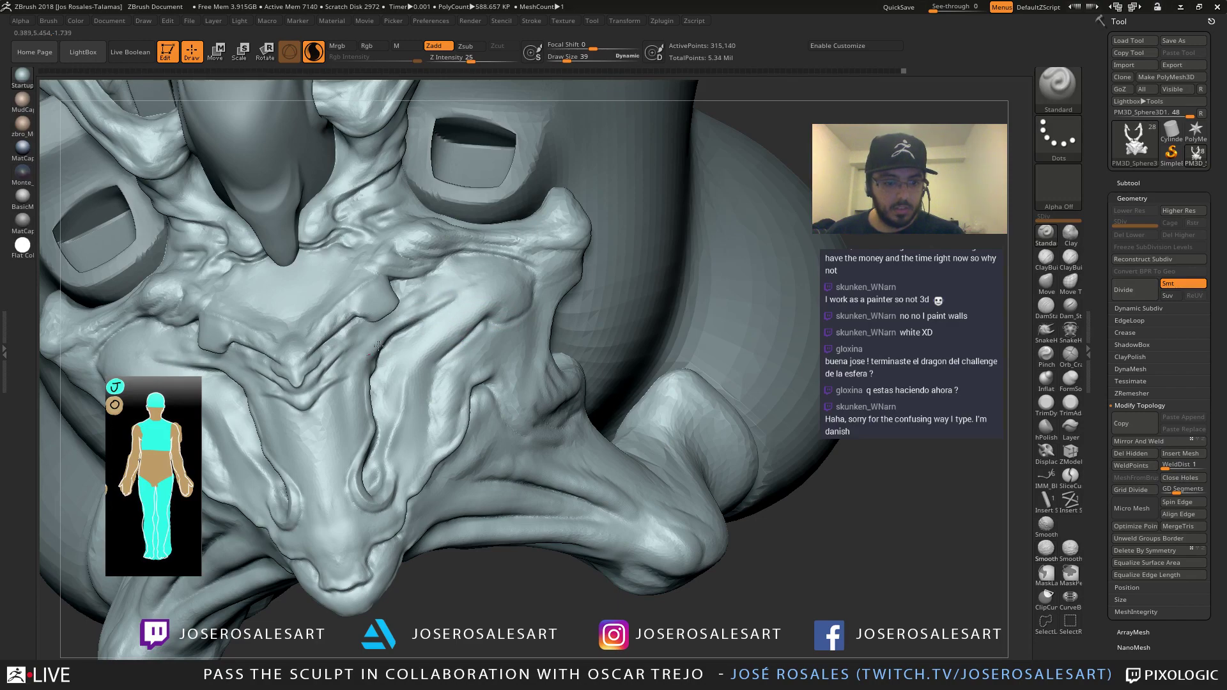
Carve creases into the cheek just beneath the brow ridge with DamStandard at draw size 39
right_drag(371, 408, 426, 308)
key(b)
key(d)
key(s)
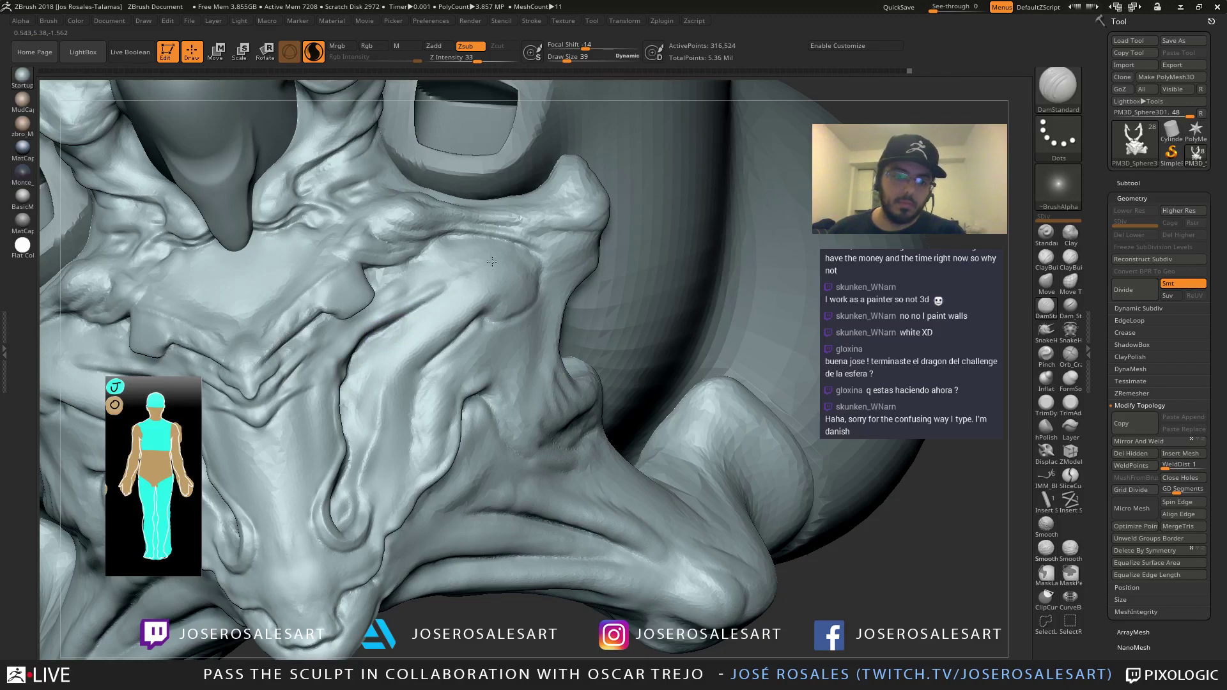
right_drag(526, 243, 474, 290)
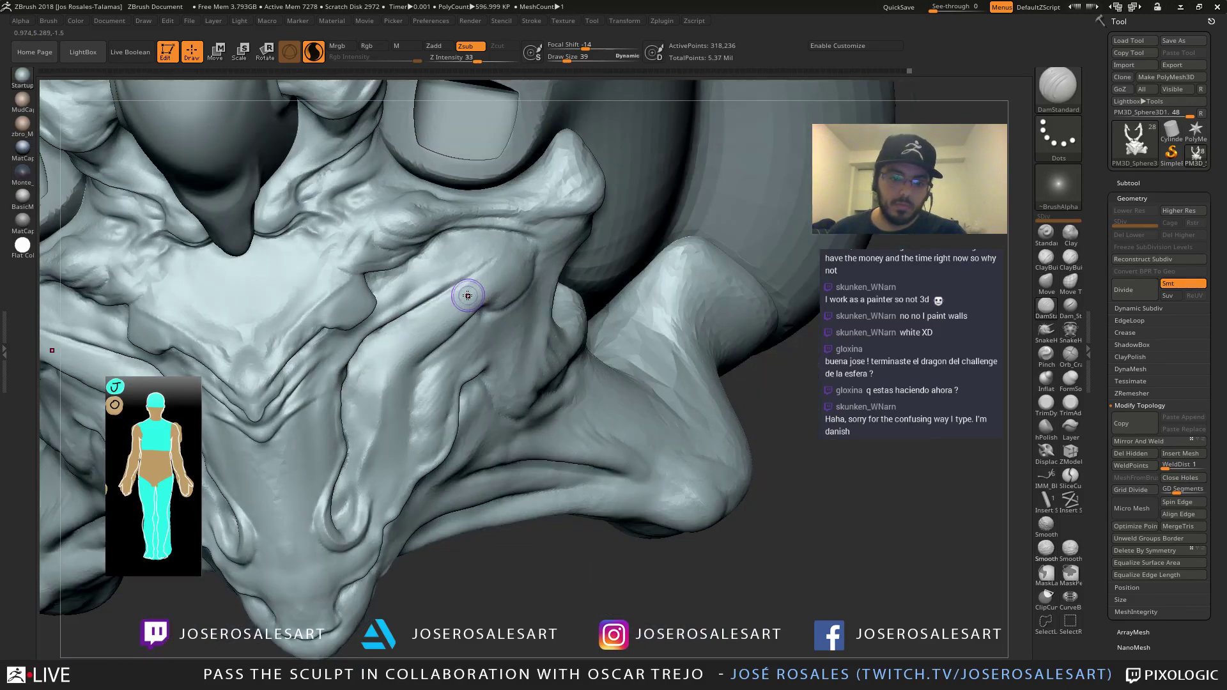
Build up the fold beneath the brow ridge with ClayBuildup at draw size 39 and smooth it
key(b)
key(c)
key(b)
drag(386, 321, 421, 298)
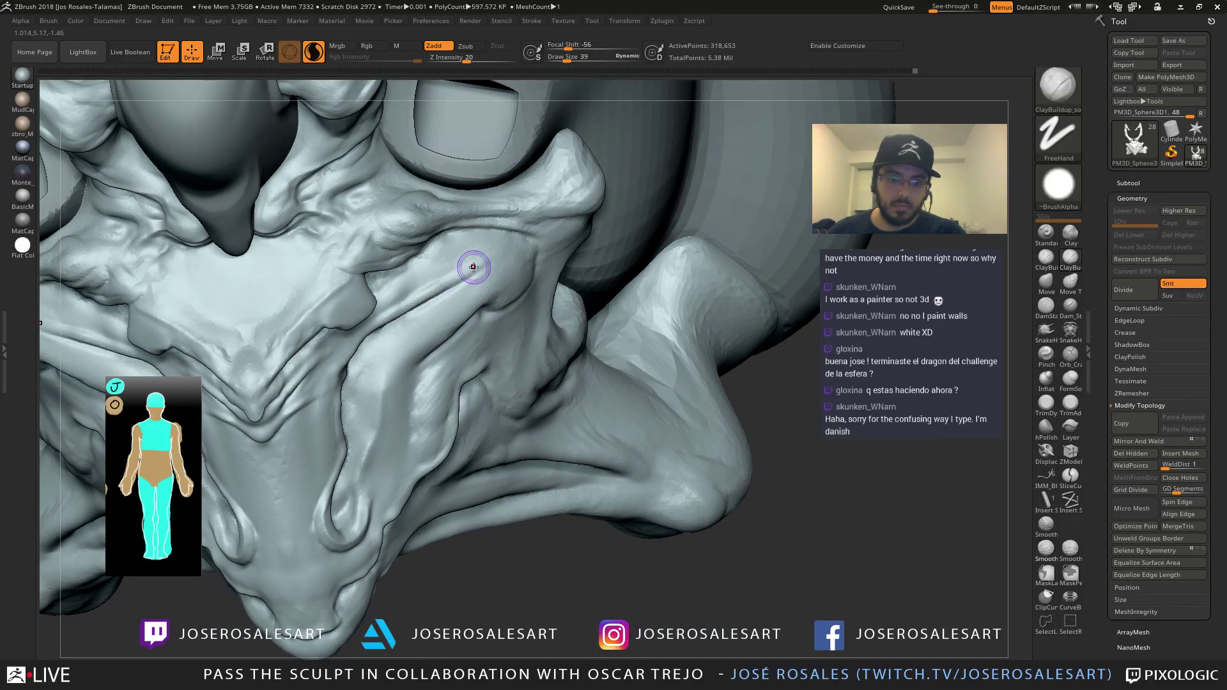
right_drag(383, 288, 404, 252)
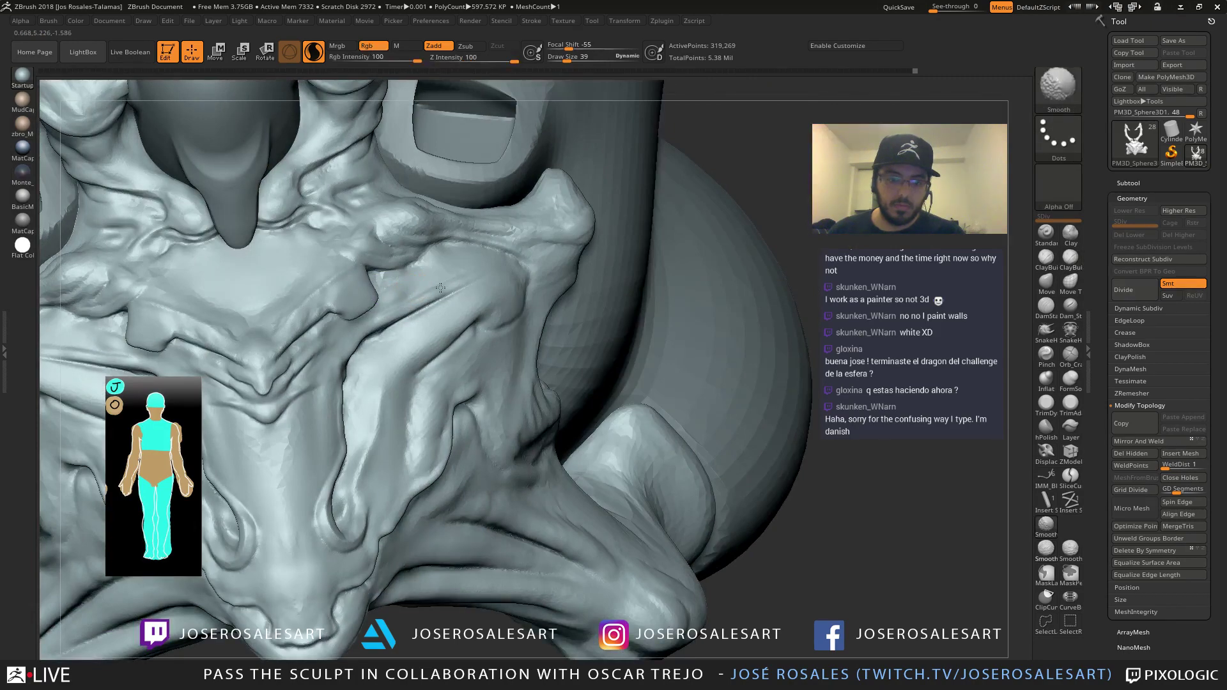
shift+drag(465, 275, 442, 289)
mouse_move(441, 289)
ctrl+right_down()
mouse_move(341, 286)
mouse_move(302, 251)
mouse_move(313, 281)
ctrl+right_up()
Adjust the form around the snout's nostrils with the Move brush at draw size 104
mouse_move(313, 282)
right_down()
mouse_move(371, 287)
mouse_move(384, 313)
right_up()
key(b)
key(m)
key(v)
key(s)
drag(375, 348, 380, 348)
mouse_move(380, 348)
ctrl+right_down()
mouse_move(382, 371)
mouse_move(387, 282)
ctrl+right_up()
key(s)
drag(335, 349, 341, 348)
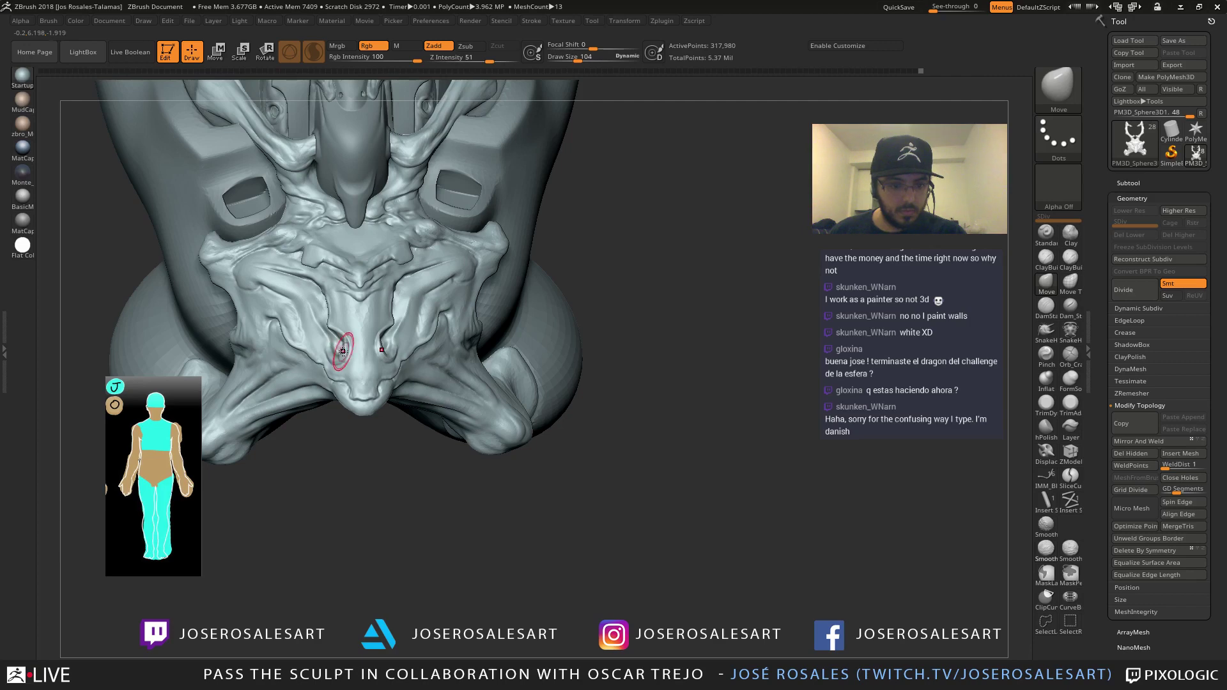
mouse_move(350, 342)
right_down()
mouse_move(381, 352)
mouse_move(362, 301)
mouse_move(390, 313)
right_up()
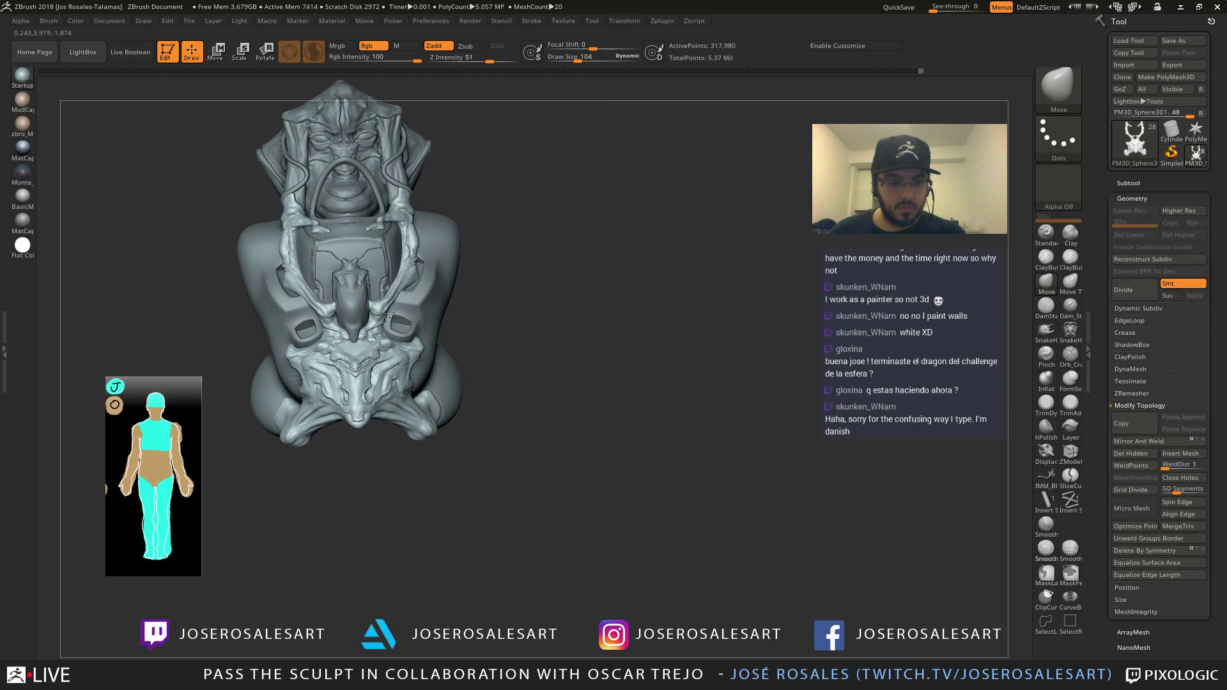
Examine the waist socket on the torso with its wireframe and polygroups displayed, and reselect the snout-shaped piece
mouse_move(391, 314)
right_down()
mouse_move(414, 340)
mouse_move(460, 274)
mouse_move(431, 339)
mouse_move(539, 416)
mouse_move(493, 375)
mouse_move(524, 255)
mouse_move(496, 314)
mouse_move(468, 330)
right_up()
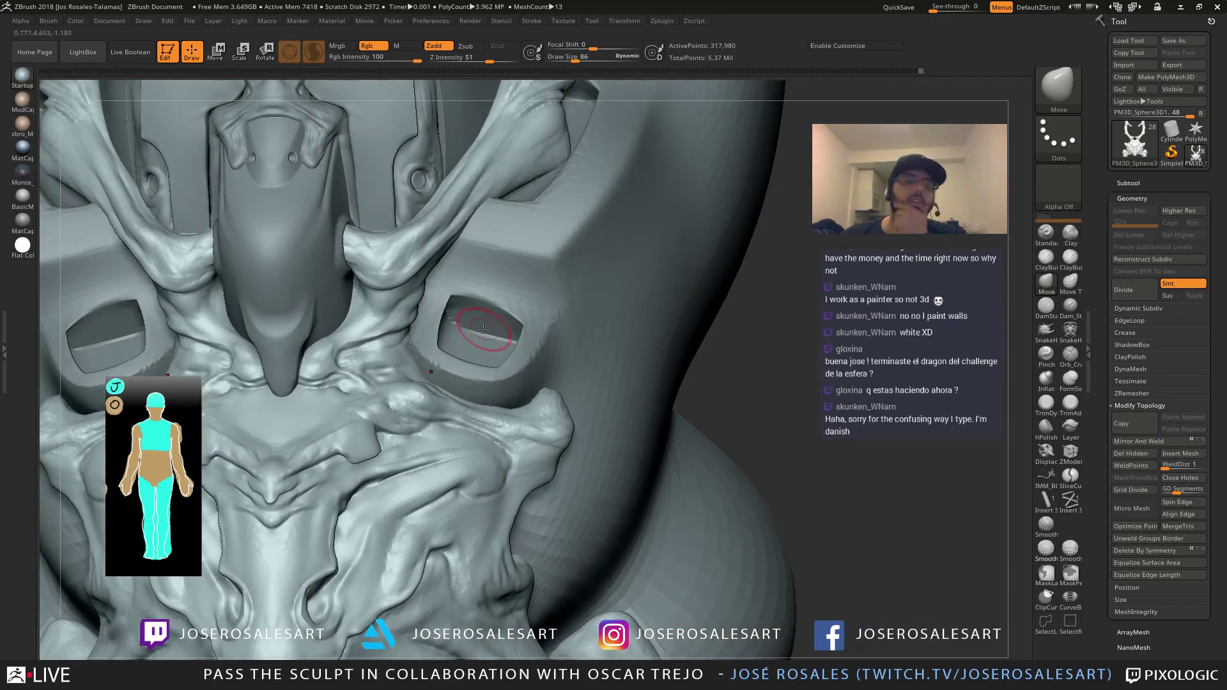
mouse_move(457, 372)
right_down()
mouse_move(490, 356)
mouse_move(455, 334)
mouse_move(485, 377)
right_up()
alt+click(526, 352)
key(shift+f)
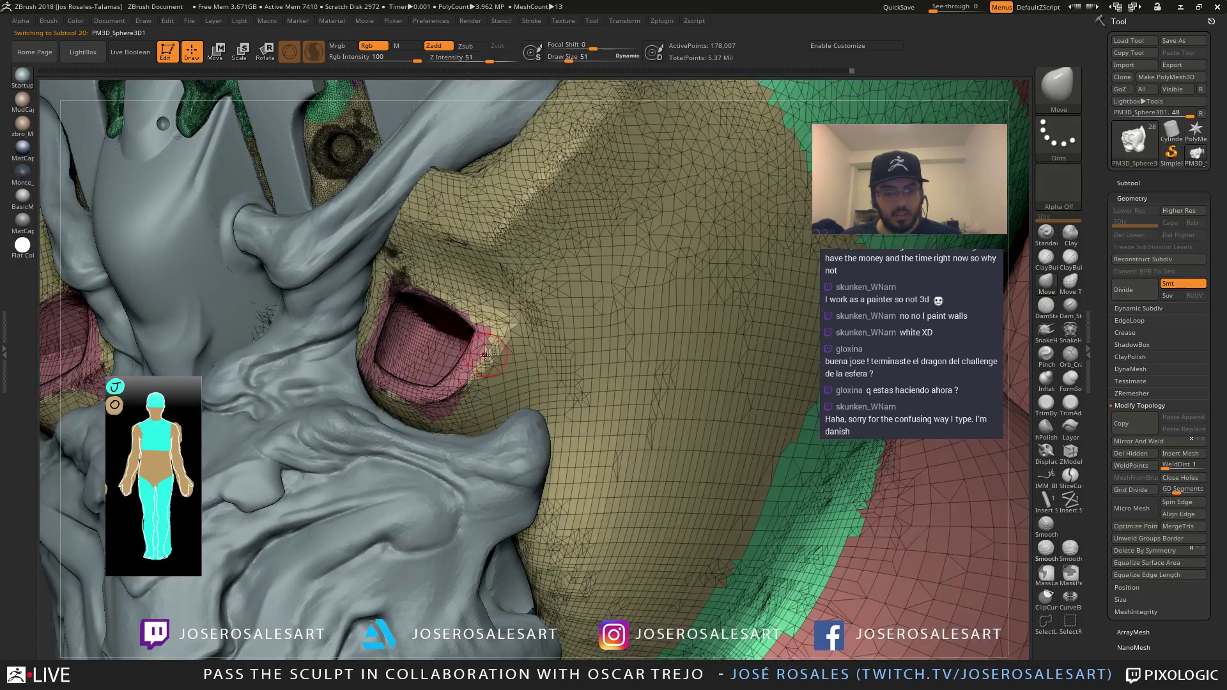
mouse_move(616, 334)
ctrl+right_down()
mouse_move(575, 384)
mouse_move(407, 339)
mouse_move(395, 299)
mouse_move(486, 276)
ctrl+right_up()
alt+click(439, 367)
mouse_move(439, 366)
alt+right_down()
mouse_move(425, 453)
mouse_move(438, 347)
mouse_move(440, 407)
alt+right_up()
key(shift+f)
Select the chest plate beneath the neck ring and subdivide it to level 4
key(s)
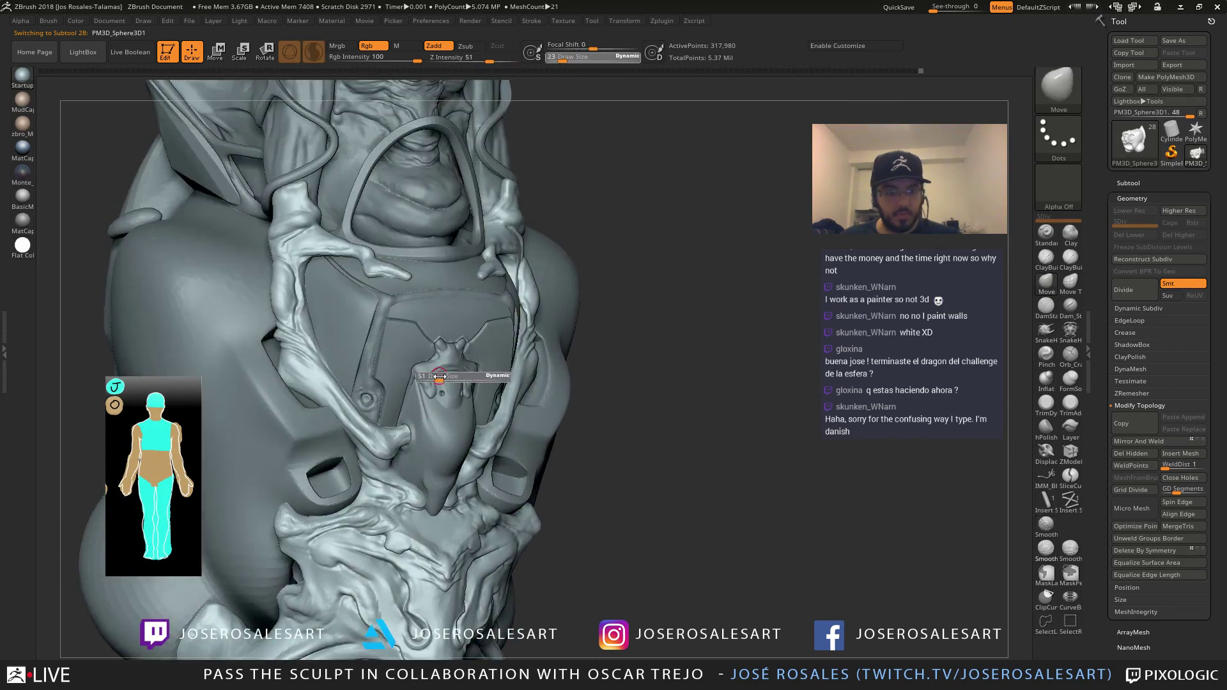
drag(441, 376, 454, 376)
mouse_move(356, 330)
alt+right_down()
mouse_move(333, 365)
mouse_move(268, 358)
mouse_move(400, 327)
mouse_move(401, 300)
mouse_move(360, 297)
mouse_move(407, 296)
alt+right_up()
alt+click(333, 365)
alt+click(406, 300)
key(ctrl+d)
key(ctrl+d)
key(ctrl+d)
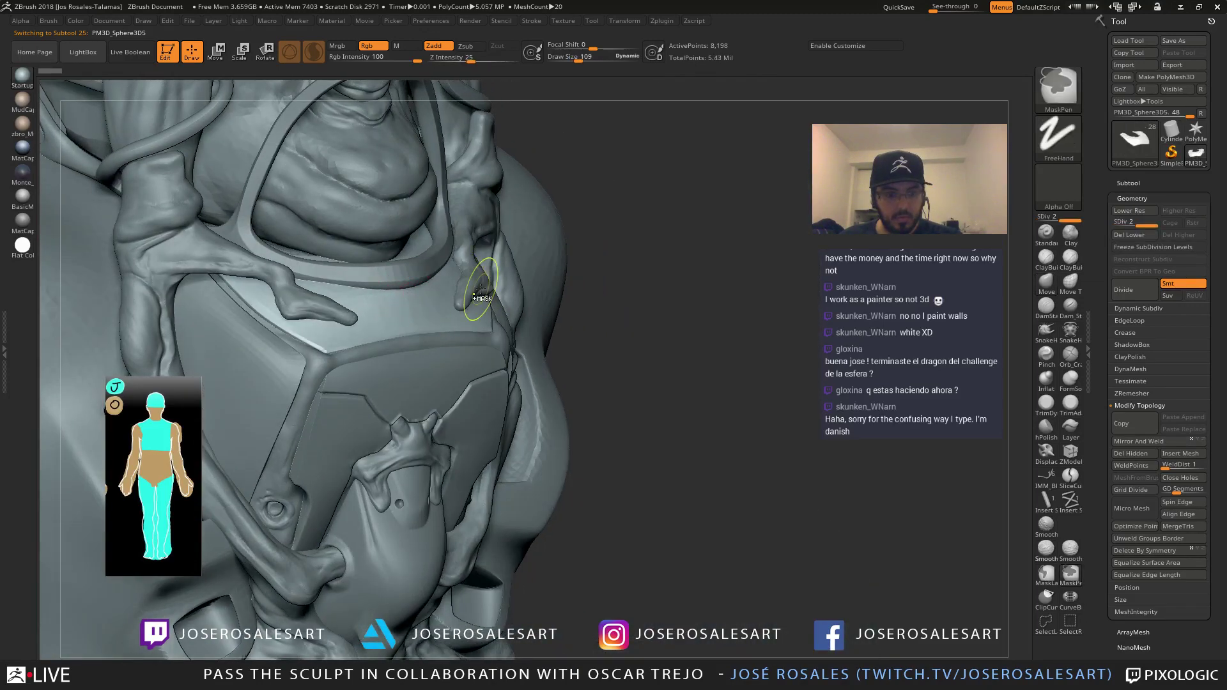
right_drag(405, 307, 376, 307)
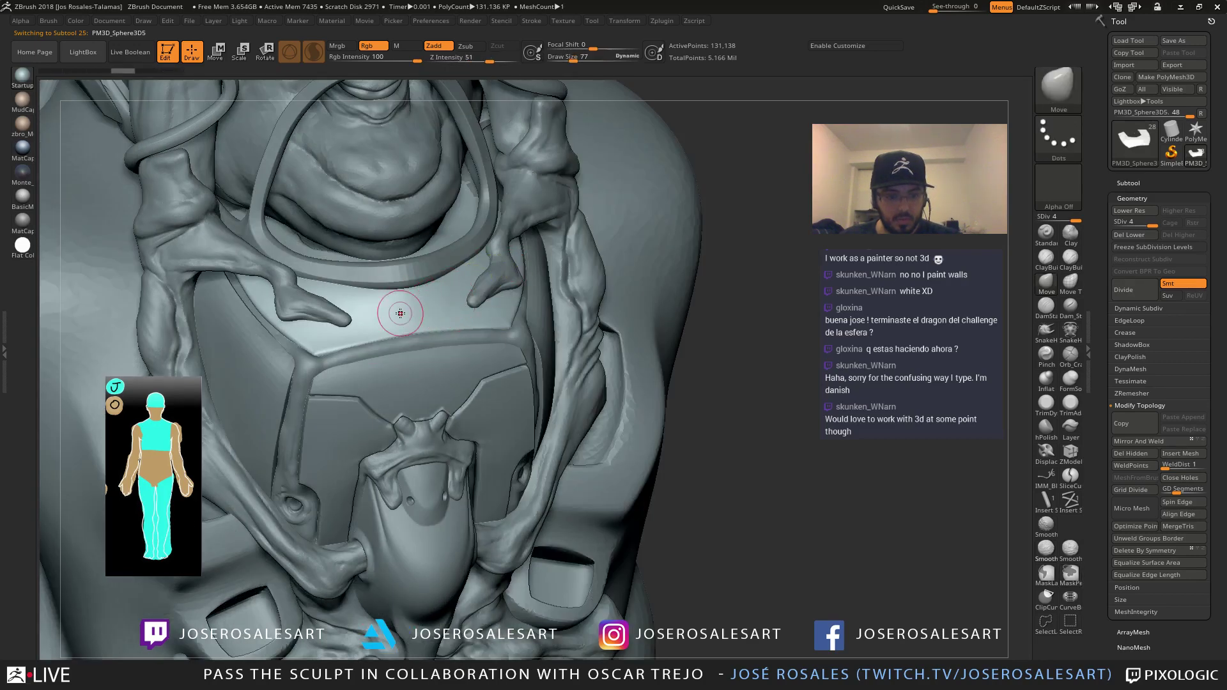
Mask a symmetrical three-lobed shape on the chest plate just beneath the neck ring at draw size 86
mouse_move(386, 291)
right_down()
mouse_move(402, 292)
mouse_move(378, 308)
mouse_move(400, 348)
right_up()
key(s)
ctrl+drag(397, 350, 403, 345)
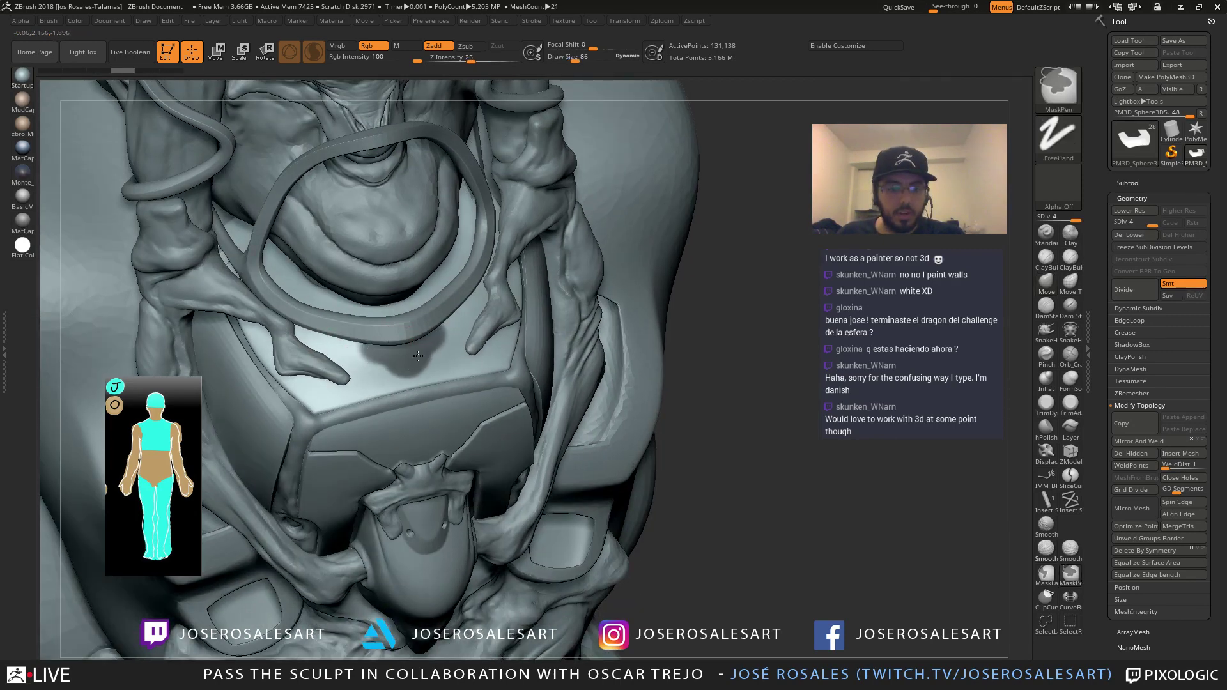
mouse_move(452, 324)
alt+right_down()
mouse_move(449, 365)
mouse_move(414, 357)
mouse_move(409, 377)
alt+right_up()
key(s)
key(bracketleft)
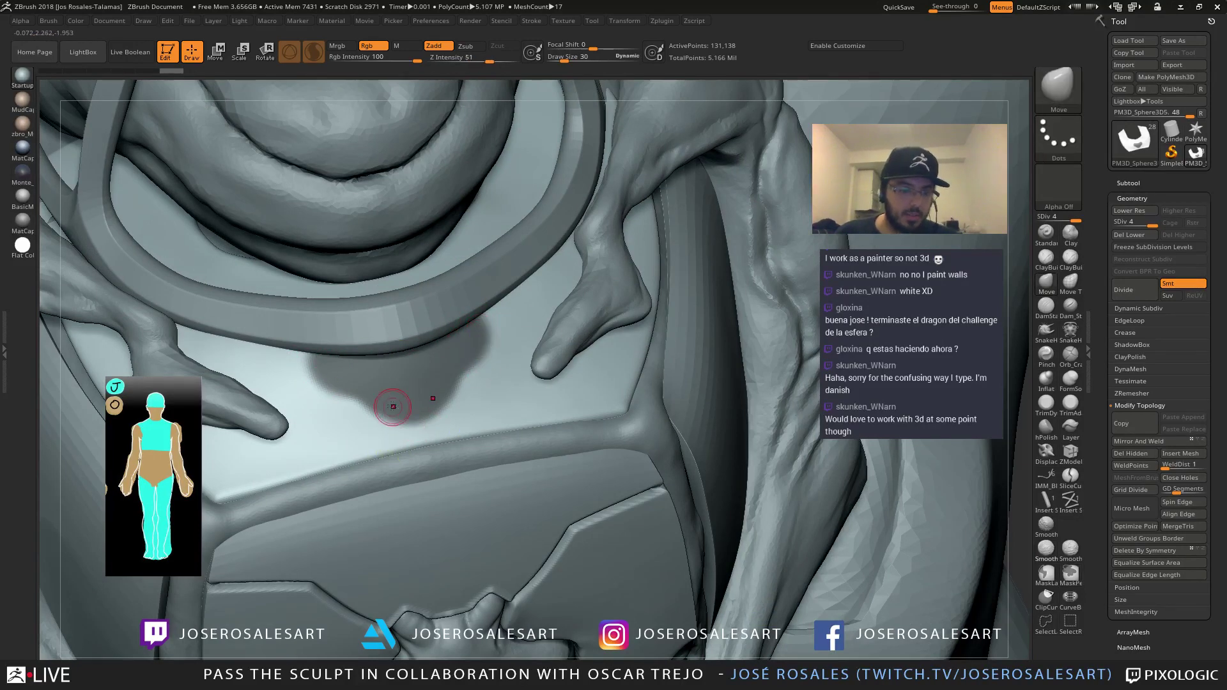
key(ctrl)
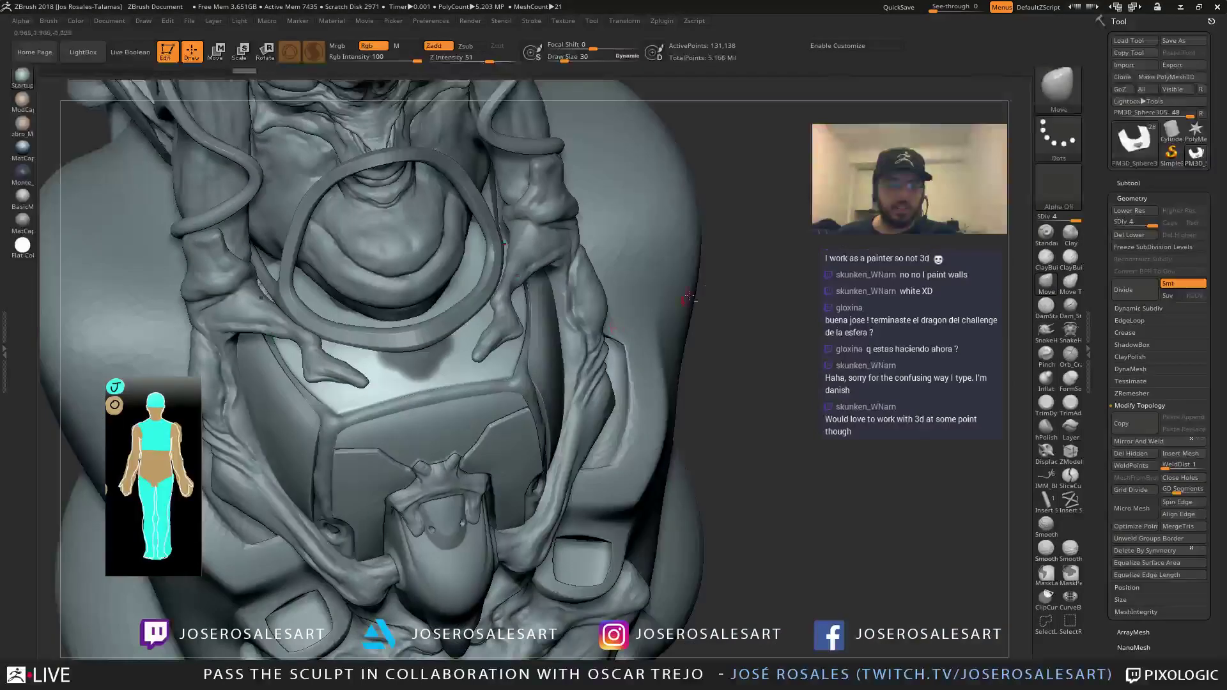
Invert the mask and pull the unmasked lobed area outward from the chest plate
key(ctrl+i)
right_drag(458, 367, 422, 416)
key(w)
mouse_move(361, 327)
alt+mouse_down()
mouse_move(552, 321)
mouse_move(528, 312)
mouse_move(548, 306)
mouse_move(545, 292)
alt+mouse_up()
right_drag(617, 300, 534, 339)
key(q)
Shape the lobed bump beneath the neck ring with the Move brush, starting at draw size 182
mouse_move(526, 385)
alt+right_down()
mouse_move(470, 310)
mouse_move(488, 312)
alt+right_up()
key(s)
drag(513, 363, 527, 365)
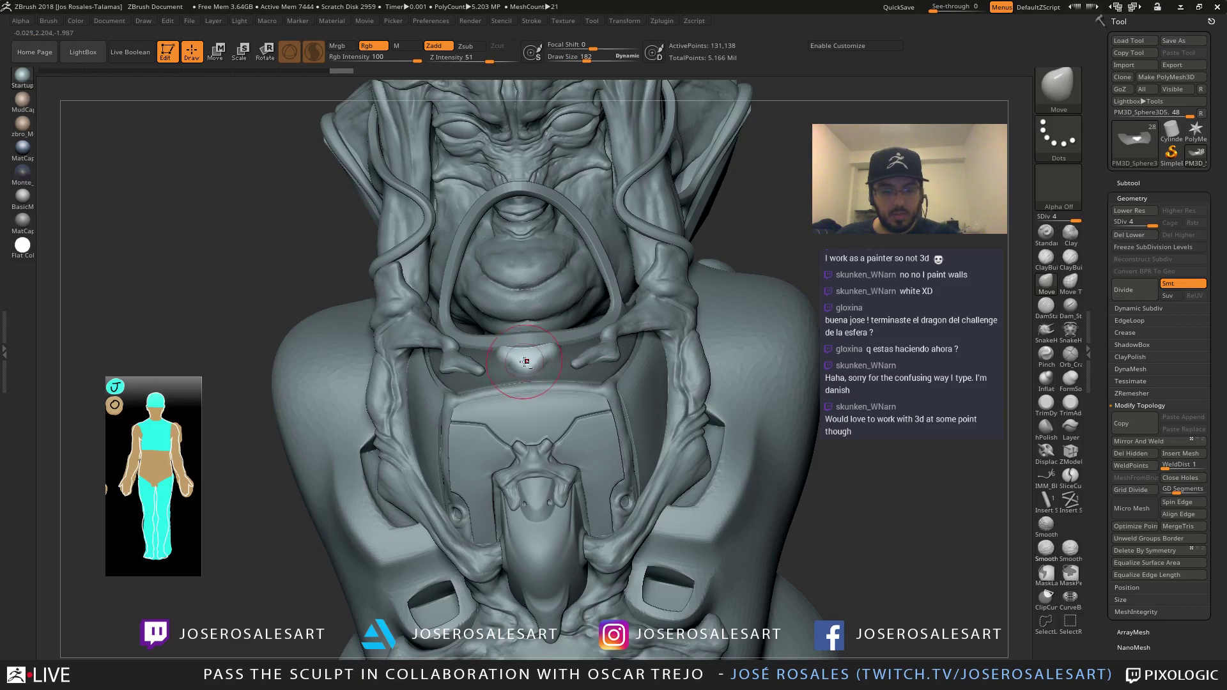
ctrl+right_drag(527, 364, 541, 336)
mouse_move(525, 325)
mouse_down()
mouse_move(553, 335)
mouse_move(536, 329)
mouse_up()
key(s)
drag(539, 329, 535, 326)
Cut down the bump's upper edge along the neck ring with ClayBuildup at draw size 51 and smooth it
key(1)
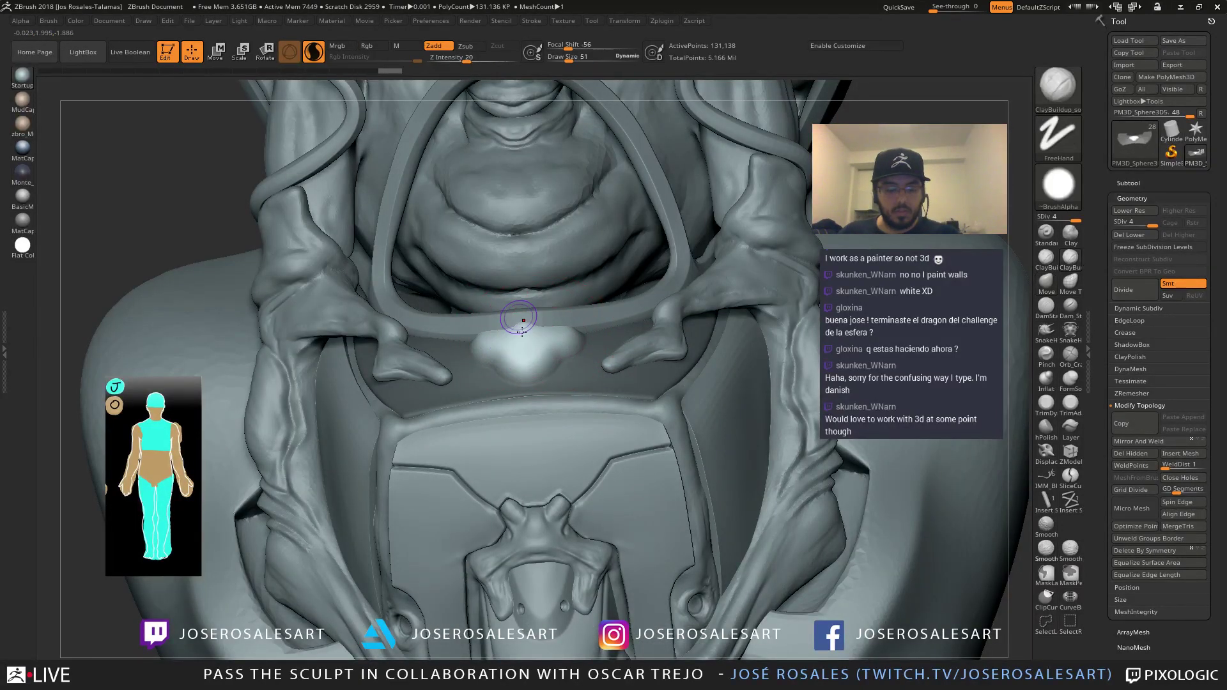
right_drag(521, 321, 525, 331)
alt+drag(517, 329, 491, 329)
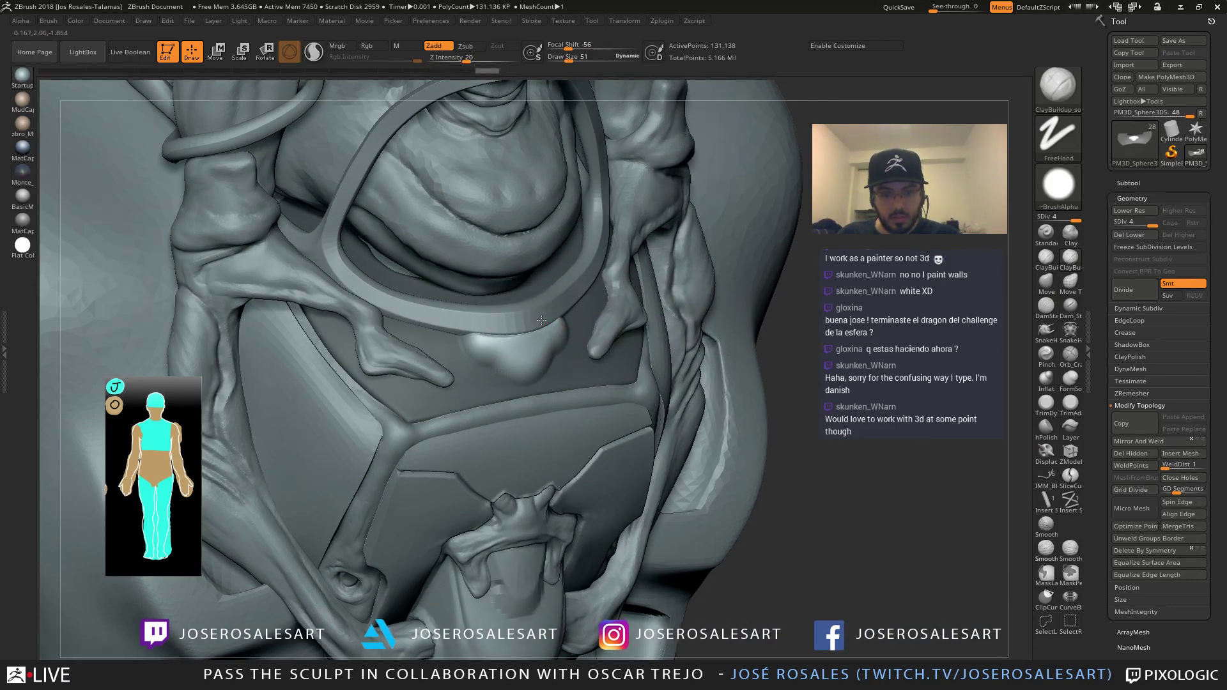
right_drag(536, 327, 563, 312)
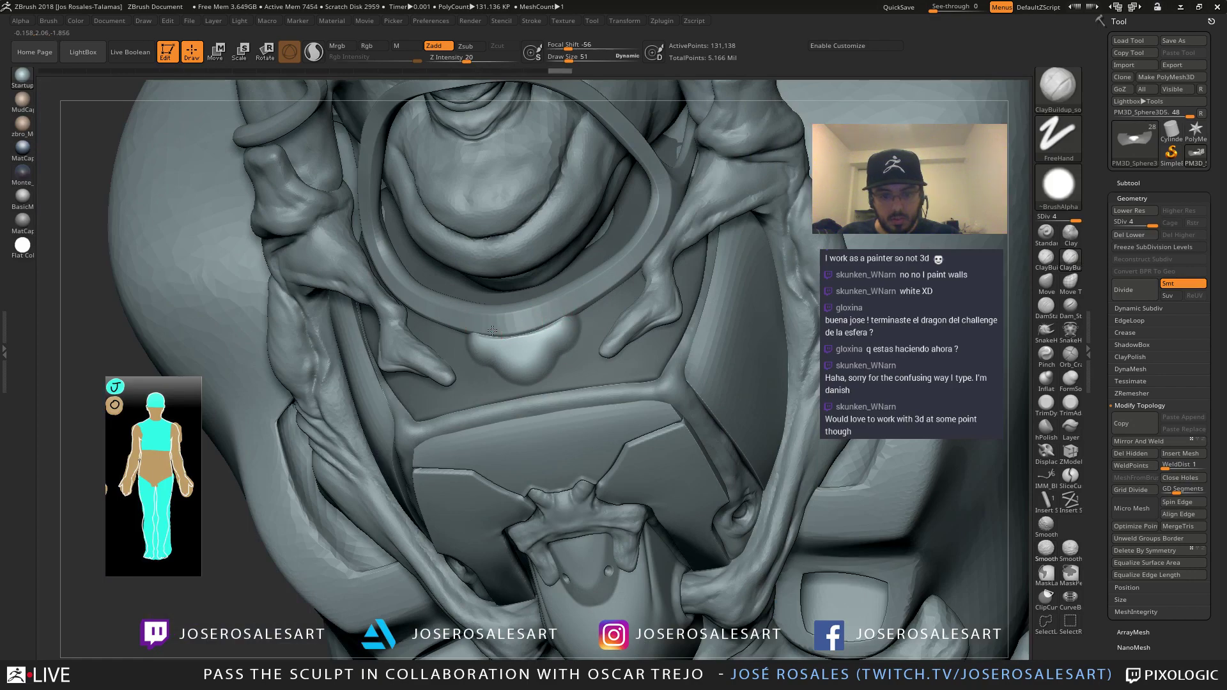
right_drag(520, 333, 541, 332)
key(shift)
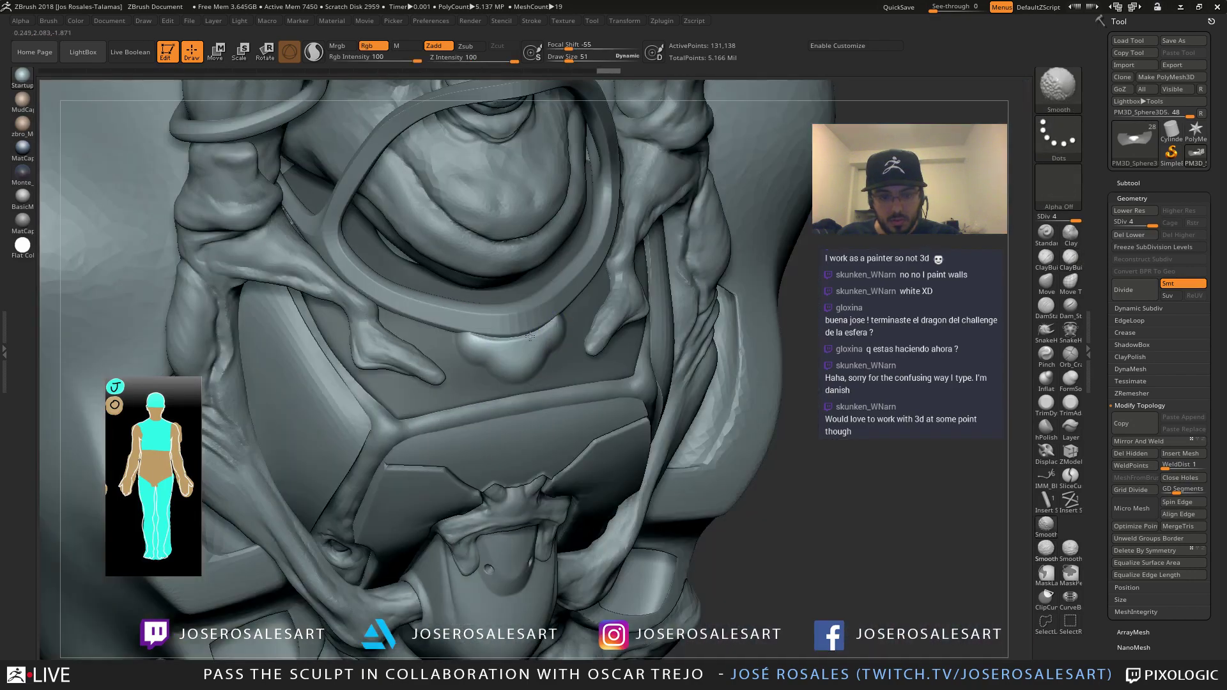
shift+drag(561, 321, 541, 328)
Carve a groove along the bump's upper edge with DamStandard at draw size 51 and smooth the surface
mouse_move(480, 318)
right_down()
mouse_move(527, 326)
mouse_move(449, 339)
right_up()
key(b)
key(d)
key(s)
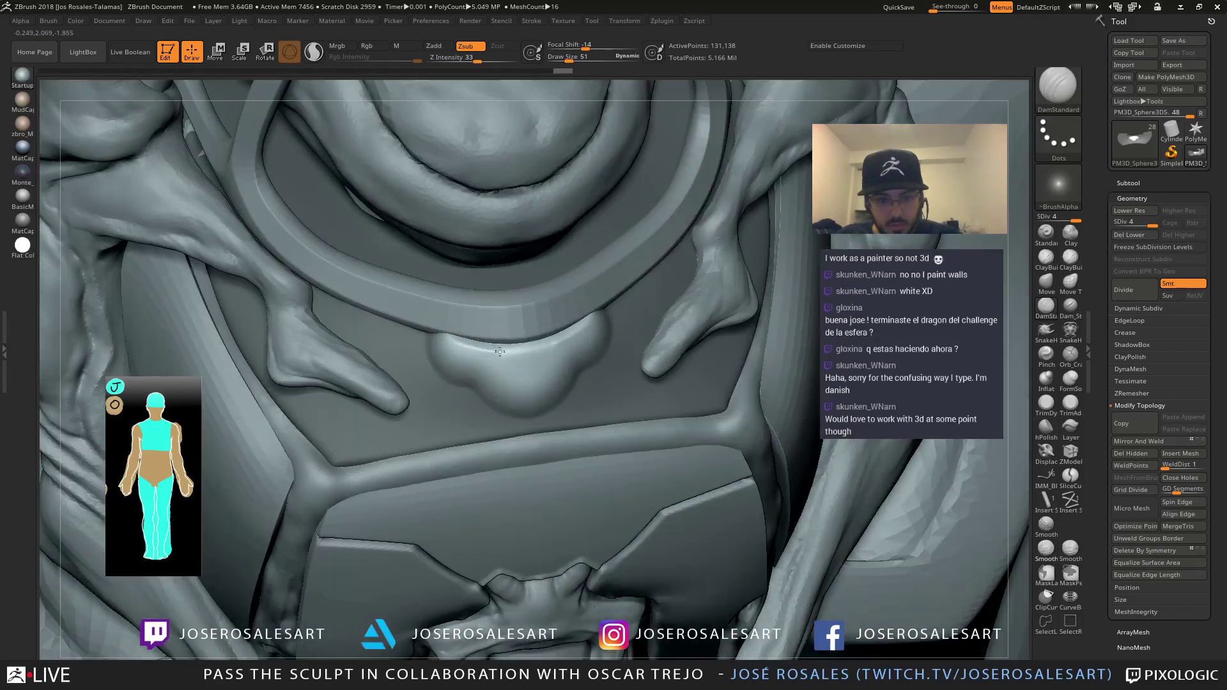
drag(471, 345, 575, 331)
right_drag(551, 339, 576, 338)
right_drag(501, 360, 532, 358)
key(shift)
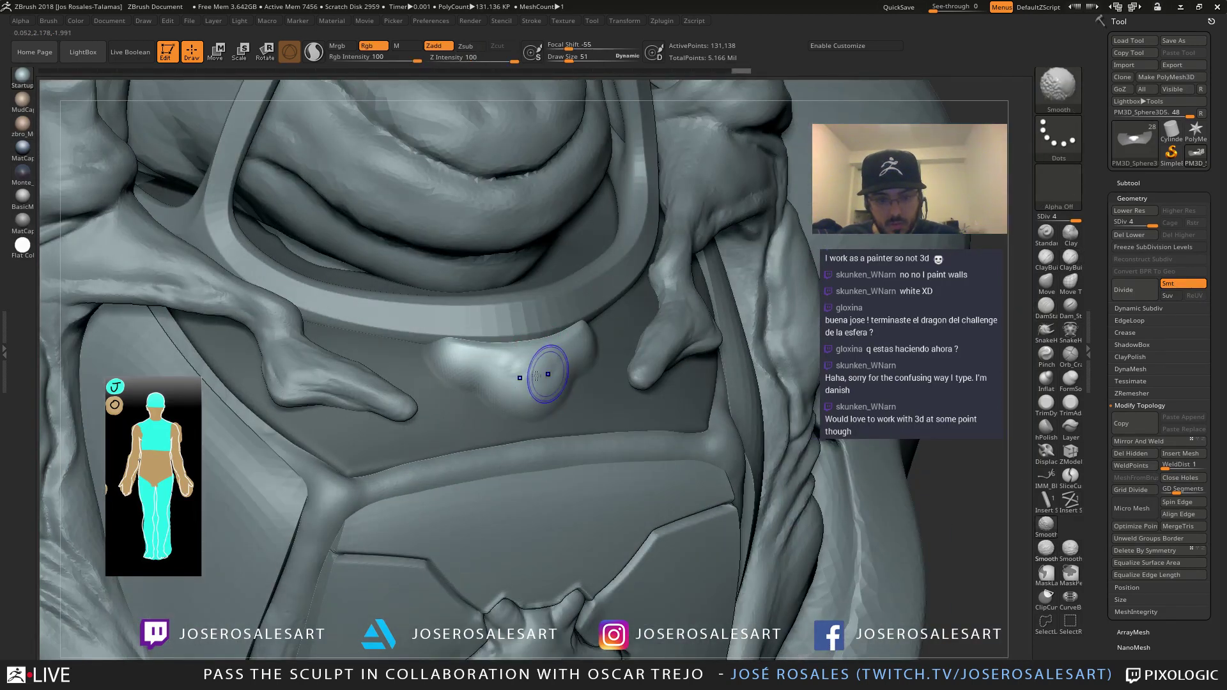
right_drag(540, 365, 562, 376)
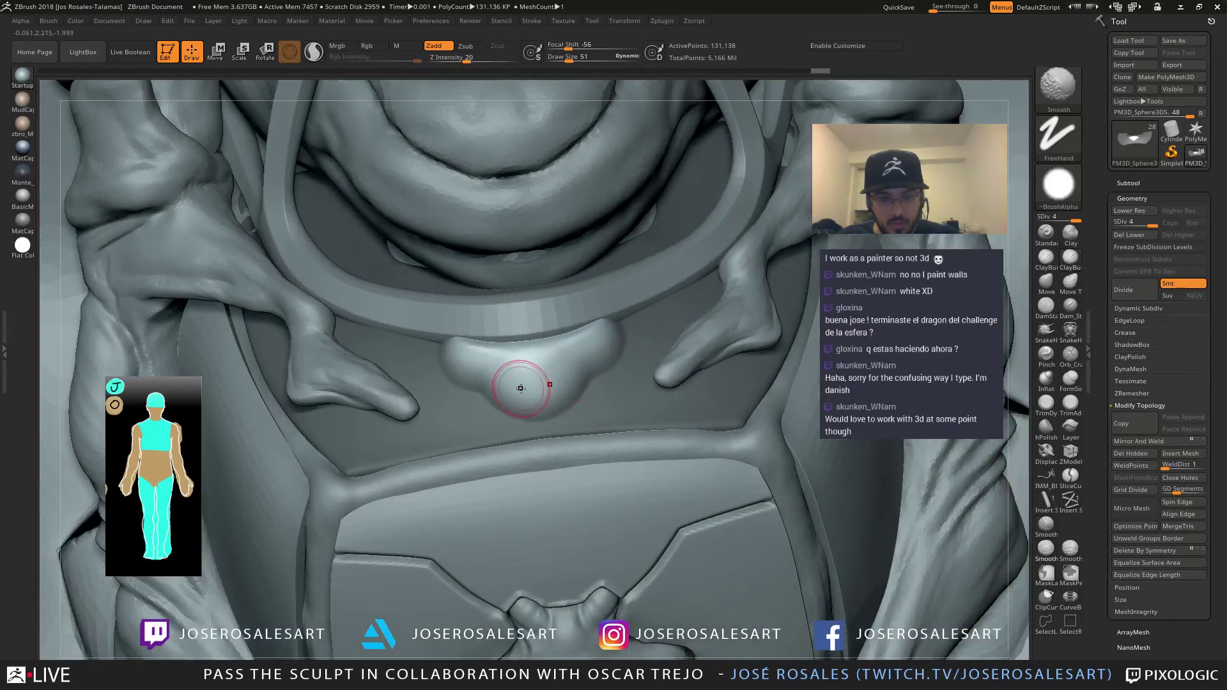
Carve grooves separating the bump's central lobe from its side lobes with DamStandard and smooth the center
mouse_move(621, 312)
right_down()
mouse_move(624, 293)
mouse_move(565, 339)
mouse_move(550, 317)
mouse_move(561, 374)
right_up()
key(b)
key(d)
key(s)
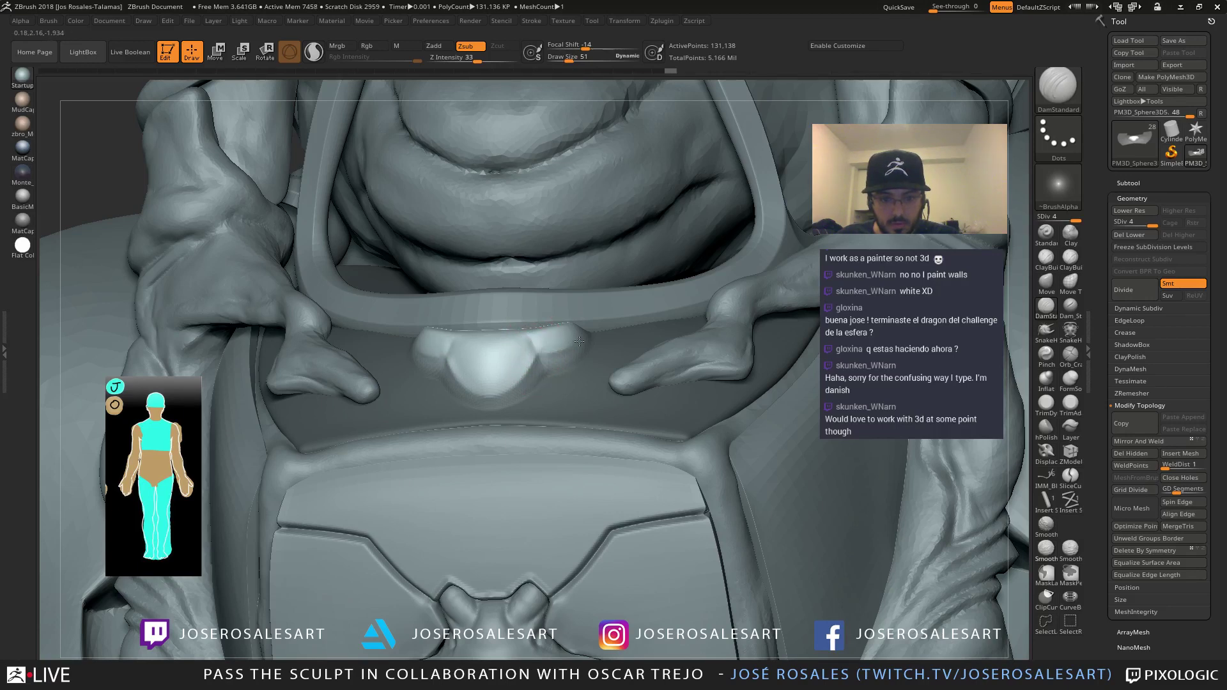
shift+right_drag(547, 382, 526, 343)
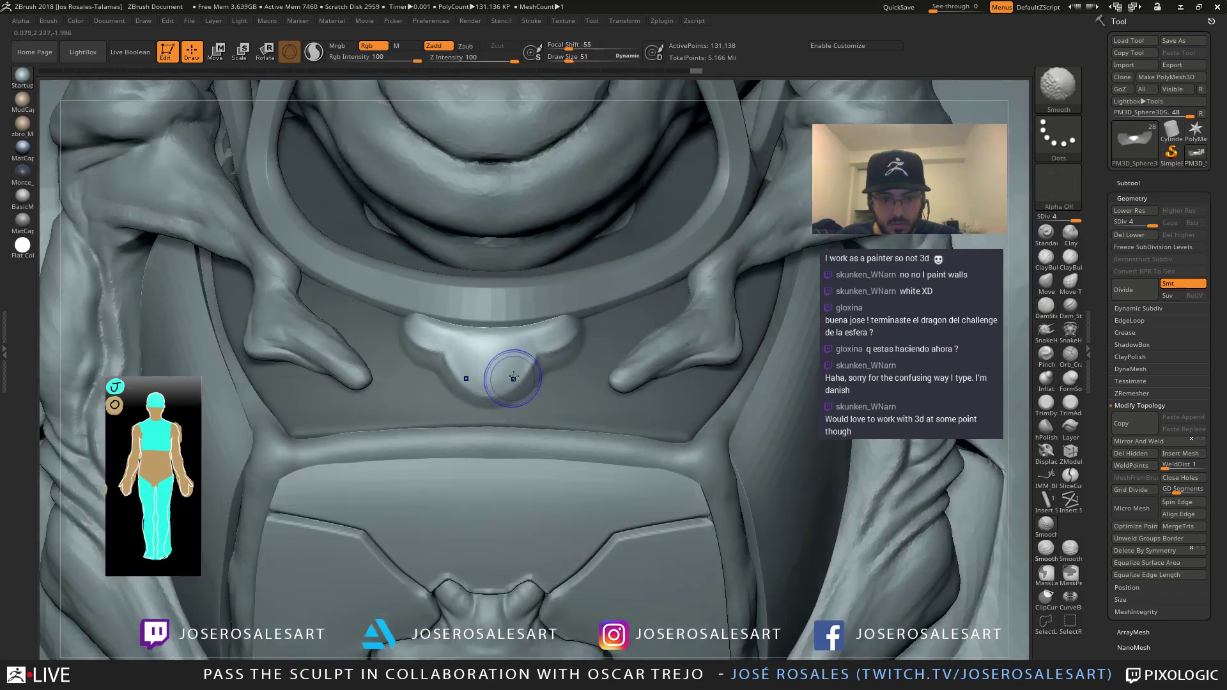
shift+drag(506, 395, 519, 384)
Set the draw size to 62 and smooth the lobed bump beneath the neck ring
ctrl+right_drag(553, 343, 645, 318)
ctrl+right_drag(720, 292, 639, 358)
ctrl+right_drag(594, 224, 624, 266)
key(ctrl+h)
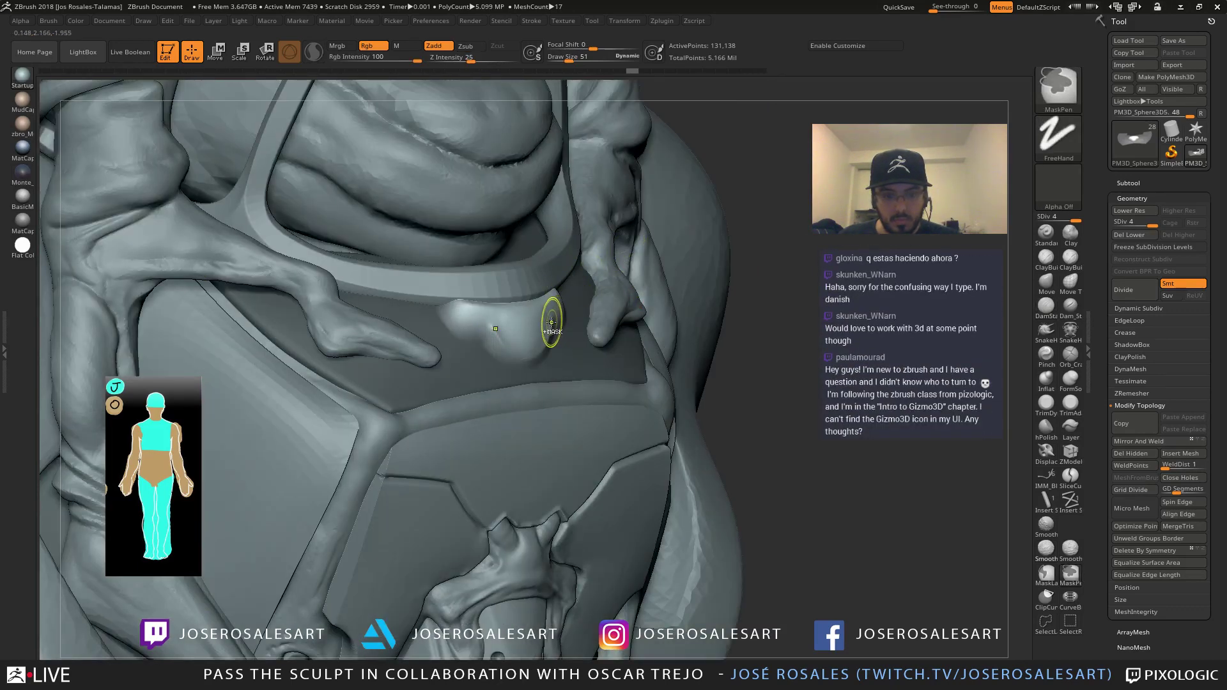
key(s)
right_drag(502, 350, 451, 348)
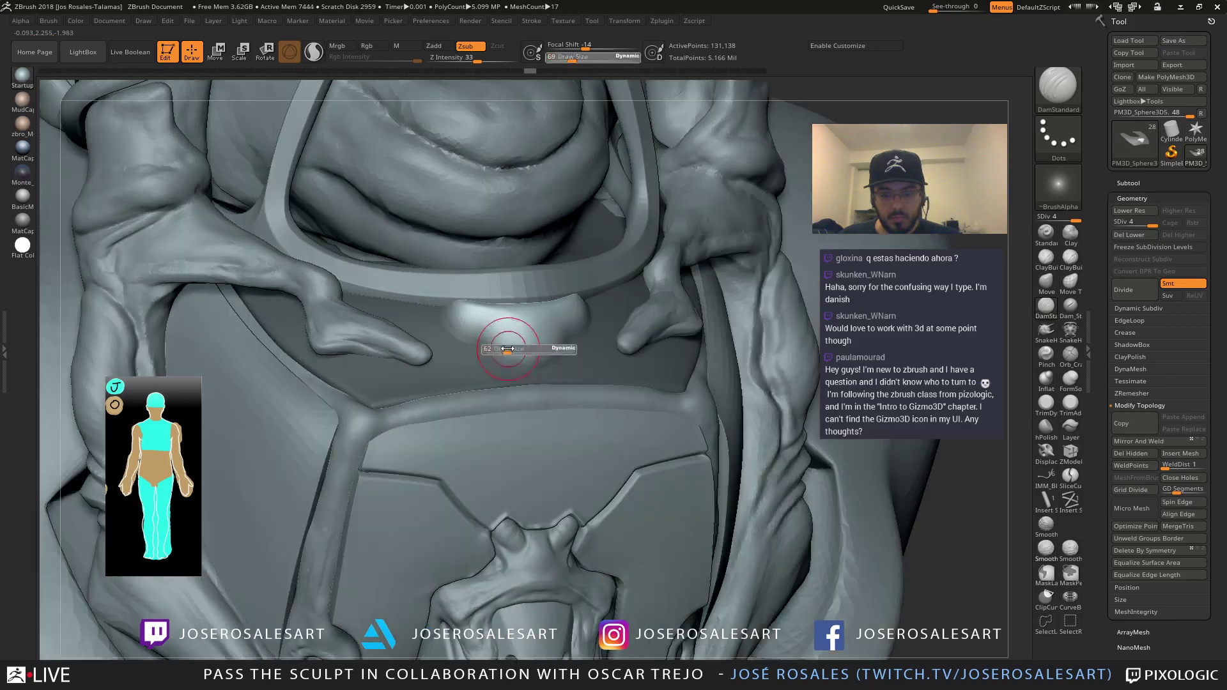
mouse_move(493, 323)
shift+mouse_down()
mouse_move(488, 353)
mouse_move(485, 314)
shift+mouse_up()
right_drag(484, 312, 405, 288)
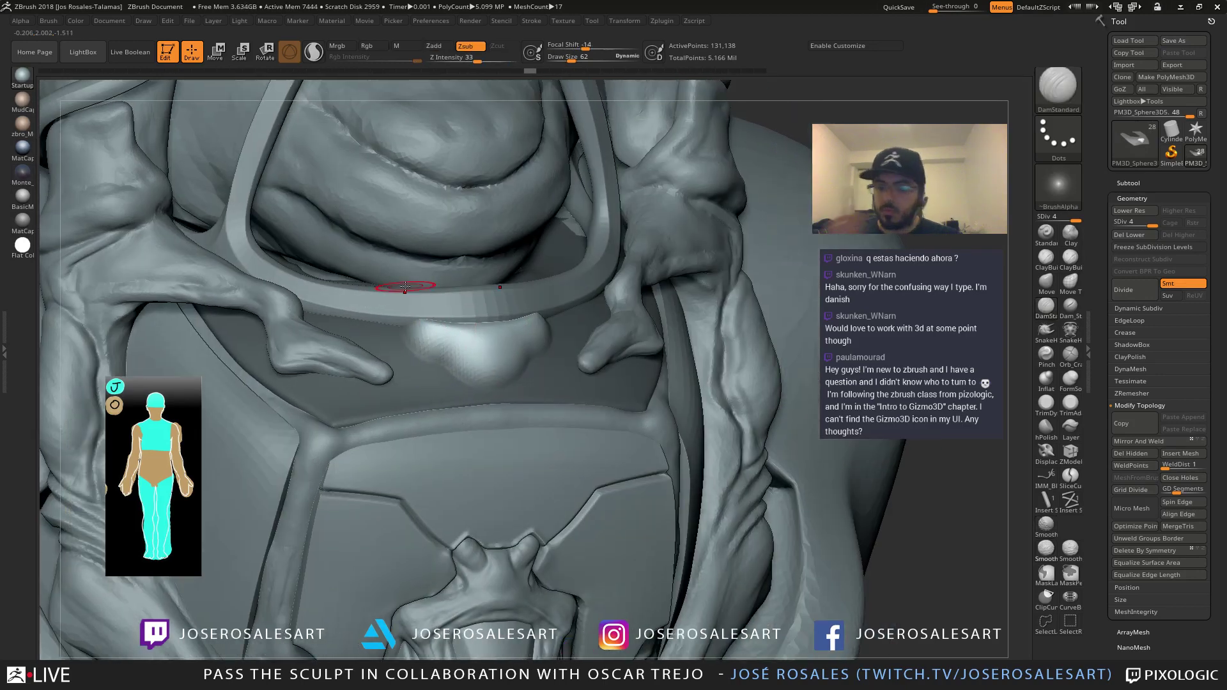
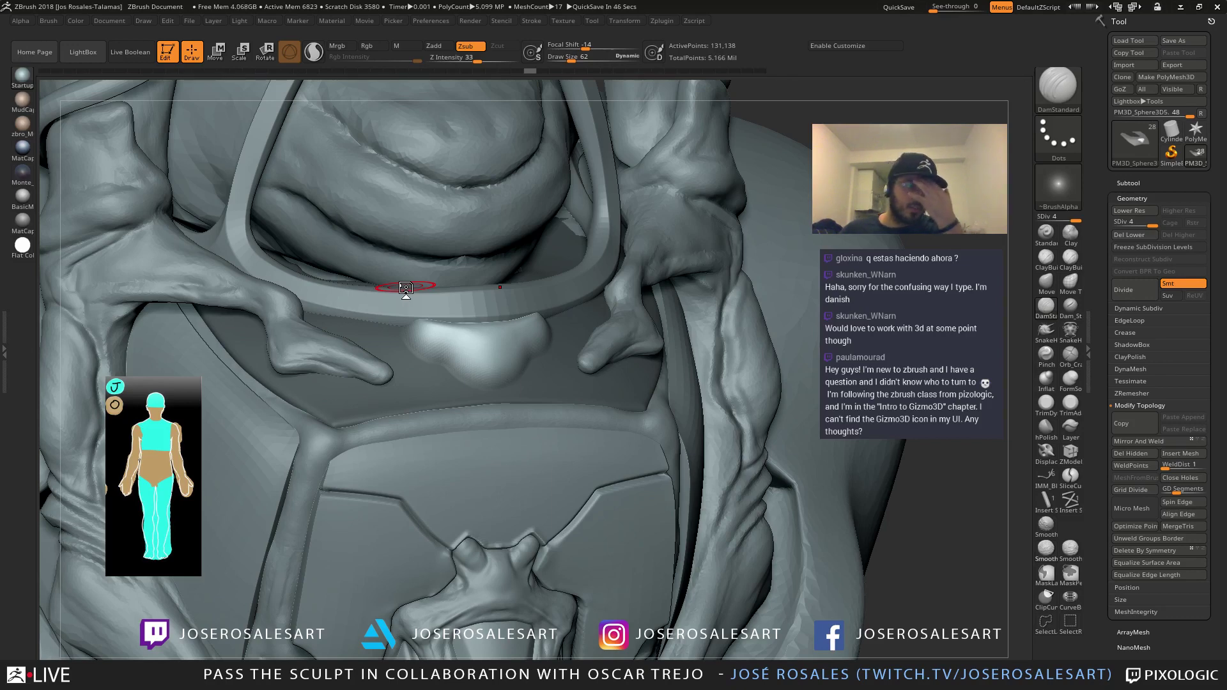
Show the Gizmo 3D on the chest bump, view it with the whole figure, and return to Draw mode
key(w)
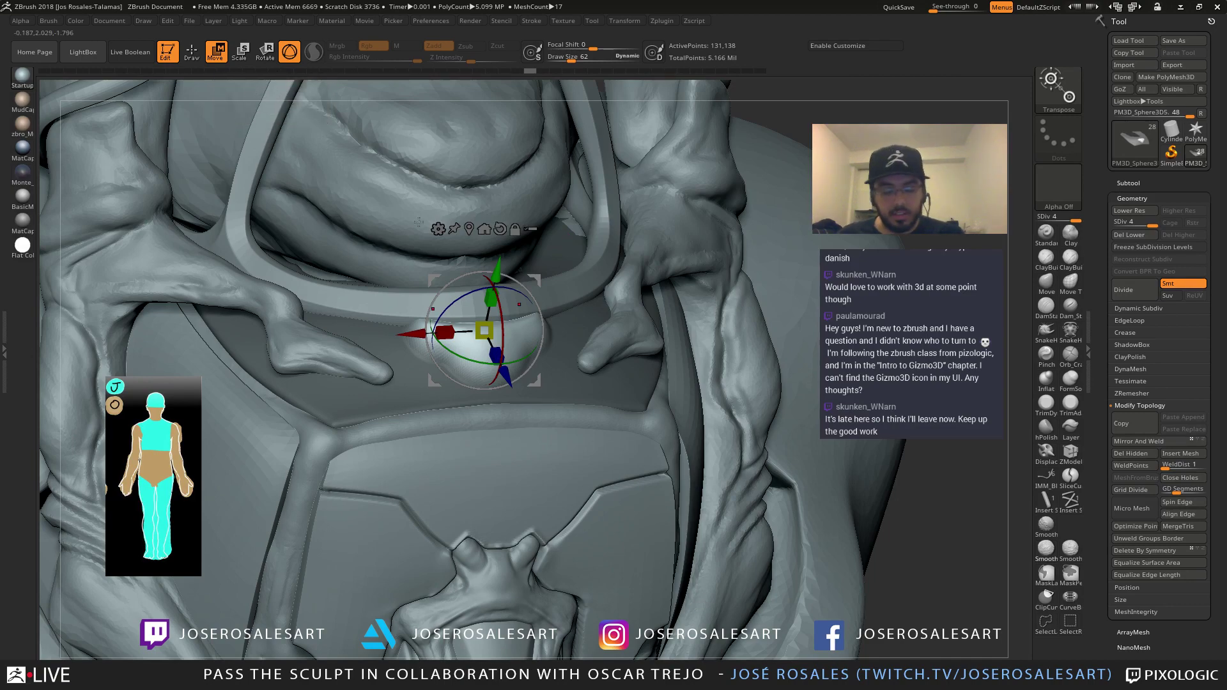
mouse_move(617, 248)
right_down()
mouse_move(535, 246)
mouse_move(551, 244)
mouse_move(540, 193)
mouse_move(562, 247)
mouse_move(584, 222)
right_up()
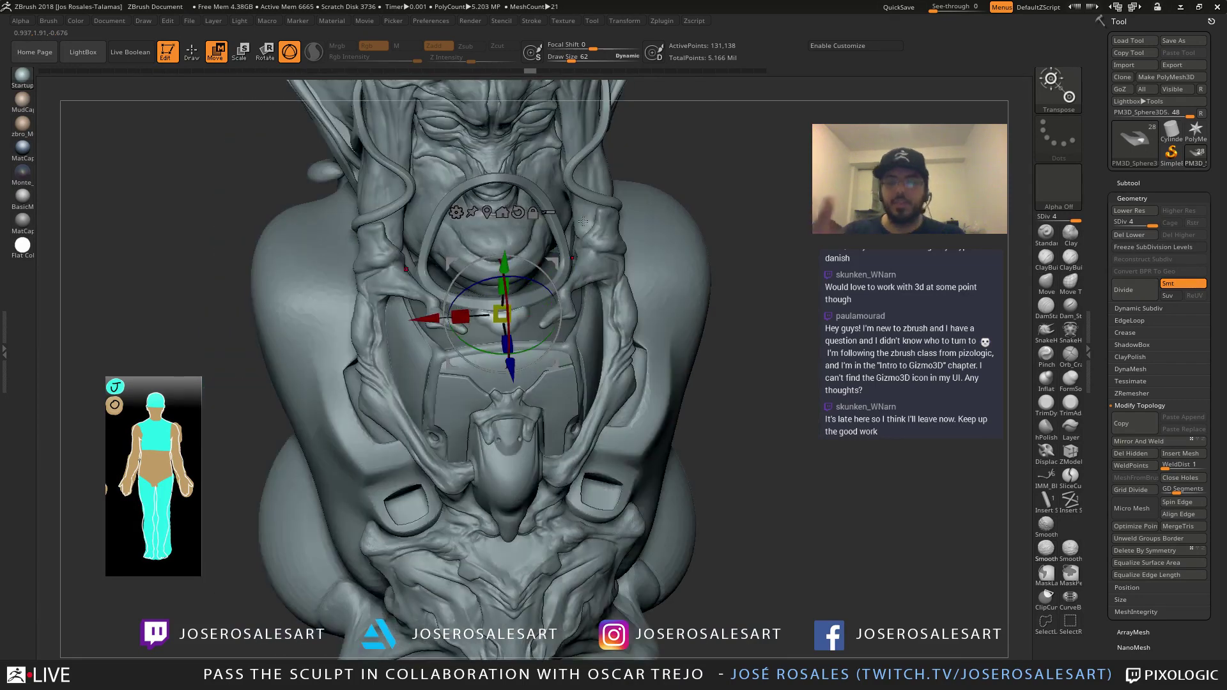
mouse_move(660, 281)
right_down()
mouse_move(679, 259)
mouse_move(665, 250)
right_up()
key(q)
key(w)
mouse_move(740, 259)
alt+right_down()
mouse_move(753, 260)
mouse_move(705, 241)
mouse_move(717, 301)
alt+right_up()
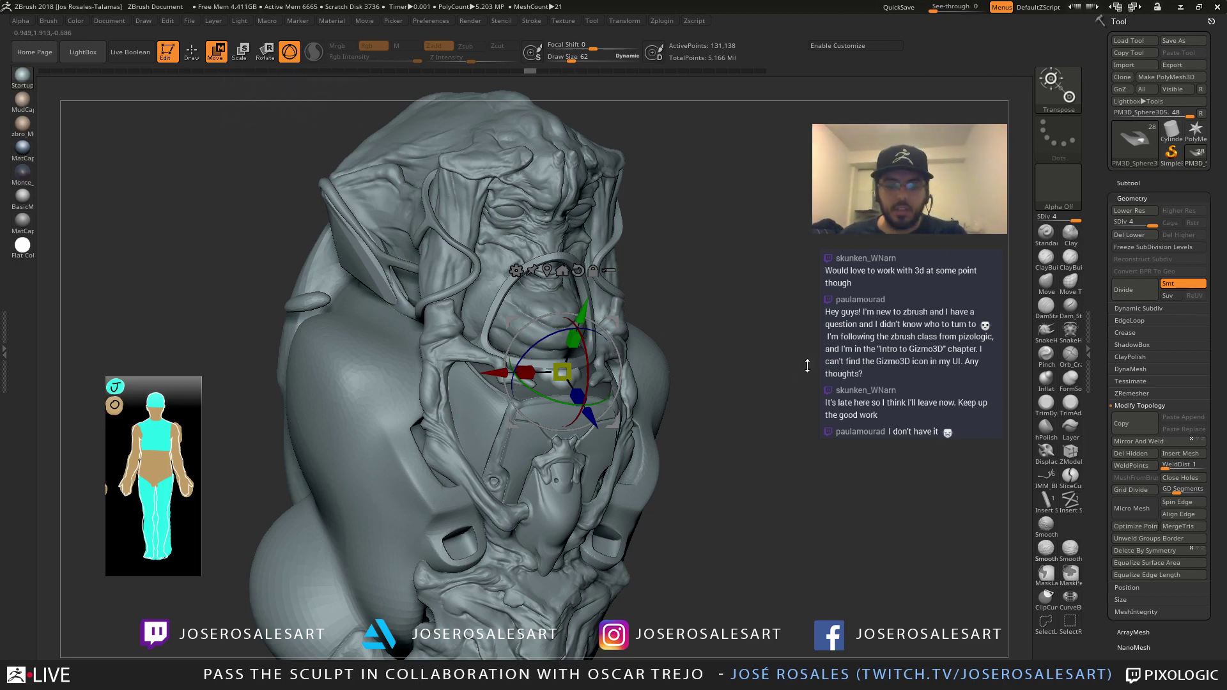
ctrl+right_drag(679, 318, 704, 358)
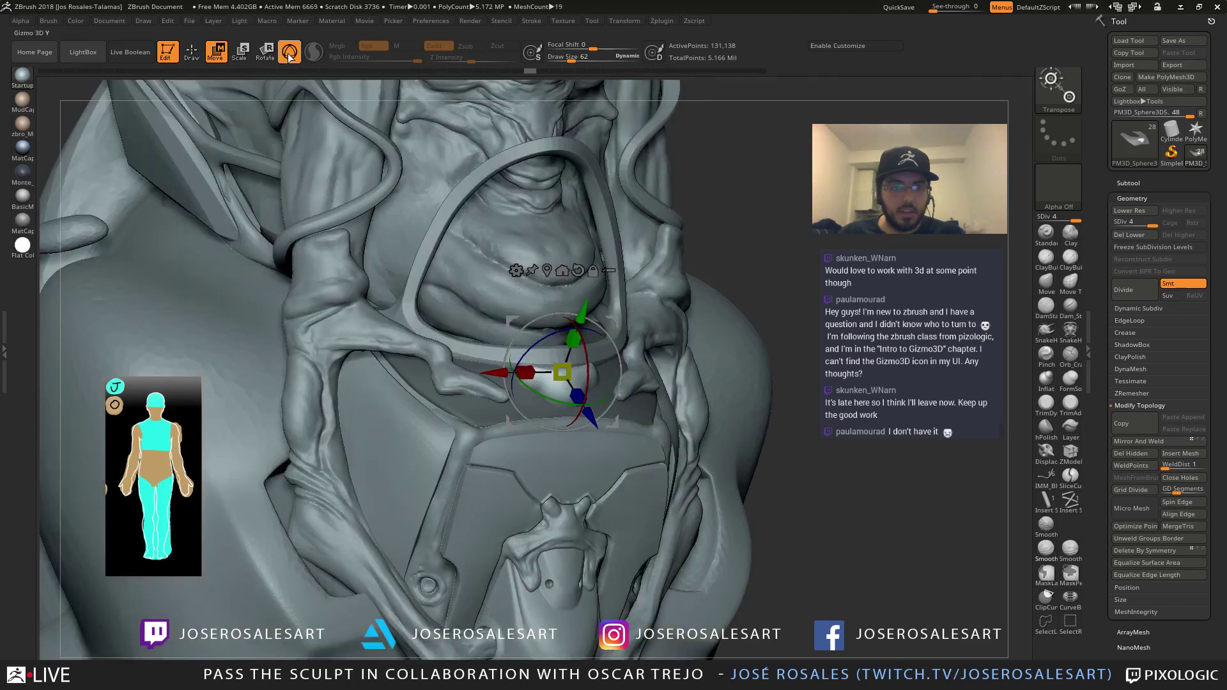
key(q)
mouse_move(701, 223)
right_down()
mouse_move(620, 219)
mouse_move(534, 313)
mouse_move(456, 313)
mouse_move(427, 292)
right_up()
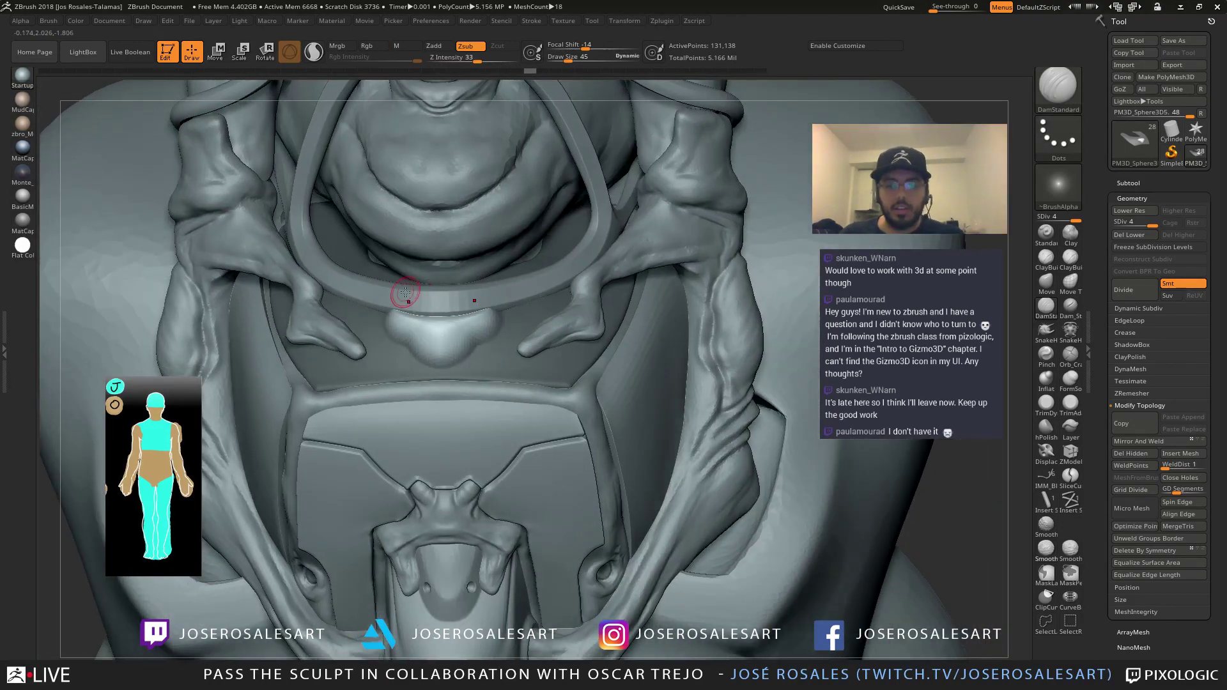
key(Tab)
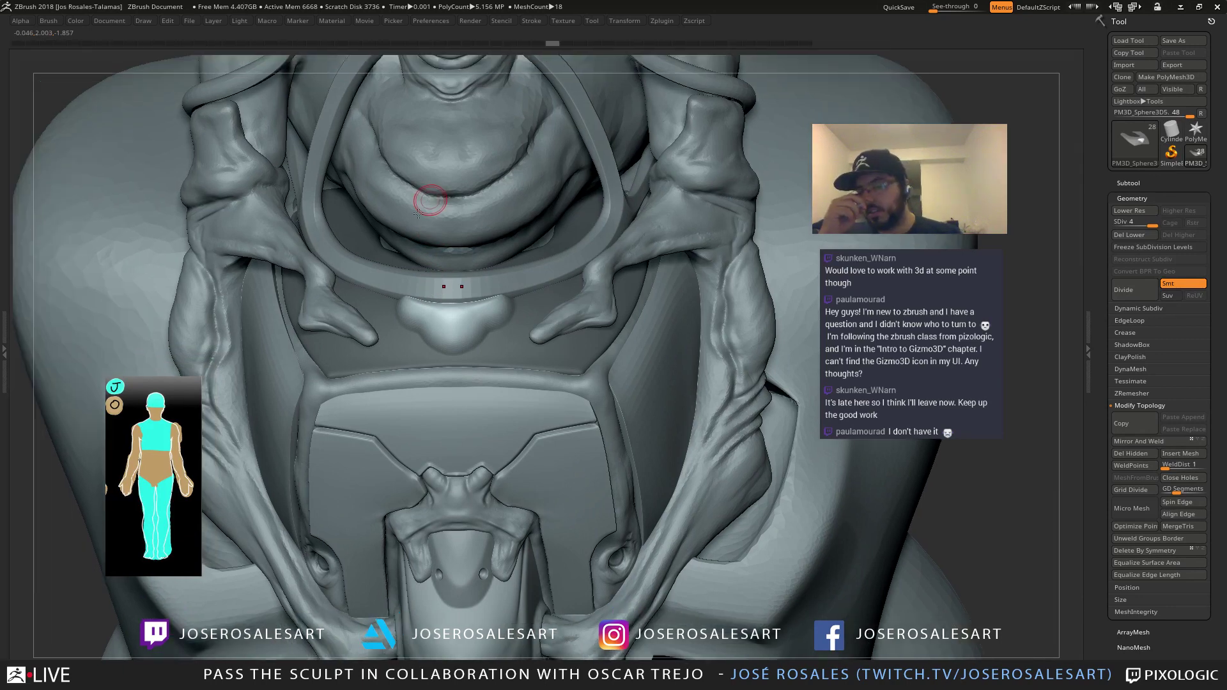
key(Tab)
ctrl+right_drag(401, 365, 479, 298)
key(bracketright)
key(bracketright)
key(bracketright)
key(bracketright)
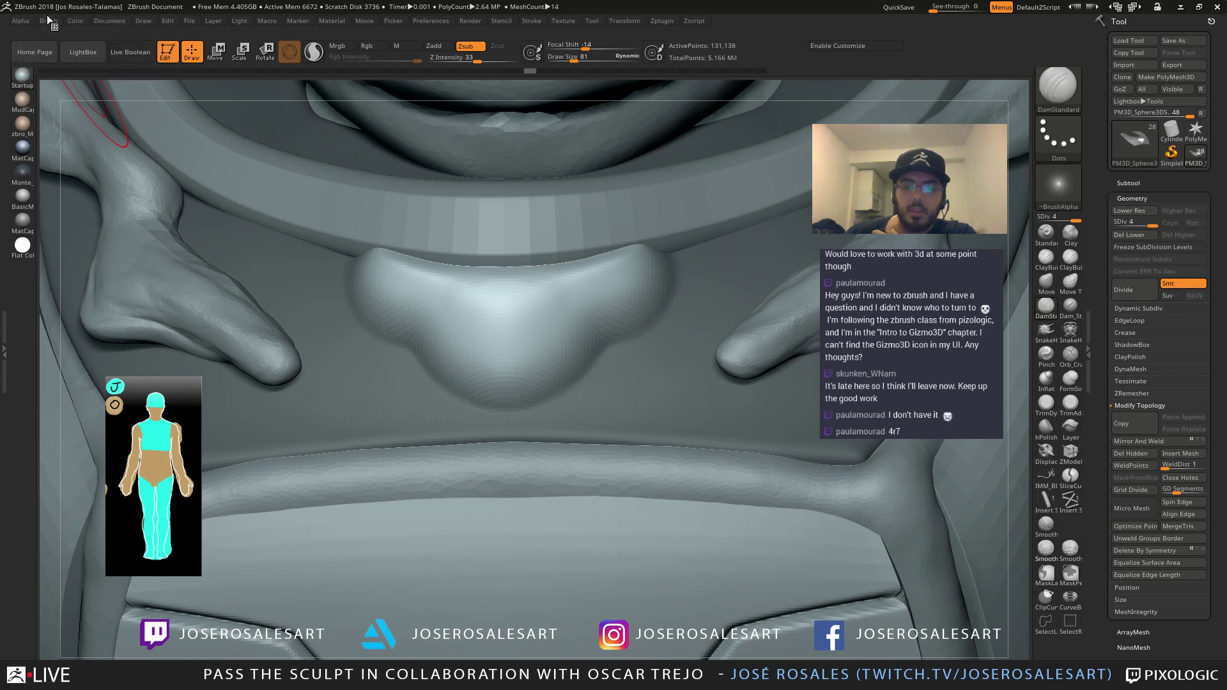
key(s)
drag(619, 321, 611, 322)
mouse_move(516, 293)
alt+right_down()
mouse_move(490, 321)
mouse_move(482, 246)
alt+right_up()
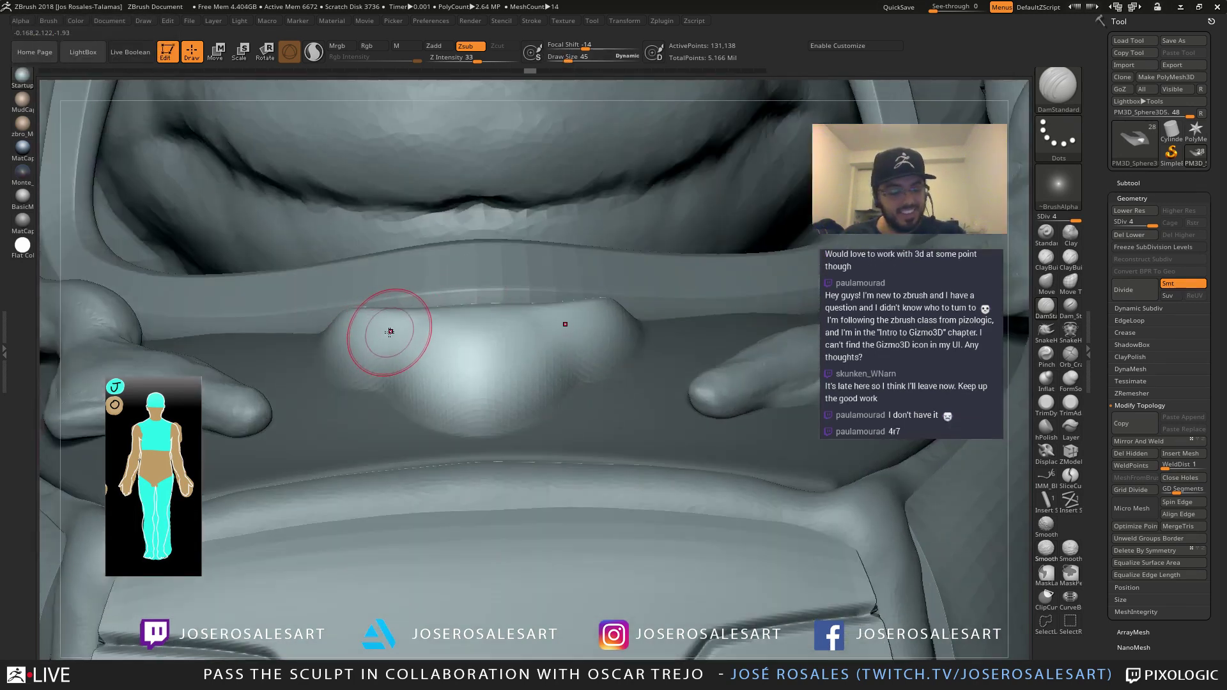
Reshape the chest bump's side lobes with the Move brush at draw size 48
key(b)
key(m)
key(v)
key(s)
drag(387, 333, 398, 324)
ctrl+right_drag(349, 322, 409, 288)
key(s)
drag(419, 322, 411, 324)
right_drag(390, 319, 420, 310)
drag(424, 311, 418, 316)
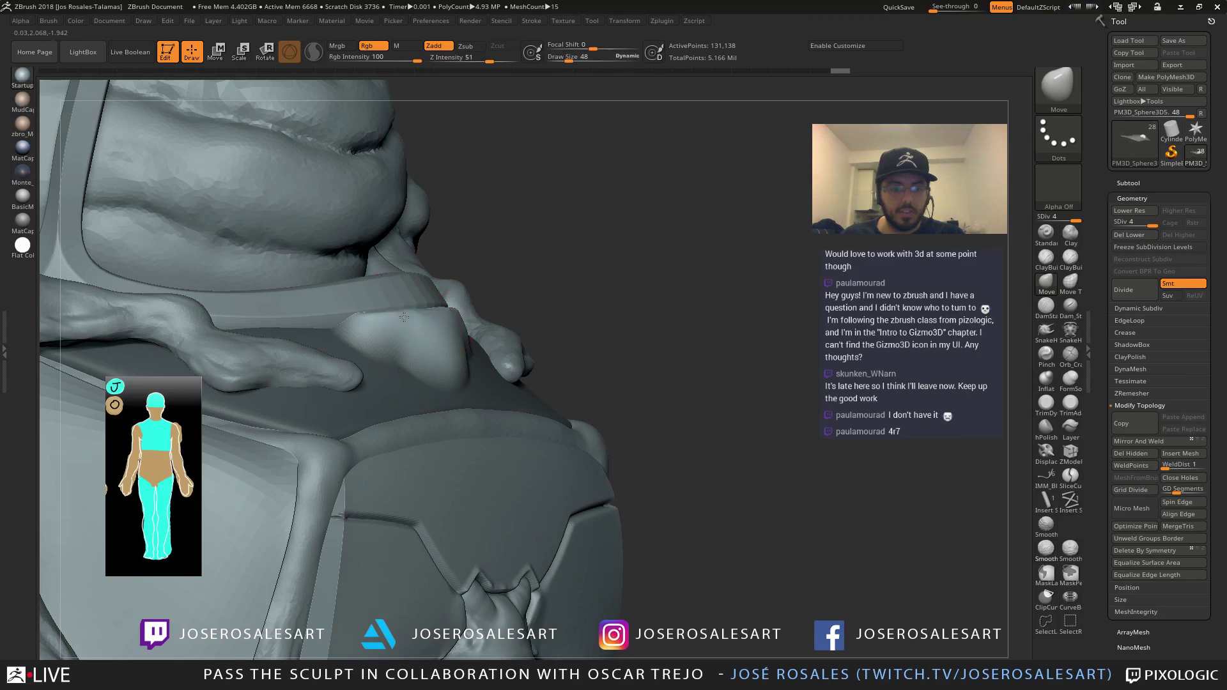
Adjust the bump's upper corners where they meet the neck ring with the Move brush at draw size 39
right_drag(448, 316, 429, 319)
key(s)
drag(433, 319, 429, 320)
drag(430, 312, 480, 307)
mouse_move(479, 307)
ctrl+right_down()
mouse_move(444, 313)
mouse_move(463, 323)
ctrl+right_up()
right_drag(424, 365, 469, 308)
Carve a crease along the bump's upper edge beneath the neck ring with DamStandard at draw size 39
key(r)
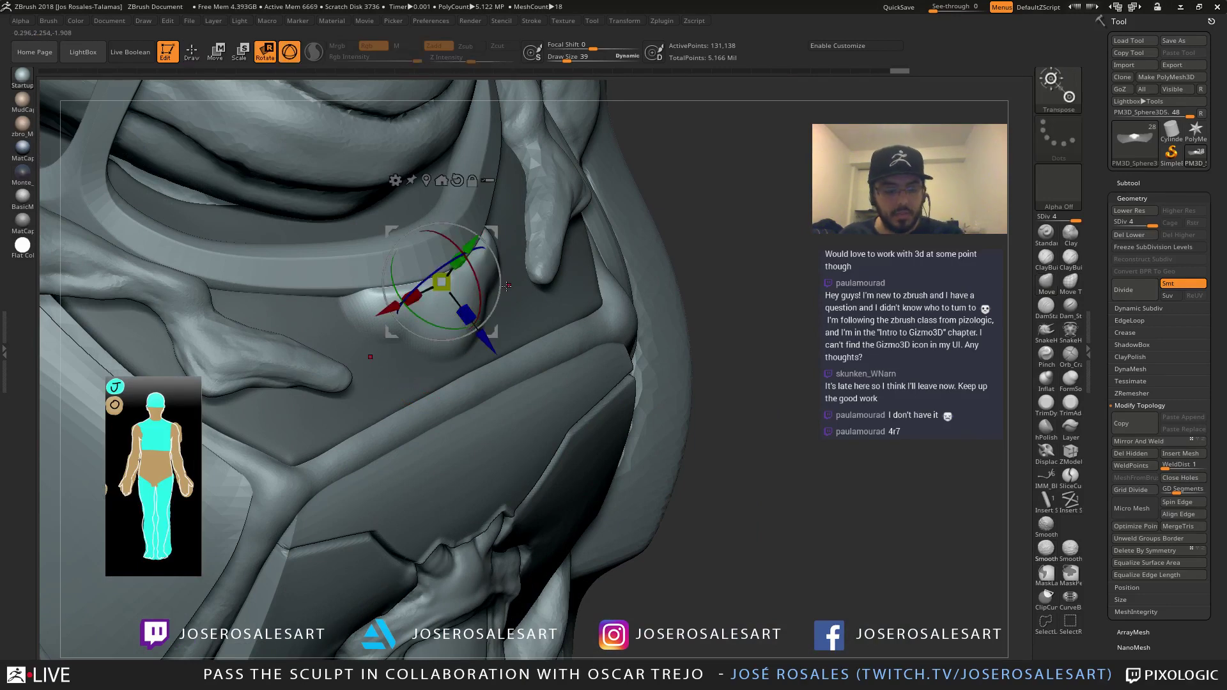
key(q)
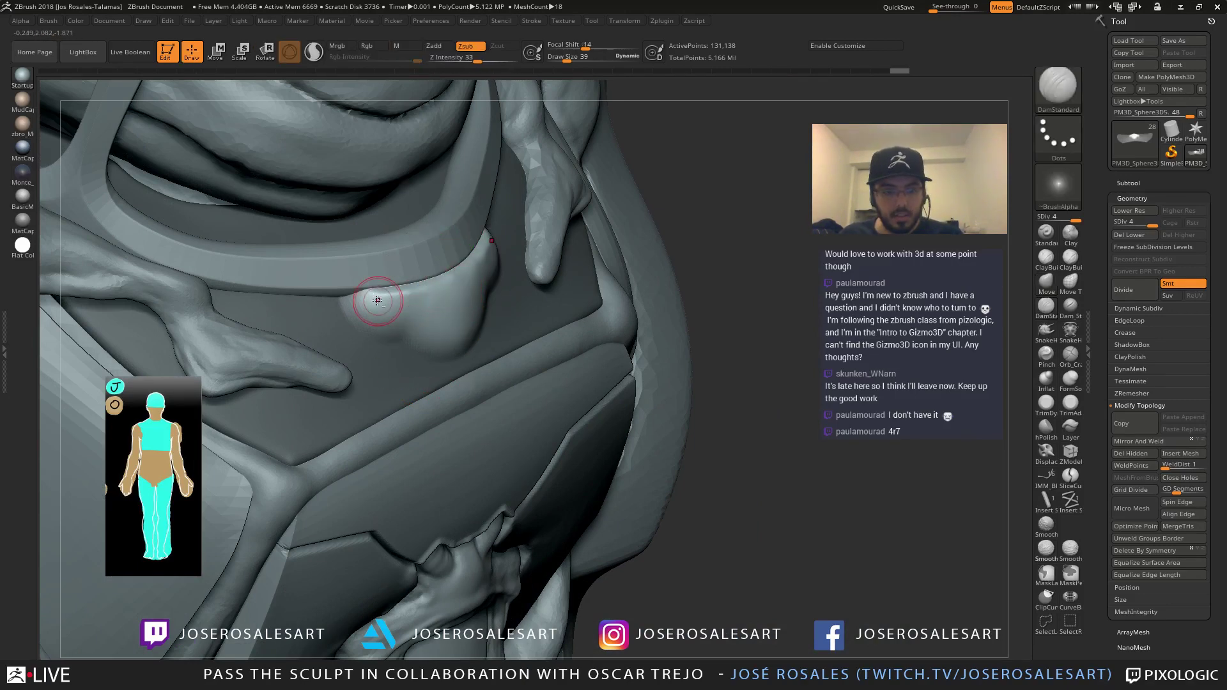
drag(472, 269, 387, 296)
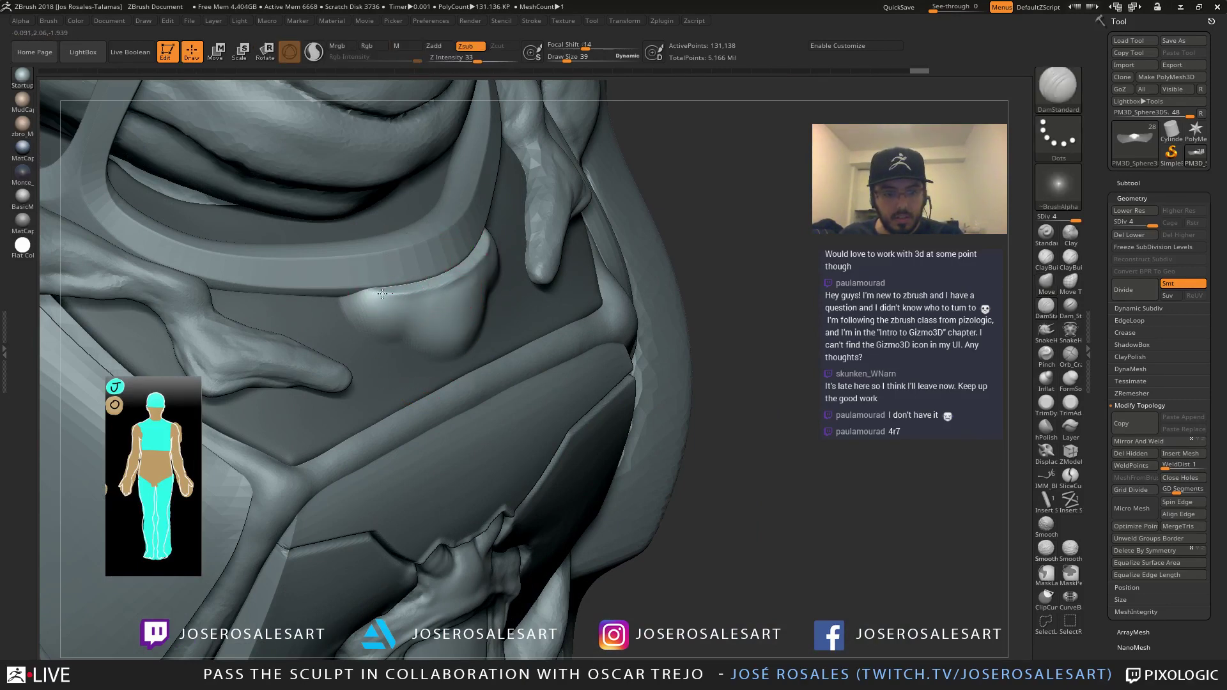
Build up the bump's upper lip with ClayBuildup at draw size 39 and smooth it
key(b)
key(c)
key(b)
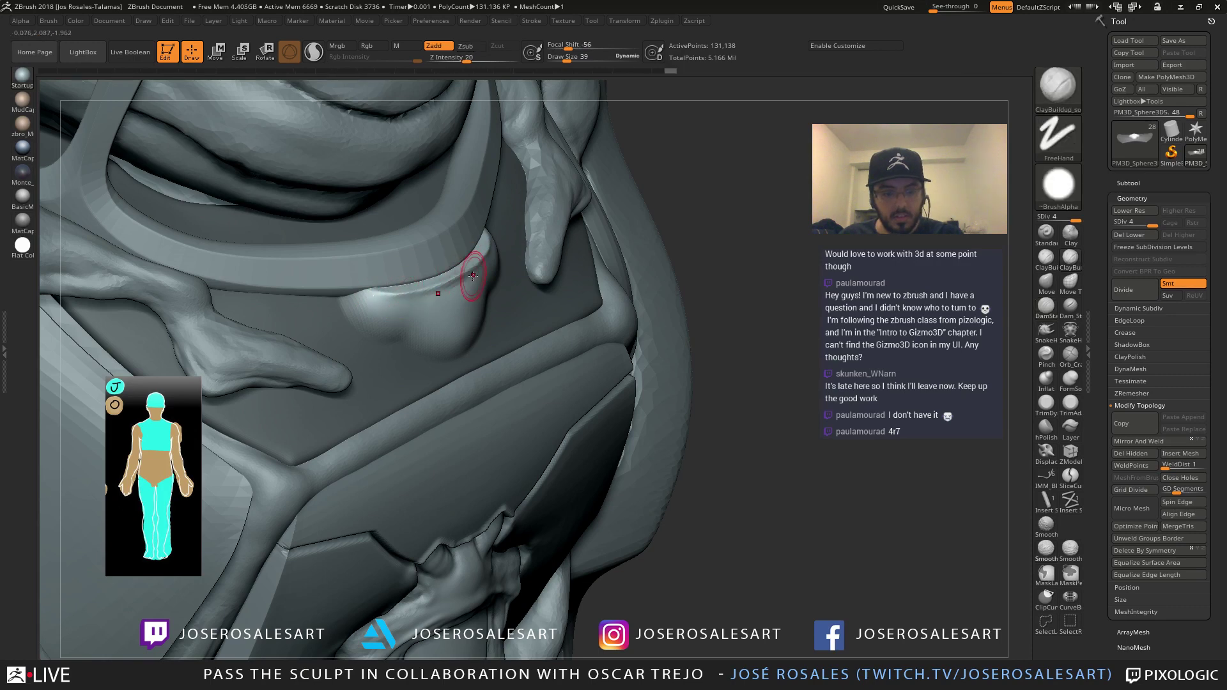
right_drag(465, 280, 507, 260)
mouse_move(507, 260)
mouse_down()
mouse_move(454, 290)
mouse_move(464, 315)
mouse_move(505, 287)
mouse_up()
mouse_move(510, 271)
right_down()
mouse_move(454, 266)
mouse_move(478, 295)
mouse_move(492, 281)
right_up()
mouse_move(487, 279)
shift+mouse_down()
mouse_move(519, 255)
mouse_move(438, 287)
shift+mouse_up()
mouse_move(453, 281)
right_down()
mouse_move(411, 212)
mouse_move(515, 251)
right_up()
drag(514, 251, 530, 294)
Unmask the chest plate around the lobed bump
ctrl+right_drag(255, 281, 162, 290)
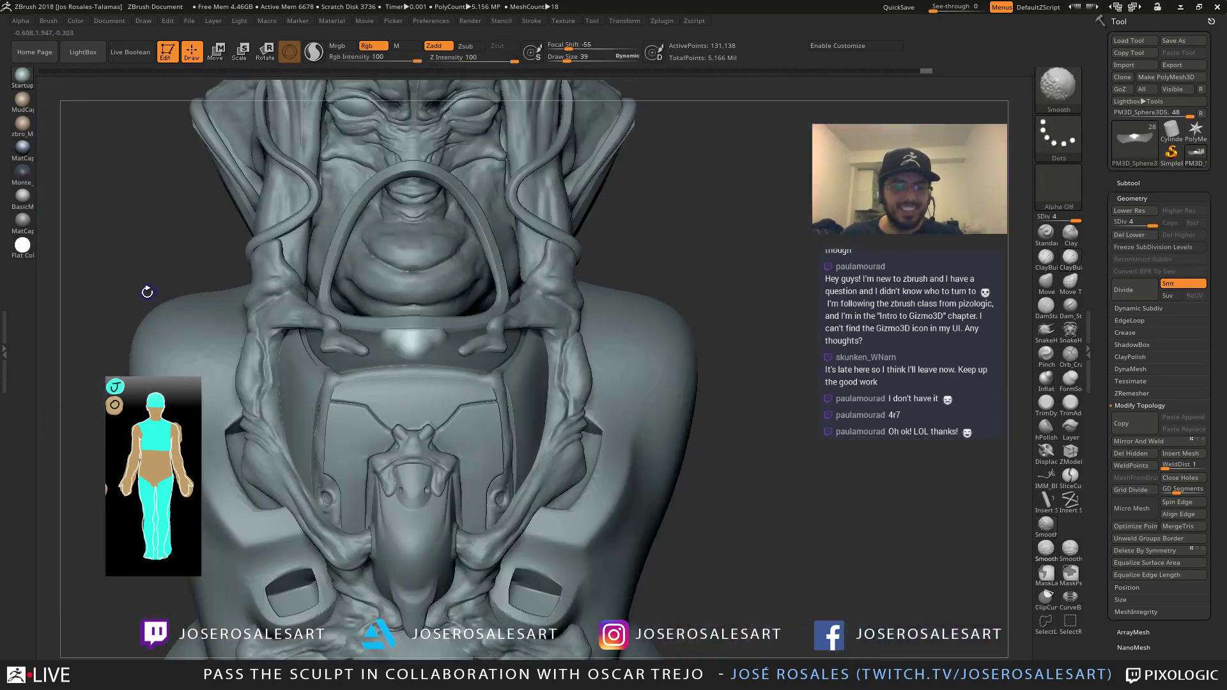
ctrl+drag(126, 247, 211, 274)
ctrl+right_drag(299, 302, 416, 364)
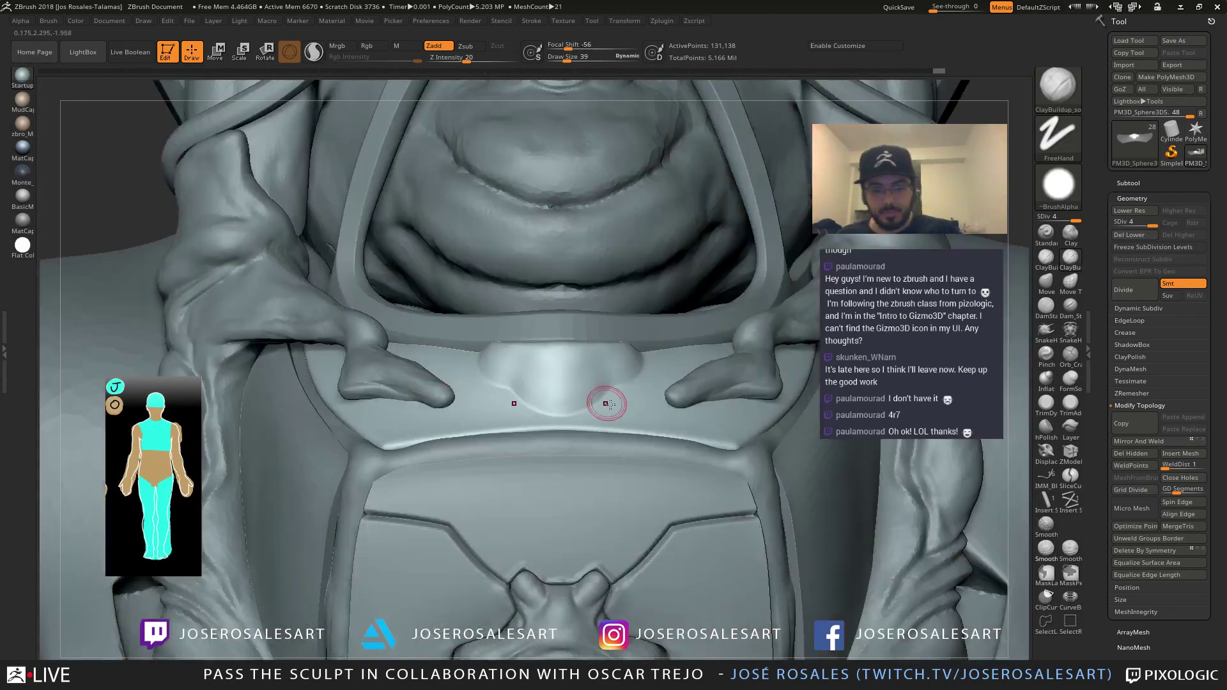
Flatten the transition beside the bump's lower lobe with TrimDynamic, undoing the first stroke and repeating it
key(b)
key(t)
key(d)
right_drag(533, 371, 537, 389)
drag(537, 371, 540, 388)
key(ctrl+z)
key(s)
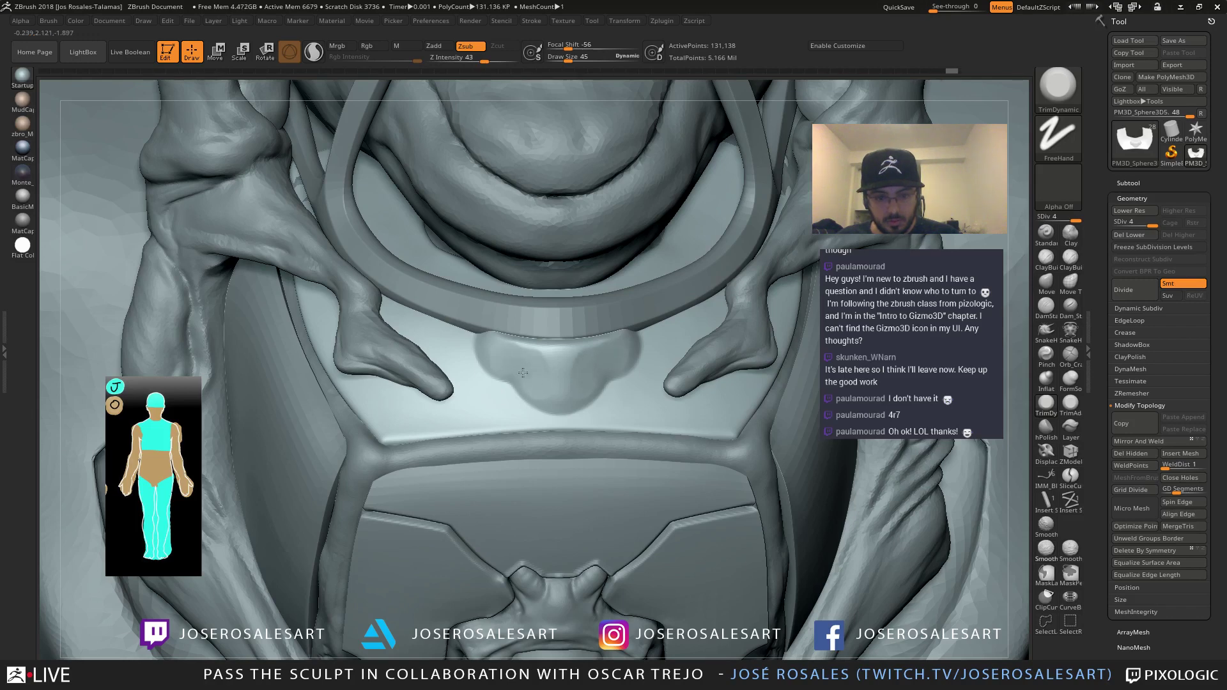
right_drag(513, 365, 521, 357)
key(])
key(])
drag(535, 372, 545, 381)
Flatten the area around the bump's outer side lobe with TrimDynamic at draw size 45
key([)
key([)
right_drag(552, 396, 482, 347)
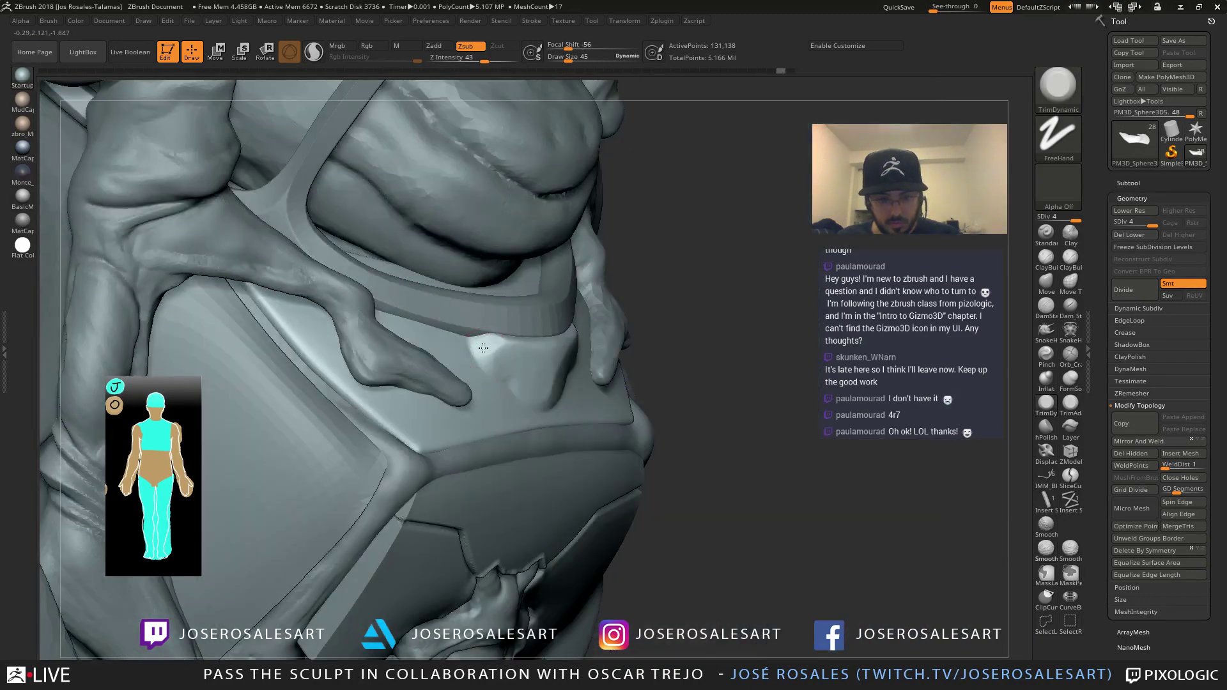
drag(494, 343, 489, 356)
Raise a small mound below the bump with ClayBuildup at draw size 54 and make the rim subtool active
mouse_move(493, 359)
right_down()
mouse_move(555, 338)
mouse_move(493, 419)
mouse_move(463, 299)
mouse_move(603, 349)
mouse_move(623, 372)
right_up()
mouse_move(518, 406)
ctrl+right_down()
mouse_move(575, 365)
mouse_move(672, 364)
mouse_move(605, 383)
mouse_move(615, 375)
ctrl+right_up()
key(1)
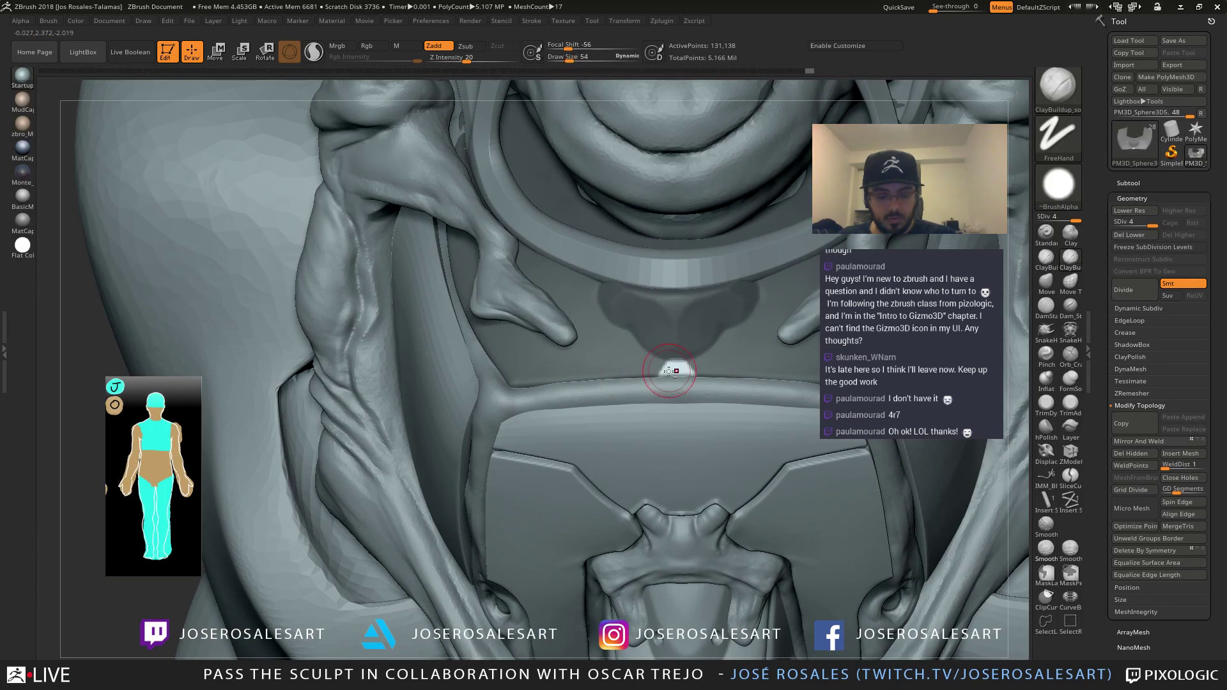
alt+click(667, 392)
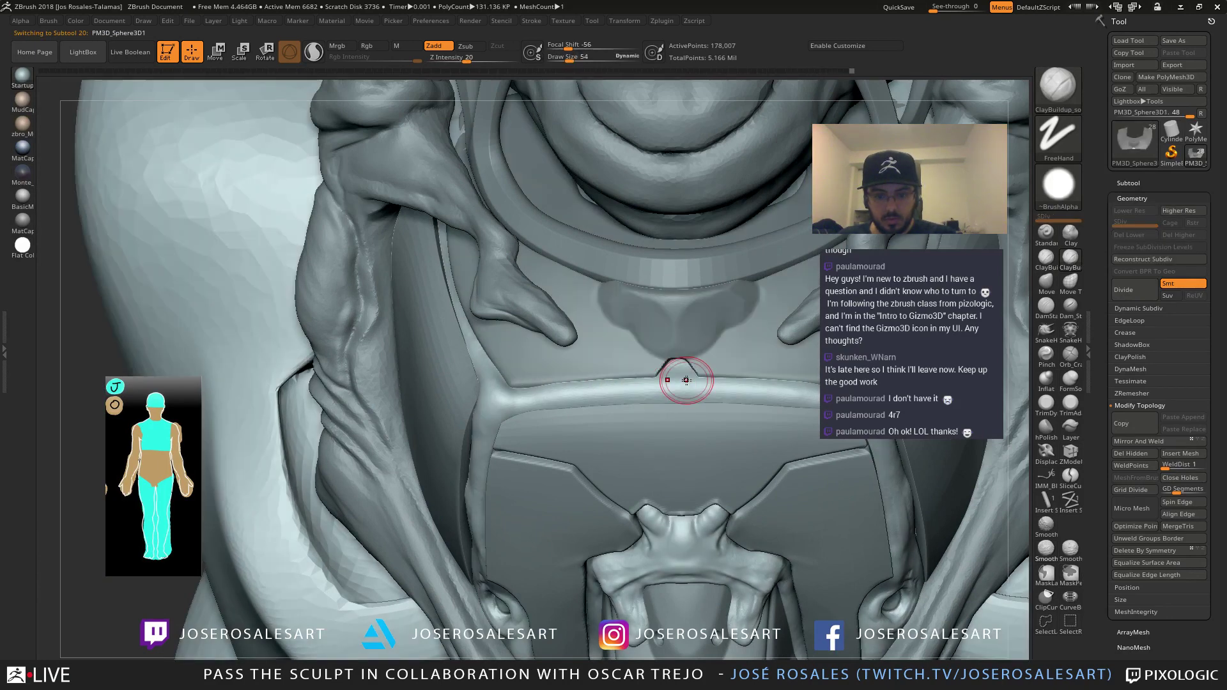
right_drag(677, 362, 678, 363)
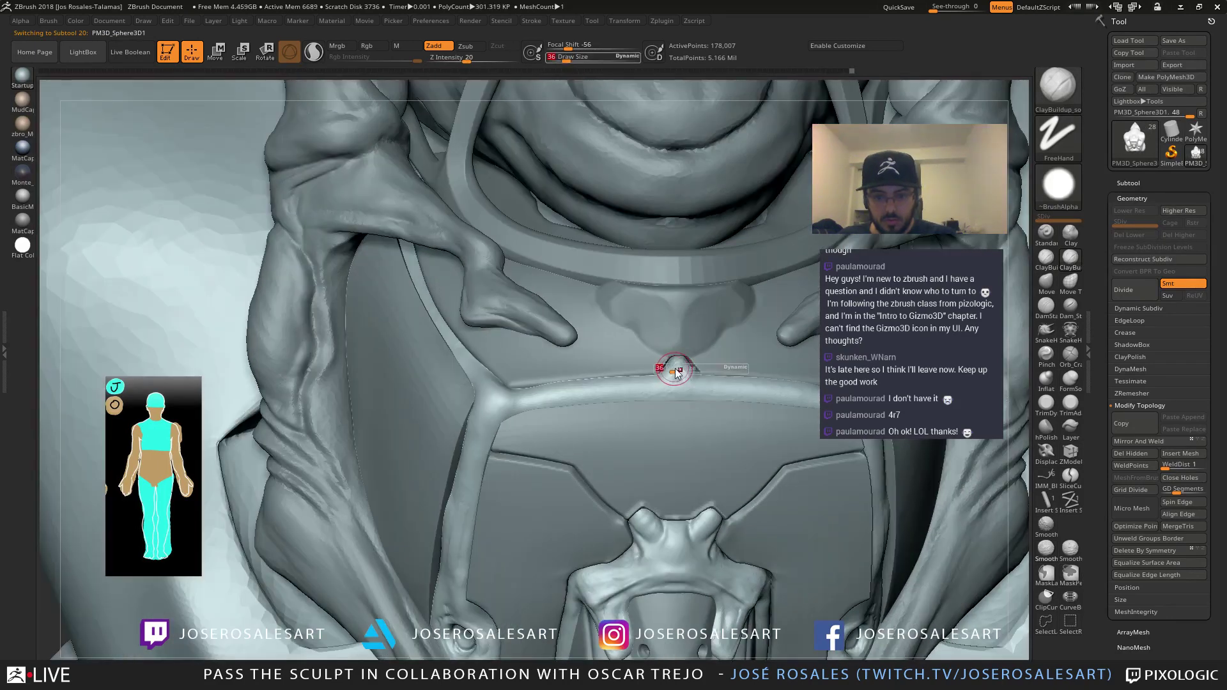
Enable Sculptris Pro and build up a small nub at the center of the rim with ClayBuildup at draw size 33
click(313, 51)
mouse_move(673, 372)
mouse_down()
mouse_move(677, 362)
mouse_move(642, 371)
mouse_move(673, 364)
mouse_up()
right_drag(673, 364, 716, 358)
ctrl+right_drag(716, 358, 685, 356)
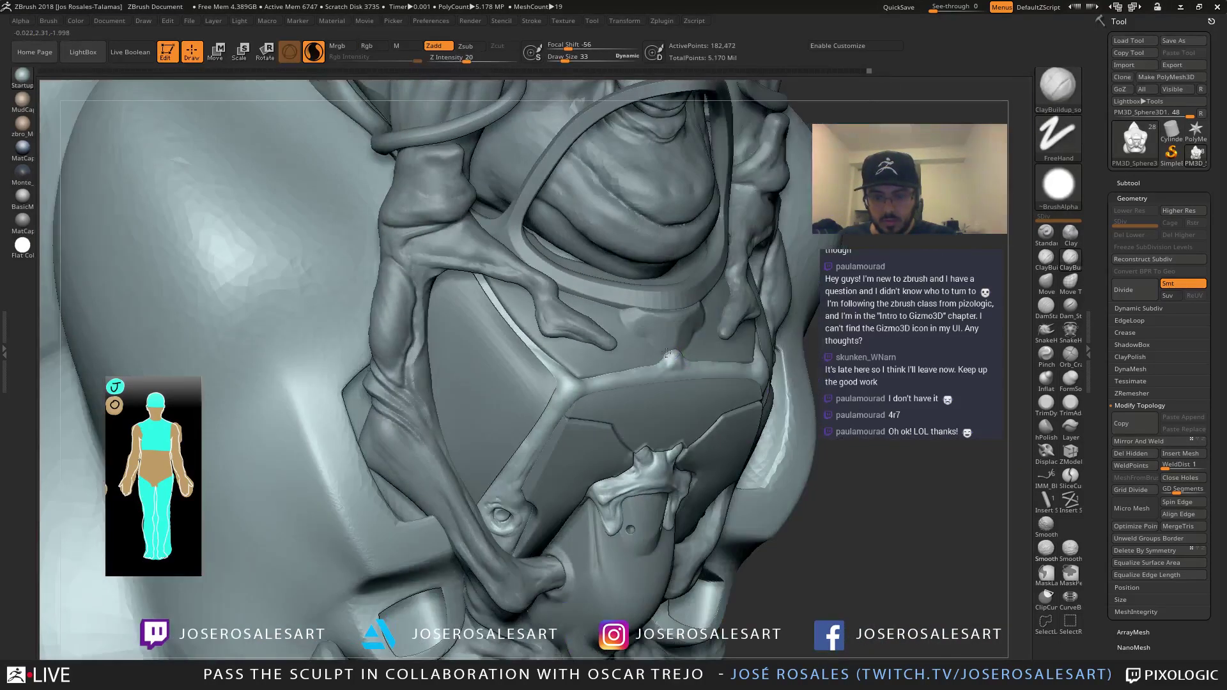
drag(659, 362, 638, 368)
Blend the nub's sides into the rim with ClayBuildup, raising the draw size to 45
right_drag(612, 364, 684, 351)
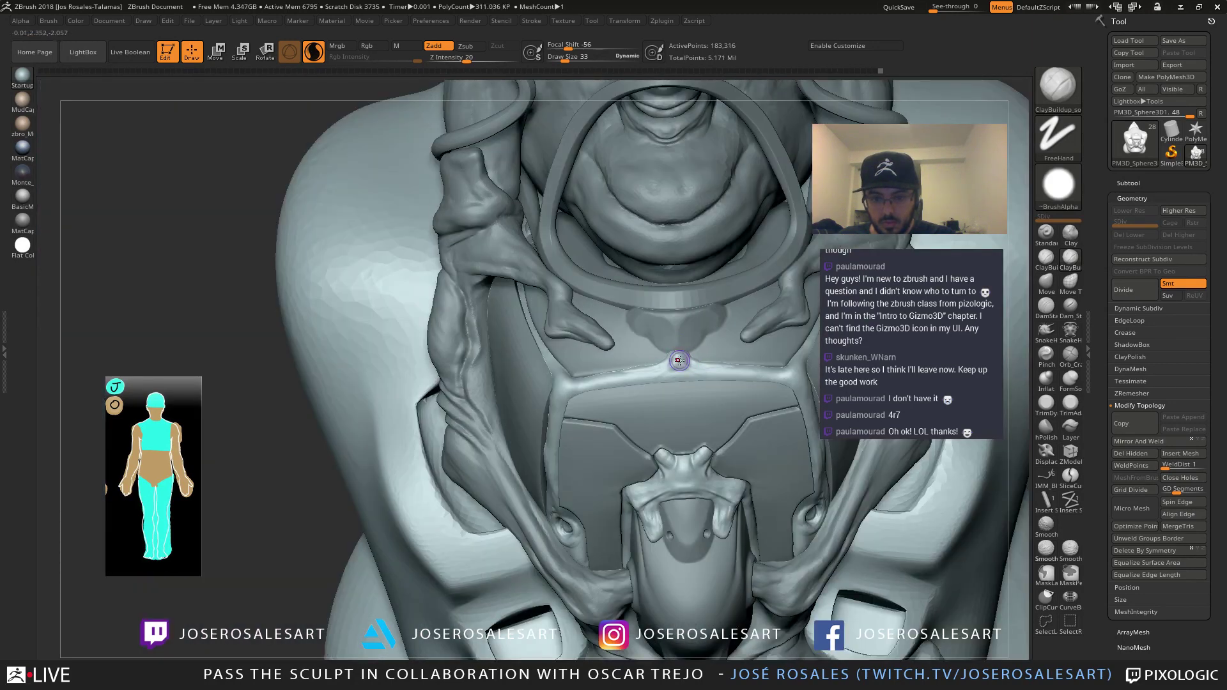
drag(682, 362, 691, 366)
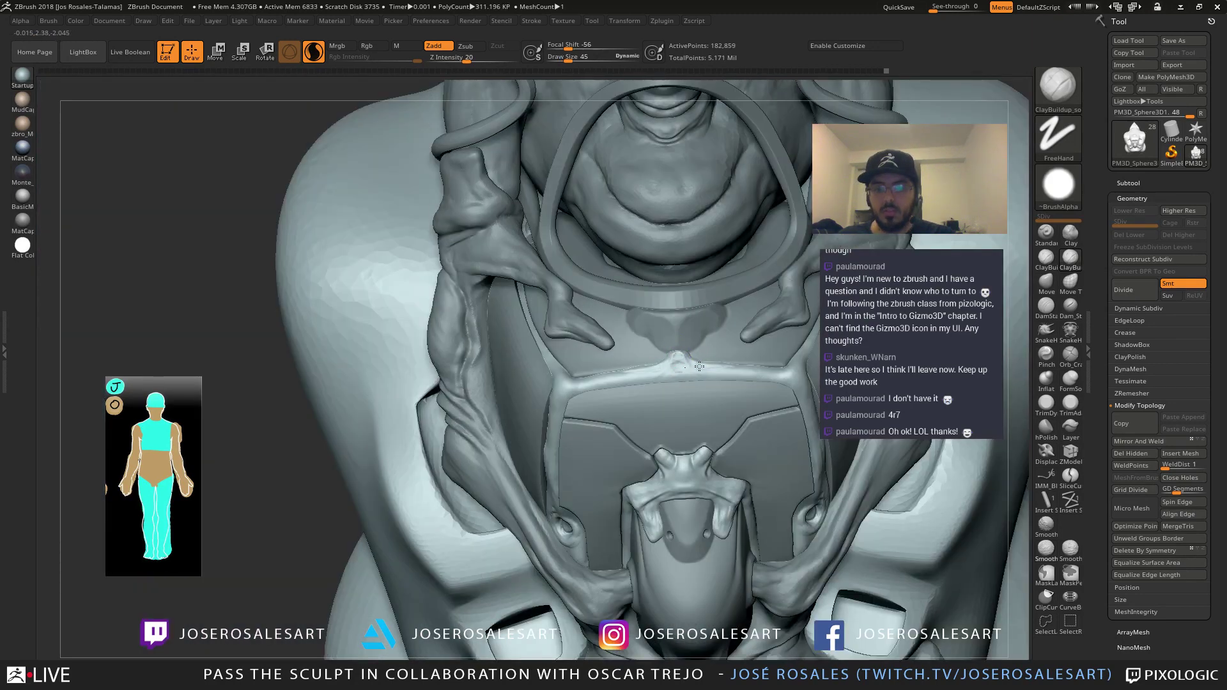
right_drag(633, 368, 678, 364)
drag(678, 364, 680, 342)
mouse_move(679, 342)
ctrl+right_down()
mouse_move(675, 255)
mouse_move(611, 246)
mouse_move(599, 287)
mouse_move(661, 287)
mouse_move(707, 415)
mouse_move(678, 333)
mouse_move(716, 394)
mouse_move(693, 442)
mouse_move(542, 377)
mouse_move(566, 333)
mouse_move(568, 357)
mouse_move(588, 327)
mouse_move(555, 299)
ctrl+right_up()
alt+click(550, 349)
key(b)
key(m)
key(v)
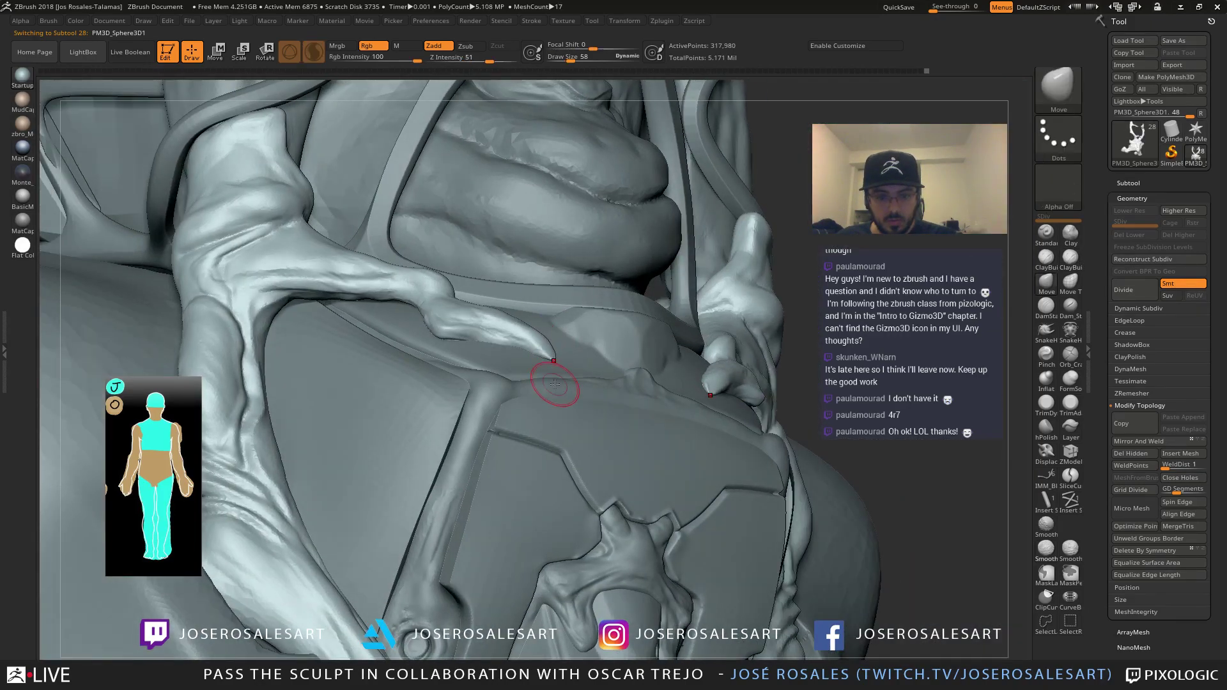
right_drag(556, 384, 543, 376)
Carve grooves on the chest plate from the finger-like tips to the rim with DamStandard at draw size 42 and smooth them
alt+click(553, 350)
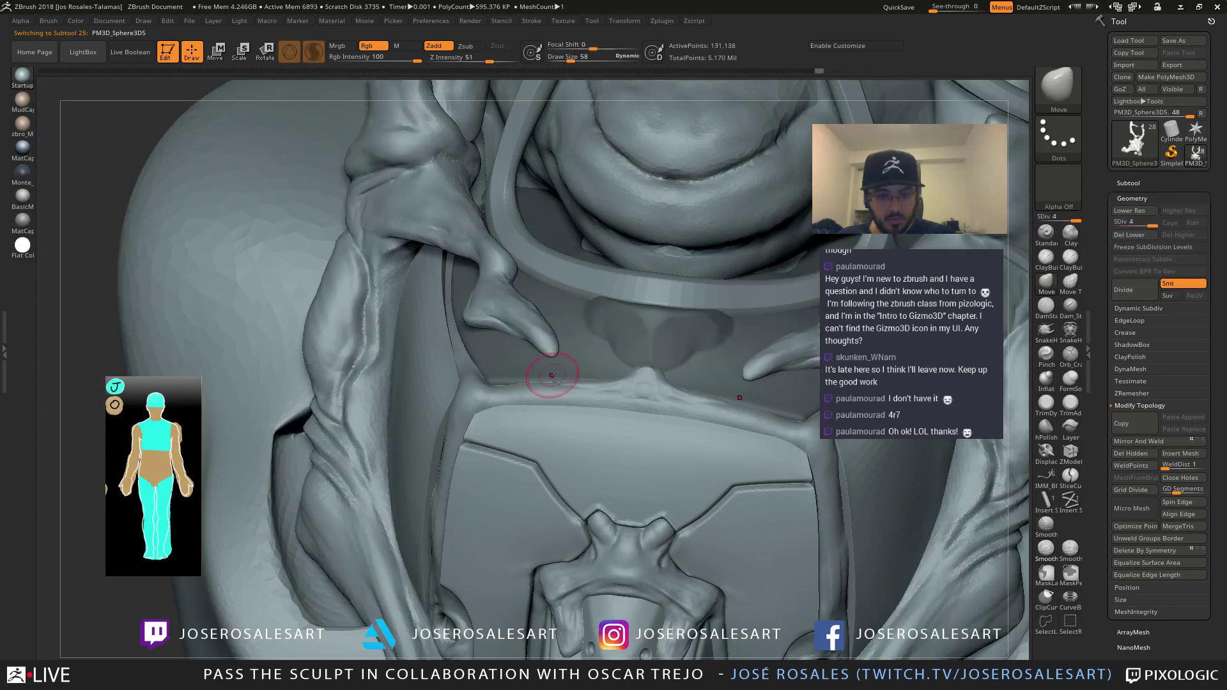
key(b)
key(d)
key(s)
right_drag(471, 278, 410, 379)
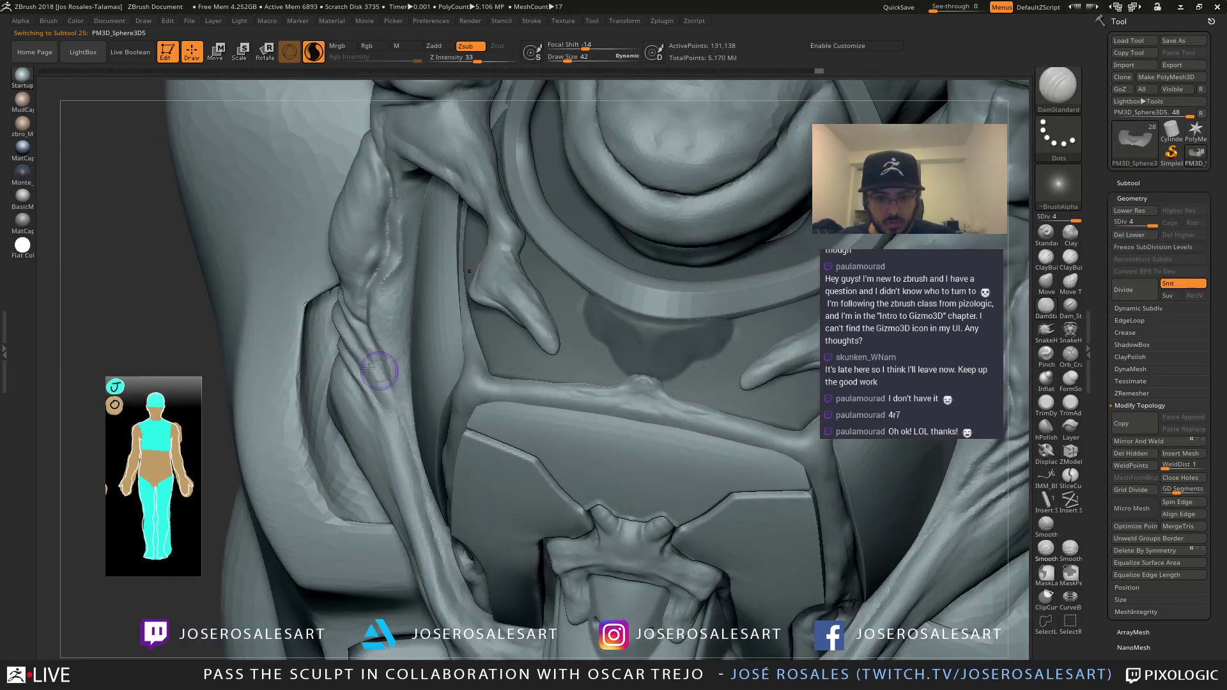
ctrl+click(266, 381)
click(554, 352)
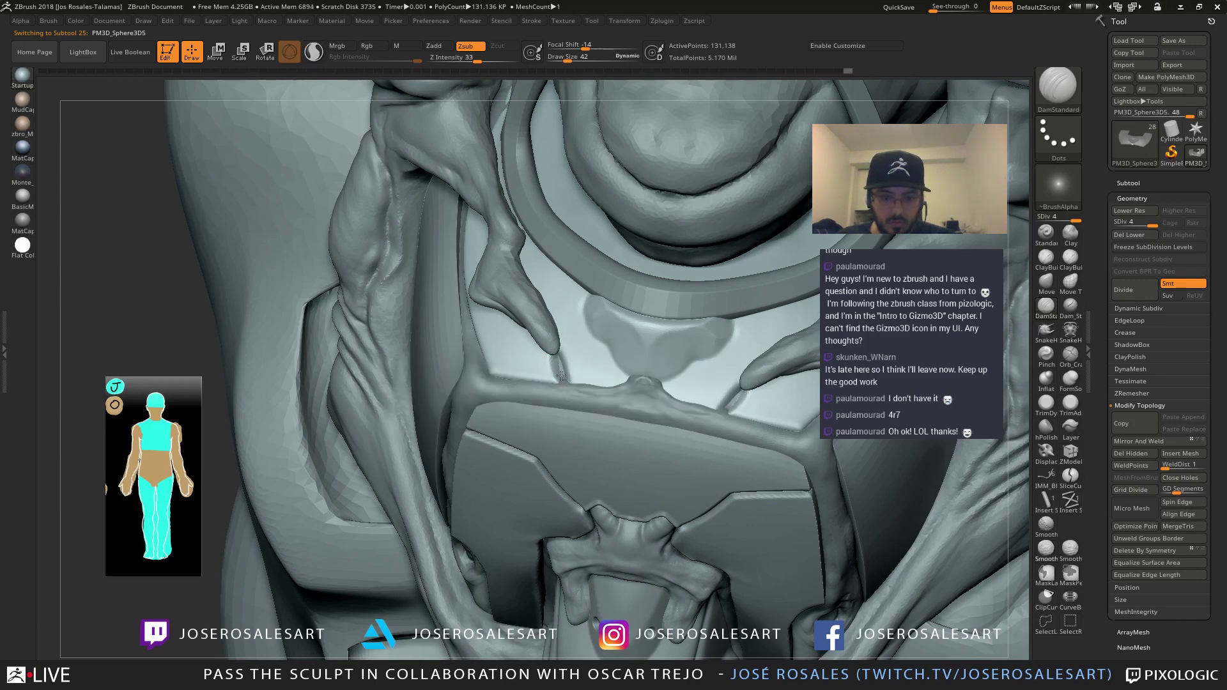
right_drag(545, 343, 568, 311)
shift+drag(570, 313, 554, 349)
Activate the finger-like branches' subtool and pull their tips toward the rim with SnakeHook at draw size 36
key(b)
key(s)
key(h)
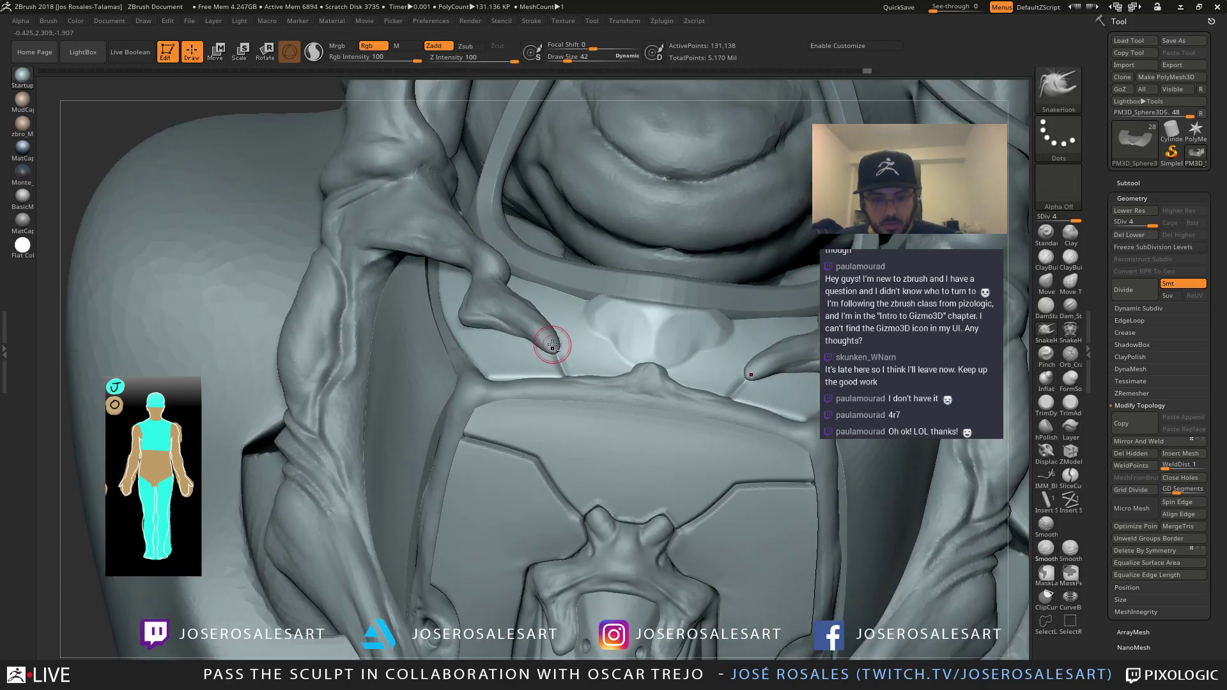
alt+click(553, 346)
key(s)
drag(557, 353, 554, 352)
drag(554, 348, 560, 365)
Smooth the branch tips and draw them out into sharp points just above the rim with SnakeHook
right_drag(569, 386, 548, 377)
shift+drag(553, 340, 556, 347)
right_drag(558, 351, 598, 359)
drag(579, 365, 588, 375)
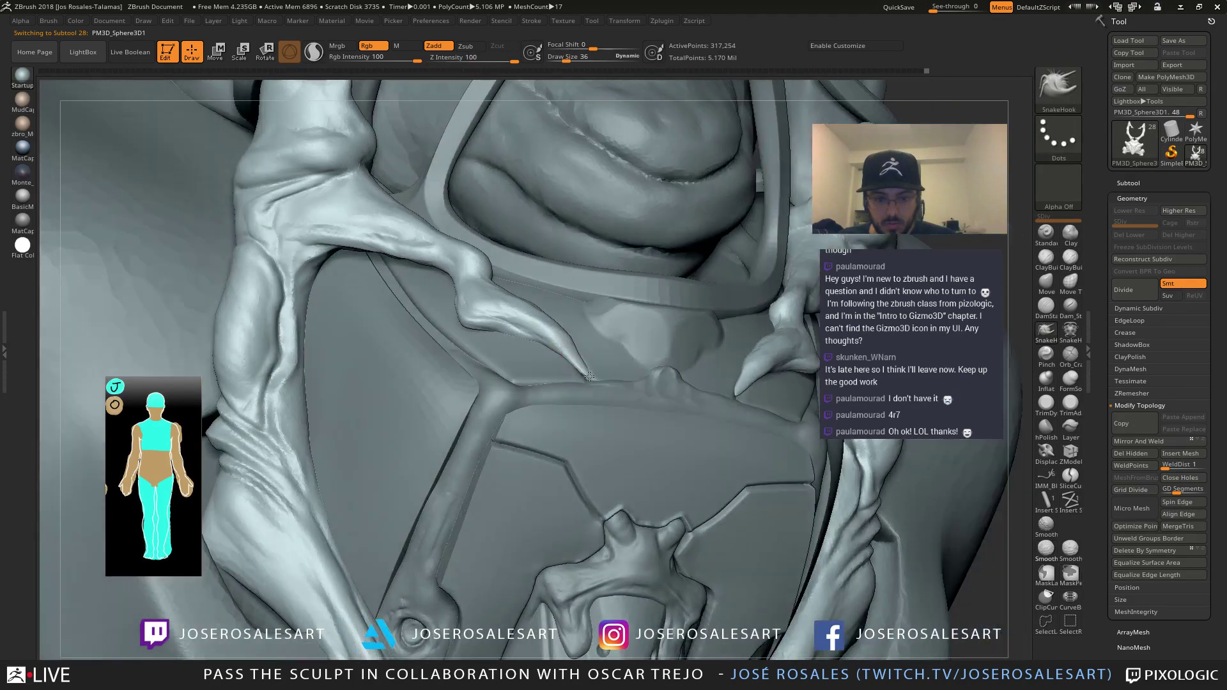
mouse_move(589, 374)
right_down()
mouse_move(679, 403)
mouse_move(672, 389)
mouse_move(589, 380)
right_up()
Adjust the shape of the pointed branch tips with the Move brush at draw size 23
key(b)
key(m)
key(v)
key(s)
drag(534, 371, 475, 386)
mouse_move(492, 390)
right_down()
mouse_move(599, 365)
mouse_move(531, 375)
mouse_move(567, 340)
mouse_move(630, 345)
mouse_move(629, 324)
right_up()
mouse_move(630, 325)
alt+right_down()
mouse_move(655, 331)
mouse_move(643, 361)
mouse_move(600, 345)
mouse_move(672, 261)
alt+right_up()
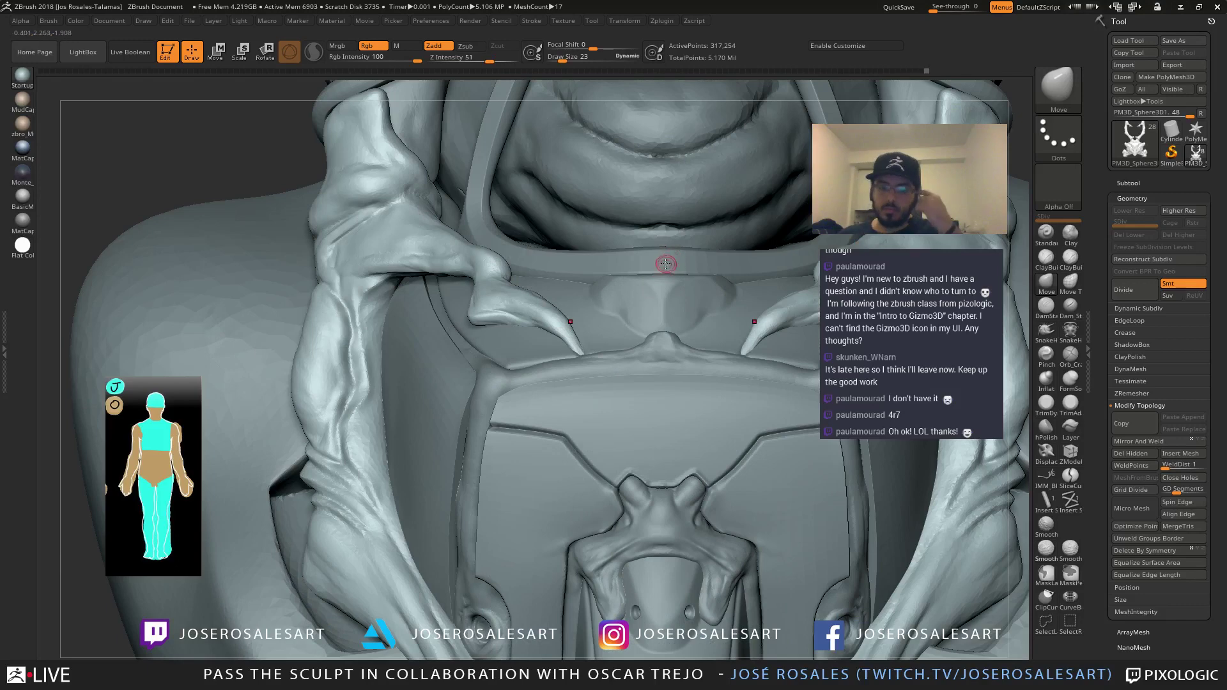
Switch to ClayBuildup and smooth the ends of the pointed branches at draw size 42
mouse_move(613, 318)
right_down()
mouse_move(627, 353)
mouse_move(596, 361)
mouse_move(611, 362)
right_up()
key(b)
key(c)
key(b)
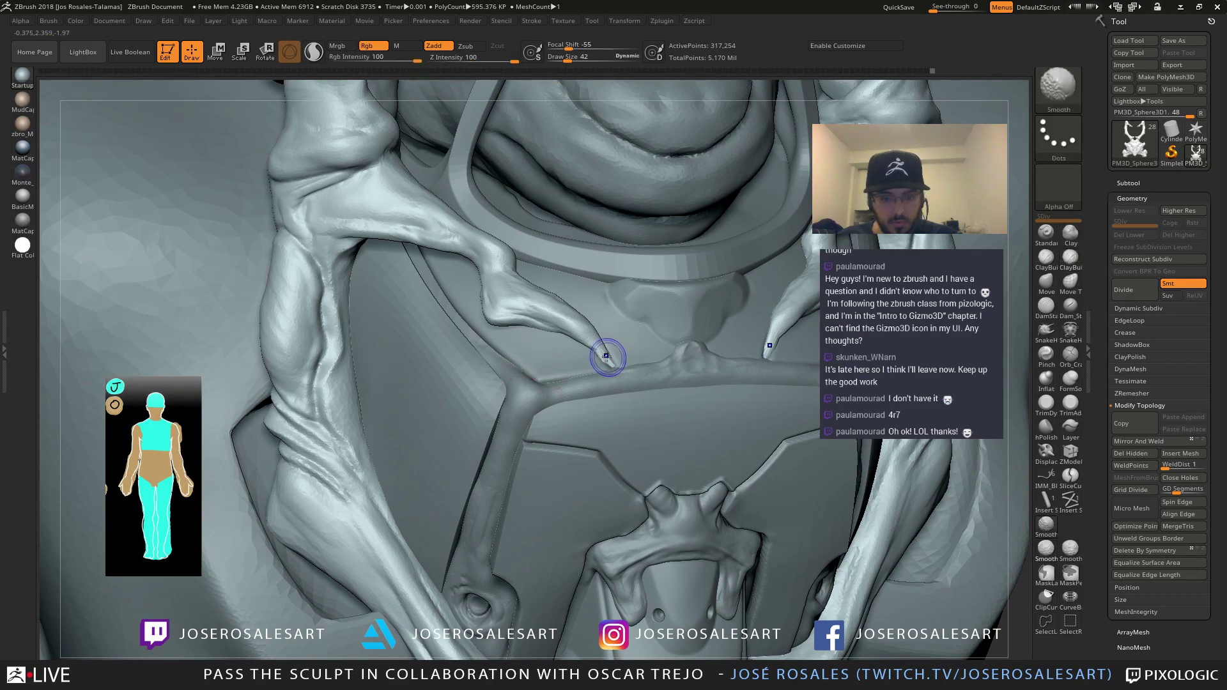
key(shift)
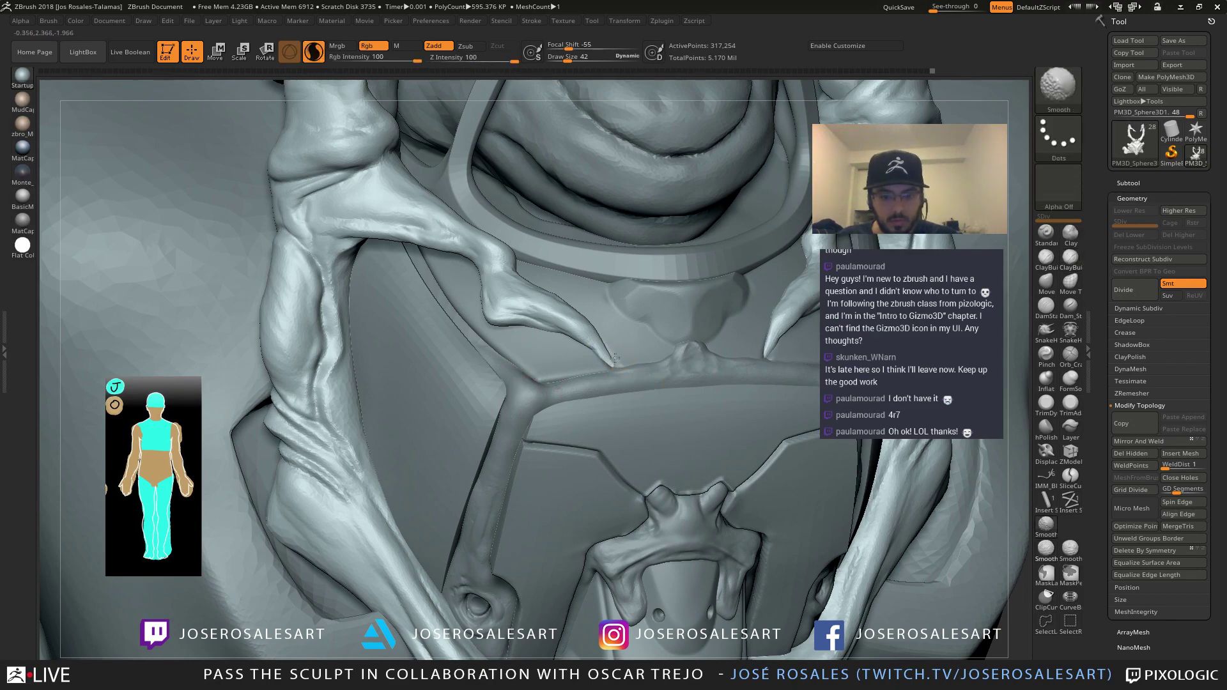
shift+drag(612, 364, 619, 354)
right_drag(619, 353, 627, 362)
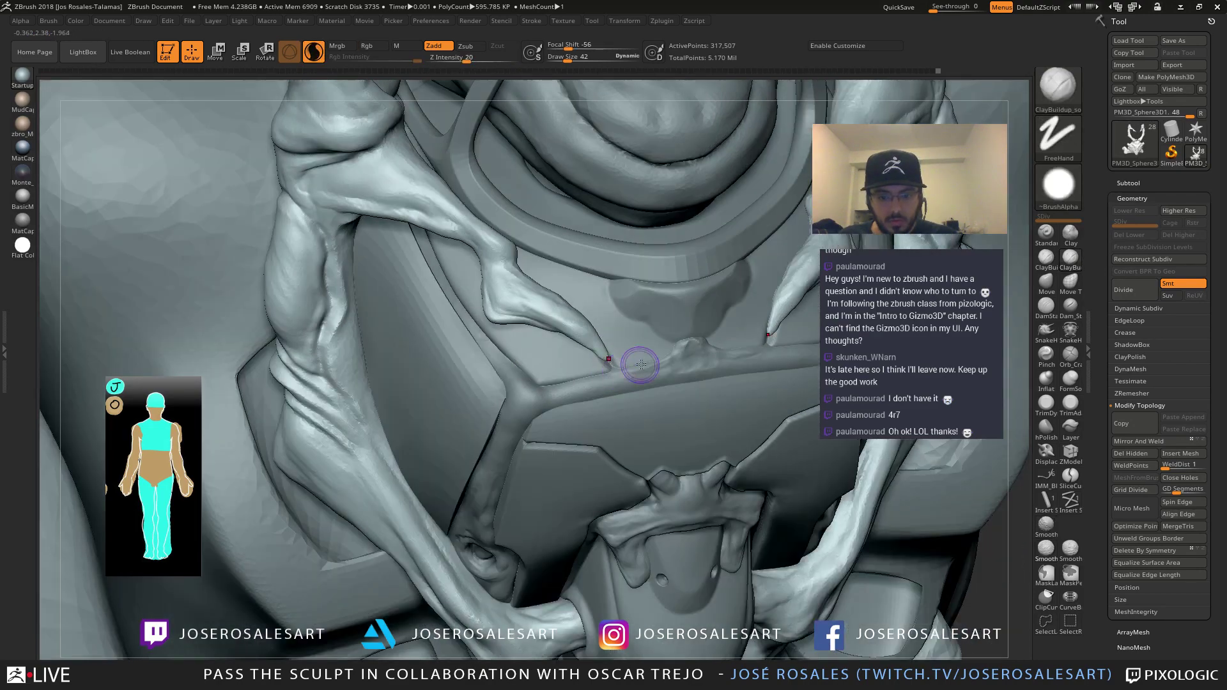
Try building up and smoothing small mounds on the chest plate around the pointed branch tips with ClayBuildup
alt+click(610, 360)
click(605, 364)
drag(606, 362, 609, 357)
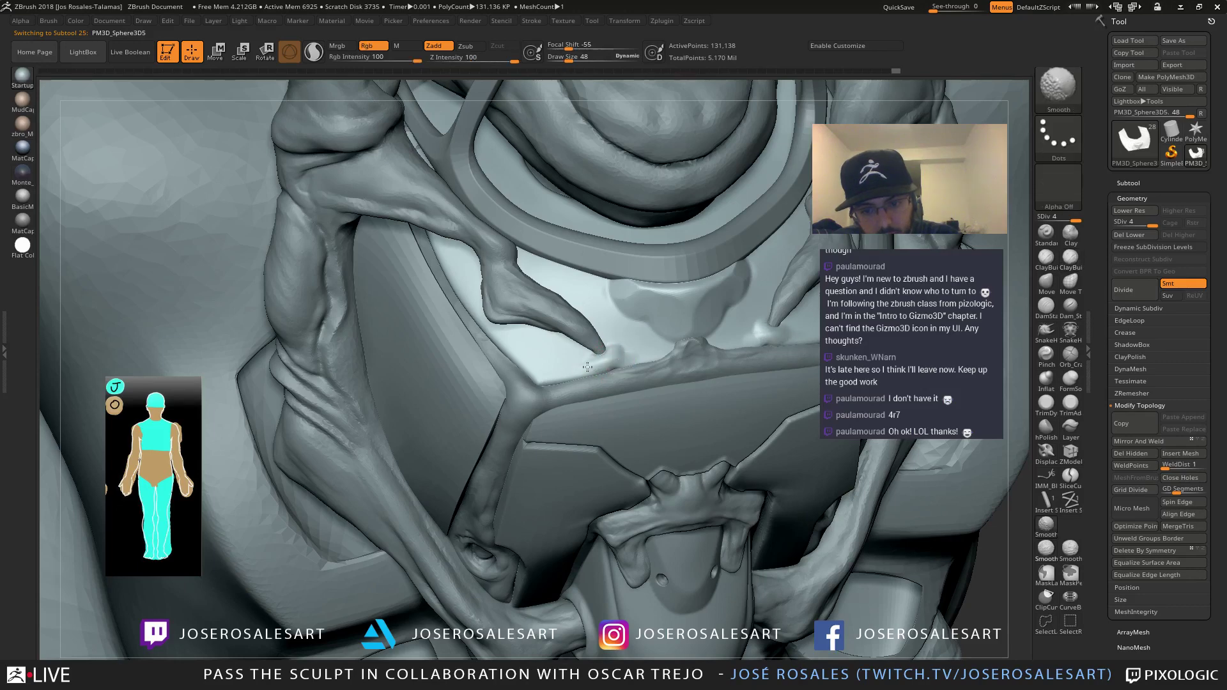
mouse_move(524, 334)
ctrl+right_down()
mouse_move(556, 331)
mouse_move(534, 282)
mouse_move(530, 312)
ctrl+right_up()
Undo the recent sculpting strokes around the branch tips on the chest plate
key(ctrl+a)
key(ctrl+z)
key(ctrl+z)
key(ctrl+z)
key(ctrl+z)
Isolate the chest plate and mask round spots at the branch tips with MaskPen at draw size 51
right_drag(481, 418, 542, 365)
mouse_move(665, 350)
right_down()
mouse_move(699, 377)
mouse_move(684, 369)
mouse_move(605, 413)
mouse_move(584, 397)
mouse_move(522, 429)
right_up()
key(alt+s)
ctrl+drag(430, 543, 442, 555)
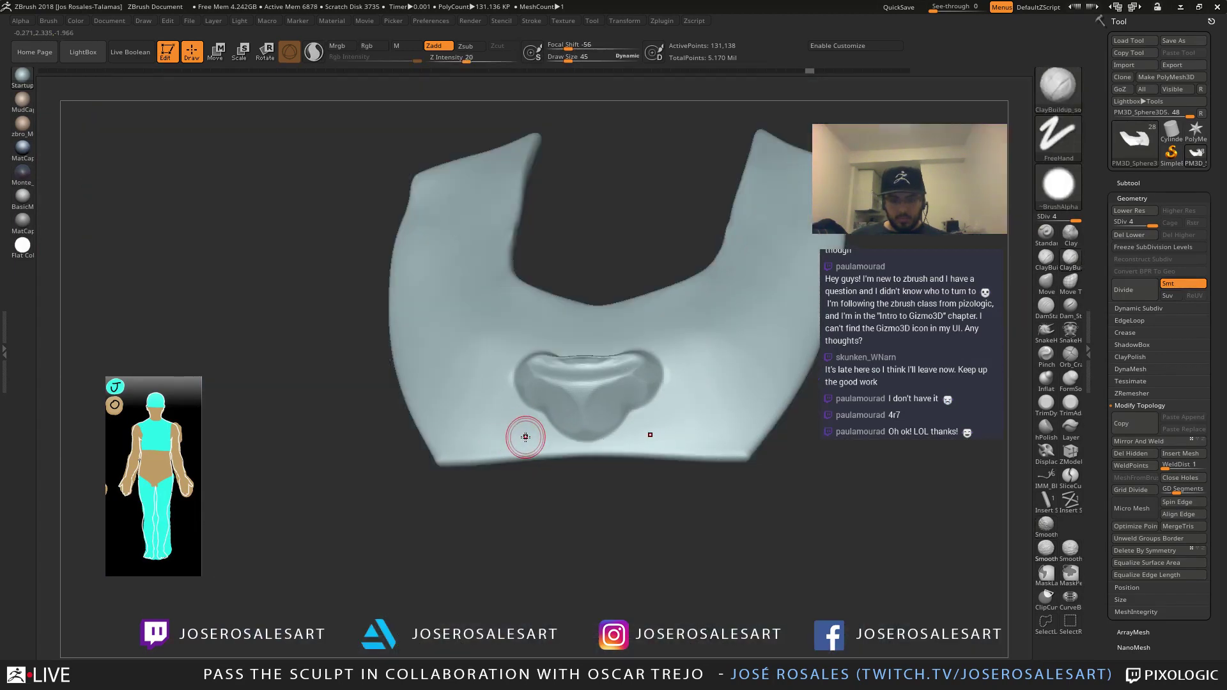
key(s)
drag(558, 458, 559, 458)
ctrl+drag(493, 434, 503, 438)
key(shift+s)
key(ctrl+z)
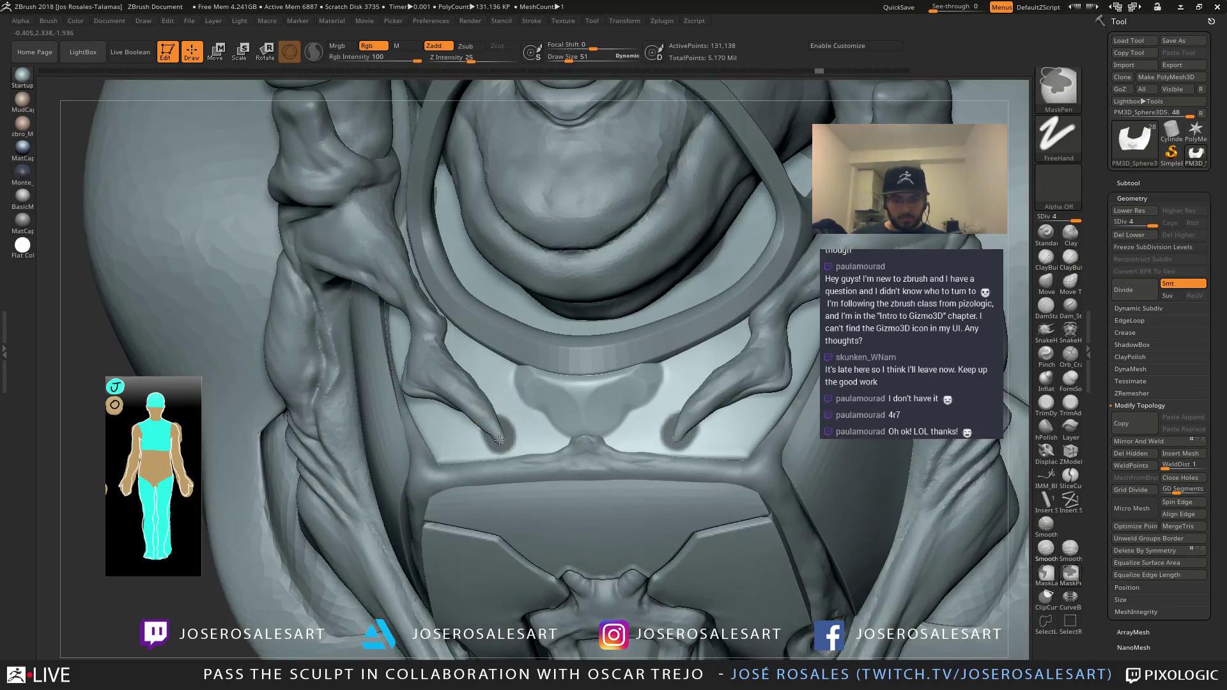
Trim the tip masks into tapered shapes with MaskPen at draw size 23 on the isolated plate, and show the whole figure
mouse_move(524, 433)
ctrl+right_down()
mouse_move(636, 450)
mouse_move(331, 375)
ctrl+right_up()
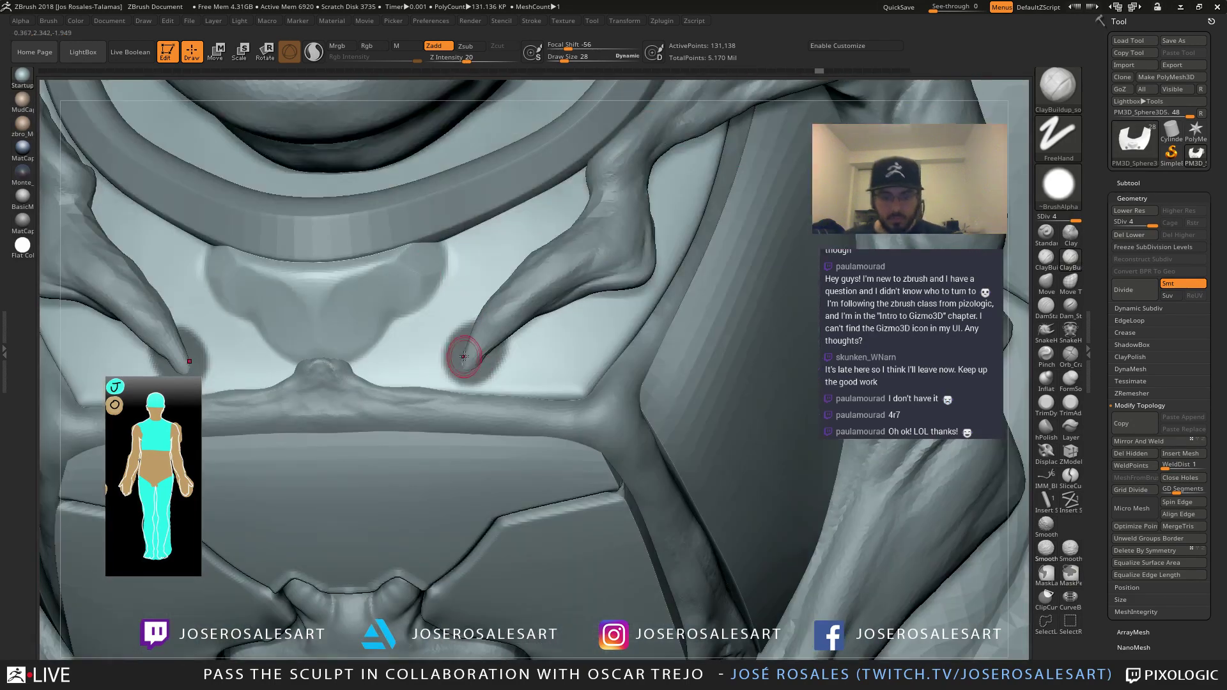
key(s)
click(465, 357)
right_drag(463, 351, 454, 358)
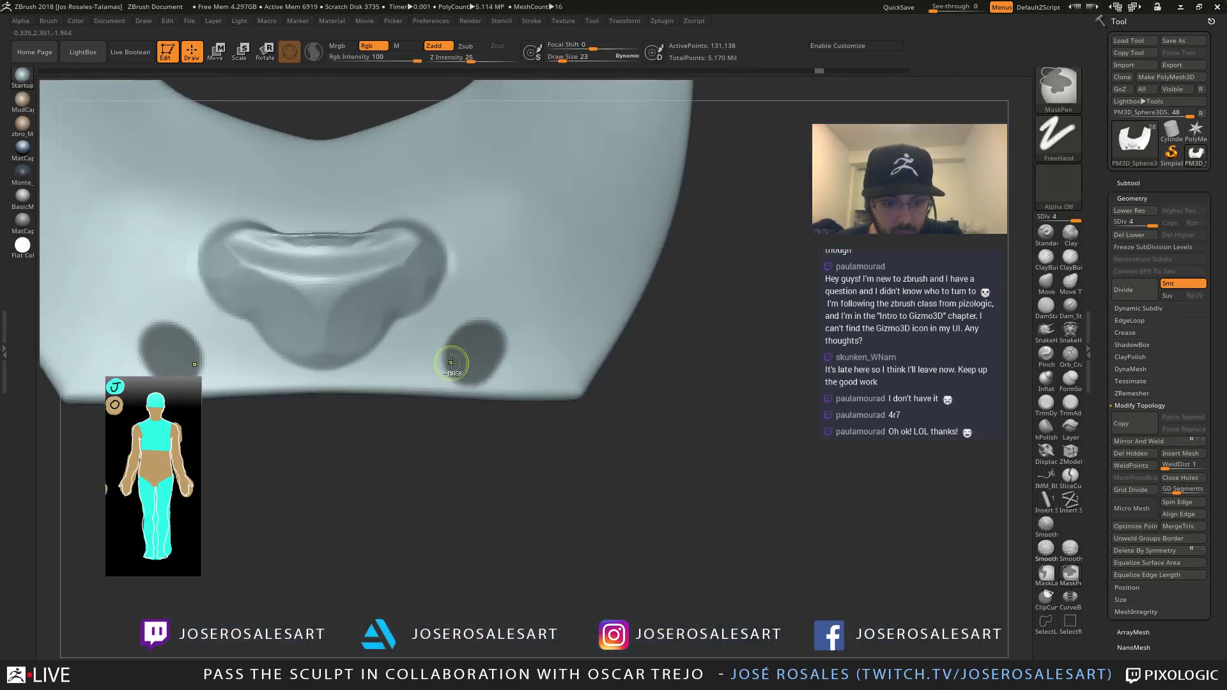
mouse_move(447, 343)
ctrl+alt+mouse_down()
mouse_move(451, 384)
mouse_move(479, 380)
mouse_move(463, 364)
mouse_move(487, 350)
ctrl+alt+mouse_up()
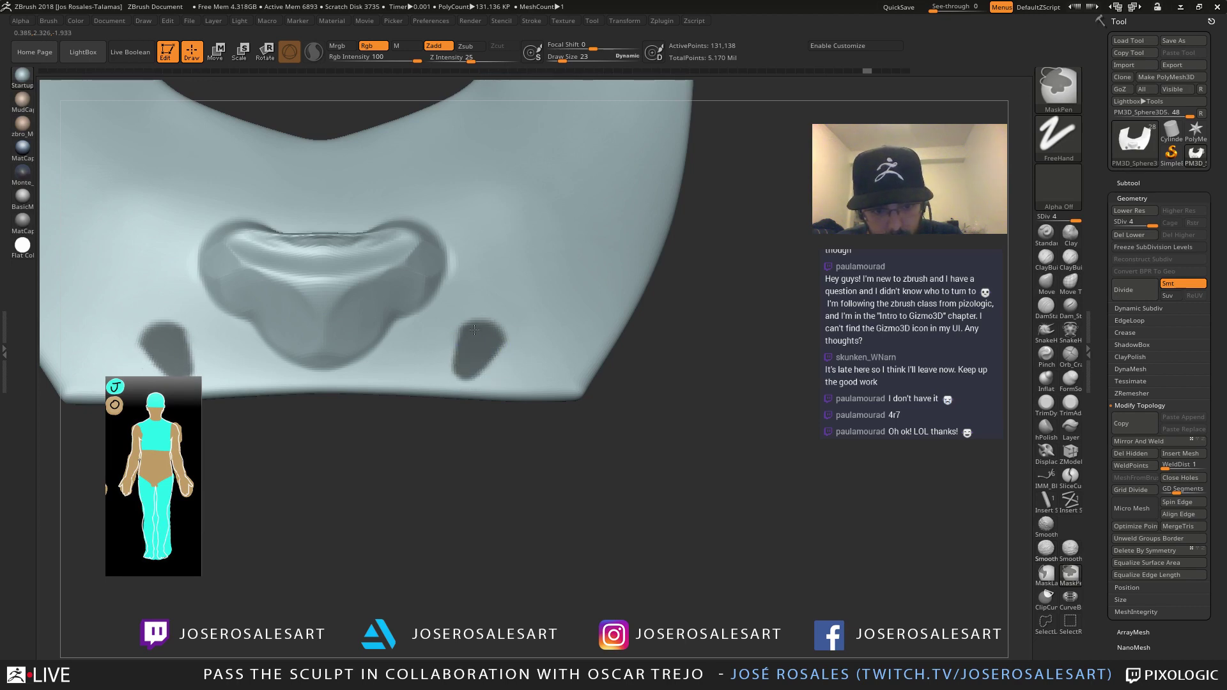
alt+right_drag(464, 357, 551, 299)
key(ctrl+shift+s)
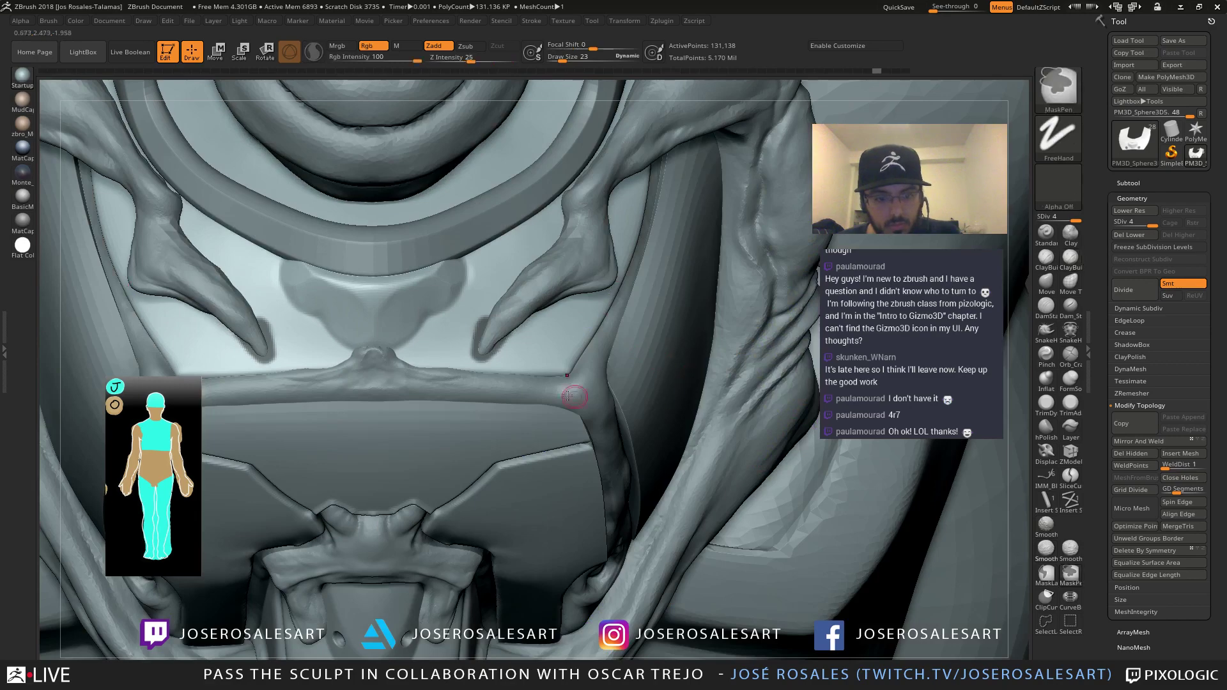
Invert the chest plate's mask and pull the tapered tip areas out from the isolated plate with the Gizmo
alt+right_drag(323, 368, 103, 415)
ctrl+click(70, 487)
key(w)
key(f)
key(ctrl+shift+s)
alt+click(374, 380)
right_drag(399, 395, 512, 390)
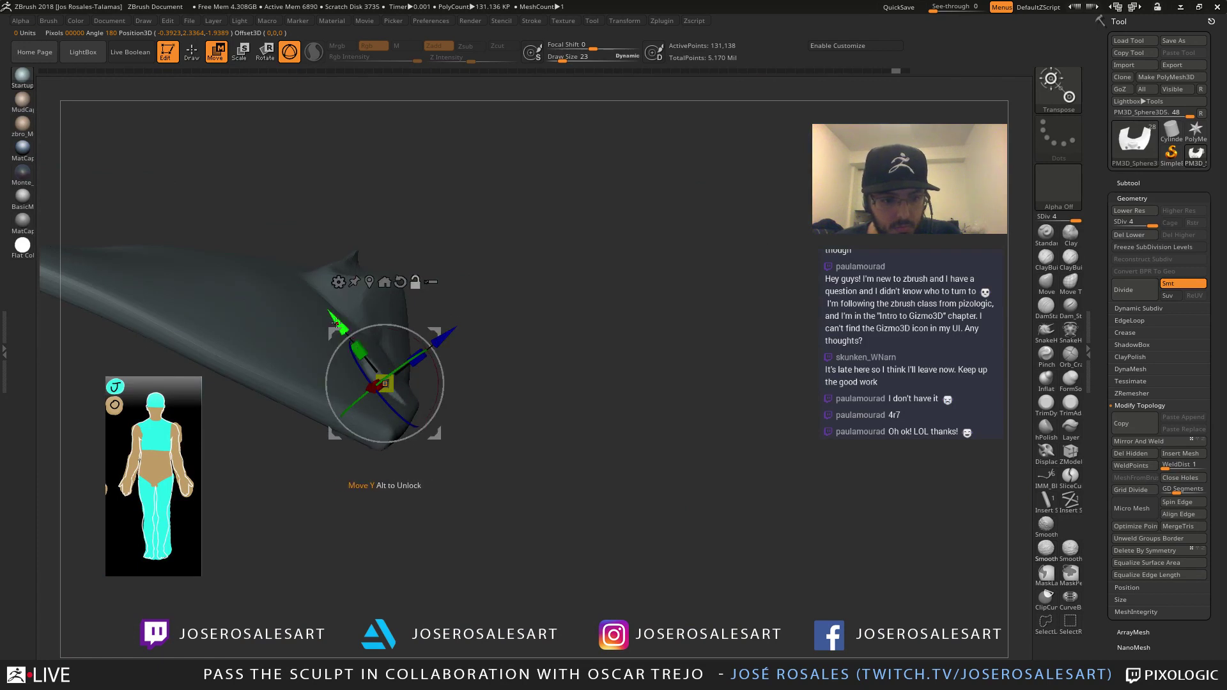
alt+drag(342, 324, 358, 343)
Compare the branch tips with and without the raise, keep them raised, and clear the chest plate's mask
key(ctrl+shift+s)
drag(452, 403, 441, 435)
key(q)
mouse_move(529, 349)
mouse_down()
mouse_move(459, 360)
mouse_move(431, 349)
mouse_up()
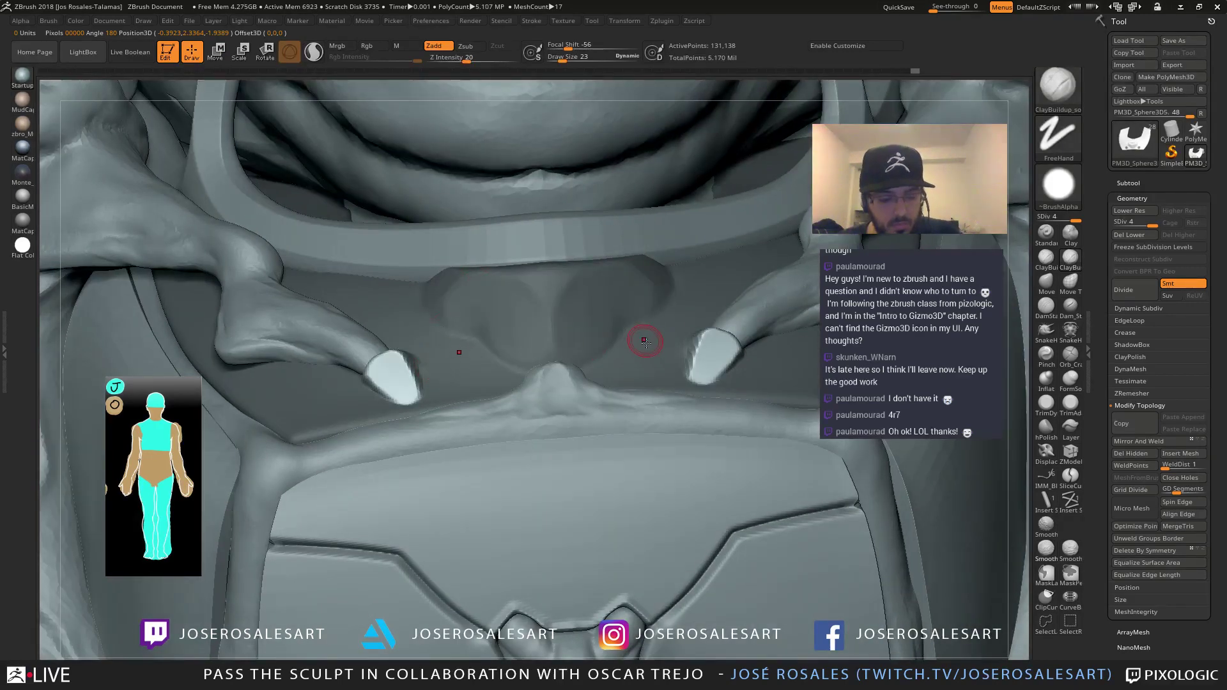
right_drag(654, 385, 669, 359)
ctrl+click(690, 359)
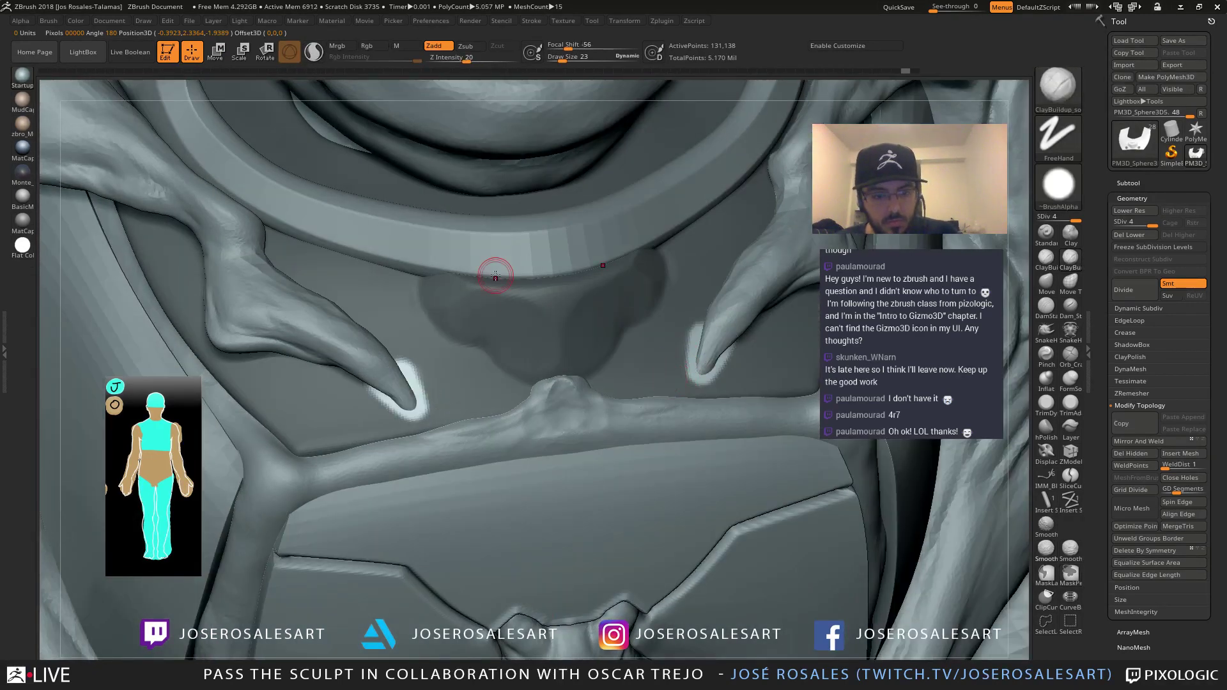
click(908, 70)
alt+right_drag(809, 159, 770, 108)
ctrl+drag(56, 329, 83, 350)
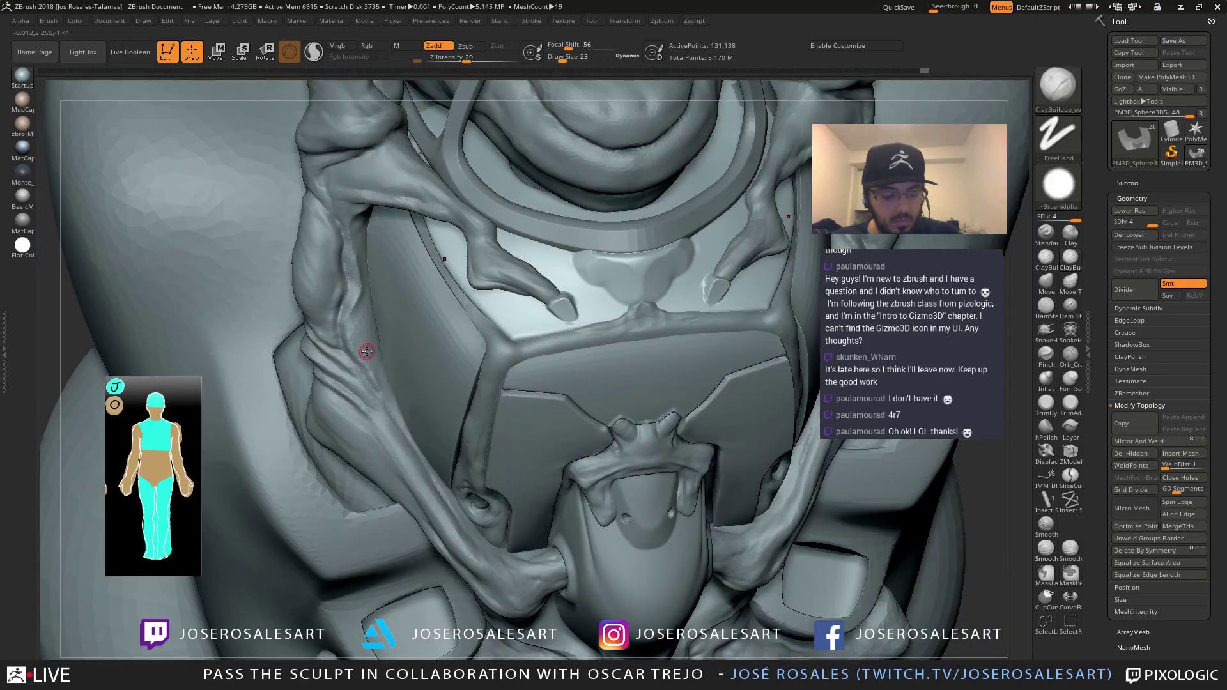
Subdivide the chest plate to level 5 and isolate it for work on the raised tips
key(ctrl+d)
right_drag(584, 290, 605, 313)
mouse_move(553, 271)
alt+right_down()
mouse_move(616, 298)
mouse_move(492, 291)
mouse_move(625, 297)
mouse_move(566, 374)
mouse_move(604, 311)
mouse_move(646, 304)
mouse_move(629, 281)
mouse_move(617, 307)
mouse_move(539, 328)
mouse_move(622, 299)
mouse_move(720, 295)
mouse_move(747, 312)
mouse_move(695, 274)
mouse_move(735, 186)
mouse_move(631, 275)
mouse_move(622, 328)
mouse_move(569, 323)
mouse_move(581, 238)
alt+right_up()
key(shift+s)
ctrl+right_drag(535, 324, 604, 350)
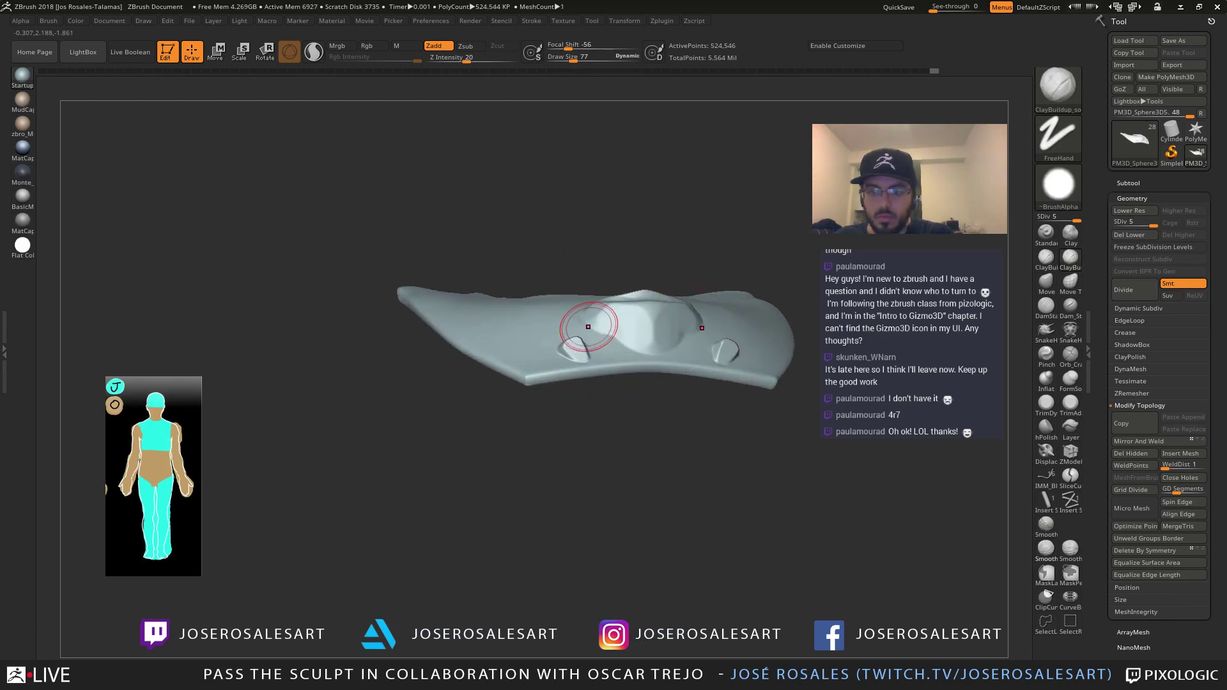
Show the whole figure and push the raised tip's edges against the branch end with the Move brush at draw size 48
key(s)
drag(625, 348, 620, 348)
mouse_move(614, 319)
ctrl+right_down()
mouse_move(589, 332)
mouse_move(569, 370)
mouse_move(591, 342)
mouse_move(572, 358)
ctrl+right_up()
key(shift+s)
key(b)
key(m)
key(v)
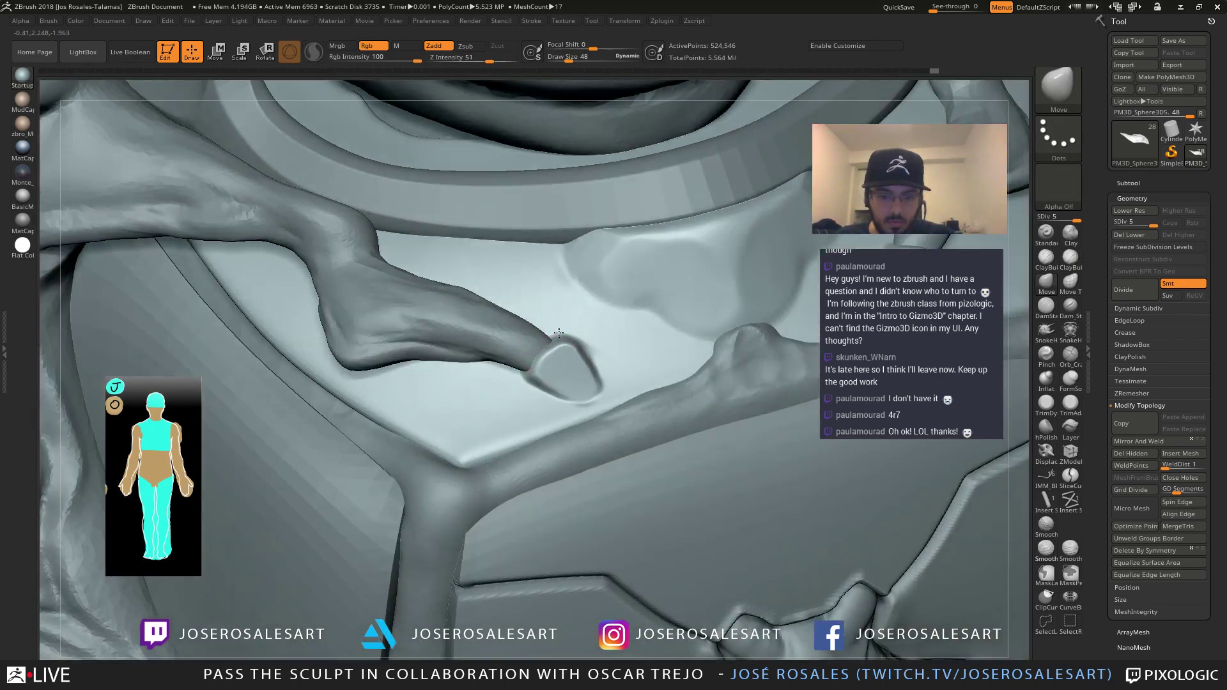
drag(558, 332, 567, 342)
right_drag(567, 342, 598, 327)
drag(564, 327, 570, 334)
Switch to ClayBuildup at draw size 54 and smooth the front surface of the raised branch tip
key(b)
key(c)
key(b)
key(bracketleft)
key(bracketleft)
key(bracketleft)
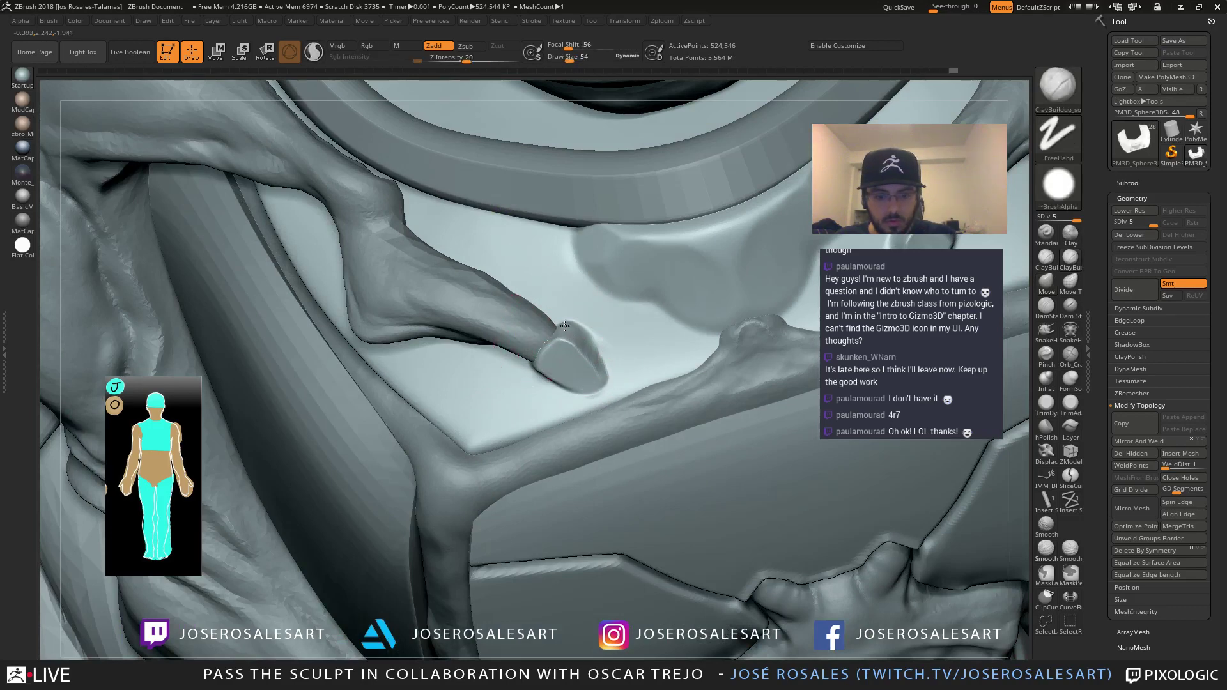
right_drag(535, 323, 572, 350)
key(shift)
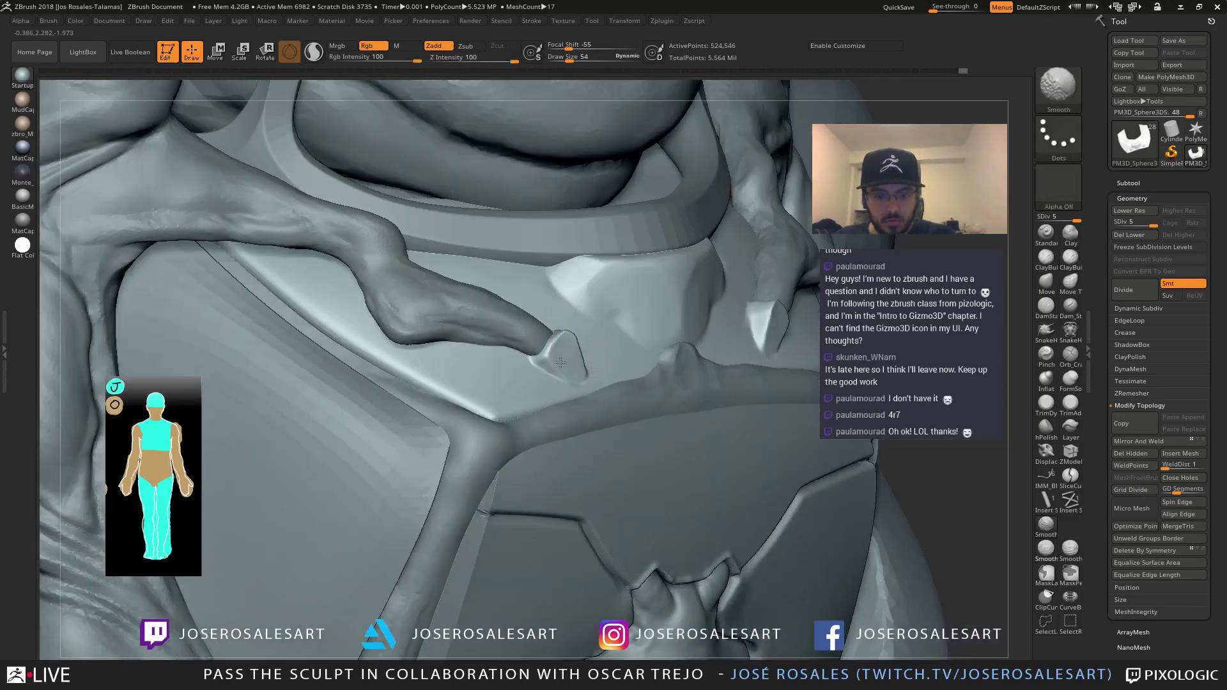
shift+drag(568, 357, 562, 354)
Build up the branch tips with ClayBuildup at draw size 39 and smooth them into rounded, pointed caps
key(s)
mouse_move(558, 353)
right_down()
mouse_move(577, 347)
mouse_move(559, 352)
mouse_move(577, 333)
mouse_move(566, 334)
mouse_move(575, 344)
right_up()
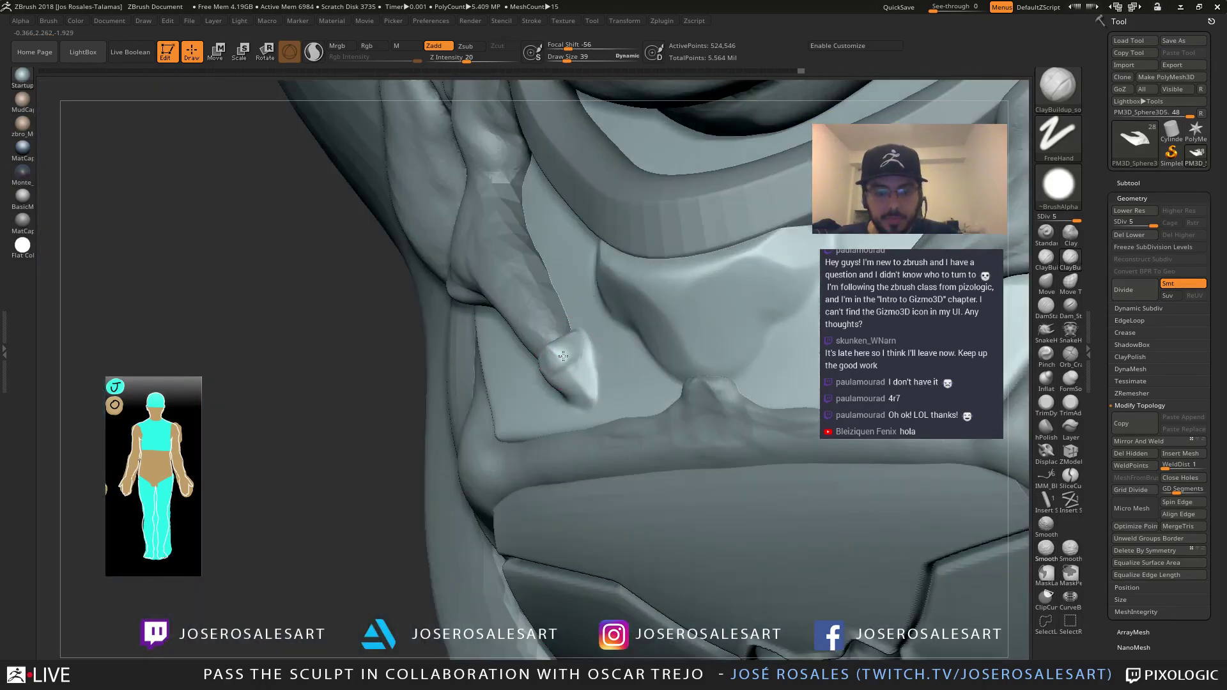
drag(577, 394, 574, 378)
right_drag(568, 371, 598, 359)
shift+drag(583, 358, 581, 364)
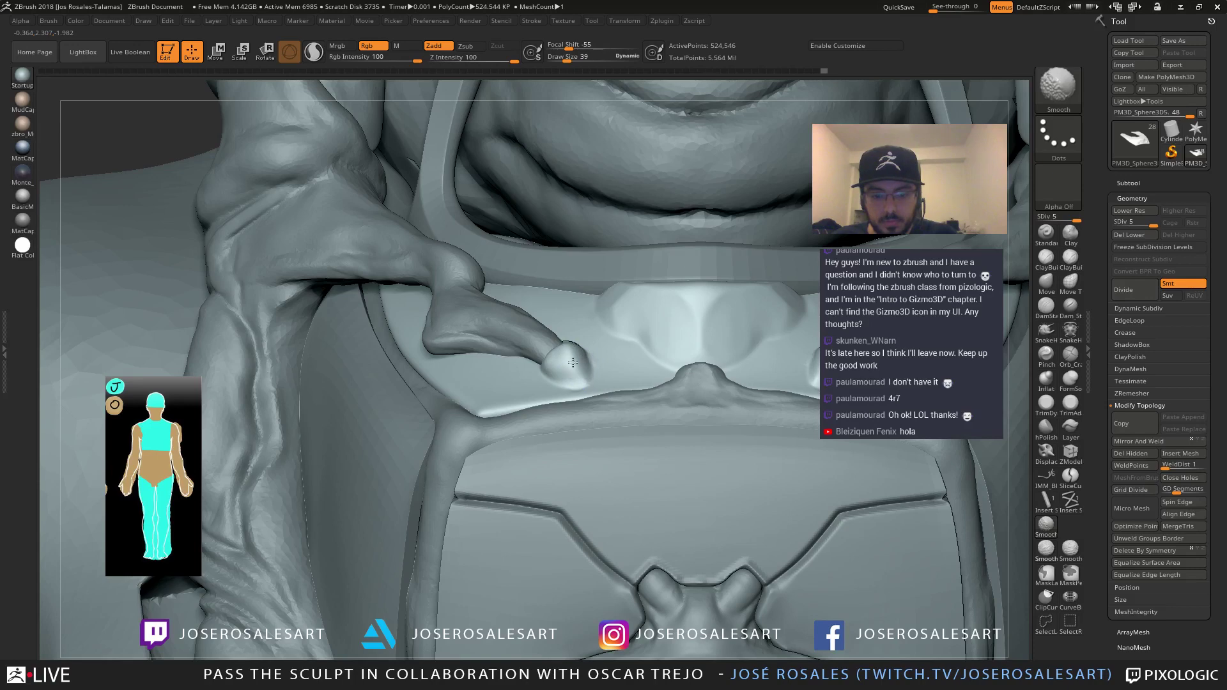
mouse_move(639, 320)
right_down()
mouse_move(694, 313)
mouse_move(638, 322)
right_up()
alt+right_drag(720, 313, 569, 312)
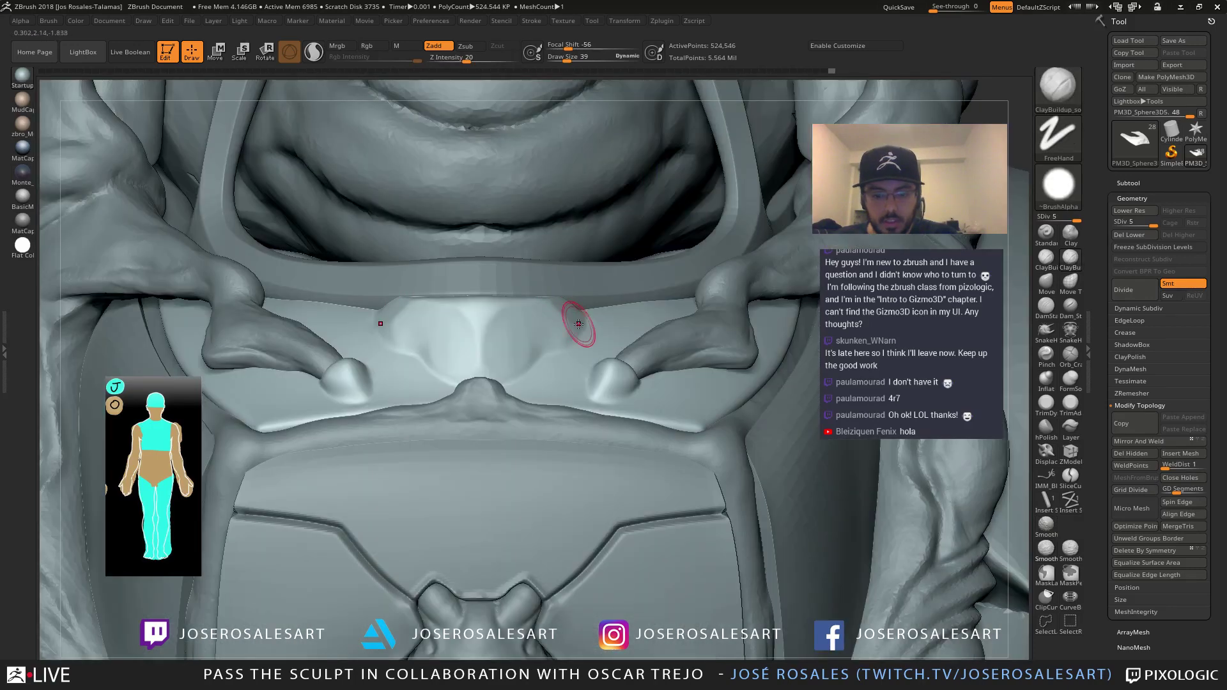
right_drag(599, 400, 617, 369)
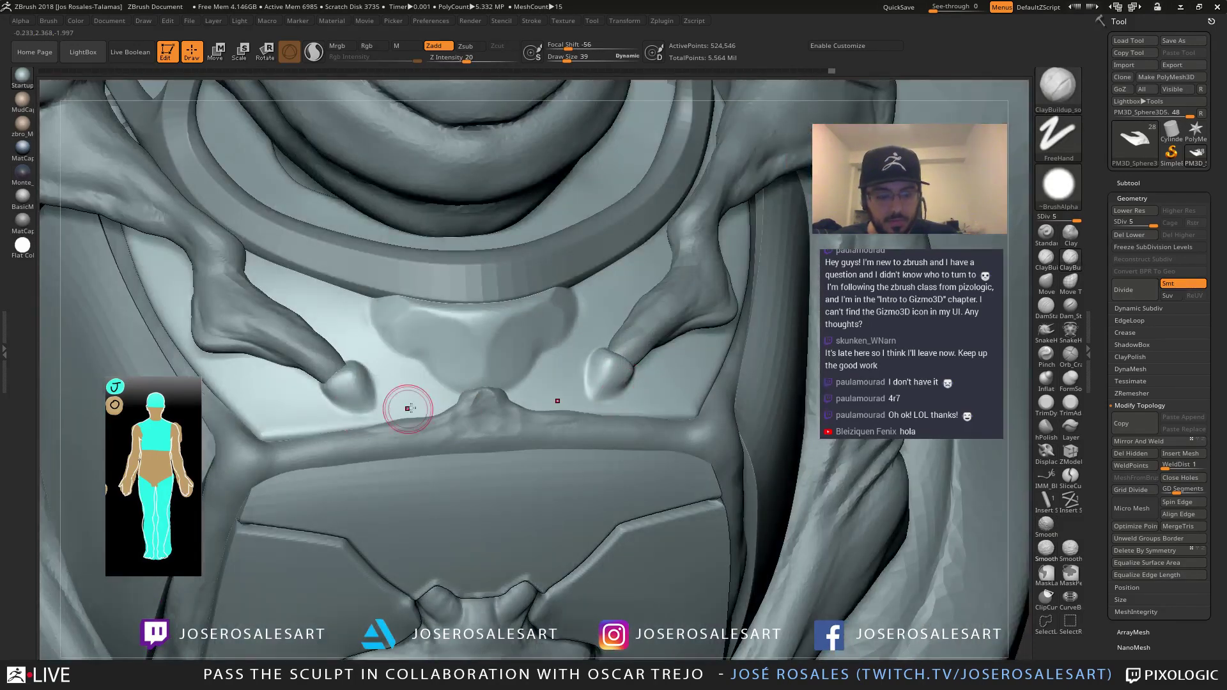
Isolate the chest plate, carve a crease around the tip caps with DamStandard at draw size 23, and show the whole figure
key(b)
key(d)
key(s)
key(shift+s)
key(bracketleft)
key(bracketleft)
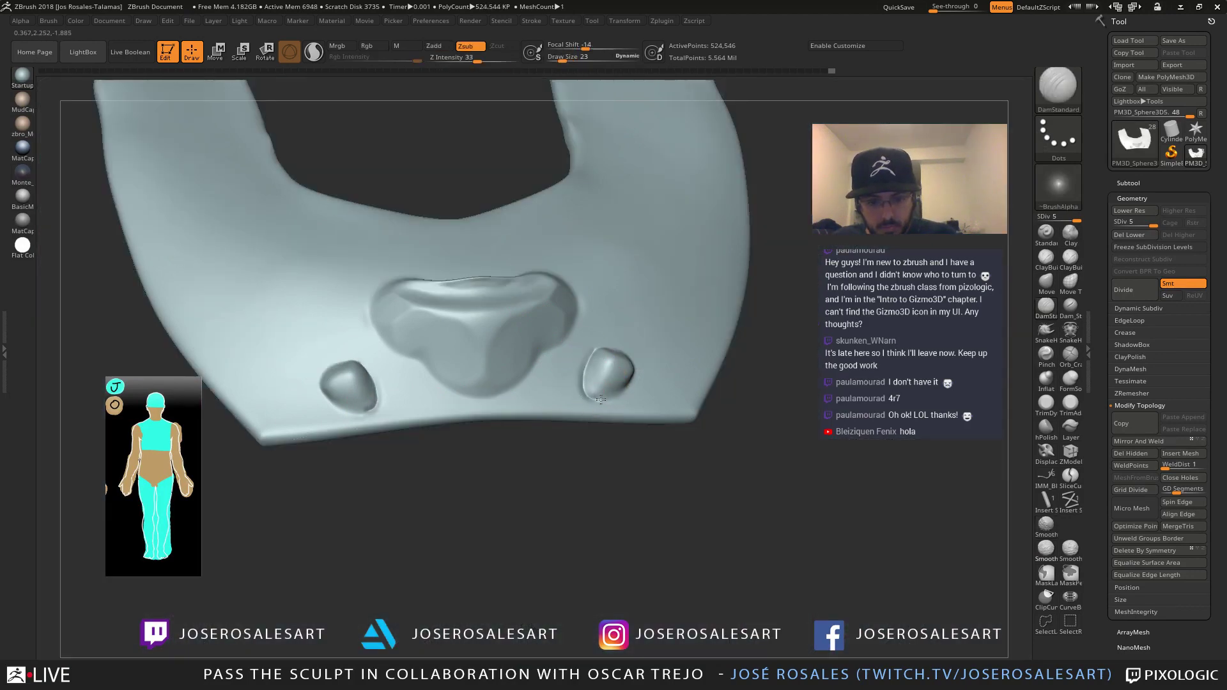
mouse_move(621, 389)
mouse_down()
mouse_move(632, 377)
mouse_move(593, 399)
mouse_up()
key(shift+s)
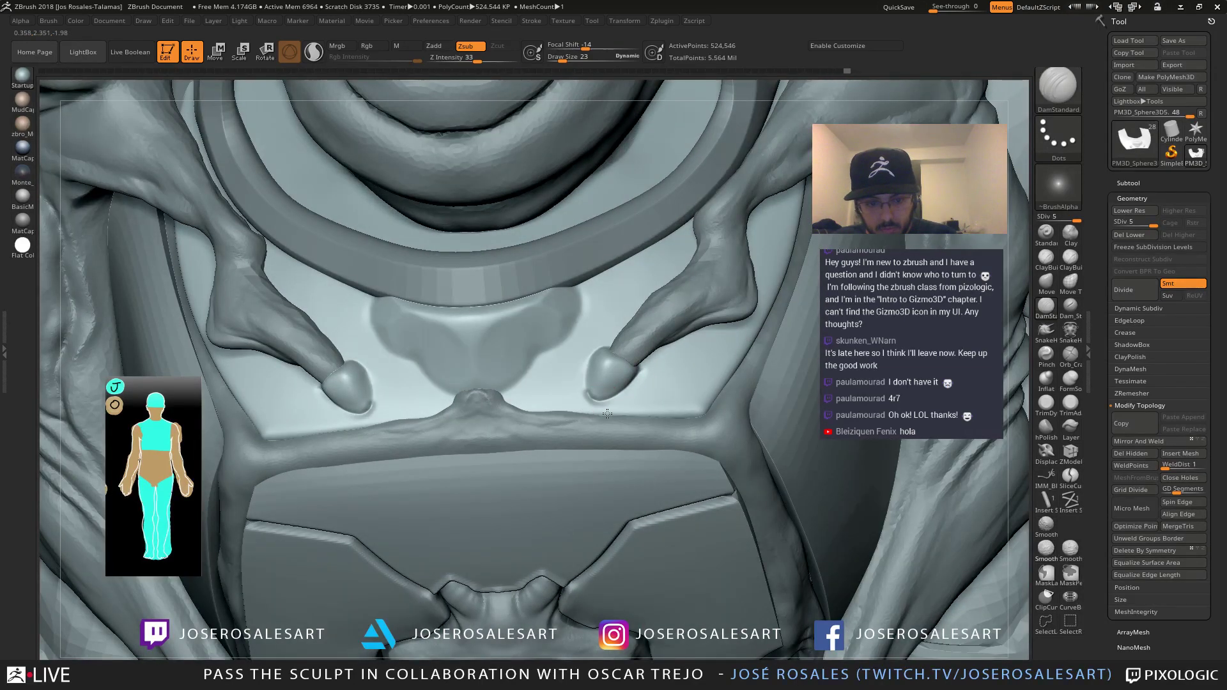
Smooth the crease beside the tip caps on the isolated chest plate and show the whole figure
key(shift+s)
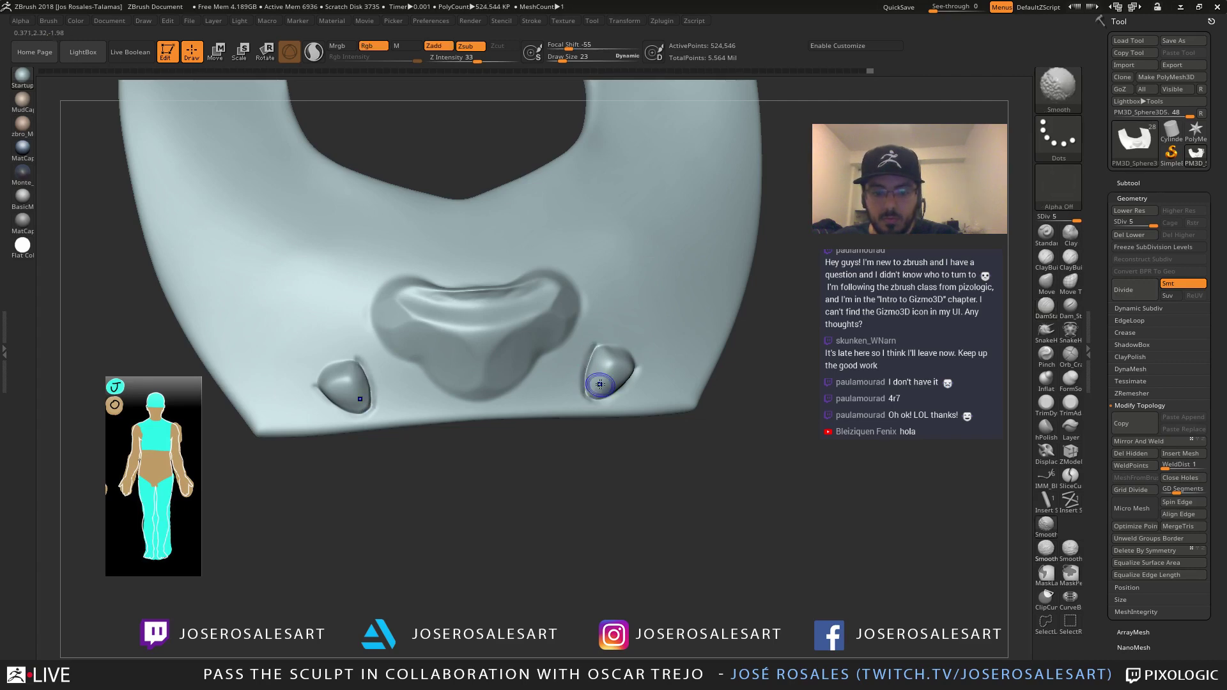
key(shift+s)
right_drag(601, 410, 610, 339)
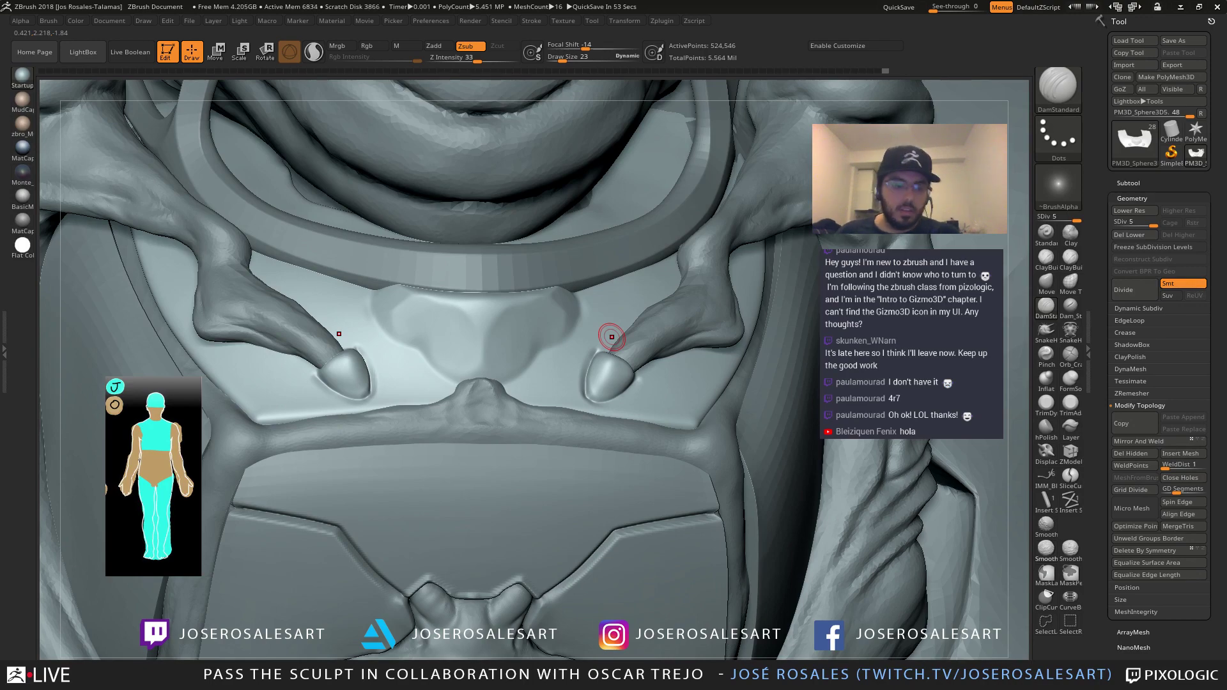
right_drag(510, 352, 599, 377)
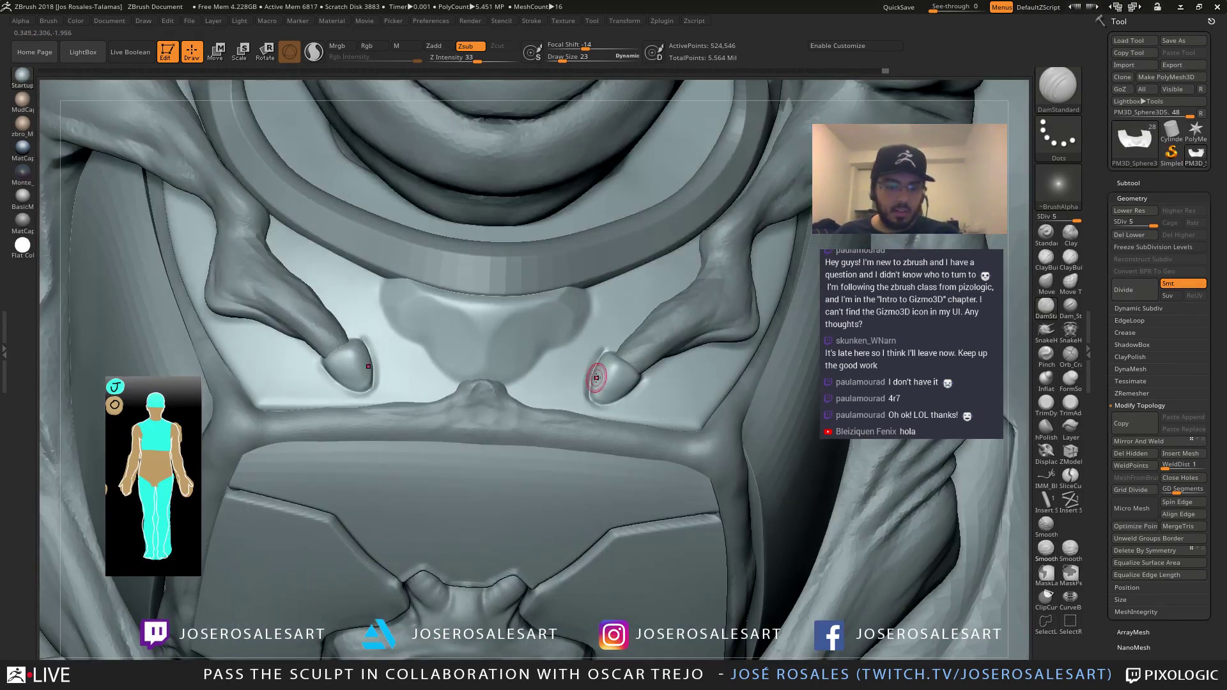
Set DamStandard to draw size 17 for the creases around the tip caps, and save the project
key(b)
key(c)
key(b)
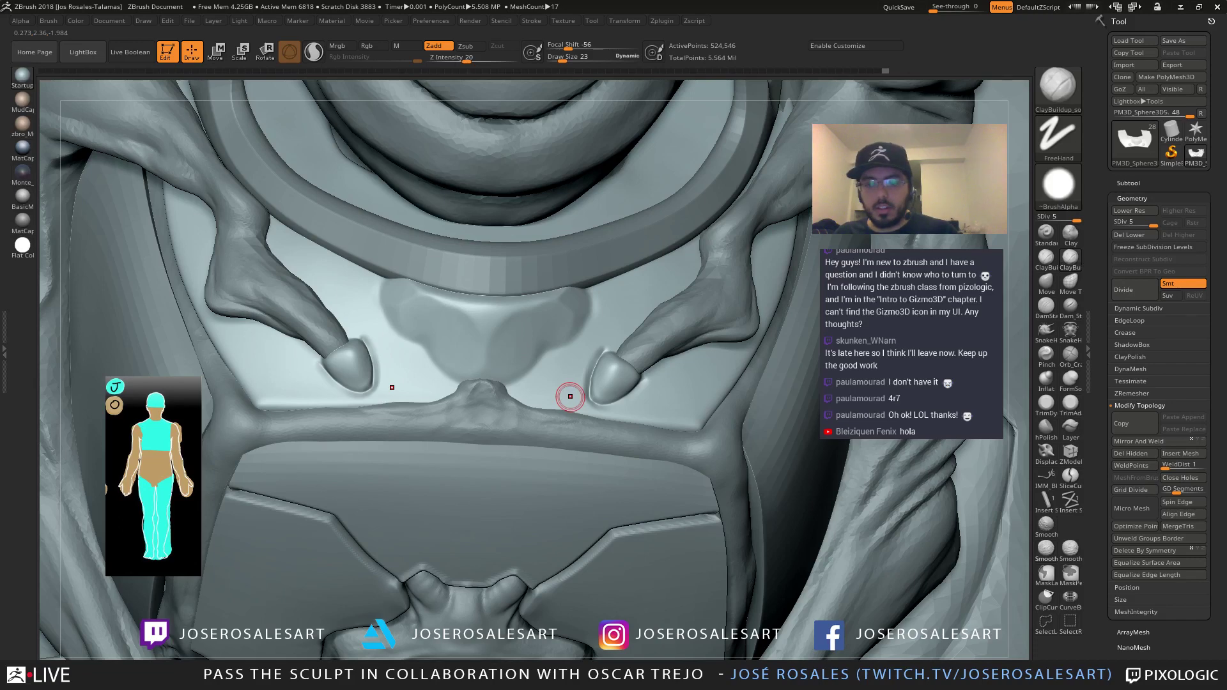
key(bracketleft)
key(bracketleft)
mouse_move(583, 356)
ctrl+right_down()
mouse_move(520, 367)
mouse_move(529, 362)
ctrl+right_up()
key(b)
key(d)
key(s)
right_drag(487, 401, 483, 391)
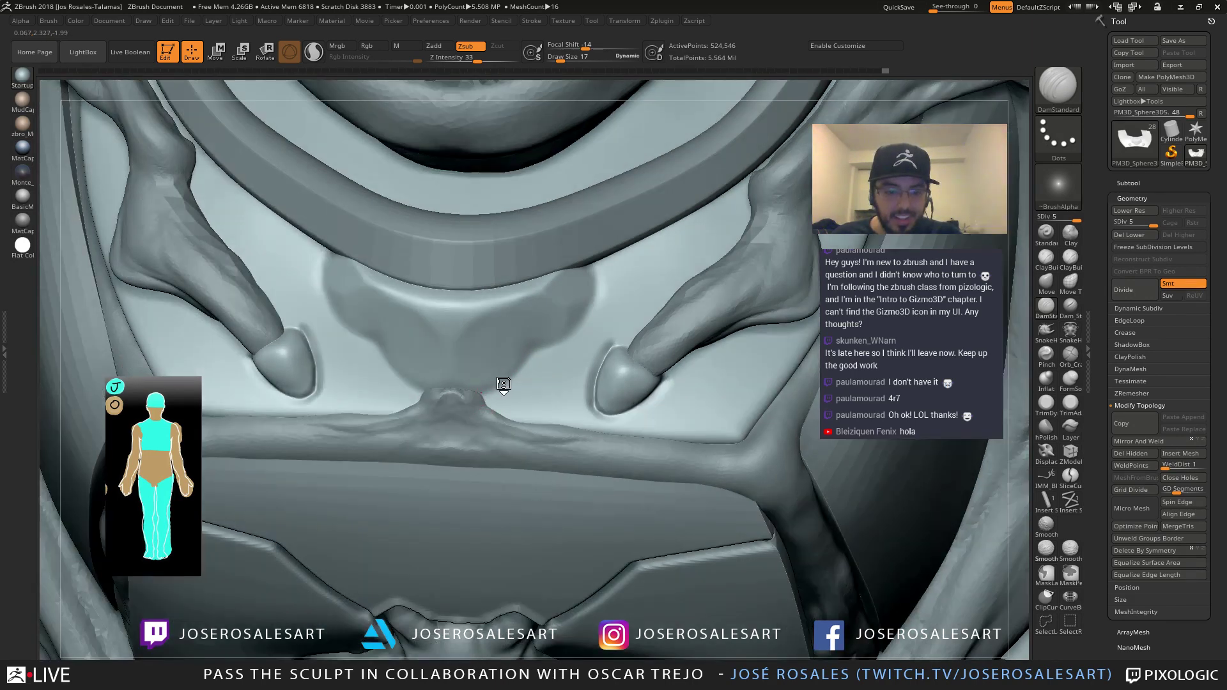
key(ctrl+s)
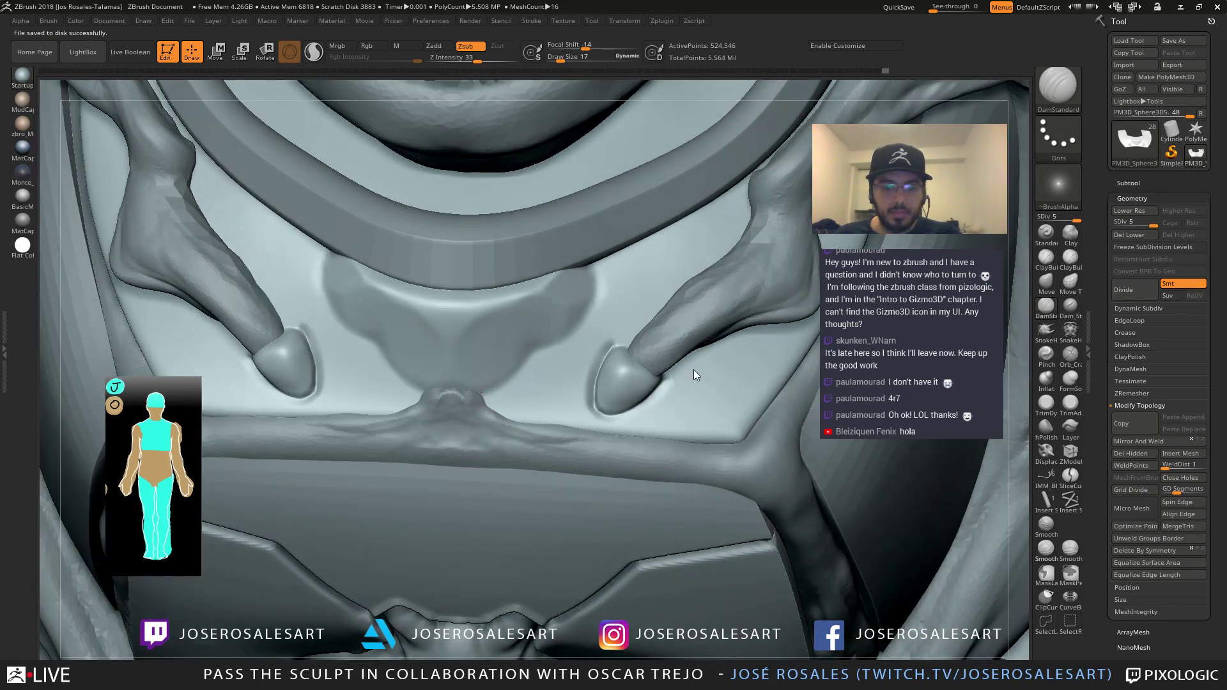
key(ctrl+s)
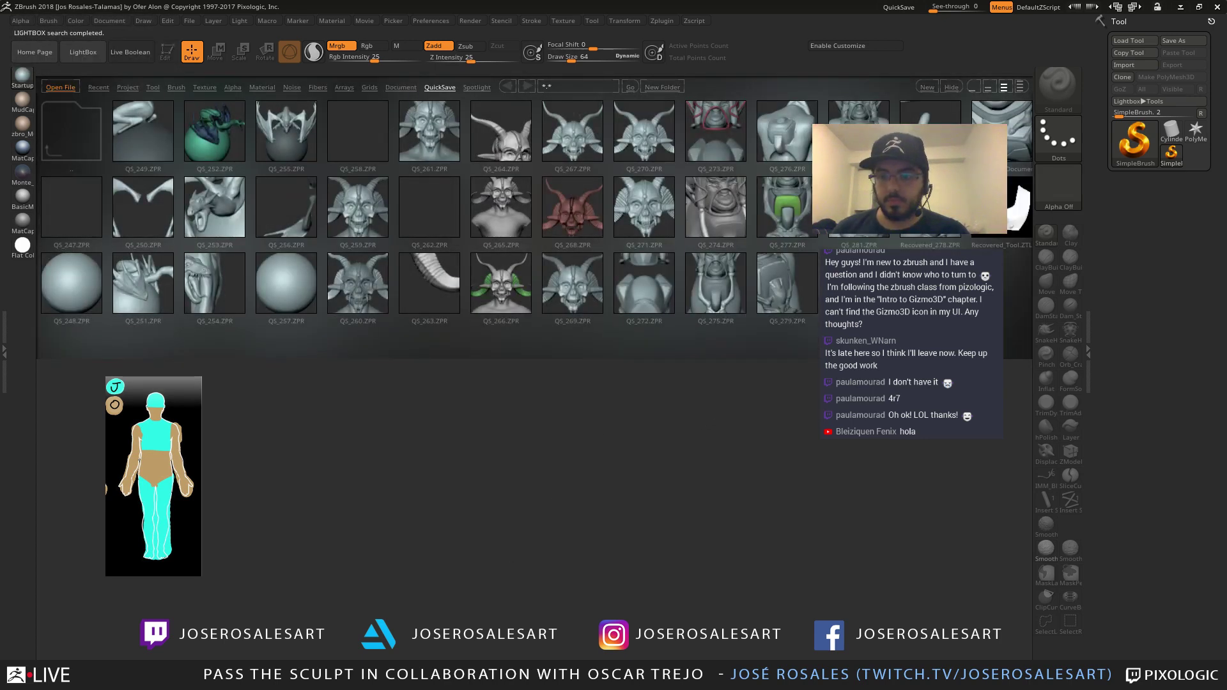
Load Recovered_Tool.ZTL from the QuickSave files and save the project
double_click(992, 213)
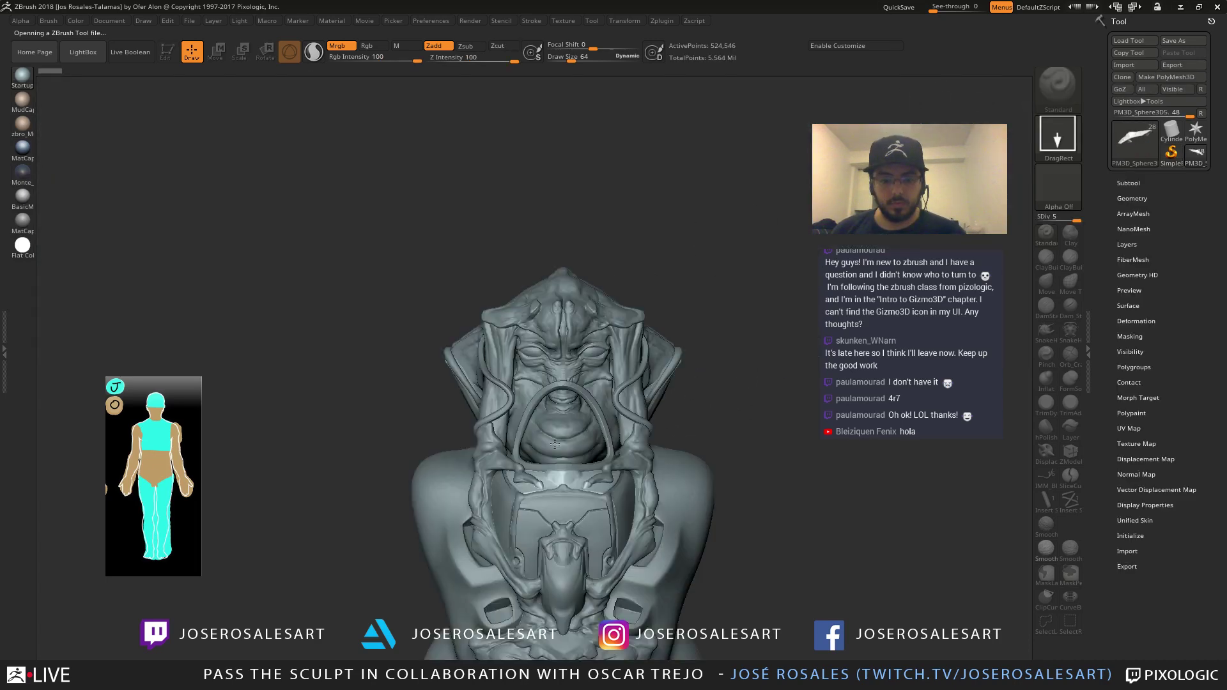
mouse_move(581, 353)
right_down()
mouse_move(630, 312)
mouse_move(693, 311)
mouse_move(640, 335)
mouse_move(493, 326)
mouse_move(583, 314)
right_up()
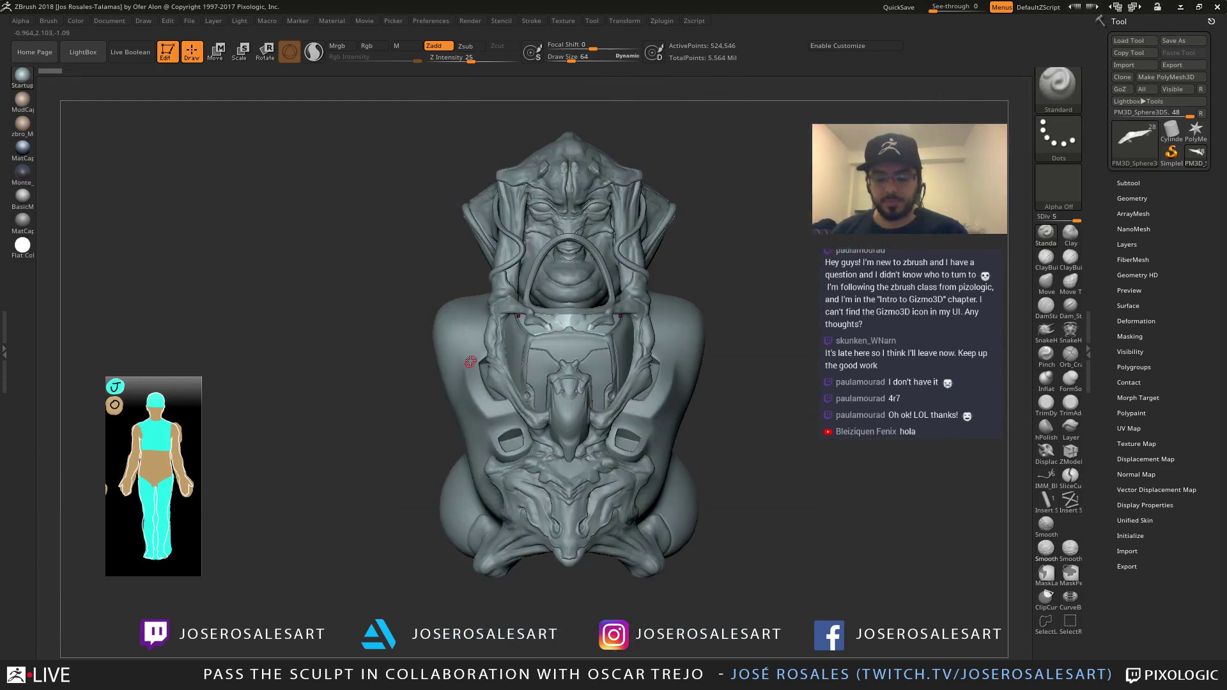
key(ctrl+s)
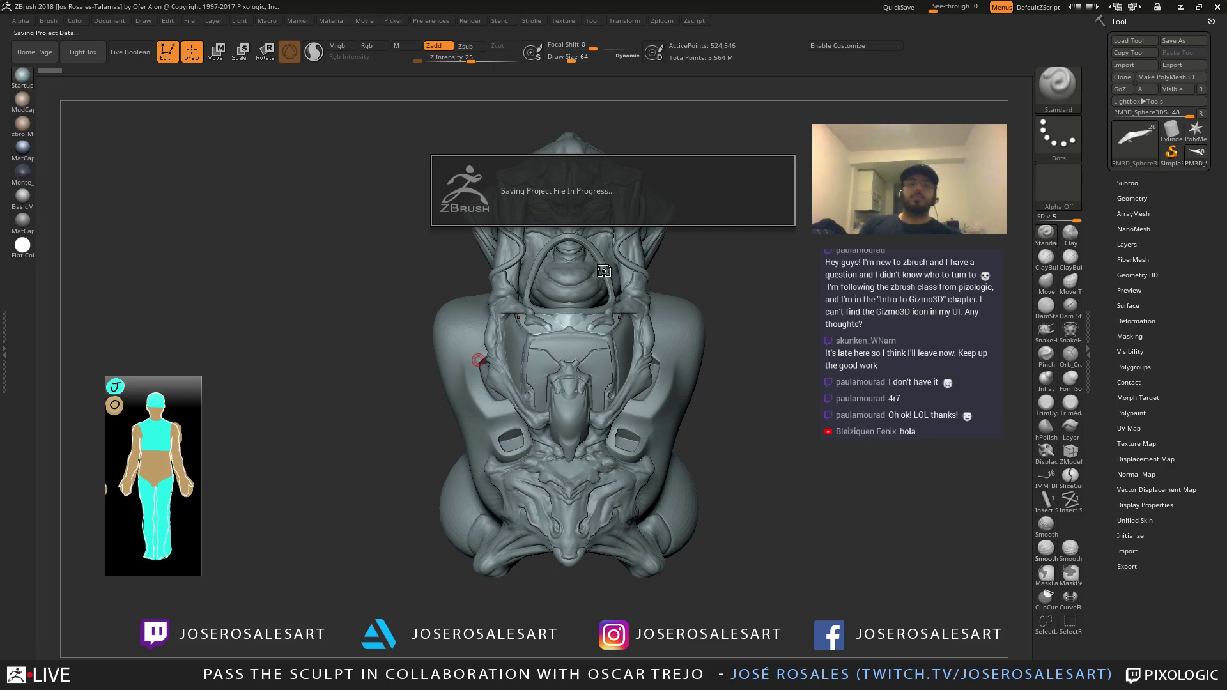
Select and isolate parts around the recovered torso to check the branches and shoulder
ctrl+right_drag(595, 269, 498, 428)
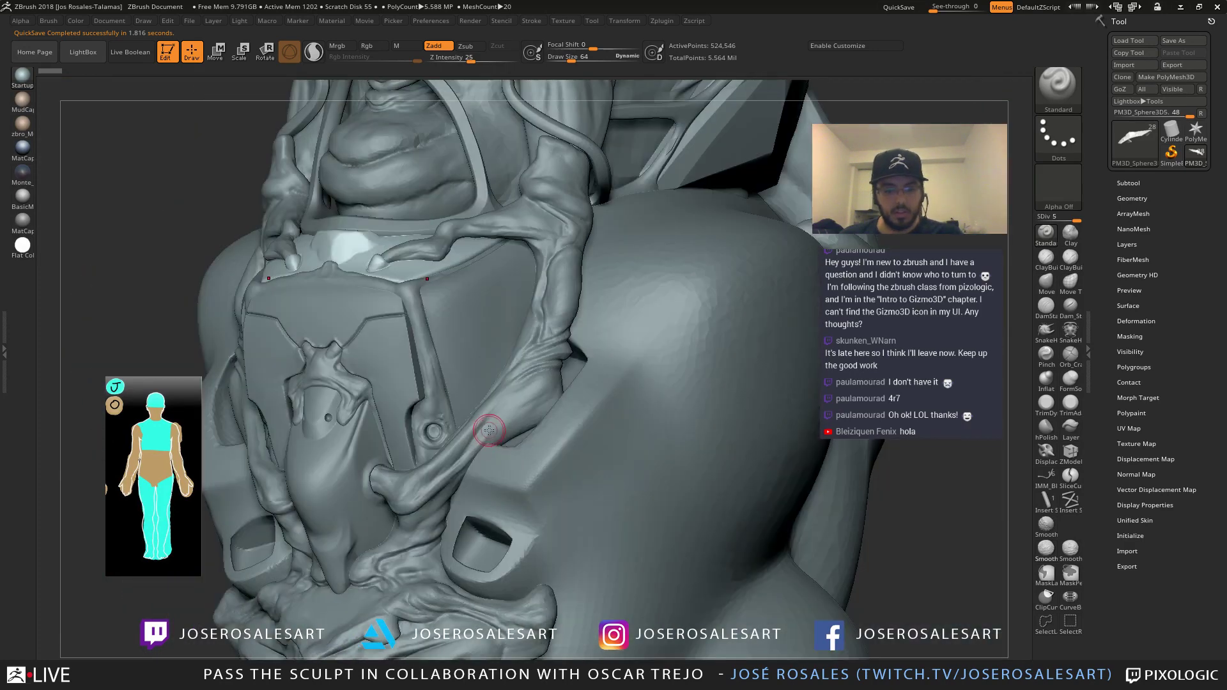
alt+click(493, 427)
key(shift+alt+s)
mouse_move(470, 467)
right_down()
mouse_move(460, 419)
mouse_move(511, 364)
mouse_move(571, 376)
mouse_move(526, 360)
mouse_move(493, 261)
mouse_move(474, 287)
mouse_move(557, 351)
mouse_move(535, 390)
right_up()
key(shift+alt+s)
alt+click(571, 376)
mouse_move(543, 339)
right_down()
mouse_move(591, 365)
mouse_move(516, 365)
mouse_move(466, 411)
mouse_move(428, 404)
mouse_move(384, 425)
mouse_move(313, 365)
mouse_move(350, 376)
mouse_move(328, 321)
mouse_move(282, 380)
mouse_move(345, 358)
mouse_move(351, 332)
right_up()
Inspect the recovered head part in isolation, and show the whole figure again
mouse_move(416, 381)
ctrl+right_down()
mouse_move(437, 307)
mouse_move(433, 373)
mouse_move(477, 381)
mouse_move(442, 389)
mouse_move(421, 332)
mouse_move(398, 334)
mouse_move(368, 395)
mouse_move(325, 408)
mouse_move(414, 354)
mouse_move(431, 493)
mouse_move(271, 378)
mouse_move(301, 367)
mouse_move(291, 379)
mouse_move(310, 391)
mouse_move(430, 339)
mouse_move(438, 378)
ctrl+right_up()
alt+click(390, 340)
alt+click(414, 355)
alt+click(270, 377)
key(shift+s)
right_drag(438, 377, 450, 333)
alt+right_drag(451, 333, 471, 380)
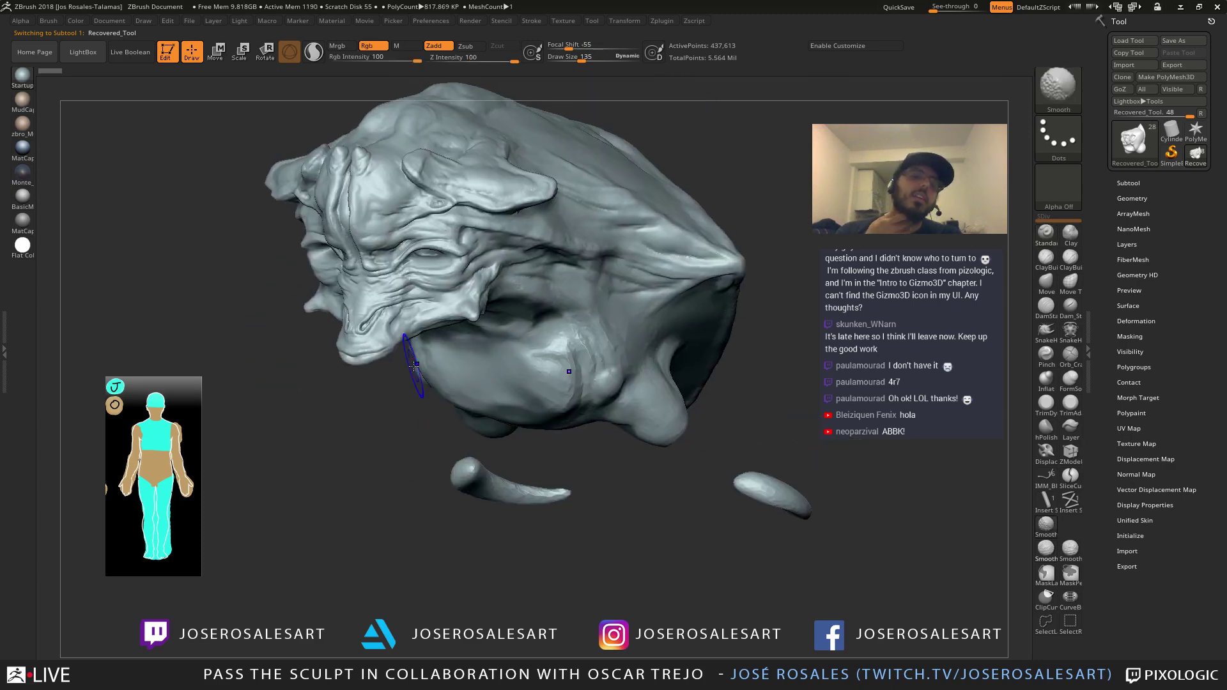
key(shift+s)
mouse_move(414, 366)
right_down()
mouse_move(452, 206)
mouse_move(507, 192)
mouse_move(539, 208)
mouse_move(510, 204)
mouse_move(536, 182)
right_up()
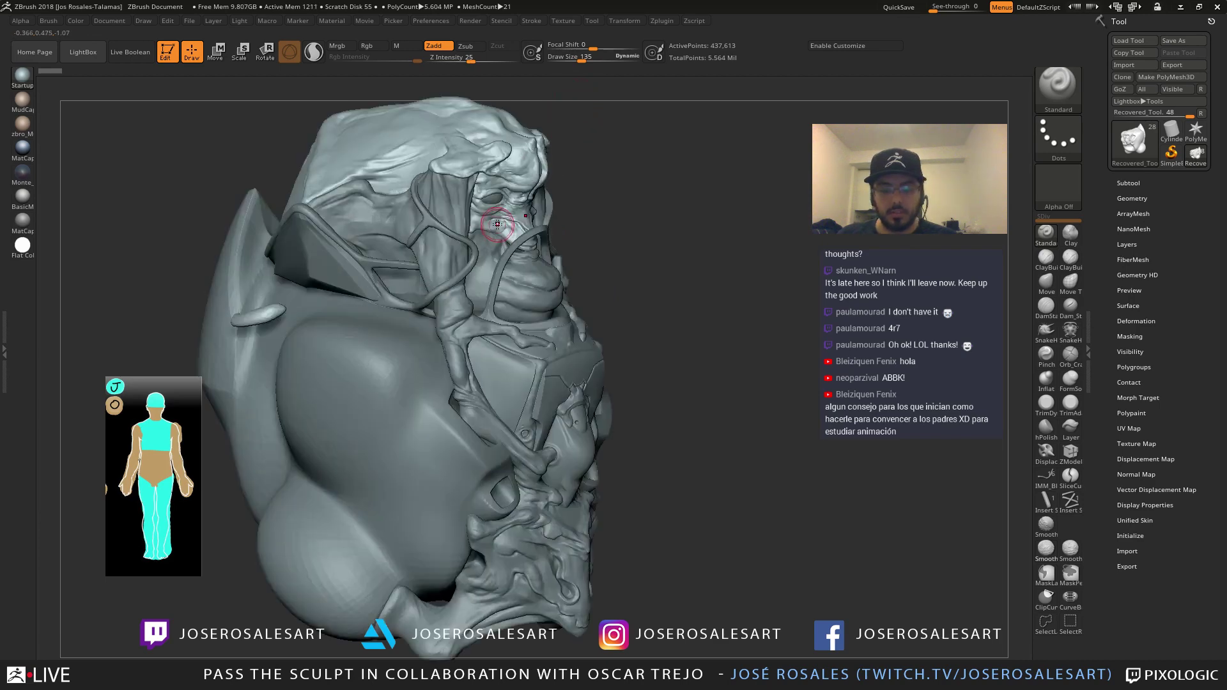
Select the branching framework that runs from the torso down to the hips
key(shift)
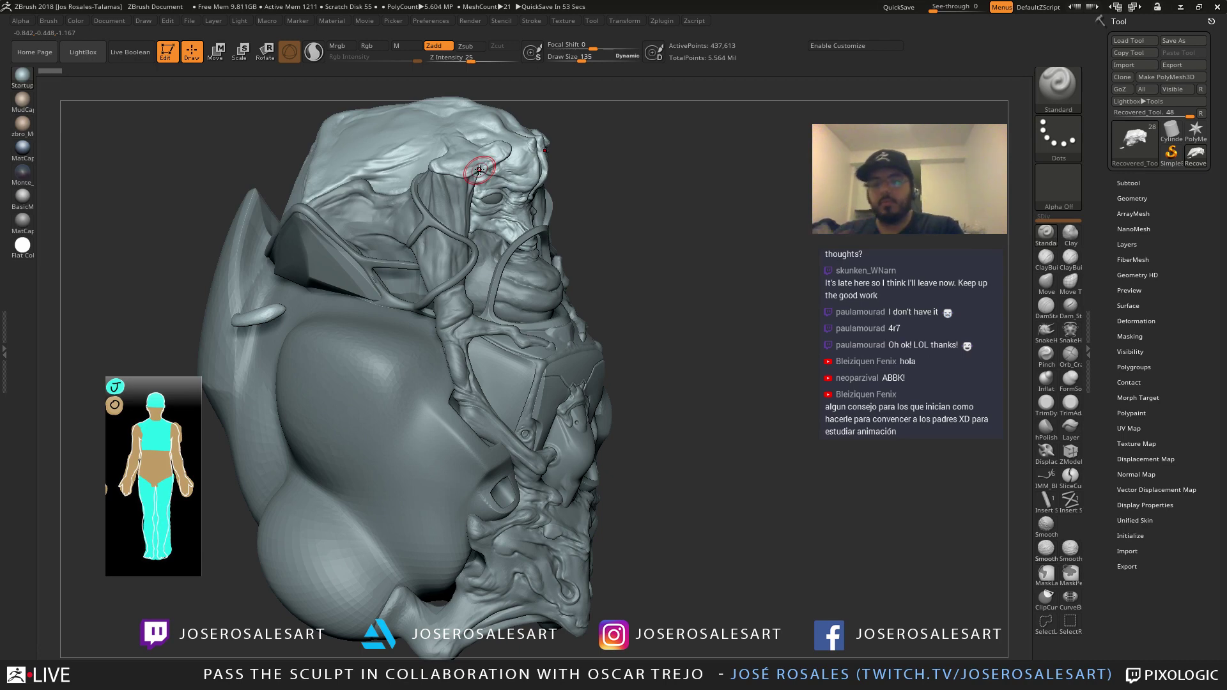
drag(601, 275, 541, 355)
mouse_move(541, 354)
right_down()
mouse_move(541, 379)
mouse_move(528, 334)
mouse_move(507, 325)
mouse_move(517, 359)
mouse_move(555, 364)
mouse_move(489, 404)
right_up()
alt+click(509, 328)
alt+click(536, 377)
right_drag(402, 424, 409, 496)
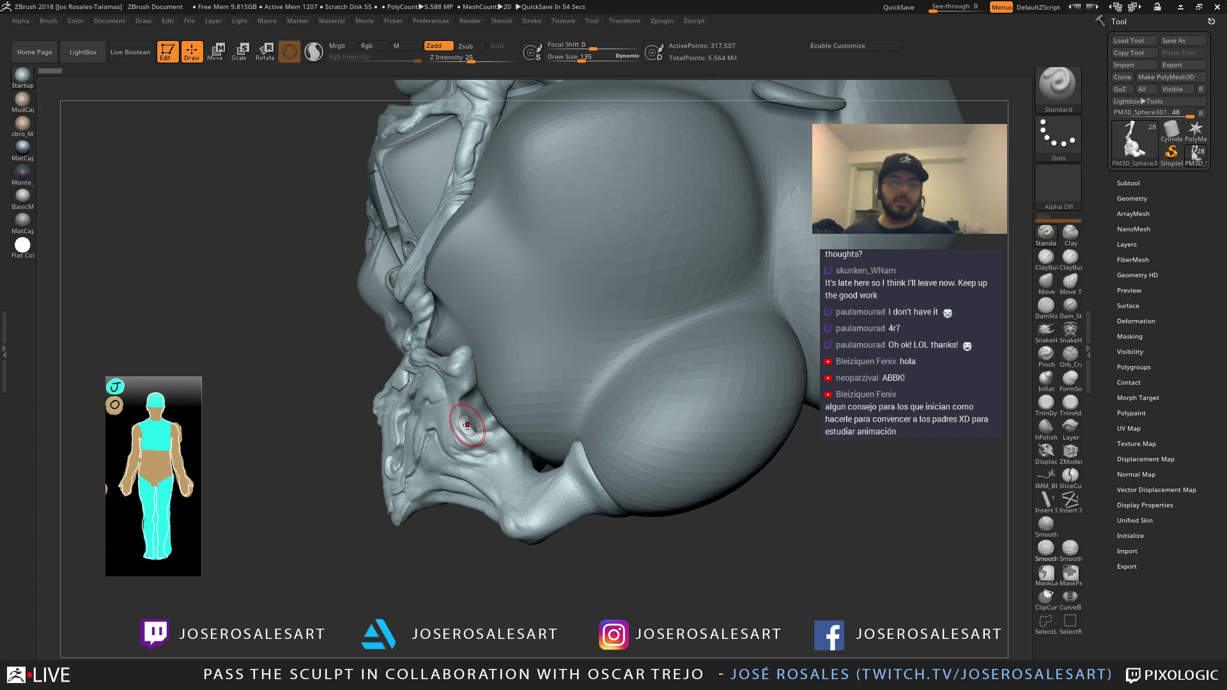
Examine the branching framework around the chest, neck and hips from the side and front, varying the brush size
drag(356, 262, 486, 300)
alt+right_drag(486, 300, 481, 353)
right_drag(501, 280, 399, 276)
alt+right_drag(498, 205, 509, 239)
key(s)
drag(509, 239, 500, 240)
right_drag(294, 237, 461, 217)
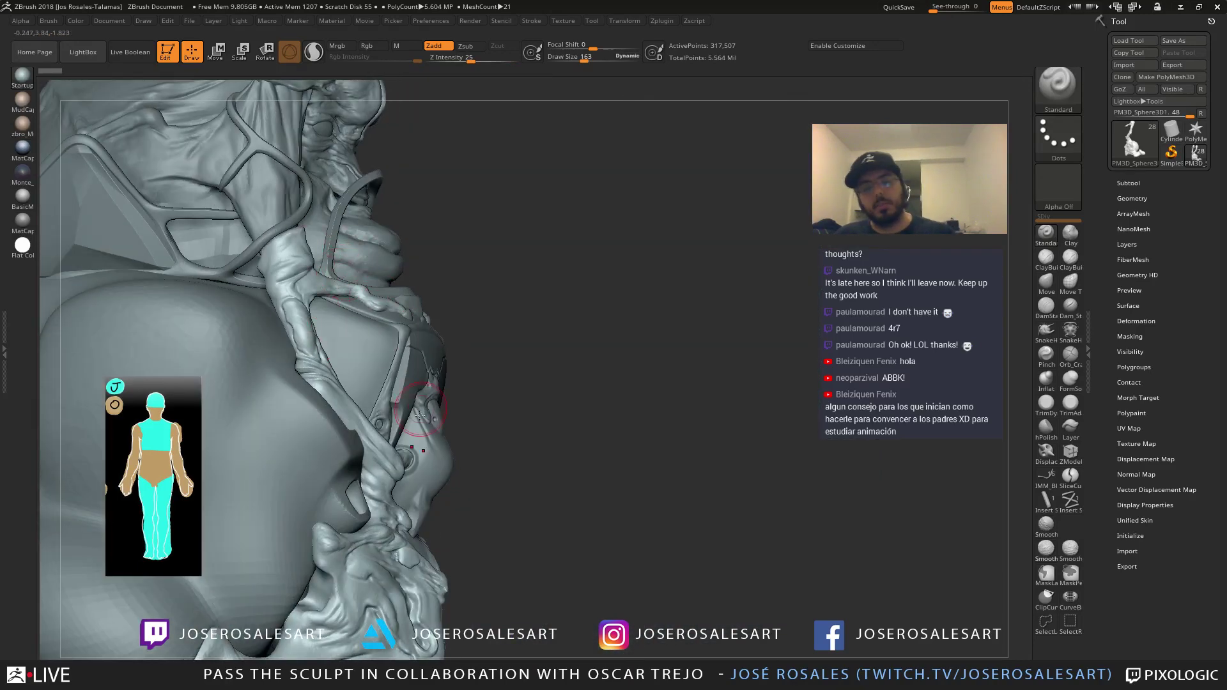
right_drag(436, 504, 379, 521)
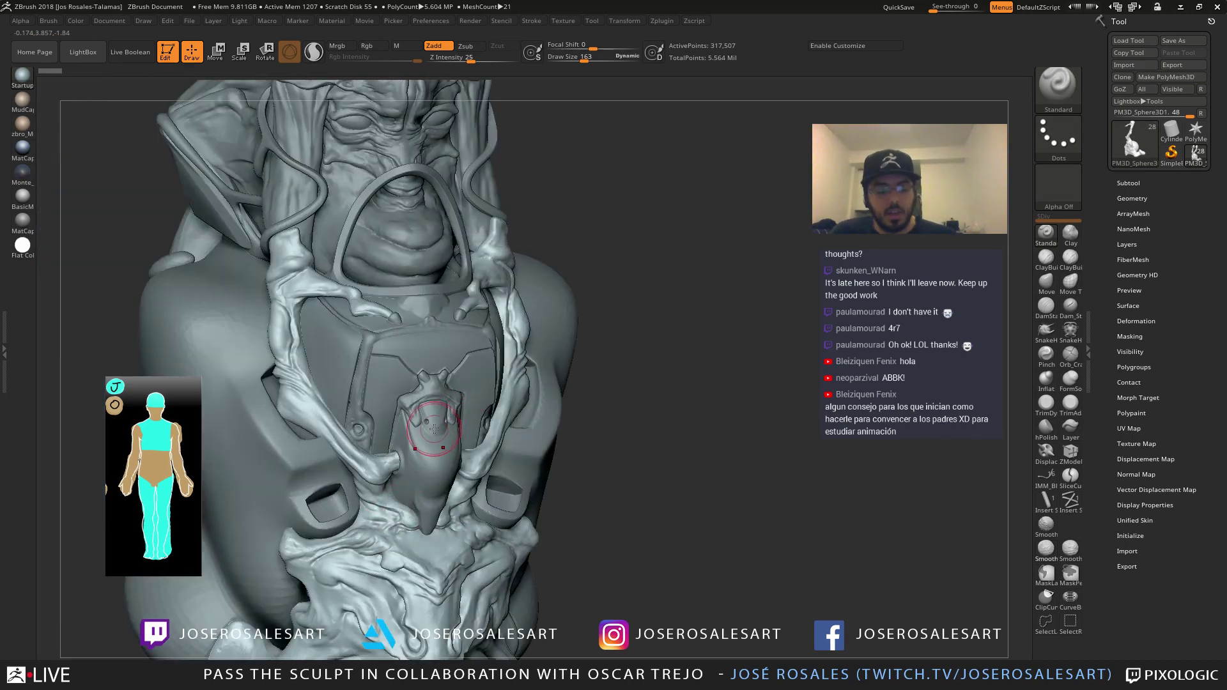
alt+right_drag(432, 403, 427, 340)
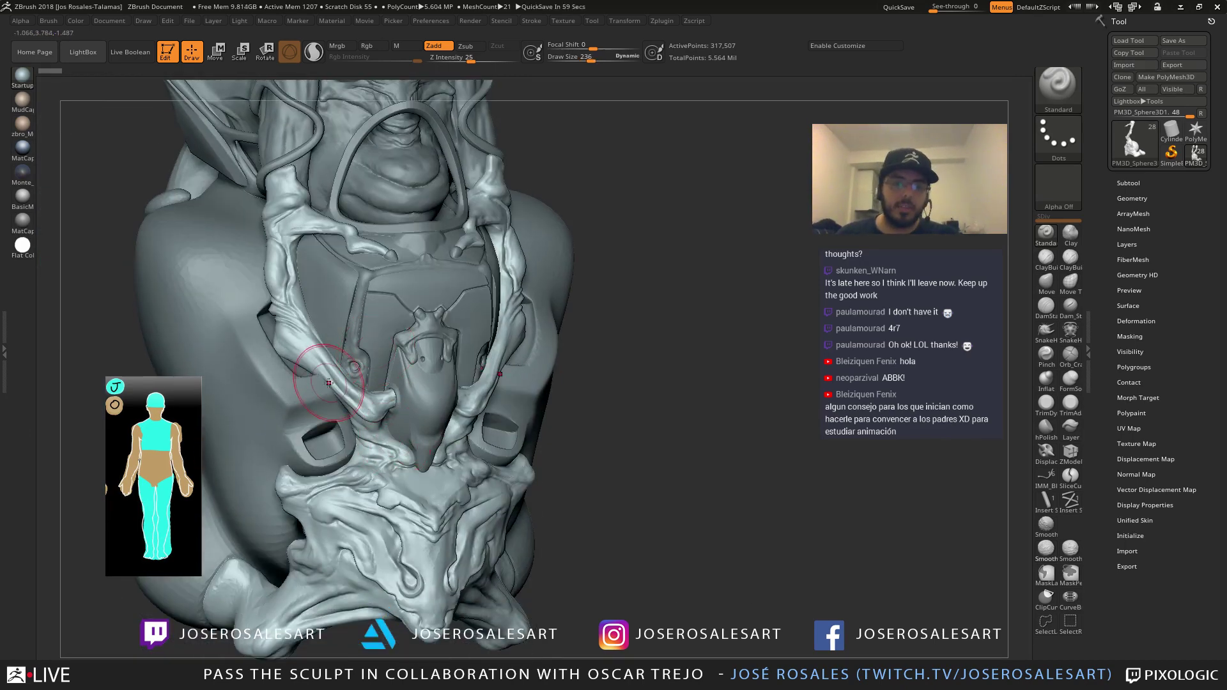
mouse_move(329, 390)
right_down()
mouse_move(371, 243)
mouse_move(405, 386)
right_up()
drag(405, 385, 408, 398)
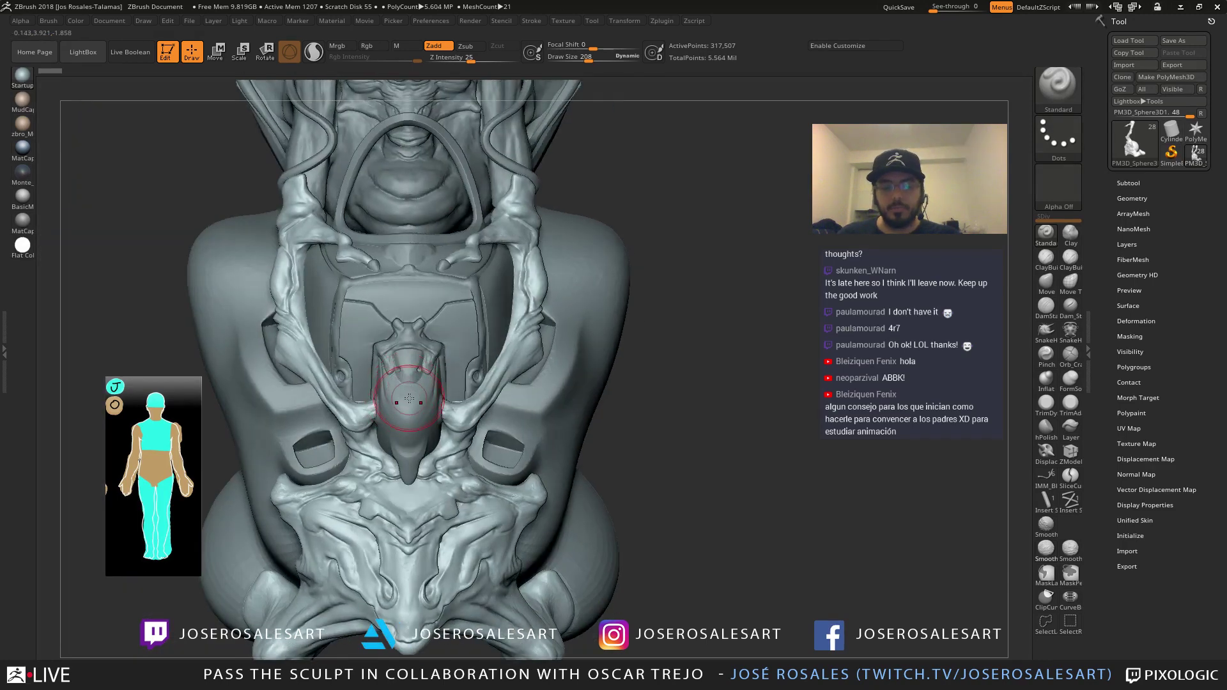
alt+right_drag(402, 339, 404, 427)
key(s)
click(512, 357)
mouse_move(482, 362)
right_down()
mouse_move(461, 358)
mouse_move(495, 348)
right_up()
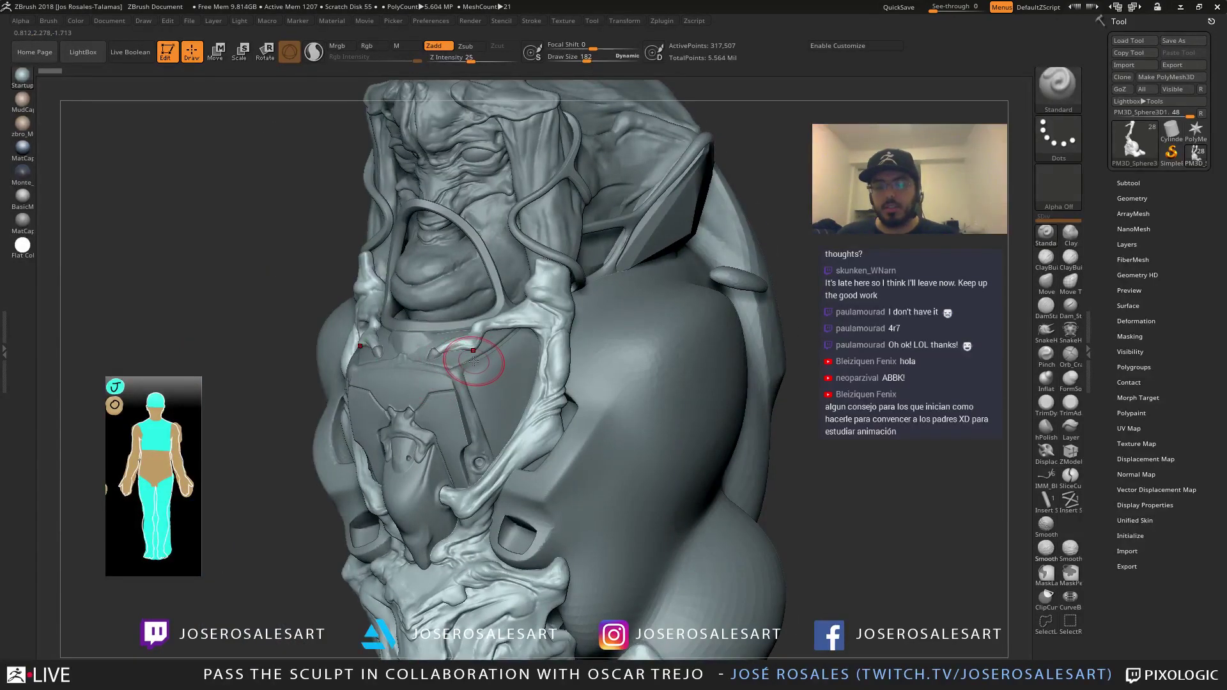
drag(470, 361, 493, 339)
drag(524, 284, 505, 361)
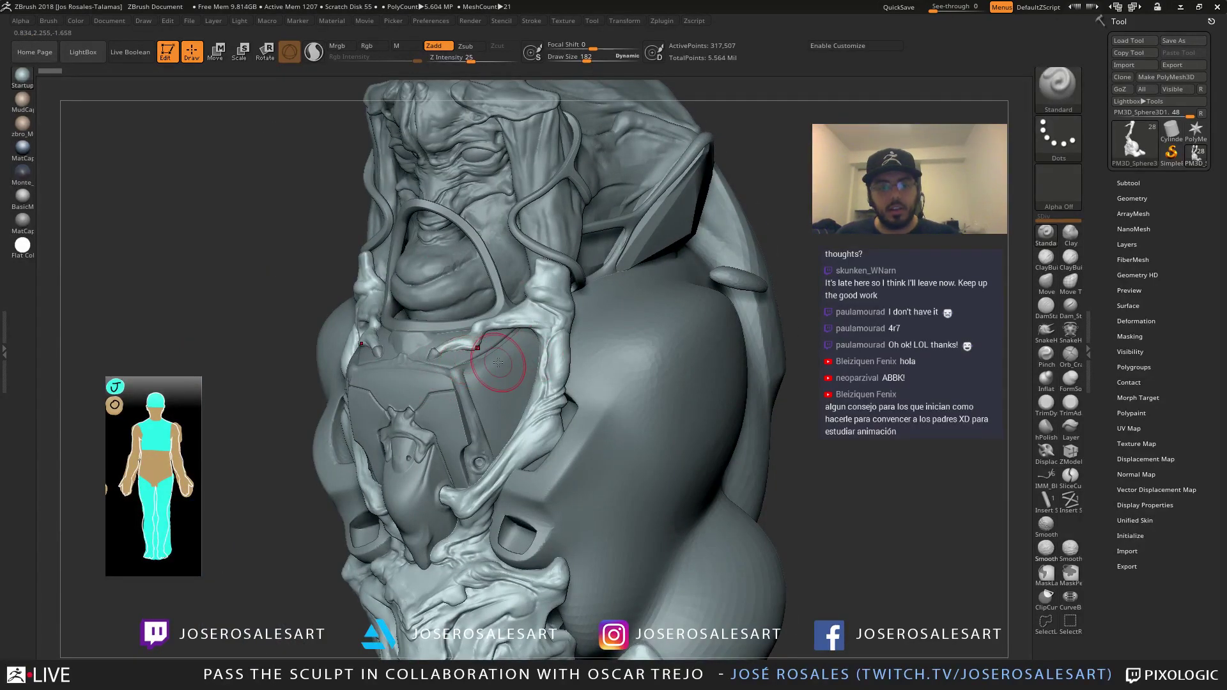
Examine the branches around the neck ring and chest plate up close from the front and side, reducing the brush size
right_drag(455, 376, 409, 372)
key(s)
drag(557, 355, 553, 355)
mouse_move(536, 353)
right_down()
mouse_move(551, 318)
mouse_move(535, 262)
right_up()
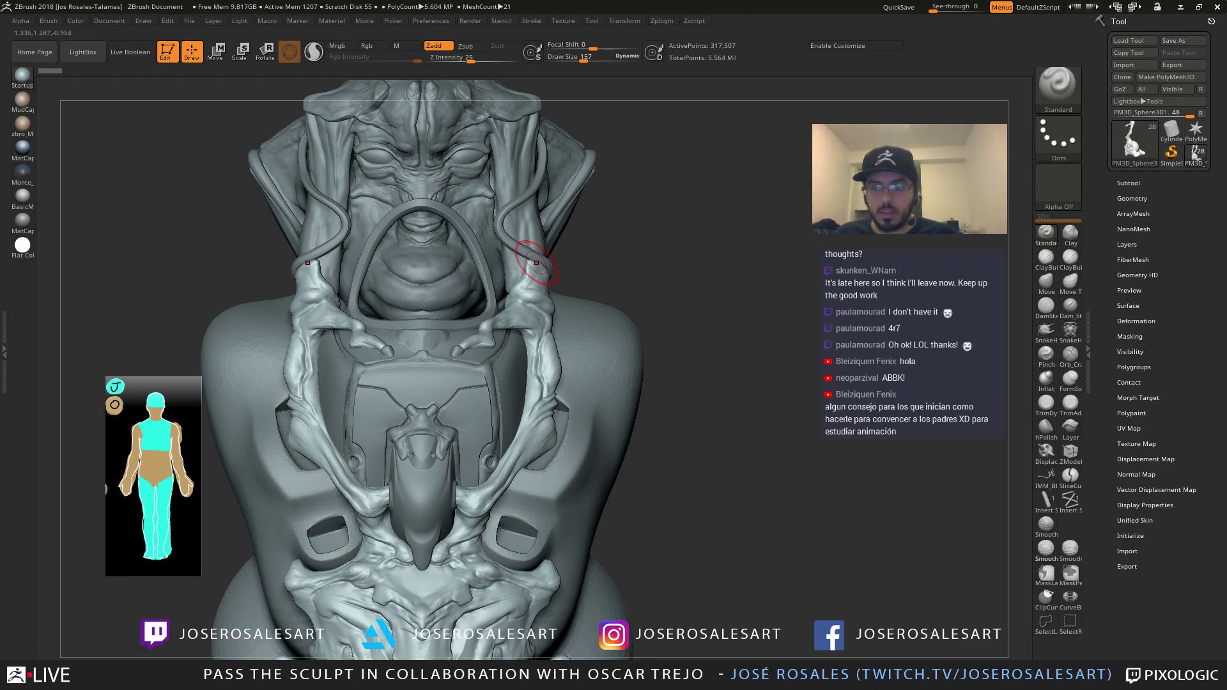
mouse_move(568, 363)
ctrl+right_down()
mouse_move(597, 430)
mouse_move(573, 471)
mouse_move(510, 401)
mouse_move(481, 332)
ctrl+right_up()
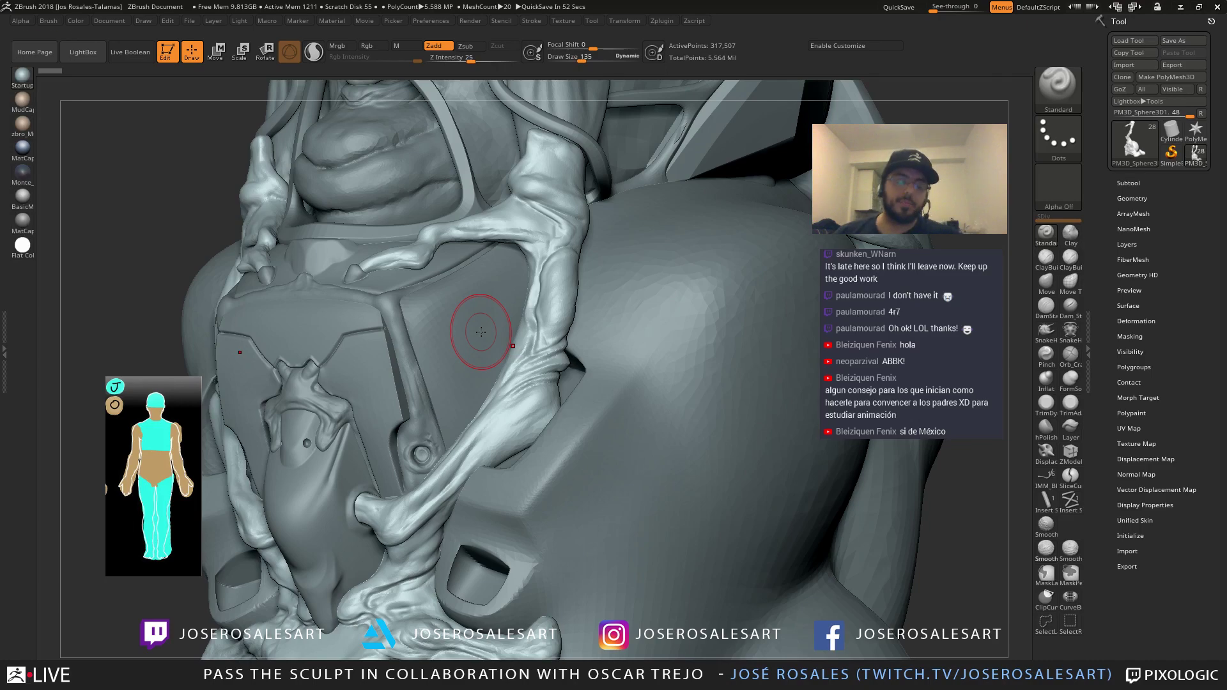
key(s)
click(580, 61)
right_drag(552, 186, 502, 332)
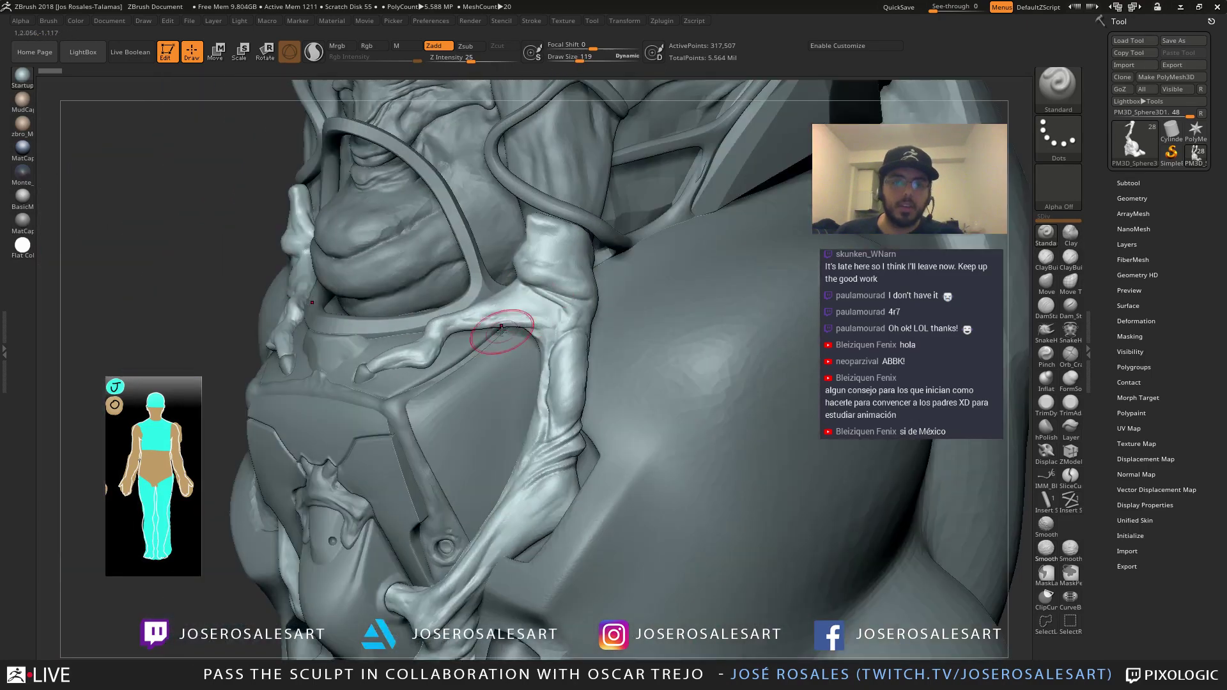
Carve creases with the DamStandard brush where the branch forks beside the neck ring
key(b)
key(d)
key(s)
mouse_move(579, 292)
right_down()
mouse_move(594, 288)
mouse_move(546, 299)
mouse_move(584, 325)
right_up()
key(s)
click(583, 288)
Build up the branch fork beside the neck ring with the ClayBuildup brush and smooth the added volume
key(b)
key(c)
key(b)
drag(585, 313, 569, 307)
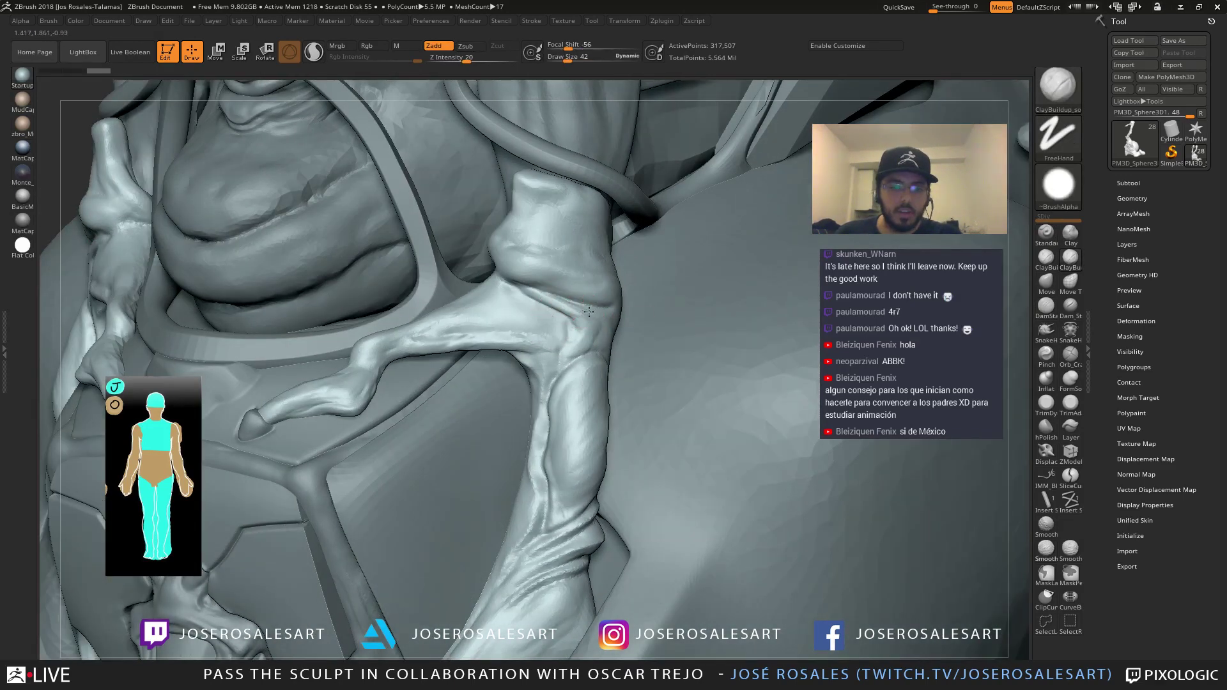
mouse_move(571, 292)
ctrl+right_down()
mouse_move(539, 305)
mouse_move(375, 288)
mouse_move(421, 279)
ctrl+right_up()
drag(417, 271, 494, 263)
right_drag(502, 264, 428, 270)
shift+drag(456, 271, 471, 264)
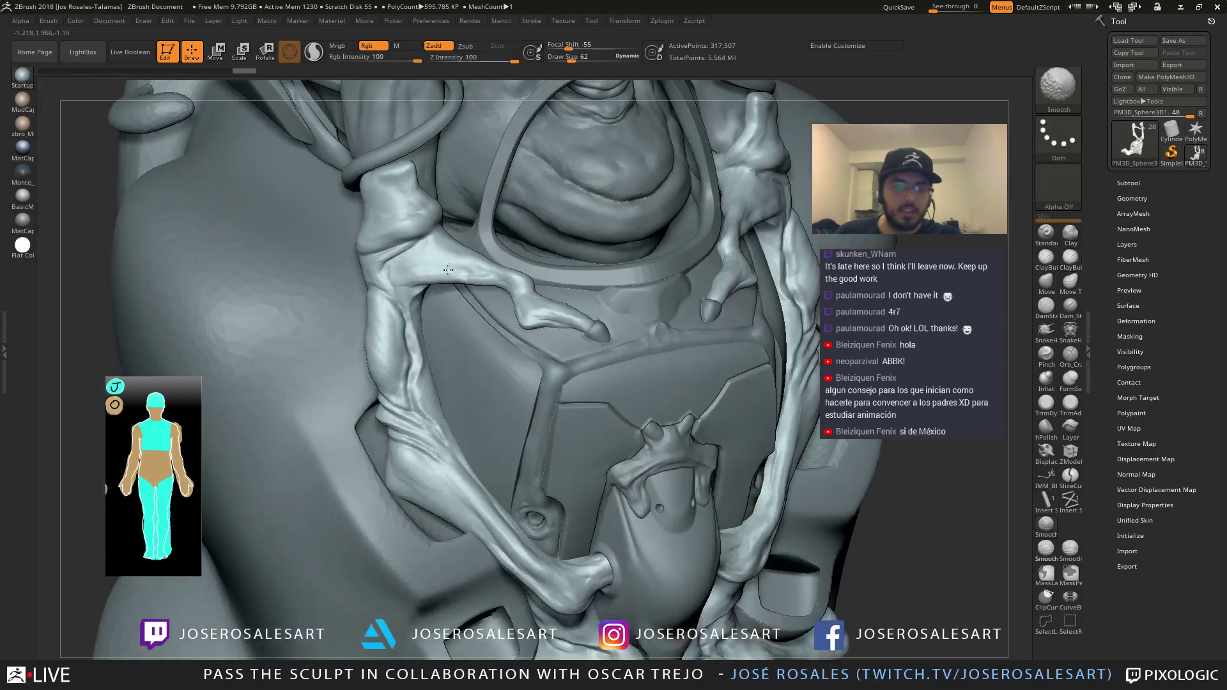
Refine the folds of the lower chest branches with the Standard brush where they run down towards the central ornament
mouse_move(548, 260)
shift+right_down()
mouse_move(559, 252)
mouse_move(486, 287)
mouse_move(484, 323)
mouse_move(482, 298)
mouse_move(504, 313)
mouse_move(680, 274)
mouse_move(636, 243)
shift+right_up()
right_drag(499, 423, 503, 404)
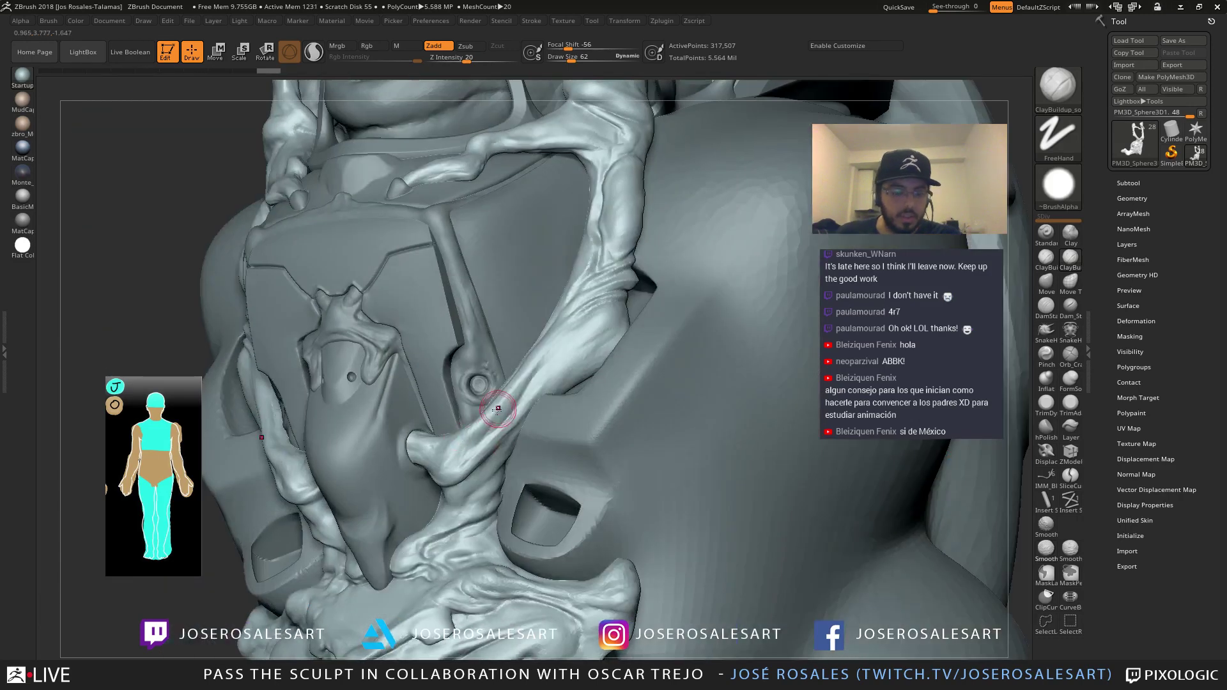
key(b)
key(s)
key(t)
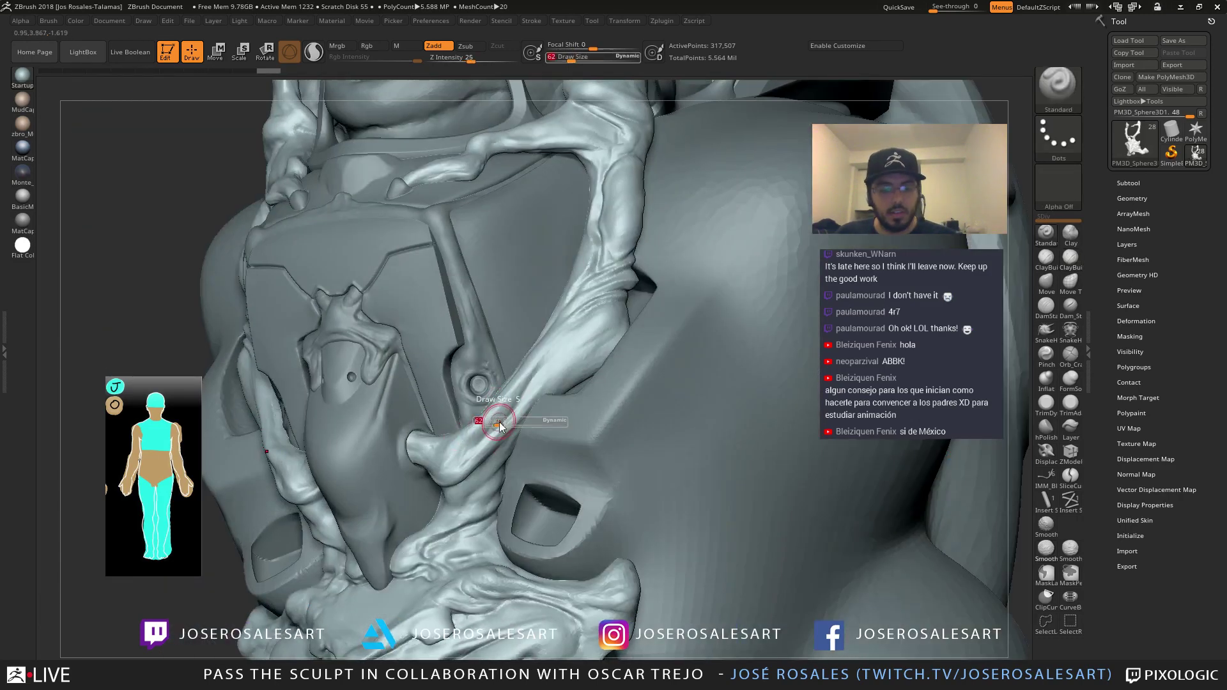
mouse_move(507, 397)
right_down()
mouse_move(537, 388)
mouse_move(525, 386)
right_up()
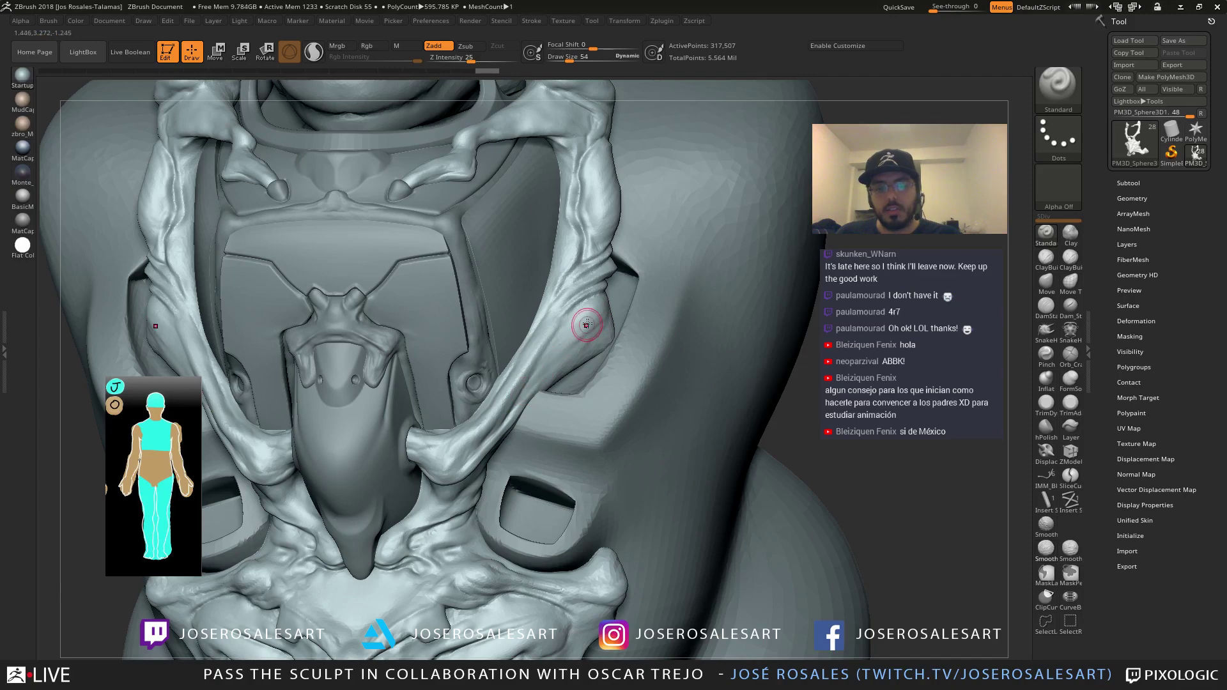
mouse_move(569, 276)
right_down()
mouse_move(538, 310)
mouse_move(531, 278)
right_up()
mouse_move(410, 448)
right_down()
mouse_move(430, 462)
mouse_move(452, 417)
mouse_move(352, 450)
right_up()
key(bracketright)
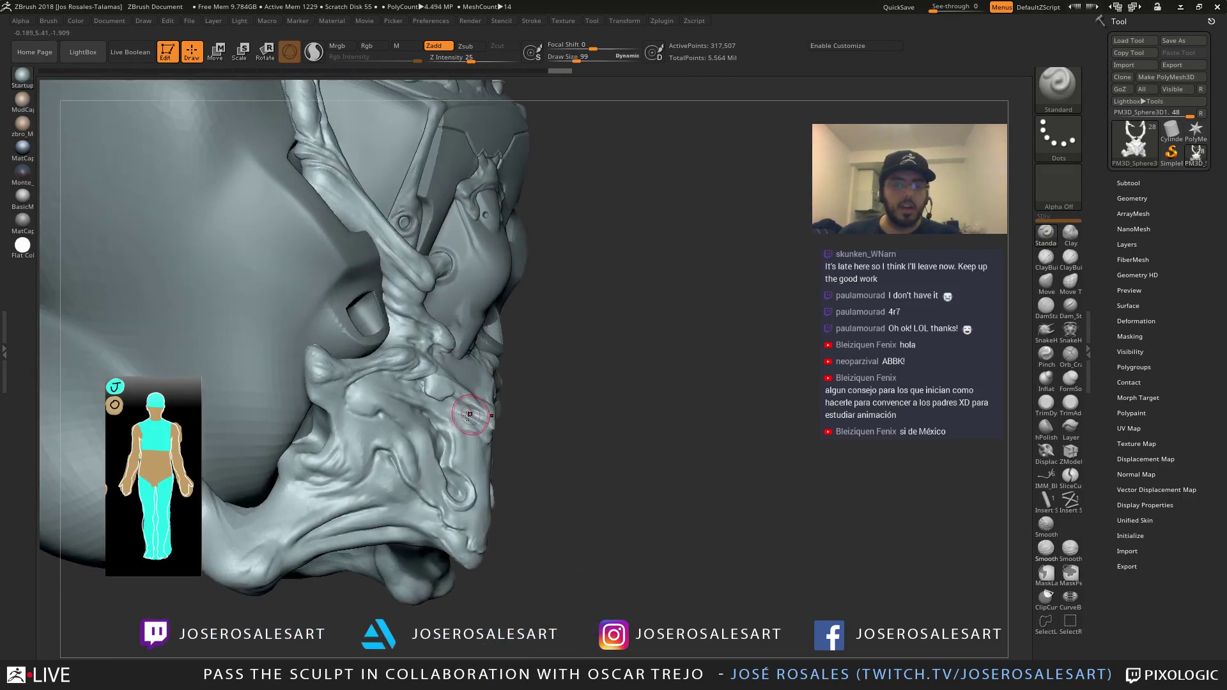
Select the ClayBuildup brush and examine the pelvis ornament and hip branches from the front, sides and below
key(b)
key(c)
key(b)
key(s)
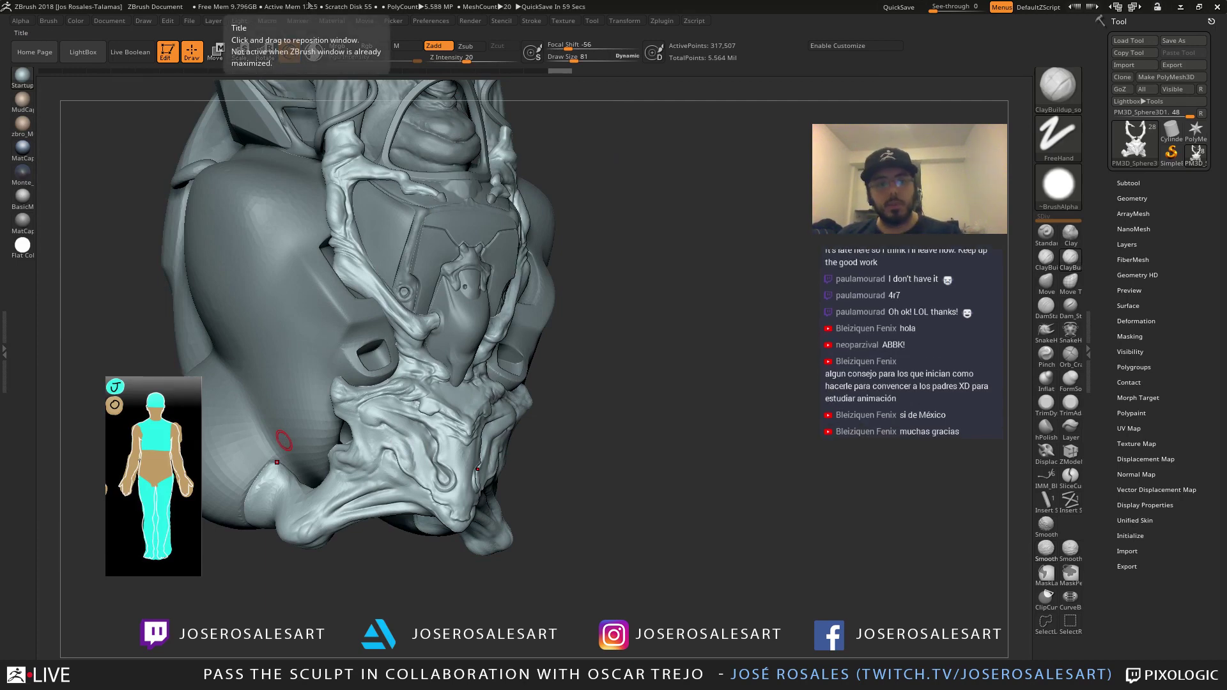
right_drag(404, 299, 394, 193)
alt+right_drag(358, 291, 358, 347)
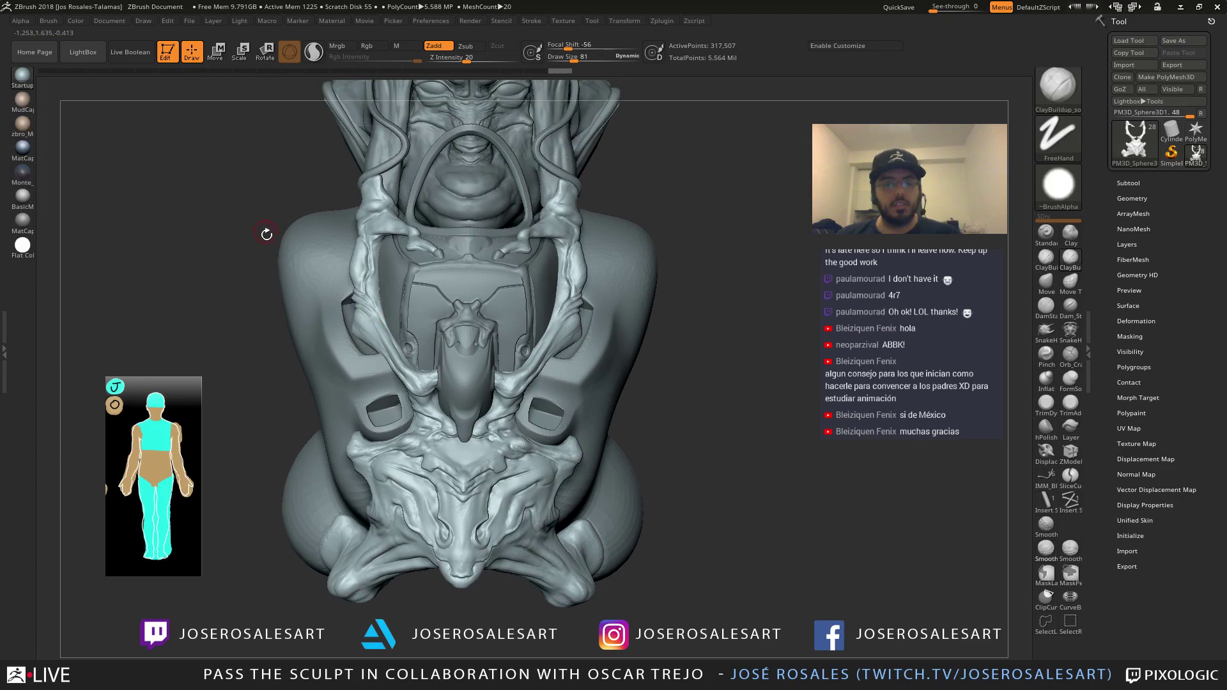
drag(468, 210, 441, 157)
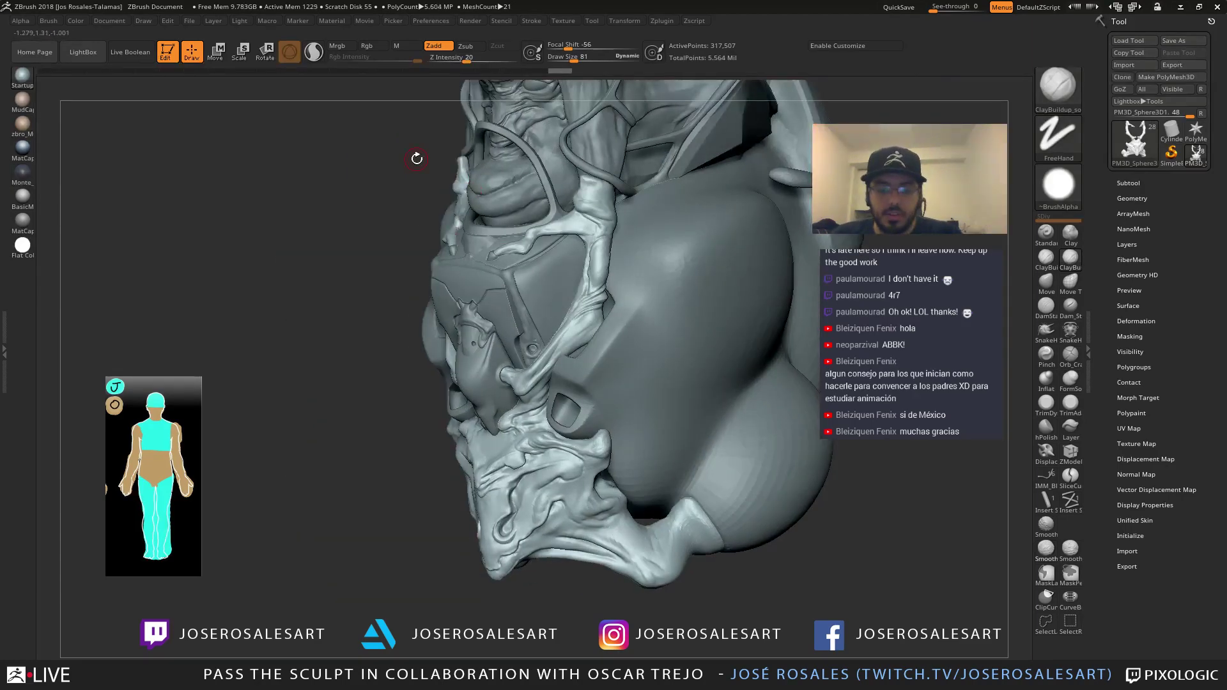
drag(364, 397, 623, 447)
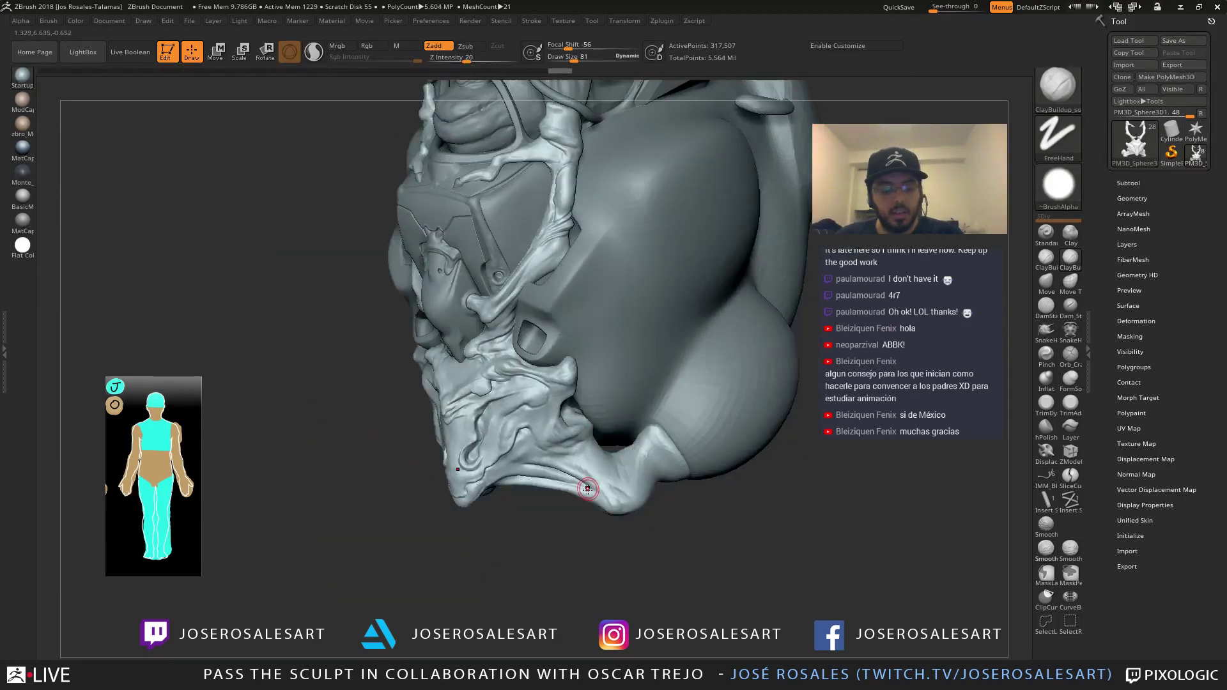
mouse_move(550, 492)
mouse_down()
mouse_move(420, 433)
mouse_move(410, 485)
mouse_move(375, 486)
mouse_move(419, 492)
mouse_up()
right_drag(419, 492, 441, 497)
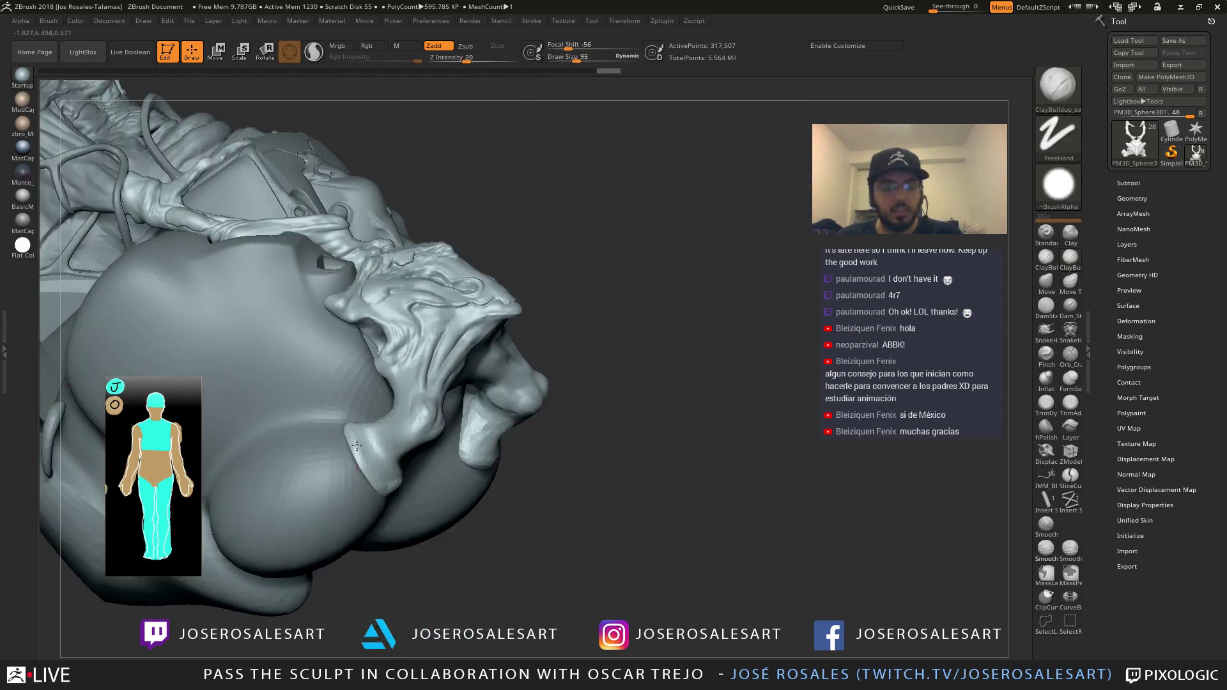
Turn on Sculptris Pro and build up the flared end of the hip branch over the thigh with ClayBuildup
drag(384, 491, 379, 485)
click(313, 52)
right_drag(379, 438, 385, 504)
mouse_move(374, 479)
mouse_down()
mouse_move(413, 496)
mouse_move(459, 469)
mouse_move(439, 460)
mouse_move(345, 487)
mouse_up()
right_drag(324, 484, 362, 481)
drag(352, 476, 323, 480)
right_drag(323, 479, 371, 474)
mouse_move(314, 482)
mouse_down()
mouse_move(344, 489)
mouse_move(353, 465)
mouse_up()
mouse_move(339, 470)
right_down()
mouse_move(397, 474)
mouse_move(288, 459)
mouse_move(285, 420)
right_up()
Smooth the flared end of the hip branch and add more clay along its edge
right_drag(284, 463, 268, 457)
shift+drag(286, 420, 284, 422)
right_drag(275, 459, 292, 449)
mouse_move(289, 438)
mouse_down()
mouse_move(285, 425)
mouse_move(315, 463)
mouse_up()
right_drag(315, 463, 353, 463)
drag(354, 463, 338, 457)
mouse_move(338, 457)
right_down()
mouse_move(343, 404)
mouse_move(479, 387)
mouse_move(441, 409)
right_up()
Carve grooves into the hip branch with several DamStandard strokes
key(b)
key(d)
key(s)
drag(474, 409, 487, 401)
right_drag(487, 400, 470, 403)
drag(462, 406, 487, 391)
right_drag(480, 406, 455, 402)
drag(453, 387, 469, 394)
right_drag(470, 393, 511, 377)
drag(463, 395, 489, 378)
mouse_move(455, 417)
right_down()
mouse_move(460, 409)
mouse_move(441, 425)
mouse_move(461, 408)
right_up()
Build up and smooth the bridge beneath the pelvis ornament's snout, where the two hip branches meet, using ClayBuildup
key(b)
key(c)
key(b)
mouse_move(418, 447)
right_down()
mouse_move(431, 425)
mouse_move(373, 359)
mouse_move(331, 369)
right_up()
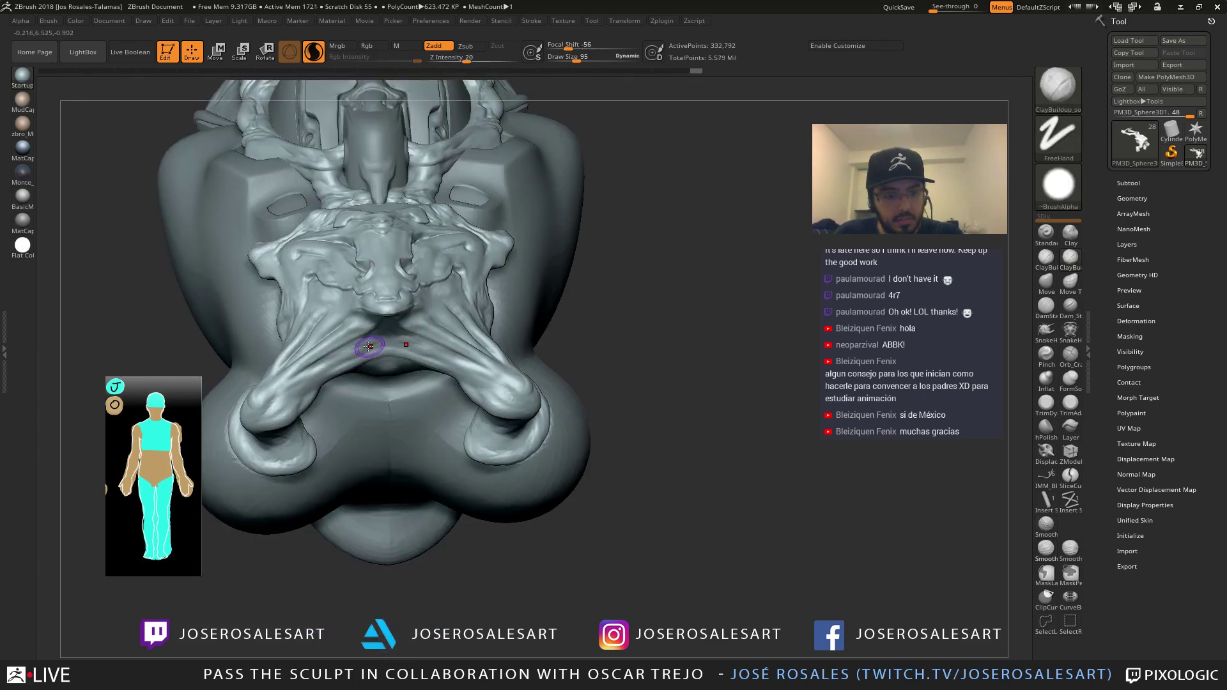
key(shift)
shift+drag(377, 342, 383, 348)
mouse_move(386, 338)
right_down()
mouse_move(374, 349)
mouse_move(364, 335)
mouse_move(371, 328)
mouse_move(372, 342)
mouse_move(368, 327)
mouse_move(387, 342)
right_up()
Check the wireframe briefly, smooth the middle of the bridge further, and add clay to the branch beside it
key(shift+f)
key(shift+f)
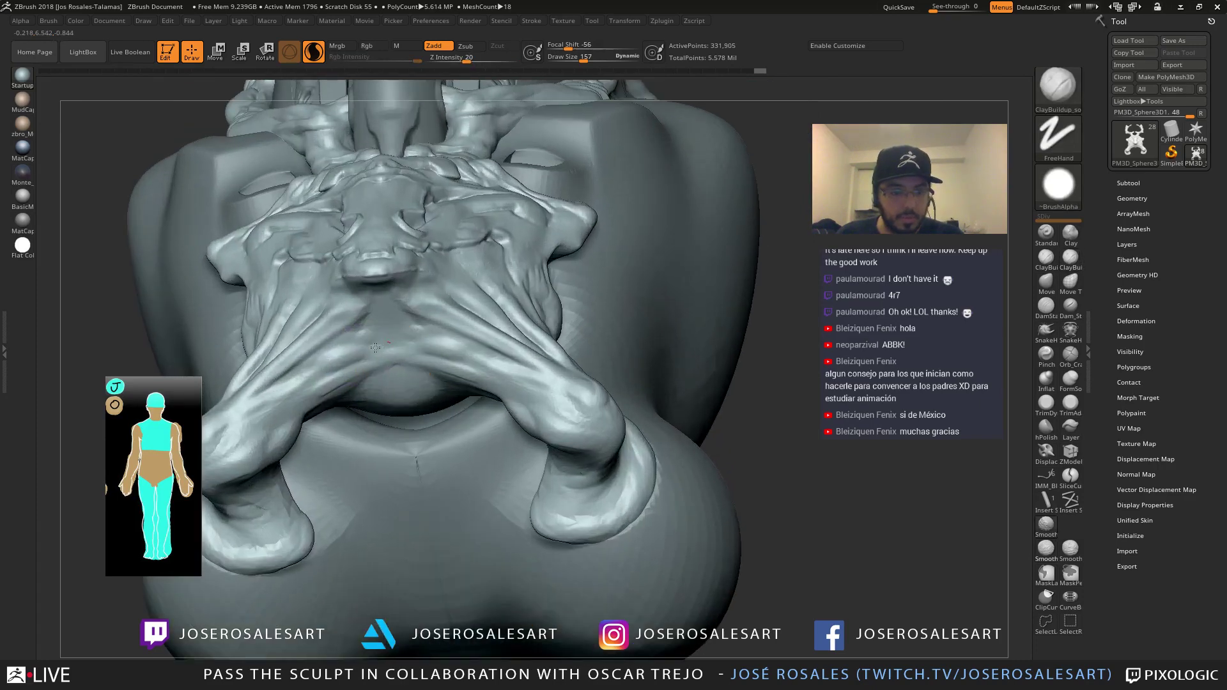
key(shift)
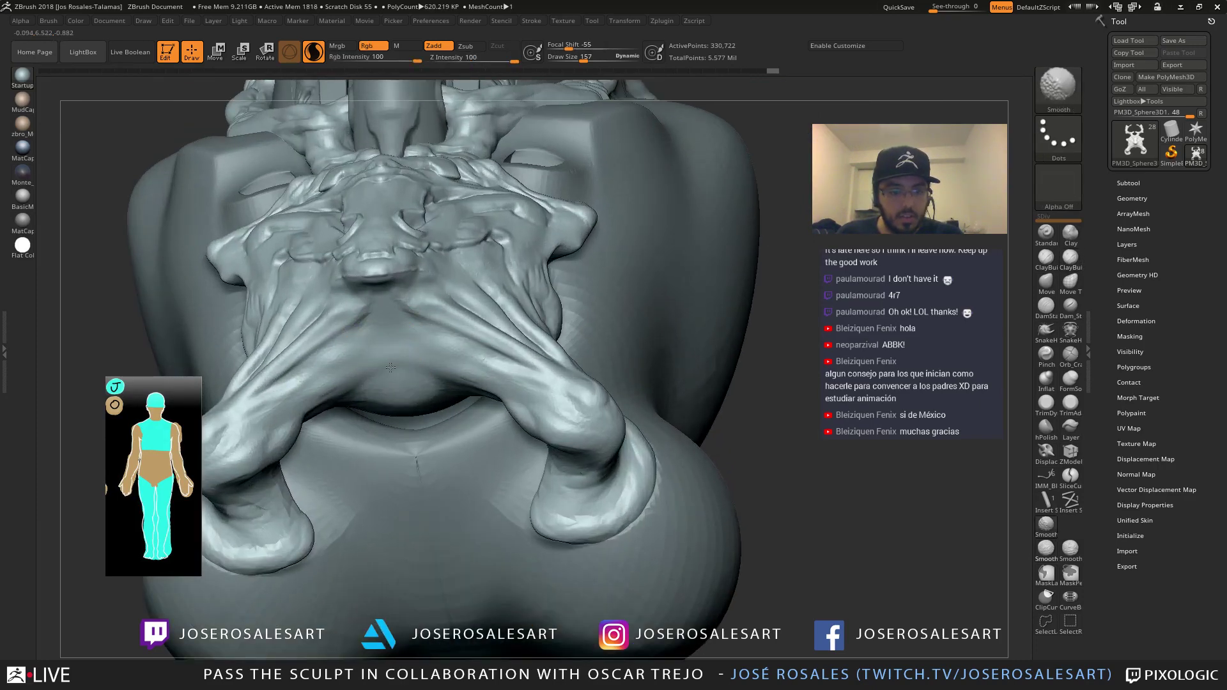
shift+drag(389, 366, 390, 371)
key(s)
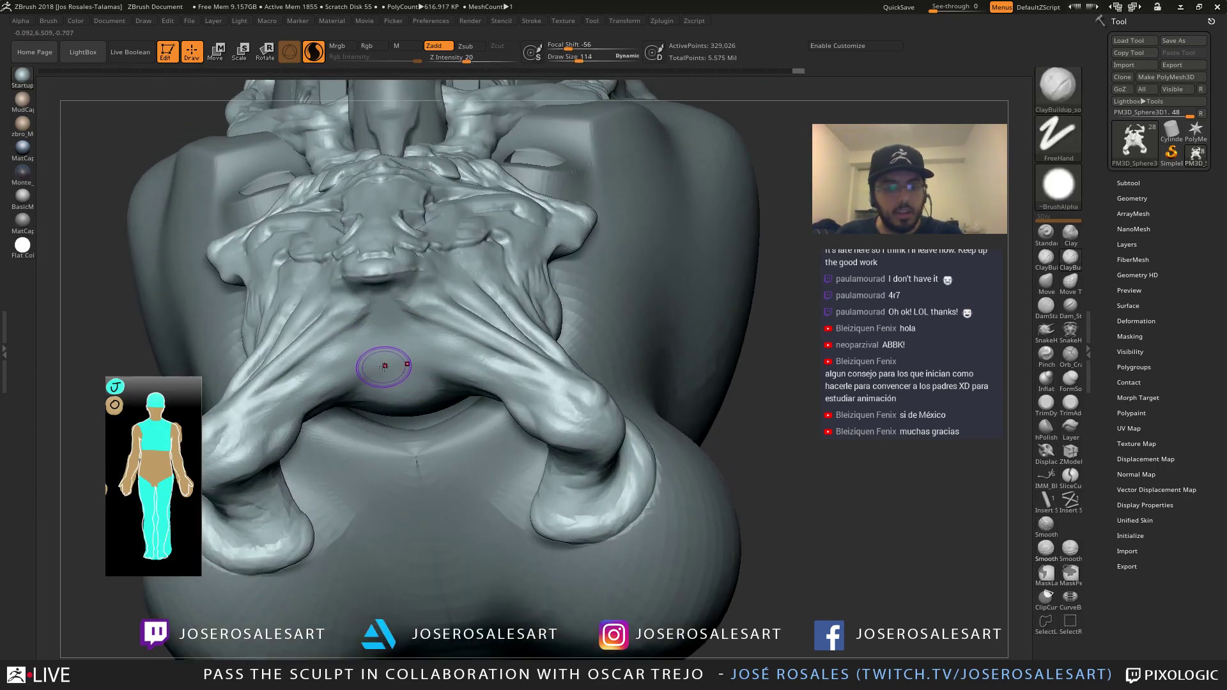
right_drag(330, 354, 295, 355)
drag(312, 349, 316, 361)
mouse_move(313, 359)
right_down()
mouse_move(377, 358)
mouse_move(401, 426)
mouse_move(323, 395)
mouse_move(356, 416)
mouse_move(260, 398)
right_up()
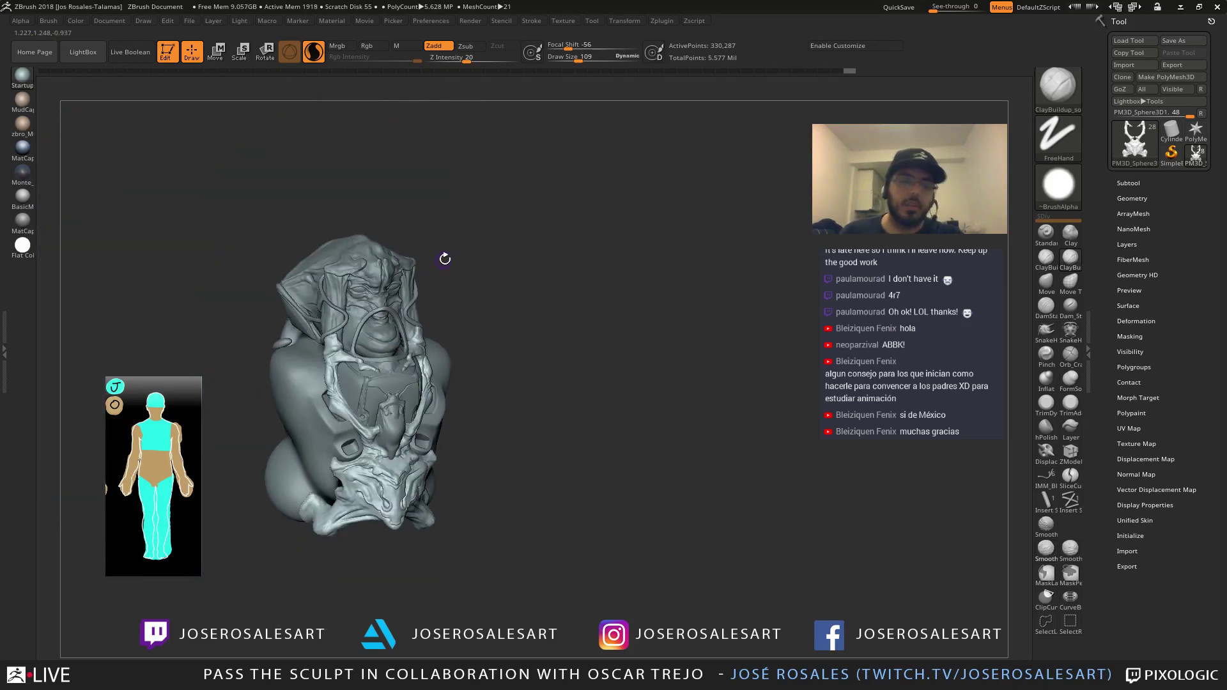
Reduce the ClayBuildup brush to size 58 and refine the grooved side surface of the pelvis ornament, smoothing the strokes
right_drag(375, 410, 312, 419)
mouse_move(399, 451)
ctrl+right_down()
mouse_move(501, 572)
mouse_move(404, 497)
ctrl+right_up()
mouse_move(354, 554)
right_down()
mouse_move(405, 499)
mouse_move(466, 264)
right_up()
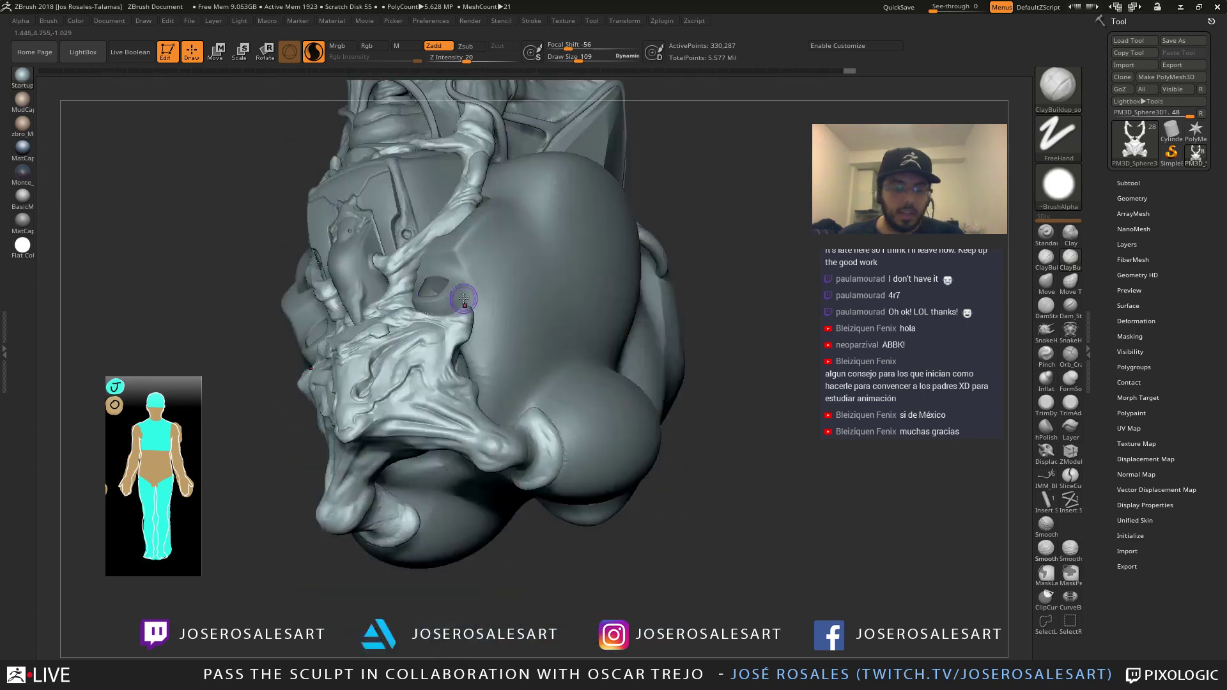
mouse_move(430, 414)
ctrl+right_down()
mouse_move(439, 426)
mouse_move(455, 401)
mouse_move(383, 391)
ctrl+right_up()
key([)
key(s)
click(402, 392)
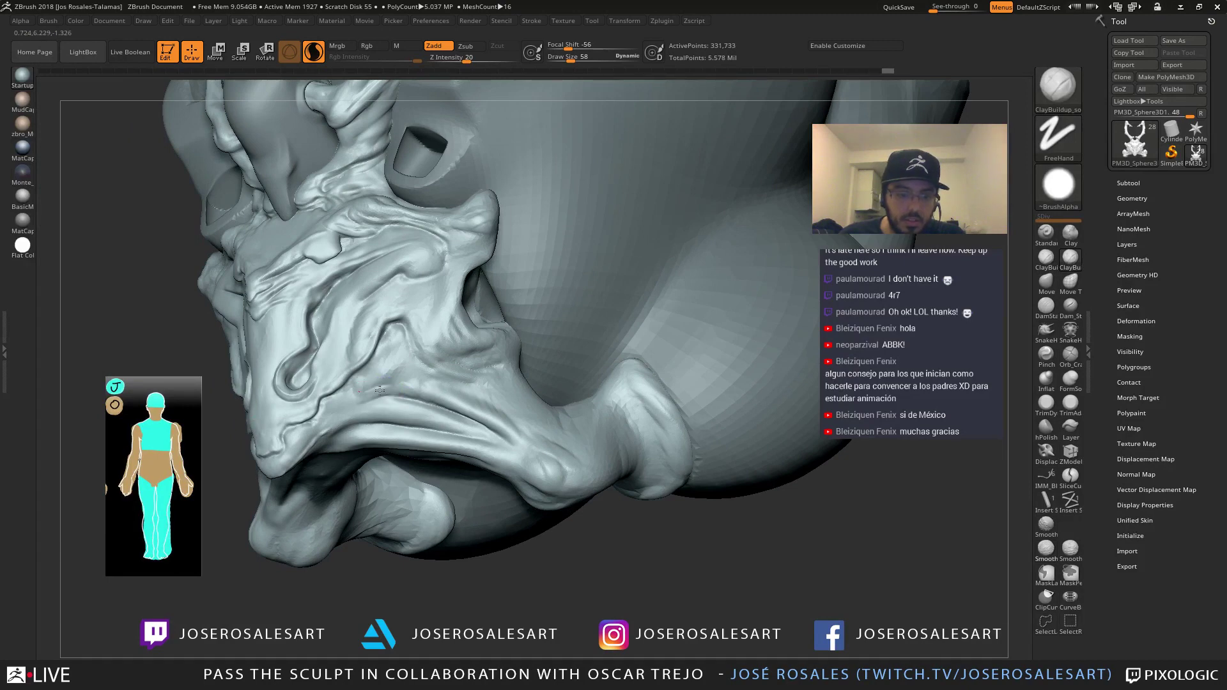
key(shift)
shift+right_drag(365, 392, 396, 381)
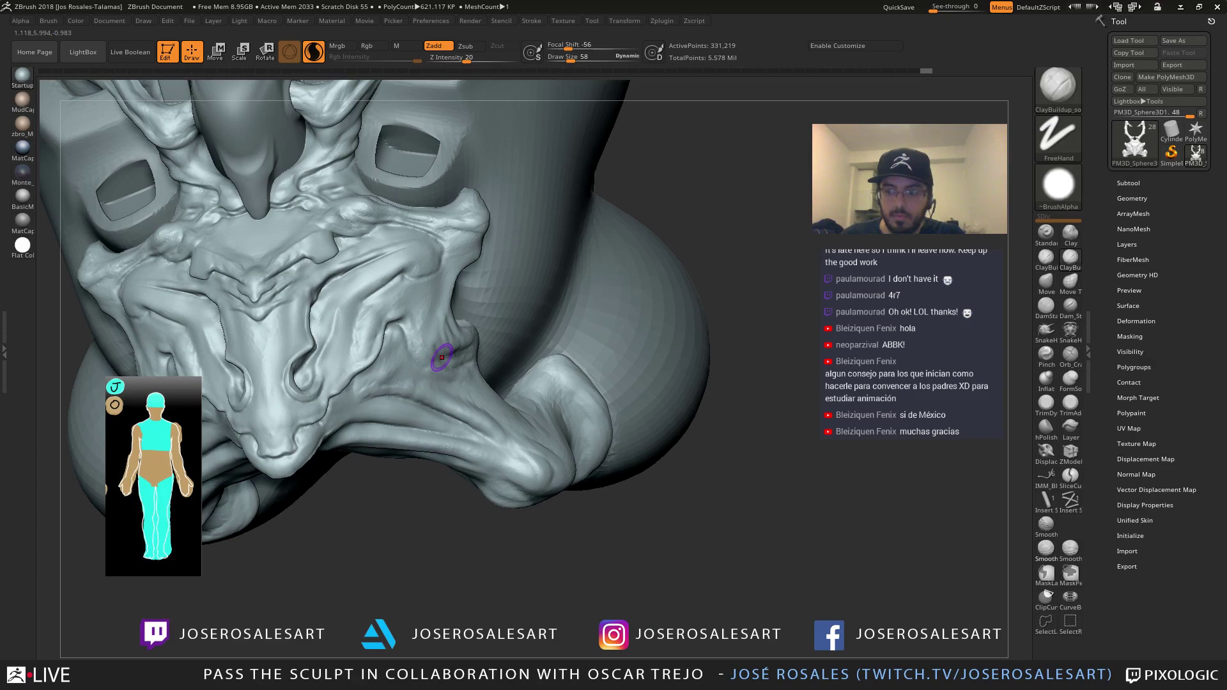
Refine the hip branches down to their knobs with clay strokes and light smoothing
mouse_move(401, 384)
right_down()
mouse_move(290, 393)
mouse_move(241, 471)
mouse_move(255, 488)
mouse_move(351, 104)
right_up()
mouse_move(217, 453)
right_down()
mouse_move(231, 446)
mouse_move(411, 521)
mouse_move(396, 422)
mouse_move(569, 457)
mouse_move(368, 454)
mouse_move(448, 456)
mouse_move(479, 511)
right_up()
key(shift)
mouse_move(518, 405)
right_down()
mouse_move(480, 402)
mouse_move(603, 376)
mouse_move(534, 399)
right_up()
mouse_move(433, 520)
ctrl+right_down()
mouse_move(390, 539)
mouse_move(327, 478)
mouse_move(377, 469)
ctrl+right_up()
Enlarge the brush, then build up and smooth the pads where the hip branches spread over the thighs
key(s)
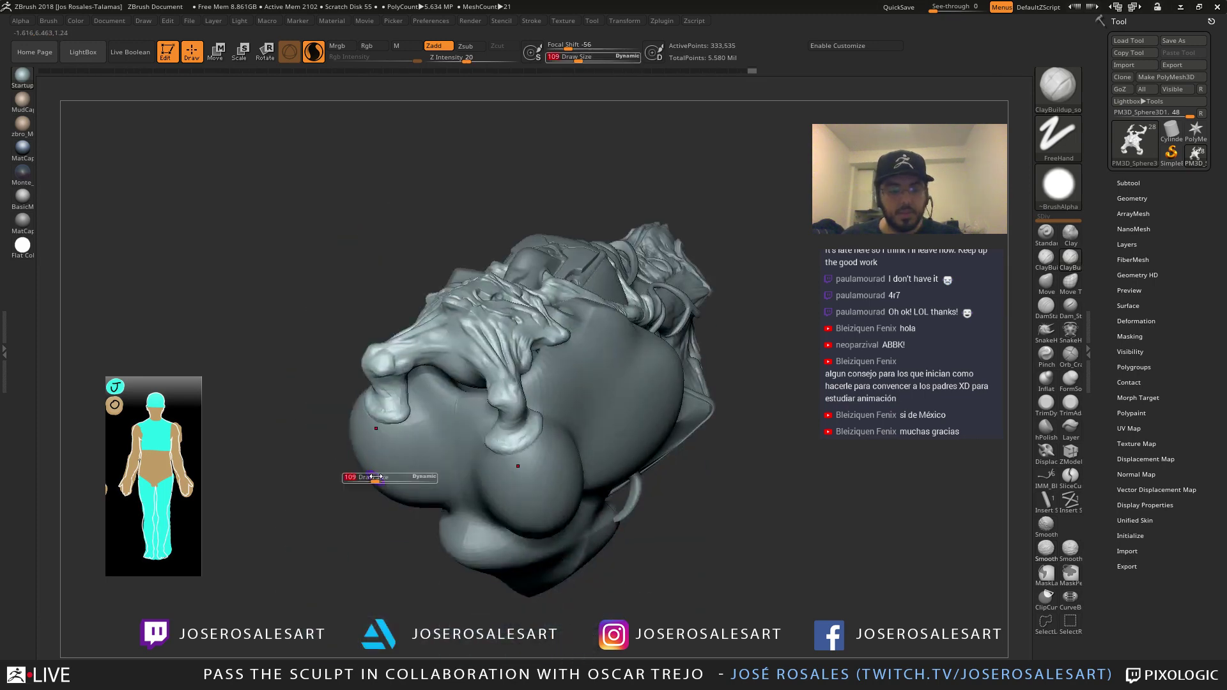
key(s)
drag(507, 456, 514, 449)
ctrl+right_drag(515, 447, 566, 344)
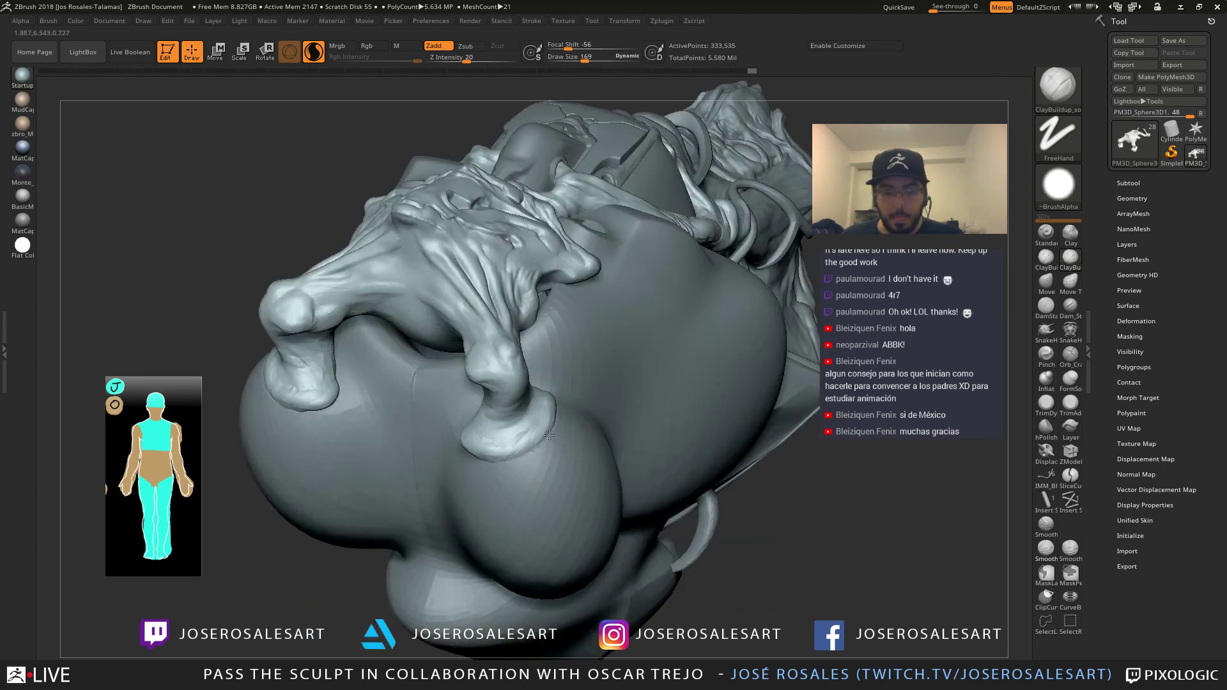
right_drag(550, 436, 467, 452)
key(shift)
shift+drag(501, 454, 489, 458)
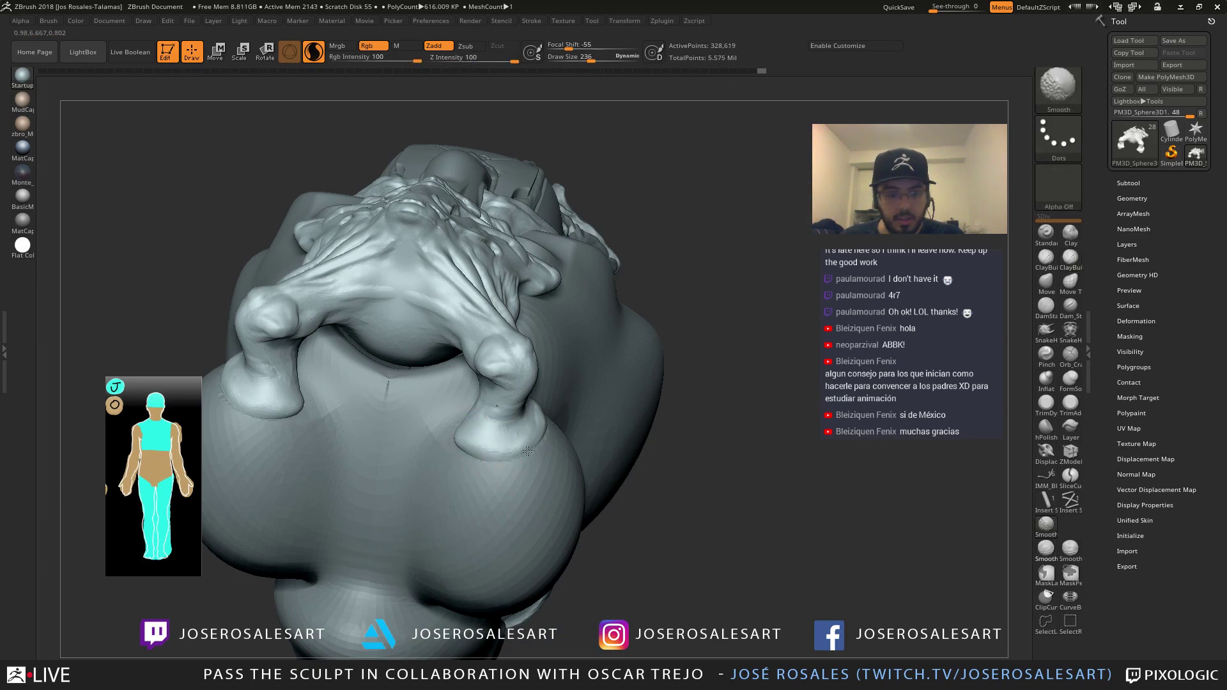
mouse_move(511, 451)
right_down()
mouse_move(558, 414)
mouse_move(489, 409)
mouse_move(505, 429)
right_up()
drag(505, 429, 533, 416)
mouse_move(517, 458)
right_down()
mouse_move(560, 479)
mouse_move(512, 431)
mouse_move(499, 432)
right_up()
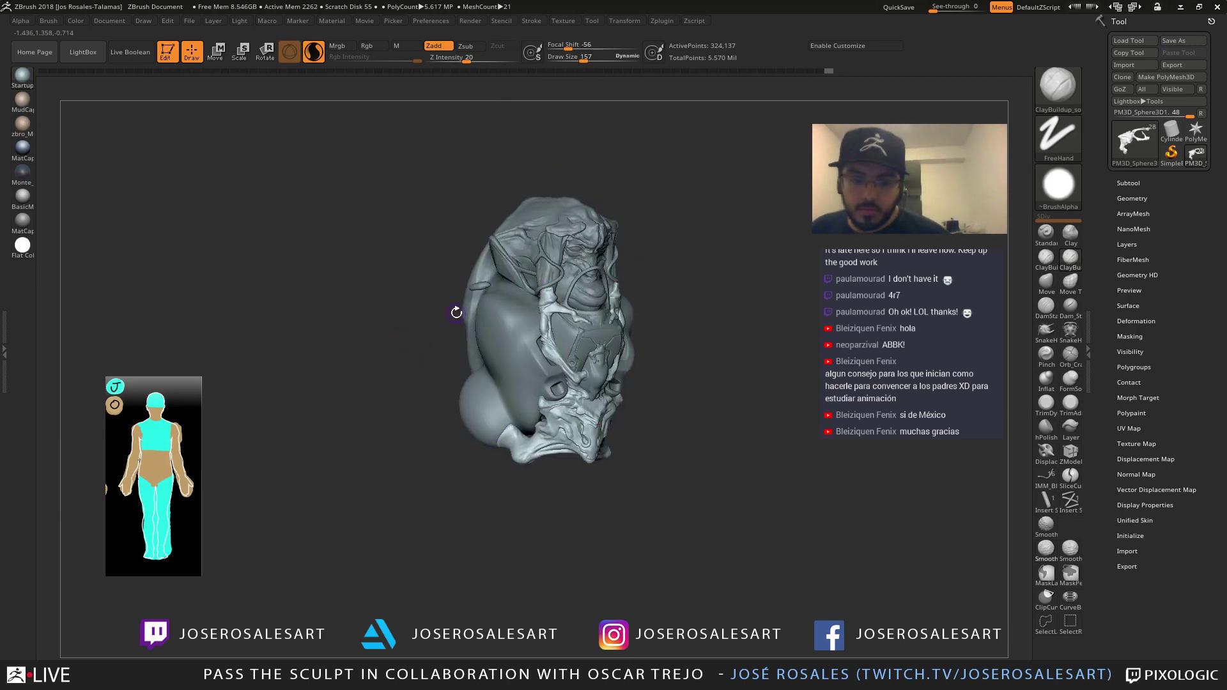
Examine the whole figure's silhouette and the branching framework from both sides, the front and three-quarter angles
right_drag(568, 320, 511, 326)
mouse_move(652, 332)
alt+right_down()
mouse_move(838, 319)
mouse_move(653, 320)
mouse_move(753, 376)
mouse_move(678, 384)
alt+right_up()
drag(575, 513, 576, 542)
right_drag(578, 544, 678, 540)
mouse_move(453, 518)
right_down()
mouse_move(392, 586)
mouse_move(360, 408)
mouse_move(367, 420)
mouse_move(394, 411)
mouse_move(387, 427)
right_up()
right_drag(448, 479, 397, 616)
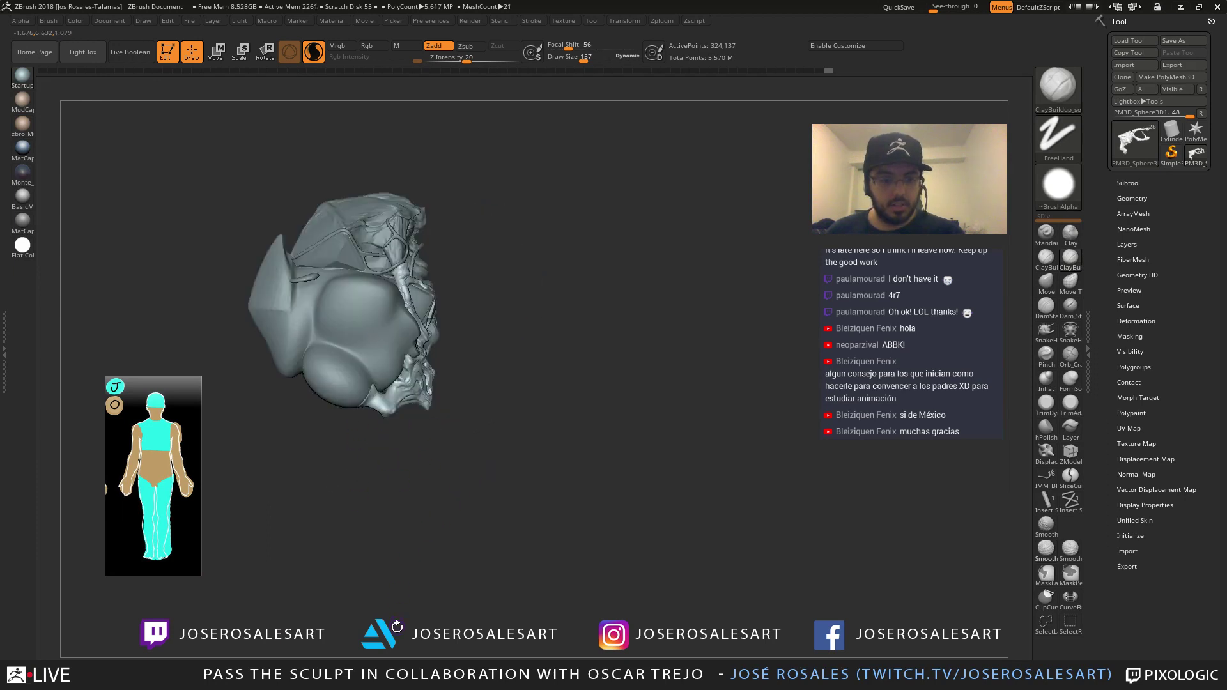
right_drag(345, 533, 274, 508)
mouse_move(492, 436)
ctrl+right_down()
mouse_move(630, 333)
mouse_move(543, 281)
mouse_move(616, 260)
mouse_move(498, 342)
mouse_move(511, 345)
mouse_move(421, 329)
ctrl+right_up()
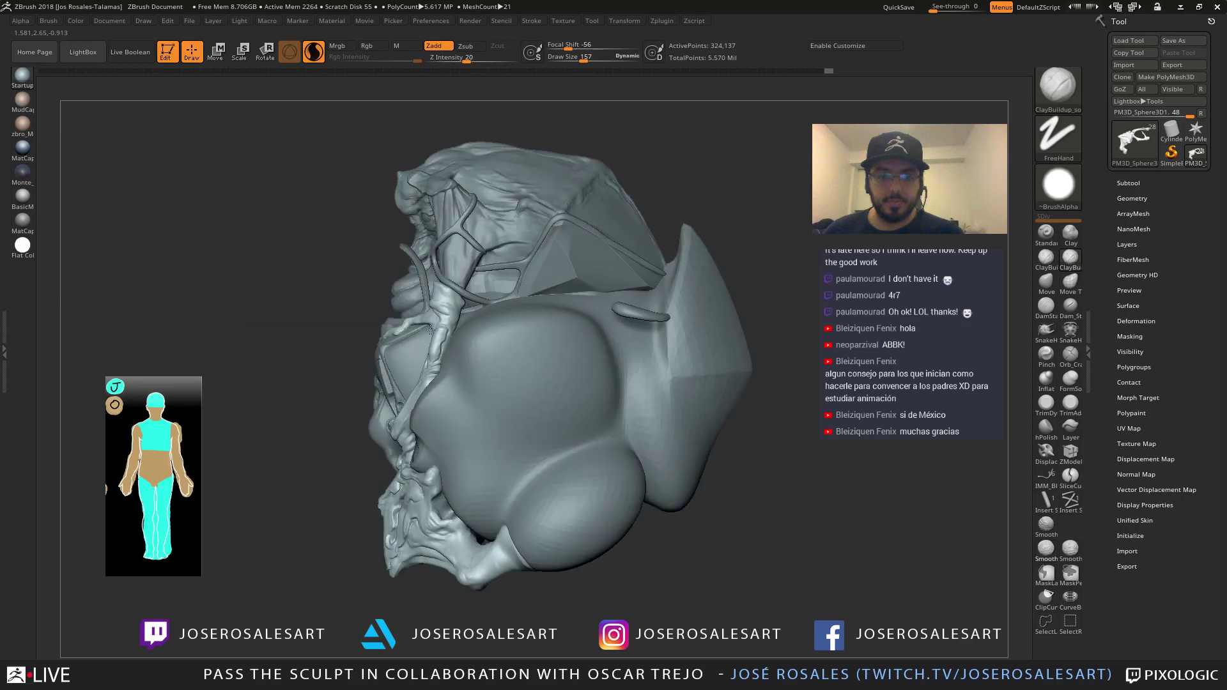
mouse_move(577, 294)
right_down()
mouse_move(562, 301)
mouse_move(595, 307)
mouse_move(492, 342)
right_up()
mouse_move(610, 245)
right_down()
mouse_move(629, 237)
mouse_move(589, 241)
mouse_move(608, 250)
mouse_move(644, 190)
mouse_move(608, 197)
right_up()
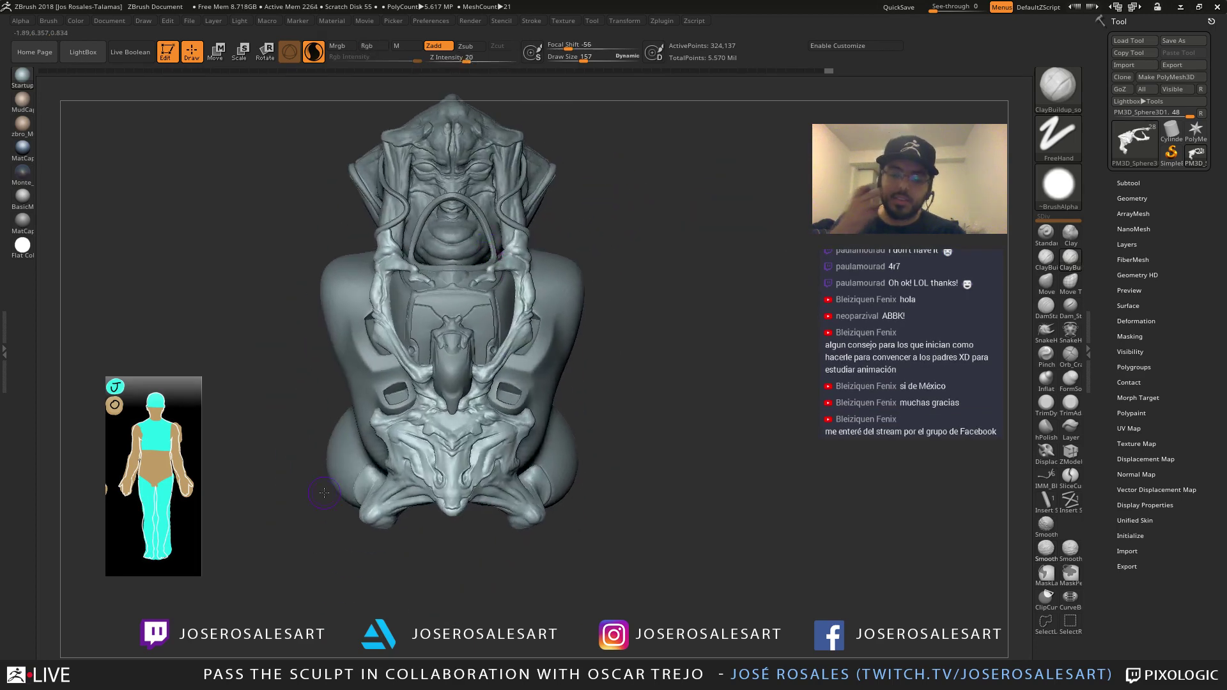
mouse_move(611, 220)
ctrl+right_down()
mouse_move(617, 274)
mouse_move(555, 289)
mouse_move(543, 307)
mouse_move(507, 274)
ctrl+right_up()
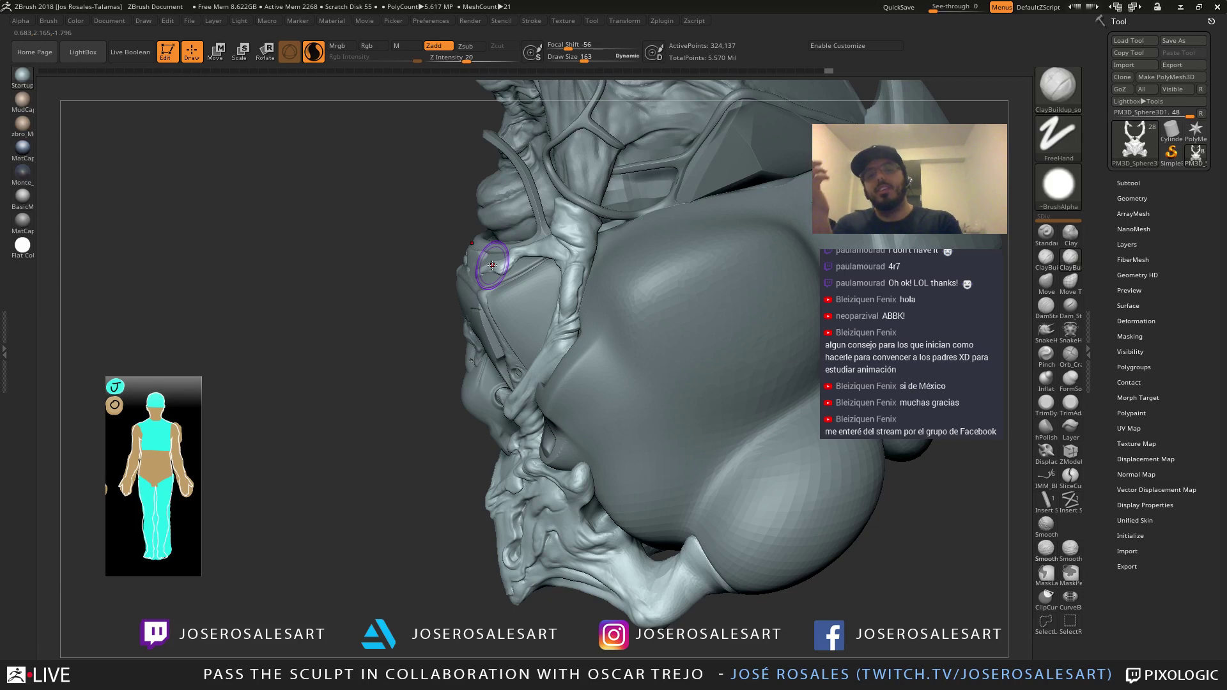
mouse_move(619, 362)
right_down()
mouse_move(689, 366)
mouse_move(585, 394)
right_up()
right_drag(481, 462, 452, 343)
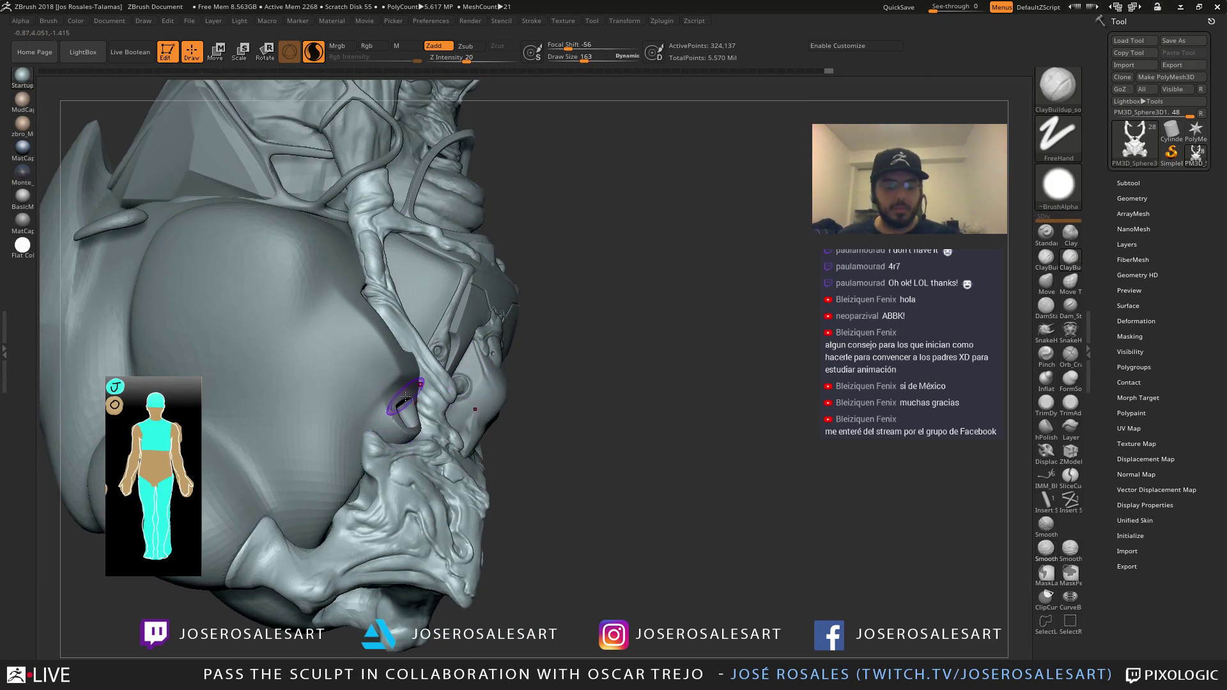
Try to reshape the side branch along the chest with the SnakeHook brush
key(b)
key(s)
key(h)
mouse_move(371, 311)
alt+right_down()
mouse_move(386, 334)
mouse_move(419, 335)
mouse_move(402, 312)
alt+right_up()
alt+click(382, 290)
key(ctrl+z)
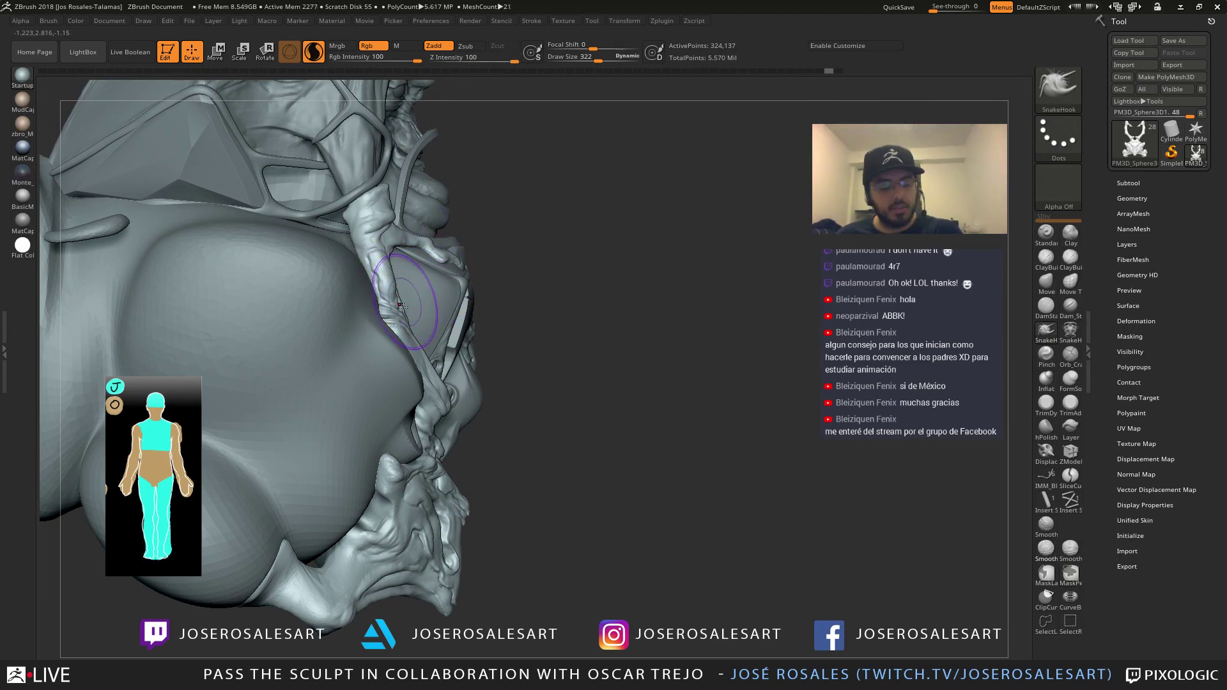
Reshape the side branch along the chest in profile with the Move brush at a reduced size
alt+click(404, 303)
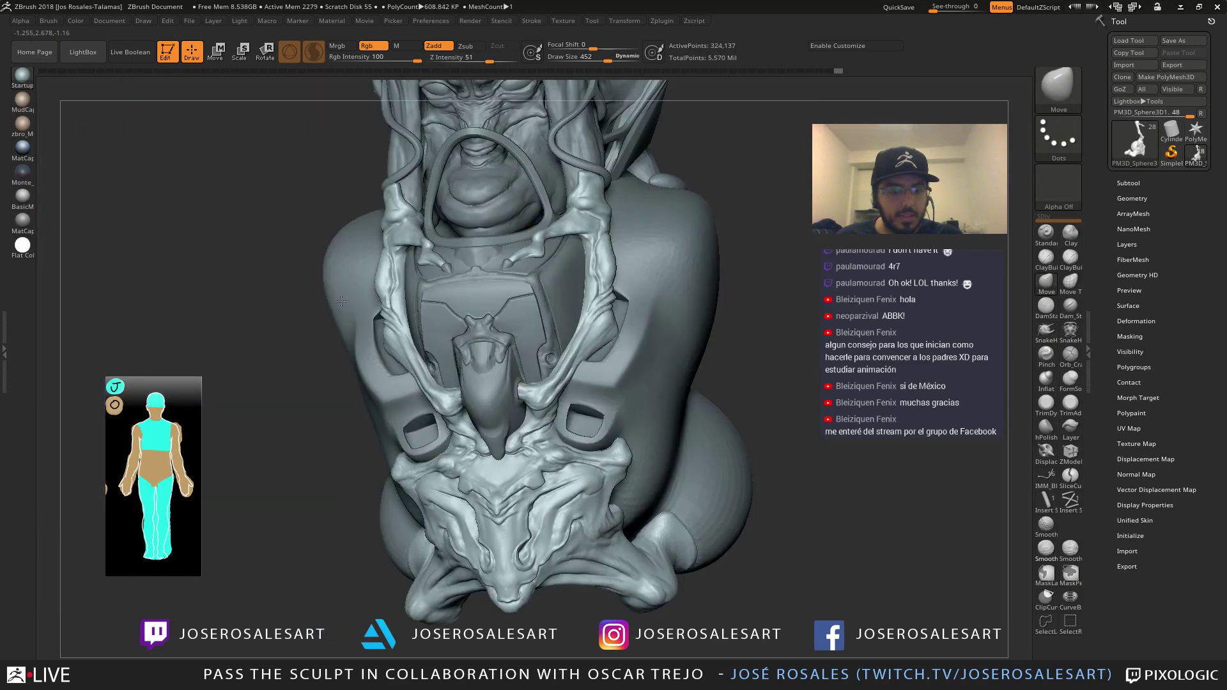
right_drag(744, 281, 568, 295)
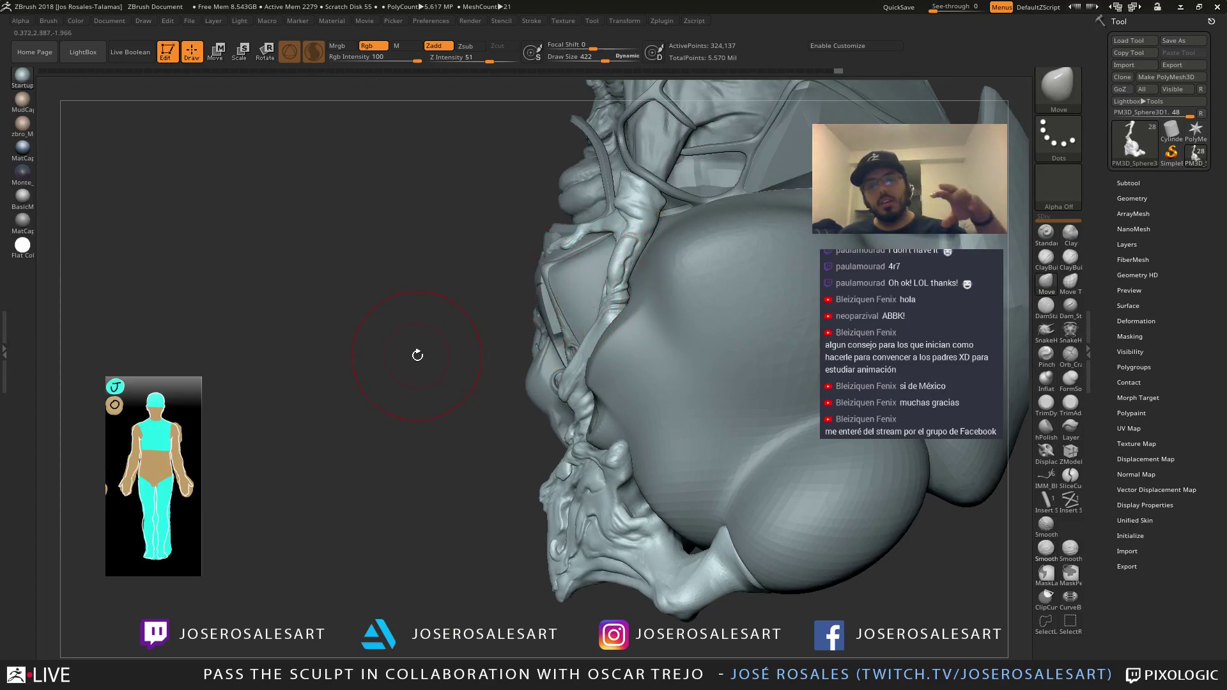
alt+right_drag(621, 269, 584, 328)
key(s)
drag(600, 323, 589, 324)
right_drag(559, 367, 526, 275)
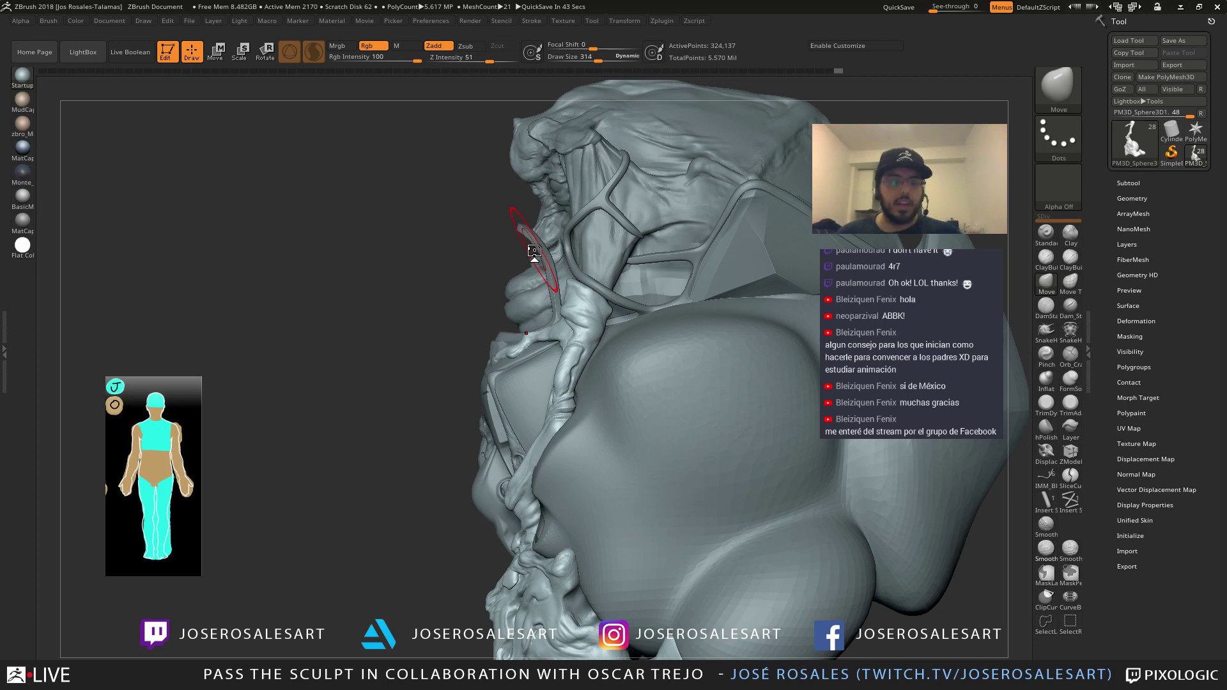
Adjust the short prongs beside the chin ring from the front with a smaller Move brush
drag(441, 339, 509, 332)
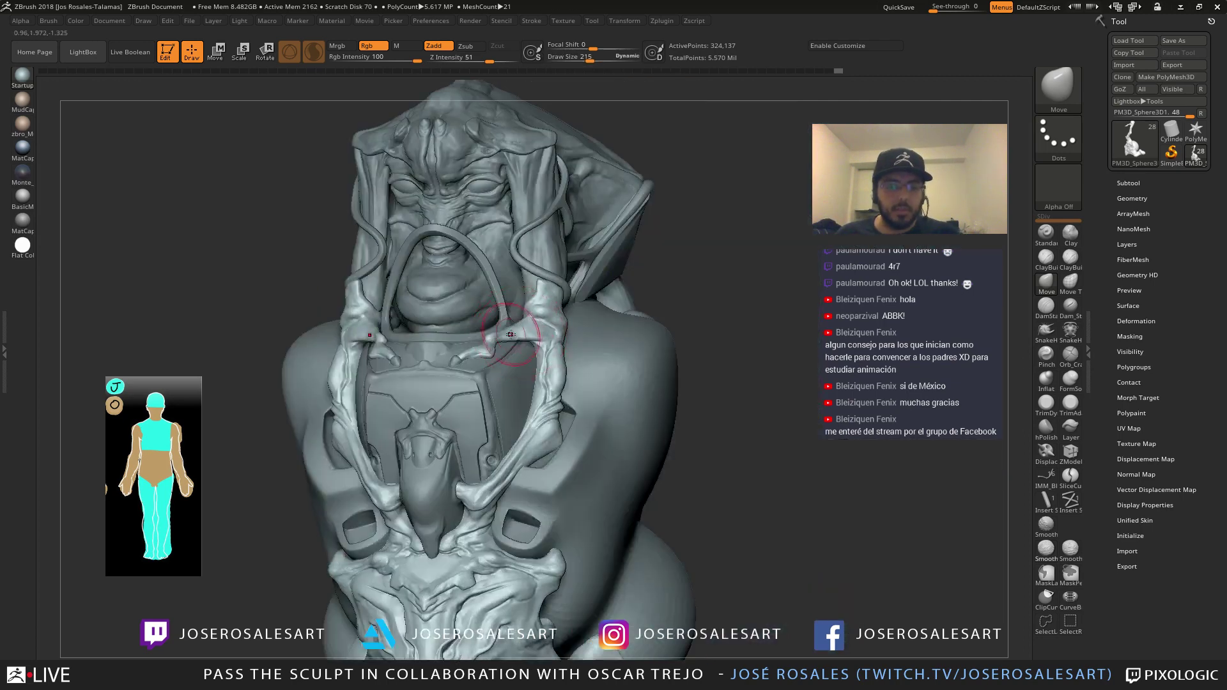
right_drag(509, 333, 470, 316)
right_drag(409, 288, 386, 321)
drag(386, 319, 443, 315)
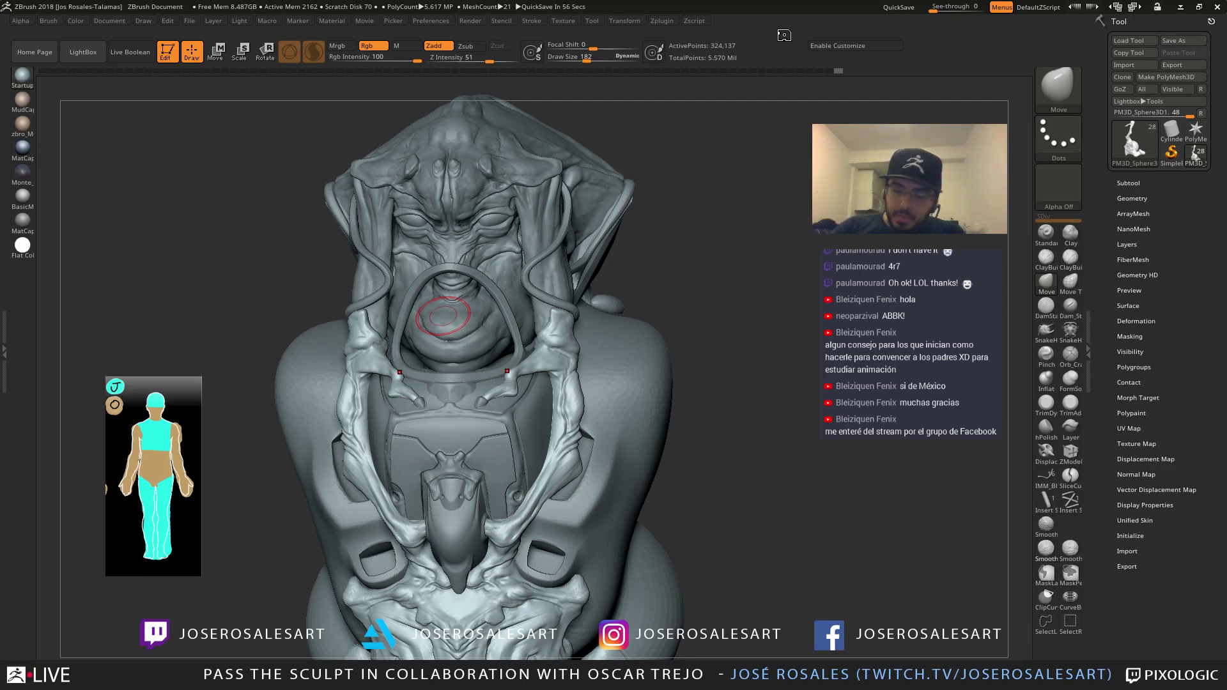
Build up clay with ClayBuildup where the short prong leaves the main branch beside the chin ring
mouse_move(659, 275)
alt+mouse_down()
mouse_move(678, 278)
mouse_move(709, 371)
mouse_move(577, 395)
alt+mouse_up()
key(2)
key(s)
ctrl+right_drag(577, 395, 640, 356)
mouse_move(640, 356)
mouse_down()
mouse_move(672, 346)
mouse_move(612, 346)
mouse_move(688, 351)
mouse_move(639, 345)
mouse_move(630, 326)
mouse_up()
mouse_move(631, 325)
ctrl+right_down()
mouse_move(578, 354)
mouse_move(646, 371)
ctrl+right_up()
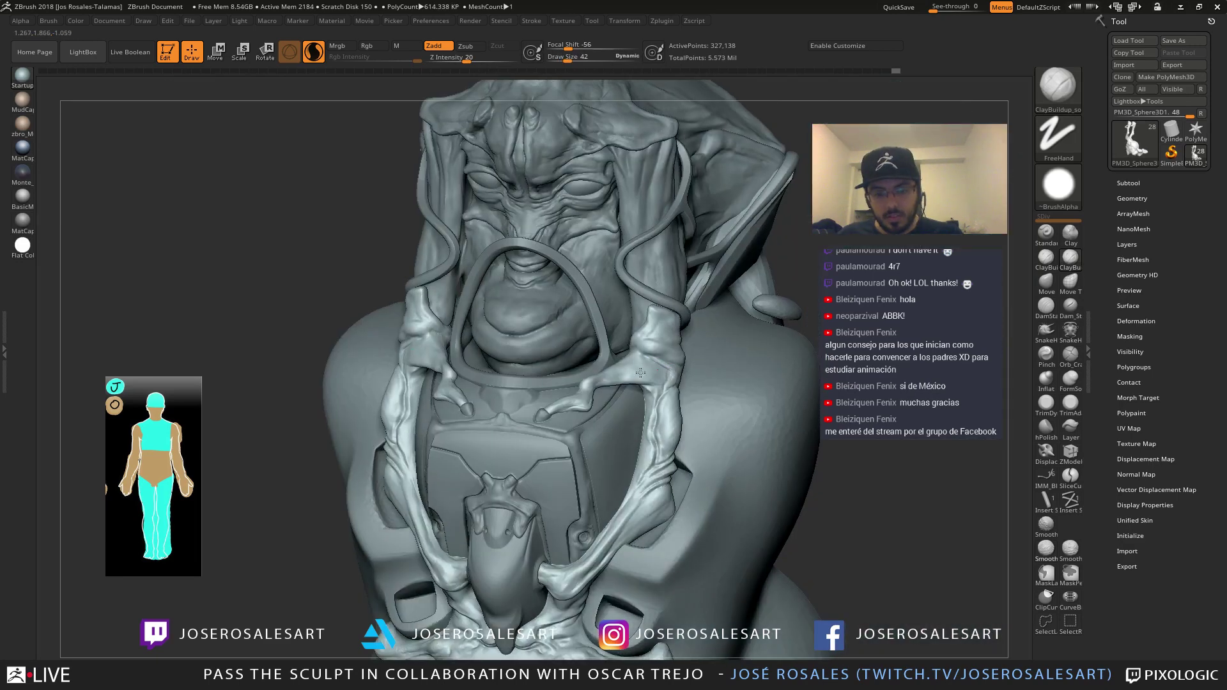
drag(659, 377, 652, 375)
mouse_move(685, 341)
right_down()
mouse_move(624, 392)
mouse_move(640, 377)
right_up()
drag(641, 383, 665, 358)
mouse_move(665, 358)
right_down()
mouse_move(651, 385)
mouse_move(591, 398)
right_up()
Draw tendon-like ridges along the short prong with the Standard brush at size 30 and soften them
key(b)
key(s)
key(t)
drag(589, 400, 693, 332)
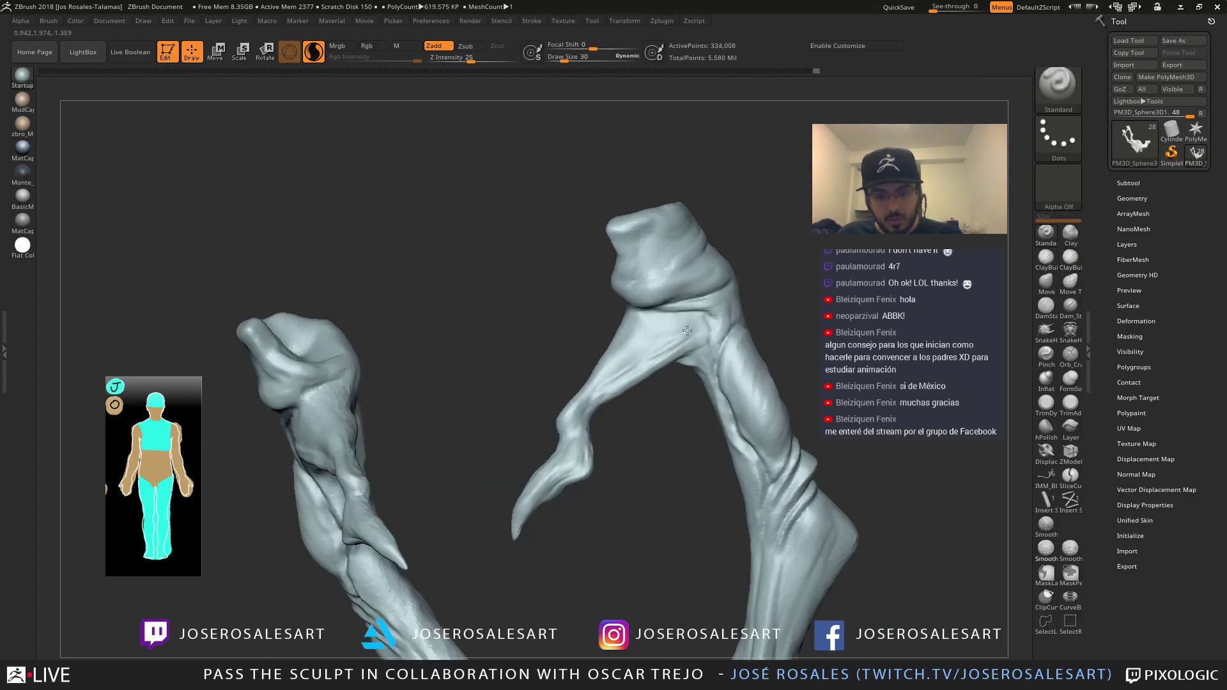
drag(585, 399, 595, 385)
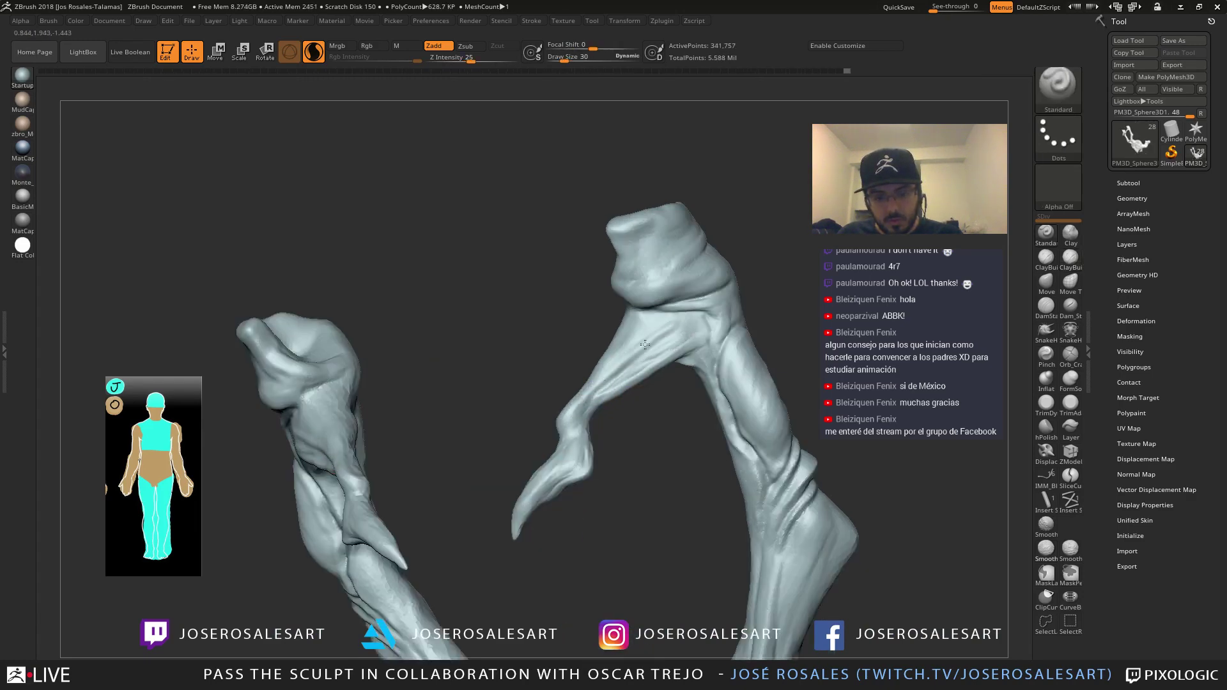
right_drag(564, 423, 593, 391)
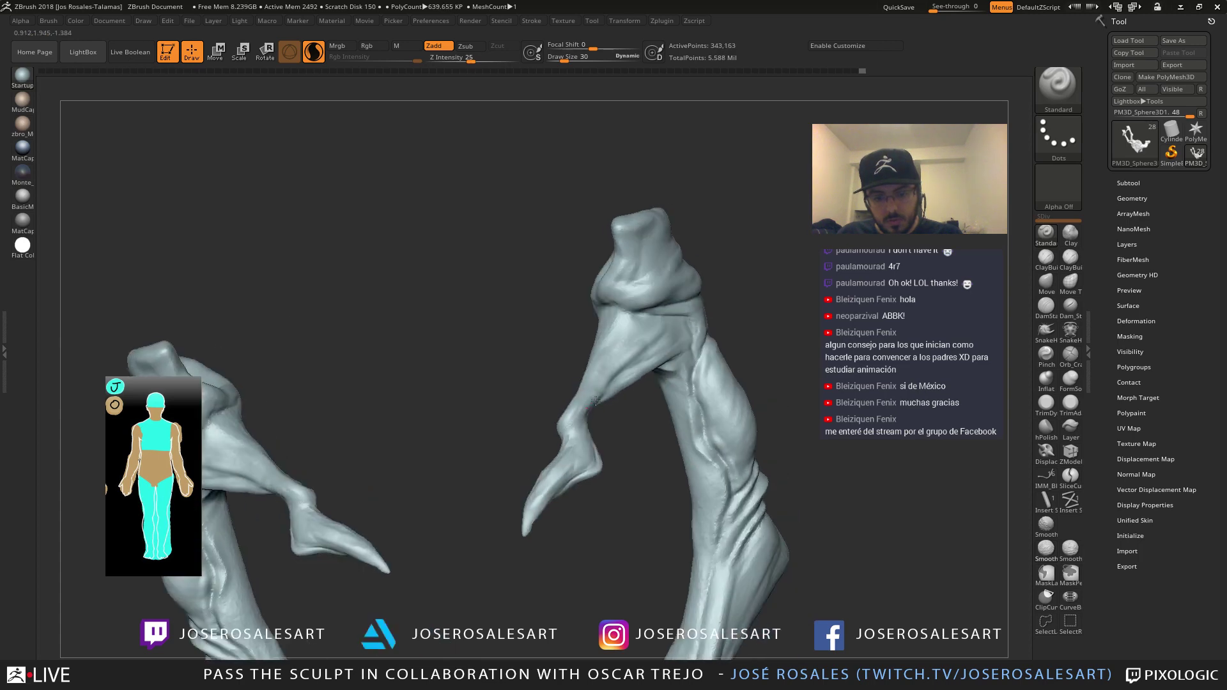
drag(586, 410, 574, 419)
right_drag(595, 416, 567, 411)
mouse_move(569, 411)
shift+mouse_down()
mouse_move(578, 424)
mouse_move(659, 358)
shift+mouse_up()
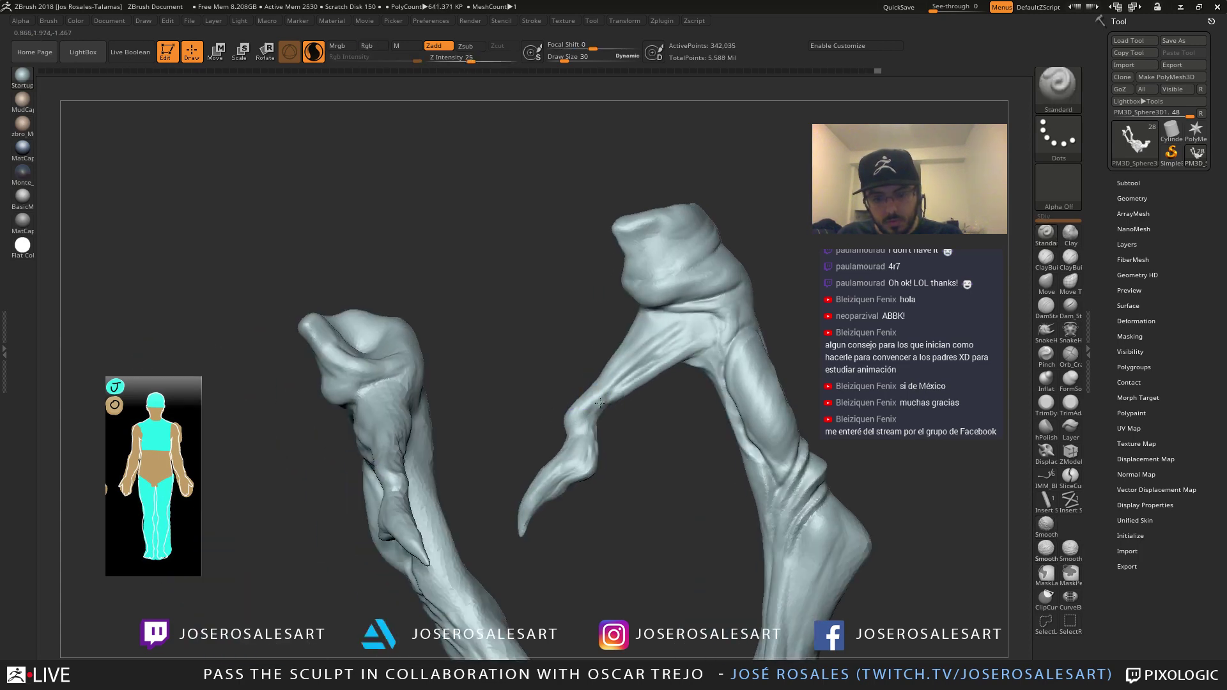
Smooth the web between prong and main branch, then strengthen its folds with a slightly larger Standard brush
right_drag(584, 400, 577, 397)
mouse_move(635, 338)
shift+mouse_down()
mouse_move(653, 328)
mouse_move(603, 373)
shift+mouse_up()
key(bracketright)
right_drag(617, 355, 650, 338)
drag(648, 316, 653, 325)
right_drag(653, 324, 640, 329)
drag(660, 342, 645, 328)
ctrl+right_drag(614, 348, 556, 300)
key(shift+s)
shift+drag(649, 309, 656, 312)
mouse_move(640, 307)
ctrl+right_down()
mouse_move(473, 277)
mouse_move(639, 294)
mouse_move(579, 326)
mouse_move(659, 384)
mouse_move(650, 399)
mouse_move(572, 352)
mouse_move(622, 384)
mouse_move(563, 358)
mouse_move(484, 448)
mouse_move(511, 416)
mouse_move(498, 301)
mouse_move(464, 408)
mouse_move(493, 398)
ctrl+right_up()
Build up the upturned knobs at the outer ends of the pelvis piece with ClayBuildup
key(2)
key(s)
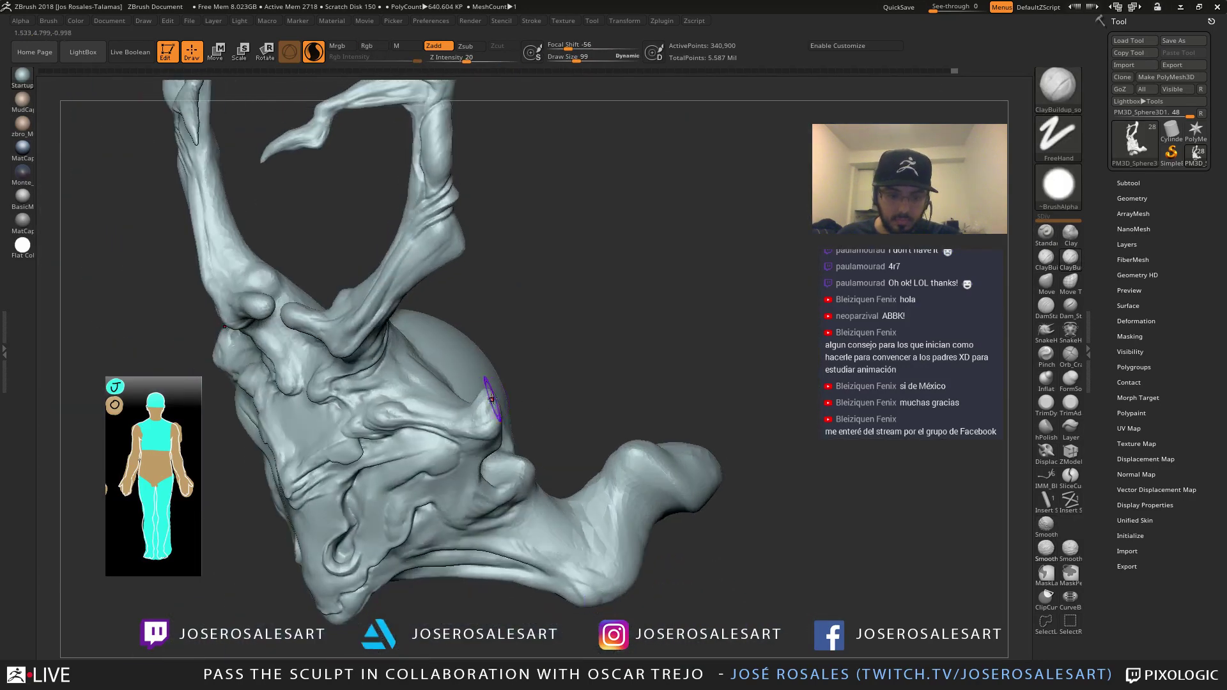
drag(489, 393, 487, 406)
mouse_move(487, 406)
right_down()
mouse_move(501, 381)
mouse_move(485, 400)
mouse_move(525, 388)
mouse_move(478, 395)
right_up()
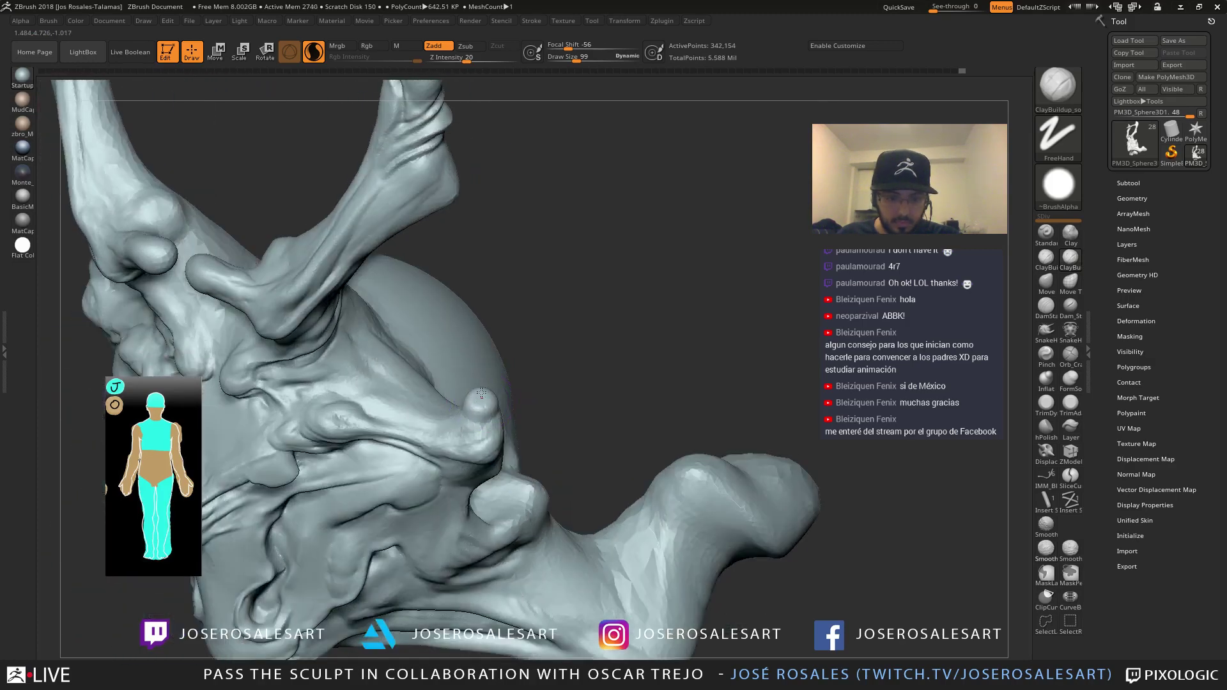
mouse_move(509, 316)
right_down()
mouse_move(559, 326)
mouse_move(659, 308)
right_up()
mouse_move(561, 304)
right_down()
mouse_move(462, 340)
mouse_move(515, 317)
mouse_move(420, 224)
mouse_move(445, 320)
right_up()
right_drag(433, 378, 471, 390)
drag(457, 379, 466, 374)
right_drag(400, 381, 455, 375)
drag(459, 371, 475, 371)
Refine the small knob on the pelvis piece's outer end, carving its creases with the DamStandard brush
key(b)
key(s)
key(h)
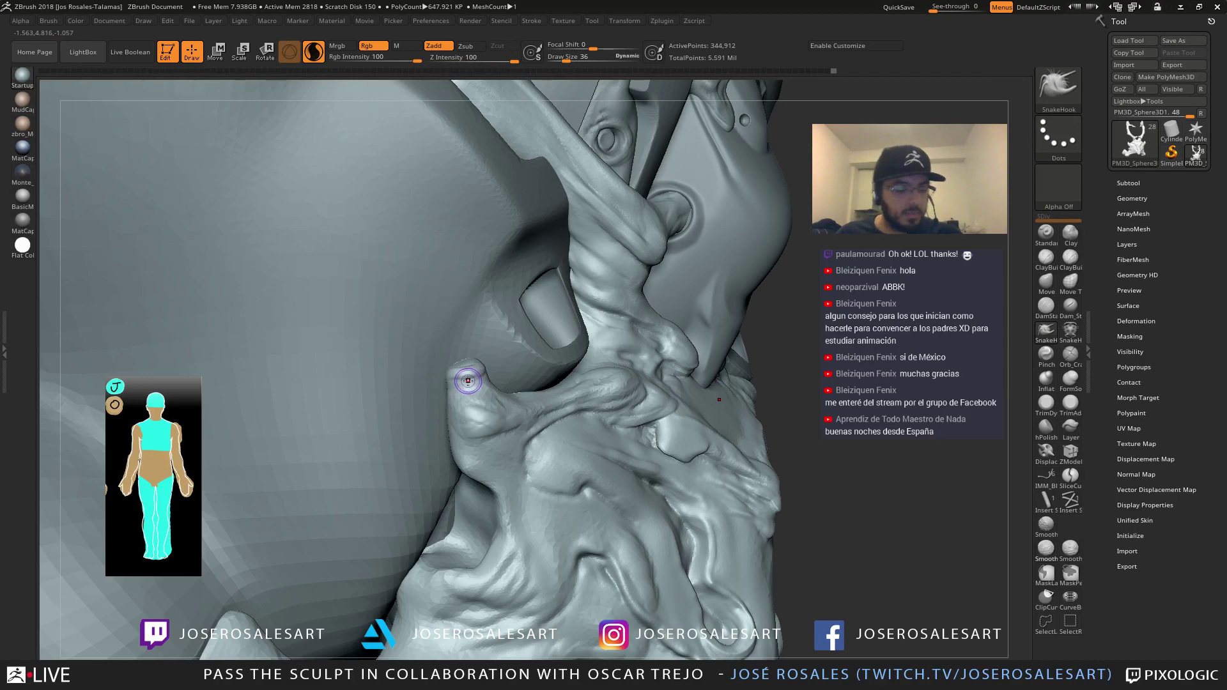
key(b)
key(d)
key(s)
mouse_move(449, 389)
mouse_down()
mouse_move(479, 361)
mouse_move(462, 386)
mouse_move(428, 393)
mouse_up()
right_drag(428, 393, 399, 390)
drag(484, 366, 511, 342)
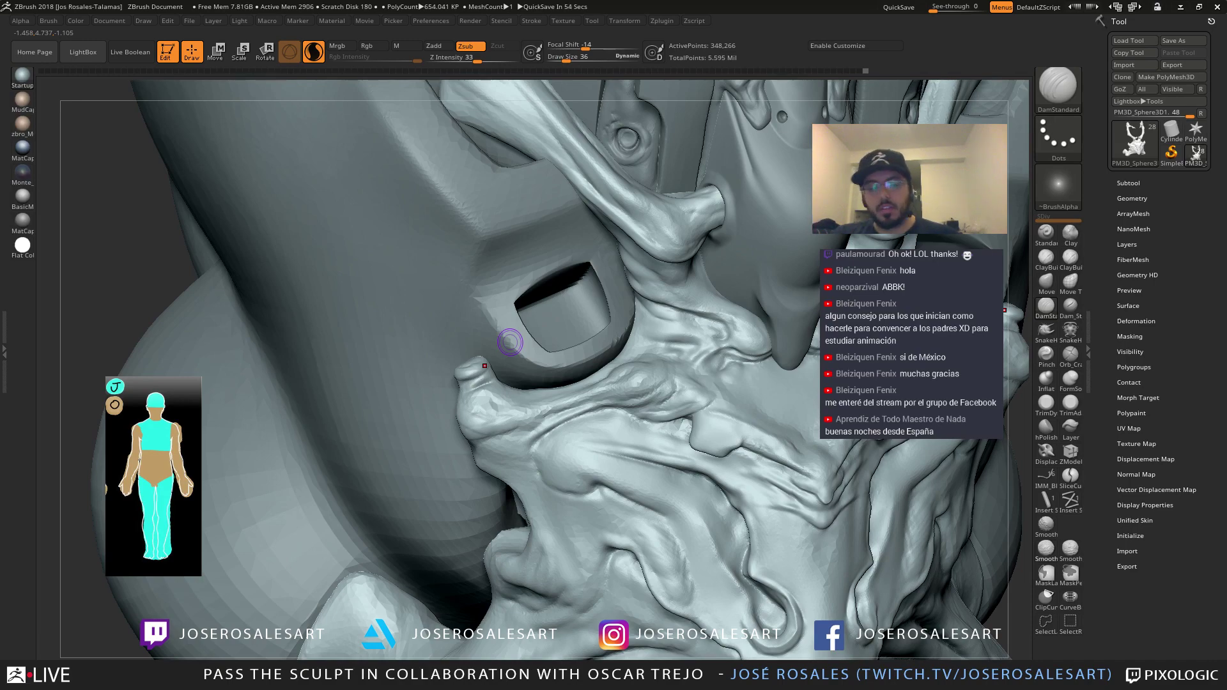
right_drag(457, 313, 485, 299)
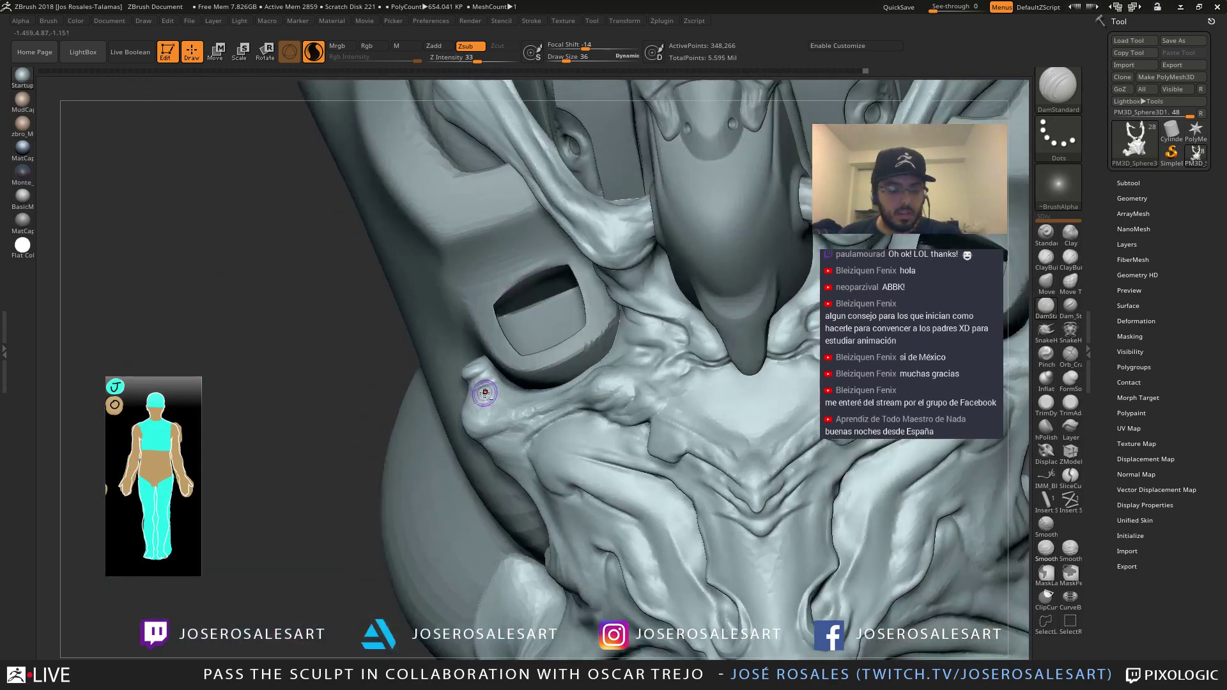
Add small clay strokes to the pelvis knob and its outer side, and lightly smooth its edge
key(2)
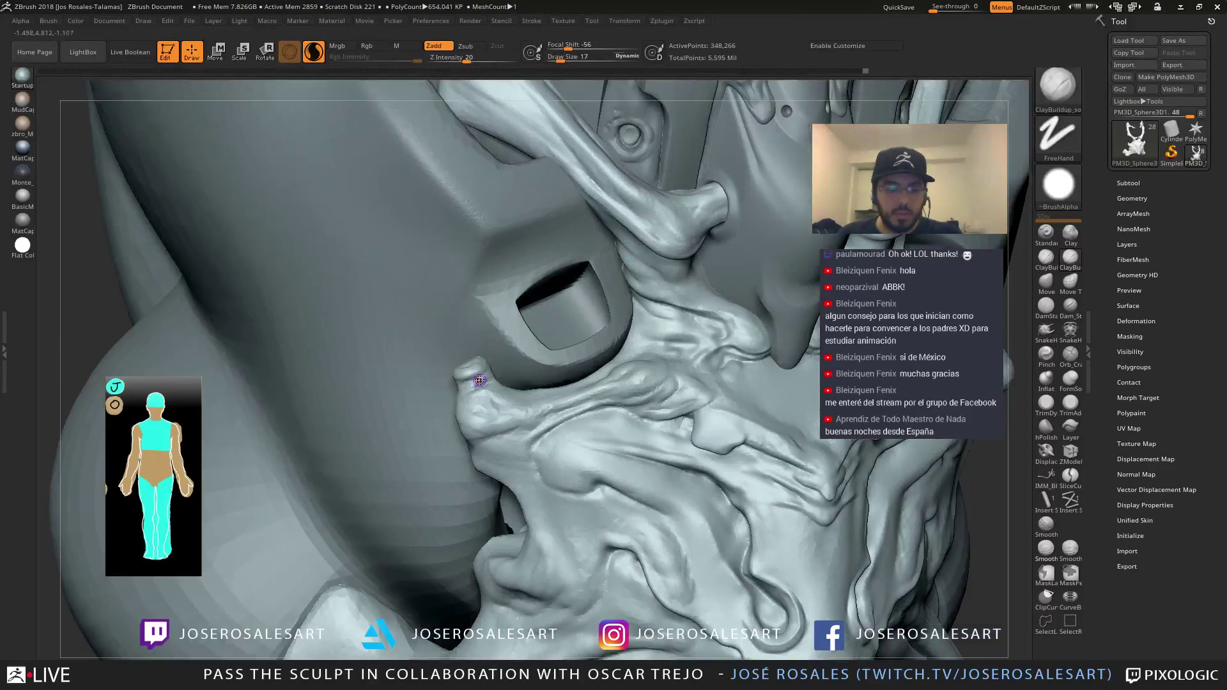
mouse_move(485, 379)
mouse_down()
mouse_move(494, 370)
mouse_move(478, 370)
mouse_up()
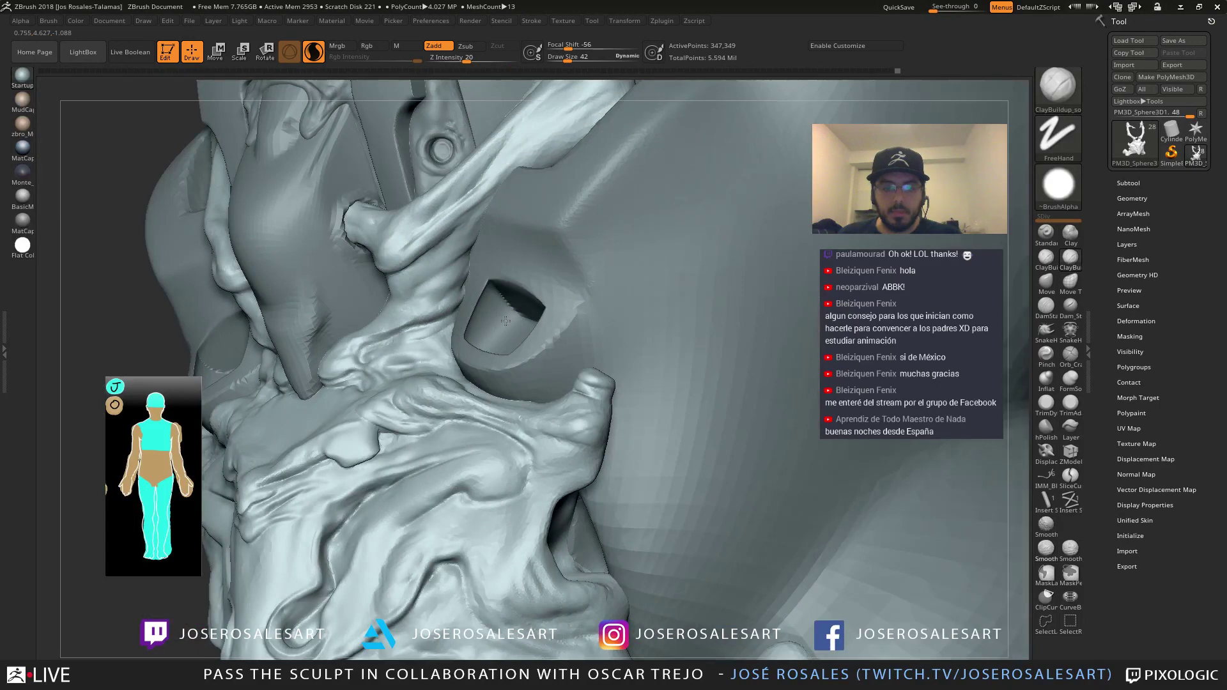
mouse_move(409, 358)
mouse_down()
mouse_move(447, 345)
mouse_move(403, 355)
mouse_move(429, 350)
mouse_up()
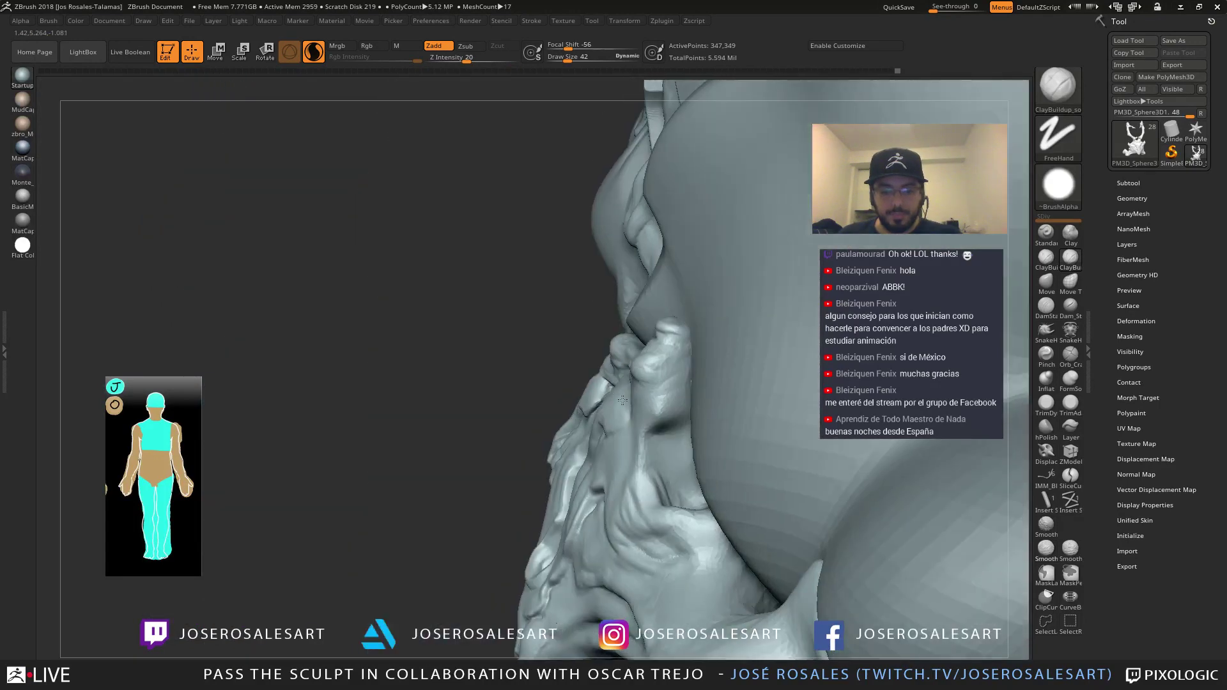
mouse_move(650, 386)
mouse_down()
mouse_move(665, 389)
mouse_move(652, 405)
mouse_up()
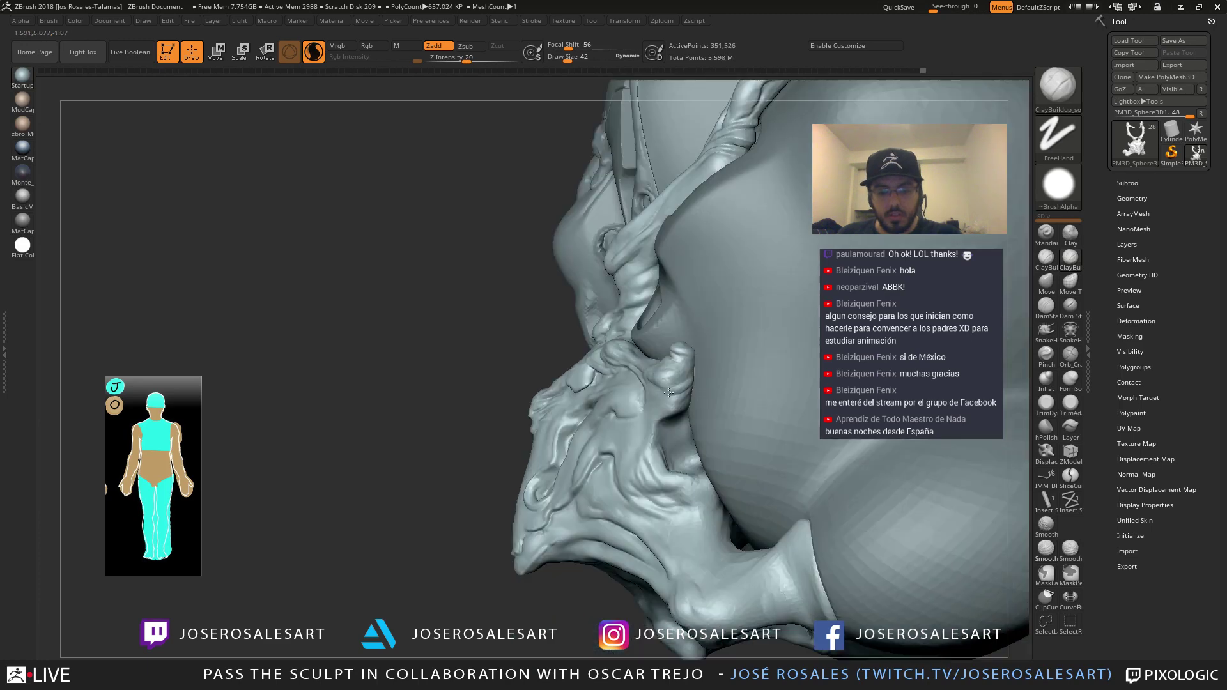
shift+drag(686, 372, 697, 369)
right_drag(642, 388, 699, 370)
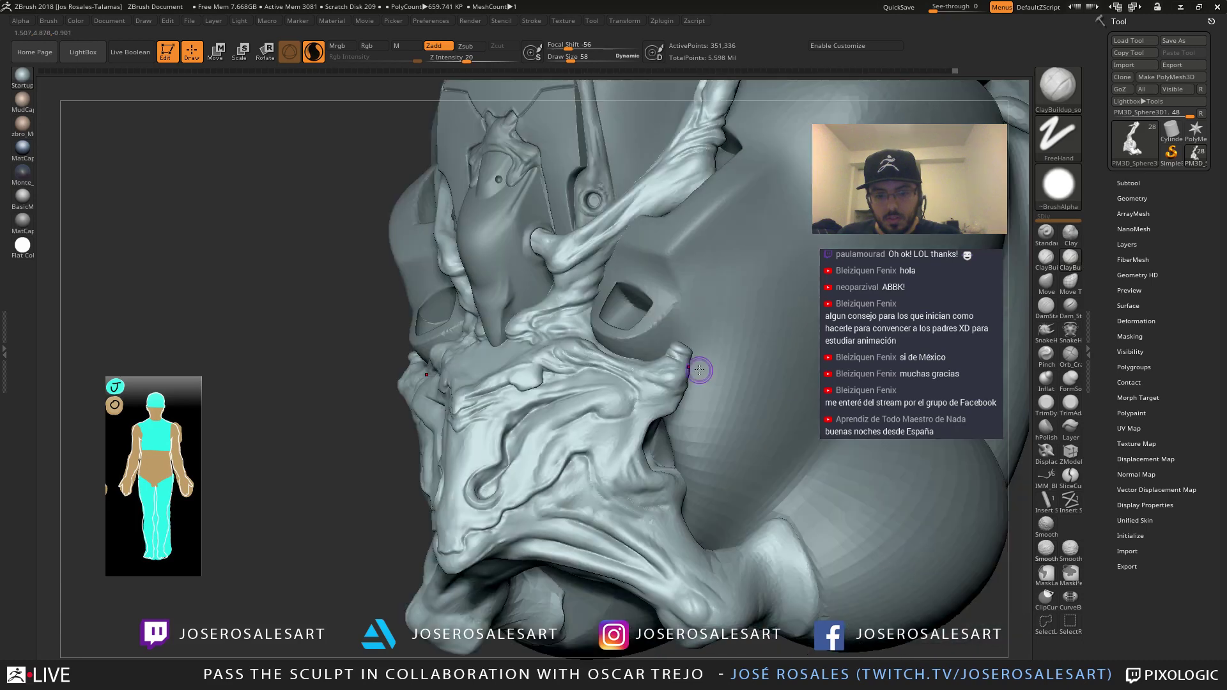
Thicken the pelvis piece's outer arm just below the knob with ClayBuildup at size 58
drag(665, 385, 652, 384)
mouse_move(647, 385)
shift+right_down()
mouse_move(321, 398)
mouse_move(374, 394)
shift+right_up()
drag(314, 392, 325, 392)
drag(327, 393, 350, 388)
shift+right_drag(331, 384, 398, 356)
mouse_move(473, 362)
right_down()
mouse_move(554, 328)
mouse_move(483, 328)
mouse_move(488, 441)
mouse_move(611, 467)
right_up()
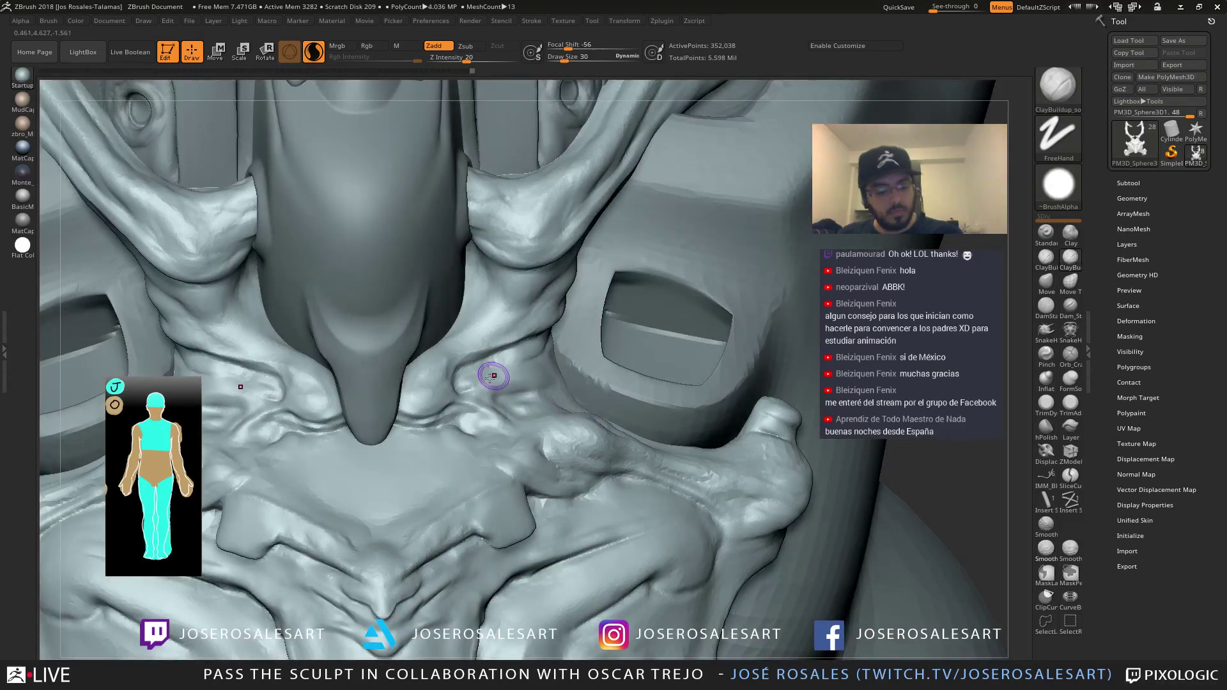
Add clay to the folds beside the central spike's tip and carve their creases with DamStandard at size 19
key(s)
drag(495, 371, 494, 371)
right_drag(495, 370, 457, 363)
drag(449, 369, 440, 367)
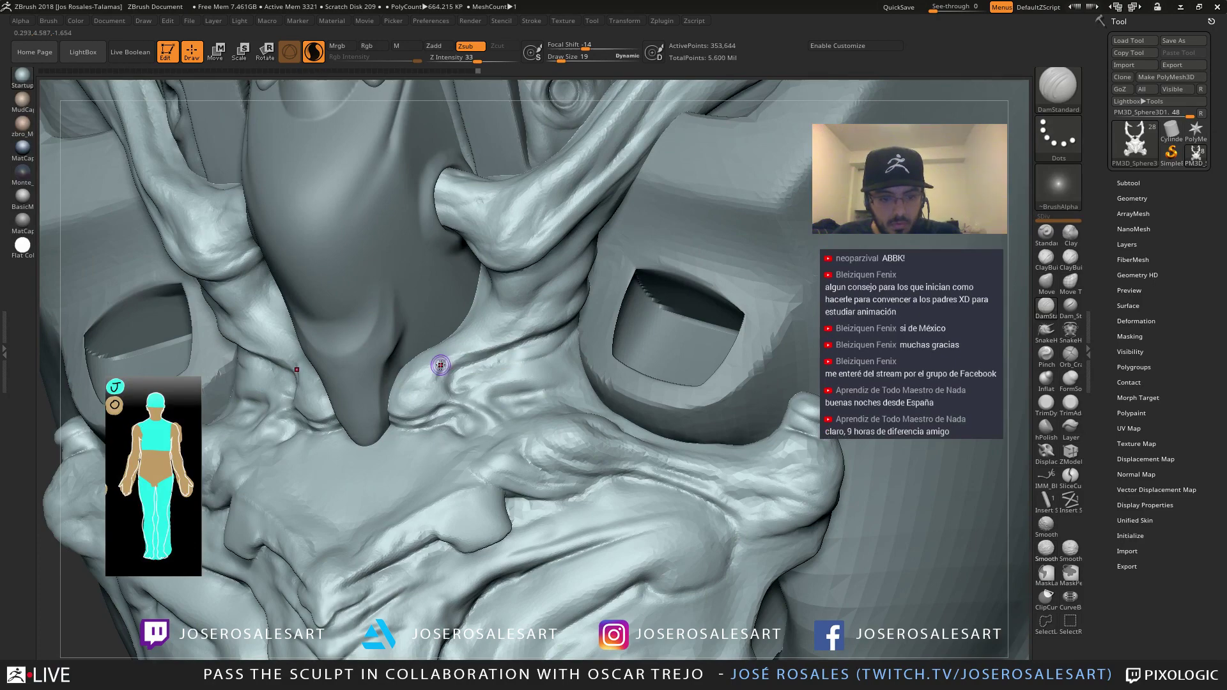
right_drag(403, 397, 432, 399)
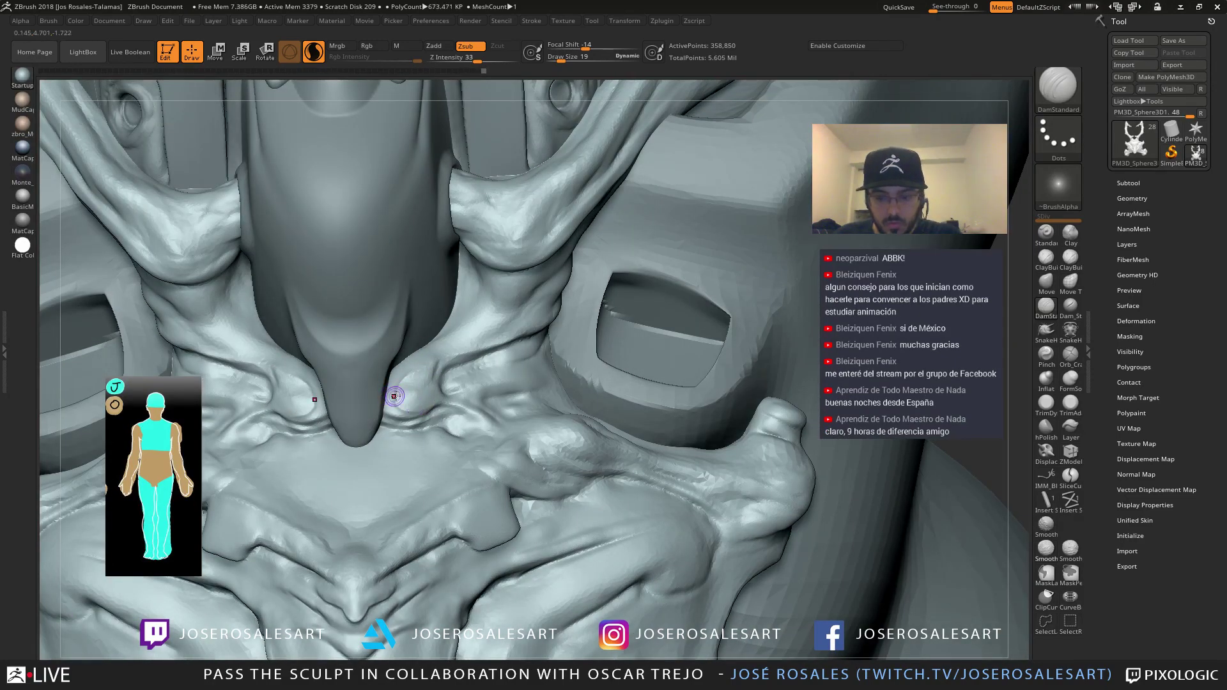
Smooth the fold beside the central spike's tip and recut its crease with DamStandard at size 23
key(shift)
shift+drag(423, 388, 418, 382)
ctrl+right_drag(418, 382, 410, 402)
key(s)
drag(409, 377, 398, 392)
right_drag(417, 387, 465, 358)
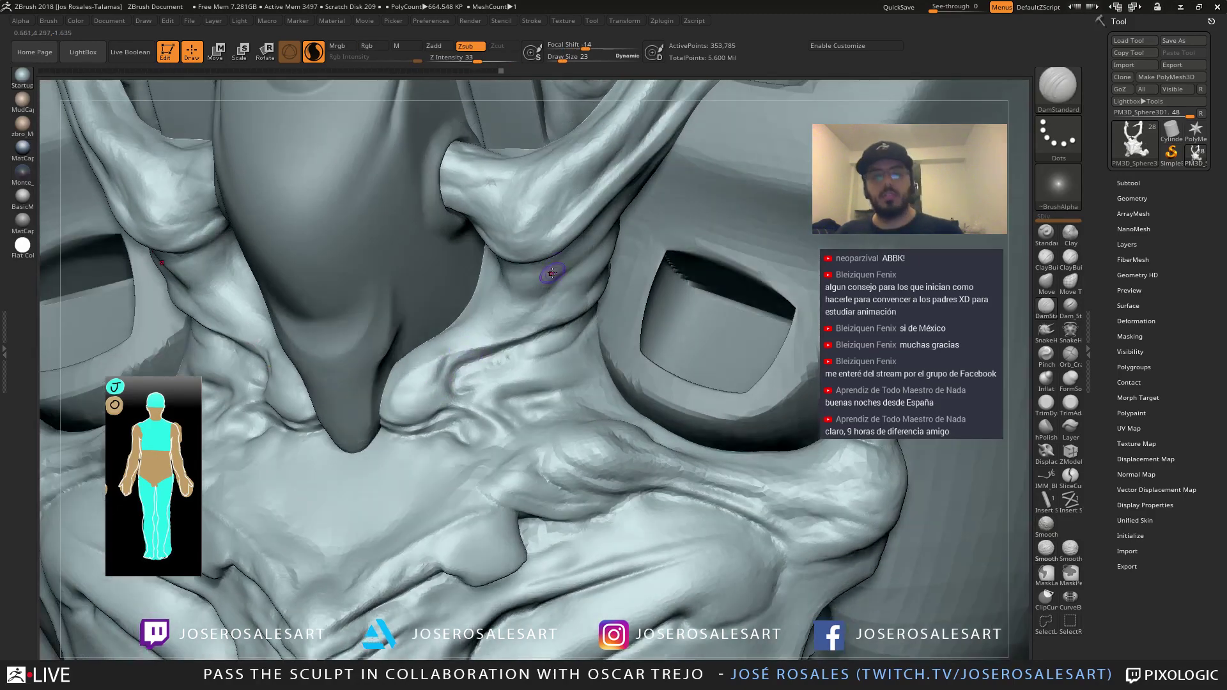
Carve creases into the strut linking the chest branch to the pelvis piece and soften them
mouse_move(540, 339)
right_down()
mouse_move(548, 293)
mouse_move(526, 294)
mouse_move(499, 266)
right_up()
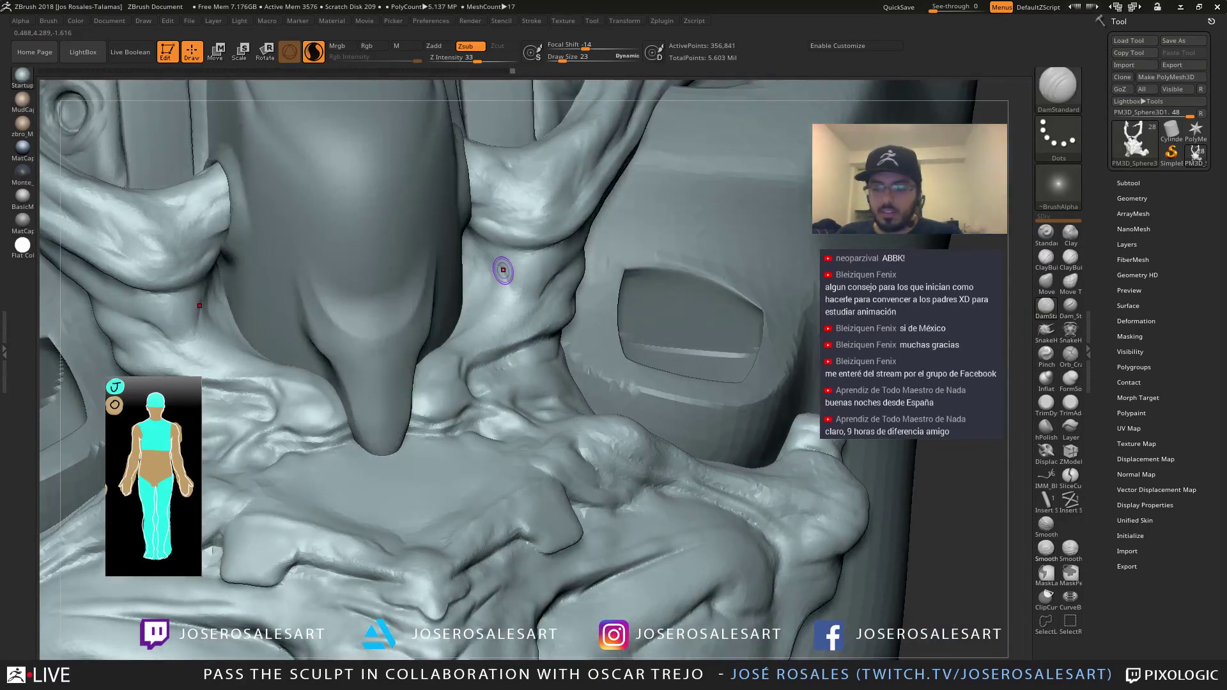
right_drag(518, 288, 479, 249)
drag(479, 249, 482, 233)
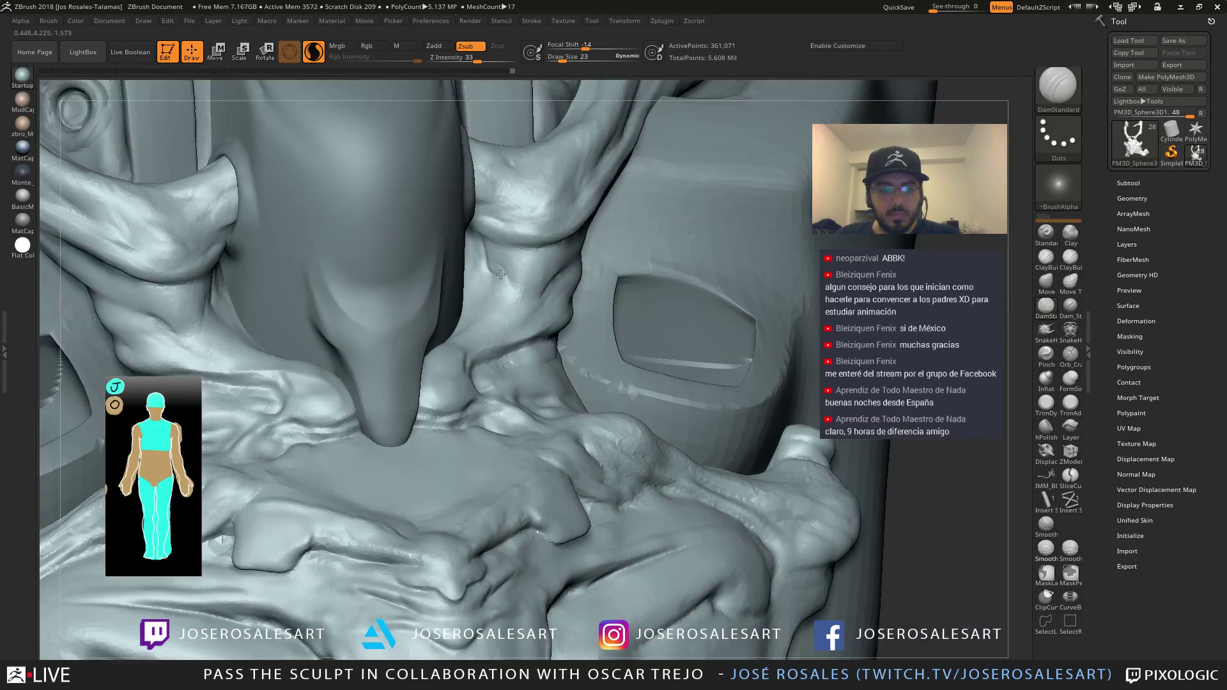
drag(507, 278, 513, 300)
right_drag(514, 301, 494, 285)
shift+drag(497, 263, 497, 276)
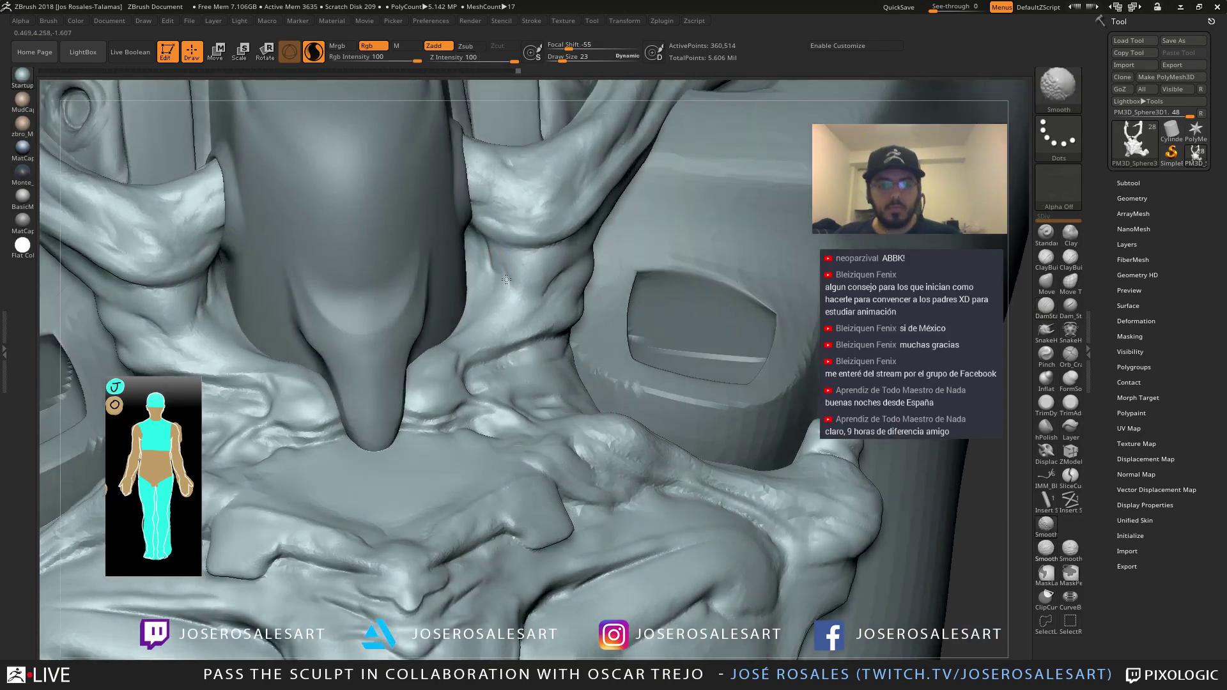
Carve wrapping grooves around the outer side of the strut beneath the chest branch with DamStandard
right_drag(540, 305, 562, 299)
mouse_move(548, 306)
mouse_down()
mouse_move(510, 327)
mouse_move(571, 275)
mouse_up()
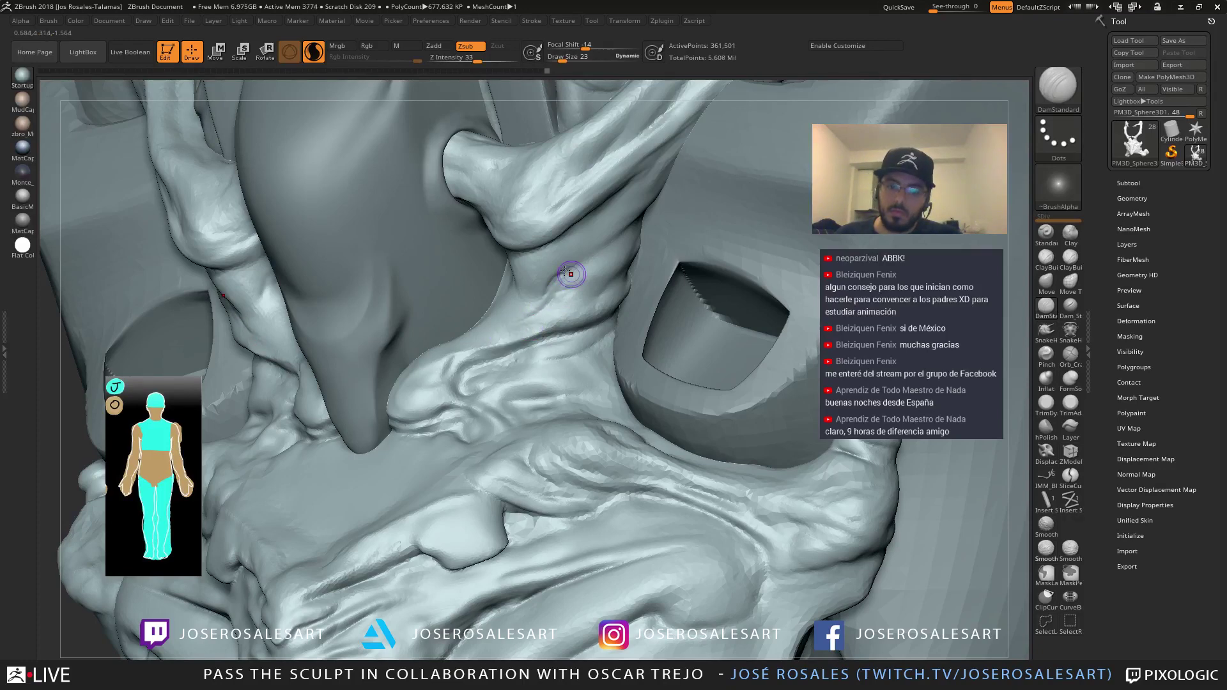
right_drag(572, 274, 600, 257)
drag(577, 271, 607, 250)
right_drag(607, 250, 643, 246)
drag(586, 261, 619, 249)
mouse_move(619, 249)
right_down()
mouse_move(612, 241)
mouse_move(550, 292)
right_up()
Carve the strut's inner edge beside the central spike, undo the last stroke, then recut and smooth its front
mouse_move(506, 305)
mouse_down()
mouse_move(540, 288)
mouse_move(485, 305)
mouse_move(468, 332)
mouse_up()
right_drag(468, 332, 450, 353)
shift+drag(482, 310, 497, 295)
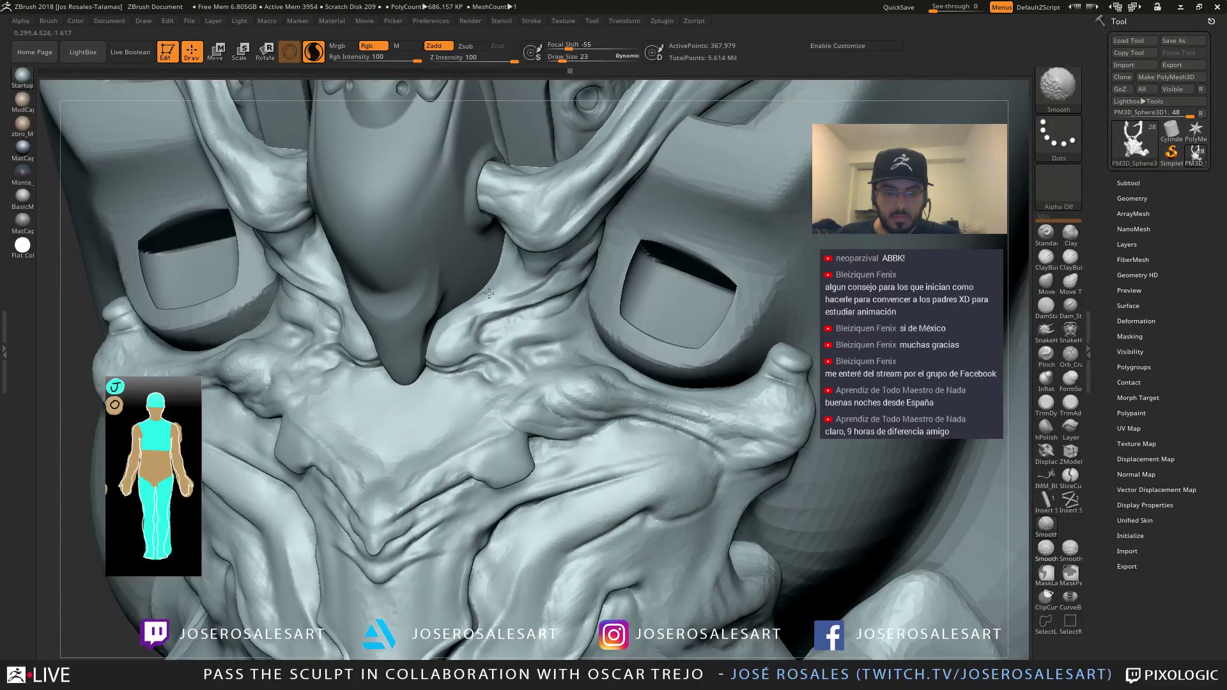
key(ctrl+z)
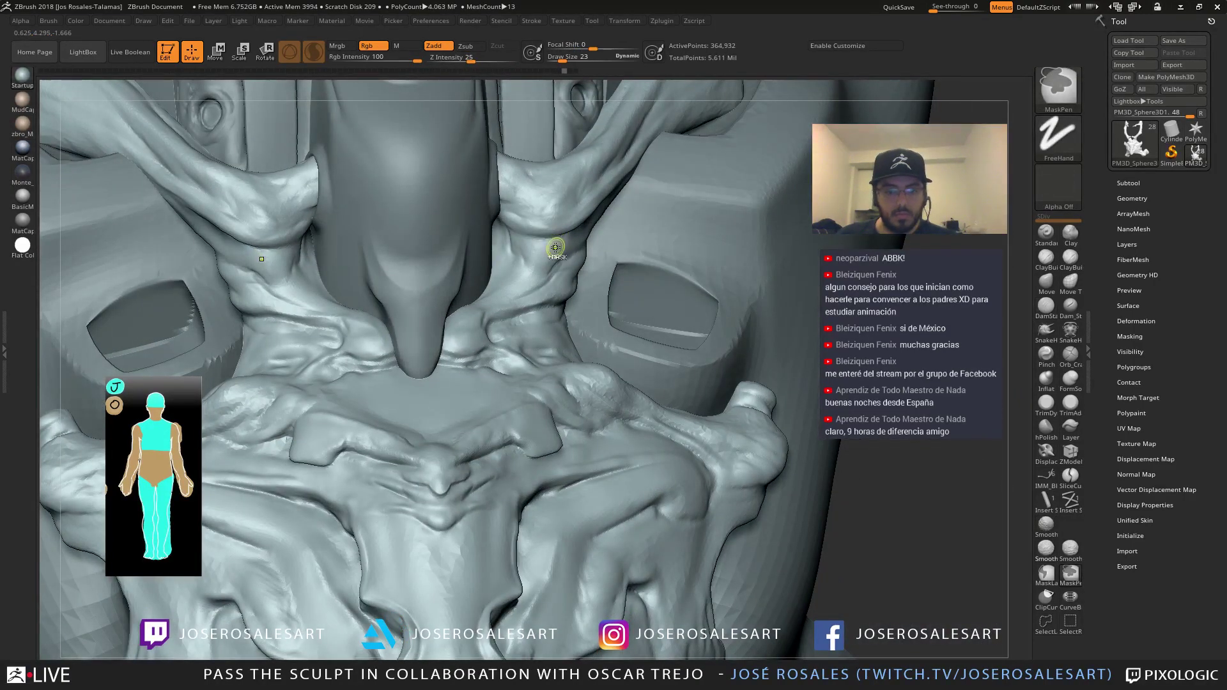
drag(556, 259, 543, 284)
shift+drag(544, 284, 548, 299)
ctrl+right_drag(548, 298, 573, 266)
Draw fine raised ridges across the strut beneath the chest branch with the Standard brush at size 12
key(b)
key(s)
key(t)
key(s)
mouse_move(585, 276)
mouse_down()
mouse_move(567, 261)
mouse_move(518, 281)
mouse_up()
right_drag(550, 246, 547, 263)
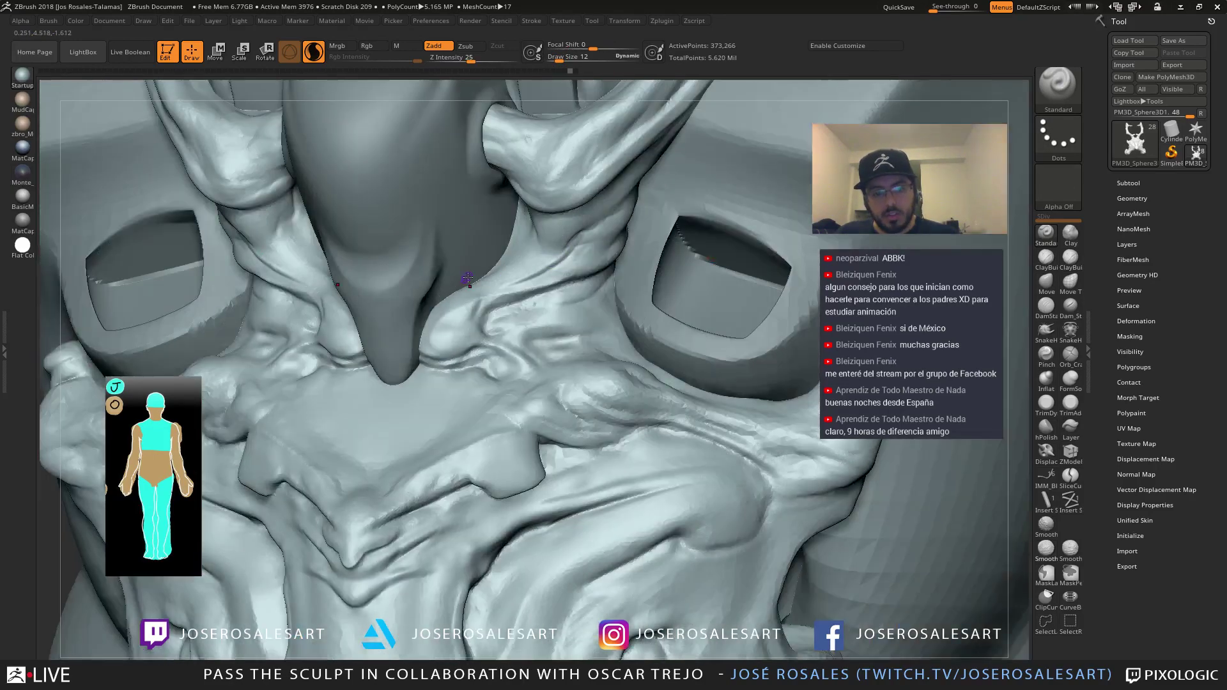
Strengthen the strut's ridges just below the chest branch's end with the Standard brush at size 21
right_drag(456, 280, 489, 295)
key(s)
mouse_move(548, 266)
mouse_down()
mouse_move(502, 286)
mouse_move(575, 257)
mouse_up()
key(s)
right_drag(604, 247, 581, 240)
drag(582, 239, 571, 251)
mouse_move(622, 221)
right_down()
mouse_move(626, 230)
mouse_move(565, 192)
right_up()
mouse_move(565, 192)
right_down()
mouse_move(531, 205)
mouse_move(614, 221)
mouse_move(583, 230)
right_up()
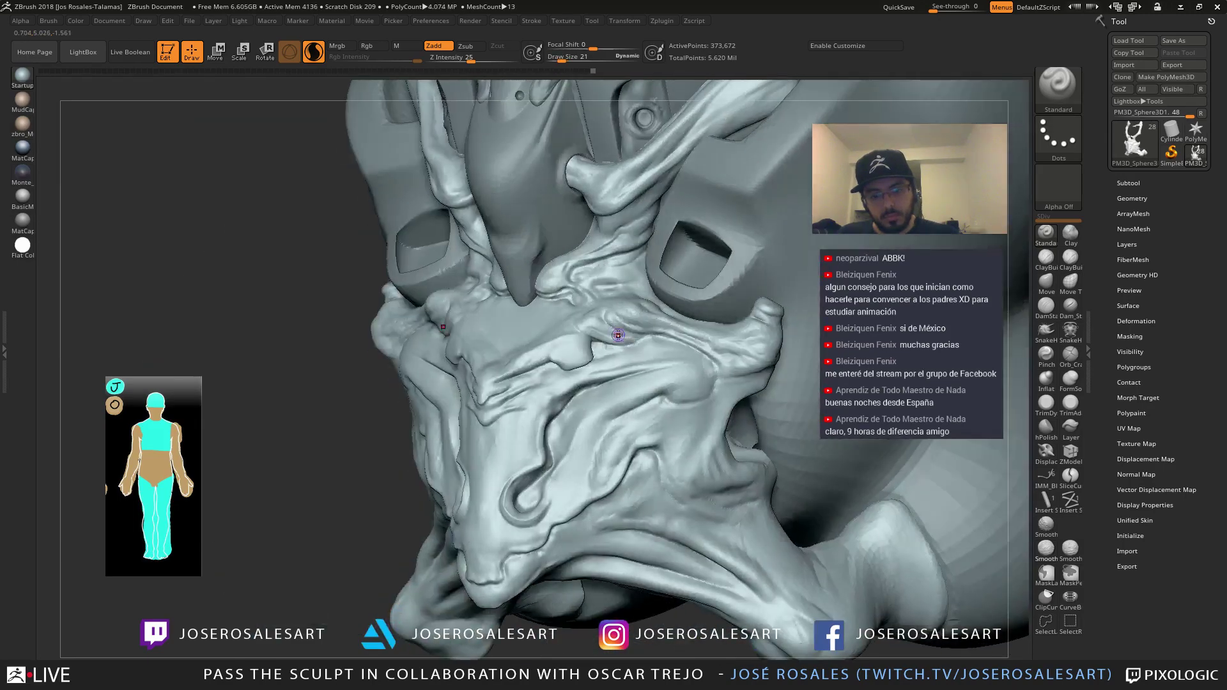
right_drag(662, 280, 735, 284)
mouse_move(607, 338)
right_down()
mouse_move(582, 351)
mouse_move(595, 378)
right_up()
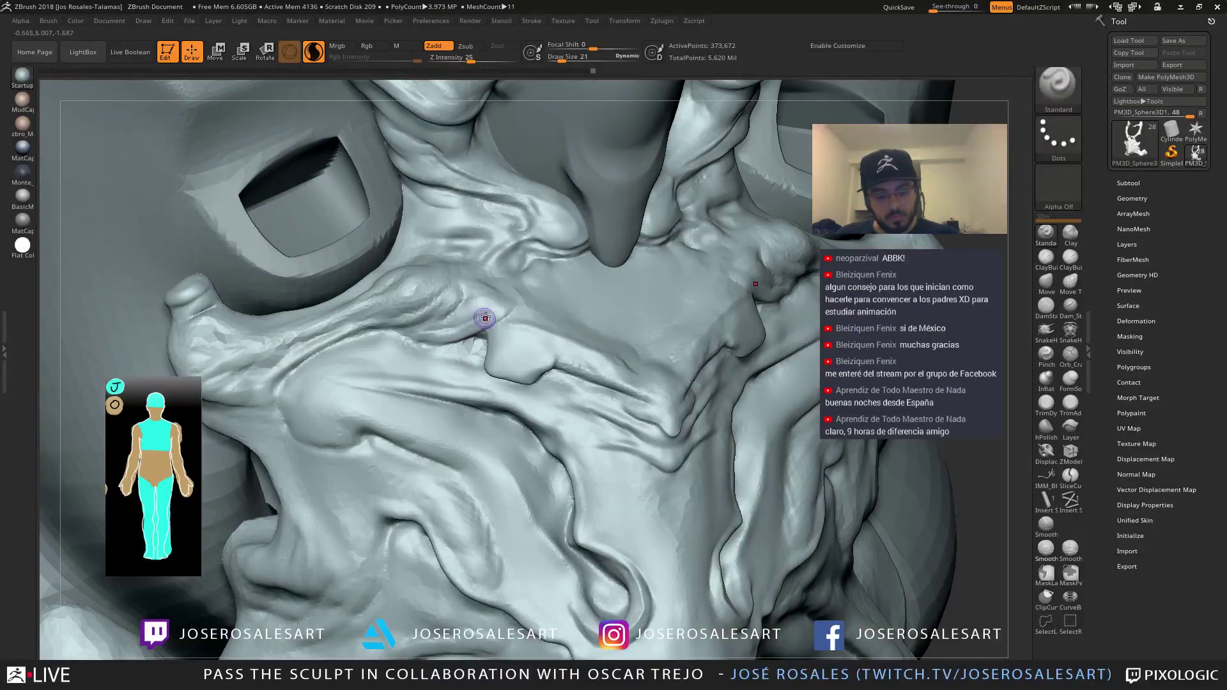
Carve grooves along the pelvis piece's upper arm towards the outer knob with DamStandard at size 33
key(b)
key(d)
key(s)
drag(474, 327, 489, 315)
right_drag(489, 314, 449, 303)
mouse_move(438, 307)
mouse_down()
mouse_move(392, 333)
mouse_move(409, 328)
mouse_move(323, 336)
mouse_up()
right_drag(356, 332, 384, 316)
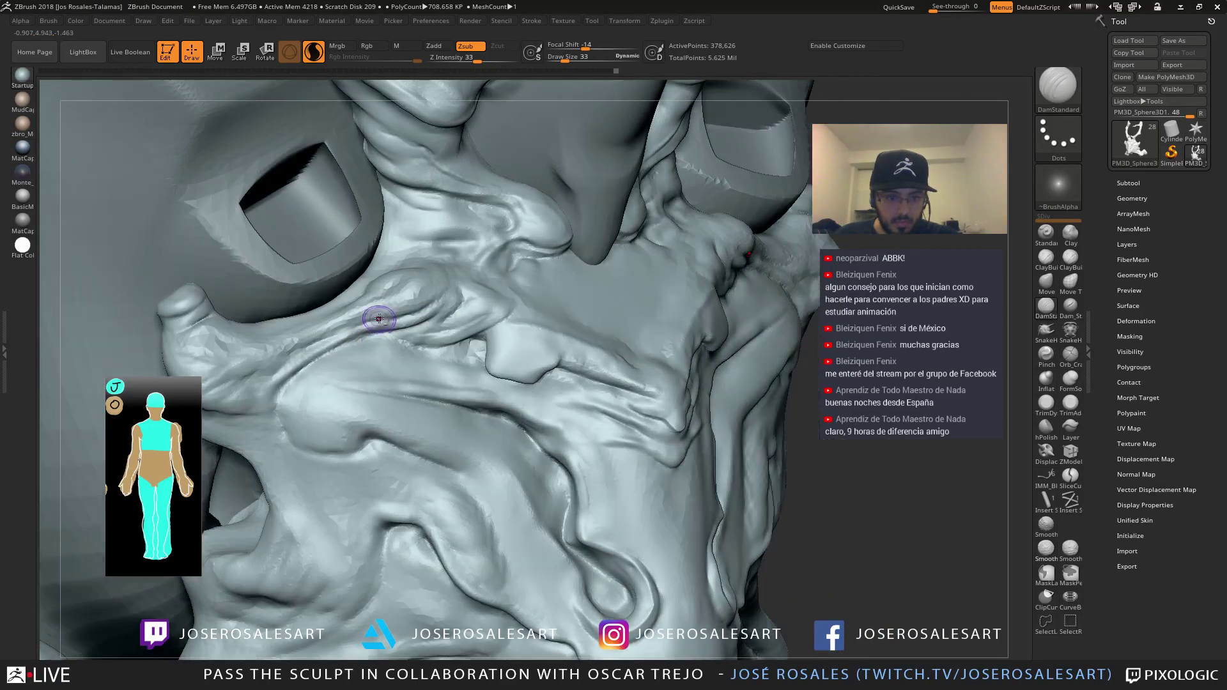
Build up the swollen fold at the inner end of the pelvis arm with ClayBuildup at size 33
key(b)
key(c)
key(b)
drag(433, 294, 409, 311)
drag(422, 293, 455, 289)
mouse_move(470, 289)
right_down()
mouse_move(427, 289)
mouse_move(510, 309)
mouse_move(422, 302)
mouse_move(415, 329)
mouse_move(441, 291)
right_up()
mouse_move(557, 286)
right_down()
mouse_move(569, 281)
mouse_move(506, 281)
mouse_move(497, 263)
mouse_move(497, 274)
mouse_move(505, 245)
mouse_move(543, 249)
mouse_move(493, 298)
mouse_move(435, 405)
mouse_move(433, 350)
right_up()
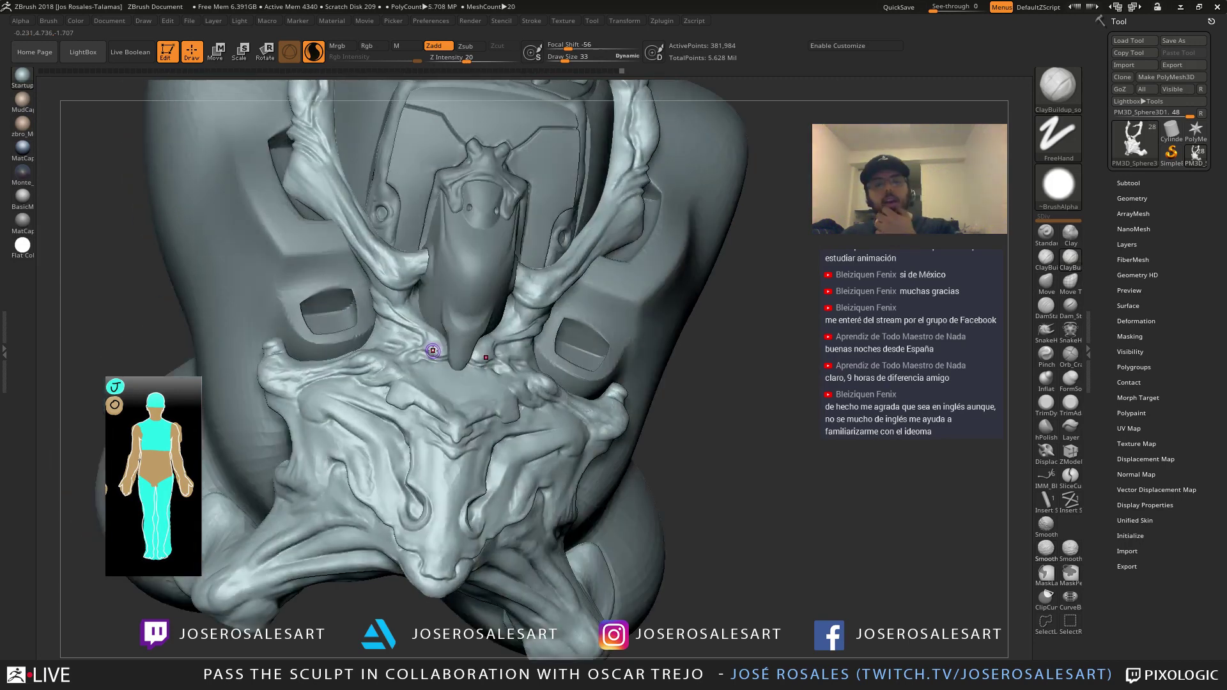
Isolate the pointed central chest piece and smooth the surface around its small round hole with the Smooth brush at size 10
alt+click(484, 237)
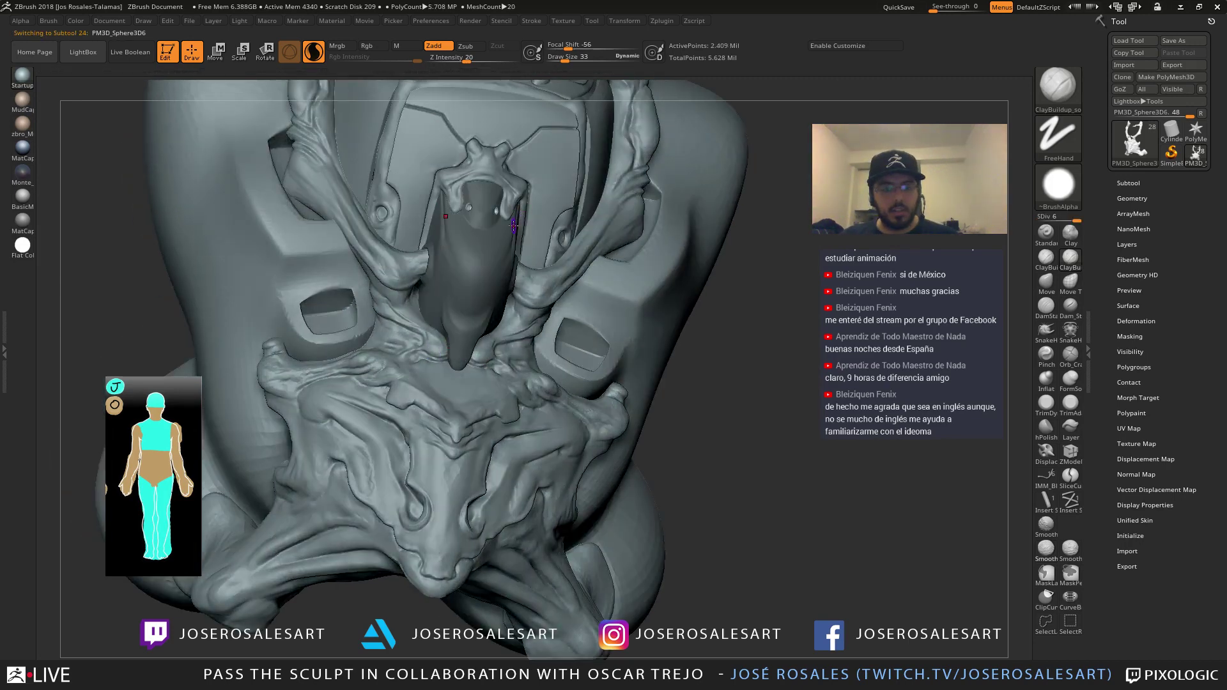
key(alt+shift+s)
mouse_move(473, 224)
ctrl+right_down()
mouse_move(612, 210)
mouse_move(511, 86)
ctrl+right_up()
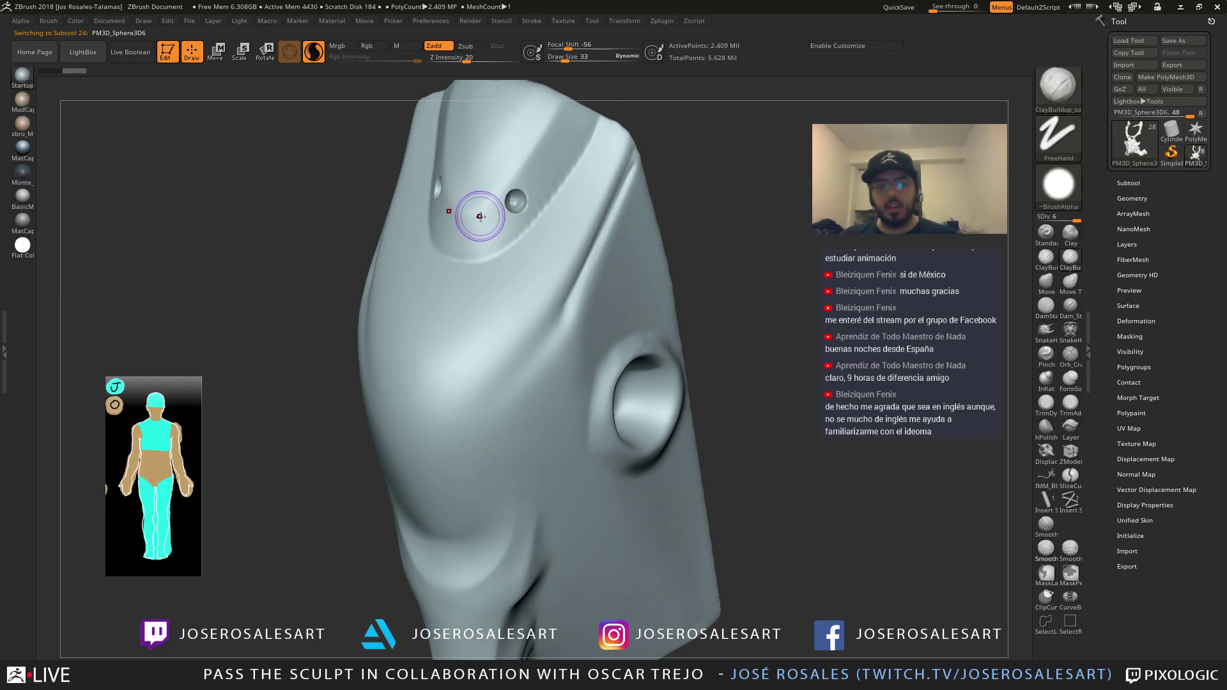
key(bracketleft)
key(bracketleft)
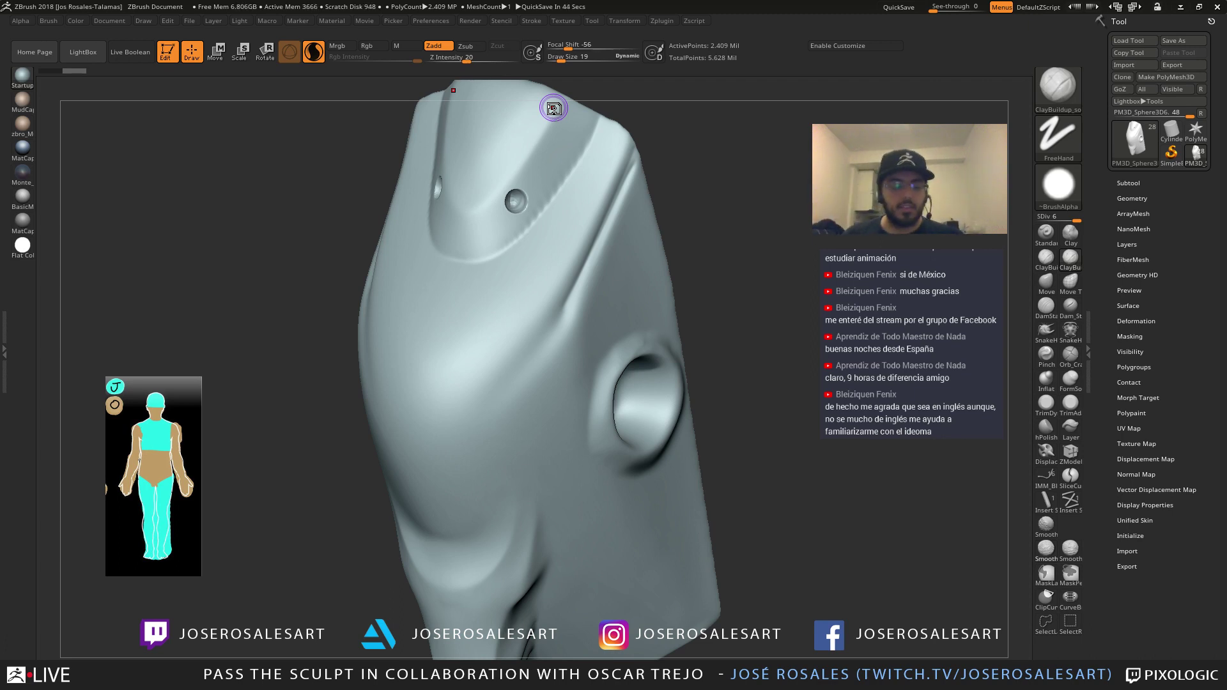
mouse_move(535, 208)
right_down()
mouse_move(567, 204)
mouse_move(518, 198)
right_up()
shift+drag(503, 190, 515, 186)
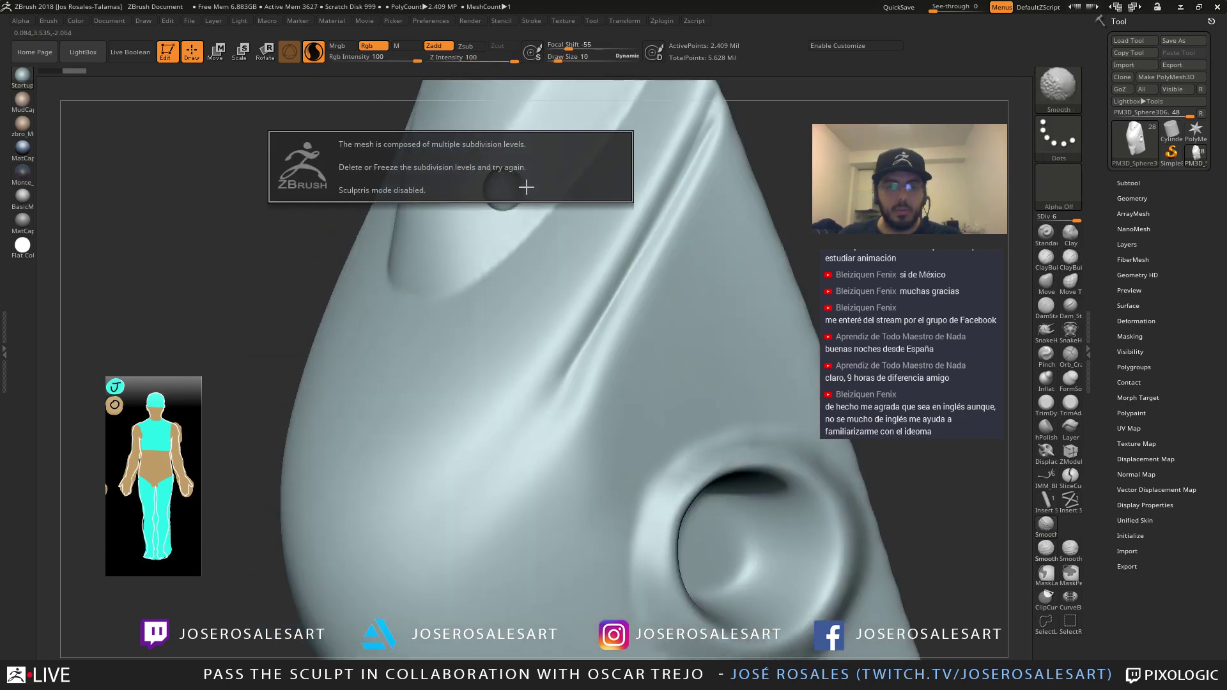
Examine the central chest piece in place on the whole figure, from the side and the front up to the face
mouse_move(800, 168)
right_down()
mouse_move(626, 210)
mouse_move(695, 169)
mouse_move(569, 205)
mouse_move(462, 205)
mouse_move(450, 324)
right_up()
mouse_move(690, 314)
right_down()
mouse_move(501, 321)
mouse_move(540, 286)
mouse_move(568, 283)
mouse_move(562, 316)
mouse_move(573, 311)
right_up()
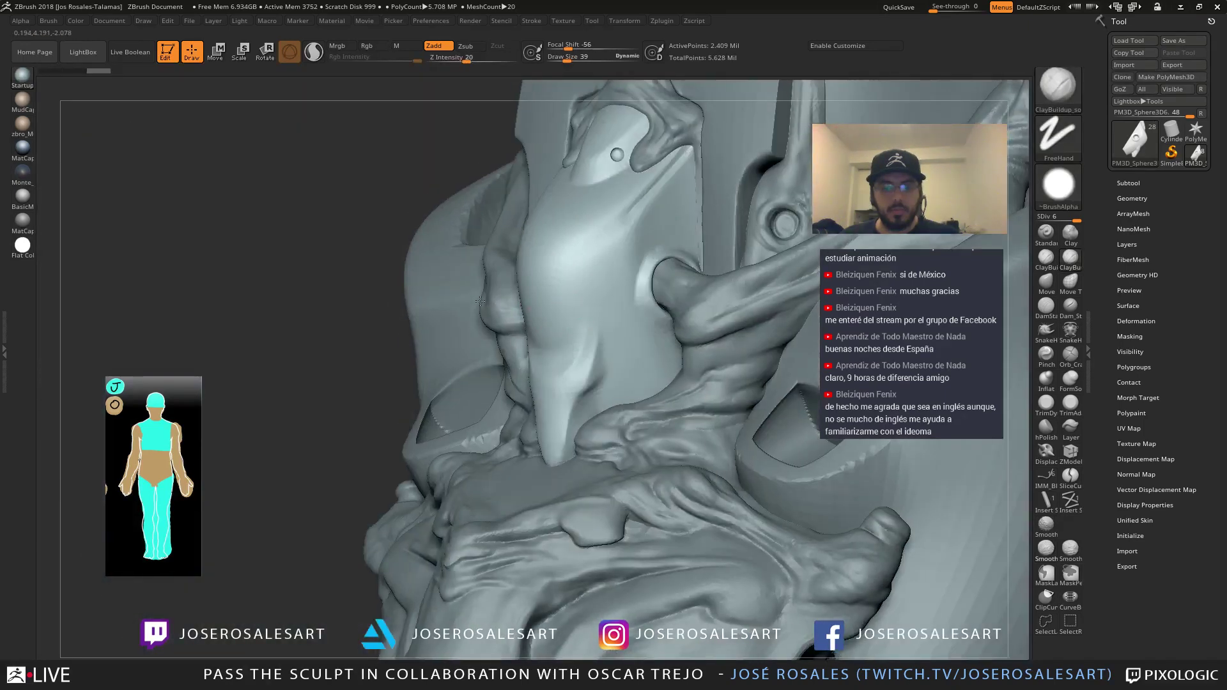
right_drag(480, 301, 594, 287)
ctrl+right_drag(595, 288, 517, 377)
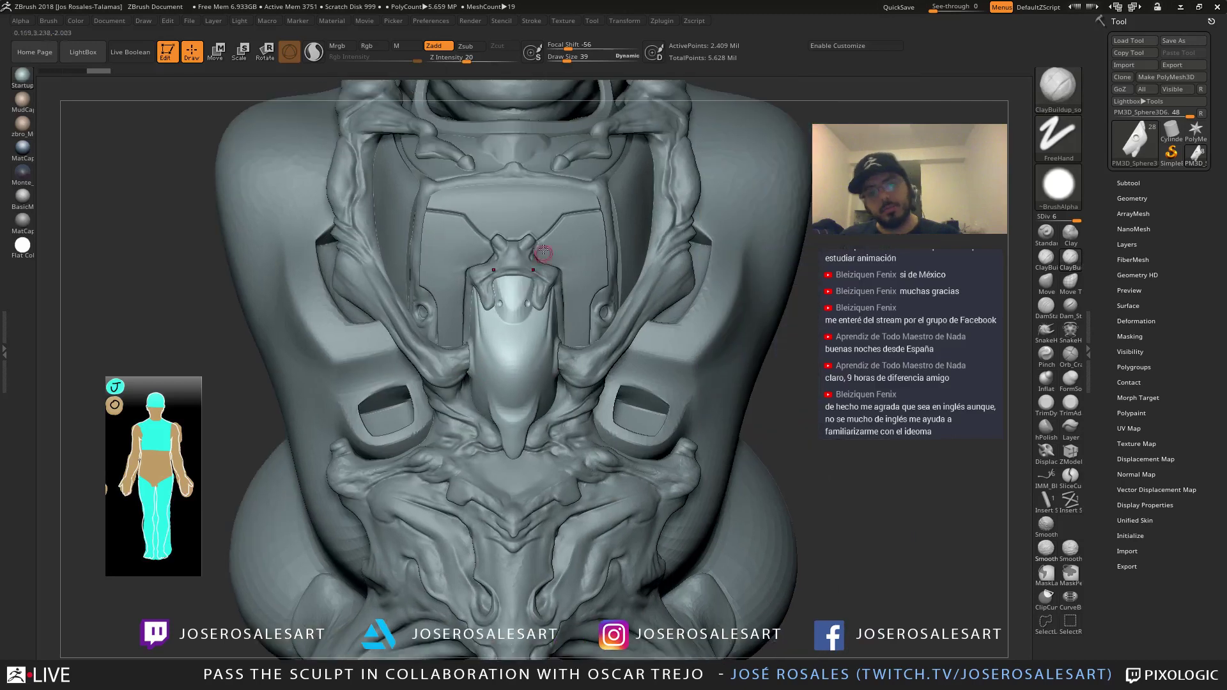
mouse_move(540, 332)
alt+right_down()
mouse_move(534, 396)
mouse_move(579, 510)
alt+right_up()
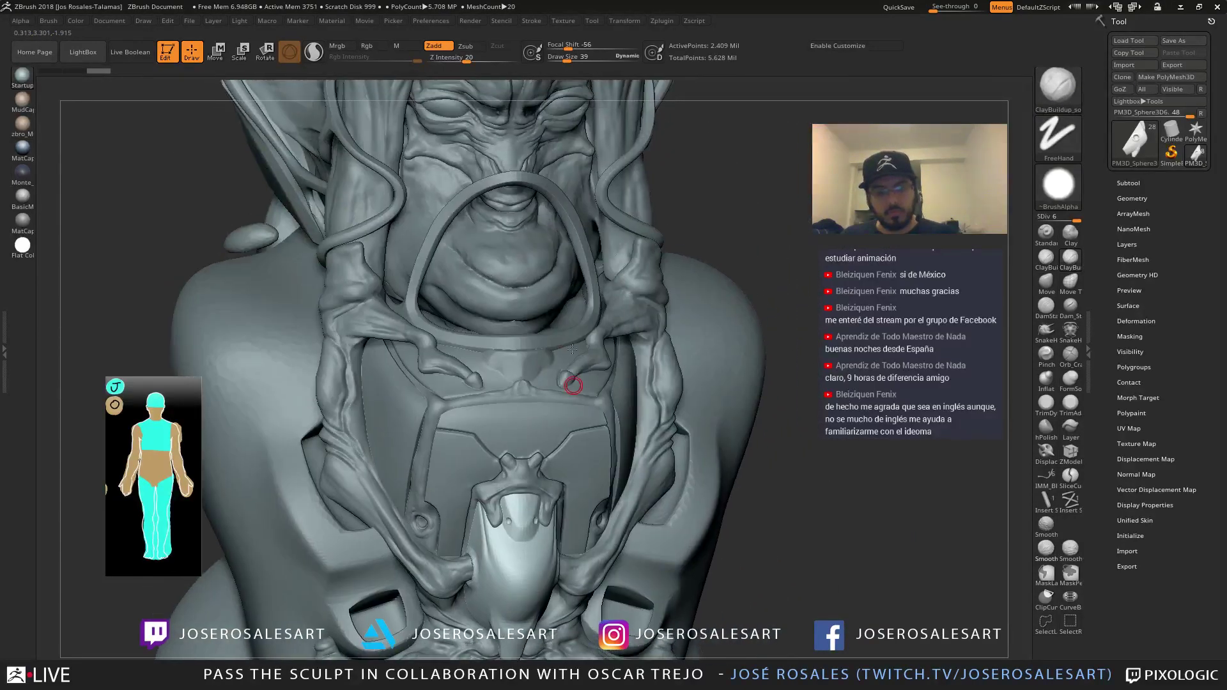
right_drag(573, 384, 562, 428)
right_drag(650, 245, 512, 422)
alt+right_drag(512, 422, 543, 384)
Make the branching framework the active subtool and review its struts and neck joints from the front and sides
alt+click(547, 384)
right_drag(665, 319, 581, 299)
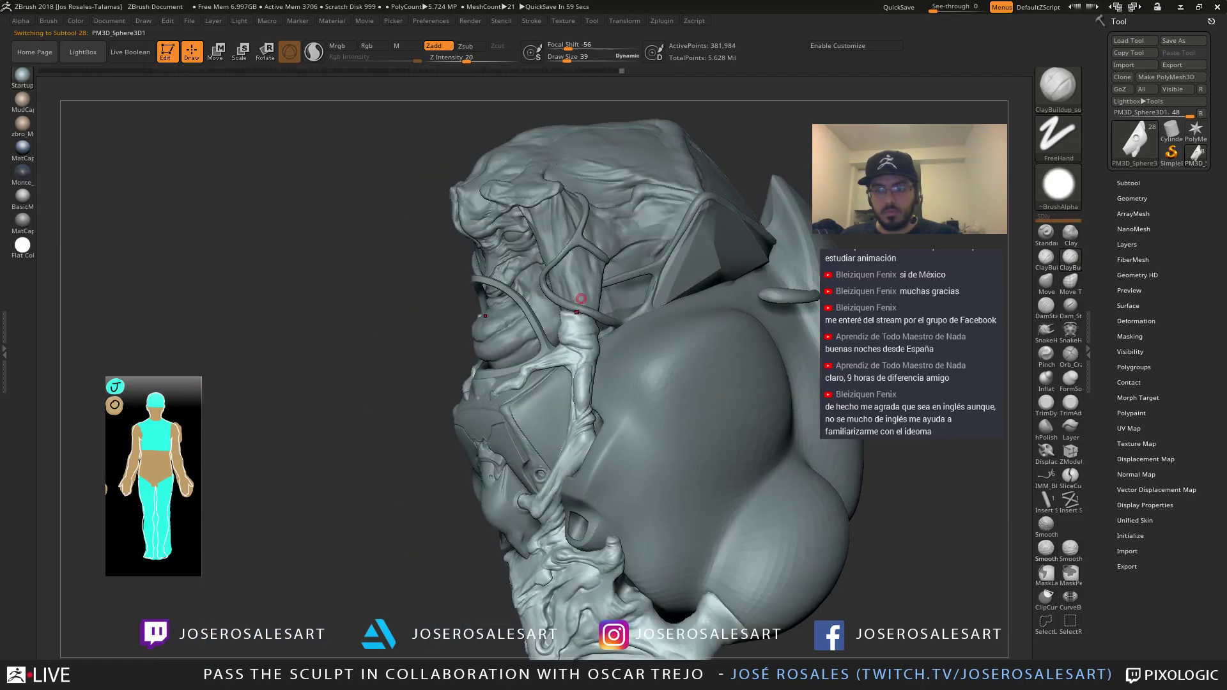
mouse_move(531, 451)
right_down()
mouse_move(590, 314)
mouse_move(490, 427)
mouse_move(422, 447)
mouse_move(424, 431)
right_up()
mouse_move(558, 364)
alt+right_down()
mouse_move(575, 360)
mouse_move(605, 390)
mouse_move(617, 342)
alt+right_up()
mouse_move(617, 342)
right_down()
mouse_move(512, 358)
mouse_move(646, 377)
right_up()
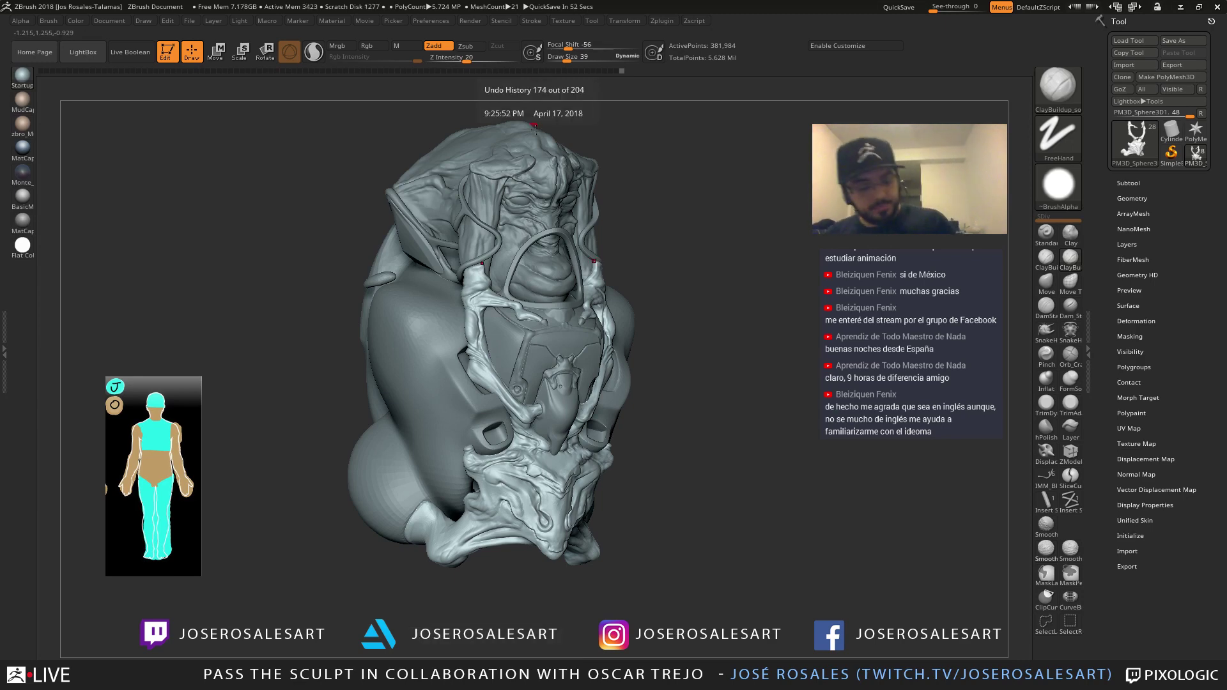
mouse_move(512, 145)
alt+right_down()
mouse_move(609, 286)
mouse_move(612, 270)
alt+right_up()
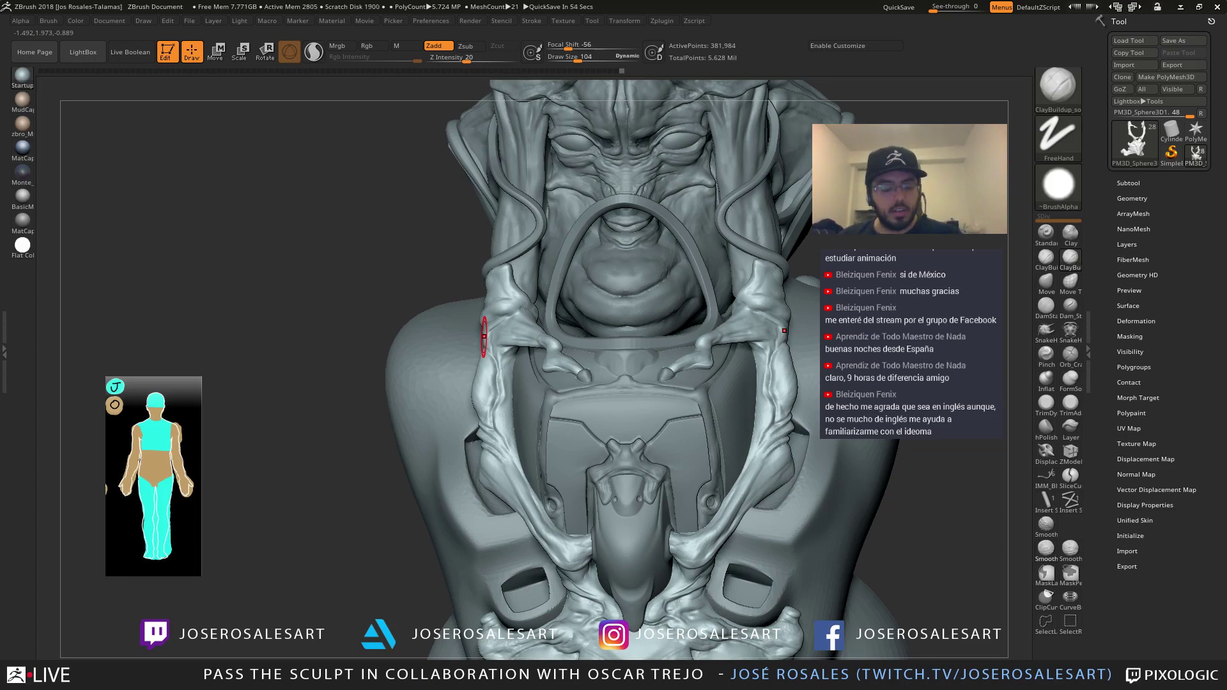
mouse_move(796, 243)
alt+mouse_down()
mouse_move(616, 306)
mouse_move(653, 315)
alt+mouse_up()
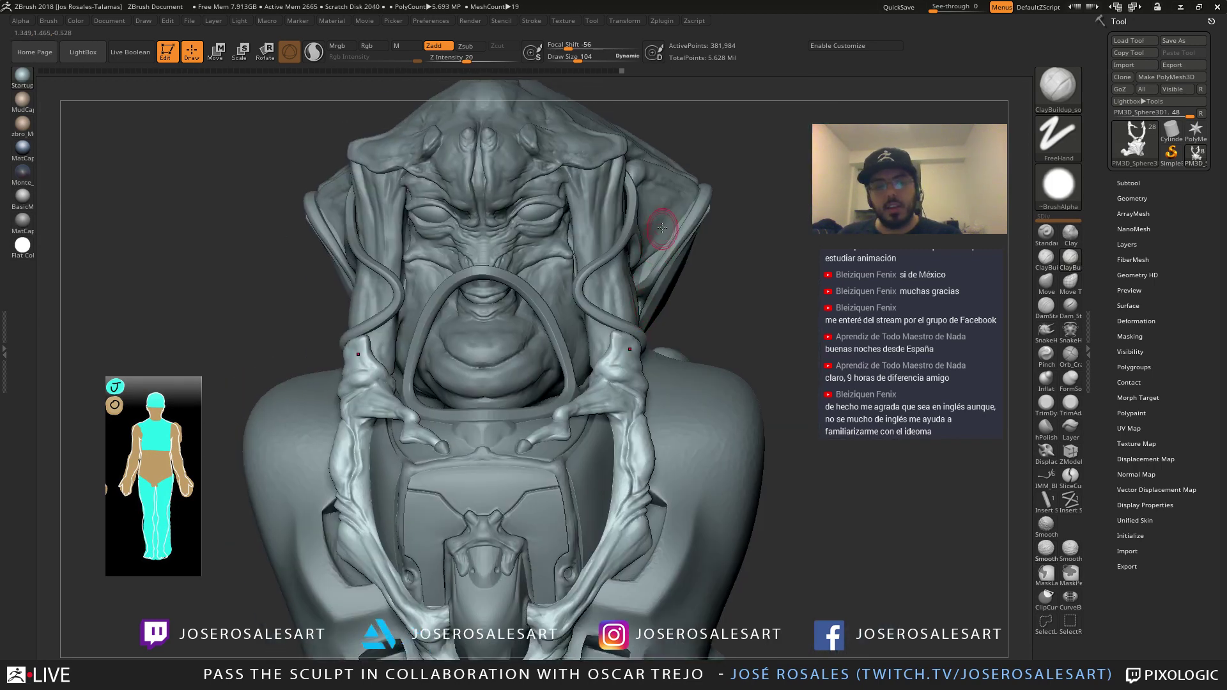
mouse_move(574, 339)
right_down()
mouse_move(601, 333)
mouse_move(561, 317)
right_up()
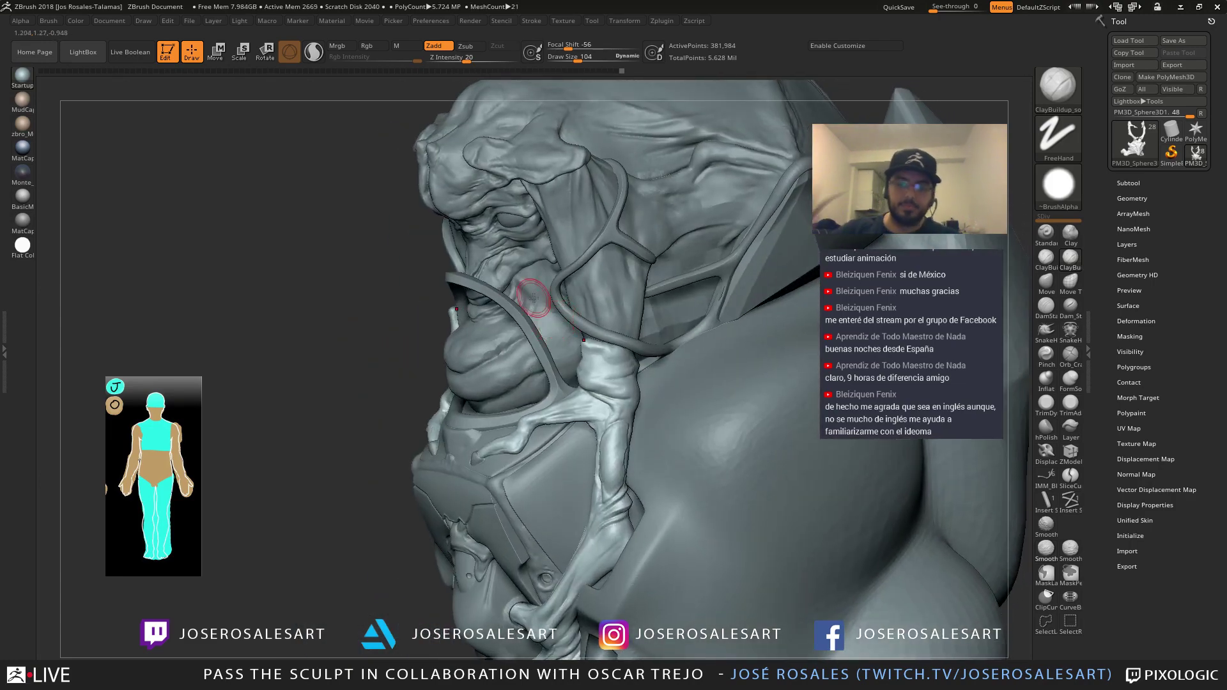
Save the sculpted tool to disk and return to a straight front view of the figure
right_drag(563, 356, 696, 339)
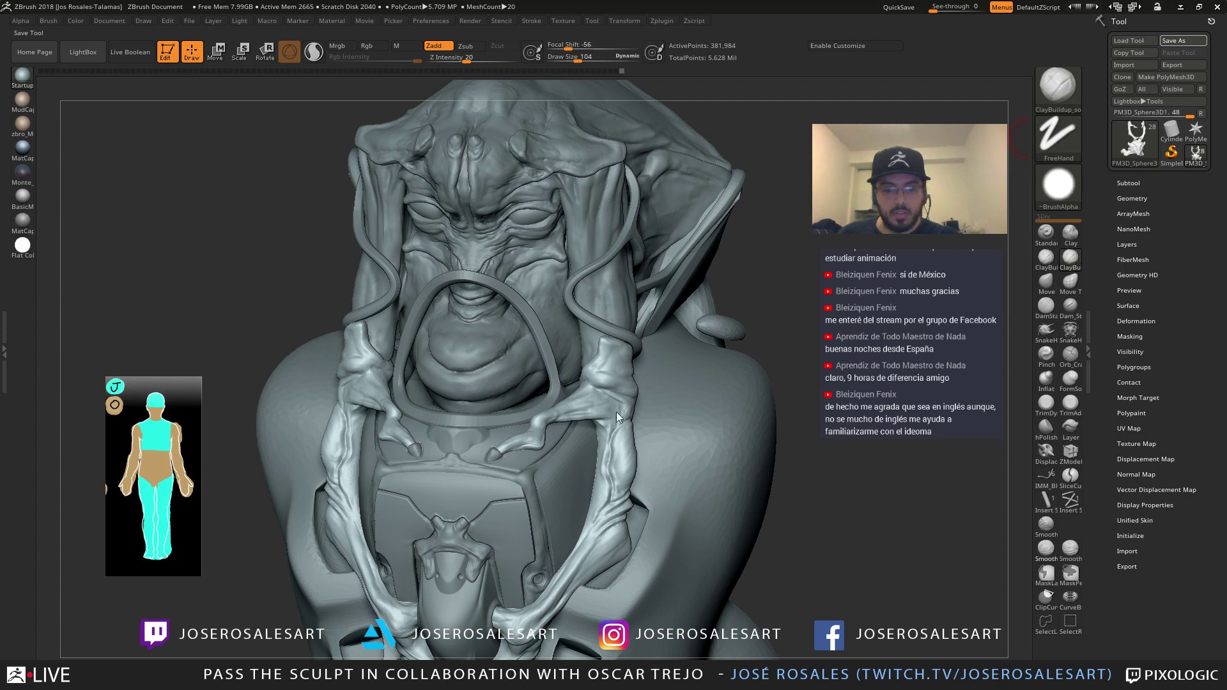
click(663, 349)
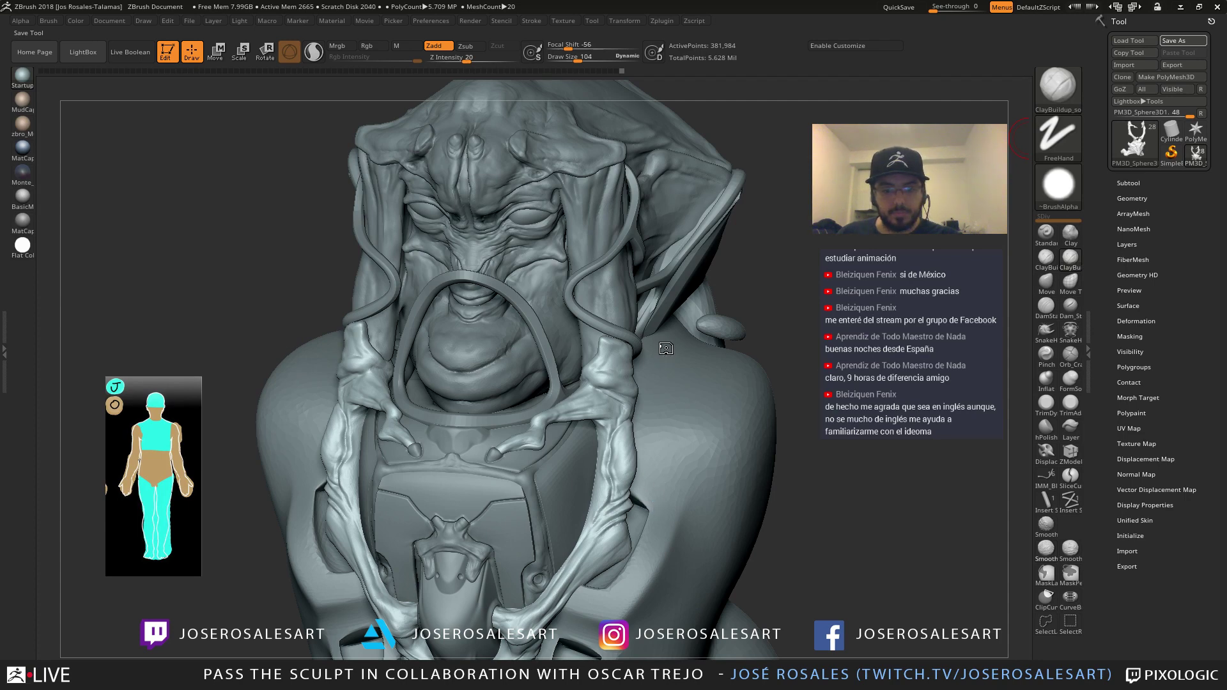
shift+right_drag(562, 261, 654, 360)
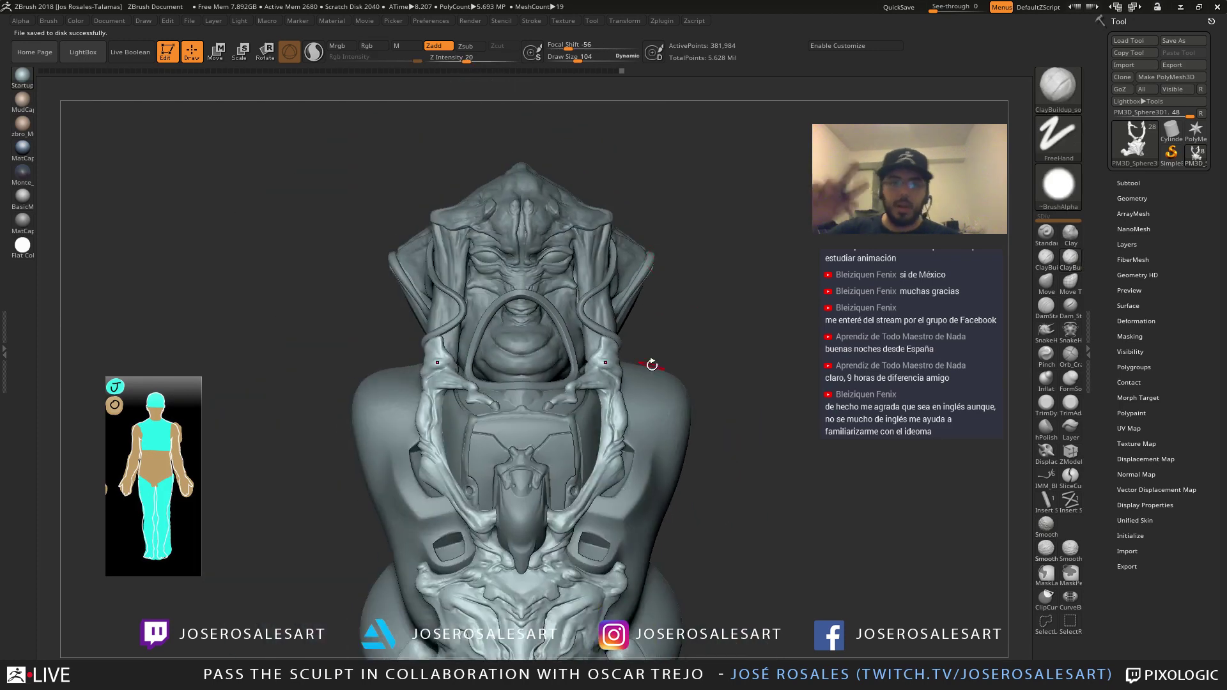